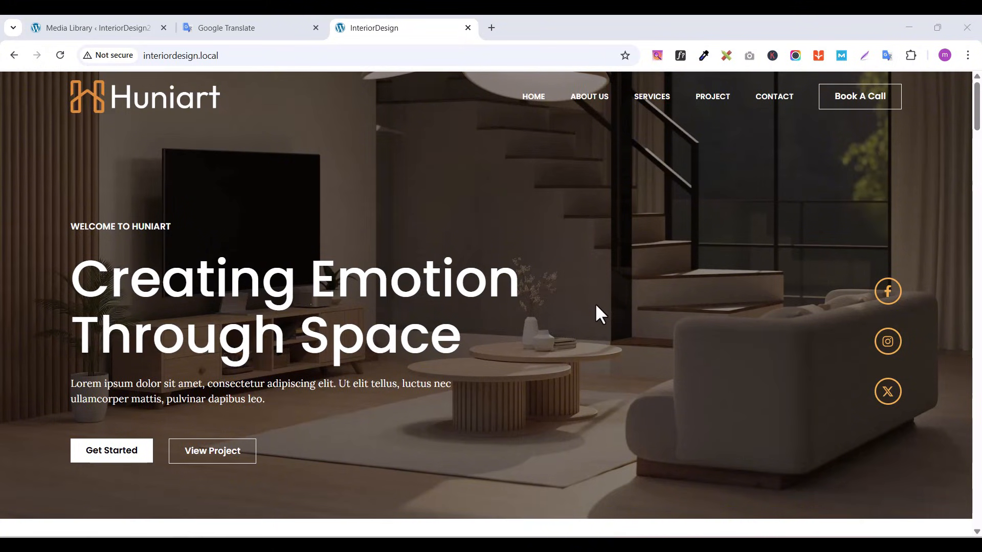
# Review the homepage hero section of the interior design site, including its header, headline, buttons and social icons
pyautogui.scroll(-2, 594, 302)
pyautogui.scroll(2, 594, 303)
pyautogui.scroll(-1, 598, 307)
pyautogui.scroll(-3, 613, 320)
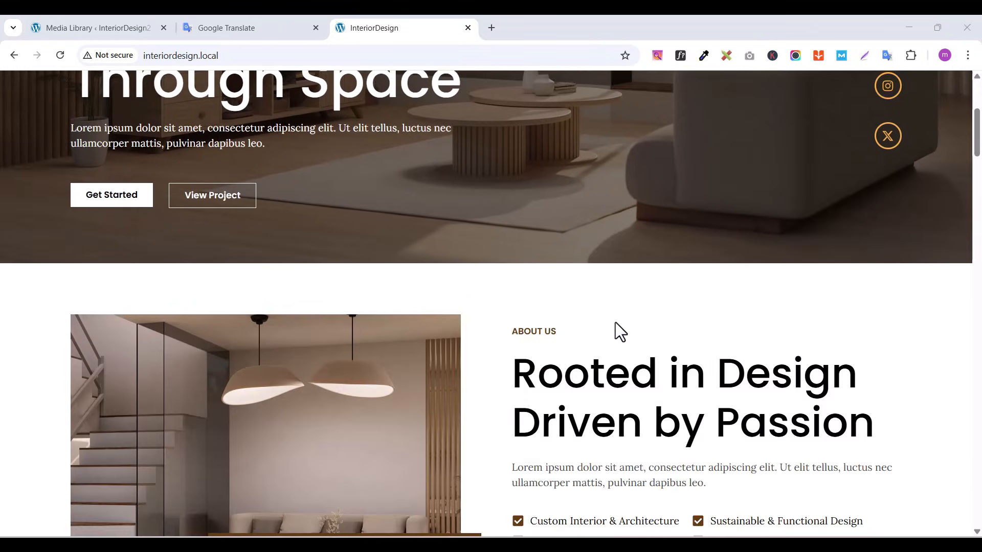
pyautogui.scroll(4, 615, 322)
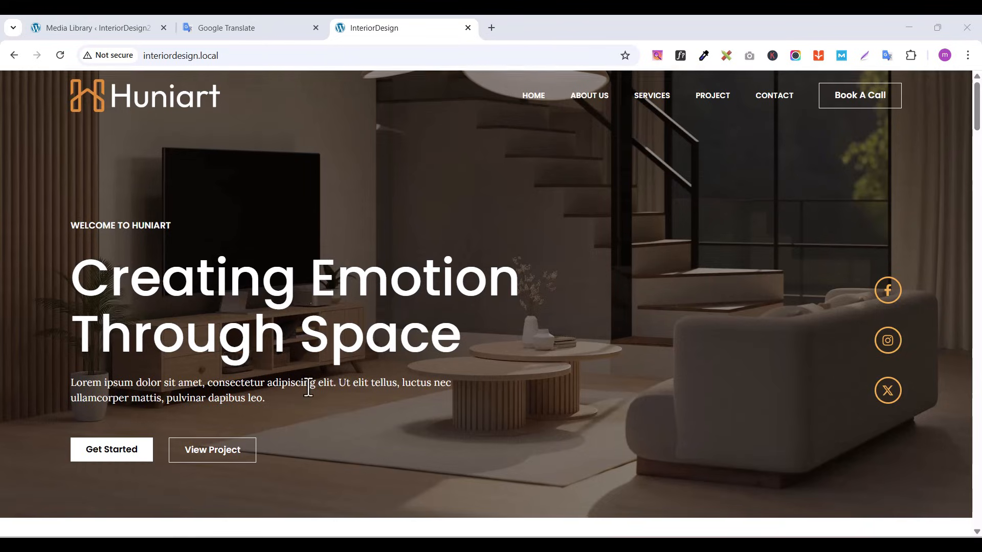
pyautogui.scroll(-1, 307, 389)
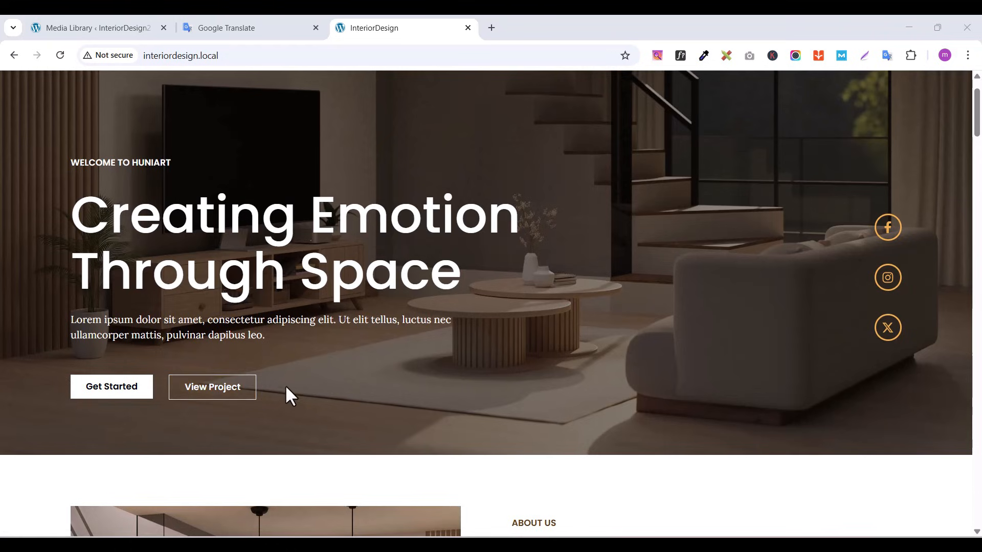
pyautogui.scroll(1, 299, 411)
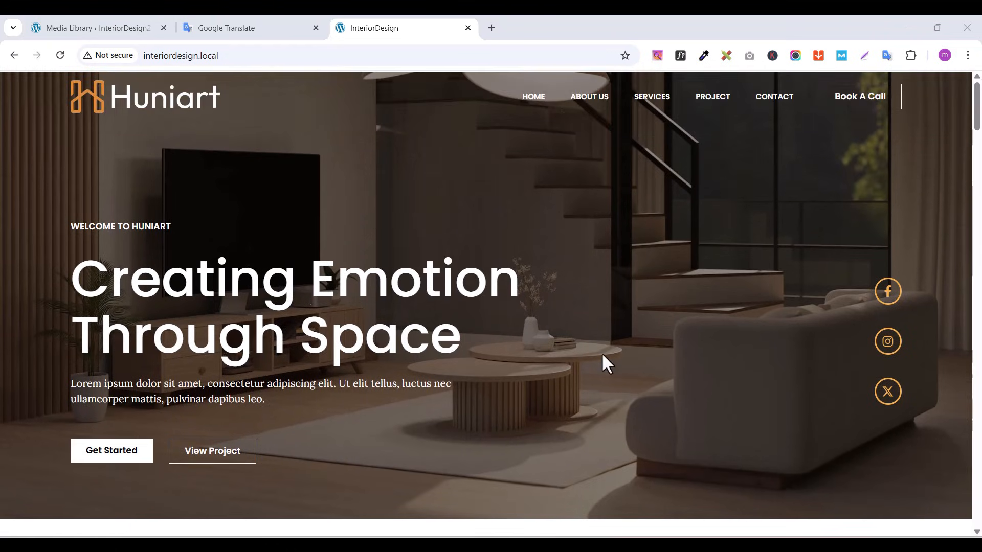
# Examine the About Us section's layout, including the image with the overlapping quote card, the checklist and the statistics
pyautogui.scroll(-1, 602, 354)
pyautogui.scroll(-4, 603, 355)
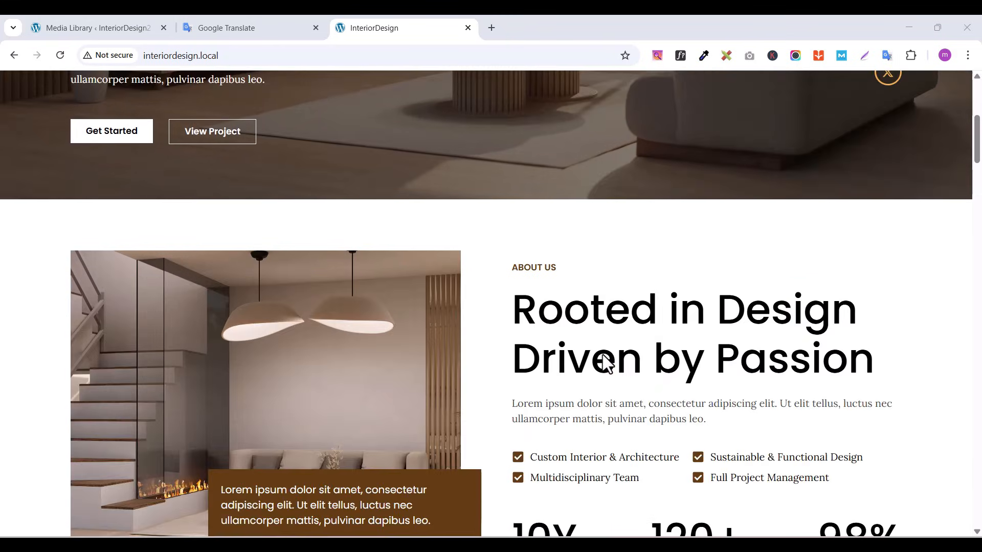
pyautogui.scroll(-2, 602, 354)
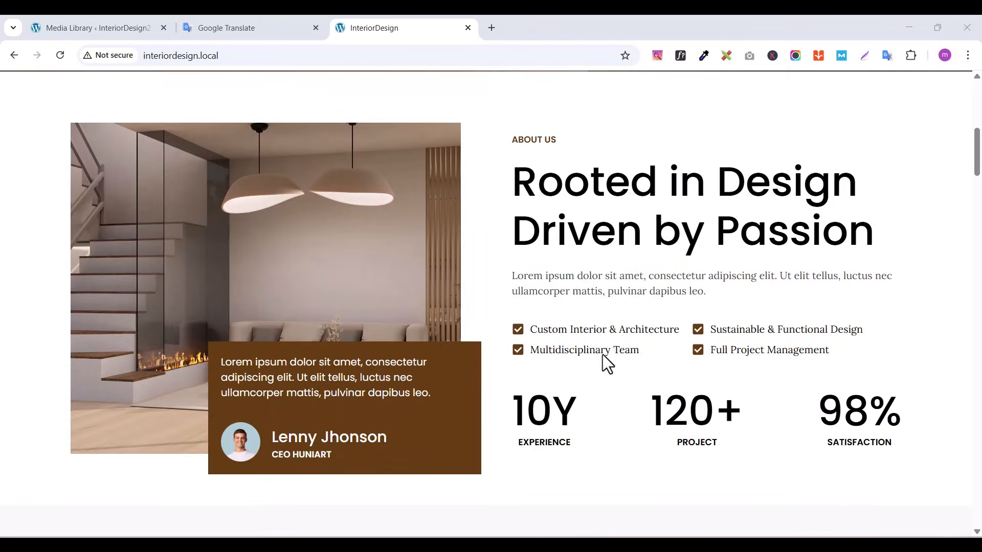
pyautogui.scroll(2, 602, 354)
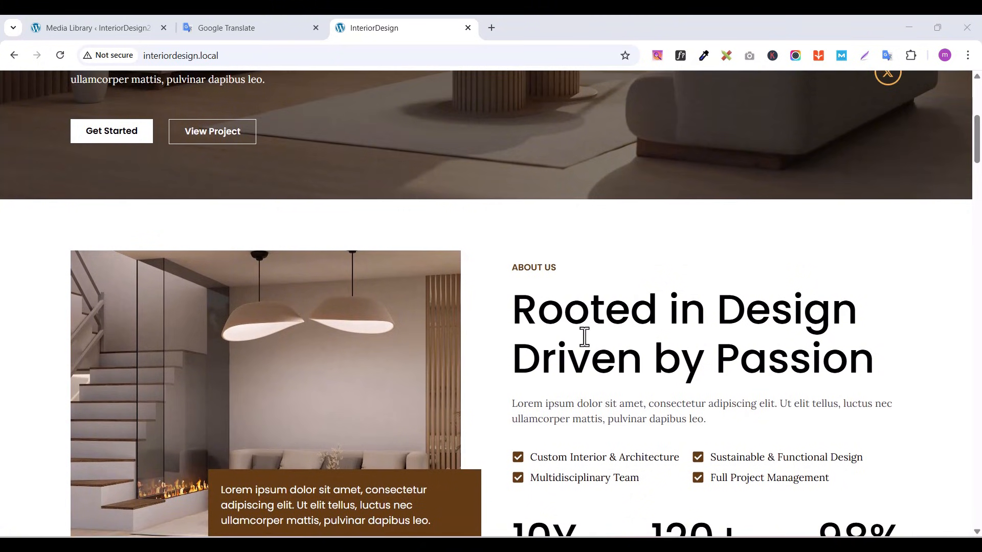
pyautogui.scroll(-1, 583, 335)
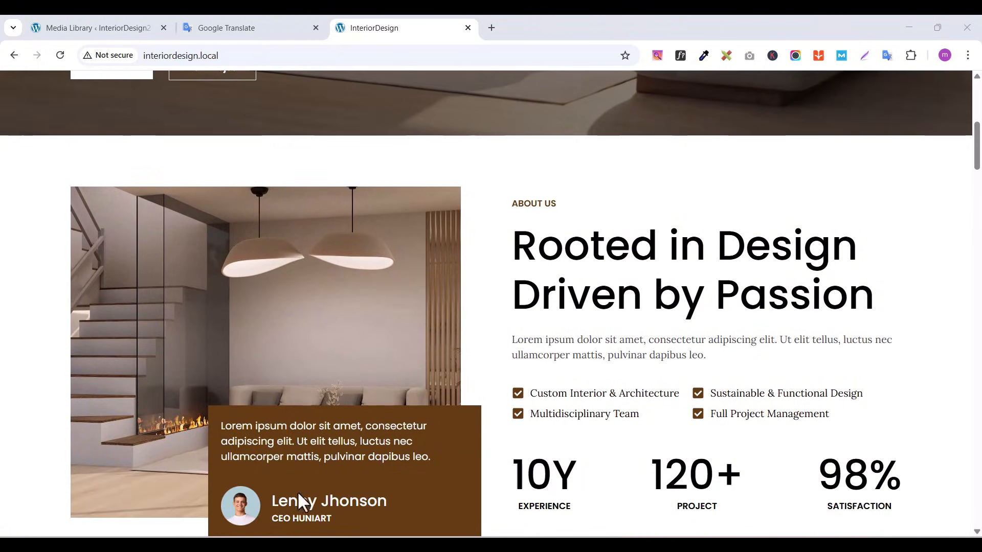
pyautogui.scroll(-1, 740, 383)
pyautogui.scroll(1, 741, 368)
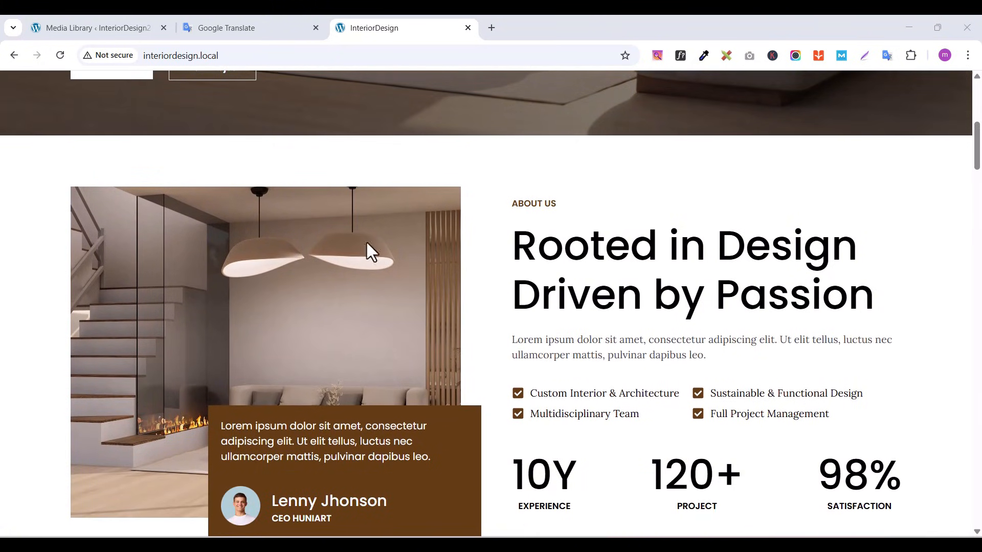
pyautogui.scroll(-2, 366, 399)
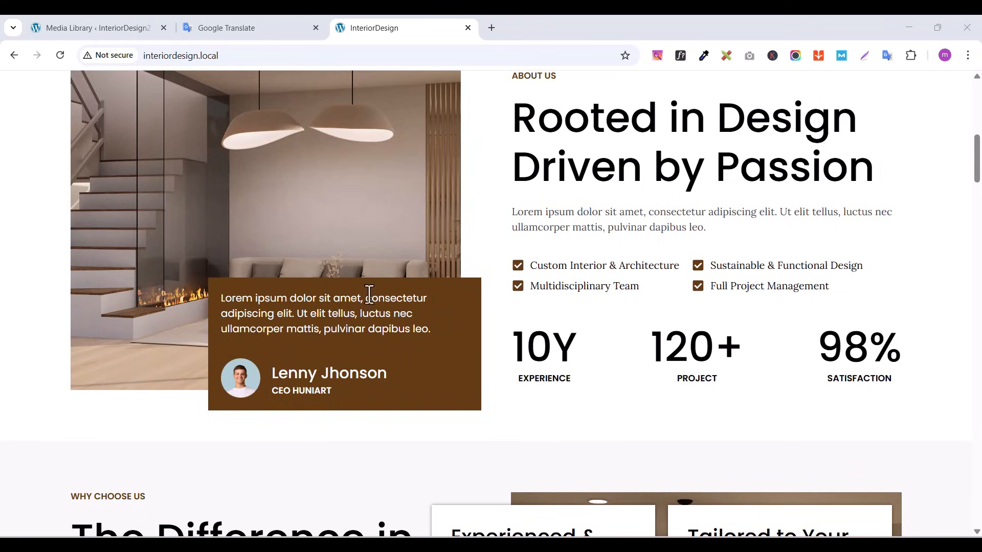
pyautogui.scroll(1, 554, 369)
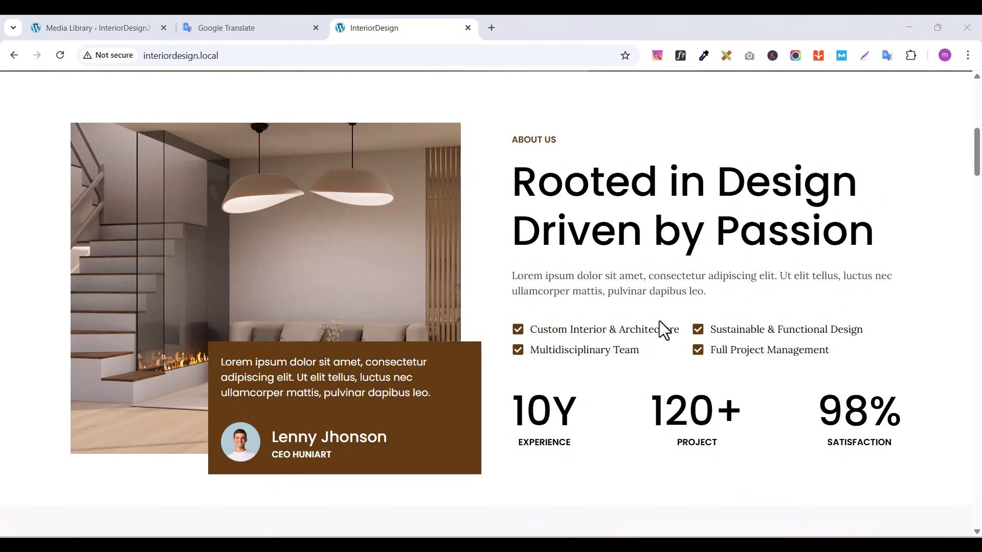
pyautogui.scroll(-1, 659, 321)
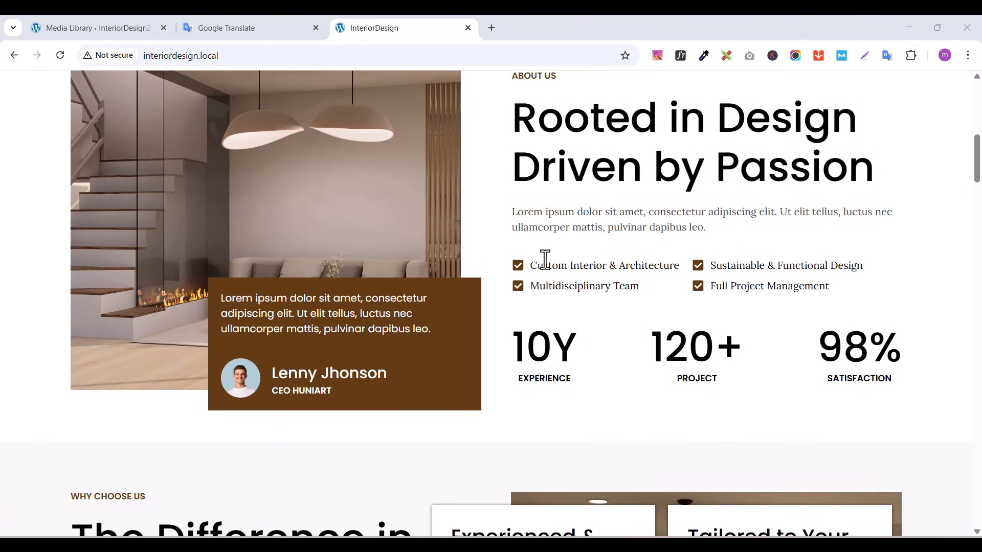
pyautogui.scroll(-2, 758, 274)
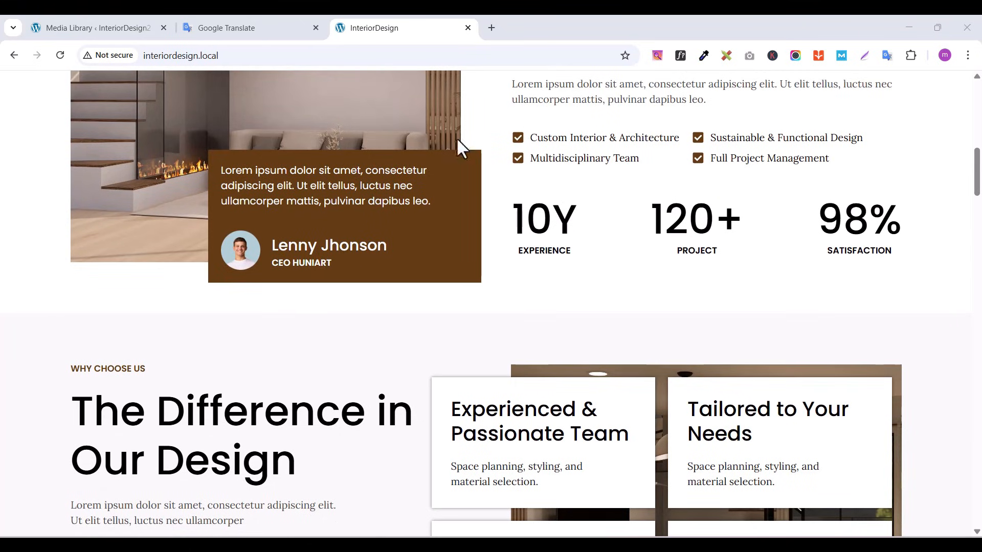
pyautogui.scroll(3, 450, 169)
# Examine the Why Choose Us section, including its heading, contact button, client avatars and feature cards over the image
pyautogui.scroll(-5, 448, 174)
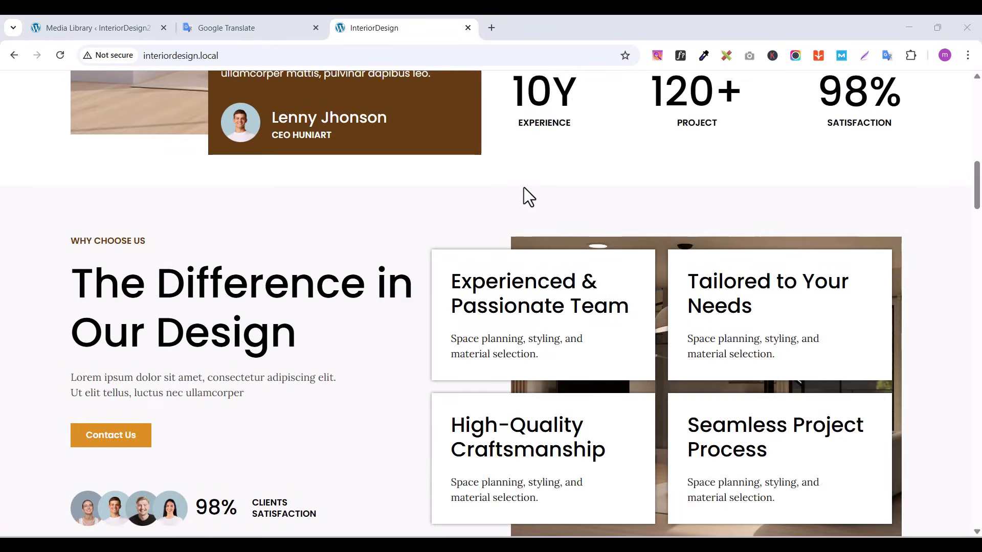
pyautogui.scroll(-1, 247, 263)
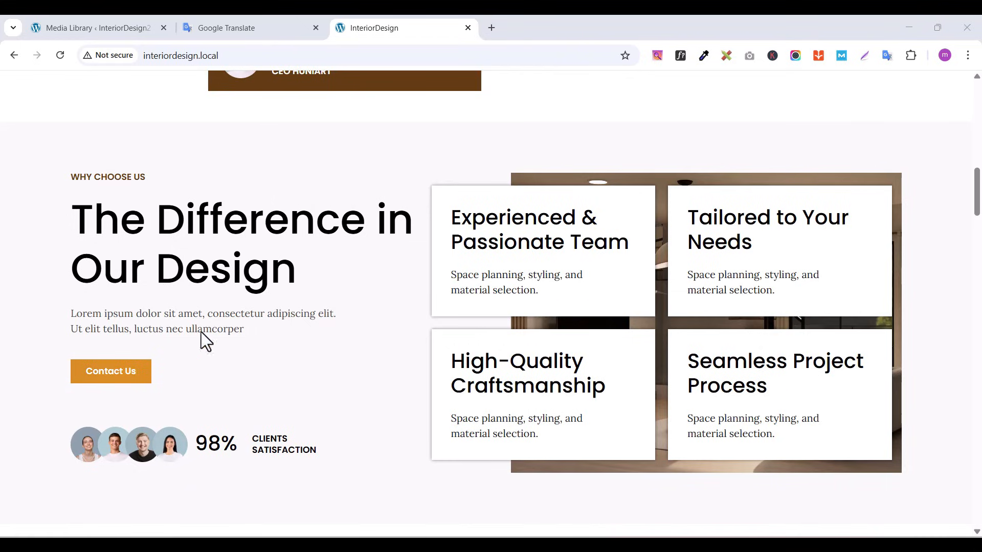
pyautogui.scroll(-1, 207, 335)
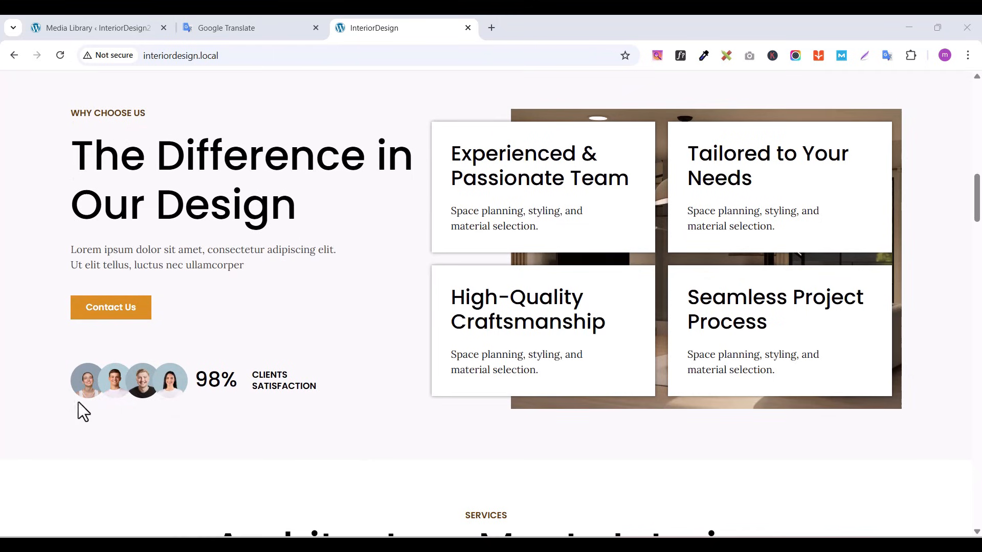
pyautogui.scroll(2, 288, 343)
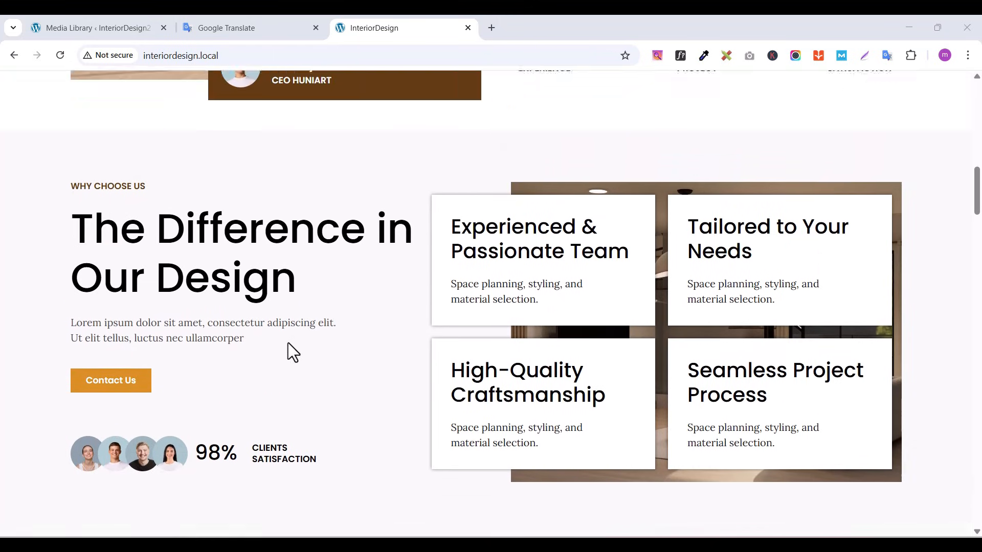
pyautogui.scroll(-1, 711, 385)
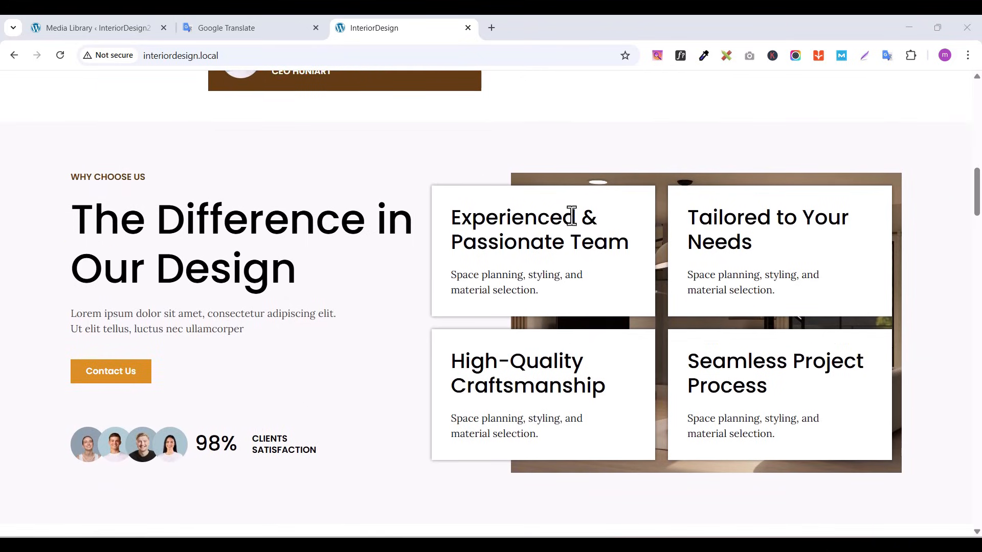
pyautogui.scroll(-2, 604, 322)
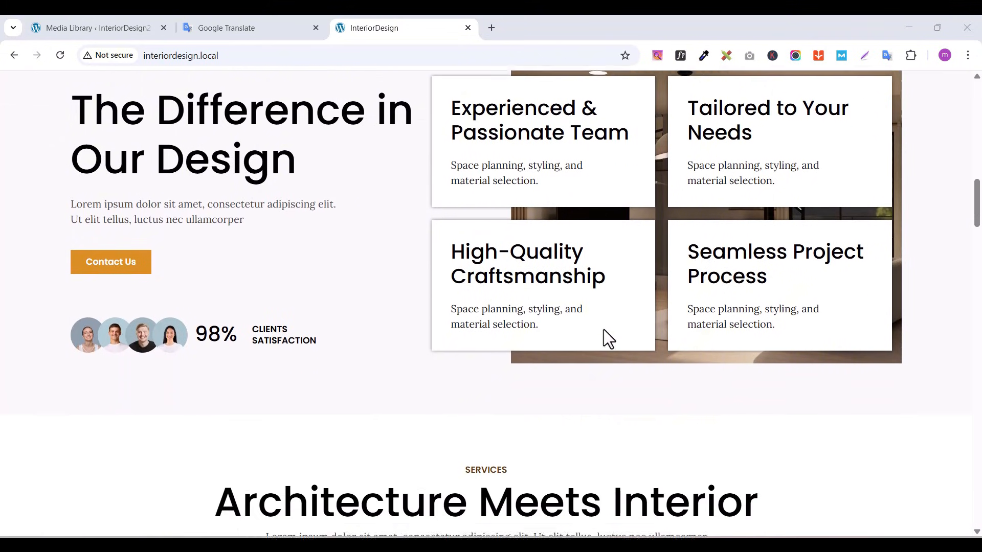
# Look through the Services section's heading and its grid of service cards with background images and arrow icons
pyautogui.scroll(-2, 537, 307)
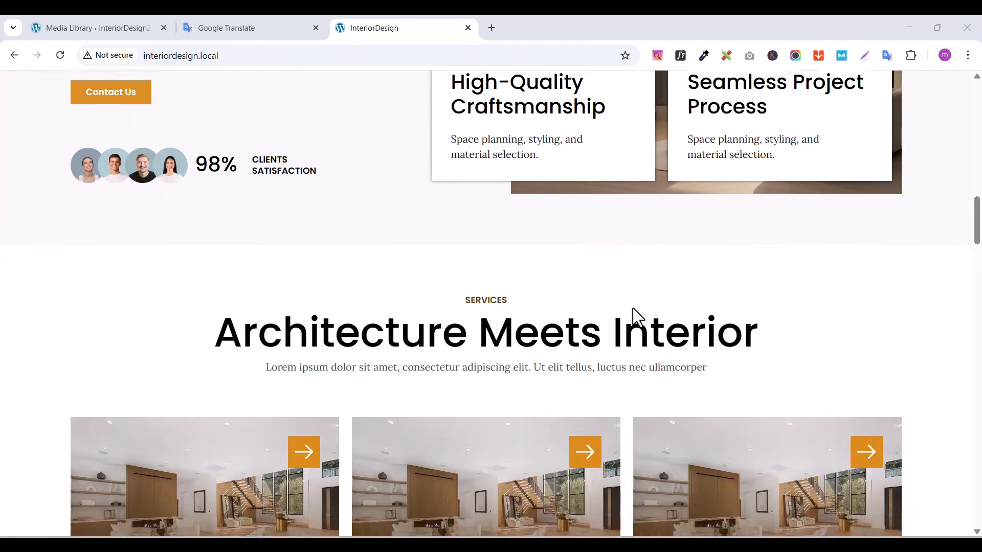
pyautogui.scroll(2, 634, 320)
pyautogui.scroll(-4, 637, 335)
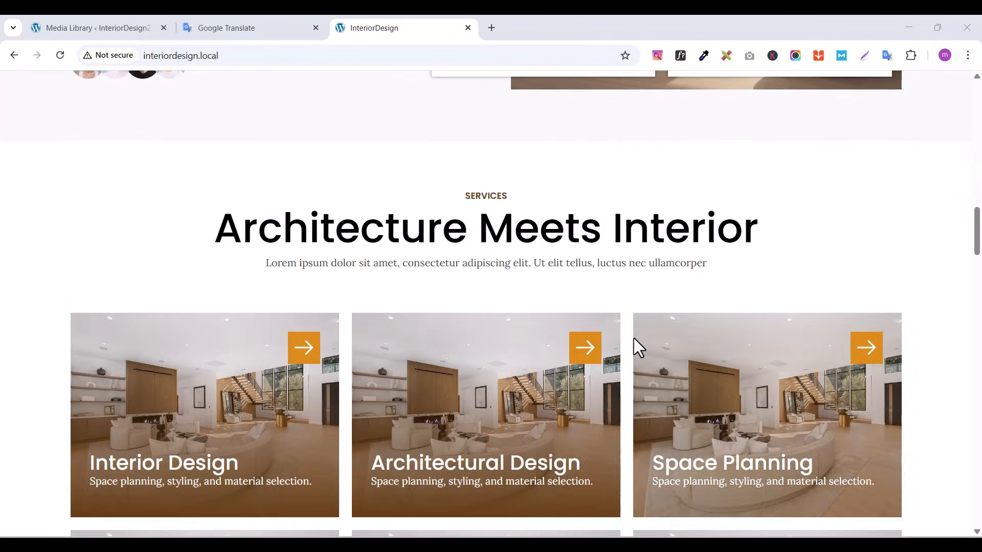
pyautogui.scroll(-4, 634, 337)
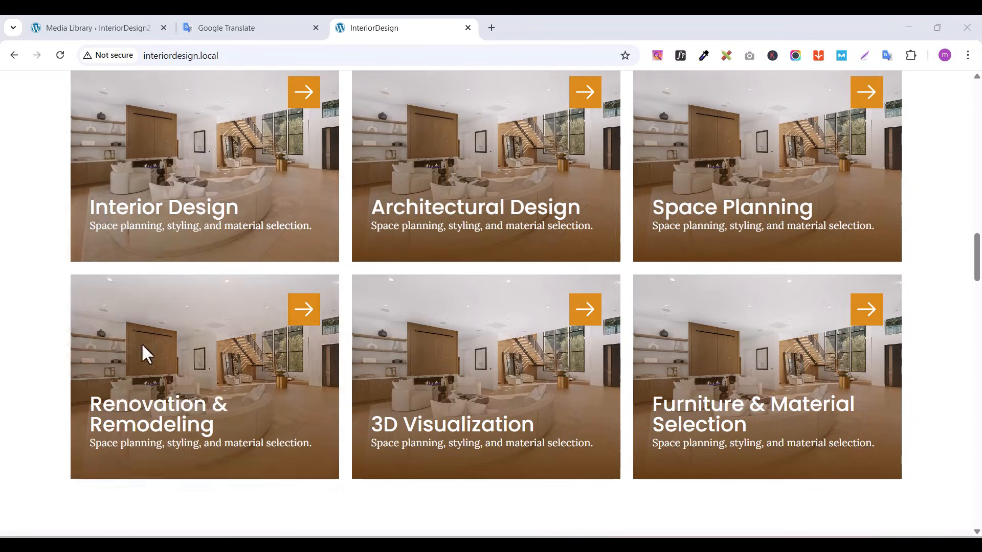
pyautogui.scroll(-1, 533, 407)
# Examine the Project section's tabs, the Scandinavian Living Room description, the image carousel and the video
pyautogui.scroll(-8, 533, 406)
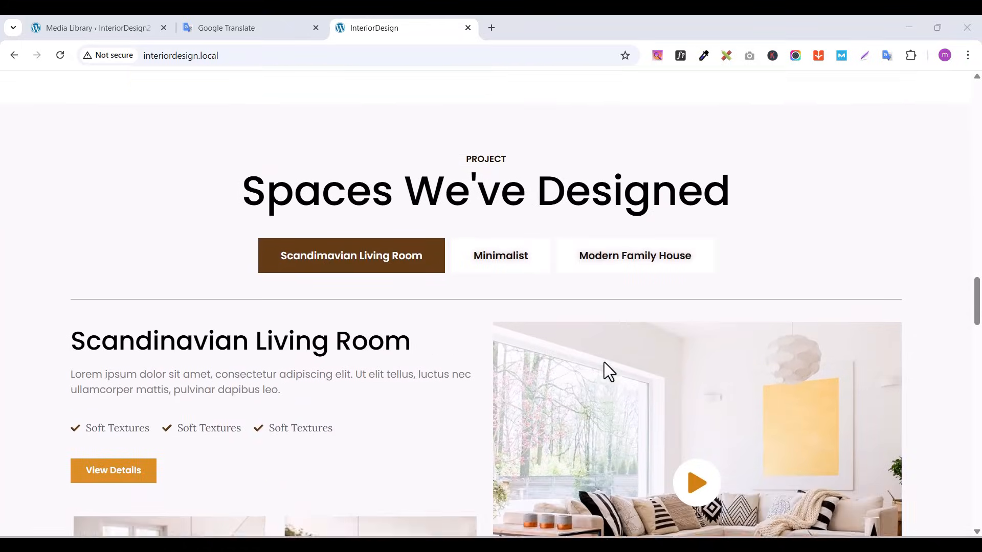
pyautogui.scroll(1, 606, 368)
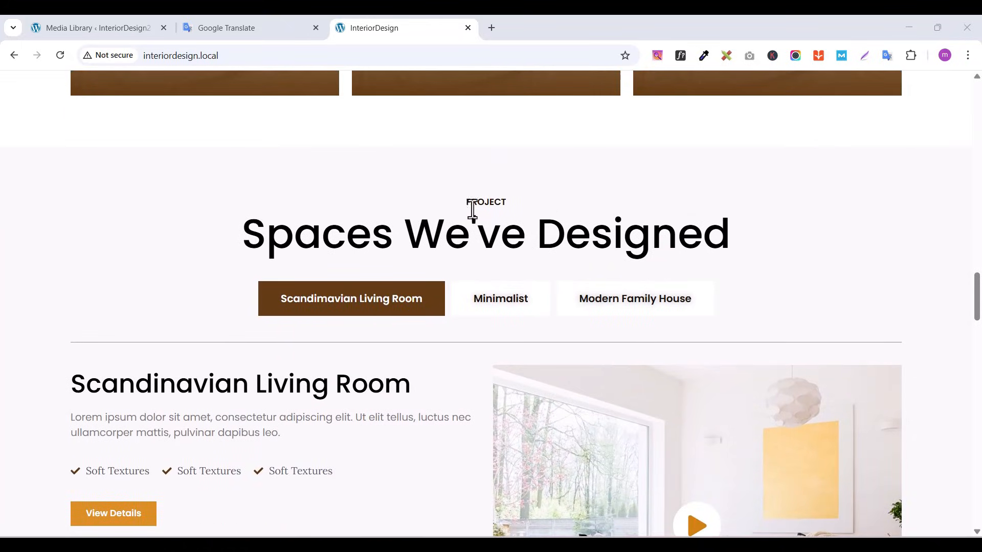
pyautogui.scroll(-1, 267, 399)
pyautogui.scroll(-1, 267, 399)
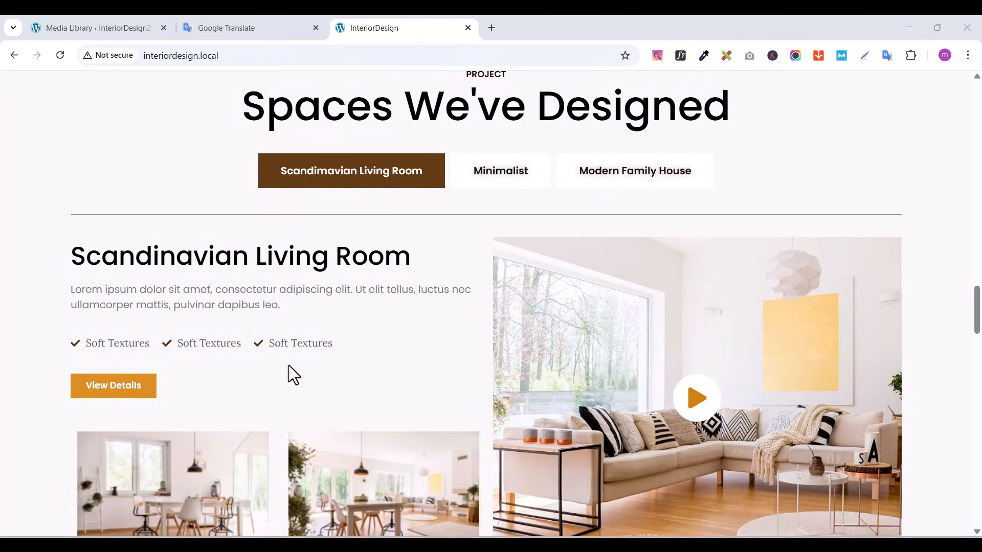
pyautogui.scroll(-1, 390, 370)
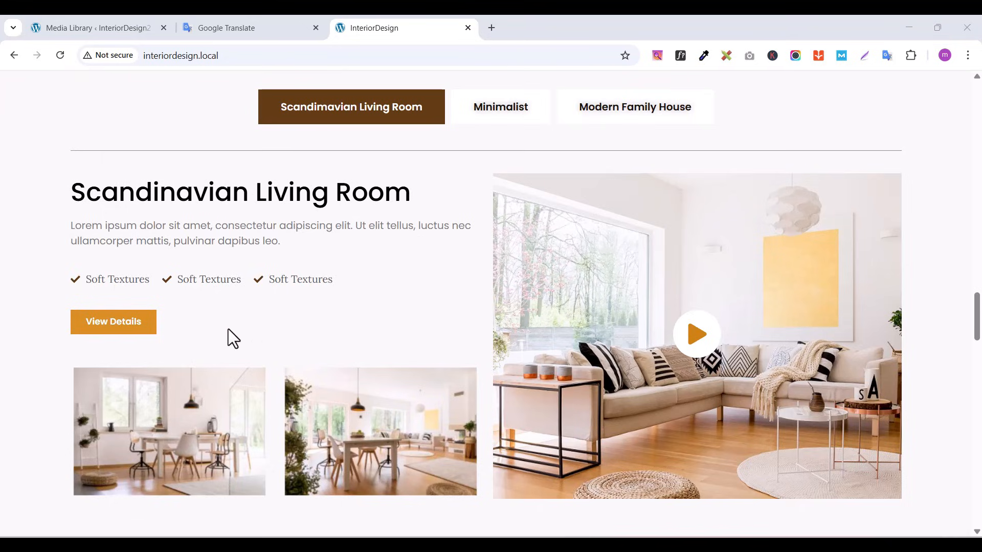
pyautogui.scroll(-1, 228, 329)
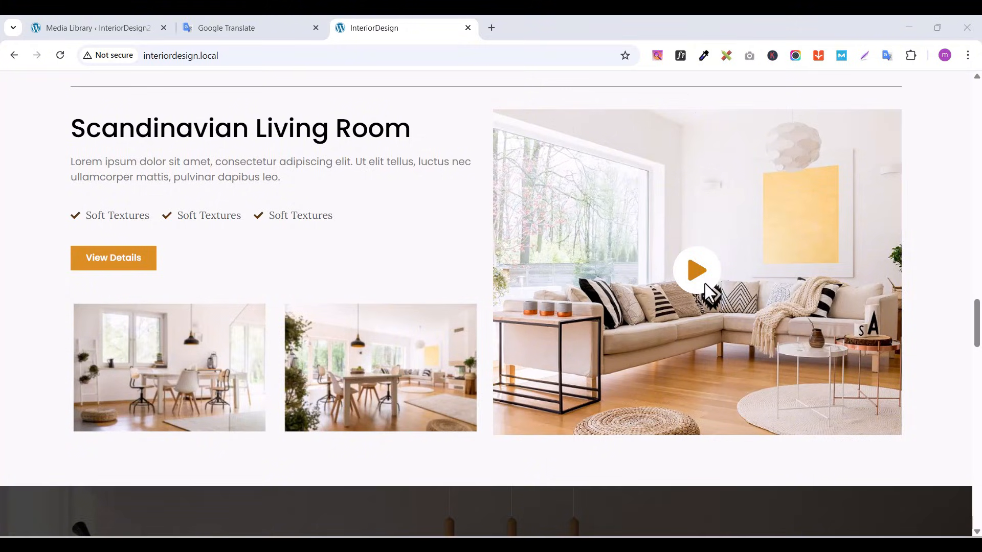
# Review the "Start Your Project Today" call-to-action banner with its background image, text and two buttons
pyautogui.scroll(-3, 743, 272)
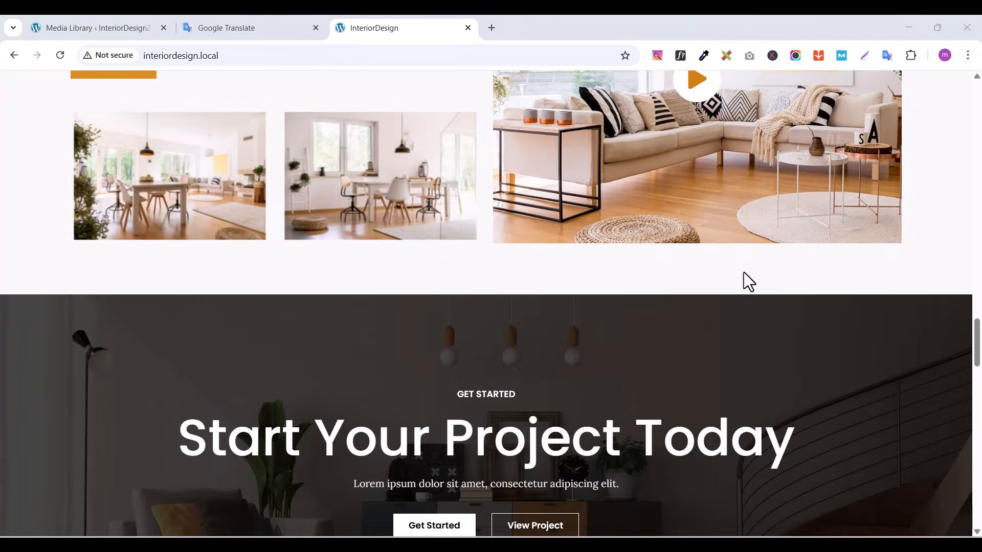
pyautogui.scroll(-2, 631, 293)
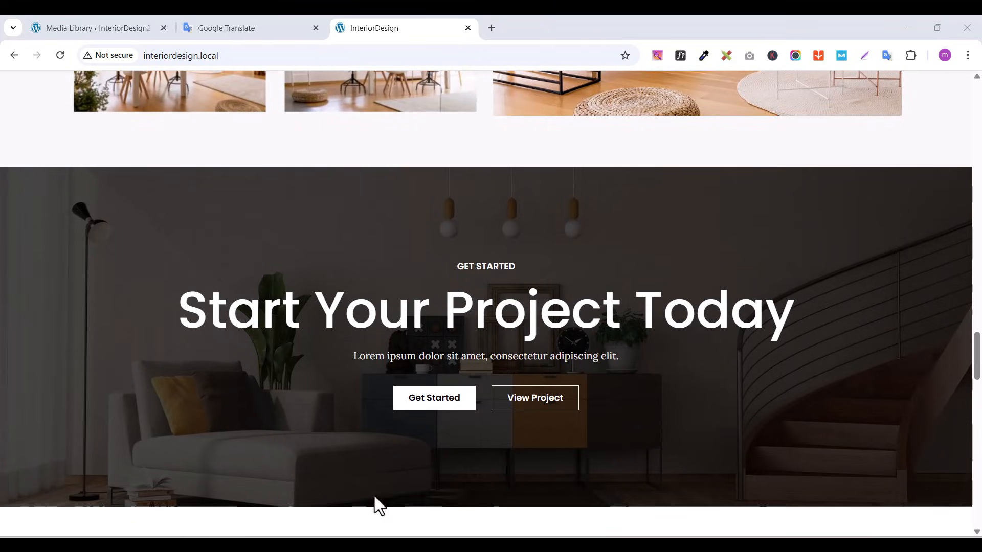
pyautogui.scroll(-2, 330, 368)
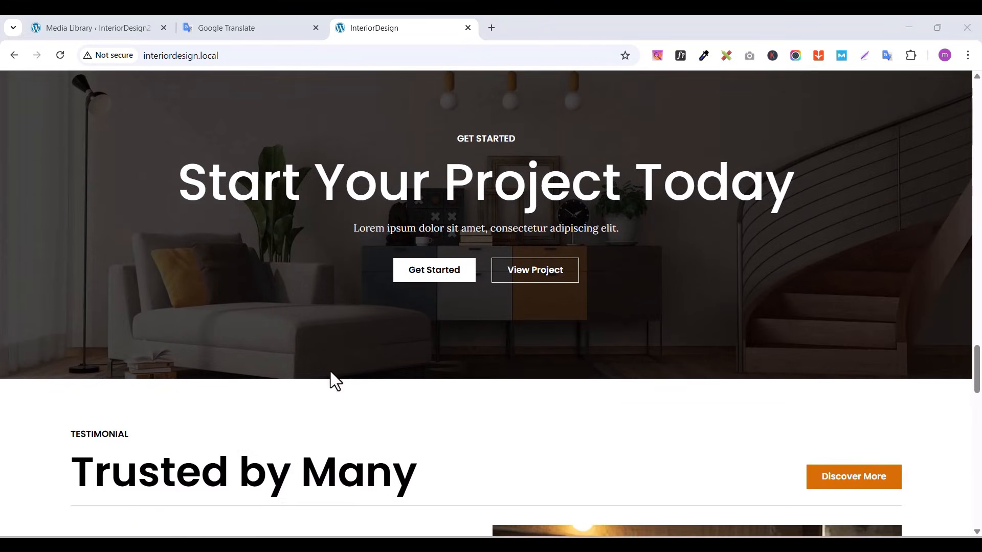
pyautogui.scroll(2, 327, 358)
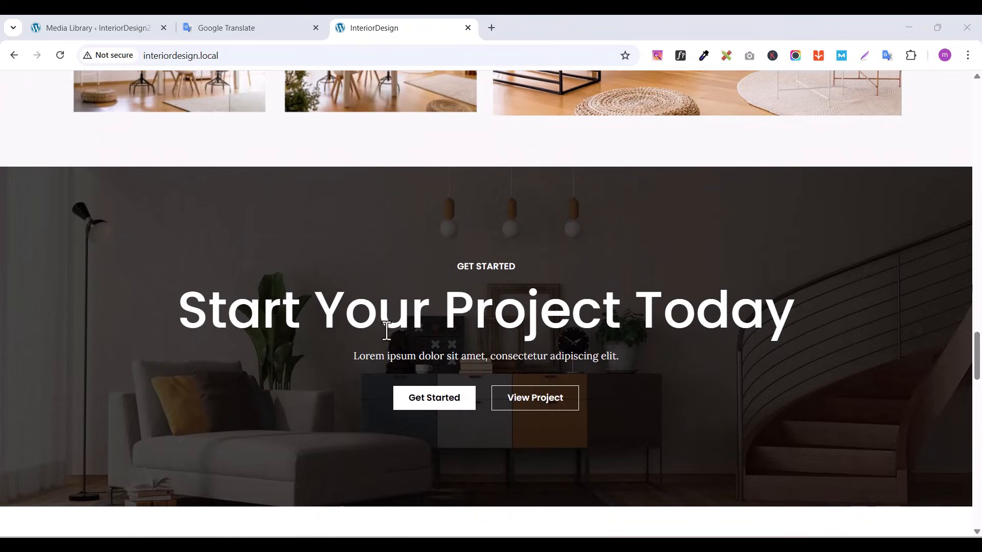
pyautogui.scroll(-1, 646, 358)
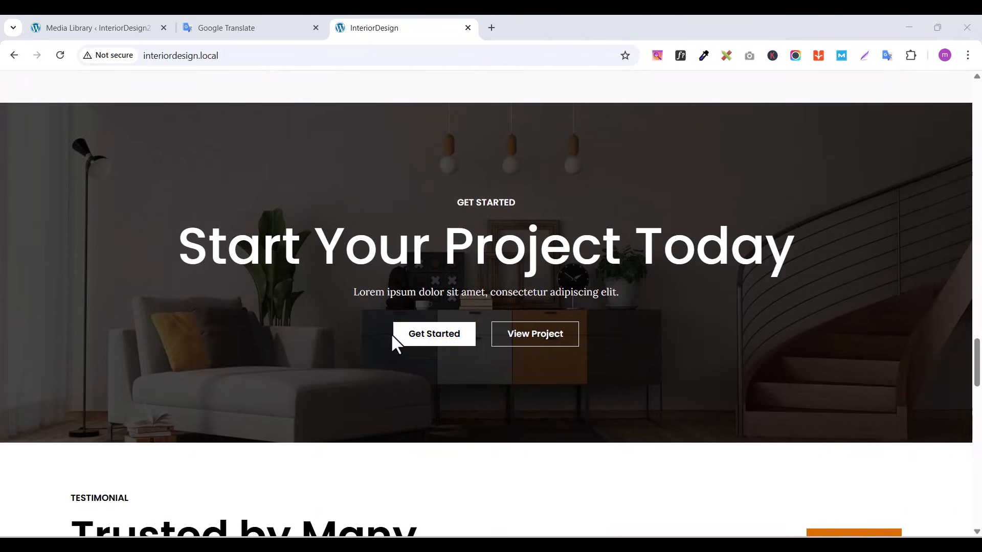
pyautogui.scroll(-1, 620, 364)
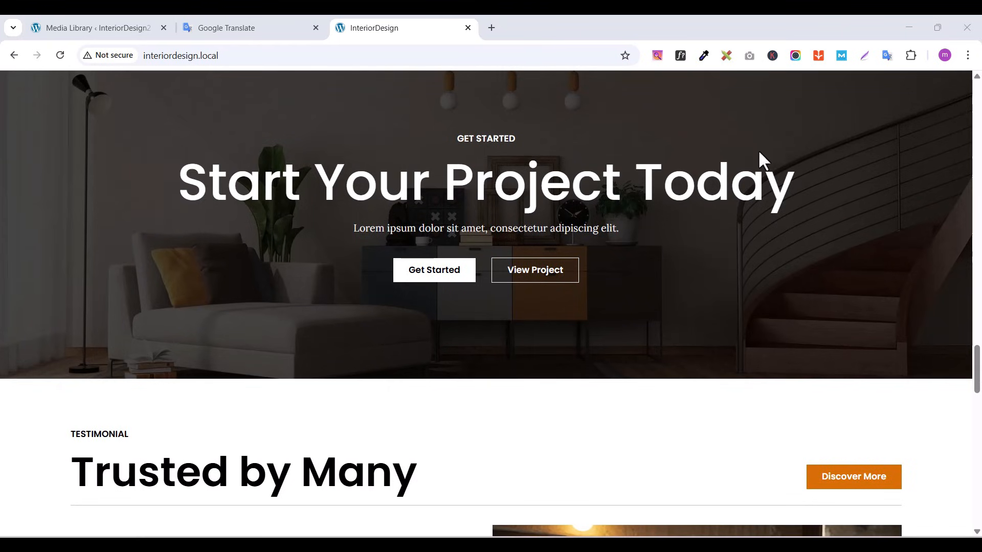
pyautogui.scroll(-1, 361, 331)
pyautogui.scroll(2, 404, 338)
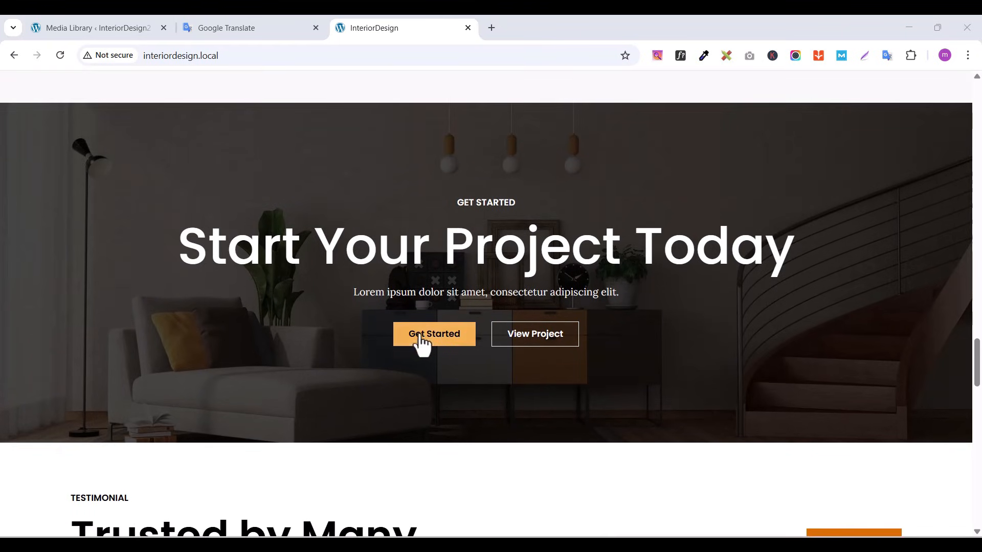
# Examine the Testimonial section's Trusted by Many heading, Discover More button, client quote and café image
pyautogui.scroll(-3, 420, 342)
pyautogui.scroll(-1, 389, 335)
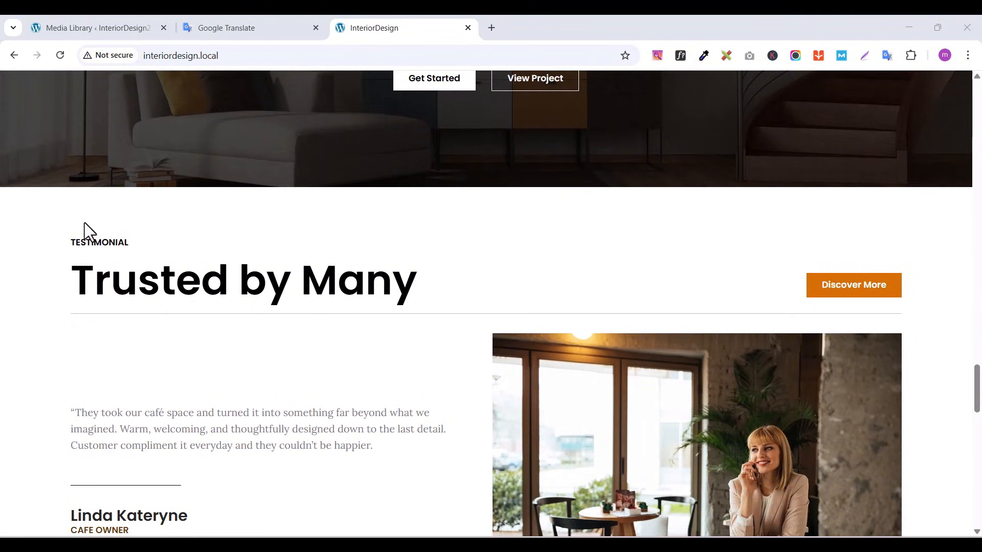
pyautogui.scroll(-3, 441, 317)
pyautogui.scroll(1, 443, 316)
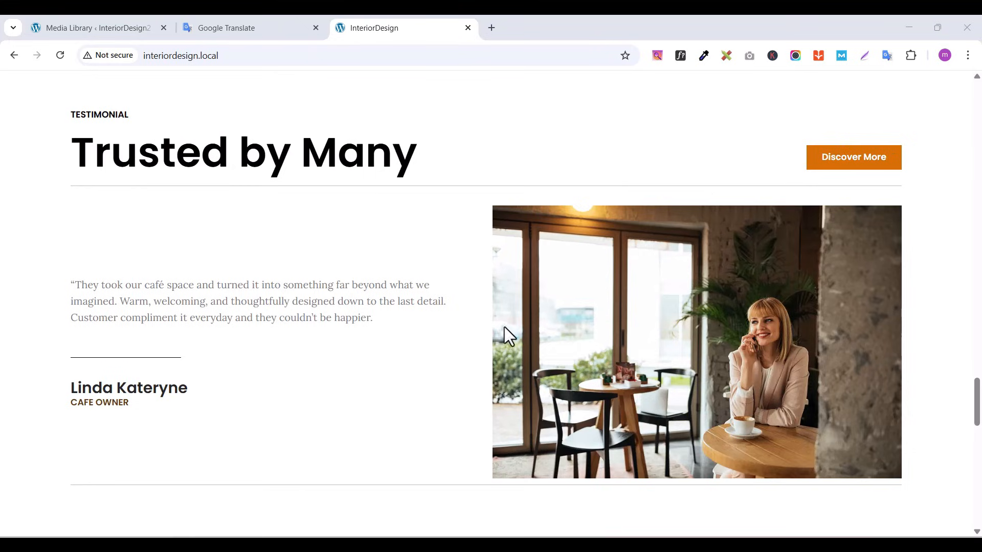
pyautogui.scroll(-1, 462, 329)
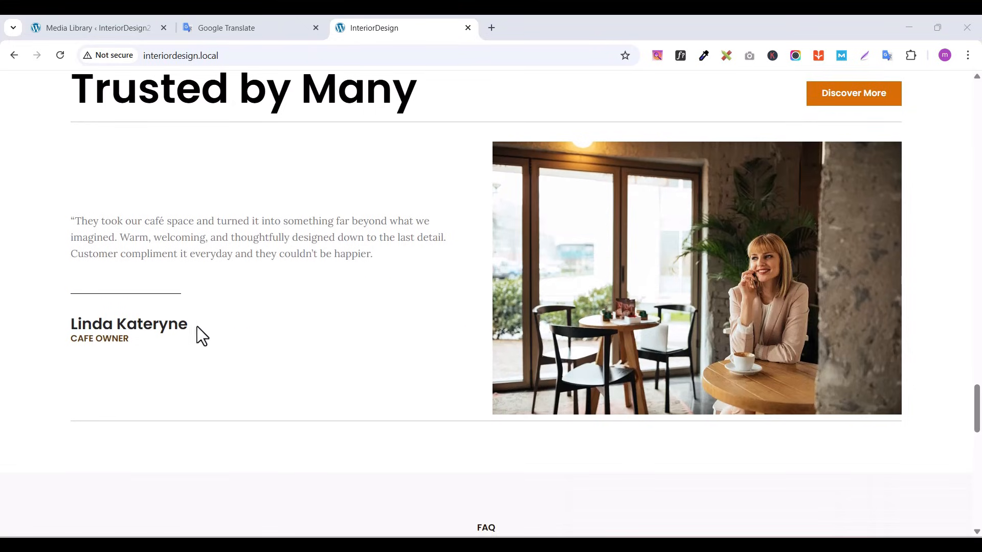
# Look over the Frequently Asked Question section's heading, question accordion and adjoining contact form
pyautogui.scroll(-4, 332, 319)
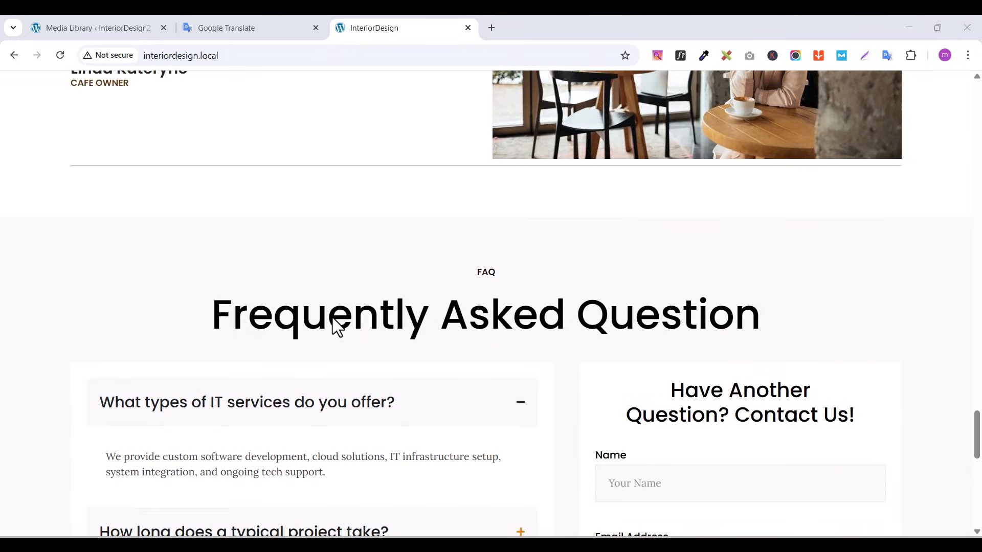
pyautogui.scroll(-1, 337, 326)
pyautogui.scroll(-1, 335, 327)
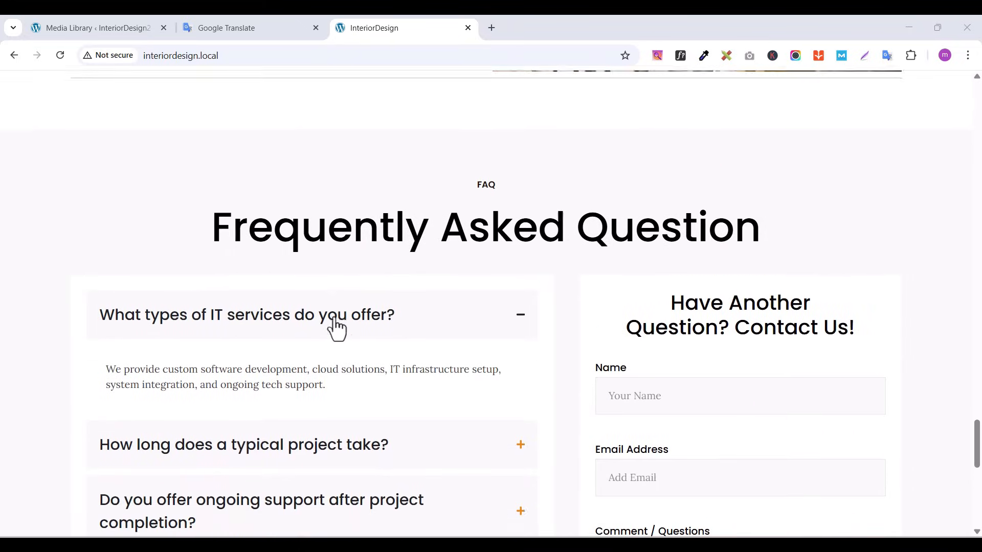
pyautogui.scroll(1, 335, 327)
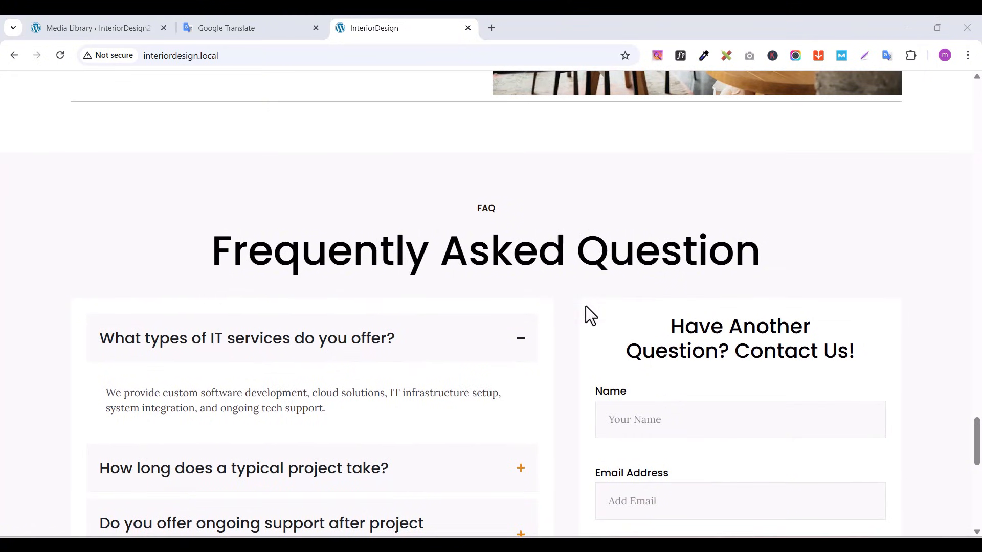
pyautogui.scroll(-1, 584, 294)
# Test the FAQ accordion by collapsing the first question and expanding the second, third and fourth in turn
pyautogui.click(511, 285)
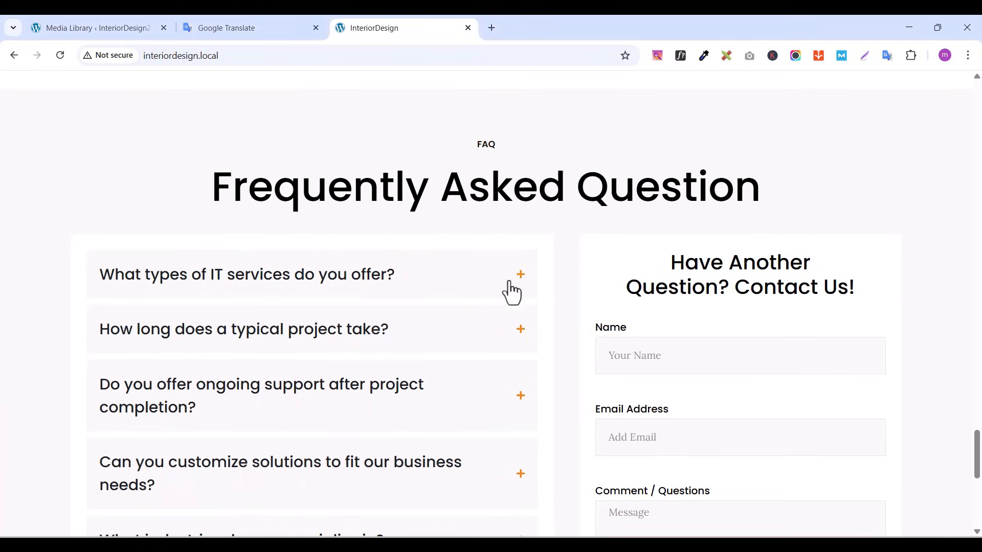
pyautogui.scroll(-1, 491, 316)
pyautogui.click(524, 266)
pyautogui.scroll(-1, 206, 343)
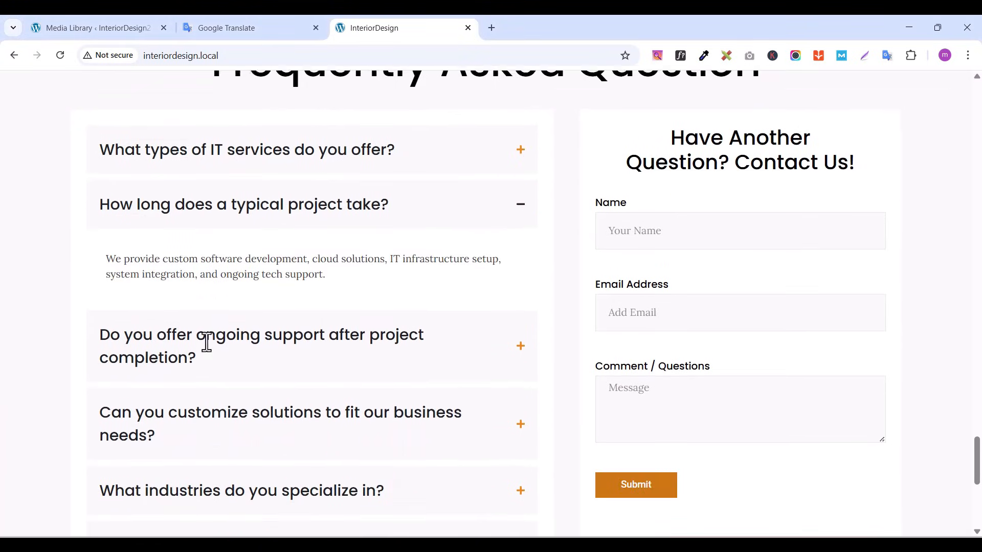
pyautogui.click(517, 349)
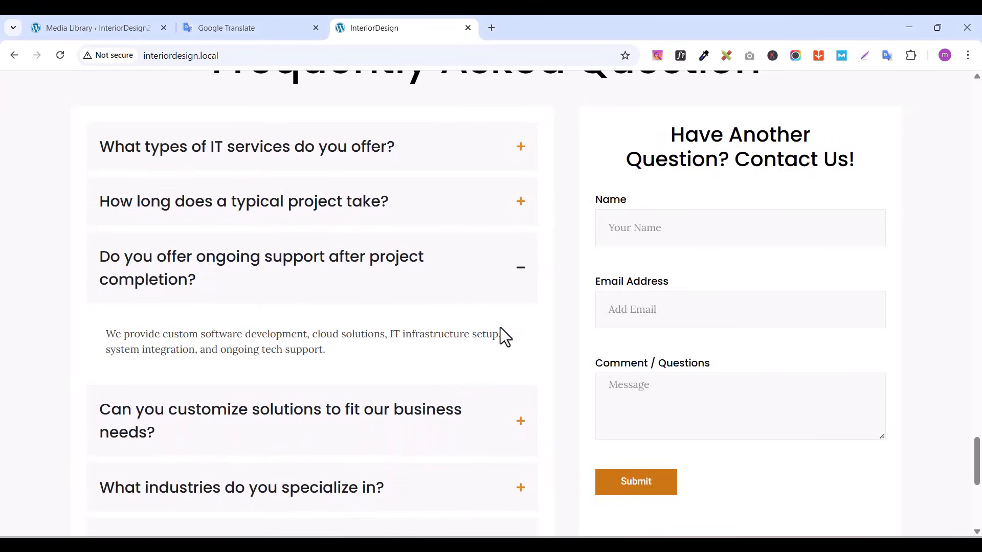
pyautogui.click(525, 422)
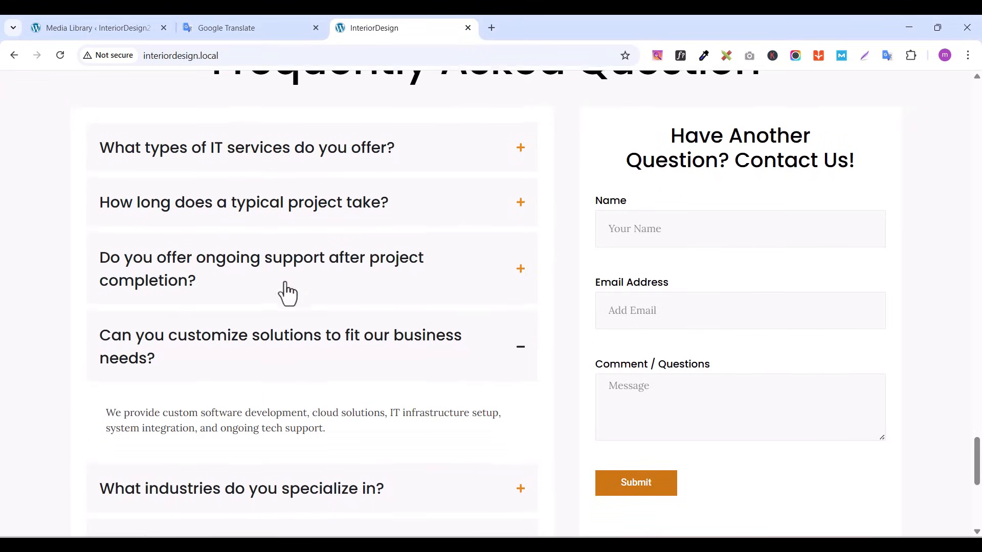
# Review the "Have Another Question? Contact Us!" form beside the FAQ, including its input fields and Submit button
pyautogui.scroll(2, 294, 302)
pyautogui.scroll(-2, 768, 337)
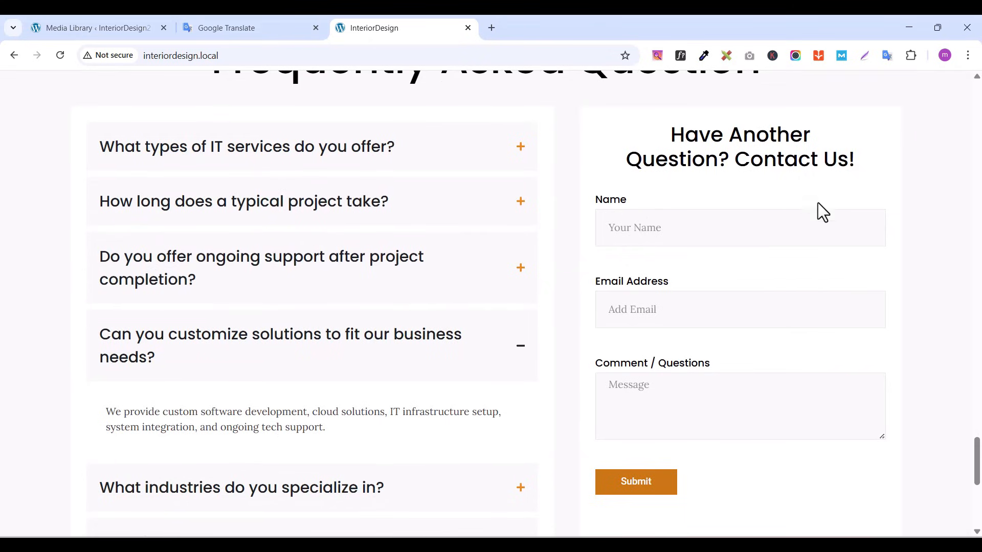
pyautogui.scroll(-1, 739, 347)
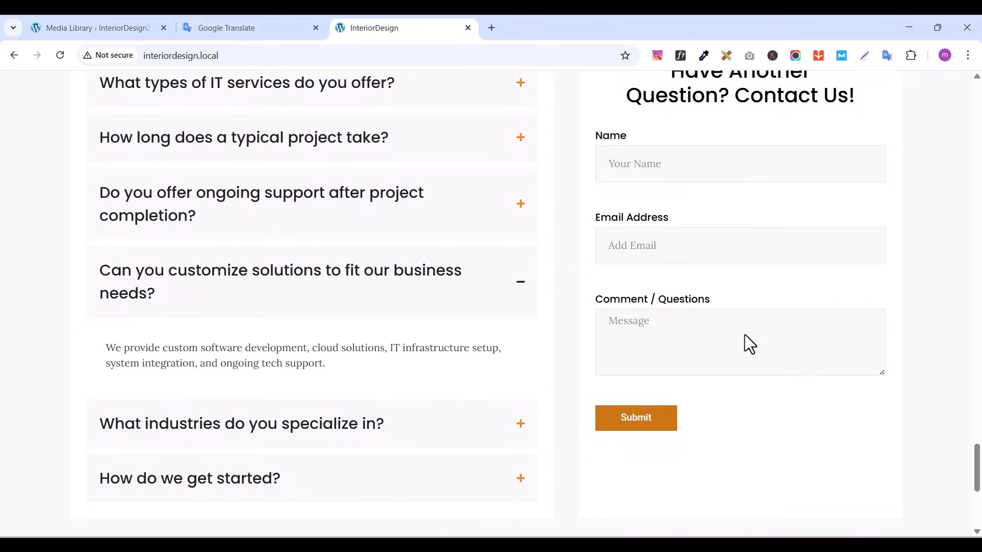
# Inspect the brown footer's social icons, logo, company links, contact details and newsletter form against the FAQ section above
pyautogui.scroll(-5, 747, 336)
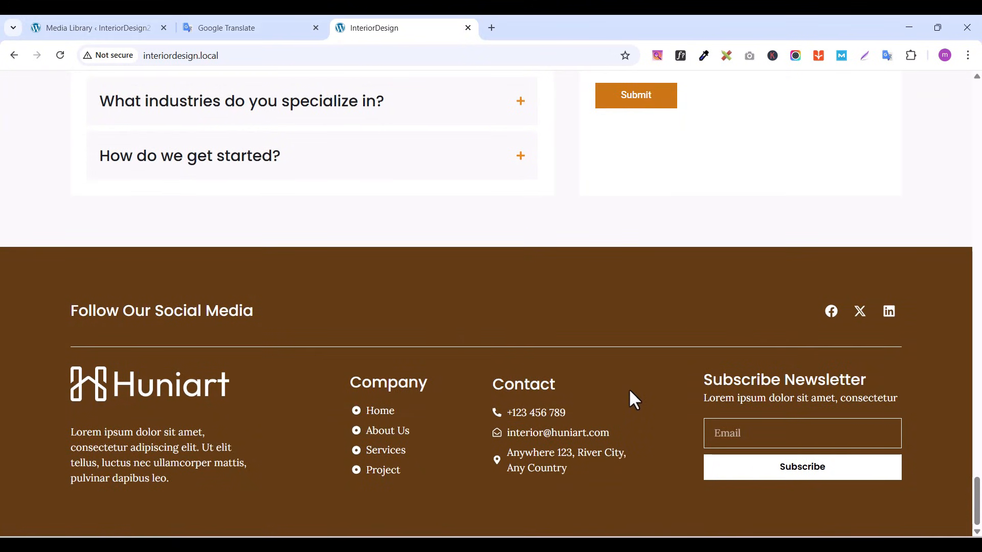
pyautogui.scroll(2, 622, 352)
pyautogui.scroll(-1, 621, 351)
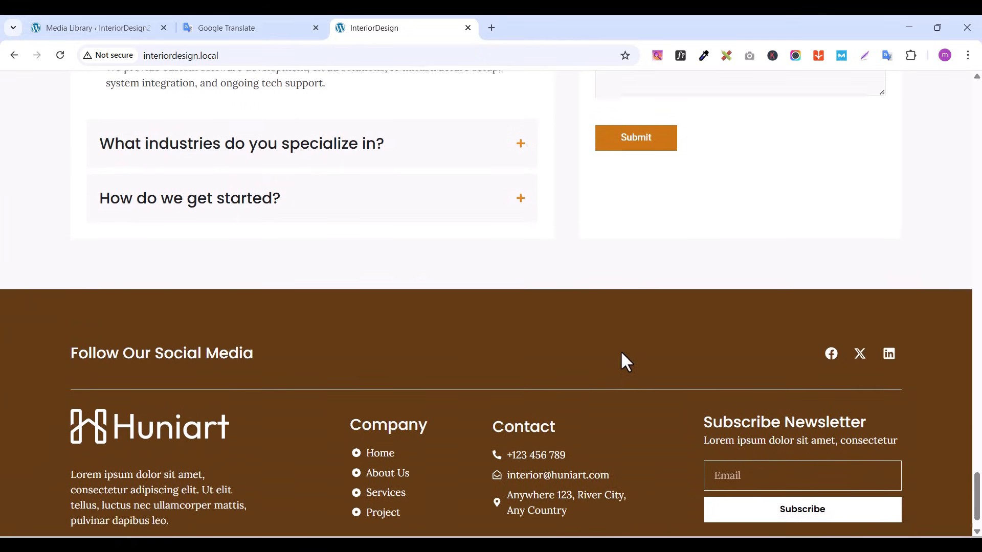
pyautogui.scroll(5, 621, 351)
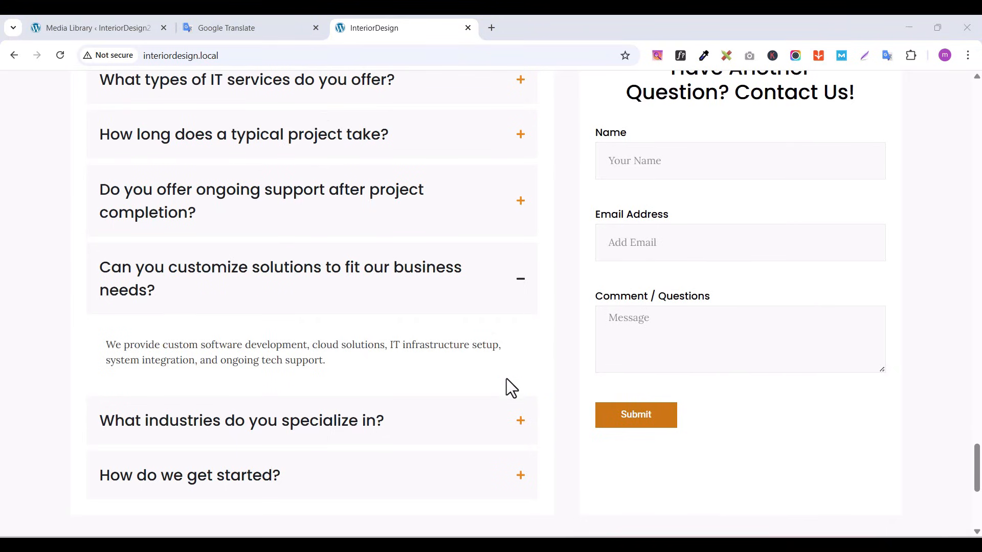
pyautogui.scroll(1, 506, 379)
pyautogui.scroll(-7, 506, 379)
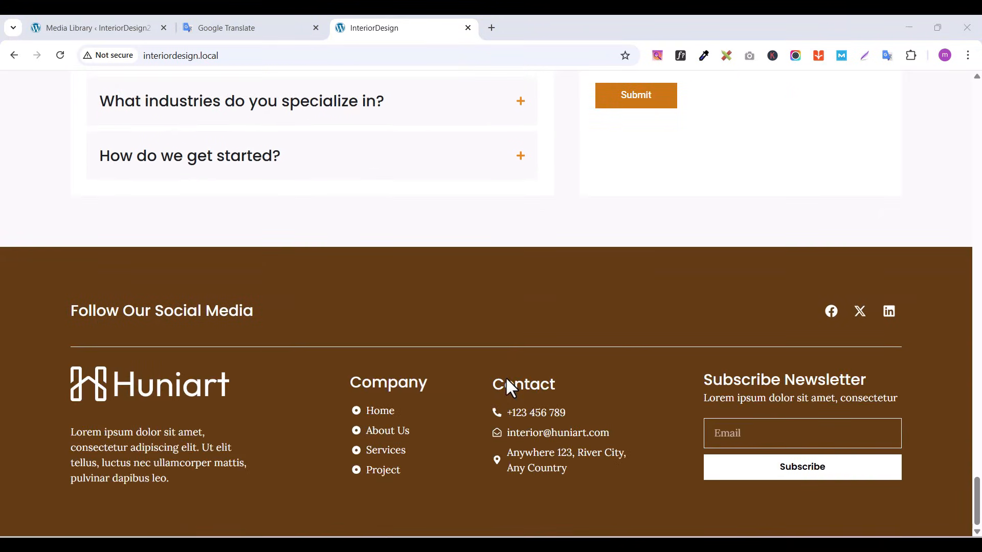
pyautogui.scroll(3, 532, 358)
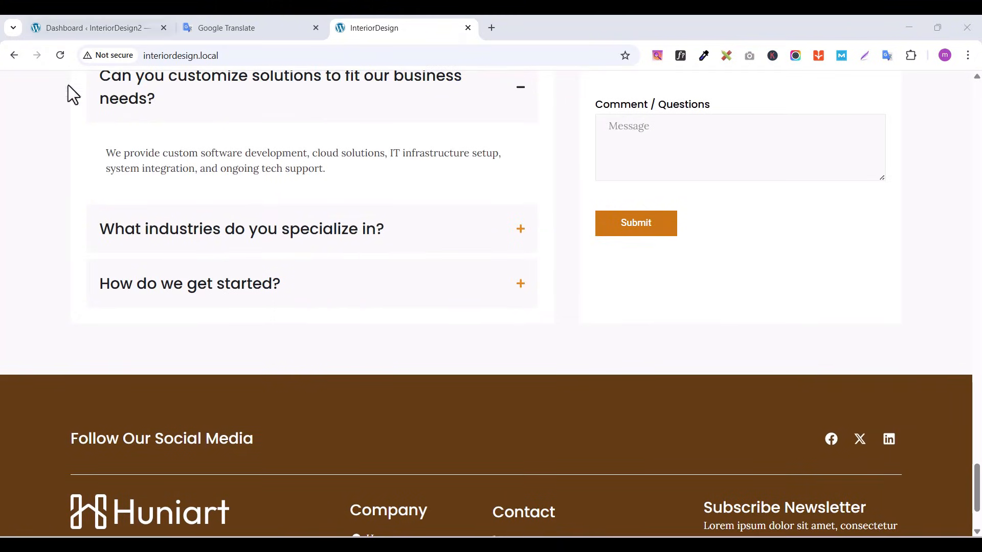
# Switch to the InteriorDesign2 dashboard and review the active theme on its Themes page
pyautogui.click(97, 32)
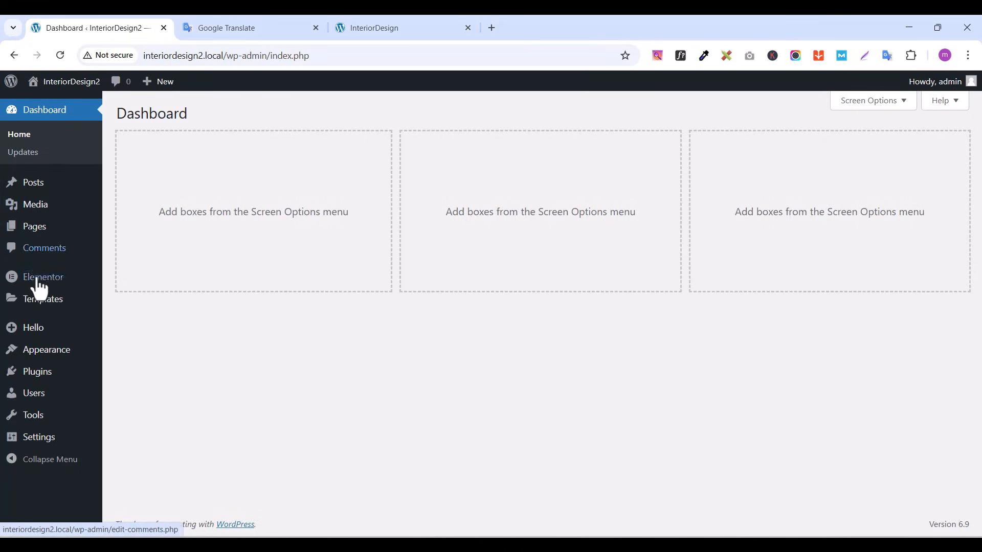
pyautogui.moveTo(48, 358)
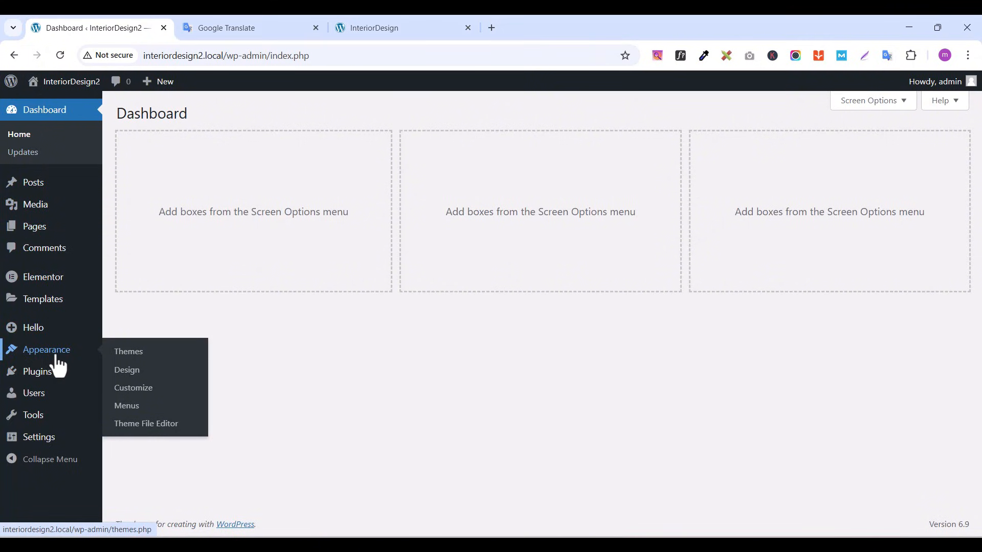
pyautogui.click(128, 354)
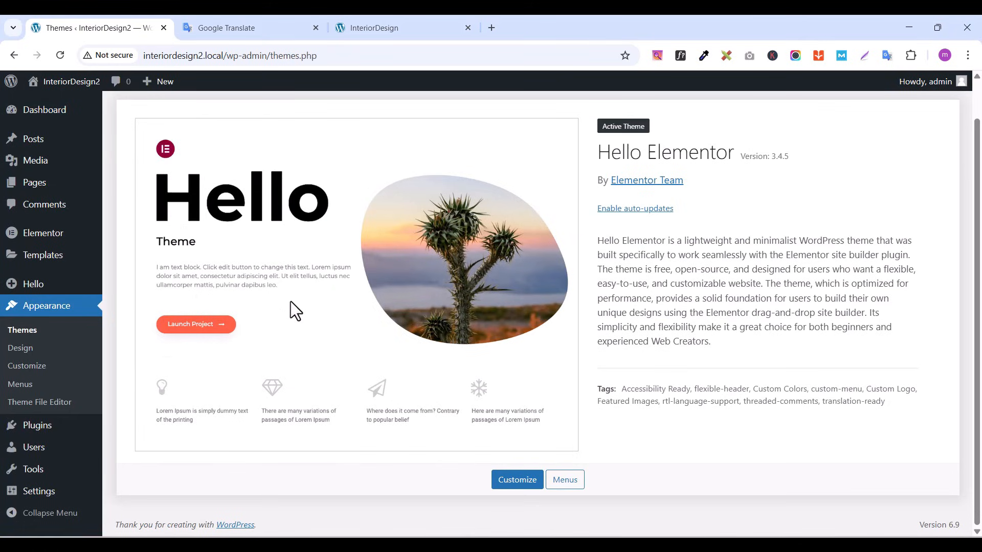
pyautogui.scroll(1, 290, 301)
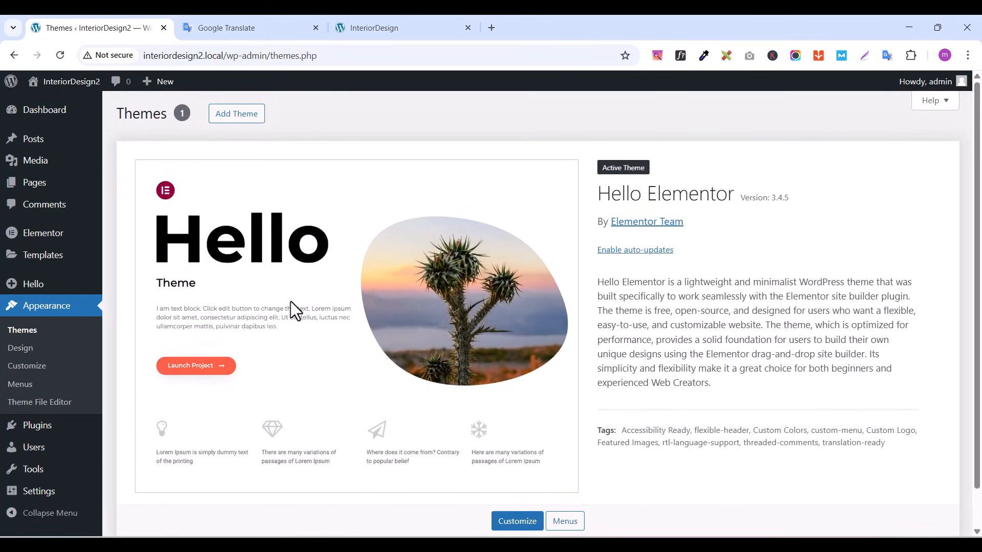
# Search the directory of themes available to add for "hello elementor"
pyautogui.click(236, 121)
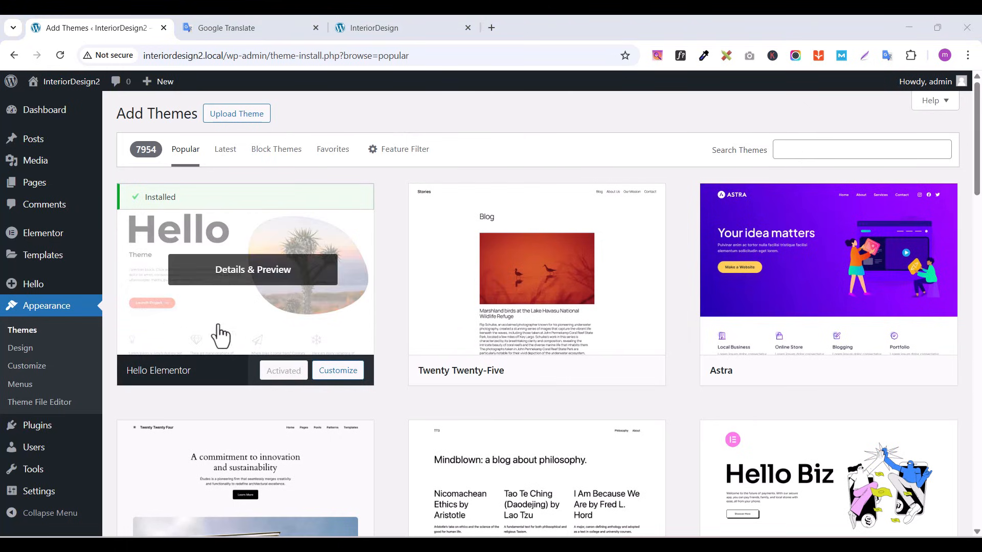
pyautogui.click(803, 148)
pyautogui.write('hel')
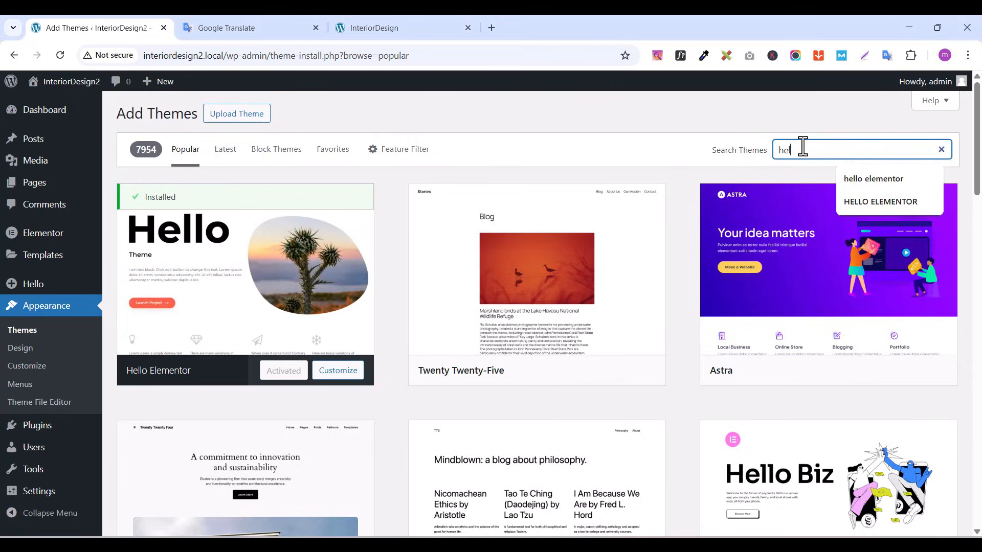
pyautogui.write('lo elemen')
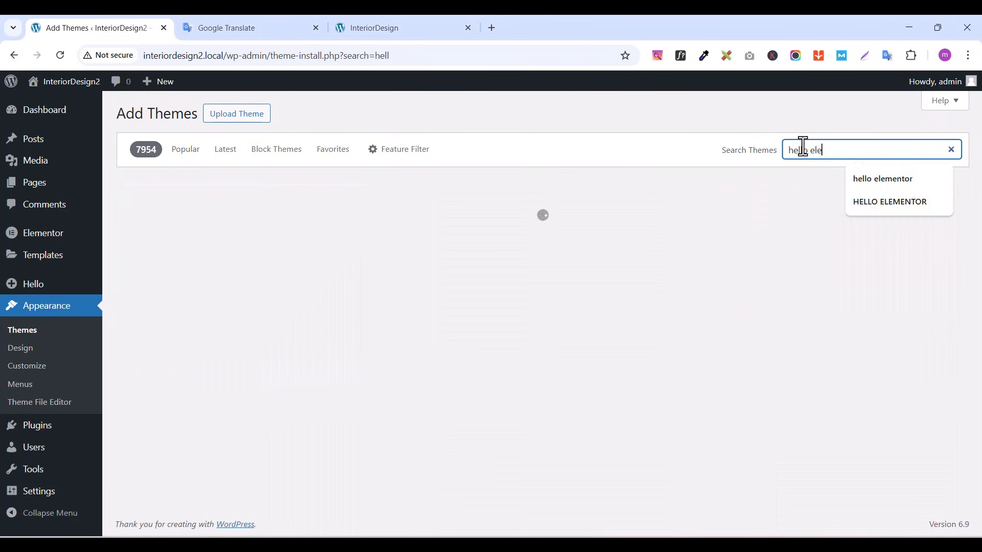
pyautogui.write('tor')
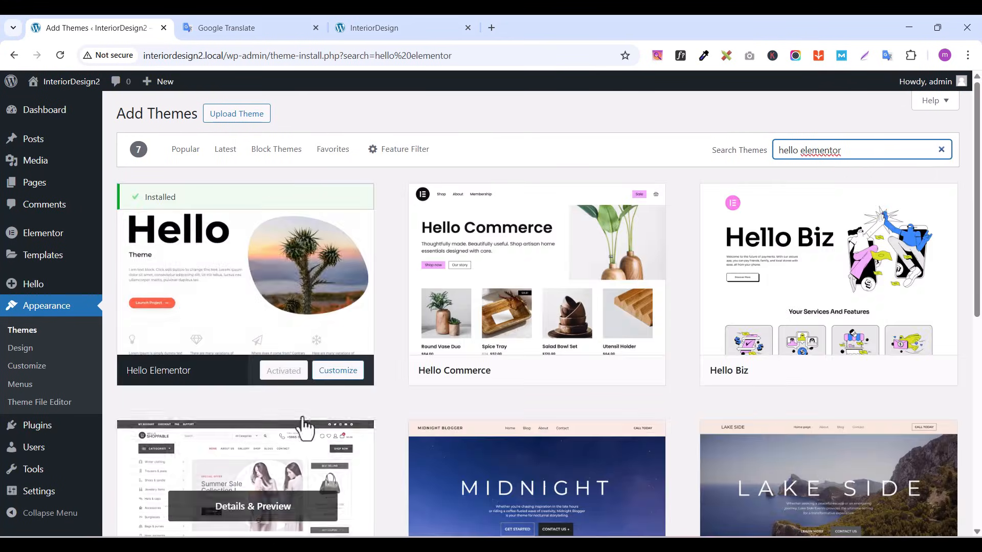
pyautogui.moveTo(324, 241)
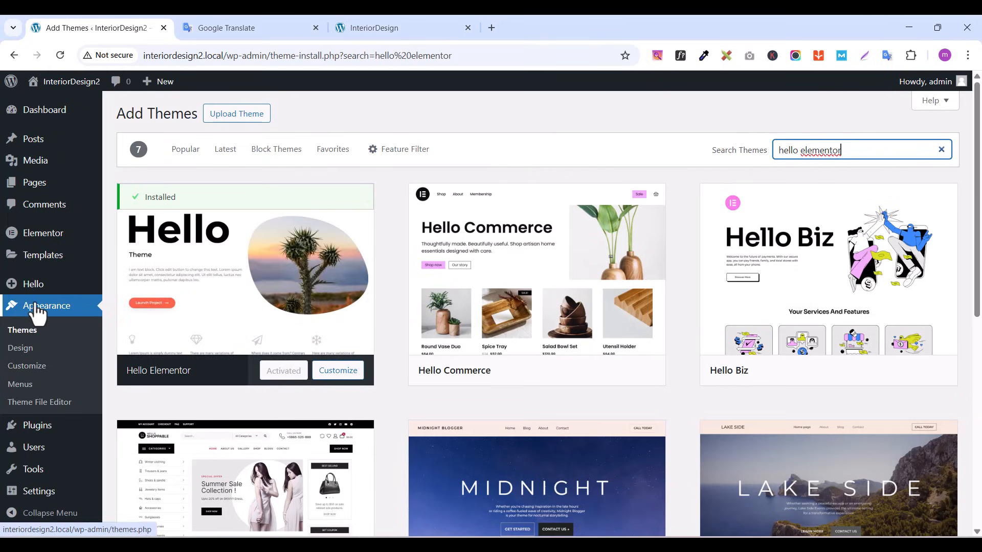
# Review the installed plugins and open the form for uploading a plugin as a .zip file
pyautogui.click(36, 431)
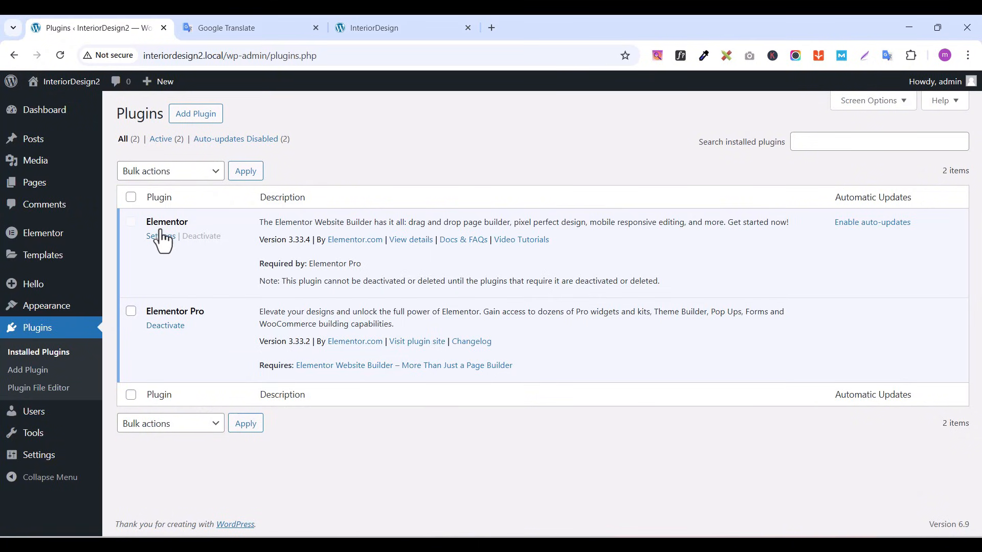
pyautogui.click(188, 130)
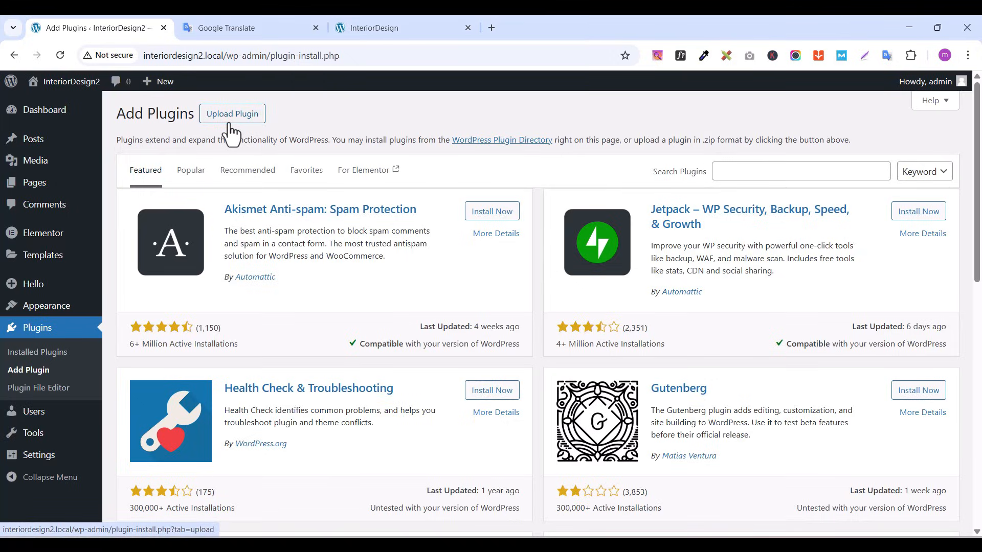
pyautogui.click(231, 114)
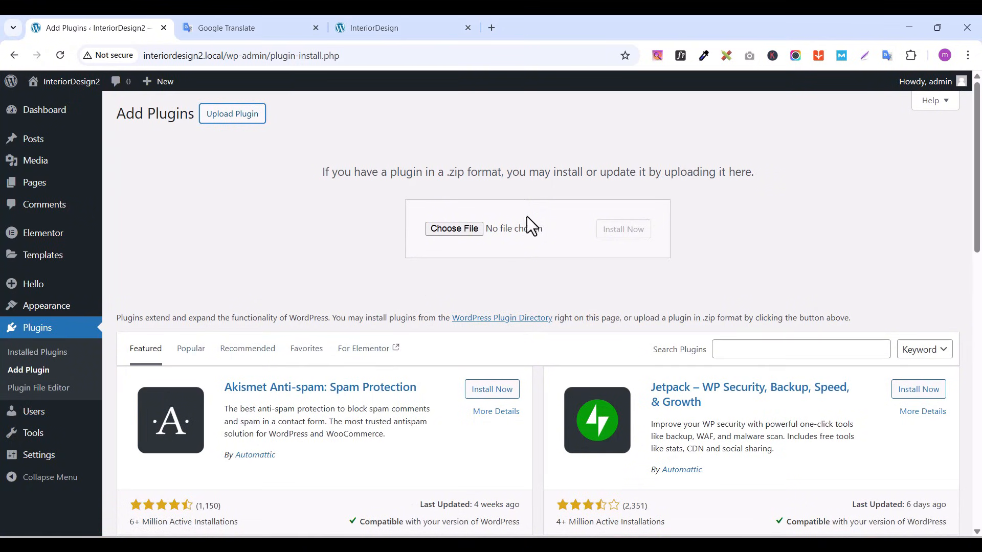
# Search the plugin directory for "elementor" and look through the results for Elementor Website Builder
pyautogui.click(745, 350)
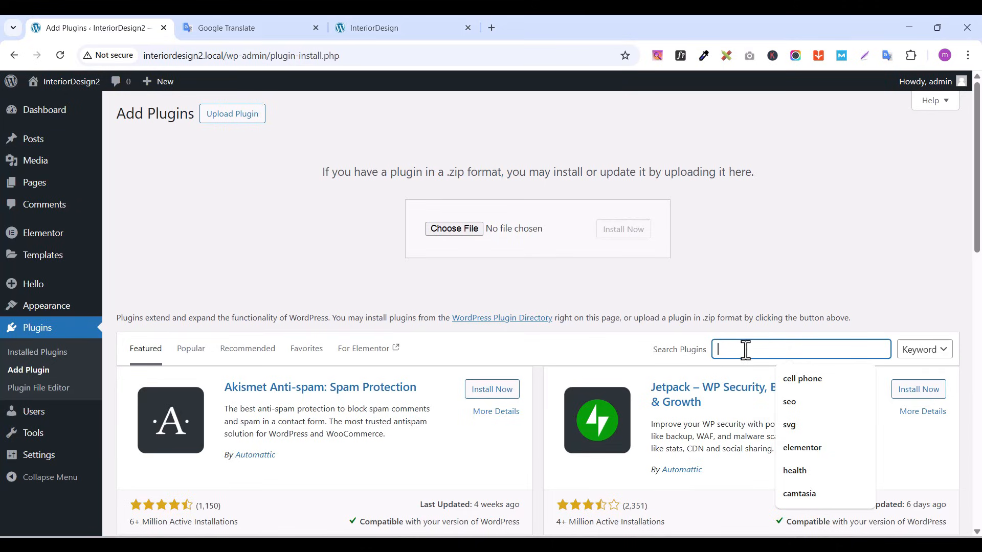
pyautogui.write('elementor')
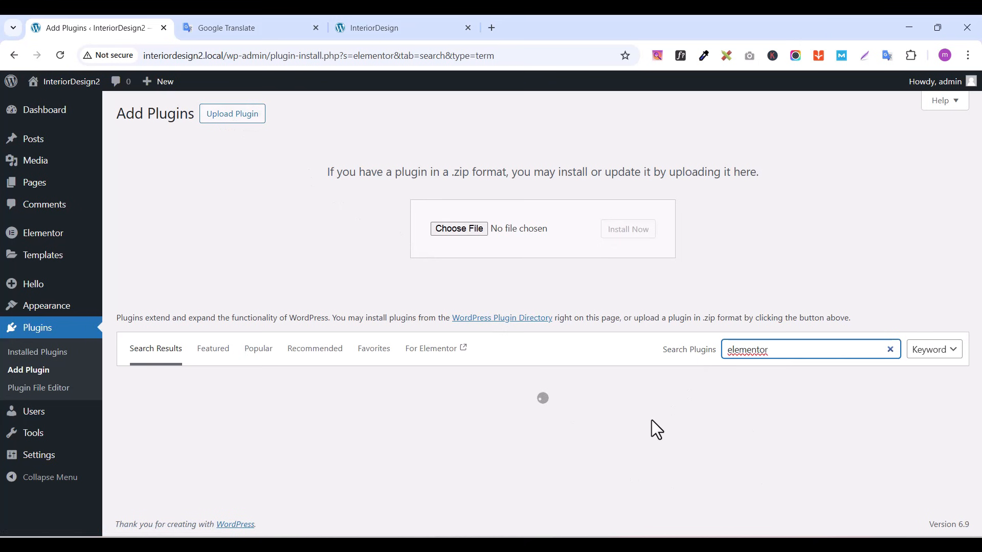
pyautogui.scroll(-10, 377, 479)
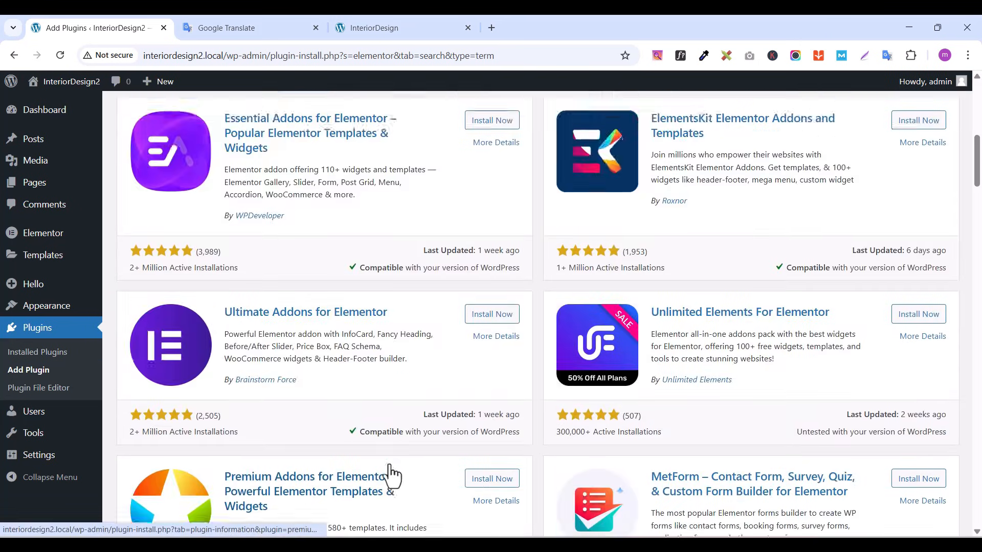
pyautogui.scroll(7, 391, 473)
pyautogui.scroll(-1, 436, 320)
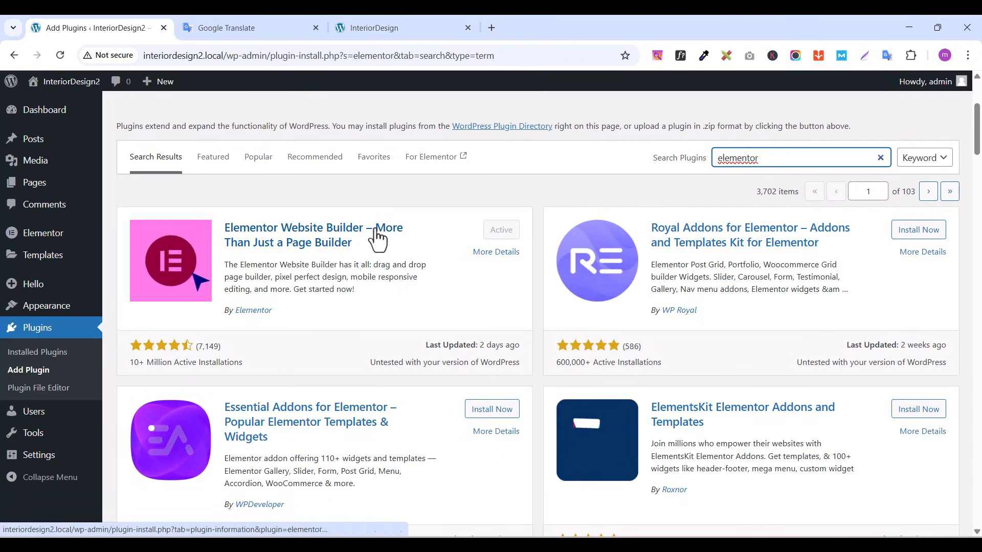
pyautogui.scroll(1, 72, 379)
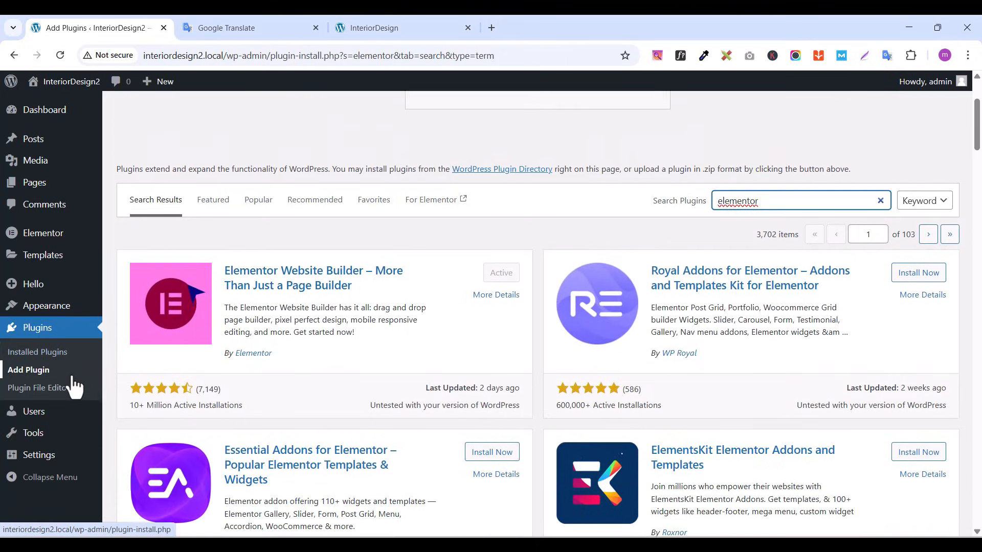
pyautogui.scroll(2, 73, 387)
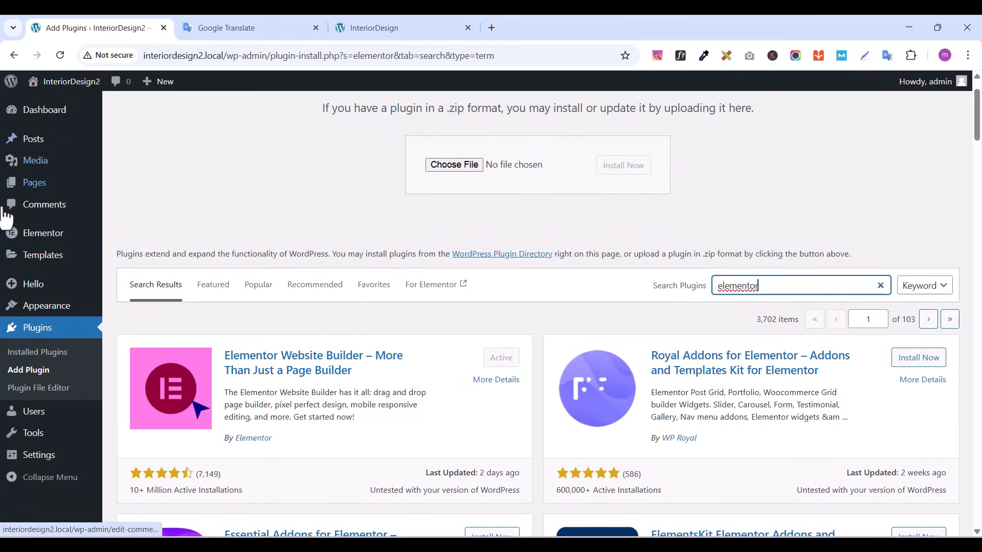
# Review the images already uploaded to the site's Media Library
pyautogui.click(35, 171)
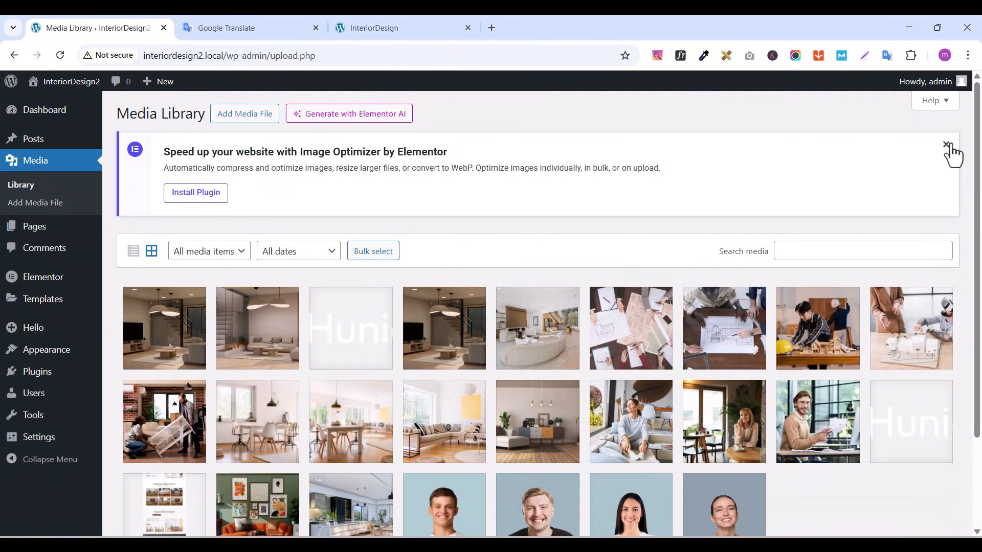
pyautogui.moveTo(977, 136); pyautogui.dragTo(971, 213)
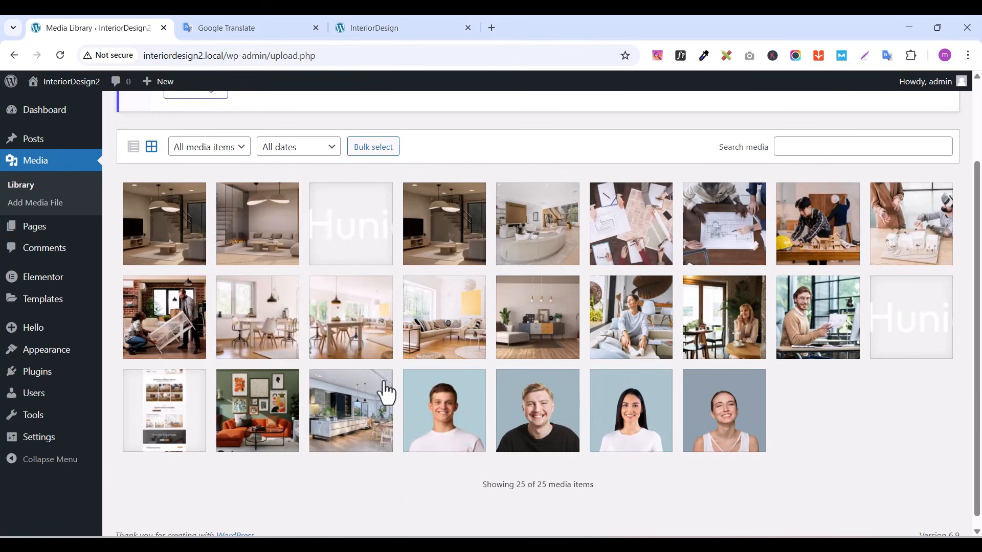
# Create a new page titled "Home" and publish it
pyautogui.moveTo(33, 111)
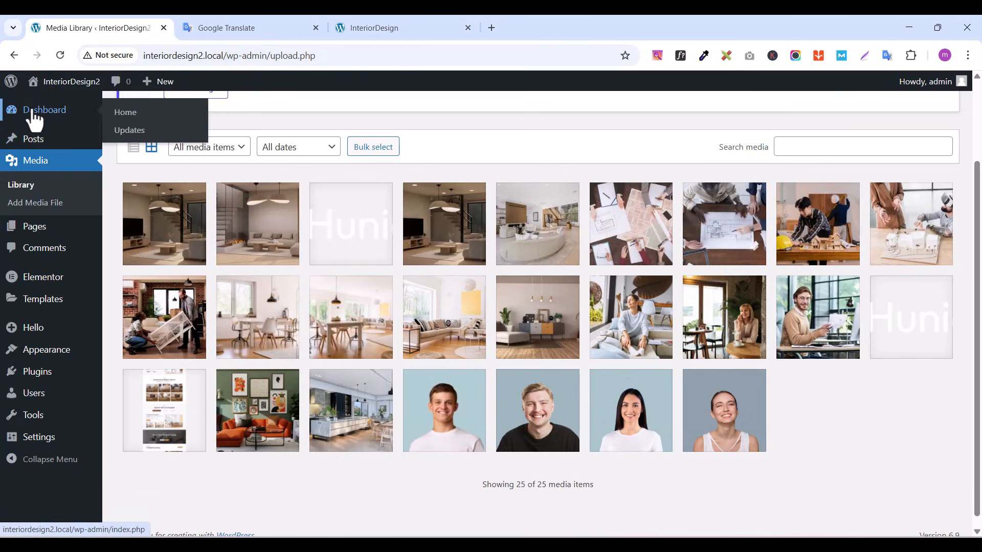
pyautogui.moveTo(29, 236)
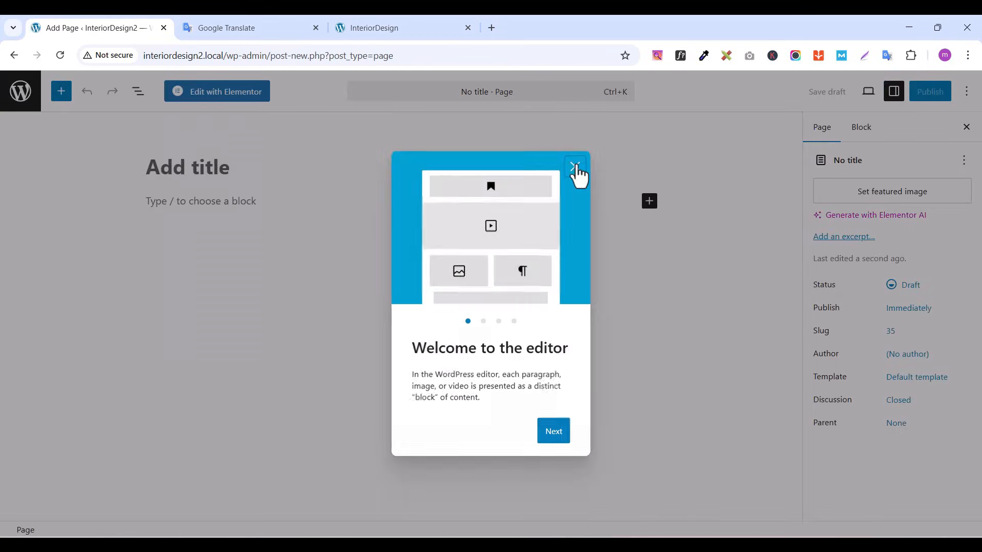
pyautogui.click(575, 166)
pyautogui.click(190, 170)
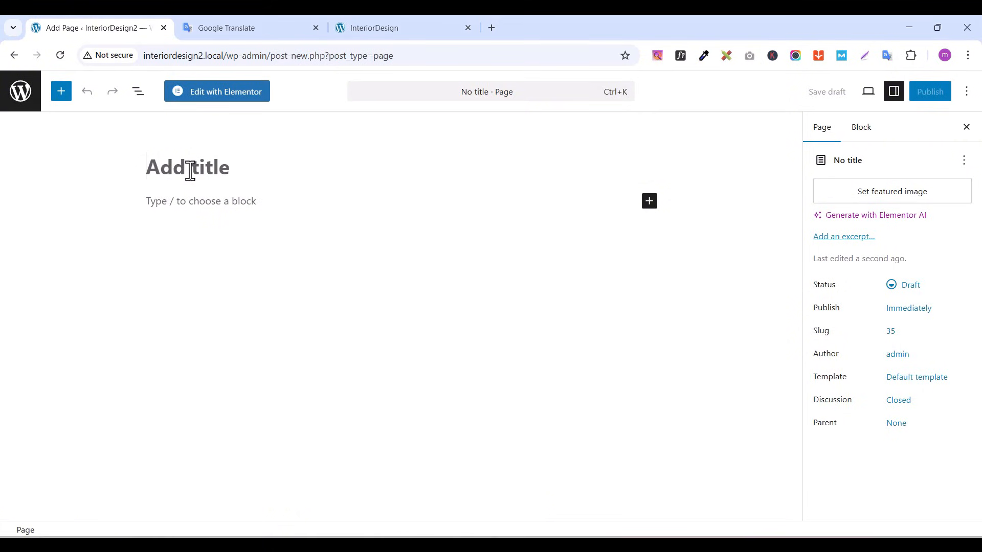
pyautogui.write('home')
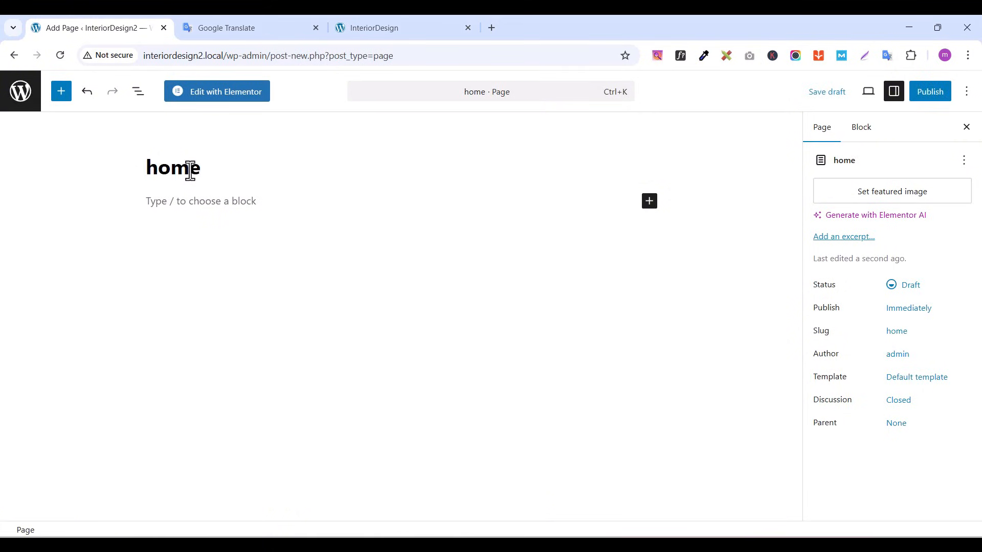
pyautogui.doubleClick(190, 170)
pyautogui.write('Home')
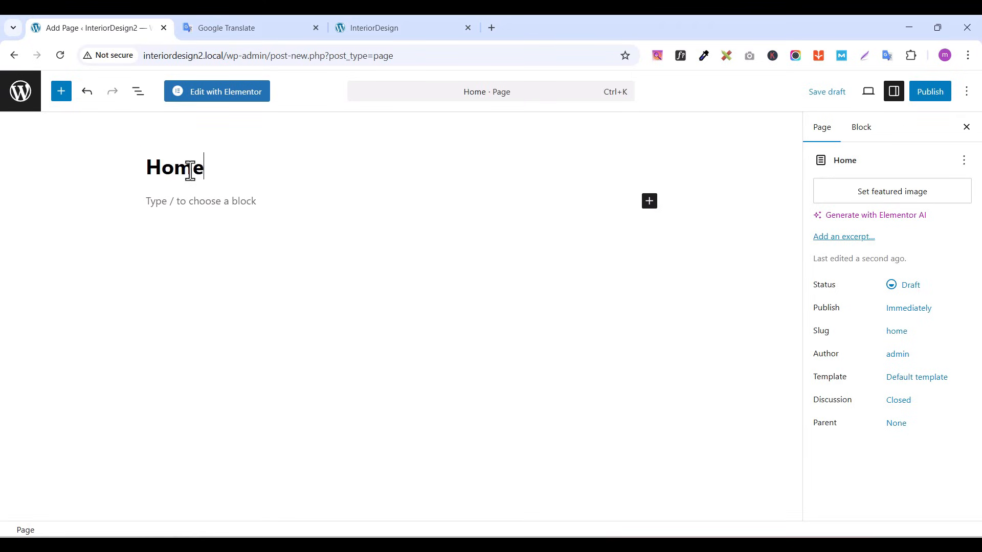
pyautogui.click(930, 93)
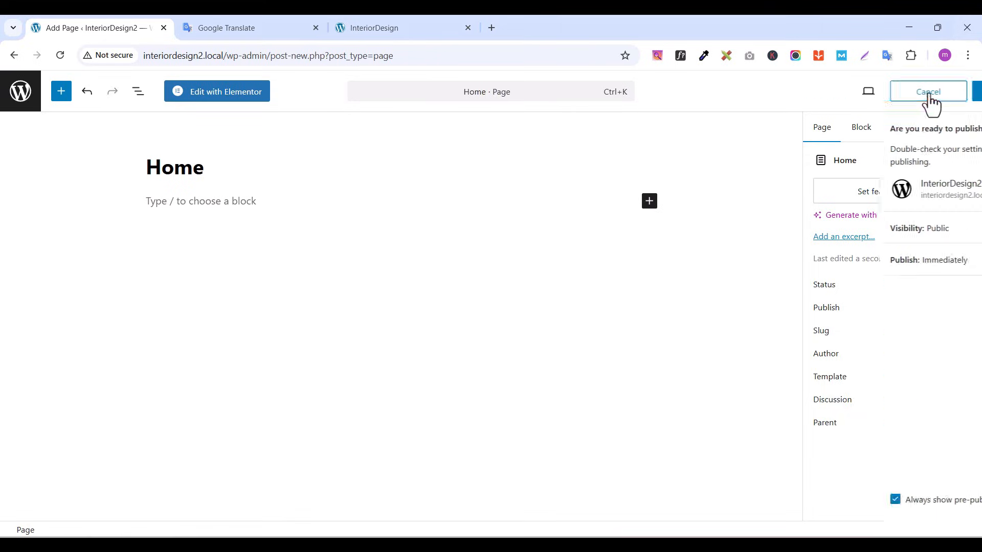
pyautogui.click(930, 95)
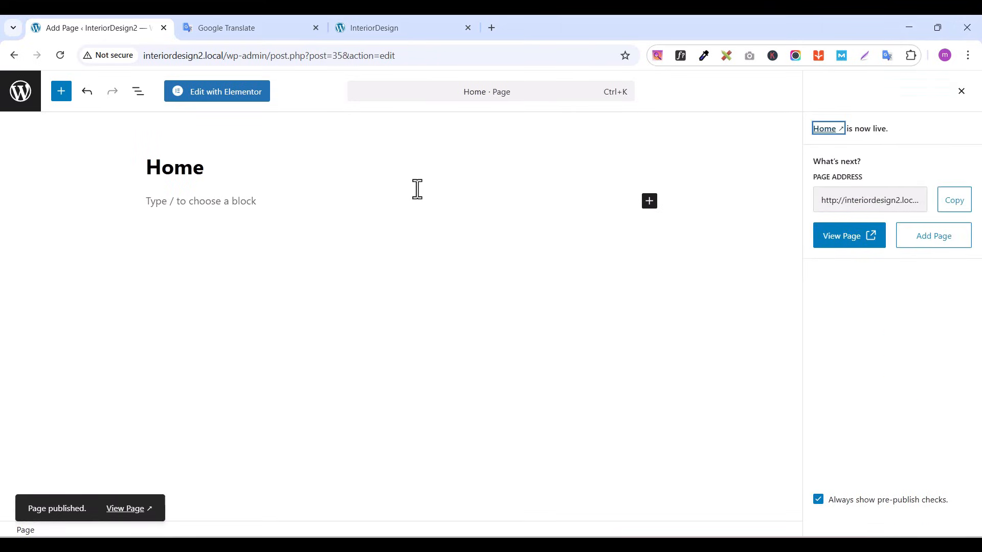
# Open the Home page in the Elementor editor, switch the editor's display mode to Dark mode, and publish
pyautogui.click(201, 94)
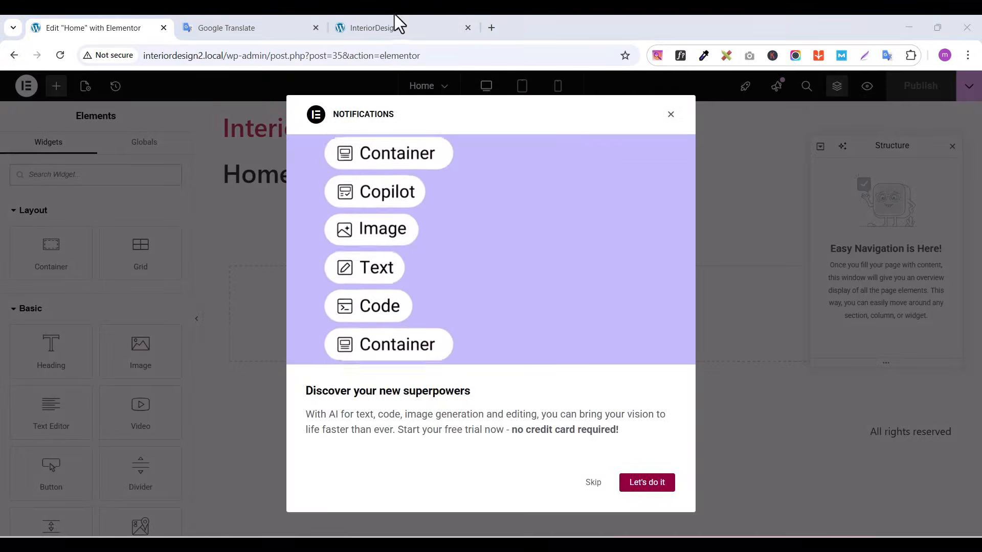
pyautogui.click(671, 114)
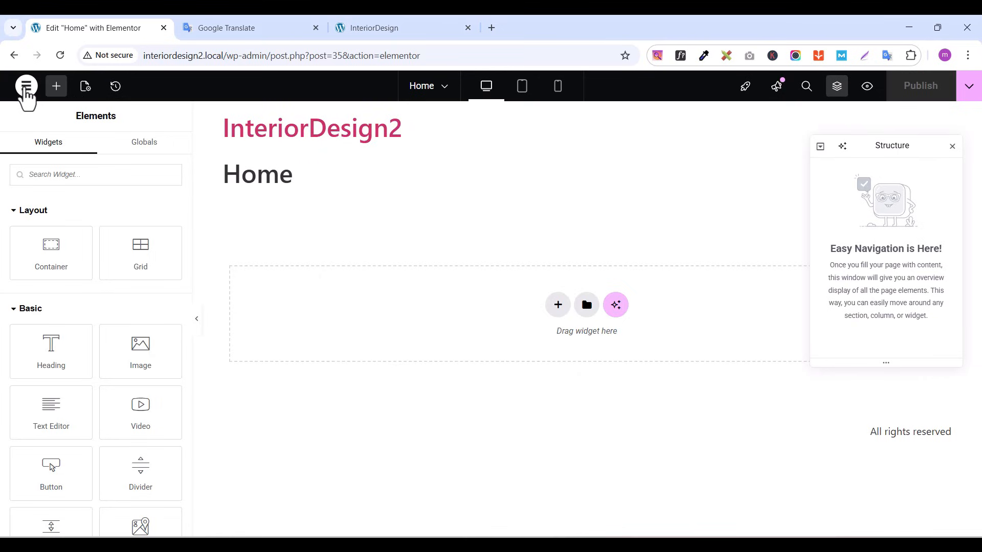
pyautogui.click(26, 88)
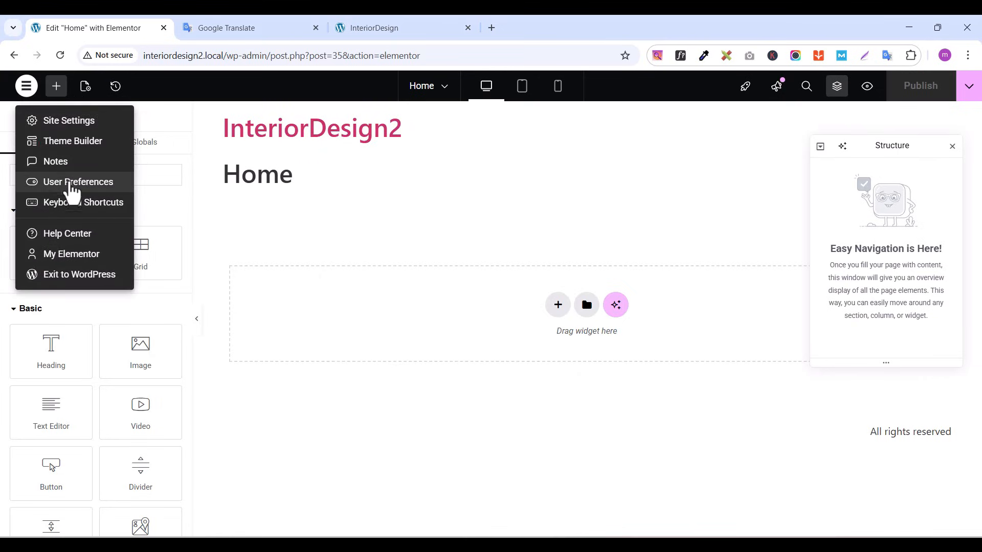
pyautogui.click(78, 183)
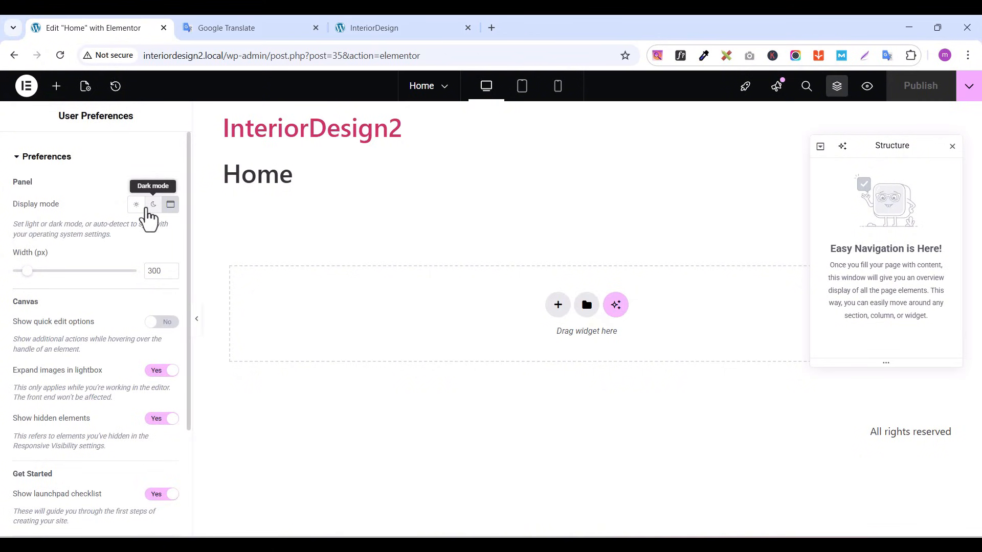
pyautogui.click(152, 205)
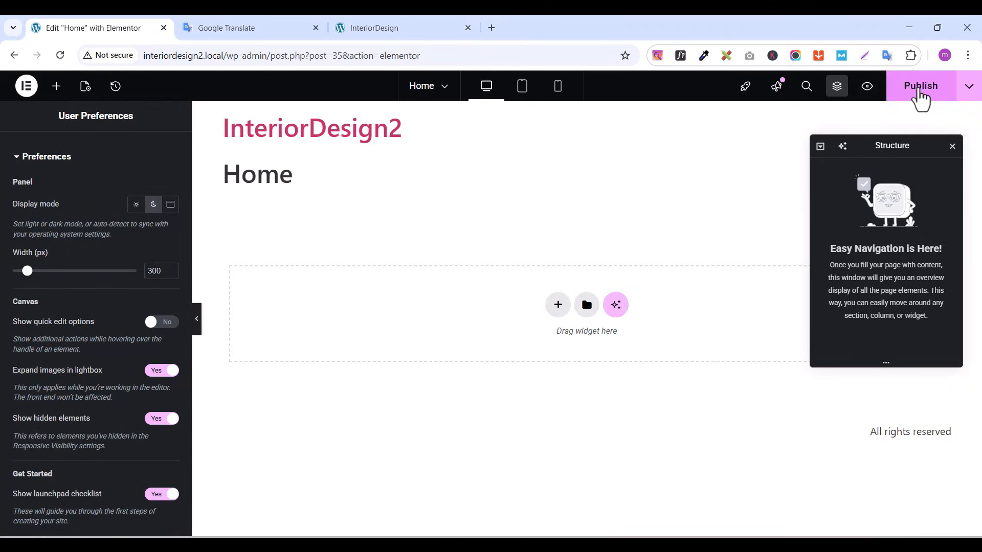
pyautogui.click(920, 92)
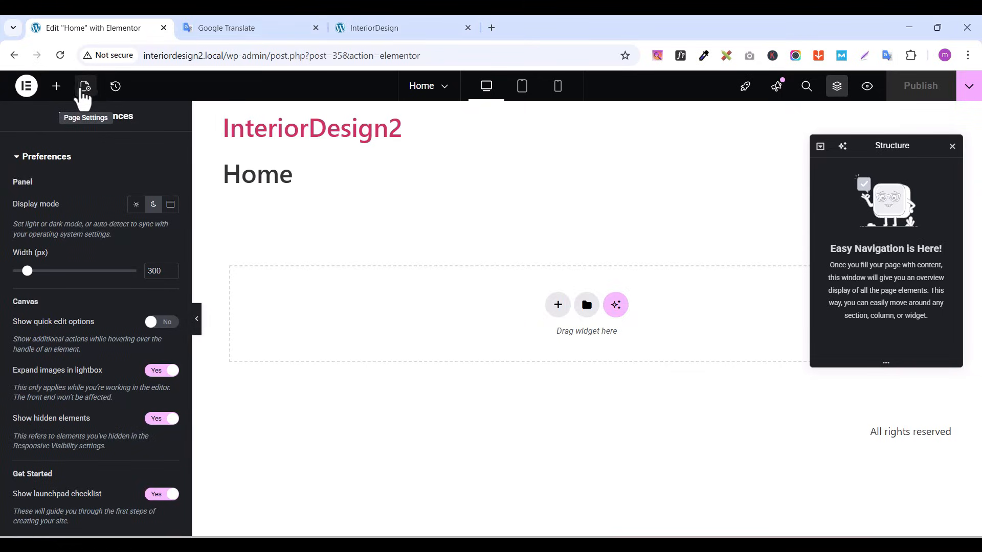
# Set the Home page's layout to Elementor Full Width and publish the change
pyautogui.click(83, 93)
pyautogui.scroll(-1, 56, 514)
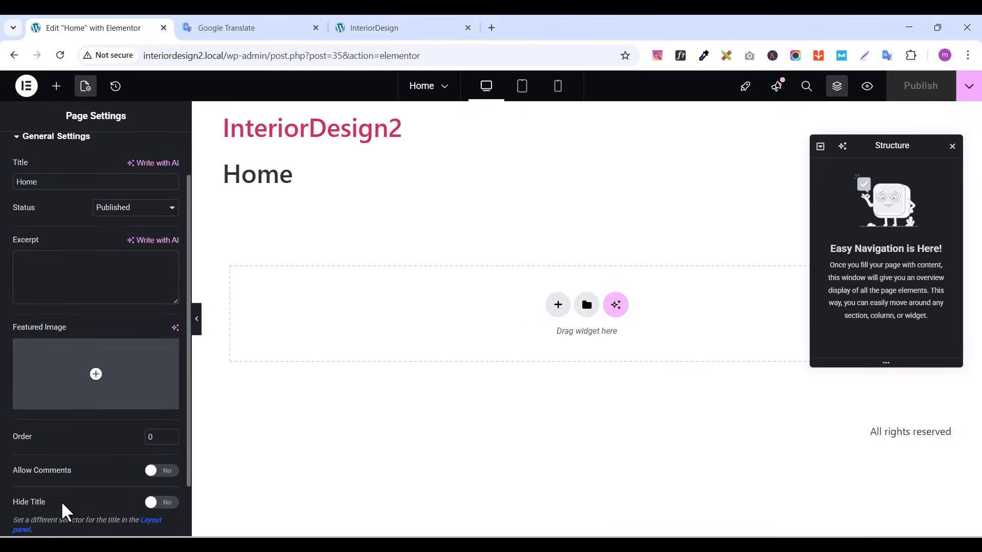
pyautogui.scroll(-1, 105, 509)
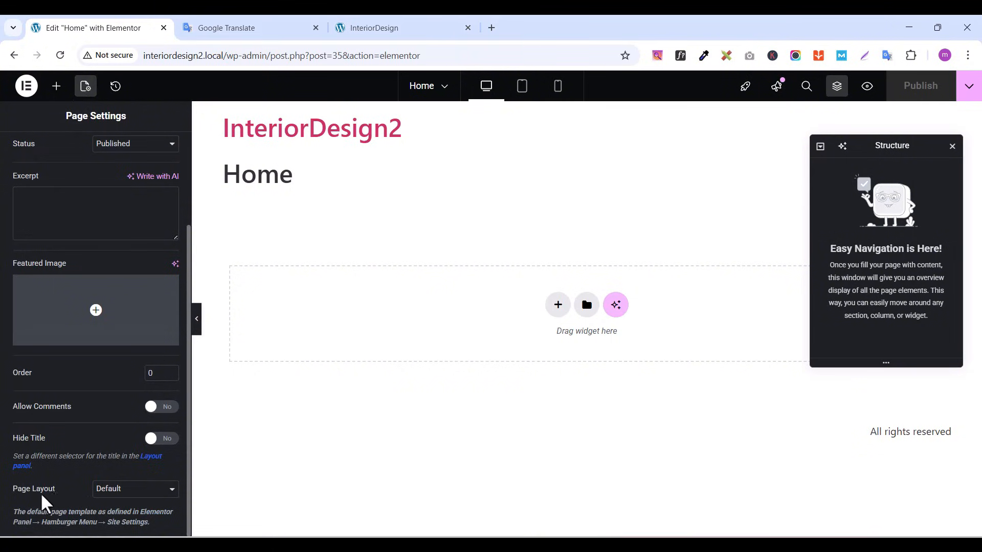
pyautogui.click(122, 492)
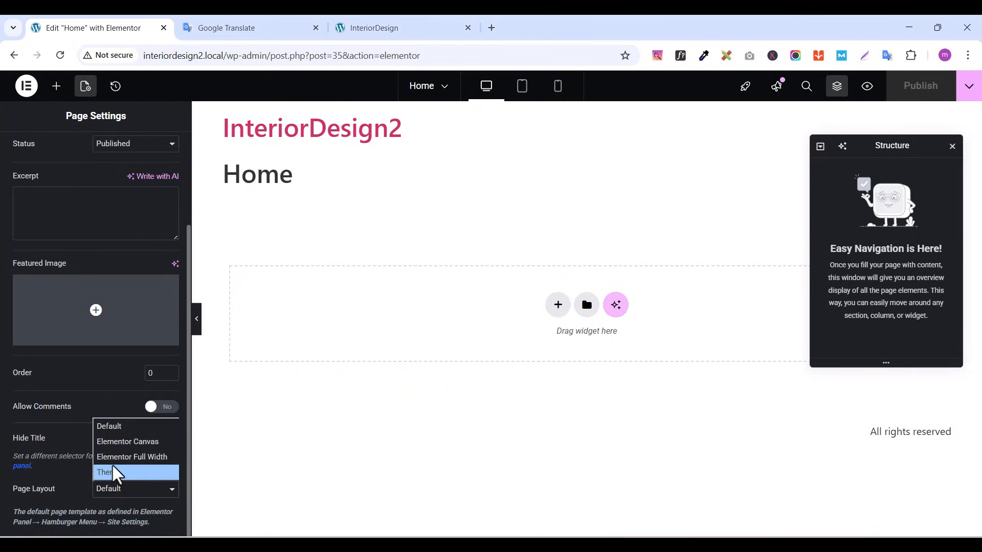
pyautogui.click(138, 456)
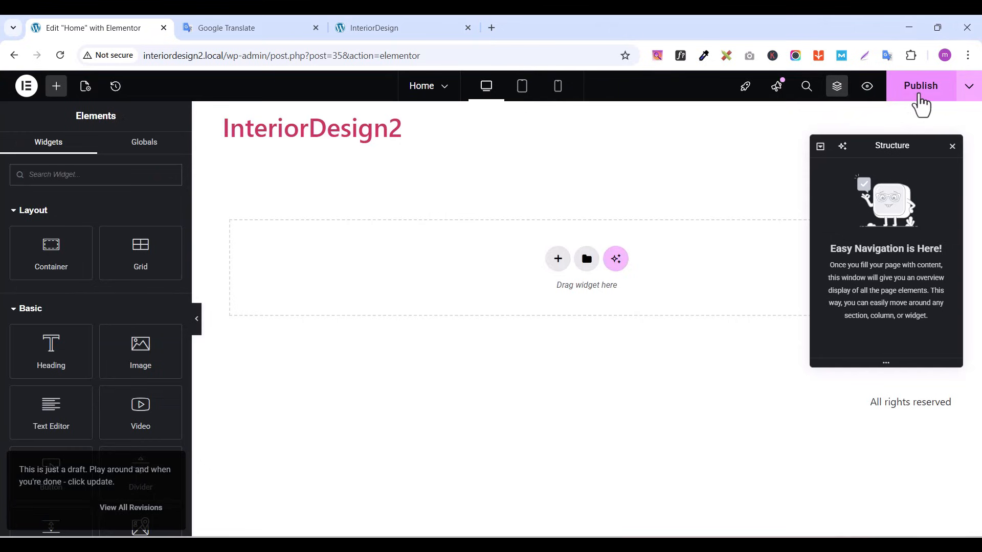
pyautogui.click(919, 96)
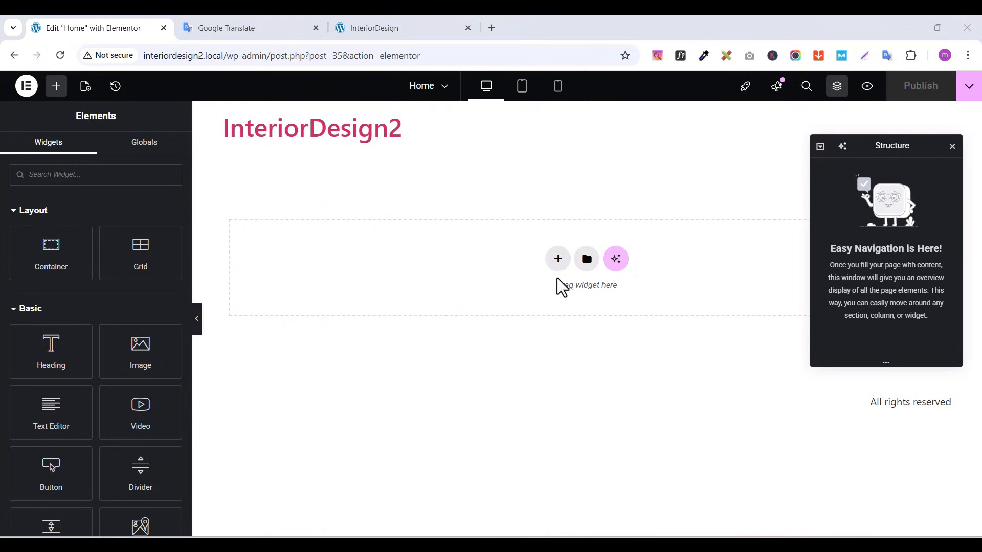
# Add a Flexbox container with two equal columns and set its padding to 0 on all sides
pyautogui.click(558, 262)
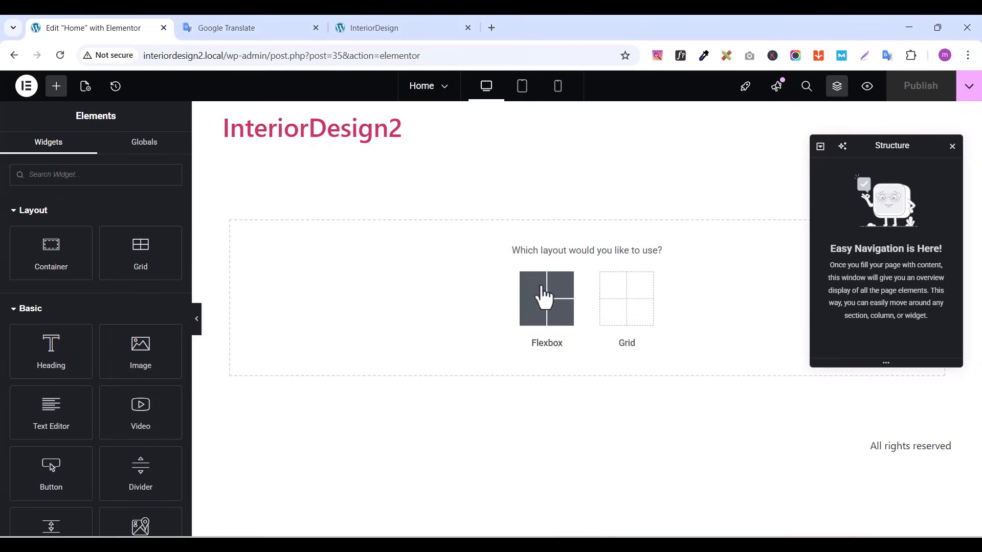
pyautogui.click(543, 320)
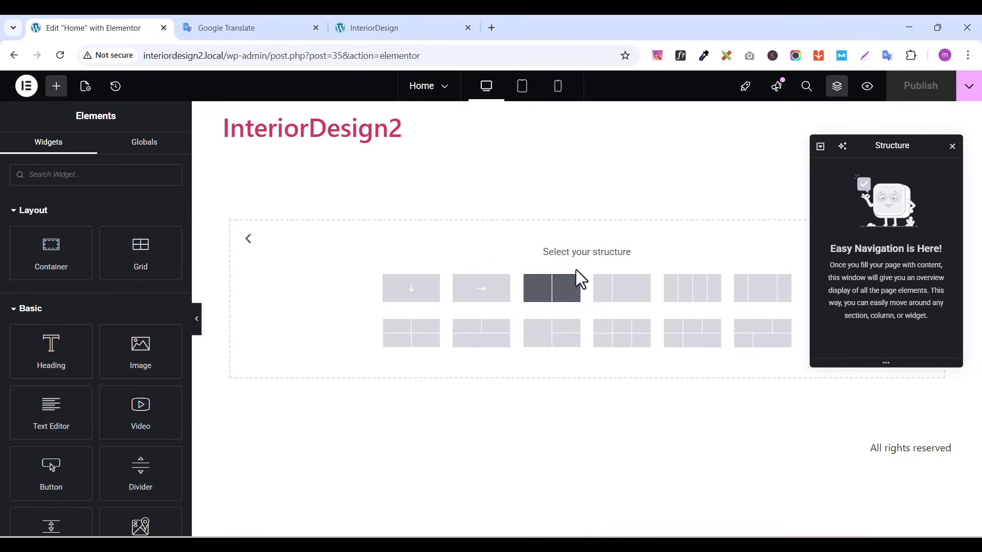
pyautogui.click(553, 303)
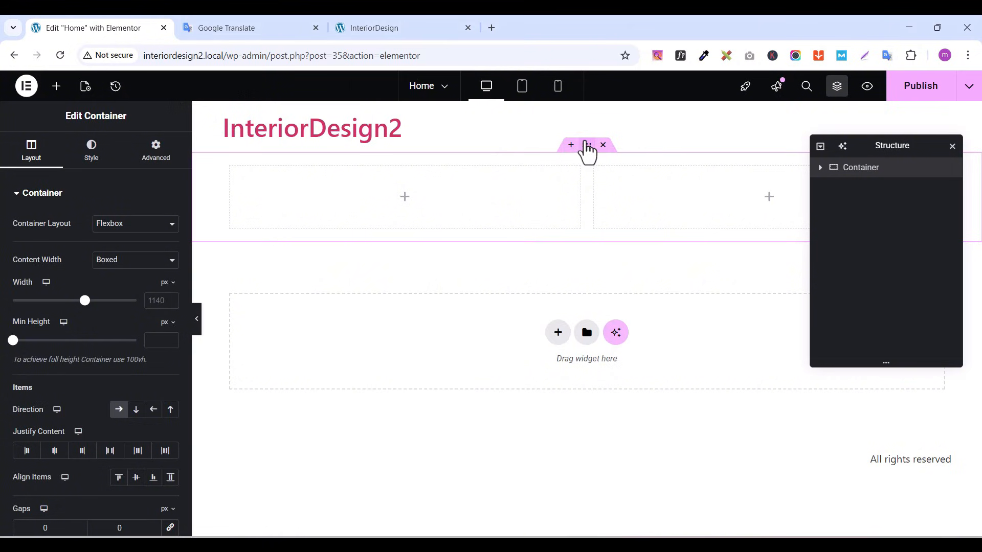
pyautogui.click(147, 160)
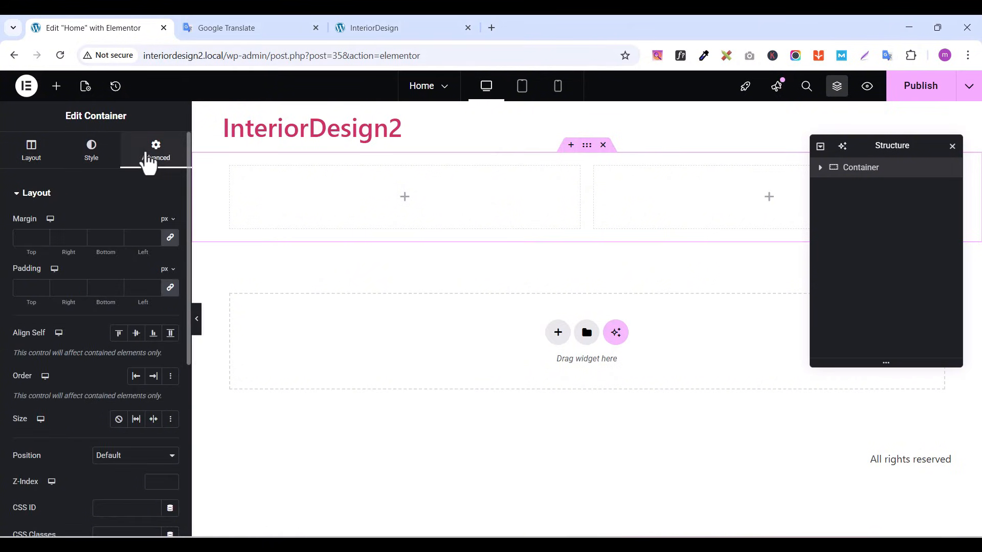
pyautogui.click(169, 288)
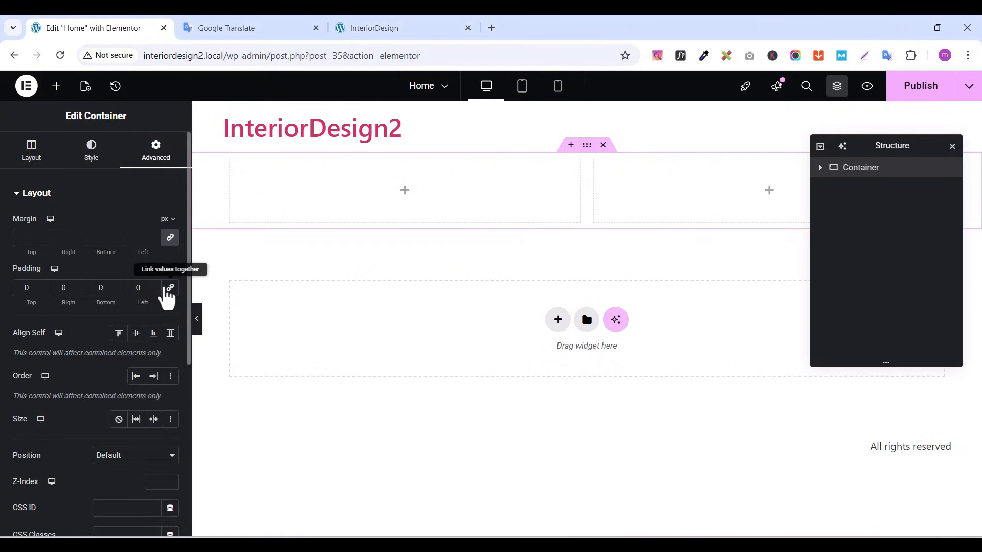
# Set the outer container's boxed content width to 1300 px and its minimum height to 700 px
pyautogui.click(29, 156)
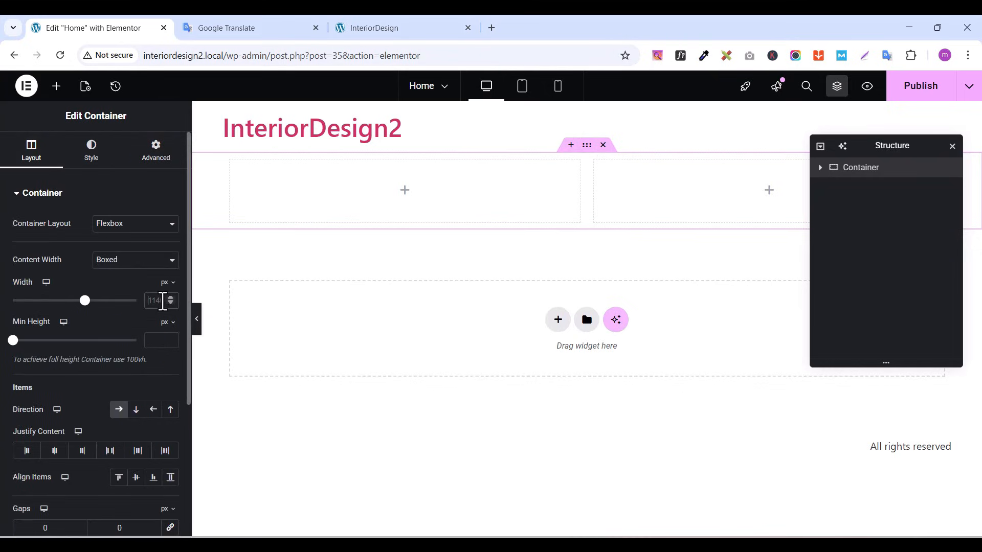
pyautogui.click(162, 301)
pyautogui.write('13')
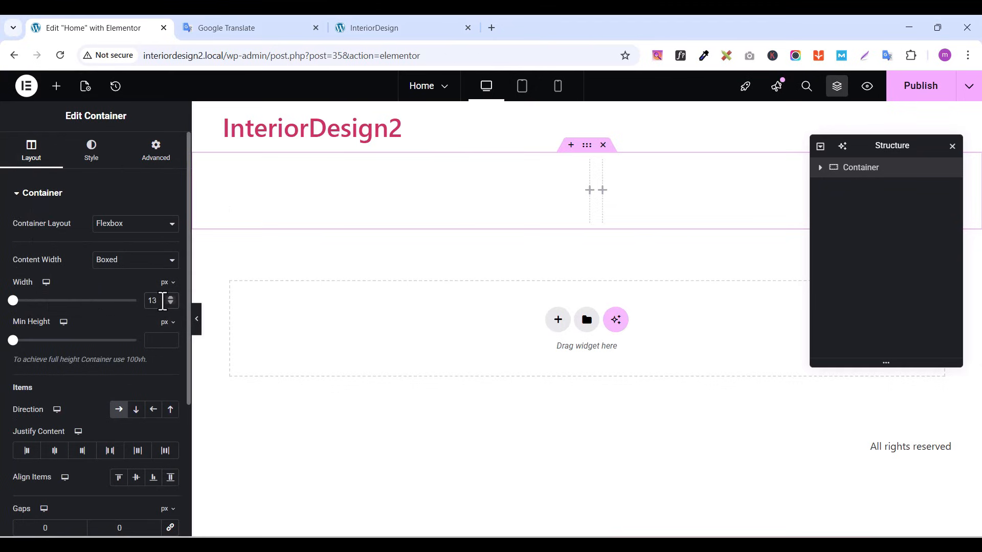
pyautogui.write('00')
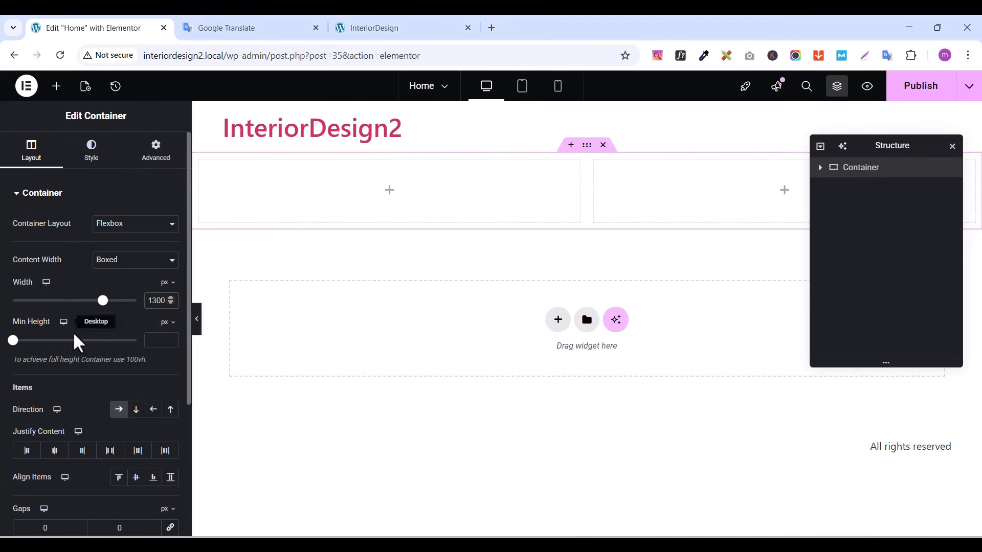
pyautogui.click(156, 346)
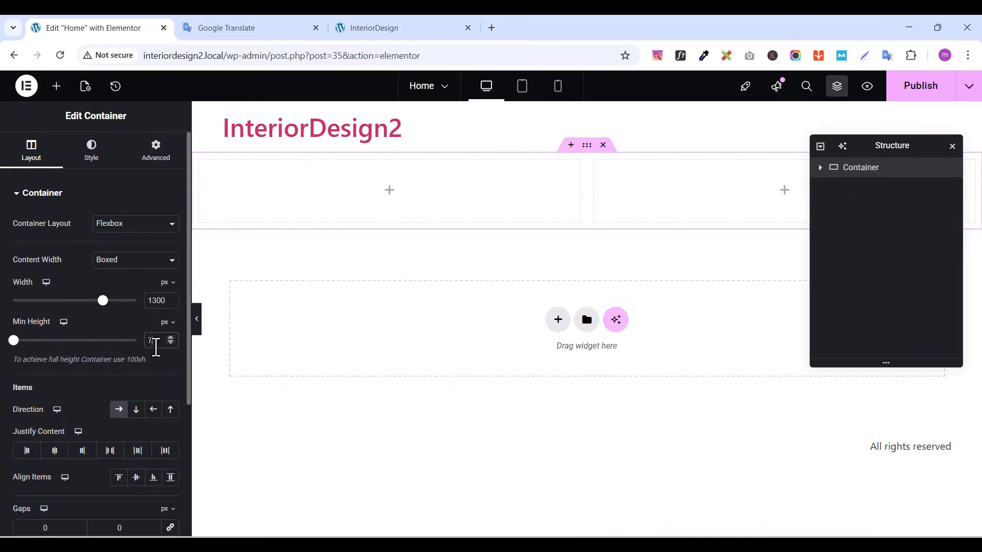
pyautogui.write('700')
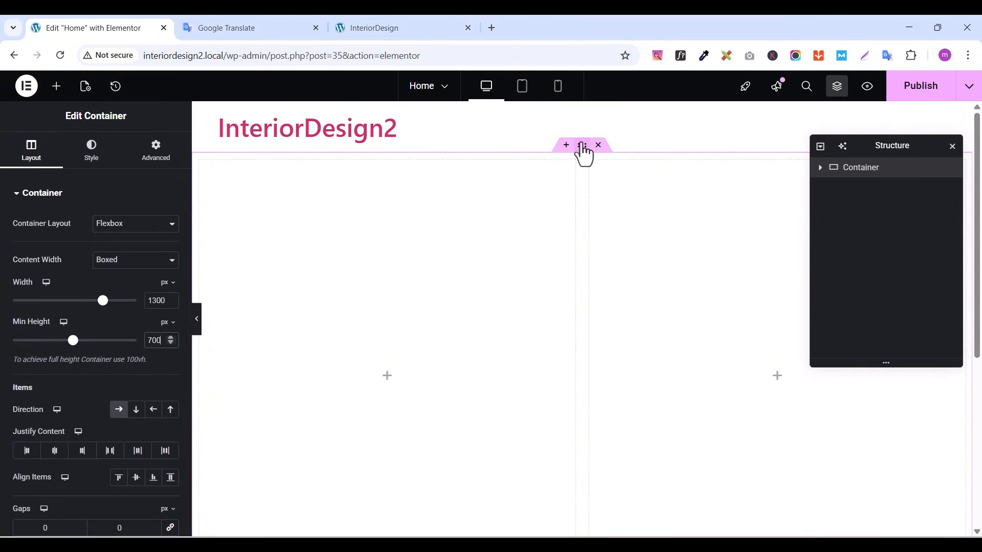
pyautogui.moveTo(582, 145); pyautogui.dragTo(581, 140)
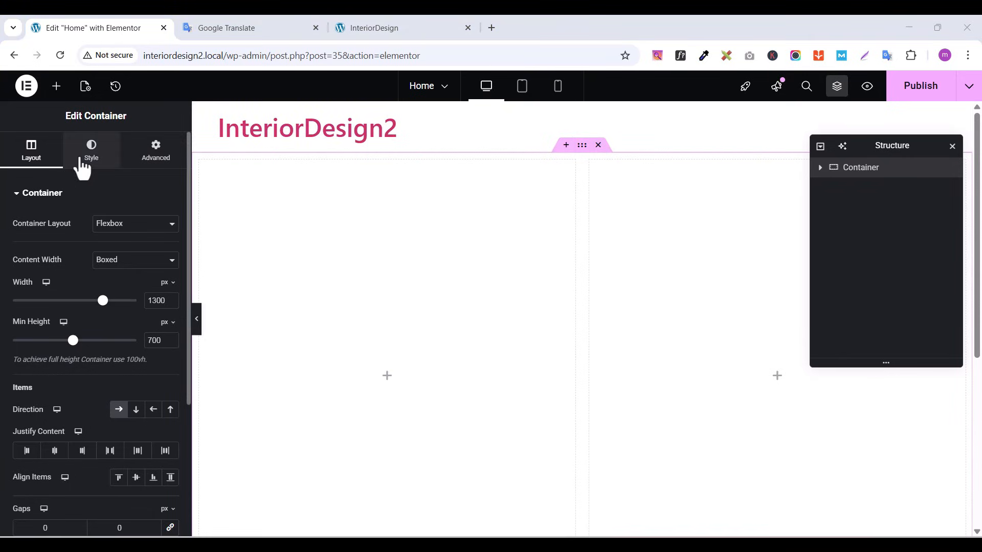
# Give the outer container a classic background using the hero-slider.jpg image from the media library
pyautogui.click(82, 167)
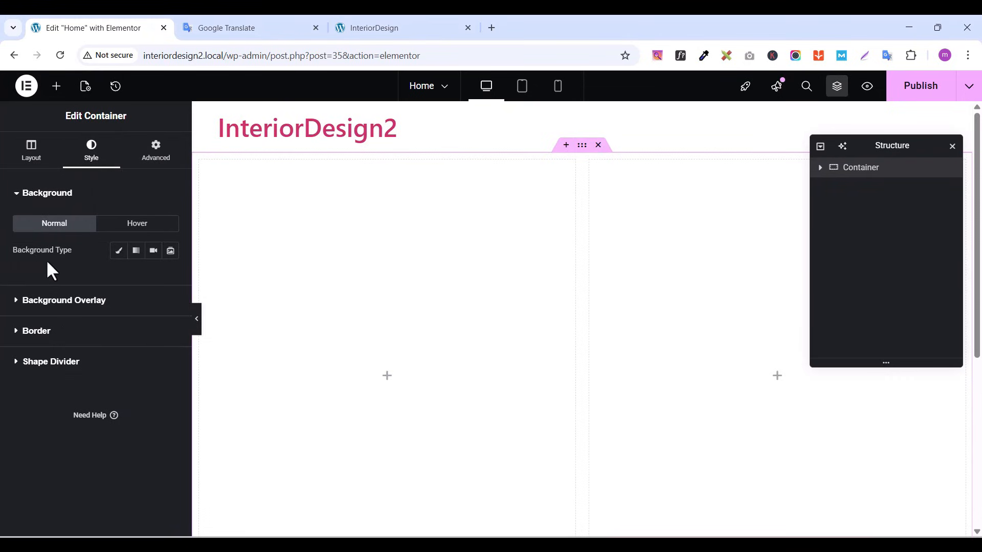
pyautogui.click(119, 250)
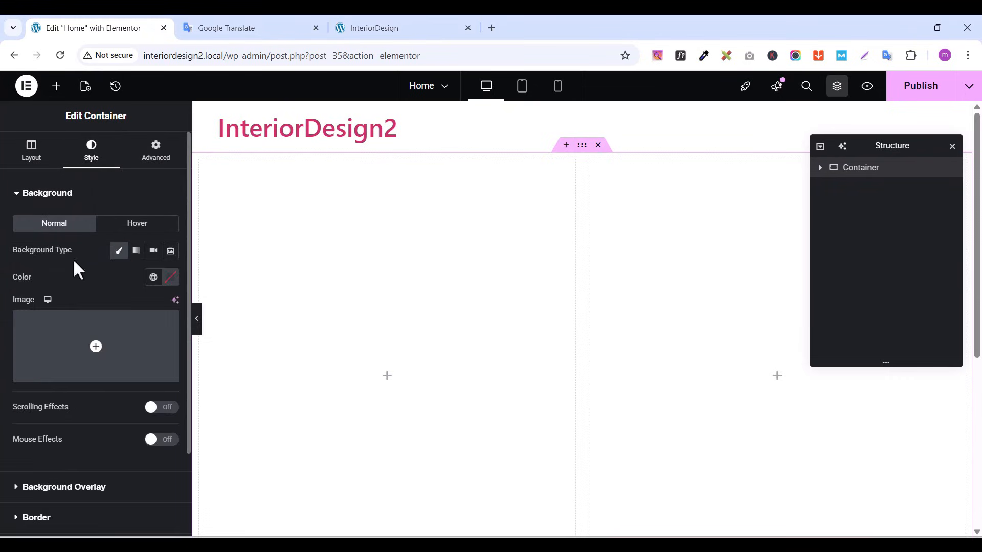
pyautogui.click(90, 378)
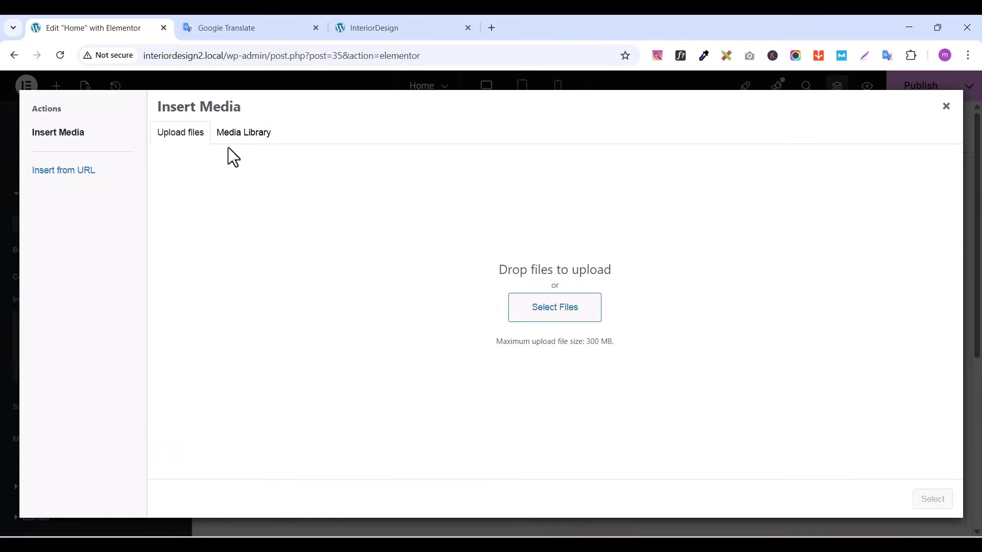
pyautogui.click(235, 134)
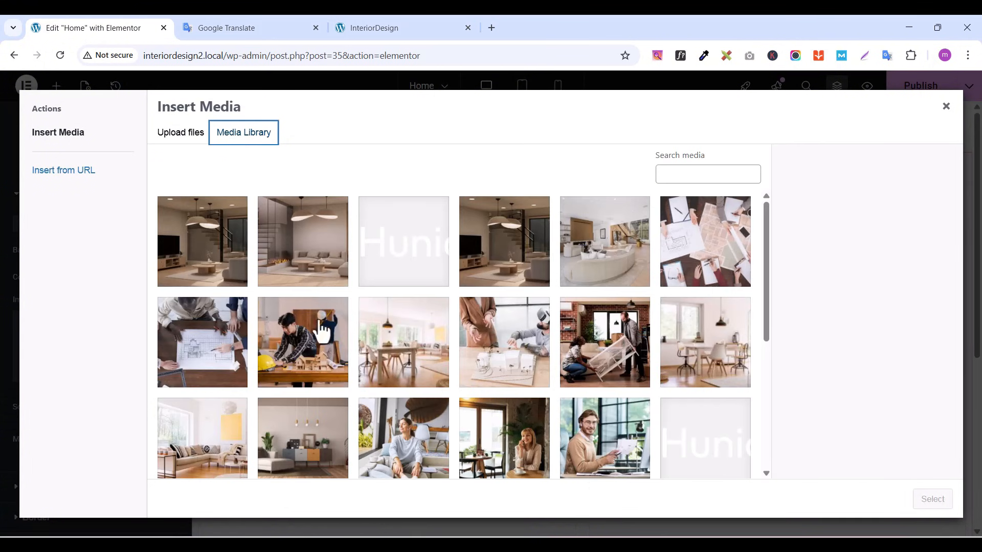
pyautogui.click(232, 256)
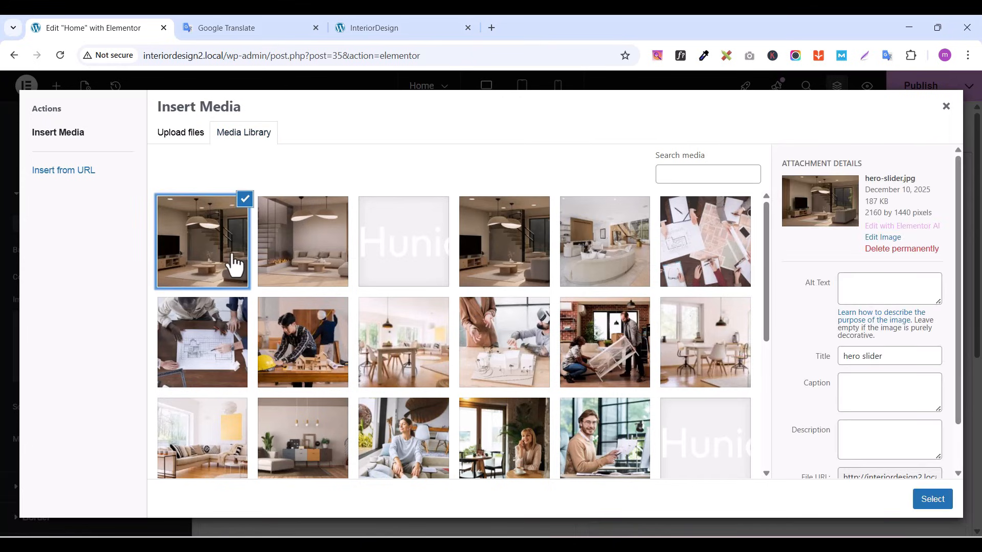
pyautogui.click(515, 249)
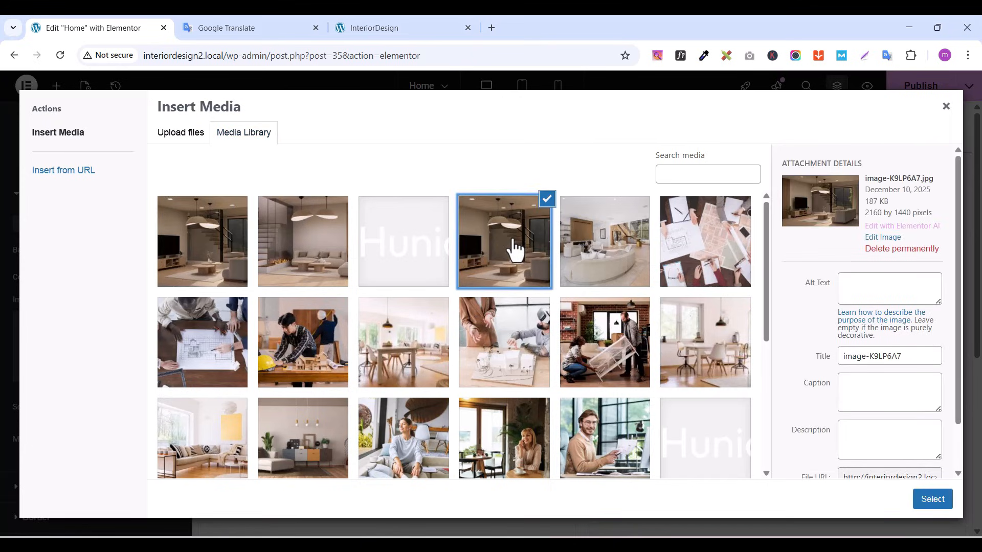
pyautogui.click(190, 274)
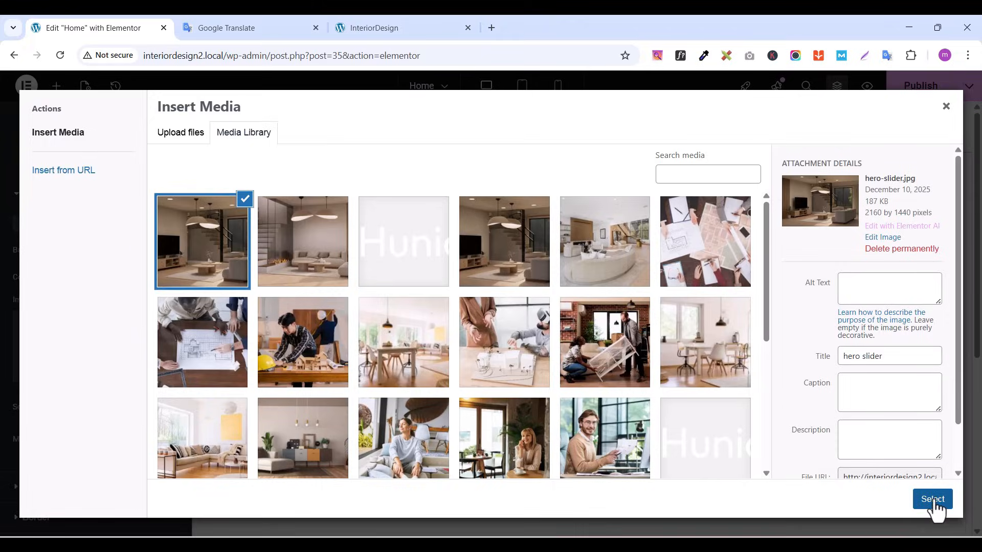
pyautogui.click(932, 499)
pyautogui.scroll(-5, 606, 368)
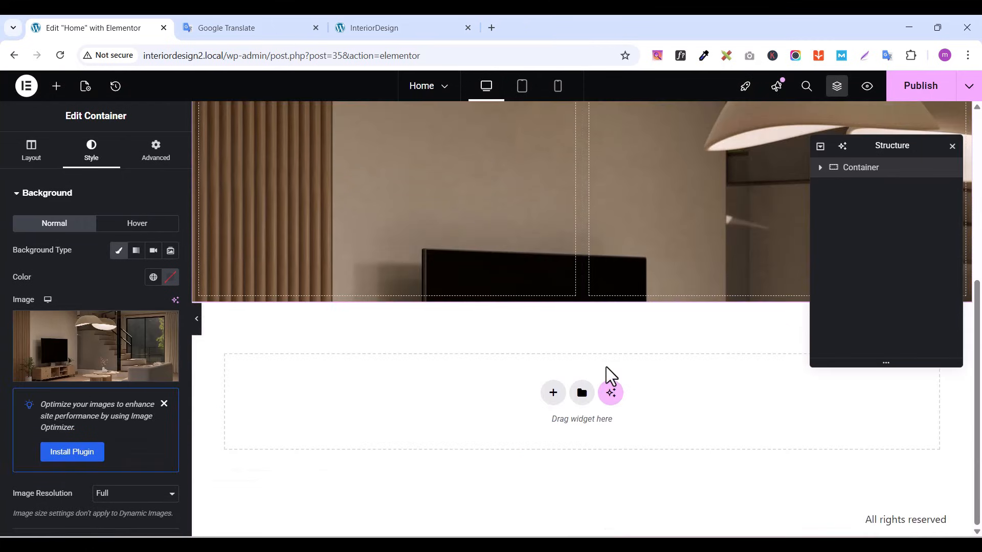
pyautogui.scroll(1, 606, 367)
pyautogui.scroll(5, 606, 367)
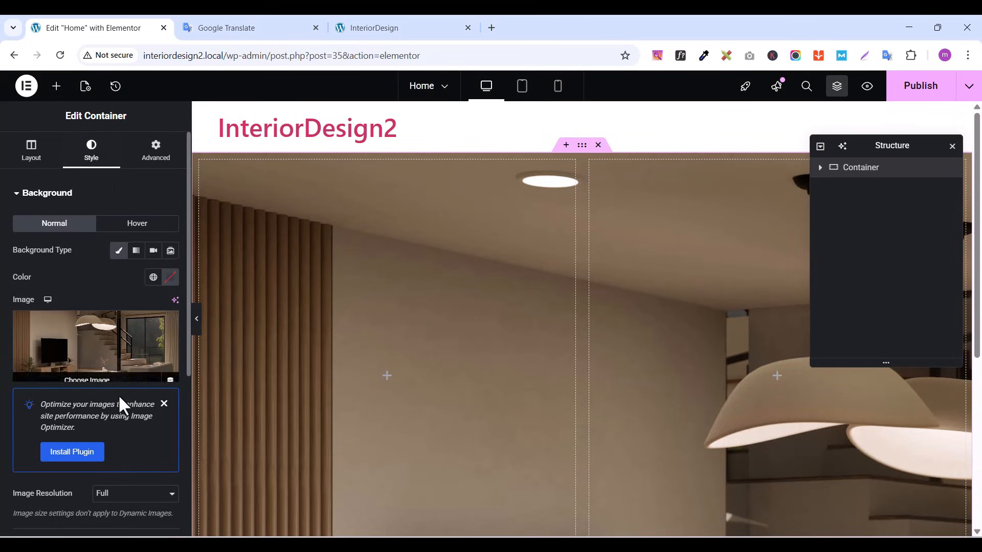
# Replace the outer container's background image with image-K9LP6A7.jpg from the media library
pyautogui.click(108, 381)
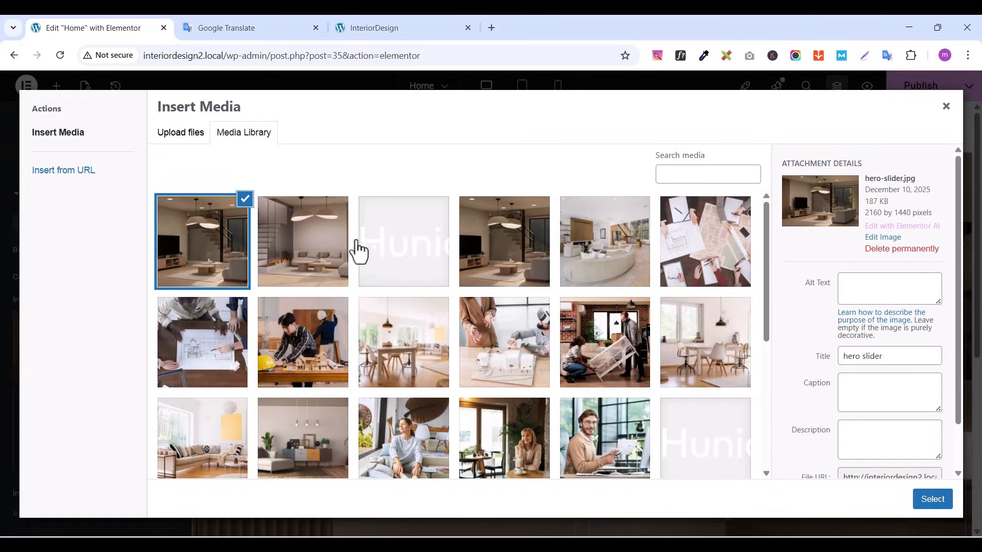
pyautogui.click(521, 258)
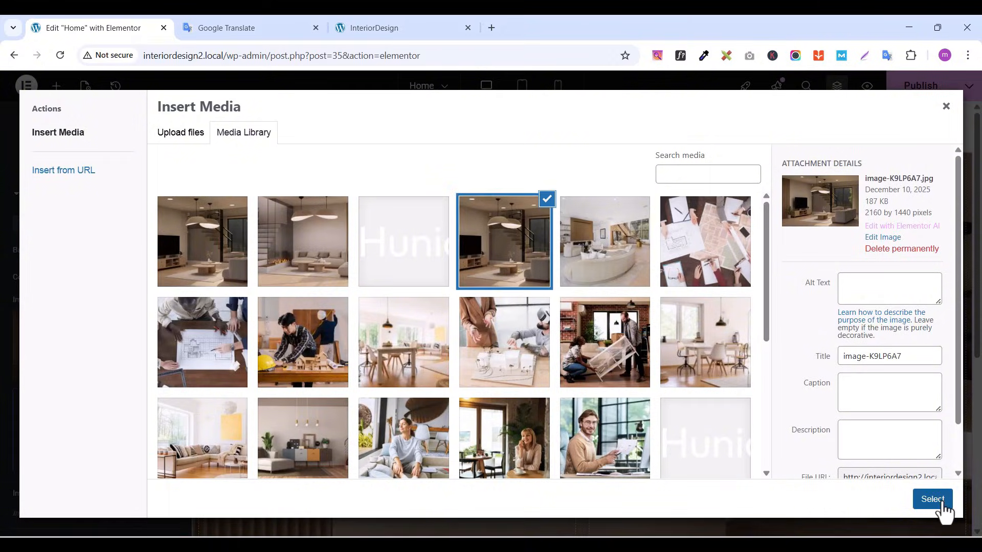
pyautogui.click(933, 500)
pyautogui.scroll(-5, 727, 311)
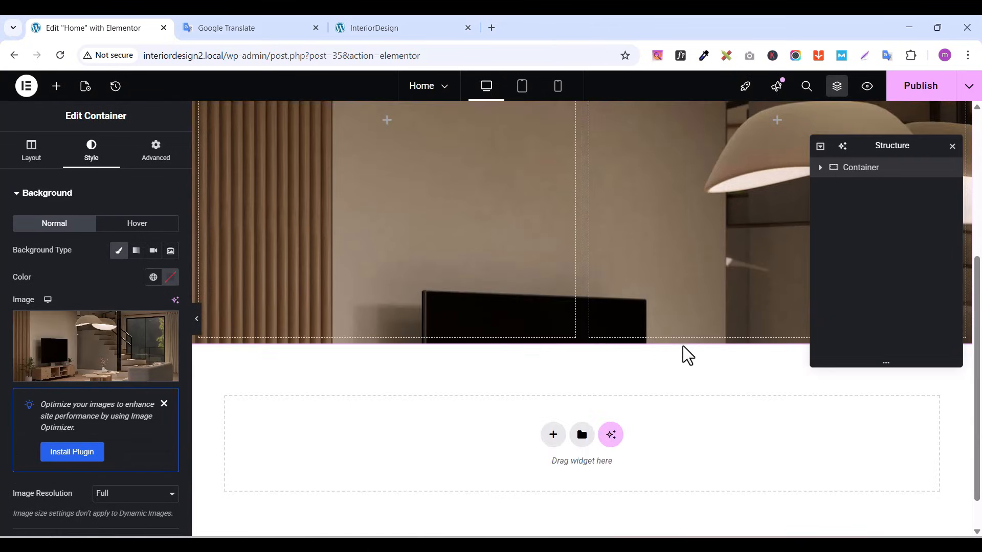
pyautogui.scroll(2, 683, 345)
pyautogui.scroll(3, 712, 337)
pyautogui.scroll(-3, 711, 338)
# Set the background image's position to Bottom Center, repeat to No-repeat and display size to Cover
pyautogui.scroll(-3, 49, 328)
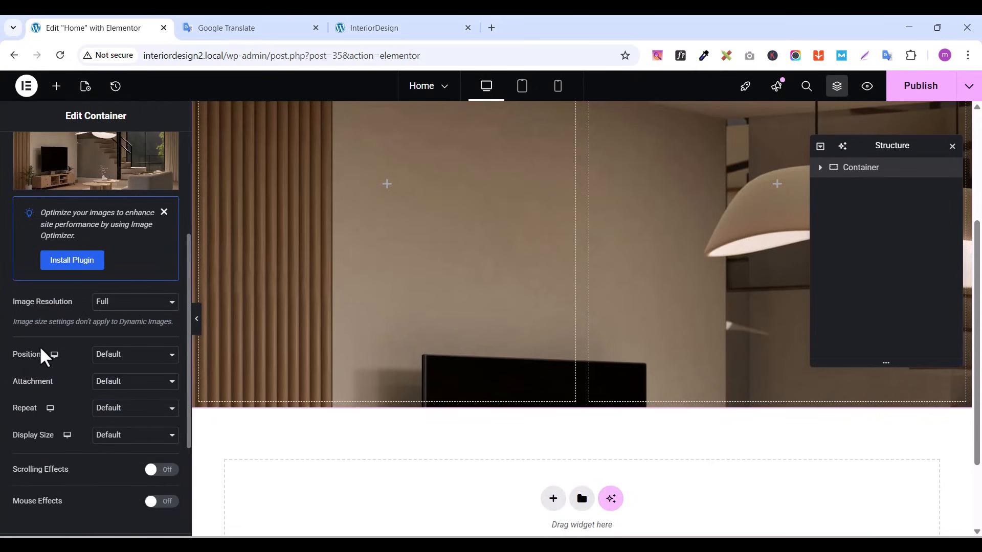
pyautogui.click(115, 358)
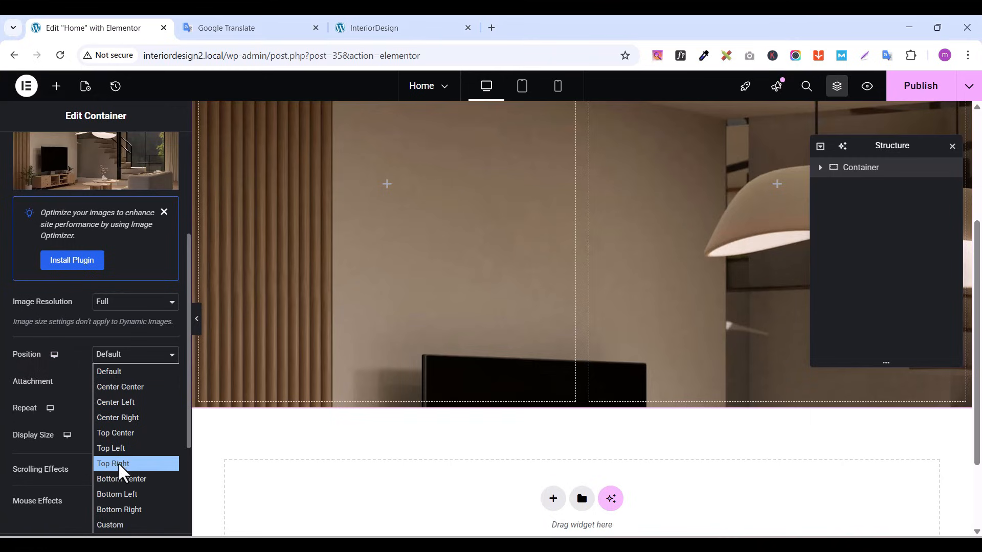
pyautogui.click(121, 479)
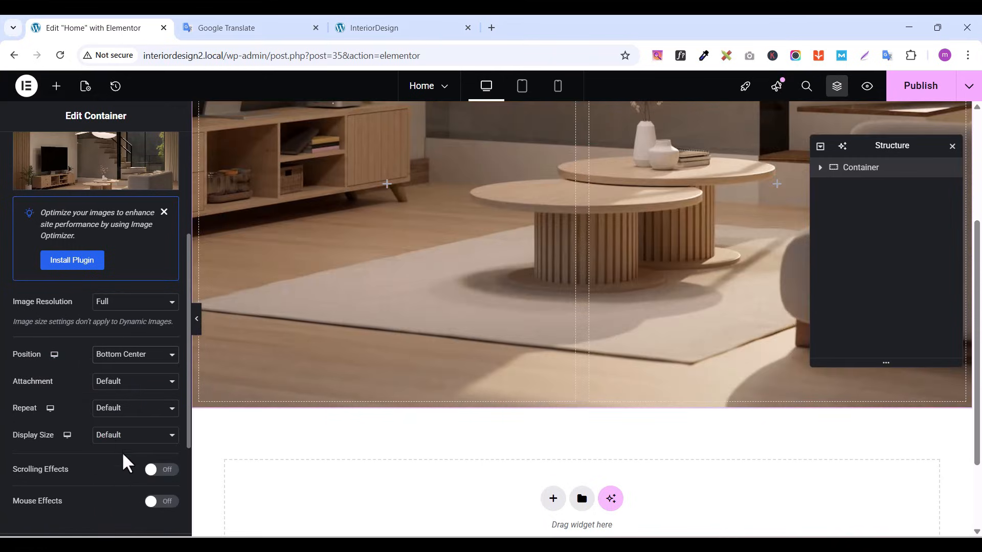
pyautogui.click(123, 412)
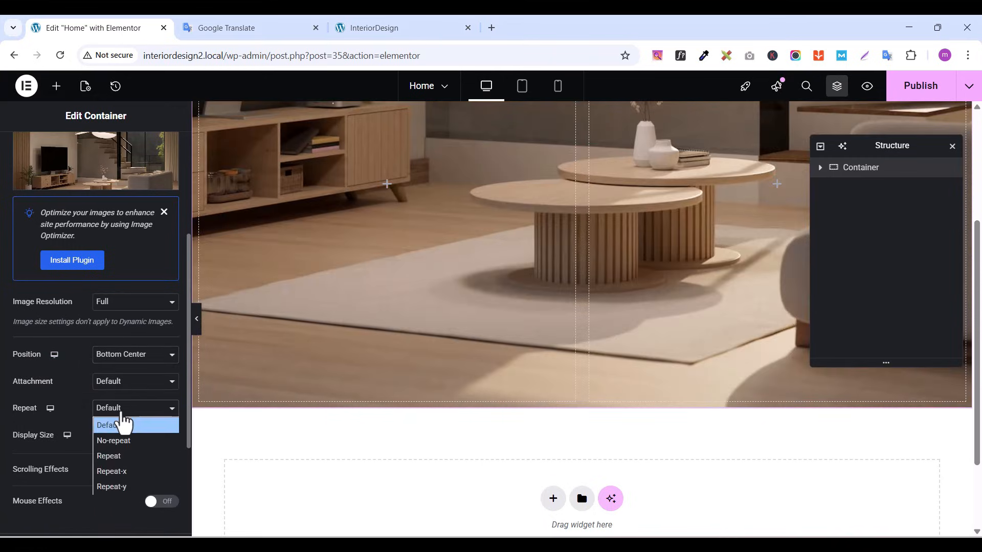
pyautogui.click(121, 442)
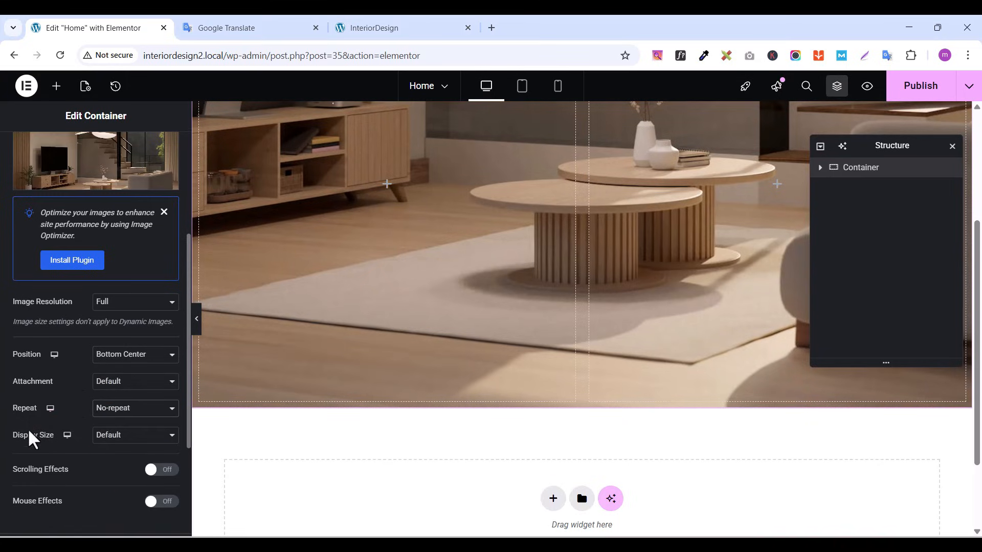
pyautogui.click(119, 438)
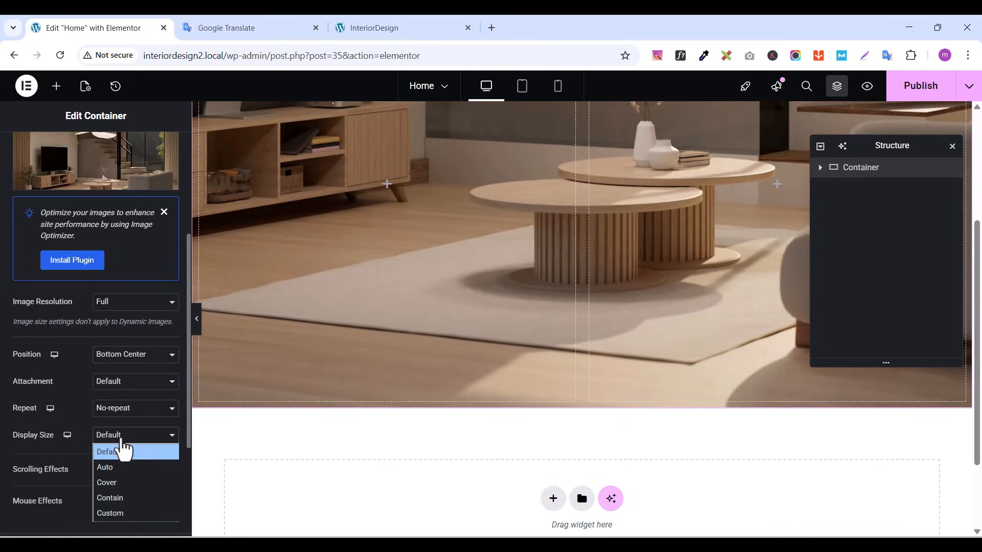
pyautogui.click(121, 482)
pyautogui.scroll(4, 721, 295)
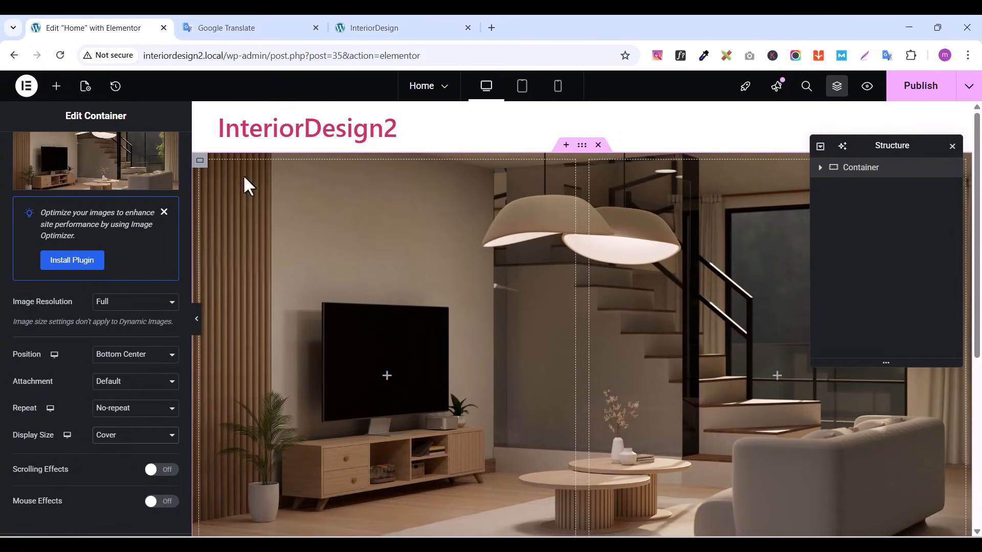
# Set the first inner container's width to 70% and the second inner container's width to 30%
pyautogui.click(201, 162)
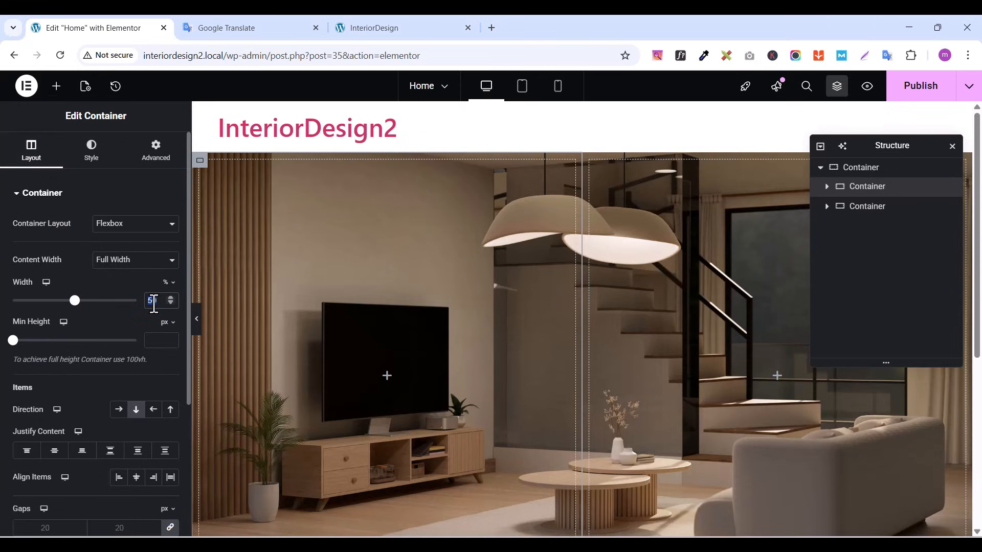
pyautogui.write('70')
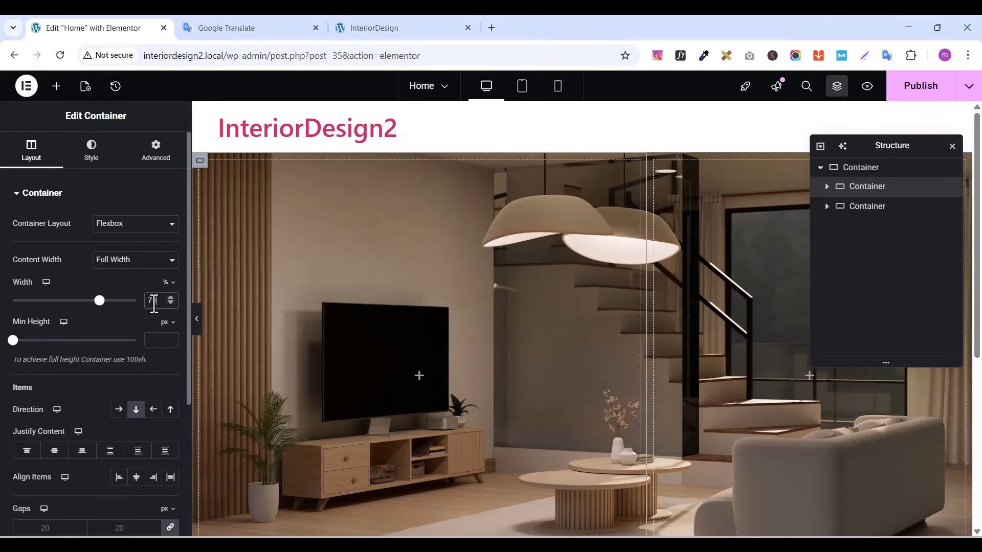
pyautogui.click(654, 161)
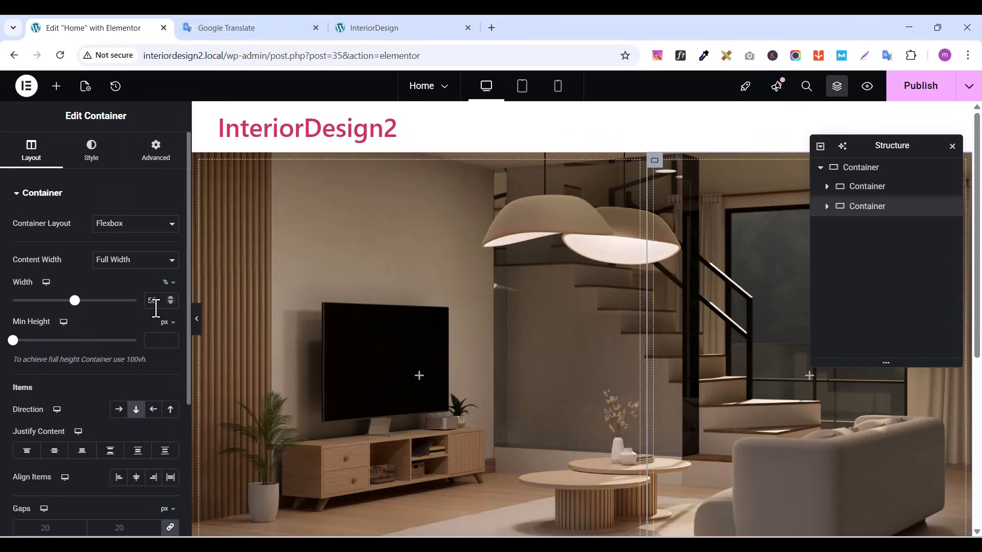
pyautogui.write('30')
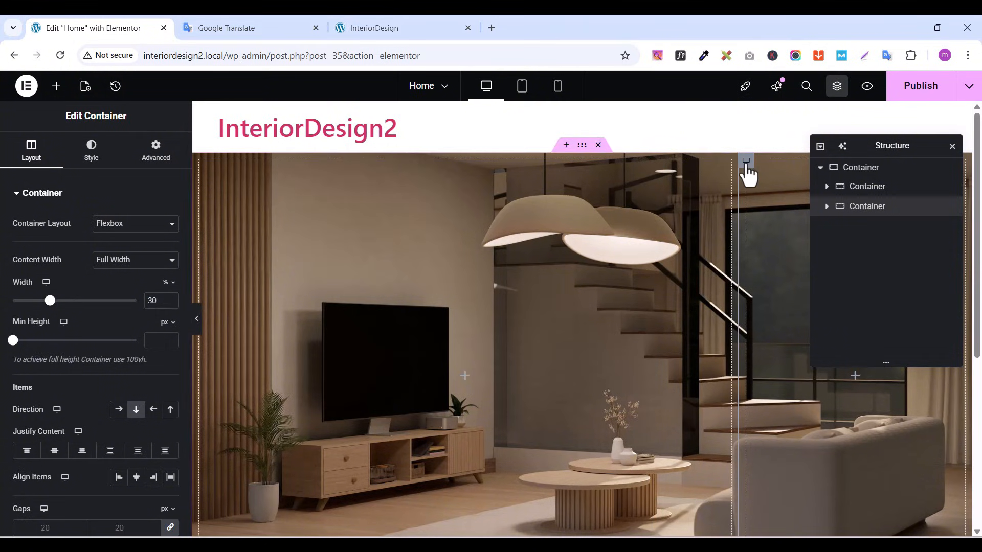
# Set the padding of both inner containers to 0 on all sides
pyautogui.click(157, 148)
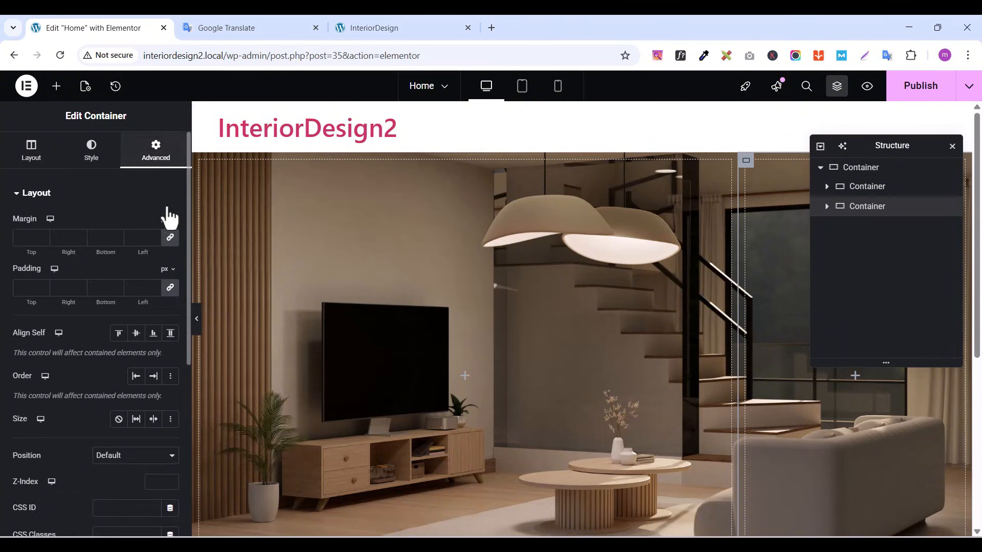
pyautogui.click(170, 287)
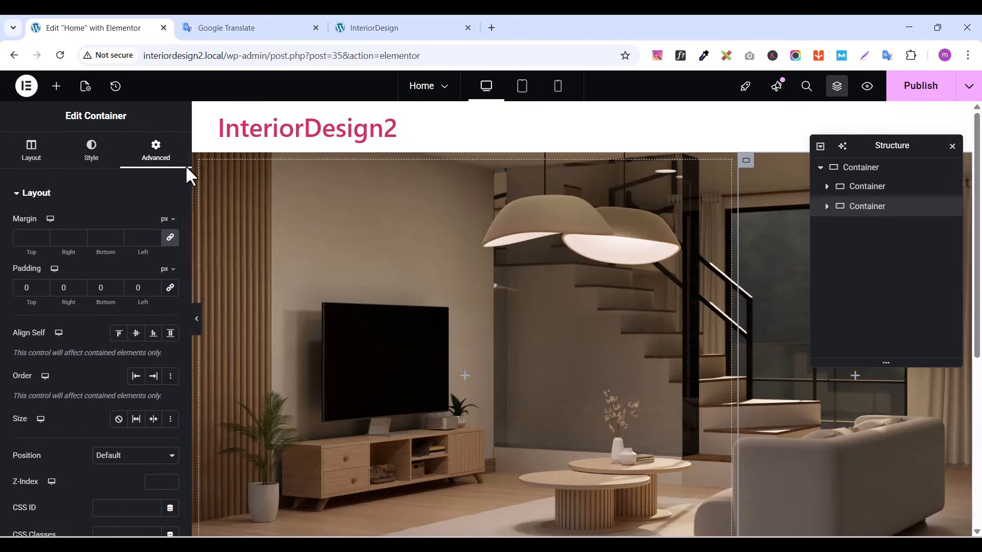
pyautogui.click(201, 161)
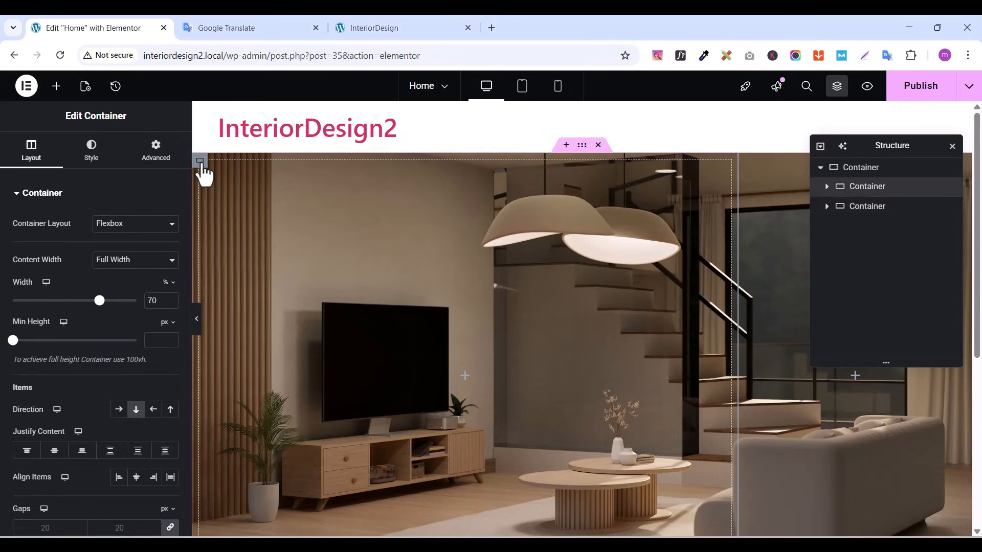
pyautogui.click(158, 149)
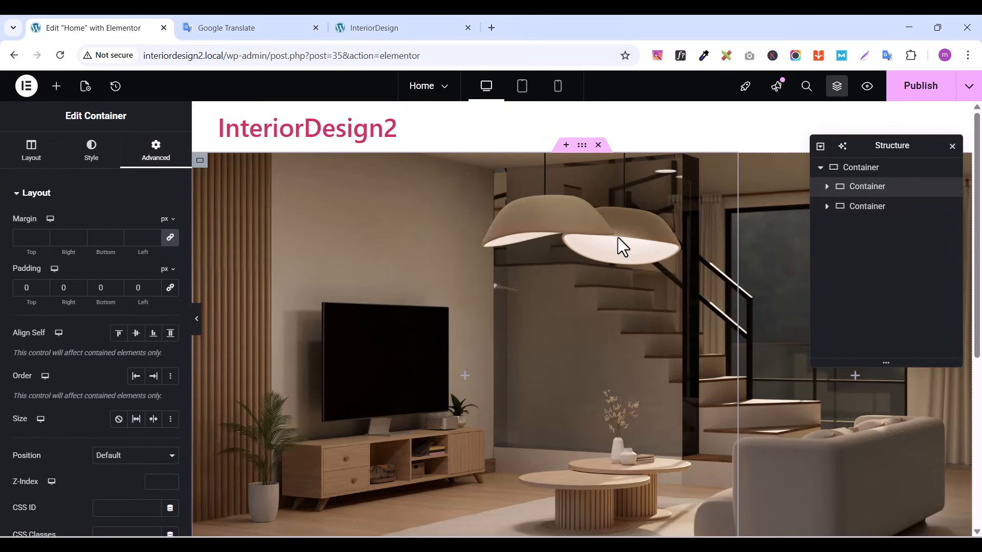
# Set the outer container's column gap to 80 px, keeping the row gap separate, and publish the page
pyautogui.click(582, 147)
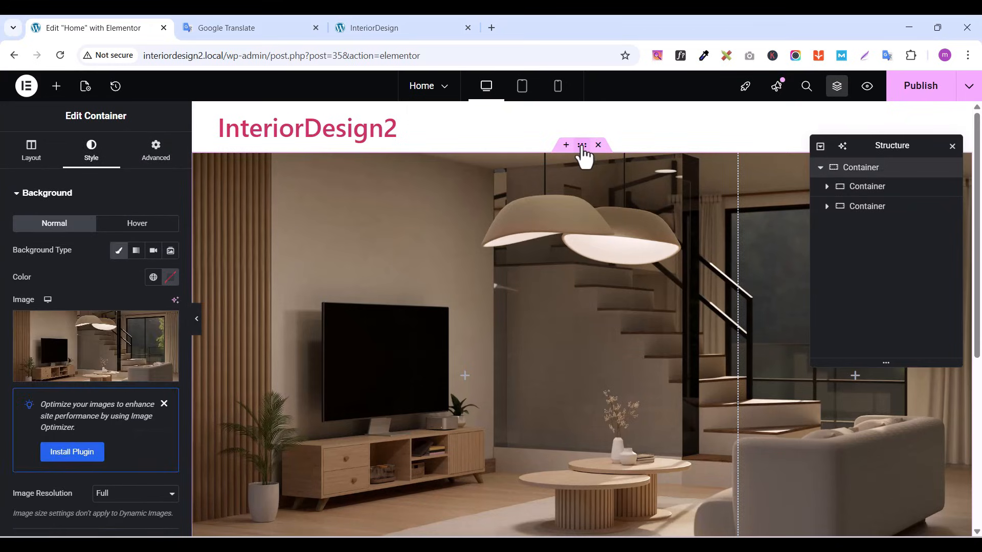
pyautogui.click(25, 159)
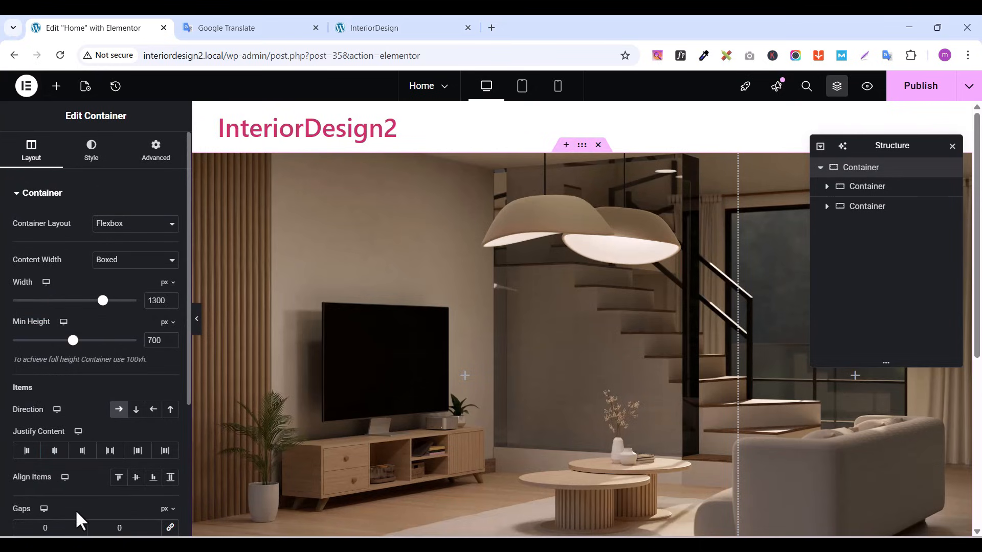
pyautogui.scroll(-3, 75, 509)
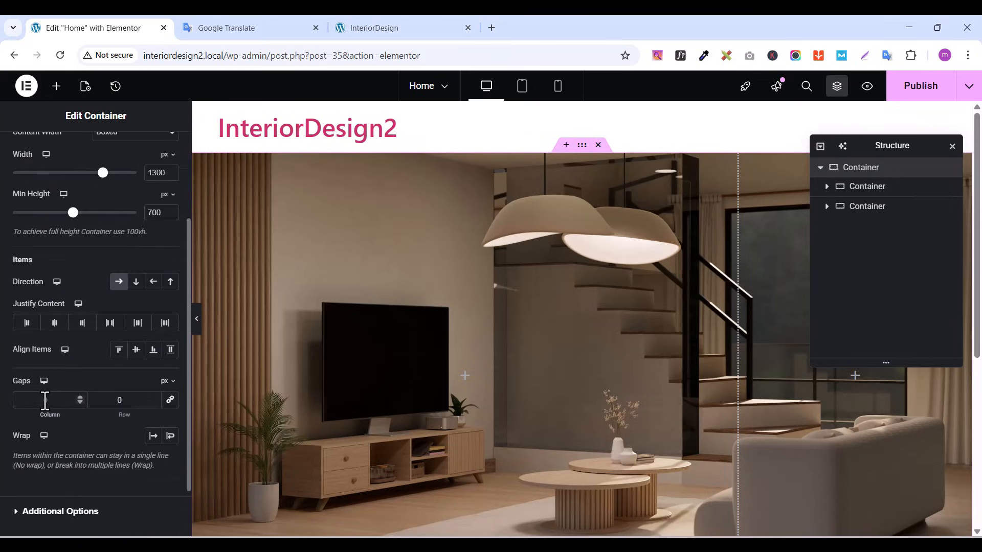
pyautogui.write('80')
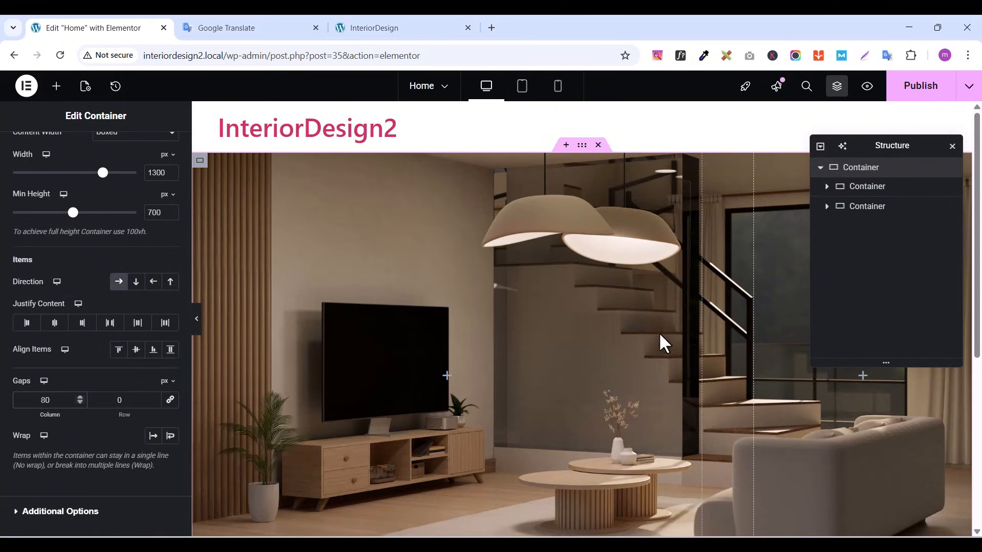
pyautogui.click(915, 97)
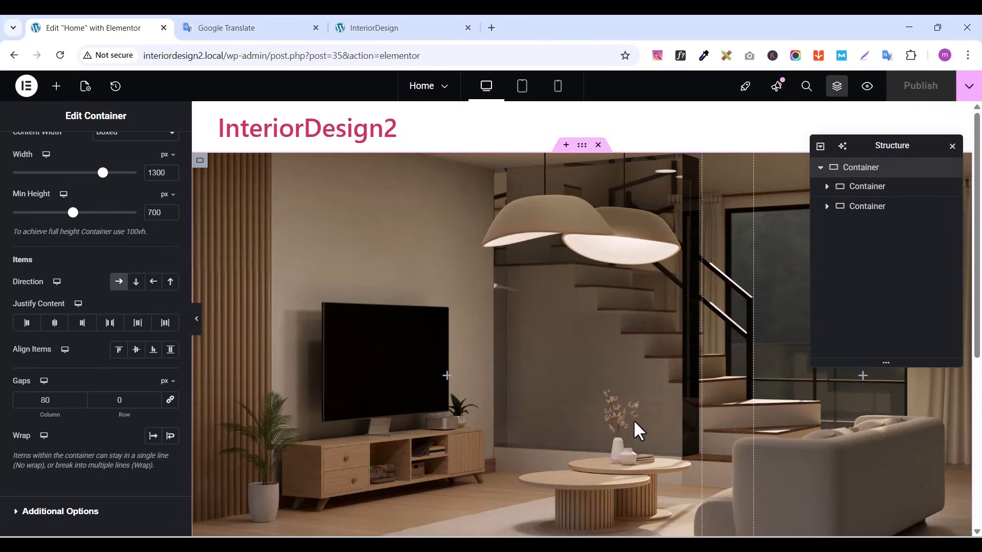
pyautogui.scroll(-4, 525, 311)
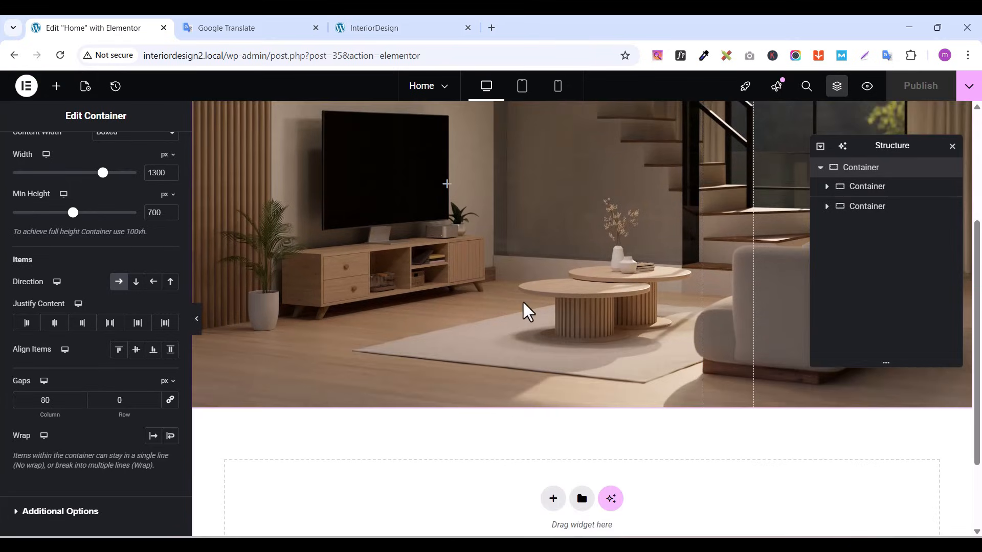
pyautogui.scroll(4, 525, 311)
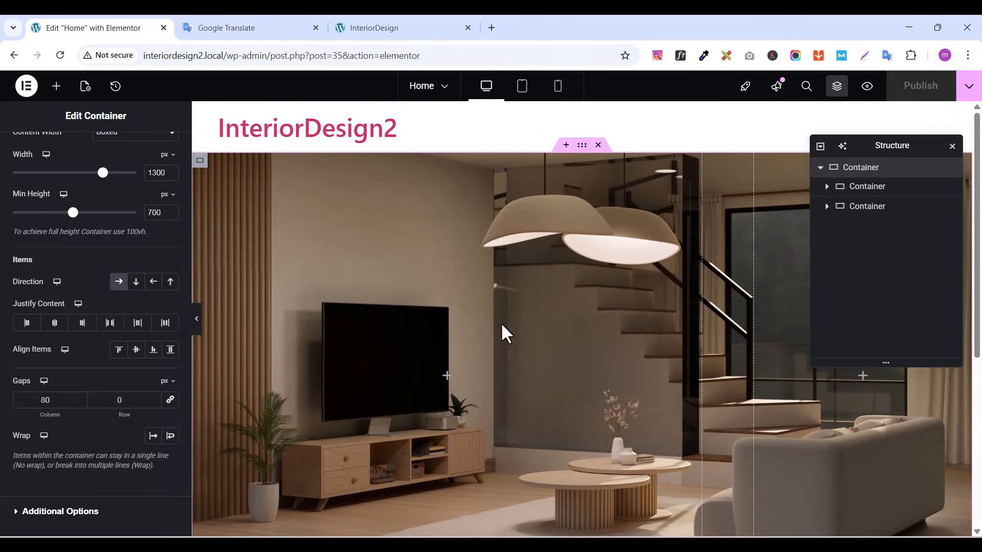
pyautogui.scroll(-2, 514, 396)
pyautogui.scroll(2, 513, 396)
pyautogui.scroll(-2, 514, 396)
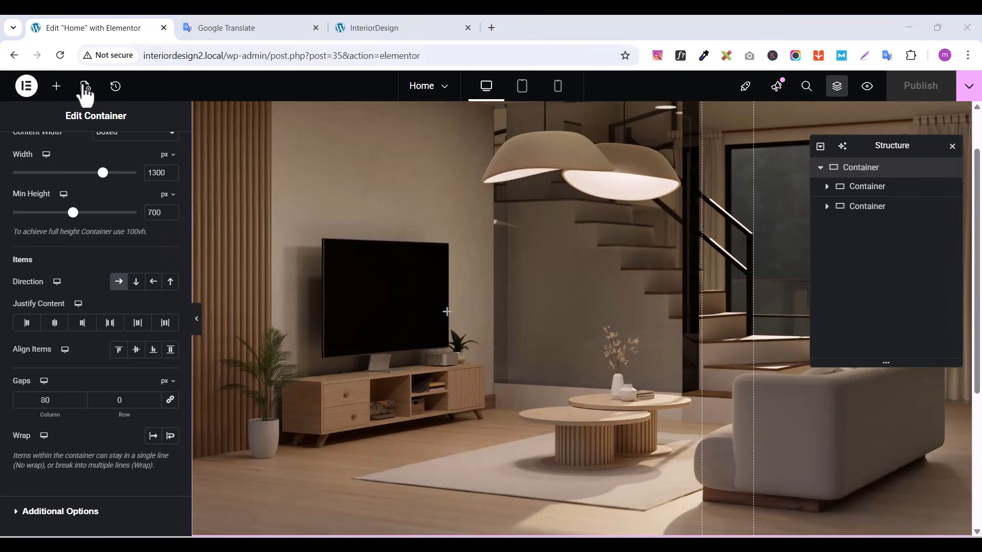
# Give the outer hero container a classic background overlay in black (#000000)
pyautogui.scroll(3, 131, 268)
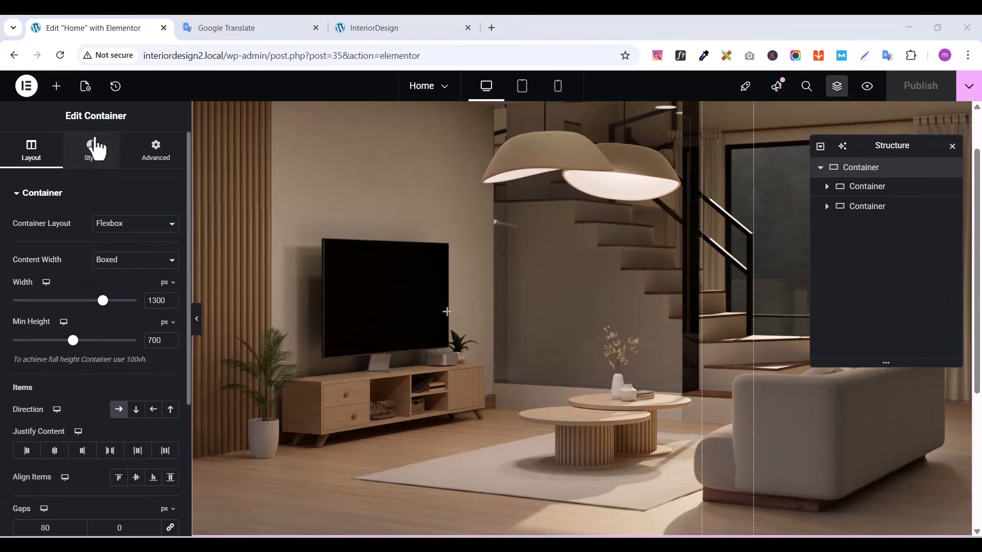
pyautogui.click(96, 148)
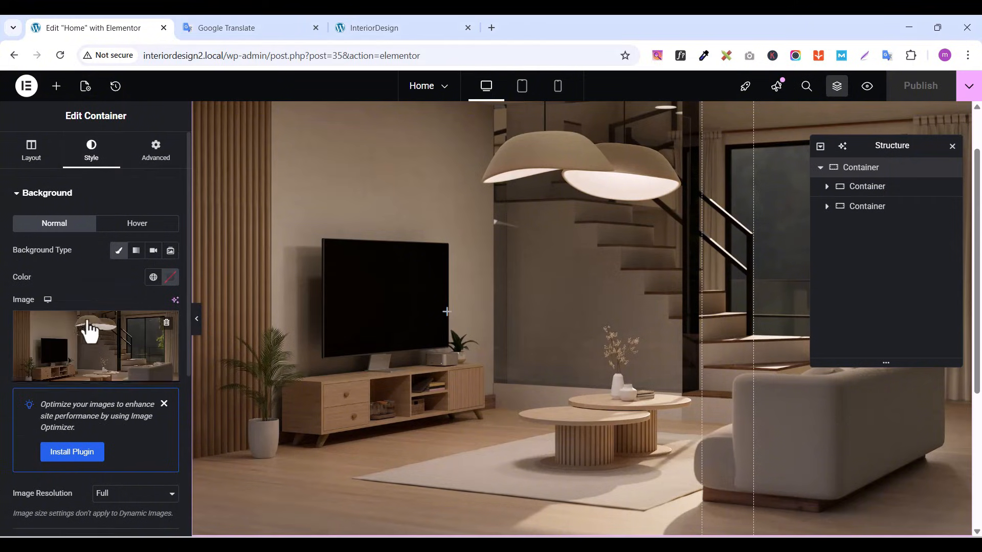
pyautogui.click(18, 193)
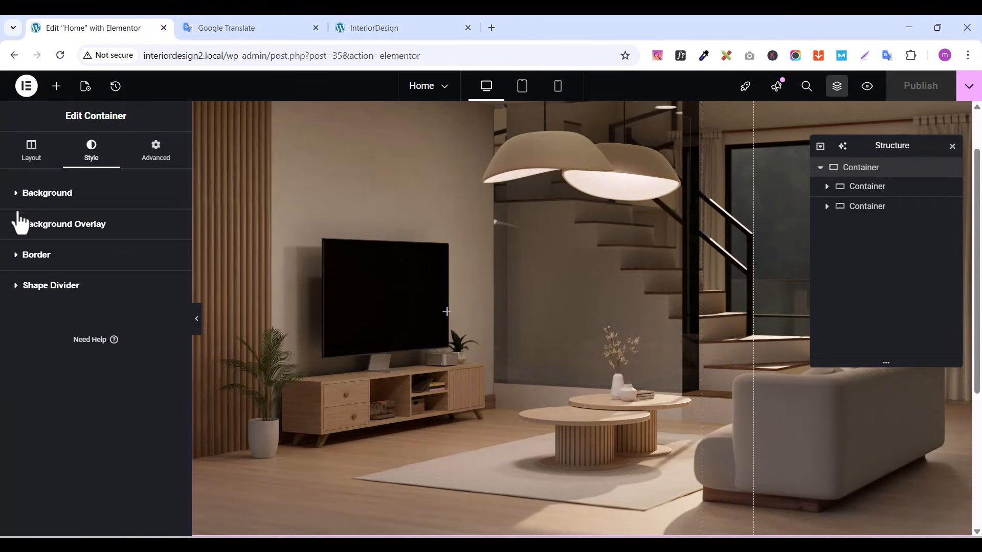
pyautogui.click(11, 225)
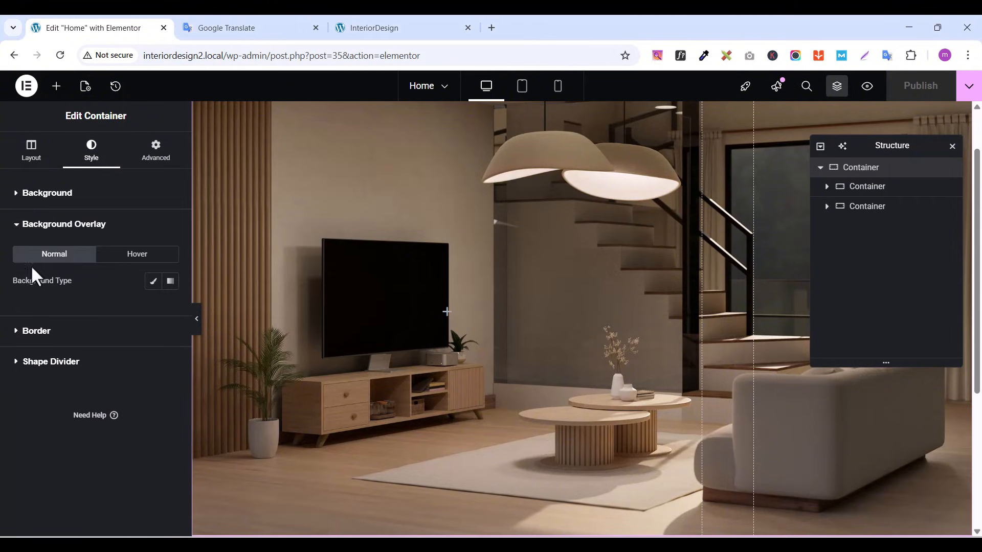
pyautogui.click(153, 282)
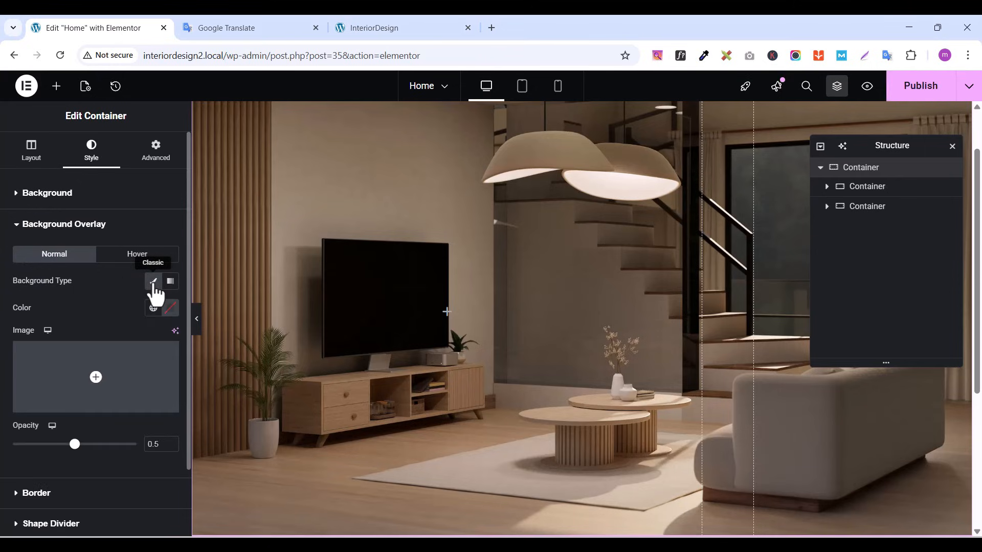
pyautogui.click(170, 310)
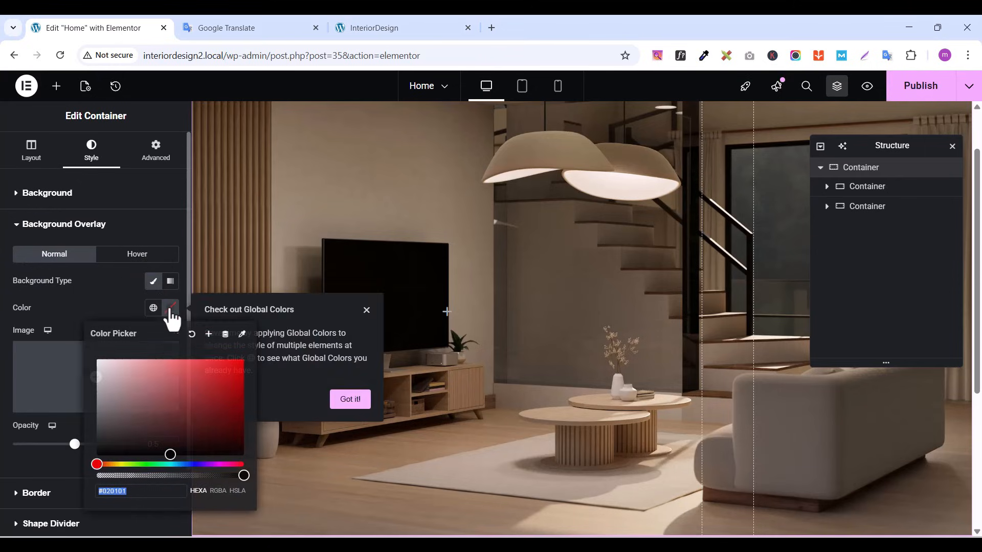
pyautogui.moveTo(170, 459); pyautogui.dragTo(154, 456)
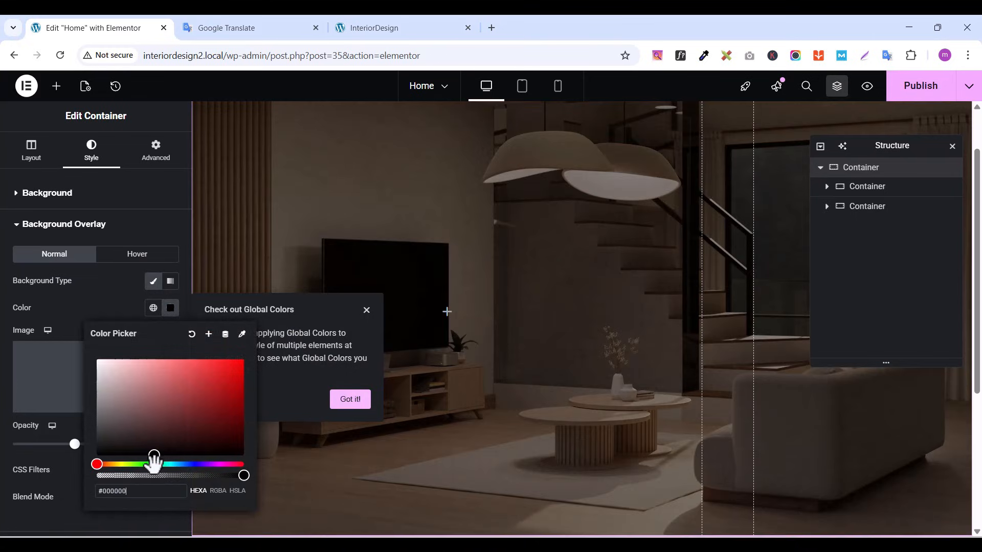
pyautogui.click(162, 484)
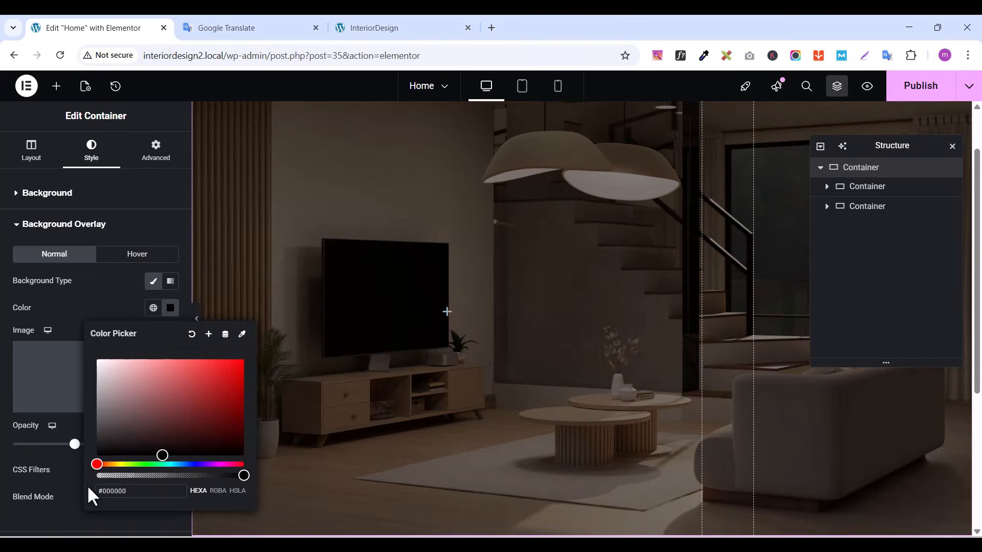
pyautogui.click(58, 458)
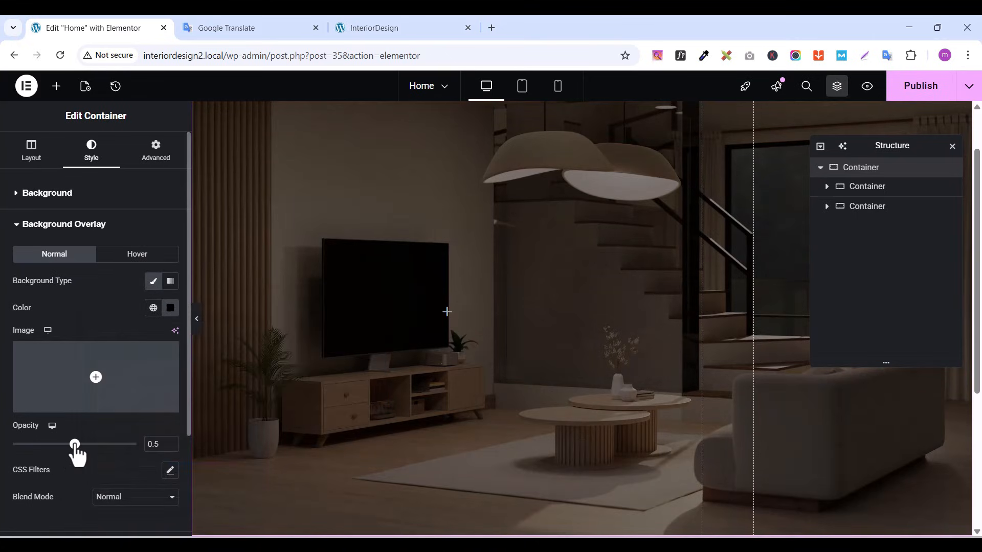
# Try an overlay opacity of 0.59 against the hero of the reference InteriorDesign homepage and set it back to 0.5
pyautogui.moveTo(76, 445); pyautogui.dragTo(85, 450)
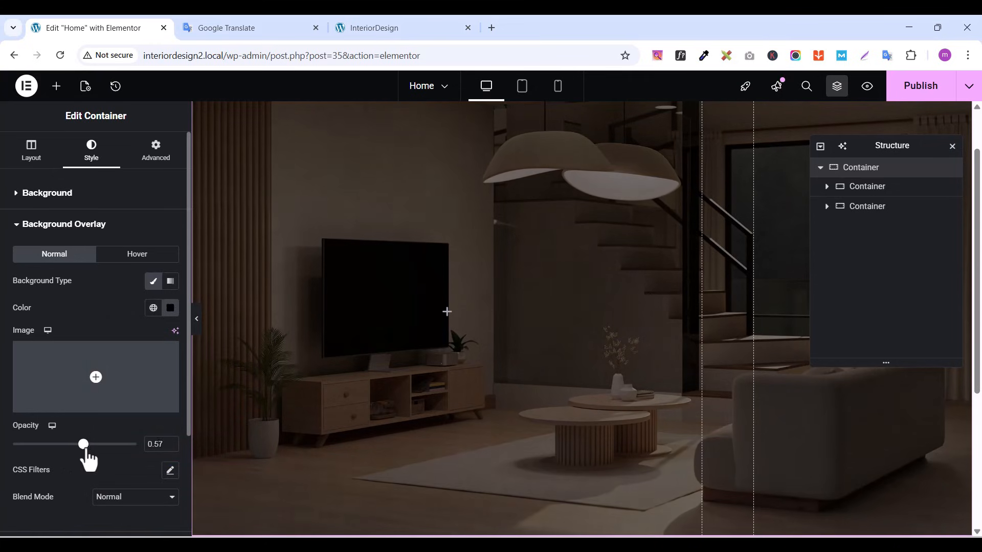
pyautogui.click(399, 23)
pyautogui.scroll(-5, 379, 215)
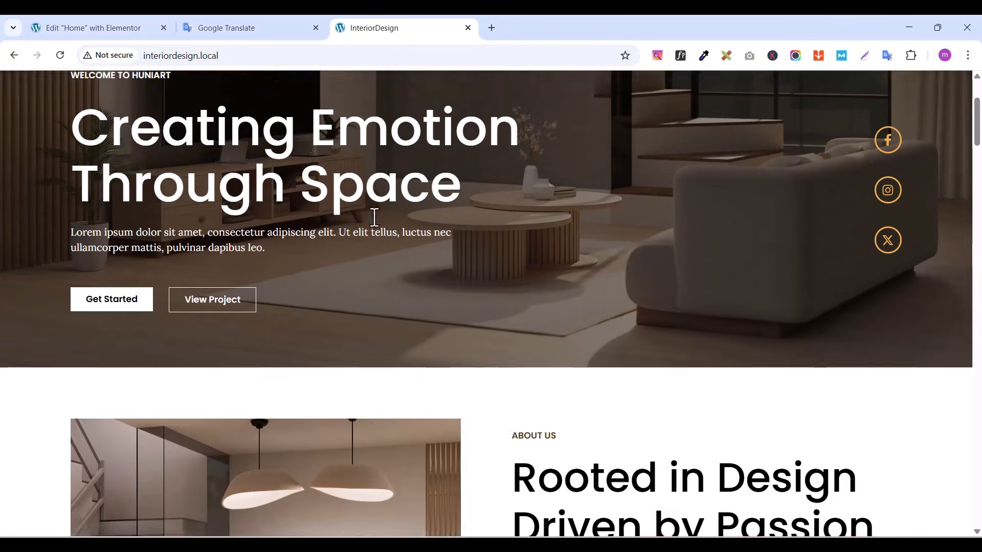
pyautogui.scroll(5, 496, 302)
pyautogui.scroll(-1, 549, 282)
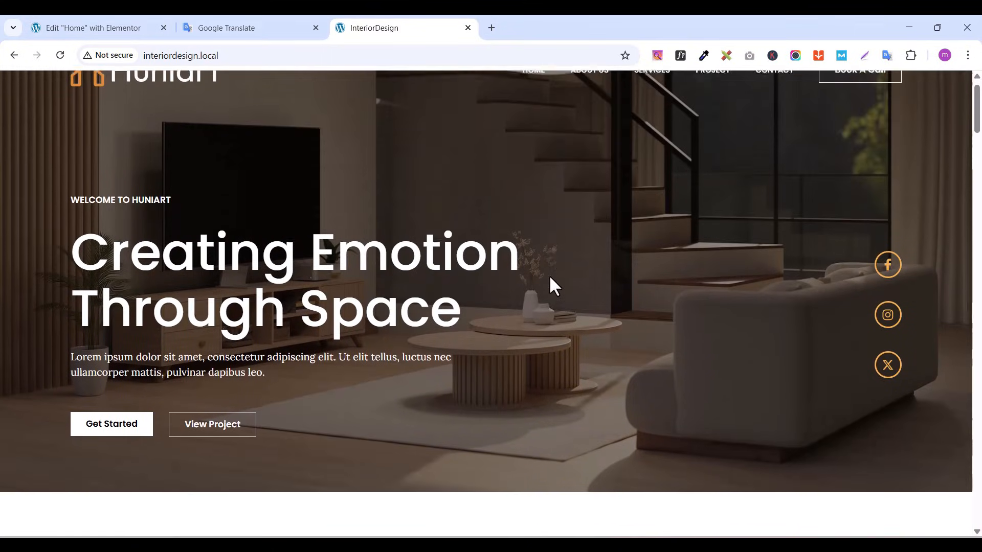
pyautogui.scroll(1, 549, 281)
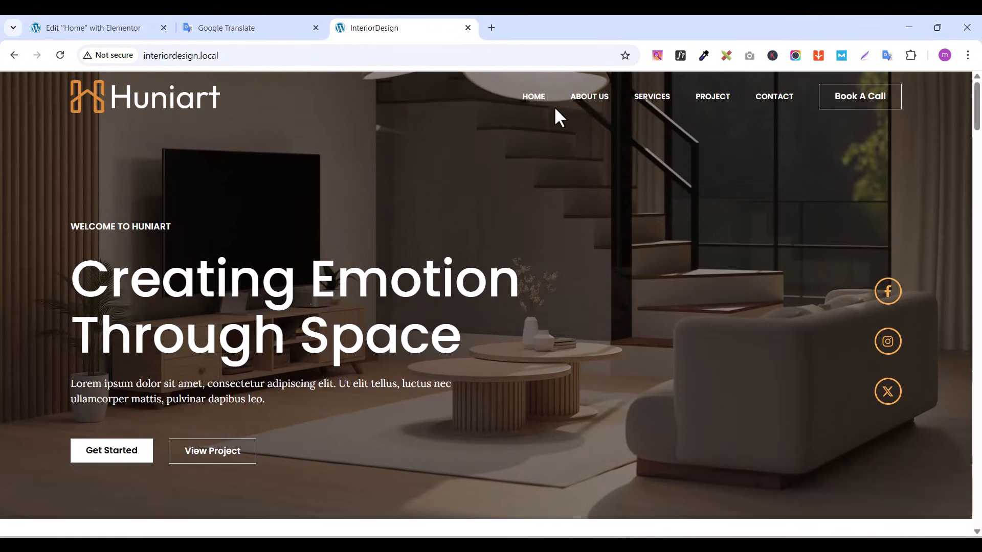
pyautogui.click(84, 29)
pyautogui.click(392, 29)
pyautogui.click(60, 30)
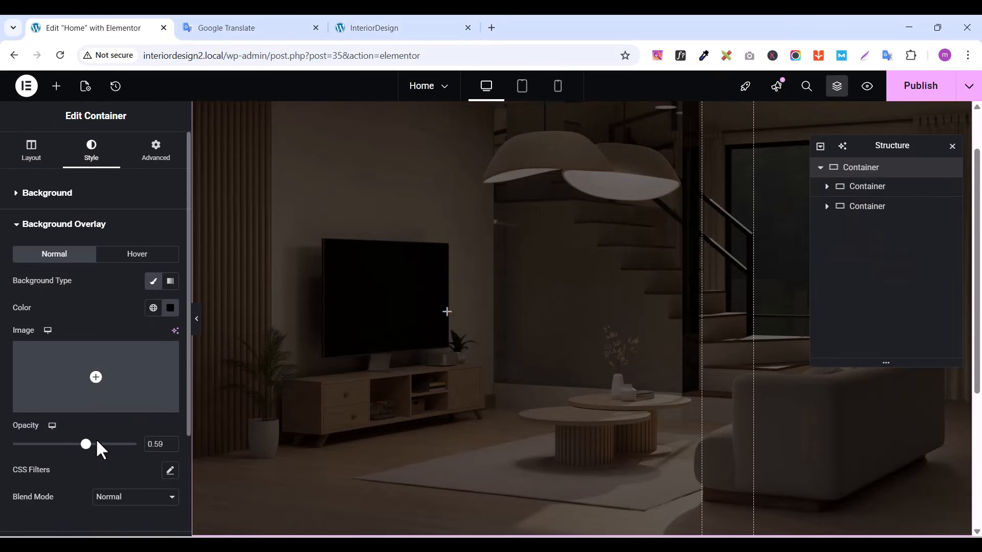
pyautogui.moveTo(88, 450); pyautogui.dragTo(78, 450)
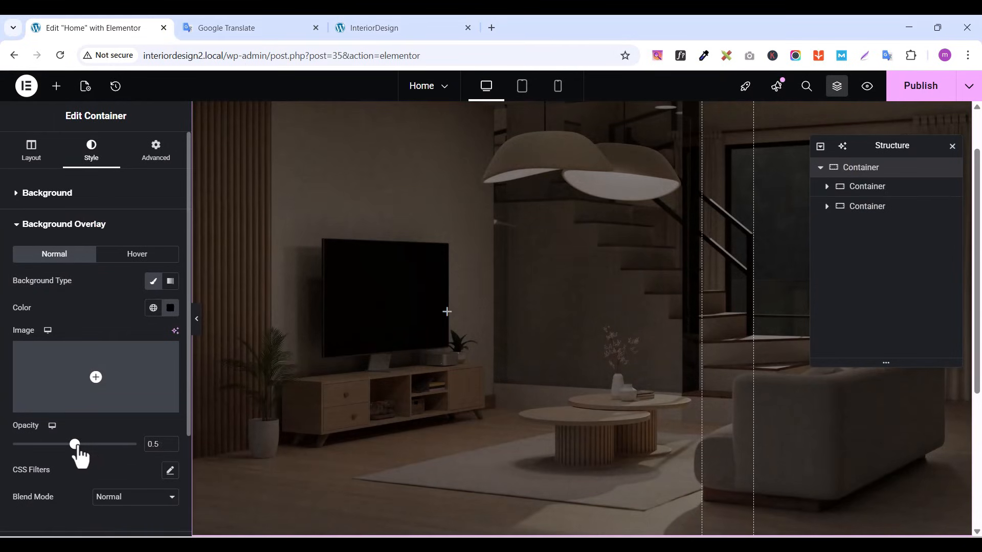
pyautogui.scroll(-3, 685, 294)
pyautogui.scroll(5, 685, 294)
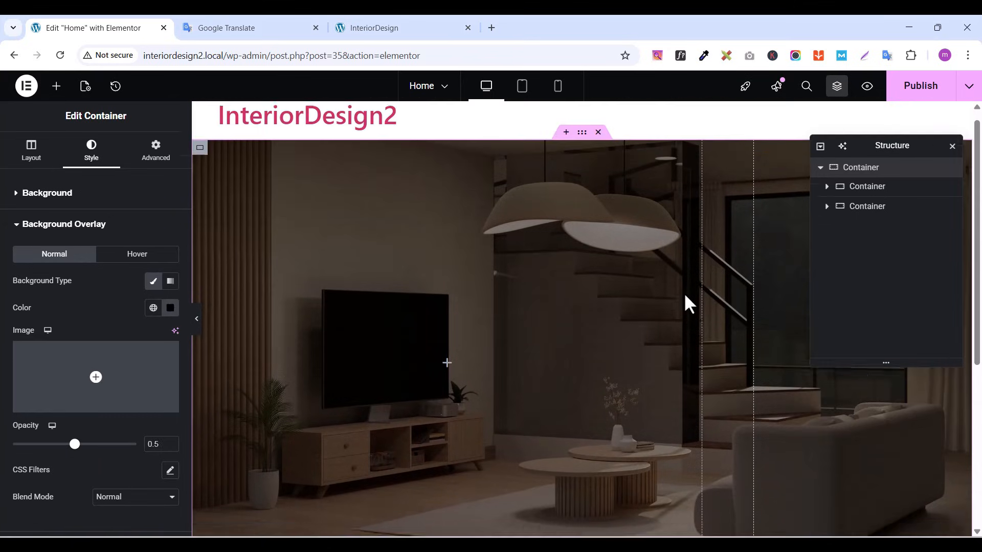
# Add a Heading widget to the first inner container of the hero section
pyautogui.click(58, 87)
pyautogui.click(50, 176)
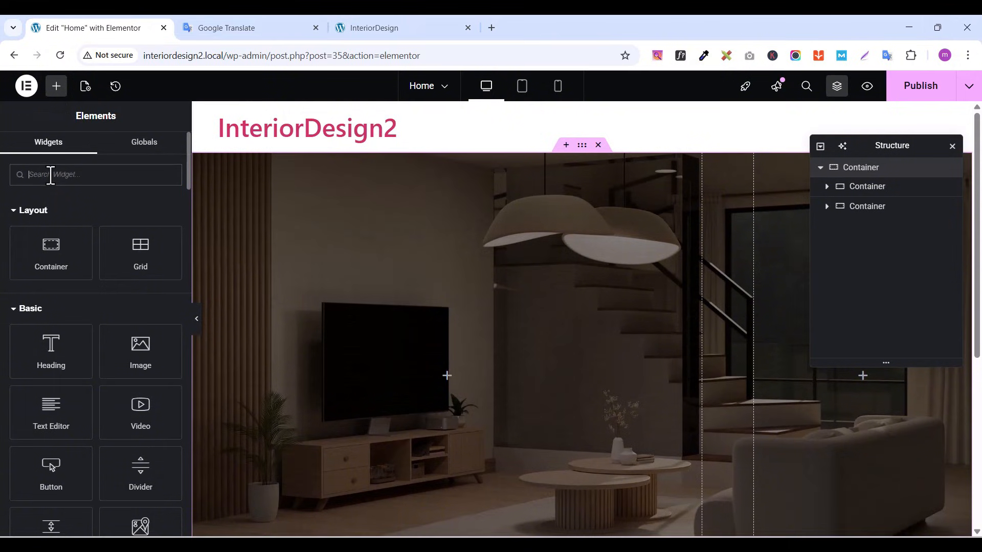
pyautogui.write('head')
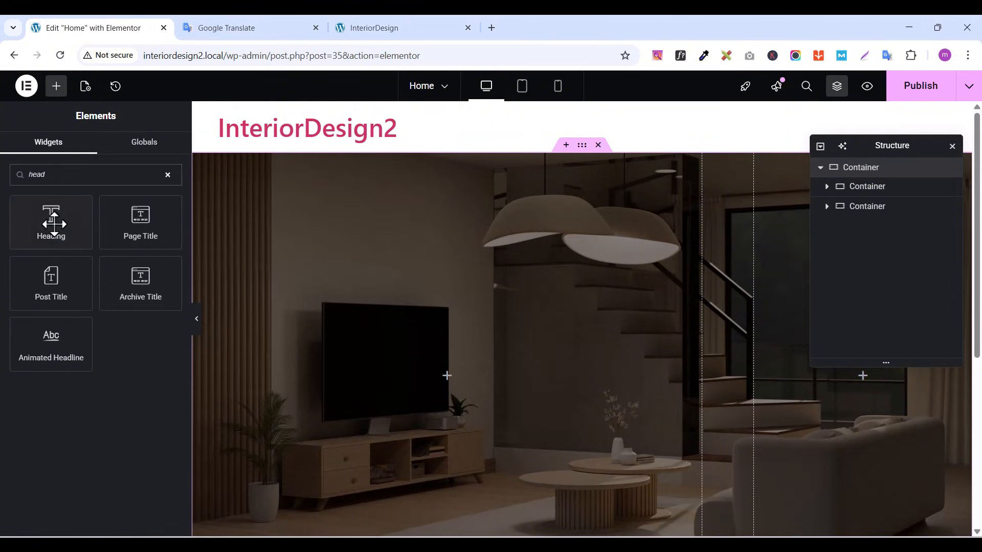
pyautogui.moveTo(51, 222); pyautogui.dragTo(515, 327)
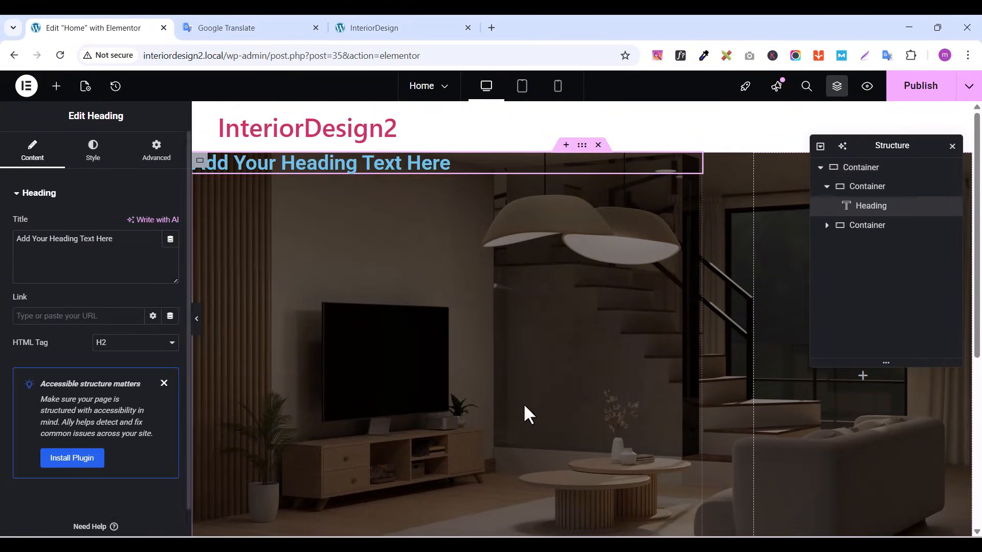
# Copy "WELCOME TO HUNIART" from the reference homepage and use it as the new heading's title
pyautogui.click(366, 29)
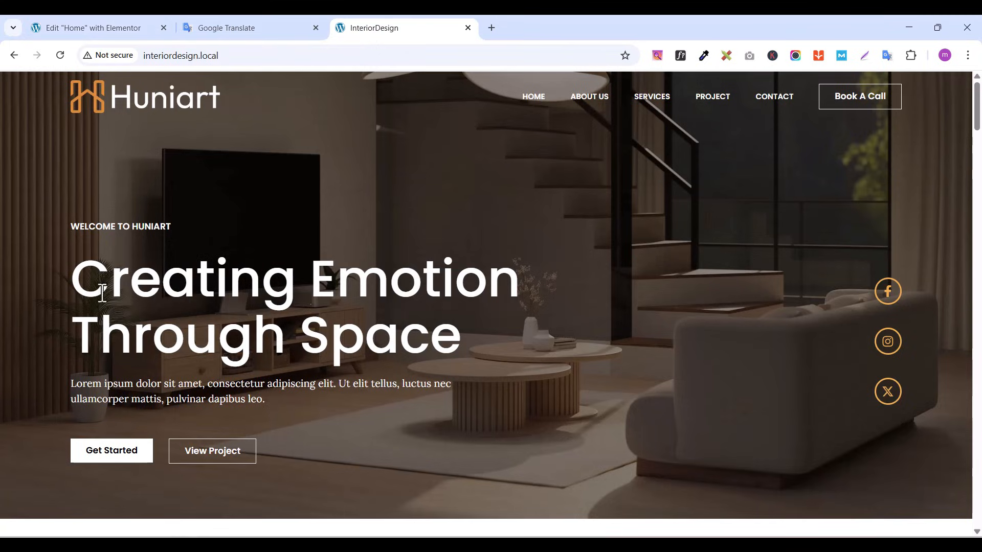
pyautogui.tripleClick(81, 226)
pyautogui.rightClick(78, 225)
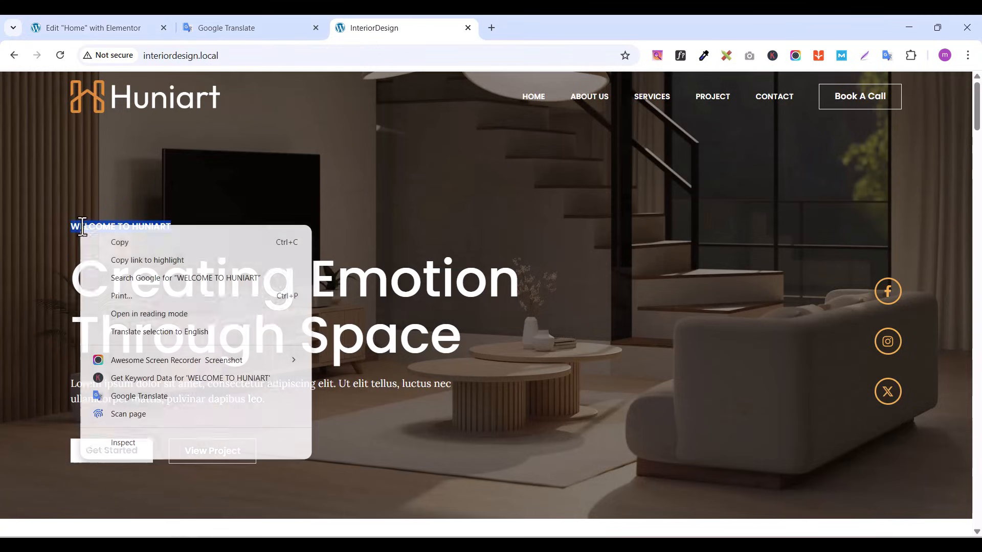
pyautogui.click(128, 241)
pyautogui.click(100, 24)
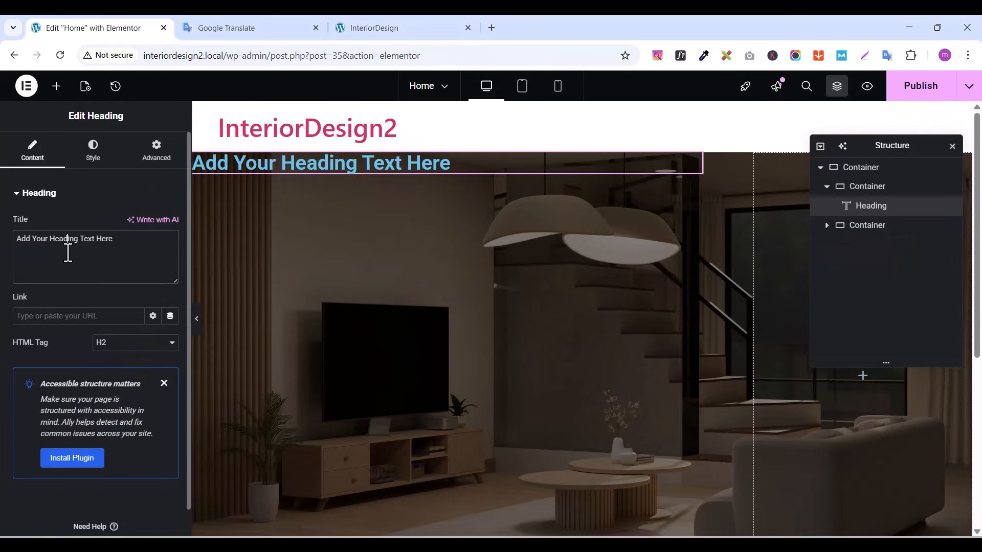
pyautogui.tripleClick(67, 253)
pyautogui.hotkey('ctrl', 'v')
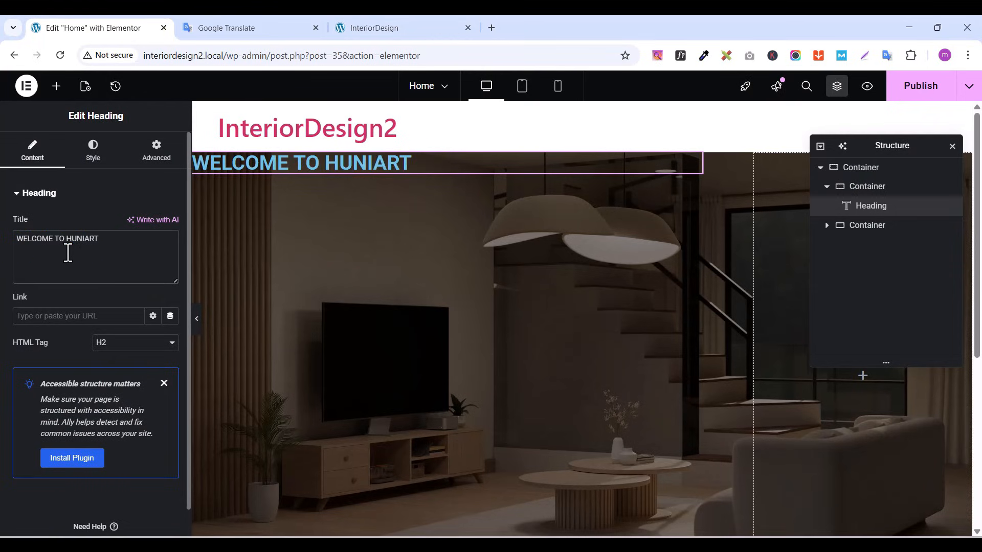
# Set the heading's typography font family to Poppins
pyautogui.click(92, 155)
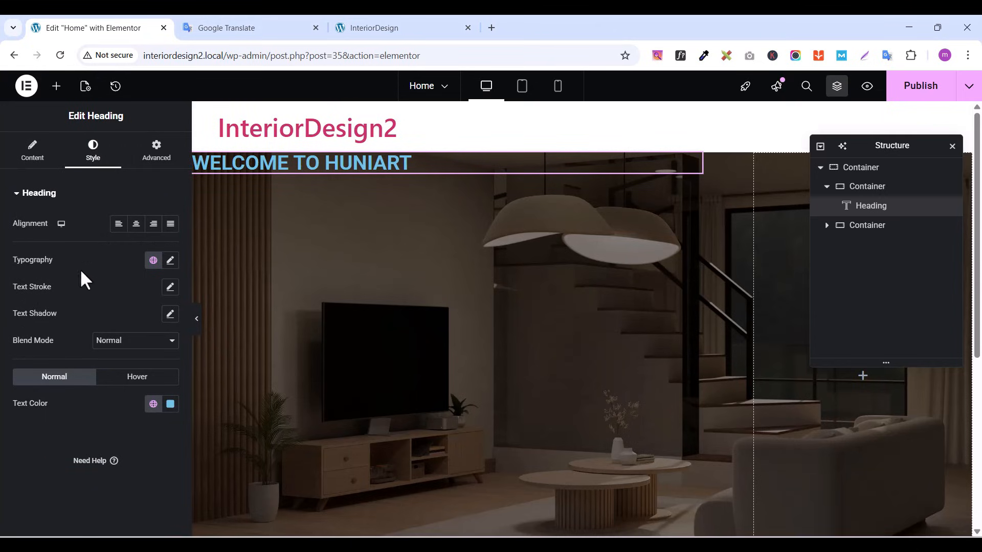
pyautogui.click(170, 261)
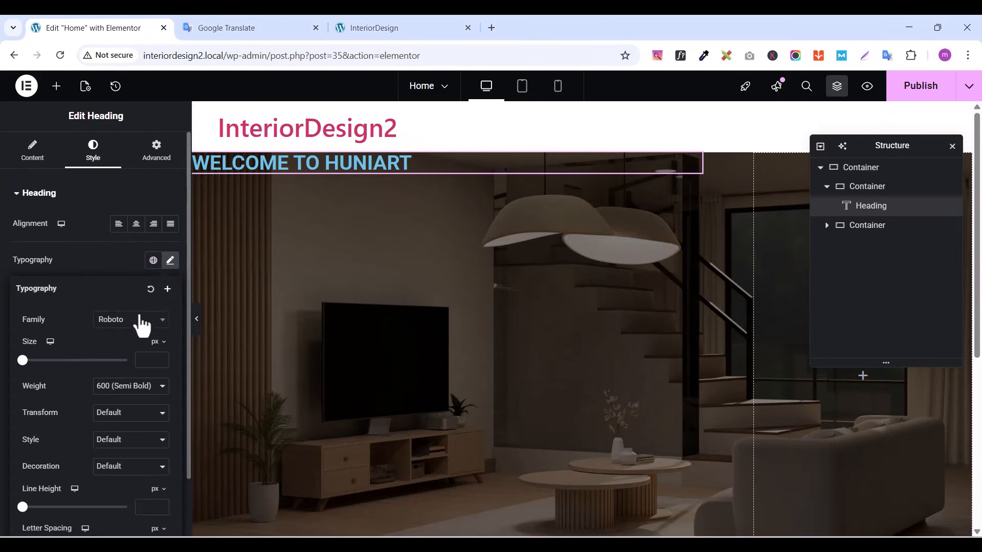
pyautogui.click(135, 321)
pyautogui.write('popp')
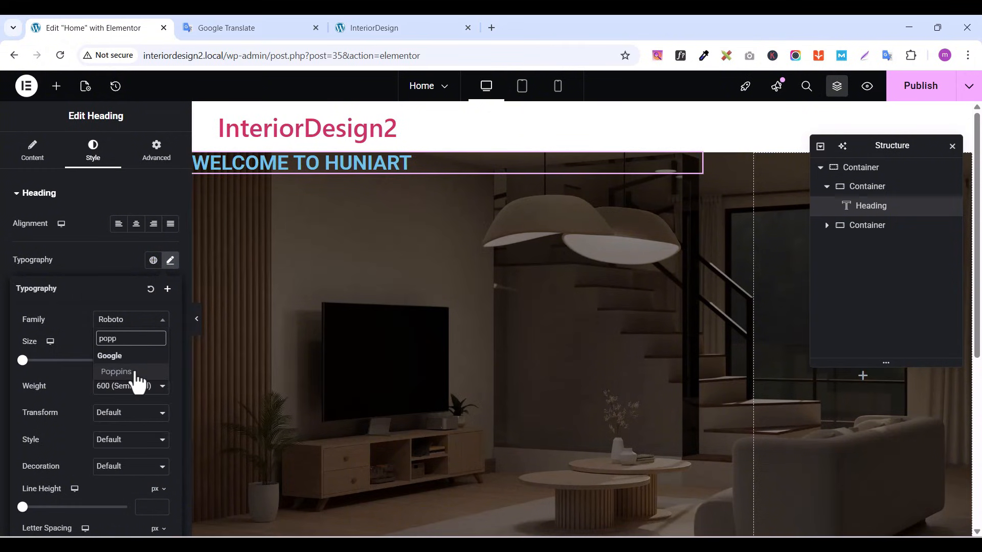
pyautogui.click(141, 368)
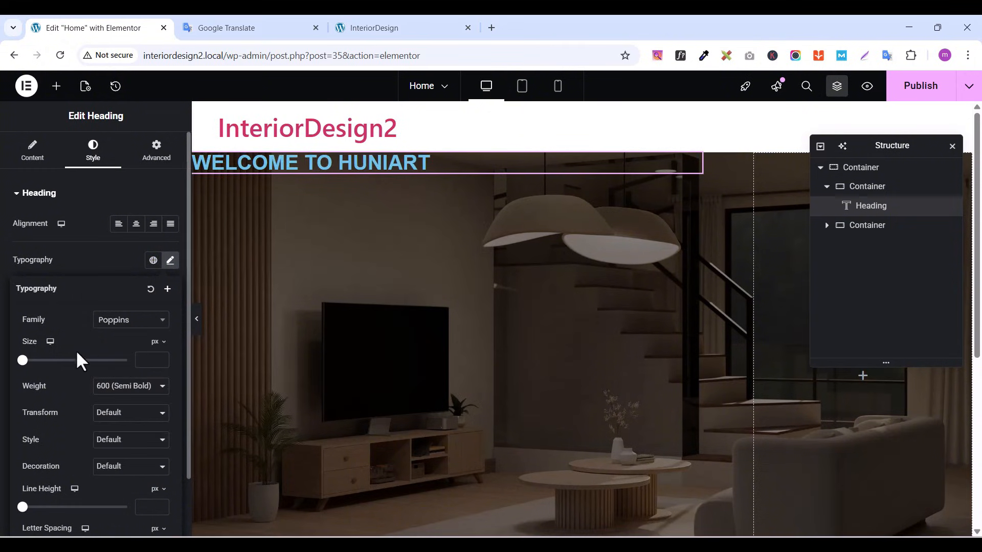
# Set the heading's font size to 14 px
pyautogui.doubleClick(160, 357)
pyautogui.click(161, 357)
pyautogui.click(160, 358)
pyautogui.click(161, 358)
pyautogui.click(161, 358)
pyautogui.click(161, 358)
pyautogui.click(160, 357)
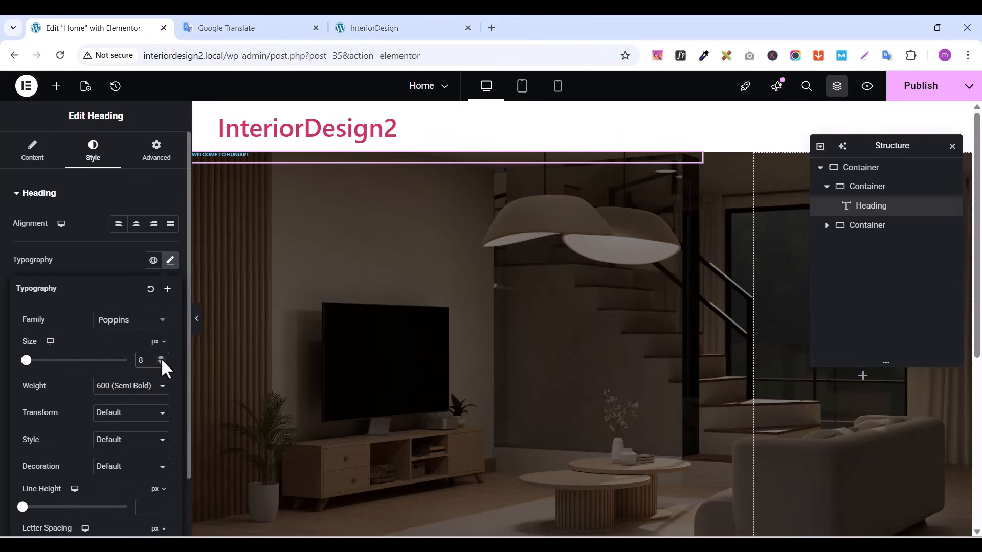
pyautogui.click(161, 358)
pyautogui.click(160, 357)
pyautogui.click(160, 357)
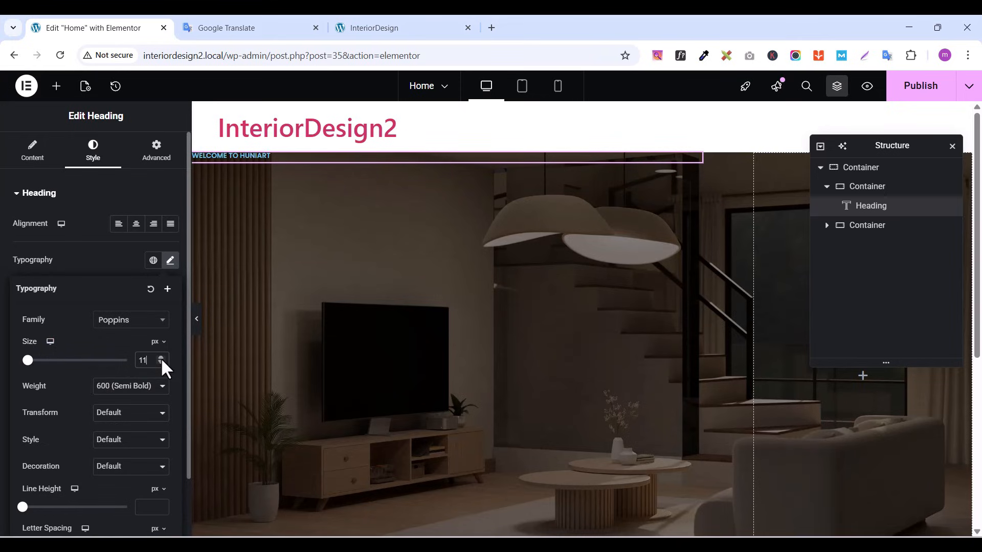
pyautogui.click(160, 357)
pyautogui.click(161, 357)
pyautogui.click(161, 357)
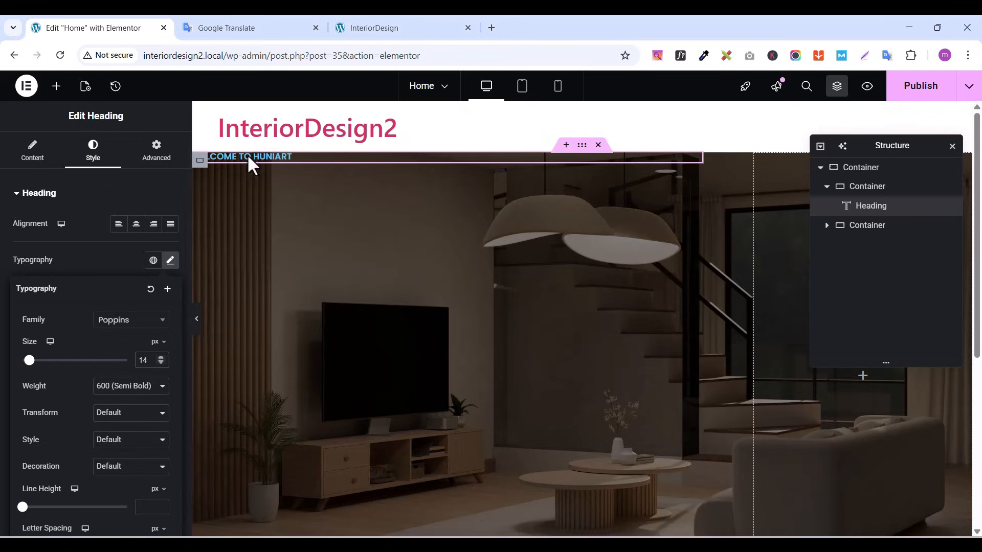
# Set the text color of the "WELCOME TO HUNIART" heading to white
pyautogui.click(91, 193)
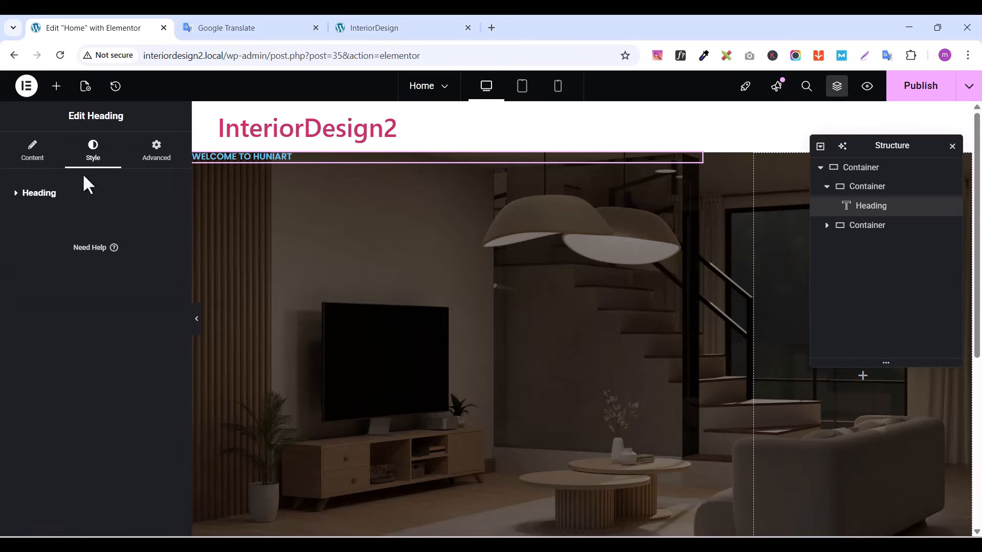
pyautogui.click(21, 197)
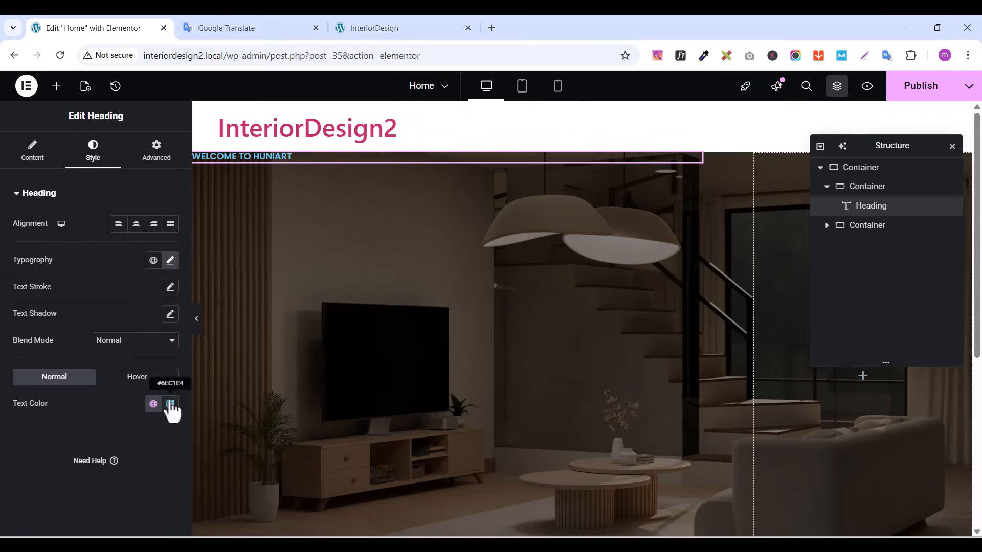
pyautogui.click(170, 404)
pyautogui.write('#FFFFFF')
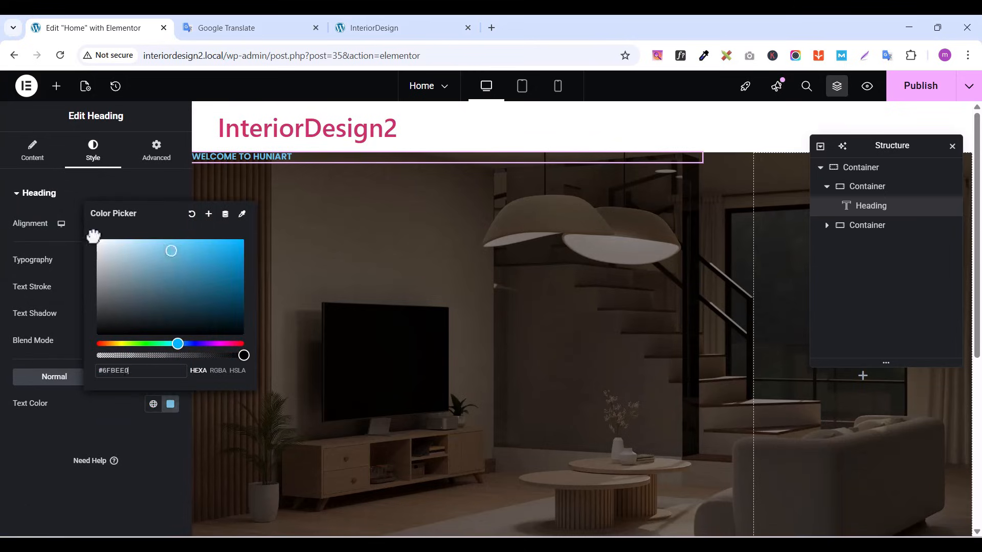
pyautogui.click(119, 413)
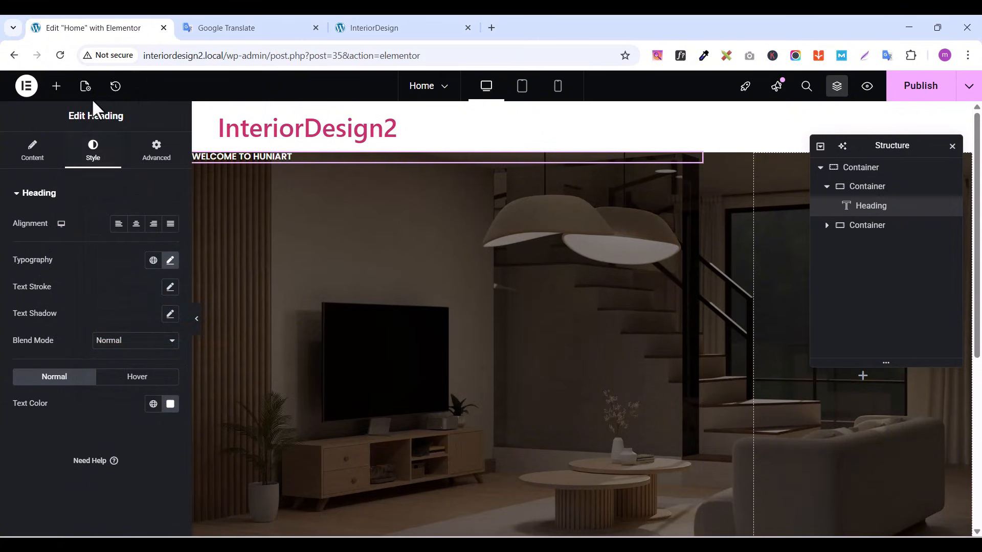
# Add a second Heading widget directly below the "WELCOME TO HUNIART" heading in the hero's first column
pyautogui.click(57, 87)
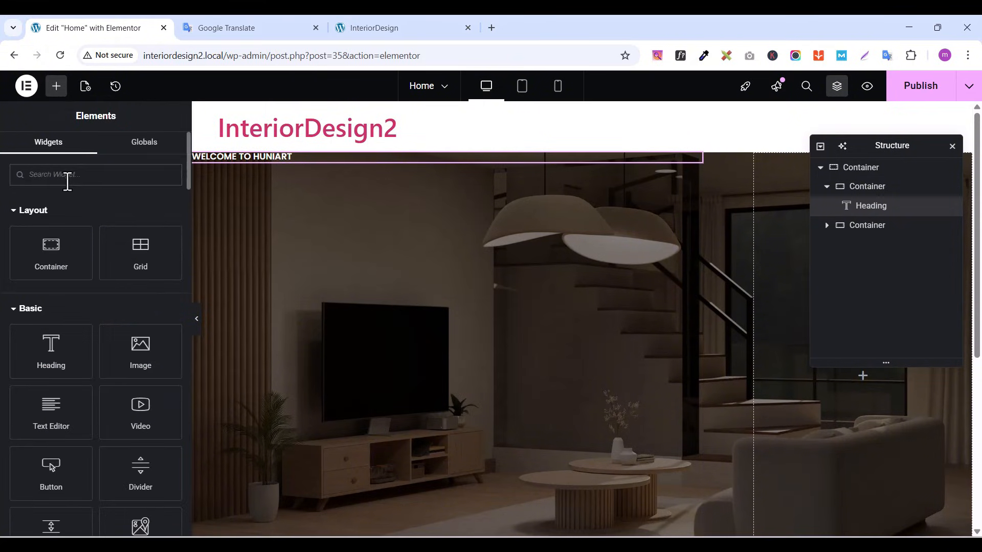
pyautogui.click(67, 180)
pyautogui.write('head')
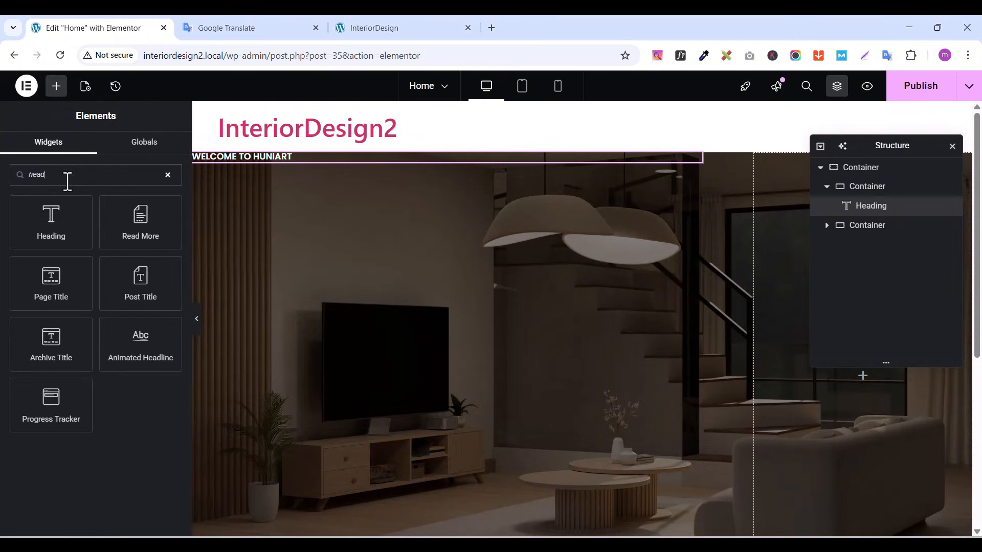
pyautogui.moveTo(43, 234); pyautogui.dragTo(355, 159)
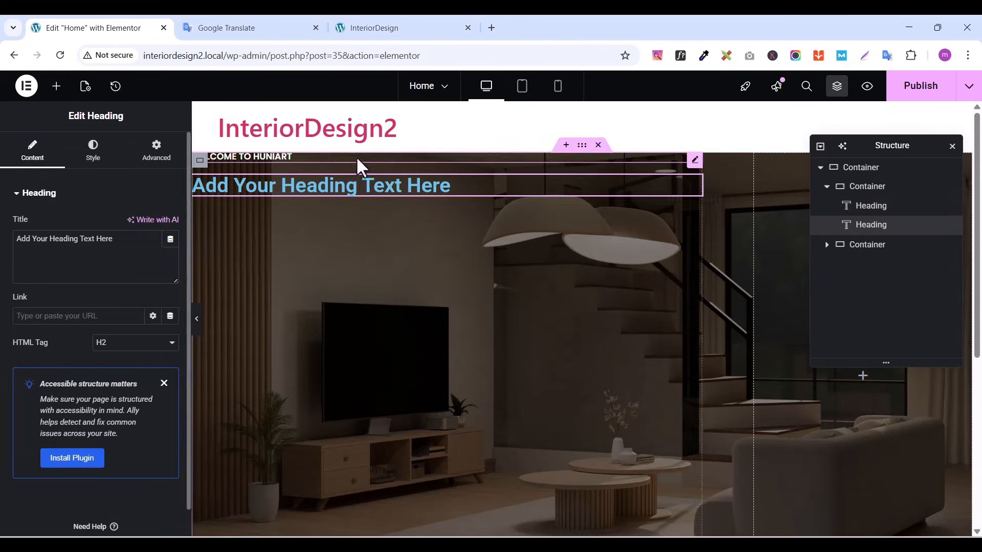
# Copy "Creating Emotion Through Space" from the reference homepage and use it as the new heading's title
pyautogui.click(390, 28)
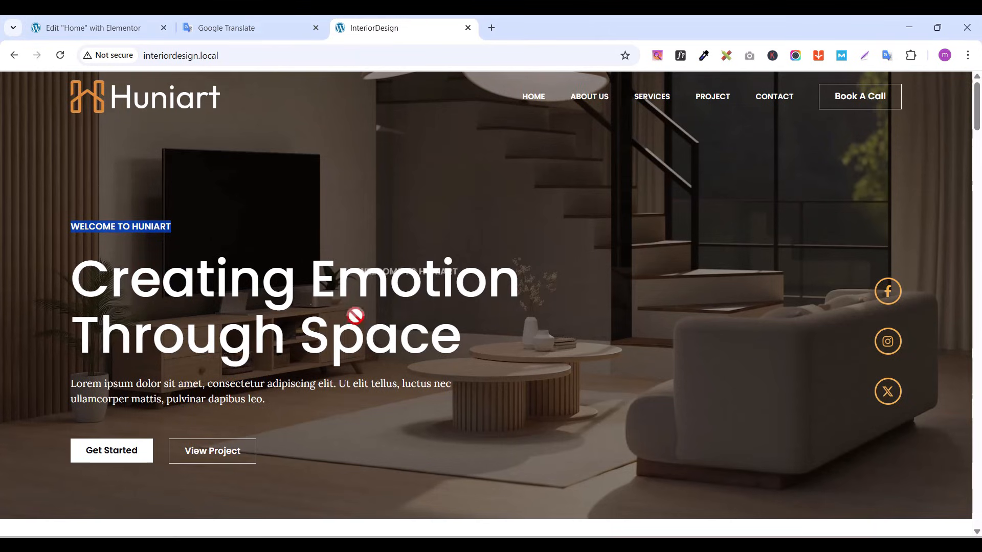
pyautogui.moveTo(453, 340); pyautogui.dragTo(88, 278)
pyautogui.rightClick(88, 278)
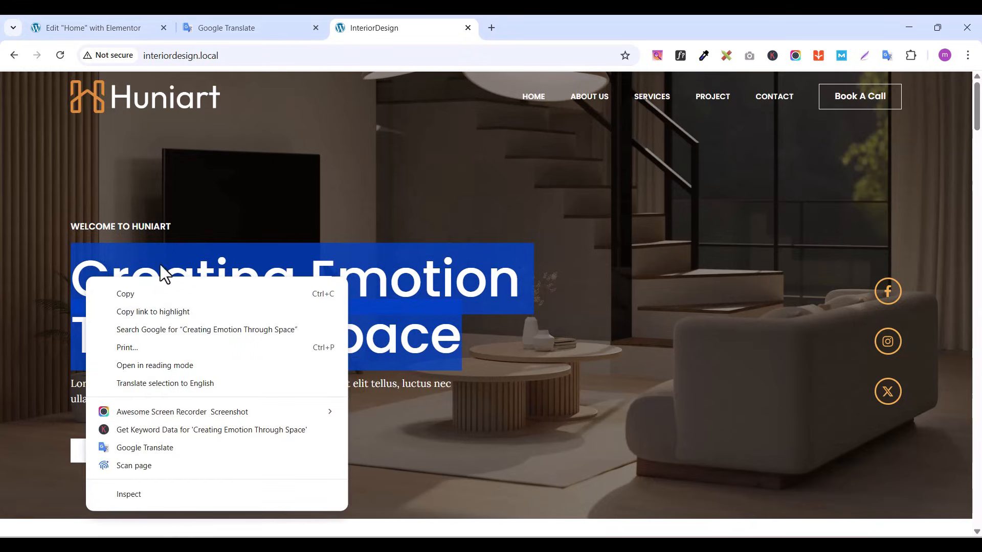
pyautogui.click(143, 293)
pyautogui.click(62, 31)
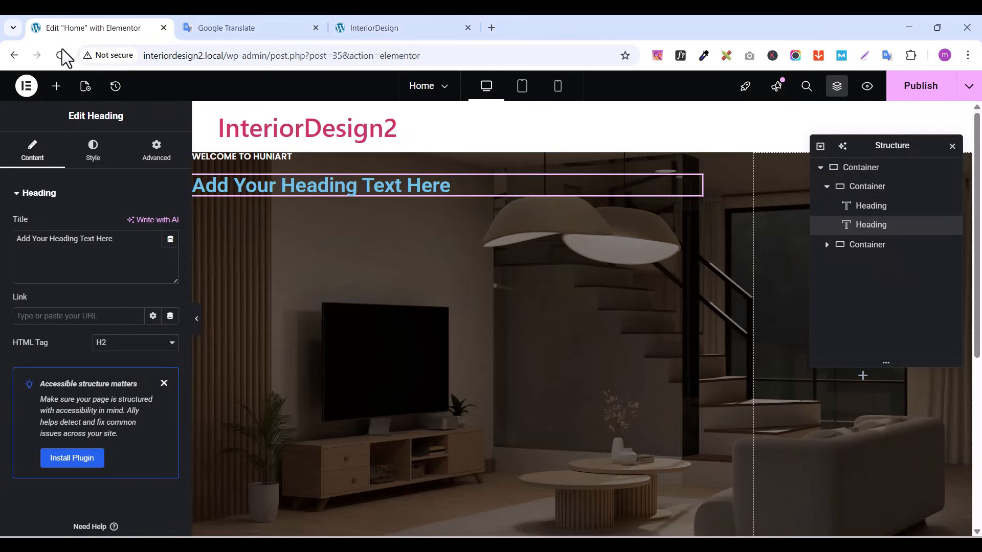
pyautogui.tripleClick(107, 255)
pyautogui.press('BackSpace')
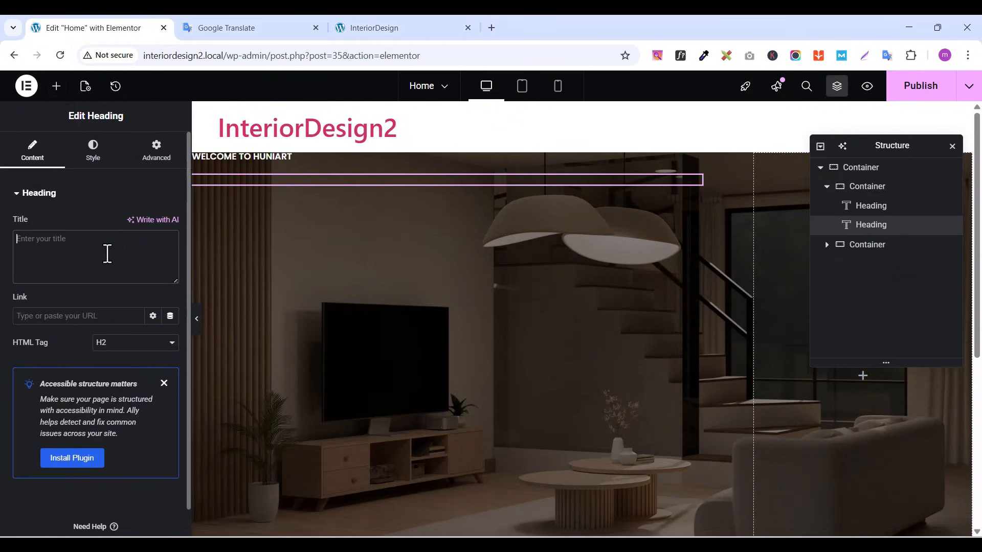
pyautogui.hotkey('ctrl', 'v')
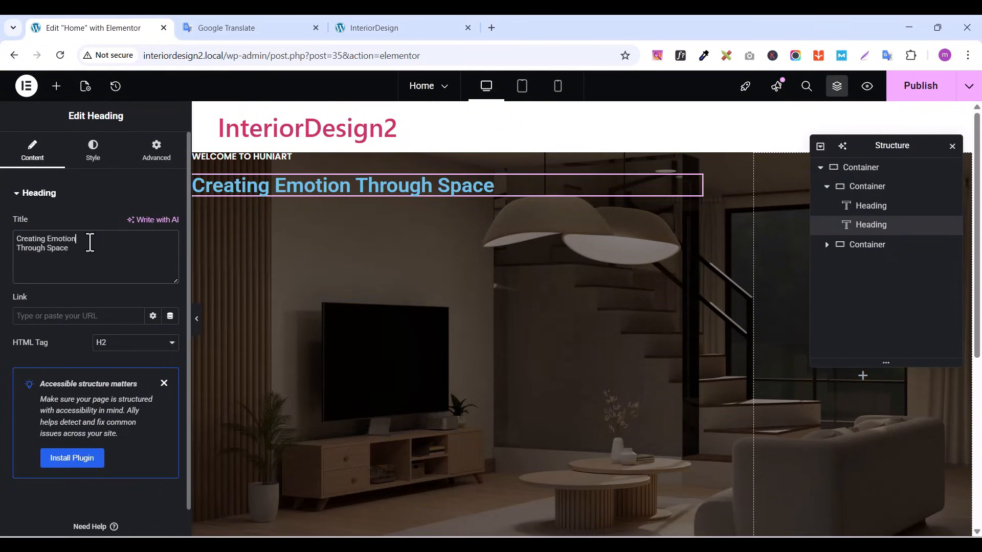
# Insert a <br> tag after "Creating Emotion" in the heading's title
pyautogui.write('<')
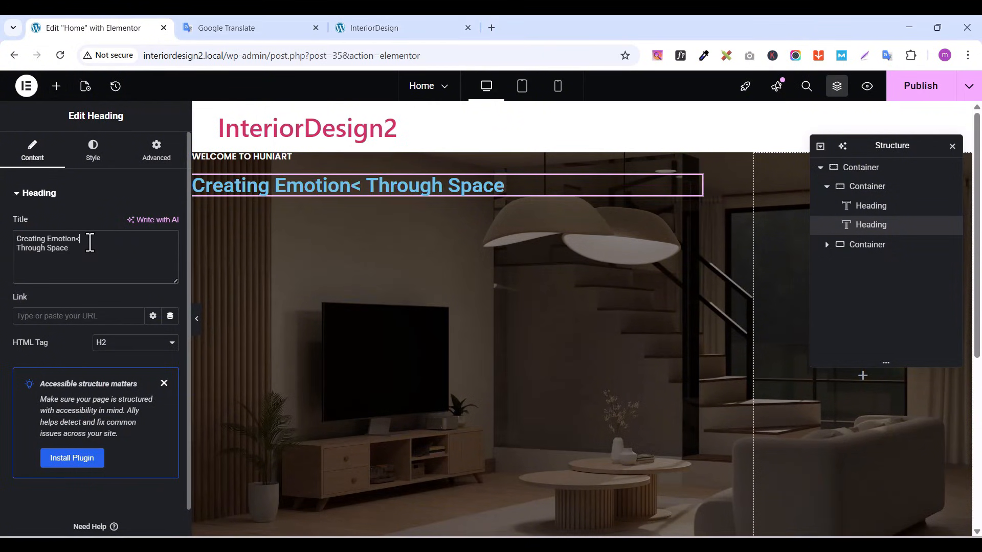
pyautogui.write('br')
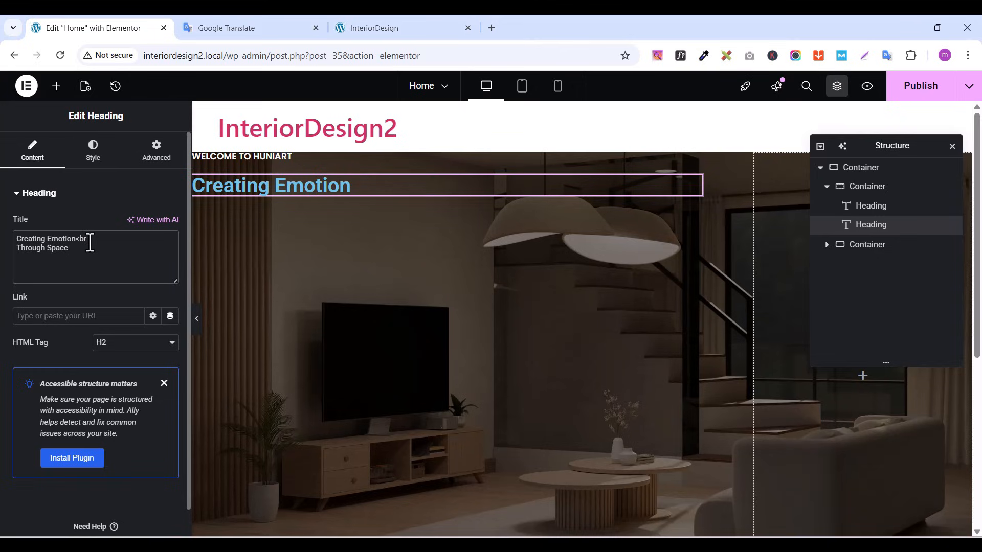
pyautogui.write('>')
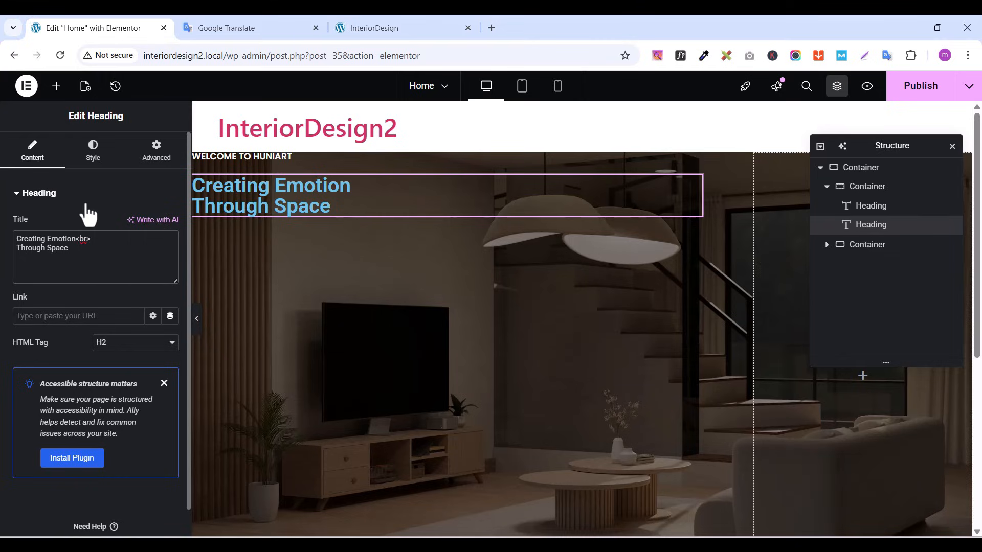
# Set the "Creating Emotion Through Space" heading's font family to Poppins and its size to 80 px
pyautogui.click(93, 159)
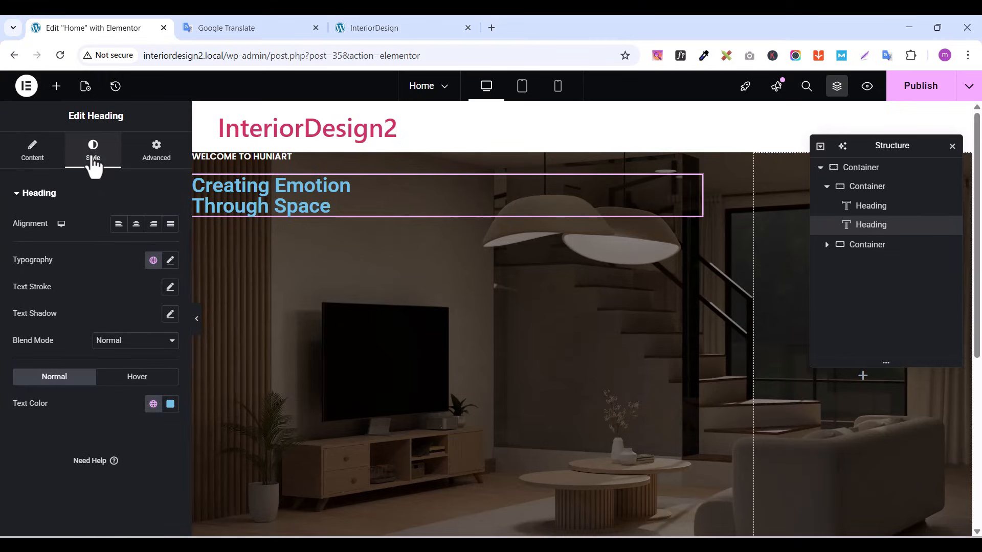
pyautogui.click(170, 260)
pyautogui.click(126, 321)
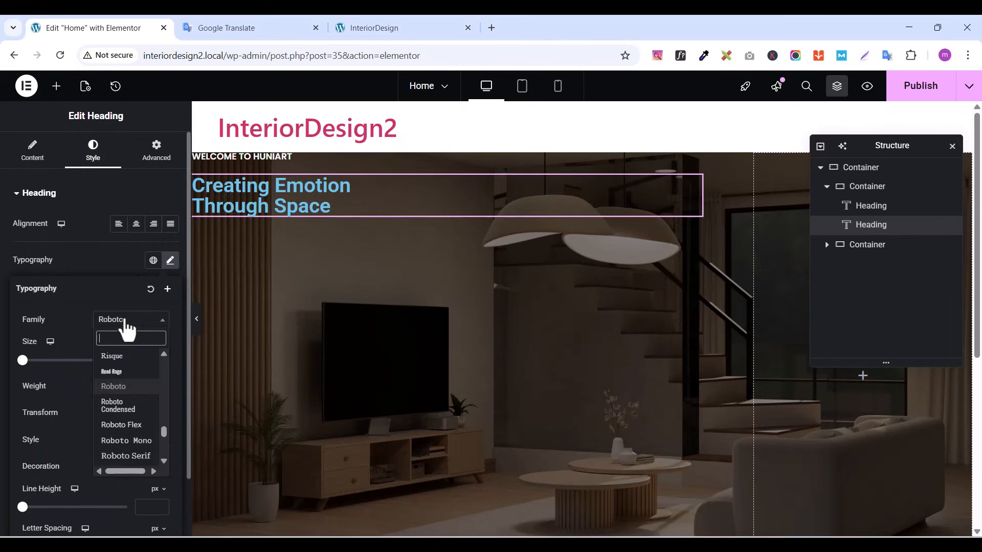
pyautogui.write('popp')
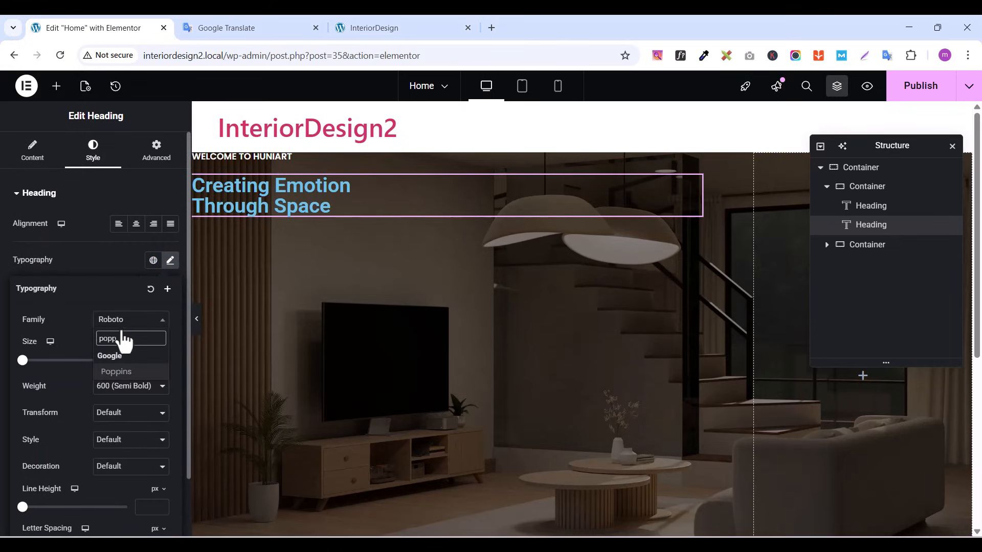
pyautogui.click(118, 372)
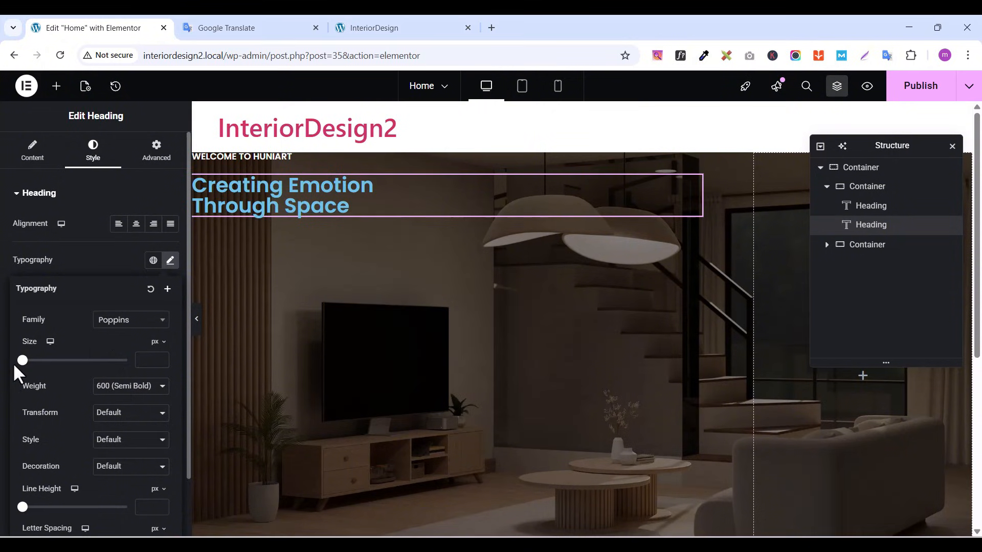
pyautogui.click(158, 356)
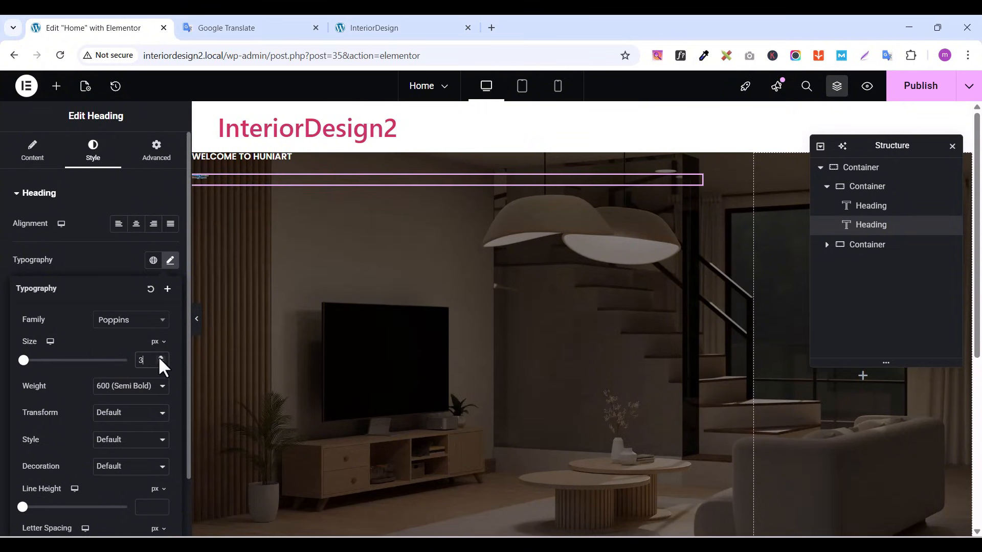
pyautogui.moveTo(158, 356); pyautogui.dragTo(158, 356)
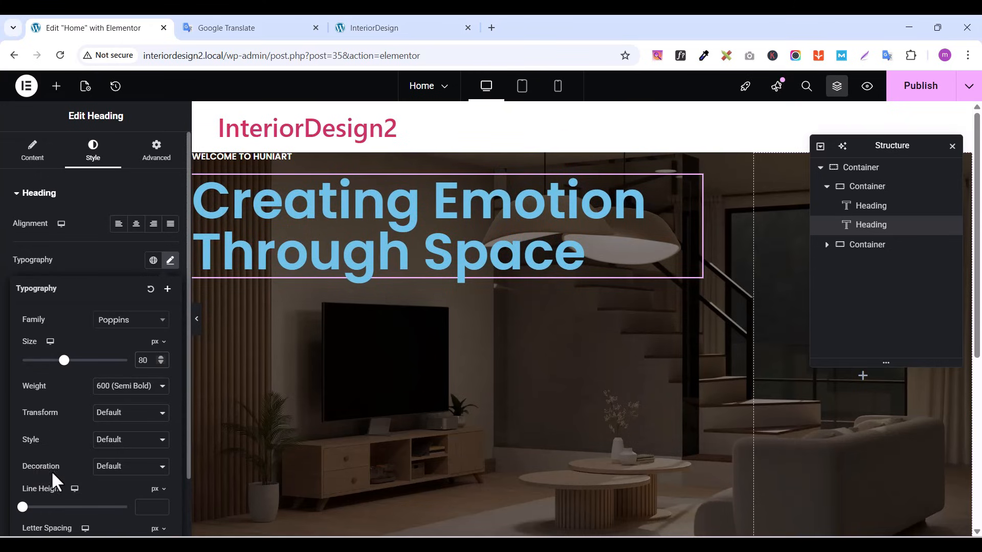
# Set the large heading's line height to 1.4 em
pyautogui.scroll(-1, 97, 490)
pyautogui.moveTo(160, 435)
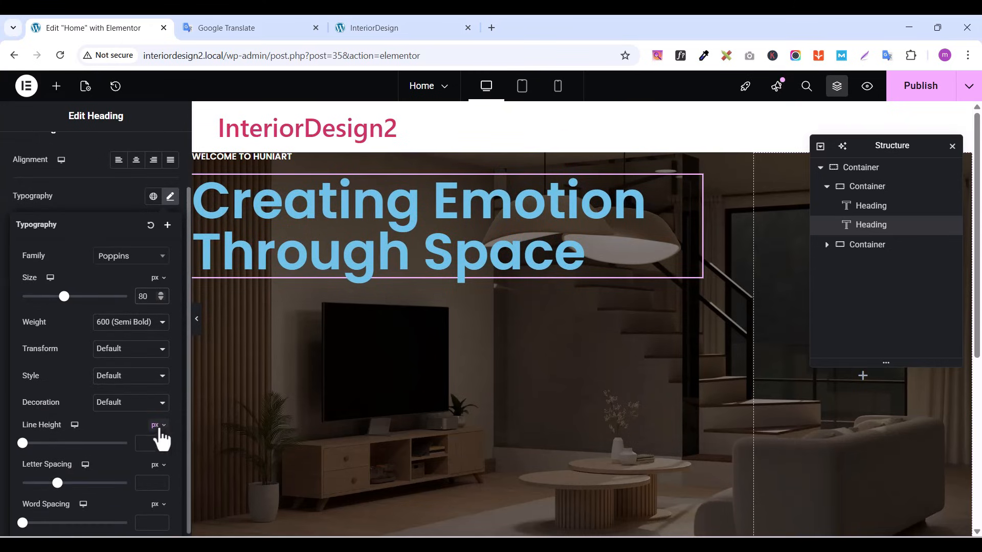
pyautogui.click(154, 444)
pyautogui.moveTo(161, 440); pyautogui.dragTo(160, 440)
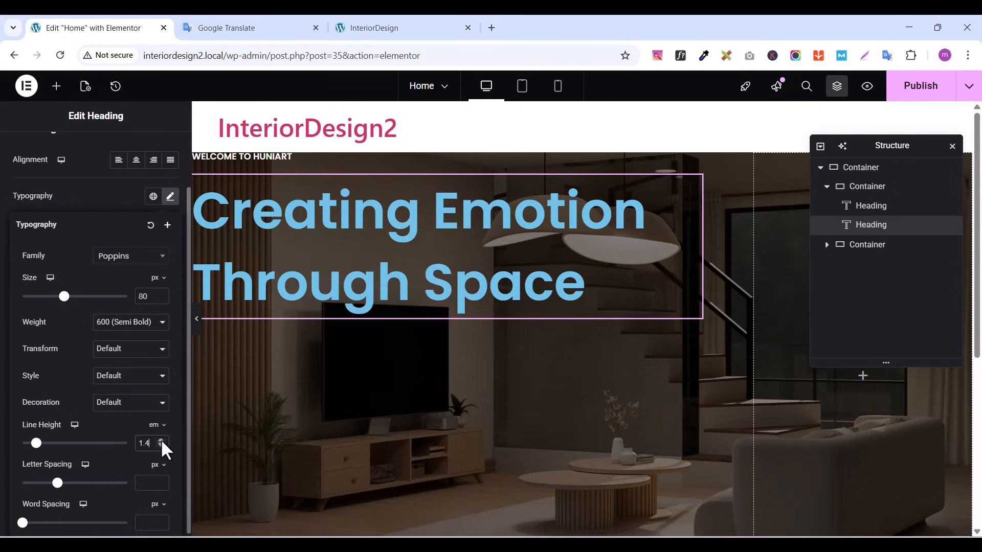
# Compare the large heading with the reference homepage and set its font weight to 500 (Medium)
pyautogui.click(406, 22)
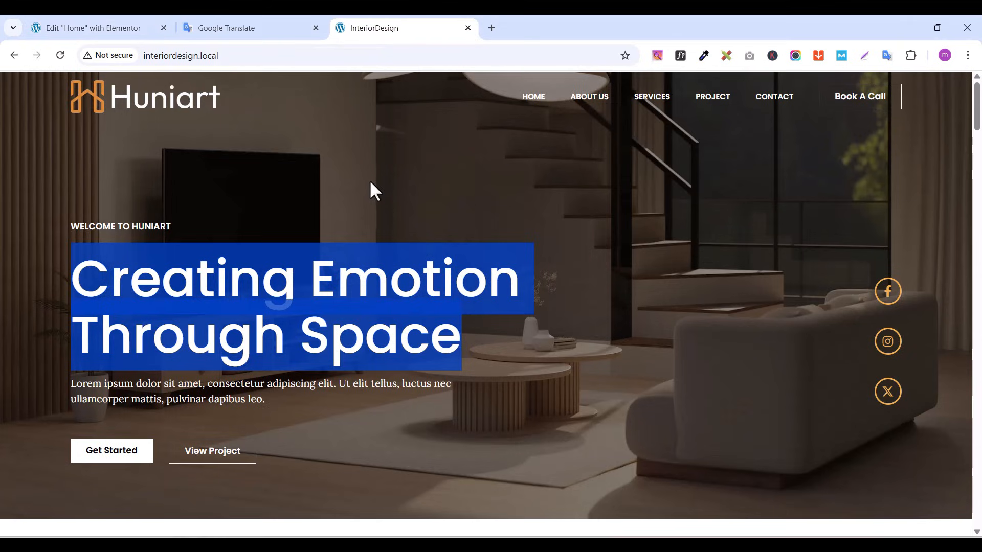
pyautogui.click(373, 287)
pyautogui.click(99, 29)
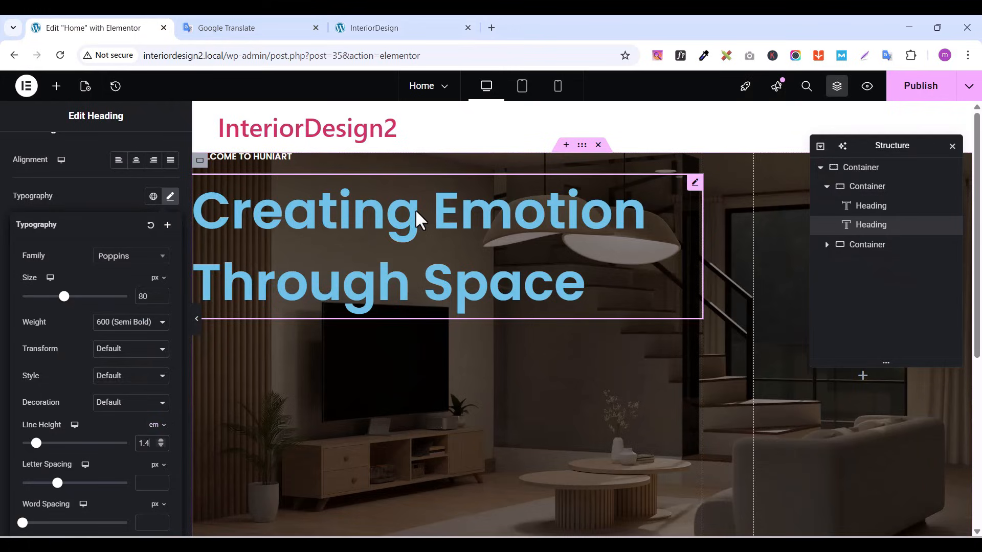
pyautogui.click(367, 29)
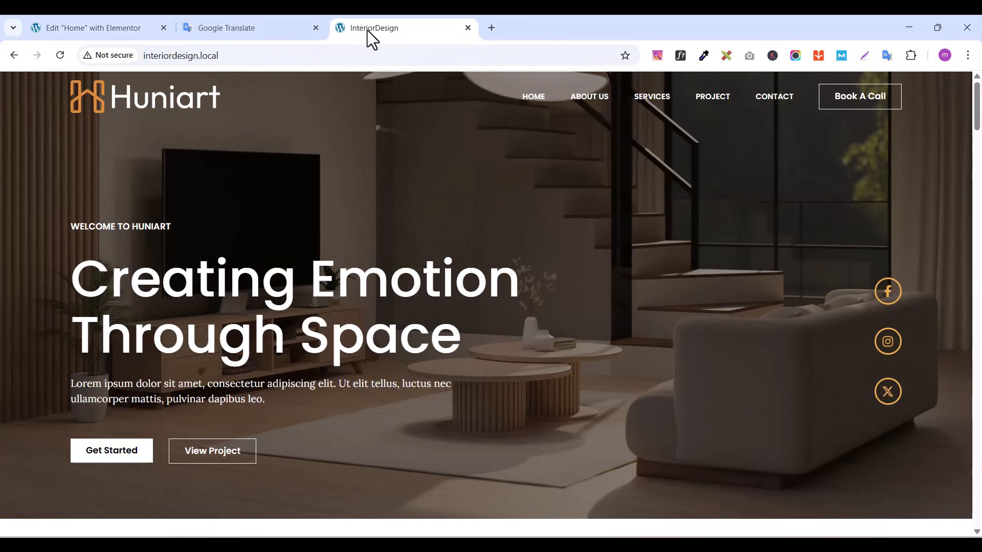
pyautogui.click(110, 29)
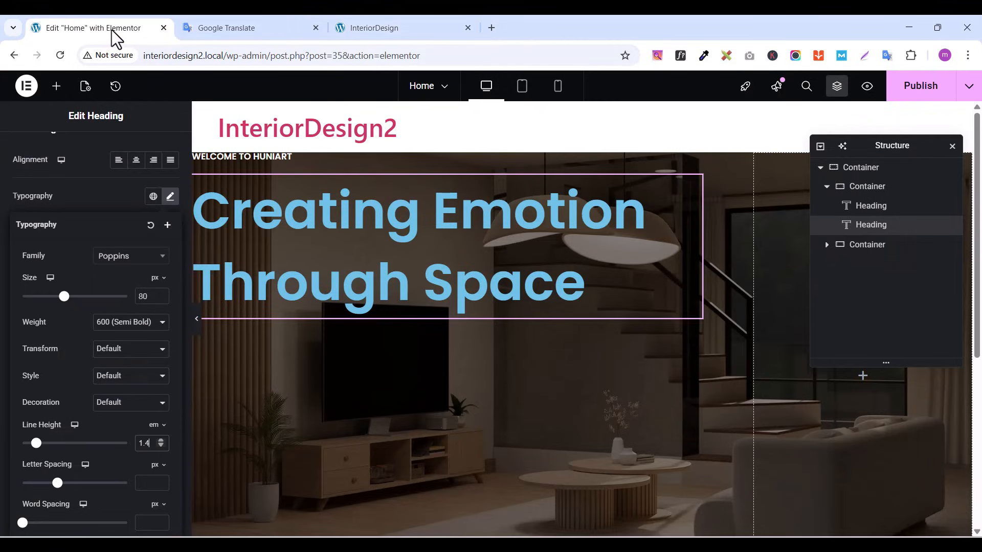
pyautogui.click(130, 327)
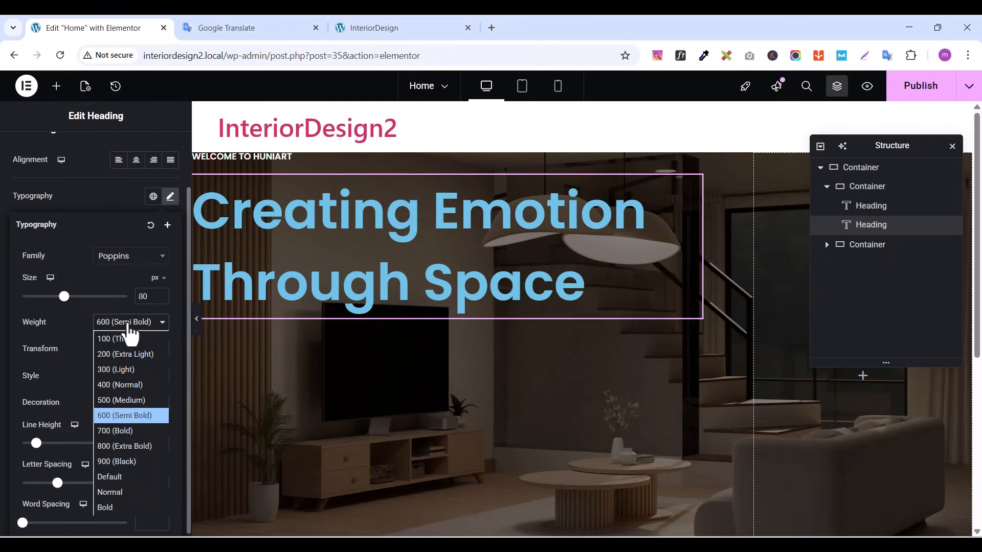
pyautogui.click(121, 400)
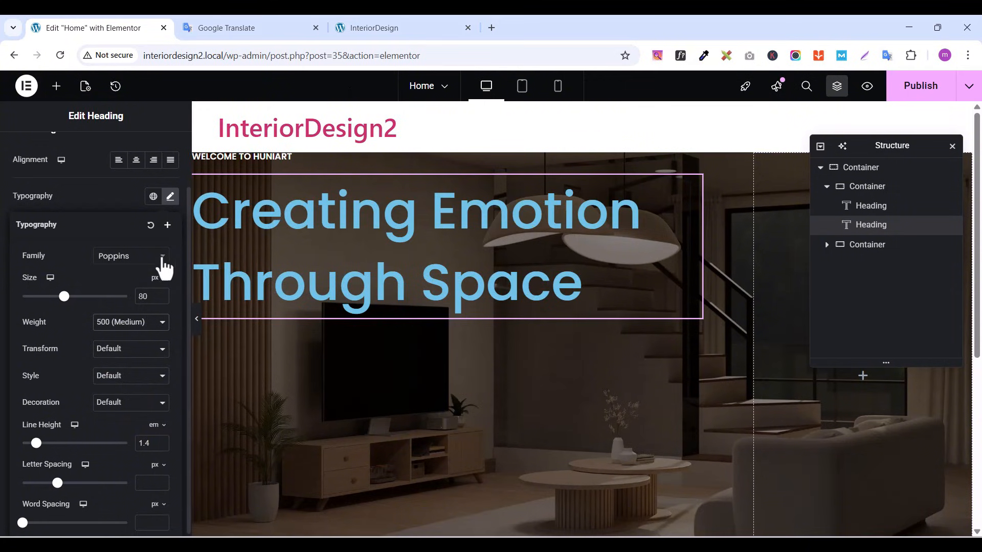
# Set the text color of the "Creating Emotion Through Space" heading to #FFFFFF
pyautogui.click(71, 197)
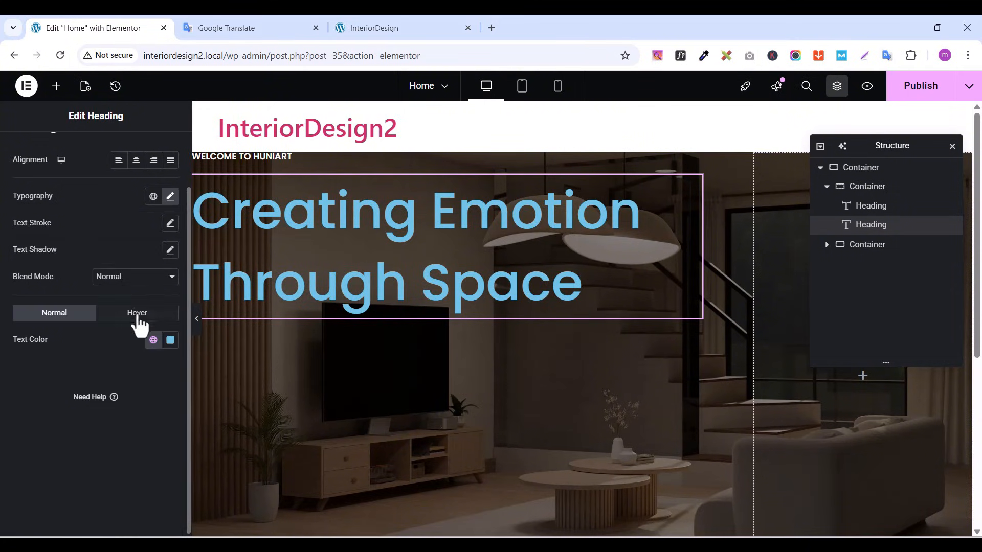
pyautogui.click(169, 341)
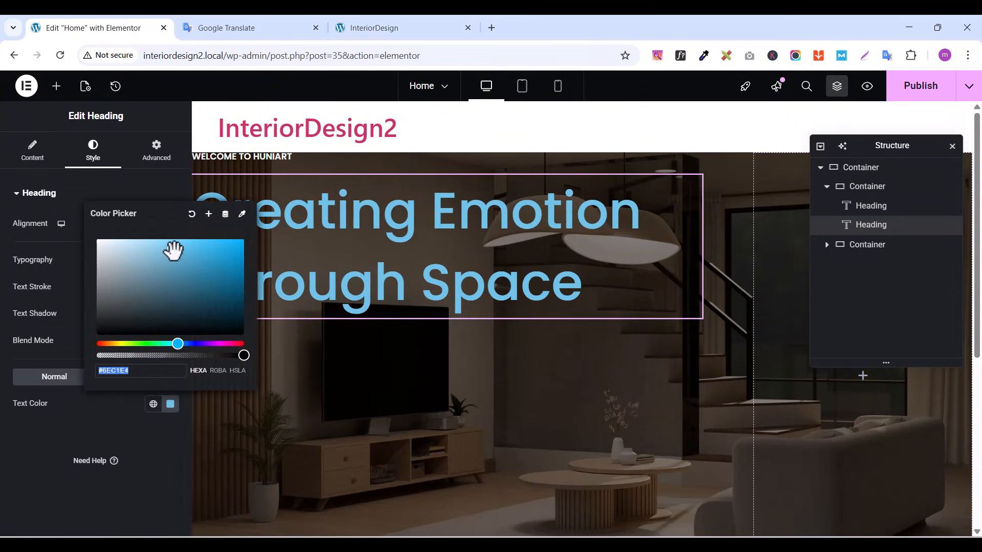
pyautogui.hotkey('ctrl', 'v')
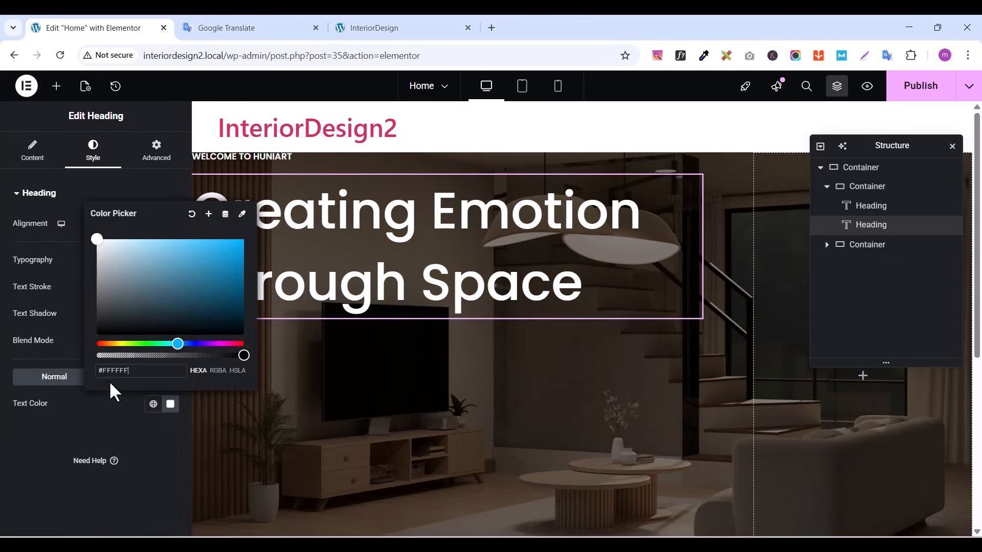
pyautogui.click(109, 416)
# Add a Text Editor widget below the large heading and compare its paragraph with the reference homepage
pyautogui.click(407, 28)
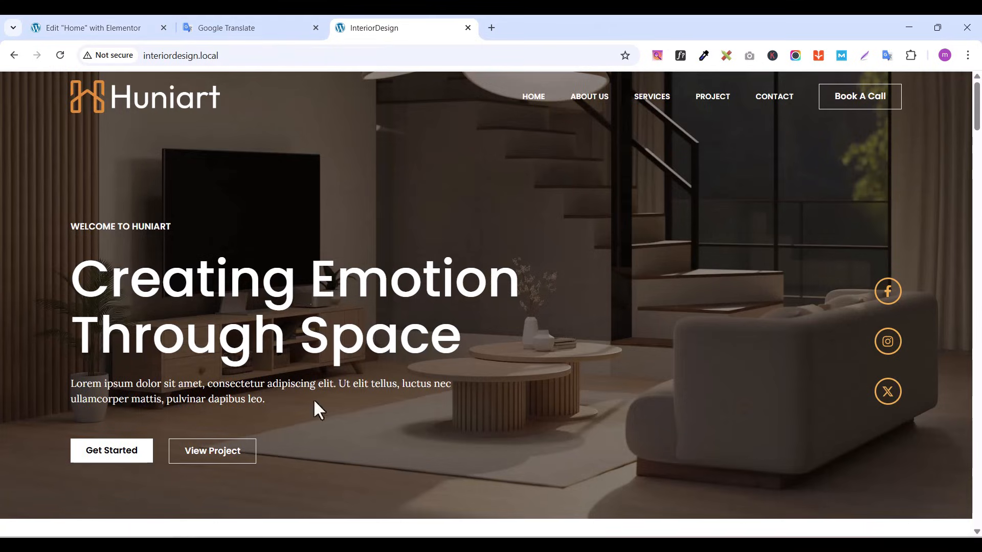
pyautogui.click(108, 29)
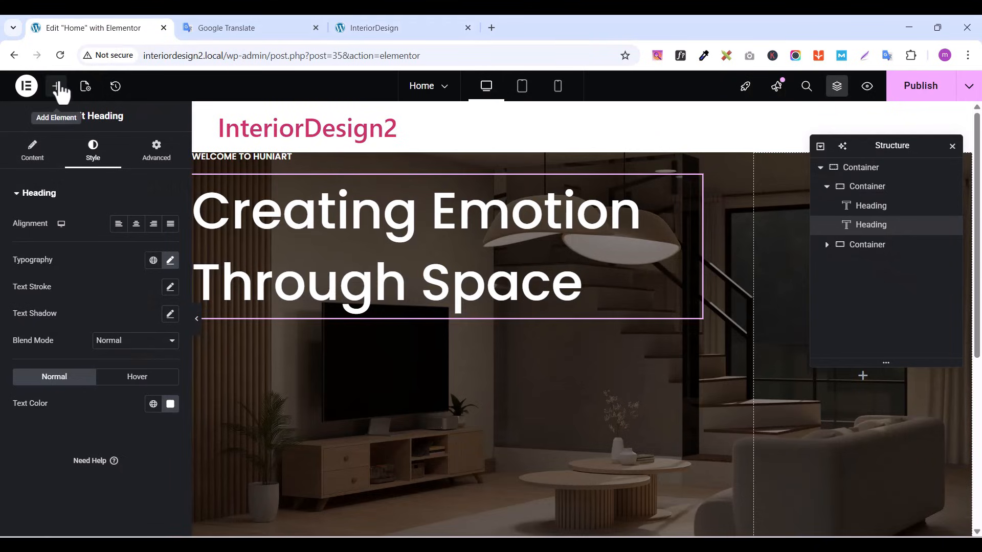
pyautogui.click(58, 87)
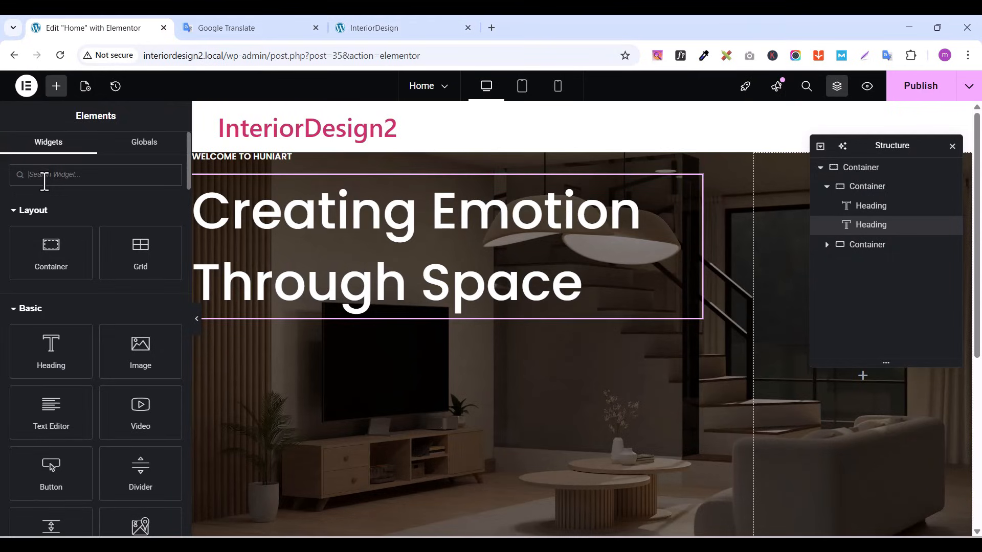
pyautogui.write('text')
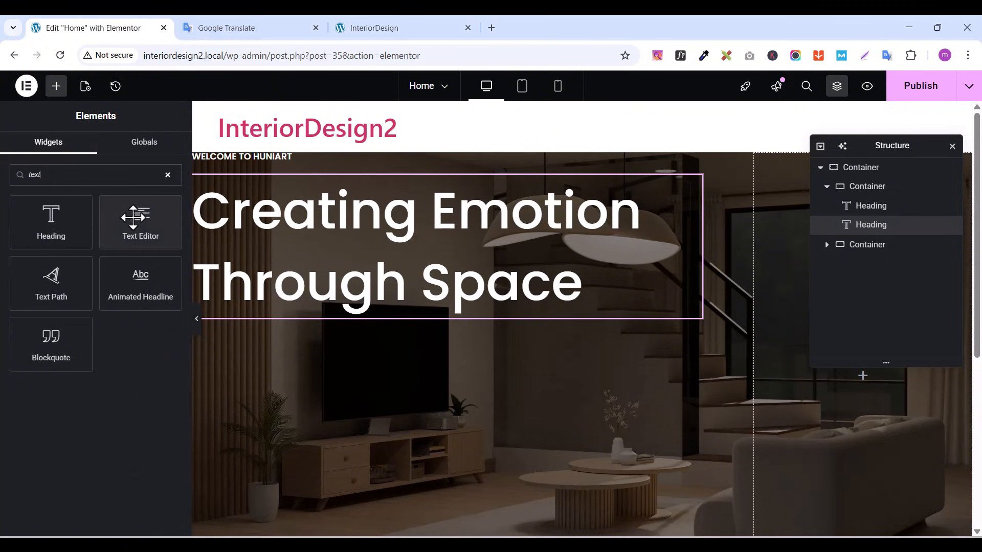
pyautogui.moveTo(138, 218); pyautogui.dragTo(390, 314)
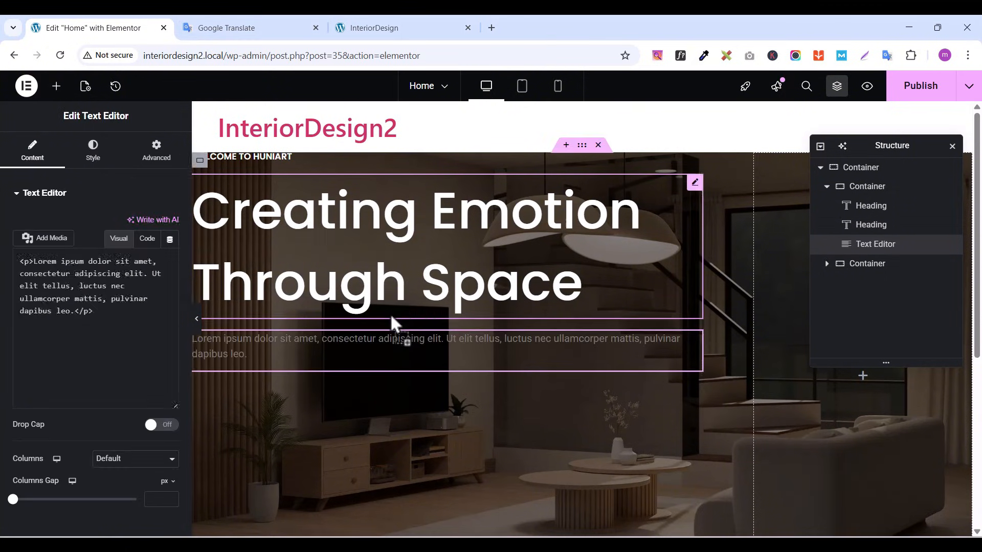
pyautogui.click(362, 32)
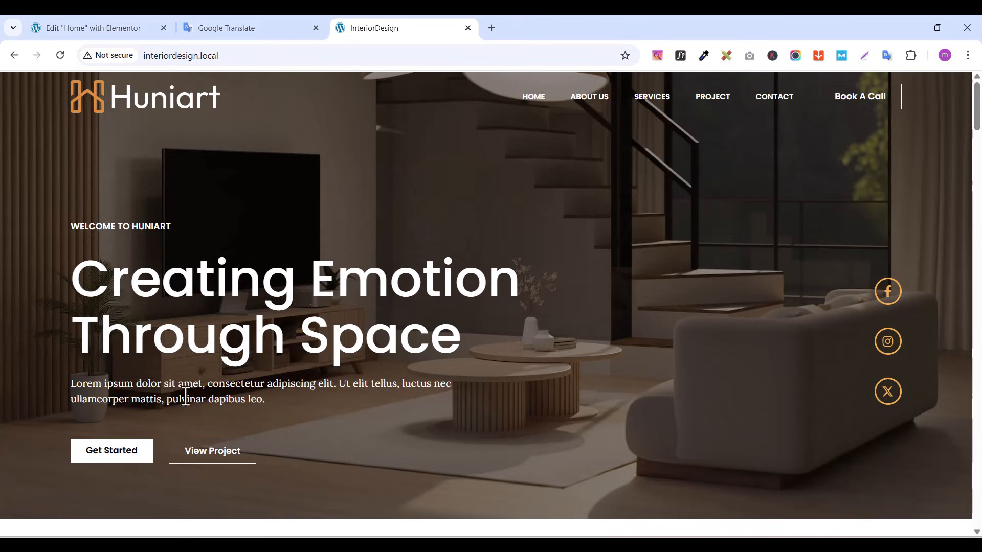
pyautogui.click(63, 27)
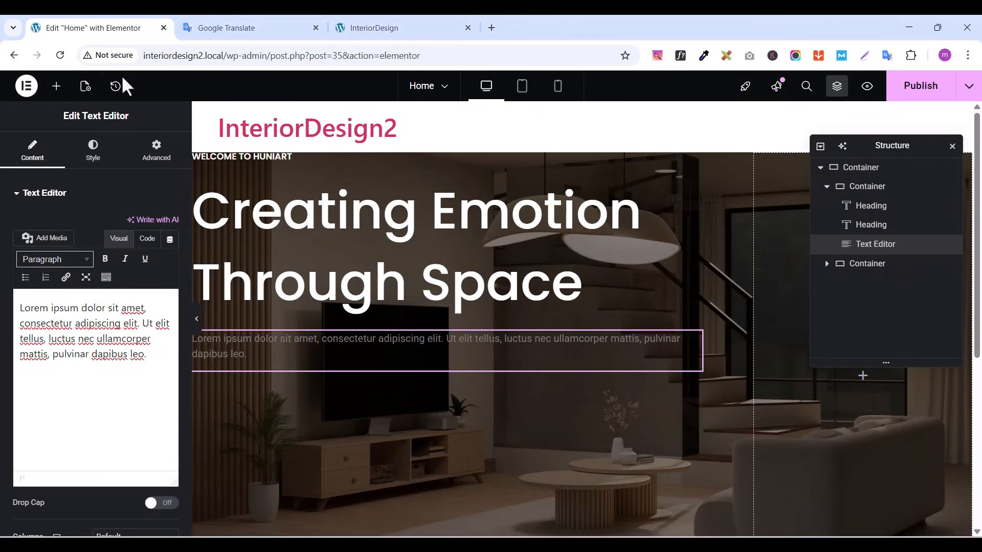
# Check the paragraph's wrapping on the reference homepage and insert a <br> tag before "ullamcorper" in the Text Editor's code
pyautogui.click(372, 30)
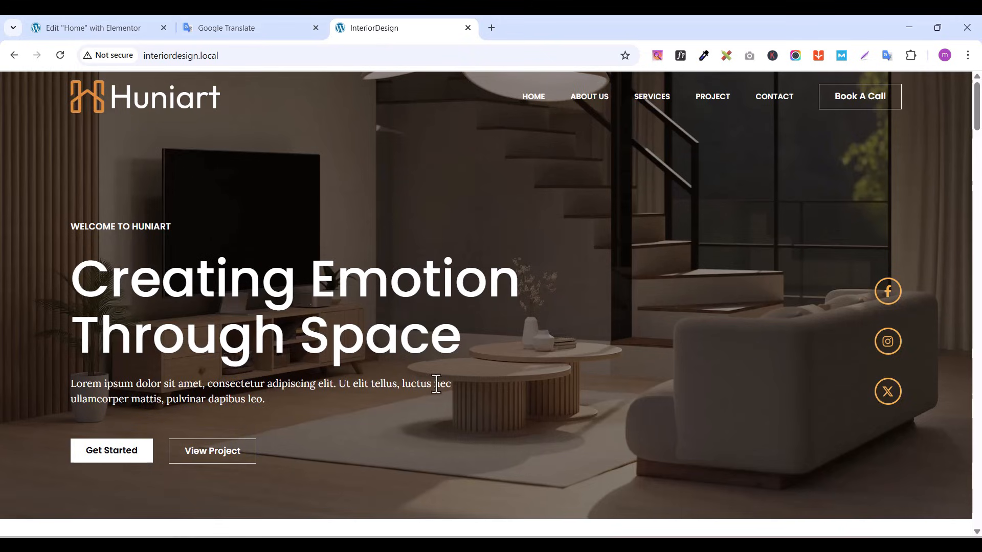
pyautogui.click(66, 28)
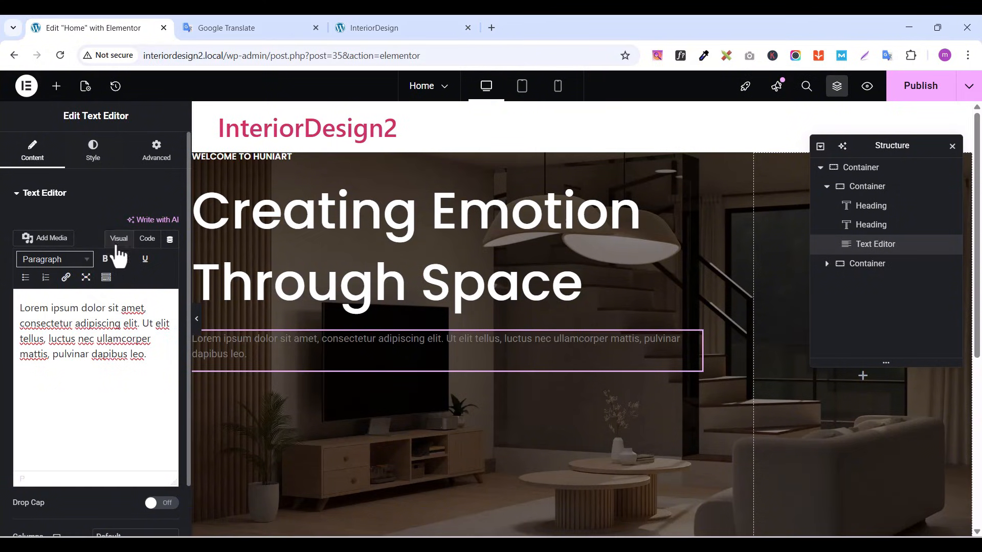
pyautogui.click(147, 244)
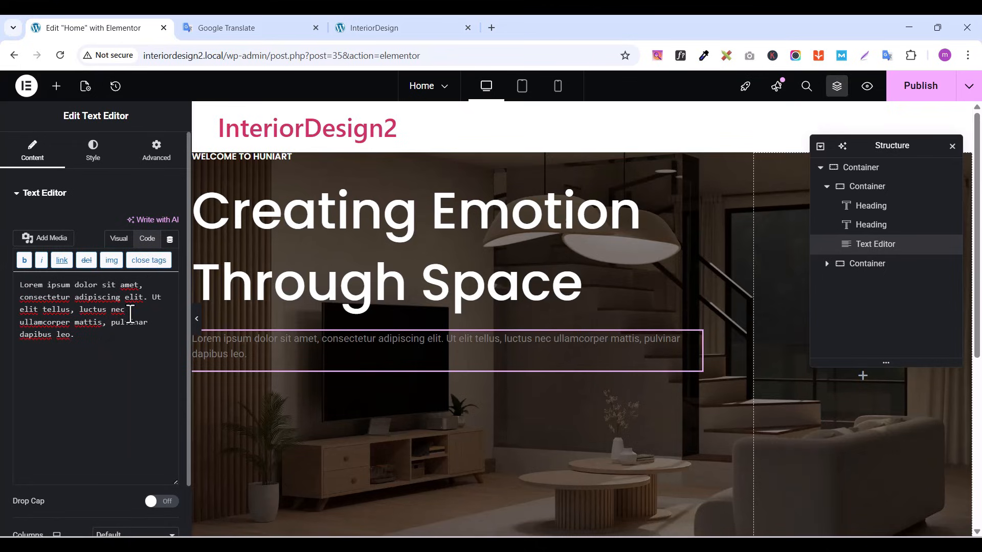
pyautogui.write('<')
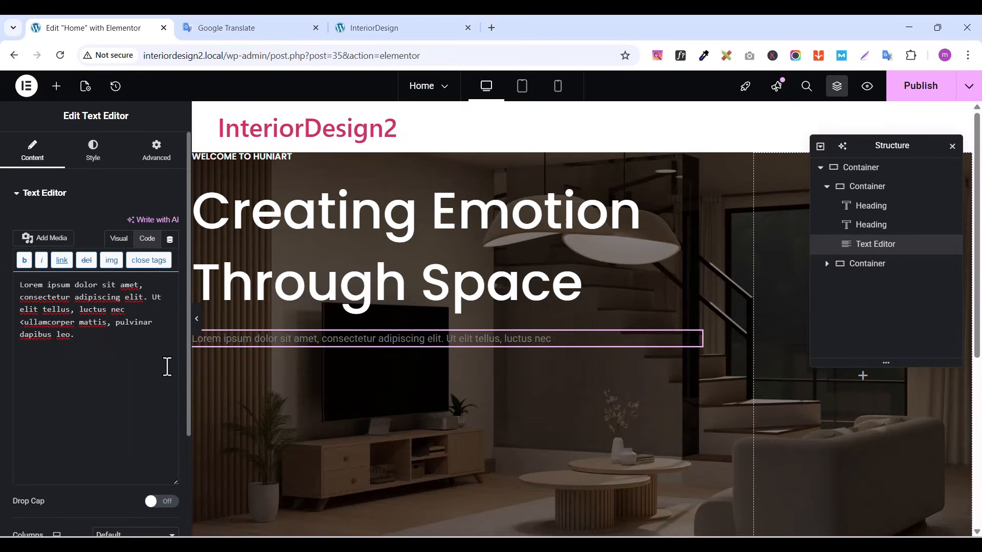
pyautogui.write('br>')
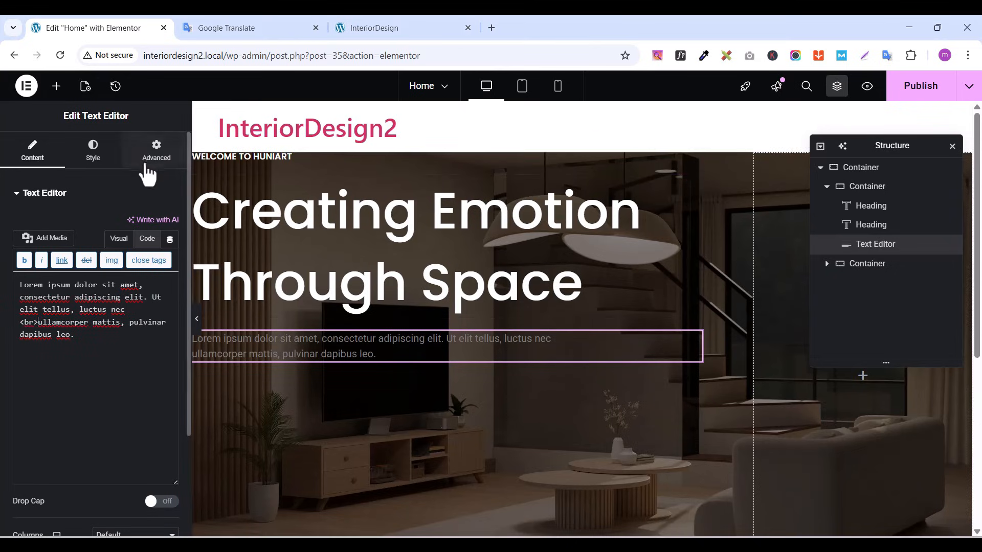
# Set the hero paragraph's typography to the Lora font family at 16 px
pyautogui.click(93, 153)
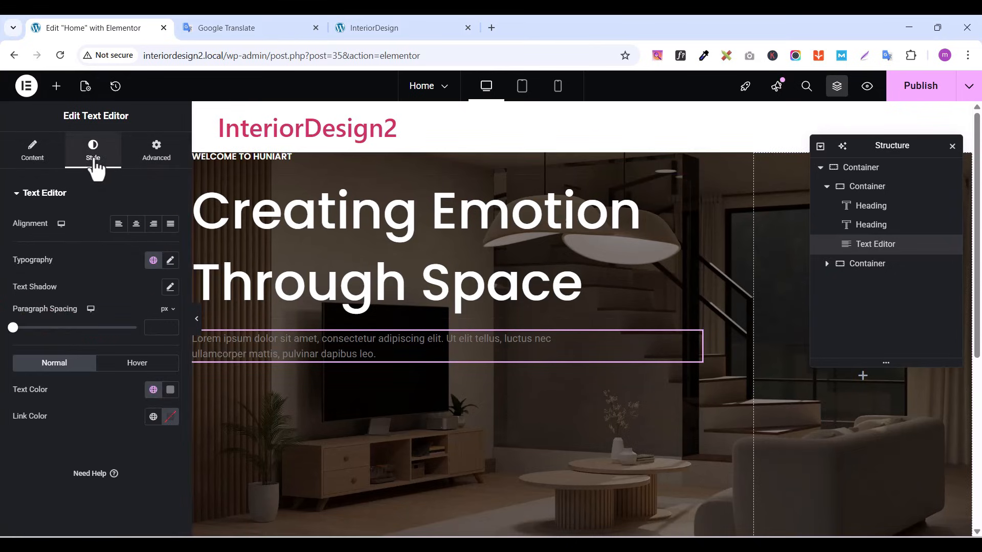
pyautogui.click(171, 261)
pyautogui.click(125, 321)
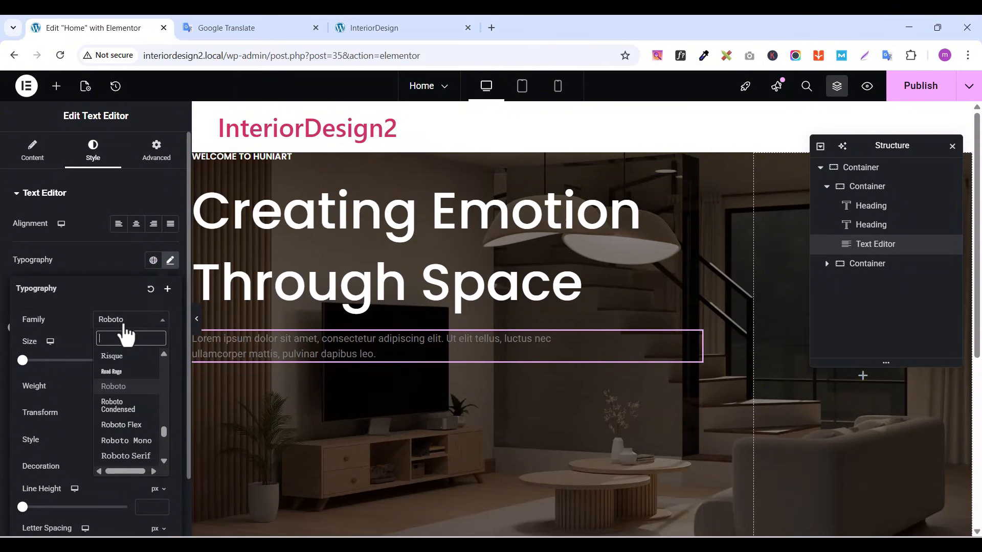
pyautogui.write('lora')
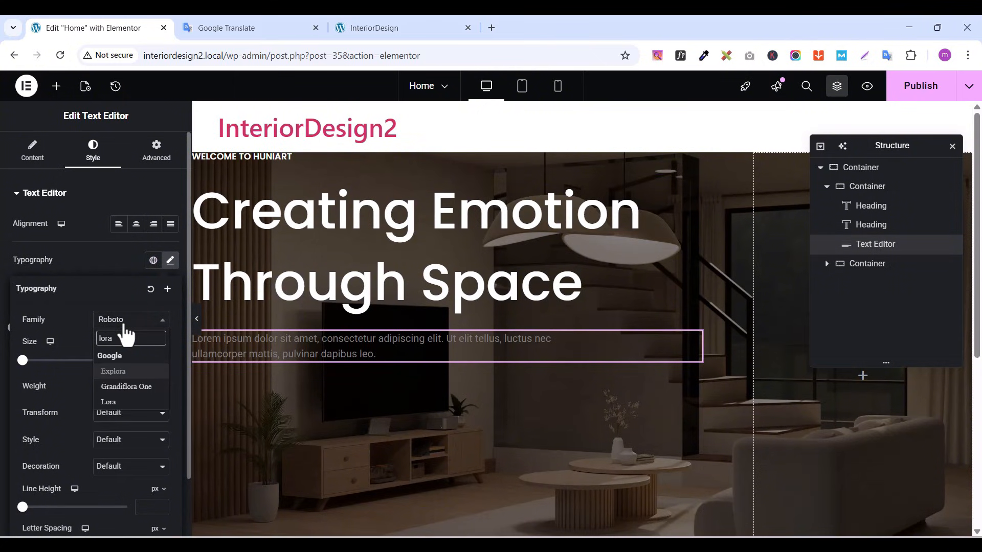
pyautogui.click(109, 403)
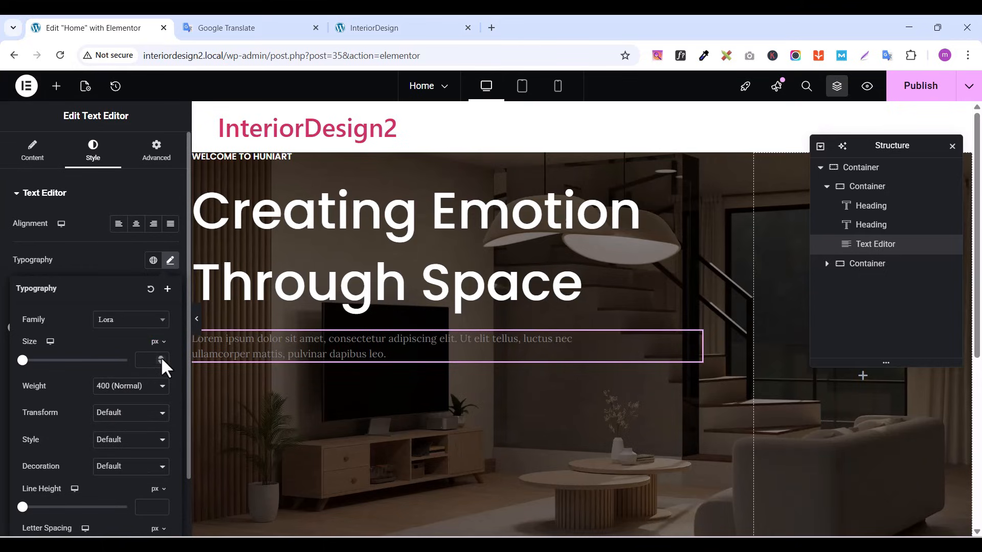
pyautogui.click(160, 357)
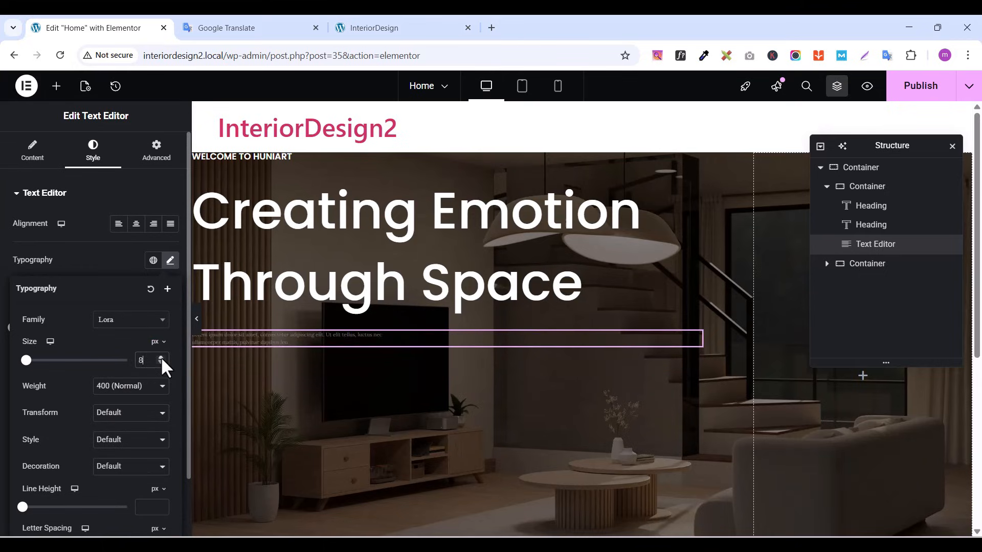
pyautogui.click(160, 357)
pyautogui.click(160, 357)
pyautogui.click(162, 358)
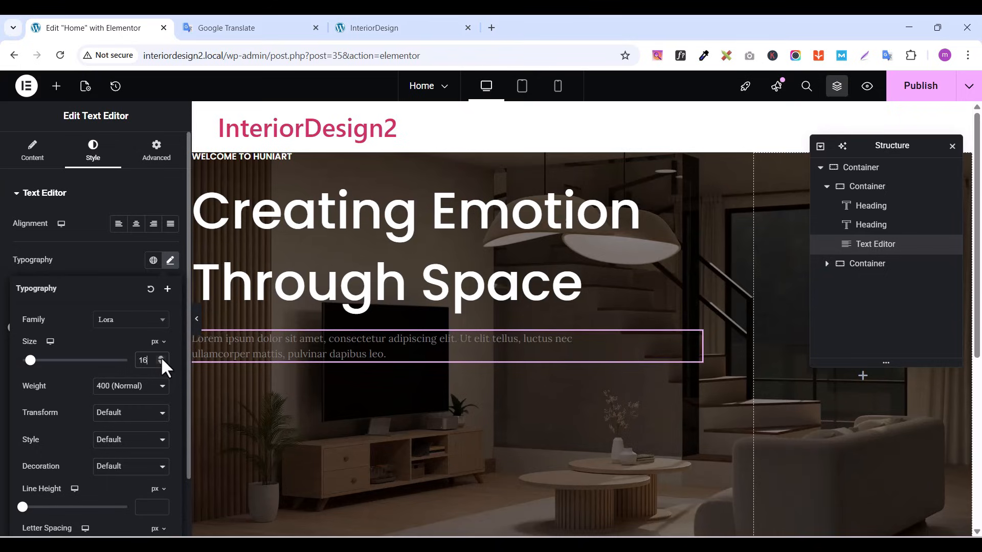
pyautogui.click(84, 271)
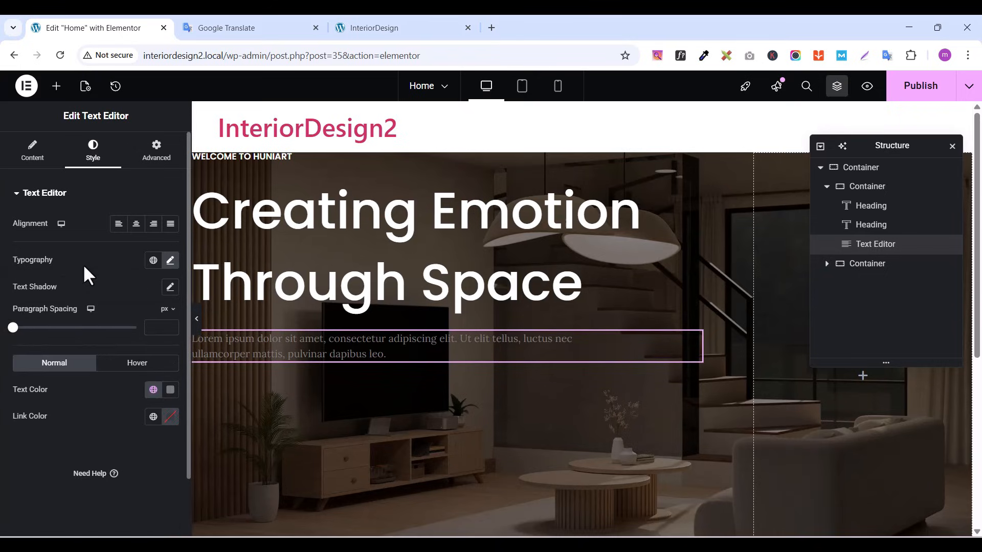
# Lighten the hero paragraph's text color to #E7E7E7
pyautogui.click(170, 392)
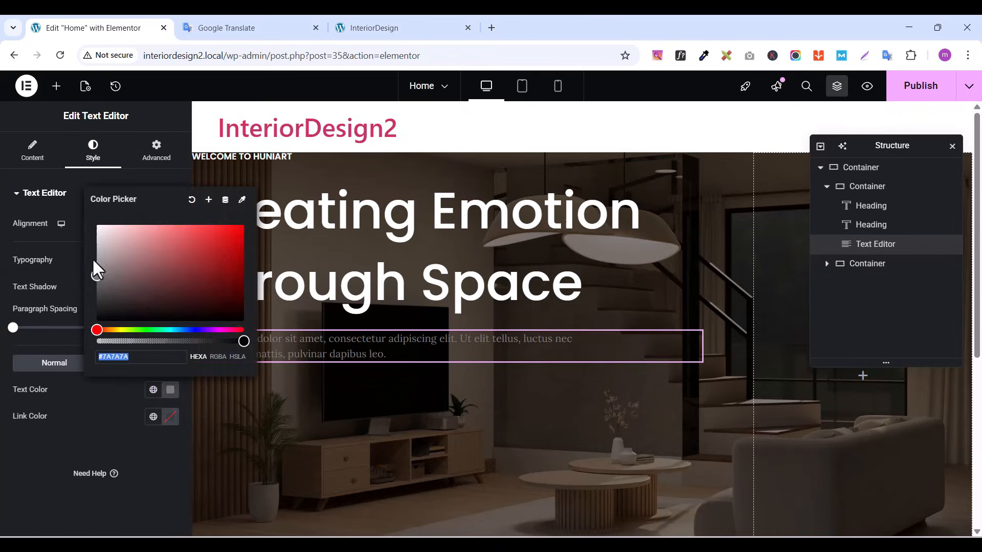
pyautogui.moveTo(95, 271); pyautogui.dragTo(93, 235)
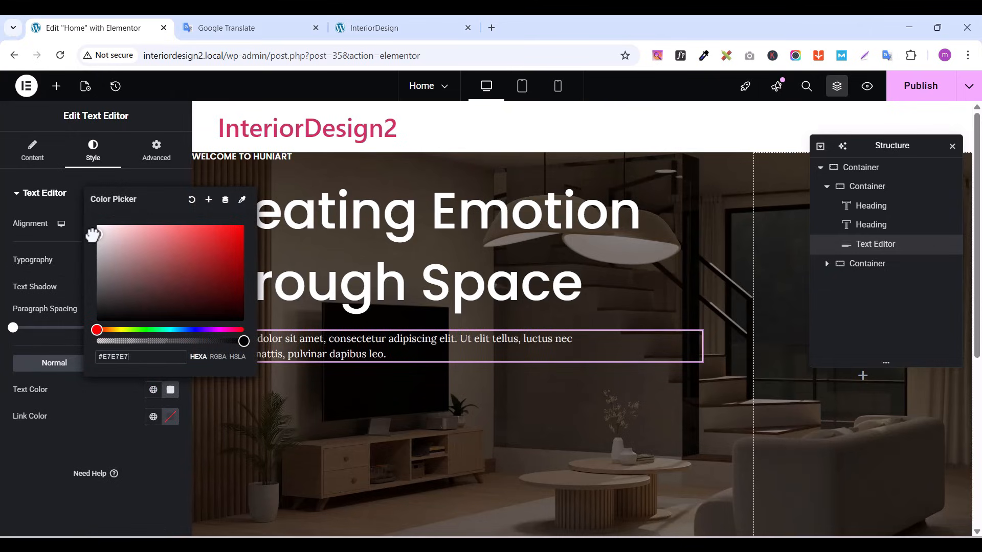
pyautogui.click(323, 381)
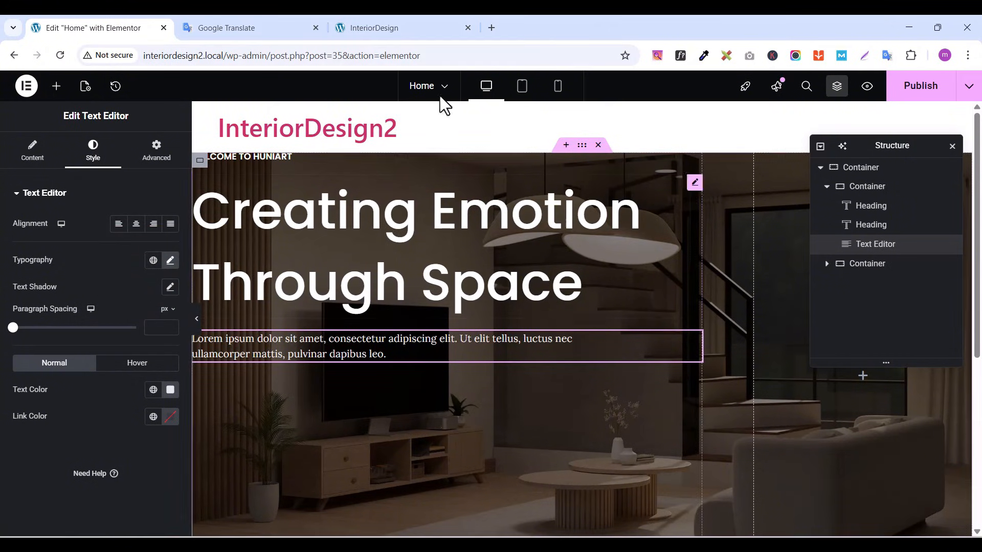
# Add a nested container directly below the hero paragraph and set its padding to 0 px on all sides
pyautogui.click(55, 85)
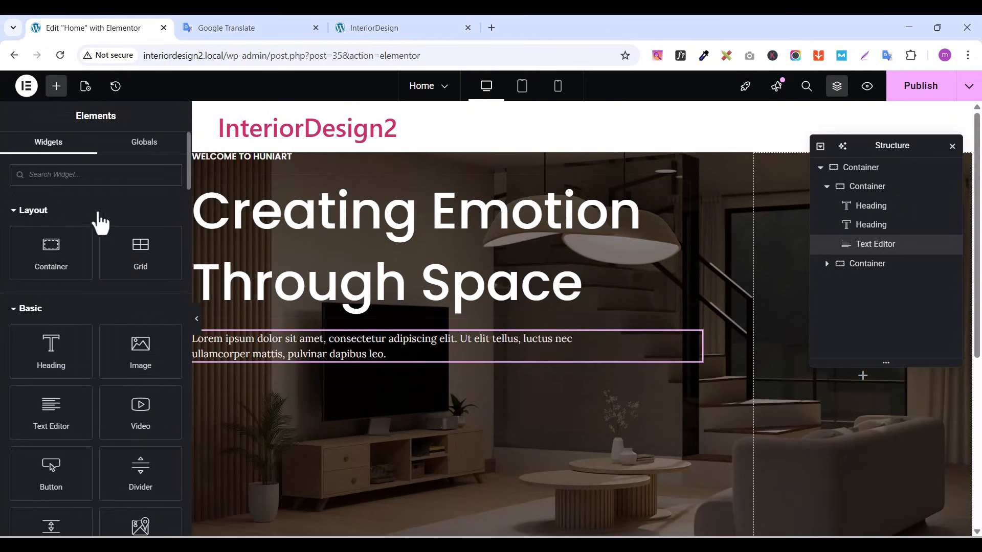
pyautogui.moveTo(48, 246); pyautogui.dragTo(257, 360)
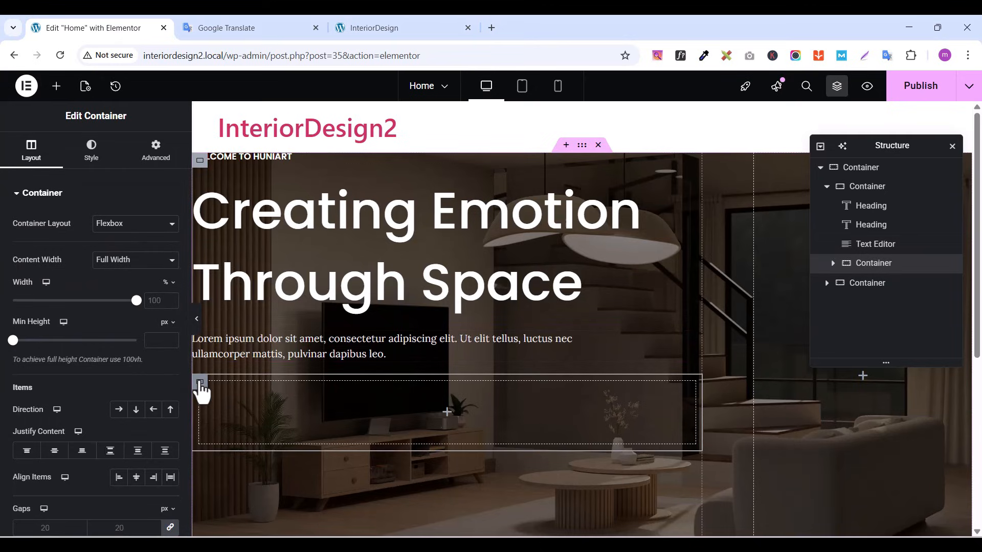
pyautogui.click(156, 151)
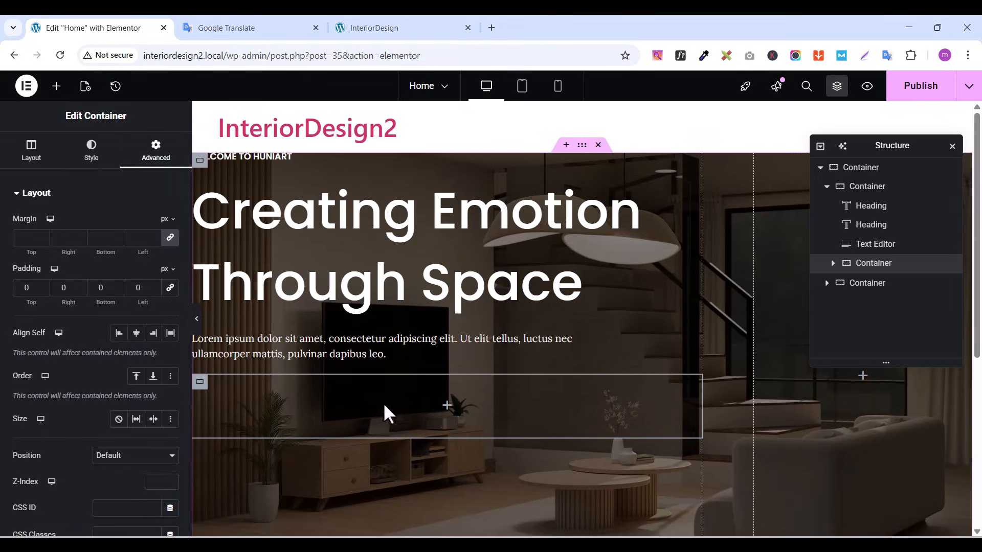
# Find the Button widget and place it in the new container below the hero paragraph
pyautogui.click(56, 86)
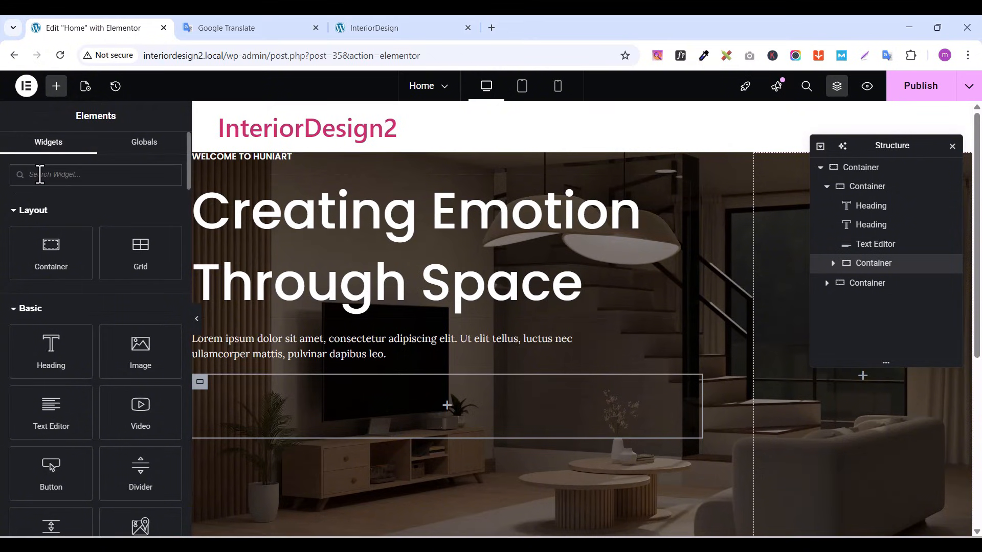
pyautogui.write('but')
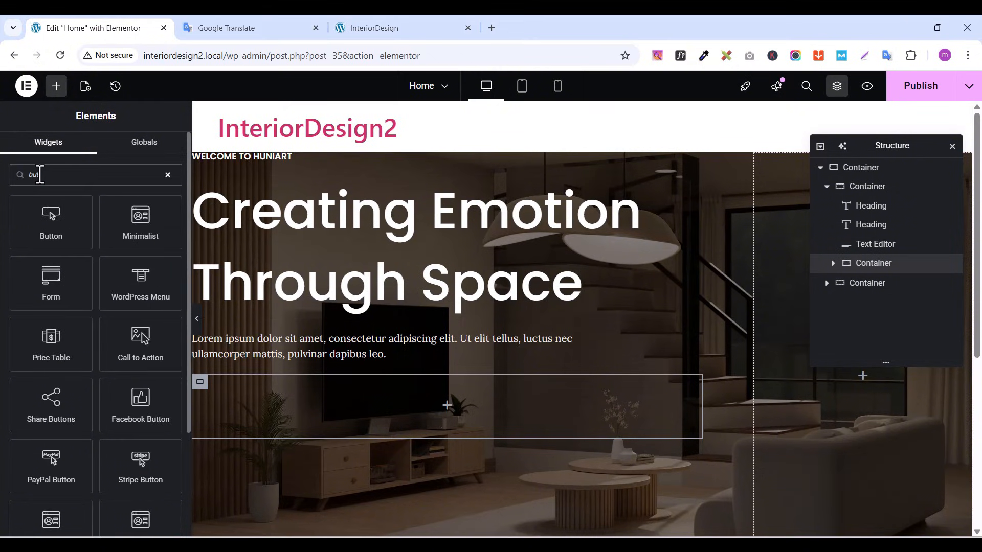
pyautogui.write('t')
pyautogui.moveTo(51, 220); pyautogui.dragTo(390, 400)
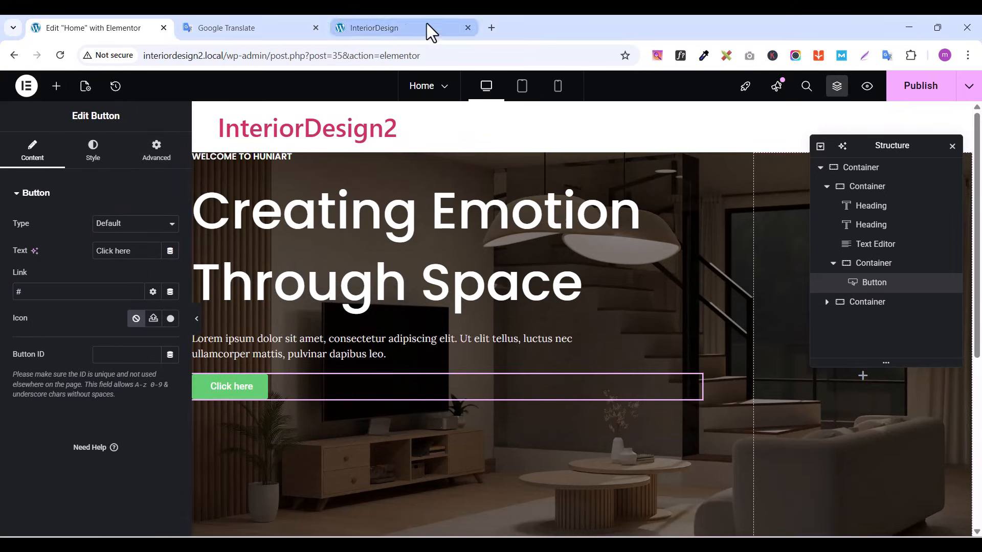
# Check the button wording on the reference homepage and set the new button's text to "Get Started"
pyautogui.click(405, 26)
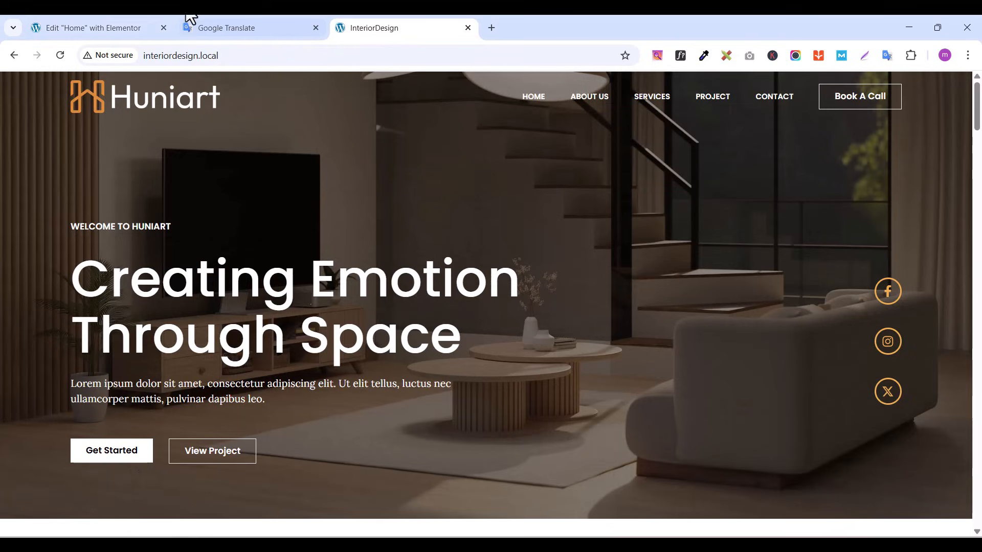
pyautogui.click(101, 29)
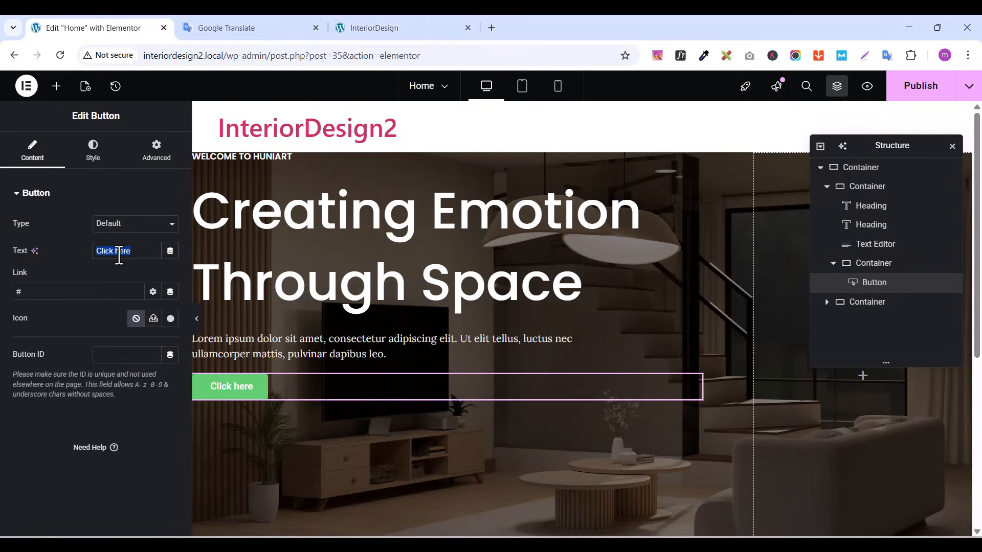
pyautogui.write('Get ')
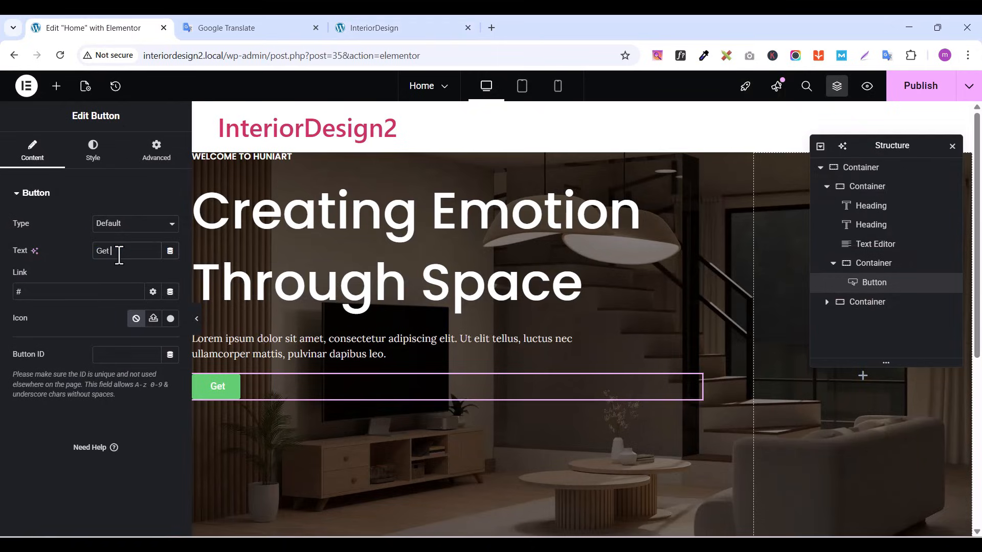
pyautogui.write('Starte')
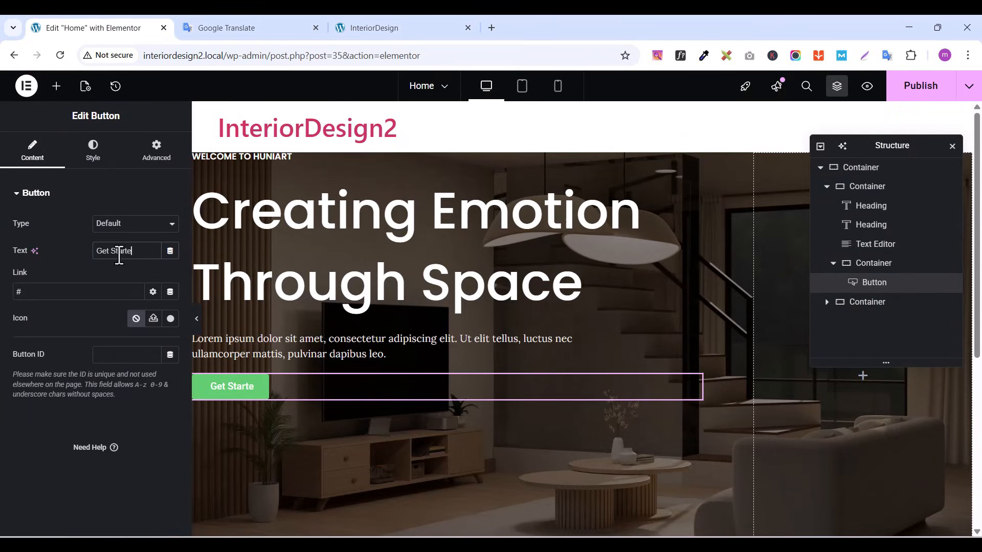
pyautogui.write('d')
# Set the "Get Started" button's font family to Poppins
pyautogui.click(93, 153)
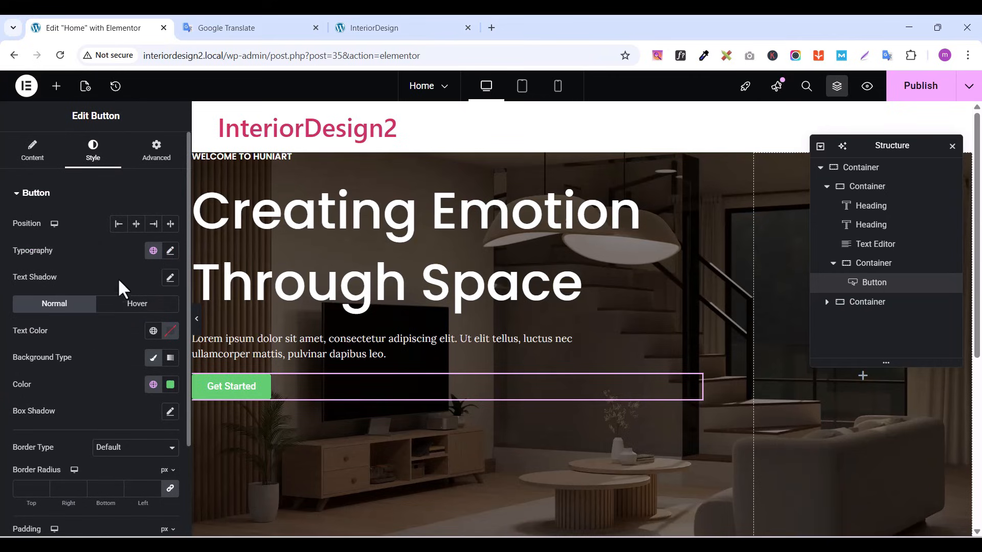
pyautogui.click(171, 251)
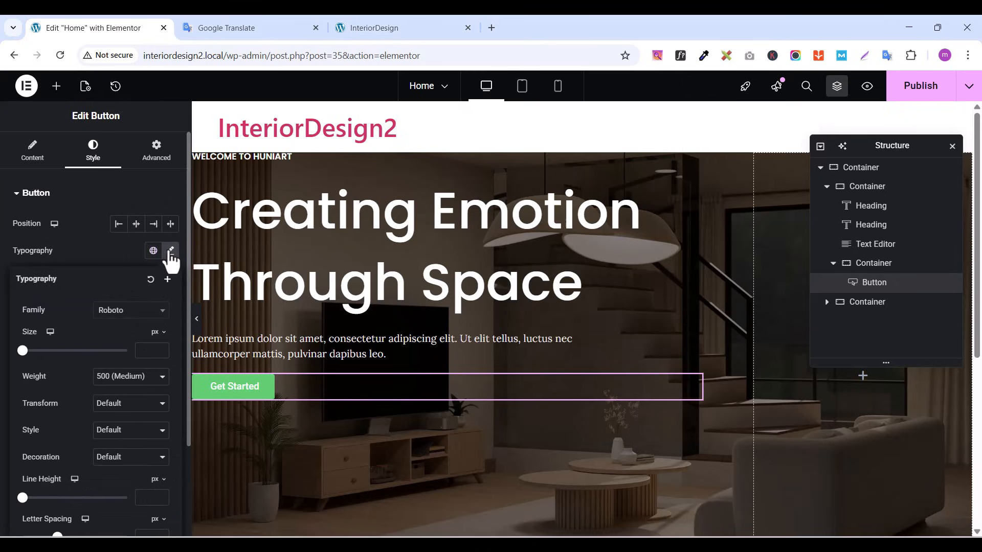
pyautogui.click(171, 251)
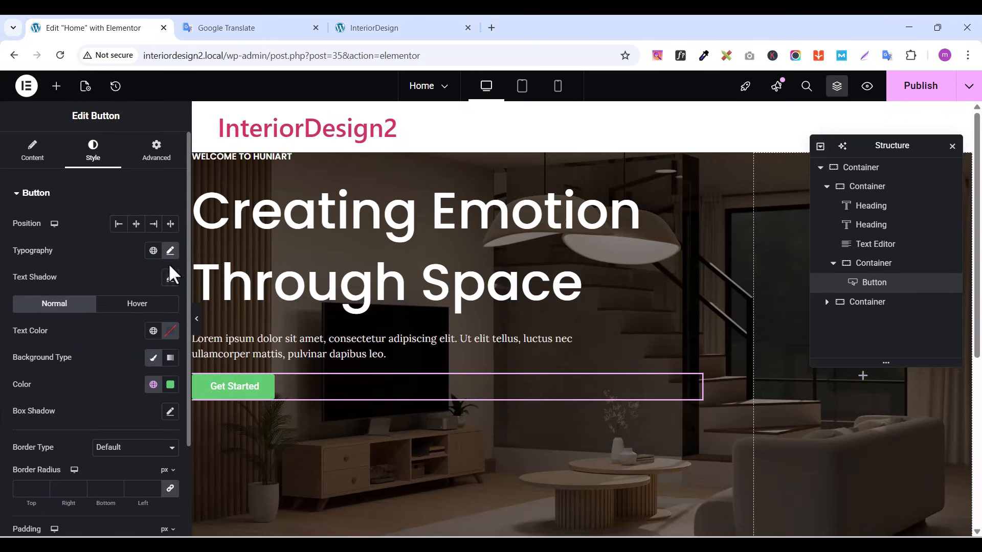
pyautogui.click(169, 251)
pyautogui.click(123, 313)
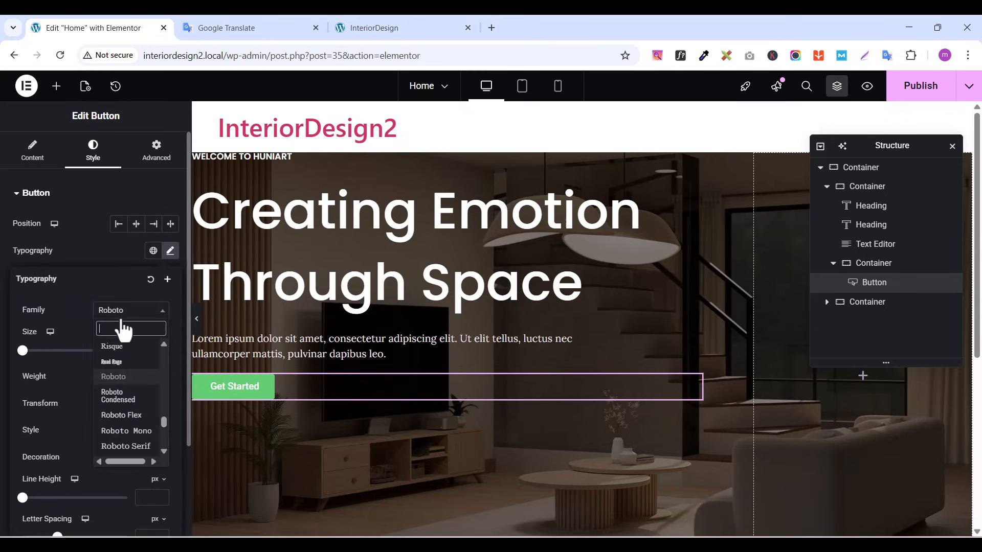
pyautogui.write('popp')
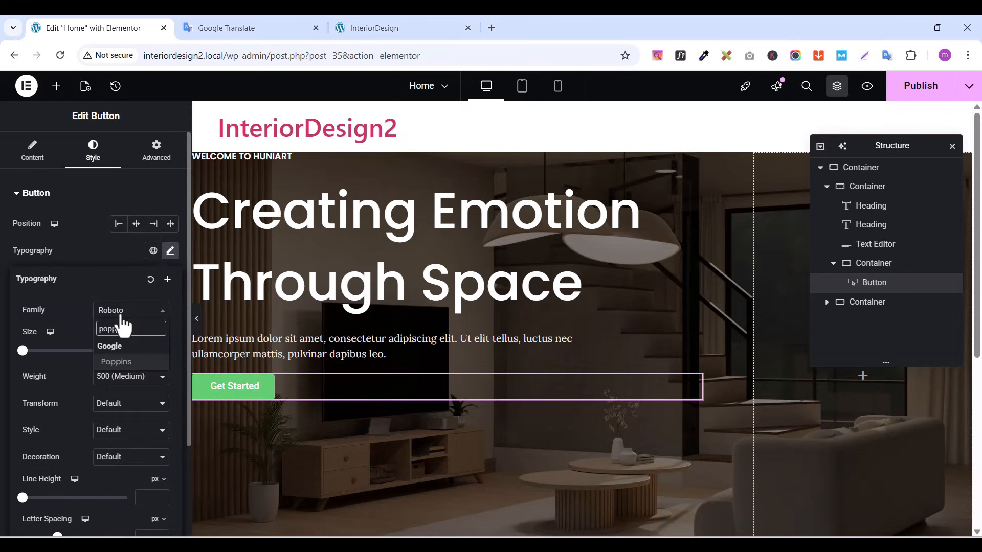
pyautogui.click(123, 363)
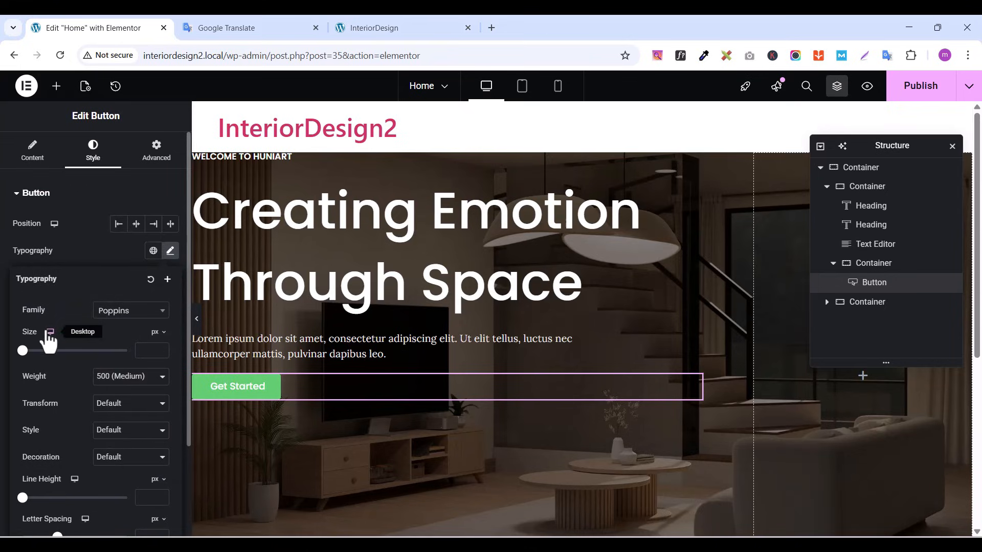
# Set the "Get Started" button's font size to 14 px and choose a heavier font weight
pyautogui.write('9')
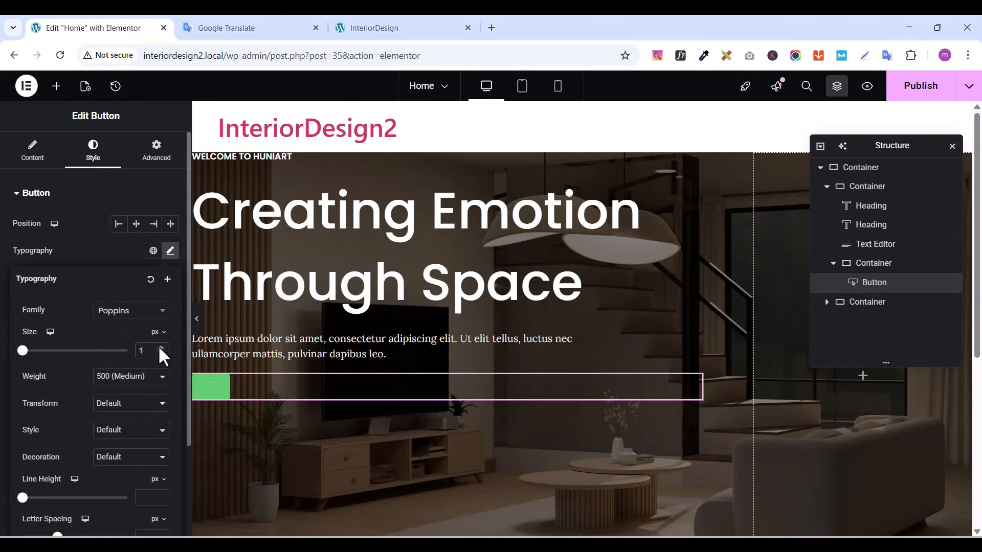
pyautogui.click(159, 347)
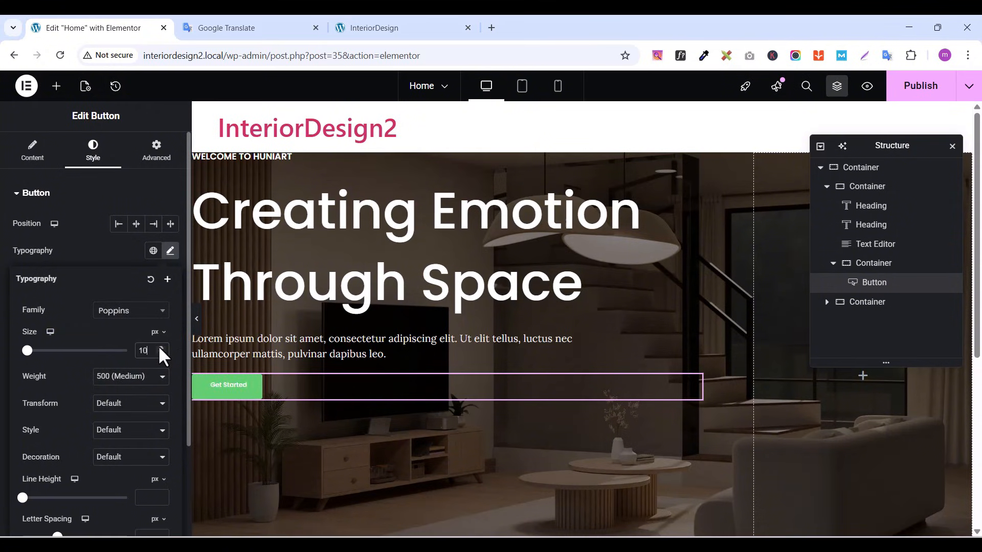
pyautogui.click(159, 347)
pyautogui.click(159, 347)
pyautogui.click(159, 347)
pyautogui.click(159, 346)
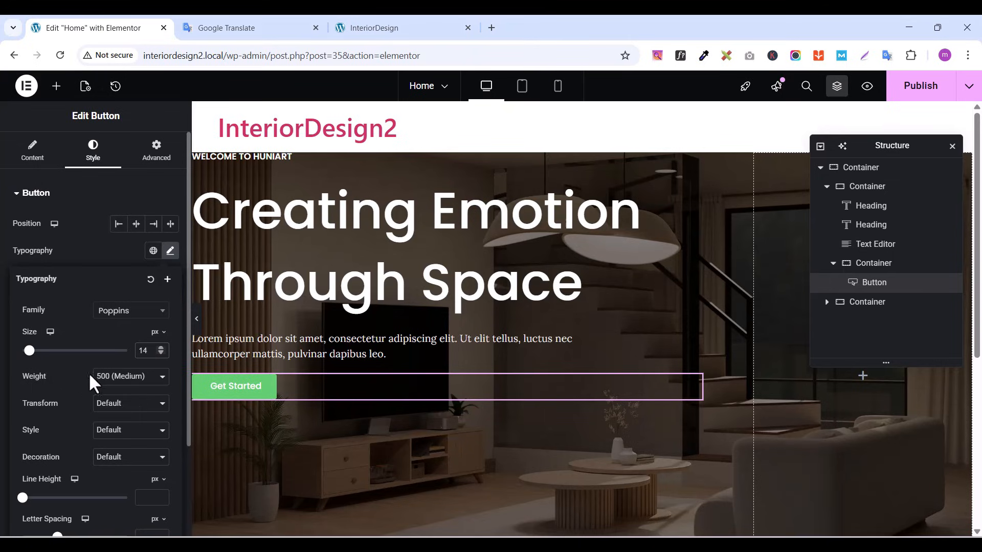
pyautogui.click(103, 378)
pyautogui.click(124, 269)
pyautogui.click(77, 243)
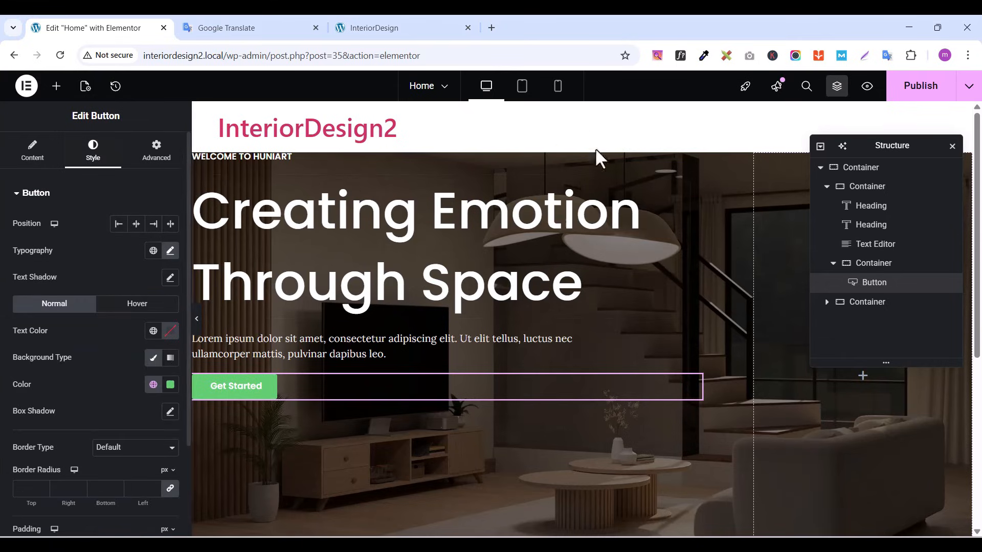
# Set the "Get Started" button's background color to white (#FFFFFF)
pyautogui.click(77, 194)
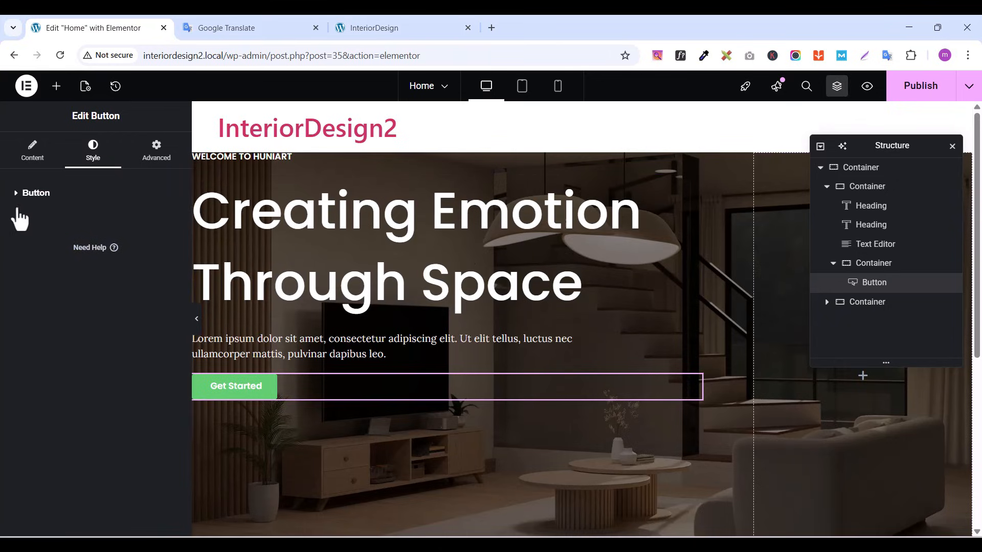
pyautogui.click(51, 198)
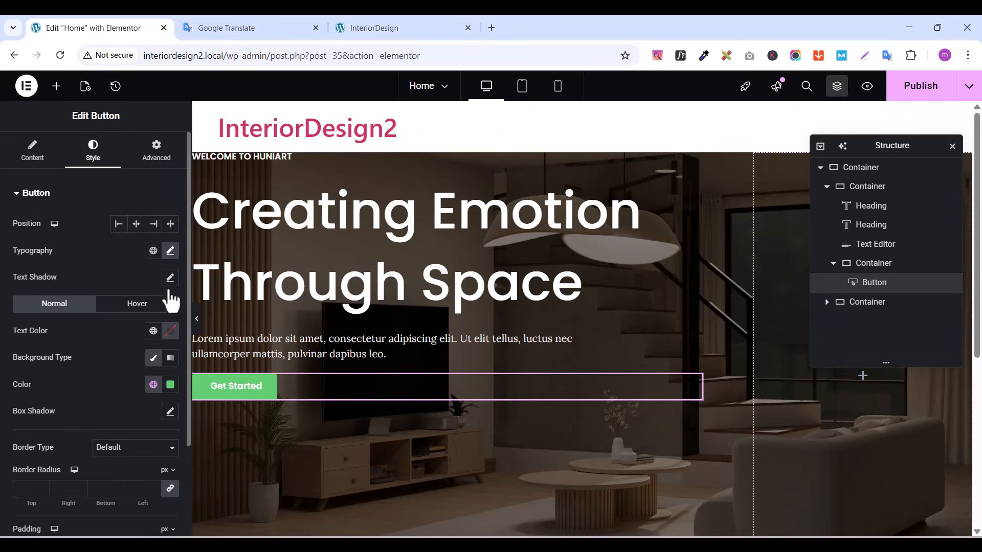
pyautogui.click(170, 385)
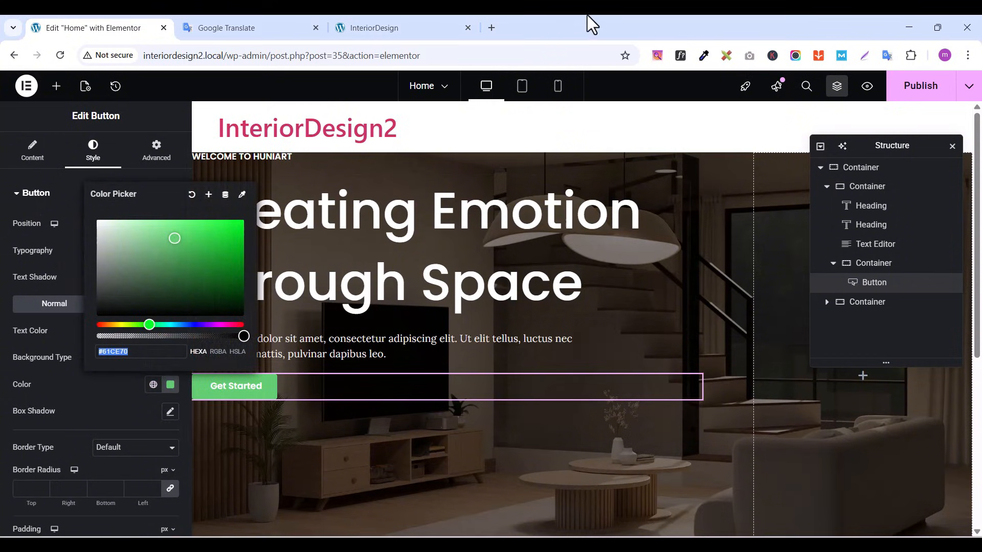
pyautogui.click(173, 240)
pyautogui.moveTo(172, 240); pyautogui.dragTo(50, 199)
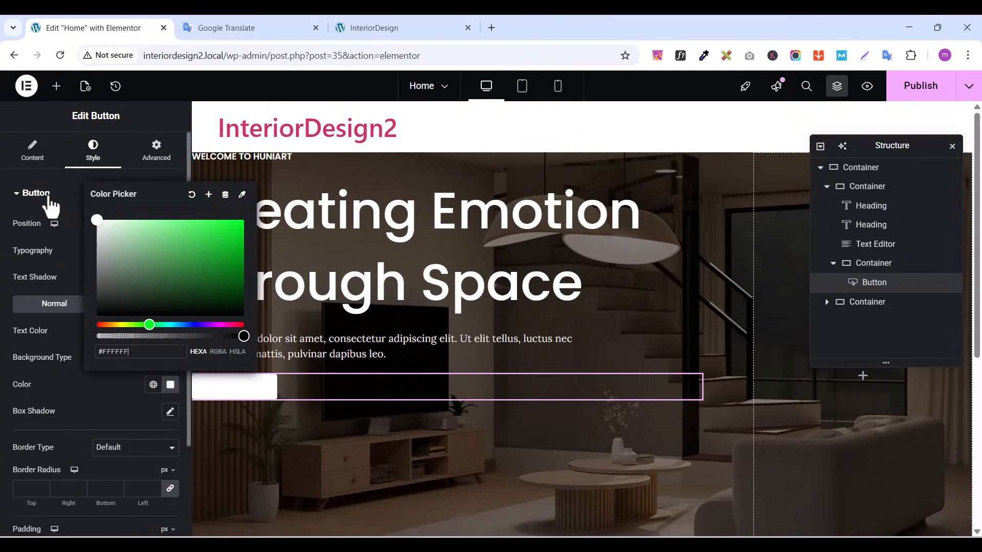
pyautogui.click(55, 330)
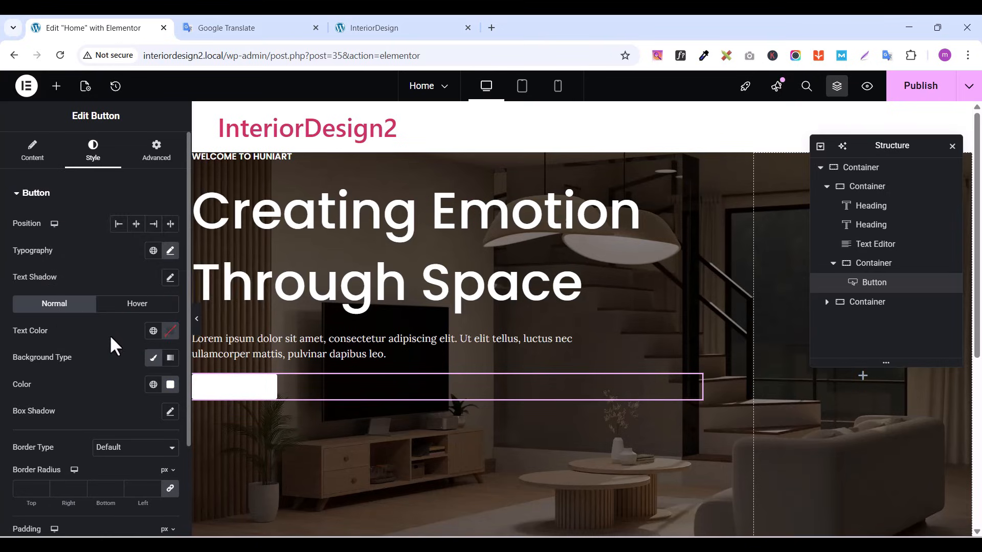
# Set the "Get Started" button's text color to black (#000000) and its border radius to 0 on all corners
pyautogui.click(170, 331)
pyautogui.moveTo(167, 480); pyautogui.dragTo(144, 482)
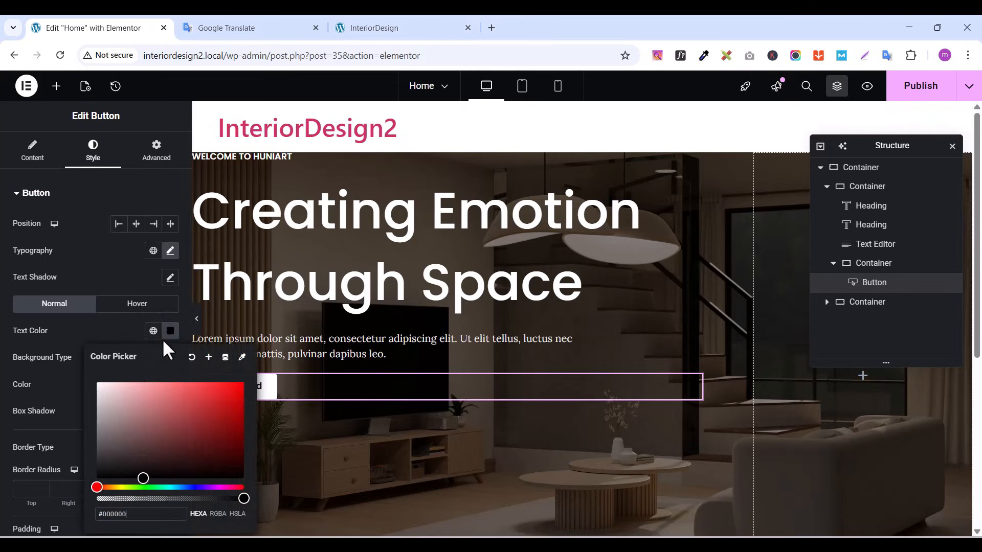
pyautogui.click(113, 327)
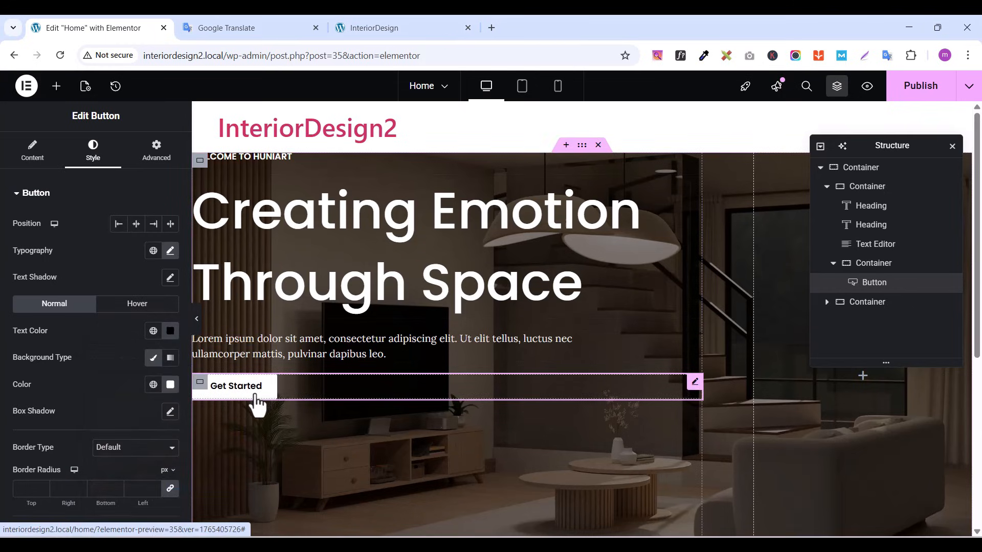
pyautogui.scroll(-2, 80, 401)
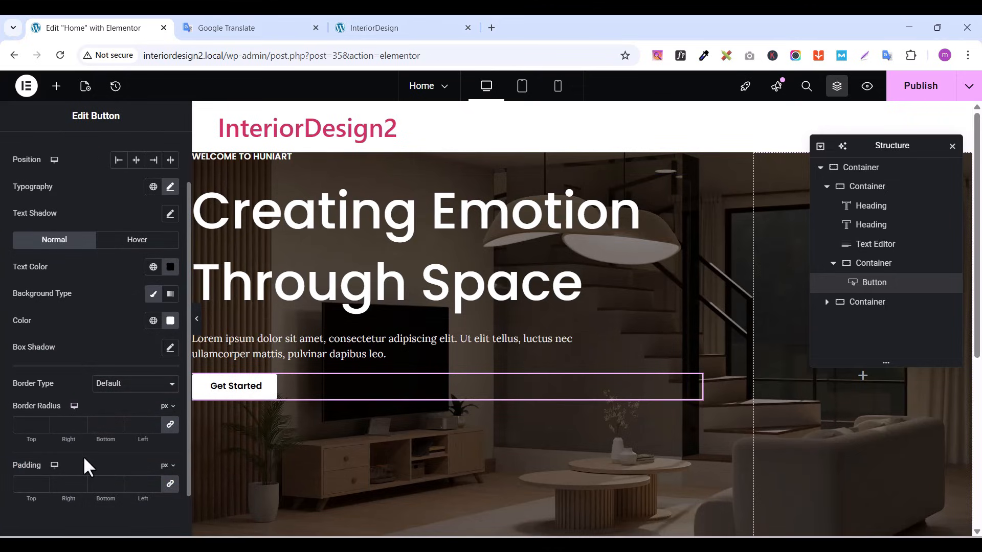
pyautogui.click(171, 429)
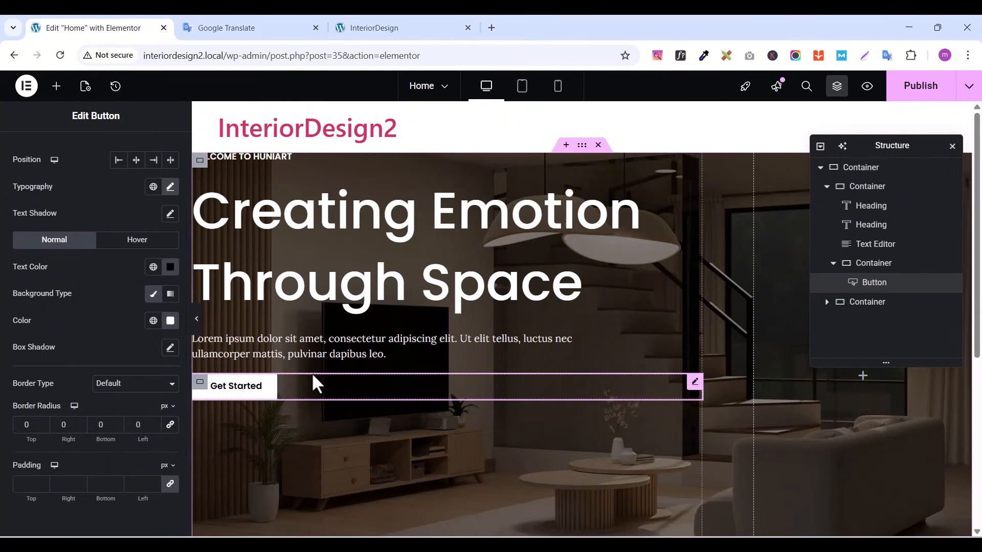
# Sample the orange accent color from the reference homepage with the color-picker extension and return to the Elementor editor
pyautogui.click(415, 24)
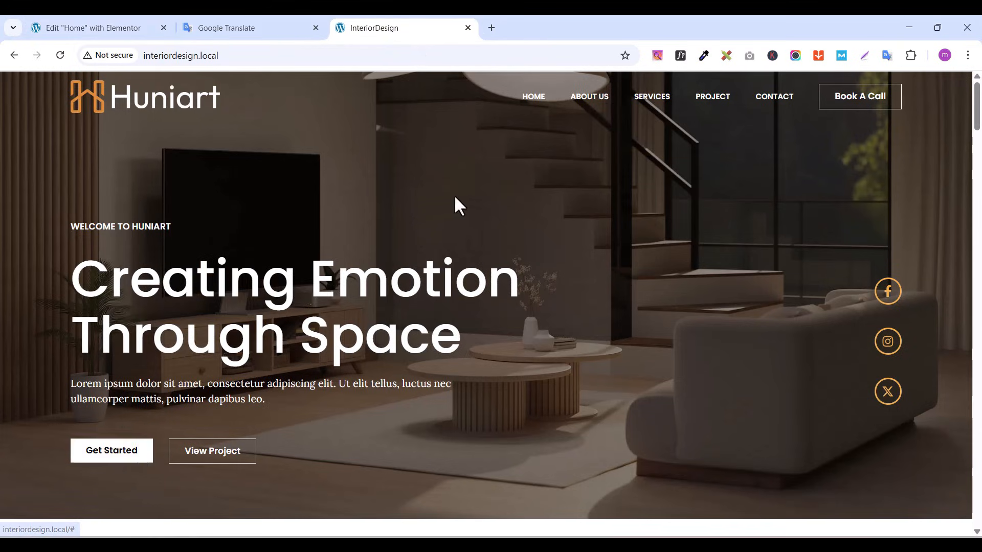
pyautogui.scroll(-10, 463, 209)
pyautogui.scroll(10, 517, 256)
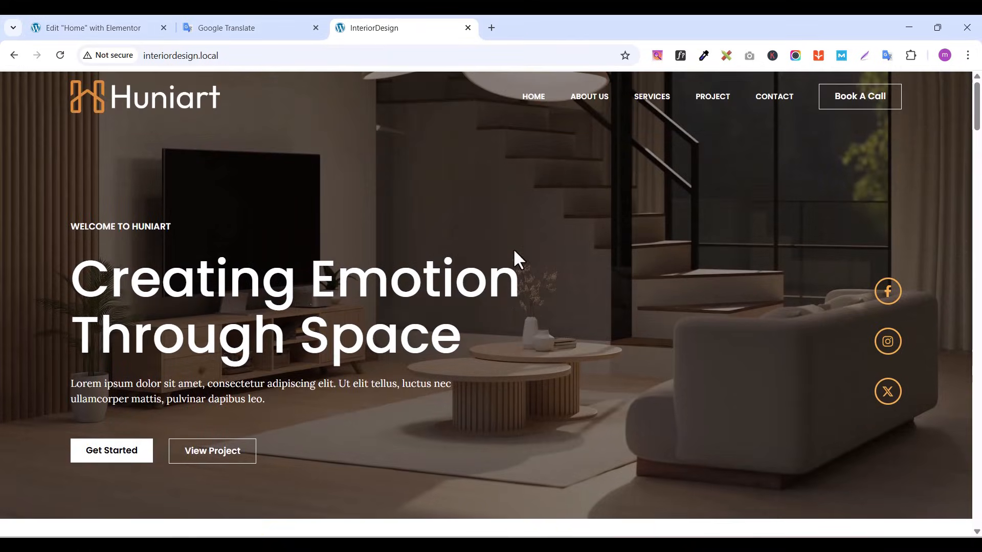
pyautogui.click(704, 55)
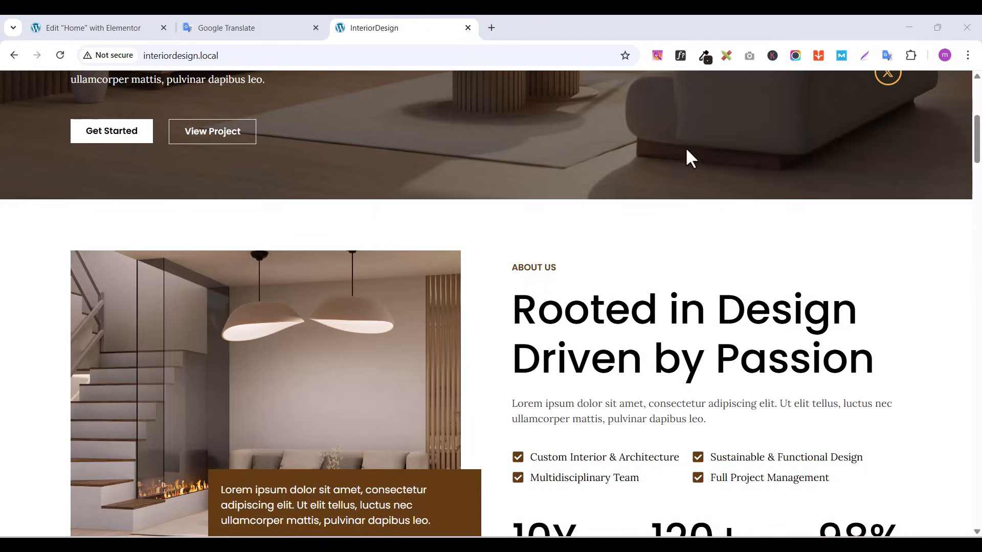
pyautogui.scroll(6, 629, 225)
pyautogui.click(72, 32)
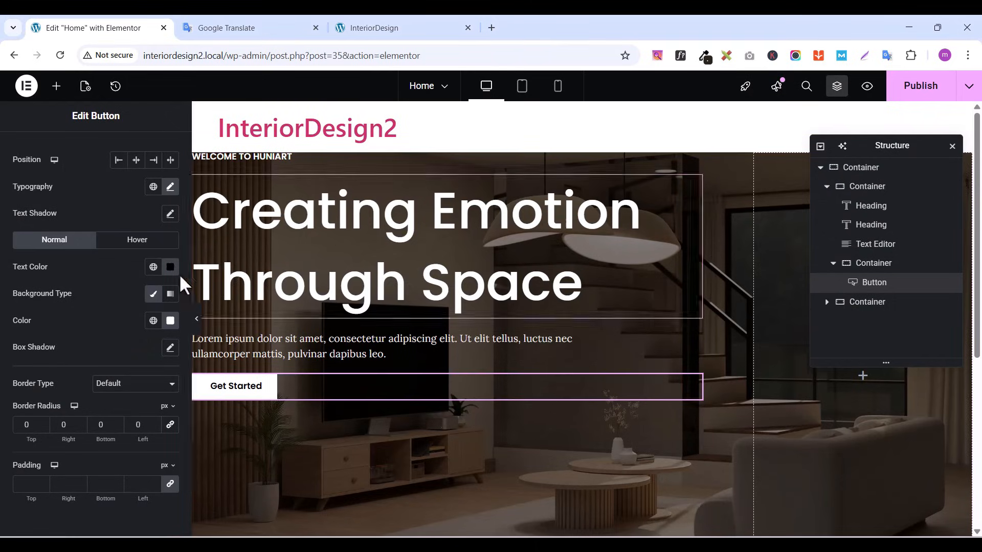
# Set the "Get Started" button's hover background color to #F0AD4E
pyautogui.click(125, 245)
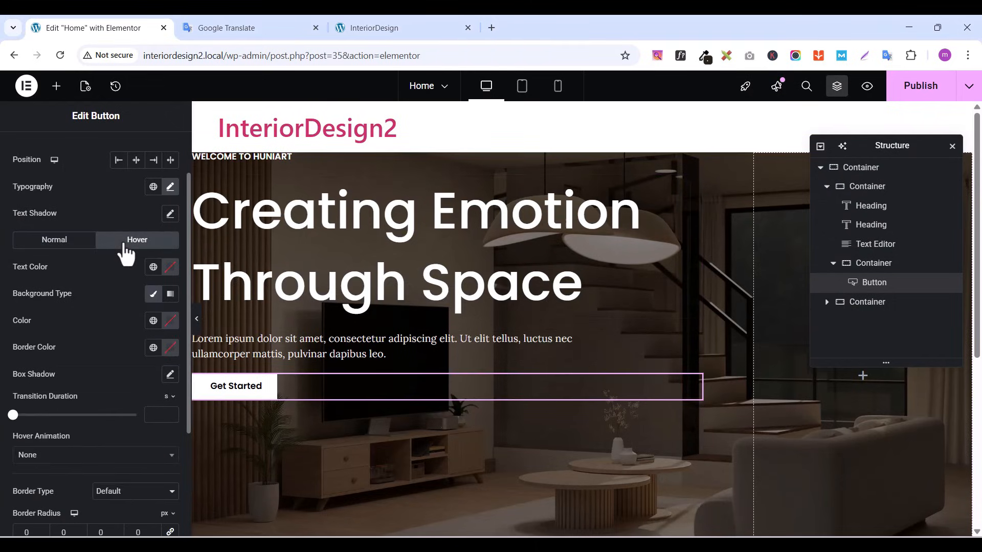
pyautogui.click(170, 321)
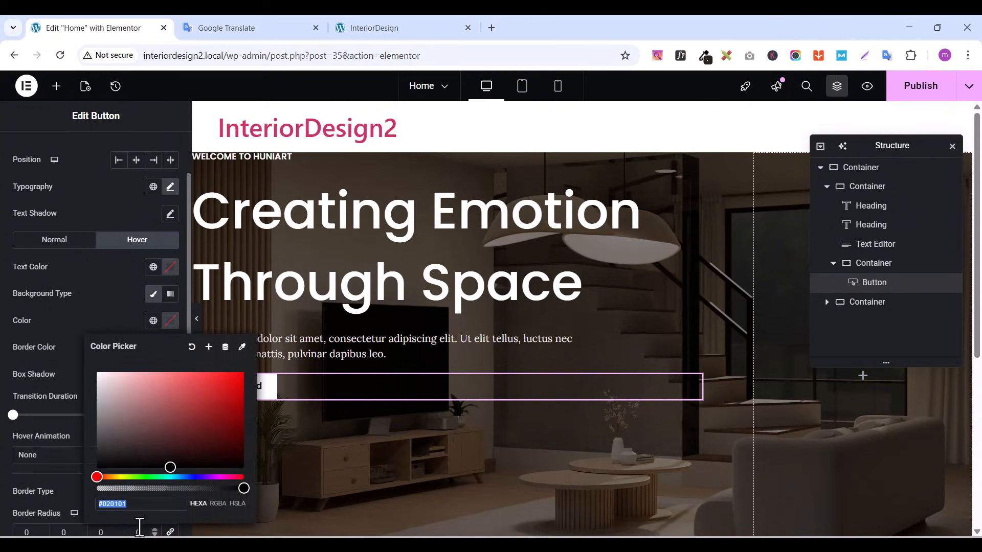
pyautogui.write('#F0AD4E')
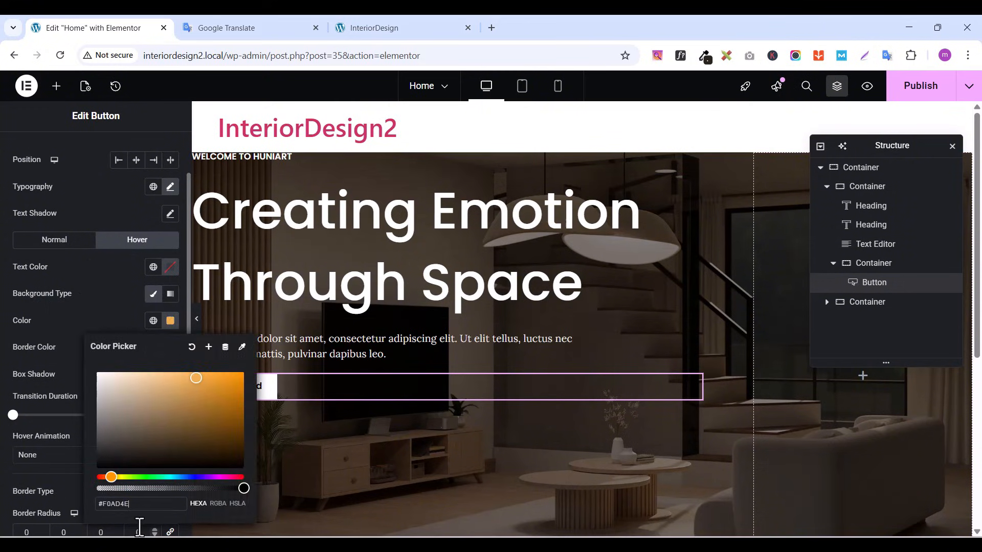
# Save the hover background color as a new global color named "yellow"
pyautogui.click(209, 347)
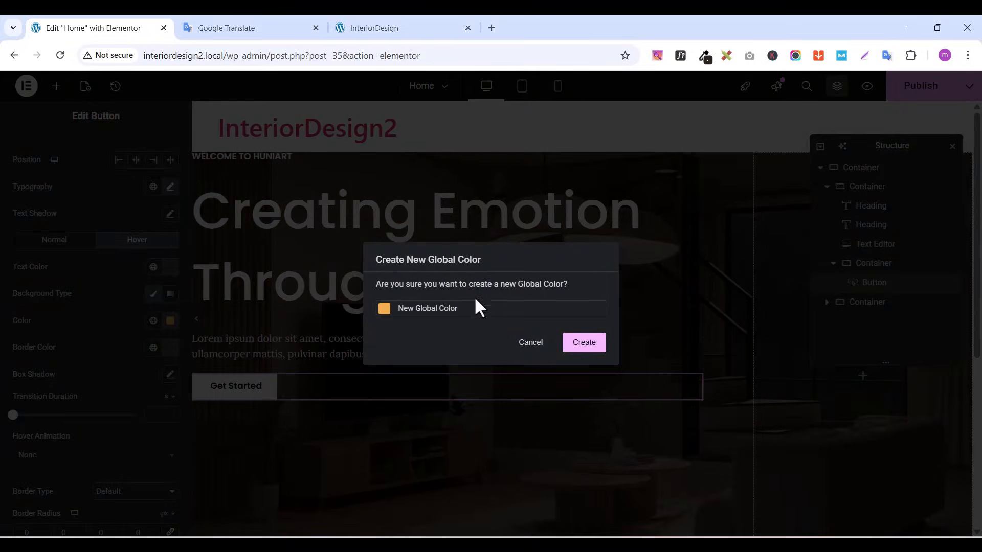
pyautogui.click(469, 308)
pyautogui.tripleClick(469, 308)
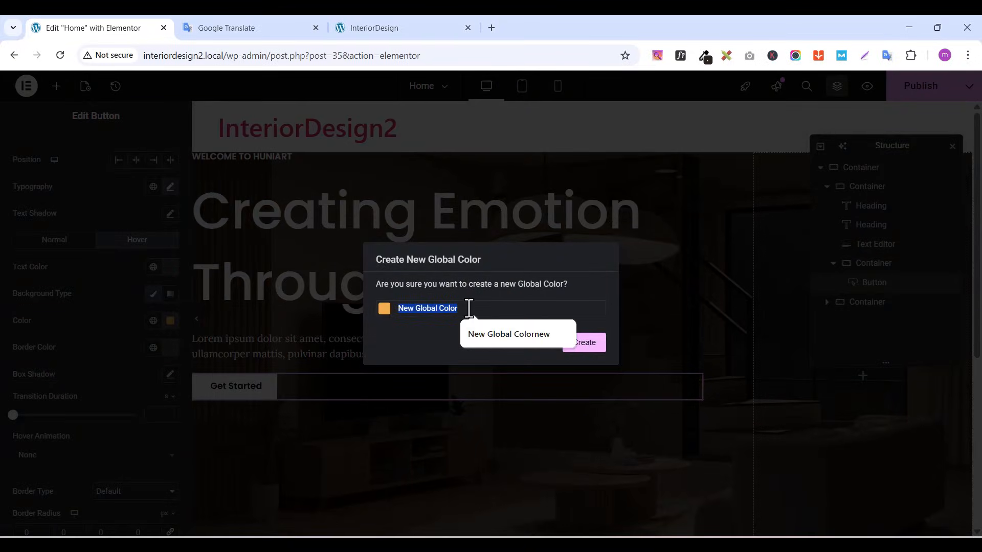
pyautogui.write('yellow')
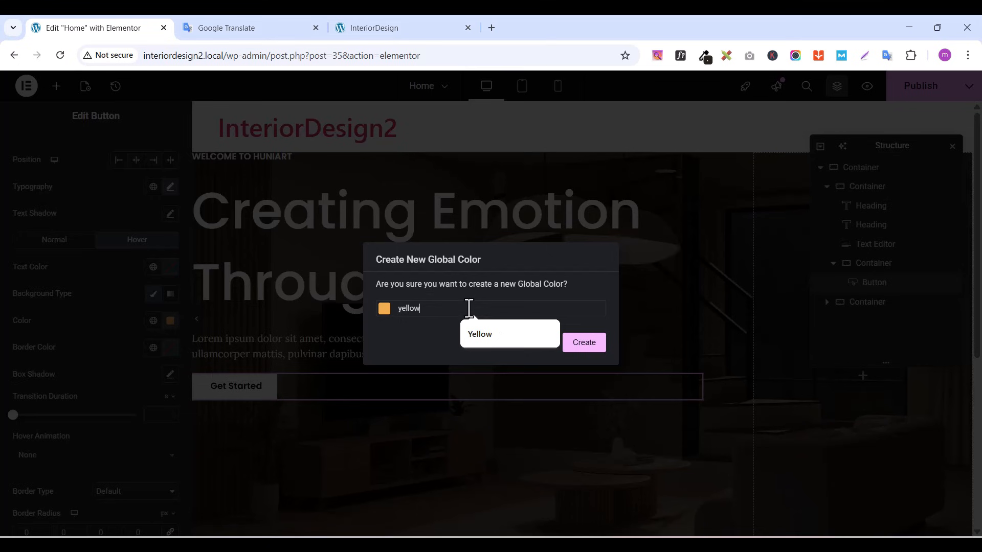
pyautogui.click(588, 343)
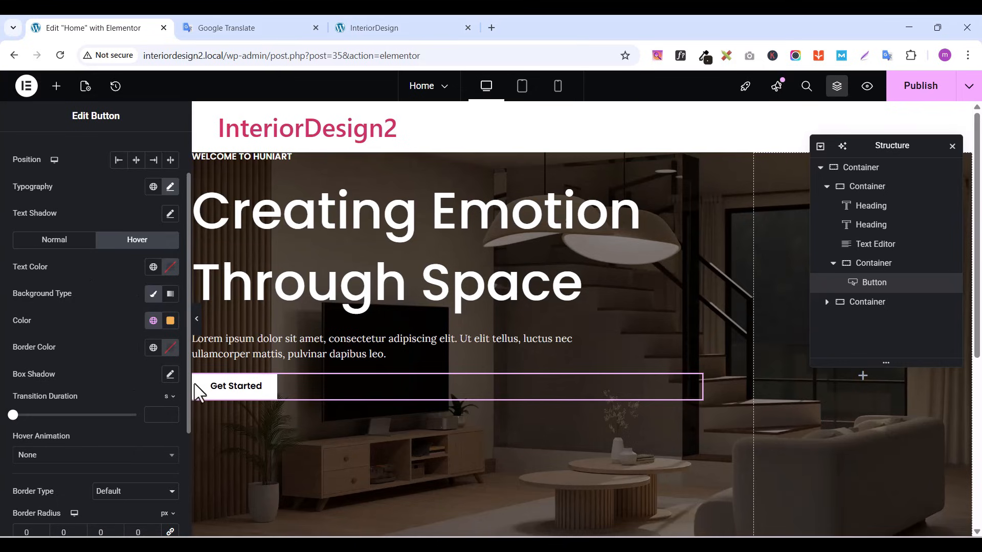
pyautogui.scroll(-2, 614, 381)
pyautogui.scroll(-3, 613, 377)
pyautogui.scroll(5, 613, 377)
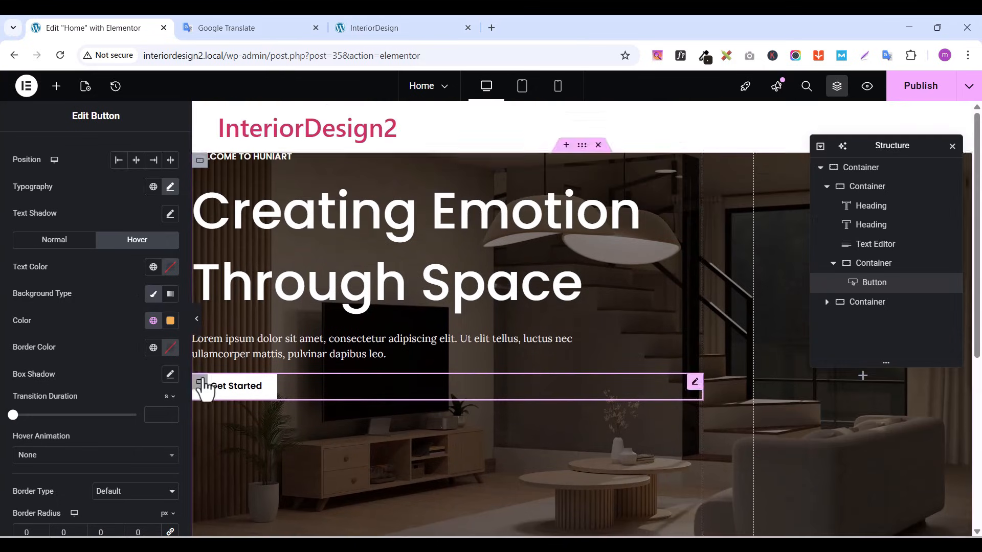
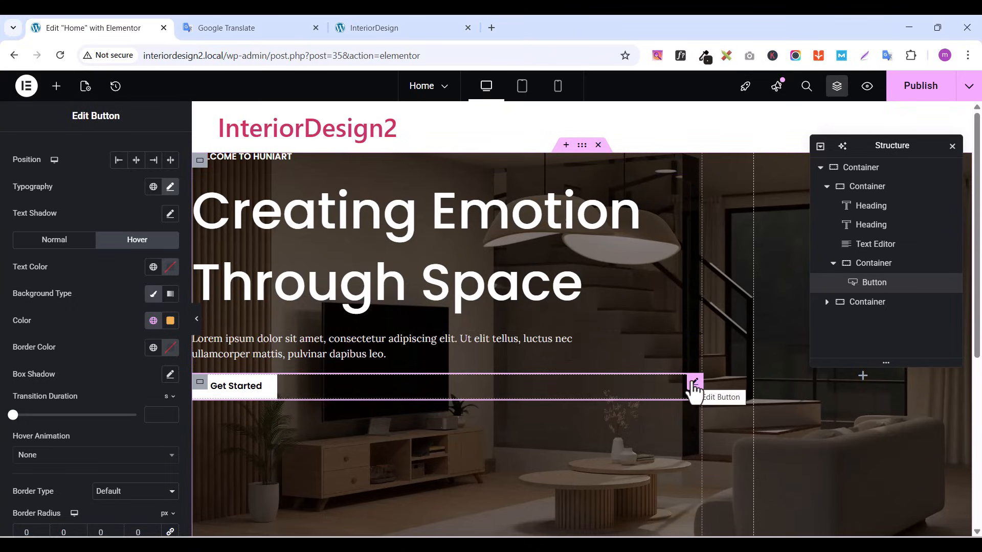
# Duplicate the "Get Started" button and set the buttons' container to a horizontal row direction
pyautogui.rightClick(694, 389)
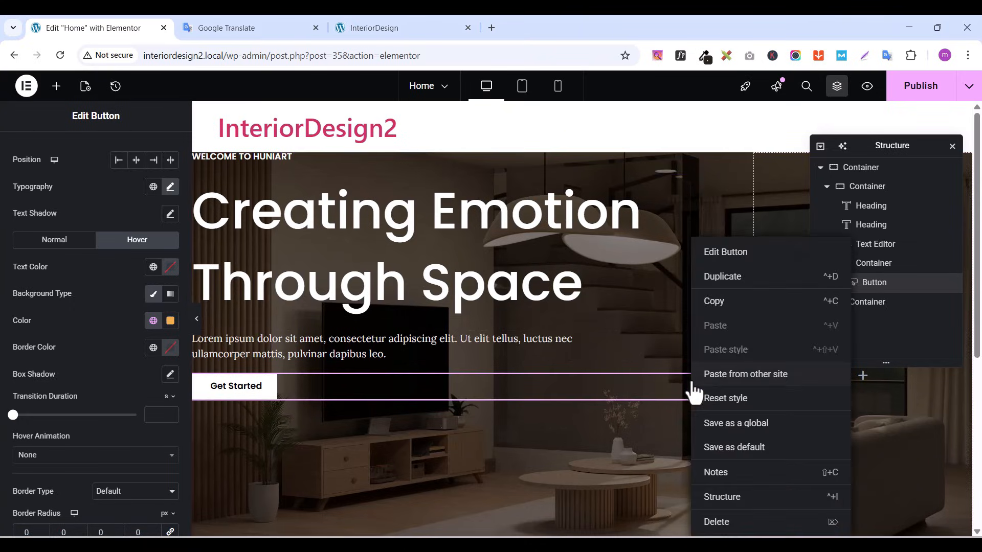
pyautogui.click(730, 280)
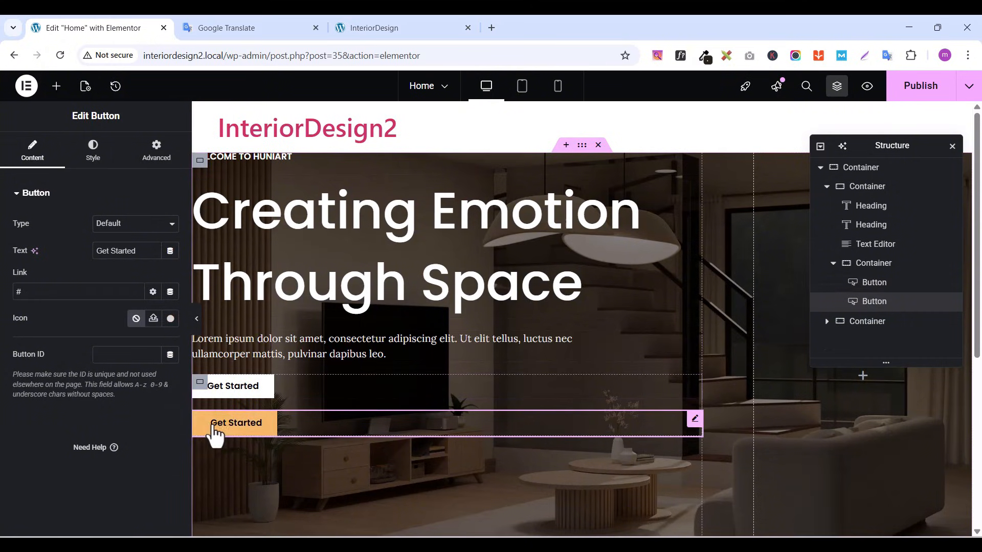
pyautogui.click(201, 382)
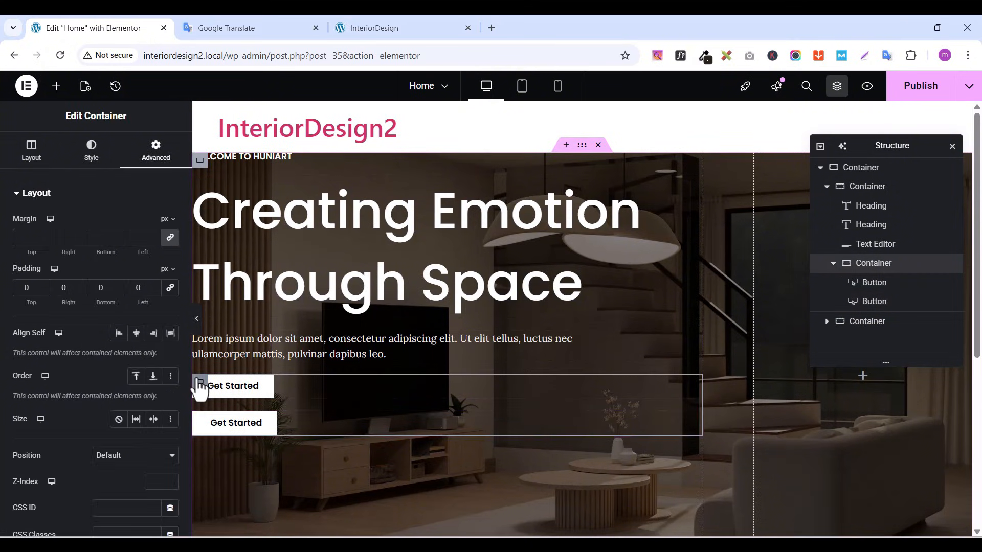
pyautogui.click(34, 153)
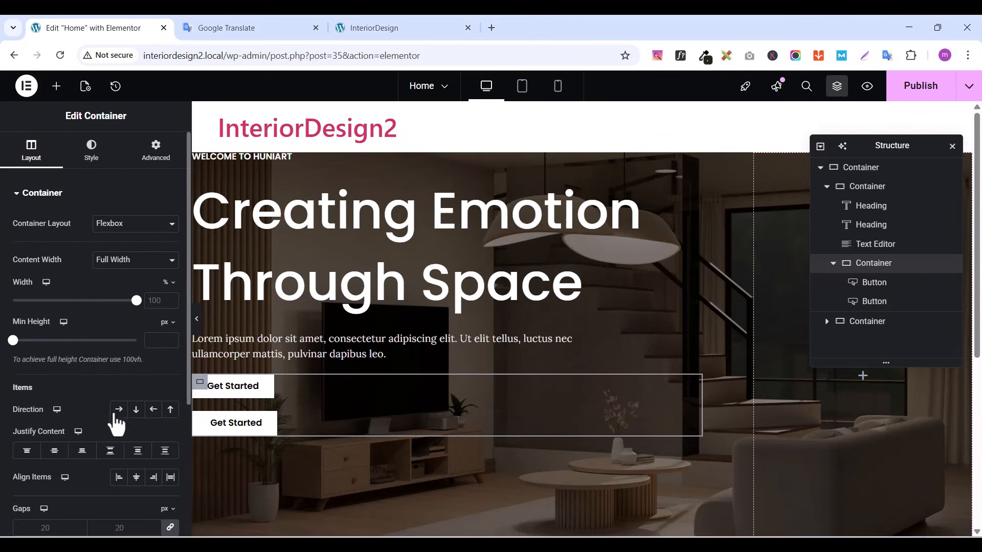
pyautogui.click(118, 409)
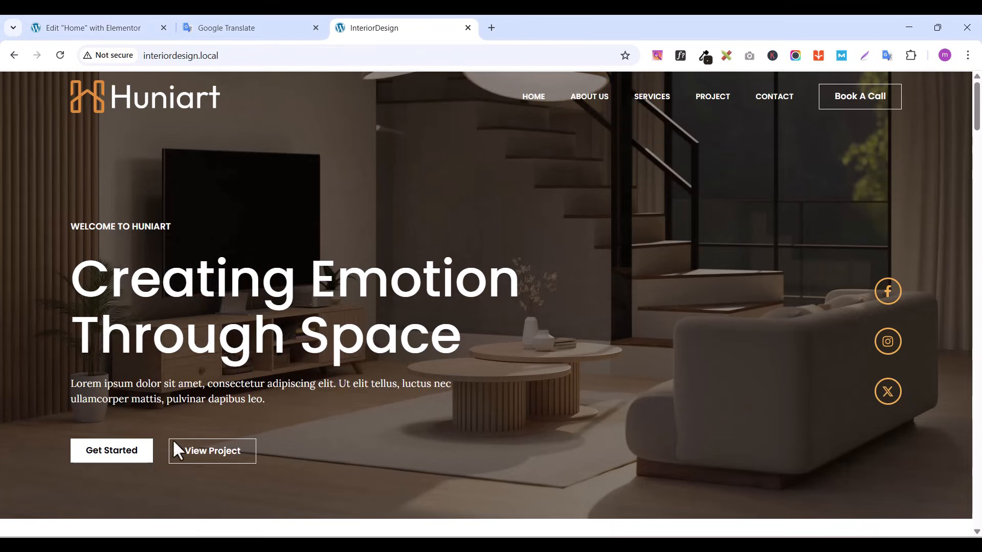
# Give the duplicated button a fully transparent background (#FFFFFF00) and white text (#FFFFFF)
pyautogui.click(121, 31)
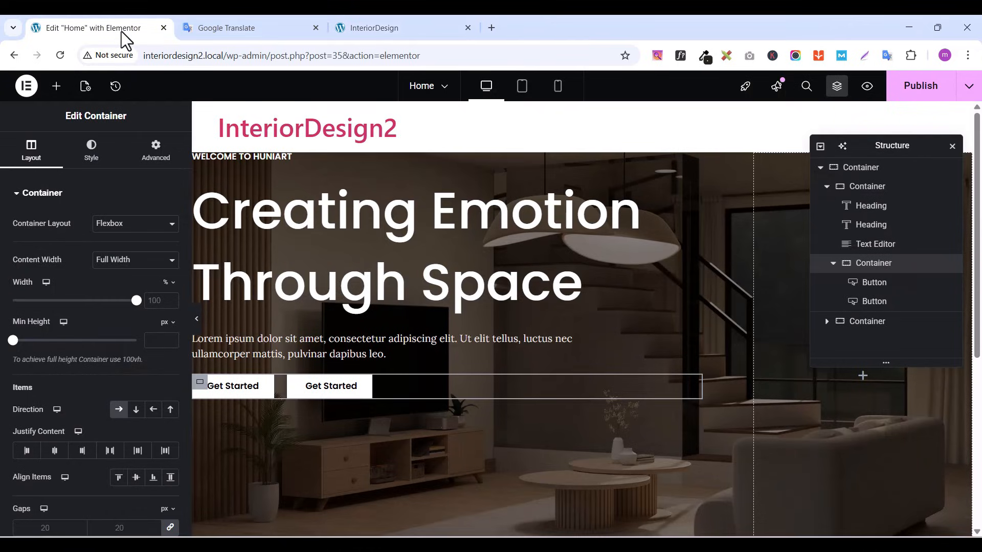
pyautogui.click(369, 386)
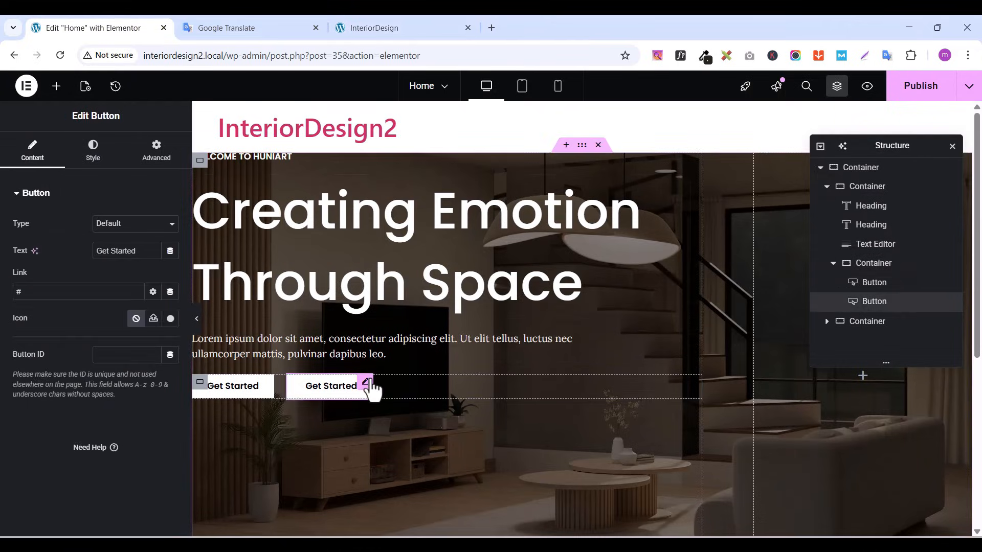
pyautogui.click(88, 151)
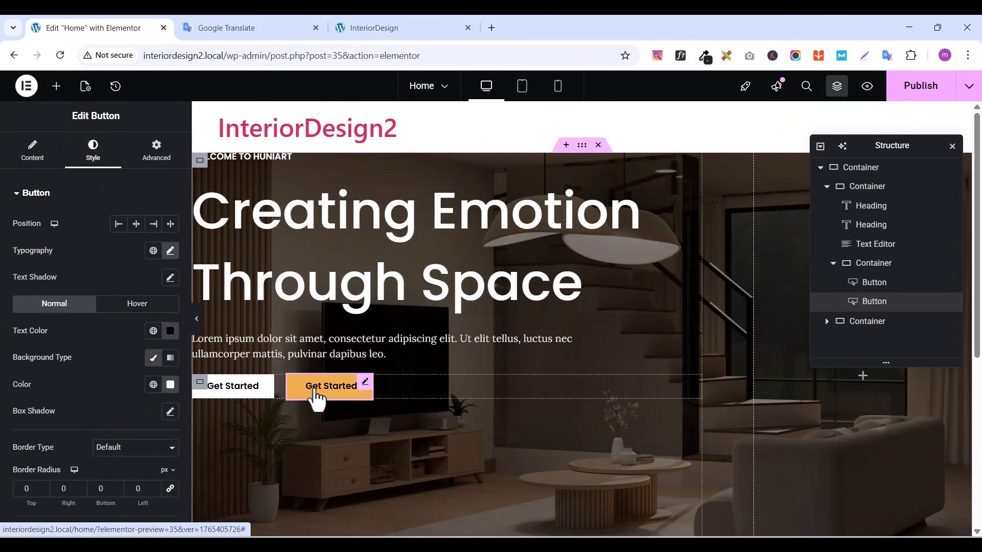
pyautogui.click(170, 384)
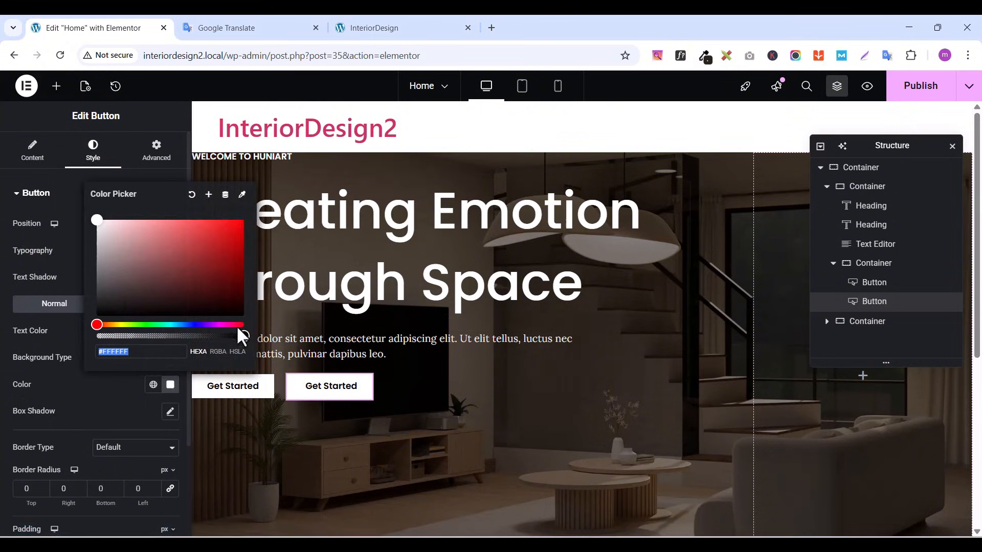
pyautogui.moveTo(245, 337); pyautogui.dragTo(3, 338)
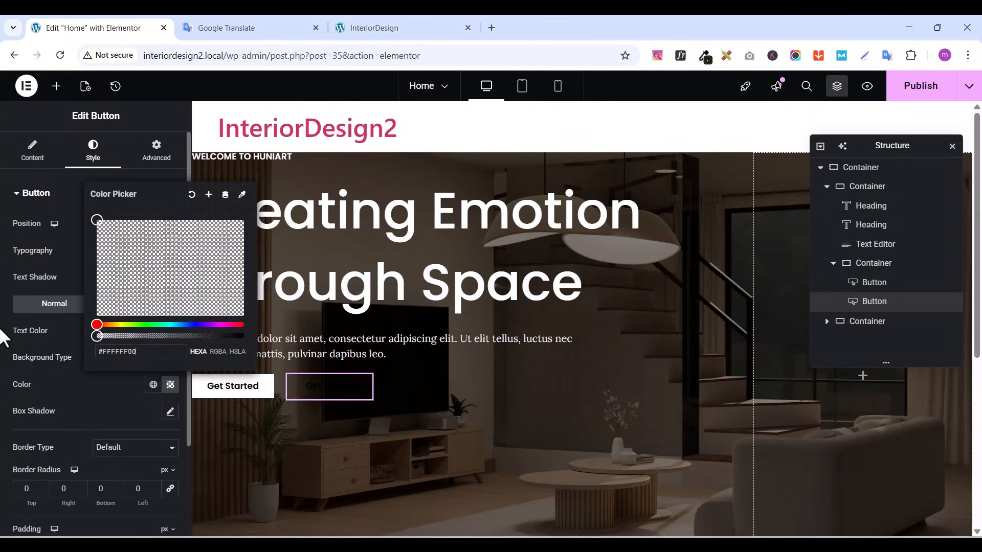
pyautogui.click(110, 391)
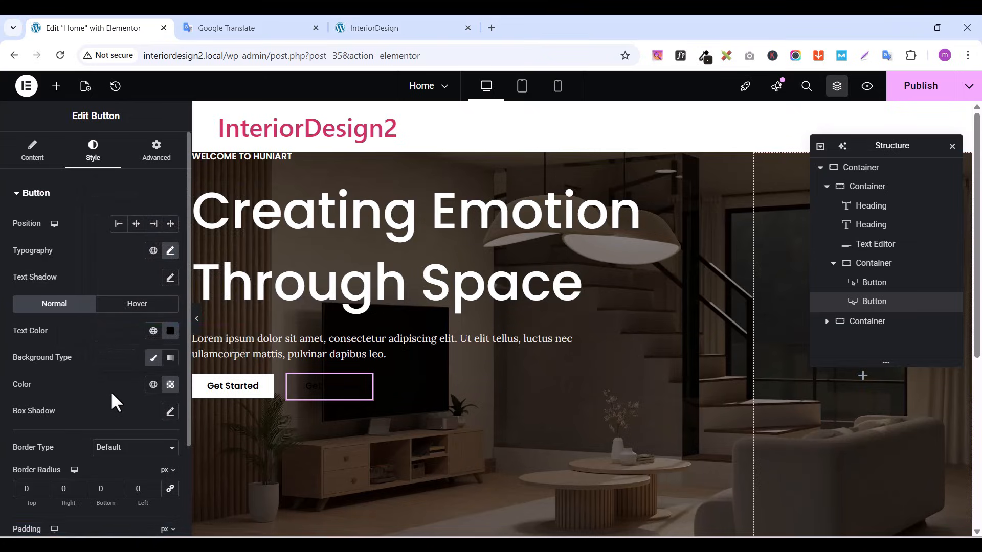
pyautogui.click(170, 331)
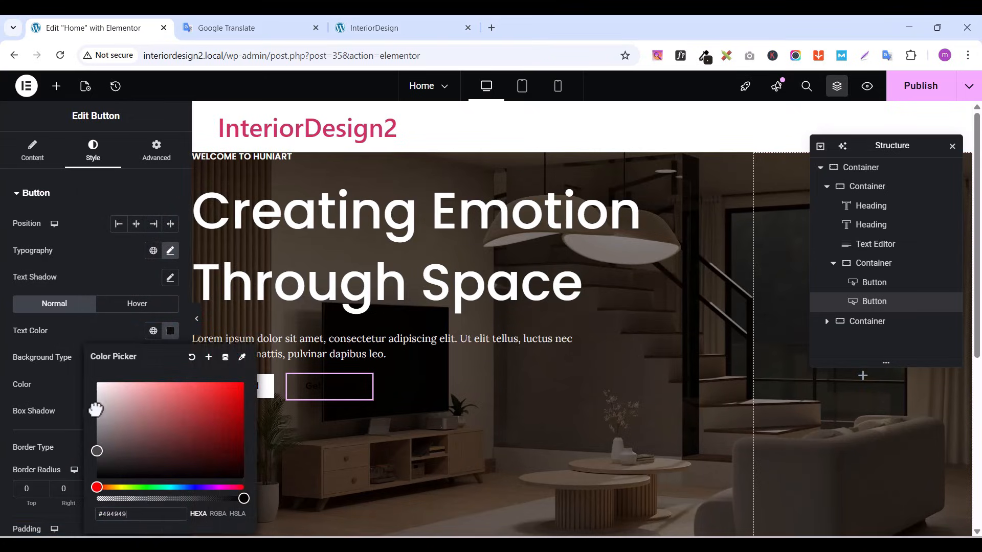
pyautogui.moveTo(95, 409); pyautogui.dragTo(94, 361)
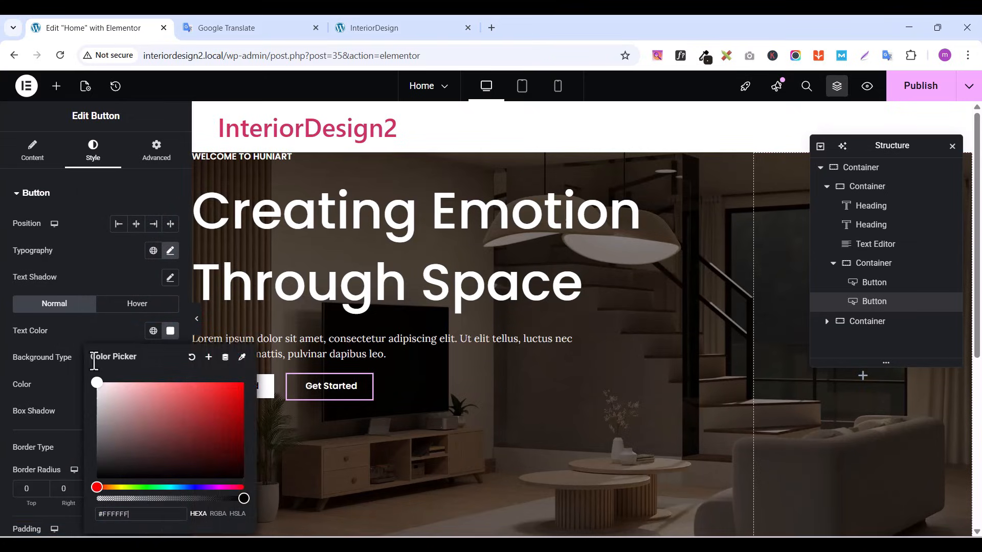
# Check the second hero button's label on the reference site and set the duplicated button's text to "View Project"
pyautogui.click(95, 332)
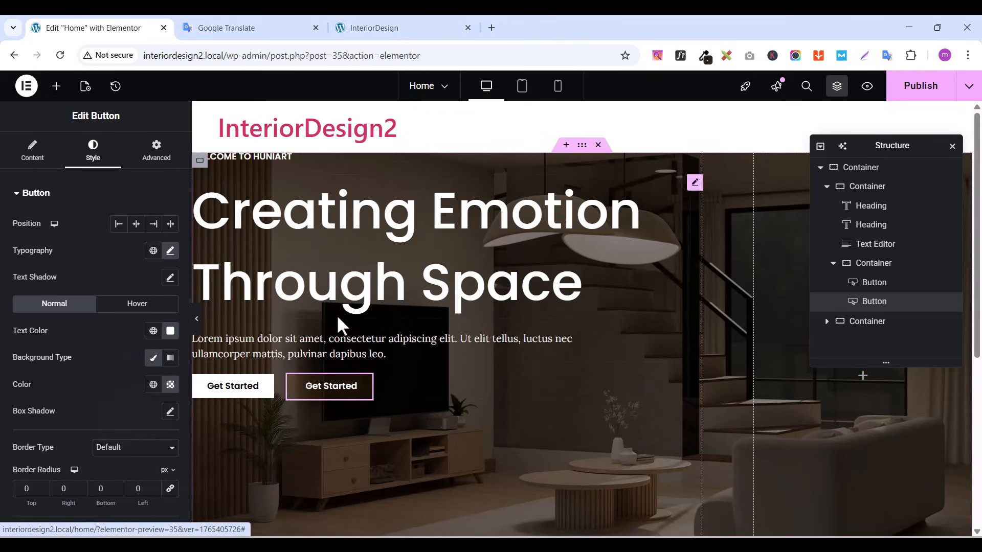
pyautogui.click(16, 158)
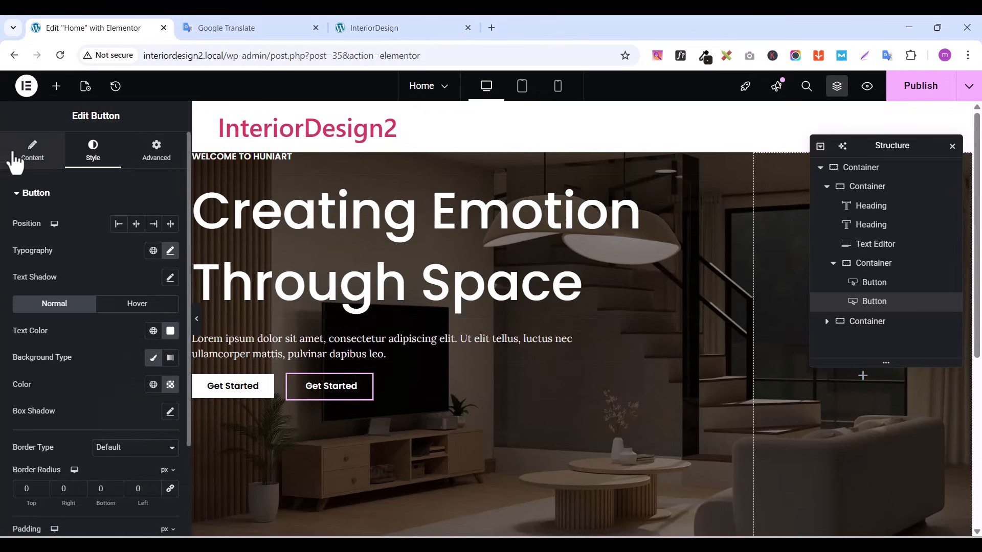
pyautogui.click(402, 30)
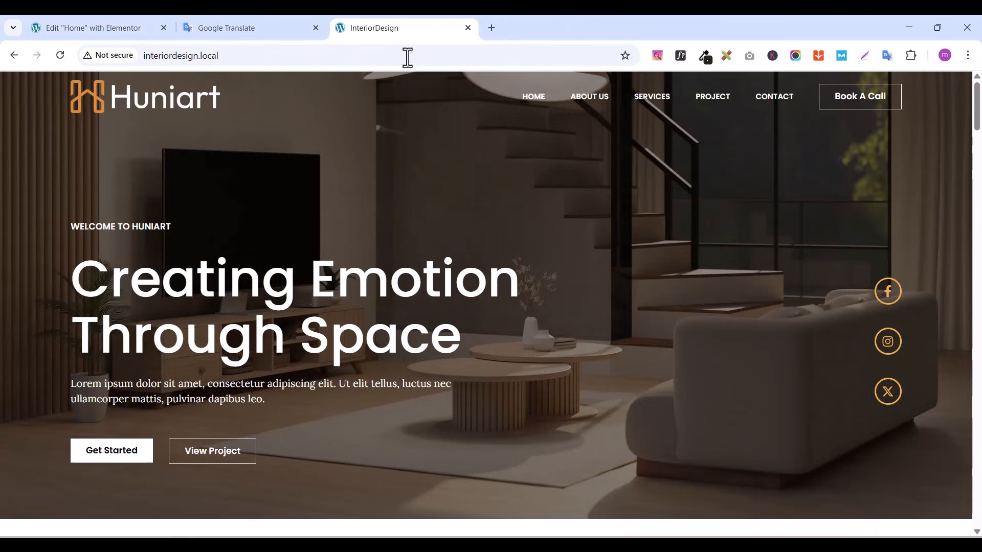
pyautogui.click(49, 26)
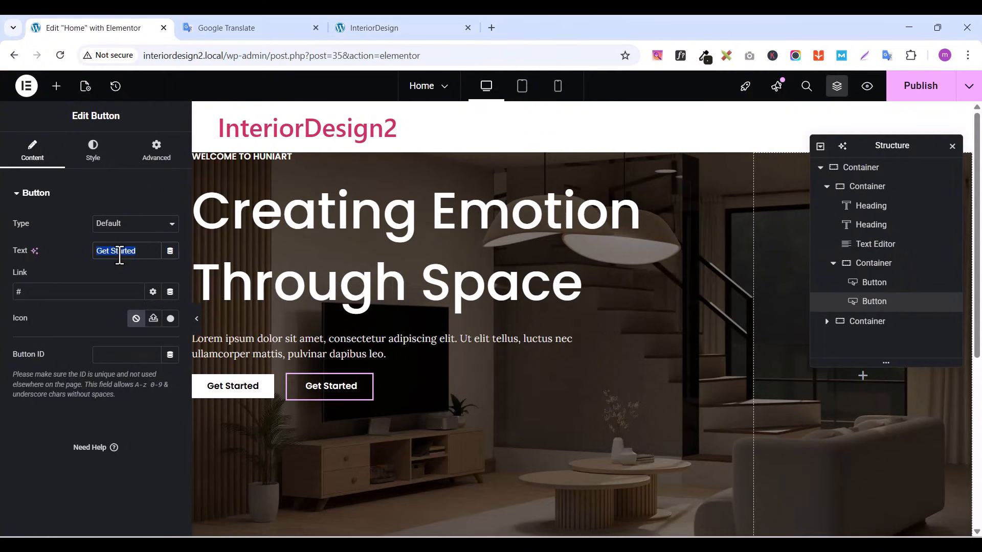
pyautogui.write('View Project')
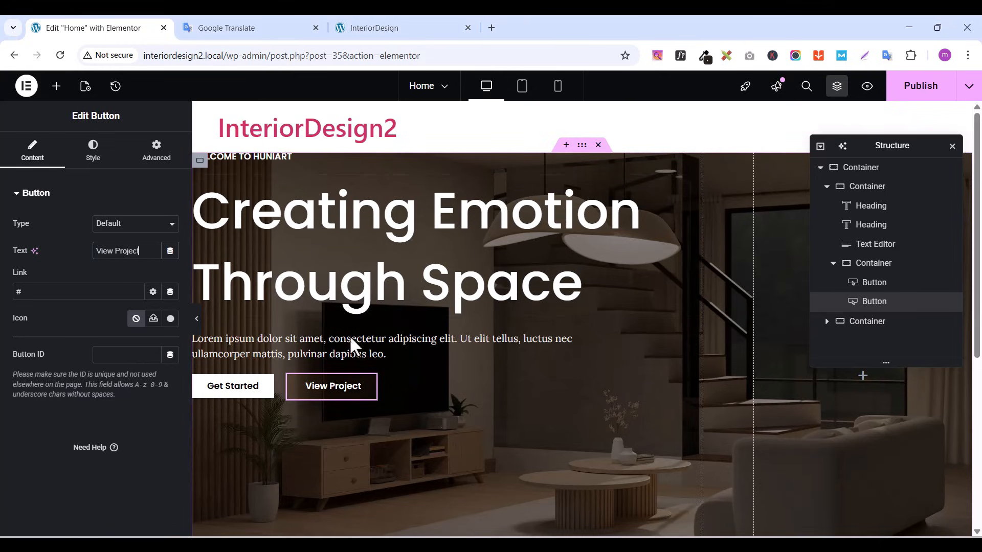
# Publish the page and open its preview to check the "View Project" button's hover style
pyautogui.click(916, 88)
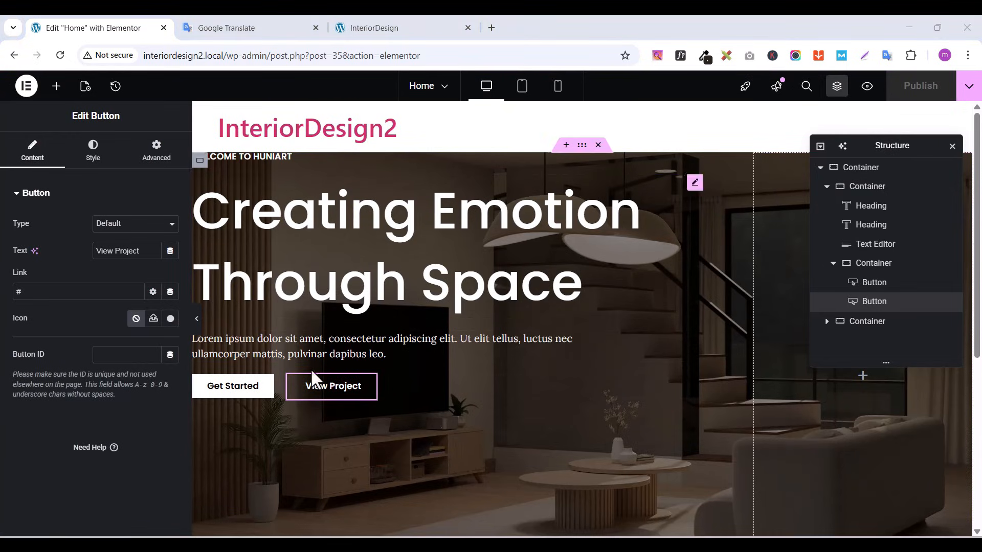
pyautogui.scroll(-3, 311, 394)
pyautogui.scroll(3, 315, 392)
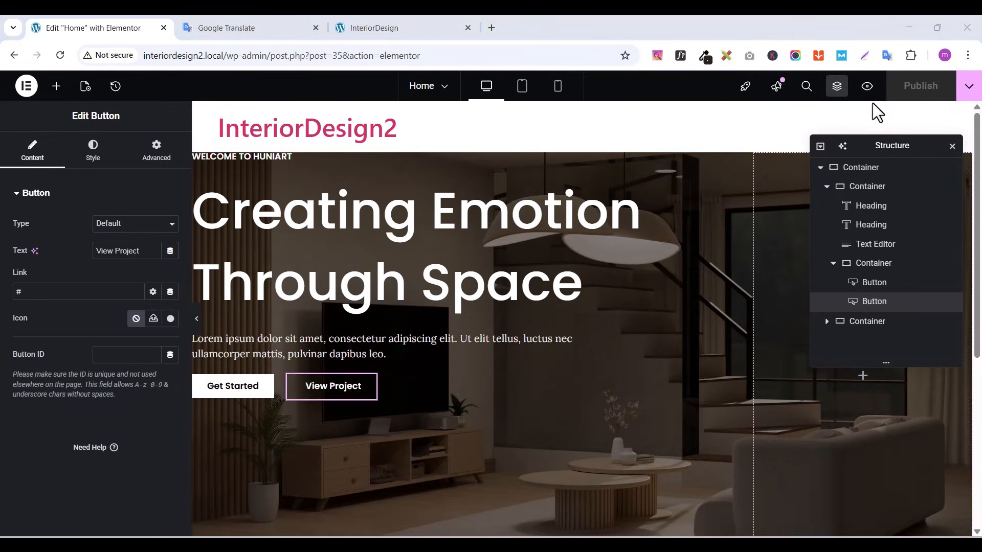
pyautogui.click(867, 87)
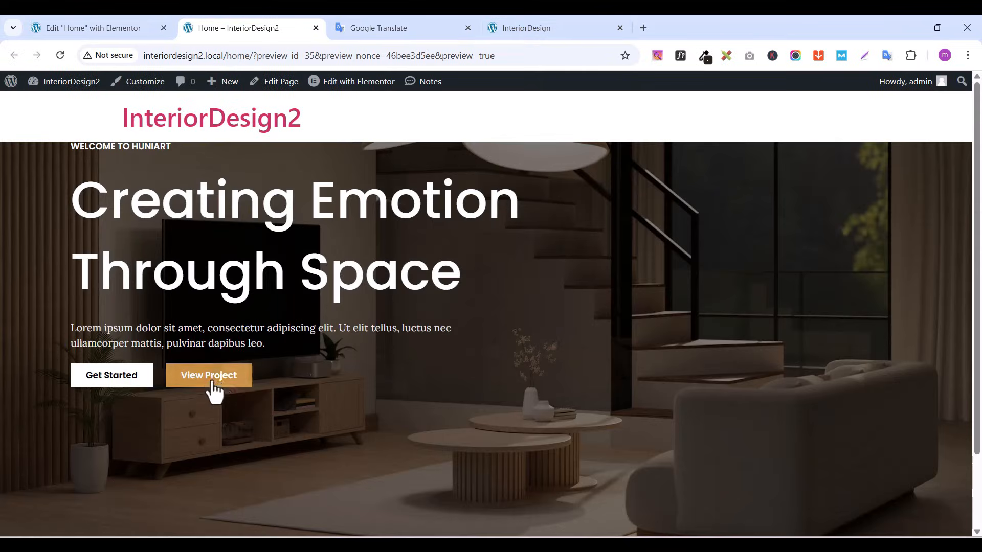
pyautogui.click(94, 26)
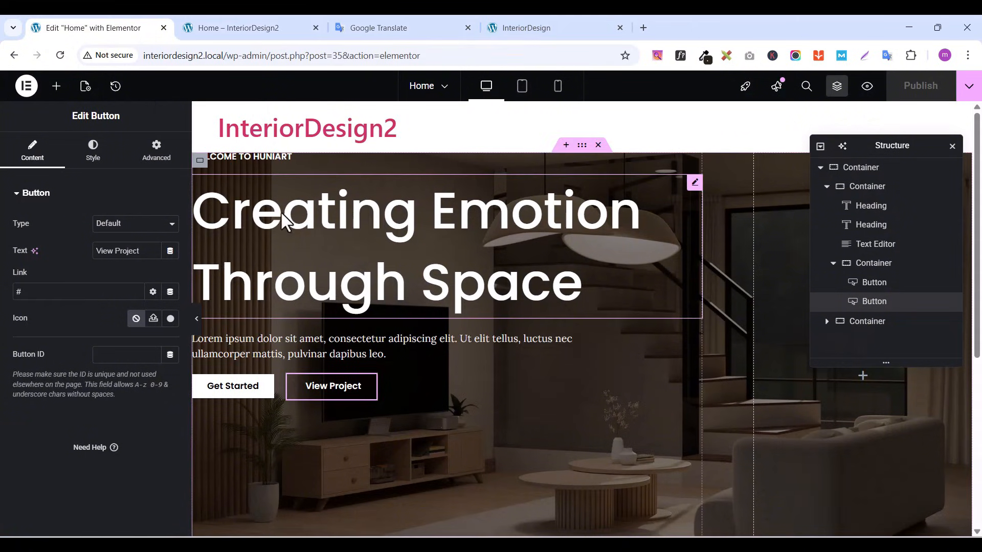
# Center the content of the 70% wide hero text container vertically with Justify Content
pyautogui.click(200, 161)
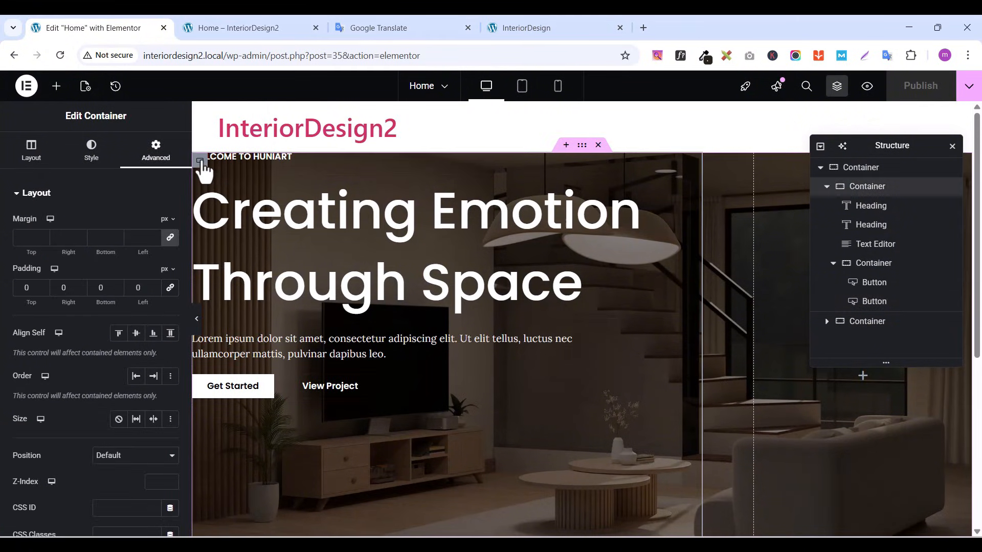
pyautogui.click(7, 162)
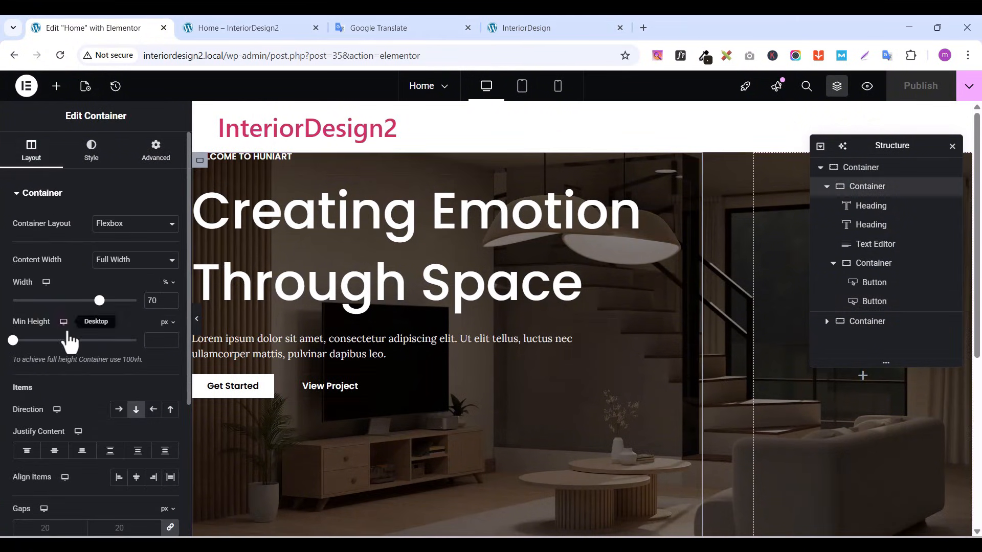
pyautogui.scroll(-1, 74, 358)
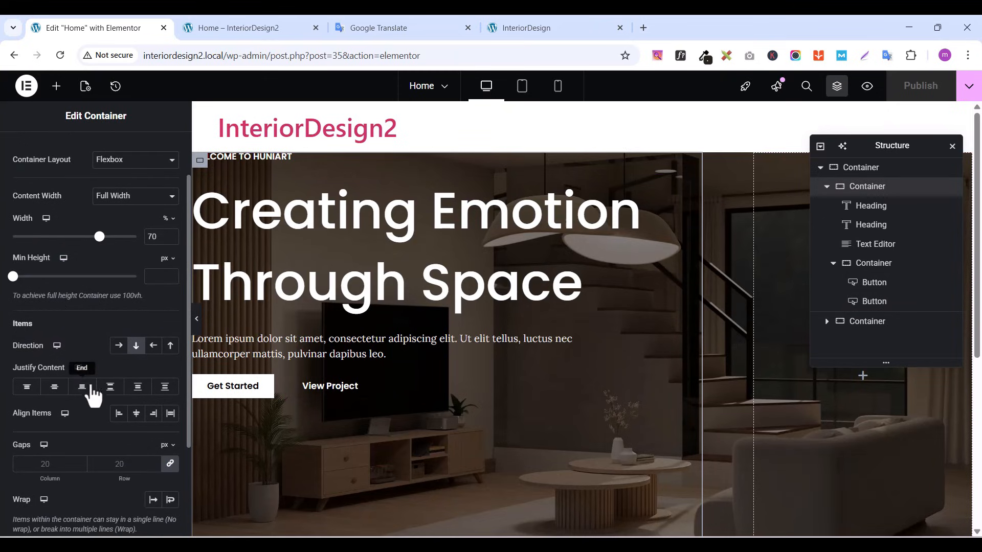
pyautogui.click(55, 387)
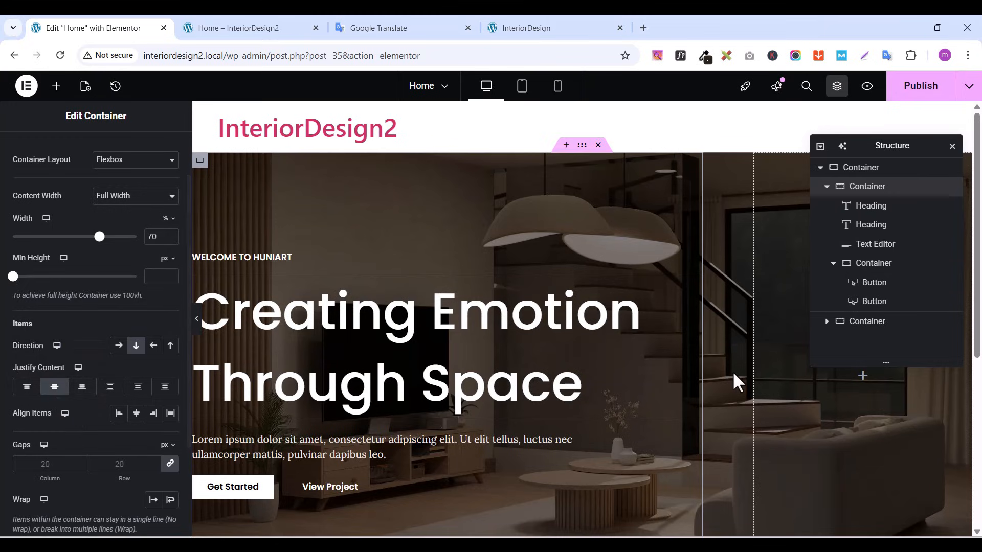
# Publish the vertically centered hero and review it in the page preview
pyautogui.click(918, 86)
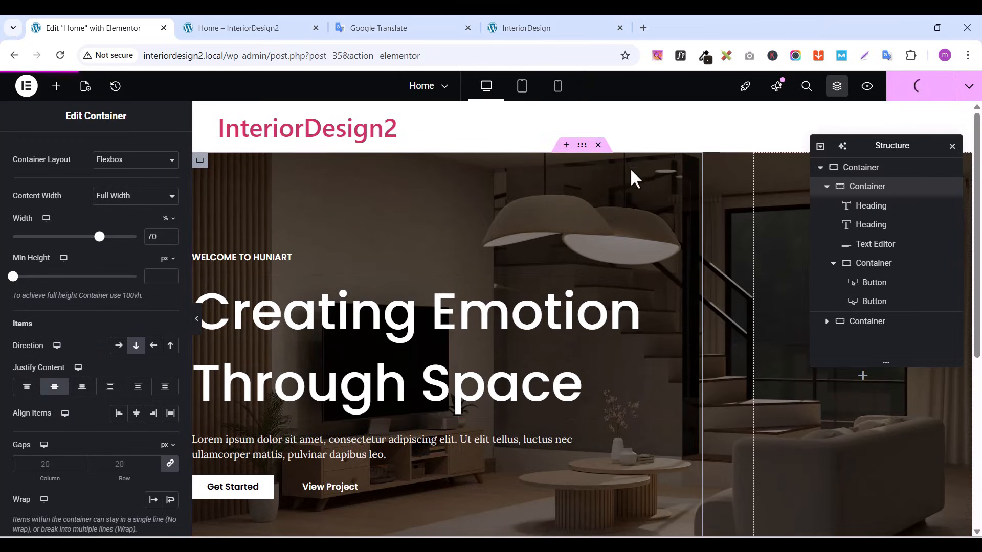
pyautogui.click(214, 29)
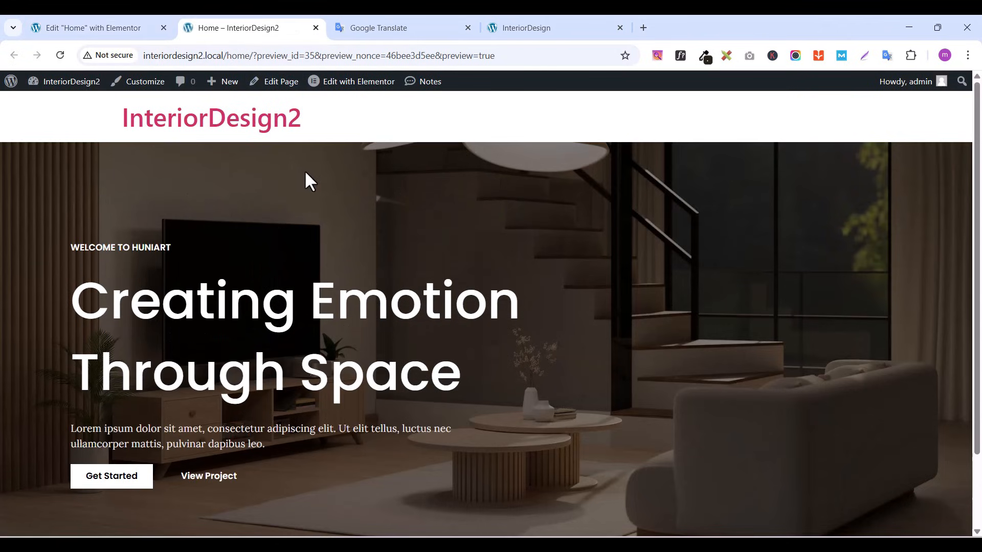
pyautogui.scroll(-2, 333, 215)
pyautogui.scroll(2, 355, 239)
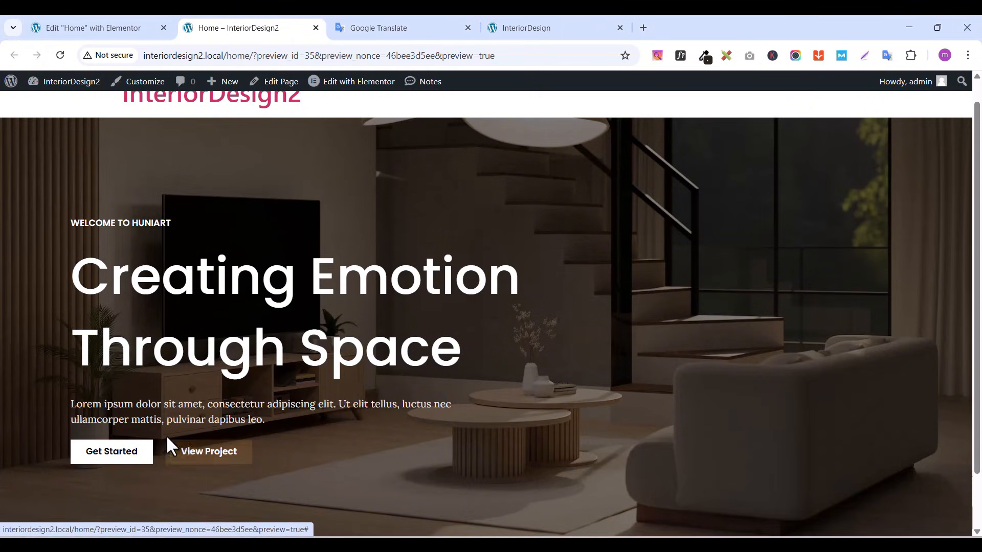
pyautogui.click(141, 25)
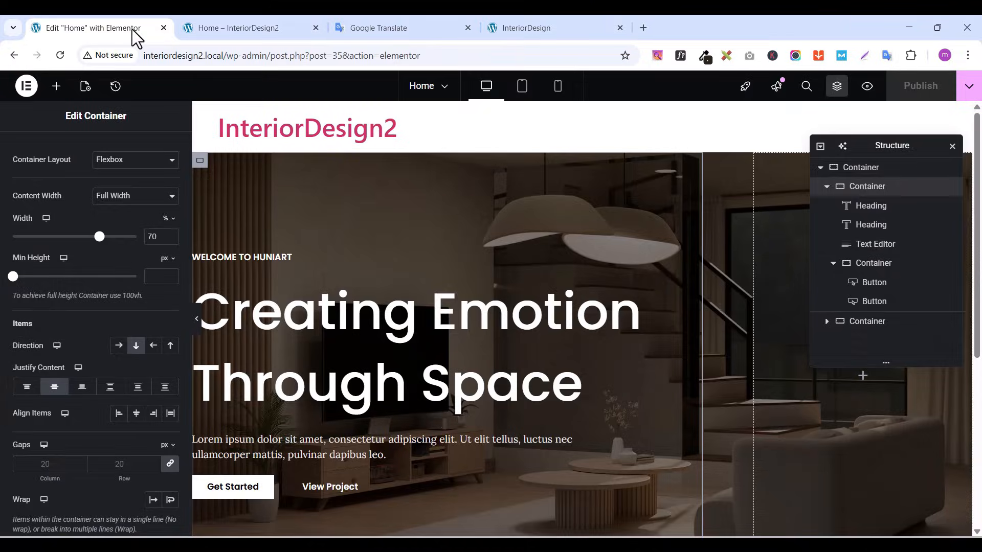
# Give the "View Project" button a solid border with a width of 1 px on all sides
pyautogui.click(353, 490)
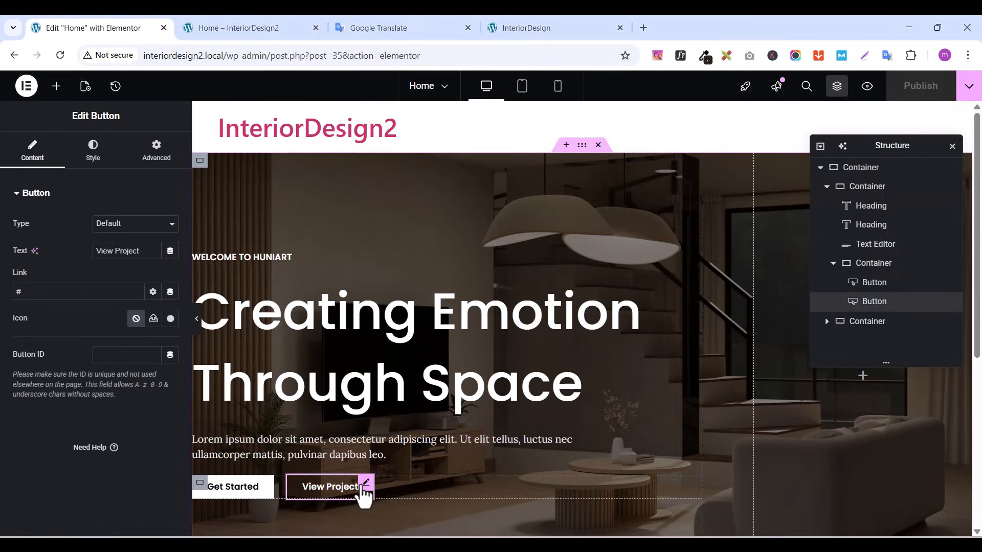
pyautogui.click(95, 151)
pyautogui.scroll(-3, 75, 407)
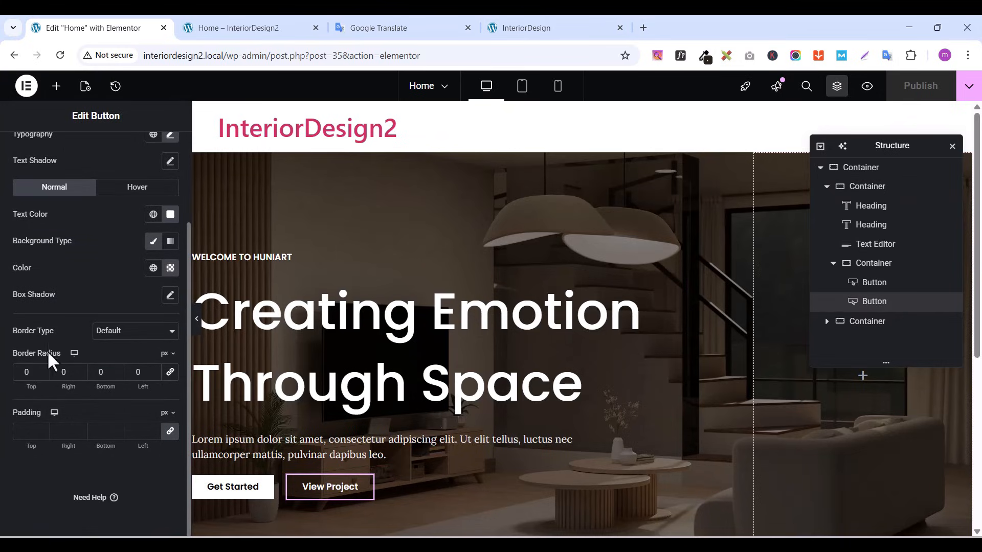
pyautogui.click(116, 333)
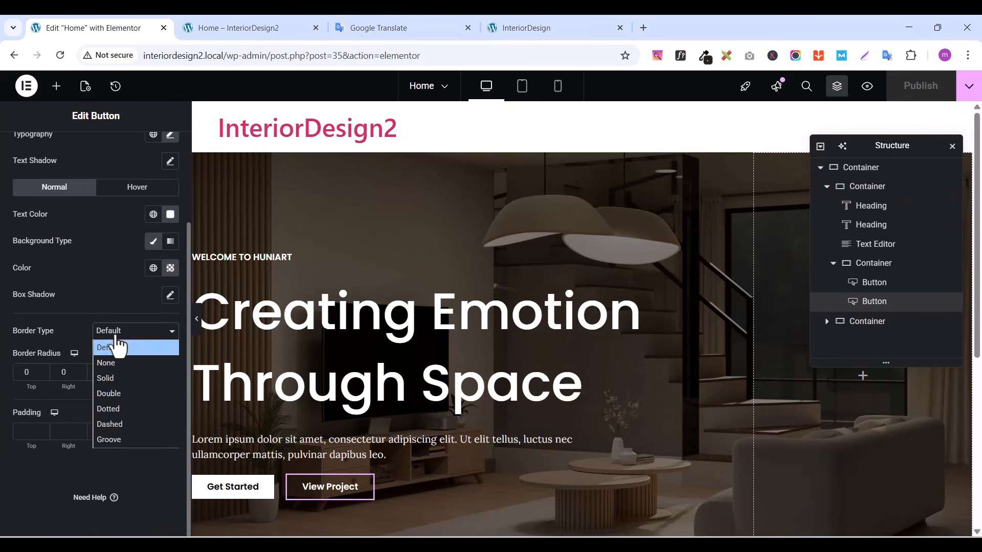
pyautogui.click(115, 379)
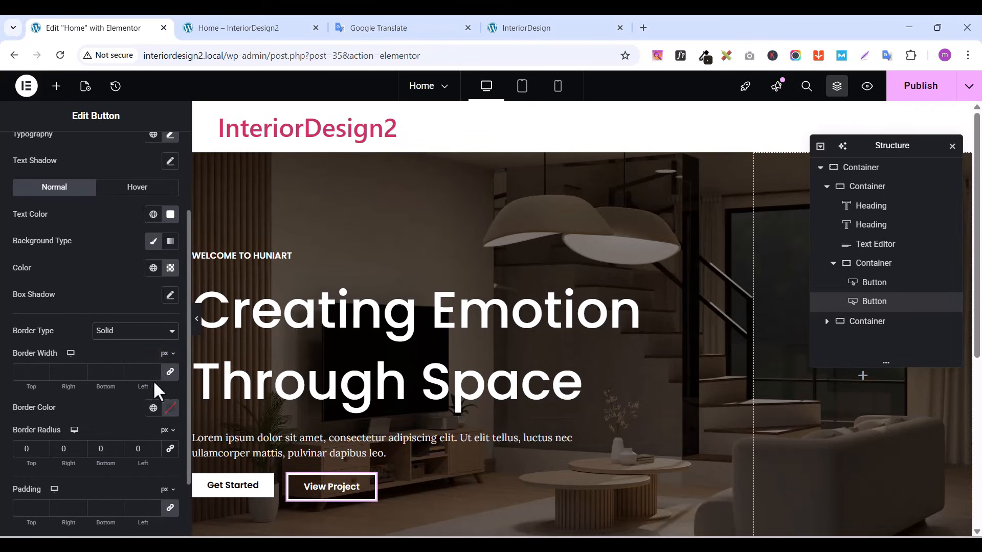
pyautogui.click(28, 372)
pyautogui.write('1')
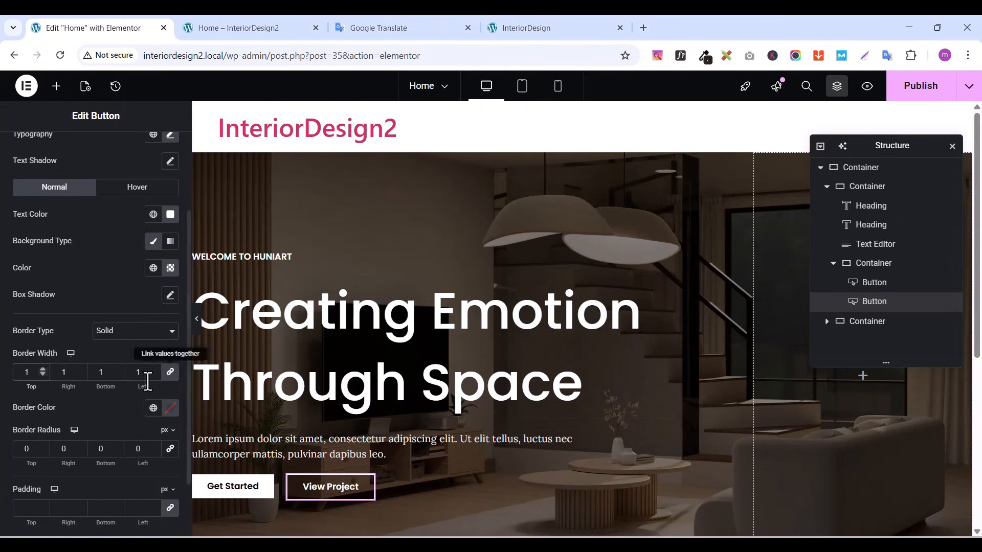
pyautogui.click(170, 409)
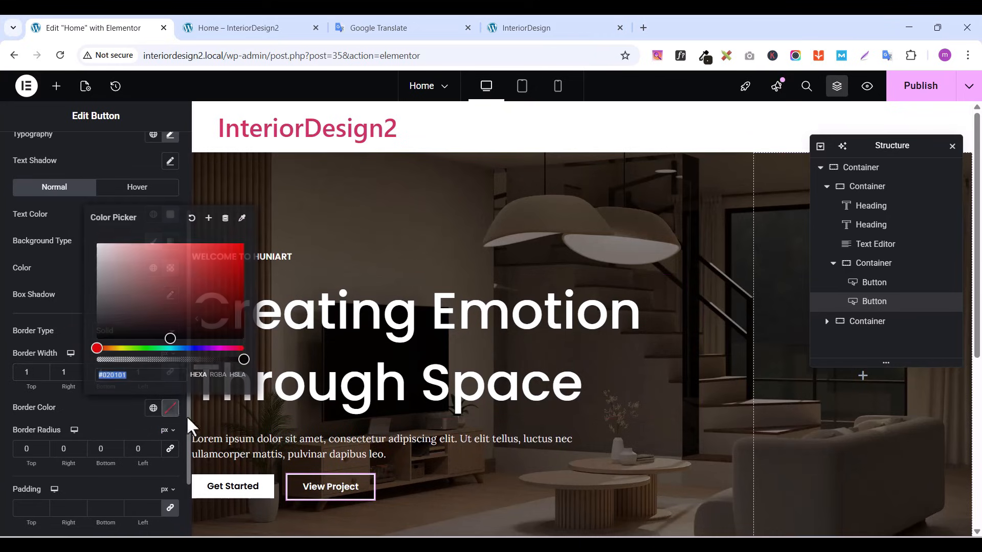
pyautogui.click(119, 406)
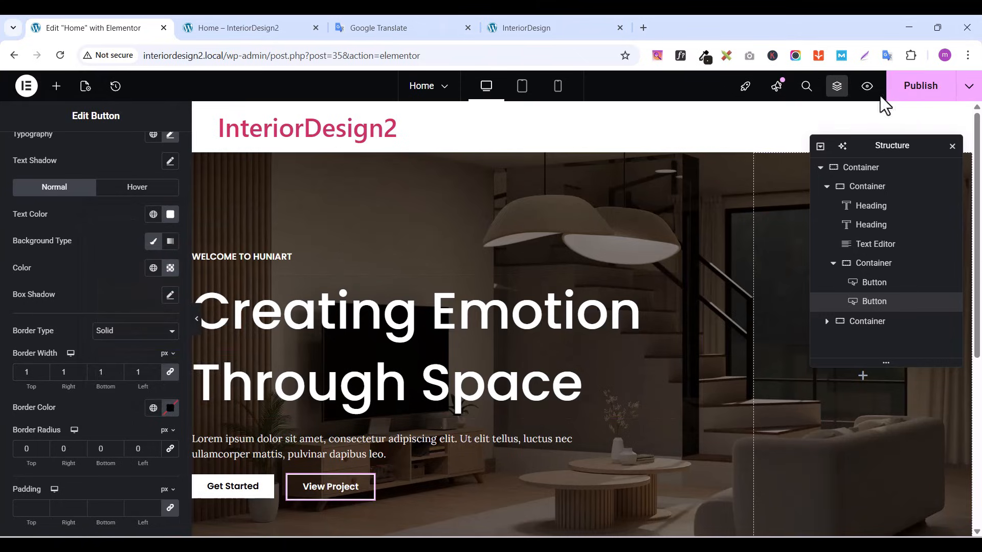
# Publish the page and check the "View Project" button's border in the preview
pyautogui.click(895, 100)
pyautogui.click(217, 30)
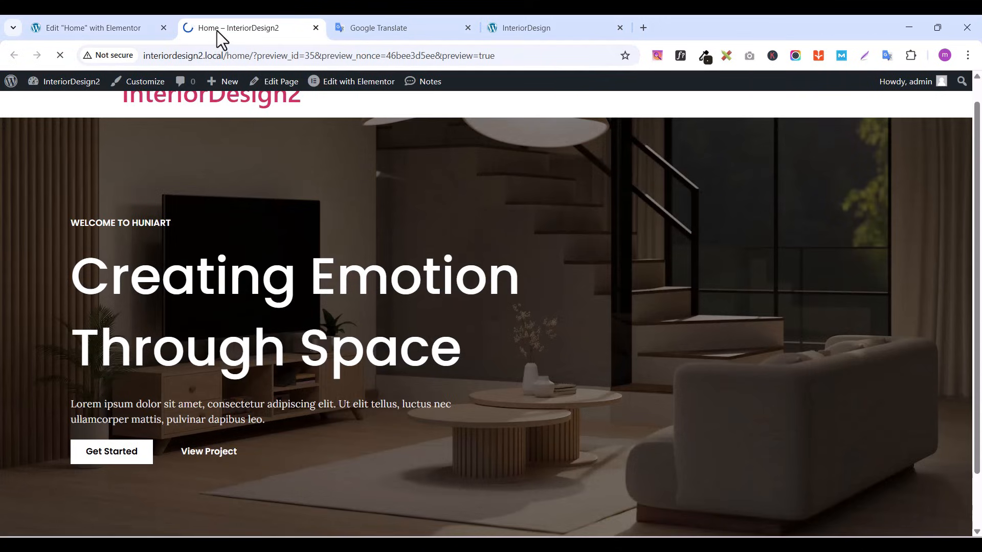
pyautogui.scroll(-2, 495, 414)
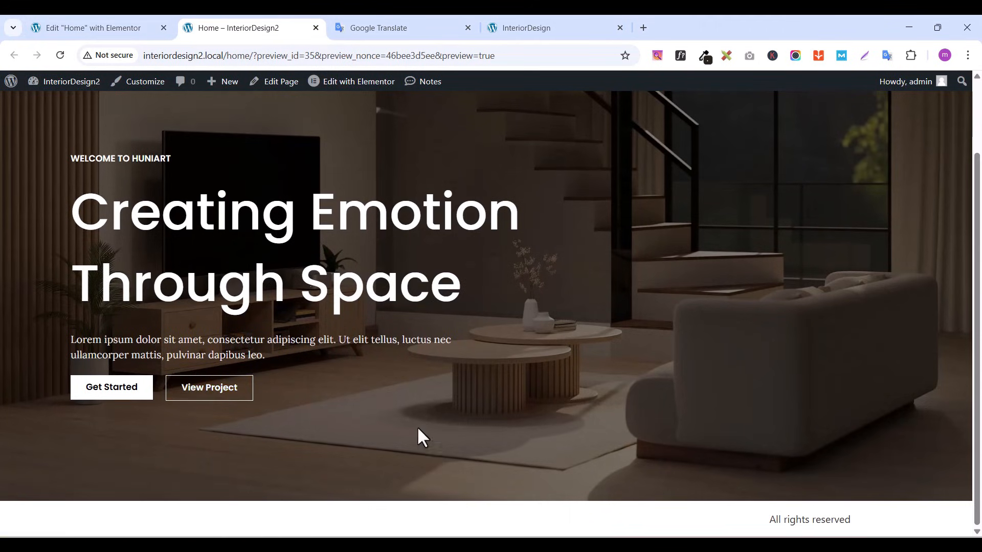
pyautogui.click(77, 26)
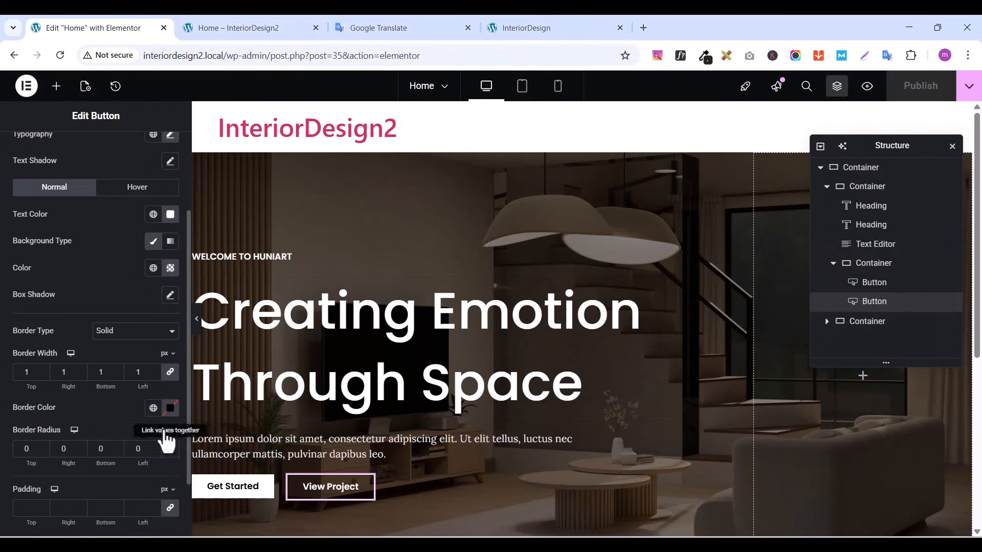
# Set the "View Project" button's border color to slightly transparent white (#FFFFFFD1)
pyautogui.click(170, 408)
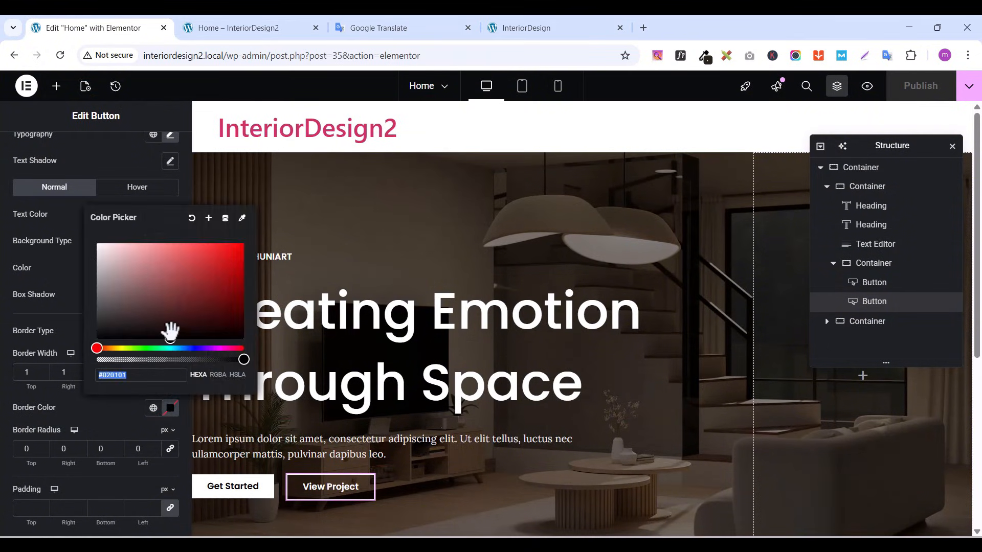
pyautogui.moveTo(172, 336); pyautogui.dragTo(83, 192)
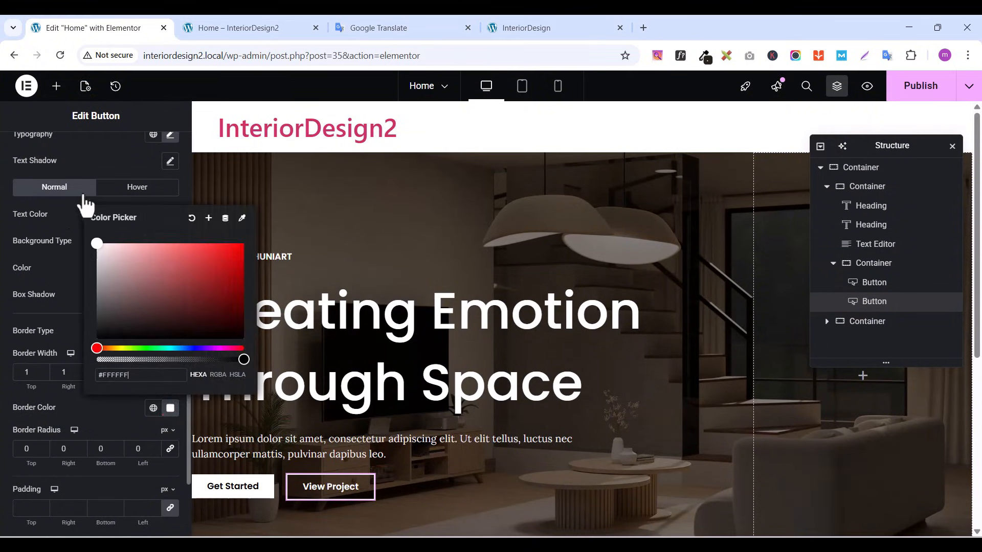
pyautogui.click(158, 419)
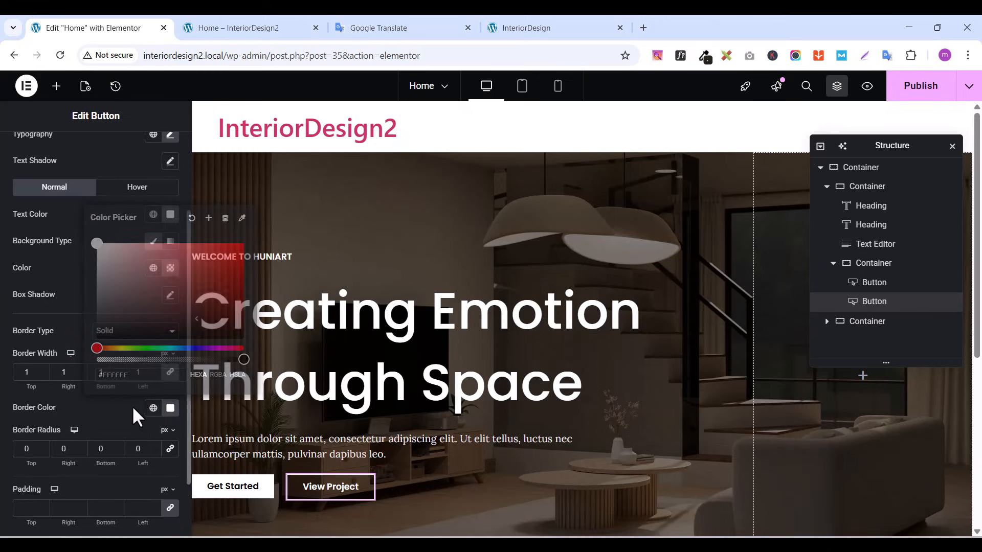
pyautogui.click(168, 412)
pyautogui.moveTo(240, 359); pyautogui.dragTo(215, 360)
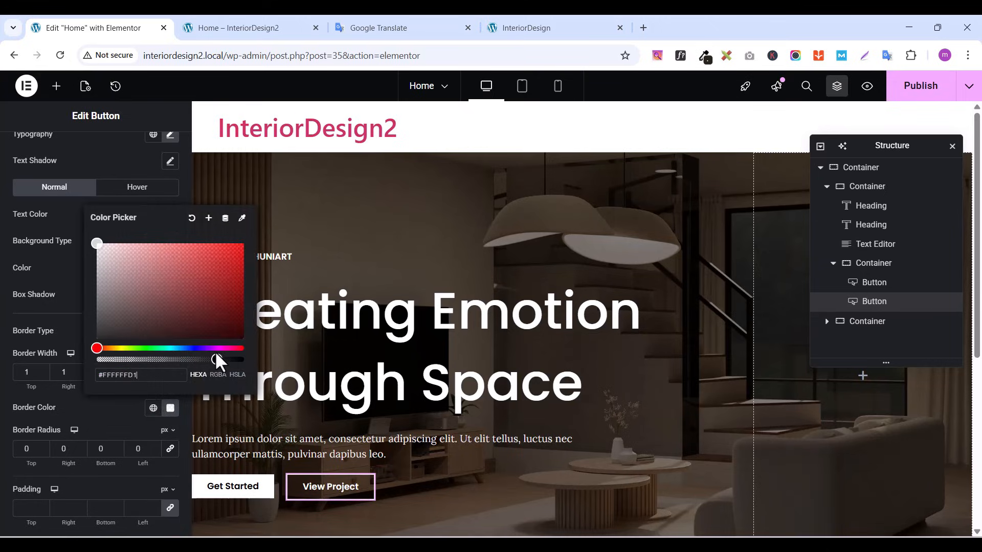
pyautogui.click(117, 407)
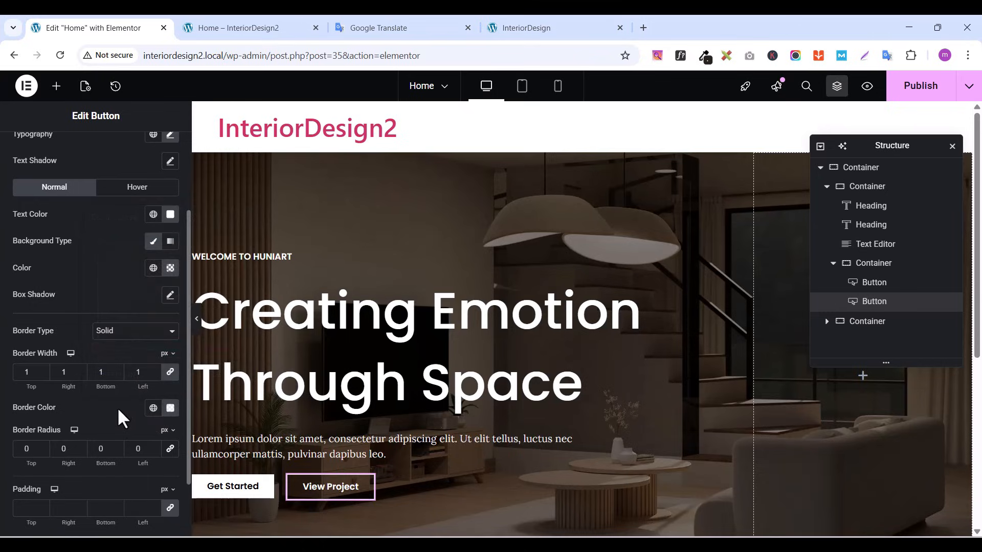
# Publish the new border color and compare both hero buttons in the page preview
pyautogui.click(909, 100)
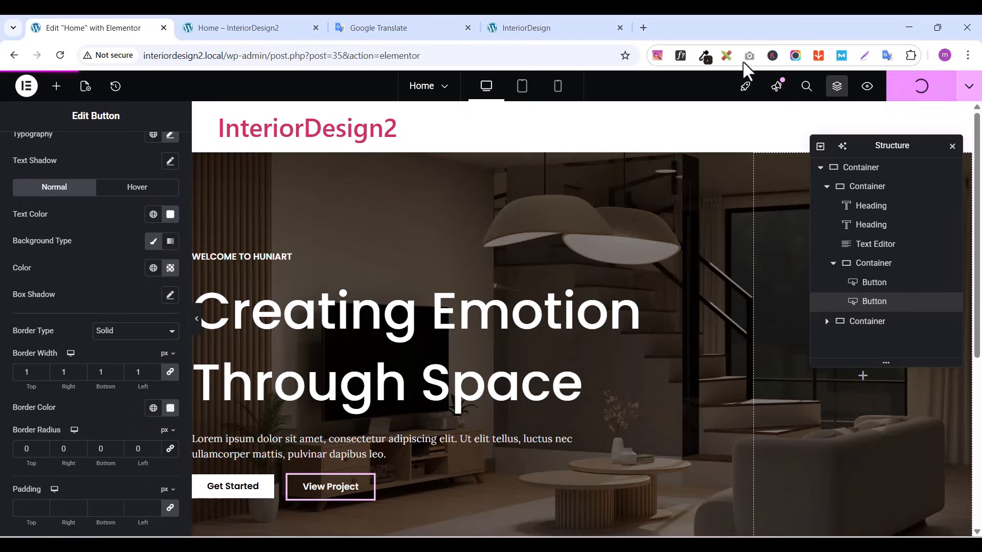
pyautogui.click(239, 32)
pyautogui.scroll(-2, 251, 440)
pyautogui.scroll(1, 248, 443)
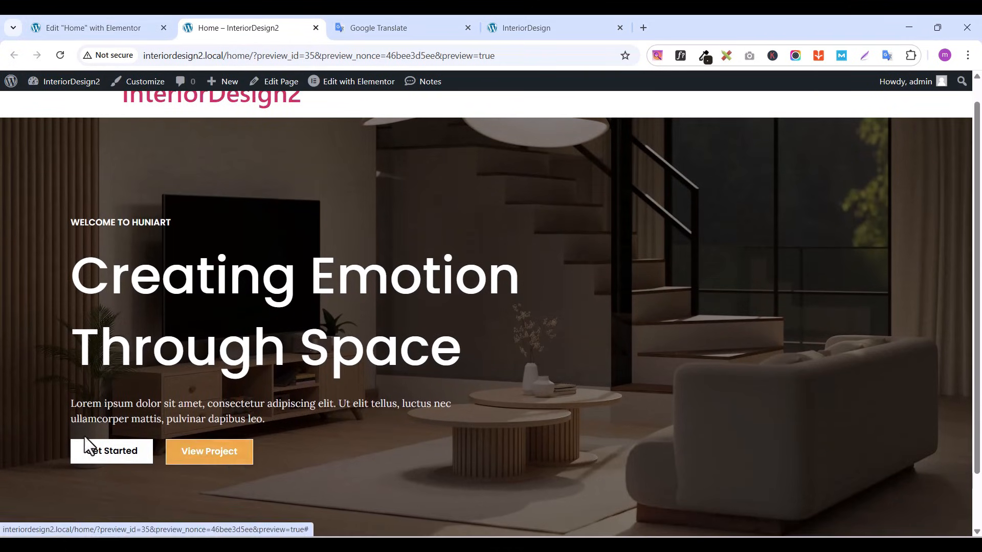
pyautogui.click(113, 30)
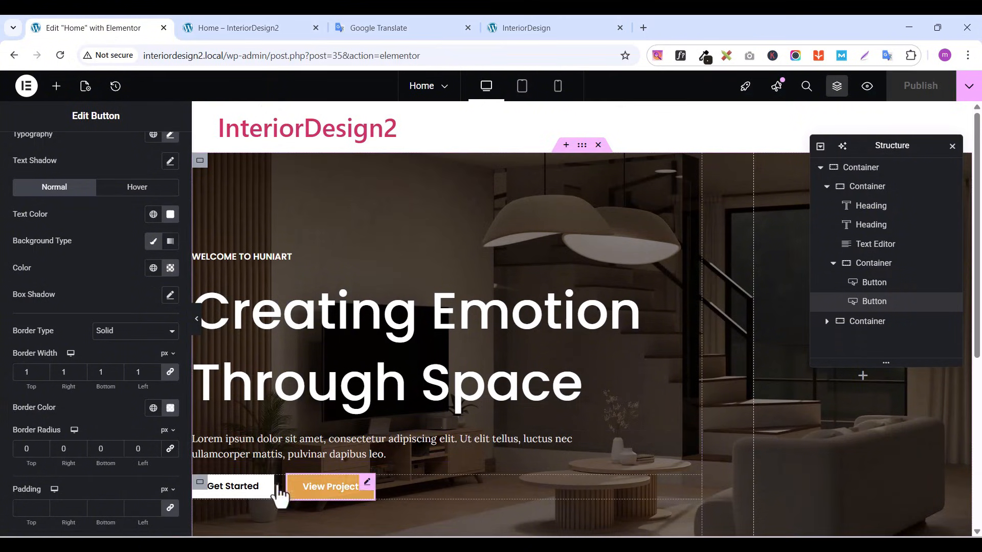
# Set the top margin of the container holding the two hero buttons to 2 em, with the sides unlinked
pyautogui.click(200, 482)
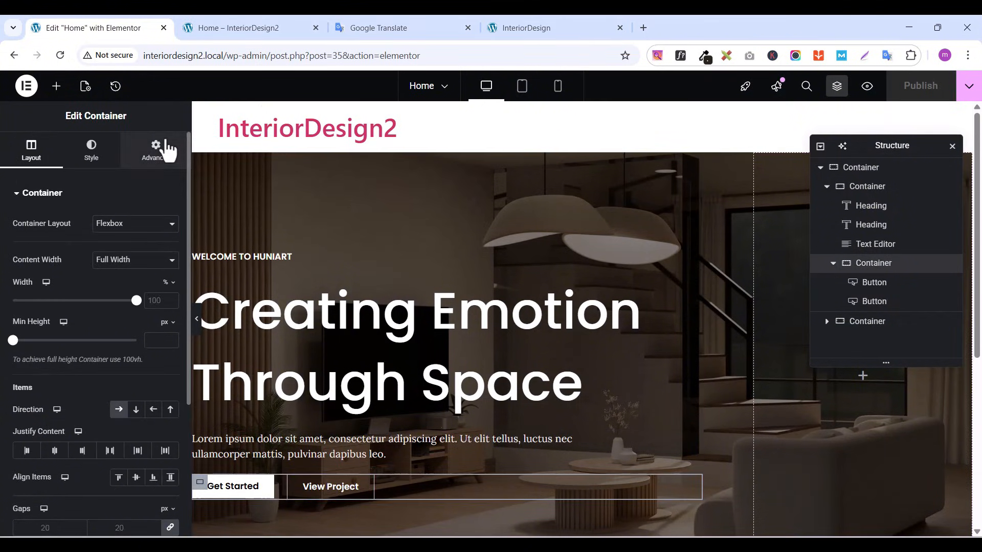
pyautogui.click(156, 149)
pyautogui.click(170, 238)
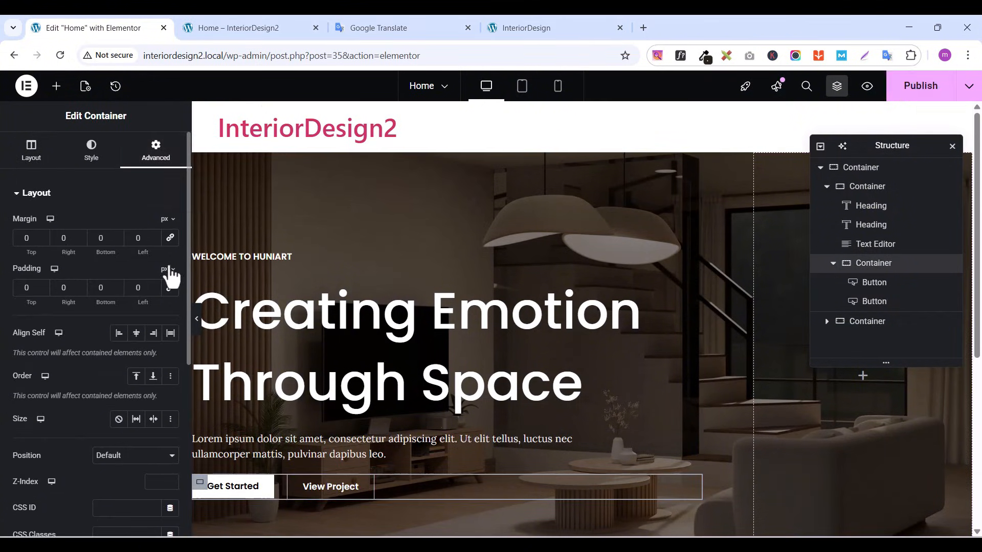
pyautogui.moveTo(171, 219)
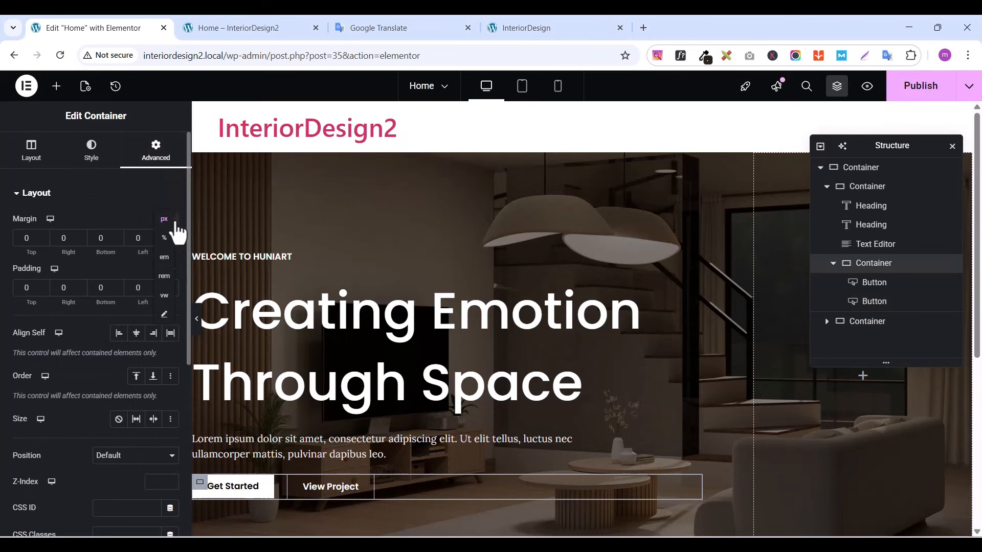
pyautogui.click(164, 257)
pyautogui.click(42, 233)
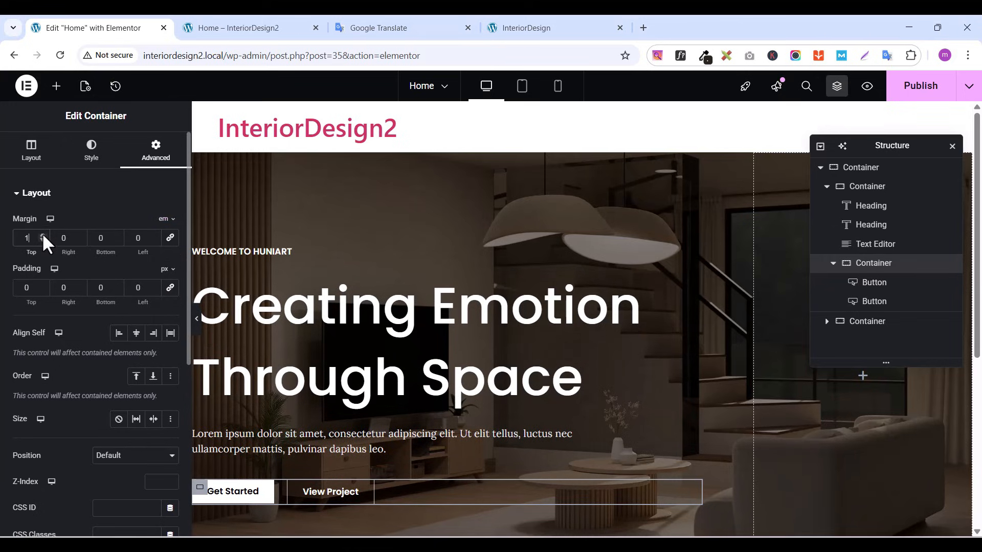
pyautogui.click(42, 233)
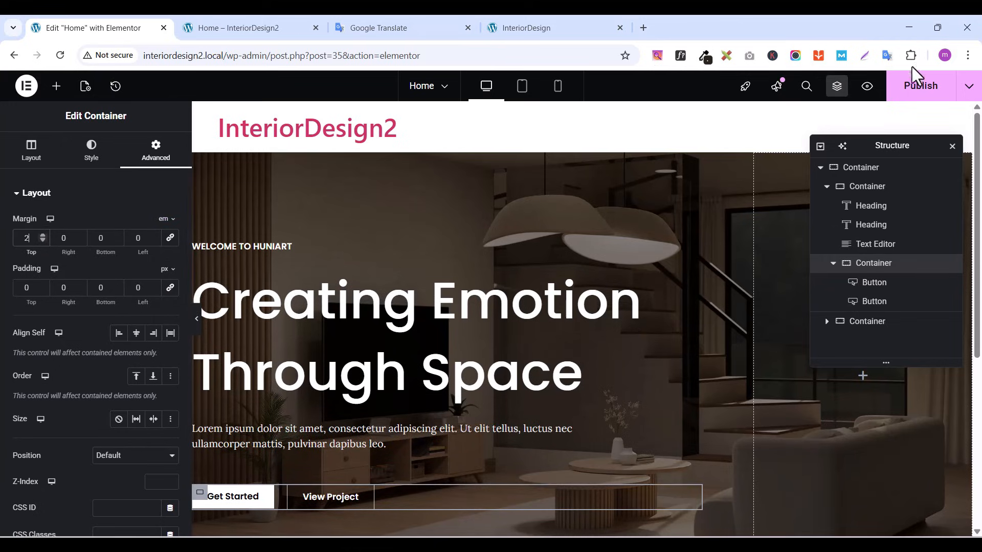
# Publish the page and check the spacing above the hero buttons in the page preview
pyautogui.click(915, 85)
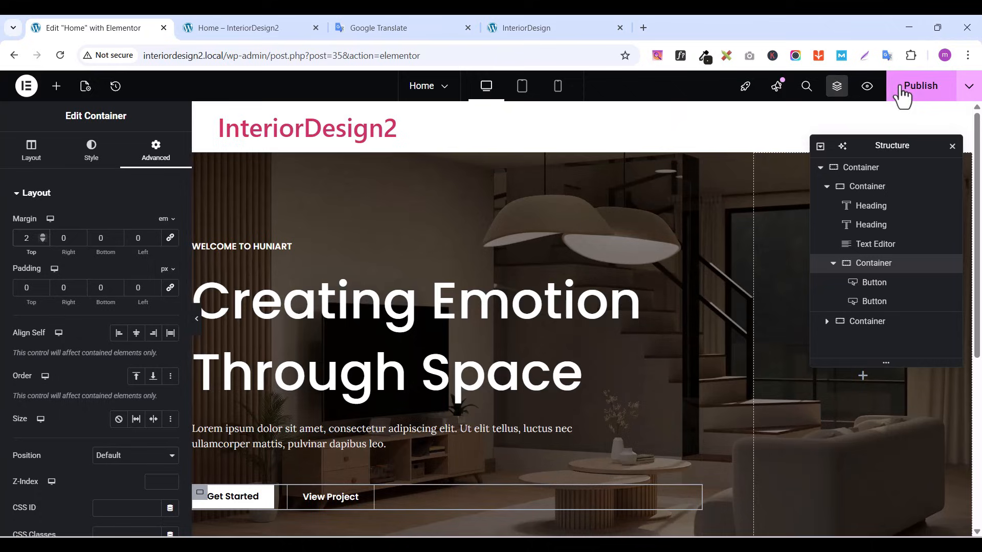
pyautogui.click(209, 32)
pyautogui.scroll(-2, 272, 420)
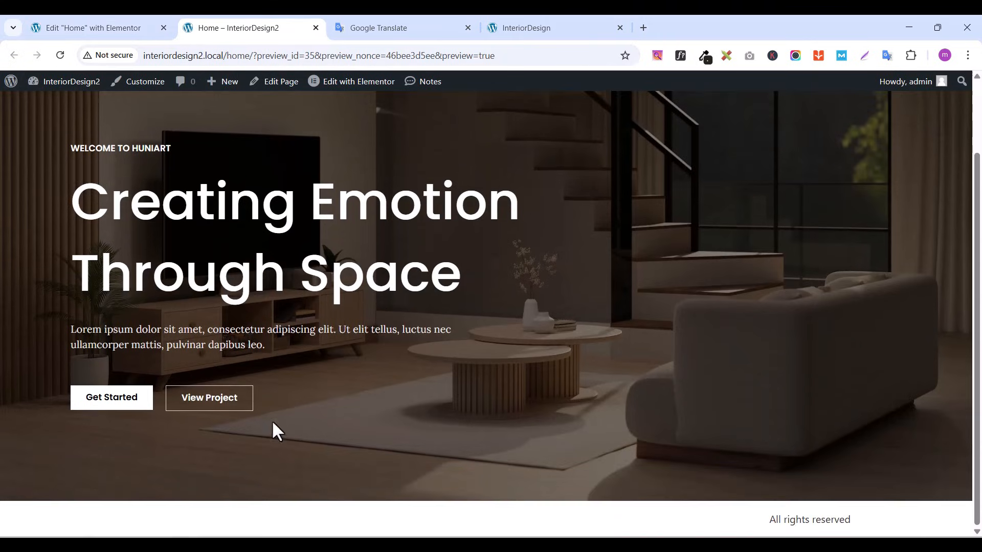
pyautogui.scroll(1, 582, 285)
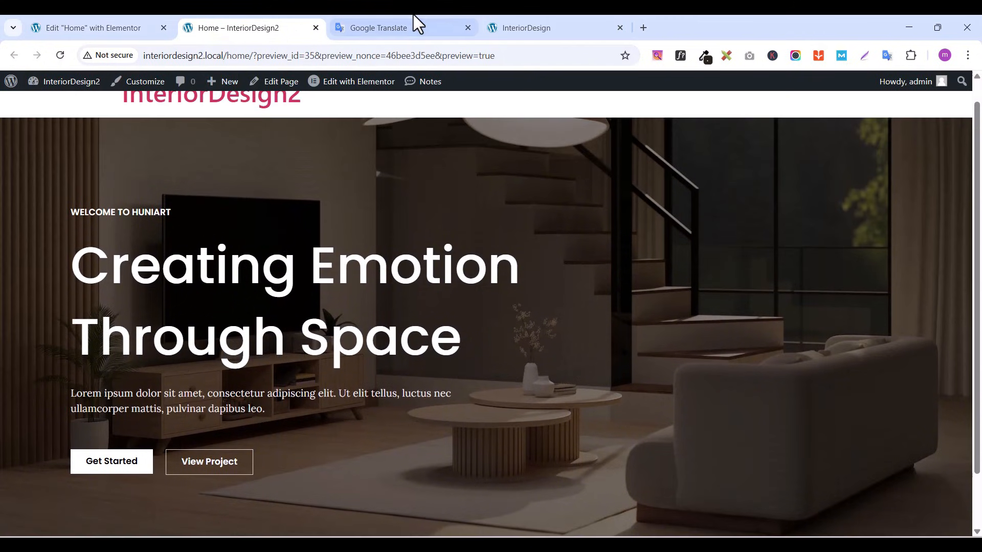
pyautogui.click(95, 28)
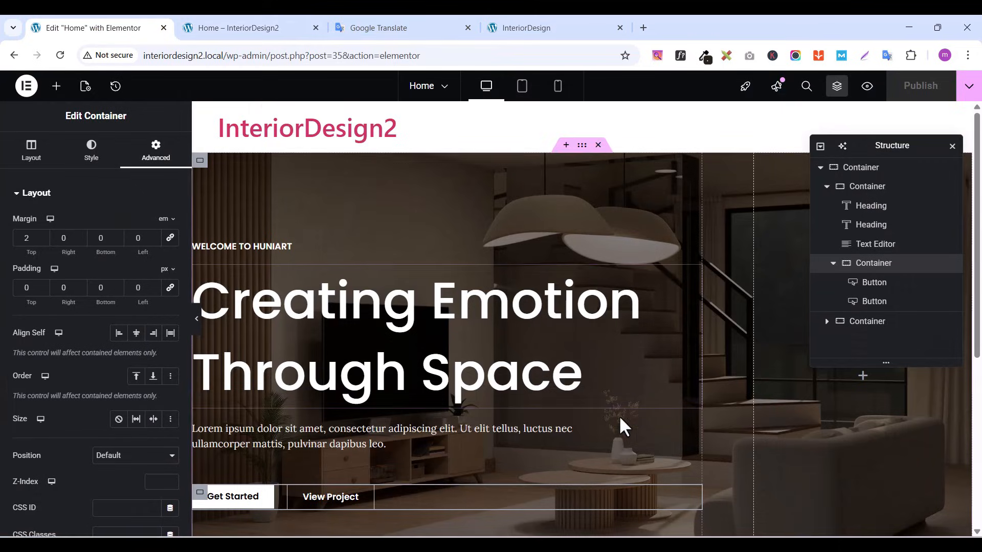
# Collapse the first inner container in the page structure and rename the outermost container as Hero
pyautogui.scroll(-1, 619, 416)
pyautogui.click(837, 86)
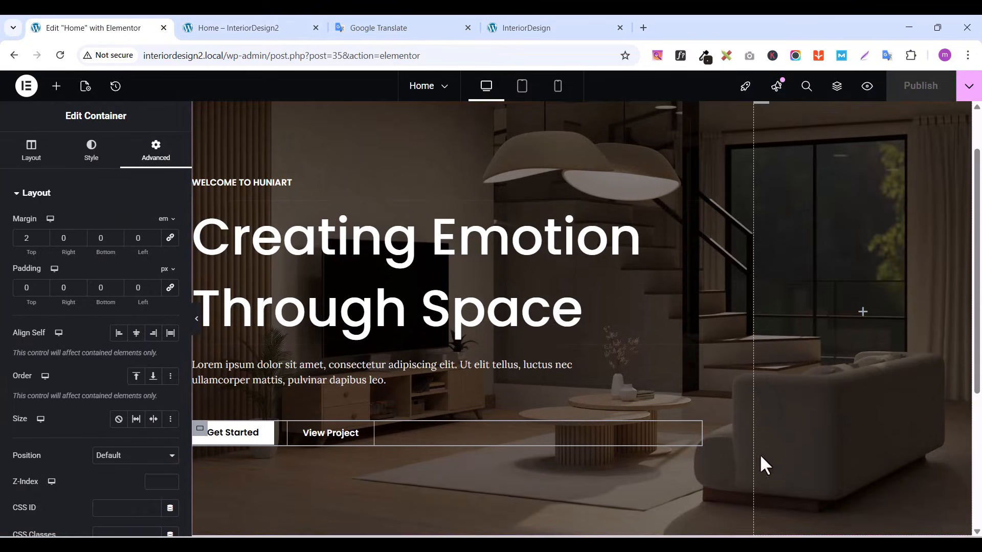
pyautogui.scroll(1, 759, 454)
pyautogui.click(838, 86)
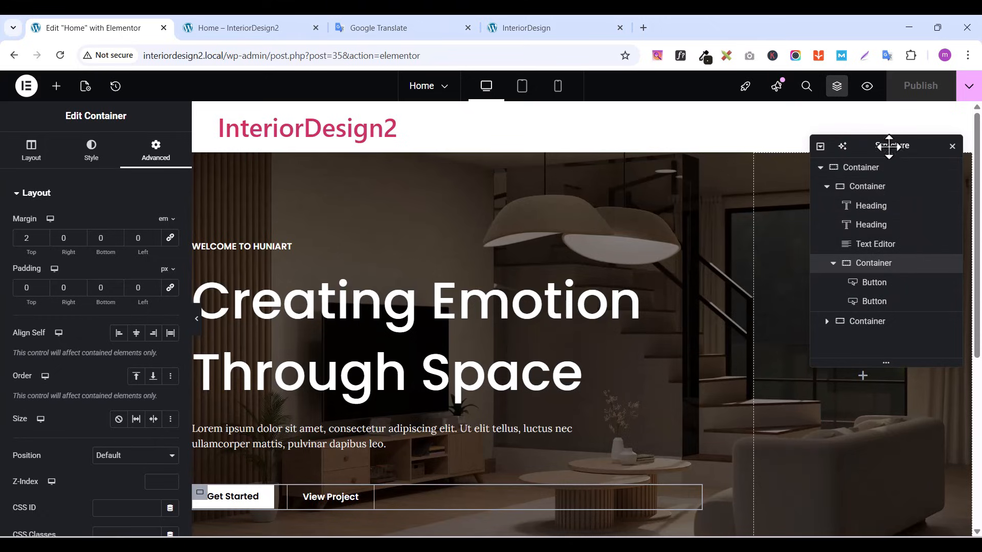
pyautogui.click(826, 188)
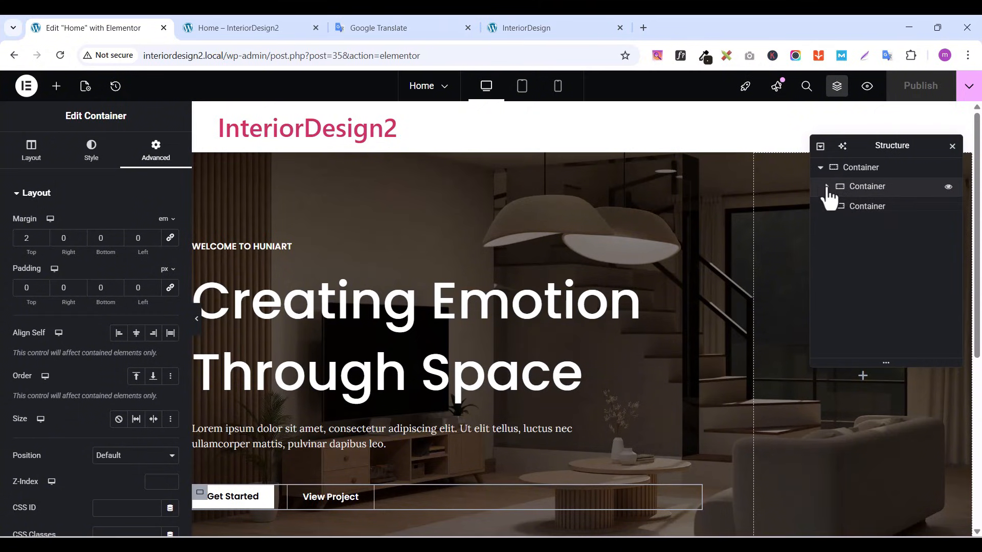
pyautogui.click(861, 174)
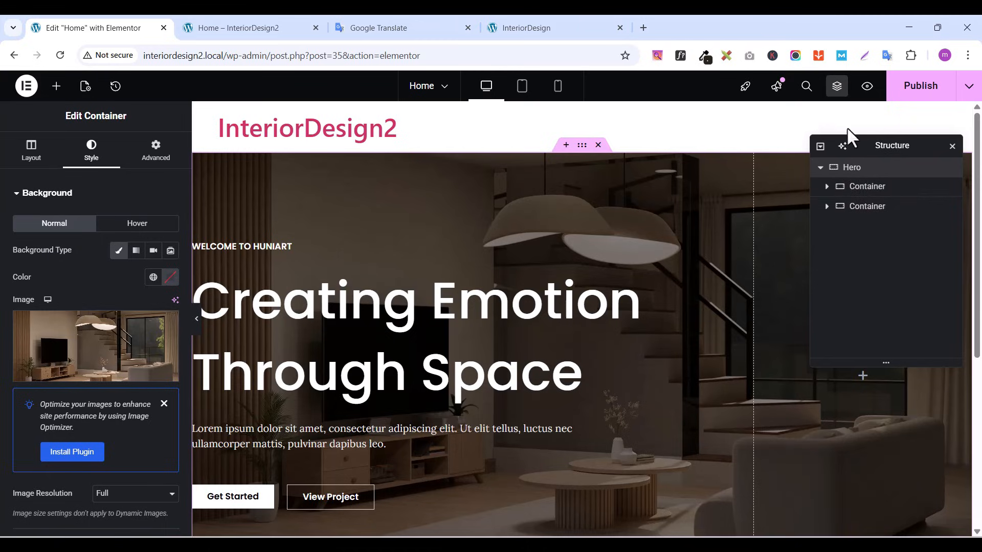
pyautogui.click(836, 87)
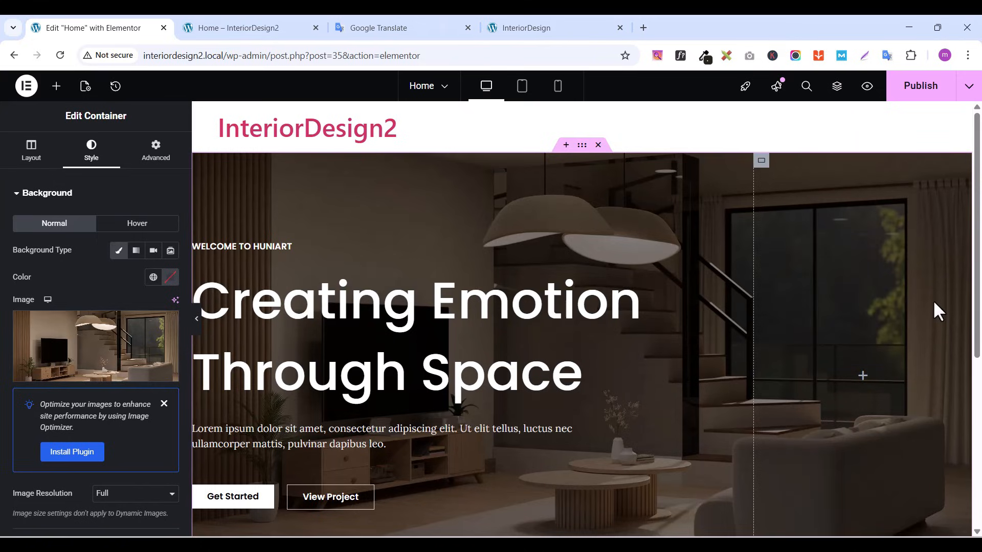
# Add an Icon widget to the hero's empty right-hand column and set its view to Framed
pyautogui.click(57, 90)
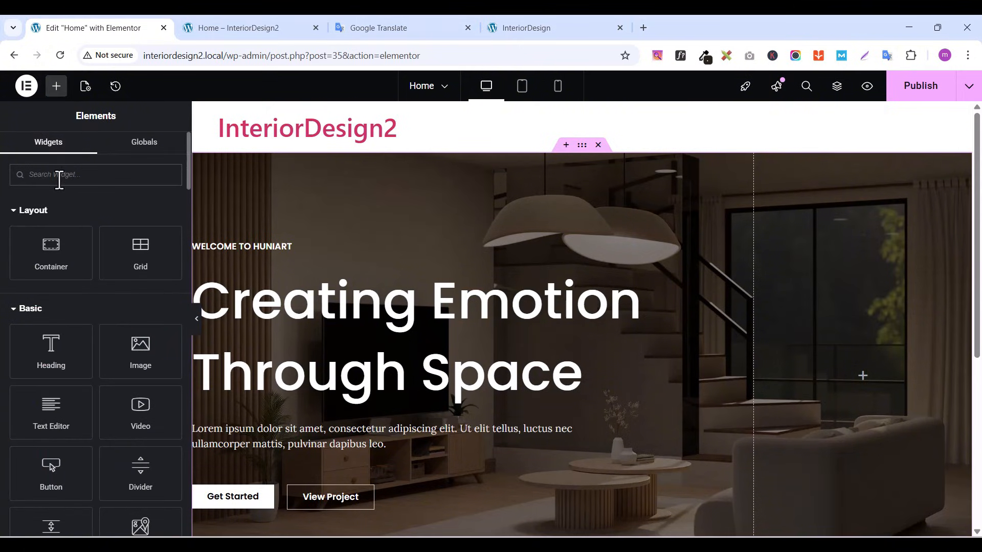
pyautogui.write('icon')
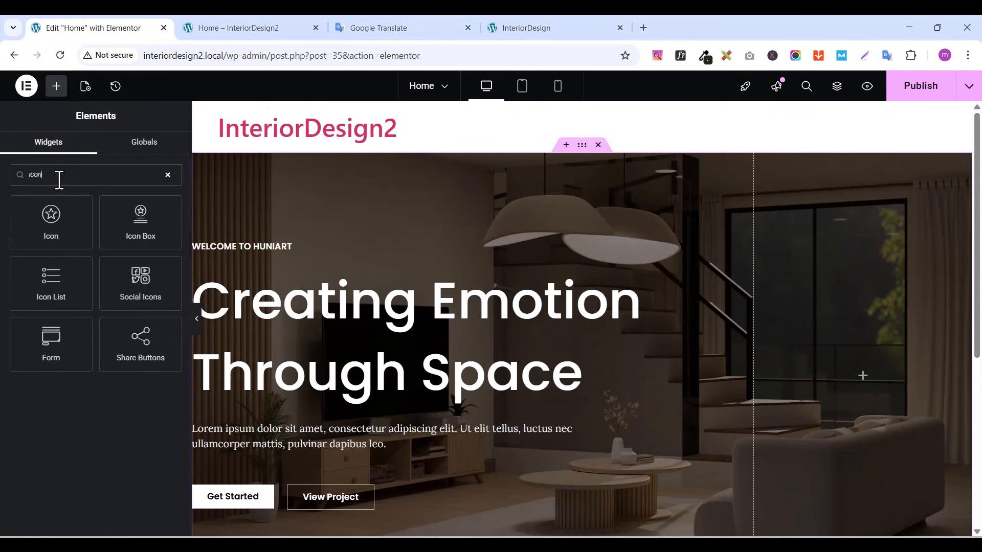
pyautogui.moveTo(51, 220); pyautogui.dragTo(883, 376)
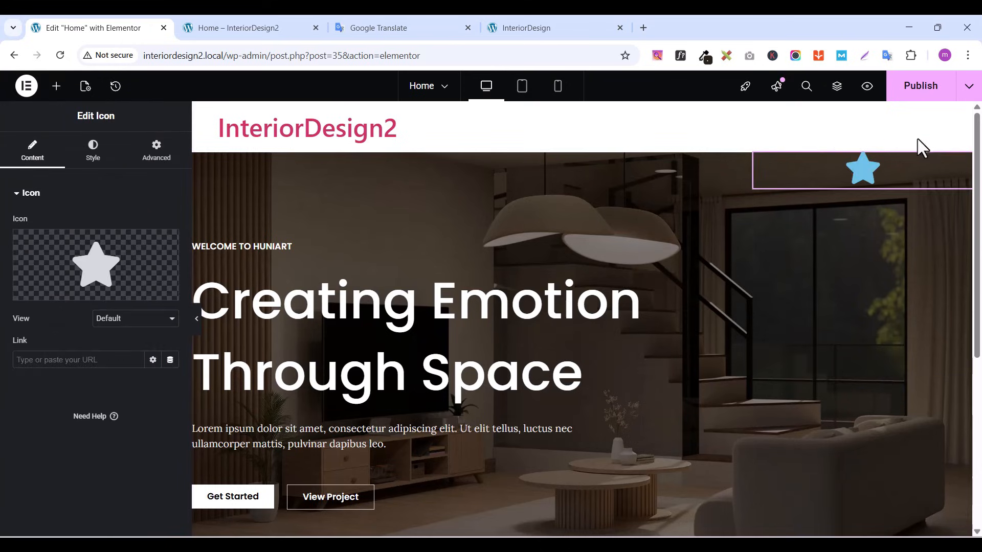
pyautogui.click(104, 321)
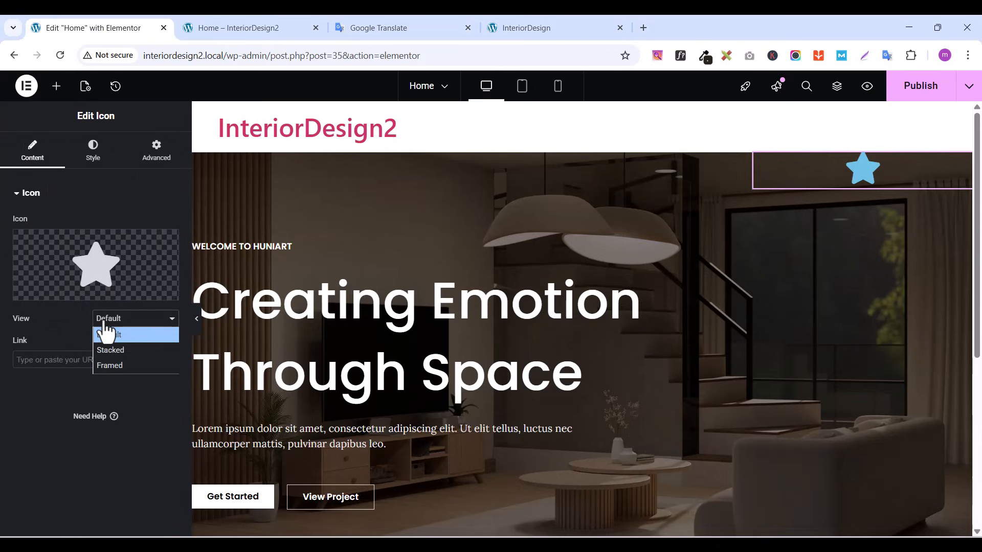
pyautogui.click(101, 368)
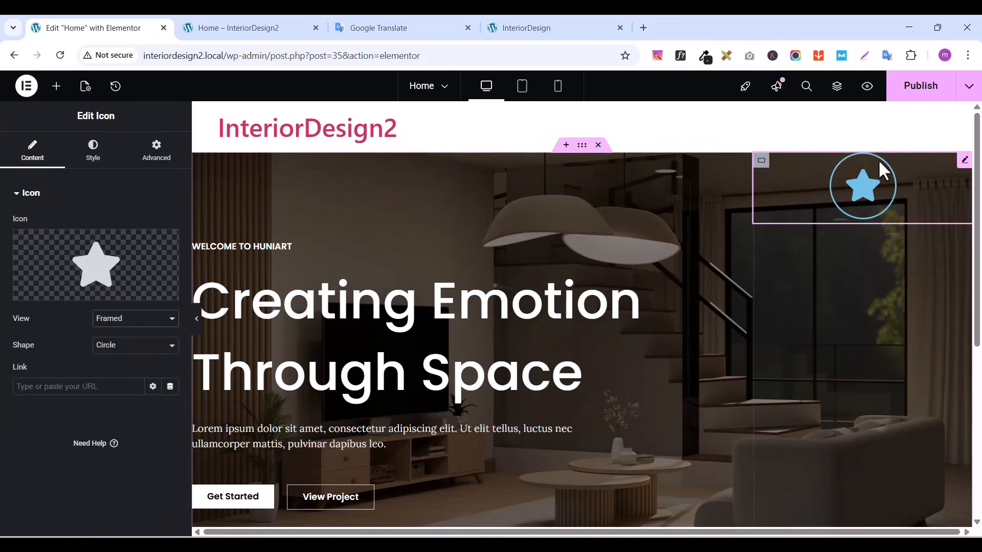
# Replace the star with the plain Facebook "f" icon from the icon library
pyautogui.moveTo(10, 285)
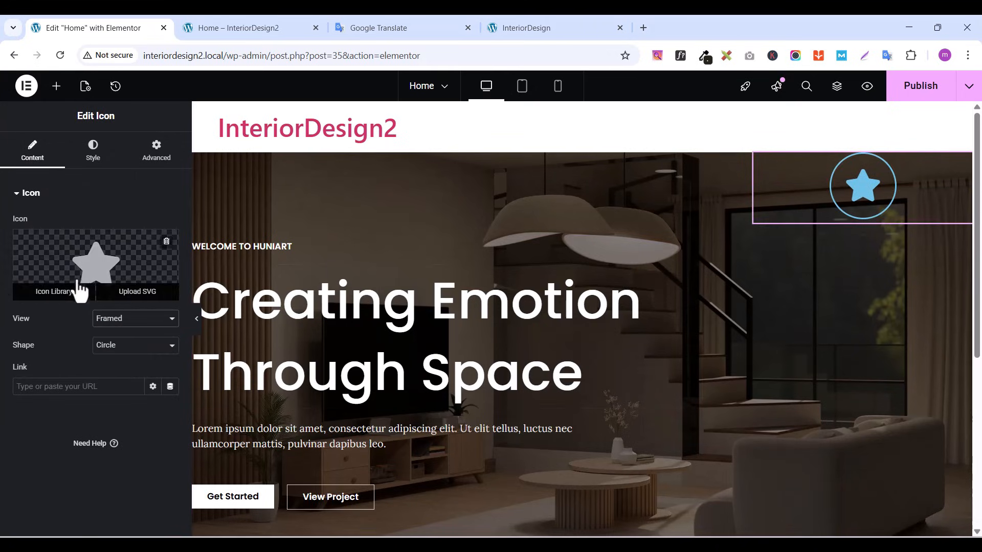
pyautogui.click(53, 292)
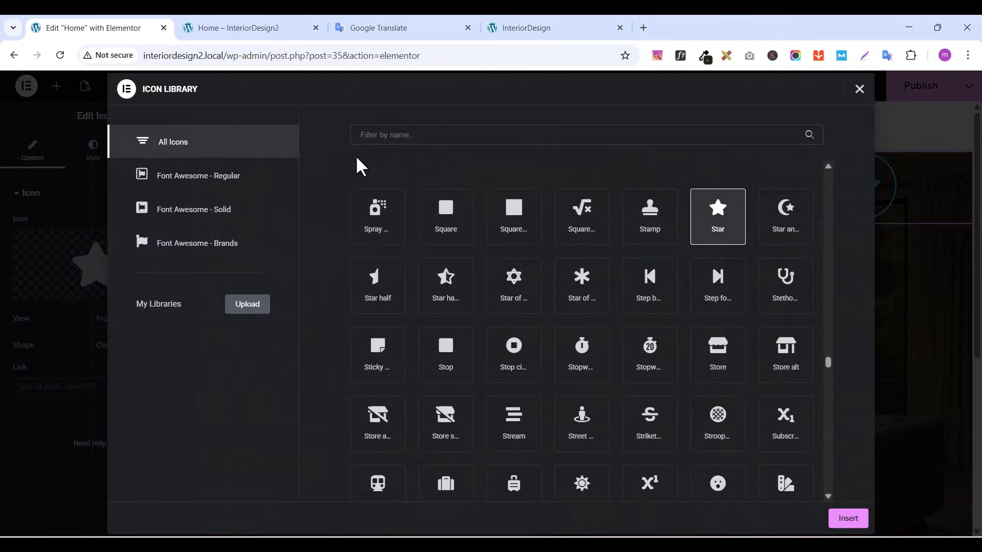
pyautogui.write('face')
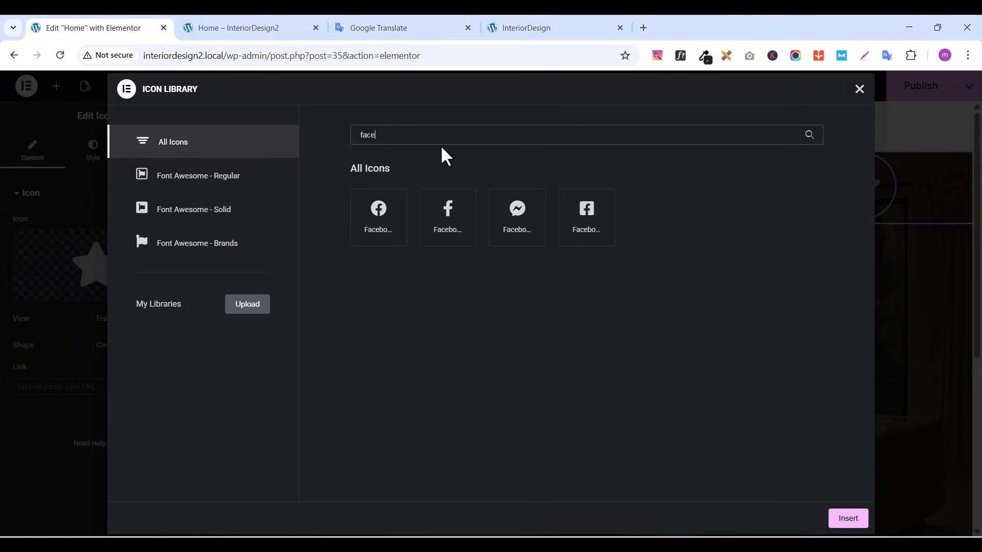
pyautogui.click(451, 231)
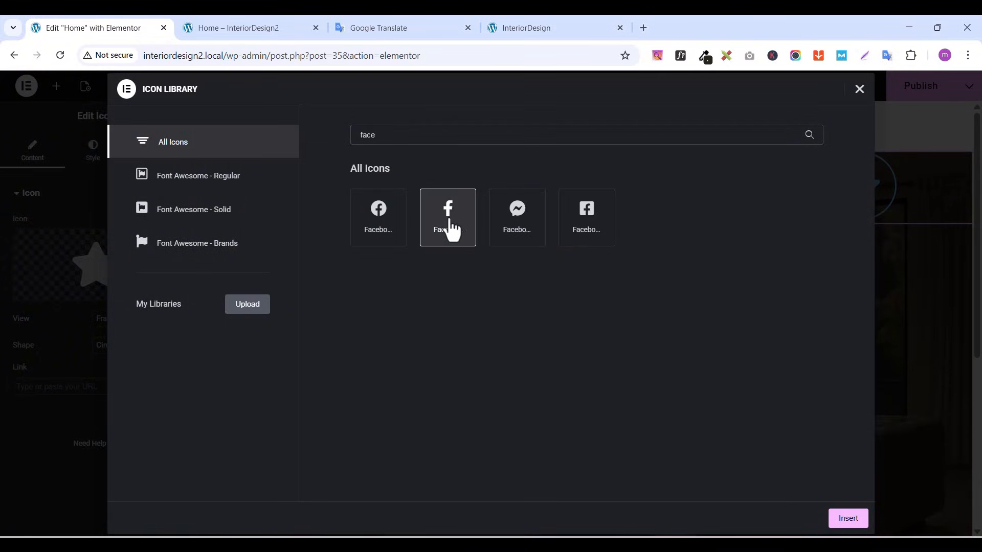
pyautogui.click(851, 527)
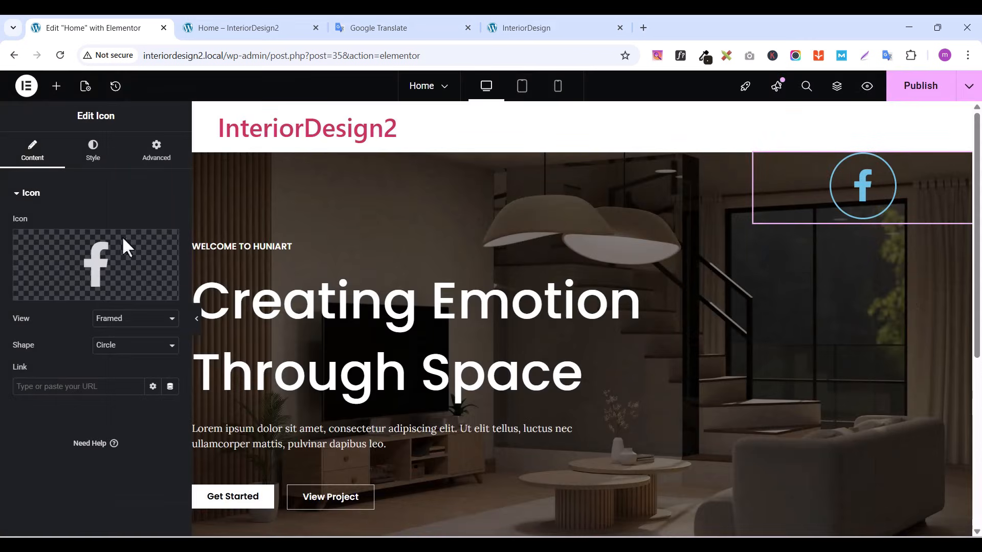
# Set the Facebook icon's primary color to the global yellow (#F0AD4E) and its size to 19 px
pyautogui.click(89, 161)
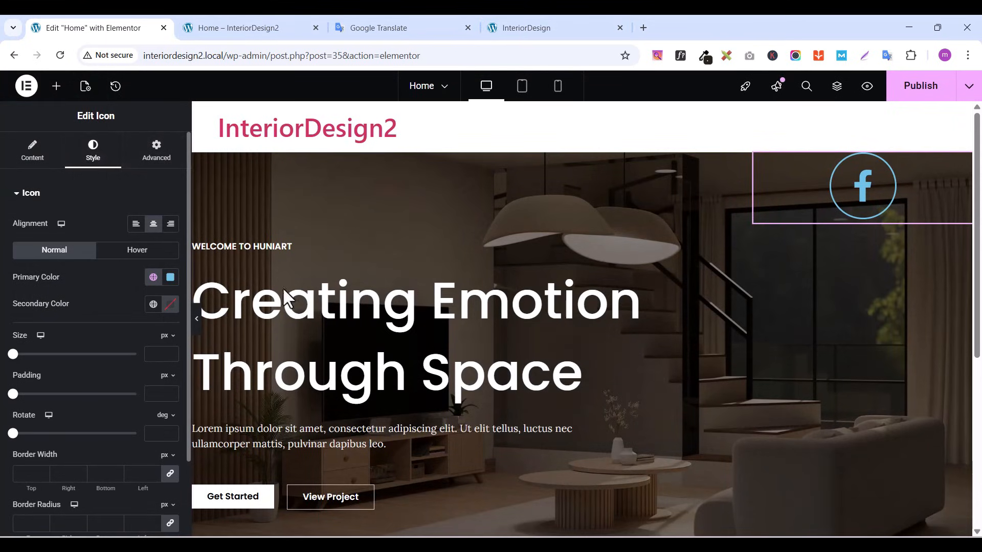
pyautogui.click(153, 278)
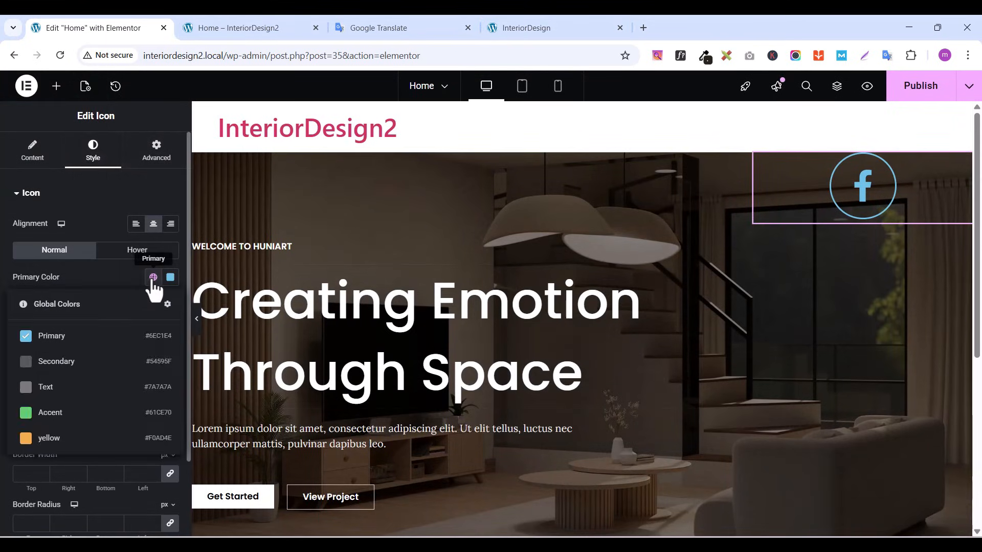
pyautogui.click(50, 438)
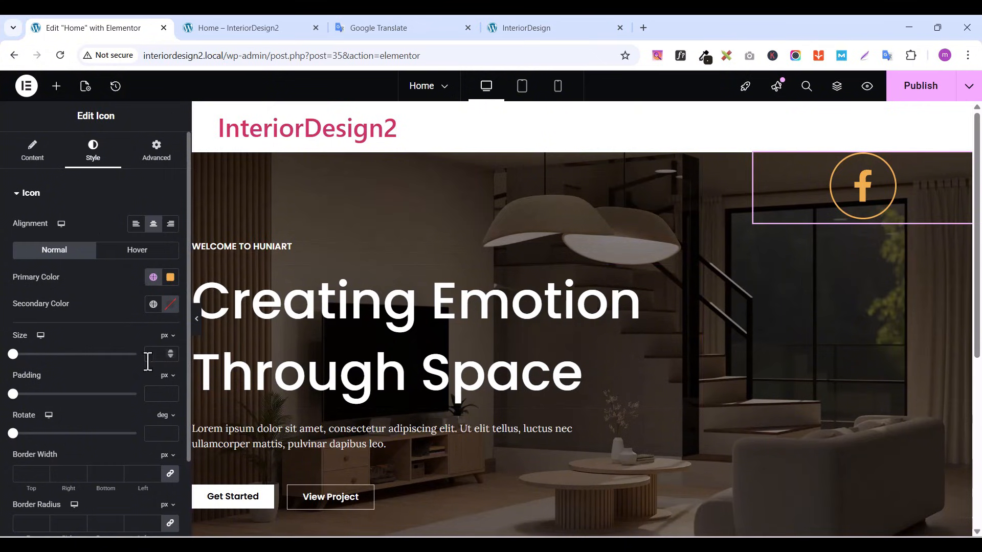
pyautogui.moveTo(13, 358); pyautogui.dragTo(23, 359)
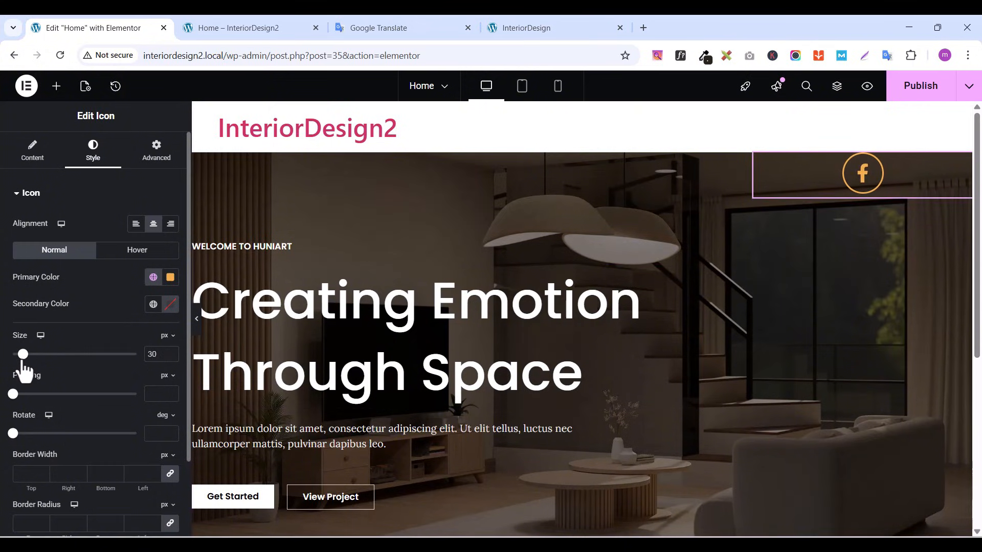
pyautogui.click(171, 357)
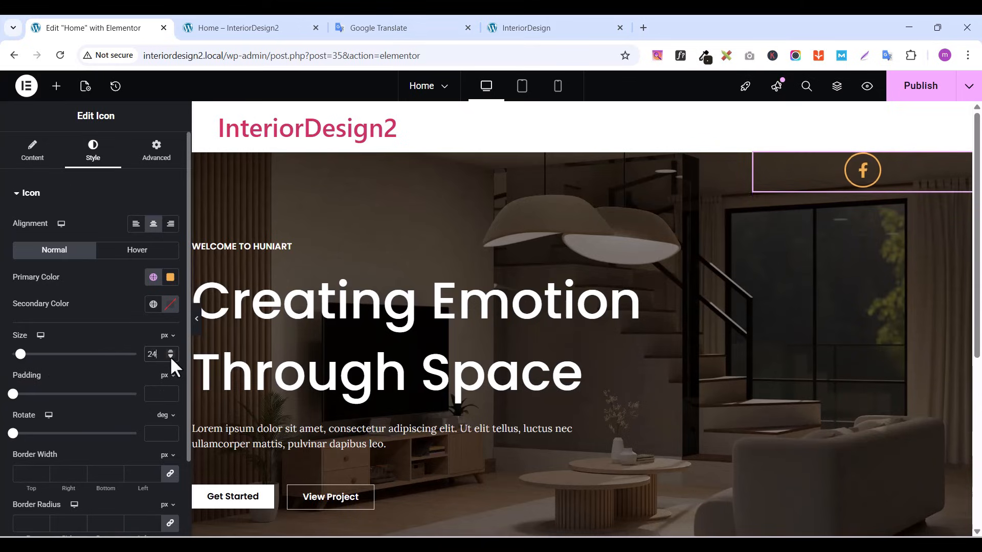
pyautogui.click(171, 352)
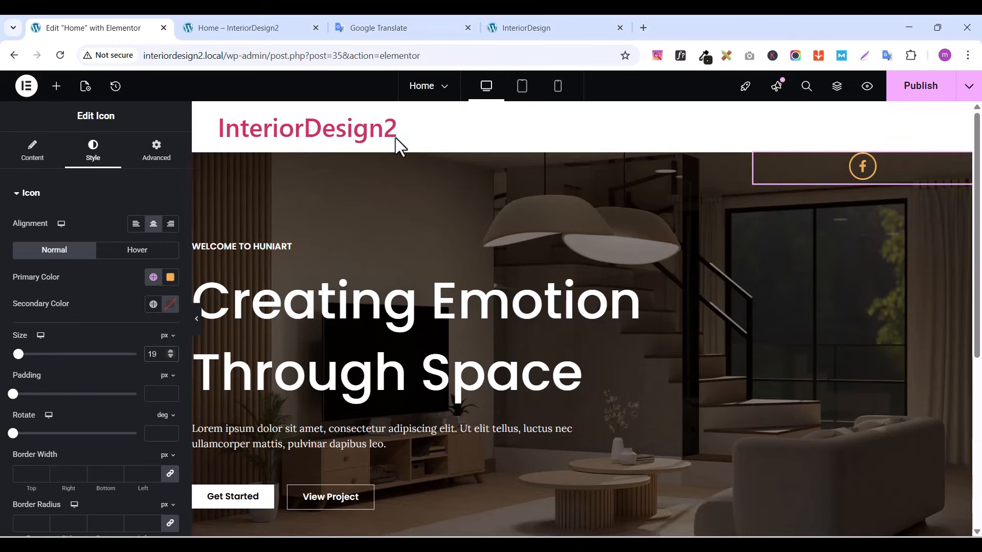
# Align the items of the container holding the Facebook icon to the end, placing the icon at the hero's right edge
pyautogui.click(31, 175)
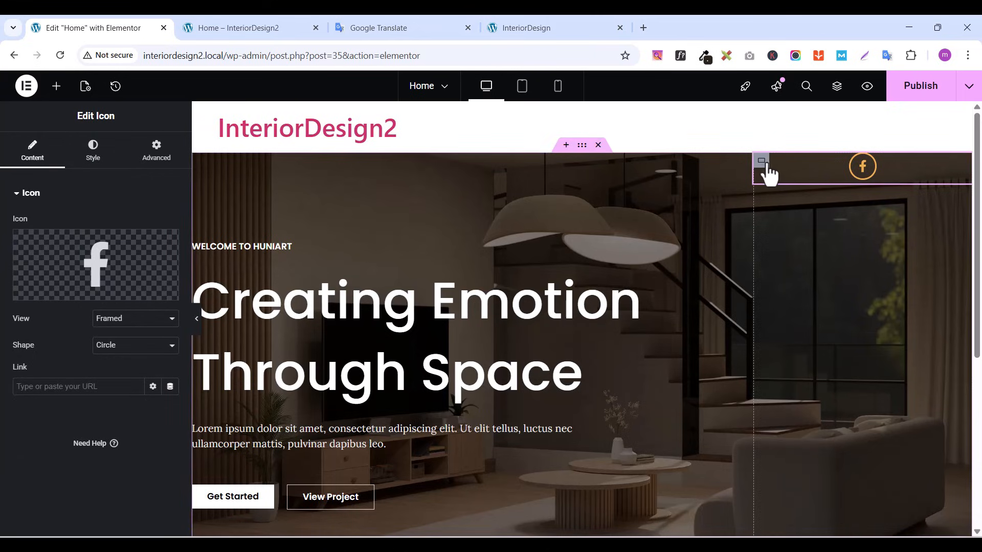
pyautogui.click(762, 161)
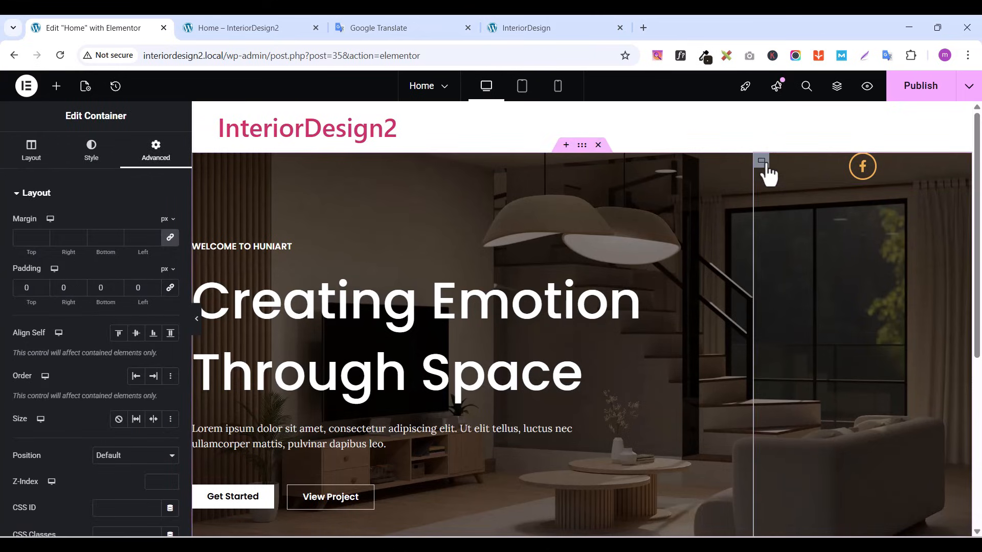
pyautogui.click(28, 161)
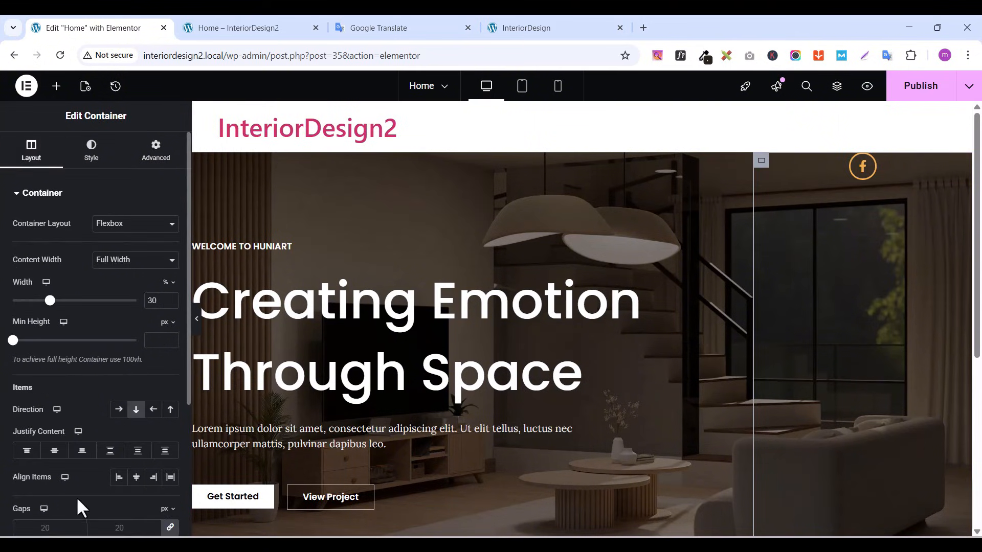
pyautogui.scroll(-1, 71, 476)
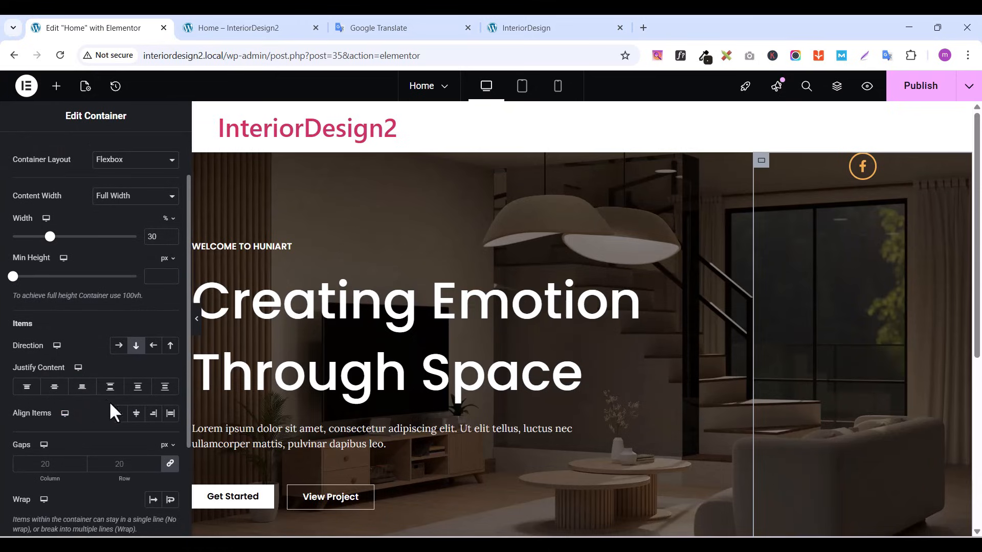
pyautogui.click(154, 415)
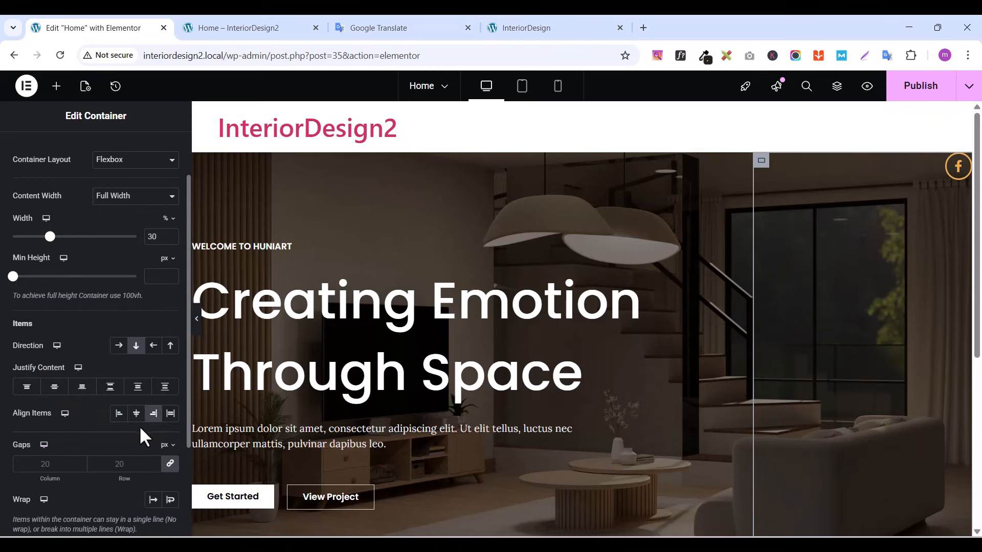
# Duplicate the framed Facebook icon and replace the copy's icon with "X twitter" from the icon library
pyautogui.rightClick(966, 166)
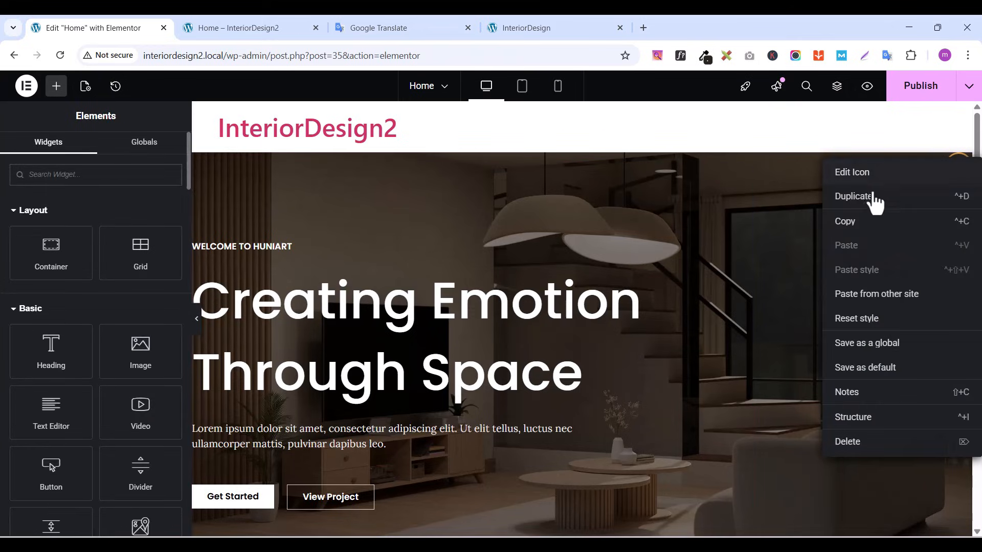
pyautogui.click(853, 196)
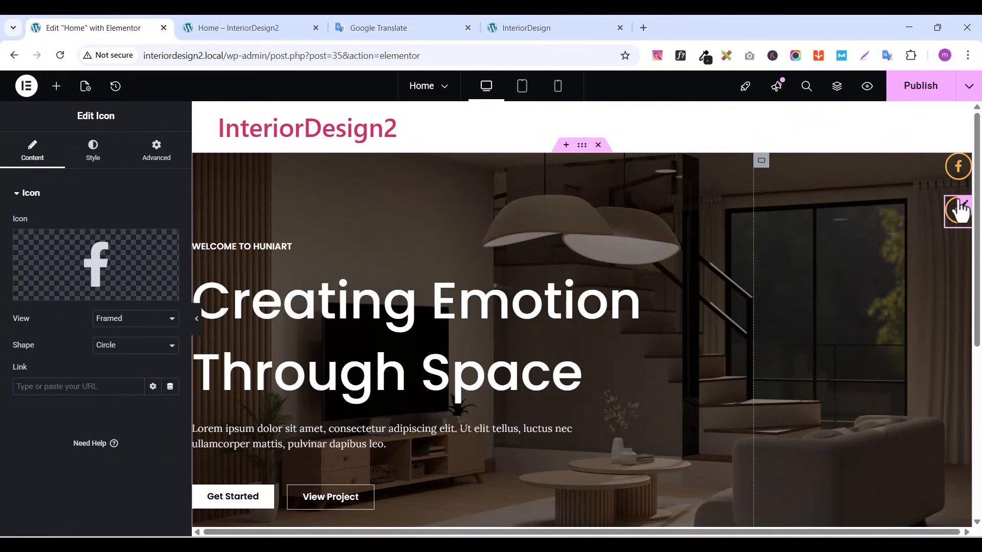
pyautogui.click(49, 290)
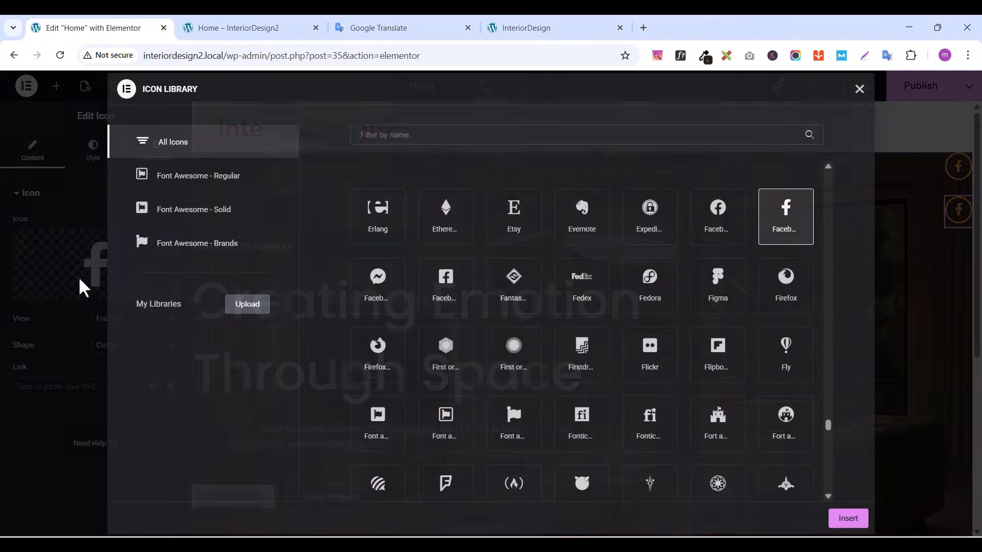
pyautogui.click(395, 139)
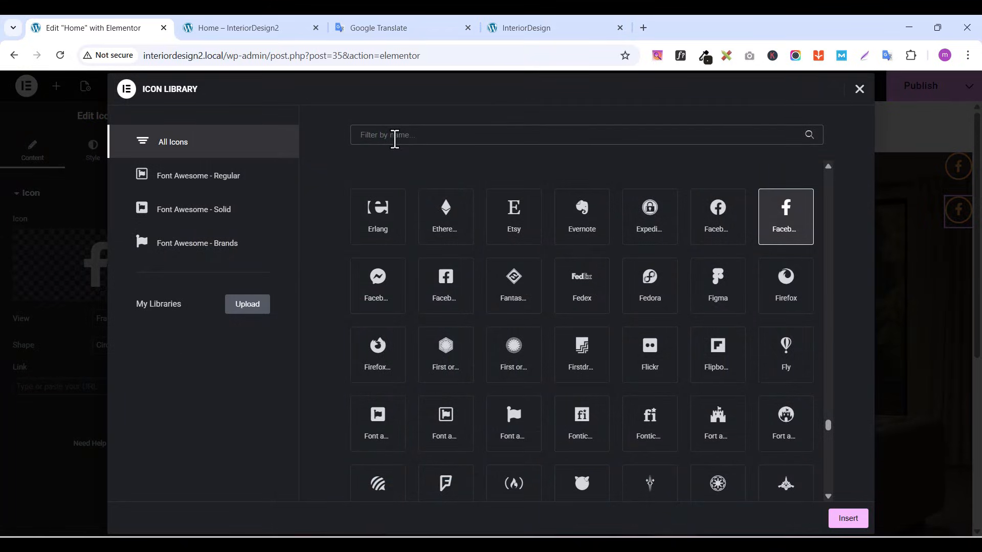
pyautogui.write('twit')
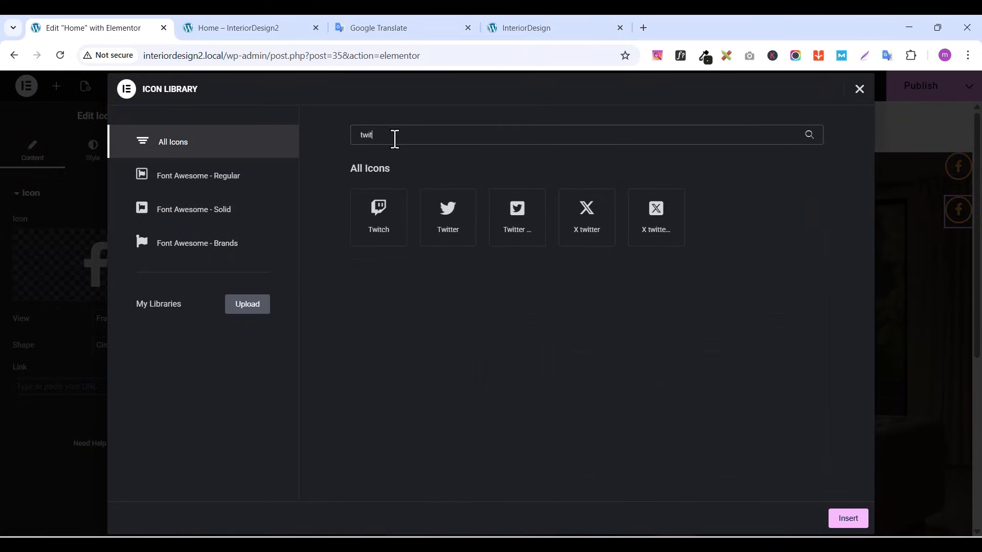
pyautogui.click(592, 222)
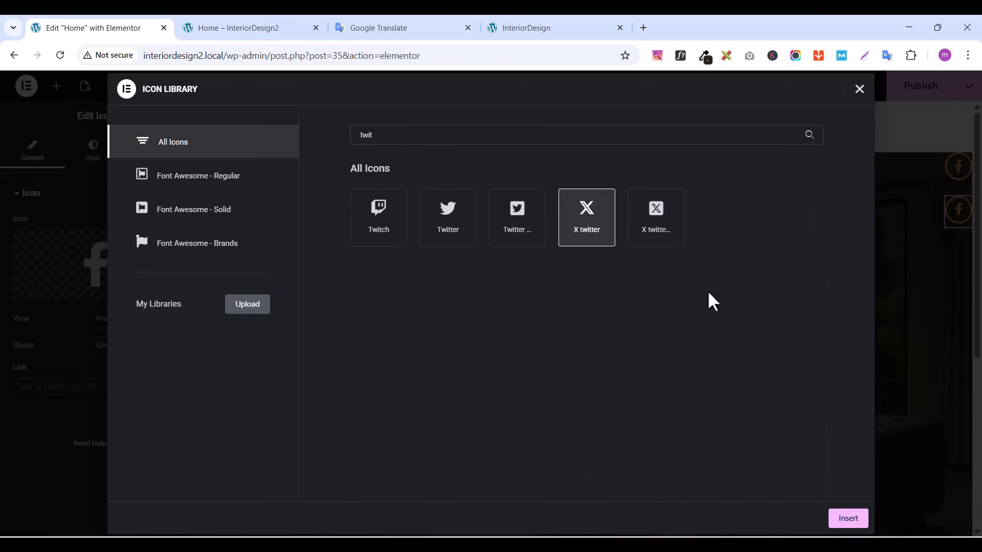
pyautogui.click(849, 527)
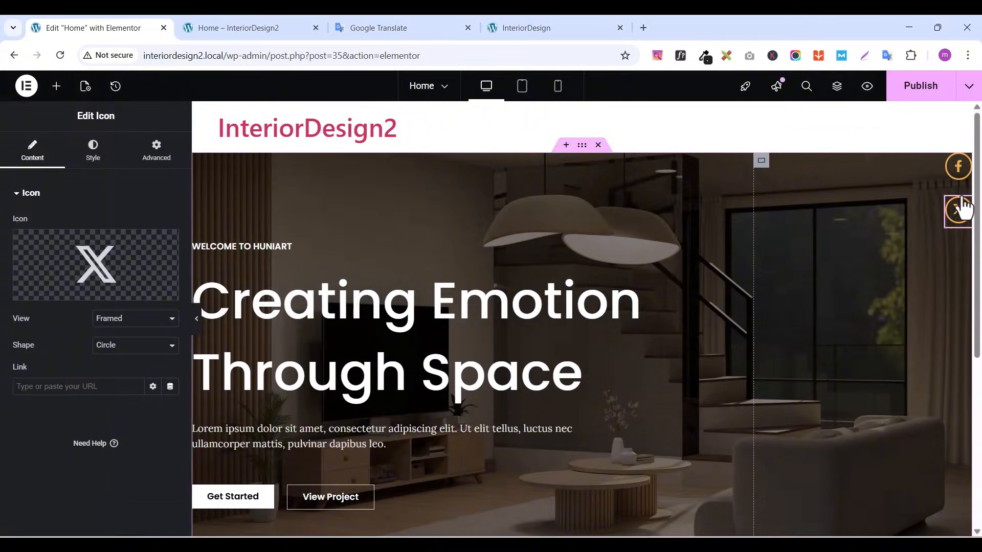
# Duplicate the X icon and replace the copy's icon with the Instagram icon from the icon library
pyautogui.rightClick(964, 212)
pyautogui.click(884, 241)
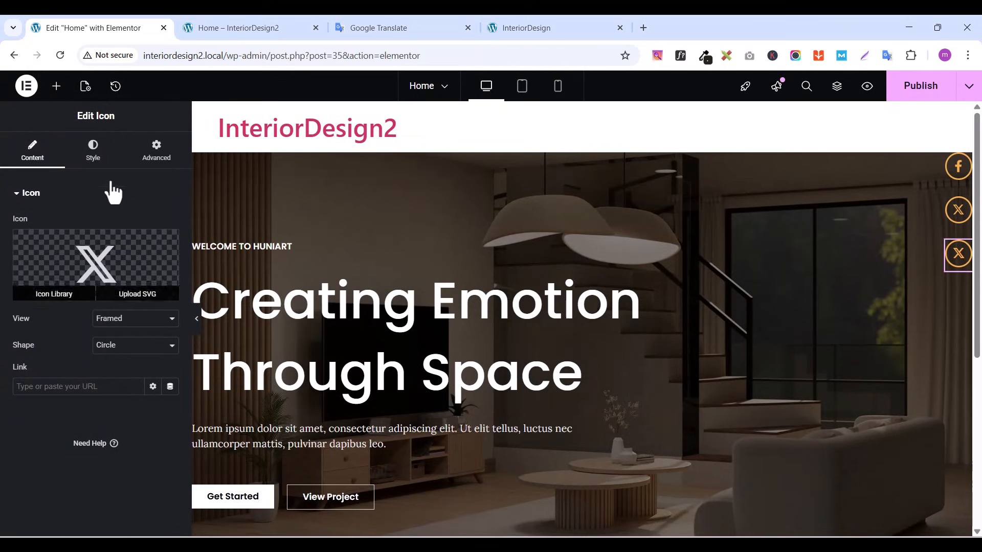
pyautogui.click(91, 163)
pyautogui.click(34, 163)
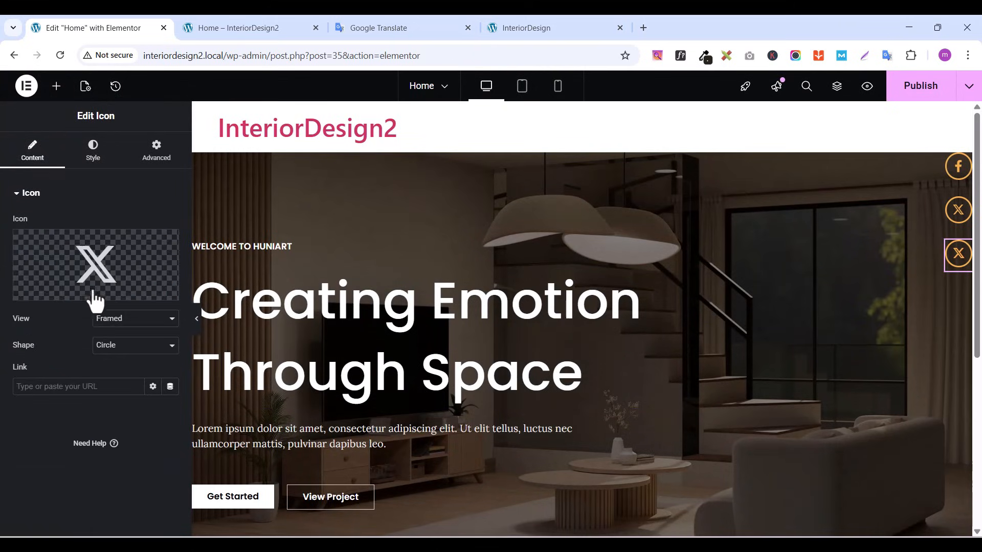
pyautogui.click(56, 292)
pyautogui.click(405, 136)
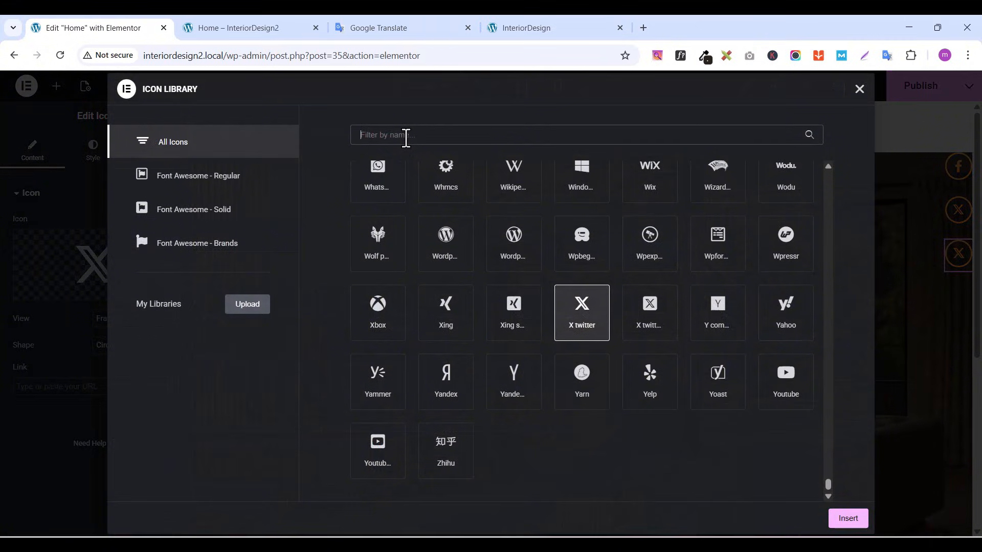
pyautogui.write('inst')
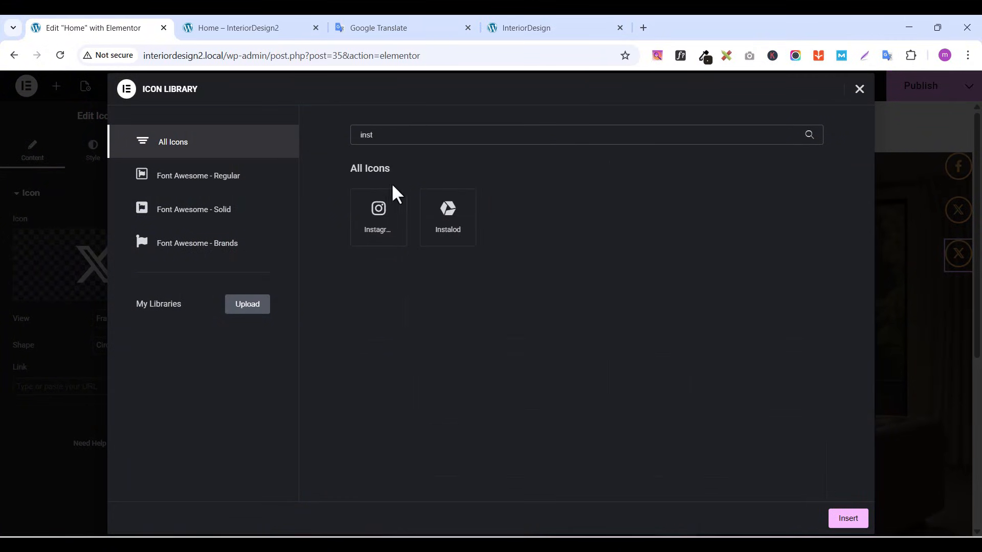
pyautogui.click(391, 205)
pyautogui.click(849, 520)
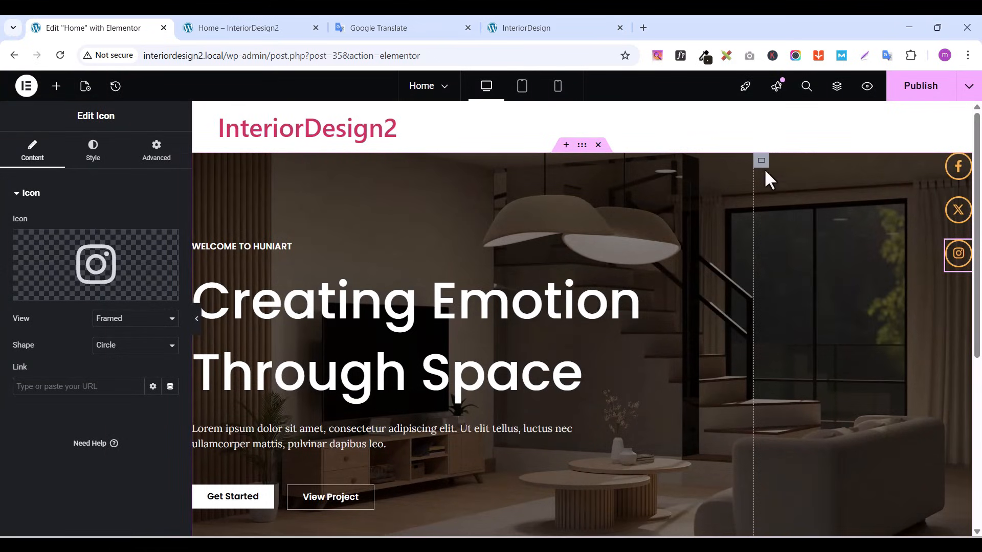
# Set the justify content of the container holding the three social icons to center
pyautogui.click(761, 164)
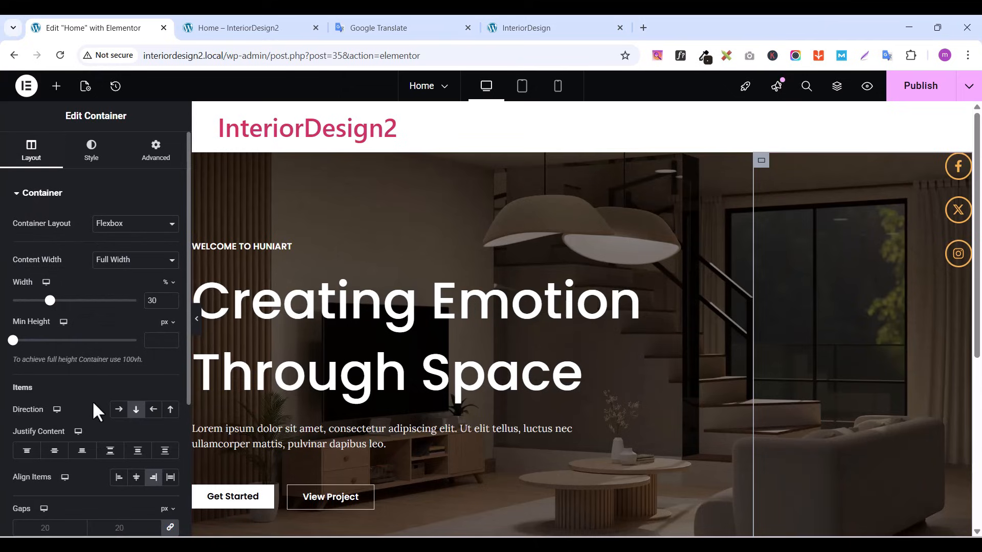
pyautogui.click(55, 451)
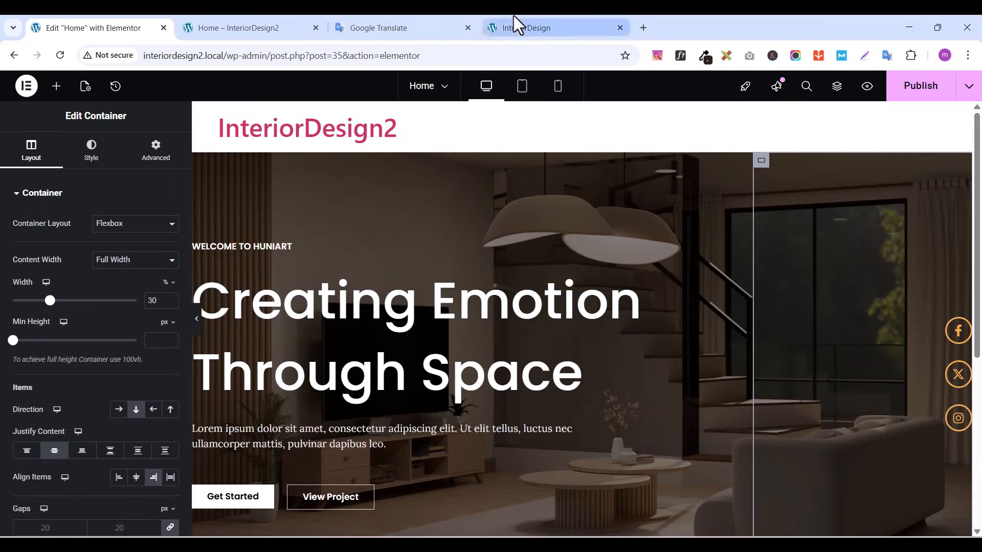
# Compare the hero on the InteriorDesign2 home preview with the hero of the reference InteriorDesign site
pyautogui.click(539, 24)
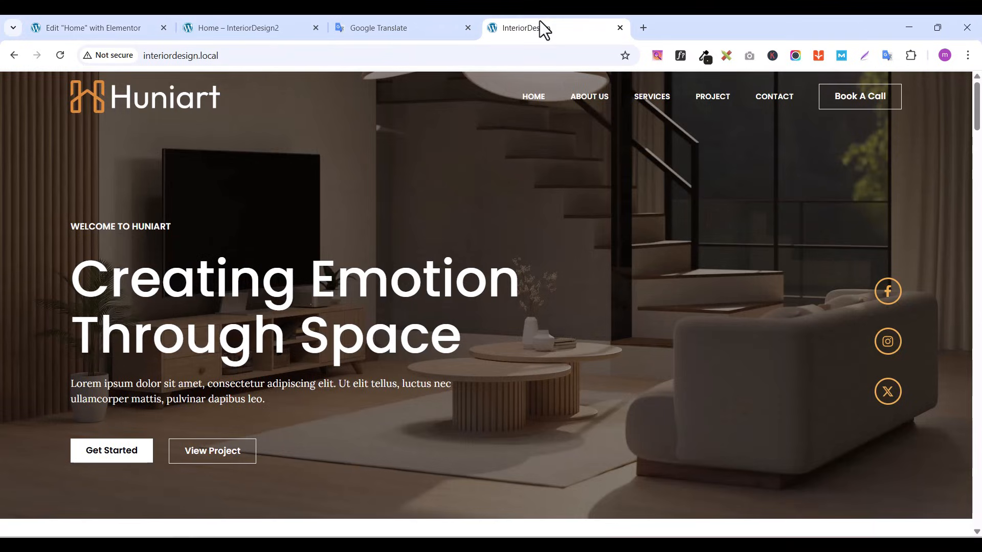
pyautogui.click(228, 28)
pyautogui.scroll(-1, 946, 379)
pyautogui.scroll(1, 612, 312)
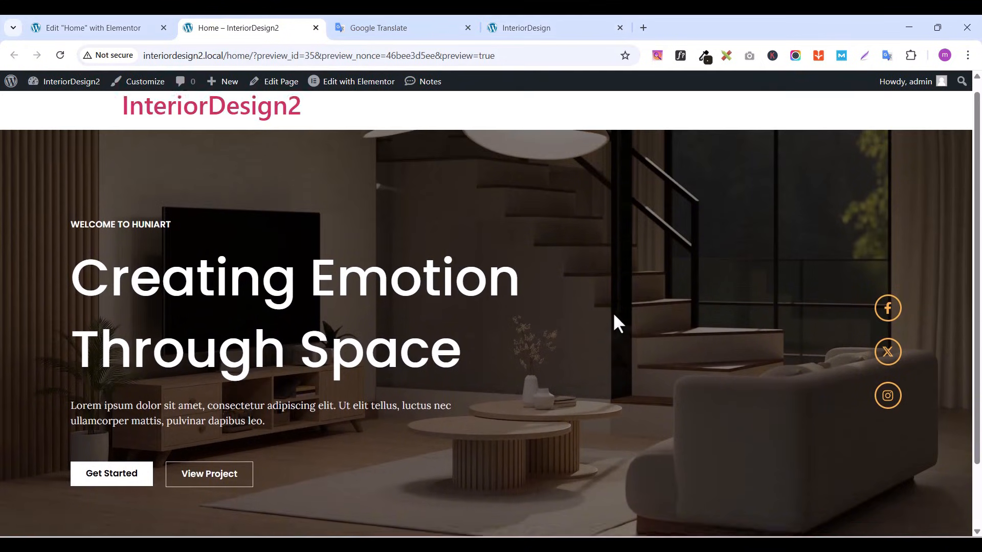
pyautogui.scroll(-2, 613, 312)
pyautogui.scroll(2, 612, 312)
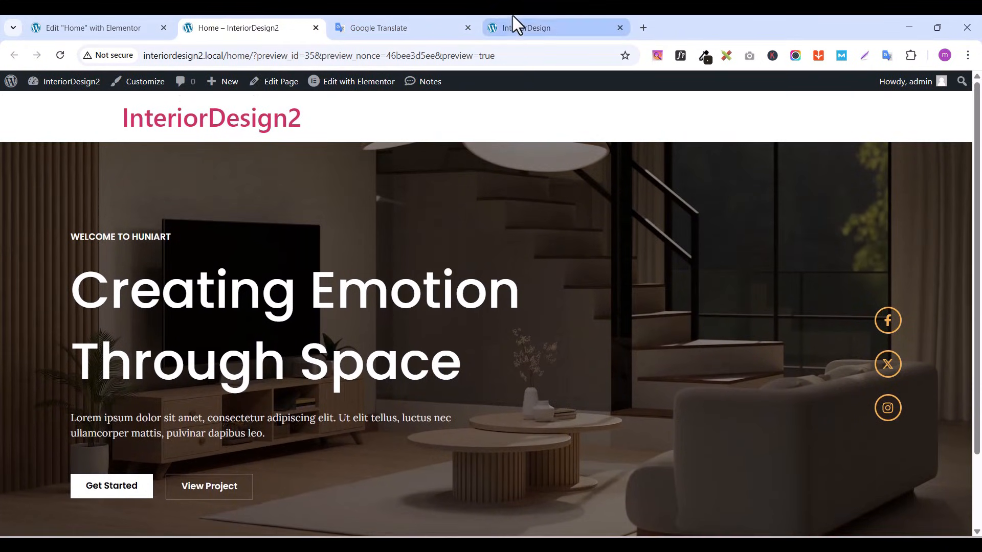
pyautogui.click(537, 23)
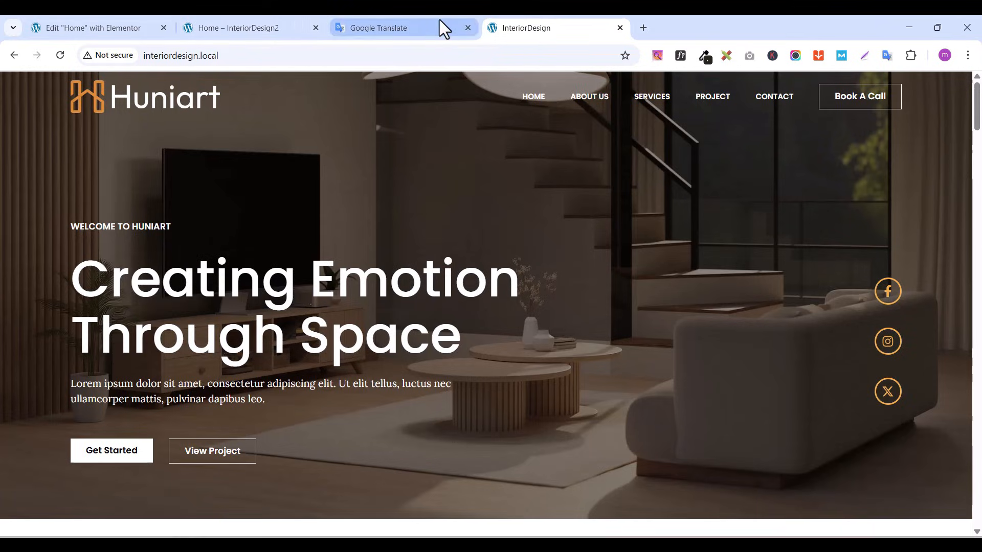
pyautogui.click(407, 23)
pyautogui.click(245, 20)
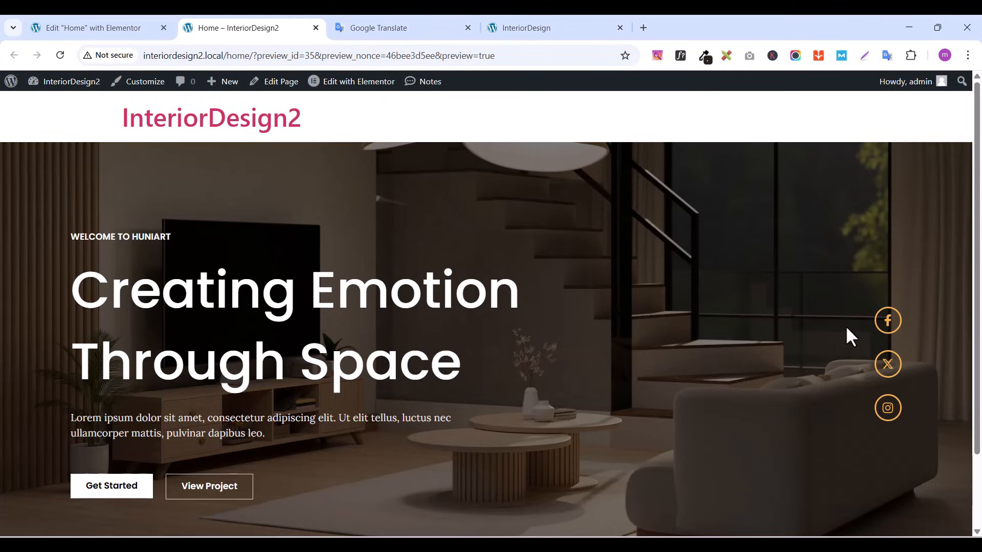
pyautogui.scroll(-2, 278, 323)
pyautogui.scroll(2, 735, 425)
pyautogui.click(524, 24)
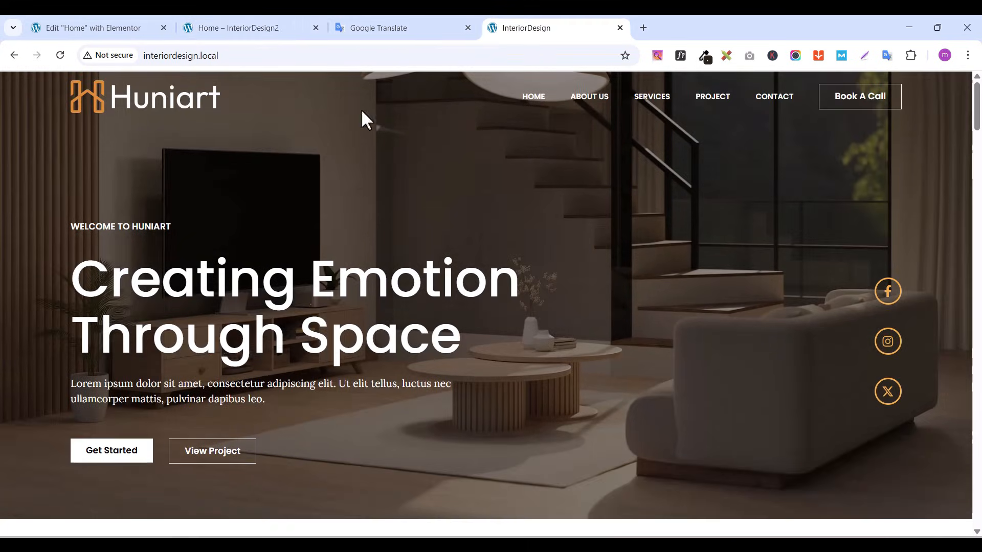
pyautogui.click(266, 26)
pyautogui.scroll(-2, 262, 482)
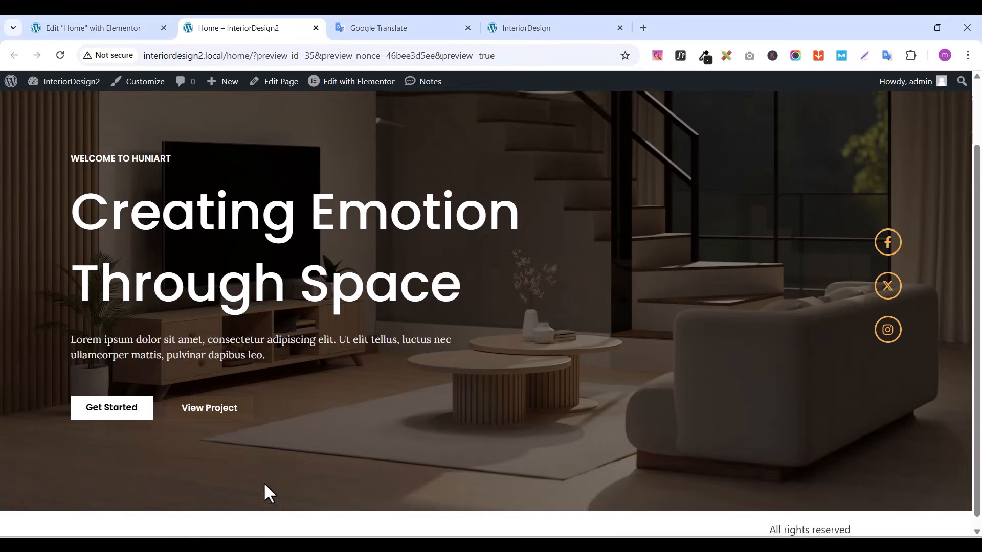
pyautogui.scroll(2, 291, 481)
pyautogui.scroll(-2, 306, 474)
pyautogui.scroll(1, 490, 469)
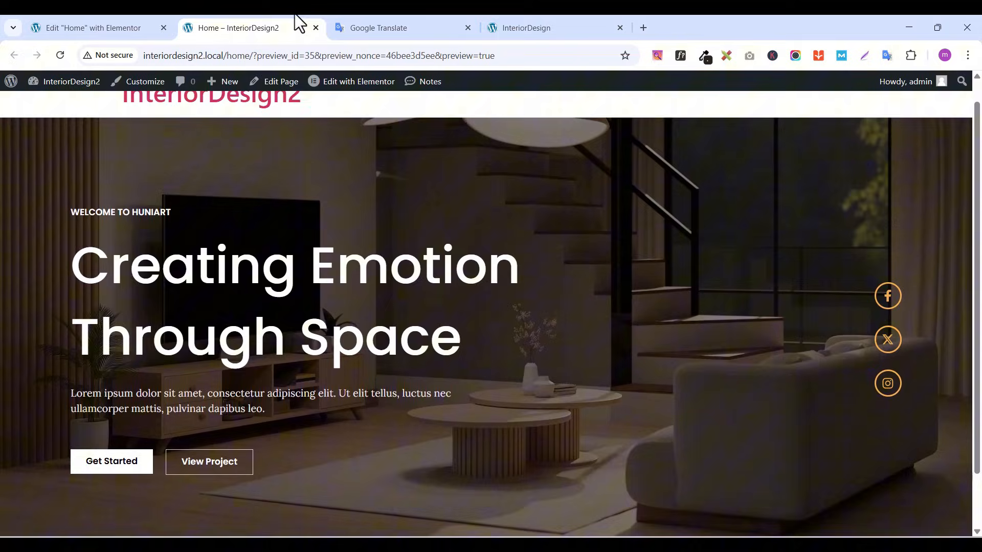
# Examine the About Us section below the hero on the reference InteriorDesign site, then return to the Elementor editor
pyautogui.click(511, 27)
pyautogui.scroll(-6, 624, 293)
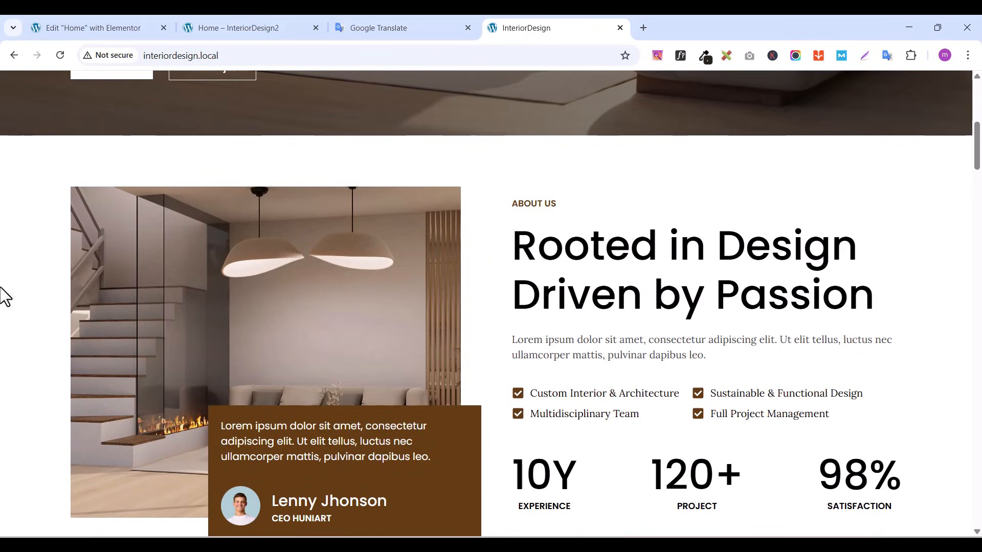
pyautogui.scroll(-1, 616, 332)
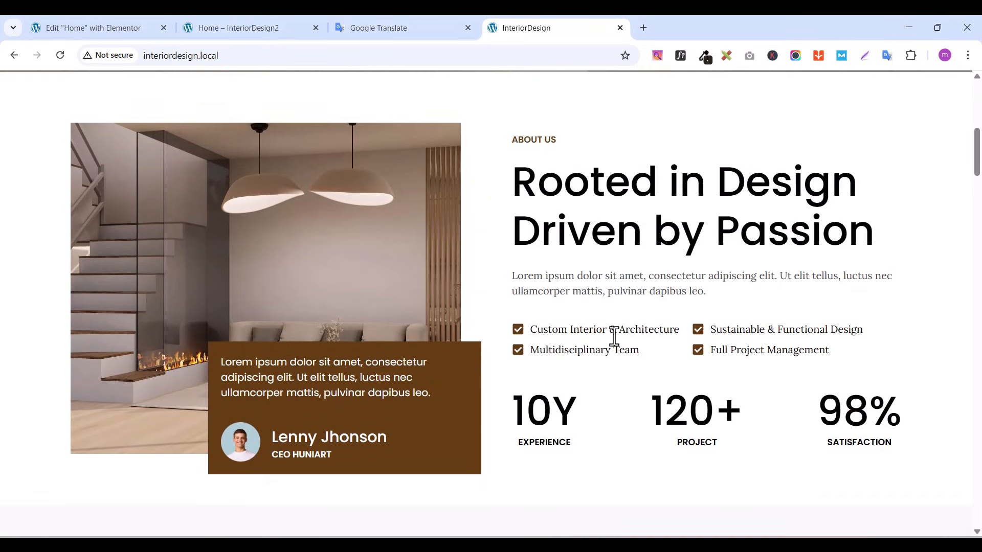
pyautogui.scroll(2, 614, 336)
pyautogui.scroll(5, 613, 353)
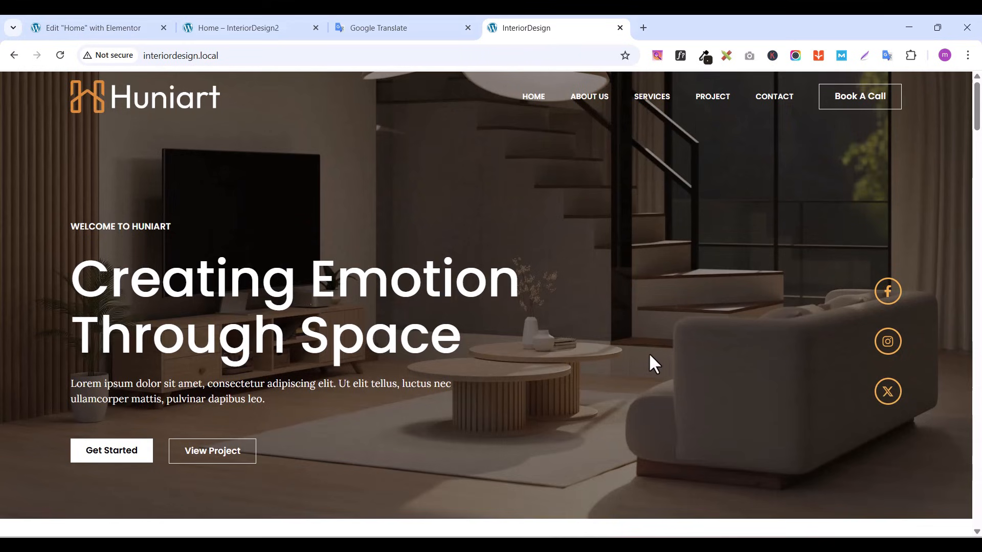
pyautogui.scroll(-8, 571, 404)
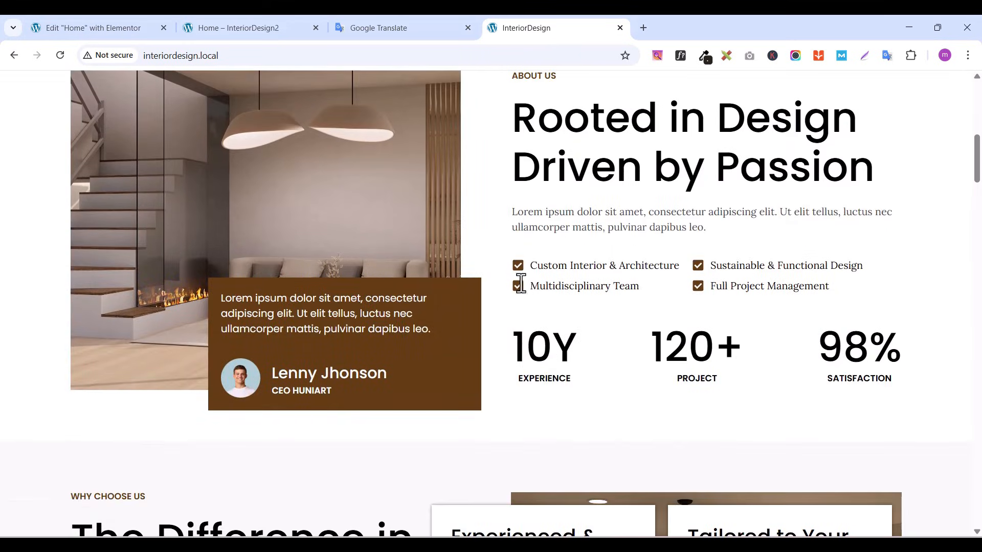
pyautogui.click(117, 25)
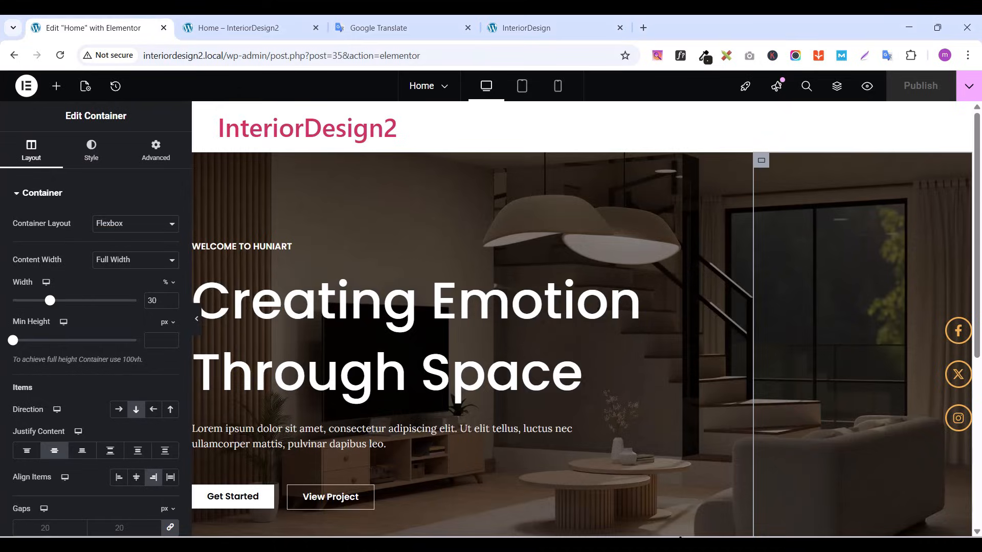
# Add a two-column flexbox container below the hero section and set its boxed content width to 1300 px
pyautogui.scroll(-7, 659, 496)
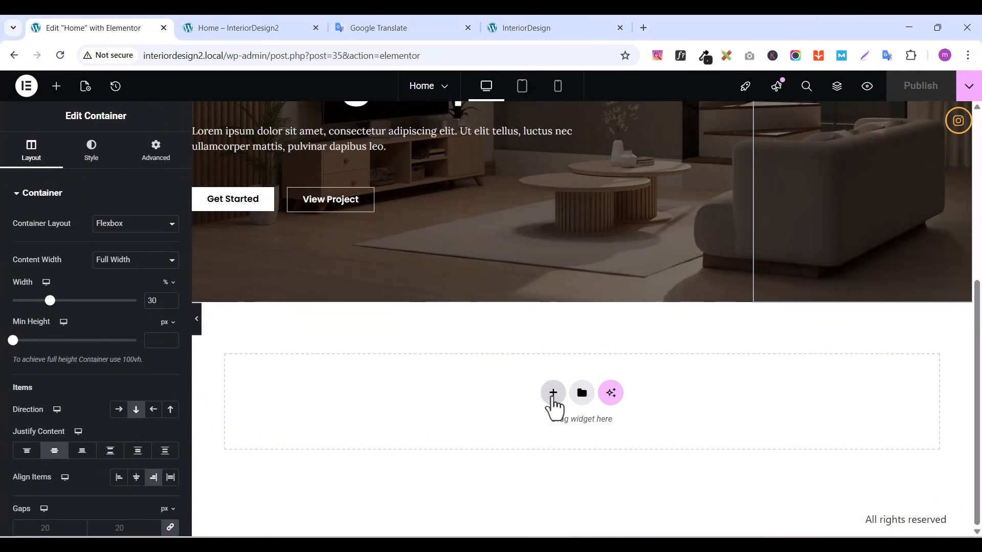
pyautogui.click(553, 392)
pyautogui.scroll(-1, 487, 371)
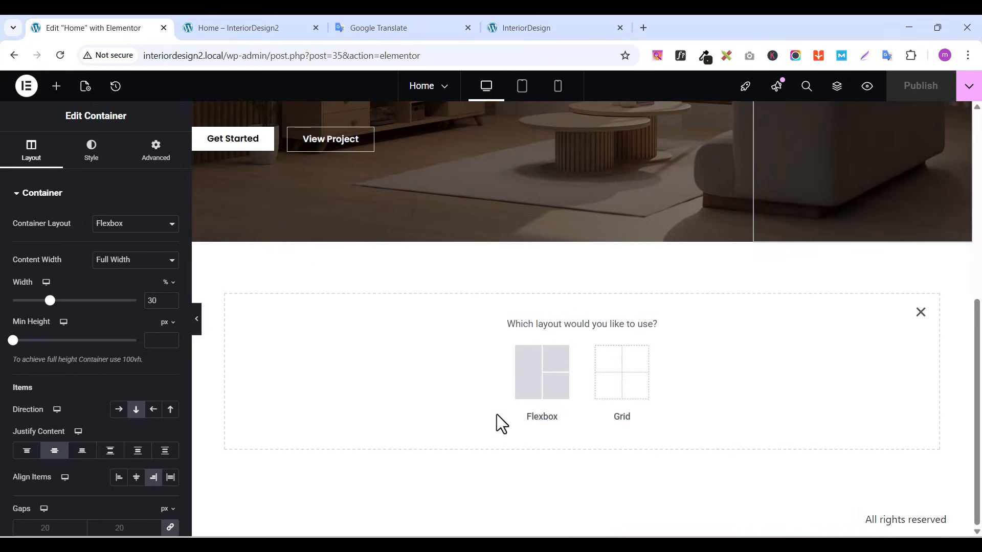
pyautogui.click(523, 398)
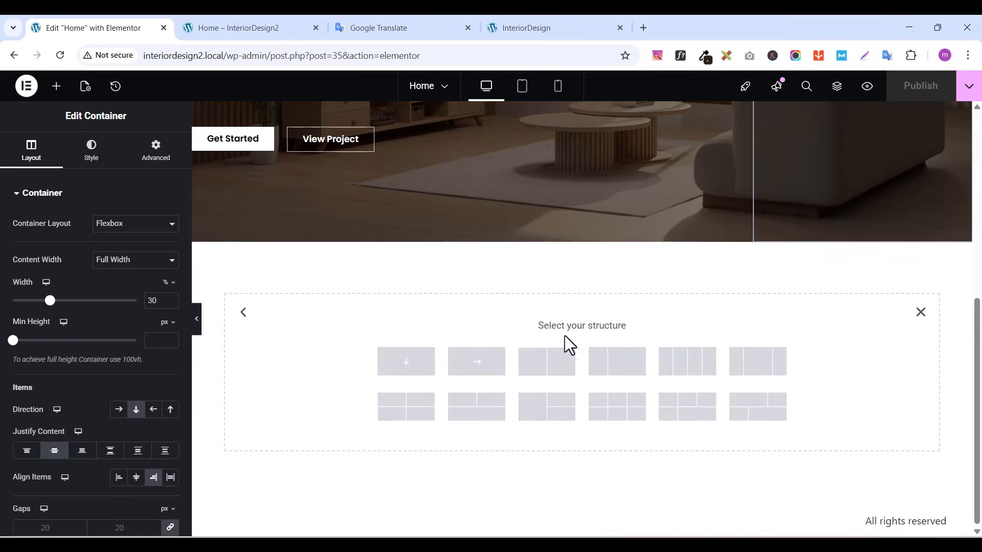
pyautogui.click(544, 372)
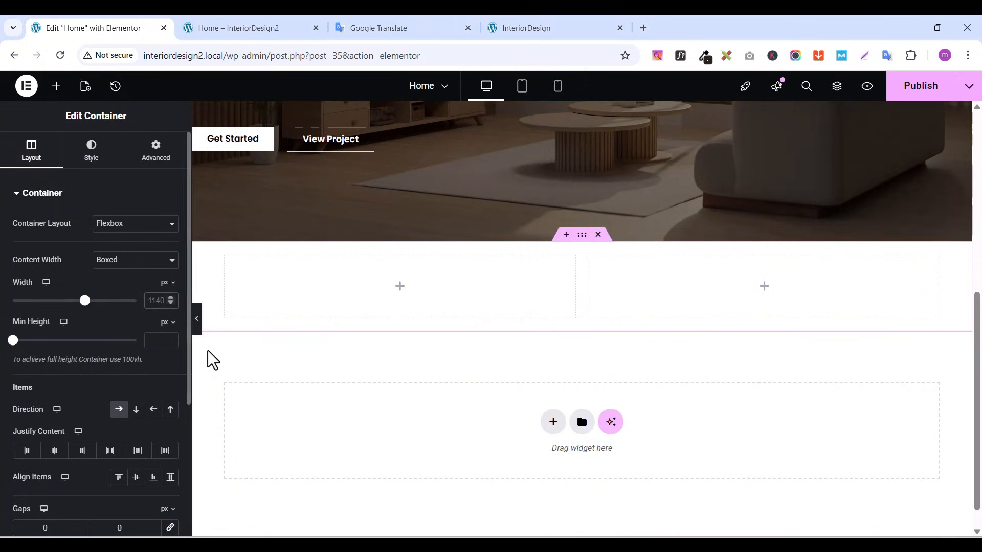
pyautogui.write('130')
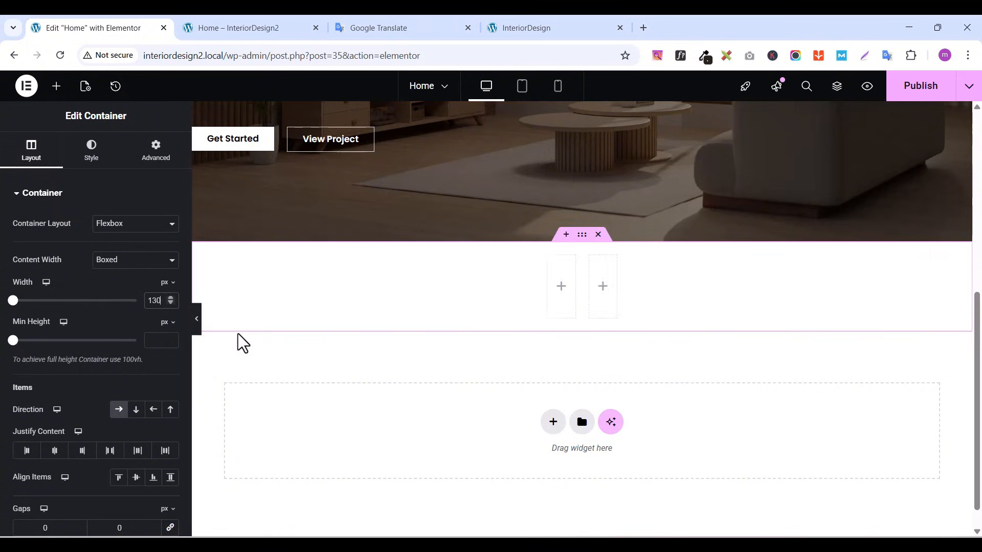
pyautogui.write('0')
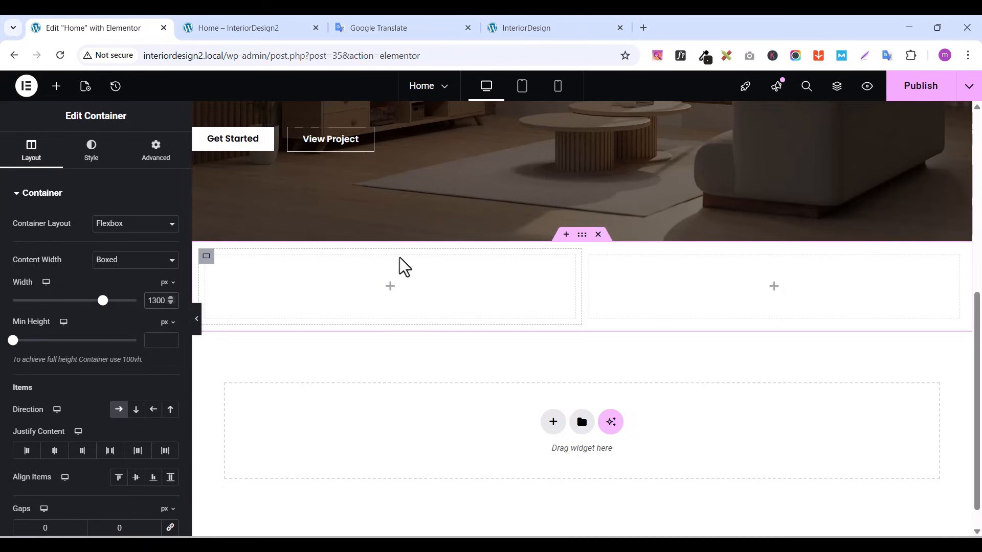
# Set the new container's padding to 80 px top and bottom and 0 on the sides, and publish the page
pyautogui.click(155, 149)
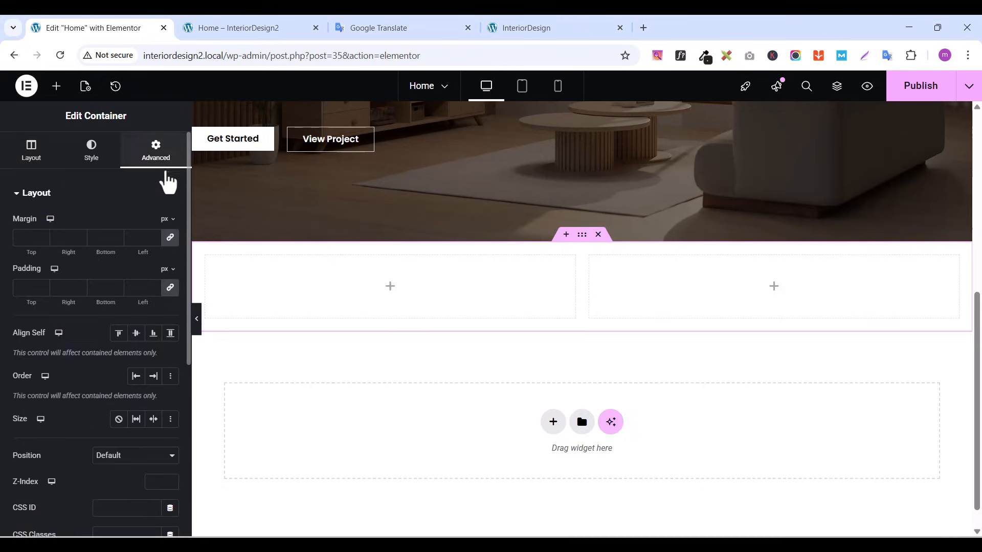
pyautogui.click(170, 288)
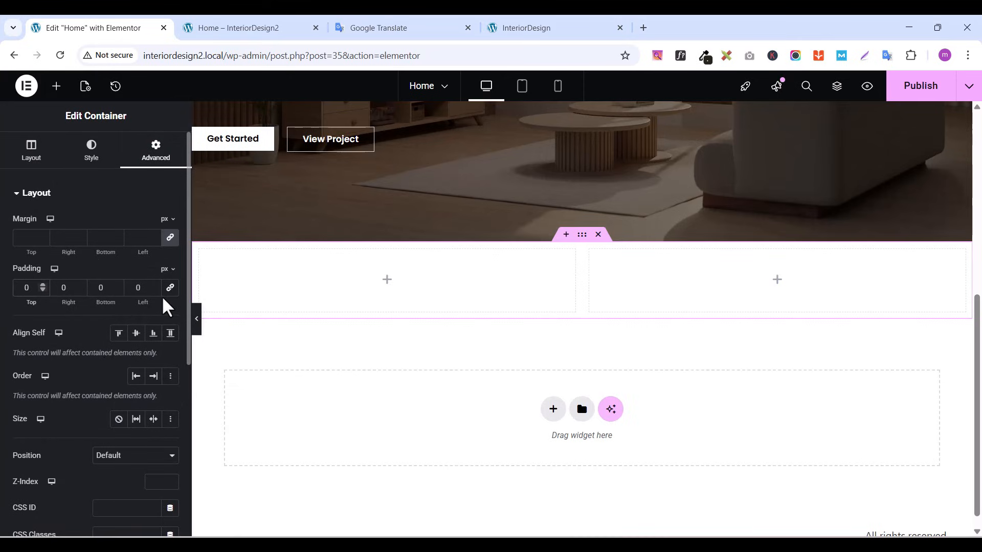
pyautogui.write('8')
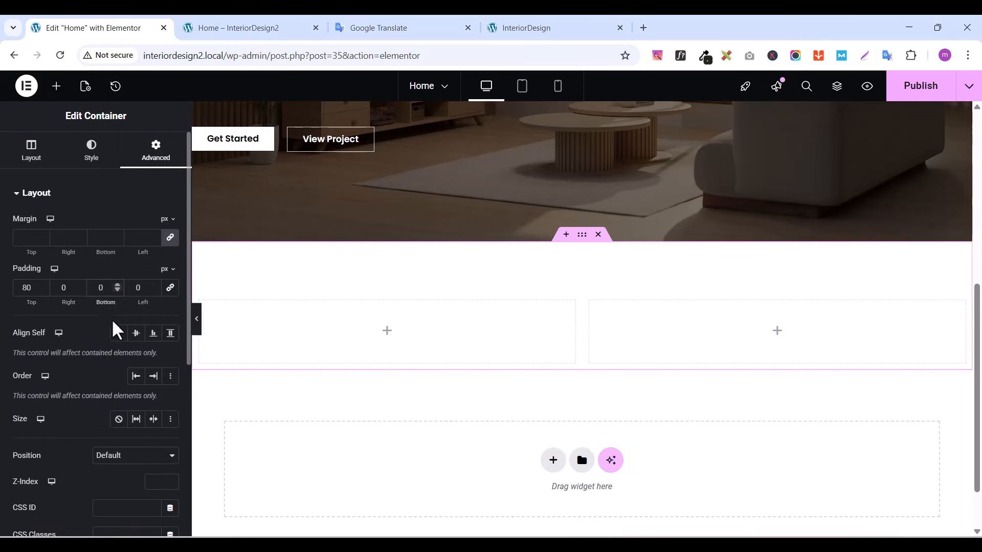
pyautogui.write('8')
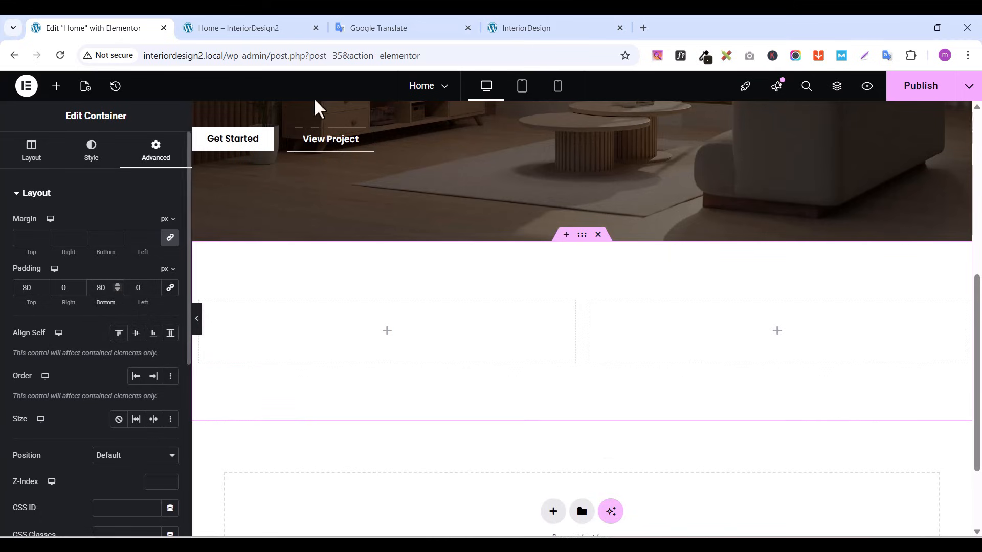
pyautogui.click(911, 93)
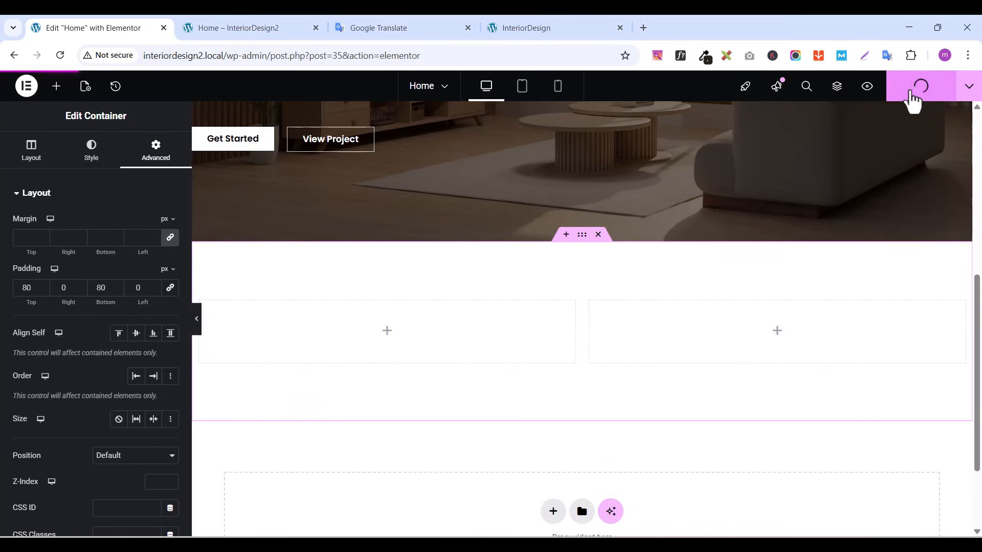
# Examine the layout of the About Us section on the InteriorDesign reference site
pyautogui.click(536, 20)
pyautogui.scroll(9, 311, 375)
pyautogui.scroll(-2, 311, 375)
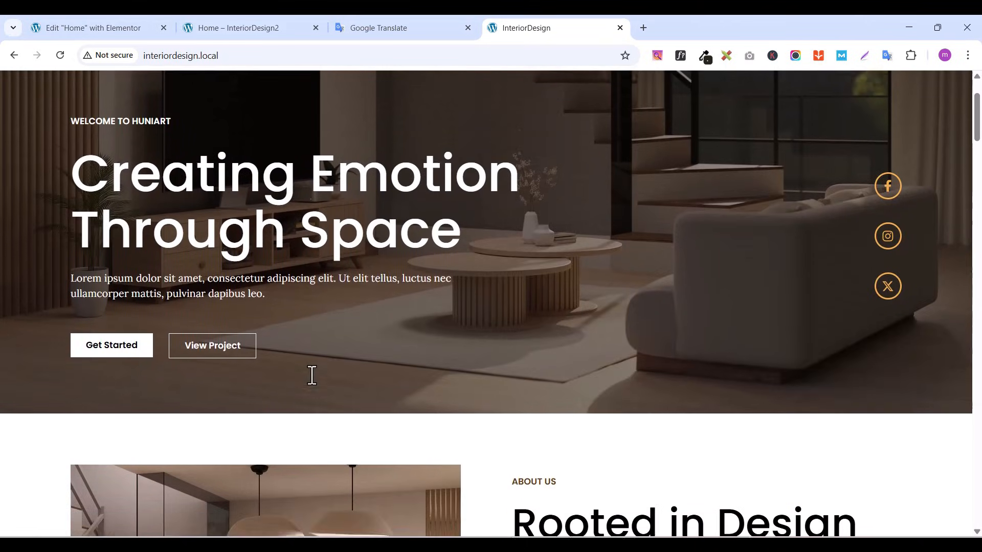
pyautogui.scroll(-5, 311, 375)
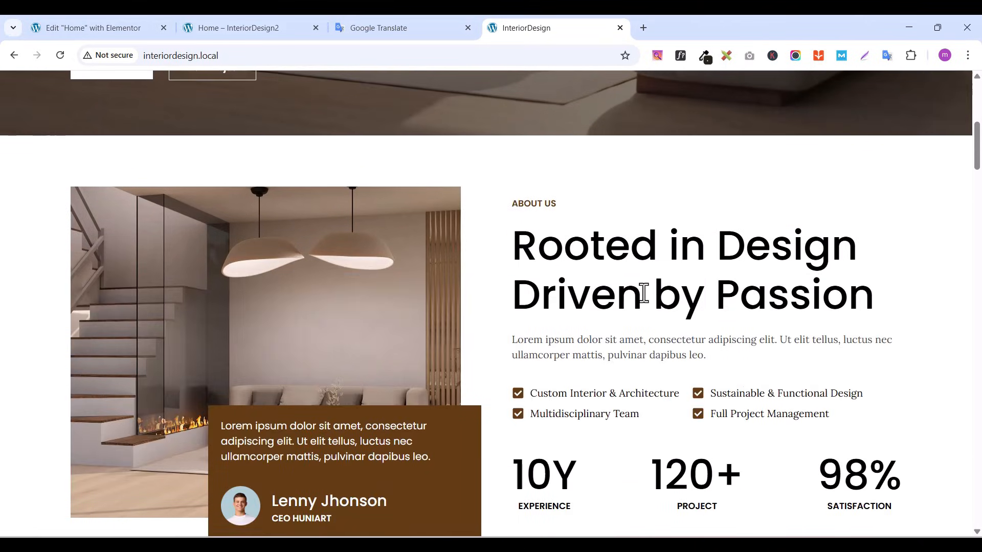
pyautogui.scroll(-5, 644, 294)
pyautogui.scroll(6, 644, 293)
pyautogui.scroll(-4, 642, 300)
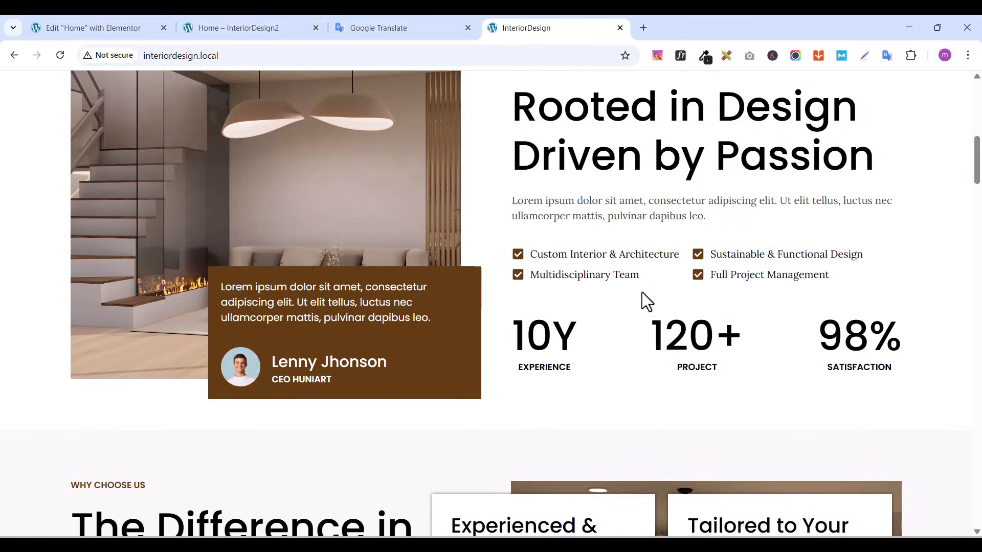
pyautogui.scroll(1, 642, 300)
pyautogui.scroll(1, 430, 315)
pyautogui.scroll(-4, 433, 315)
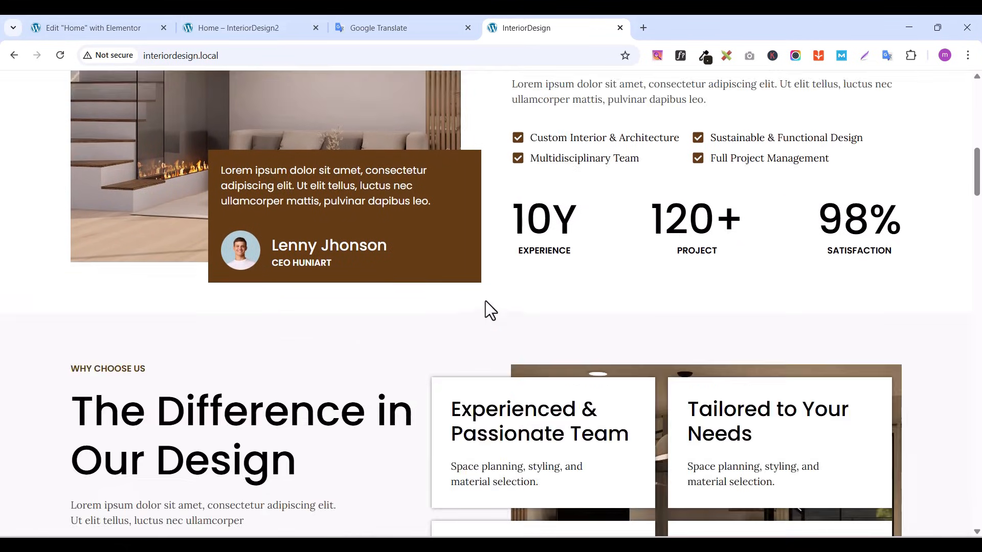
pyautogui.scroll(6, 486, 300)
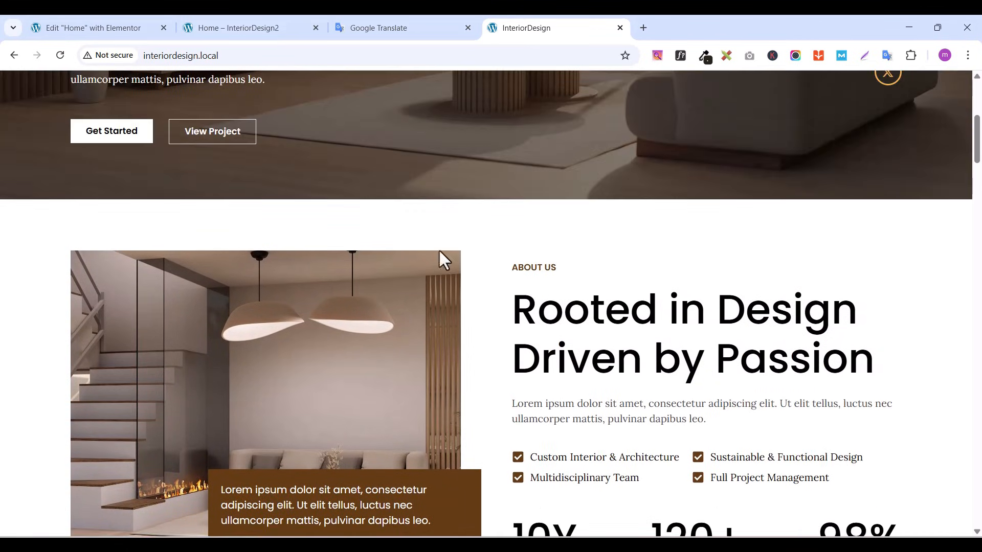
# Back in the Elementor editor, set the padding of both inner columns to 0 on all sides
pyautogui.click(79, 29)
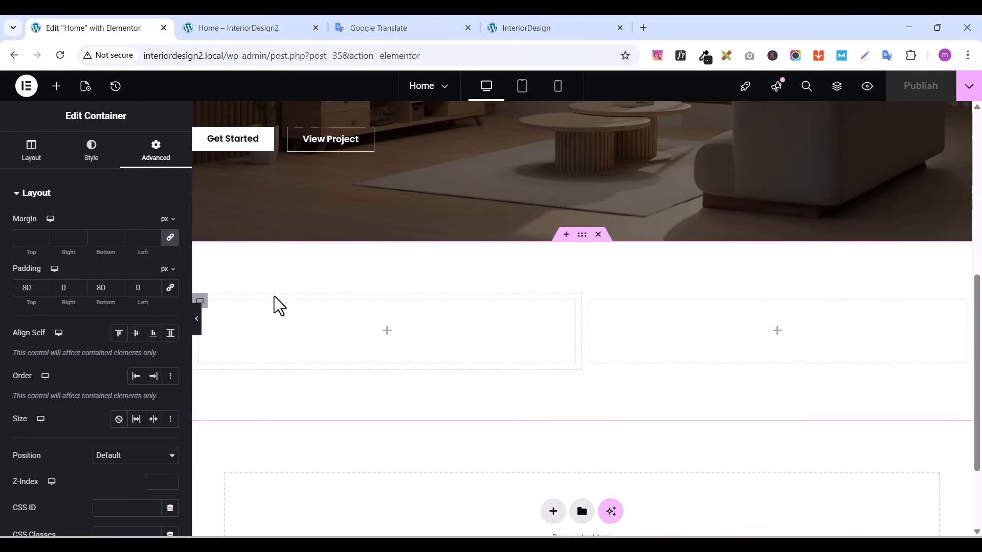
pyautogui.click(207, 304)
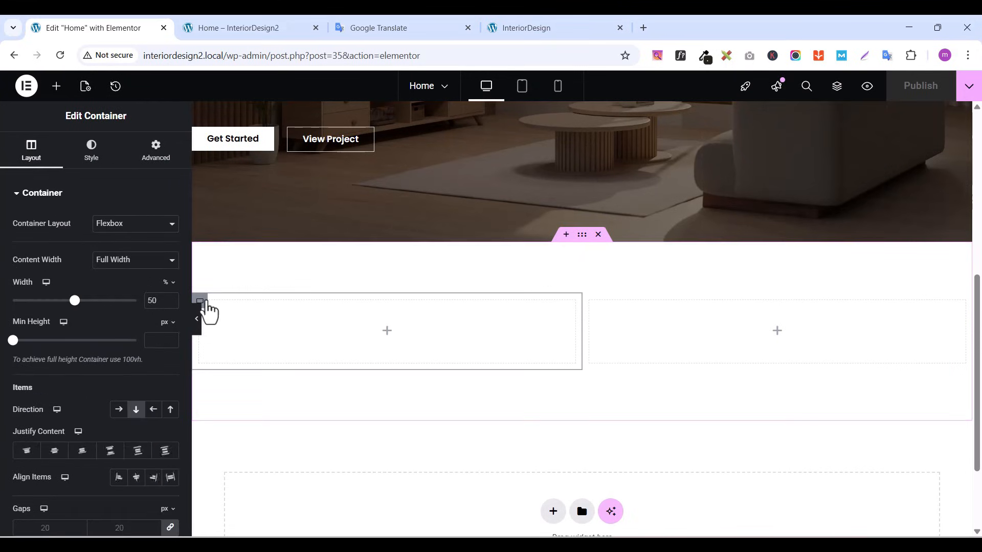
pyautogui.click(156, 163)
pyautogui.click(171, 287)
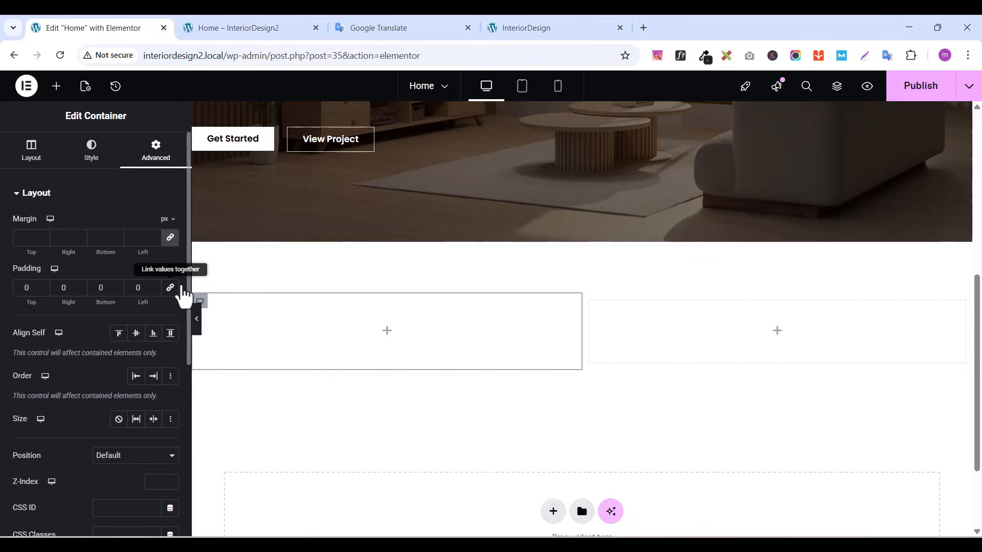
pyautogui.click(590, 302)
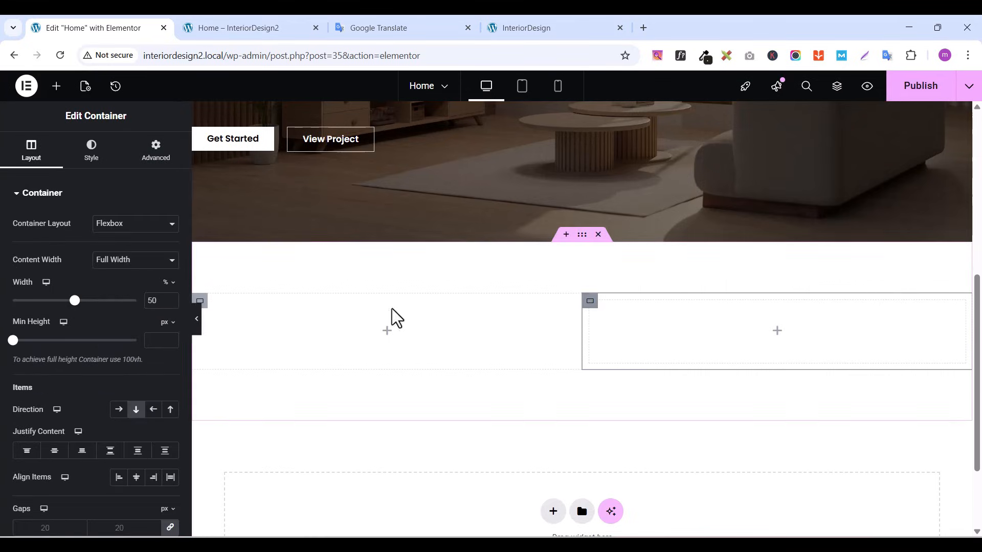
pyautogui.click(163, 164)
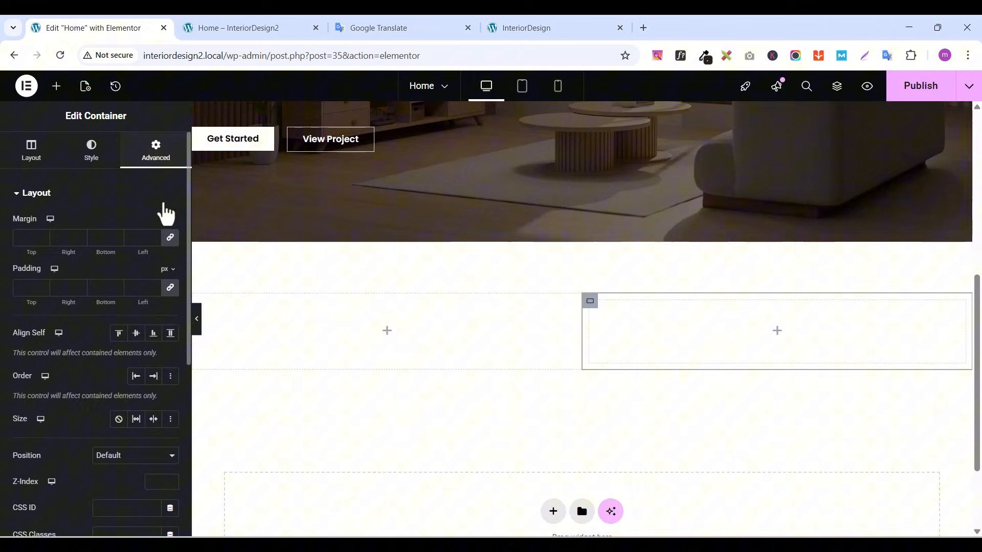
pyautogui.click(171, 287)
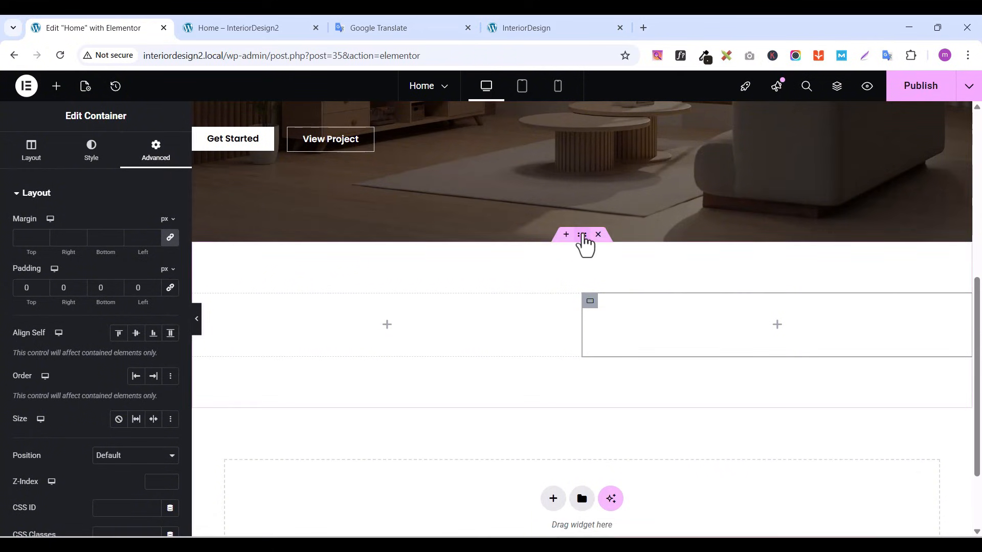
# Set the parent container's column gap to 80 px with a row gap of 0, and publish the page
pyautogui.click(582, 236)
pyautogui.click(23, 160)
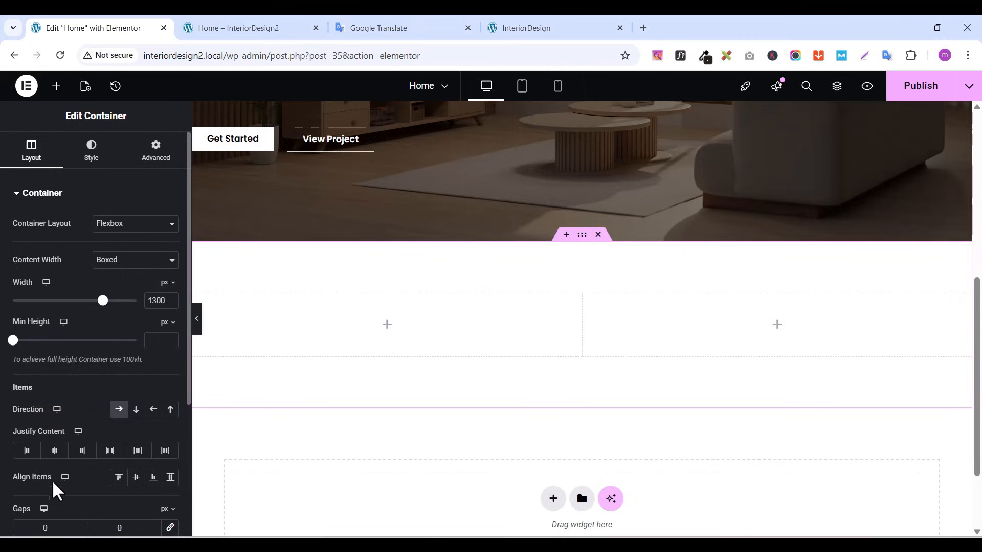
pyautogui.scroll(-1, 57, 491)
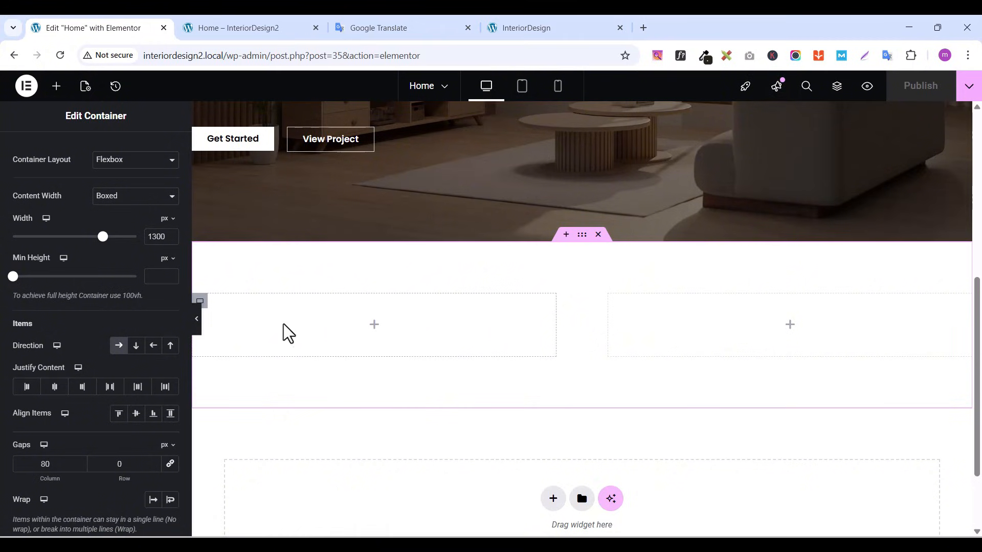
# Give the left column a classic background with the image about.jpg from the media library, checking the choice against the InteriorDesign reference site
pyautogui.click(201, 301)
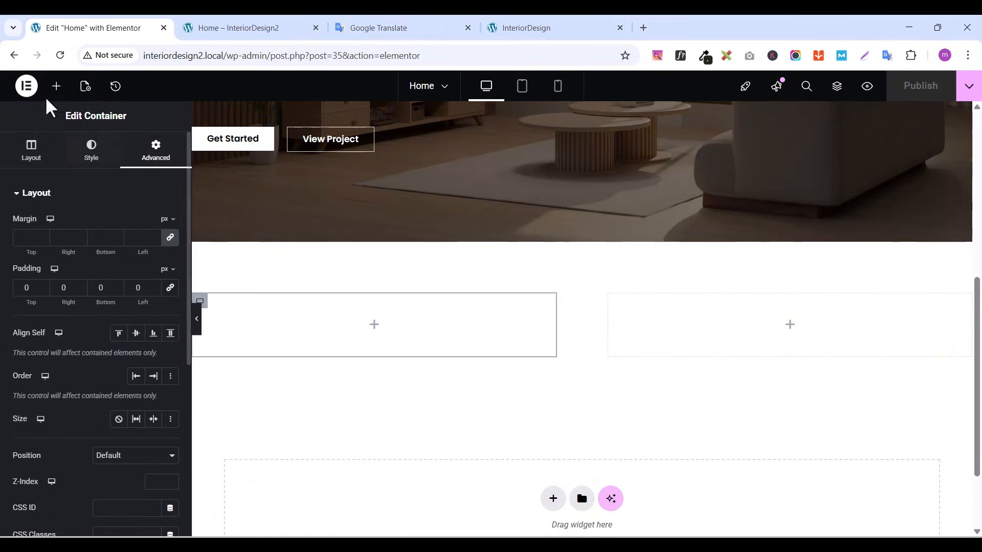
pyautogui.click(57, 90)
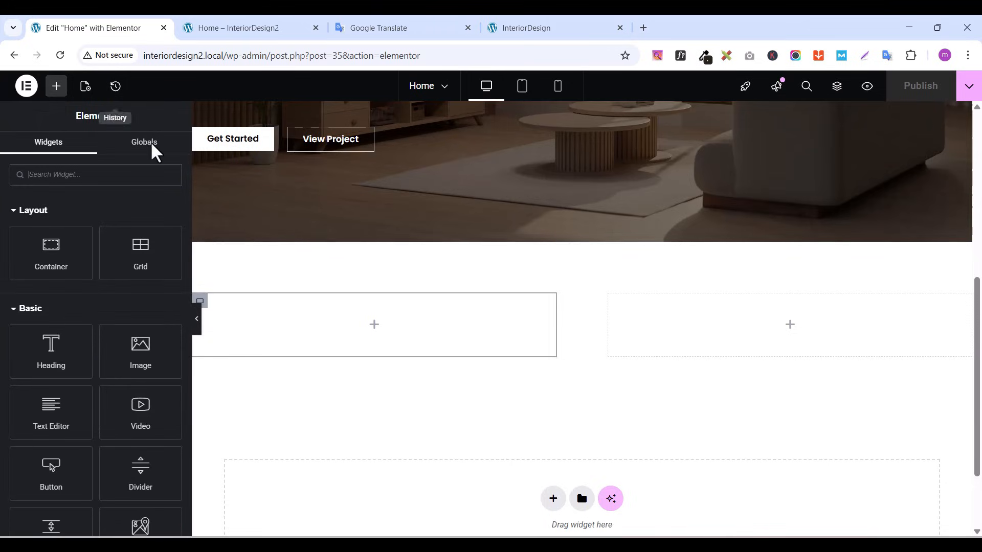
pyautogui.click(203, 302)
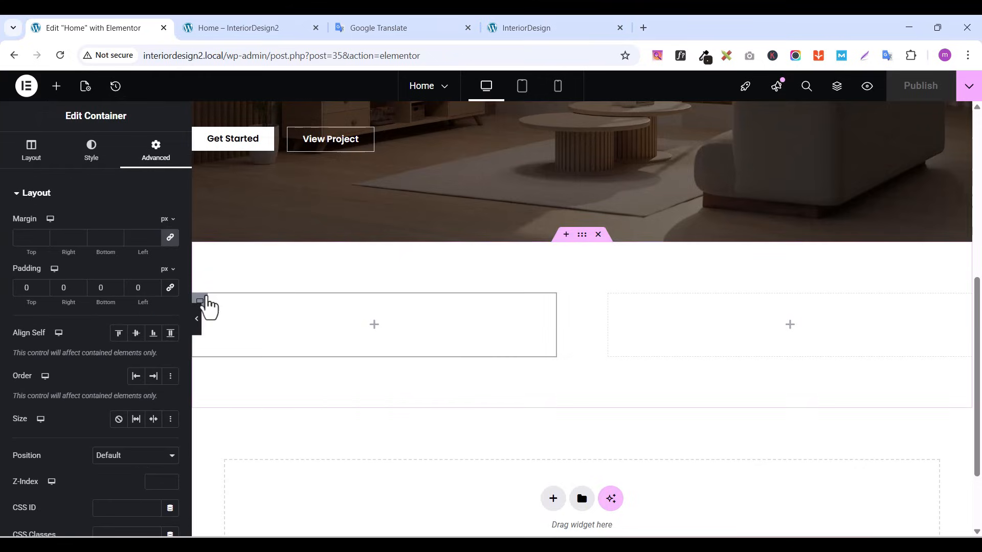
pyautogui.click(101, 167)
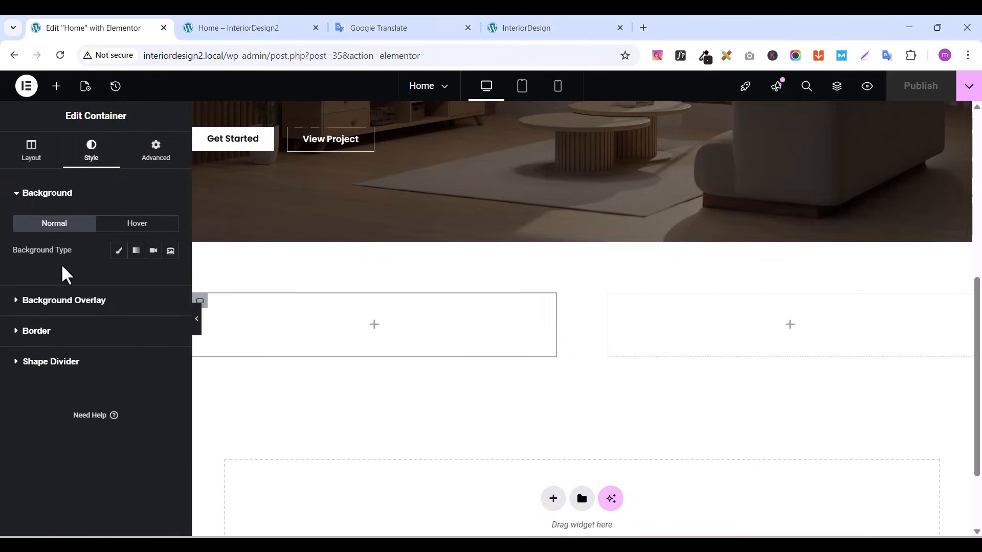
pyautogui.click(120, 250)
pyautogui.moveTo(19, 325)
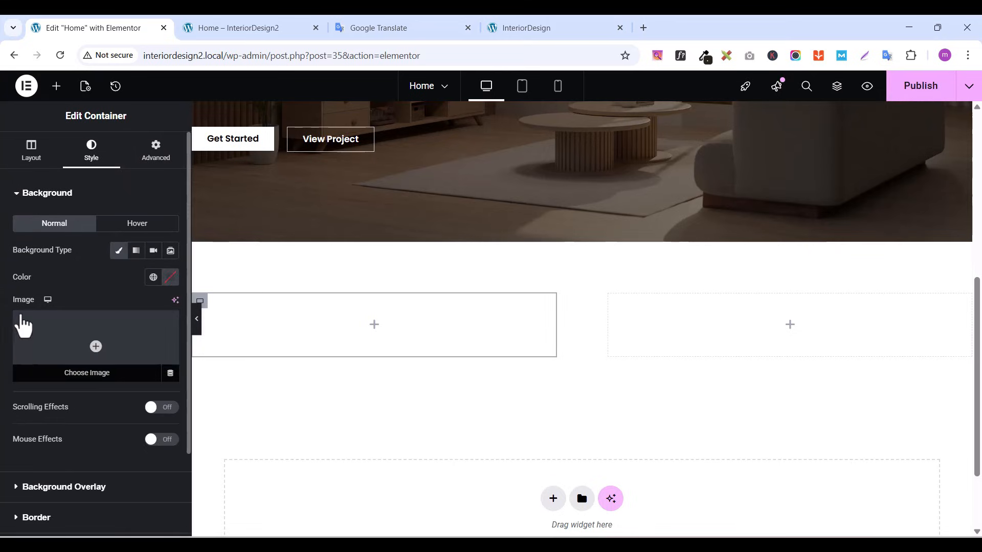
pyautogui.click(78, 376)
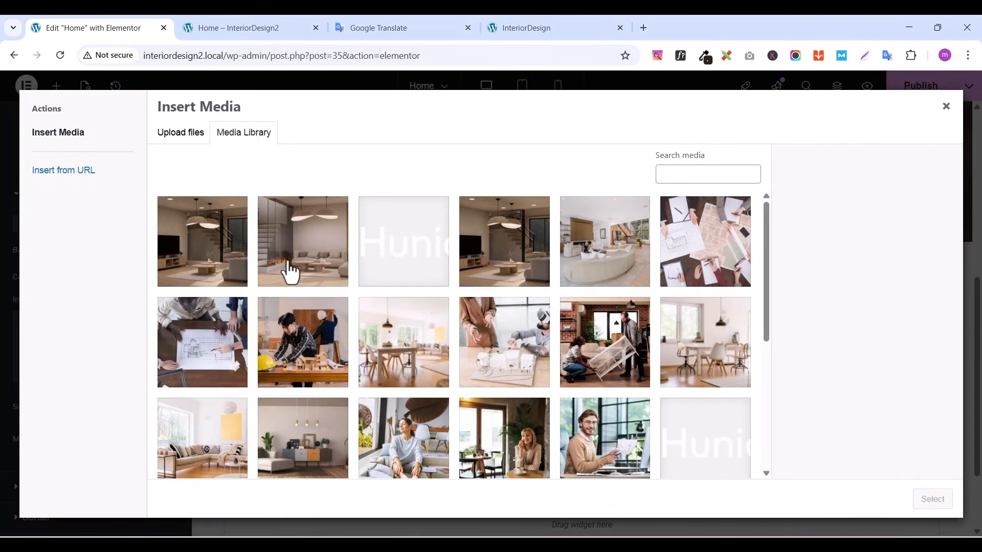
pyautogui.click(315, 262)
pyautogui.click(565, 32)
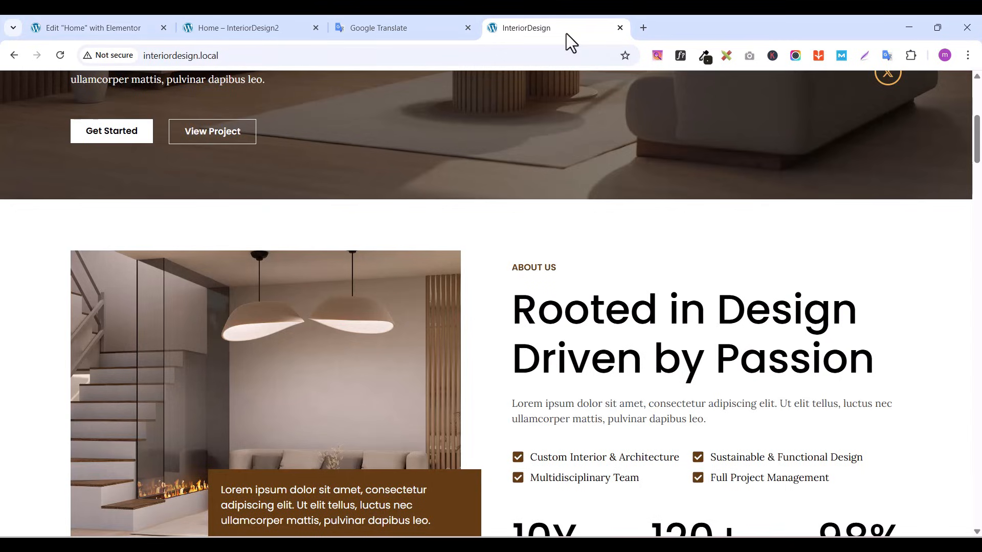
pyautogui.scroll(-3, 271, 303)
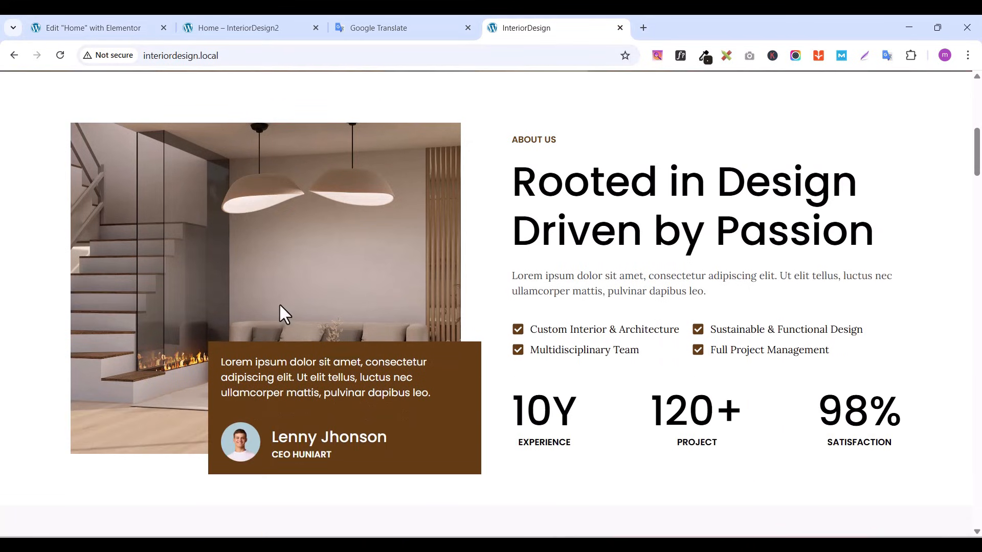
pyautogui.click(91, 23)
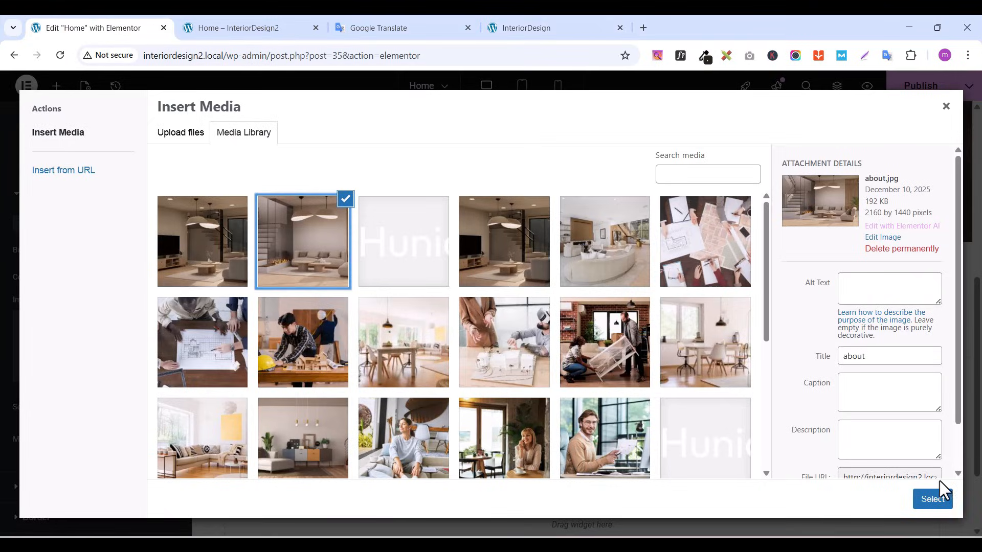
pyautogui.click(933, 499)
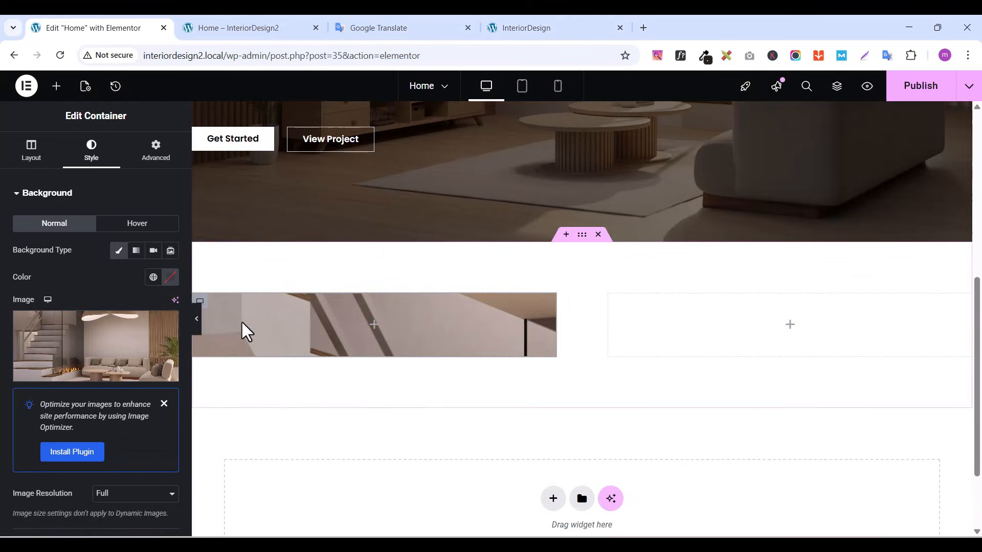
# Set the left column's background image position to Center Center, repeat to No-repeat and display size to Cover
pyautogui.moveTo(82, 366)
pyautogui.scroll(-6, 102, 368)
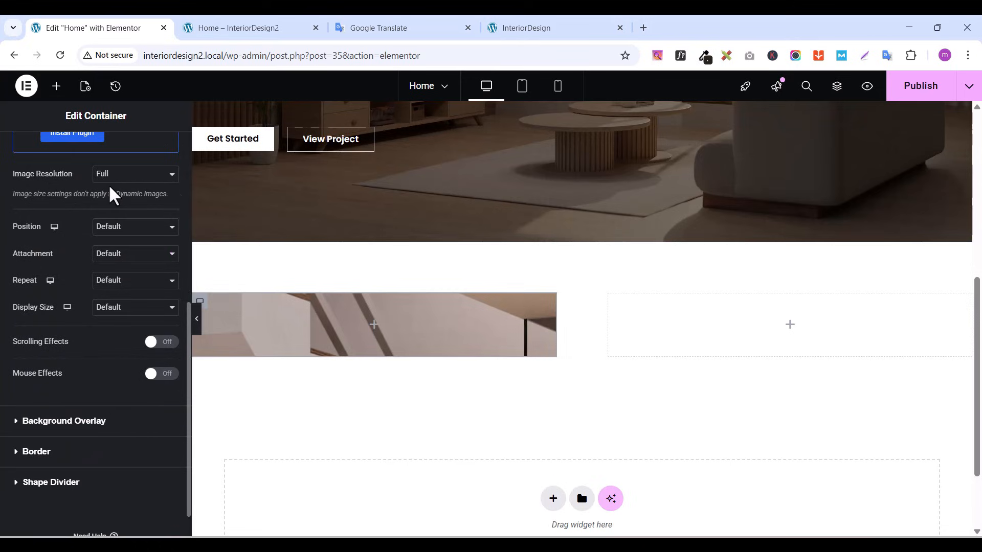
pyautogui.click(139, 233)
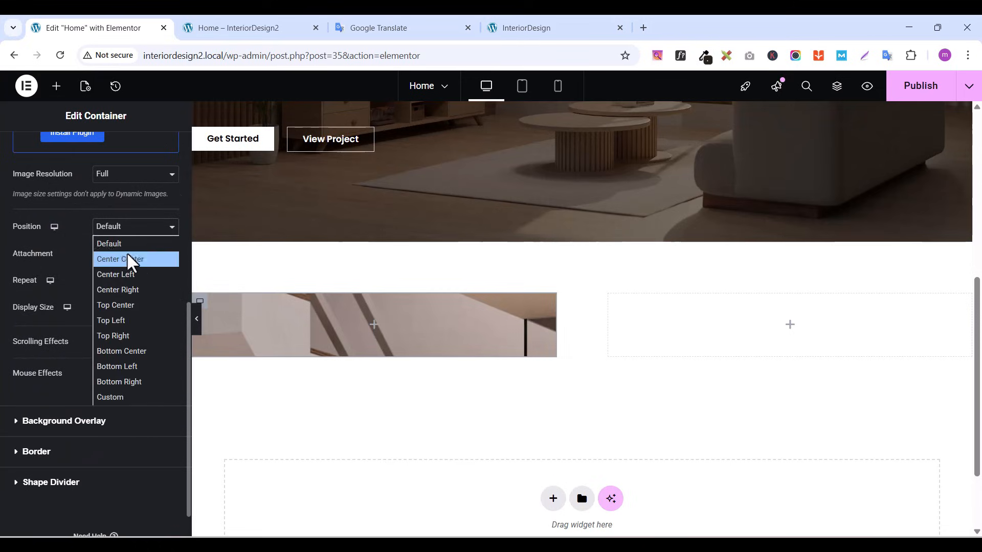
pyautogui.click(125, 259)
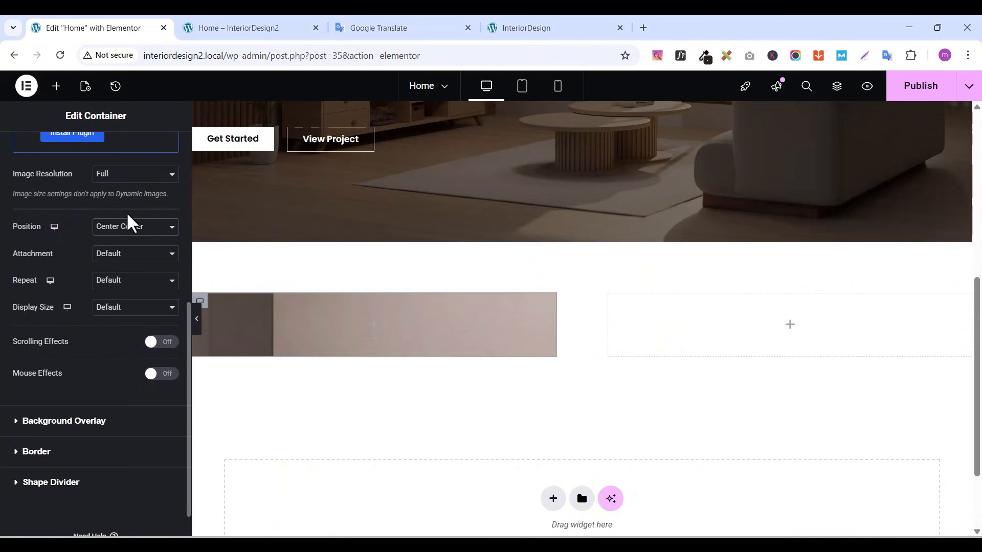
pyautogui.click(108, 282)
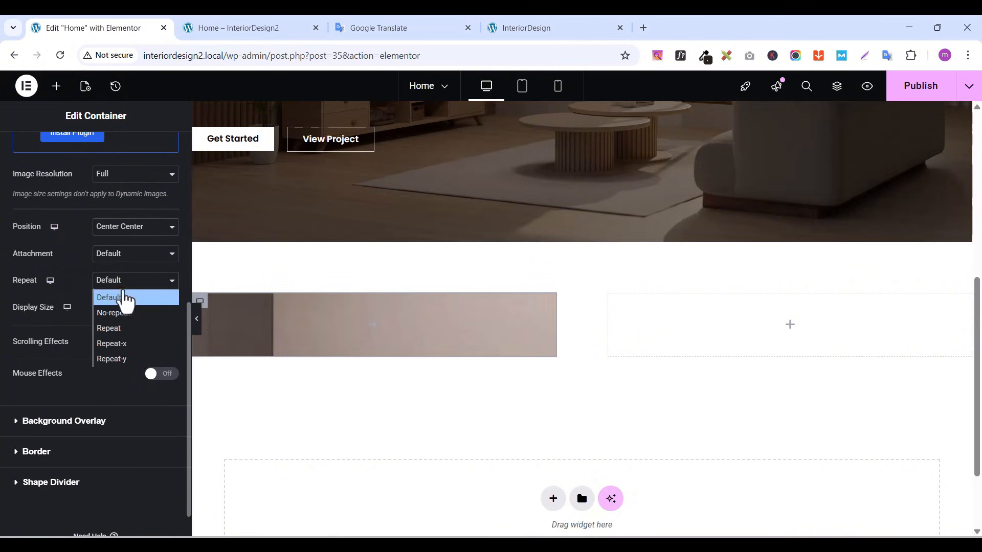
pyautogui.click(115, 312)
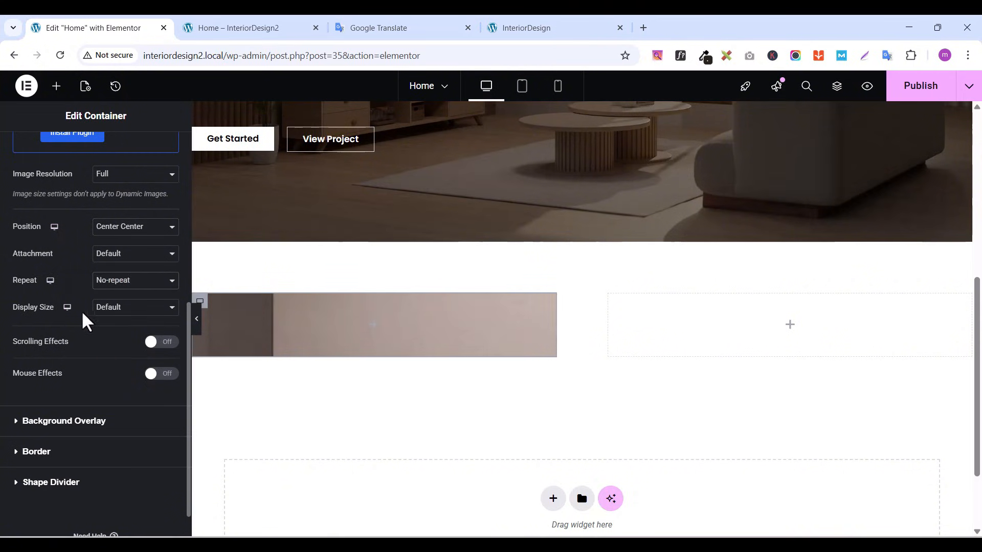
pyautogui.click(119, 309)
pyautogui.click(115, 354)
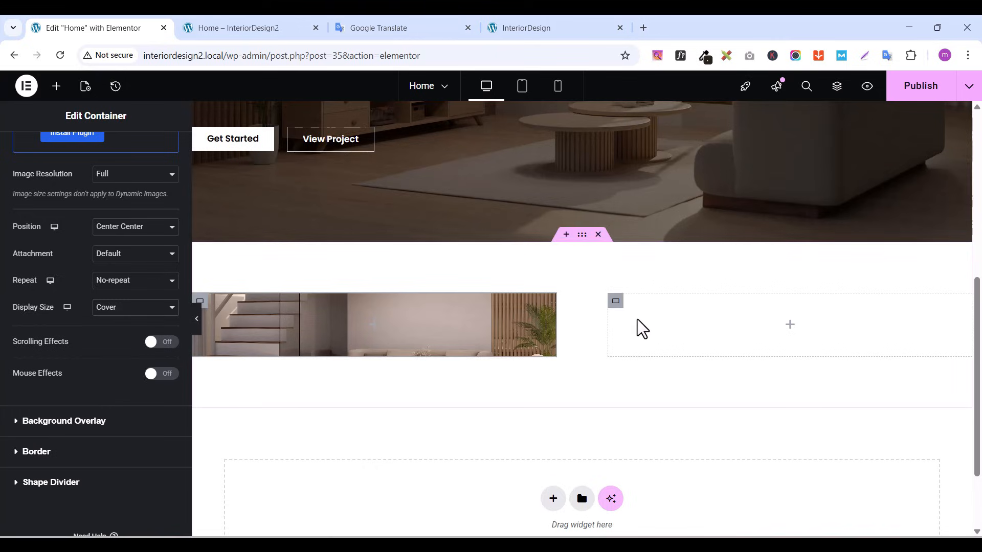
# Set the right column's top padding to 20 px and add a Heading widget inside that column
pyautogui.click(616, 303)
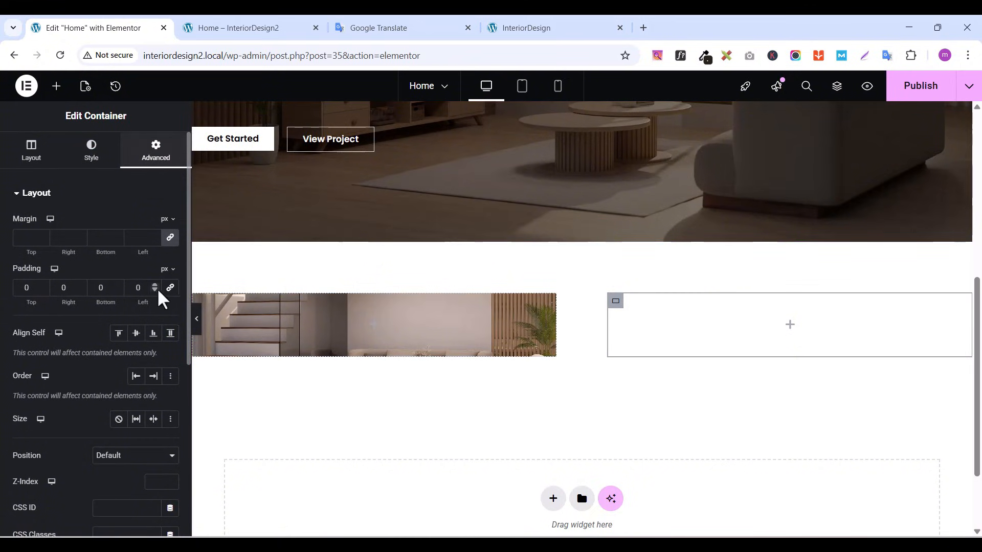
pyautogui.click(28, 287)
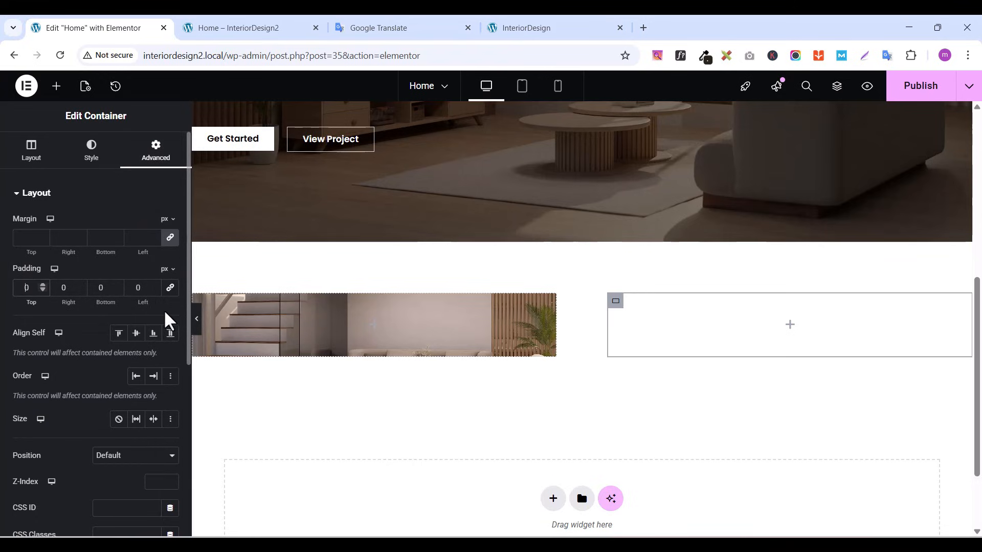
pyautogui.write('2')
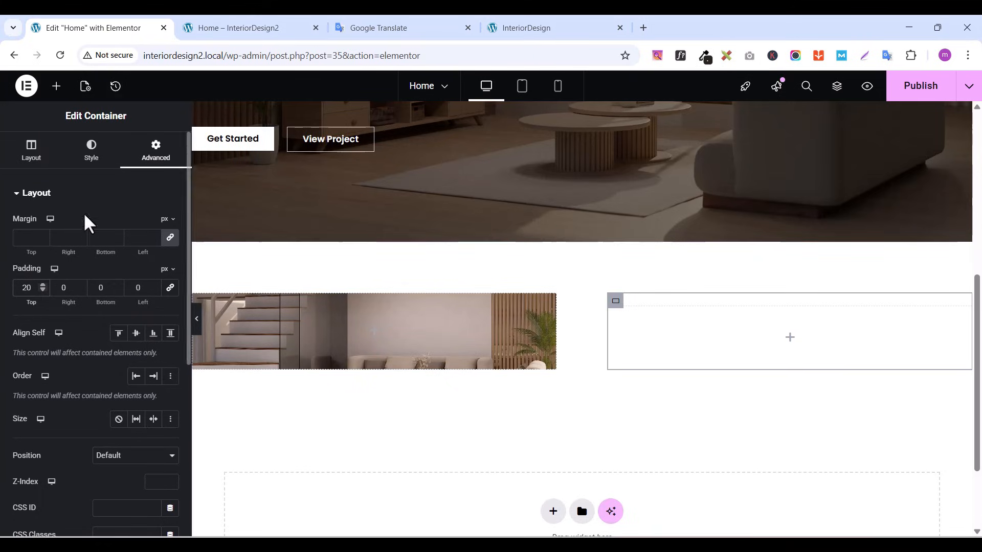
pyautogui.click(58, 89)
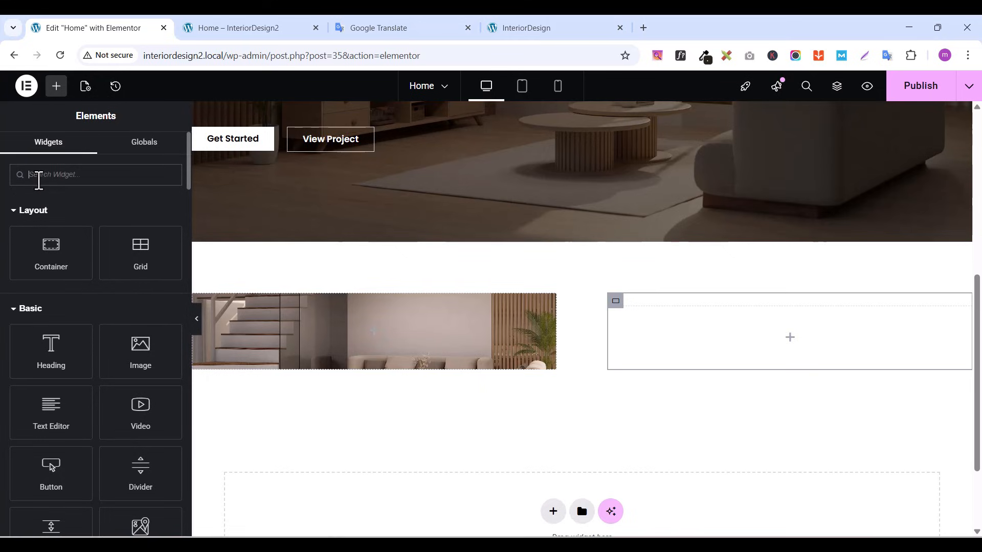
pyautogui.write('head')
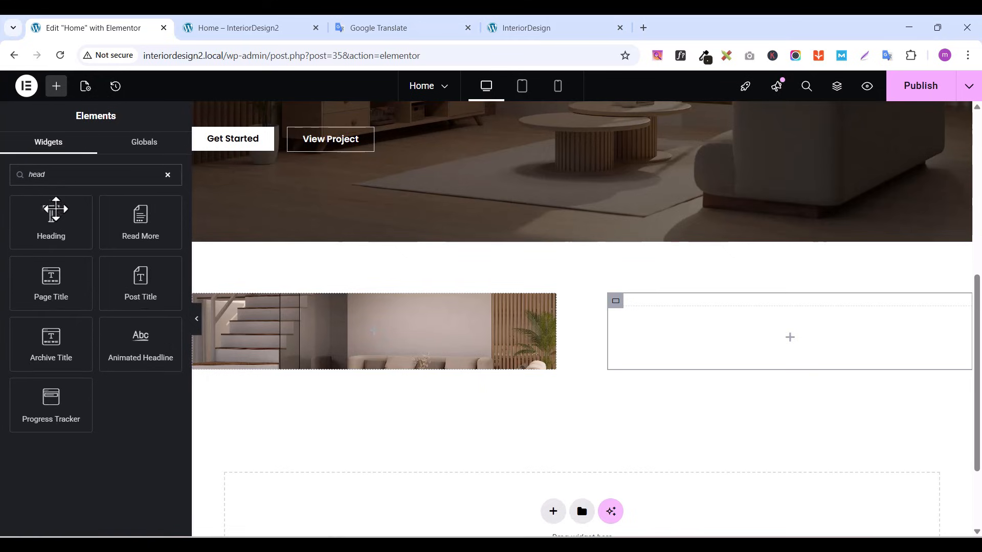
pyautogui.moveTo(55, 209); pyautogui.dragTo(791, 317)
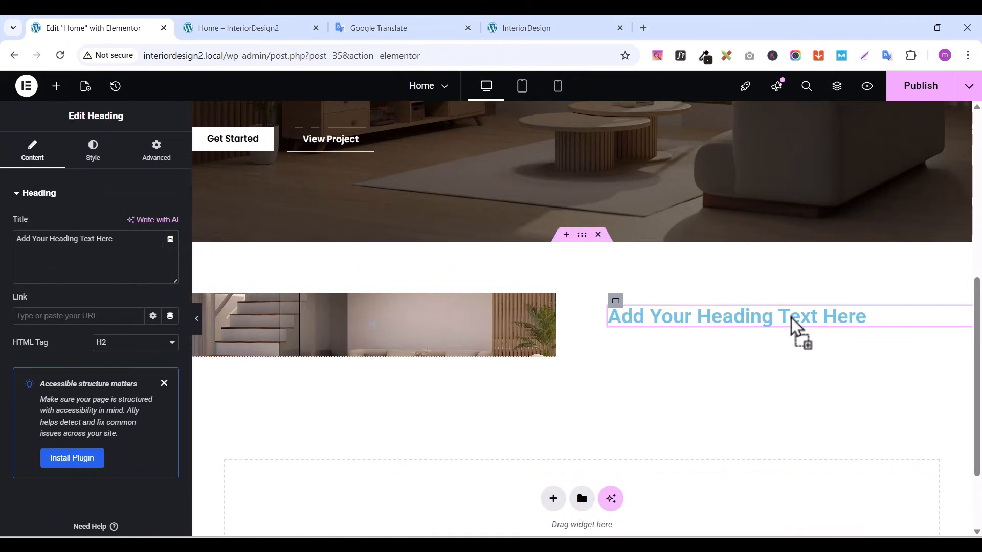
# Copy the text ABOUT US from the InteriorDesign reference site and use it as the new heading's title in the Elementor editor
pyautogui.click(526, 30)
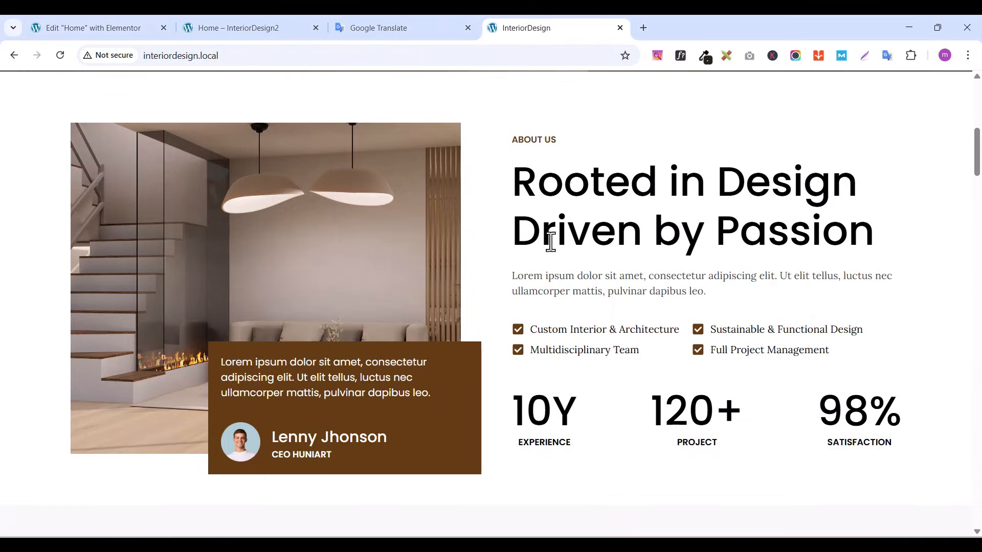
pyautogui.scroll(1, 550, 241)
pyautogui.doubleClick(525, 201)
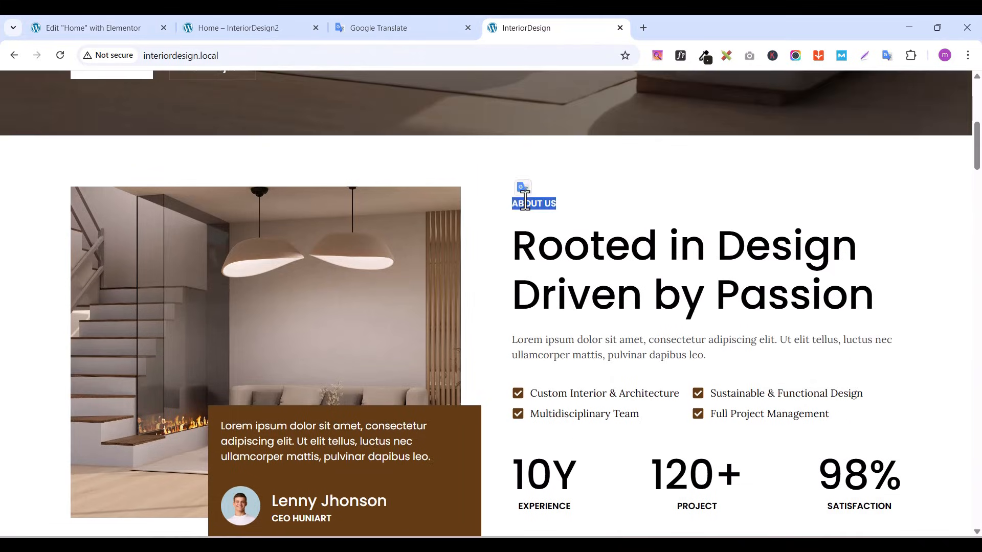
pyautogui.rightClick(526, 203)
pyautogui.click(573, 213)
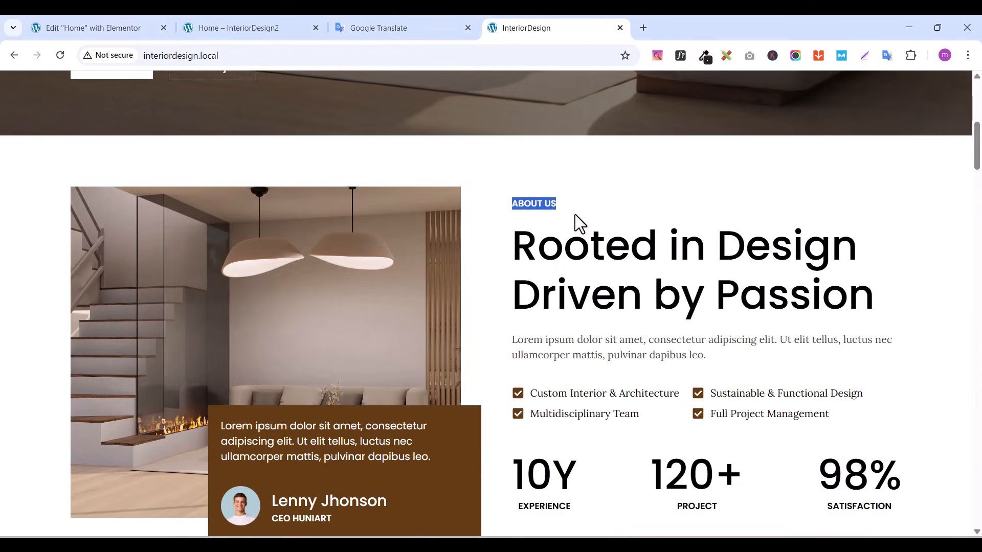
pyautogui.click(61, 27)
pyautogui.tripleClick(73, 244)
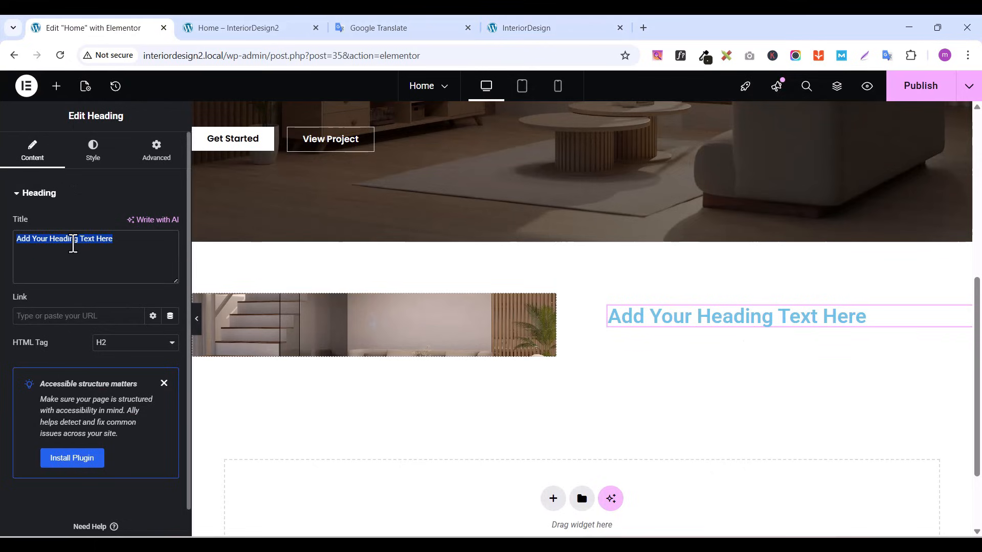
pyautogui.hotkey('ctrl', 'v')
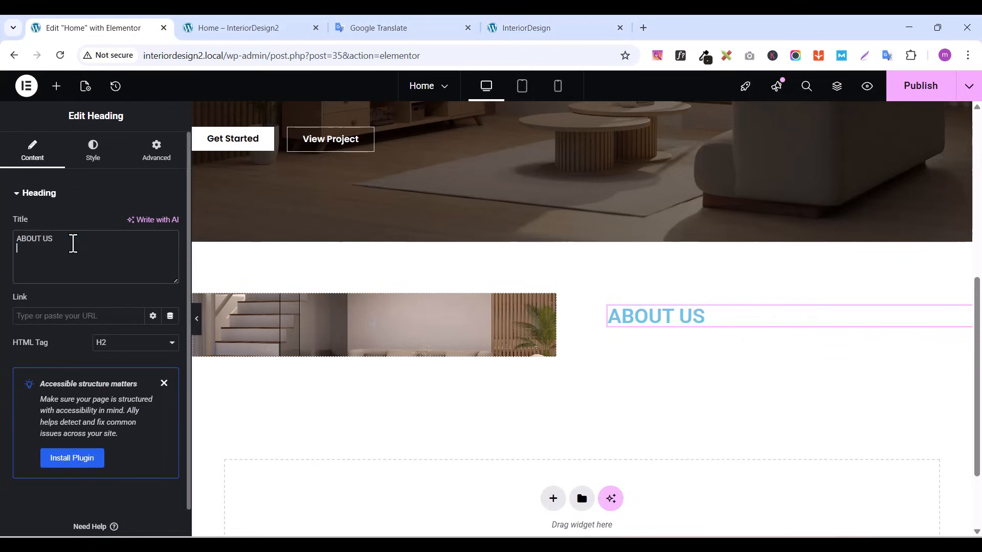
# Set the ABOUT US heading's font family to Poppins
pyautogui.click(93, 150)
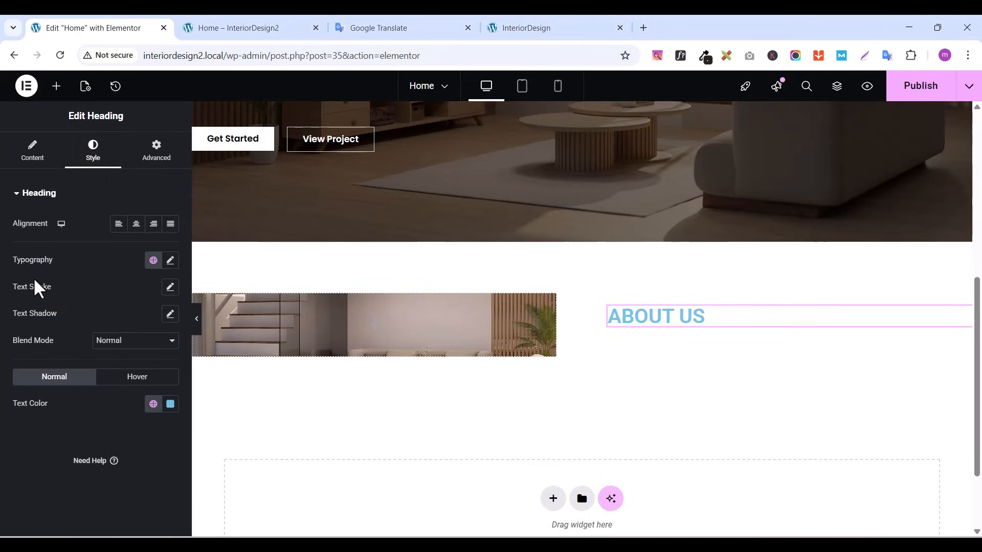
pyautogui.click(170, 261)
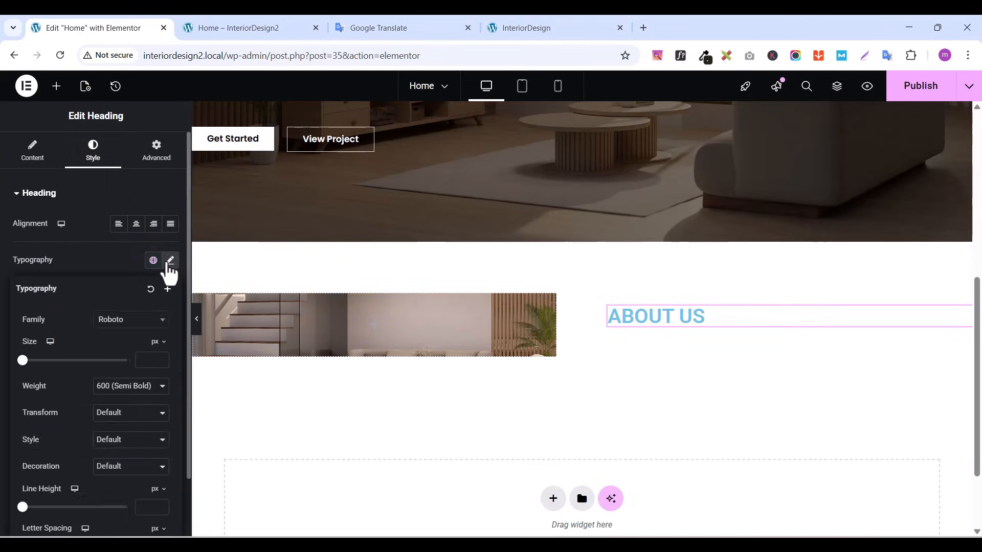
pyautogui.click(123, 322)
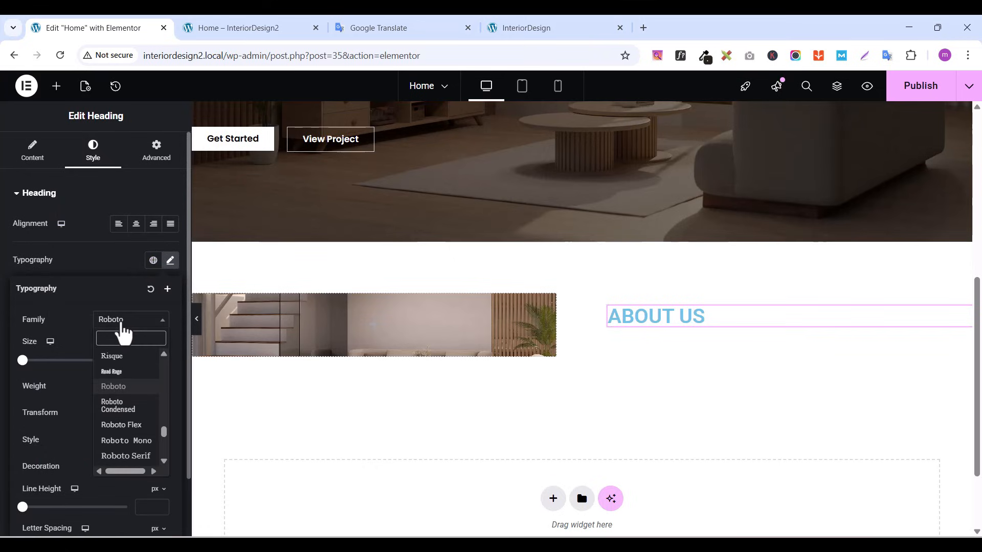
pyautogui.write('popp')
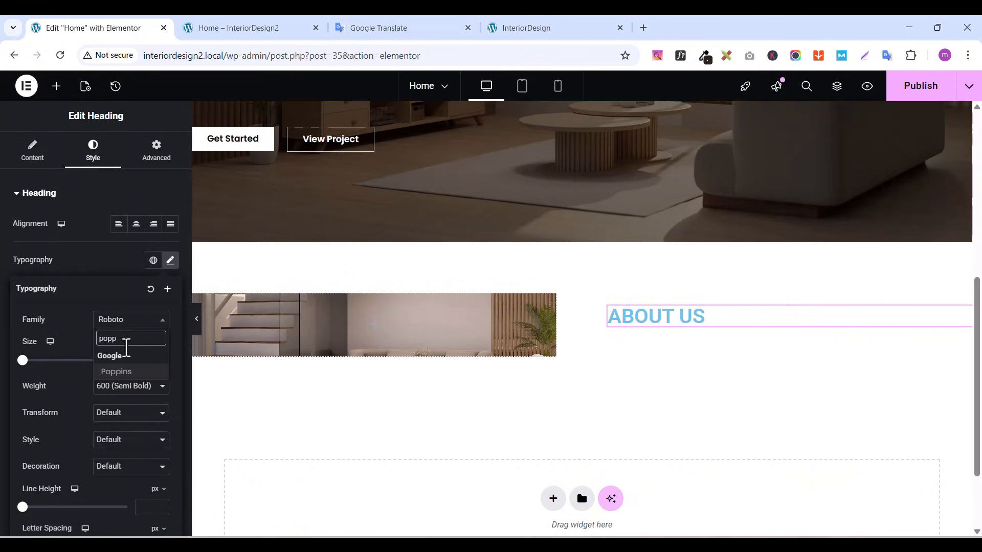
pyautogui.click(121, 375)
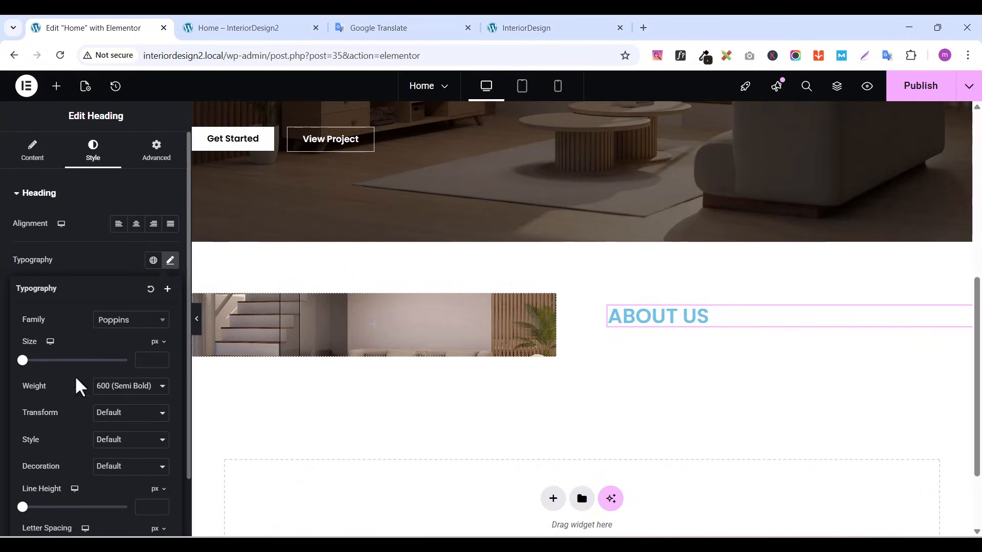
# Set the ABOUT US heading's font size to 14 px and its text color to #000000
pyautogui.click(160, 357)
pyautogui.click(160, 357)
pyautogui.click(160, 356)
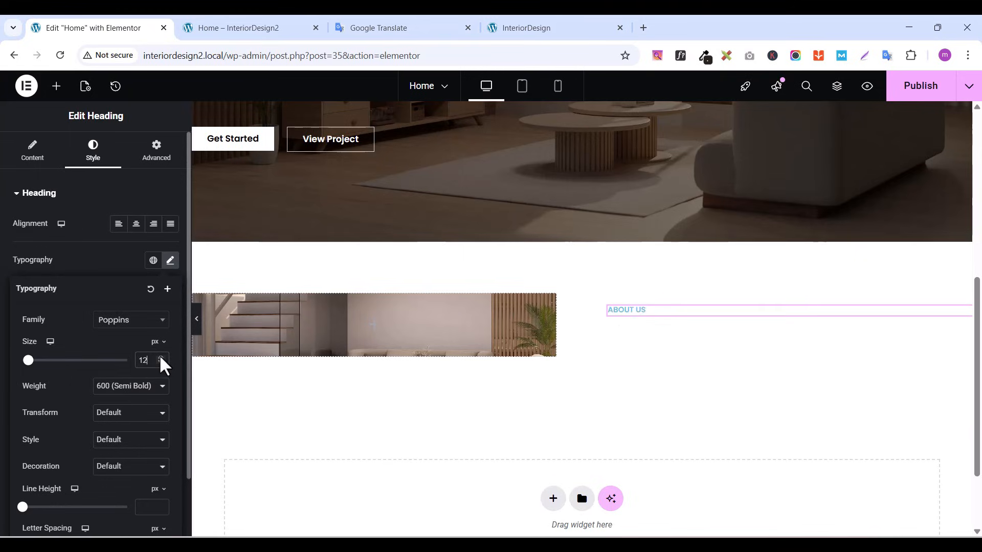
pyautogui.click(160, 357)
pyautogui.click(160, 357)
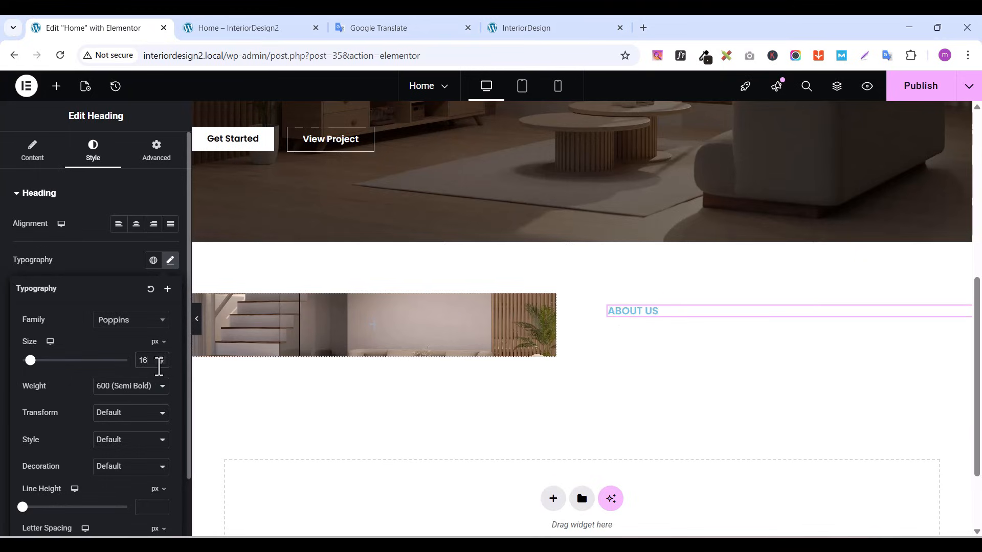
pyautogui.click(160, 359)
pyautogui.click(160, 363)
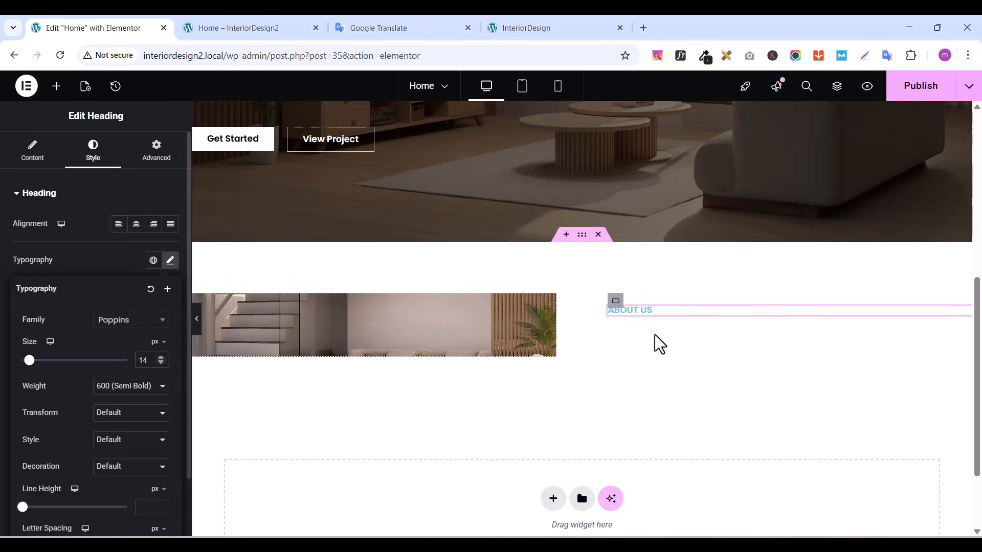
pyautogui.click(96, 263)
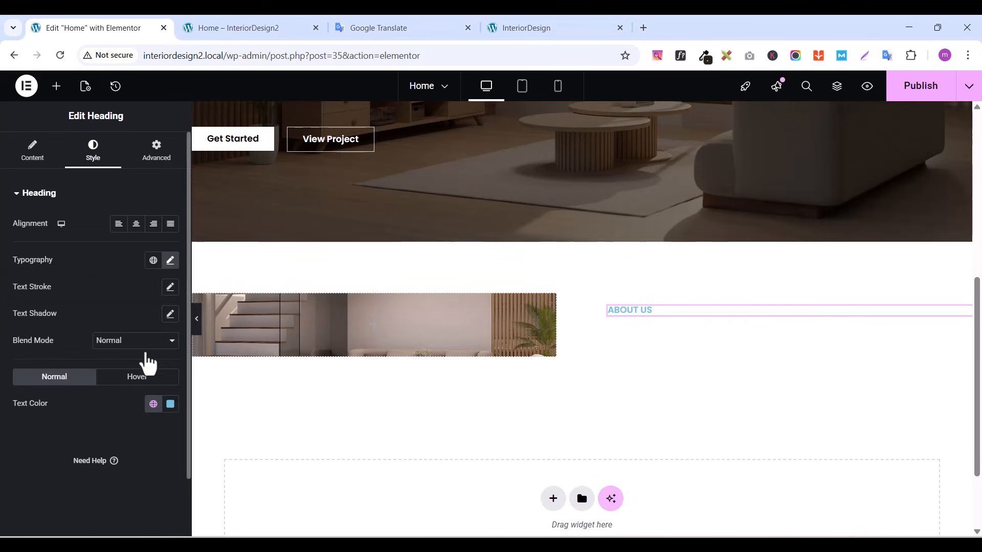
pyautogui.click(170, 404)
pyautogui.moveTo(173, 247); pyautogui.dragTo(87, 343)
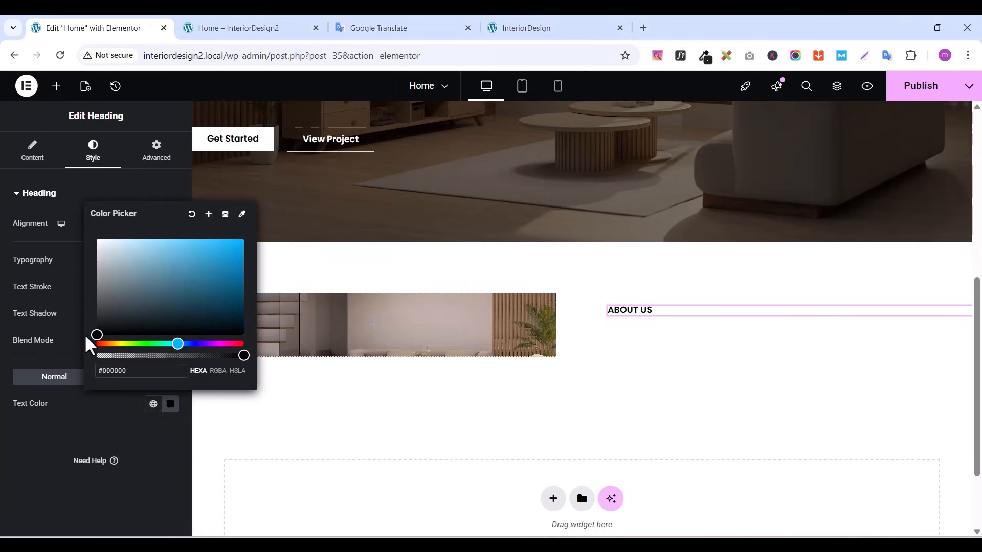
# On the InteriorDesign reference site, sample the brown of the testimonial card with the color picker extension and copy its hex code 633b13
pyautogui.click(529, 23)
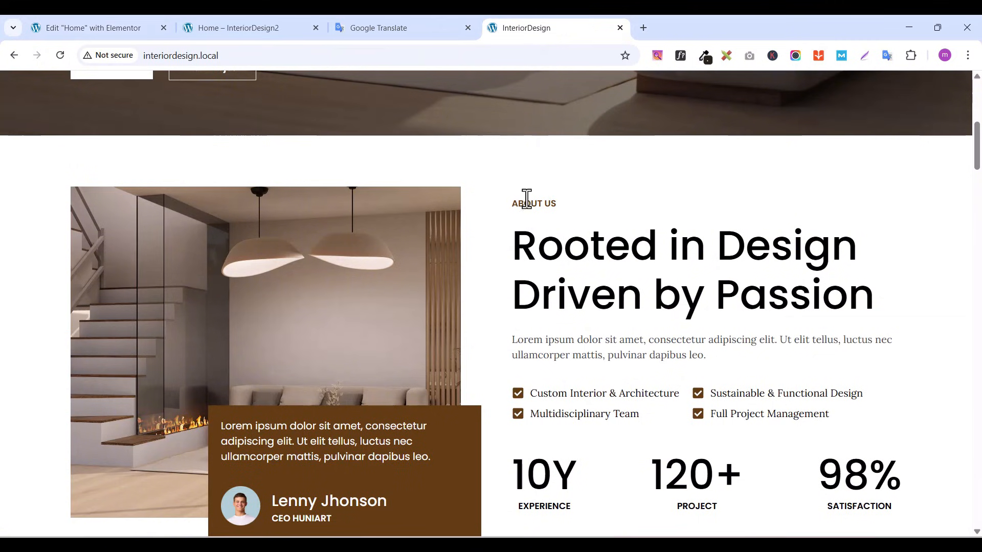
pyautogui.click(705, 56)
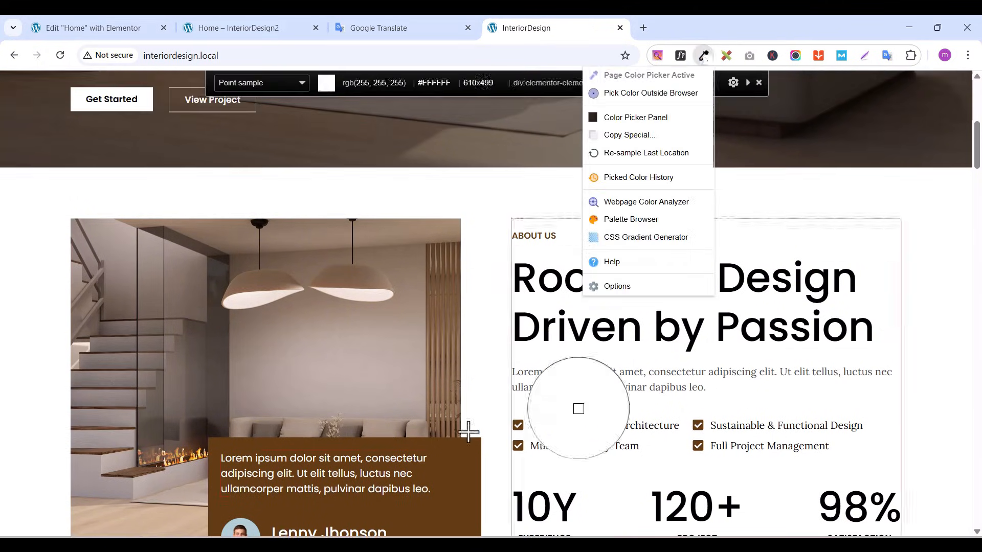
pyautogui.click(453, 517)
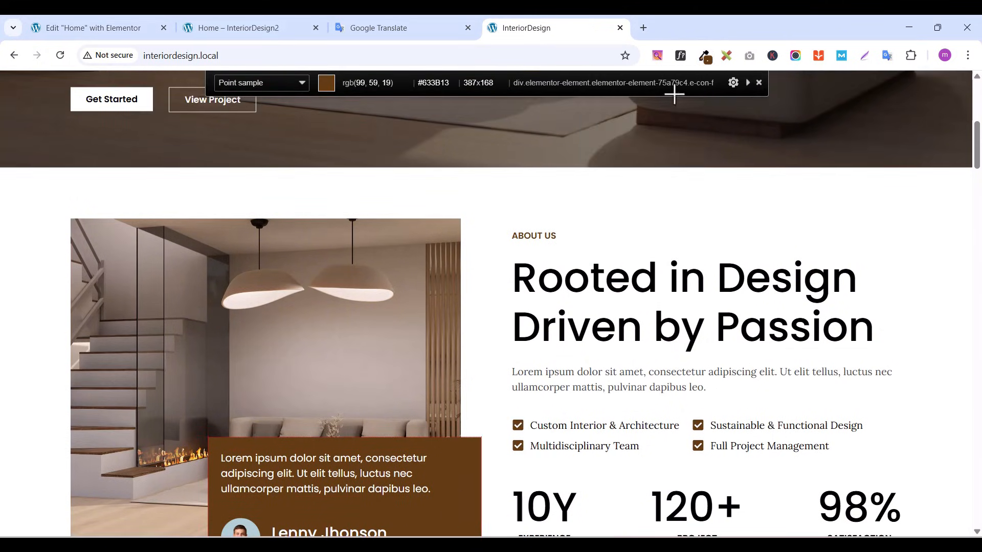
pyautogui.click(705, 61)
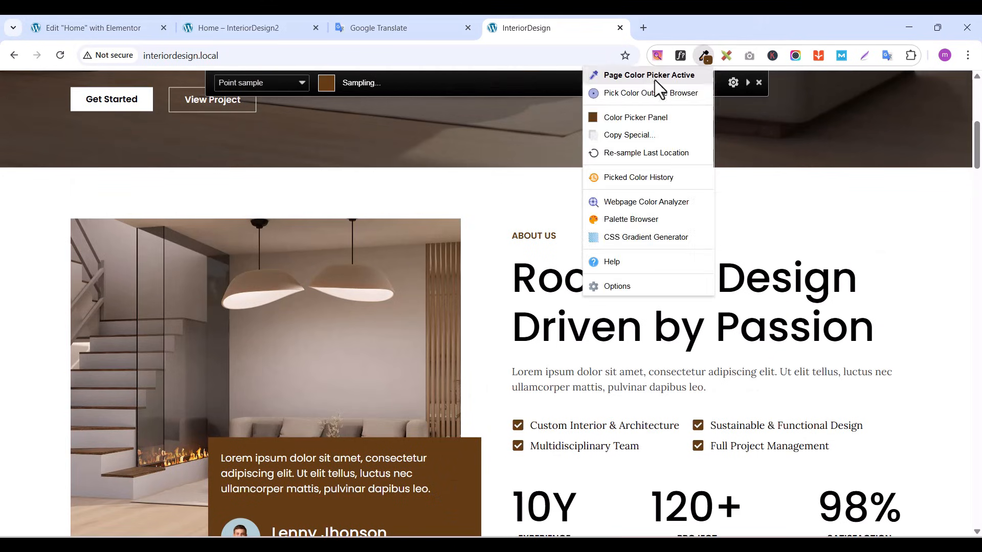
pyautogui.click(629, 115)
pyautogui.click(582, 250)
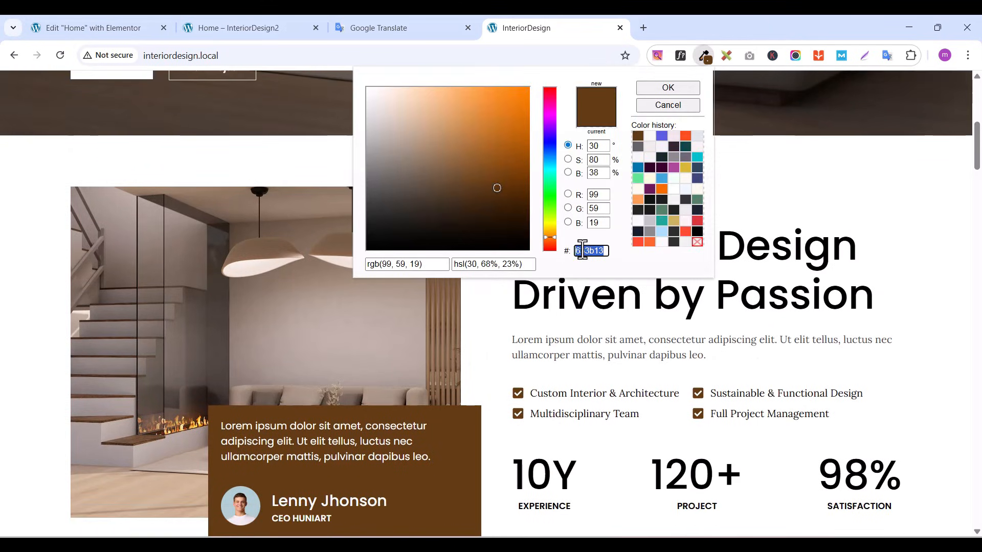
pyautogui.rightClick(582, 251)
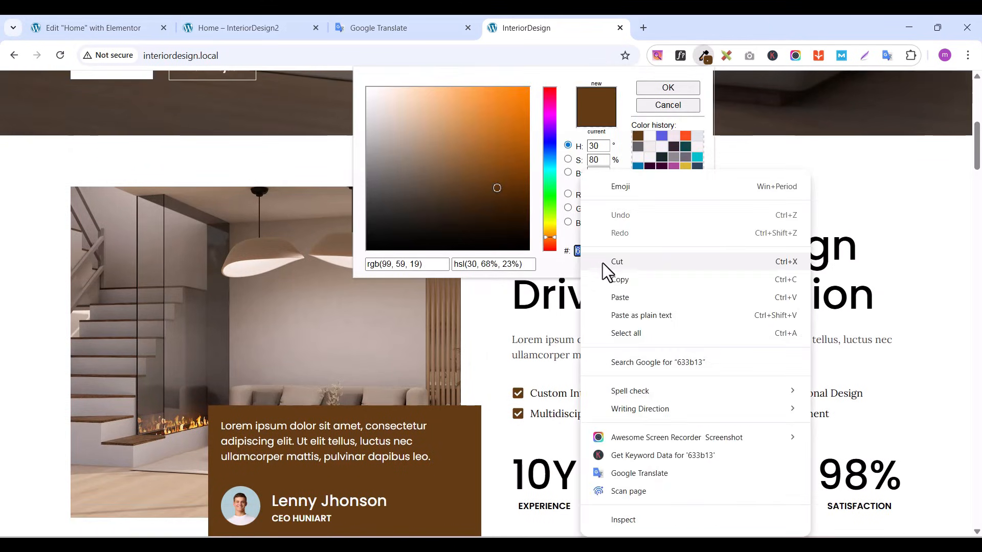
# Switch back to the Elementor editor and set the ABOUT US heading's text color to the copied hex code 633b13
pyautogui.click(125, 30)
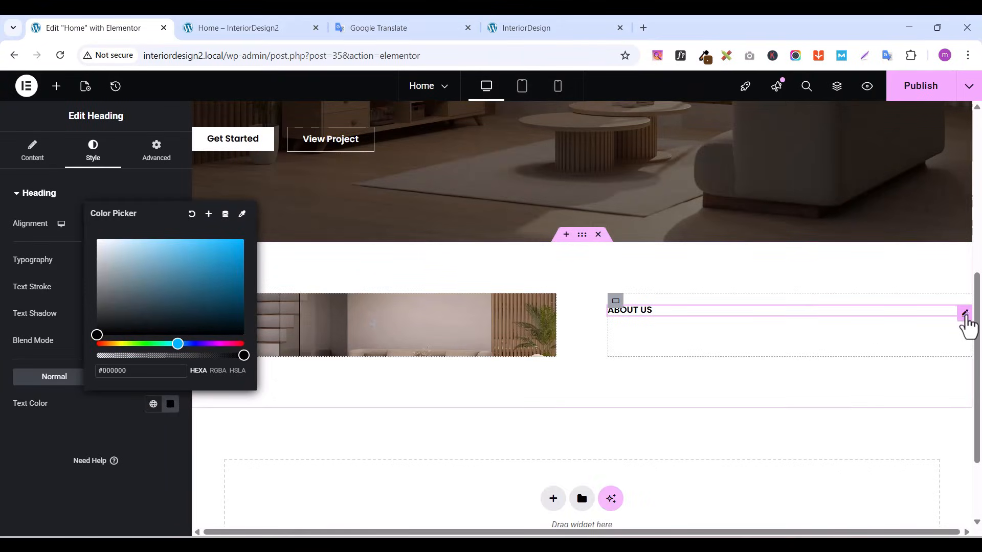
pyautogui.click(964, 315)
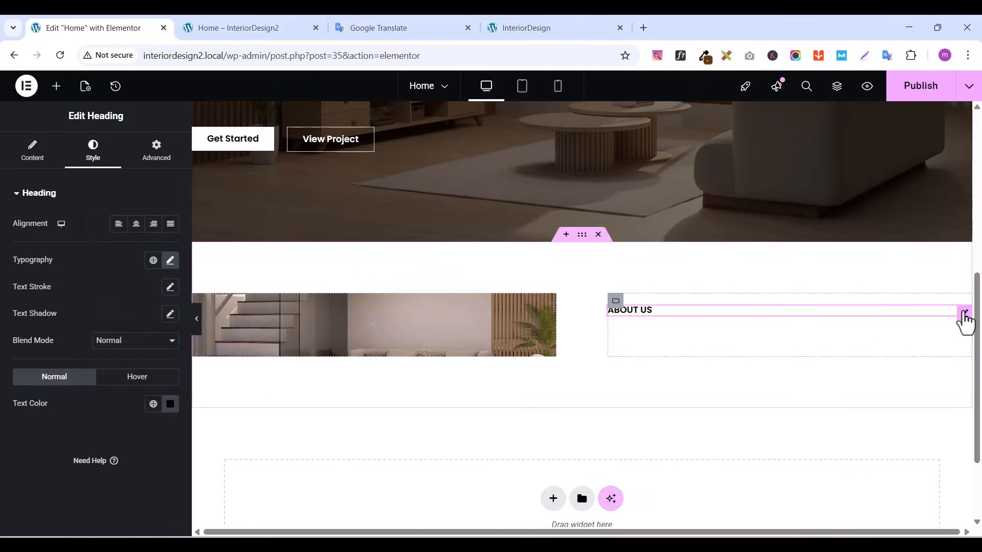
pyautogui.click(169, 405)
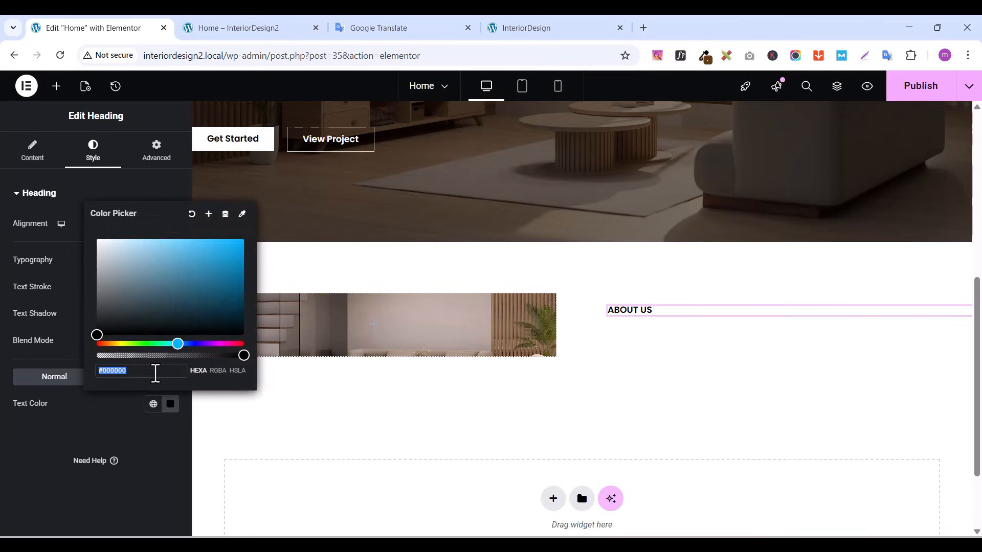
pyautogui.hotkey('ctrl', 'v')
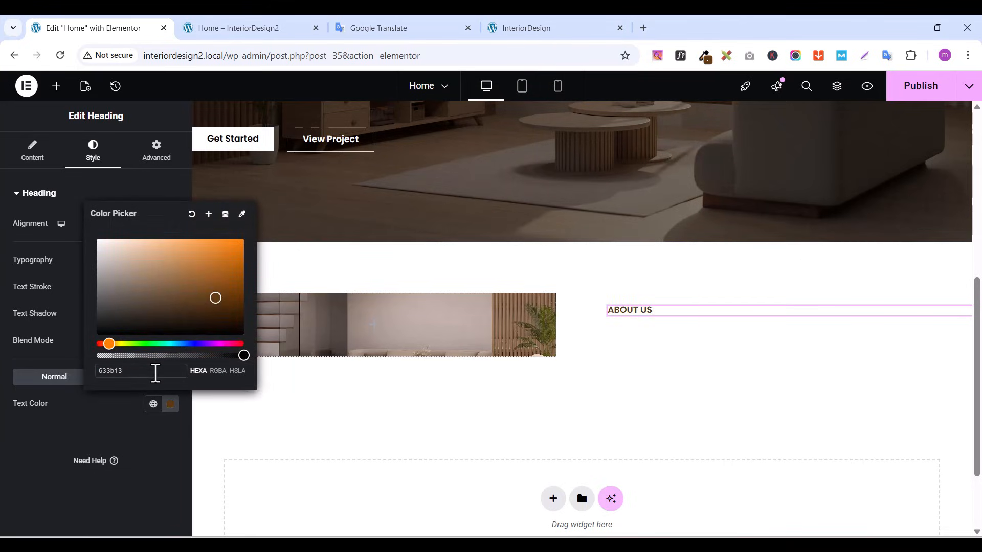
# Save the ABOUT US heading's text color as a new global color named dark yellow
pyautogui.click(209, 214)
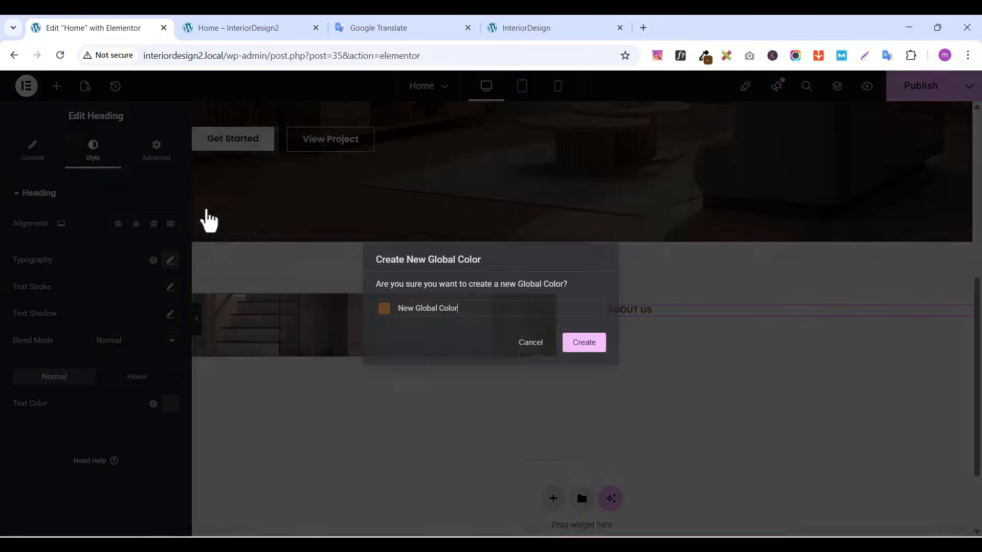
pyautogui.doubleClick(436, 312)
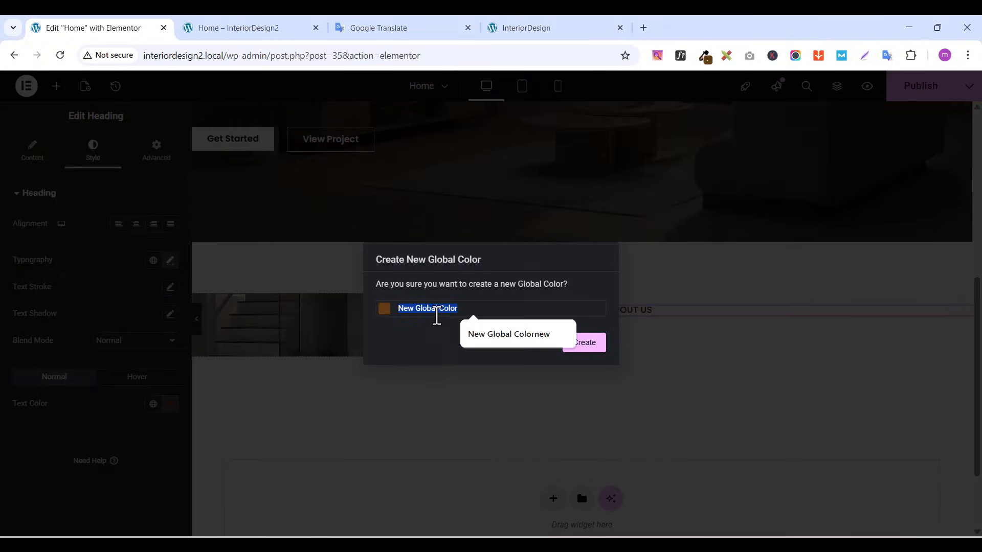
pyautogui.write('dark')
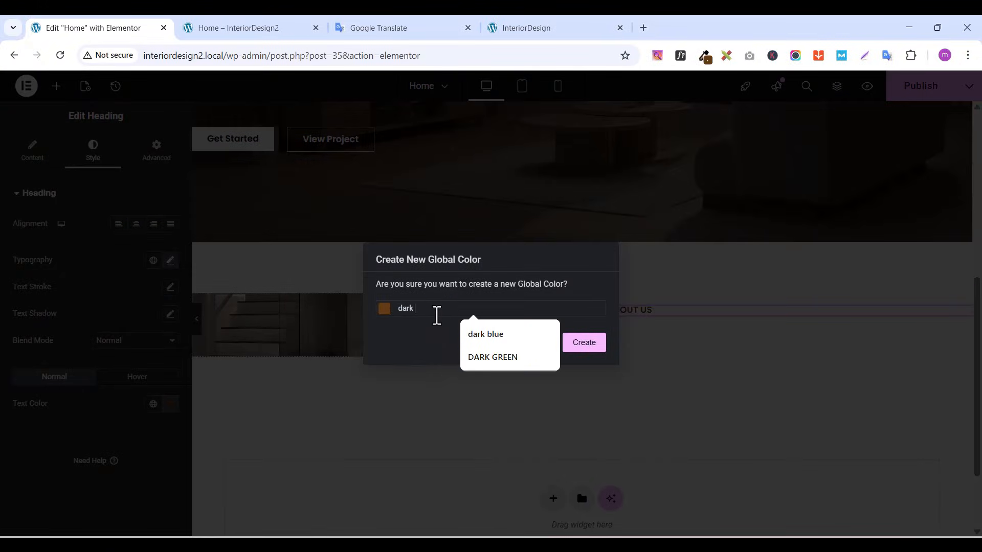
pyautogui.write(' yellow')
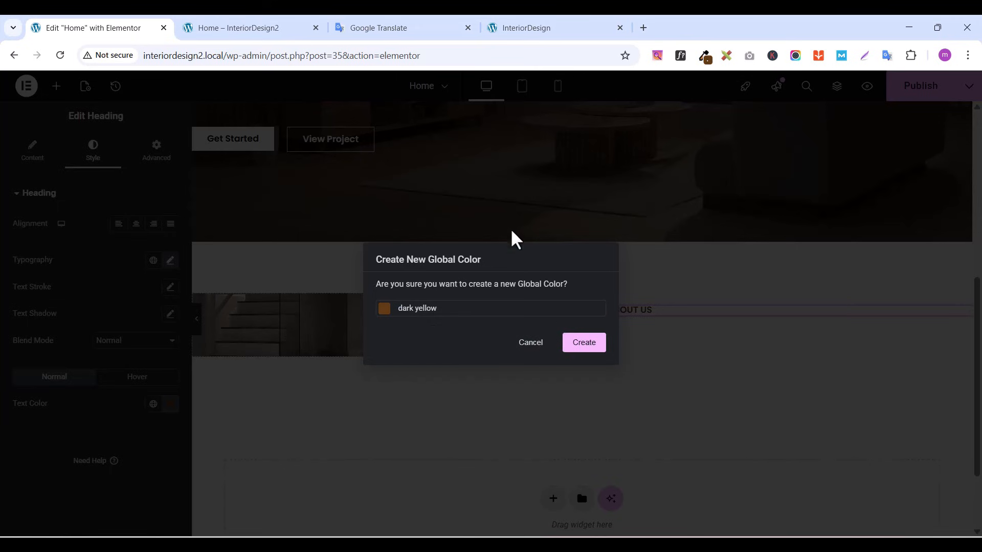
pyautogui.click(582, 348)
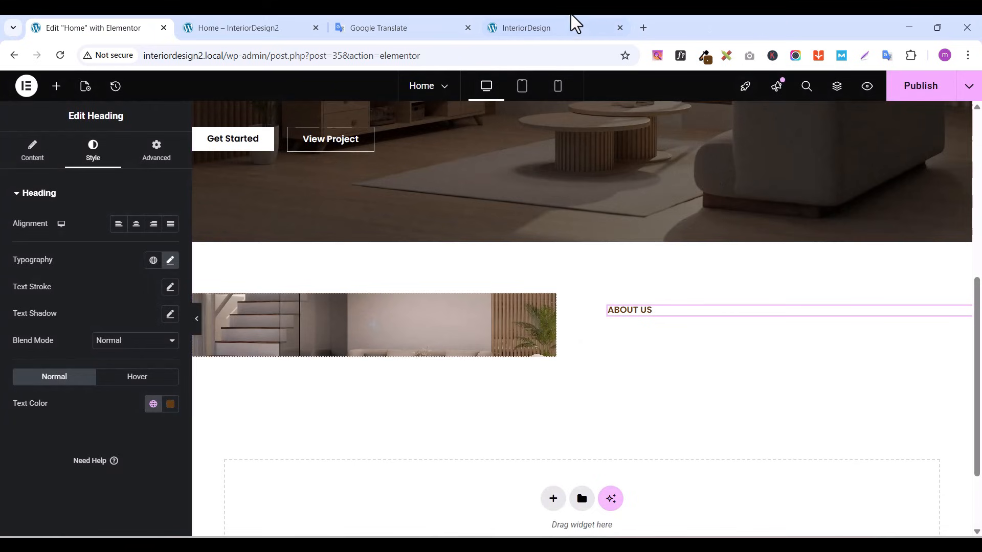
# Check the main heading on the InteriorDesign reference site and add a Heading widget directly below ABOUT US in the Elementor editor
pyautogui.click(532, 28)
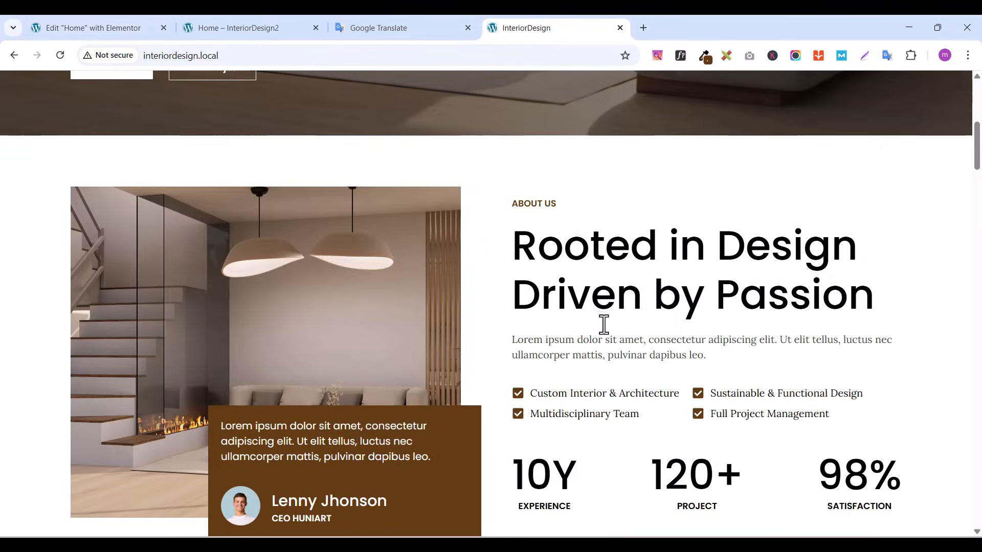
pyautogui.click(121, 30)
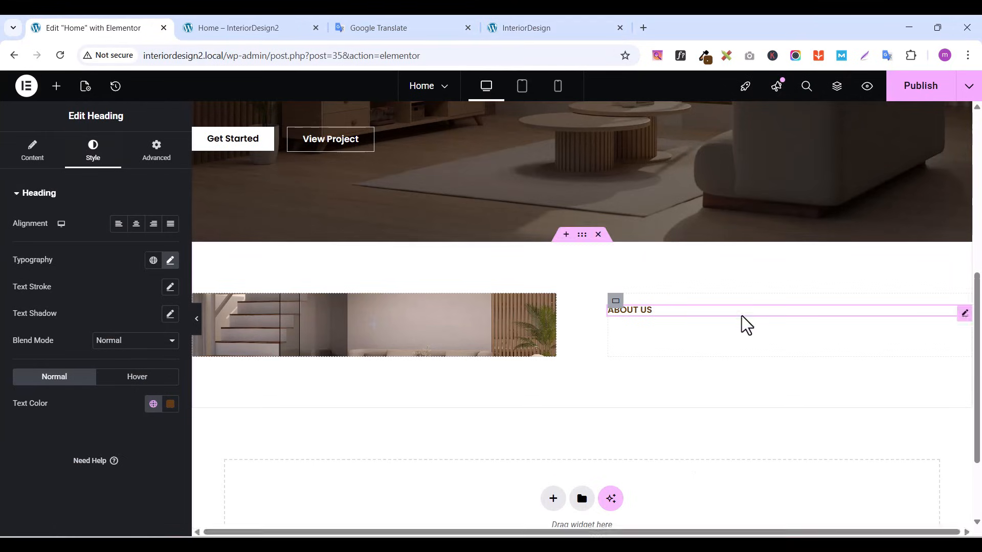
pyautogui.click(53, 84)
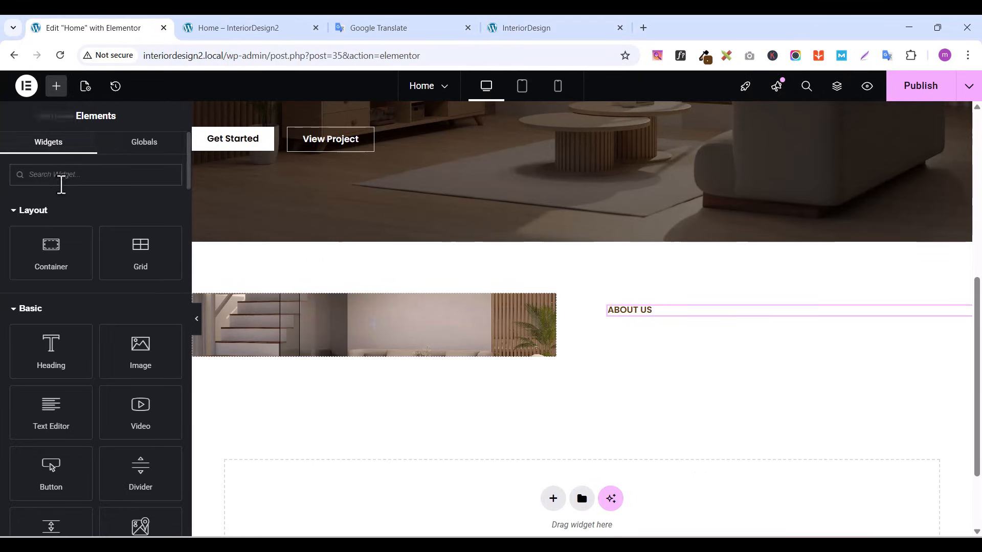
pyautogui.write('head')
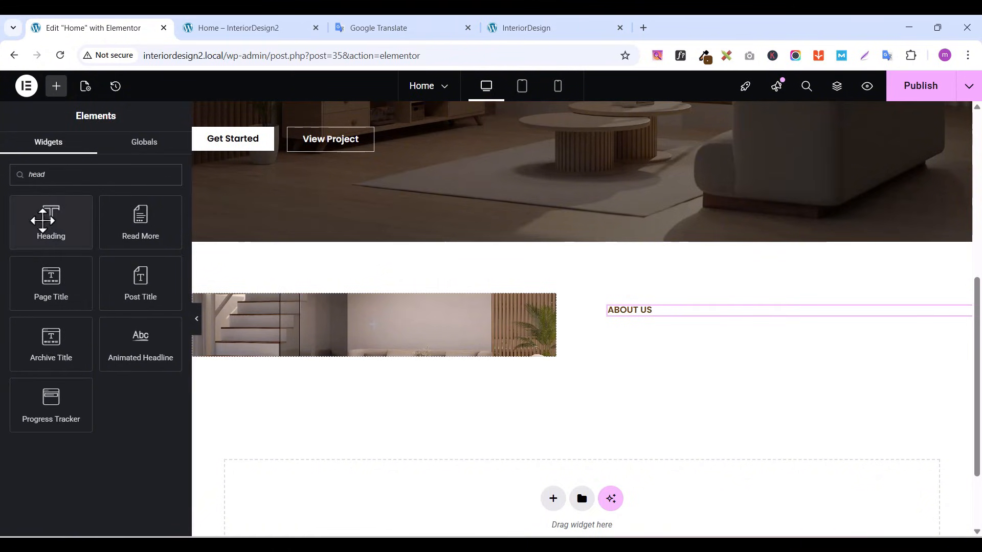
pyautogui.moveTo(44, 215); pyautogui.dragTo(691, 325)
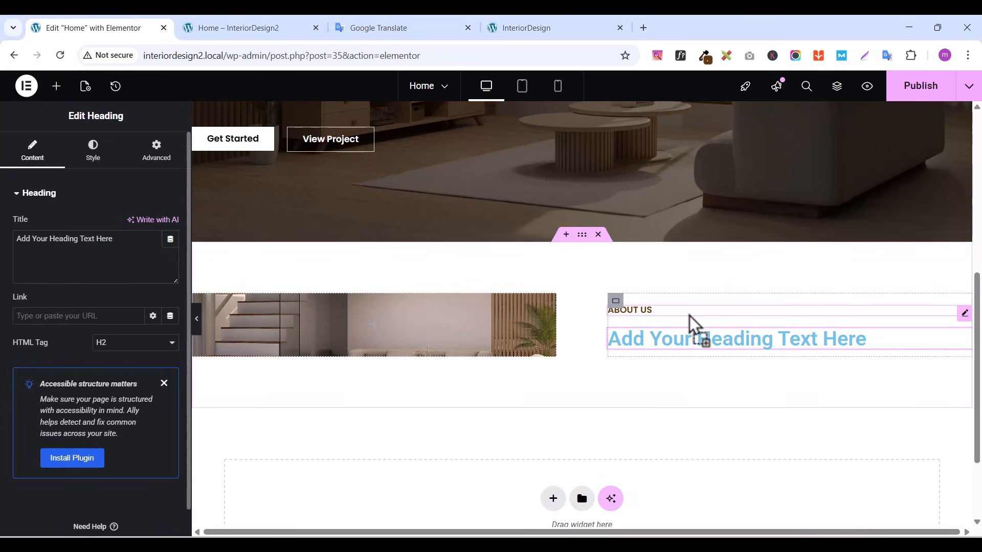
# Copy "Rooted in Design Driven by Passion" from the InteriorDesign reference site into the new heading's title, with a <br> after Design
pyautogui.click(516, 28)
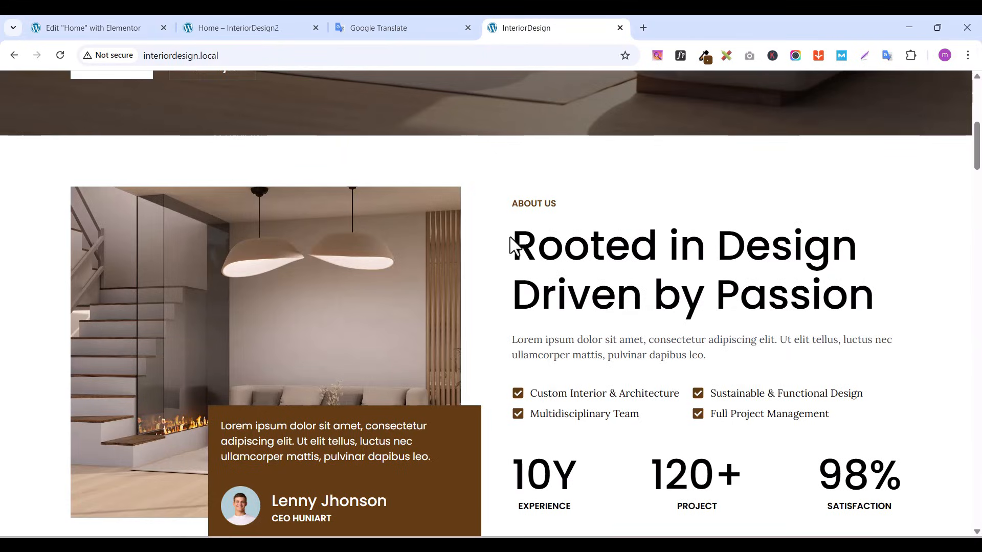
pyautogui.moveTo(516, 236); pyautogui.dragTo(874, 279)
pyautogui.rightClick(516, 262)
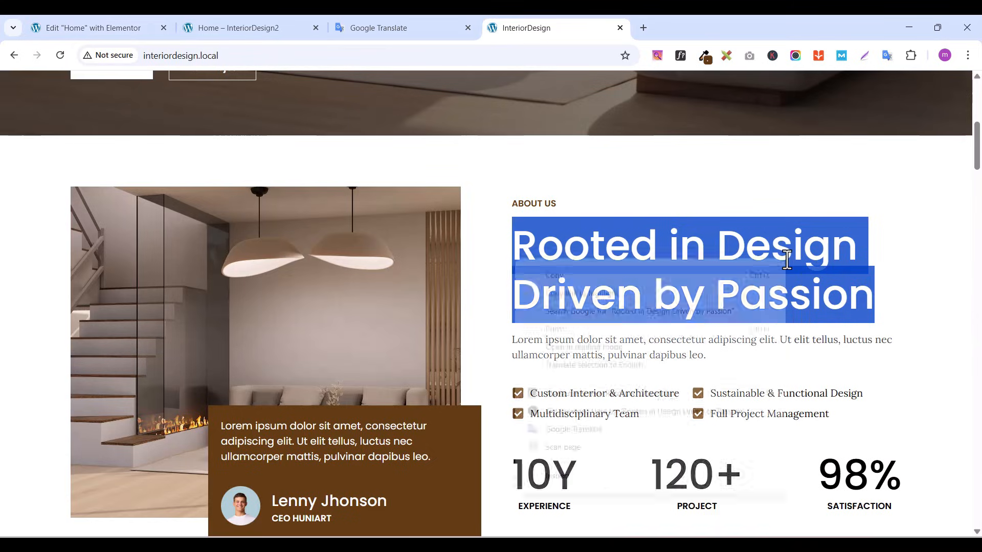
pyautogui.click(563, 276)
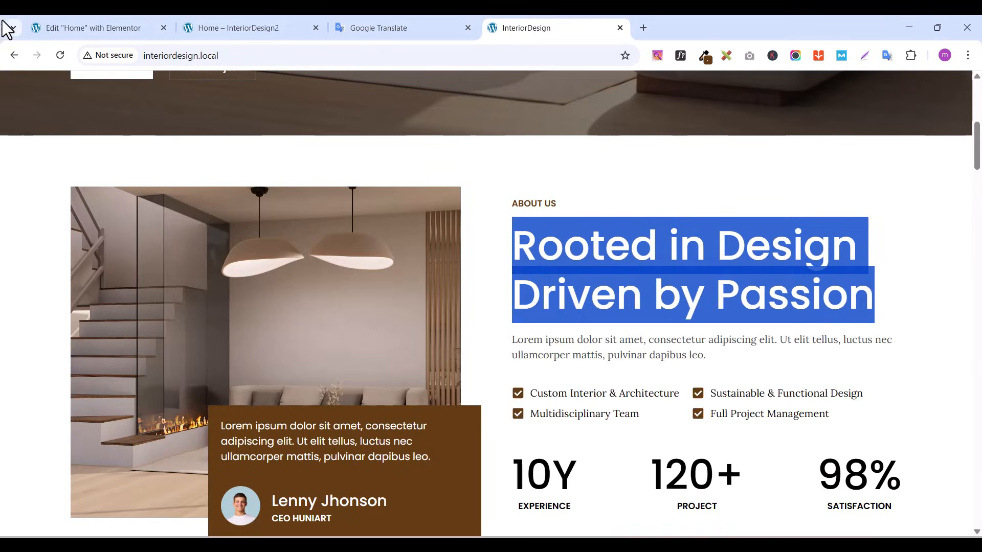
pyautogui.click(61, 30)
pyautogui.tripleClick(93, 245)
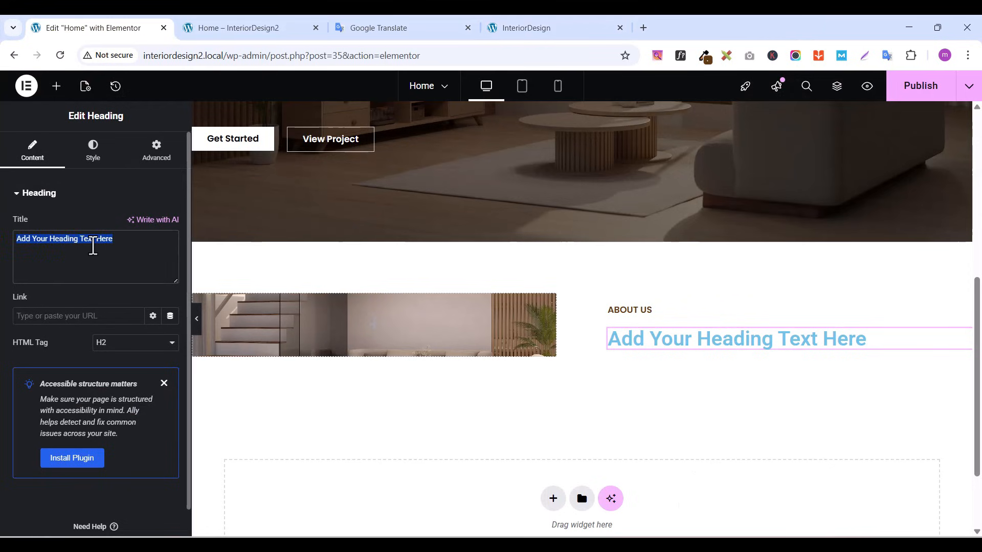
pyautogui.hotkey('ctrl', 'v')
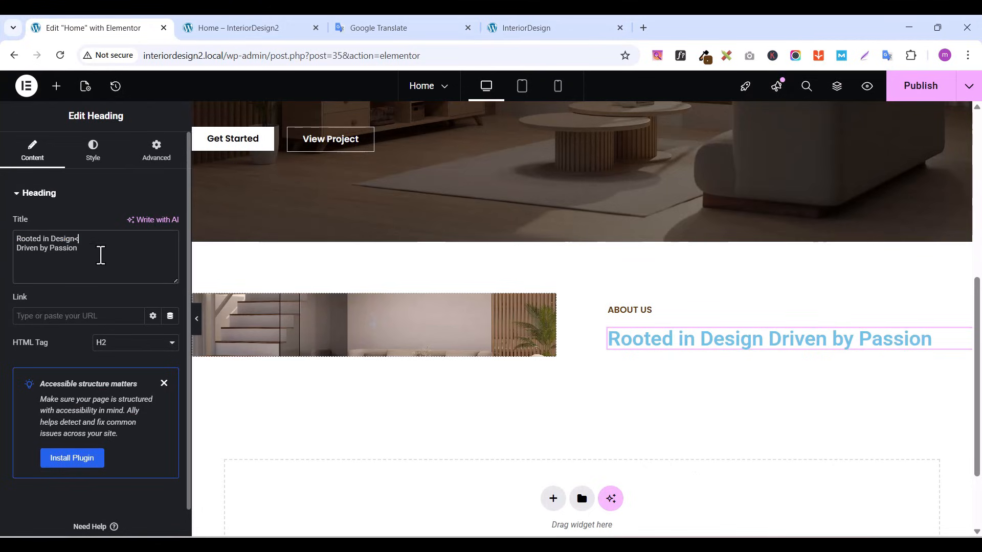
pyautogui.write('br')
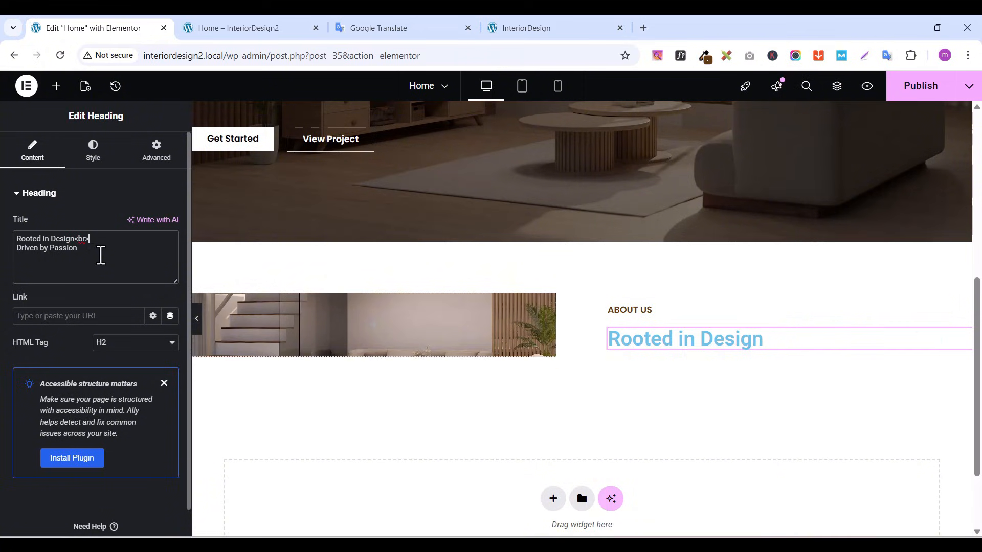
pyautogui.write('>')
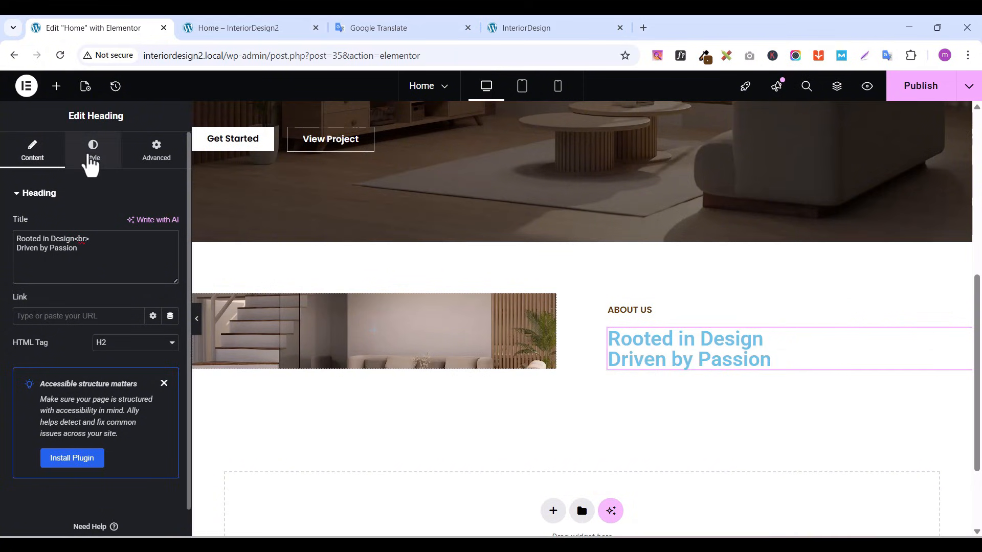
# Set the font family of the Rooted in Design heading to Poppins
pyautogui.click(91, 163)
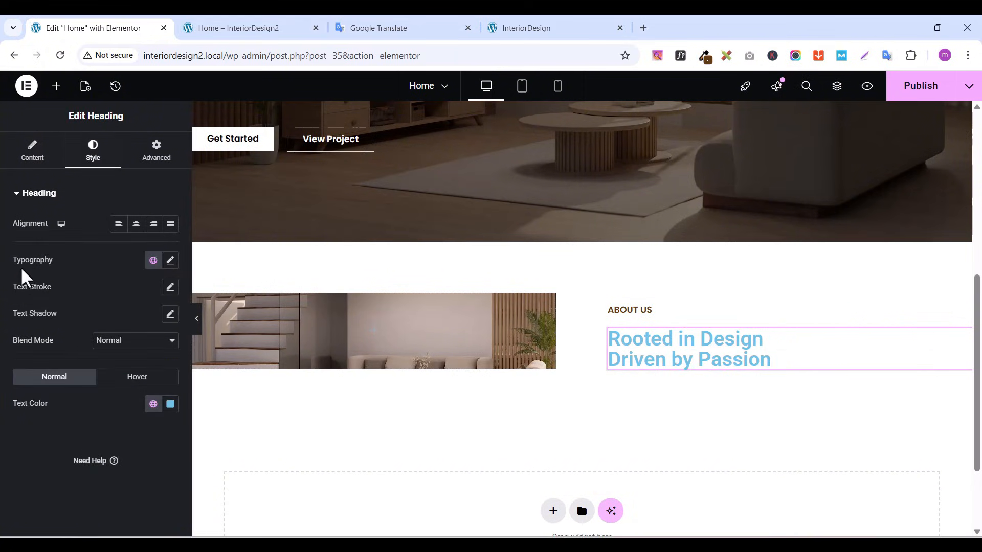
pyautogui.click(171, 261)
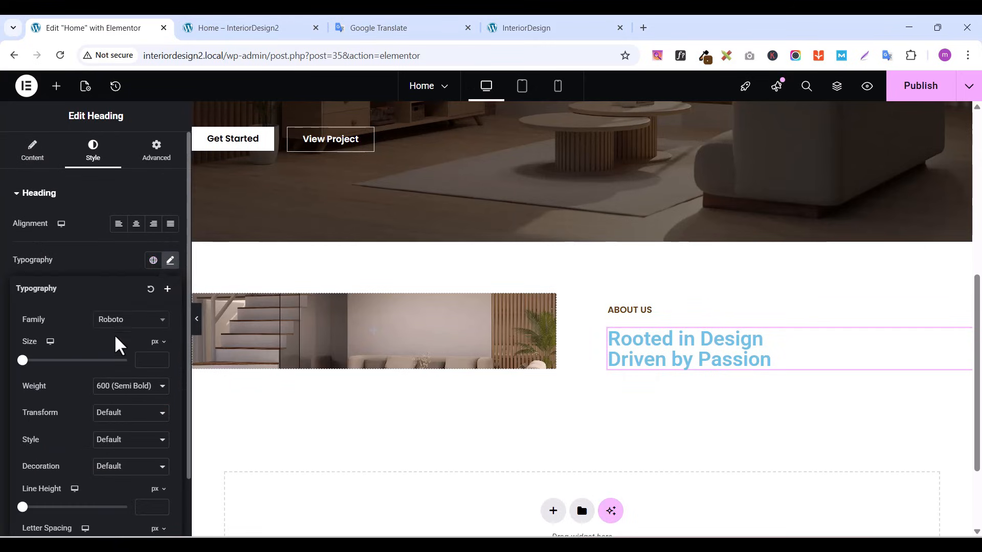
pyautogui.click(118, 320)
pyautogui.write('popp')
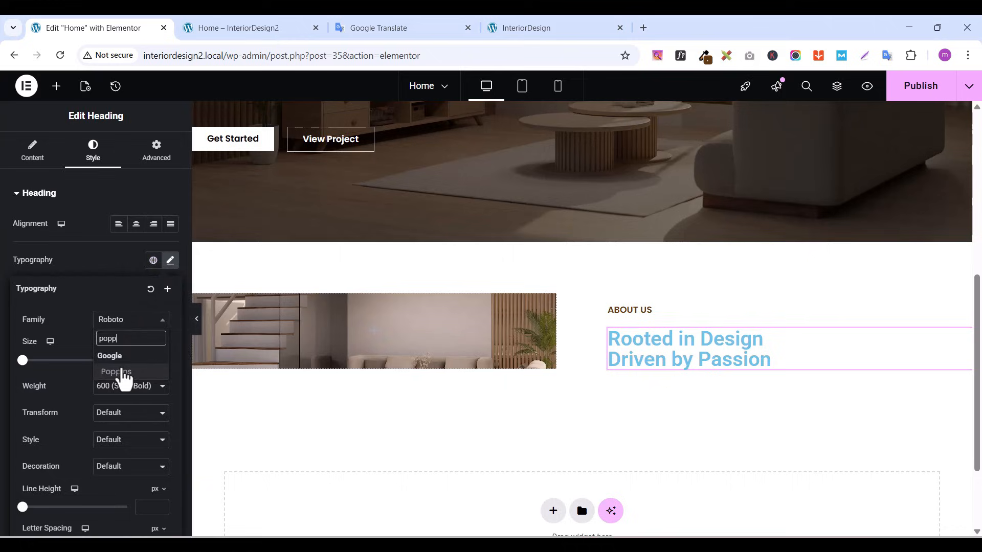
pyautogui.click(122, 373)
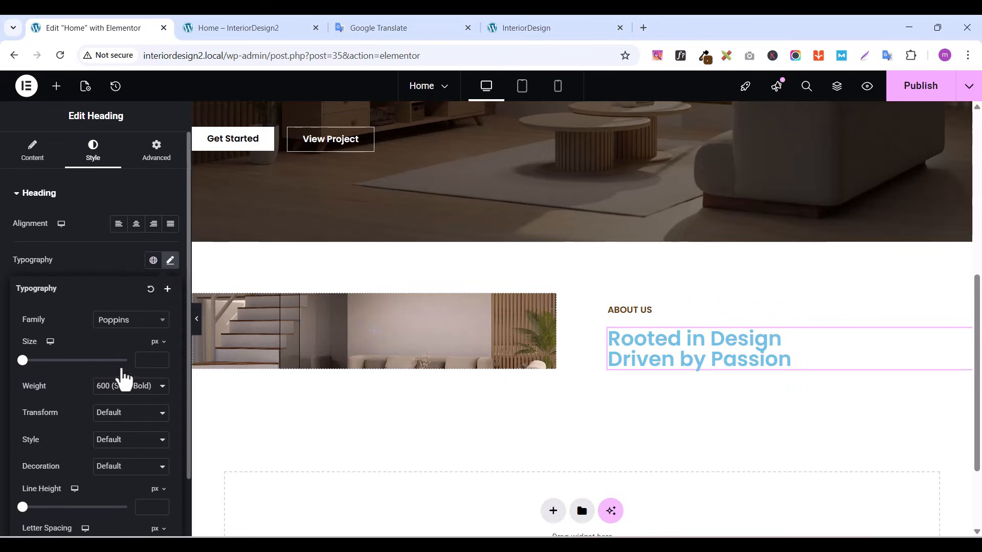
# Set the Rooted in Design heading's font size to 64 px and its weight to 500 (Medium)
pyautogui.click(161, 357)
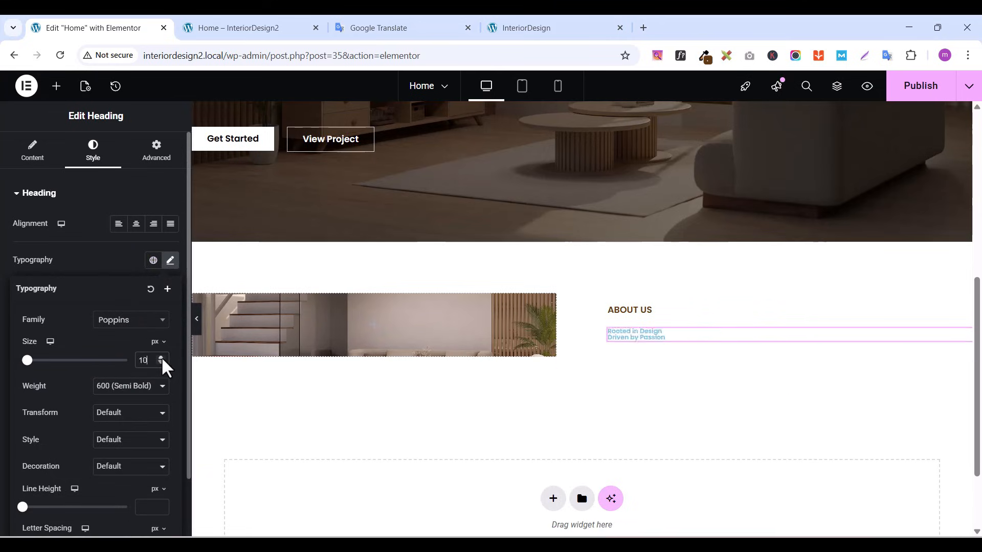
pyautogui.moveTo(162, 357); pyautogui.dragTo(161, 356)
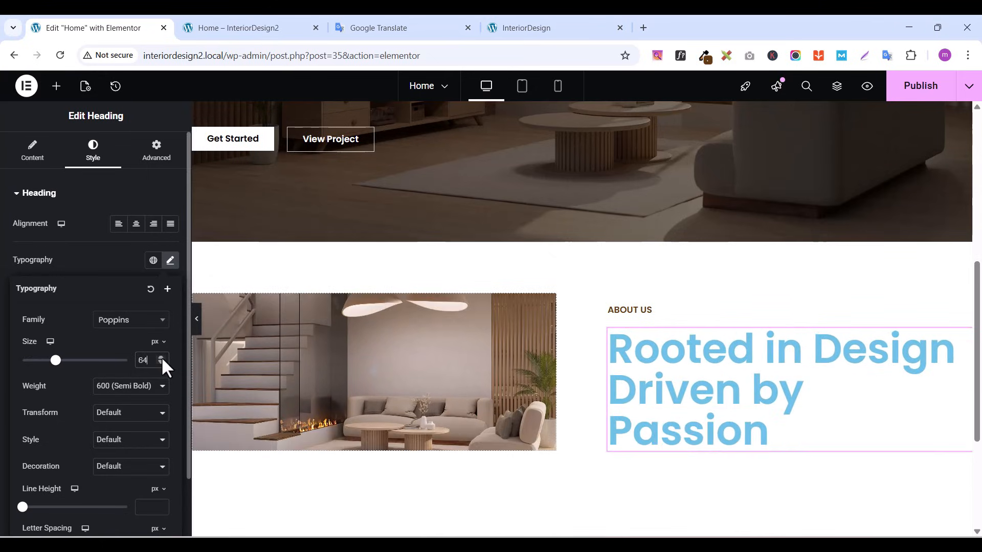
pyautogui.click(110, 387)
pyautogui.click(122, 262)
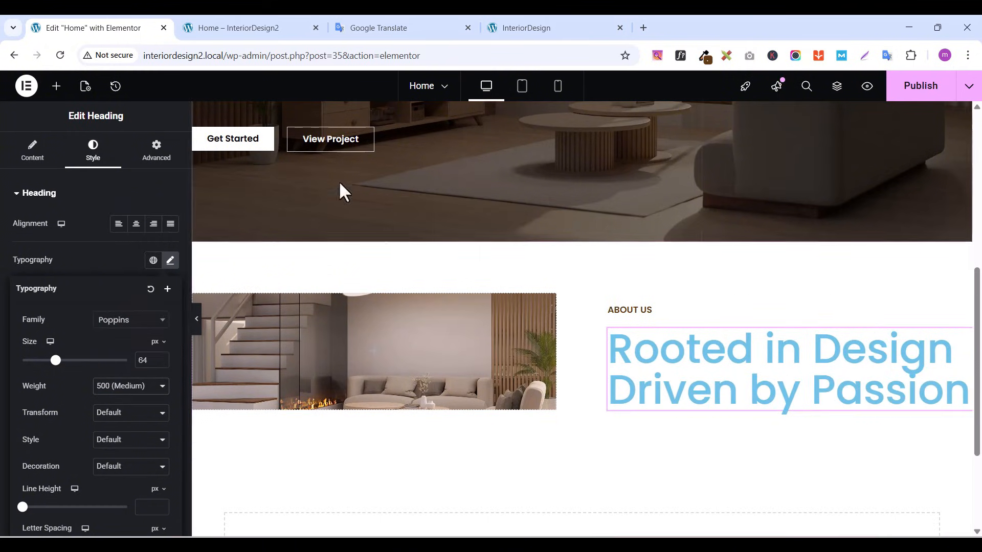
pyautogui.scroll(-2, 119, 450)
pyautogui.scroll(2, 118, 450)
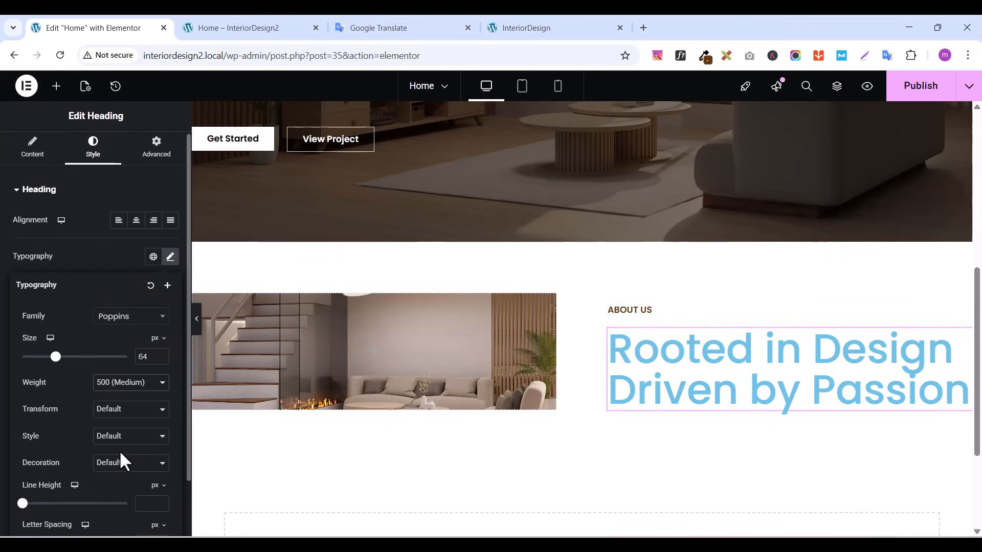
pyautogui.click(109, 265)
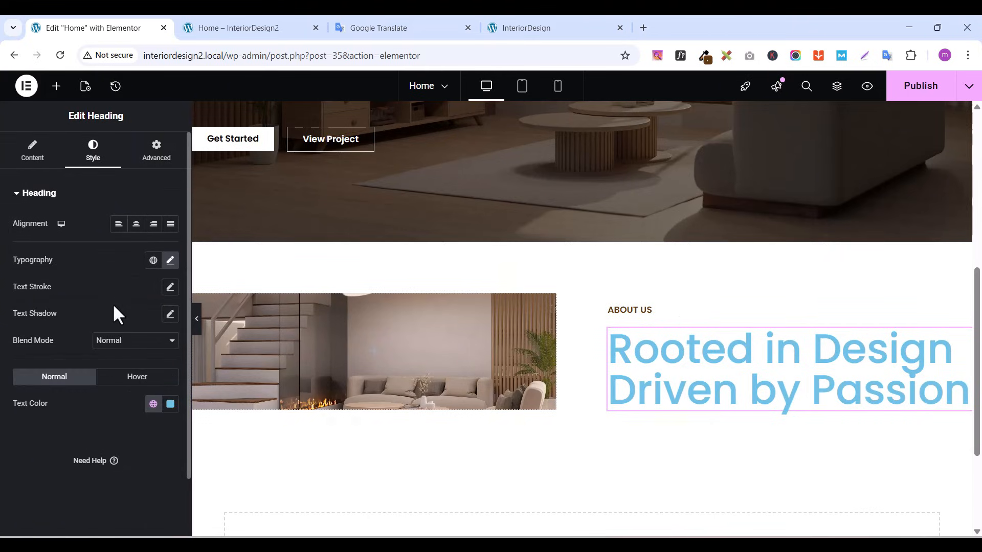
# Set the Rooted in Design heading's text color to #000000 and publish the page
pyautogui.click(171, 404)
pyautogui.moveTo(171, 252); pyautogui.dragTo(54, 354)
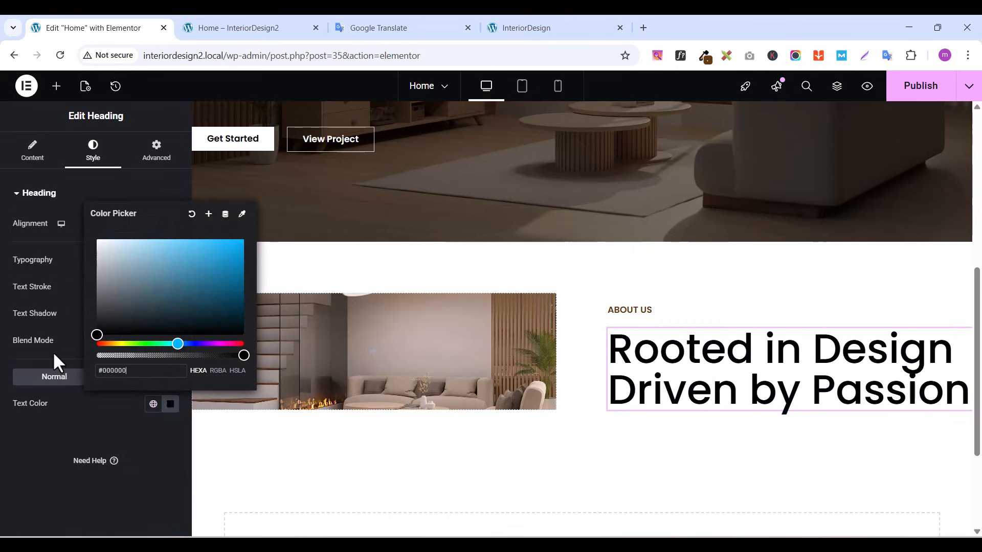
pyautogui.click(917, 87)
# Add a Text Editor widget directly below the Rooted in Design heading, as on the InteriorDesign reference page
pyautogui.click(530, 35)
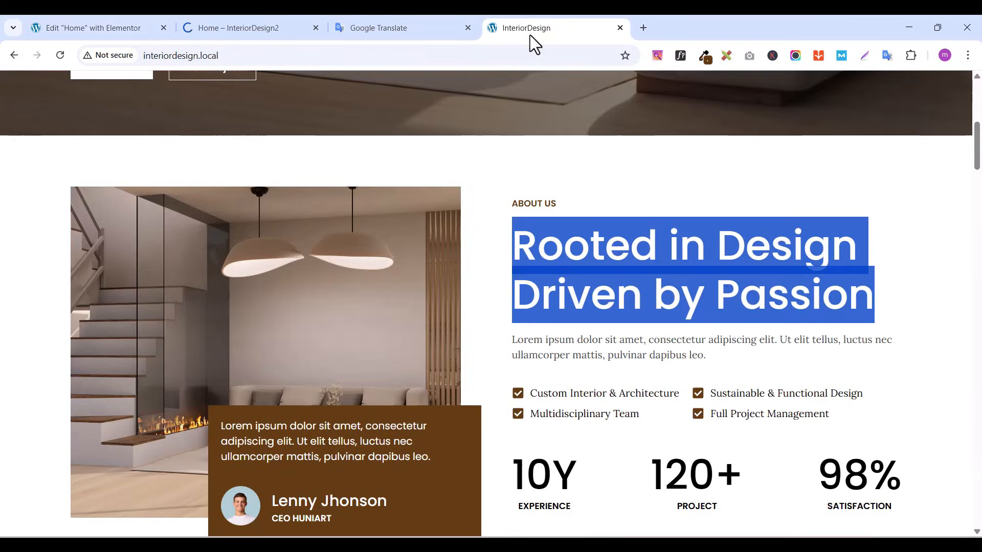
pyautogui.scroll(-1, 655, 361)
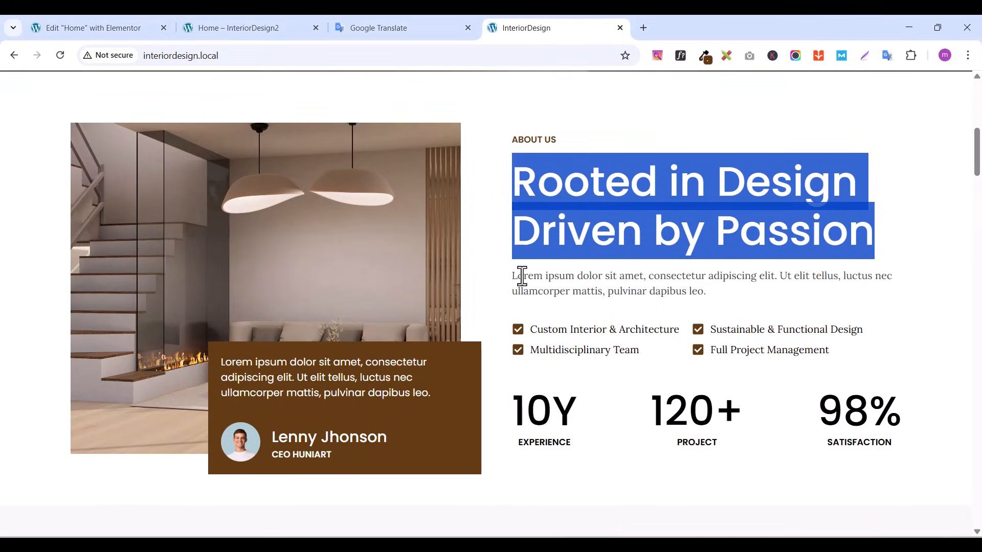
pyautogui.click(91, 30)
pyautogui.scroll(-1, 747, 376)
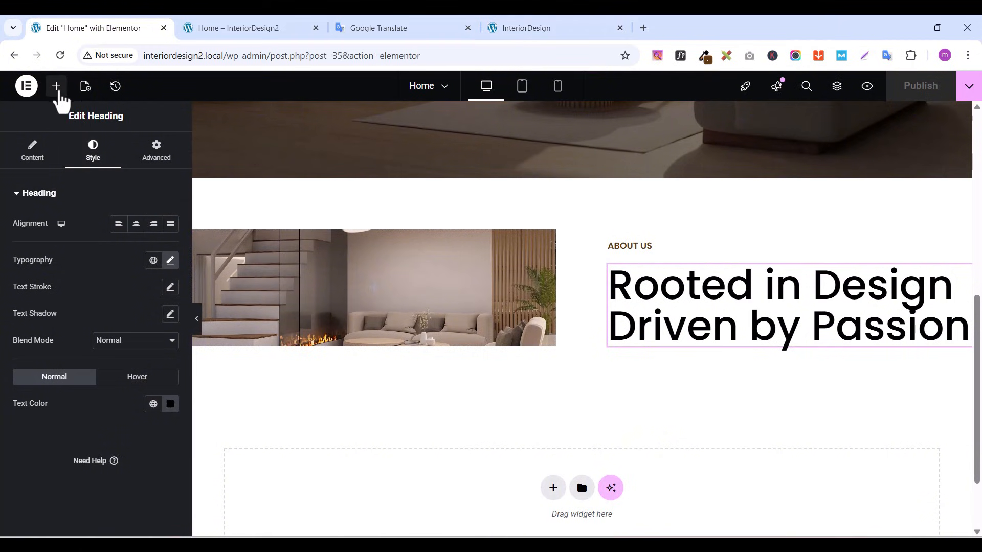
pyautogui.click(56, 86)
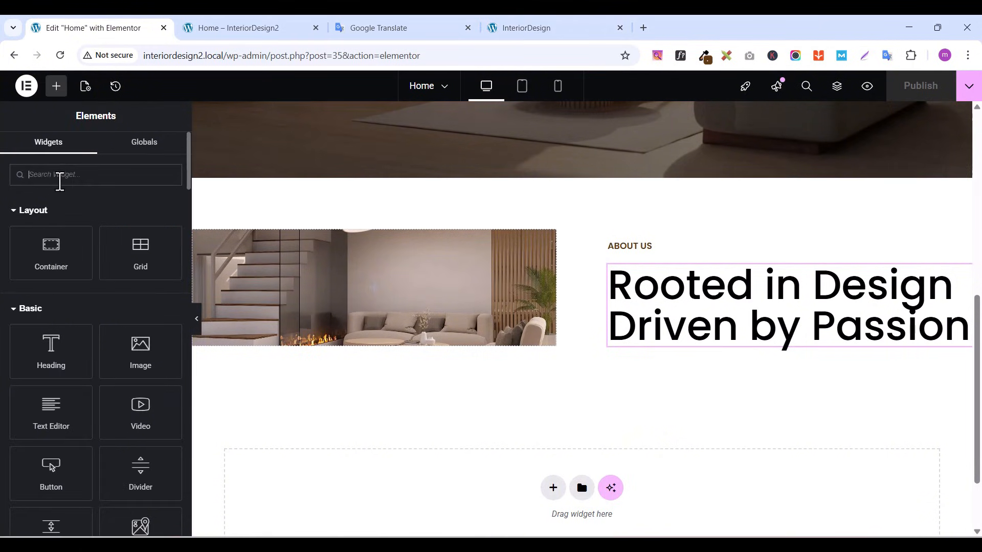
pyautogui.write('text')
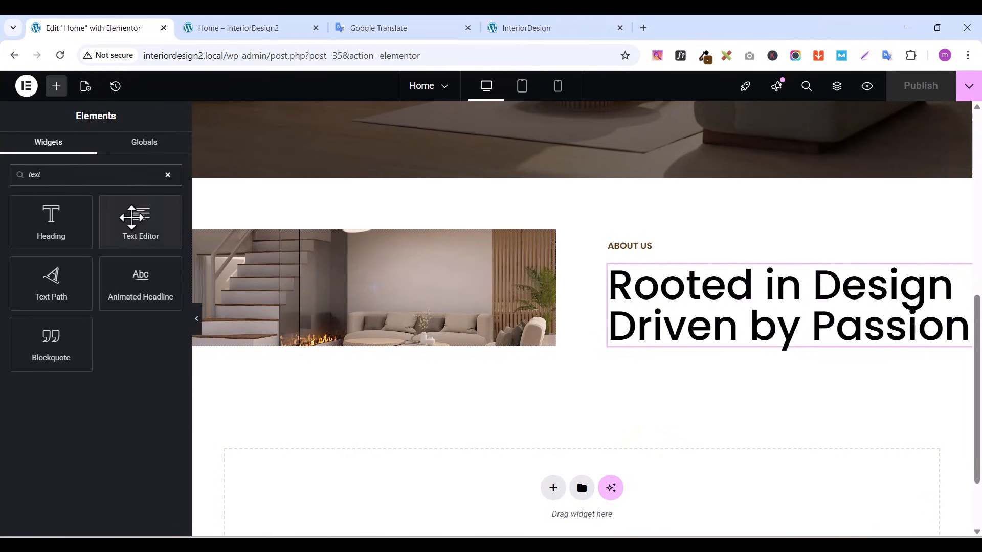
pyautogui.moveTo(132, 218); pyautogui.dragTo(693, 346)
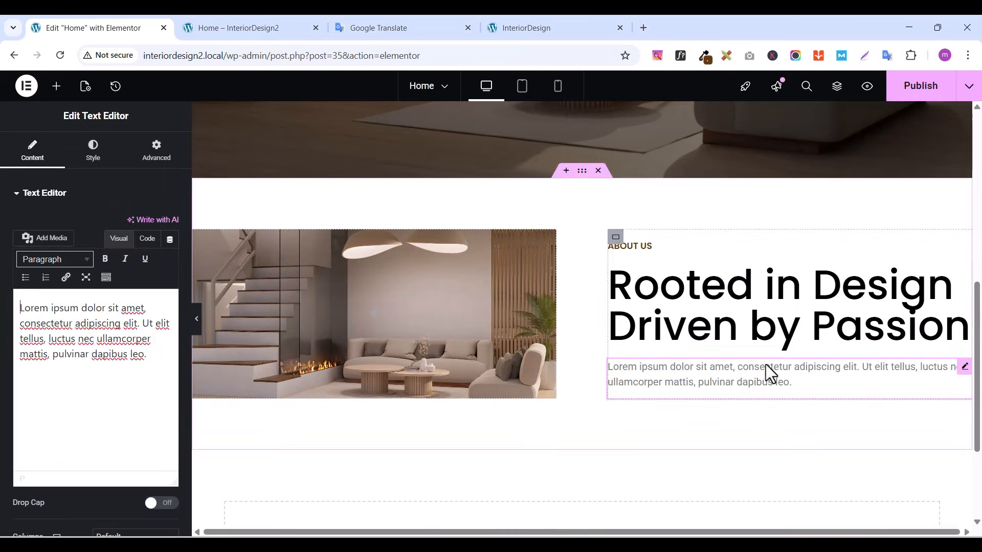
# Insert a <br> after "luctus nec" in the HTML code of the new lorem ipsum paragraph
pyautogui.click(532, 28)
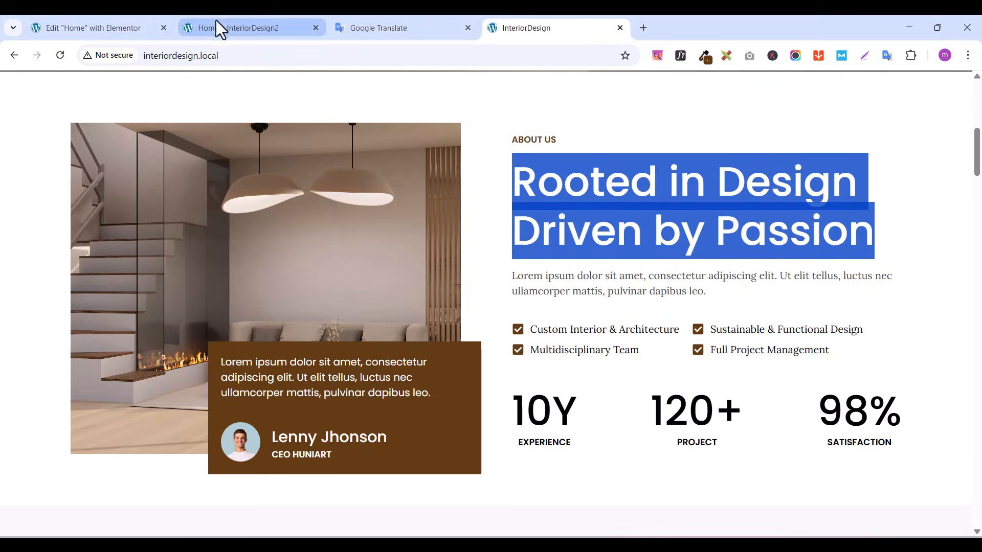
pyautogui.click(85, 30)
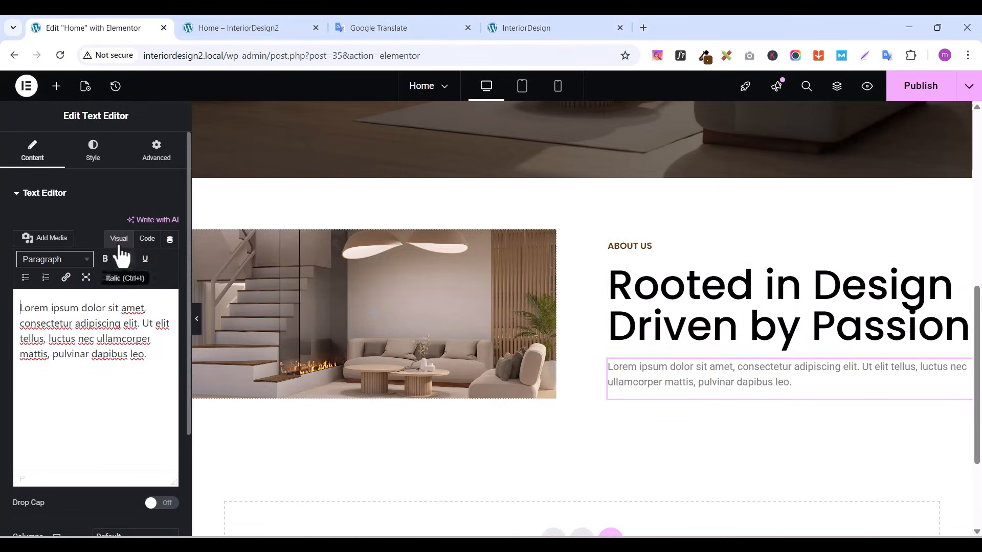
pyautogui.click(148, 240)
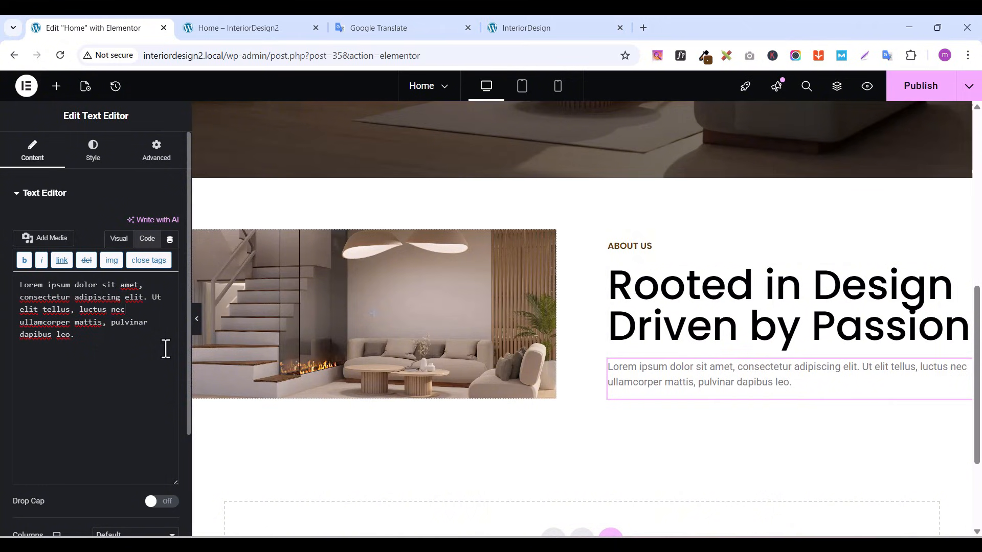
pyautogui.write('<br')
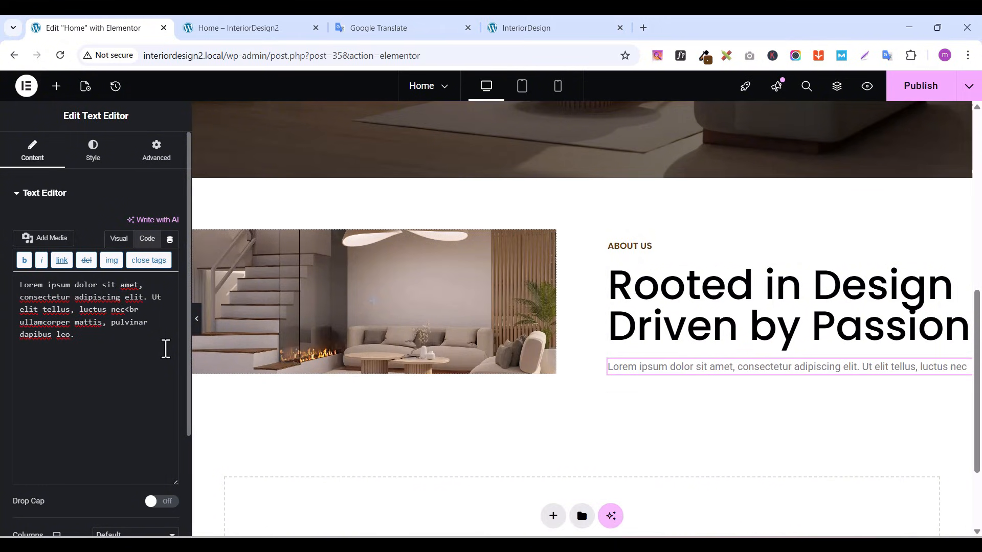
pyautogui.write('>')
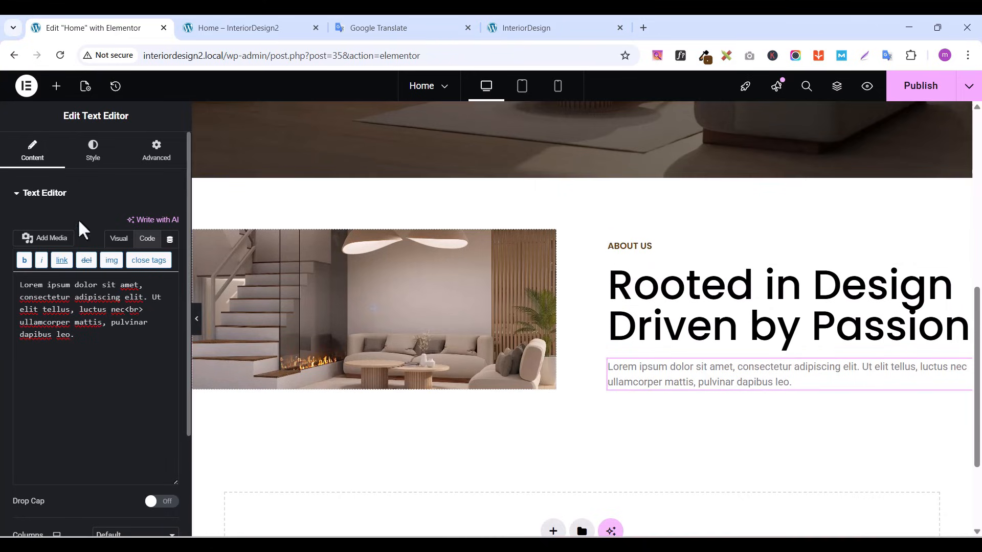
# Set the font family of the lorem ipsum paragraph to Lora
pyautogui.click(93, 152)
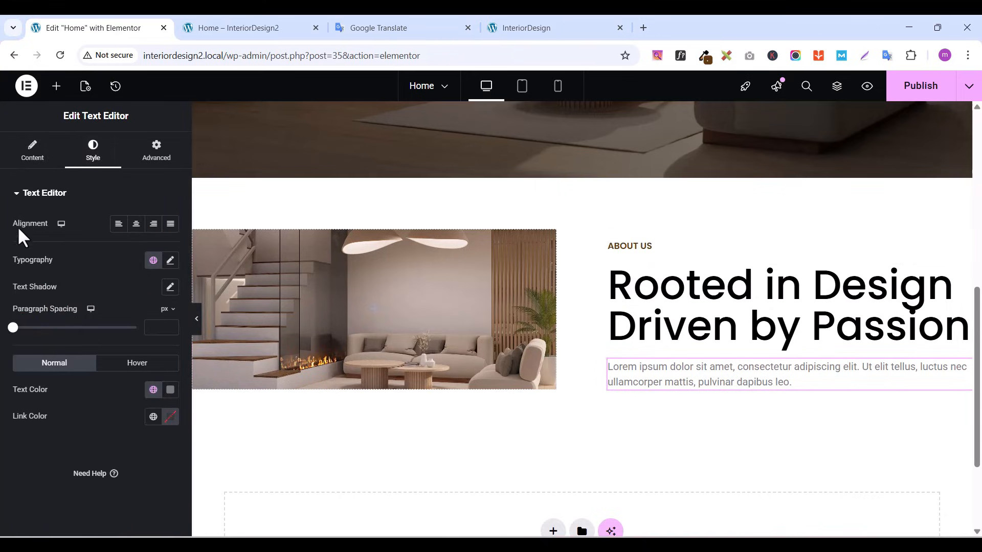
pyautogui.click(170, 260)
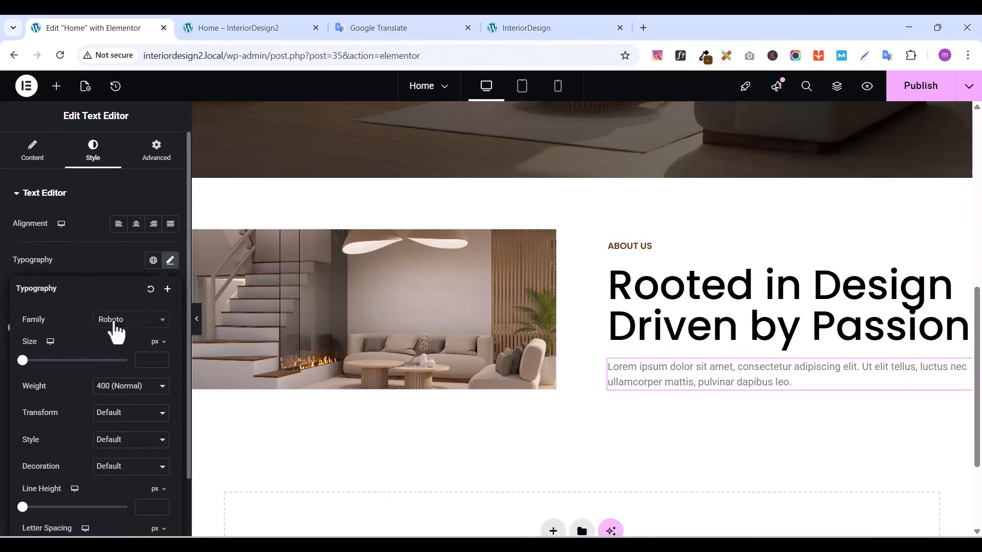
pyautogui.click(115, 322)
pyautogui.write('lora')
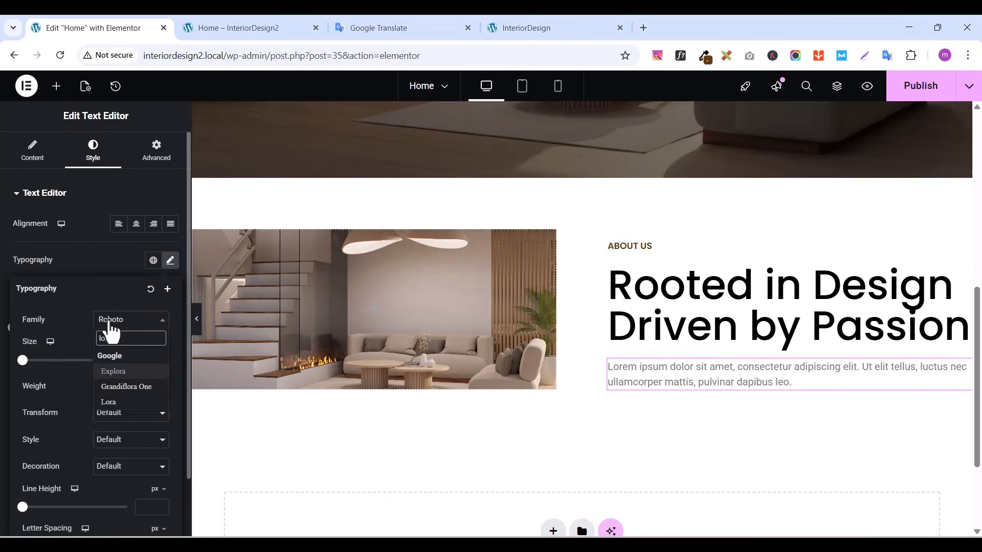
pyautogui.click(112, 402)
# Set the lorem ipsum paragraph's font size to 16 px and publish the page
pyautogui.click(154, 360)
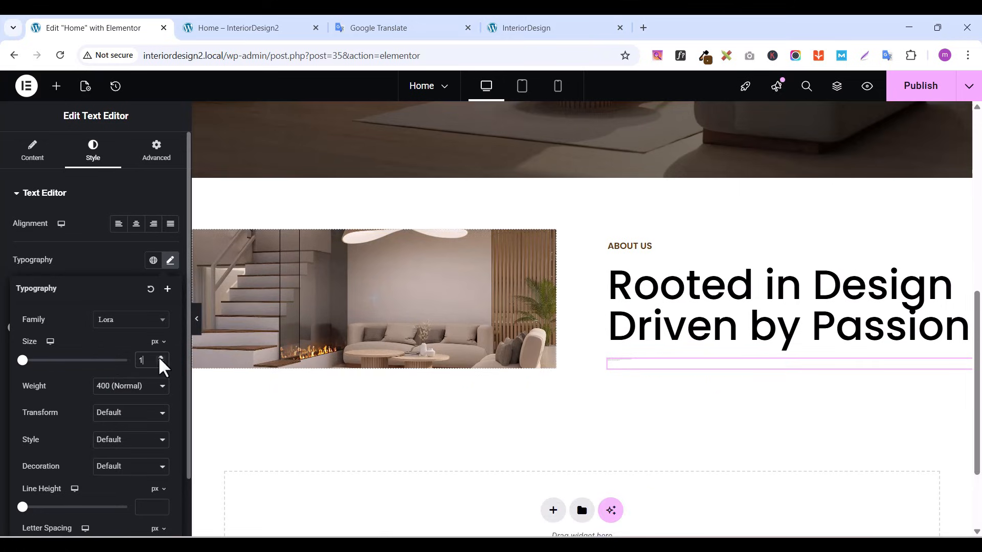
pyautogui.write('13')
pyautogui.click(160, 358)
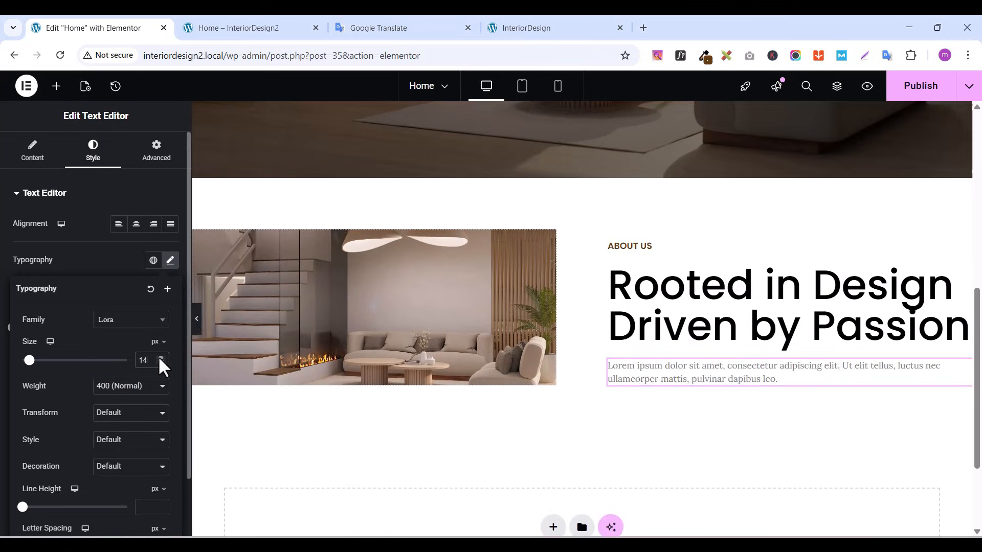
pyautogui.click(160, 358)
pyautogui.click(161, 357)
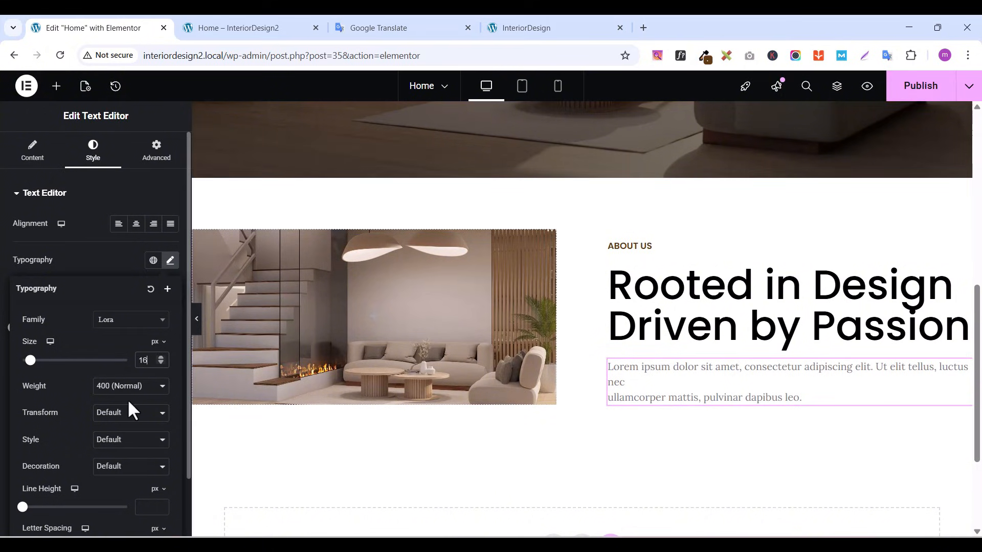
pyautogui.click(922, 95)
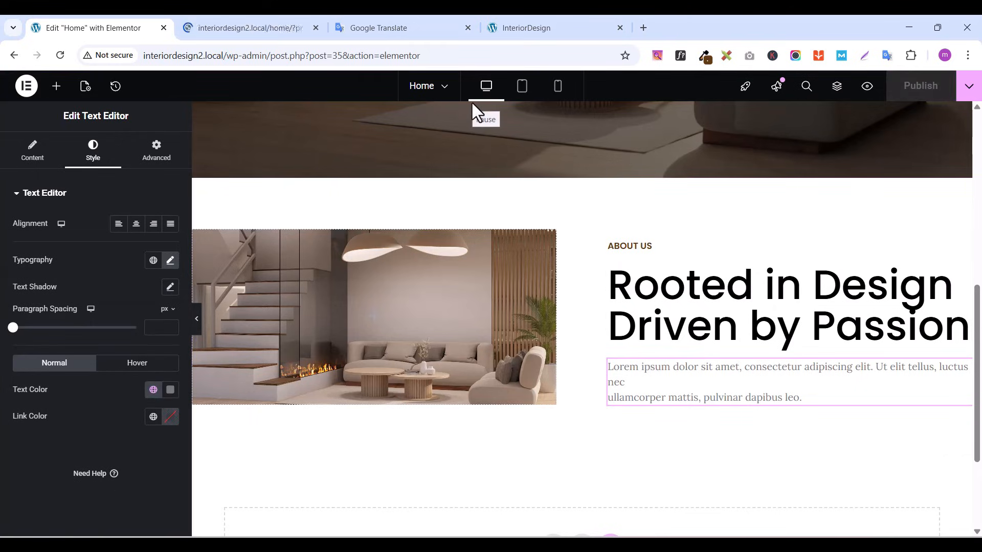
# Check the reference layout and add a container below the lorem ipsum paragraph in the About Us text column
pyautogui.click(539, 29)
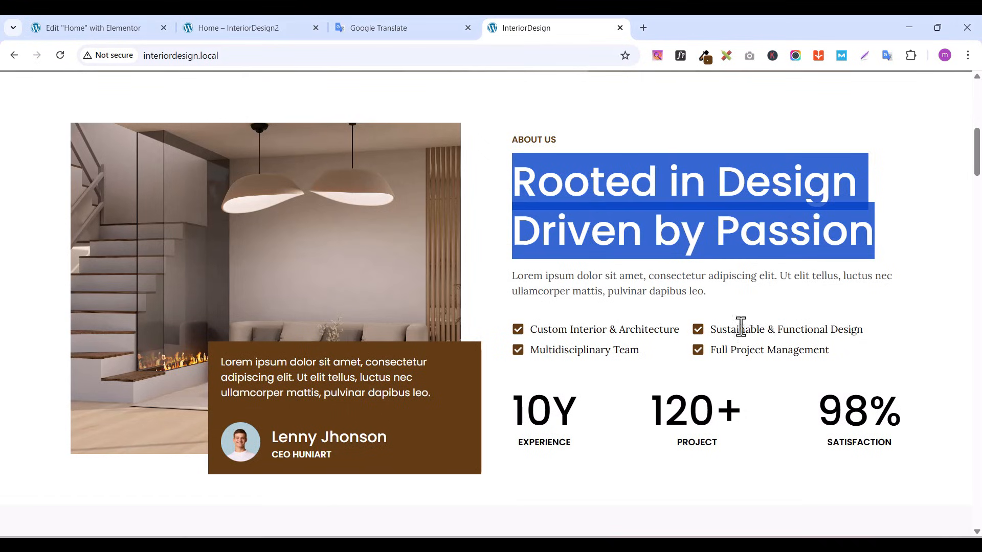
pyautogui.click(68, 23)
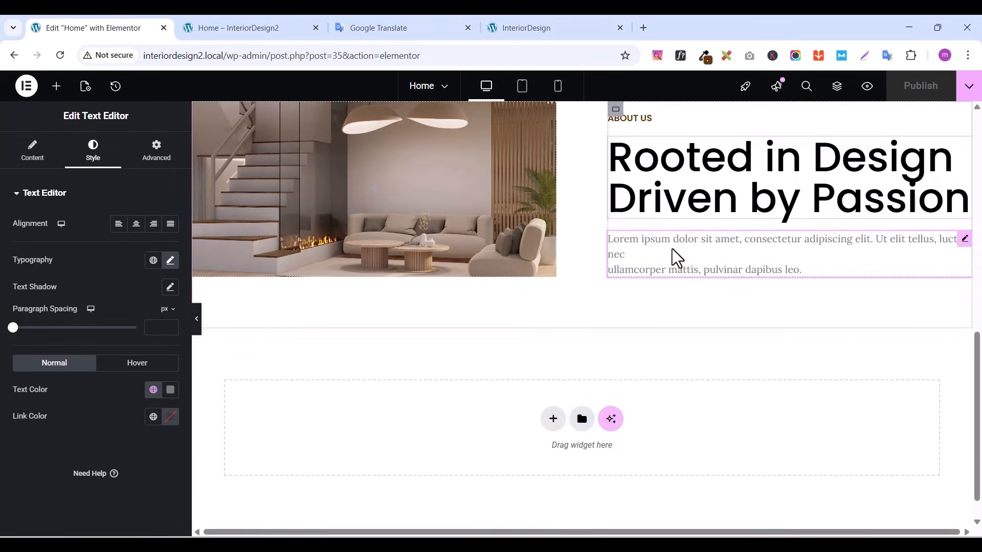
pyautogui.click(56, 87)
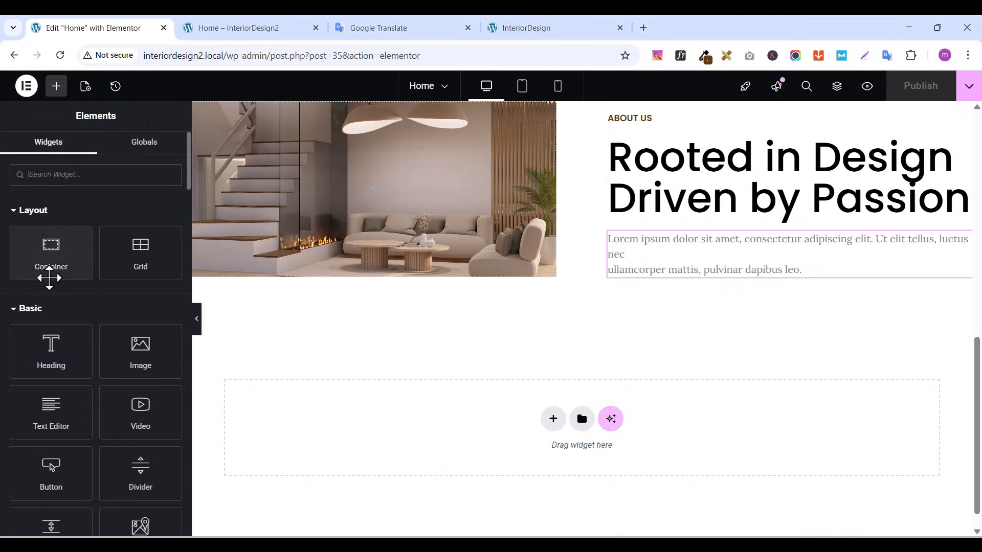
pyautogui.moveTo(44, 258); pyautogui.dragTo(704, 281)
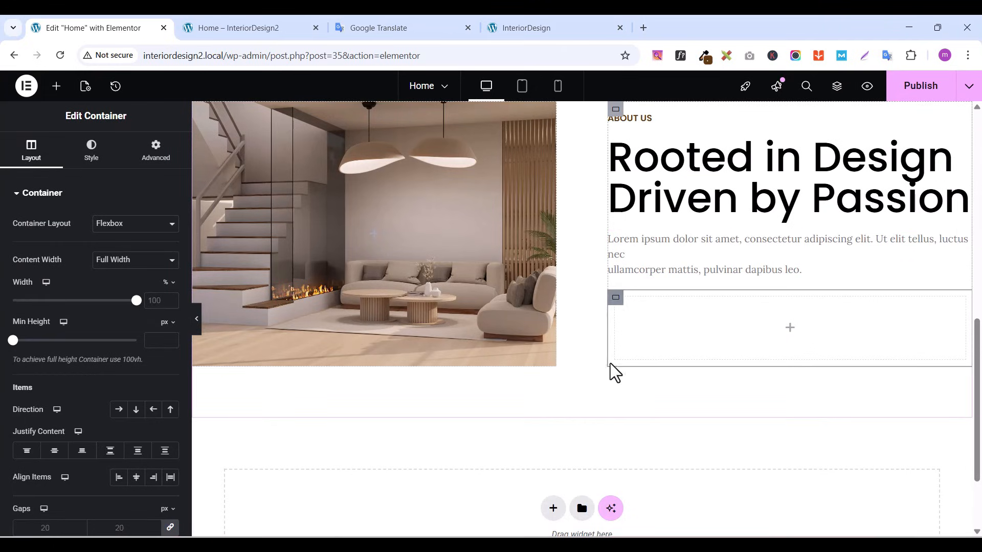
pyautogui.scroll(3, 563, 366)
pyautogui.scroll(-2, 562, 368)
pyautogui.scroll(-1, 633, 426)
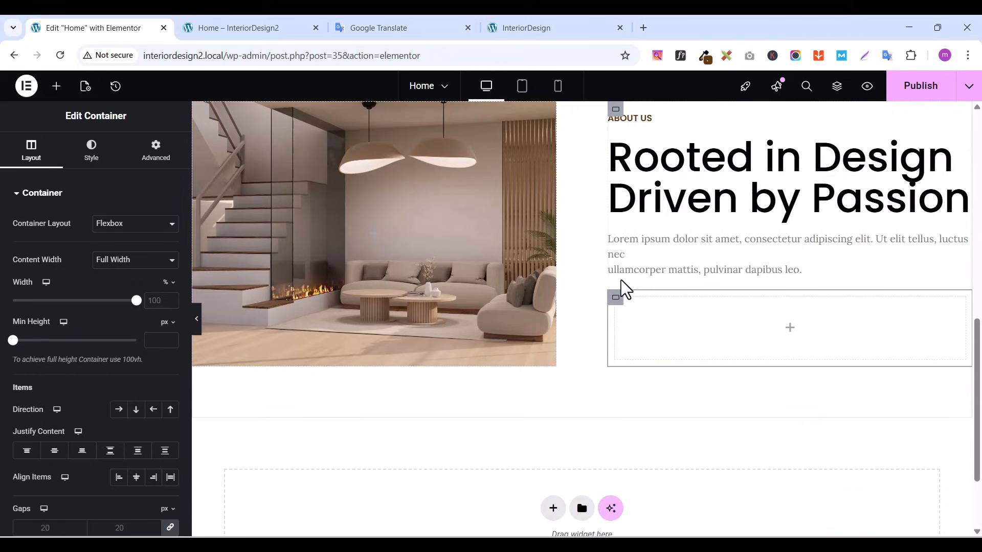
# Duplicate the empty container below the paragraph and set the upper one's padding to 0 on all sides
pyautogui.rightClick(616, 299)
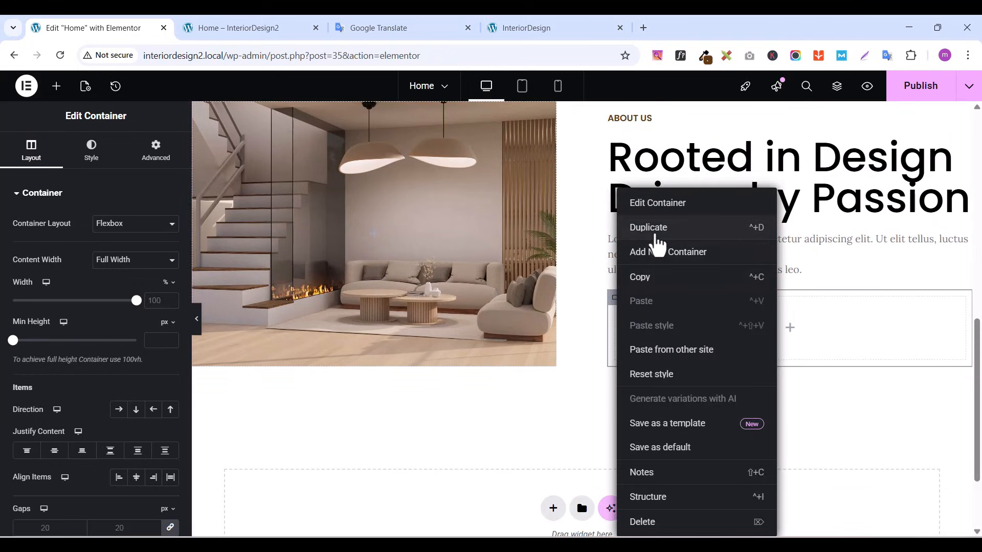
pyautogui.click(655, 236)
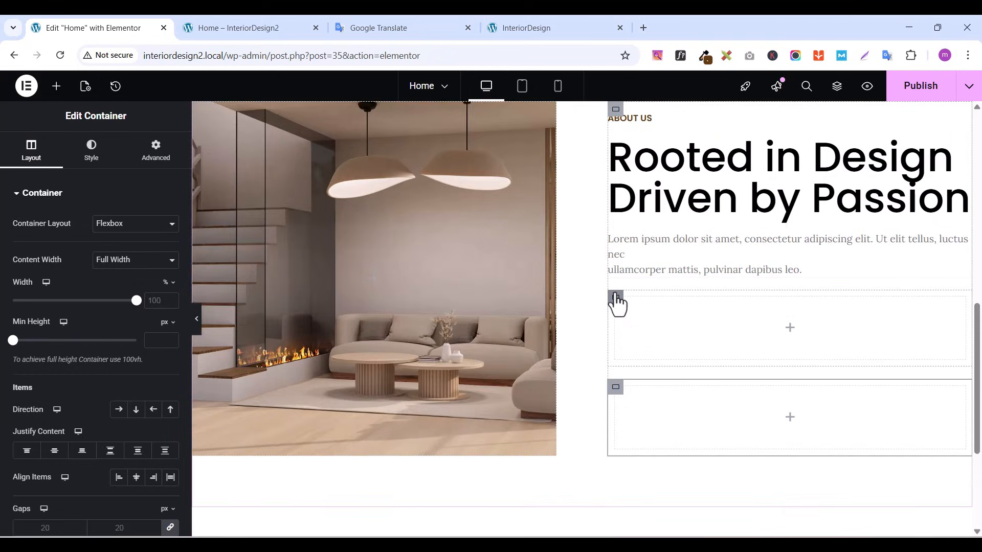
pyautogui.click(156, 152)
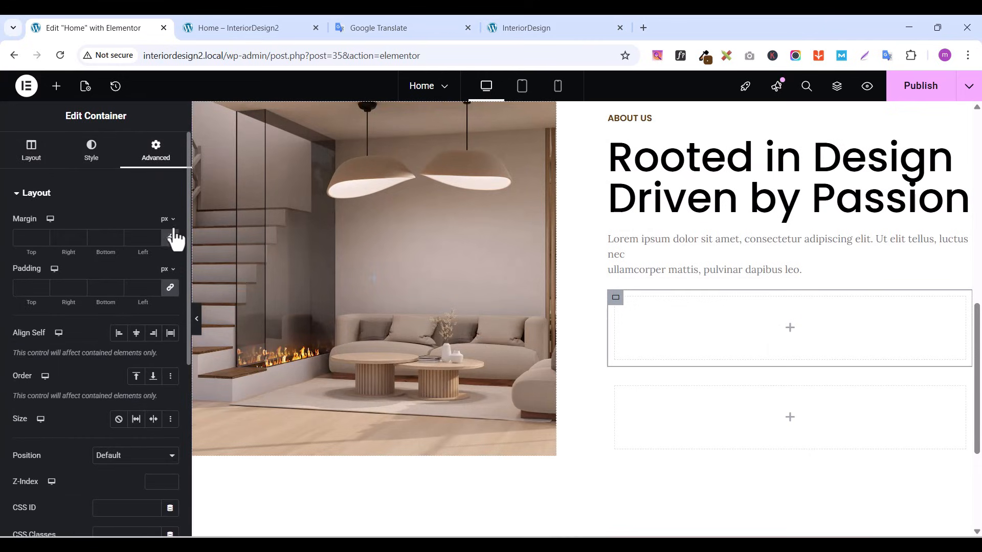
pyautogui.click(170, 288)
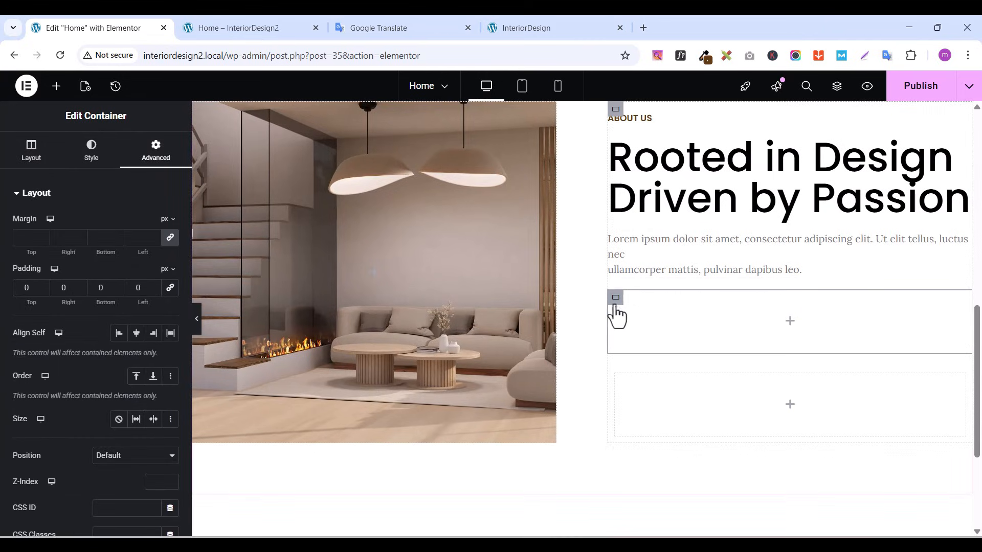
# Add an Icon List widget to the upper empty container and remove its second and third items
pyautogui.click(55, 88)
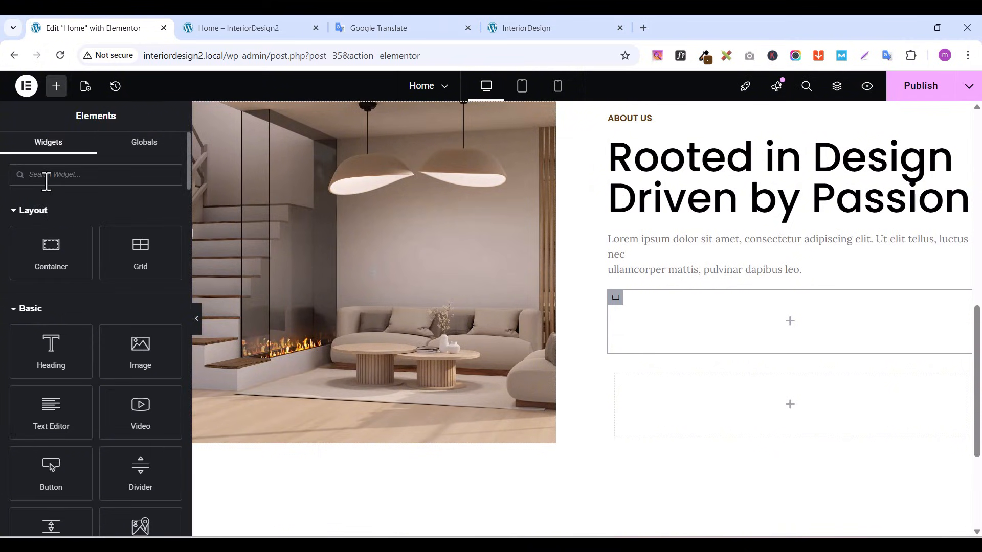
pyautogui.write('icon')
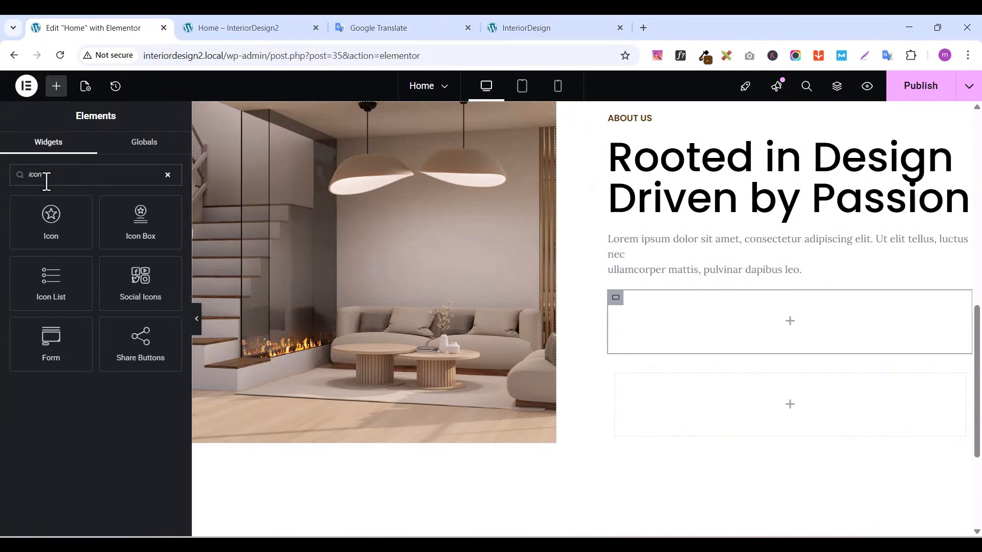
pyautogui.moveTo(52, 281); pyautogui.dragTo(712, 309)
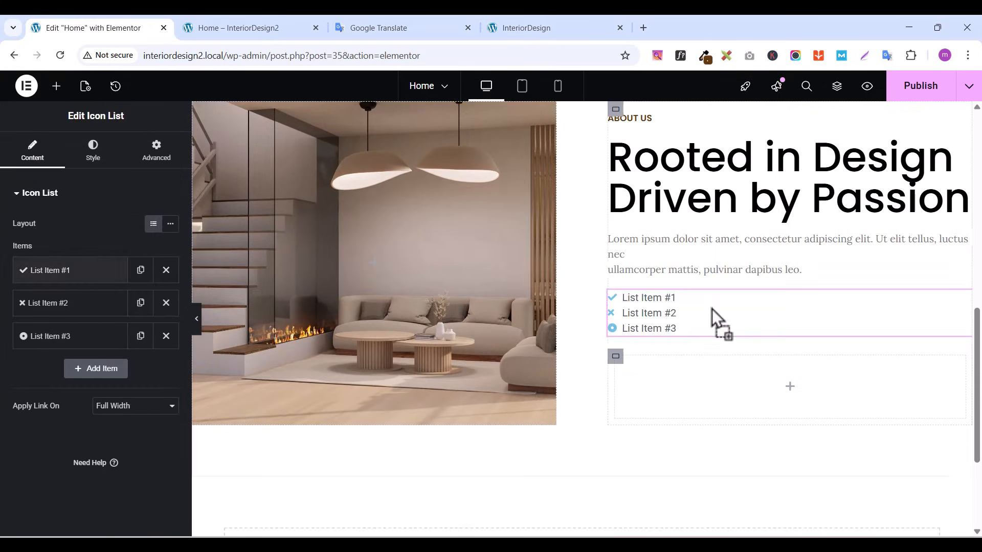
pyautogui.click(166, 336)
pyautogui.click(166, 302)
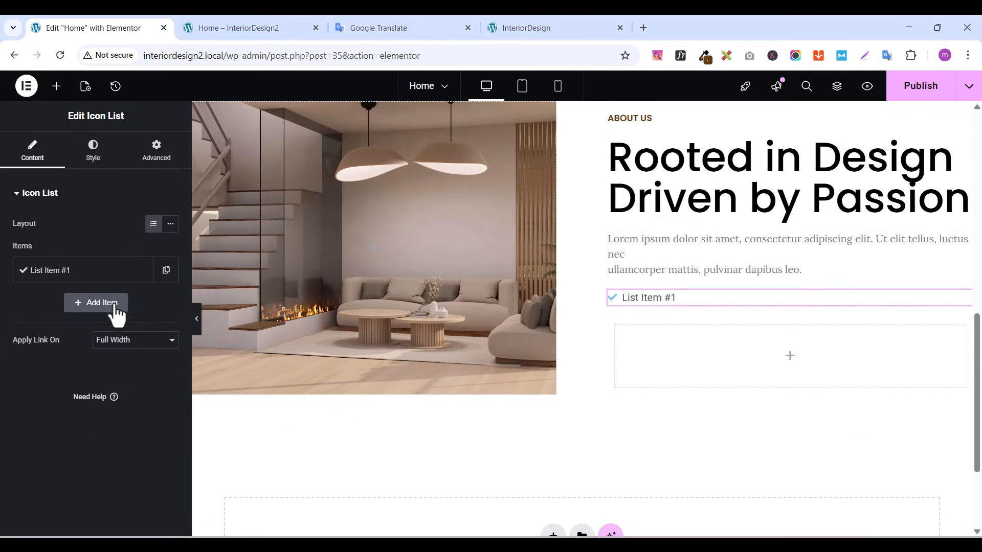
# Copy "Custom Interior & Architecture" from the InteriorDesign reference site into the remaining list item's text
pyautogui.click(84, 271)
pyautogui.click(551, 25)
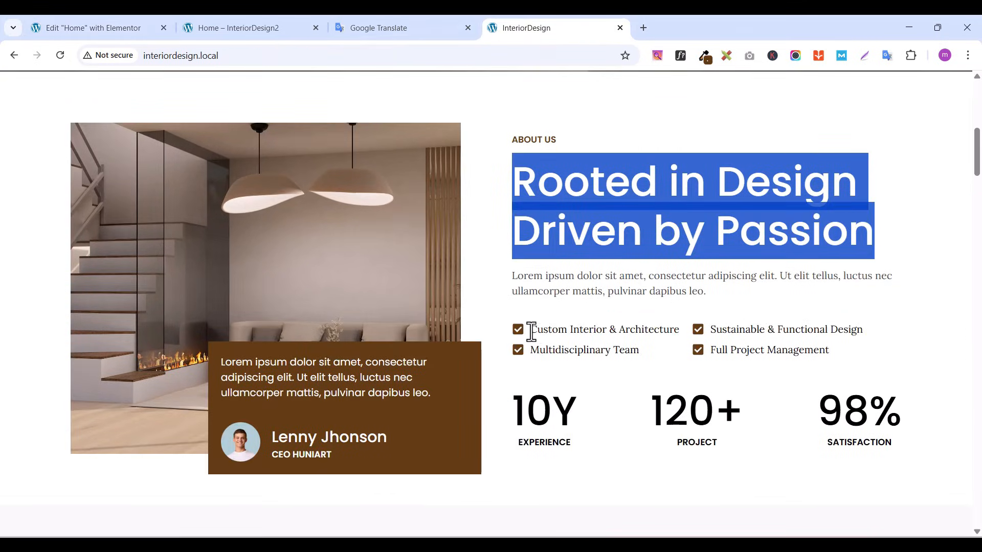
pyautogui.moveTo(532, 331); pyautogui.dragTo(675, 330)
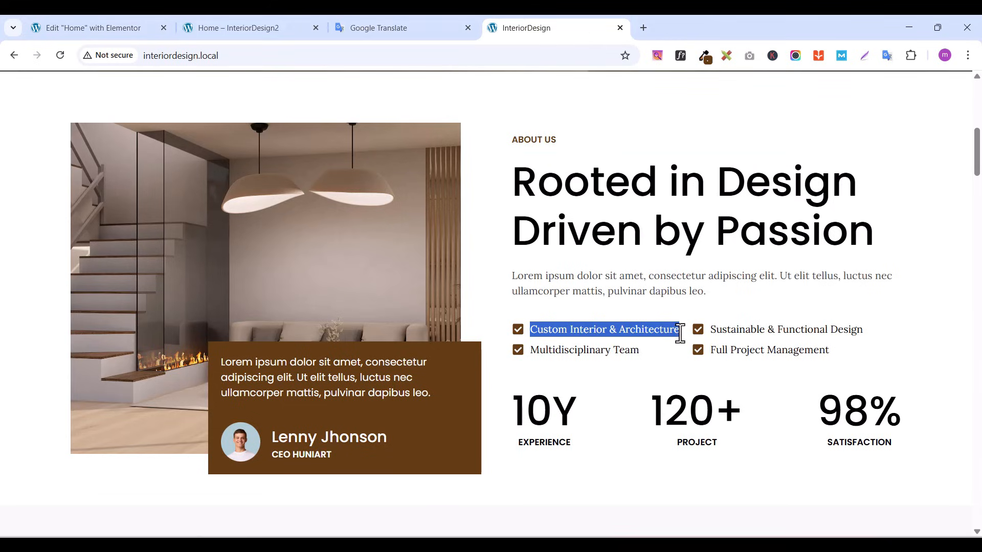
pyautogui.rightClick(680, 333)
pyautogui.click(720, 114)
pyautogui.click(76, 30)
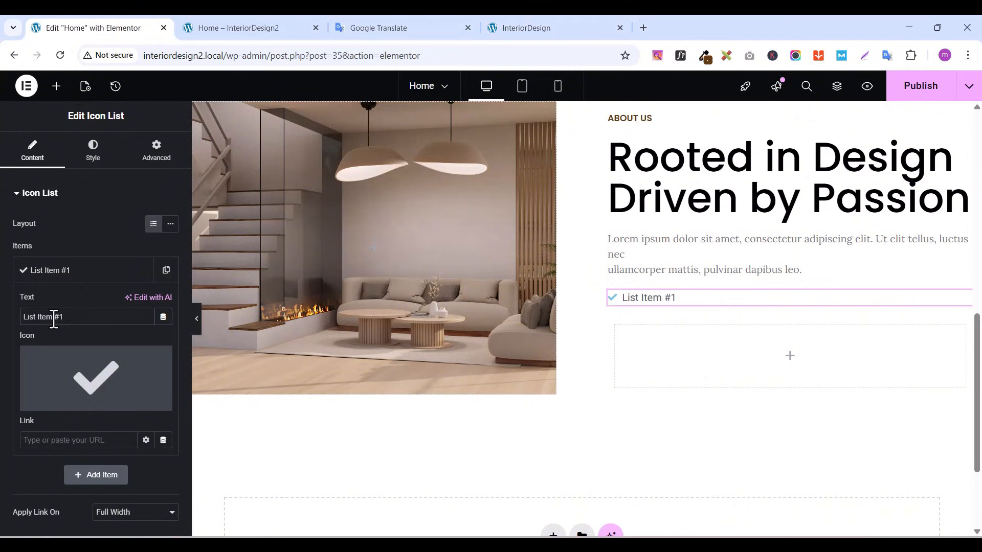
pyautogui.press('BackSpace')
pyautogui.hotkey('ctrl', 'v')
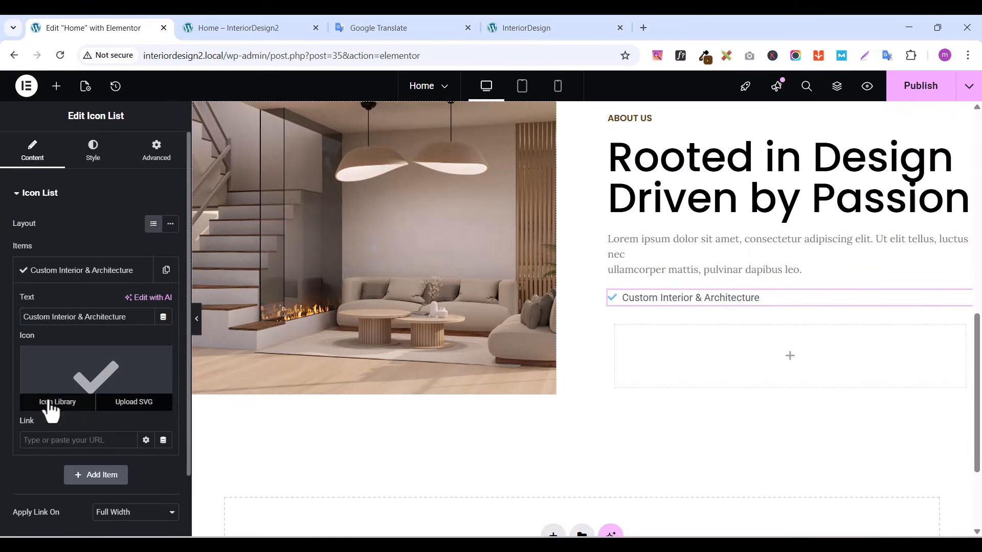
# Replace the list item's icon with the solid check square icon from the icon library
pyautogui.click(51, 403)
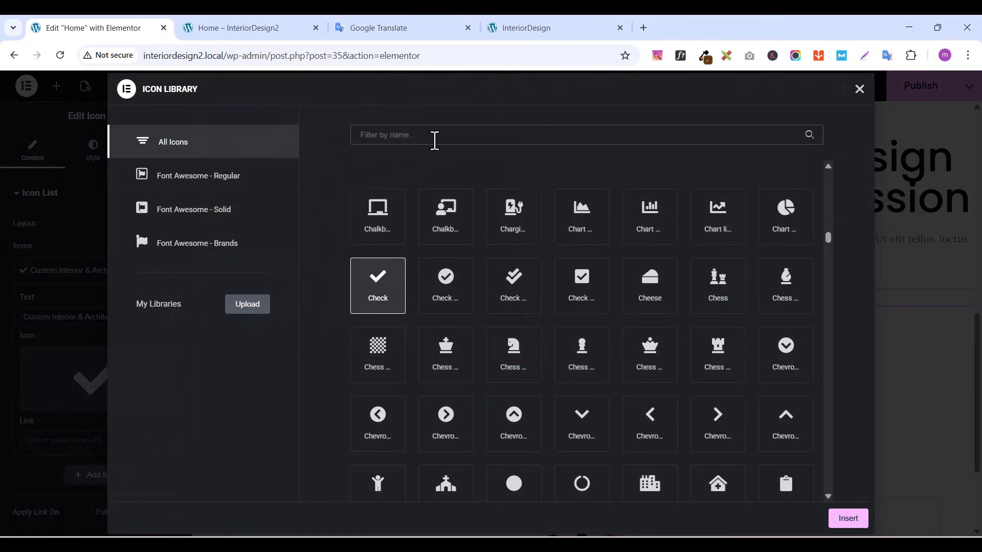
pyautogui.write('chec')
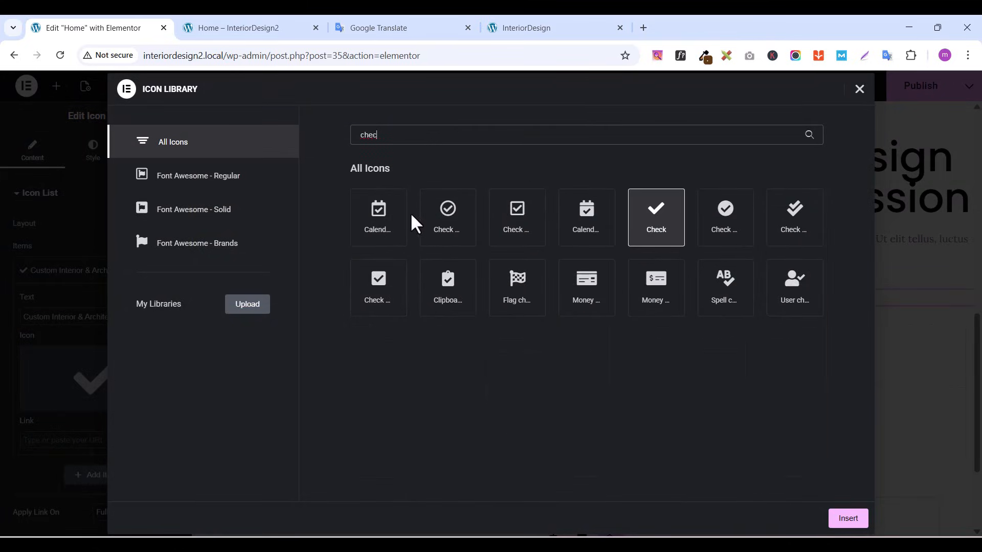
pyautogui.click(378, 281)
pyautogui.click(850, 519)
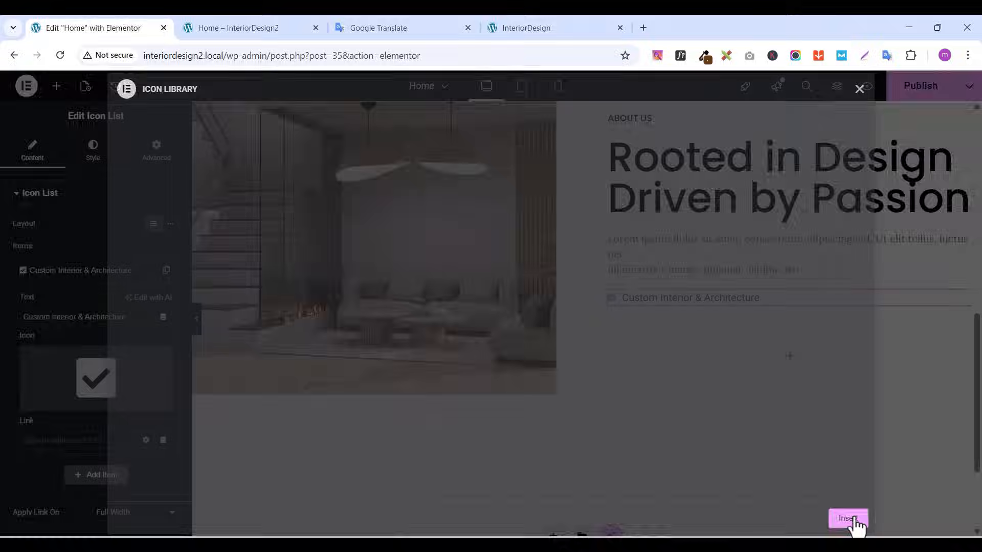
# Duplicate the "Custom Interior & Architecture" item within the icon list
pyautogui.click(20, 195)
pyautogui.click(94, 153)
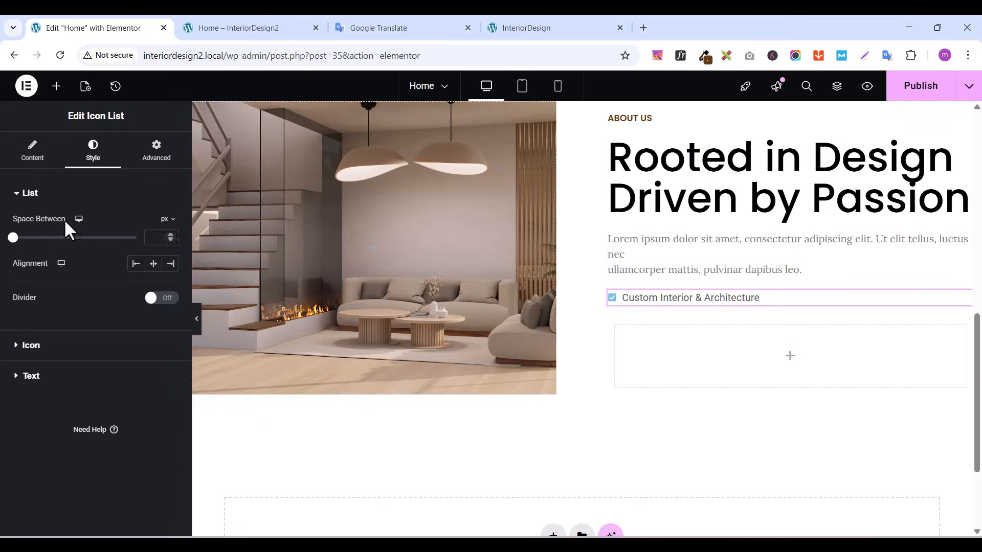
pyautogui.click(32, 154)
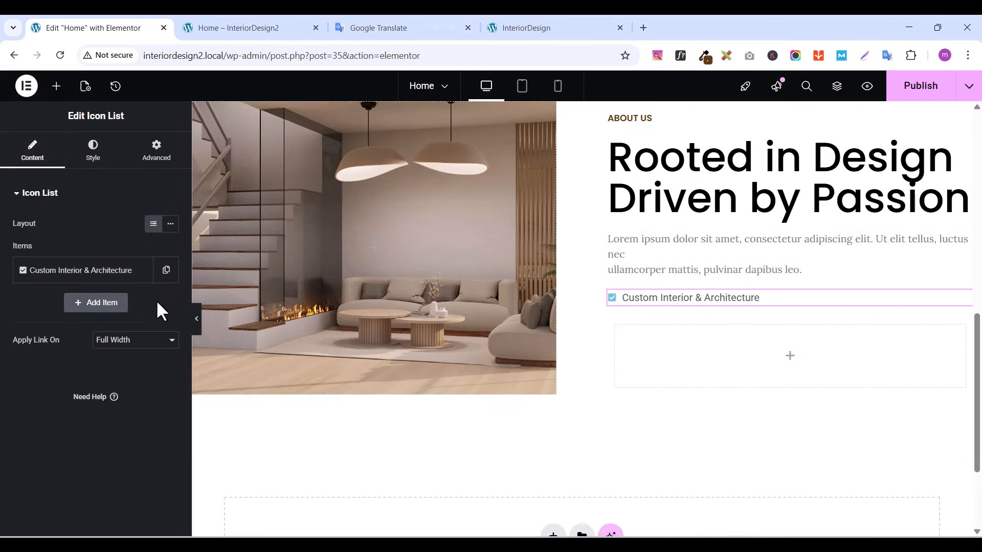
pyautogui.click(157, 273)
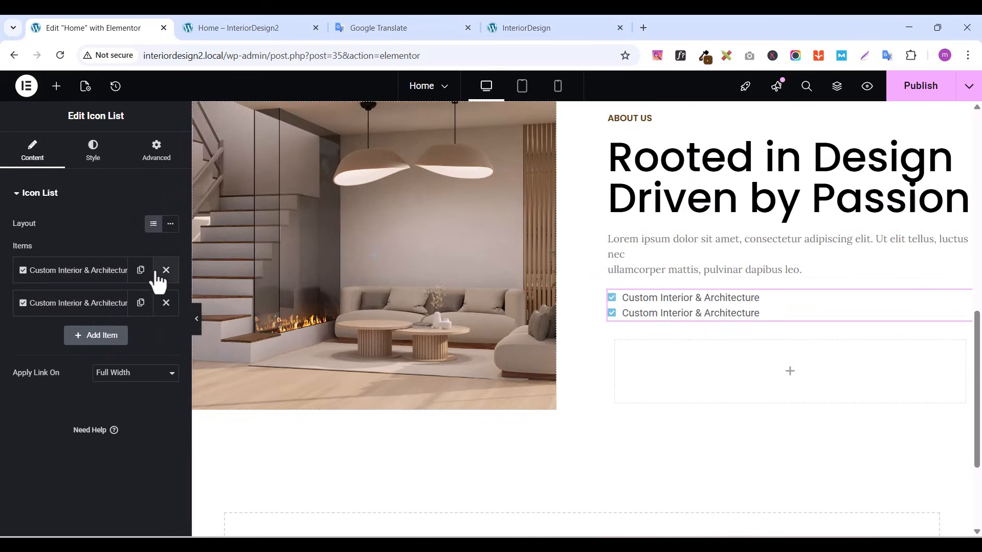
# Set the space between the icon list's items to 8 px
pyautogui.click(98, 150)
pyautogui.click(170, 234)
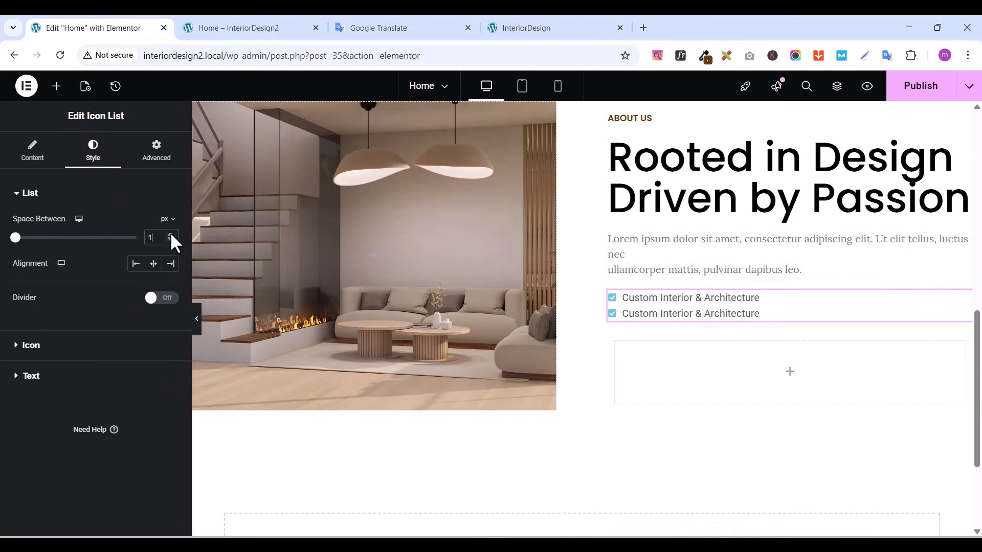
pyautogui.click(171, 234)
pyautogui.click(170, 235)
pyautogui.click(171, 235)
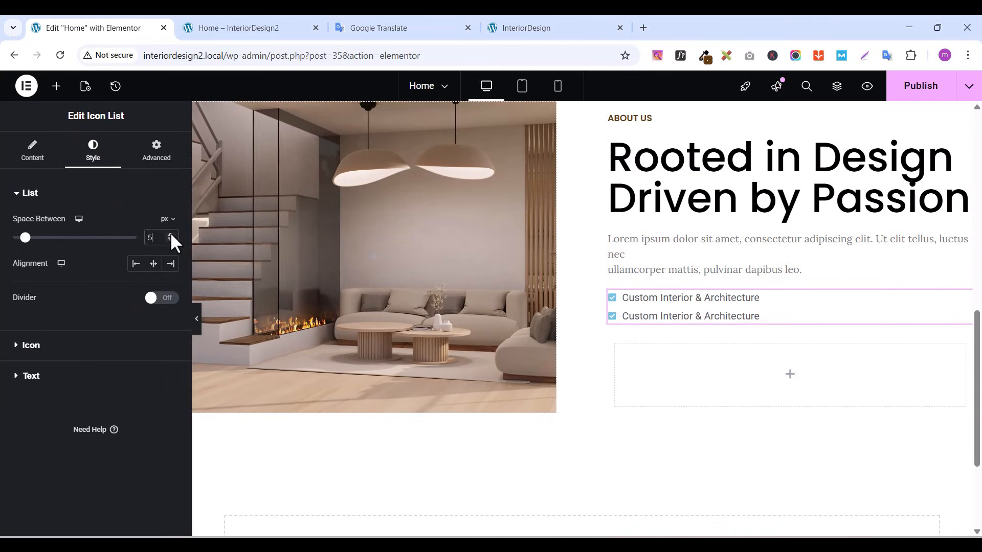
pyautogui.click(170, 235)
pyautogui.click(170, 235)
pyautogui.click(171, 235)
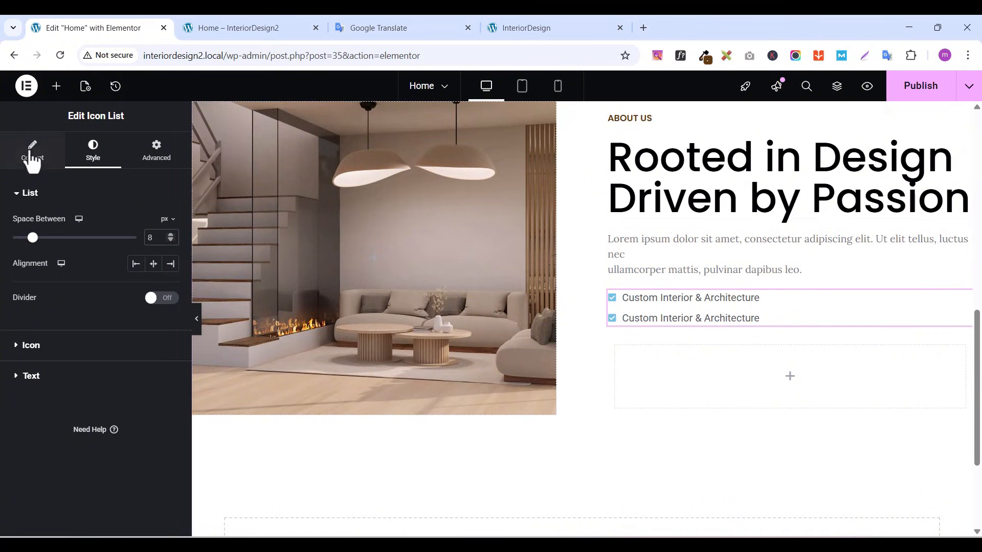
# Set the list icons' size to 19 px and their color to the global dark yellow
pyautogui.click(25, 200)
pyautogui.click(22, 225)
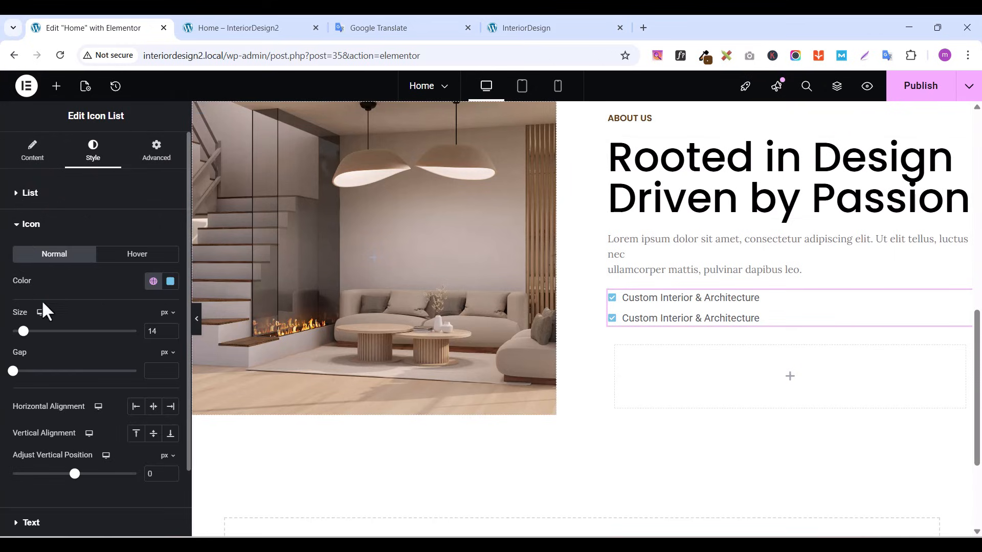
pyautogui.click(170, 328)
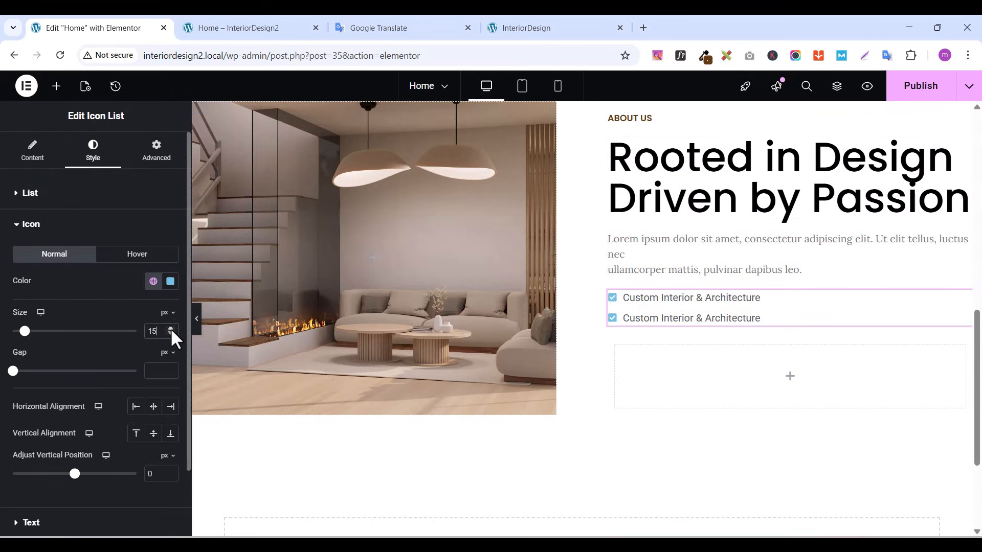
pyautogui.click(170, 328)
pyautogui.click(171, 327)
pyautogui.click(170, 327)
pyautogui.click(170, 328)
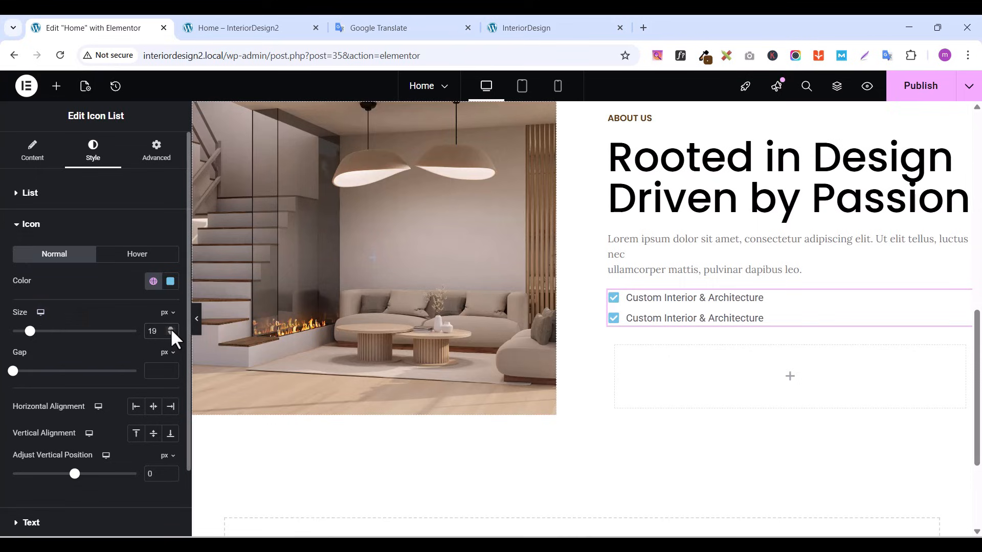
pyautogui.click(153, 282)
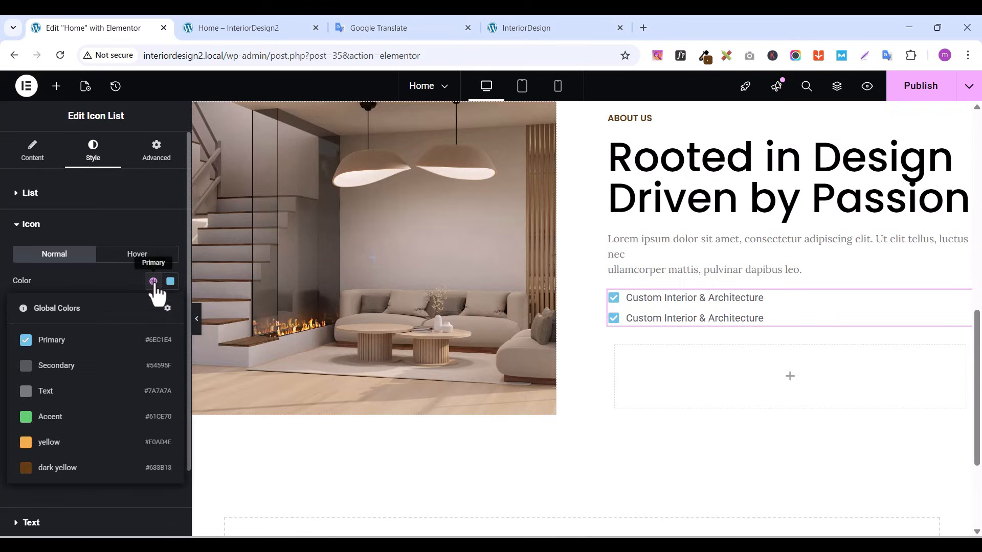
pyautogui.click(48, 468)
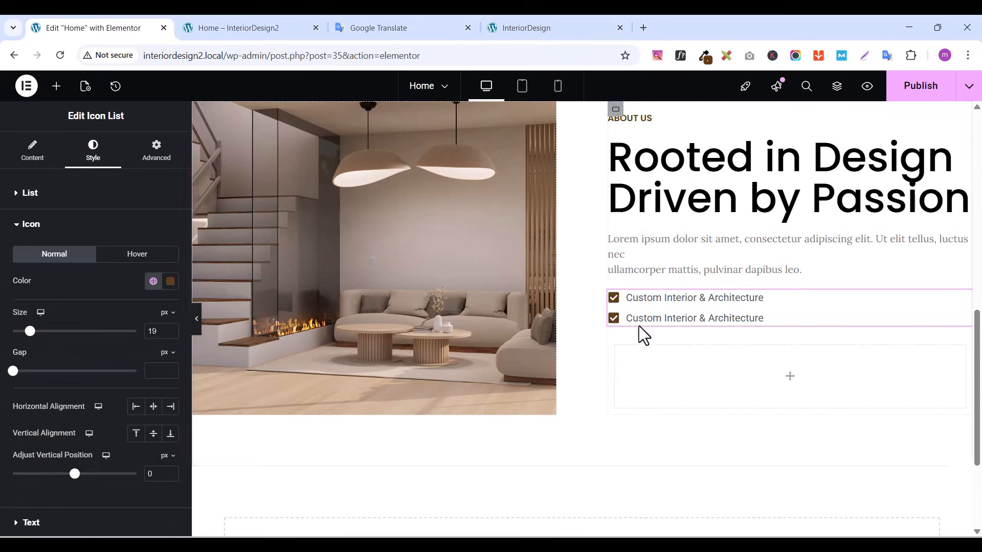
# Set the font family of the icon list's text to Lora
pyautogui.click(18, 228)
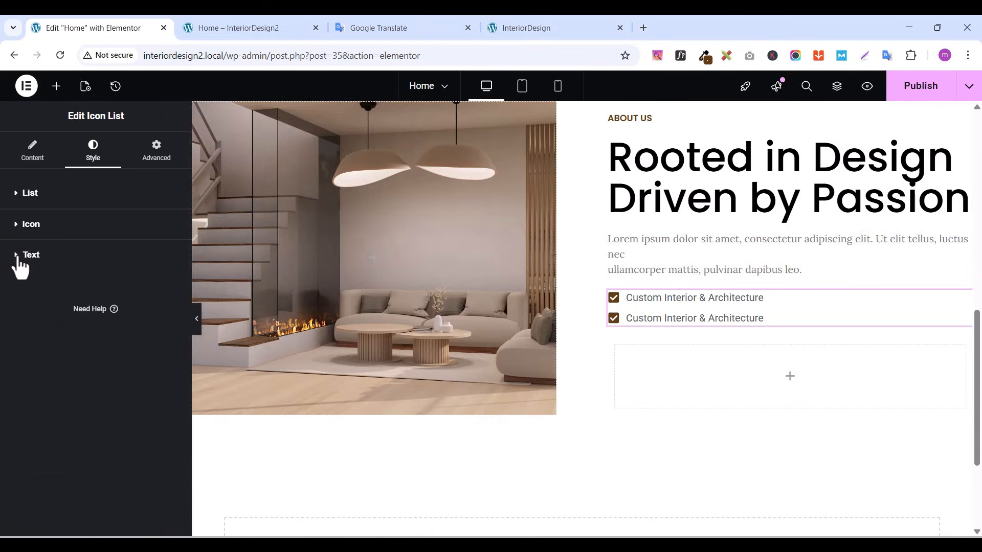
pyautogui.click(17, 255)
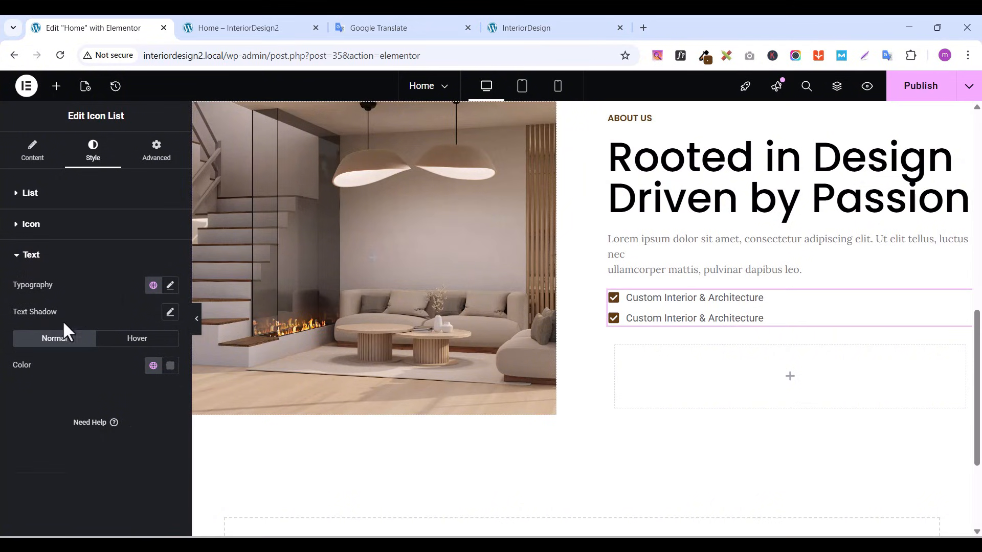
pyautogui.click(171, 286)
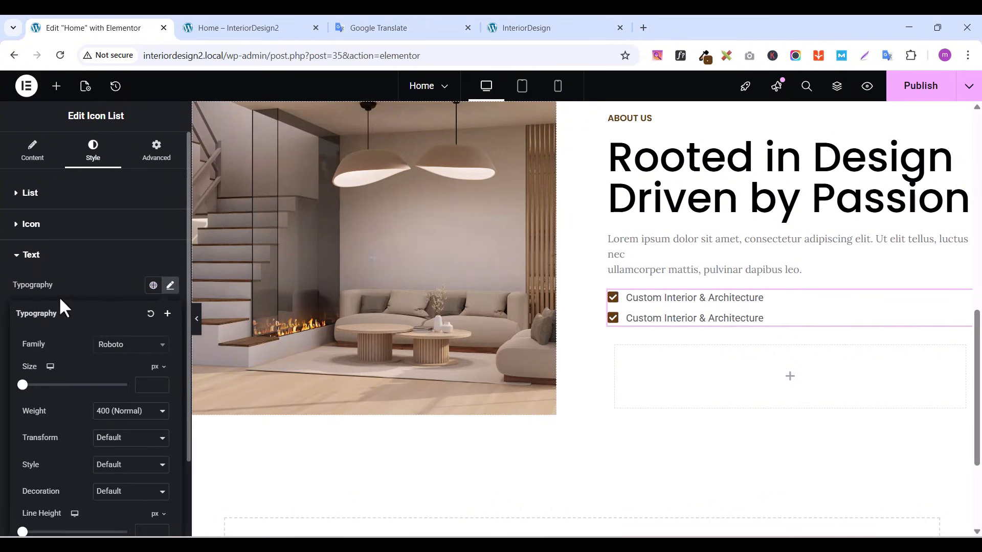
pyautogui.click(125, 347)
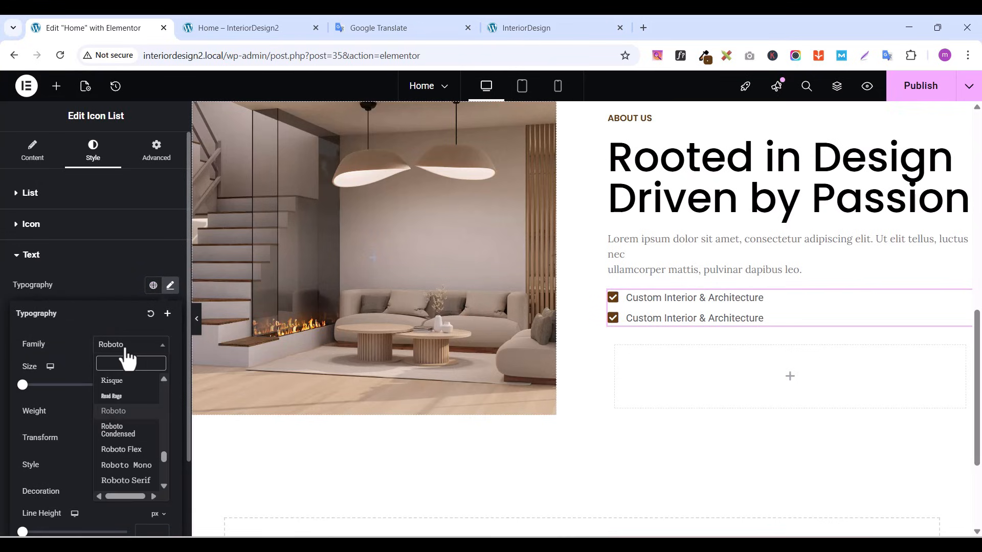
pyautogui.write('lora')
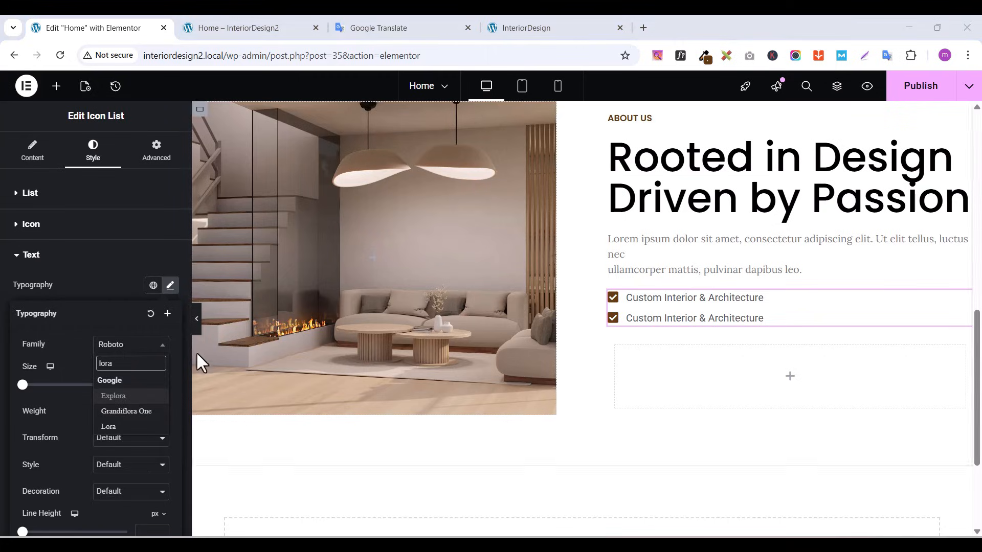
pyautogui.click(128, 428)
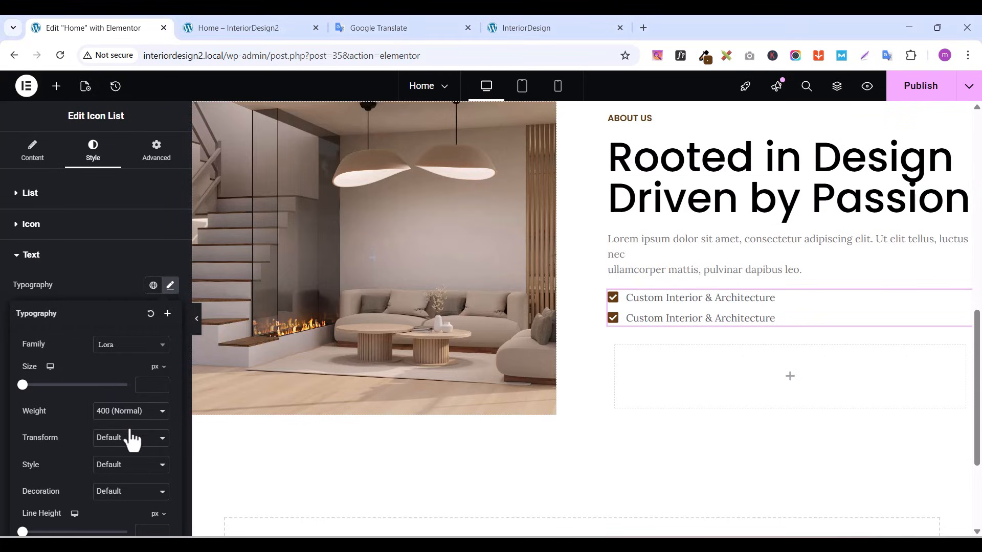
# Set the font size of the icon list's text to 16 px
pyautogui.click(161, 383)
pyautogui.write('8')
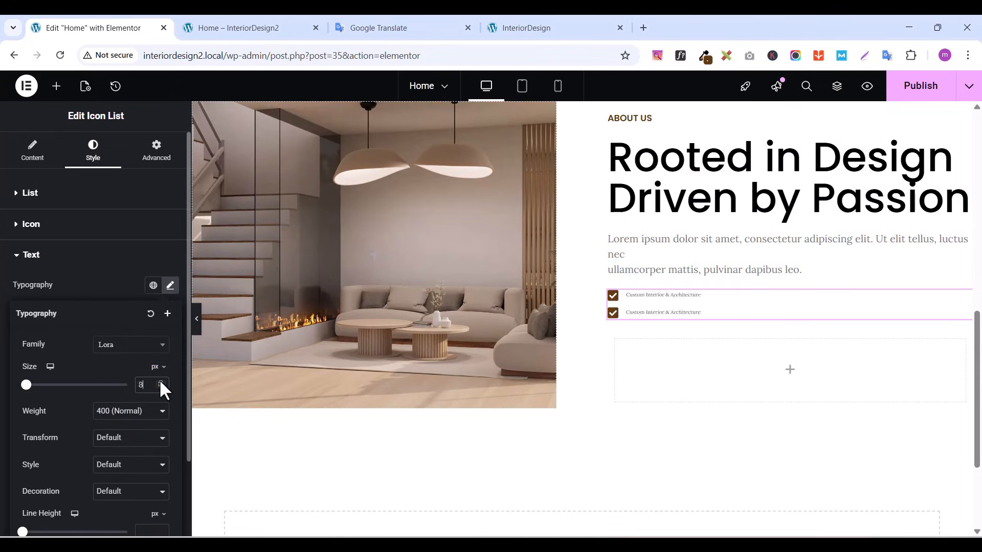
pyautogui.click(160, 382)
pyautogui.click(161, 382)
pyautogui.click(161, 382)
pyautogui.click(161, 382)
pyautogui.click(160, 382)
pyautogui.click(161, 382)
pyautogui.click(161, 382)
pyautogui.click(160, 382)
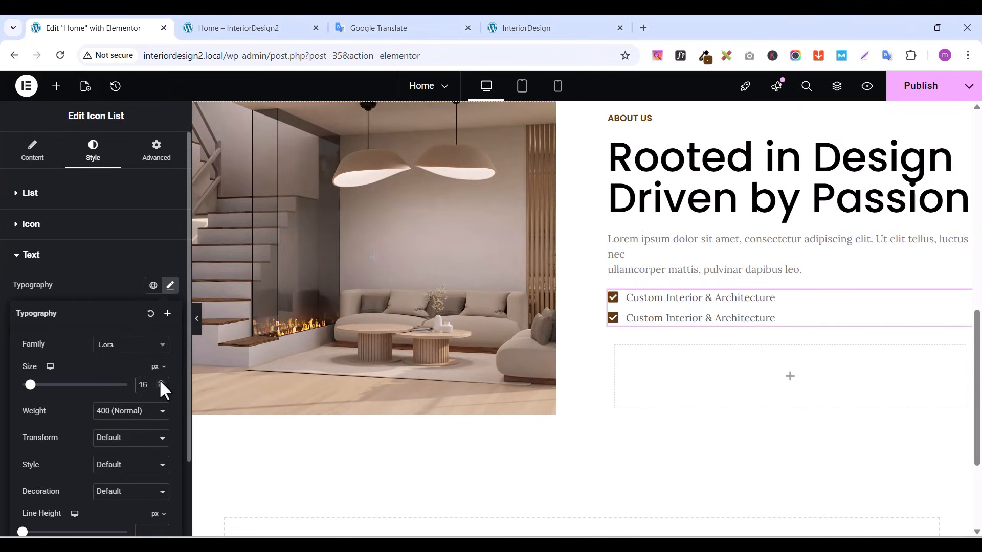
pyautogui.click(161, 382)
pyautogui.click(161, 387)
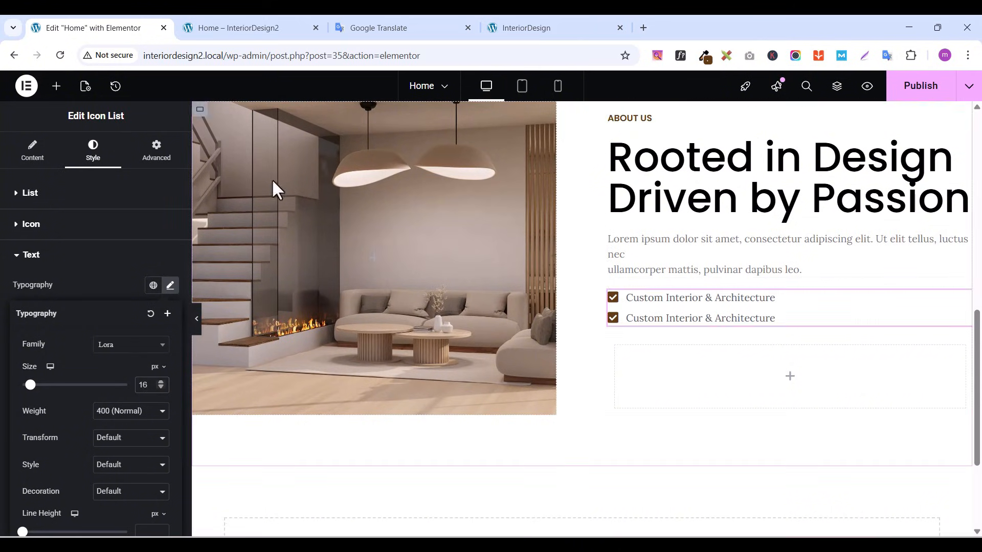
pyautogui.click(116, 265)
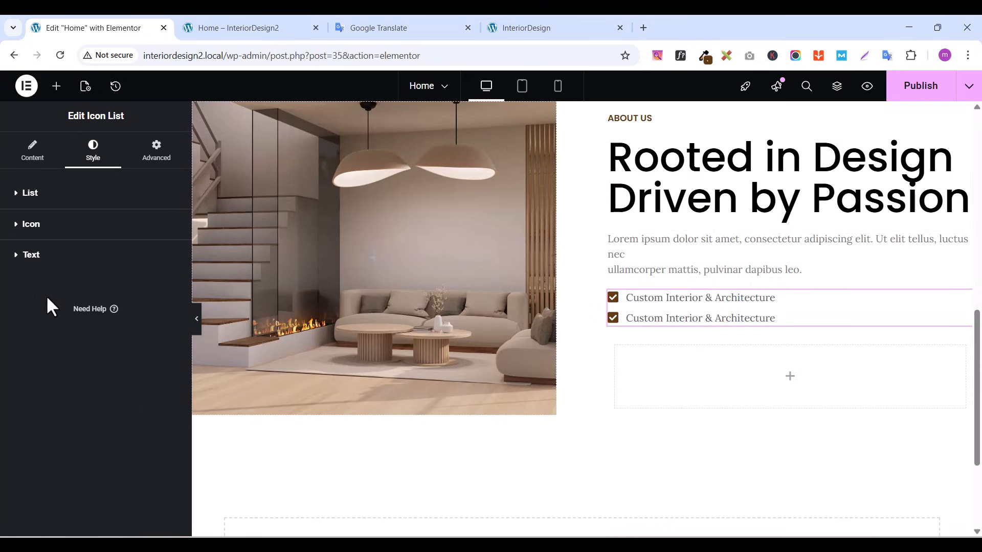
# Change the icon list's normal text color to black, #000000
pyautogui.click(15, 256)
pyautogui.click(155, 366)
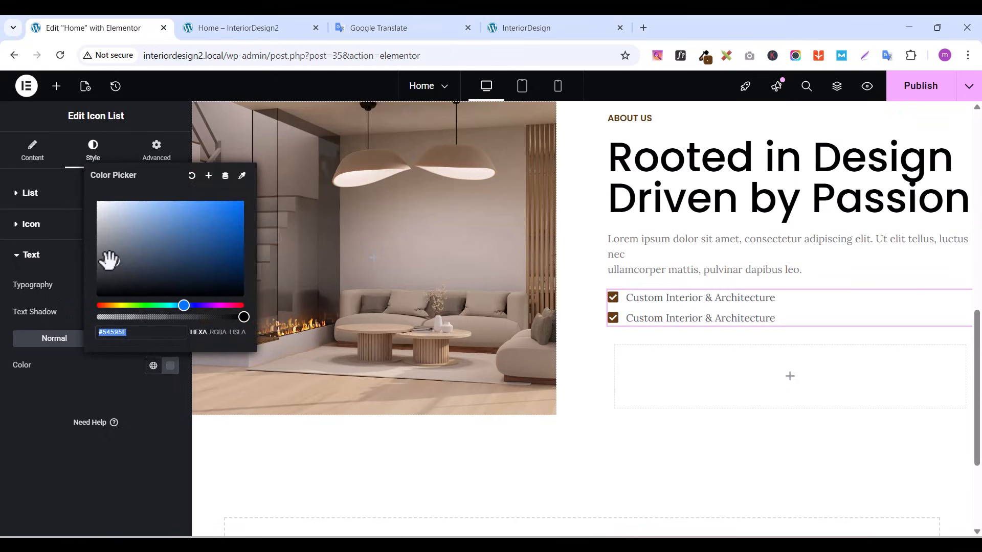
pyautogui.moveTo(108, 260); pyautogui.dragTo(100, 297)
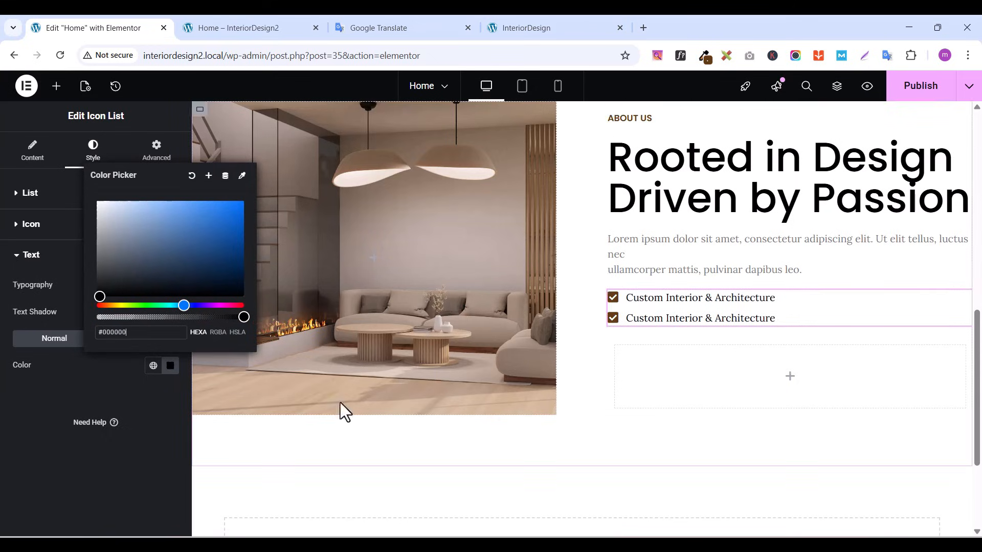
pyautogui.click(82, 446)
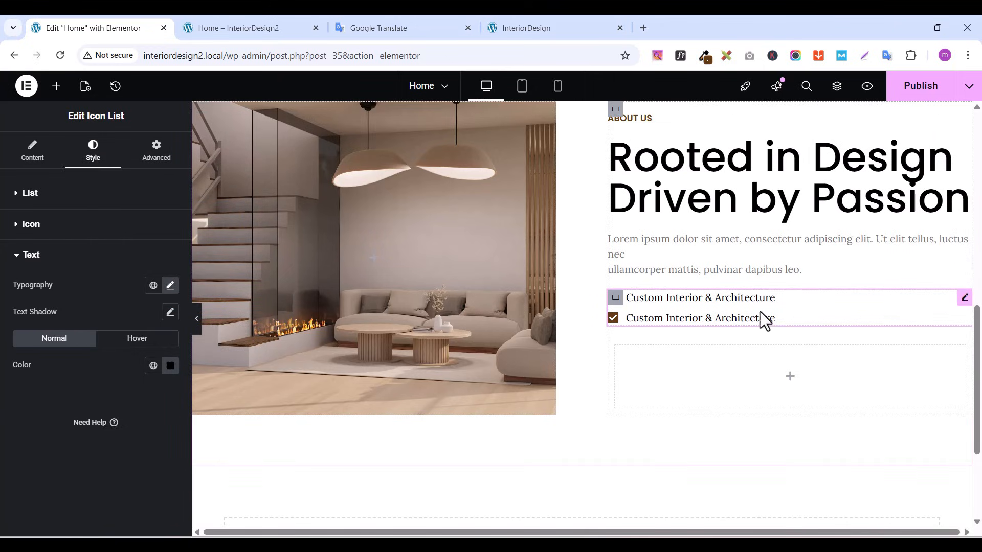
# Duplicate the icon list widget and set the direction of its container to a left-to-right row
pyautogui.rightClick(965, 305)
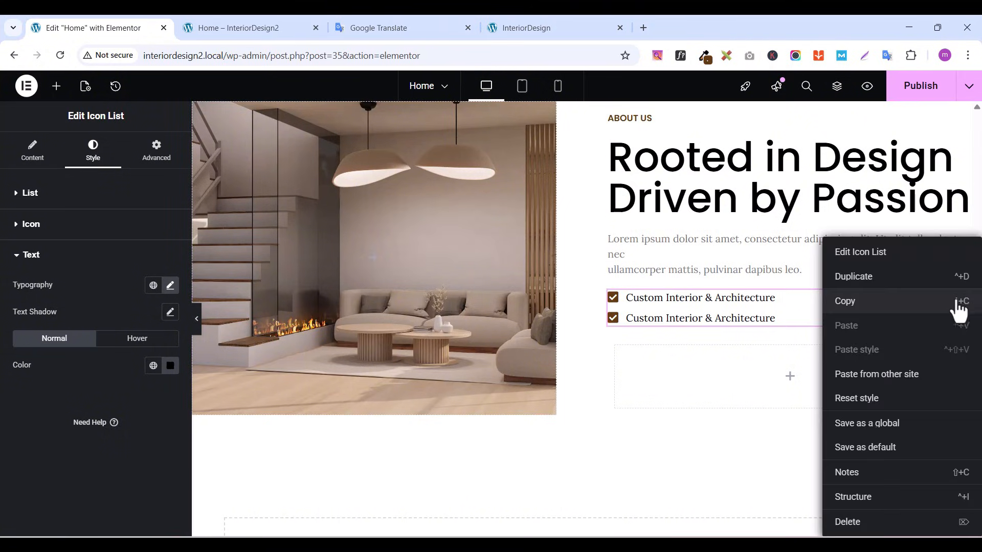
pyautogui.click(858, 278)
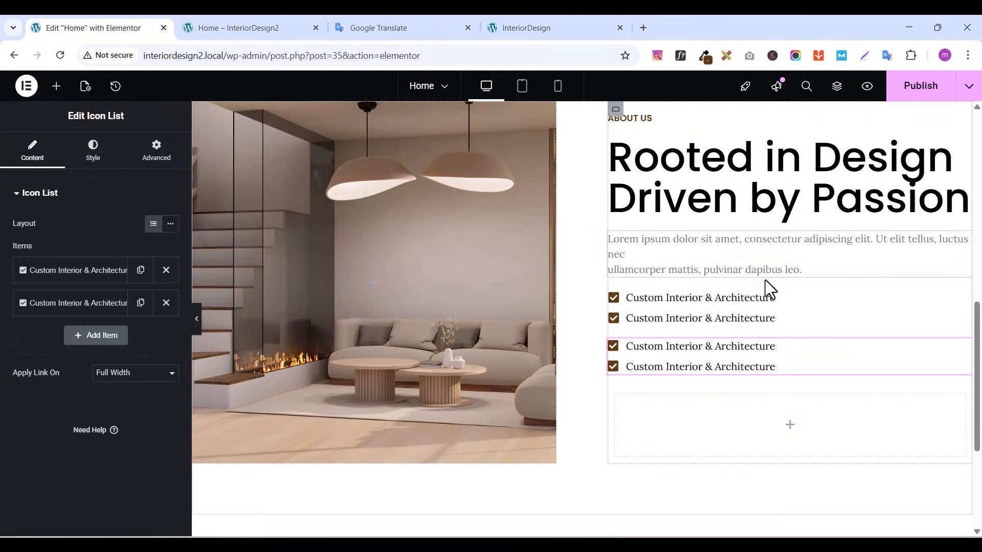
pyautogui.click(616, 299)
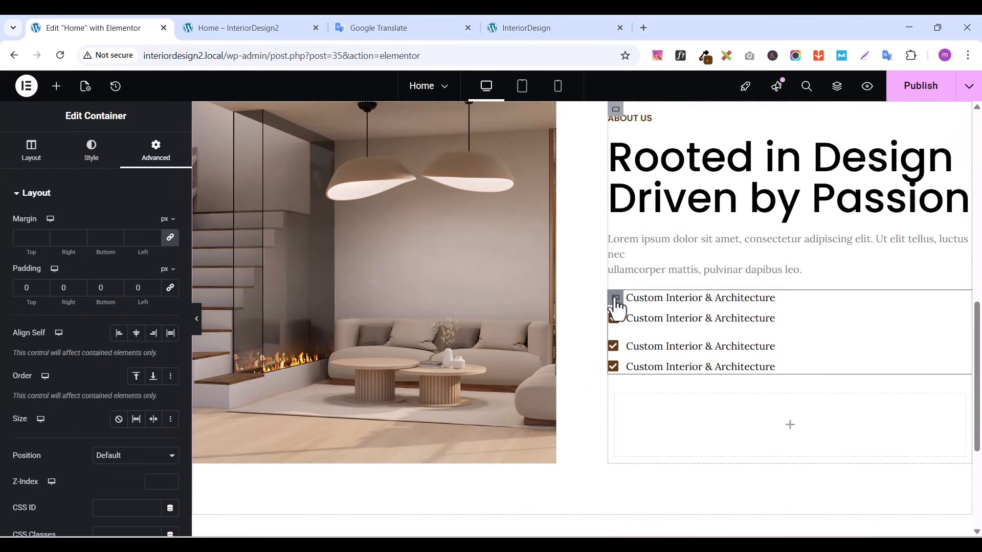
pyautogui.click(24, 163)
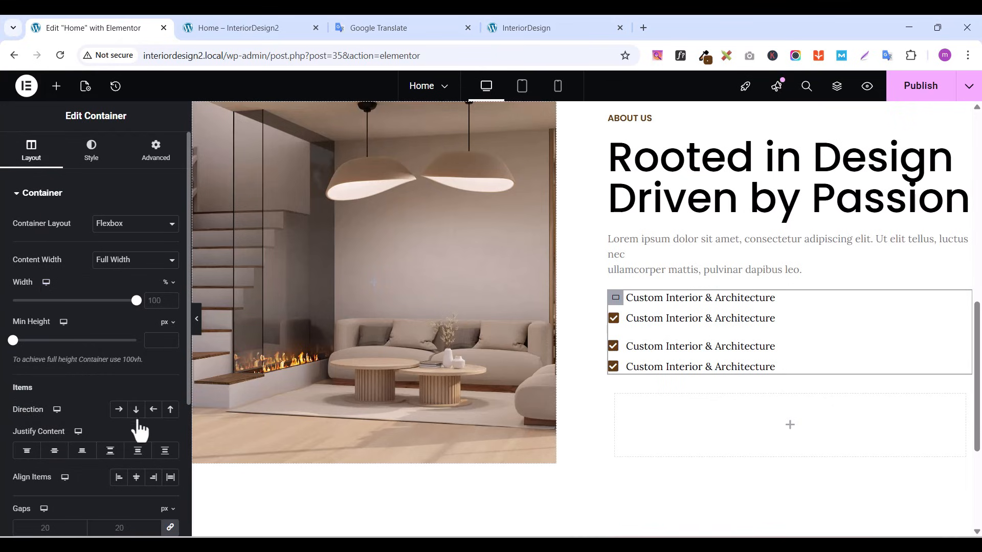
pyautogui.click(118, 409)
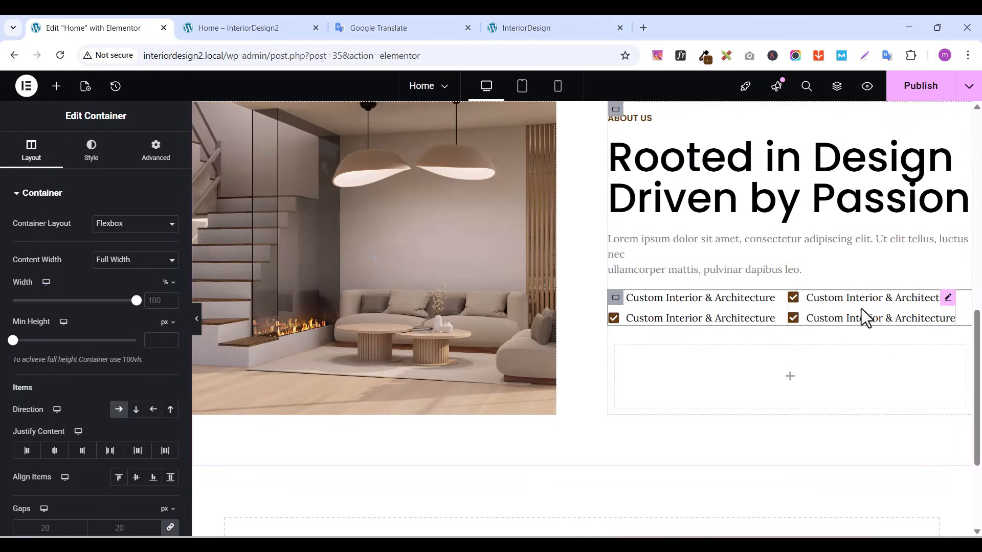
# Set the top margin of the container holding the two icon lists to 1 em and publish the page
pyautogui.click(922, 90)
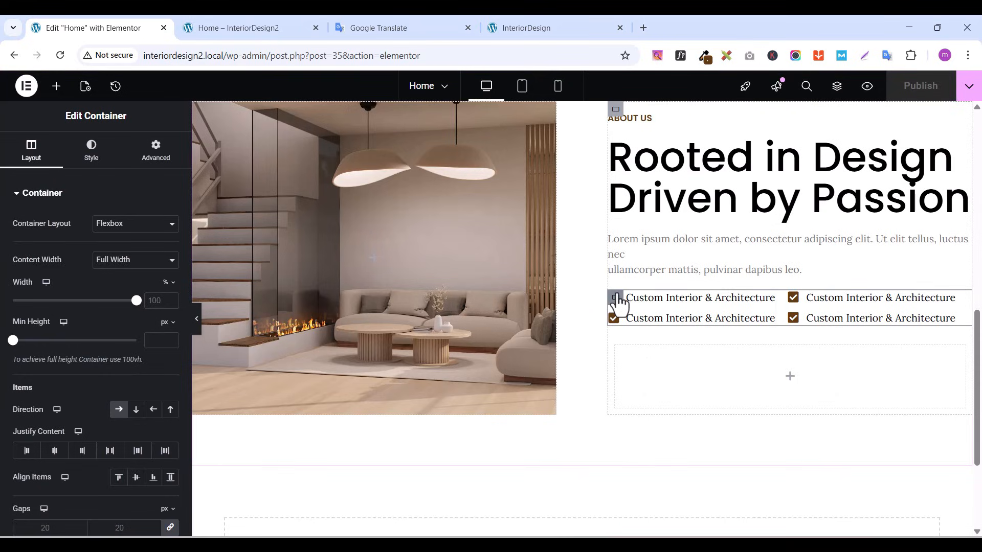
pyautogui.click(153, 153)
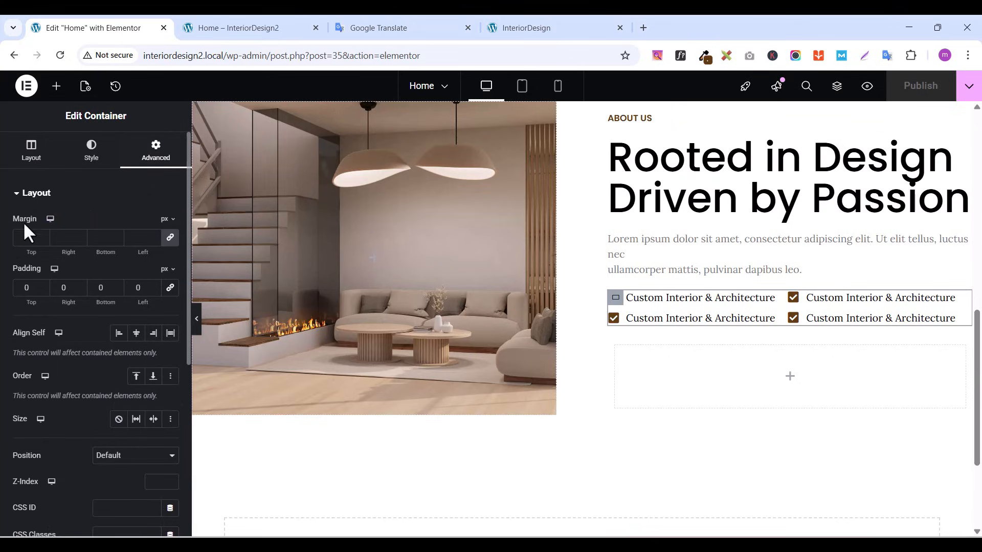
pyautogui.click(167, 239)
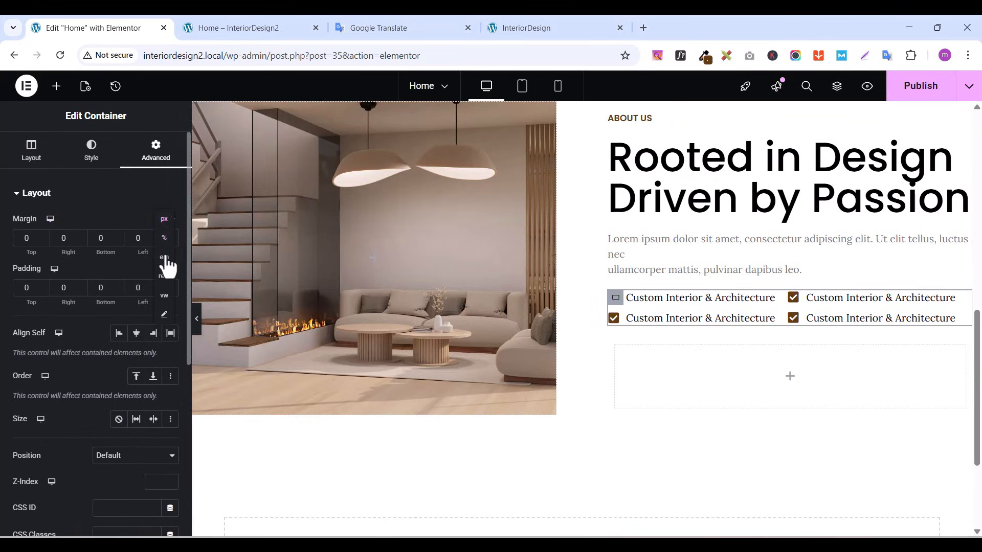
pyautogui.click(165, 259)
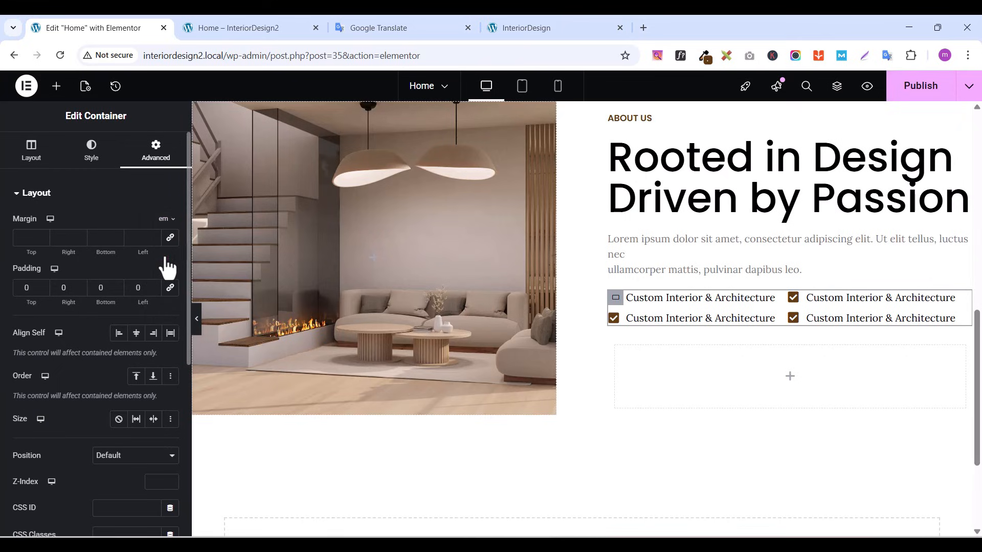
pyautogui.click(41, 234)
pyautogui.write('1')
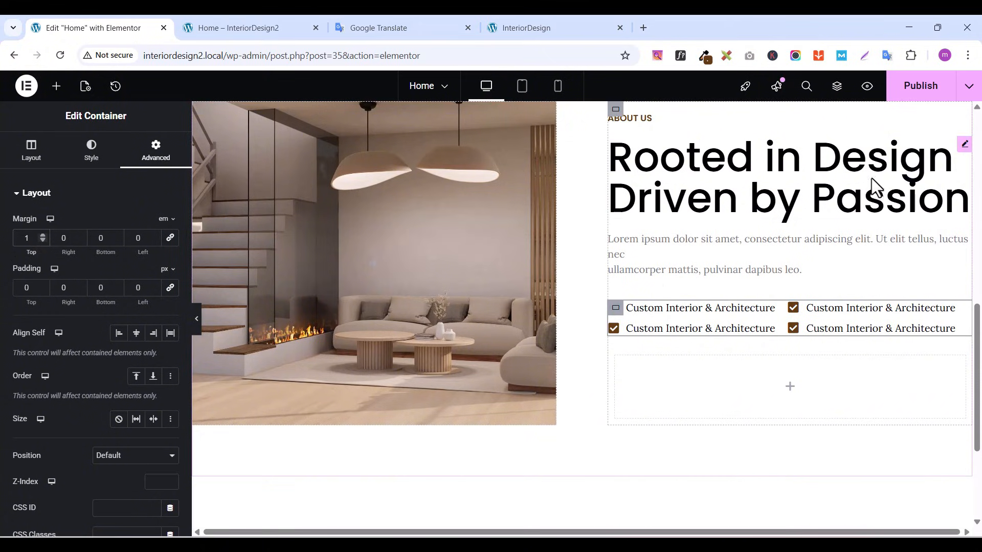
pyautogui.click(911, 86)
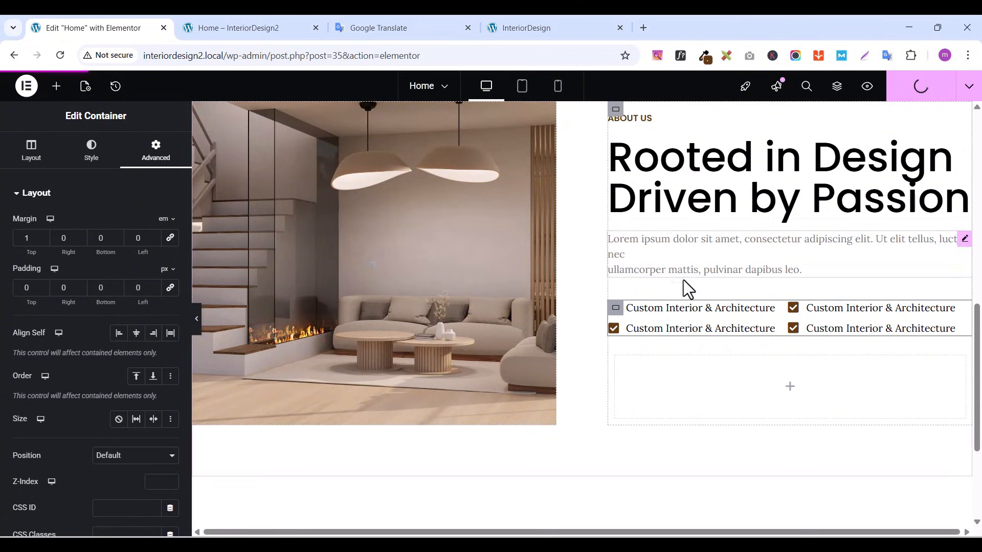
# Set the padding of the empty container below the icon lists to 0 px on all sides
pyautogui.click(615, 358)
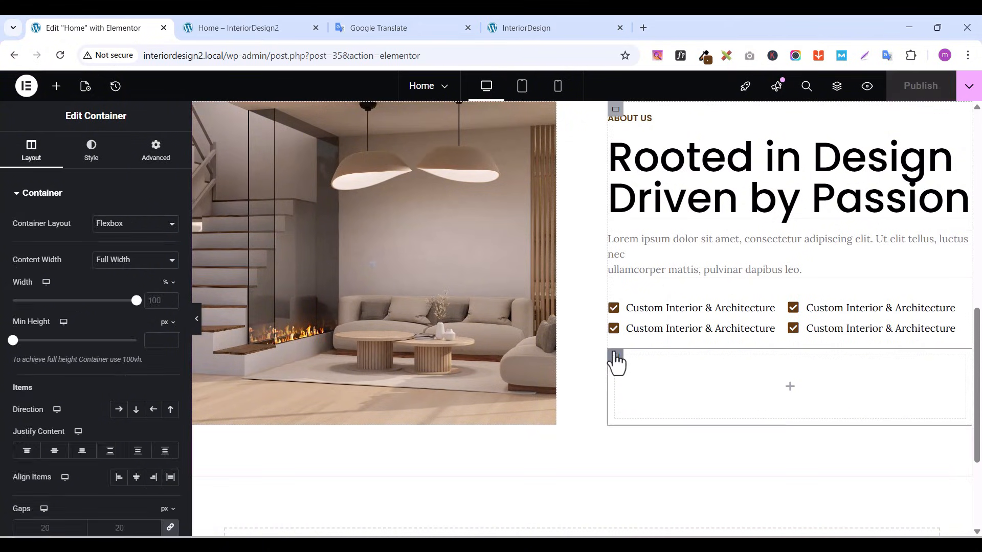
pyautogui.click(157, 151)
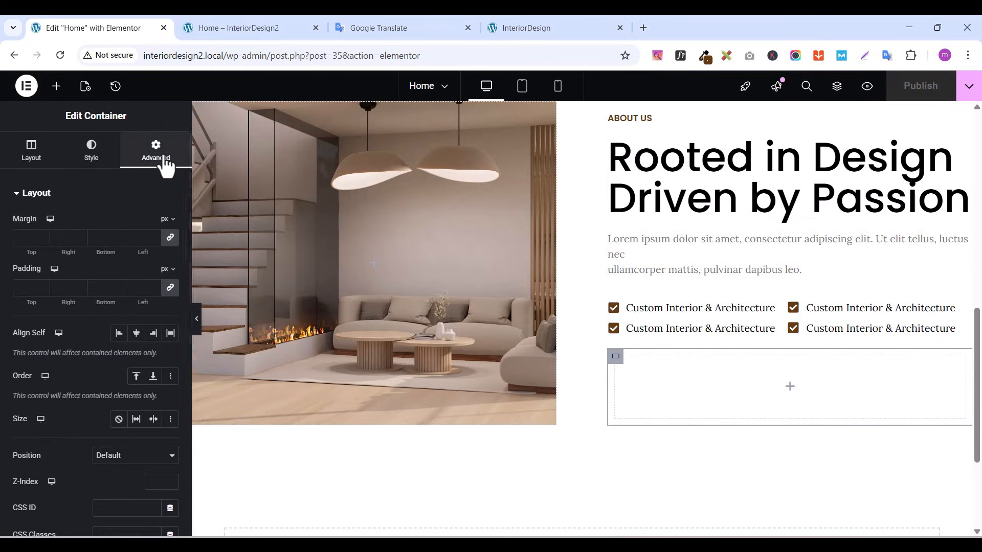
pyautogui.click(171, 288)
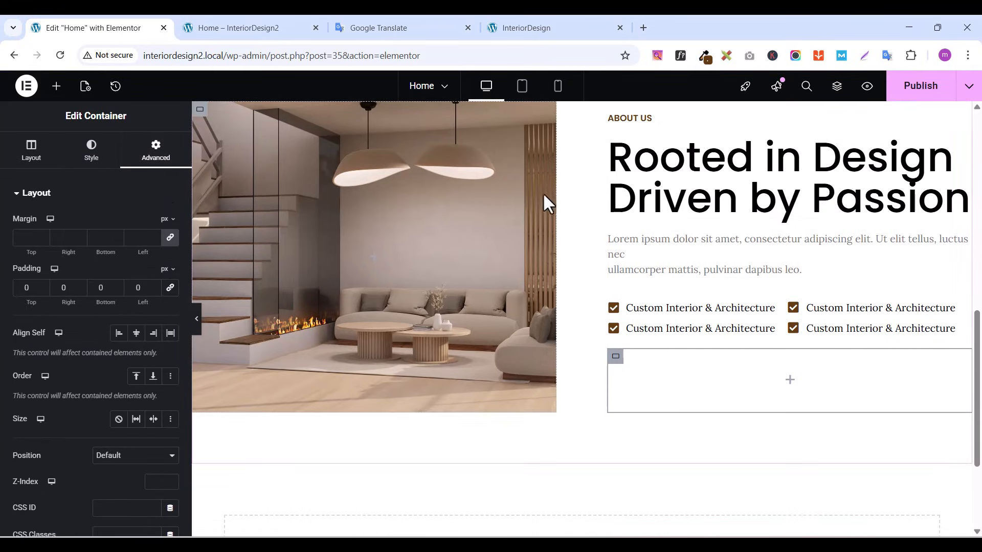
# Find the Counter widget and place it in the empty container below the icon lists
pyautogui.click(56, 86)
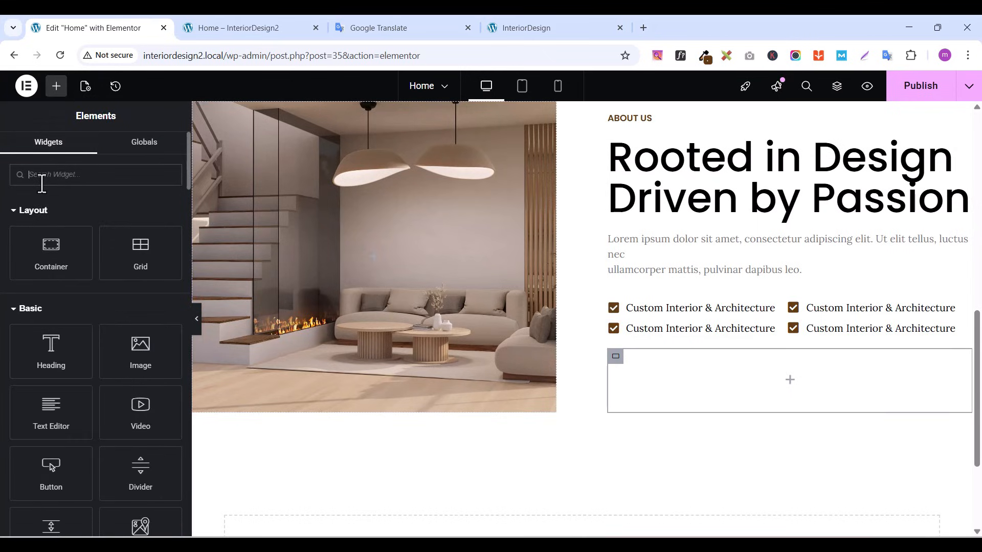
pyautogui.write('count')
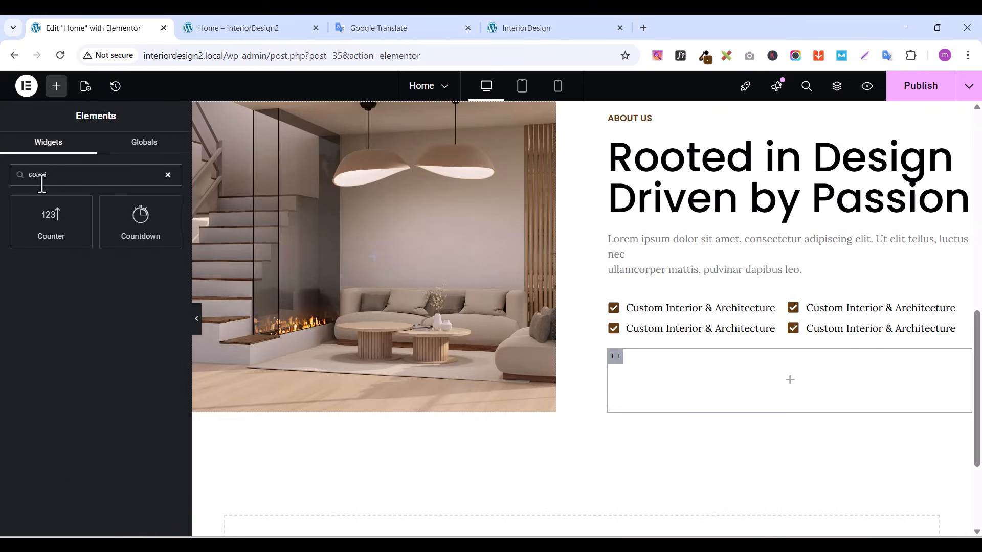
pyautogui.moveTo(52, 220); pyautogui.dragTo(713, 361)
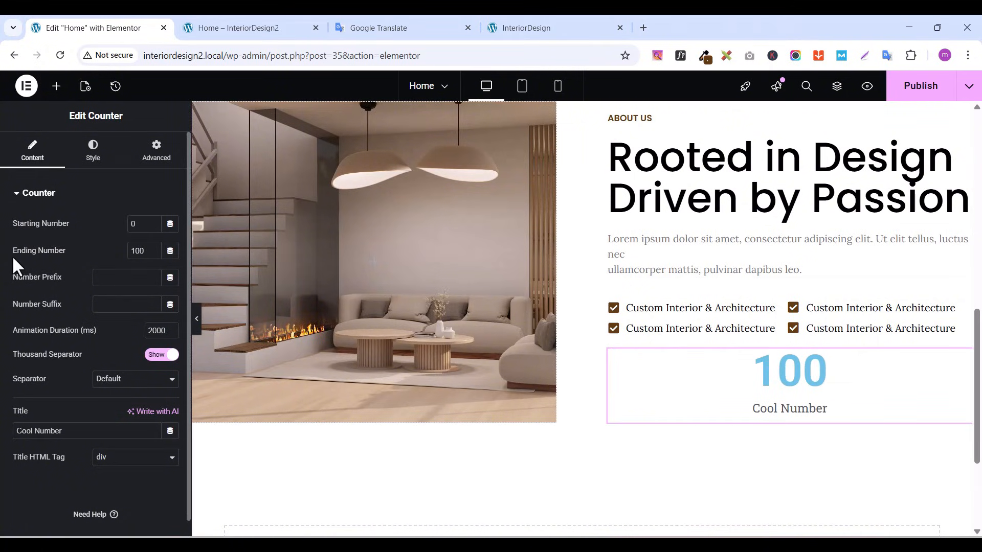
# Check the first statistic on the InteriorDesign reference site and set the counter's ending number to 10 and its number suffix to Y
pyautogui.click(544, 29)
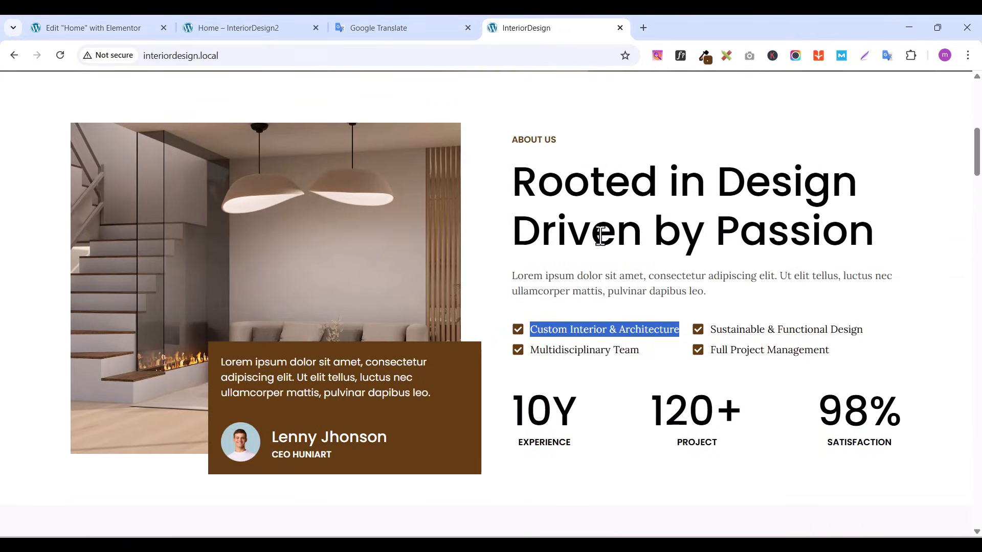
pyautogui.scroll(-10, 558, 431)
pyautogui.scroll(2, 567, 342)
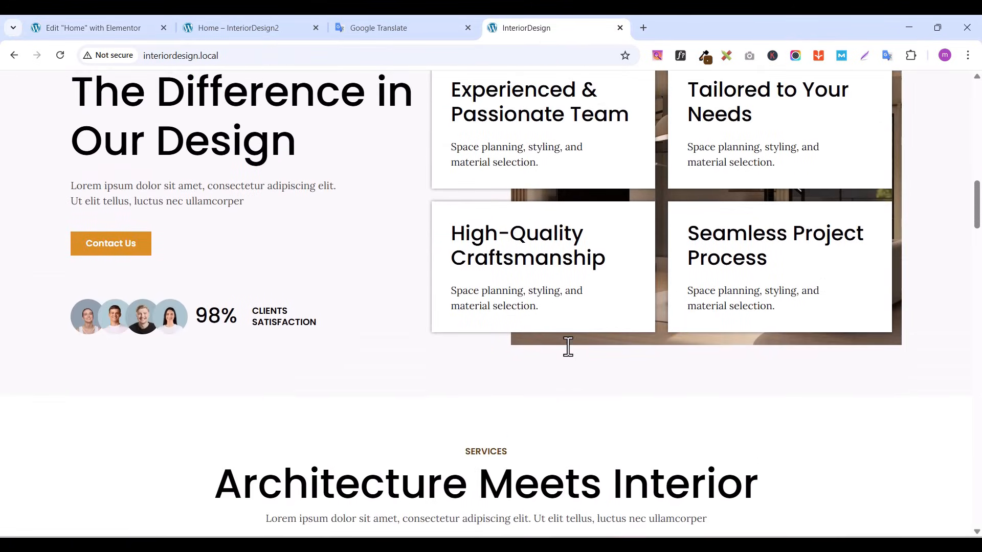
pyautogui.scroll(5, 568, 346)
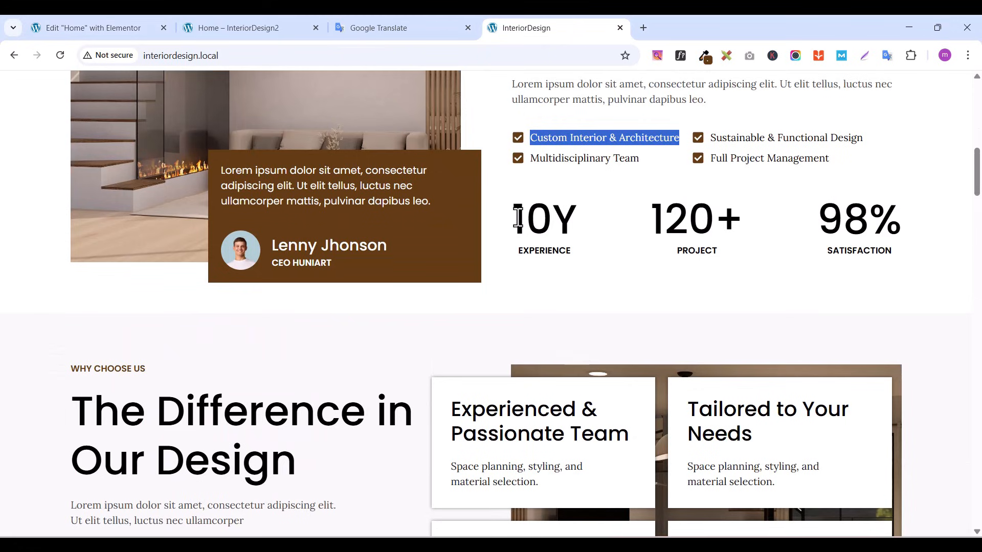
pyautogui.moveTo(517, 217); pyautogui.dragTo(556, 211)
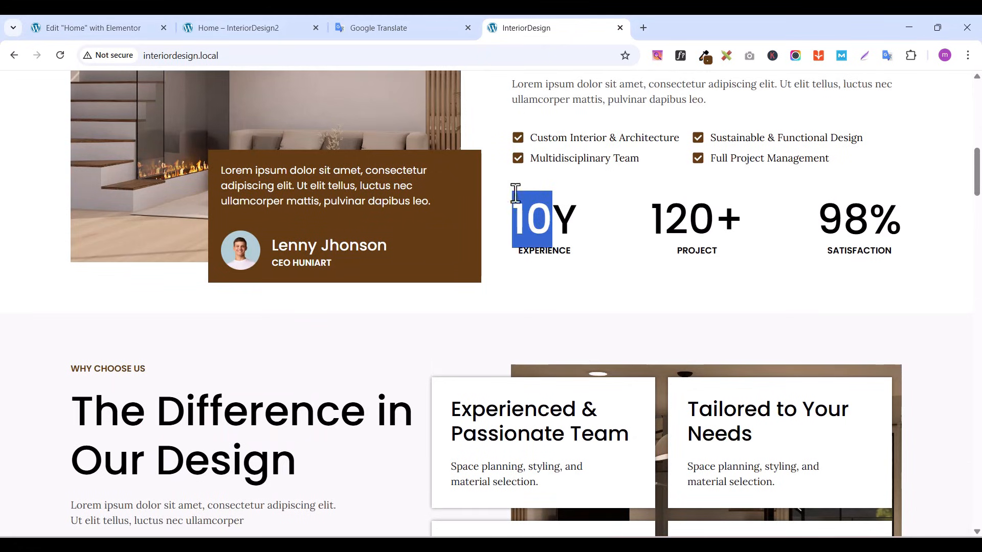
pyautogui.click(81, 27)
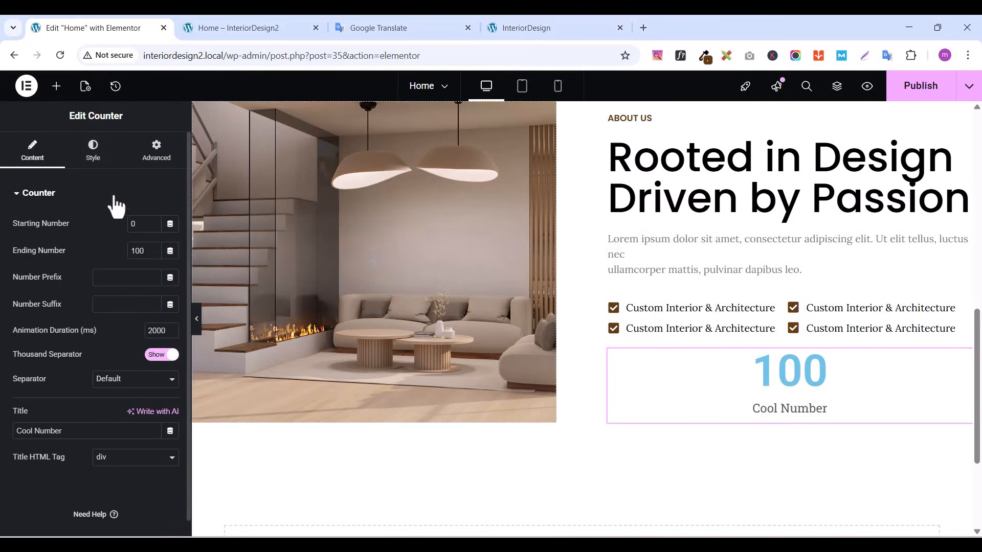
pyautogui.write('1')
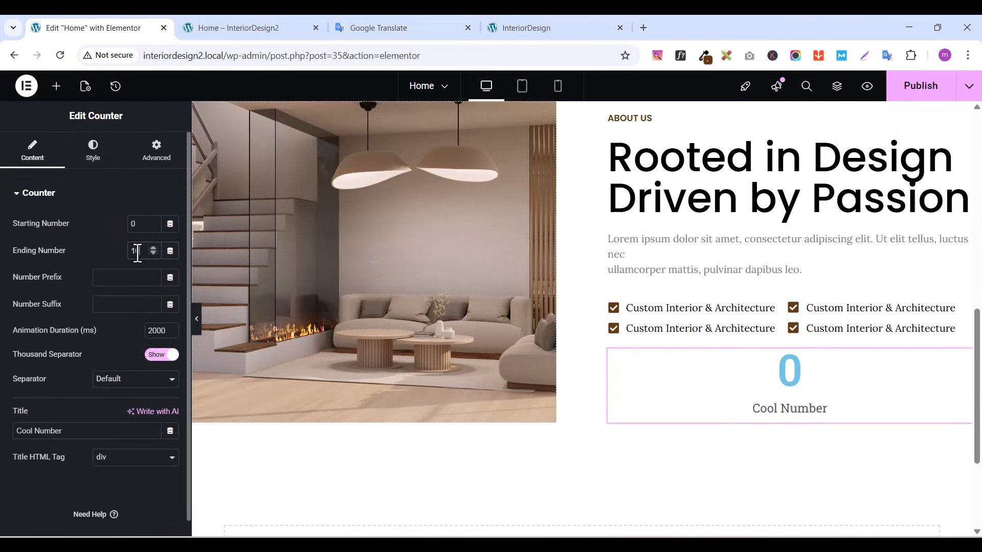
pyautogui.write('0')
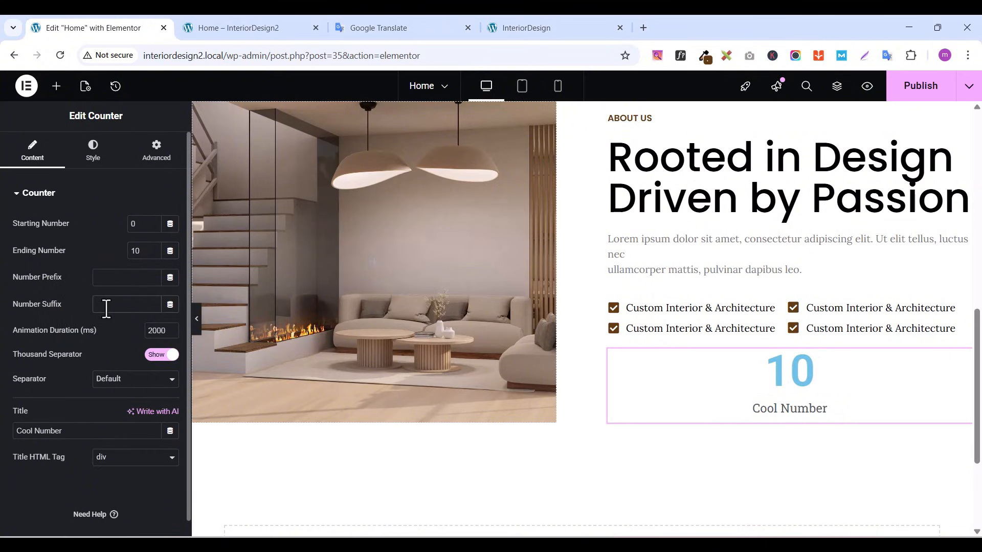
pyautogui.write('Y')
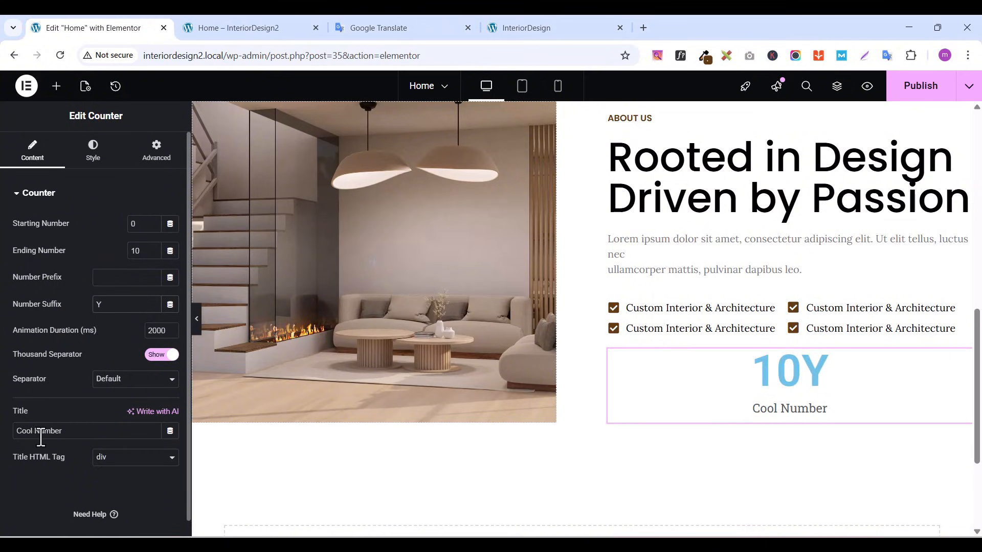
# Copy the label Experience from the reference site and use it to replace the counter's title
pyautogui.click(523, 27)
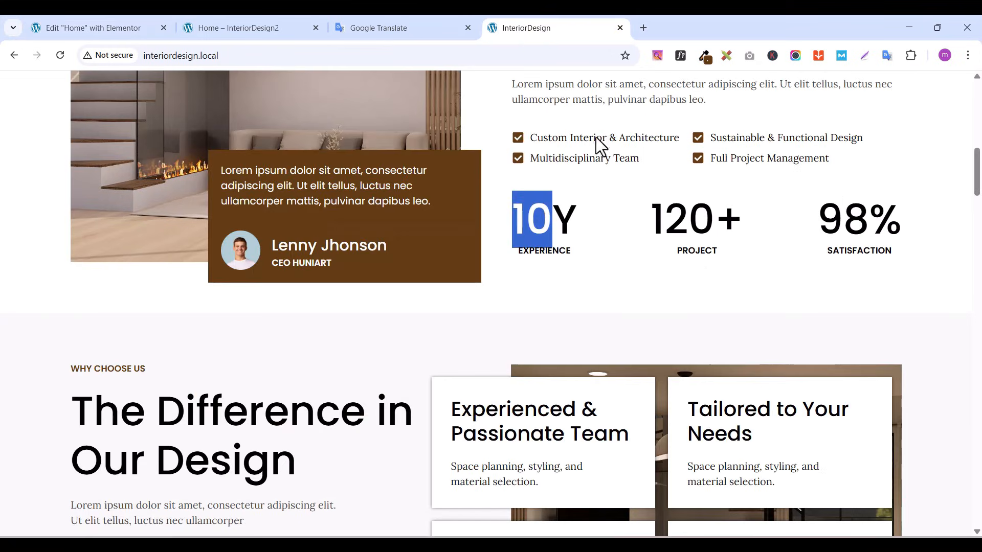
pyautogui.doubleClick(555, 252)
pyautogui.rightClick(556, 253)
pyautogui.click(625, 269)
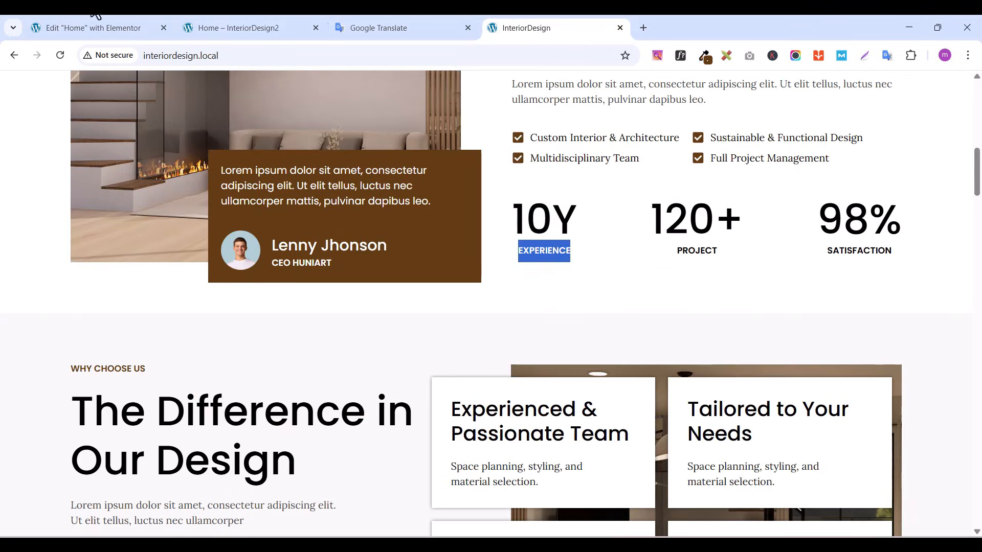
pyautogui.click(79, 38)
pyautogui.tripleClick(77, 429)
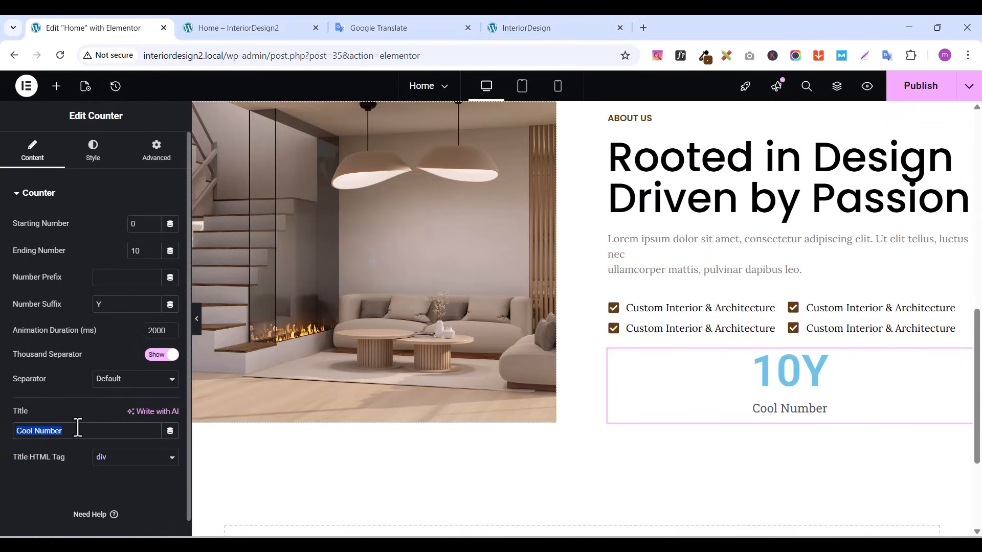
pyautogui.hotkey('ctrl', 'v')
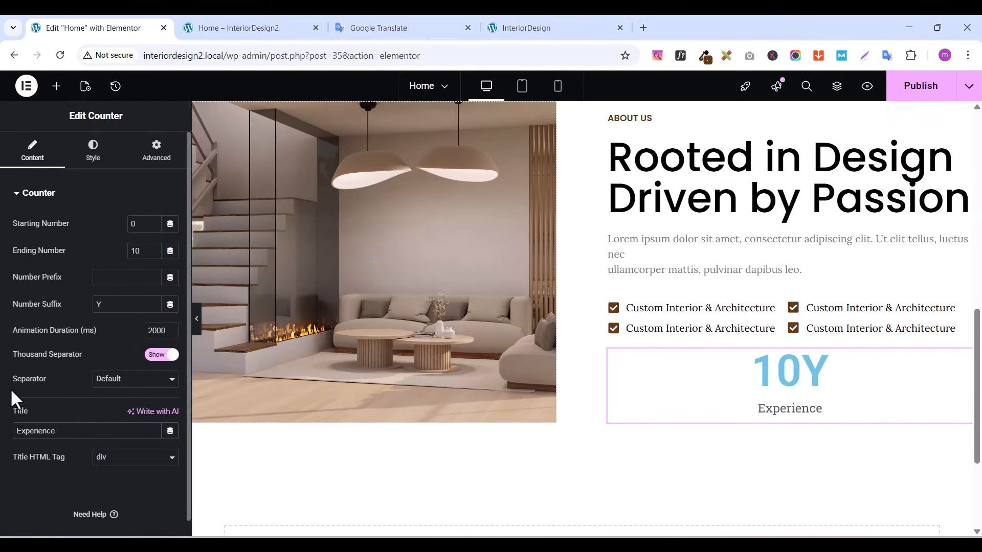
# Change the text color of the counter's number to black, #000000
pyautogui.click(99, 156)
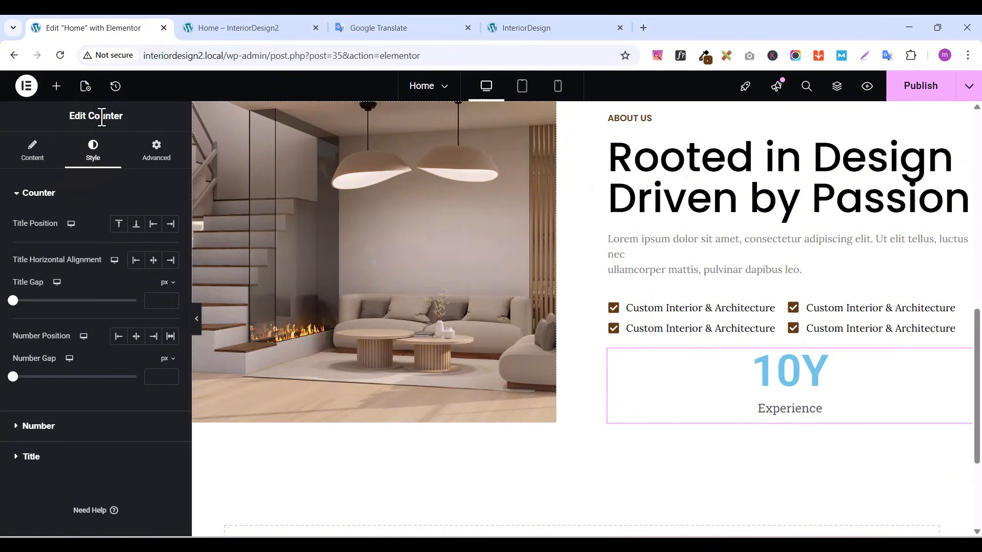
pyautogui.click(34, 194)
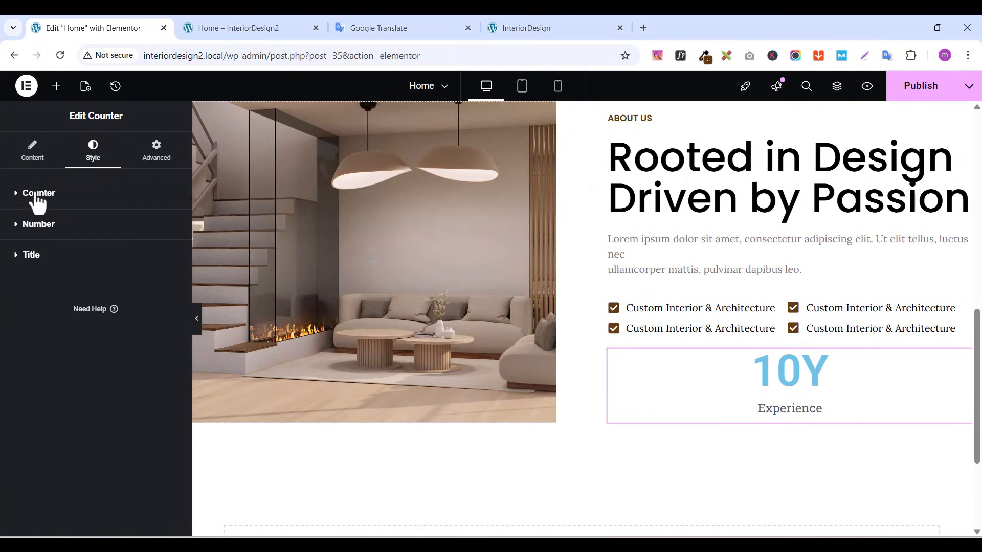
pyautogui.click(14, 227)
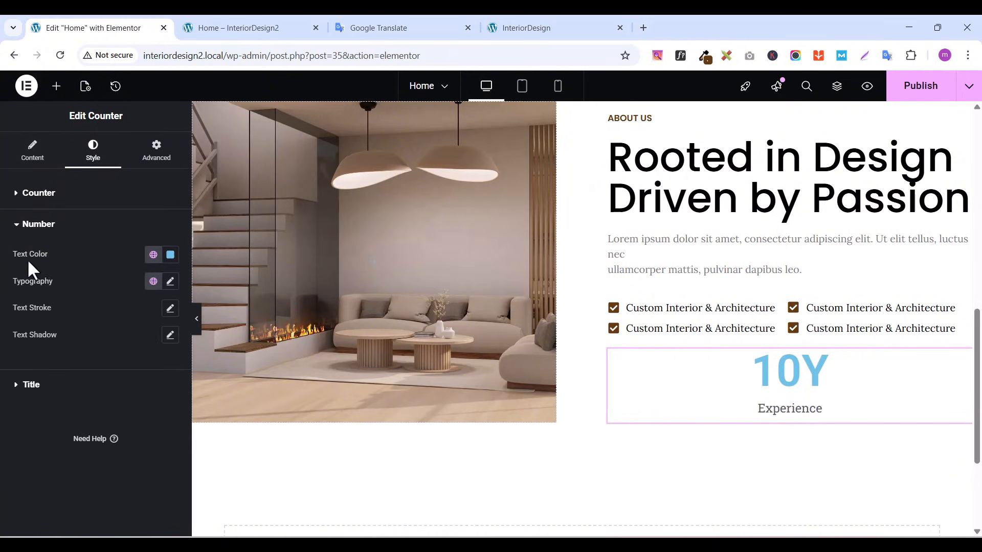
pyautogui.click(170, 254)
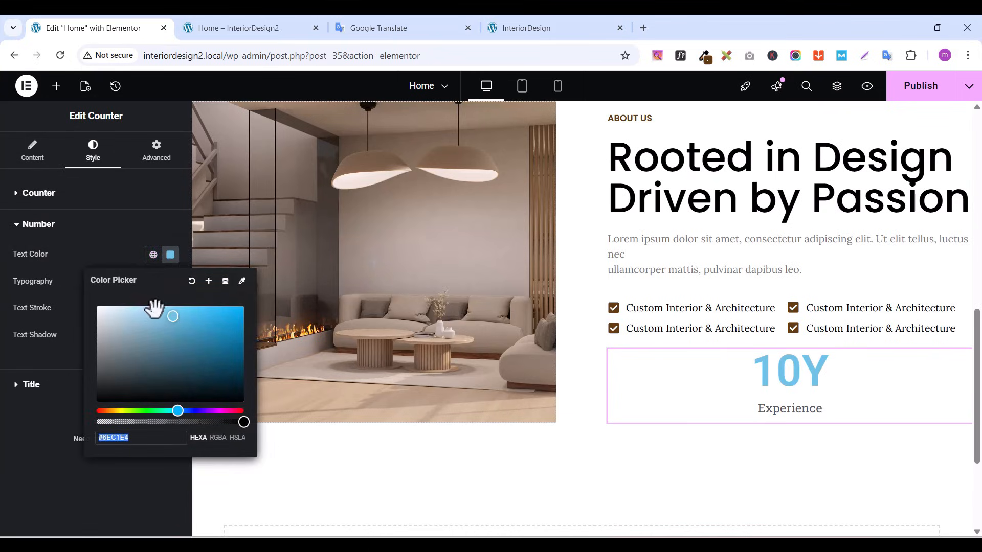
pyautogui.moveTo(172, 321); pyautogui.dragTo(107, 419)
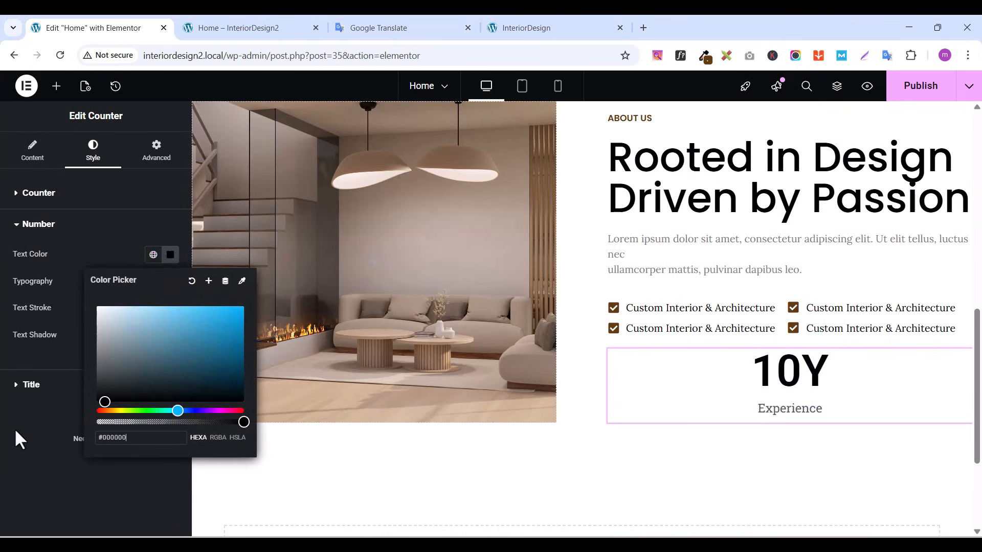
# Set the font family of the counter's number to Poppins
pyautogui.click(46, 281)
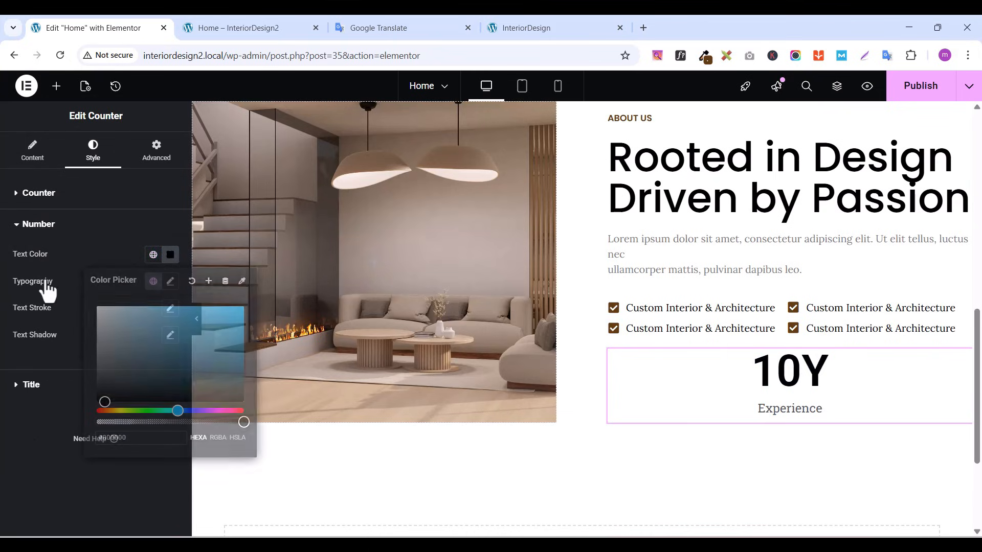
pyautogui.click(170, 282)
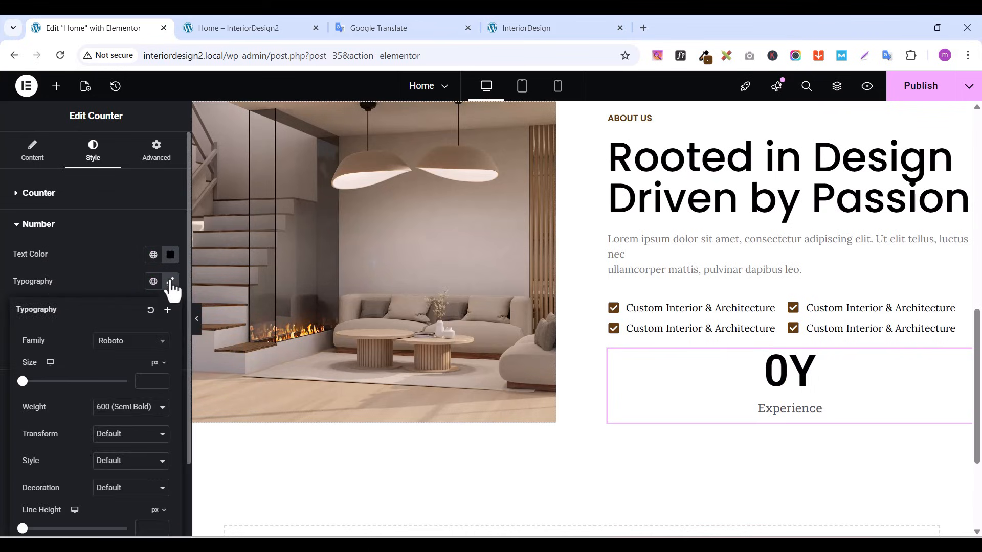
pyautogui.click(126, 344)
pyautogui.write('POPP')
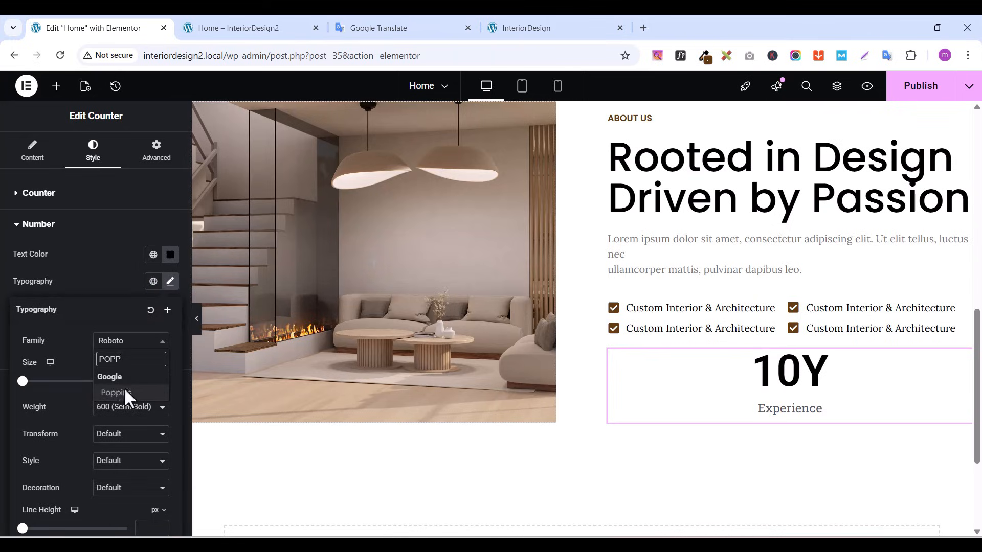
pyautogui.click(124, 392)
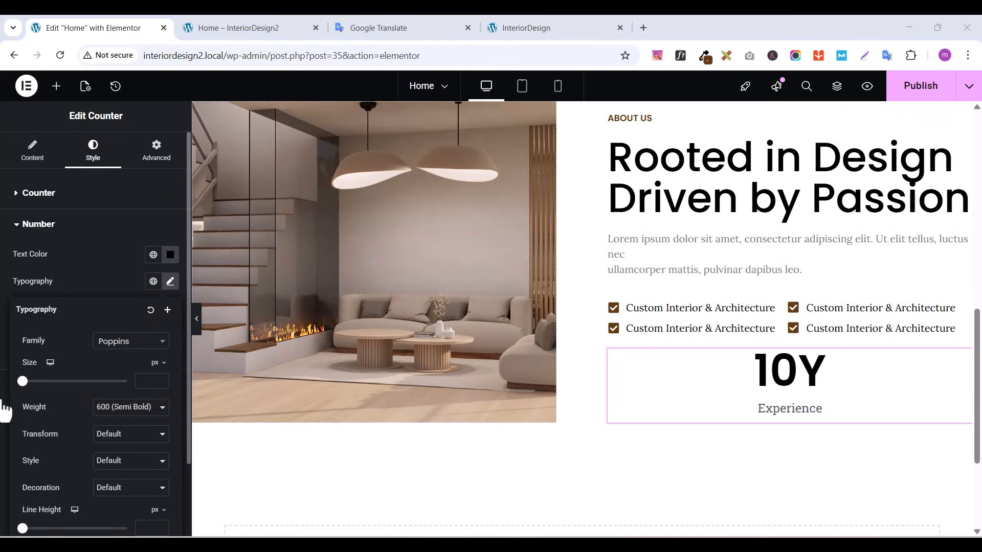
# Set the font size of the counter's number to 64 px
pyautogui.click(161, 378)
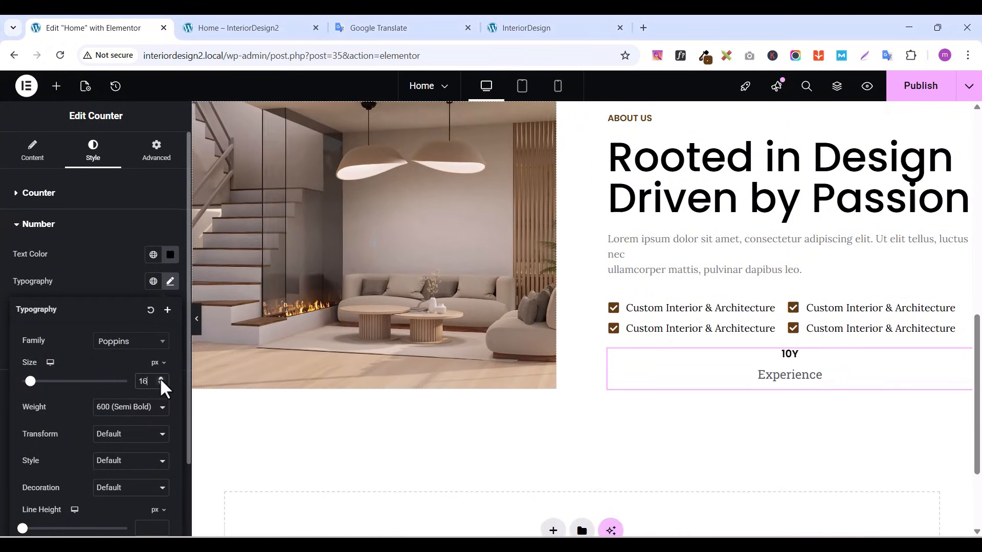
pyautogui.click(160, 378)
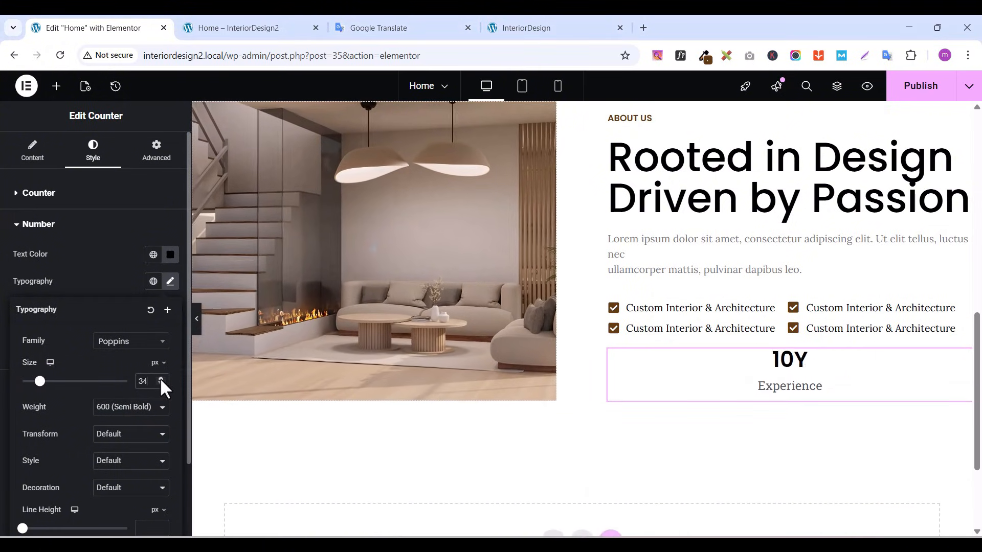
pyautogui.click(161, 378)
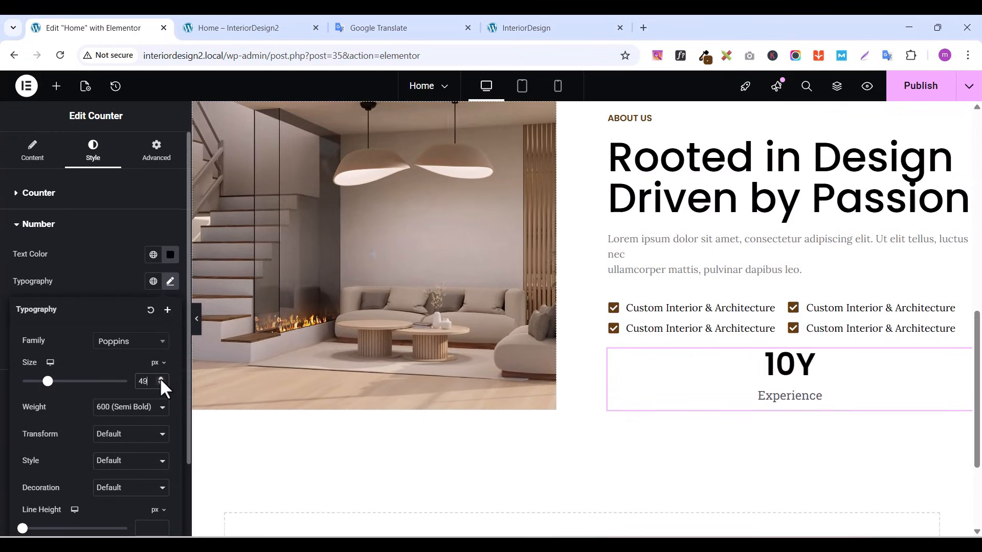
pyautogui.click(161, 378)
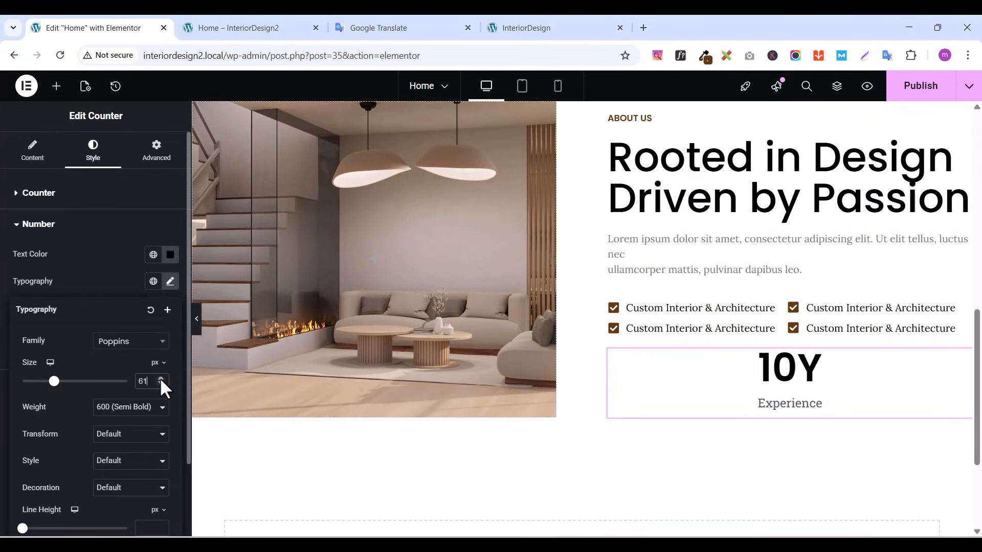
pyautogui.click(160, 379)
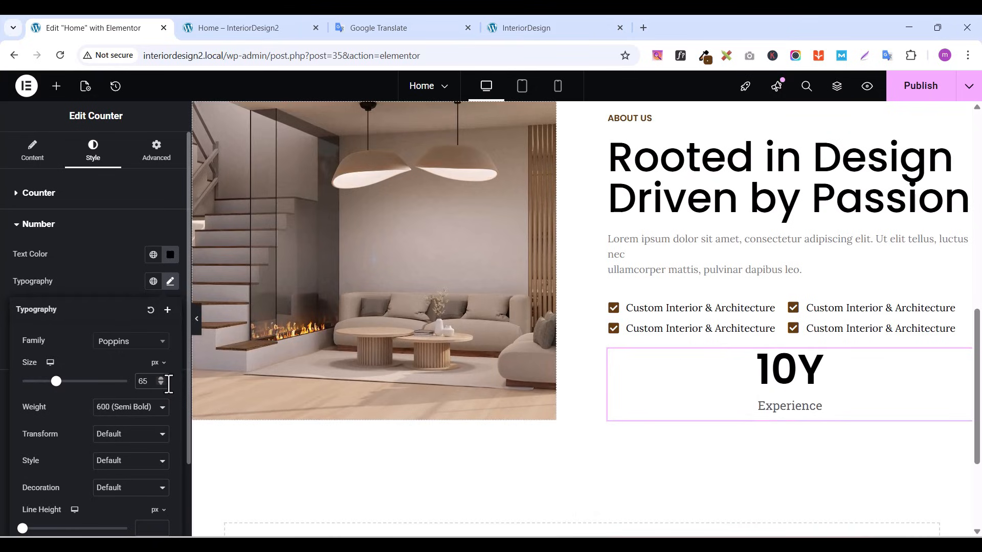
pyautogui.click(161, 384)
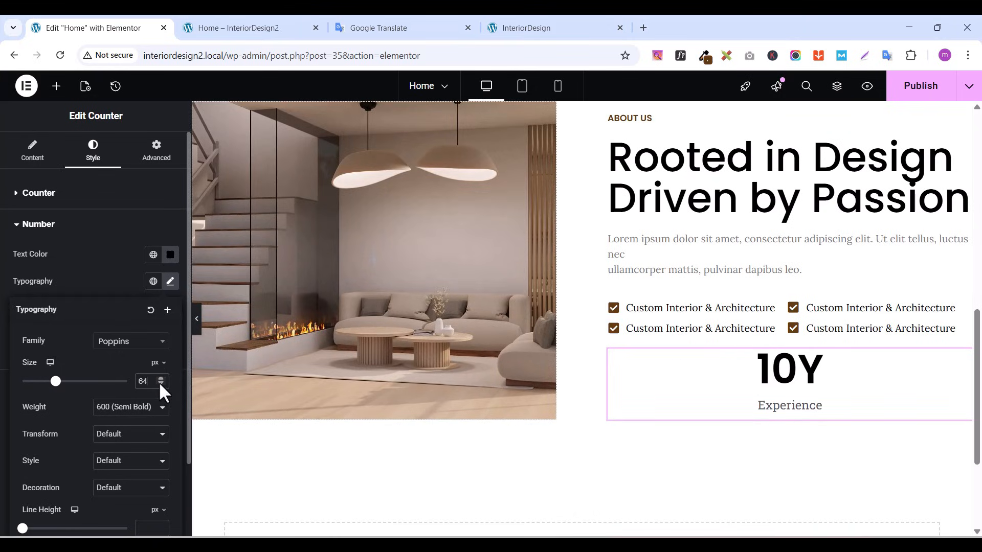
# Set the font weight of the counter's number to 500 (Medium)
pyautogui.click(120, 409)
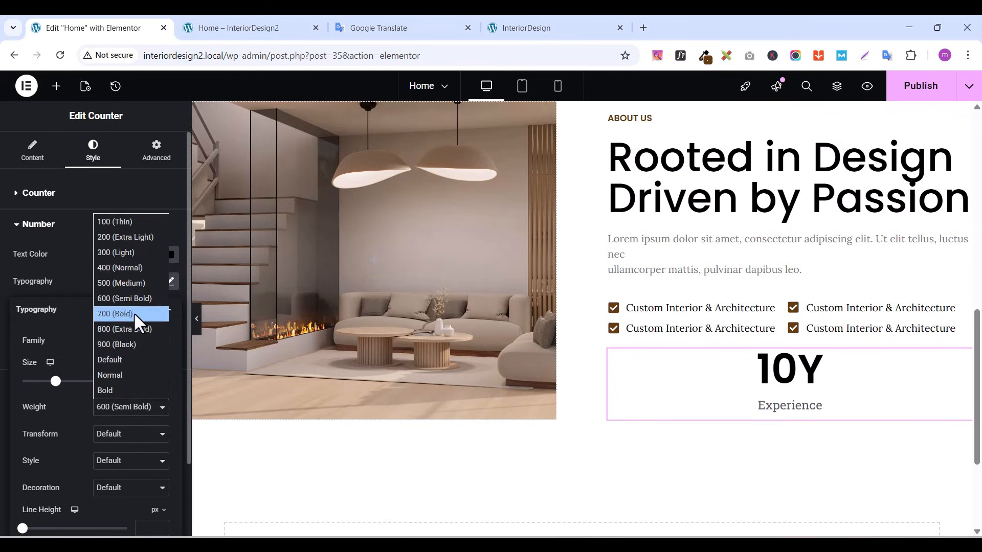
pyautogui.click(123, 283)
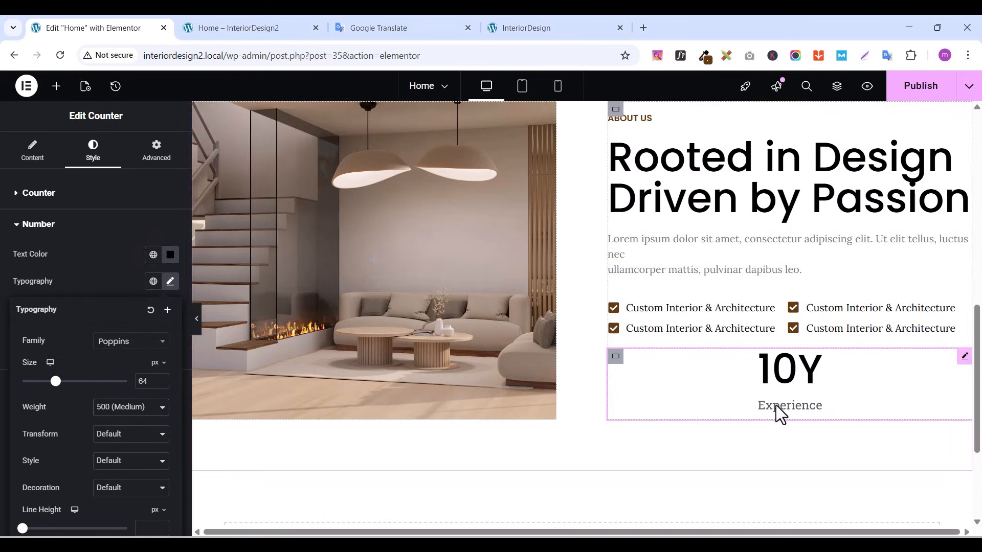
pyautogui.click(74, 282)
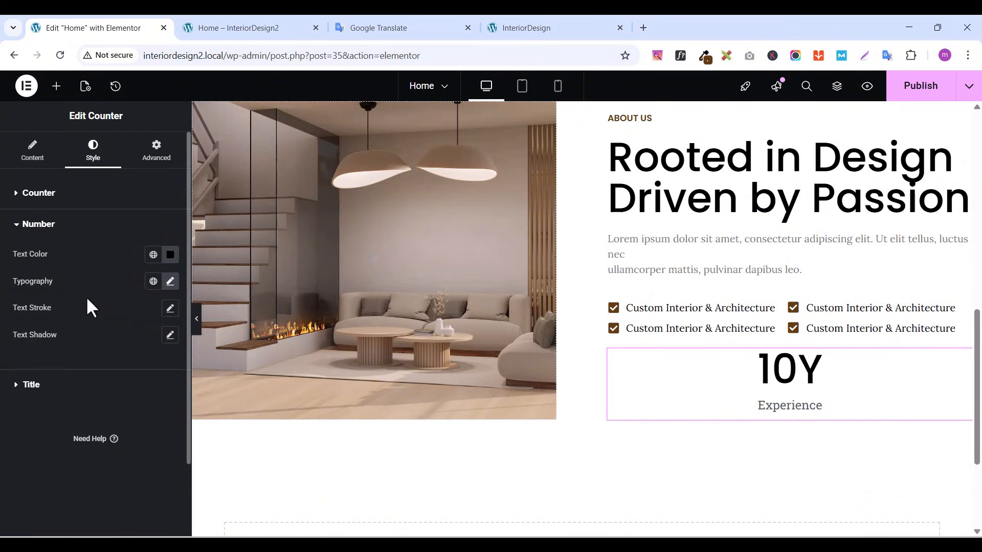
pyautogui.click(170, 285)
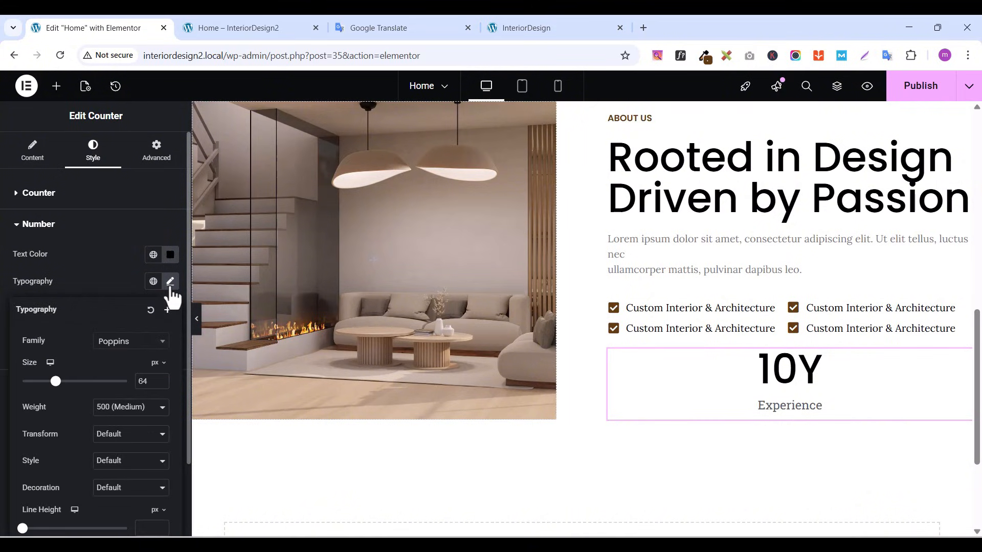
pyautogui.click(170, 285)
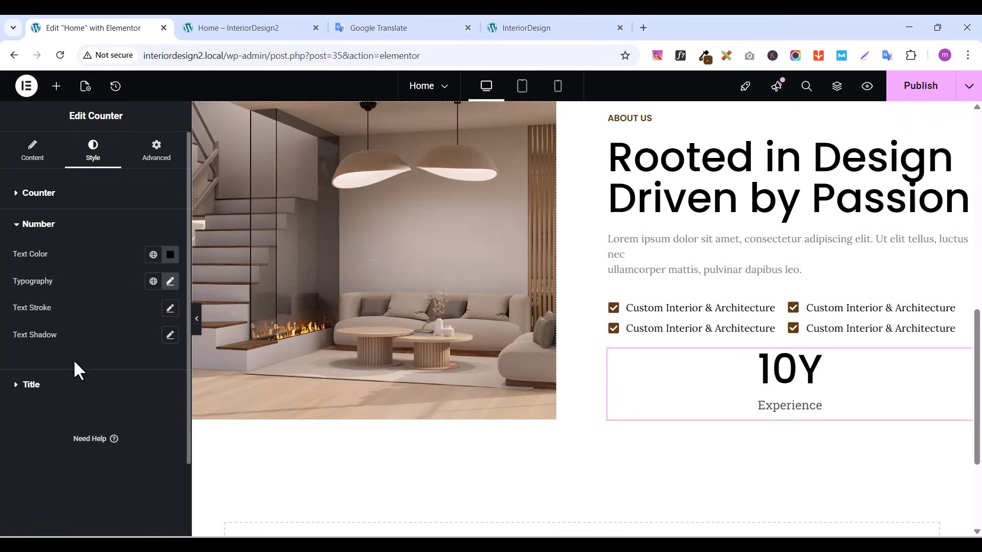
# Set the font family of the counter's title to Poppins
pyautogui.click(16, 387)
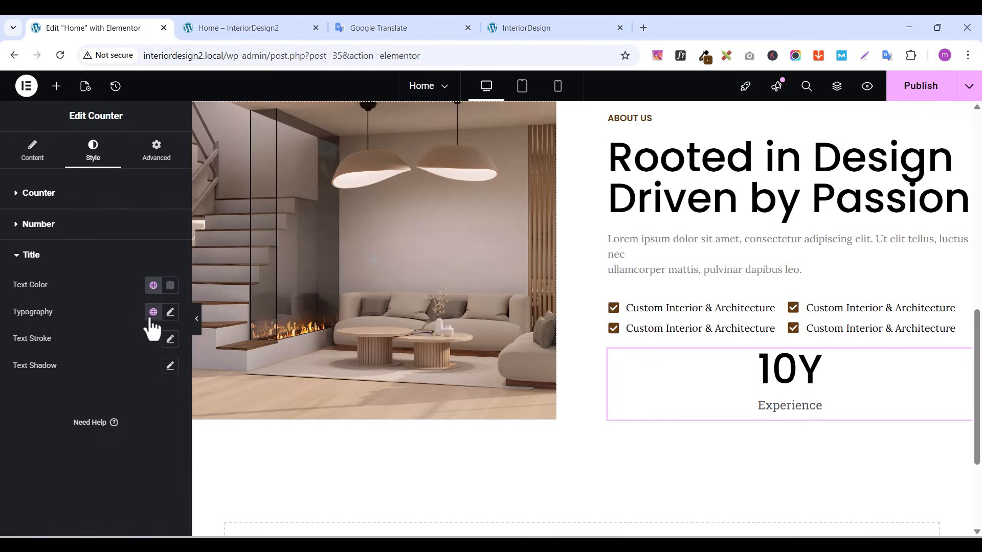
pyautogui.click(169, 313)
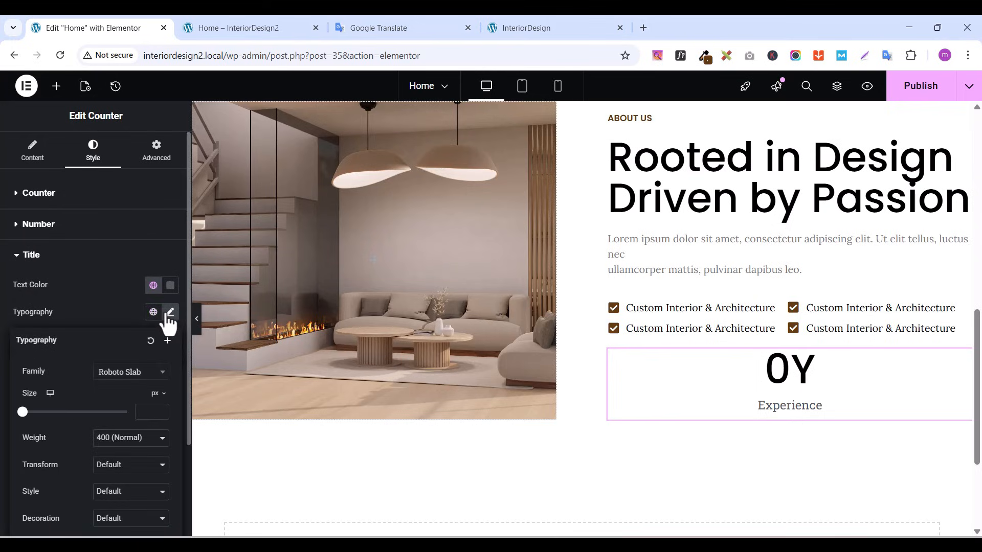
pyautogui.click(137, 377)
pyautogui.write('POPP')
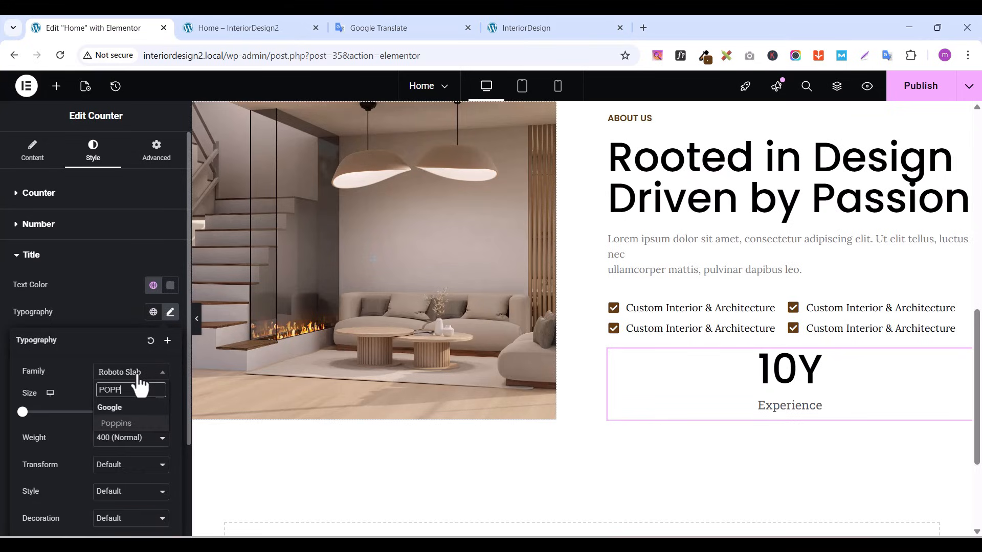
pyautogui.click(123, 424)
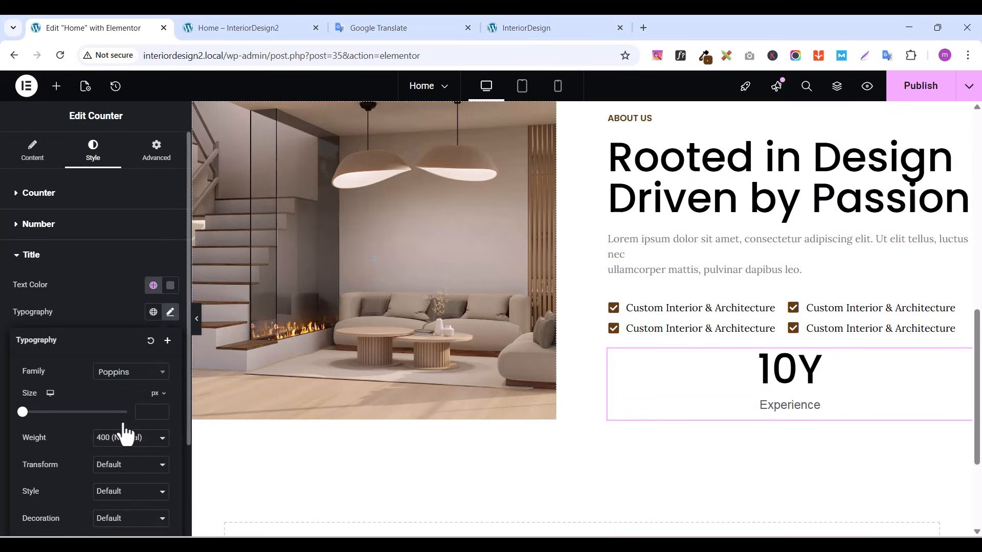
# Set the font size of the counter's Experience title to 14 px
pyautogui.click(158, 409)
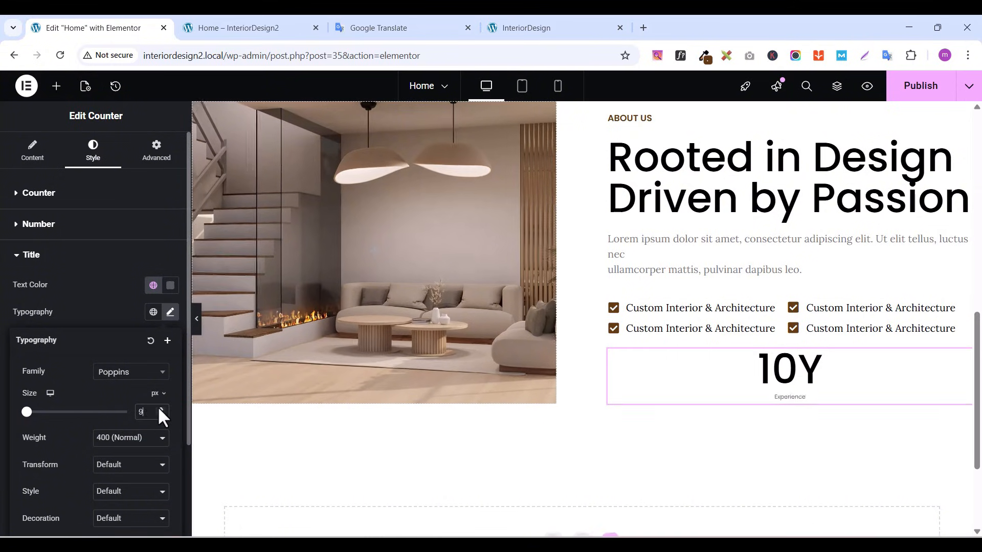
pyautogui.click(159, 408)
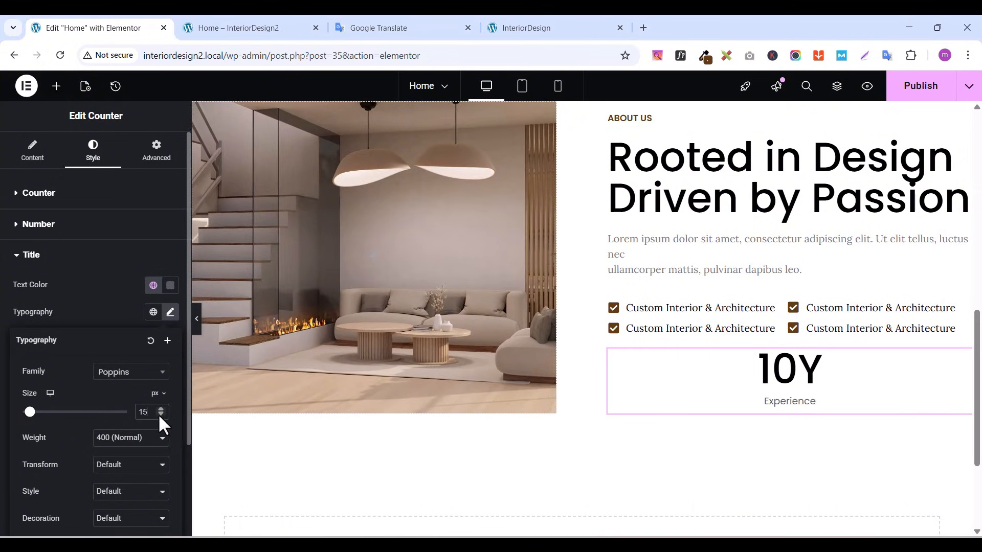
pyautogui.click(159, 413)
pyautogui.click(159, 413)
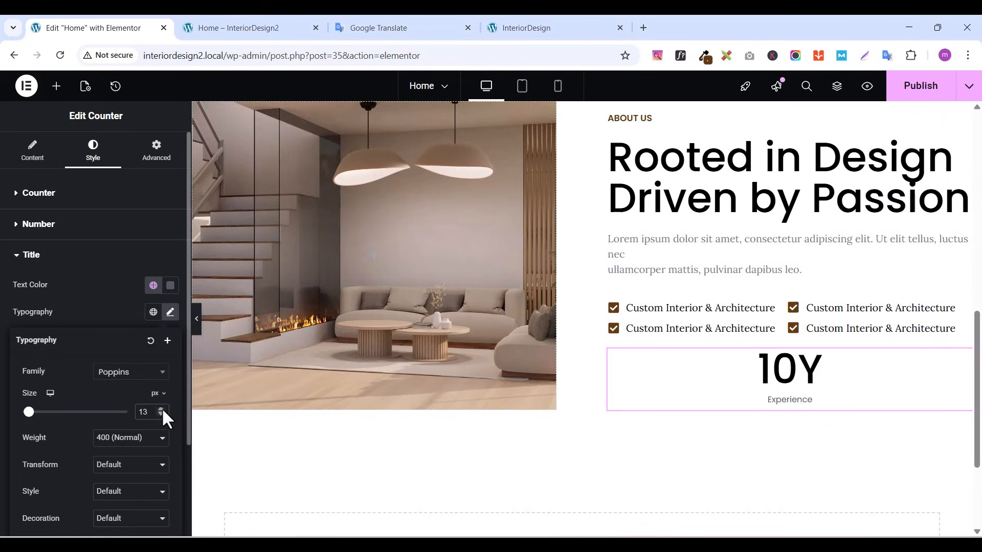
pyautogui.click(161, 409)
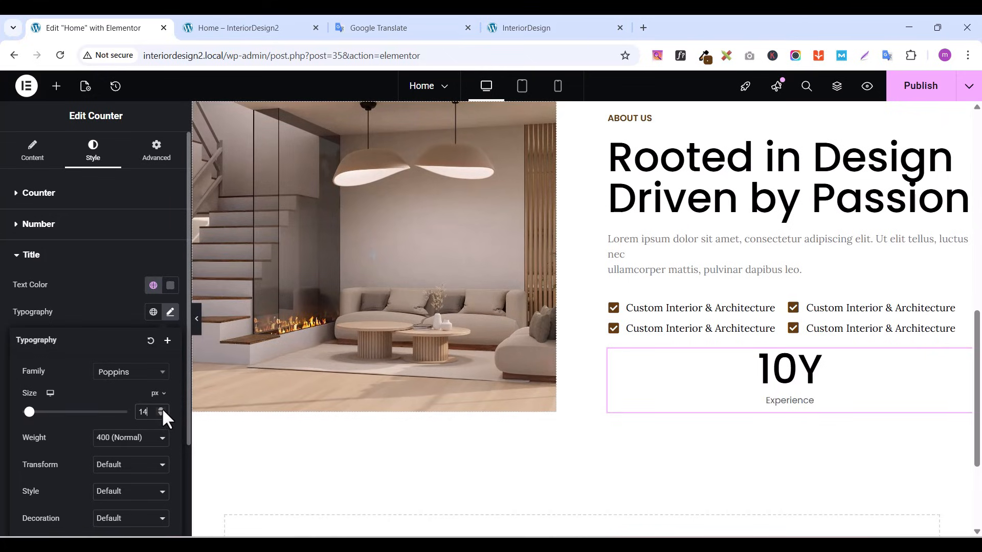
# Give the counter's title a 600 (Semi Bold) weight and an Uppercase text transform
pyautogui.click(160, 443)
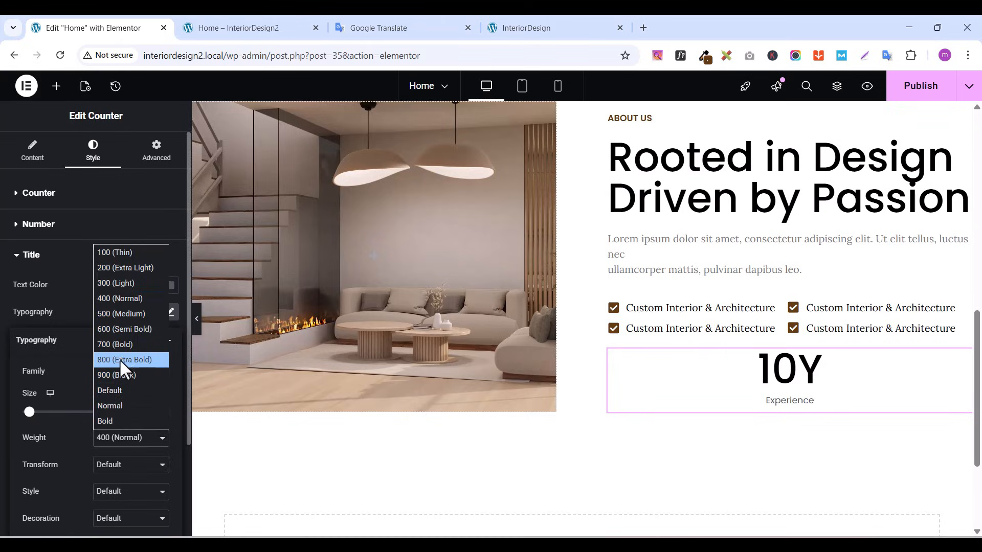
pyautogui.click(123, 335)
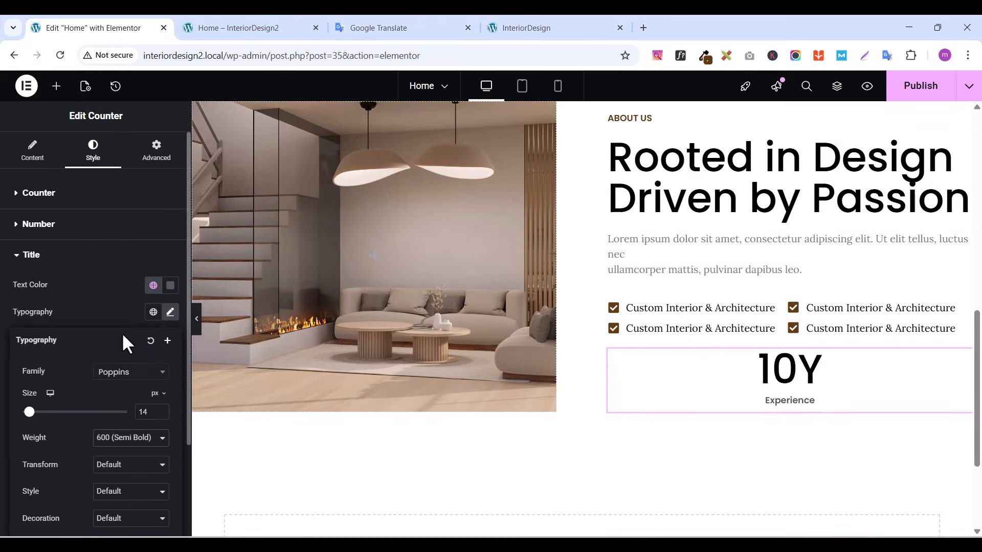
pyautogui.click(110, 465)
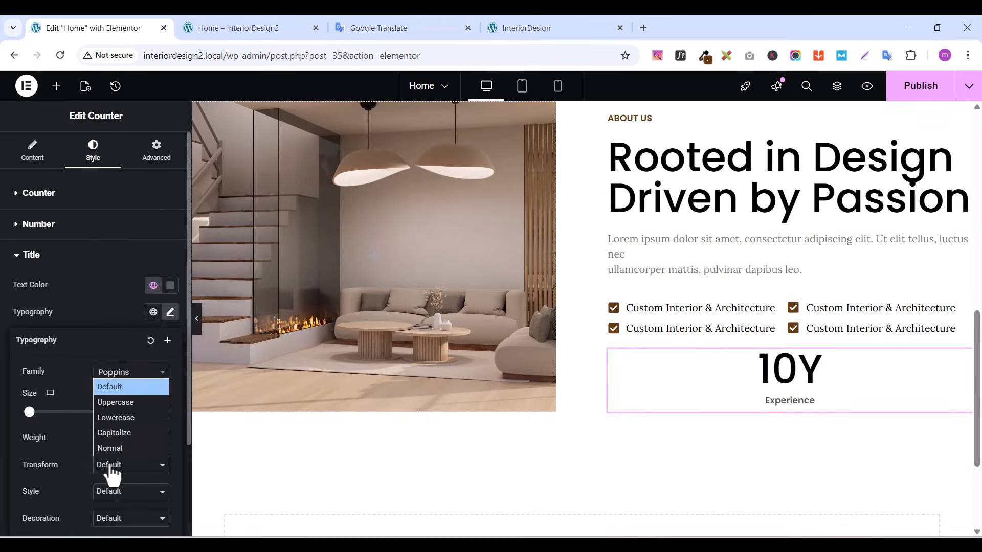
pyautogui.click(118, 402)
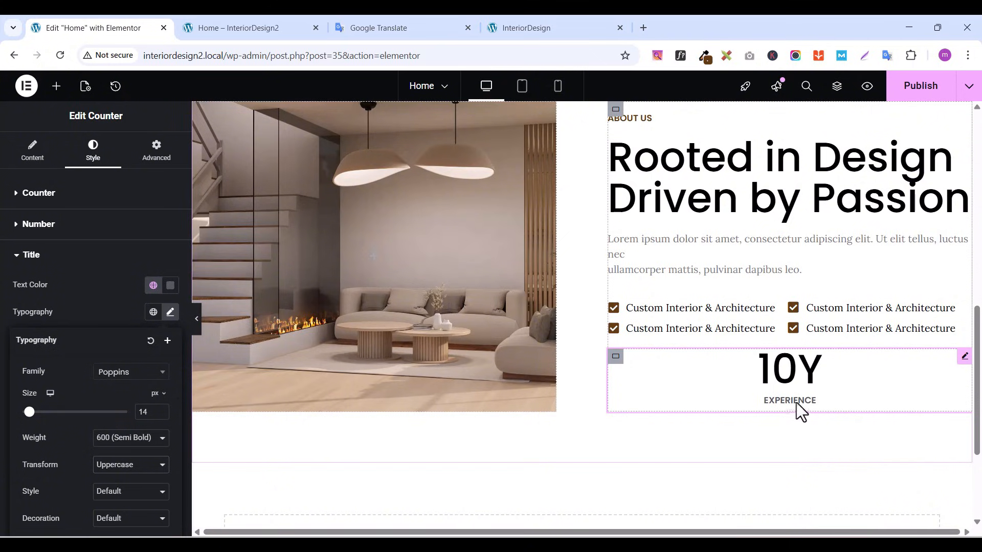
pyautogui.click(107, 308)
# Change the text color of the counter's title to black, #000000
pyautogui.click(170, 287)
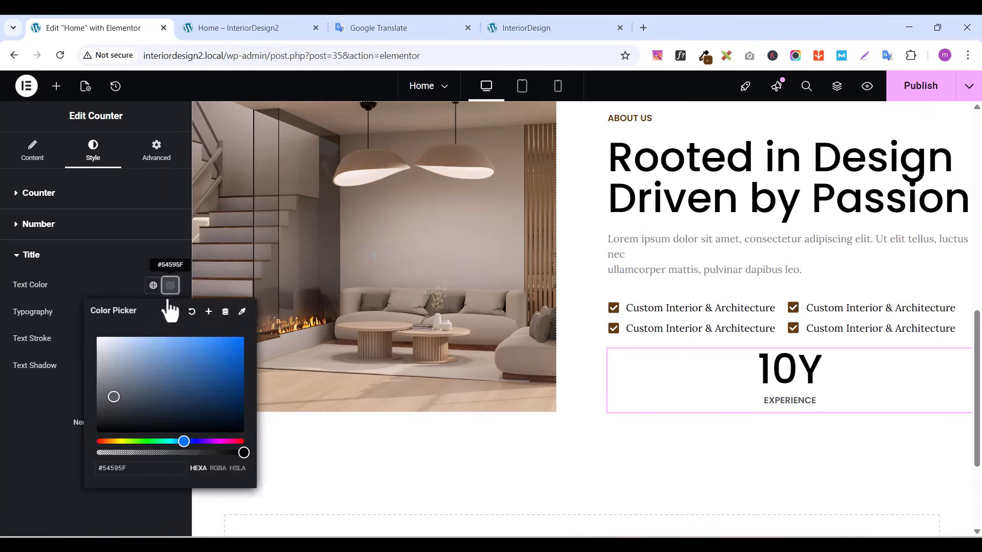
pyautogui.moveTo(110, 399); pyautogui.dragTo(111, 452)
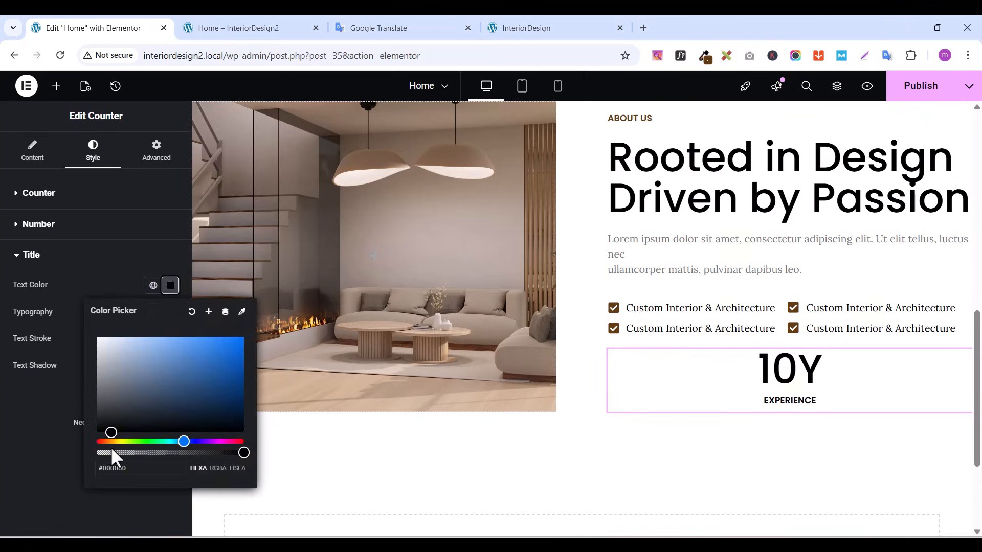
pyautogui.click(41, 453)
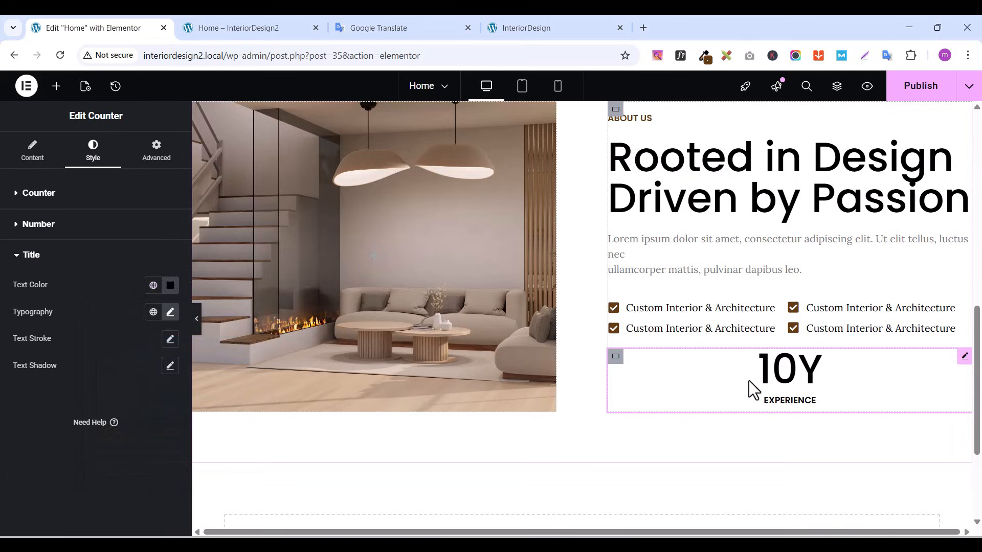
# Duplicate the styled Experience counter twice to make three counters in the container
pyautogui.rightClick(964, 363)
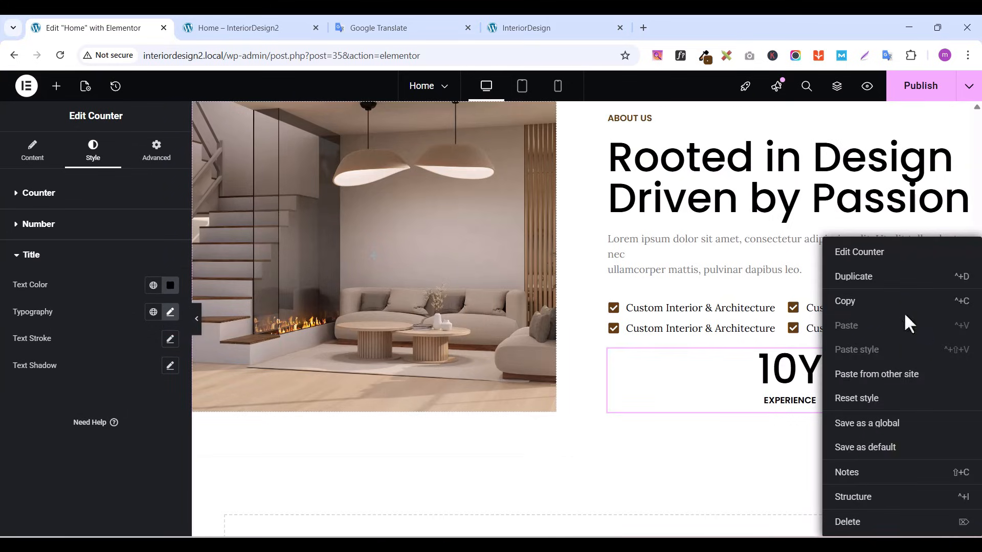
pyautogui.click(852, 278)
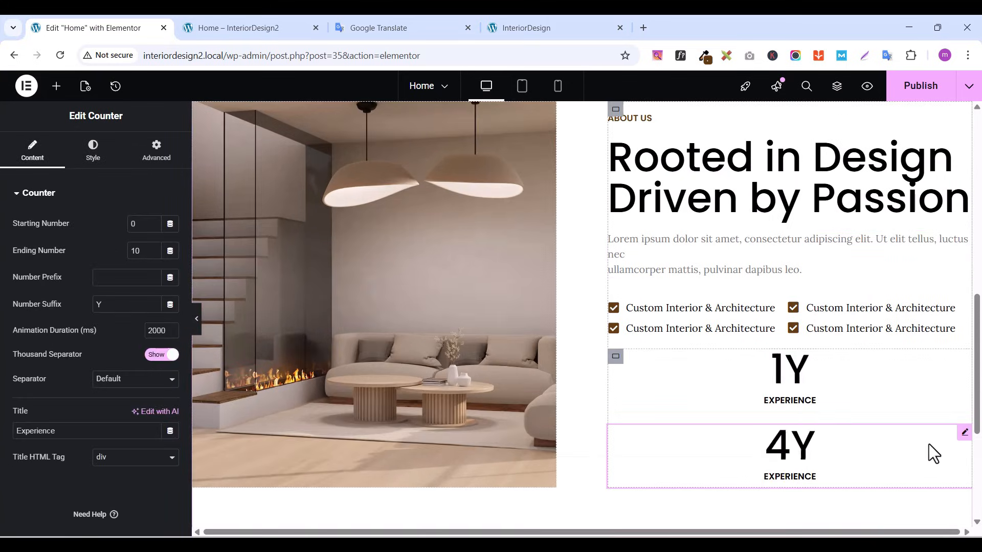
pyautogui.rightClick(965, 439)
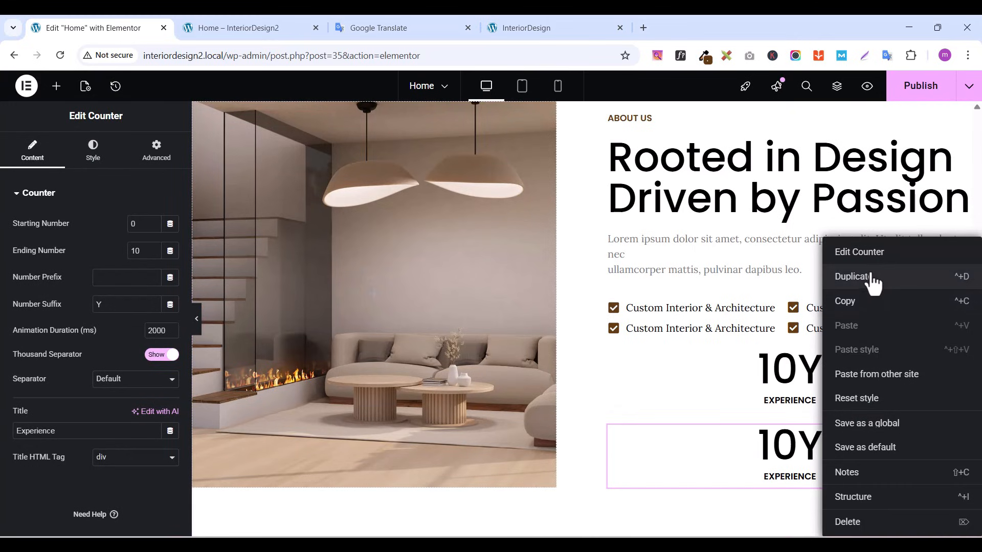
pyautogui.click(852, 277)
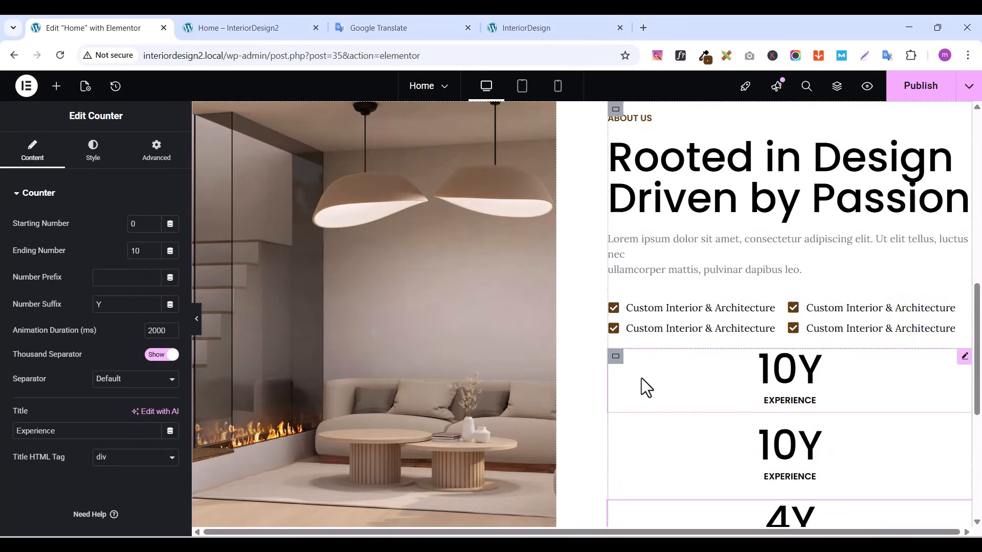
# Arrange the counters' container as a horizontal row with its content justified to Space Between
pyautogui.click(615, 356)
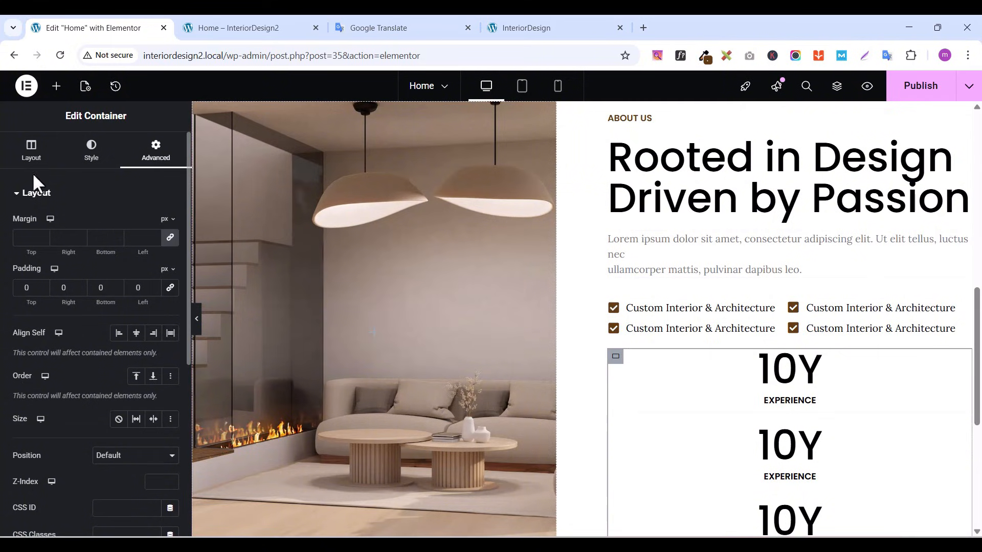
pyautogui.click(23, 160)
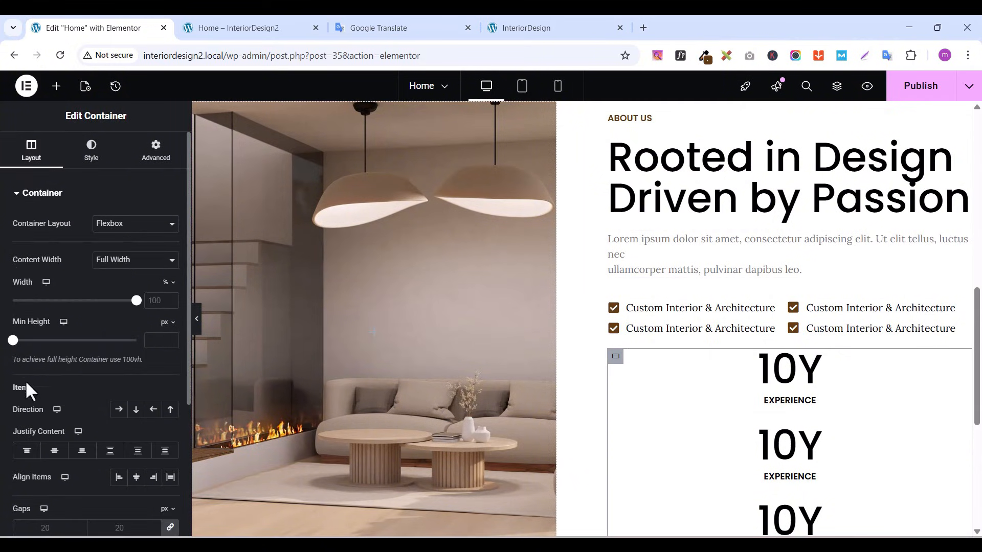
pyautogui.click(119, 410)
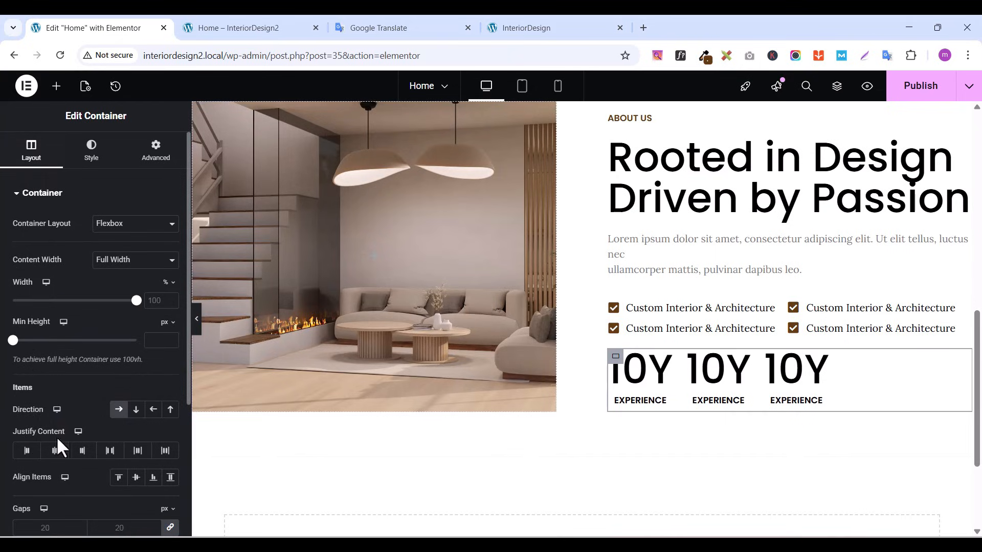
pyautogui.click(109, 452)
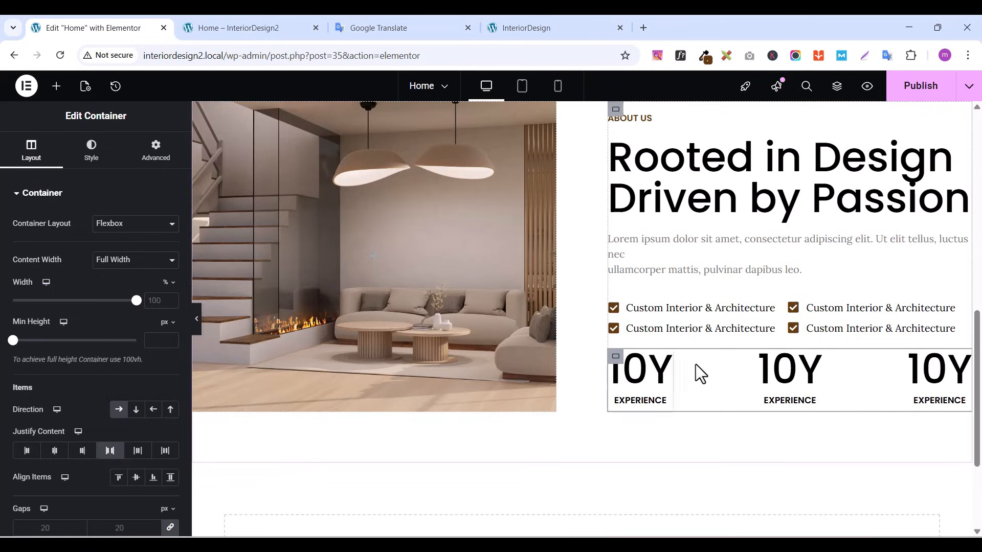
# Select the middle counter, then copy the PROJECT label under the 120+ statistic on the InteriorDesign reference site
pyautogui.click(824, 371)
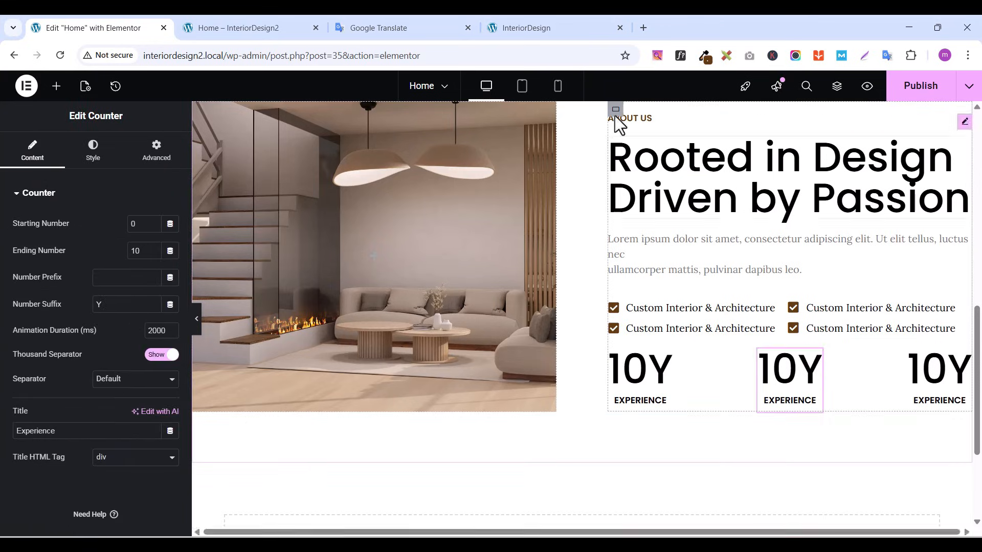
pyautogui.click(529, 21)
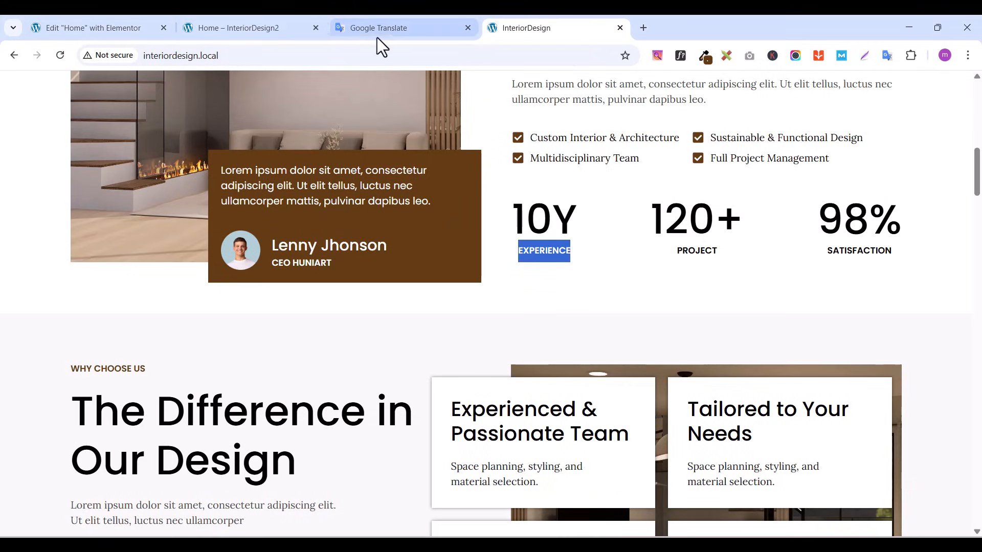
pyautogui.doubleClick(699, 250)
pyautogui.rightClick(719, 254)
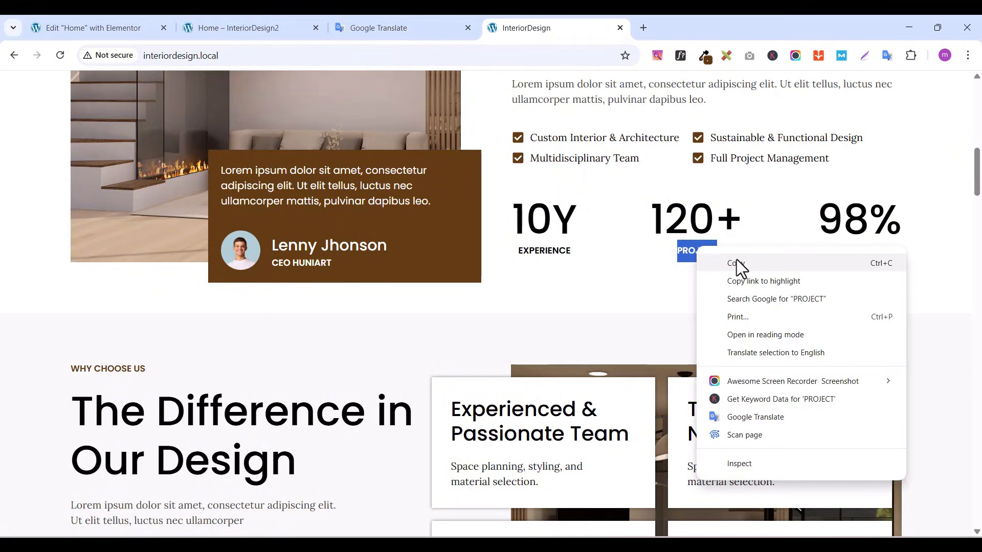
pyautogui.click(740, 261)
# Back in the Elementor editor, set the middle counter's ending number to 120, number suffix to + and title to Project
pyautogui.click(103, 28)
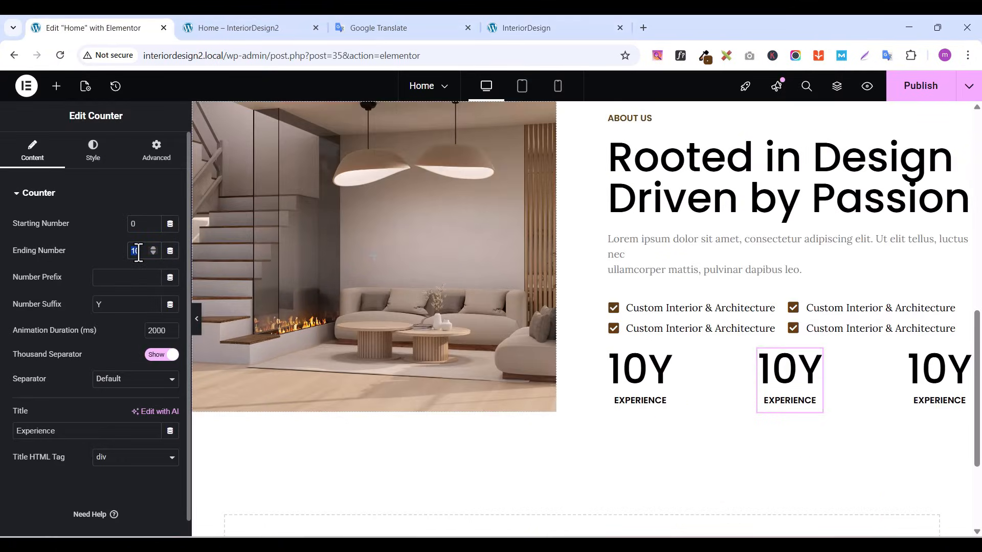
pyautogui.write('20')
pyautogui.doubleClick(115, 309)
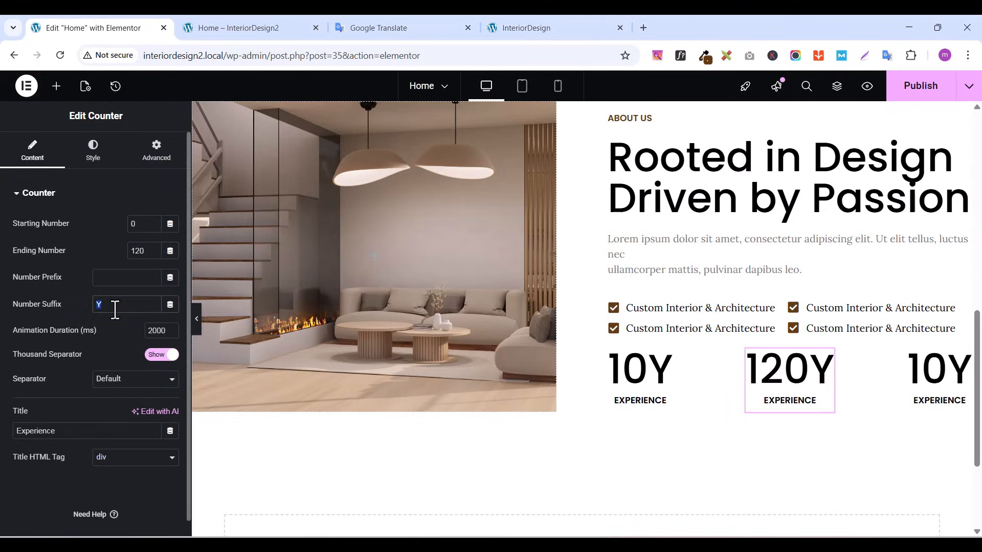
pyautogui.write('+')
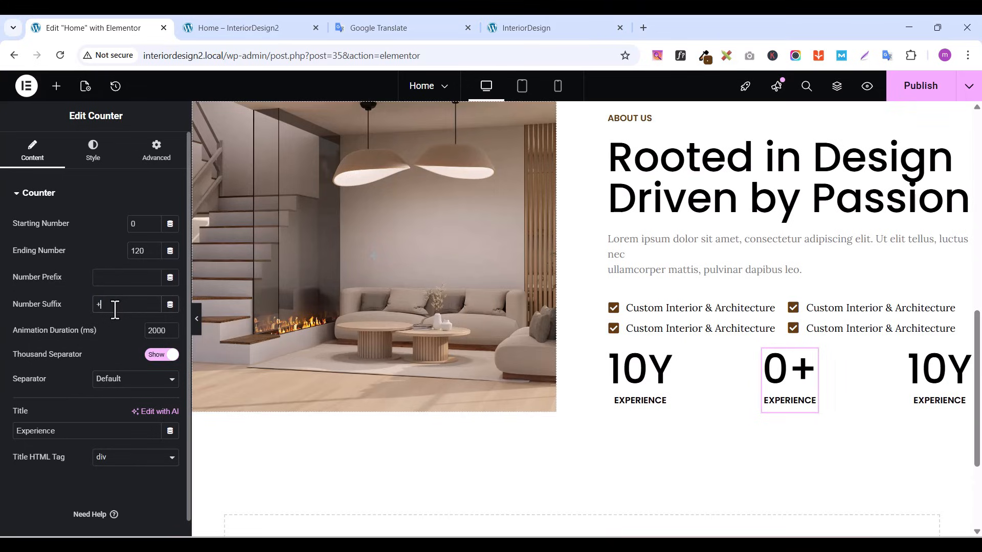
pyautogui.doubleClick(38, 431)
pyautogui.write('Project')
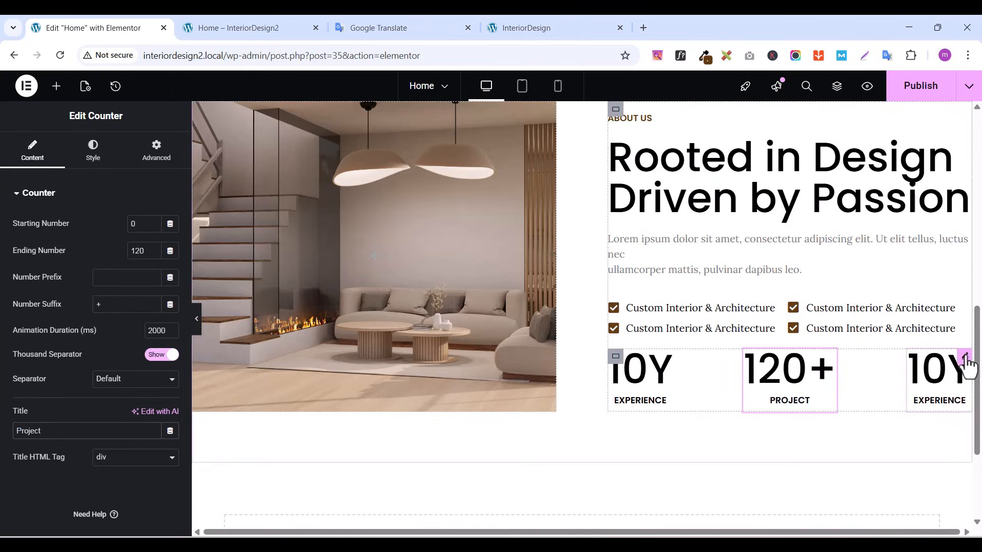
# Copy the SATISFACTION label under the 98% statistic on the InteriorDesign reference site
pyautogui.click(519, 27)
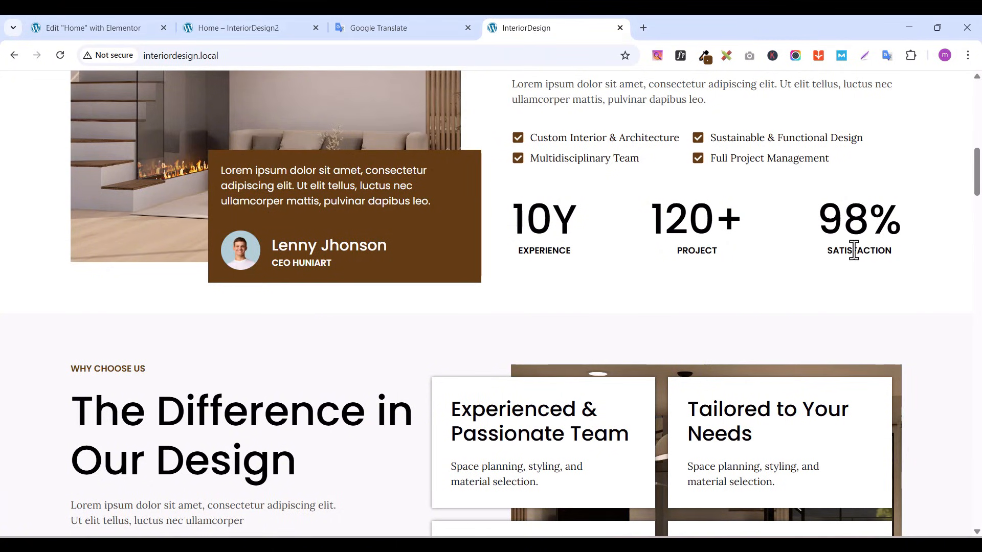
pyautogui.doubleClick(855, 251)
pyautogui.rightClick(851, 252)
pyautogui.click(725, 266)
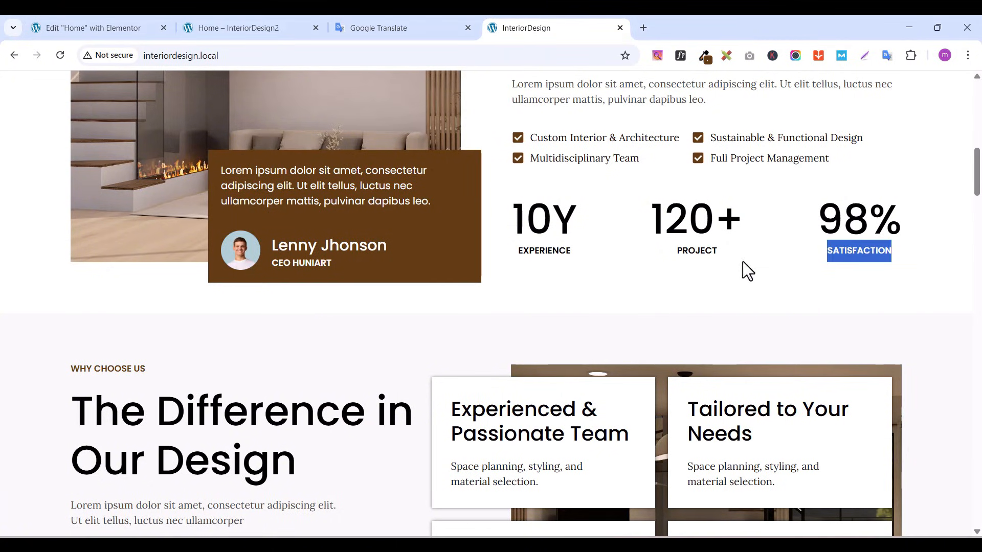
# In the Elementor editor, set the third counter's ending number to 98, number suffix to % and title to Satisfaction
pyautogui.click(92, 28)
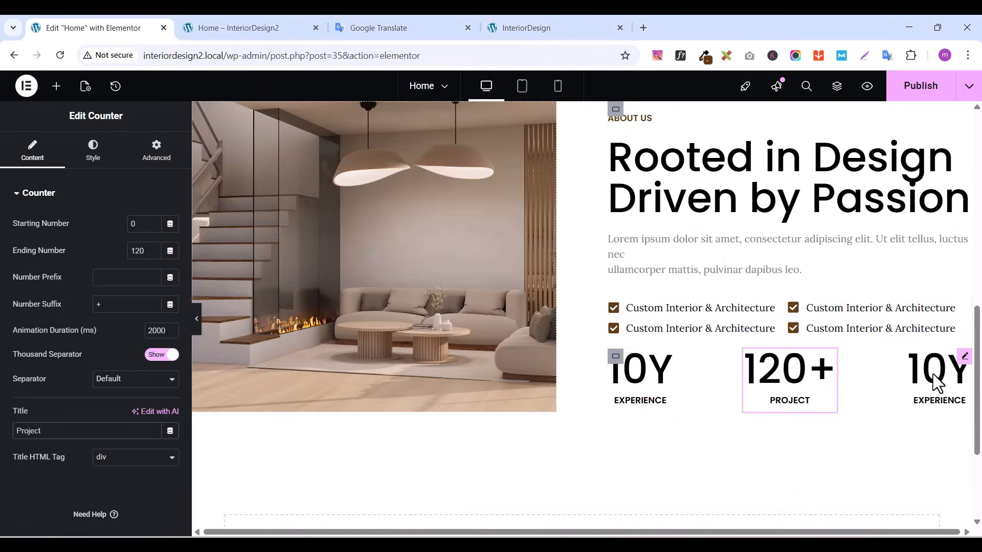
pyautogui.click(957, 359)
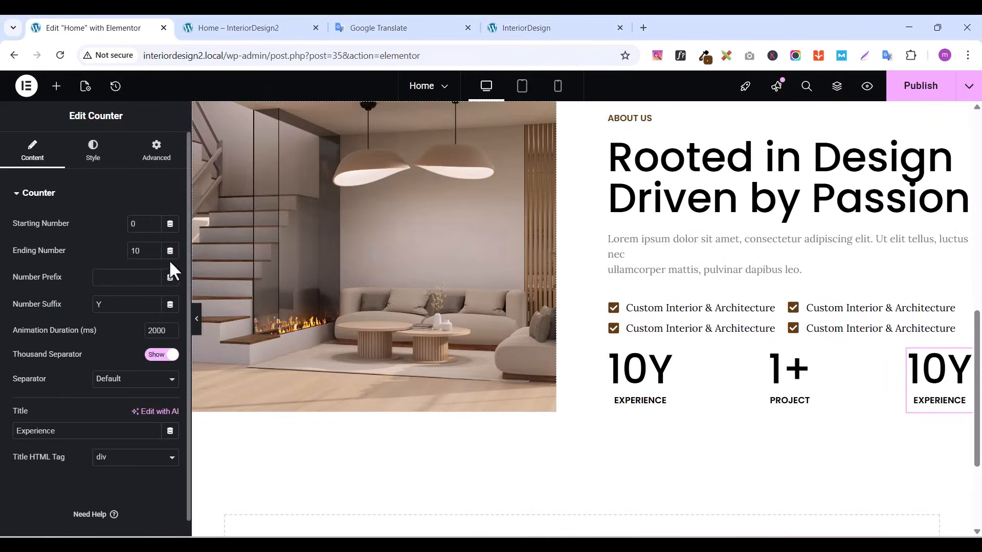
pyautogui.doubleClick(136, 251)
pyautogui.write('98')
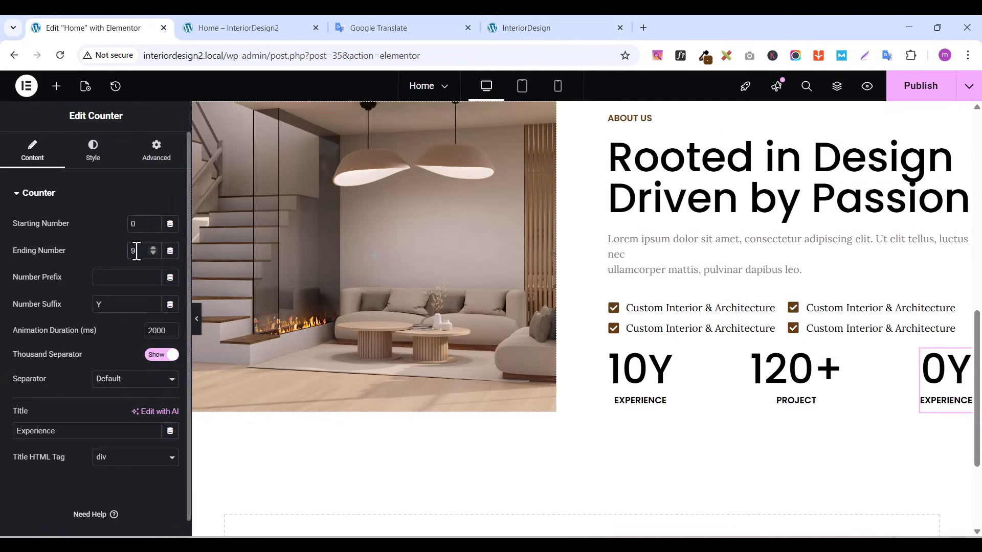
pyautogui.doubleClick(113, 305)
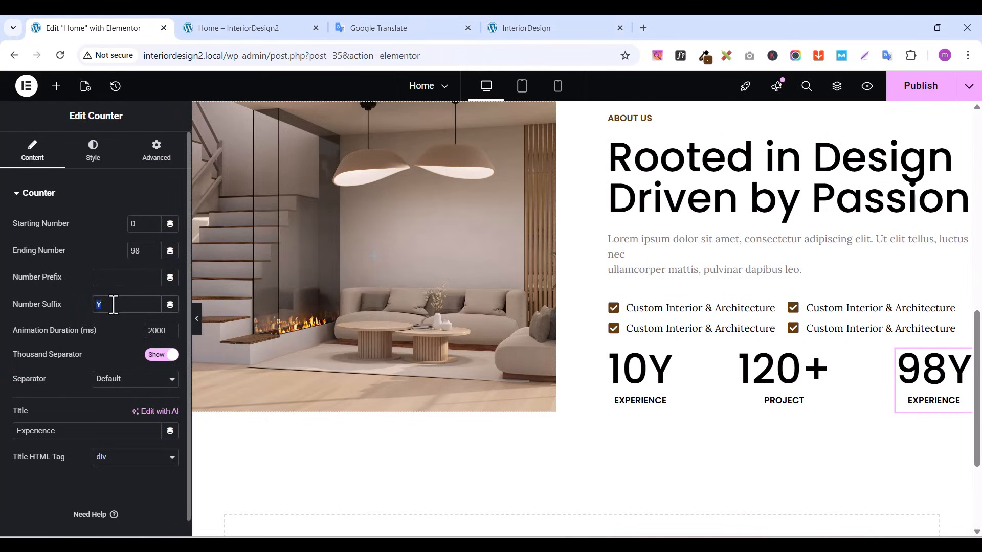
pyautogui.write('%')
pyautogui.doubleClick(54, 432)
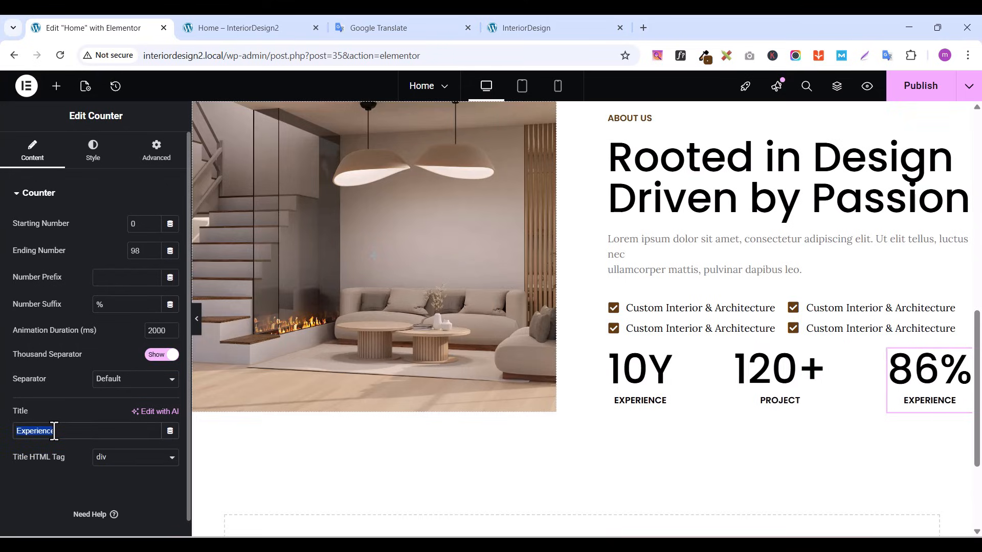
pyautogui.write('Satisfaction')
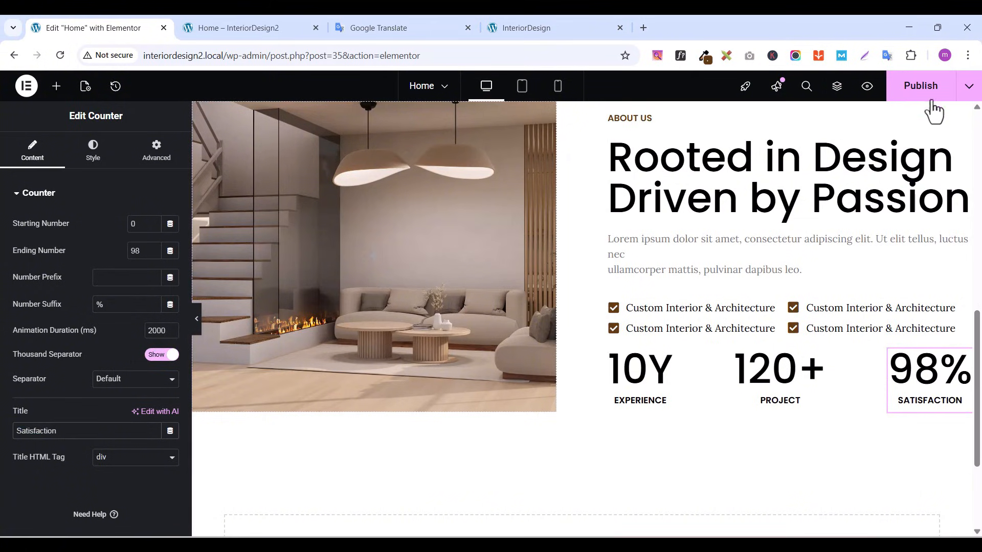
# Publish the home page and check the three counters in the About Us section of its preview
pyautogui.click(920, 91)
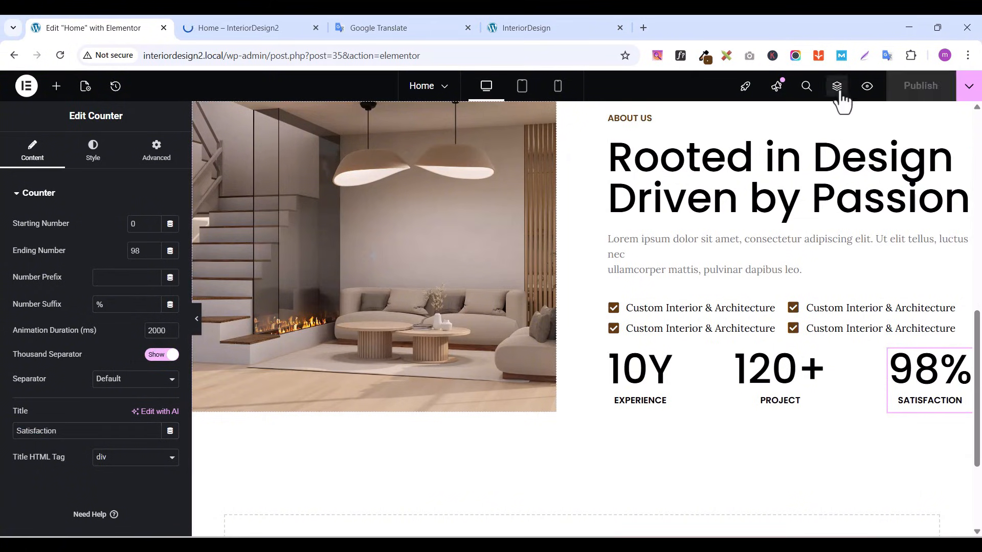
pyautogui.click(867, 87)
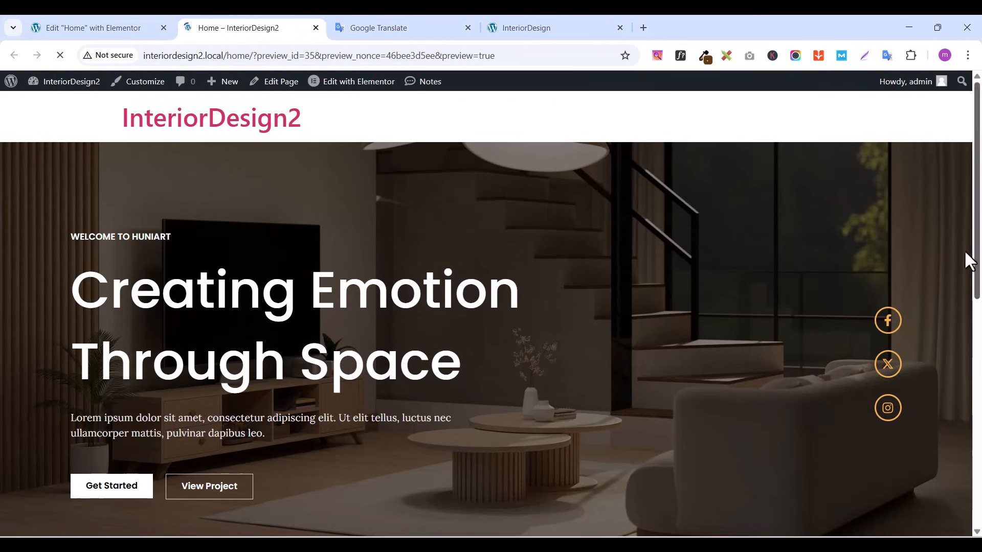
pyautogui.moveTo(978, 107); pyautogui.dragTo(978, 335)
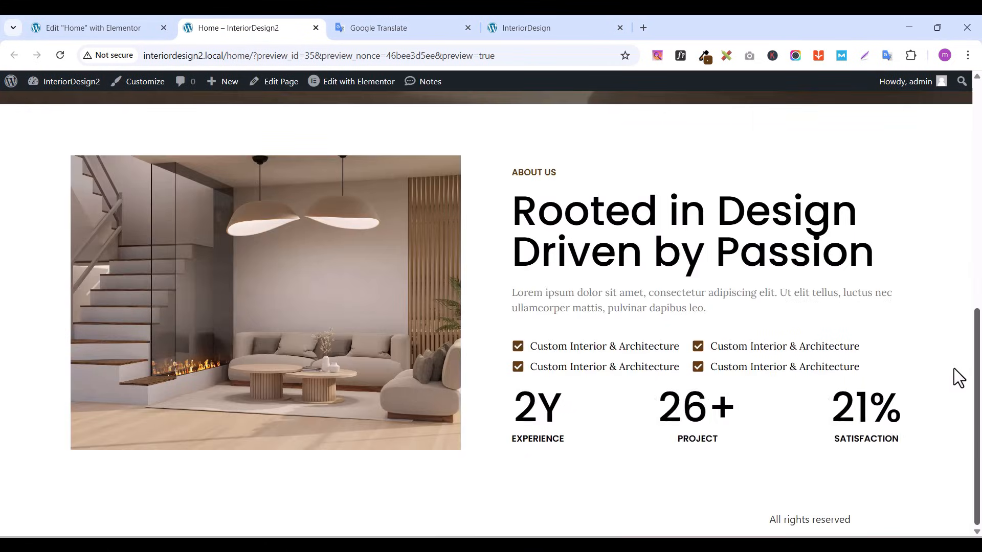
# Give the counters' container in the editor an unlinked top margin of 2 em and publish the page
pyautogui.click(124, 31)
pyautogui.click(617, 361)
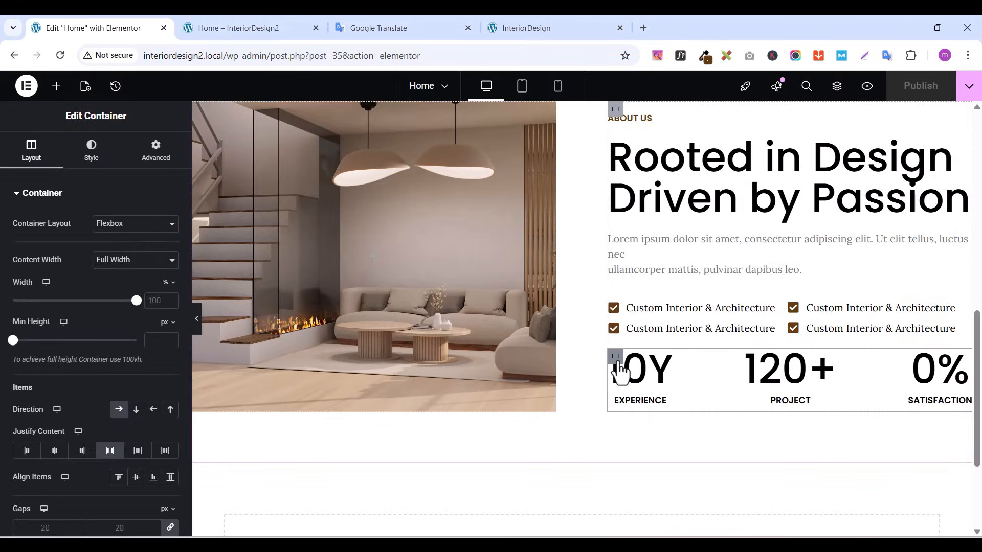
pyautogui.click(168, 153)
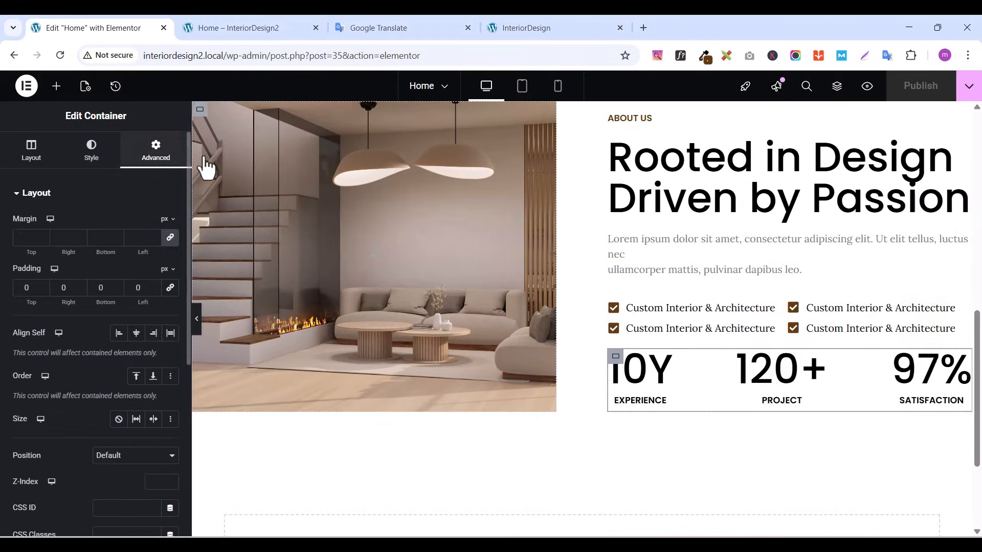
pyautogui.click(169, 238)
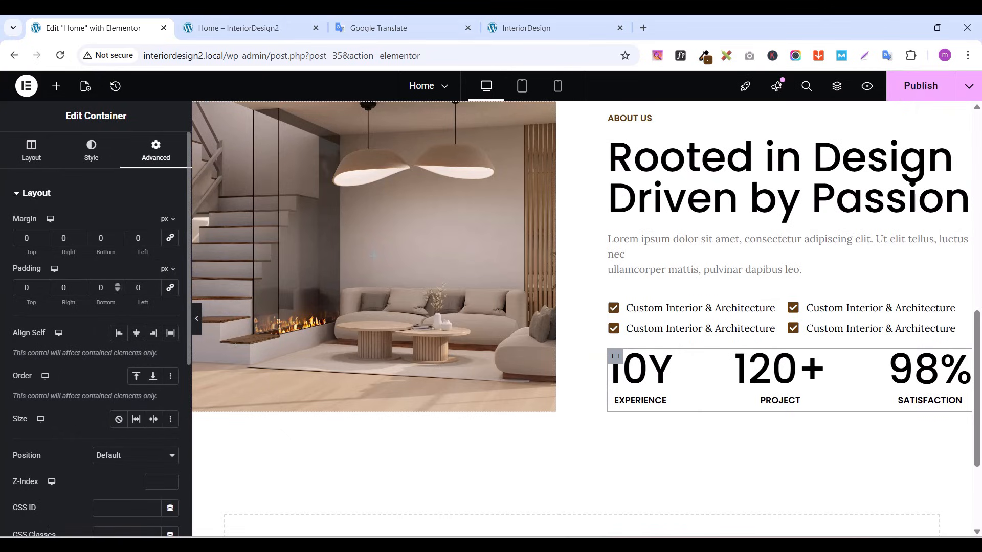
pyautogui.click(173, 220)
pyautogui.click(165, 258)
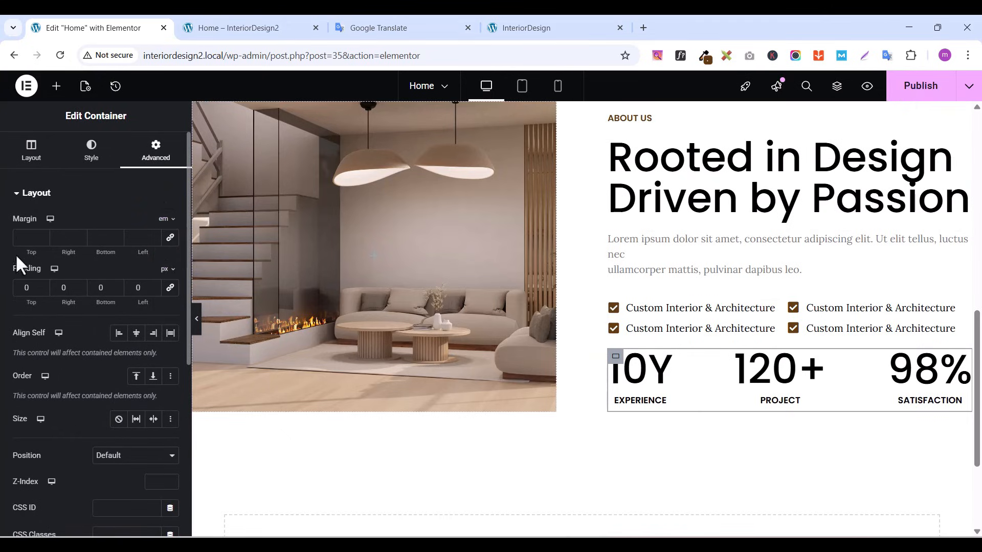
pyautogui.click(43, 237)
pyautogui.write('1')
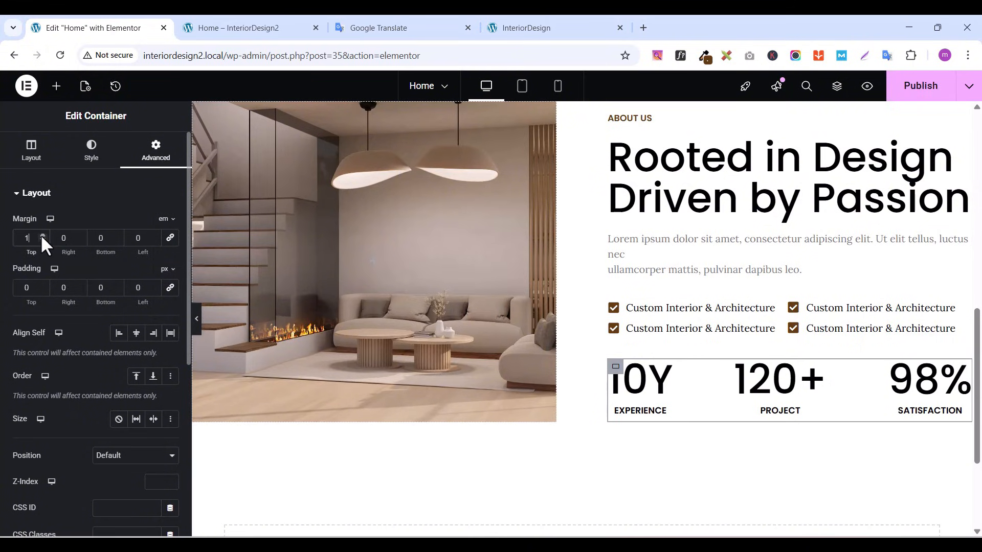
pyautogui.click(42, 236)
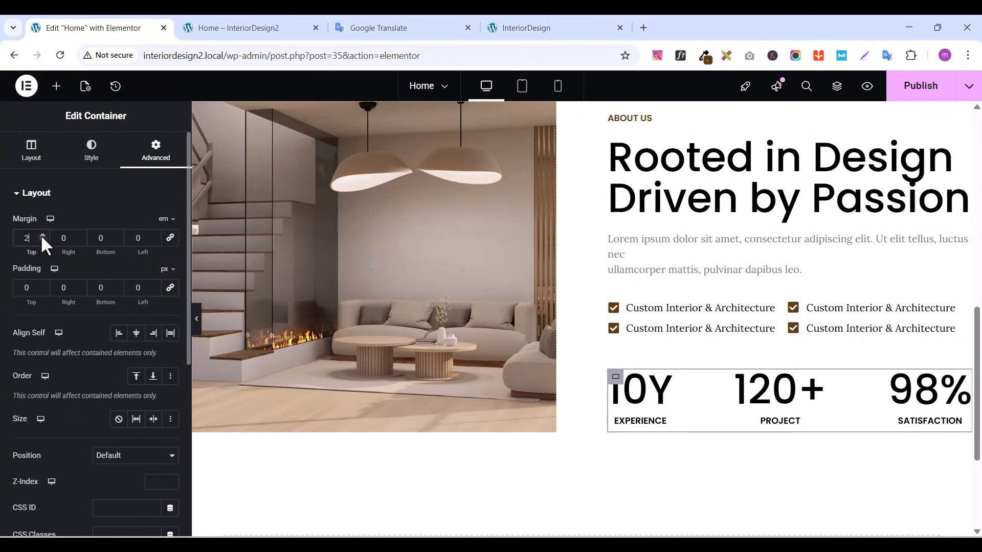
pyautogui.click(905, 87)
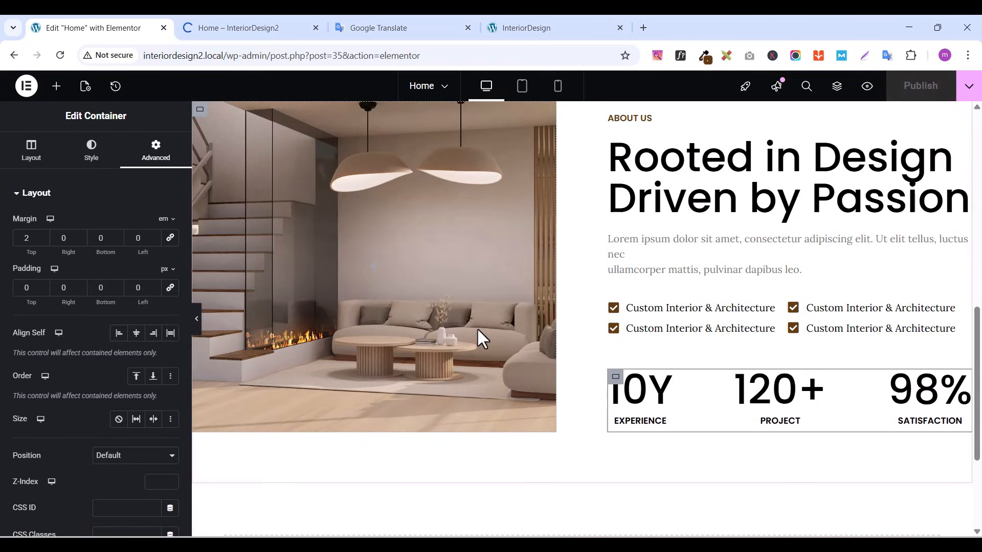
# Add a new container inside the container holding the living-room image in the About Us section
pyautogui.scroll(1, 483, 339)
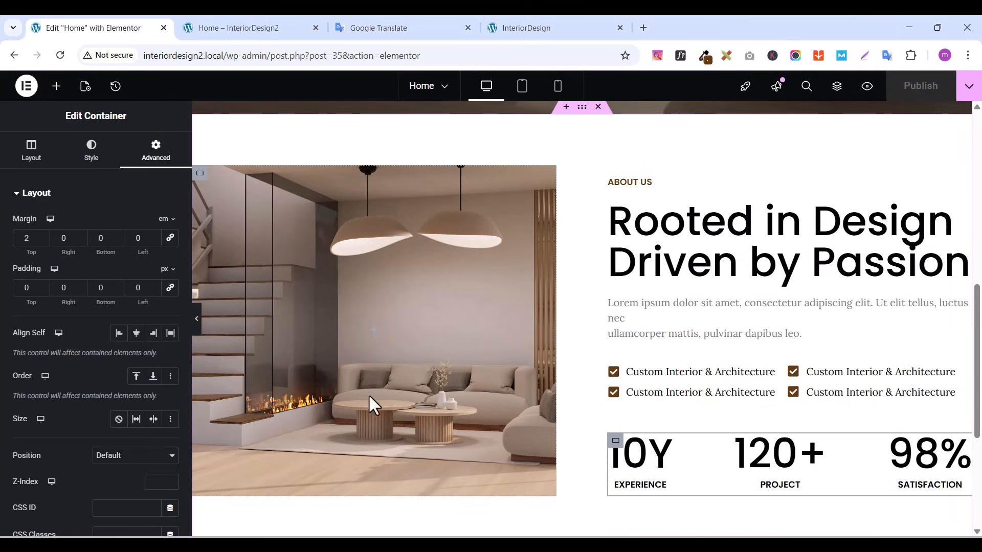
pyautogui.click(56, 86)
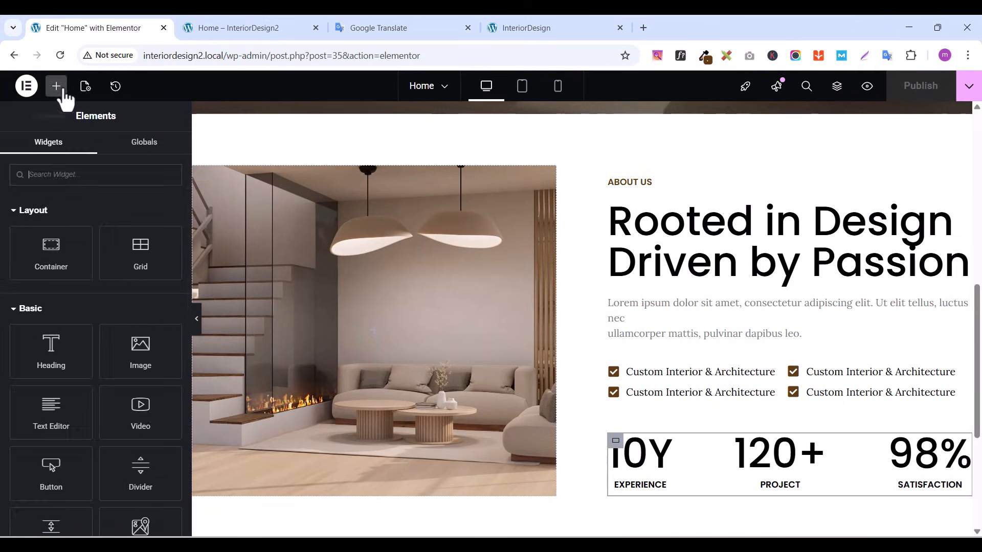
pyautogui.moveTo(60, 240); pyautogui.dragTo(387, 292)
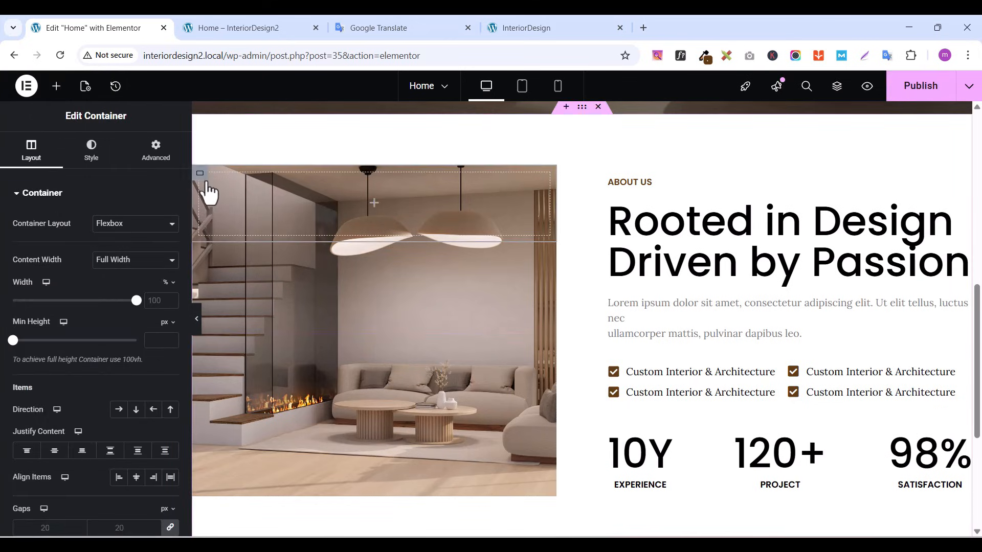
# Give the new container a classic background in the global color dark yellow, #633B13
pyautogui.click(87, 159)
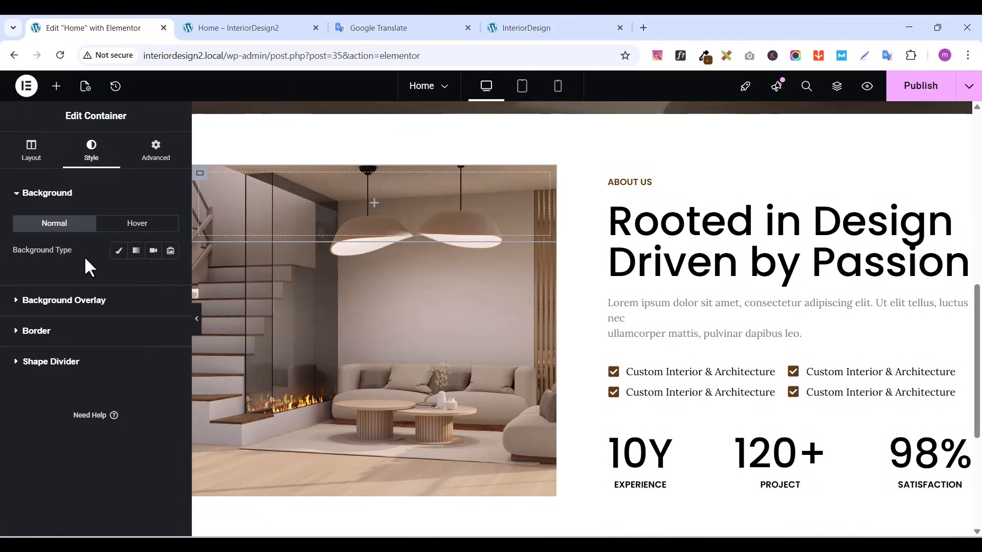
pyautogui.click(119, 251)
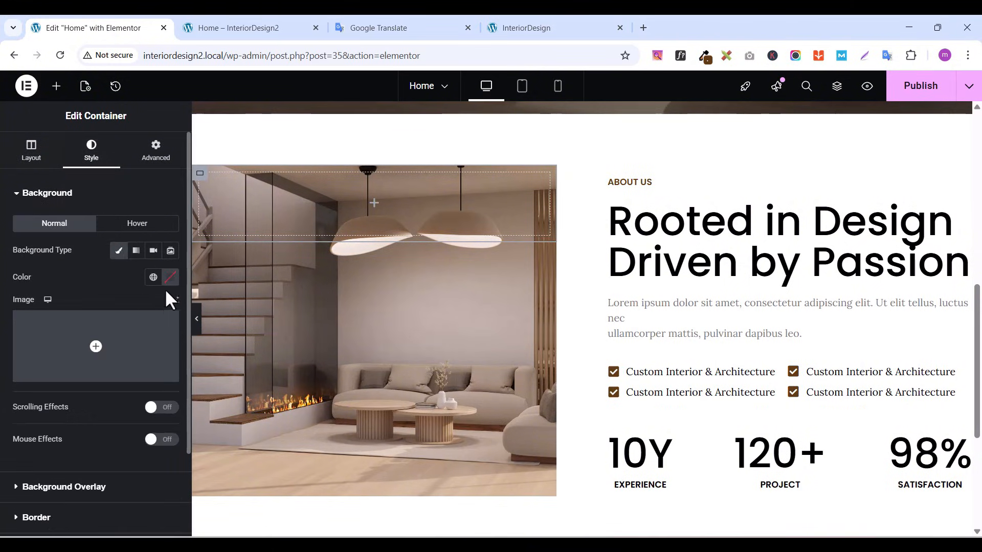
pyautogui.click(152, 278)
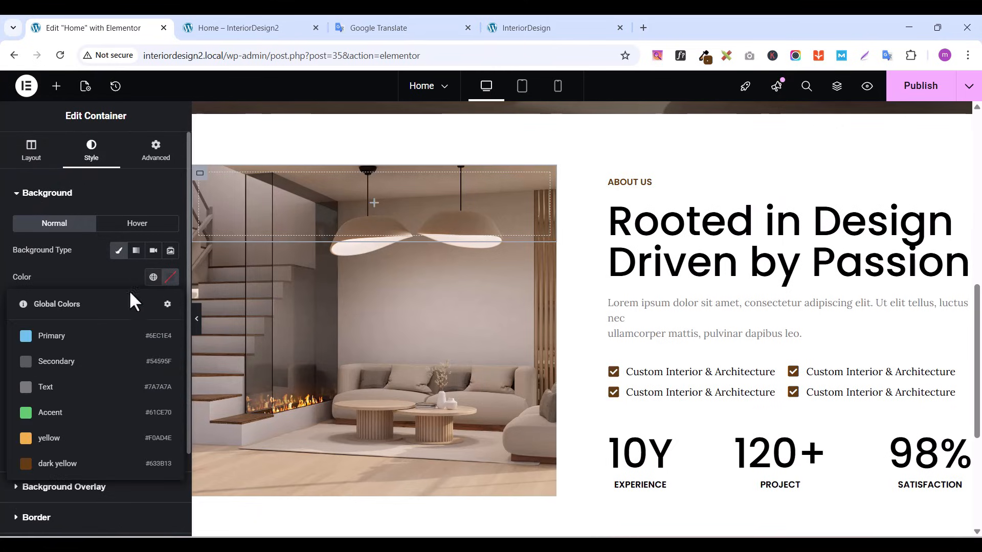
pyautogui.click(78, 465)
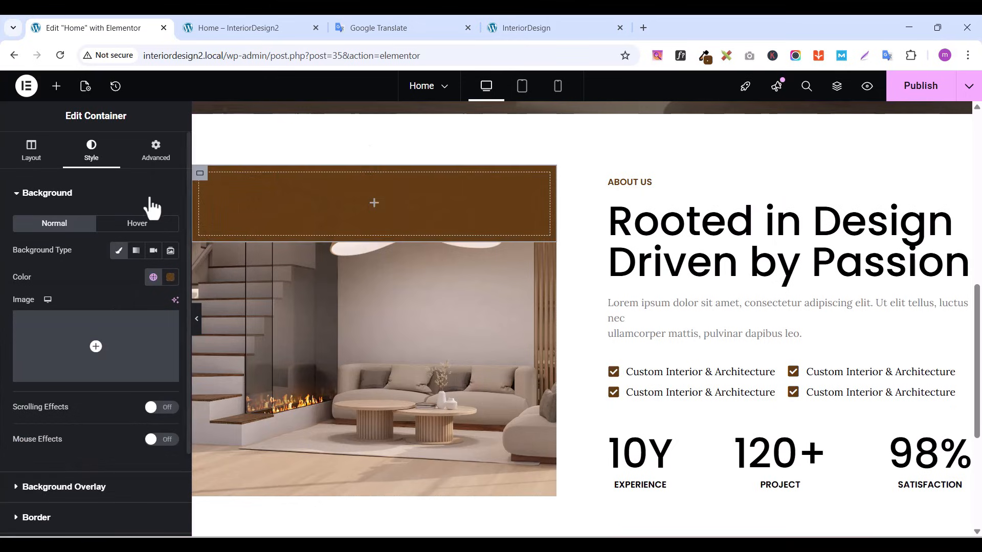
# Set the brown container's padding to 20 px on all four sides
pyautogui.click(155, 152)
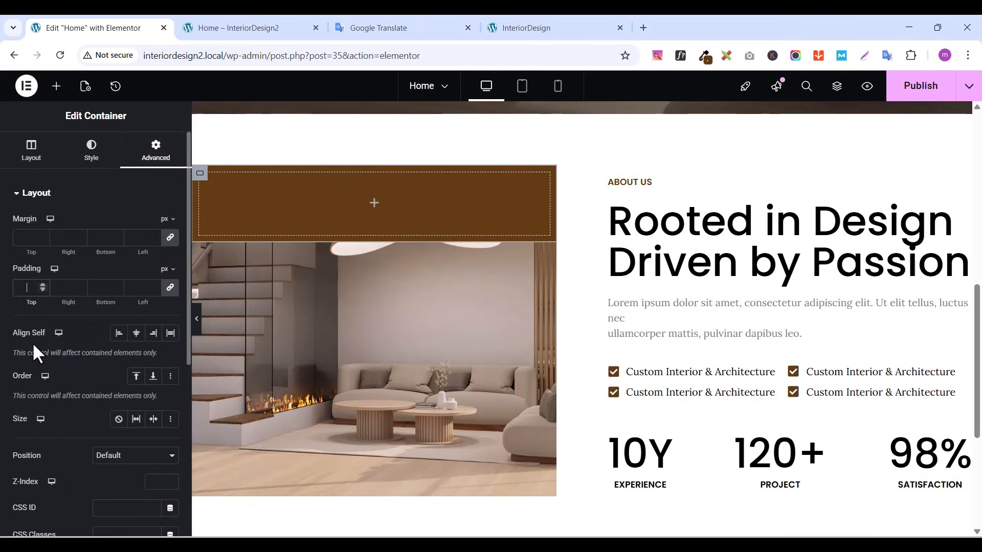
pyautogui.write('2')
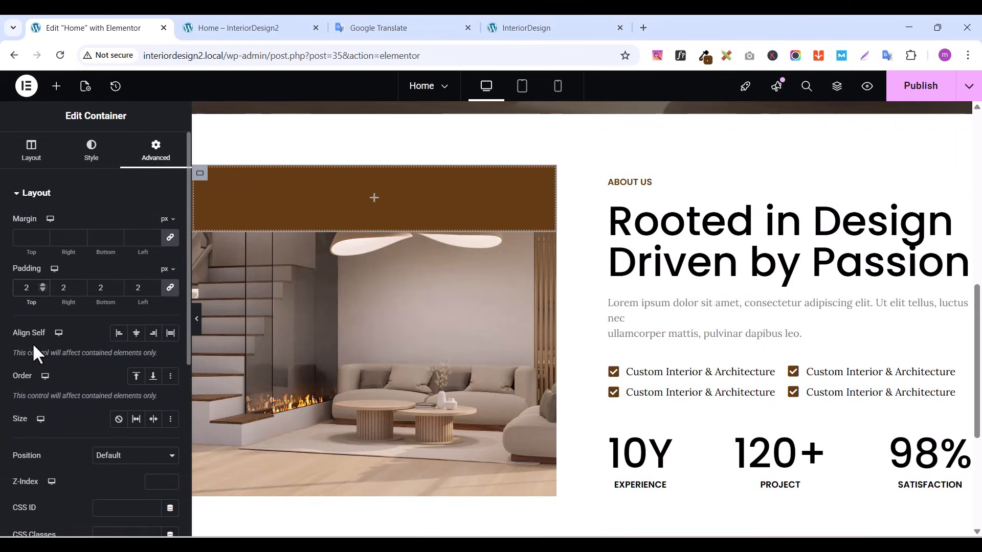
pyautogui.write('0')
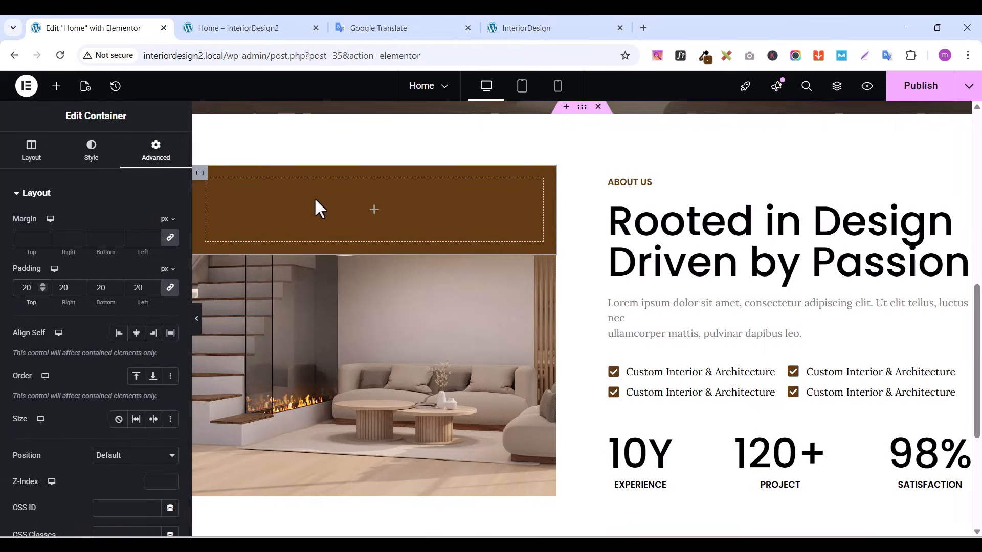
# Check the testimonial box on the reference site, and add a Text Editor widget inside the brown container in the editor
pyautogui.click(541, 28)
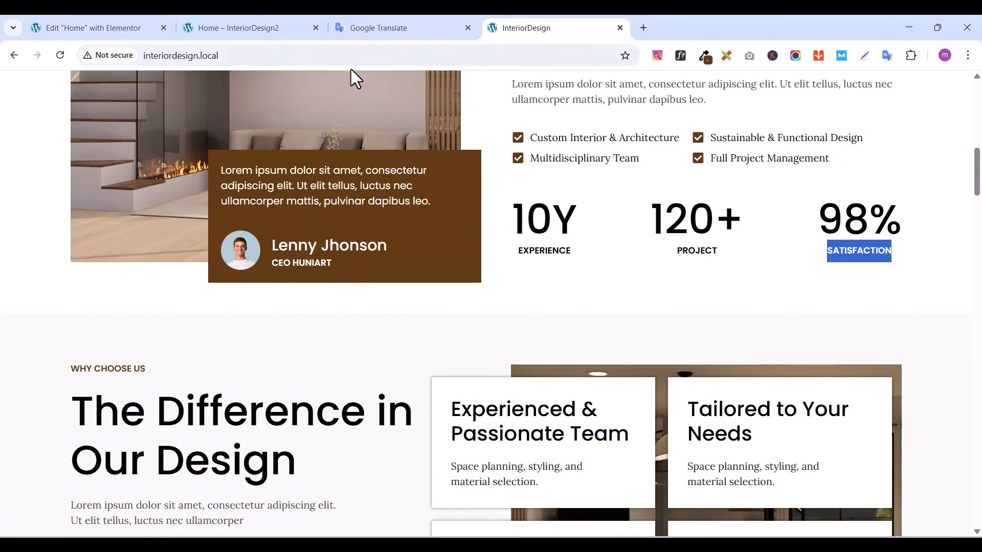
pyautogui.click(115, 29)
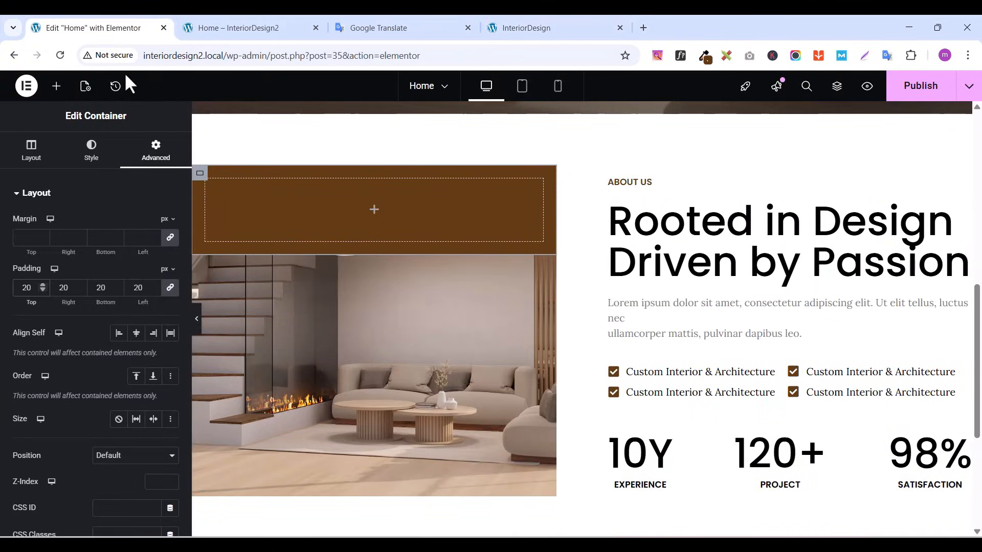
pyautogui.click(57, 85)
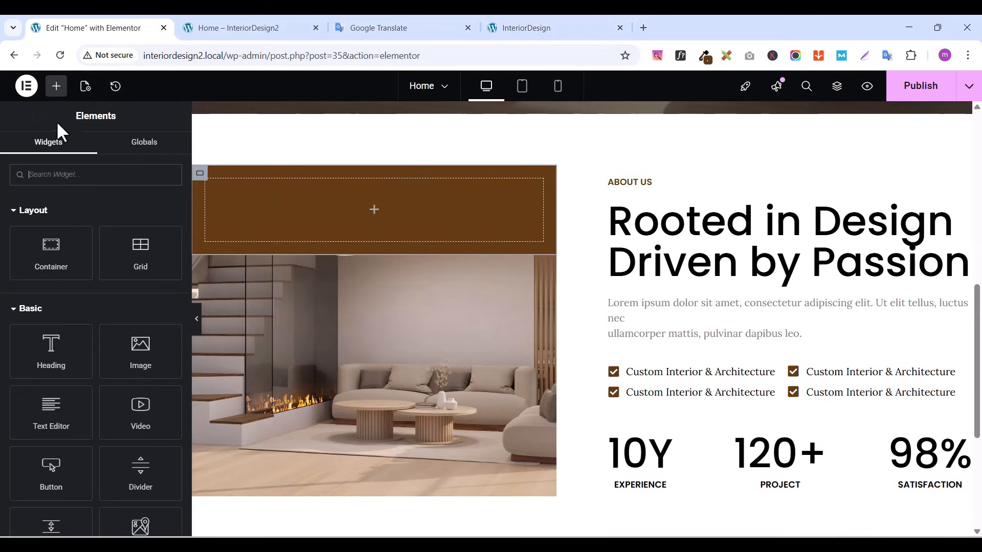
pyautogui.click(52, 174)
pyautogui.write('TEXT')
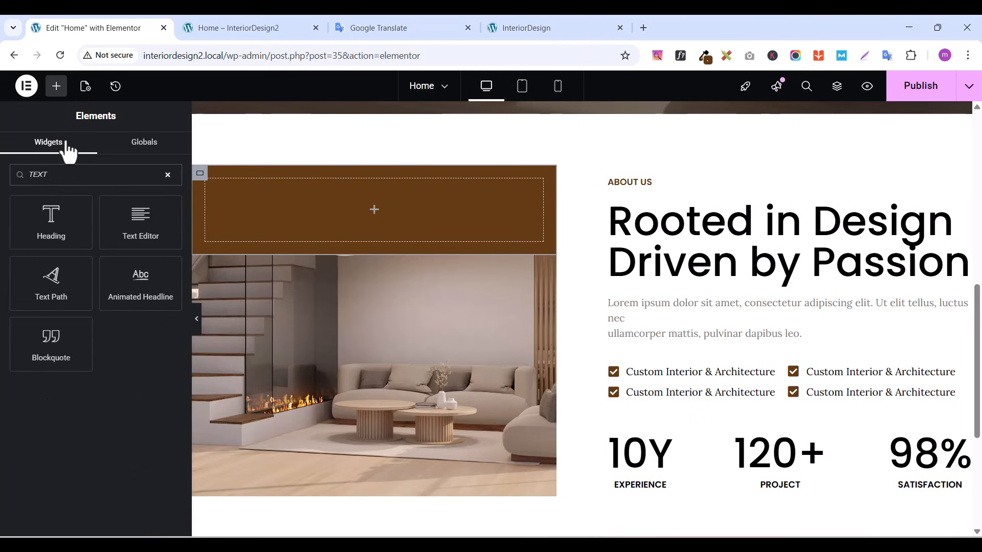
pyautogui.moveTo(117, 213); pyautogui.dragTo(368, 198)
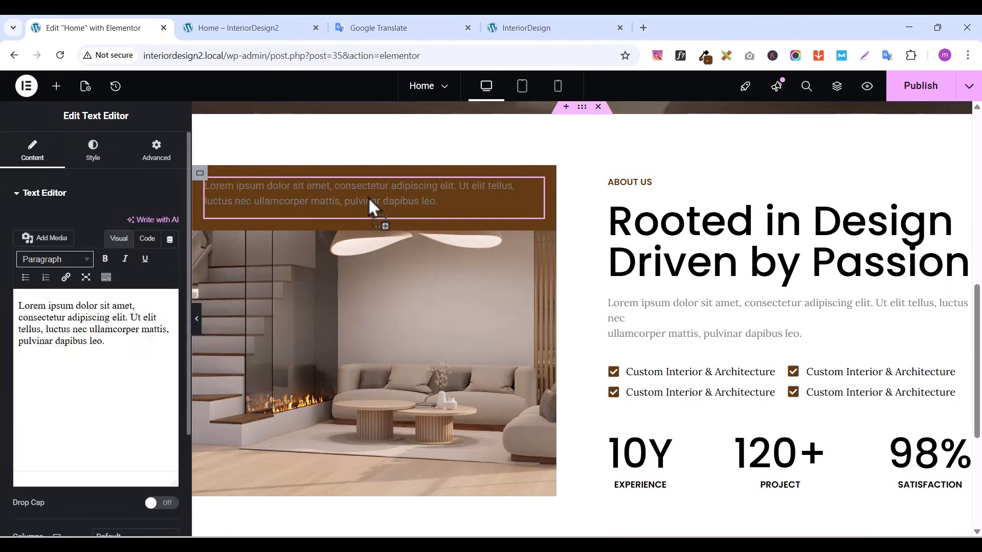
# Copy the Lorem ipsum testimonial paragraph from the reference site and replace the Text Editor widget's content with it
pyautogui.click(534, 28)
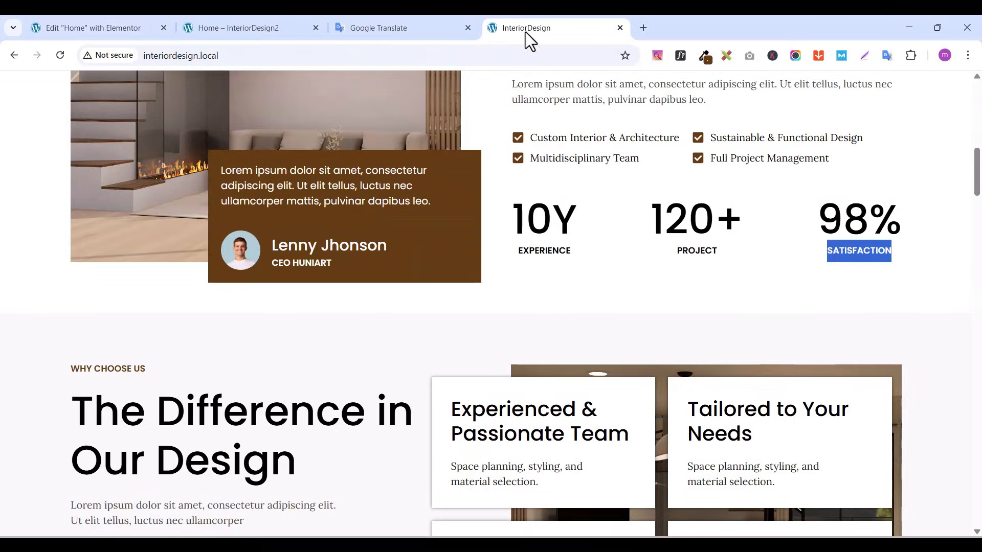
pyautogui.moveTo(221, 173); pyautogui.dragTo(389, 197)
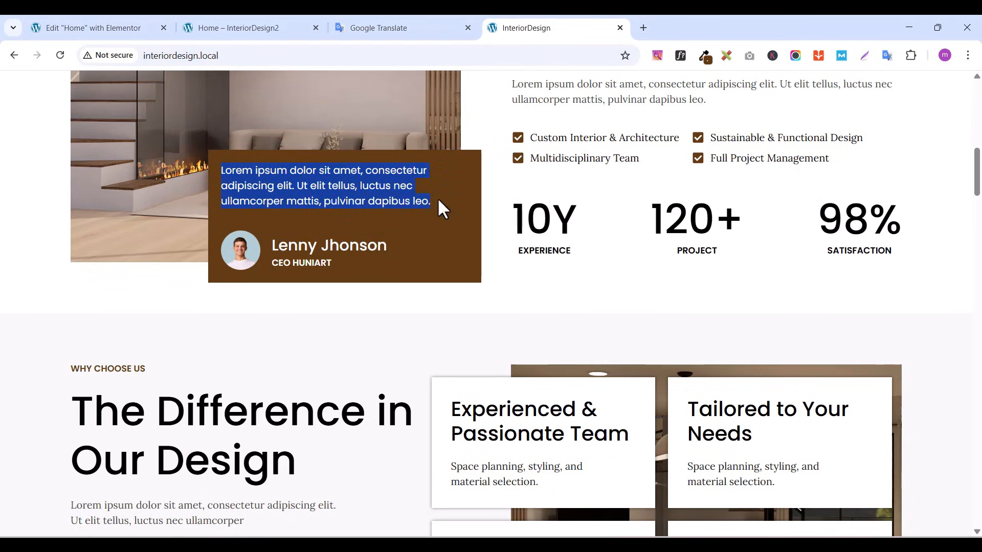
pyautogui.rightClick(376, 193)
pyautogui.click(414, 209)
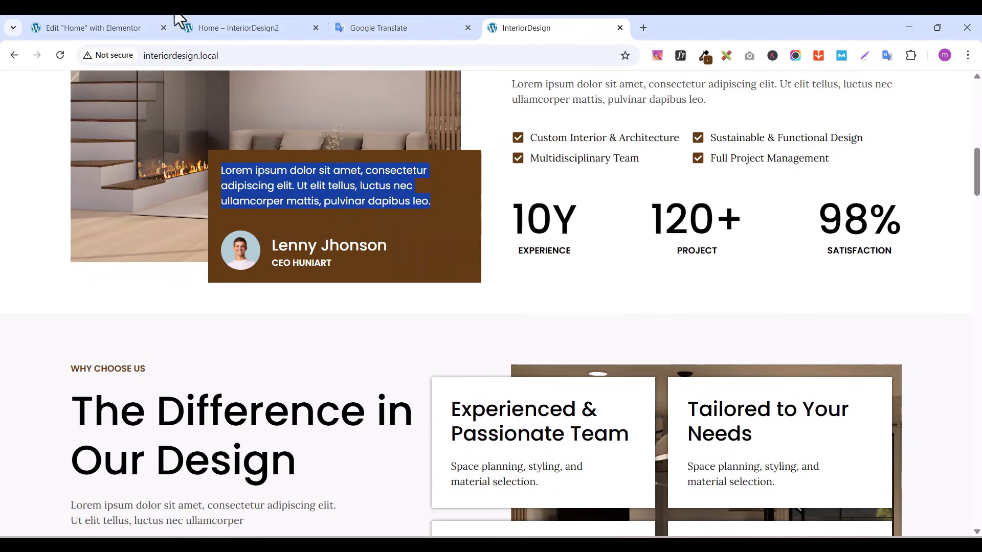
pyautogui.click(45, 25)
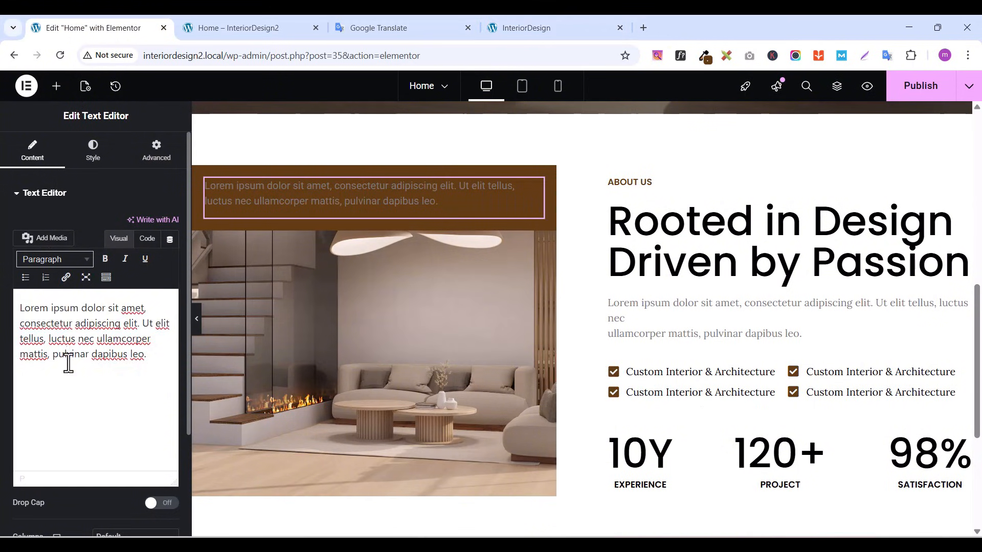
pyautogui.hotkey('ctrl', 'a')
pyautogui.hotkey('ctrl', 'v')
# In the text's code view, insert <br> before "adipiscing" and before "ullamcorper" to match the reference site's line breaks
pyautogui.click(148, 240)
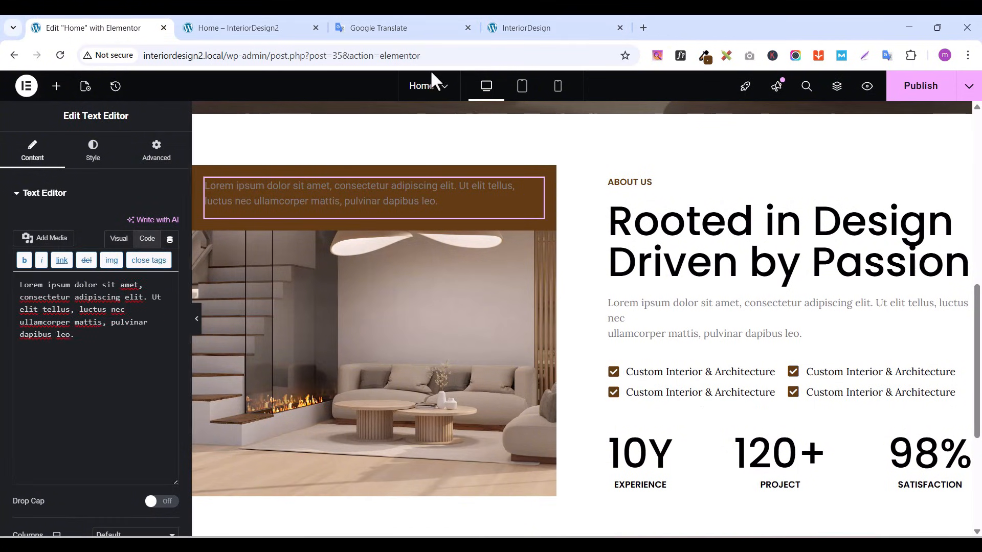
pyautogui.click(529, 29)
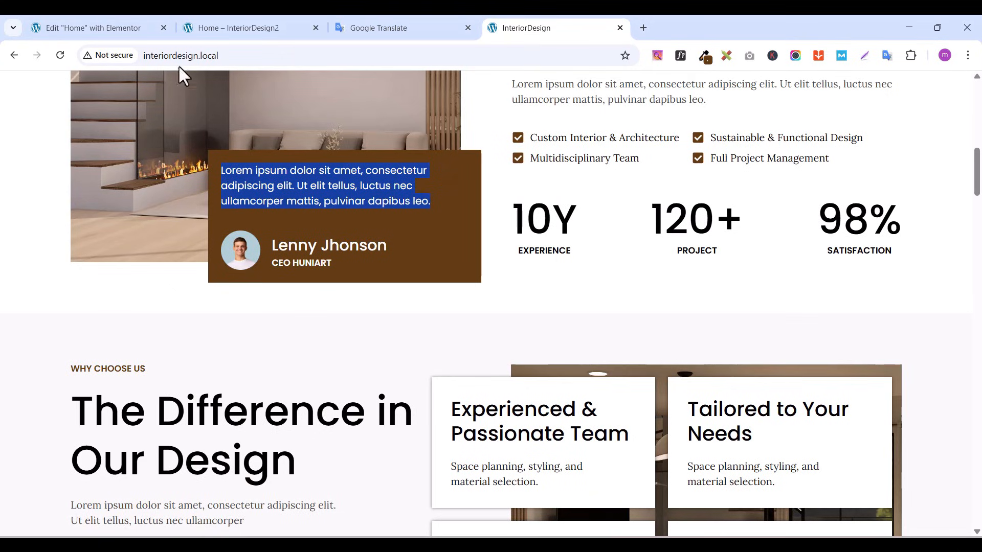
pyautogui.click(81, 31)
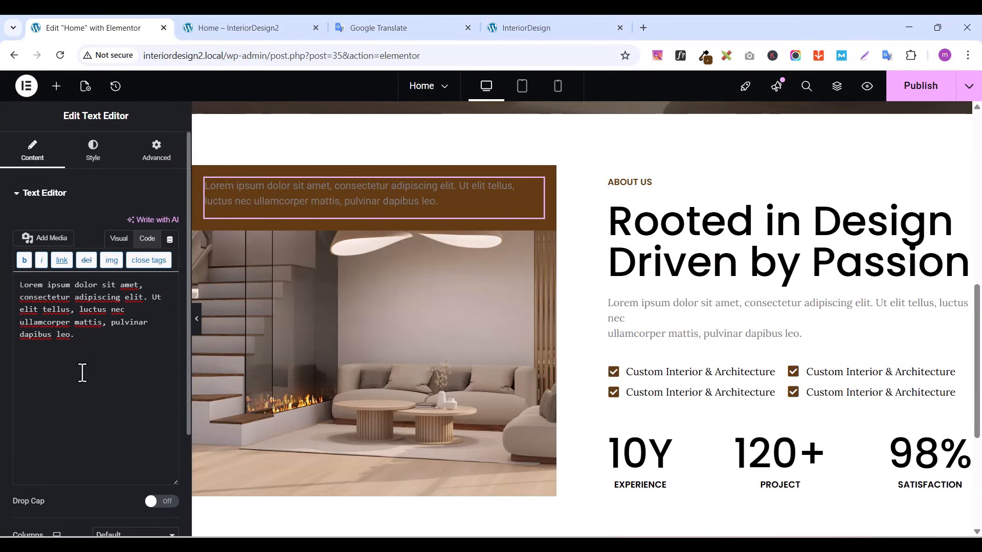
pyautogui.write('<BR')
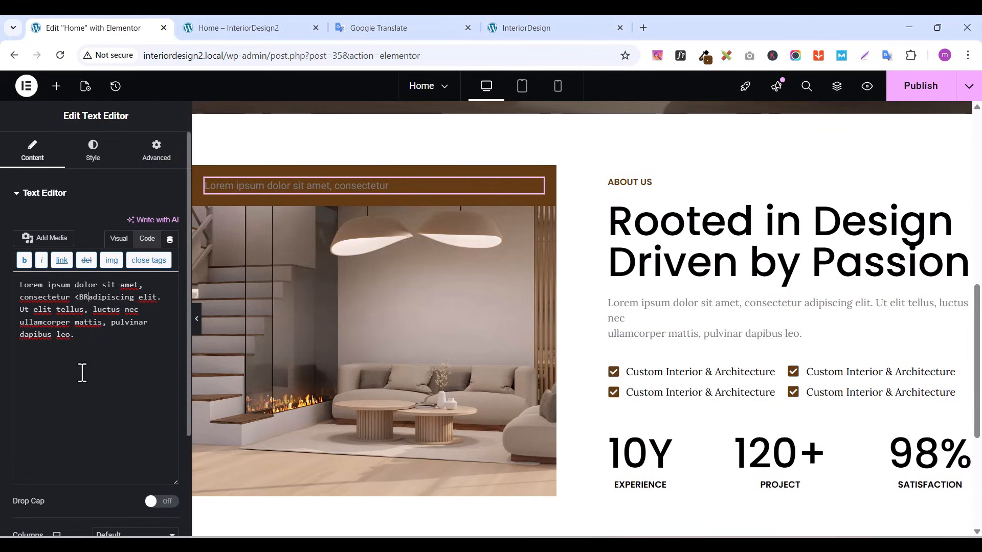
pyautogui.press('BackSpace')
pyautogui.press('BackSpace')
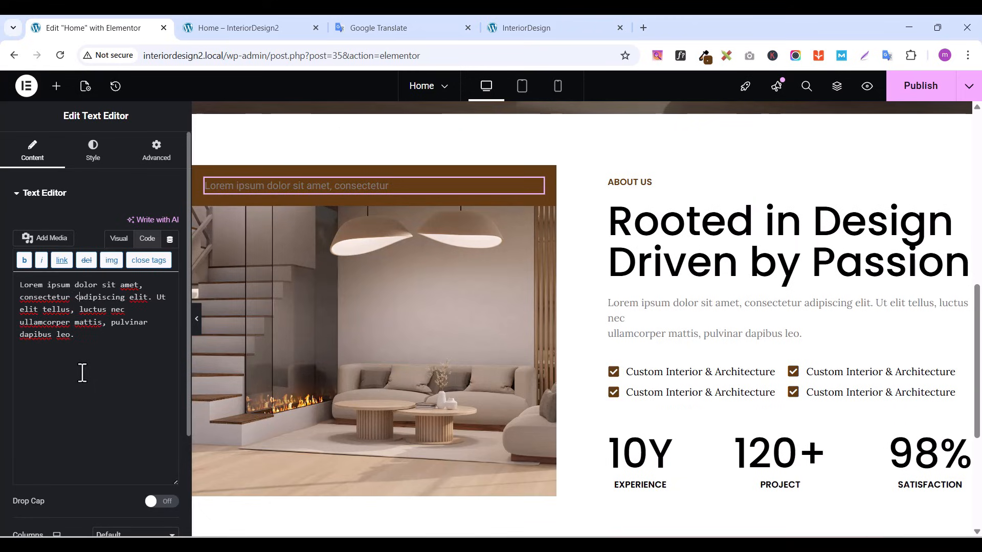
pyautogui.write('br>')
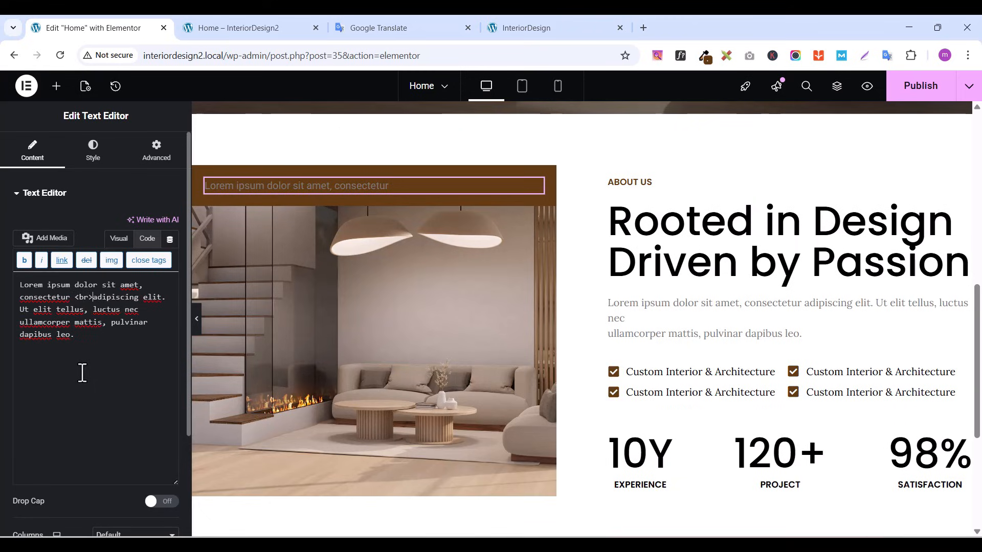
pyautogui.click(145, 314)
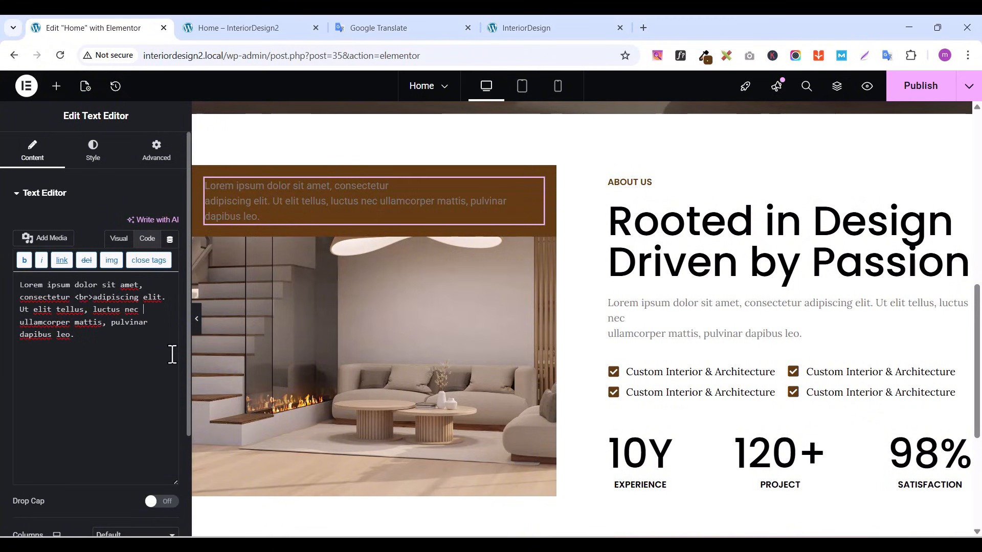
pyautogui.write('<')
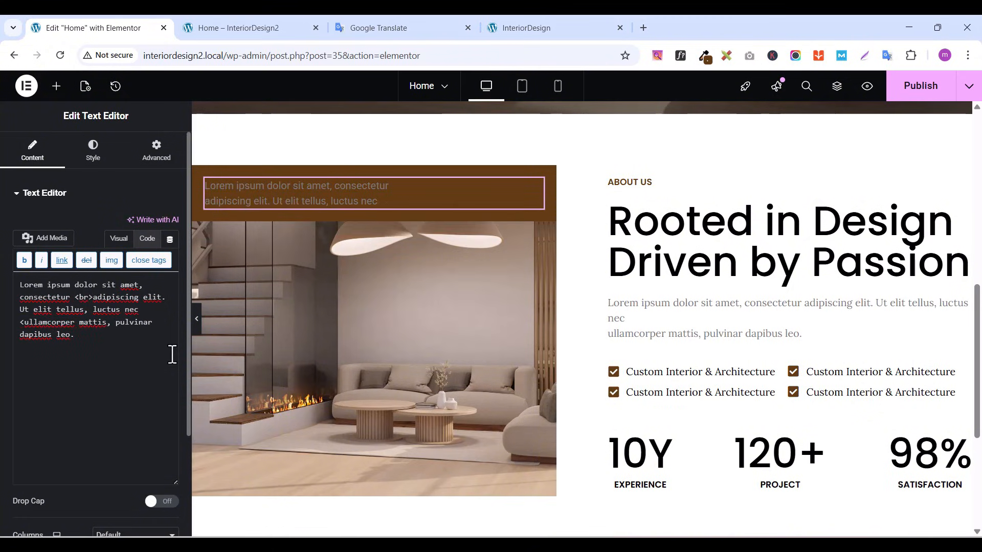
pyautogui.write('br>')
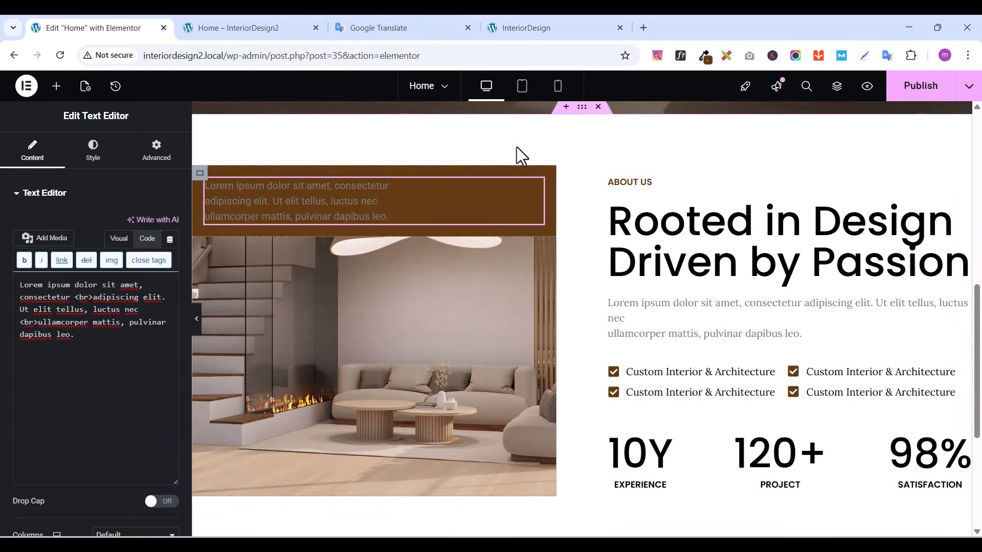
# Set the testimonial text's font family to Poppins
pyautogui.click(102, 160)
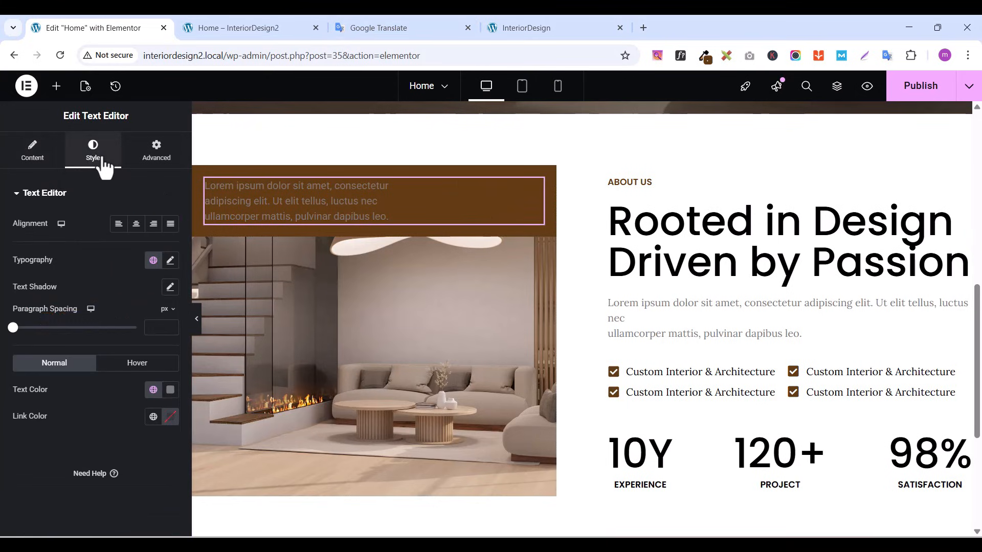
pyautogui.click(169, 262)
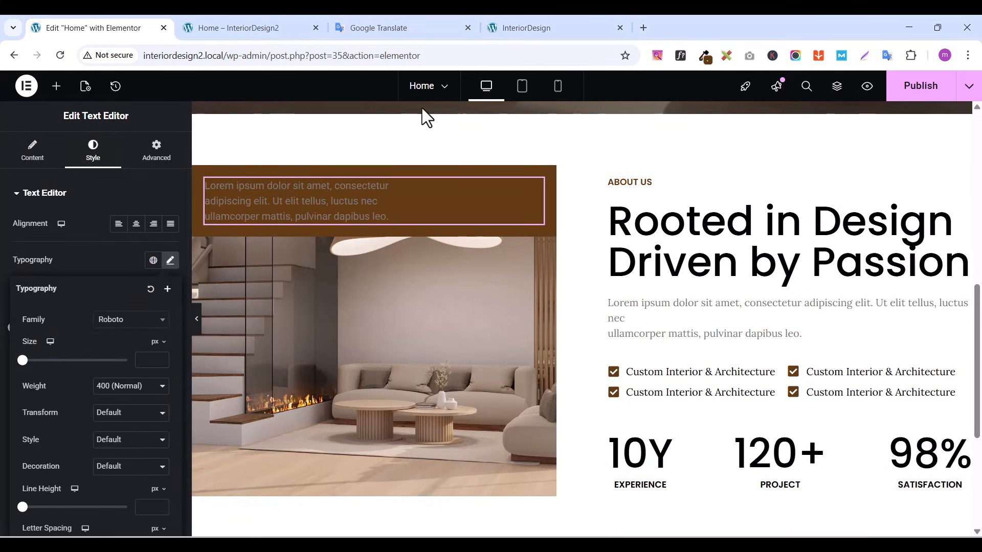
pyautogui.click(116, 323)
pyautogui.write('popp')
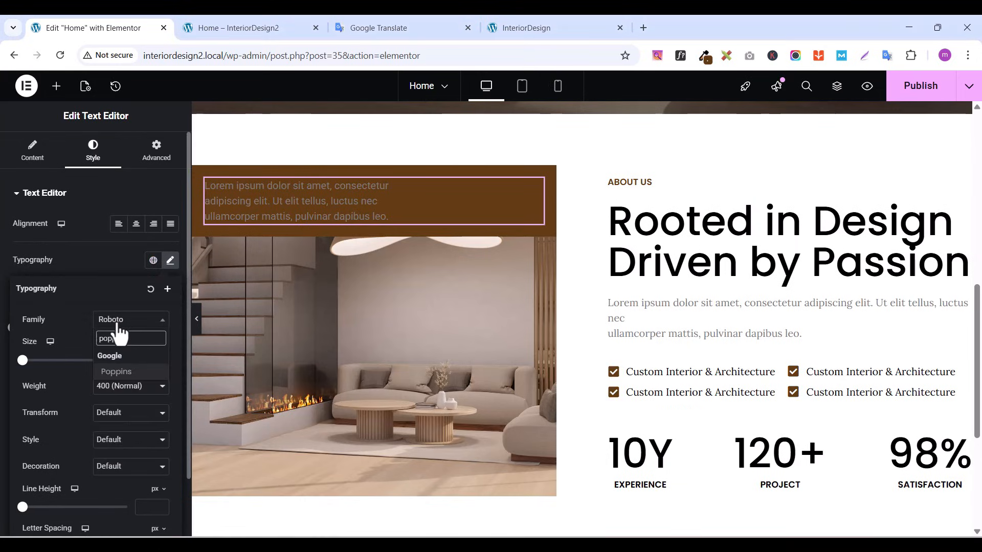
pyautogui.click(117, 371)
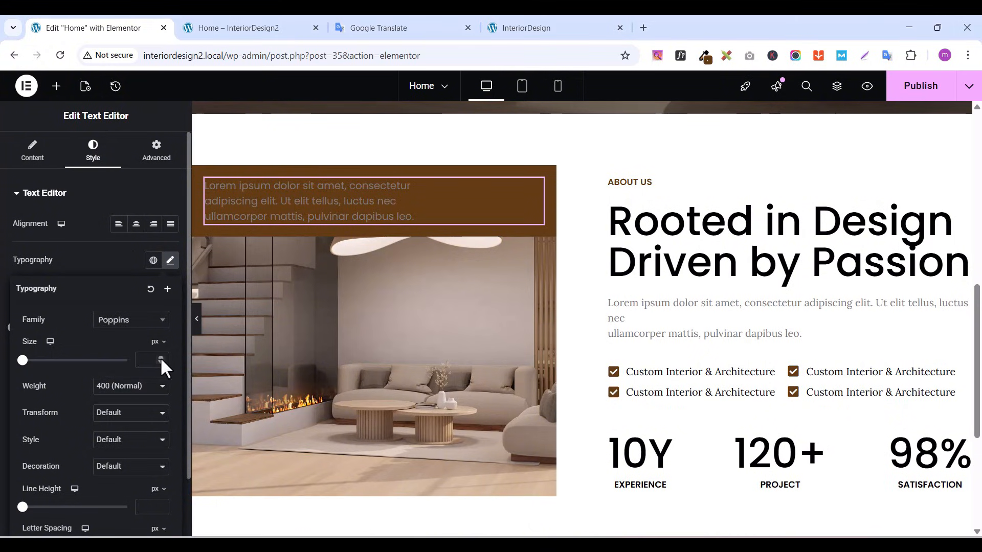
pyautogui.moveTo(161, 357); pyautogui.dragTo(160, 356)
pyautogui.click(75, 259)
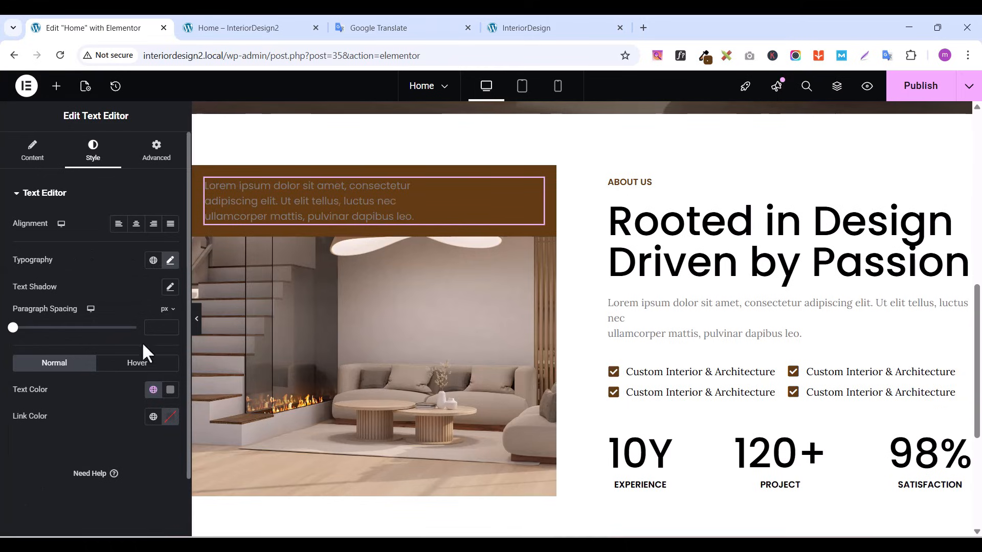
# Set the testimonial text's color to white, #FFFFFF
pyautogui.click(171, 390)
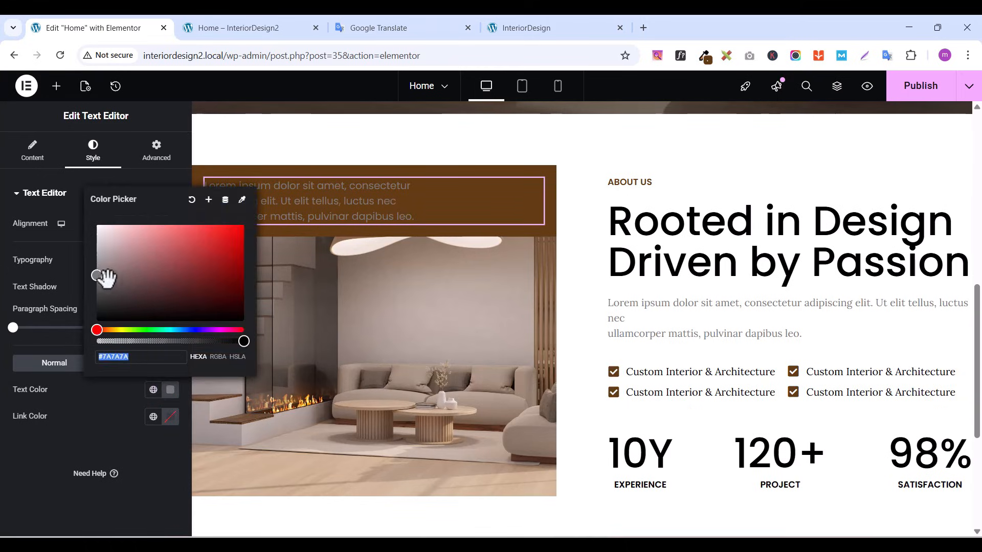
pyautogui.moveTo(92, 278); pyautogui.dragTo(90, 215)
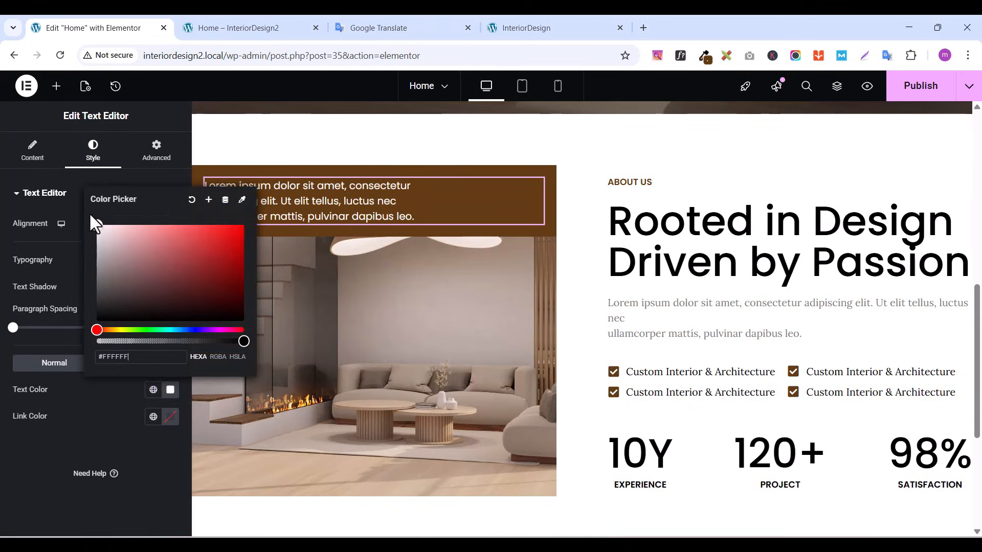
pyautogui.click(77, 417)
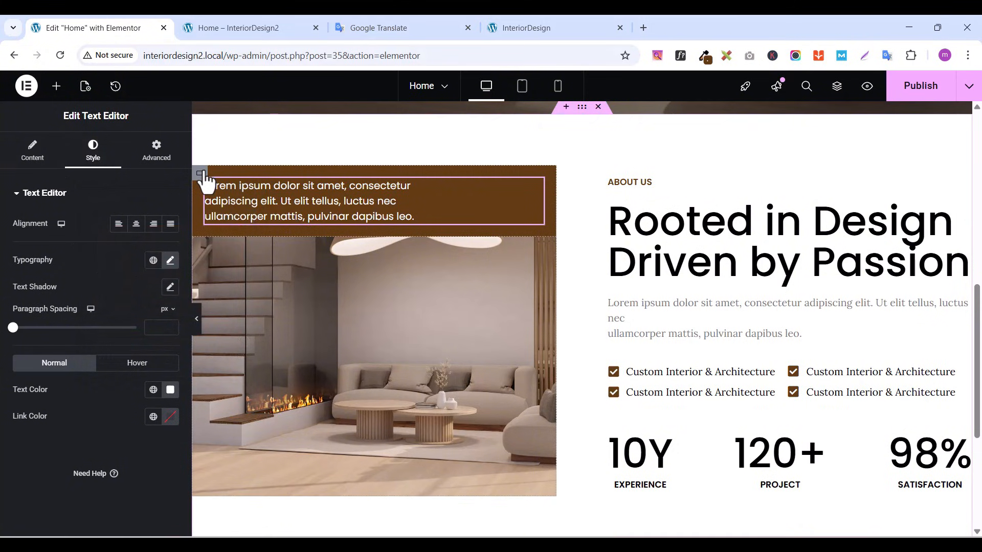
# Set the brown container's width to 70% and publish the page
pyautogui.click(201, 174)
pyautogui.click(31, 148)
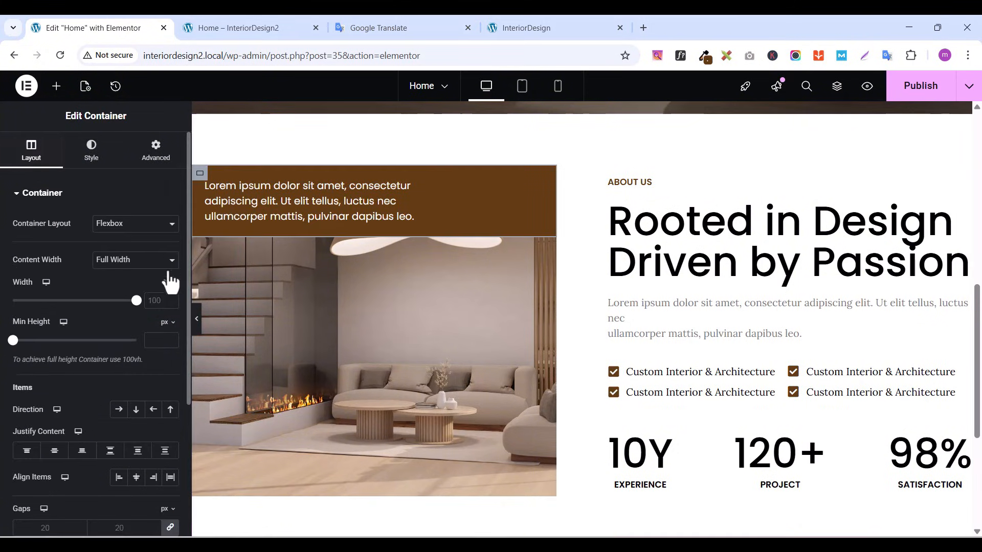
pyautogui.moveTo(136, 301); pyautogui.dragTo(126, 299)
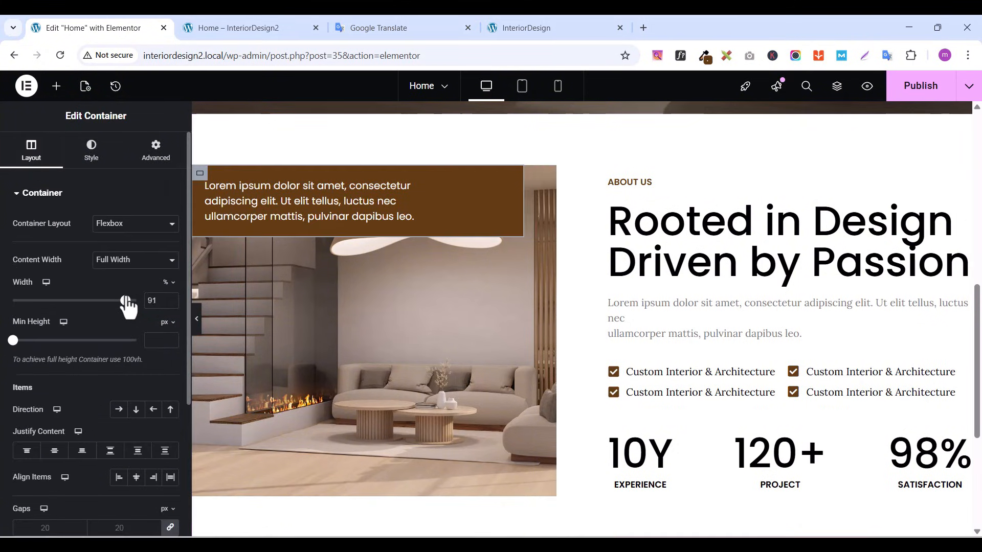
pyautogui.write('70')
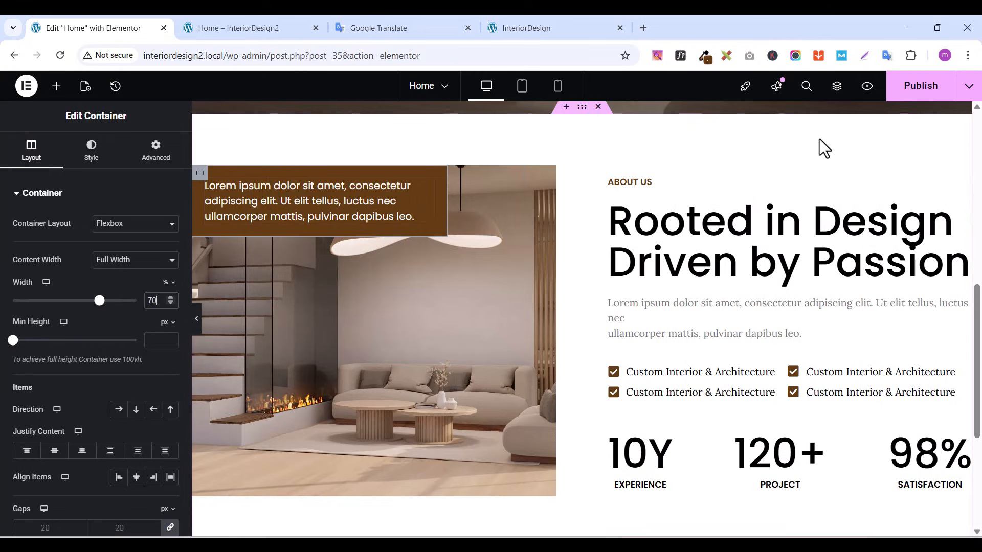
pyautogui.click(914, 93)
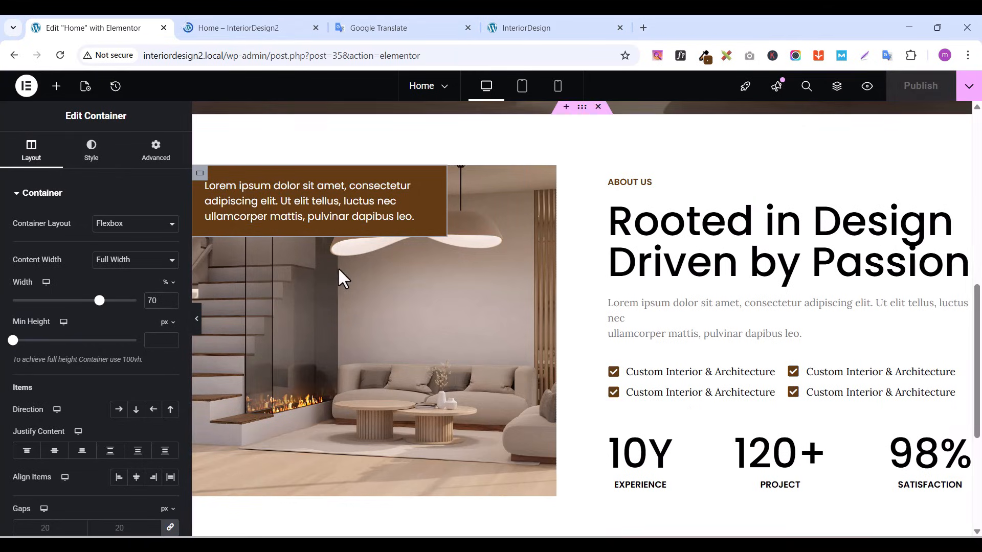
# Add an Image Box widget below the testimonial text inside the brown container
pyautogui.click(56, 86)
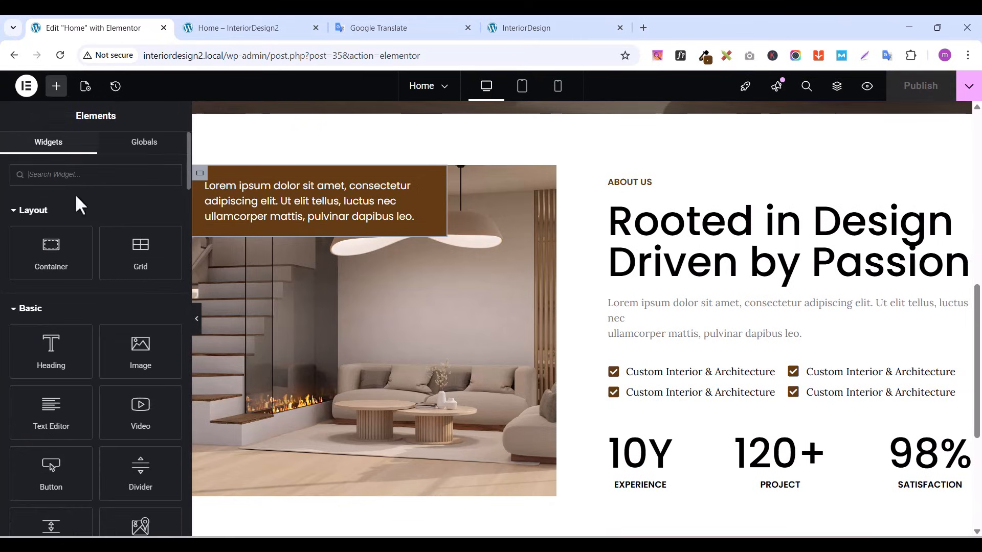
pyautogui.write('image')
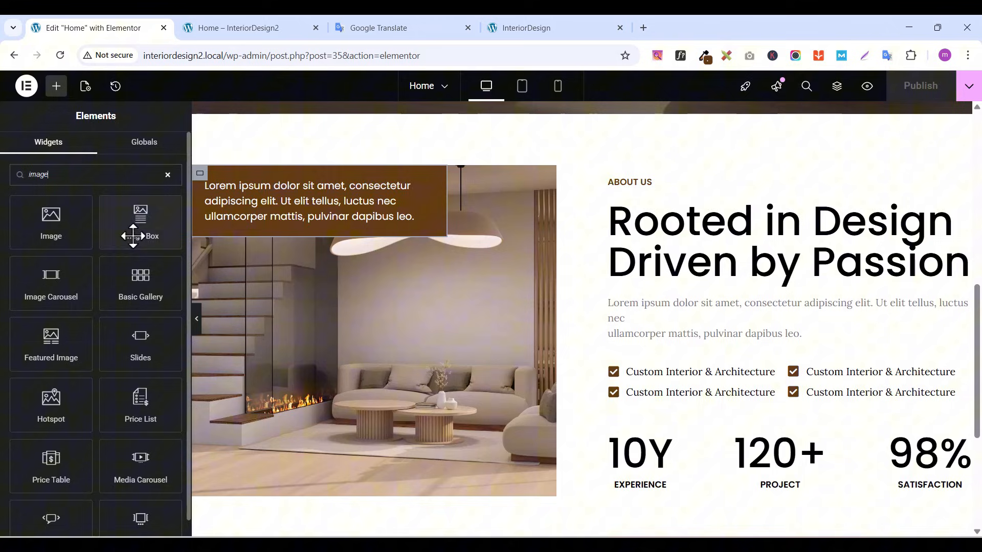
pyautogui.moveTo(136, 228); pyautogui.dragTo(308, 228)
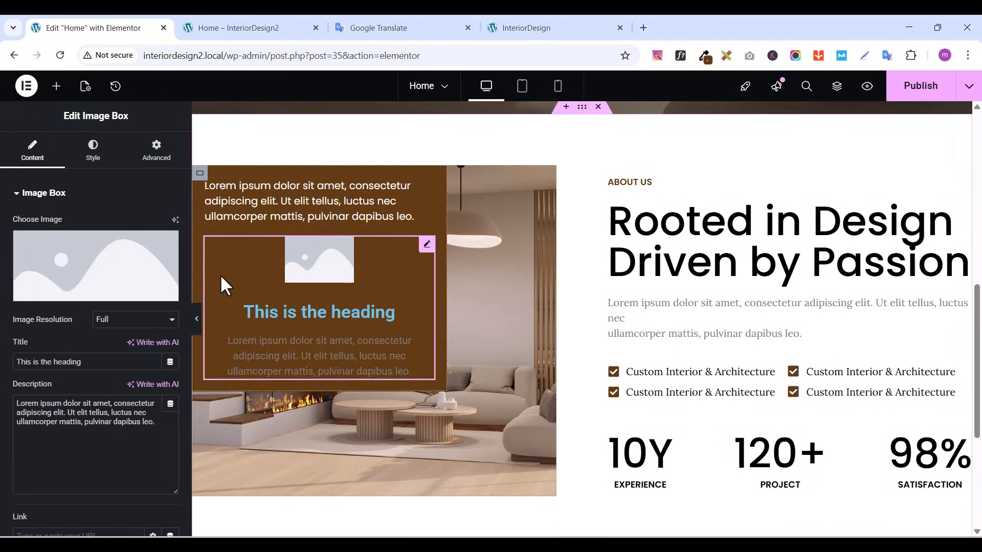
# Choose image-Z32MA5F-3-300x300-1.jpg, the portrait of the man in a white shirt, as the image box's picture
pyautogui.click(79, 296)
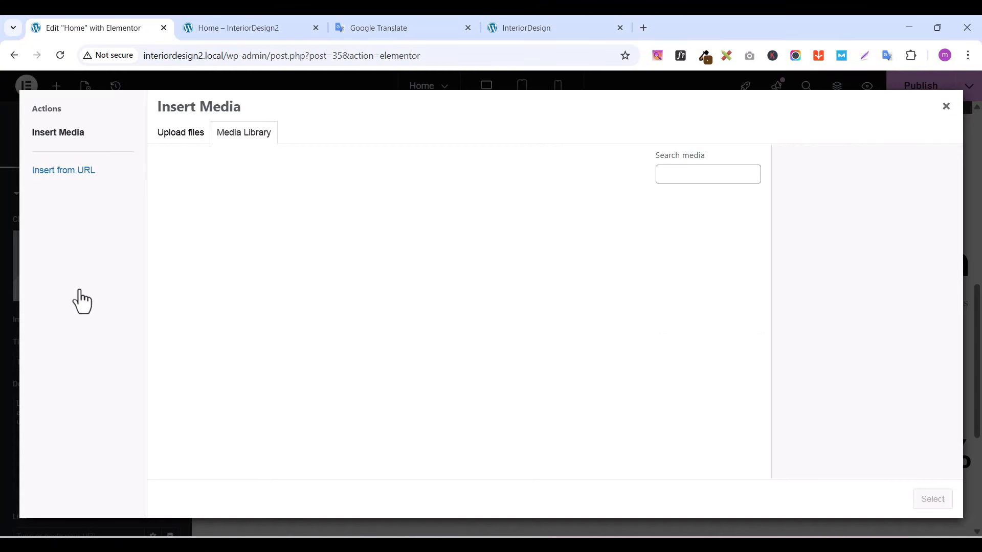
pyautogui.scroll(-4, 504, 395)
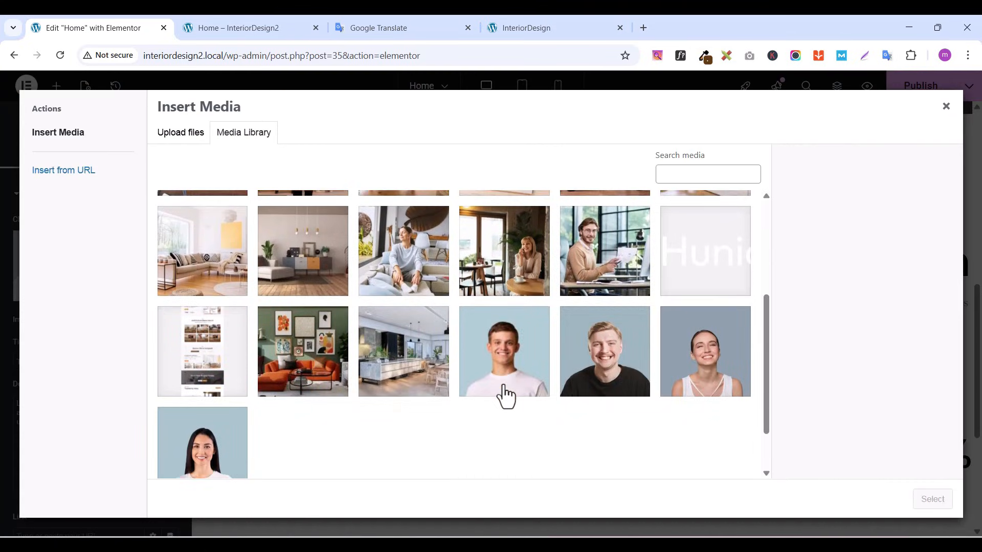
pyautogui.click(515, 346)
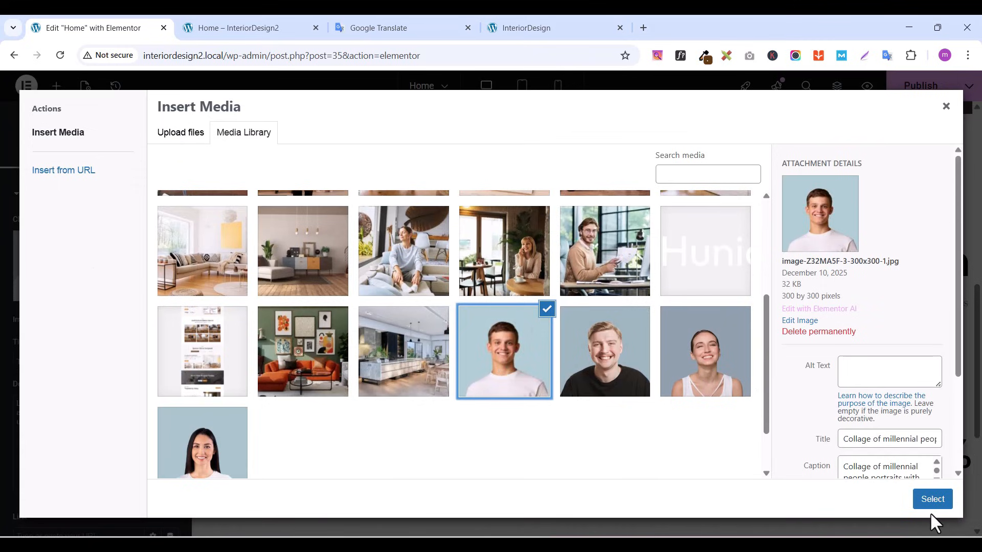
pyautogui.click(931, 499)
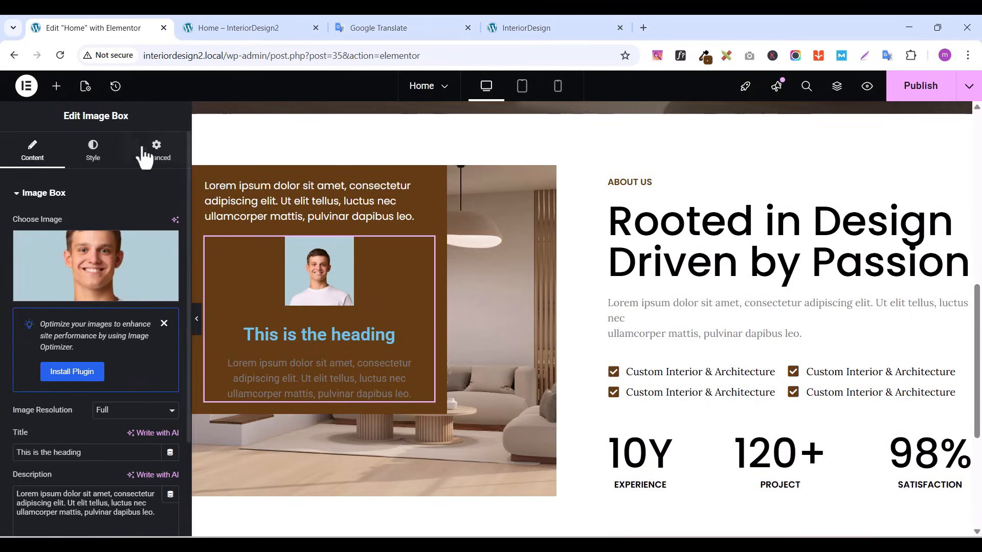
# Copy the testimonial author's name from the reference InteriorDesign site and use it as the image box's title
pyautogui.scroll(-2, 82, 416)
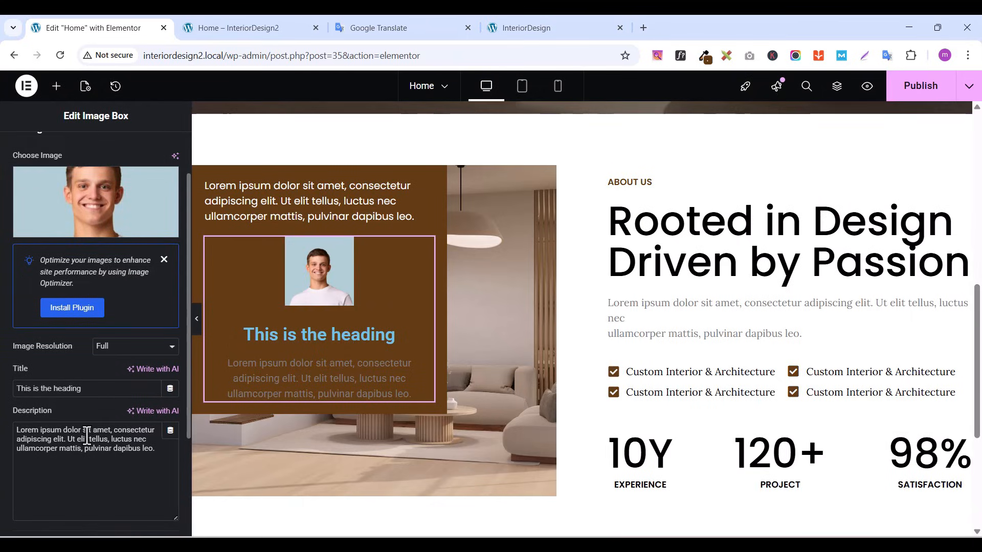
pyautogui.click(520, 28)
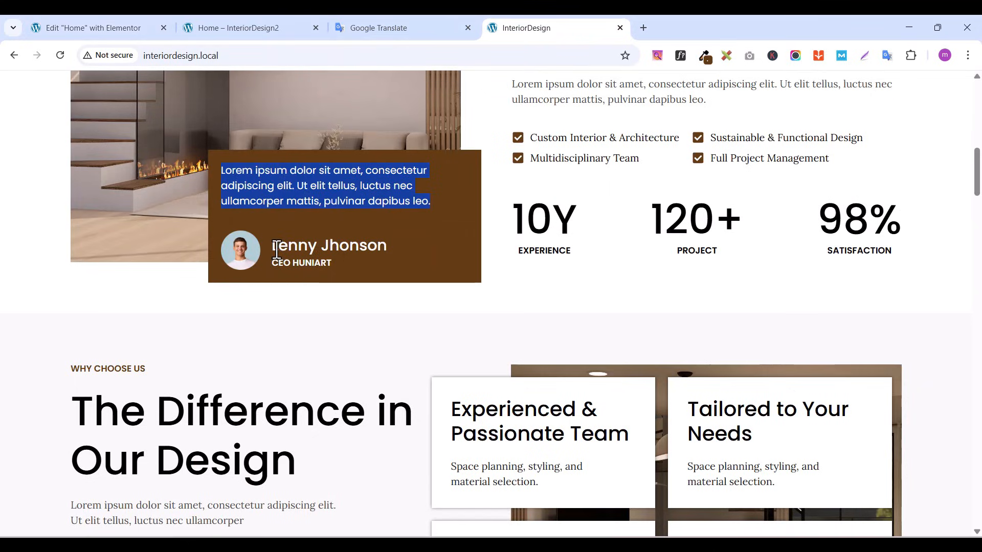
pyautogui.moveTo(276, 250); pyautogui.dragTo(392, 244)
pyautogui.rightClick(366, 245)
pyautogui.click(401, 262)
pyautogui.click(97, 28)
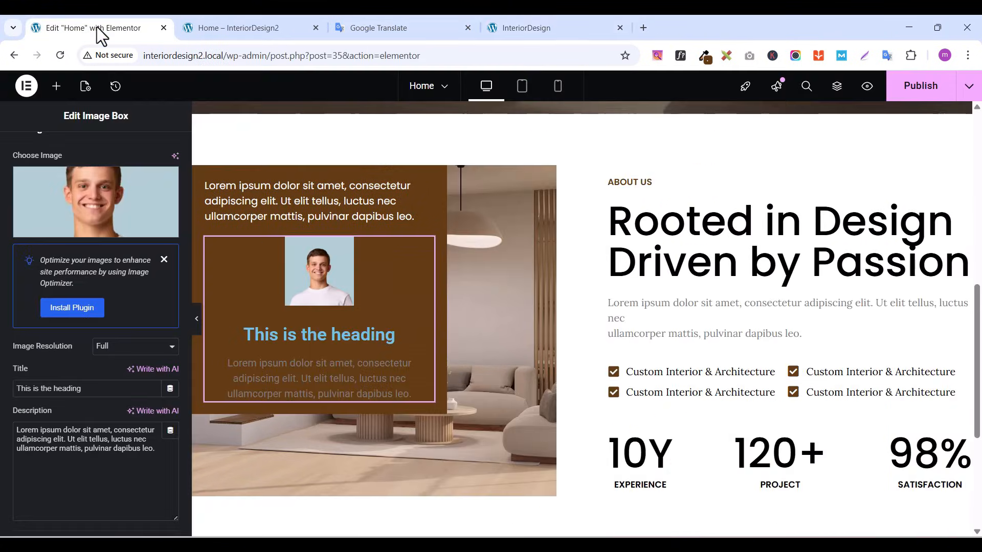
pyautogui.tripleClick(27, 389)
pyautogui.hotkey('ctrl', 'v')
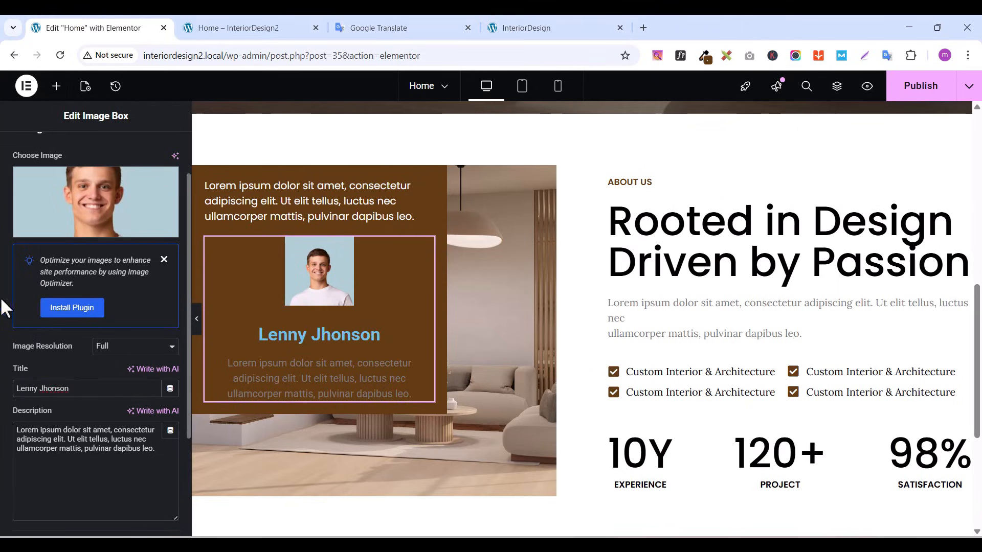
# Copy the author's role "CEO HUNIART" from the reference site and use it as the image box's description
pyautogui.click(521, 30)
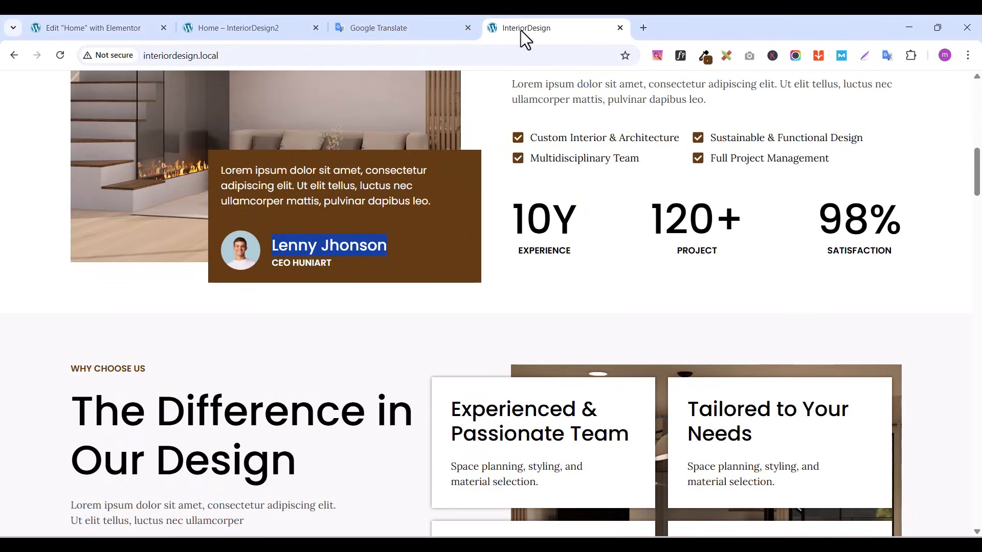
pyautogui.click(293, 269)
pyautogui.rightClick(294, 269)
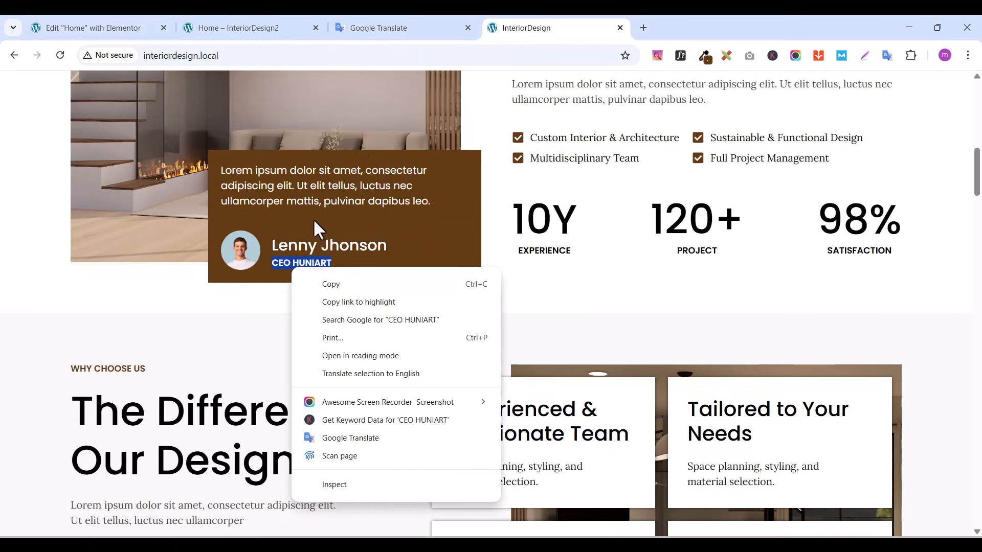
pyautogui.click(337, 282)
pyautogui.click(68, 23)
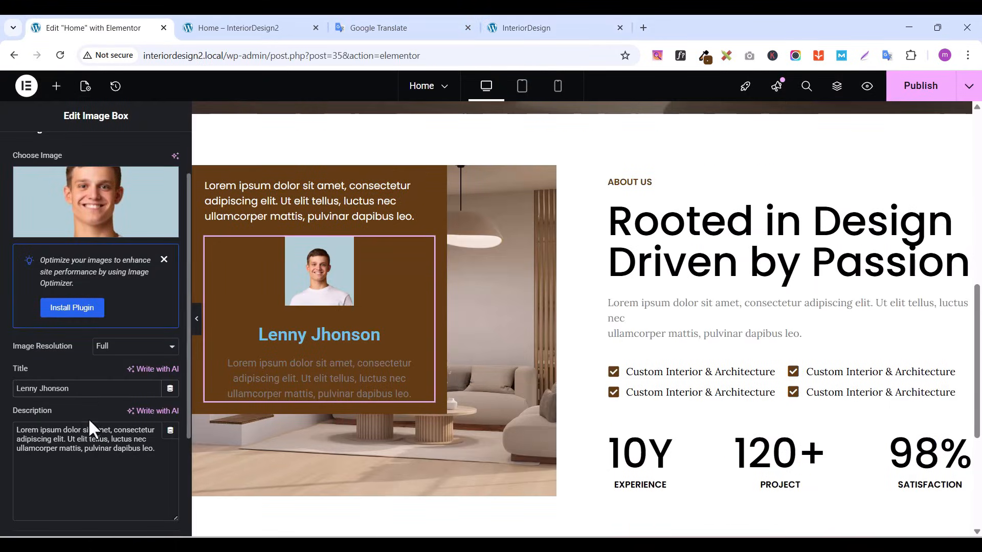
pyautogui.tripleClick(87, 435)
pyautogui.hotkey('ctrl', 'v')
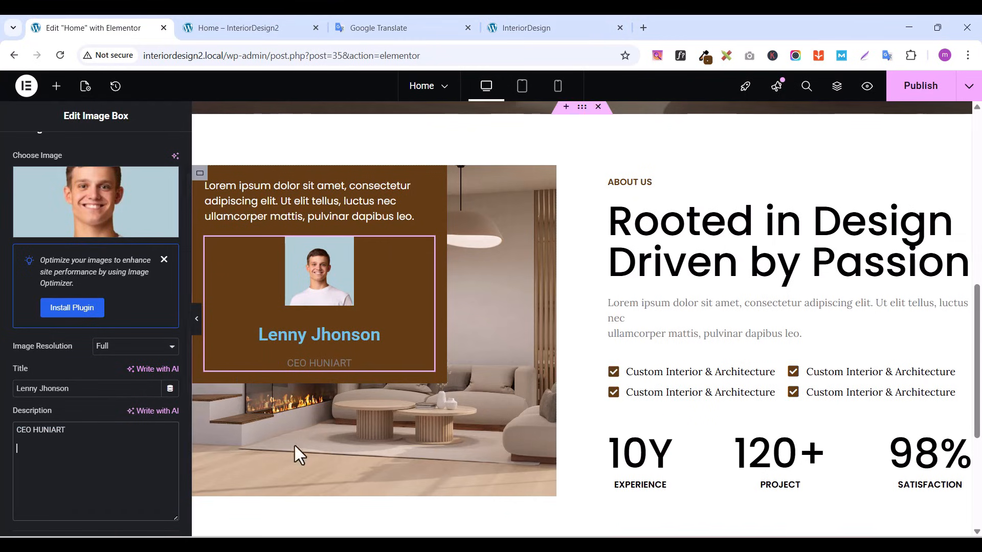
# Place the image box's picture to the left of its text and set the vertical alignment to middle
pyautogui.scroll(2, 69, 225)
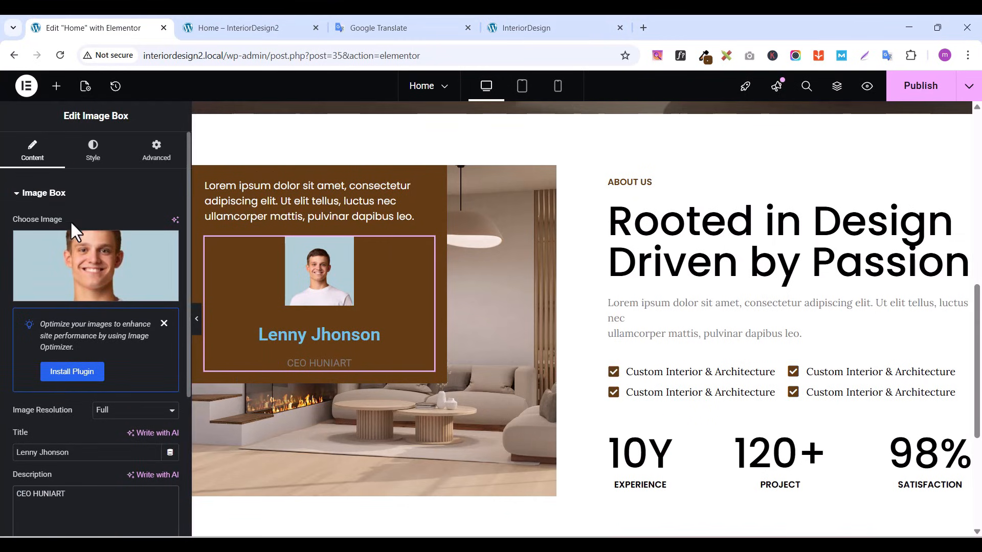
pyautogui.click(91, 154)
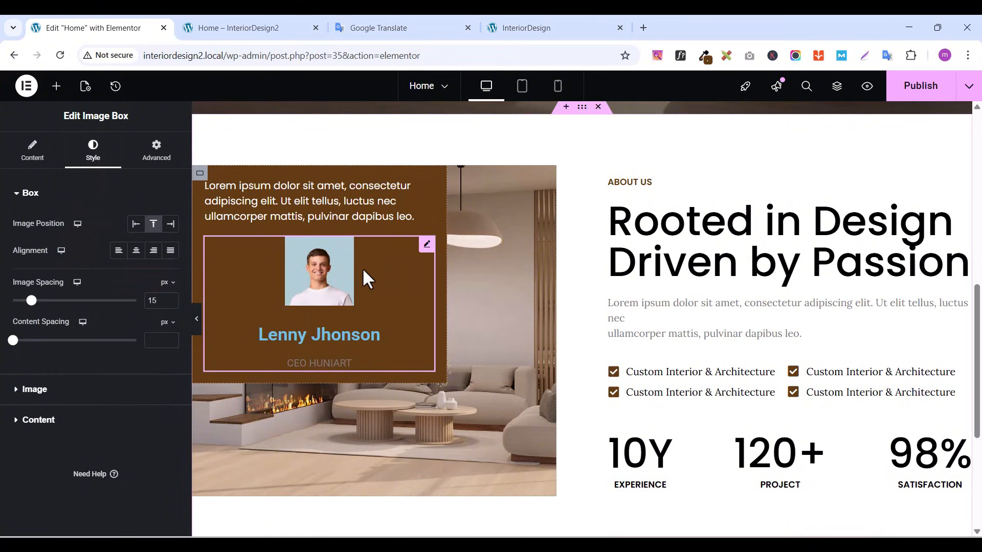
pyautogui.click(136, 225)
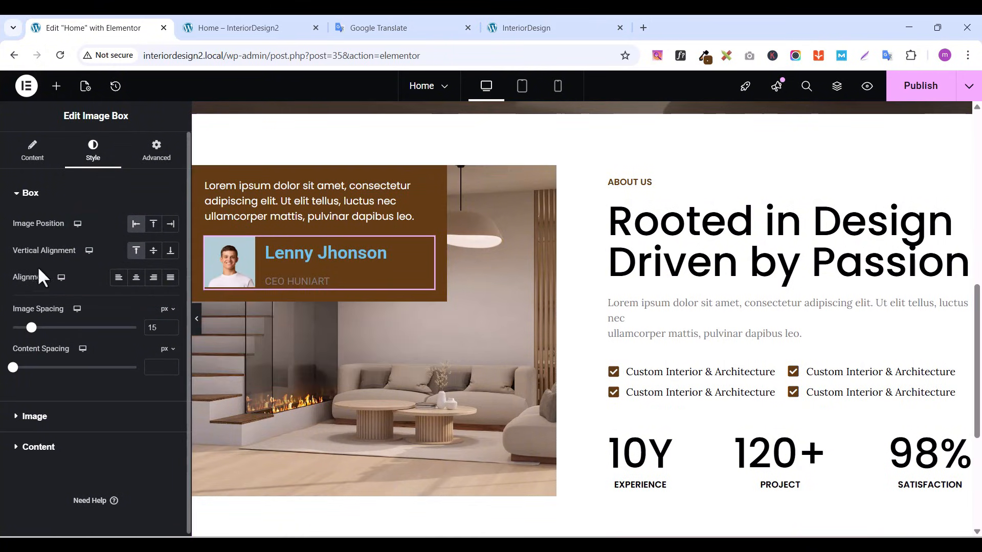
pyautogui.click(154, 252)
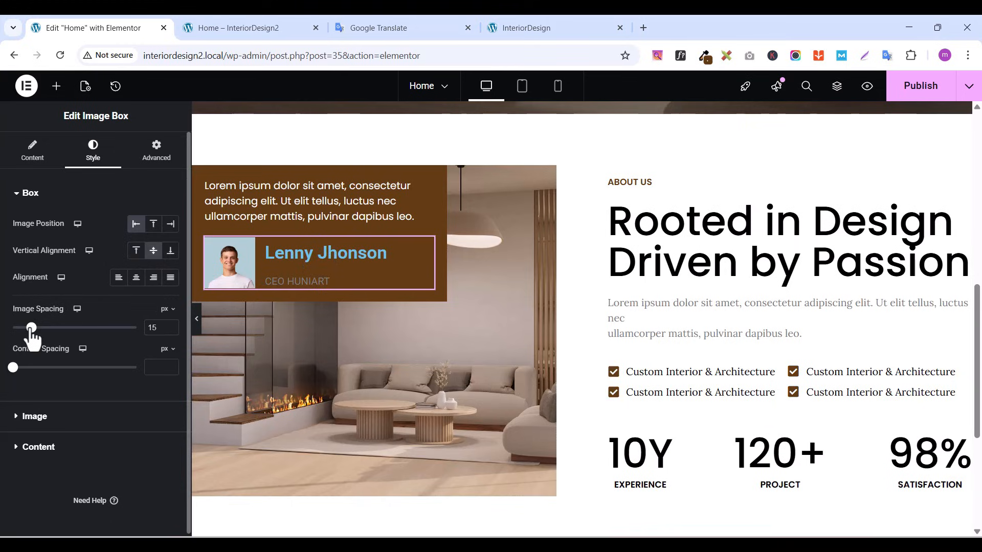
# Set the image box's content spacing to 0 px
pyautogui.moveTo(31, 330); pyautogui.dragTo(31, 329)
pyautogui.moveTo(15, 366)
pyautogui.mouseDown()
pyautogui.moveTo(31, 367)
pyautogui.moveTo(9, 369)
pyautogui.mouseUp()
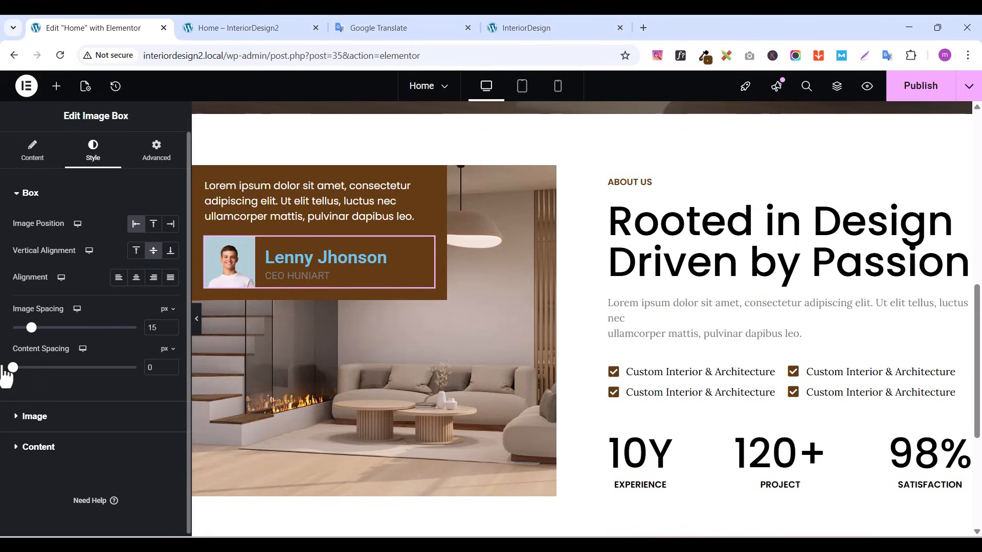
pyautogui.click(14, 200)
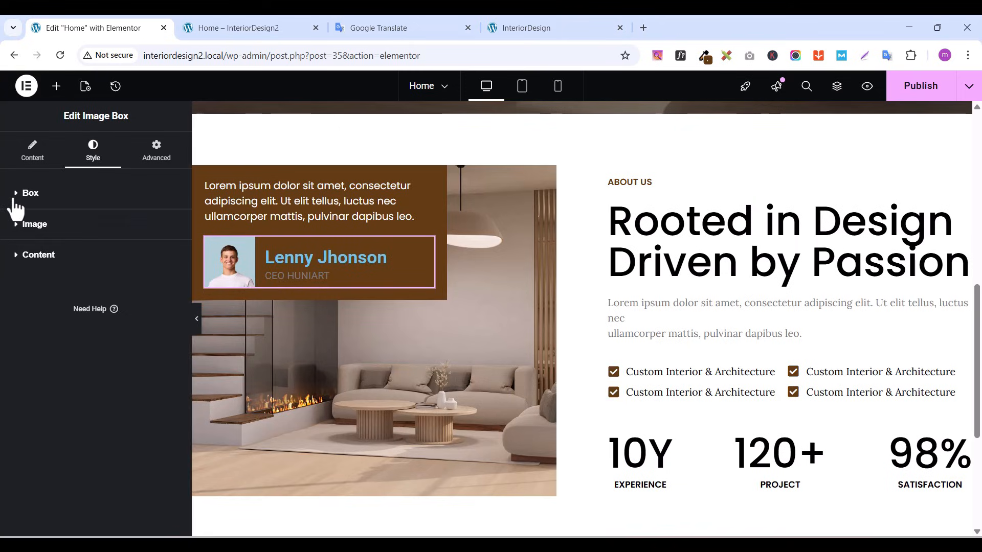
# Reduce the width of the image box's picture to 20%
pyautogui.click(20, 225)
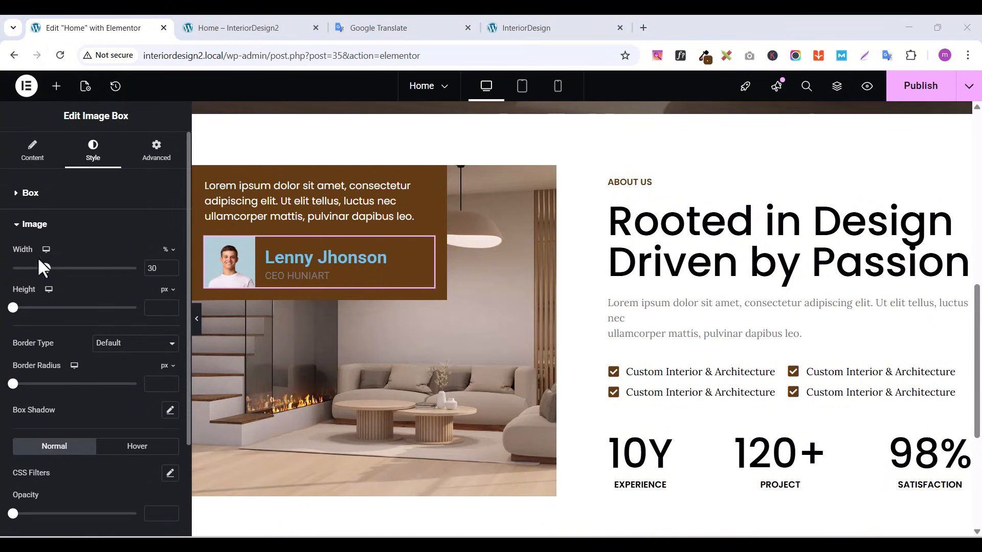
pyautogui.click(170, 270)
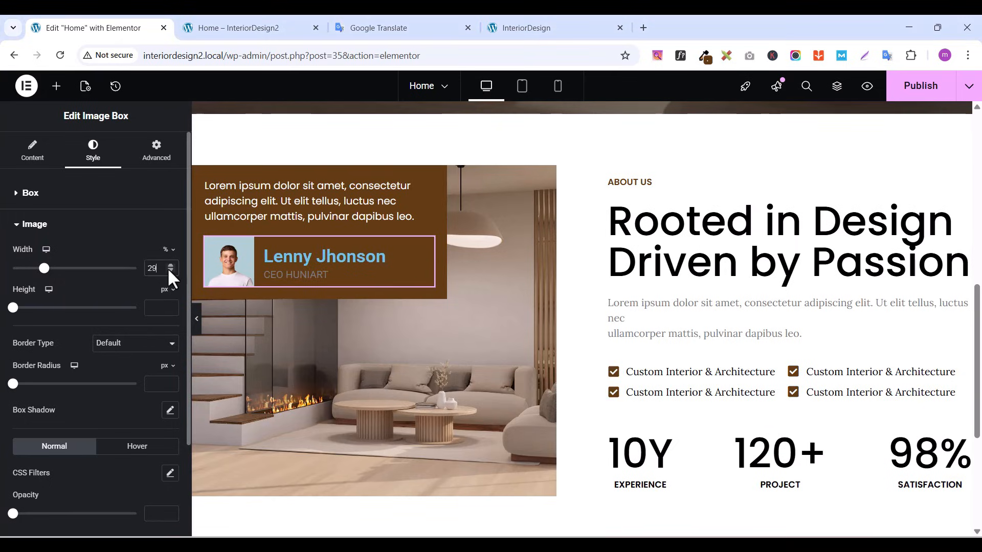
pyautogui.click(170, 271)
pyautogui.click(170, 270)
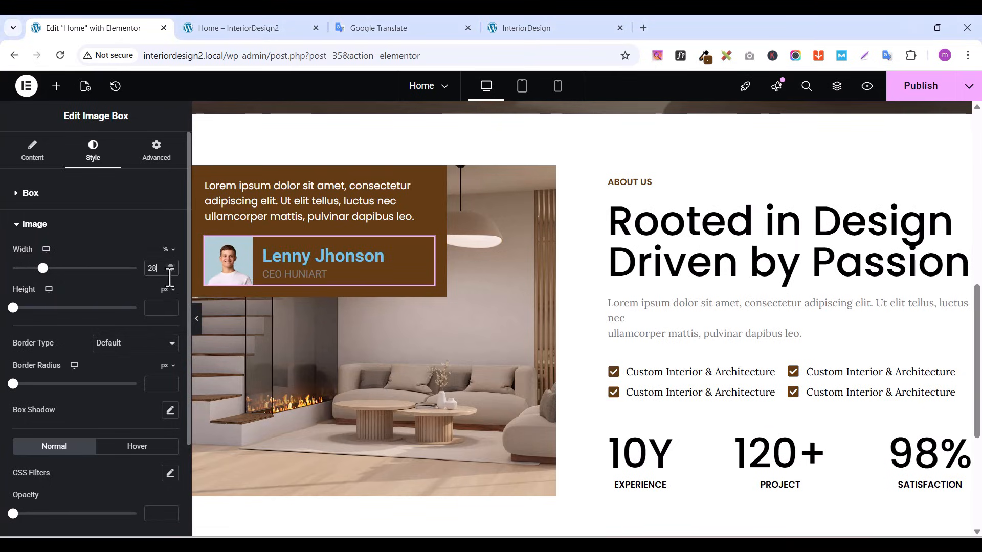
pyautogui.click(170, 270)
pyautogui.click(171, 270)
pyautogui.click(171, 271)
pyautogui.click(170, 270)
pyautogui.click(171, 270)
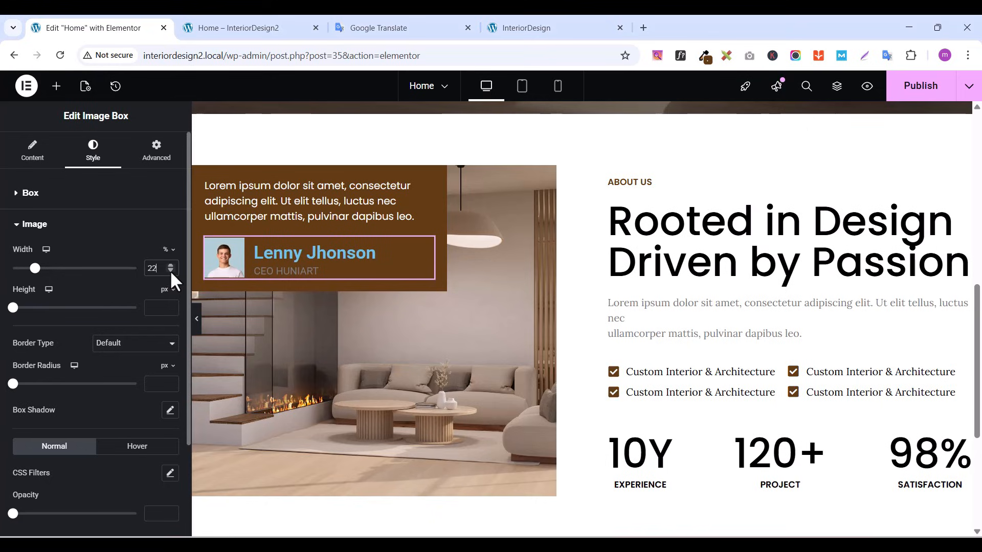
pyautogui.click(170, 270)
pyautogui.click(170, 270)
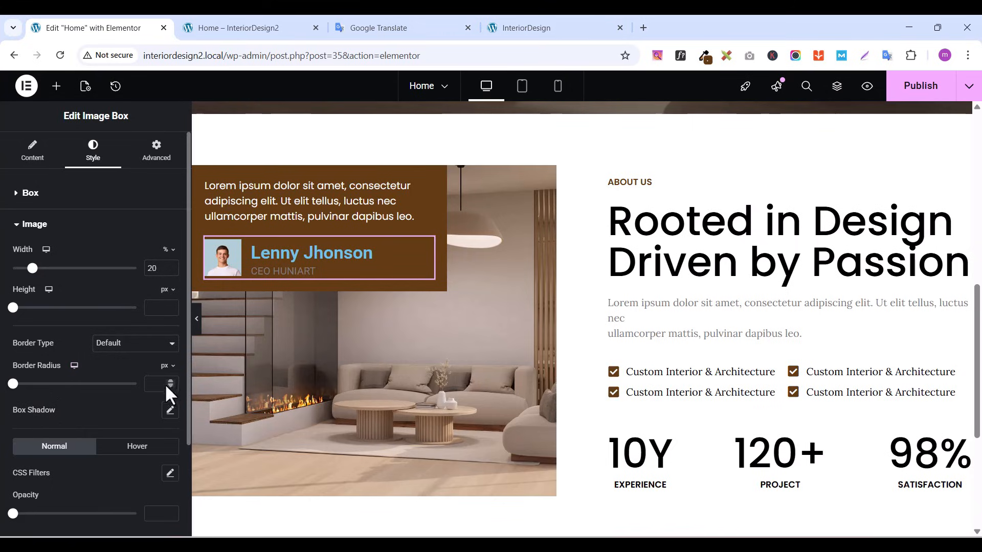
# Set the author picture's border radius to 100 px and compare the box with the reference site
pyautogui.moveTo(13, 383); pyautogui.dragTo(148, 393)
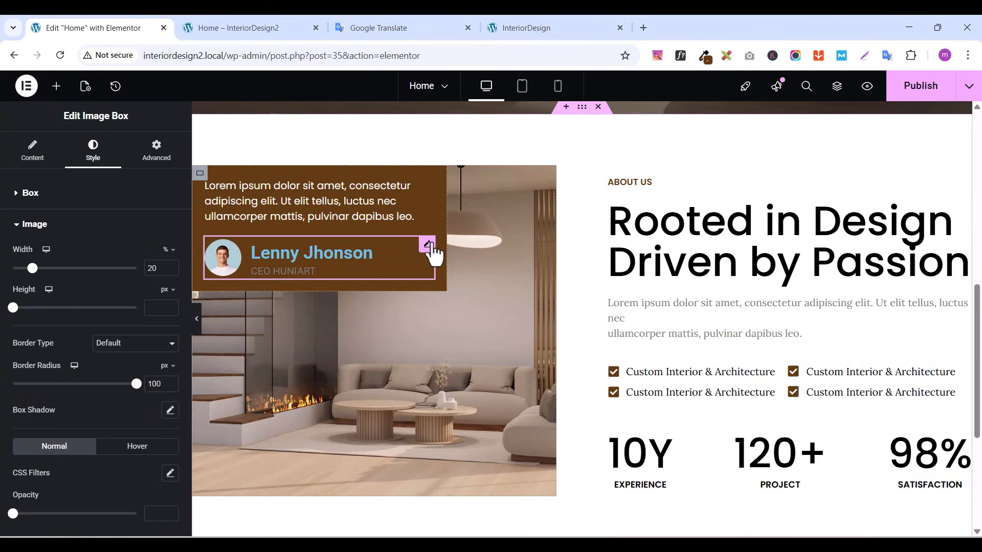
pyautogui.click(567, 28)
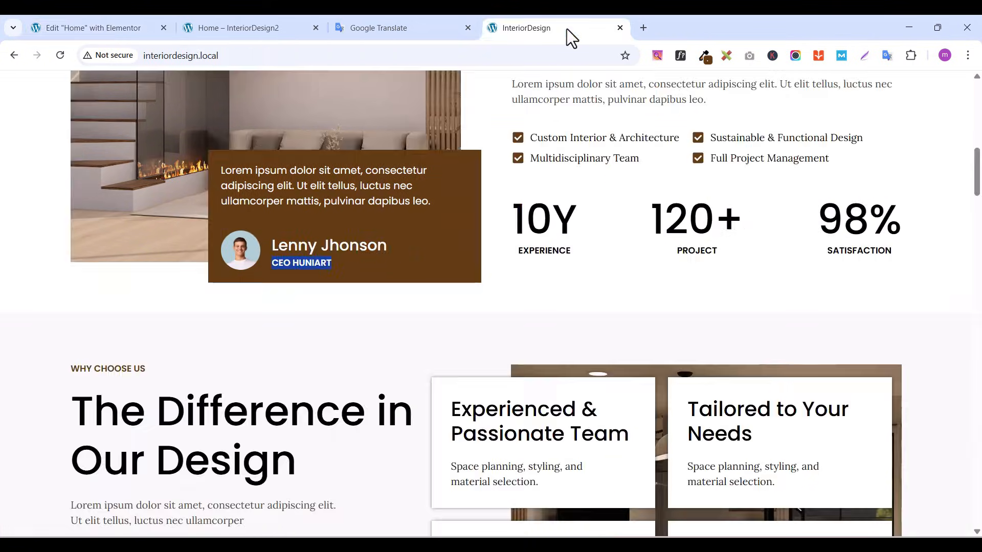
pyautogui.click(74, 28)
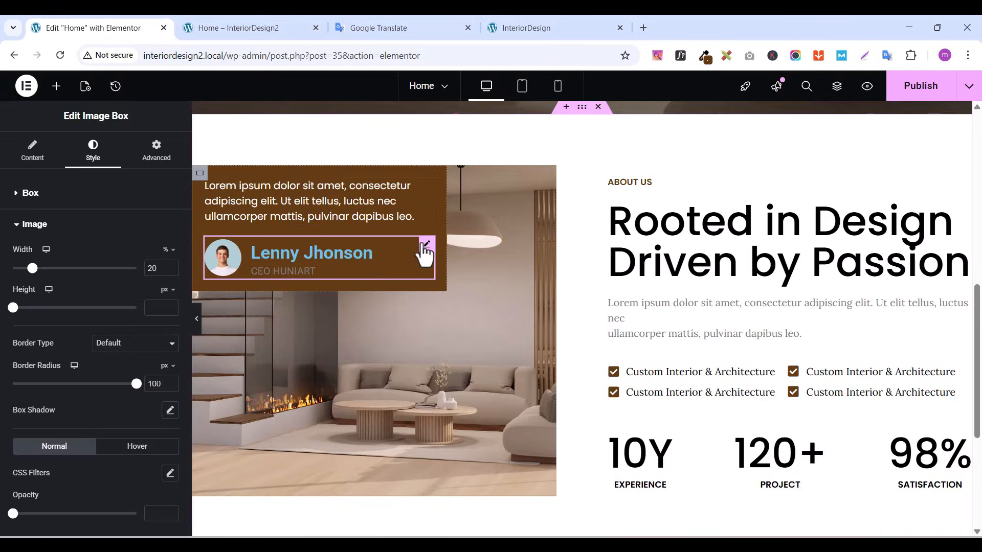
# Set the image box title's color to white, #FFFFFF
pyautogui.click(16, 226)
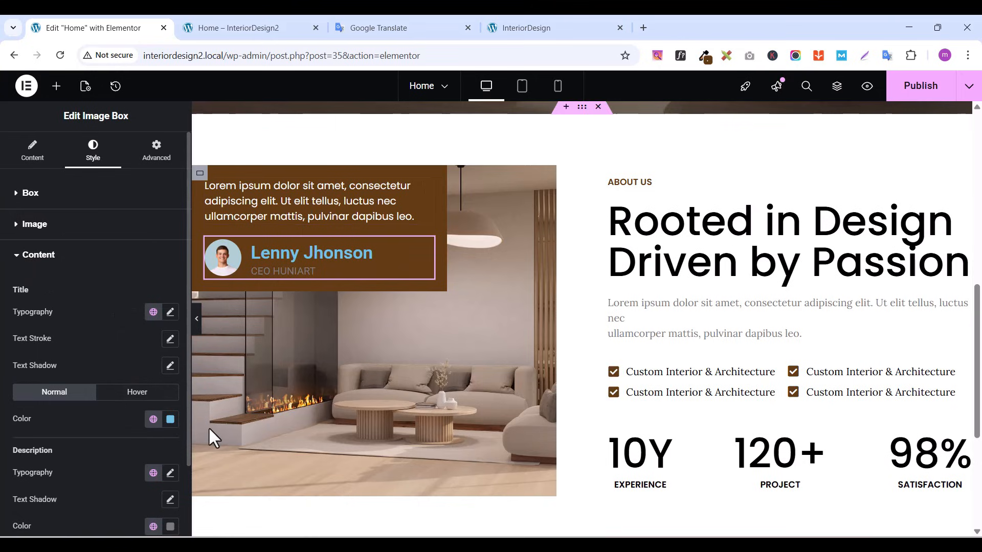
pyautogui.click(170, 419)
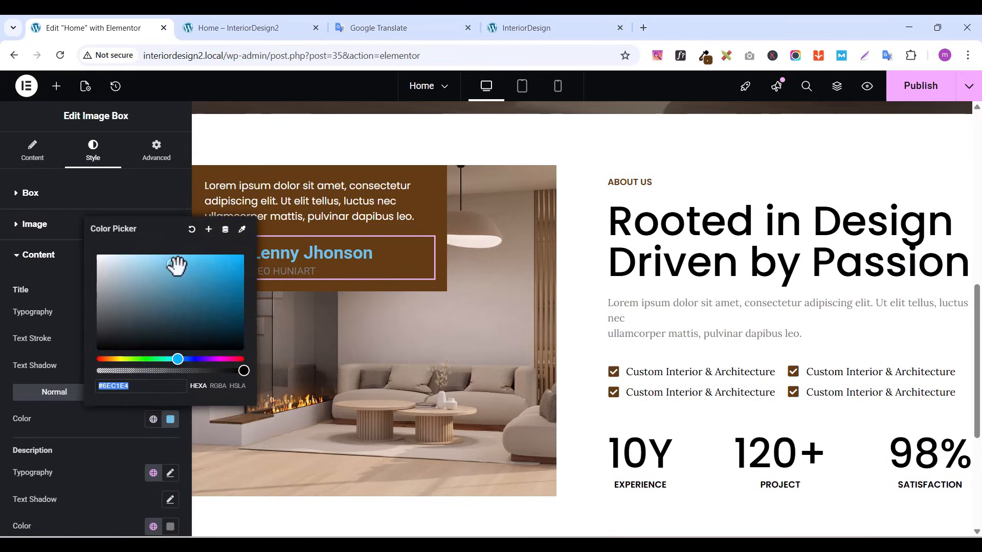
pyautogui.write('#FFFFFF')
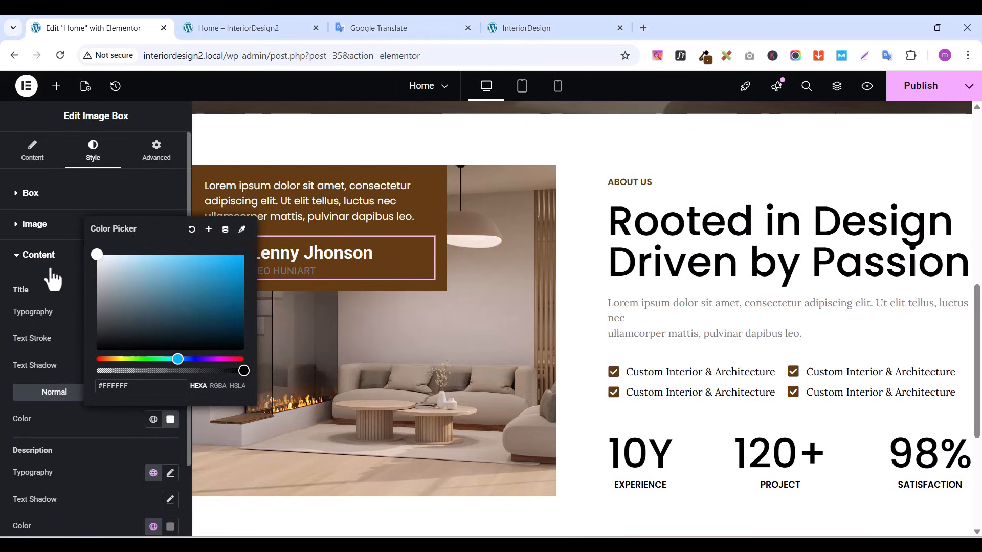
pyautogui.click(30, 278)
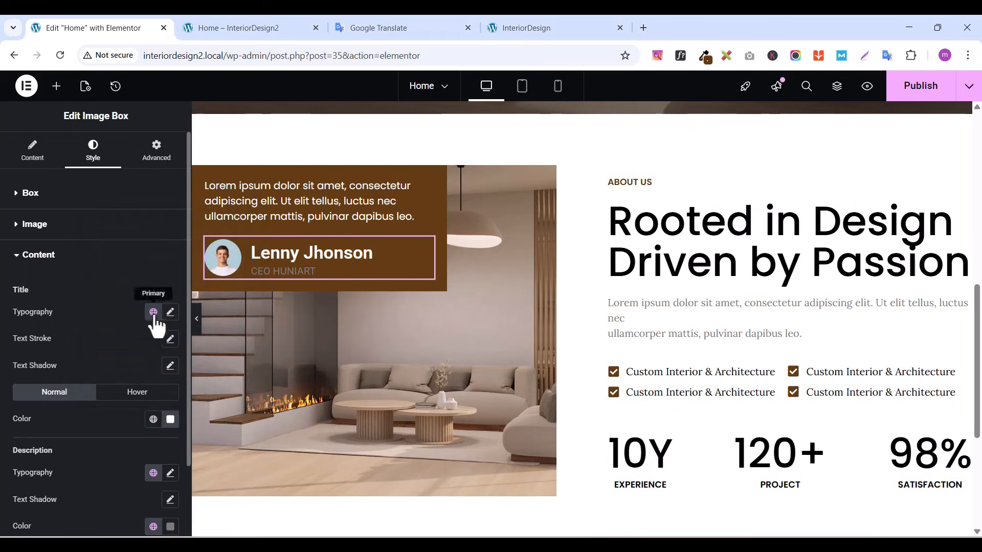
# Set the font family of the image box title to Poppins
pyautogui.click(170, 313)
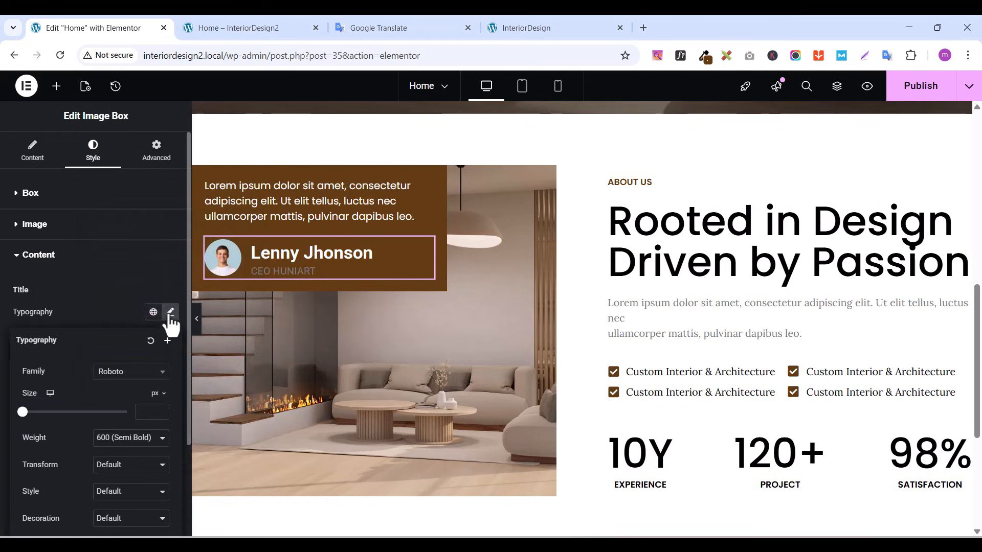
pyautogui.click(119, 380)
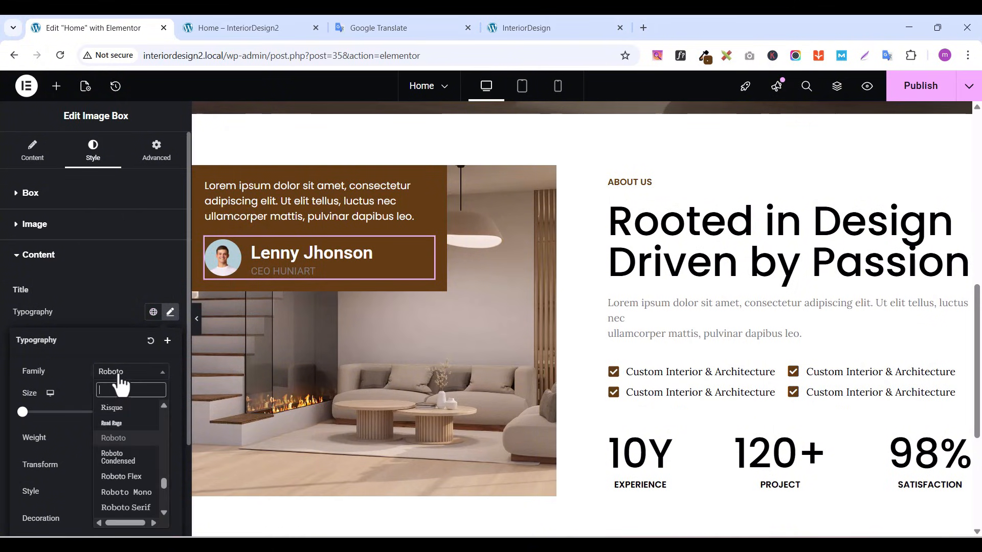
pyautogui.write('popp')
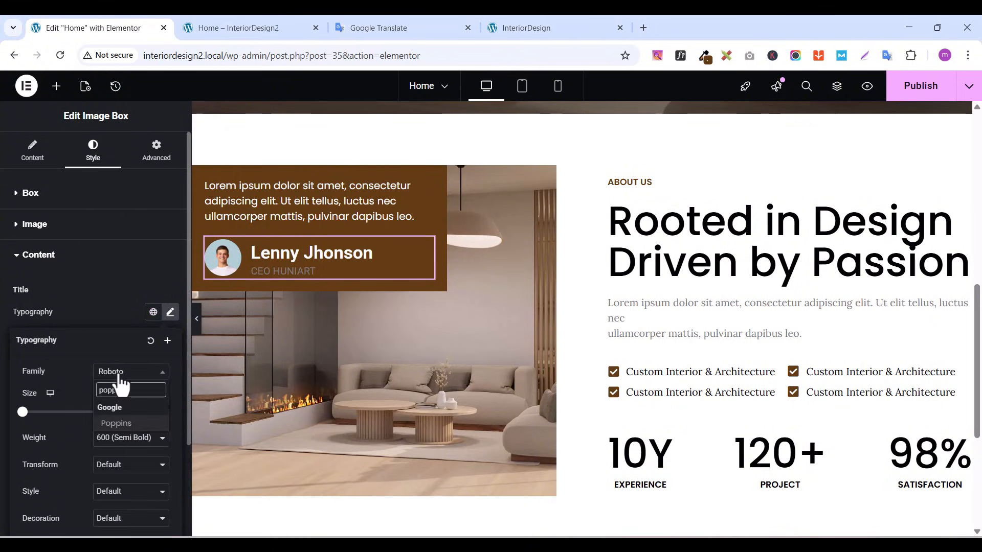
pyautogui.click(118, 429)
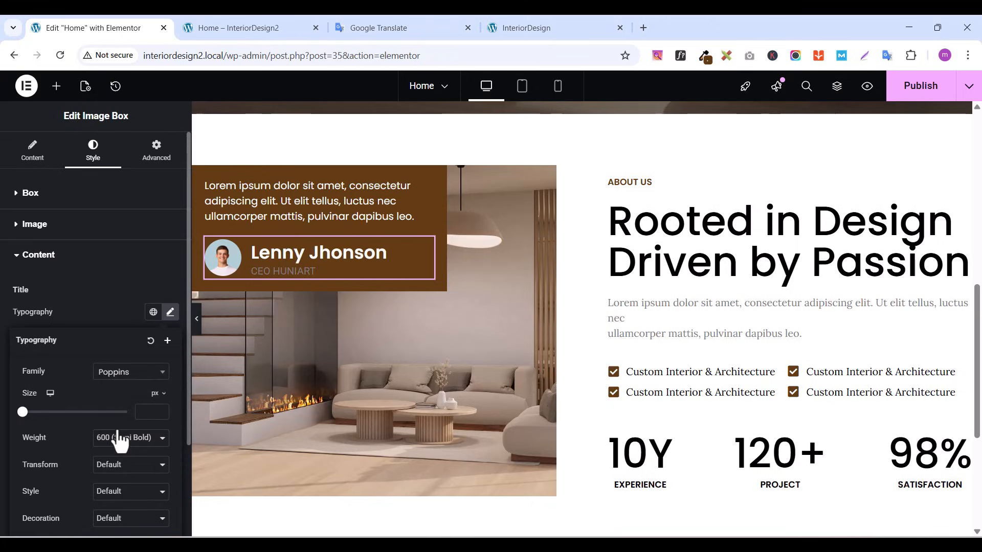
# Set the image box title's font size to 24 px and its weight to 500 (Medium)
pyautogui.click(162, 408)
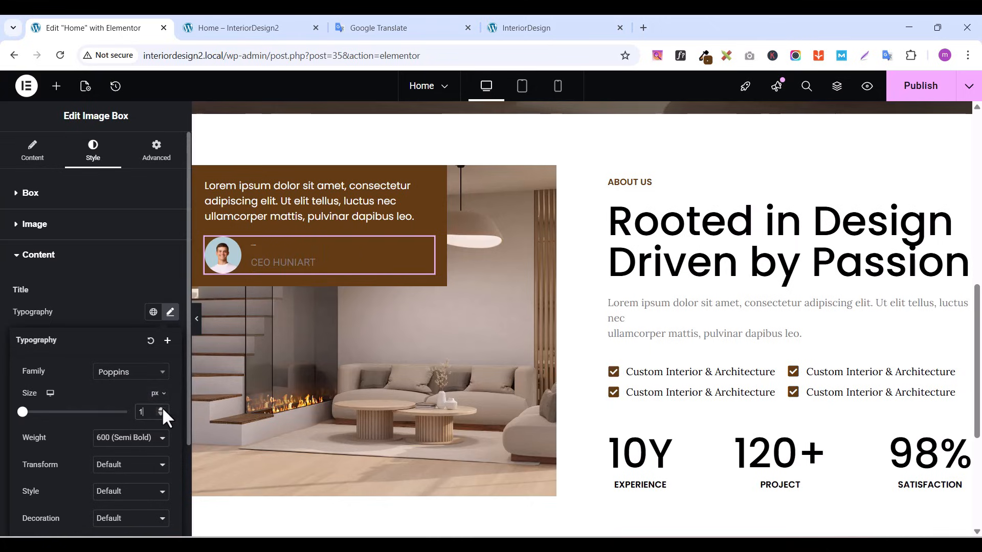
pyautogui.click(162, 408)
pyautogui.click(162, 408)
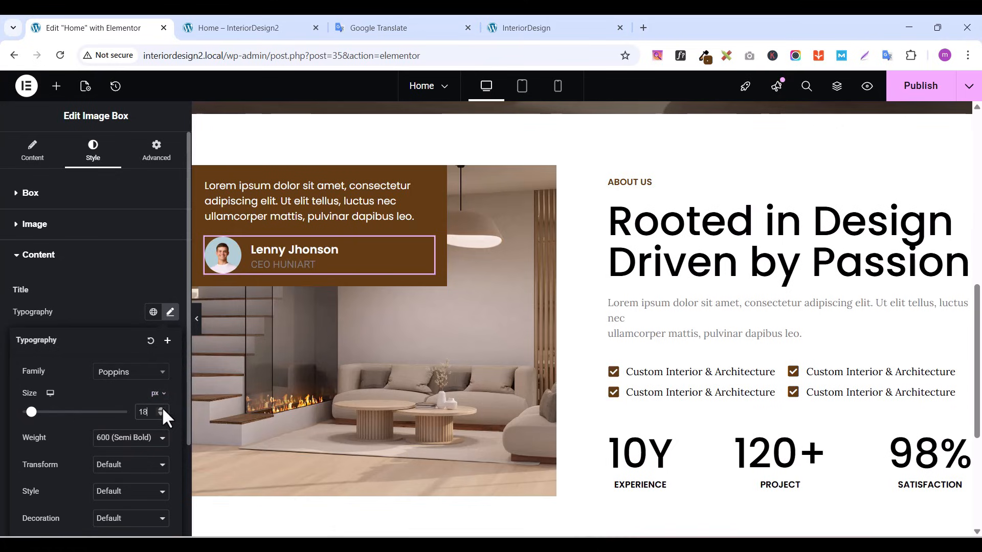
pyautogui.click(162, 407)
pyautogui.click(162, 407)
pyautogui.click(161, 407)
pyautogui.click(162, 408)
pyautogui.click(162, 407)
pyautogui.click(162, 408)
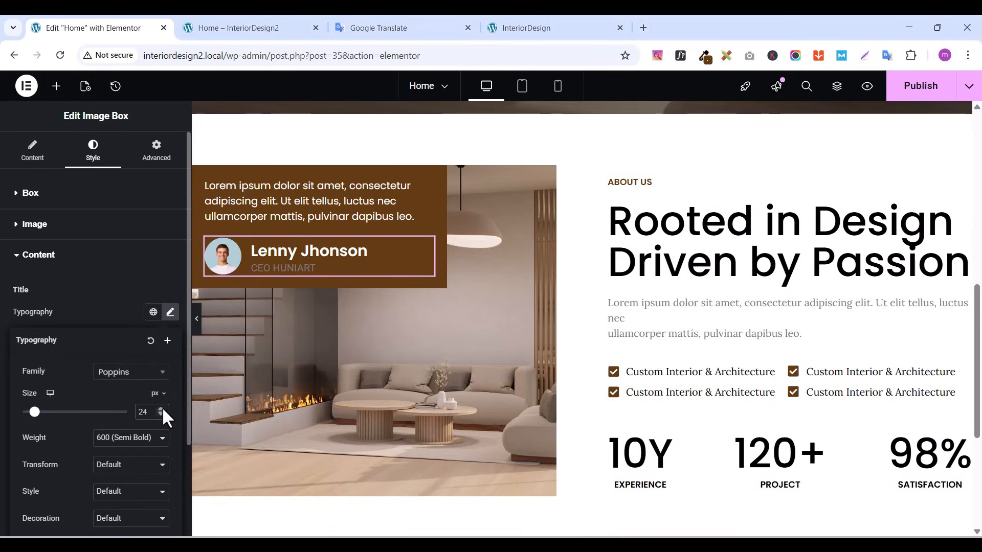
pyautogui.click(135, 433)
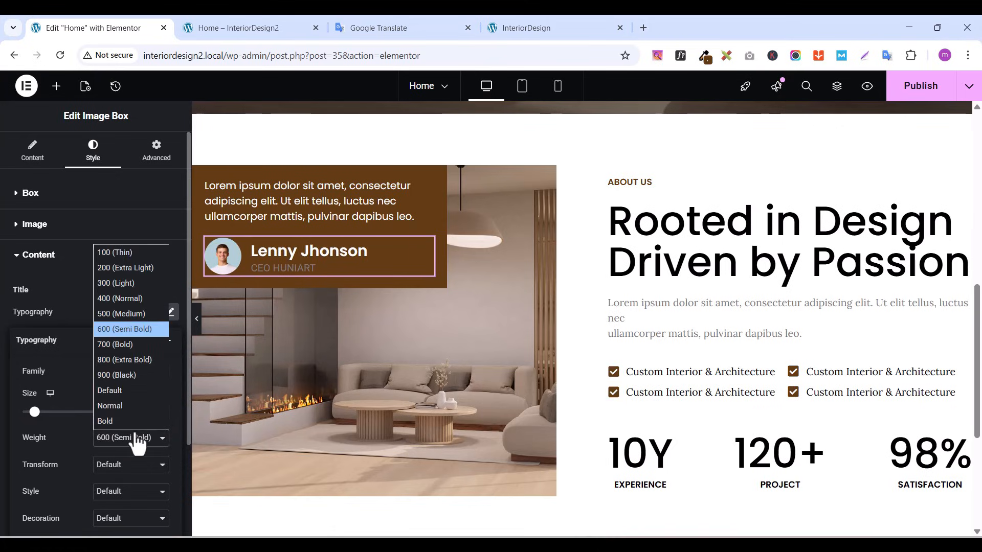
pyautogui.click(131, 316)
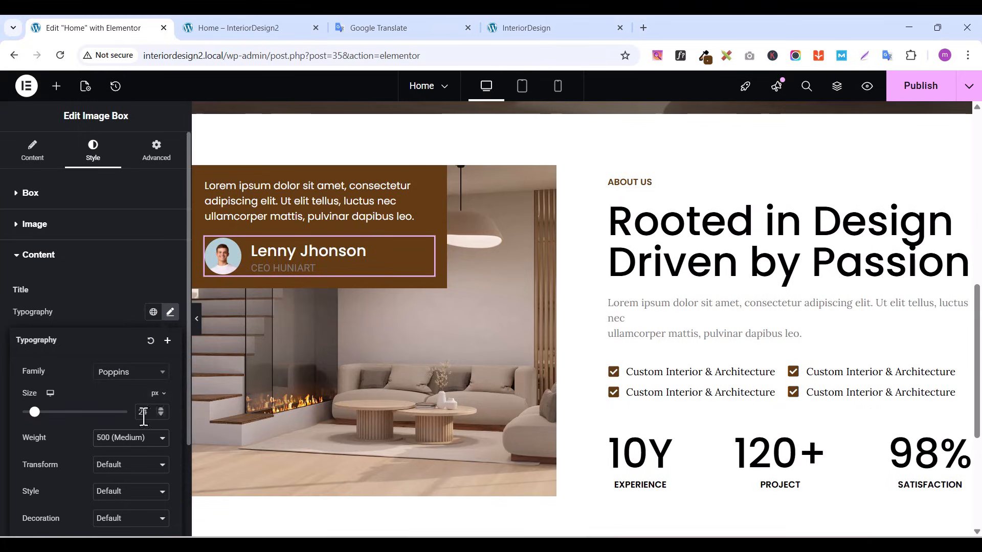
pyautogui.click(81, 314)
# Set the font family of the image box description to Poppins
pyautogui.scroll(-1, 39, 460)
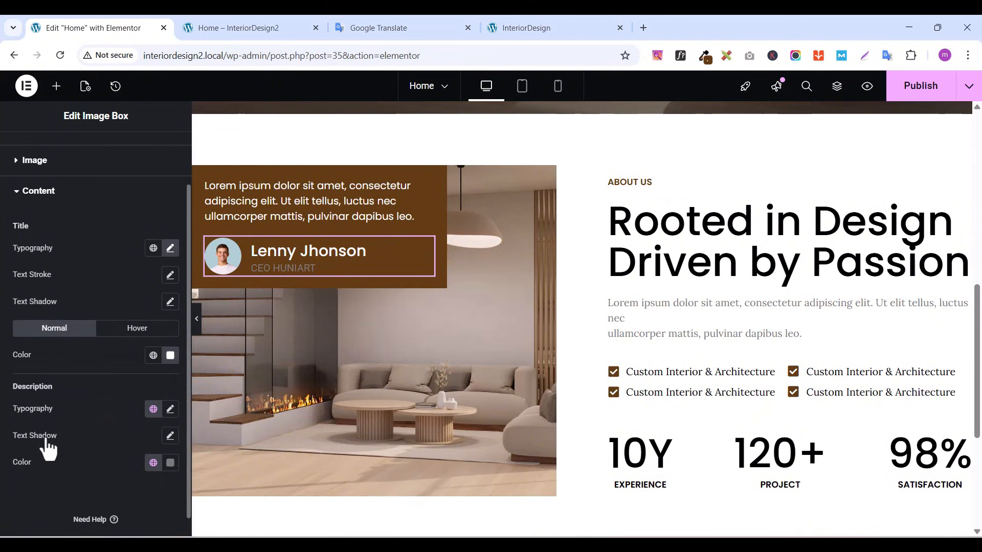
pyautogui.click(171, 409)
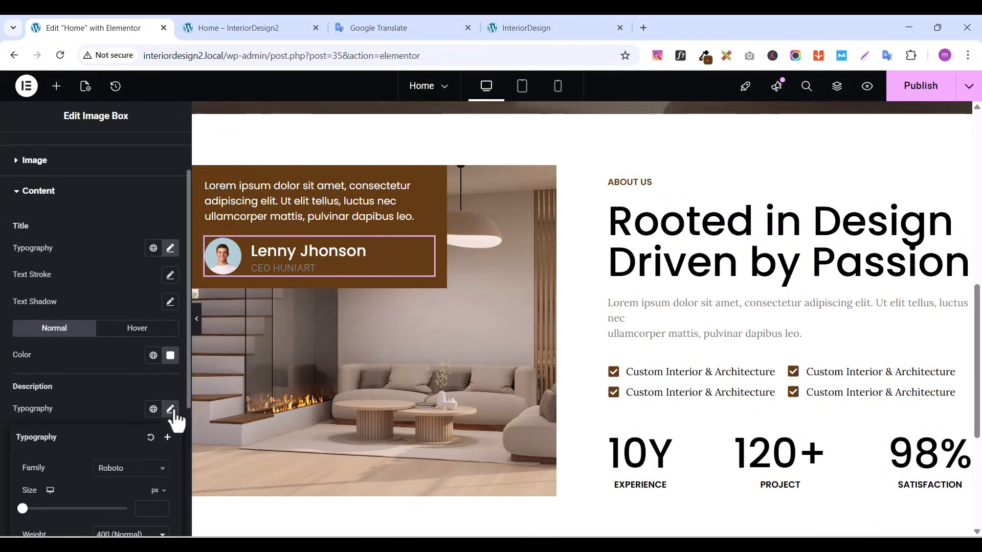
pyautogui.click(112, 474)
pyautogui.write('pop')
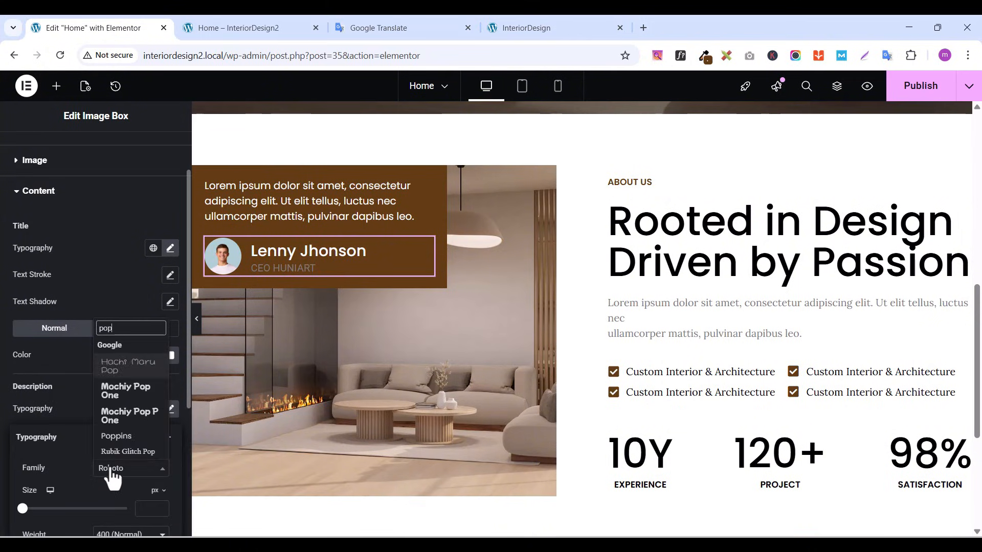
pyautogui.write('p')
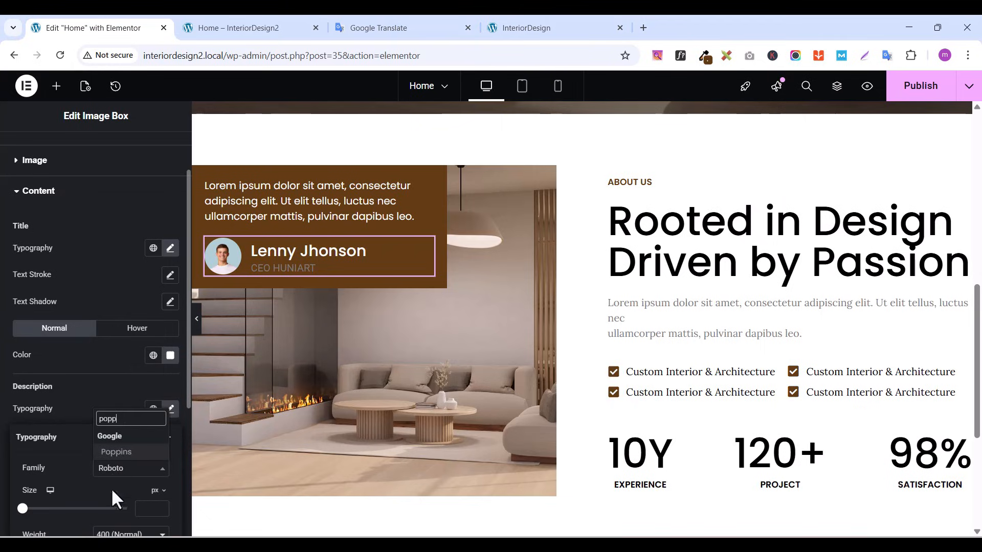
pyautogui.click(117, 452)
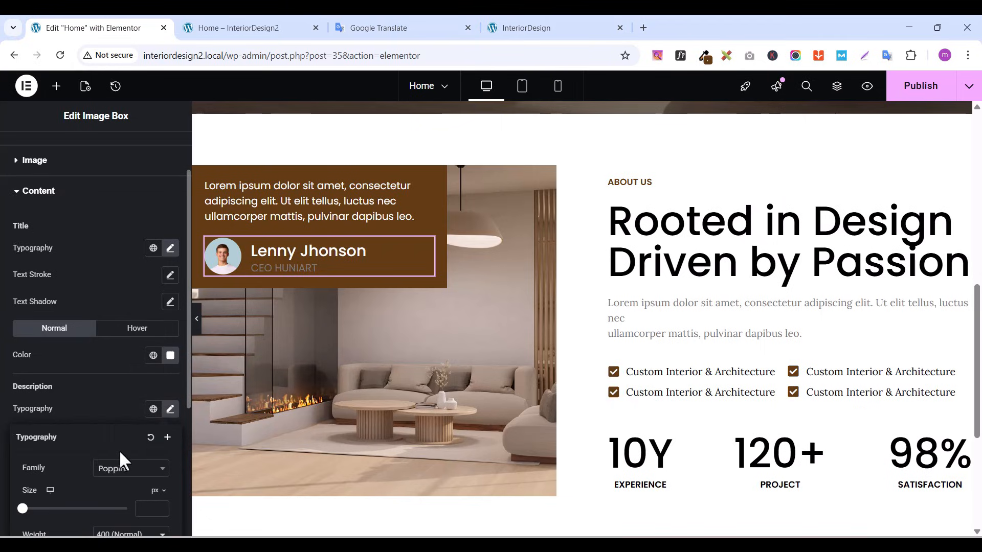
# Set the image box description's font size to 14 px and its weight to 600 (Semi Bold)
pyautogui.click(160, 507)
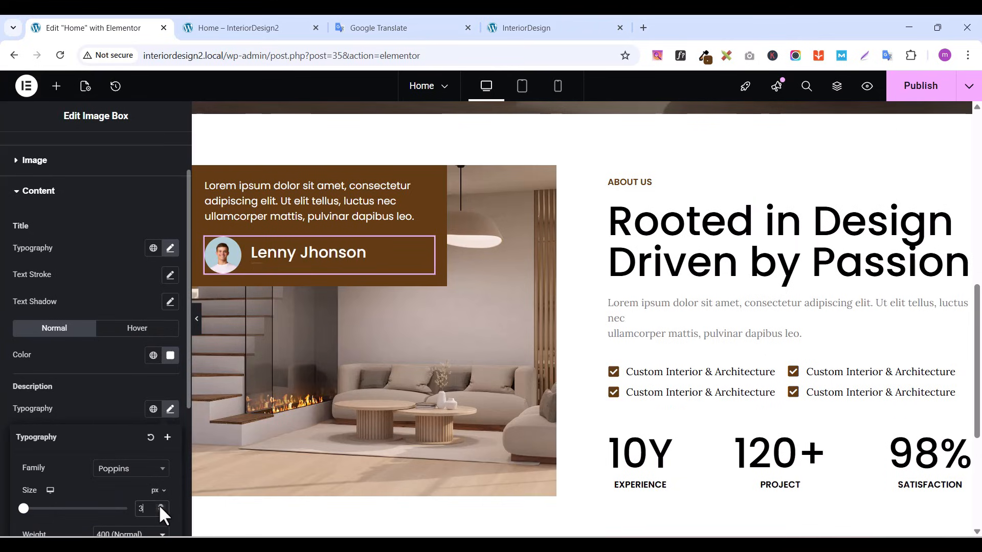
pyautogui.click(160, 506)
pyautogui.click(160, 506)
pyautogui.click(160, 506)
pyautogui.click(160, 506)
pyautogui.scroll(-5, 160, 506)
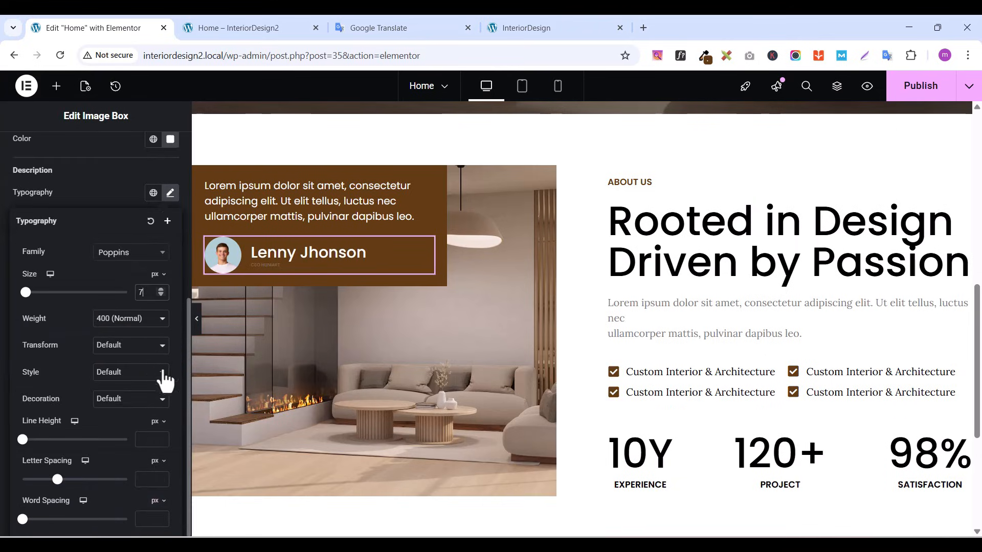
pyautogui.click(160, 289)
pyautogui.click(160, 289)
pyautogui.click(160, 289)
pyautogui.click(160, 289)
pyautogui.click(160, 290)
pyautogui.click(160, 289)
pyautogui.click(160, 289)
pyautogui.click(160, 289)
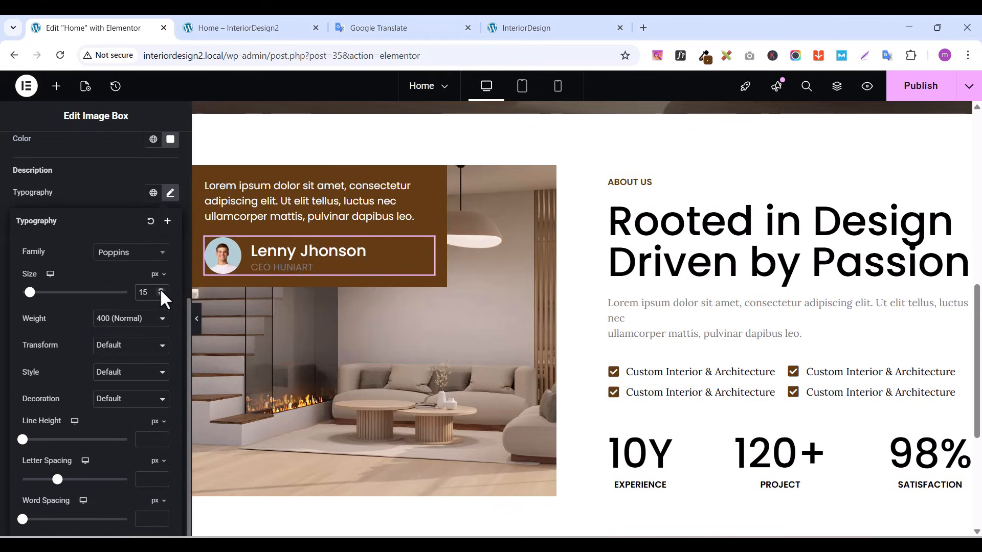
pyautogui.click(159, 294)
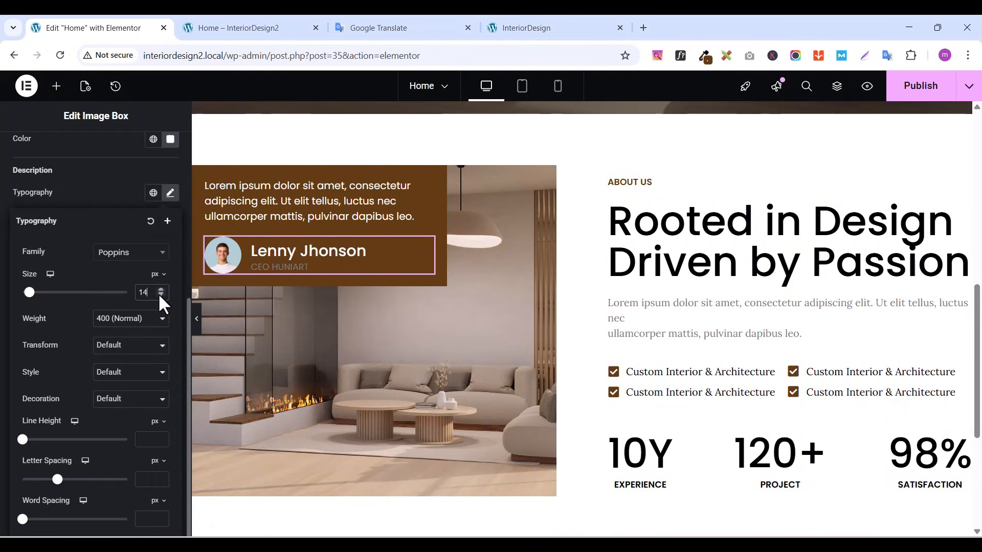
pyautogui.click(168, 322)
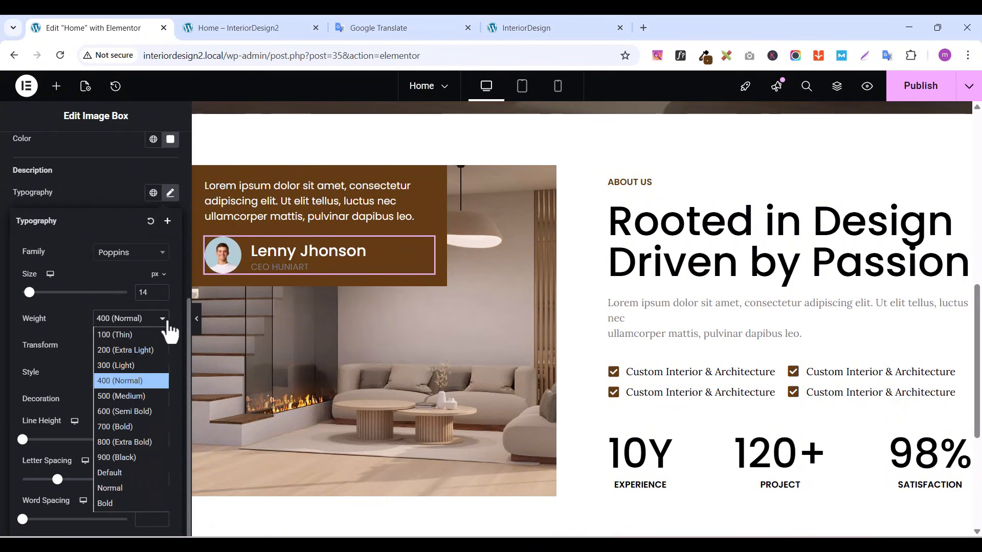
pyautogui.click(141, 411)
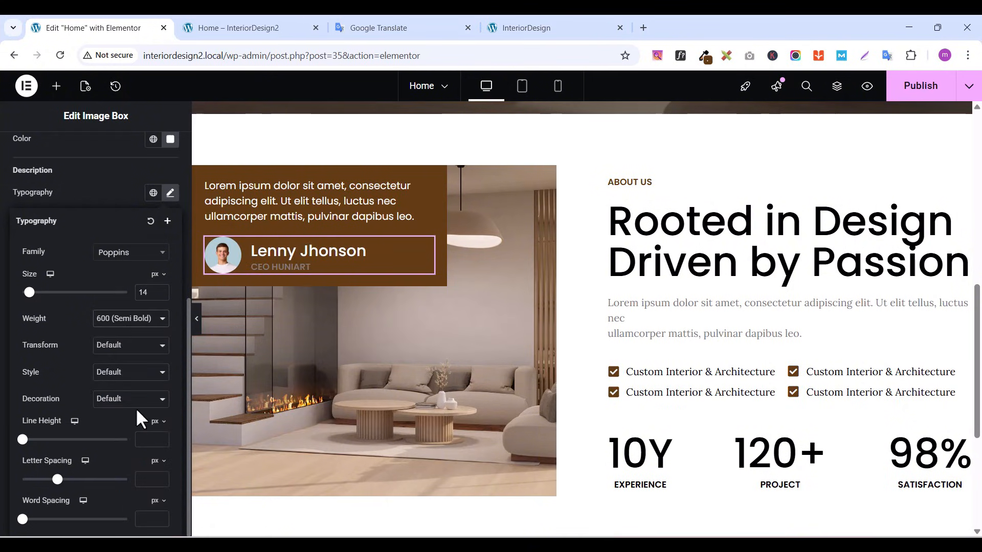
pyautogui.click(115, 198)
# Set the image box description's color to light gray, #DEDEDE, checking the color against the reference site
pyautogui.click(171, 245)
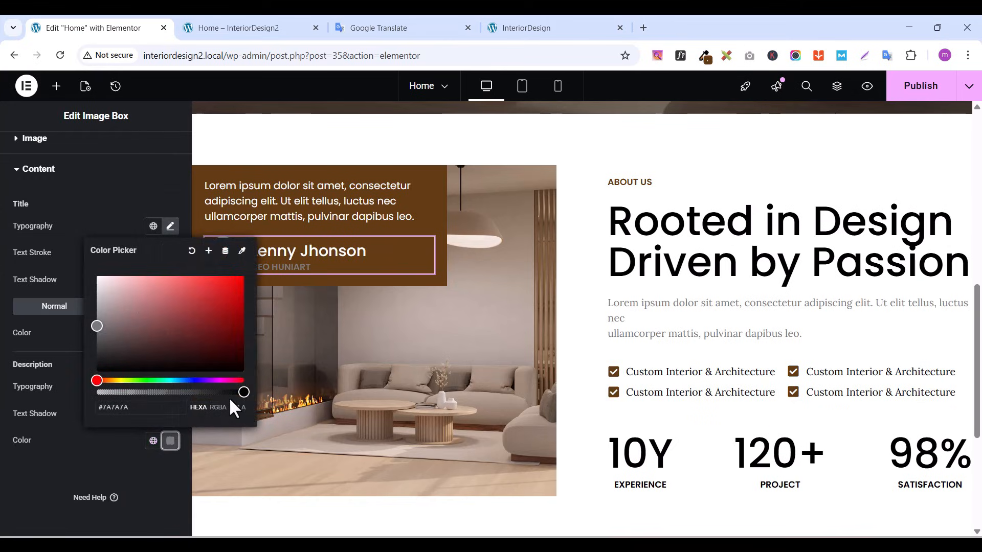
pyautogui.moveTo(100, 325); pyautogui.dragTo(93, 282)
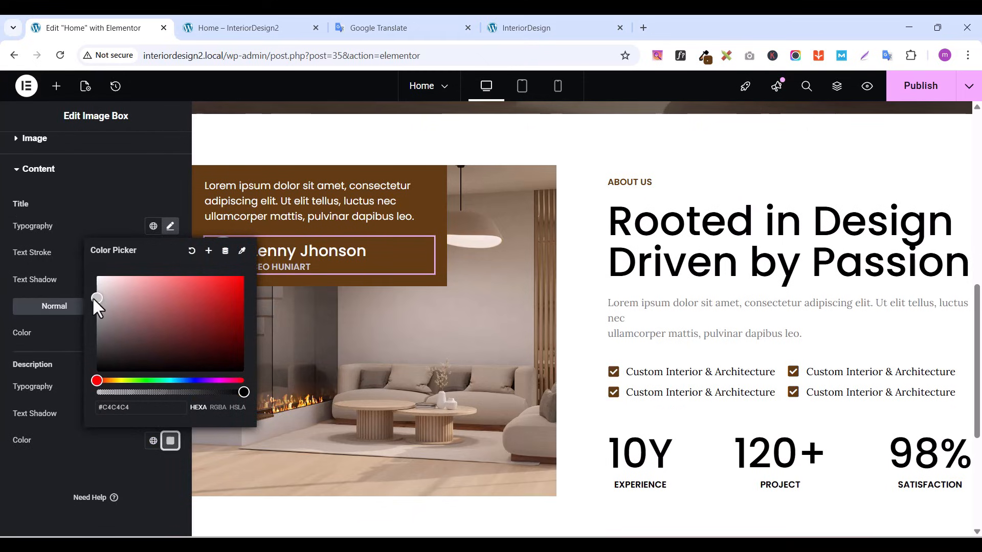
pyautogui.click(535, 29)
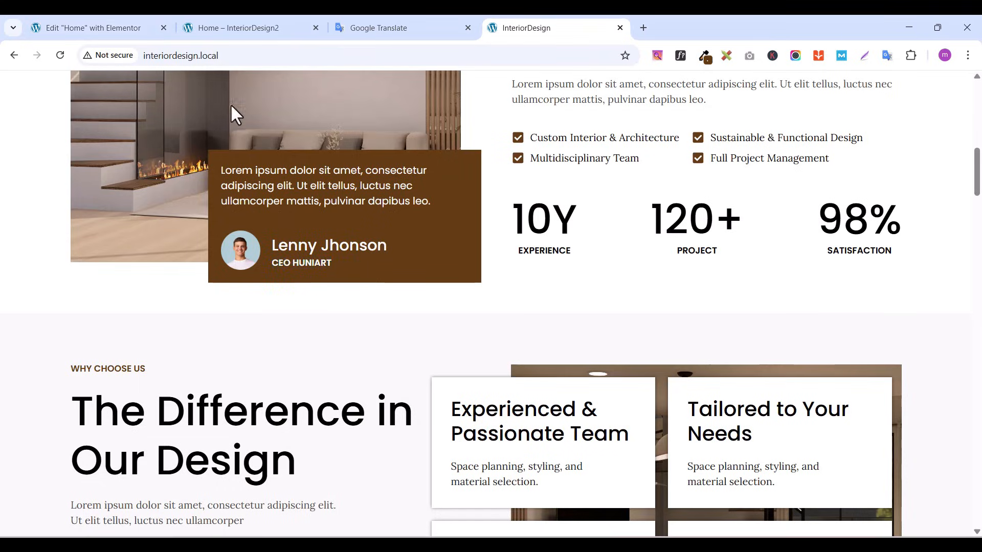
pyautogui.click(122, 29)
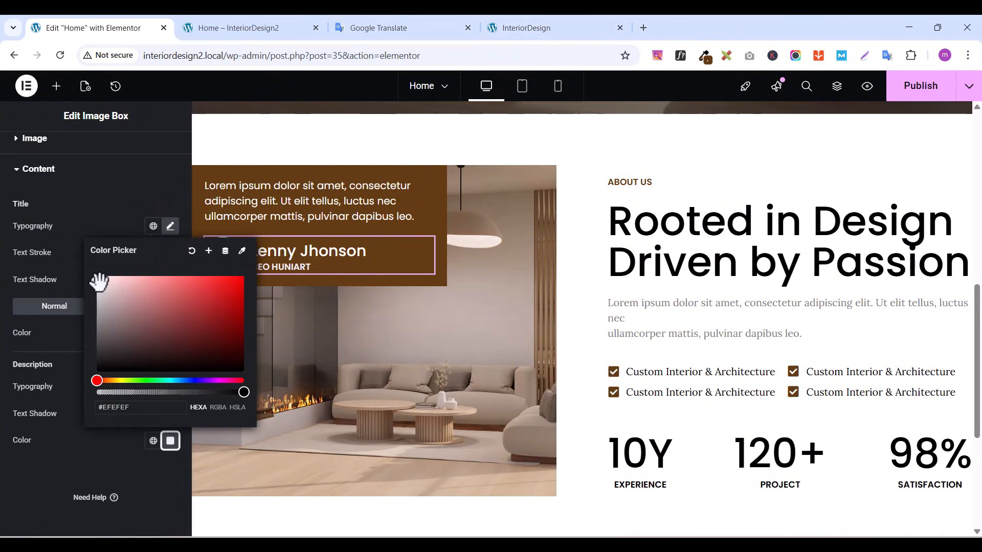
pyautogui.moveTo(99, 282); pyautogui.dragTo(94, 289)
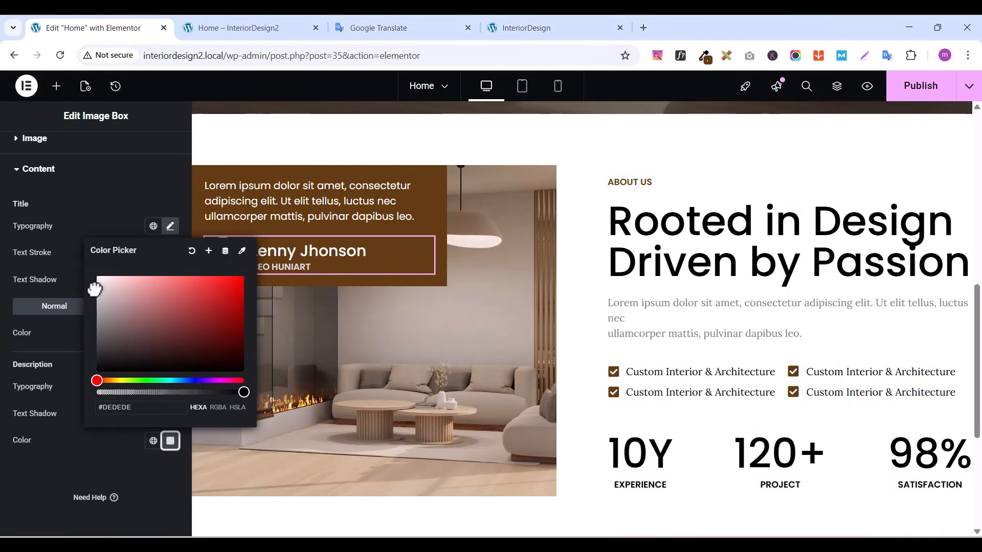
pyautogui.click(161, 484)
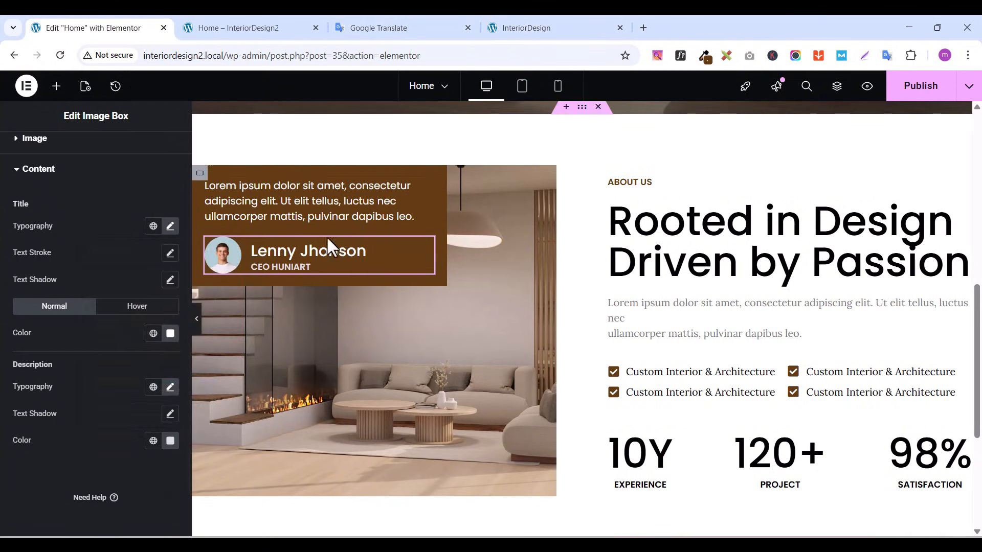
# Compare the author box with the reference site and publish the updated home page
pyautogui.click(532, 25)
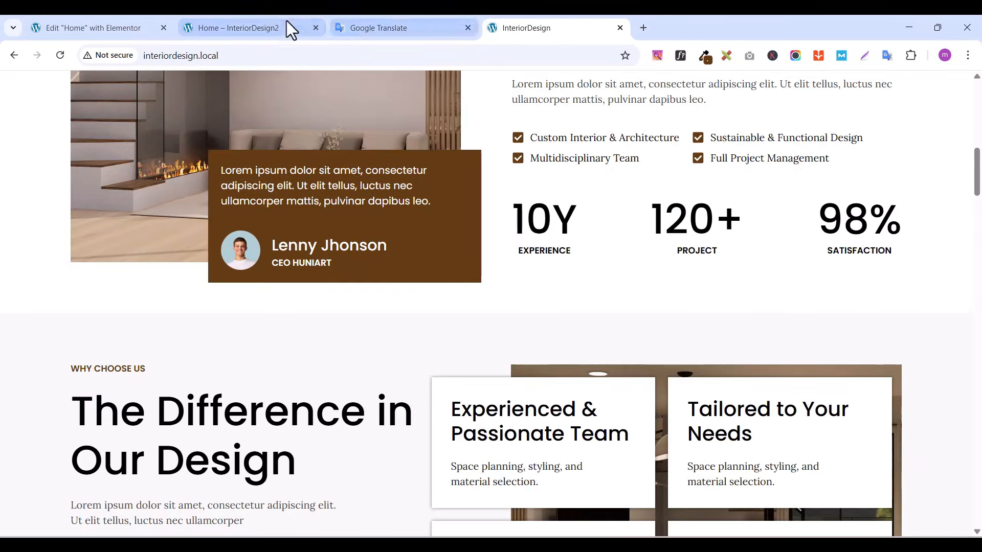
pyautogui.click(93, 27)
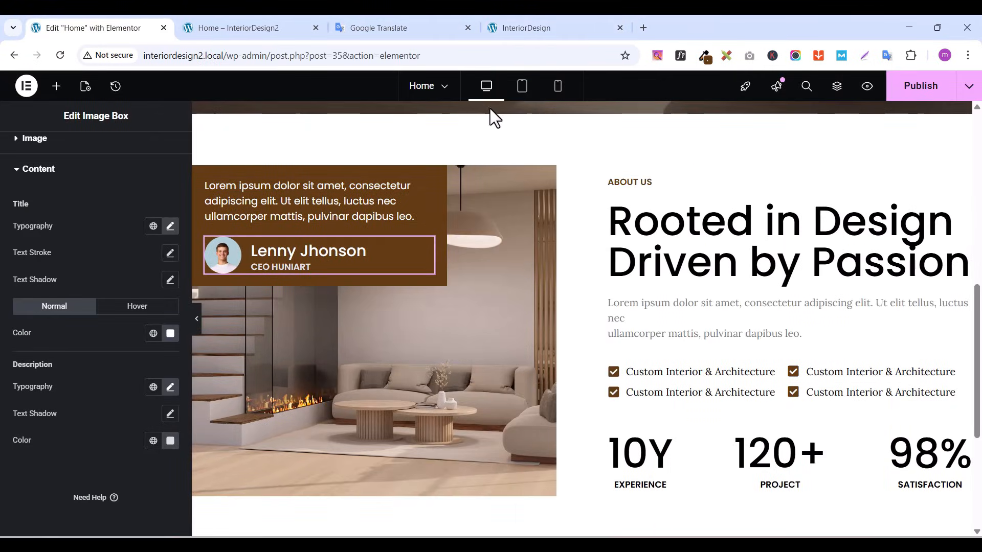
pyautogui.click(929, 87)
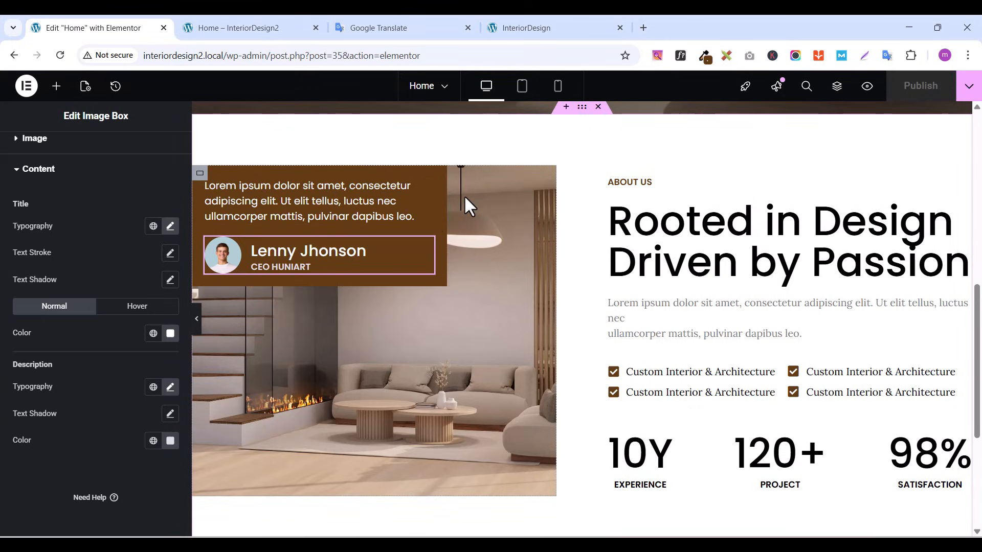
# Open the page structure and examine the testimonial container, its background image container and the outer About Us container
pyautogui.click(201, 174)
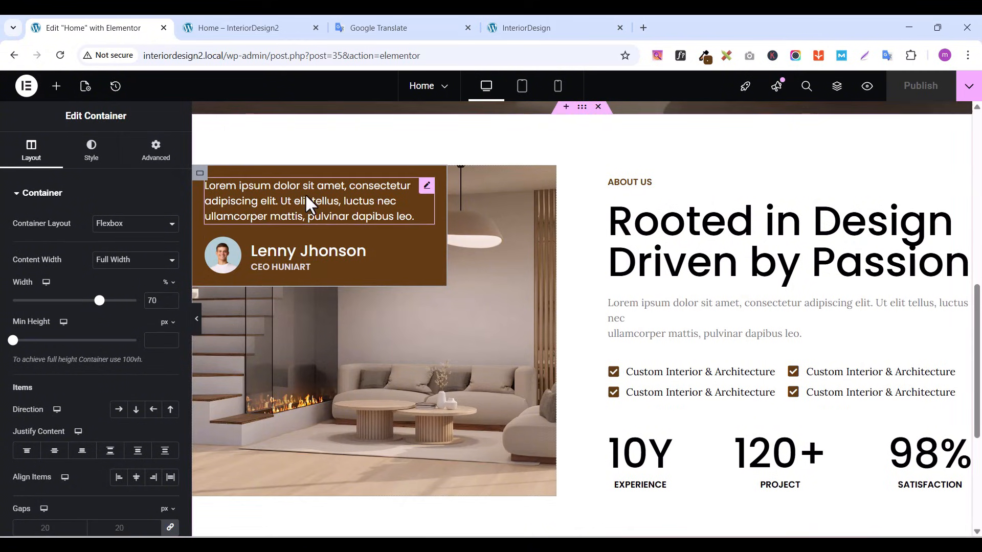
pyautogui.click(837, 88)
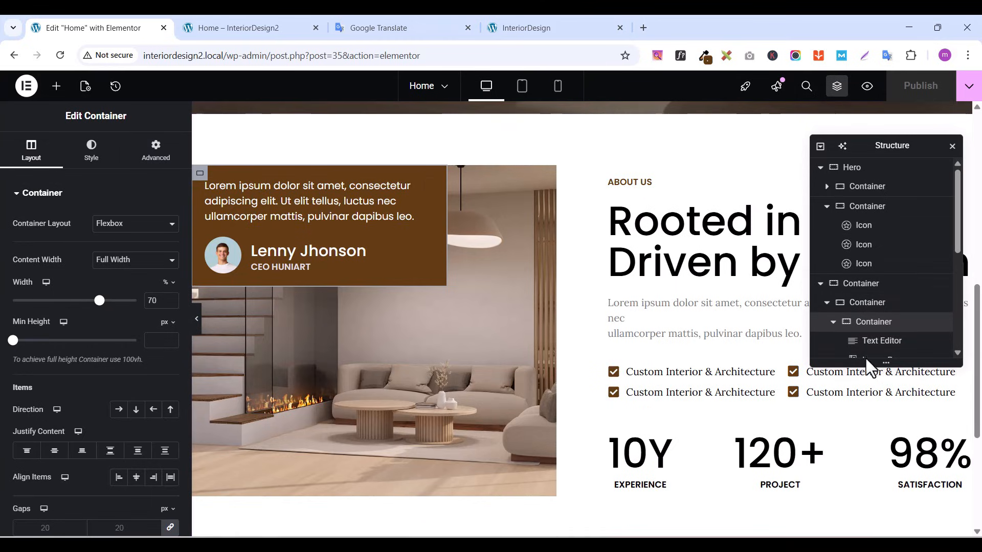
pyautogui.click(861, 284)
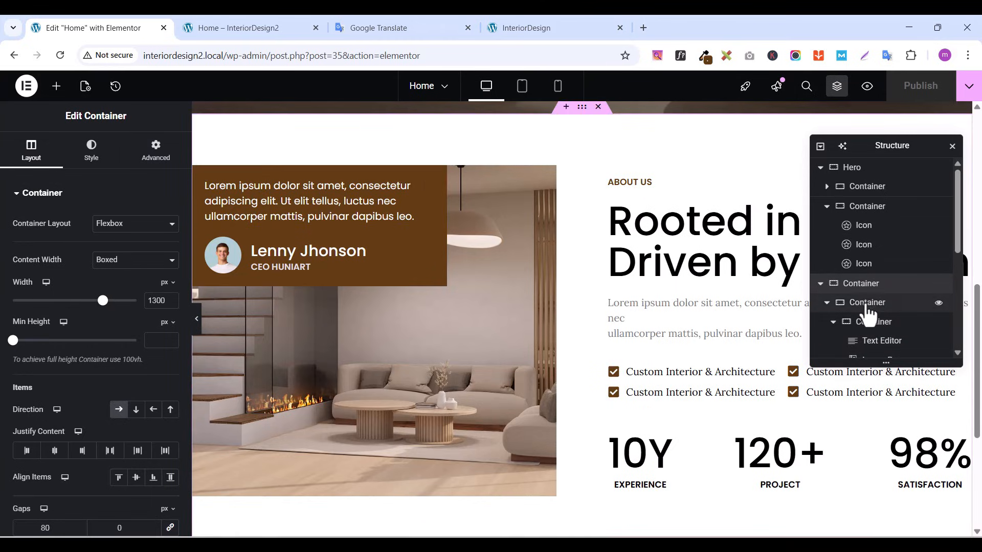
pyautogui.click(867, 304)
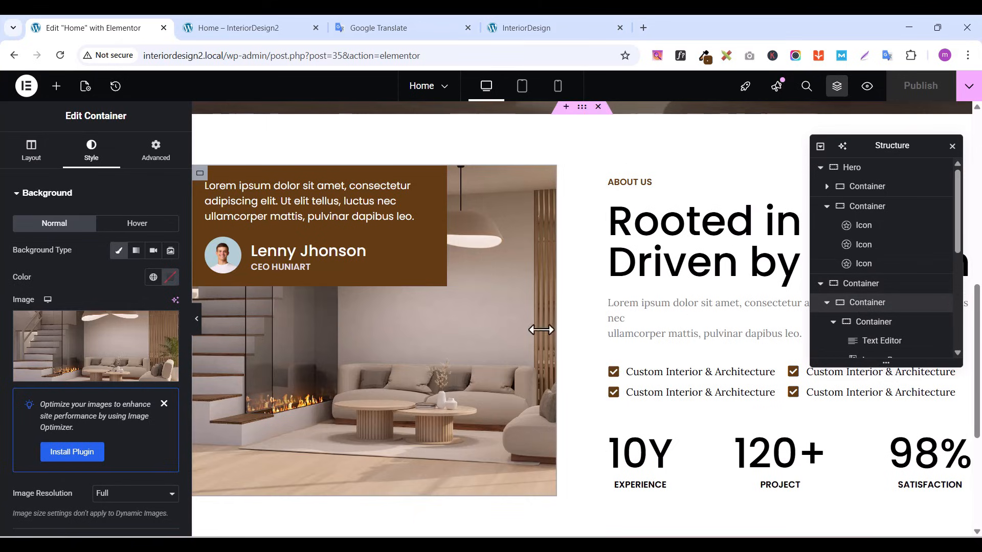
pyautogui.scroll(-1, 537, 421)
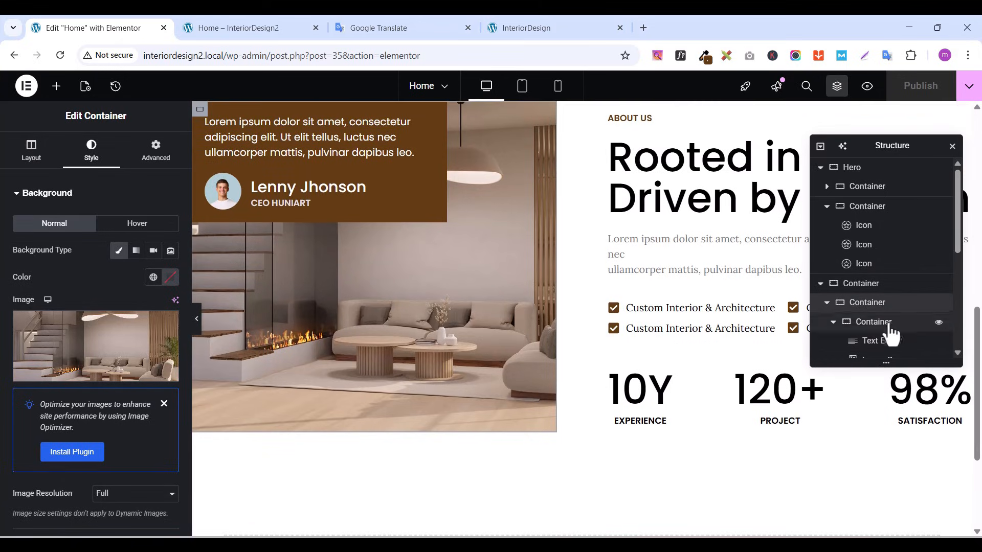
pyautogui.click(862, 285)
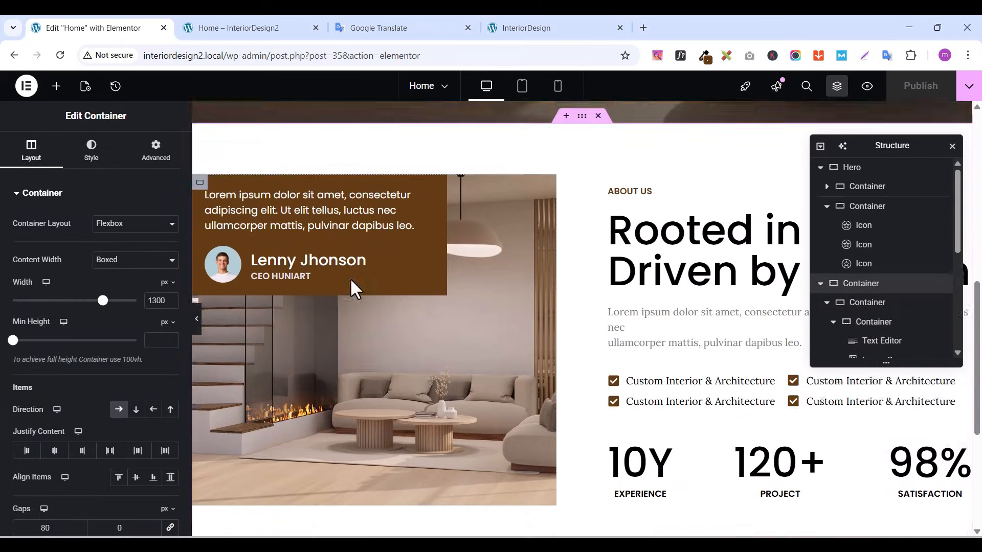
# Rename the outer container of the About Us section to ABOUT US in the page structure
pyautogui.scroll(3, 453, 361)
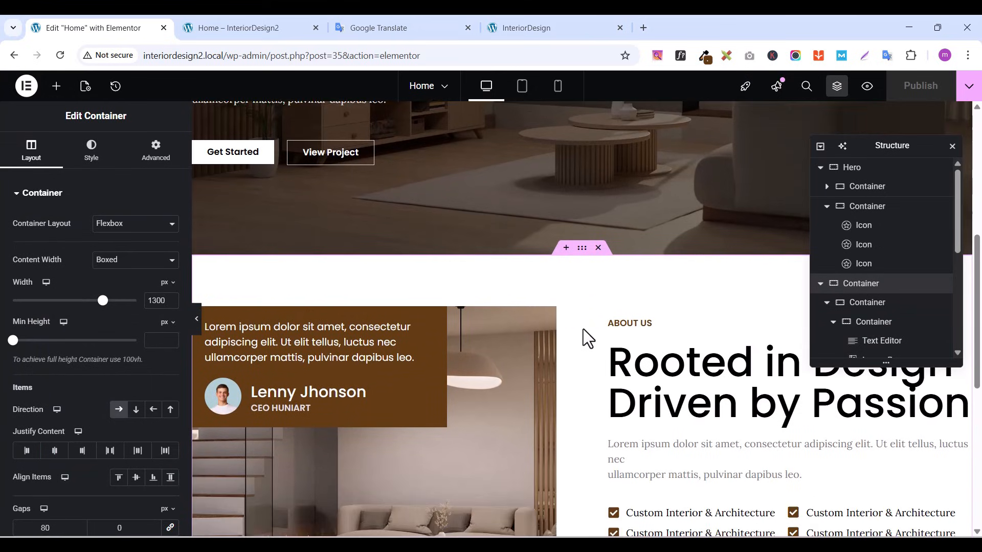
pyautogui.scroll(-3, 416, 388)
pyautogui.scroll(3, 416, 389)
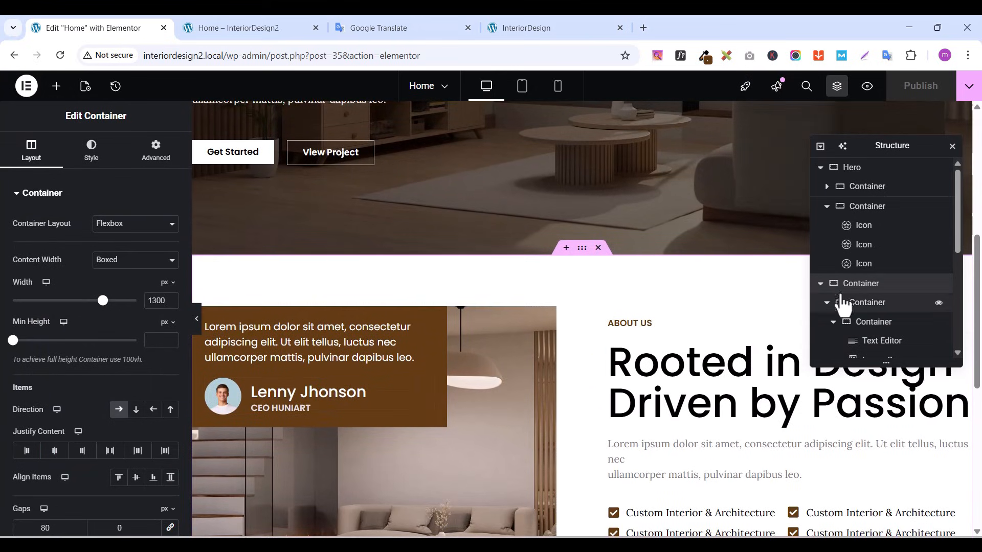
pyautogui.doubleClick(875, 288)
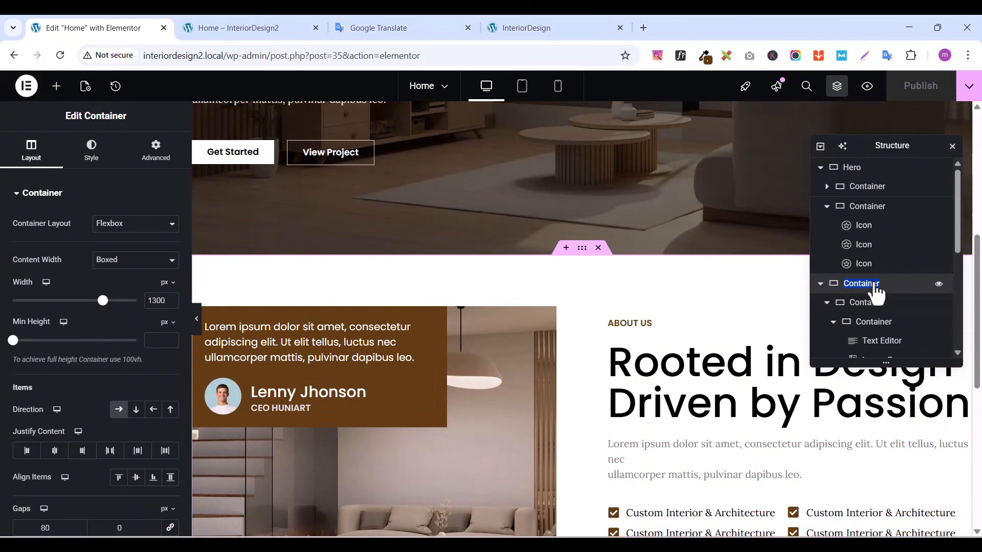
pyautogui.write('ABOUT US')
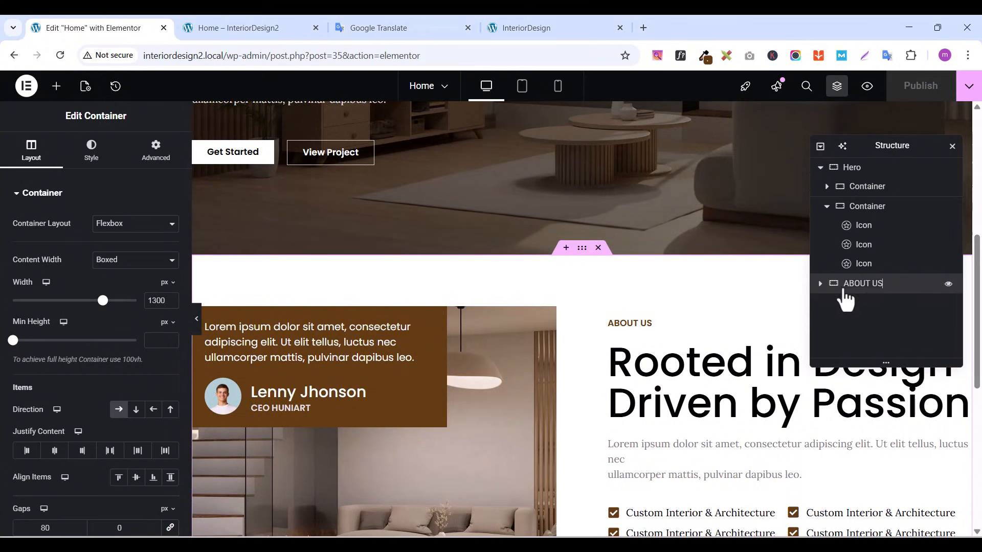
# Expand the ABOUT US container in the structure and select its inner container holding the living room background image
pyautogui.click(821, 284)
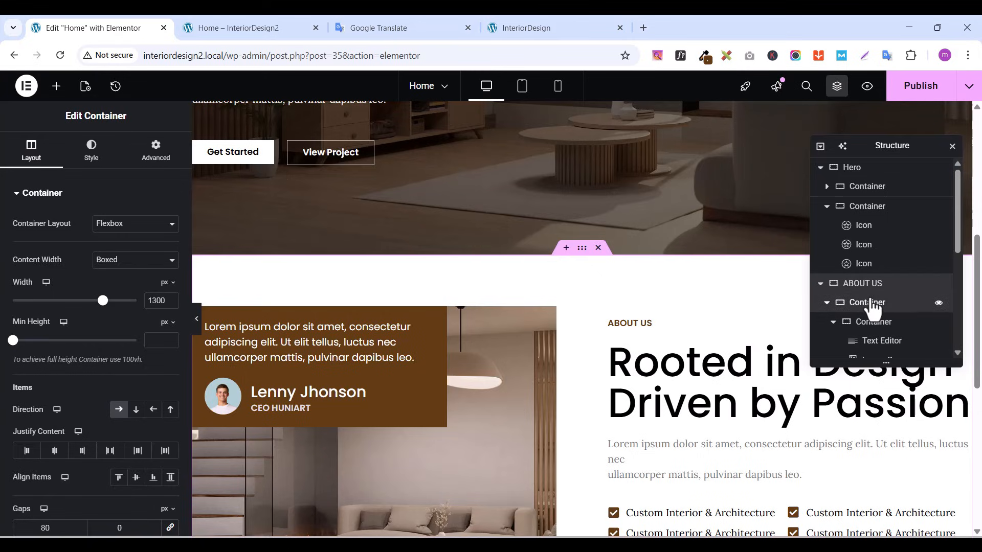
pyautogui.click(874, 307)
pyautogui.scroll(-1, 541, 342)
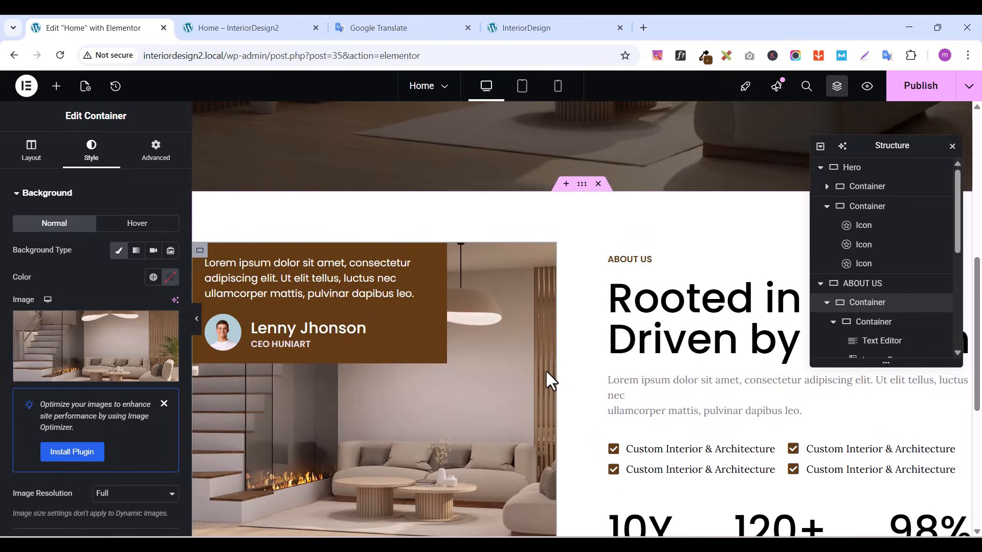
# Set the About Us image container's justify content and align items both to End
pyautogui.scroll(-5, 546, 378)
pyautogui.scroll(4, 488, 331)
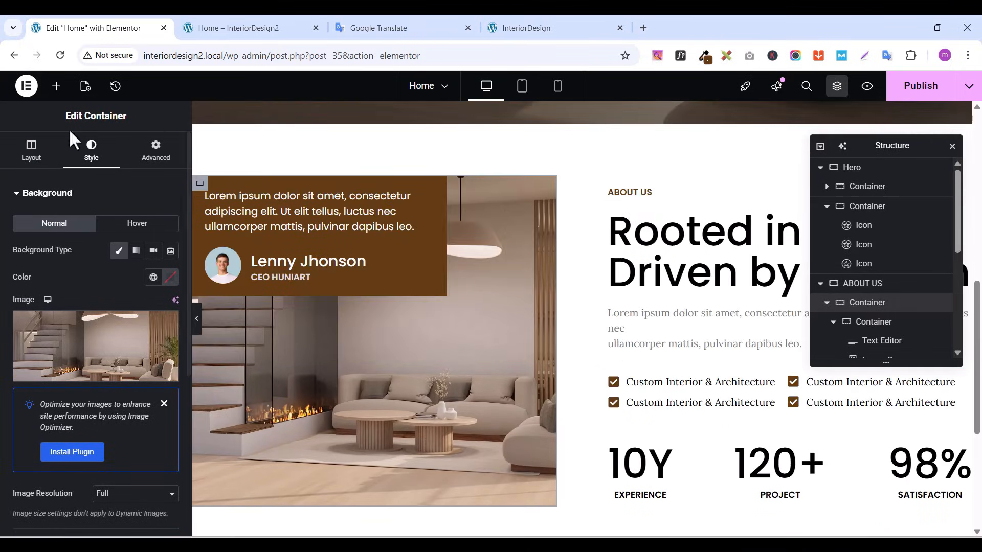
pyautogui.click(37, 154)
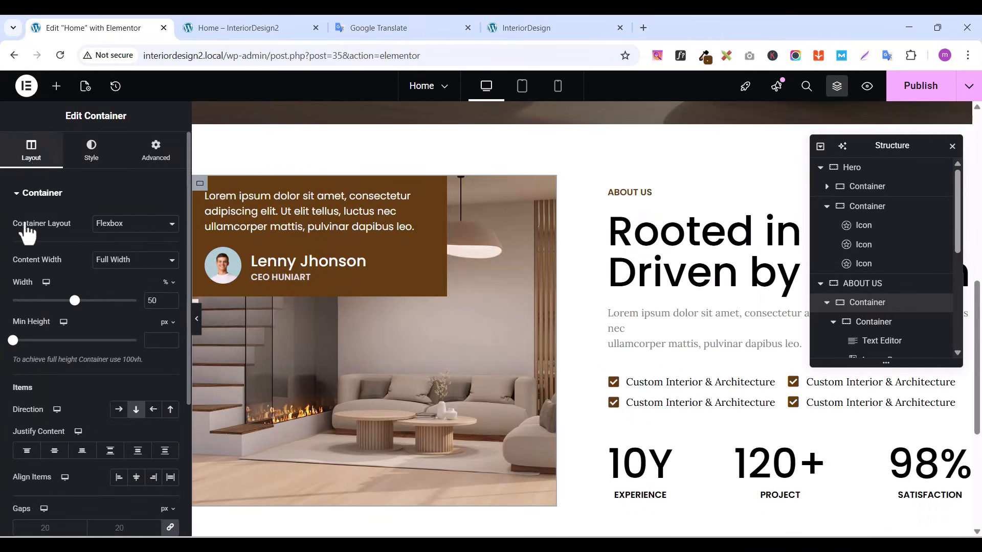
pyautogui.scroll(-1, 59, 437)
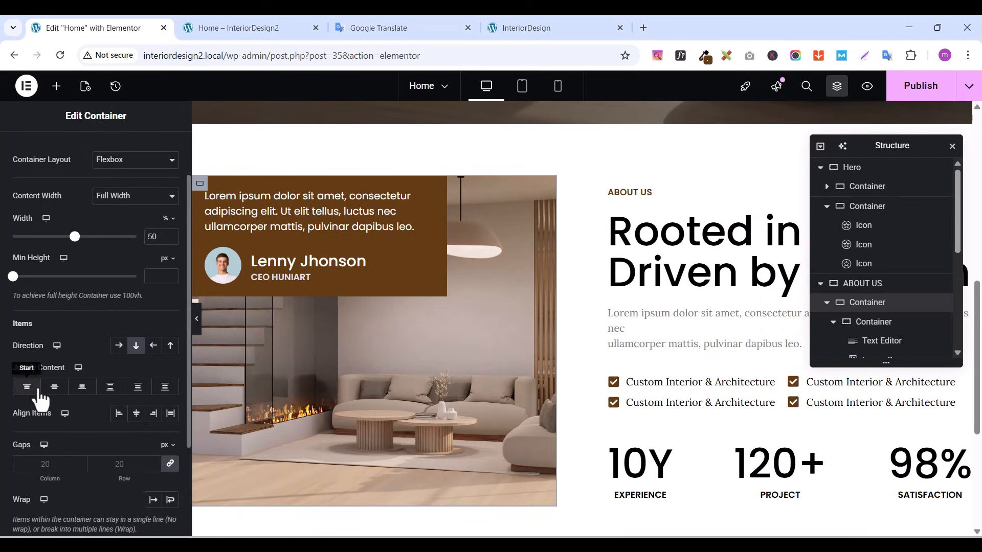
pyautogui.click(80, 389)
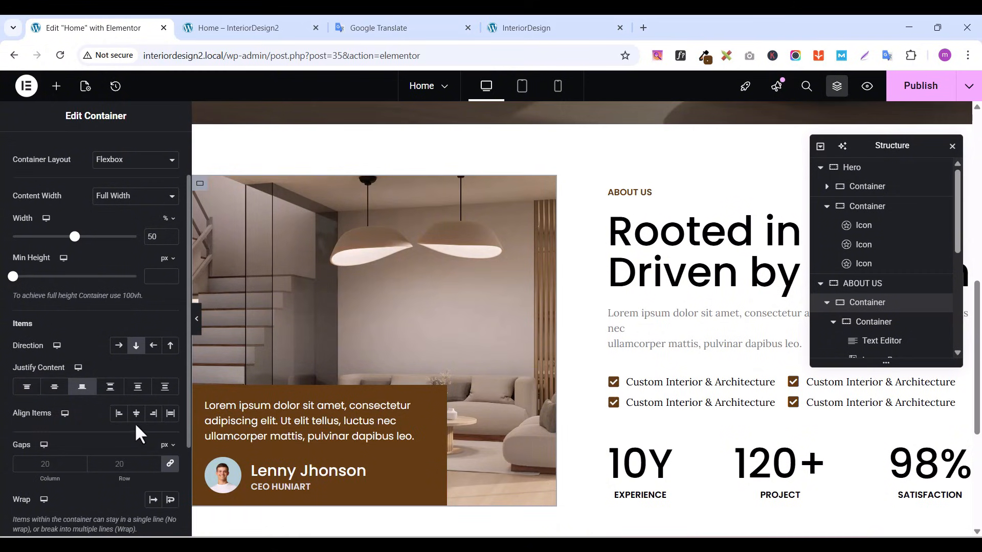
pyautogui.click(153, 414)
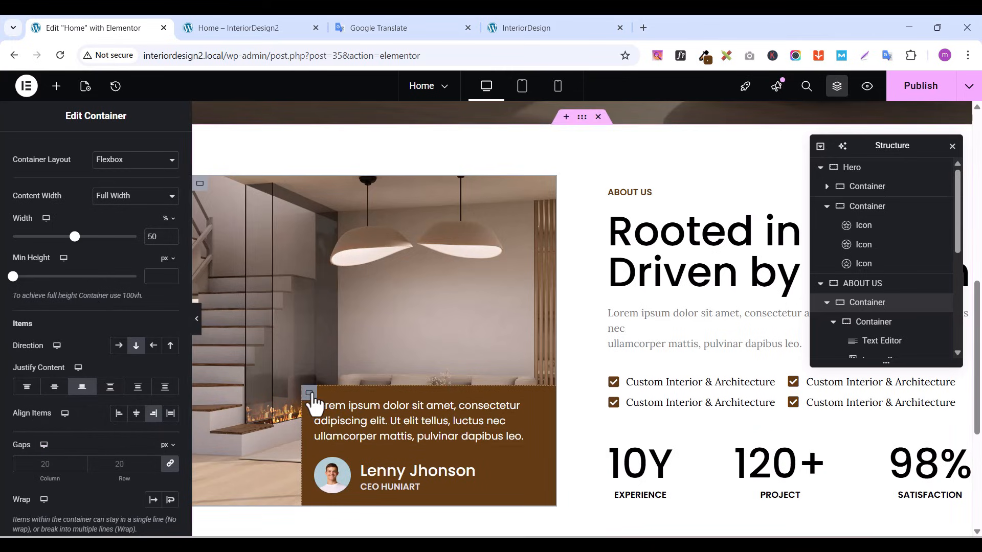
# Switch the brown testimonial card's margin to unlinked em values and set its bottom margin to -2
pyautogui.click(310, 395)
pyautogui.scroll(-1, 52, 320)
pyautogui.scroll(1, 82, 327)
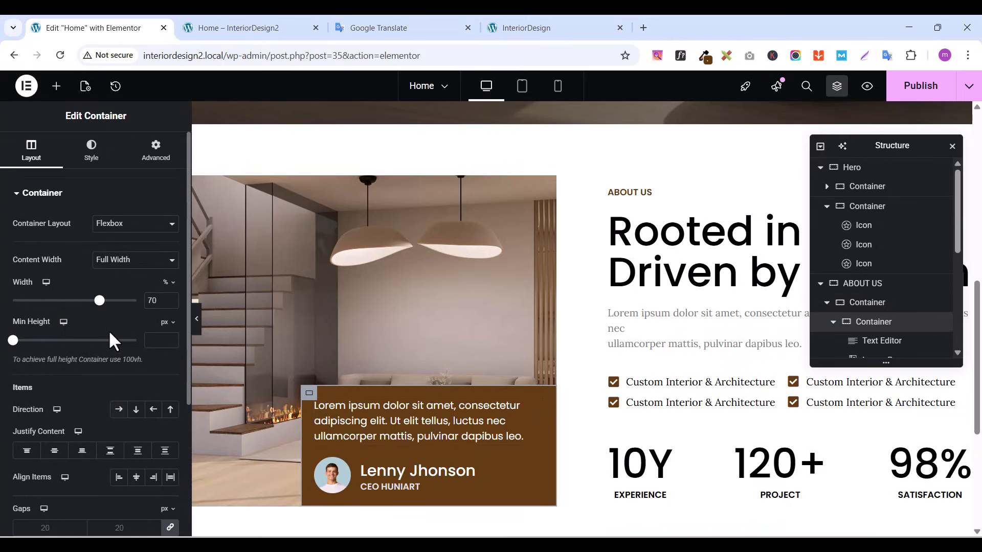
pyautogui.click(157, 156)
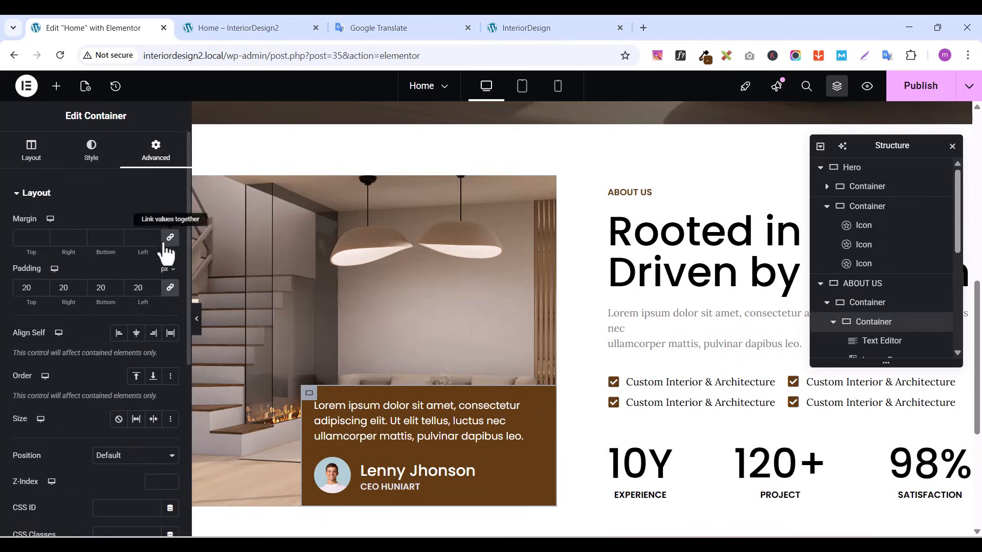
pyautogui.click(170, 238)
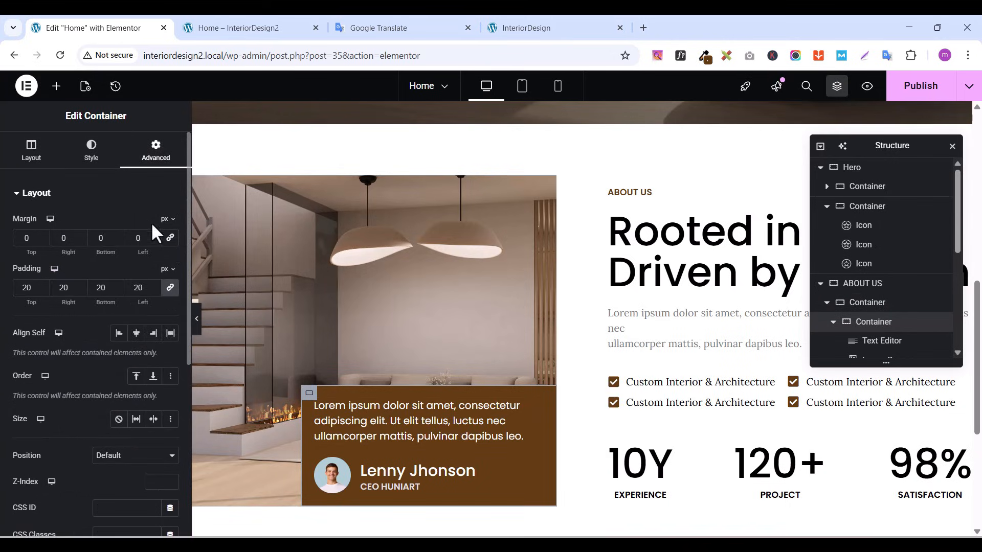
pyautogui.click(165, 219)
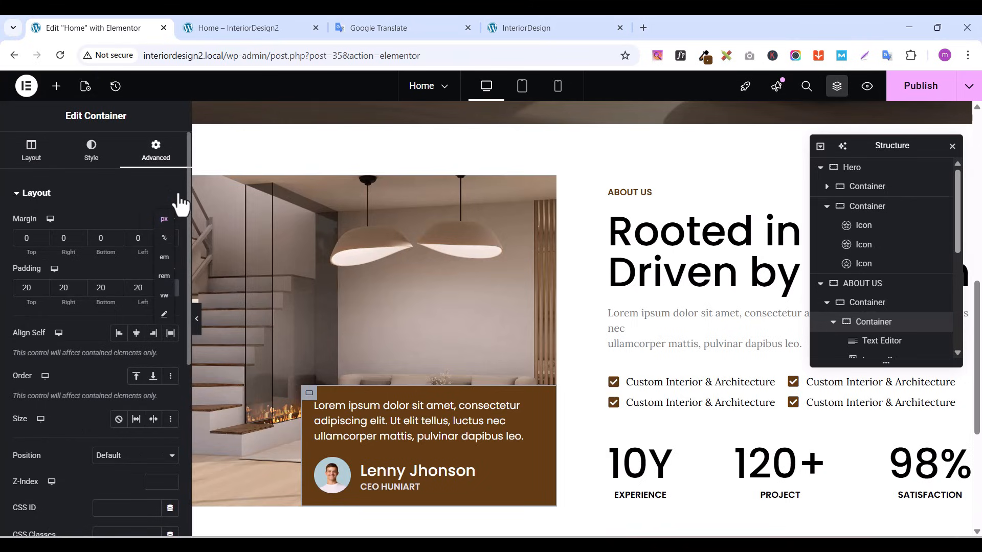
pyautogui.click(164, 257)
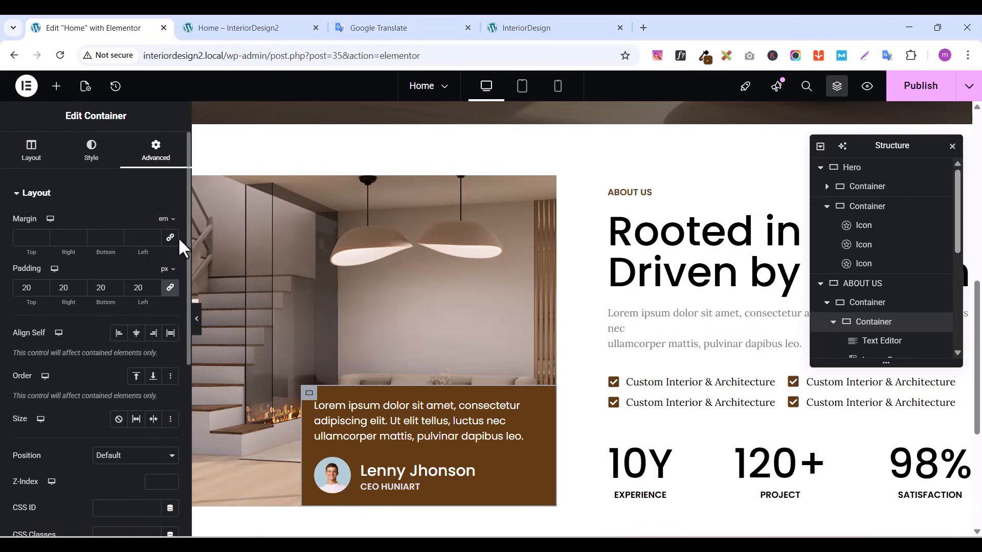
pyautogui.click(116, 236)
pyautogui.write('1')
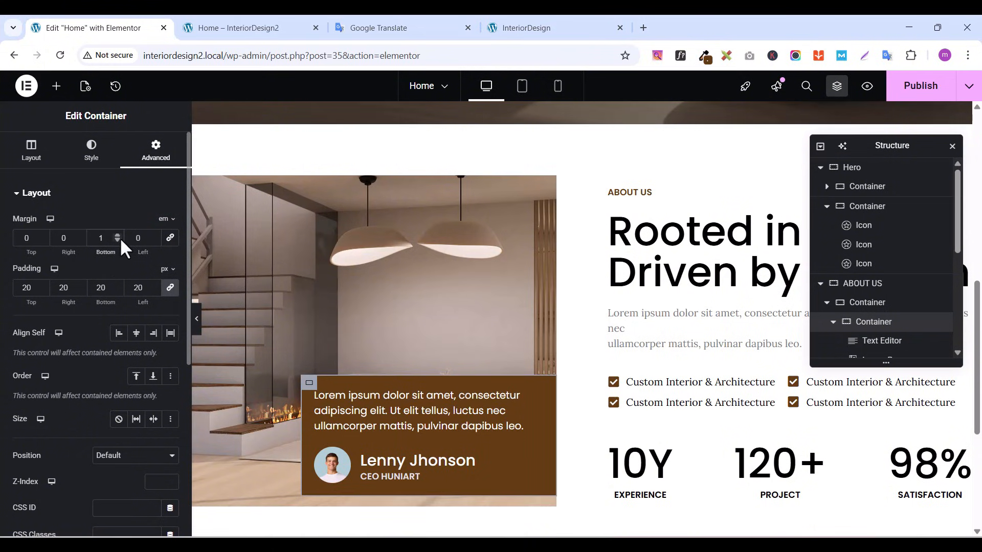
pyautogui.click(117, 239)
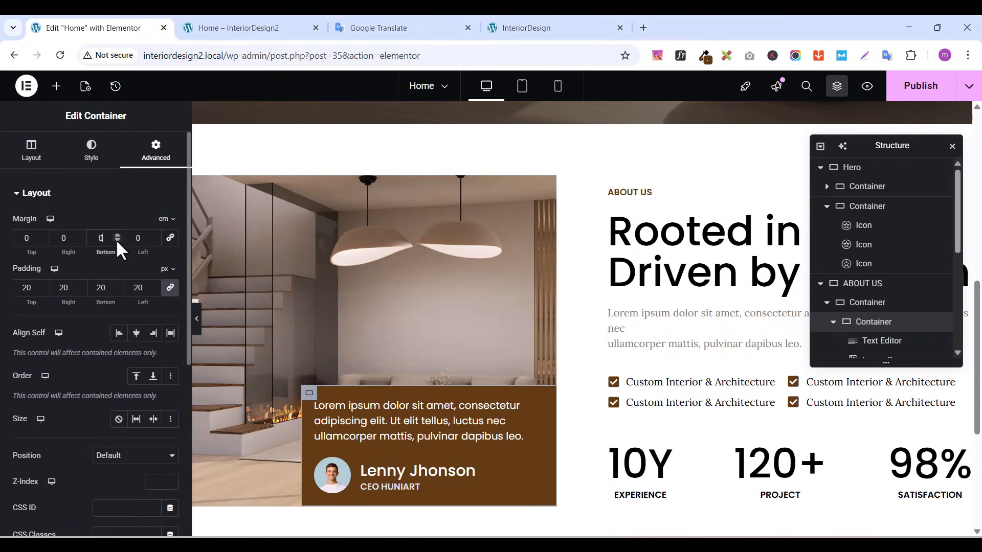
pyautogui.click(117, 240)
pyautogui.click(116, 240)
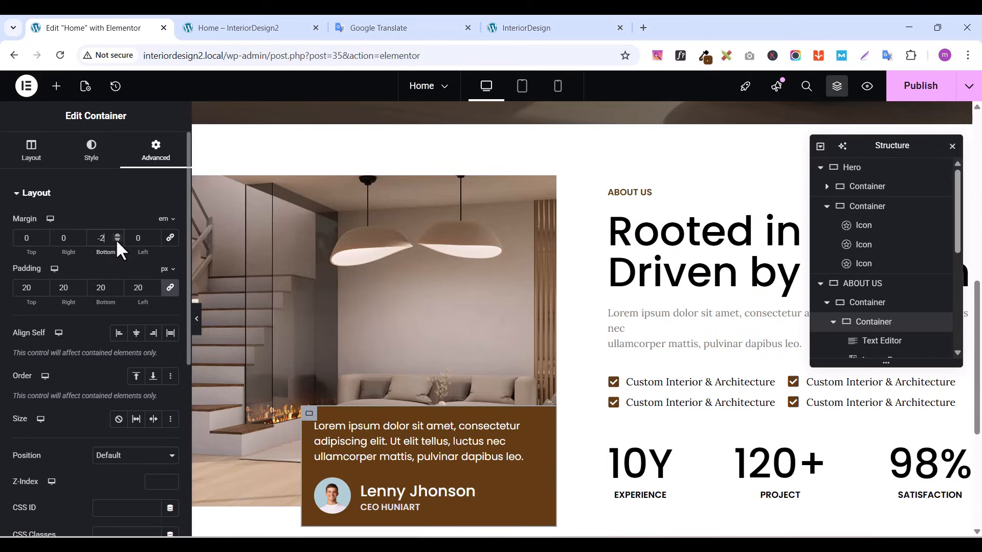
pyautogui.click(155, 240)
pyautogui.scroll(-4, 415, 428)
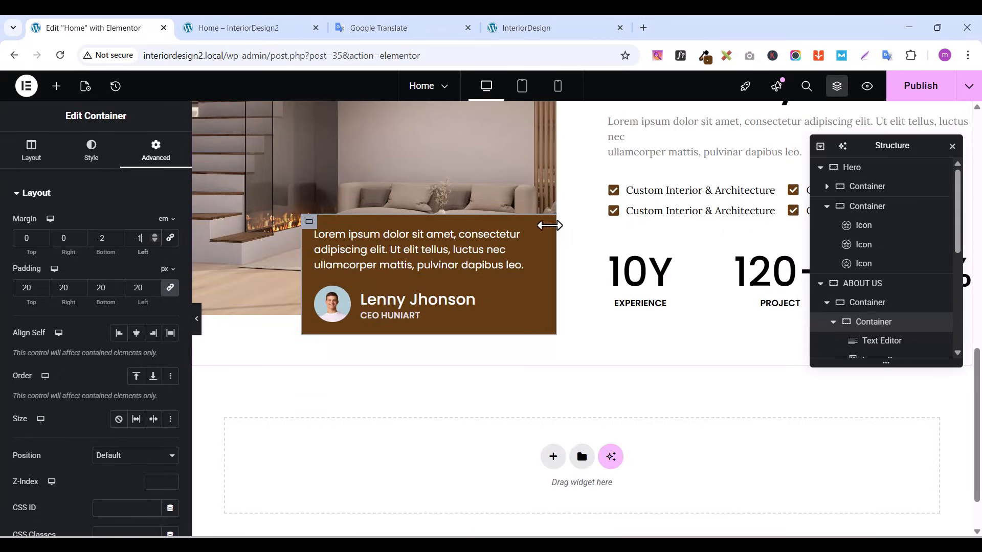
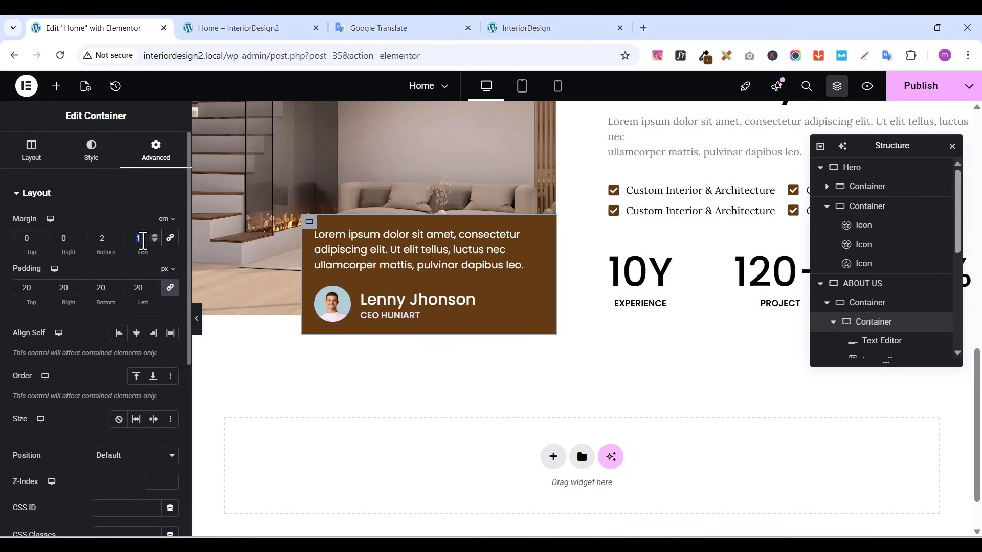
pyautogui.write('0')
# Set the testimonial card's right margin to -2 em, publish the page and close the Structure navigator
pyautogui.click(81, 240)
pyautogui.click(80, 241)
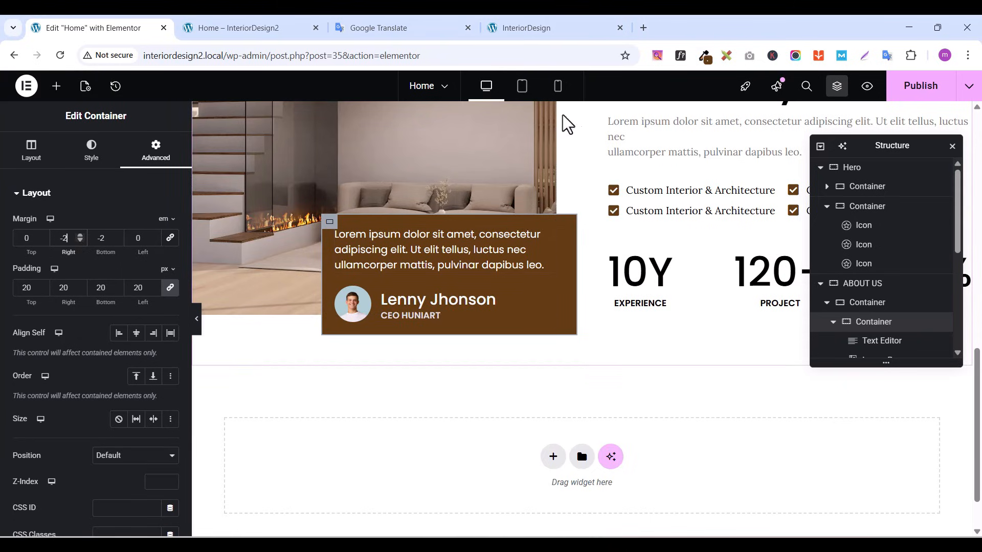
pyautogui.click(917, 96)
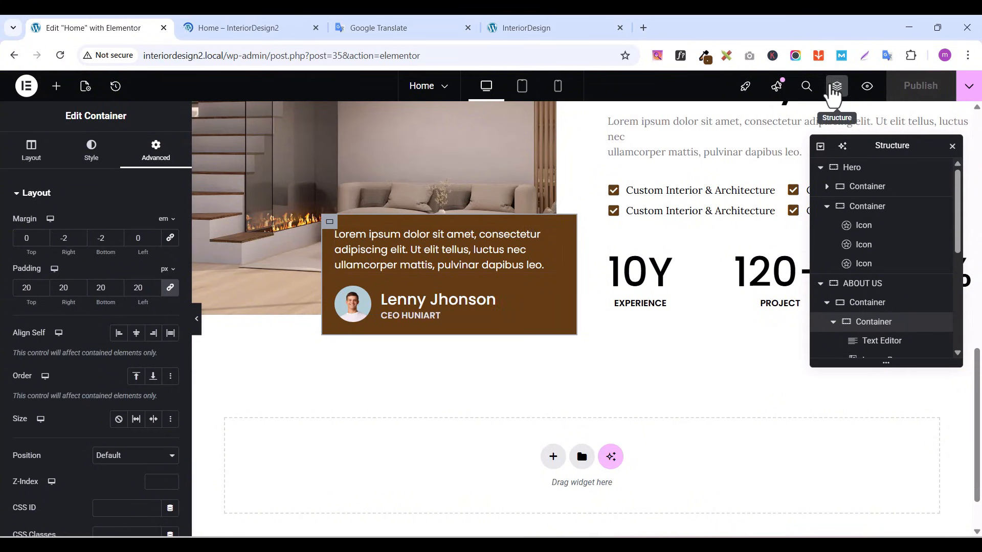
pyautogui.click(833, 88)
# Examine the About Us section and its overlapping testimonial card in the Home page preview
pyautogui.click(240, 30)
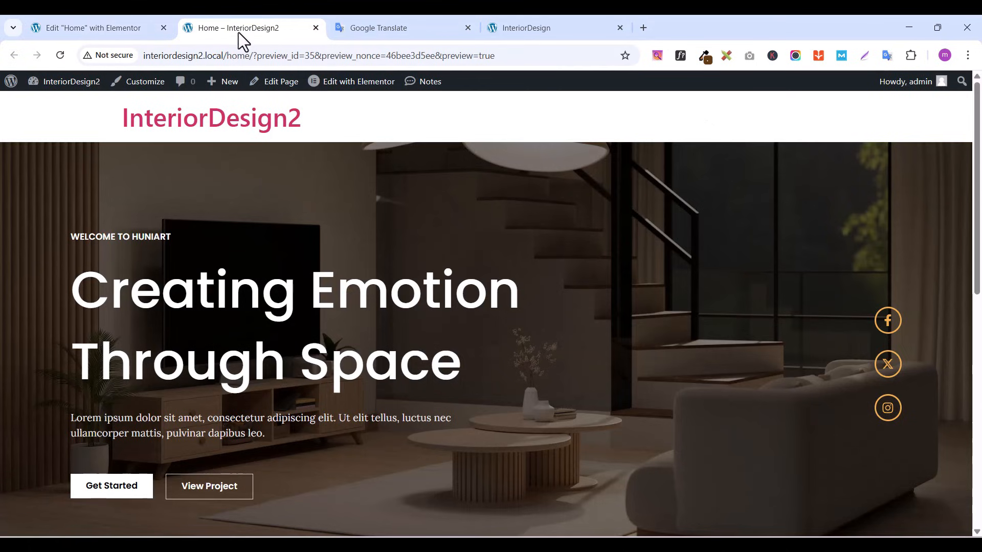
pyautogui.scroll(-6, 861, 421)
pyautogui.scroll(3, 861, 422)
pyautogui.scroll(-3, 861, 421)
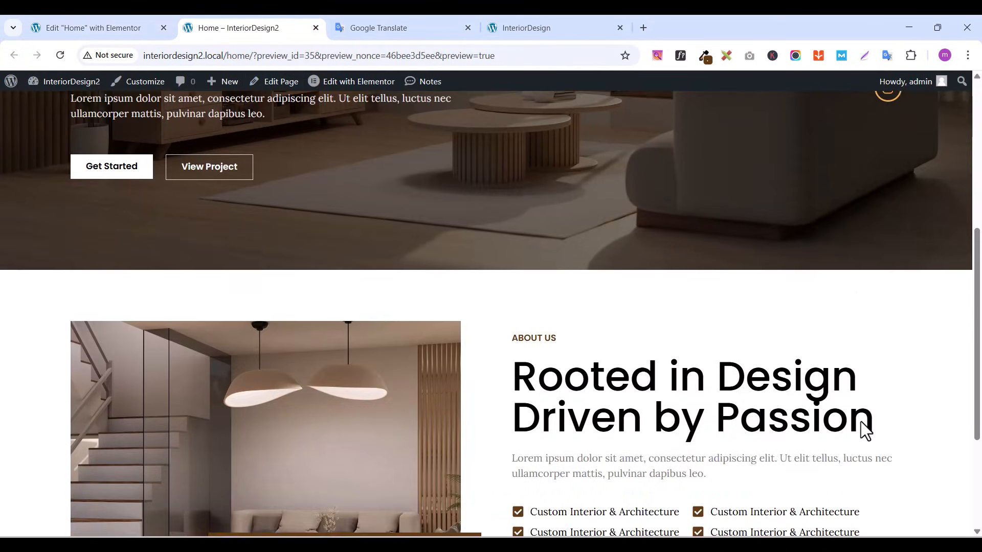
pyautogui.scroll(-4, 861, 422)
pyautogui.scroll(3, 816, 379)
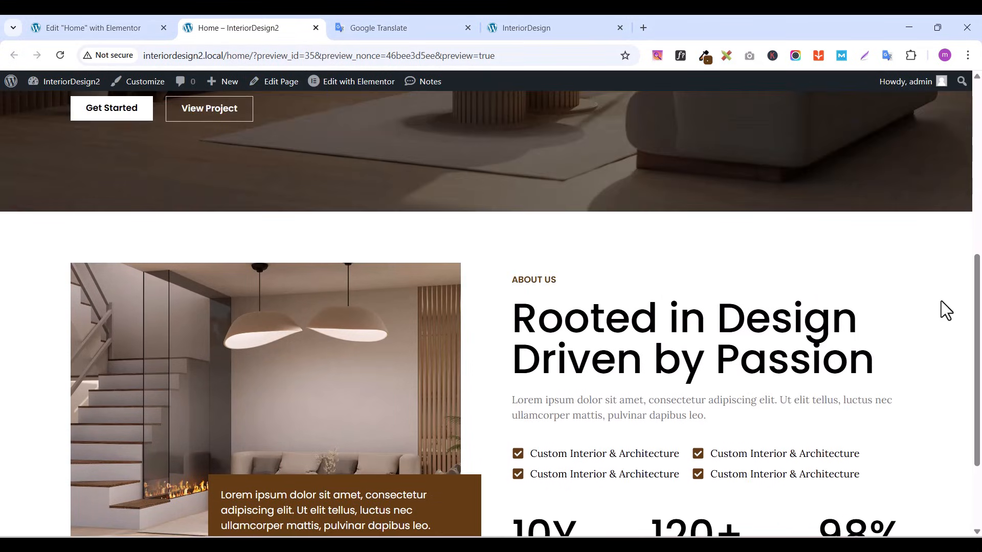
pyautogui.moveTo(977, 281); pyautogui.dragTo(979, 306)
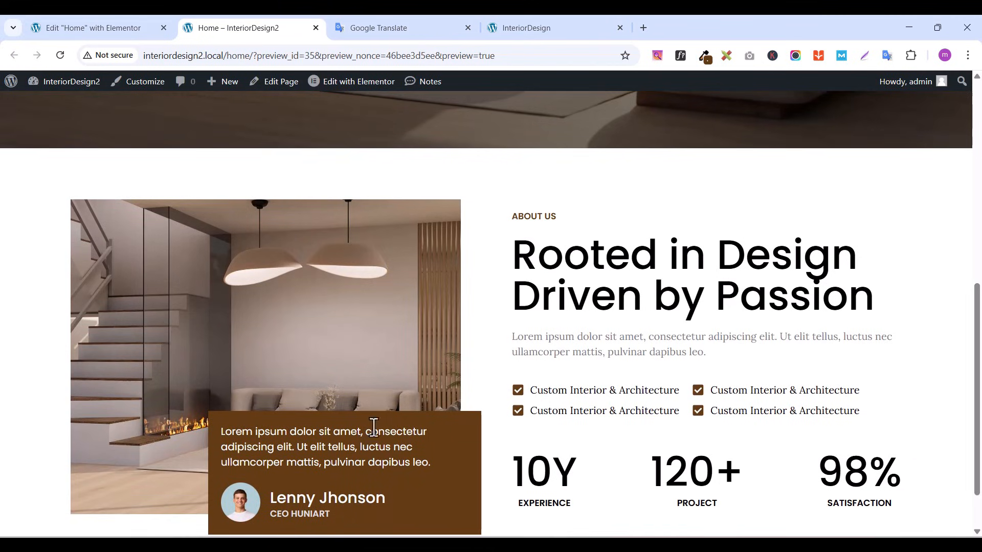
pyautogui.scroll(-2, 510, 499)
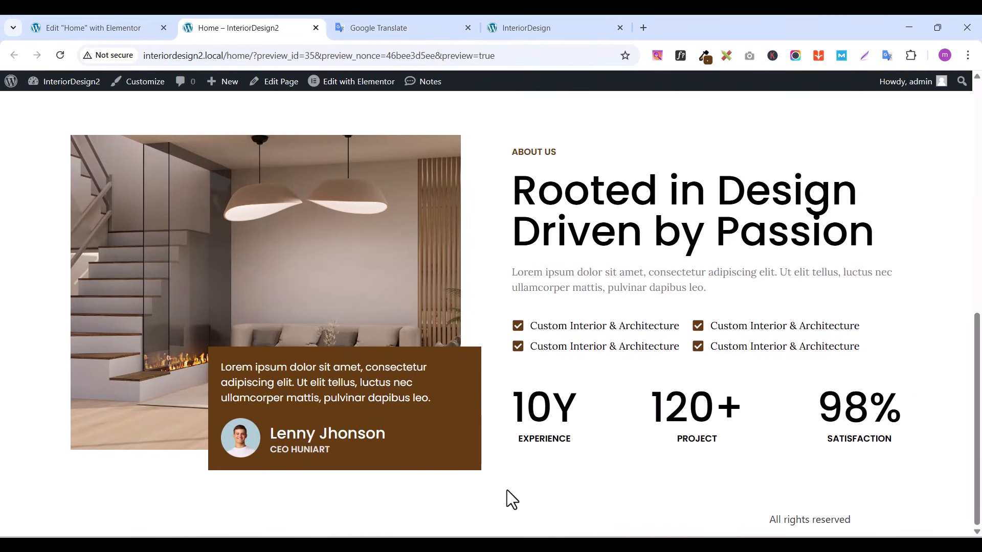
# Compare the About Us section of the reference InteriorDesign site with the one in the Home page preview
pyautogui.click(540, 32)
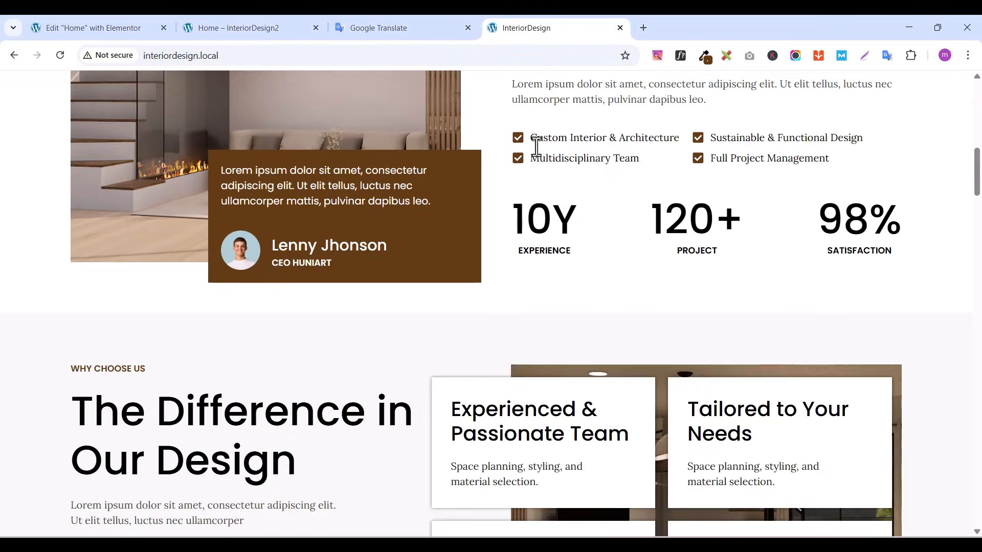
pyautogui.scroll(8, 542, 308)
pyautogui.scroll(-6, 542, 308)
pyautogui.scroll(-3, 542, 308)
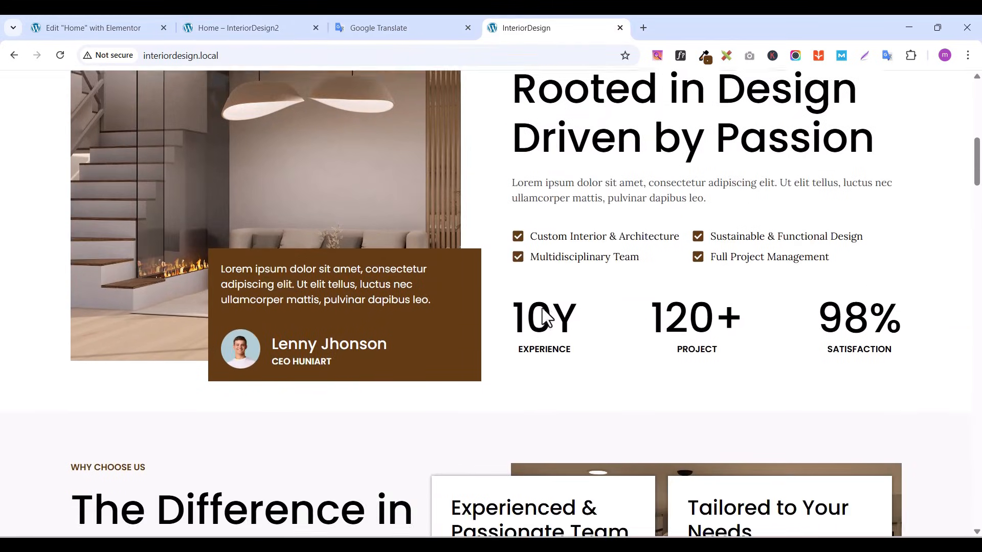
pyautogui.moveTo(976, 179); pyautogui.dragTo(977, 153)
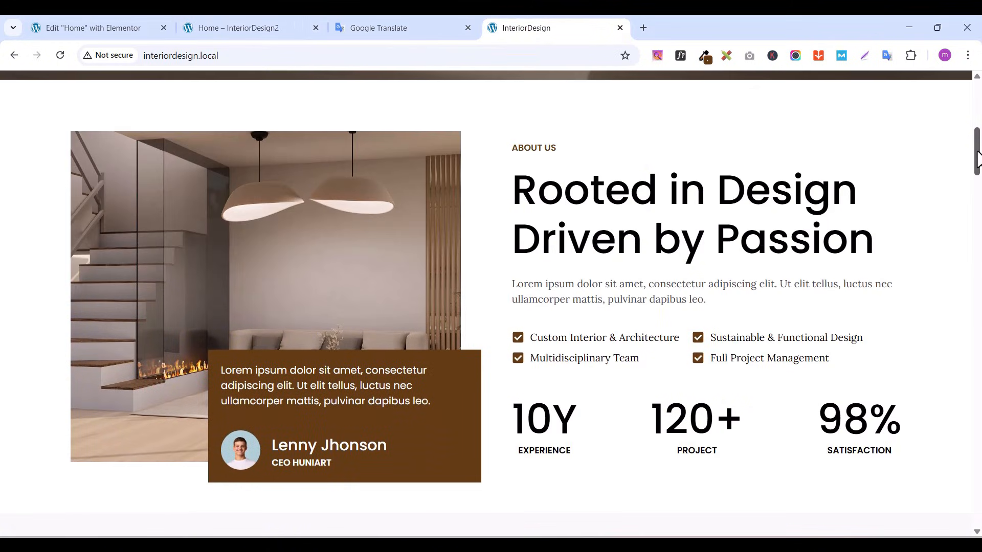
pyautogui.click(294, 32)
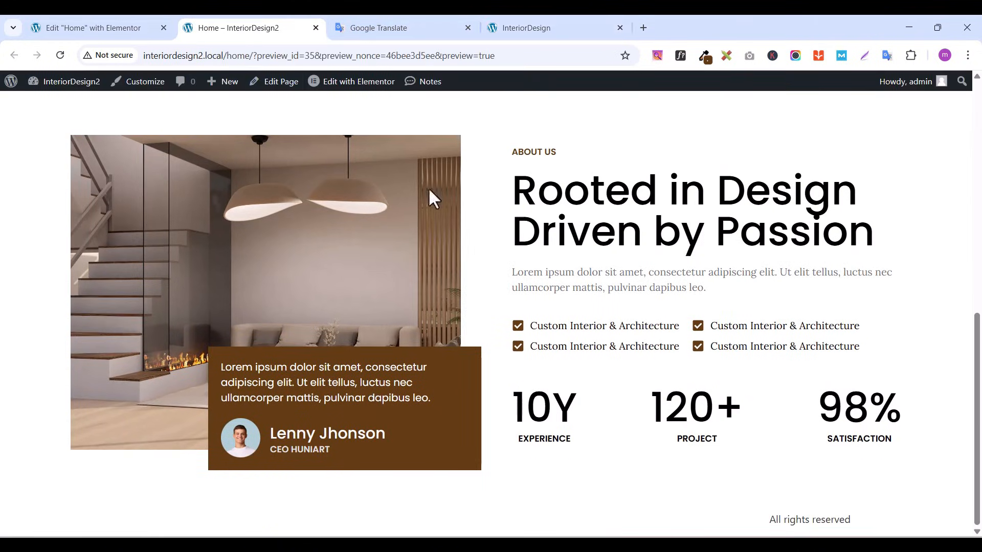
pyautogui.moveTo(979, 352); pyautogui.dragTo(980, 299)
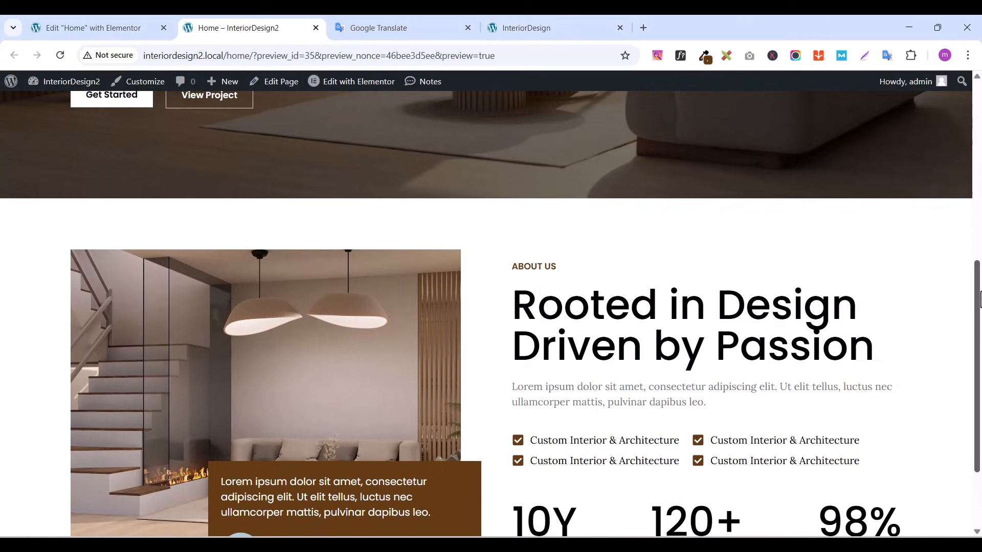
# Return to the Elementor editor and open the layout settings of the outer About Us container
pyautogui.click(129, 31)
pyautogui.scroll(7, 583, 258)
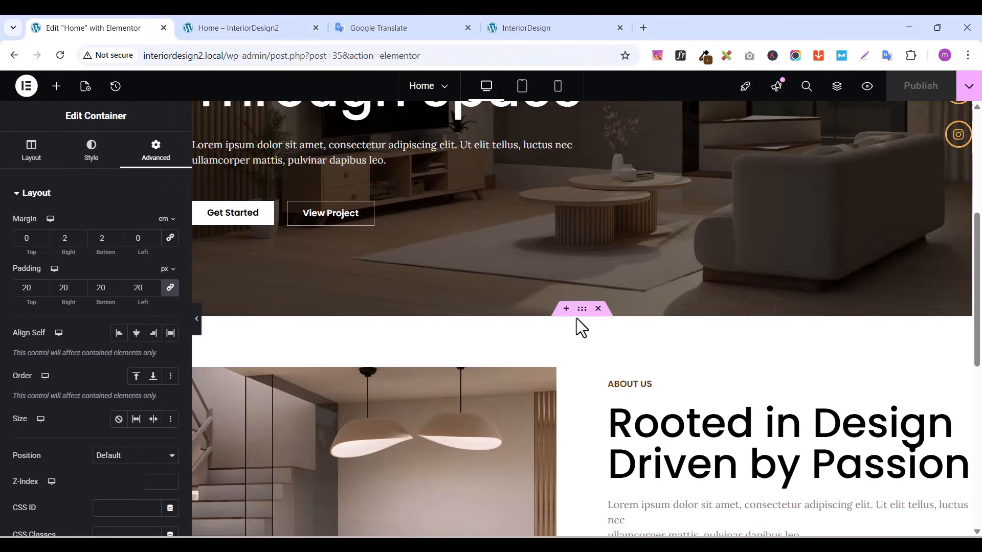
pyautogui.click(31, 146)
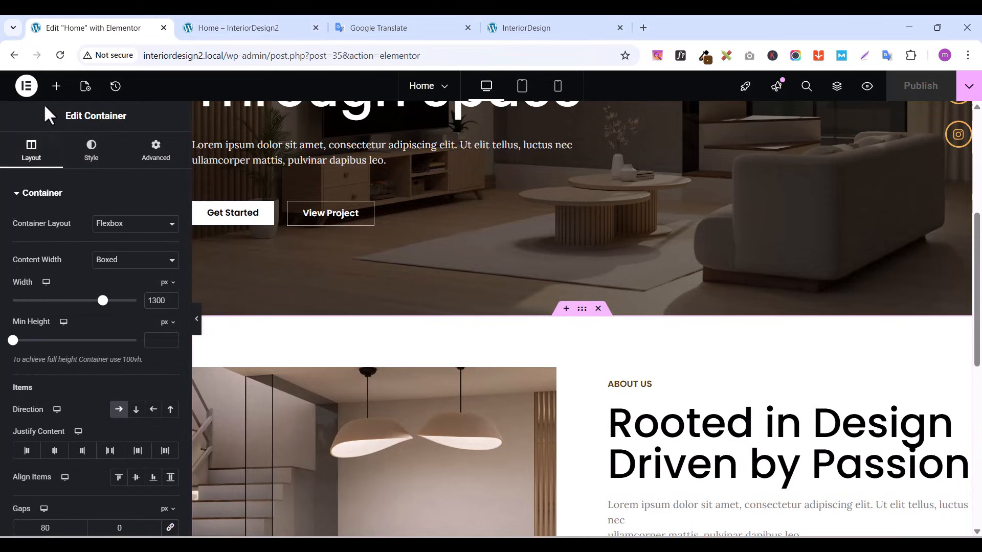
# Examine the Why Choose Us section on the reference InteriorDesign site
pyautogui.click(510, 33)
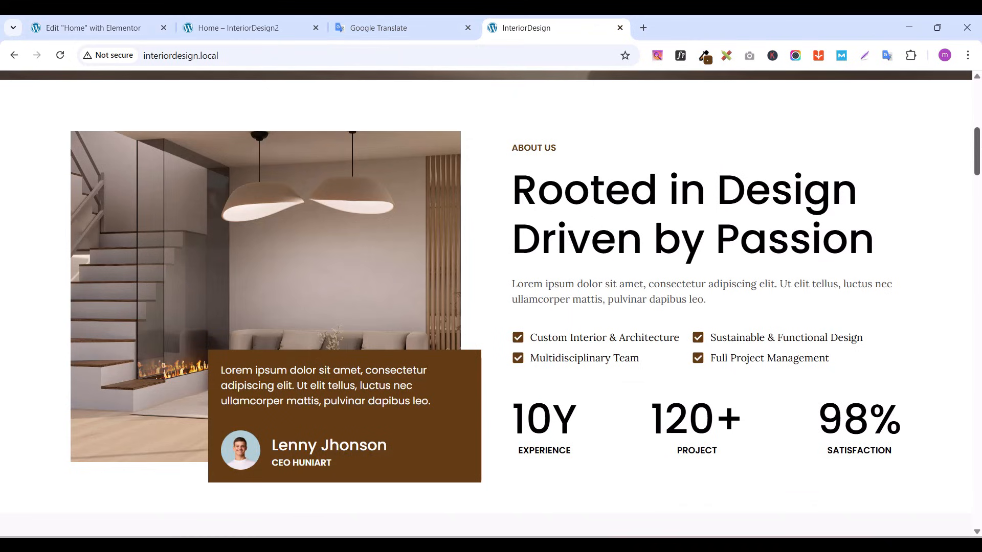
pyautogui.moveTo(977, 145); pyautogui.dragTo(978, 183)
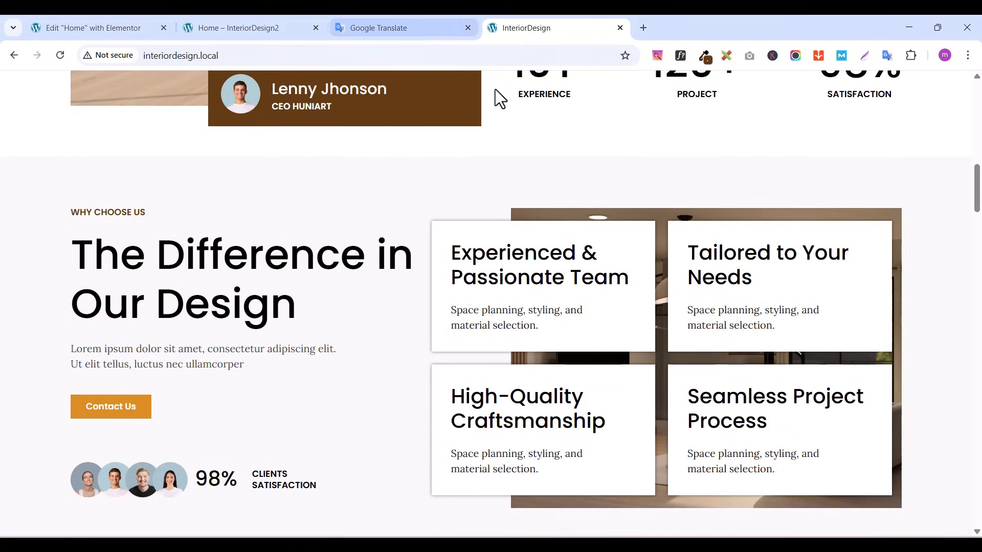
pyautogui.scroll(1, 217, 130)
# Return to the Elementor editor and add a Flexbox container with two equal columns below the About Us section
pyautogui.click(84, 32)
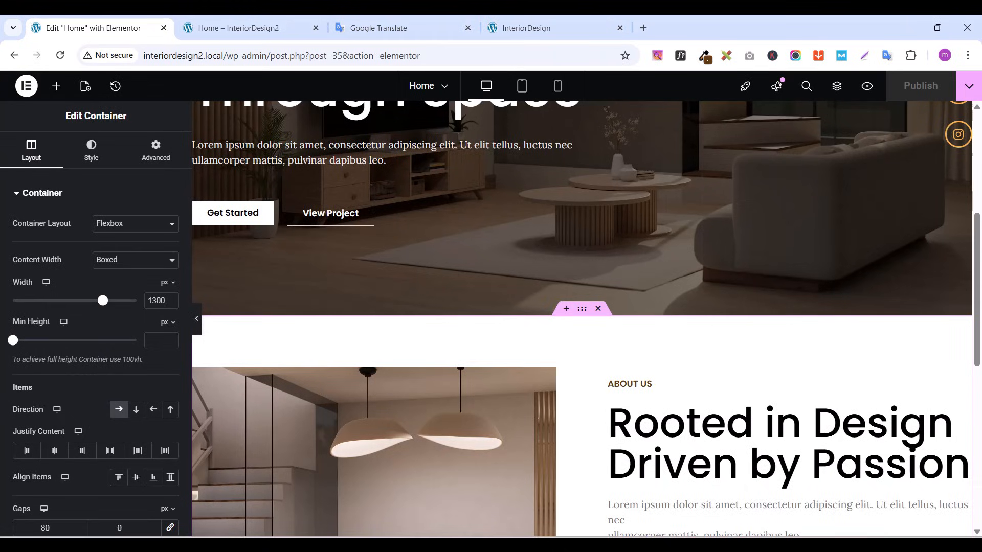
pyautogui.scroll(-1, 702, 506)
pyautogui.scroll(-8, 701, 507)
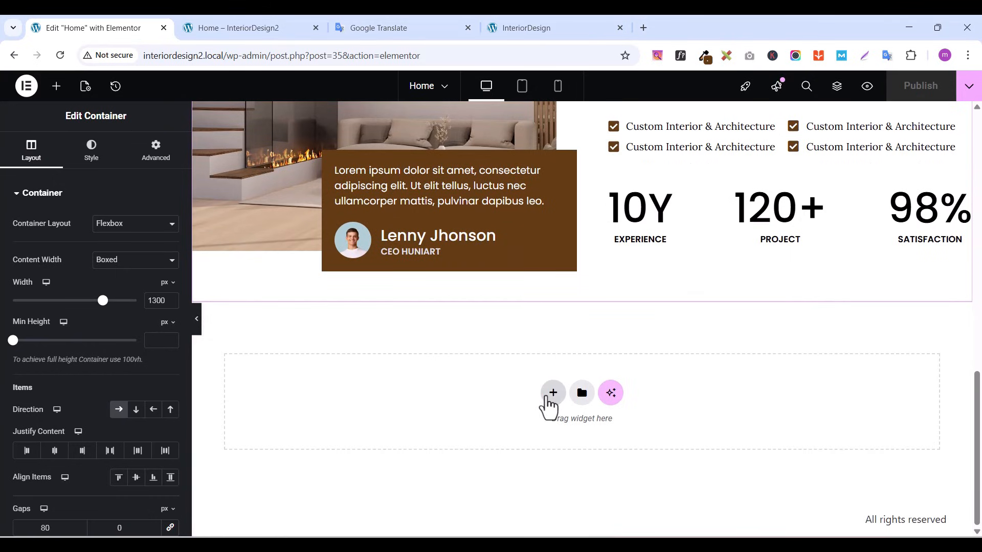
pyautogui.click(551, 395)
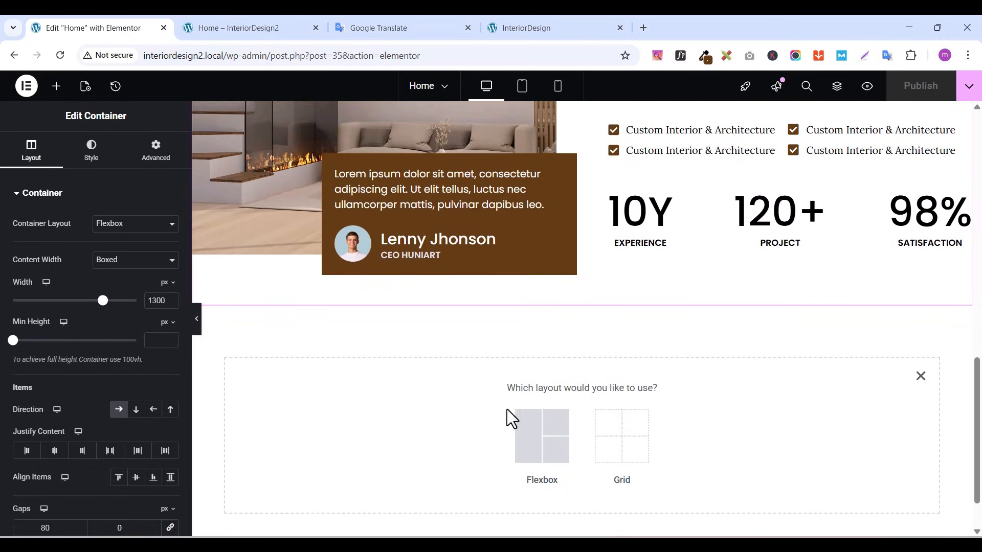
pyautogui.click(530, 449)
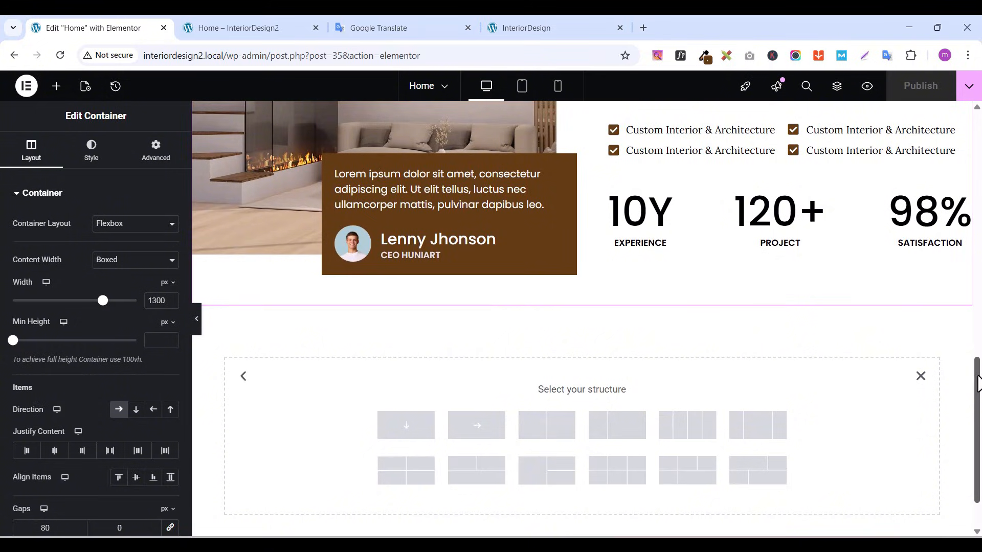
pyautogui.scroll(-2, 978, 384)
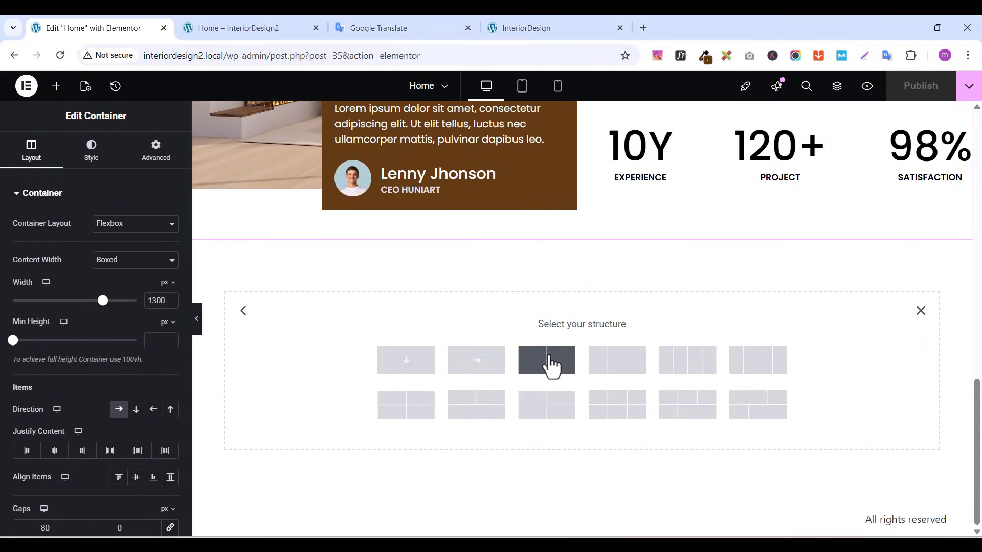
pyautogui.click(551, 365)
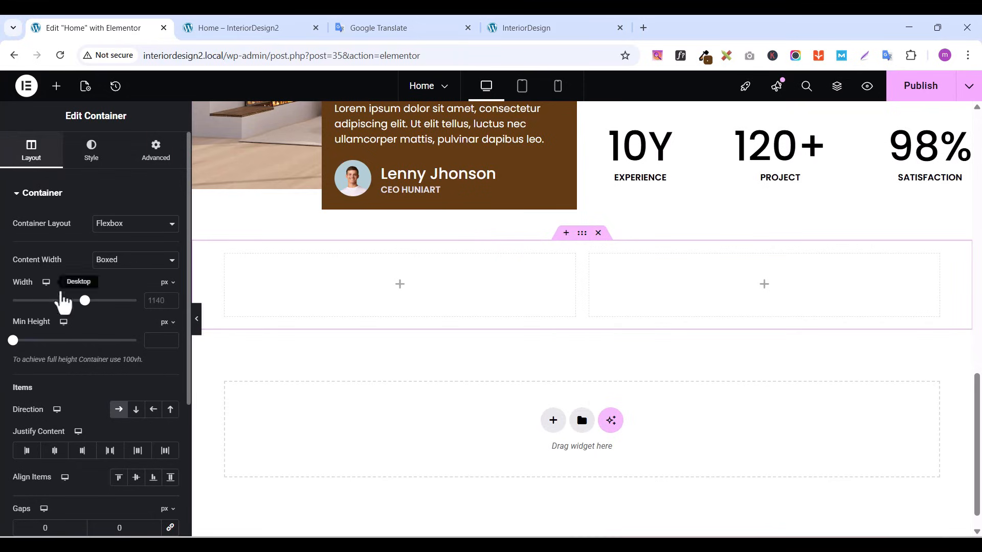
# Set the new outer container's width to 1300 px and its padding to 80 px top and bottom, 0 right and left
pyautogui.click(163, 306)
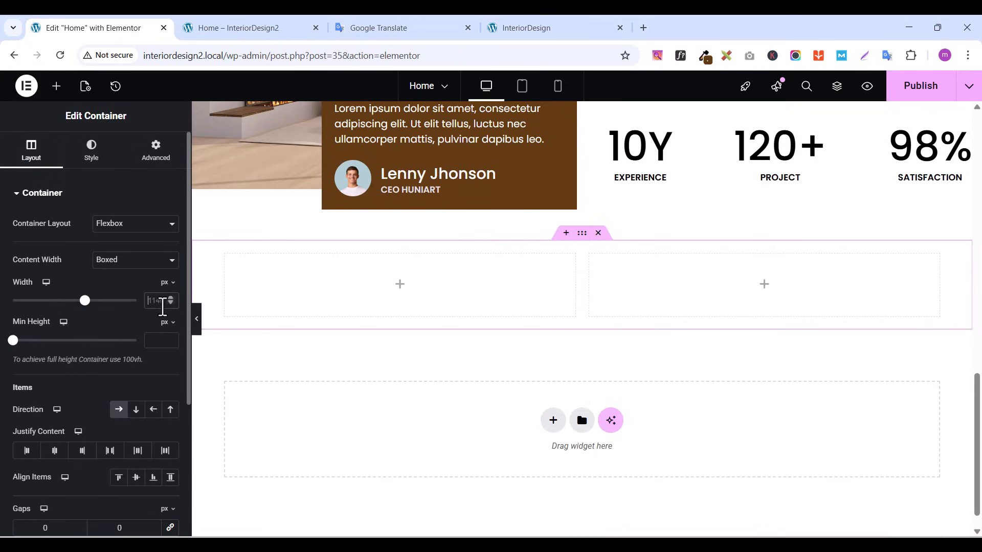
pyautogui.write('1300')
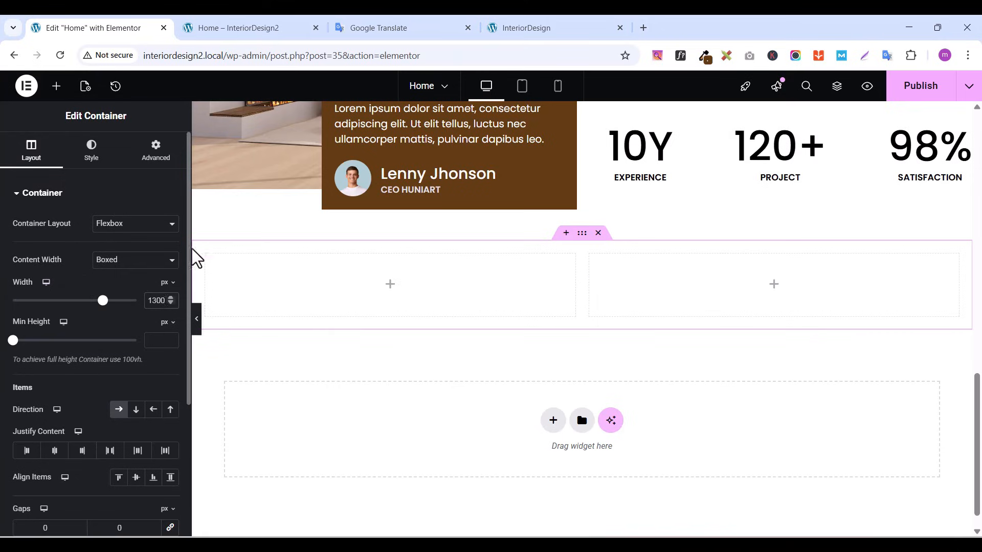
pyautogui.click(163, 157)
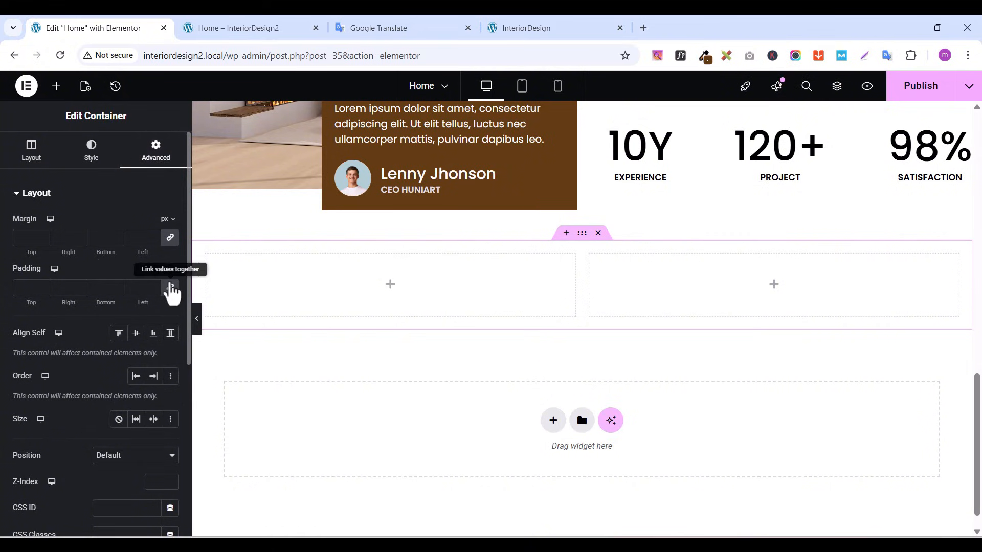
pyautogui.click(170, 287)
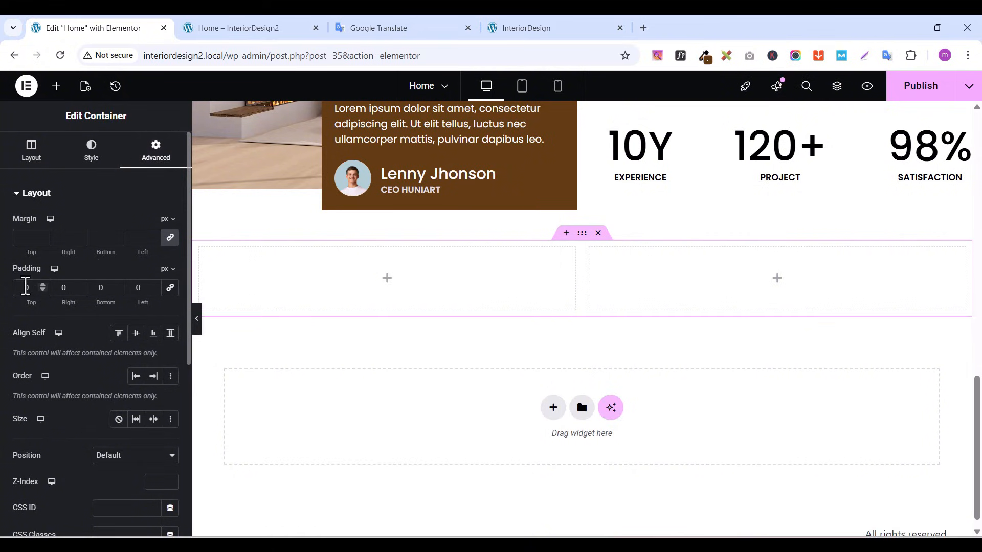
pyautogui.write('8')
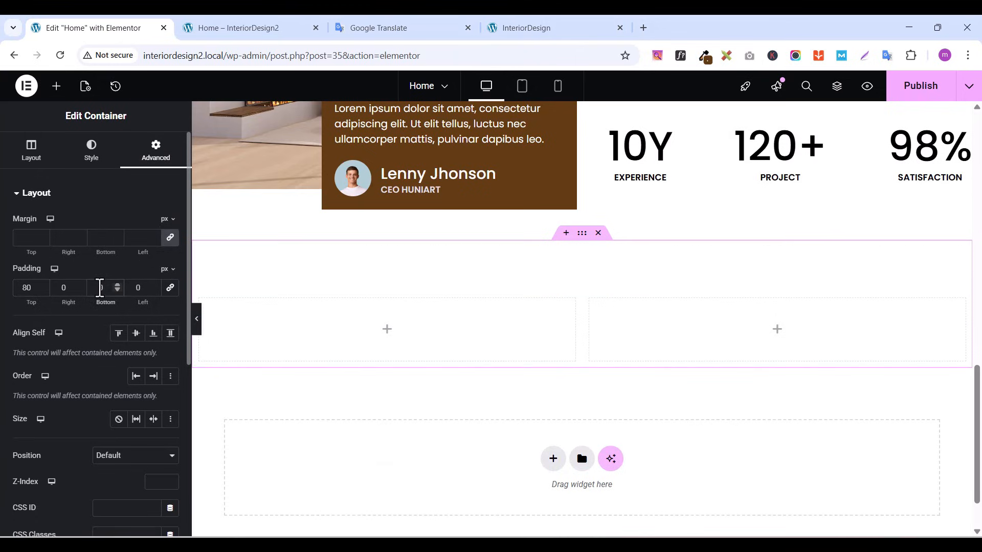
pyautogui.write('8')
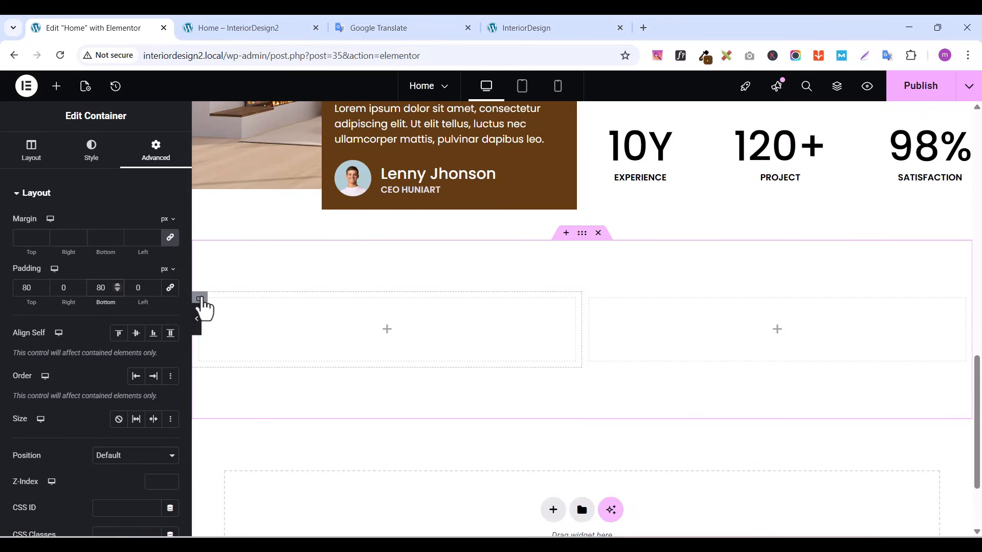
# Set the padding of both inner column containers to 0 on all sides
pyautogui.click(201, 301)
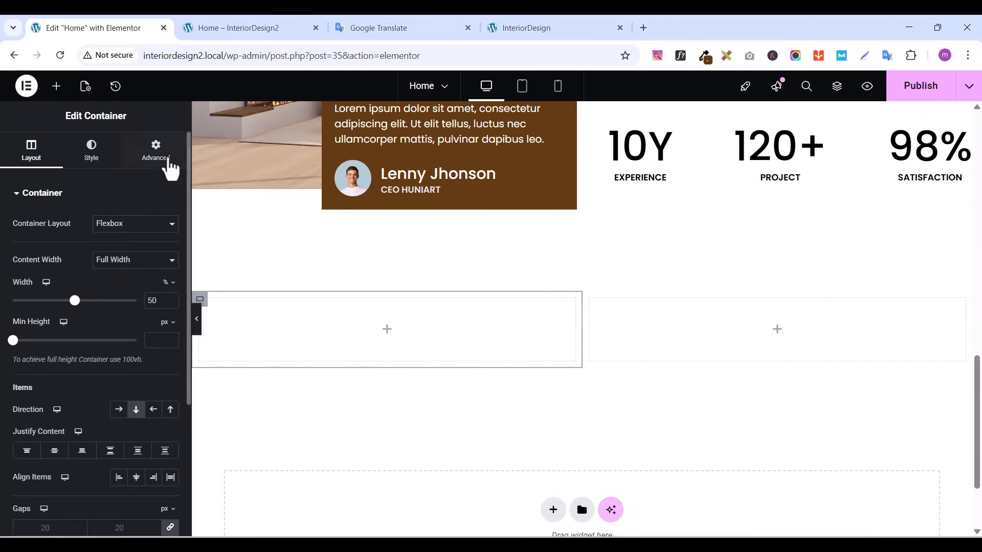
pyautogui.click(159, 164)
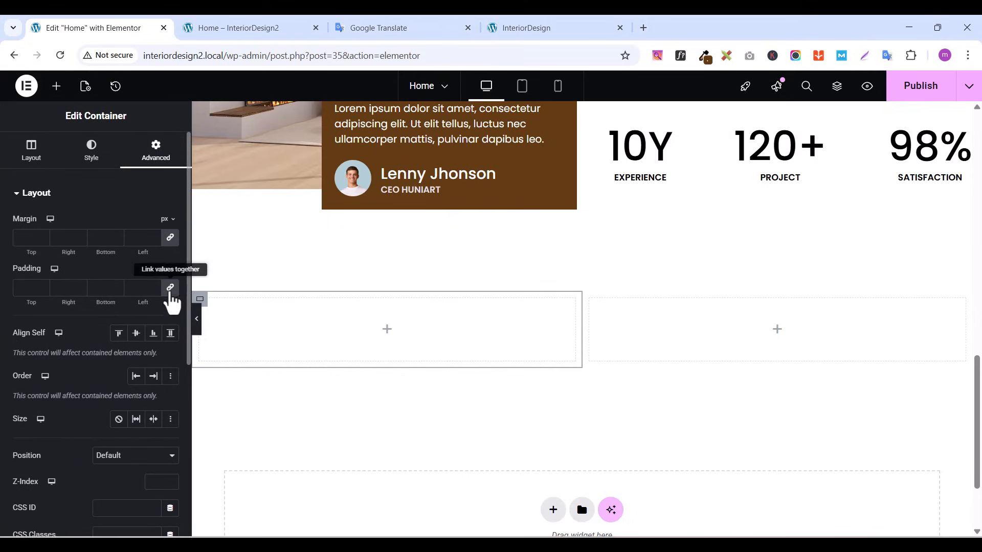
pyautogui.click(170, 287)
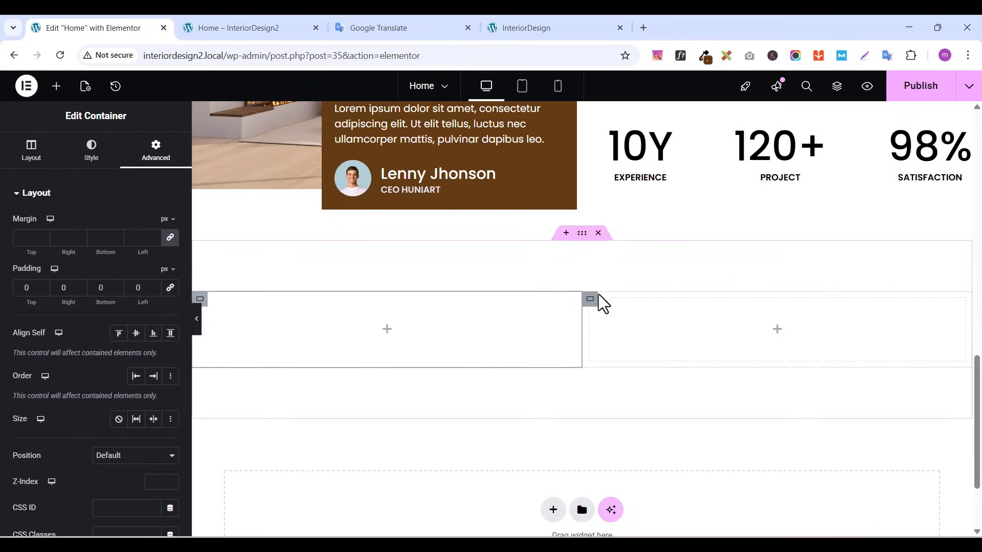
pyautogui.click(590, 302)
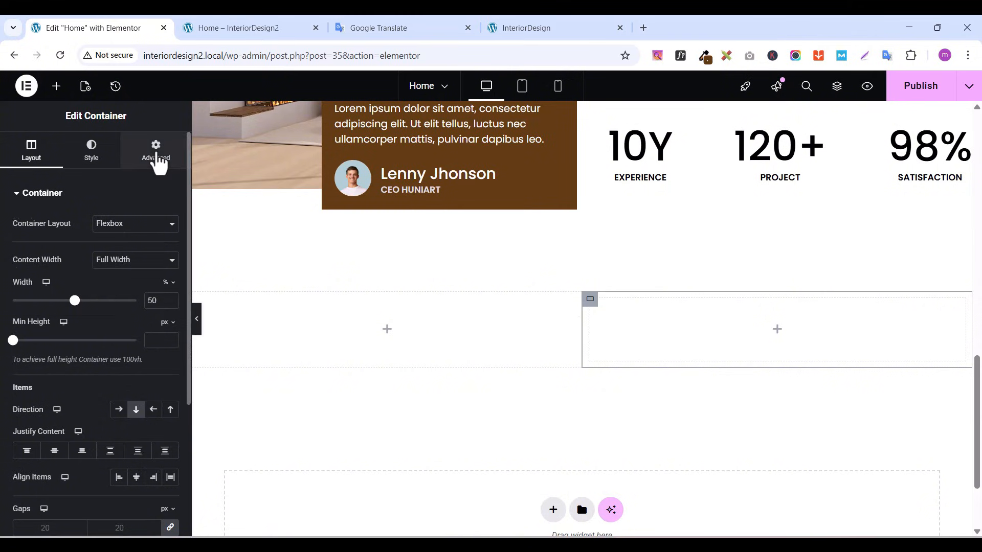
pyautogui.click(158, 159)
pyautogui.click(170, 287)
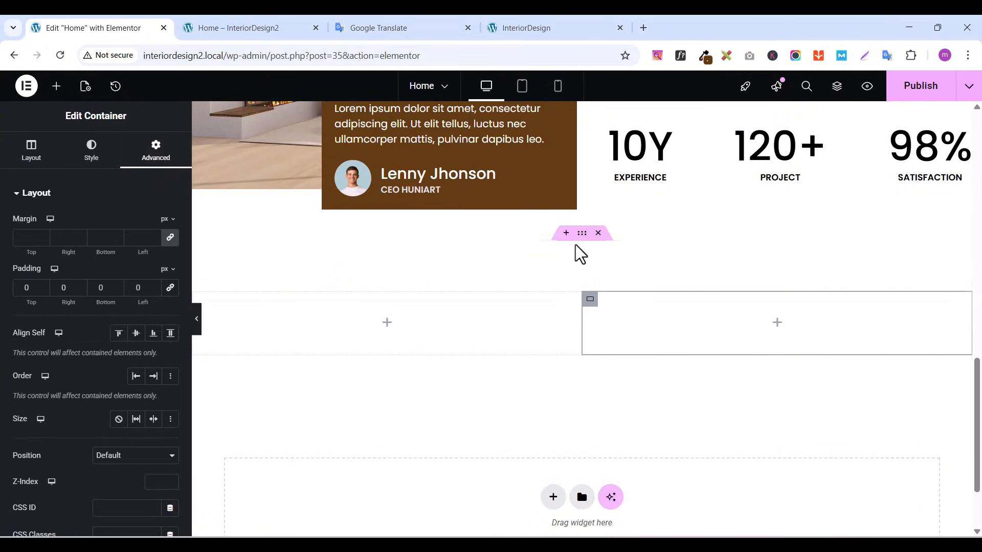
# Set the outer container's column gap to 80 px with a row gap of 0, and publish the page
pyautogui.click(582, 235)
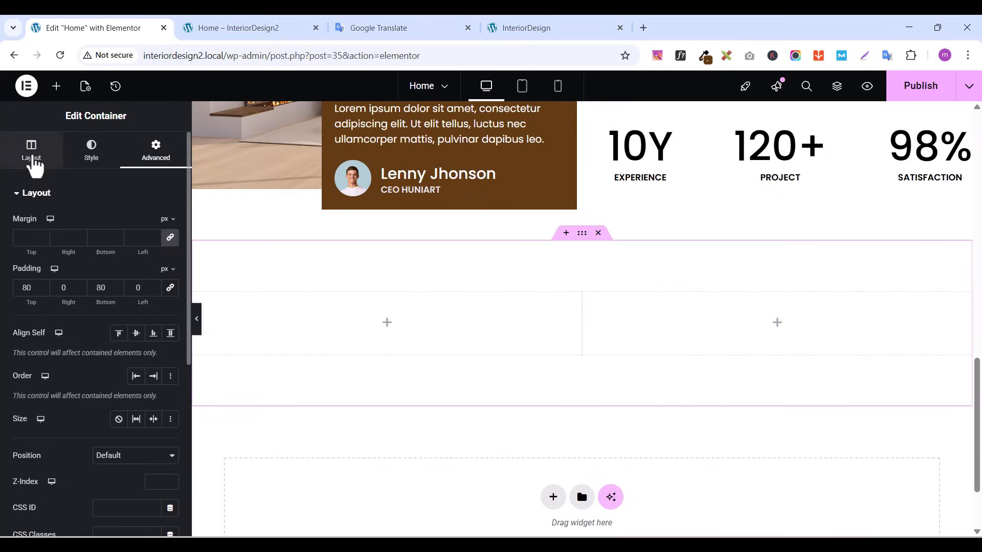
pyautogui.click(32, 160)
pyautogui.scroll(-1, 80, 467)
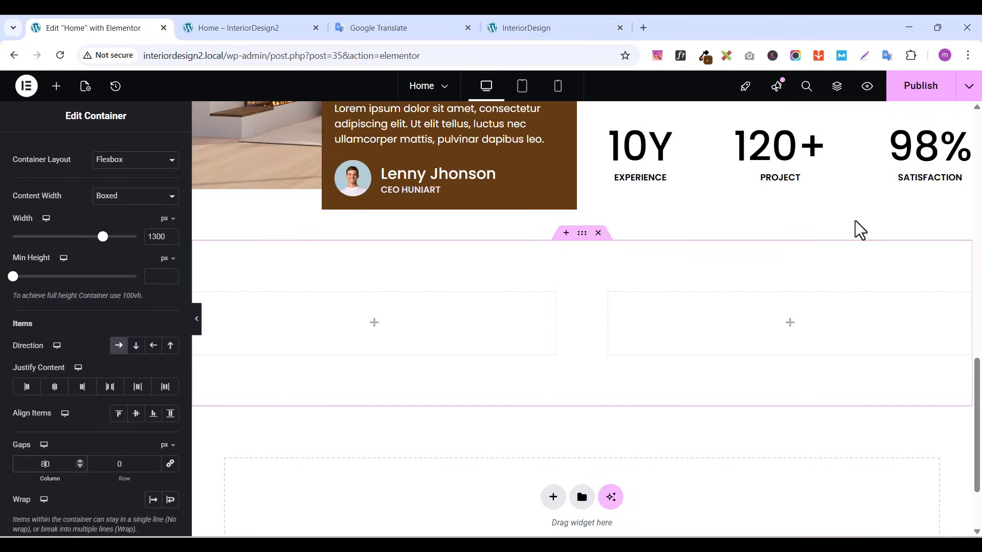
pyautogui.click(916, 87)
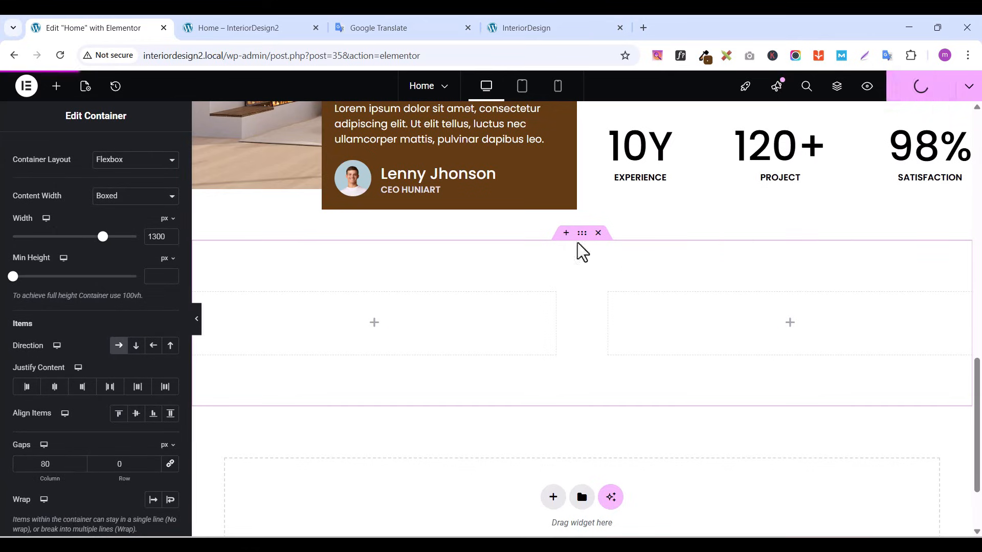
# Sample the Why Choose Us section's background colour on the reference InteriorDesign site and copy its hex code
pyautogui.click(514, 33)
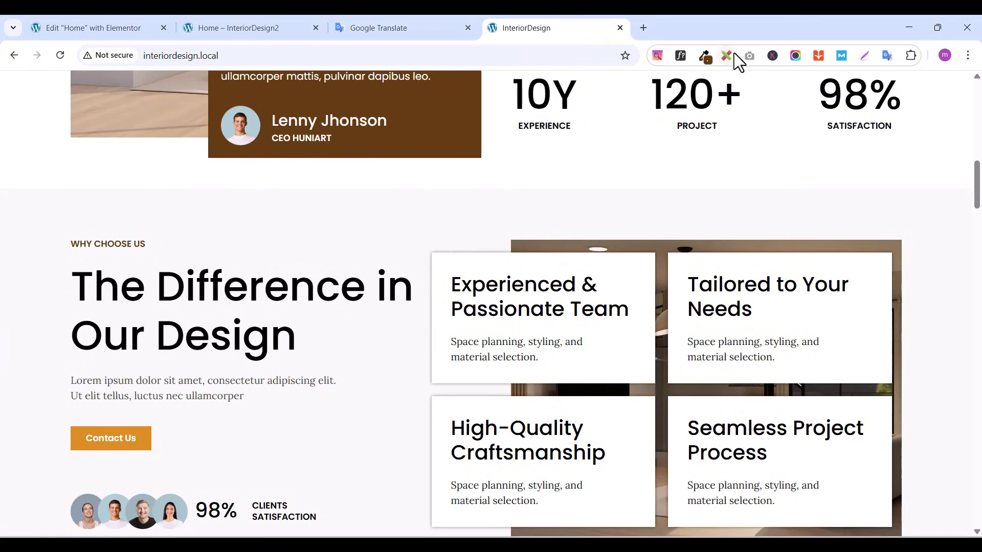
pyautogui.click(705, 55)
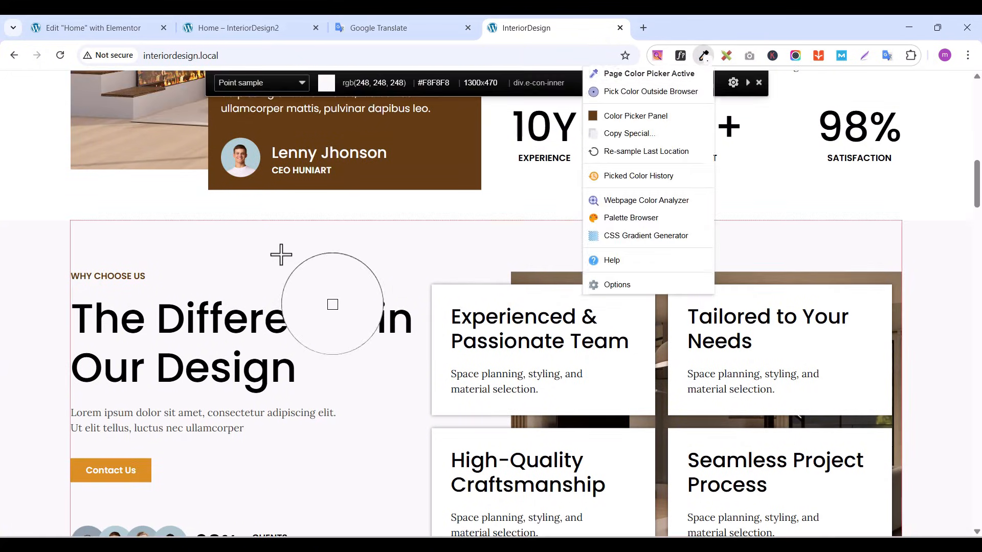
pyautogui.click(281, 252)
pyautogui.click(709, 59)
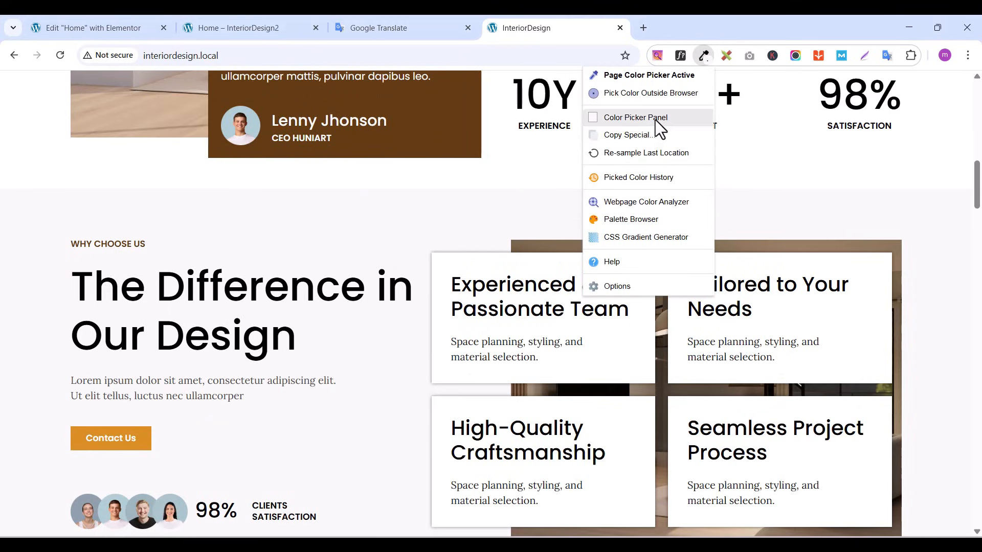
pyautogui.click(655, 119)
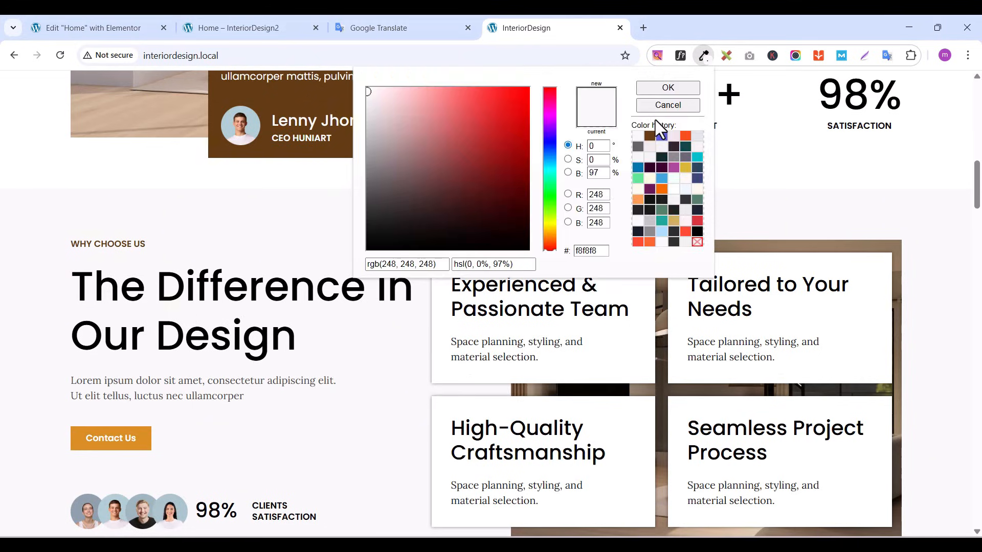
pyautogui.doubleClick(589, 251)
pyautogui.rightClick(591, 251)
pyautogui.click(619, 279)
# Back in the Elementor editor, give the new outer container a classic background with the colour f8f8f8
pyautogui.click(110, 27)
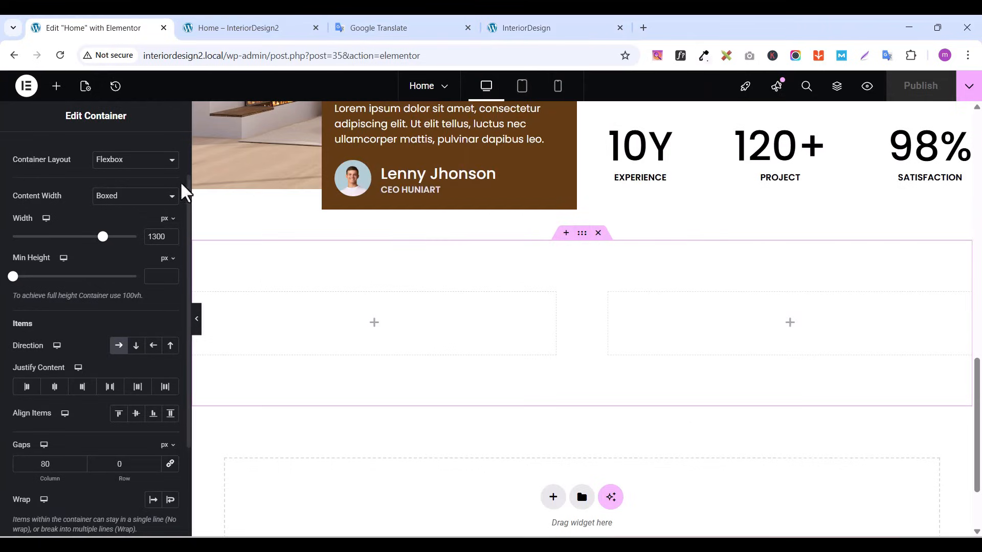
pyautogui.scroll(-1, 130, 210)
pyautogui.scroll(3, 131, 209)
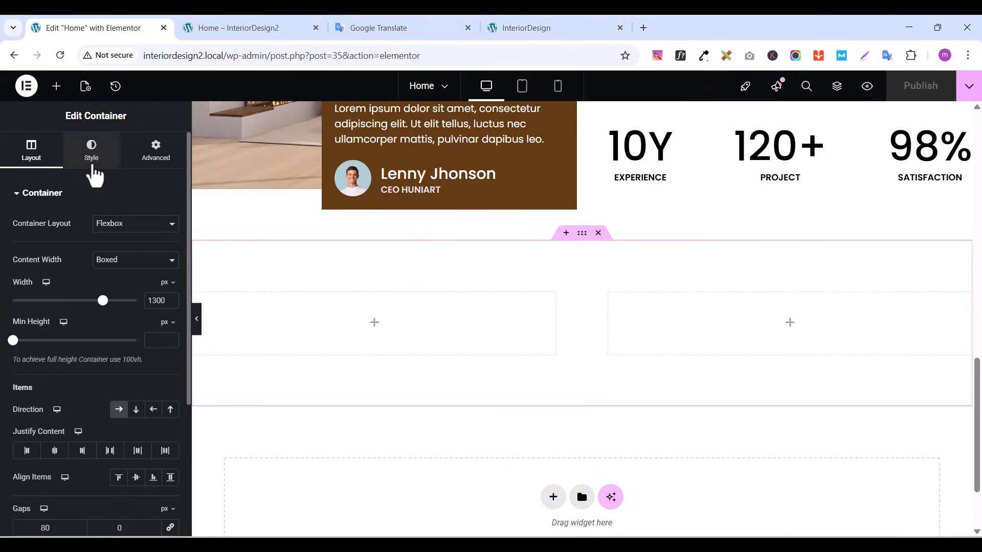
pyautogui.click(92, 165)
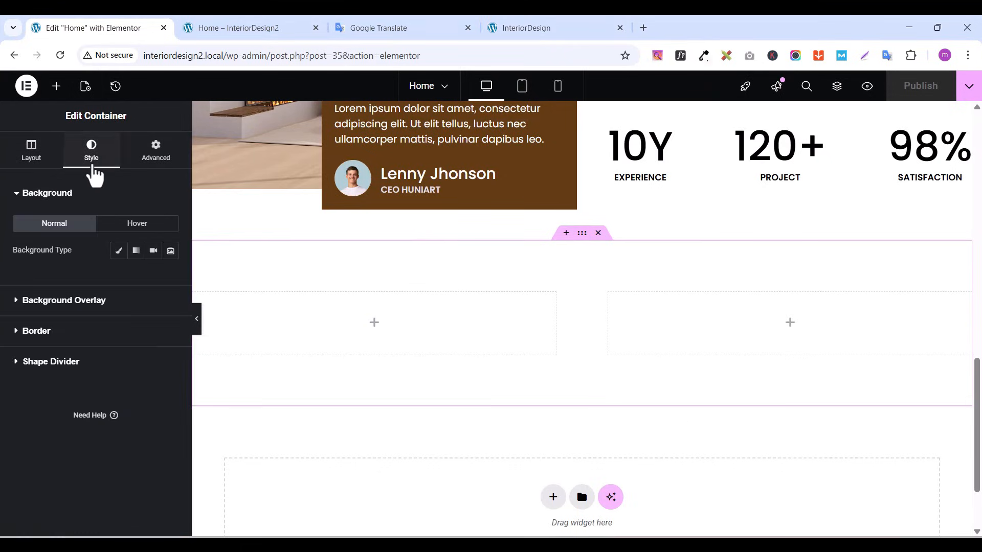
pyautogui.click(118, 250)
pyautogui.click(171, 277)
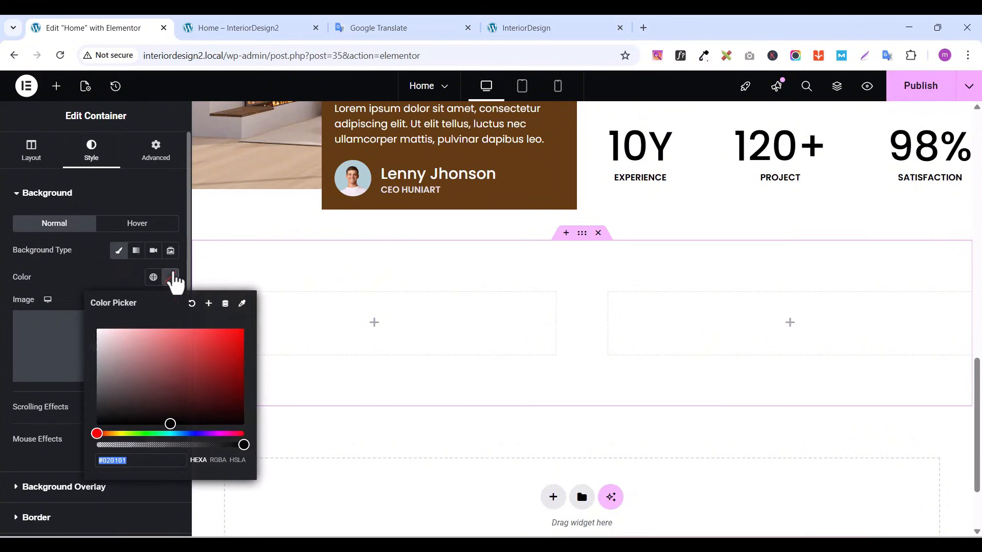
pyautogui.write('f8f8f8')
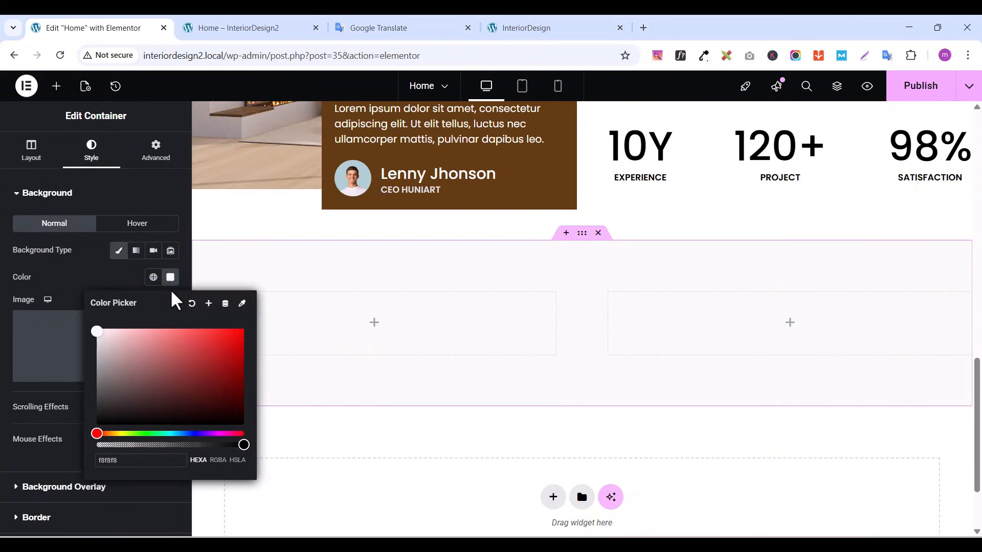
# Save the container's background colour as a new global colour named grey
pyautogui.click(208, 303)
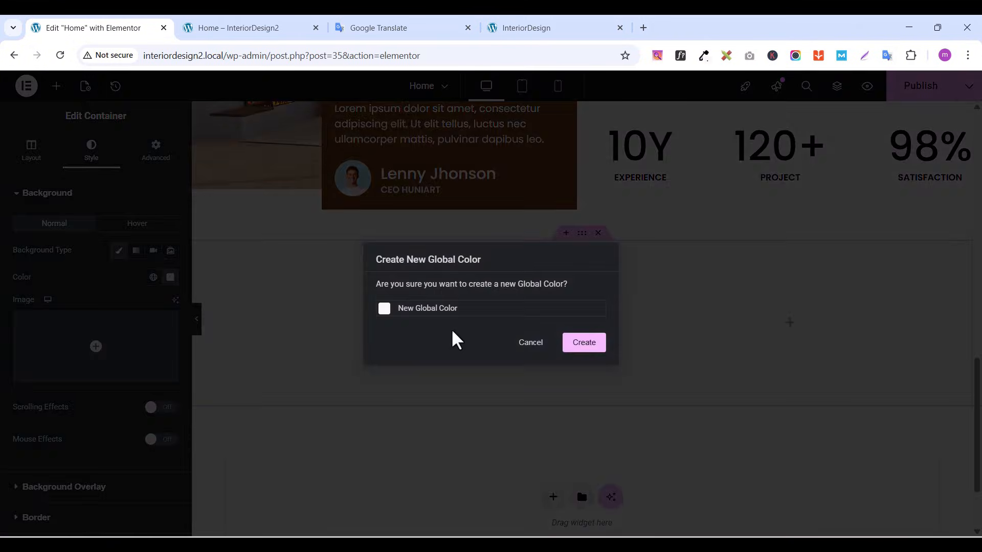
pyautogui.tripleClick(461, 310)
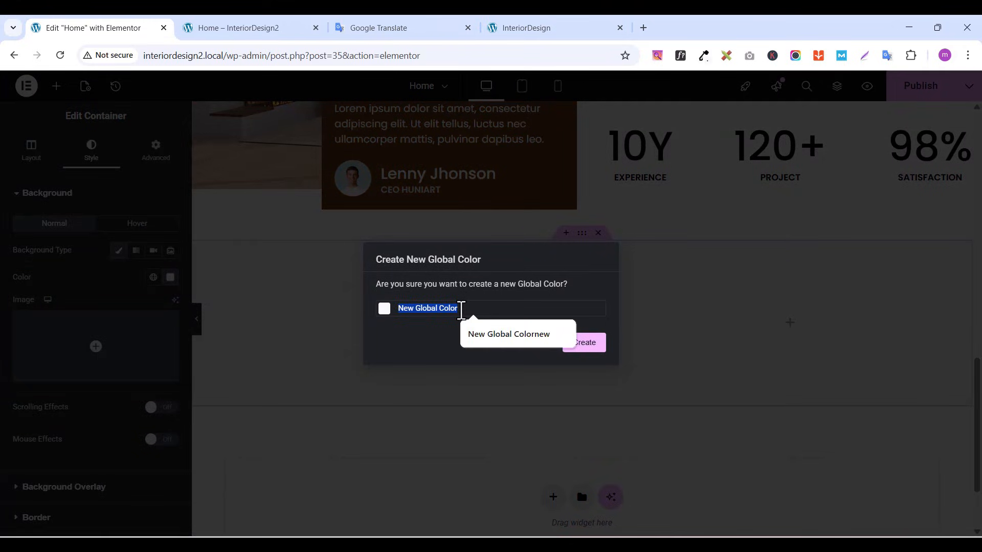
pyautogui.write('grey')
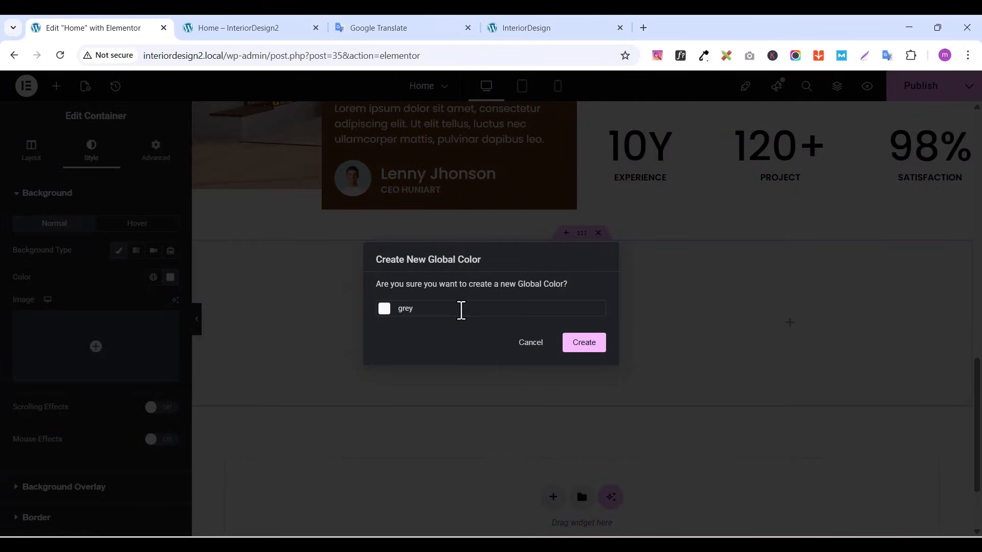
pyautogui.click(588, 345)
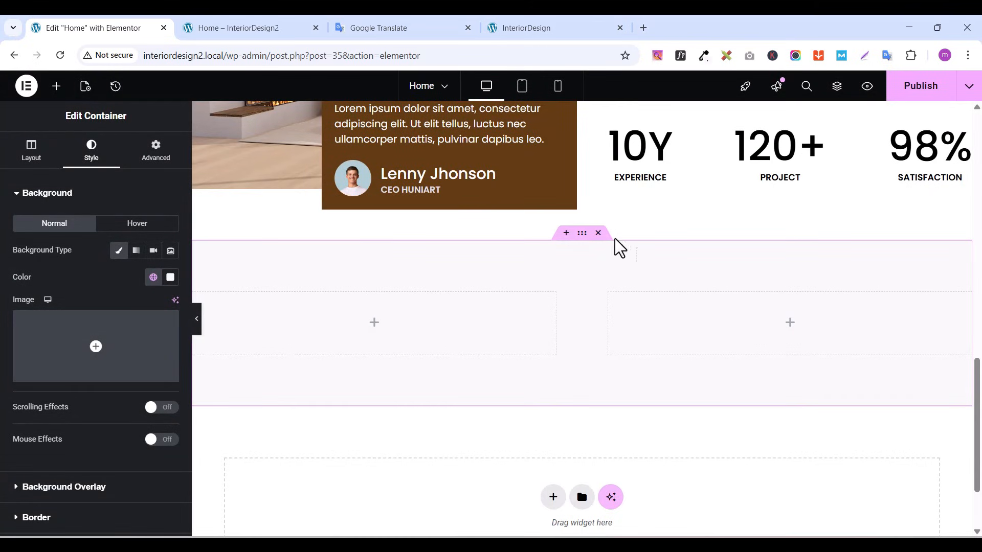
# Review the Why Choose Us text column and overlapping feature cards on the reference InteriorDesign site
pyautogui.click(529, 46)
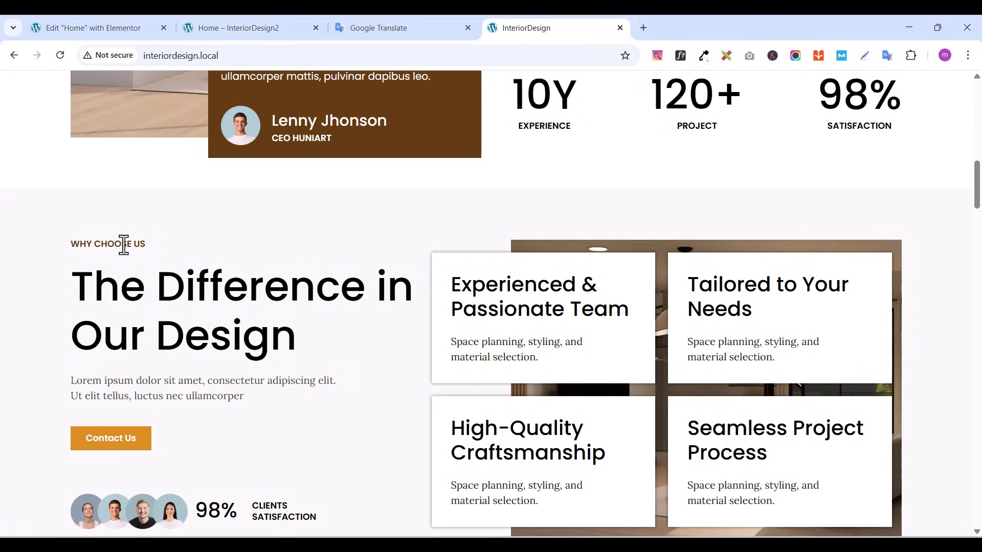
pyautogui.scroll(-4, 753, 304)
pyautogui.scroll(5, 176, 357)
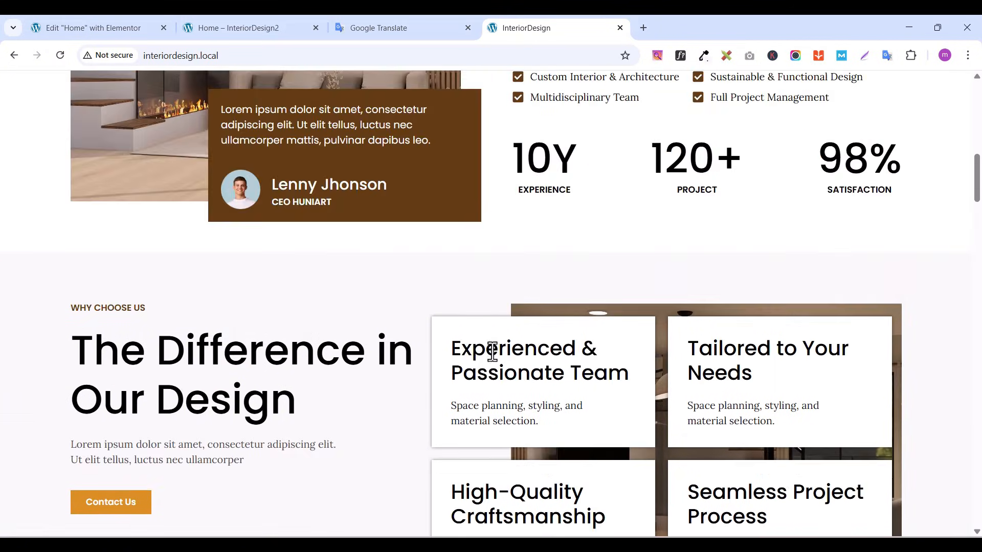
# Switch to the Elementor editor and paste a copy of the ABOUT US heading into the grey section's first inner container
pyautogui.click(103, 37)
pyautogui.scroll(10, 596, 259)
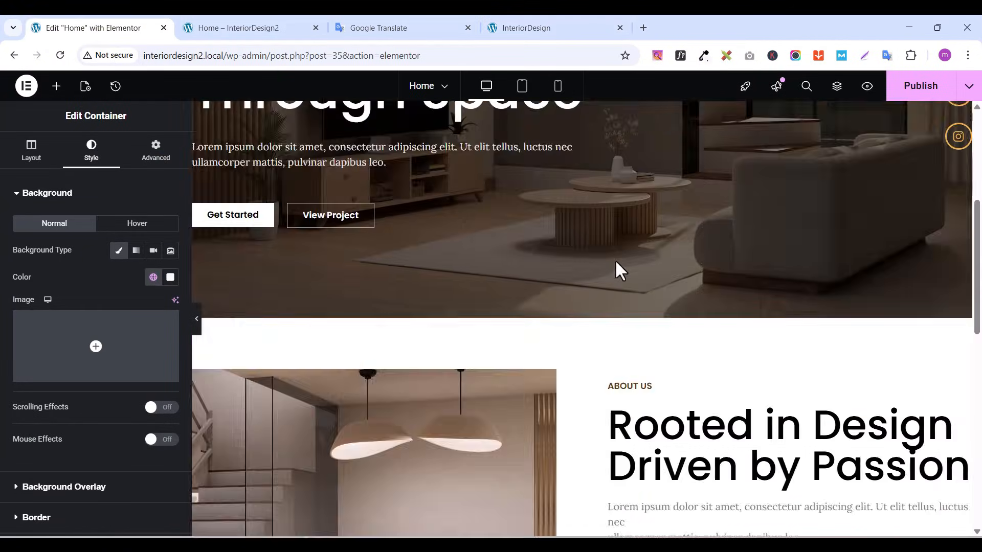
pyautogui.moveTo(977, 212); pyautogui.dragTo(965, 324)
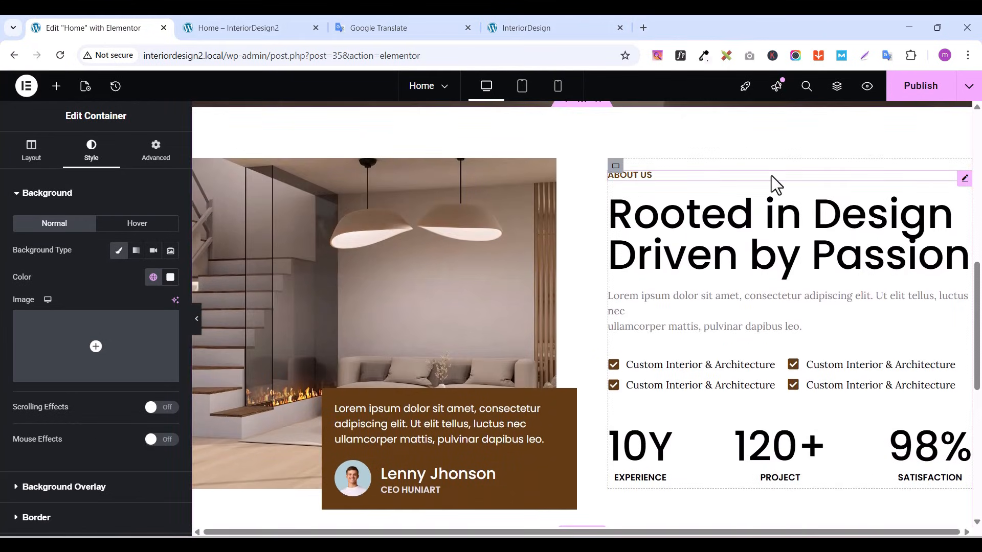
pyautogui.rightClick(963, 180)
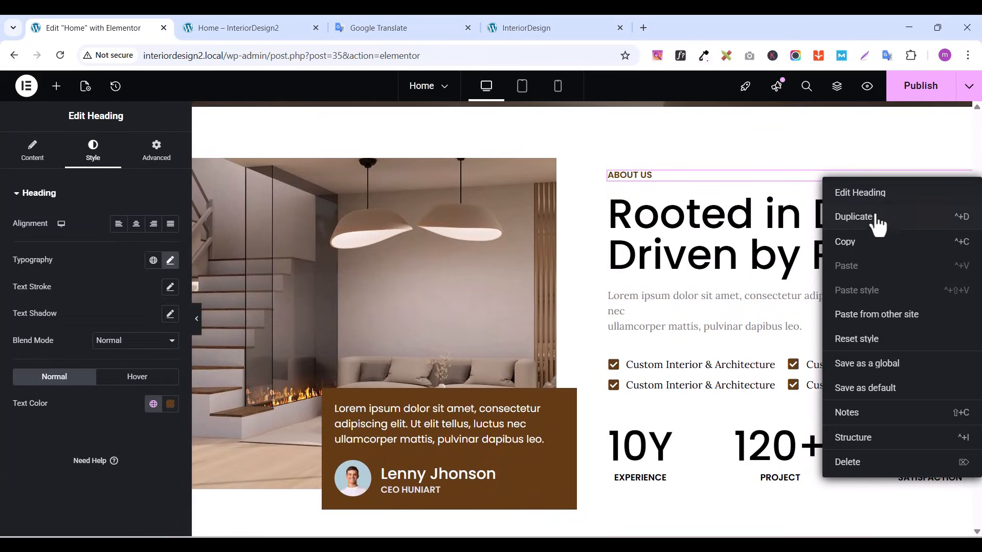
pyautogui.click(848, 250)
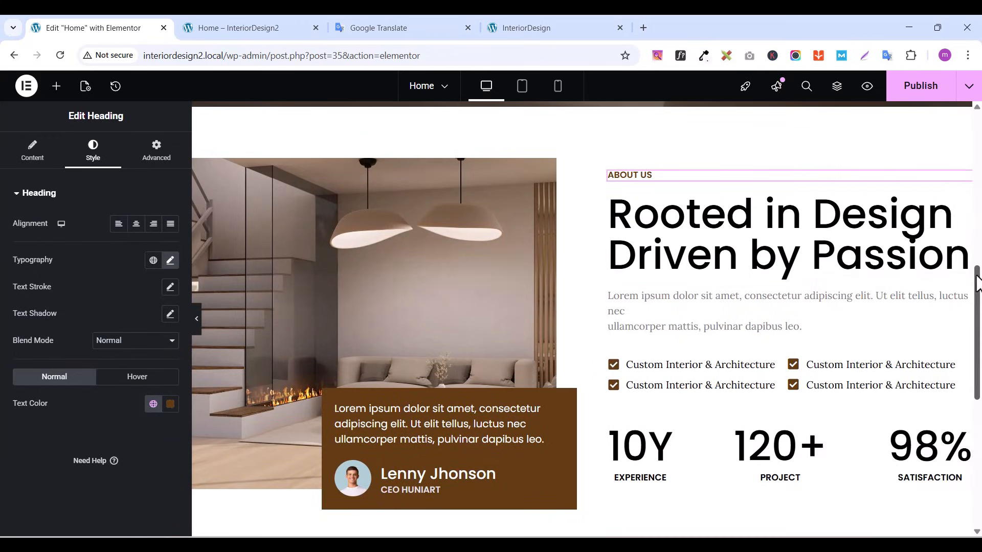
pyautogui.moveTo(974, 289); pyautogui.dragTo(931, 395)
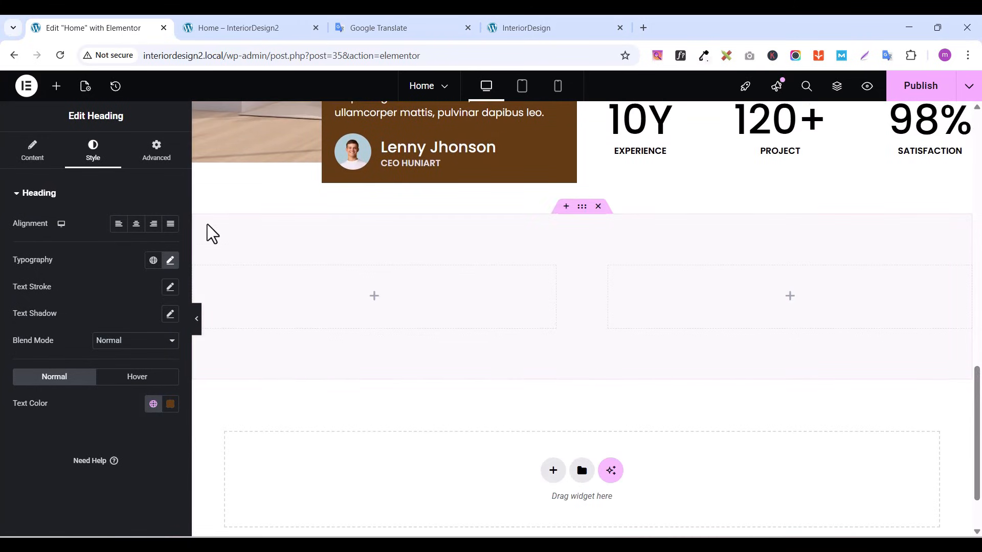
pyautogui.rightClick(256, 298)
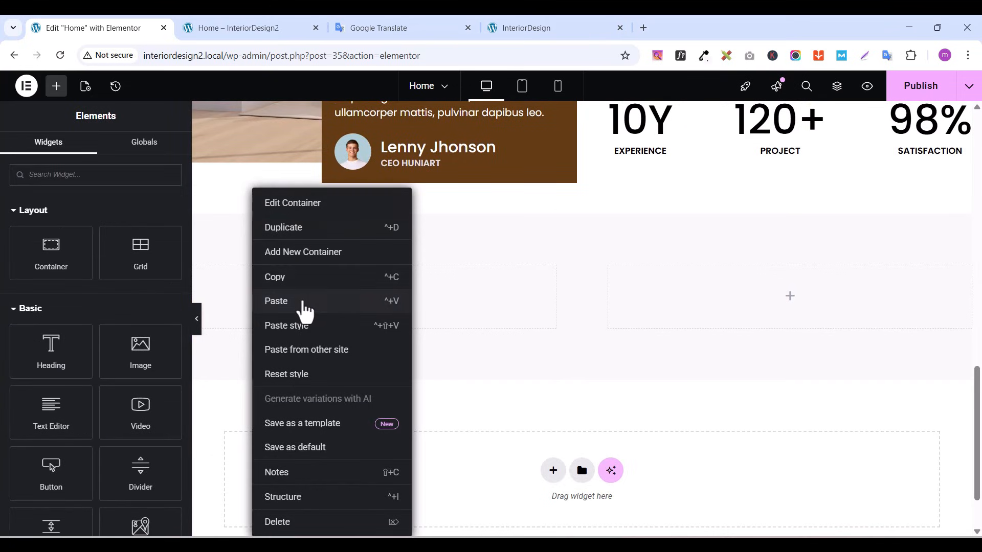
pyautogui.click(304, 311)
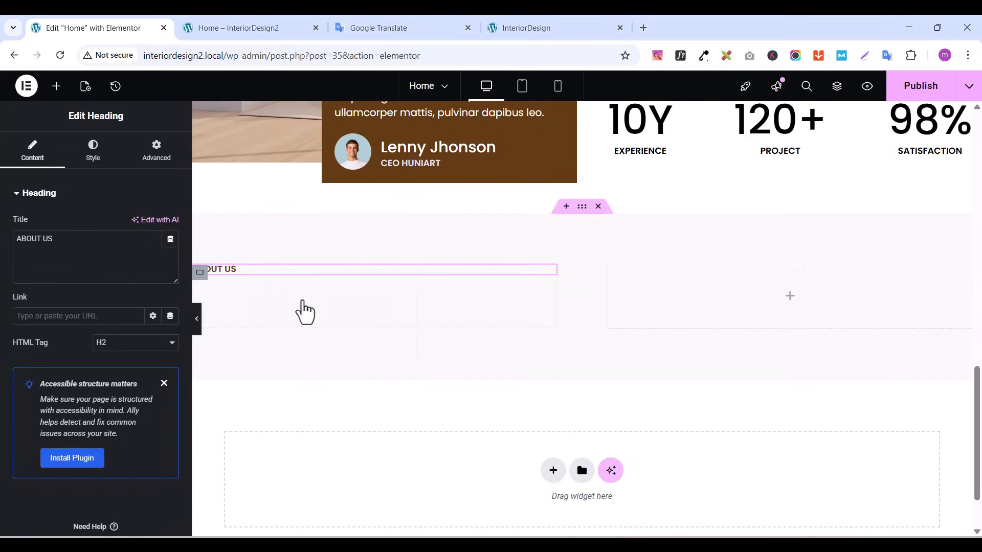
# Copy the WHY CHOOSE US label from the reference InteriorDesign site and use it as the pasted heading's title in Elementor
pyautogui.click(529, 26)
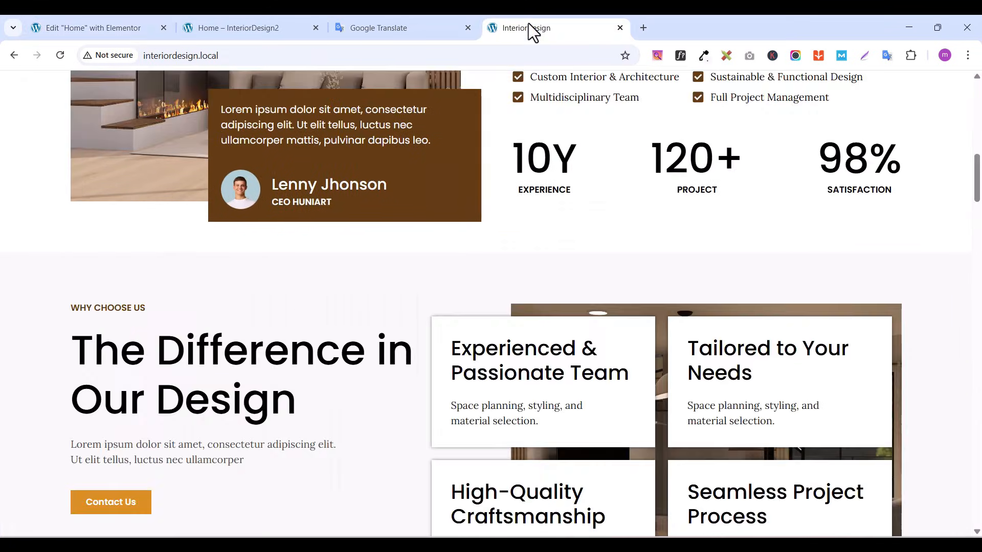
pyautogui.tripleClick(87, 307)
pyautogui.rightClick(86, 307)
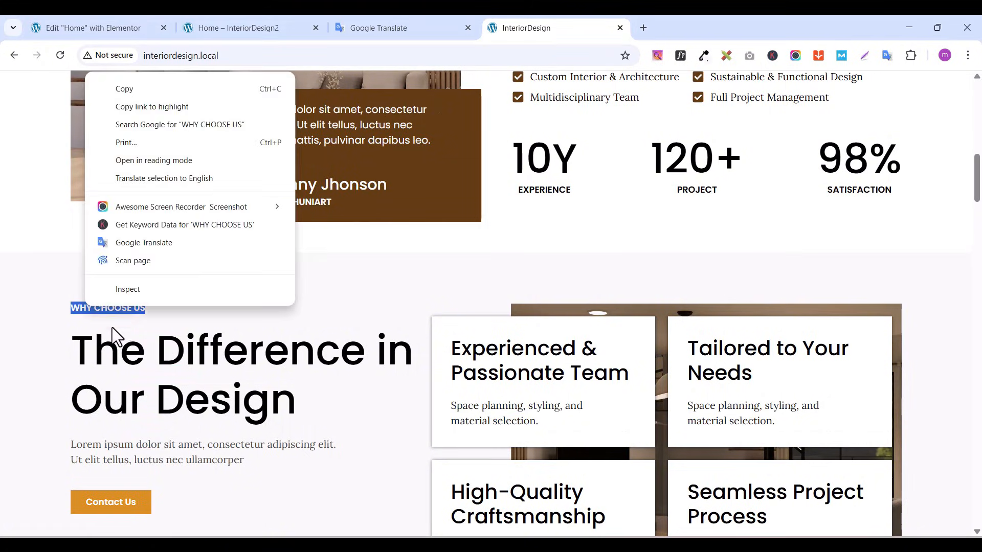
pyautogui.click(133, 89)
pyautogui.click(88, 28)
pyautogui.click(51, 261)
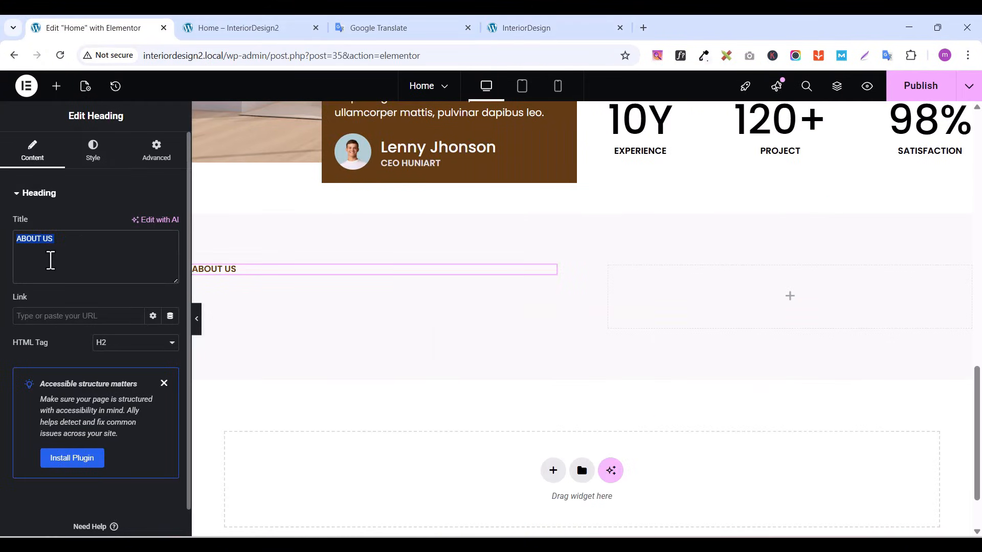
pyautogui.hotkey('ctrl', 'v')
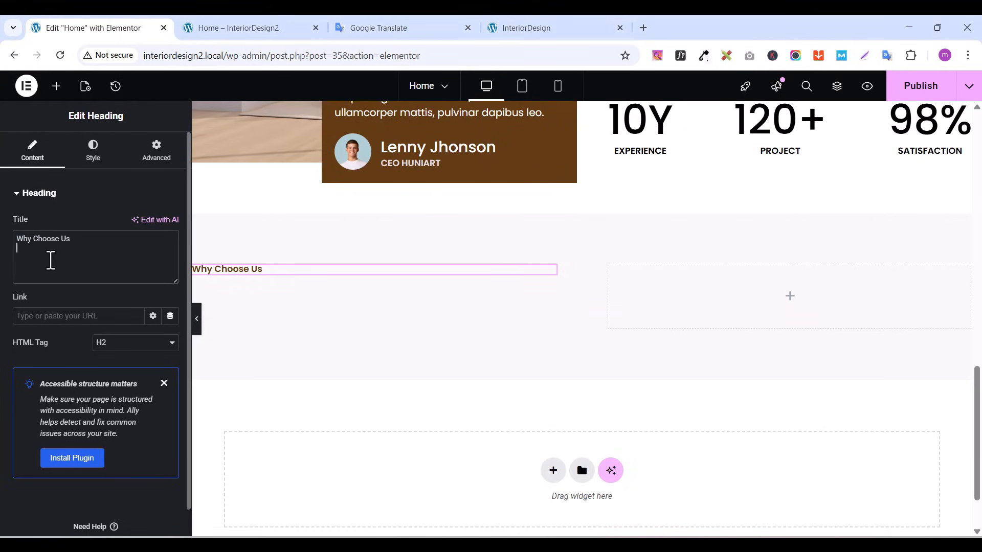
# Compare the Why Choose Us label with the reference site and set its typography transform to Uppercase in Elementor
pyautogui.click(524, 29)
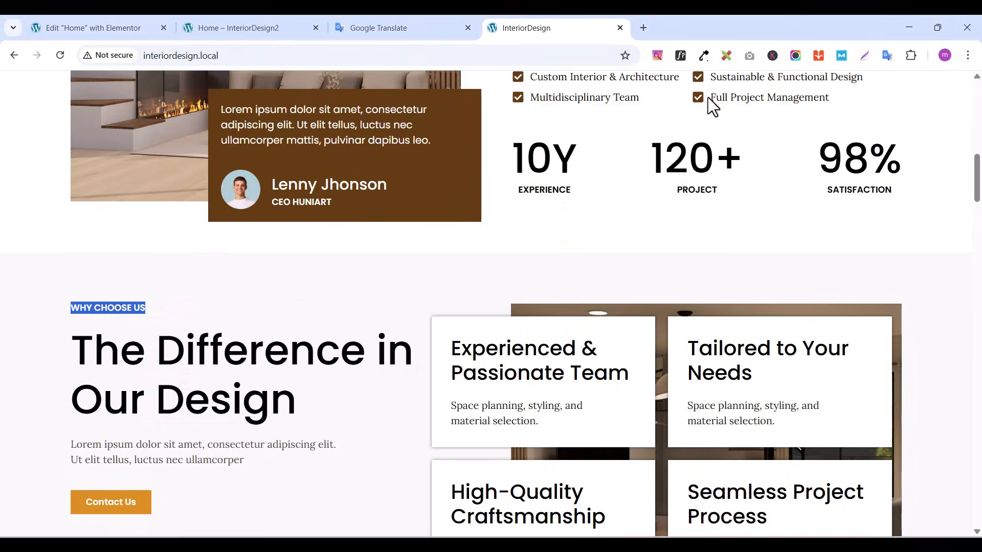
pyautogui.click(115, 28)
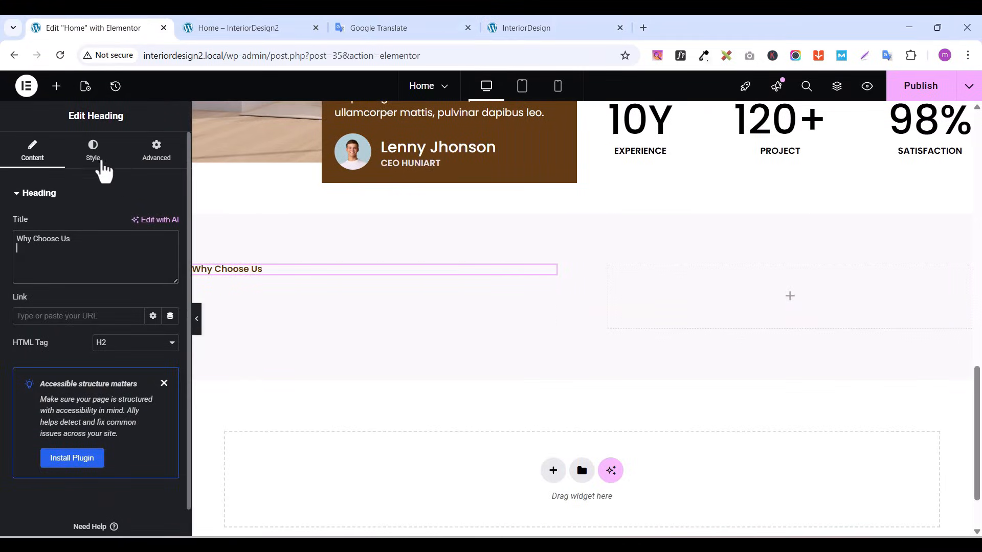
pyautogui.click(97, 159)
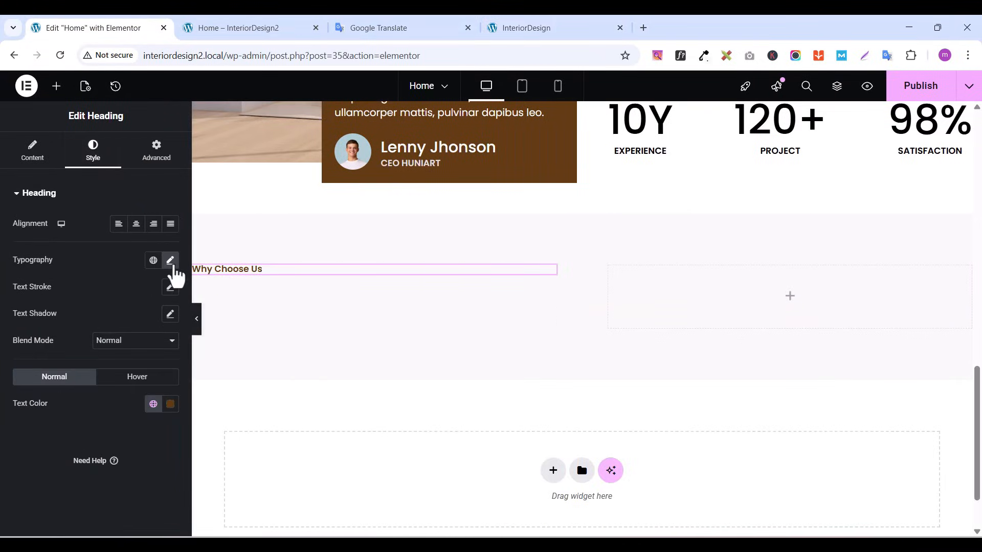
pyautogui.click(170, 260)
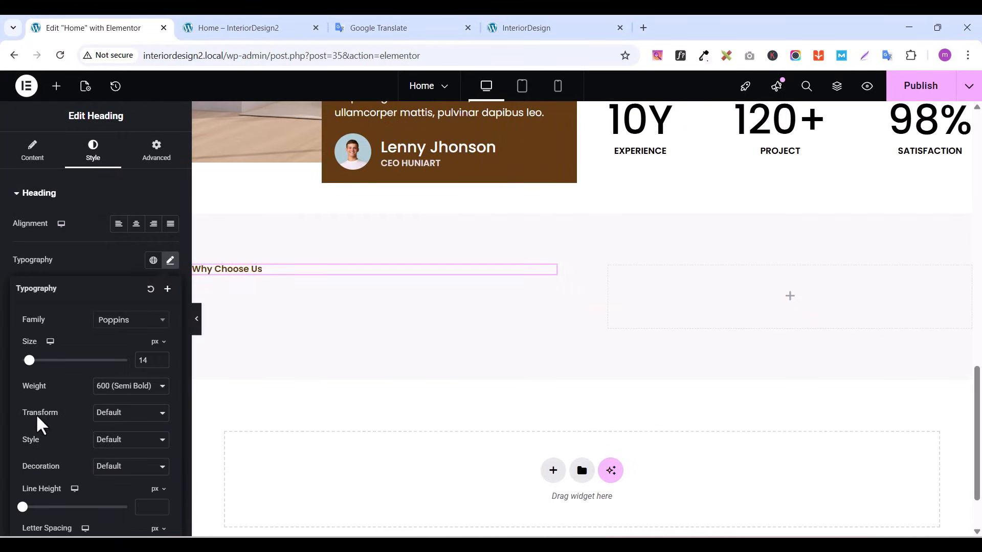
pyautogui.click(130, 413)
pyautogui.click(117, 446)
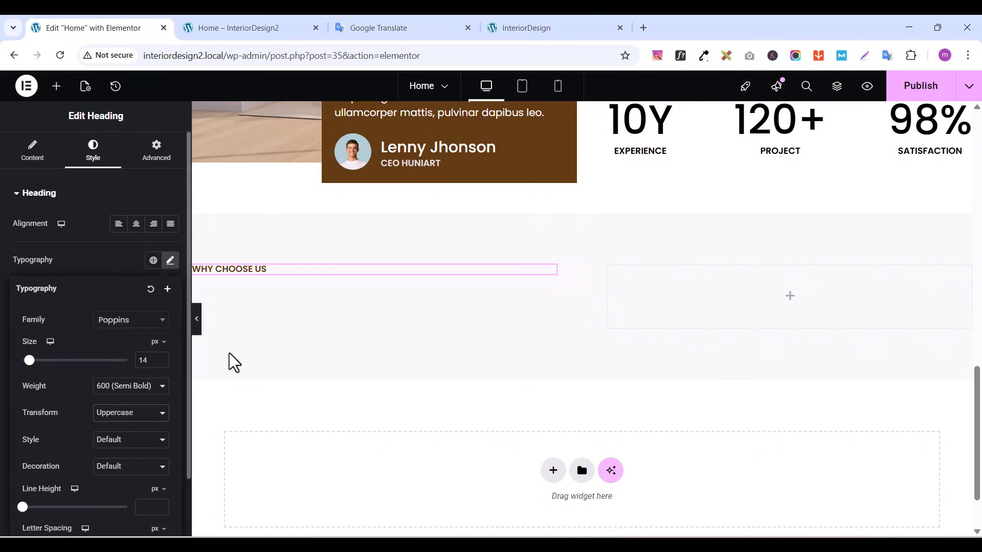
pyautogui.click(570, 30)
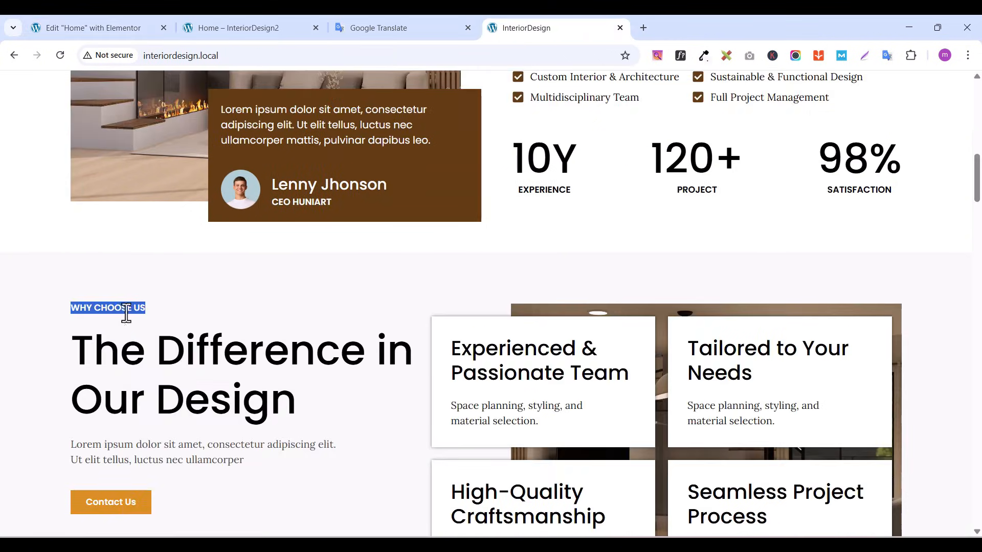
pyautogui.click(67, 28)
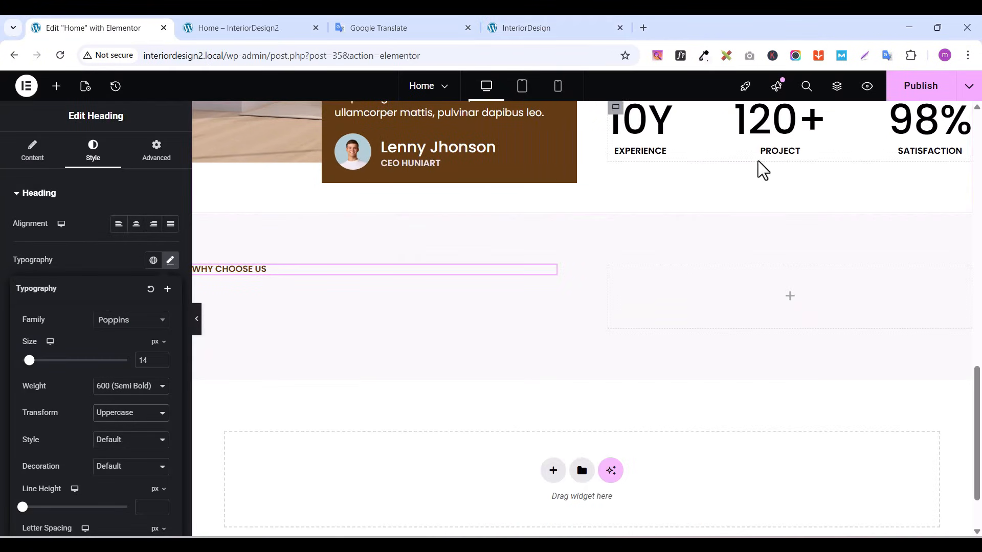
# Copy the Rooted in Design Driven by Passion heading and paste it below the WHY CHOOSE US label
pyautogui.scroll(10, 787, 204)
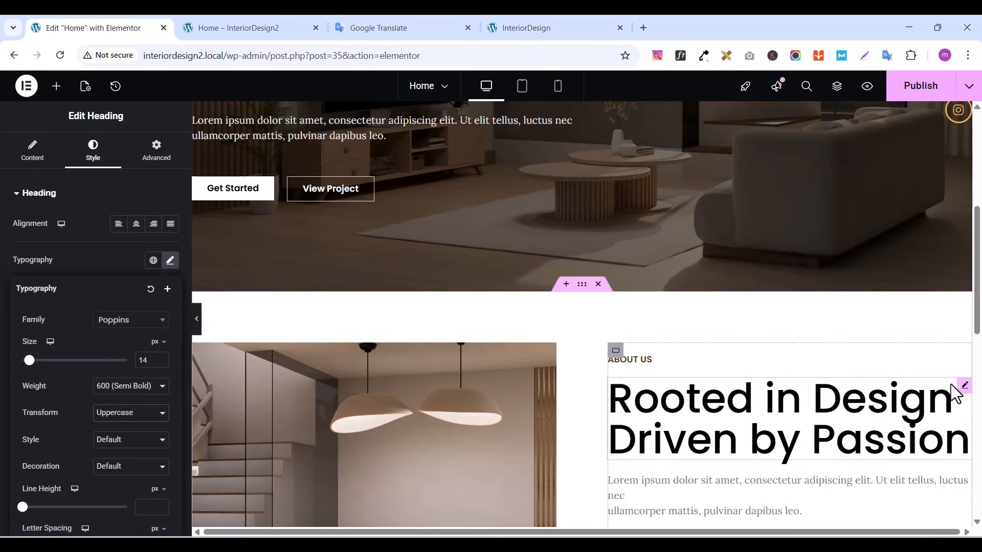
pyautogui.rightClick(964, 387)
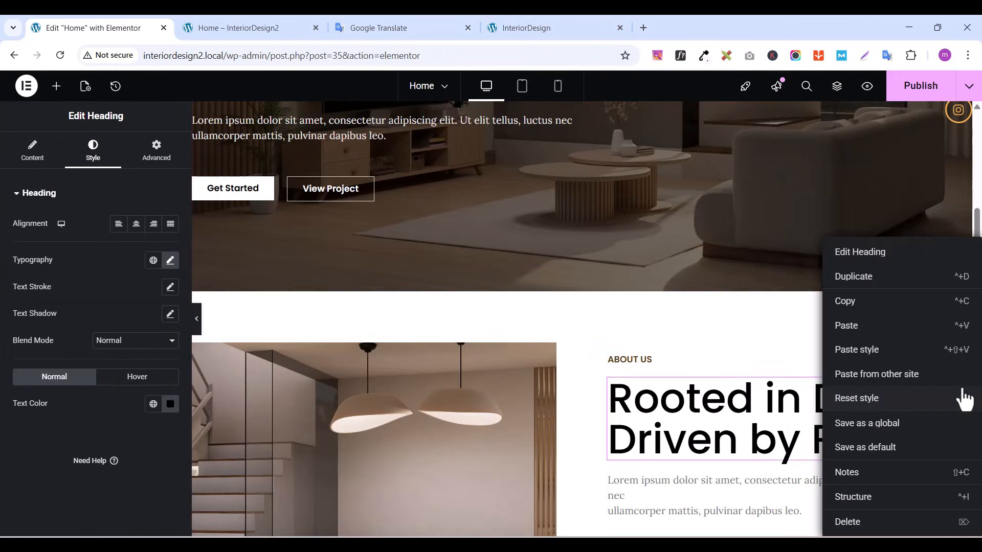
pyautogui.click(845, 301)
pyautogui.scroll(-3, 978, 281)
pyautogui.moveTo(977, 376); pyautogui.dragTo(977, 406)
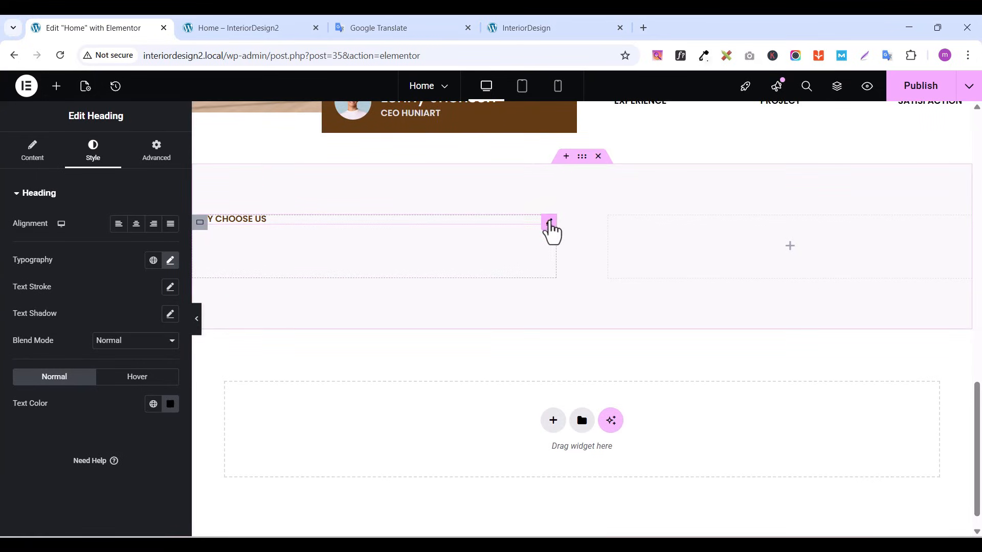
pyautogui.rightClick(550, 225)
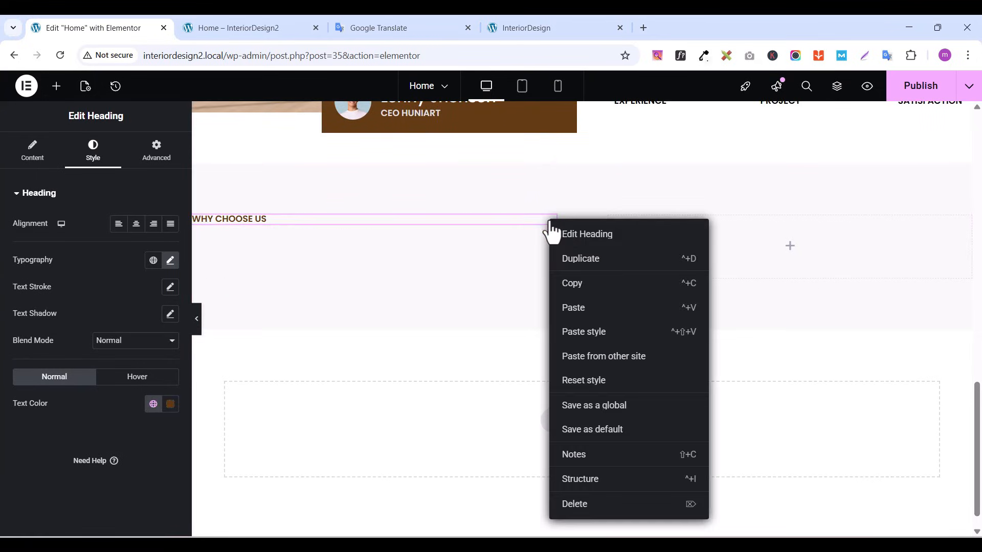
pyautogui.click(580, 309)
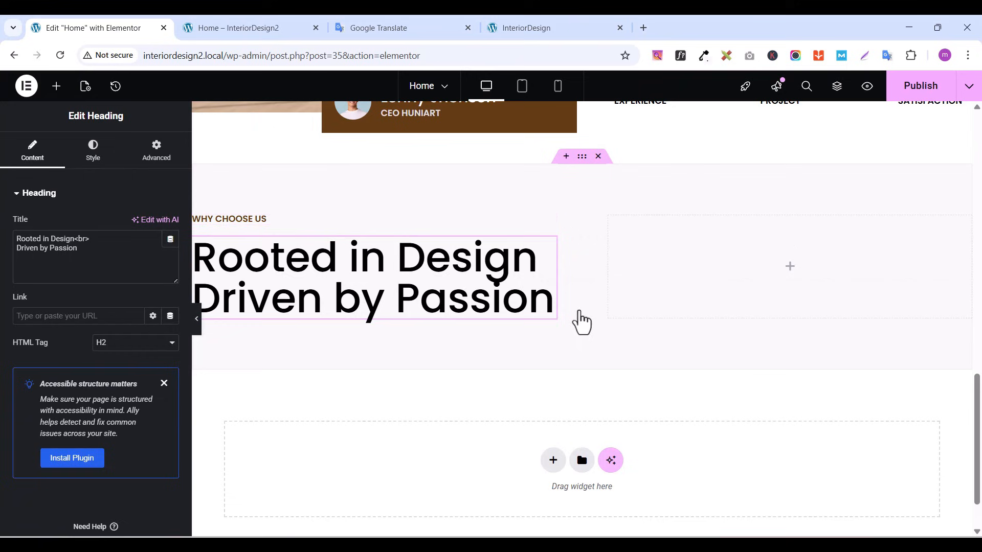
# Replace the pasted heading's title with "The Difference in Our Design" copied from the reference site, adding a <br> tag after "in"
pyautogui.click(512, 31)
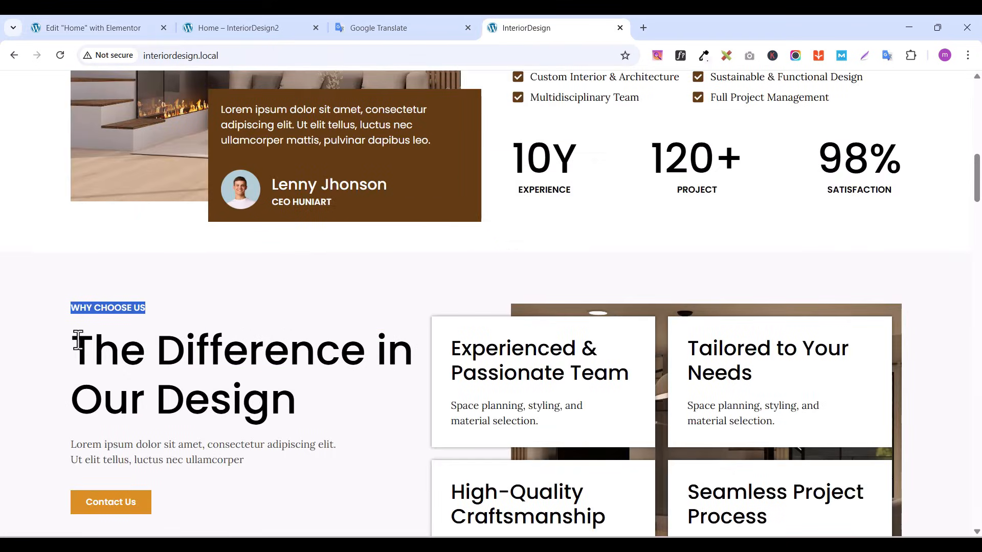
pyautogui.click(295, 408)
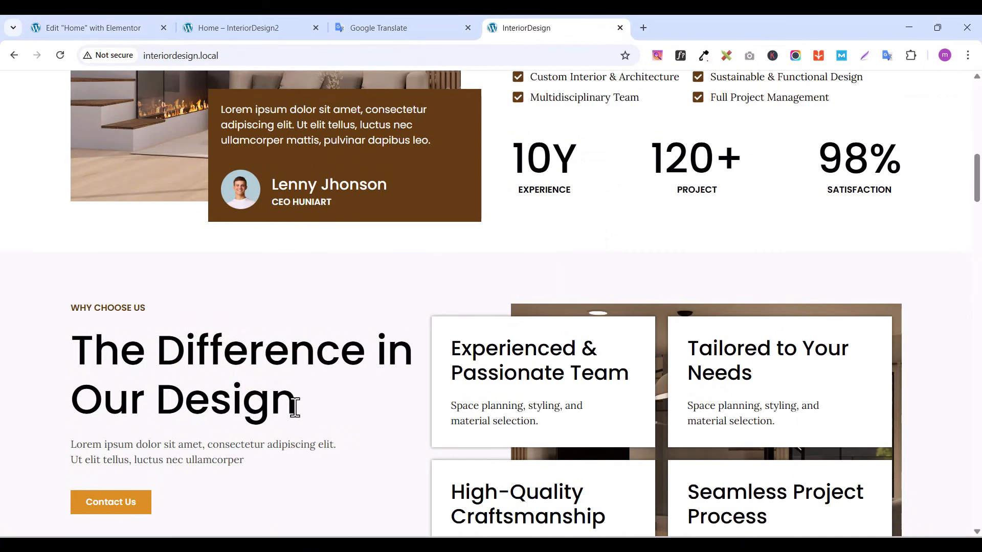
pyautogui.moveTo(294, 407); pyautogui.dragTo(81, 346)
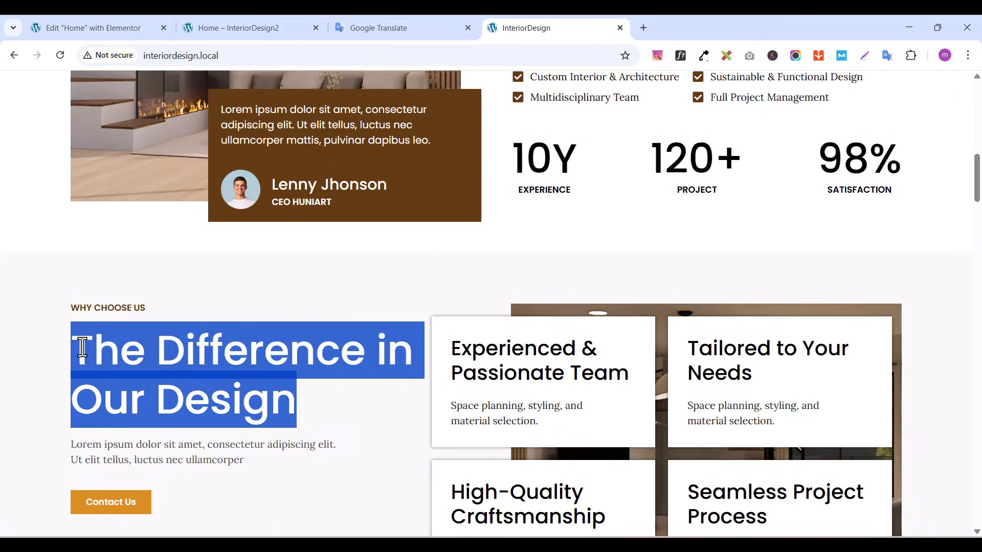
pyautogui.rightClick(82, 348)
pyautogui.click(135, 130)
pyautogui.click(57, 21)
pyautogui.doubleClick(85, 258)
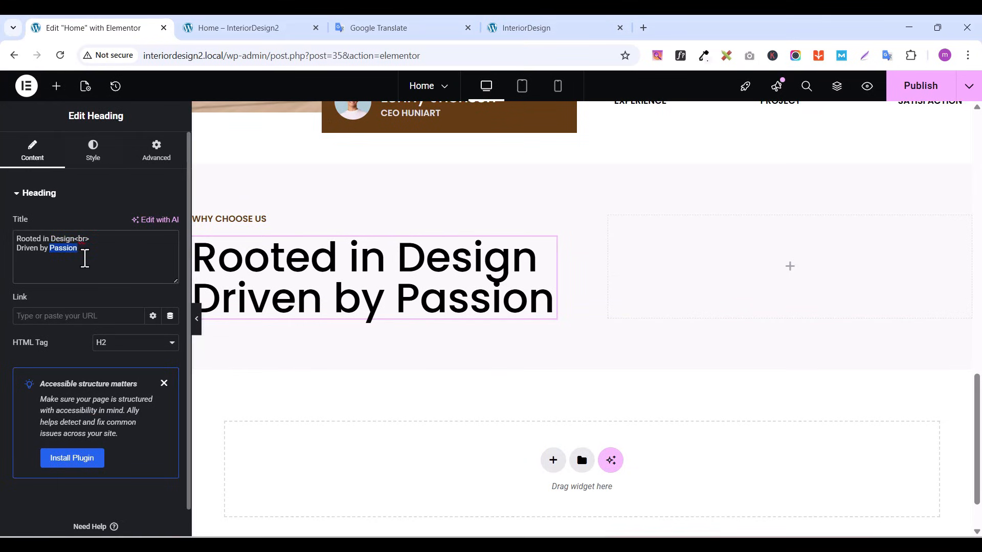
pyautogui.hotkey('ctrl', 'a')
pyautogui.hotkey('ctrl', 'v')
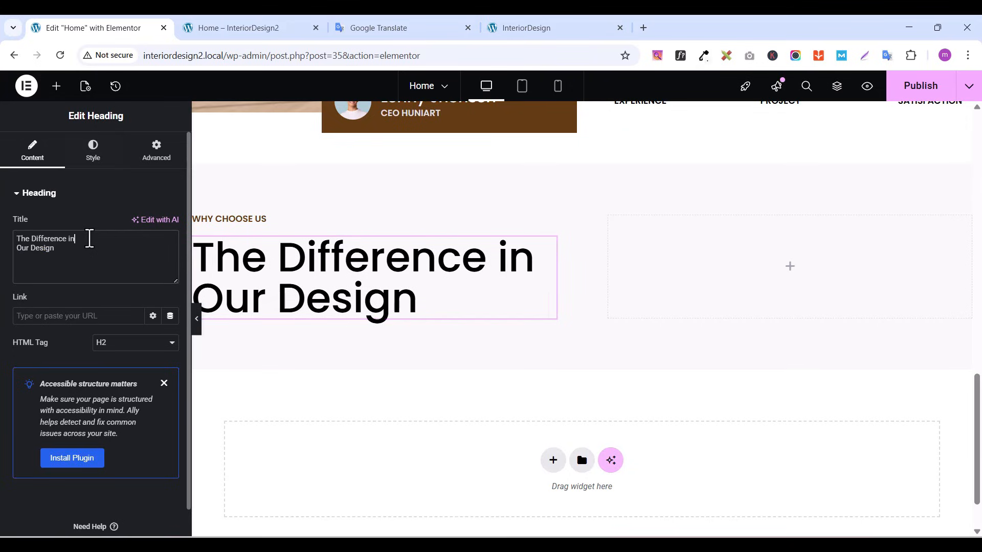
pyautogui.write('<')
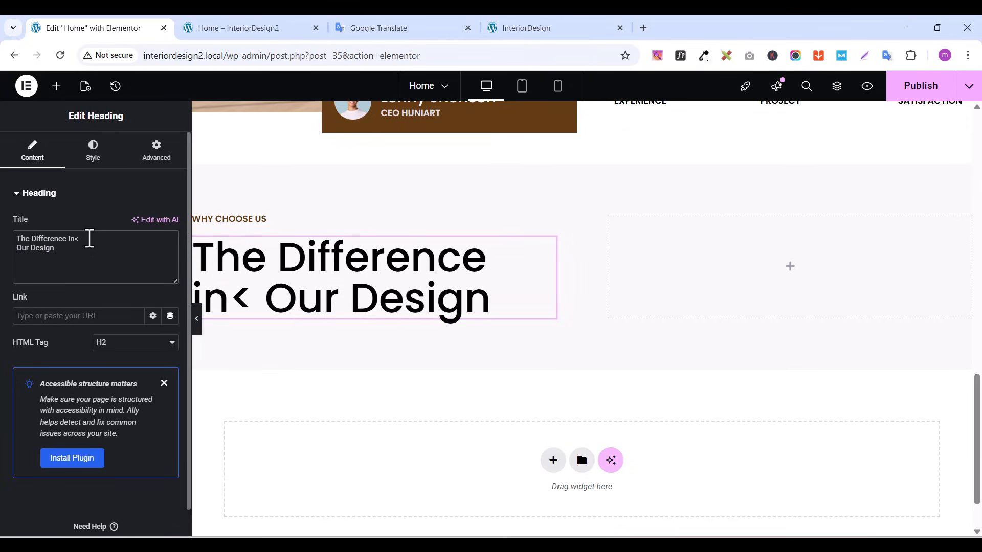
pyautogui.write('br>')
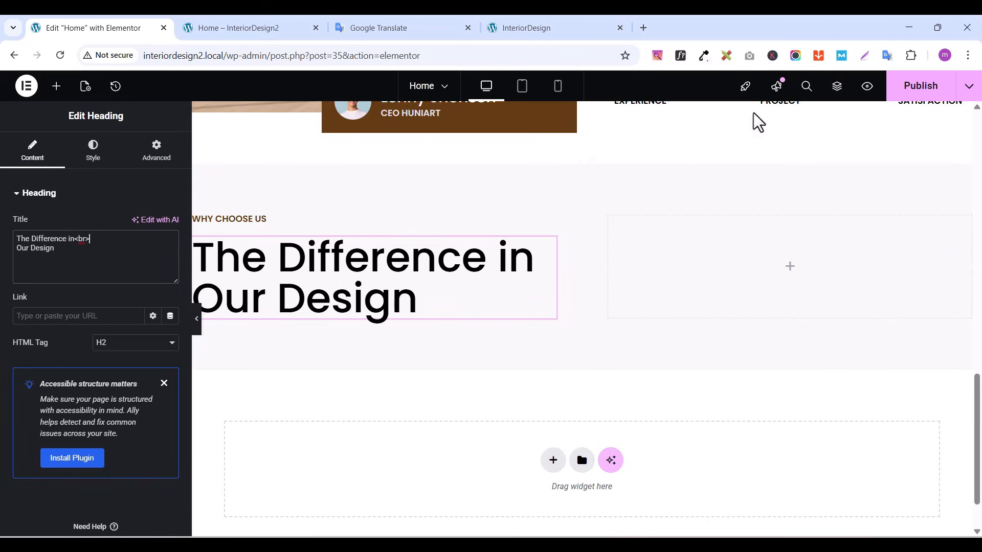
# Copy the lorem ipsum paragraph below The Difference in Our Design on the reference site and search Elementor's widgets for "text"
pyautogui.click(528, 27)
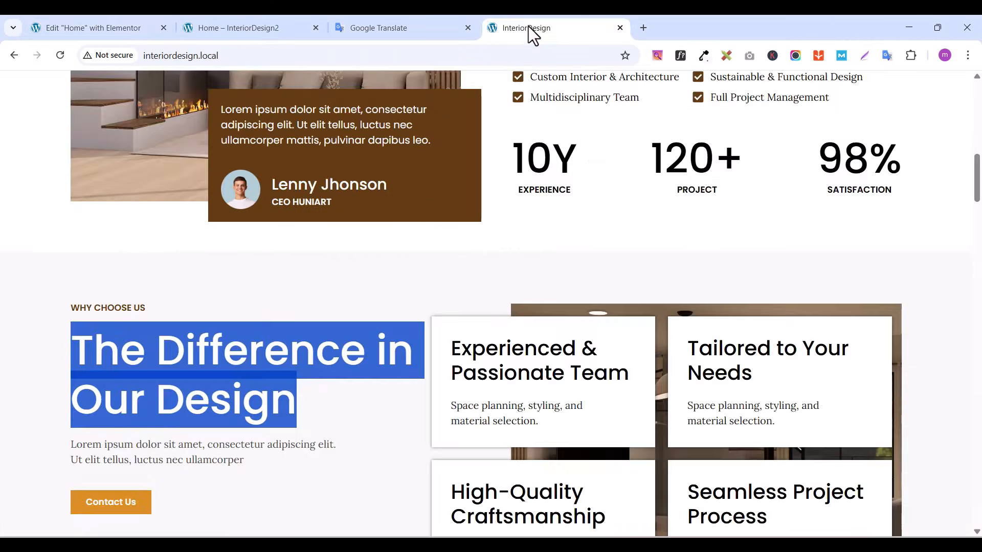
pyautogui.click(248, 462)
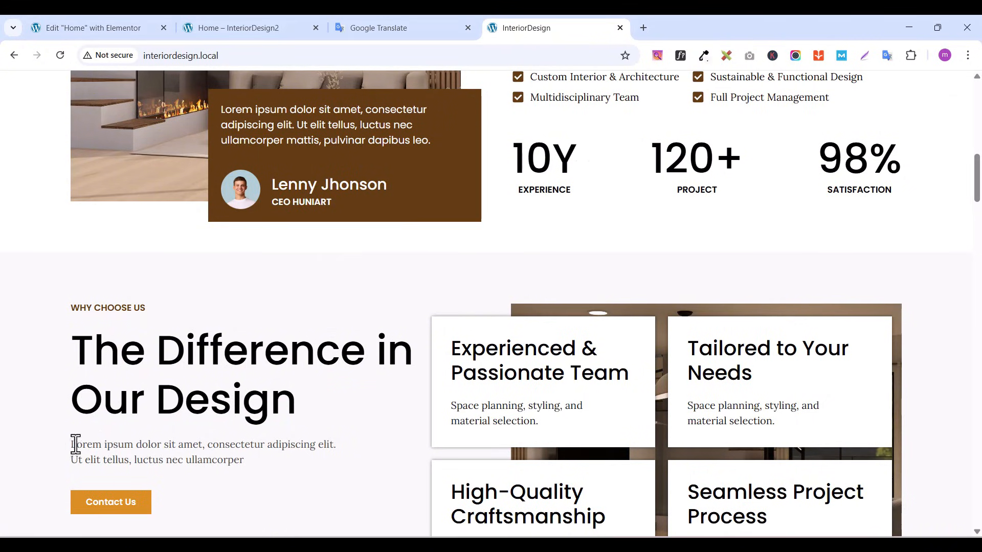
pyautogui.moveTo(74, 449); pyautogui.dragTo(257, 472)
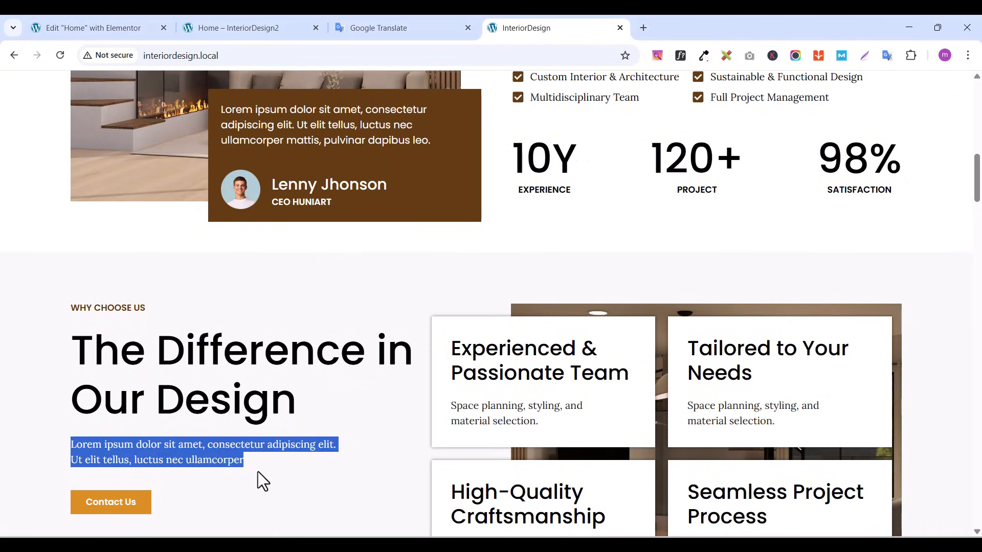
pyautogui.rightClick(240, 459)
pyautogui.click(283, 243)
pyautogui.click(119, 29)
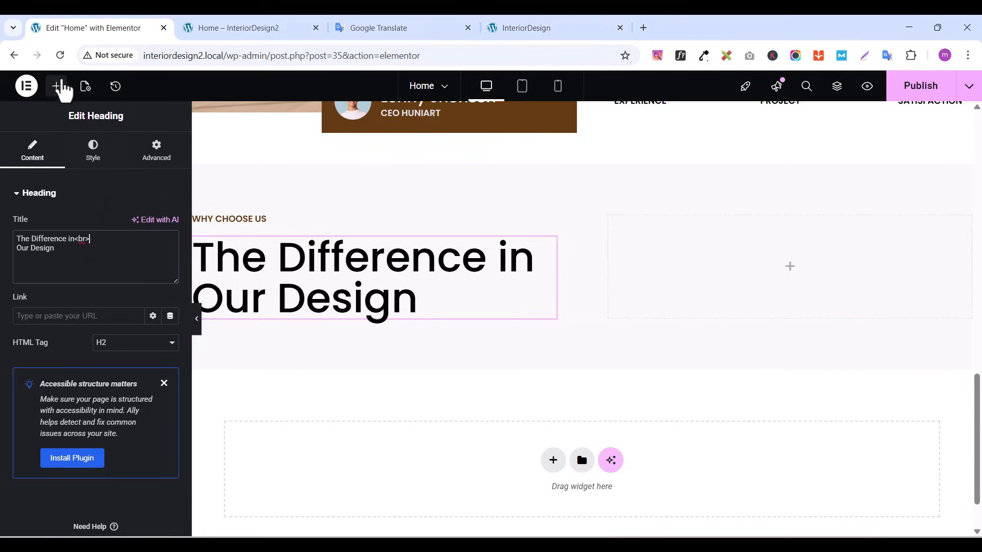
pyautogui.click(57, 87)
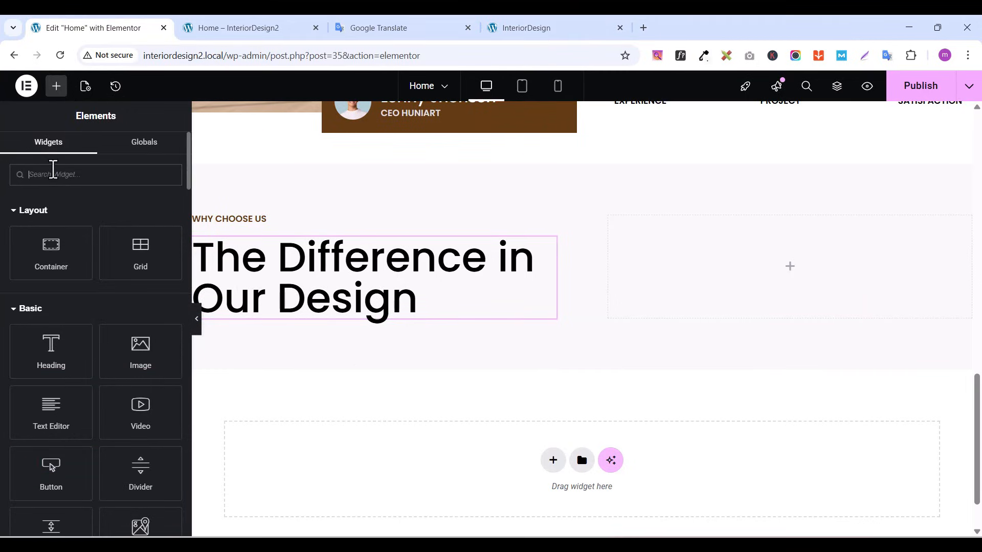
pyautogui.write('text')
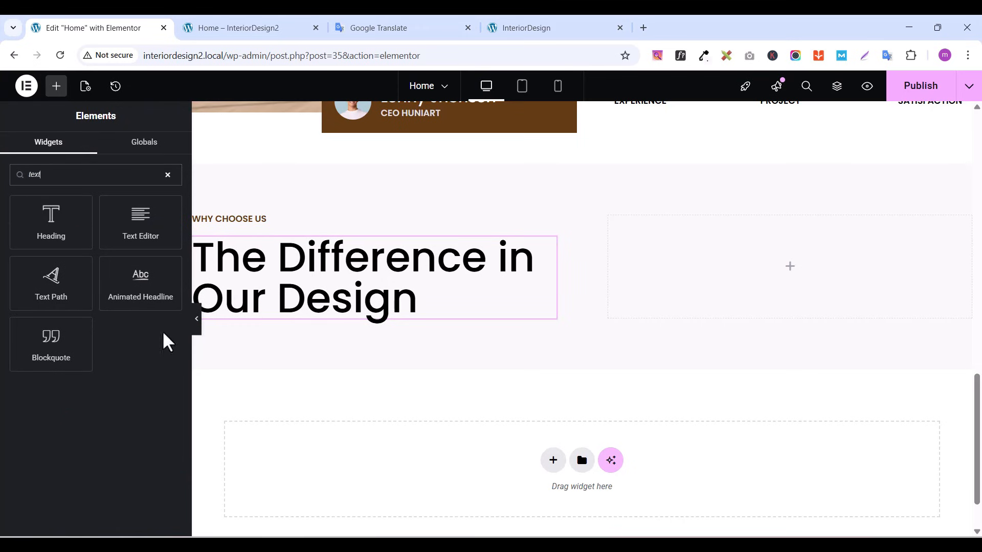
# Copy the About Us section's paragraph widget and paste it below The Difference in Our Design heading
pyautogui.scroll(-1, 763, 260)
pyautogui.scroll(5, 828, 246)
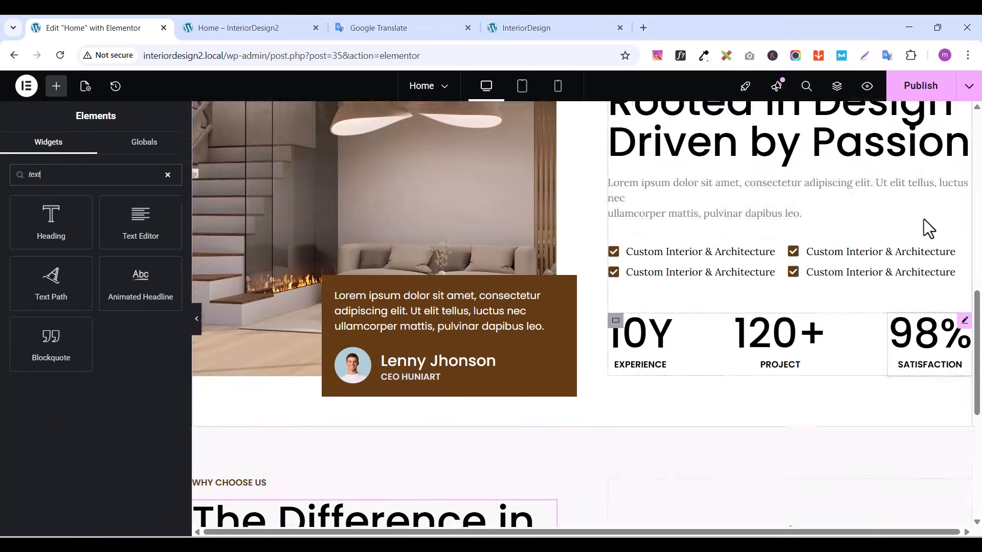
pyautogui.scroll(3, 923, 225)
pyautogui.scroll(-2, 924, 228)
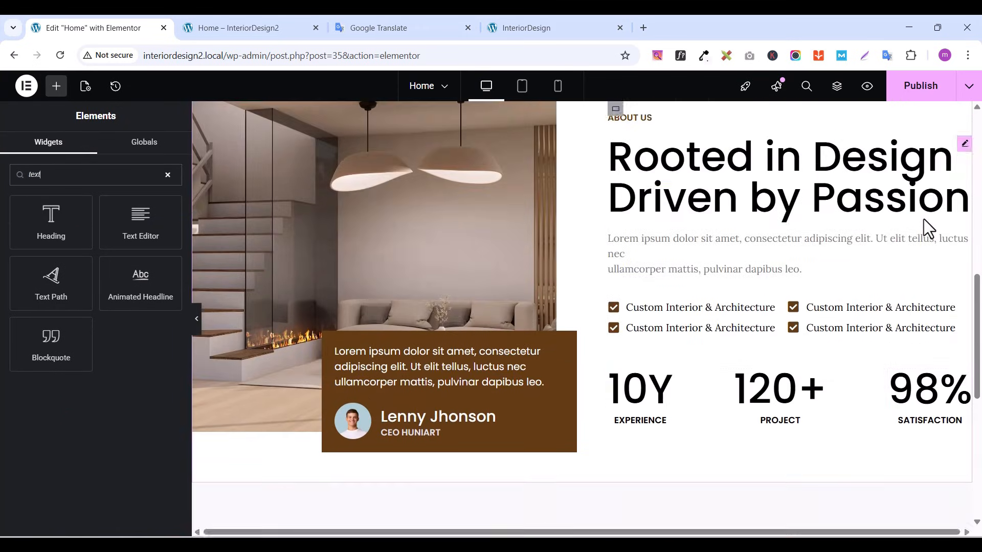
pyautogui.click(955, 240)
pyautogui.rightClick(956, 240)
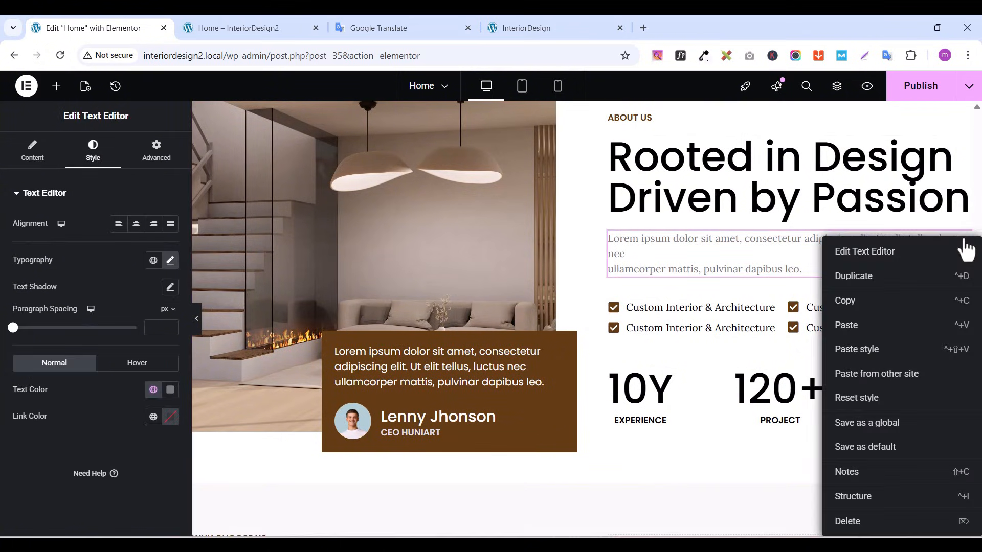
pyautogui.click(846, 301)
pyautogui.scroll(-8, 517, 369)
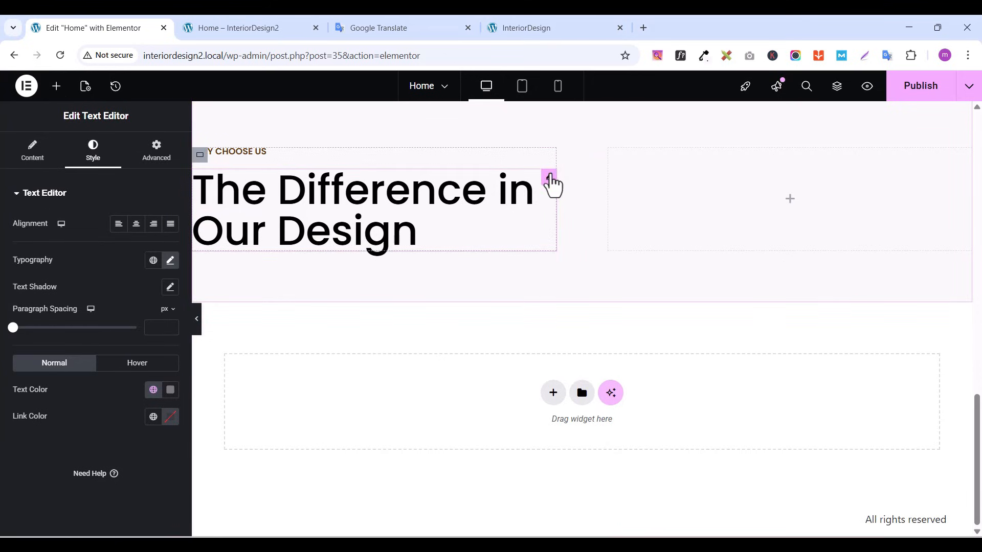
pyautogui.click(550, 179)
pyautogui.rightClick(551, 181)
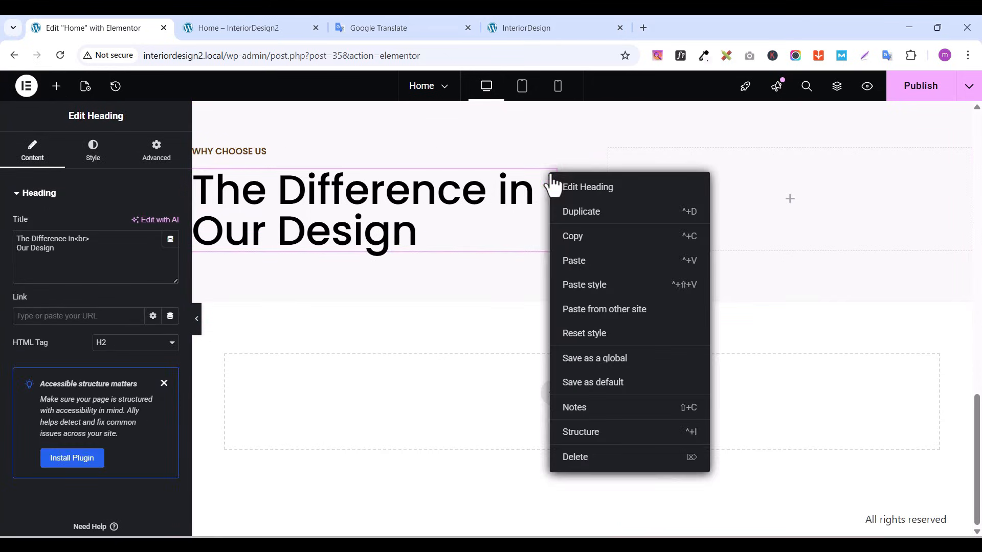
pyautogui.click(574, 262)
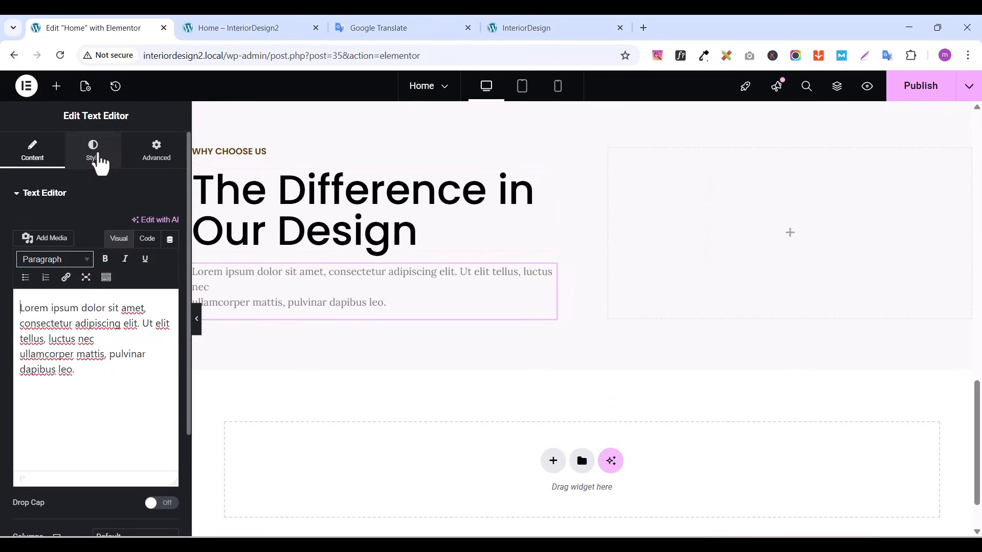
# Change the pasted paragraph's text color to dark grey #363636
pyautogui.click(97, 156)
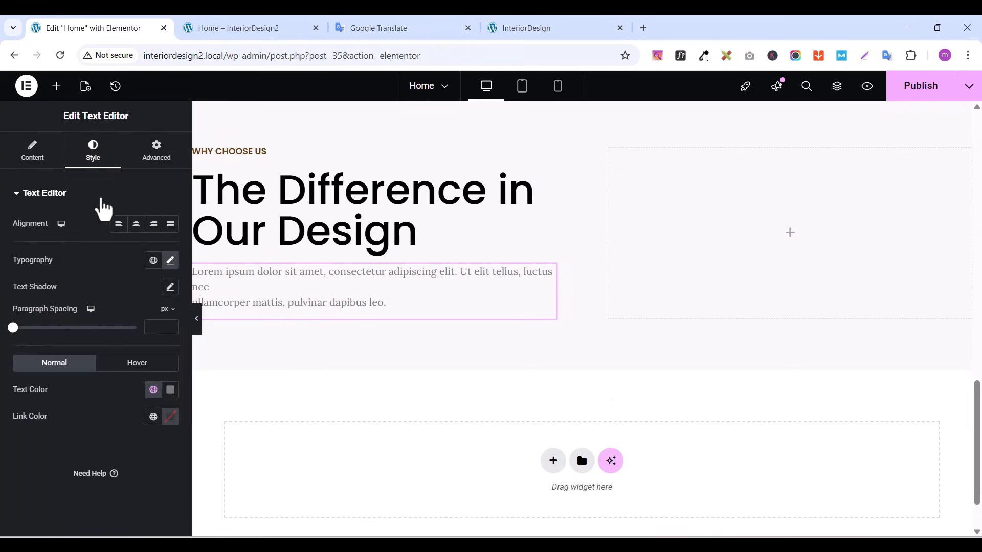
pyautogui.click(170, 261)
pyautogui.click(170, 261)
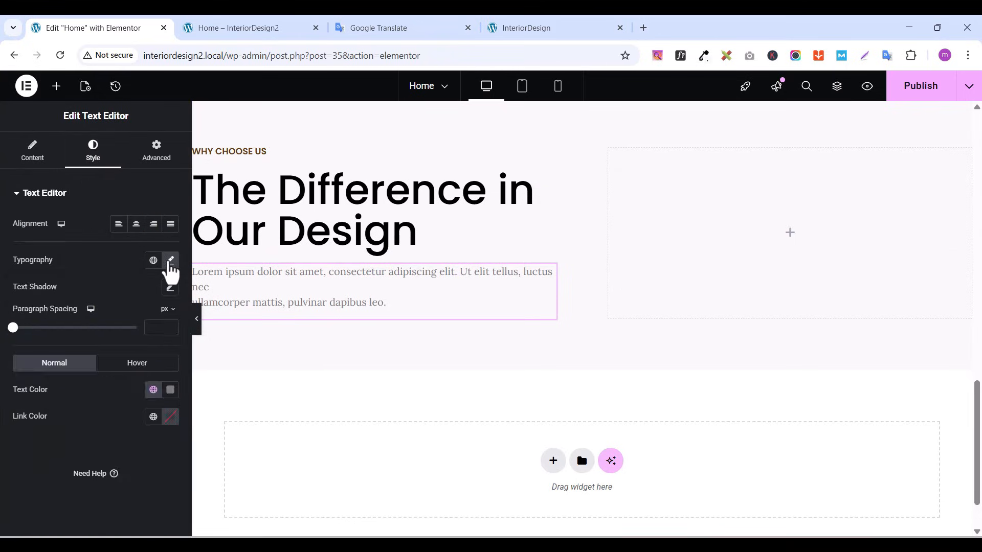
pyautogui.click(171, 391)
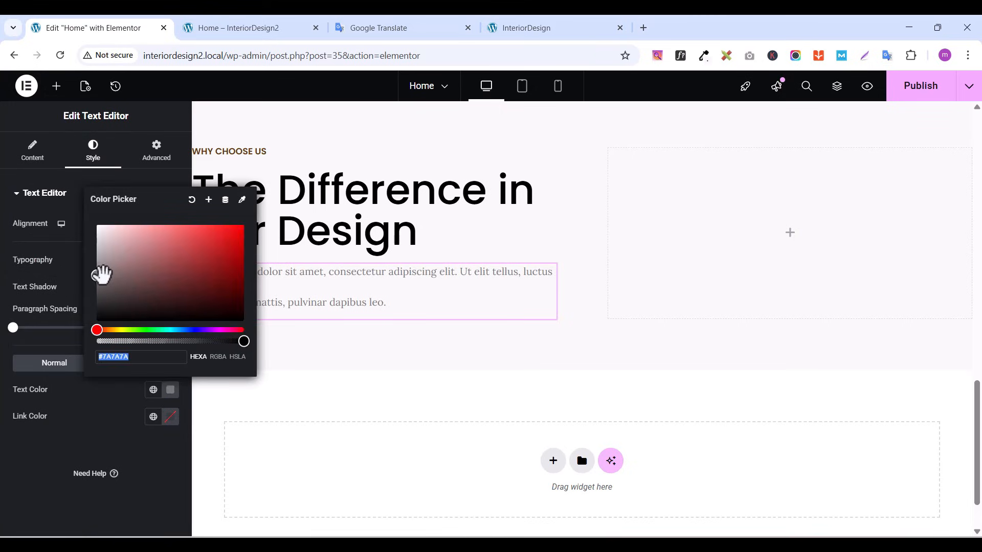
pyautogui.moveTo(96, 279); pyautogui.dragTo(97, 302)
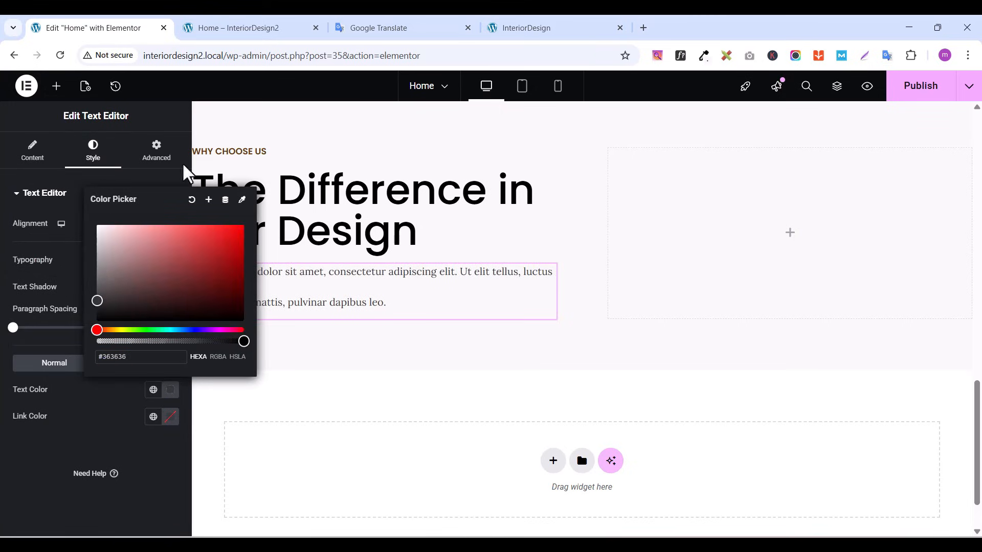
# Replace the pasted paragraph's text with the two-line lorem ipsum ending in "ullamcorper", copied from the reference site's Why Choose Us section
pyautogui.click(518, 34)
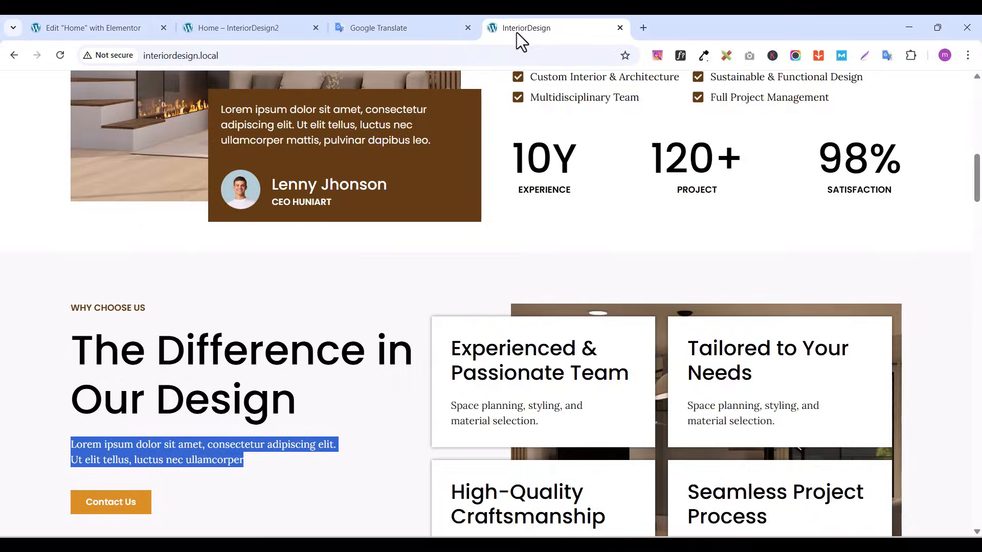
pyautogui.rightClick(159, 452)
pyautogui.click(213, 234)
pyautogui.click(127, 29)
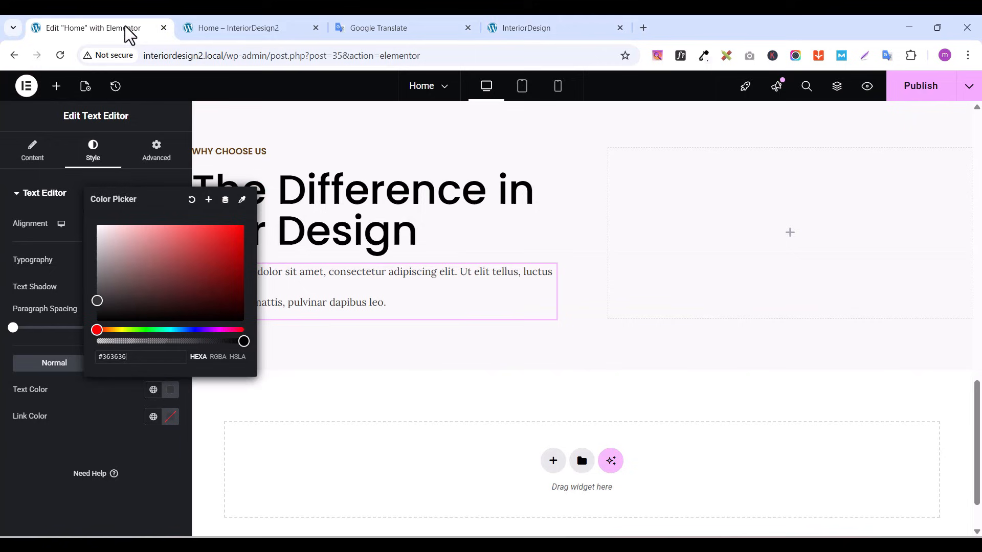
pyautogui.click(32, 154)
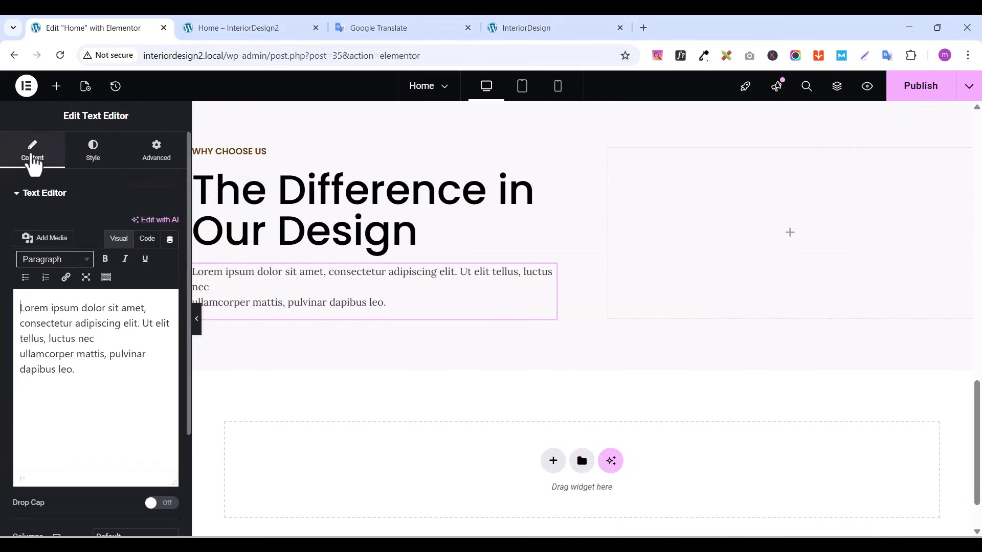
pyautogui.click(67, 335)
pyautogui.hotkey('ctrl', 'a')
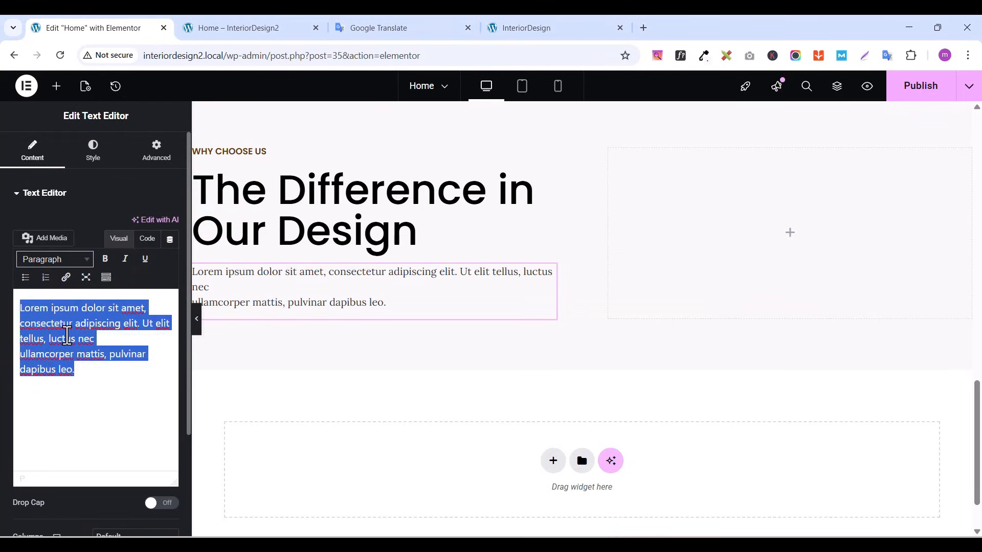
pyautogui.hotkey('ctrl', 'v')
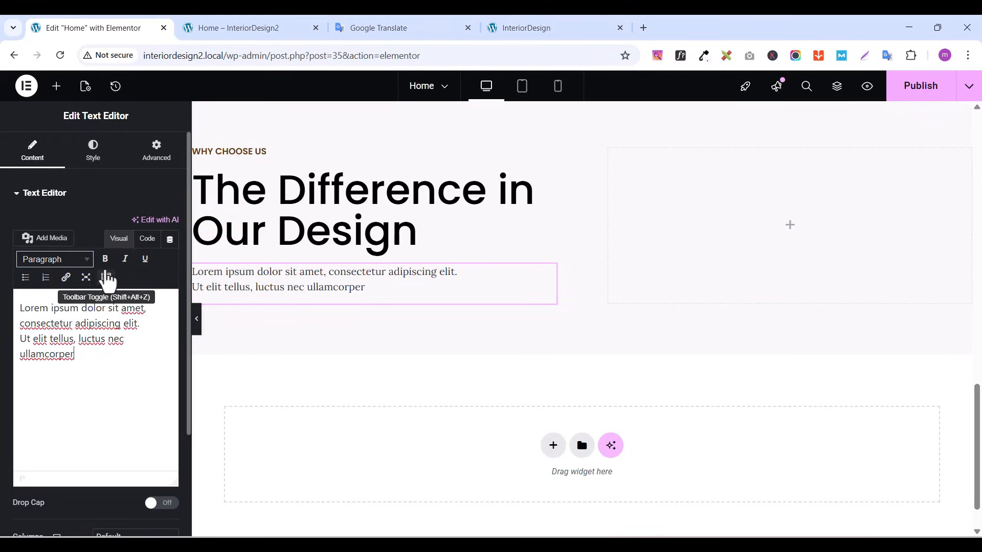
# Add a <br> tag after "elit." in the paragraph's code and publish the page
pyautogui.click(146, 239)
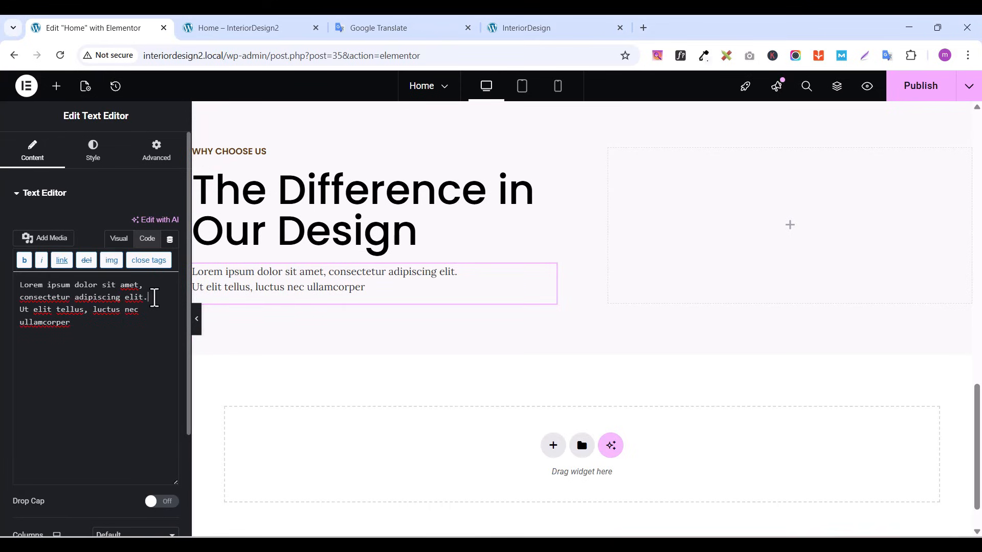
pyautogui.moveTo(315, 545)
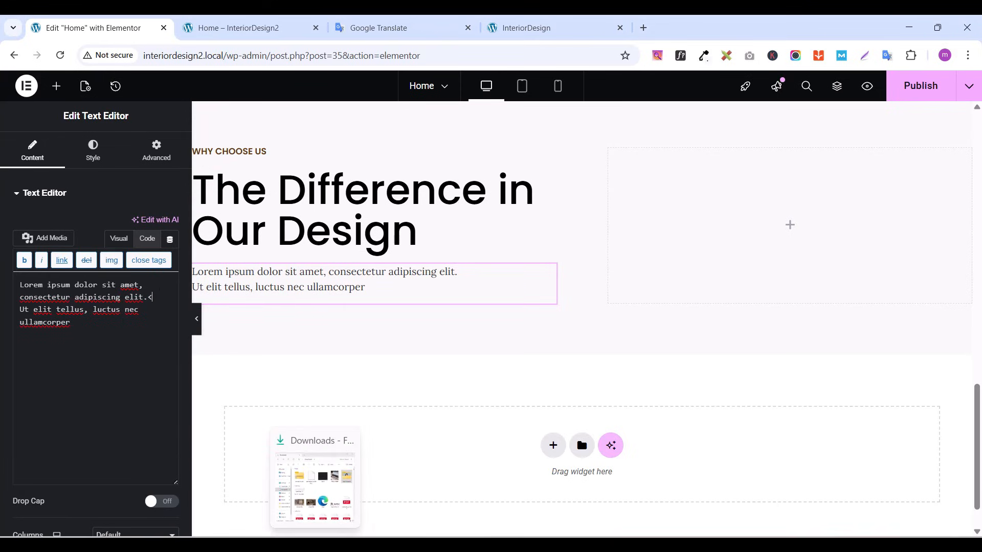
pyautogui.write('br')
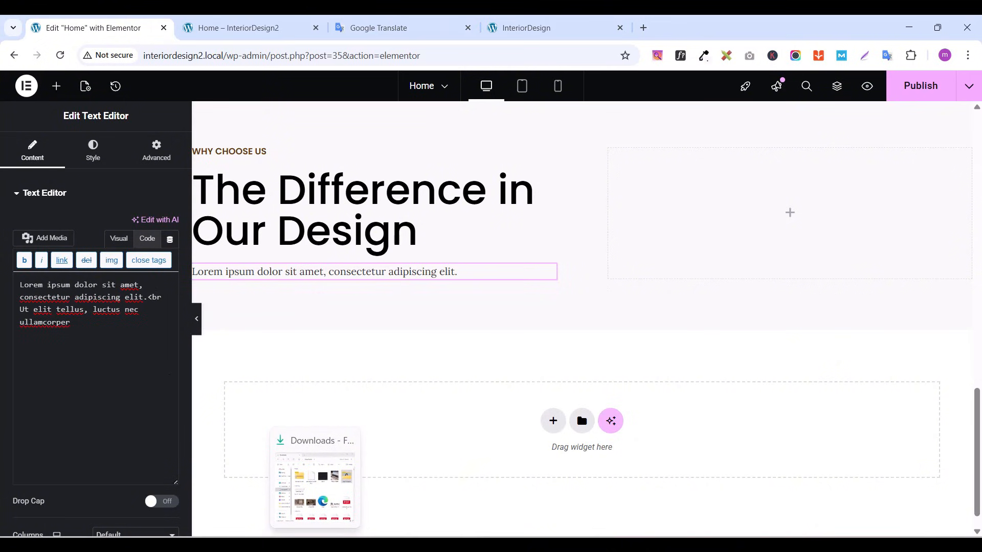
pyautogui.write('>')
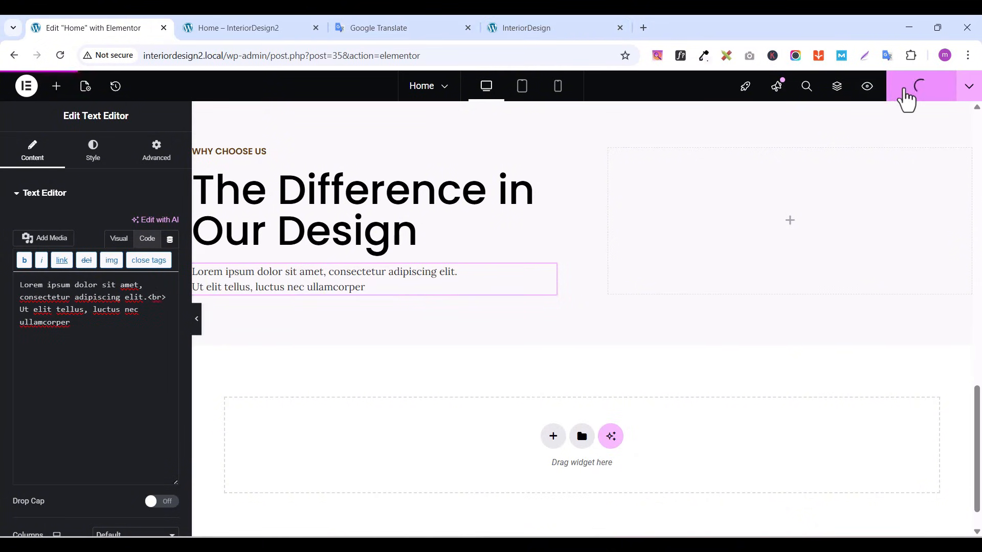
# Set the Why Choose Us paragraph's top margin to 1 em, using the reference site's spacing as a guide, and publish the page
pyautogui.click(567, 31)
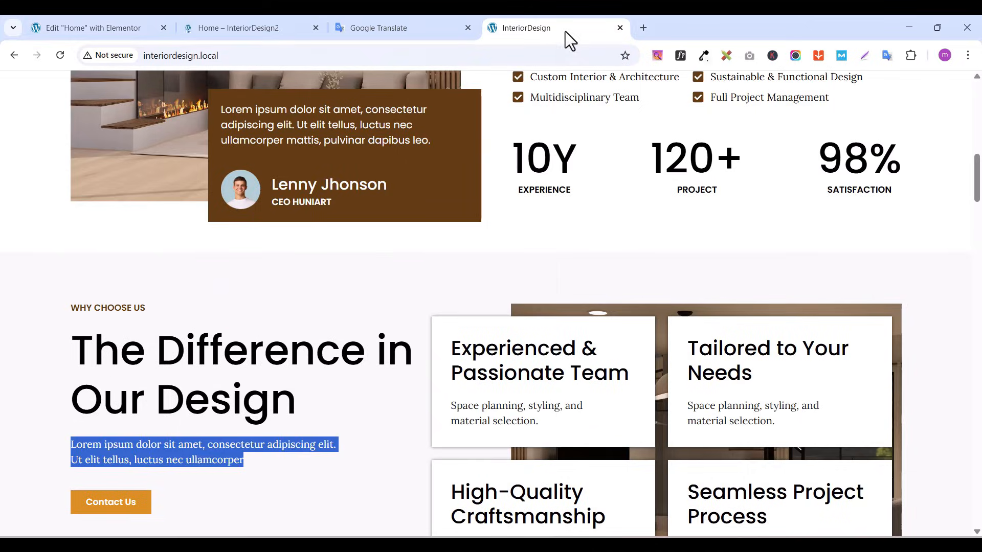
pyautogui.click(232, 441)
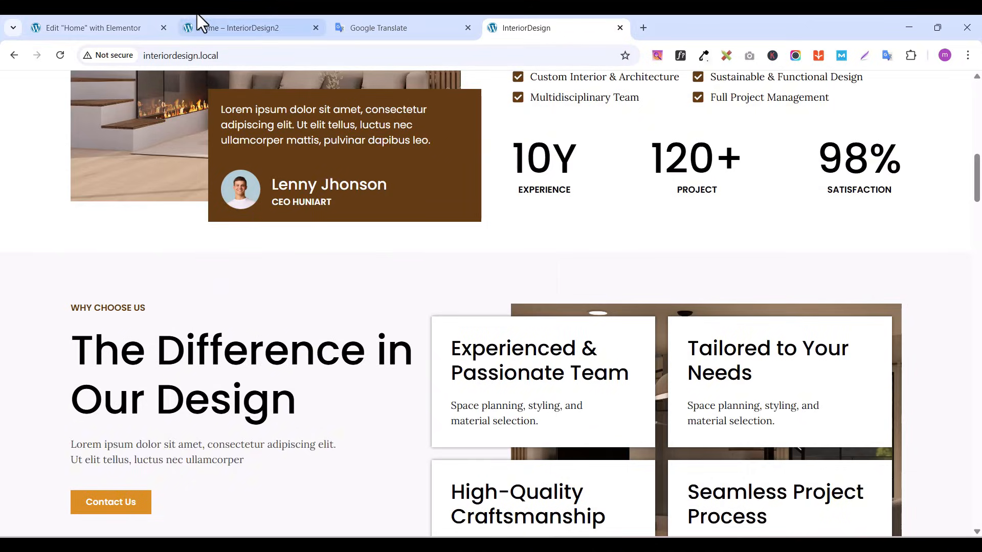
pyautogui.click(118, 29)
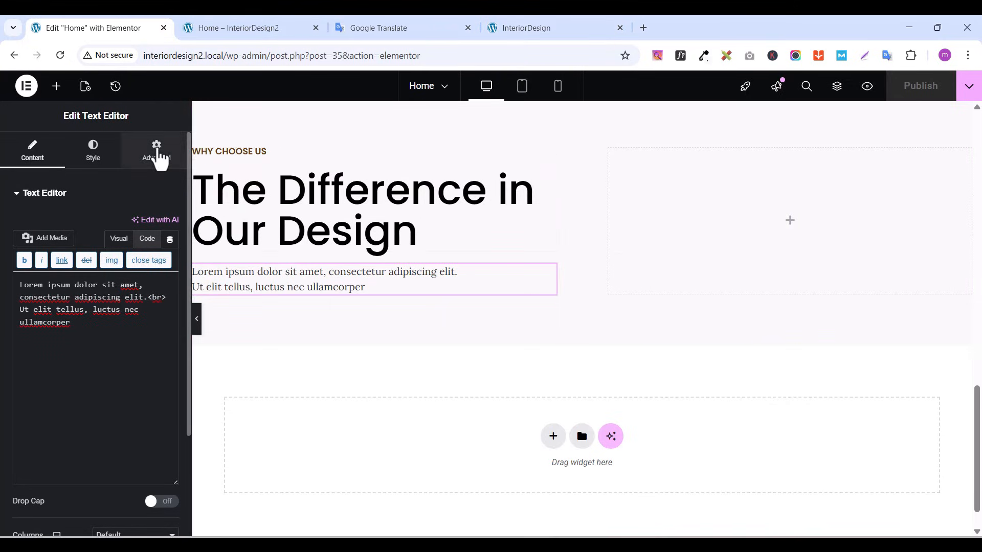
pyautogui.click(157, 151)
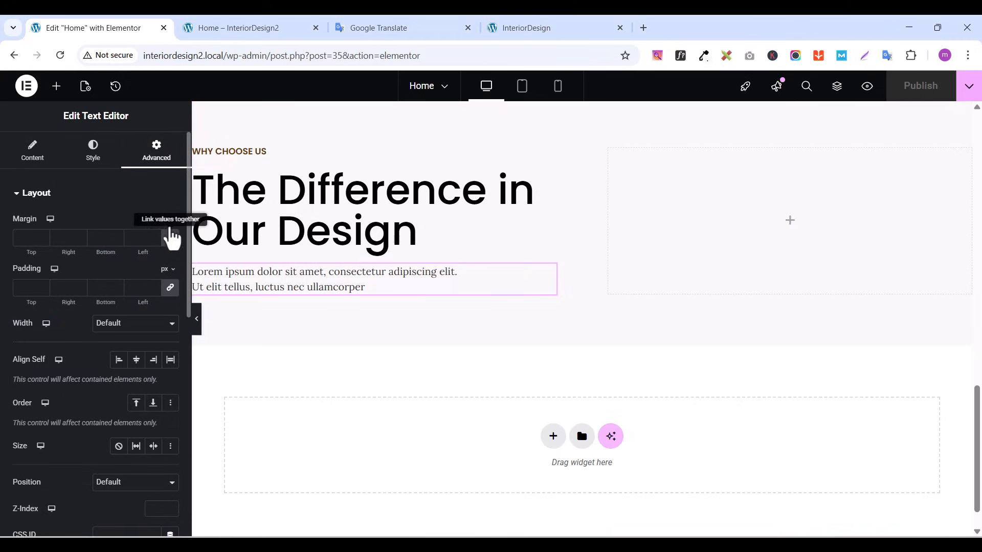
pyautogui.click(172, 237)
pyautogui.click(165, 219)
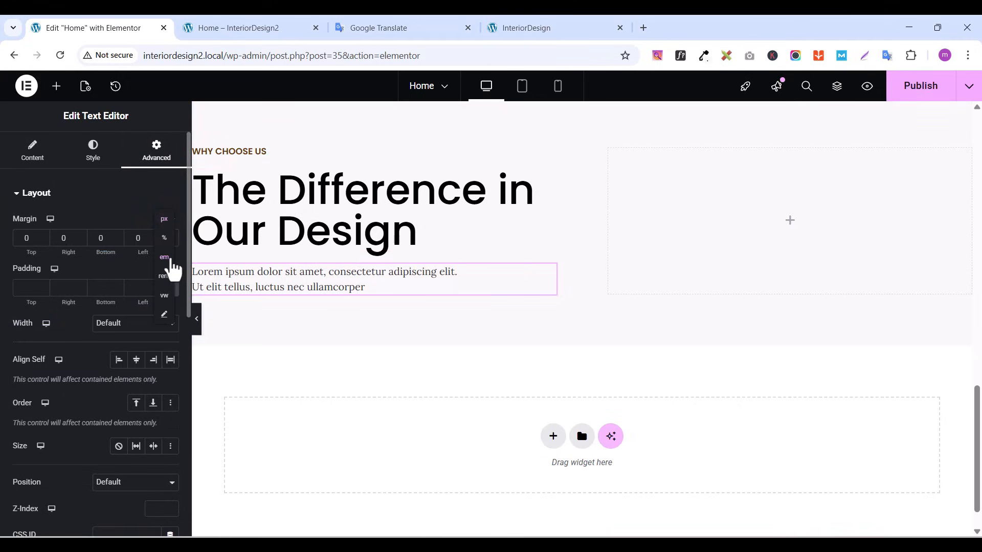
pyautogui.click(165, 258)
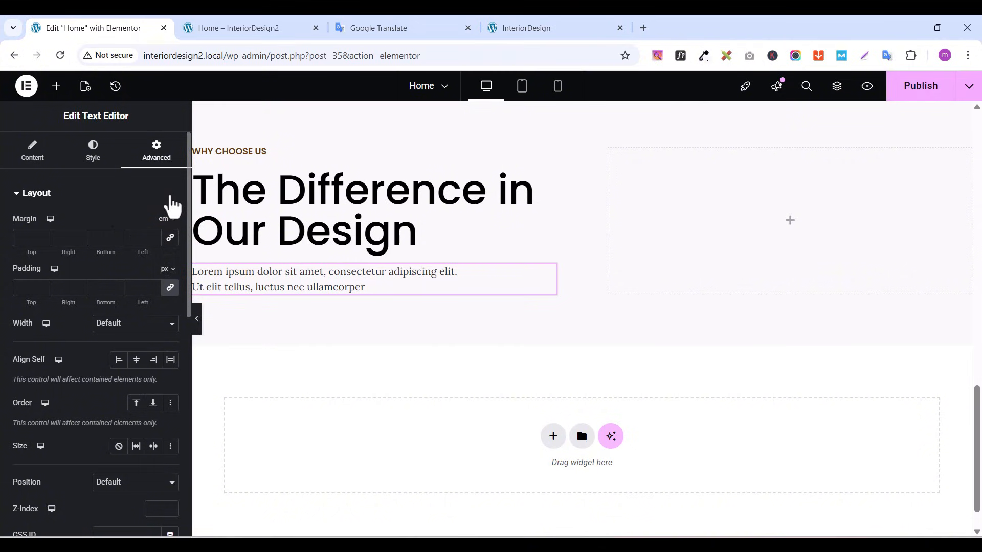
pyautogui.click(43, 236)
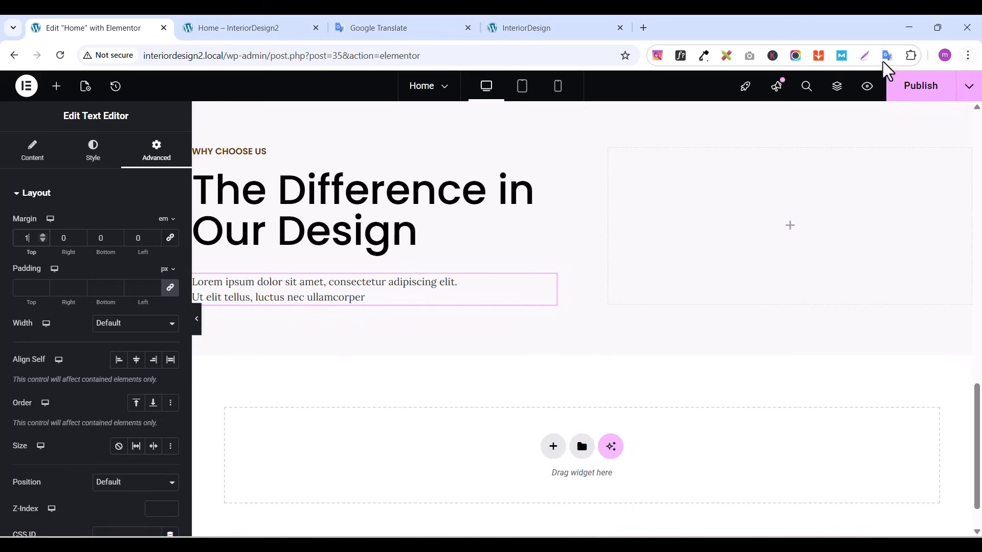
pyautogui.click(898, 98)
# Check what follows the paragraph in the reference site's Why Choose Us text column and return to the Elementor editor
pyautogui.click(540, 36)
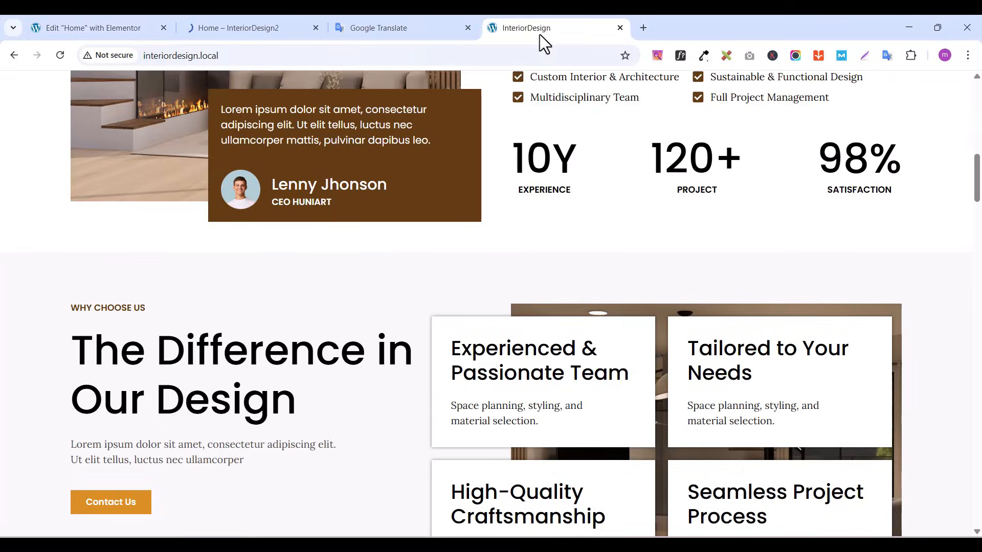
pyautogui.scroll(-1, 195, 416)
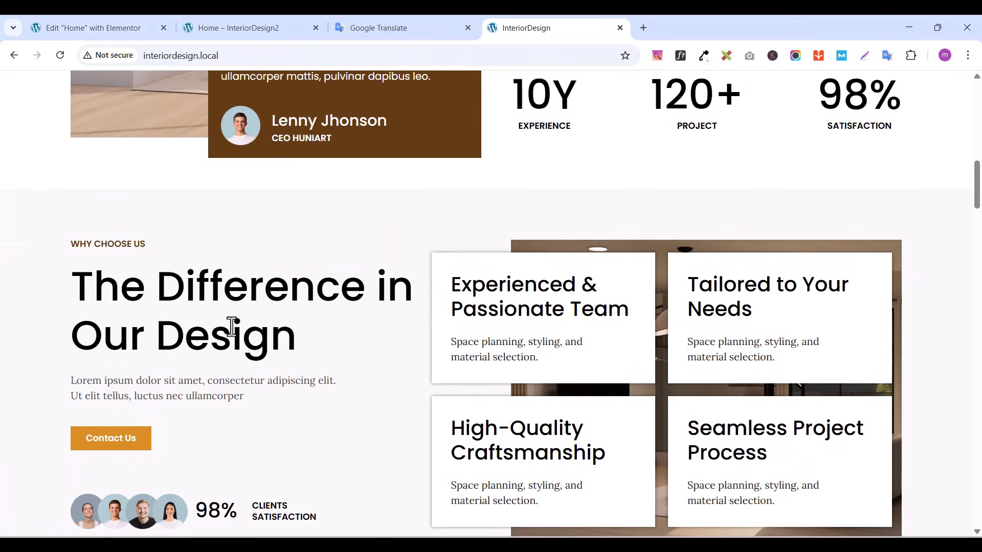
pyautogui.click(102, 30)
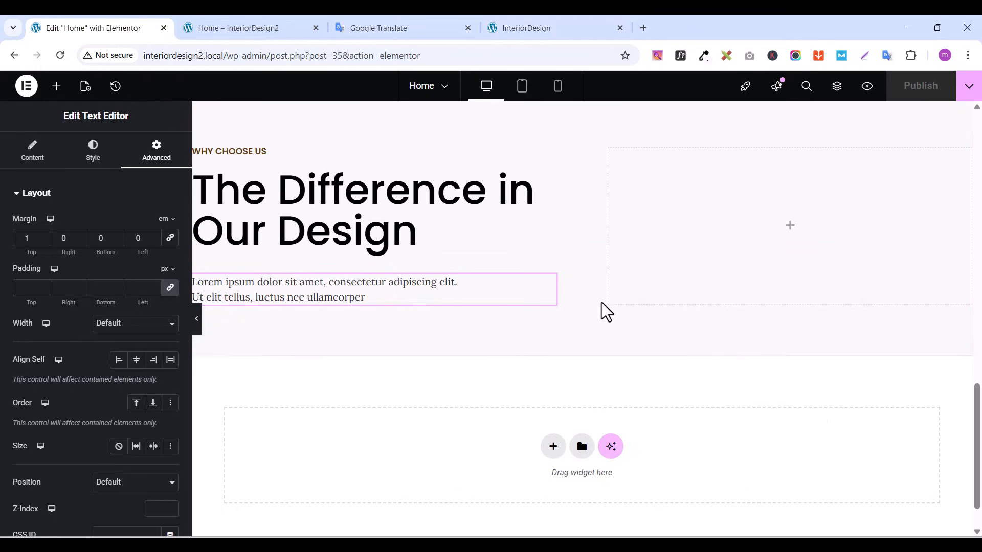
# Copy the hero section's Get Started button and paste it below the Why Choose Us paragraph
pyautogui.scroll(8, 601, 303)
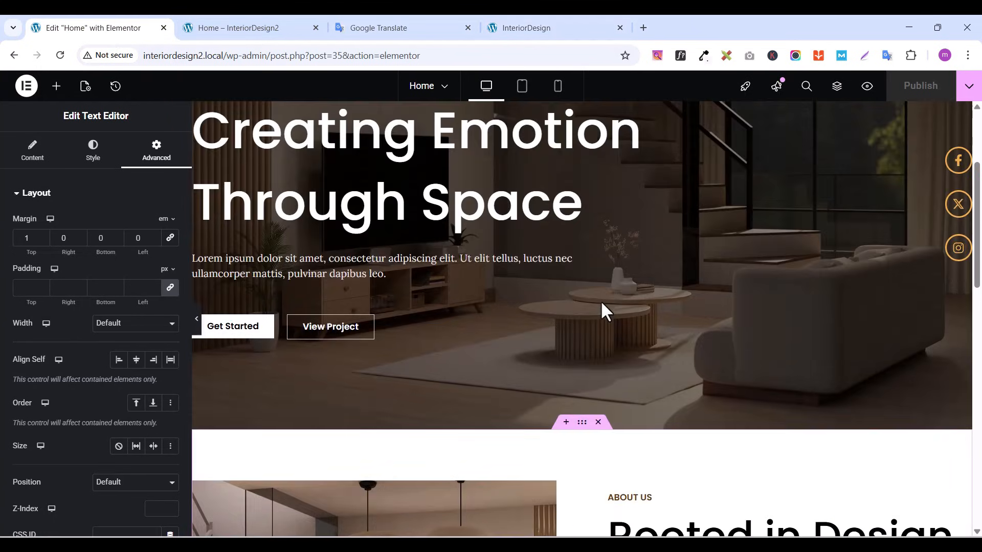
pyautogui.click(269, 328)
pyautogui.rightClick(268, 325)
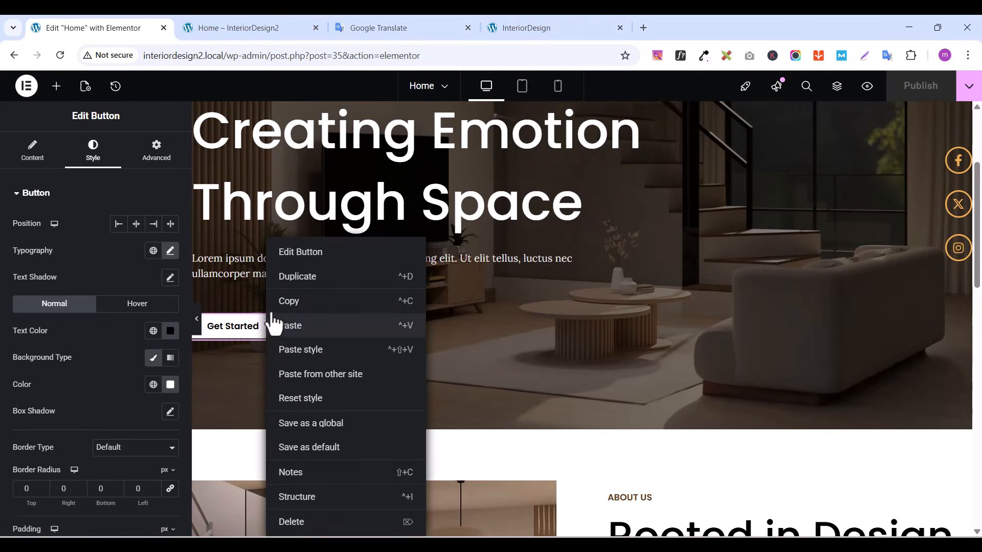
pyautogui.click(283, 302)
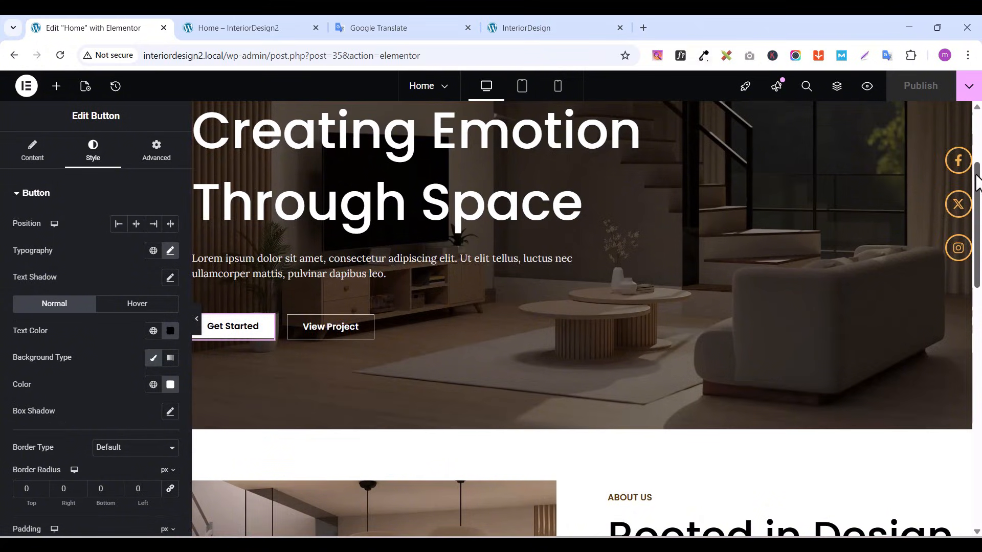
pyautogui.moveTo(976, 181); pyautogui.dragTo(978, 383)
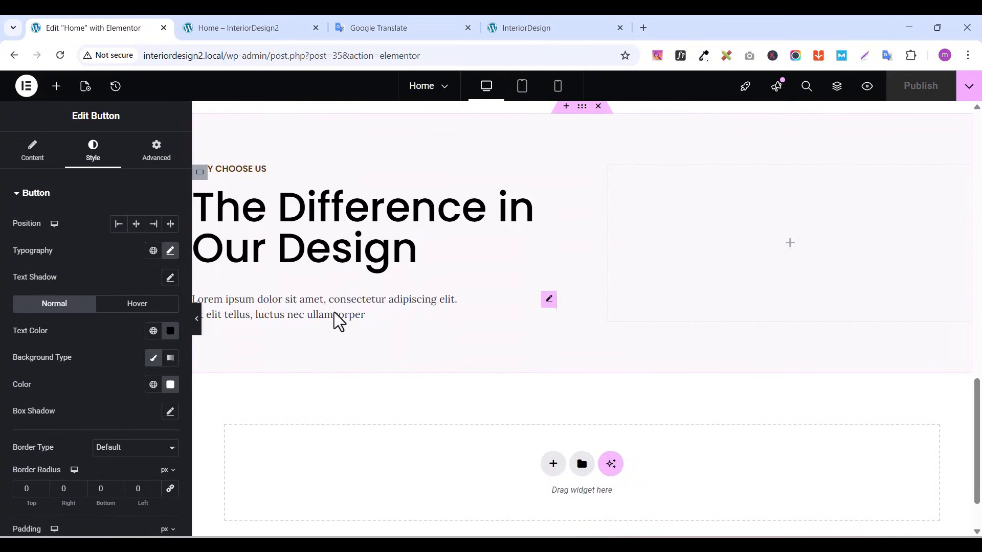
pyautogui.rightClick(550, 299)
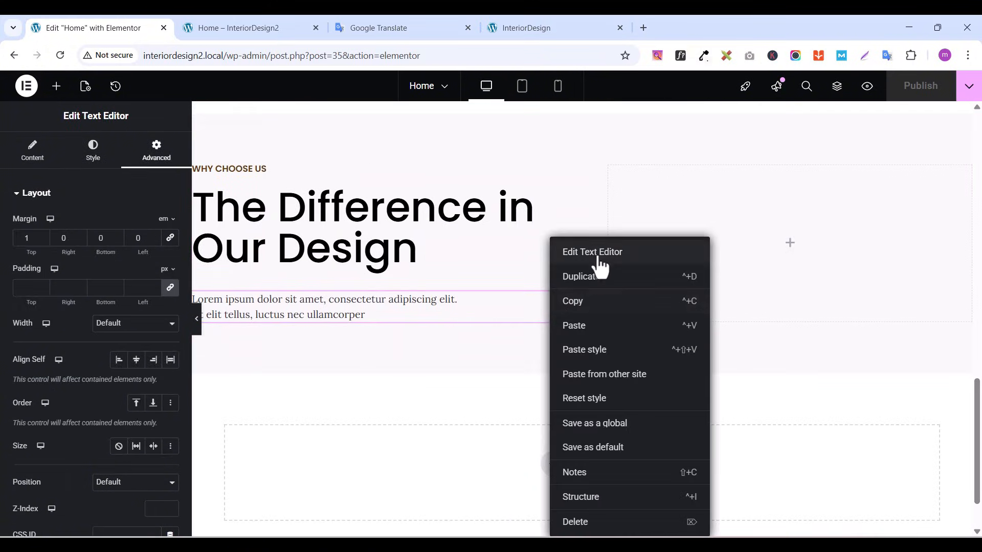
pyautogui.click(581, 324)
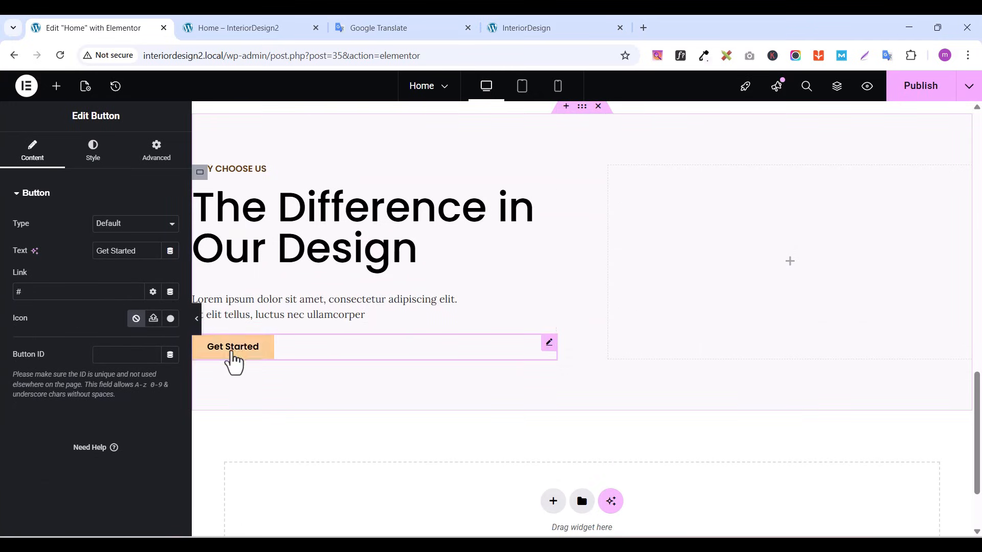
# Set the pasted button's normal background to the global yellow colour, using the reference site's Contact Us button as a guide
pyautogui.click(537, 29)
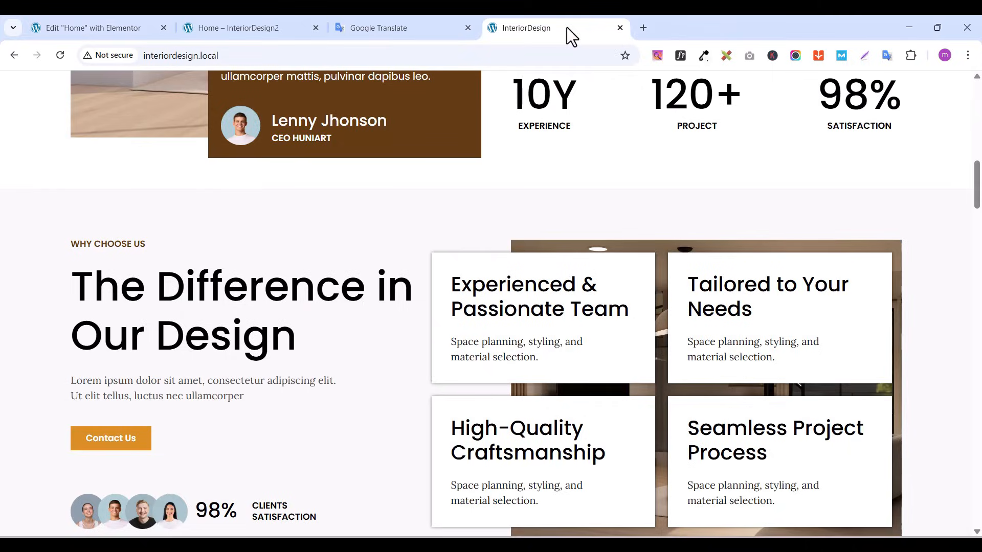
pyautogui.click(126, 28)
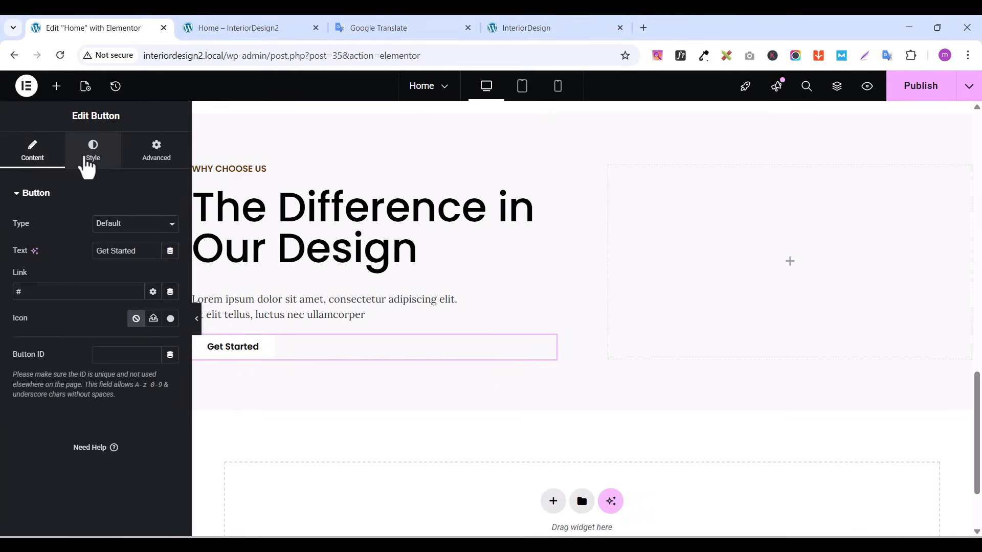
pyautogui.click(90, 153)
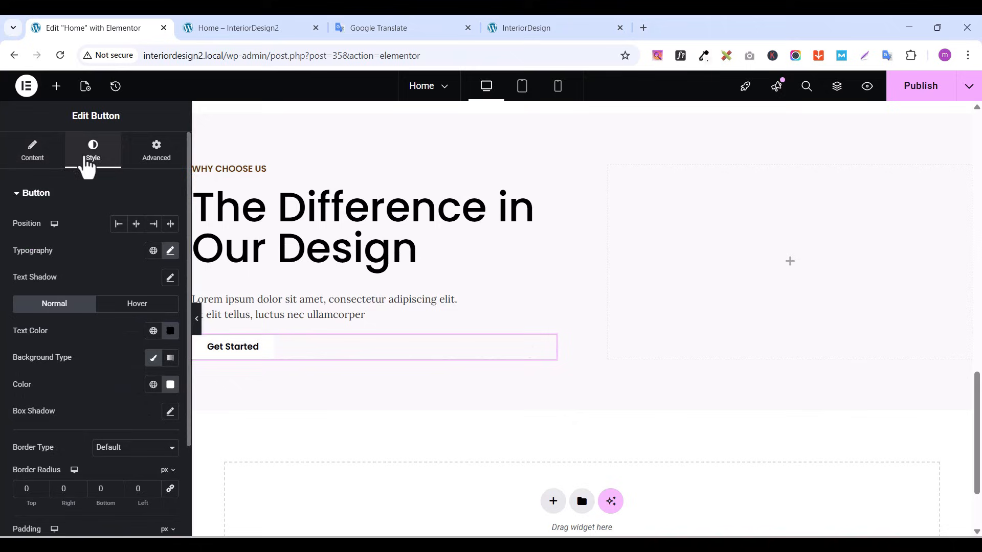
pyautogui.click(153, 384)
pyautogui.click(53, 334)
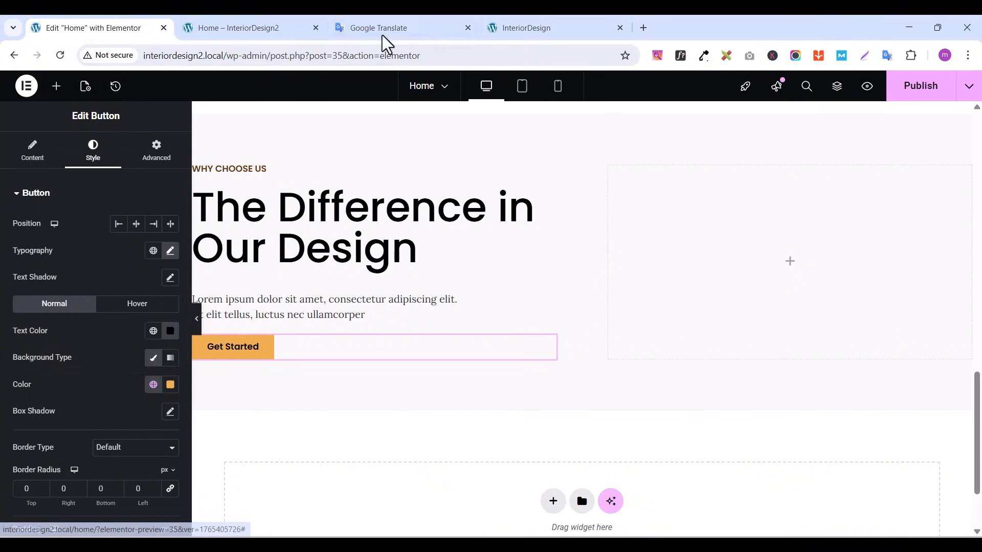
# Set the pasted button's hover background to the global brown colour and its hover text colour to #FFFFFF
pyautogui.click(138, 305)
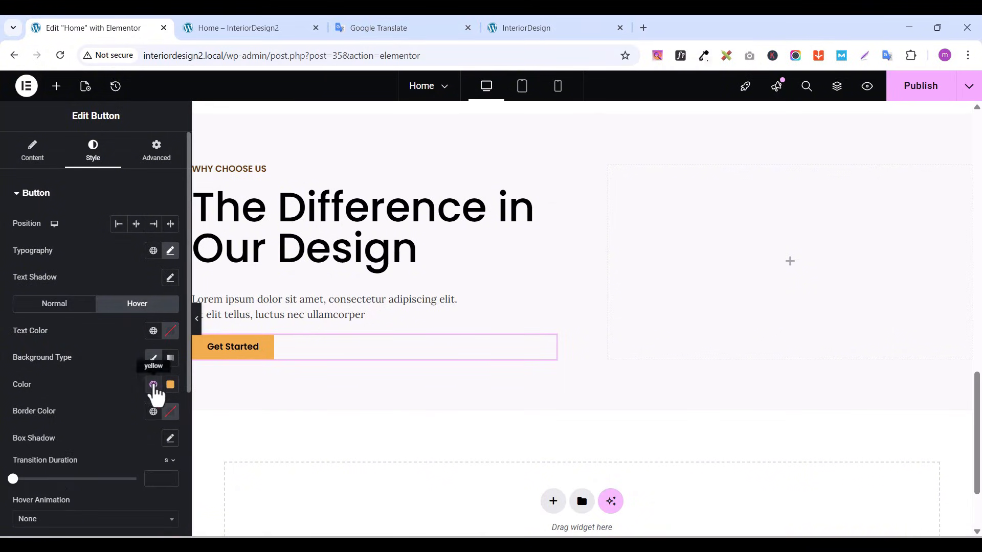
pyautogui.click(153, 385)
pyautogui.click(48, 356)
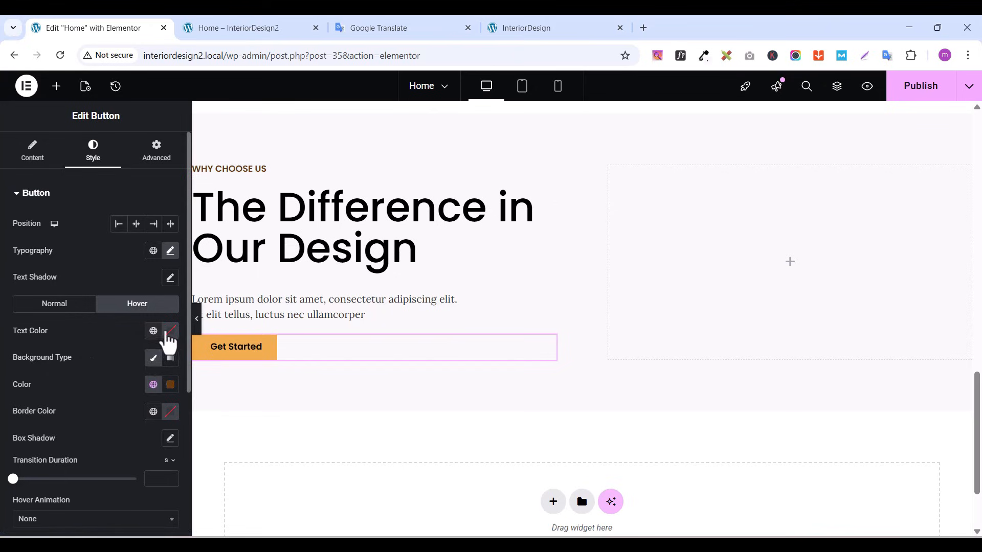
pyautogui.click(170, 332)
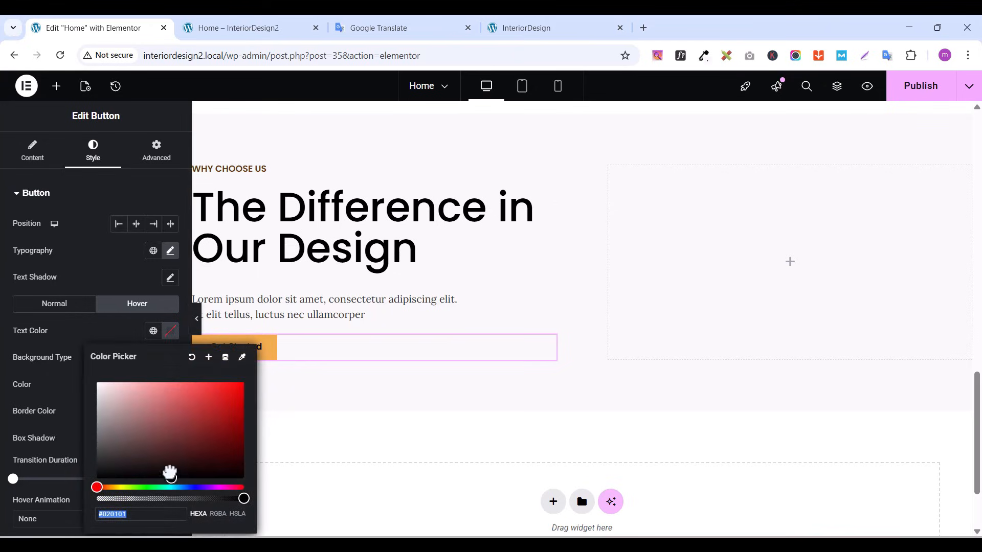
pyautogui.moveTo(170, 473); pyautogui.dragTo(88, 359)
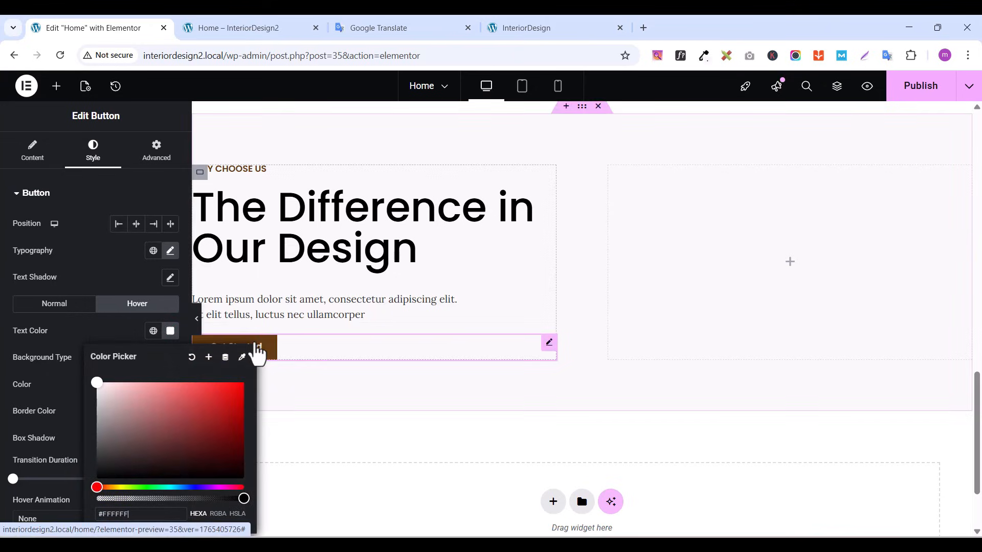
# Set the button's normal text colour to #FFFFFF, comparing it with the reference site's Contact Us button
pyautogui.click(58, 307)
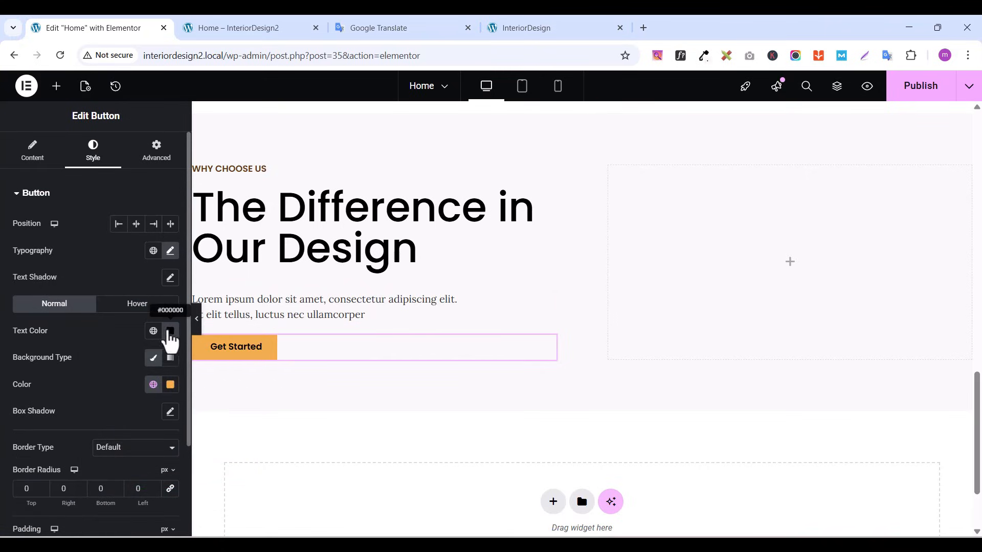
pyautogui.click(171, 332)
pyautogui.write('#FFFFFF')
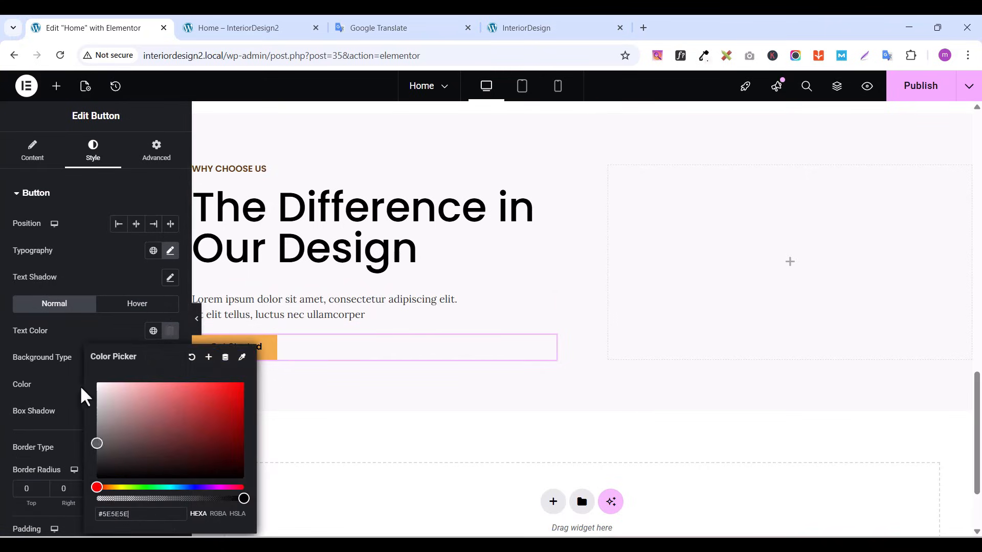
pyautogui.click(557, 26)
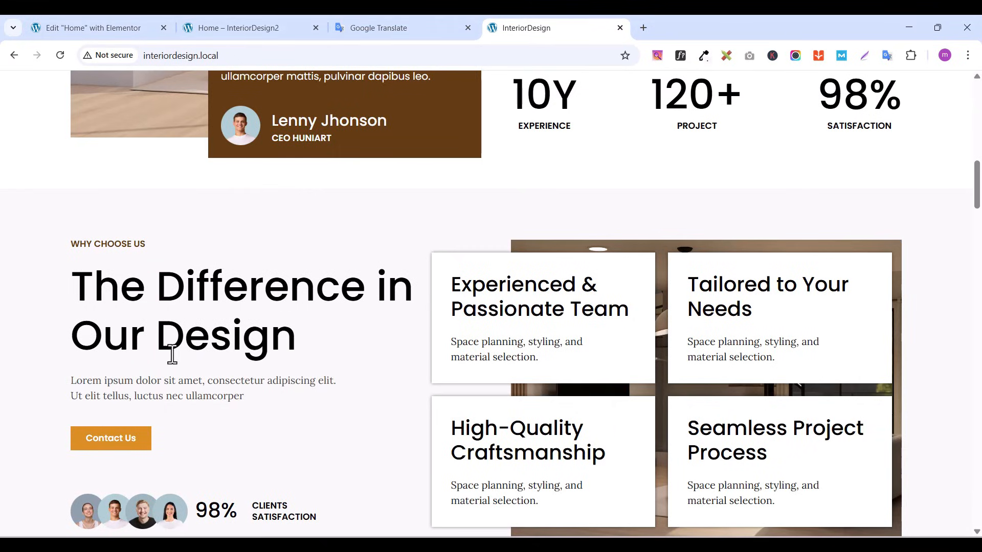
pyautogui.click(71, 25)
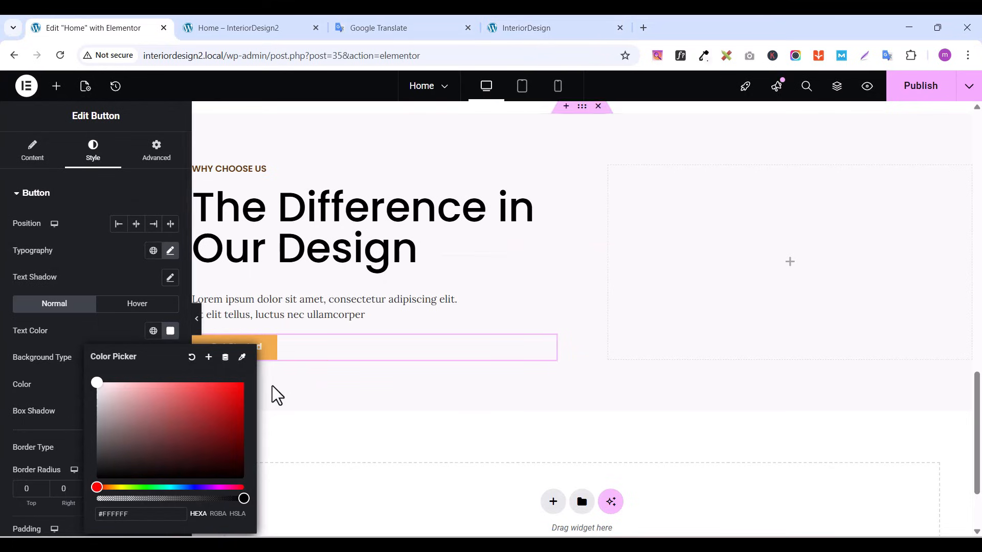
pyautogui.click(276, 350)
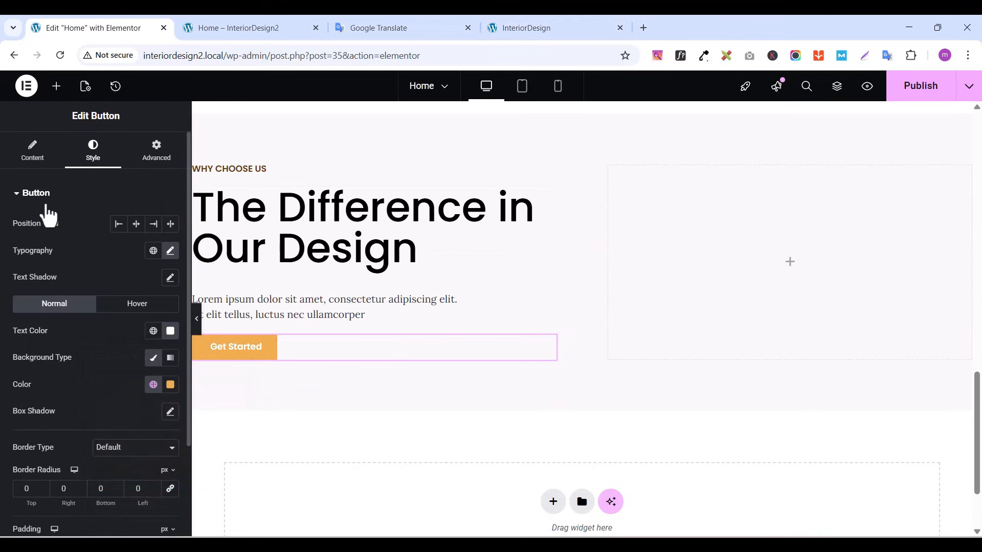
# Change the button's text to "Contact Us", compare it with the reference site and publish the page
pyautogui.click(20, 155)
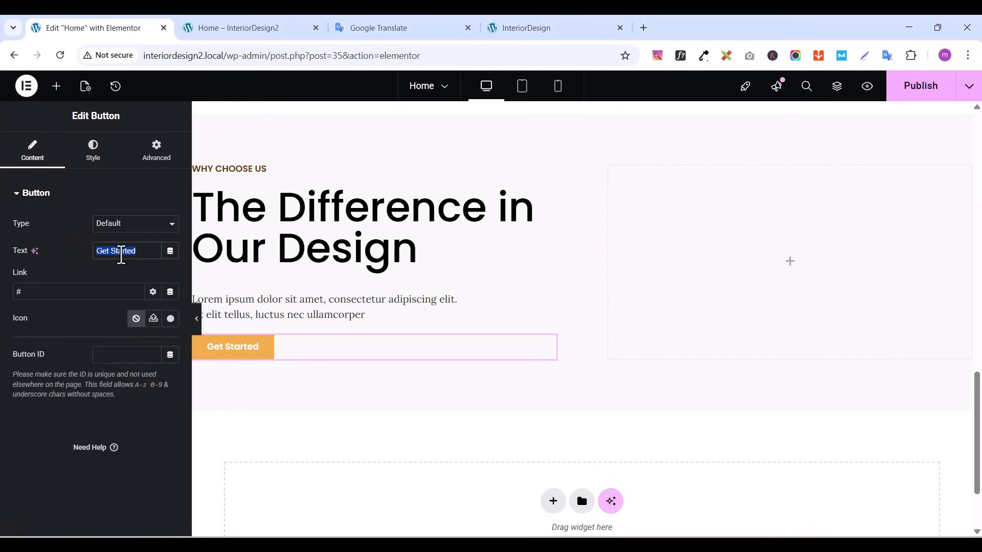
pyautogui.write('Contact Us')
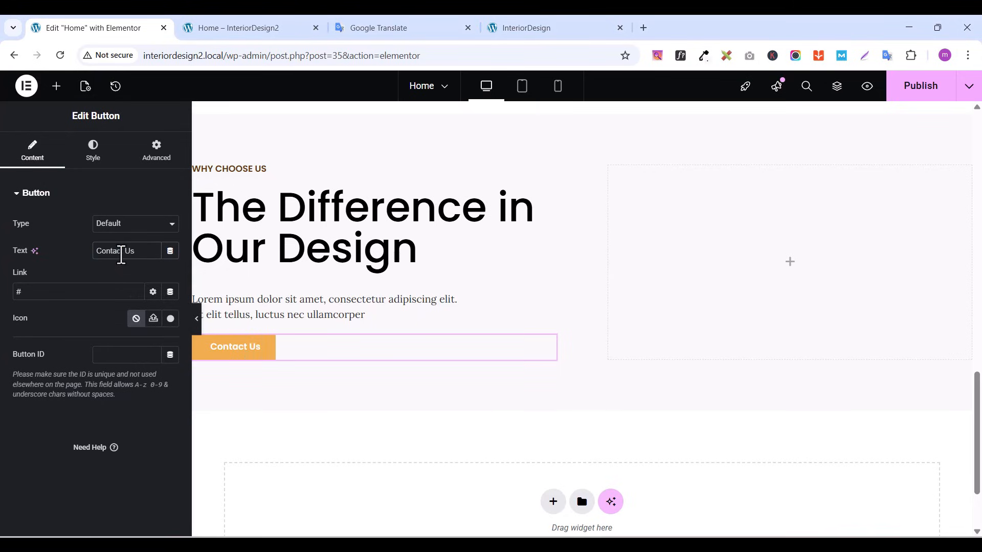
pyautogui.click(522, 32)
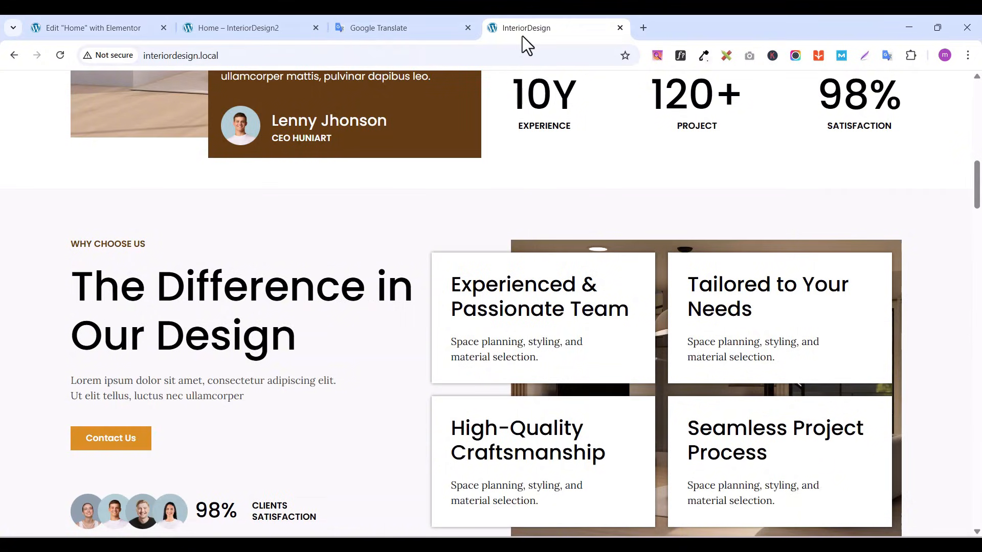
pyautogui.click(105, 33)
pyautogui.click(109, 28)
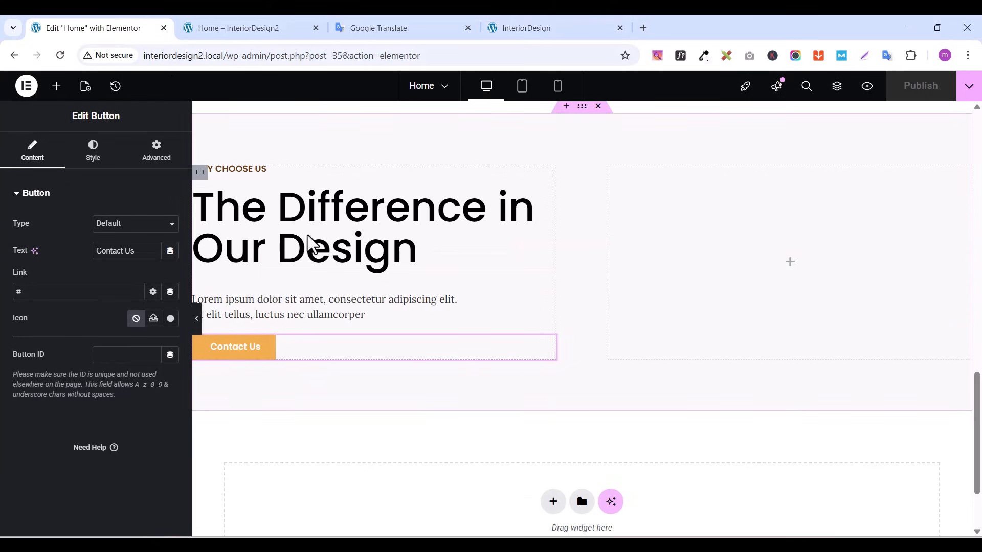
# Unlink the Contact Us button's margins, switch their unit to em and set the top margin to 1
pyautogui.click(157, 153)
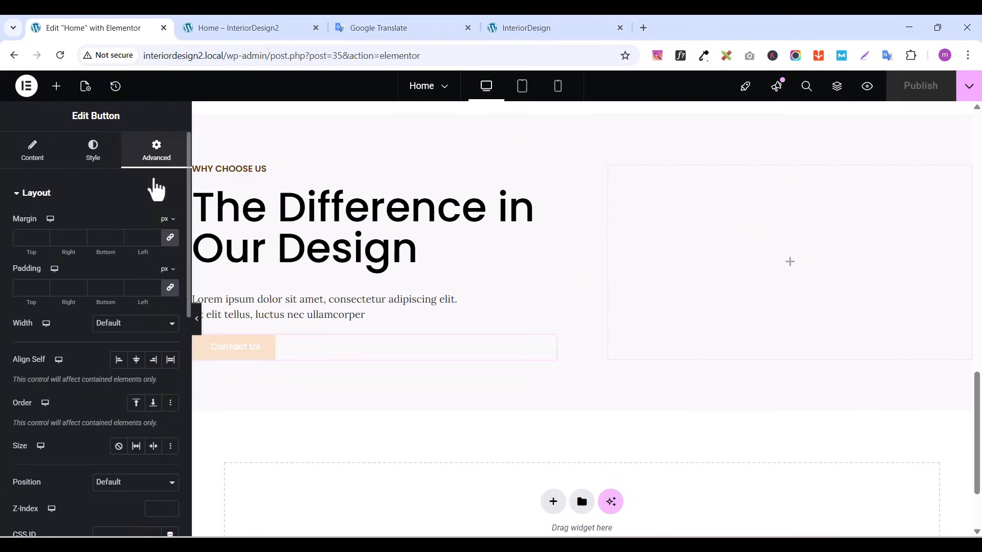
pyautogui.click(171, 238)
pyautogui.moveTo(169, 225)
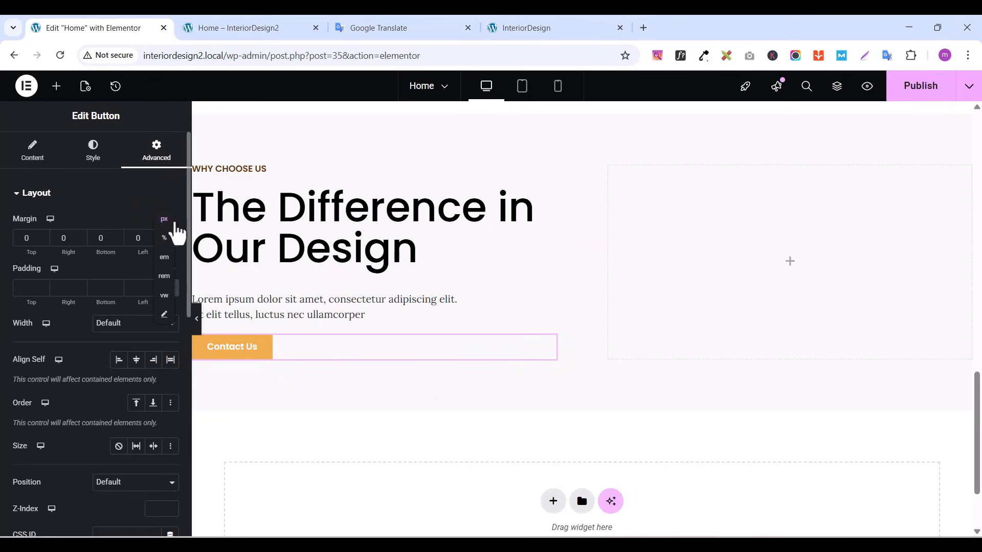
pyautogui.click(164, 257)
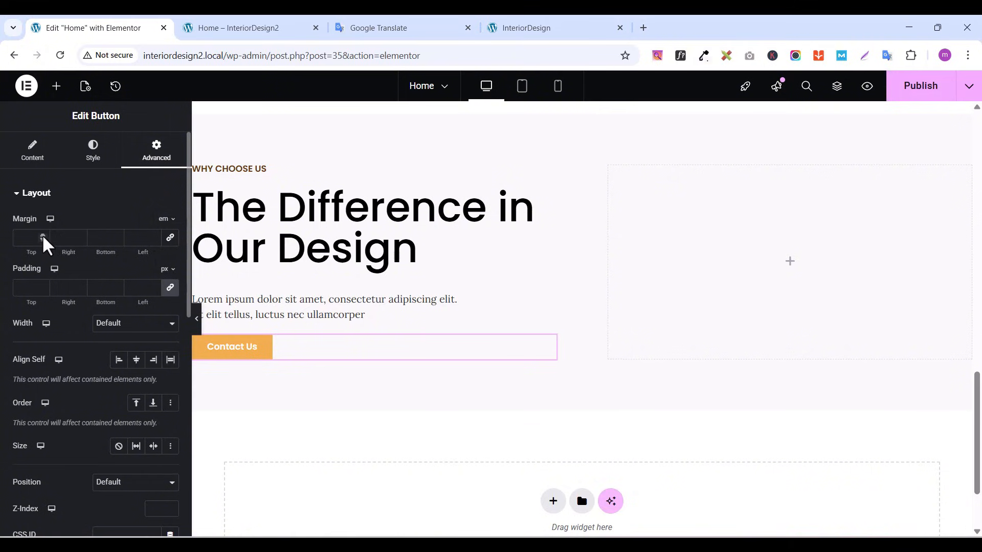
pyautogui.click(42, 235)
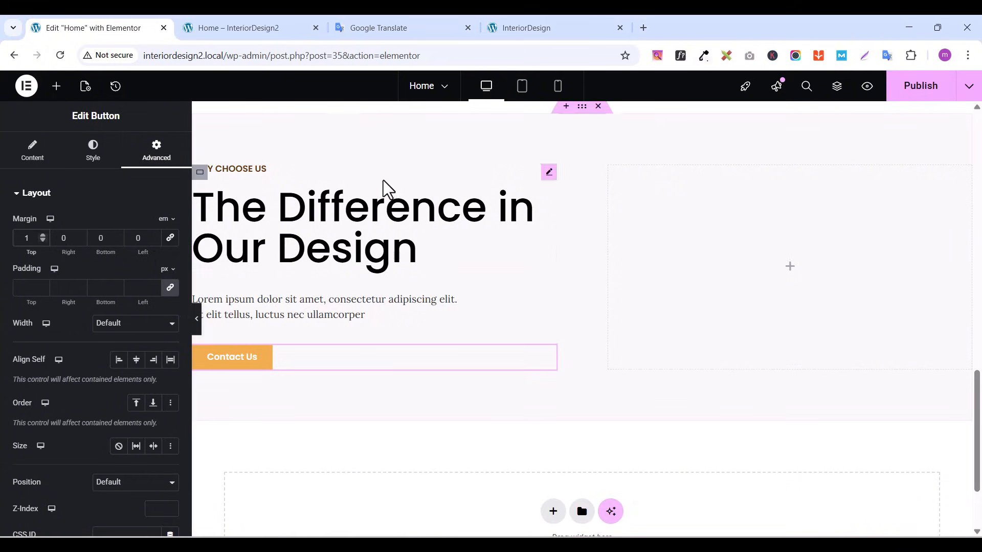
# Add a container below the Contact Us button in the text column and set its padding to 0 on all sides
pyautogui.click(56, 86)
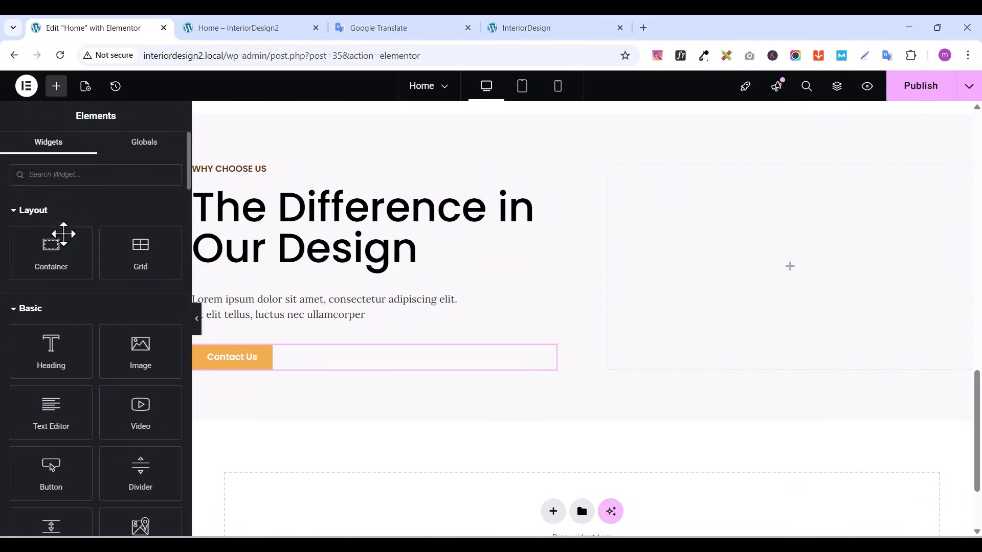
pyautogui.moveTo(63, 234); pyautogui.dragTo(244, 377)
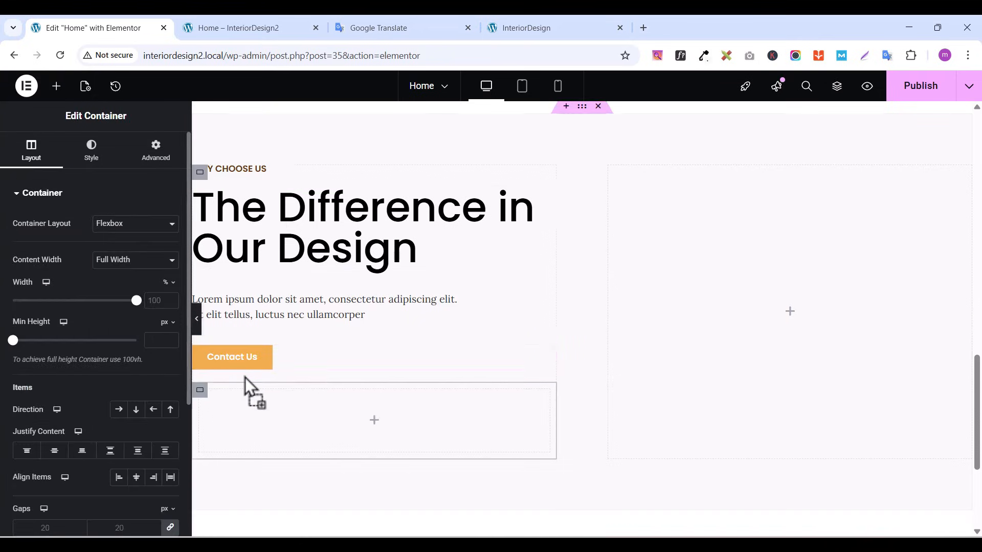
pyautogui.click(154, 152)
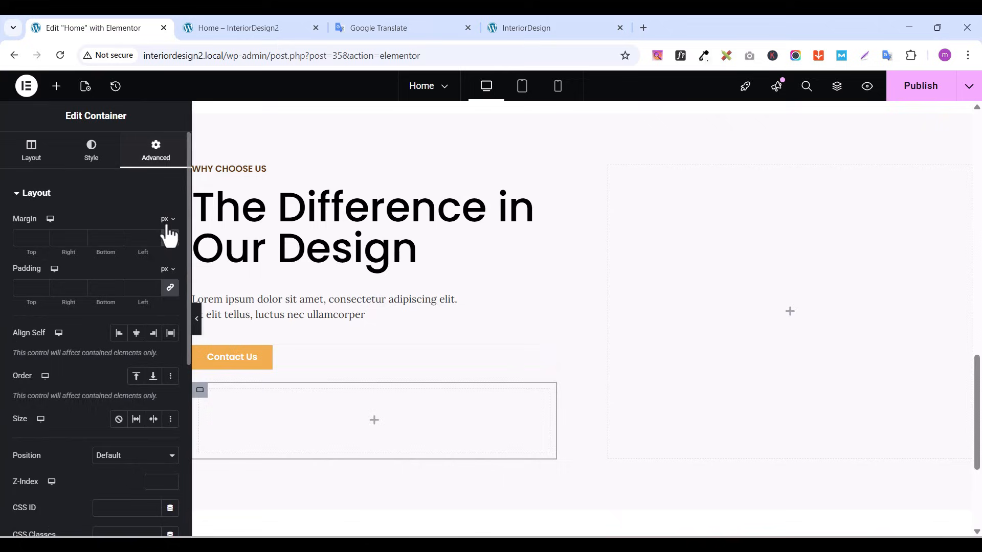
pyautogui.click(170, 287)
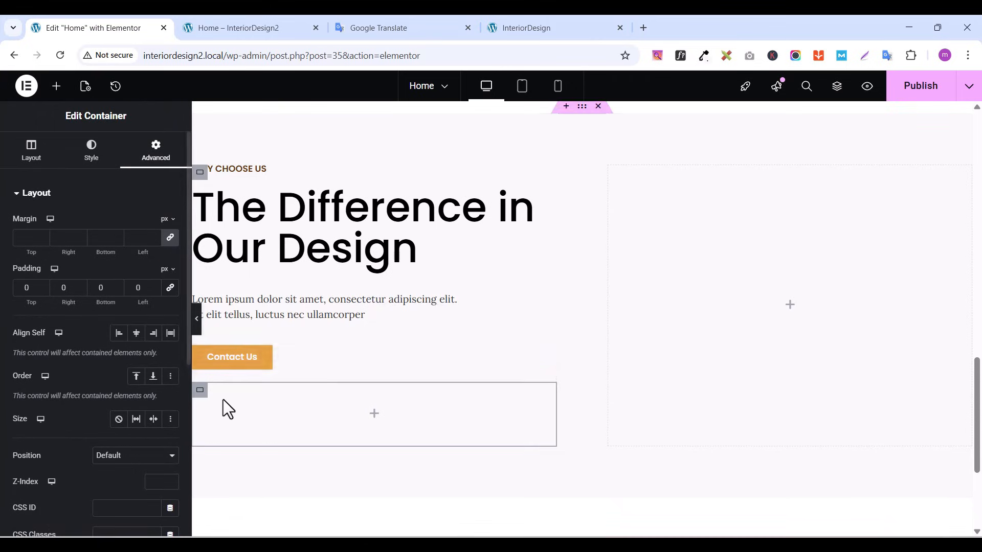
# Add an Image widget inside the empty container below the Contact Us button
pyautogui.click(57, 92)
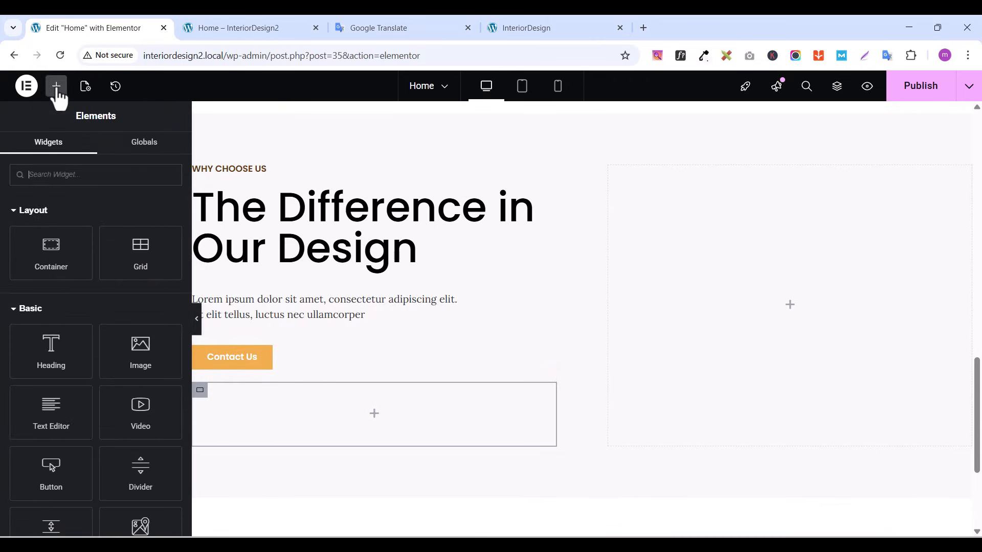
pyautogui.click(40, 175)
pyautogui.write('image')
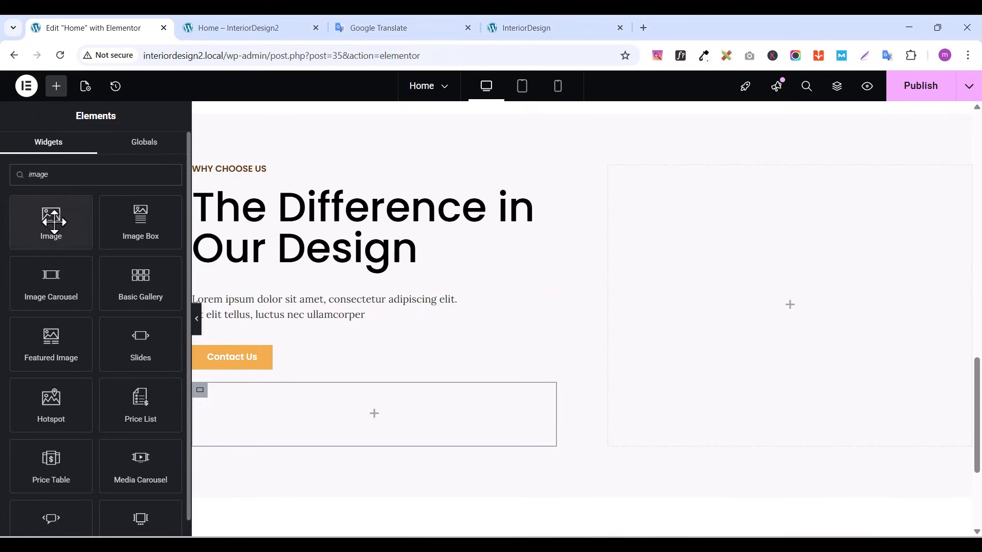
pyautogui.moveTo(62, 215); pyautogui.dragTo(307, 398)
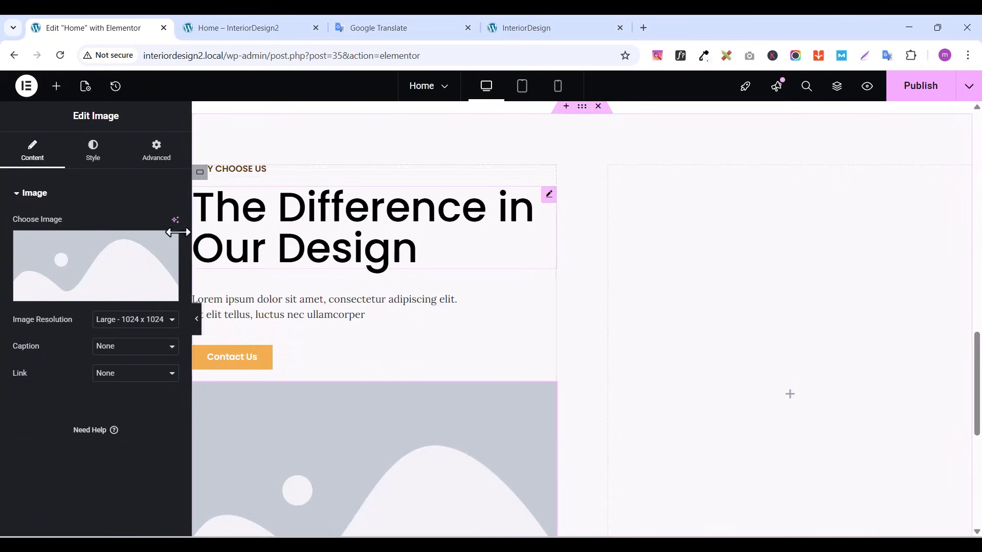
# Choose the media library portrait image-Z32MA5F-4.jpg for the new image and set its resolution to Full
pyautogui.click(44, 303)
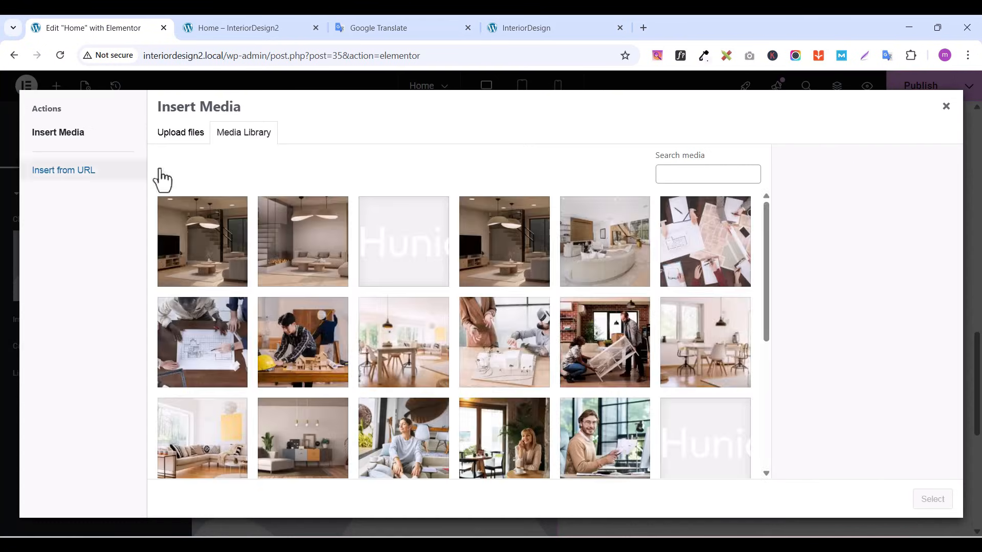
pyautogui.scroll(-4, 466, 394)
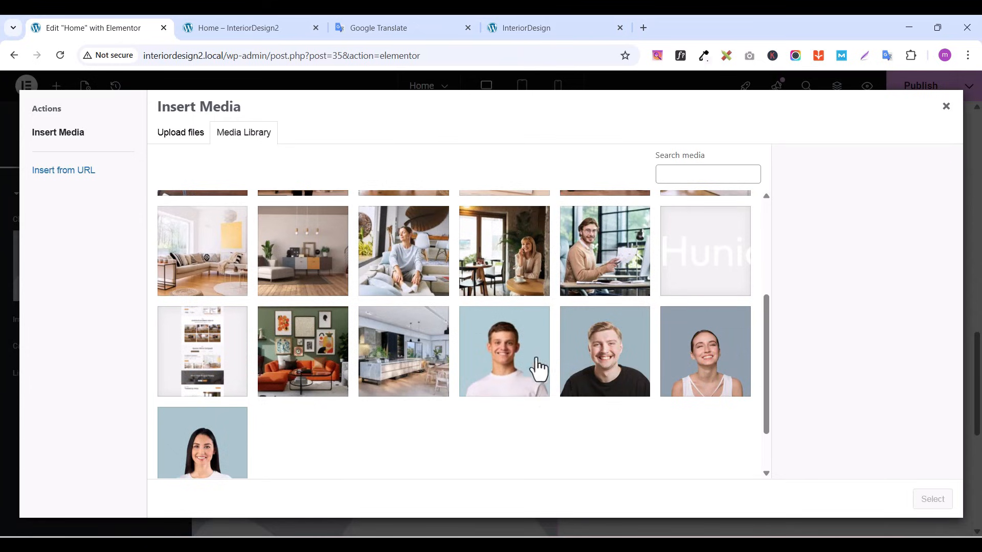
pyautogui.click(715, 377)
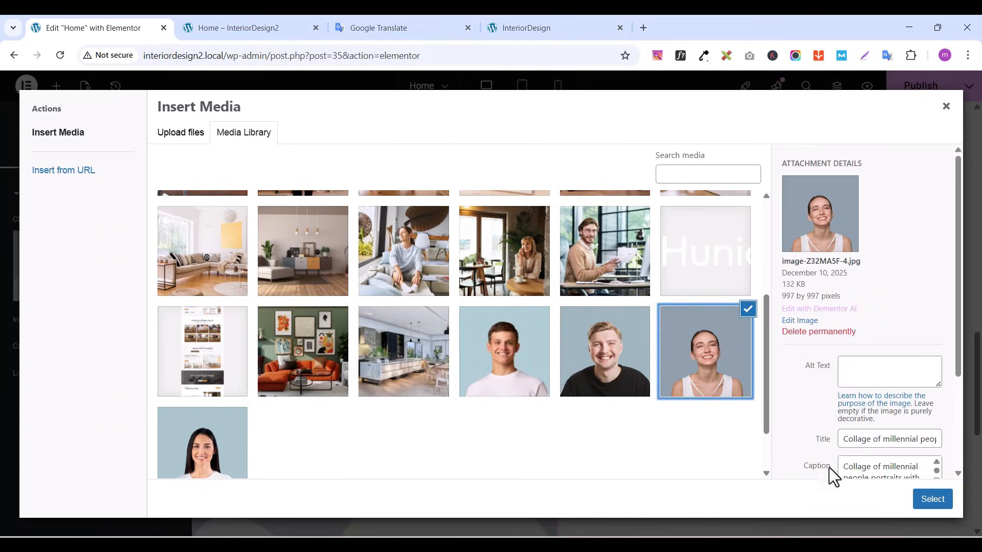
pyautogui.click(932, 500)
pyautogui.scroll(-1, 373, 343)
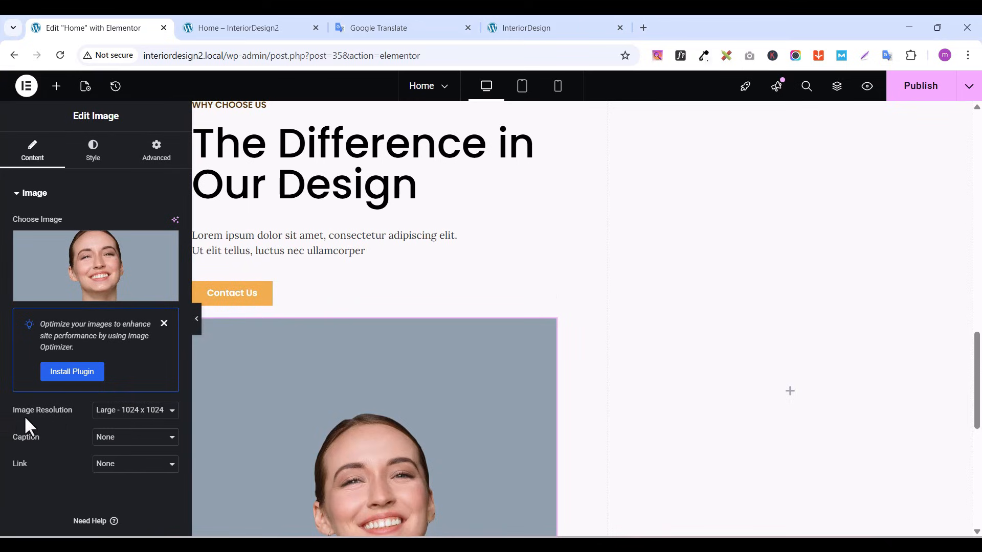
pyautogui.click(117, 416)
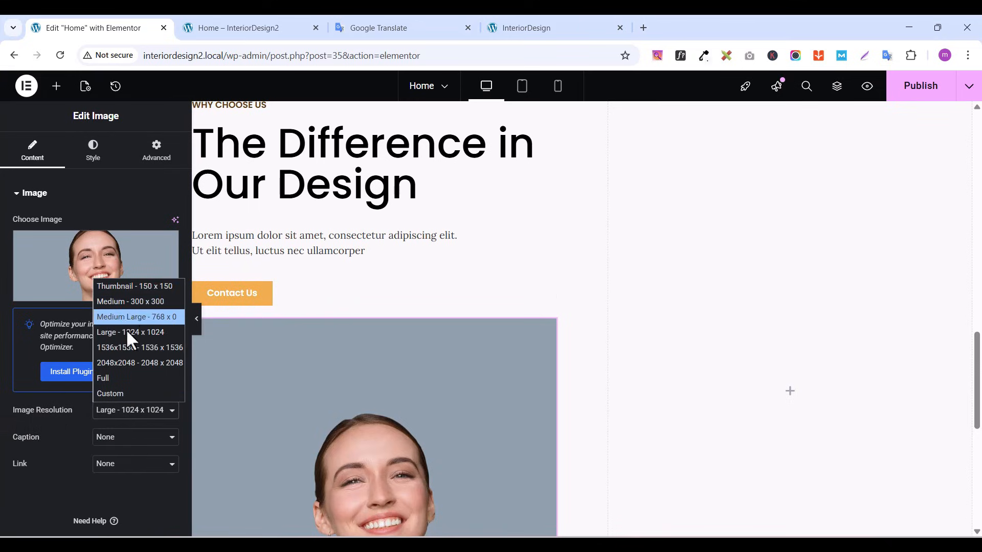
pyautogui.click(122, 378)
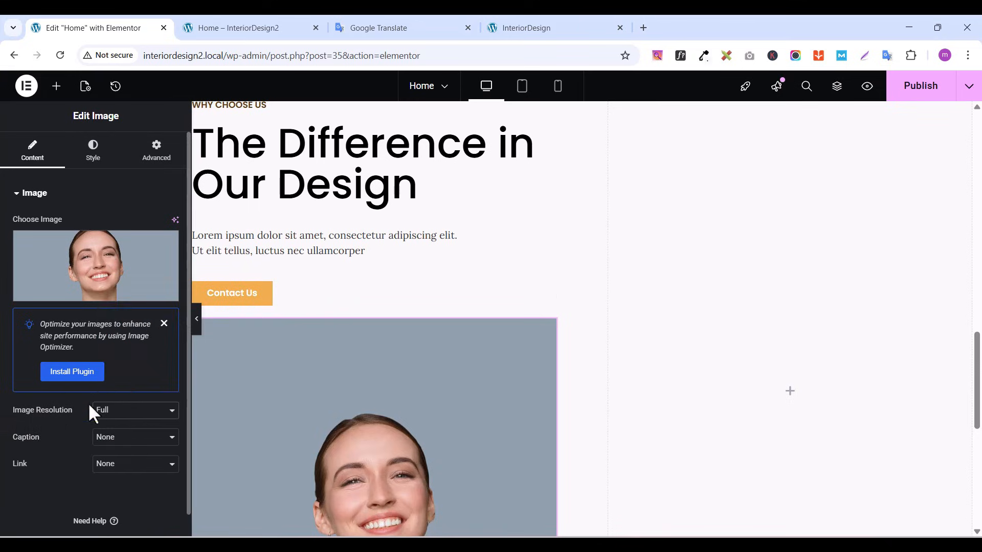
# Give the portrait image a custom width of 9%
pyautogui.click(93, 167)
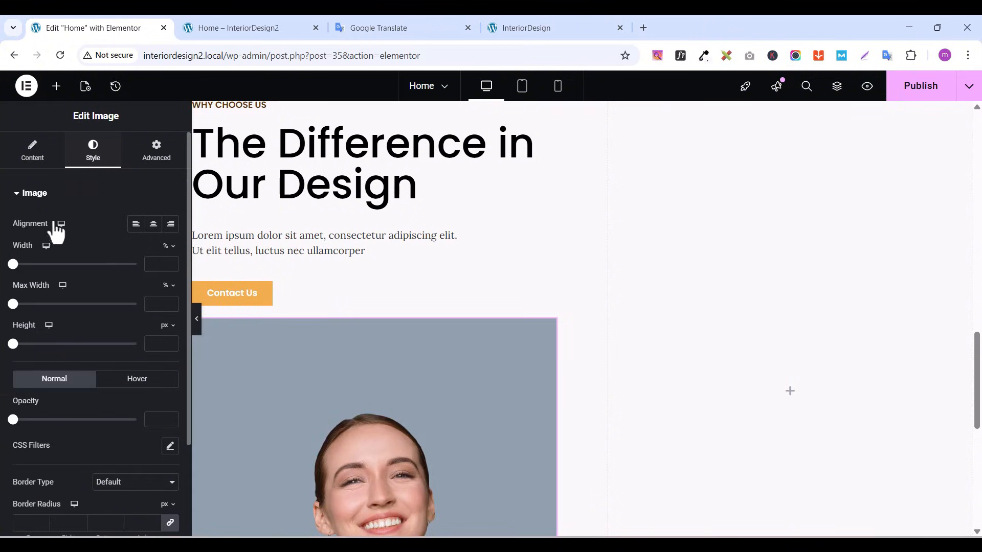
pyautogui.click(152, 166)
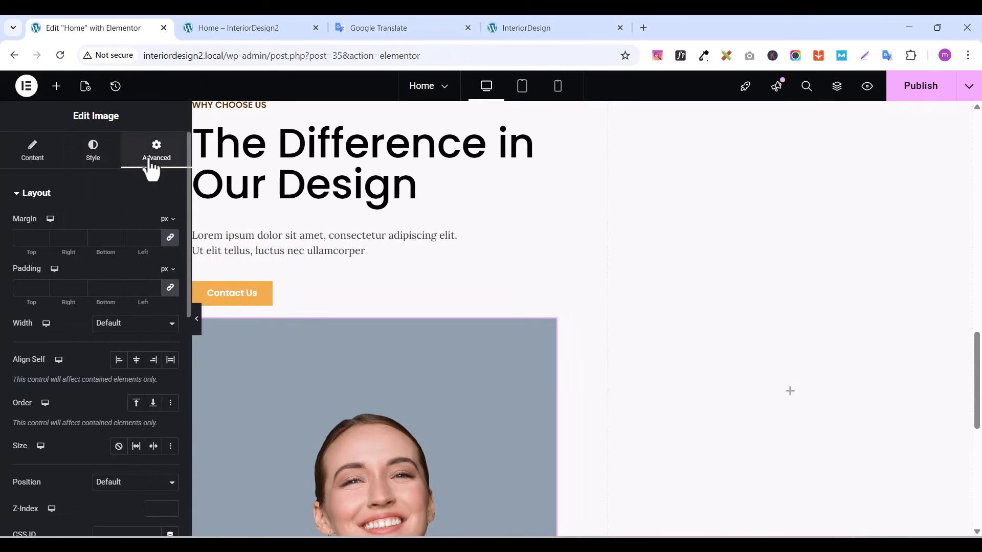
pyautogui.click(131, 328)
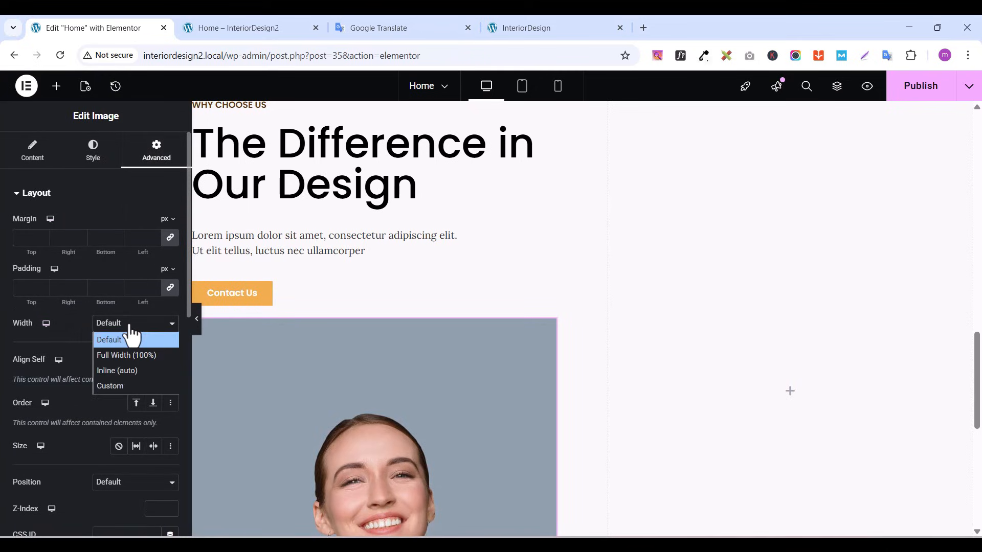
pyautogui.click(117, 384)
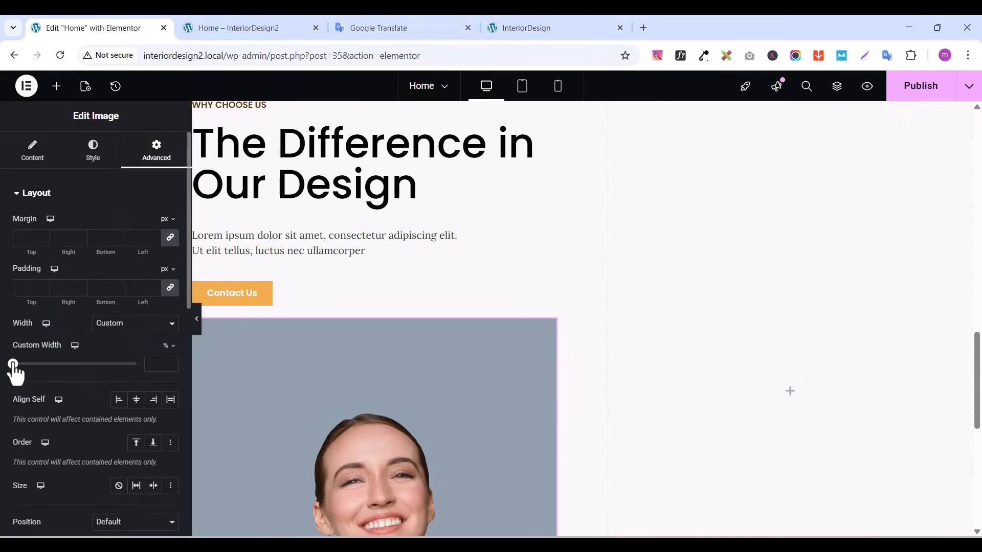
pyautogui.moveTo(14, 364); pyautogui.dragTo(25, 379)
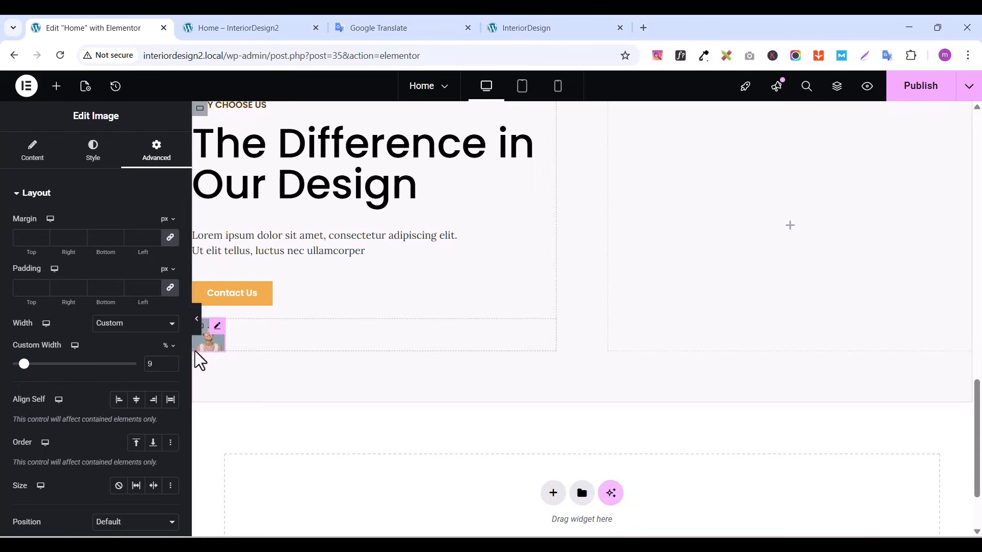
# Round the portrait into a circle by setting its border radius to 100 px on all corners
pyautogui.click(90, 149)
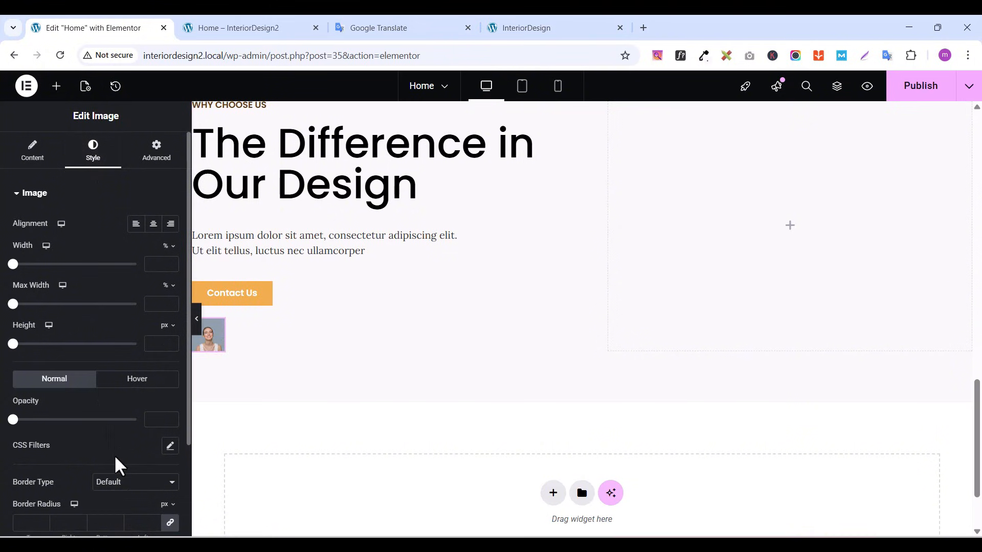
pyautogui.scroll(-1, 115, 456)
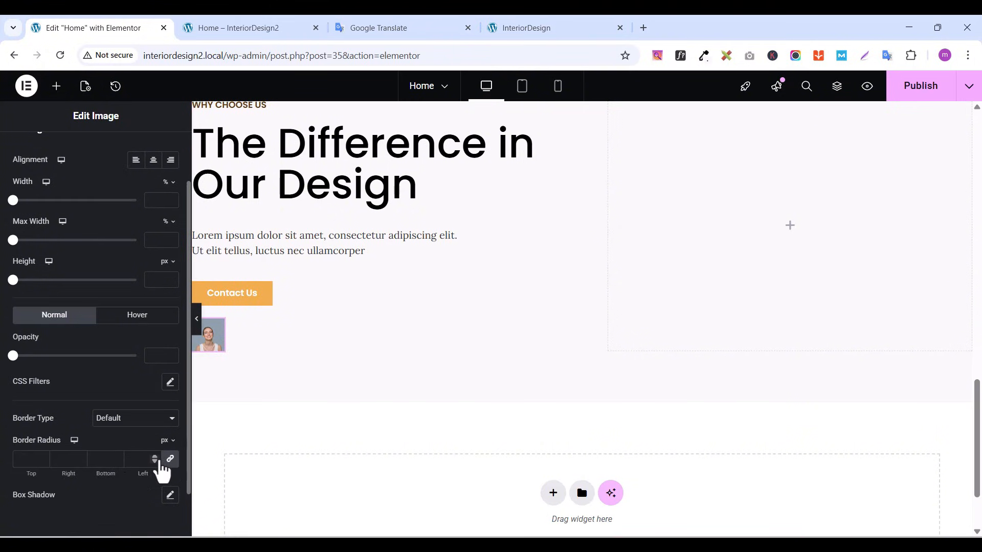
pyautogui.moveTo(155, 455); pyautogui.dragTo(155, 456)
pyautogui.moveTo(154, 455); pyautogui.dragTo(155, 455)
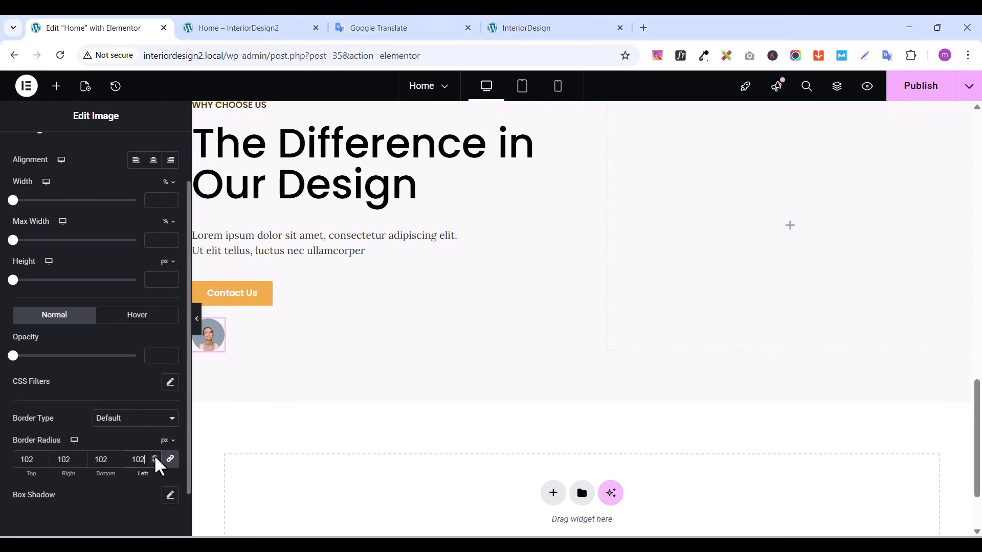
pyautogui.doubleClick(144, 457)
pyautogui.write('100')
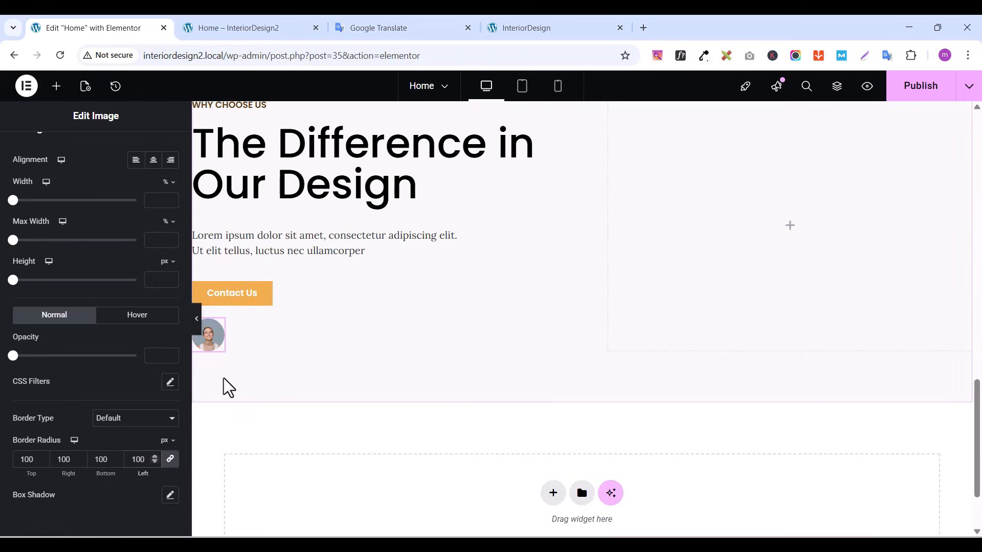
# Duplicate the round portrait and set its container's direction to a horizontal row
pyautogui.rightClick(220, 331)
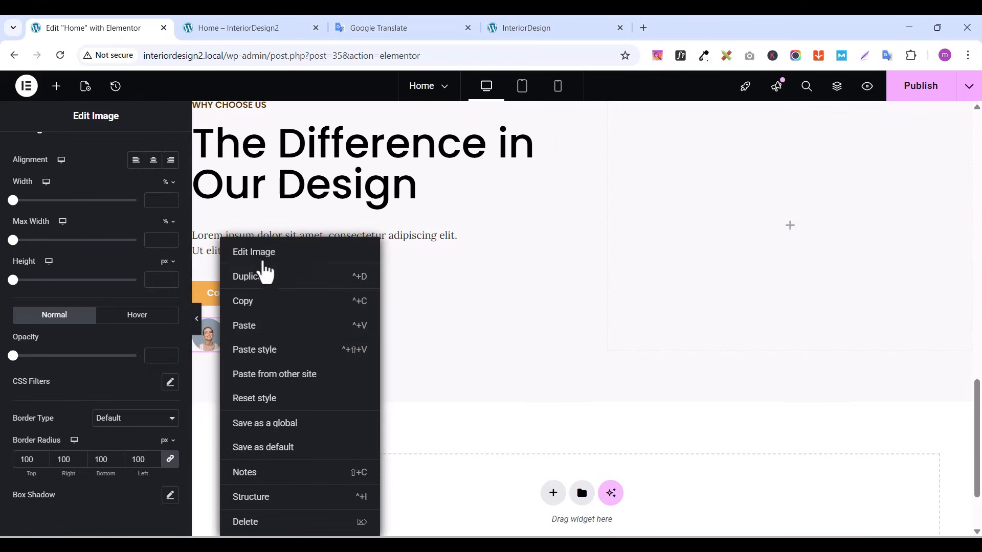
pyautogui.click(274, 287)
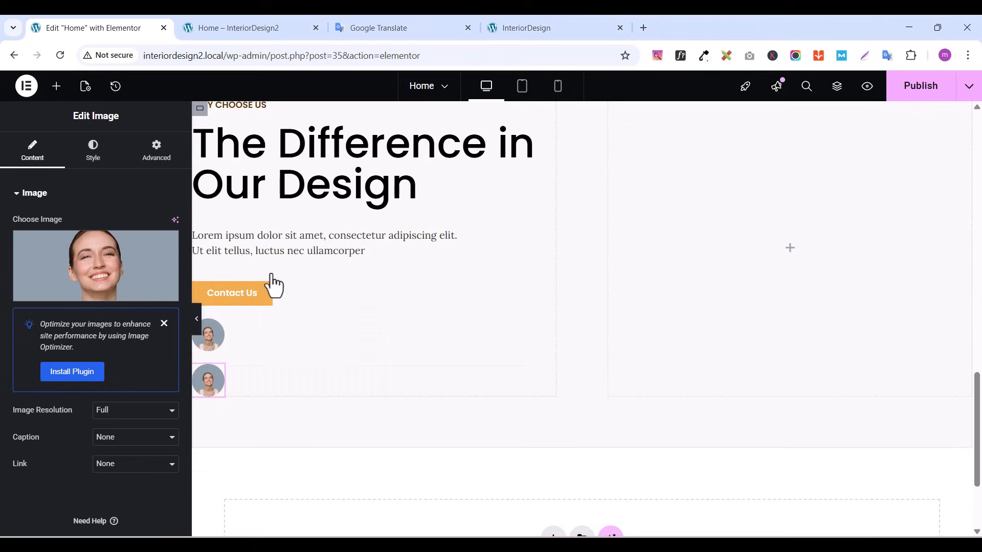
pyautogui.click(206, 333)
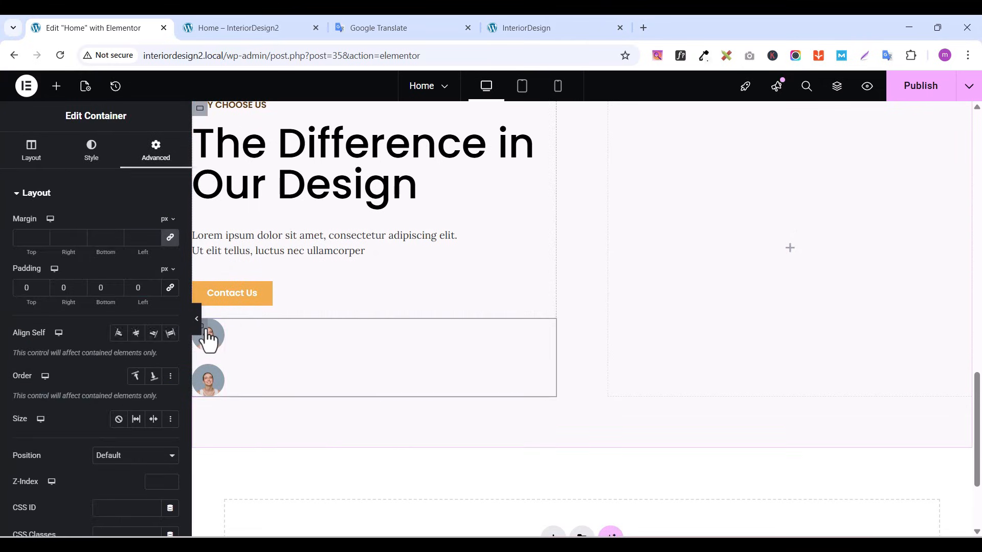
pyautogui.click(32, 165)
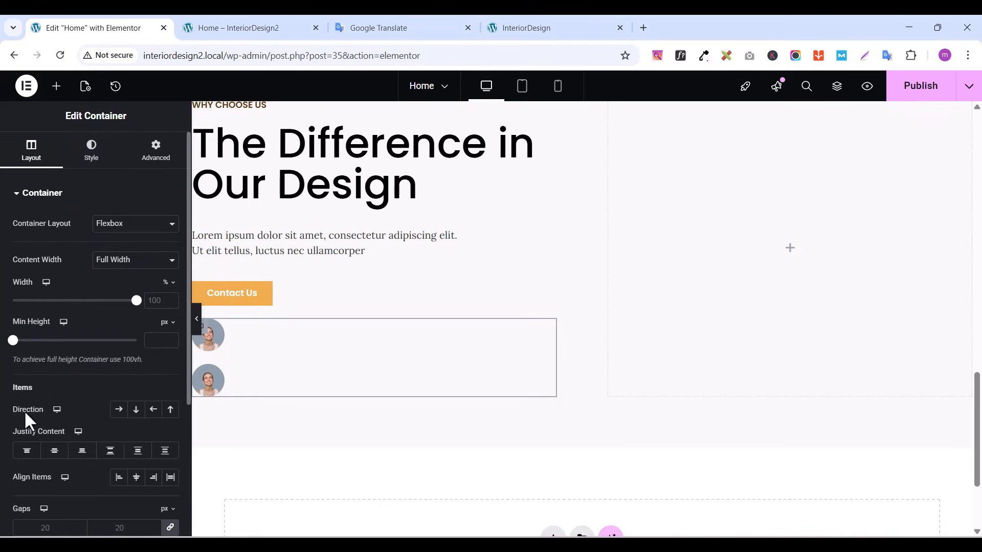
pyautogui.click(118, 410)
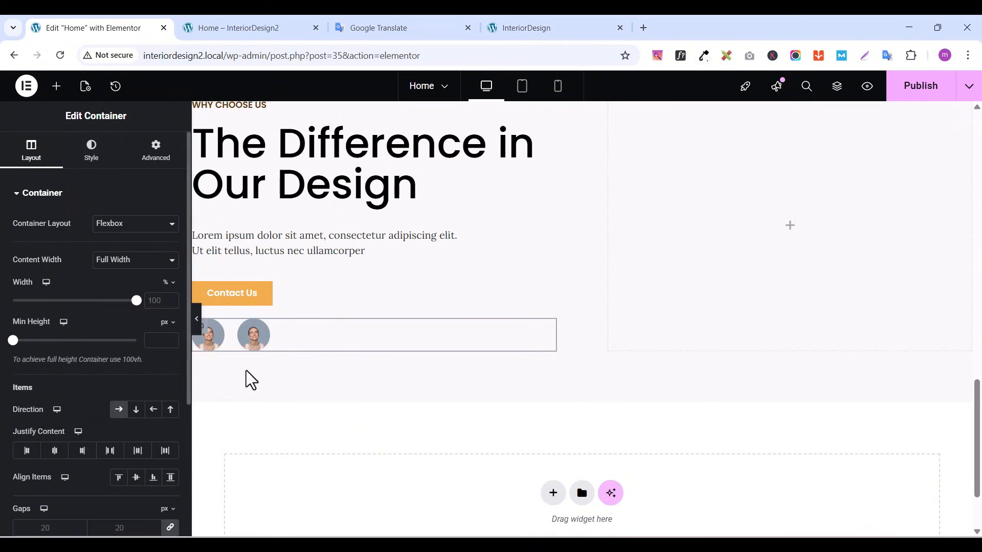
# Duplicate the portrait twice more to make a row of four, checking the reference site's client satisfaction row
pyautogui.rightClick(264, 336)
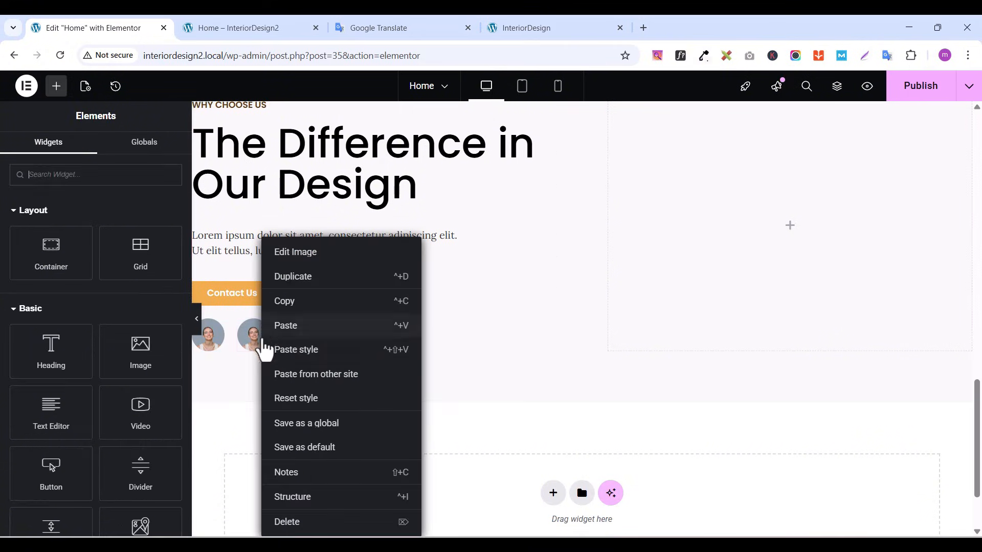
pyautogui.click(296, 281)
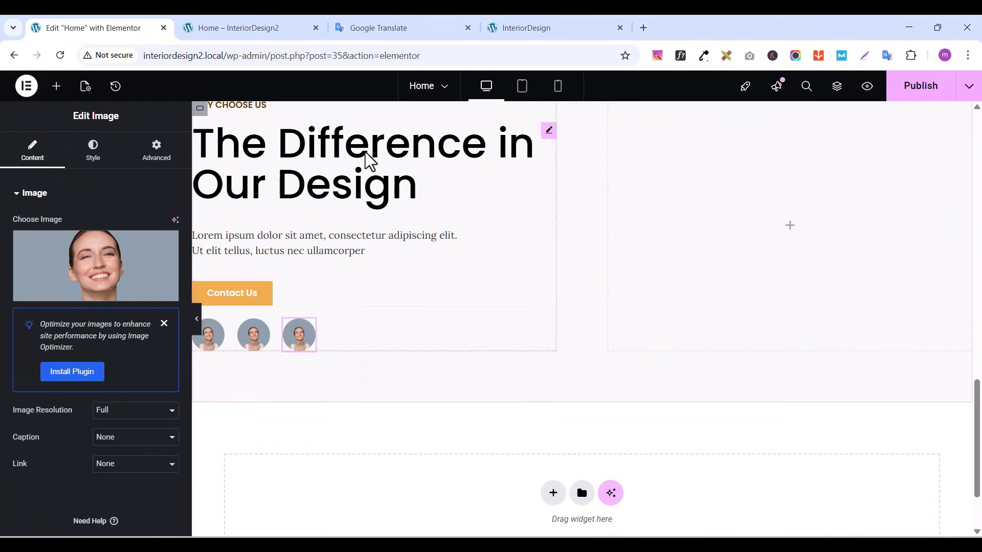
pyautogui.click(529, 30)
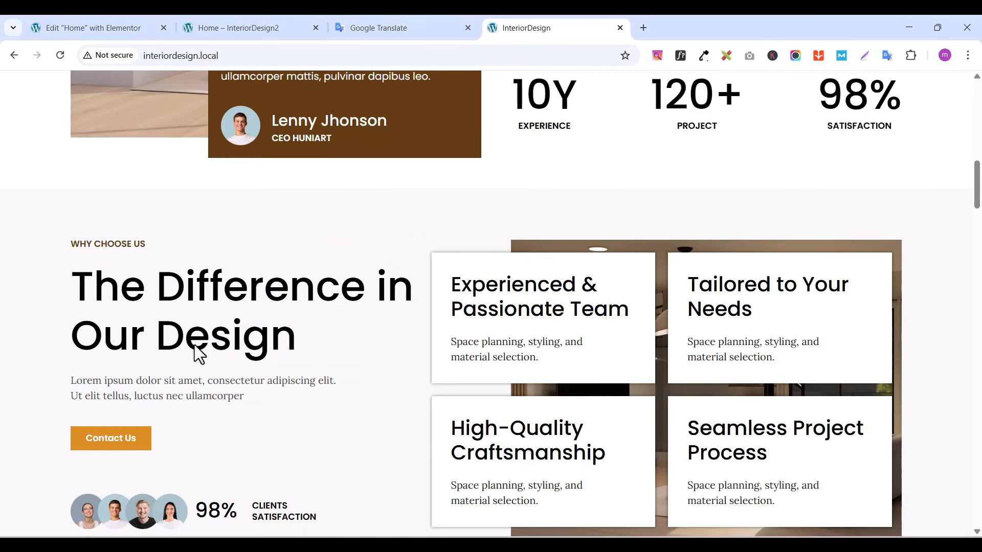
pyautogui.click(117, 28)
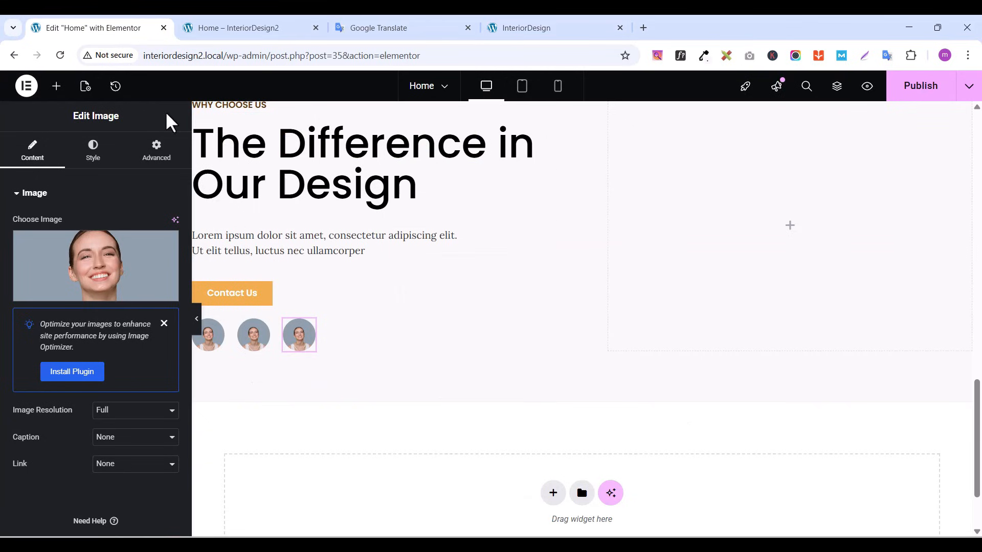
pyautogui.rightClick(310, 330)
pyautogui.click(350, 278)
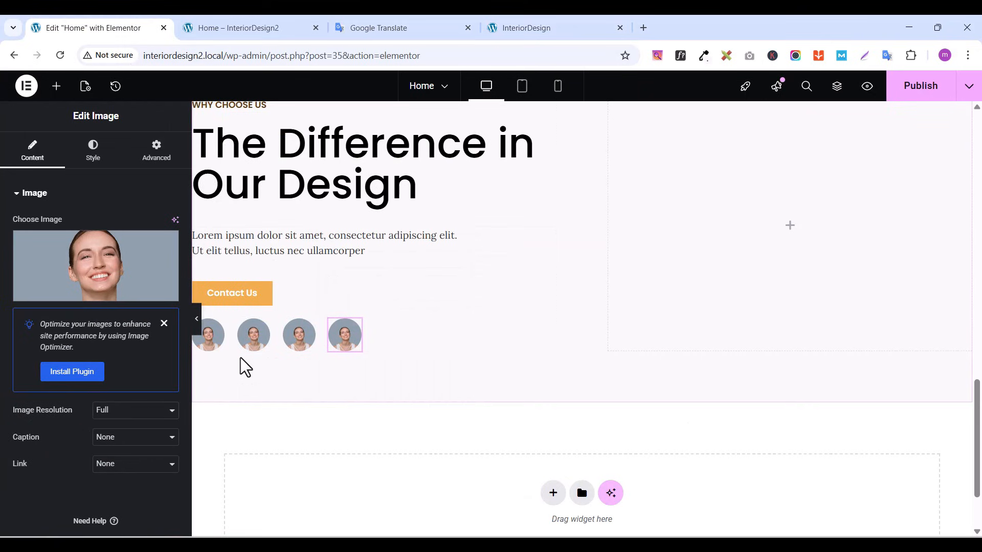
# Replace the second portrait in the row with image-Z32MA5F-3-300x300-1.jpg from the media library
pyautogui.click(265, 333)
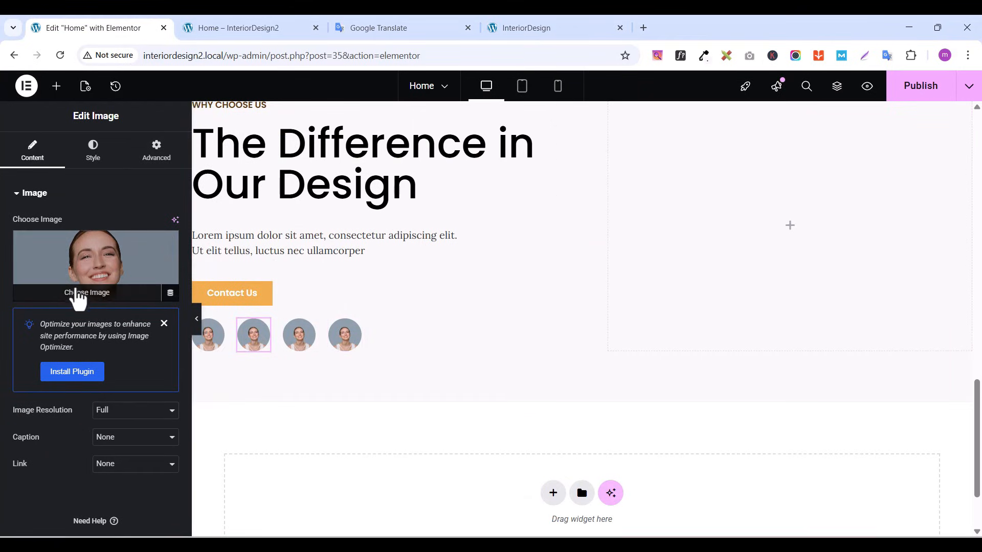
pyautogui.click(91, 299)
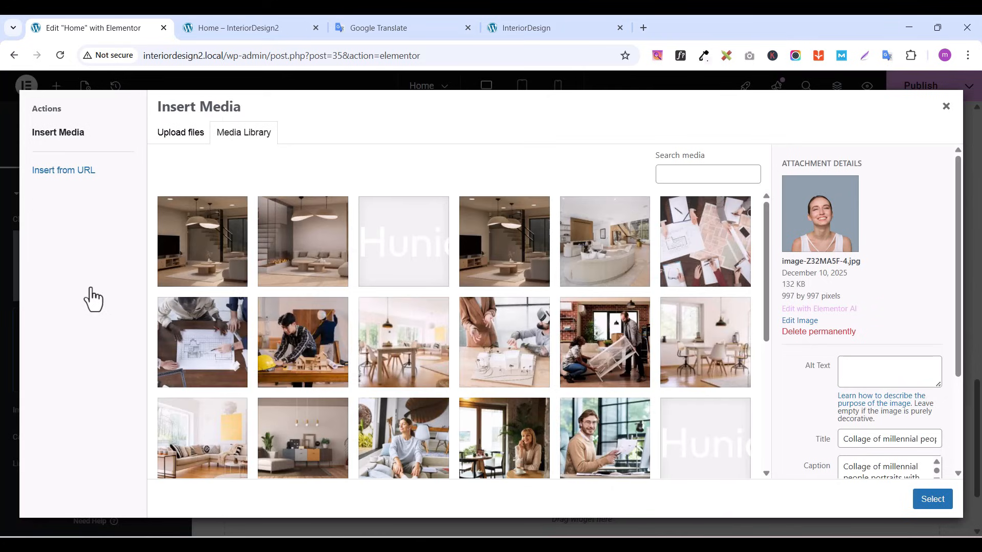
pyautogui.scroll(-4, 588, 302)
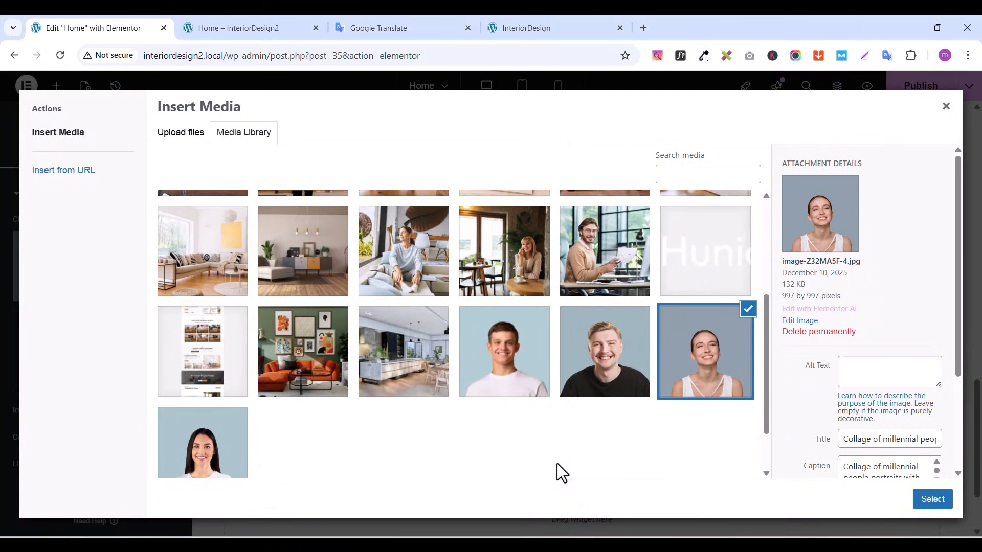
pyautogui.click(522, 340)
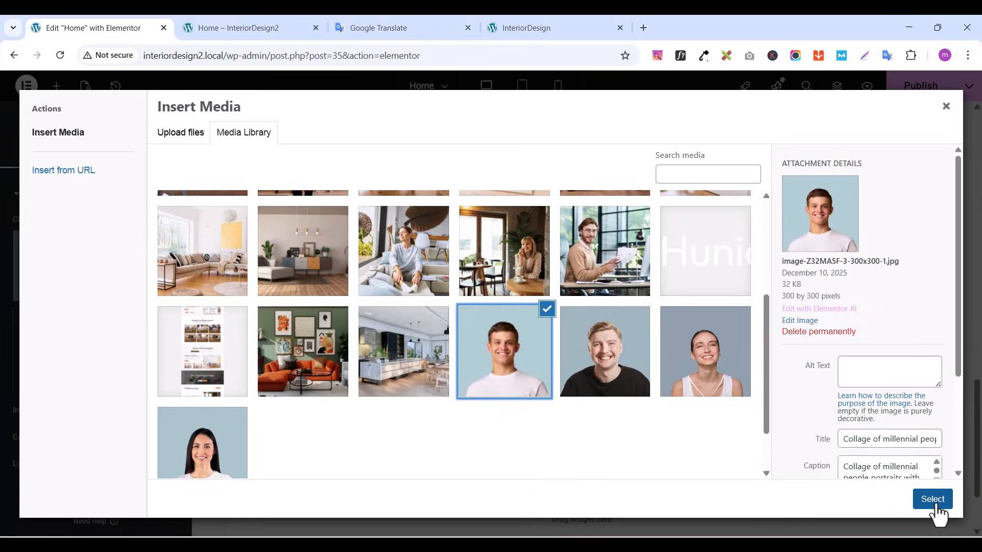
pyautogui.click(932, 499)
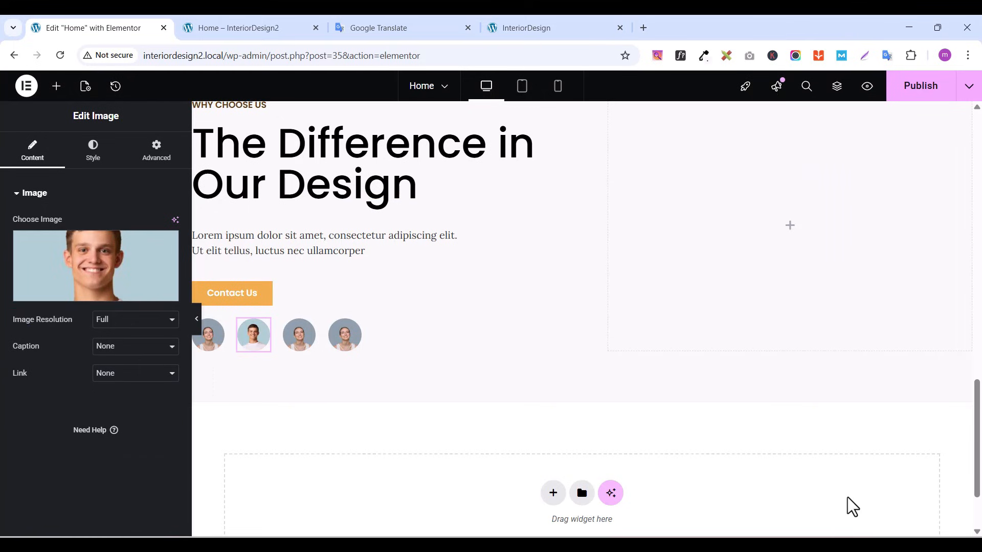
# Replace the third portrait in the row with image-Z32MA5F-1.jpg from the media library
pyautogui.click(309, 329)
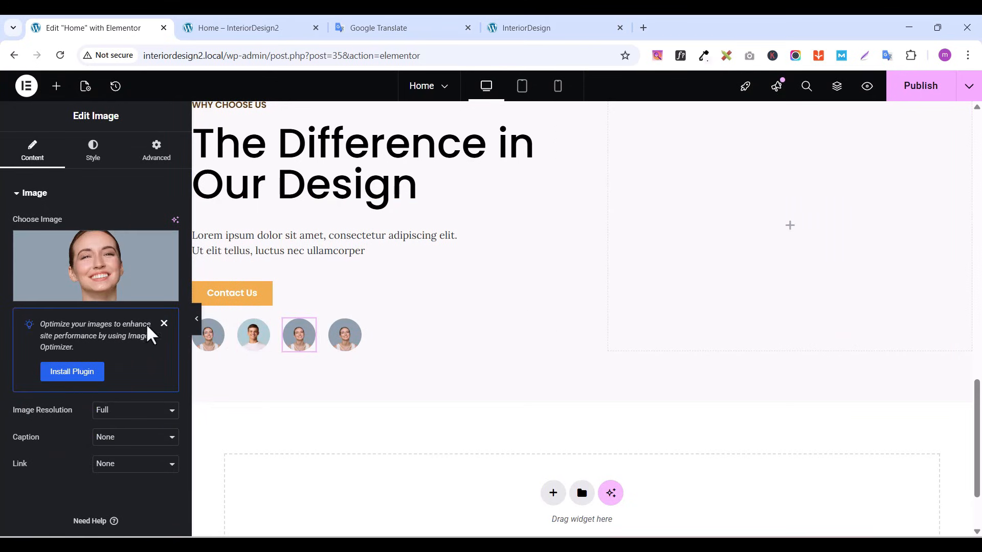
pyautogui.click(101, 296)
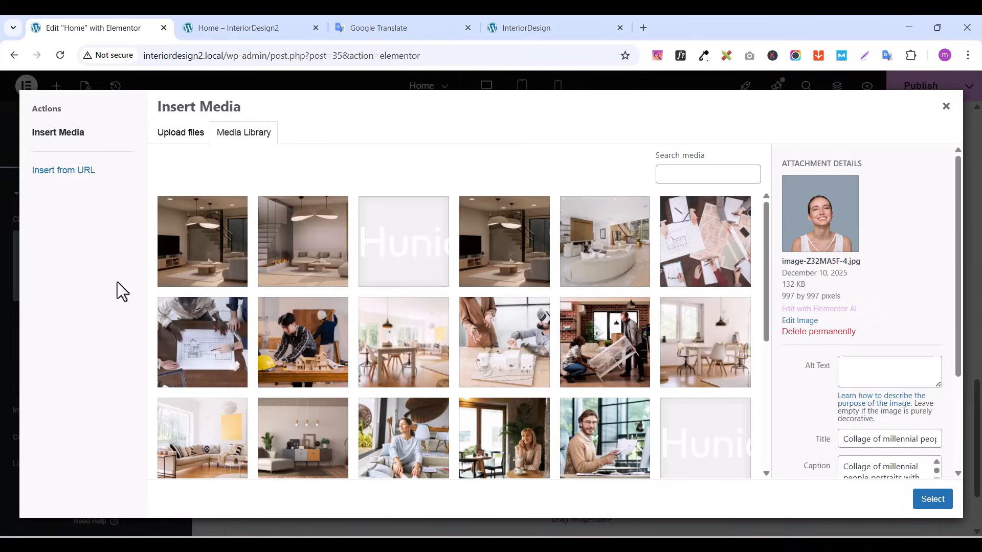
pyautogui.scroll(-4, 635, 376)
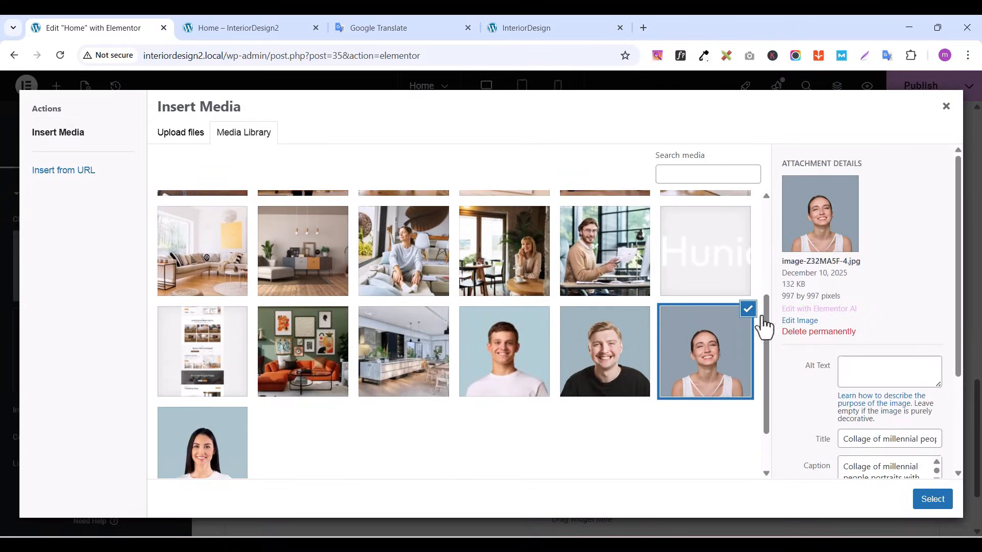
pyautogui.scroll(-2, 681, 402)
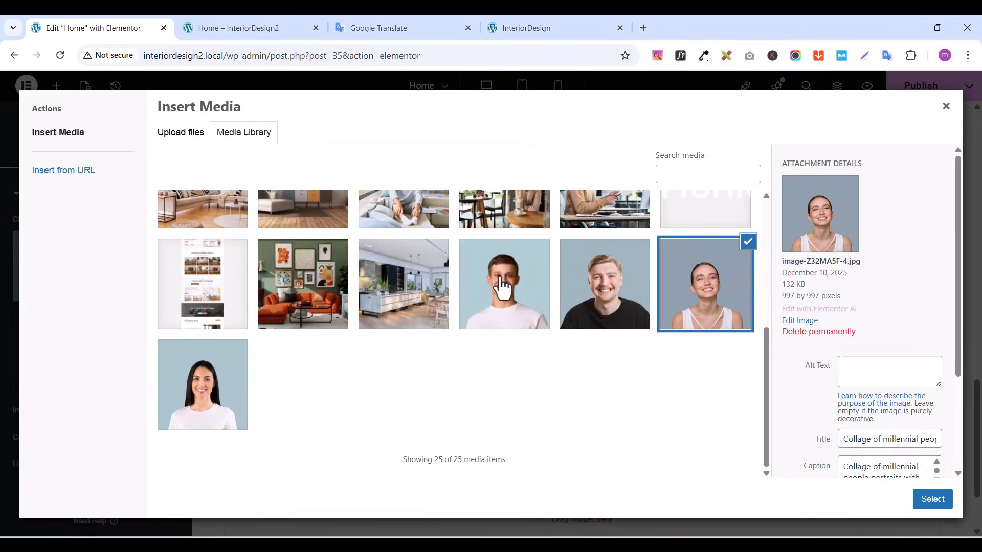
pyautogui.click(589, 301)
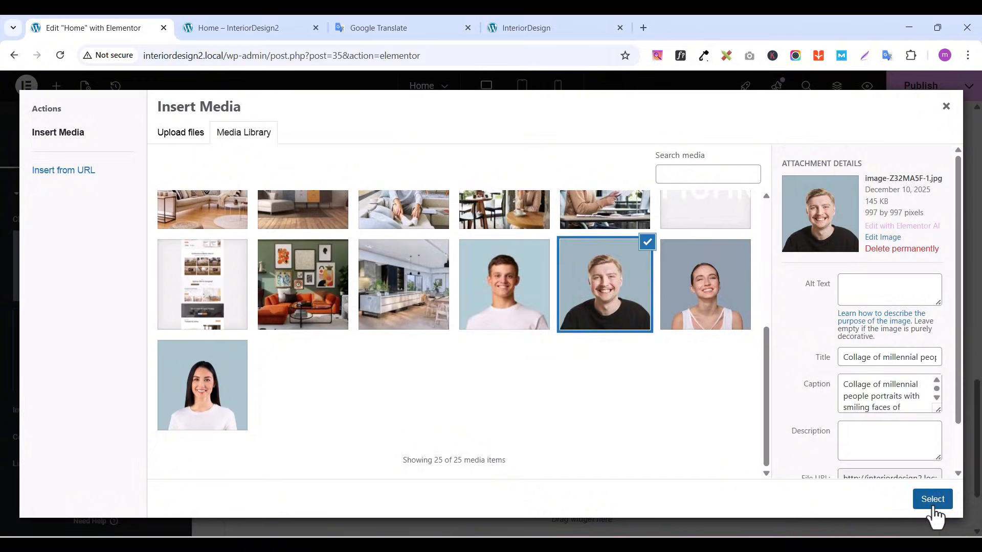
pyautogui.click(932, 501)
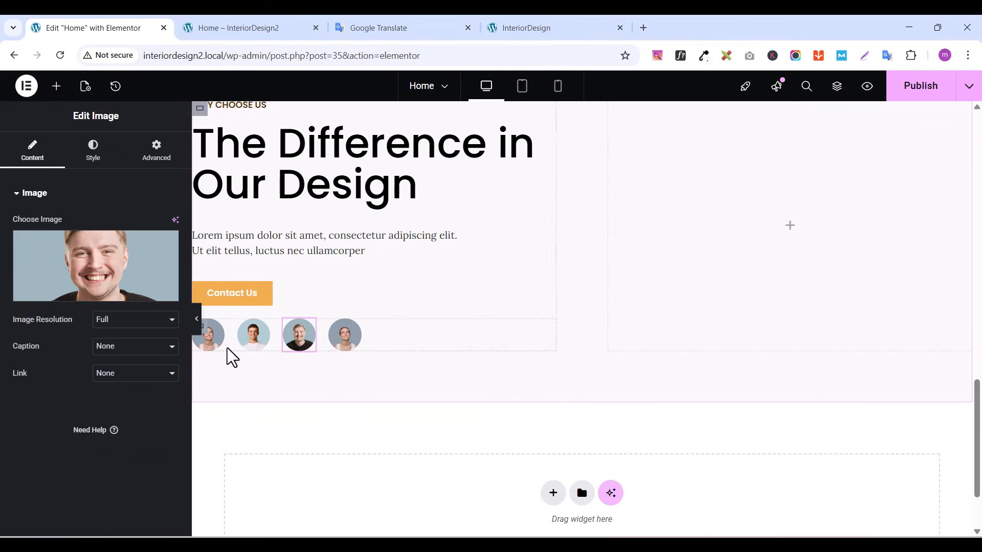
# Replace the fourth portrait with the media library photo of the dark-haired woman in a white top
pyautogui.click(353, 333)
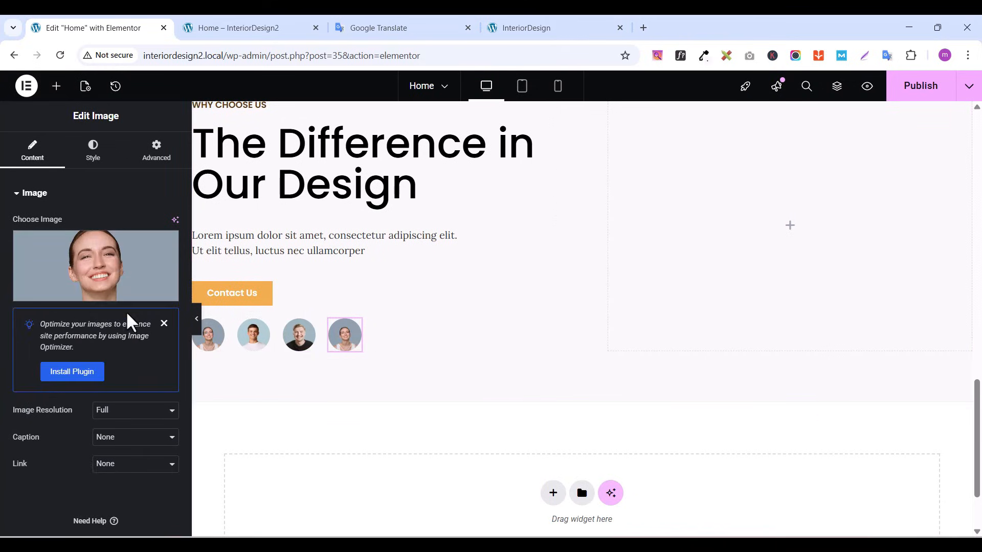
pyautogui.click(101, 295)
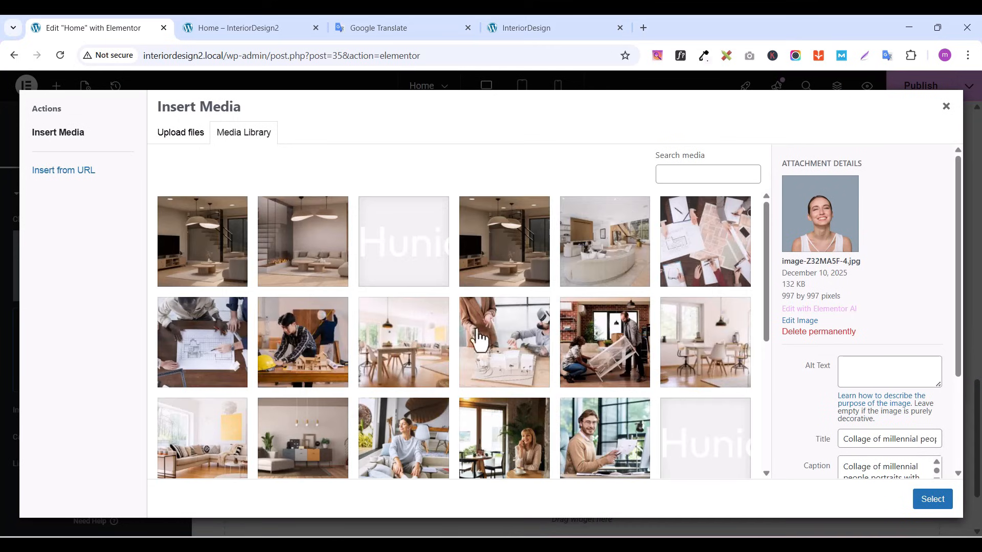
pyautogui.scroll(-4, 537, 329)
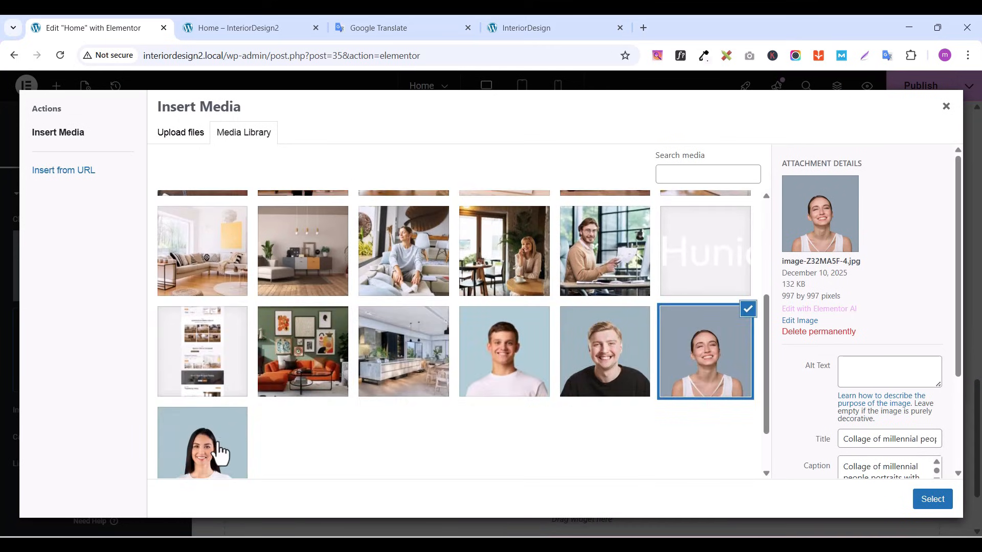
pyautogui.click(207, 454)
pyautogui.click(932, 499)
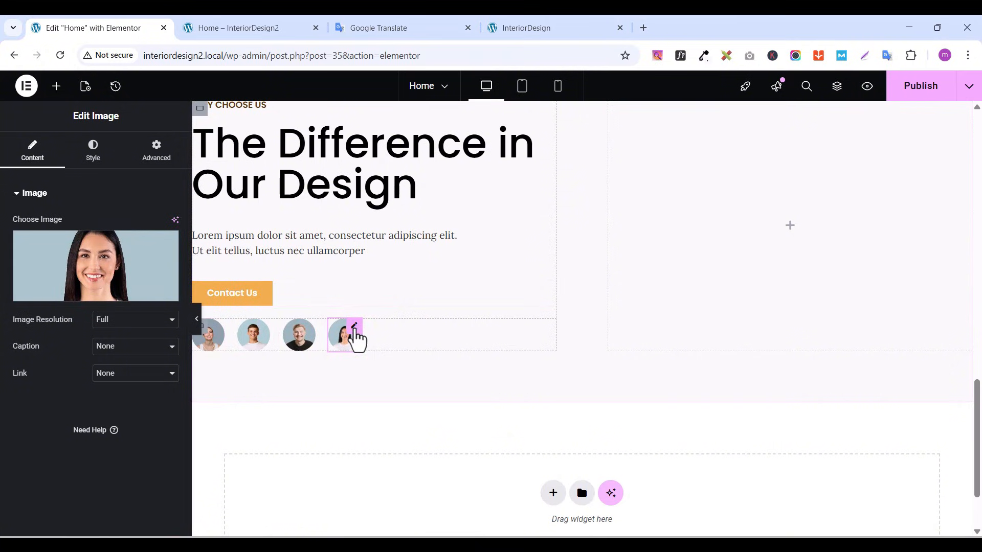
# Set the fourth portrait's left margin to -2 em so it overlaps the third portrait
pyautogui.click(158, 154)
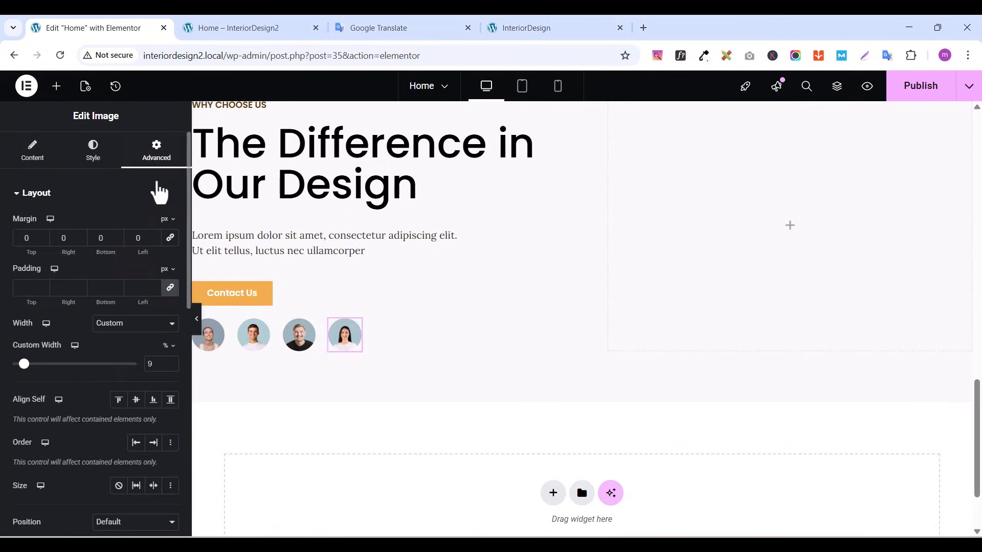
pyautogui.click(168, 219)
pyautogui.click(164, 257)
pyautogui.click(155, 239)
pyautogui.click(154, 239)
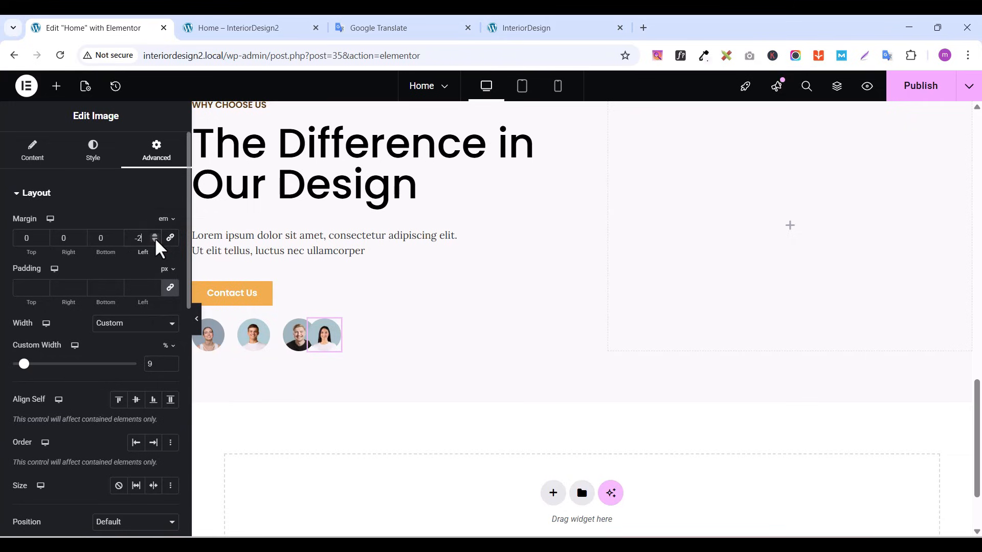
# Copy the fourth portrait's style and paste it onto the third and second portraits
pyautogui.rightClick(336, 327)
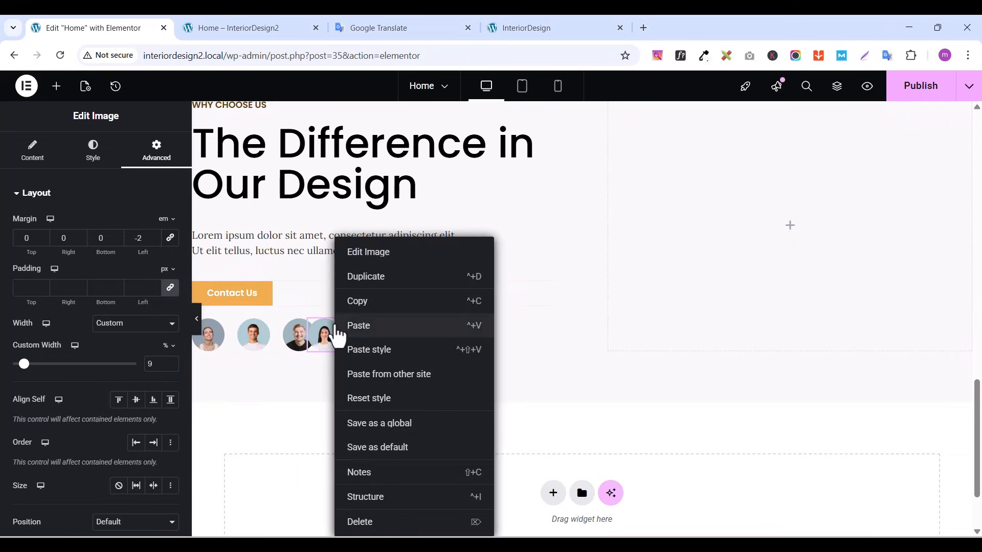
pyautogui.click(356, 306)
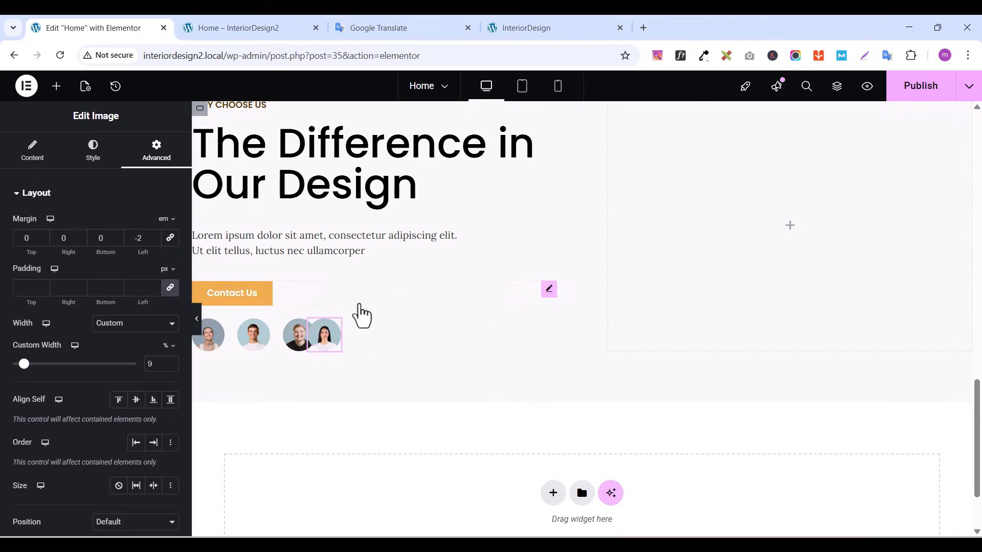
pyautogui.click(289, 332)
pyautogui.rightClick(302, 333)
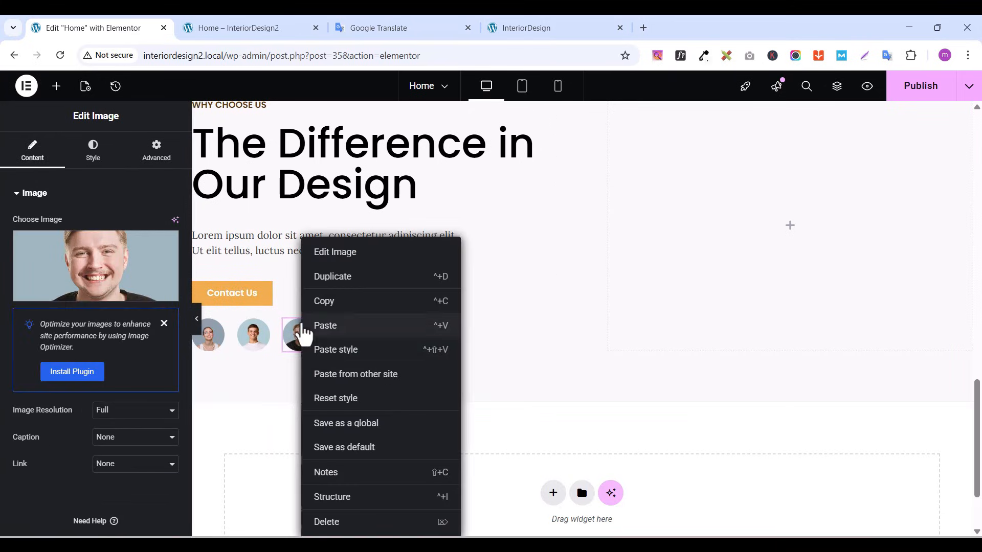
pyautogui.click(339, 350)
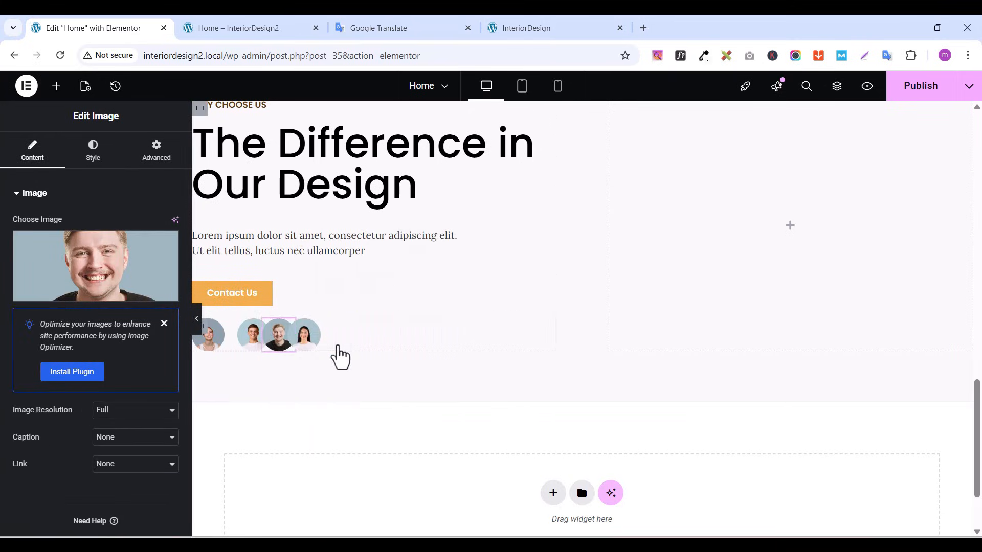
pyautogui.click(264, 333)
pyautogui.rightClick(264, 334)
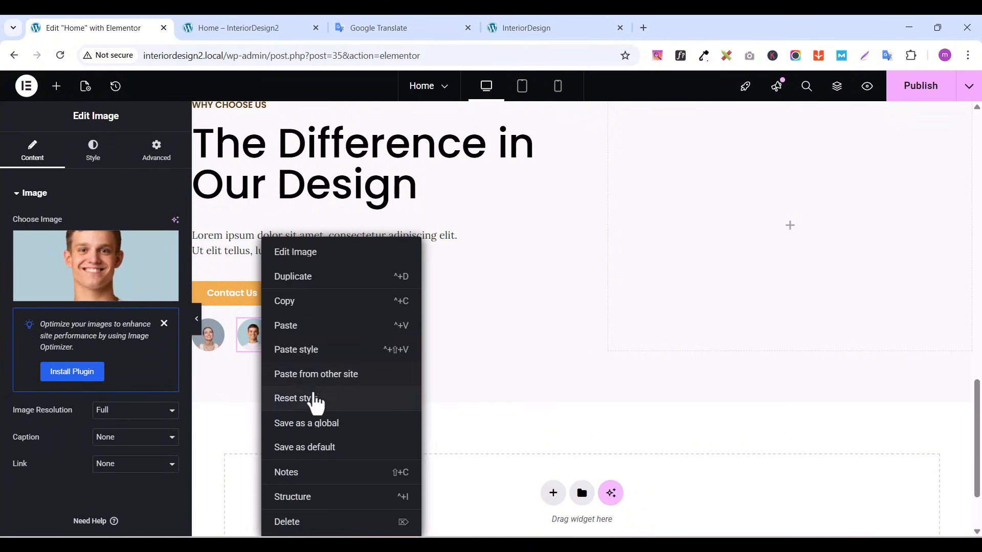
pyautogui.click(293, 353)
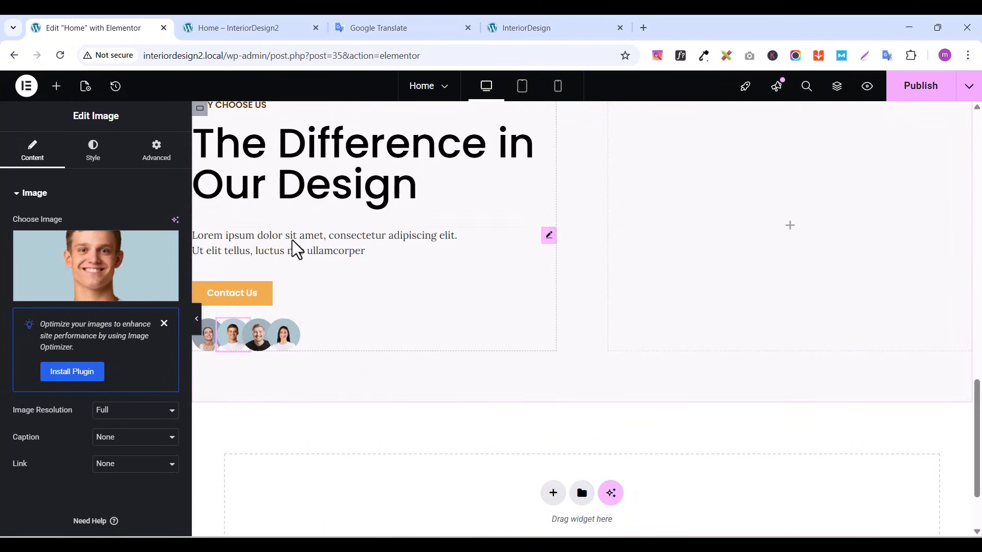
# Find the Counter widget and place it in the portrait row, directly after the fourth portrait
pyautogui.click(56, 86)
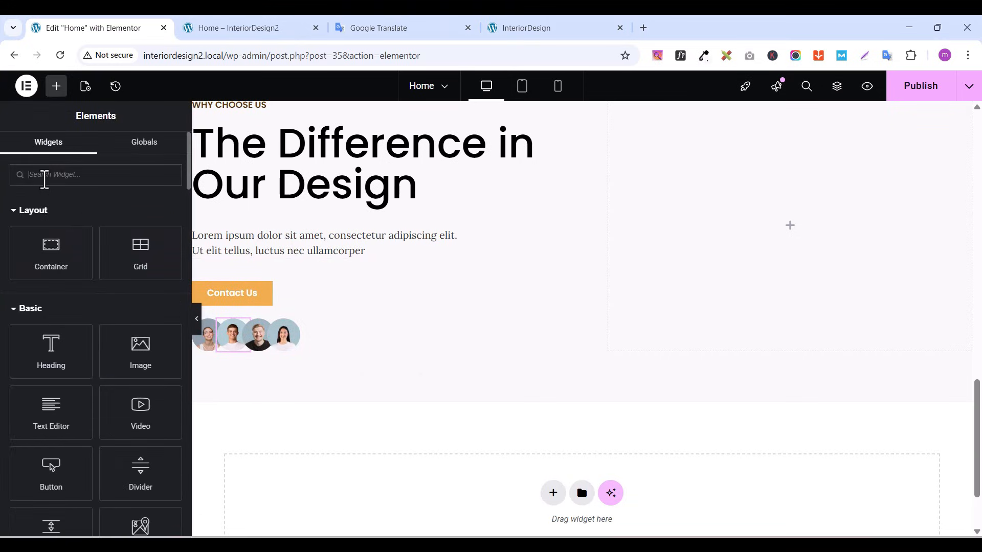
pyautogui.write('count')
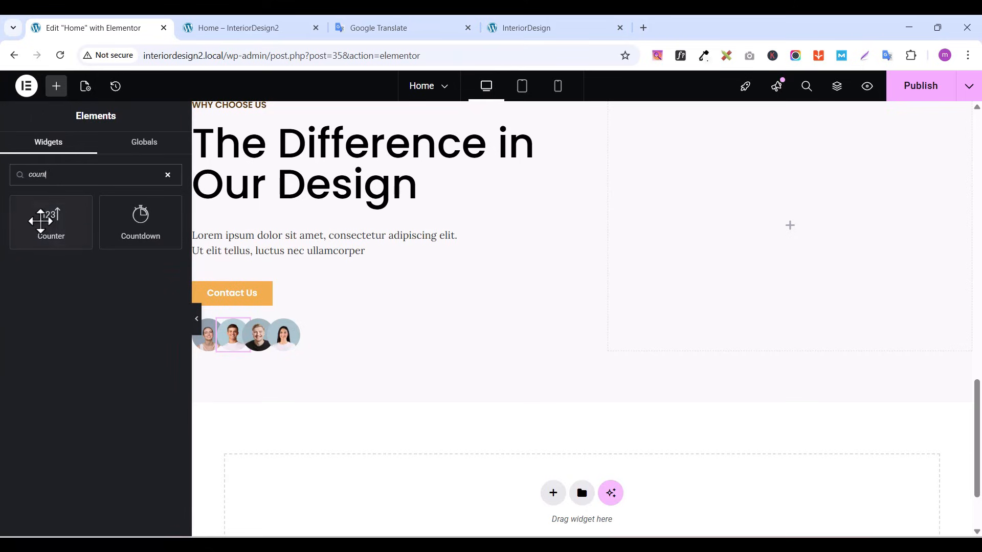
pyautogui.moveTo(51, 219); pyautogui.dragTo(309, 333)
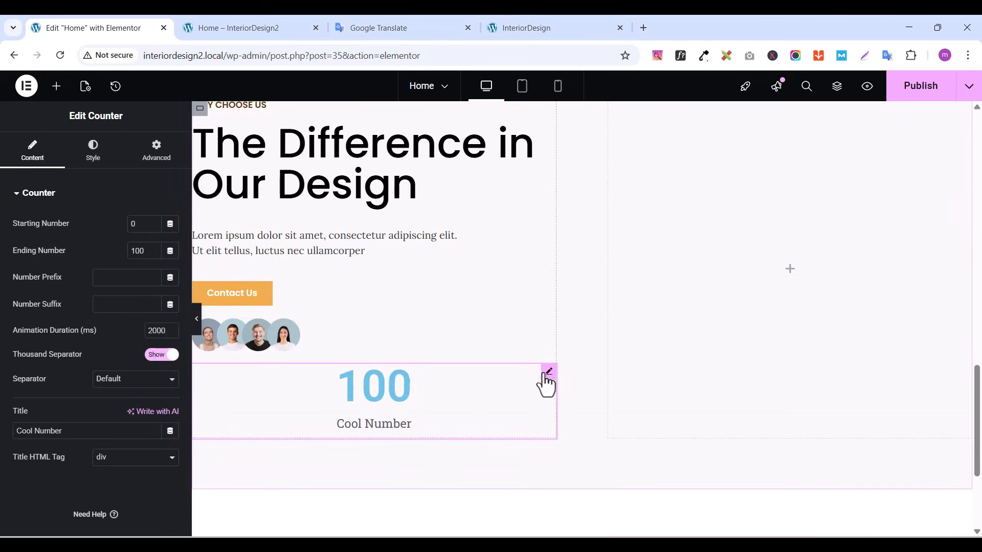
pyautogui.moveTo(547, 375); pyautogui.dragTo(300, 340)
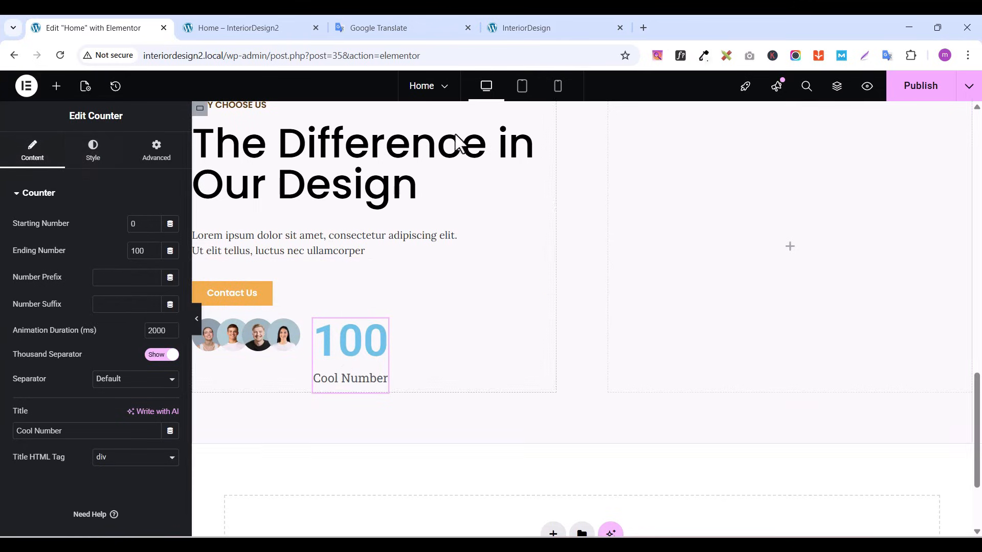
# Check the satisfaction figure on the reference site and set the counter's ending number to 98 with the suffix %
pyautogui.click(550, 28)
pyautogui.scroll(-2, 199, 419)
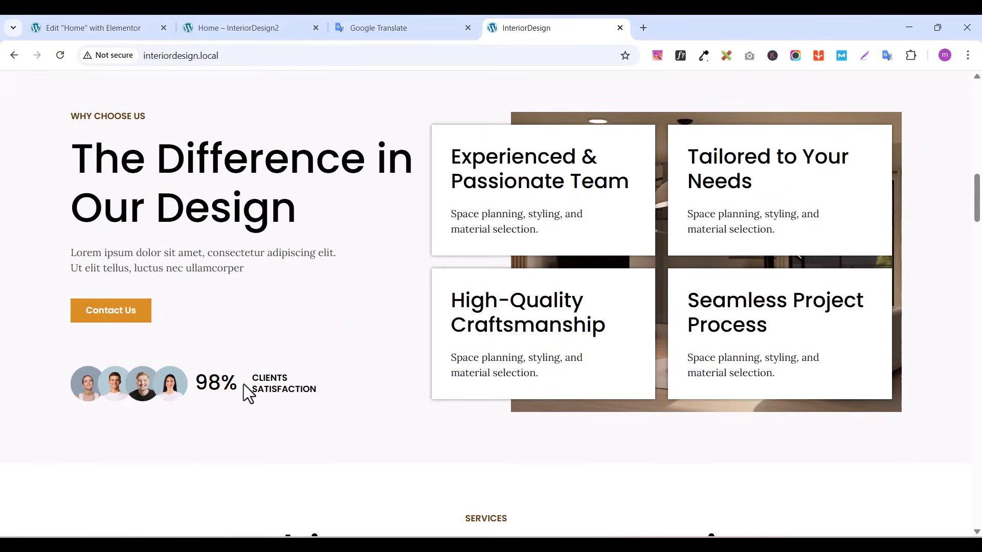
pyautogui.click(78, 25)
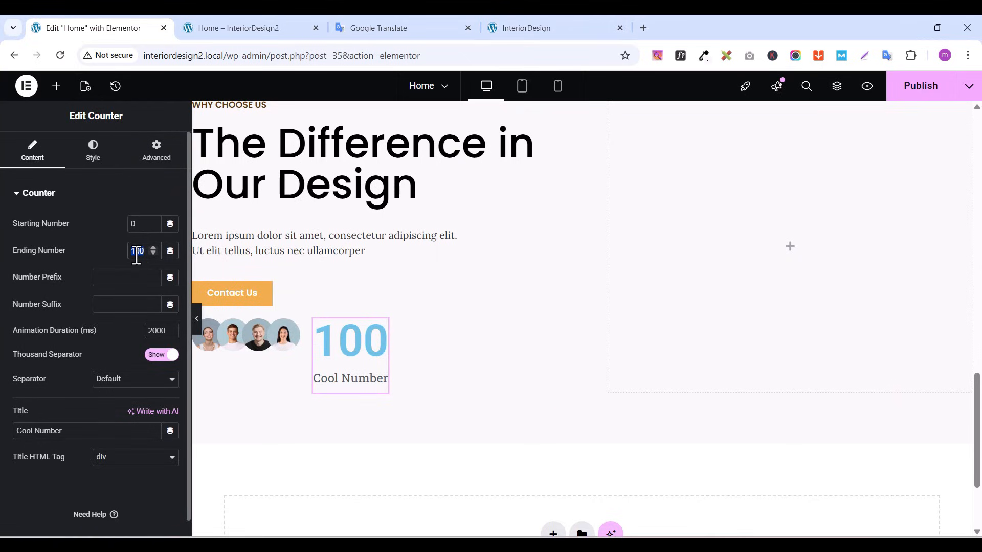
pyautogui.write('98')
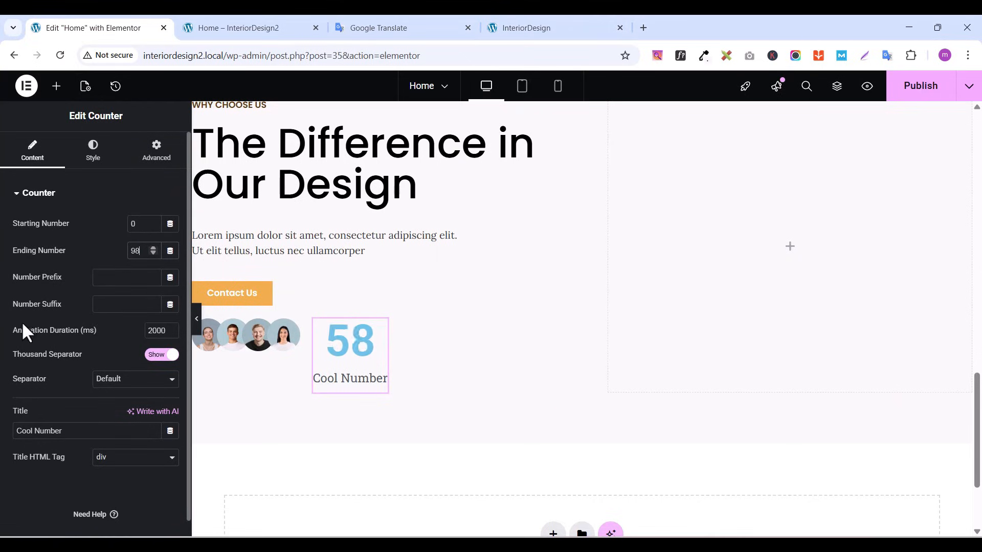
pyautogui.click(118, 309)
pyautogui.write('%')
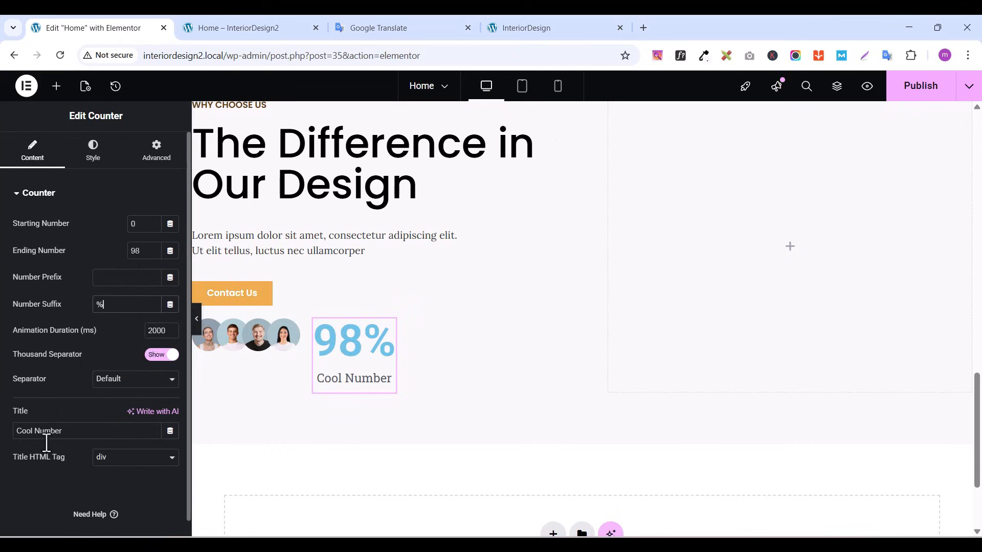
# Copy the "Clients Satisfaction" text from the reference site and use it as the counter's title
pyautogui.click(525, 28)
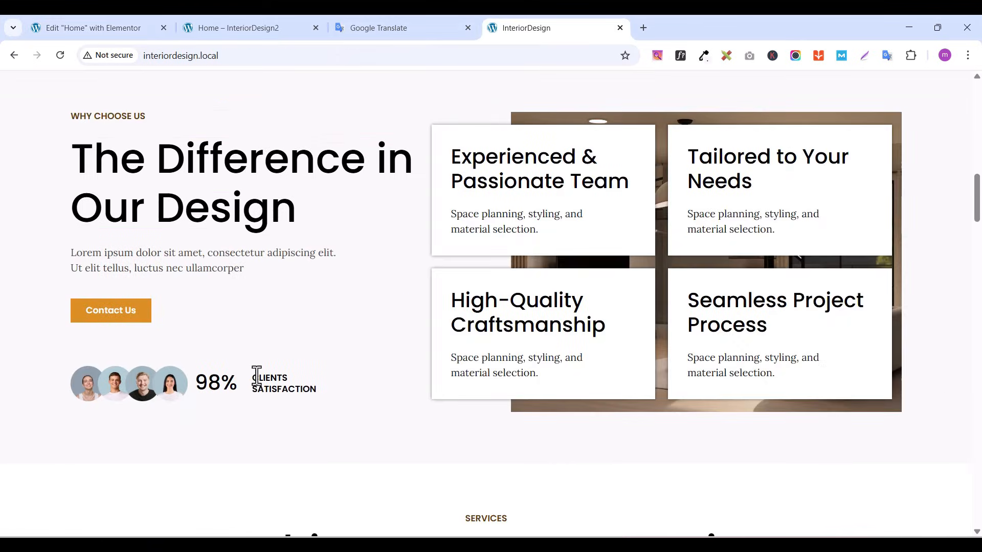
pyautogui.moveTo(256, 377); pyautogui.dragTo(316, 396)
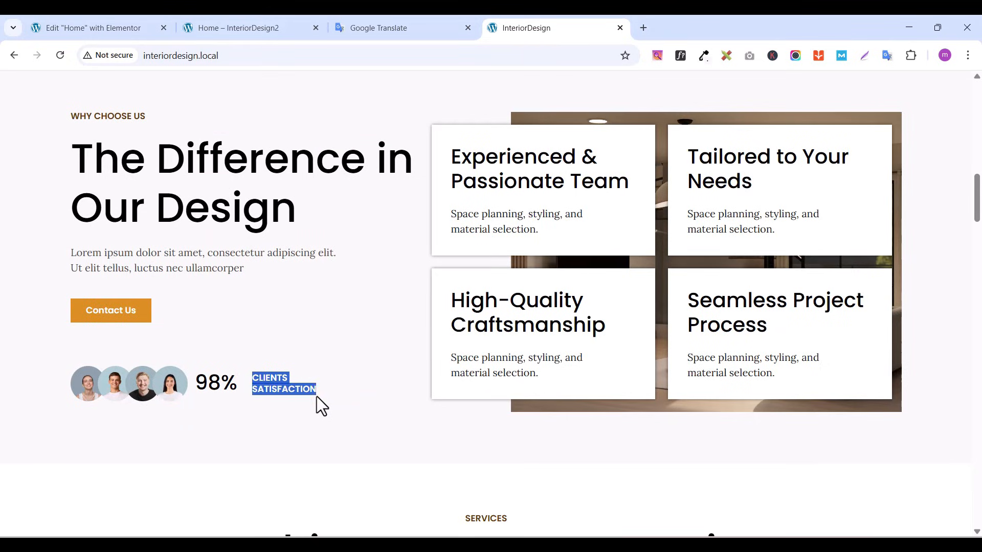
pyautogui.rightClick(293, 382)
pyautogui.click(339, 167)
pyautogui.click(112, 34)
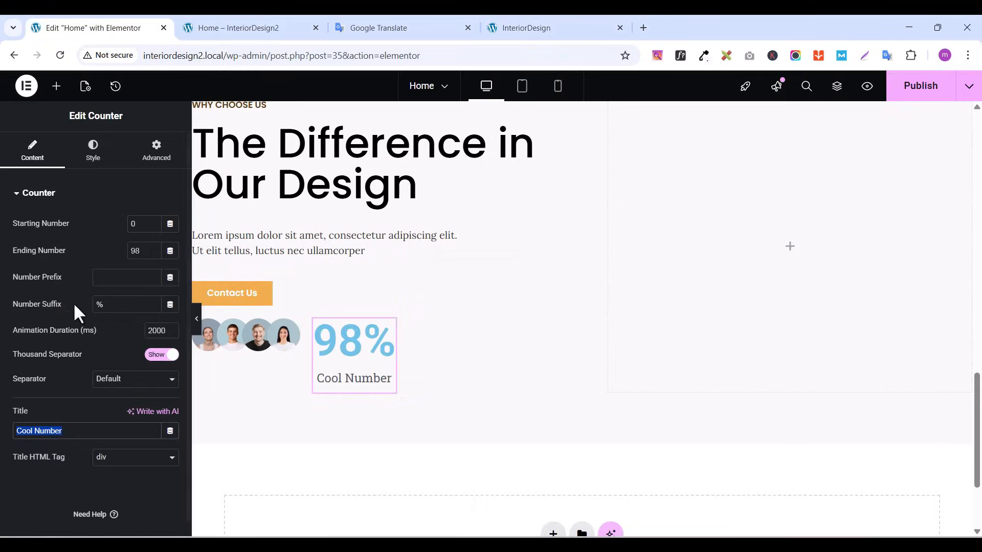
pyautogui.click(38, 425)
pyautogui.press('BackSpace')
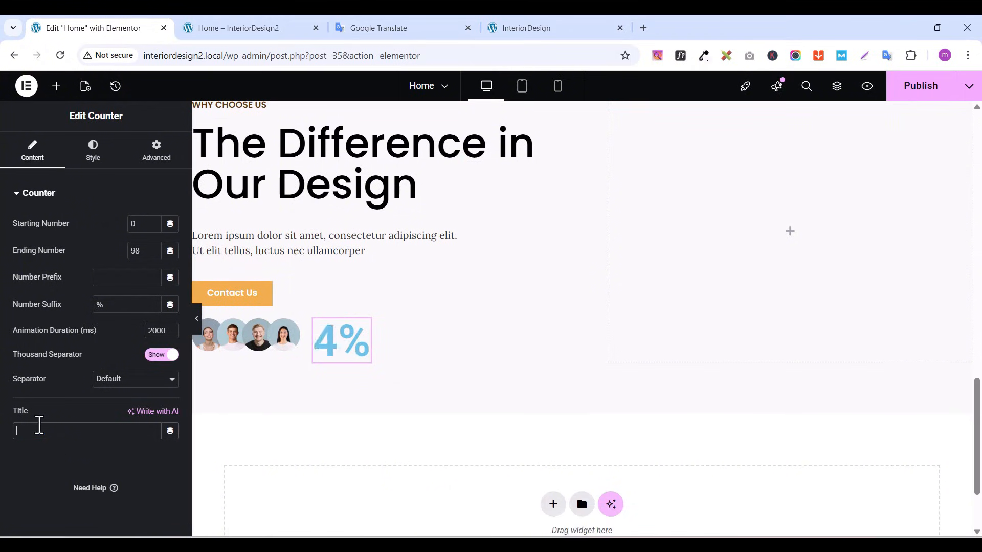
pyautogui.hotkey('ctrl', 'v')
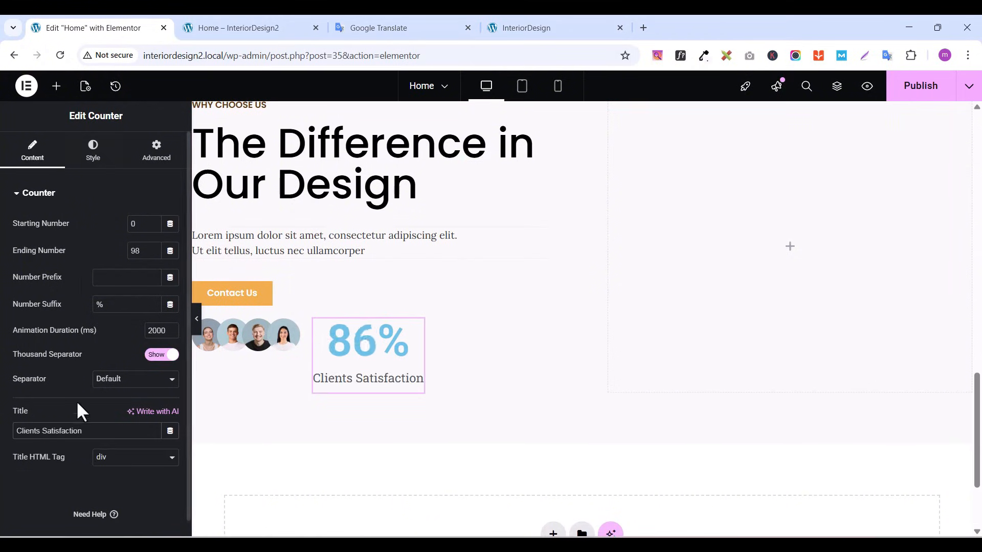
# Set the counter's title position to End so the title sits beside the number
pyautogui.click(96, 158)
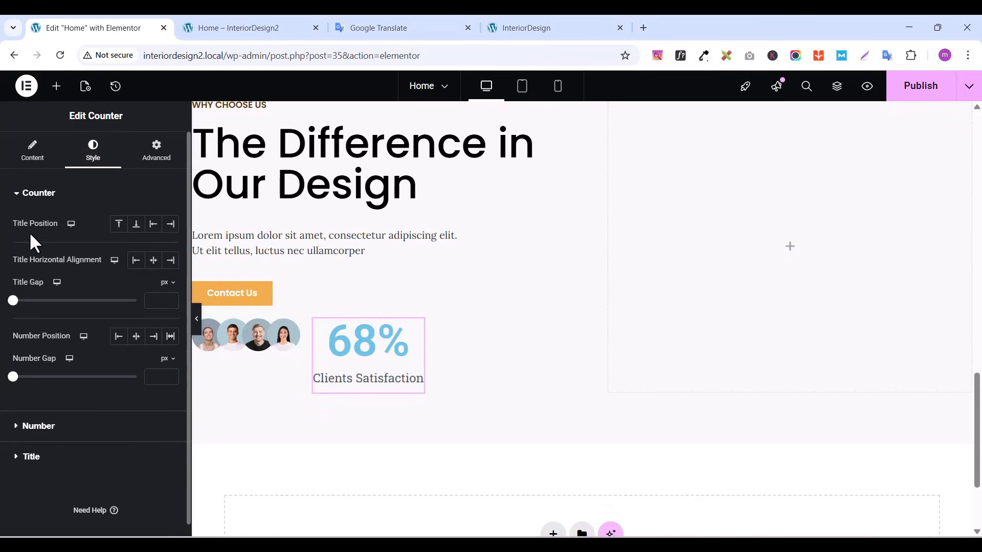
pyautogui.click(171, 225)
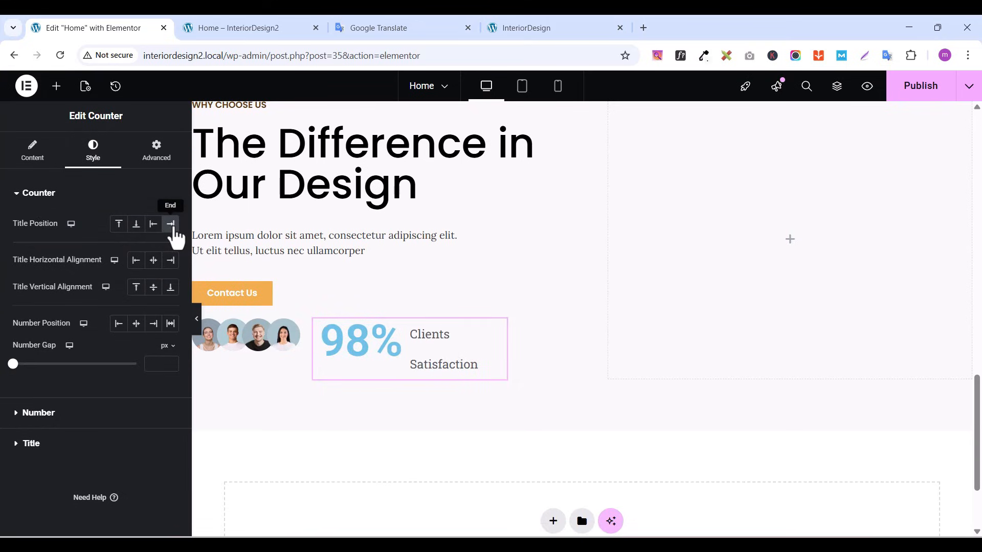
# Set the font family of the counter's number to Poppins
pyautogui.click(19, 197)
pyautogui.click(14, 227)
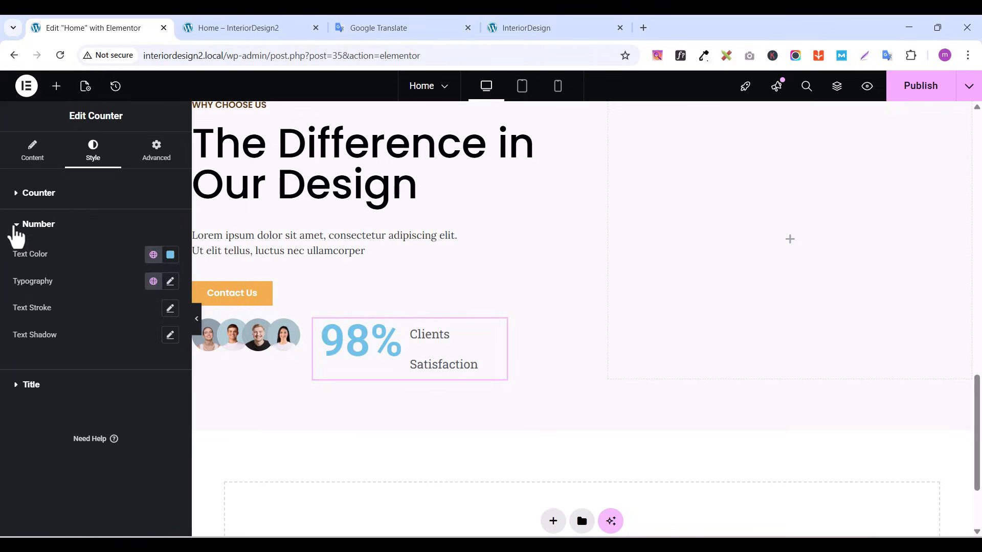
pyautogui.click(171, 282)
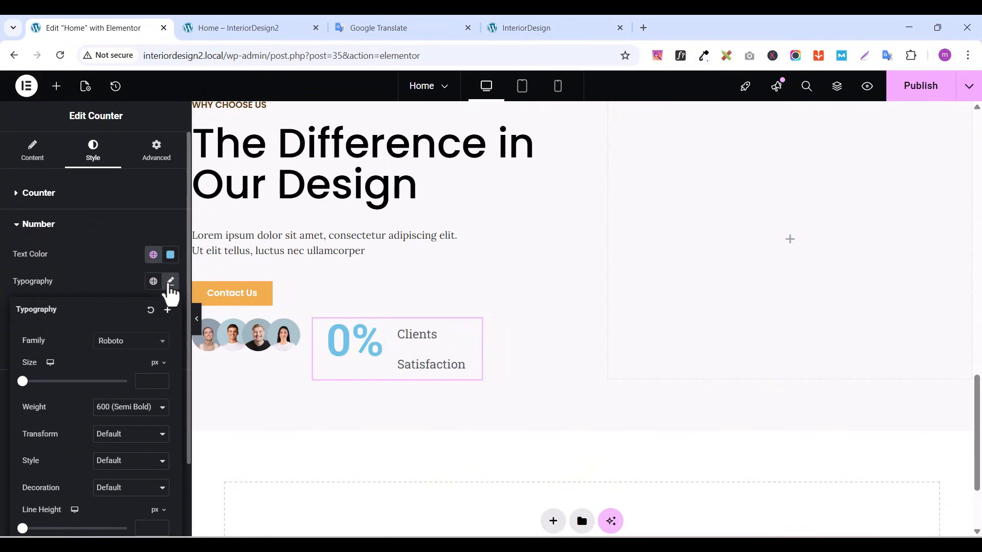
pyautogui.click(110, 345)
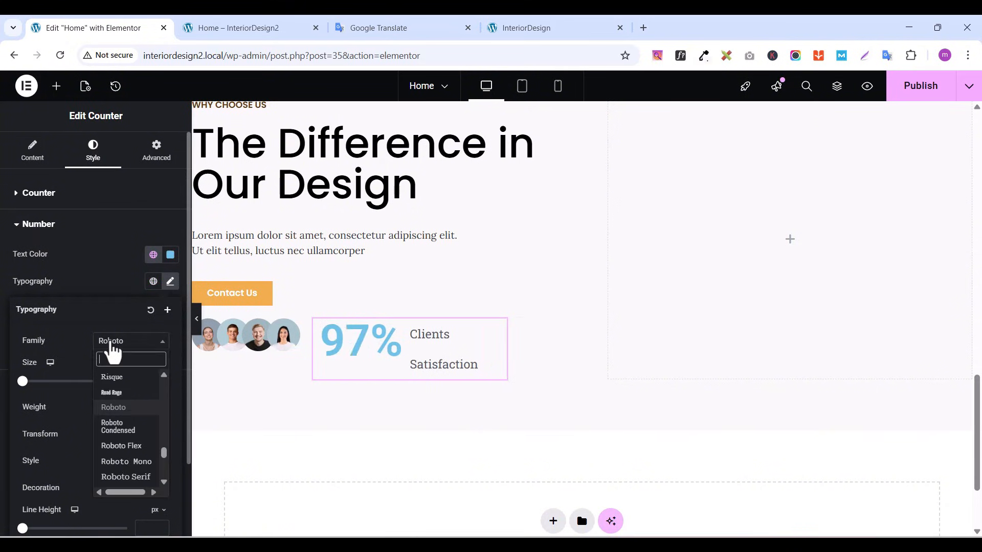
pyautogui.write('popp')
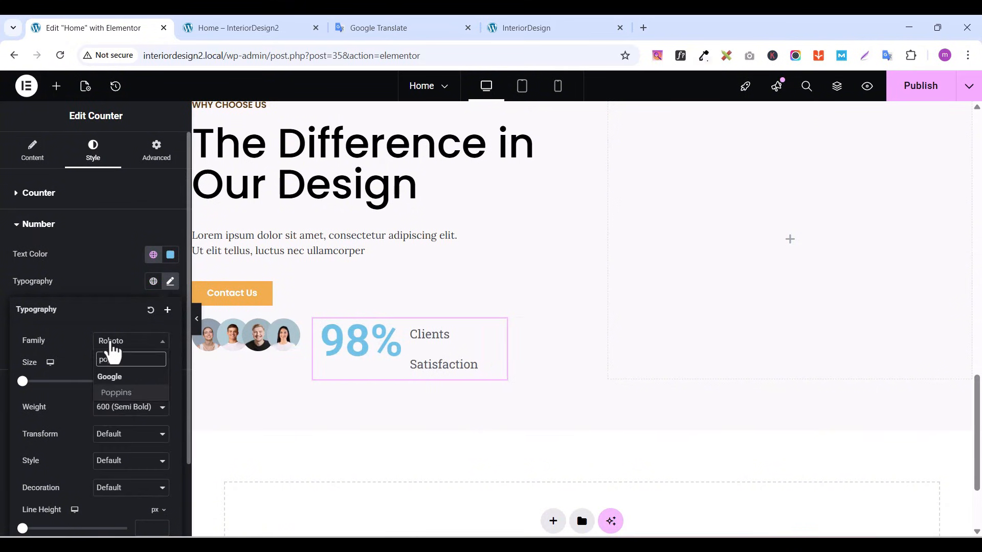
pyautogui.click(118, 394)
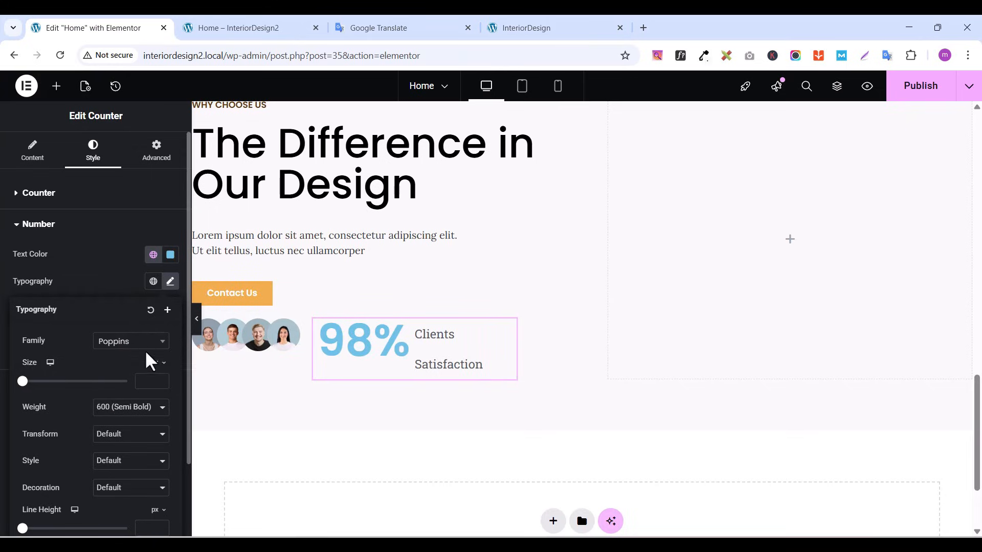
# Set the counter number's font size to 32 px and its weight to 500 (Medium)
pyautogui.click(161, 385)
pyautogui.write('22')
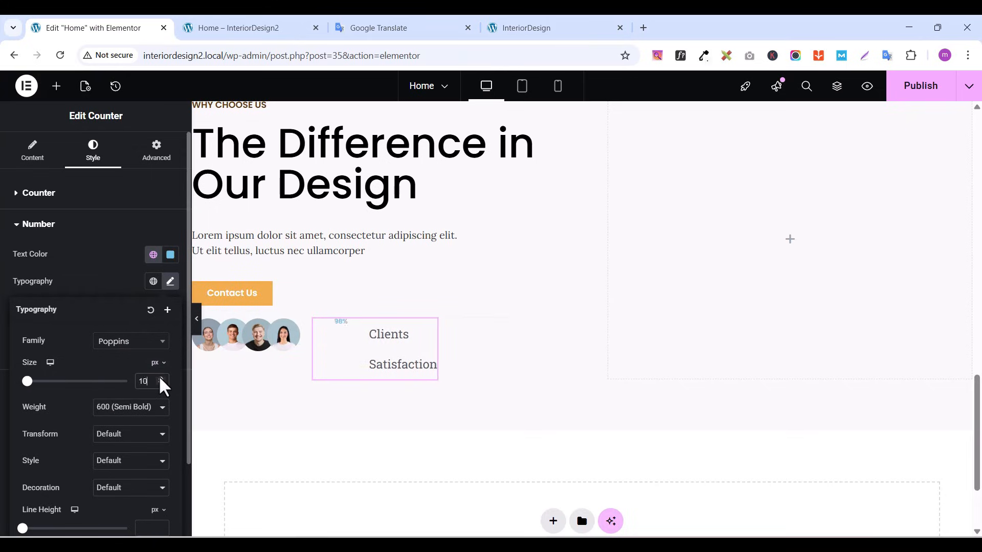
pyautogui.click(161, 379)
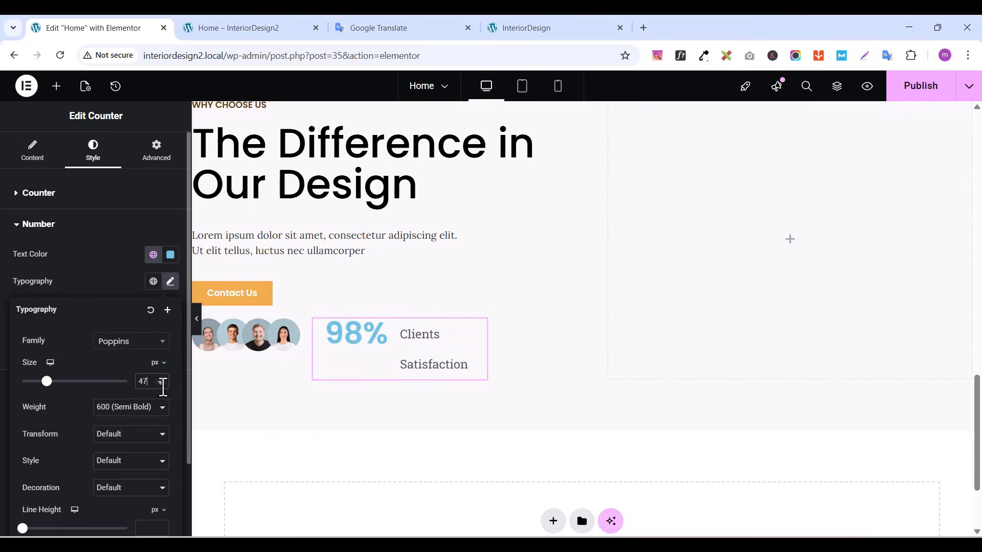
pyautogui.write('32')
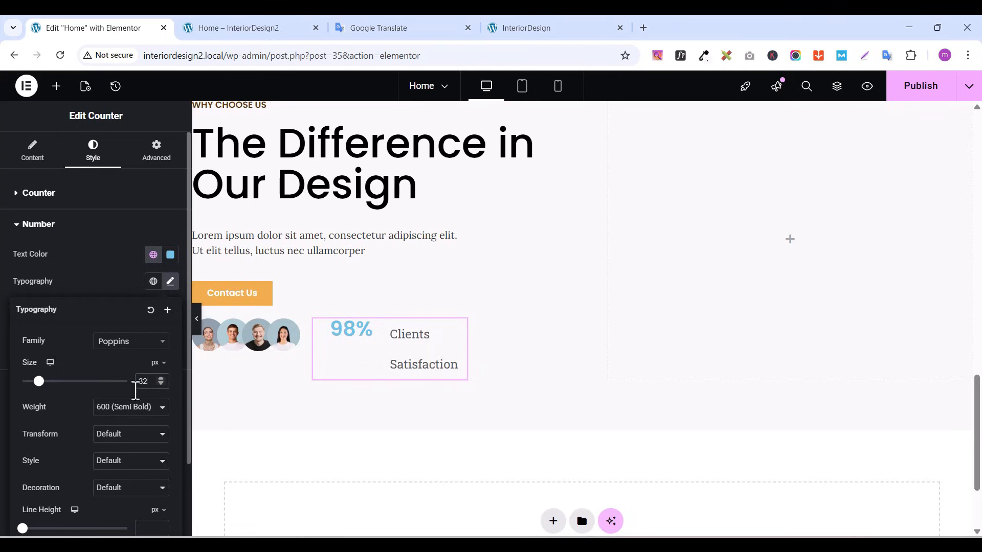
pyautogui.click(105, 408)
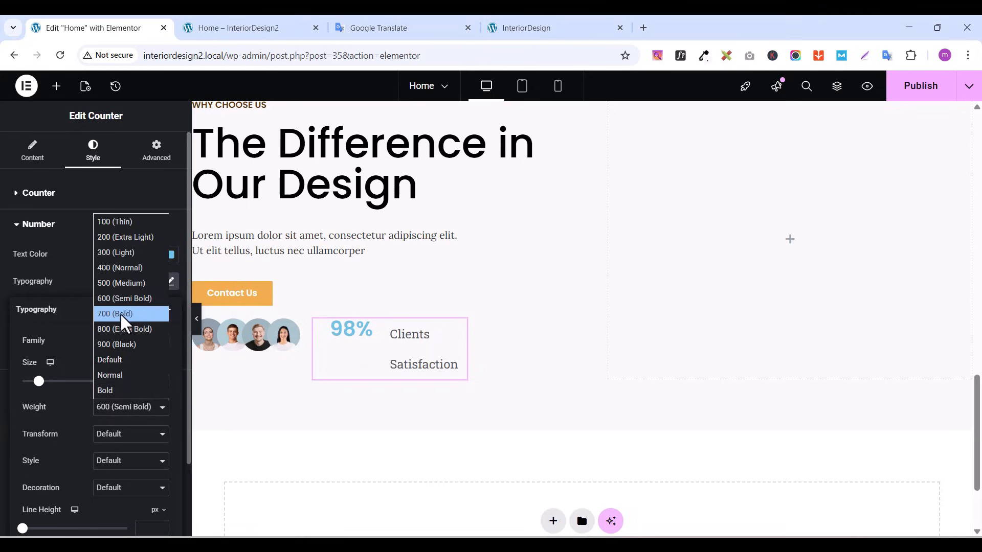
pyautogui.click(122, 284)
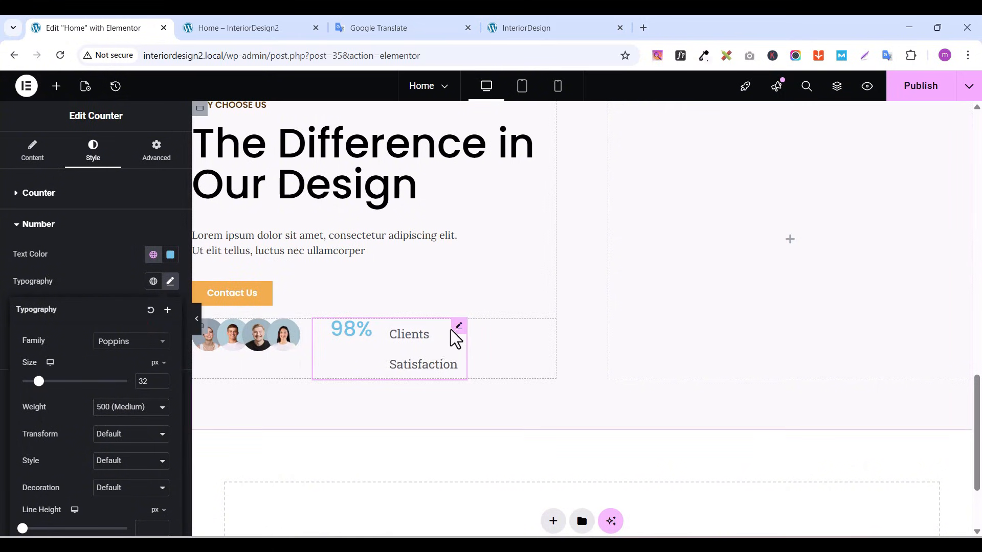
pyautogui.click(91, 297)
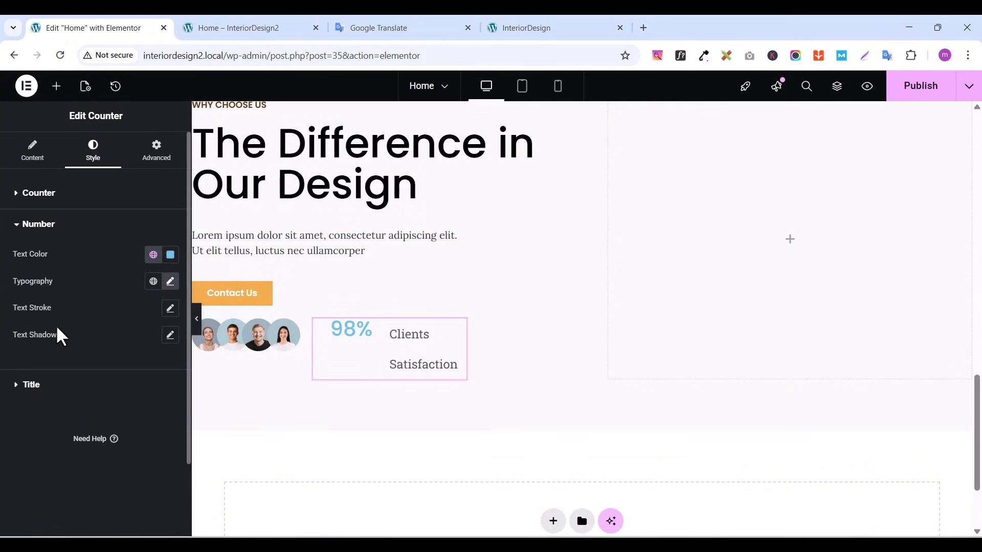
# Change the font family of the counter's title to Poppins
pyautogui.click(20, 390)
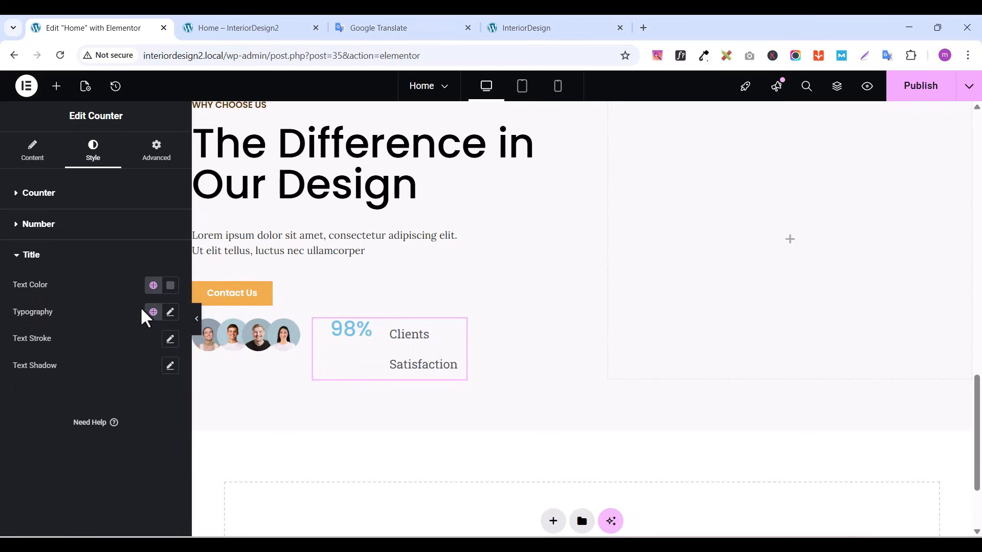
pyautogui.click(170, 312)
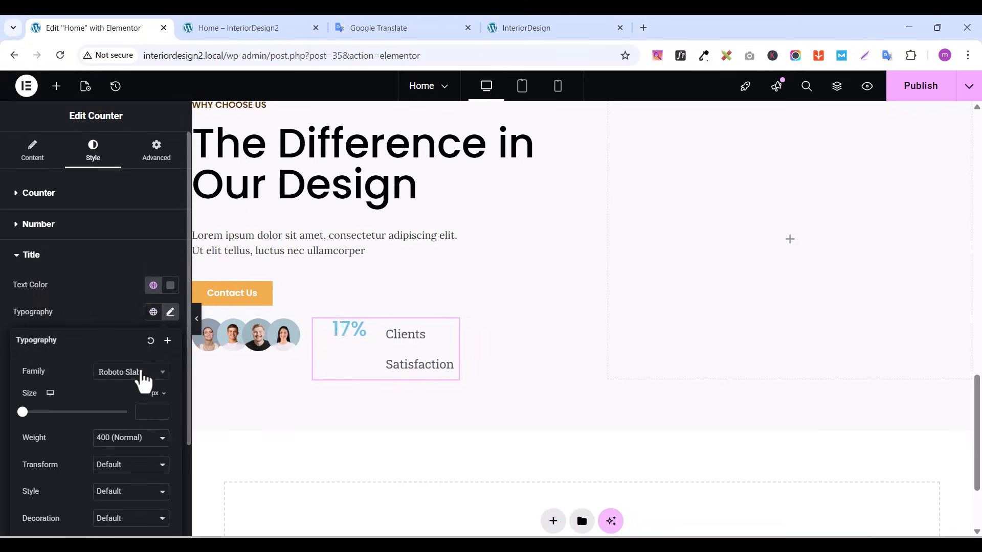
pyautogui.click(141, 373)
pyautogui.write('popp')
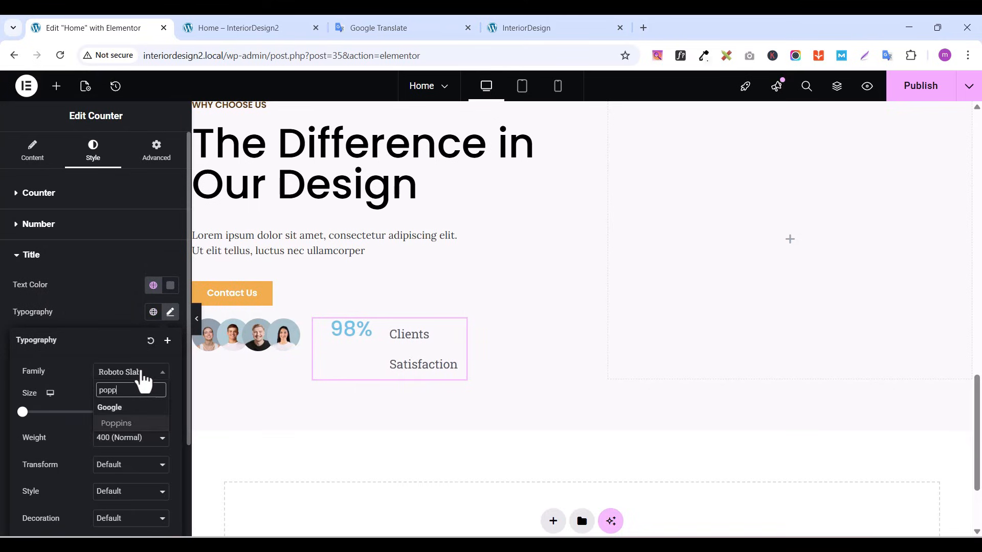
pyautogui.click(118, 424)
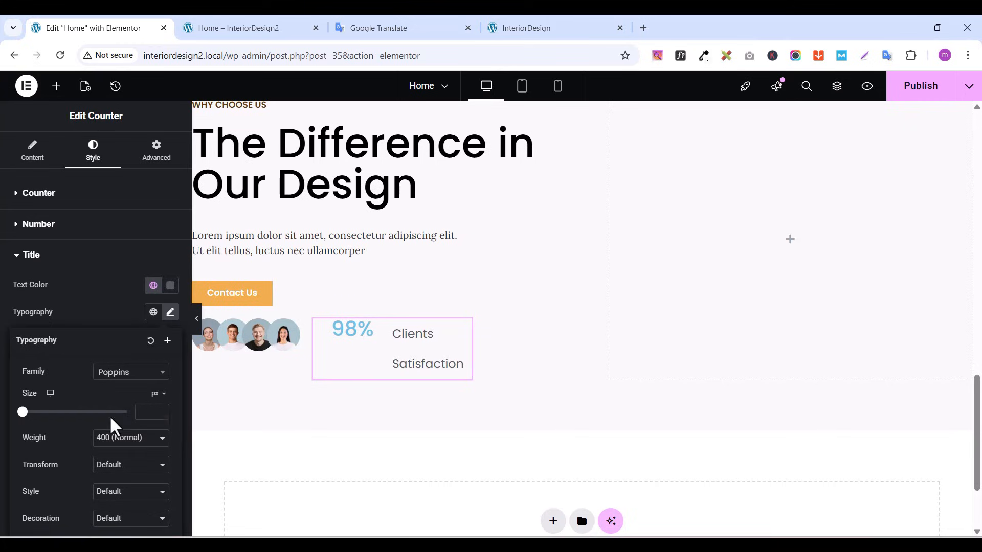
# Set the font size of the "Clients Satisfaction" title to 14 px
pyautogui.click(161, 410)
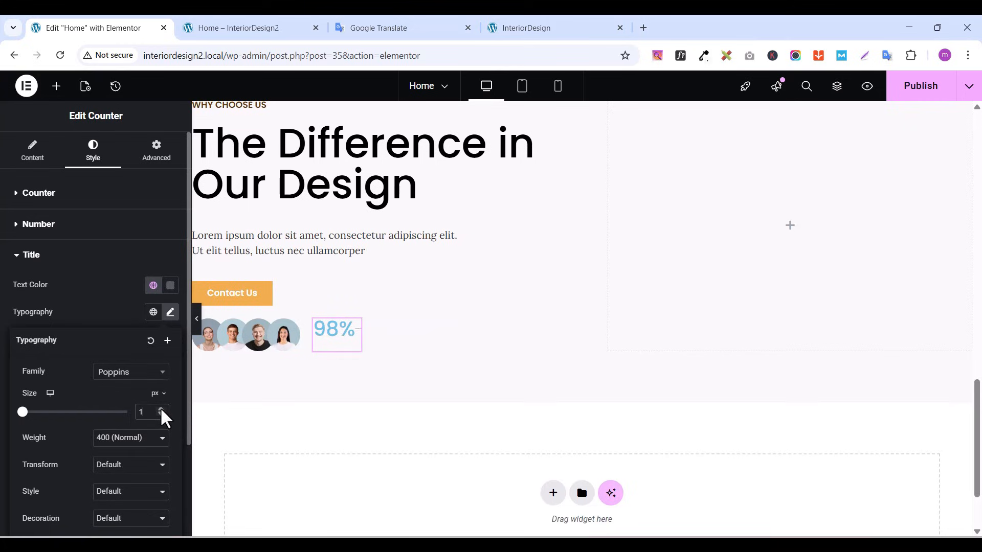
pyautogui.click(161, 410)
pyautogui.click(161, 410)
pyautogui.click(162, 410)
pyautogui.click(161, 410)
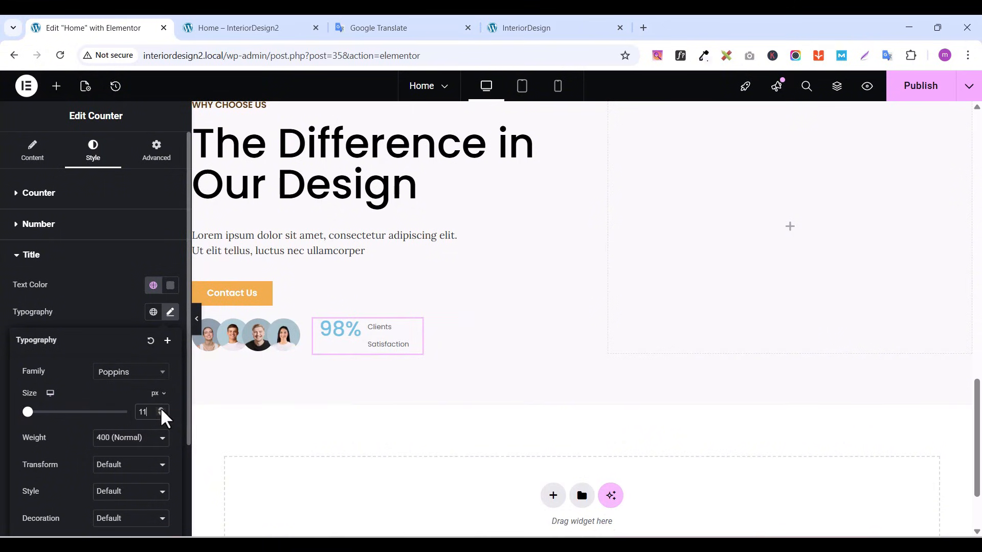
pyautogui.click(161, 409)
pyautogui.click(161, 410)
pyautogui.click(161, 410)
pyautogui.click(162, 409)
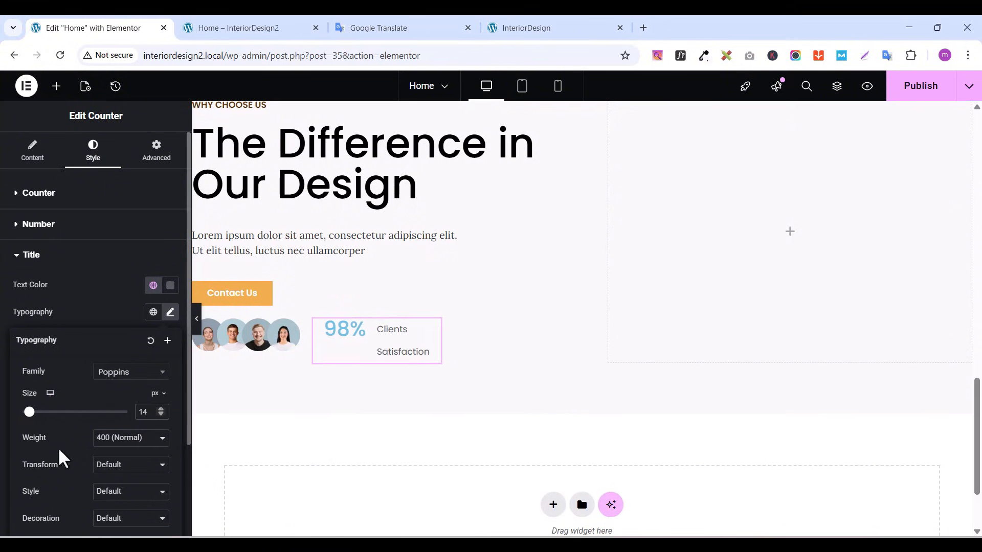
# Give the counter's title a weight of 600 (Semi Bold) and an Uppercase transform
pyautogui.click(108, 439)
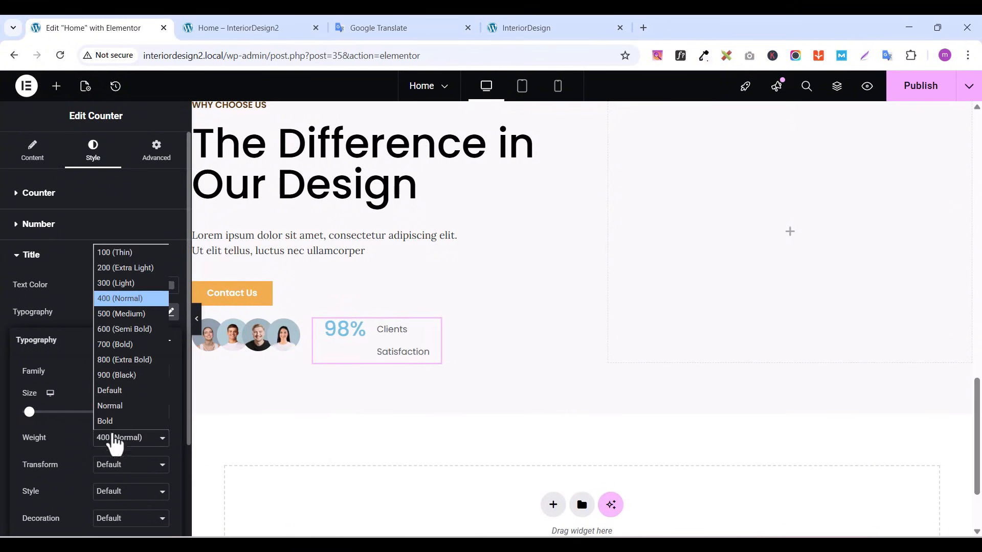
pyautogui.click(125, 330)
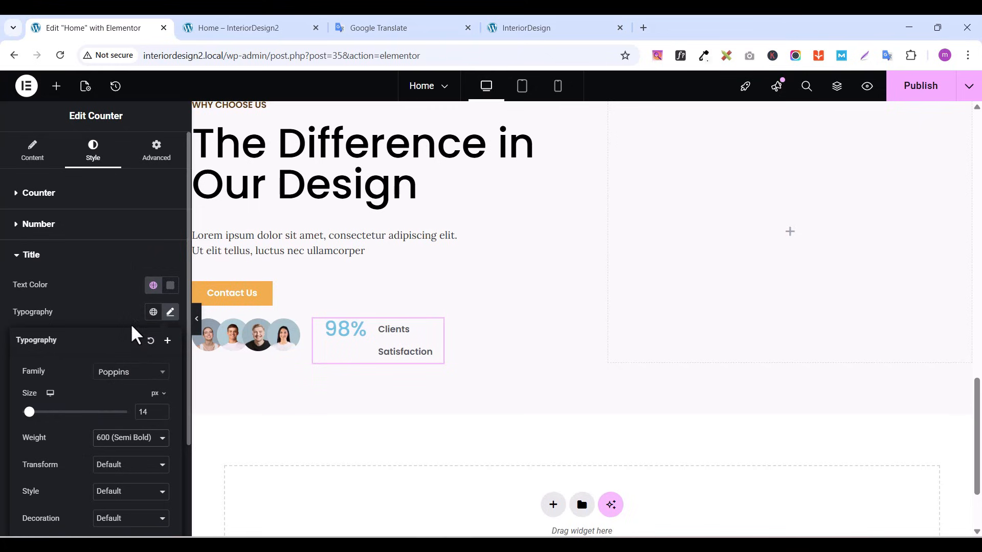
pyautogui.scroll(-1, 142, 393)
pyautogui.scroll(1, 138, 401)
# Set the text color of the counter's title to black, #000000
pyautogui.click(171, 285)
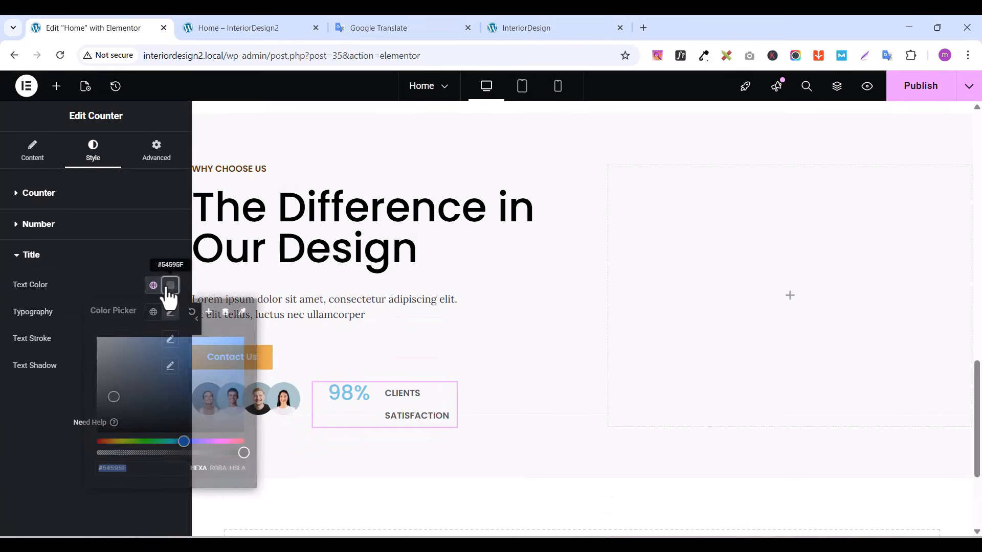
pyautogui.moveTo(109, 401); pyautogui.dragTo(109, 429)
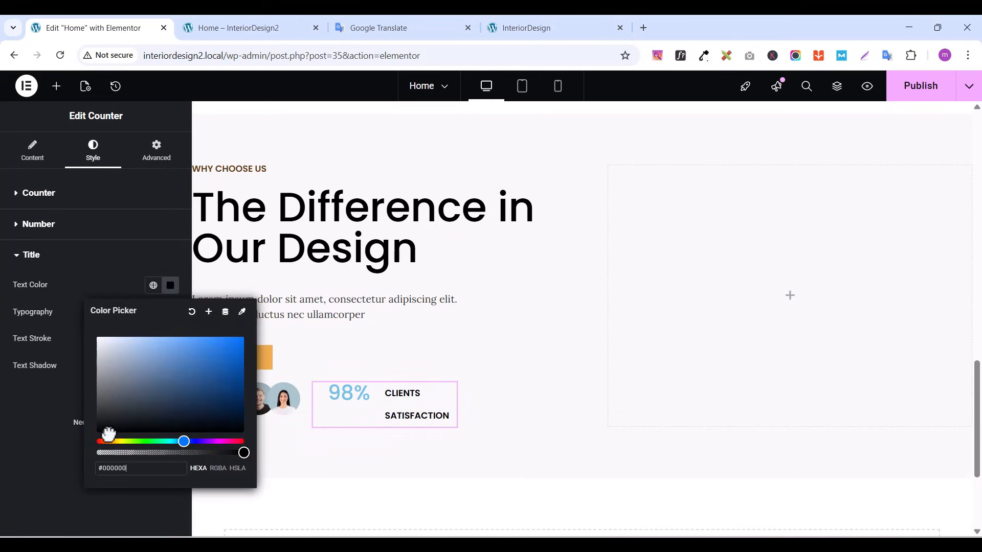
pyautogui.click(71, 440)
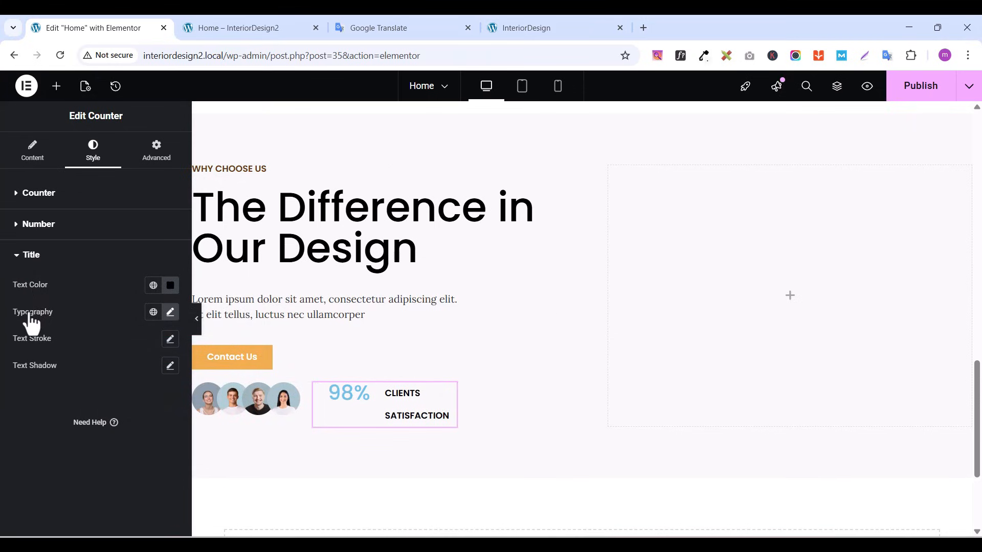
# Switch the line height unit of the counter's title to em and set the line height to 1.2
pyautogui.click(171, 312)
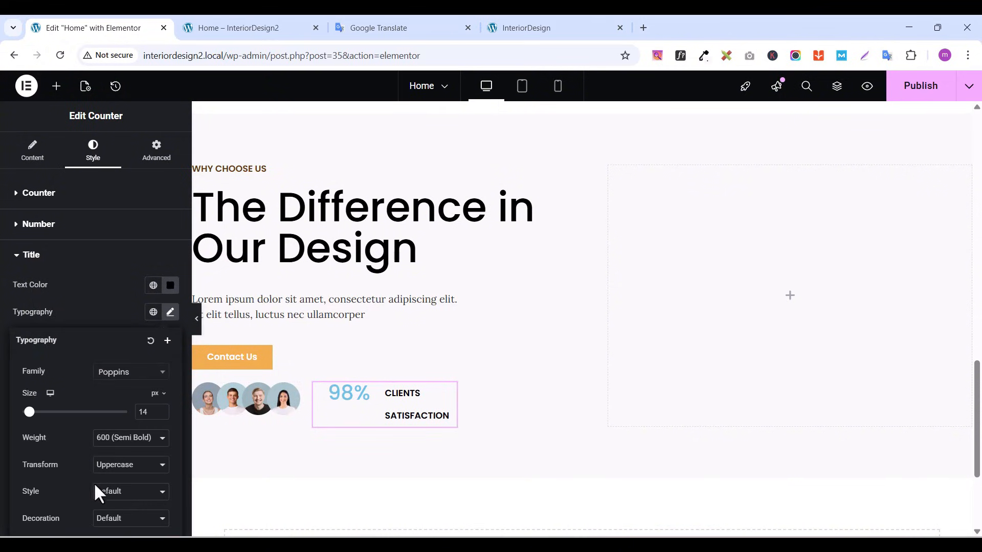
pyautogui.scroll(-2, 54, 498)
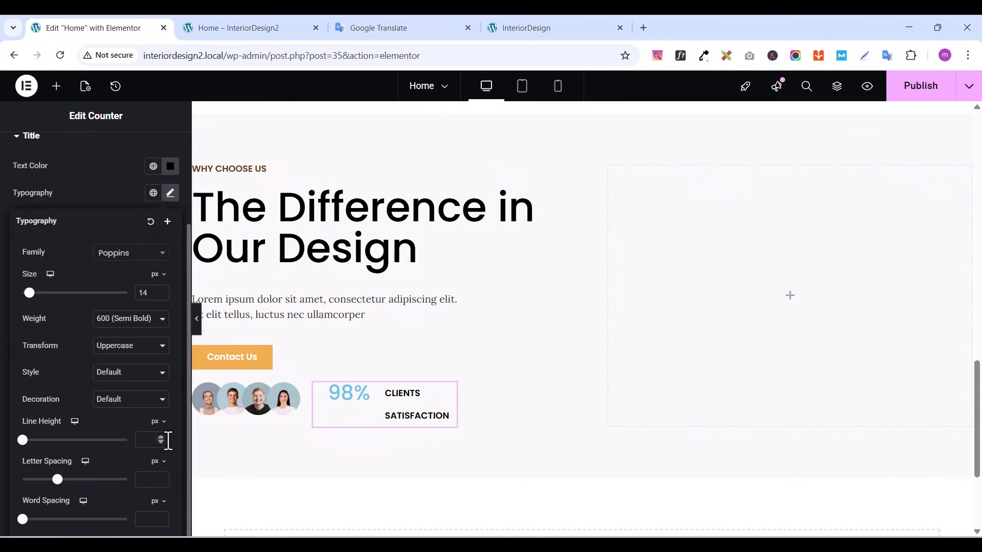
pyautogui.moveTo(159, 428)
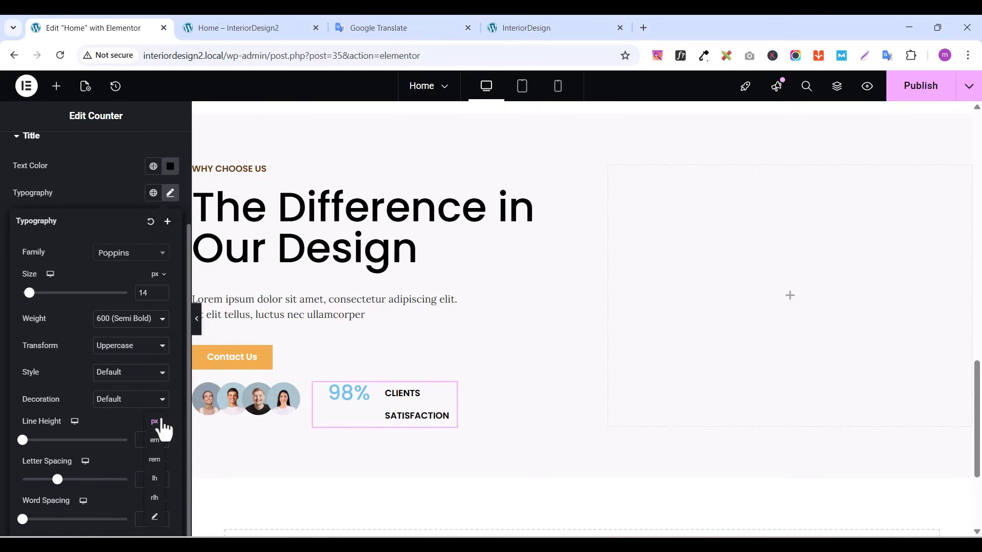
pyautogui.click(160, 442)
pyautogui.click(160, 438)
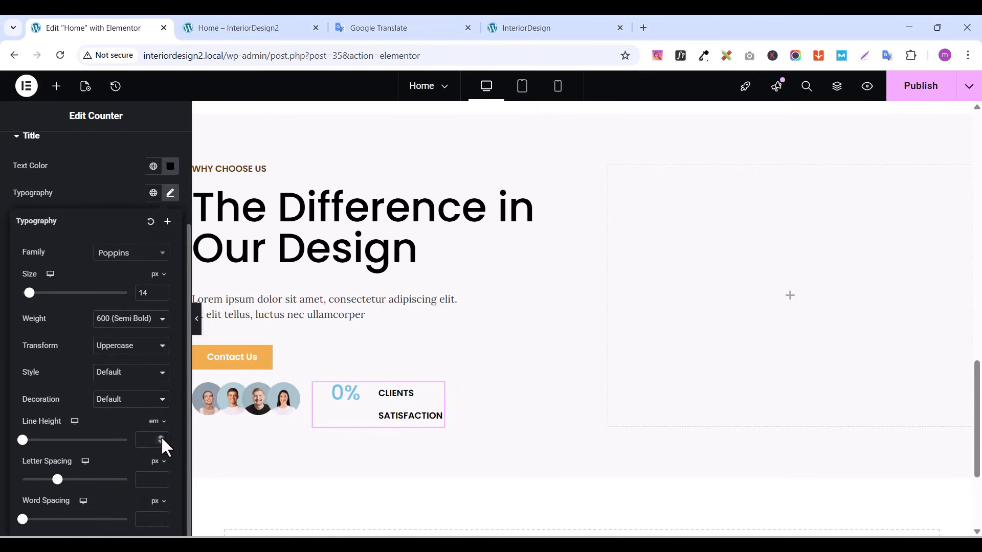
pyautogui.click(159, 438)
pyautogui.click(160, 437)
pyautogui.click(159, 437)
pyautogui.click(160, 438)
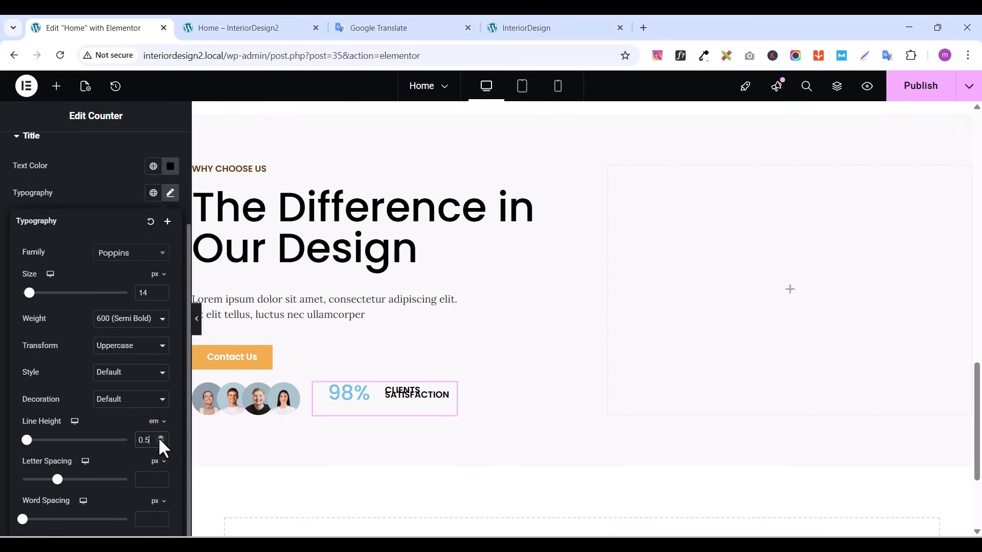
pyautogui.click(159, 438)
pyautogui.click(160, 438)
pyautogui.click(160, 438)
pyautogui.click(160, 437)
pyautogui.click(159, 438)
pyautogui.click(160, 437)
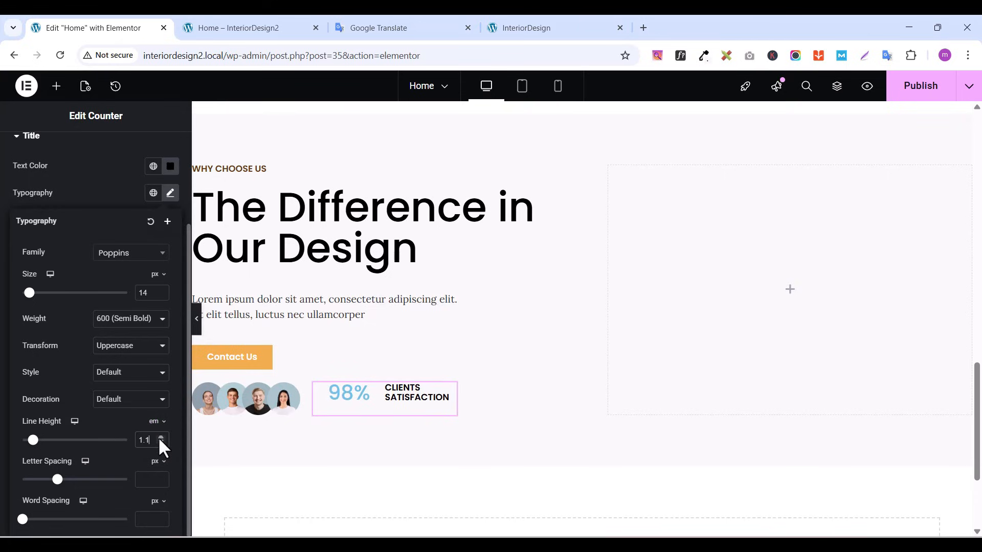
pyautogui.click(160, 437)
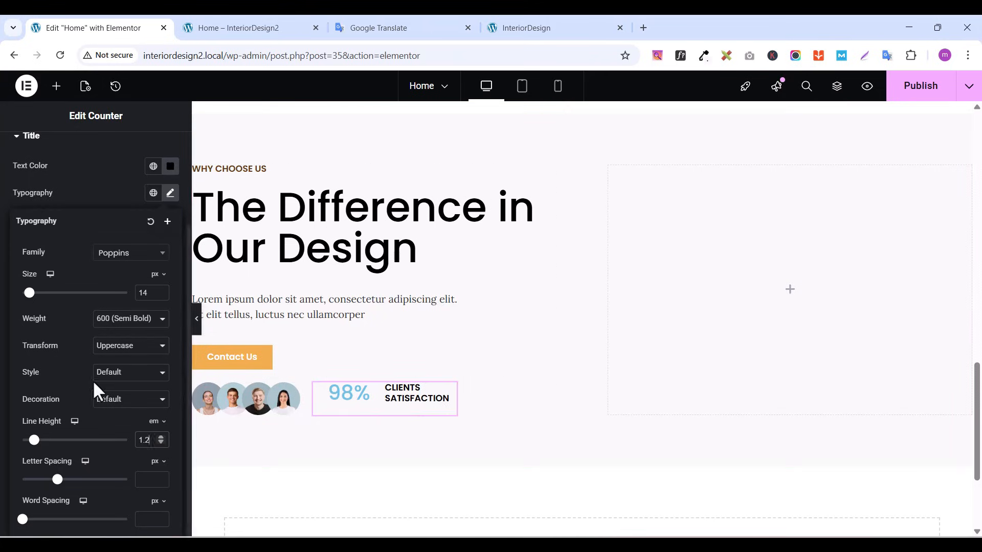
pyautogui.click(23, 200)
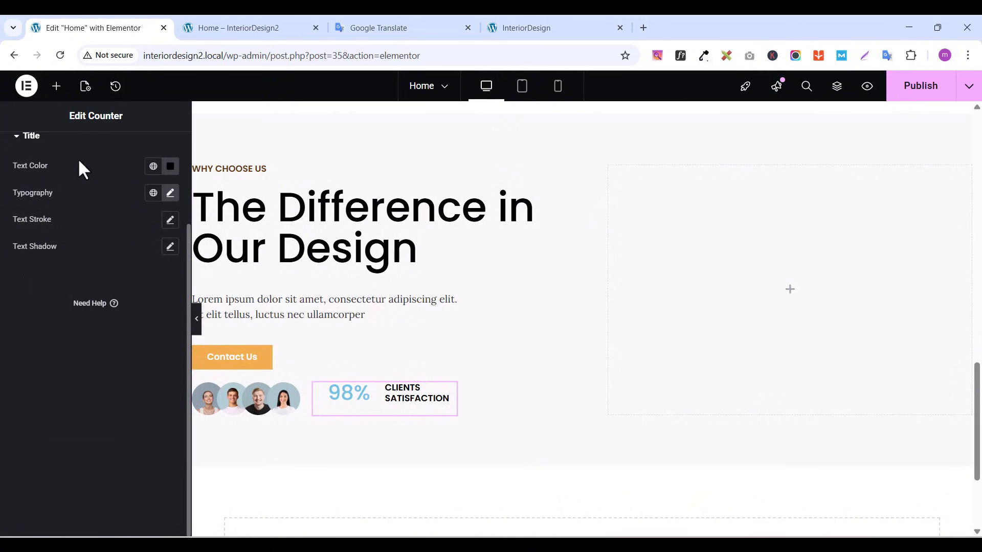
# Set the text color of the counter's 98% number to black, #000000
pyautogui.scroll(3, 53, 205)
pyautogui.click(17, 231)
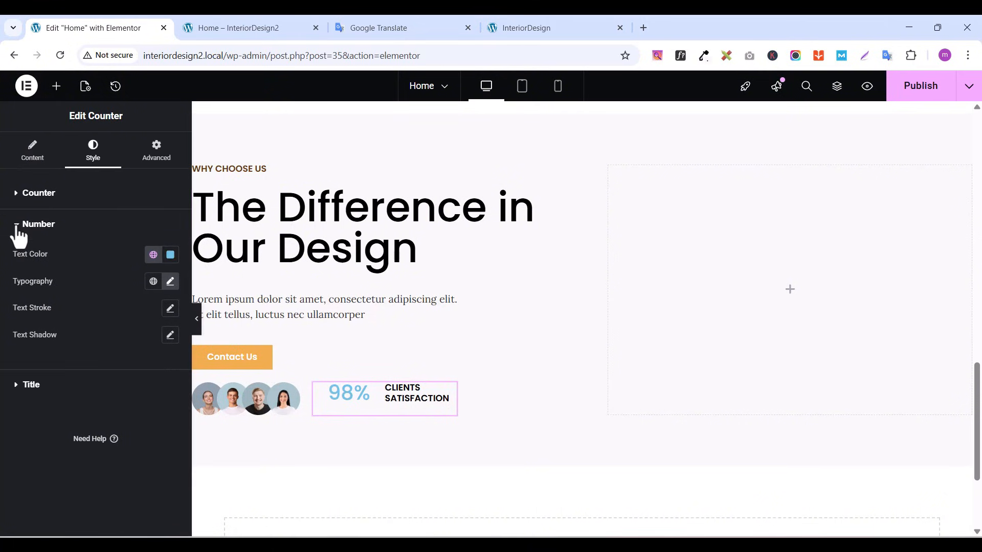
pyautogui.click(171, 255)
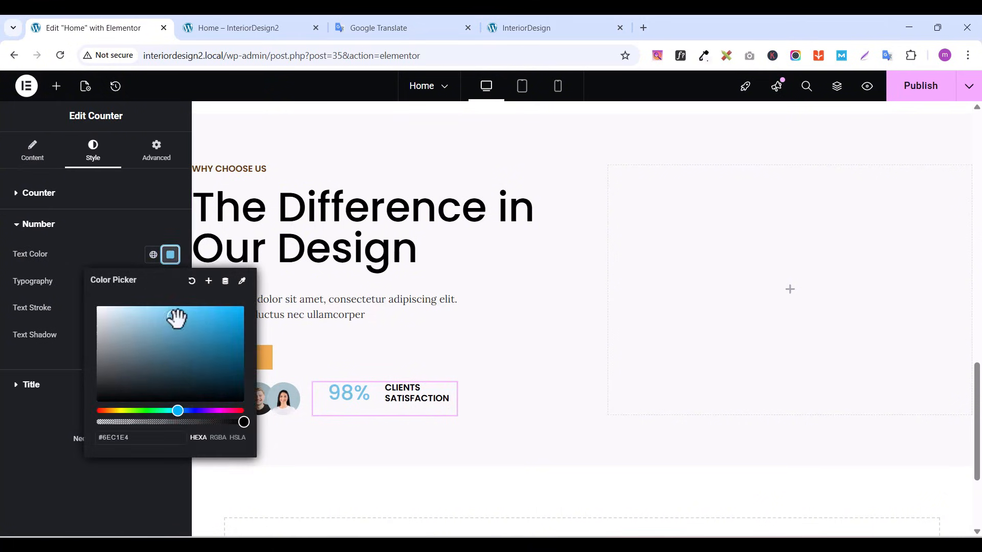
pyautogui.moveTo(175, 317); pyautogui.dragTo(75, 435)
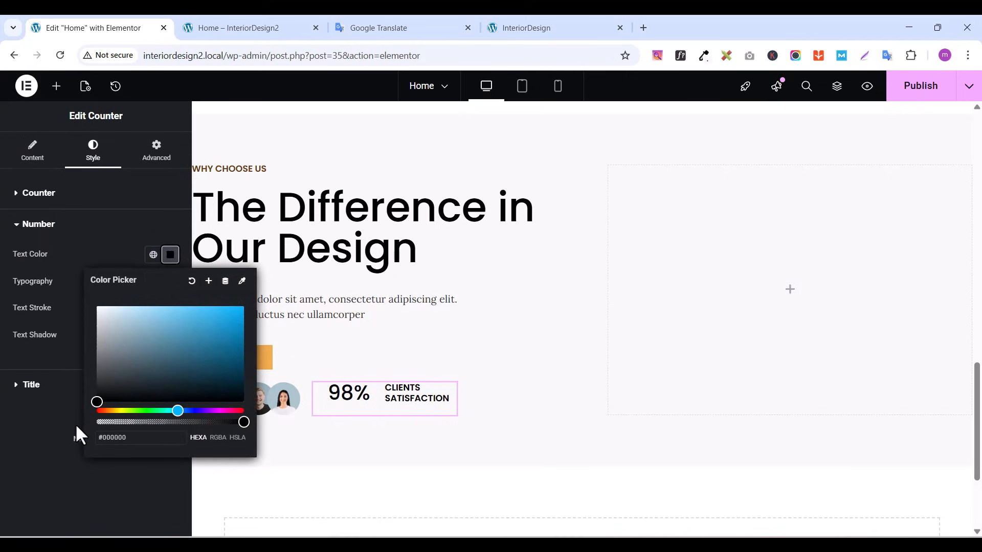
pyautogui.click(329, 425)
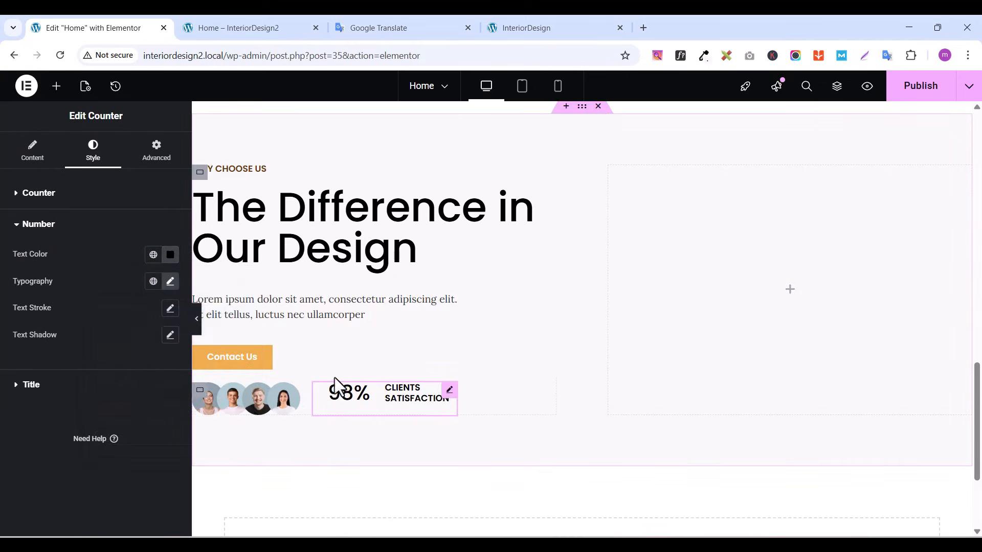
# Set Align Items to Center for the container holding the avatars and the 98% counter
pyautogui.click(202, 399)
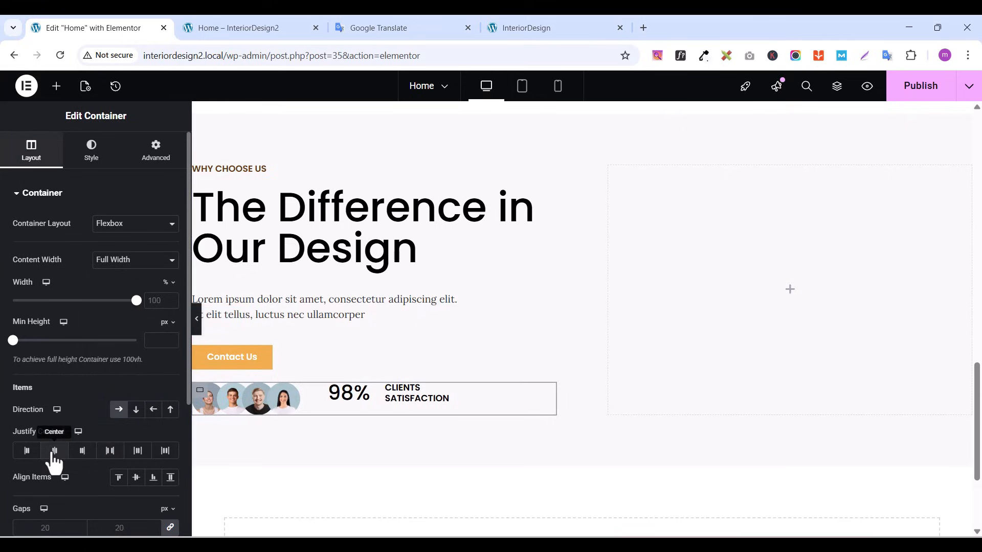
pyautogui.click(55, 451)
pyautogui.click(53, 452)
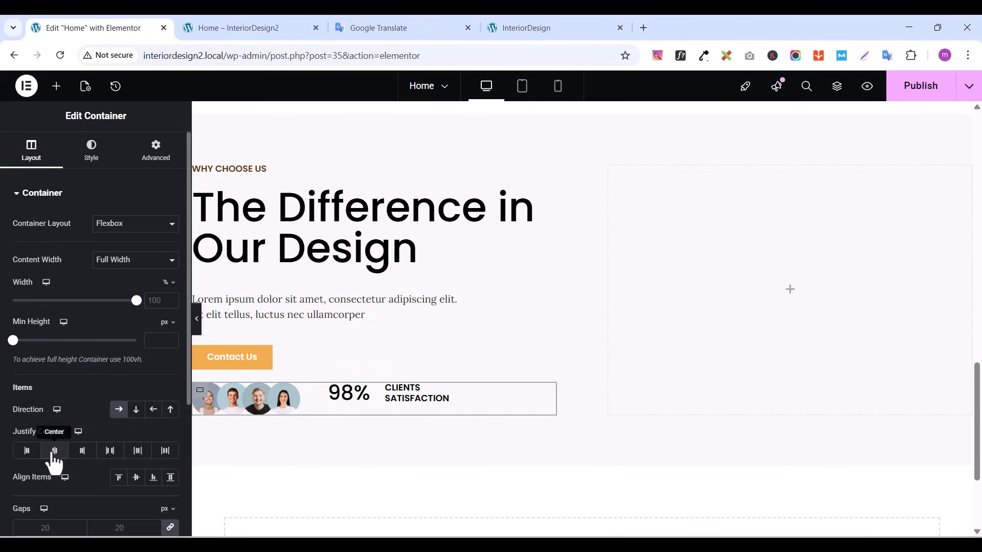
pyautogui.click(136, 479)
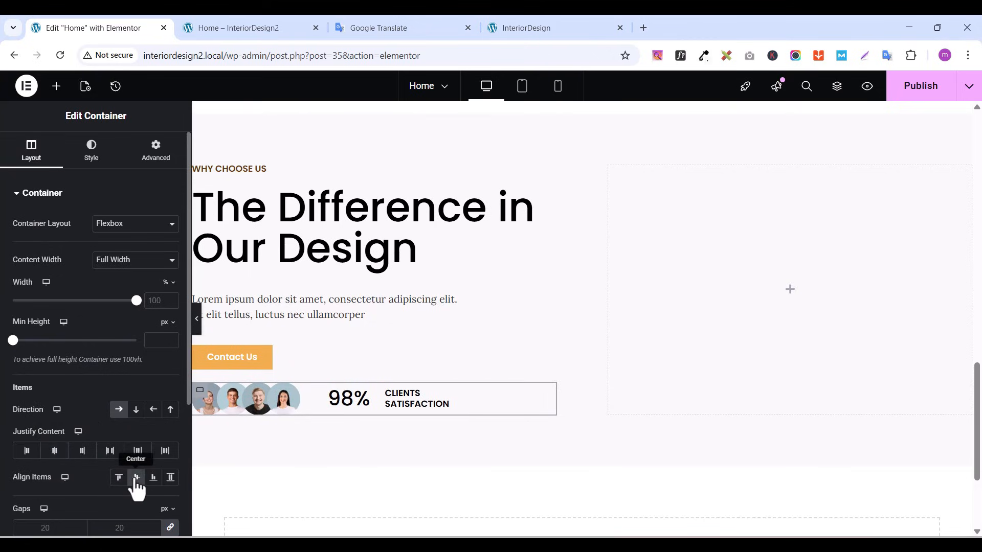
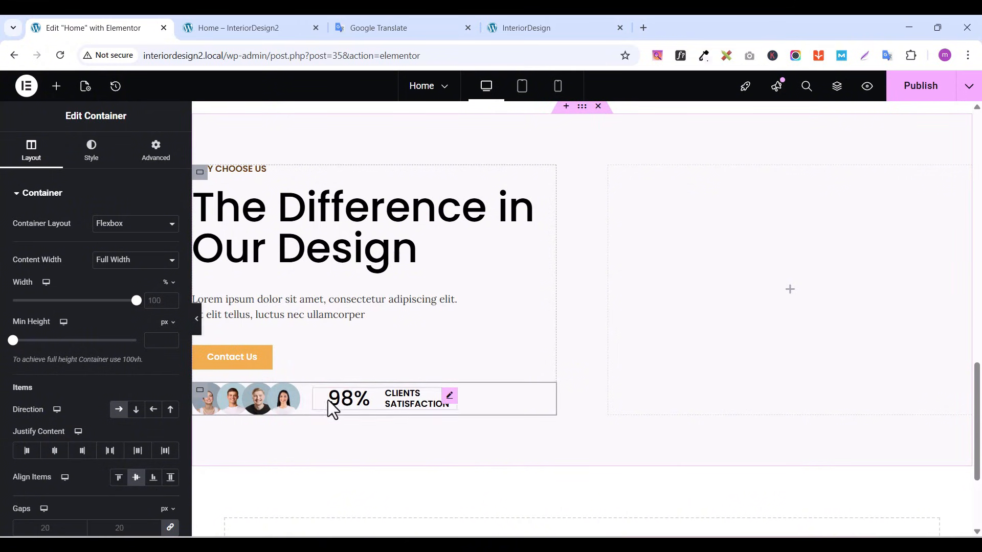
# Unlink the 98% counter's margin values, switch their unit to em and set the left margin to -2
pyautogui.click(450, 396)
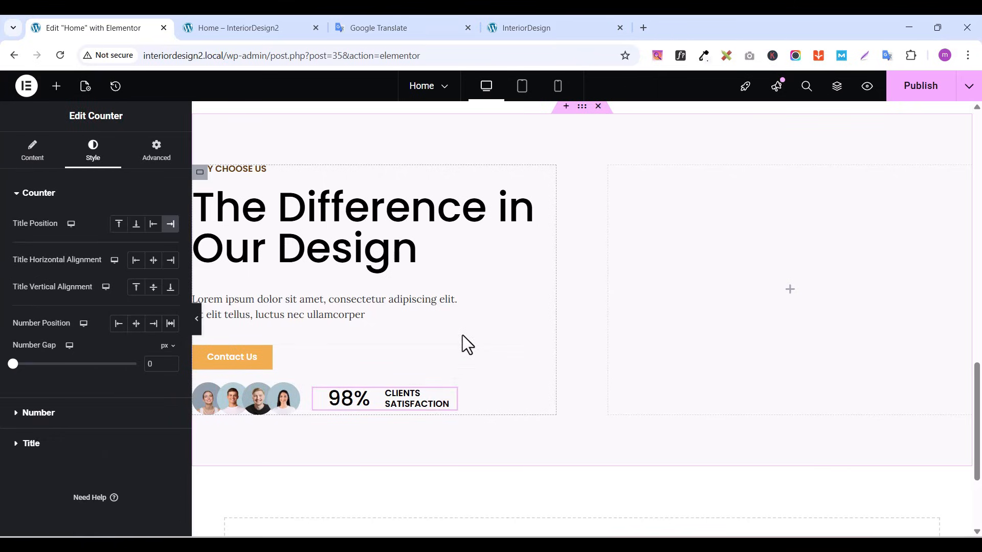
pyautogui.click(157, 152)
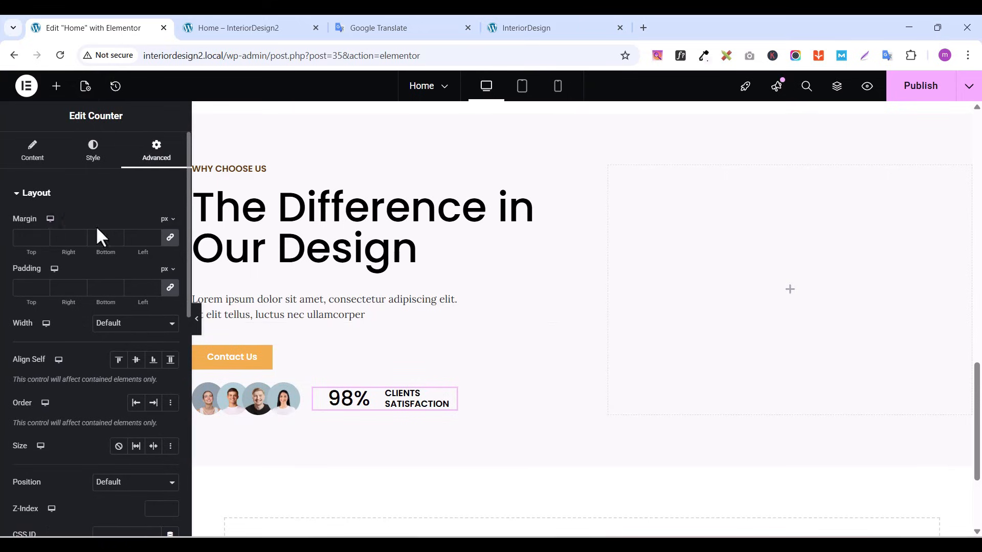
pyautogui.click(169, 239)
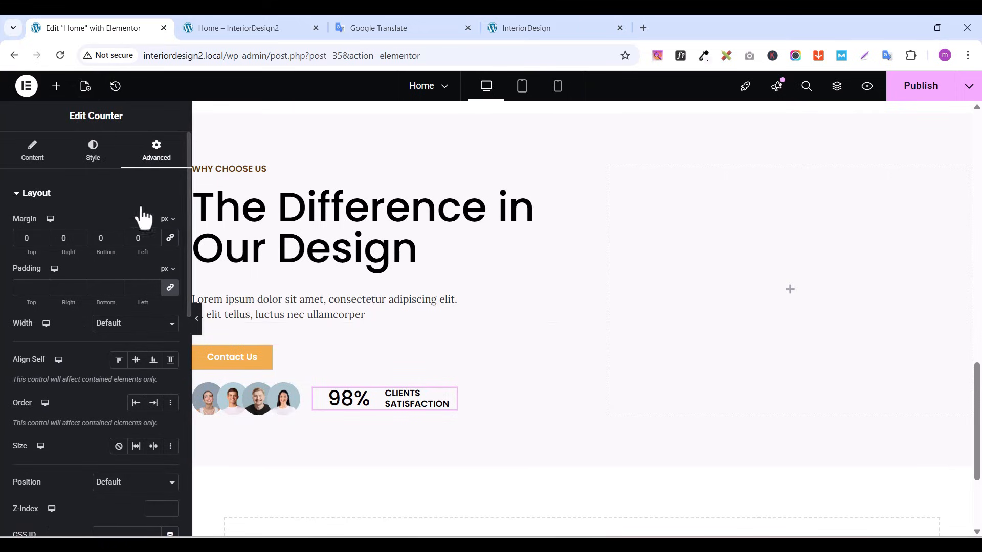
pyautogui.click(168, 221)
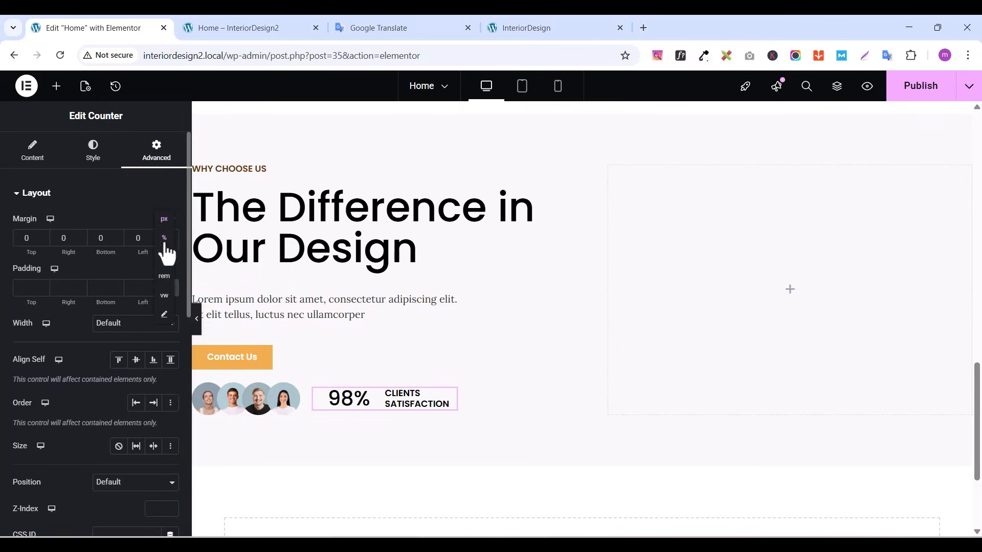
pyautogui.click(154, 242)
pyautogui.click(154, 235)
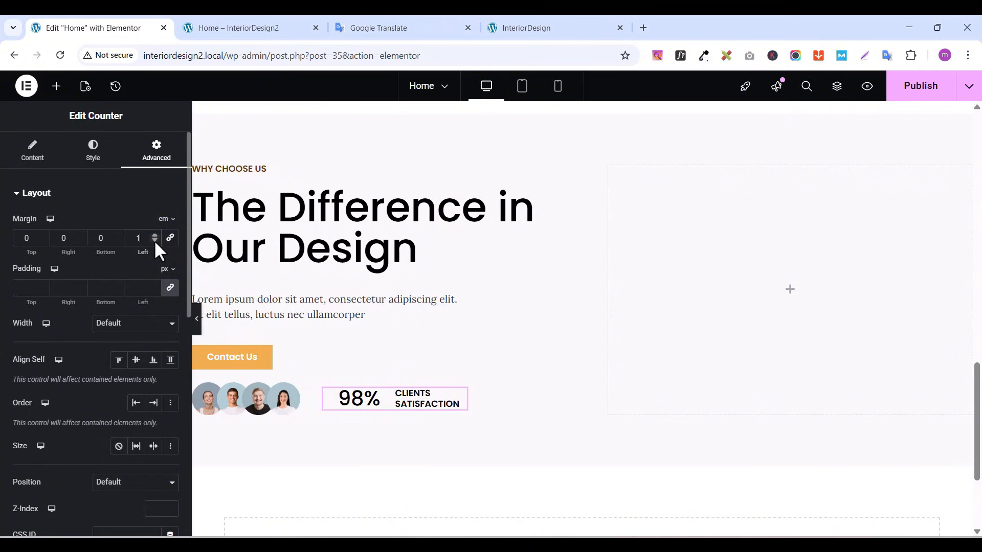
pyautogui.click(154, 241)
pyautogui.click(154, 240)
pyautogui.click(154, 240)
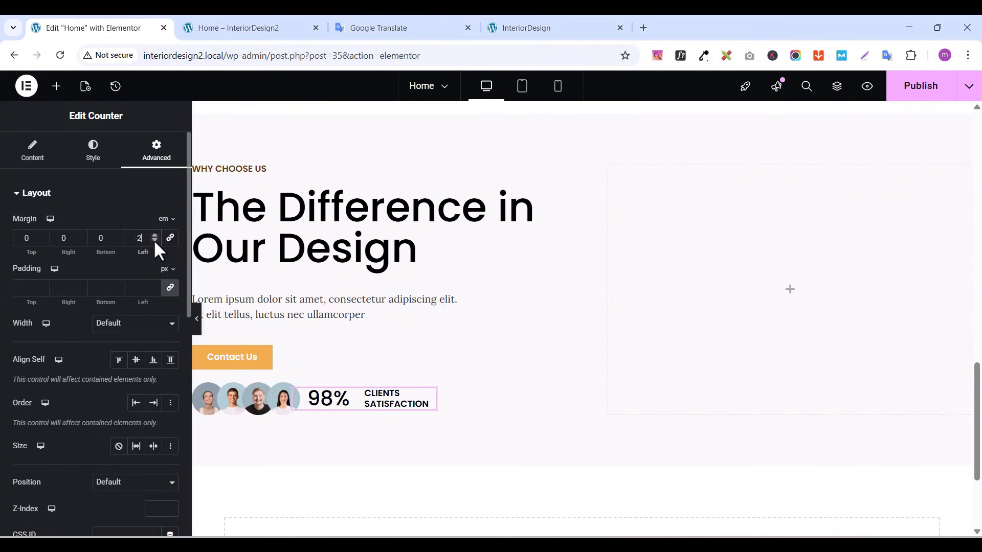
# Publish the page and compare the Why Choose Us section in the preview with the reference InteriorDesign site
pyautogui.click(932, 105)
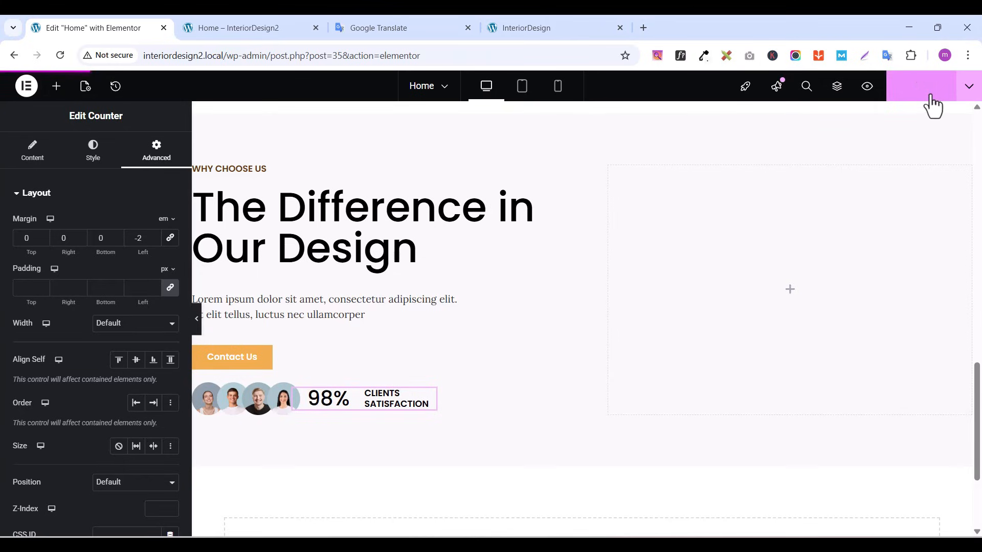
pyautogui.click(220, 31)
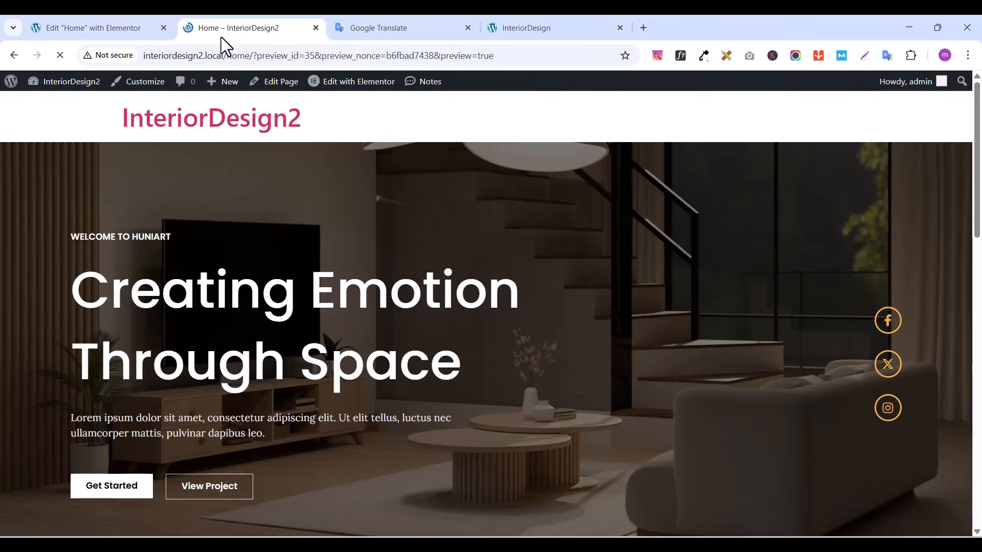
pyautogui.moveTo(977, 166); pyautogui.dragTo(976, 459)
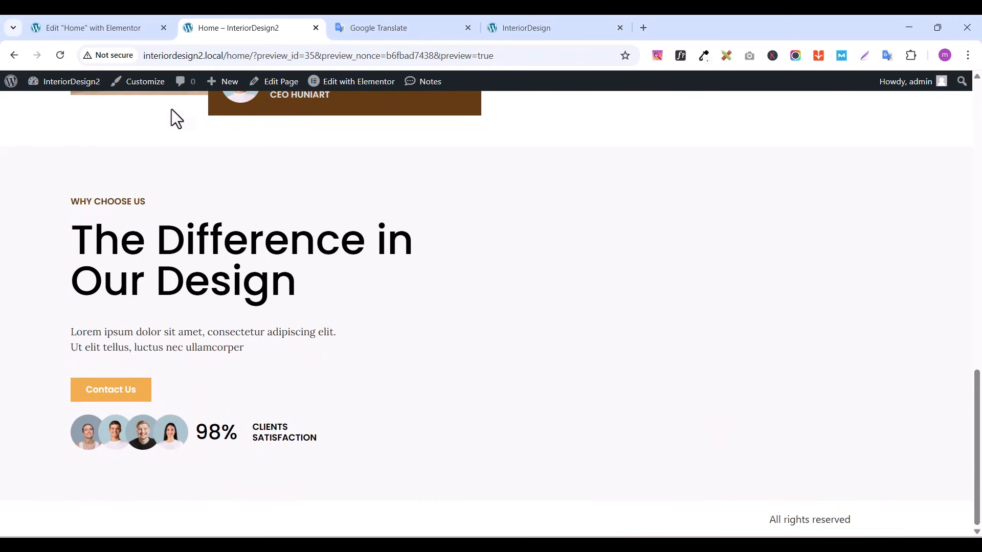
pyautogui.click(541, 27)
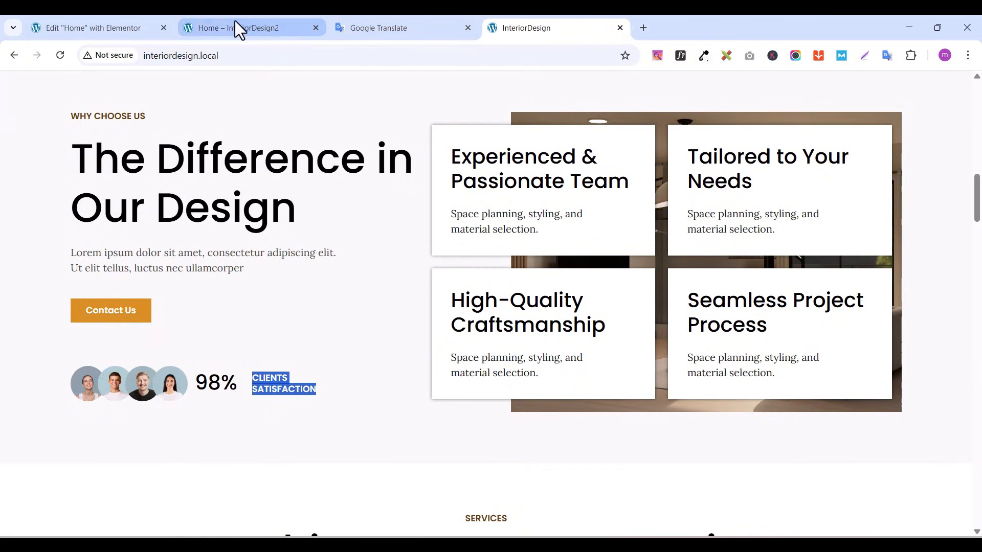
# Back in the editor, give the container with the avatars and counter a top margin of 3 em
pyautogui.click(102, 25)
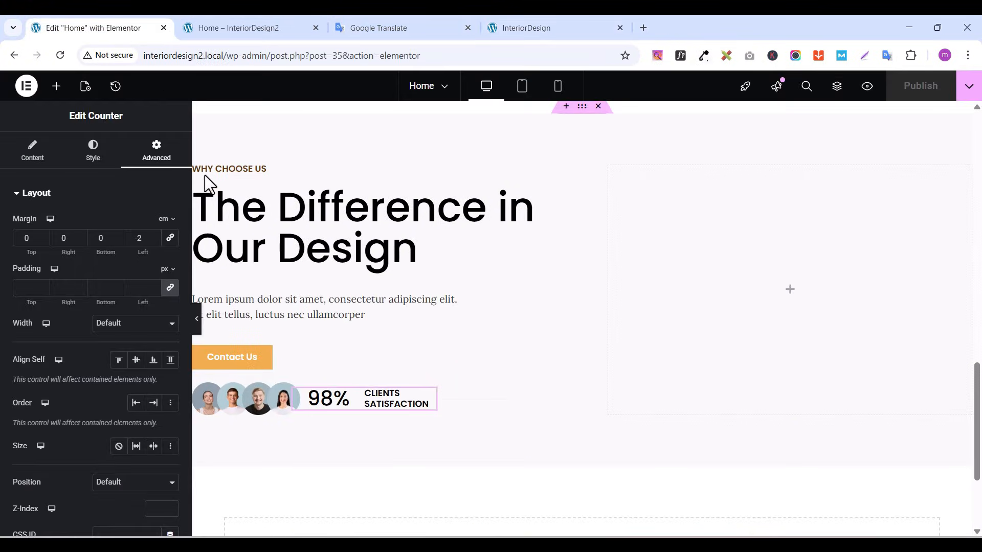
pyautogui.click(200, 391)
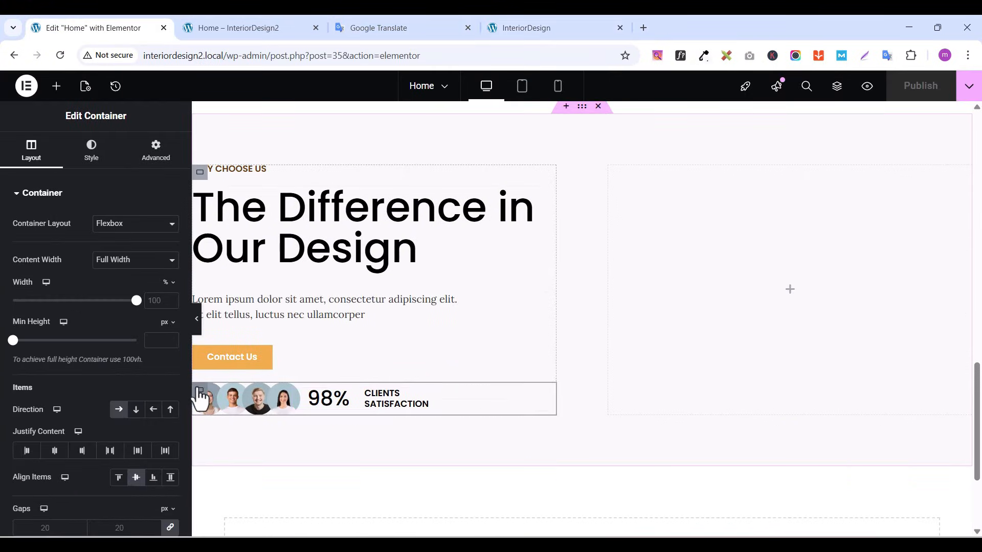
pyautogui.click(170, 162)
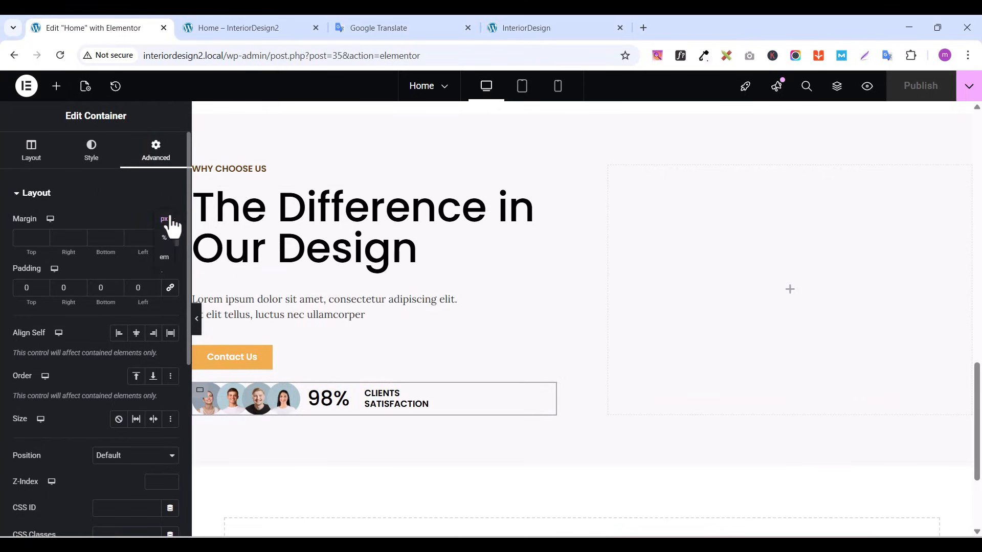
pyautogui.click(170, 221)
pyautogui.click(164, 256)
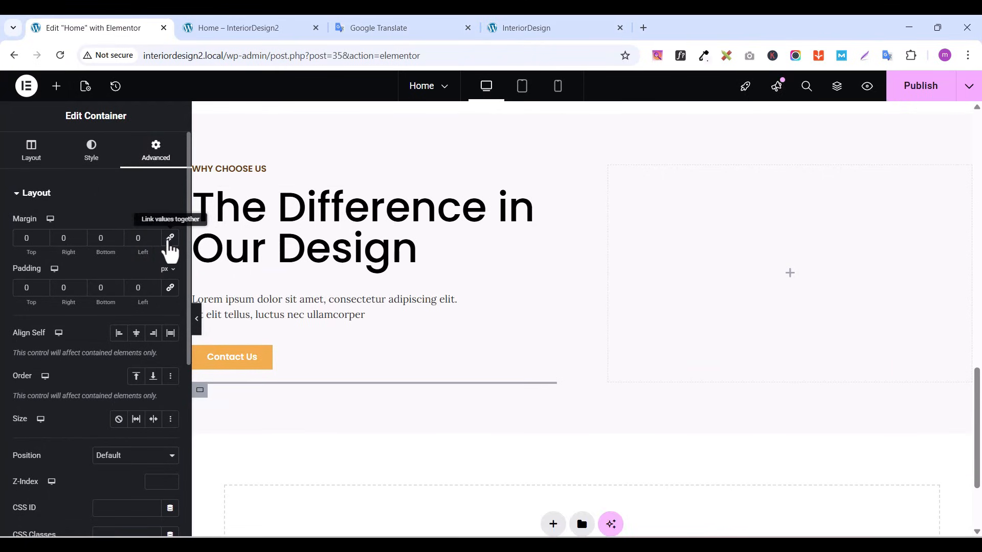
pyautogui.click(43, 236)
pyautogui.click(42, 236)
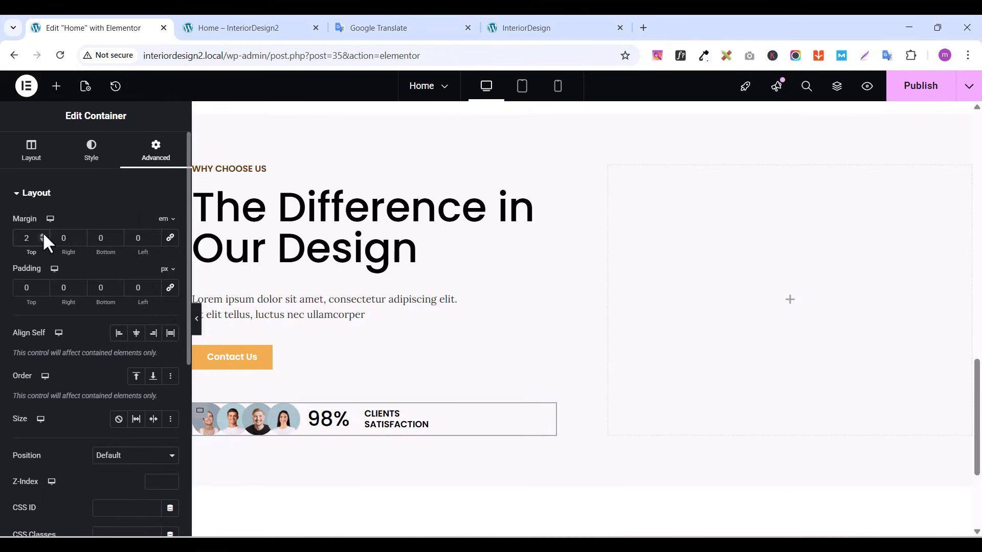
pyautogui.click(43, 236)
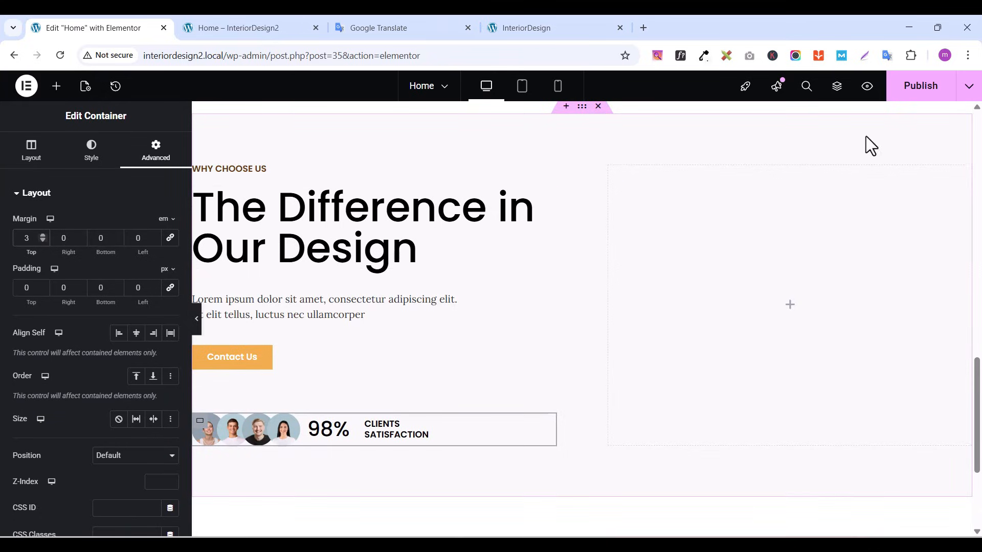
# Publish the page and check the spacing above the avatars and counter in the preview
pyautogui.click(903, 91)
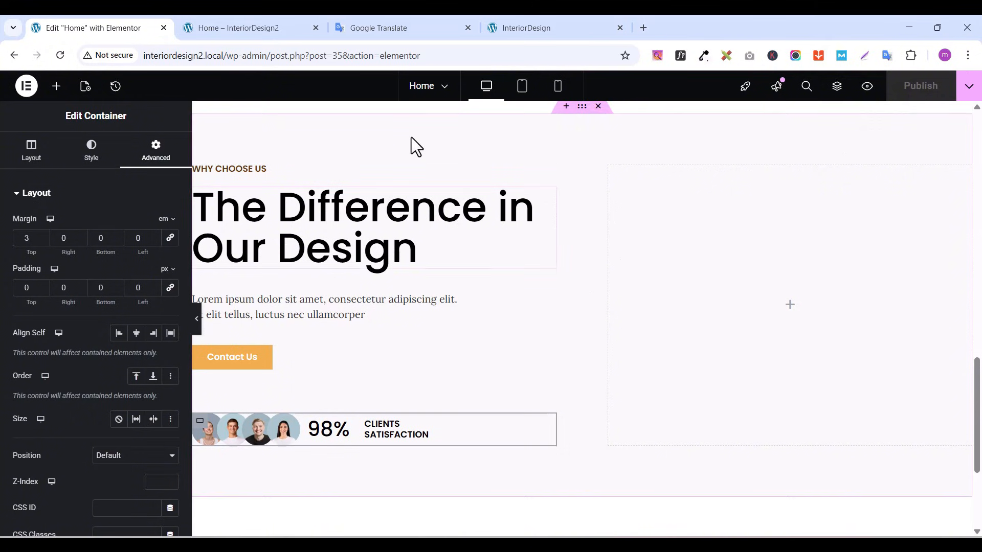
pyautogui.click(227, 34)
pyautogui.scroll(-5, 219, 267)
pyautogui.scroll(-8, 342, 373)
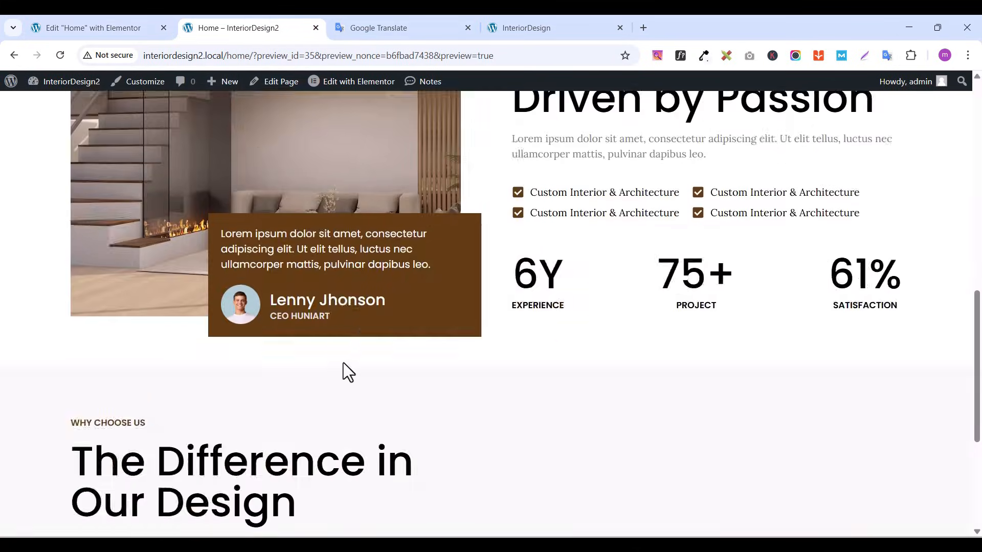
pyautogui.scroll(5, 359, 377)
pyautogui.scroll(-4, 355, 375)
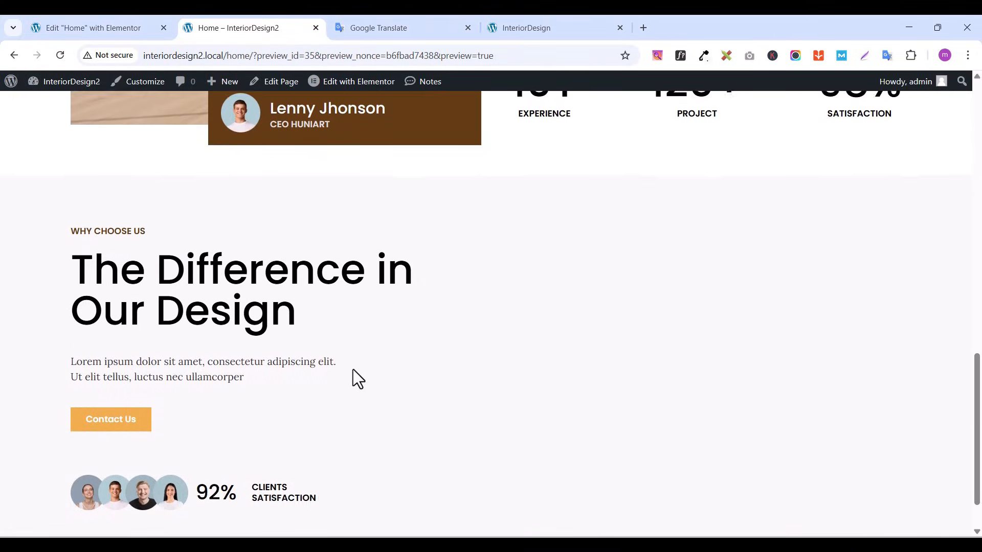
pyautogui.scroll(1, 355, 376)
pyautogui.scroll(-3, 292, 502)
# Return to the editor and set hero-slider.jpg as the classic background image of the empty container beside the text
pyautogui.click(105, 29)
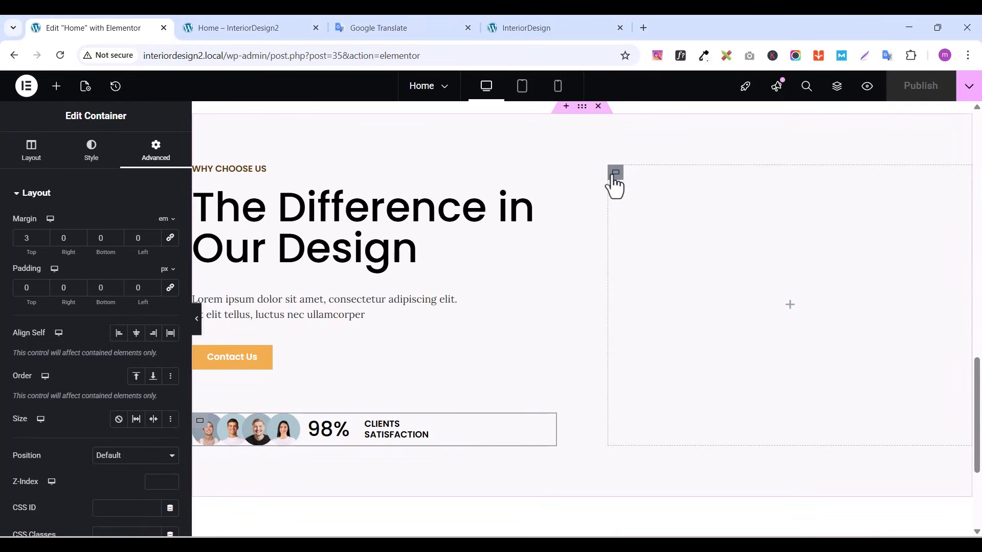
pyautogui.click(615, 174)
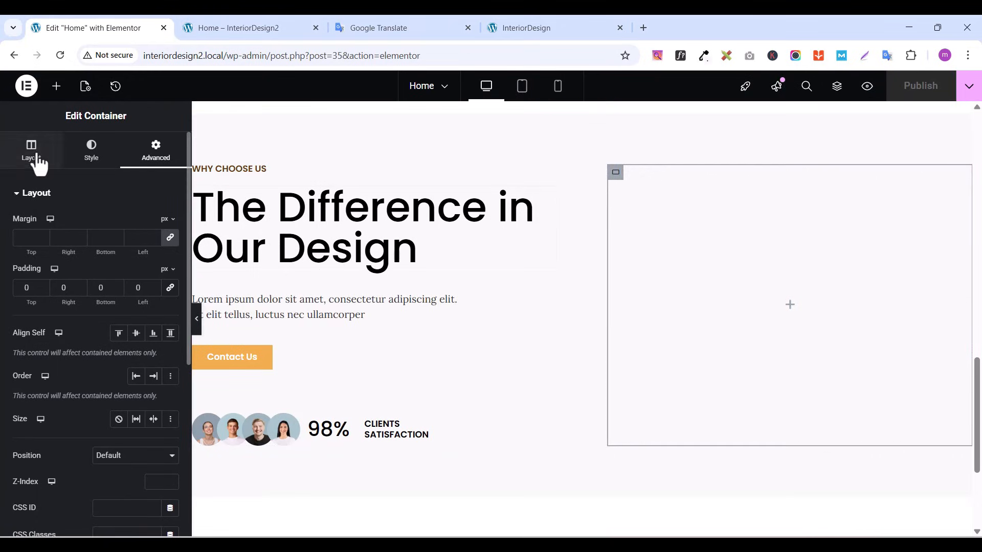
pyautogui.click(102, 162)
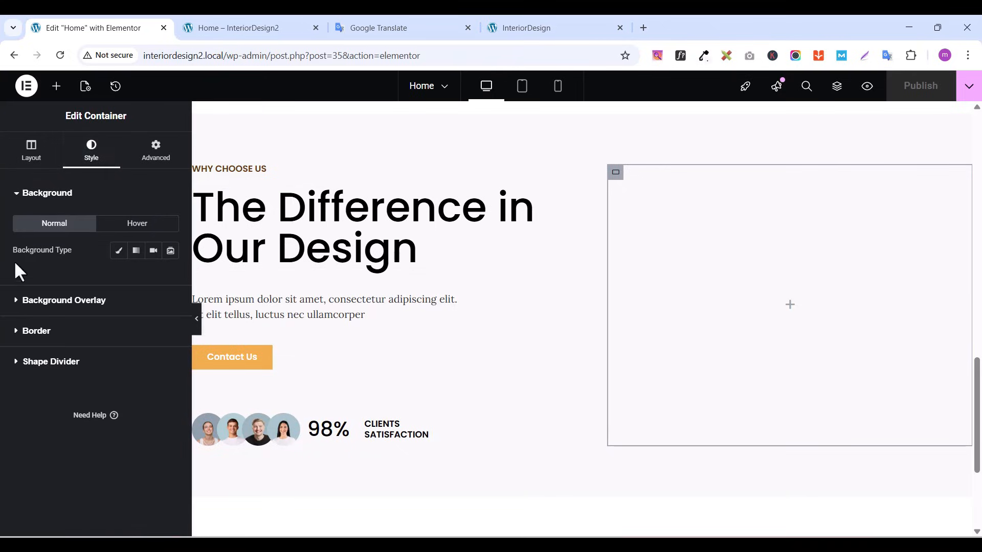
pyautogui.click(117, 253)
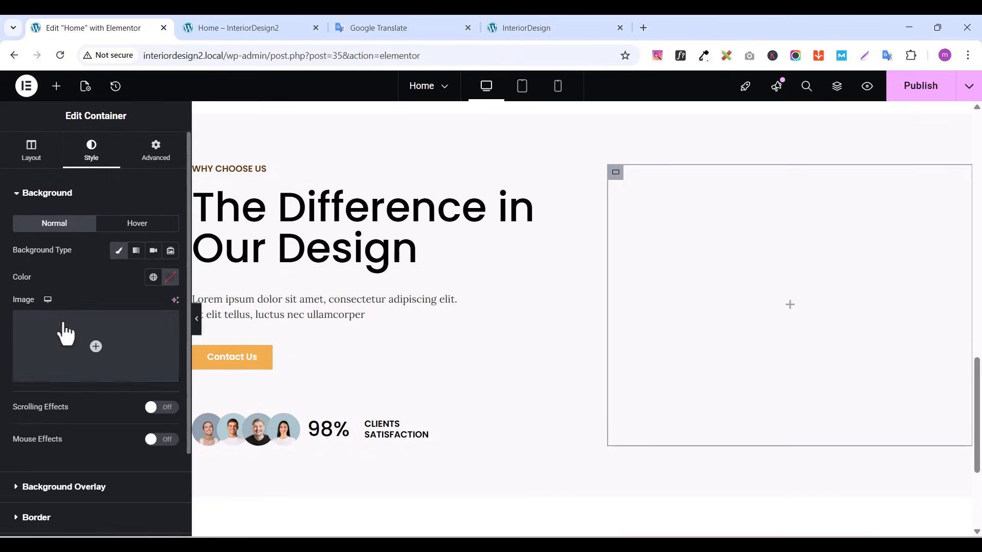
pyautogui.click(60, 375)
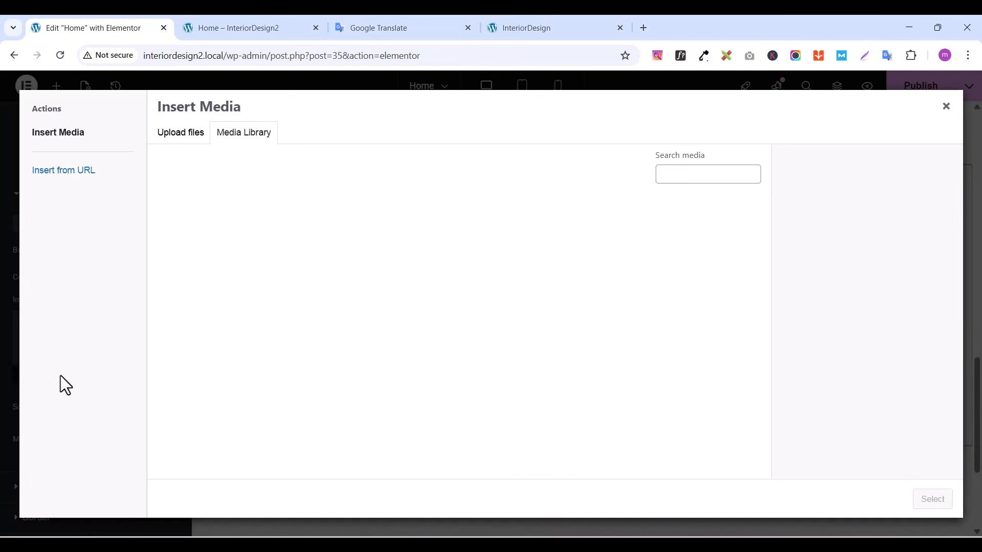
pyautogui.click(211, 263)
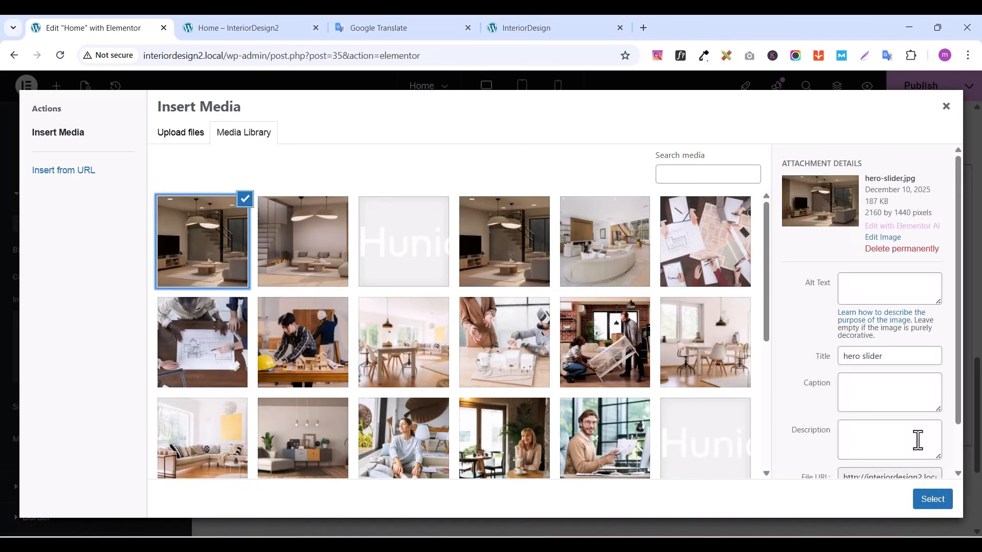
pyautogui.click(929, 501)
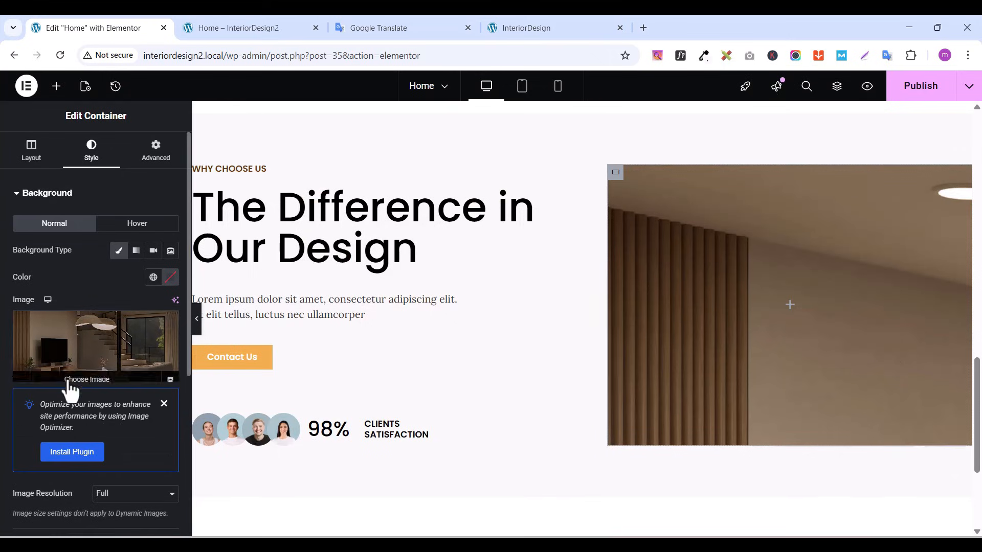
# Set the background image's position to Center Center and its repeat option to Repeat
pyautogui.scroll(-3, 76, 398)
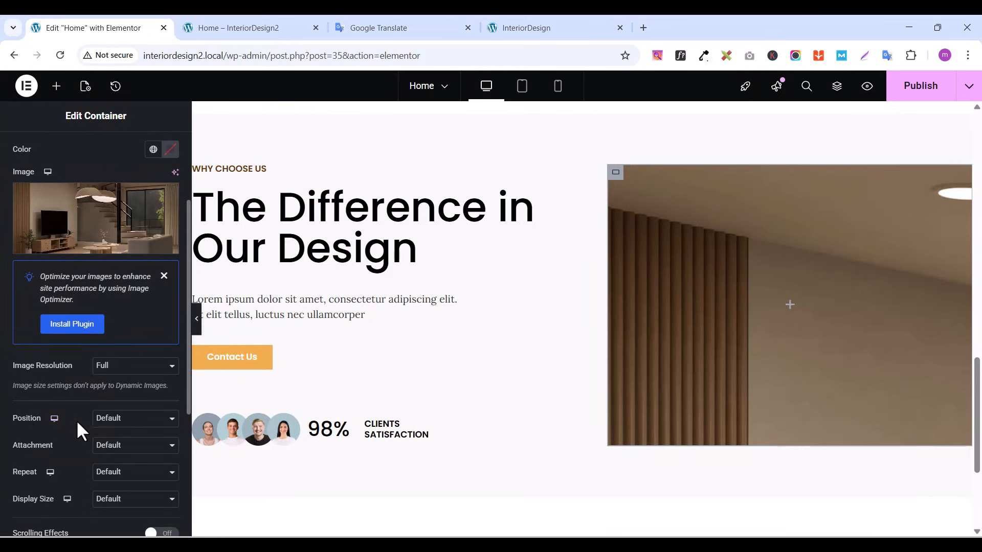
pyautogui.click(114, 421)
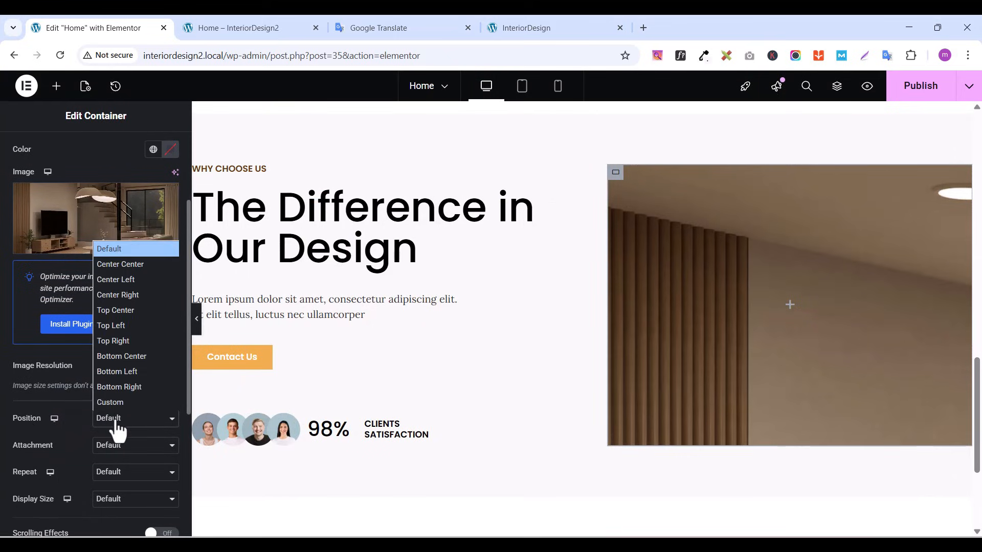
pyautogui.click(130, 263)
pyautogui.scroll(-1, 39, 447)
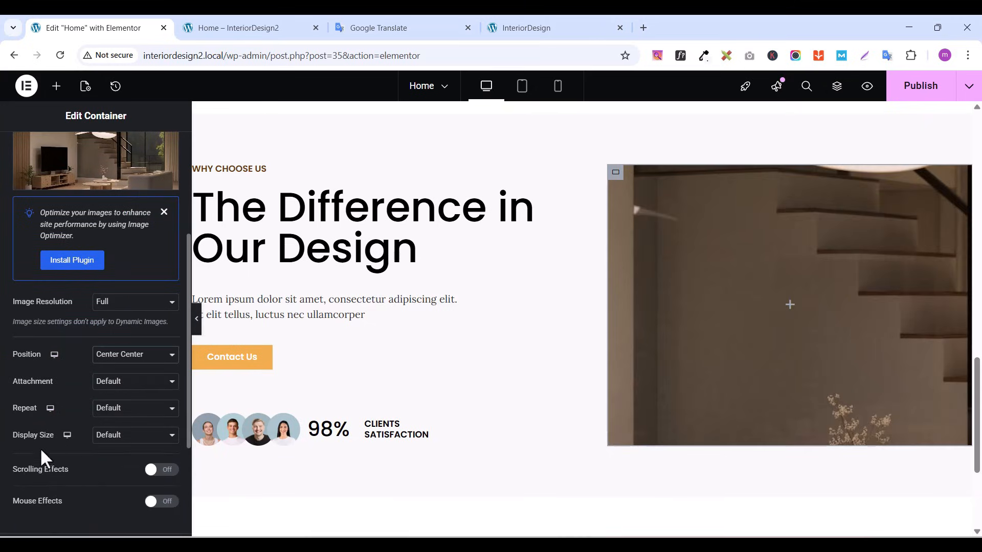
pyautogui.click(115, 413)
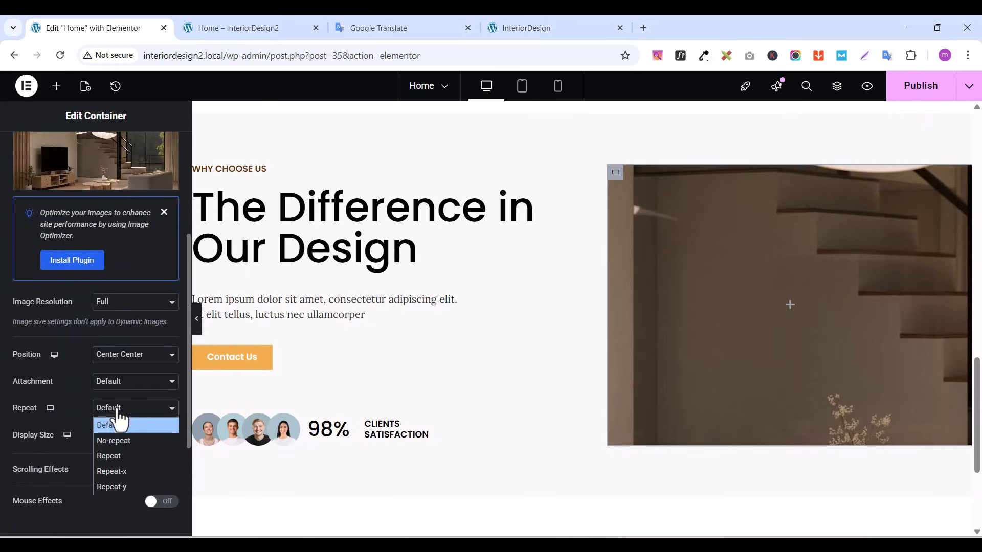
pyautogui.click(102, 460)
pyautogui.scroll(-2, 102, 461)
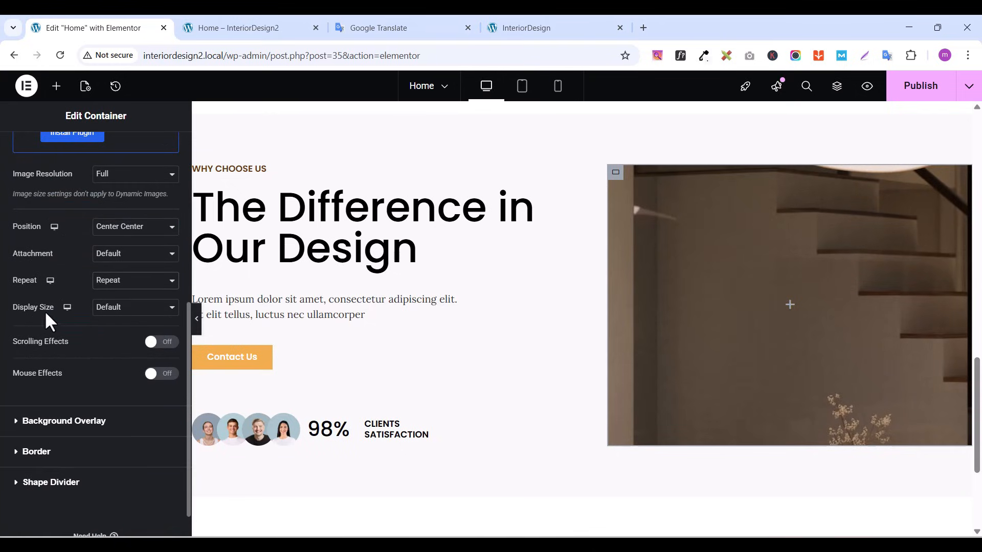
# Set the display size of the image container's background to Cover
pyautogui.click(124, 313)
pyautogui.click(119, 352)
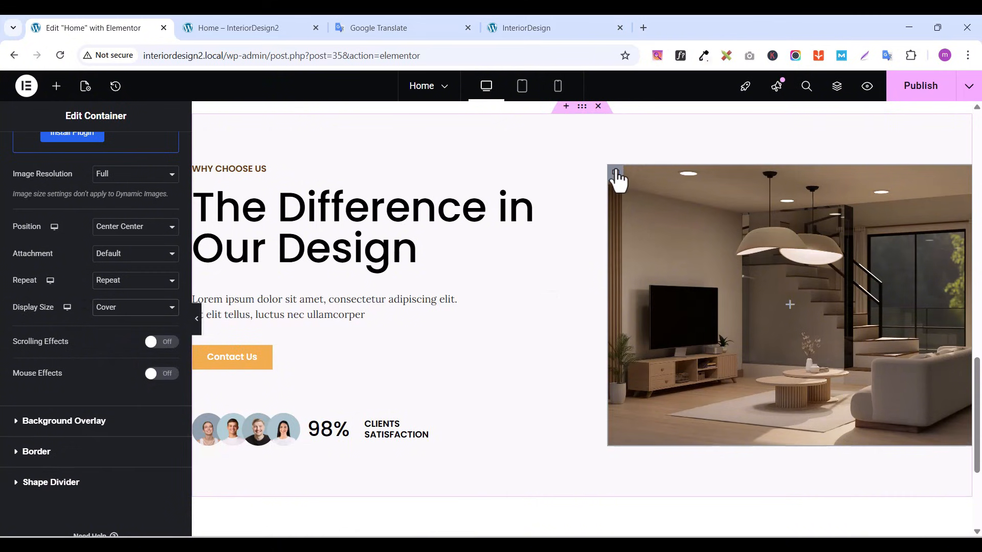
pyautogui.scroll(1, 672, 220)
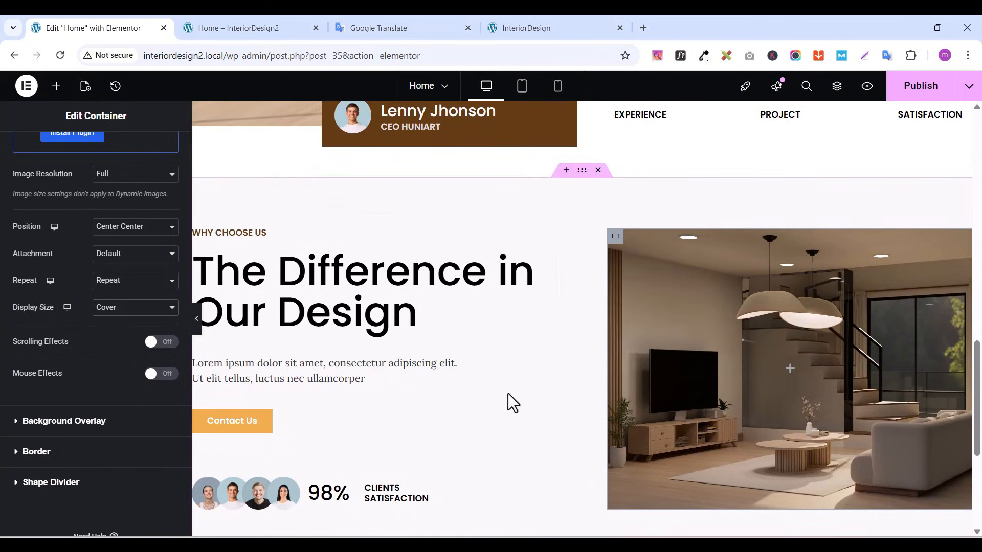
pyautogui.scroll(5, 54, 320)
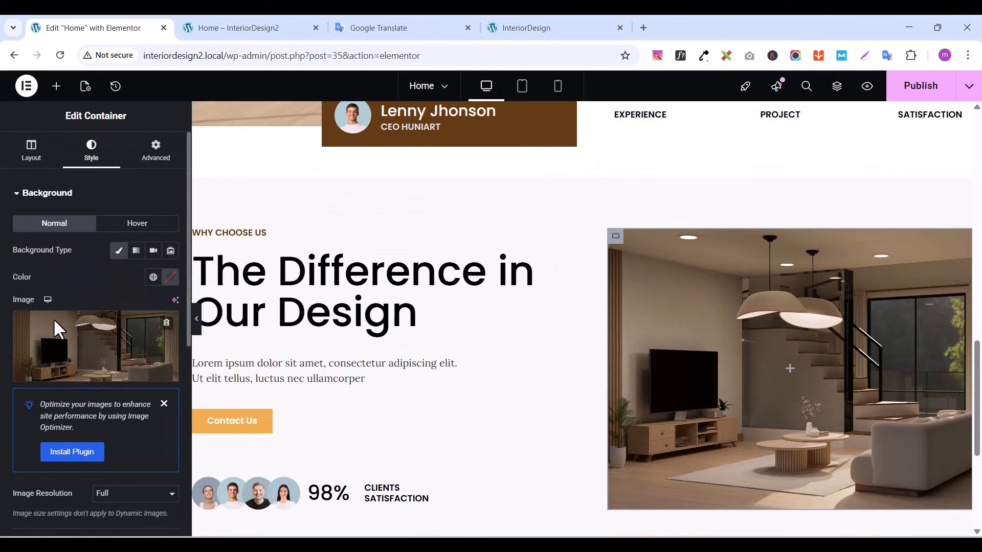
# Add a grid inside the container with the living room background and set it to 2 columns
pyautogui.click(58, 86)
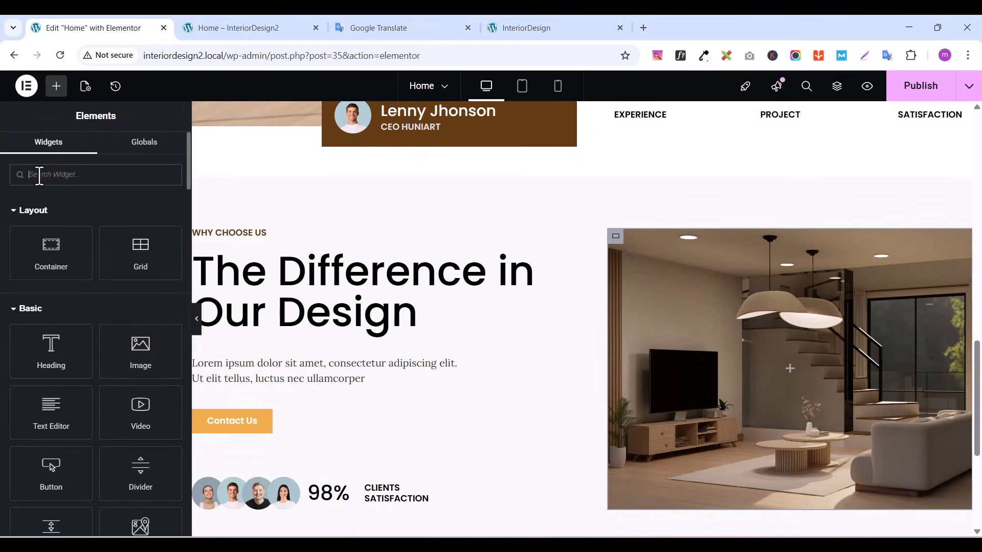
pyautogui.moveTo(136, 250); pyautogui.dragTo(744, 329)
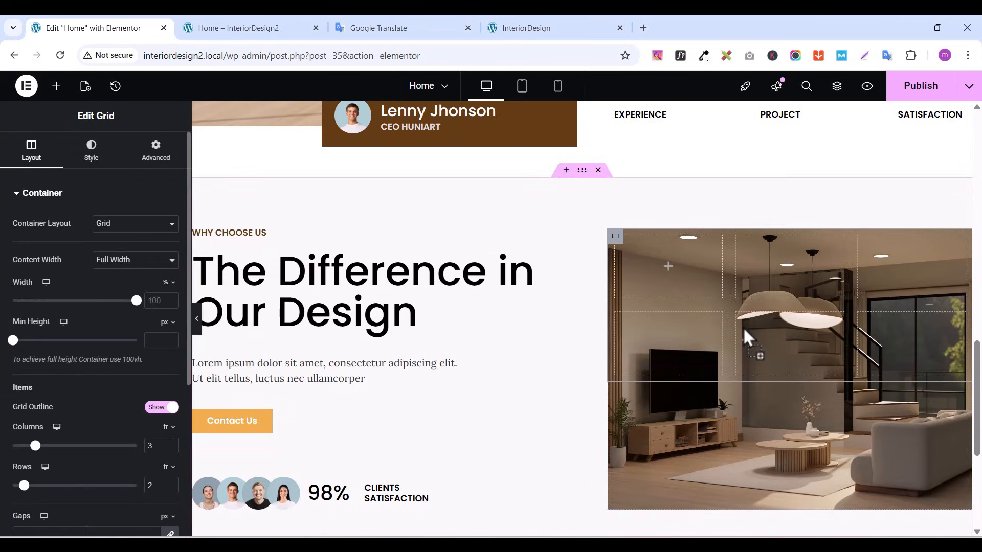
pyautogui.scroll(-1, 743, 327)
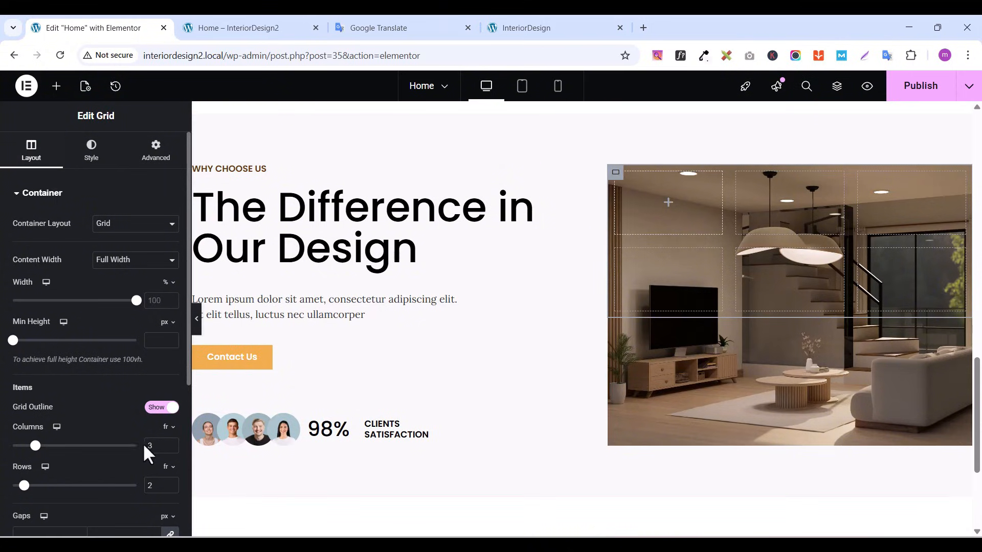
pyautogui.write('2')
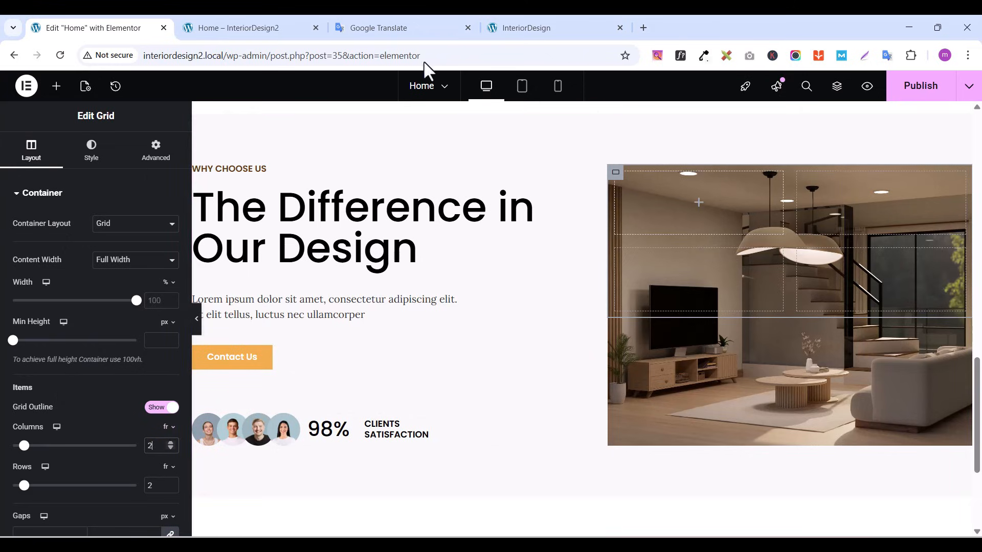
# Check the four-card layout on the reference page, and back in the editor unlink the grid's padding sides
pyautogui.click(526, 21)
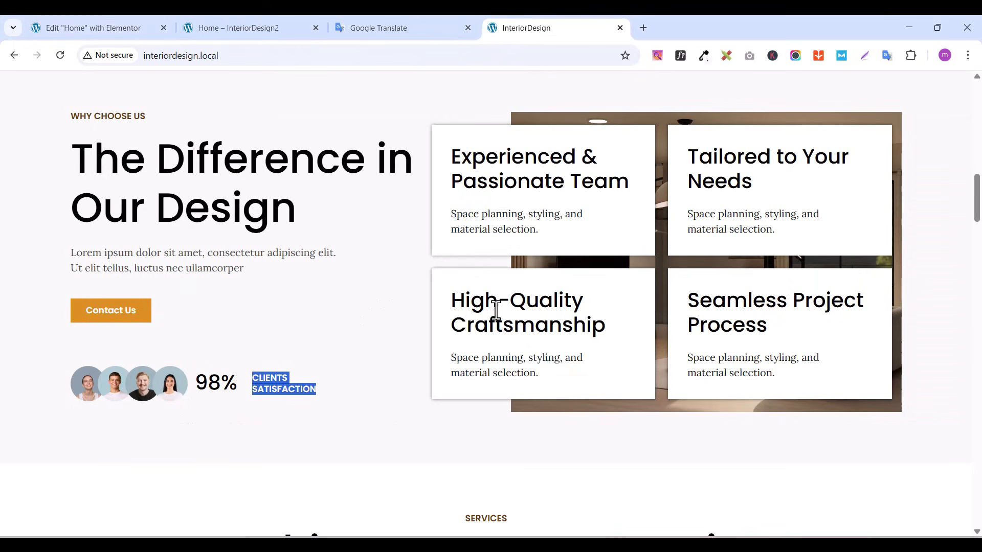
pyautogui.click(66, 25)
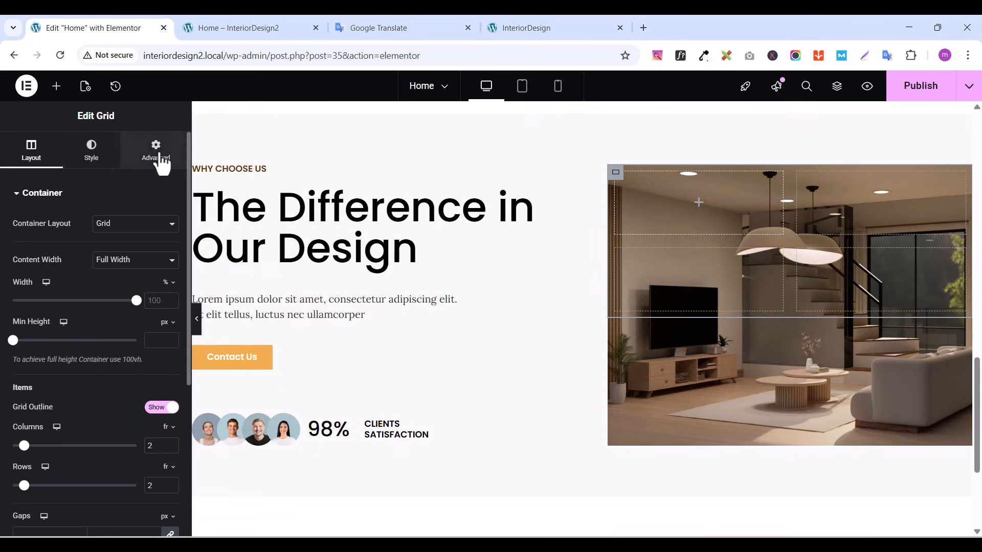
pyautogui.click(160, 155)
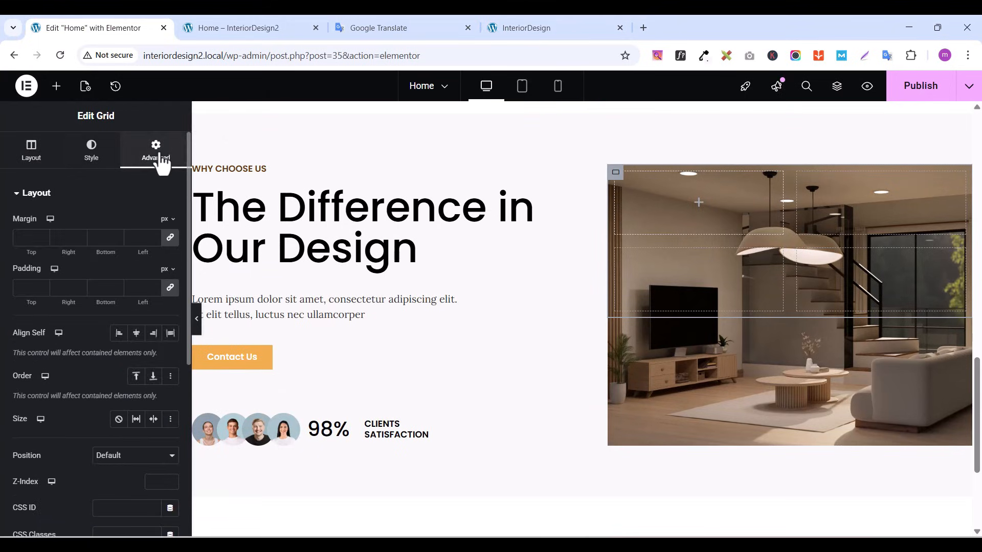
pyautogui.click(171, 288)
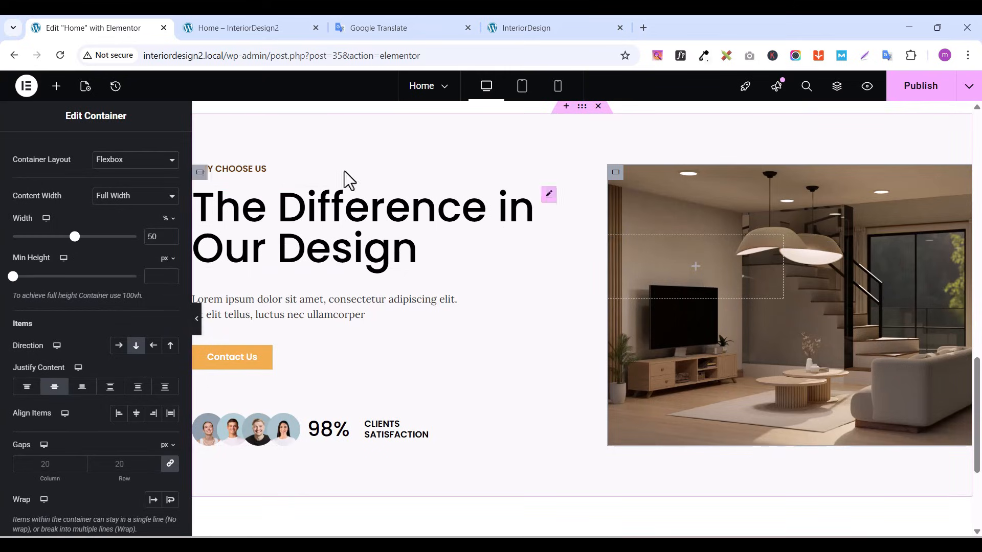
# Place a container in the grid's first cell and give it 30 px padding on all sides
pyautogui.click(57, 86)
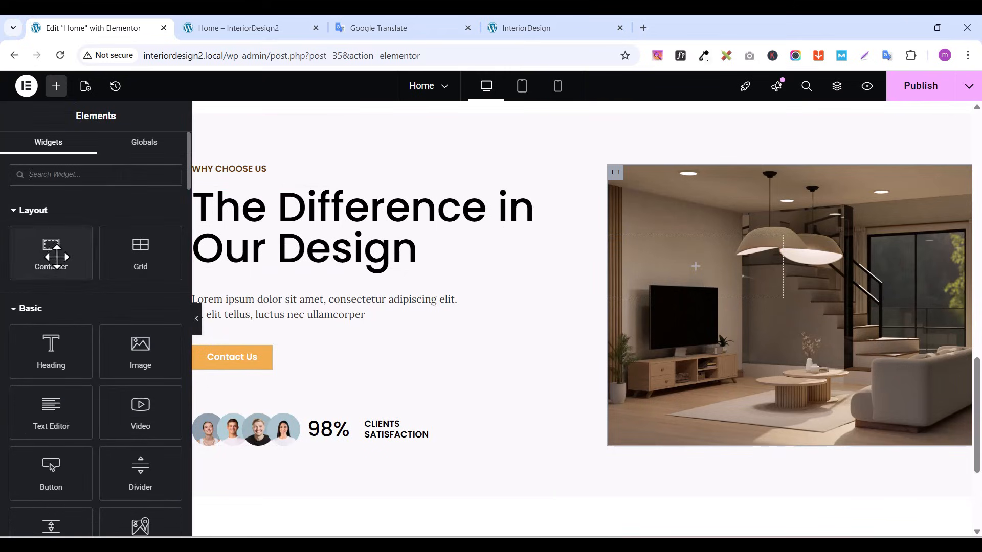
pyautogui.moveTo(51, 250); pyautogui.dragTo(722, 260)
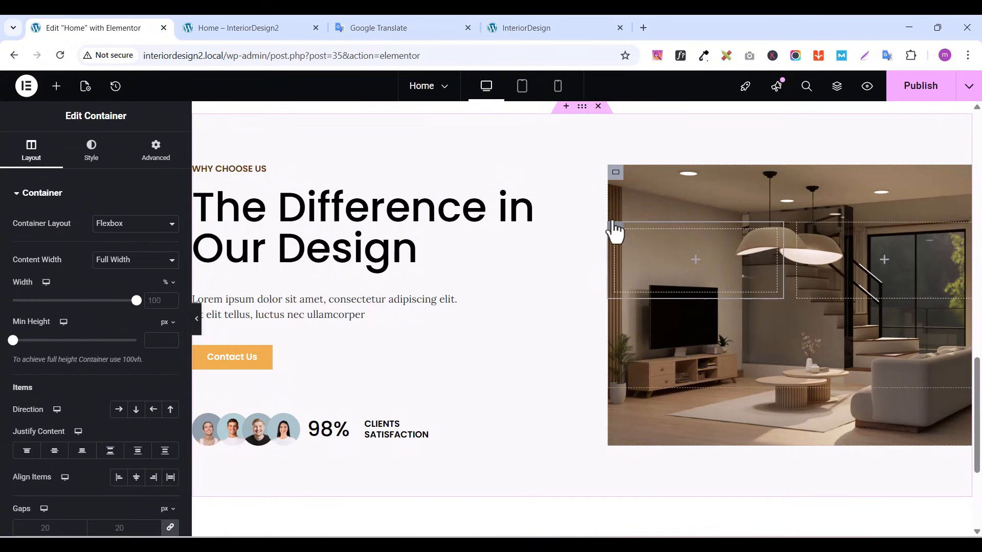
pyautogui.click(158, 149)
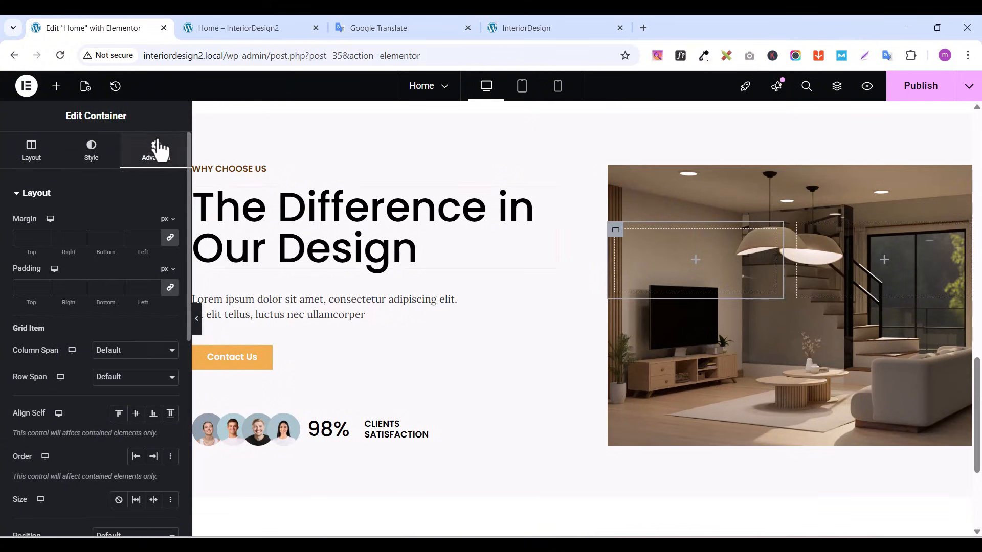
pyautogui.click(18, 287)
pyautogui.write('30')
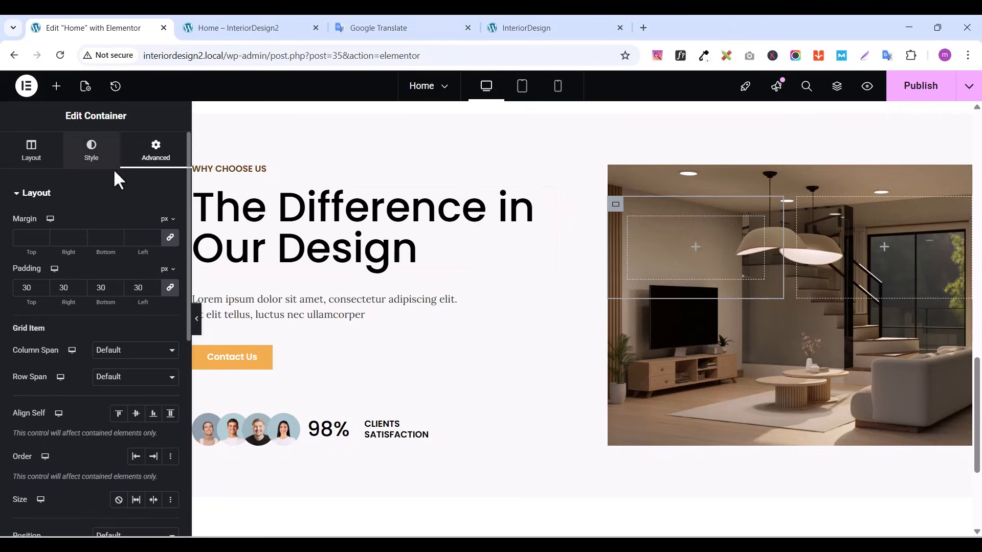
# Give the container in the first grid cell a classic background in white, #FFFFFF
pyautogui.click(90, 167)
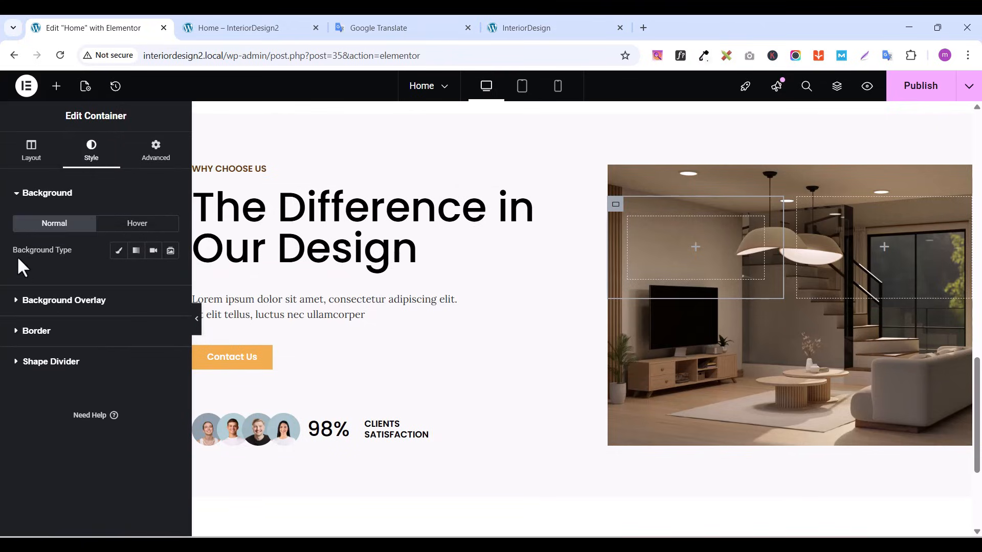
pyautogui.click(118, 250)
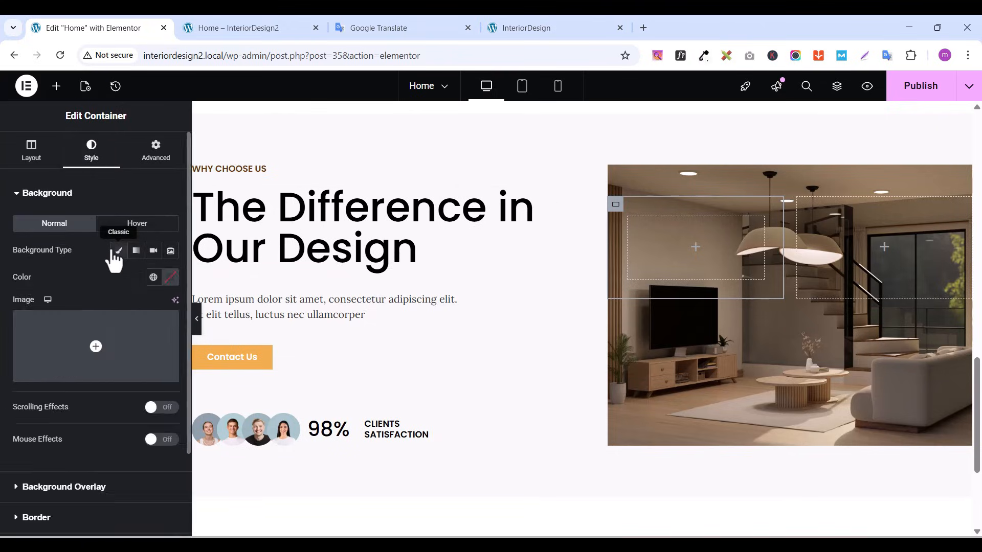
pyautogui.click(167, 278)
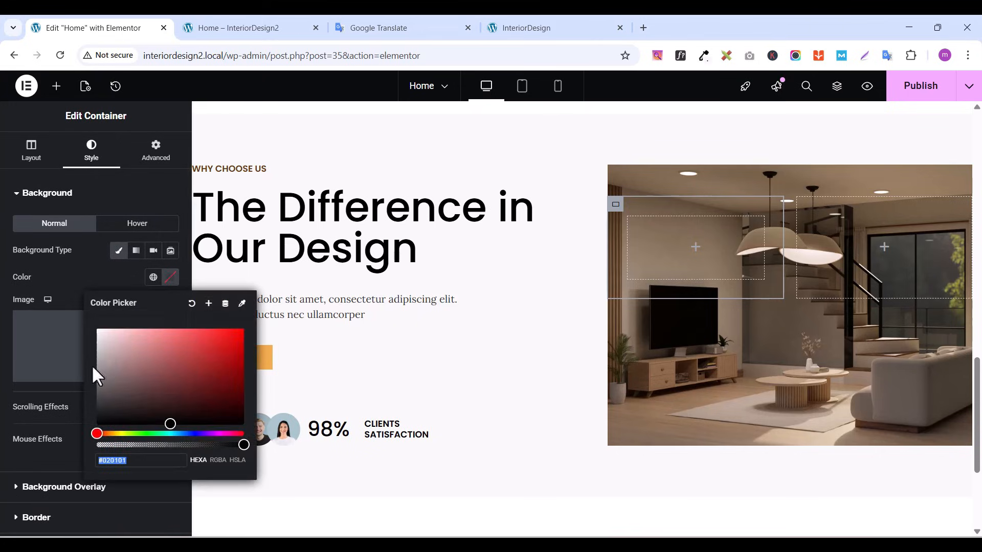
pyautogui.moveTo(127, 399); pyautogui.dragTo(66, 287)
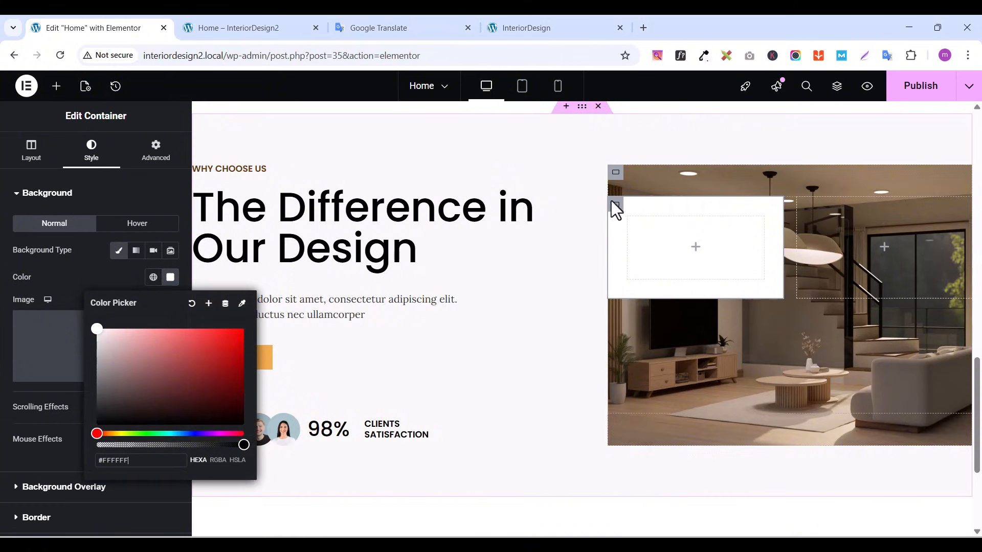
pyautogui.click(30, 161)
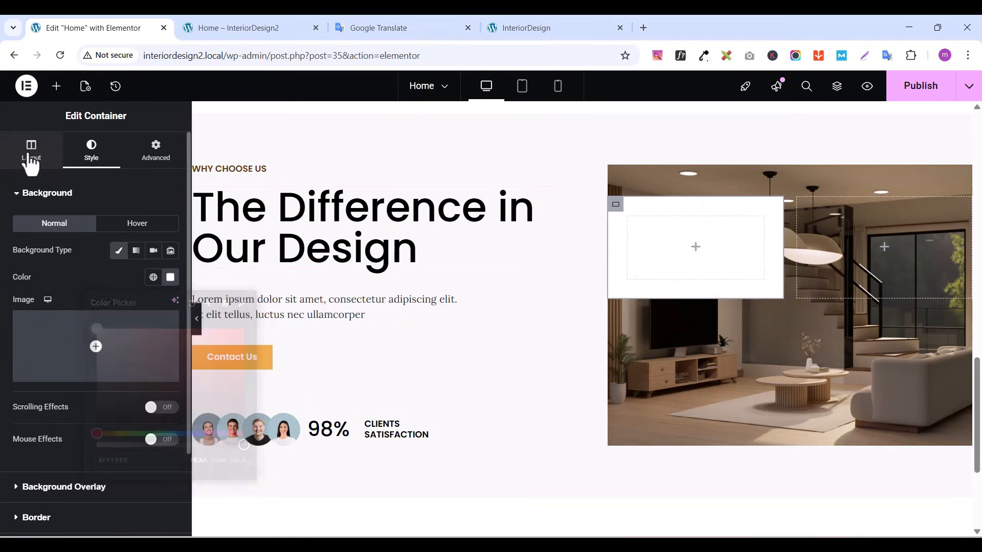
# Switch the white container's width unit to px and set its width to 350
pyautogui.click(30, 153)
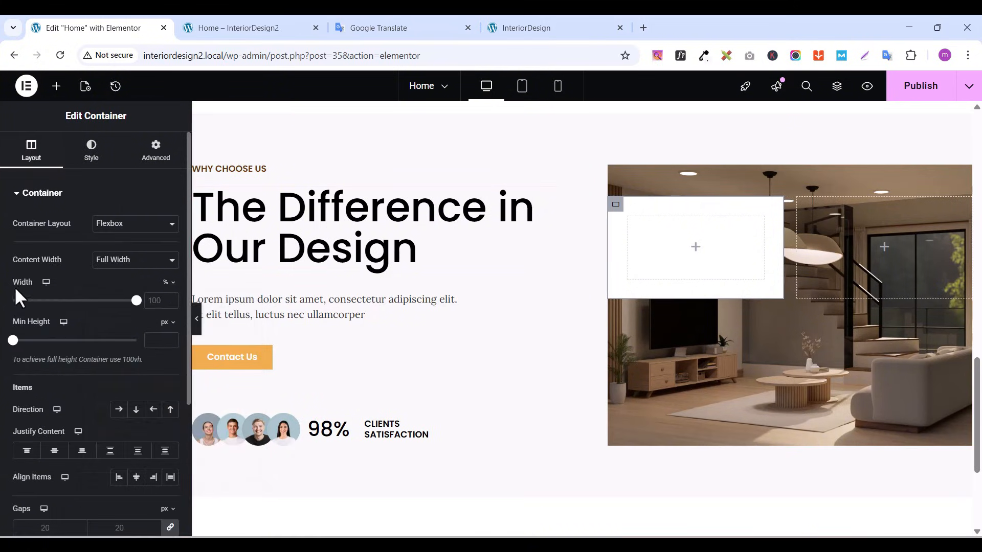
pyautogui.click(168, 283)
pyautogui.click(168, 284)
pyautogui.write('35')
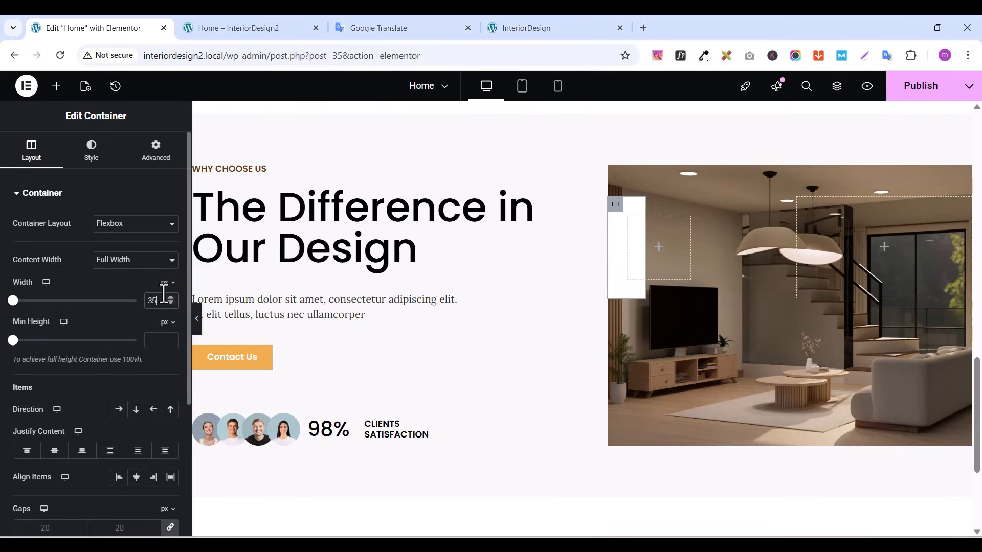
pyautogui.write('0')
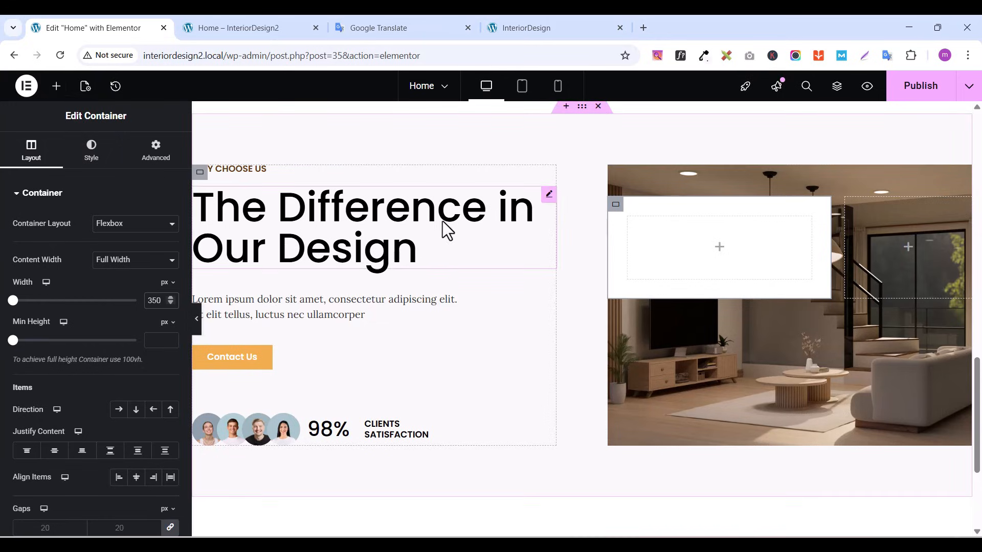
# Find the Heading widget and add it inside the white card container
pyautogui.click(55, 88)
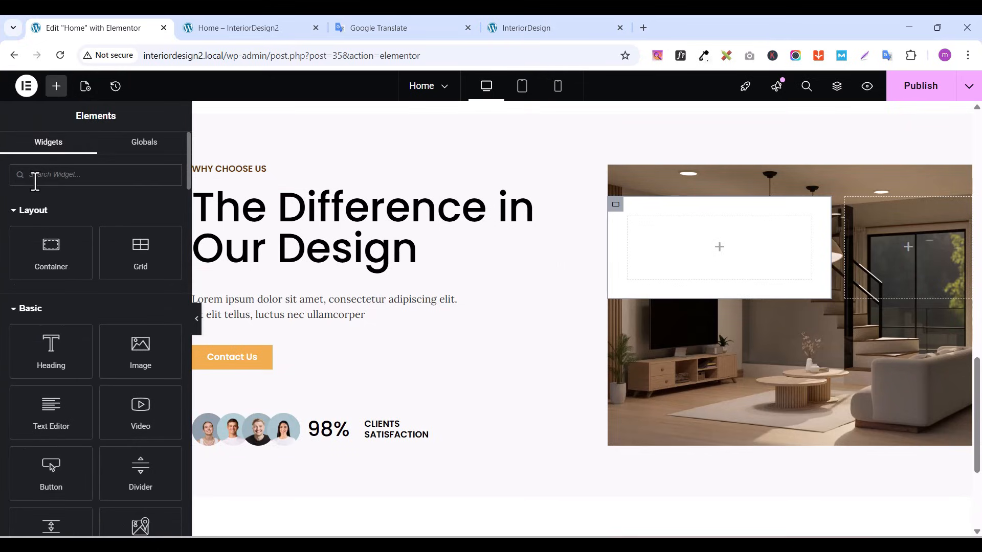
pyautogui.write('Ti')
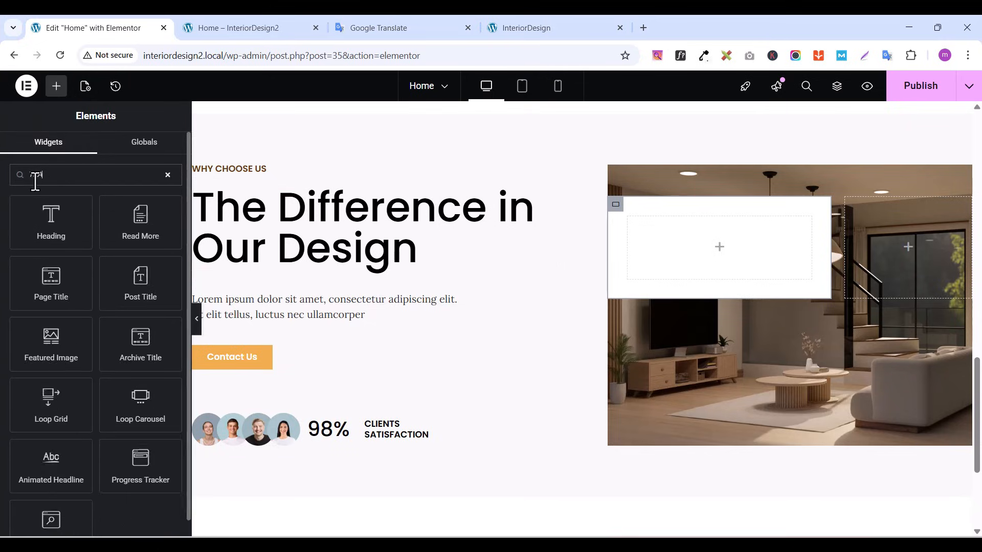
pyautogui.moveTo(31, 219); pyautogui.dragTo(684, 231)
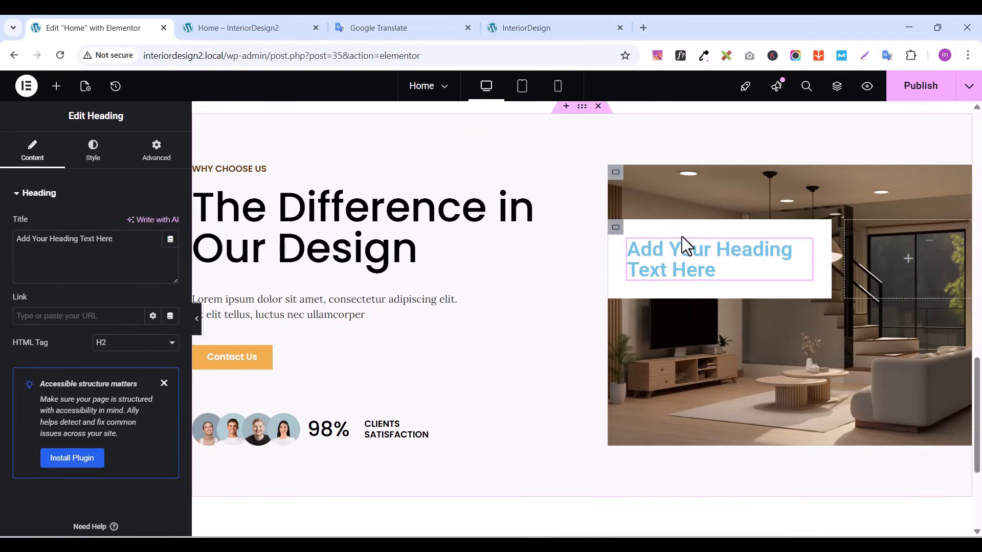
# Copy "Experienced & Passionate Team" from the reference page's first card and paste it as the new heading's title
pyautogui.click(513, 28)
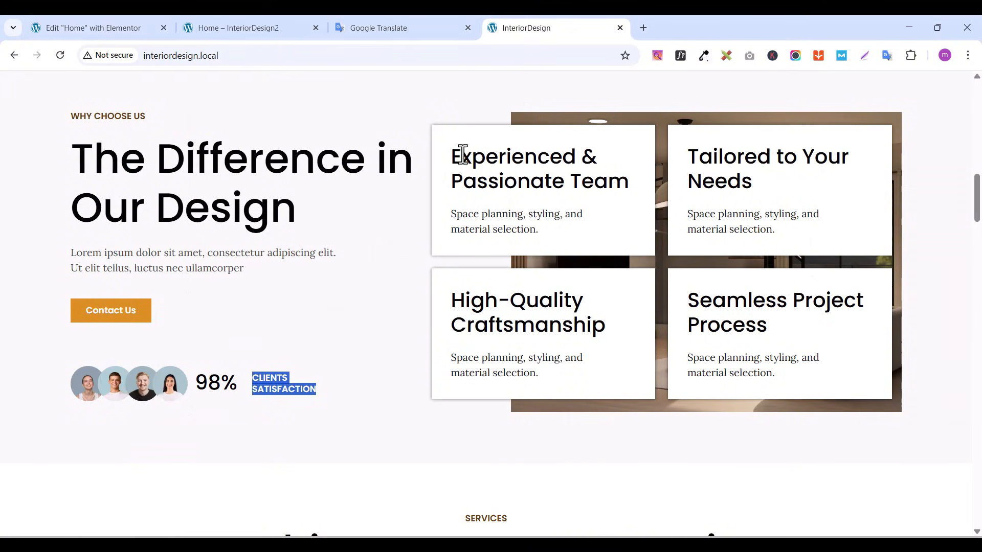
pyautogui.moveTo(452, 157); pyautogui.dragTo(631, 192)
pyautogui.rightClick(560, 157)
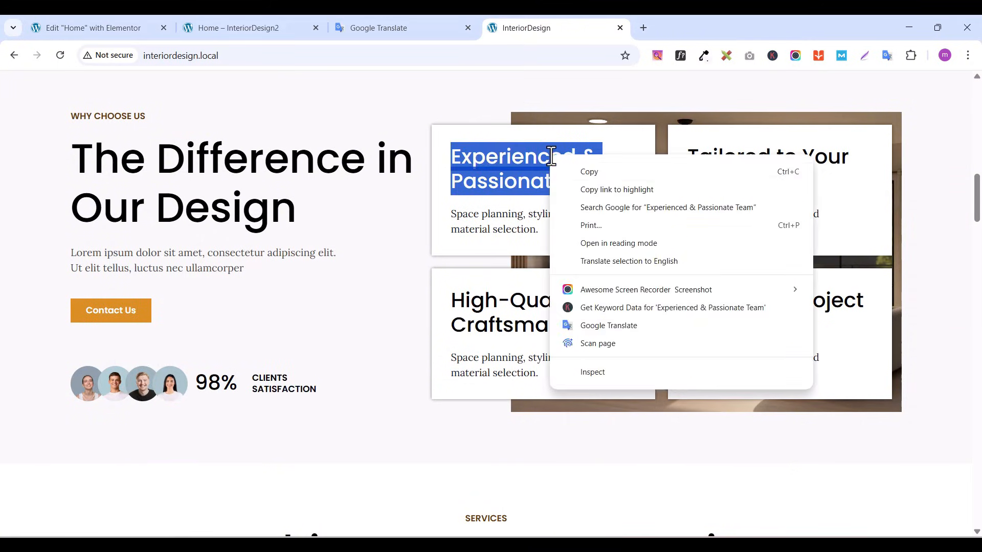
pyautogui.click(595, 170)
pyautogui.click(92, 28)
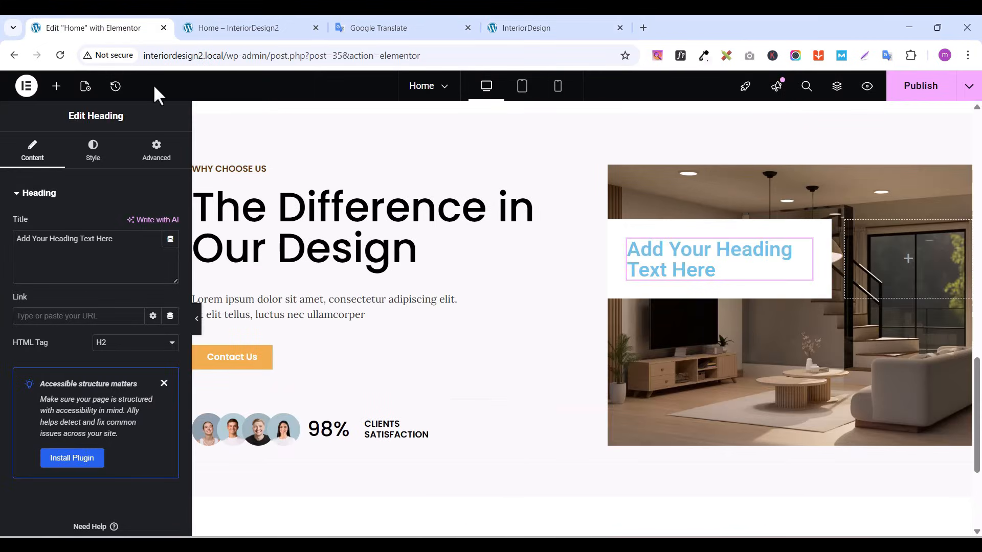
pyautogui.click(60, 261)
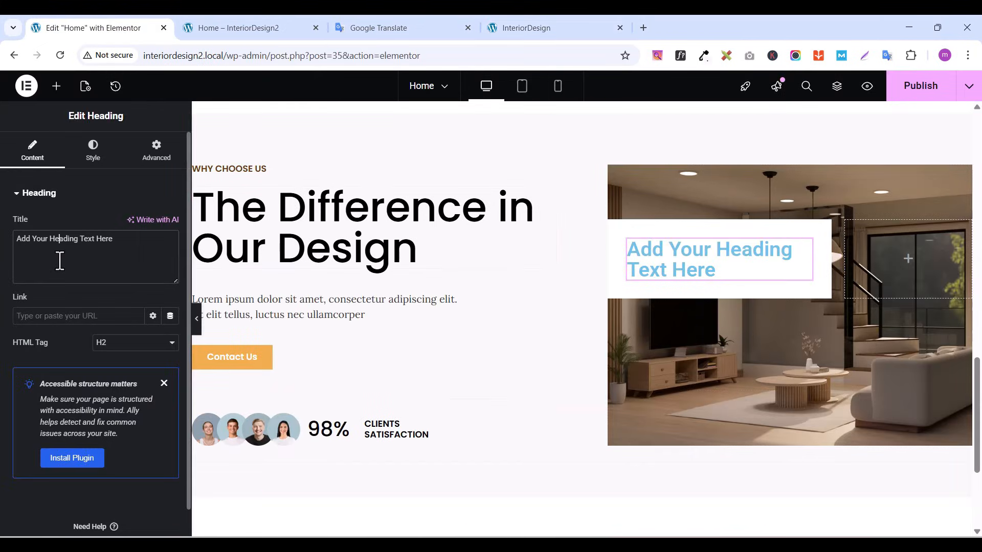
pyautogui.tripleClick(60, 260)
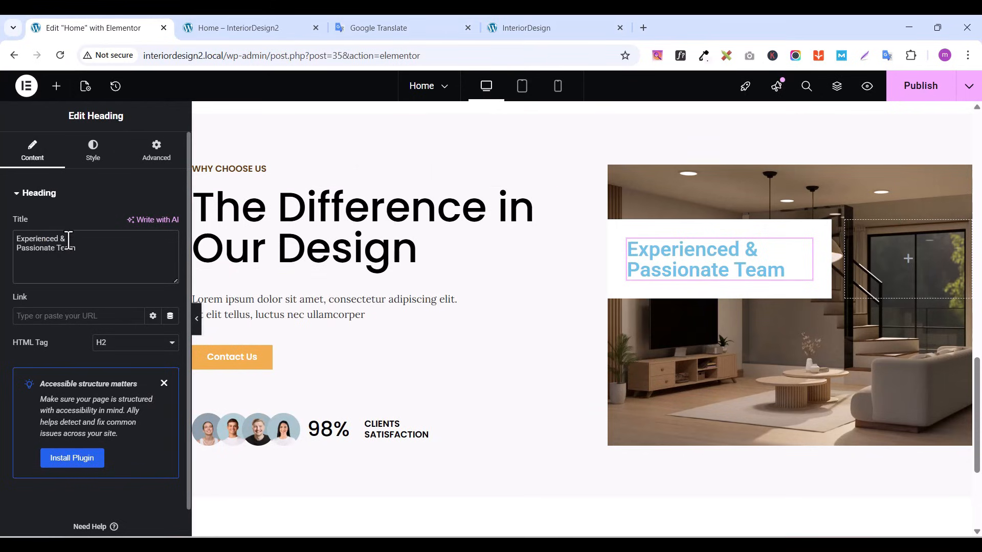
# Insert a <br> line break after "Experienced &" in the heading's title
pyautogui.write('BR')
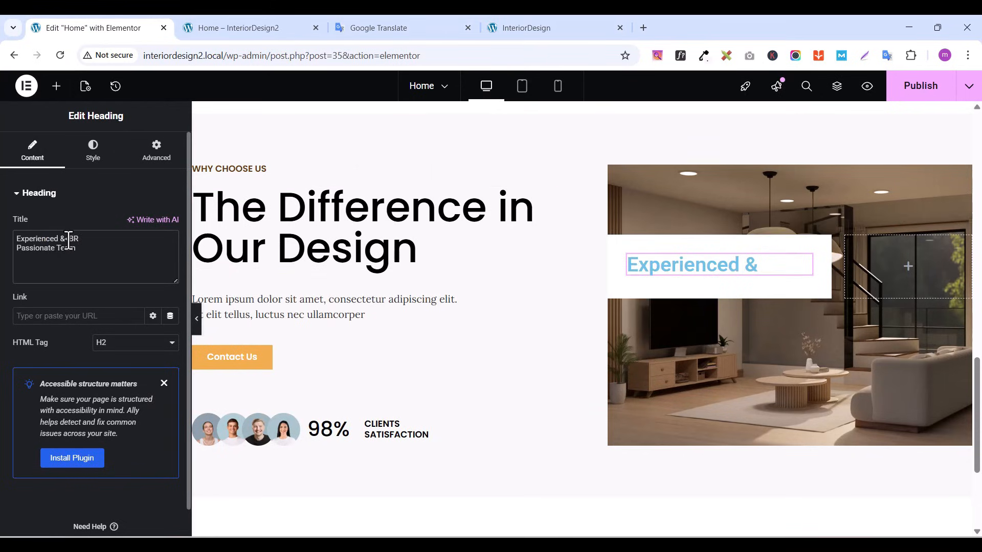
pyautogui.press('BackSpace')
pyautogui.press('BackSpace')
pyautogui.write('br>')
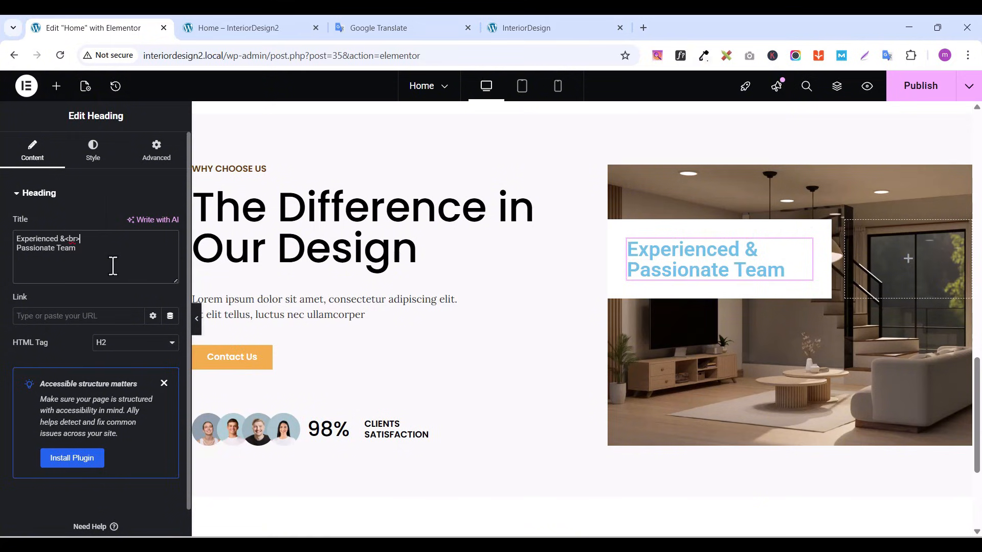
# Set the card heading's typography to Poppins, size 32 px and weight 500 (Medium)
pyautogui.click(93, 156)
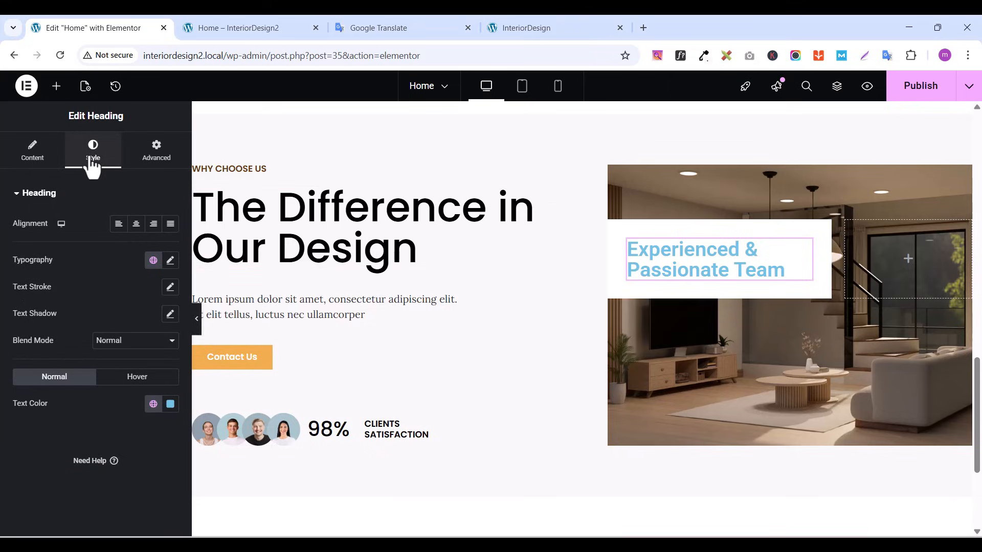
pyautogui.click(170, 262)
pyautogui.click(137, 321)
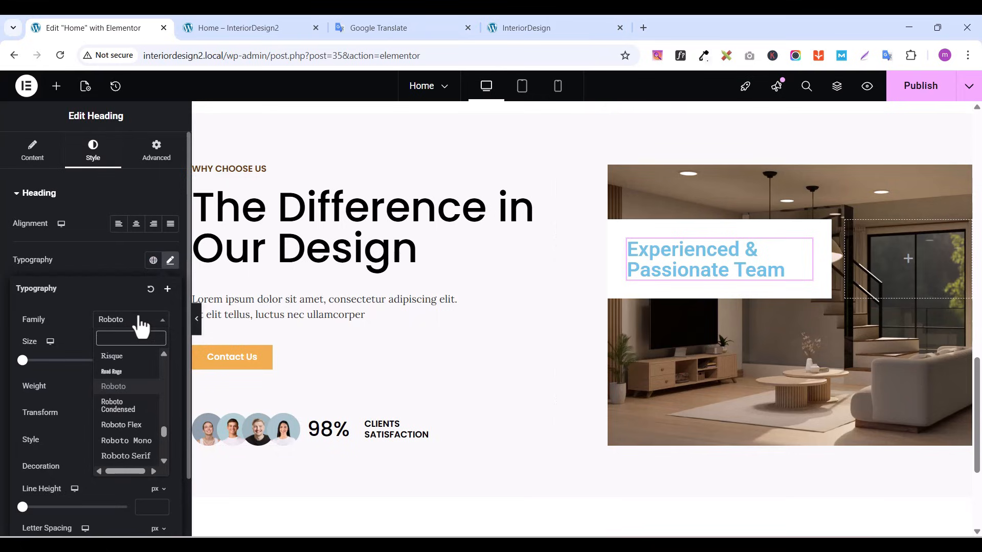
pyautogui.write('popp')
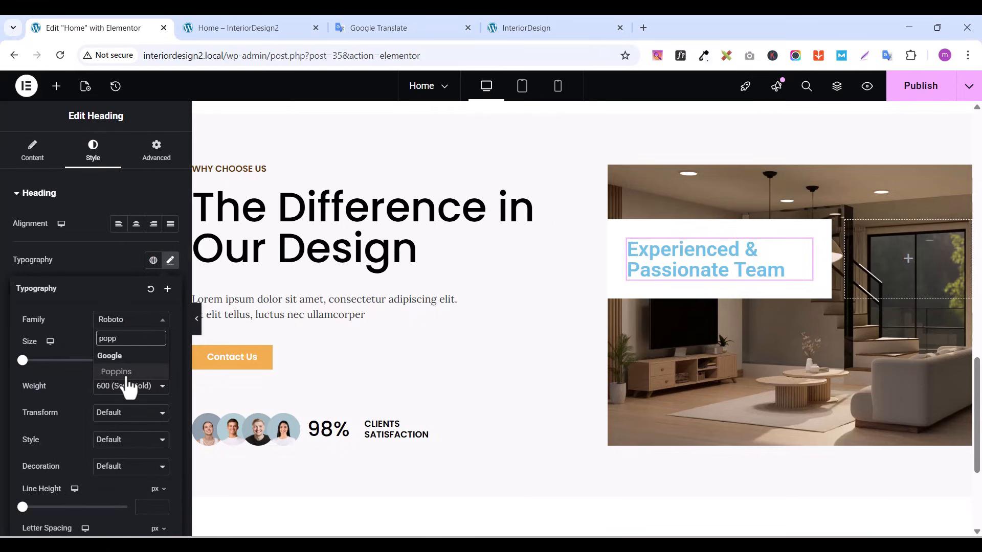
pyautogui.click(126, 376)
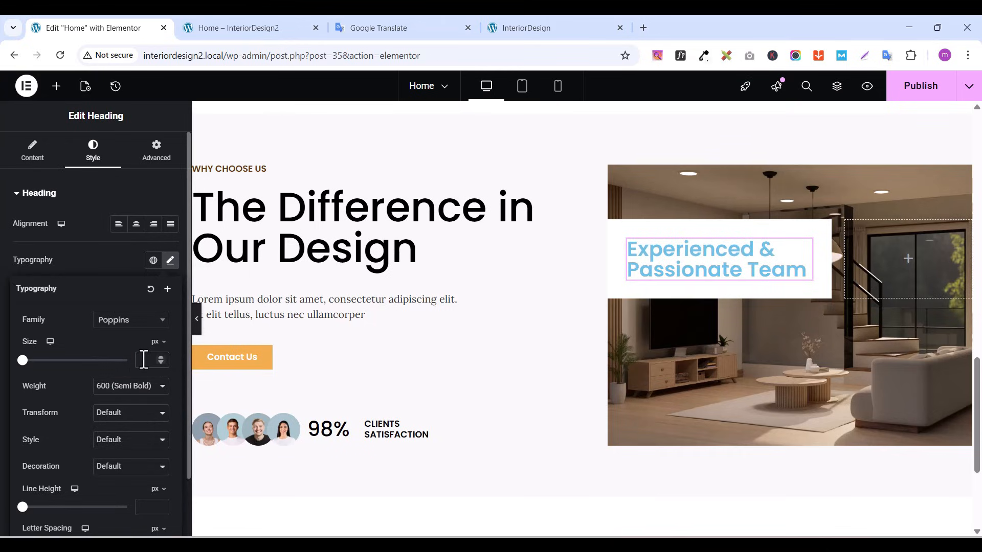
pyautogui.write('30')
pyautogui.click(130, 391)
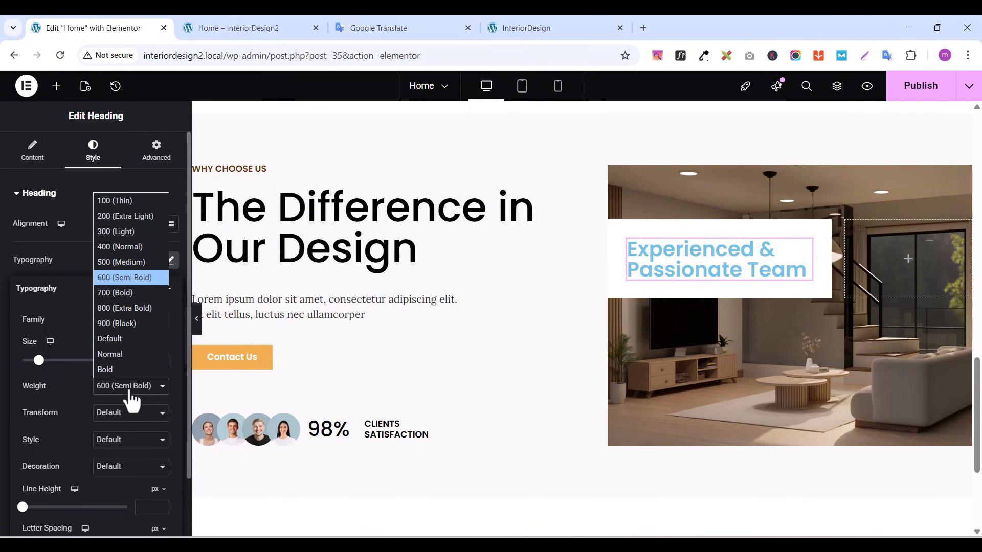
pyautogui.click(119, 261)
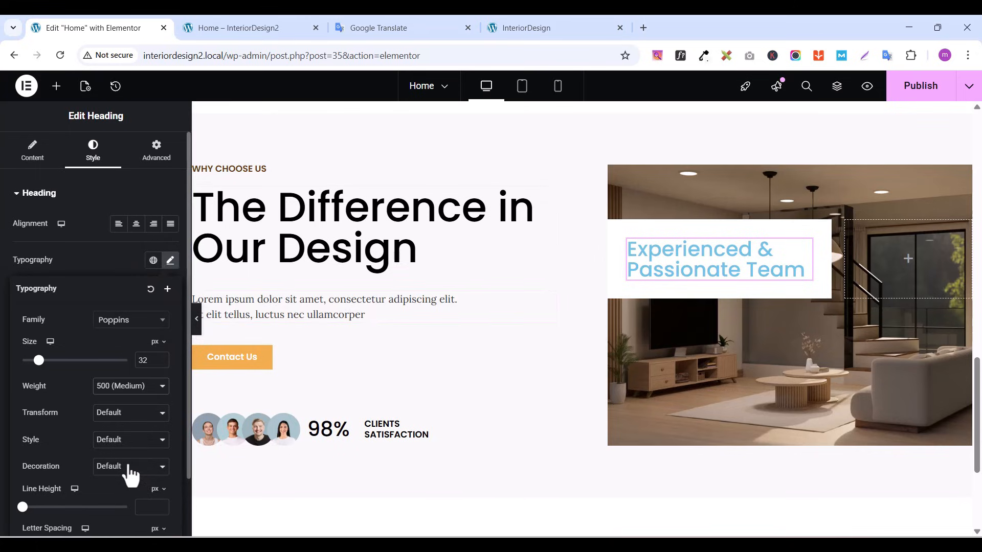
# Switch the card heading's line height unit to em and set it to 1.2
pyautogui.scroll(-2, 133, 478)
pyautogui.scroll(2, 123, 459)
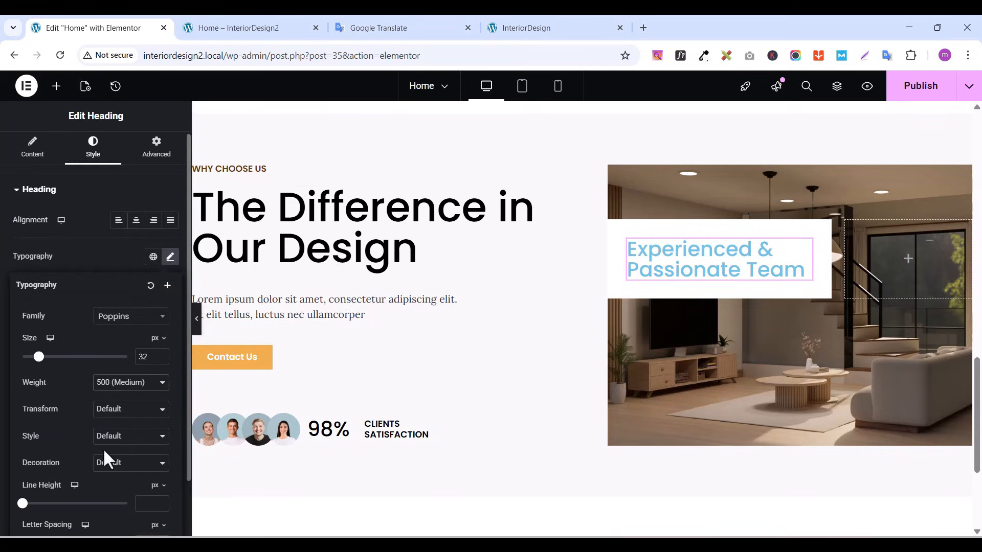
pyautogui.click(157, 485)
pyautogui.click(162, 500)
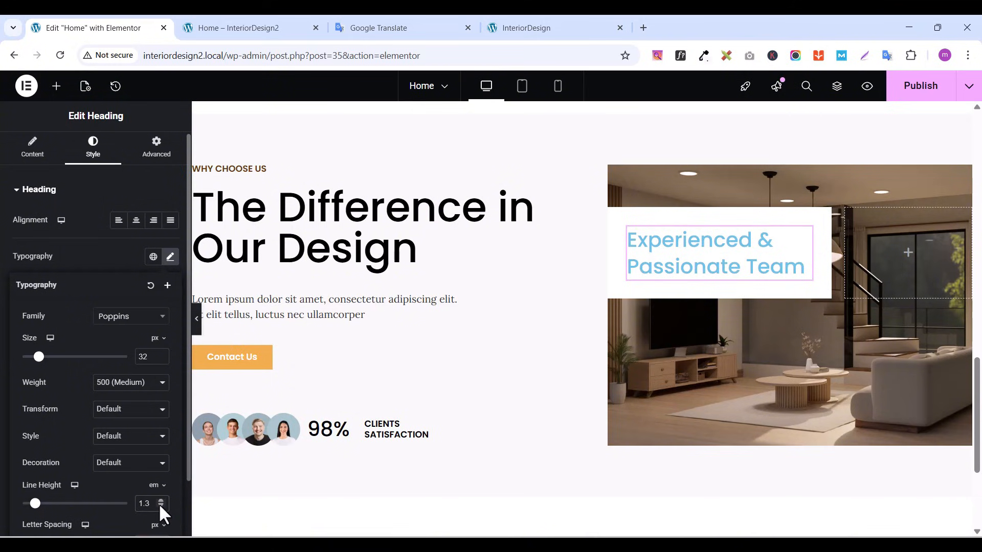
pyautogui.click(160, 506)
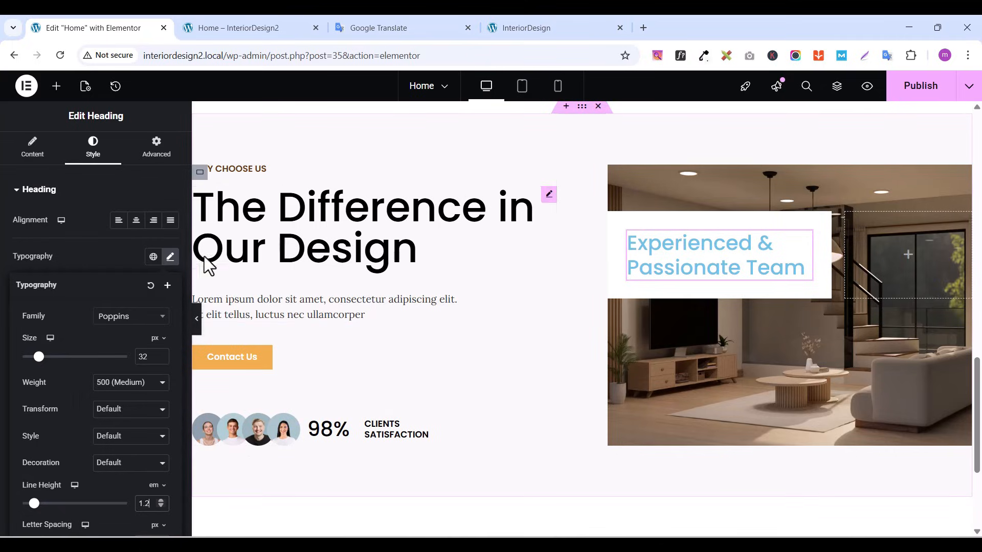
pyautogui.click(109, 256)
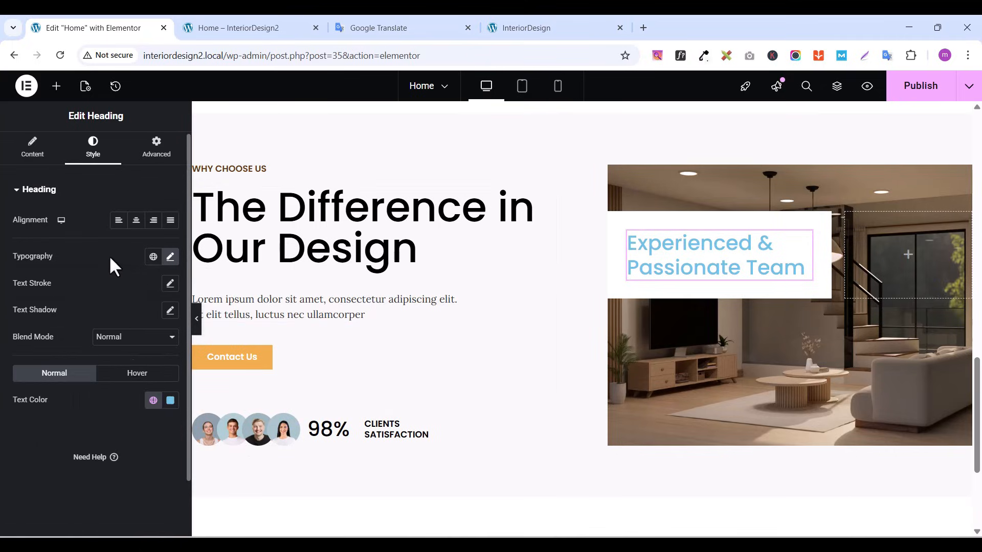
# Change the card heading's text color to black (#000000)
pyautogui.click(171, 404)
pyautogui.moveTo(175, 254)
pyautogui.mouseDown()
pyautogui.moveTo(78, 300)
pyautogui.moveTo(80, 363)
pyautogui.mouseUp()
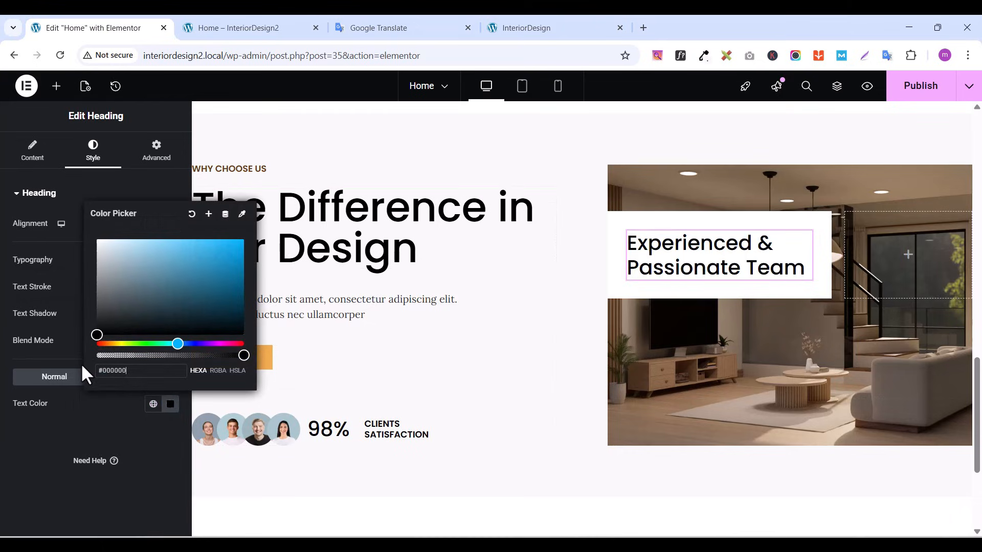
pyautogui.click(128, 434)
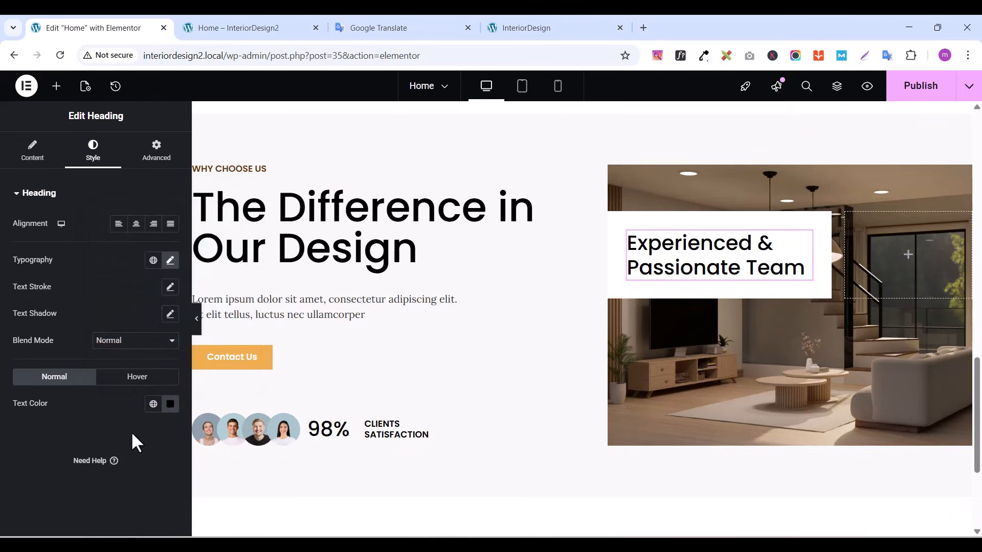
# Check the reference page's first card, then find the Text Editor widget and add it below the heading in the white card
pyautogui.click(537, 27)
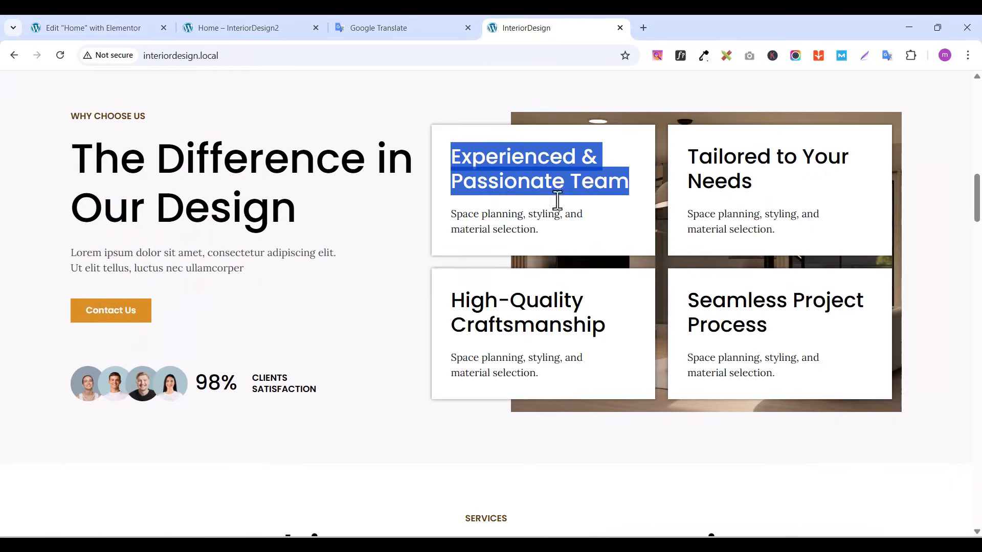
pyautogui.click(123, 27)
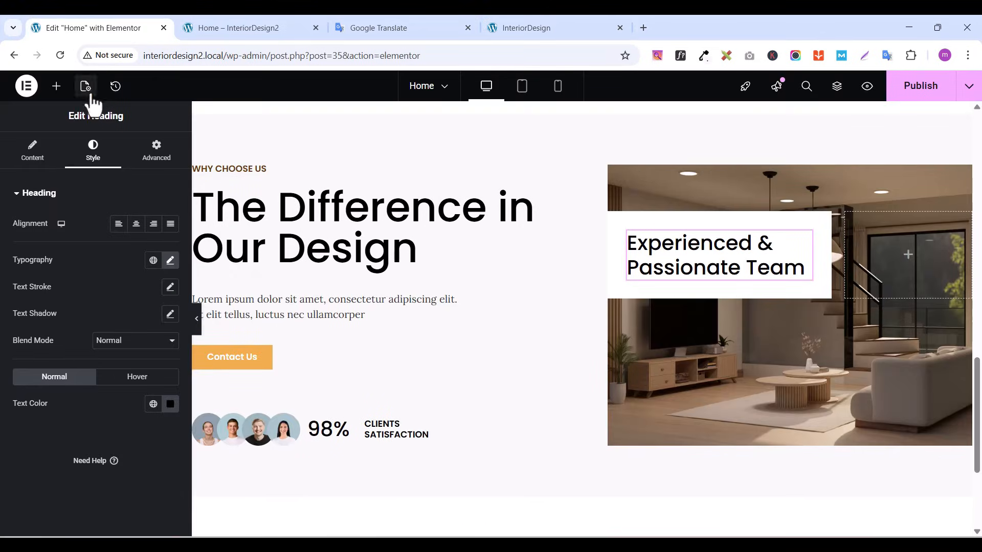
pyautogui.click(57, 88)
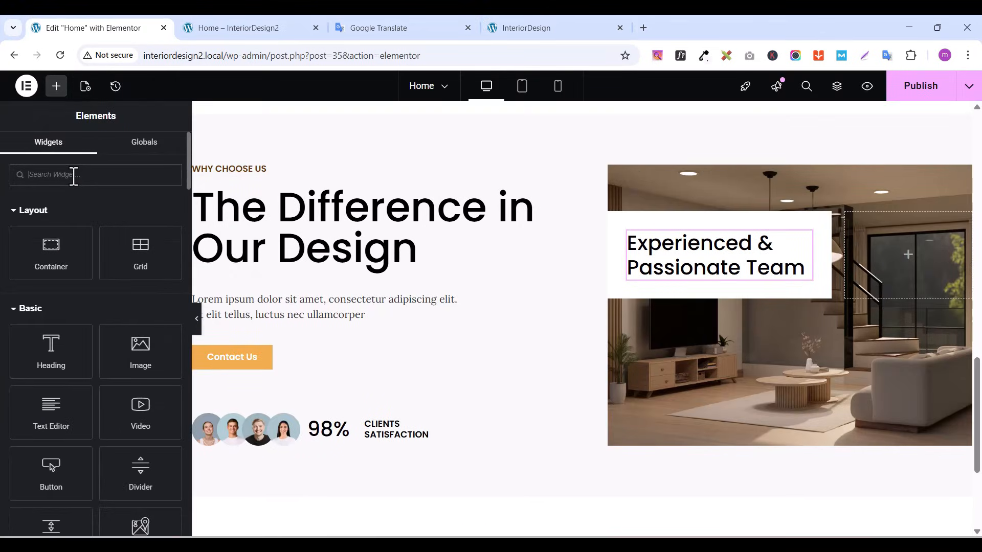
pyautogui.write('text')
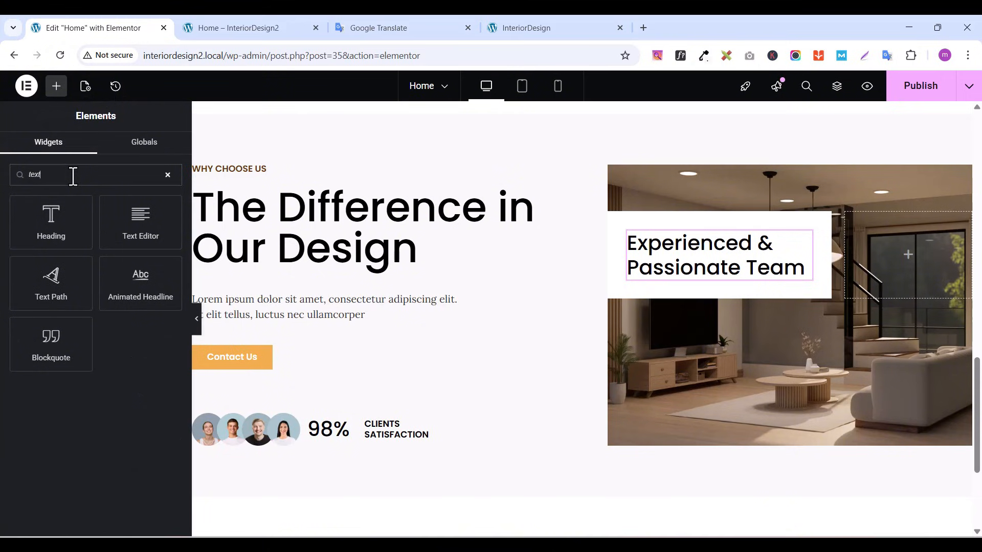
pyautogui.moveTo(140, 214); pyautogui.dragTo(704, 281)
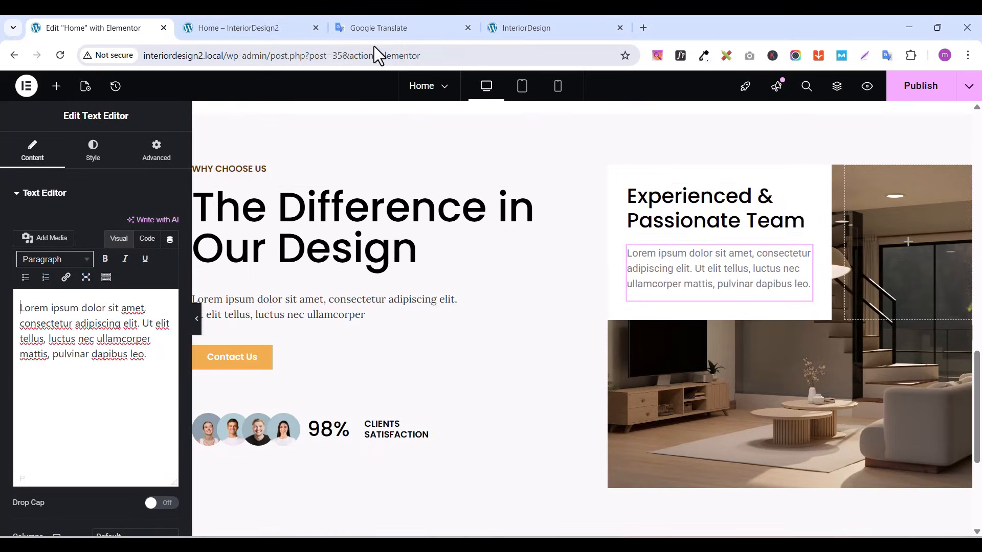
# Copy "Space planning, styling, and material selection." from the reference page's first card and replace the new text widget's placeholder with it
pyautogui.click(528, 28)
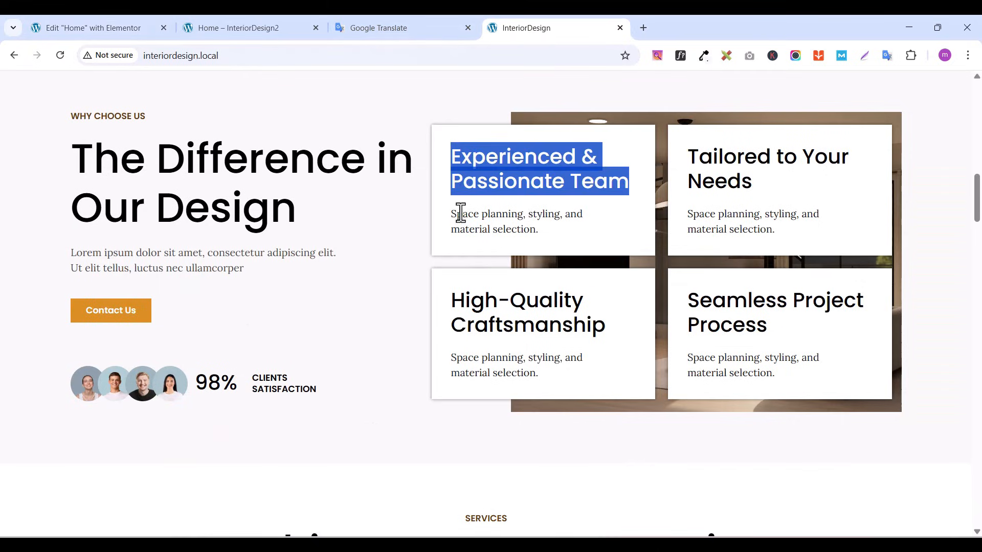
pyautogui.moveTo(450, 215); pyautogui.dragTo(542, 217)
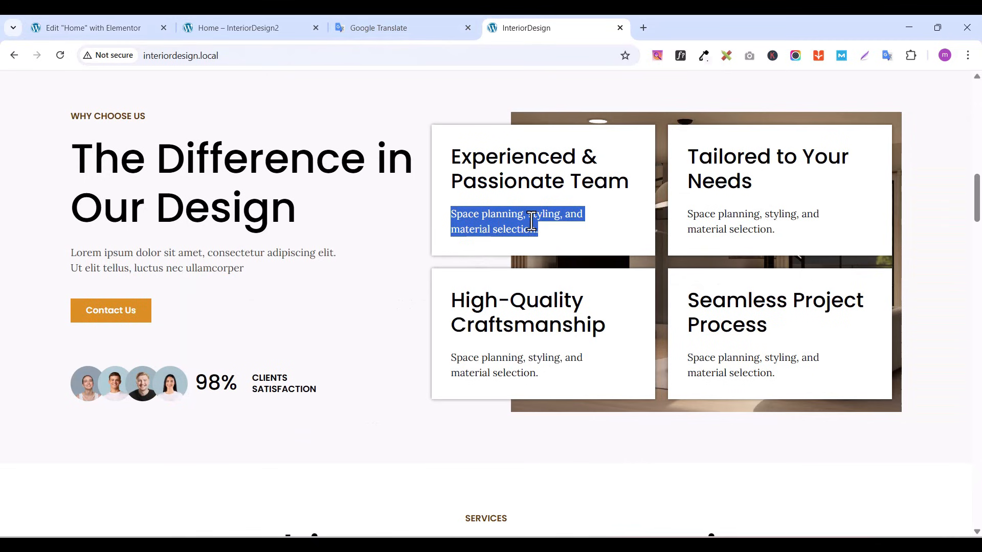
pyautogui.rightClick(542, 217)
pyautogui.click(567, 240)
pyautogui.click(93, 28)
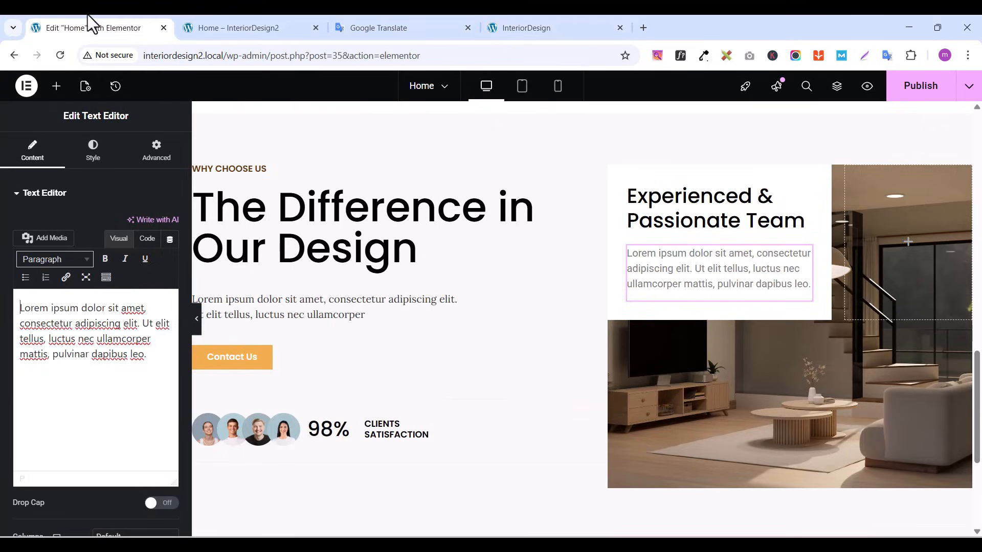
pyautogui.tripleClick(82, 327)
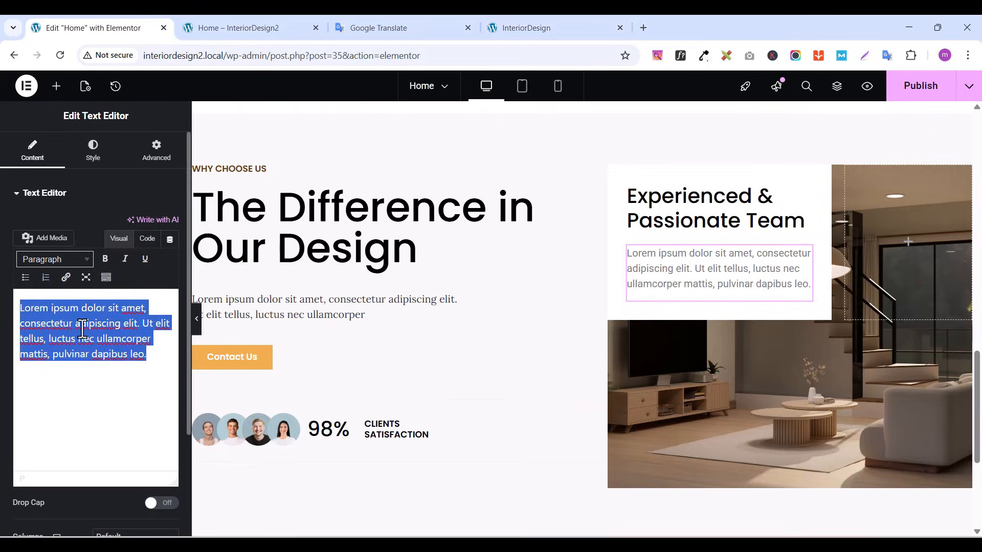
pyautogui.hotkey('ctrl', 'v')
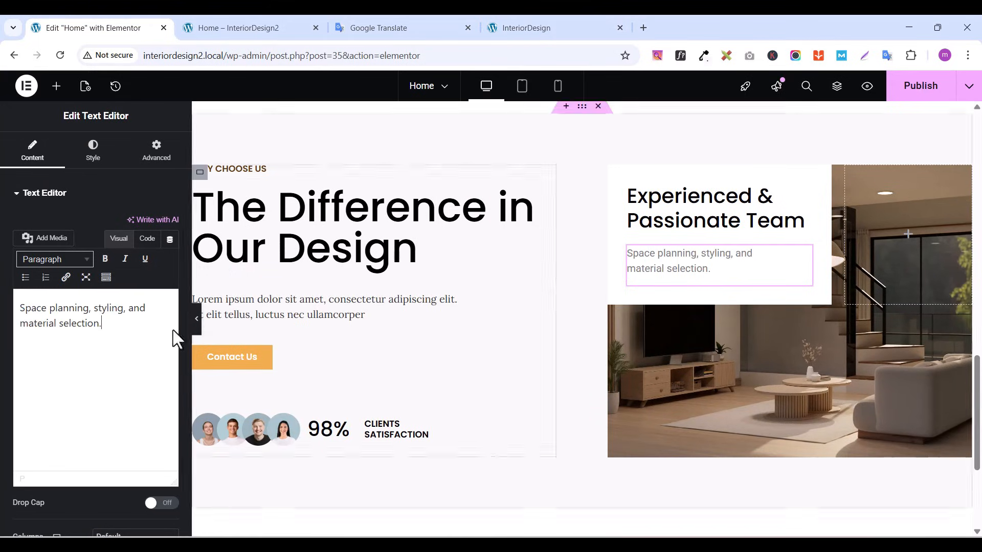
# Insert a <br> line break after "styling, and" in the card text's code view
pyautogui.click(147, 238)
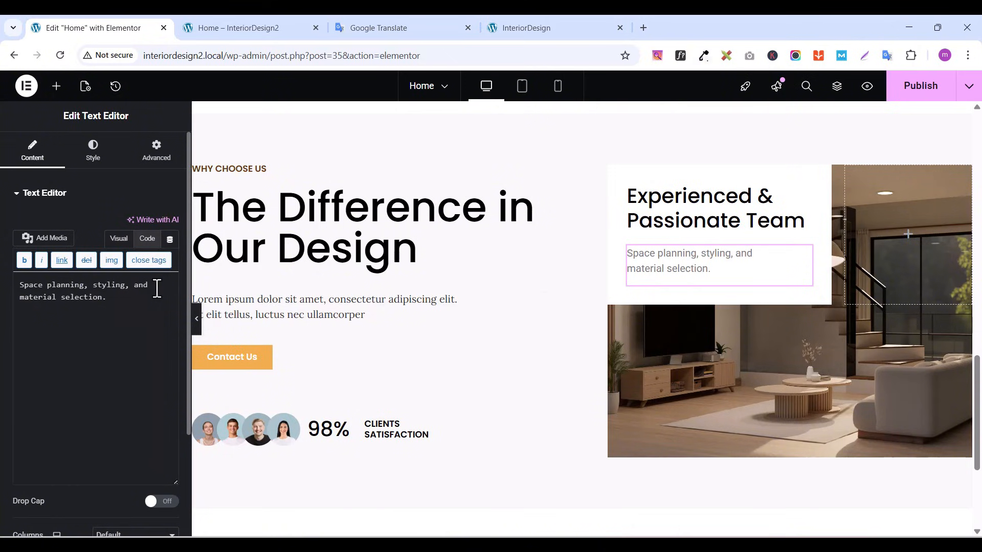
pyautogui.write('<b')
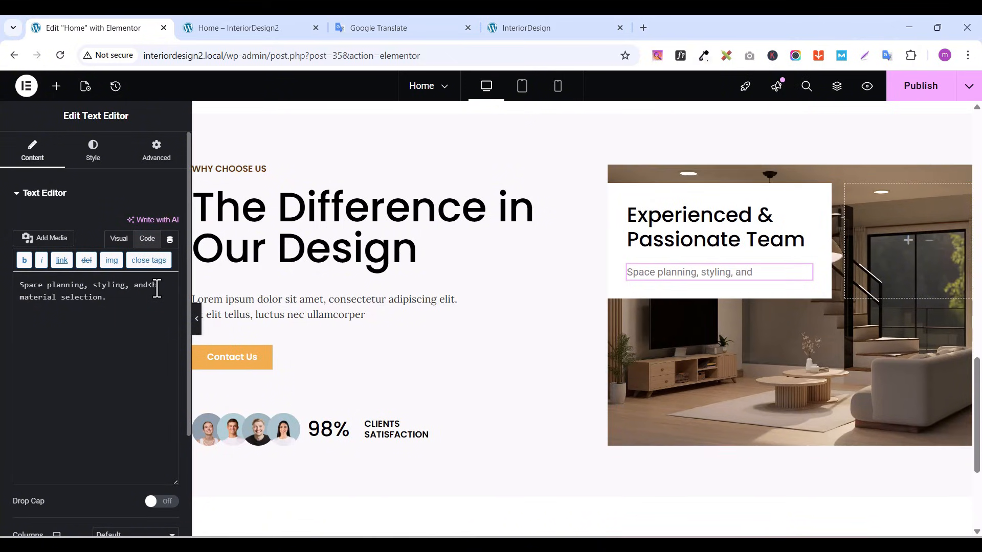
pyautogui.write('r>')
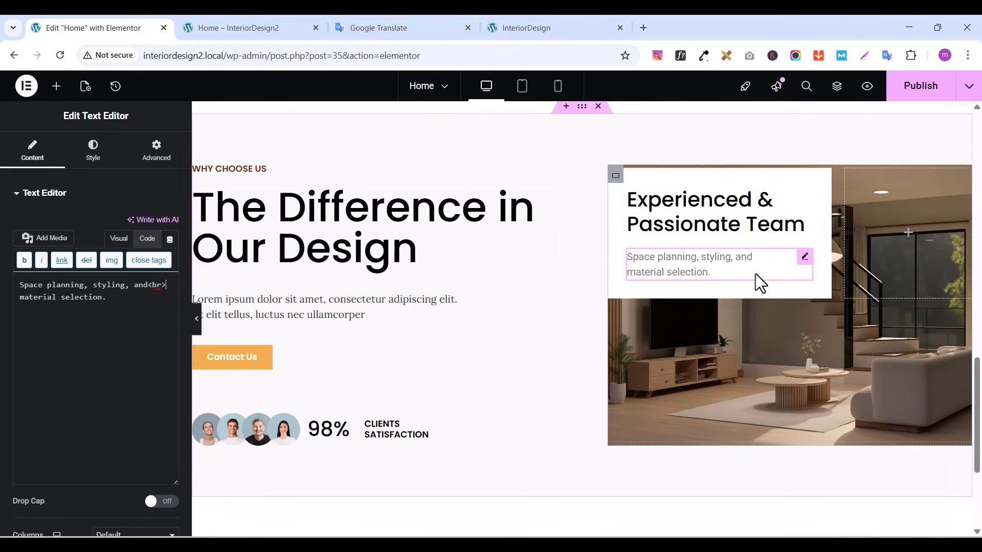
# Set the card description's typography to the Lora font at 16 px
pyautogui.click(87, 148)
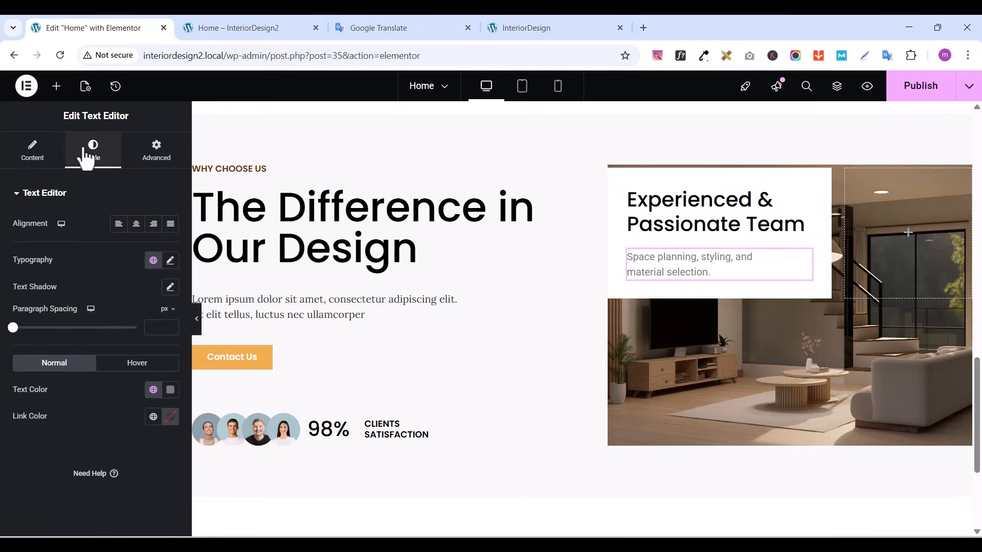
pyautogui.click(171, 261)
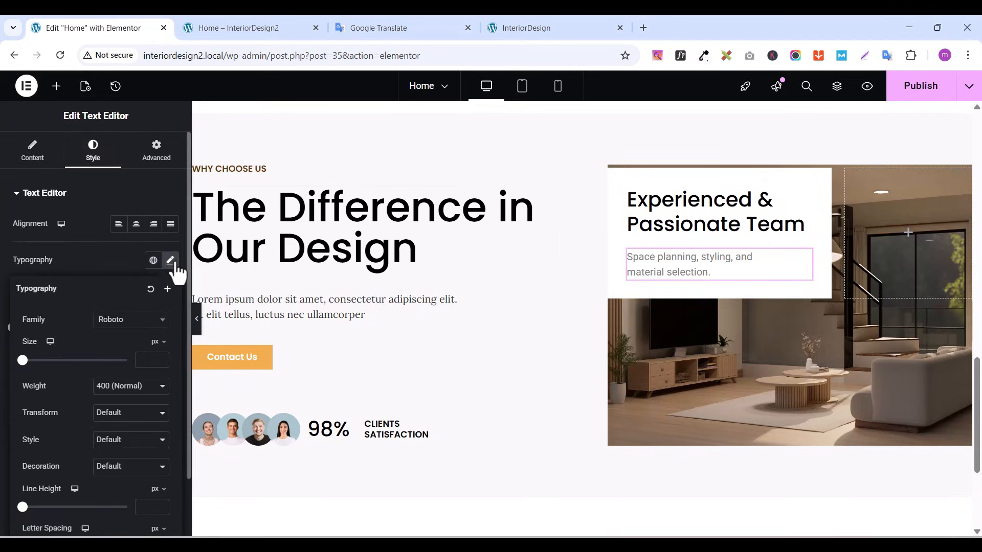
pyautogui.click(114, 323)
pyautogui.write('lora')
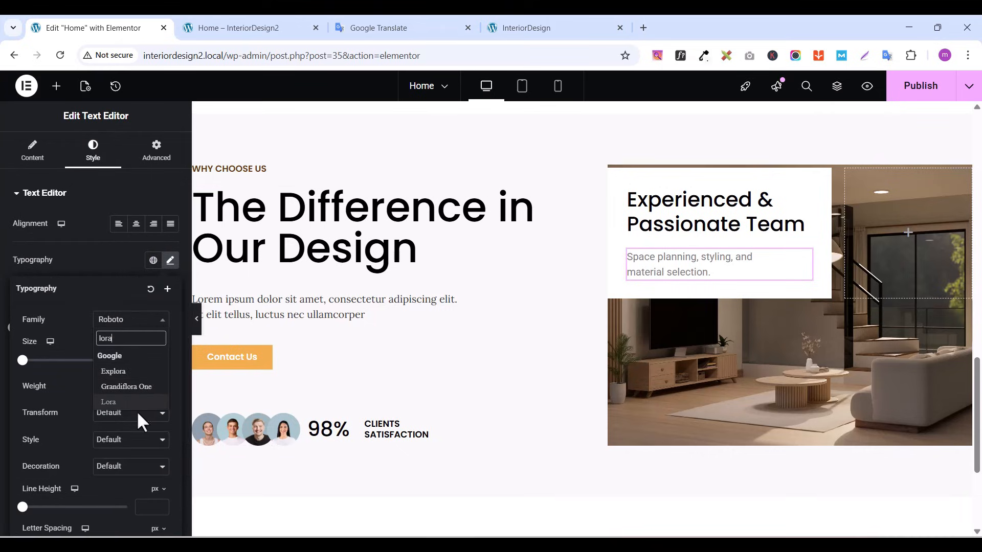
pyautogui.click(115, 404)
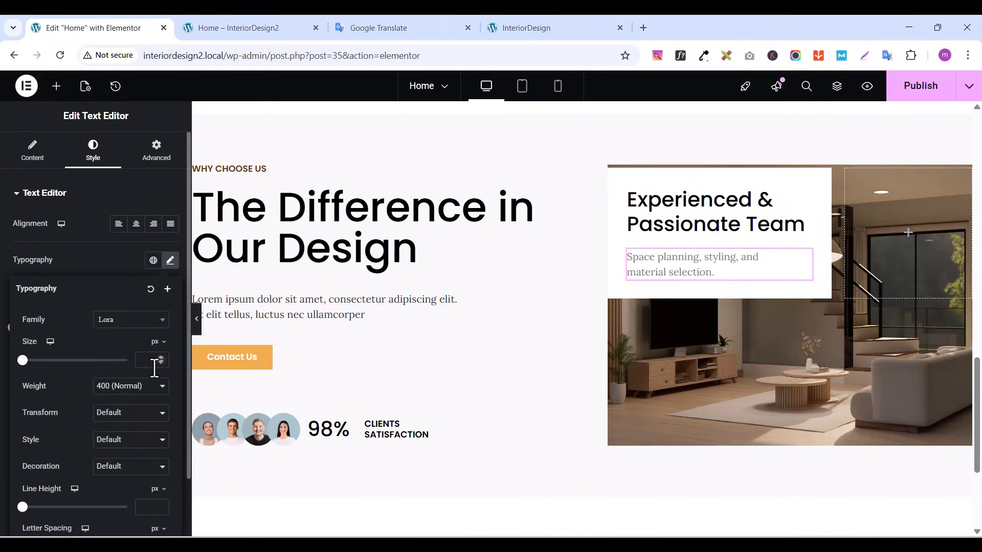
pyautogui.write('11')
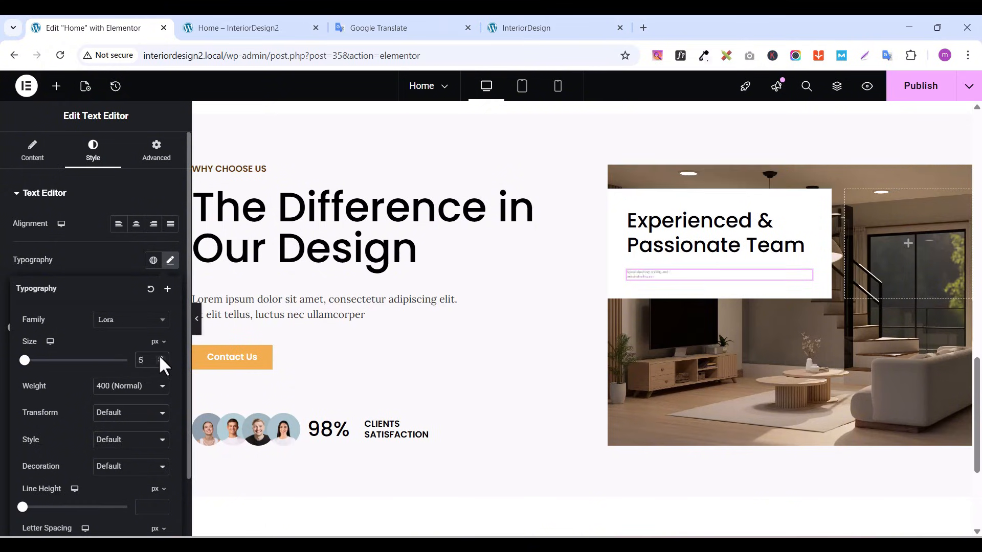
pyautogui.click(160, 357)
pyautogui.click(160, 357)
pyautogui.click(160, 357)
pyautogui.click(160, 357)
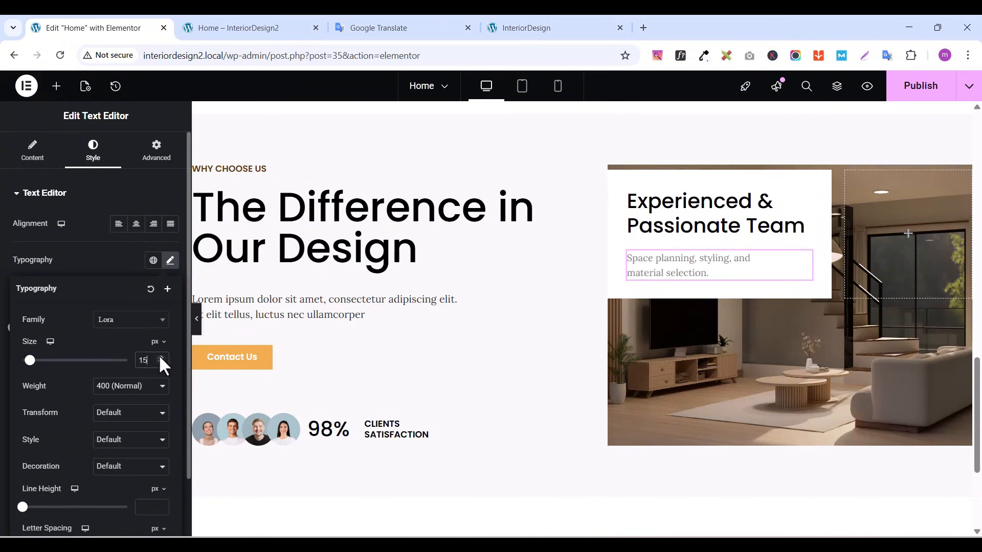
pyautogui.click(160, 357)
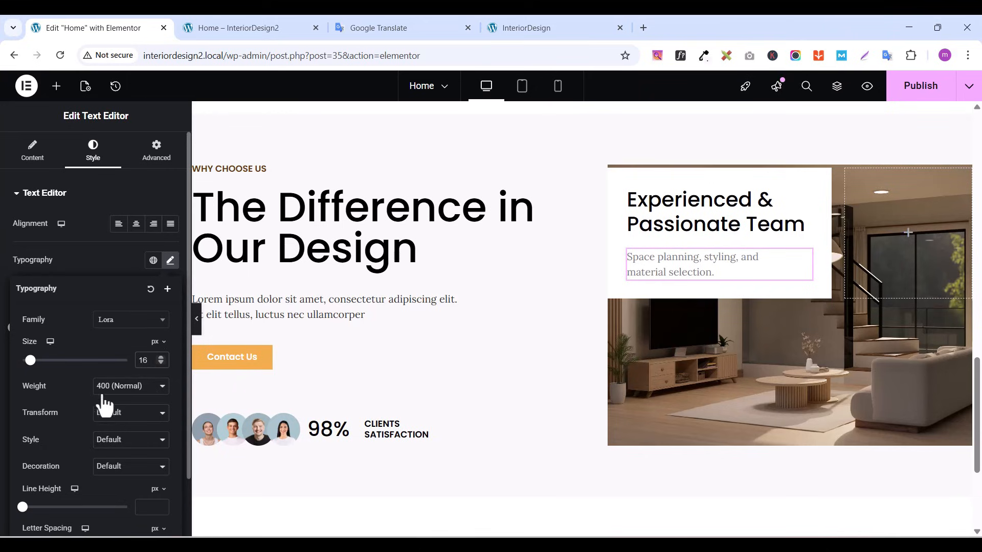
# Darken the card description's text color to #131313 and compare it with the reference page
pyautogui.click(115, 257)
pyautogui.click(170, 391)
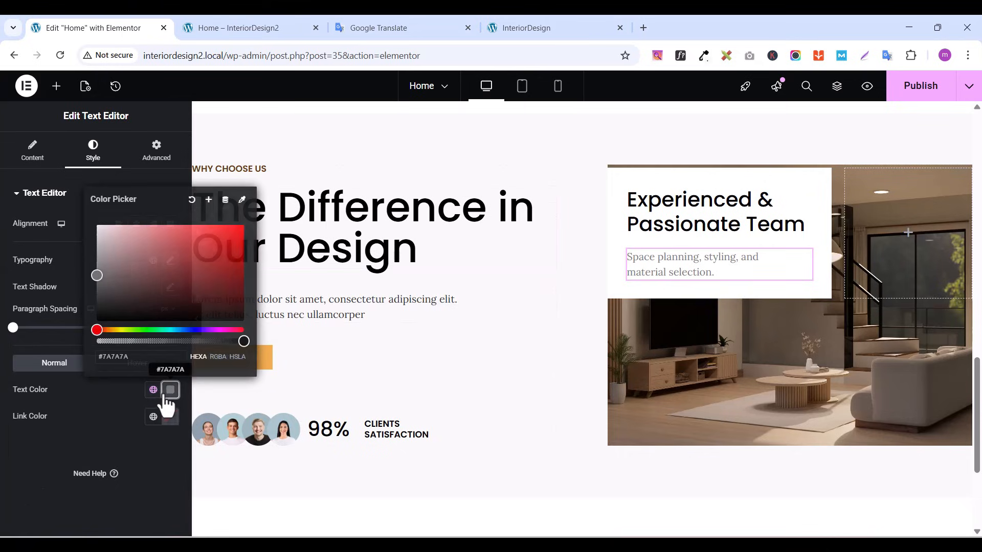
pyautogui.moveTo(95, 273); pyautogui.dragTo(97, 315)
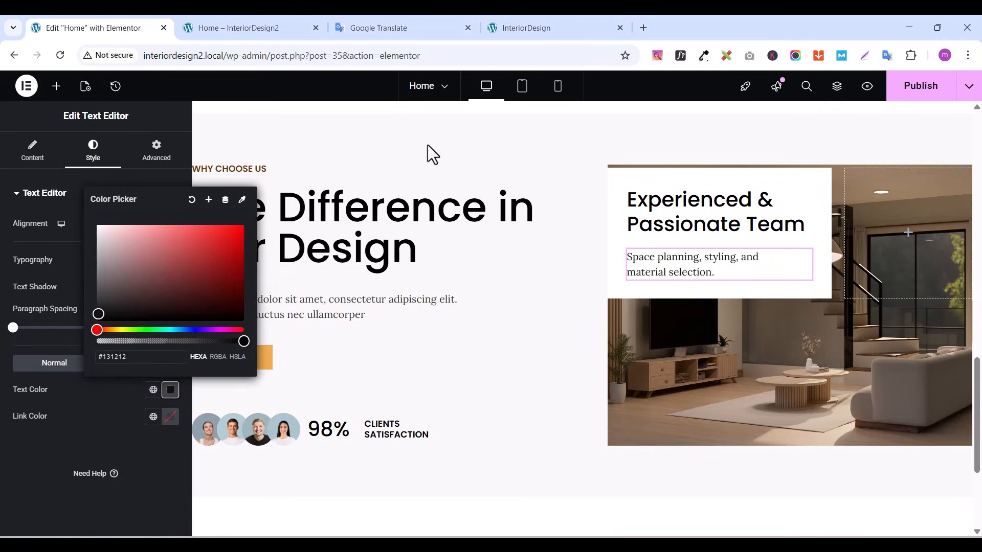
pyautogui.click(527, 32)
pyautogui.click(130, 32)
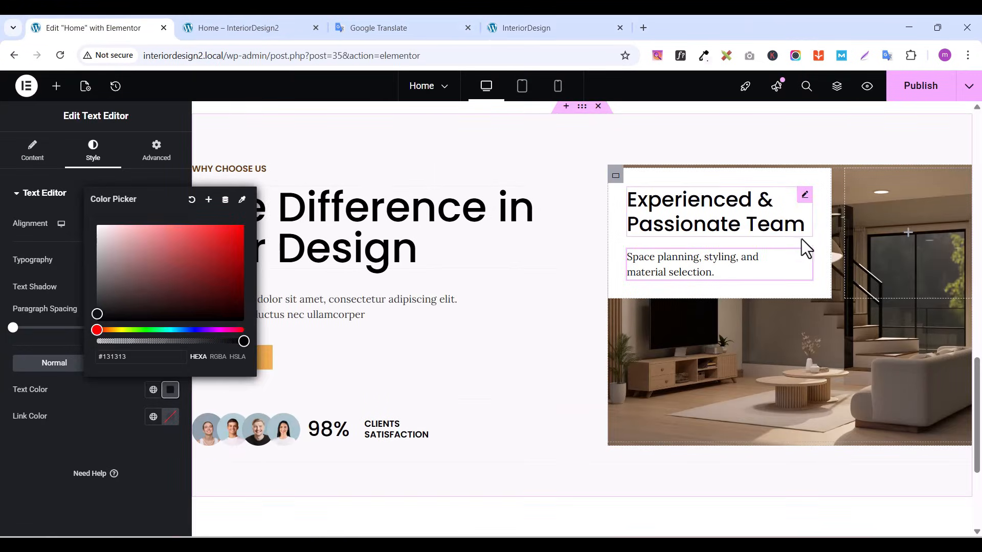
# Duplicate the white card to fill the grid with four cards and set the grid's left margin to -7 em
pyautogui.click(820, 188)
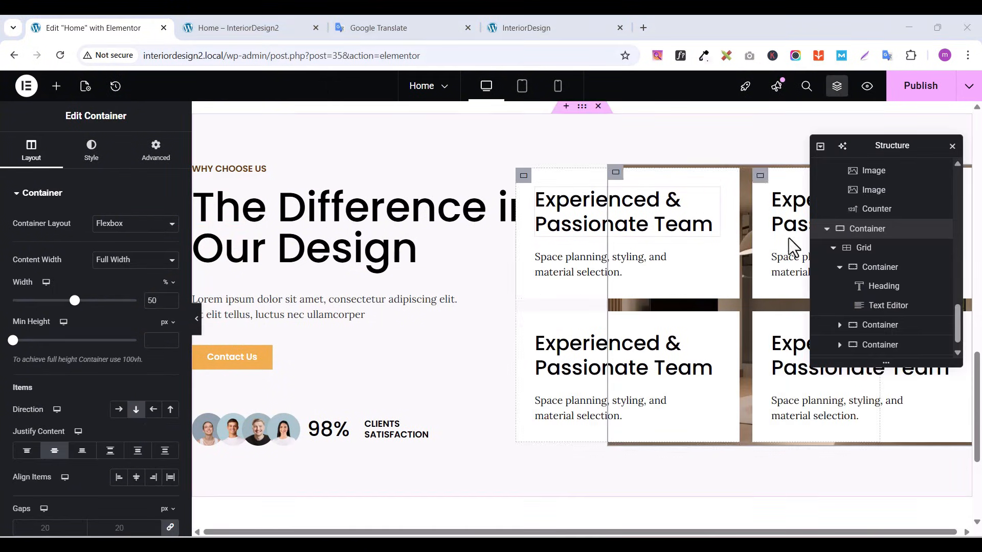
pyautogui.click(868, 258)
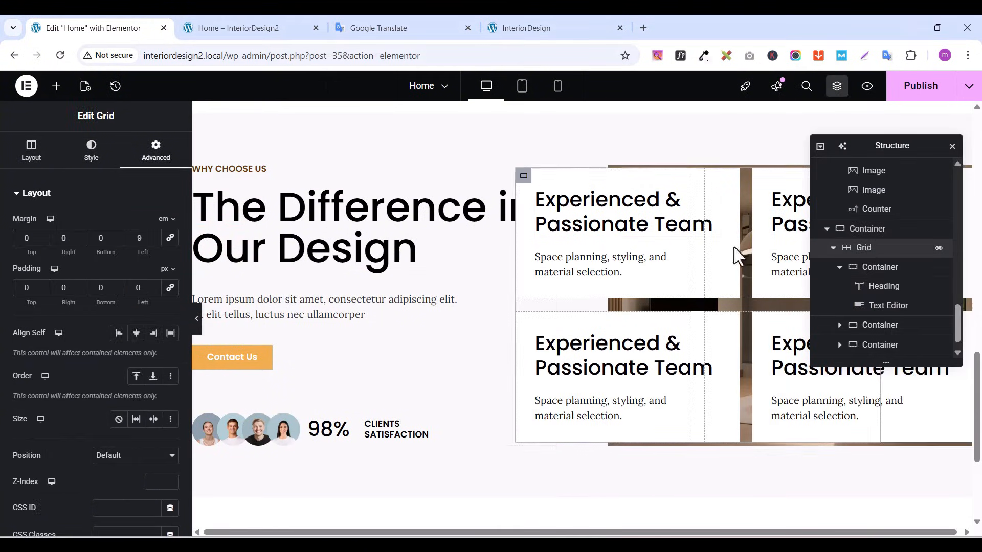
pyautogui.click(155, 235)
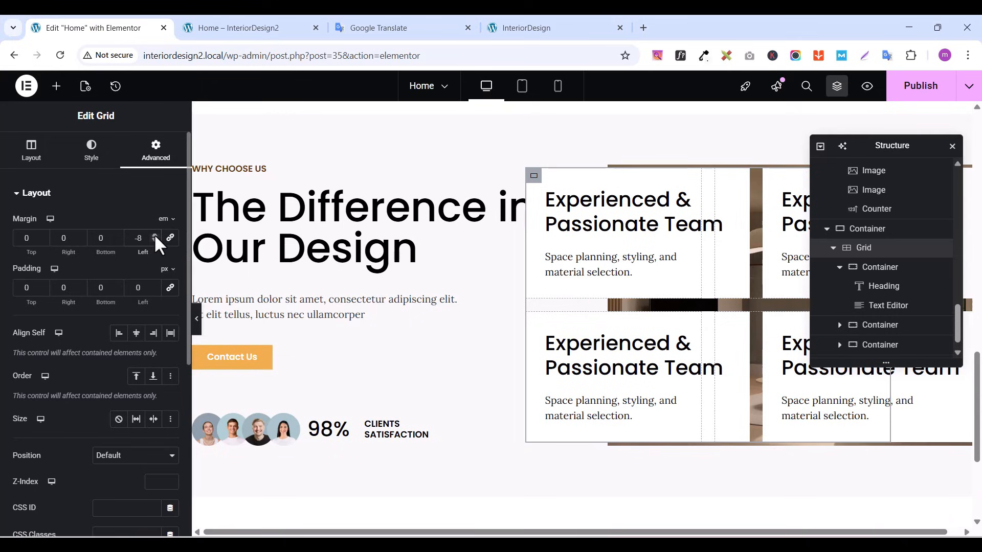
pyautogui.click(155, 236)
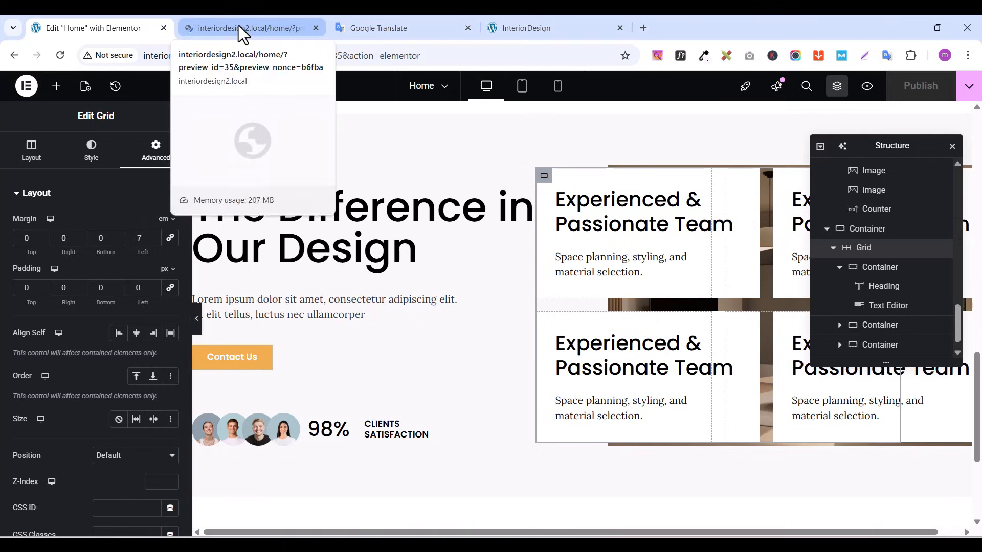
# Examine the four cards over the Why Choose Us image in the page preview
pyautogui.click(239, 26)
pyautogui.scroll(-15, 634, 409)
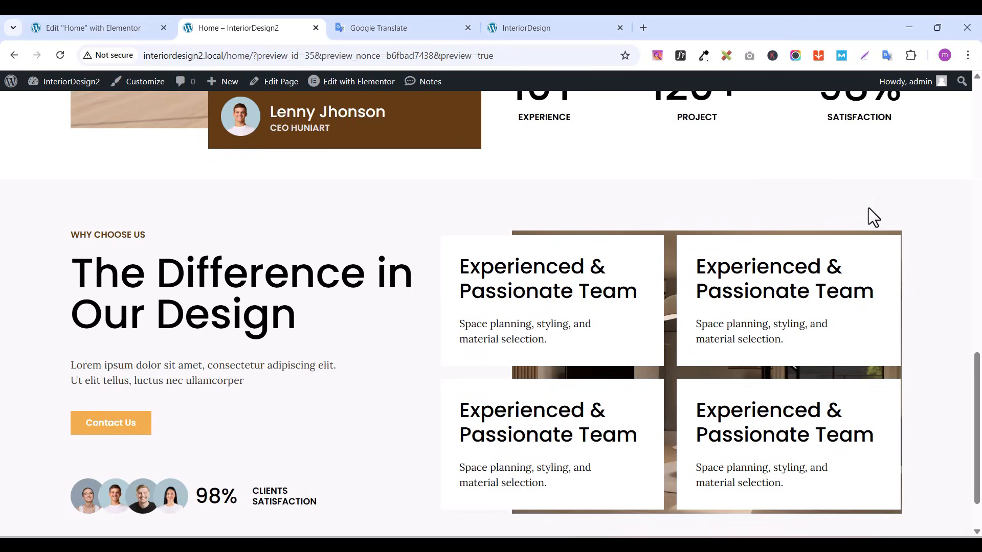
# Switch to the Elementor editor and try a box shadow with a blur of 5 on the grid holding the four cards
pyautogui.click(111, 28)
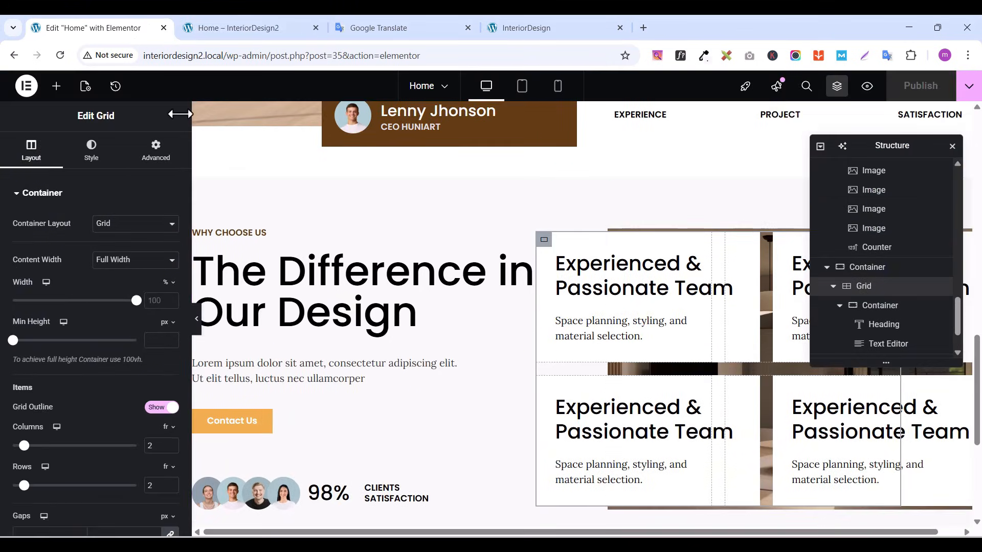
pyautogui.click(99, 153)
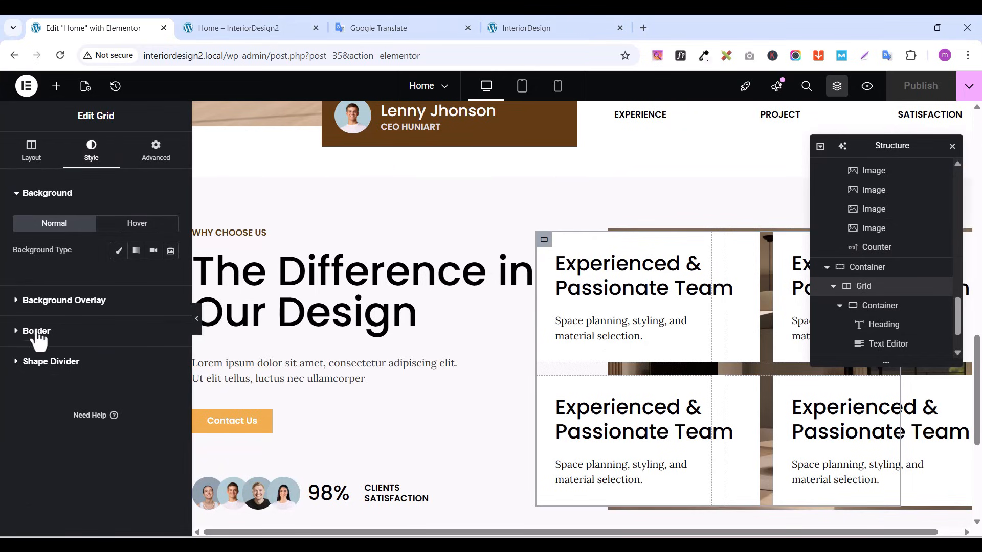
pyautogui.click(20, 331)
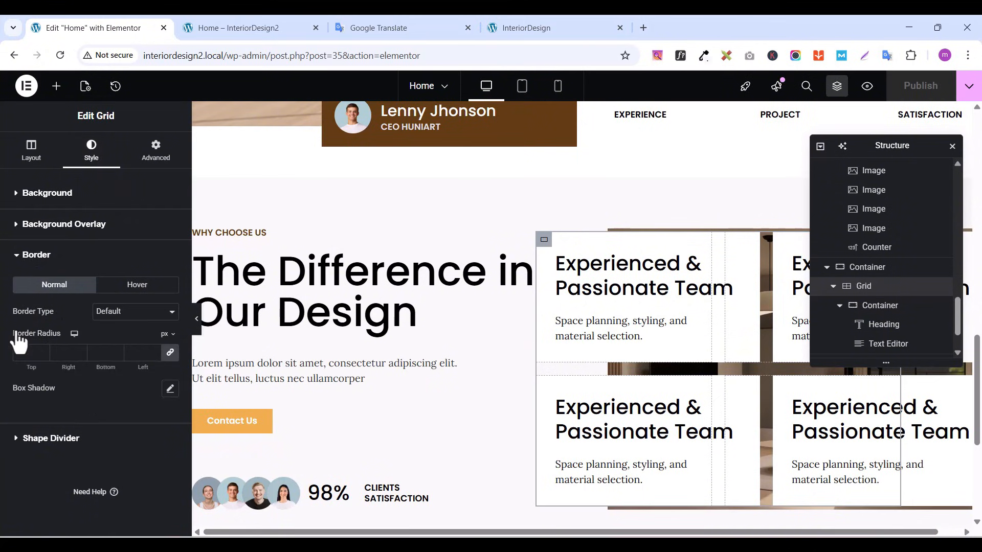
pyautogui.click(169, 389)
pyautogui.scroll(-1, 152, 476)
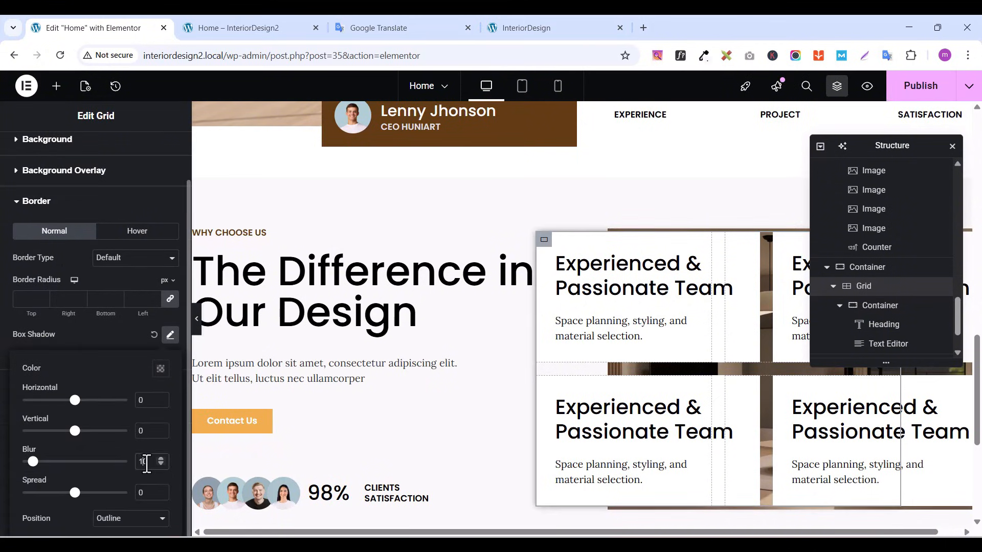
pyautogui.doubleClick(149, 463)
pyautogui.write('5')
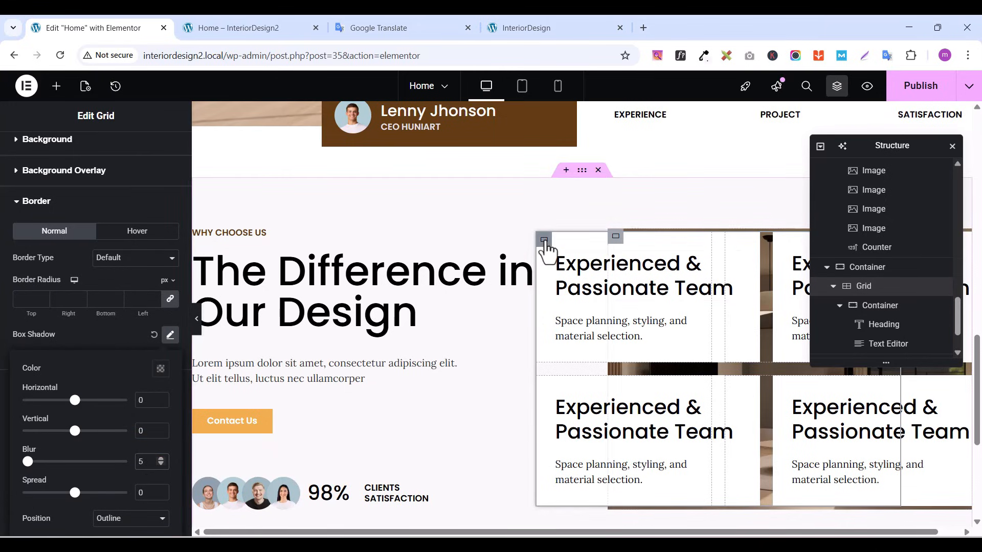
pyautogui.click(461, 390)
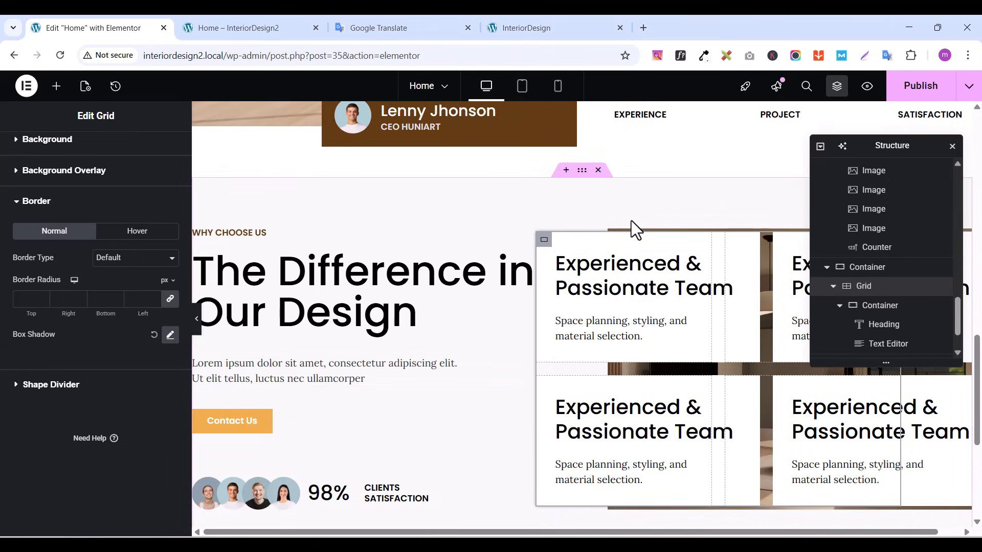
# Clear the color of the grid's box shadow
pyautogui.click(171, 335)
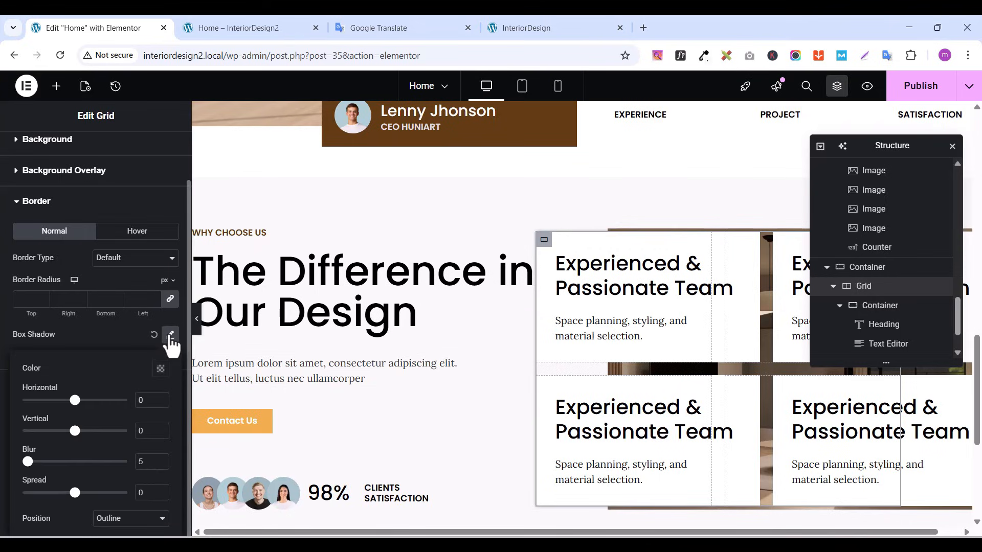
pyautogui.click(162, 370)
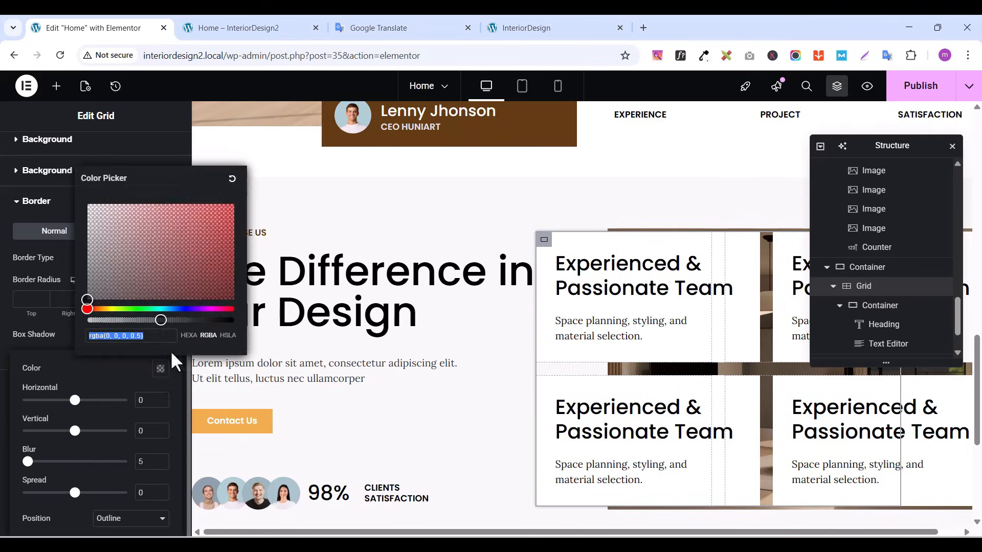
pyautogui.click(232, 178)
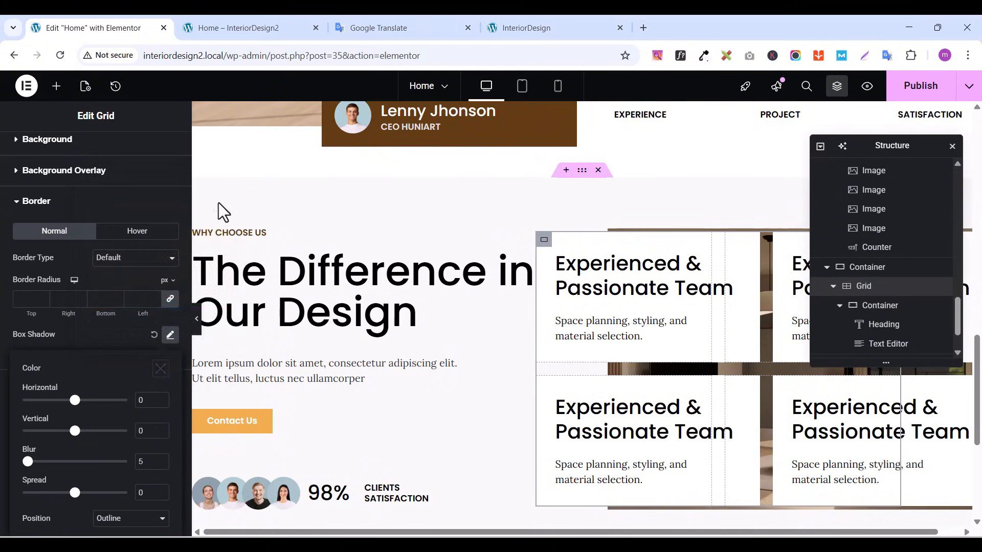
# Give the grid's first card container a box shadow with a blur of 5
pyautogui.click(880, 306)
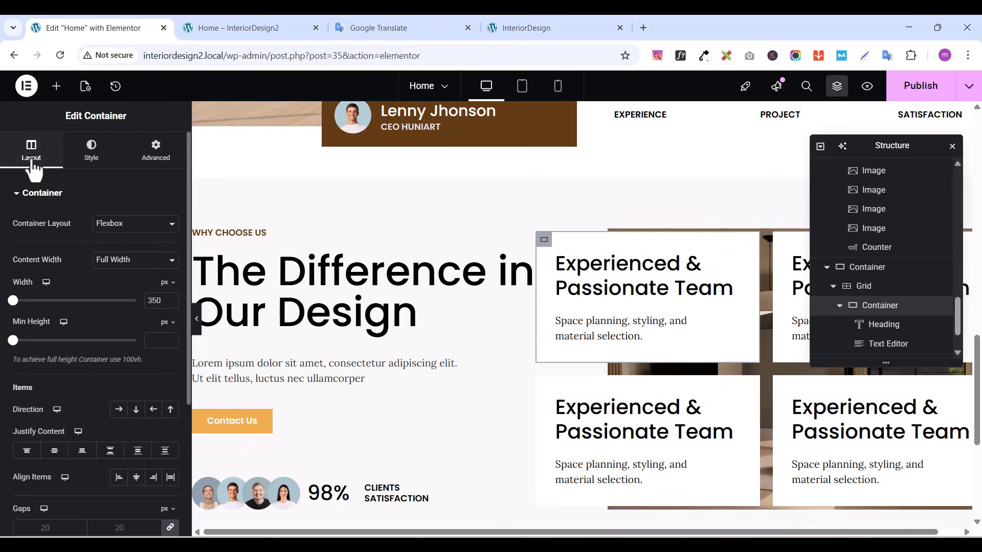
pyautogui.click(109, 161)
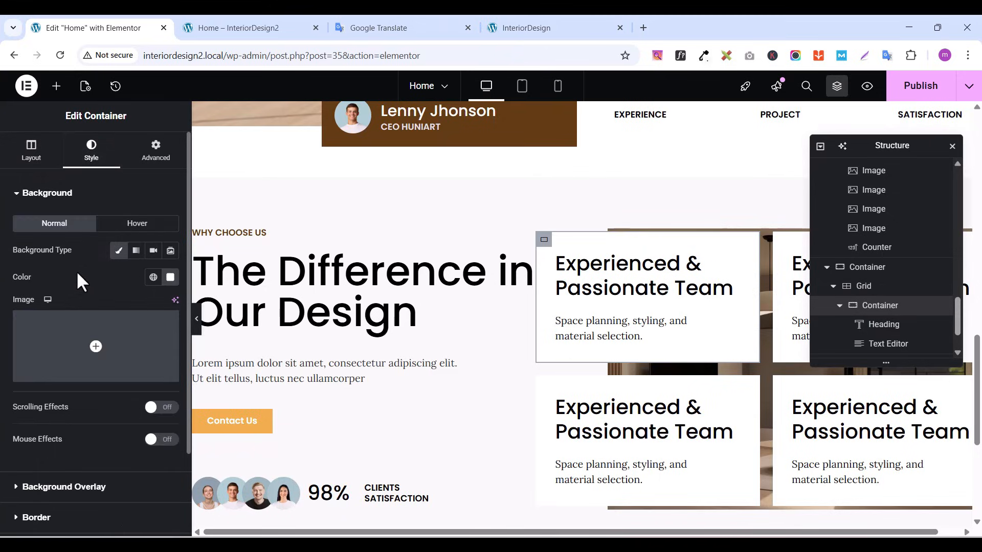
pyautogui.click(18, 195)
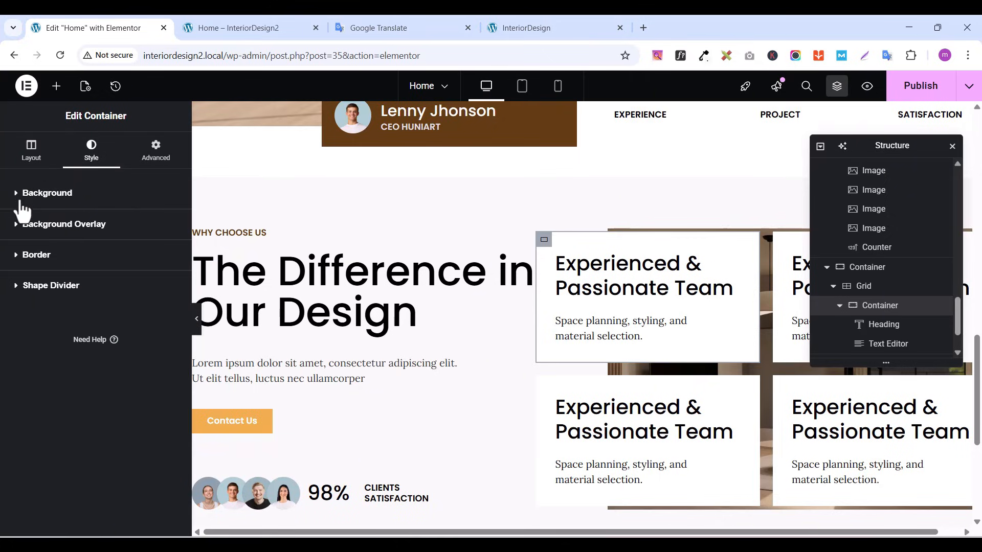
pyautogui.click(18, 257)
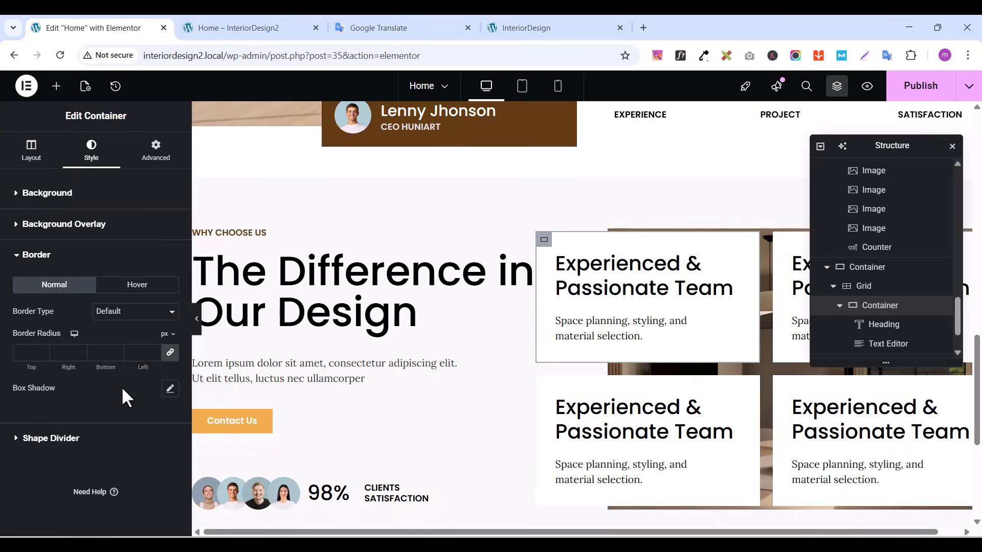
pyautogui.click(170, 390)
pyautogui.scroll(-1, 123, 422)
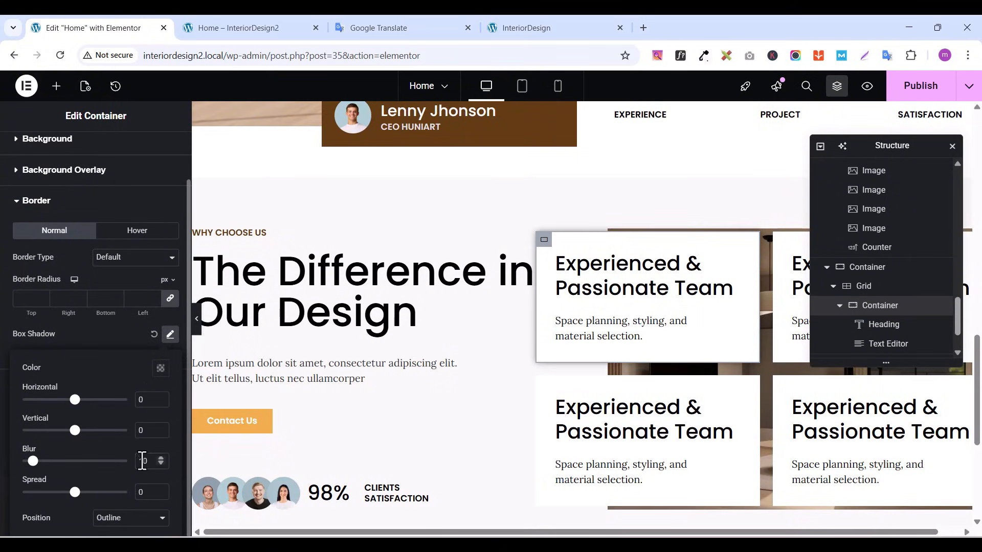
pyautogui.write('5')
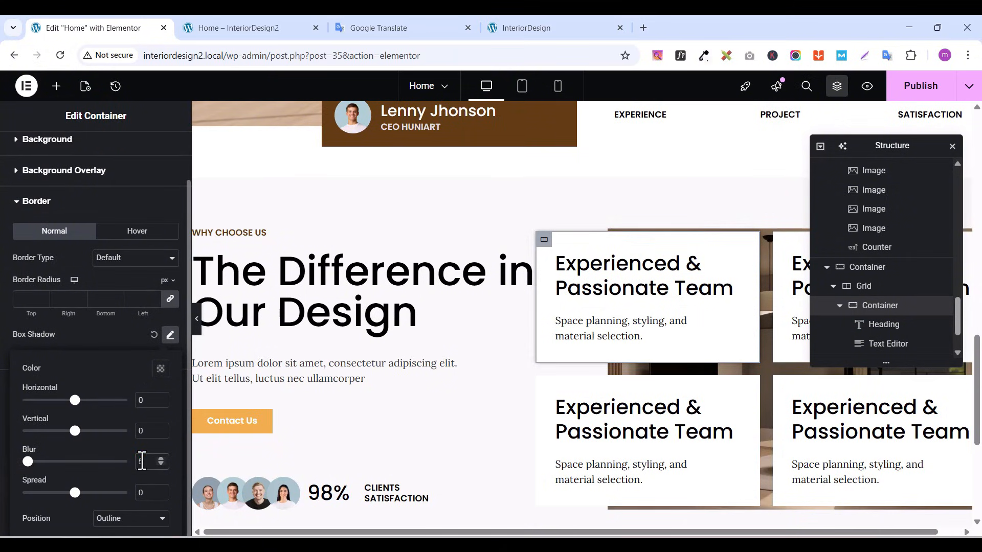
pyautogui.click(89, 329)
# Copy the first card container and paste its style onto the other three cards in the grid
pyautogui.rightClick(543, 243)
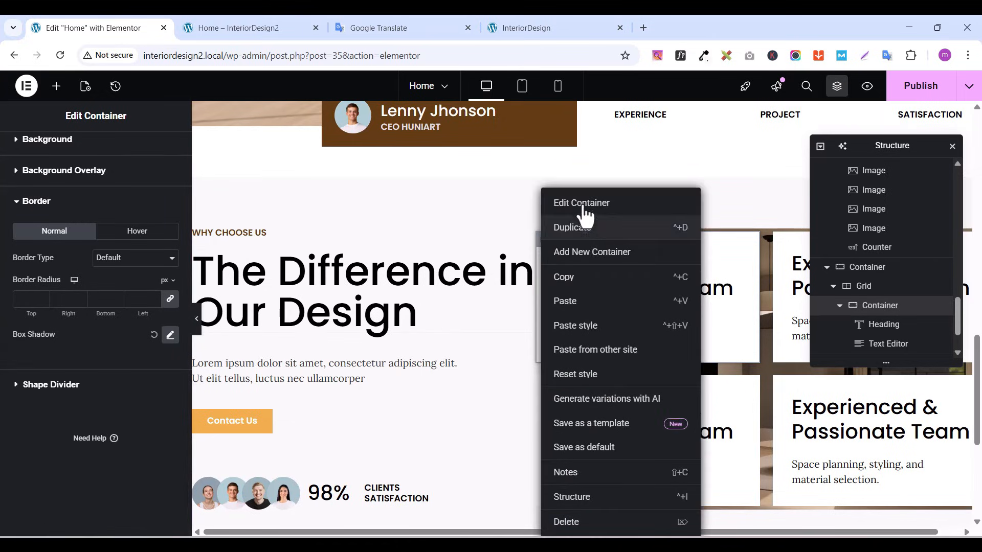
pyautogui.click(565, 280)
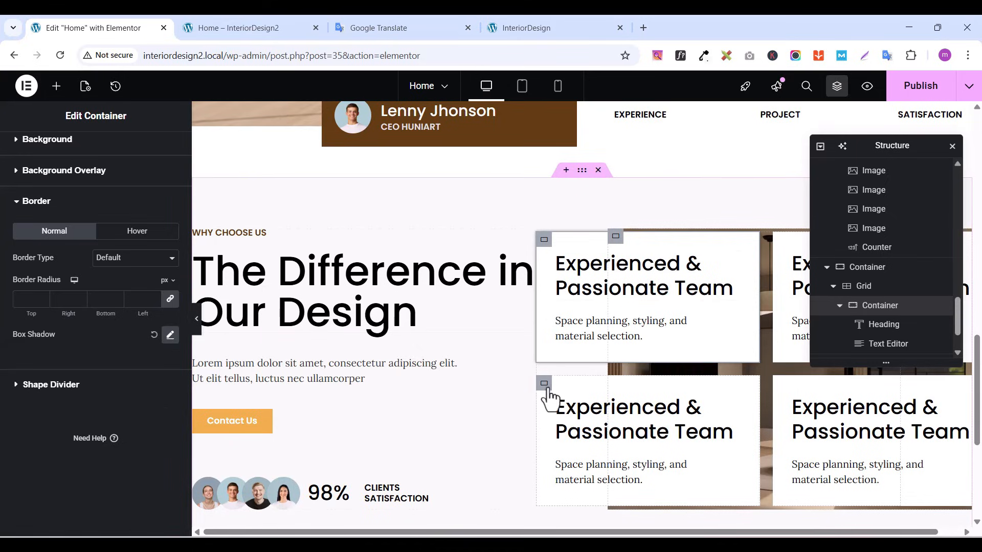
pyautogui.click(545, 388)
pyautogui.rightClick(544, 388)
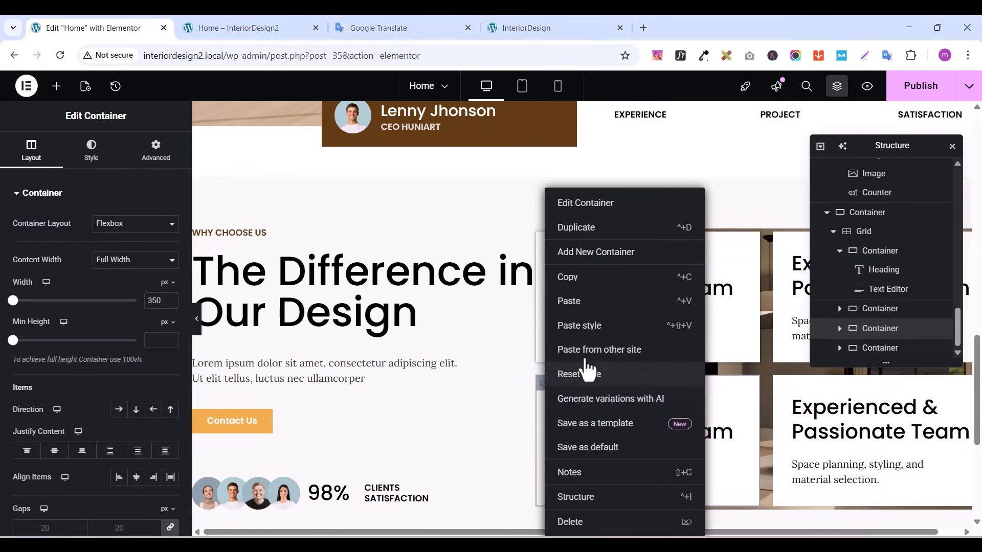
pyautogui.click(588, 327)
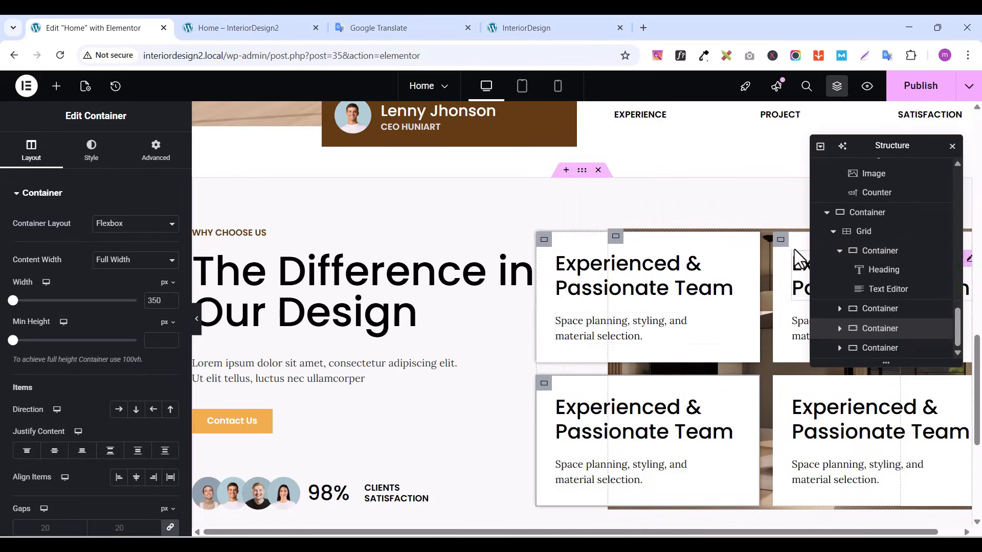
pyautogui.rightClick(781, 241)
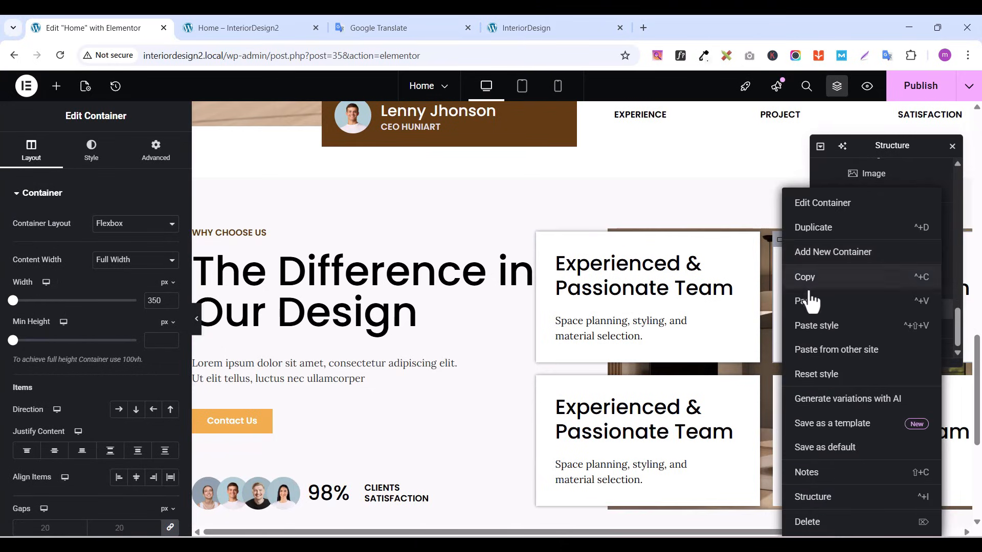
pyautogui.click(817, 331)
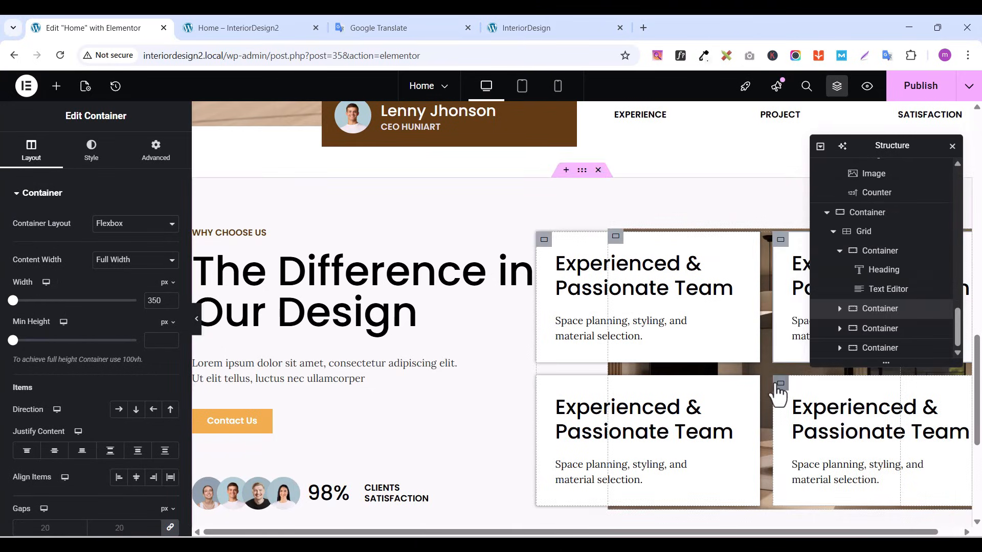
pyautogui.rightClick(778, 385)
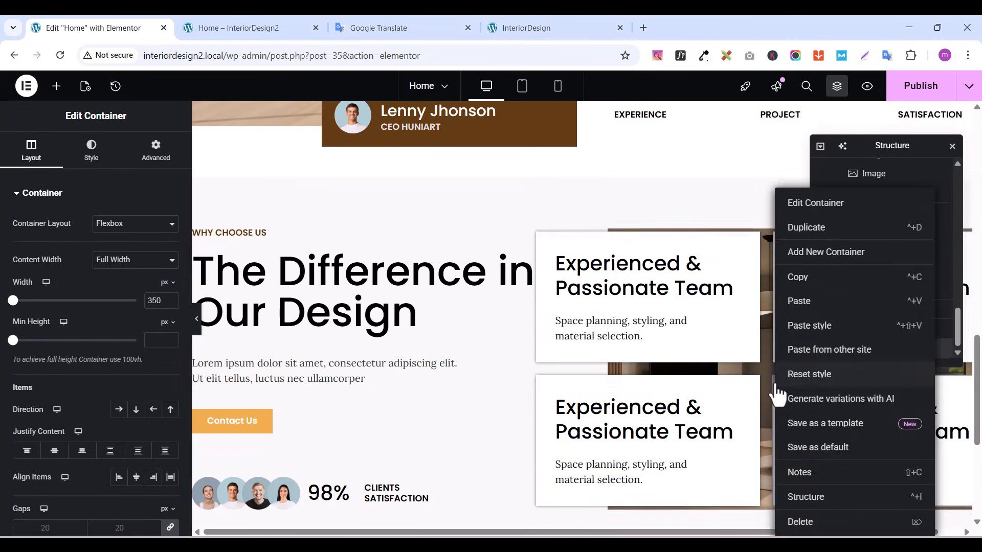
pyautogui.click(811, 333)
# Switch to the Home page preview and examine the card shadows in the Why Choose Us section
pyautogui.scroll(-5, 793, 414)
pyautogui.scroll(5, 794, 414)
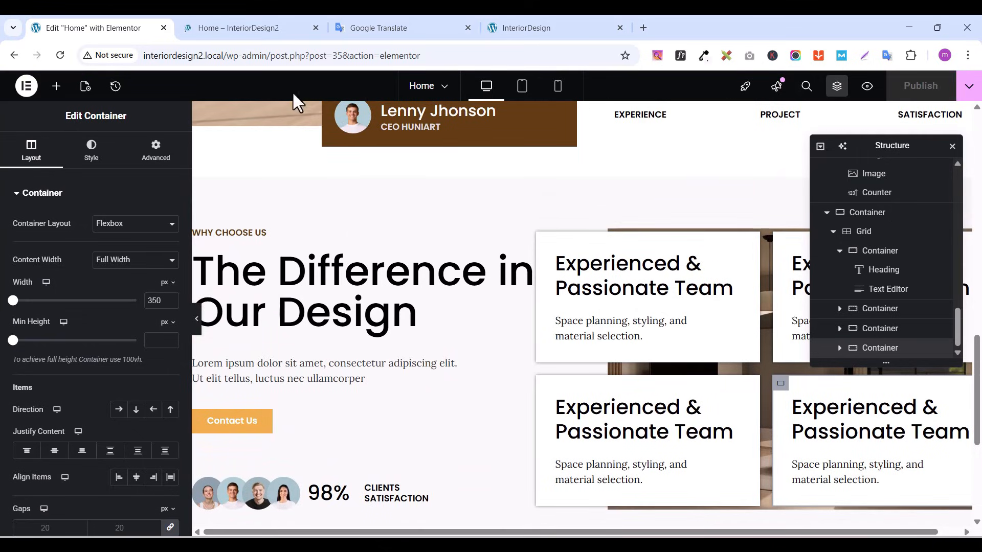
pyautogui.click(231, 31)
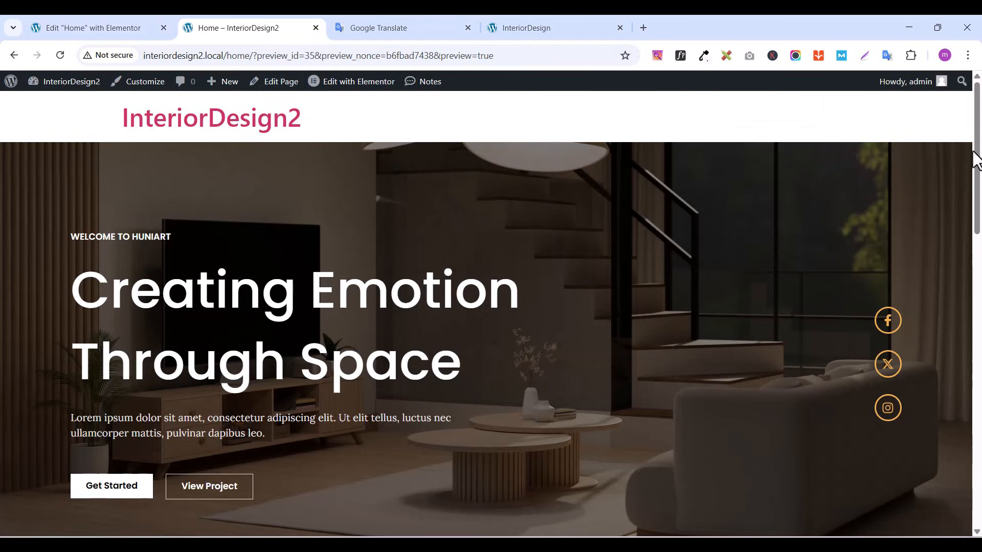
pyautogui.moveTo(977, 146); pyautogui.dragTo(978, 429)
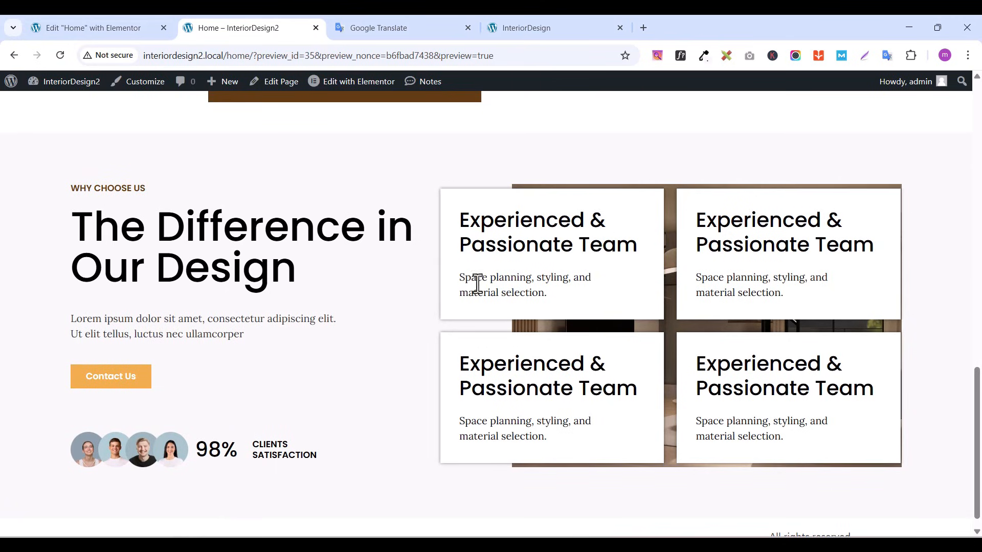
pyautogui.moveTo(974, 372)
pyautogui.mouseDown()
pyautogui.moveTo(975, 338)
pyautogui.moveTo(975, 379)
pyautogui.mouseUp()
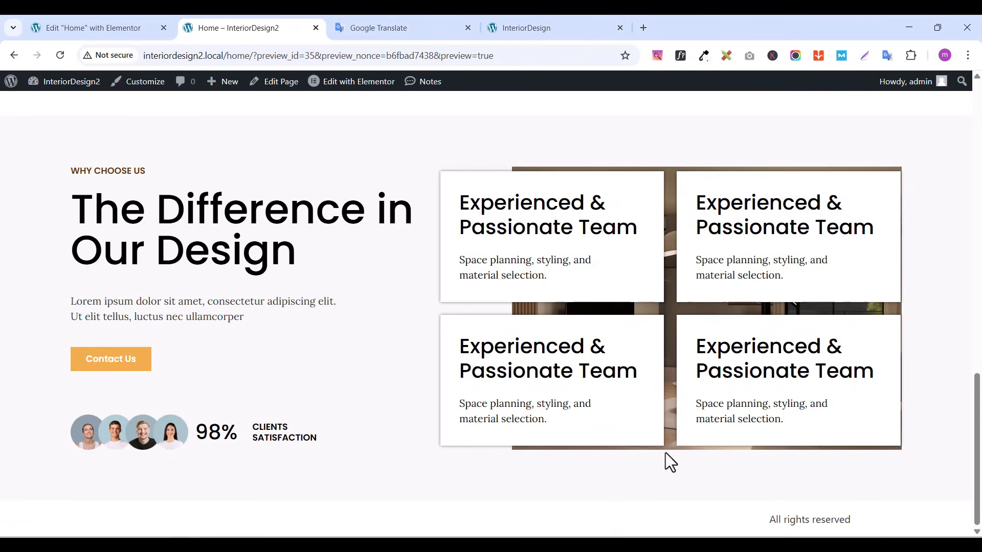
pyautogui.moveTo(977, 390); pyautogui.dragTo(980, 433)
# Compare with the Why Choose Us section on the InteriorDesign reference site and view the Services section below it
pyautogui.click(545, 30)
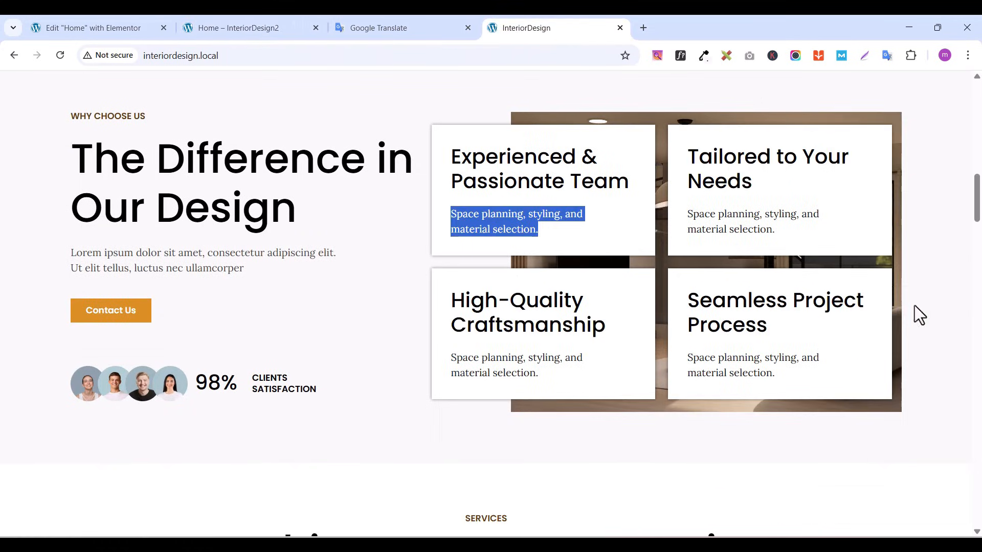
pyautogui.click(943, 211)
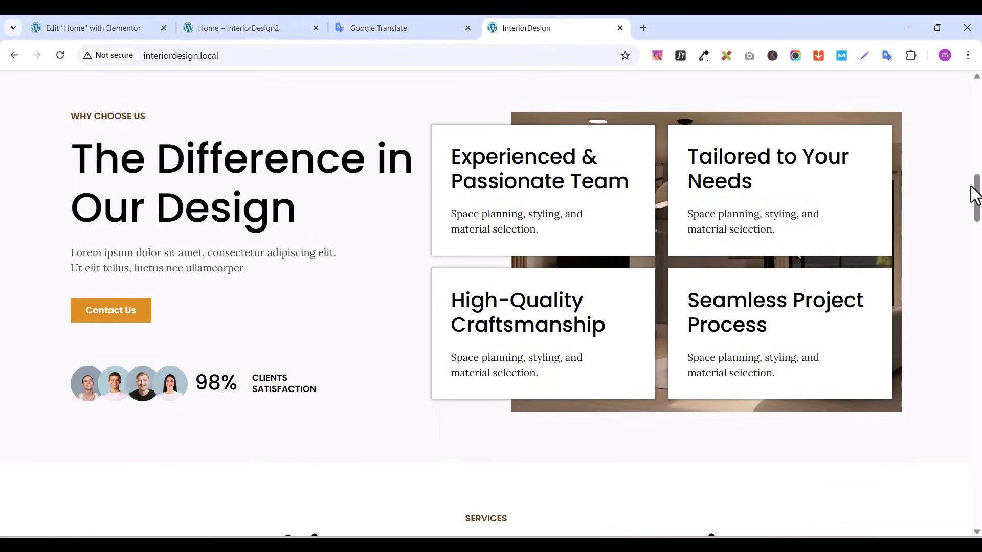
pyautogui.moveTo(974, 194); pyautogui.dragTo(976, 224)
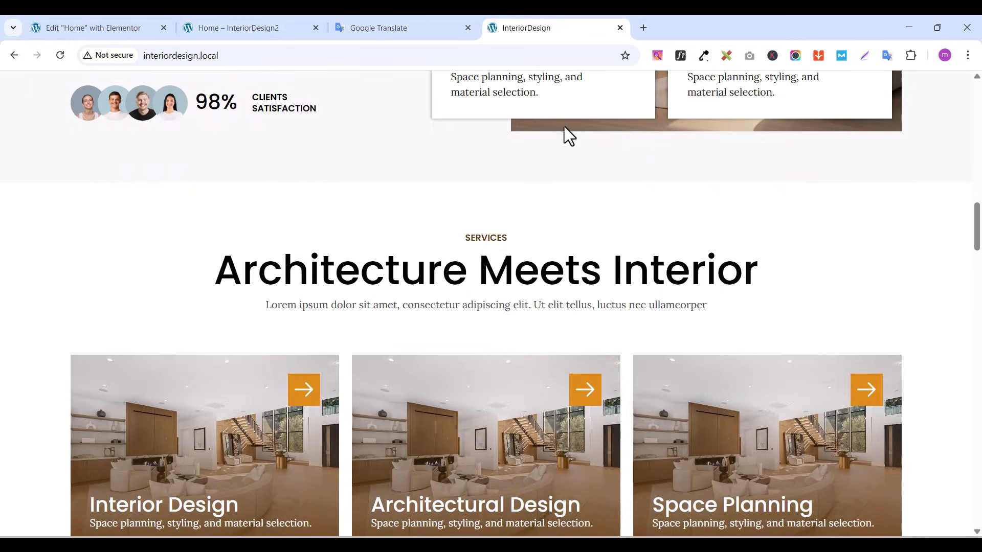
pyautogui.scroll(-2, 544, 103)
# Return to the Elementor editor and add a single-column flexbox container below the Why Choose Us section
pyautogui.click(101, 27)
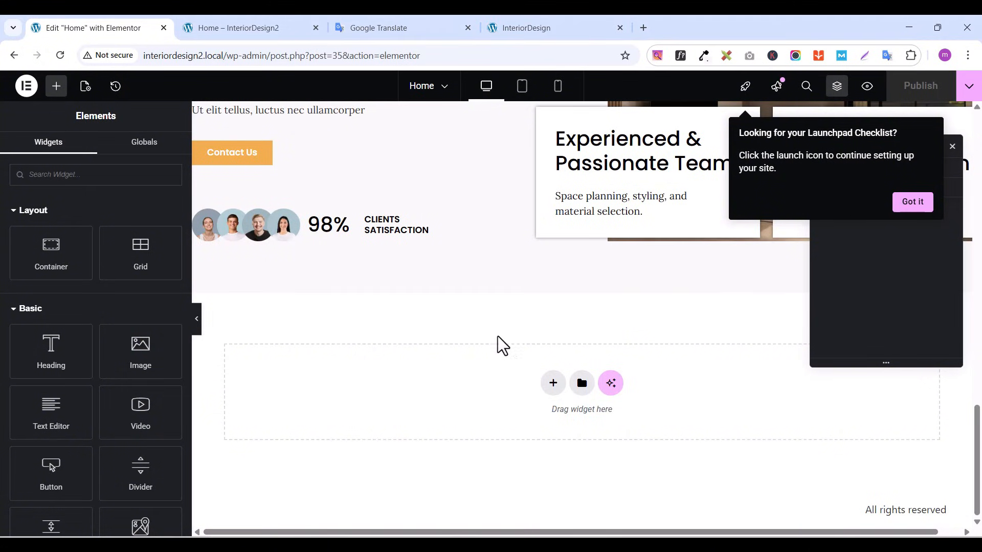
pyautogui.click(553, 383)
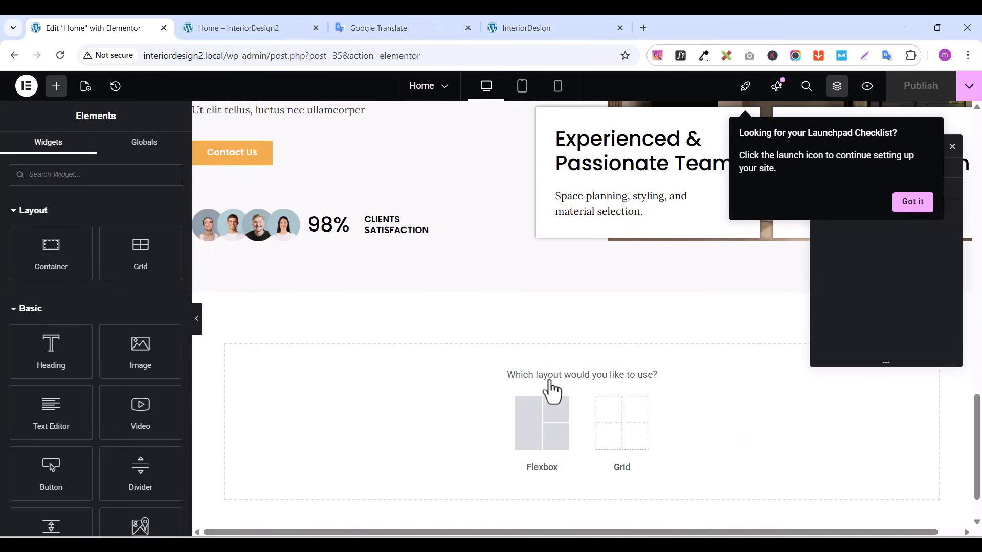
pyautogui.scroll(-1, 495, 358)
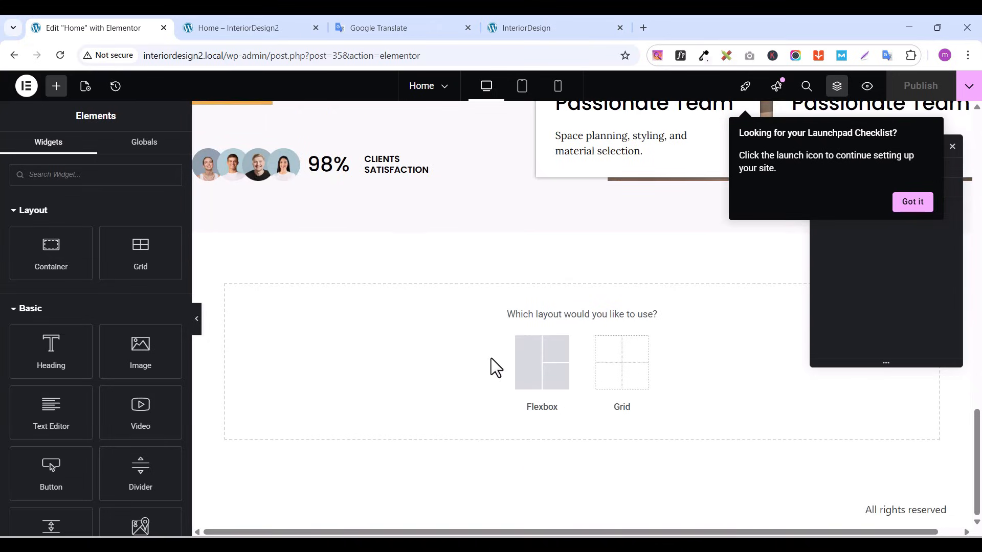
pyautogui.click(534, 358)
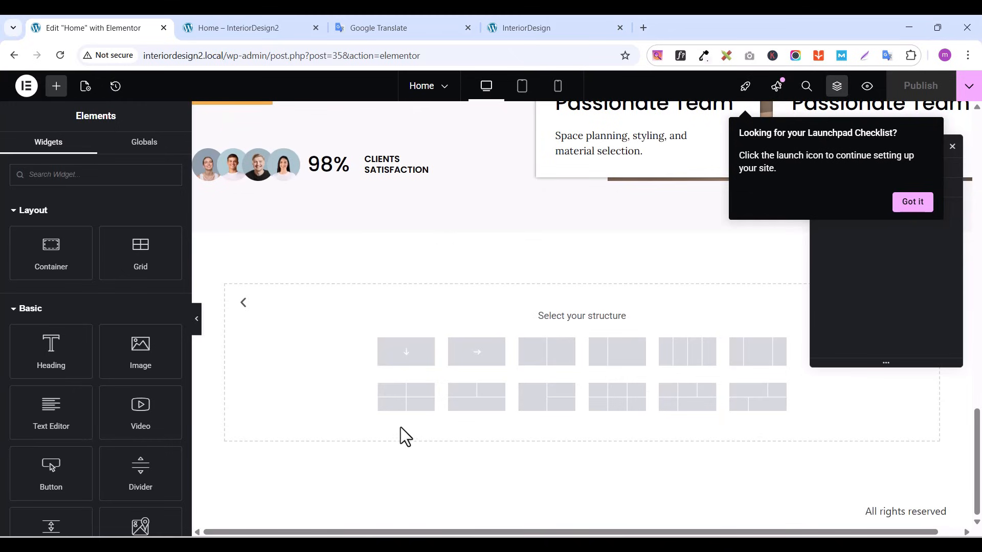
pyautogui.click(407, 354)
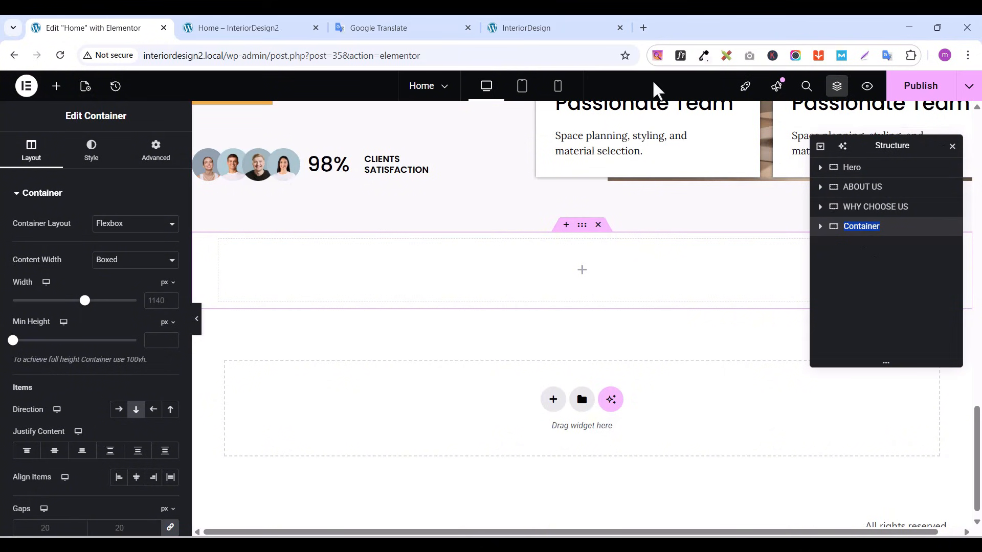
# Check the reference site's section title, rename the new container SERVICES in the page structure, and publish the page
pyautogui.click(542, 28)
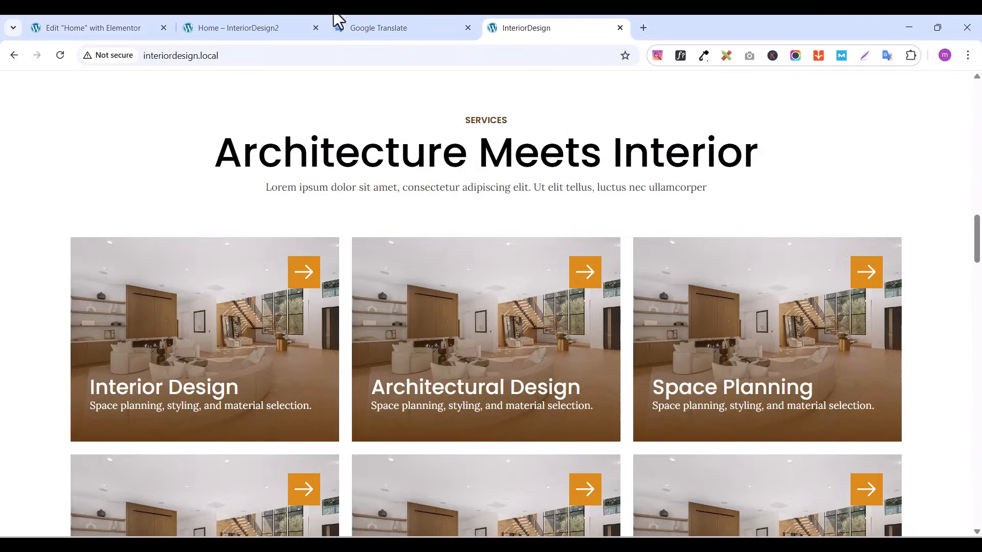
pyautogui.click(87, 28)
pyautogui.doubleClick(856, 228)
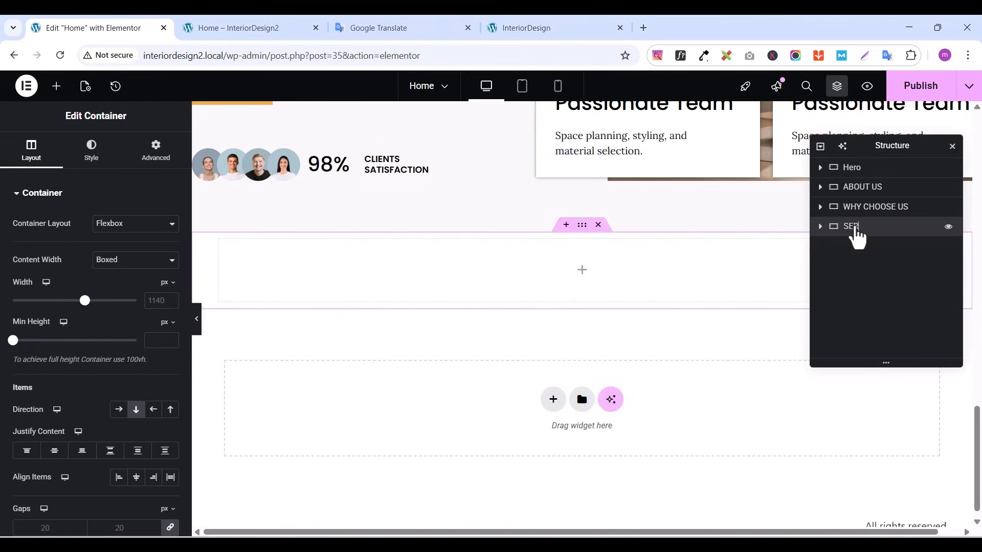
pyautogui.write('SERVICE')
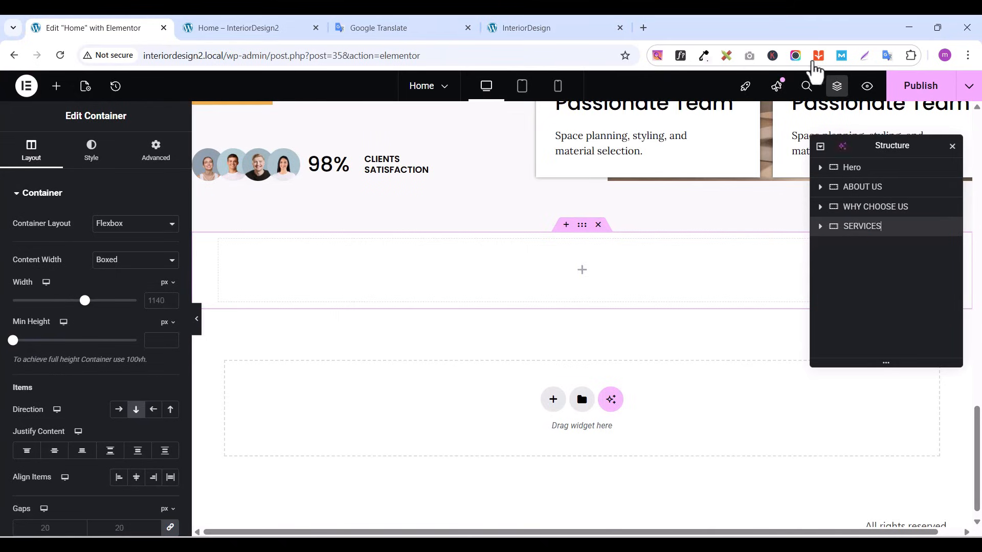
pyautogui.write('S')
pyautogui.press('Return')
pyautogui.click(922, 86)
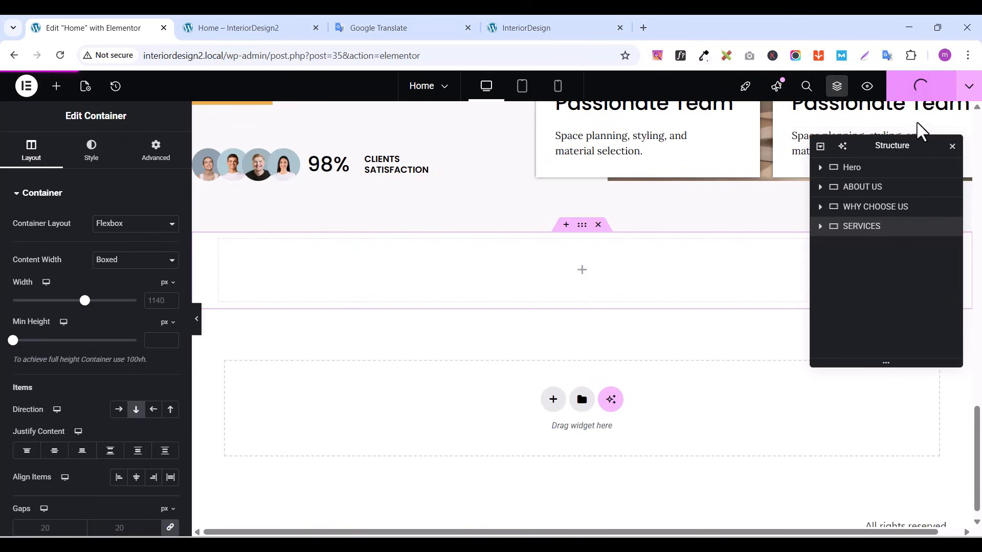
pyautogui.click(838, 88)
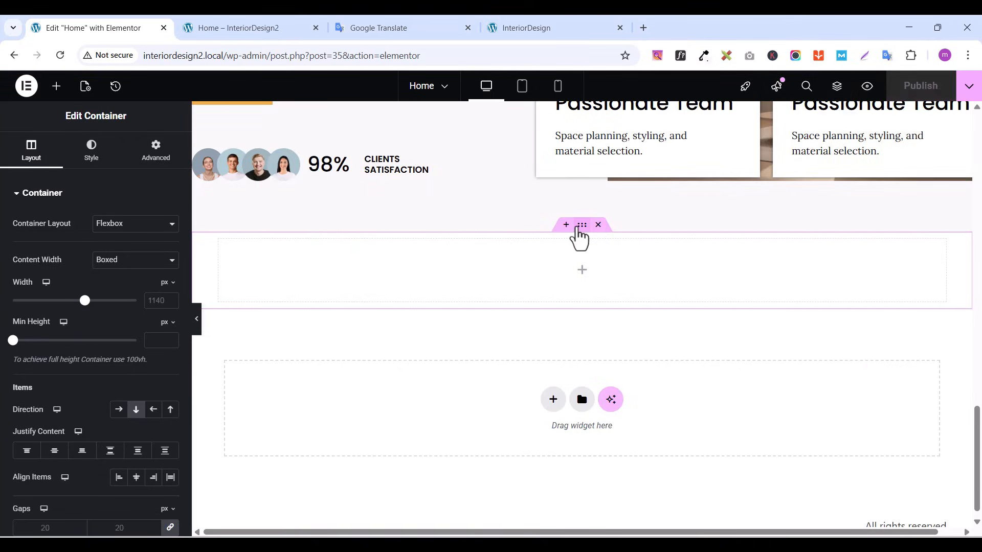
# Set the SERVICES container's padding to 0 on all sides and its boxed width to 1300 px, and publish
pyautogui.click(147, 167)
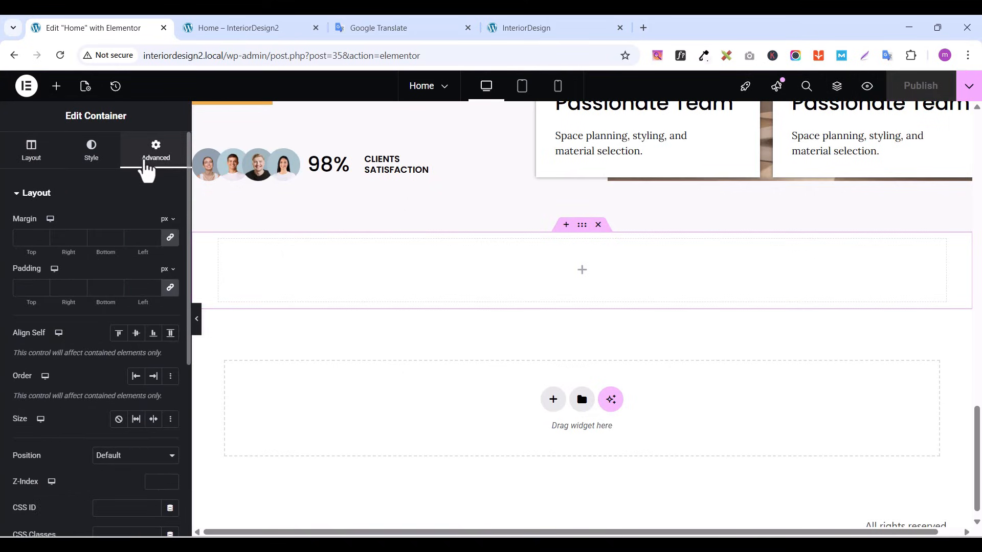
pyautogui.click(169, 289)
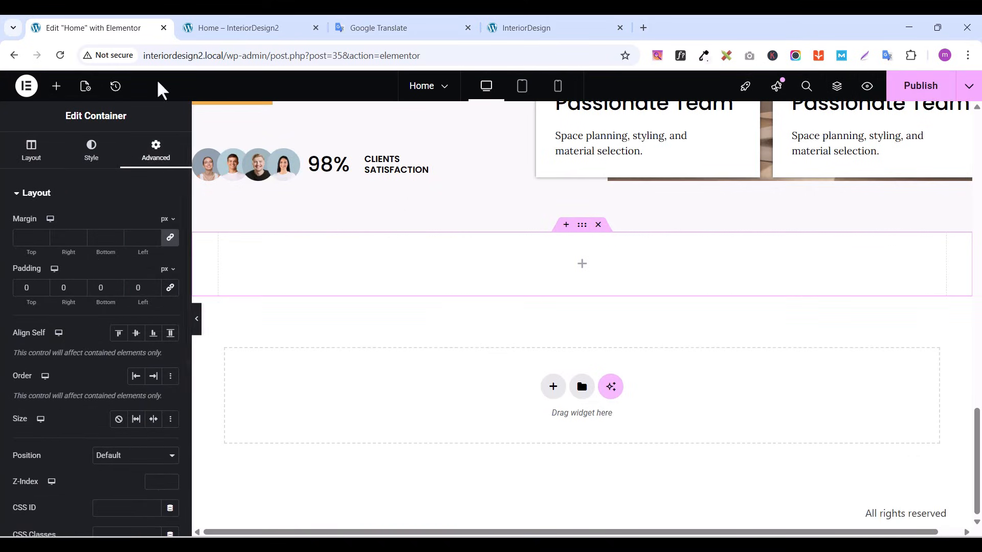
pyautogui.click(32, 152)
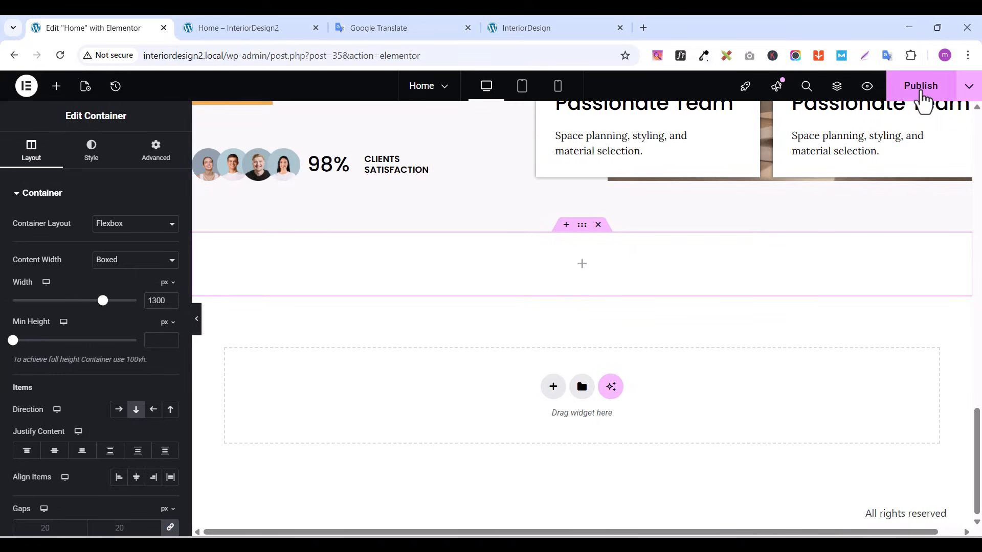
pyautogui.click(922, 97)
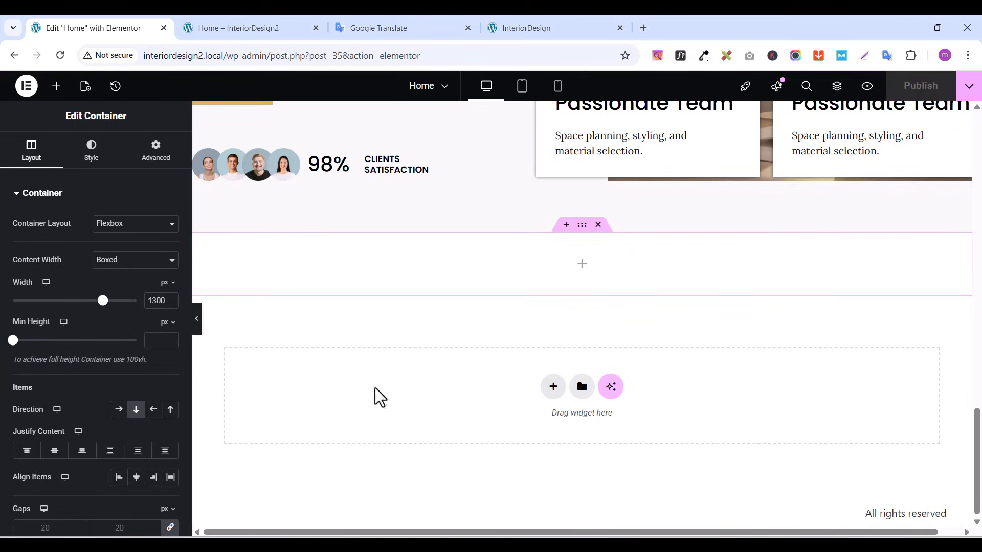
# Set the SERVICES container's top and bottom padding to 80 px with the sides unlinked, and publish
pyautogui.click(150, 159)
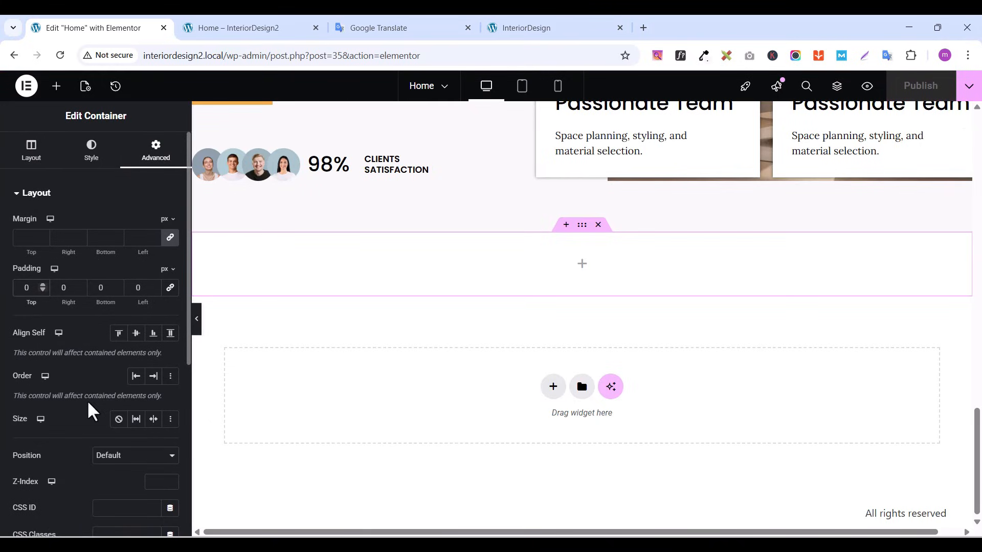
pyautogui.write('80')
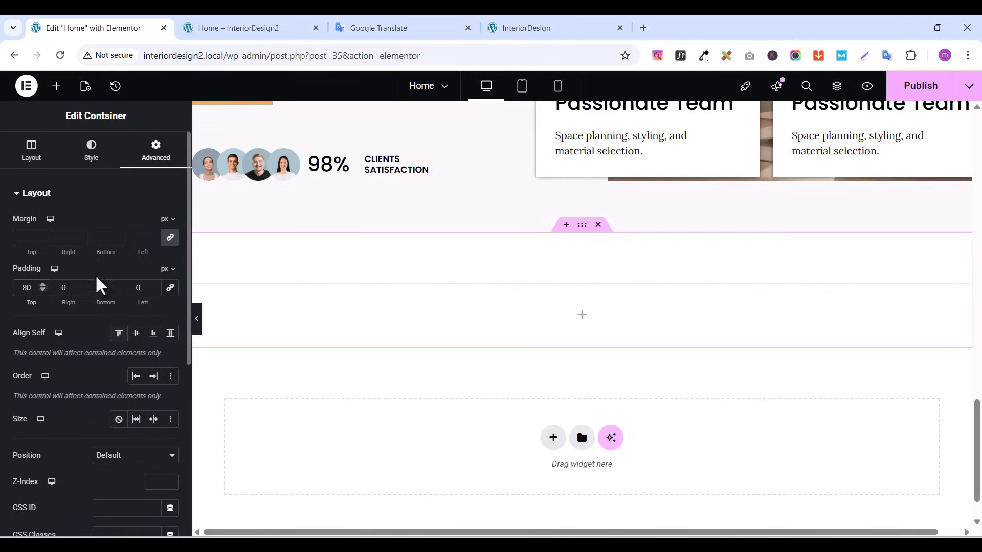
pyautogui.write('80')
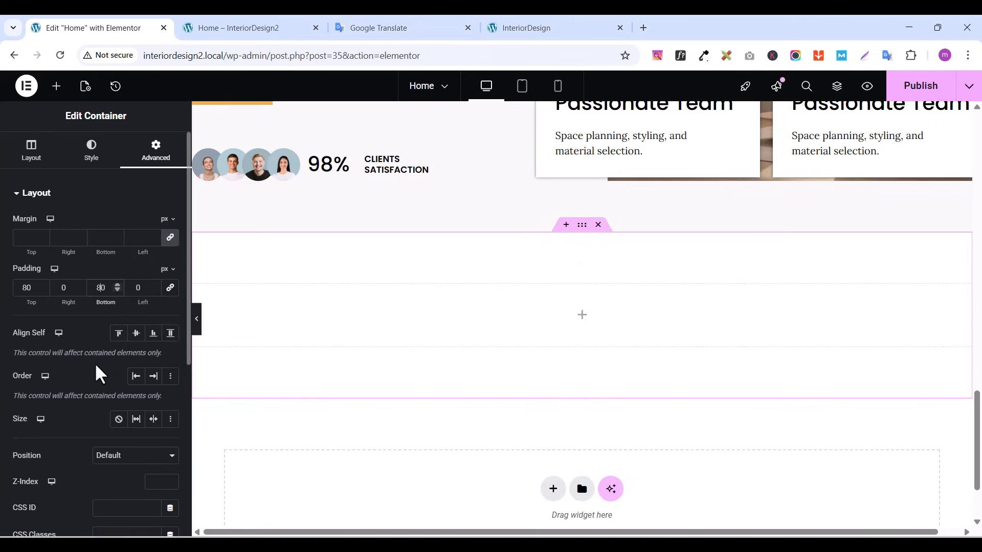
pyautogui.click(919, 97)
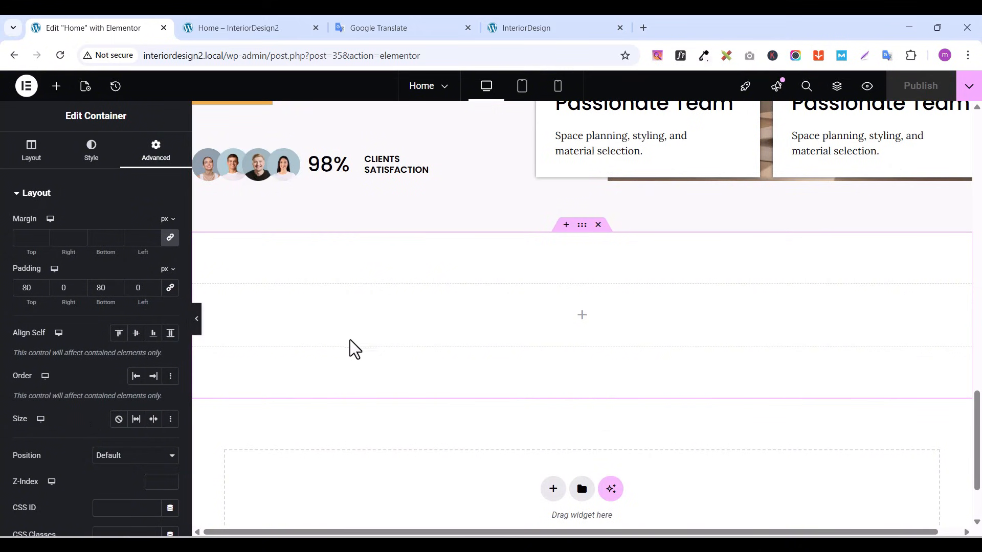
# Copy the ABOUT US label heading from the About Us section and paste it into the SERVICES container
pyautogui.moveTo(977, 401); pyautogui.dragTo(978, 321)
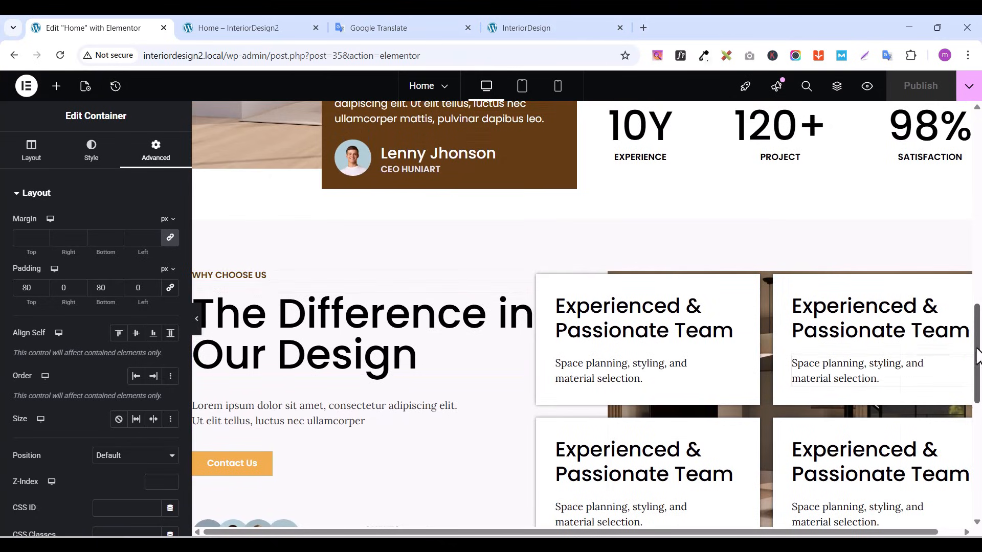
pyautogui.moveTo(977, 353); pyautogui.dragTo(977, 261)
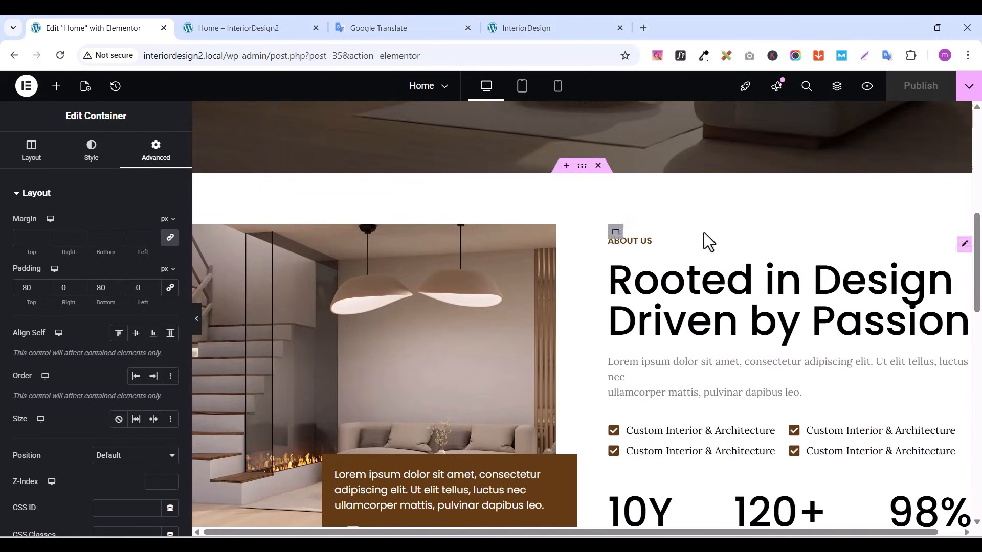
pyautogui.click(964, 244)
pyautogui.rightClick(964, 245)
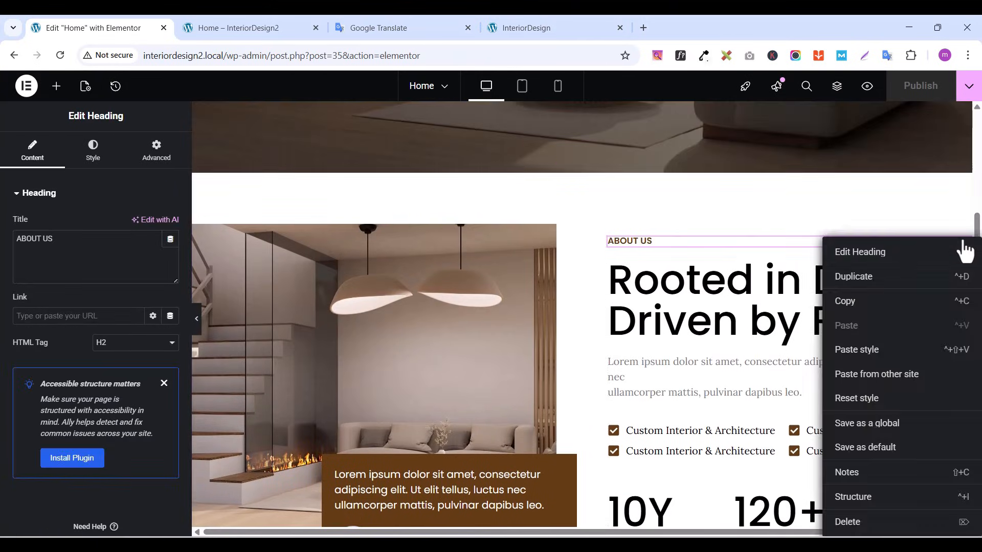
pyautogui.click(870, 302)
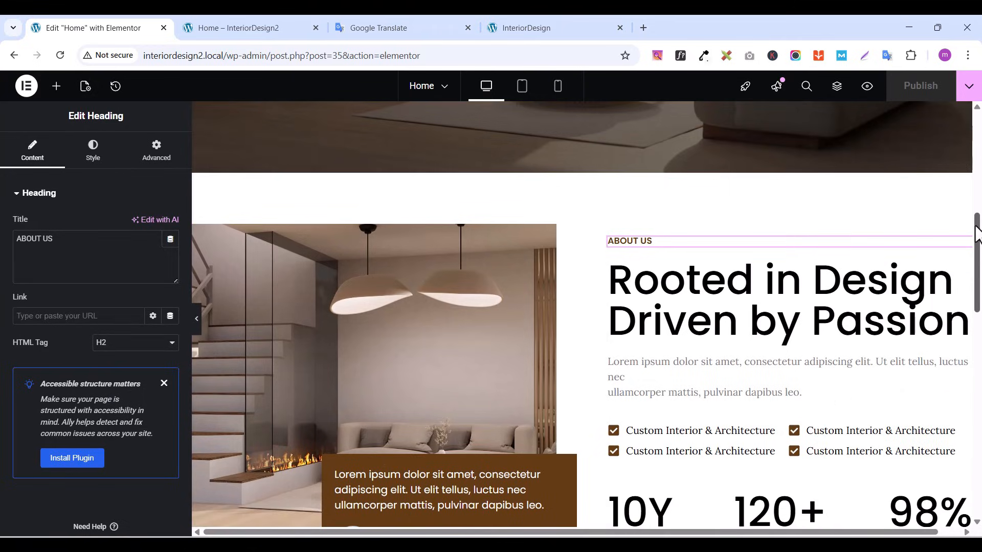
pyautogui.moveTo(977, 232); pyautogui.dragTo(977, 403)
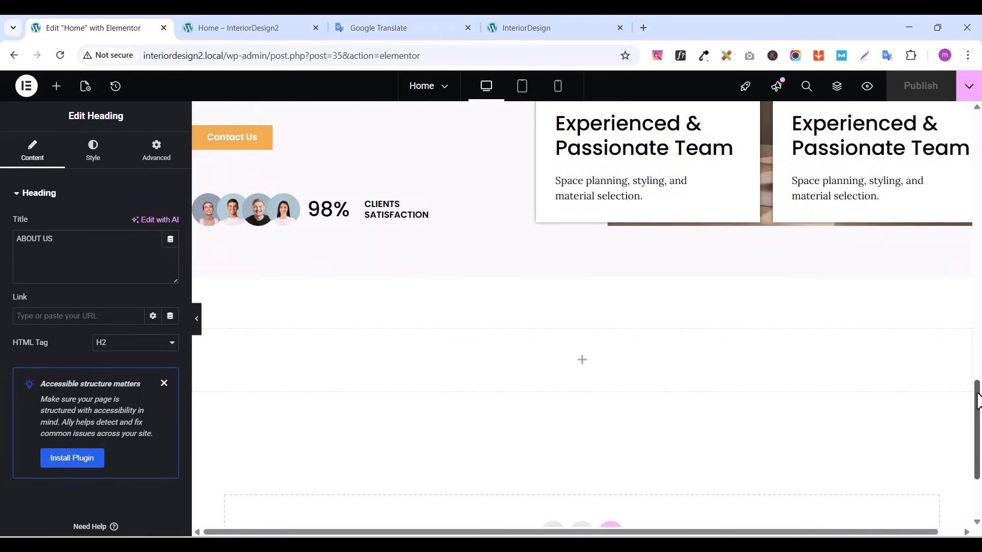
pyautogui.rightClick(424, 343)
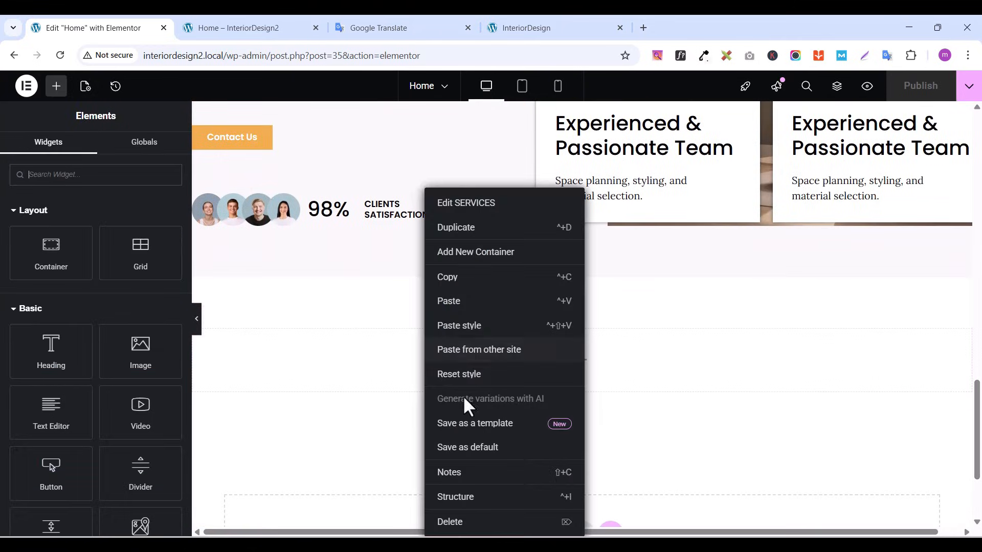
pyautogui.click(474, 304)
# Copy the "SERVICES" label text from the InteriorDesign reference site and replace the pasted heading's title with it
pyautogui.click(565, 35)
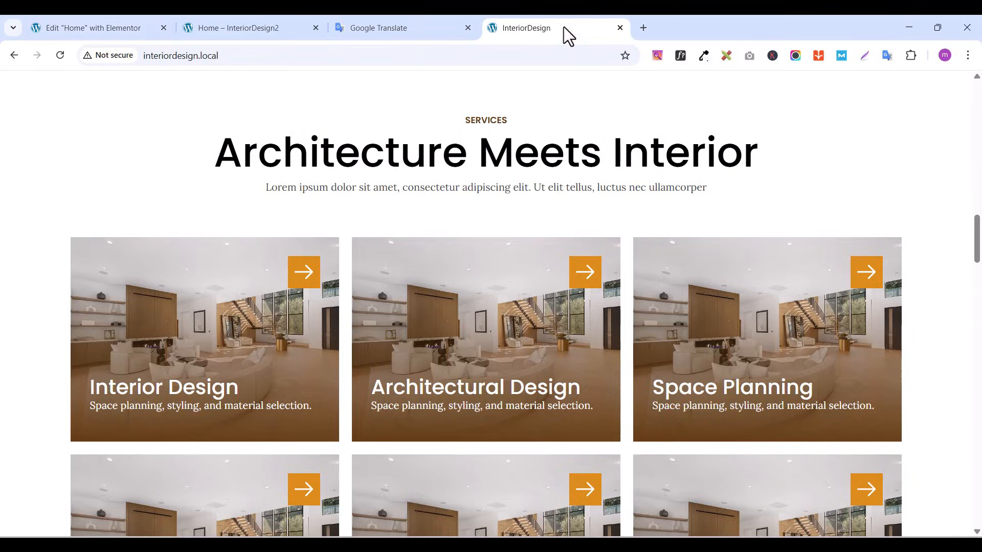
pyautogui.doubleClick(484, 120)
pyautogui.rightClick(481, 120)
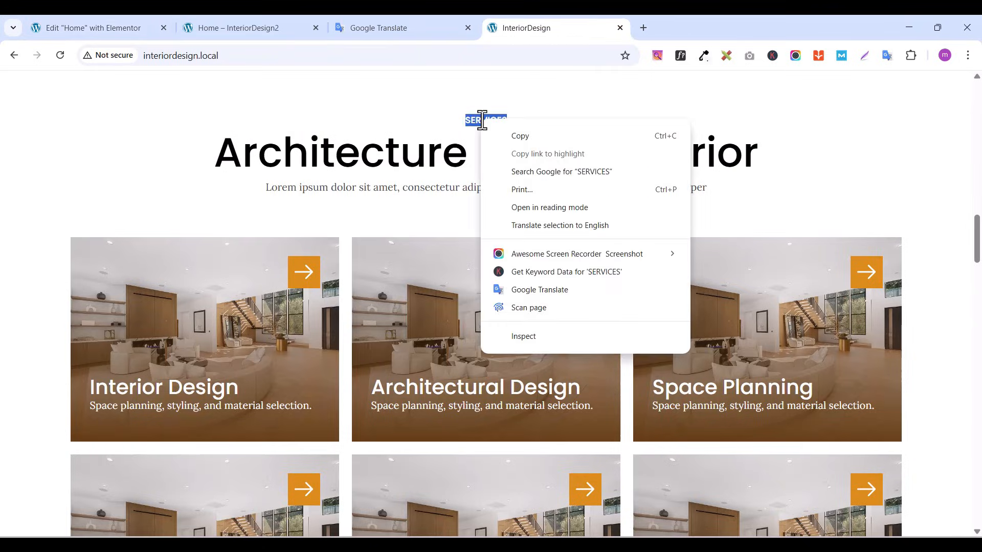
pyautogui.click(521, 137)
pyautogui.click(85, 29)
pyautogui.click(81, 243)
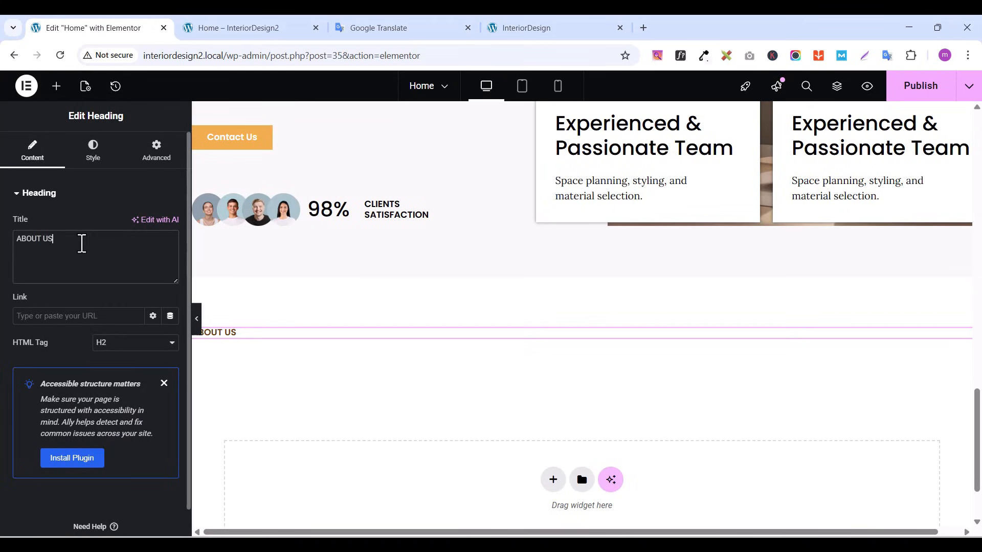
pyautogui.hotkey('ctrl', 'v')
# Check the reference Services heading, then copy the "Rooted in Design Driven by Passion" heading and paste it below the SERVICES label
pyautogui.click(580, 29)
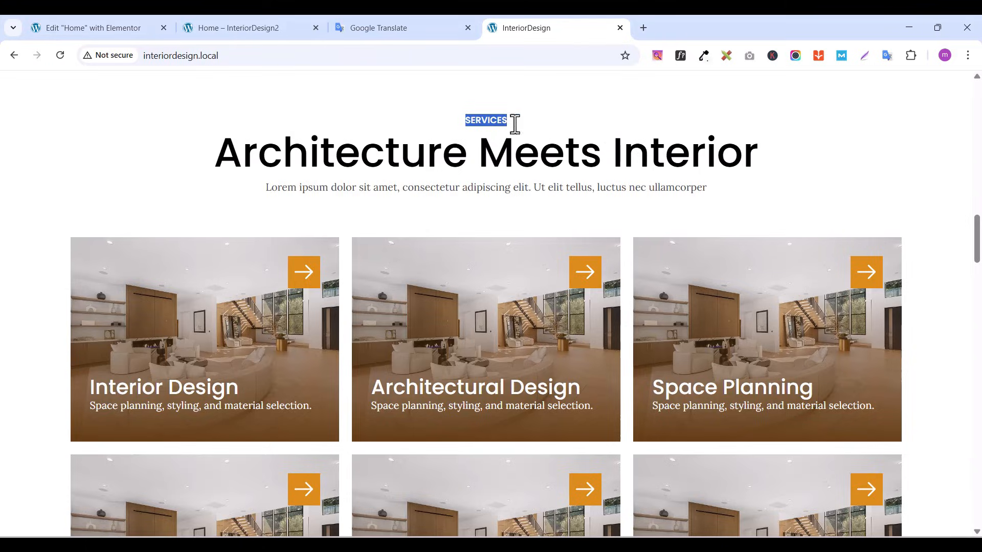
pyautogui.click(99, 38)
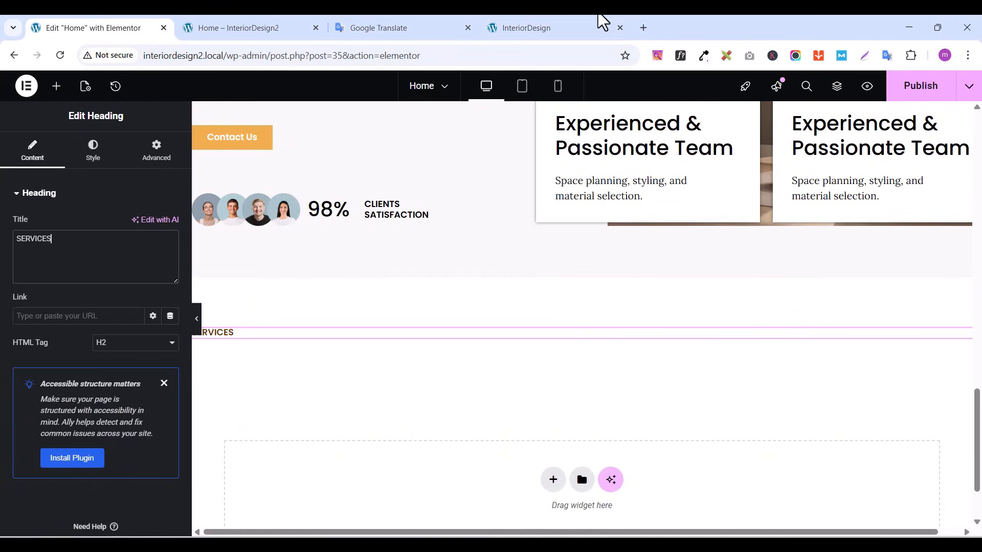
pyautogui.scroll(10, 916, 435)
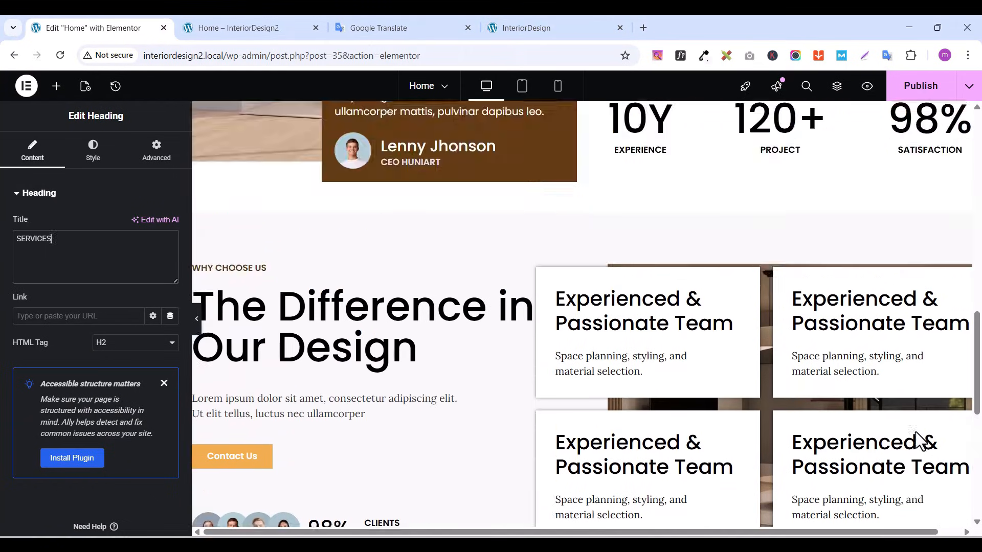
pyautogui.scroll(3, 915, 442)
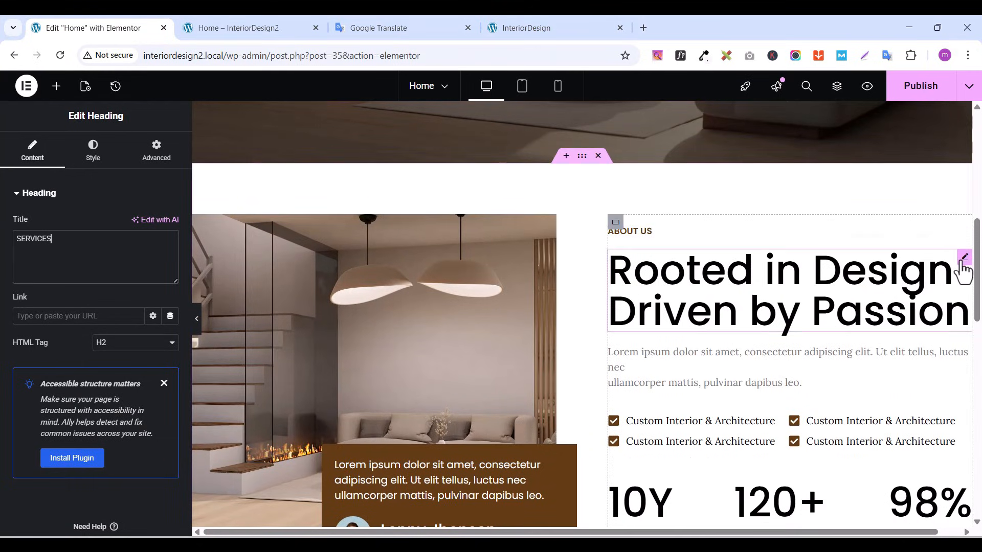
pyautogui.click(964, 267)
pyautogui.rightClick(964, 267)
pyautogui.click(869, 309)
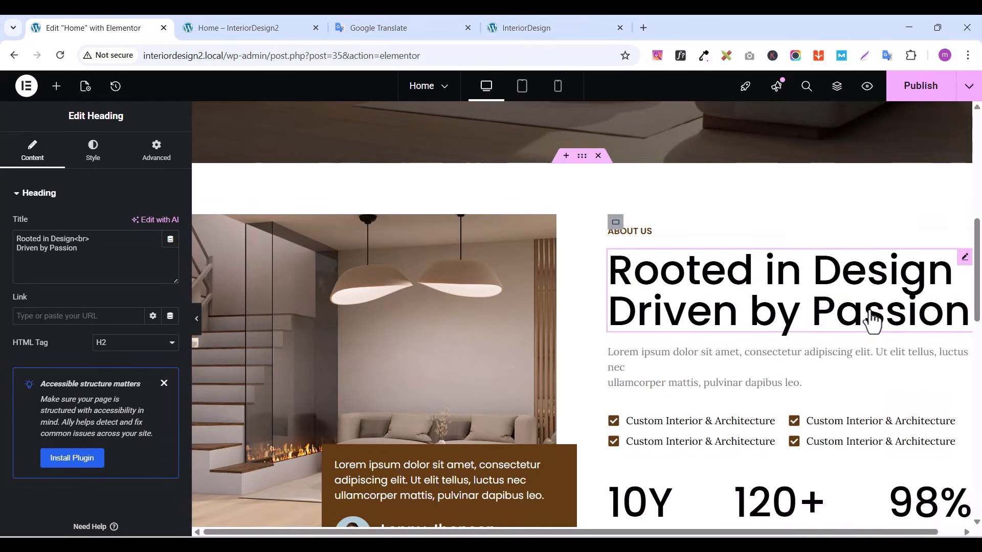
pyautogui.scroll(-12, 552, 358)
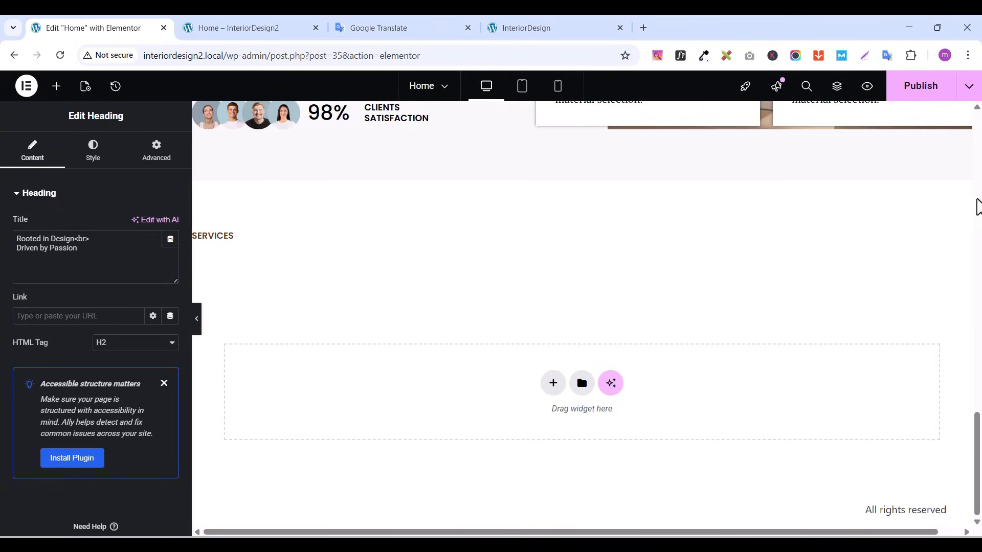
pyautogui.click(964, 250)
pyautogui.rightClick(964, 251)
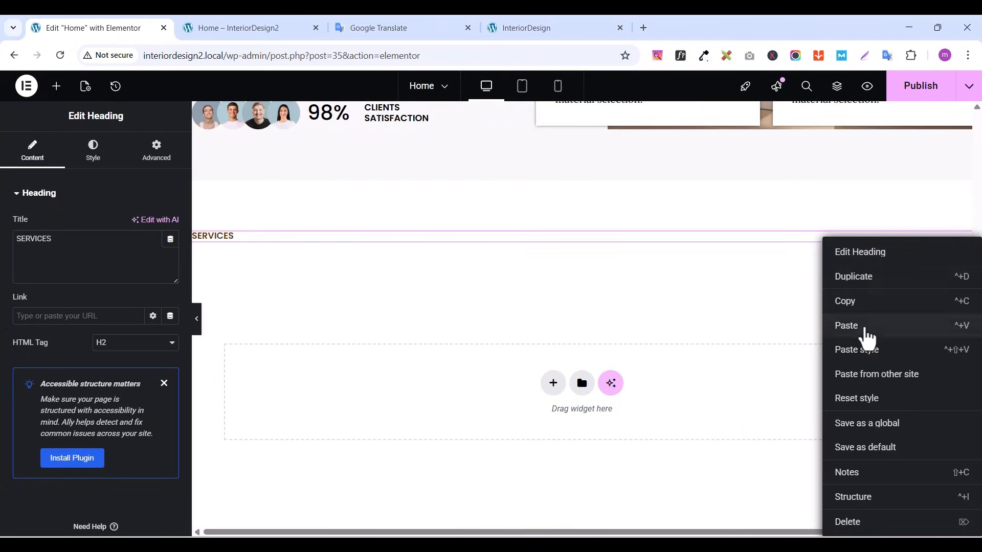
pyautogui.click(864, 327)
# Copy "Architecture Meets Interior" from the InteriorDesign reference site and replace the pasted large heading's title with it
pyautogui.click(537, 33)
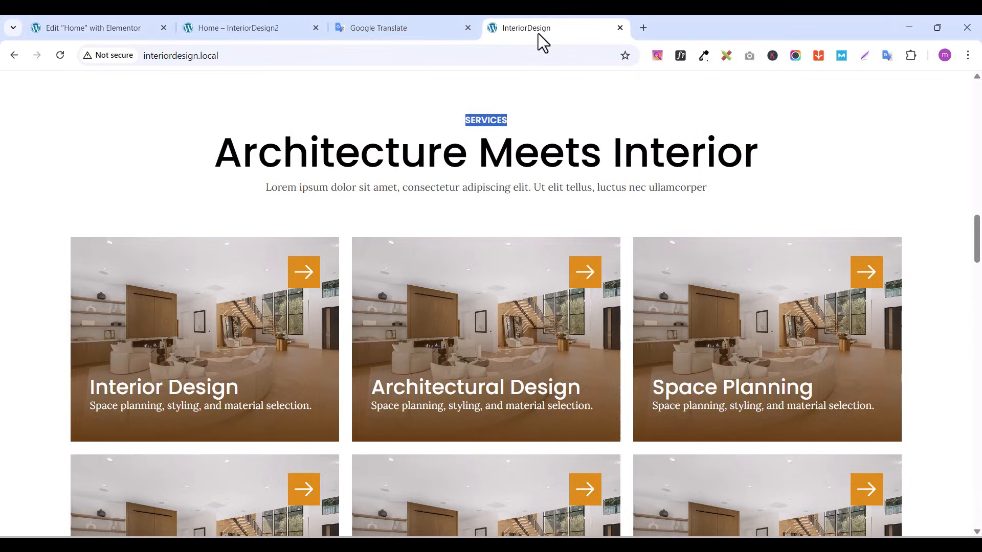
pyautogui.moveTo(226, 153); pyautogui.dragTo(747, 152)
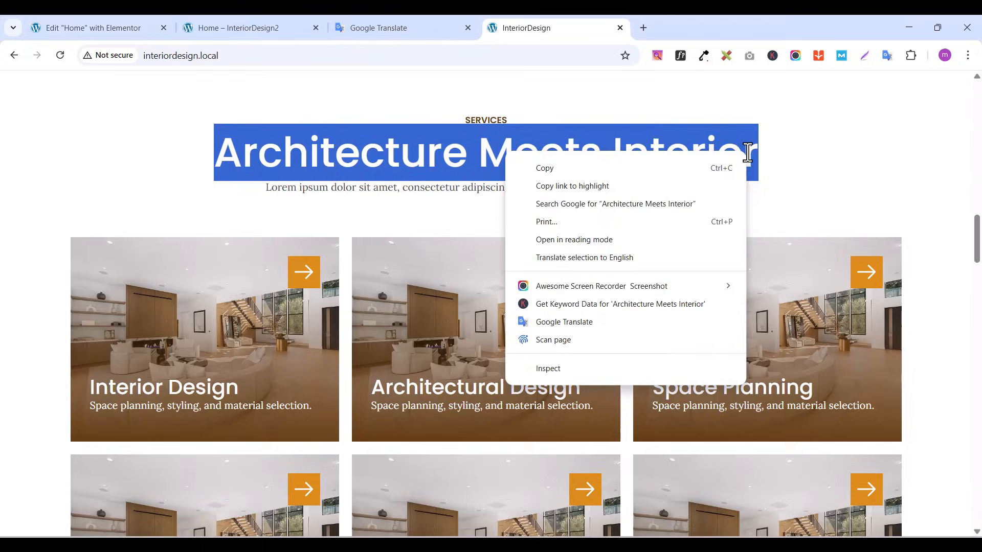
pyautogui.click(553, 169)
pyautogui.click(53, 30)
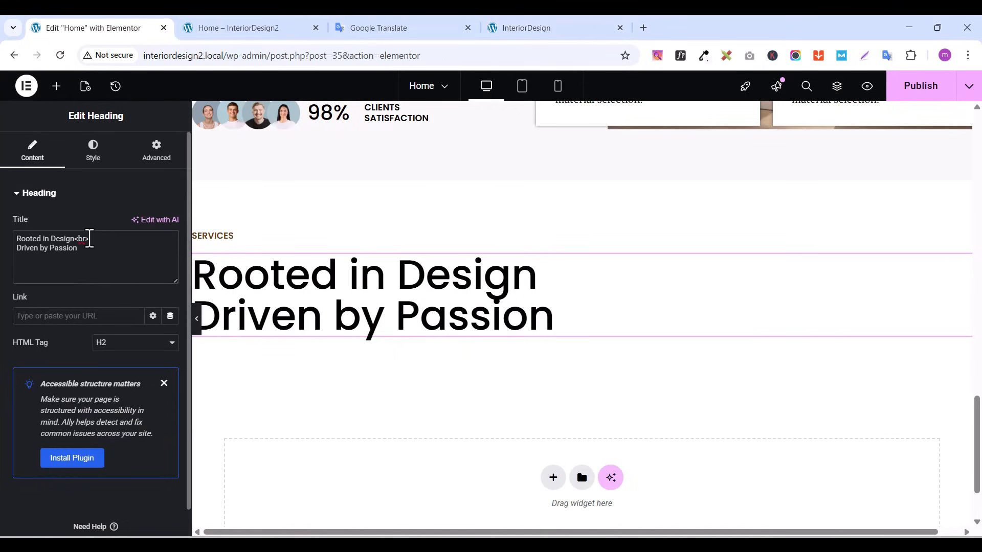
pyautogui.tripleClick(89, 239)
pyautogui.hotkey('ctrl', 'a')
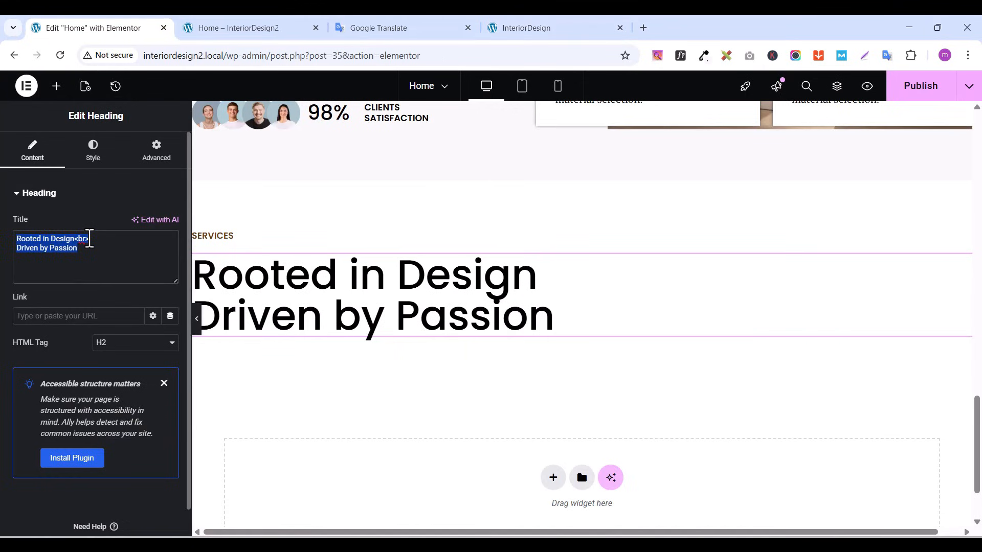
pyautogui.hotkey('ctrl', 'v')
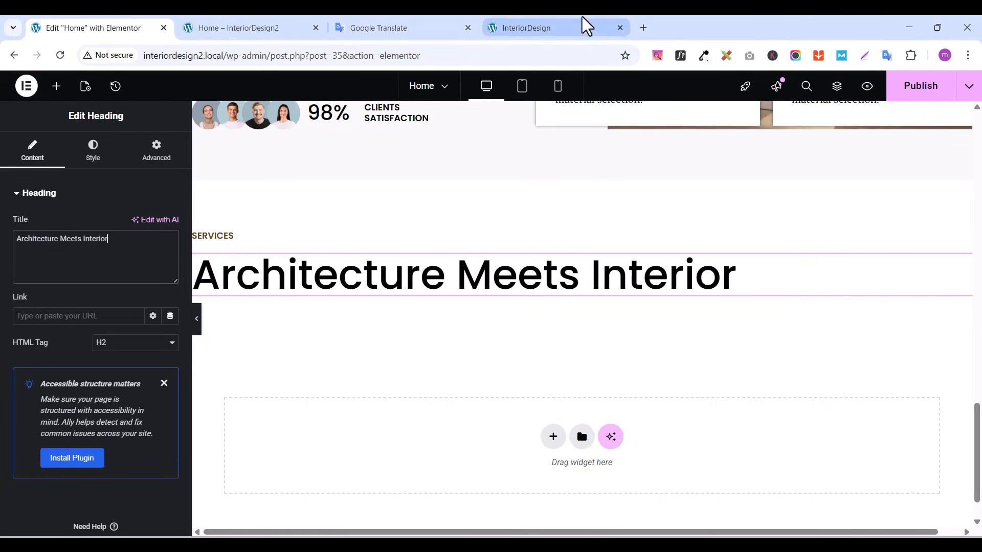
# Check the Services description on the InteriorDesign reference site, then copy the About Us section's description text widget in the Elementor editor
pyautogui.click(518, 25)
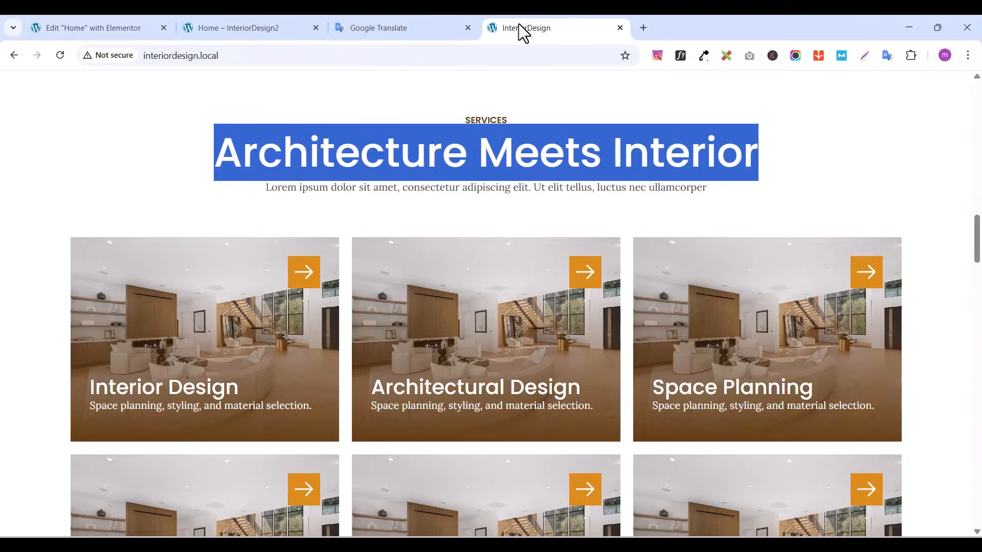
pyautogui.click(335, 193)
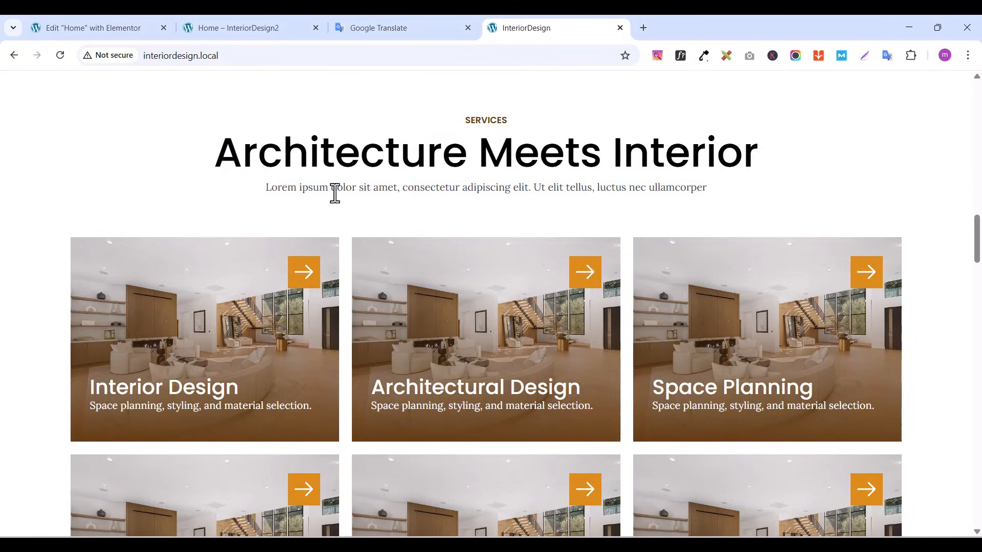
pyautogui.click(111, 33)
pyautogui.scroll(9, 980, 340)
pyautogui.scroll(-5, 980, 339)
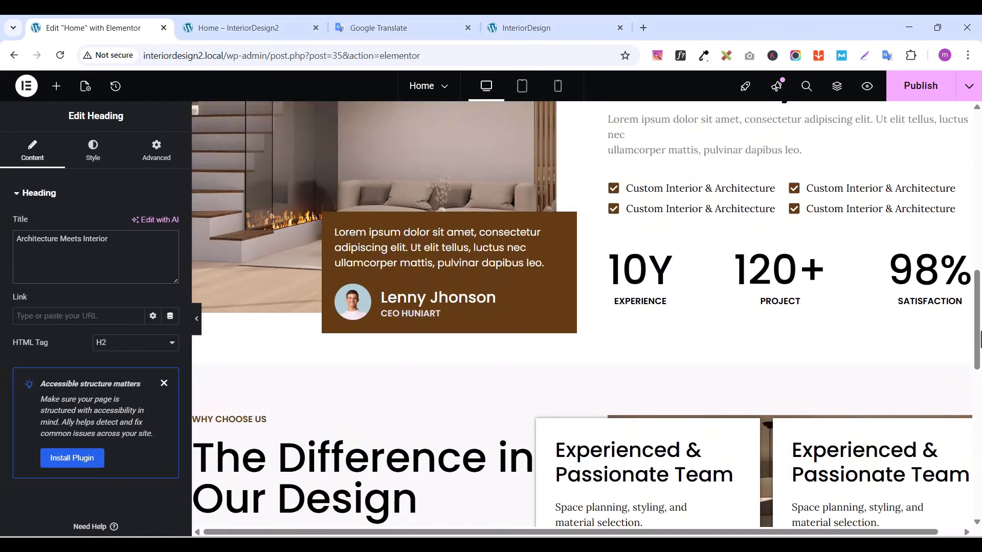
pyautogui.scroll(8, 981, 339)
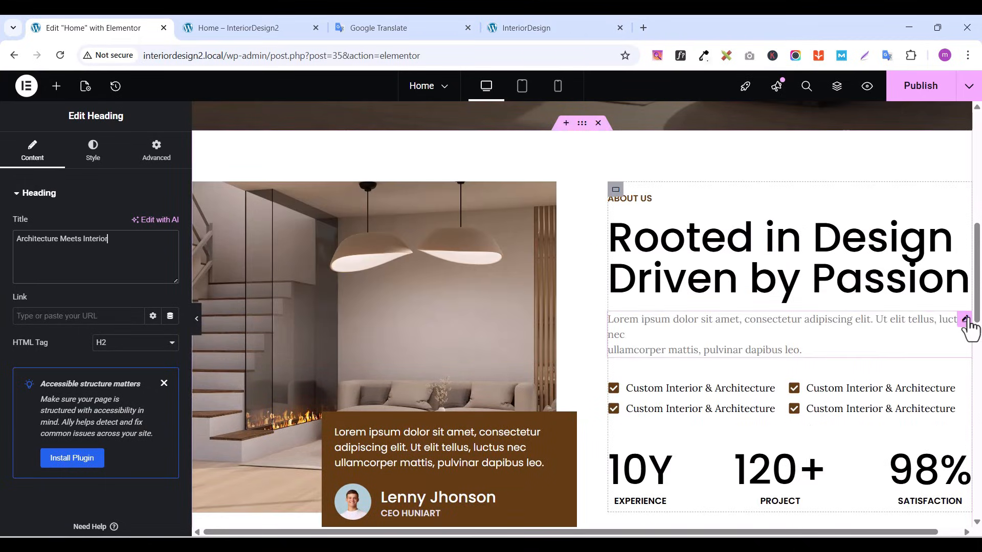
pyautogui.click(966, 323)
pyautogui.rightClick(966, 325)
pyautogui.click(863, 309)
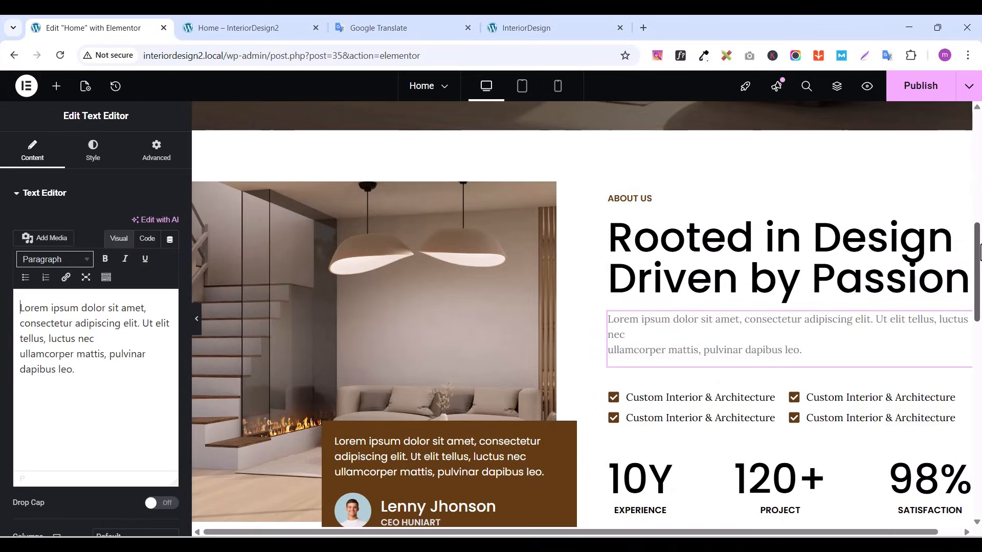
# Paste the copied description text widget below the "Architecture Meets Interior" heading in the Services section
pyautogui.scroll(-10, 978, 387)
pyautogui.moveTo(978, 387); pyautogui.dragTo(971, 432)
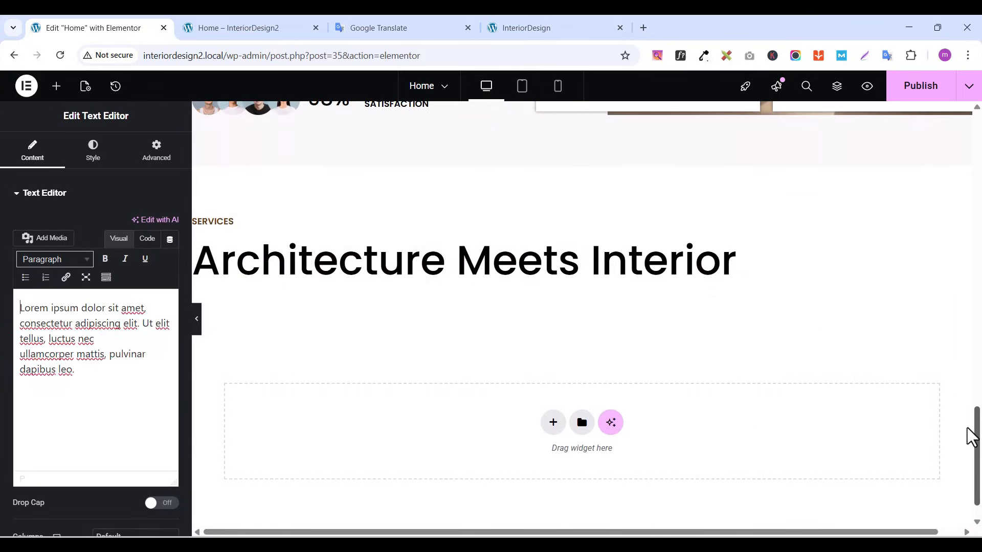
pyautogui.click(964, 251)
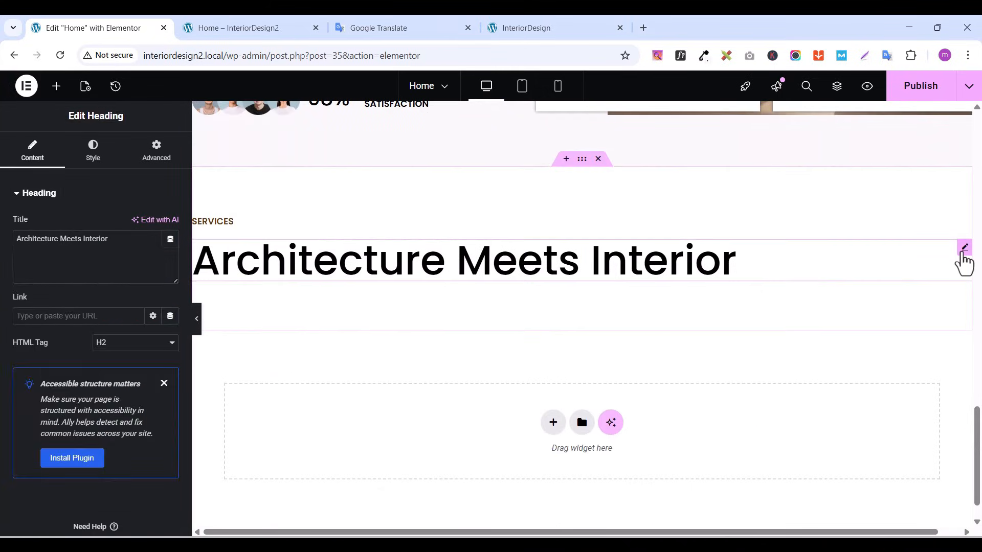
pyautogui.rightClick(963, 252)
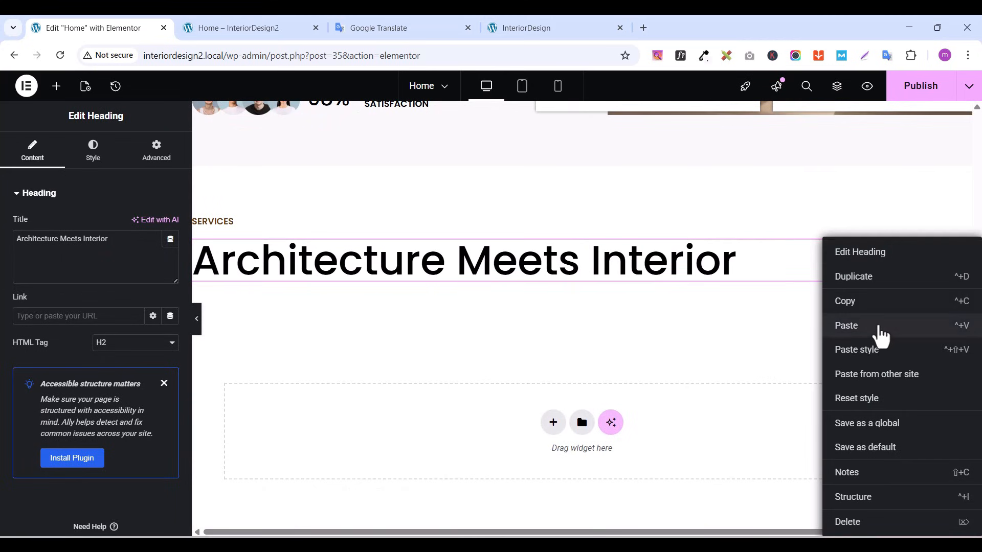
pyautogui.click(880, 330)
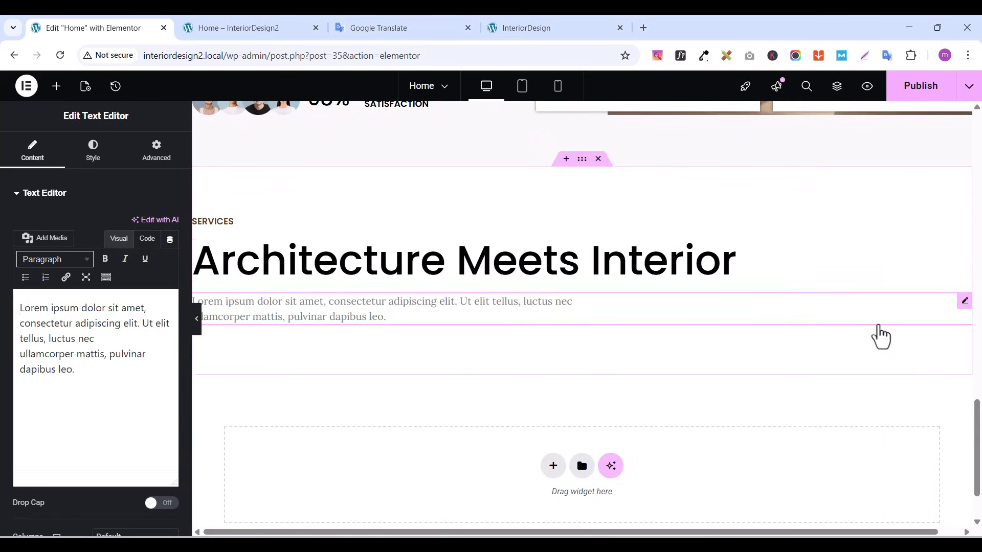
# Copy the Services description ending in "luctus nec ullamcorper" from the InteriorDesign reference site and replace the pasted text widget's content with it
pyautogui.click(537, 29)
pyautogui.moveTo(266, 189); pyautogui.dragTo(718, 198)
pyautogui.rightClick(718, 199)
pyautogui.click(718, 203)
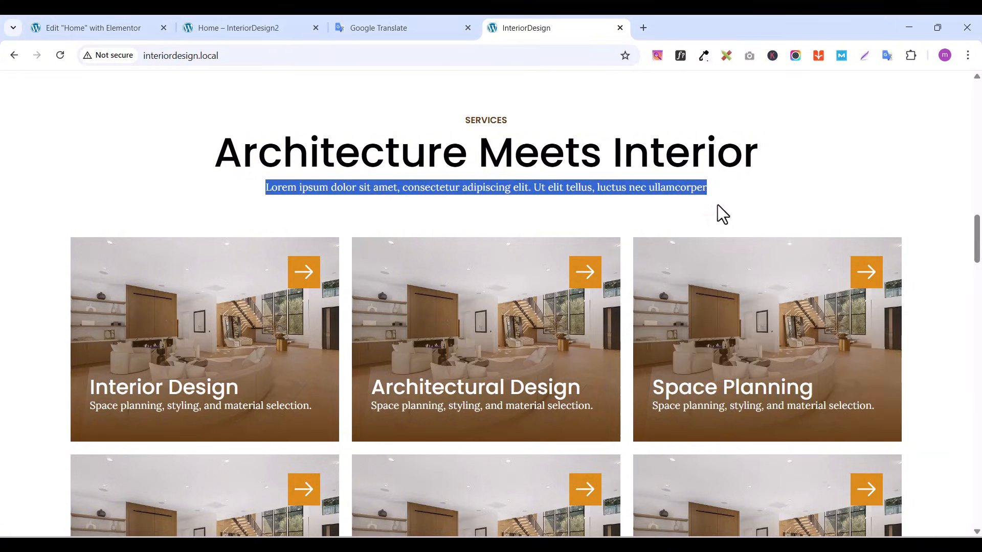
pyautogui.click(125, 32)
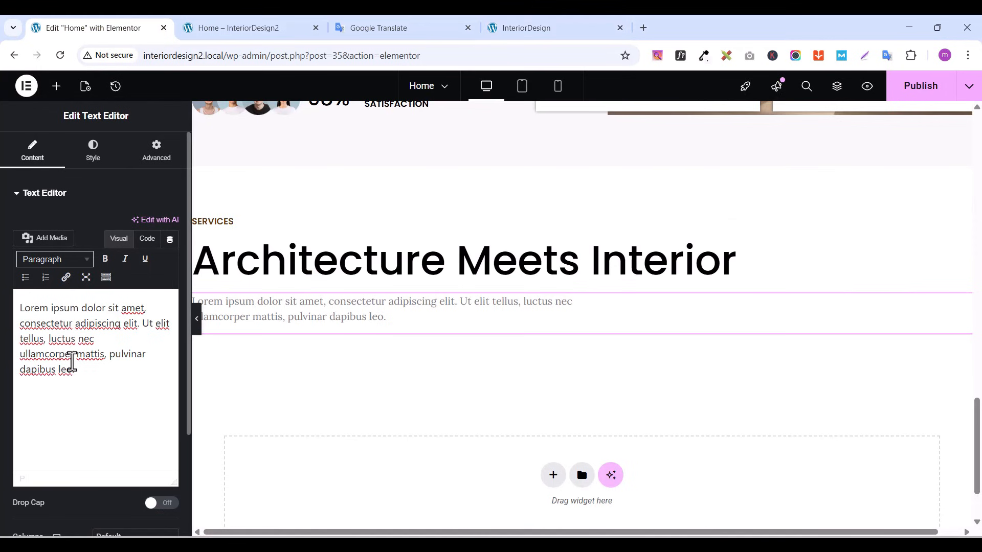
pyautogui.hotkey('ctrl', 'a')
pyautogui.hotkey('ctrl', 'v')
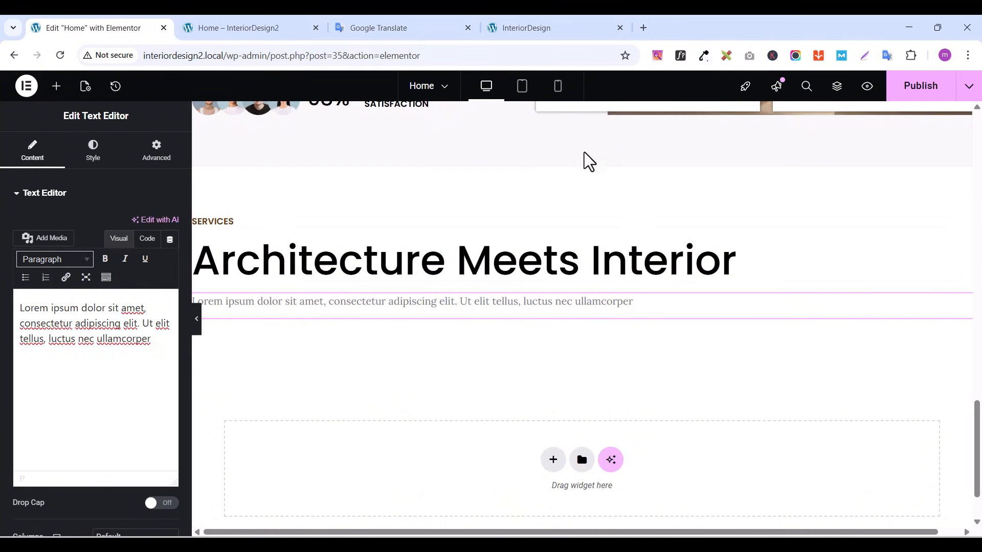
# Set the Services container's Justify Content and Align Items both to Center
pyautogui.click(582, 159)
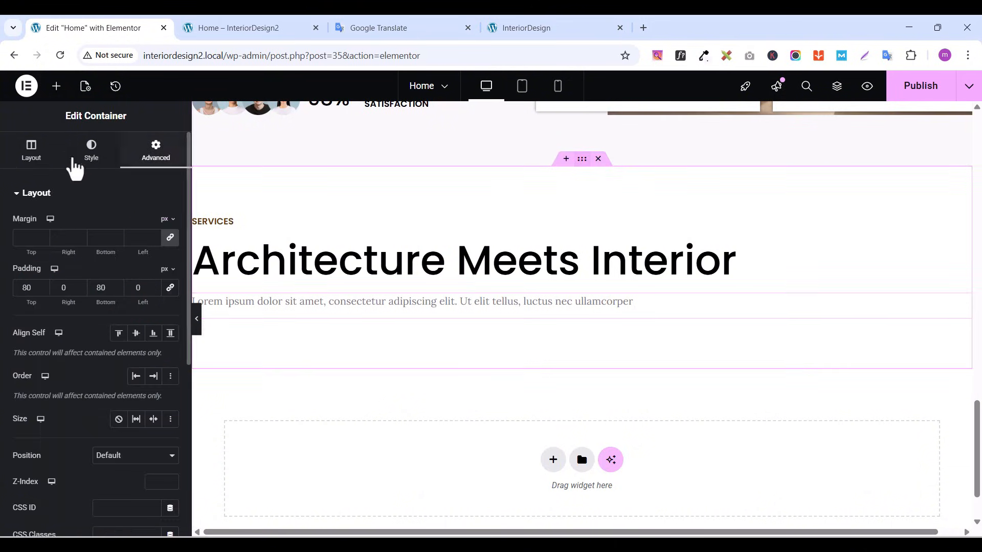
pyautogui.click(31, 157)
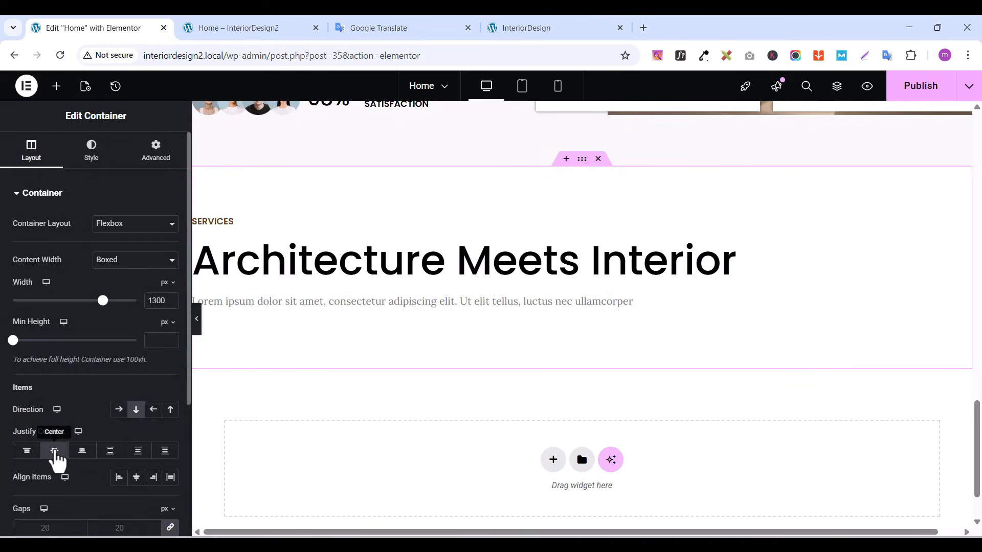
pyautogui.click(55, 452)
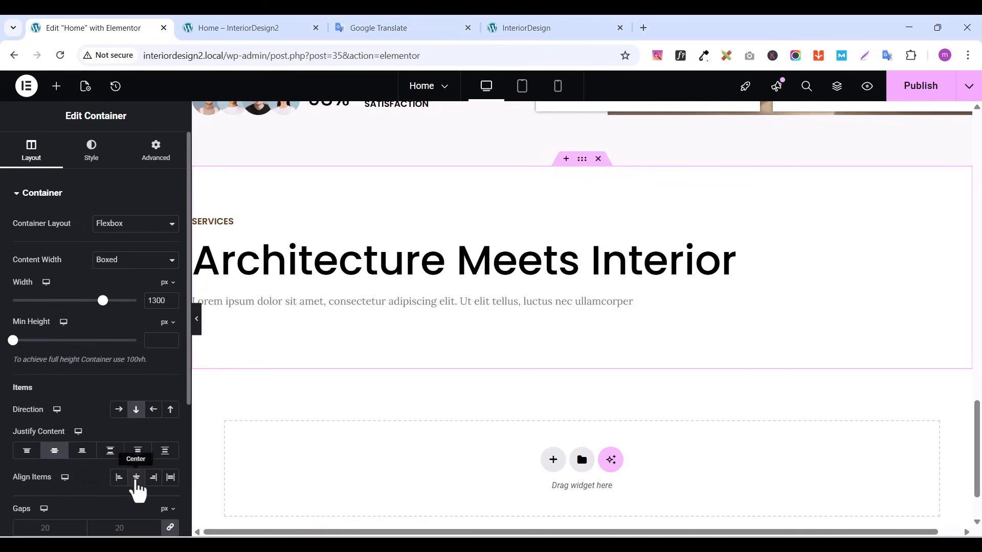
pyautogui.click(136, 477)
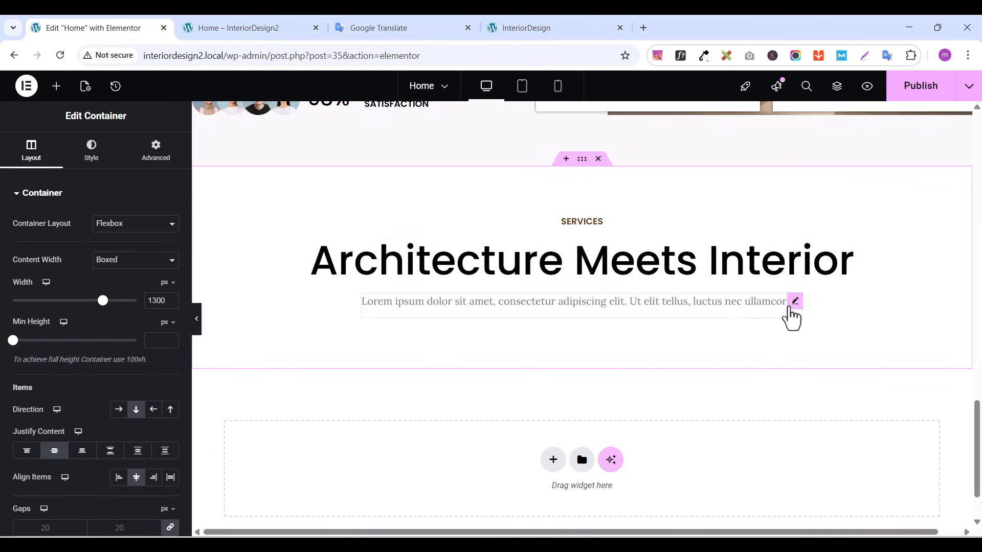
# Compare the heading spacing with the reference site, then set the "Architecture Meets Interior" heading's top margin to -1 em
pyautogui.click(544, 27)
pyautogui.click(624, 195)
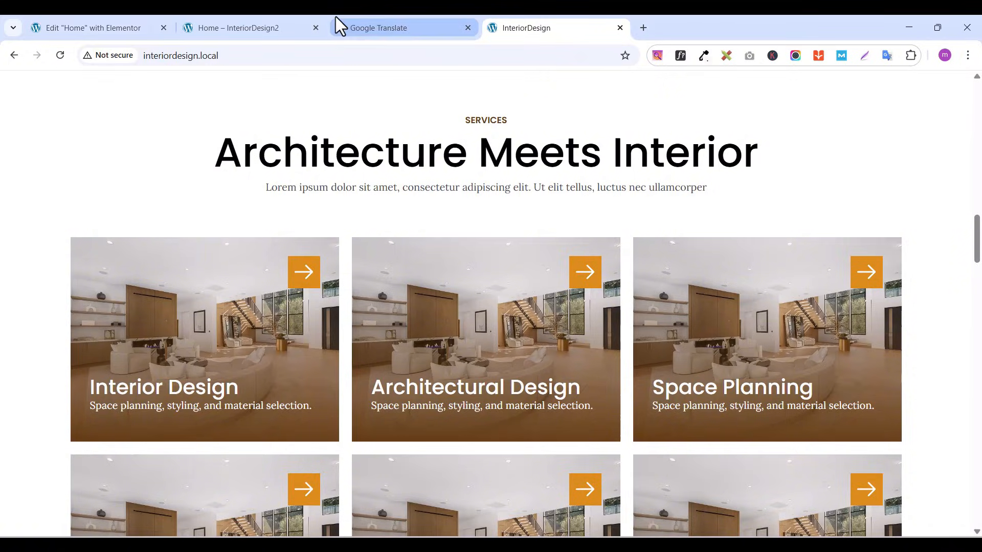
pyautogui.click(120, 30)
pyautogui.click(846, 258)
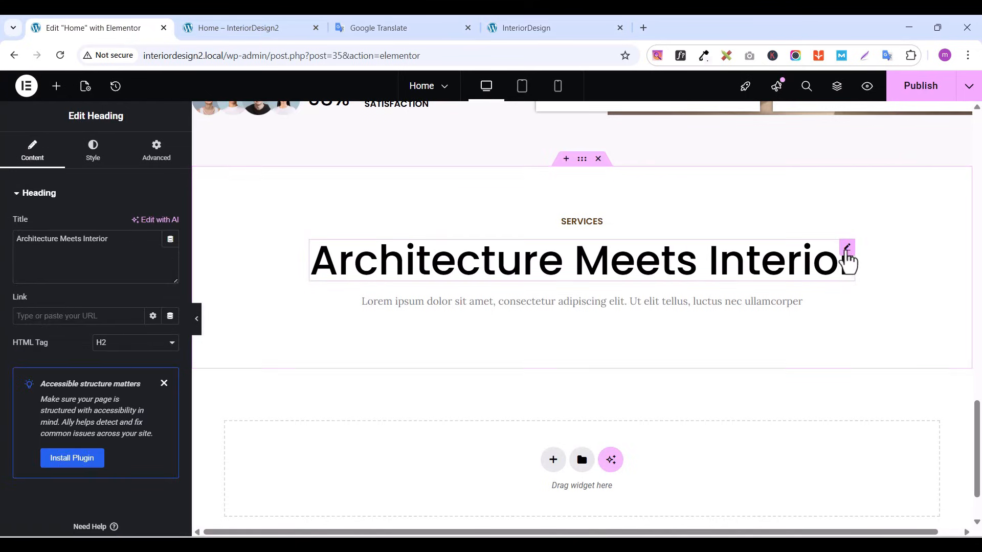
pyautogui.click(157, 159)
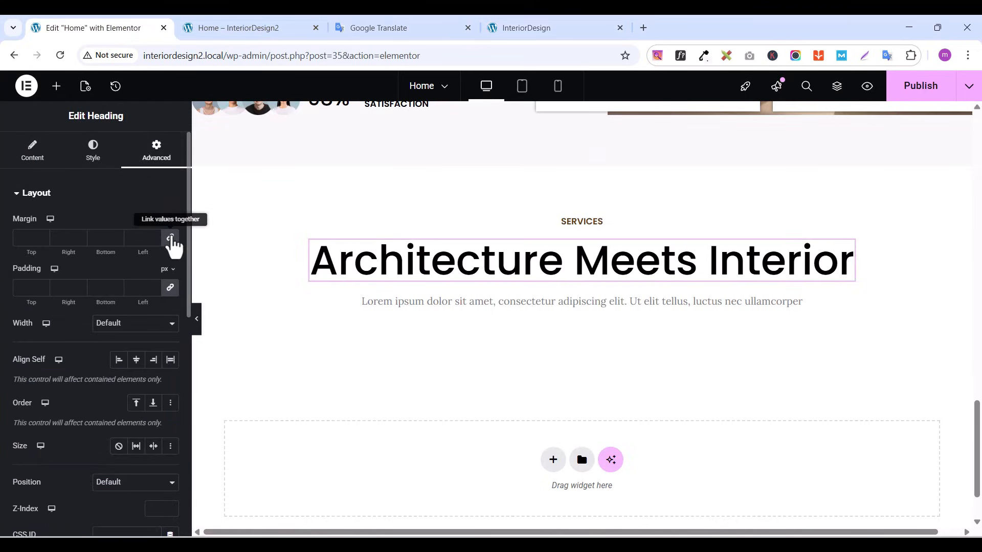
pyautogui.click(171, 219)
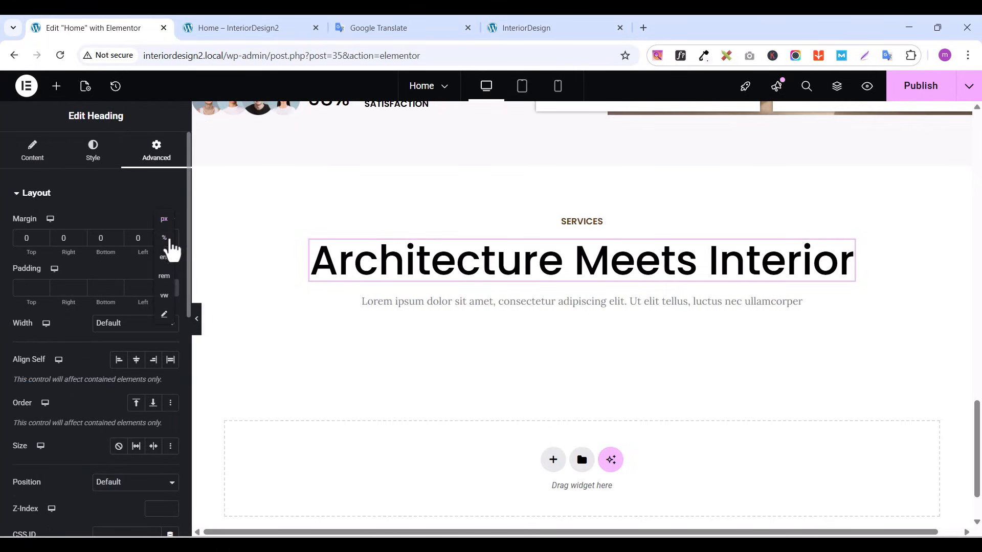
pyautogui.click(164, 258)
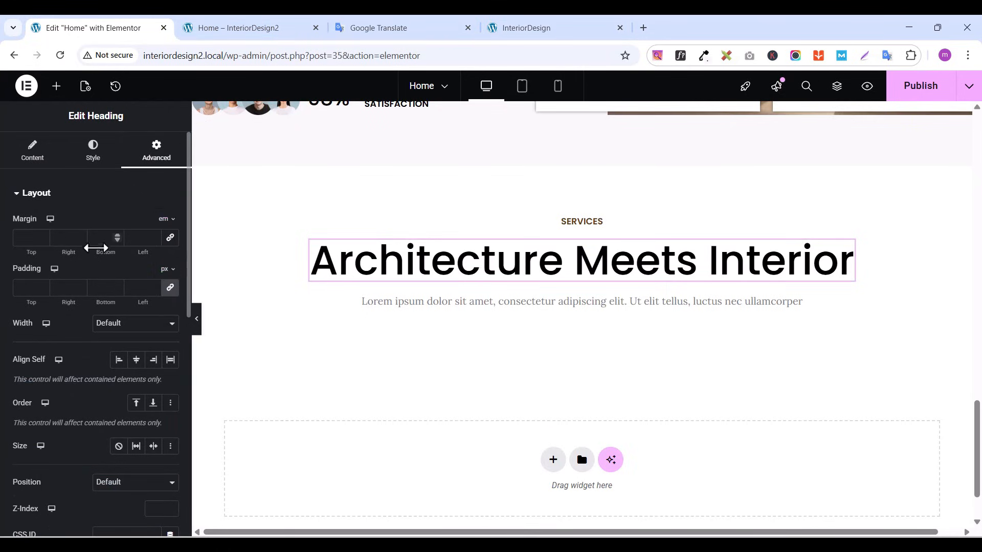
pyautogui.click(43, 236)
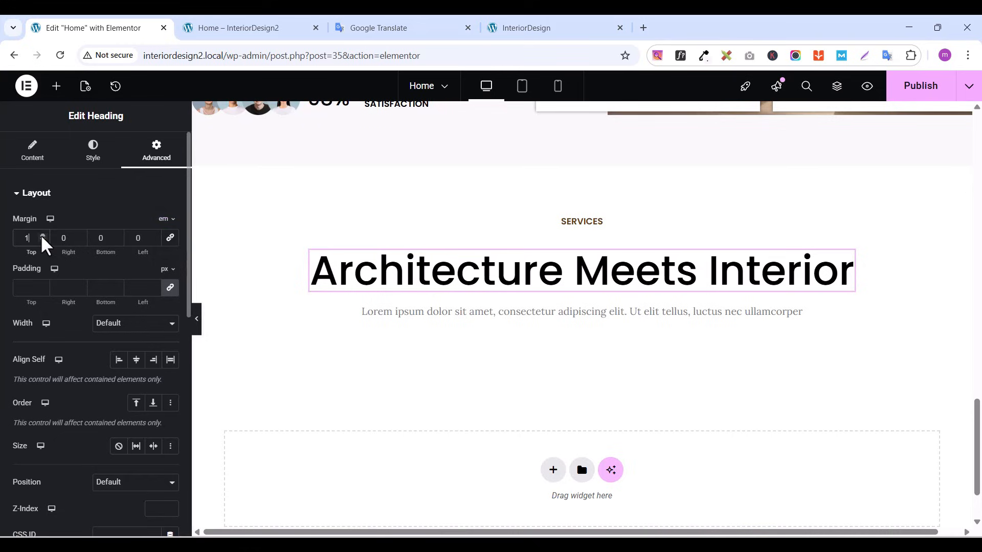
pyautogui.click(43, 236)
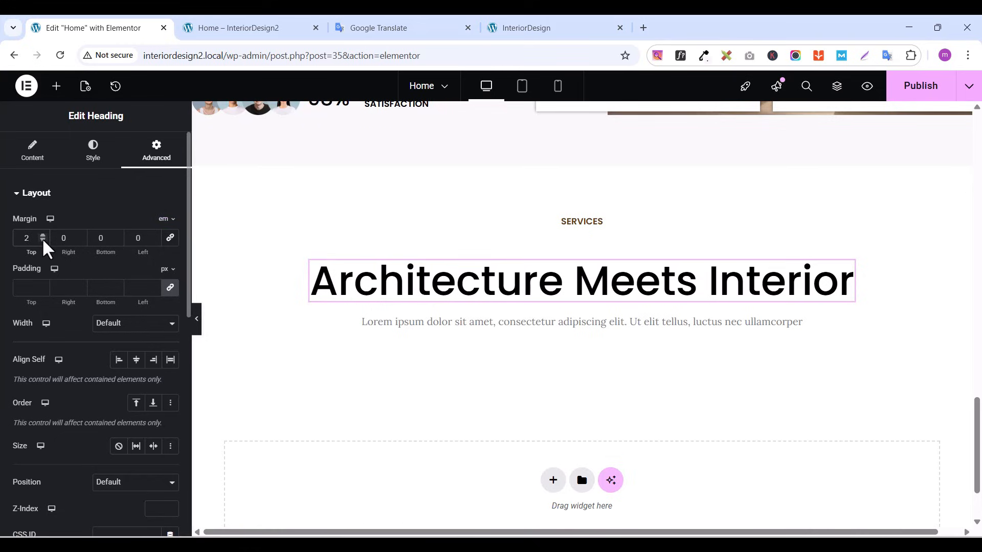
pyautogui.click(43, 240)
pyautogui.click(43, 240)
pyautogui.click(43, 240)
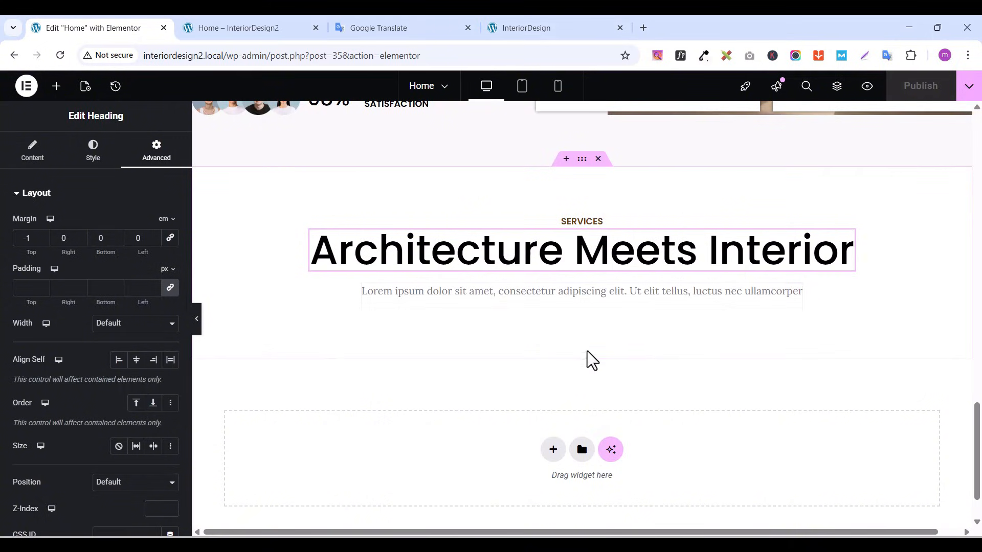
# Add a container below the Services description and set its top margin to 2 em
pyautogui.click(56, 85)
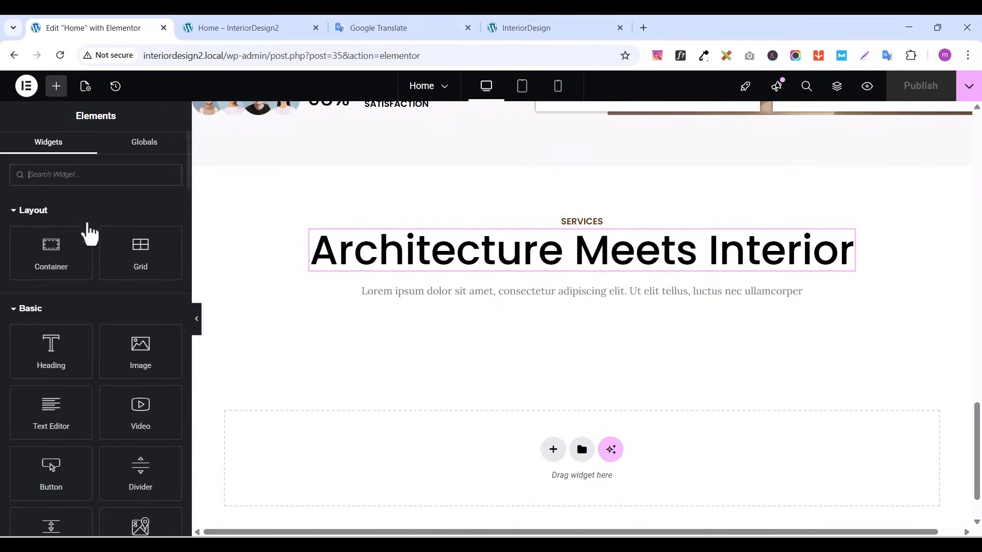
pyautogui.moveTo(45, 249); pyautogui.dragTo(471, 303)
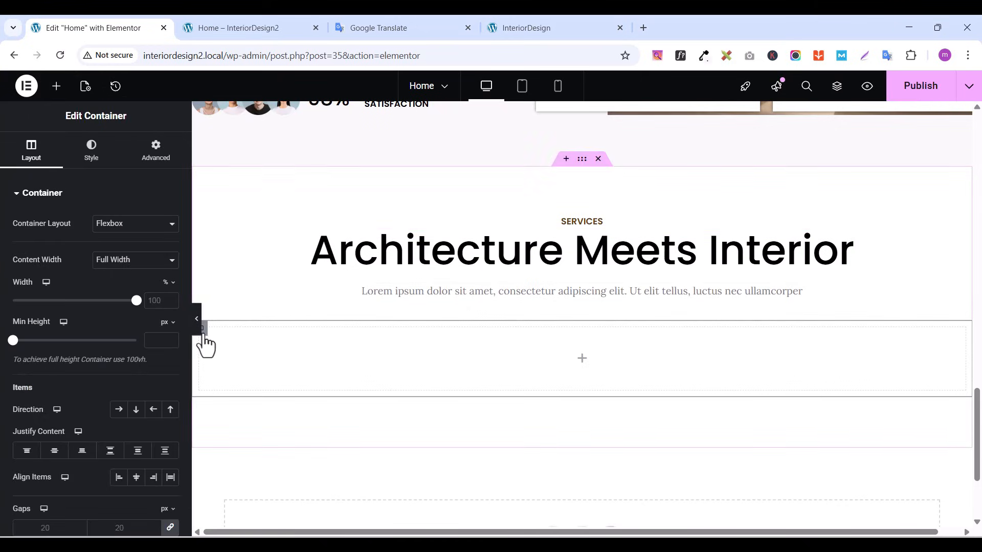
pyautogui.click(156, 154)
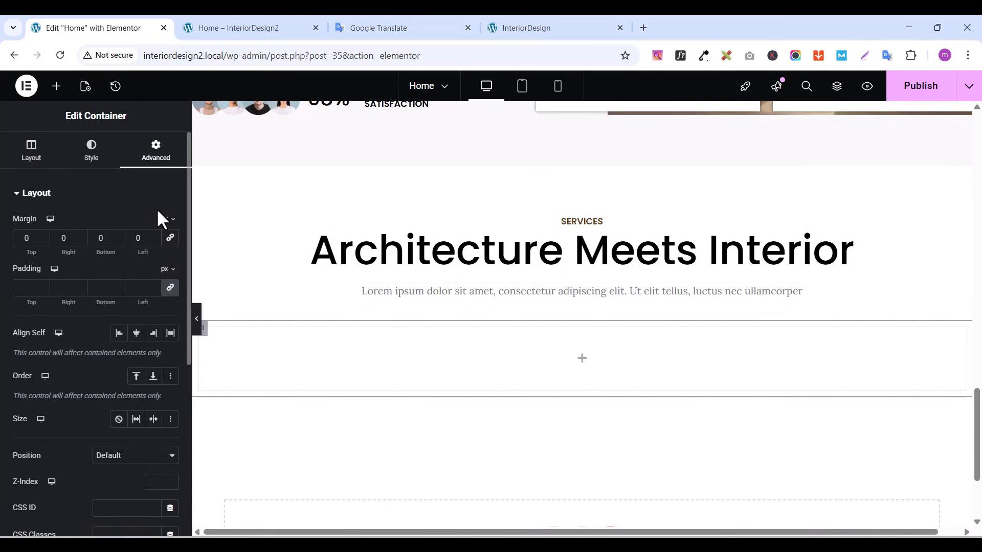
pyautogui.click(165, 220)
pyautogui.click(165, 258)
pyautogui.click(41, 234)
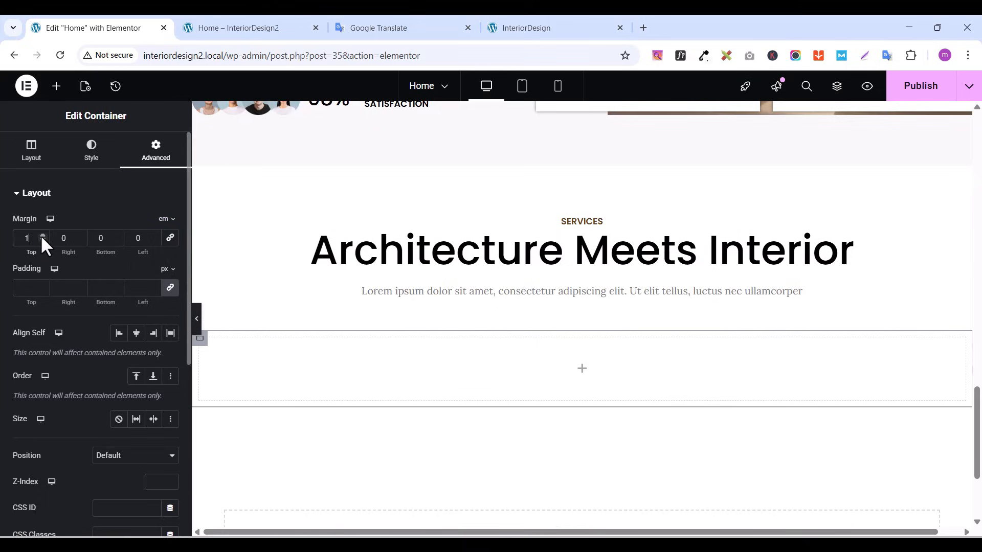
pyautogui.click(42, 235)
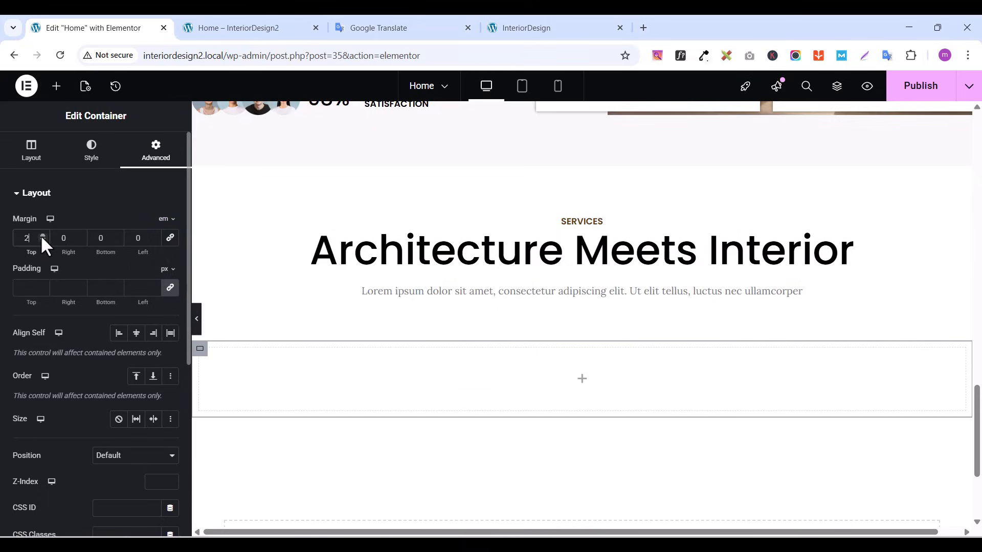
# Set the new container's padding to 0 px on all sides and publish the page changes
pyautogui.click(923, 92)
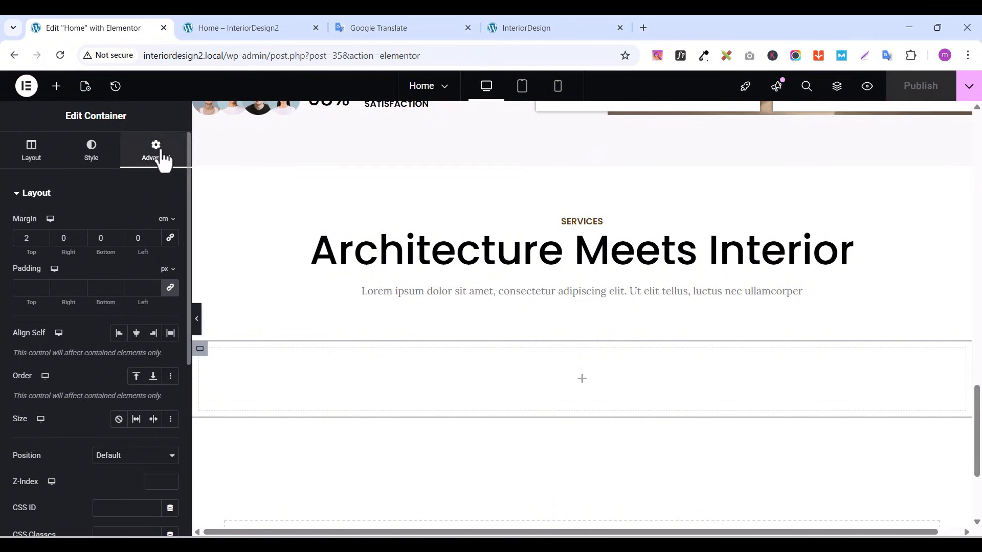
pyautogui.click(172, 291)
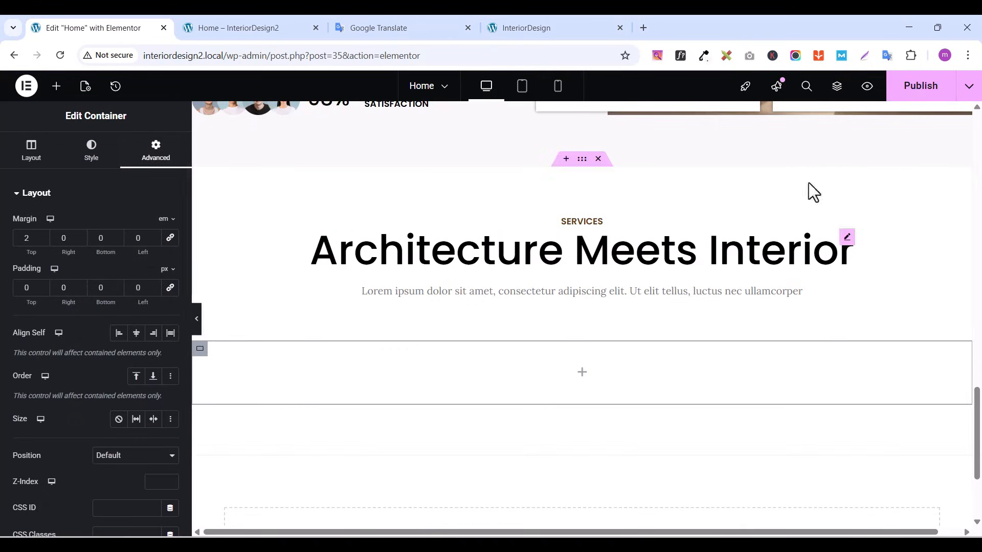
pyautogui.click(913, 86)
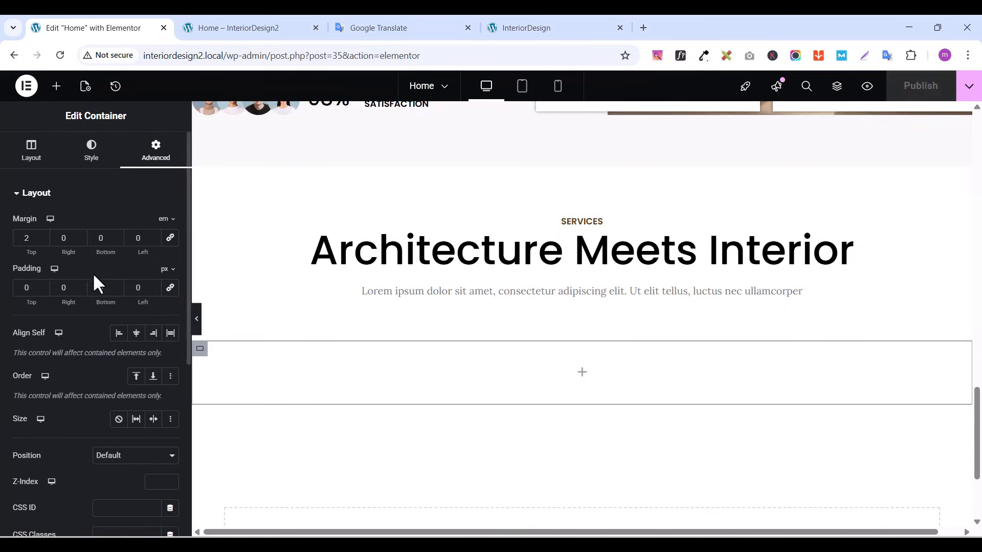
# Search the widgets for "GRID" and place a Grid element inside the empty container below the Services description
pyautogui.click(56, 86)
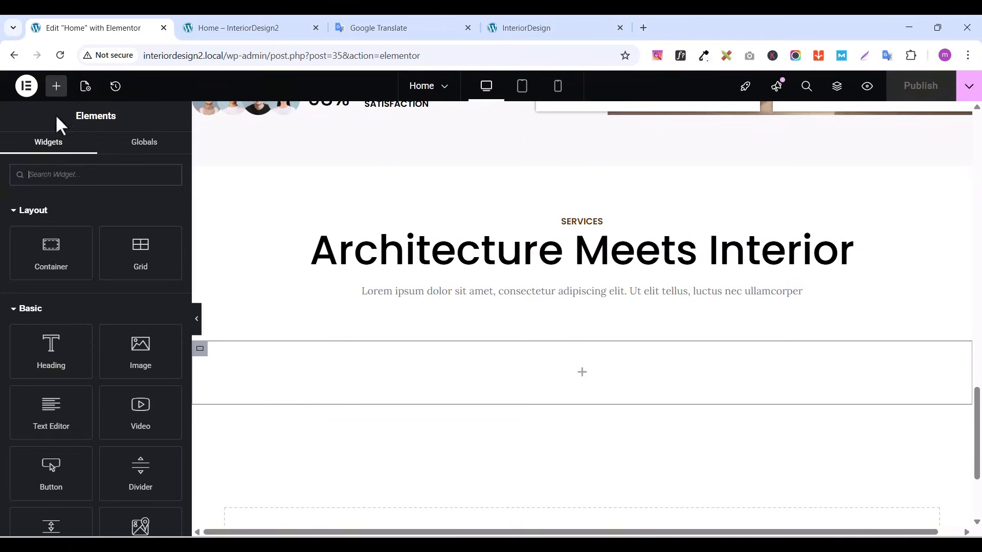
pyautogui.click(52, 183)
pyautogui.write('GRID')
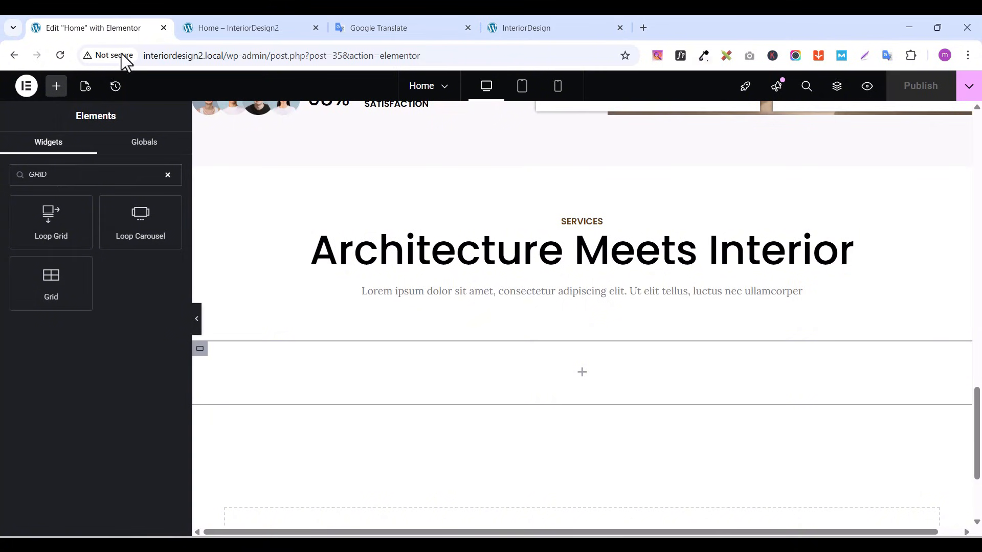
pyautogui.moveTo(56, 279); pyautogui.dragTo(398, 368)
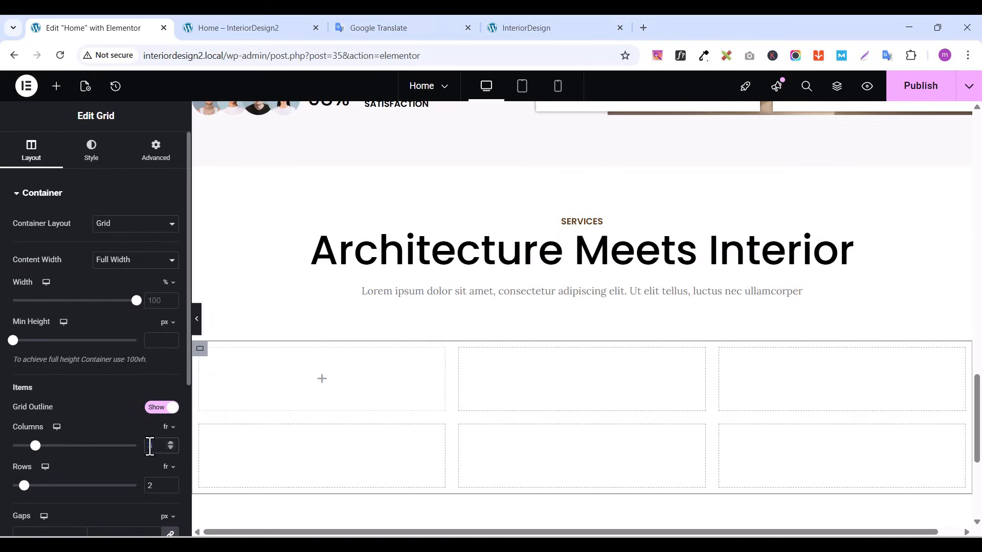
# Set the Services grid to 2 columns and its padding to 0 px on all sides
pyautogui.write('2')
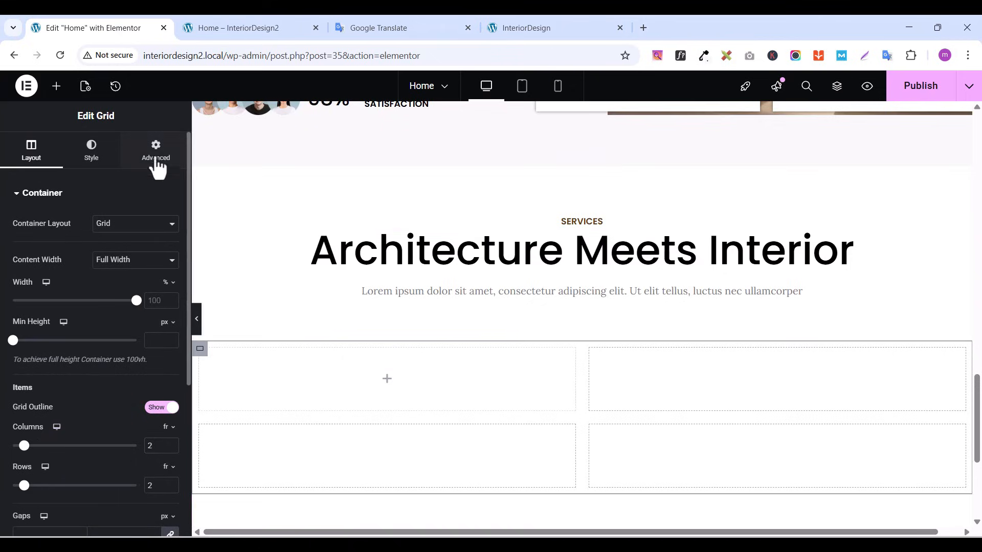
pyautogui.click(156, 153)
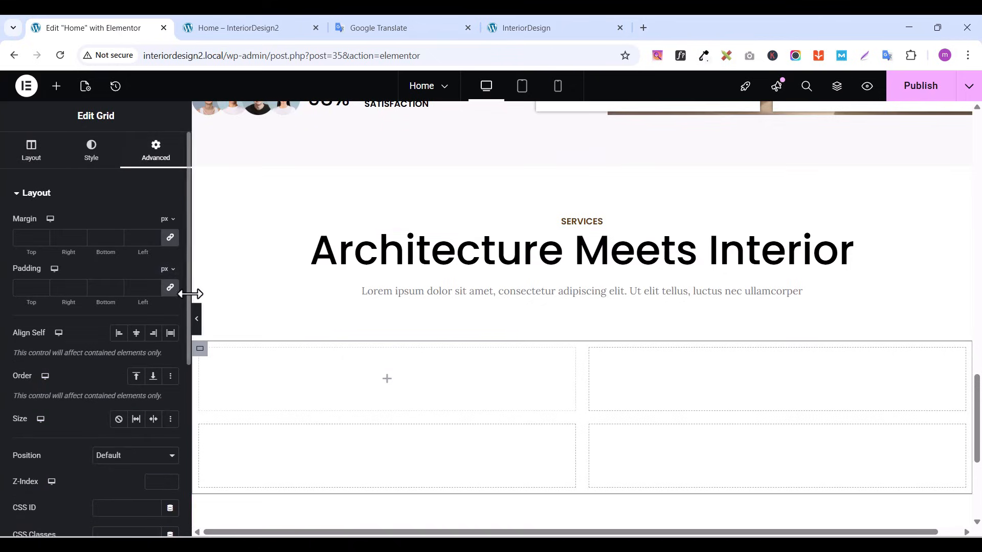
pyautogui.click(176, 288)
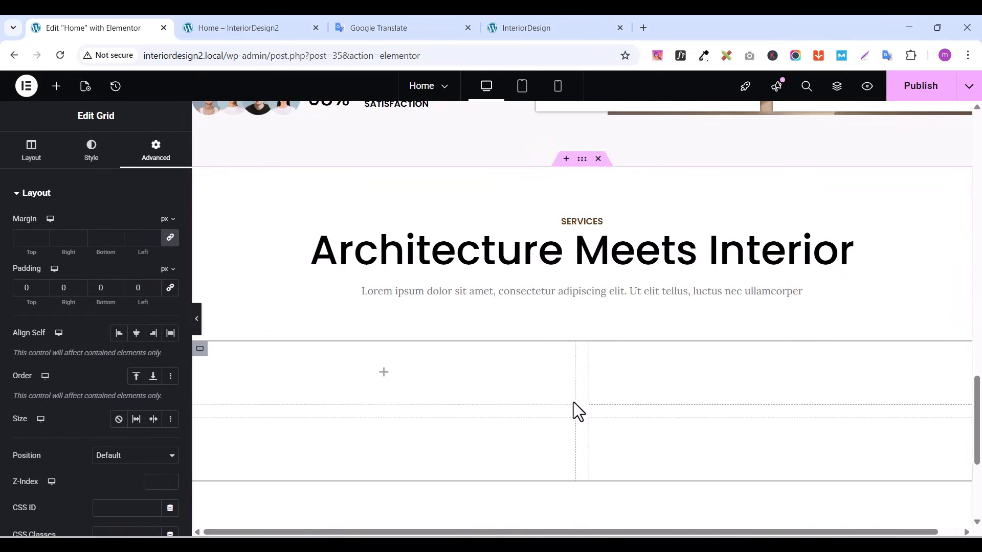
# Check the service card layout on the reference site, then set the grid to 3 columns
pyautogui.click(535, 30)
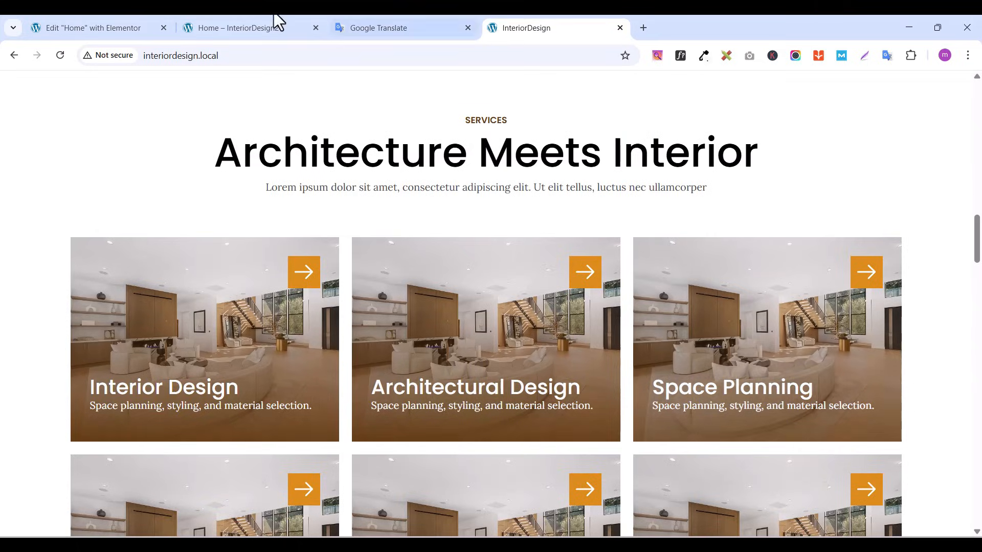
pyautogui.click(90, 30)
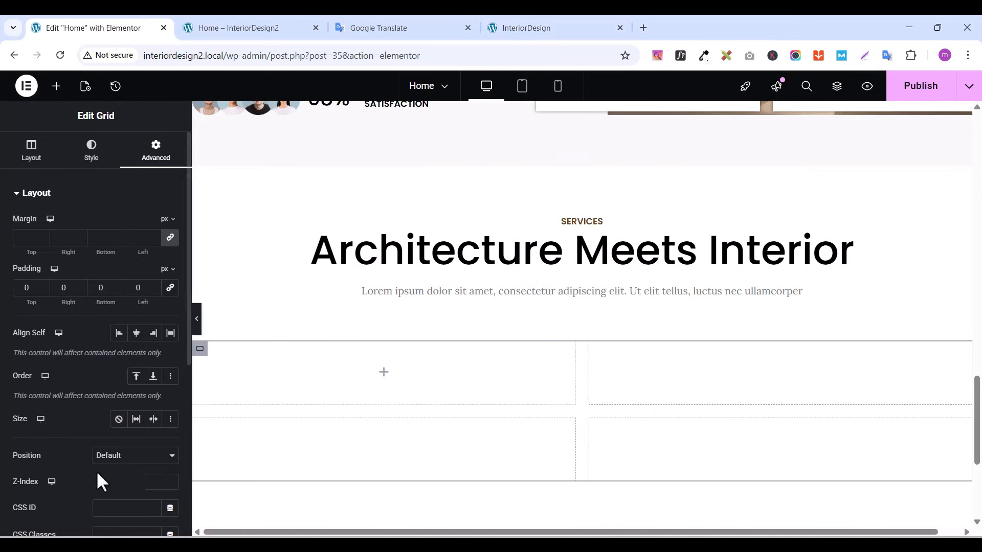
pyautogui.scroll(-2, 105, 379)
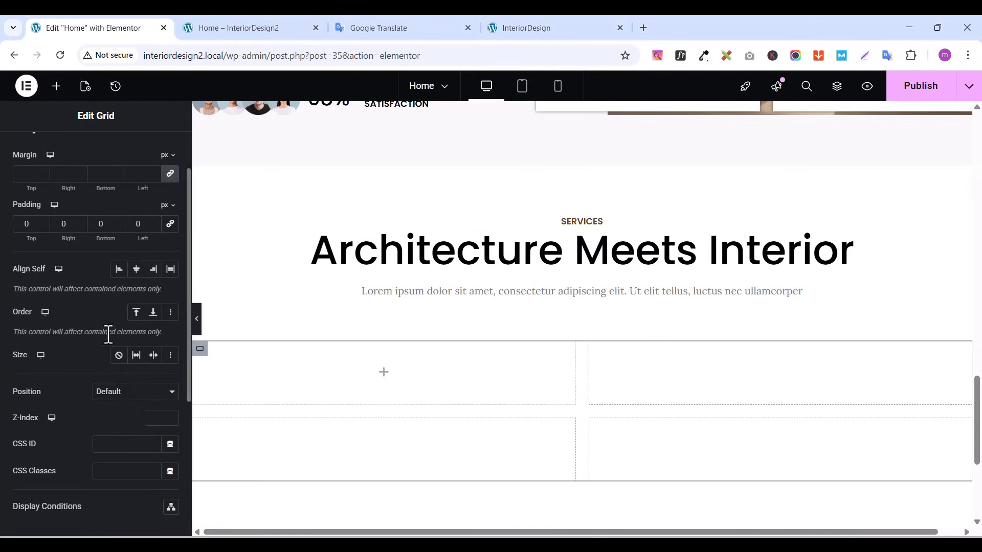
pyautogui.scroll(2, 107, 332)
pyautogui.click(31, 153)
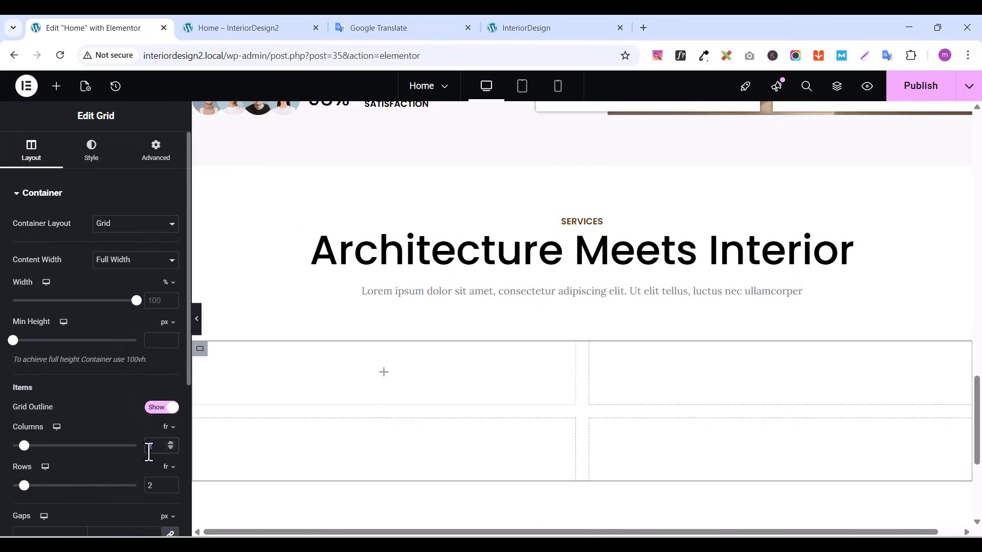
pyautogui.write('3')
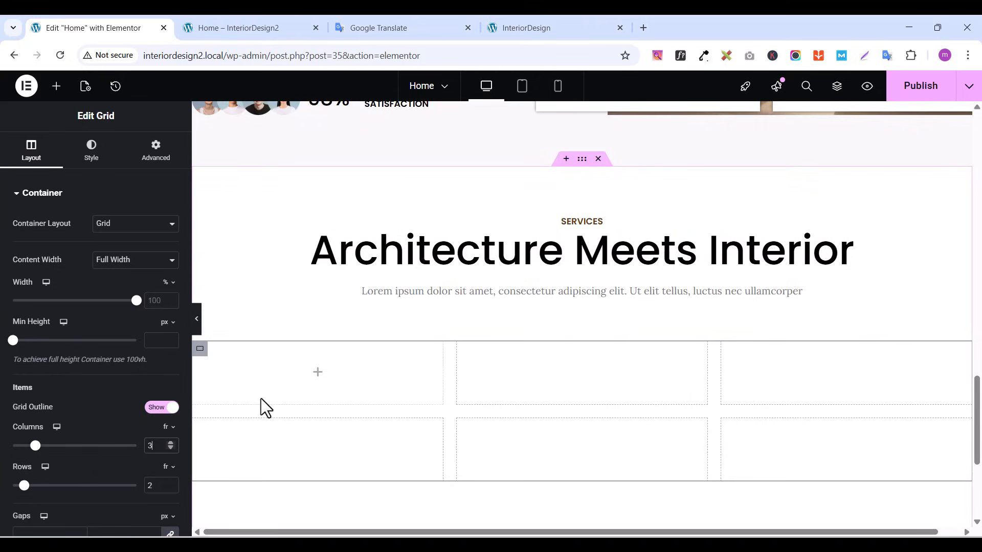
# Place a container in the first grid cell and set its padding to 30 px on all sides
pyautogui.click(56, 87)
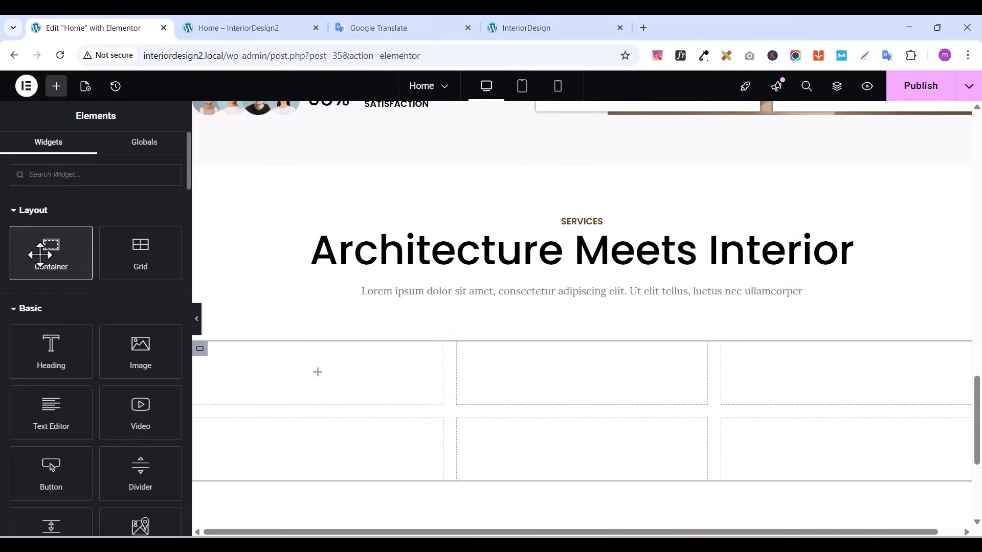
pyautogui.moveTo(40, 254); pyautogui.dragTo(309, 356)
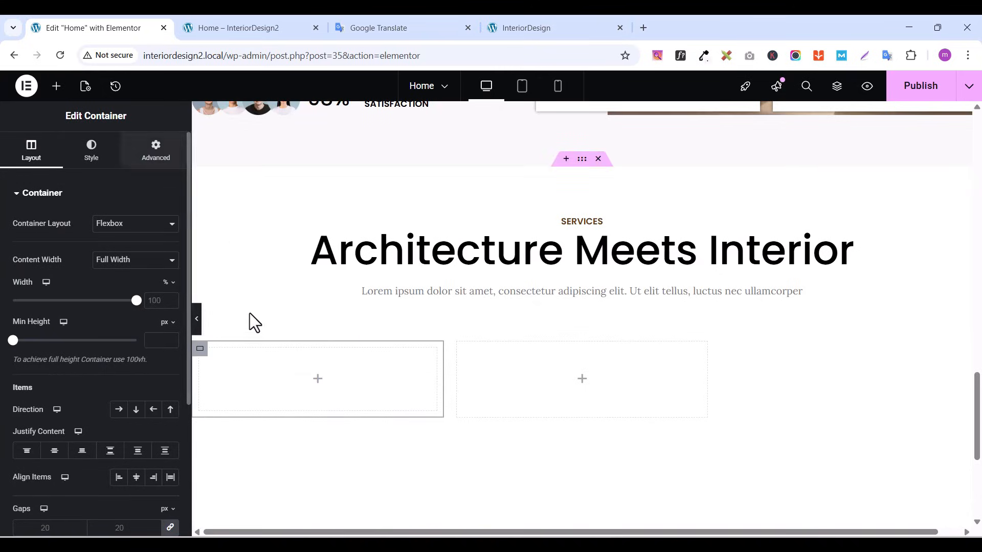
pyautogui.click(153, 149)
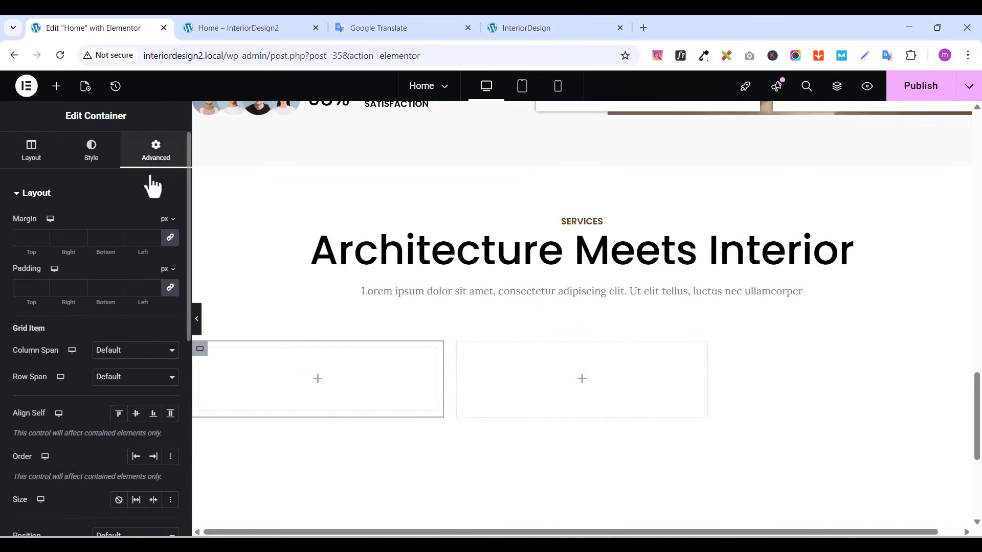
pyautogui.click(23, 288)
pyautogui.write('3')
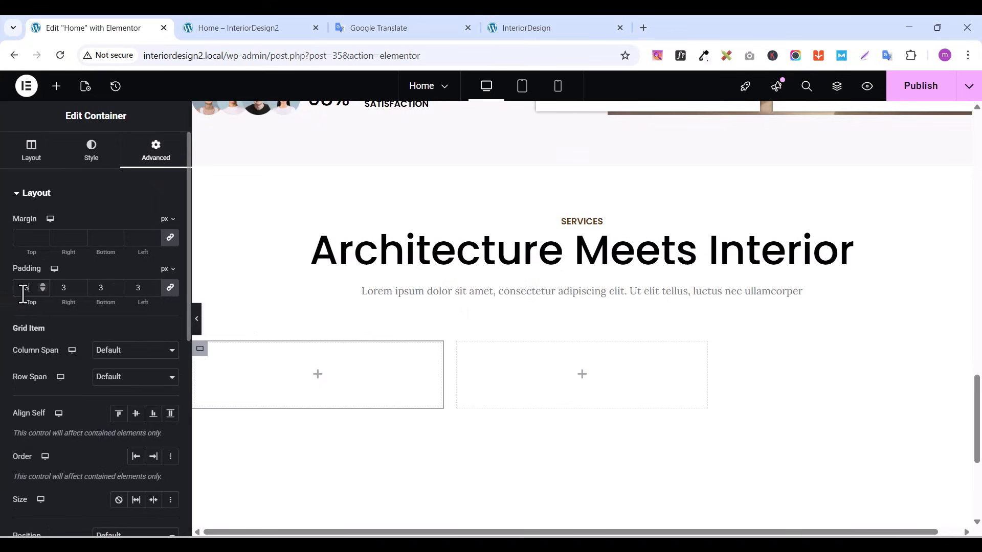
pyautogui.write('0')
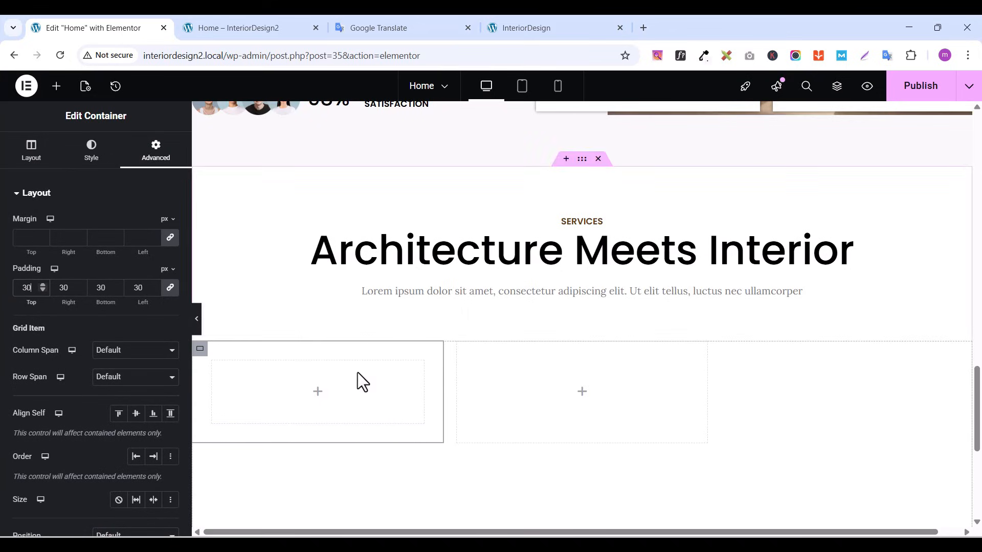
# Set the card container's minimum height to 320 px and compare it with the service cards on the reference site
pyautogui.click(33, 153)
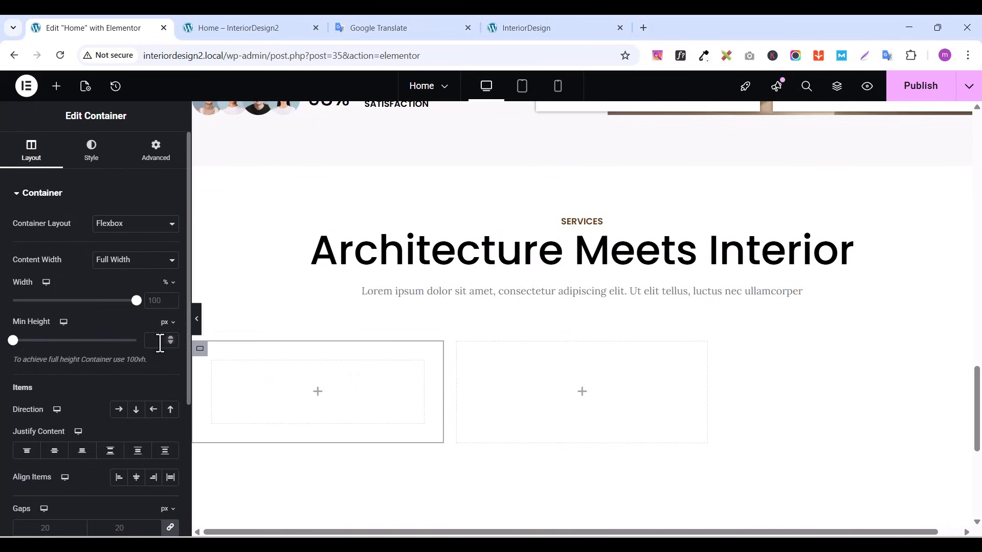
pyautogui.write('3')
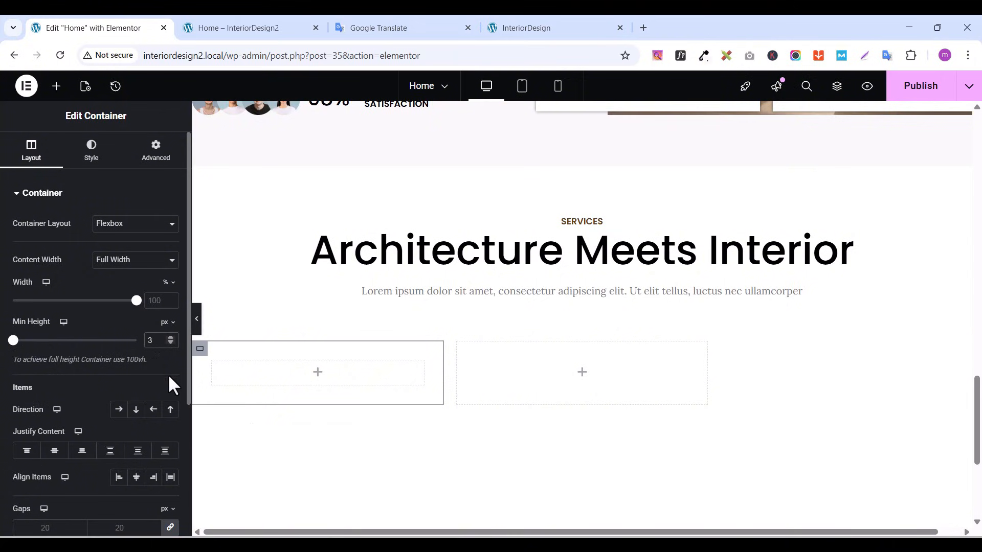
pyautogui.write('20')
pyautogui.scroll(-5, 490, 385)
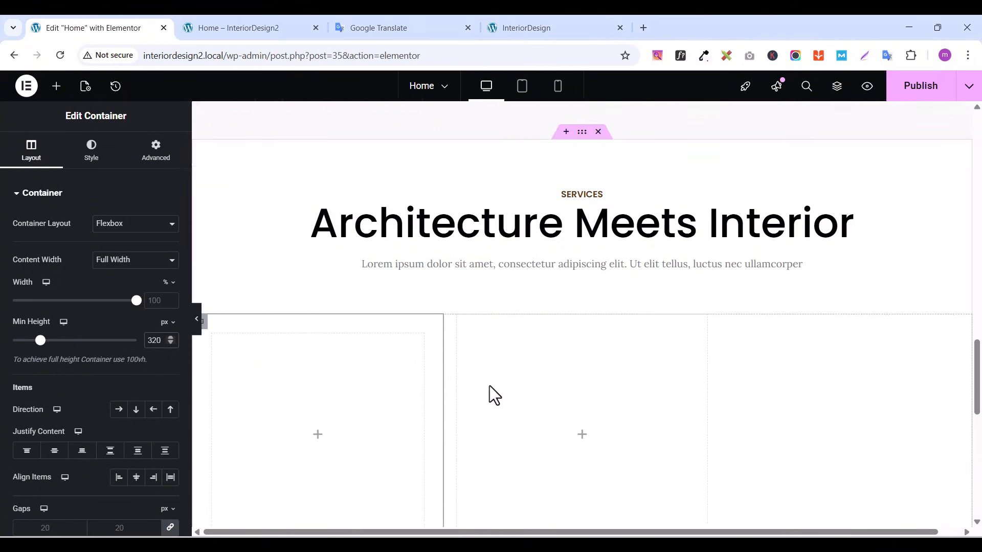
pyautogui.scroll(4, 489, 385)
pyautogui.scroll(-1, 489, 386)
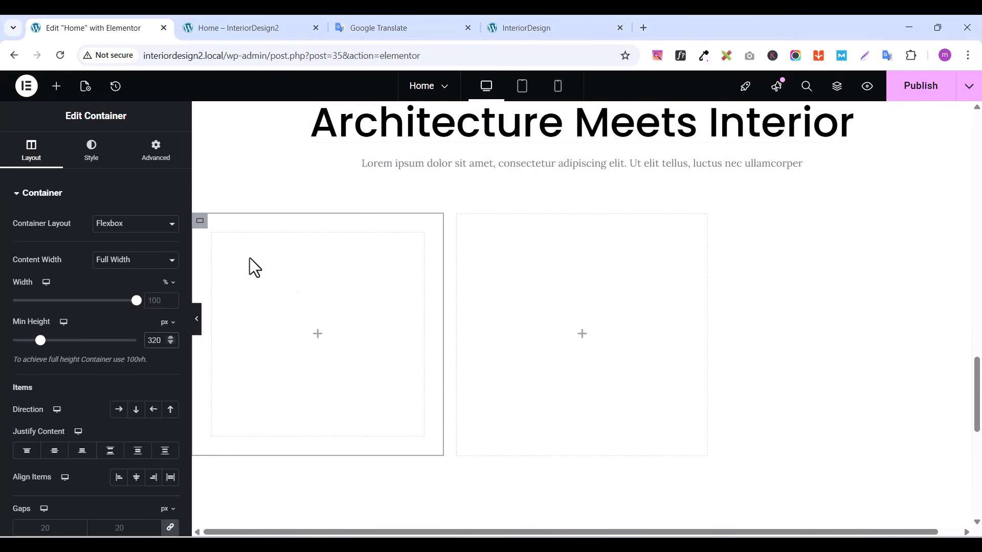
pyautogui.click(511, 28)
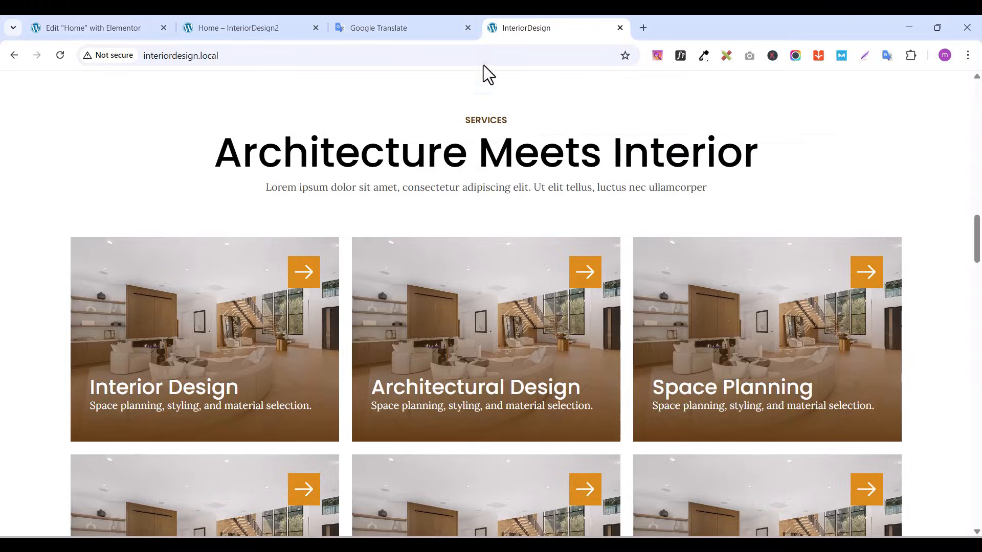
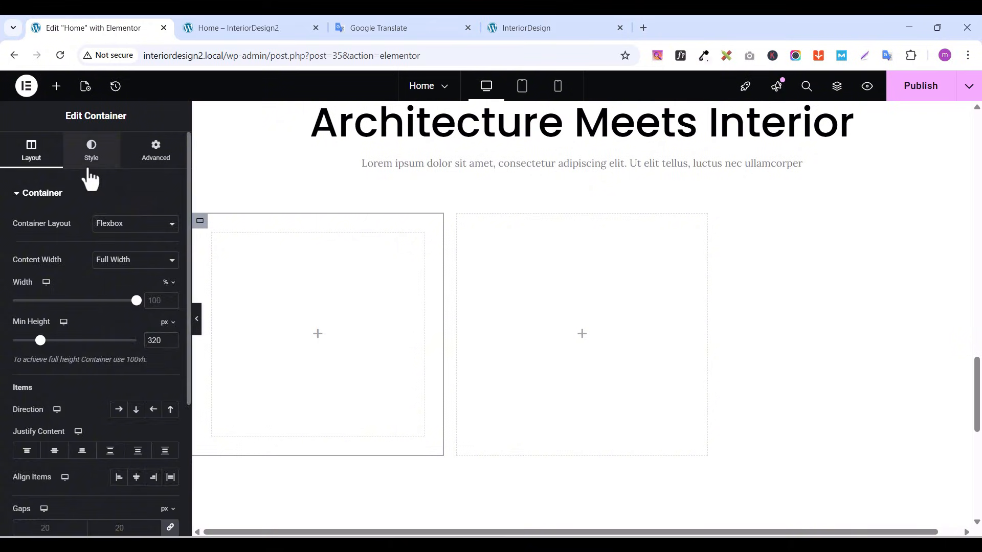
# Give the card container a classic background with the image service1.jpg from the media library
pyautogui.click(91, 153)
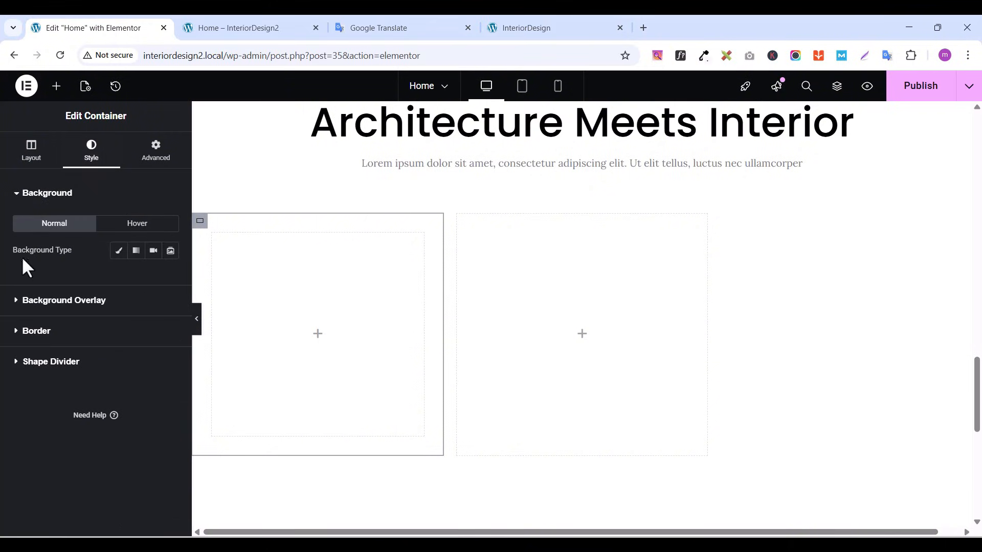
pyautogui.click(120, 257)
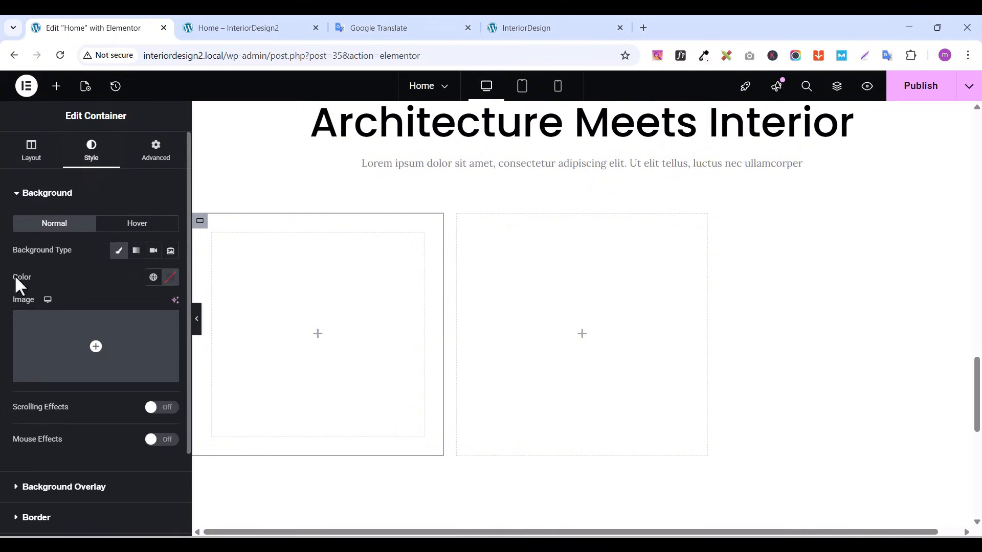
pyautogui.click(79, 386)
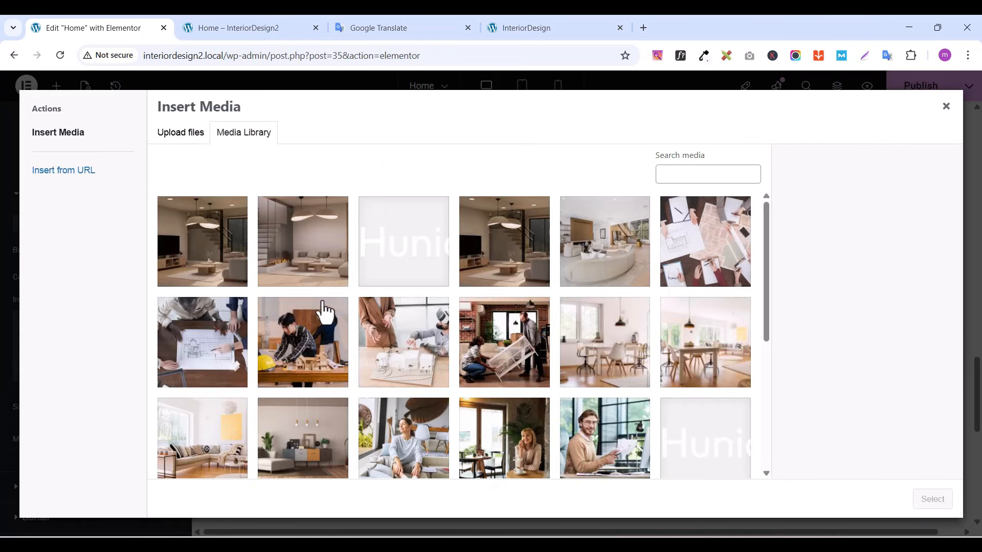
pyautogui.click(604, 243)
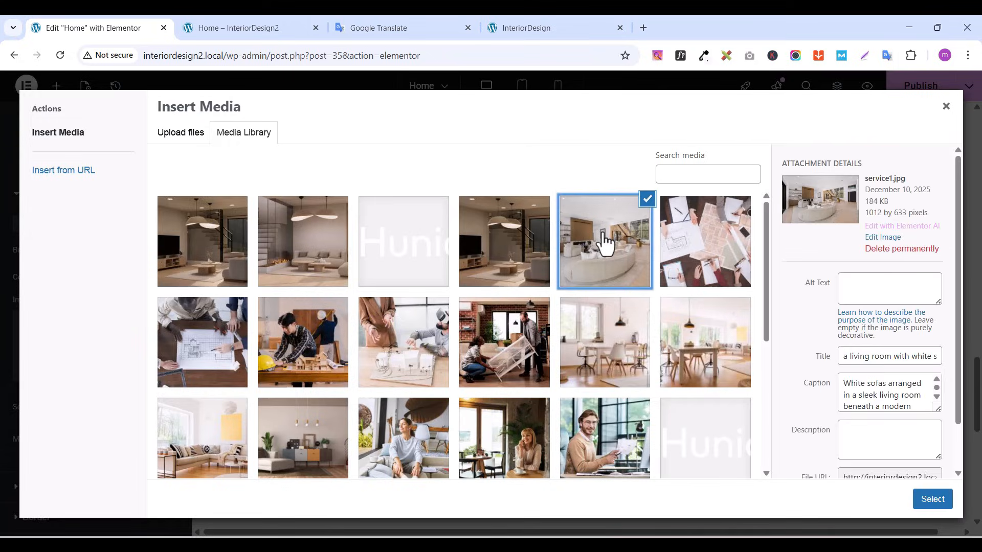
pyautogui.click(937, 500)
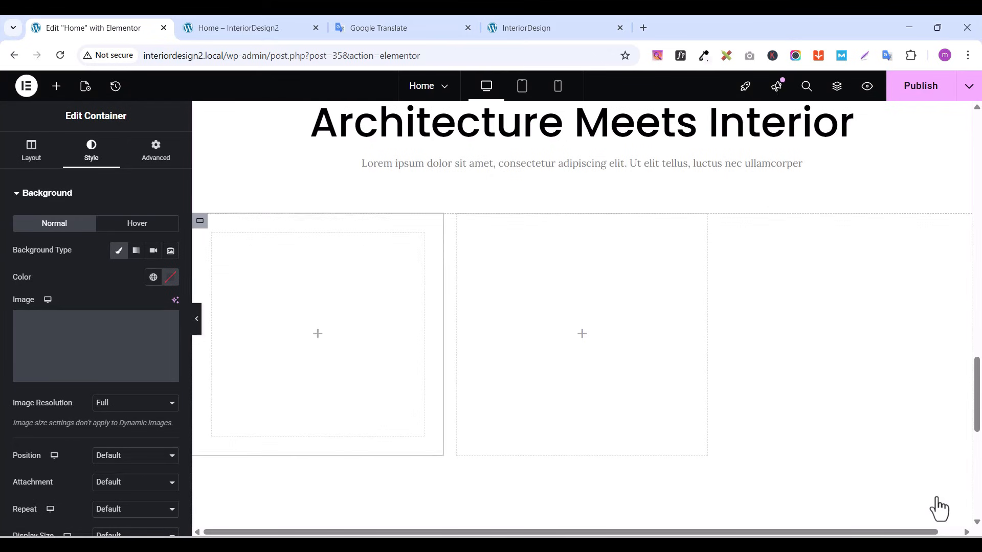
pyautogui.scroll(-1, 52, 391)
pyautogui.scroll(1, 51, 391)
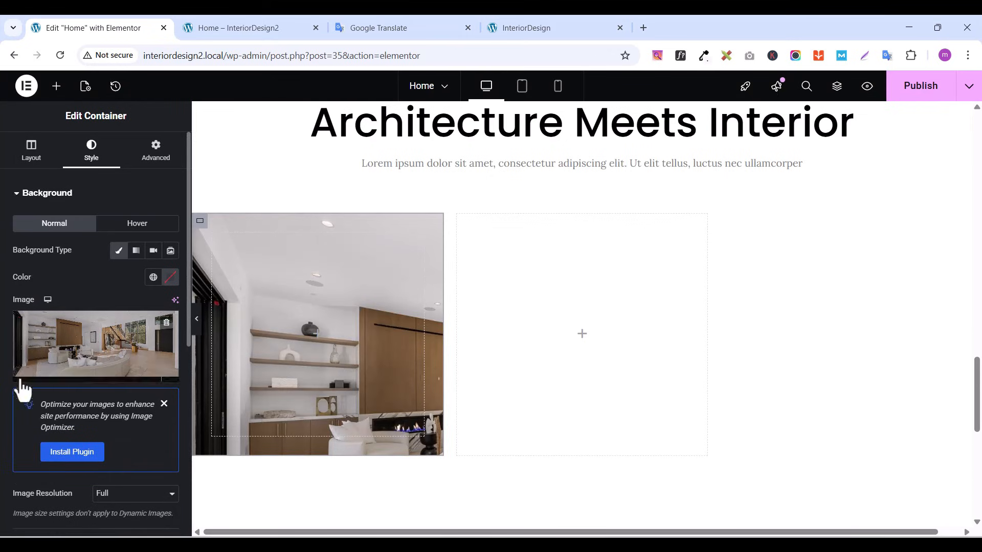
pyautogui.scroll(-1, 151, 390)
pyautogui.scroll(1, 149, 398)
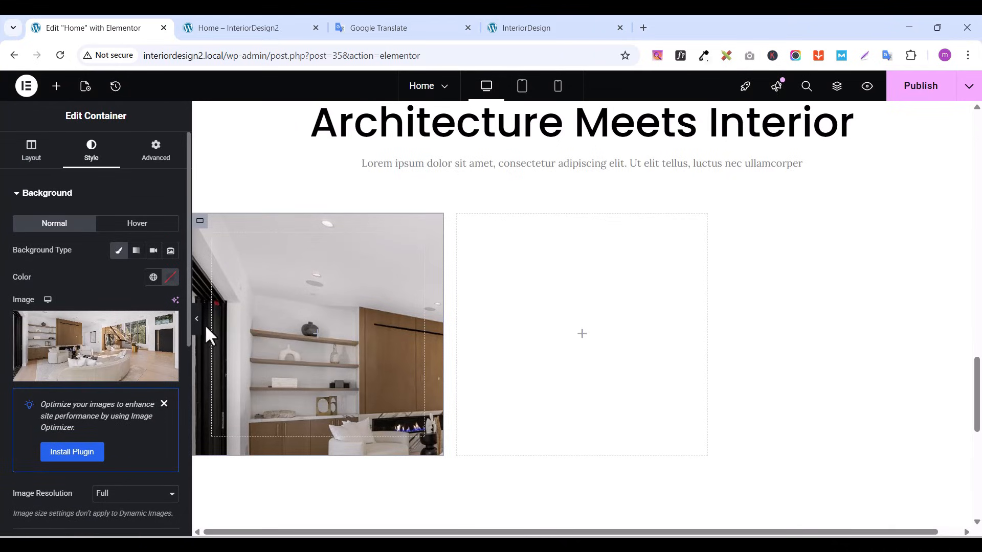
# Set the card's background image position to Center Center, repeat to No-repeat, and a display size that covers the container
pyautogui.moveTo(189, 338); pyautogui.dragTo(189, 427)
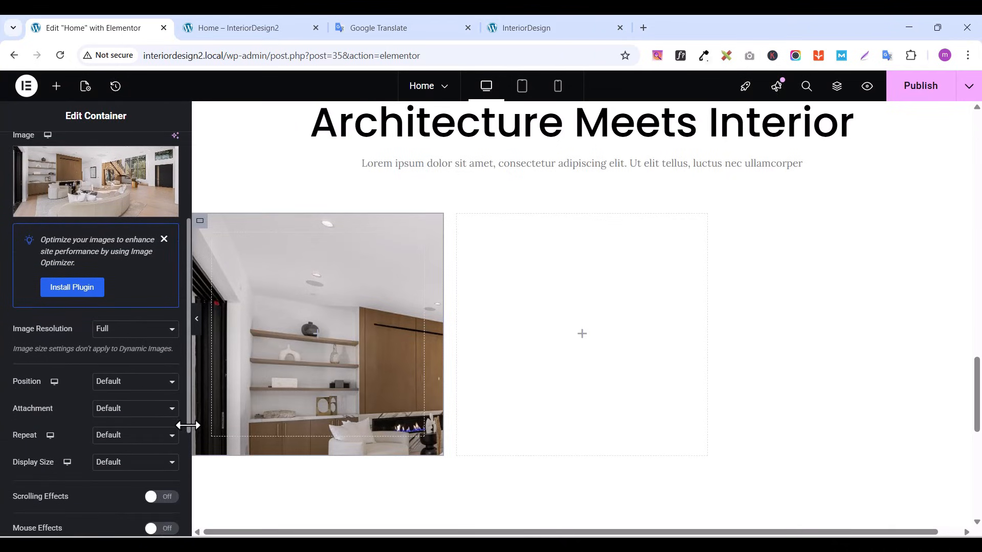
pyautogui.click(119, 389)
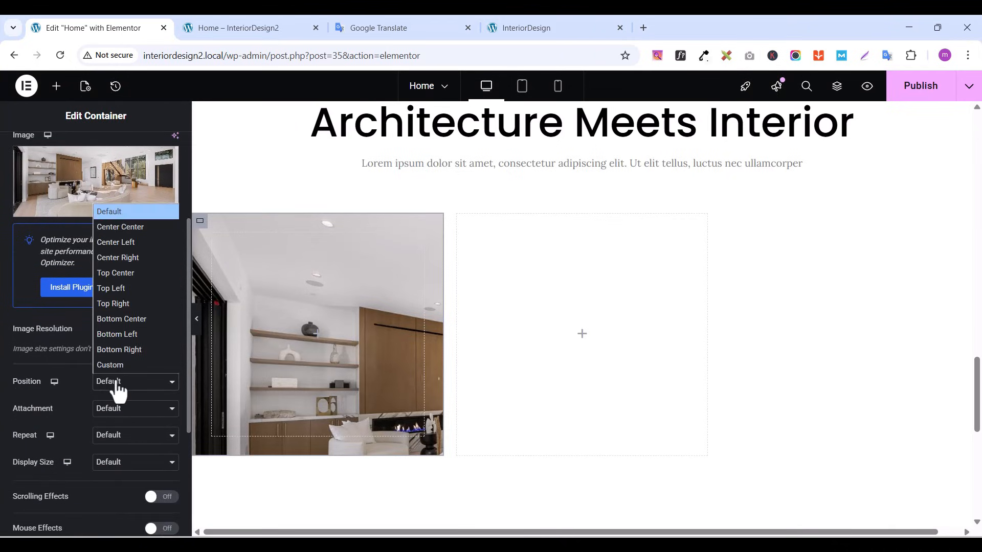
pyautogui.click(119, 227)
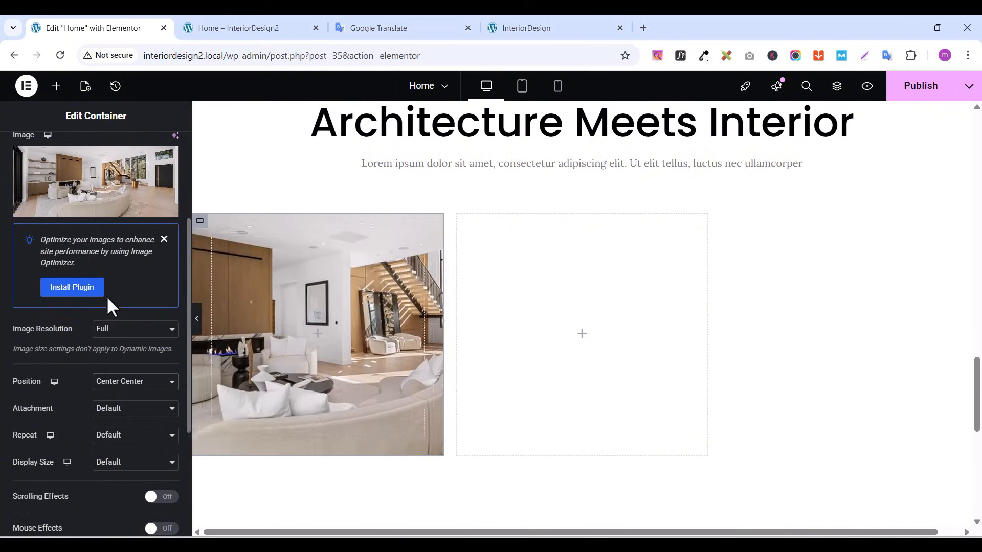
pyautogui.click(119, 435)
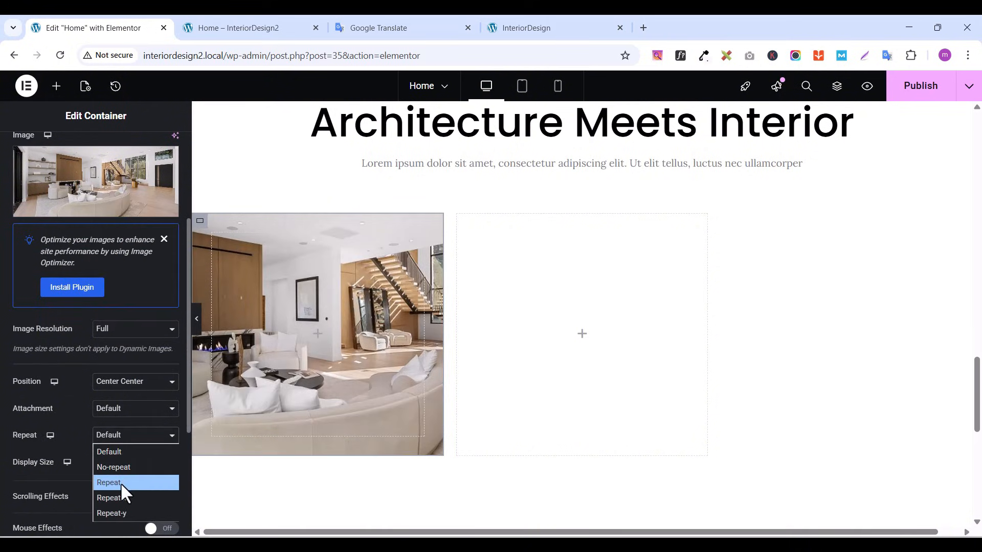
pyautogui.click(122, 468)
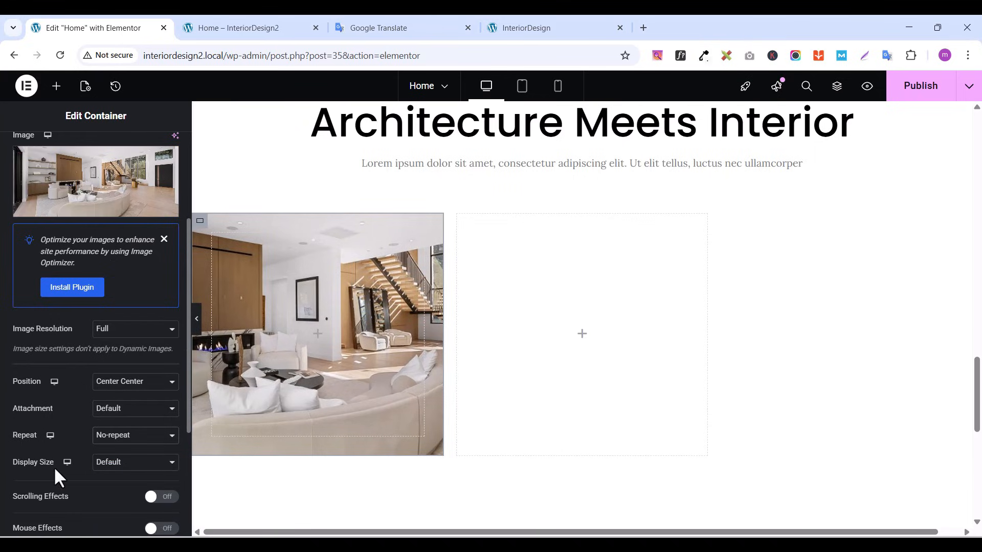
pyautogui.click(134, 466)
pyautogui.click(122, 414)
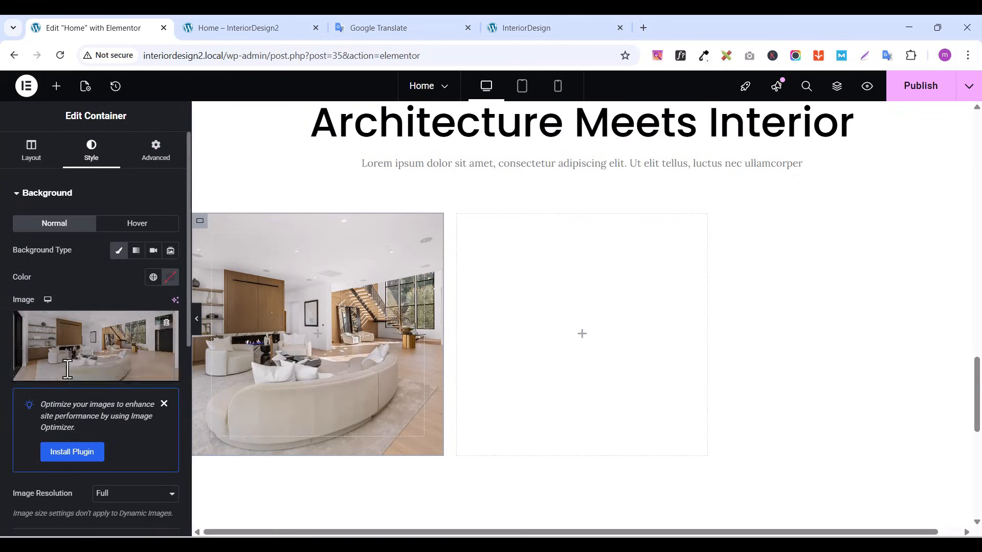
# Add a gradient background overlay to the card container with the fully transparent first color #02010100
pyautogui.scroll(3, 49, 277)
pyautogui.click(20, 195)
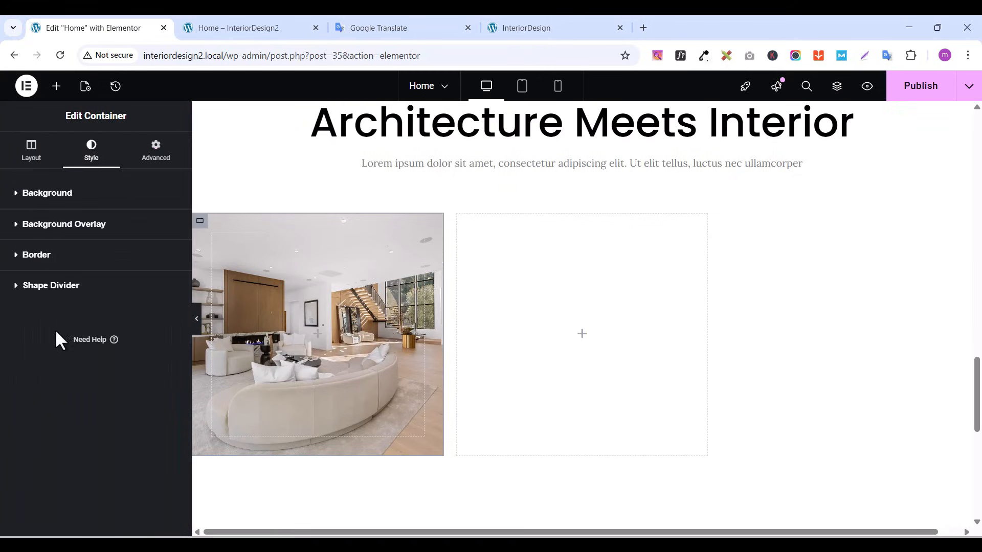
pyautogui.click(17, 229)
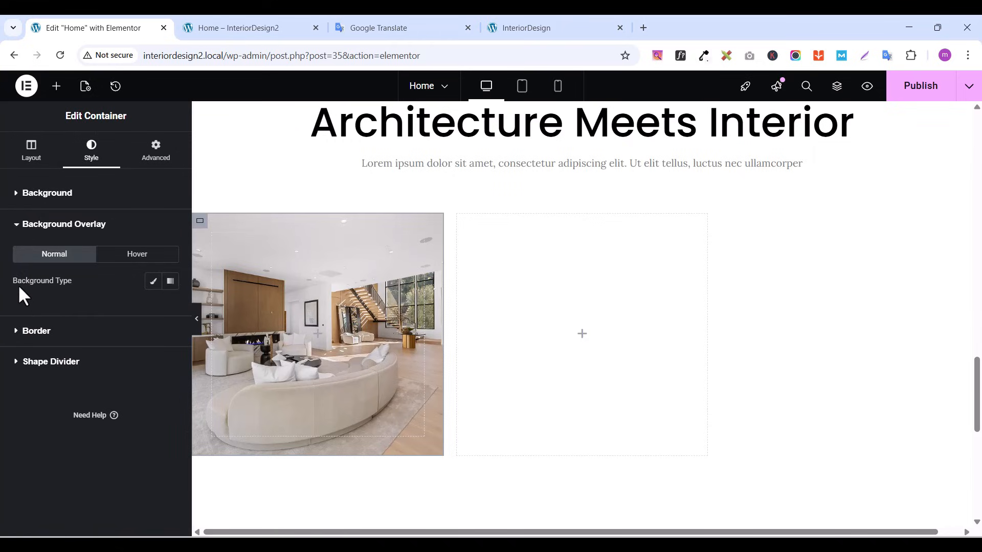
pyautogui.click(170, 283)
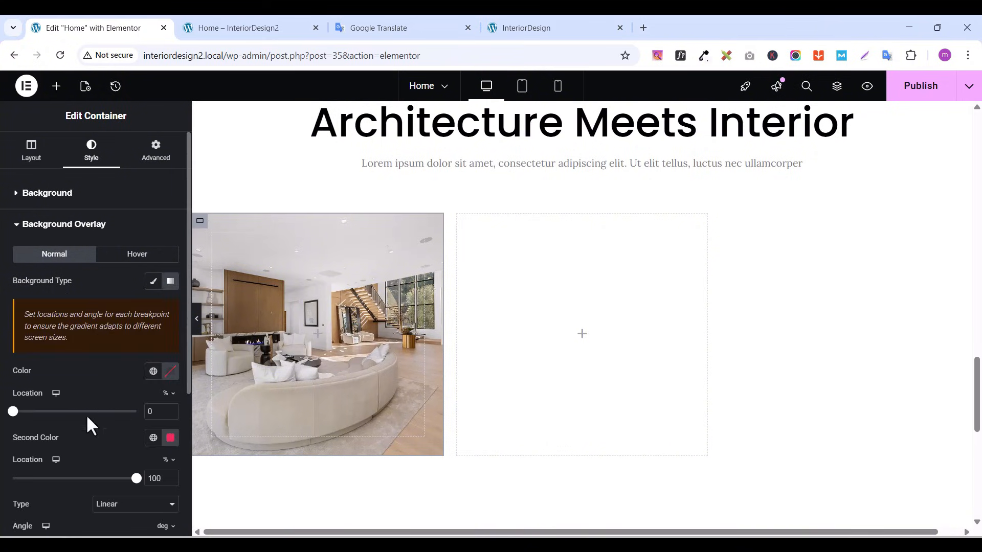
pyautogui.scroll(-2, 131, 414)
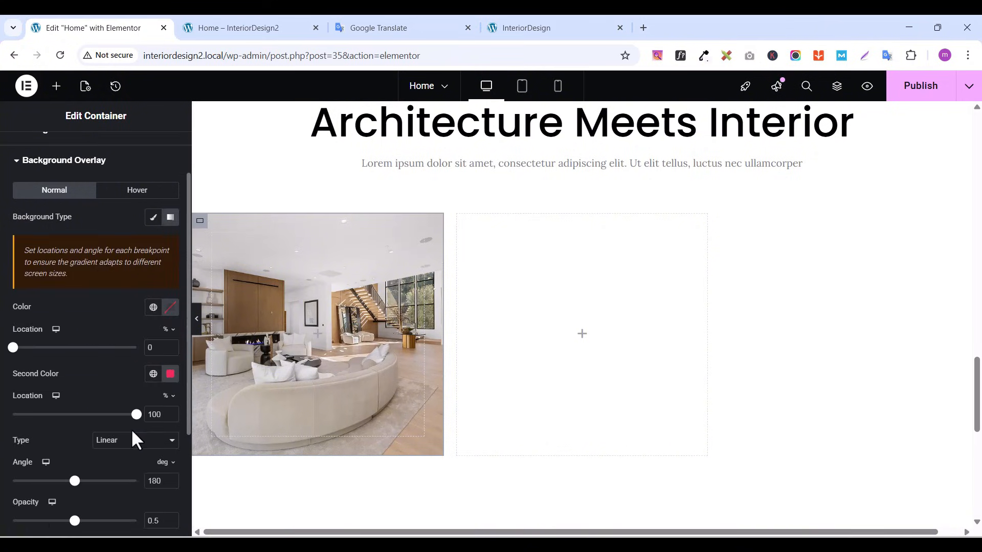
pyautogui.click(169, 311)
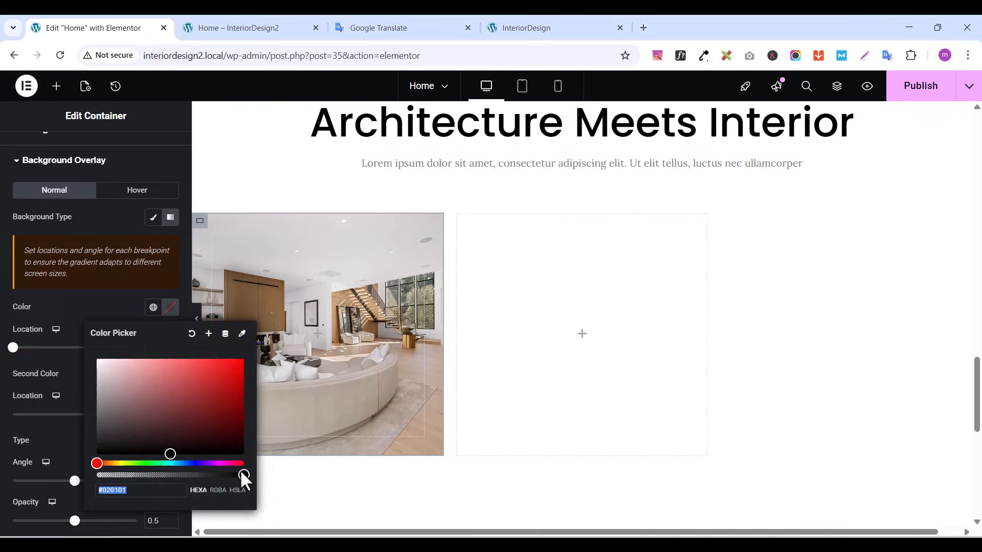
pyautogui.moveTo(241, 475); pyautogui.dragTo(3, 496)
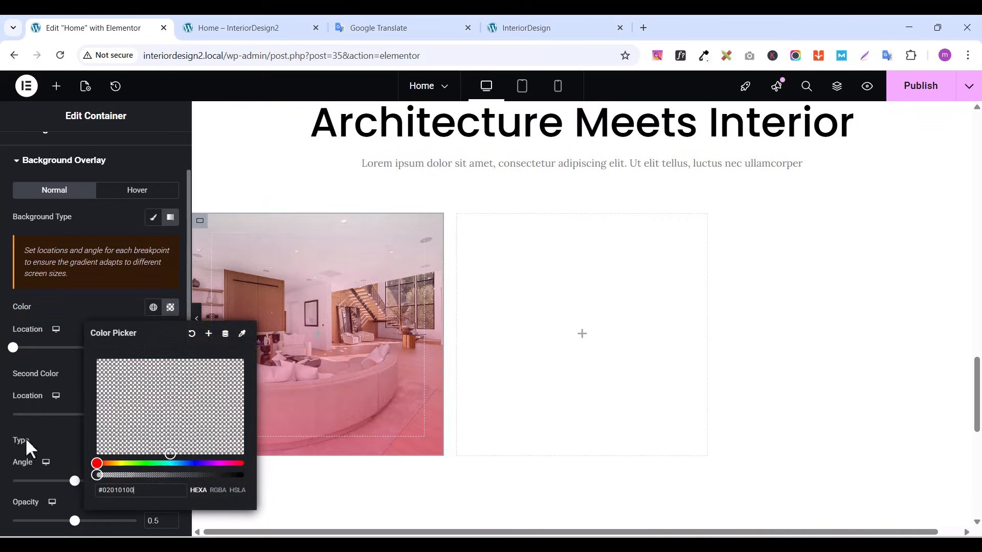
pyautogui.click(118, 299)
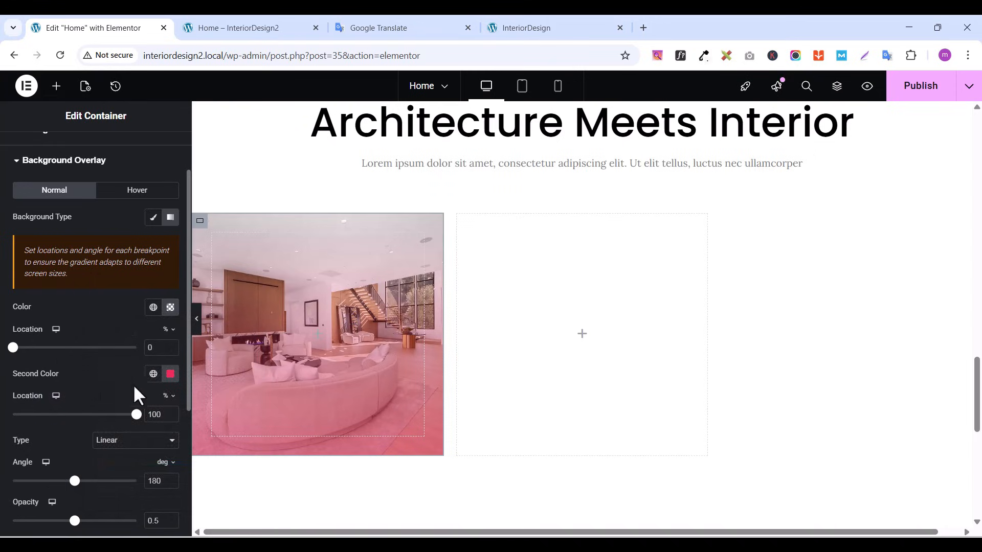
# Set the overlay gradient's second color to the global color dark yellow and the overlay opacity to 0.66
pyautogui.click(153, 375)
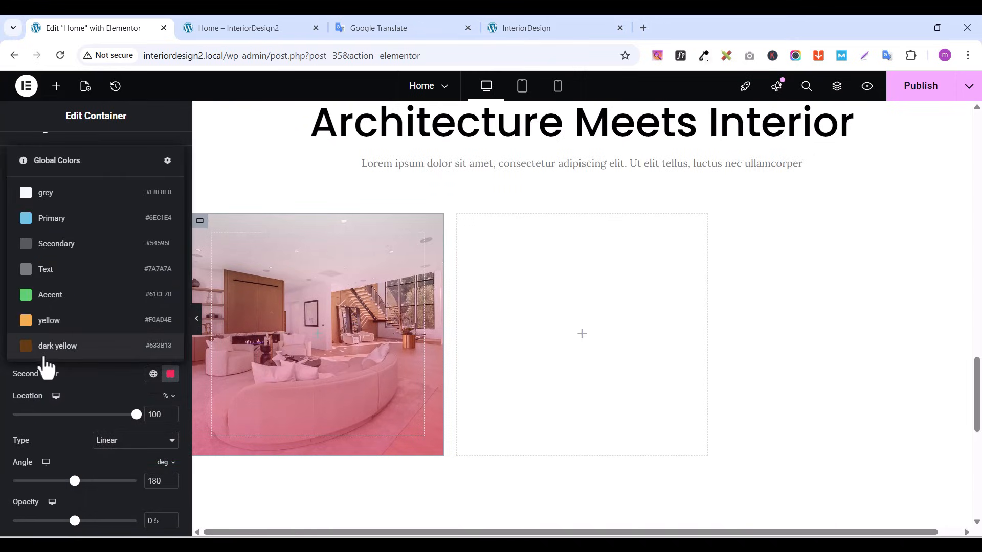
pyautogui.click(47, 348)
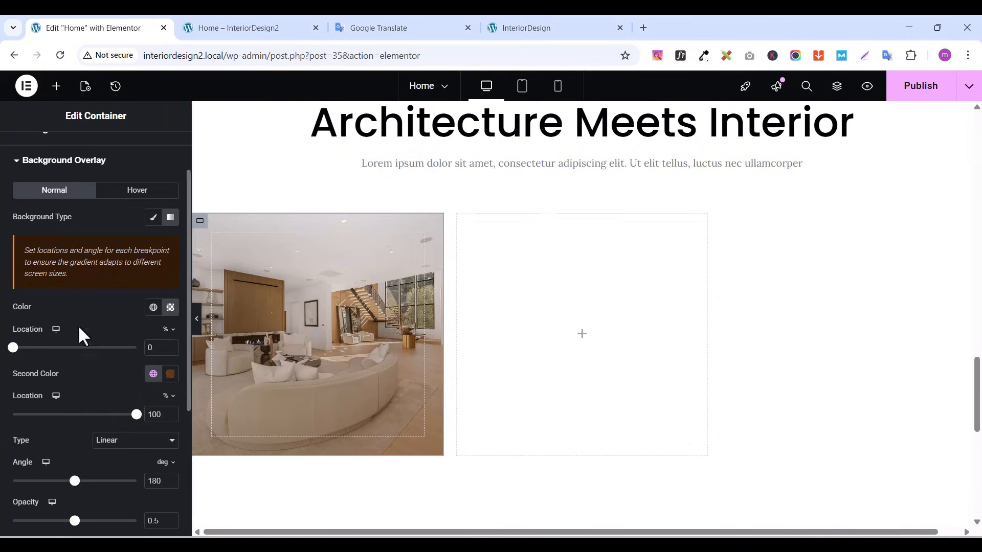
pyautogui.moveTo(12, 351)
pyautogui.mouseDown()
pyautogui.moveTo(93, 360)
pyautogui.moveTo(7, 352)
pyautogui.mouseUp()
pyautogui.moveTo(74, 522); pyautogui.dragTo(88, 524)
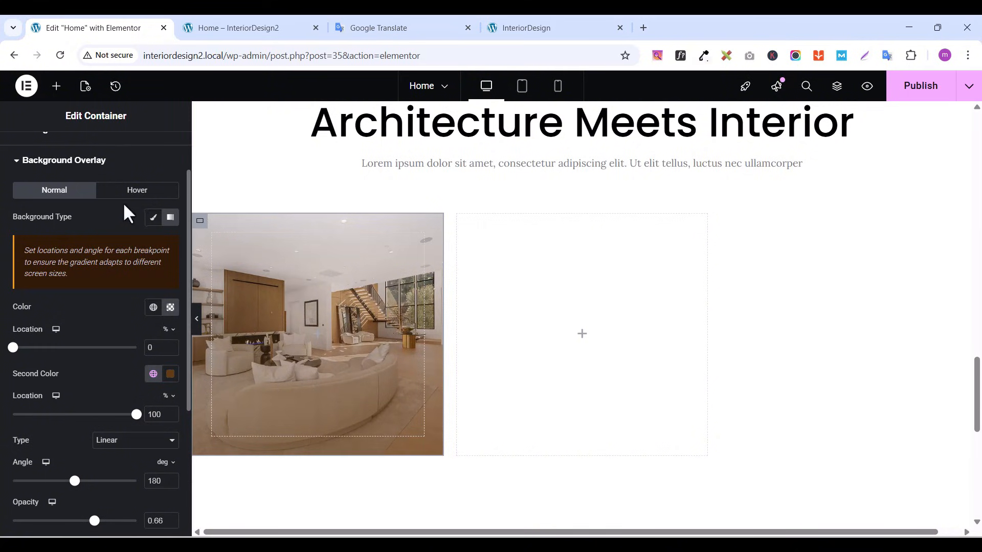
# Give the card's hover overlay a gradient from fully transparent #02010100 to the global color dark yellow
pyautogui.click(137, 197)
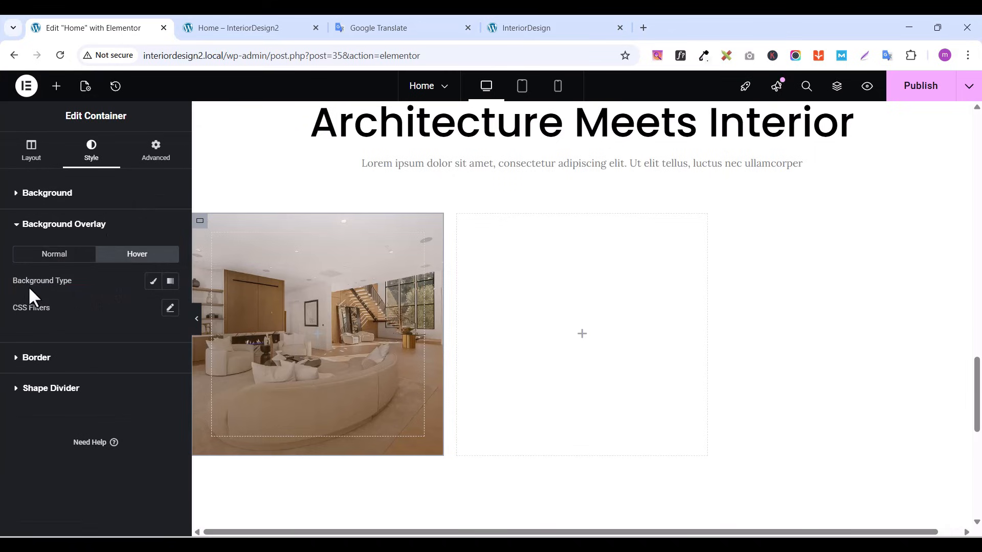
pyautogui.click(170, 283)
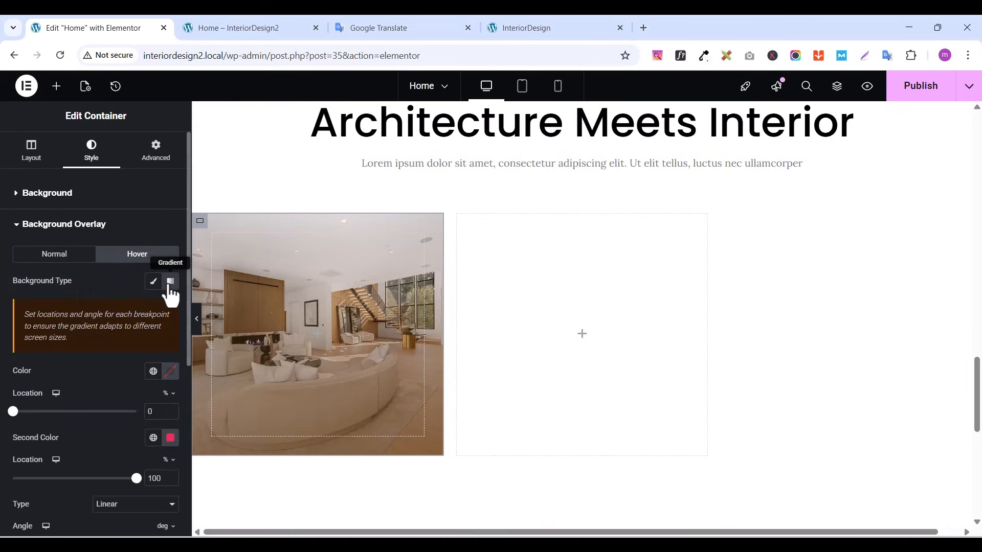
pyautogui.click(171, 371)
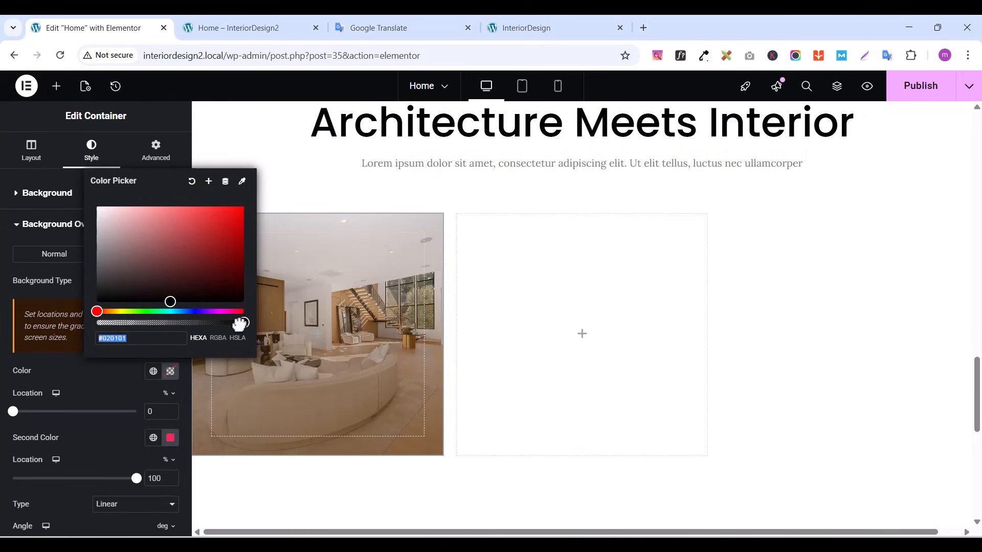
pyautogui.moveTo(241, 322); pyautogui.dragTo(20, 320)
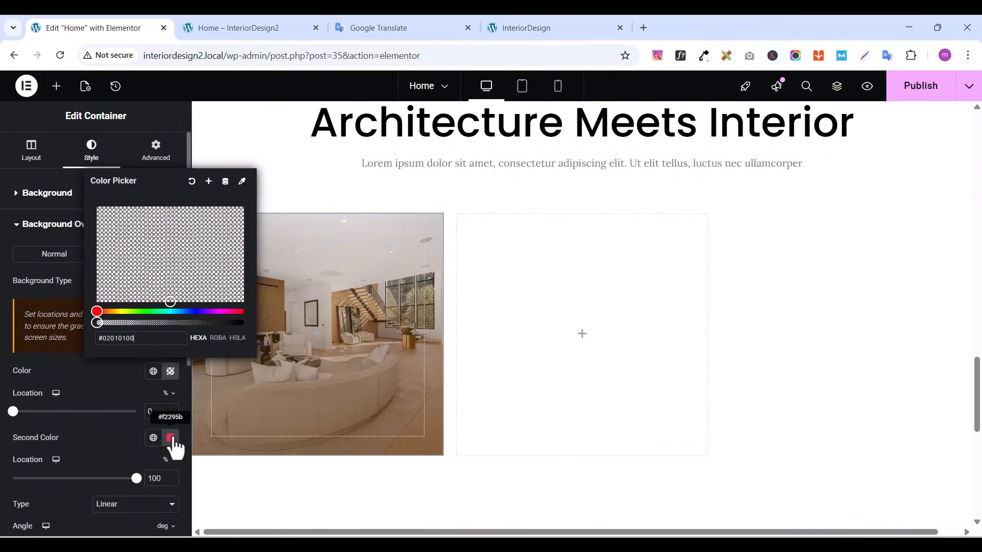
pyautogui.click(153, 438)
pyautogui.click(46, 410)
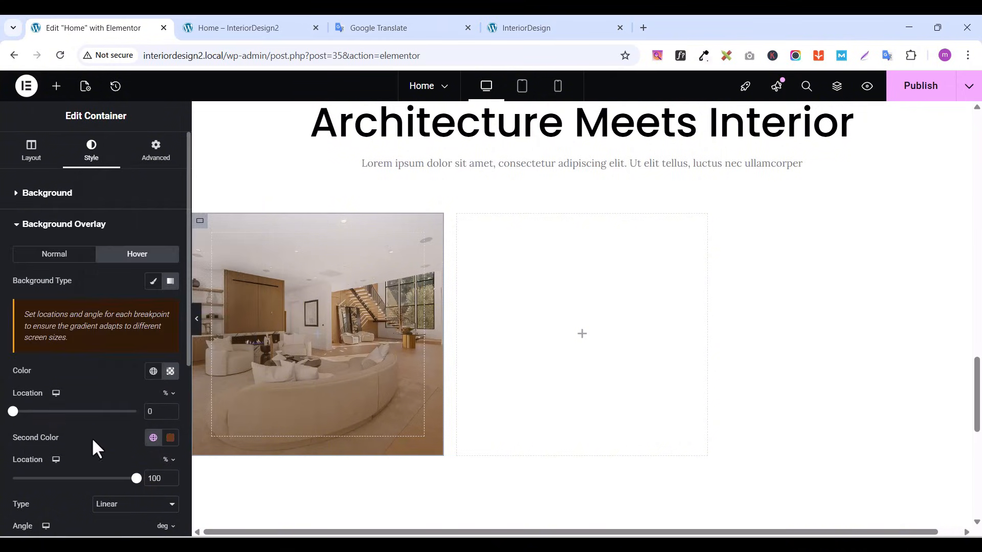
# Make the hover gradient's second color semi-transparent at #633B138A and finish the overlay settings
pyautogui.click(170, 438)
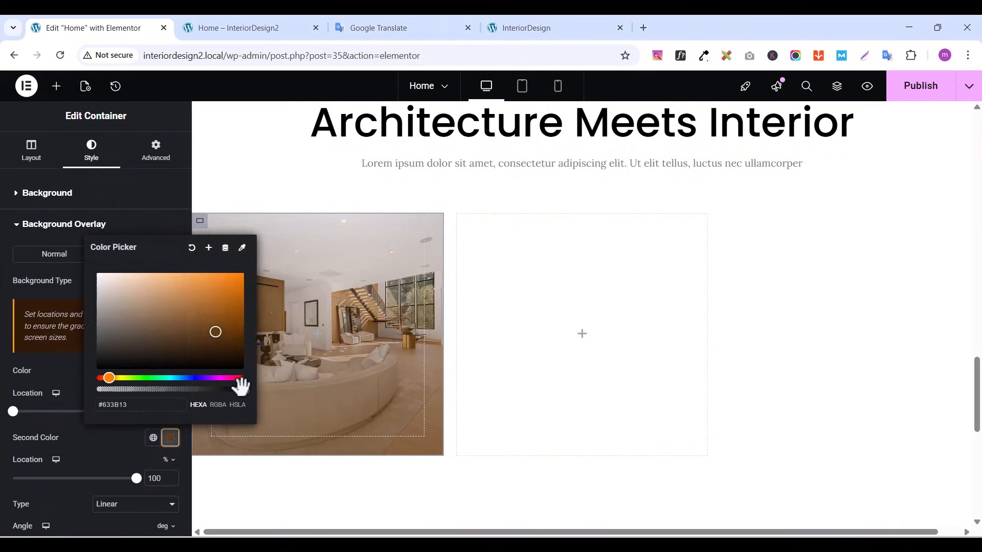
pyautogui.moveTo(240, 388); pyautogui.dragTo(153, 389)
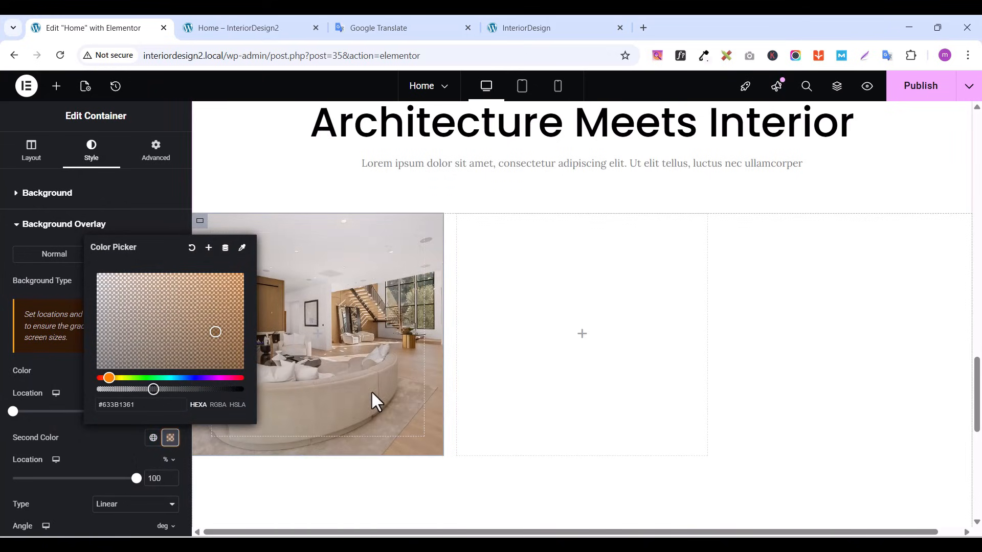
pyautogui.moveTo(153, 390); pyautogui.dragTo(176, 390)
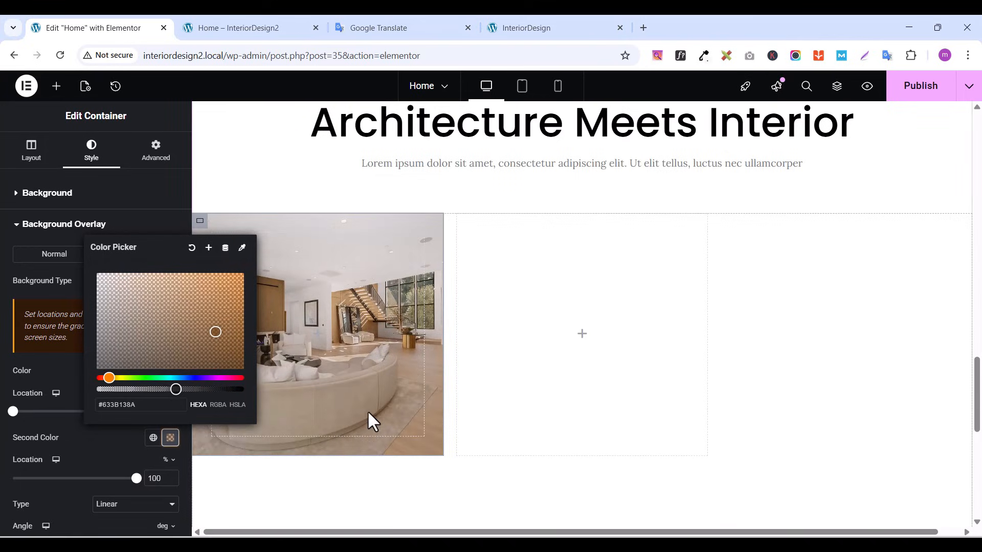
pyautogui.click(131, 224)
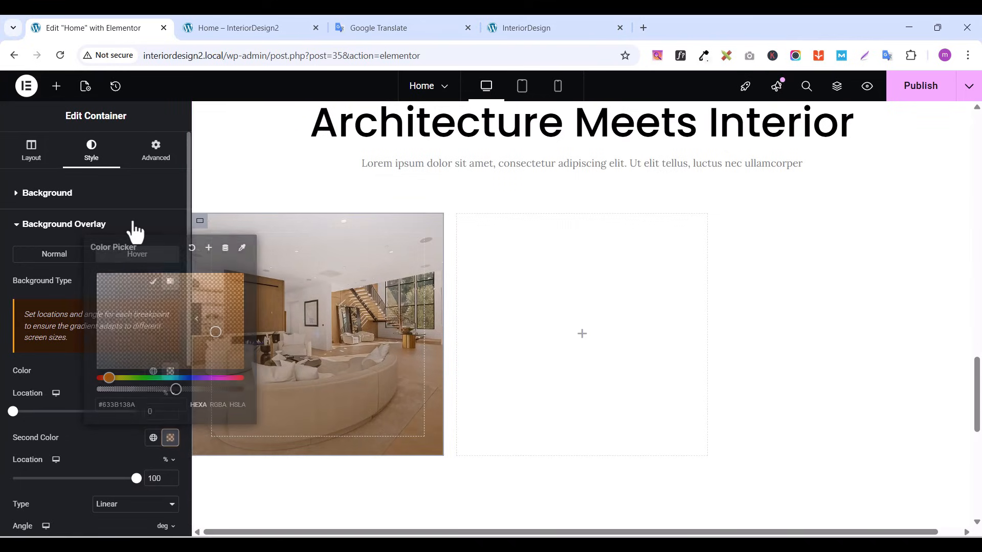
# Publish the page and compare the card's overlay with the service cards on the reference site
pyautogui.click(926, 87)
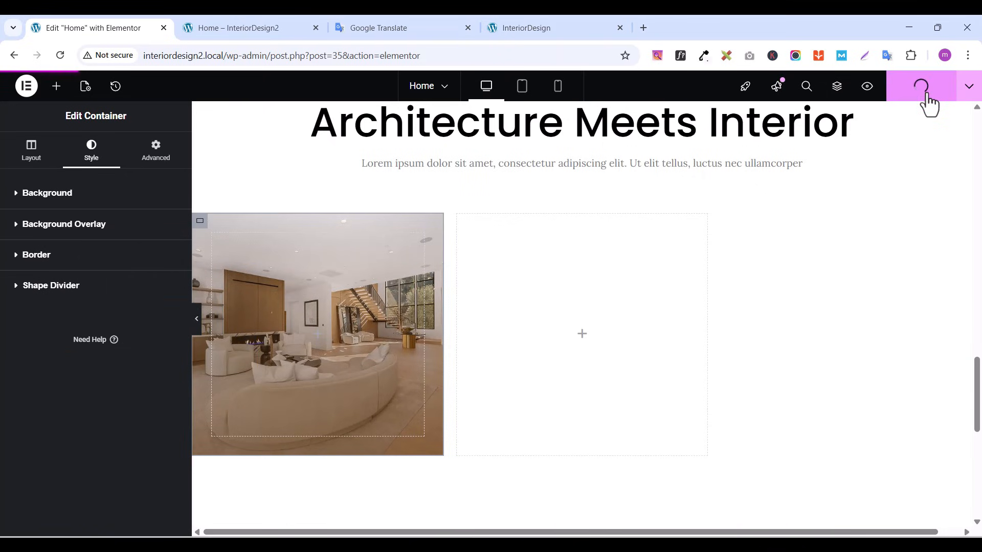
pyautogui.click(539, 27)
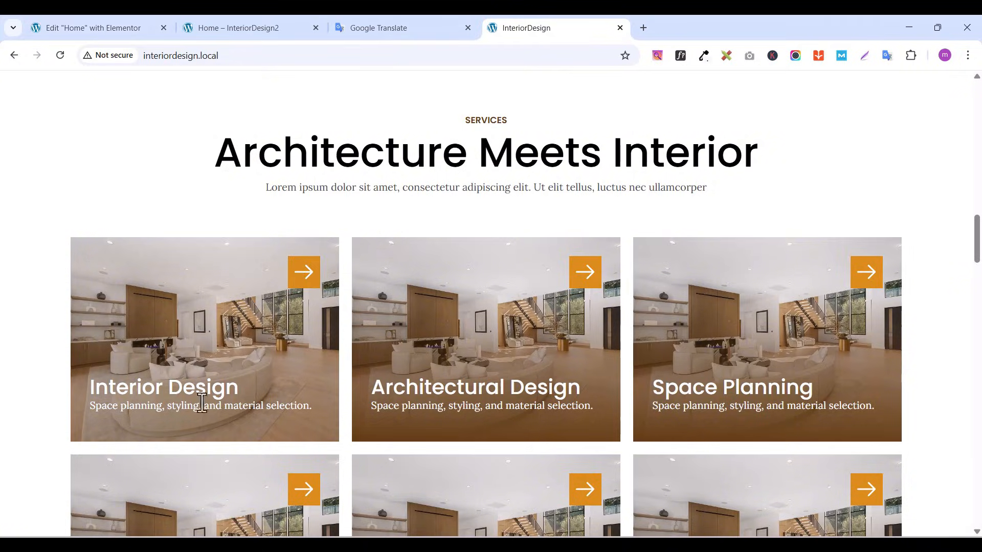
pyautogui.click(101, 24)
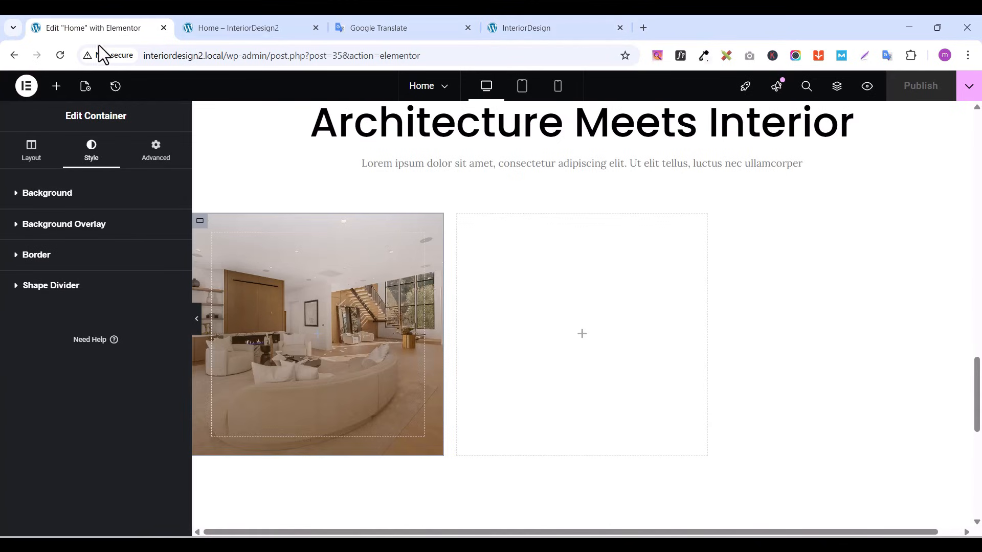
# Place a container inside the image card and duplicate it to get two stacked inner containers
pyautogui.click(57, 87)
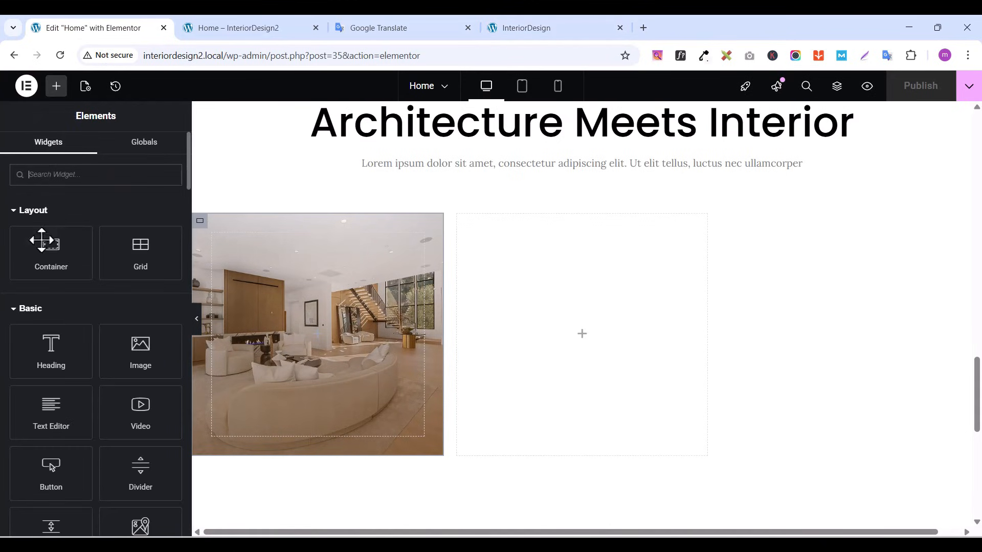
pyautogui.moveTo(33, 261); pyautogui.dragTo(289, 293)
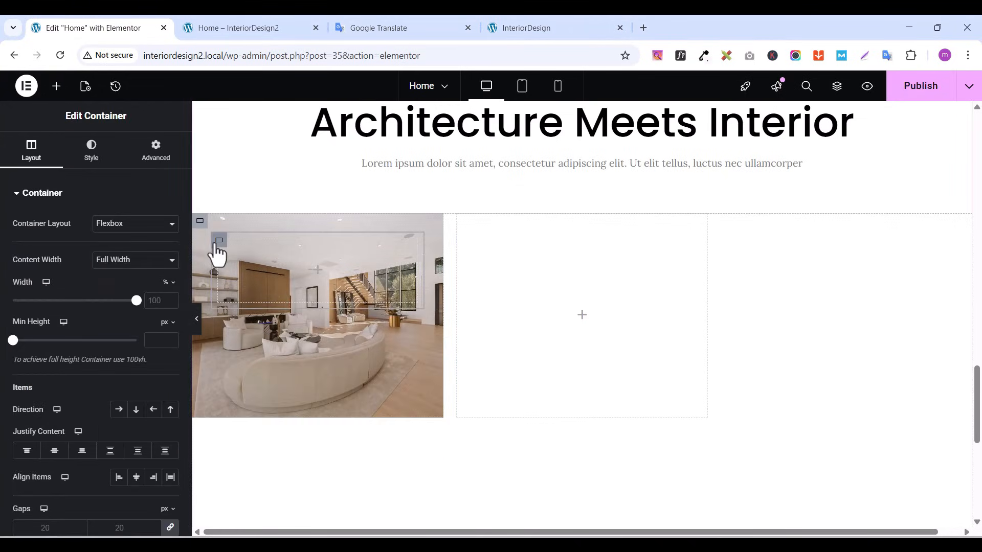
pyautogui.rightClick(219, 250)
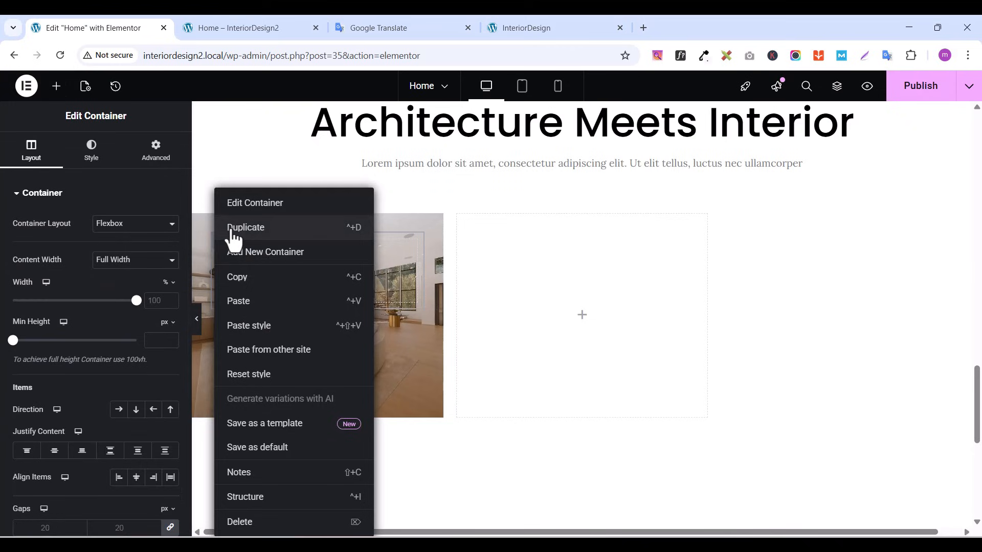
pyautogui.click(231, 236)
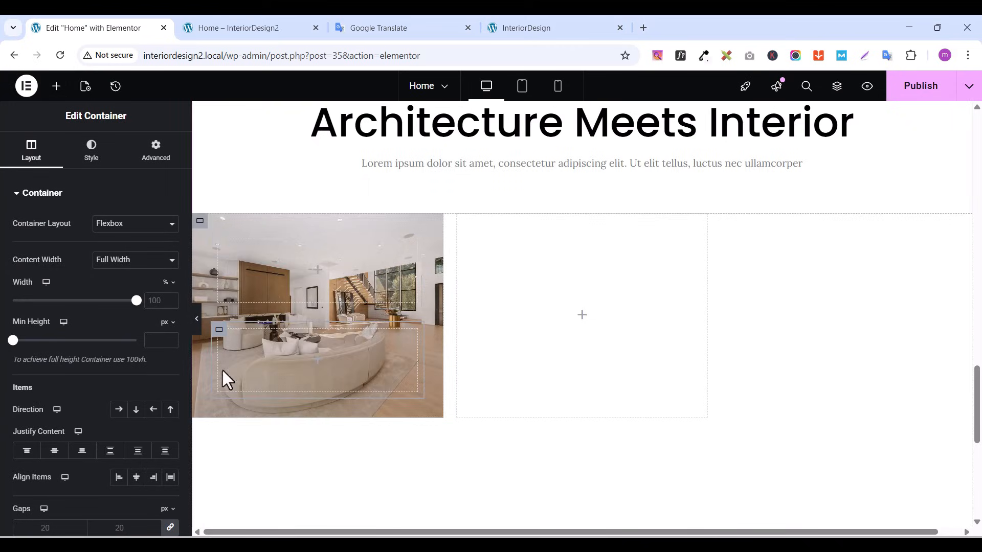
# Set the upper inner container's padding to 0 on all sides
pyautogui.click(220, 243)
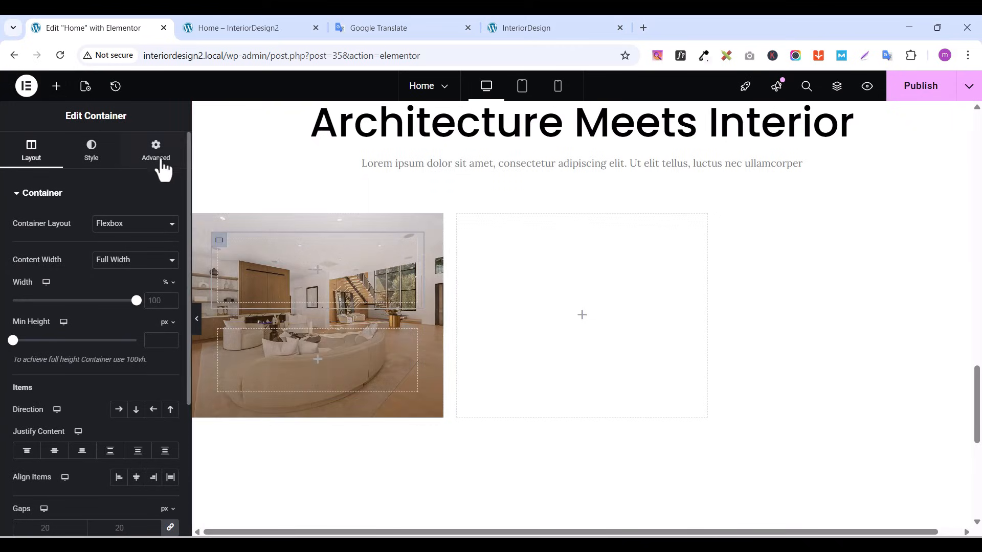
pyautogui.click(155, 152)
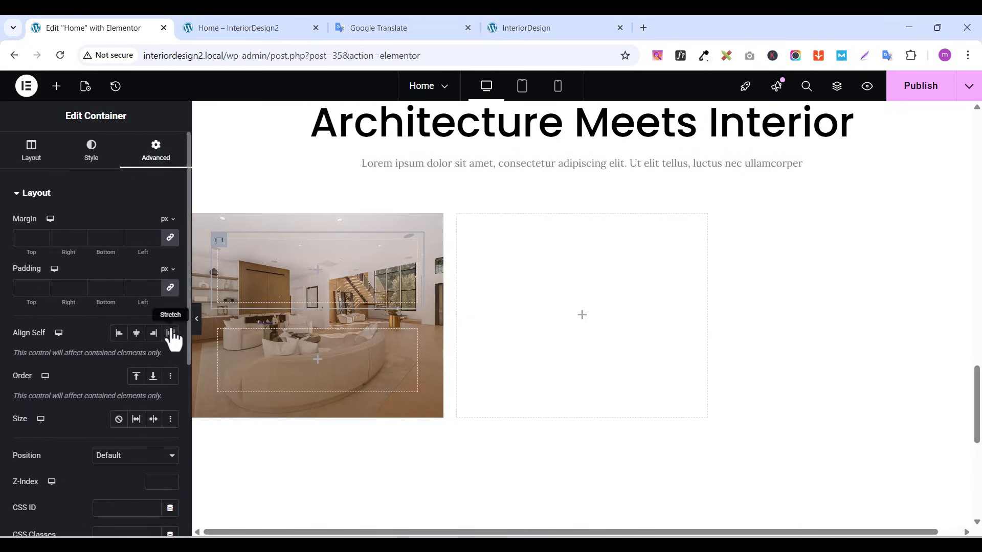
pyautogui.click(170, 288)
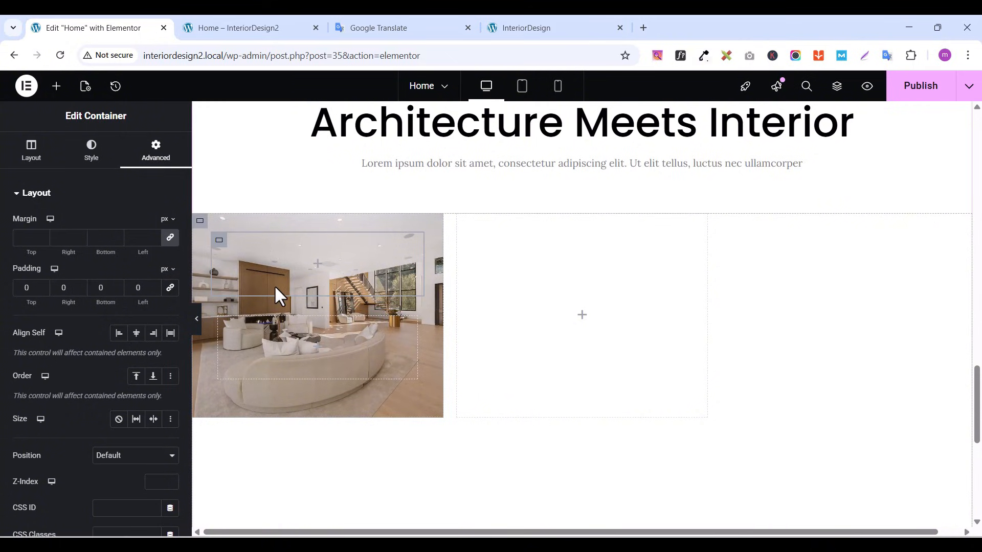
# Add an Icon widget to the upper inner container and use arrow-right-svgrepo-com-1.svg from the media library as its icon
pyautogui.click(54, 86)
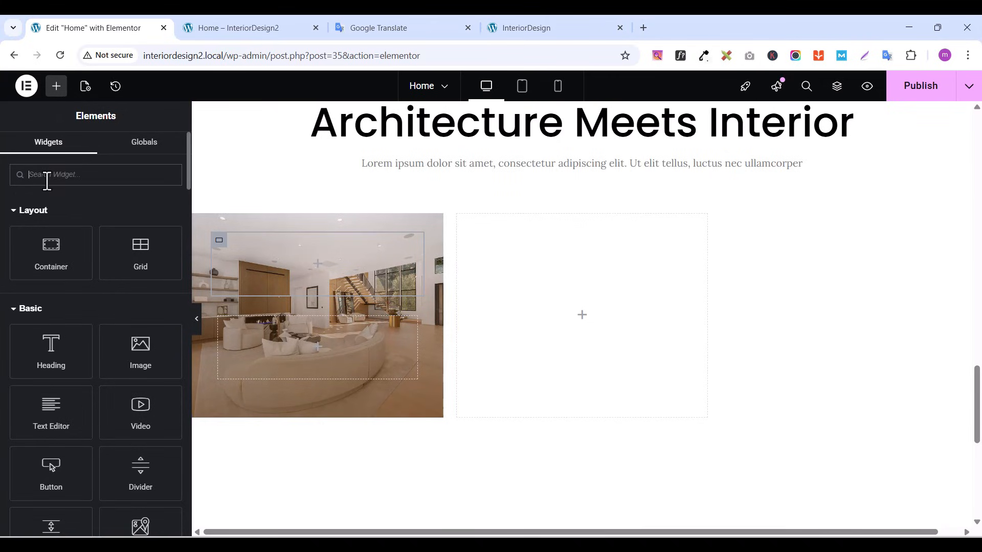
pyautogui.write('ICON')
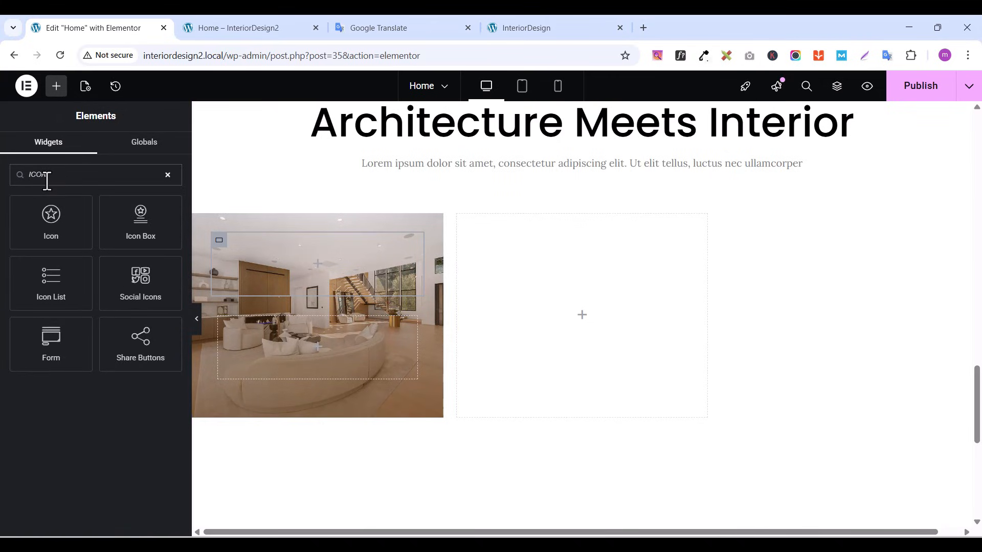
pyautogui.moveTo(51, 217); pyautogui.dragTo(308, 260)
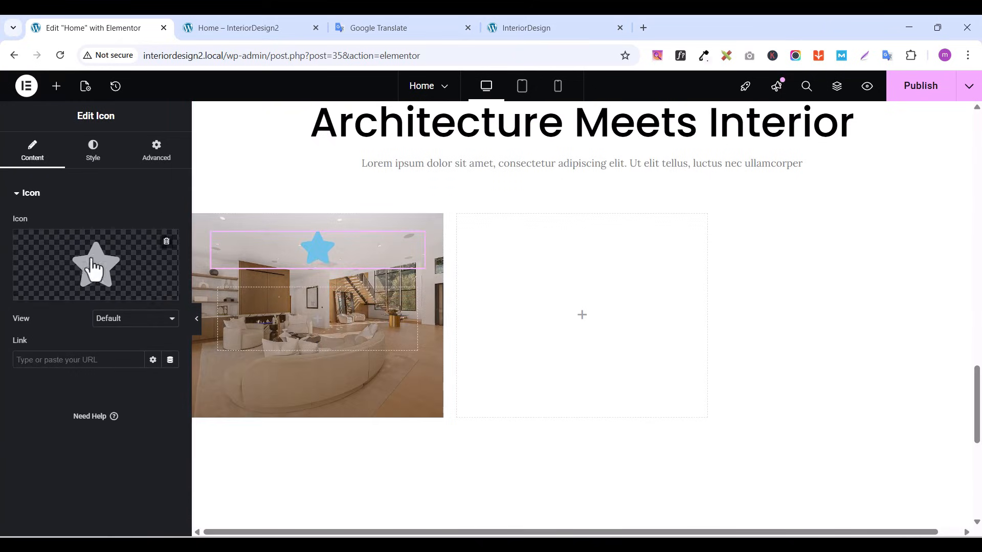
pyautogui.scroll(4, 307, 256)
pyautogui.click(137, 294)
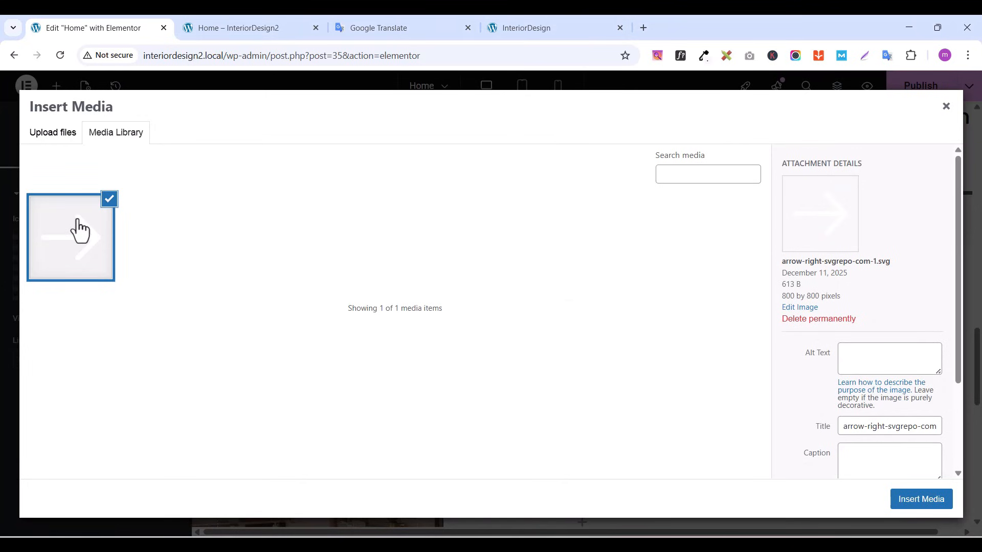
pyautogui.click(918, 499)
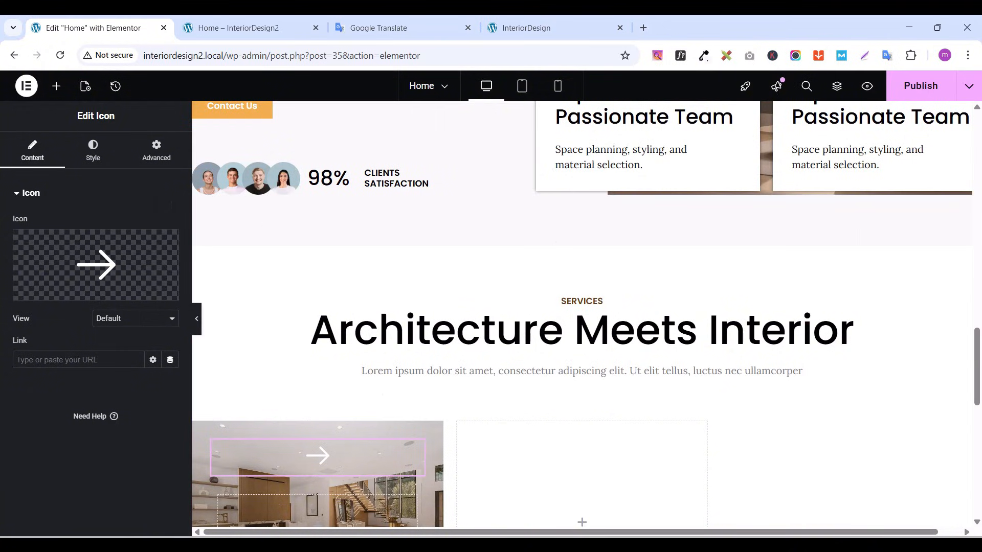
pyautogui.scroll(-2, 343, 481)
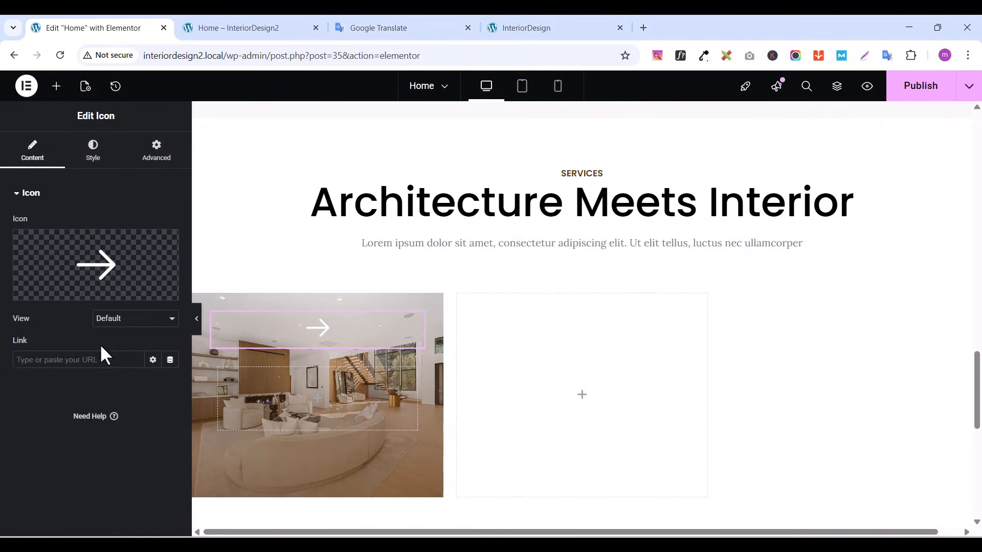
# Set the arrow icon's view to Stacked with a Square shape
pyautogui.click(119, 319)
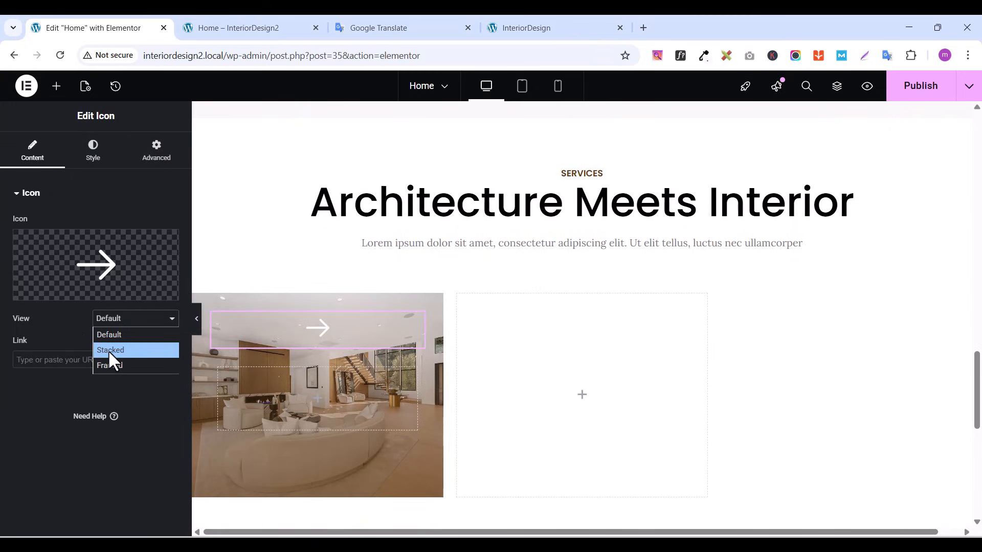
pyautogui.click(108, 349)
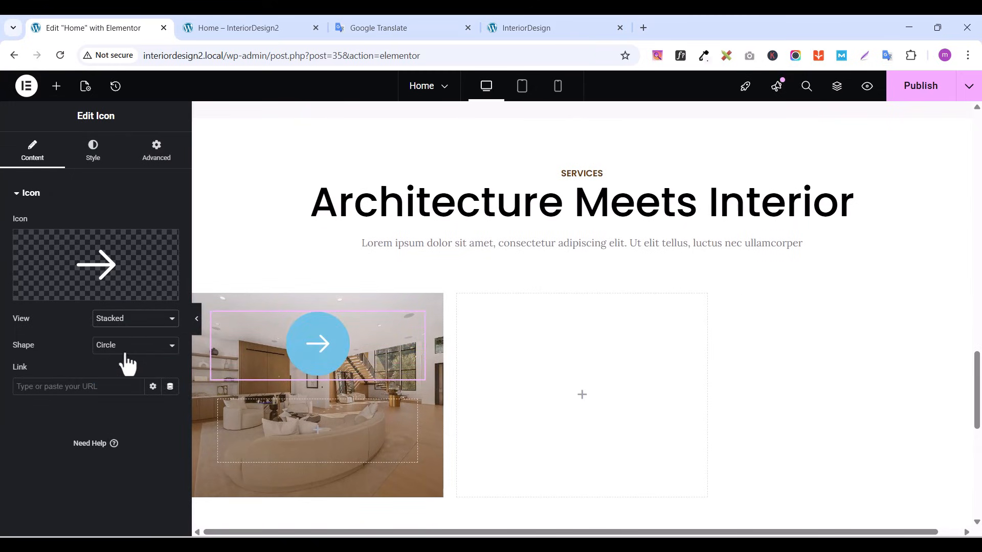
pyautogui.click(125, 353)
pyautogui.click(122, 364)
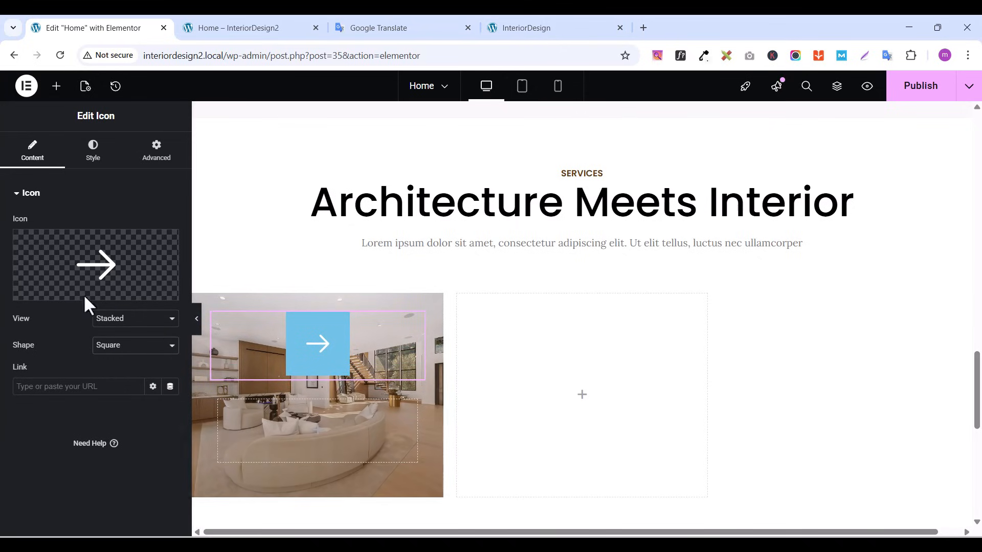
# Apply the global yellow as the icon's primary color and darken it to #C27C1A
pyautogui.click(83, 169)
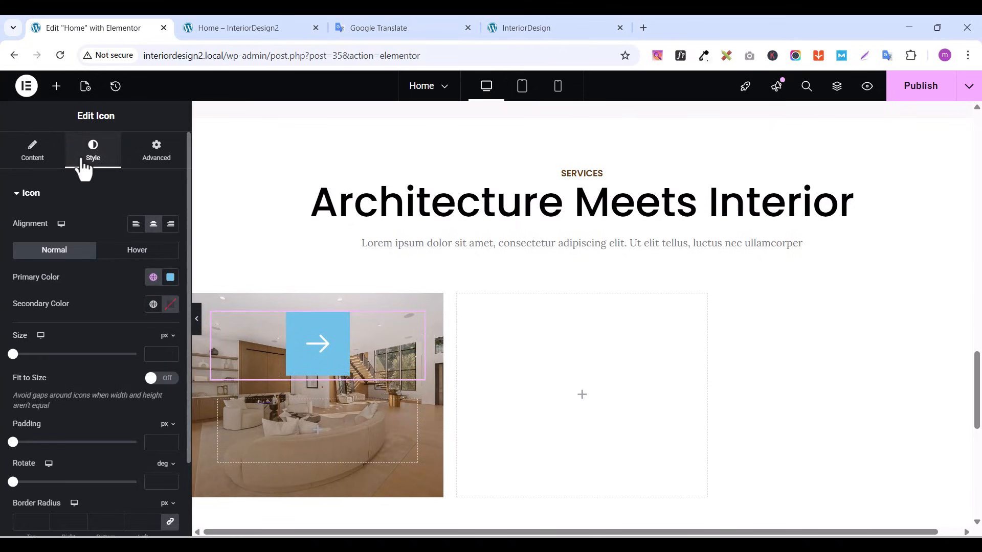
pyautogui.click(153, 278)
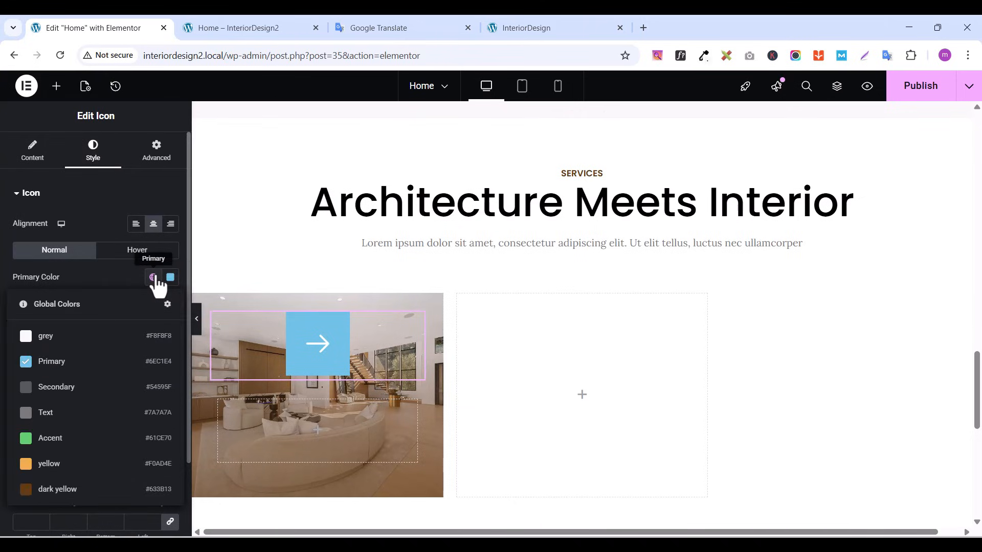
pyautogui.click(47, 466)
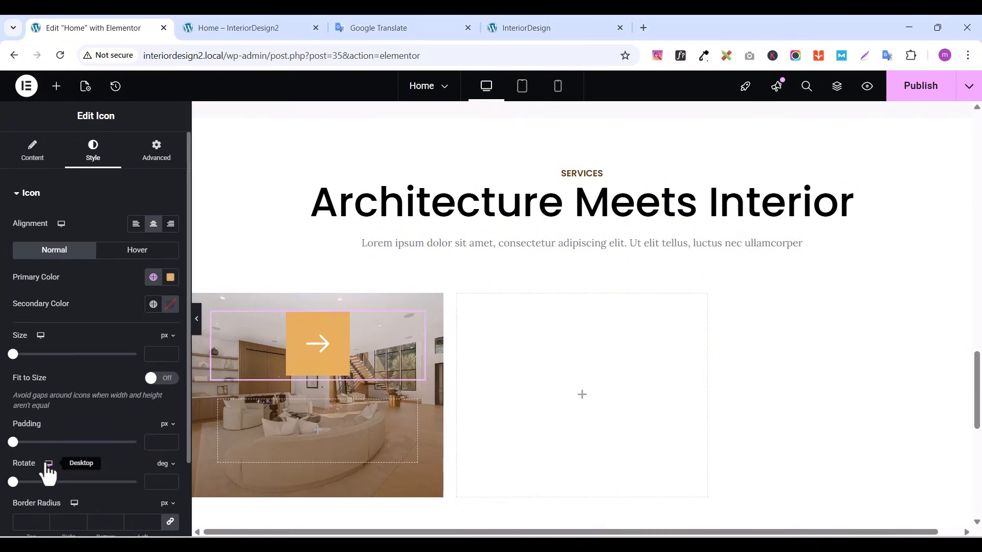
pyautogui.click(170, 286)
pyautogui.moveTo(195, 335); pyautogui.dragTo(225, 353)
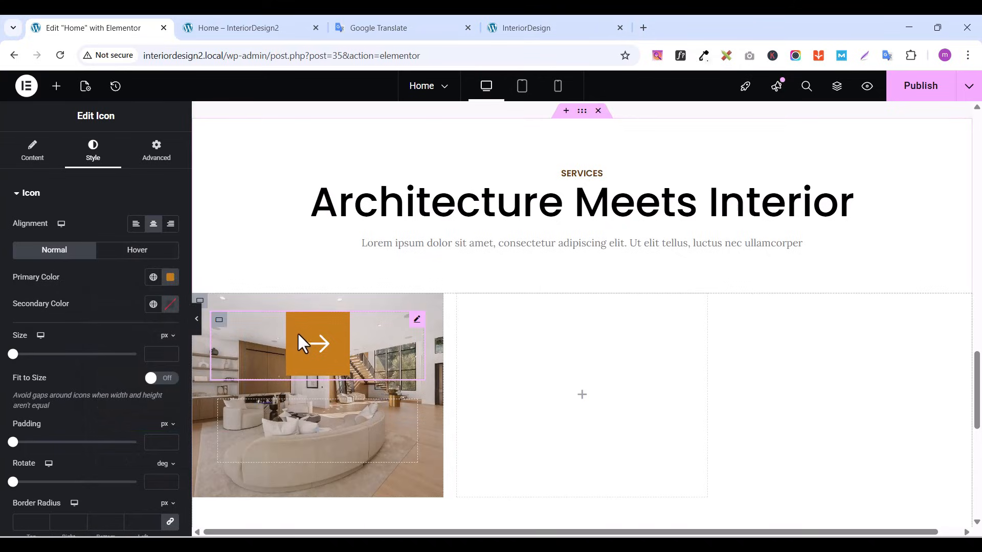
# Set the arrow icon's size to 40 px
pyautogui.click(172, 351)
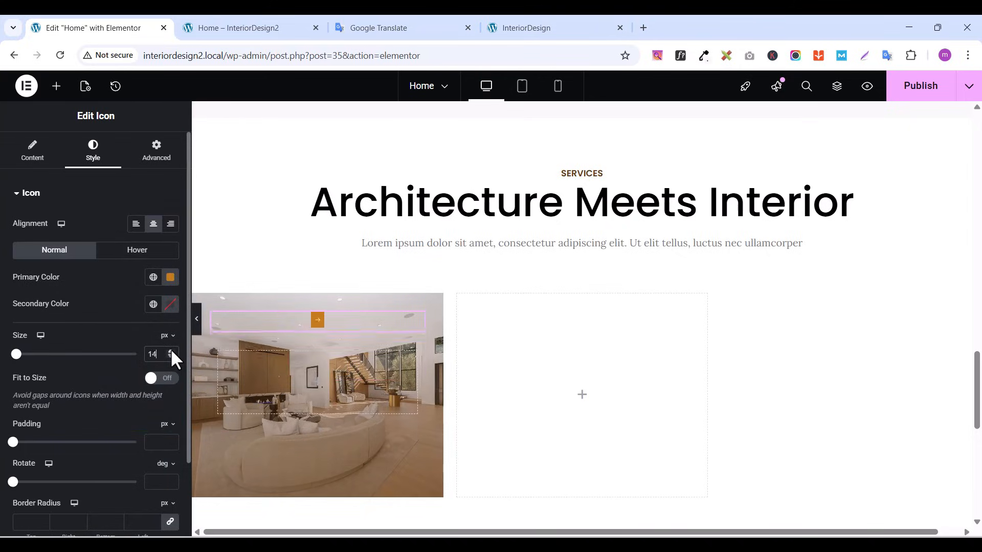
pyautogui.click(172, 351)
pyautogui.click(172, 352)
pyautogui.click(171, 351)
pyautogui.click(171, 351)
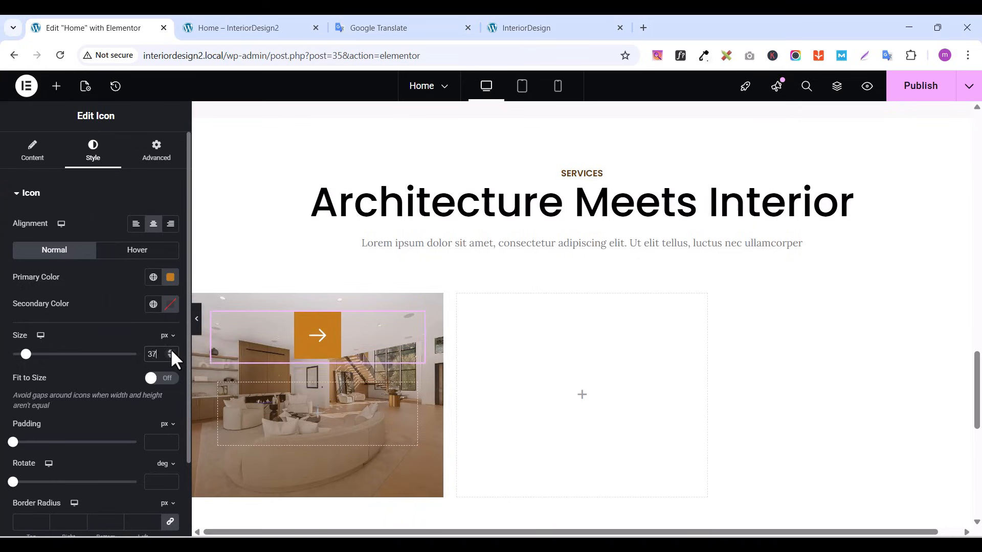
pyautogui.click(171, 352)
pyautogui.click(171, 351)
pyautogui.click(172, 351)
pyautogui.click(171, 351)
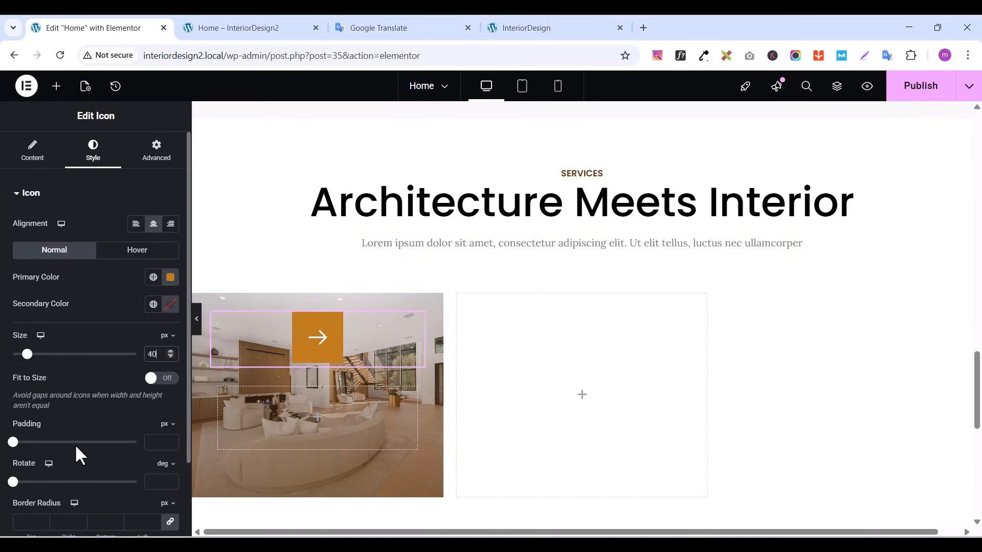
# Set the arrow icon's padding to 5 px
pyautogui.click(170, 438)
pyautogui.click(170, 439)
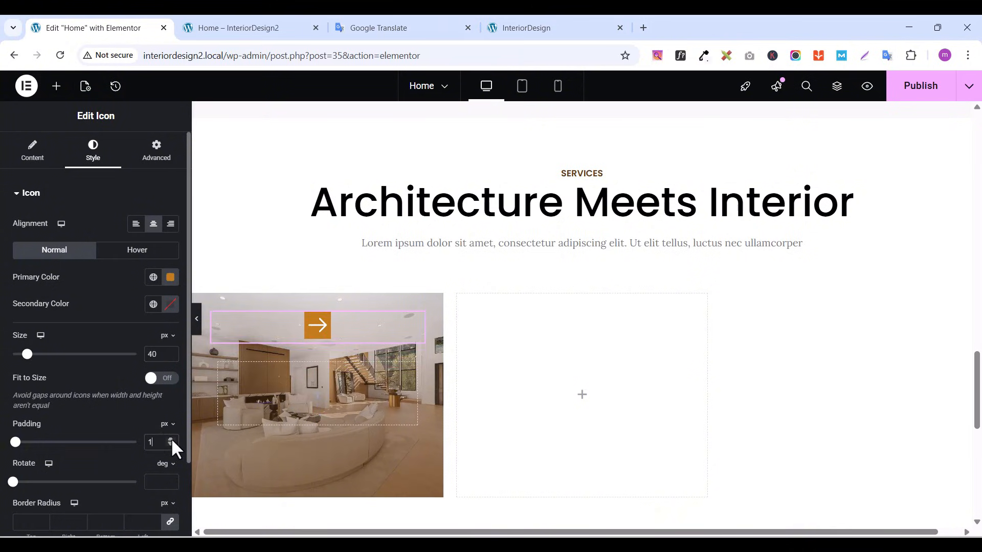
pyautogui.click(171, 439)
pyautogui.click(171, 438)
pyautogui.click(171, 438)
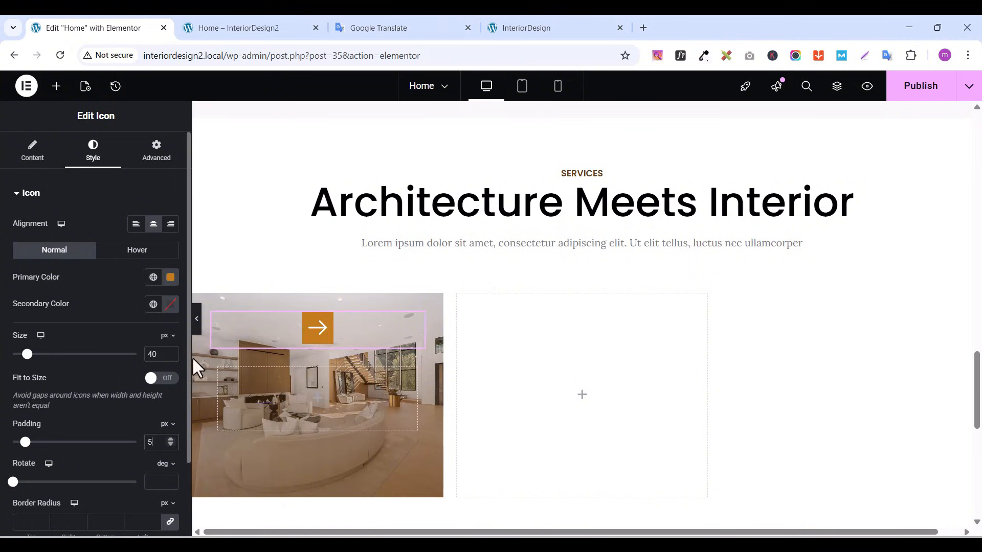
pyautogui.click(15, 195)
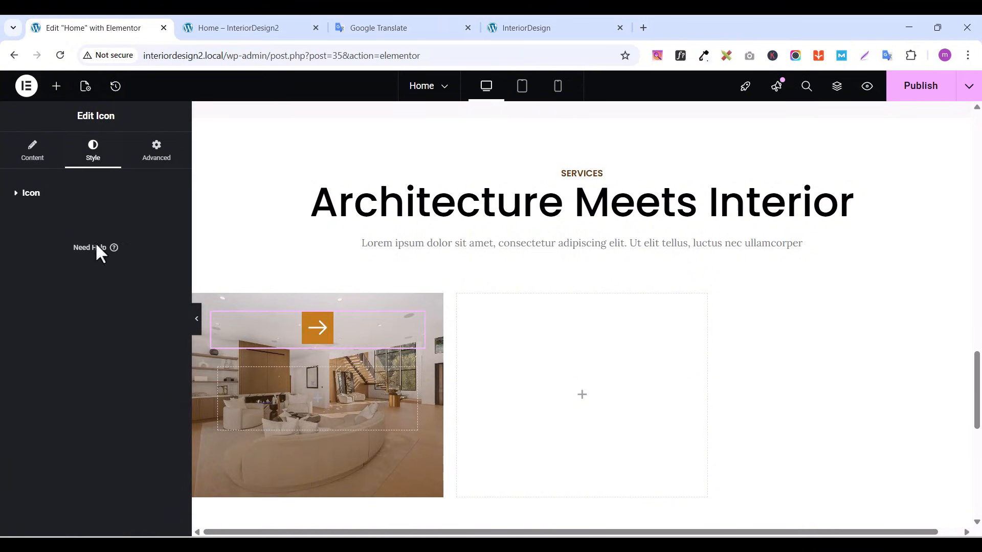
# Align the items of the upper inner container to the end so the arrow icon sits at the card's right edge
pyautogui.click(219, 321)
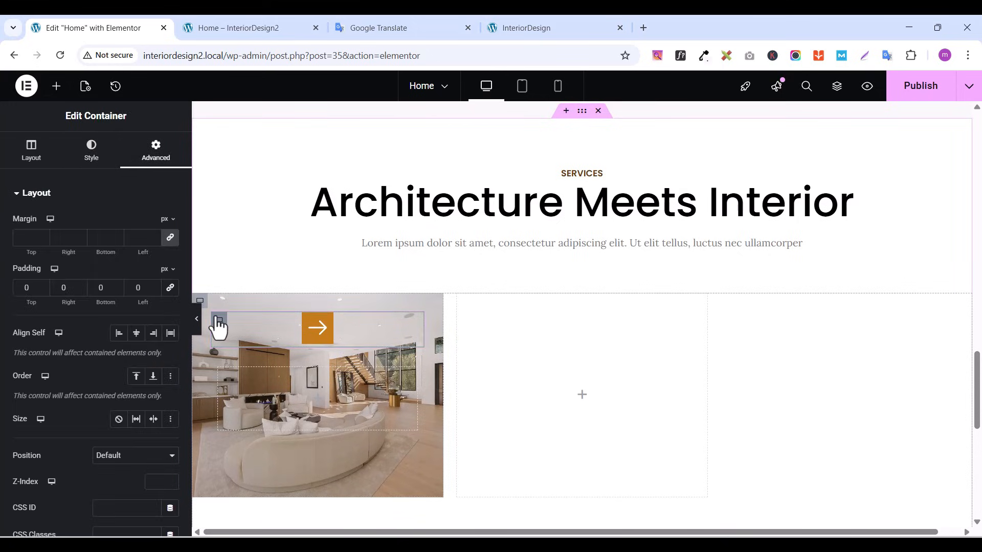
pyautogui.click(28, 154)
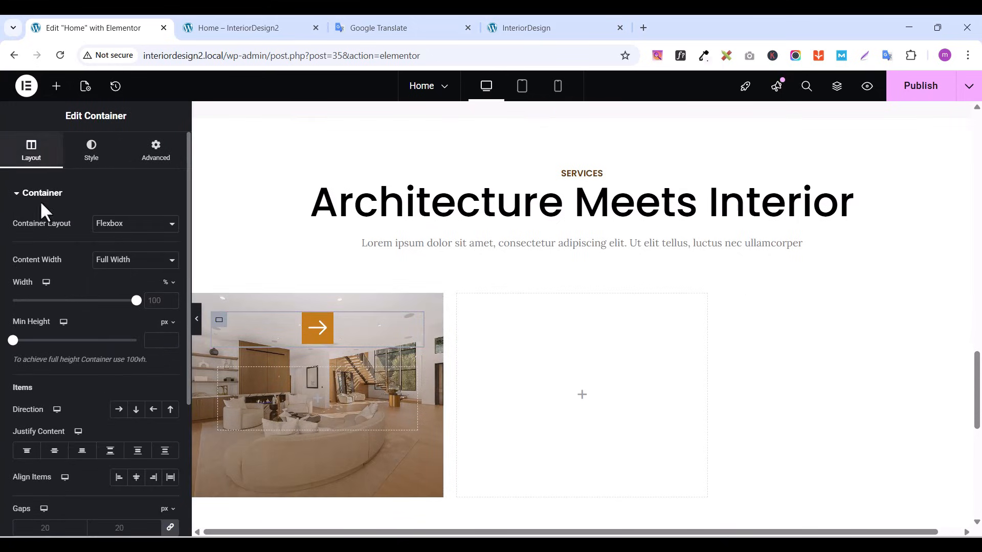
pyautogui.moveTo(187, 299); pyautogui.dragTo(185, 397)
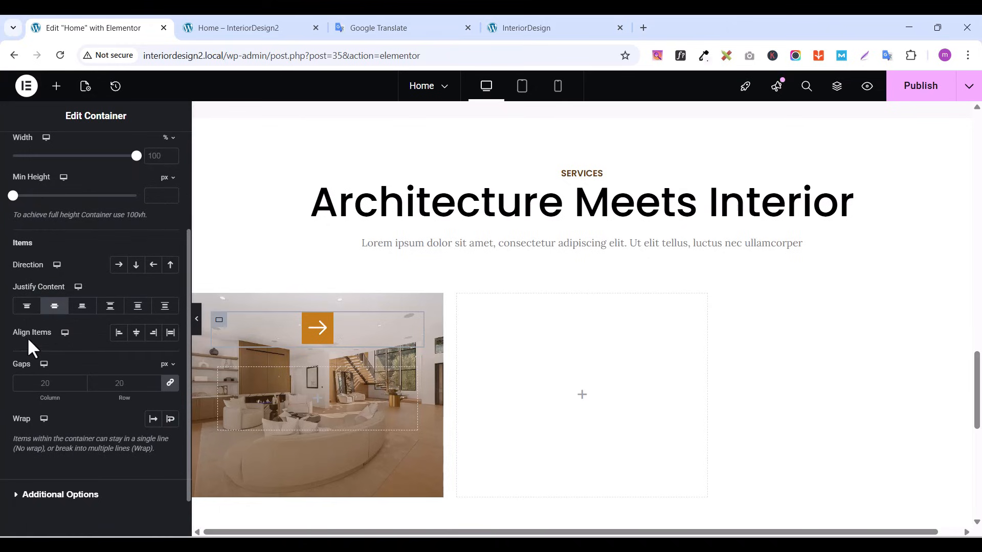
pyautogui.click(152, 333)
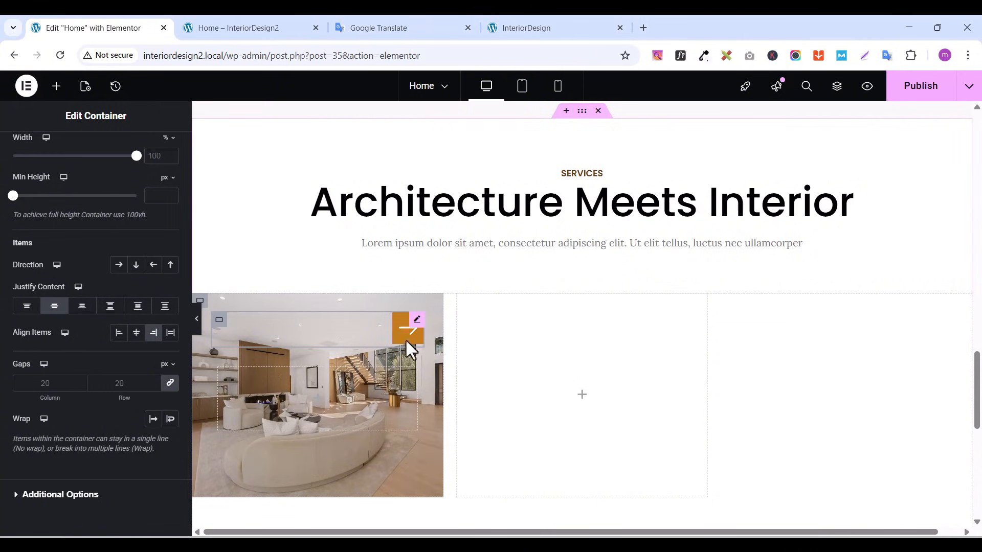
# Set the arrow icon's normal primary color to #D3881F
pyautogui.click(416, 322)
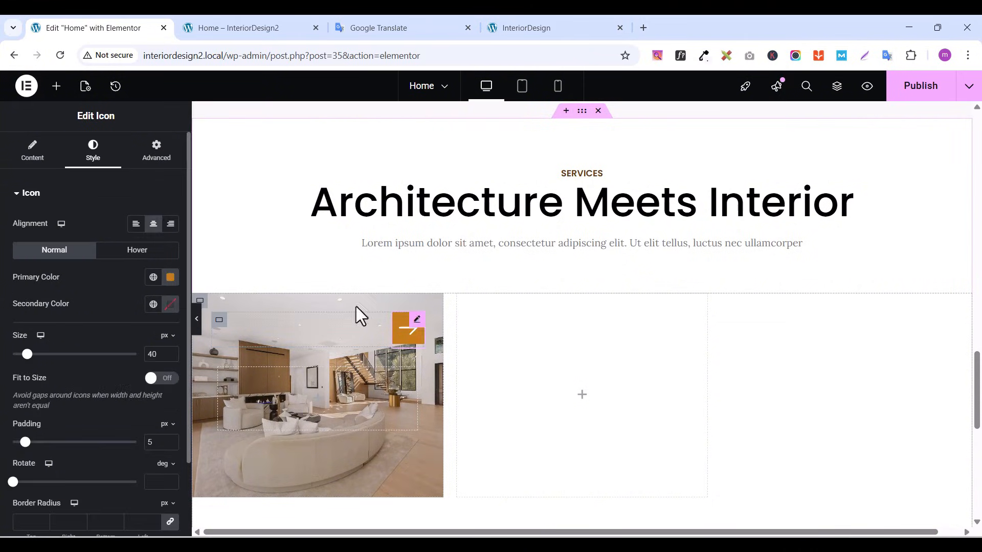
pyautogui.click(170, 278)
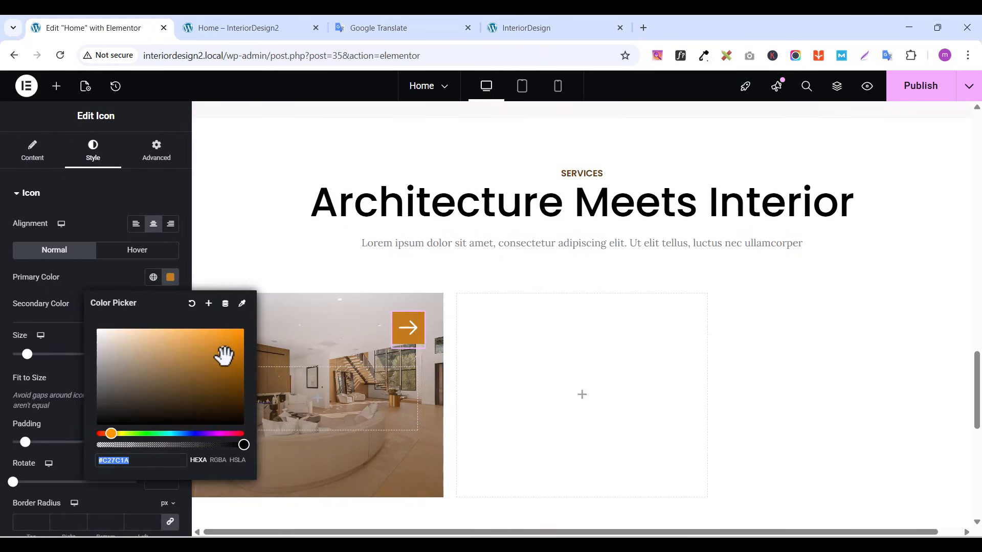
pyautogui.write('#D3881F')
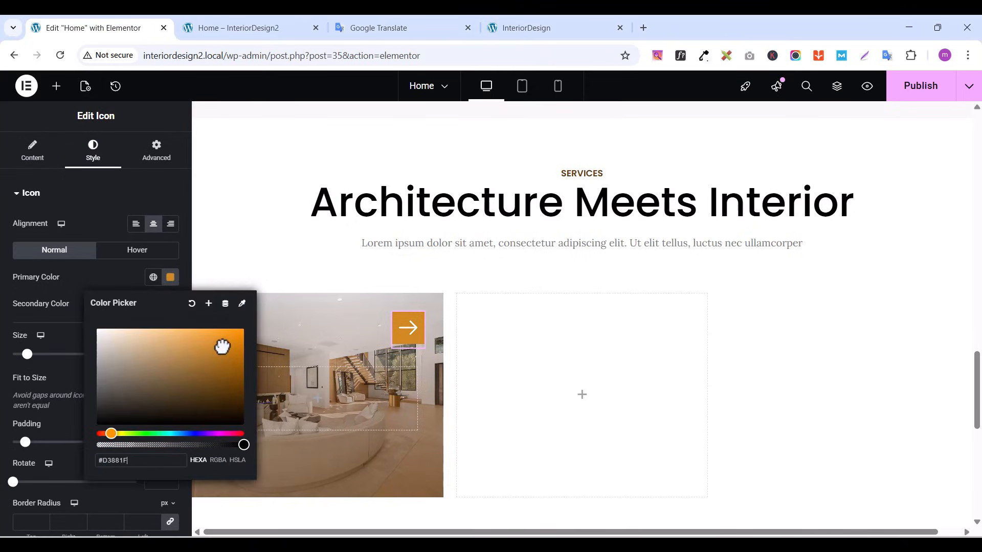
pyautogui.click(116, 268)
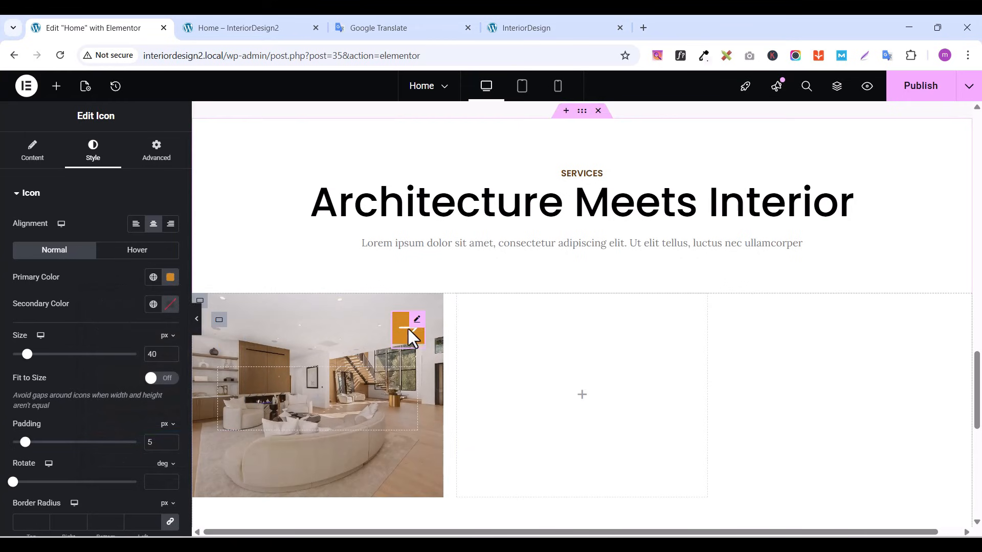
# Check the arrow's hover effect on the reference site and set the icon's hover primary color to the global dark yellow
pyautogui.click(517, 36)
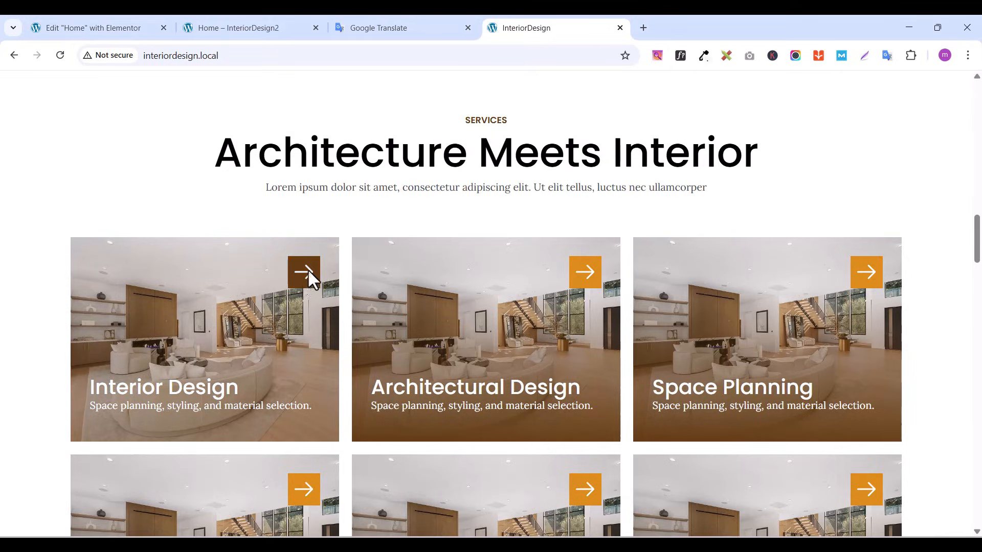
pyautogui.click(85, 28)
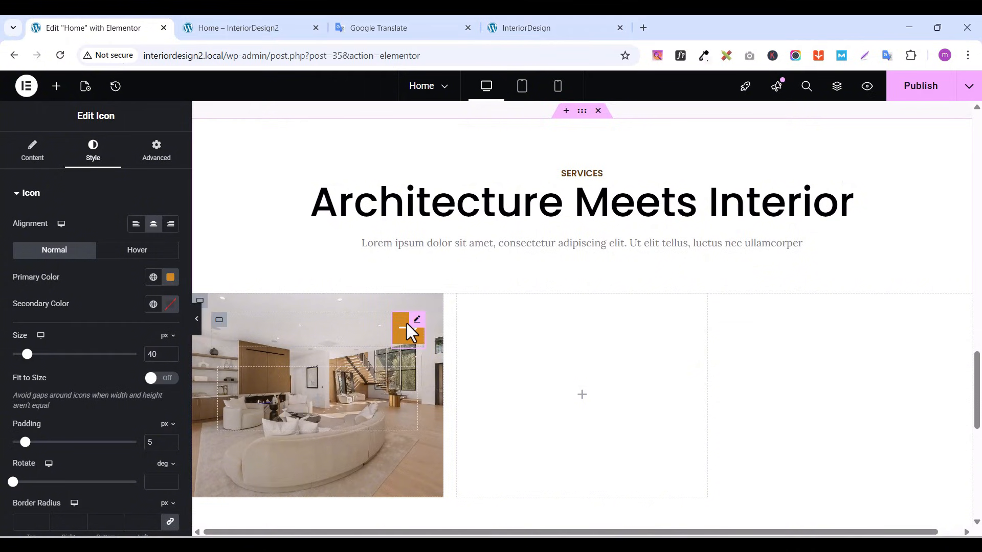
pyautogui.click(125, 250)
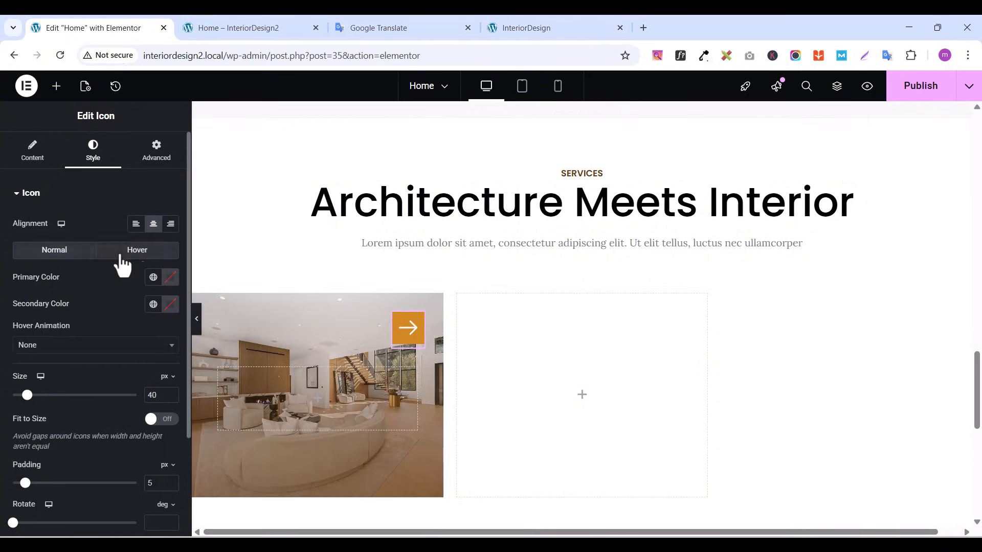
pyautogui.click(152, 278)
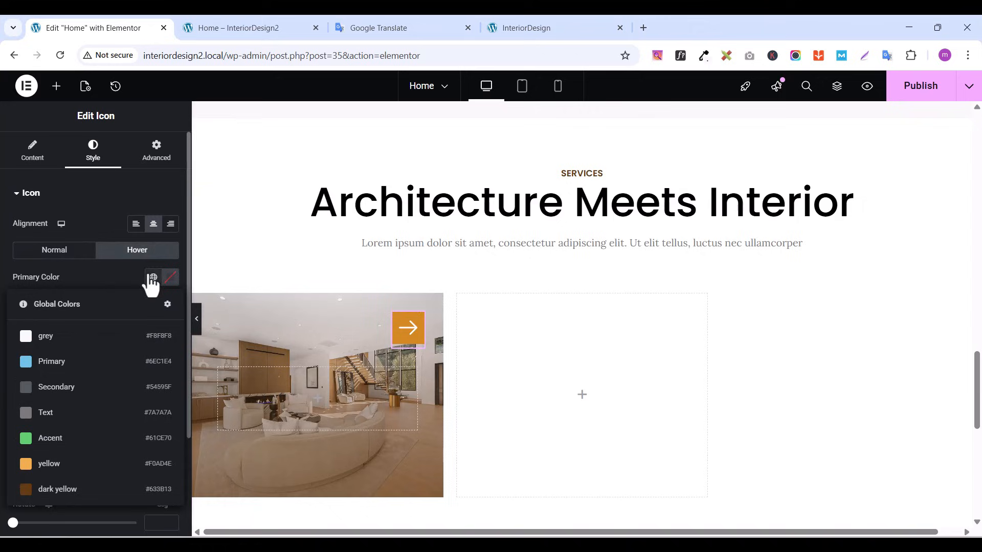
pyautogui.click(54, 490)
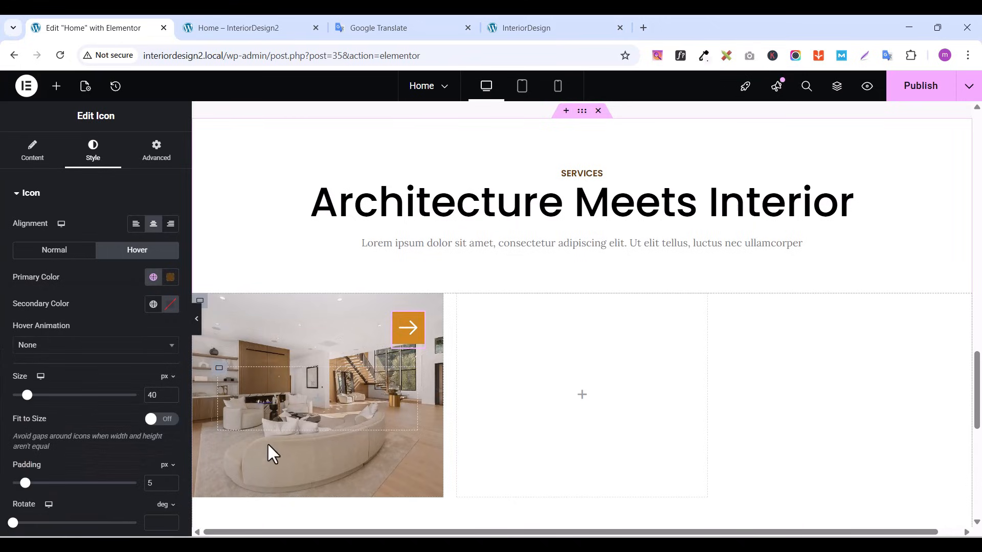
# Compare the card's text placement with the reference site and set the lower inner container's padding to 0 on all sides
pyautogui.scroll(-1, 313, 387)
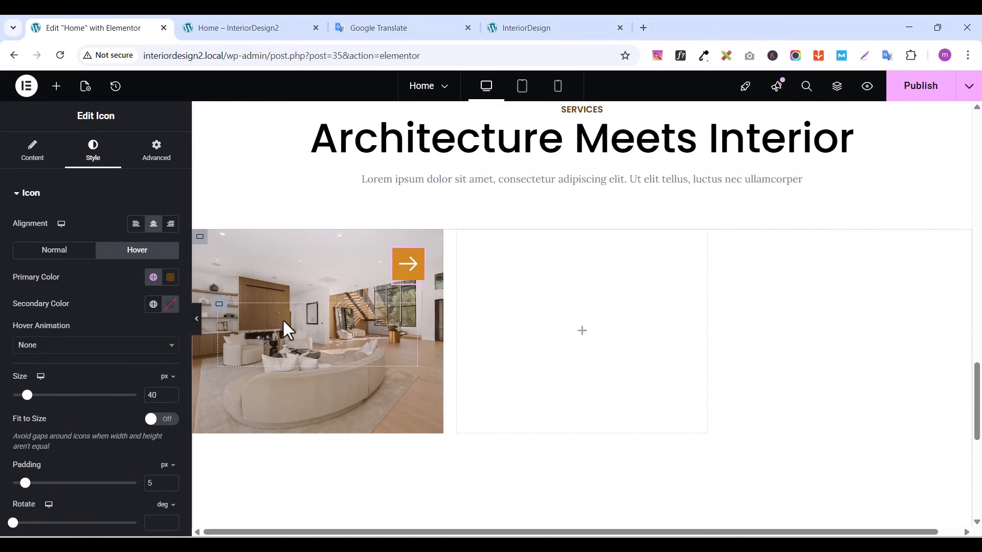
pyautogui.click(219, 305)
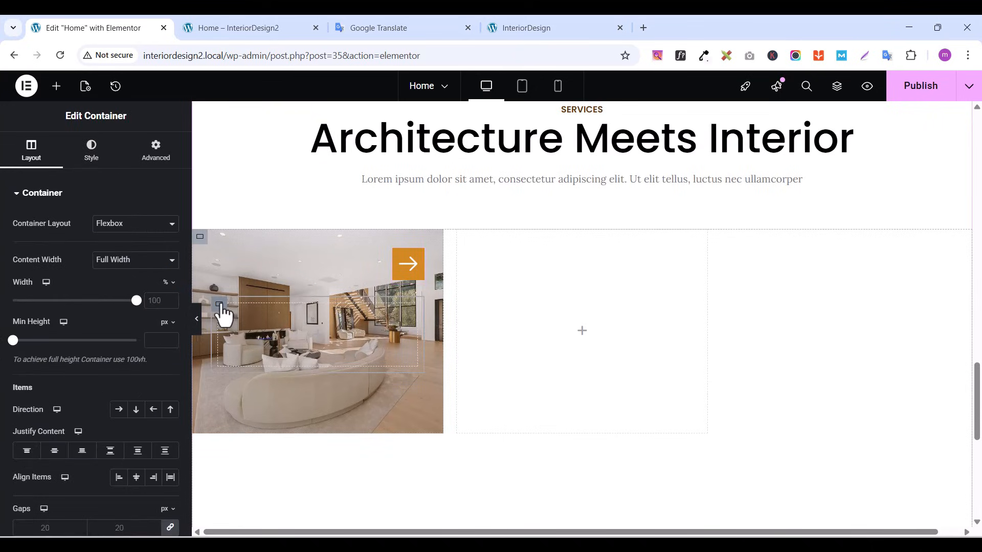
pyautogui.click(156, 151)
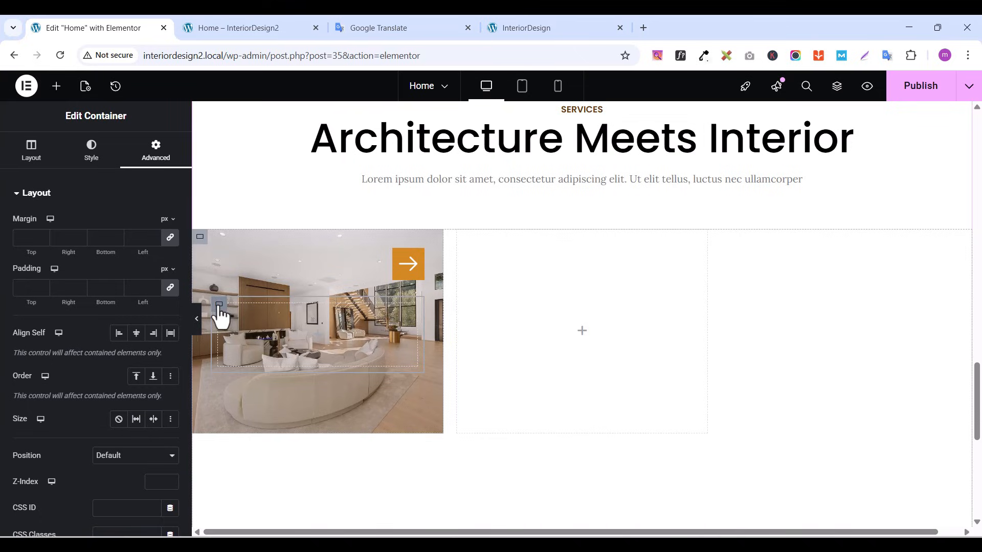
pyautogui.click(145, 159)
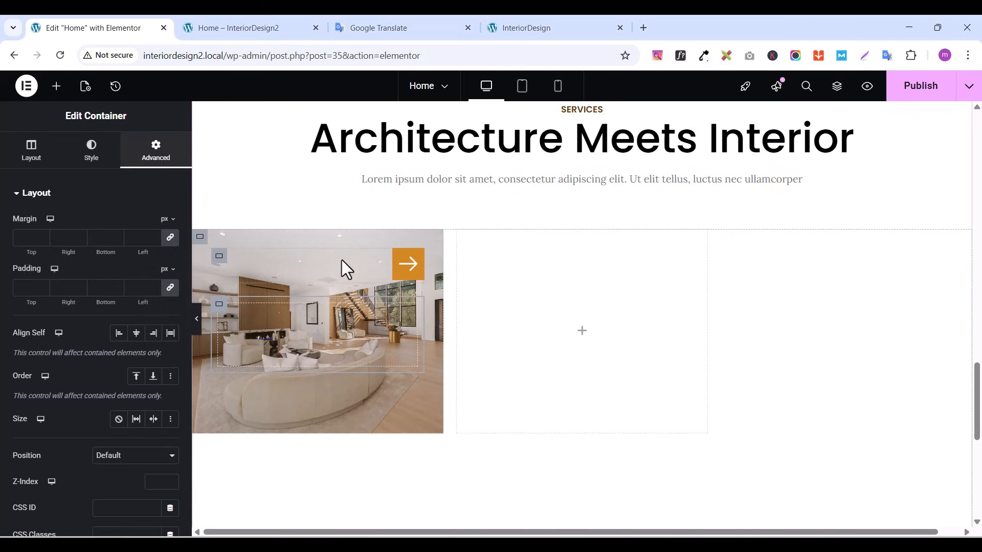
pyautogui.click(573, 27)
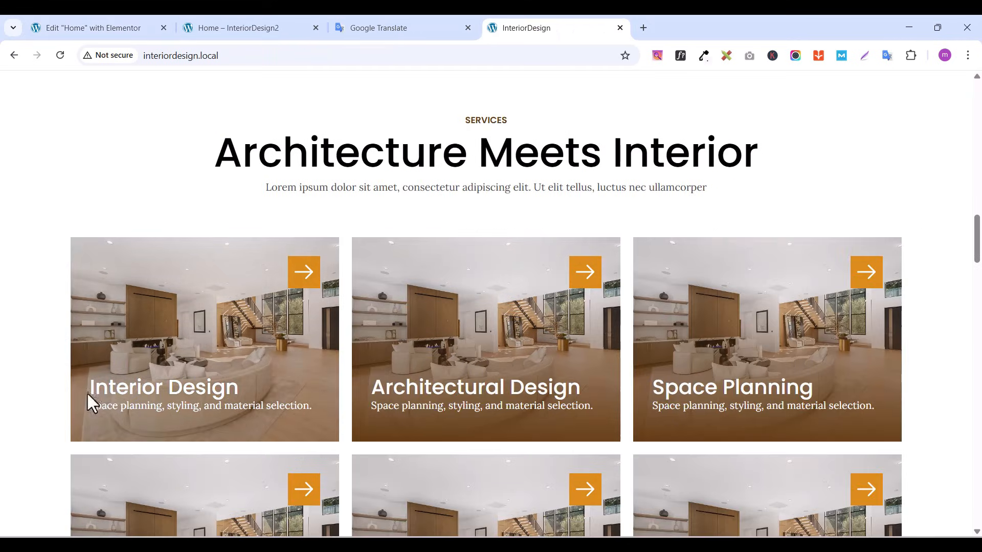
pyautogui.click(132, 33)
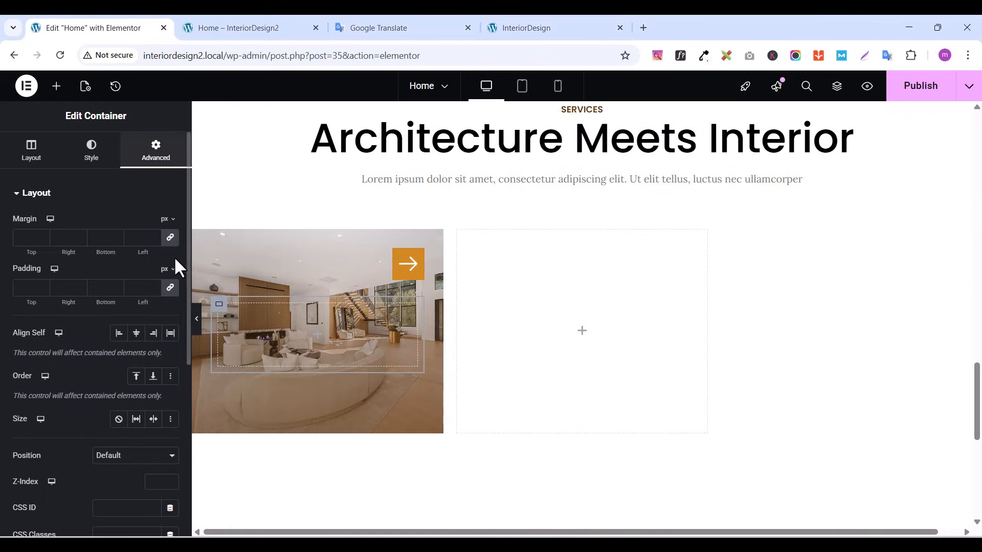
pyautogui.click(170, 287)
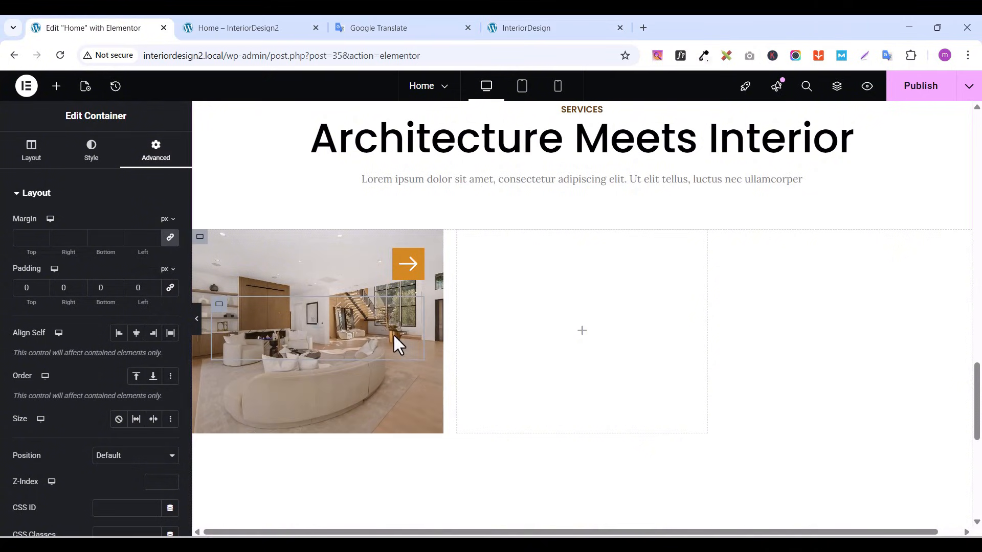
# Add a Heading widget to the lower inner container of the first Services card
pyautogui.click(57, 86)
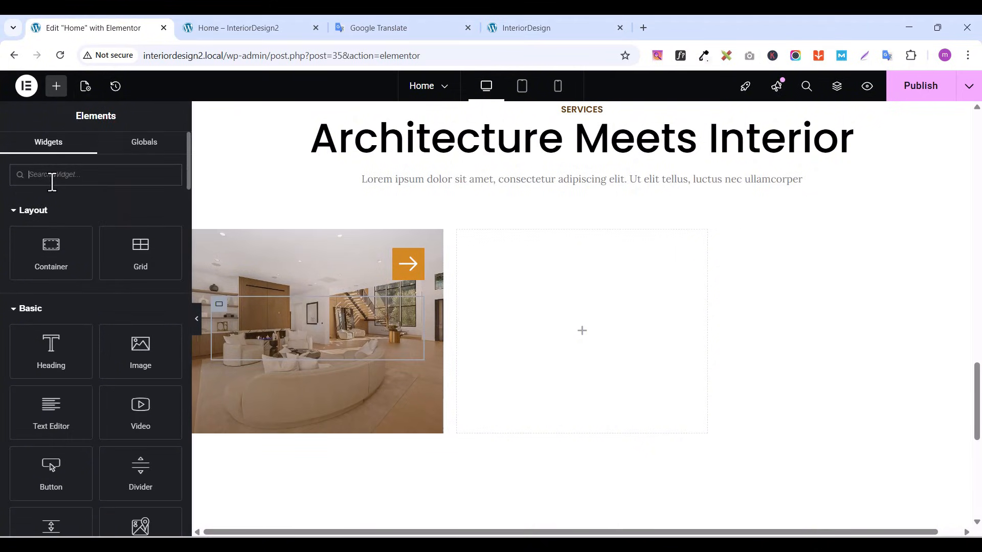
pyautogui.write('TEX')
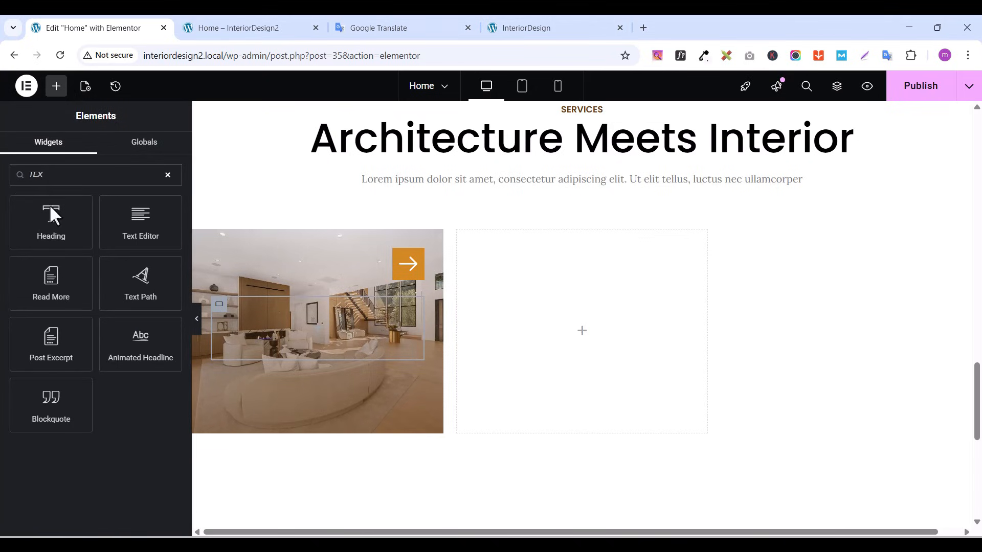
pyautogui.moveTo(53, 215); pyautogui.dragTo(351, 319)
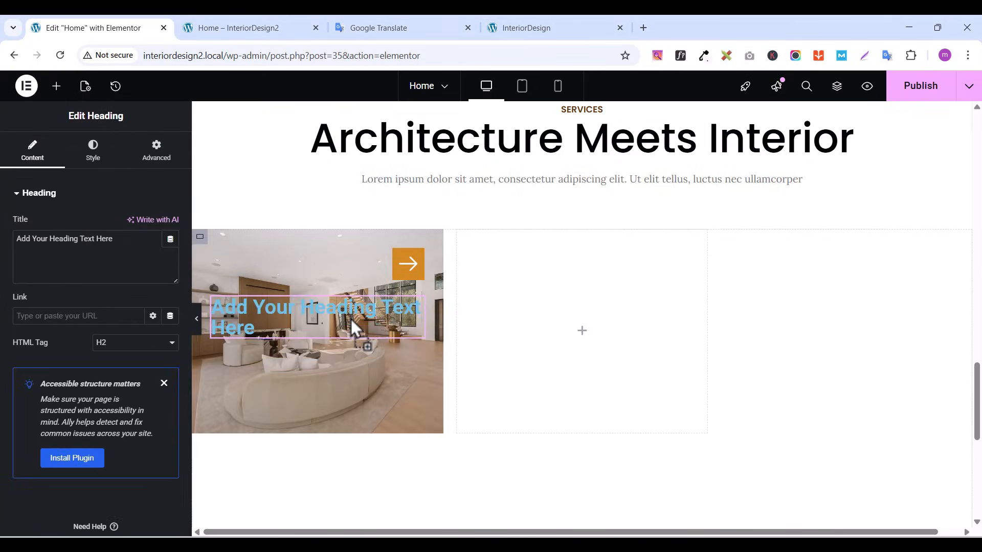
# Copy the first card's title from the InteriorDesign reference site and replace the new heading's placeholder with "Interior Design"
pyautogui.click(553, 27)
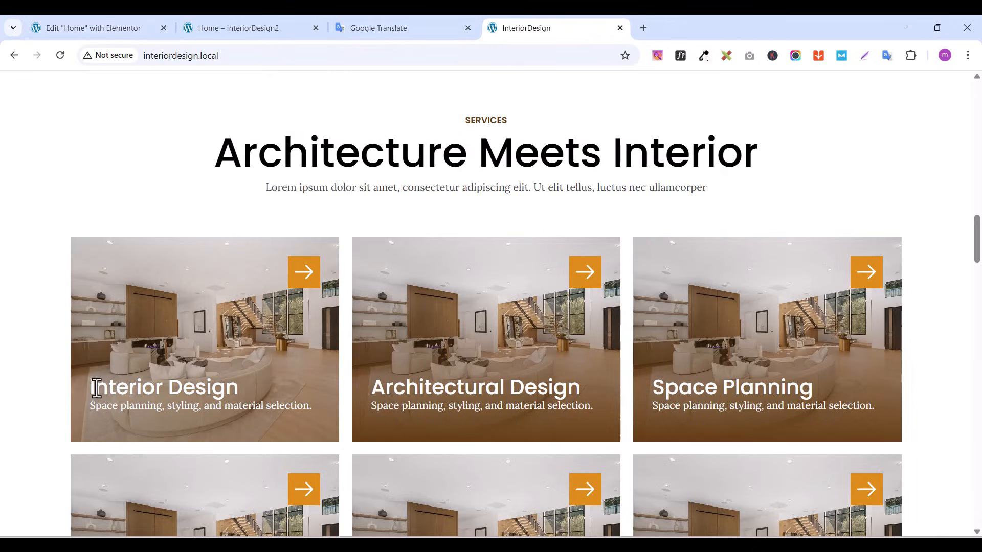
pyautogui.moveTo(96, 387); pyautogui.dragTo(238, 387)
pyautogui.rightClick(98, 382)
pyautogui.click(135, 171)
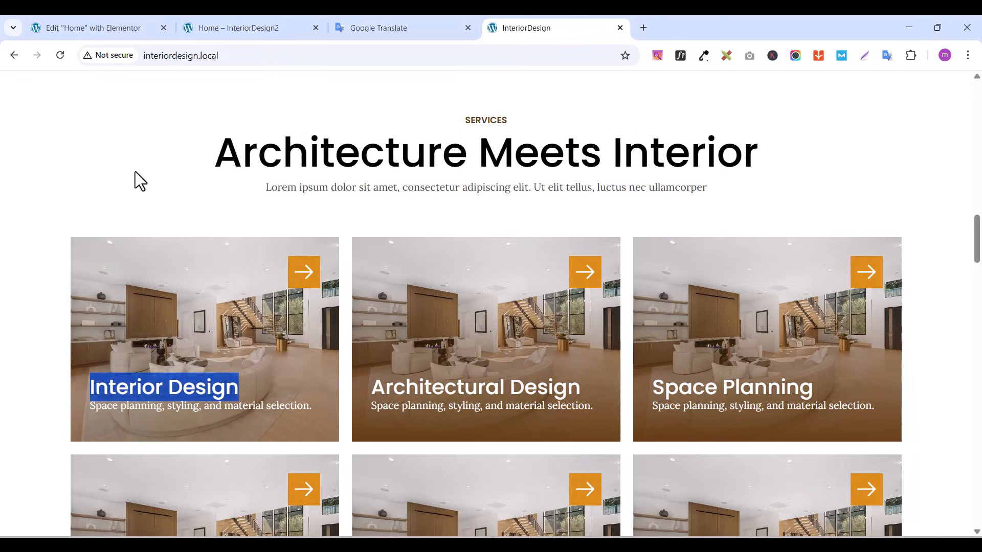
pyautogui.click(91, 27)
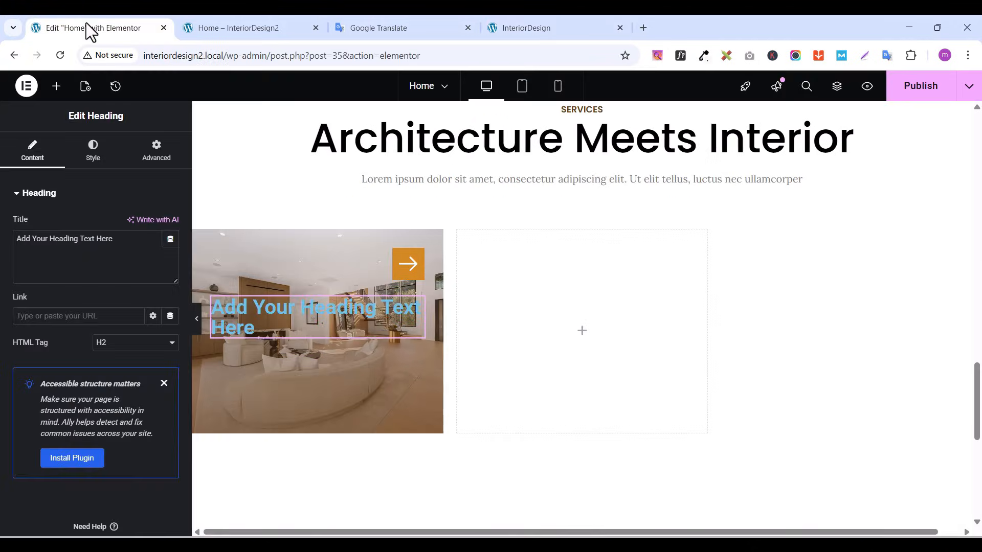
pyautogui.tripleClick(94, 239)
pyautogui.hotkey('ctrl', 'v')
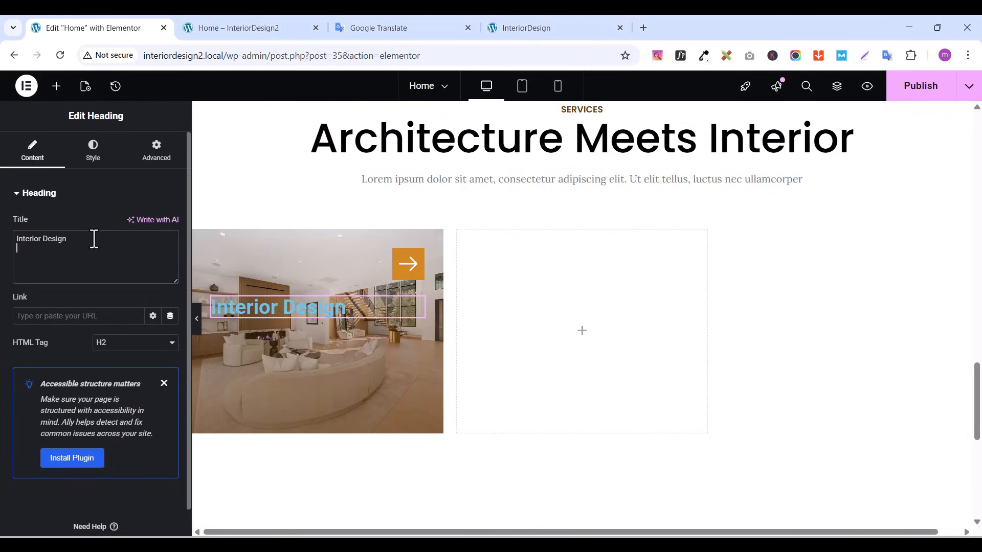
# Set the card heading's typography to Poppins, size 32 px, weight 500 (Medium)
pyautogui.click(93, 151)
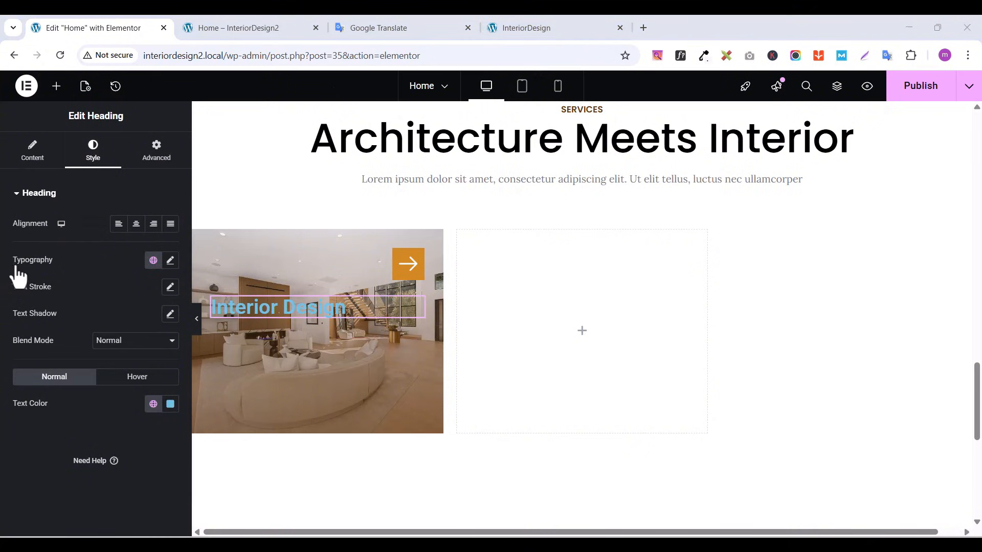
pyautogui.click(170, 261)
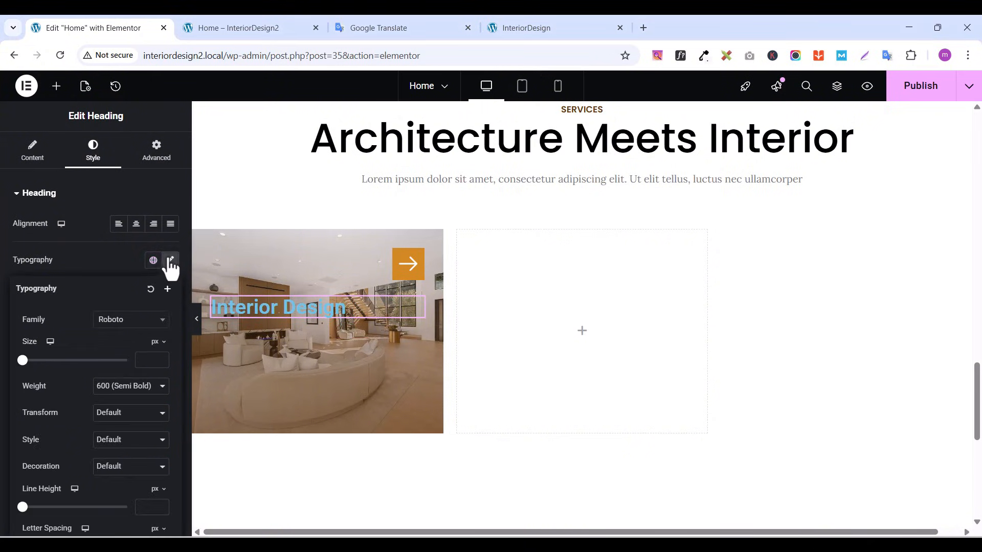
pyautogui.click(128, 319)
pyautogui.write('POPP')
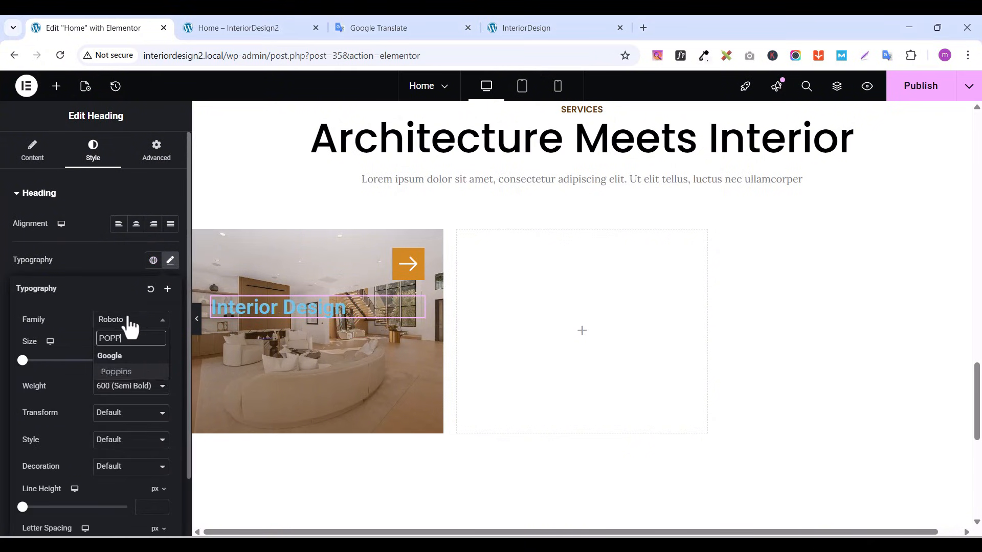
pyautogui.click(123, 373)
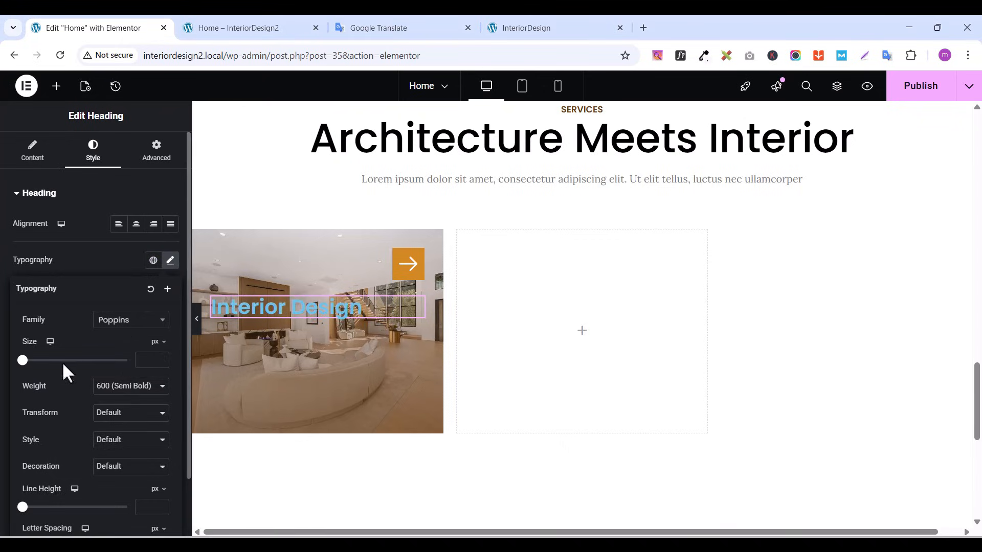
pyautogui.click(161, 357)
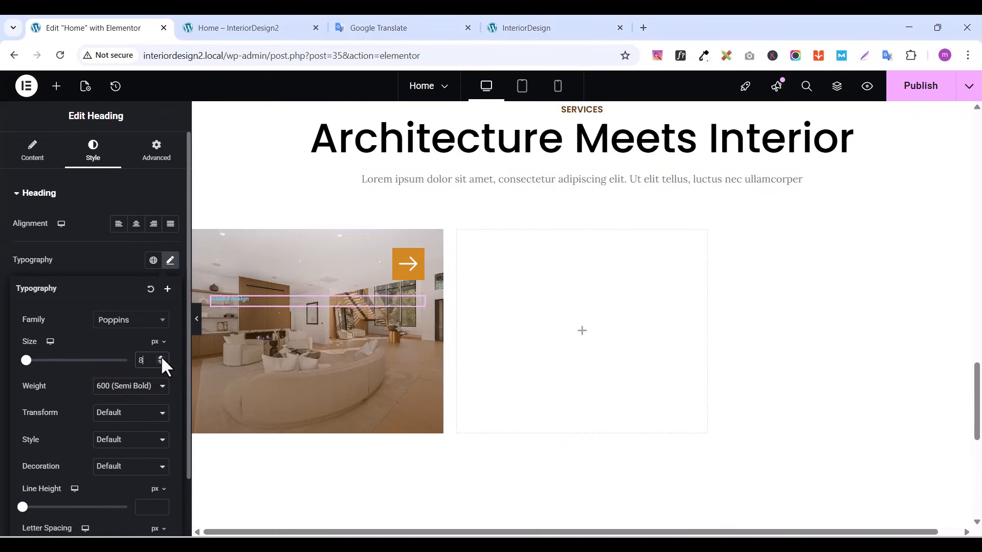
pyautogui.moveTo(161, 356); pyautogui.dragTo(161, 357)
pyautogui.click(130, 389)
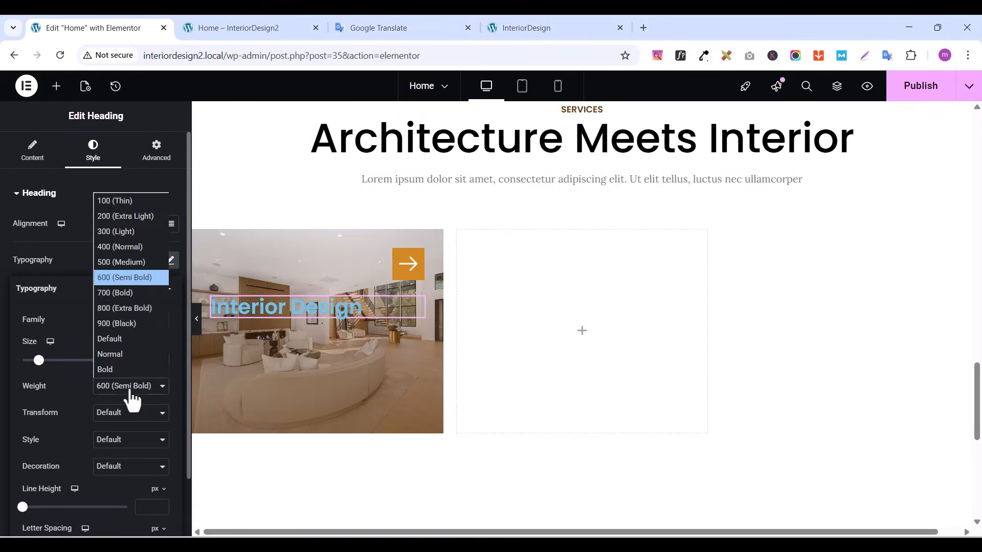
pyautogui.click(128, 261)
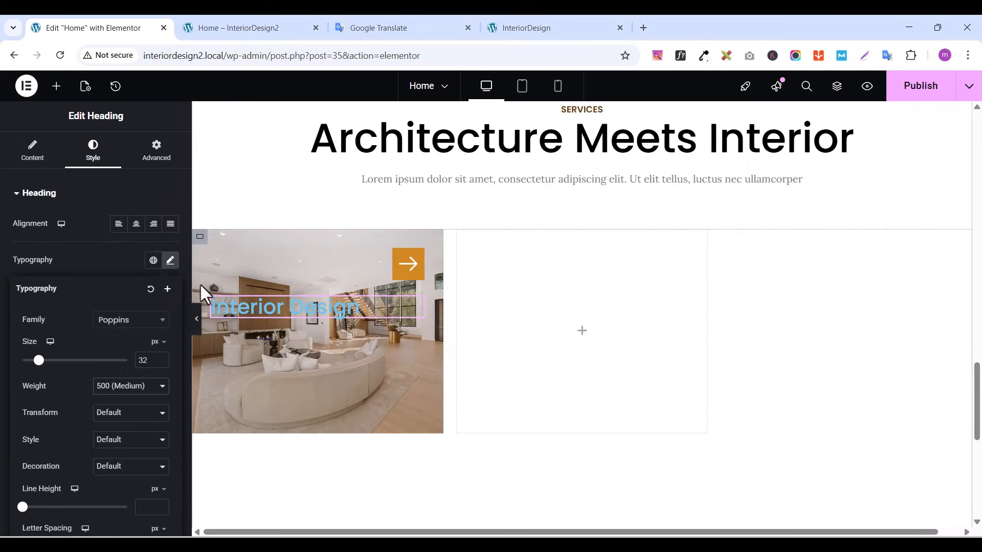
pyautogui.click(100, 262)
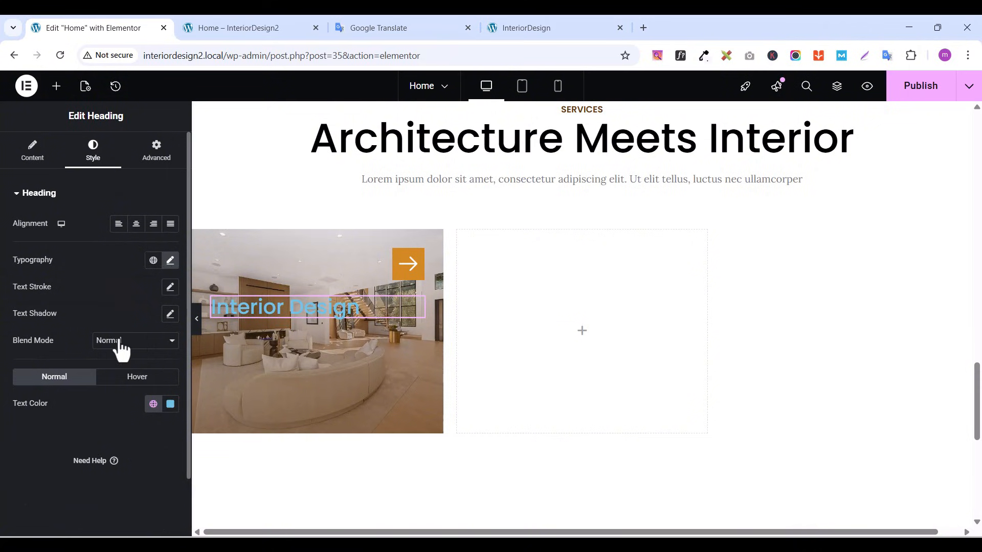
# Set the card heading's normal text color to near-white #FDFDFD
pyautogui.click(170, 404)
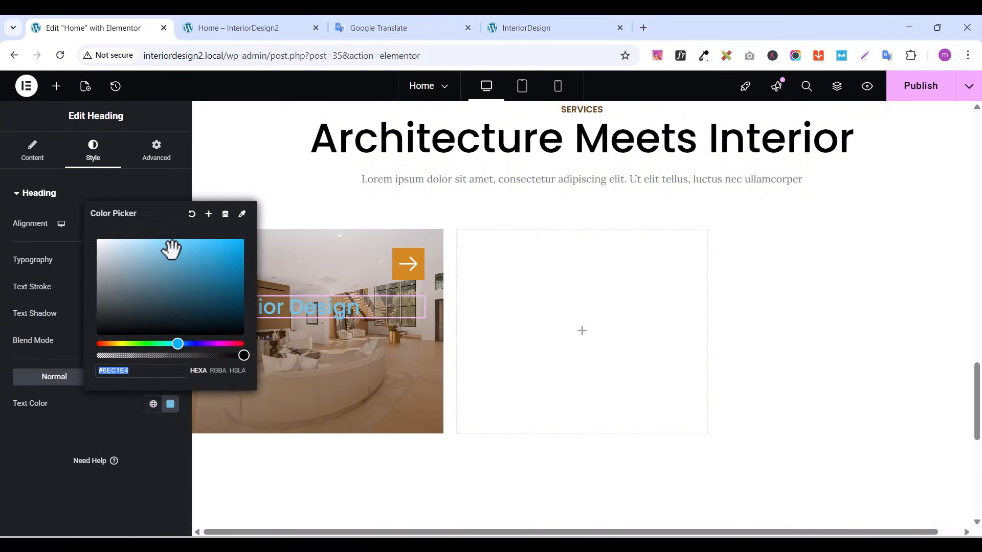
pyautogui.moveTo(170, 247); pyautogui.dragTo(67, 229)
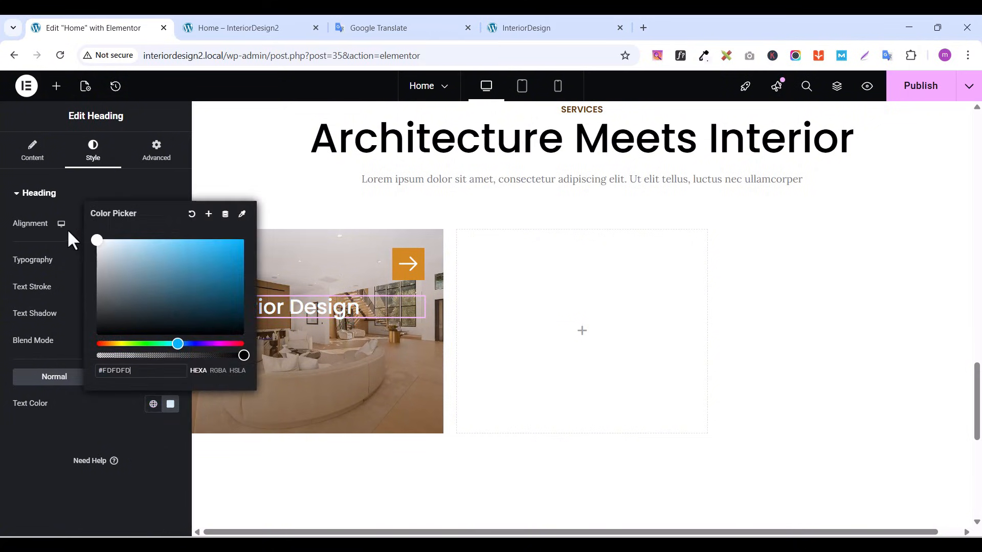
pyautogui.click(114, 420)
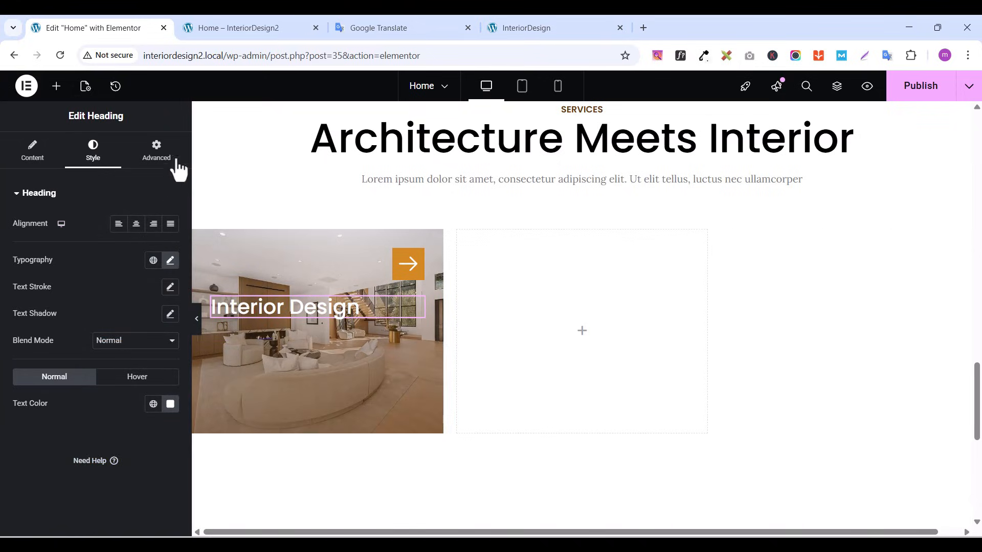
# Add a Text Editor widget directly below the "Interior Design" heading in the first card
pyautogui.click(56, 86)
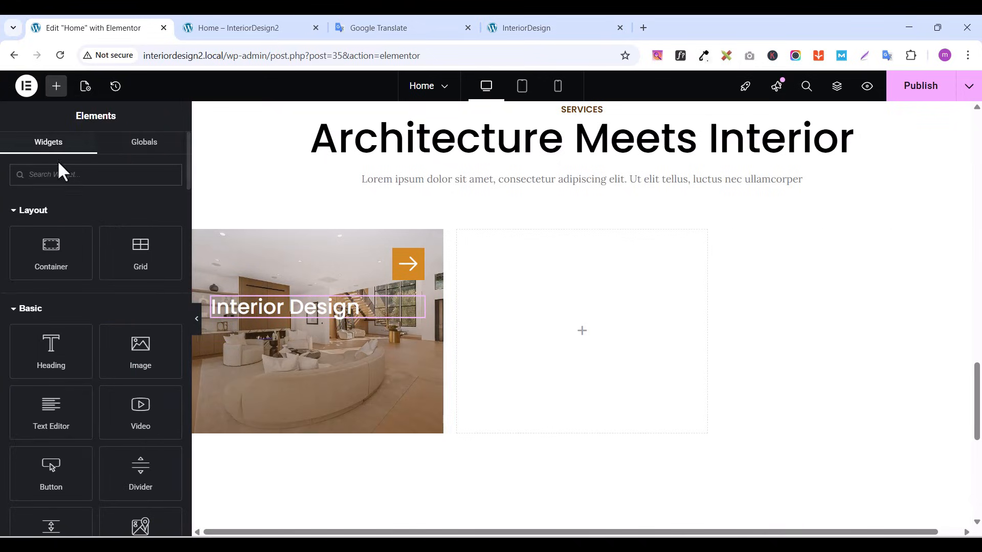
pyautogui.write('TEXT')
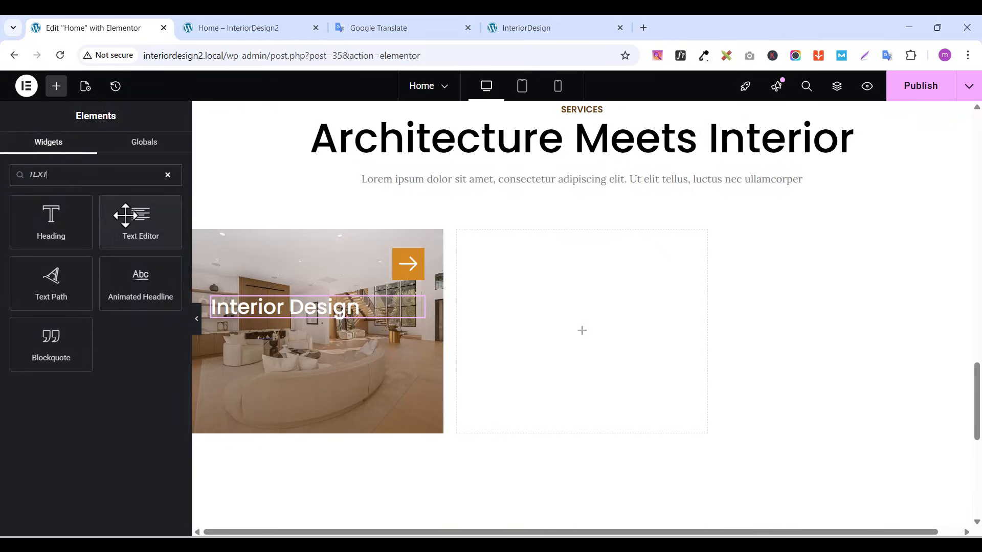
pyautogui.moveTo(125, 215); pyautogui.dragTo(260, 321)
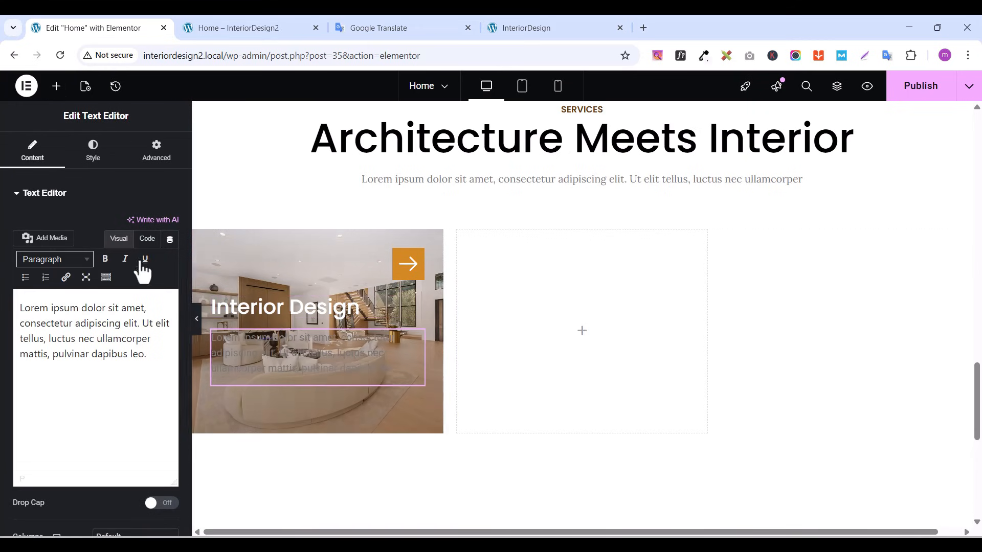
# Copy the first card's description from the reference site and replace the placeholder paragraph with "Space planning, styling, and material selection."
pyautogui.click(529, 34)
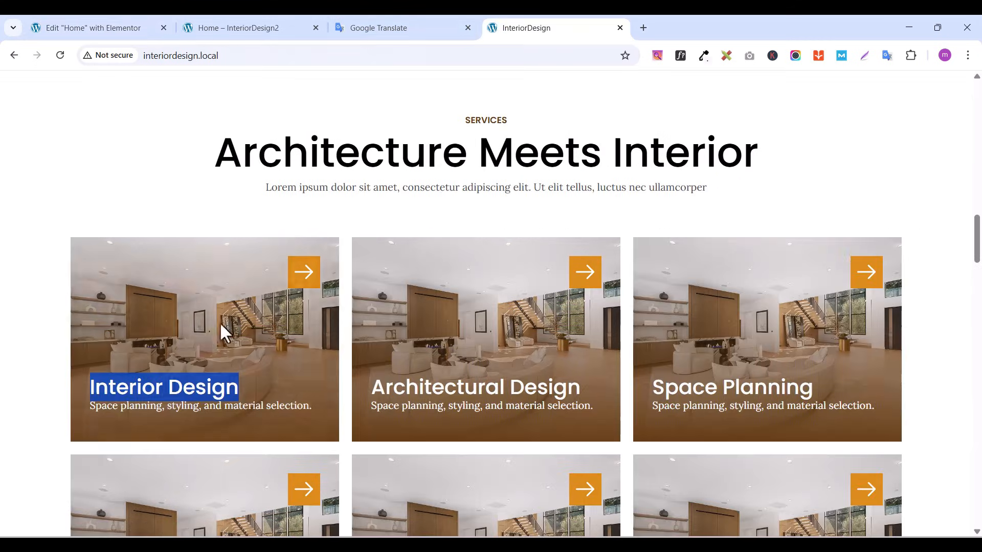
pyautogui.tripleClick(139, 410)
pyautogui.rightClick(140, 409)
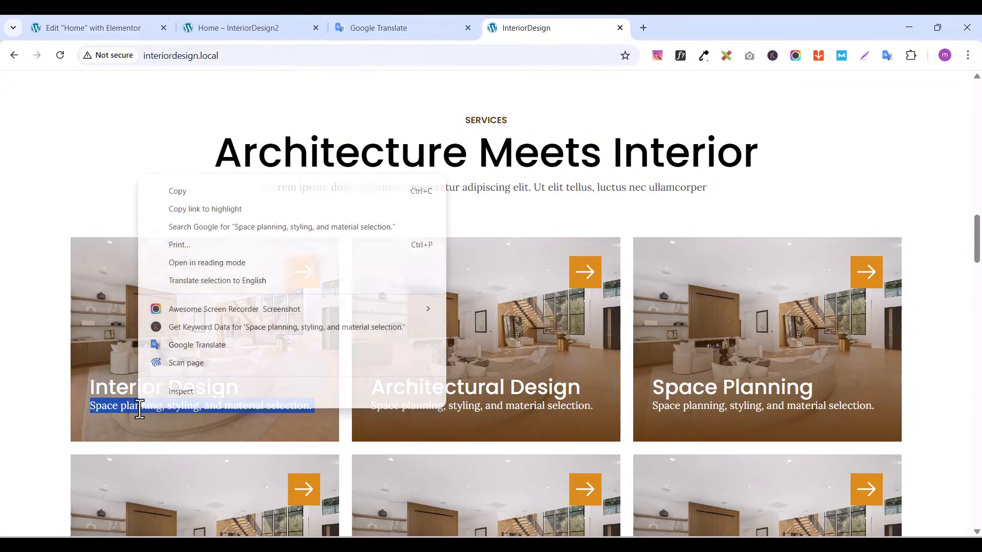
pyautogui.click(192, 192)
pyautogui.click(92, 27)
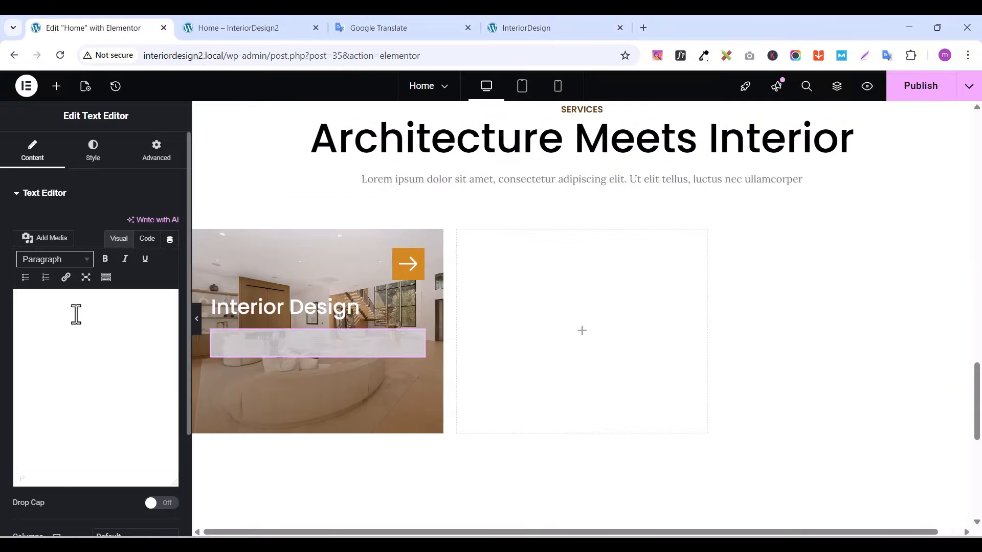
pyautogui.hotkey('ctrl', 'v')
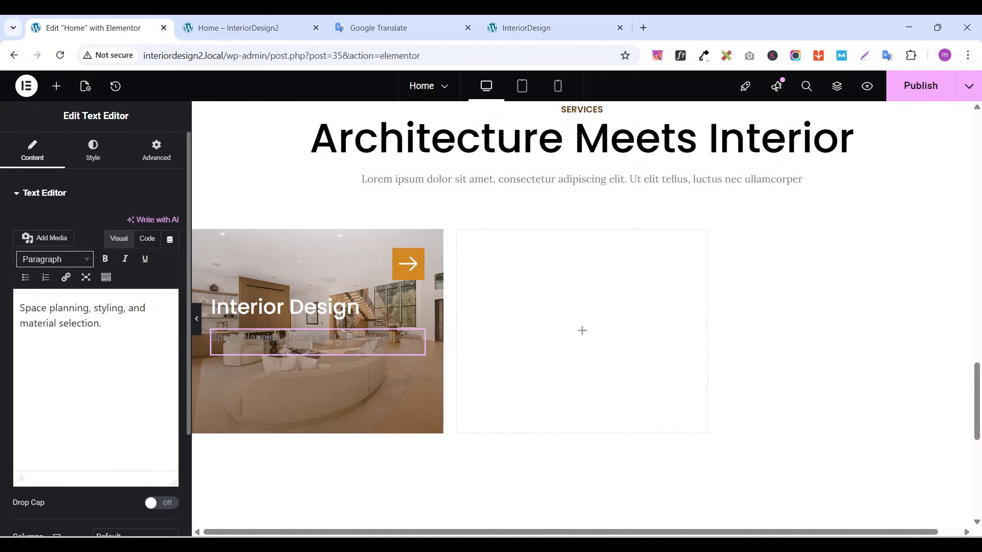
# Set the card description's typography to the Lora font at 16 px
pyautogui.click(93, 150)
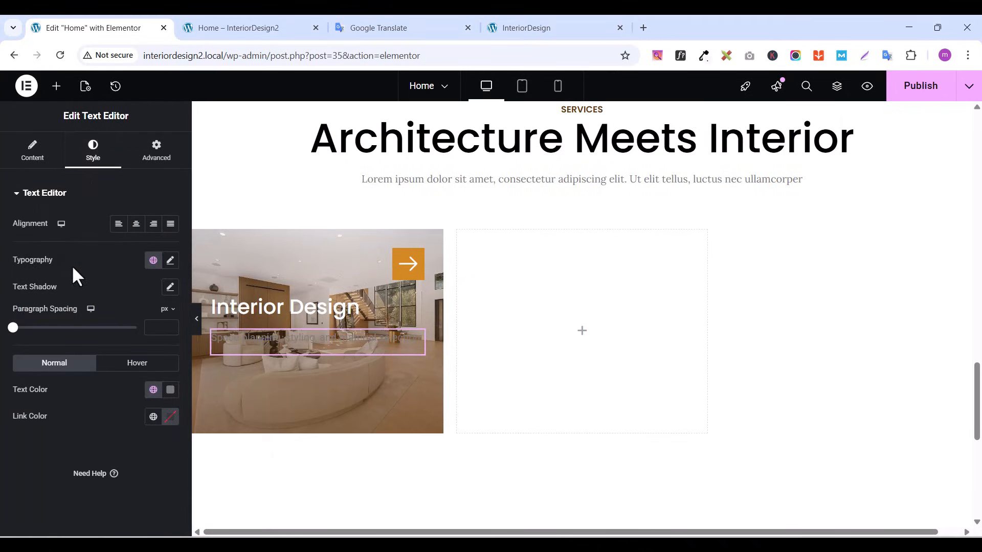
pyautogui.click(170, 261)
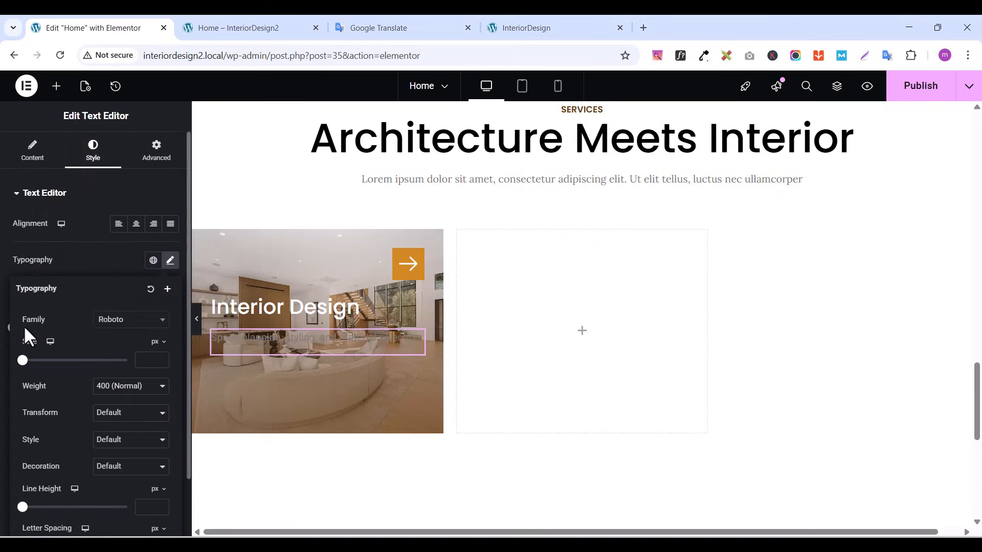
pyautogui.click(124, 321)
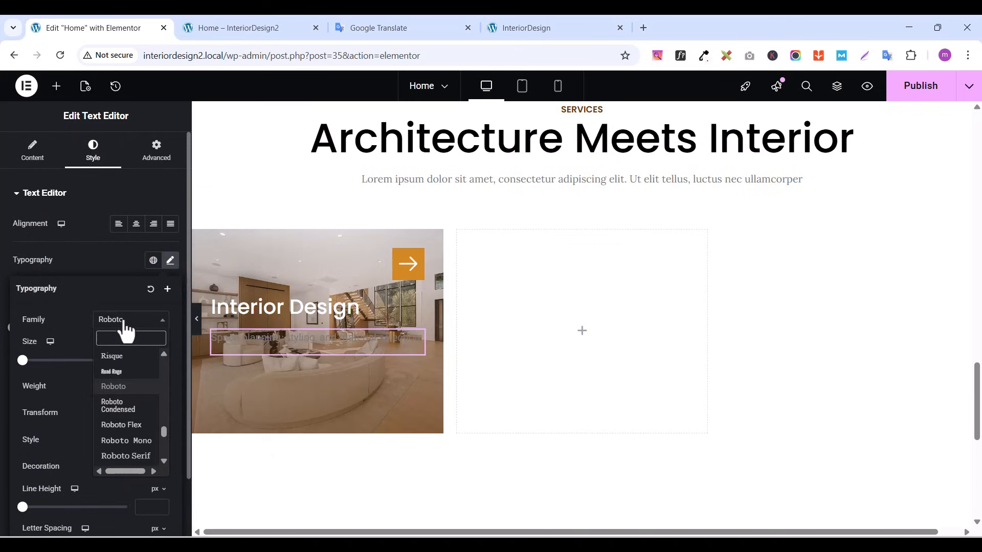
pyautogui.write('LORA')
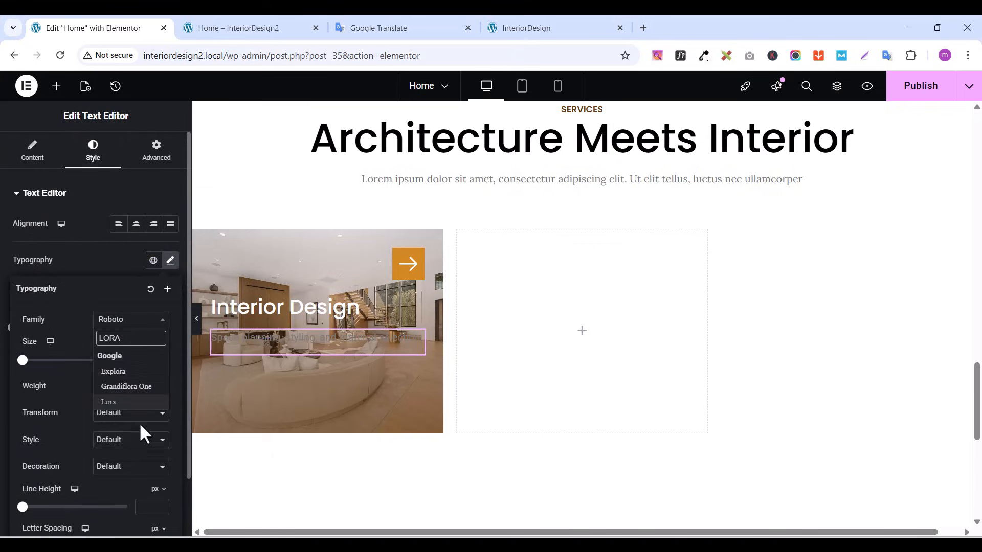
pyautogui.click(109, 404)
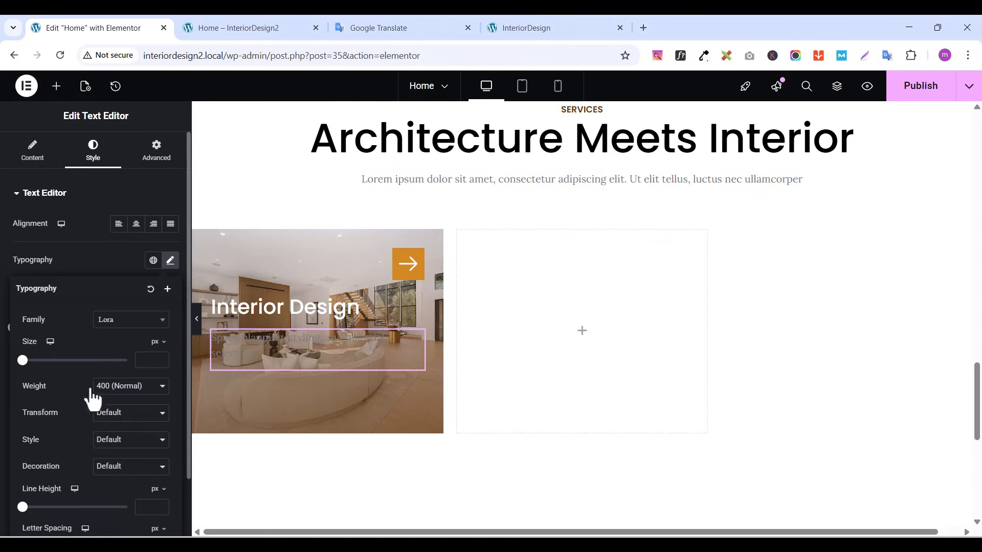
pyautogui.click(159, 357)
pyautogui.click(159, 357)
pyautogui.click(159, 356)
pyautogui.click(159, 357)
pyautogui.click(159, 357)
pyautogui.click(159, 356)
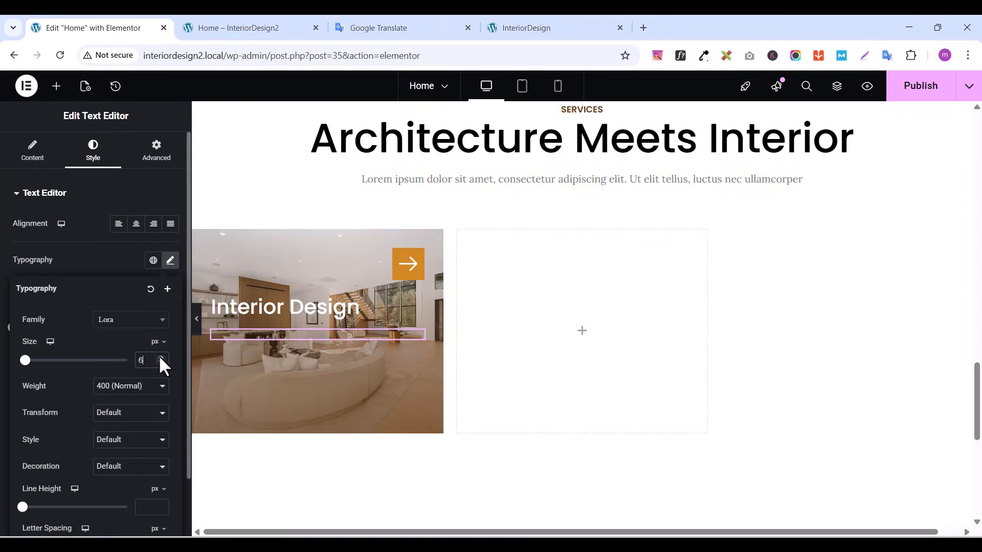
pyautogui.click(159, 356)
pyautogui.click(159, 356)
pyautogui.click(159, 358)
pyautogui.click(159, 358)
pyautogui.click(159, 358)
pyautogui.click(159, 358)
pyautogui.click(159, 358)
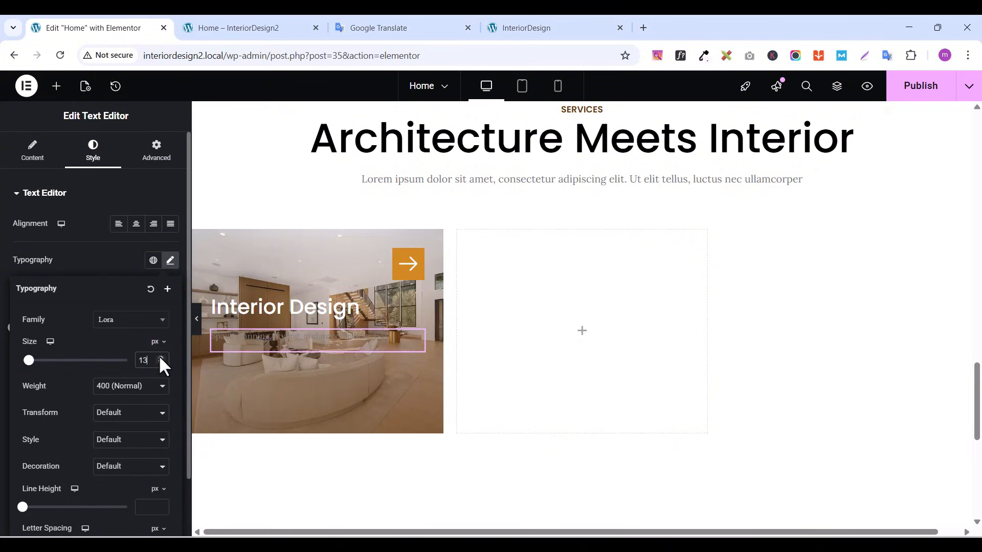
pyautogui.click(159, 358)
pyautogui.click(159, 358)
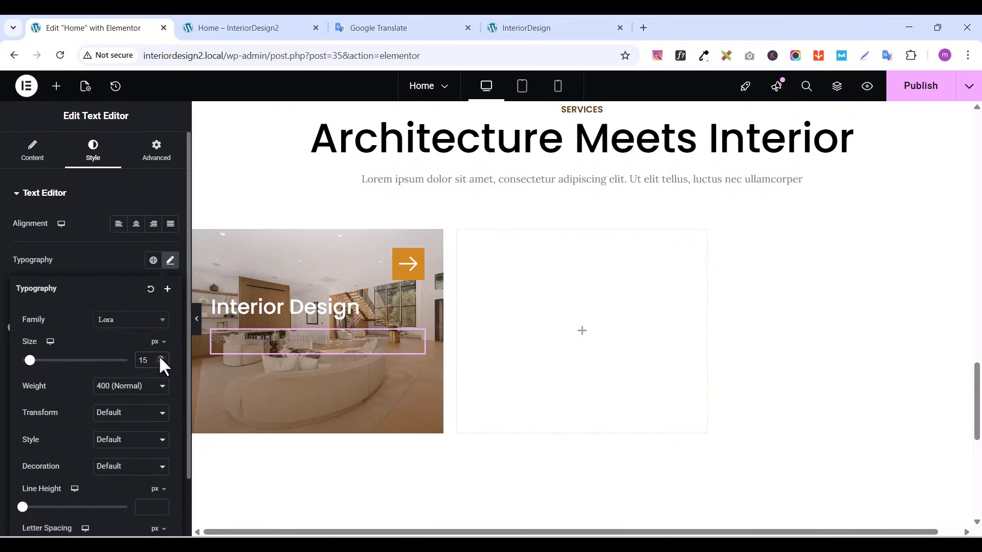
pyautogui.click(160, 358)
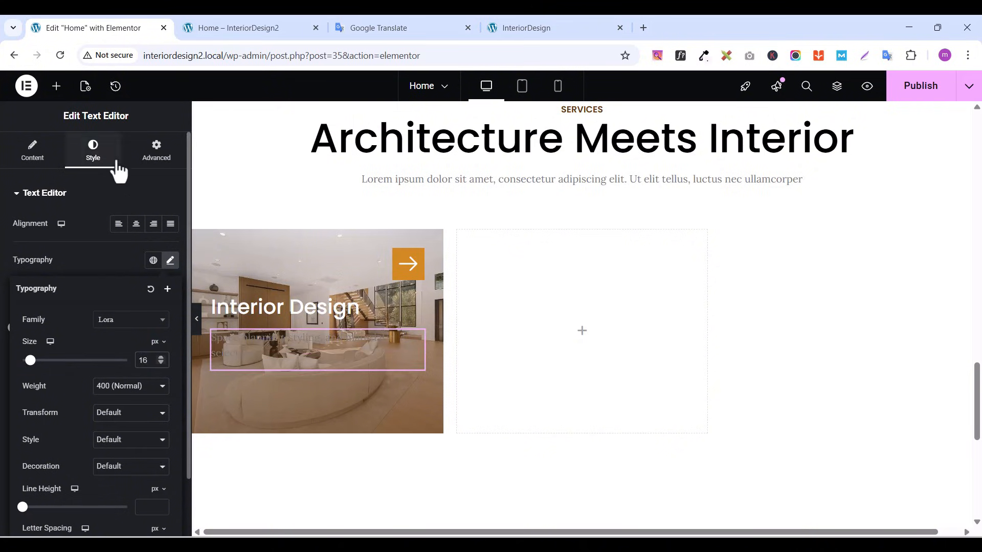
pyautogui.click(86, 261)
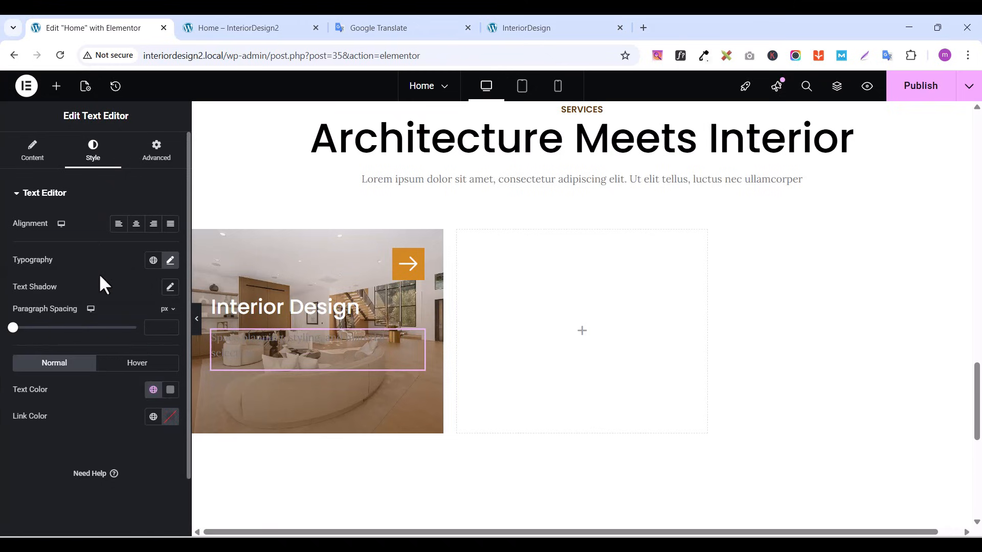
# Set the first card description's text color to white #FFFFFF and publish the page
pyautogui.click(170, 389)
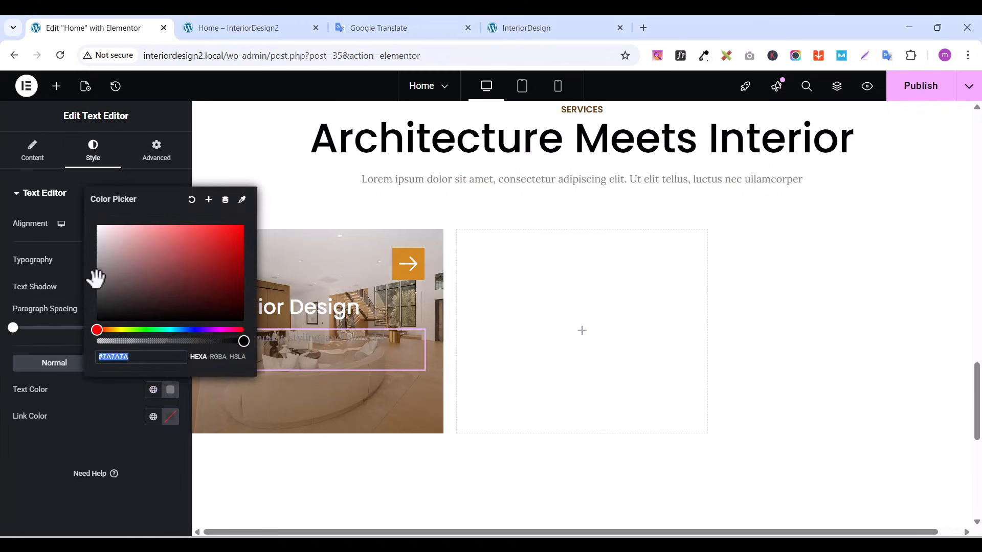
pyautogui.moveTo(97, 275); pyautogui.dragTo(96, 221)
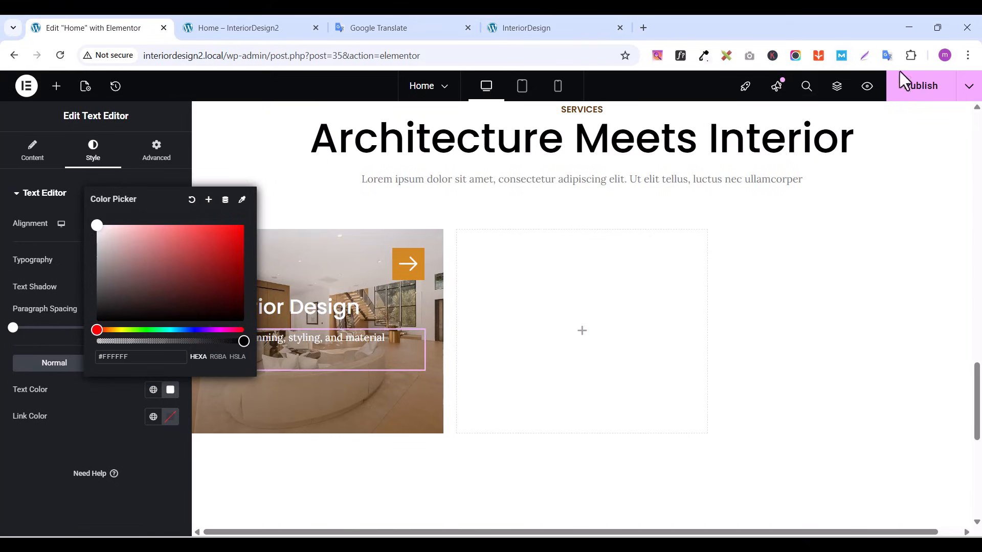
pyautogui.click(917, 88)
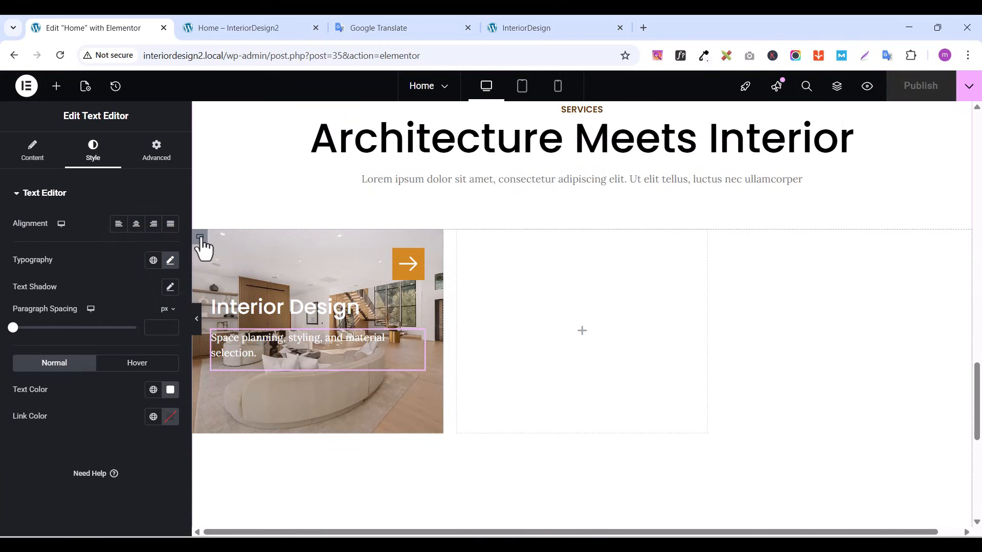
# Set the first card container's content justification to Space Between
pyautogui.click(200, 238)
pyautogui.click(32, 150)
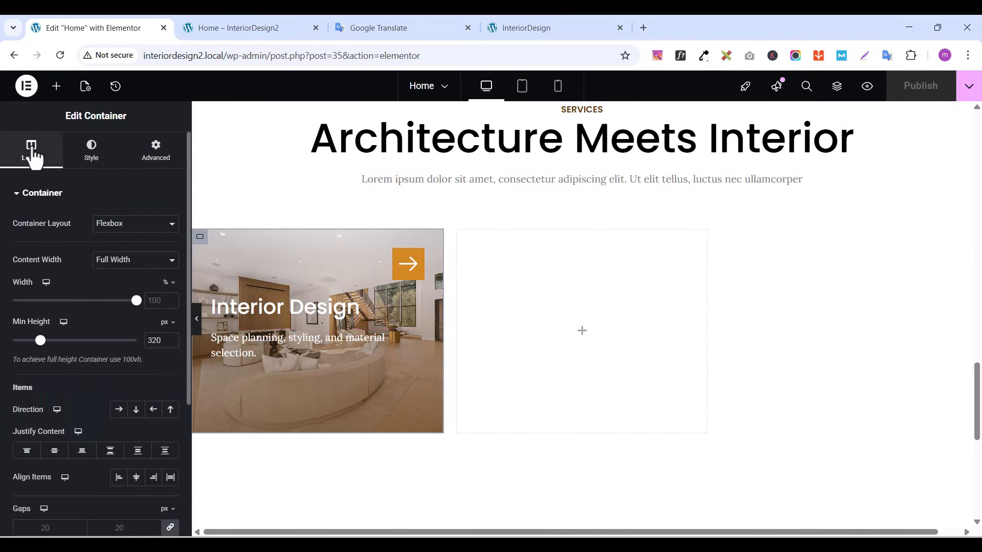
pyautogui.scroll(-1, 91, 357)
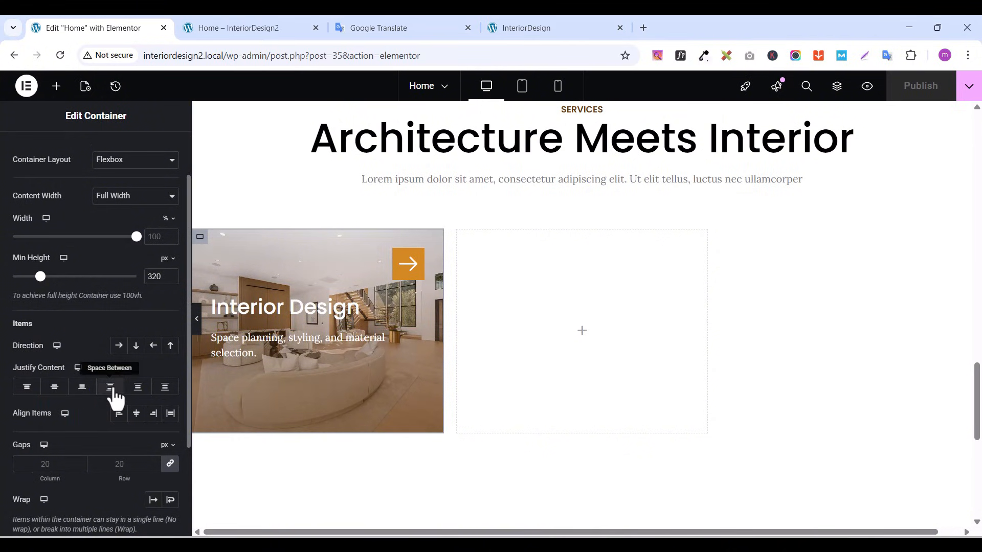
pyautogui.click(112, 390)
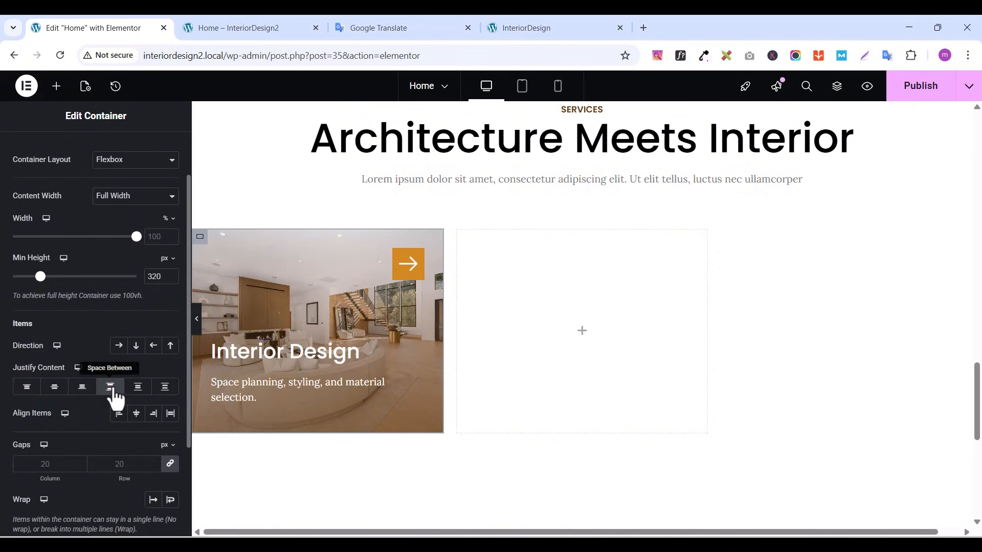
# Unlink the card description's margins and set its top margin to -1 em, leaving the other sides at 0
pyautogui.click(219, 351)
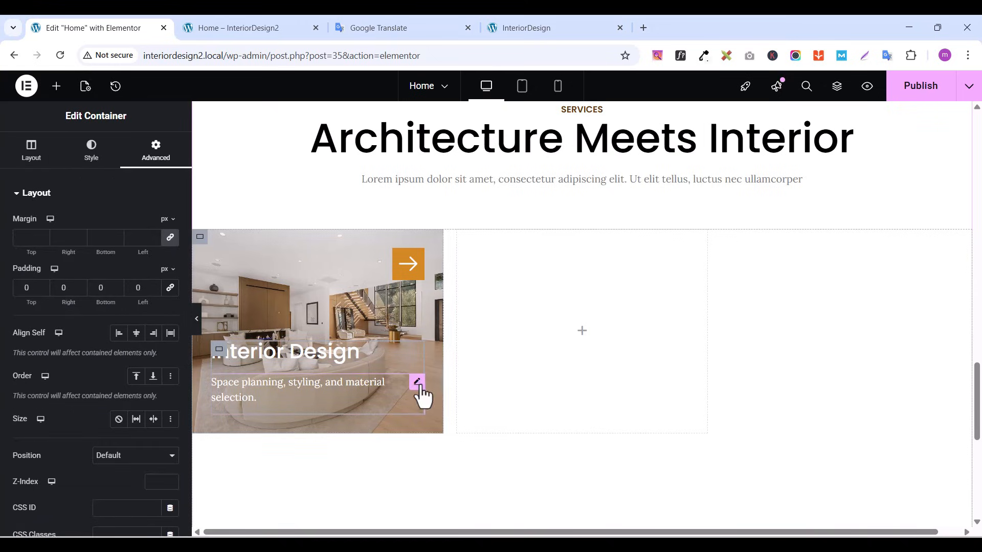
pyautogui.click(417, 382)
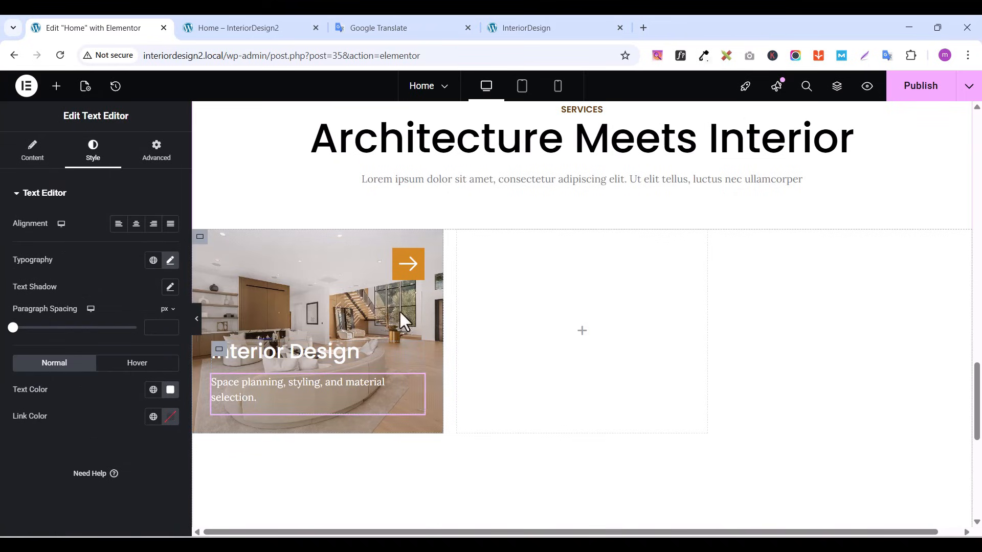
pyautogui.click(163, 162)
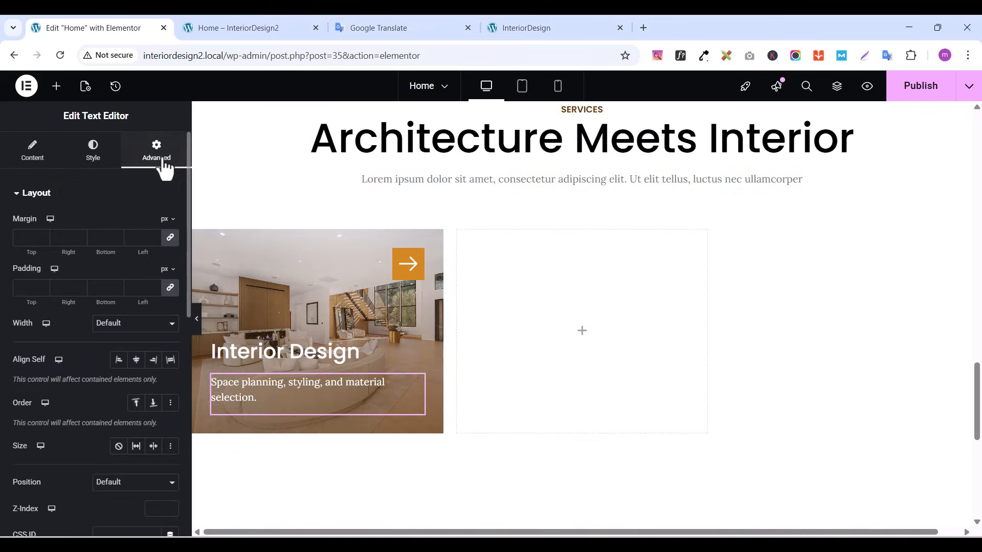
pyautogui.click(171, 238)
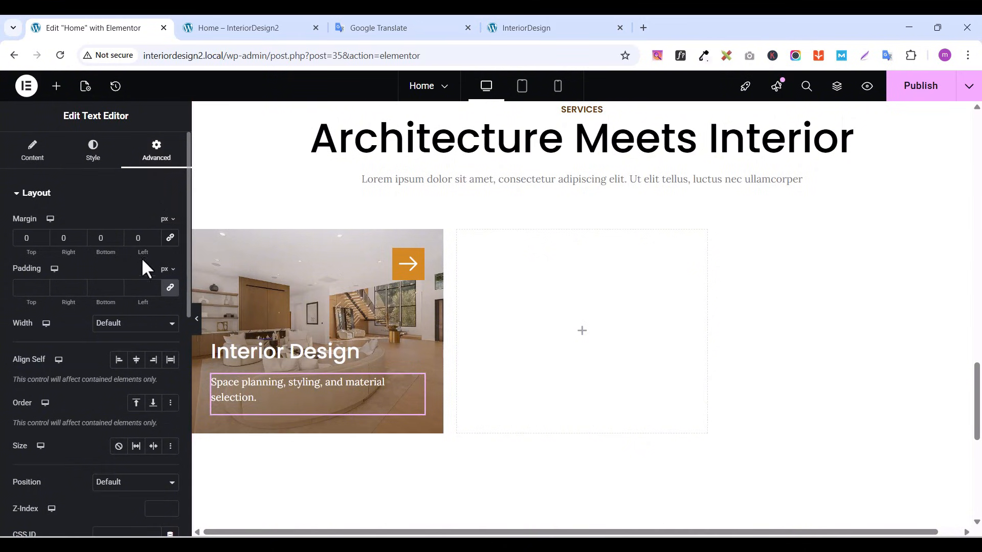
pyautogui.click(165, 256)
pyautogui.click(41, 239)
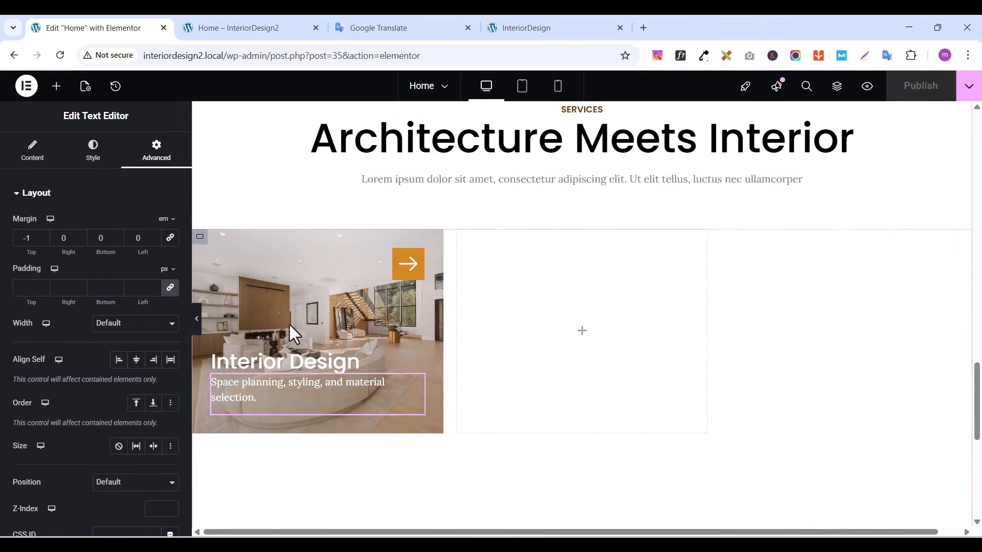
# Duplicate the finished Services card five times to fill a grid of three columns by two rows, and publish the page
pyautogui.rightClick(200, 236)
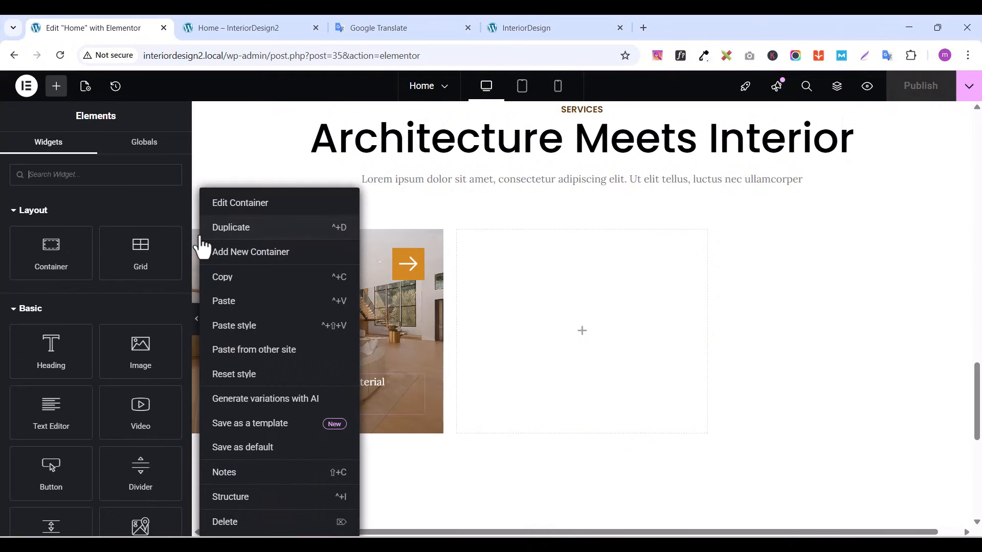
pyautogui.click(233, 236)
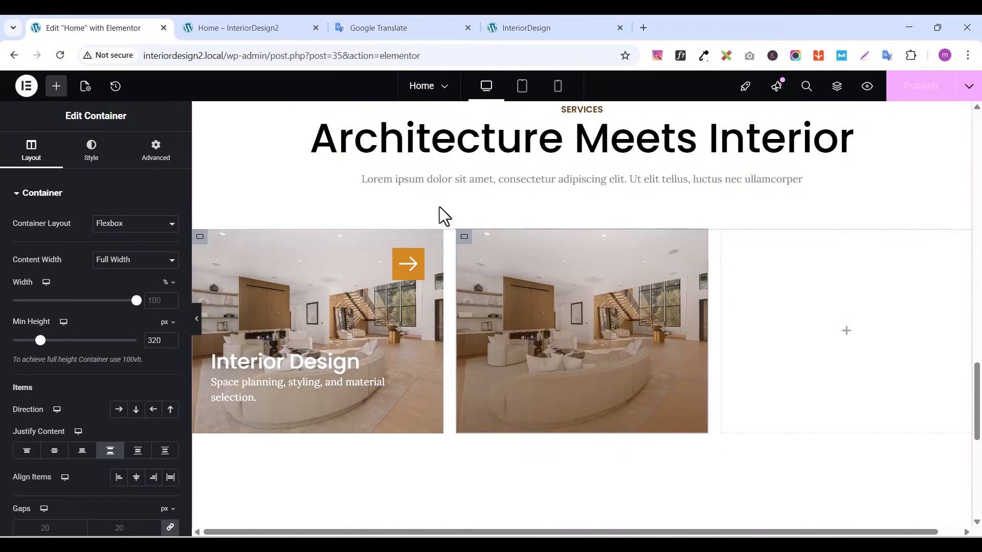
pyautogui.rightClick(463, 248)
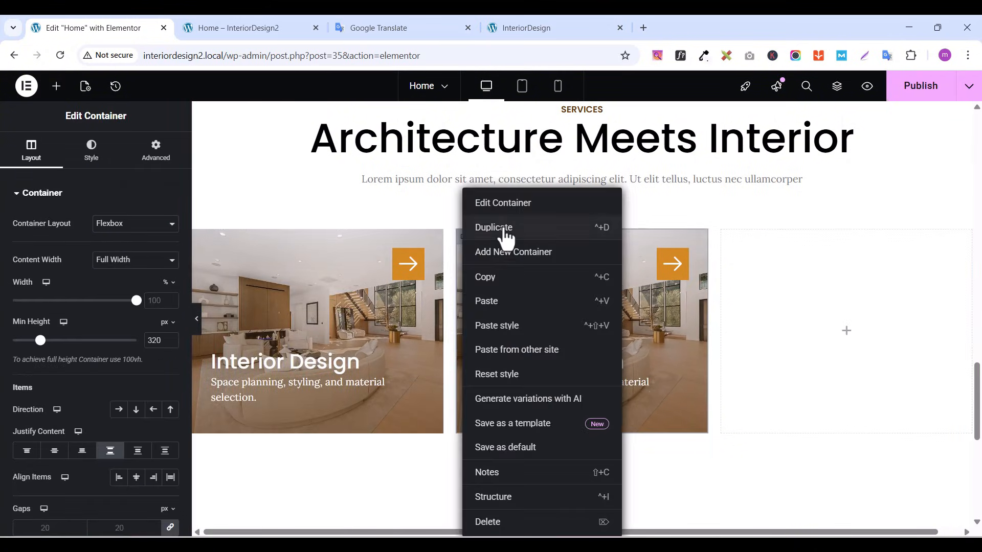
pyautogui.click(505, 235)
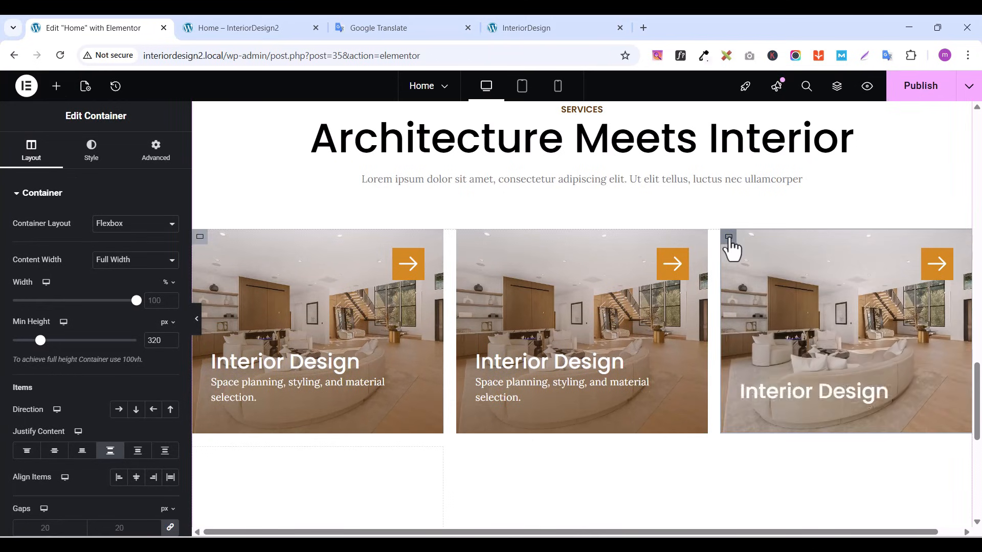
pyautogui.rightClick(730, 248)
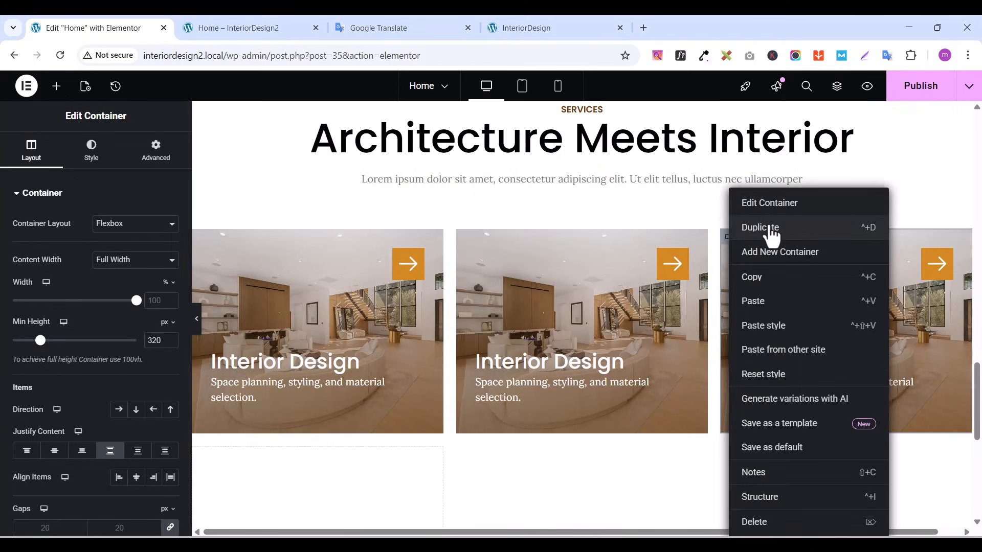
pyautogui.click(771, 235)
pyautogui.scroll(-3, 587, 399)
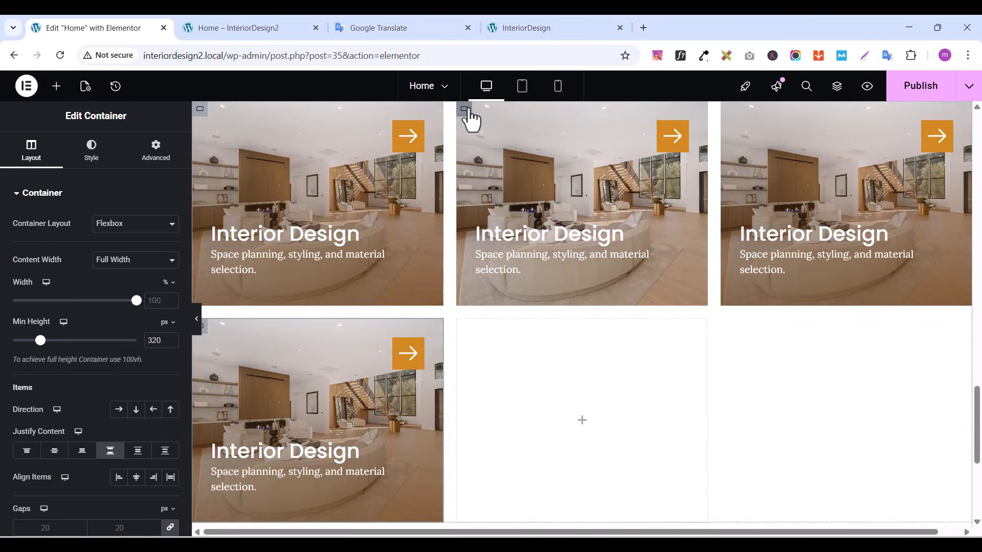
pyautogui.rightClick(466, 110)
pyautogui.click(493, 150)
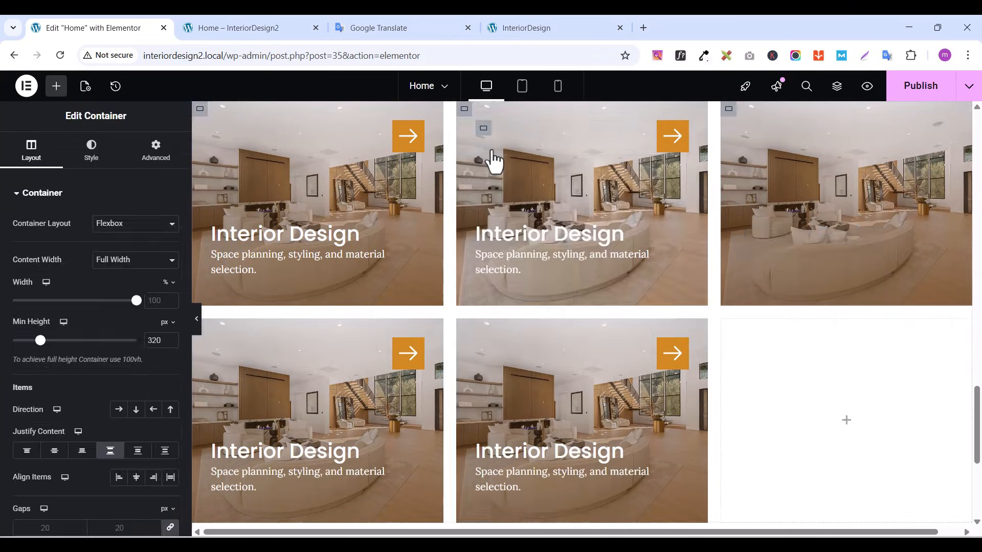
pyautogui.rightClick(465, 110)
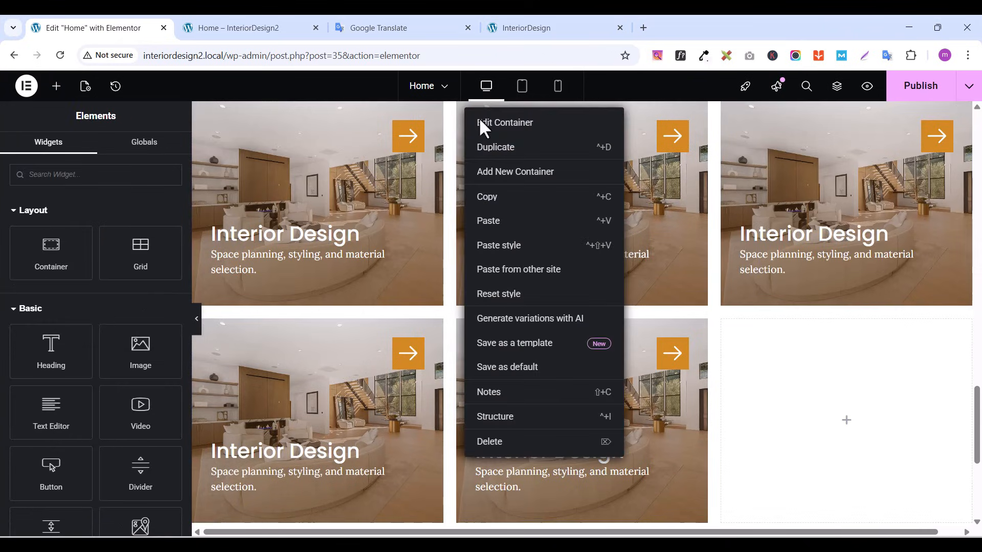
pyautogui.click(490, 148)
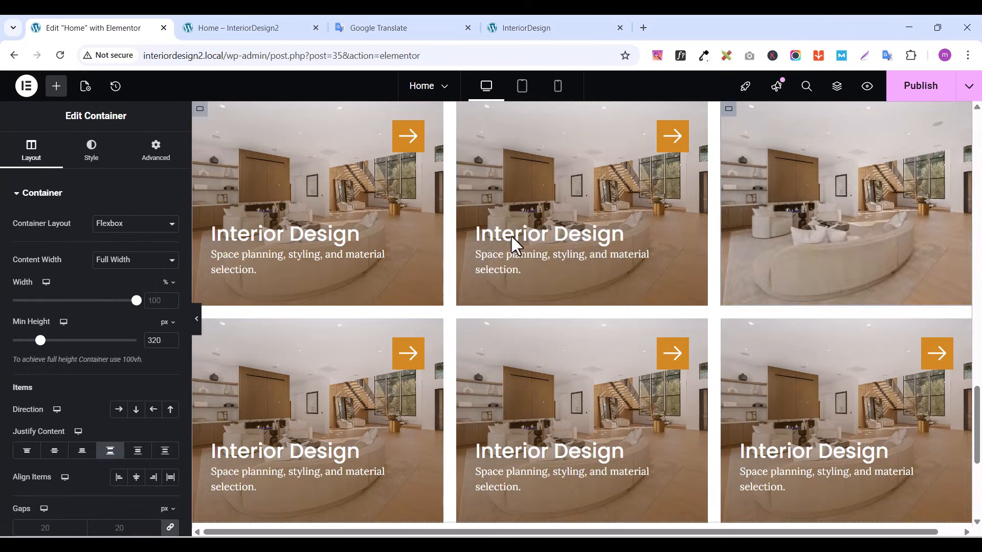
pyautogui.click(920, 87)
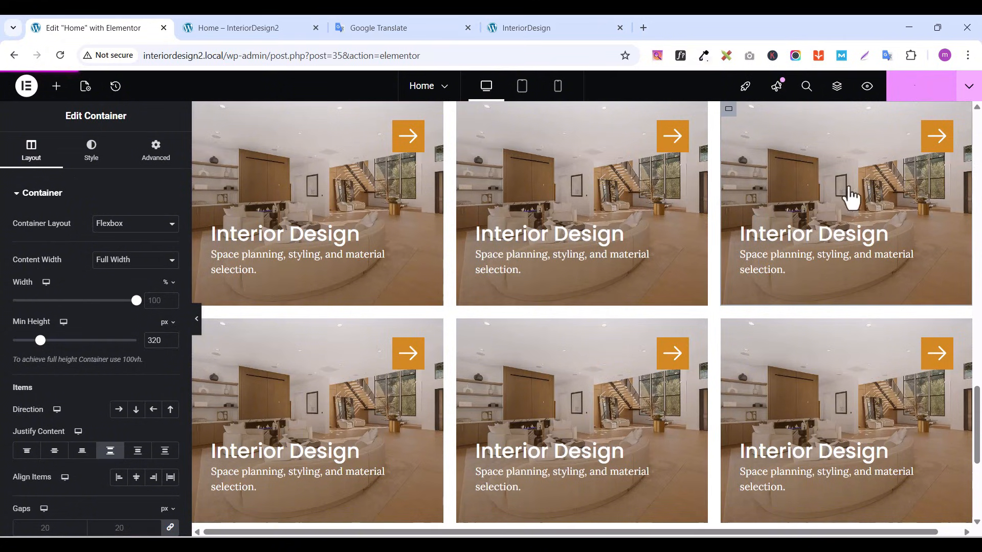
# Reload the page preview and compare its Services cards with the reference site, continuing there to the Project section
pyautogui.scroll(5, 639, 317)
pyautogui.scroll(-5, 640, 317)
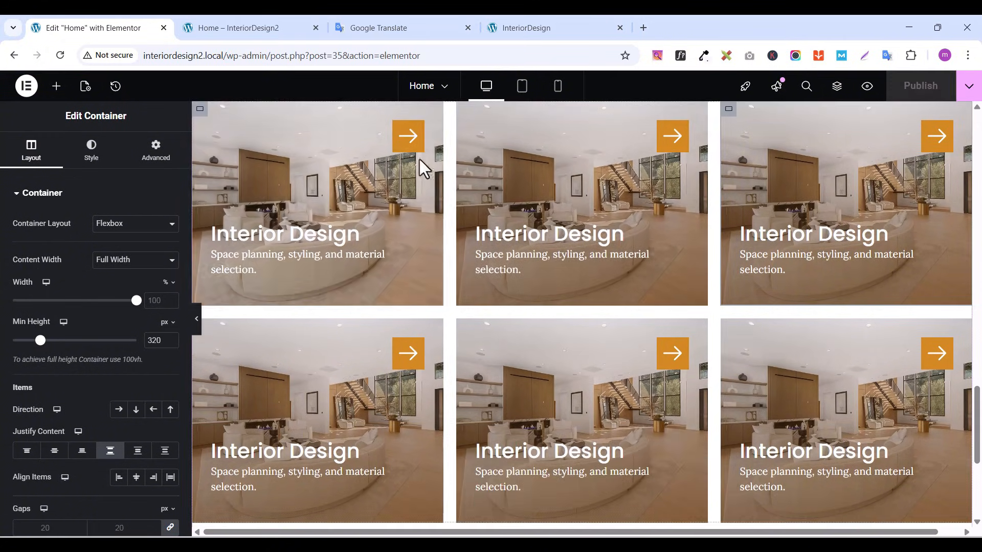
pyautogui.click(232, 28)
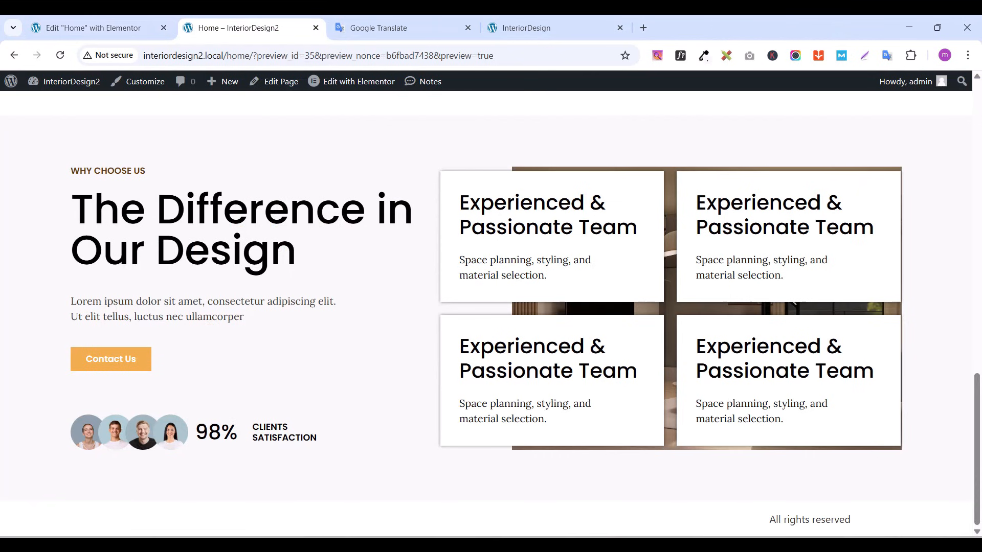
pyautogui.click(62, 54)
pyautogui.scroll(-10, 701, 284)
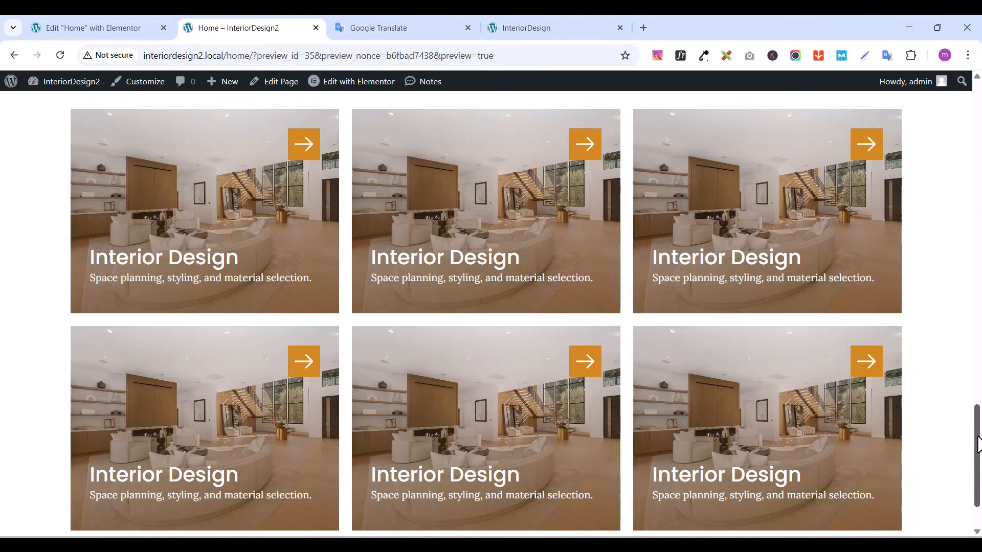
pyautogui.moveTo(978, 442); pyautogui.dragTo(978, 412)
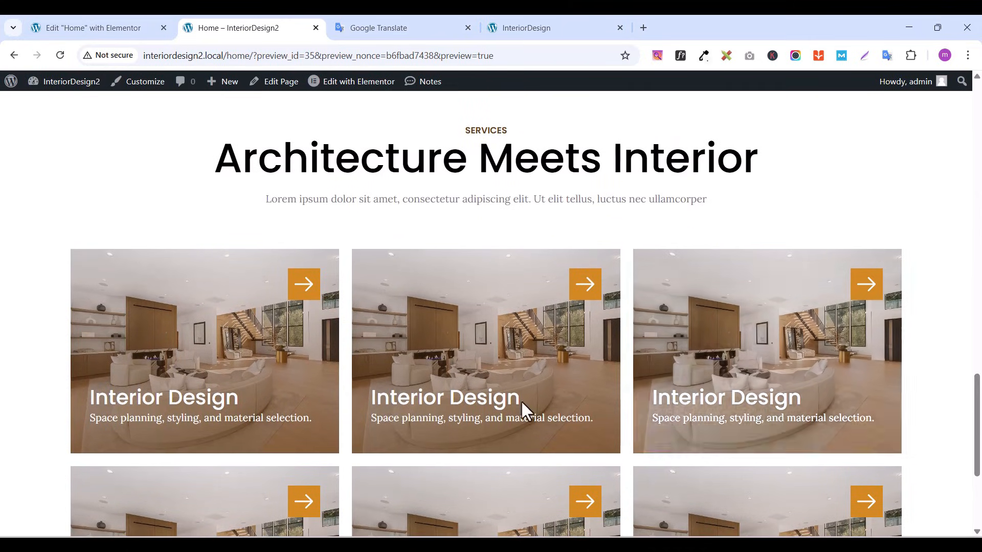
pyautogui.click(565, 36)
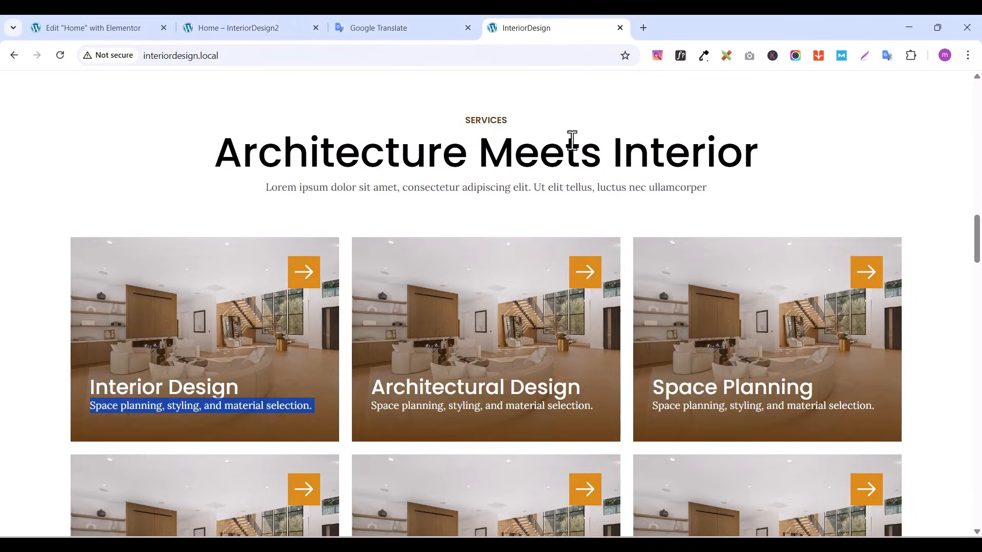
pyautogui.moveTo(978, 238)
pyautogui.mouseDown()
pyautogui.moveTo(978, 261)
pyautogui.moveTo(978, 221)
pyautogui.moveTo(978, 263)
pyautogui.moveTo(978, 252)
pyautogui.mouseUp()
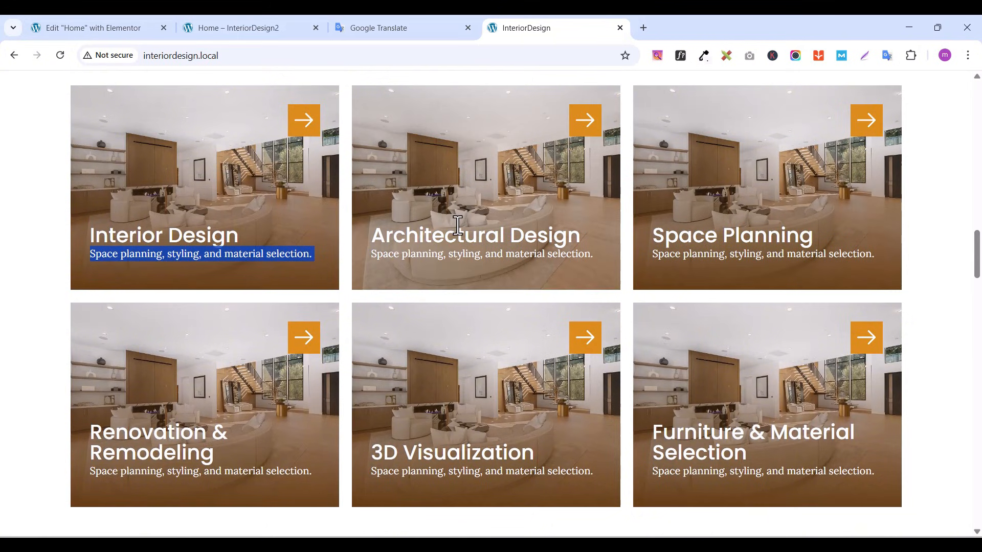
pyautogui.click(440, 245)
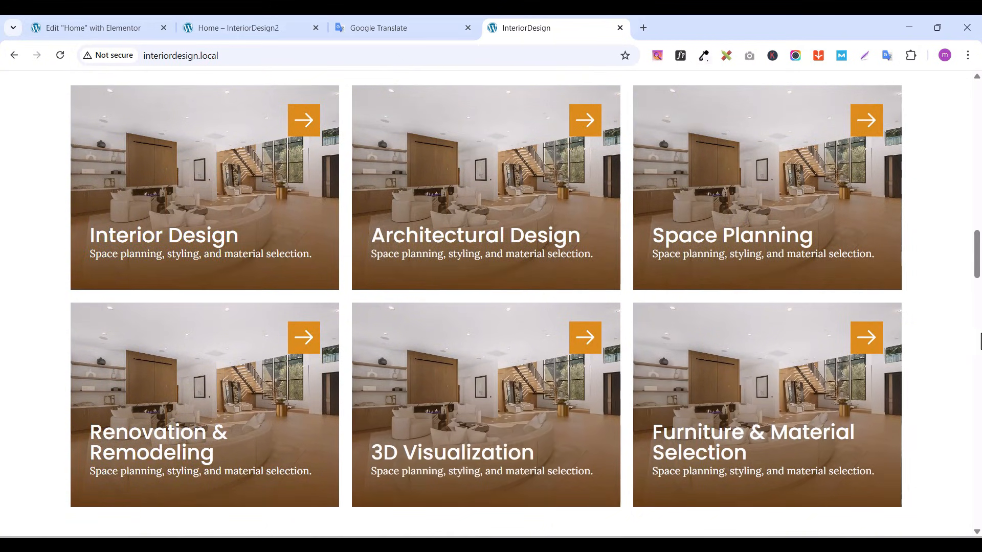
pyautogui.moveTo(979, 259); pyautogui.dragTo(979, 308)
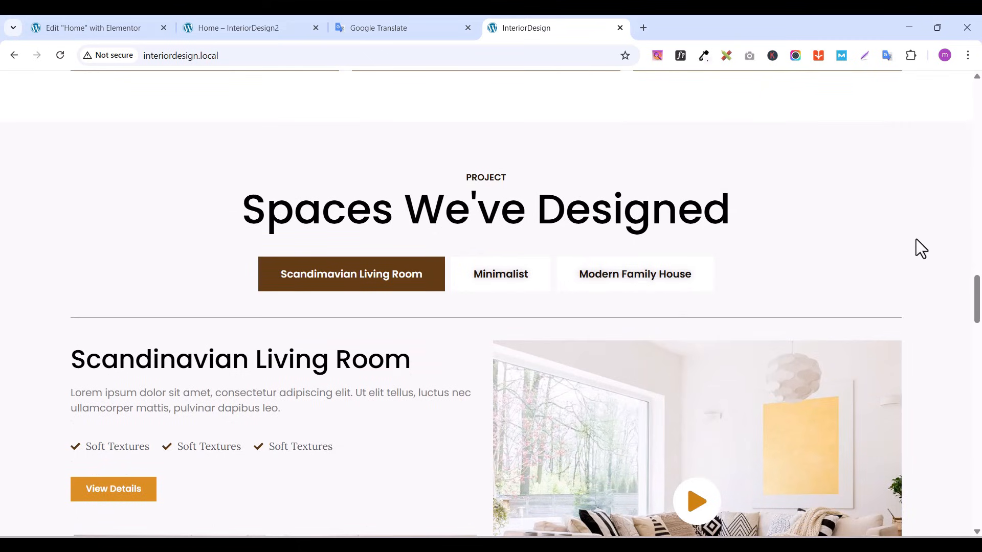
# Back in the Elementor editor, add a single-column flexbox container with vertical direction below the Services section
pyautogui.click(121, 31)
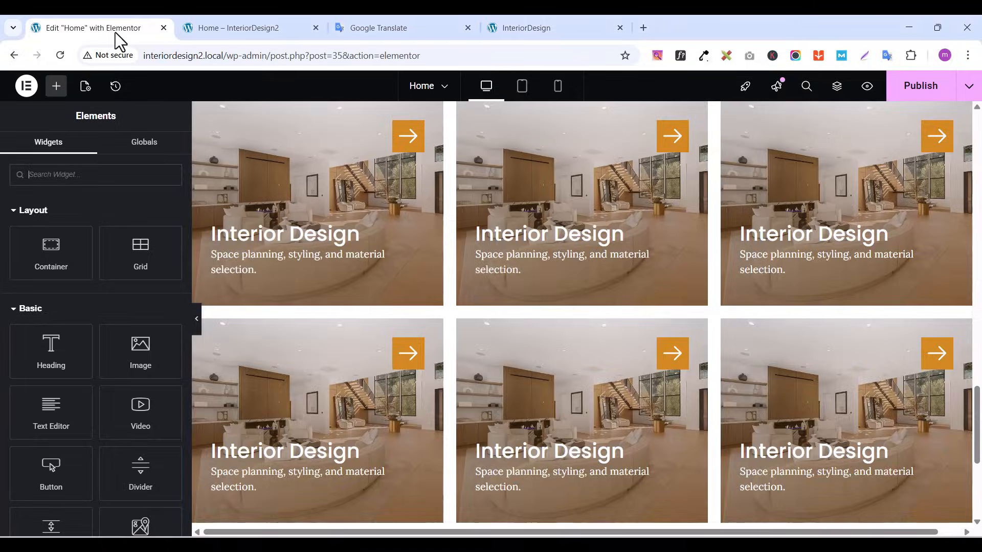
pyautogui.scroll(-5, 588, 299)
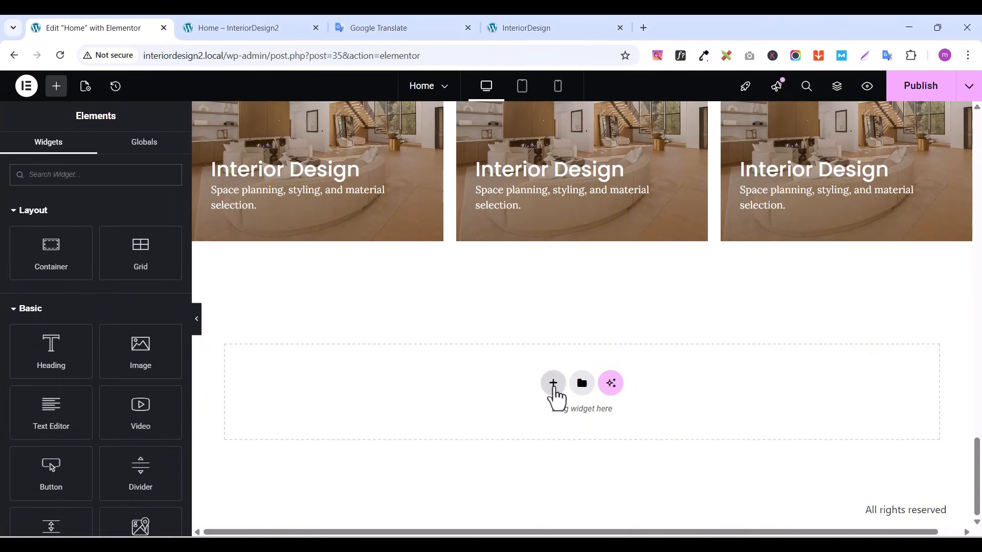
pyautogui.click(553, 384)
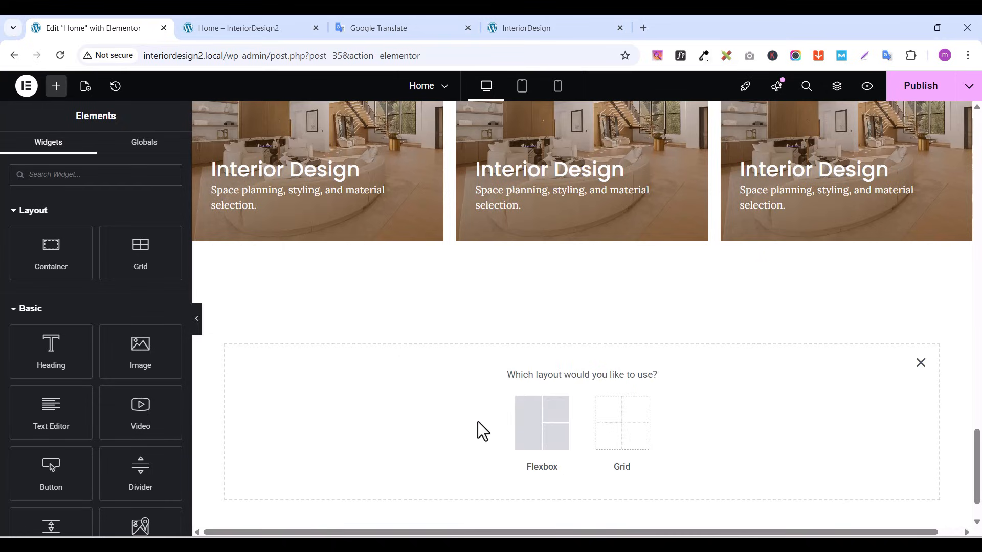
pyautogui.click(527, 438)
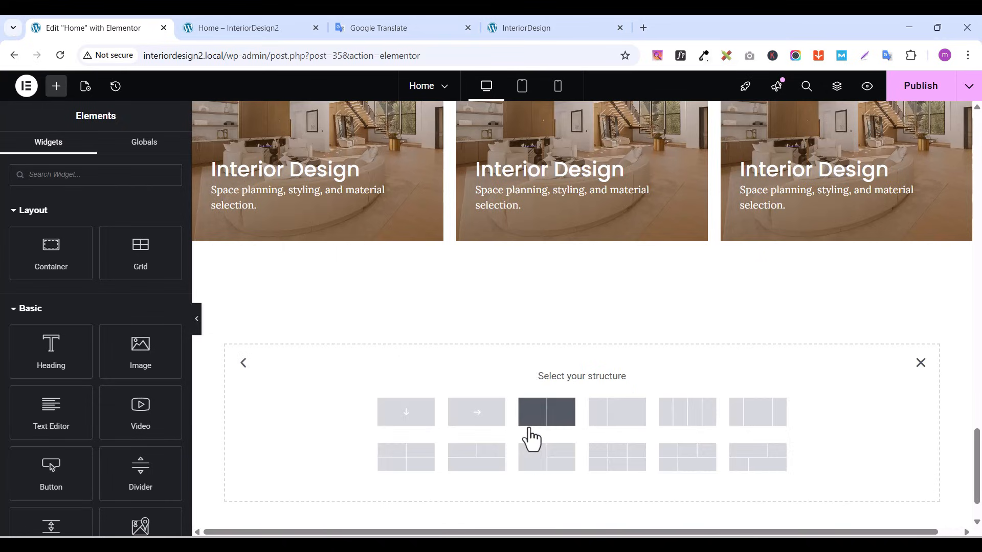
pyautogui.scroll(-2, 491, 374)
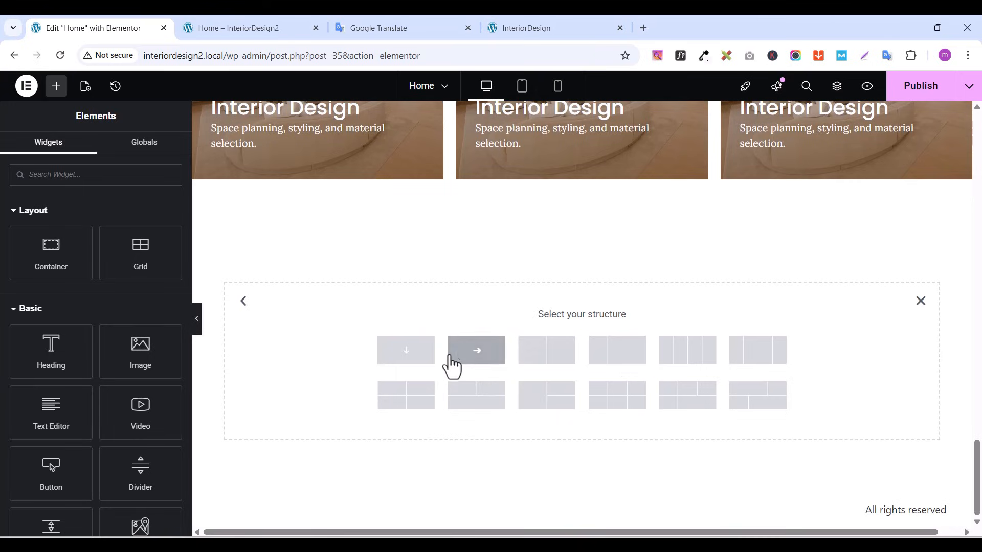
pyautogui.click(415, 358)
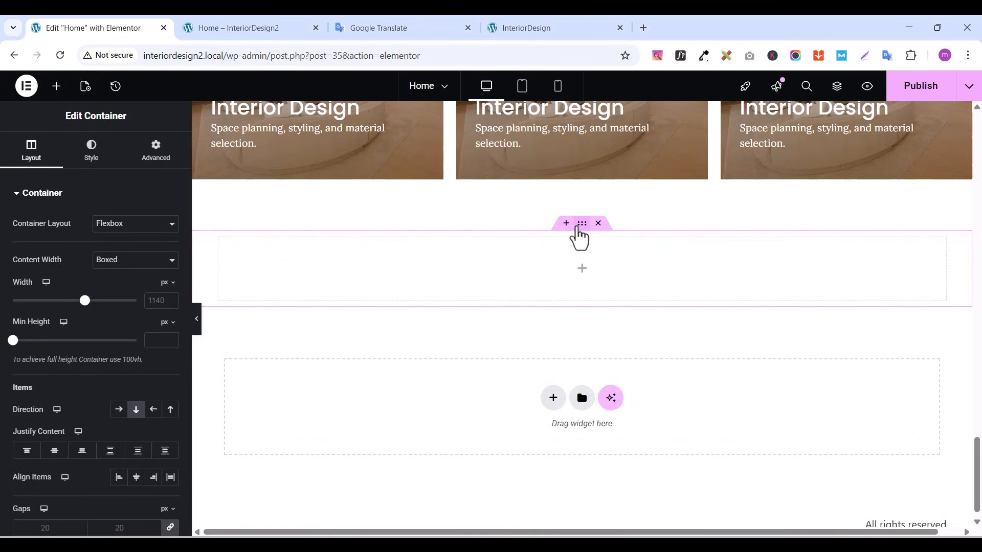
# Unlink the new container's padding, set it to 80 px top and bottom with 0 on the sides, and publish the page
pyautogui.click(154, 153)
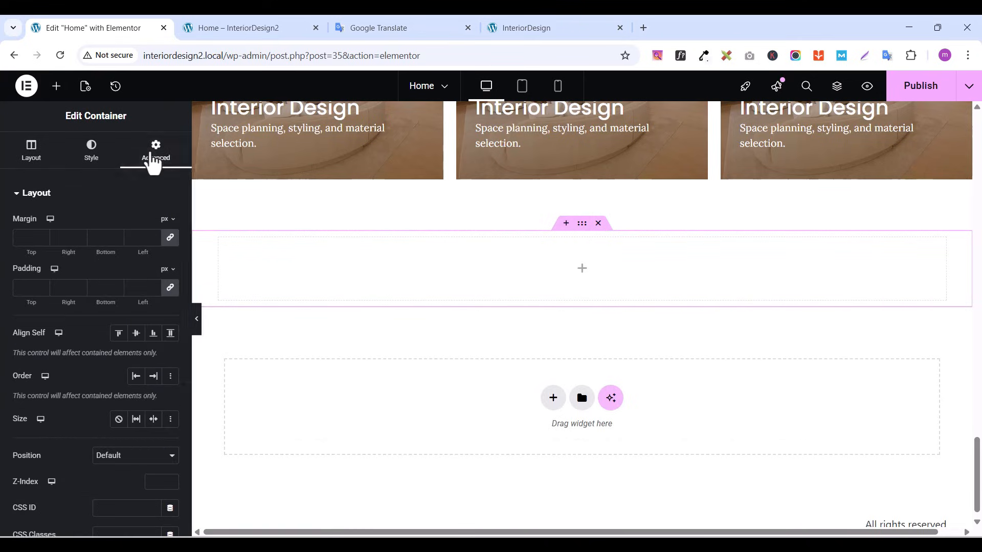
pyautogui.click(170, 288)
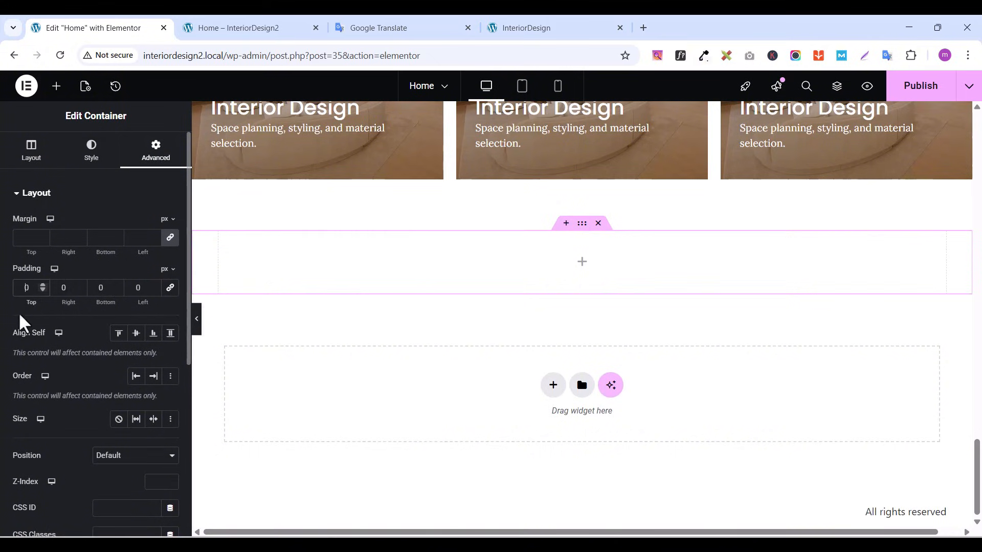
pyautogui.write('8')
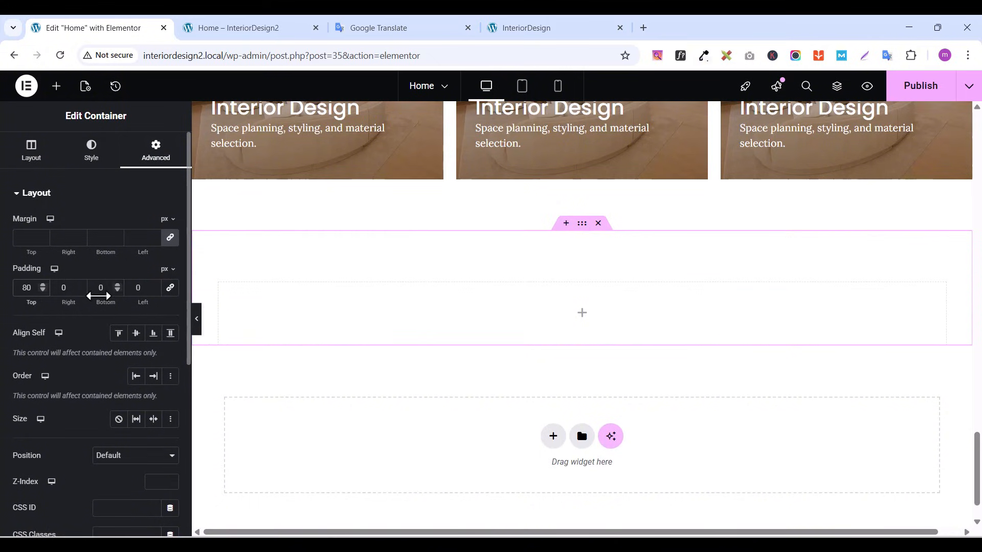
pyautogui.write('8')
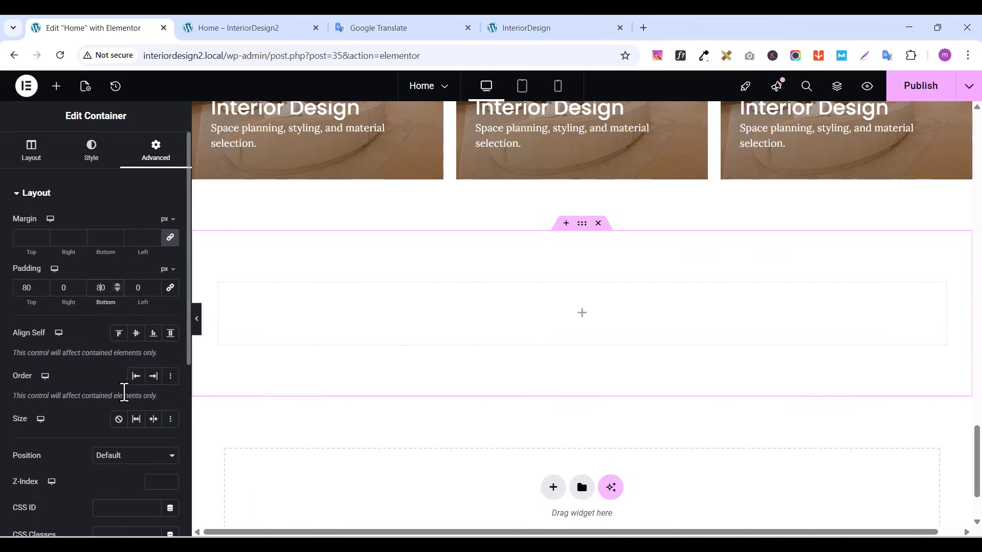
pyautogui.click(919, 95)
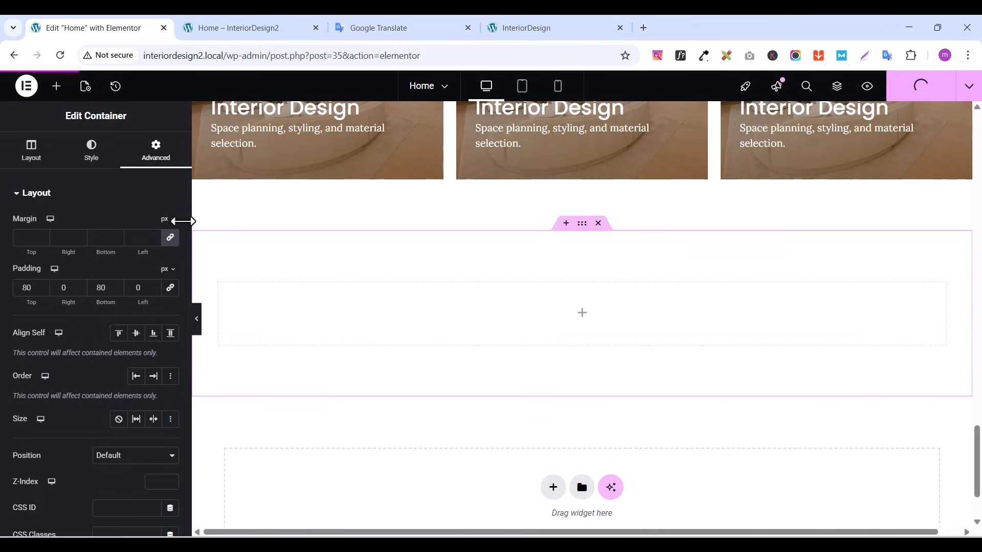
# Set the boxed content width of the new container to 1300 px and publish the page
pyautogui.click(31, 154)
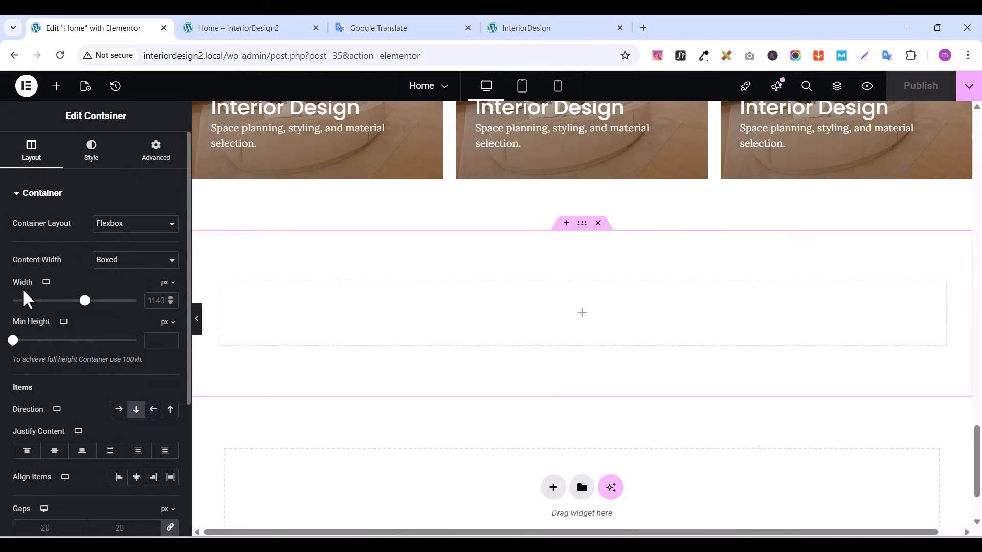
pyautogui.write('1300')
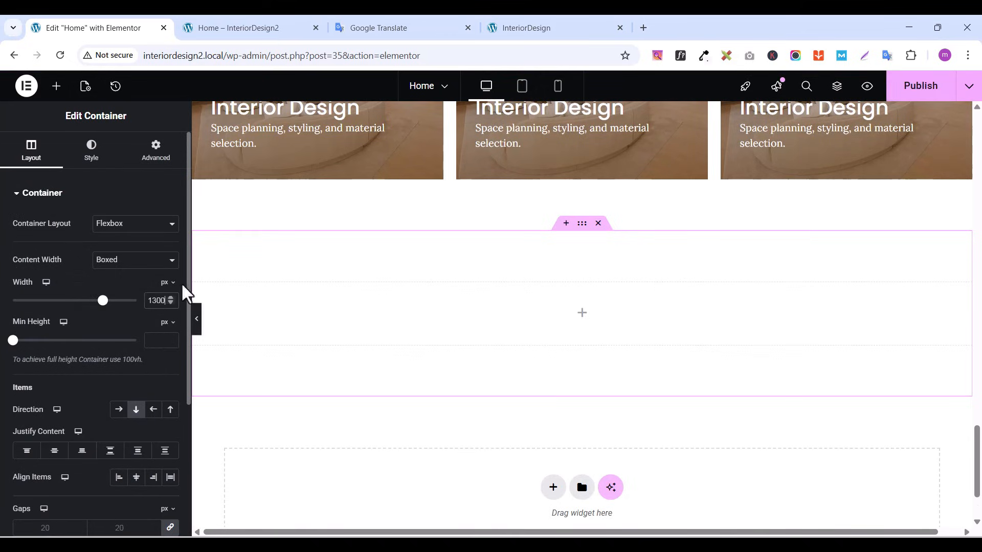
pyautogui.click(918, 92)
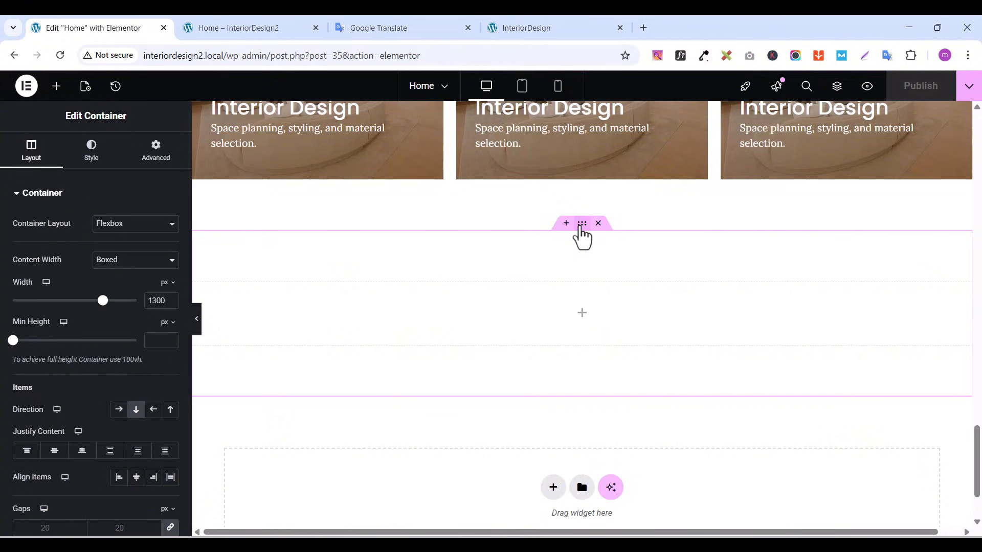
# Give the container a classic background in the global color #F8F8F8 and publish the page
pyautogui.click(95, 156)
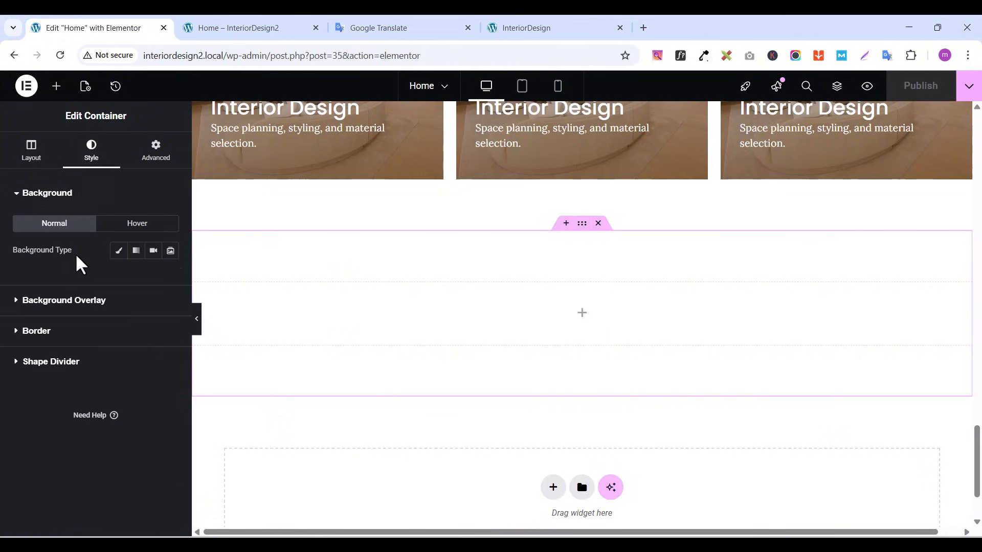
pyautogui.click(118, 251)
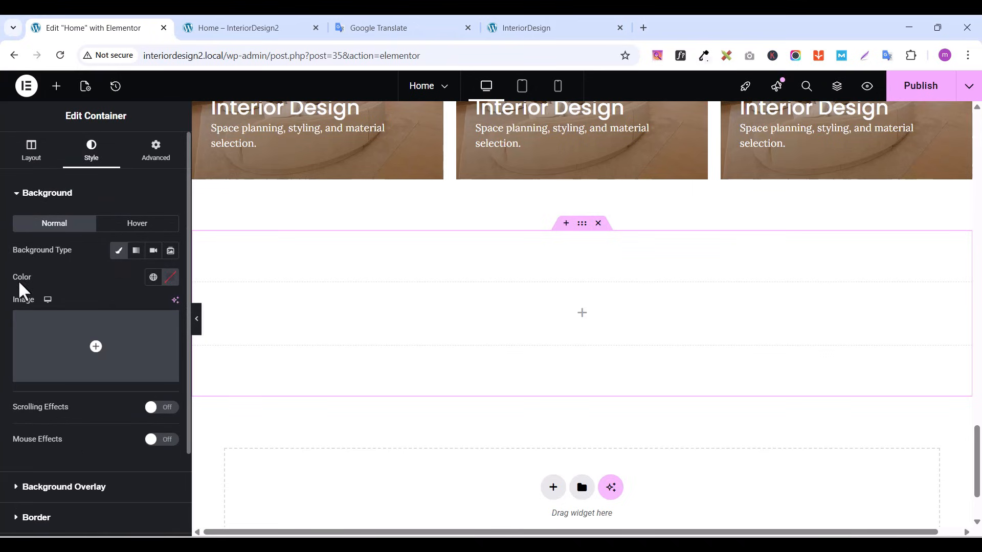
pyautogui.click(153, 278)
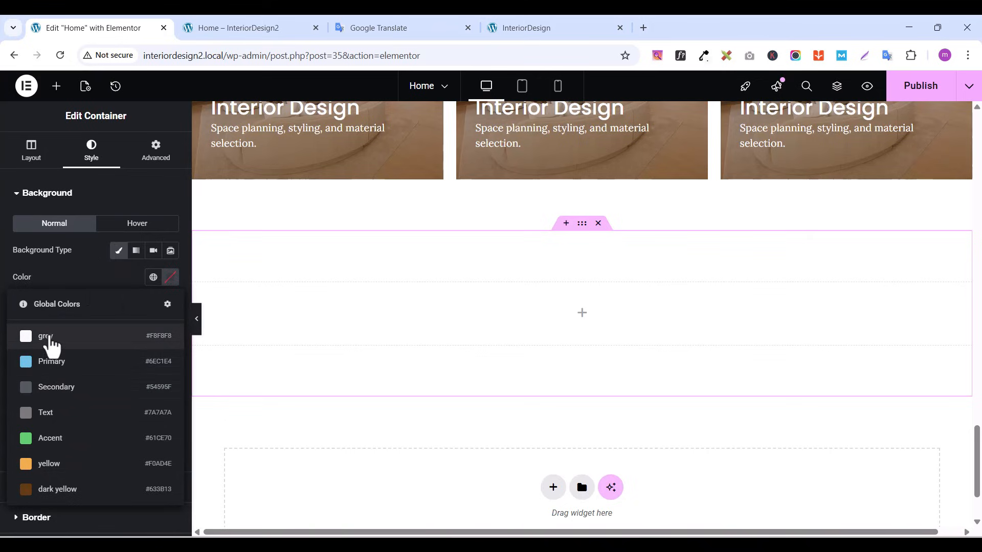
pyautogui.click(50, 337)
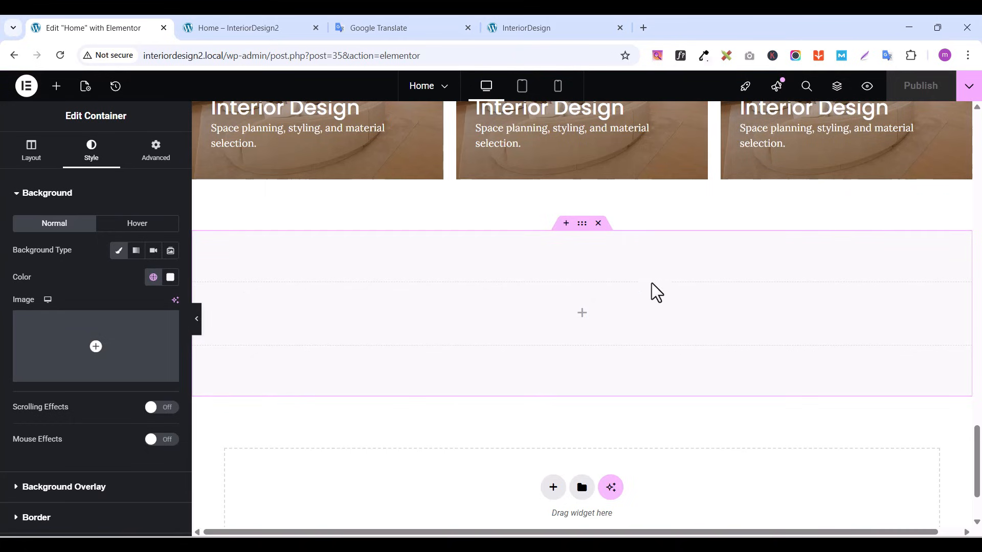
# Copy the small SERVICES heading from the Services section and paste it into the empty container below the service cards
pyautogui.scroll(10, 630, 337)
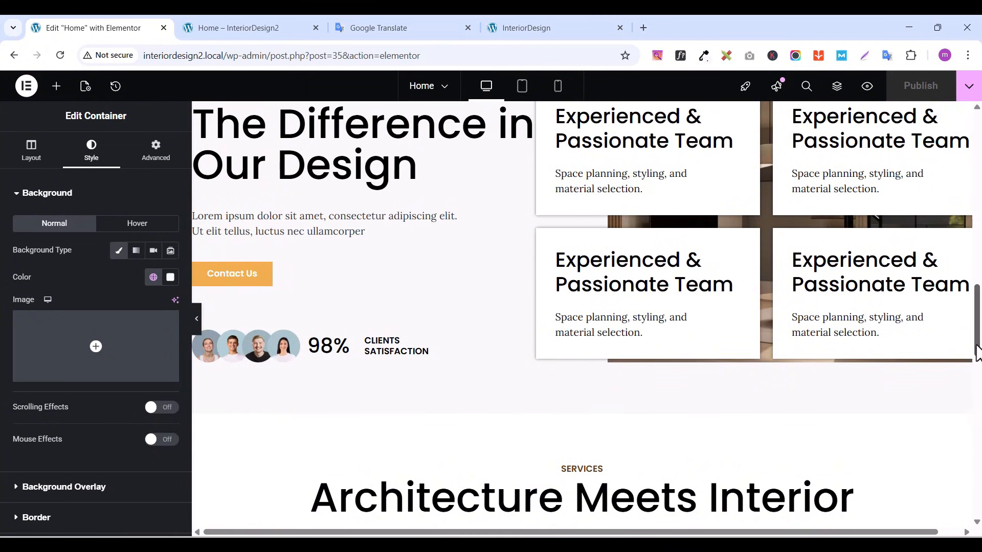
pyautogui.moveTo(977, 353); pyautogui.dragTo(977, 395)
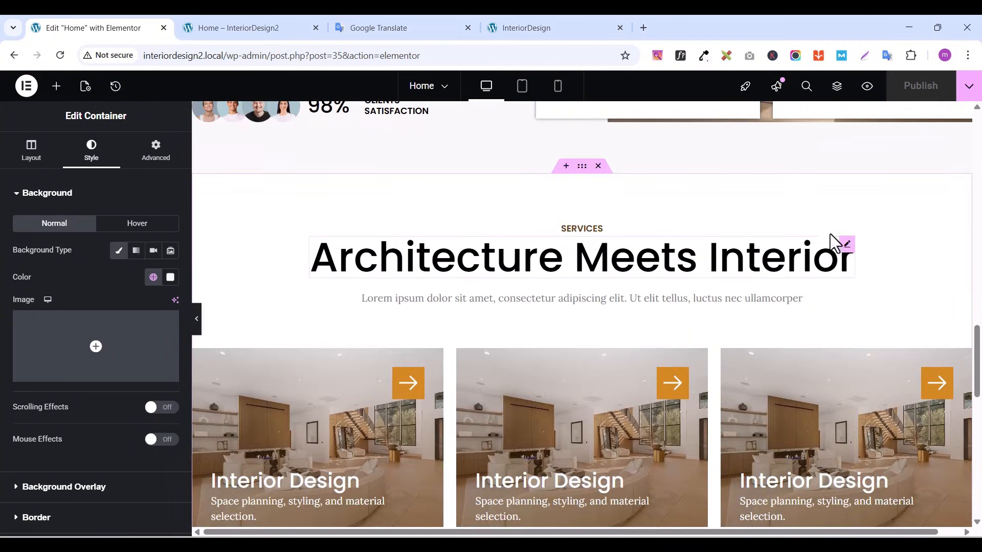
pyautogui.click(594, 233)
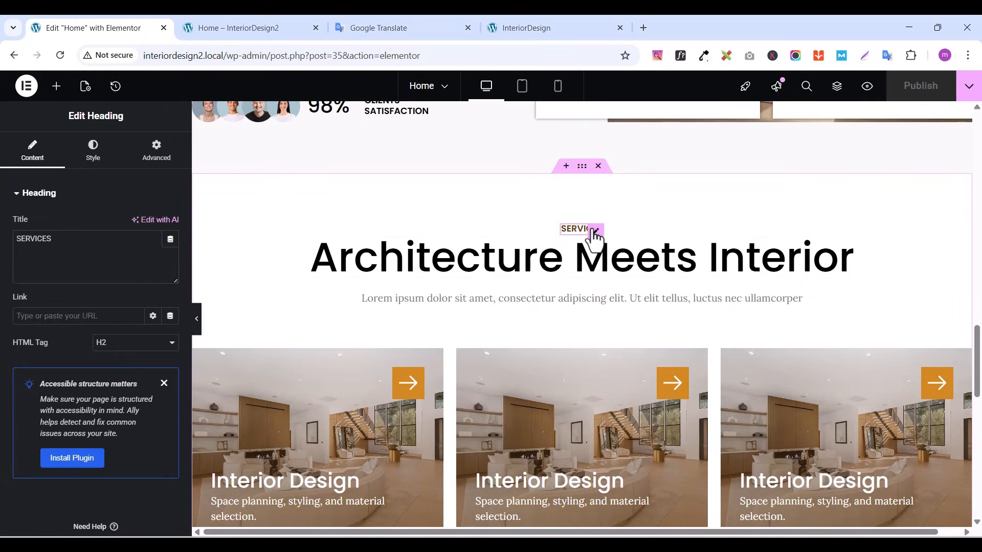
pyautogui.rightClick(592, 233)
pyautogui.click(616, 292)
pyautogui.moveTo(976, 344); pyautogui.dragTo(978, 449)
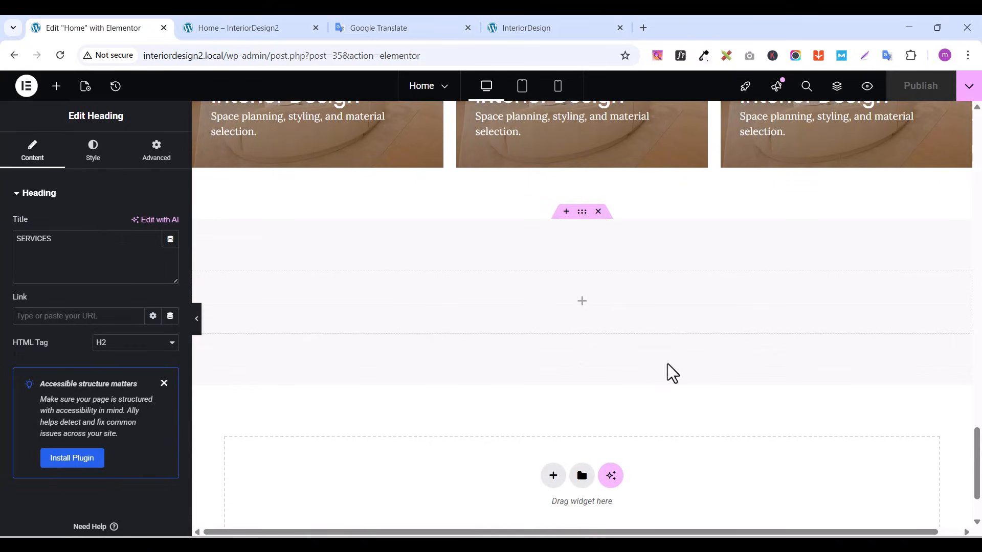
pyautogui.rightClick(517, 291)
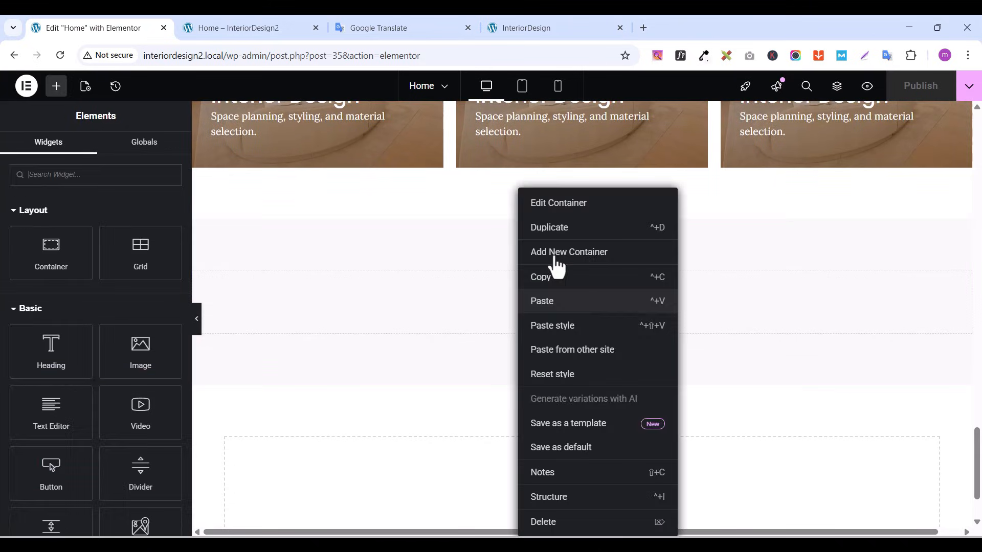
pyautogui.click(557, 301)
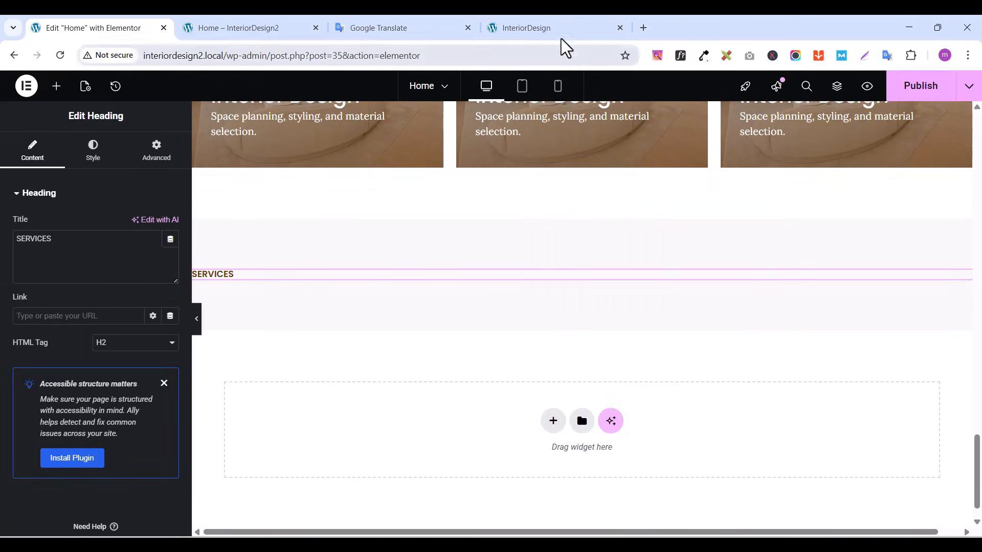
# Replace the pasted SERVICES heading's title with PROJECT, copied from the reference site's Project section
pyautogui.click(552, 29)
pyautogui.doubleClick(487, 214)
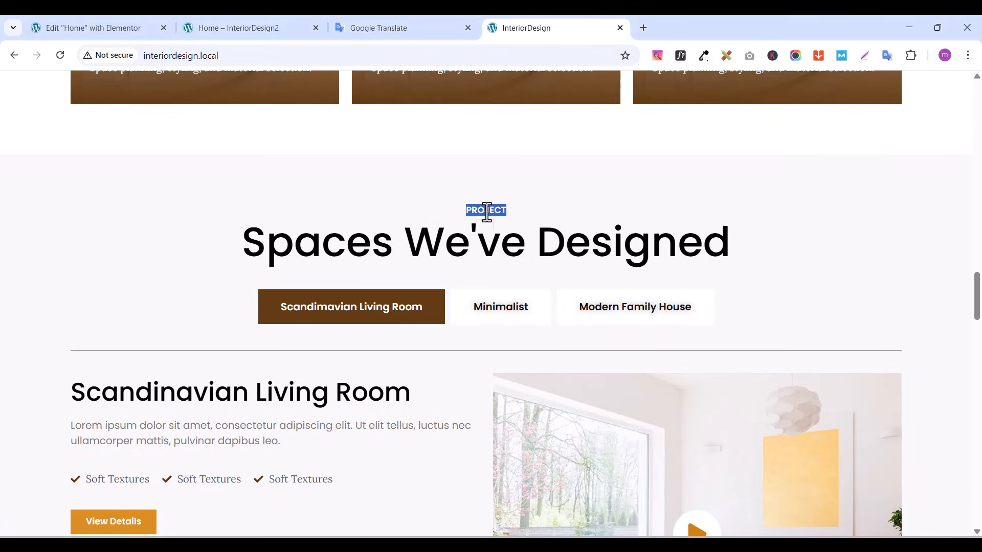
pyautogui.rightClick(485, 219)
pyautogui.click(526, 231)
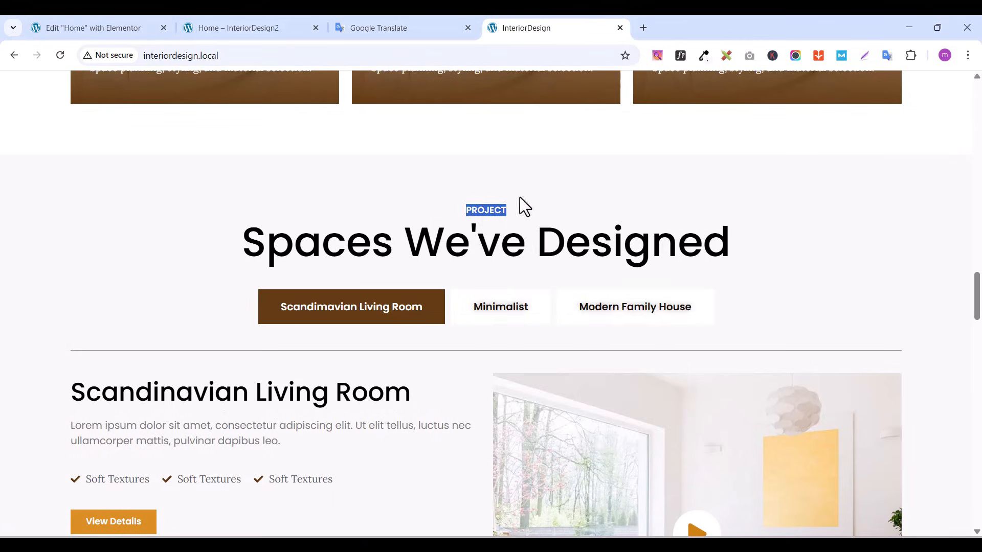
pyautogui.click(88, 30)
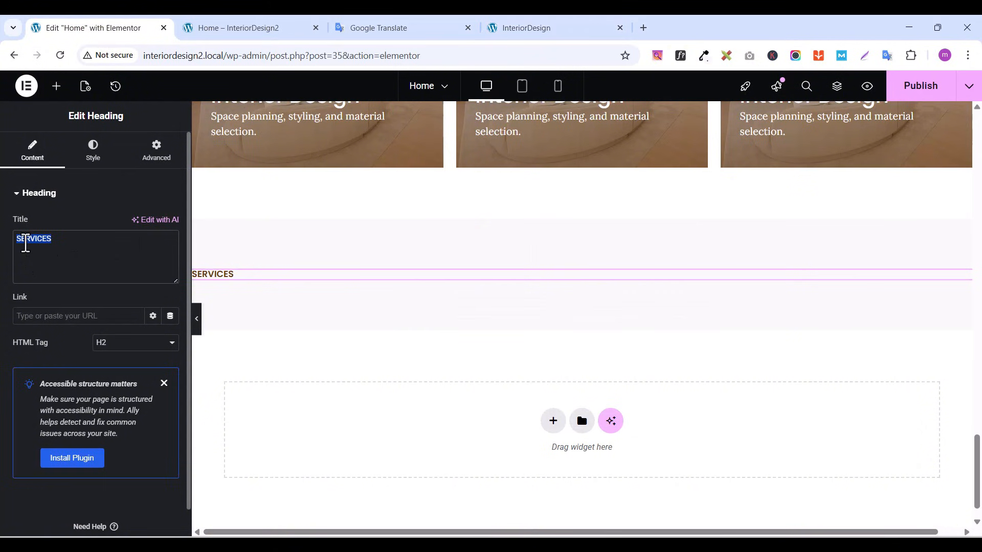
pyautogui.hotkey('ctrl', 'v')
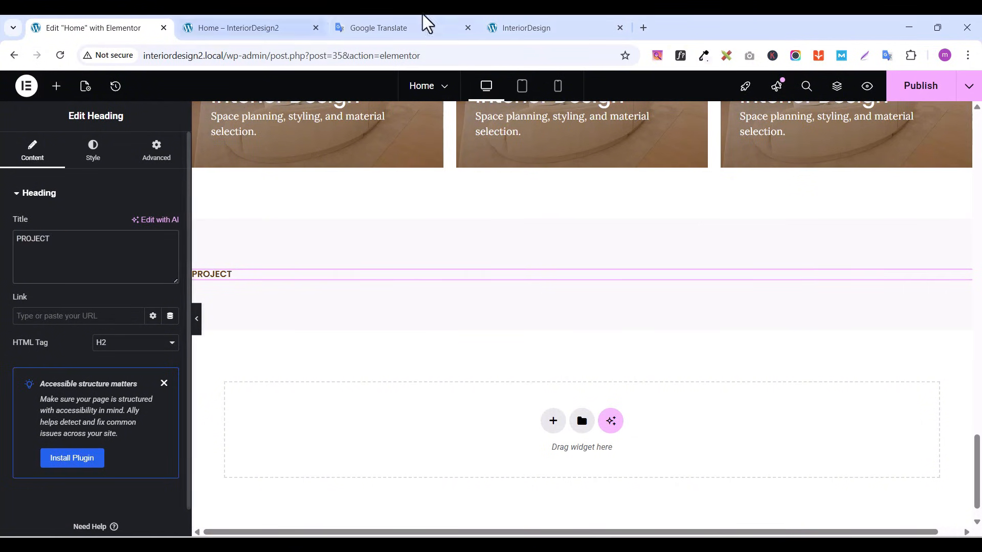
pyautogui.click(252, 30)
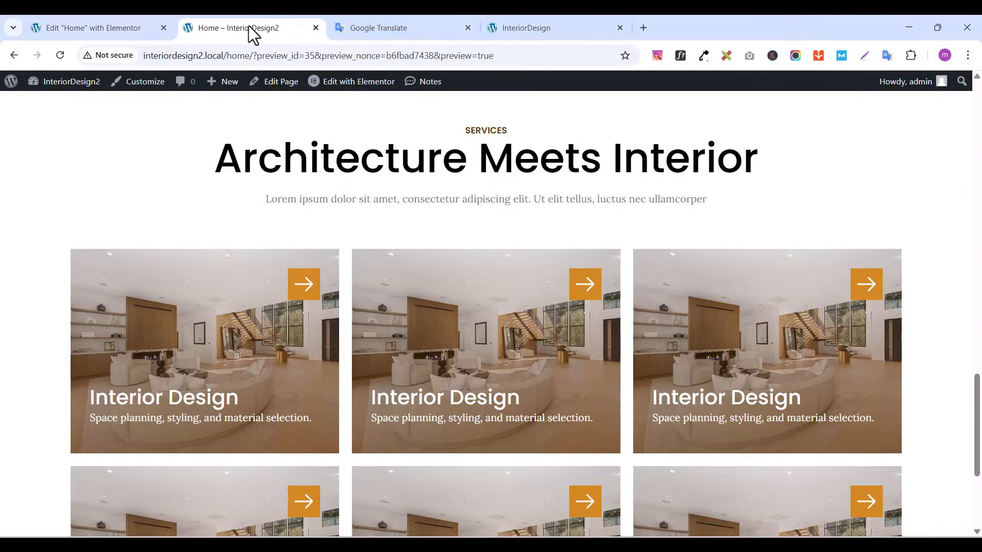
pyautogui.click(128, 34)
# Copy the large "Architecture Meets Interior" heading from the Services section and paste it below the PROJECT heading
pyautogui.scroll(-1, 711, 300)
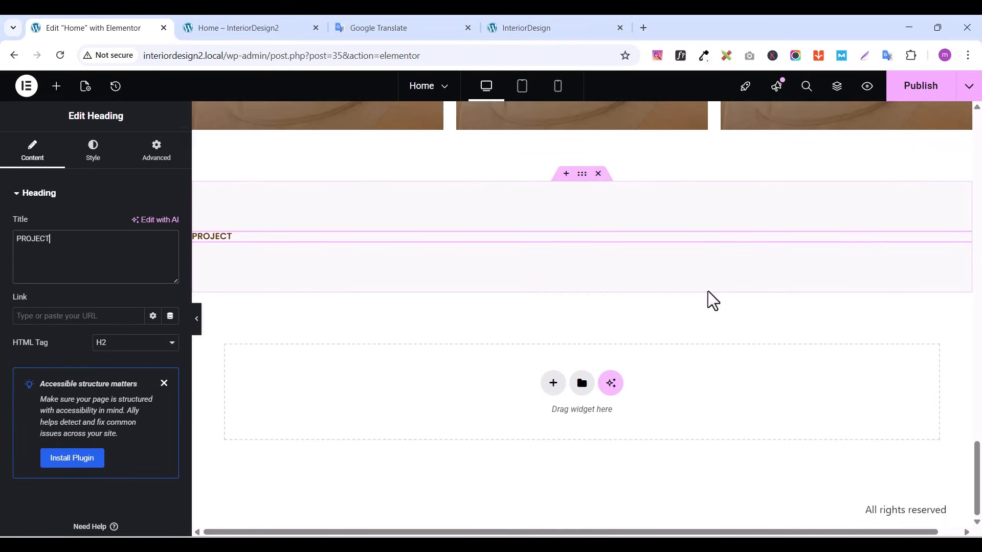
pyautogui.scroll(5, 710, 301)
pyautogui.scroll(8, 708, 291)
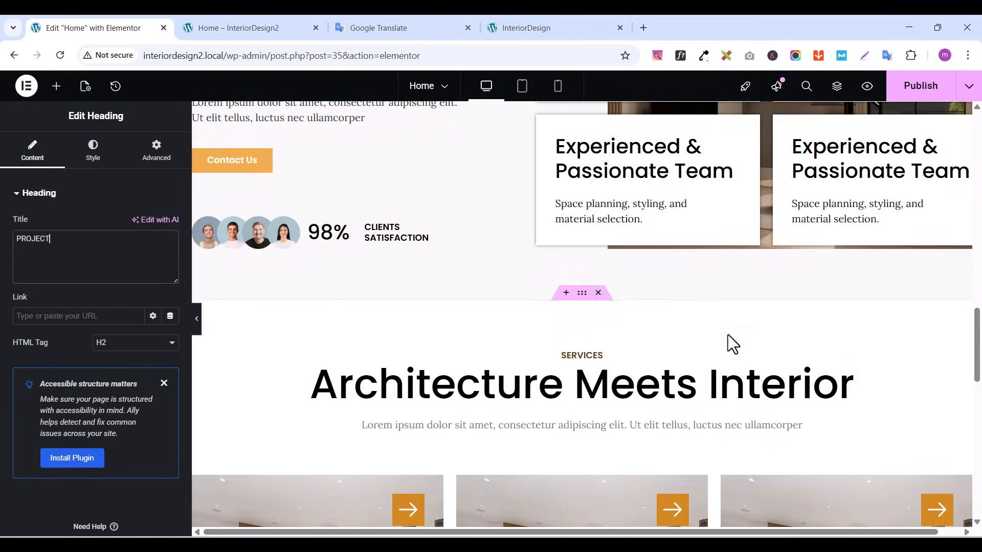
pyautogui.click(846, 377)
pyautogui.rightClick(846, 377)
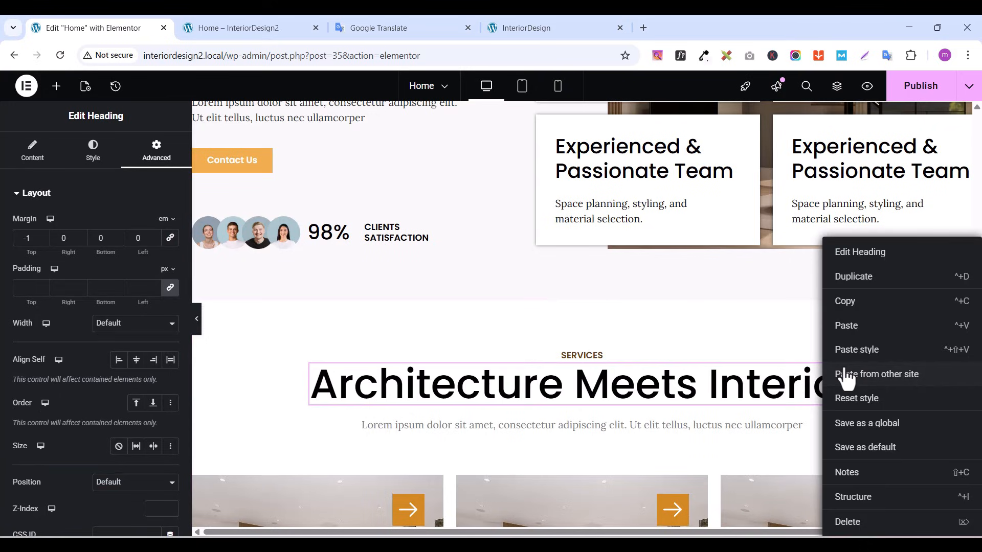
pyautogui.click(848, 306)
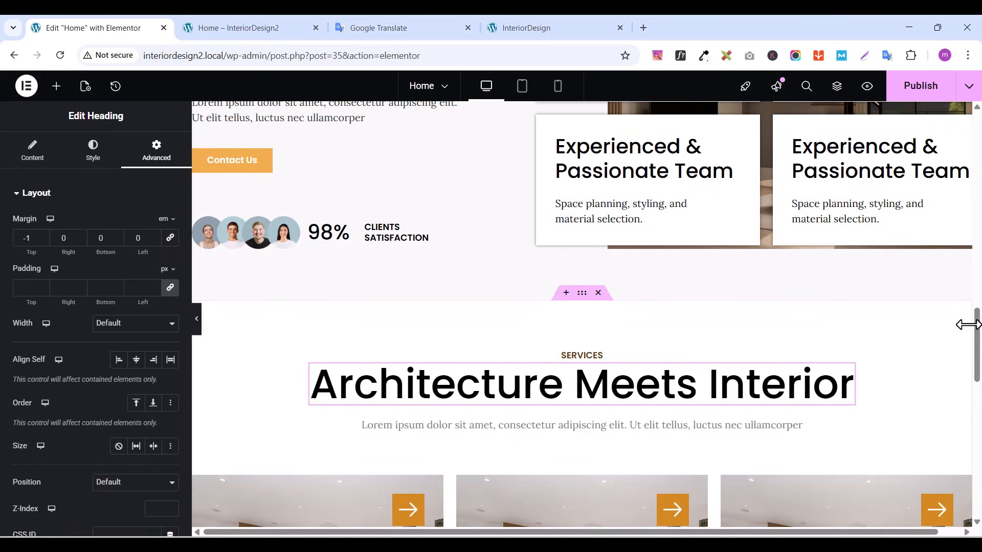
pyautogui.moveTo(976, 323); pyautogui.dragTo(979, 366)
pyautogui.scroll(-10, 371, 293)
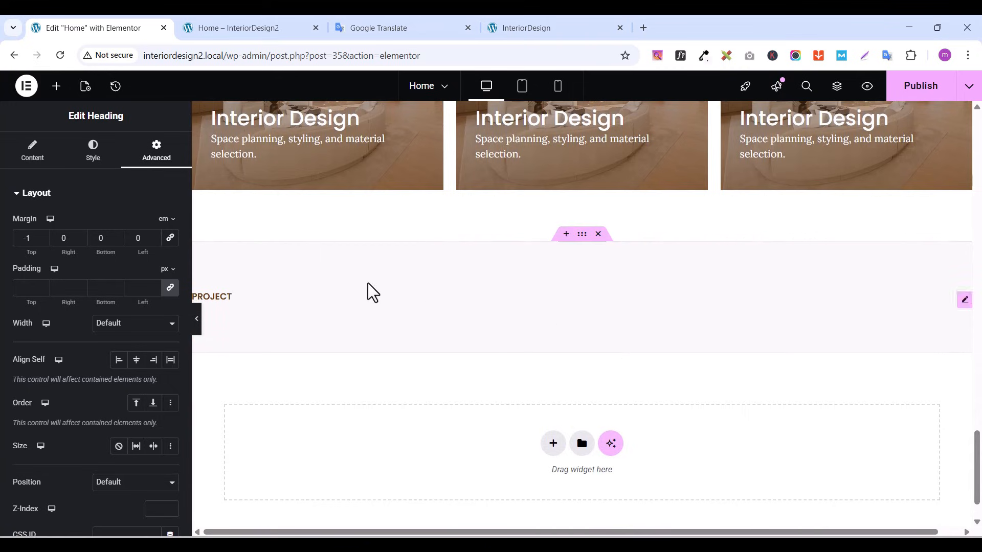
pyautogui.click(965, 302)
pyautogui.rightClick(967, 310)
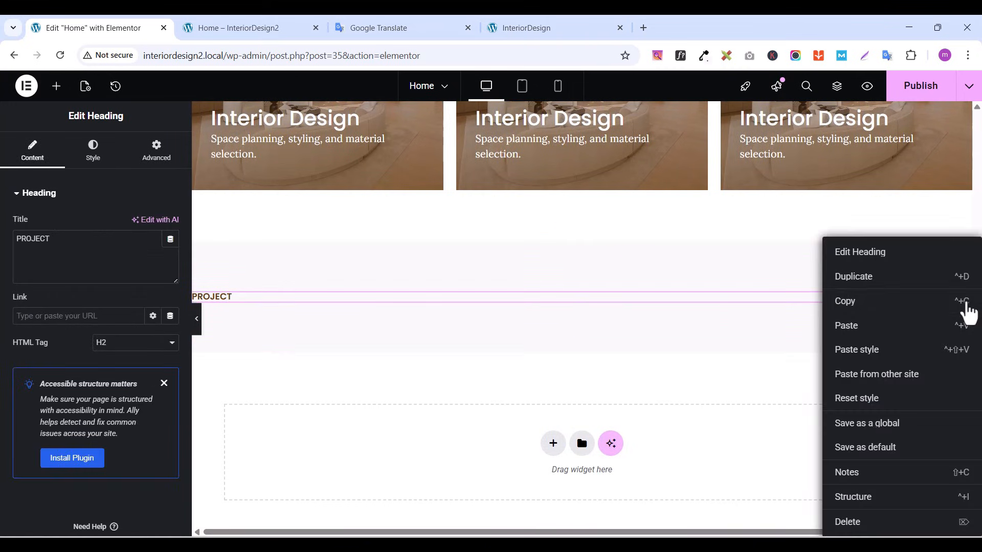
pyautogui.click(849, 328)
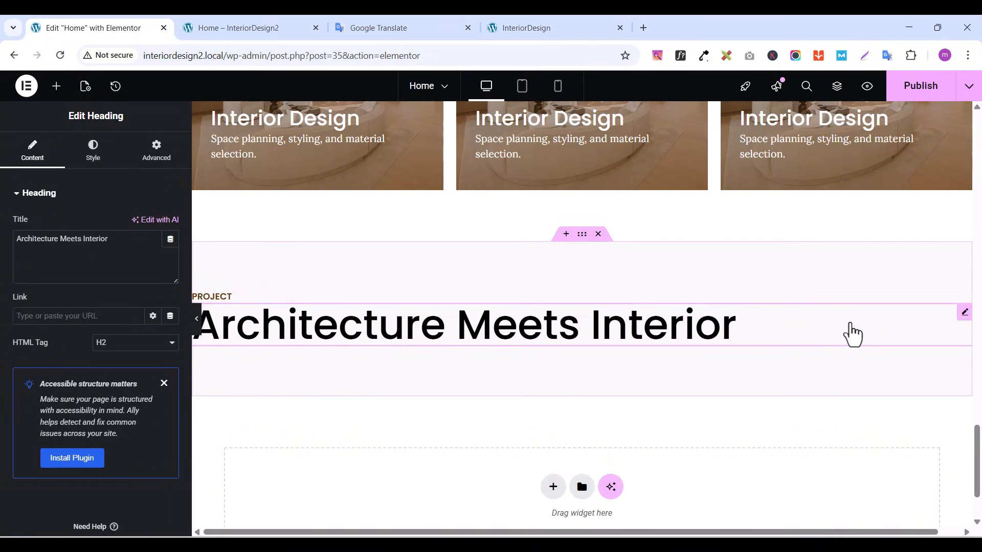
# Replace the pasted large heading's title with "Spaces We've Designed", copied from the reference site's Project section
pyautogui.click(563, 26)
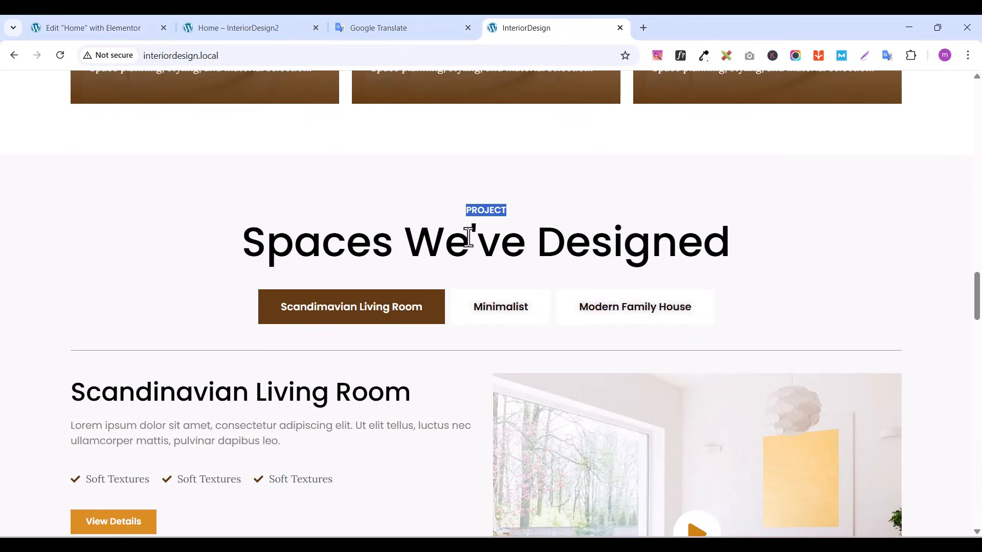
pyautogui.moveTo(245, 240); pyautogui.dragTo(727, 236)
pyautogui.rightClick(728, 237)
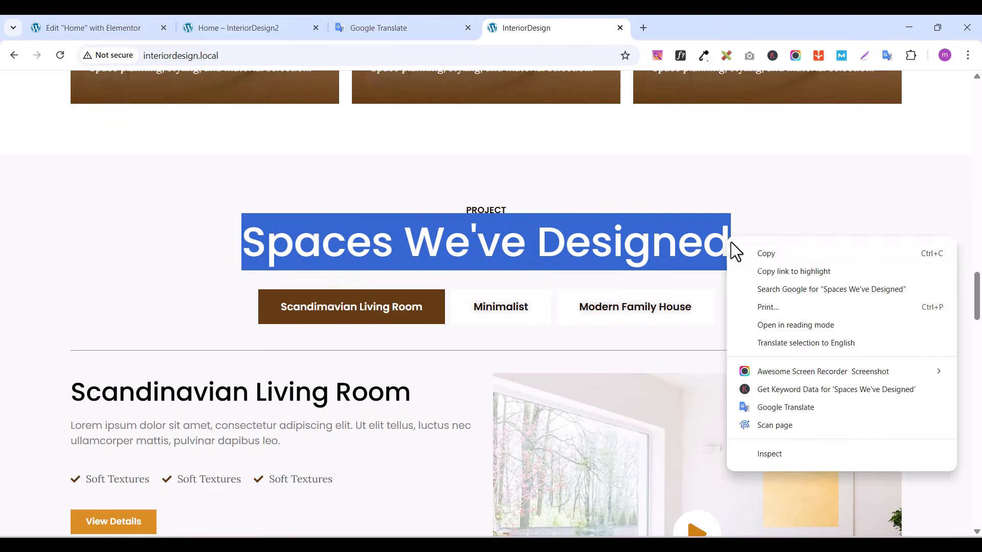
pyautogui.click(769, 250)
pyautogui.click(103, 28)
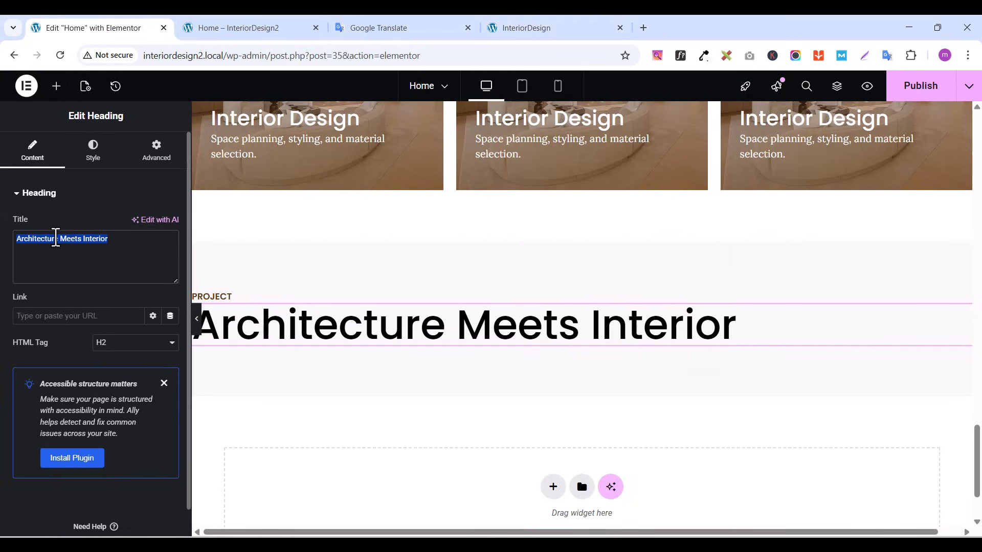
pyautogui.hotkey('ctrl', 'v')
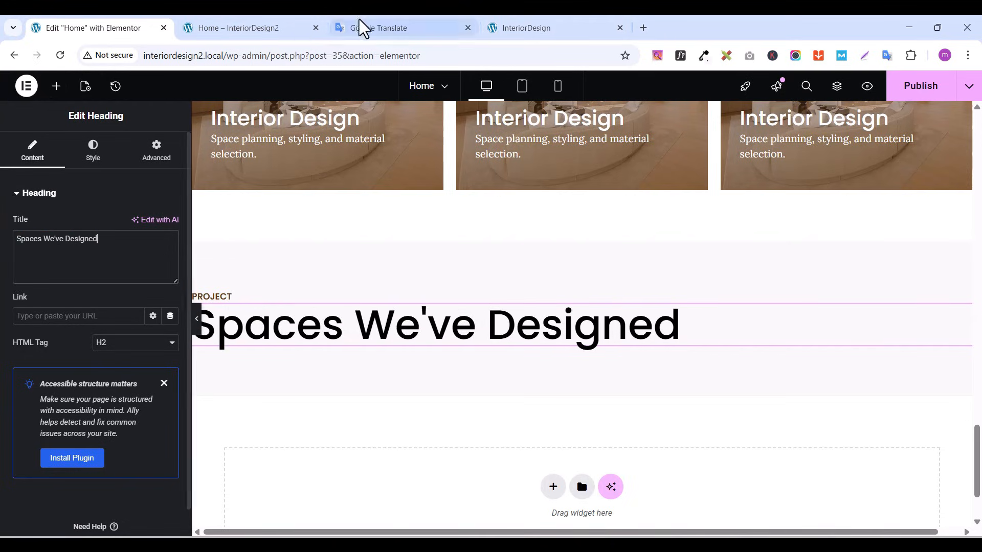
pyautogui.click(520, 27)
pyautogui.click(94, 29)
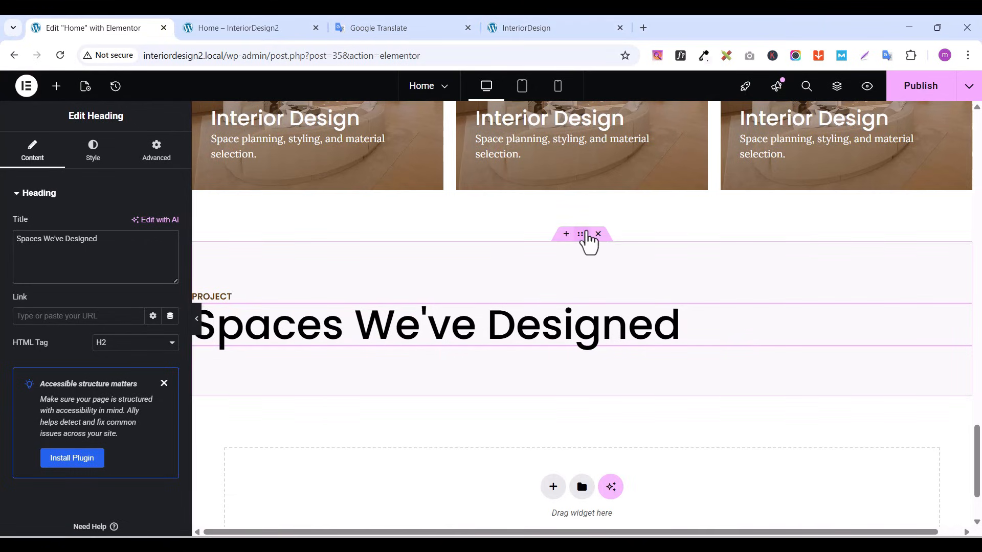
# Center-align the items of the Project section's container and publish the page
pyautogui.click(586, 234)
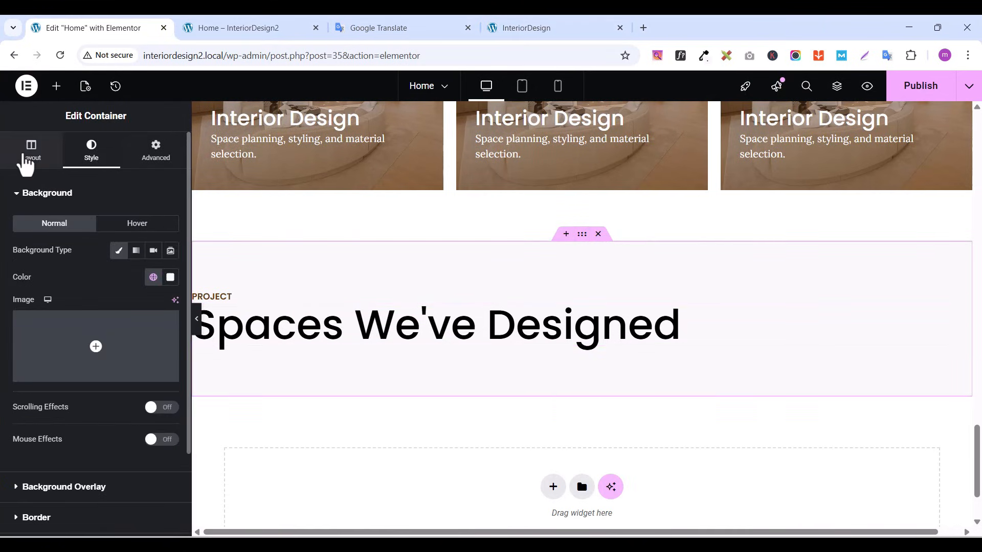
pyautogui.click(23, 156)
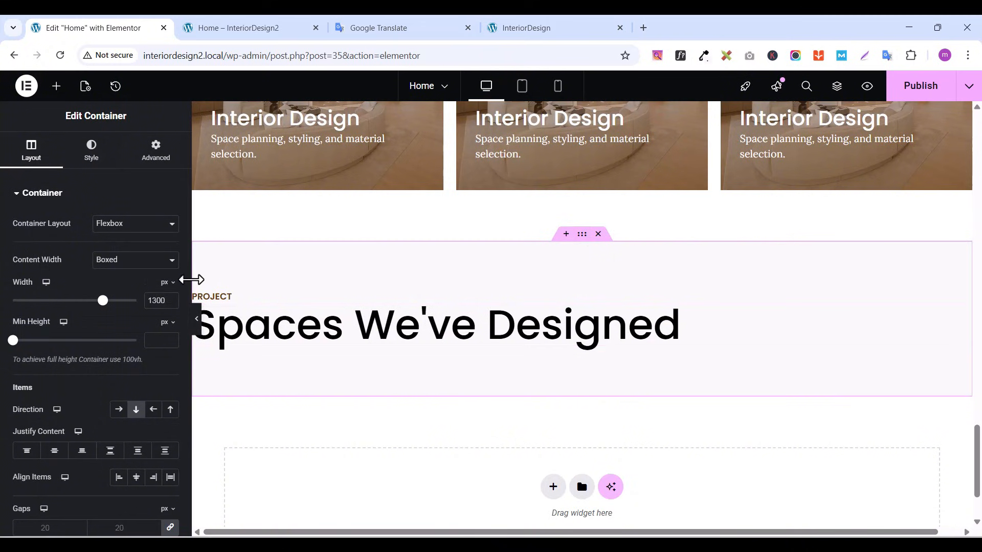
pyautogui.scroll(-4, 188, 307)
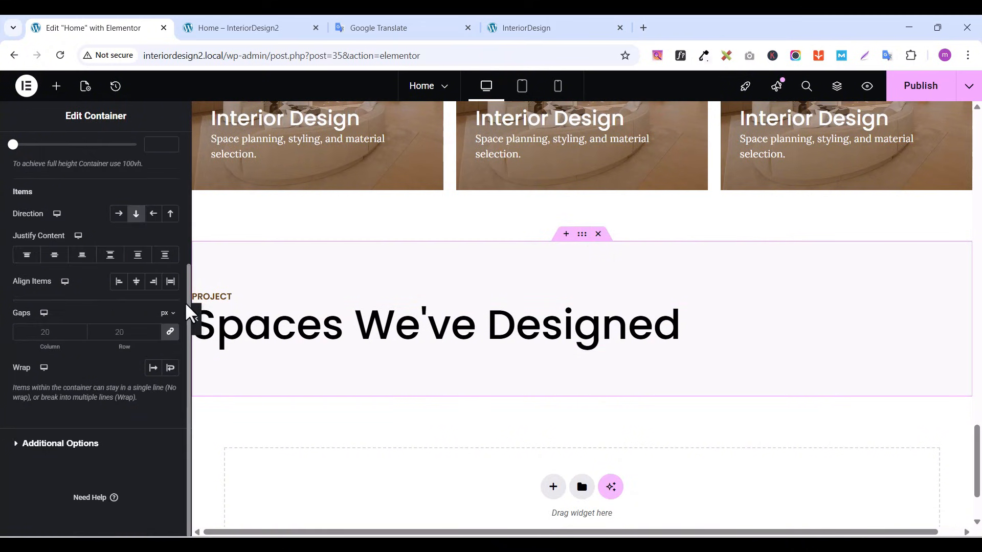
pyautogui.scroll(1, 116, 333)
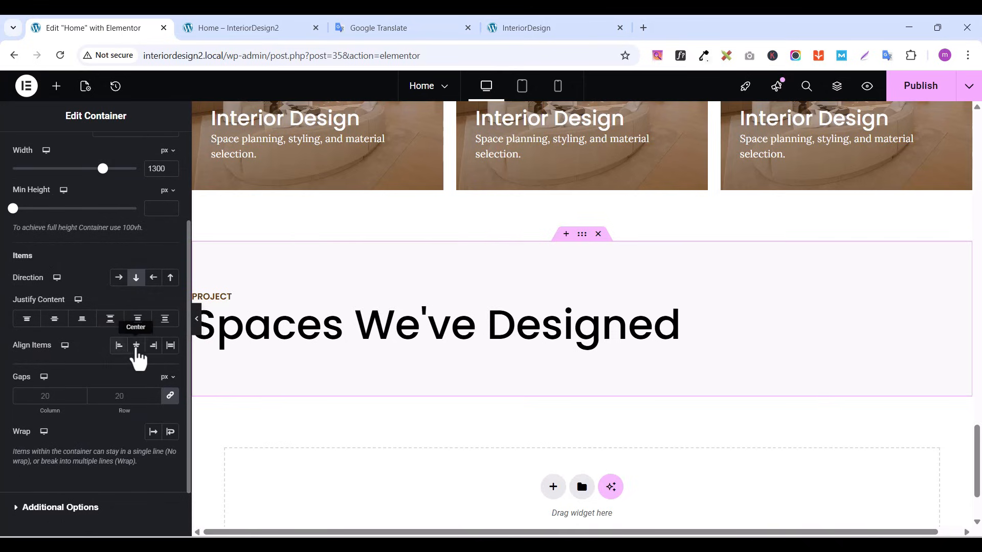
pyautogui.click(137, 347)
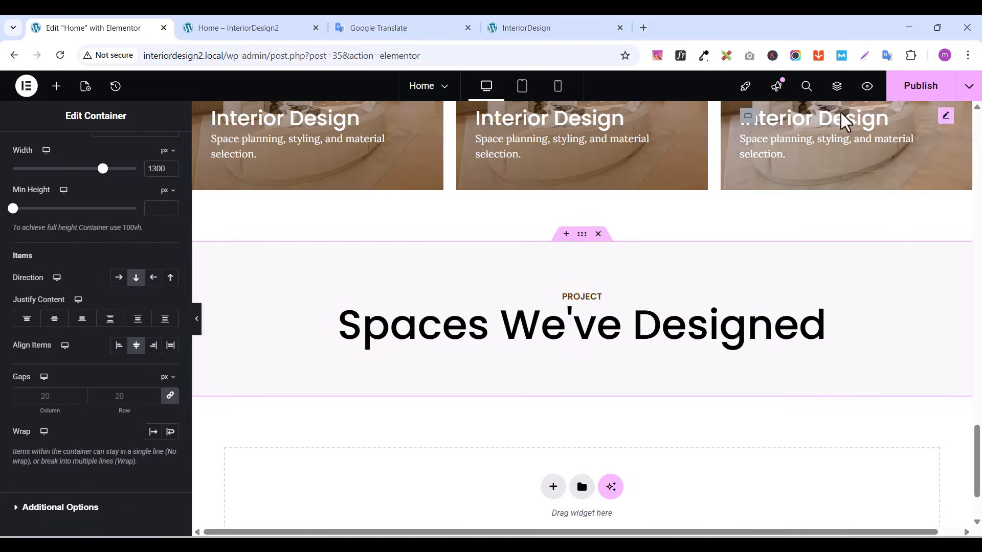
pyautogui.click(915, 90)
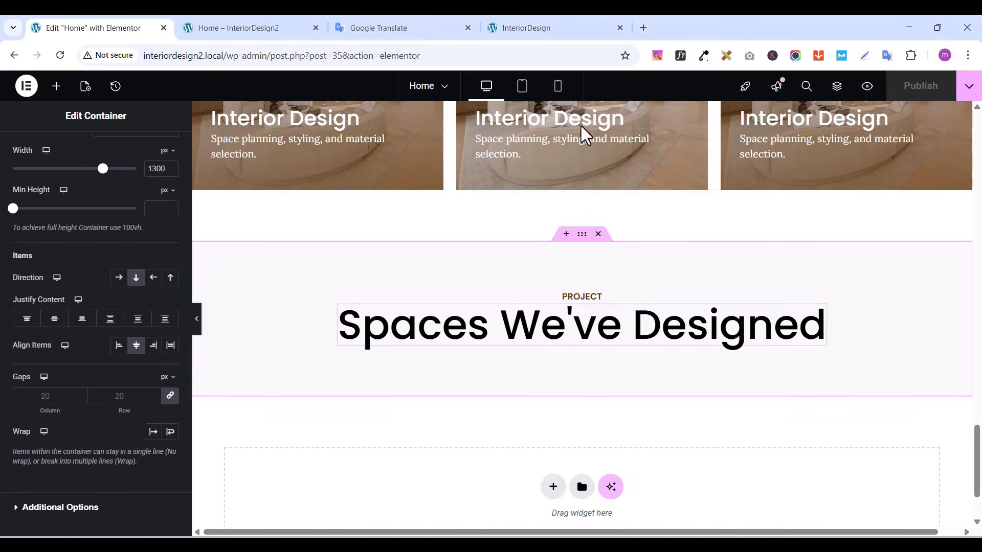
# Add a Tabs widget directly below the "Spaces We've Designed" heading in the Project section
pyautogui.click(527, 28)
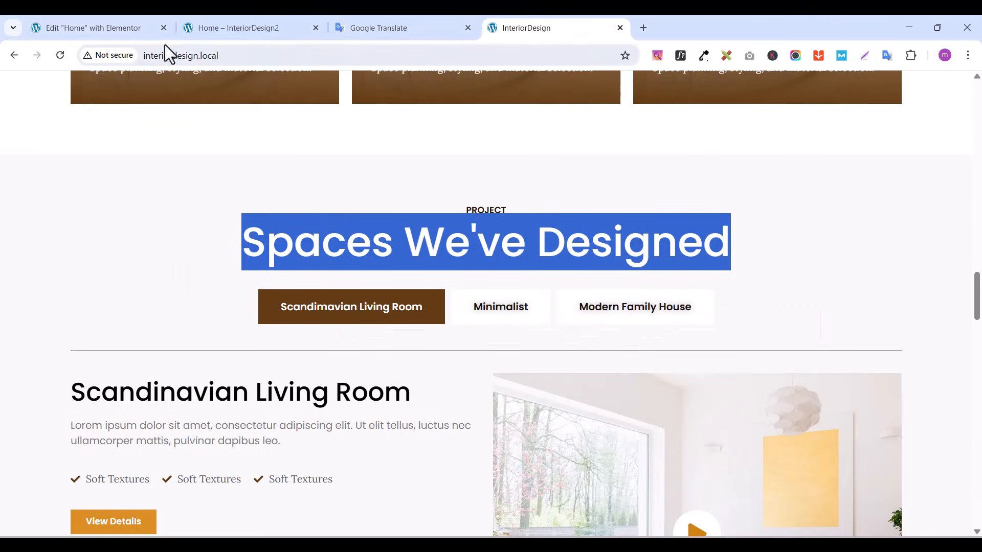
pyautogui.click(82, 26)
pyautogui.click(56, 86)
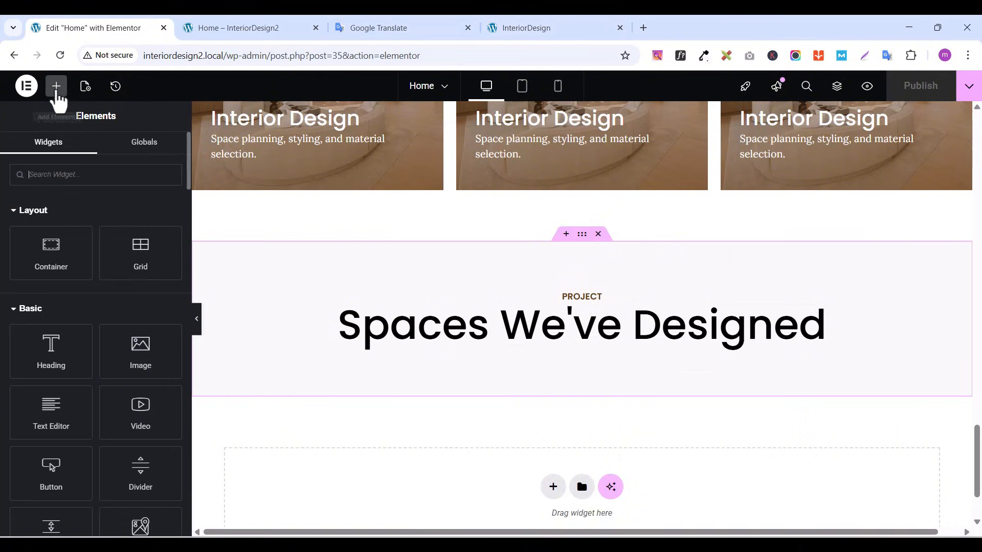
pyautogui.write('TAB')
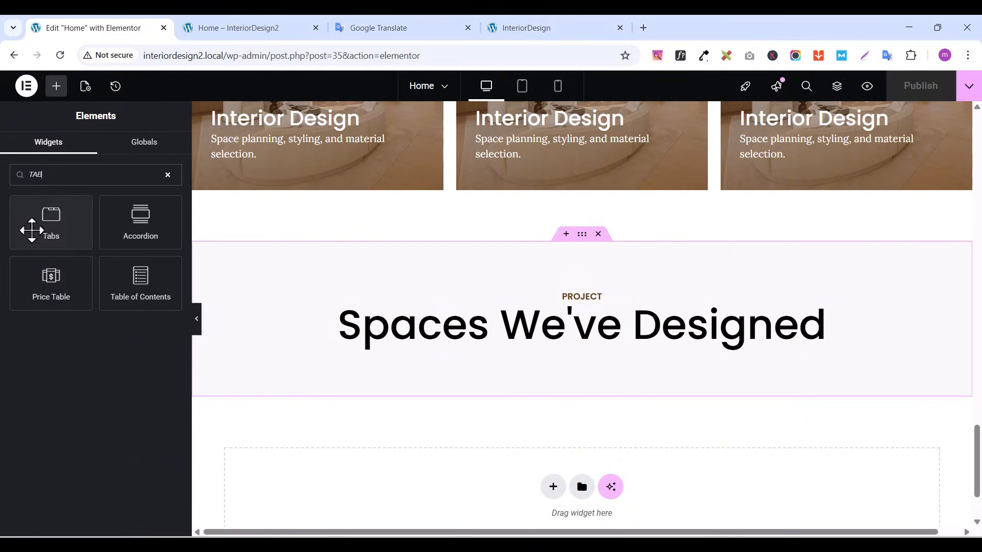
pyautogui.moveTo(37, 224); pyautogui.dragTo(559, 357)
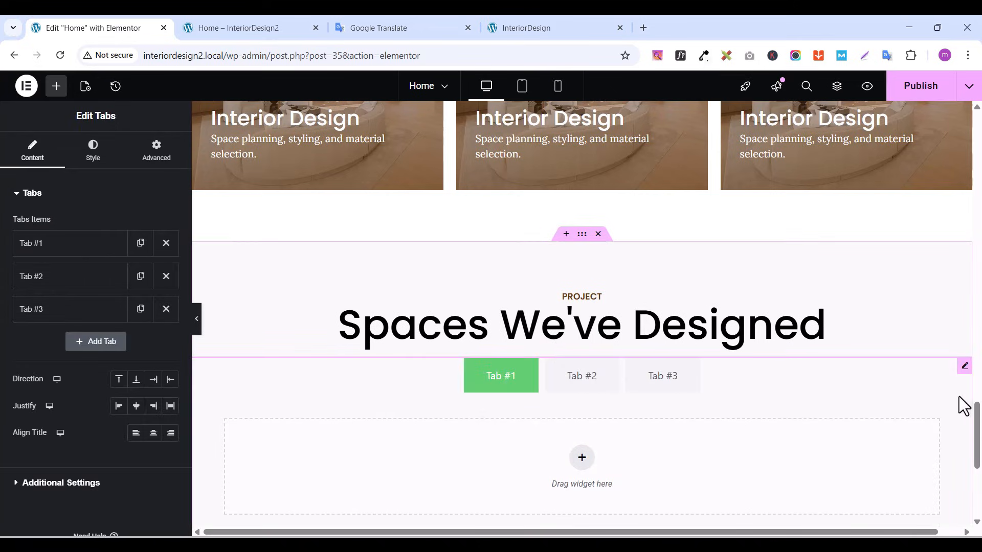
# Delete Tab #2 and Tab #3, and insert a two-equal-column structure into Tab #1's content area
pyautogui.scroll(-2, 963, 407)
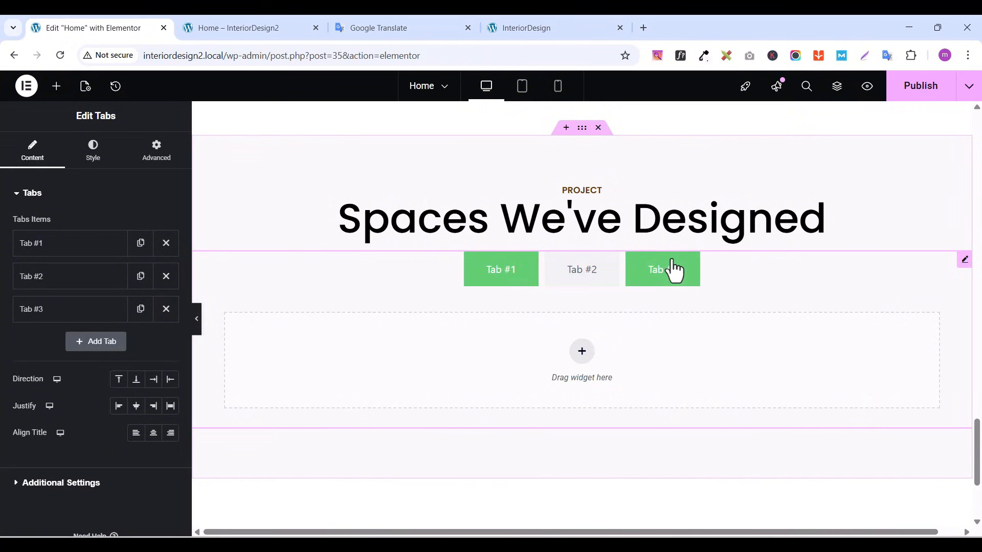
pyautogui.click(166, 310)
pyautogui.click(166, 278)
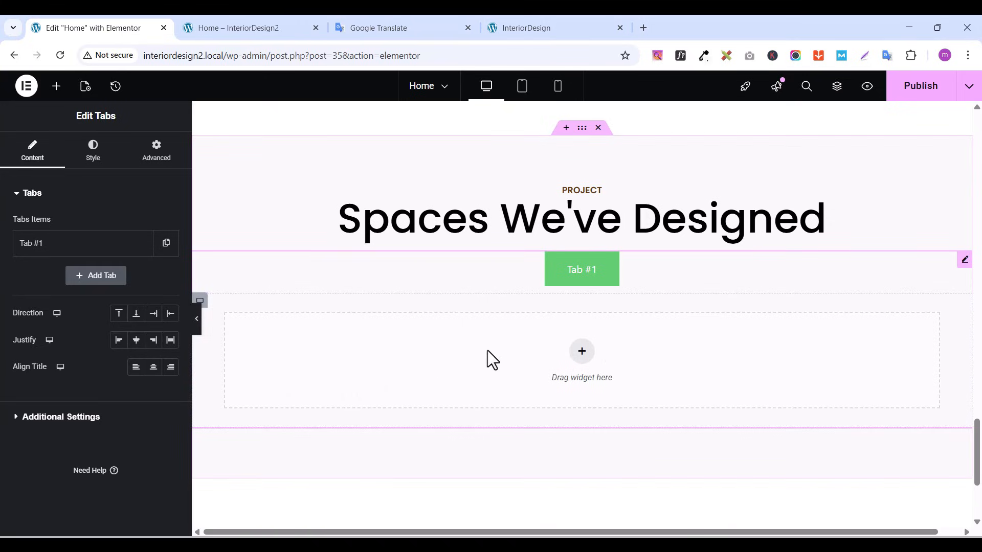
pyautogui.click(582, 352)
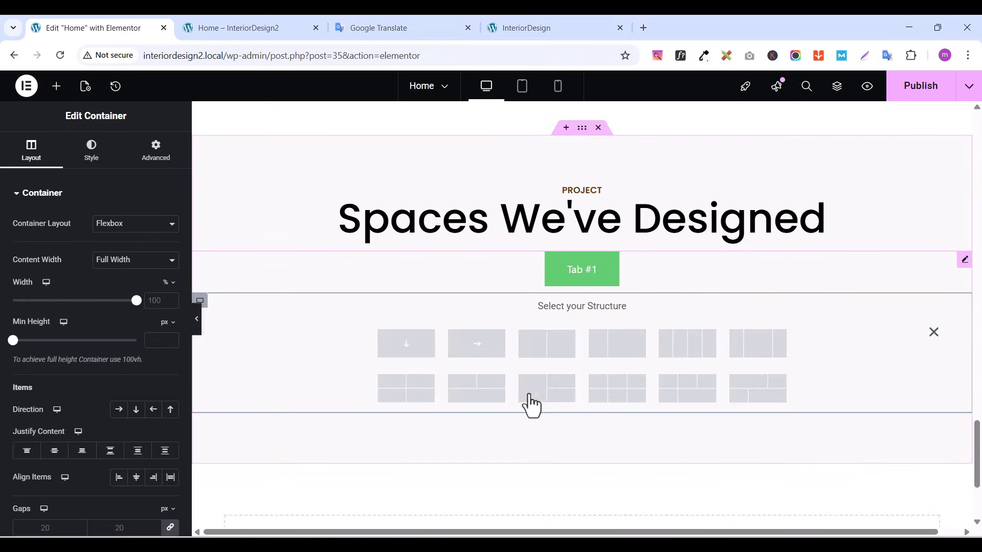
pyautogui.click(548, 352)
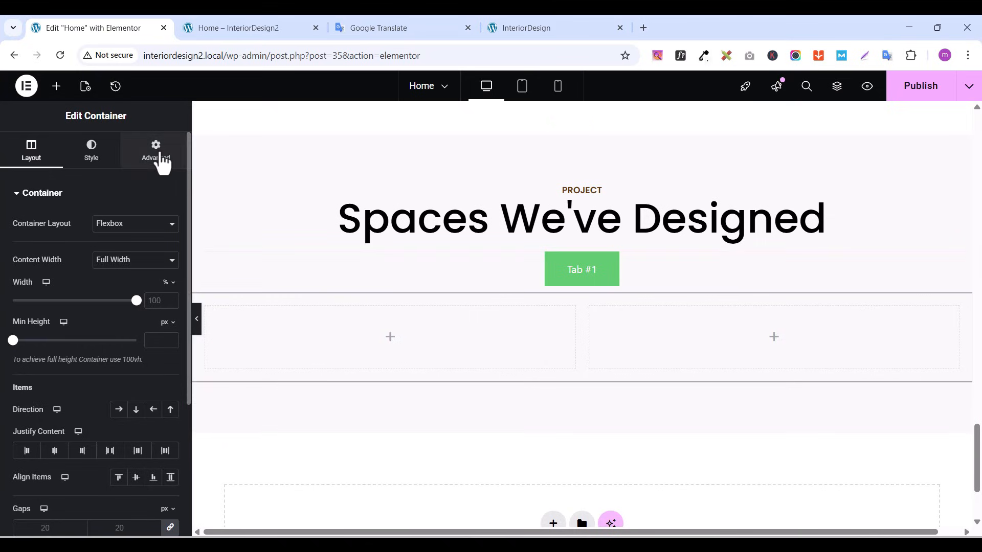
# Set the Tab #1 content container's padding to 35 px top and 0 on the right, bottom and left
pyautogui.click(161, 160)
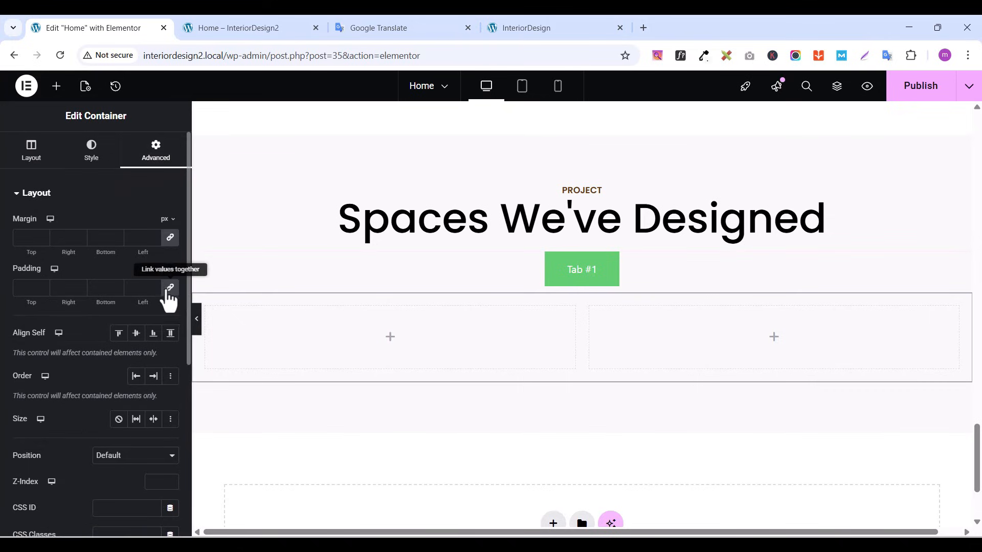
pyautogui.click(170, 289)
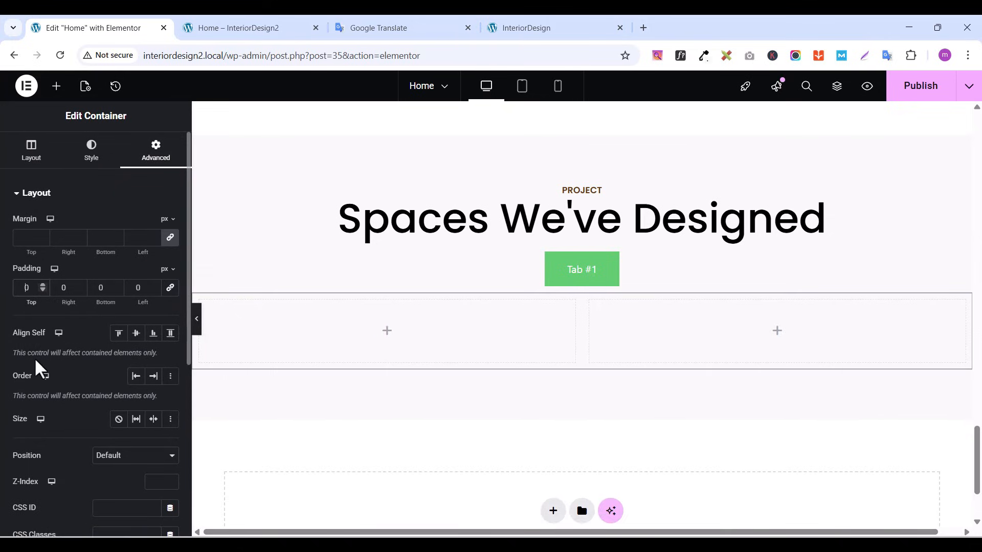
pyautogui.hotkey('ctrl', 'a')
pyautogui.write('35')
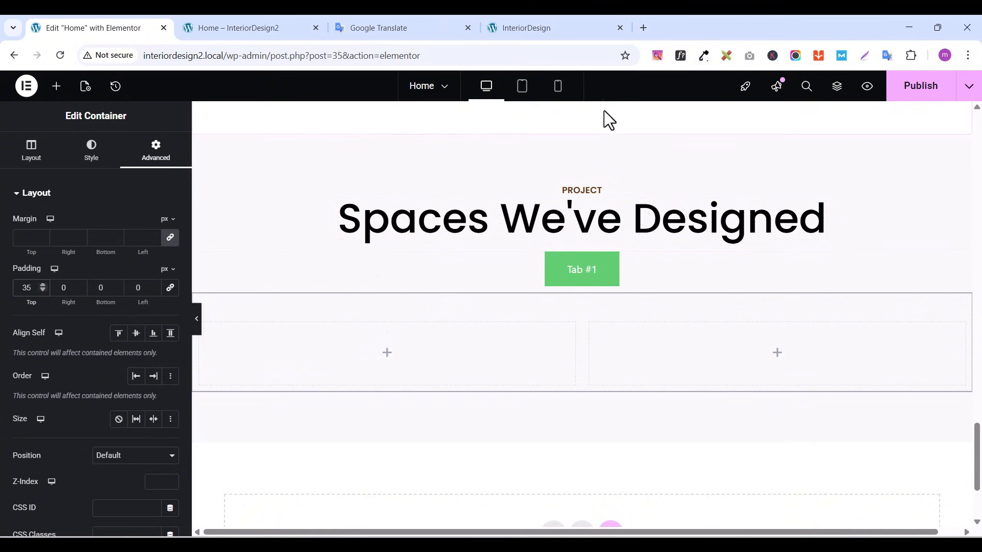
pyautogui.click(30, 156)
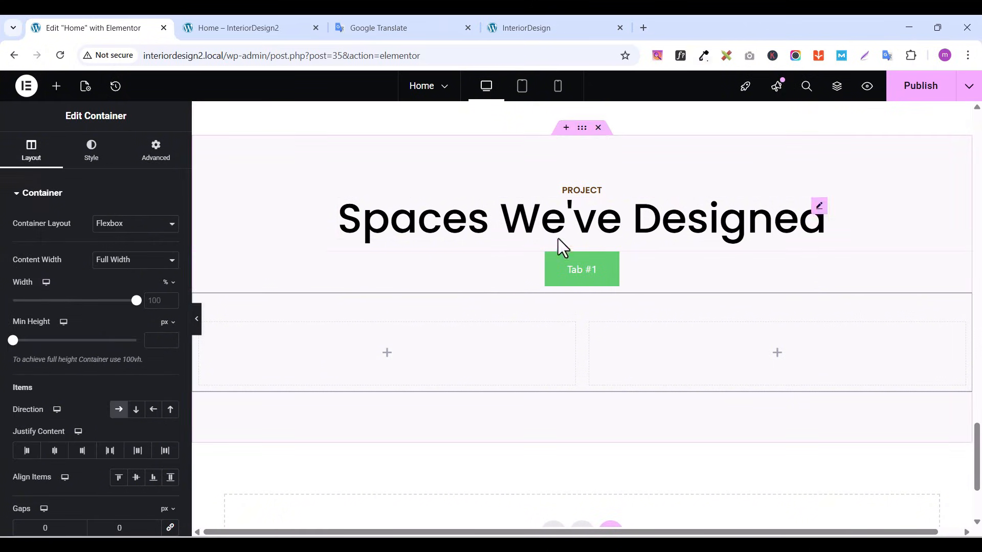
pyautogui.click(582, 129)
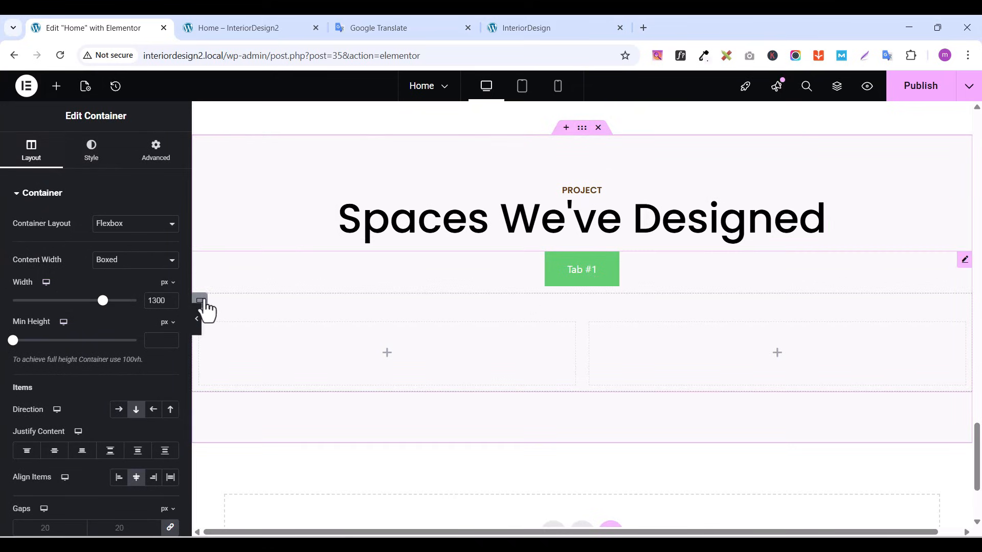
pyautogui.click(202, 302)
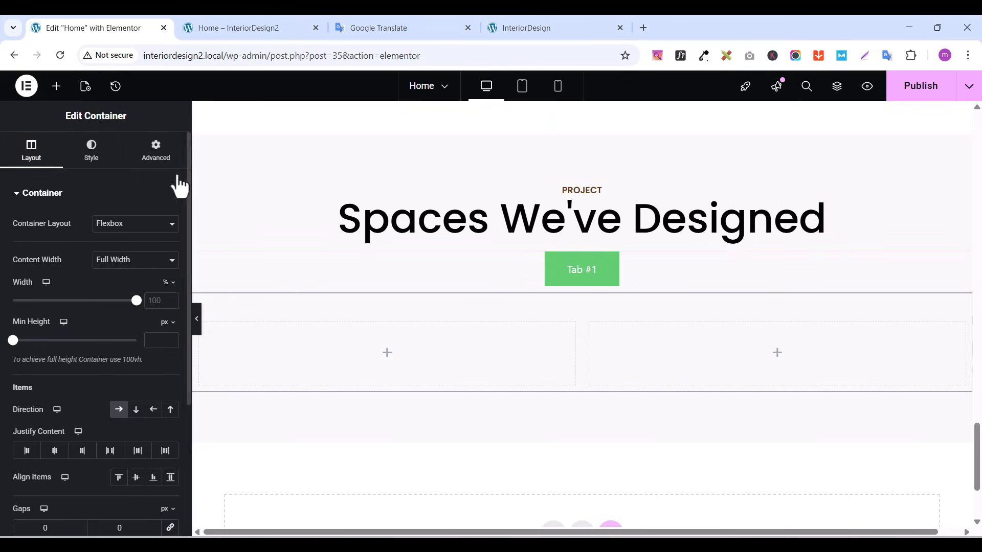
pyautogui.click(159, 153)
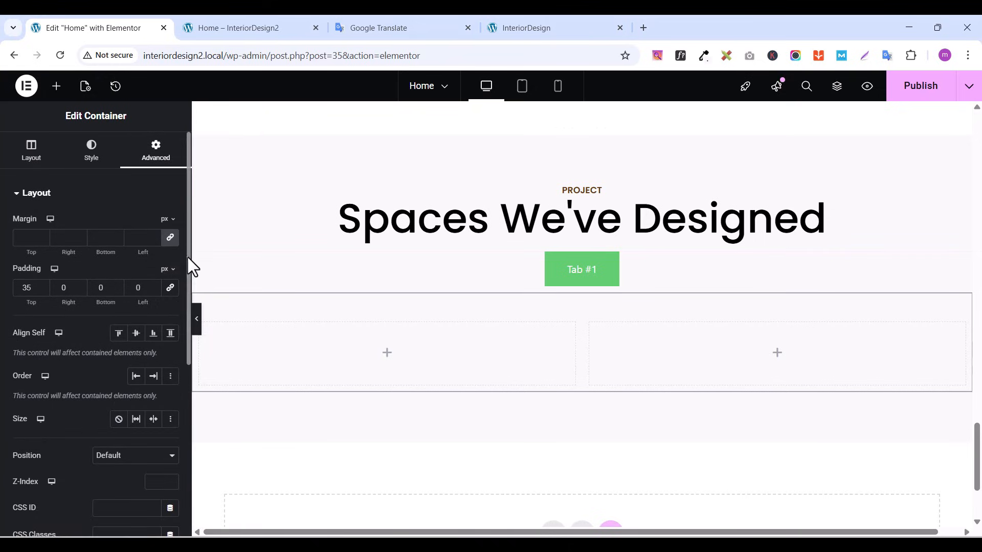
# Set the padding to 0 on all sides for both the left and right columns inside Tab #1
pyautogui.click(203, 332)
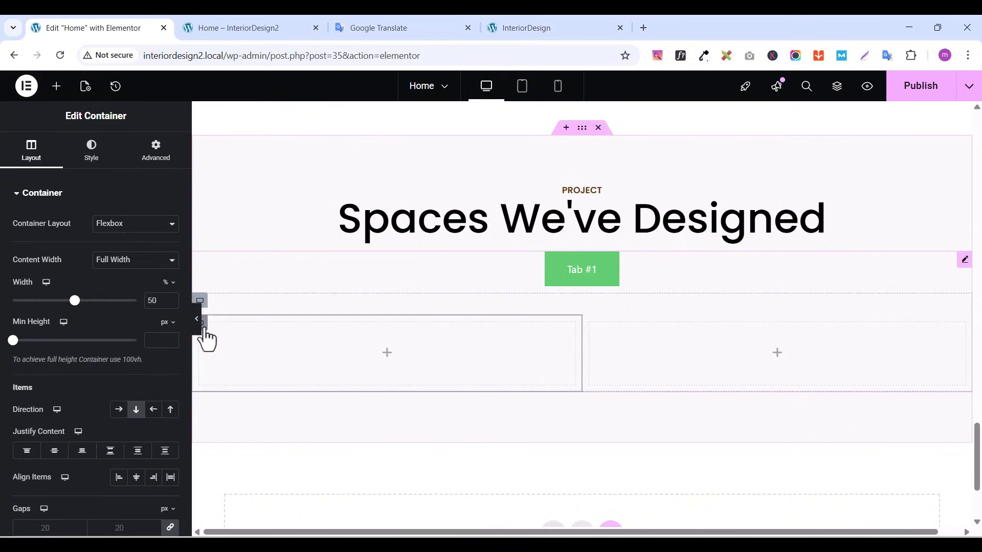
pyautogui.click(156, 153)
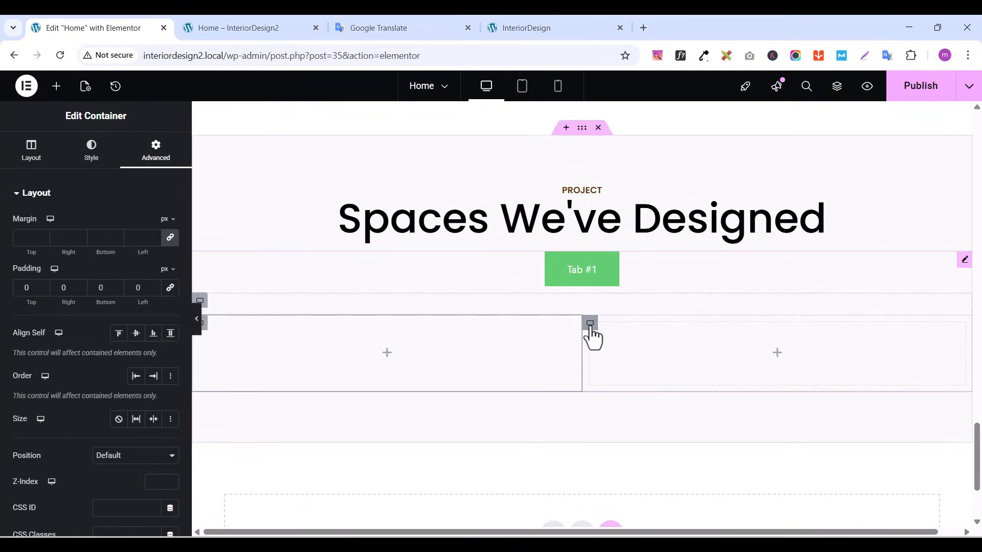
pyautogui.click(589, 328)
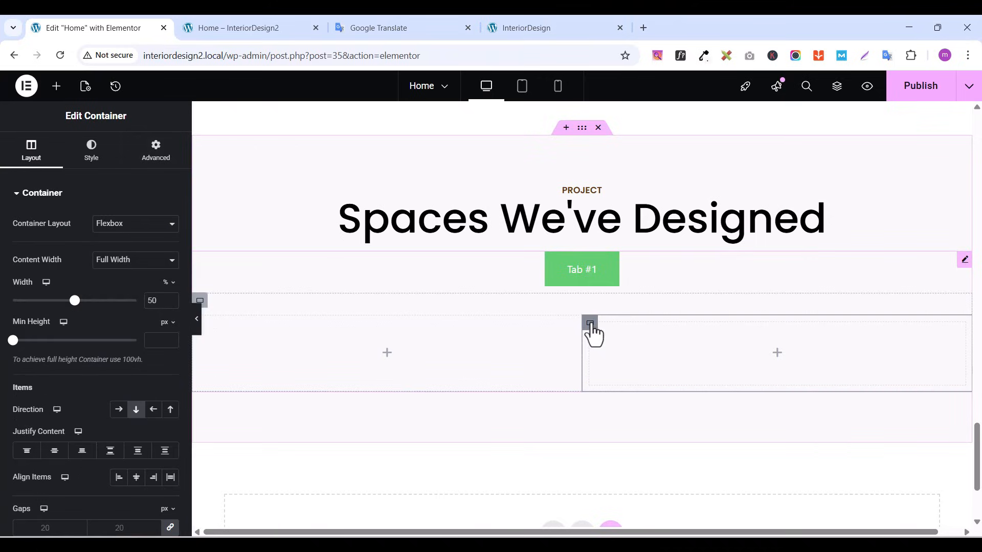
pyautogui.click(155, 162)
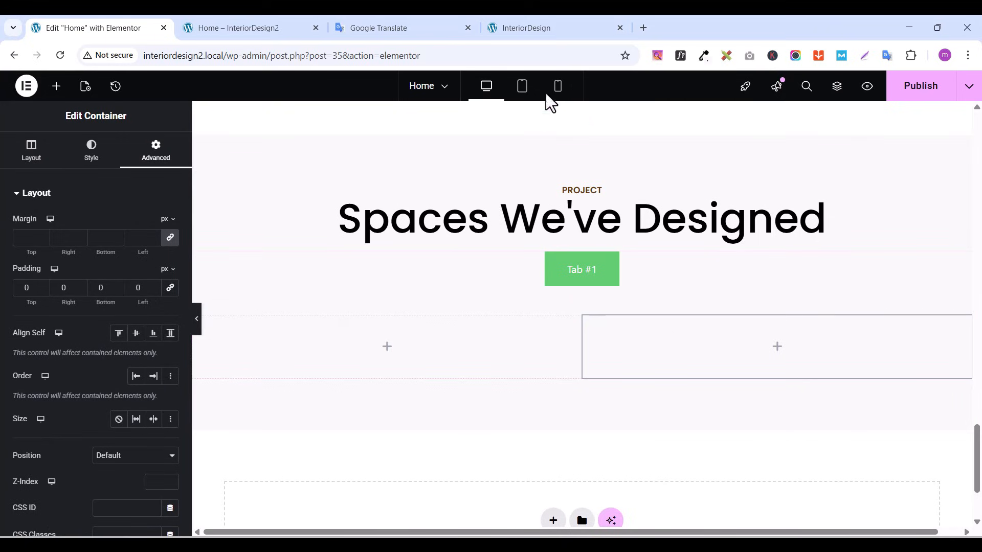
# Check the reference site's tab divider and give the Tab #1 content container a solid border, 1 px top and 0 on the other sides
pyautogui.click(518, 29)
pyautogui.scroll(3, 438, 376)
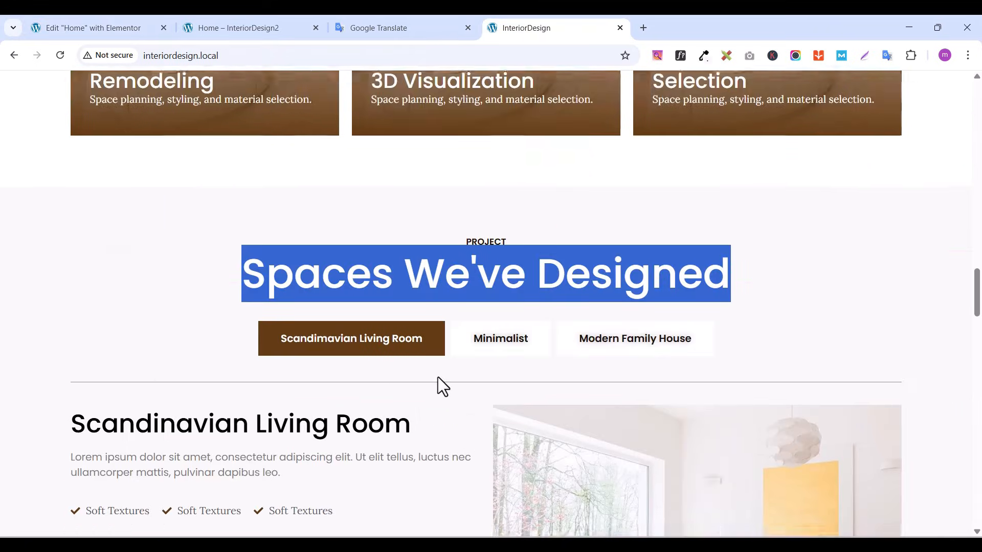
pyautogui.scroll(-6, 437, 376)
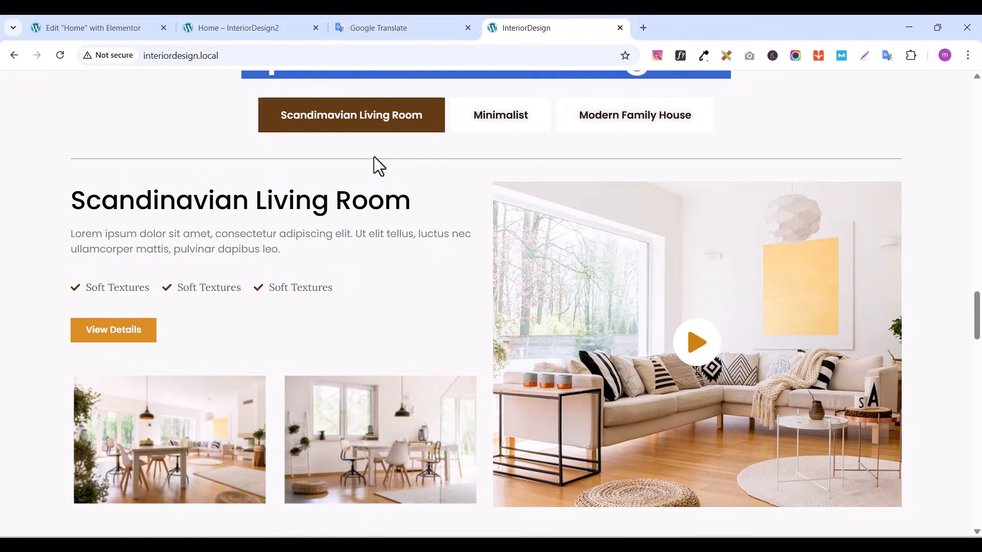
pyautogui.click(135, 30)
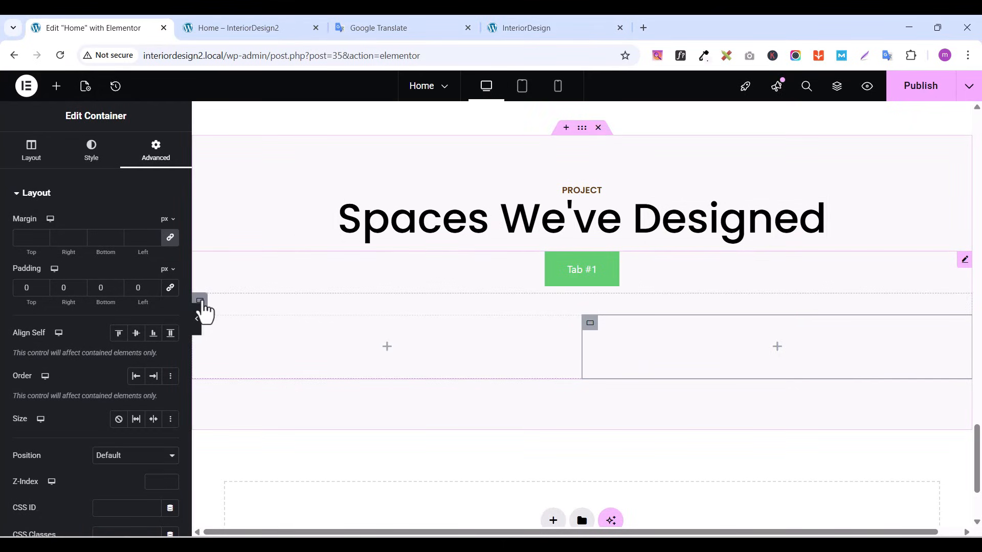
pyautogui.click(202, 303)
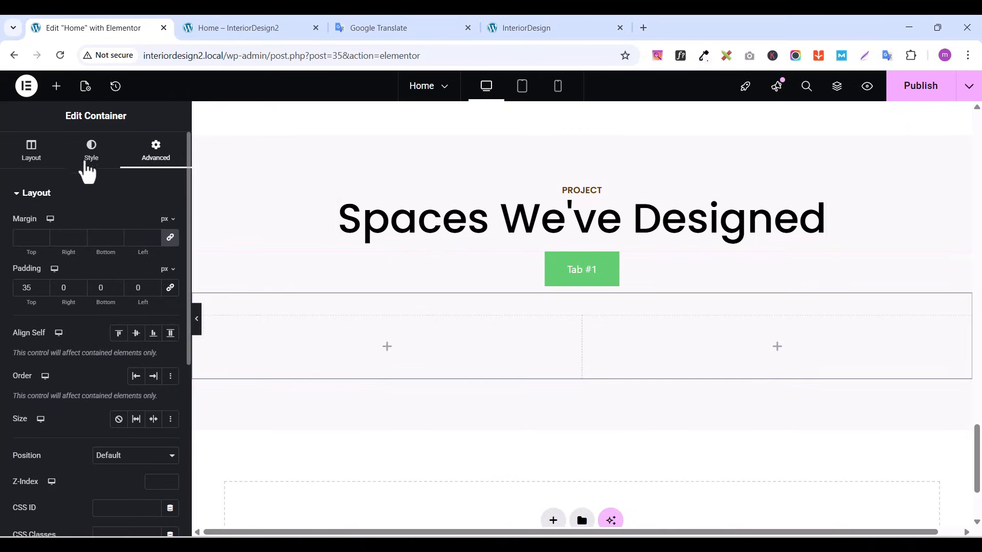
pyautogui.click(87, 161)
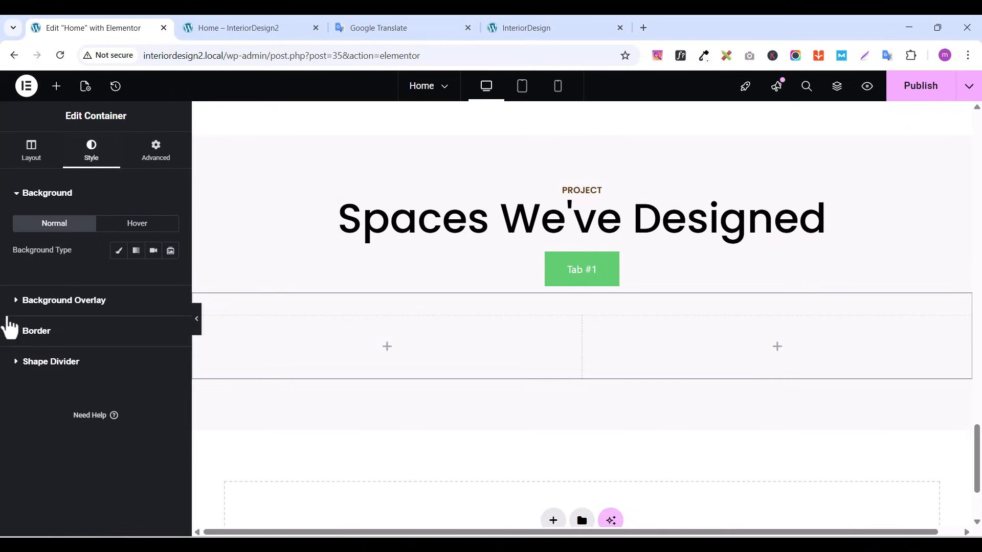
pyautogui.click(19, 333)
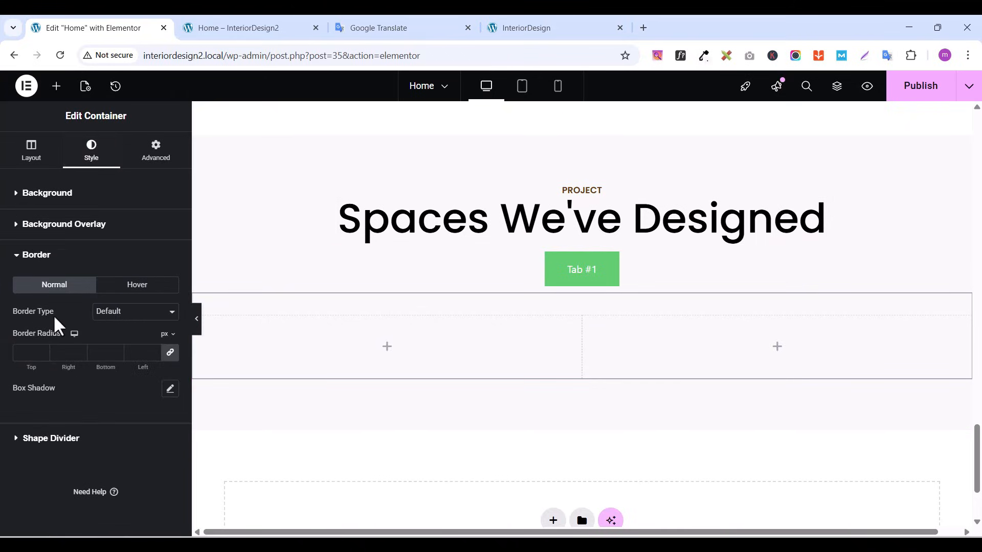
pyautogui.click(103, 316)
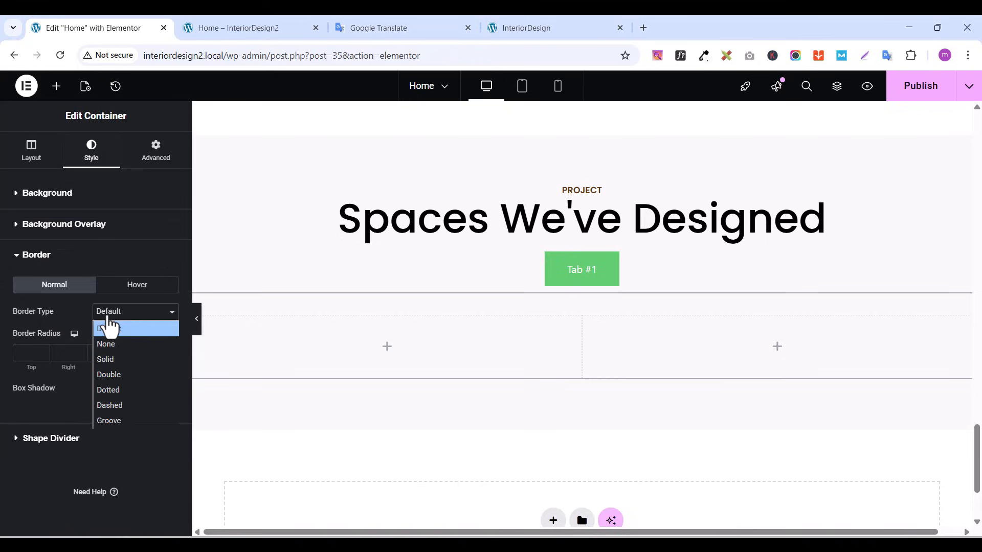
pyautogui.click(114, 361)
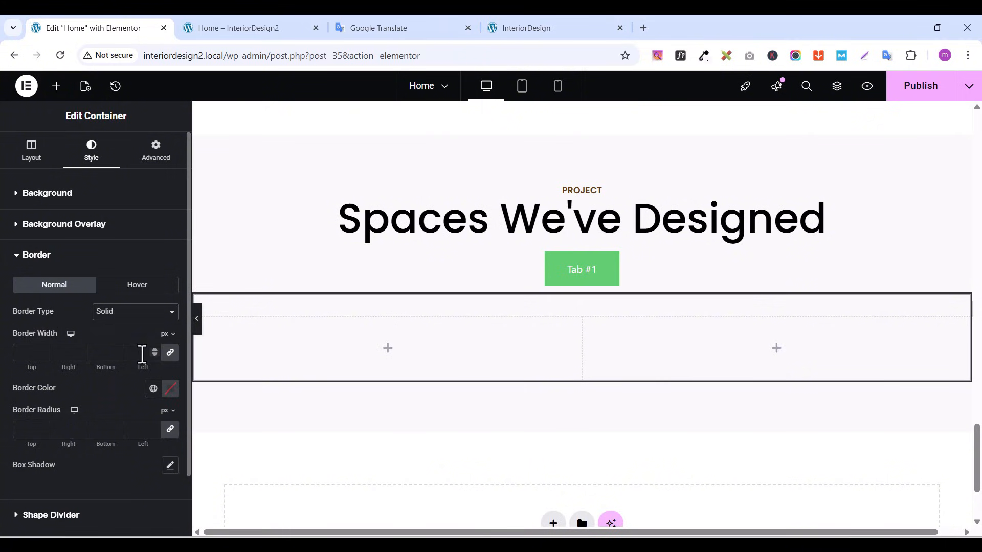
pyautogui.click(171, 357)
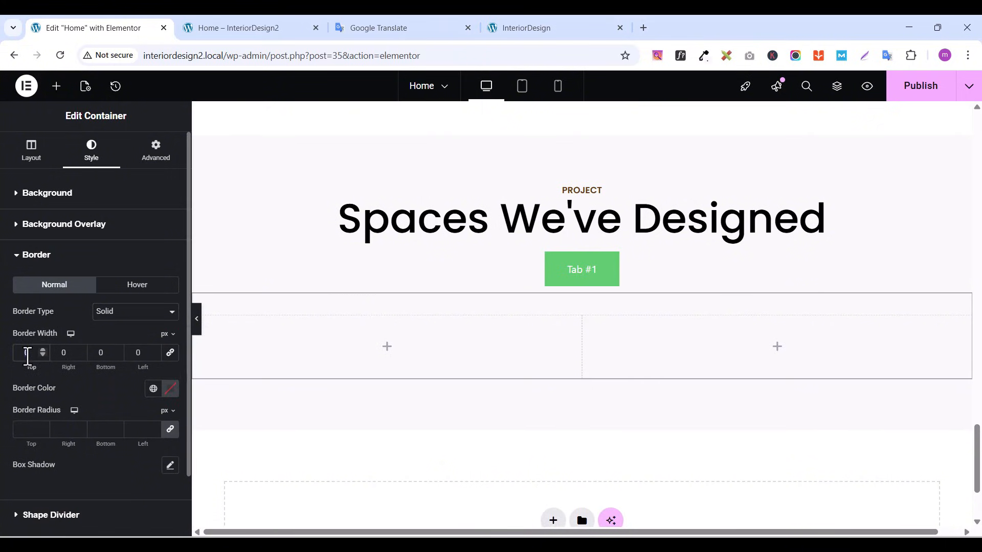
pyautogui.write('1')
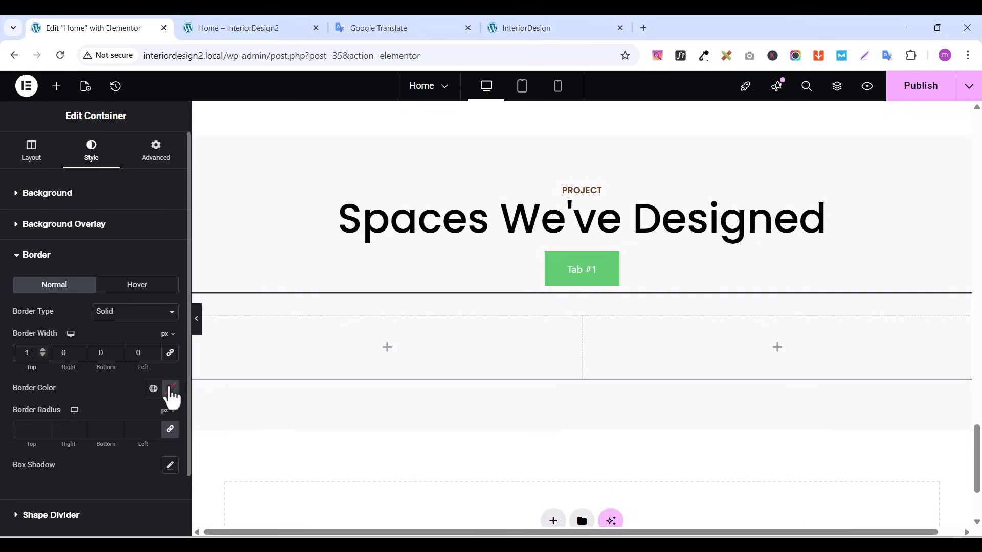
# Set the Tab #1 content container's border color to black (#000000) and publish the page
pyautogui.click(170, 390)
pyautogui.click(166, 318)
pyautogui.moveTo(165, 316); pyautogui.dragTo(149, 320)
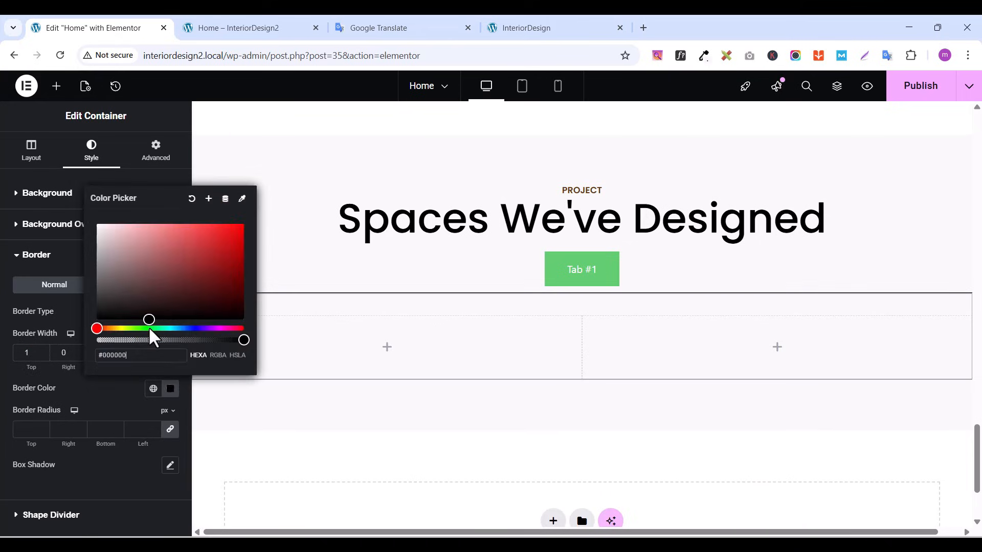
pyautogui.click(111, 399)
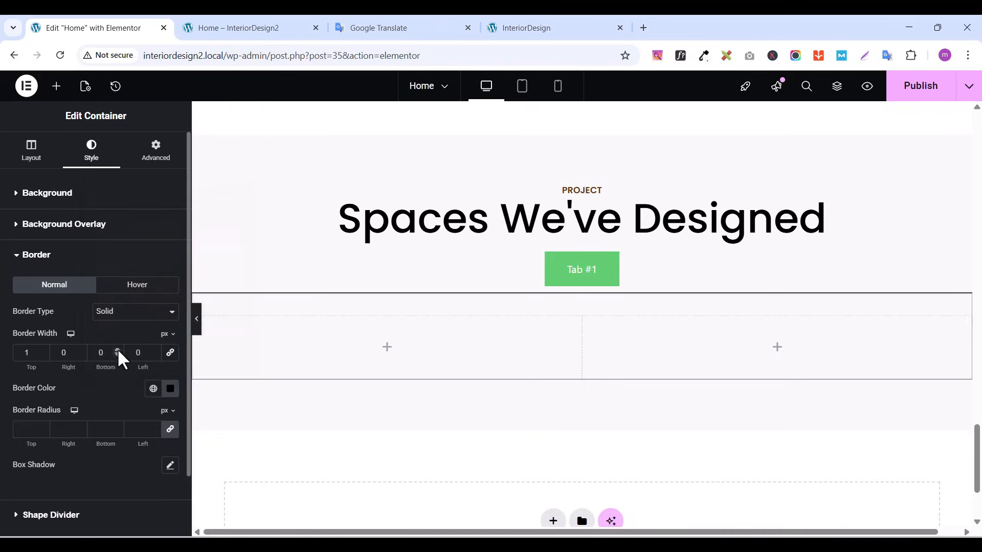
pyautogui.click(15, 261)
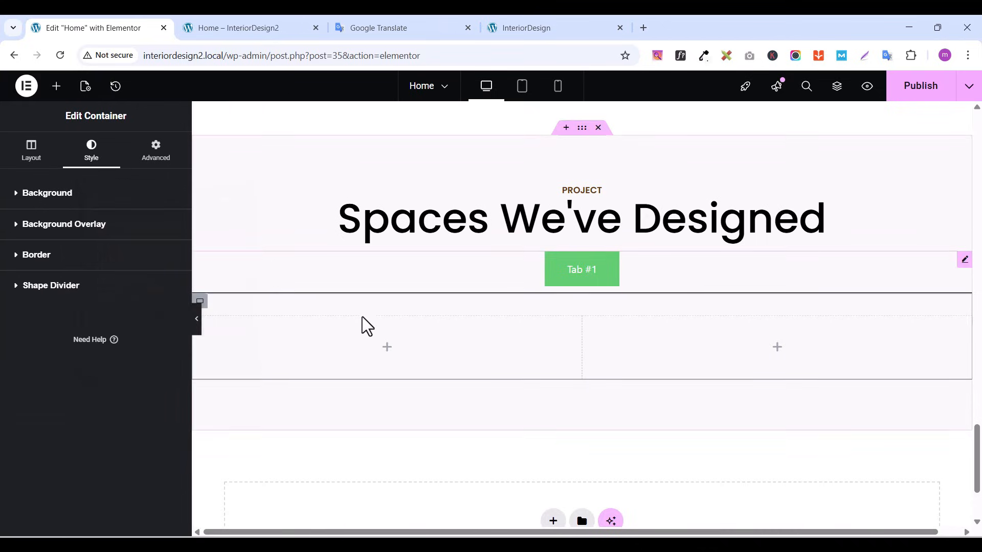
pyautogui.click(928, 97)
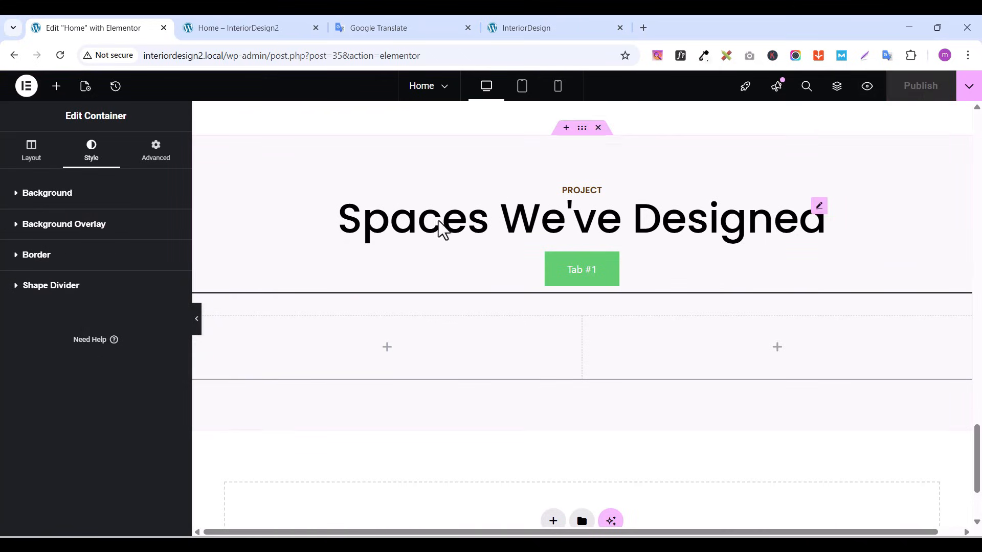
# Set the top padding of the left column inside Tab #1 to 10 px and publish the page
pyautogui.click(207, 332)
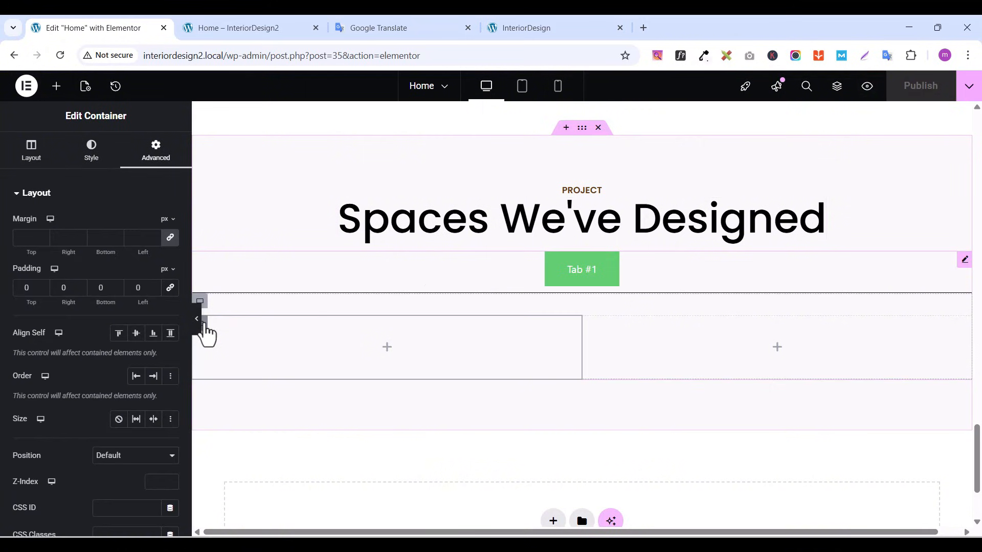
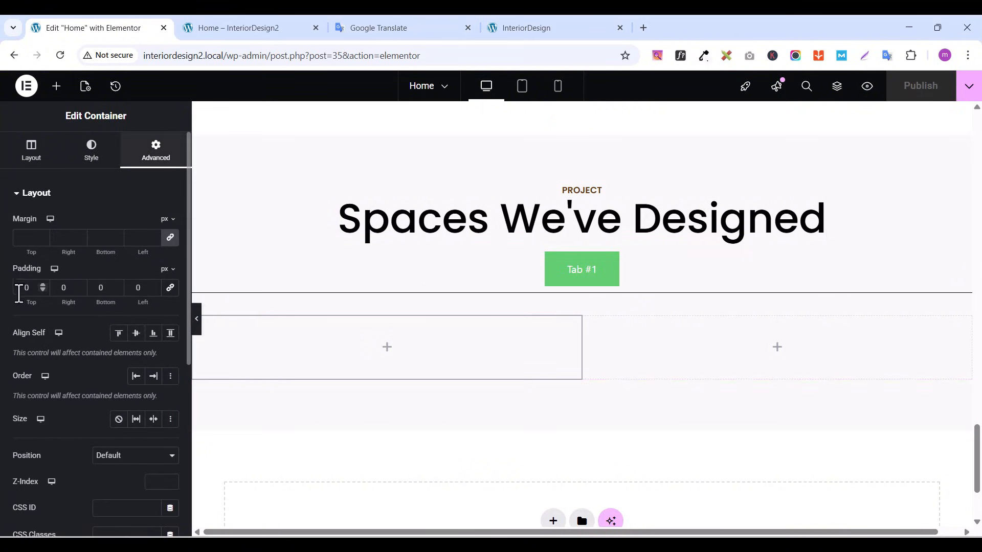
pyautogui.click(25, 288)
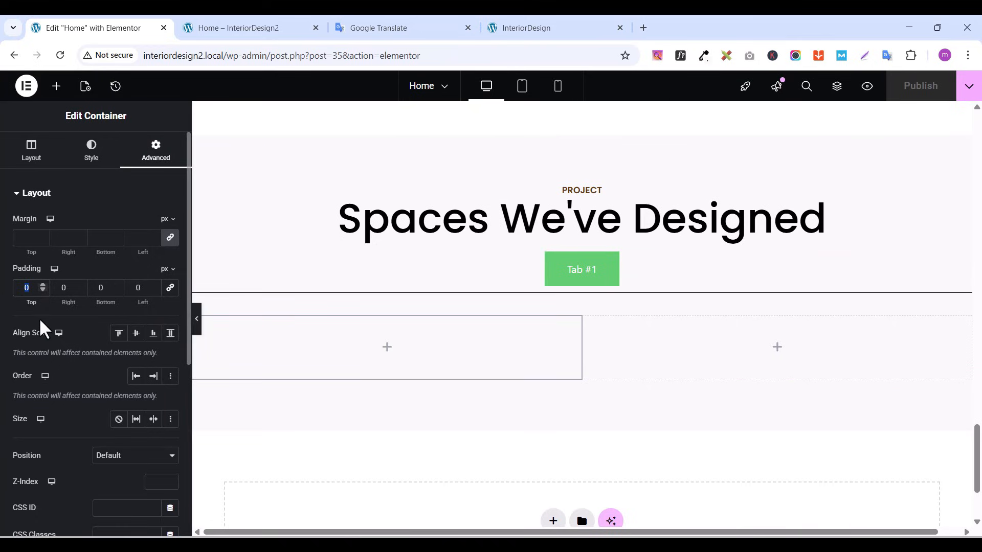
pyautogui.write('10')
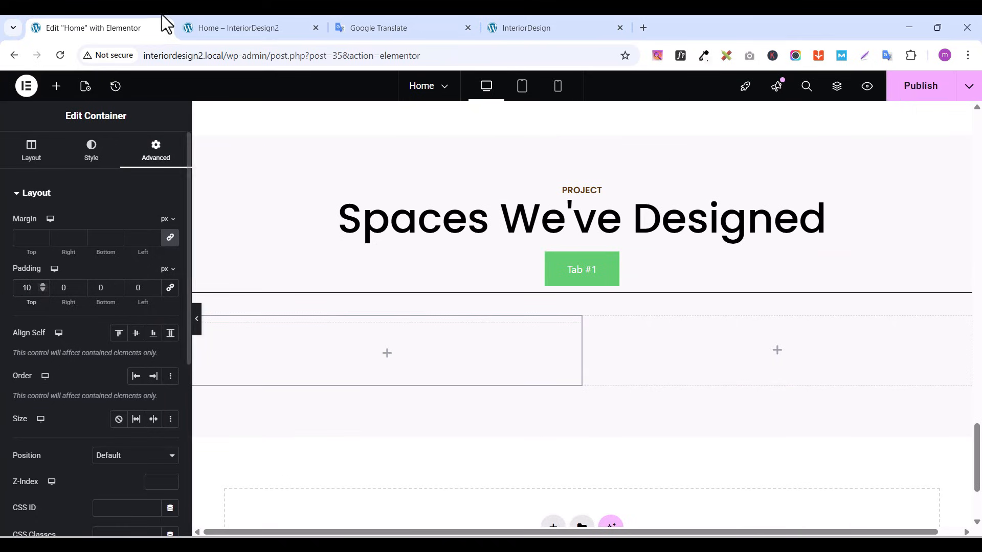
pyautogui.click(917, 88)
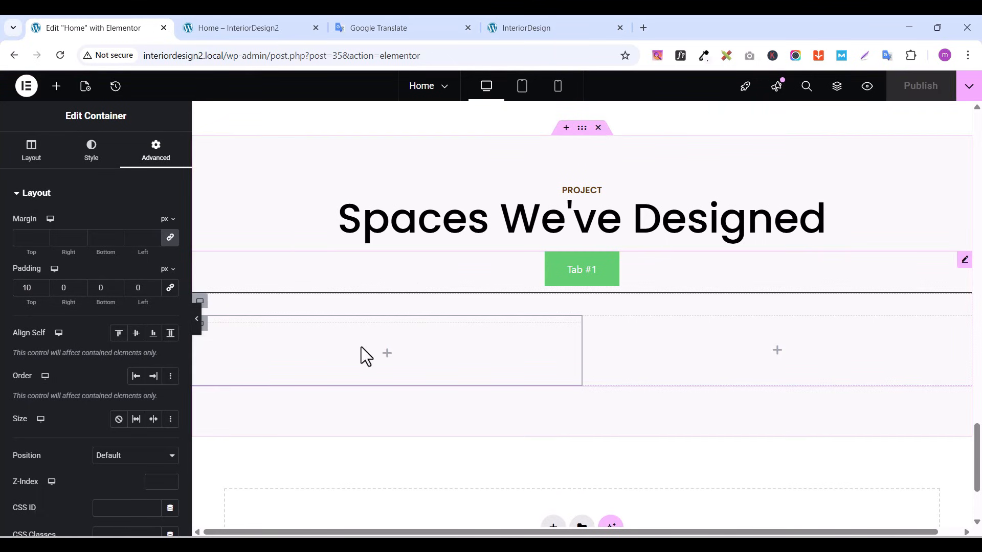
# Check the reference site's project tab content and add a Heading widget to the left column inside Tab #1
pyautogui.scroll(-1, 353, 343)
pyautogui.click(537, 31)
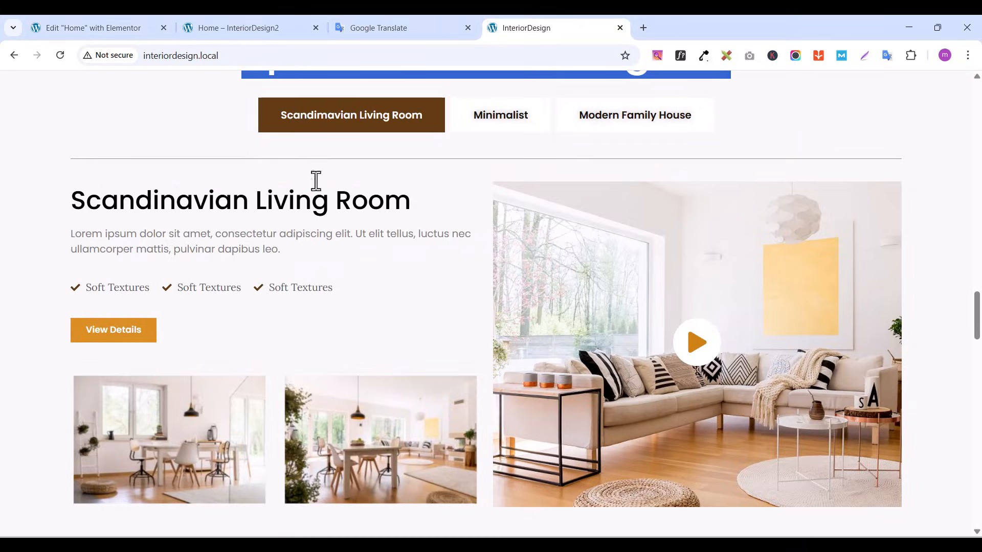
pyautogui.click(56, 30)
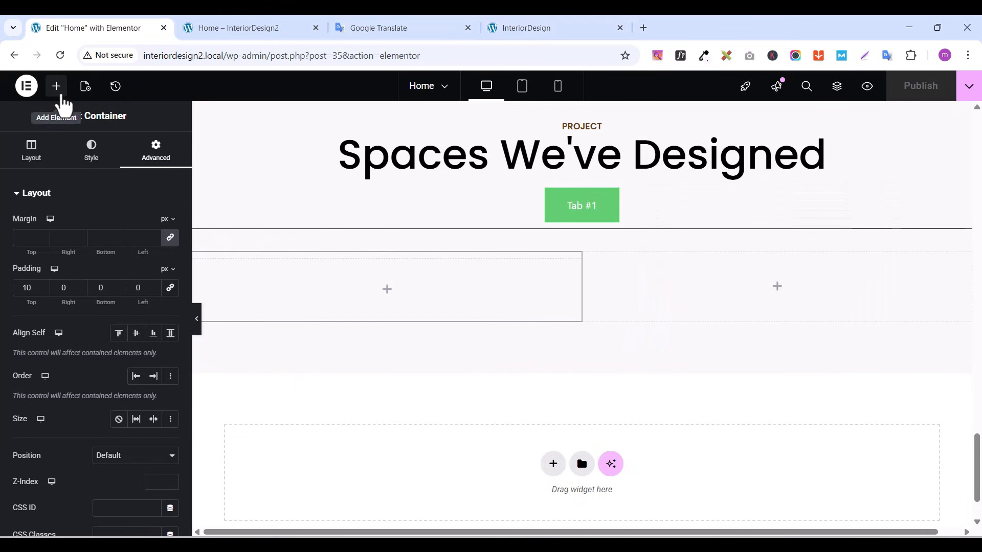
pyautogui.click(57, 88)
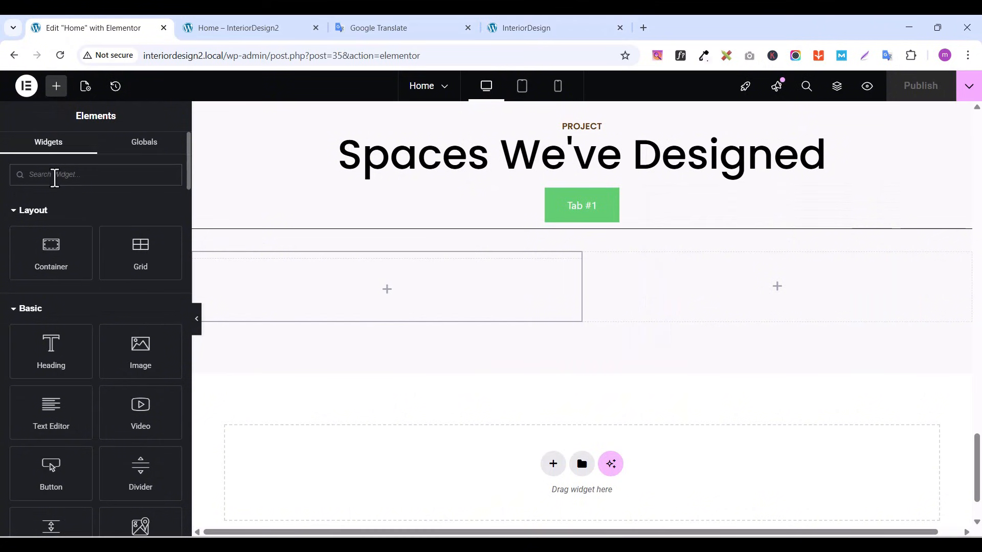
pyautogui.write('HEAD')
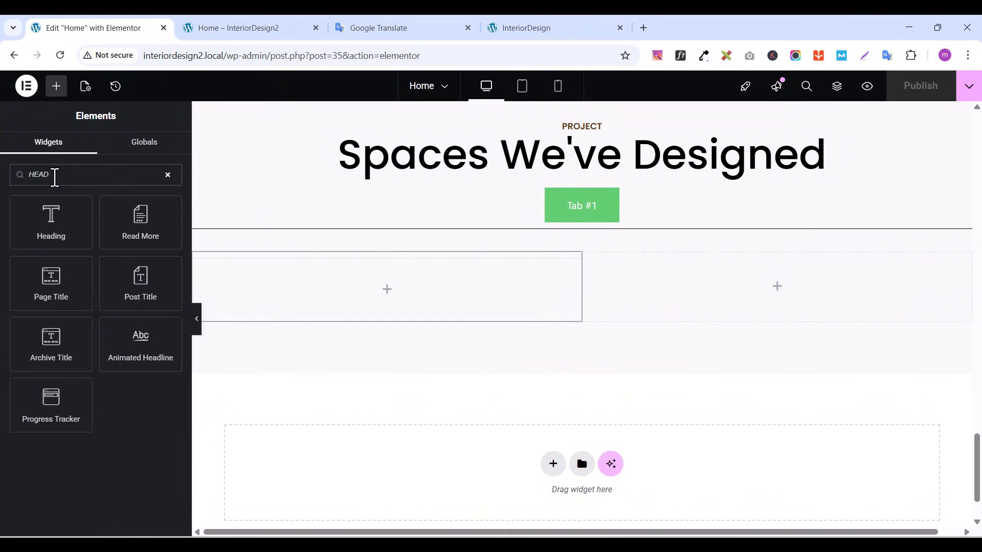
pyautogui.moveTo(48, 226); pyautogui.dragTo(371, 276)
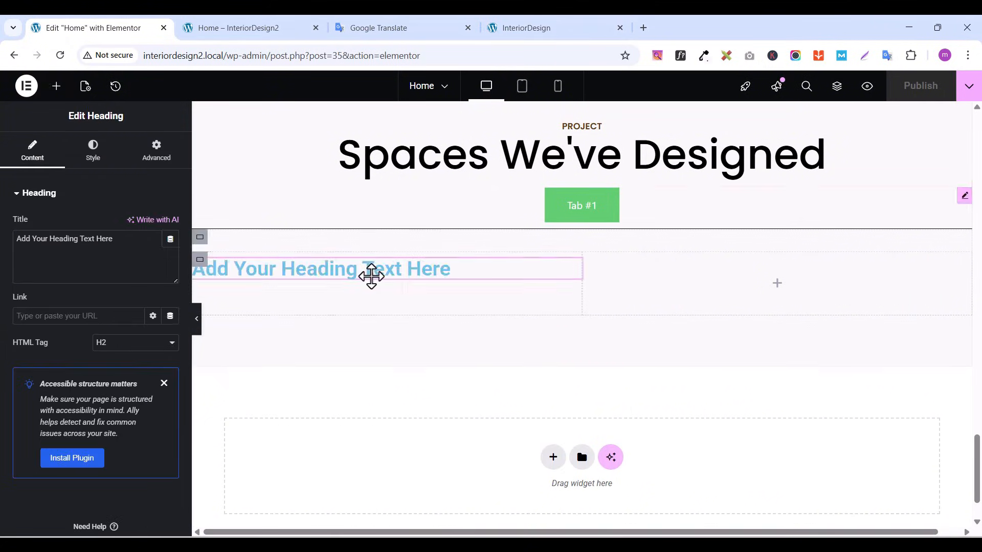
# Copy the "Scandinavian Living Room" title from the reference site and use it as the new heading's text
pyautogui.click(557, 28)
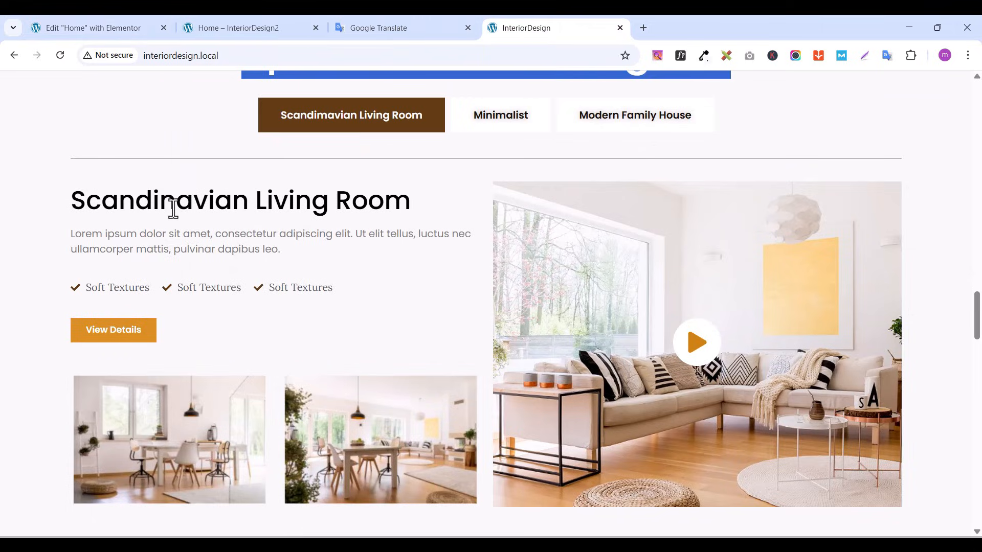
pyautogui.moveTo(81, 201); pyautogui.dragTo(396, 199)
pyautogui.hotkey('ctrl', 'c')
pyautogui.rightClick(396, 200)
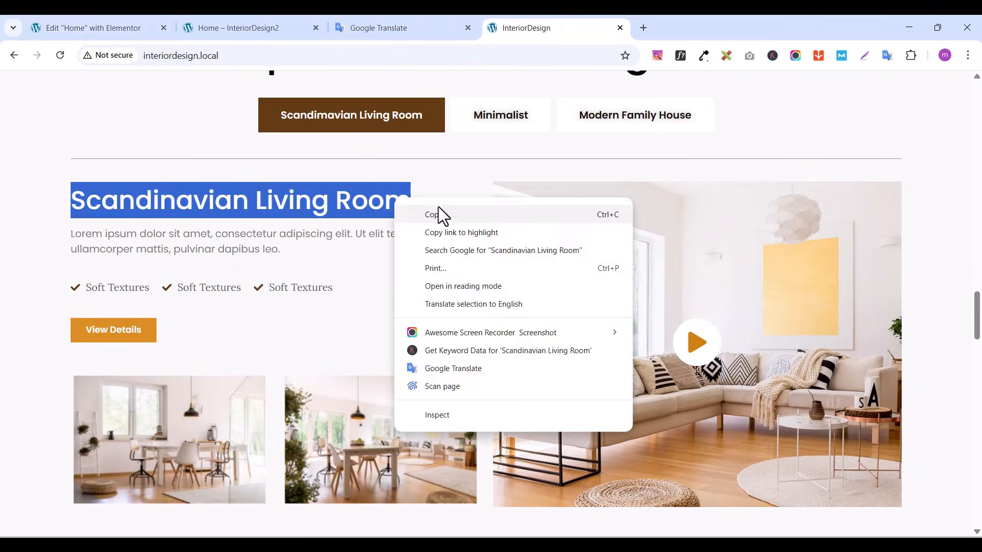
pyautogui.click(128, 30)
pyautogui.tripleClick(62, 240)
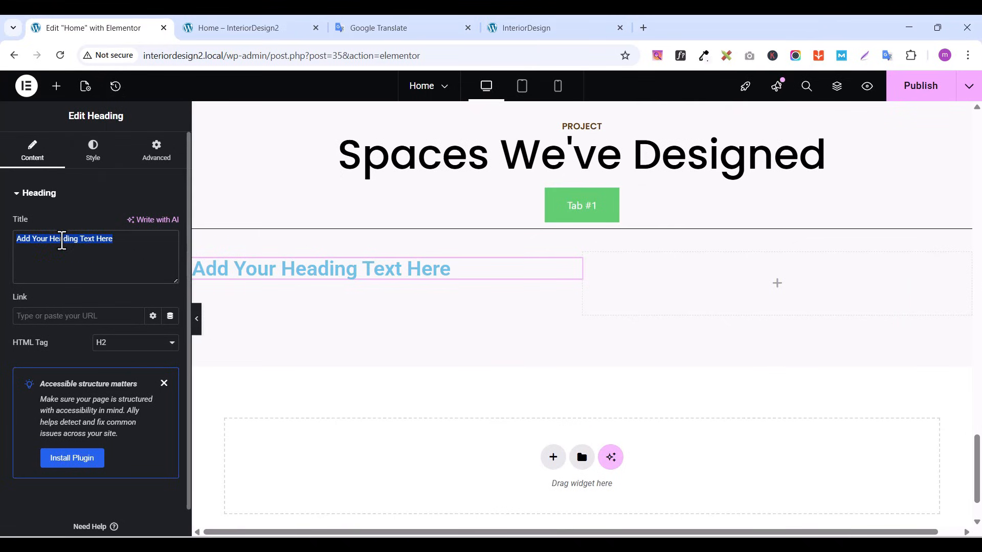
pyautogui.hotkey('ctrl', 'v')
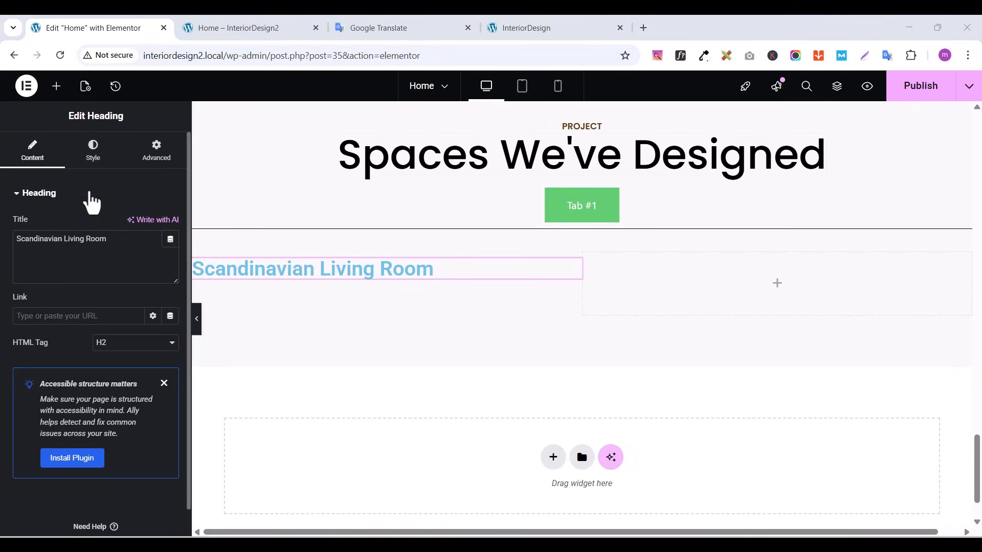
# Set the Scandinavian Living Room heading's typography to Poppins, size 40 px, weight 500 (Medium)
pyautogui.click(94, 161)
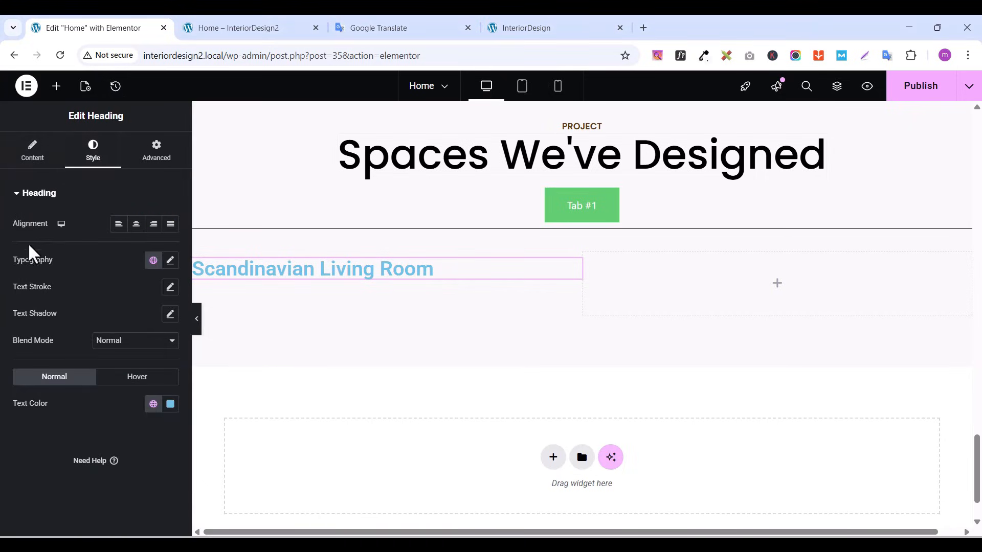
pyautogui.click(170, 261)
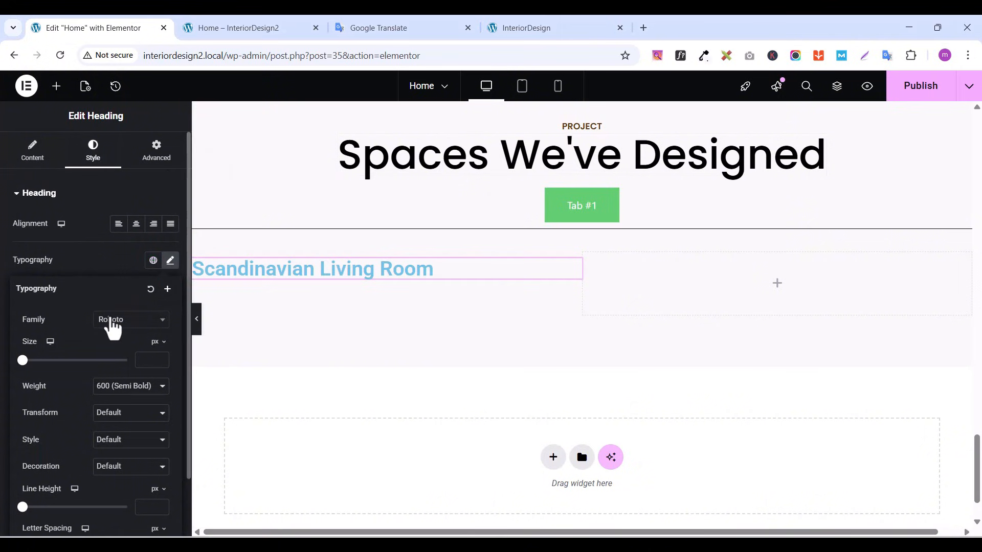
pyautogui.click(112, 322)
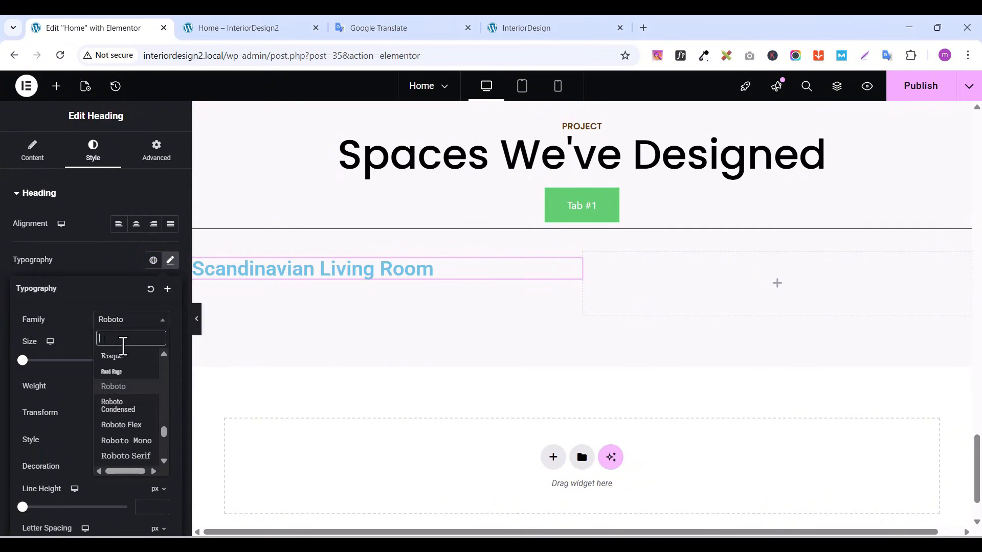
pyautogui.write('POPP')
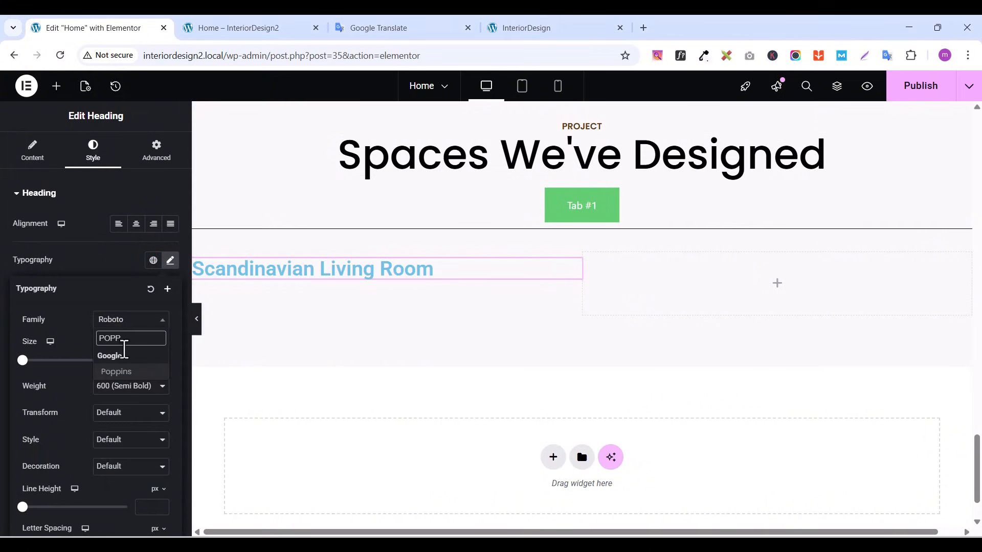
pyautogui.click(124, 372)
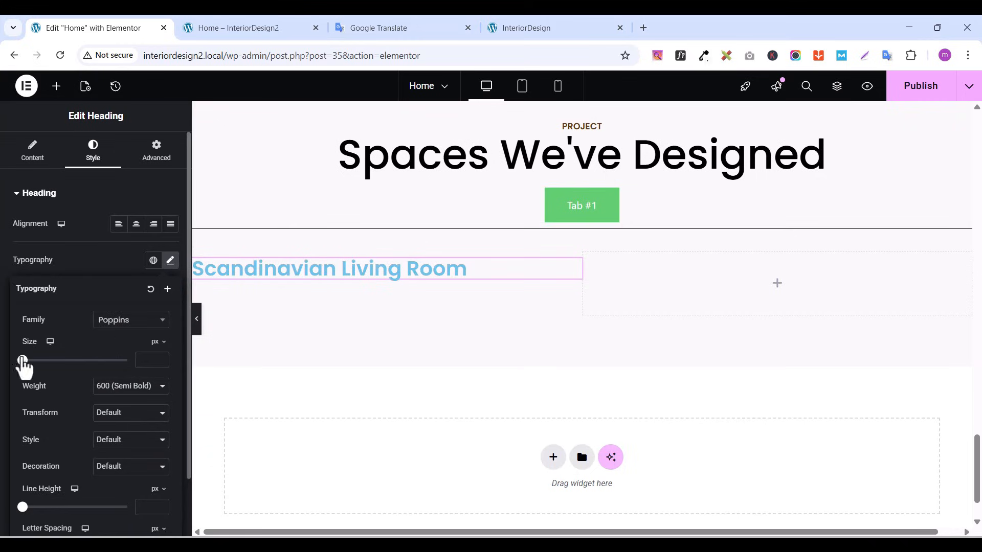
pyautogui.moveTo(161, 360); pyautogui.dragTo(160, 360)
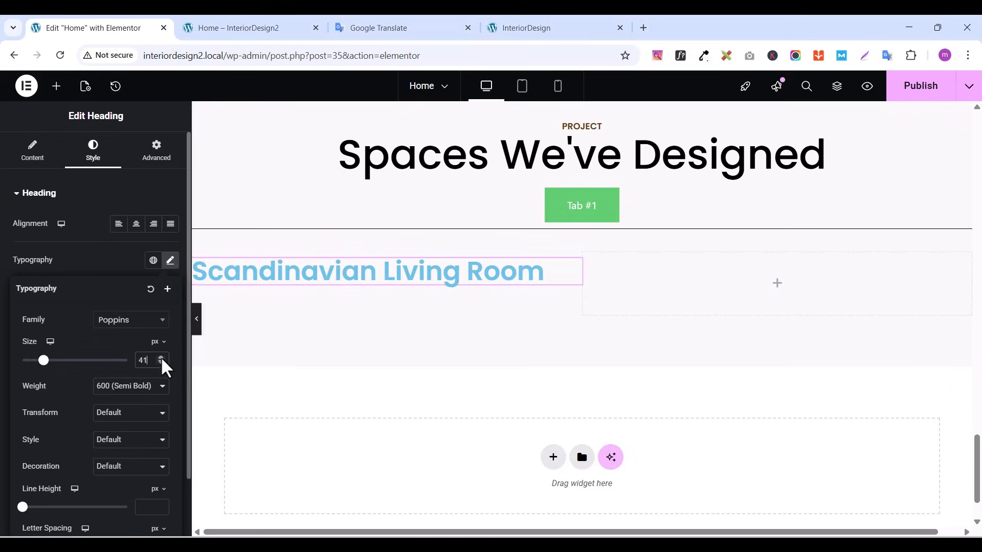
pyautogui.click(160, 363)
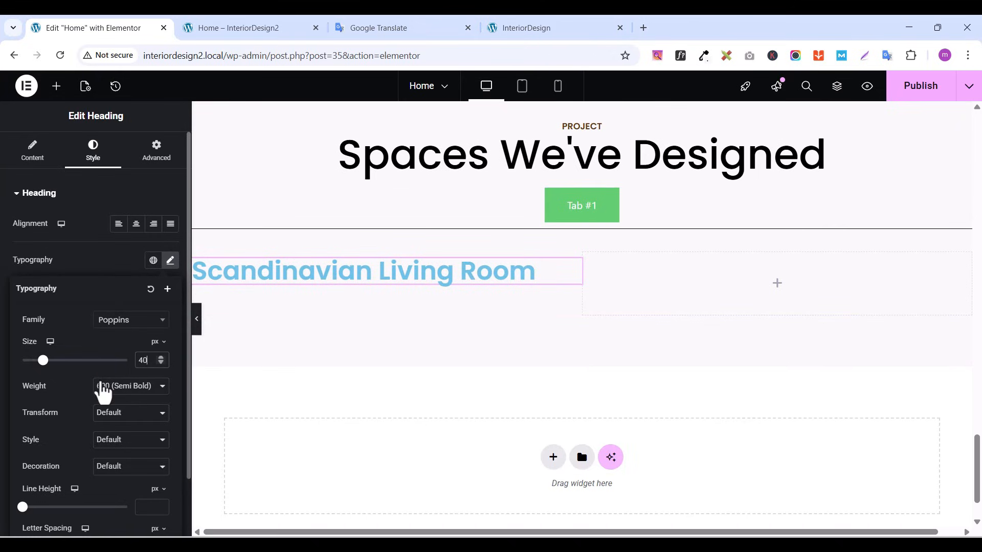
pyautogui.click(102, 391)
pyautogui.click(136, 261)
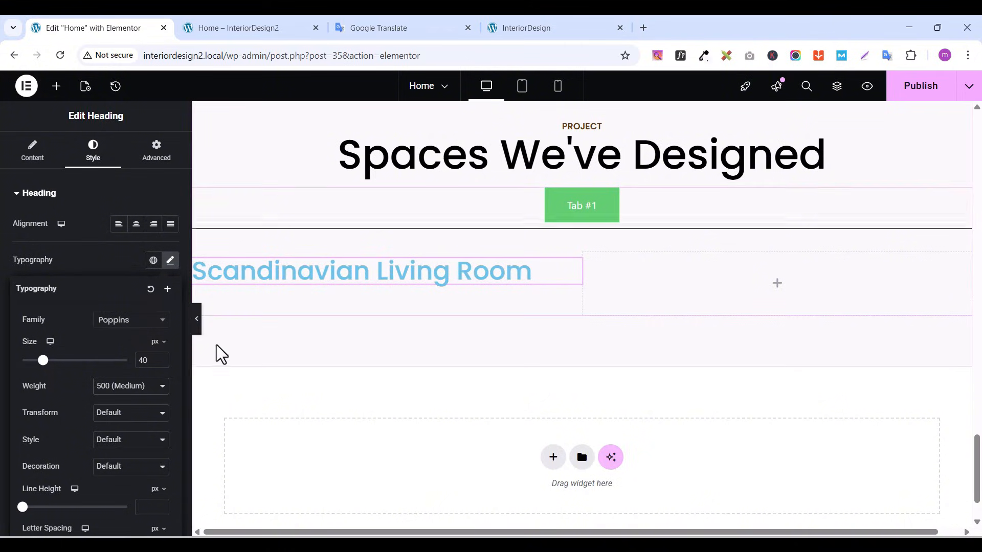
# Change the Scandinavian Living Room heading's text color to black (#000000)
pyautogui.click(77, 271)
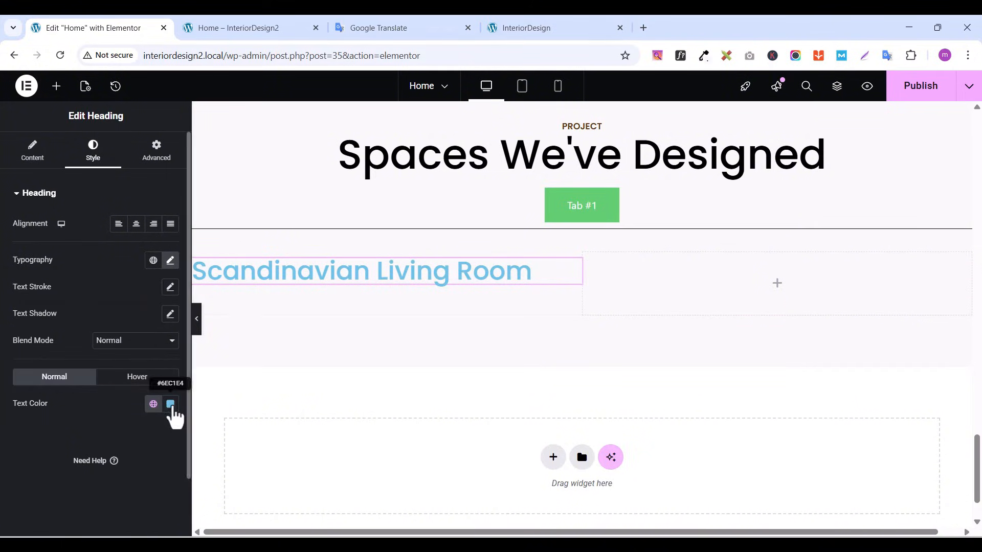
pyautogui.click(171, 407)
pyautogui.moveTo(136, 317); pyautogui.dragTo(122, 337)
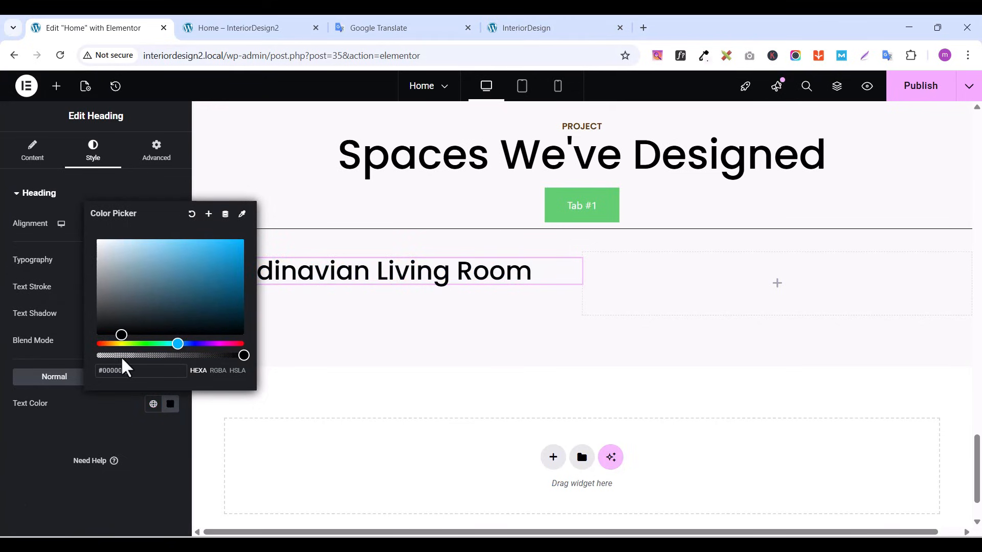
# Add a Text Editor widget directly below the "Scandinavian Living Room" heading, following the InteriorDesign reference page
pyautogui.click(138, 455)
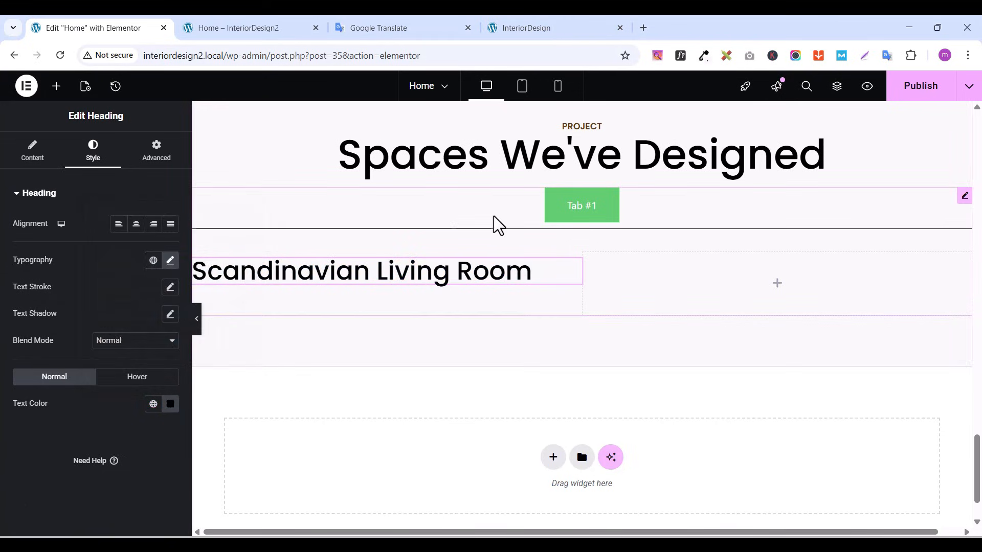
pyautogui.click(518, 33)
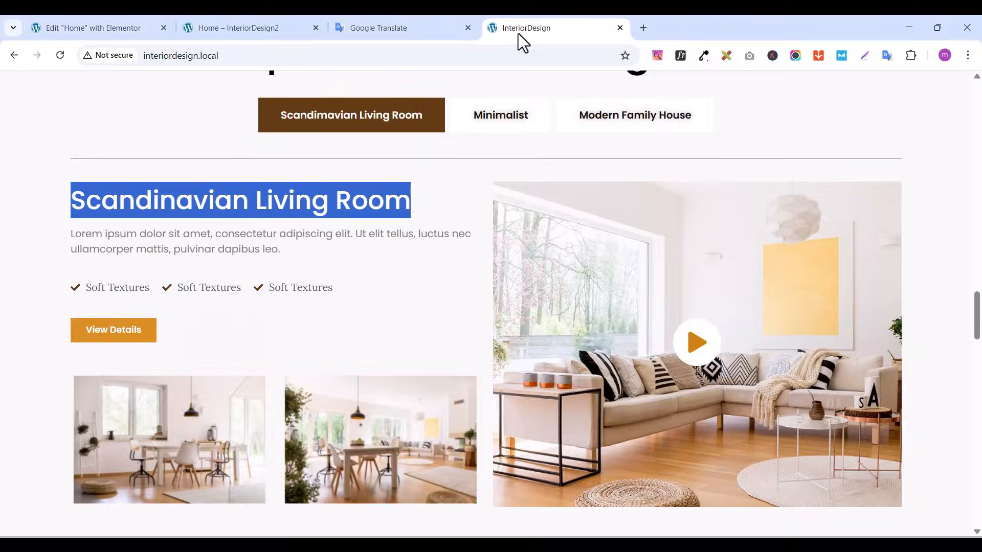
pyautogui.click(283, 251)
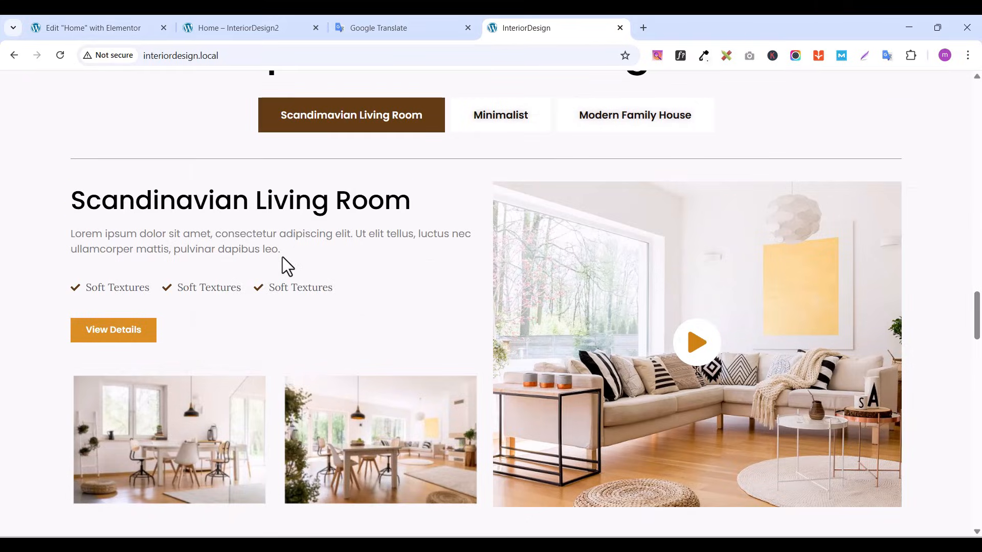
pyautogui.click(88, 32)
pyautogui.click(56, 87)
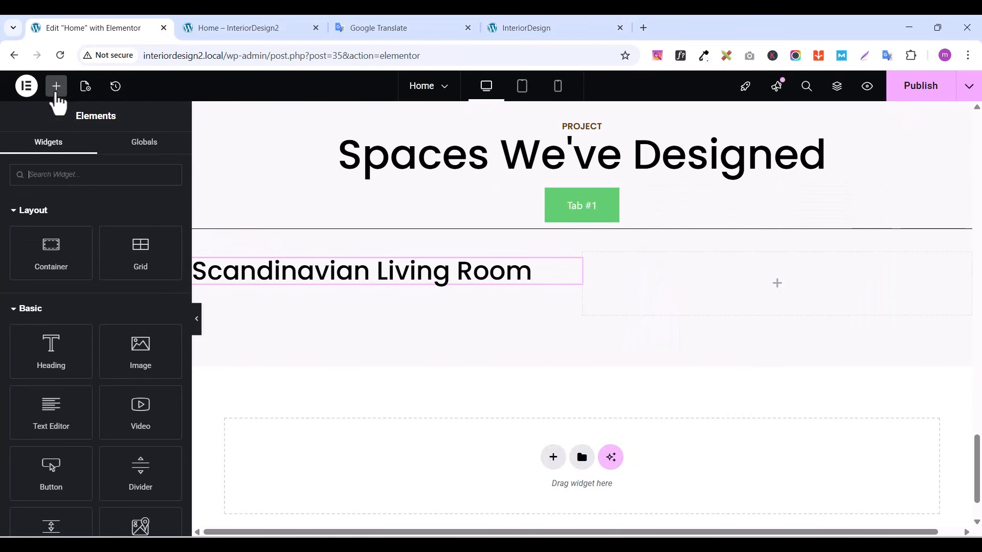
pyautogui.click(55, 179)
pyautogui.write('TEXT')
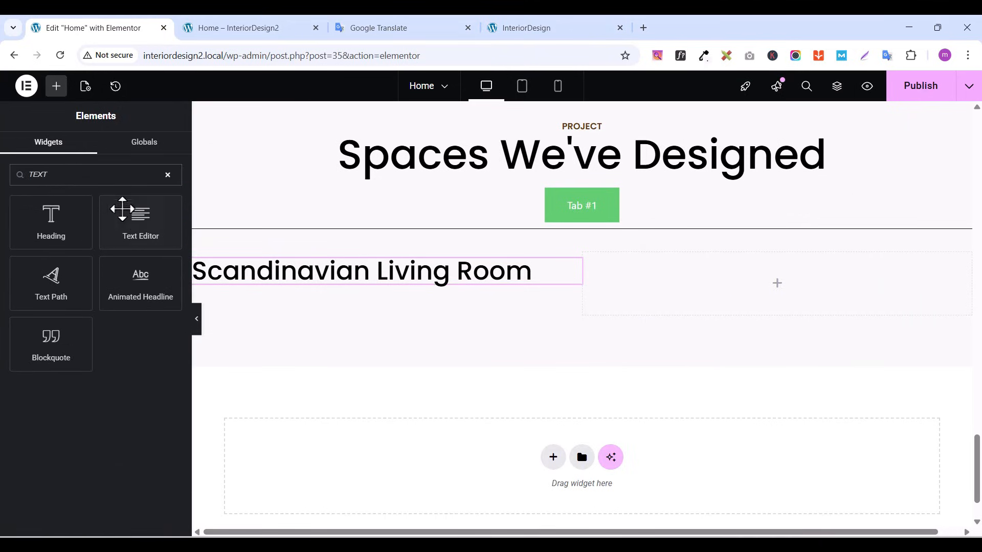
pyautogui.moveTo(122, 209); pyautogui.dragTo(325, 276)
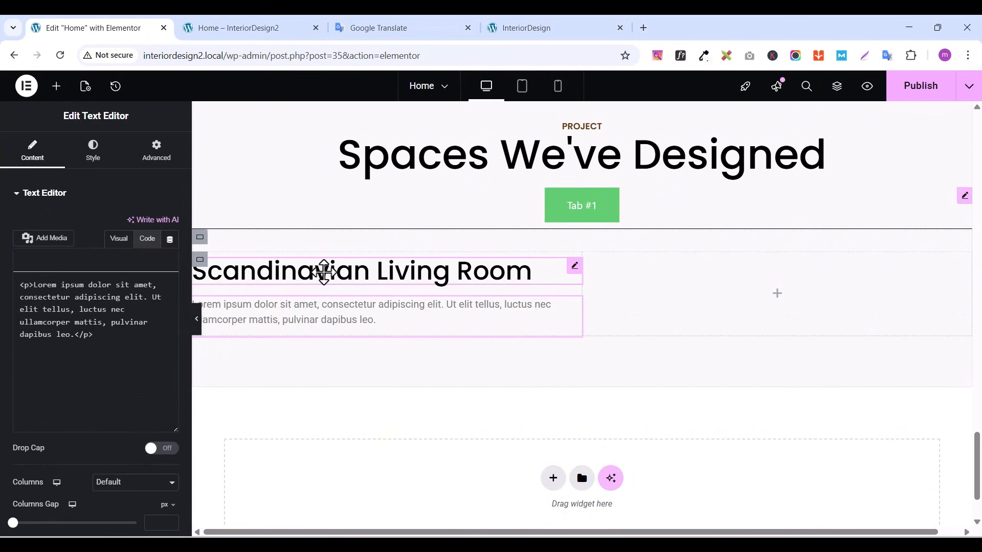
# Replace the text widget's default content with the Lorem ipsum paragraph copied from under "Scandinavian Living Room" on the InteriorDesign reference page
pyautogui.click(526, 31)
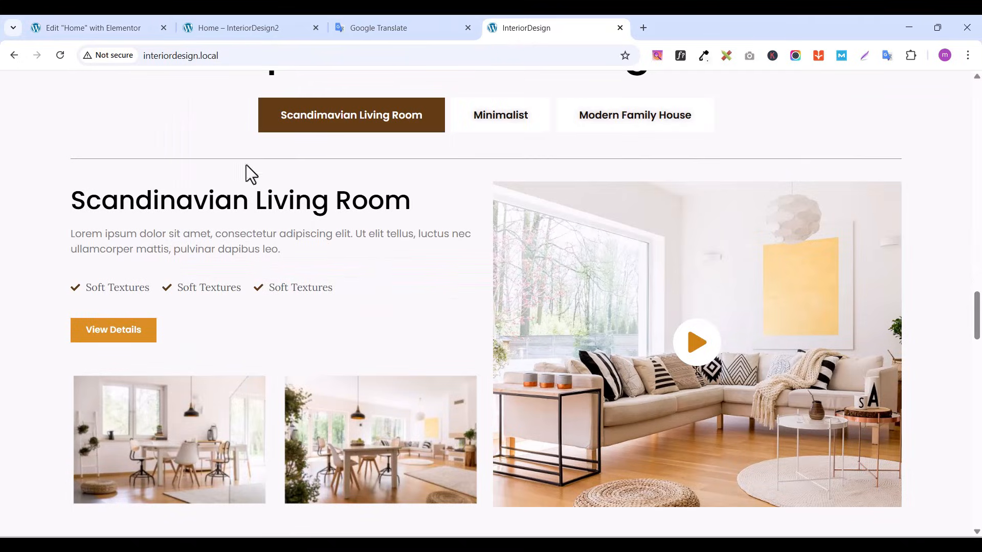
pyautogui.moveTo(70, 233); pyautogui.dragTo(299, 249)
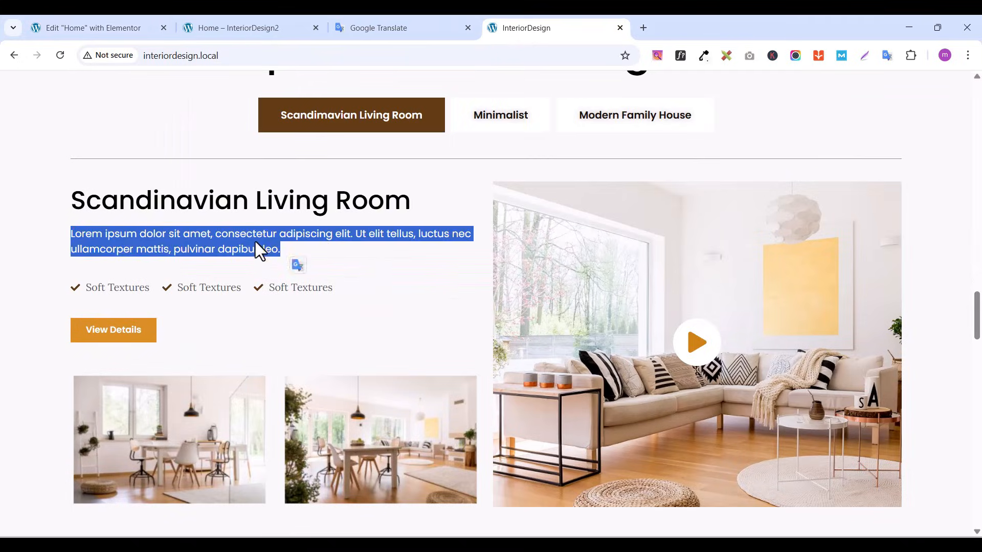
pyautogui.rightClick(256, 240)
pyautogui.click(299, 258)
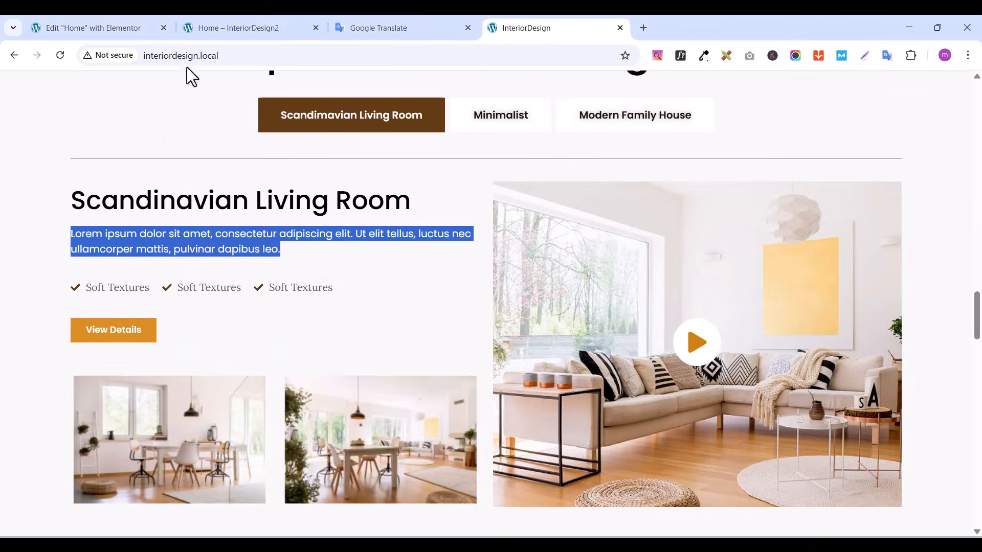
pyautogui.click(108, 28)
pyautogui.tripleClick(83, 323)
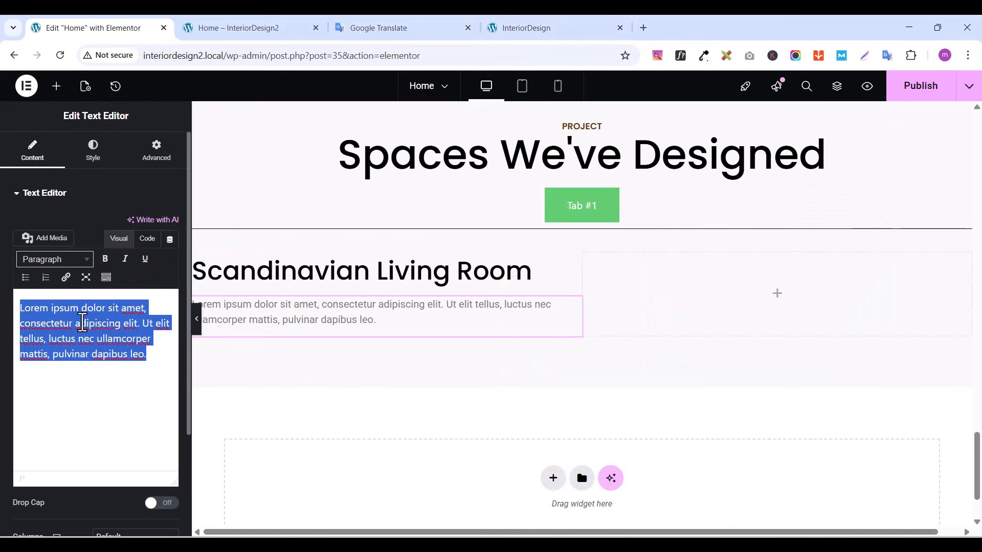
pyautogui.press('BackSpace')
pyautogui.hotkey('ctrl', 'z')
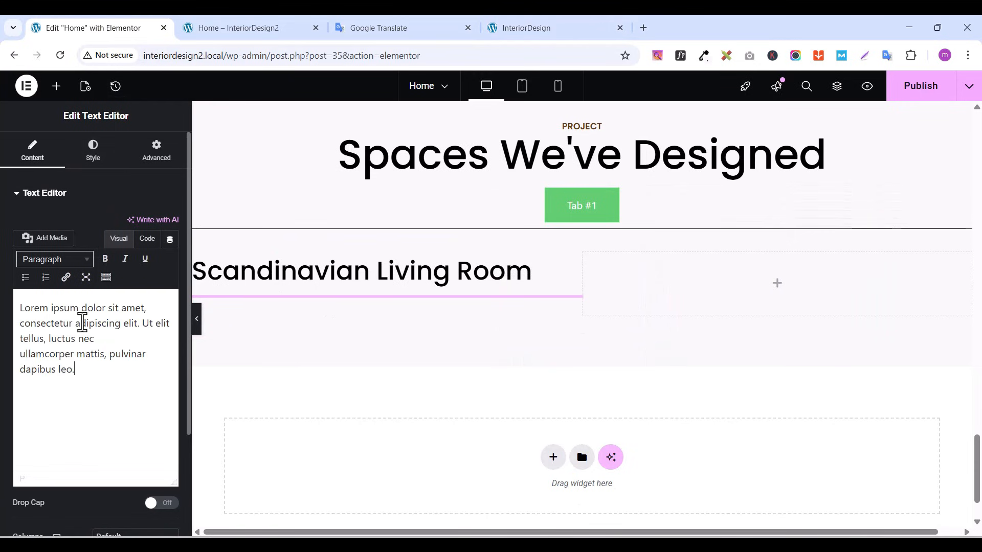
# Insert a <br> line break after "luctus nec" in the paragraph's HTML code
pyautogui.click(147, 239)
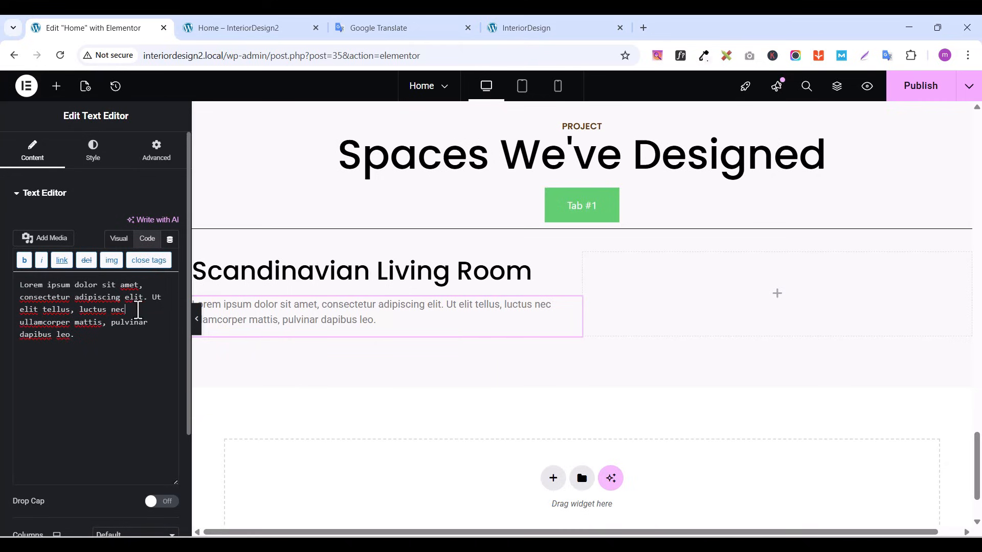
pyautogui.write('<B')
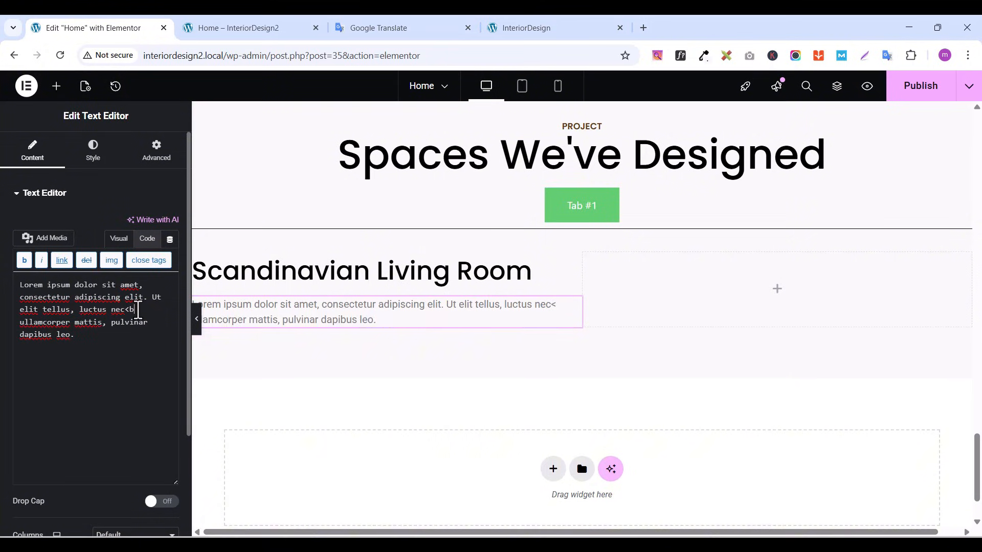
pyautogui.write('r>')
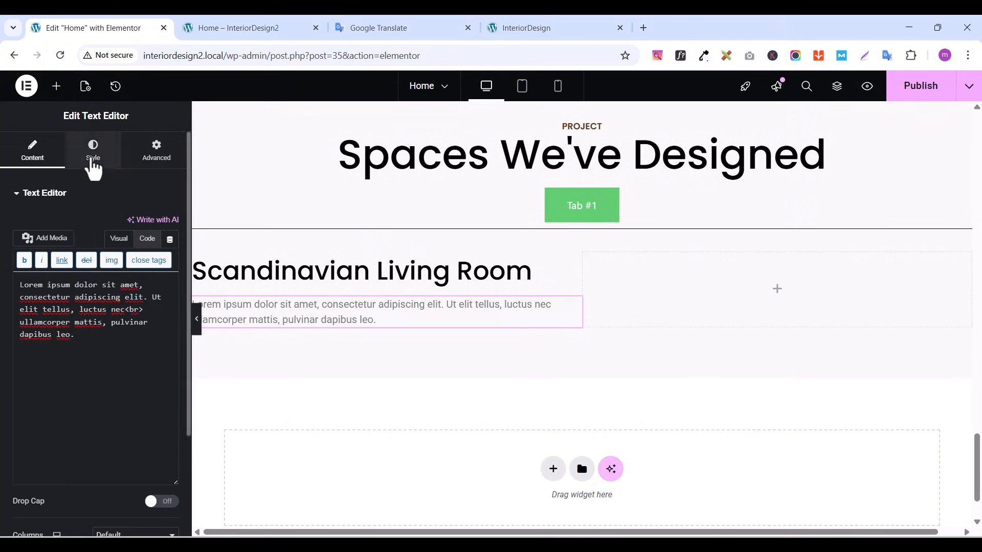
# Set the font family of the Lorem ipsum paragraph to Poppins
pyautogui.click(93, 158)
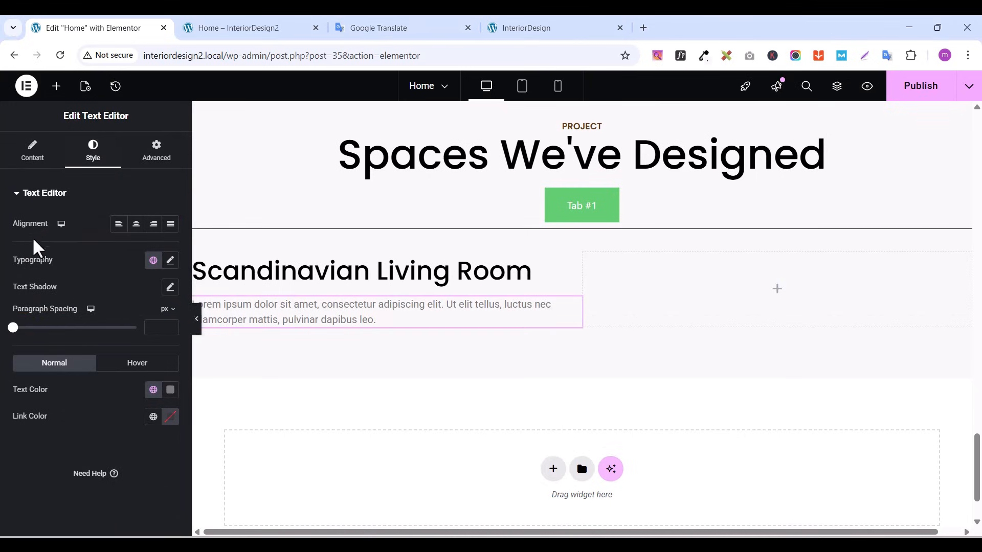
pyautogui.click(170, 261)
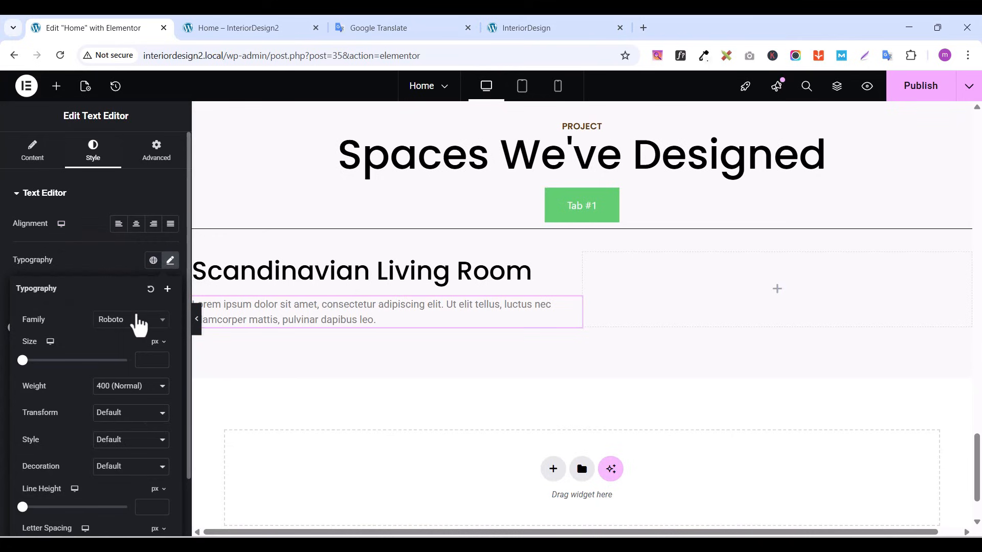
pyautogui.click(137, 322)
pyautogui.write('popp')
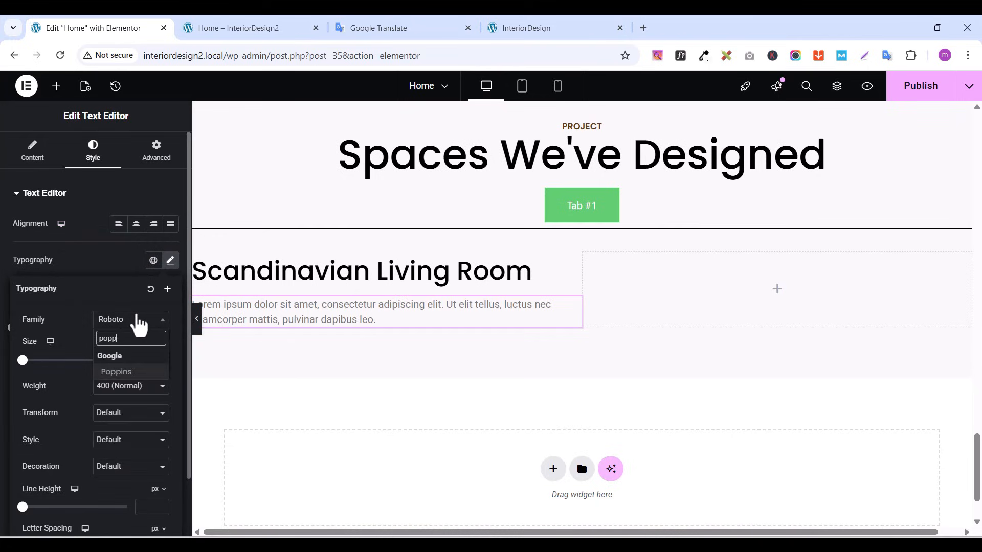
pyautogui.click(117, 372)
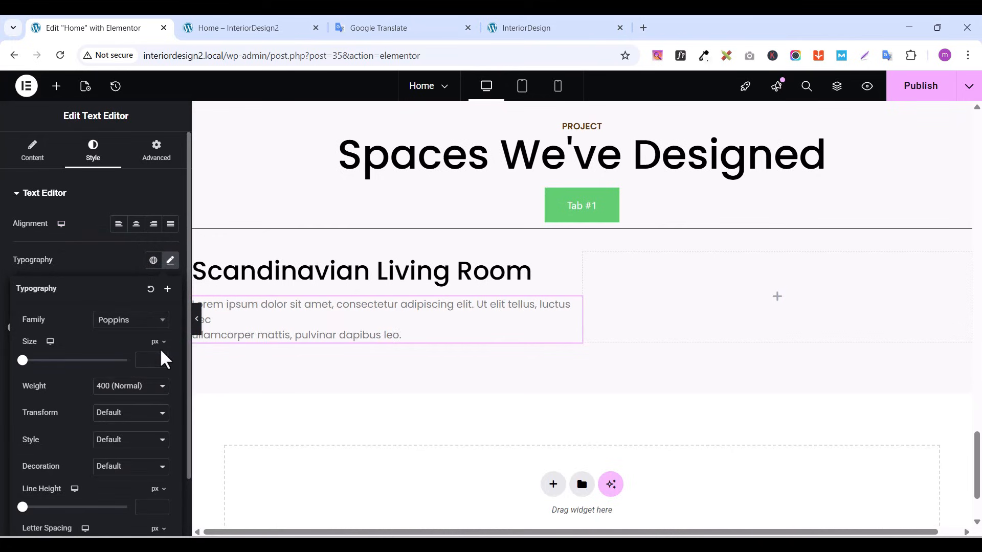
# Set the paragraph's font size to 16 px and publish the page
pyautogui.click(161, 358)
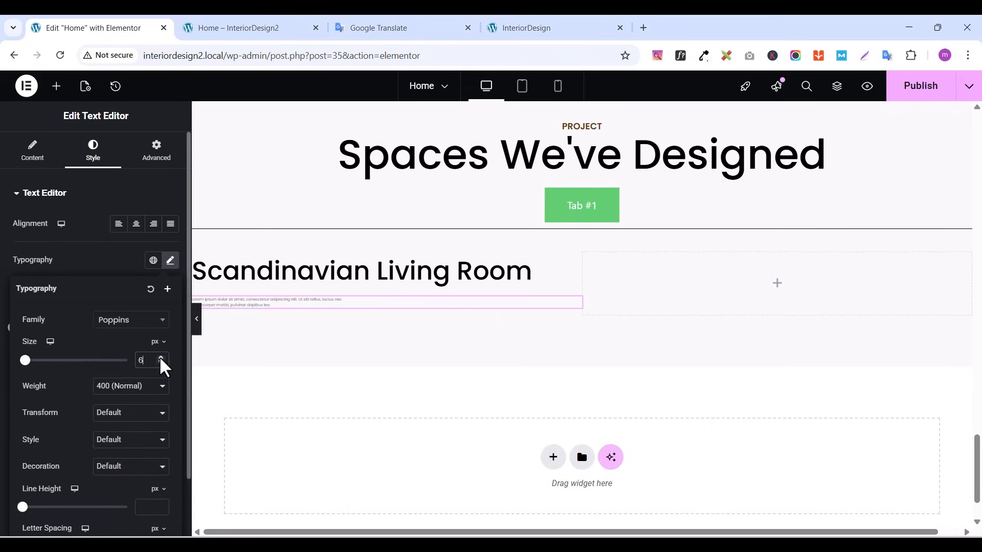
pyautogui.click(161, 358)
pyautogui.click(161, 358)
pyautogui.click(161, 358)
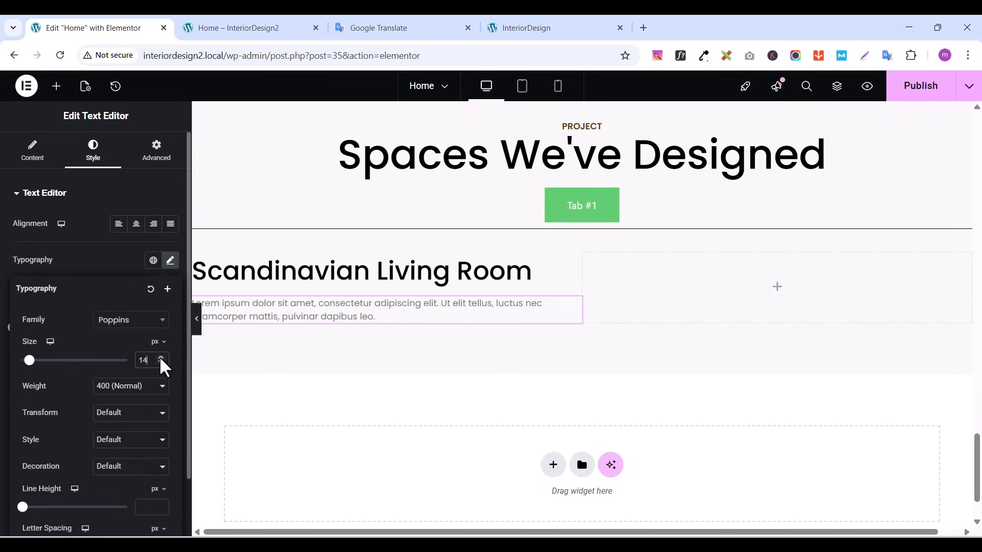
pyautogui.click(160, 358)
pyautogui.click(161, 358)
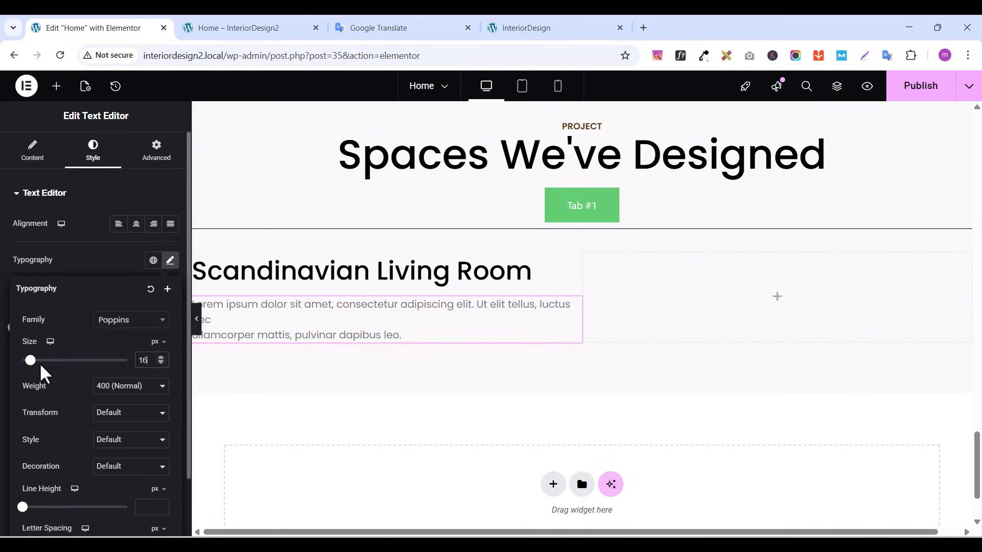
pyautogui.scroll(-1, 129, 449)
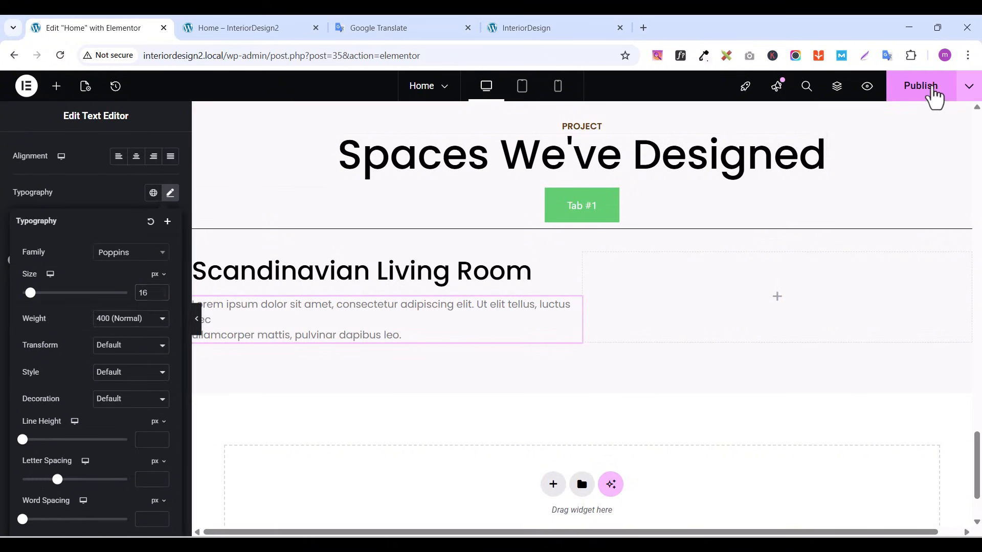
pyautogui.click(933, 95)
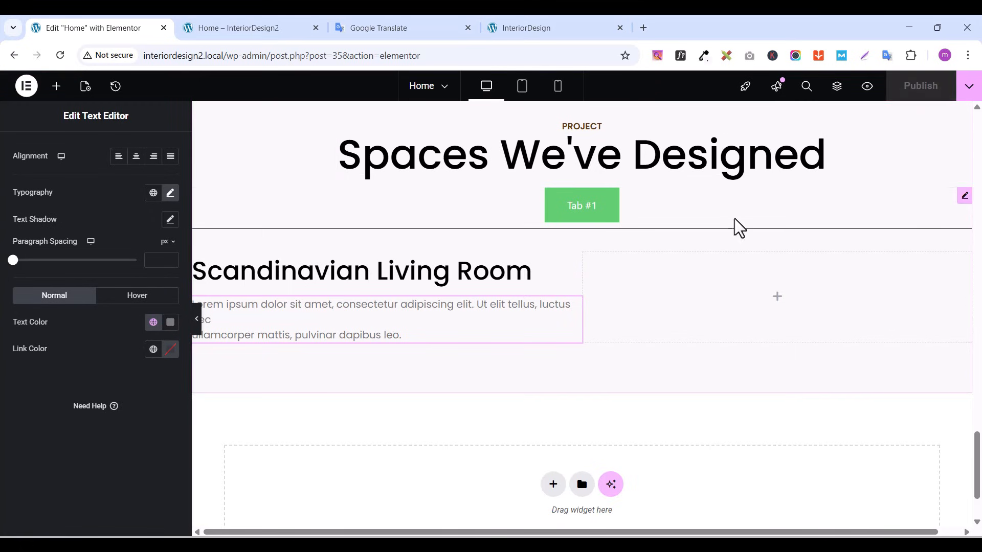
# Add a container below the Lorem ipsum paragraph in the first column, for the reference page's Soft Textures list
pyautogui.click(529, 32)
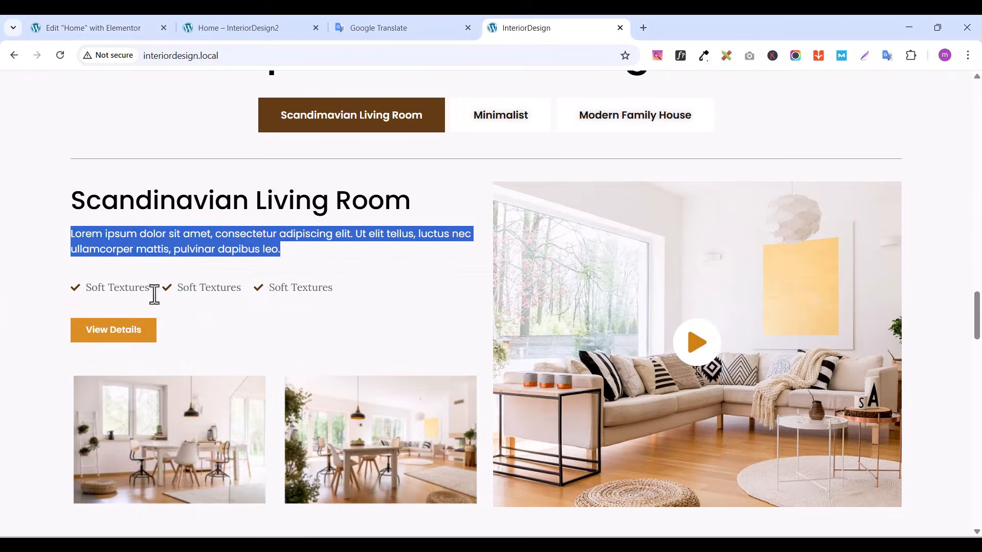
pyautogui.click(123, 29)
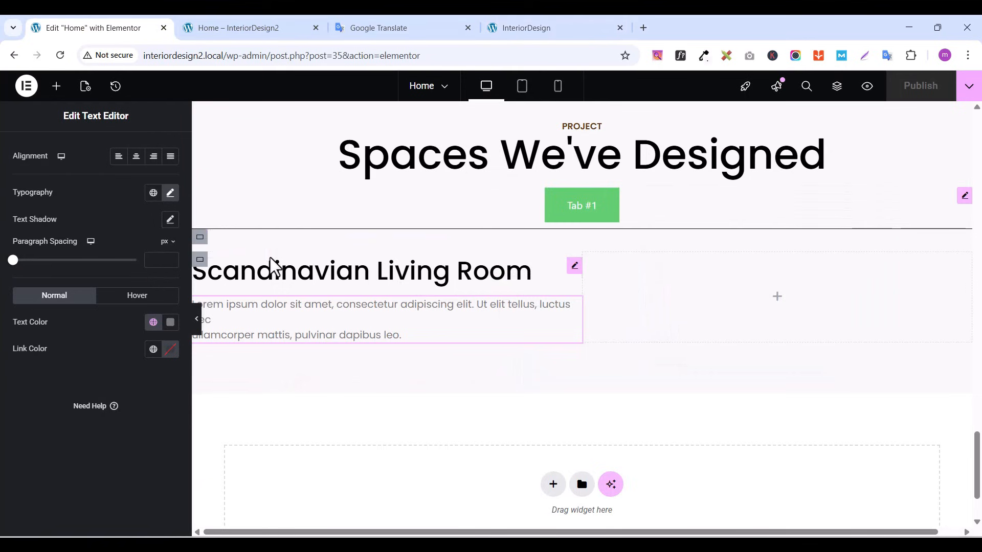
pyautogui.click(55, 87)
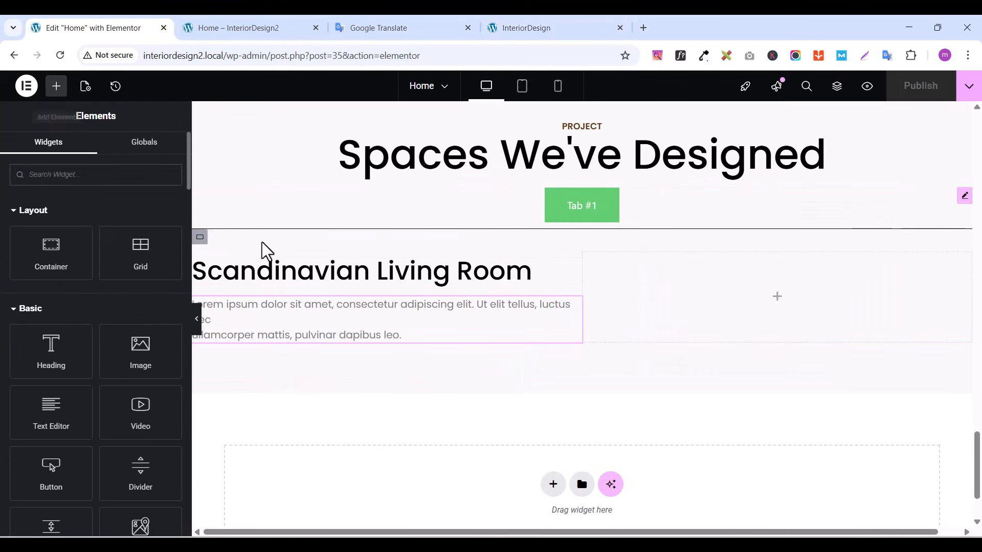
pyautogui.moveTo(45, 250); pyautogui.dragTo(287, 342)
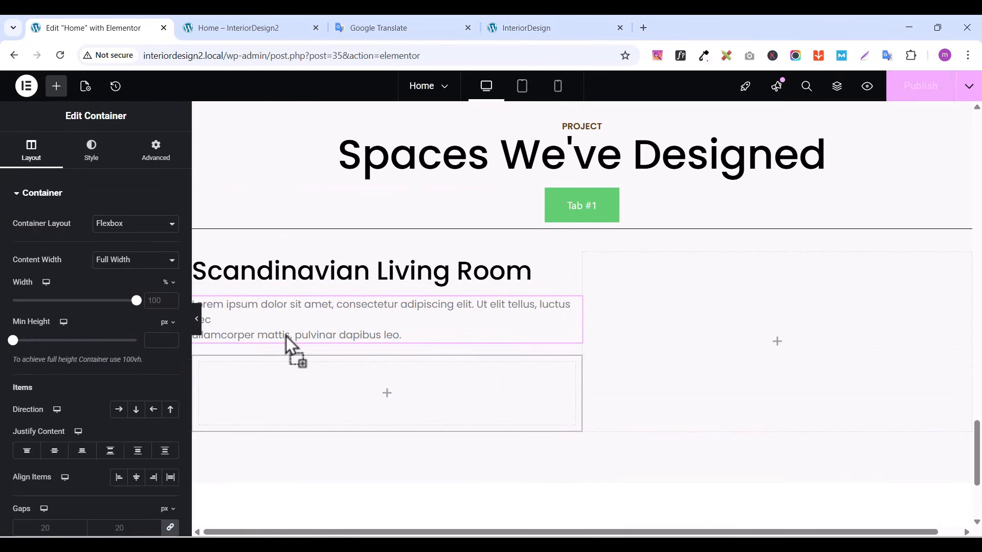
# Look through the home page sections and the reference site's project area for an existing button to reuse
pyautogui.scroll(13, 349, 373)
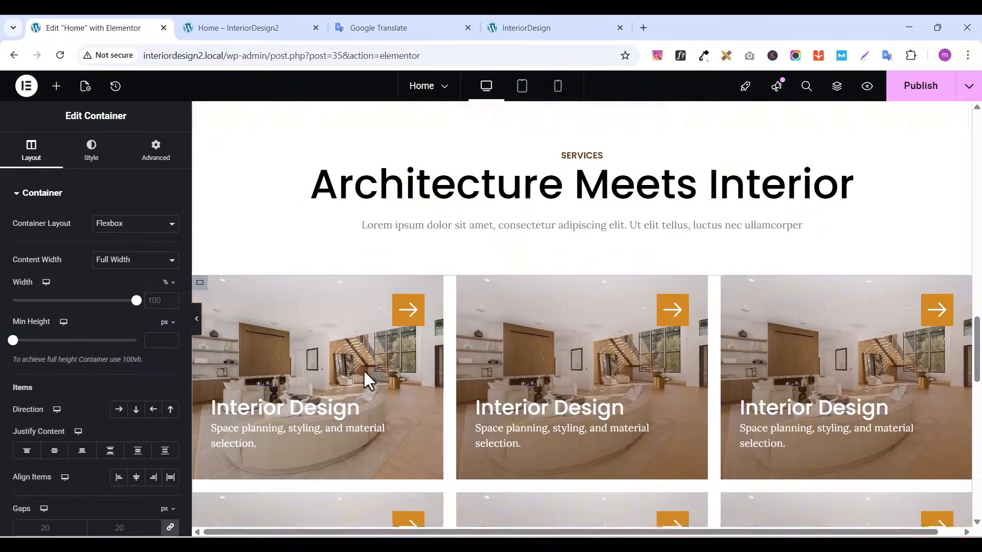
pyautogui.scroll(-9, 298, 418)
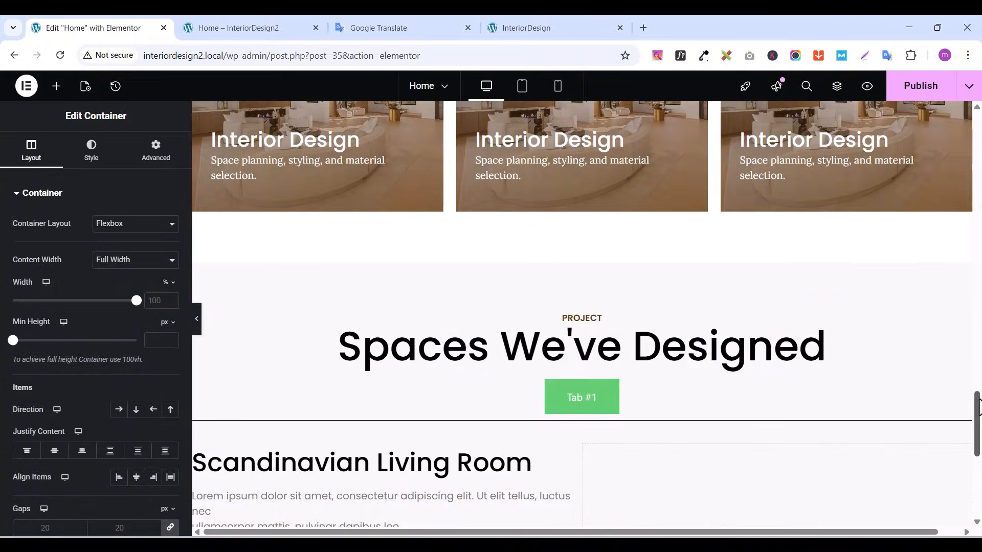
pyautogui.moveTo(977, 408); pyautogui.dragTo(980, 458)
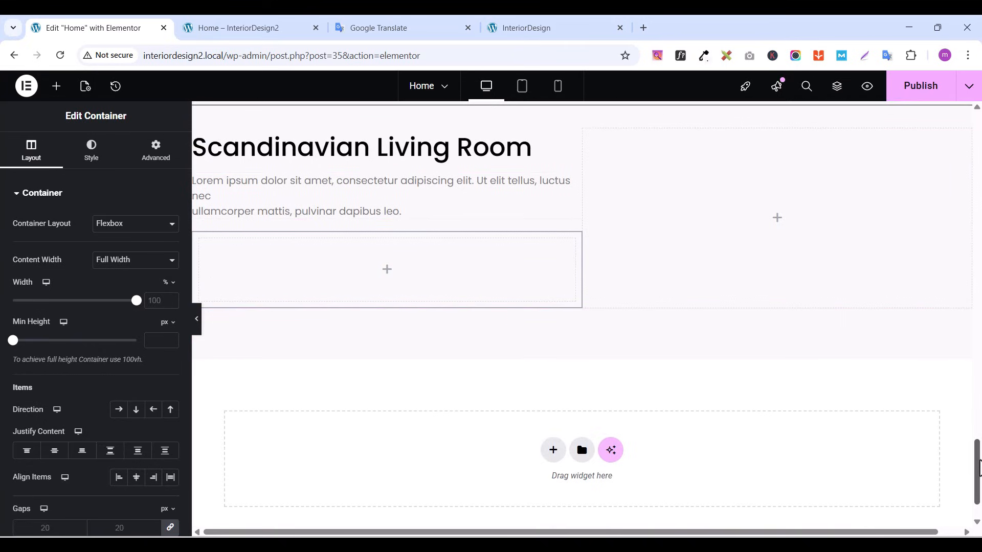
pyautogui.click(538, 29)
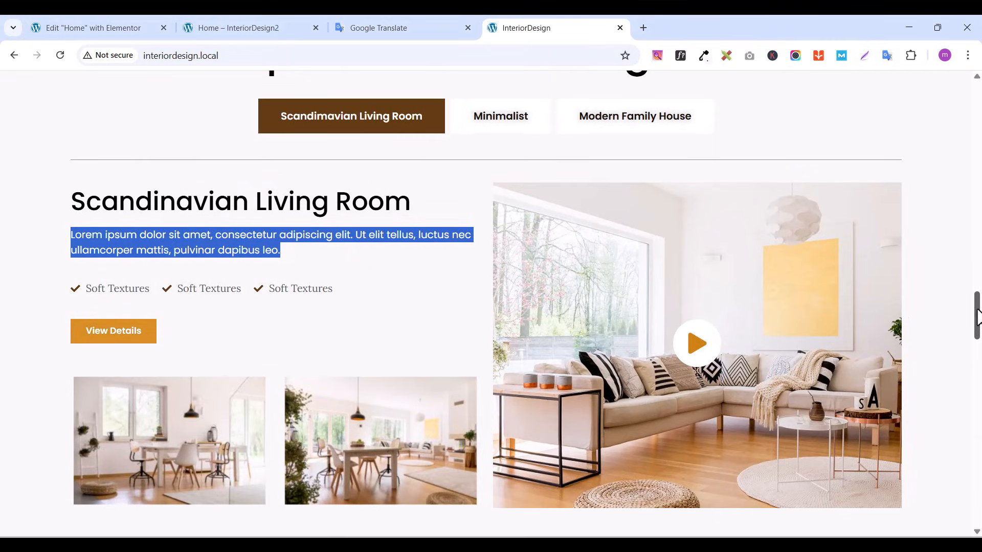
pyautogui.moveTo(977, 313); pyautogui.dragTo(976, 248)
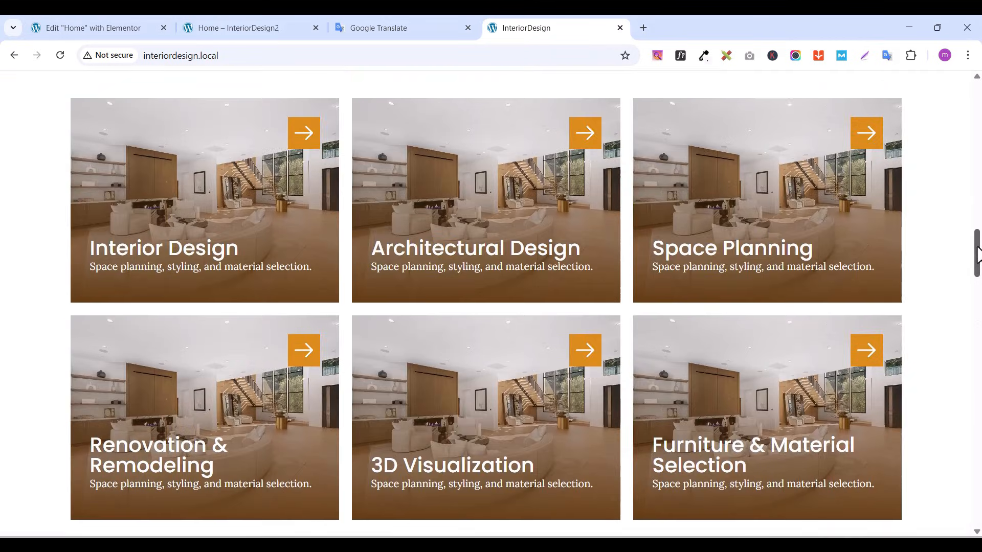
pyautogui.click(105, 30)
pyautogui.moveTo(977, 467); pyautogui.dragTo(976, 274)
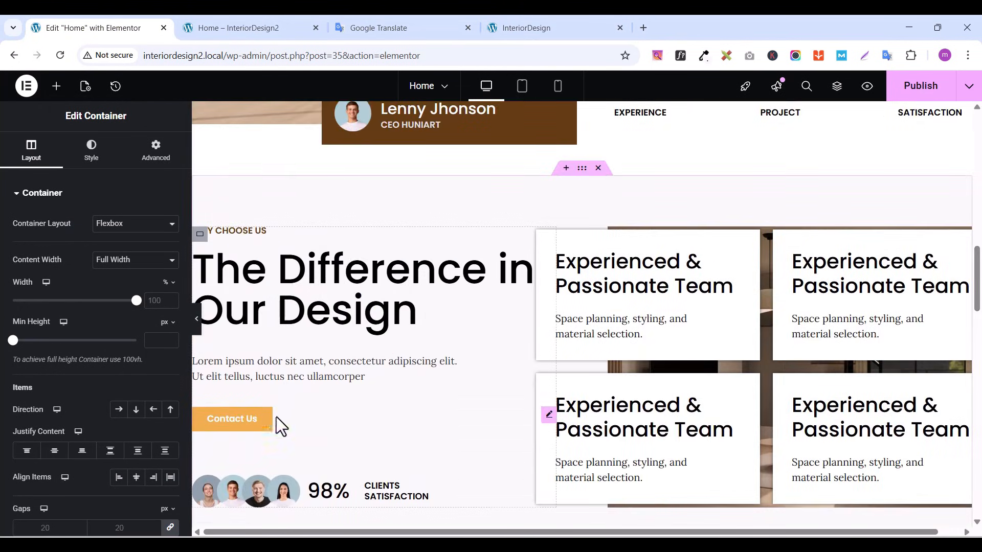
pyautogui.scroll(15, 544, 410)
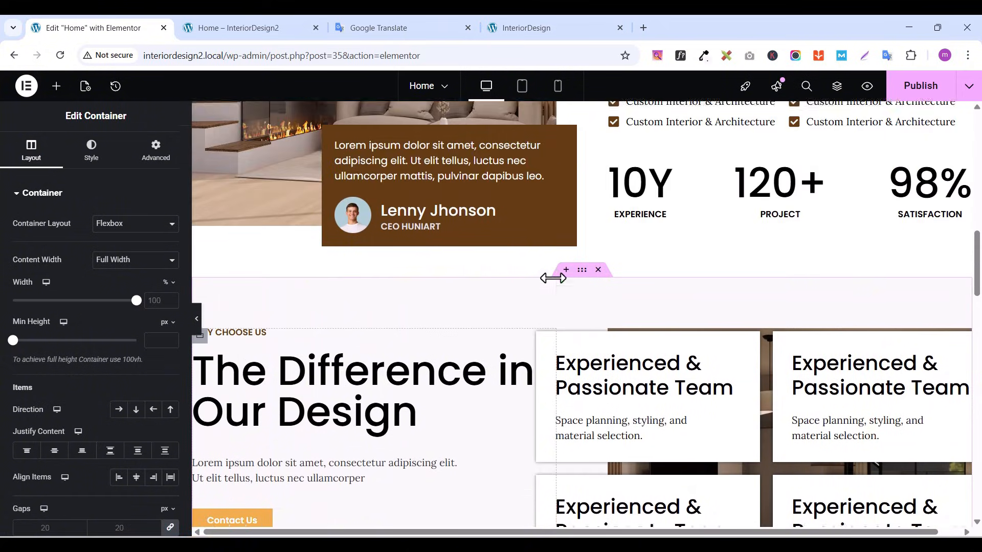
pyautogui.scroll(-4, 567, 272)
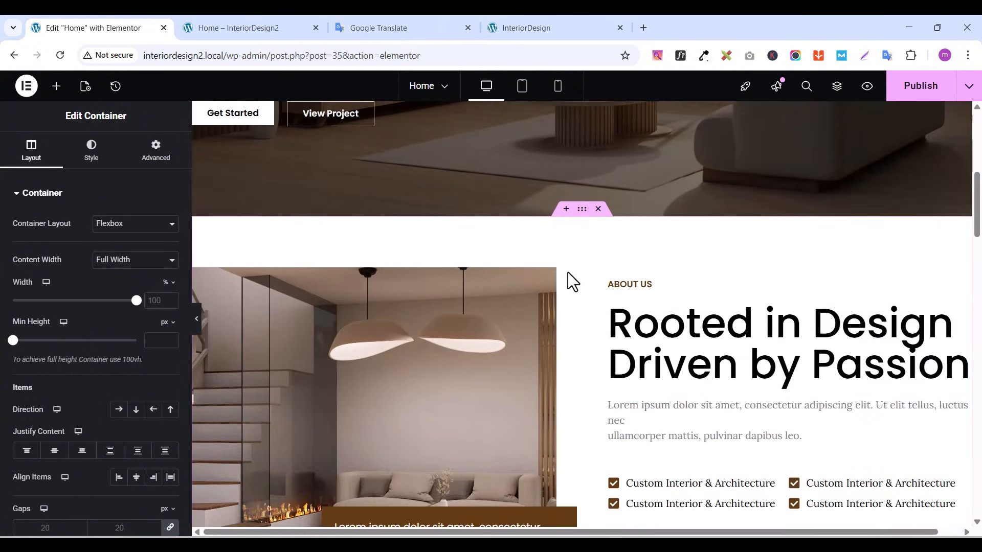
pyautogui.scroll(1, 564, 271)
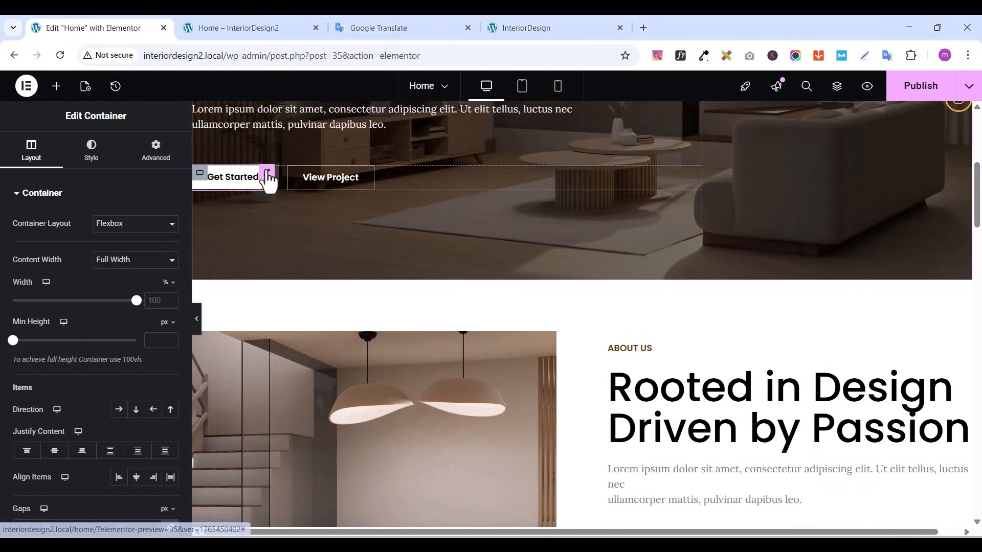
# Copy the hero section's Get Started button and paste it below the Lorem ipsum paragraph under Scandinavian Living Room
pyautogui.click(260, 178)
pyautogui.rightClick(264, 174)
pyautogui.click(310, 236)
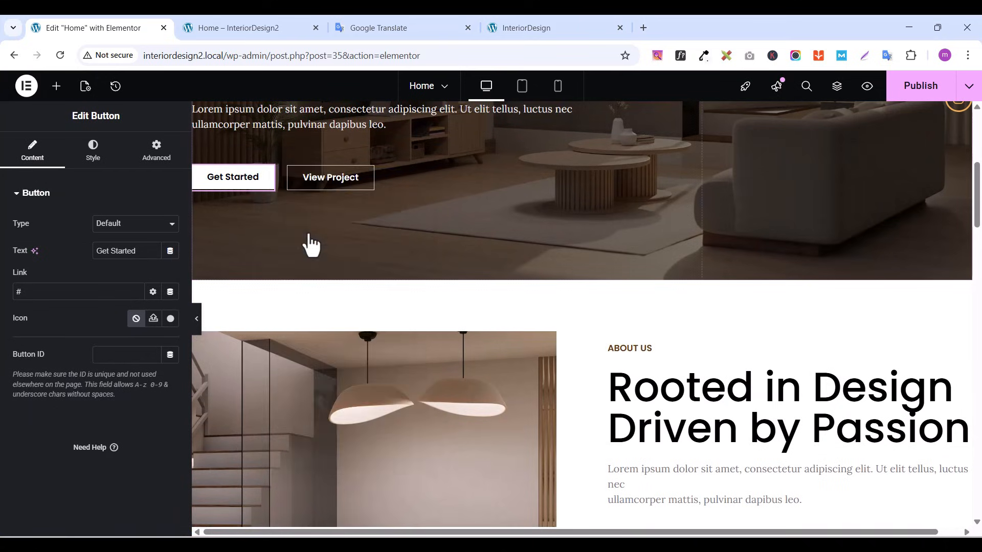
pyautogui.moveTo(977, 194); pyautogui.dragTo(975, 453)
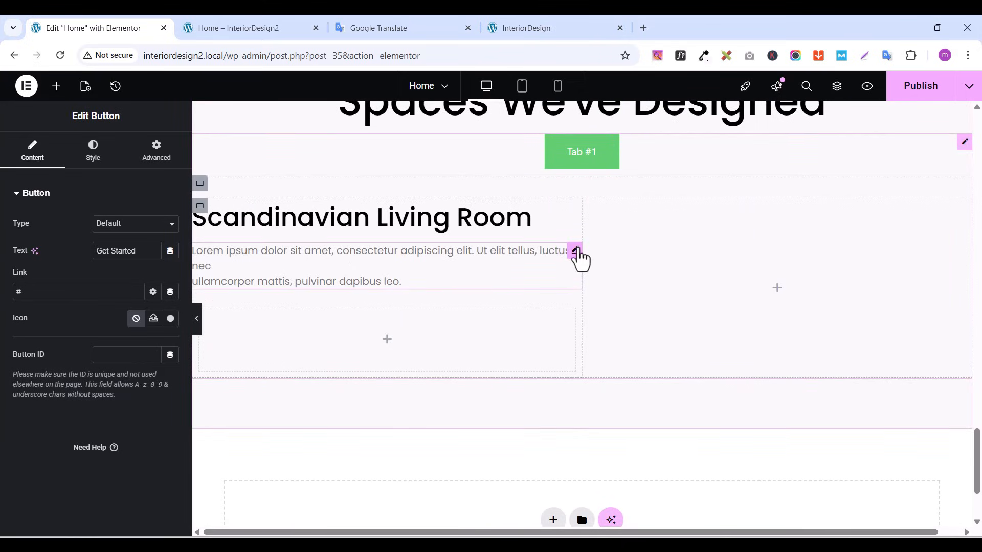
pyautogui.click(575, 250)
pyautogui.rightClick(577, 252)
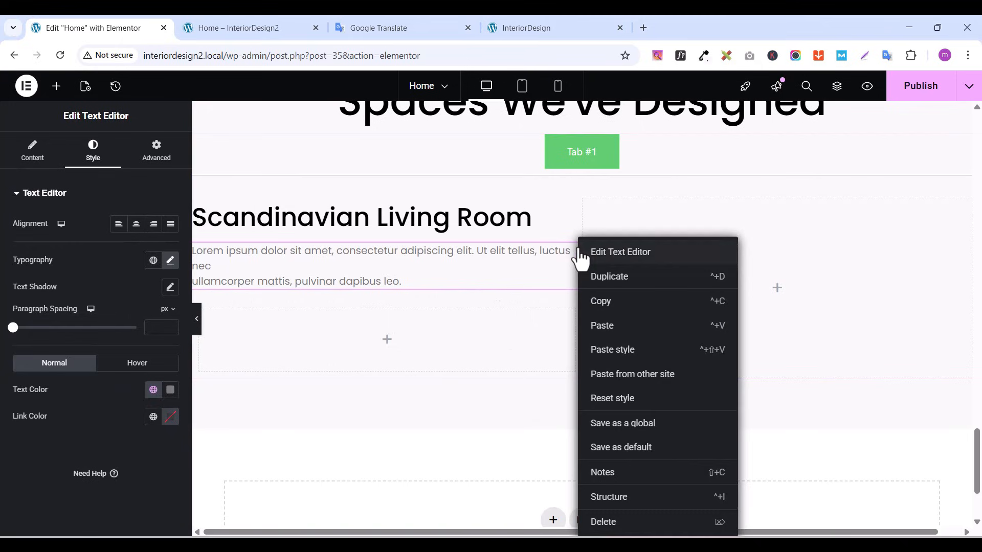
pyautogui.click(612, 326)
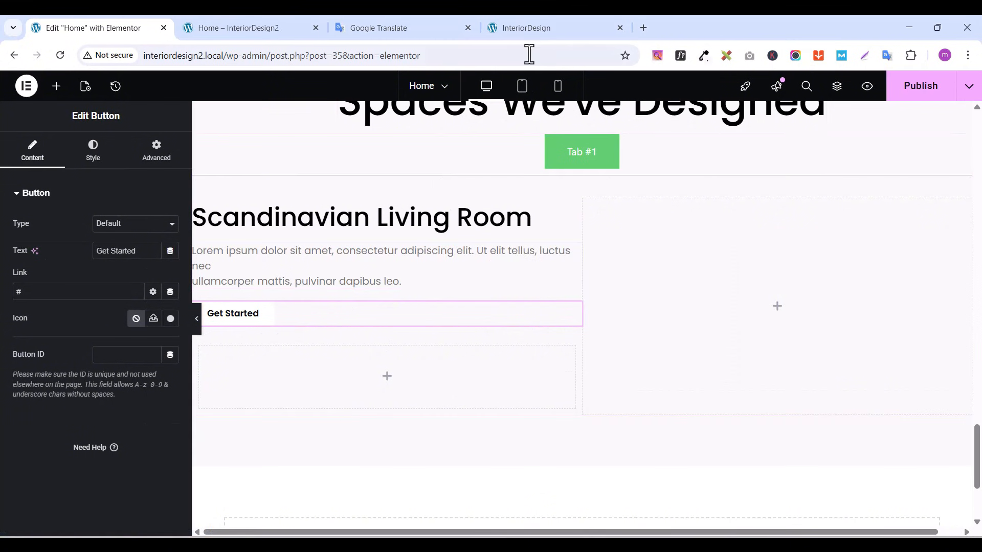
# Compare with the reference's View Details button and set the pasted button's background to the global yellow color
pyautogui.click(526, 27)
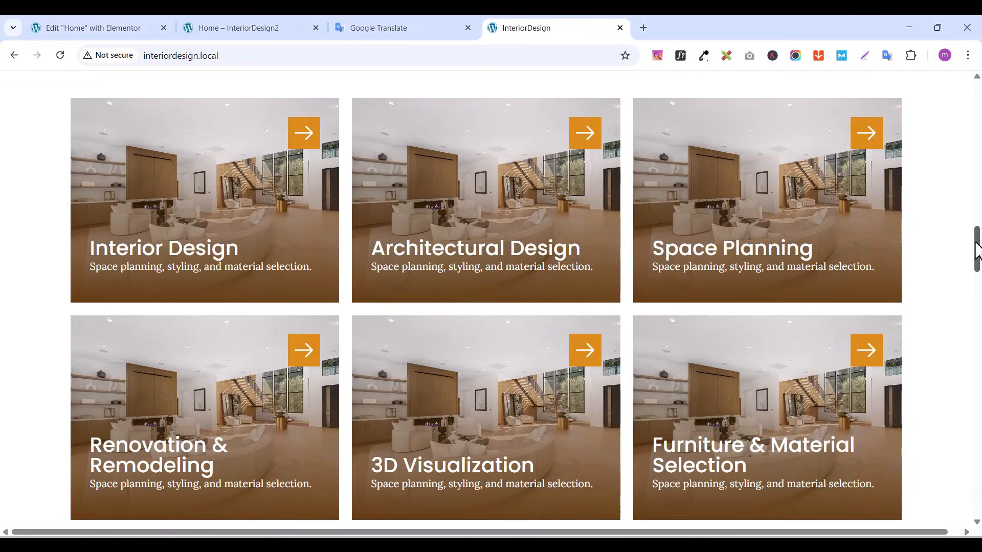
pyautogui.moveTo(977, 251); pyautogui.dragTo(977, 323)
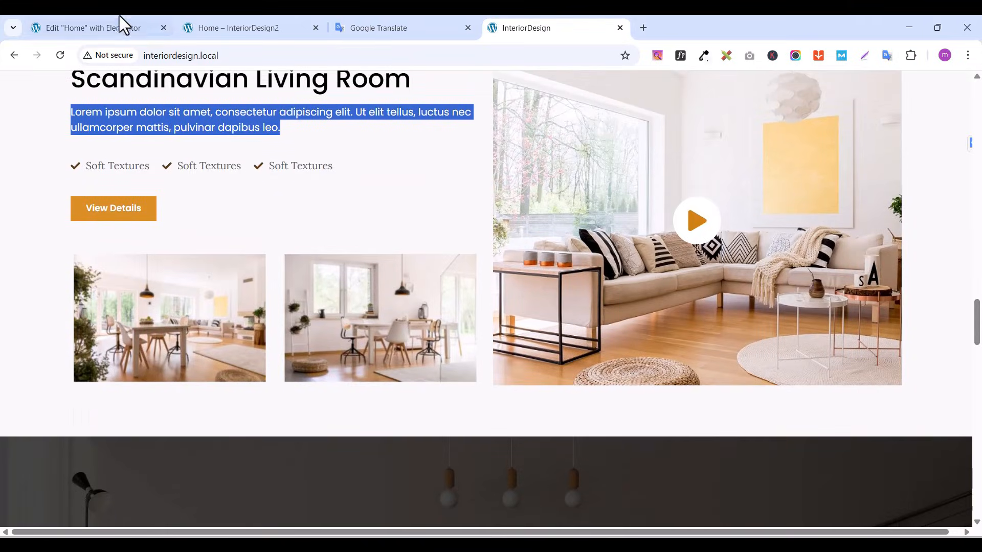
pyautogui.click(93, 25)
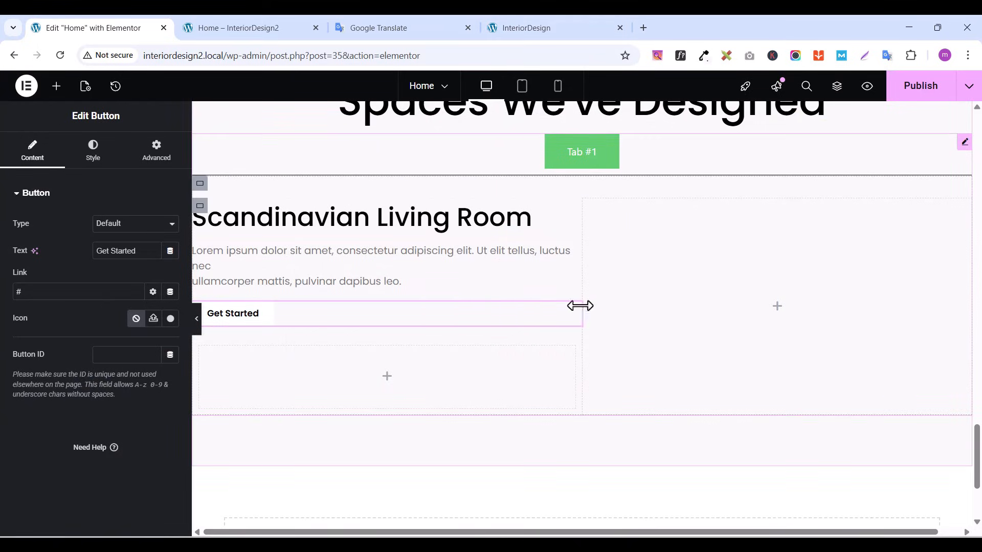
pyautogui.click(90, 170)
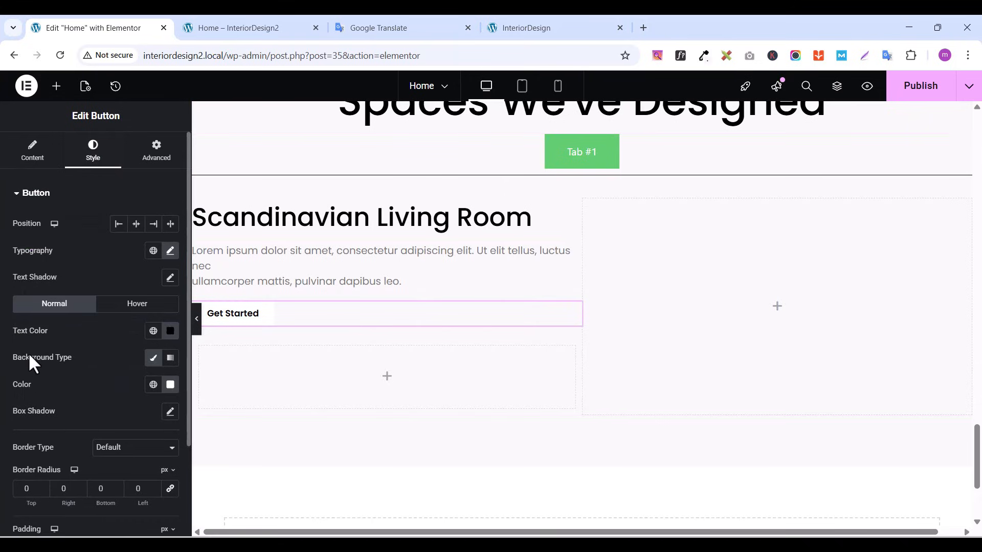
pyautogui.click(154, 385)
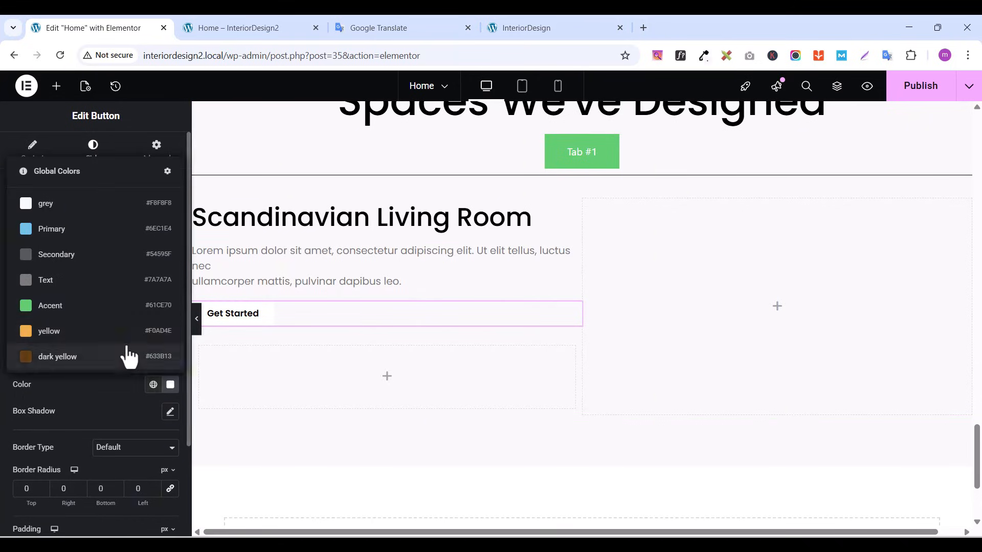
pyautogui.click(64, 330)
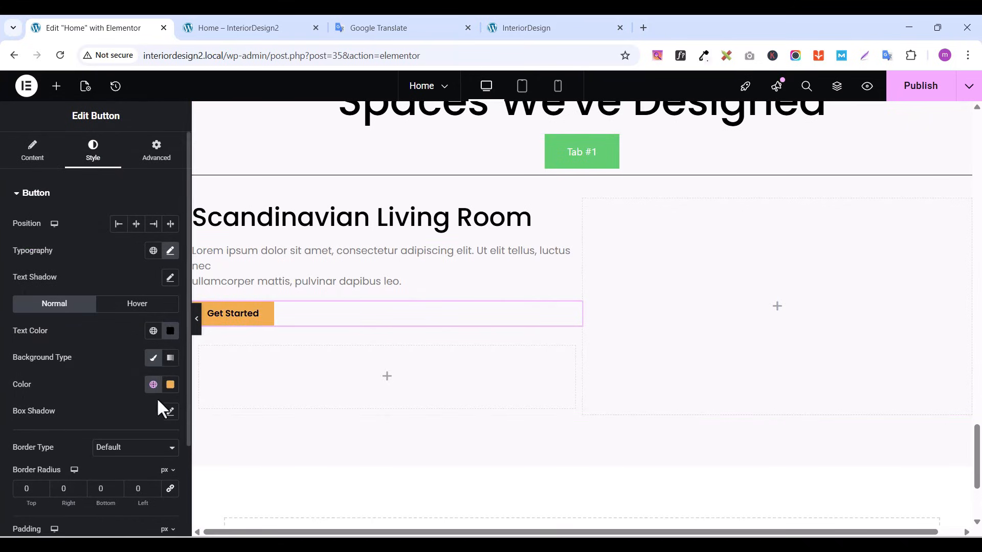
# Set the pasted button's text color to #FFFFFF and its hover background to the global dark yellow color
pyautogui.click(171, 332)
pyautogui.moveTo(97, 478); pyautogui.dragTo(97, 454)
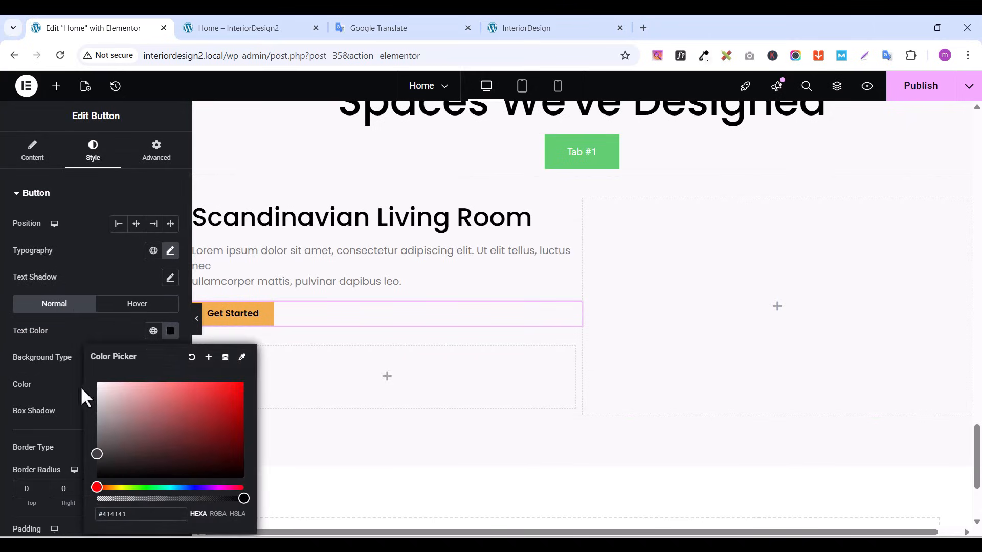
pyautogui.moveTo(81, 385); pyautogui.dragTo(77, 333)
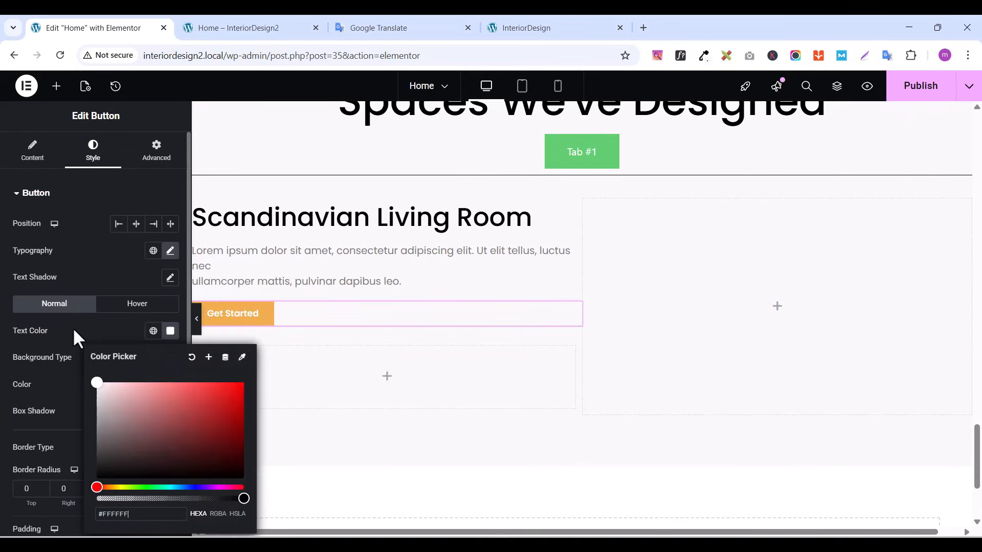
pyautogui.click(118, 305)
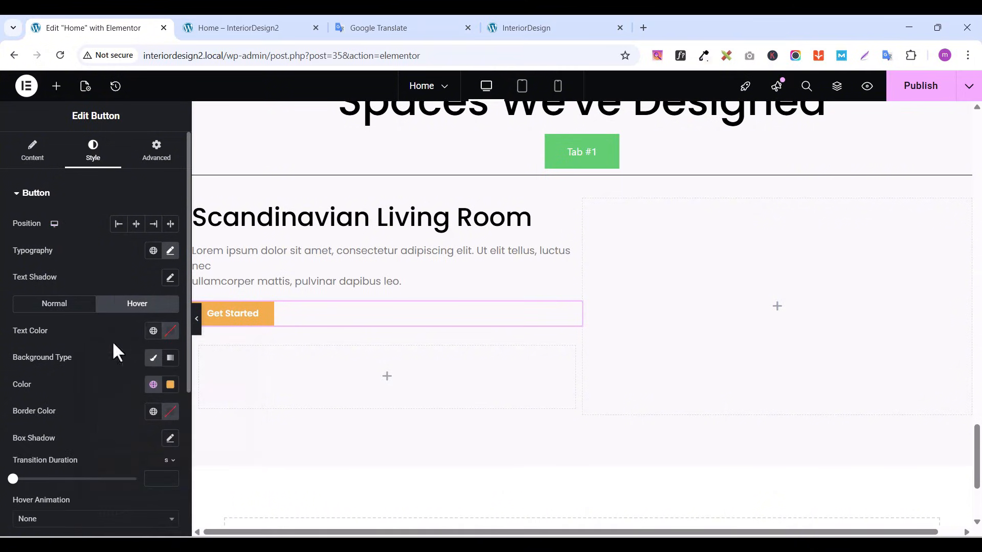
pyautogui.click(154, 385)
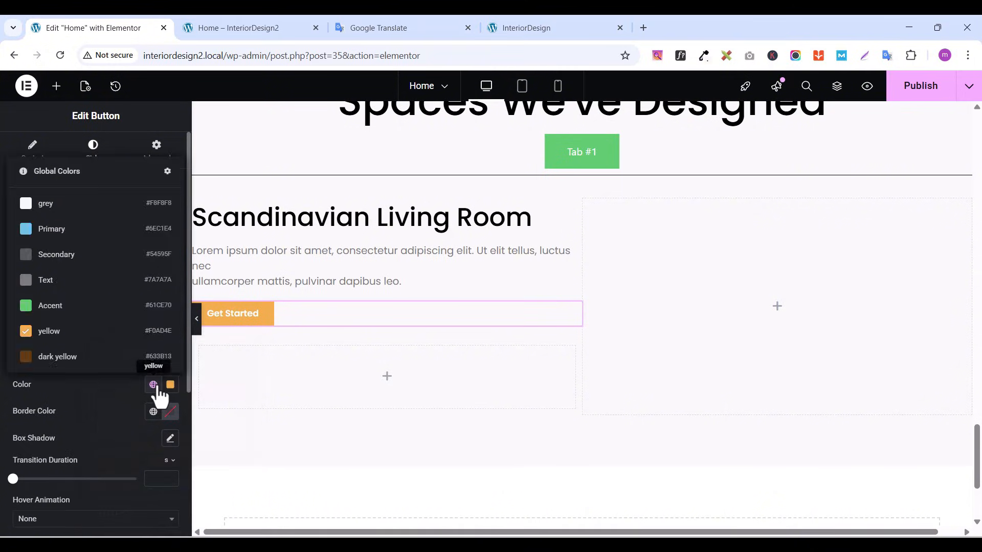
pyautogui.click(60, 358)
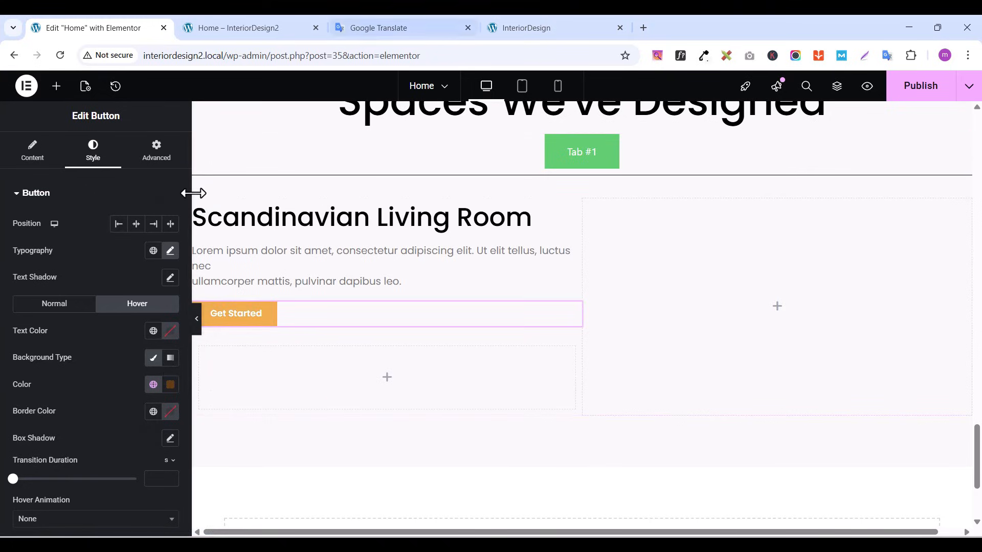
# Set the pasted button's normal-state background color to #EA9B2A and publish the page
pyautogui.click(60, 305)
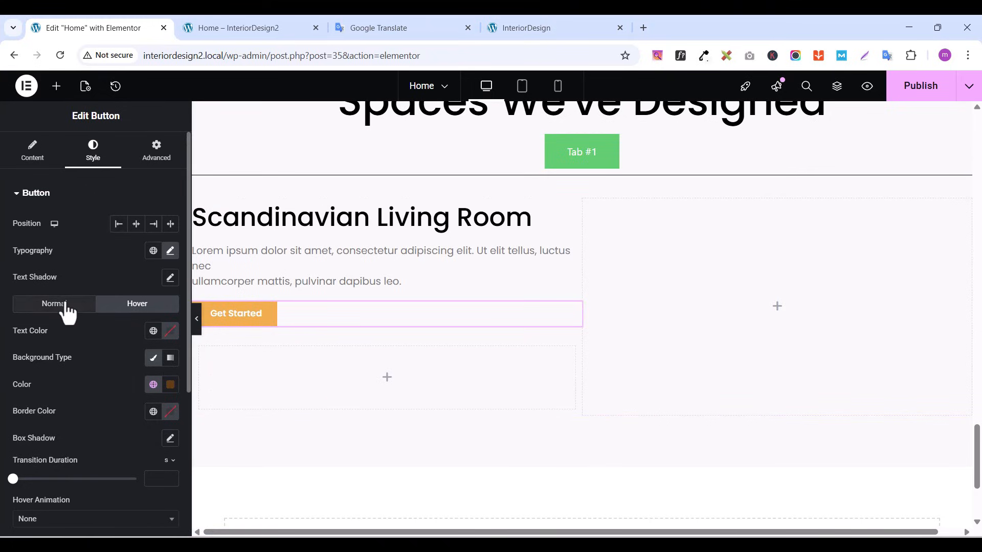
pyautogui.click(171, 388)
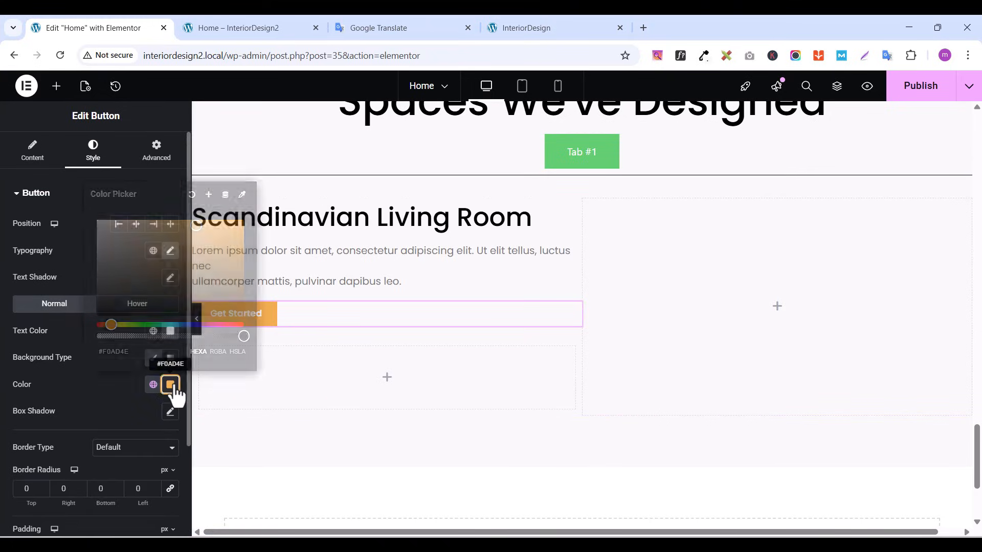
pyautogui.click(217, 238)
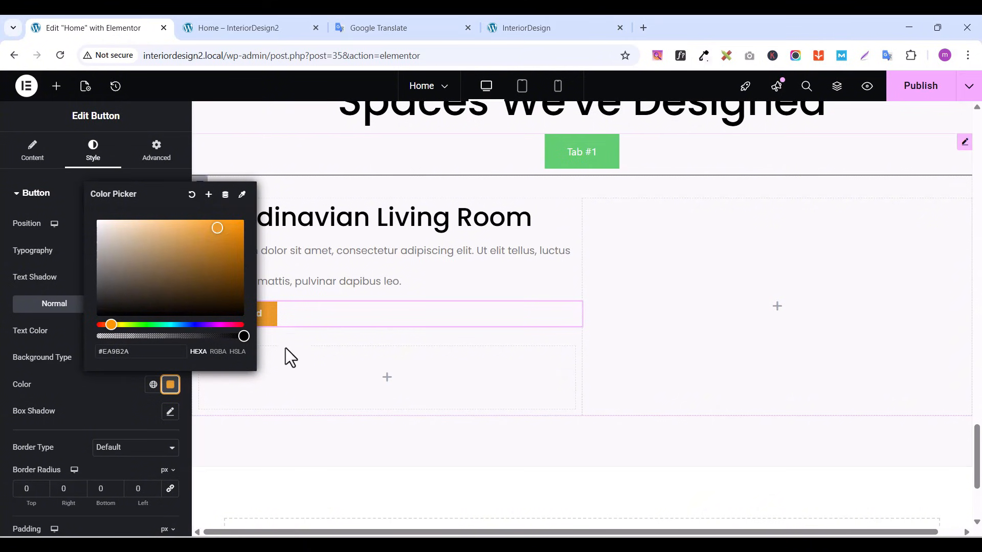
pyautogui.click(283, 375)
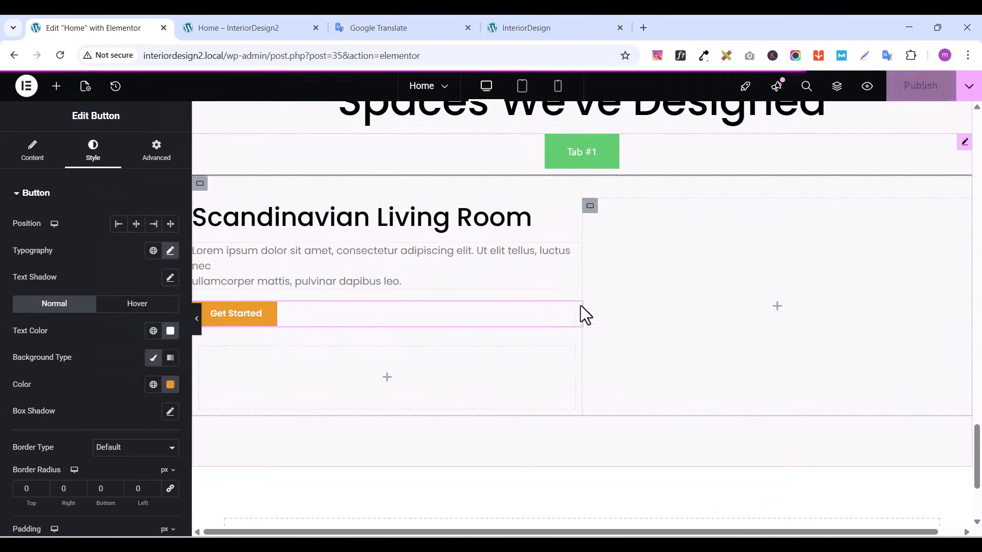
# Delete the empty container below the pasted Get Started button in the first column
pyautogui.moveTo(574, 311); pyautogui.dragTo(554, 305)
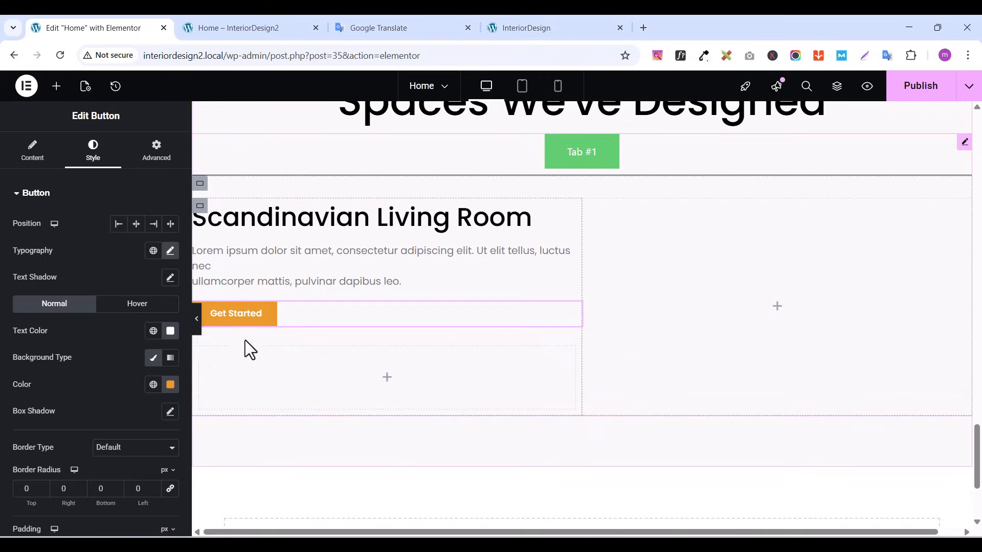
pyautogui.rightClick(199, 357)
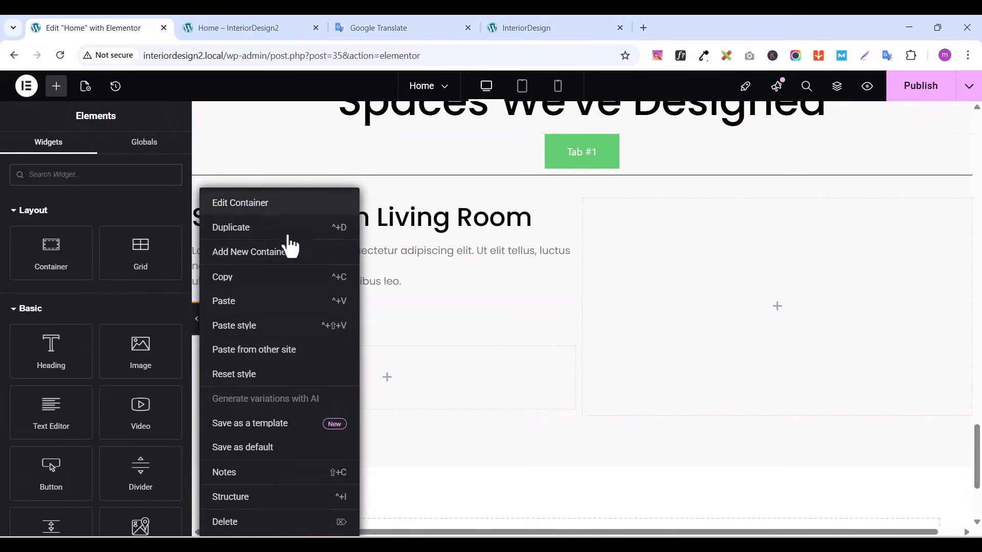
pyautogui.click(239, 524)
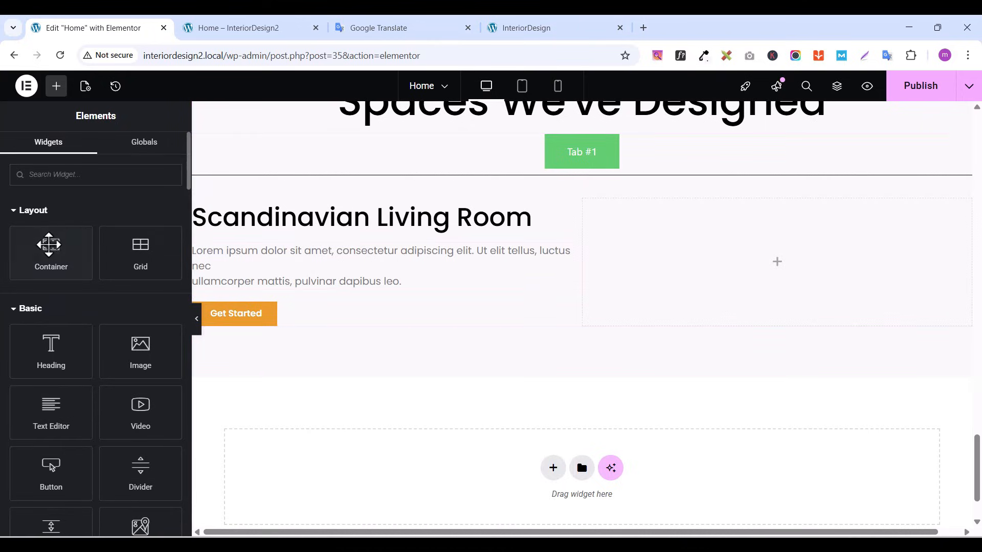
# Add a container between the Lorem ipsum paragraph and the Get Started button, with padding 0 on all sides
pyautogui.moveTo(49, 245); pyautogui.dragTo(286, 275)
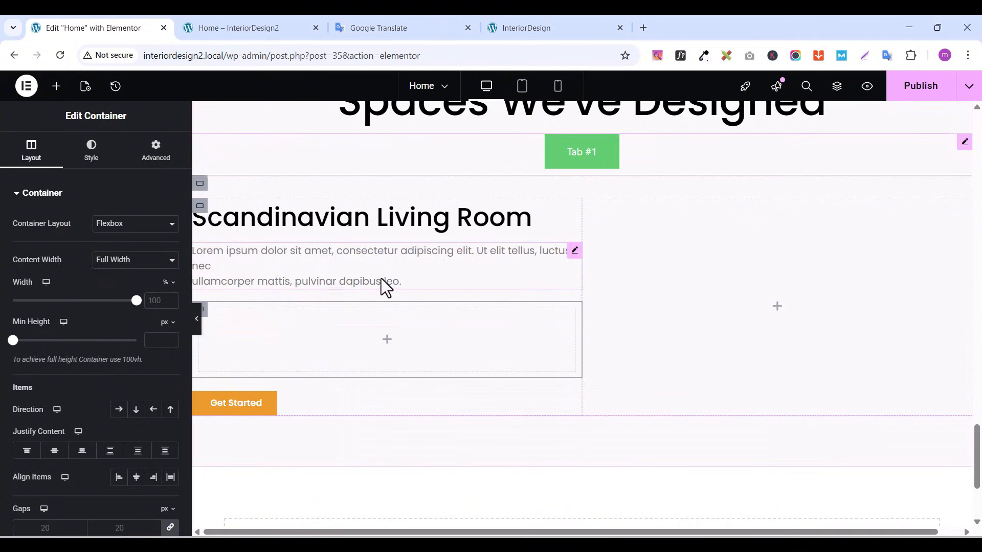
pyautogui.click(155, 149)
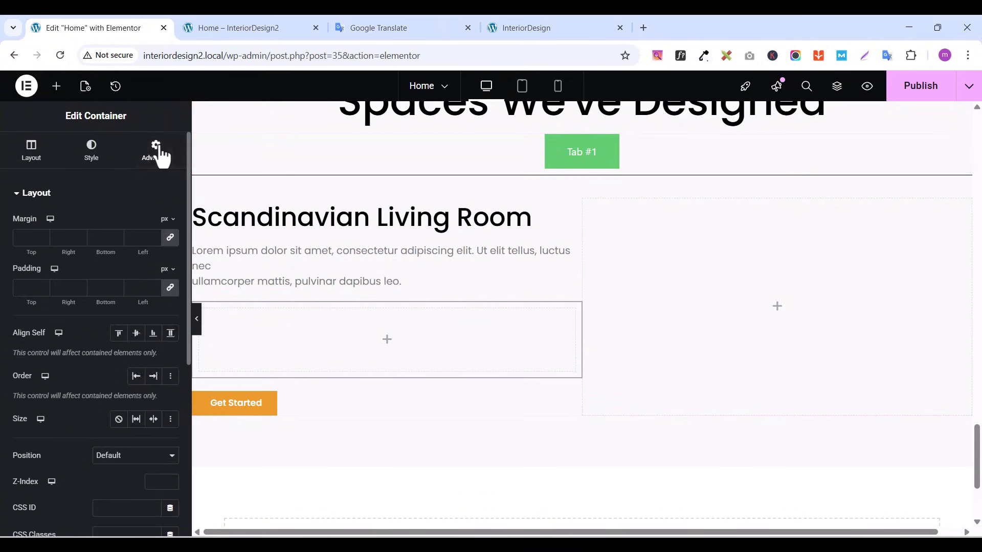
pyautogui.click(172, 289)
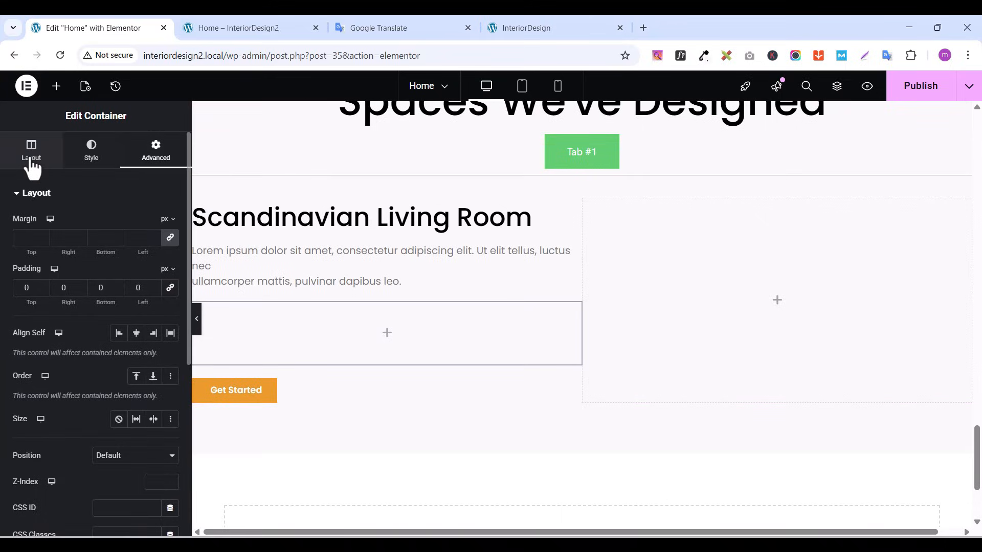
pyautogui.click(54, 87)
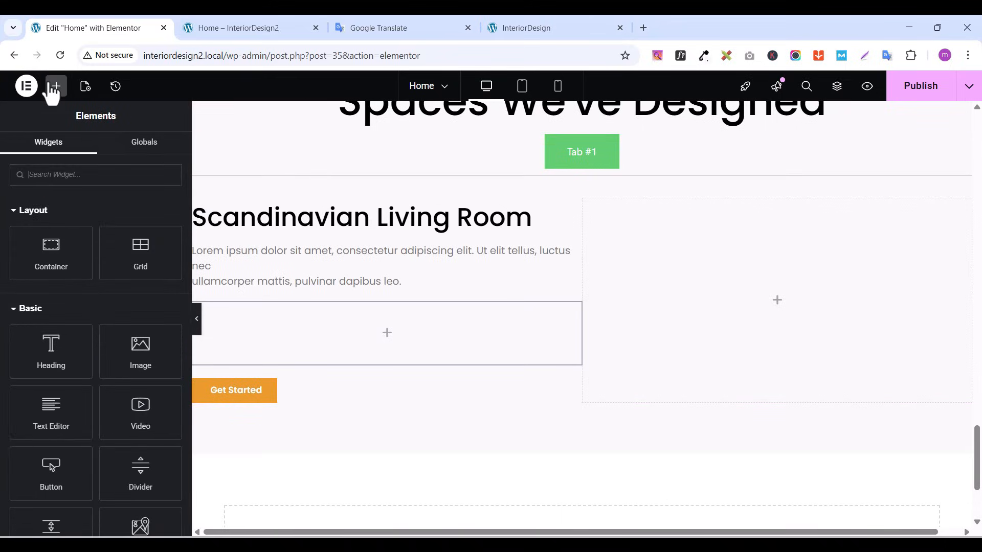
# Add an Icon List widget to the container above the Get Started button and remove its second and third items
pyautogui.write('icon')
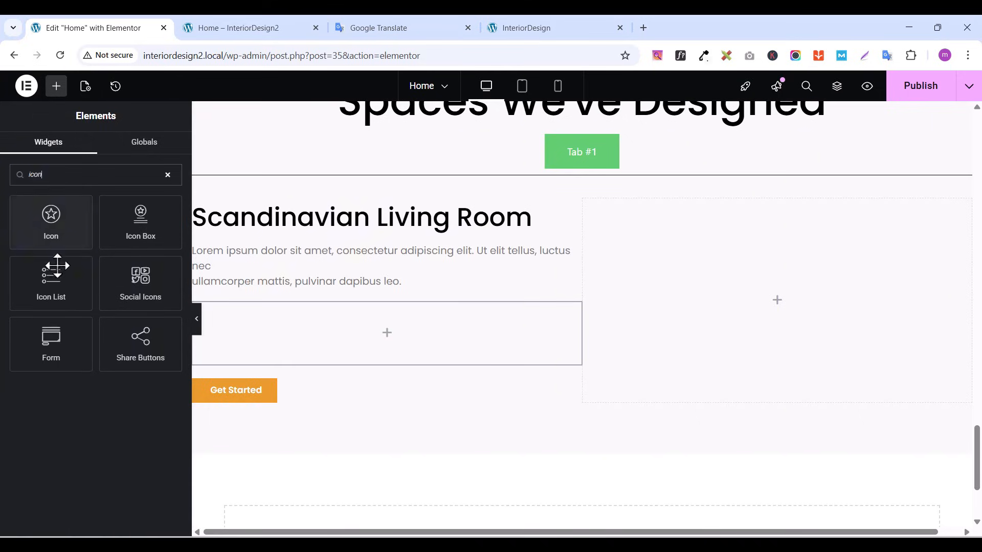
pyautogui.moveTo(51, 279); pyautogui.dragTo(363, 331)
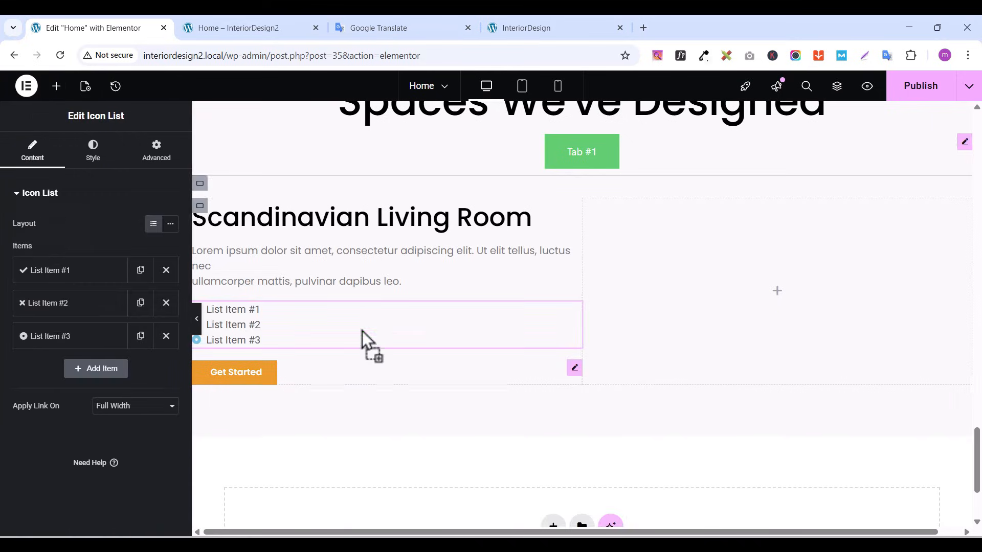
pyautogui.click(166, 336)
pyautogui.click(166, 303)
# Copy "Soft Textures" from the reference site's checklist and use it as the text of the remaining icon list item
pyautogui.click(97, 274)
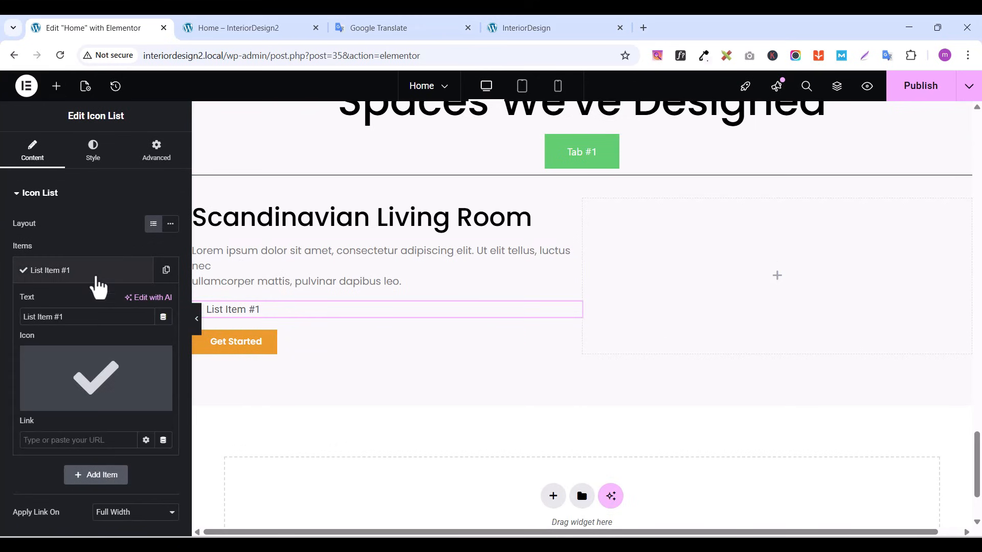
pyautogui.click(523, 29)
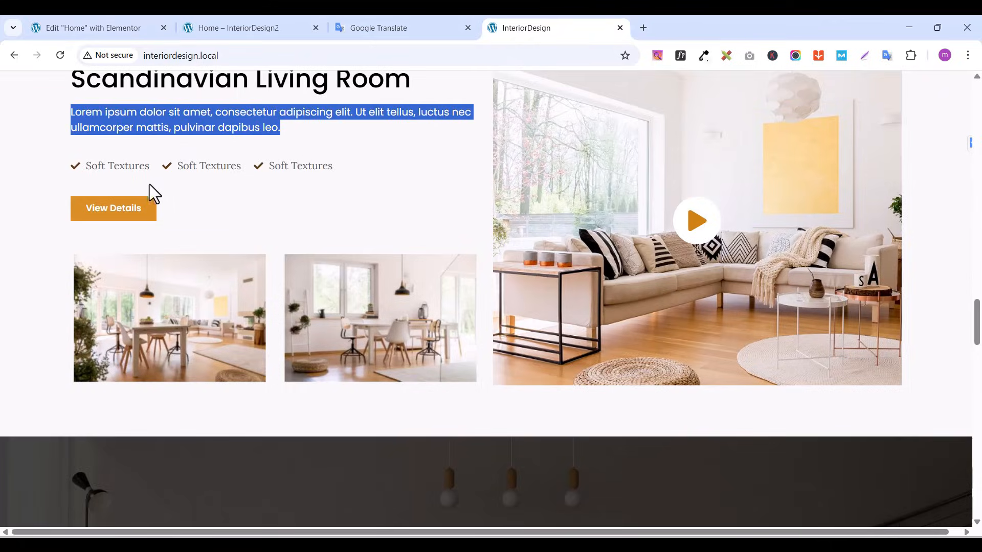
pyautogui.moveTo(86, 165); pyautogui.dragTo(147, 169)
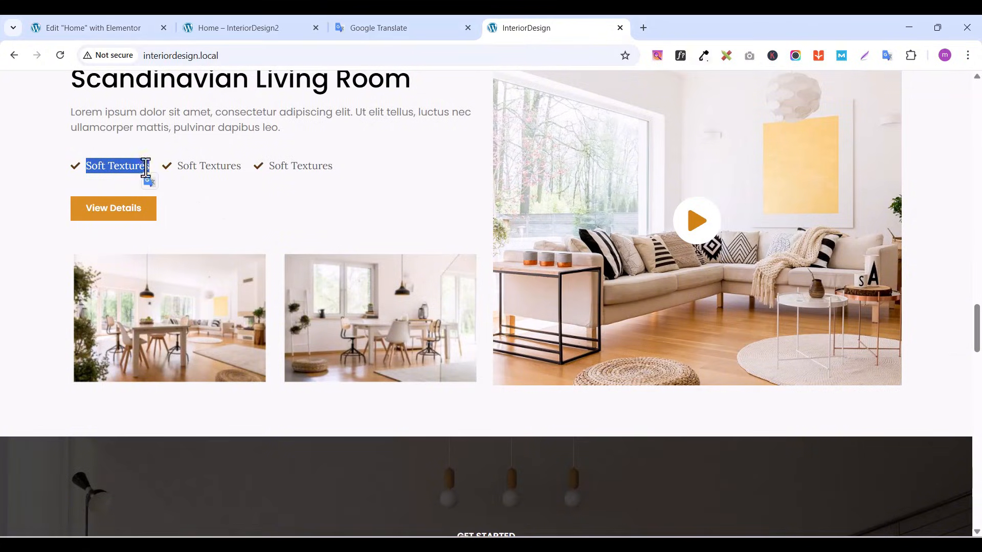
pyautogui.rightClick(145, 168)
pyautogui.click(162, 177)
pyautogui.click(64, 29)
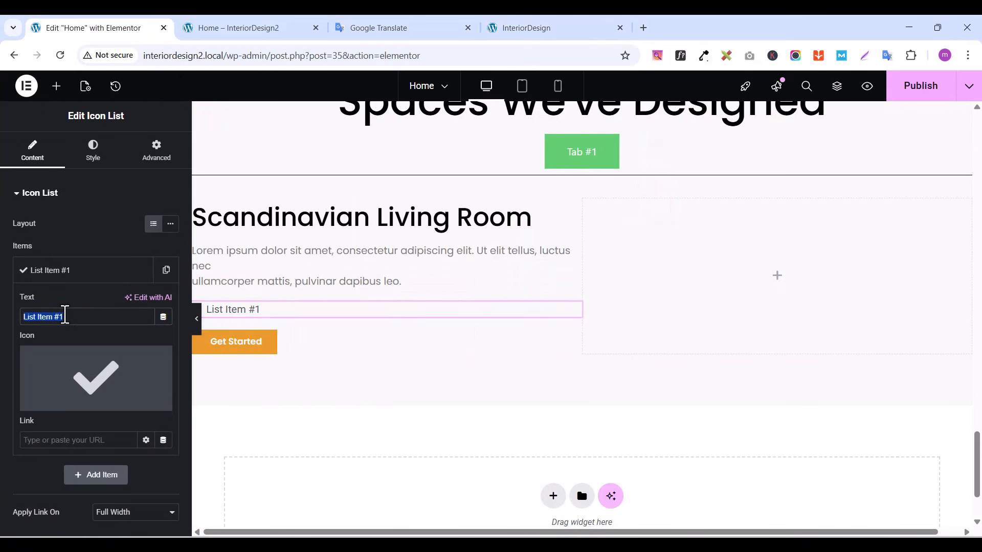
pyautogui.press('BackSpace')
pyautogui.hotkey('ctrl', 'v')
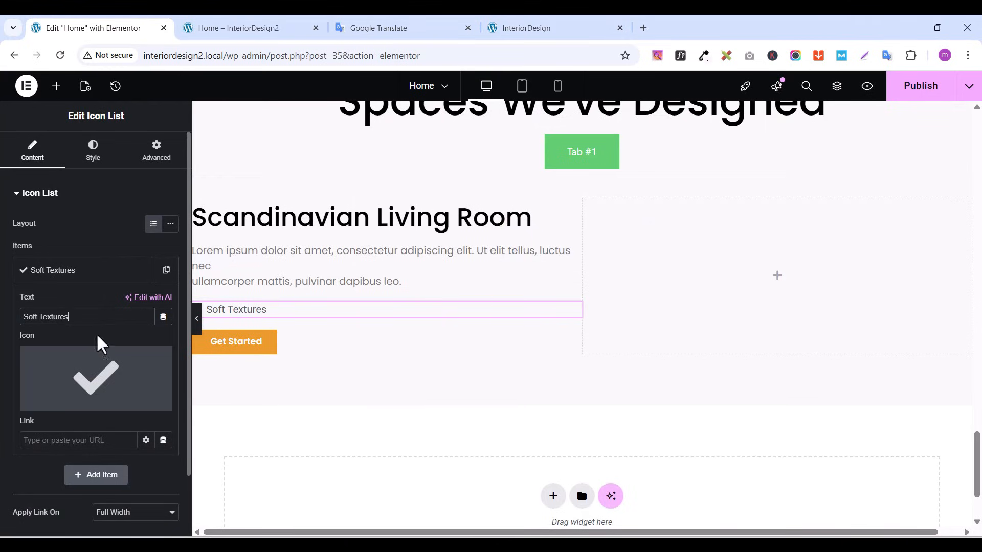
pyautogui.moveTo(97, 368)
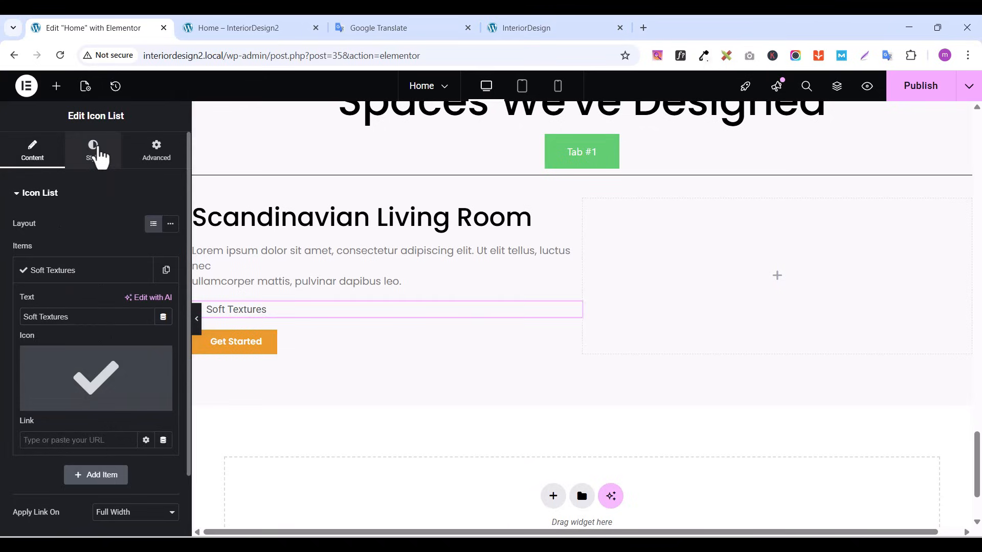
# Set the font family of the icon list's text to Lora
pyautogui.click(98, 150)
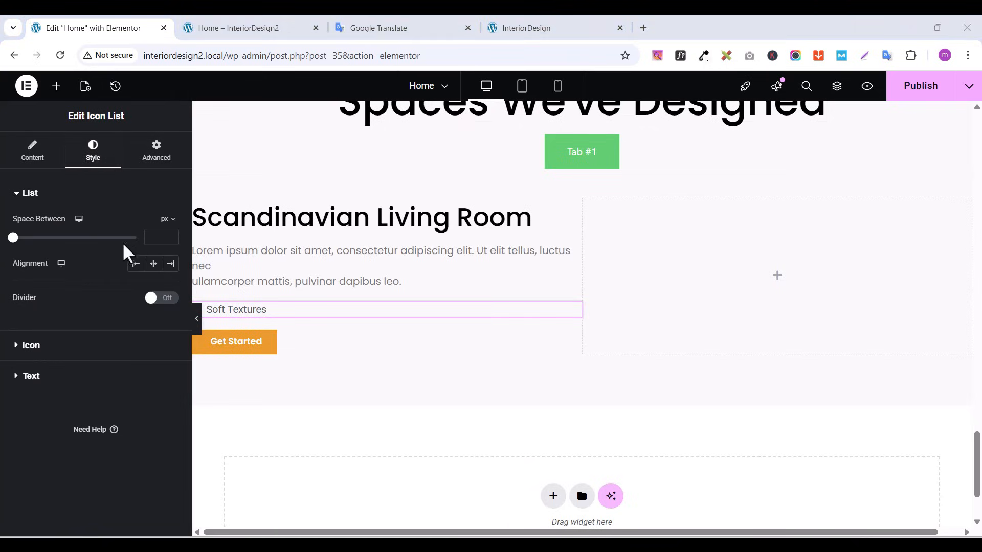
pyautogui.click(19, 377)
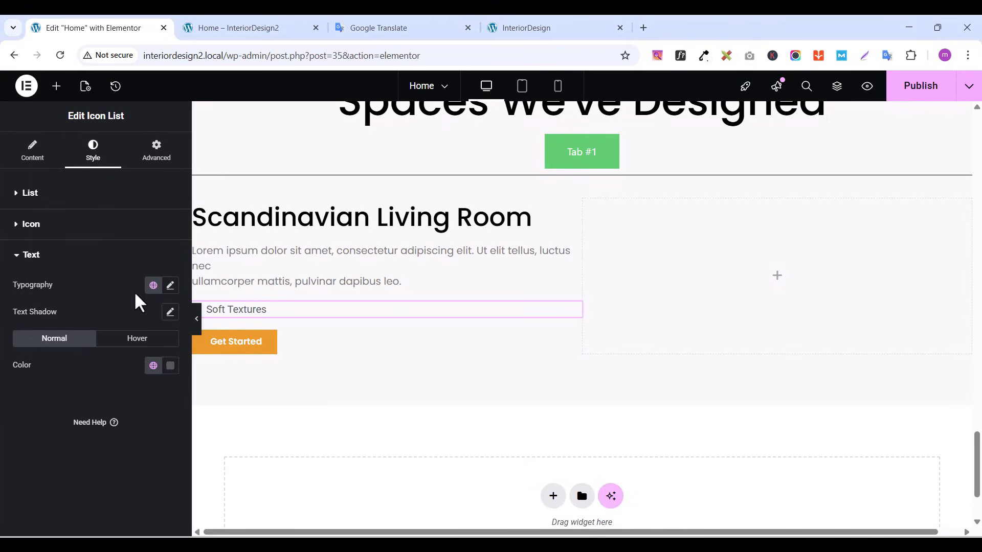
pyautogui.click(170, 285)
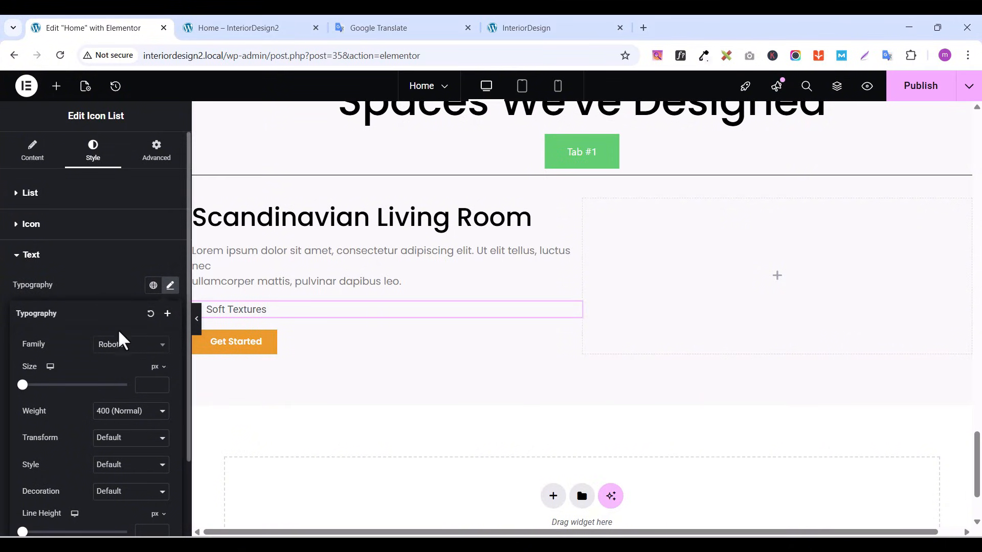
pyautogui.click(120, 349)
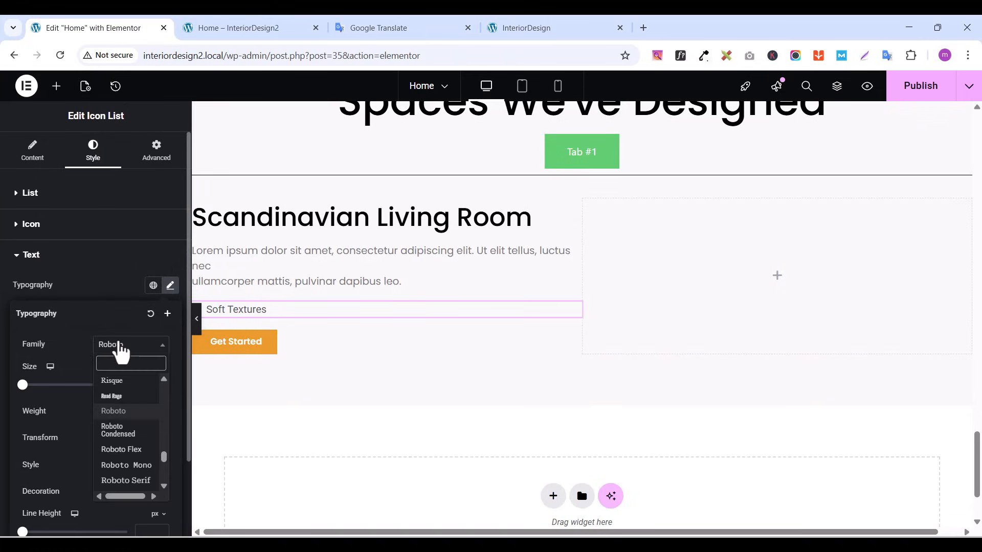
pyautogui.write('lora')
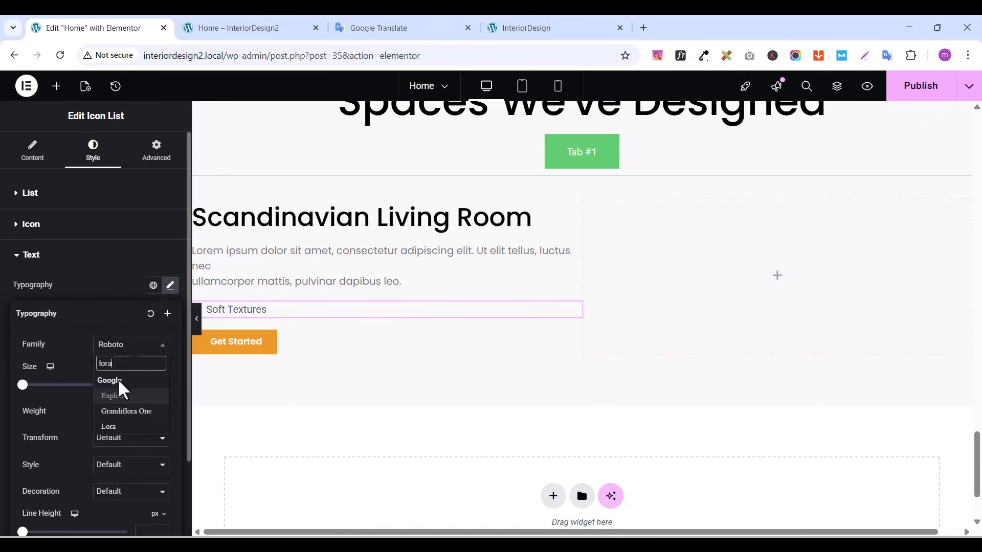
pyautogui.click(110, 427)
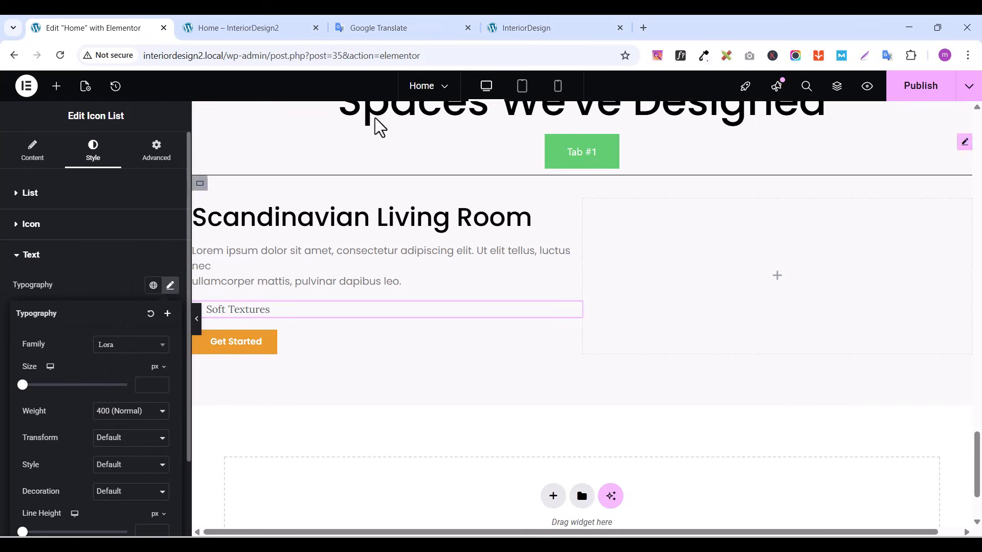
# Compare the list text with the reference site and set the icon list's text size to 16 px
pyautogui.click(565, 25)
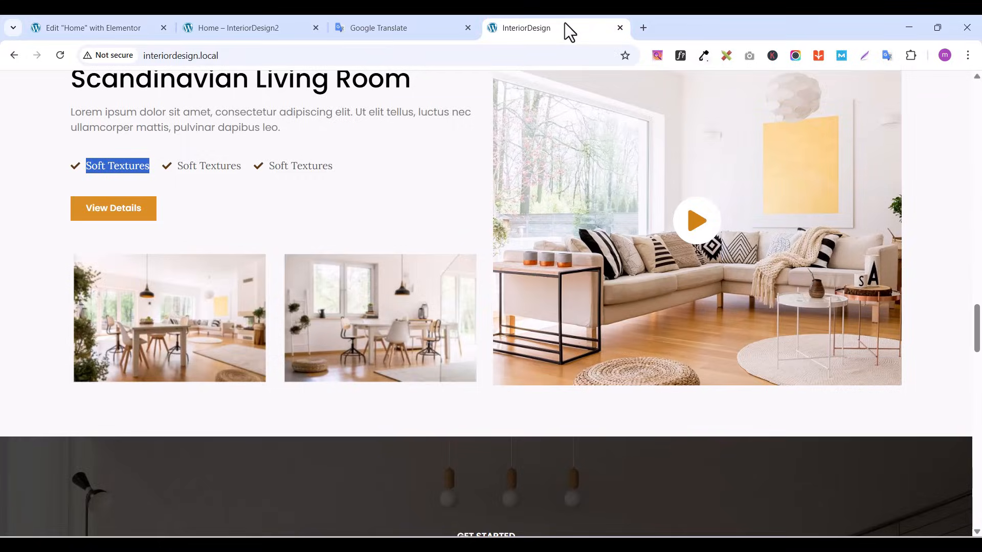
pyautogui.click(105, 36)
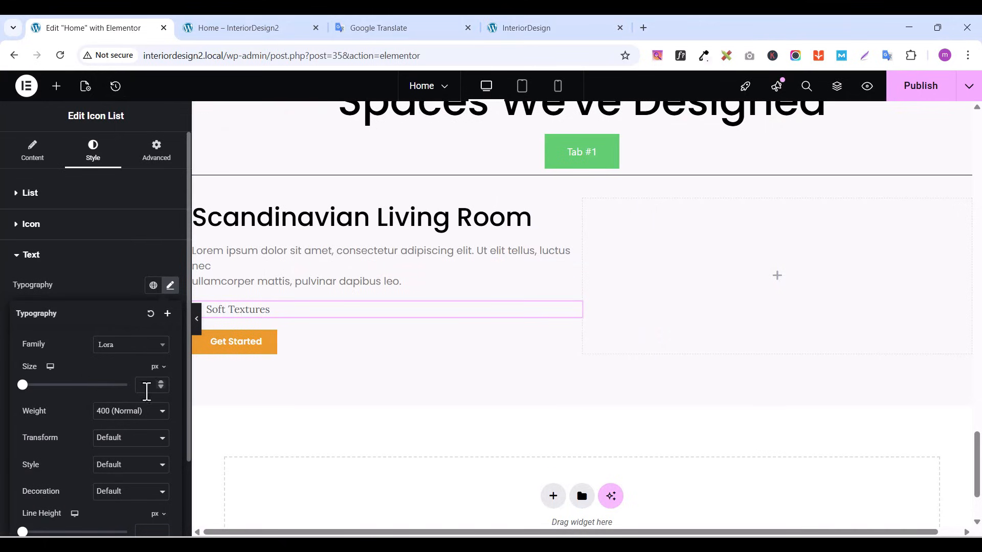
pyautogui.click(160, 383)
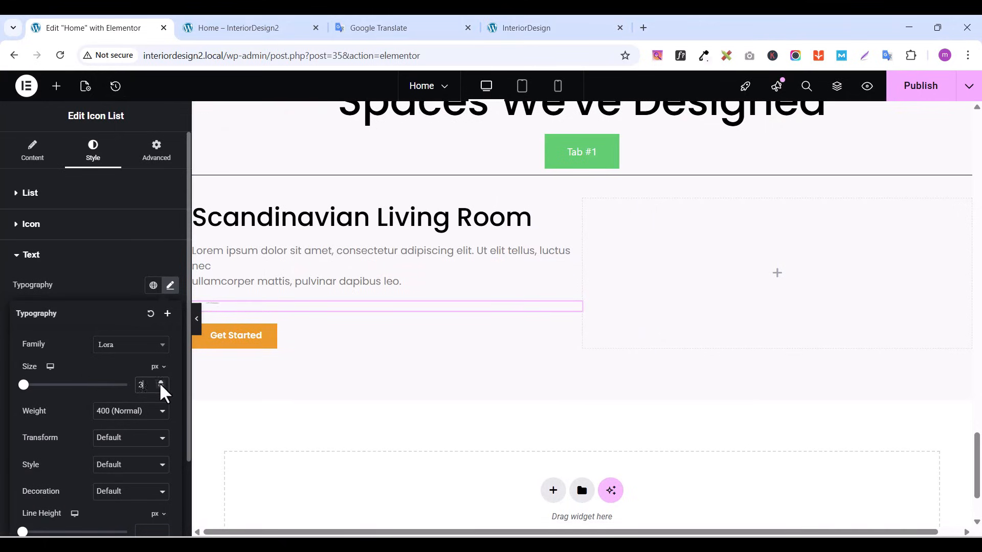
pyautogui.click(161, 384)
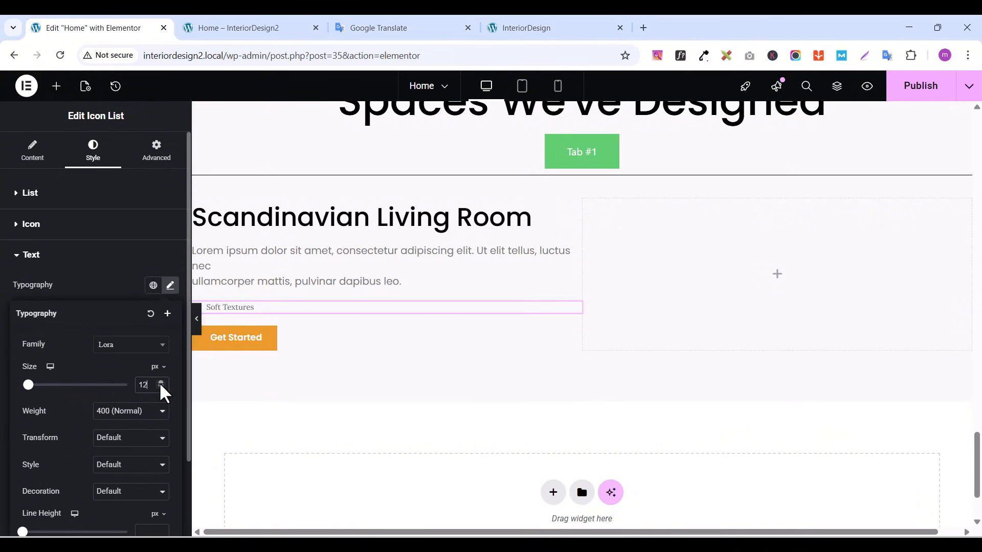
pyautogui.click(161, 383)
pyautogui.click(161, 383)
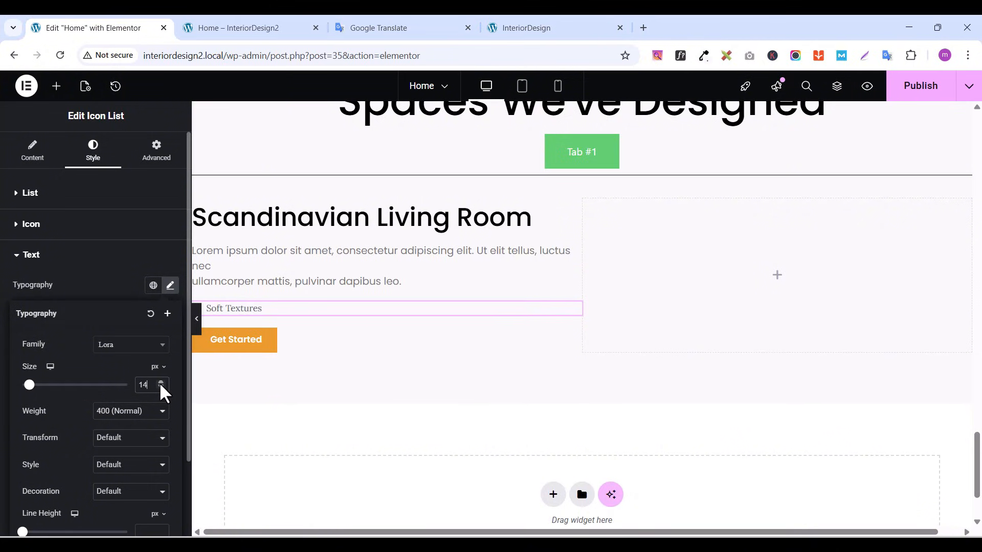
pyautogui.click(160, 383)
pyautogui.click(161, 383)
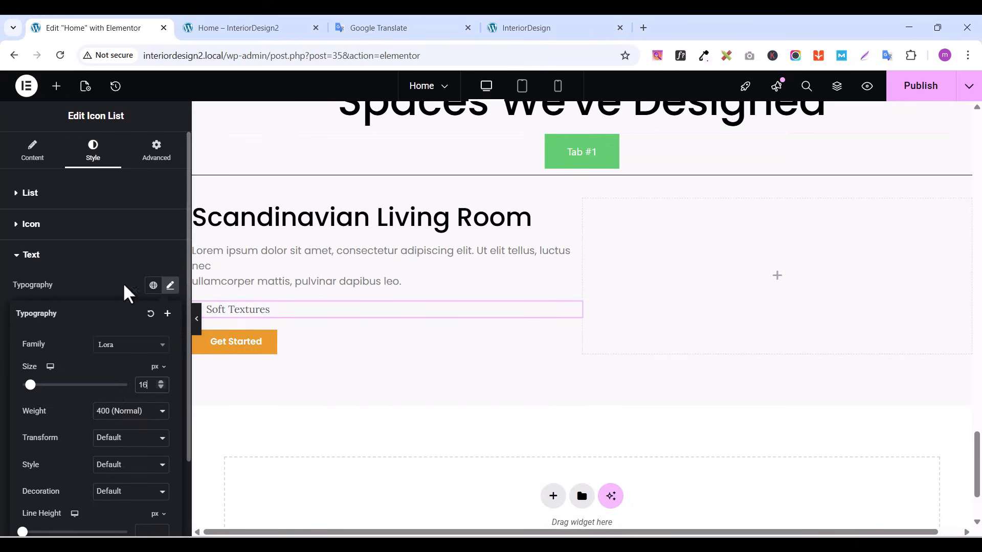
# Set the icon list's normal-state icon color to the global dark brown color
pyautogui.click(18, 228)
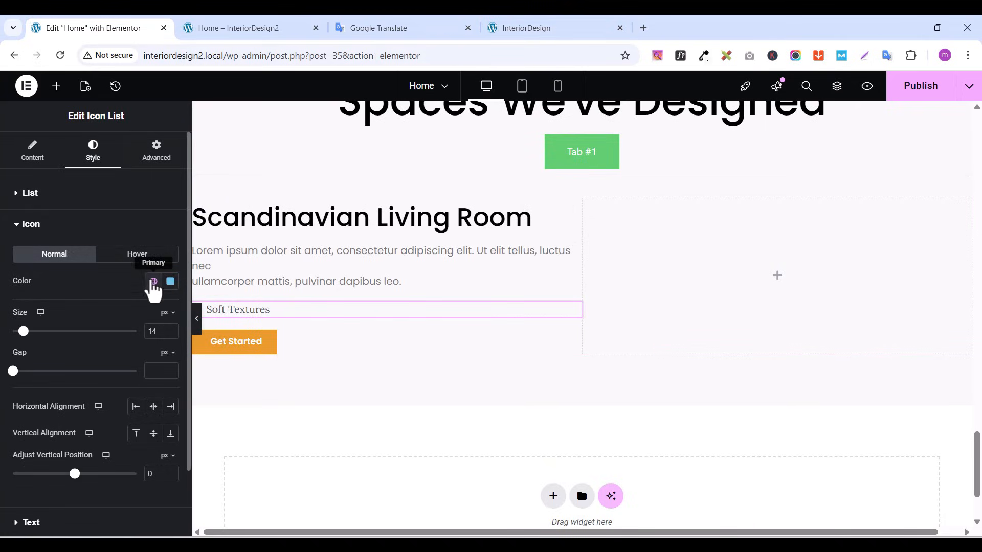
pyautogui.click(154, 281)
pyautogui.click(58, 494)
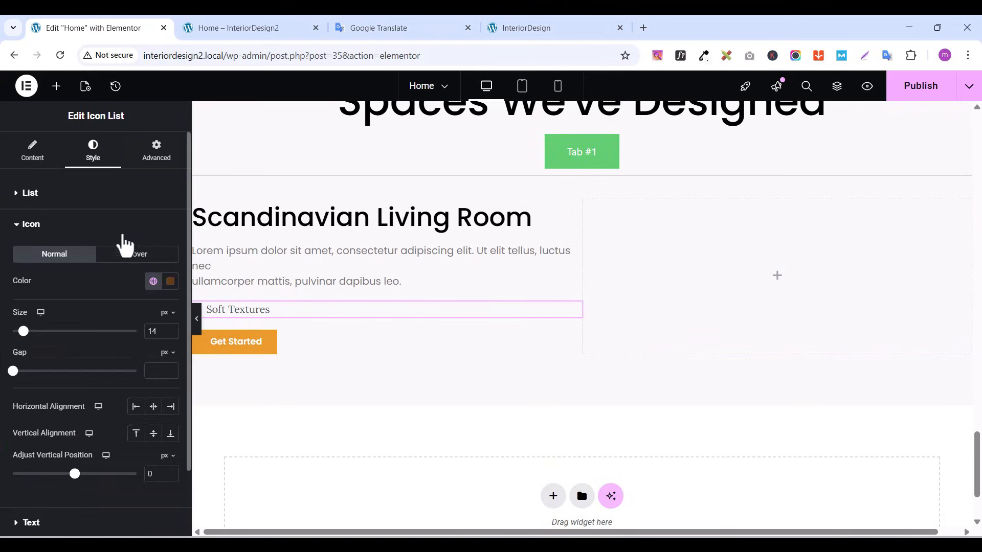
# Set the icon list's icon size to 19 px and publish the page
pyautogui.click(171, 329)
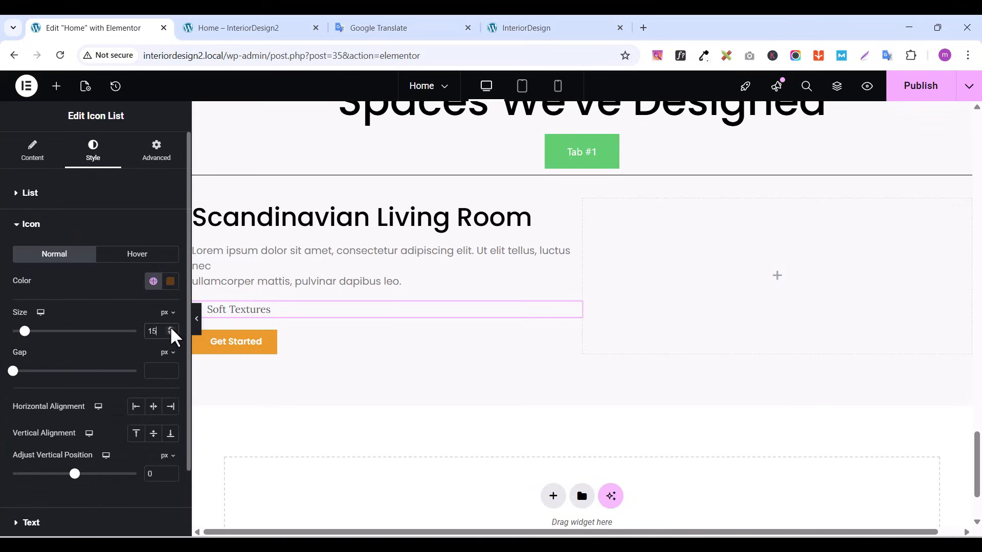
pyautogui.click(171, 329)
pyautogui.click(170, 329)
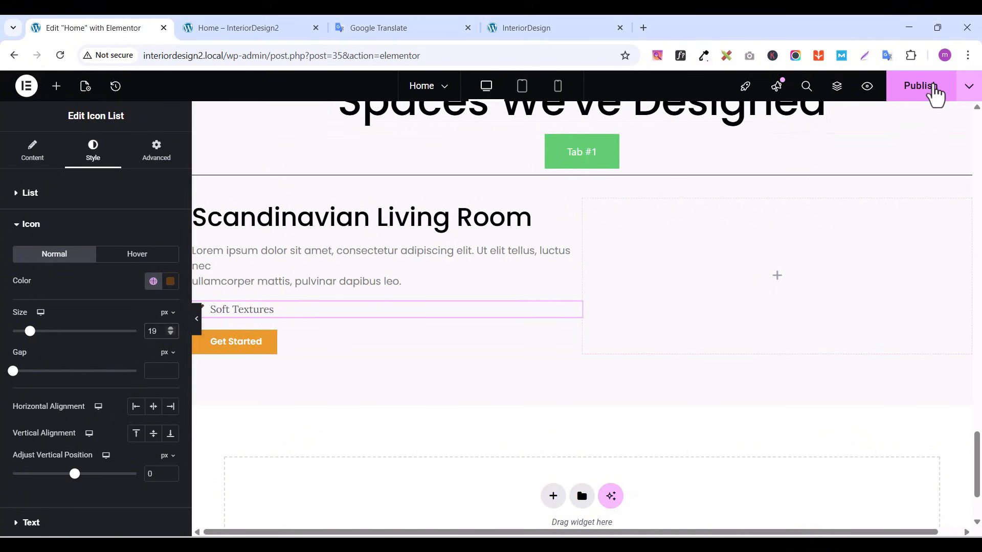
pyautogui.click(933, 87)
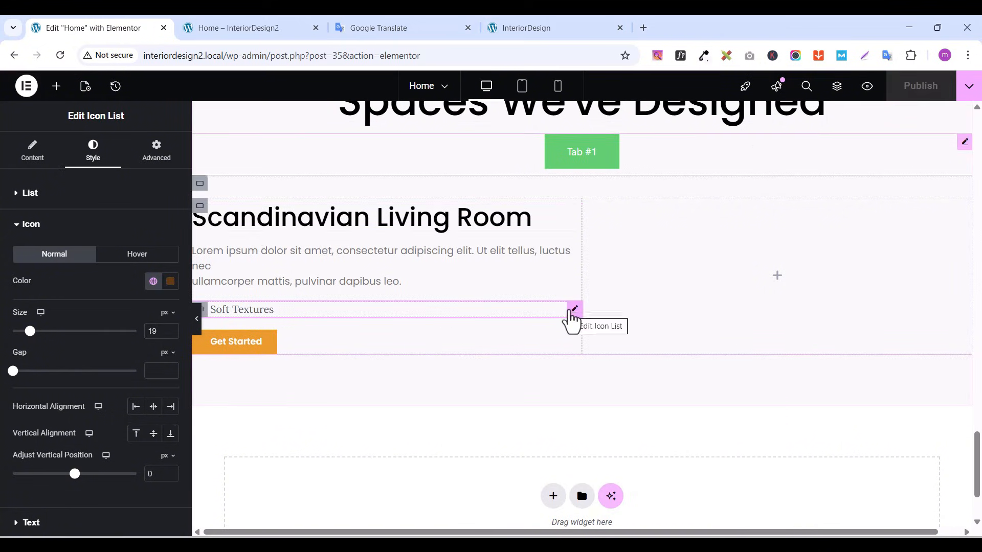
# Duplicate the Soft Textures icon list twice within its container
pyautogui.rightClick(572, 320)
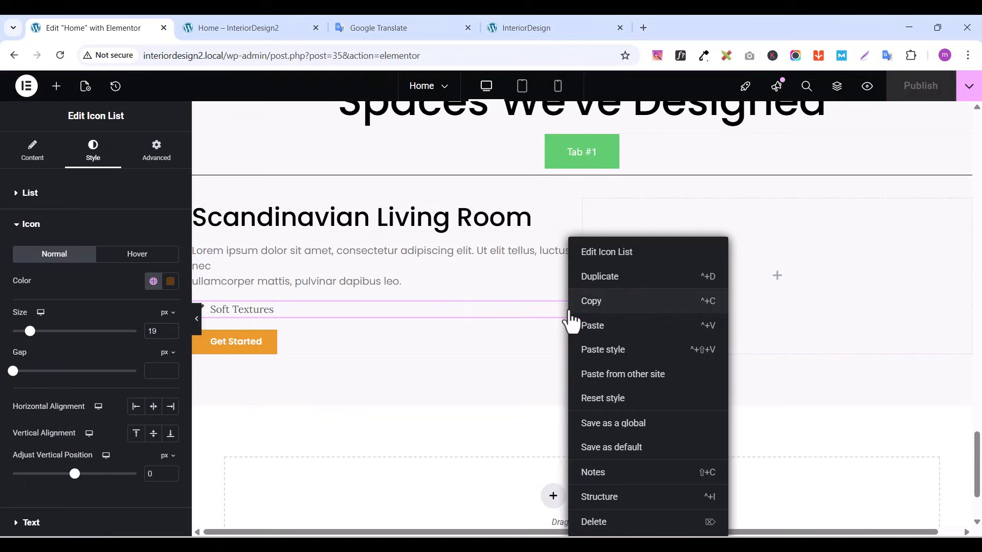
pyautogui.click(612, 279)
pyautogui.rightClick(572, 348)
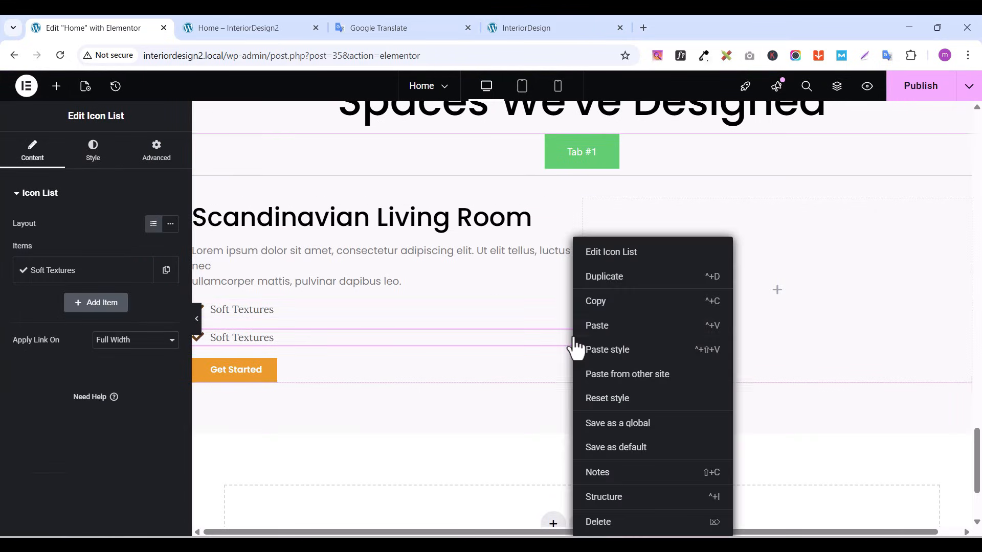
pyautogui.click(616, 284)
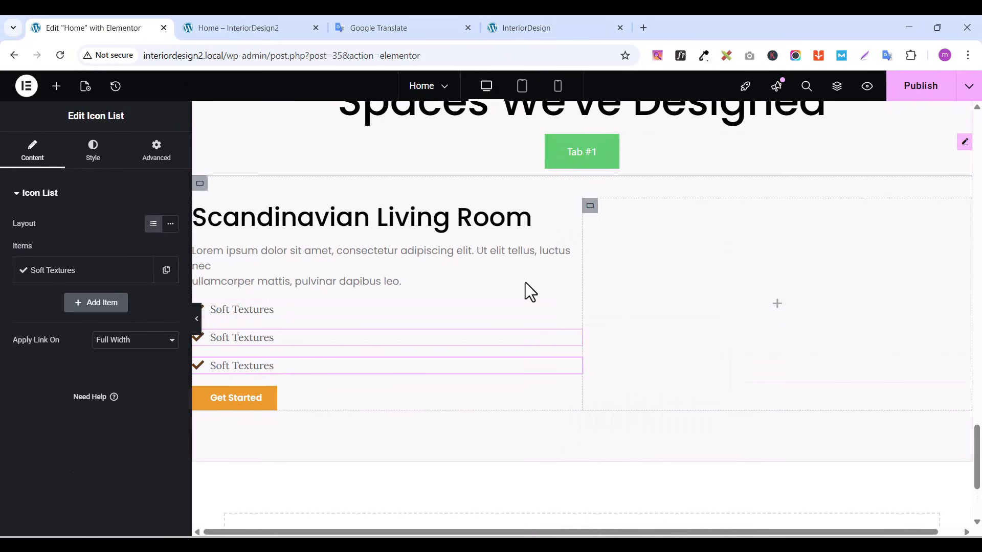
# Set the direction of the container holding the three Soft Textures lists to a horizontal row and publish the page
pyautogui.click(204, 311)
pyautogui.click(32, 154)
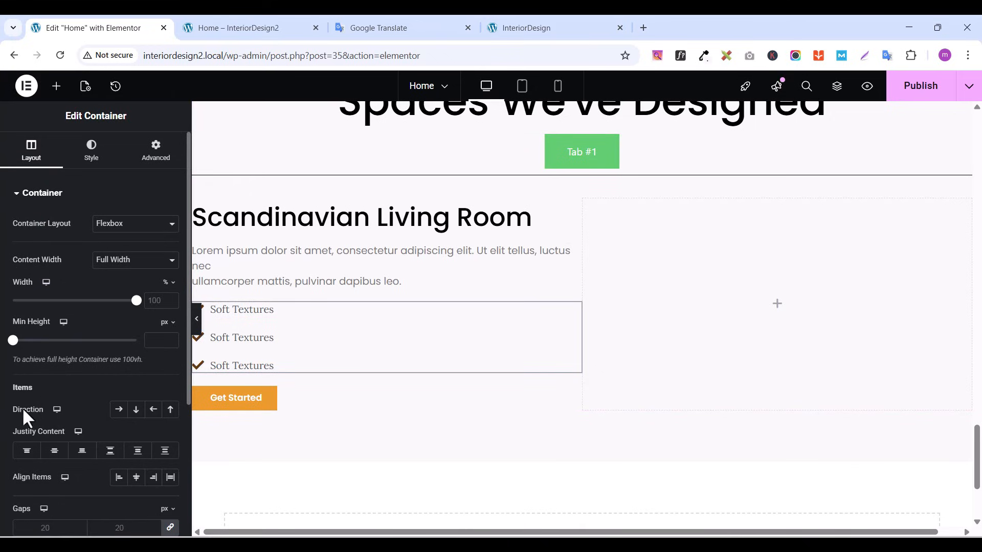
pyautogui.click(119, 412)
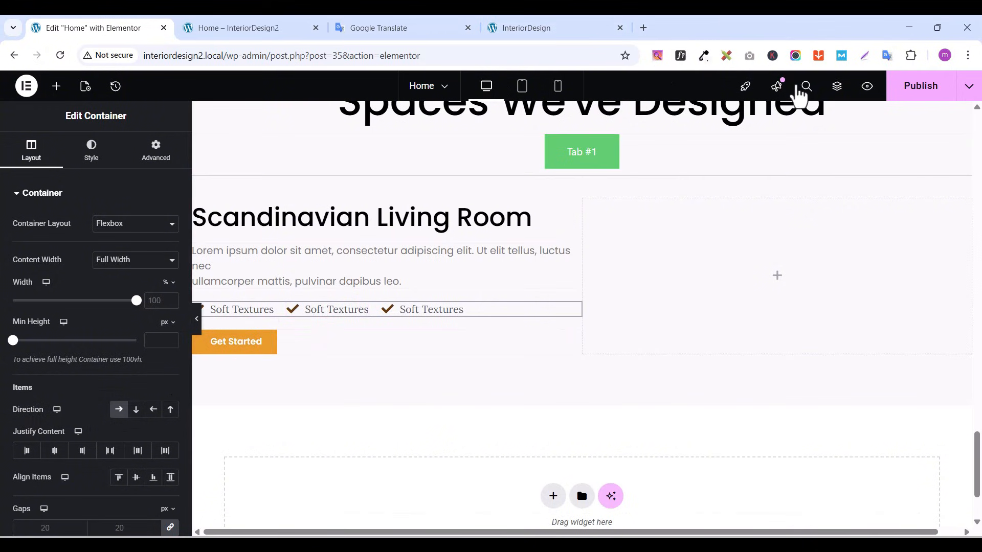
pyautogui.click(912, 88)
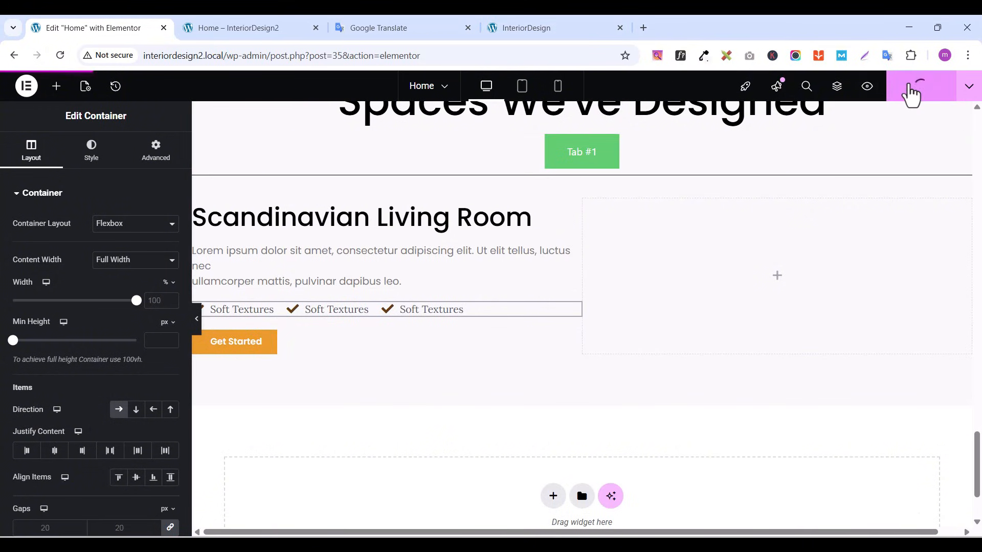
# Set the distance from content of the Tabs widget below the Spaces We've Designed heading to 41 px
pyautogui.scroll(1, 443, 253)
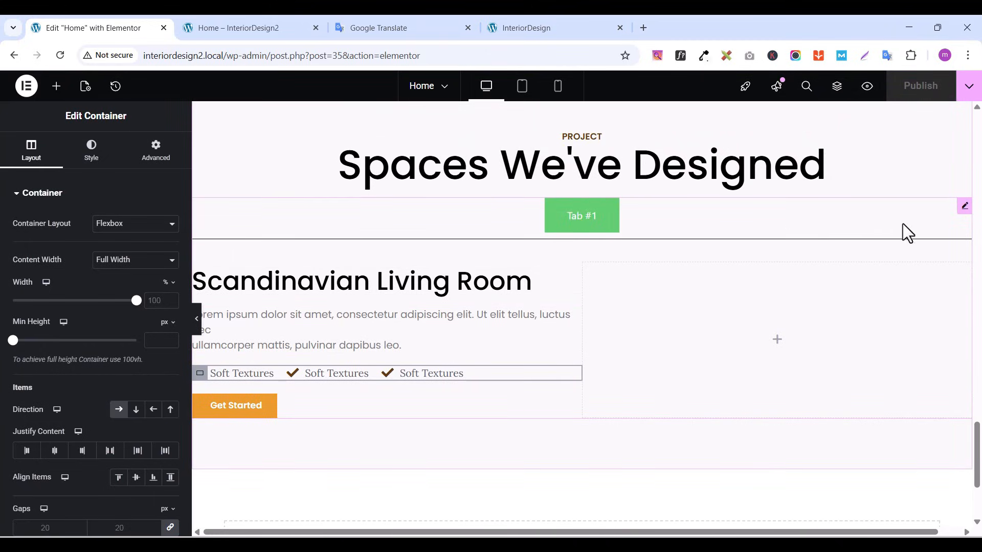
pyautogui.click(966, 207)
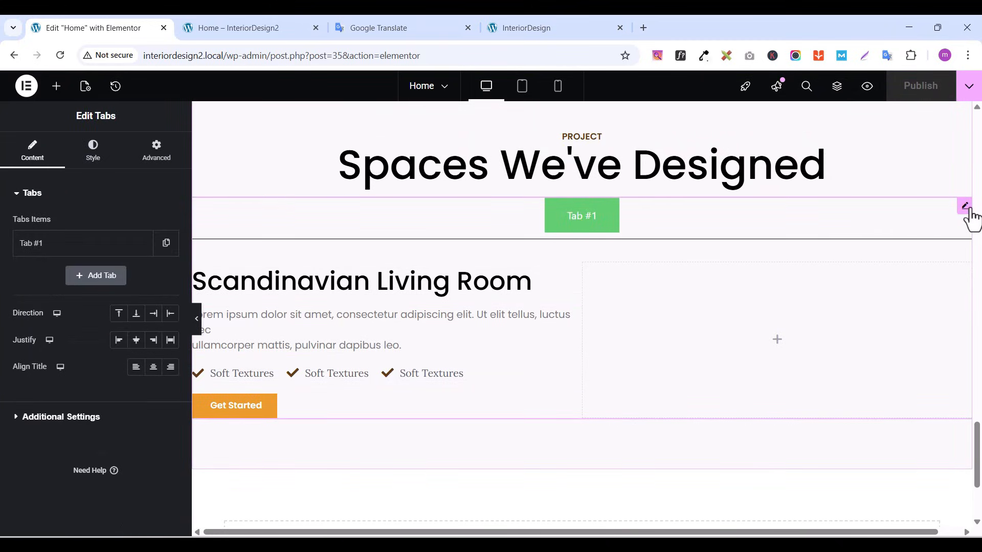
pyautogui.click(91, 162)
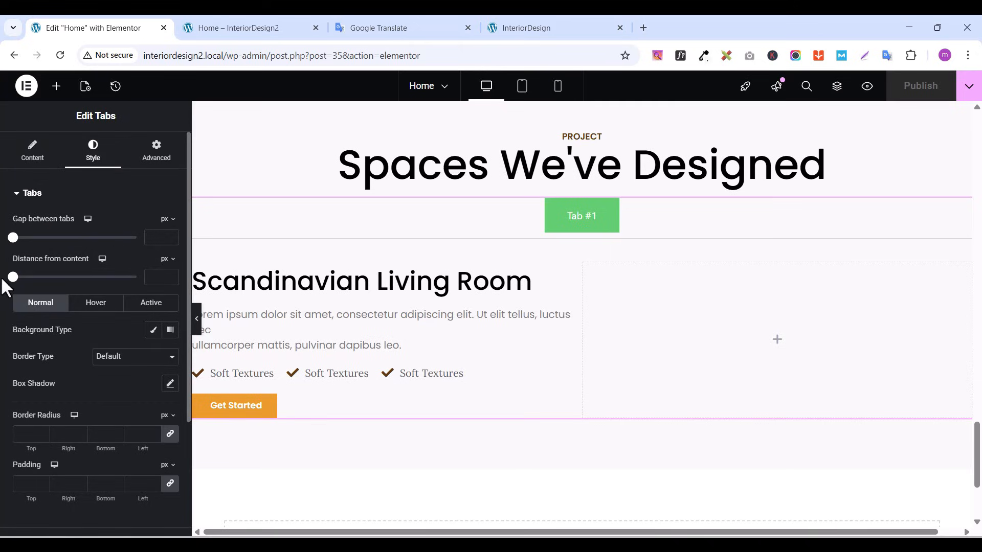
pyautogui.click(157, 276)
pyautogui.write('41')
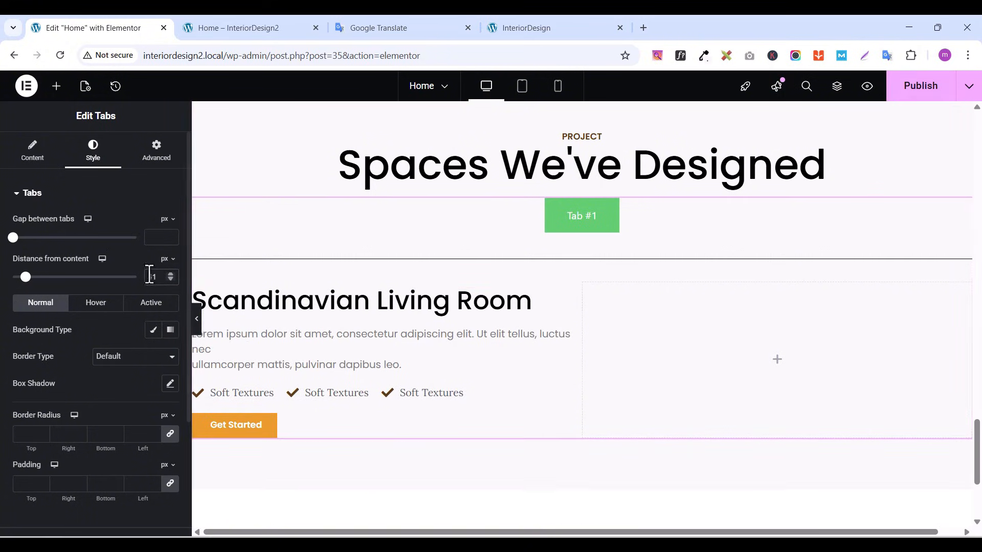
# Set the font family of the Tabs widget's titles to Poppins
pyautogui.click(16, 194)
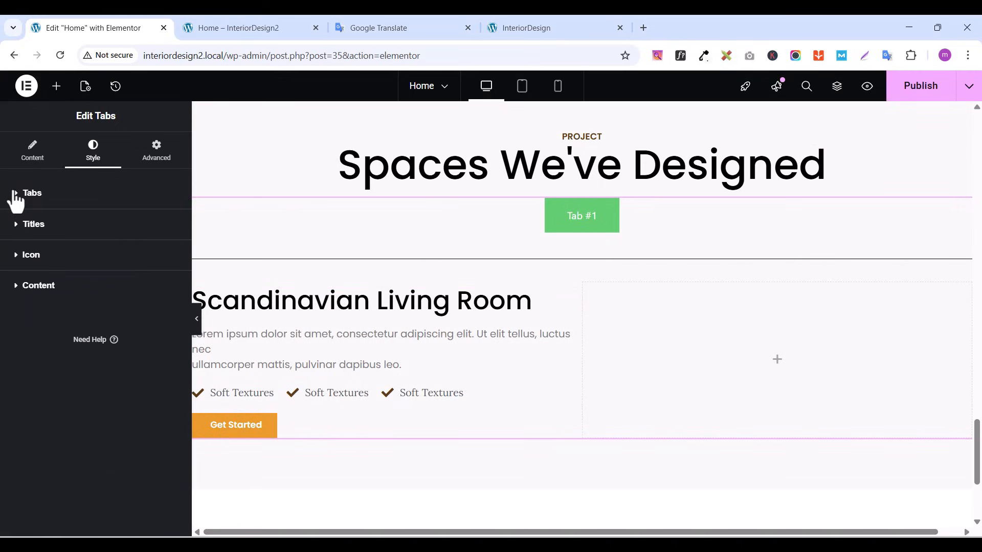
pyautogui.click(19, 225)
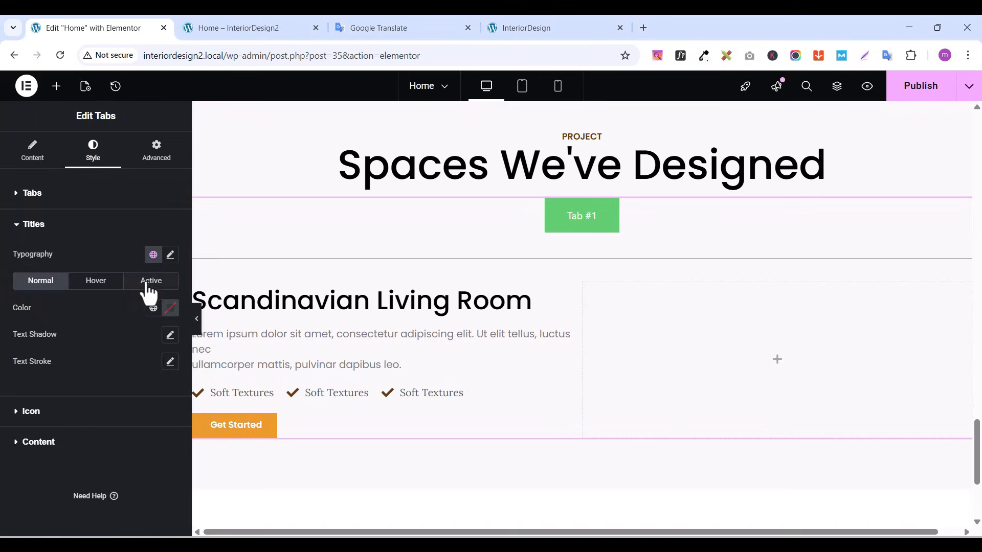
pyautogui.click(171, 256)
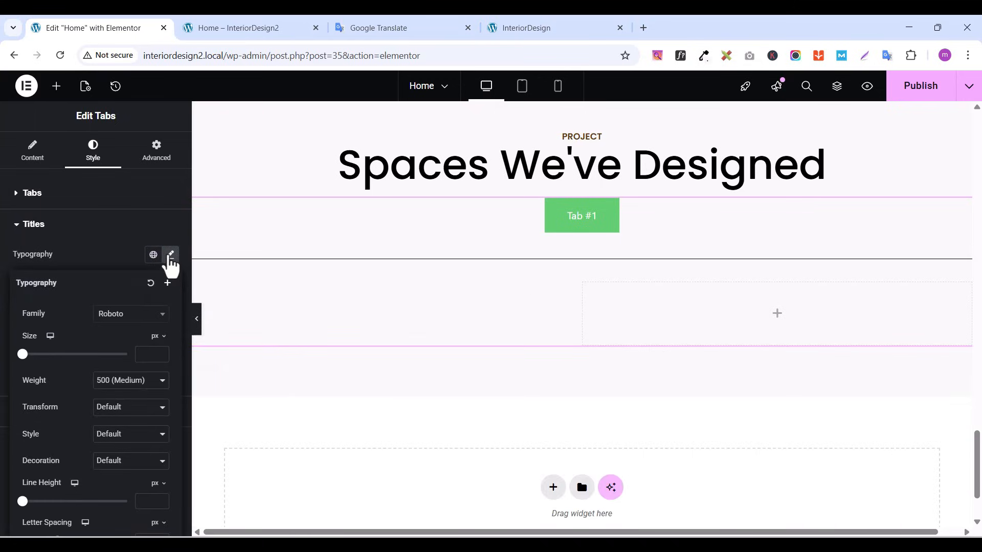
pyautogui.click(127, 316)
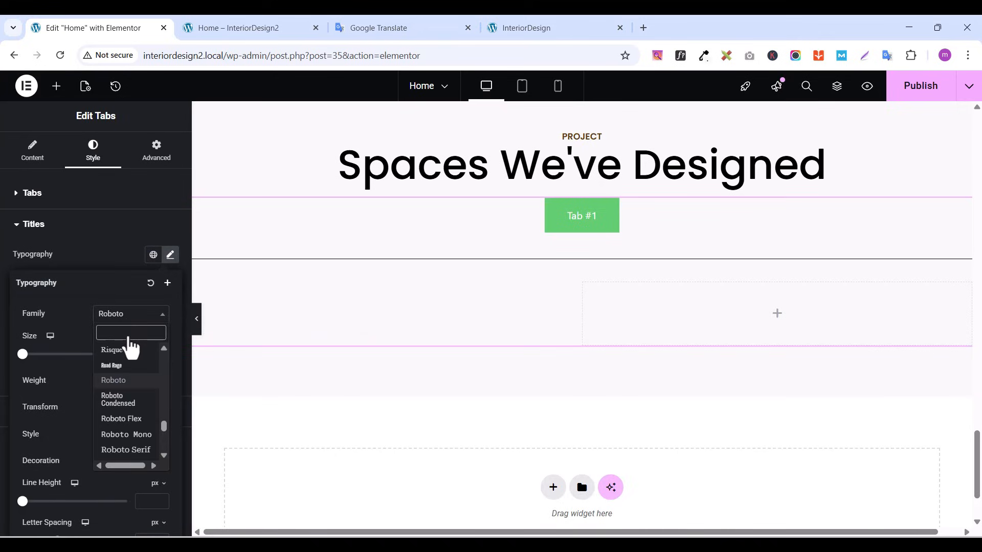
pyautogui.write('popp')
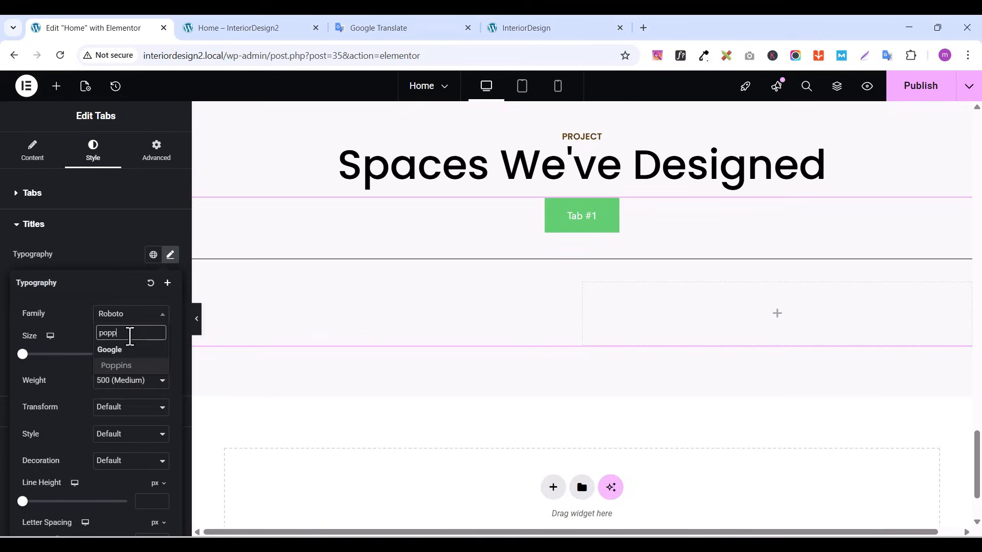
pyautogui.click(119, 371)
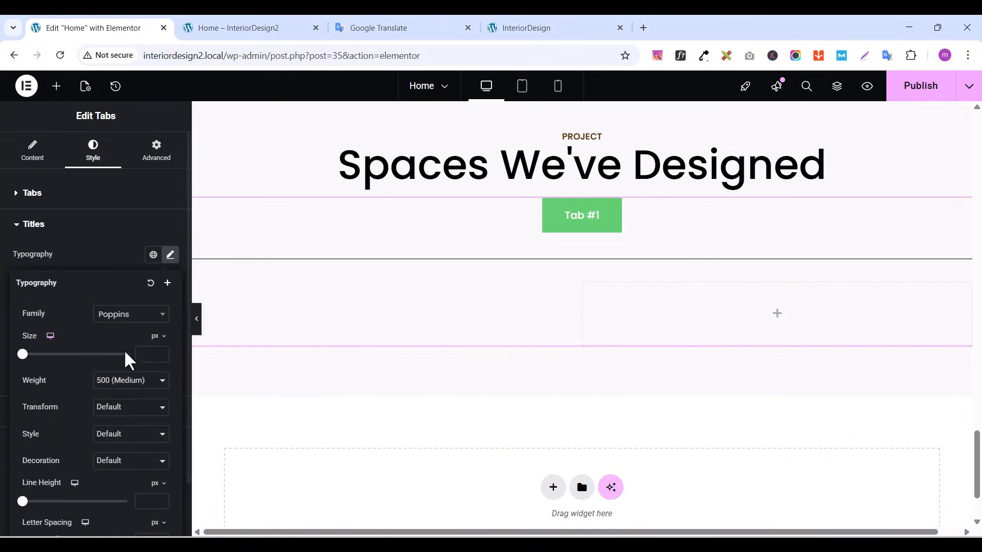
# Set the font size of the tab titles to 16 px
pyautogui.click(161, 352)
pyautogui.click(161, 352)
pyautogui.click(162, 352)
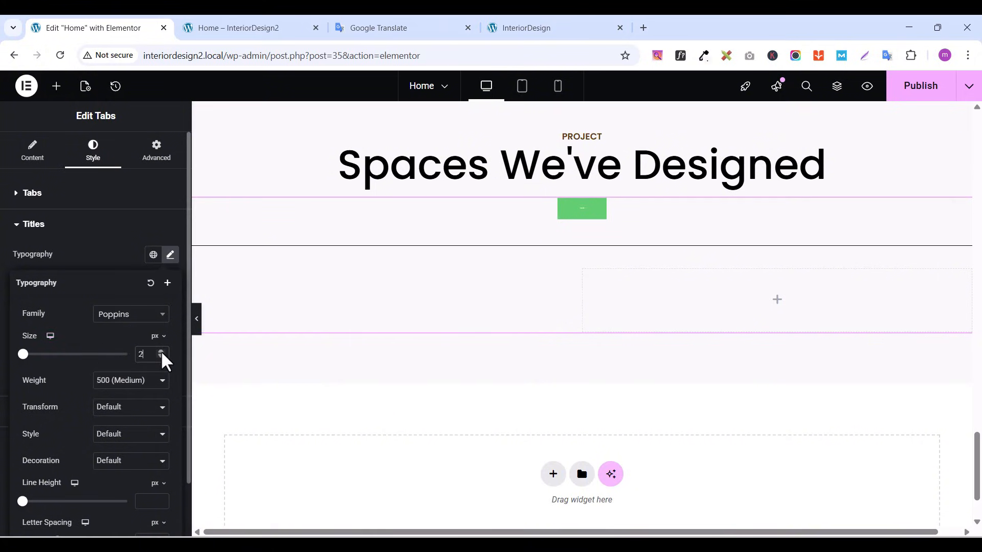
pyautogui.click(161, 352)
pyautogui.click(162, 352)
pyautogui.click(162, 352)
pyautogui.click(162, 352)
pyautogui.click(161, 352)
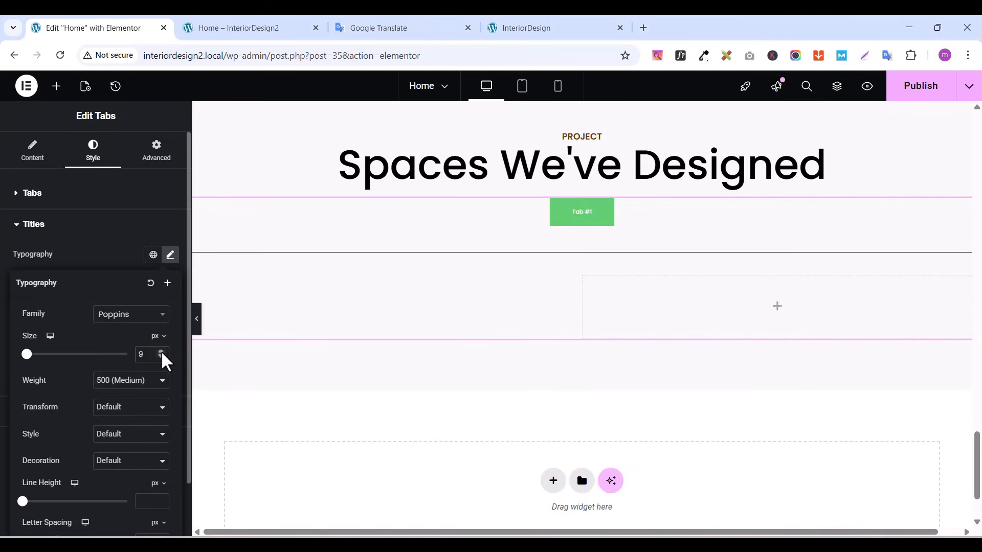
pyautogui.click(161, 352)
pyautogui.click(162, 352)
pyautogui.click(161, 353)
pyautogui.click(162, 353)
pyautogui.click(161, 352)
pyautogui.click(162, 352)
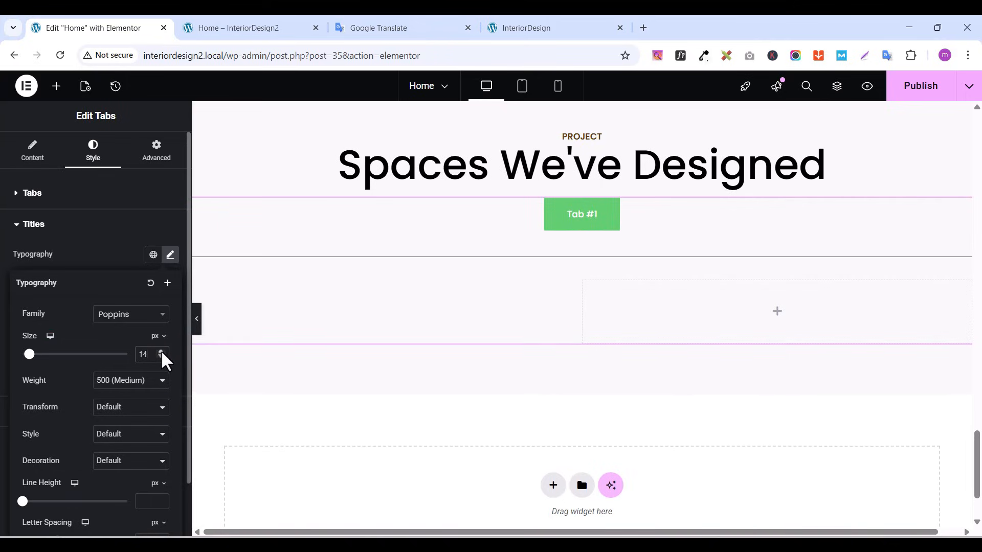
pyautogui.click(161, 352)
pyautogui.click(162, 352)
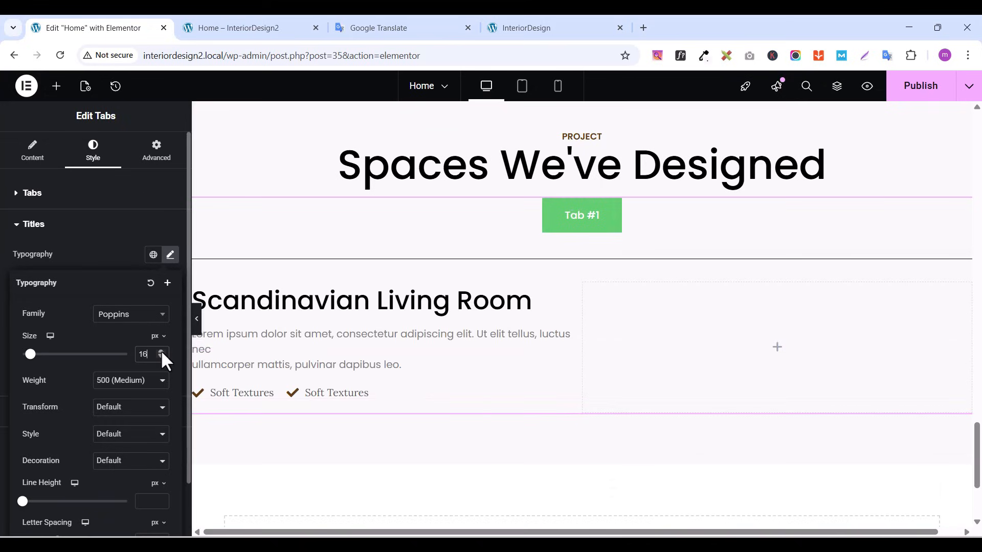
# Set the font weight of the tab titles to 600 (Semi Bold)
pyautogui.click(123, 390)
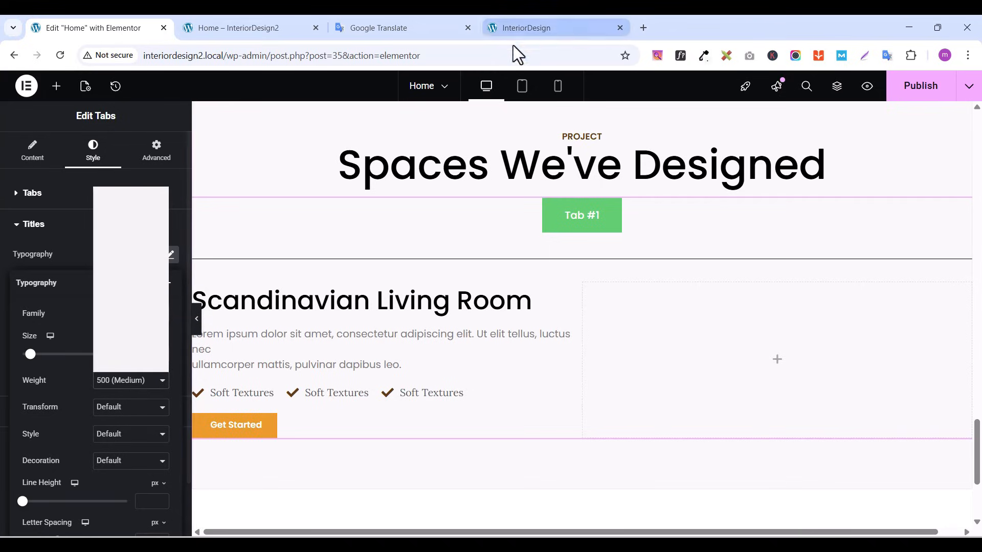
pyautogui.click(119, 390)
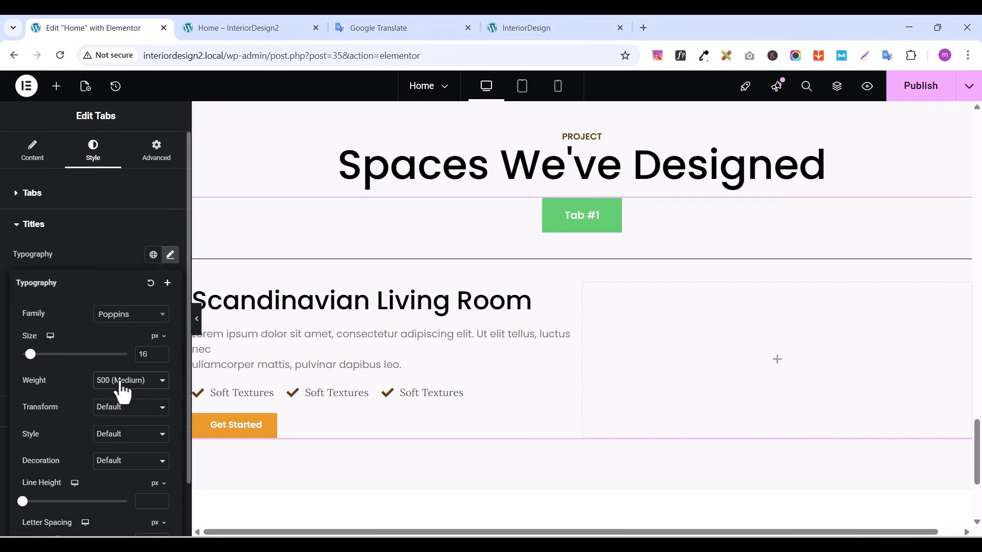
pyautogui.click(119, 391)
pyautogui.click(98, 273)
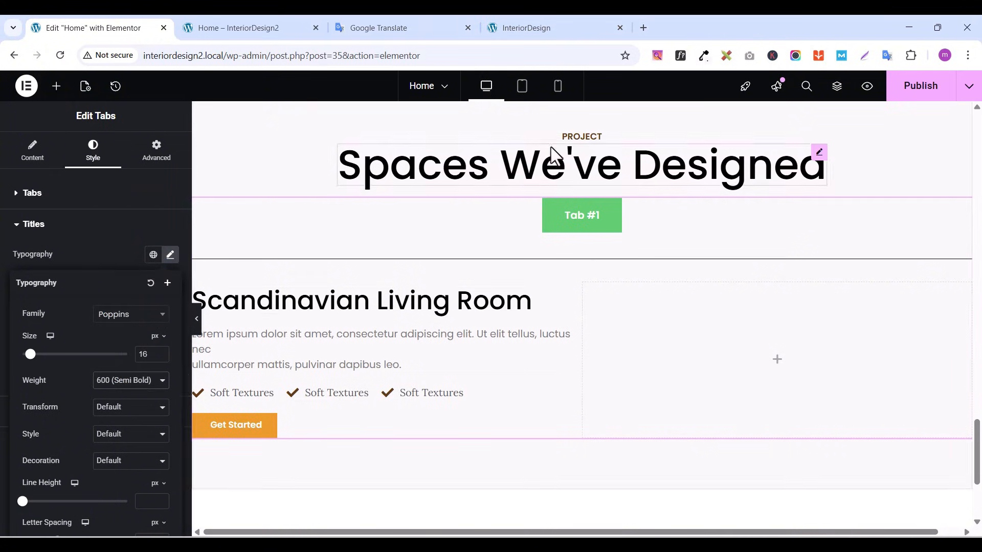
pyautogui.click(88, 245)
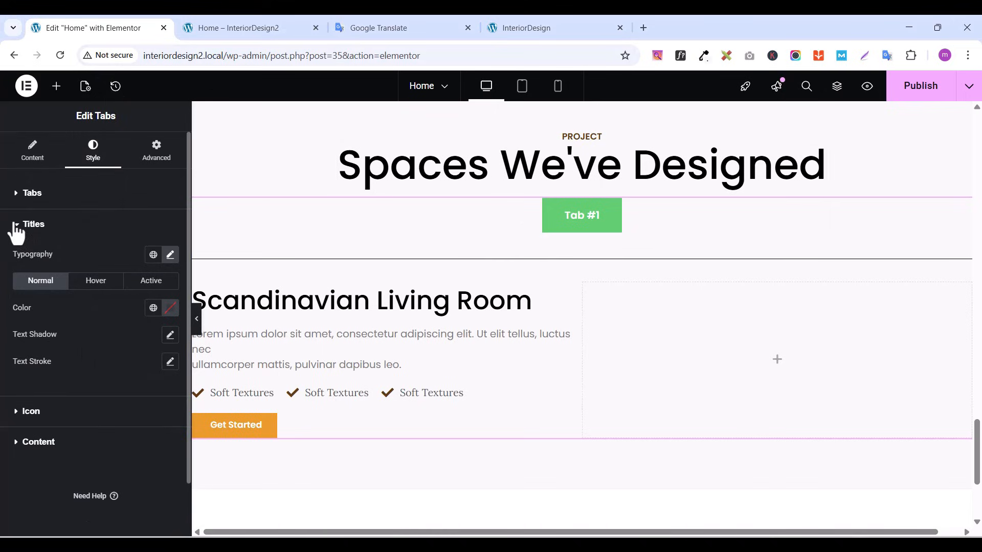
# Replace the Tab #1 title with "Scandimavian Living Room", copied from the source text in Google Translate
pyautogui.click(32, 152)
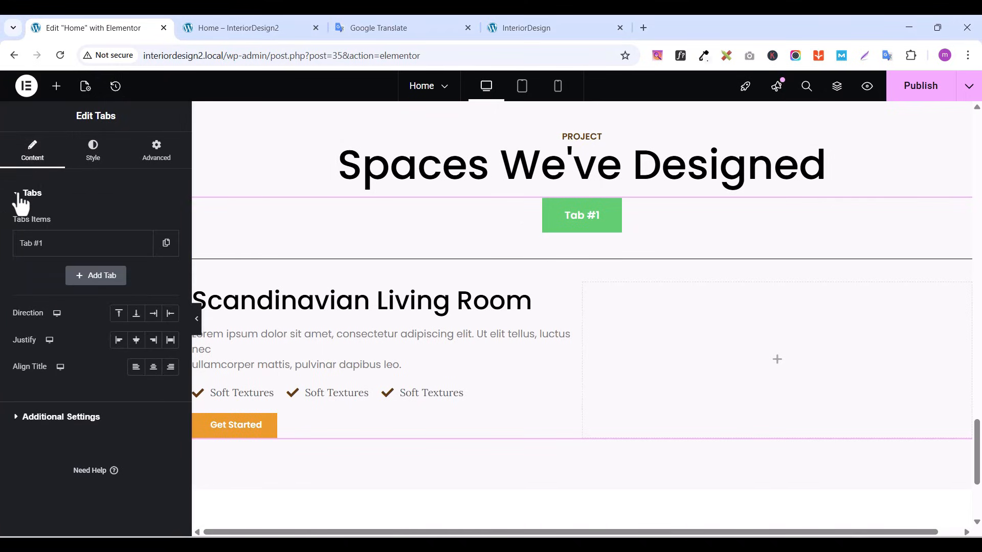
pyautogui.click(38, 244)
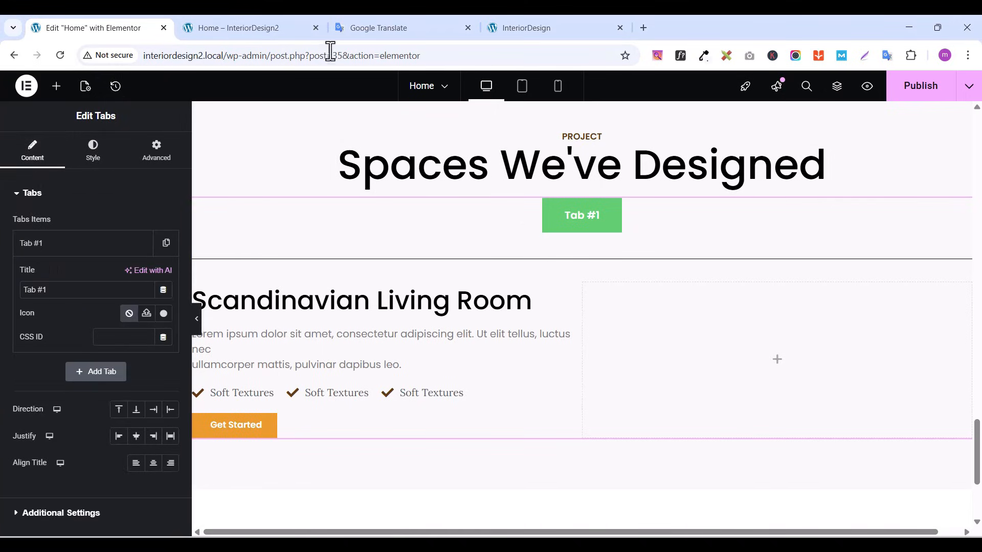
pyautogui.click(372, 32)
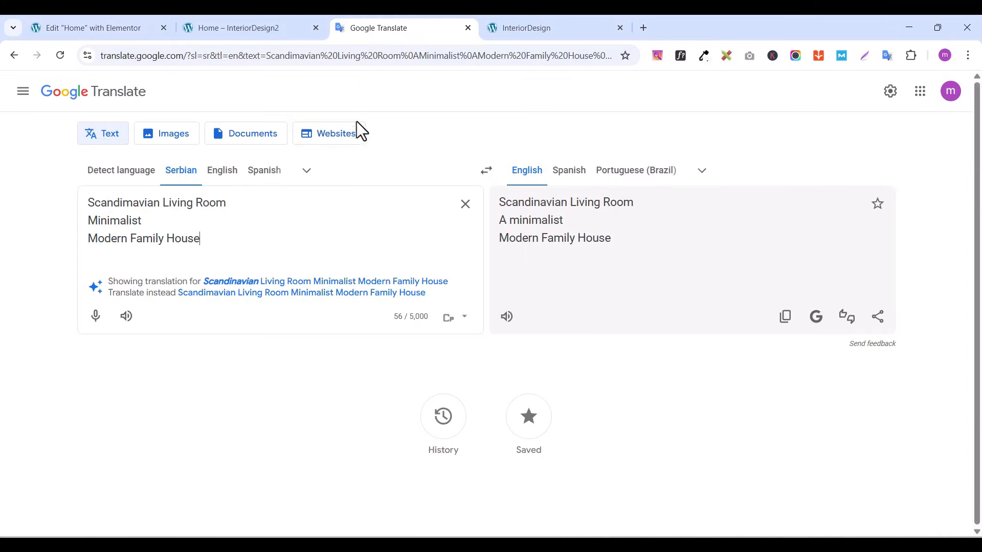
pyautogui.tripleClick(120, 207)
pyautogui.rightClick(120, 207)
pyautogui.click(158, 208)
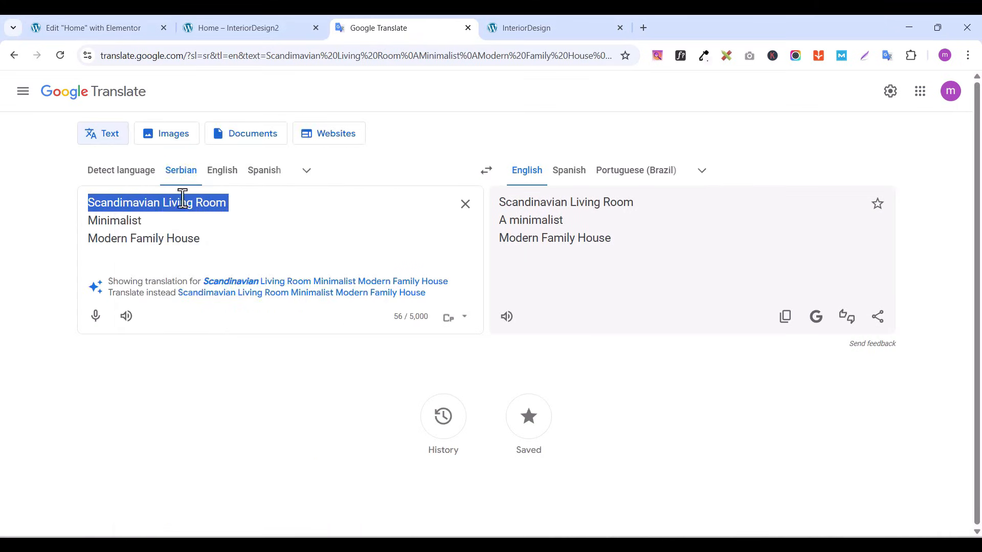
pyautogui.click(105, 29)
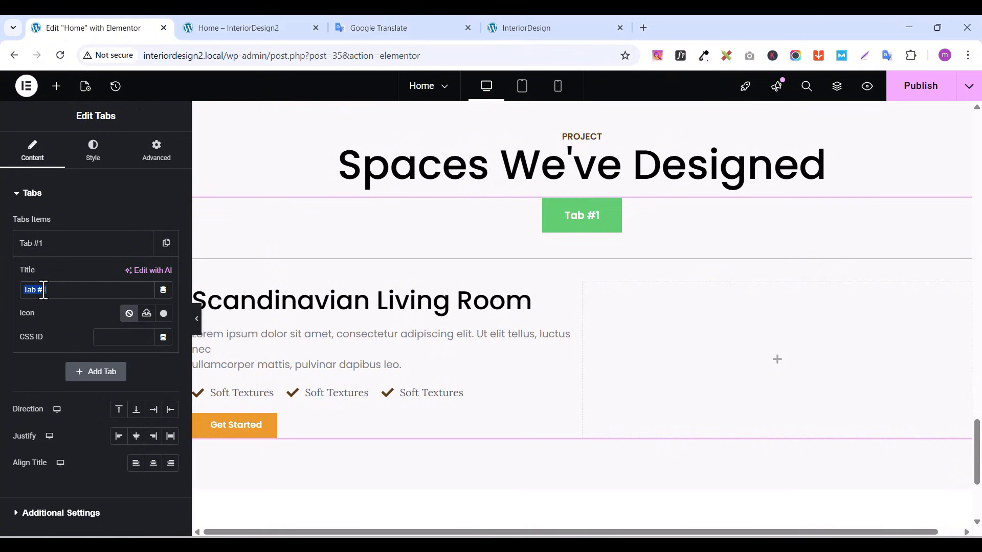
pyautogui.press('BackSpace')
pyautogui.hotkey('ctrl', 'v')
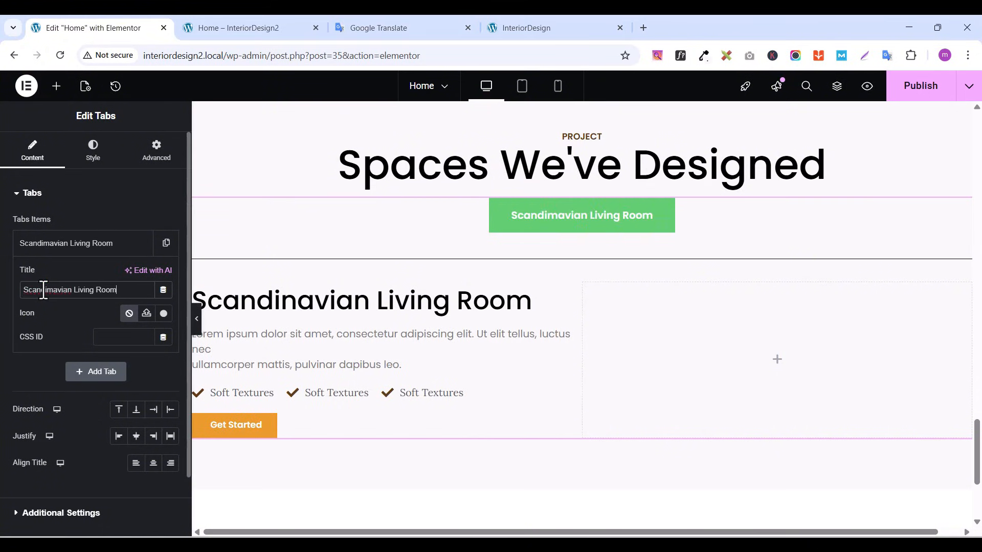
# Set the tab titles' text color in the normal state to #F7F7F7
pyautogui.click(107, 159)
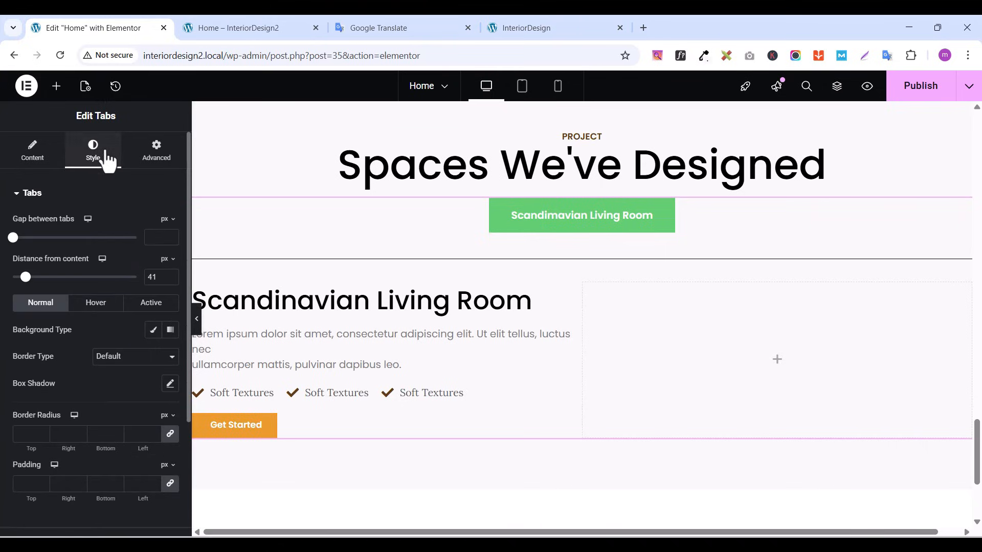
pyautogui.click(15, 194)
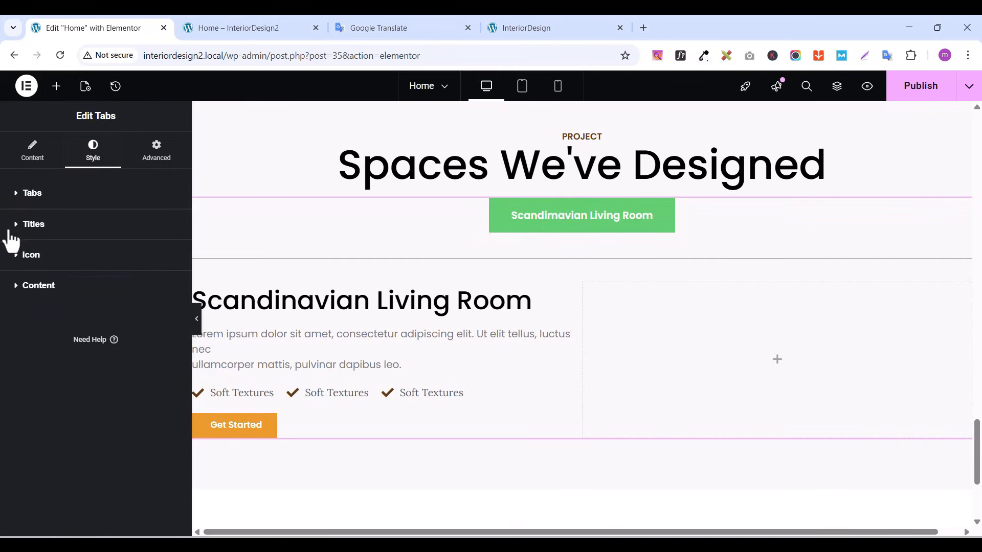
pyautogui.click(17, 225)
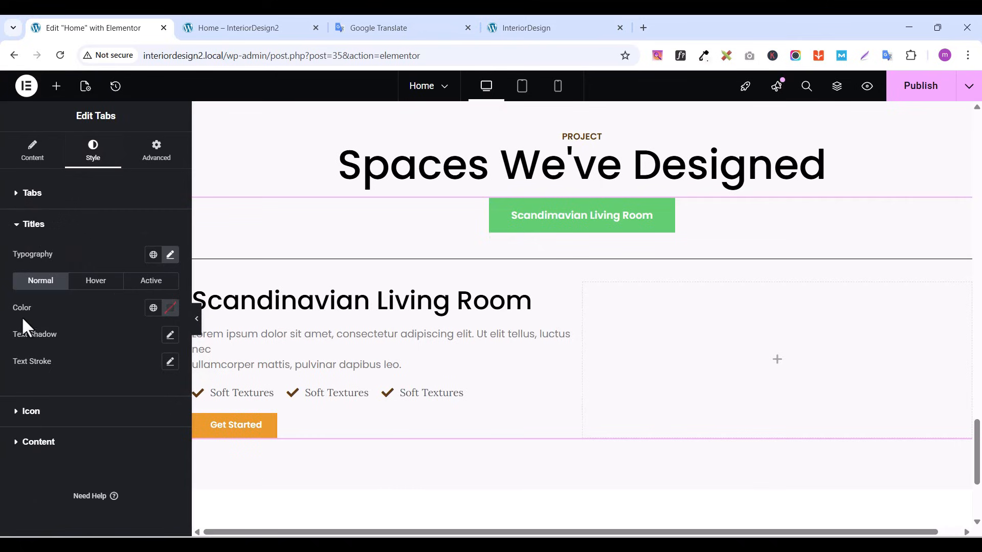
pyautogui.click(152, 308)
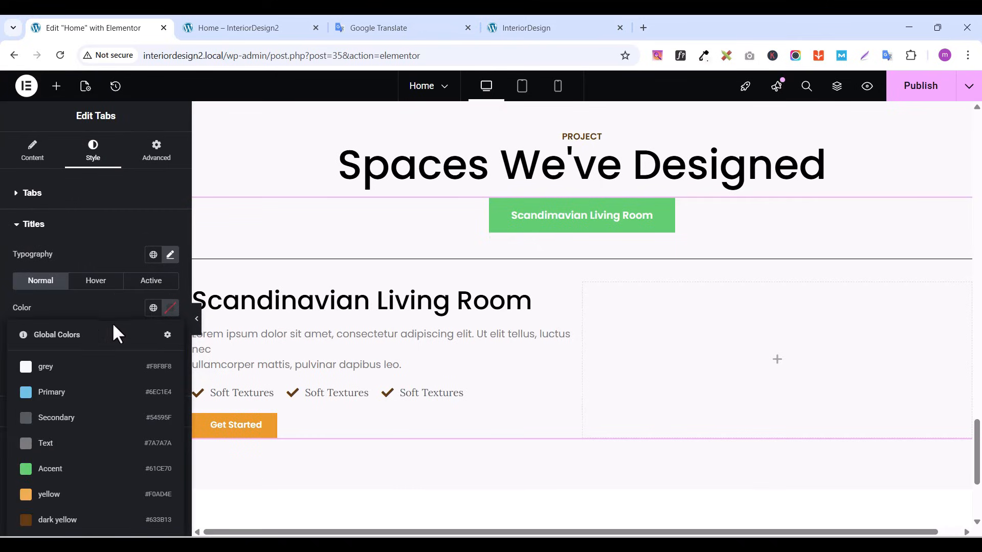
pyautogui.click(95, 309)
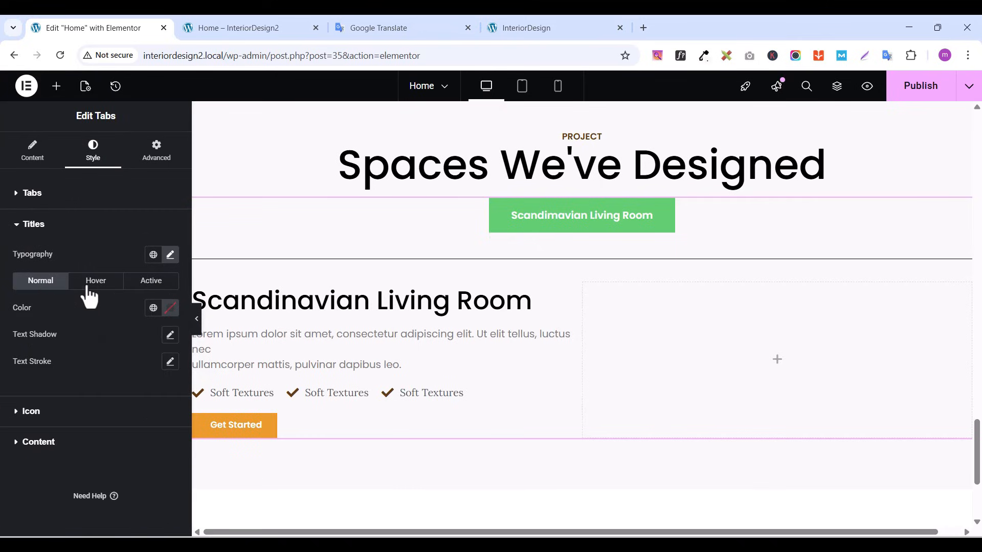
pyautogui.click(170, 308)
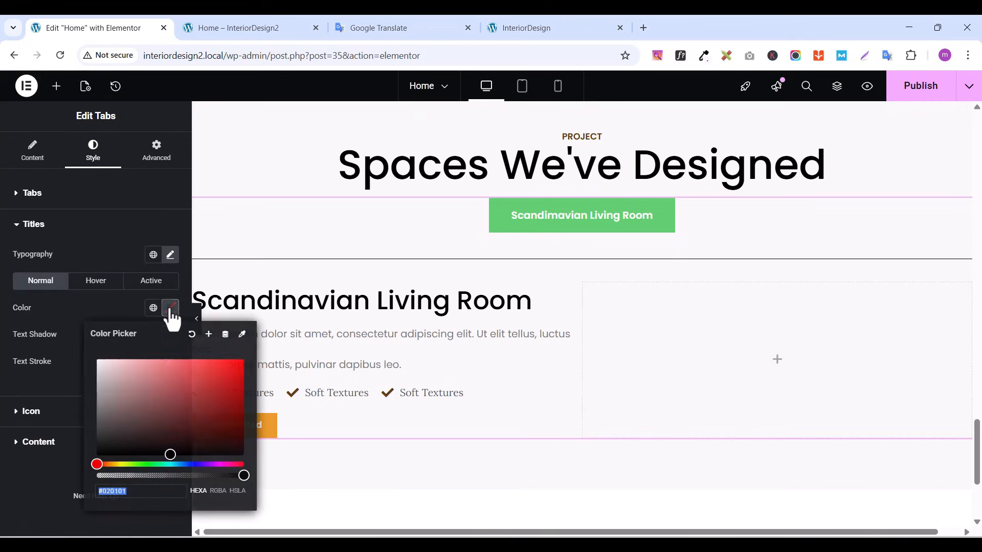
pyautogui.write('#F7F7F7')
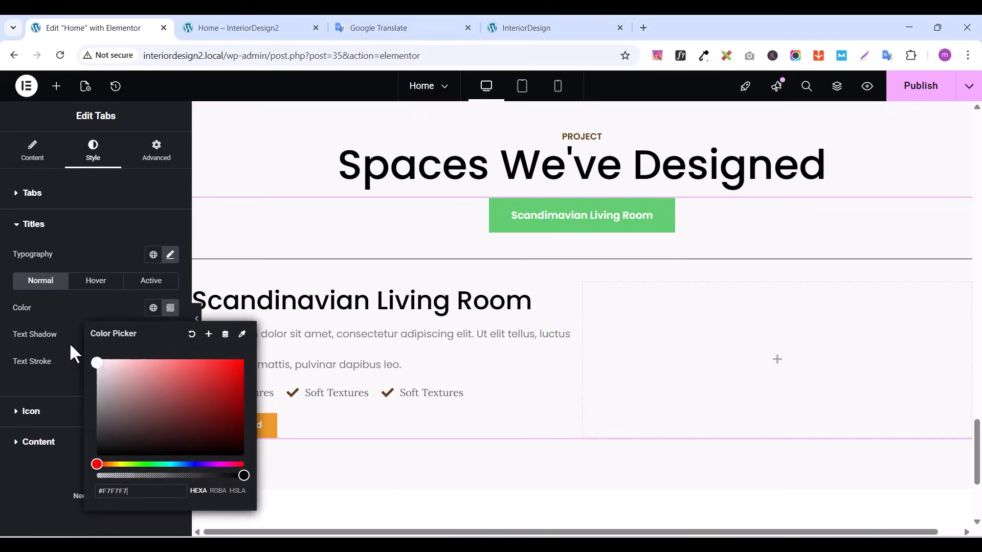
pyautogui.click(68, 296)
# Set the tab titles' hover color to the global grey and adjust it to a slightly darker shade
pyautogui.click(86, 281)
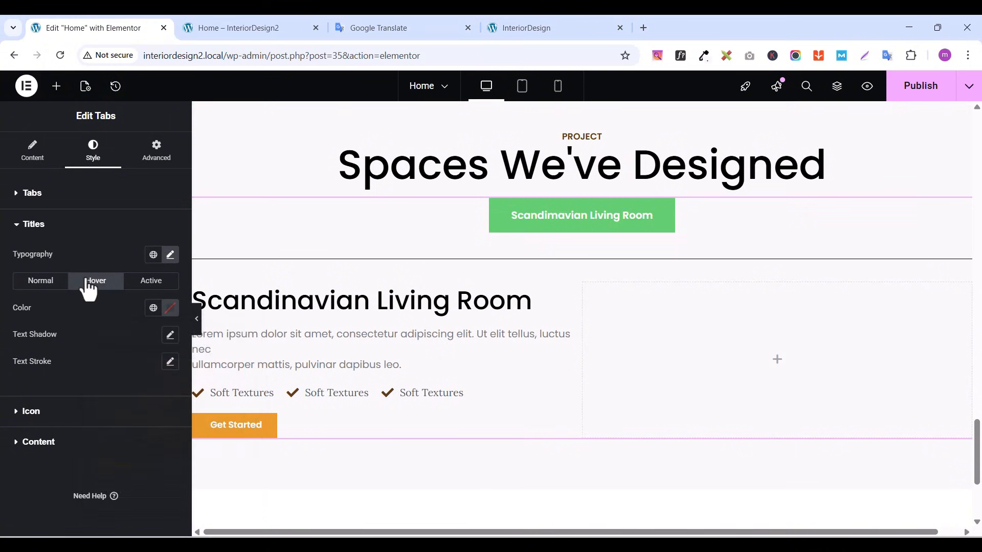
pyautogui.click(153, 308)
pyautogui.click(53, 364)
pyautogui.click(170, 309)
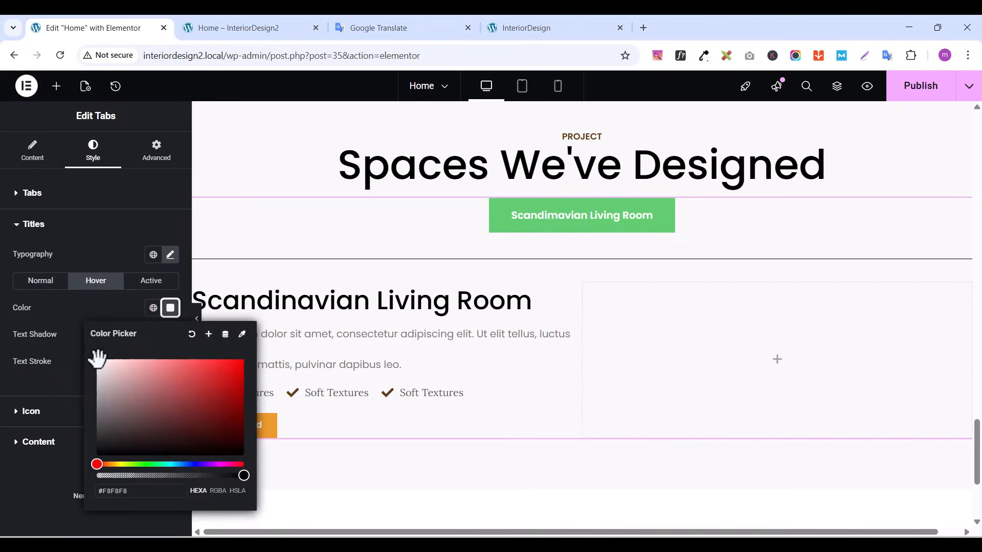
pyautogui.moveTo(99, 366); pyautogui.dragTo(99, 378)
pyautogui.click(29, 225)
# Set the tabs' background color in the normal state to solid white, #FFFFFF
pyautogui.click(17, 199)
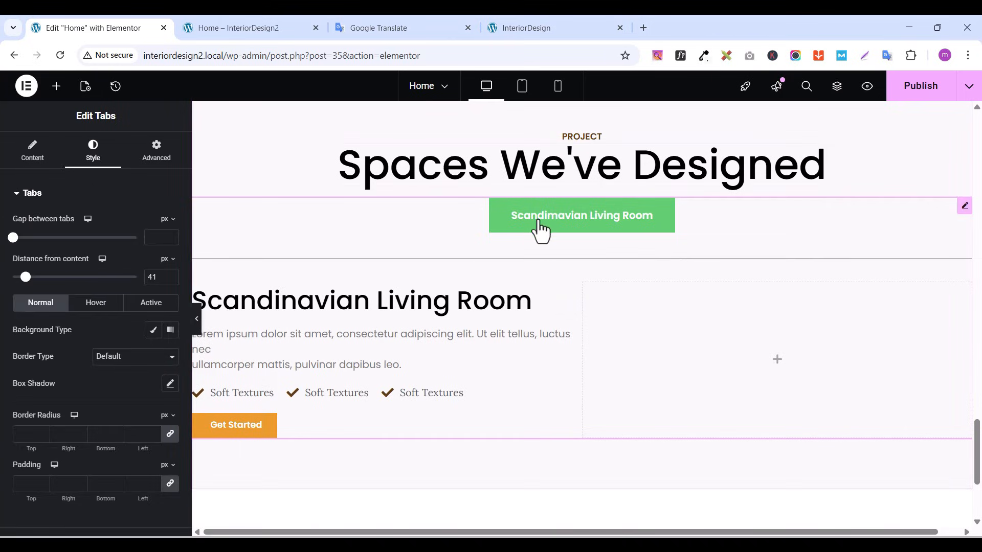
pyautogui.click(94, 305)
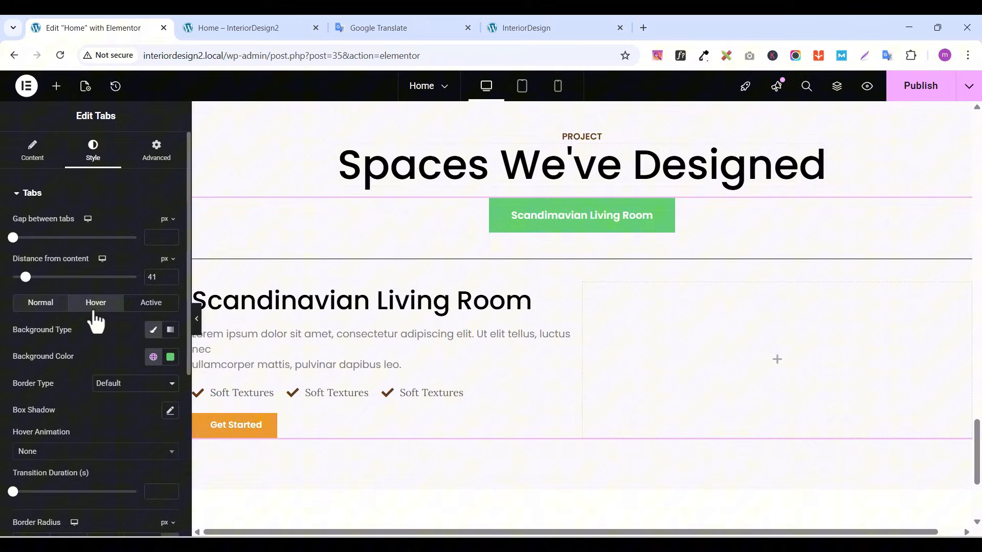
pyautogui.click(43, 304)
pyautogui.click(17, 193)
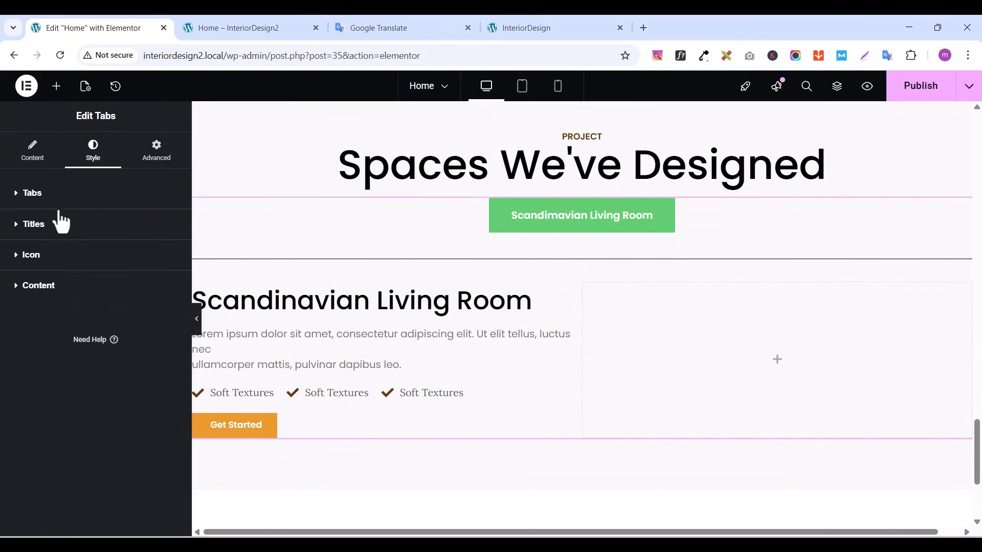
pyautogui.click(21, 197)
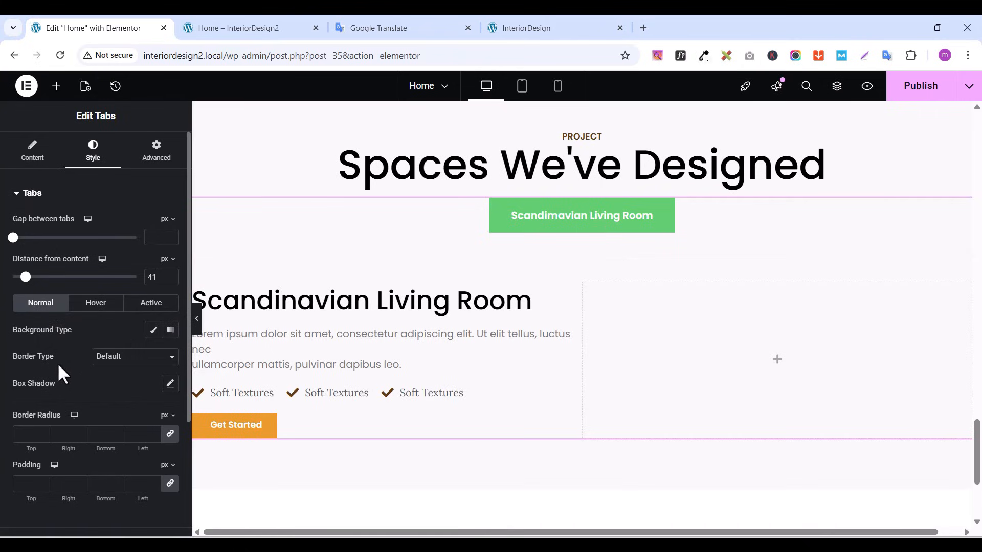
pyautogui.click(153, 330)
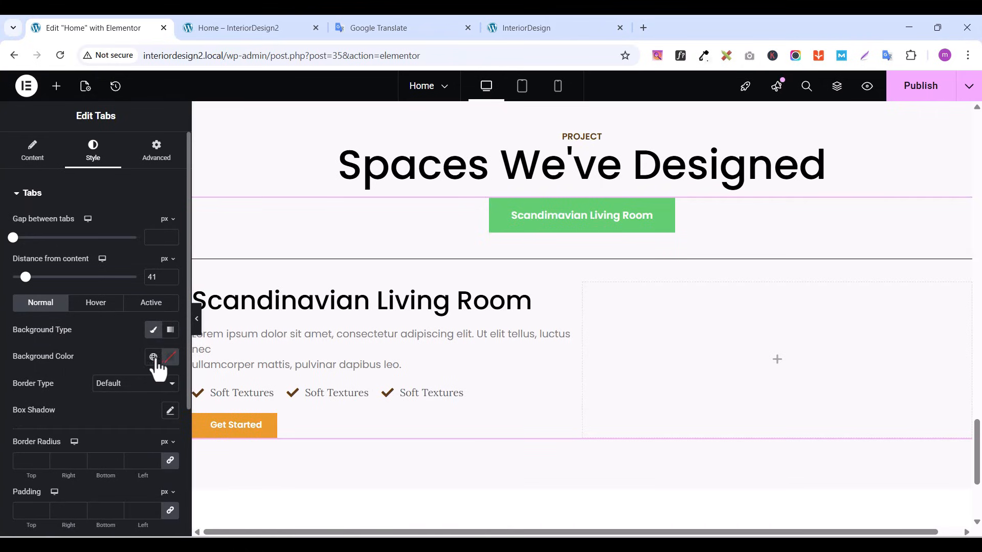
pyautogui.click(171, 357)
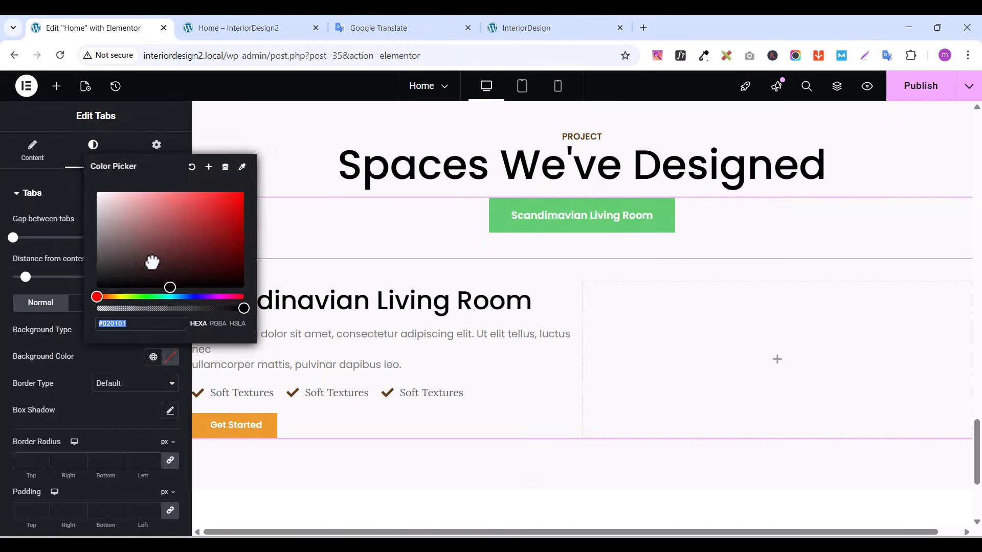
pyautogui.write('#FFFFFF')
pyautogui.click(60, 277)
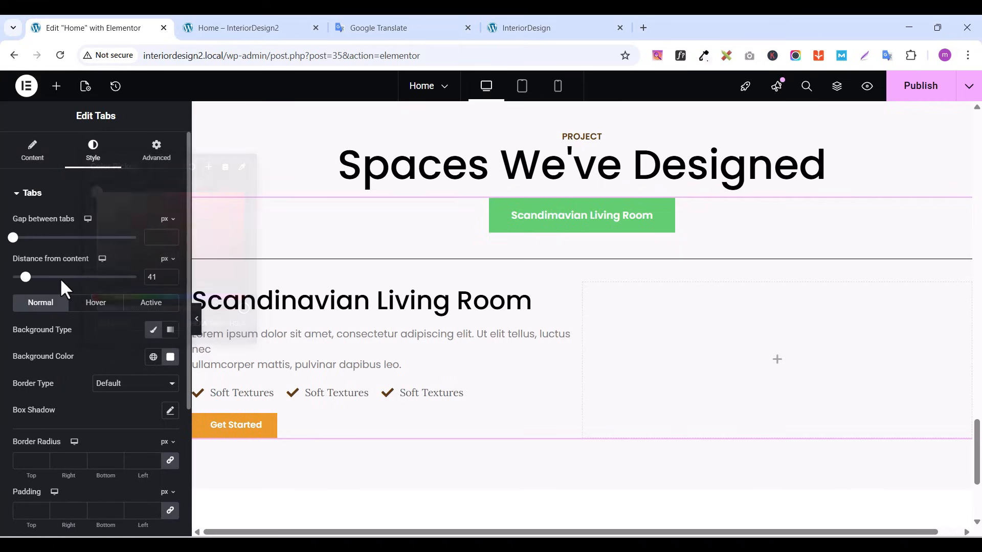
# Set the tabs' hover background to the global grey and darken it to #D1D1D1
pyautogui.click(95, 305)
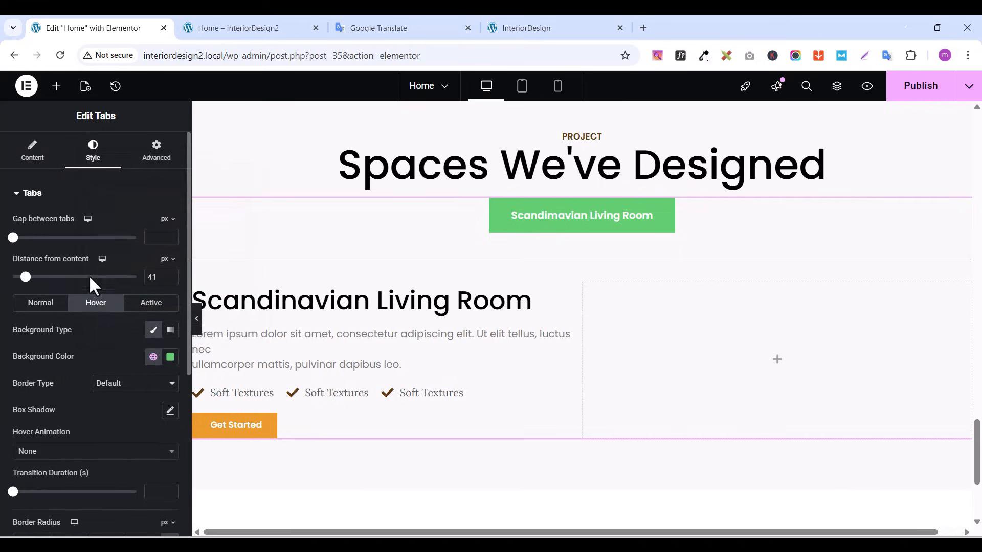
pyautogui.click(153, 357)
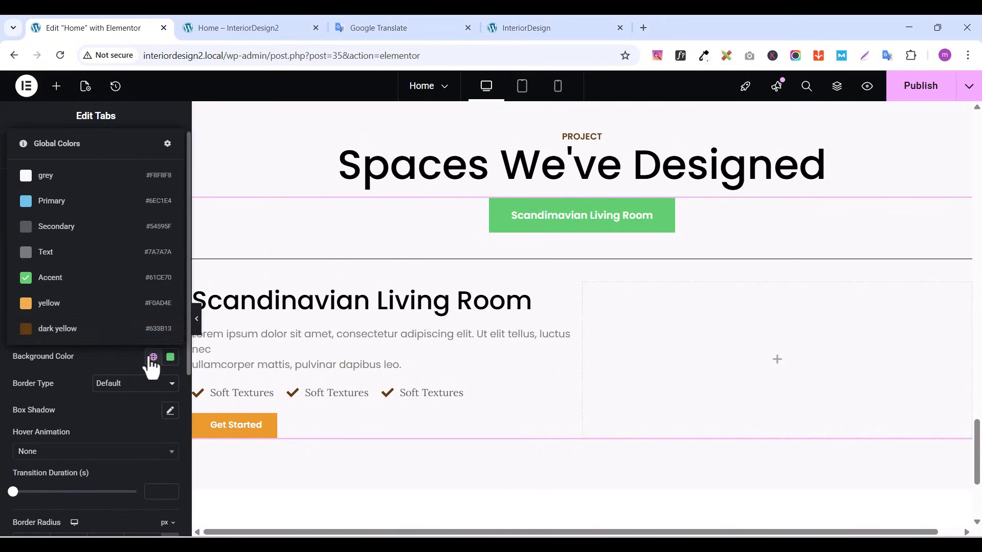
pyautogui.click(56, 177)
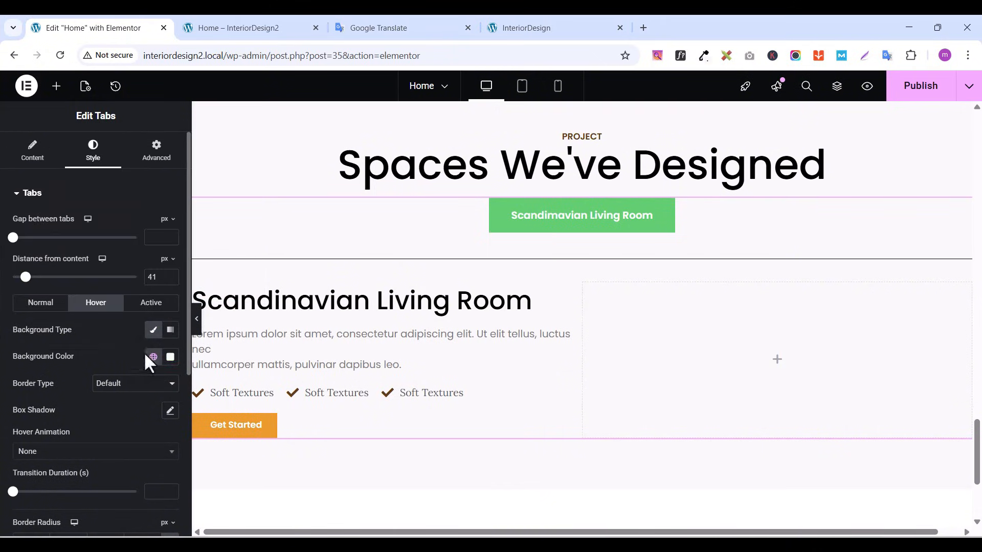
pyautogui.click(170, 357)
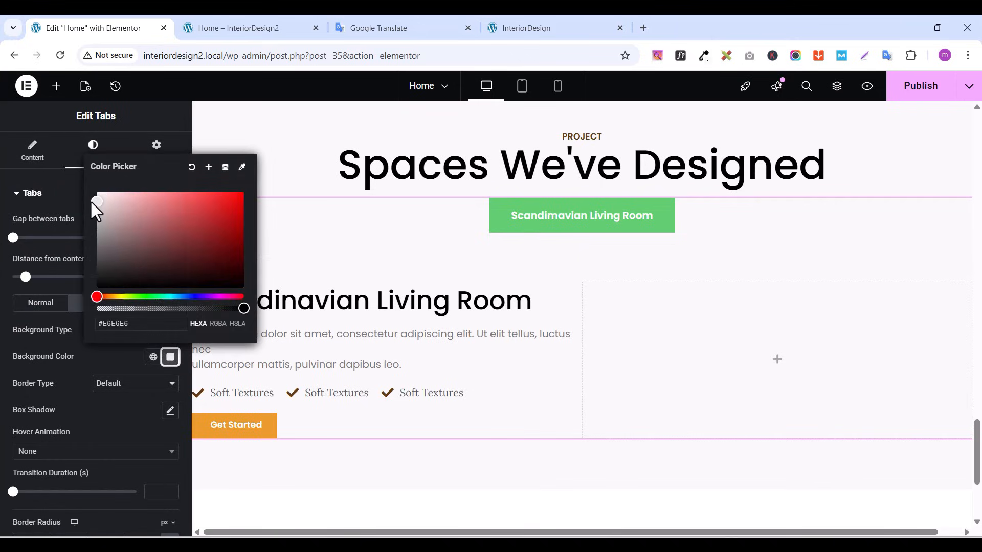
pyautogui.moveTo(91, 201); pyautogui.dragTo(89, 208)
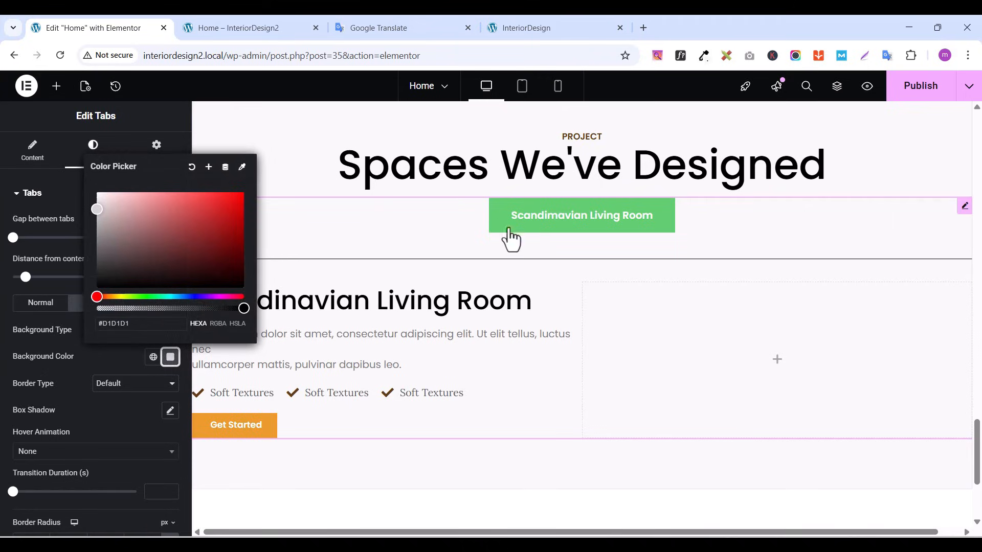
pyautogui.click(134, 407)
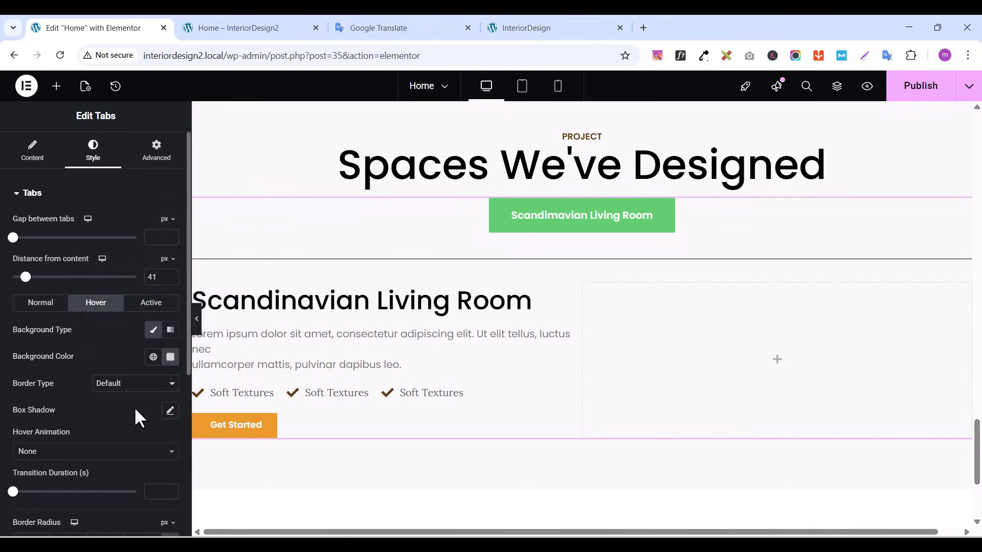
# Set the active tab's background color to the global dark yellow
pyautogui.click(149, 305)
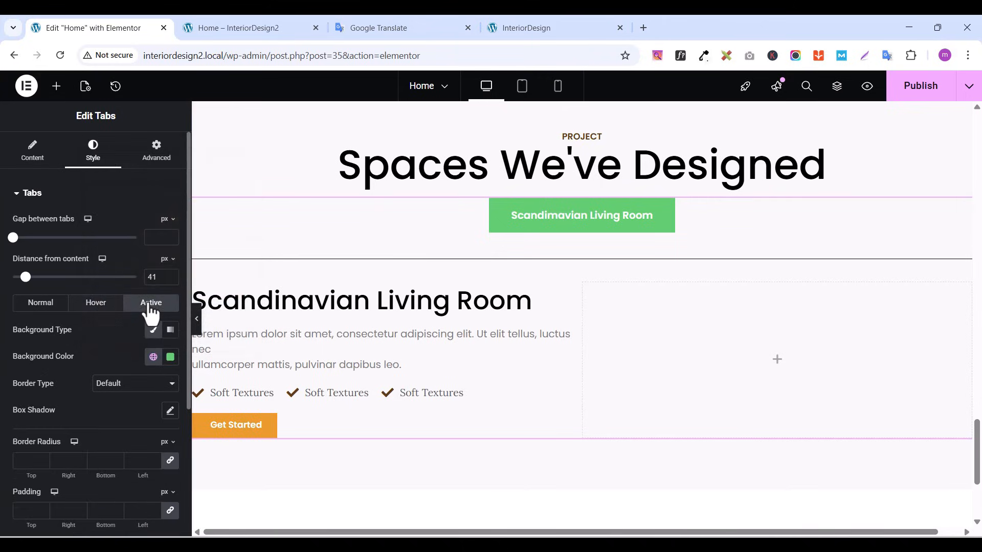
pyautogui.click(154, 358)
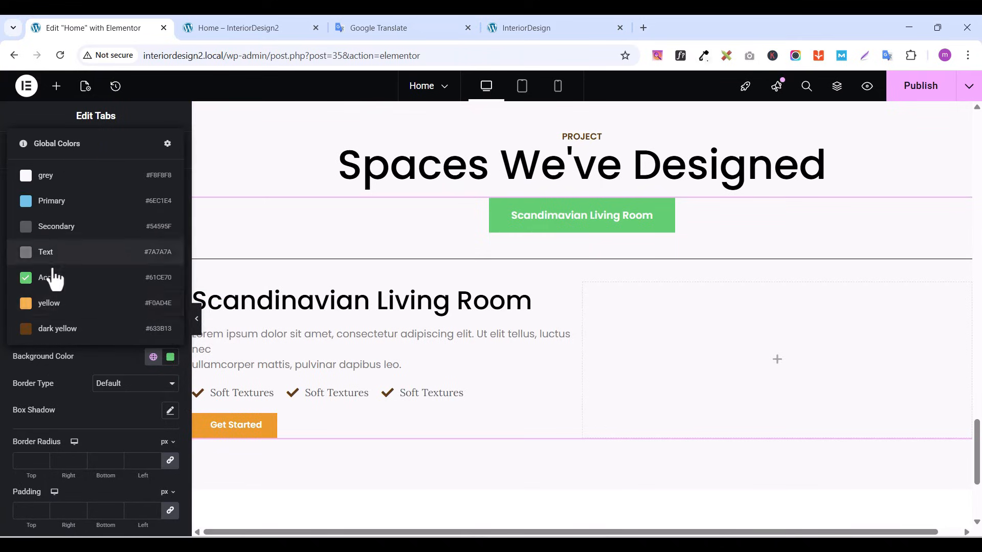
pyautogui.click(56, 331)
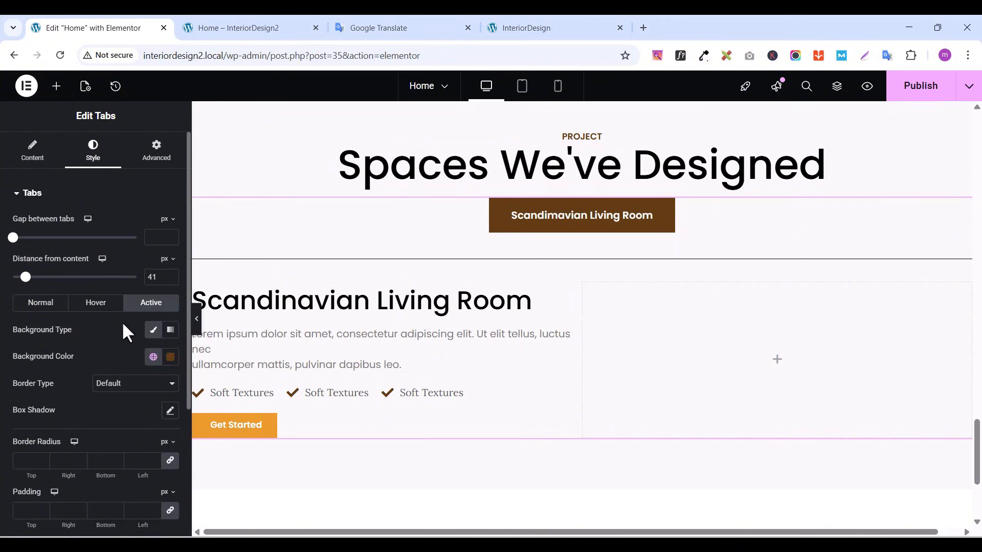
# Publish the page and check the restyled Spaces We've Designed section in the reloaded preview
pyautogui.click(929, 96)
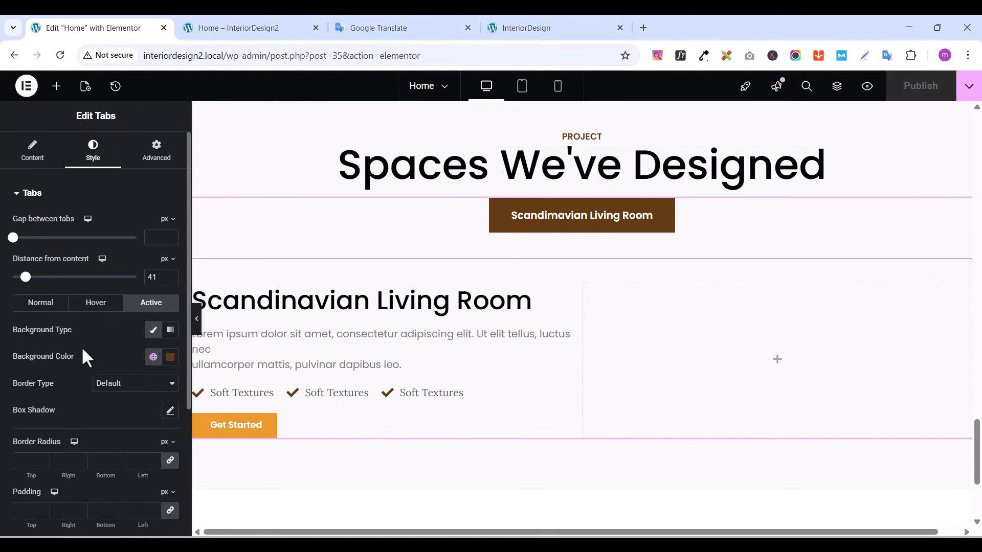
pyautogui.click(14, 194)
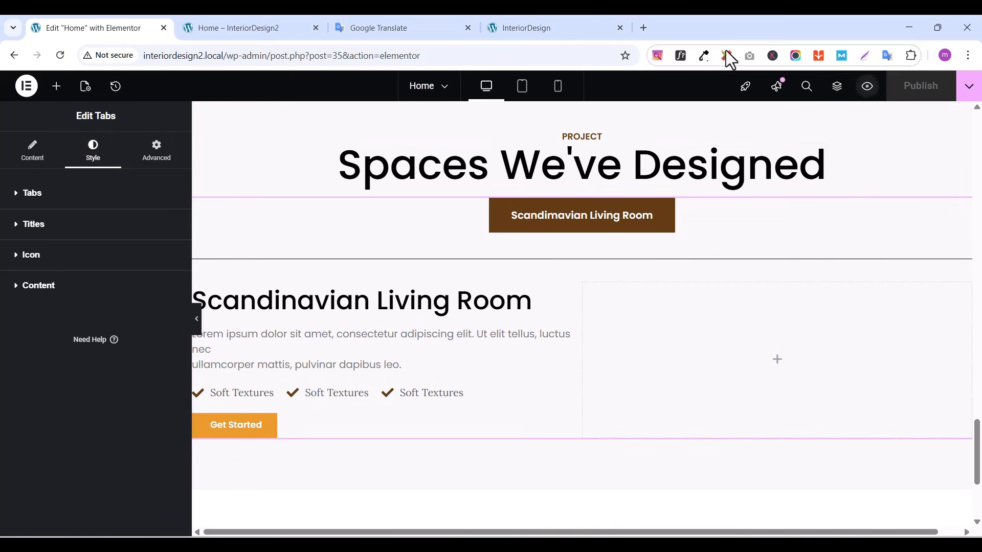
pyautogui.click(264, 27)
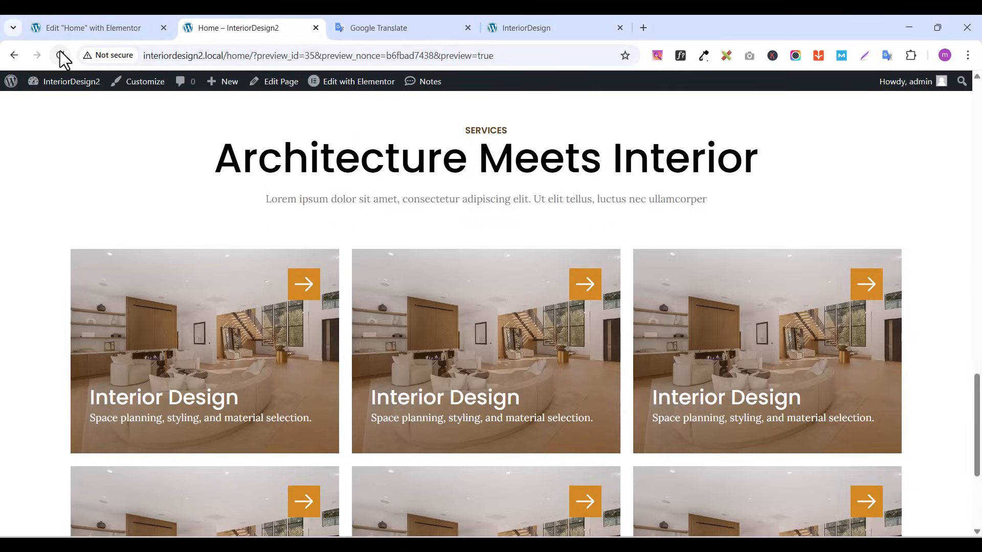
pyautogui.click(60, 55)
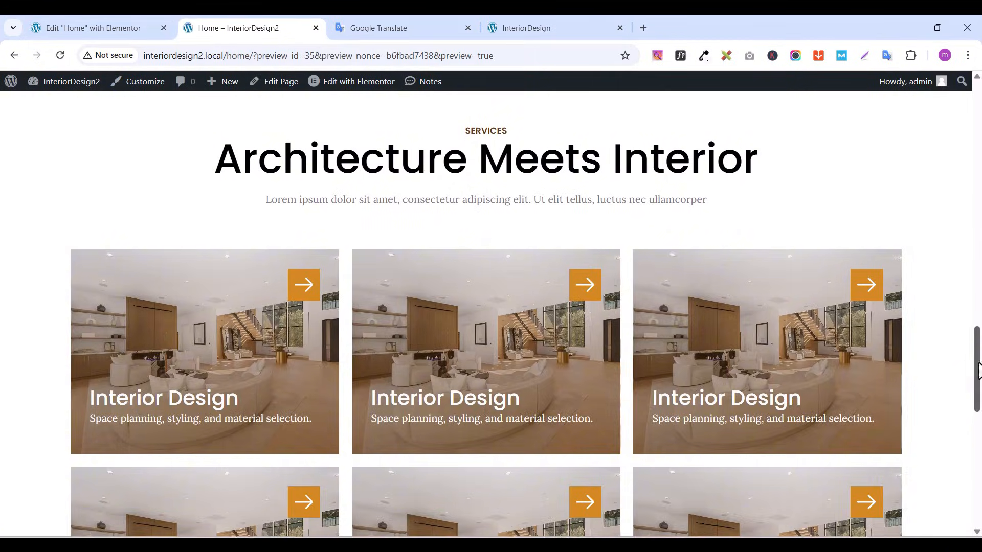
pyautogui.moveTo(977, 369); pyautogui.dragTo(978, 478)
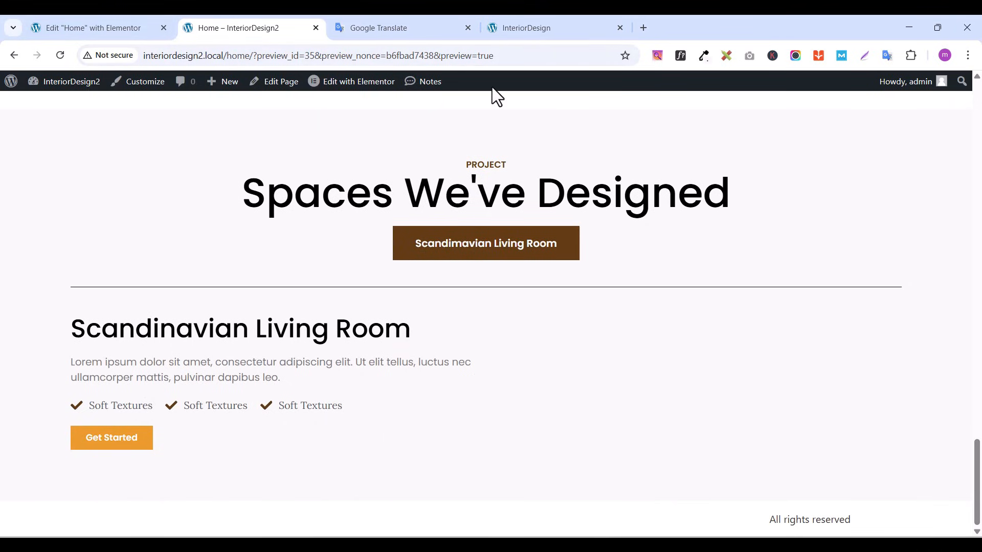
pyautogui.hotkey('ctrl', 'shift', 'Tab')
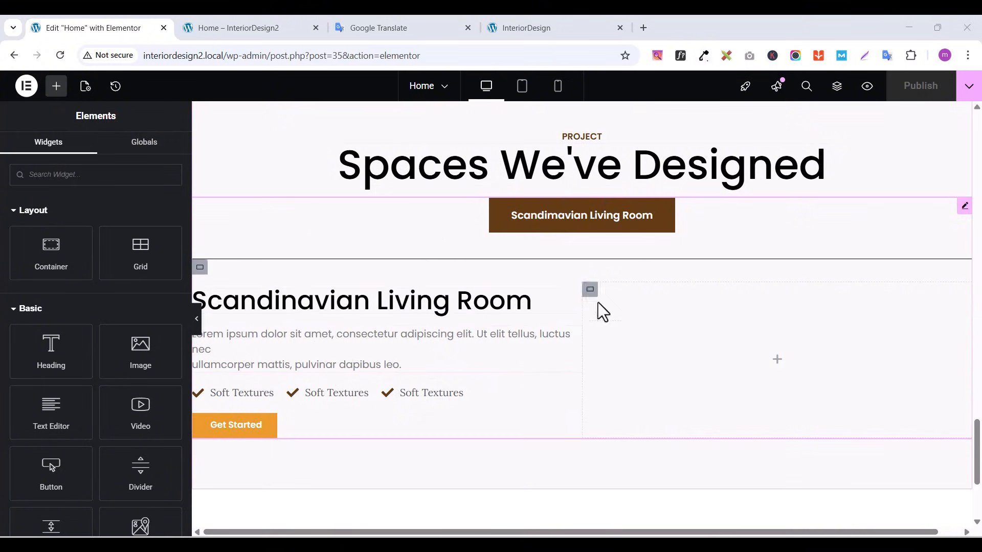
# Change the text of the button below the Soft Textures list to "View Details" and compare it with the reference site
pyautogui.click(962, 207)
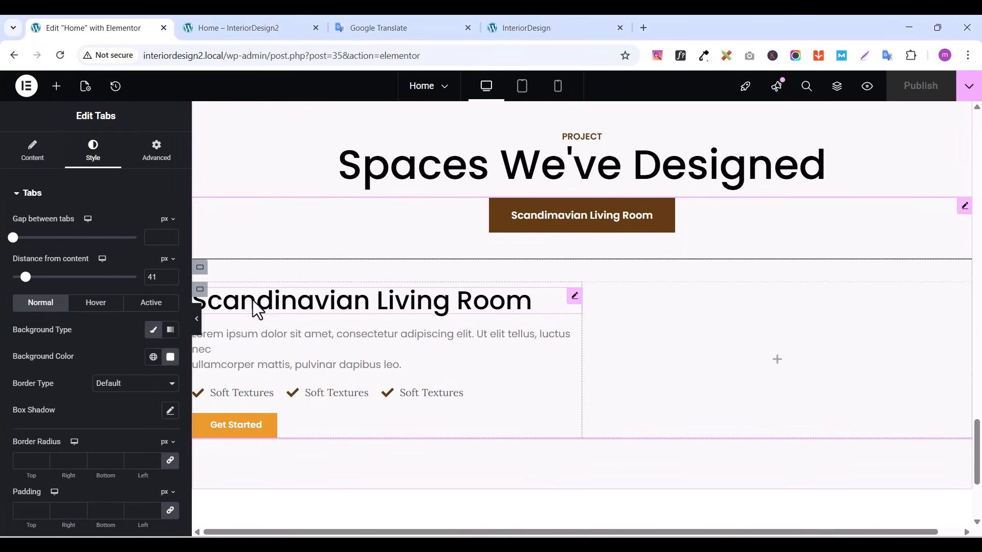
pyautogui.click(557, 25)
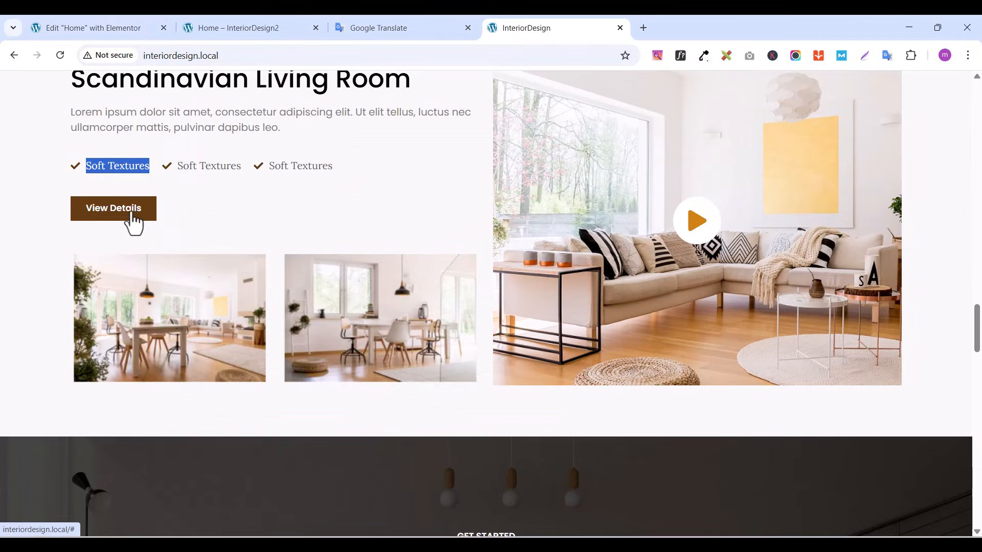
pyautogui.click(81, 20)
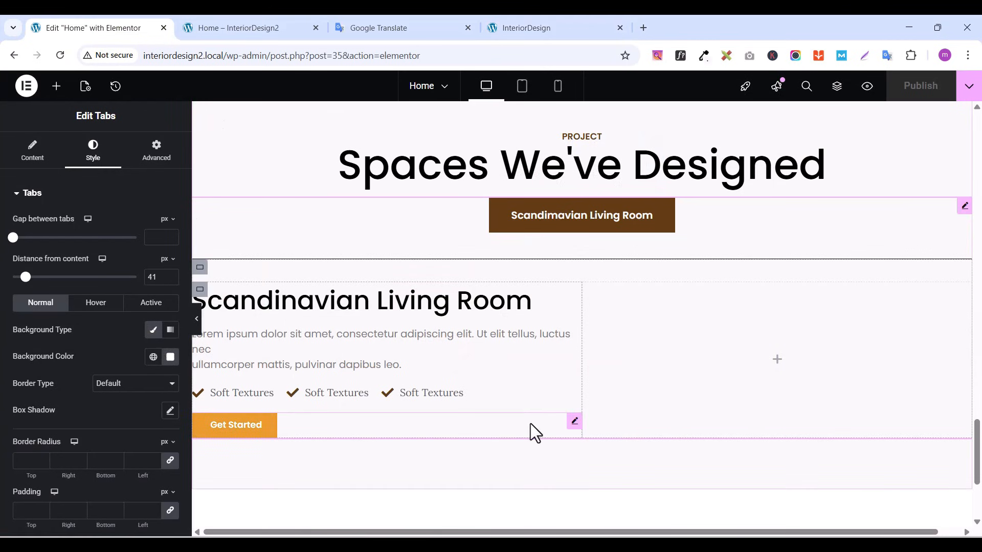
pyautogui.click(575, 422)
pyautogui.click(41, 151)
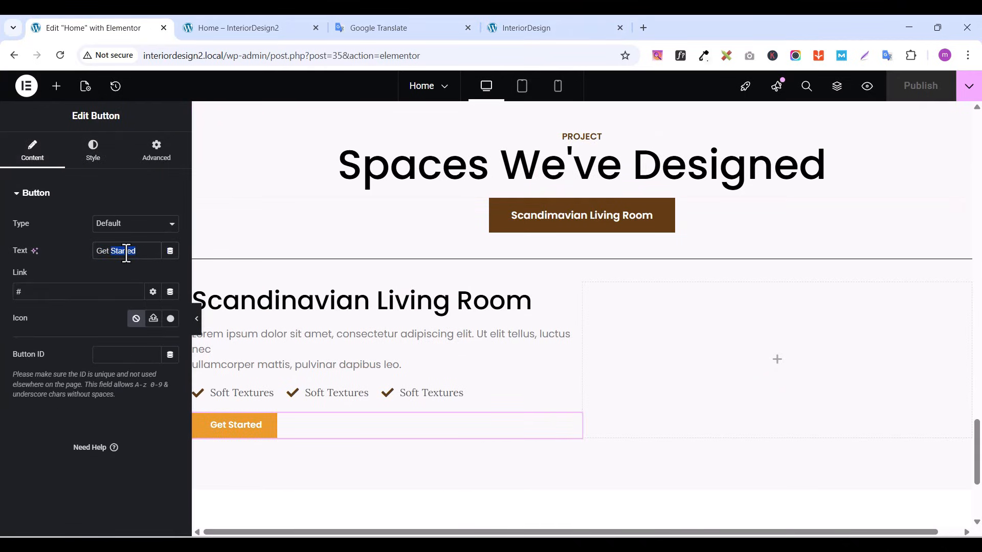
pyautogui.write('V')
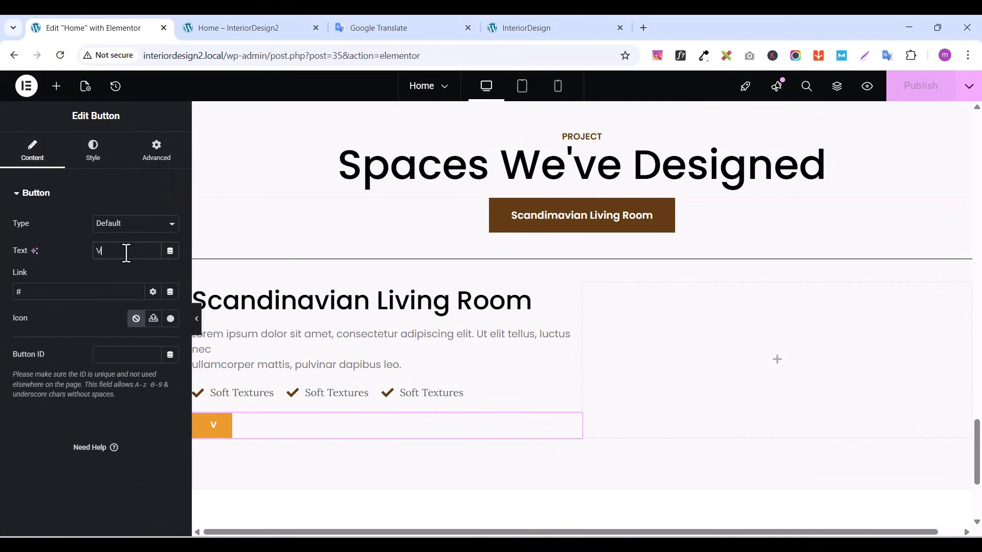
pyautogui.write('iew Details')
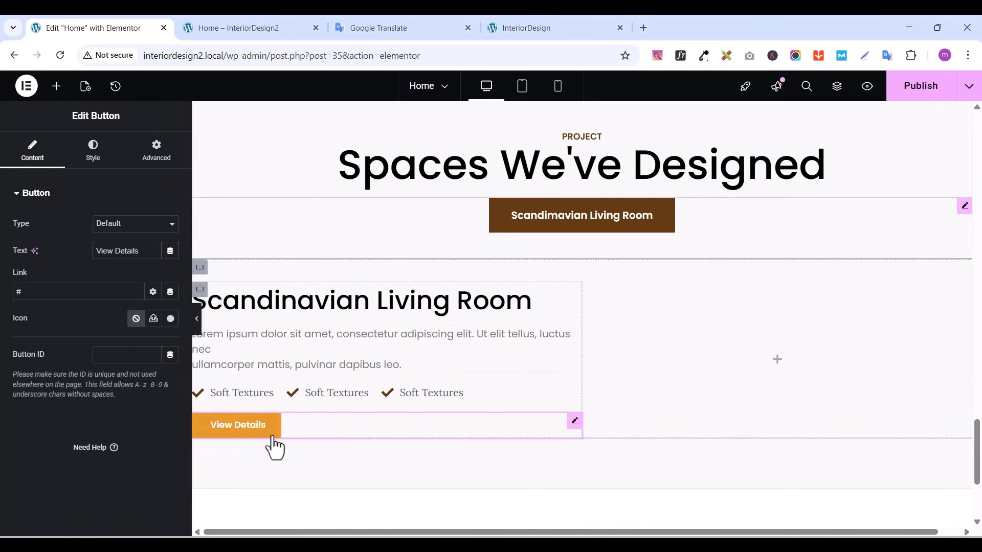
pyautogui.click(530, 27)
pyautogui.click(120, 26)
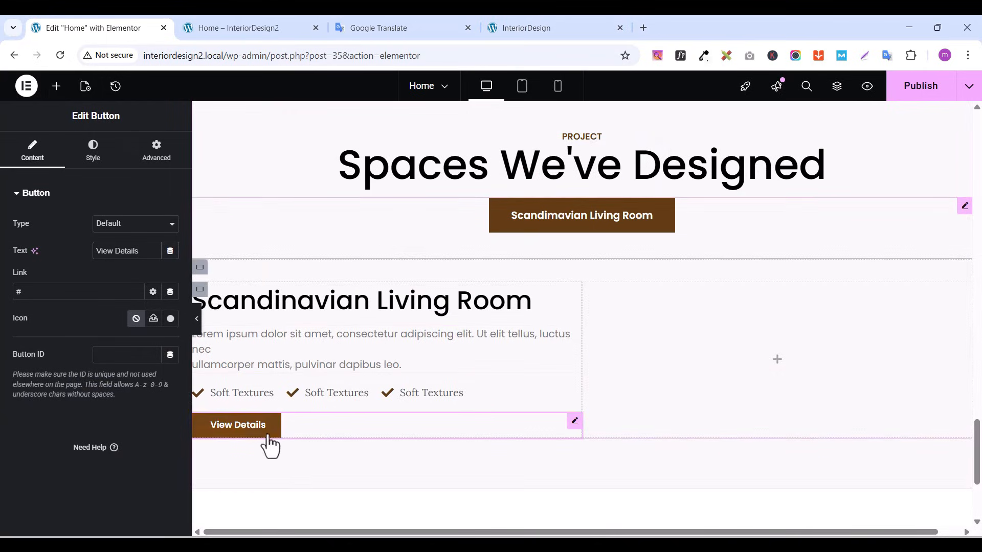
# Add an empty container below the View Details button, as in the reference layout, and open its margin and padding settings
pyautogui.click(56, 87)
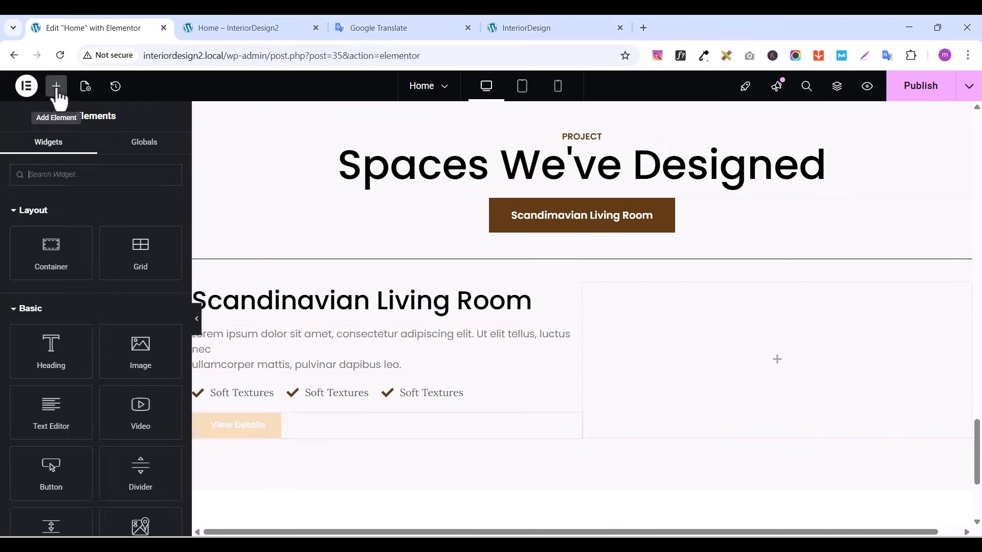
pyautogui.click(522, 29)
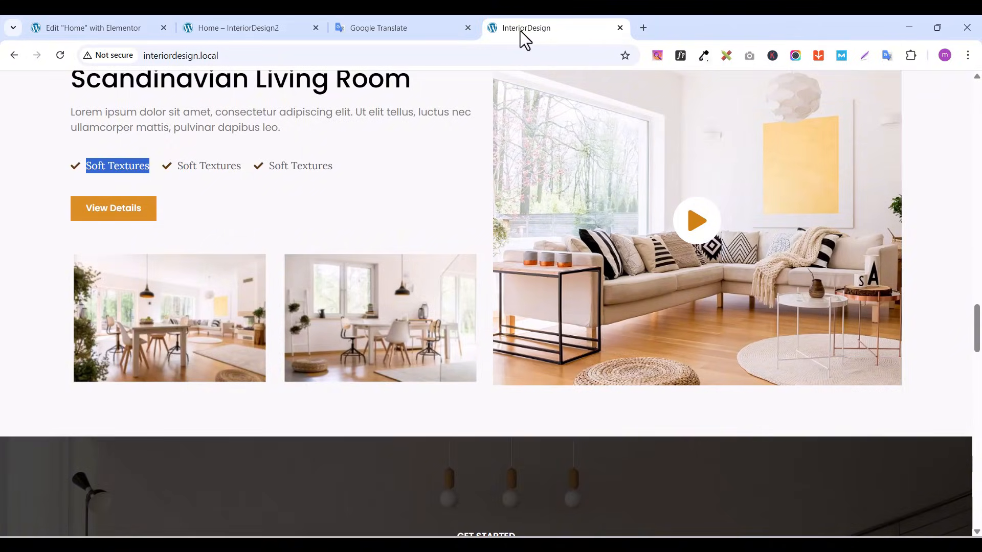
pyautogui.click(66, 27)
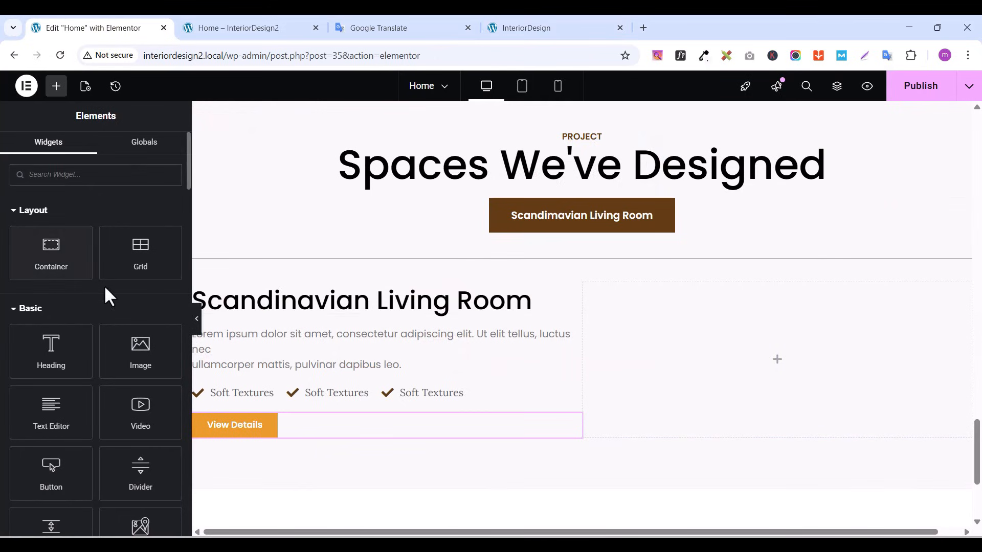
pyautogui.moveTo(57, 260); pyautogui.dragTo(277, 435)
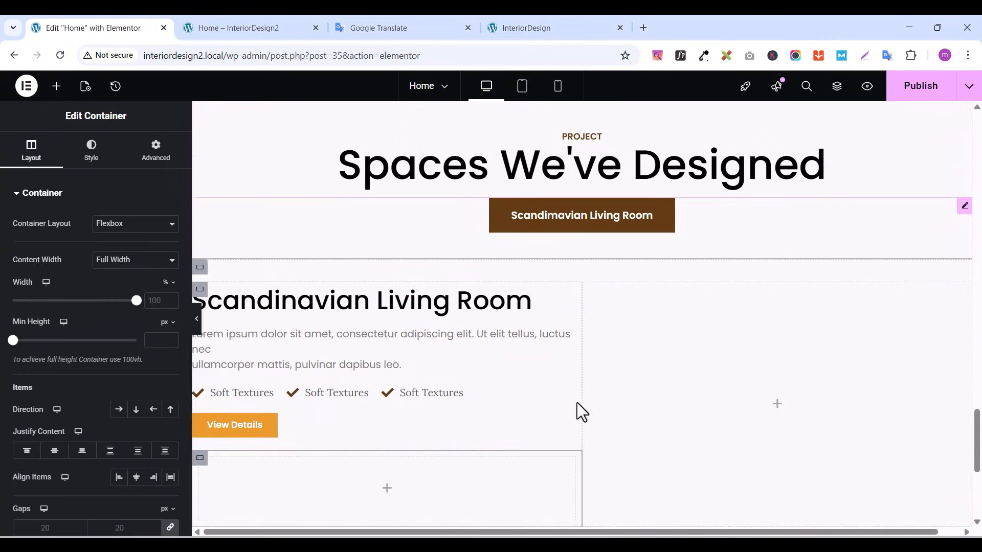
pyautogui.scroll(-1, 287, 397)
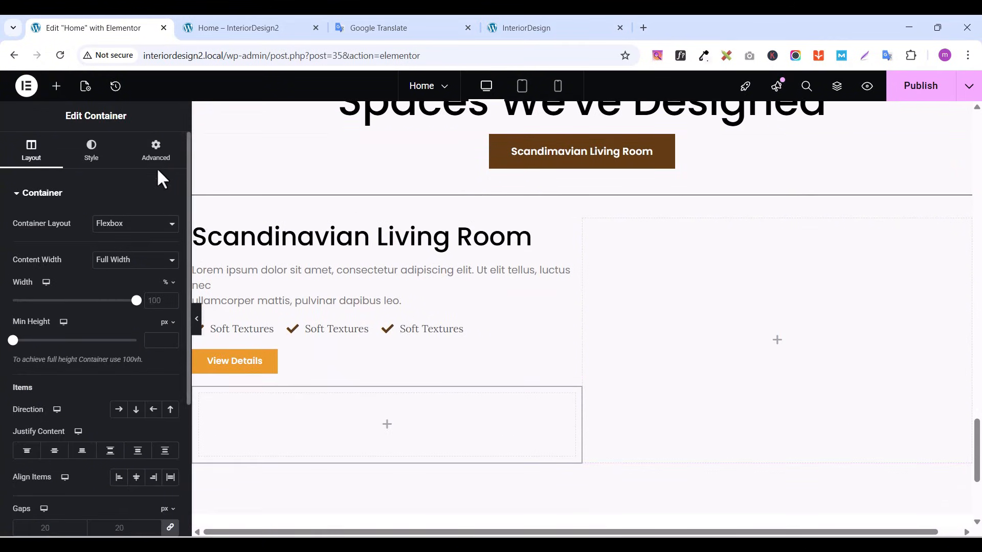
pyautogui.click(156, 151)
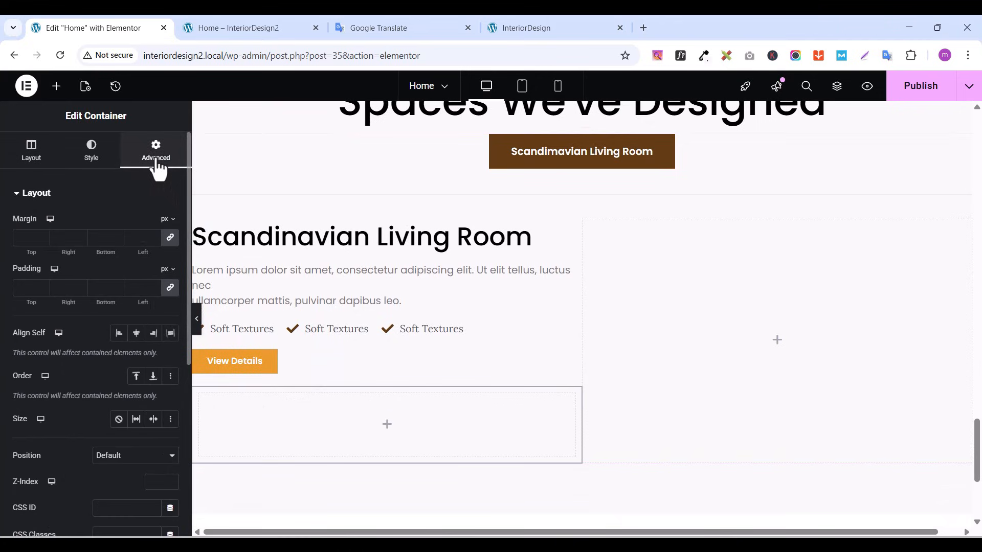
# Set the new container's padding to 0 on all sides and place an Image Carousel widget inside it
pyautogui.click(169, 288)
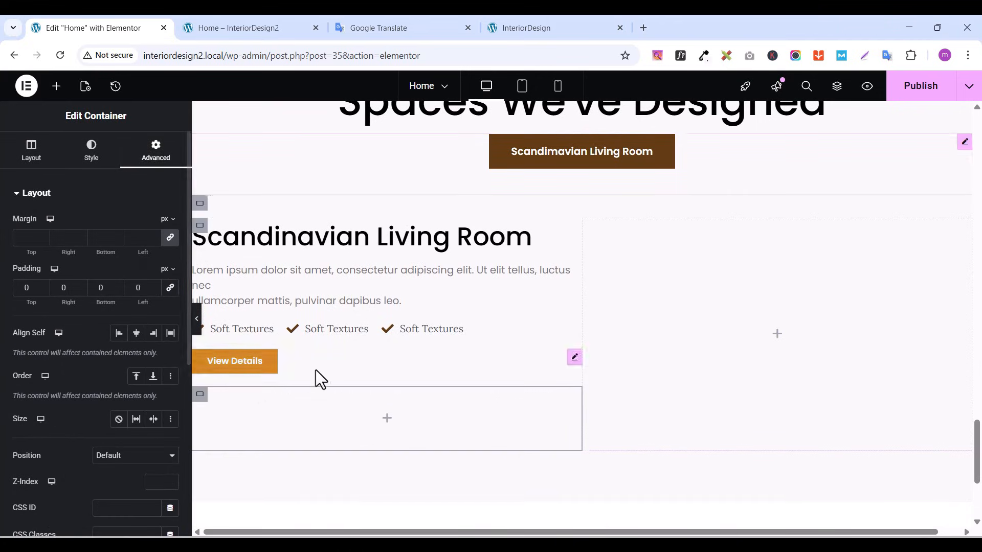
pyautogui.click(57, 87)
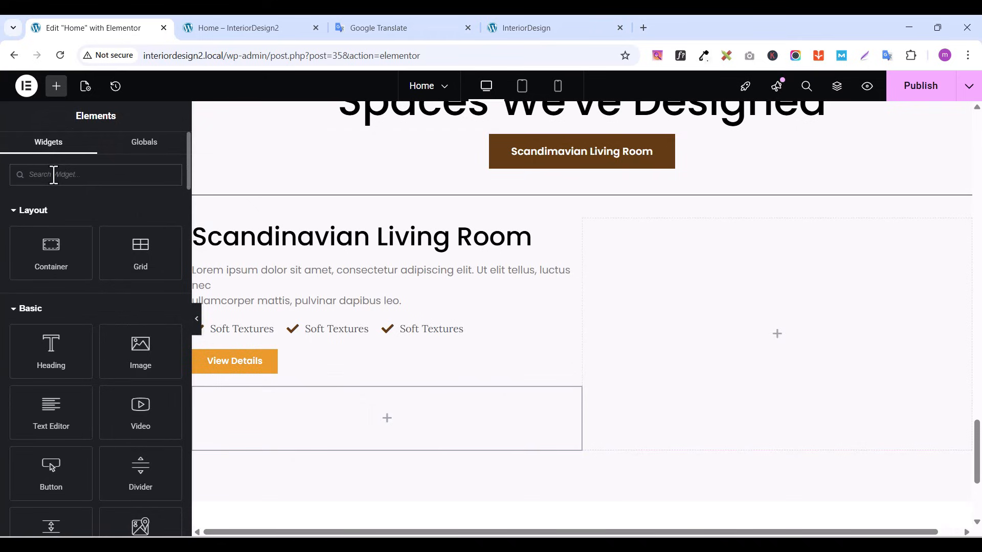
pyautogui.write('image')
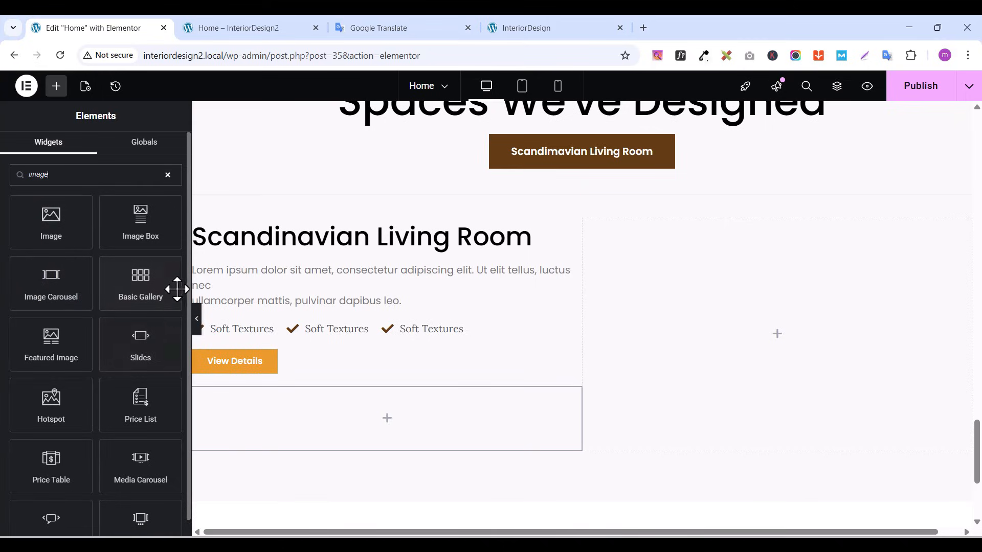
pyautogui.moveTo(48, 281); pyautogui.dragTo(341, 410)
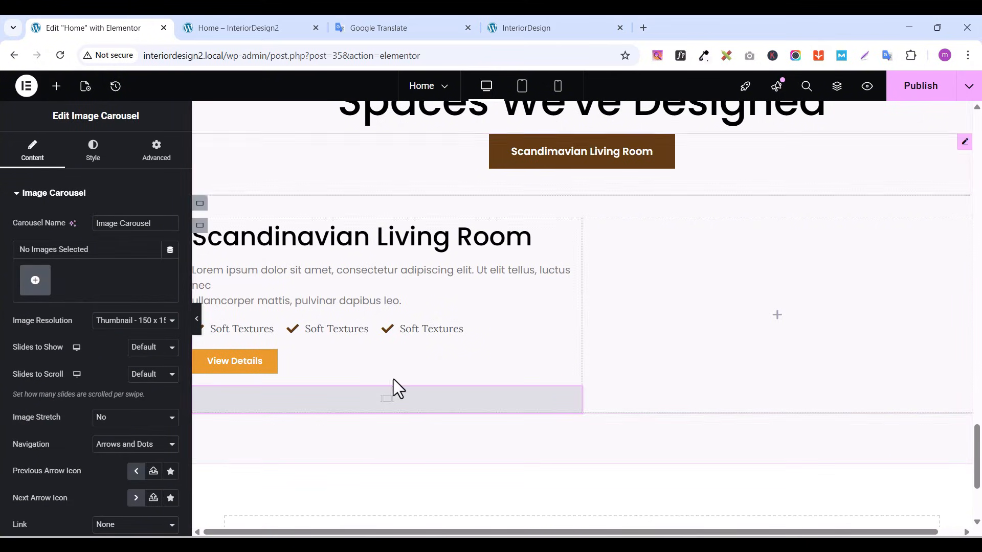
# Fill the carousel with a gallery of two media library photos, "White dining hall" and the plants in a spacious white interior
pyautogui.click(35, 280)
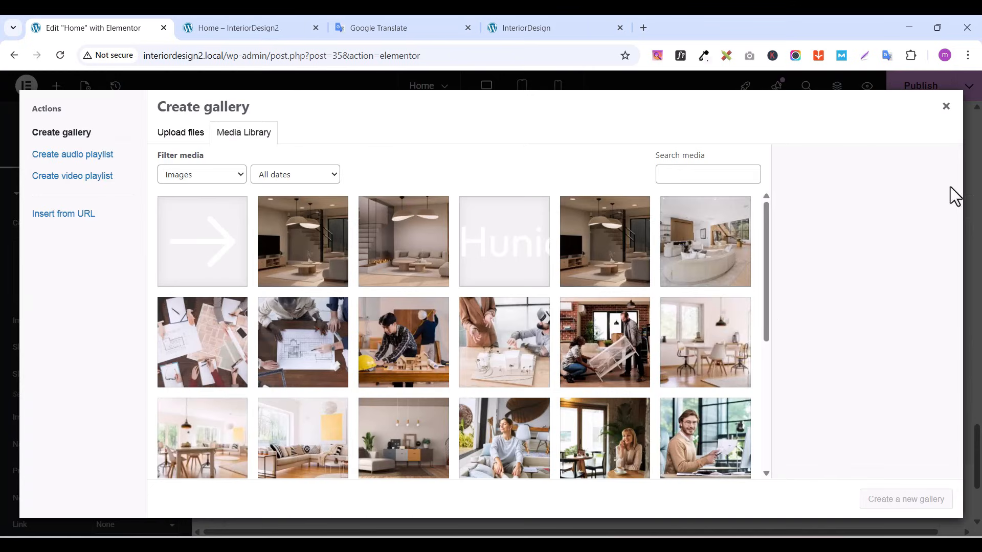
pyautogui.scroll(-4, 745, 351)
pyautogui.scroll(3, 745, 350)
pyautogui.click(716, 303)
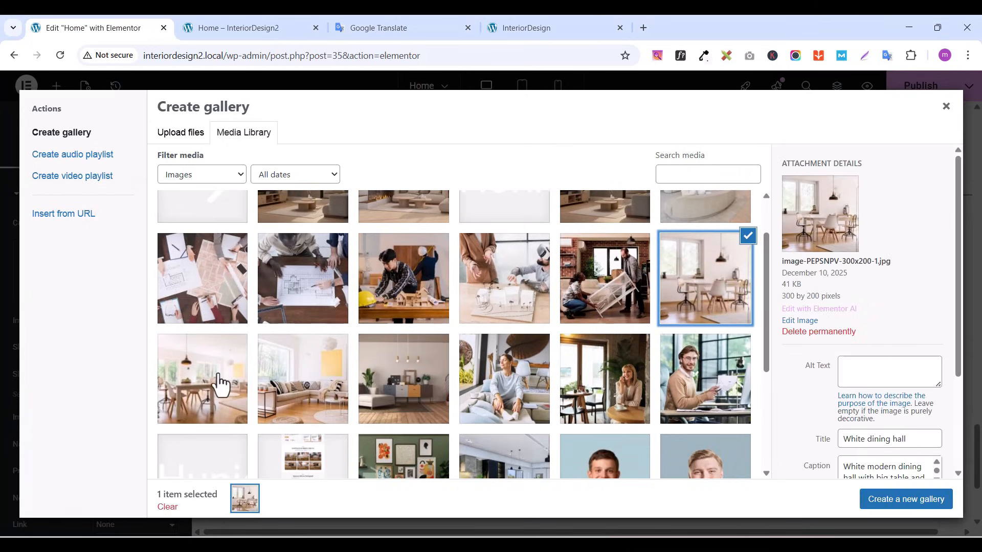
pyautogui.click(221, 382)
pyautogui.click(901, 502)
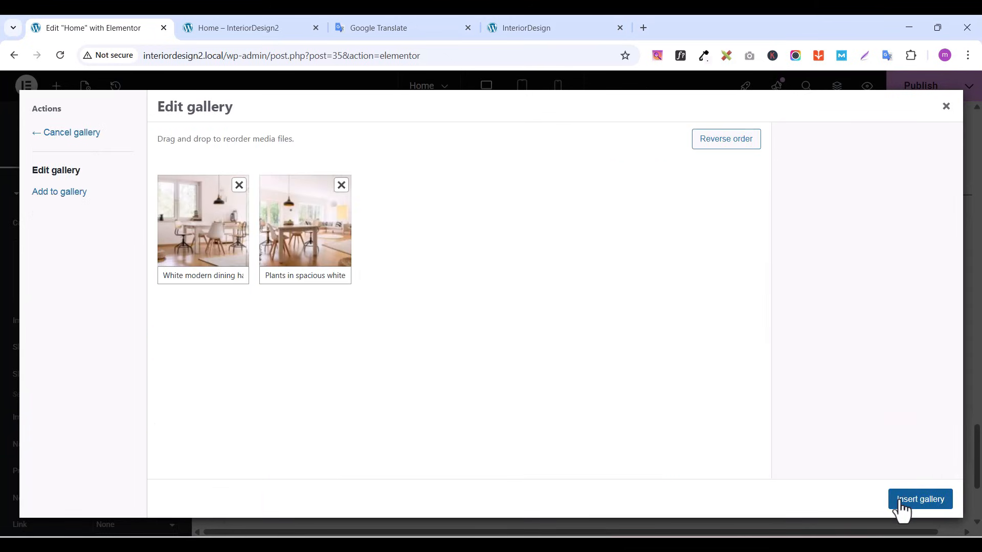
pyautogui.click(913, 503)
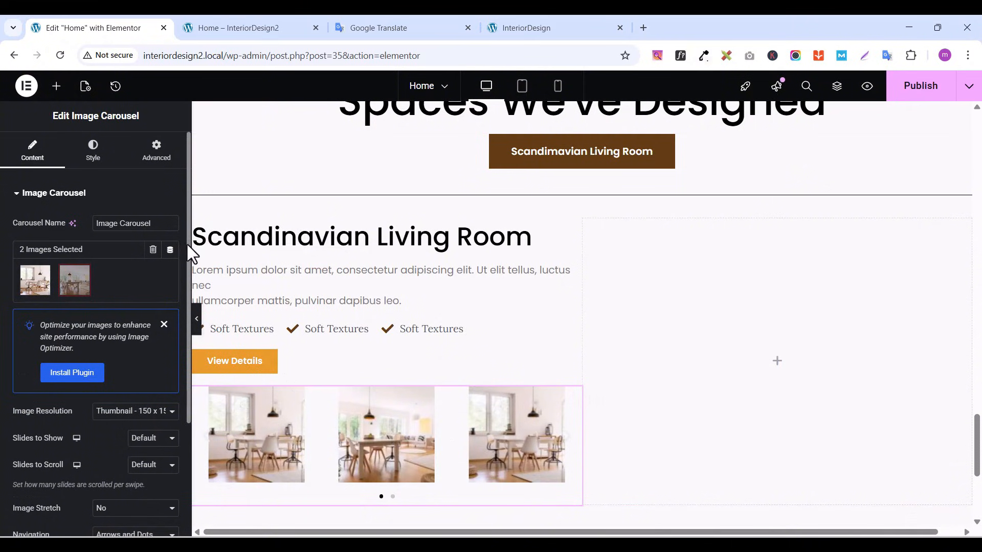
# Set the image carousel to show 2 slides and use the Full image resolution
pyautogui.scroll(-3, 188, 245)
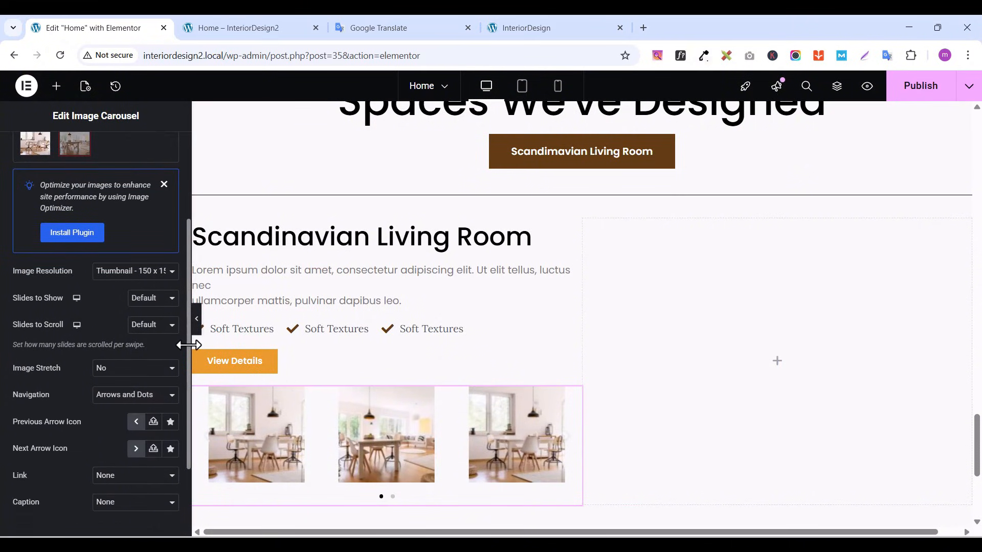
pyautogui.click(154, 299)
pyautogui.click(148, 327)
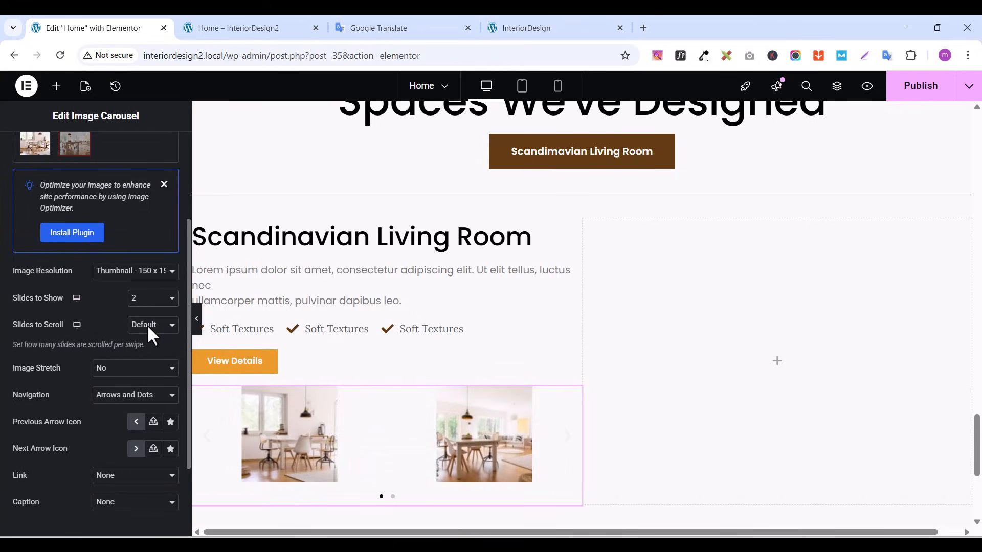
pyautogui.click(117, 274)
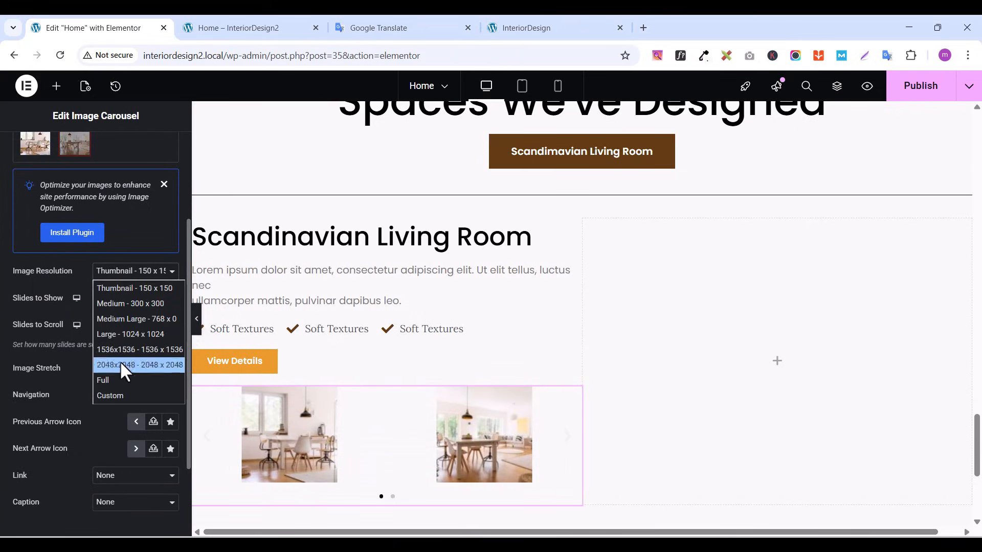
pyautogui.click(120, 377)
pyautogui.scroll(-2, 499, 373)
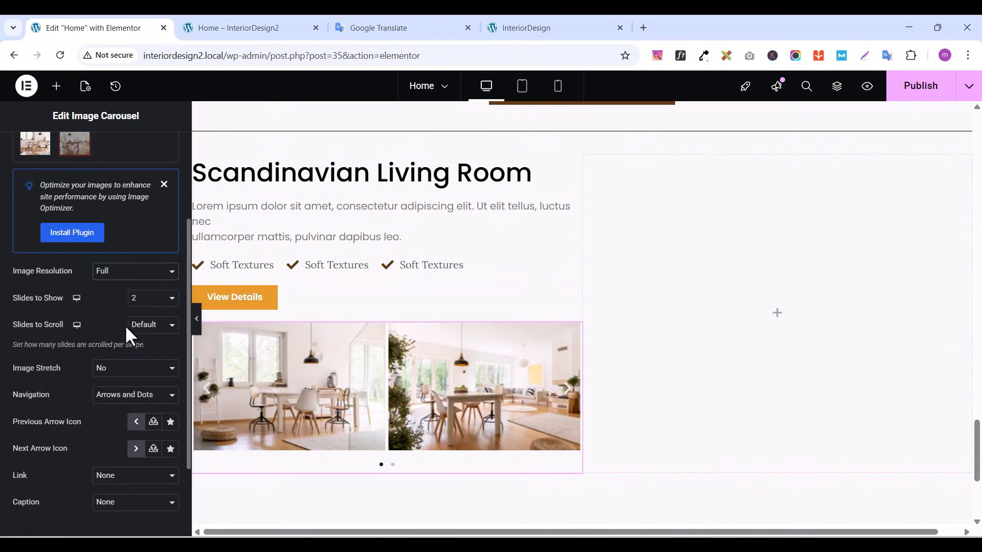
# Set the carousel's navigation to None and review its remaining content settings
pyautogui.click(167, 396)
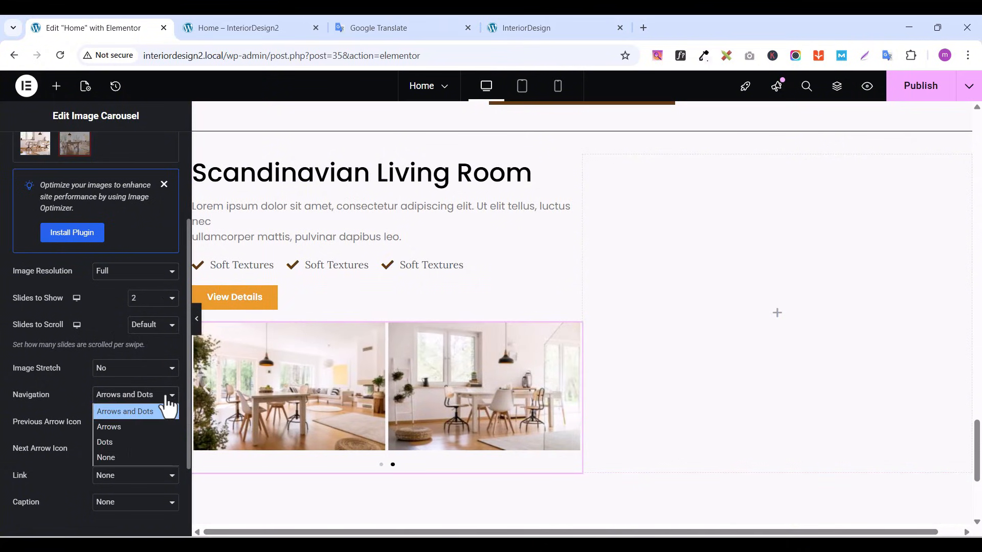
pyautogui.click(132, 456)
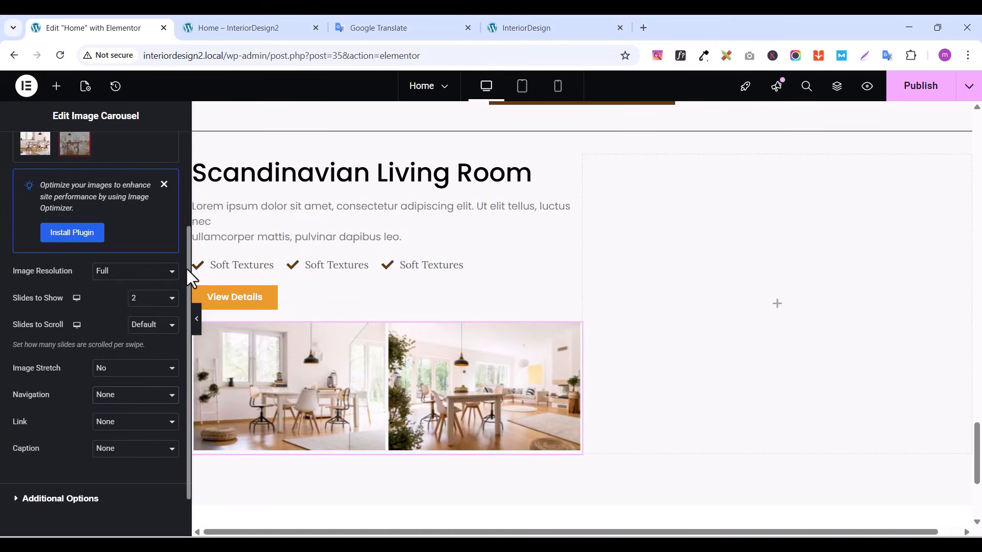
pyautogui.moveTo(186, 267); pyautogui.dragTo(189, 193)
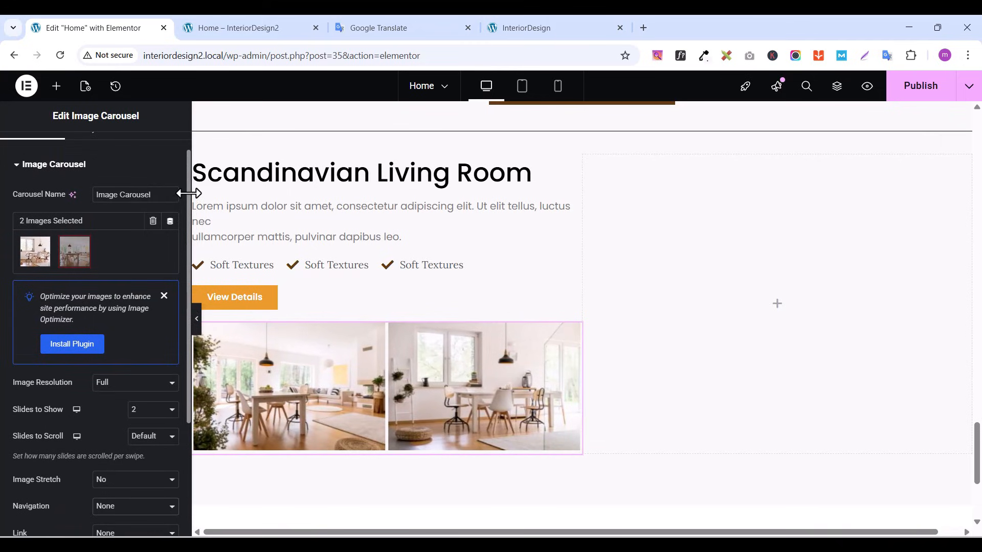
pyautogui.scroll(-3, 188, 193)
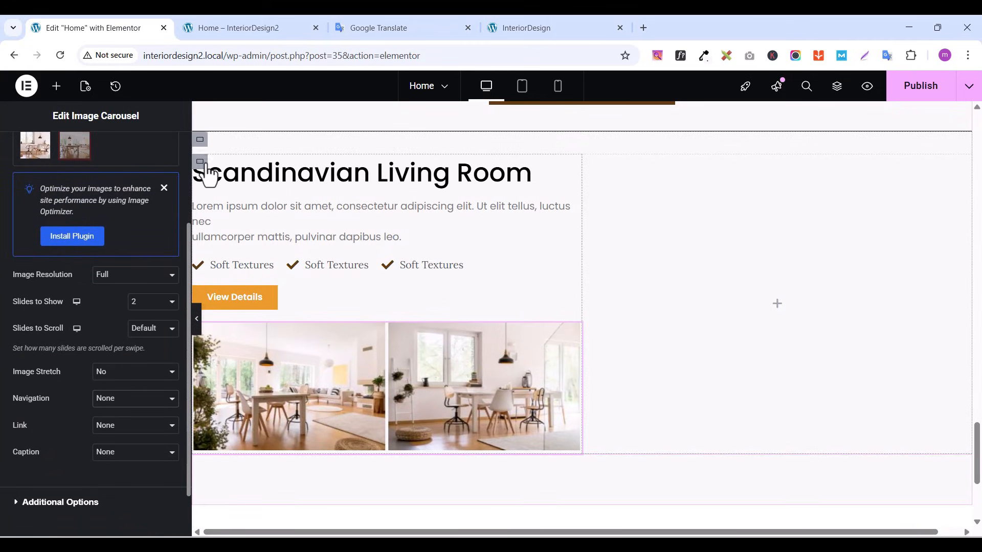
pyautogui.scroll(3, 188, 234)
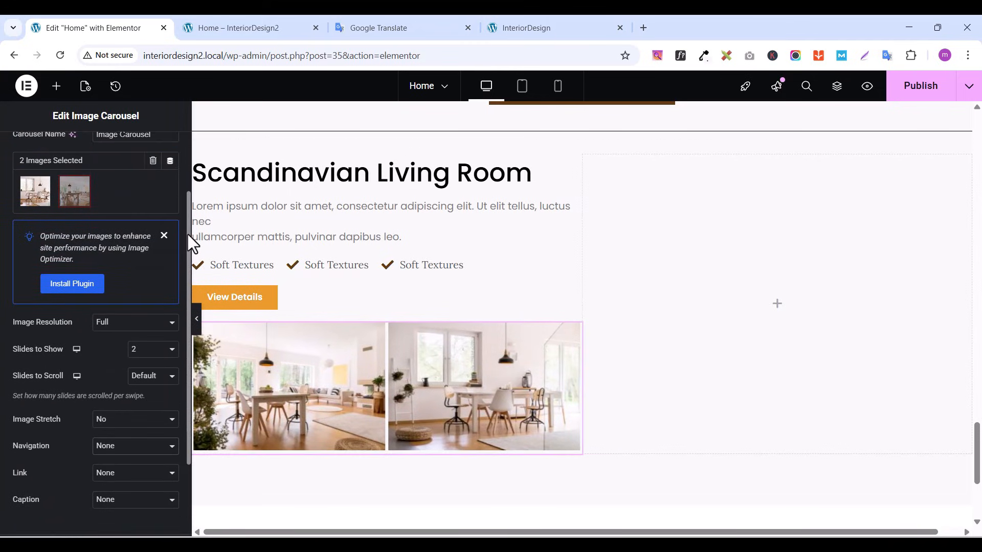
# Give the carousel images a custom spacing of 21 and publish the page
pyautogui.click(95, 154)
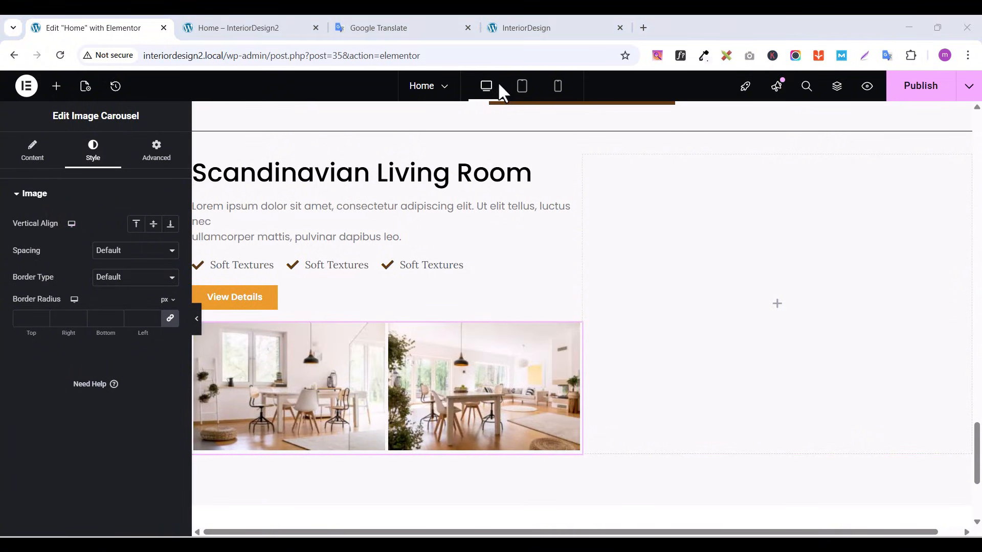
pyautogui.click(104, 251)
pyautogui.click(109, 279)
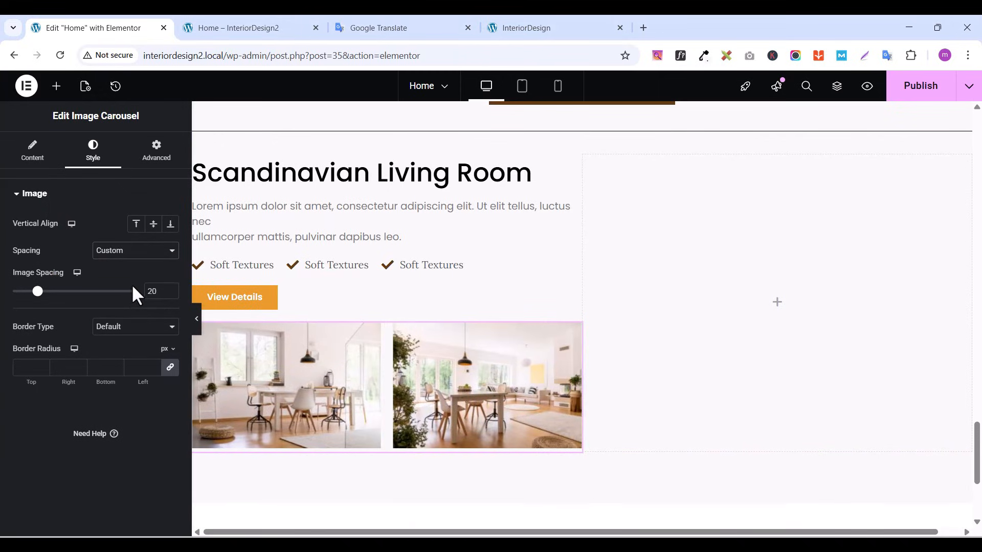
pyautogui.moveTo(35, 295); pyautogui.dragTo(38, 293)
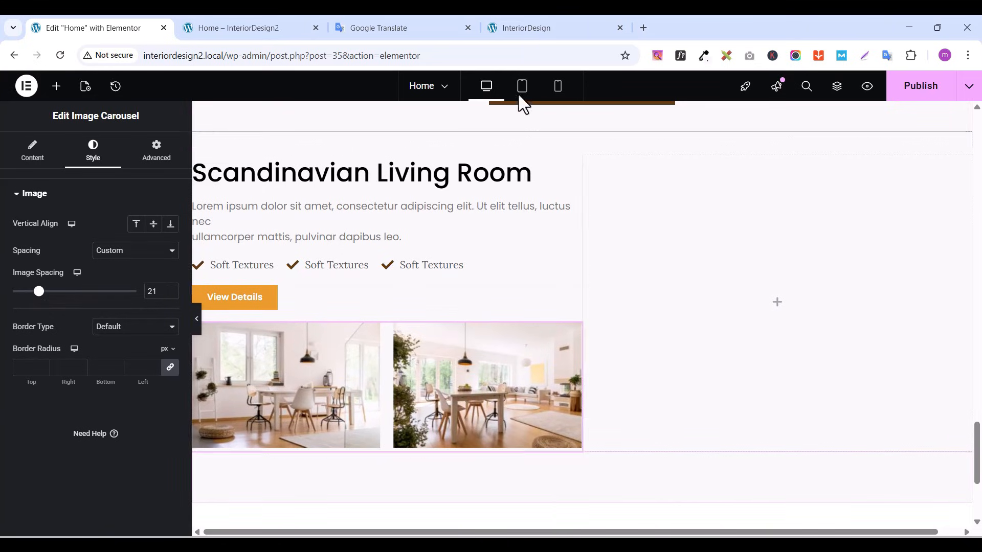
pyautogui.click(923, 87)
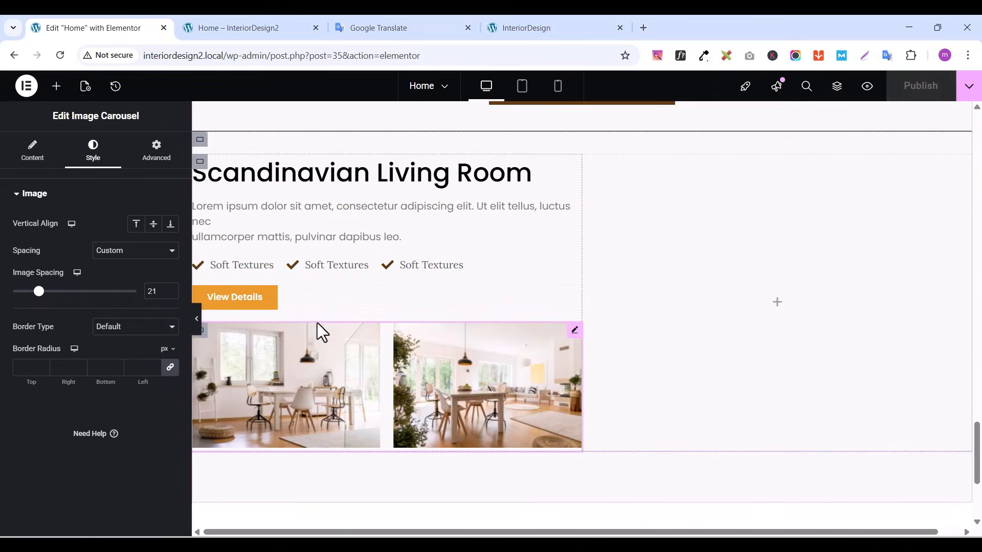
# Set the top padding of the container around the carousel to 30 px and publish the page
pyautogui.click(205, 335)
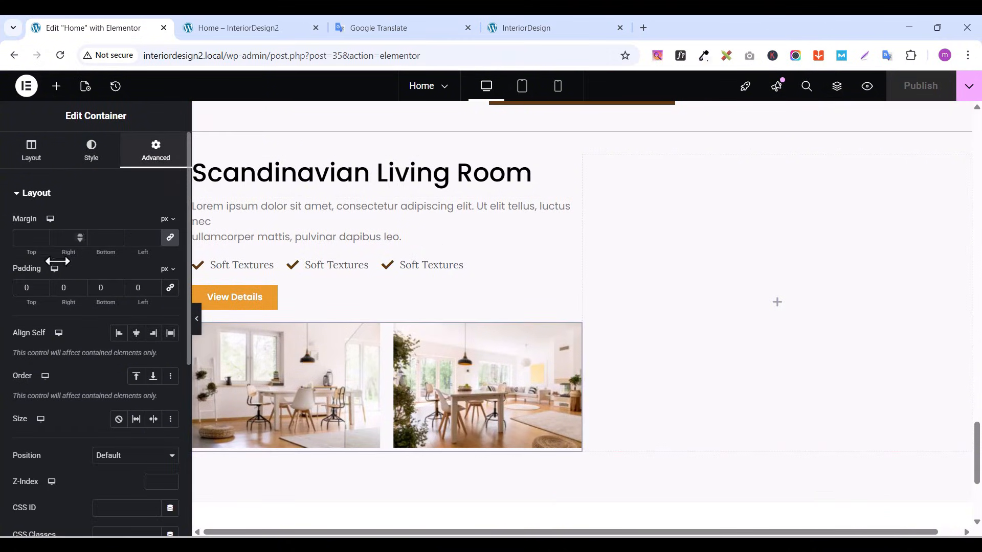
pyautogui.doubleClick(23, 289)
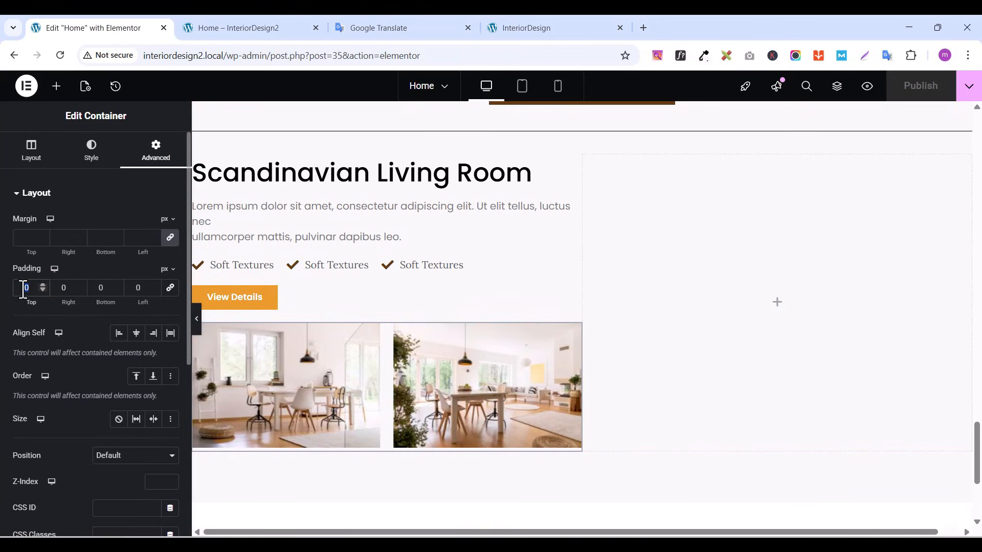
pyautogui.write('20')
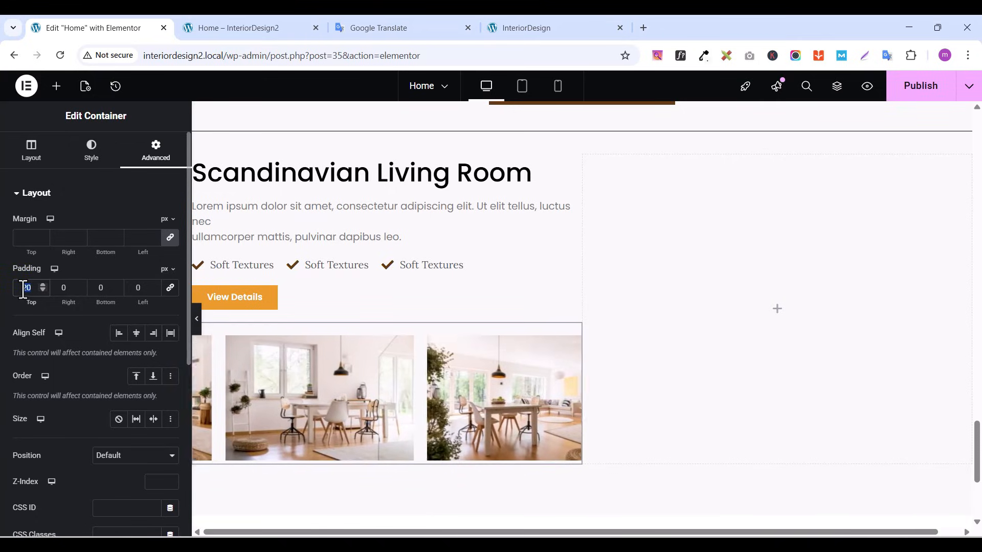
pyautogui.write('30')
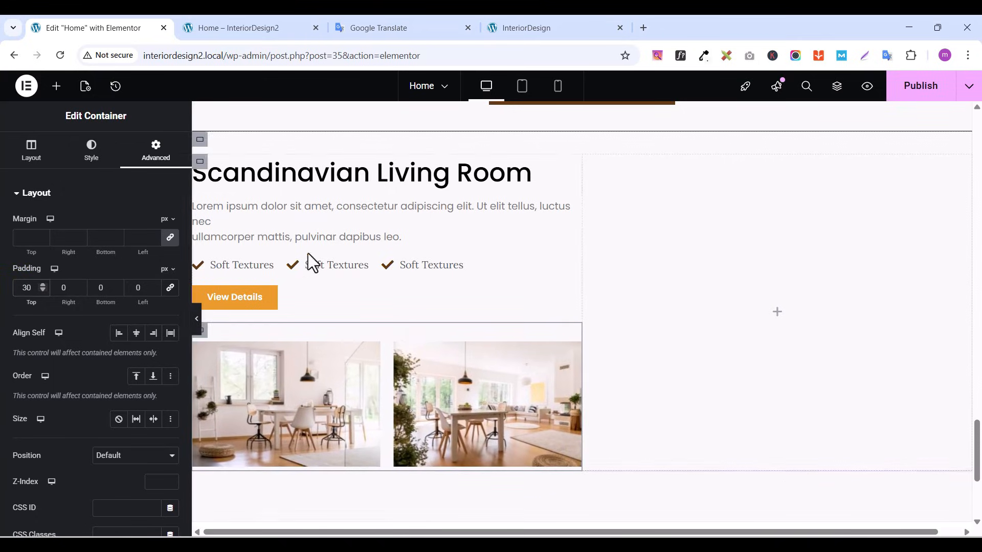
pyautogui.click(911, 89)
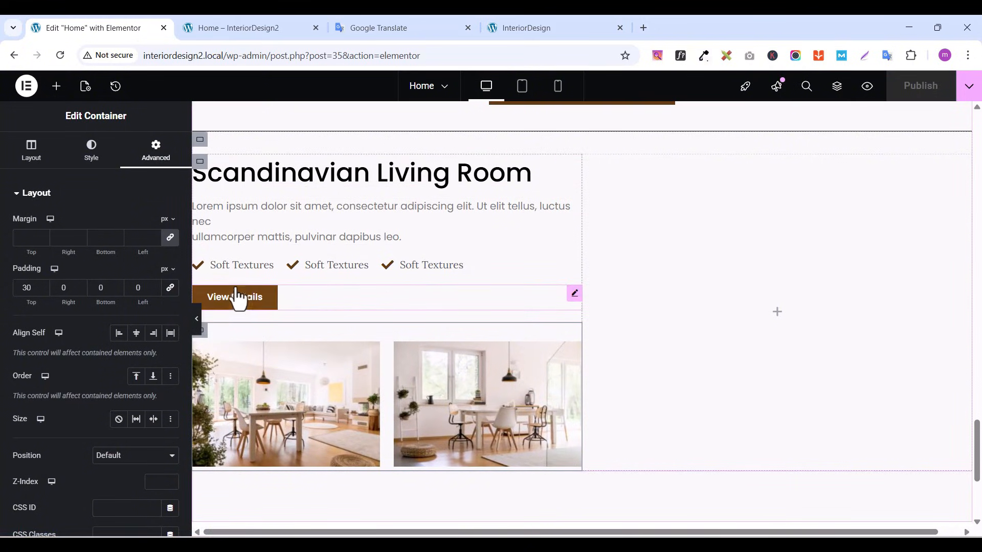
# Set the View Details button's top margin to 1 em, with the other sides at 0
pyautogui.click(575, 295)
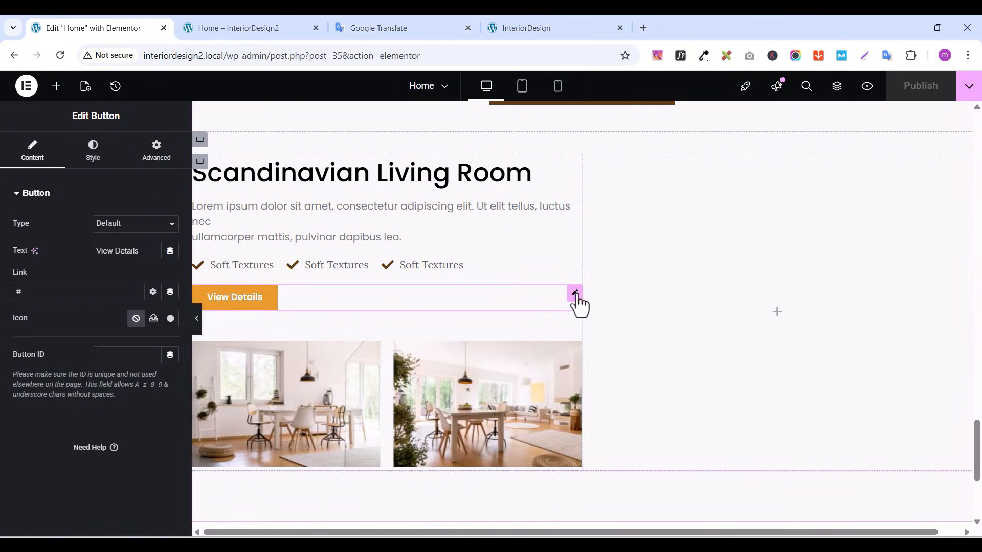
pyautogui.click(160, 165)
pyautogui.click(168, 219)
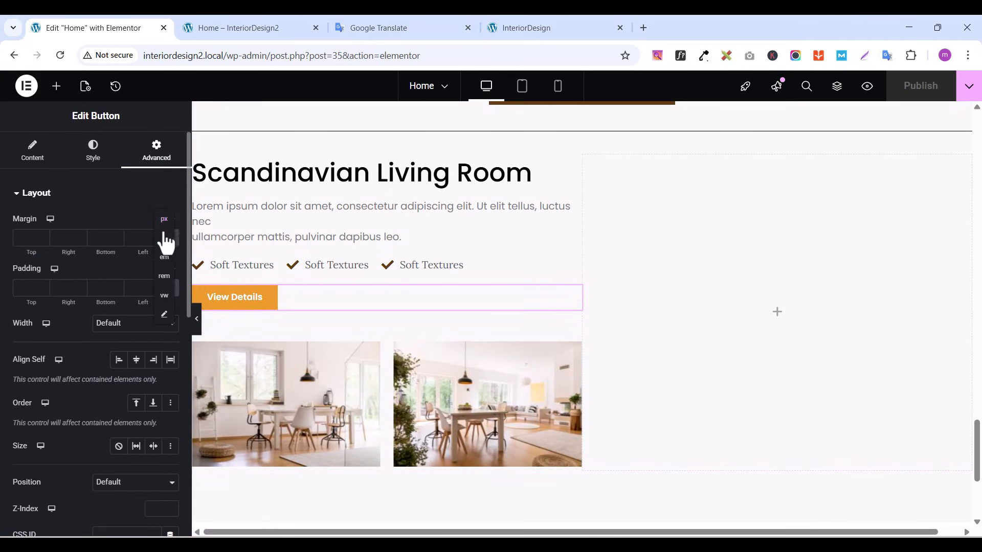
pyautogui.click(168, 259)
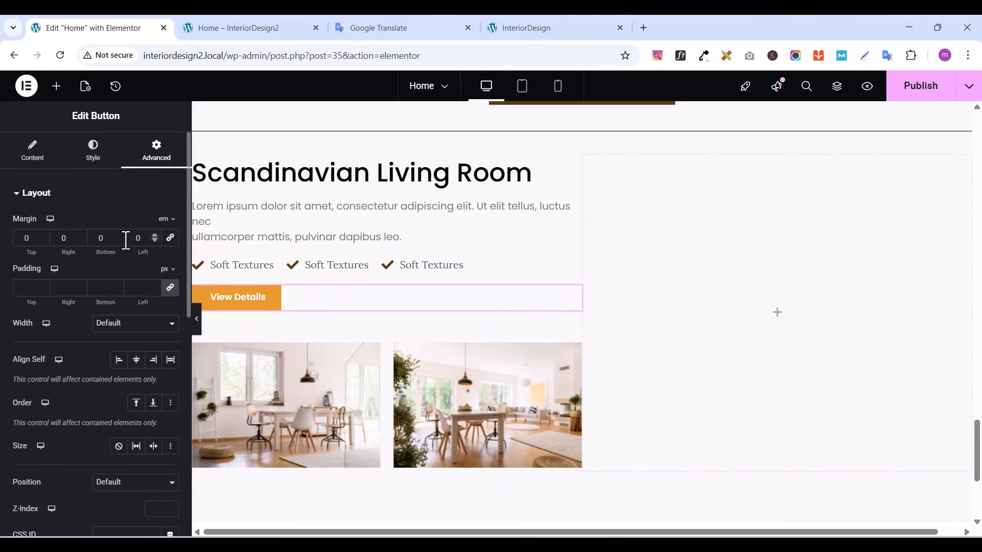
pyautogui.click(41, 237)
pyautogui.write('1')
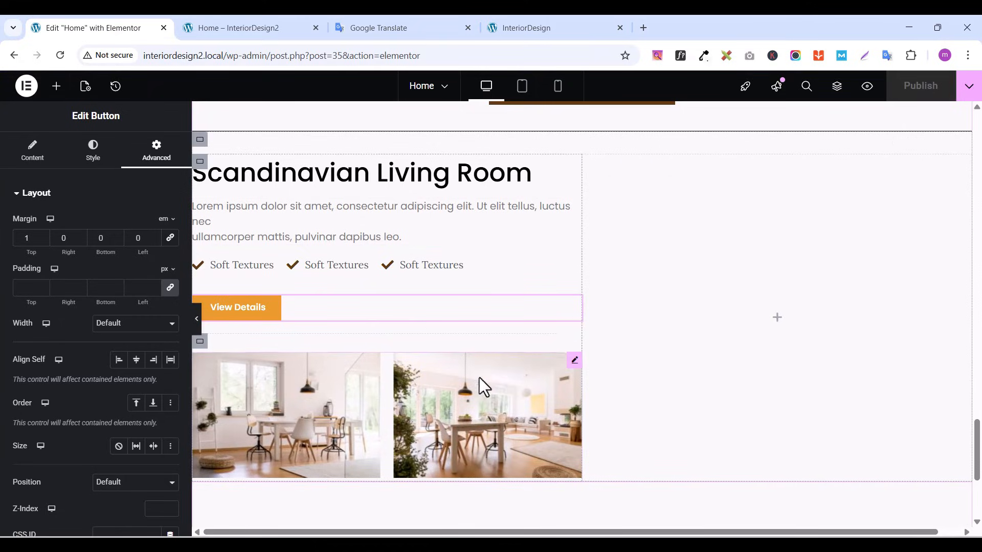
# Give the empty container beside the Scandinavian Living Room text a classic background using the image service1.jpg
pyautogui.click(591, 163)
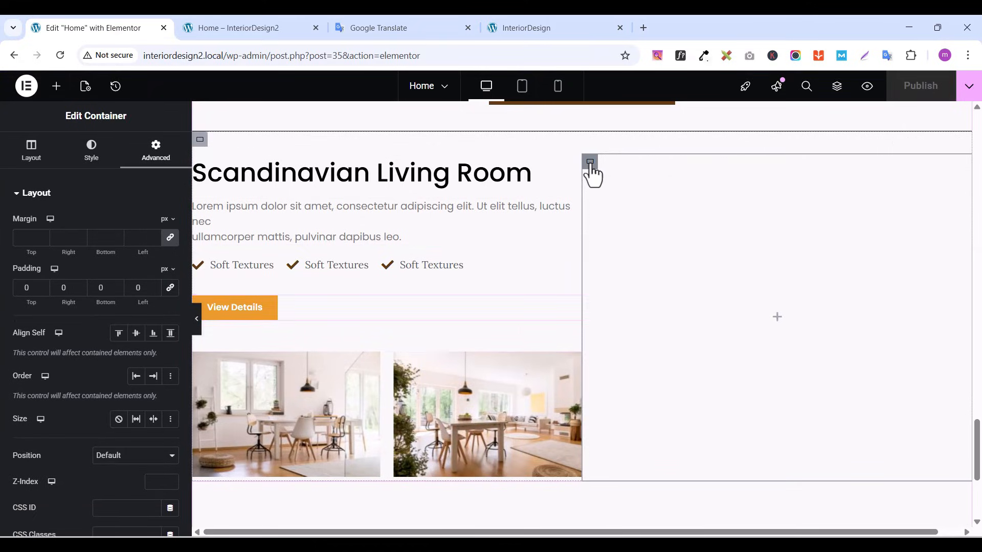
pyautogui.click(84, 154)
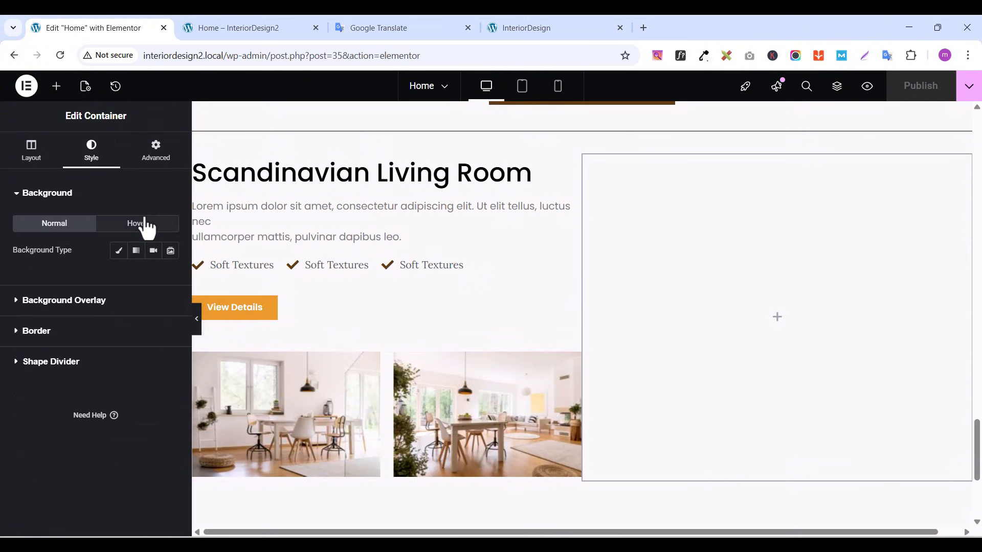
pyautogui.click(558, 29)
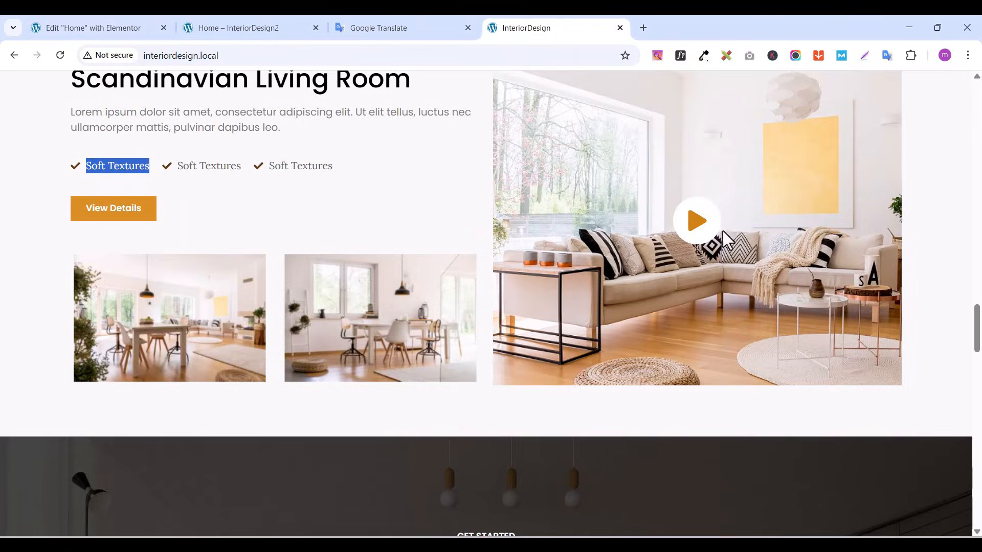
pyautogui.click(93, 32)
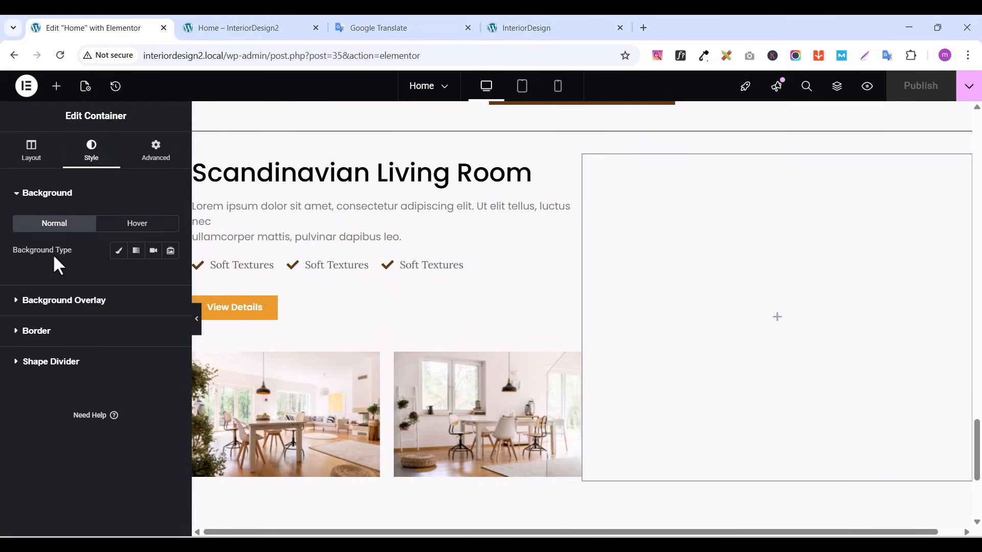
pyautogui.click(114, 251)
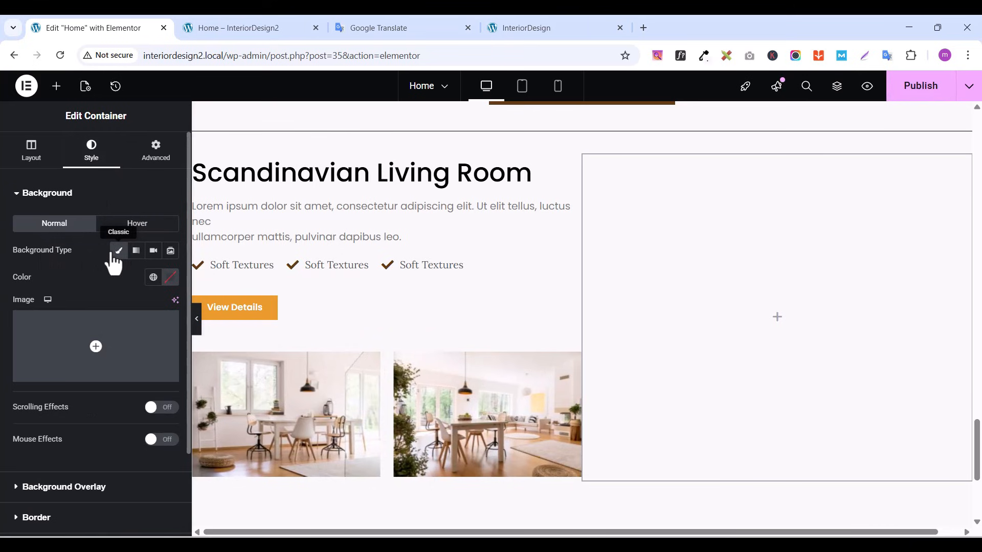
pyautogui.click(74, 379)
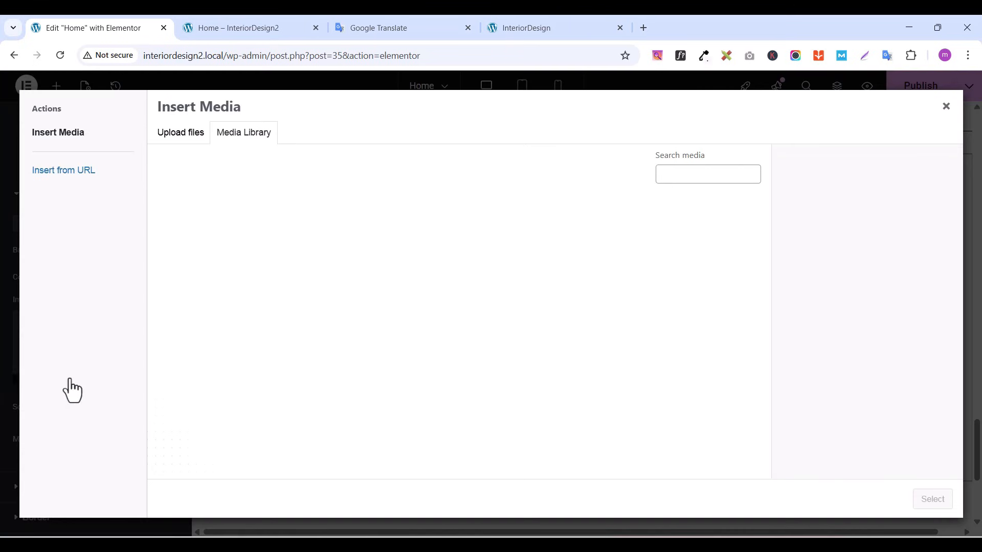
pyautogui.click(697, 245)
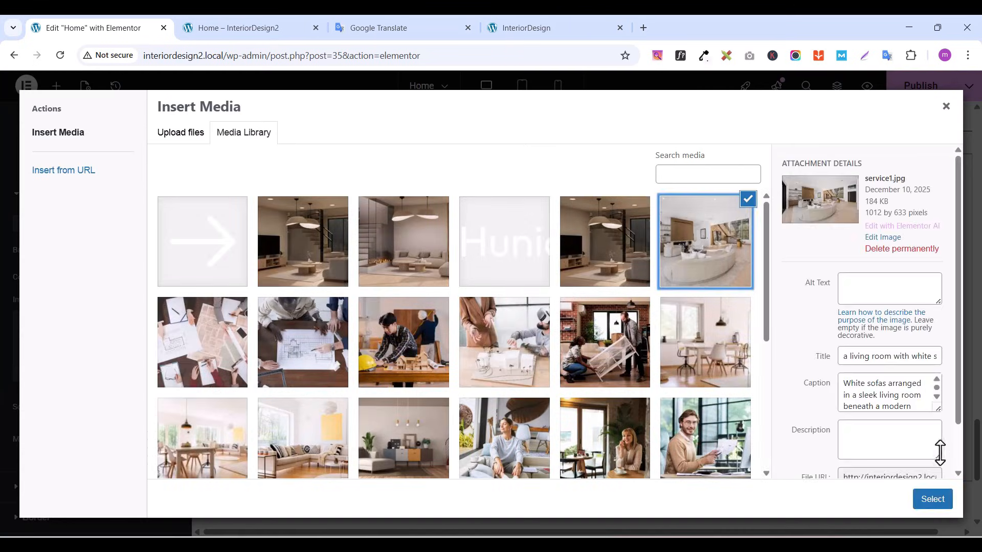
pyautogui.click(927, 507)
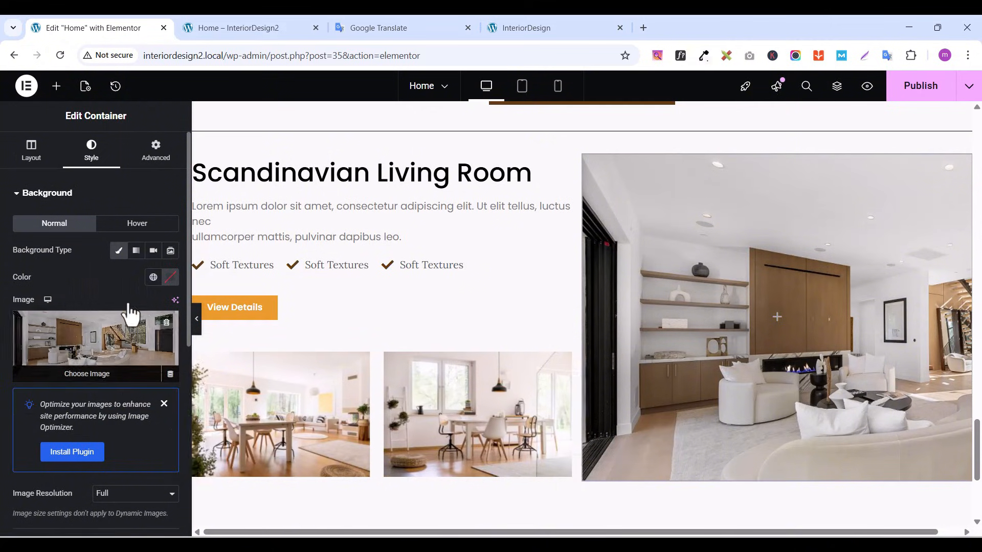
# Set the container's background image position to Center Center, repeat to No-repeat and display size to Cover
pyautogui.moveTo(186, 266); pyautogui.dragTo(186, 386)
pyautogui.click(110, 320)
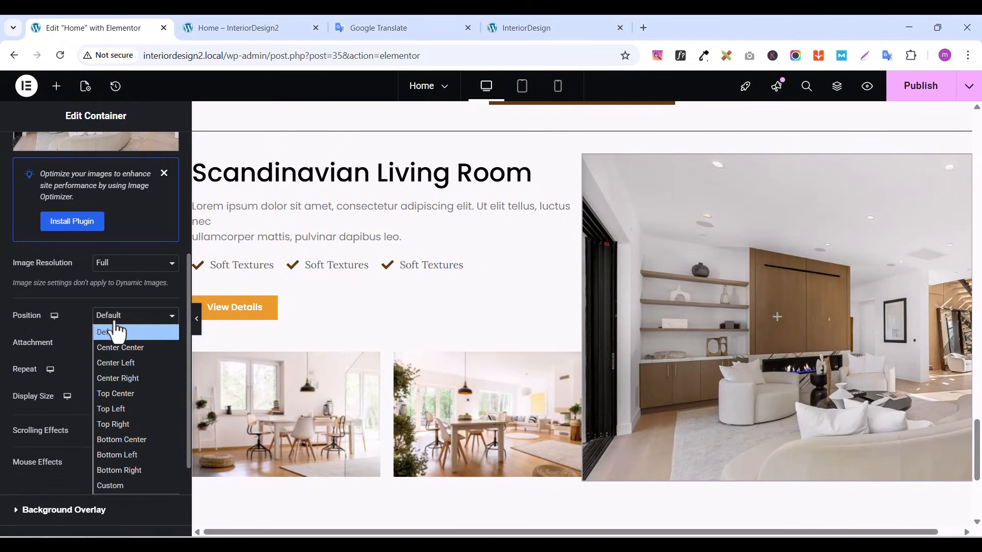
pyautogui.click(122, 351)
pyautogui.click(120, 369)
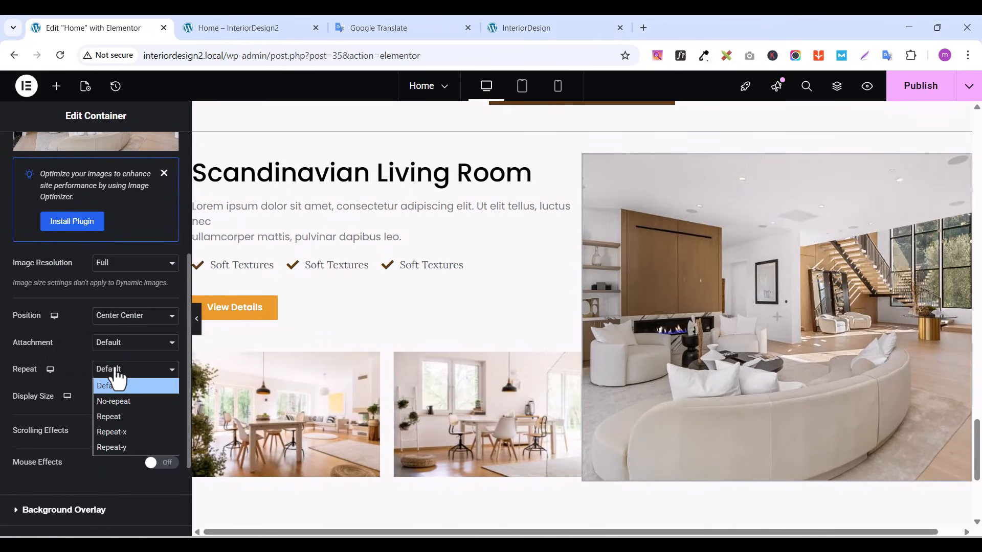
pyautogui.click(123, 401)
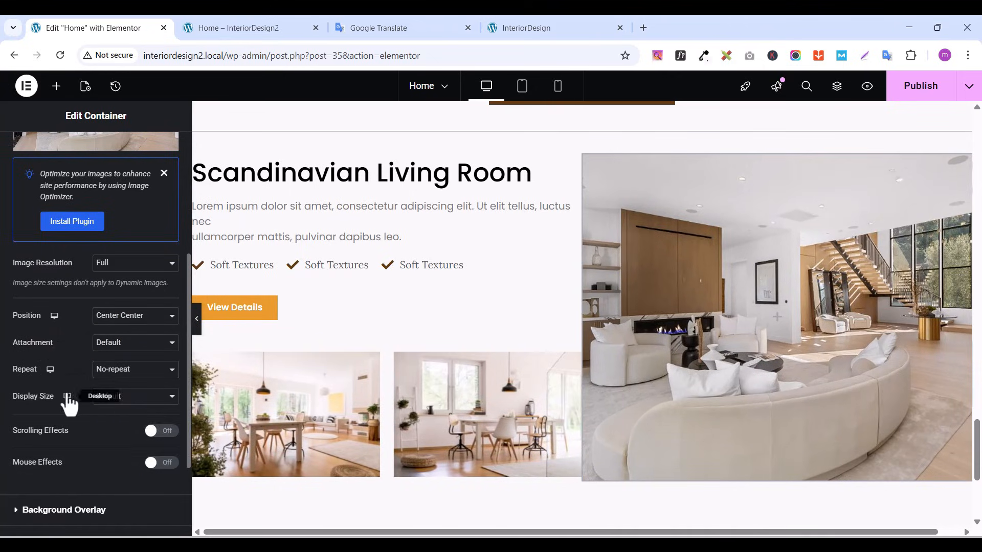
pyautogui.click(123, 400)
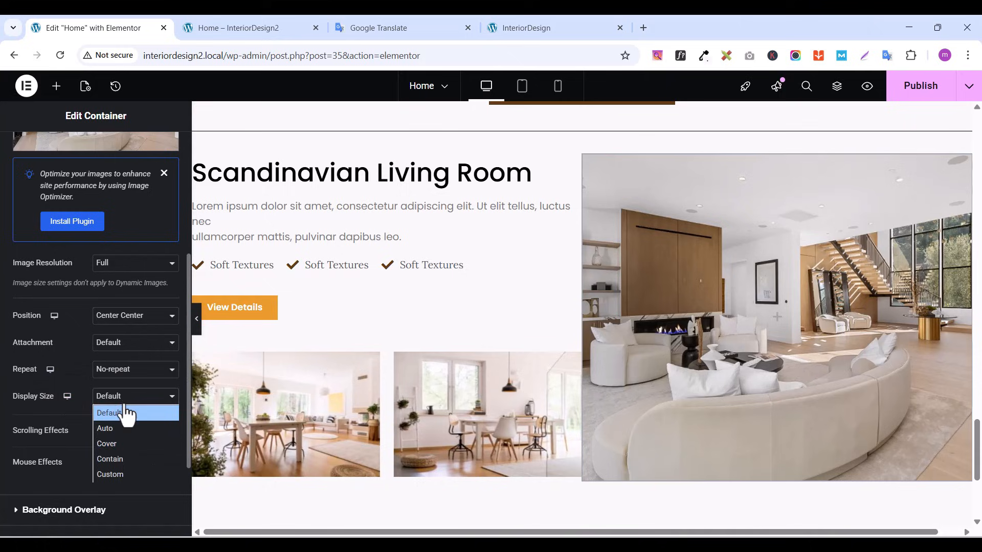
pyautogui.click(117, 442)
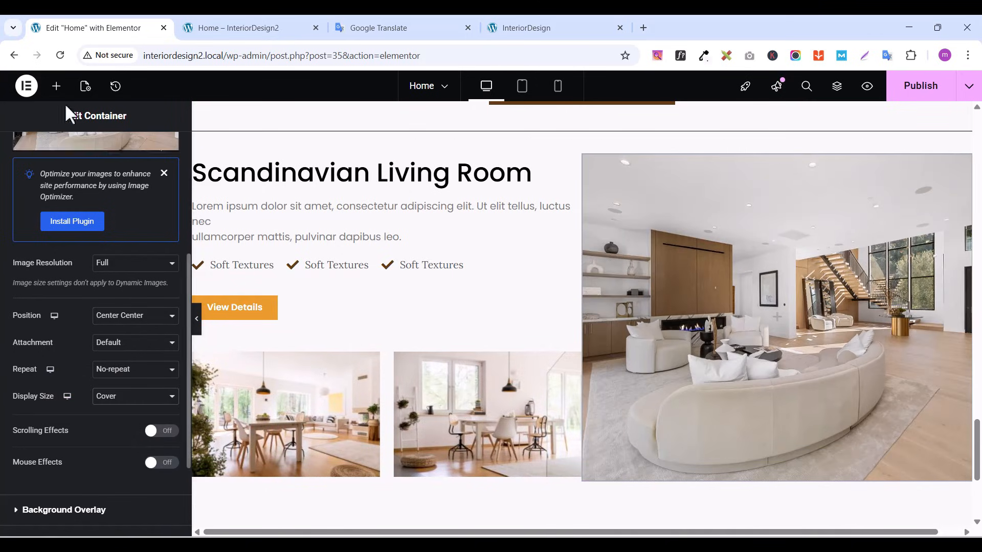
# Add an Icon widget inside the container with the living room background image
pyautogui.click(57, 86)
pyautogui.click(34, 174)
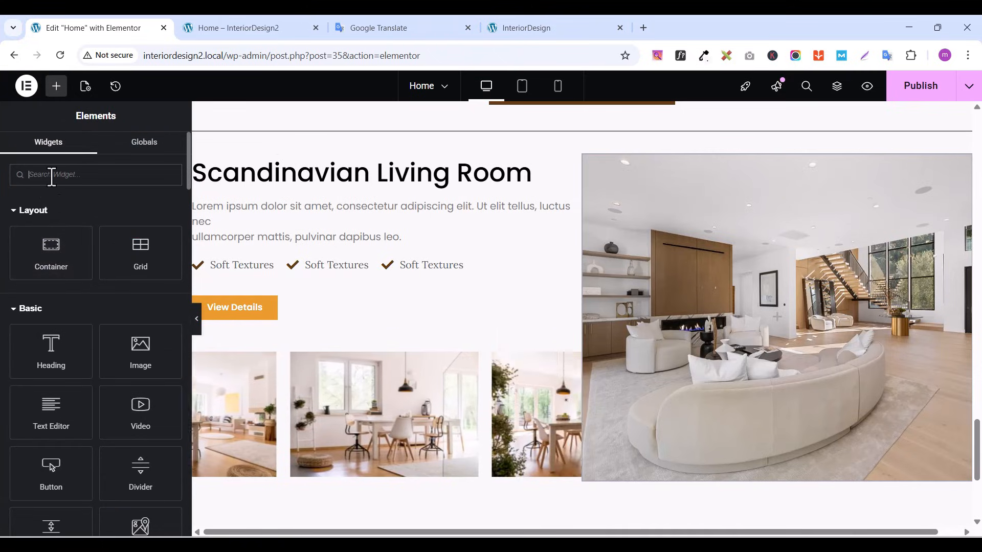
pyautogui.write('icon')
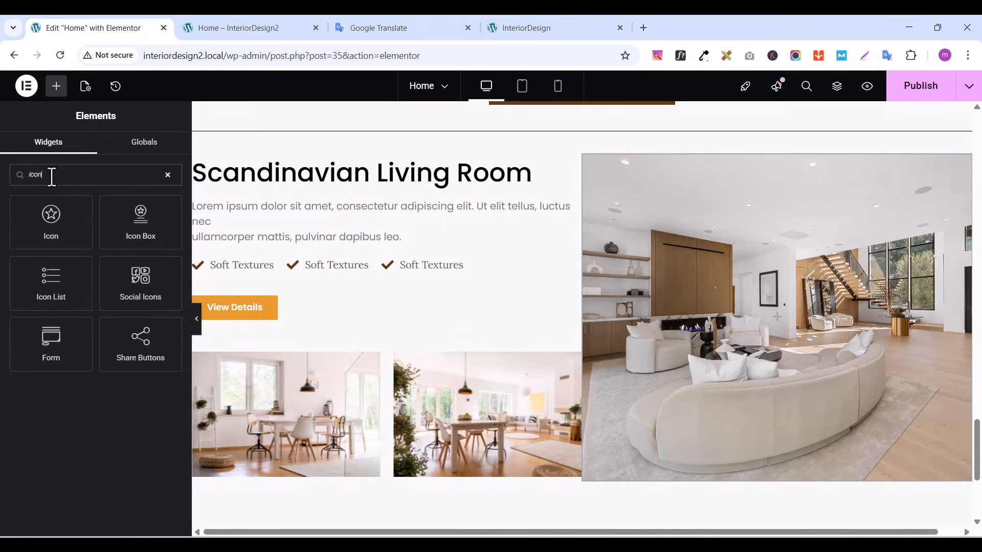
pyautogui.moveTo(37, 208); pyautogui.dragTo(826, 309)
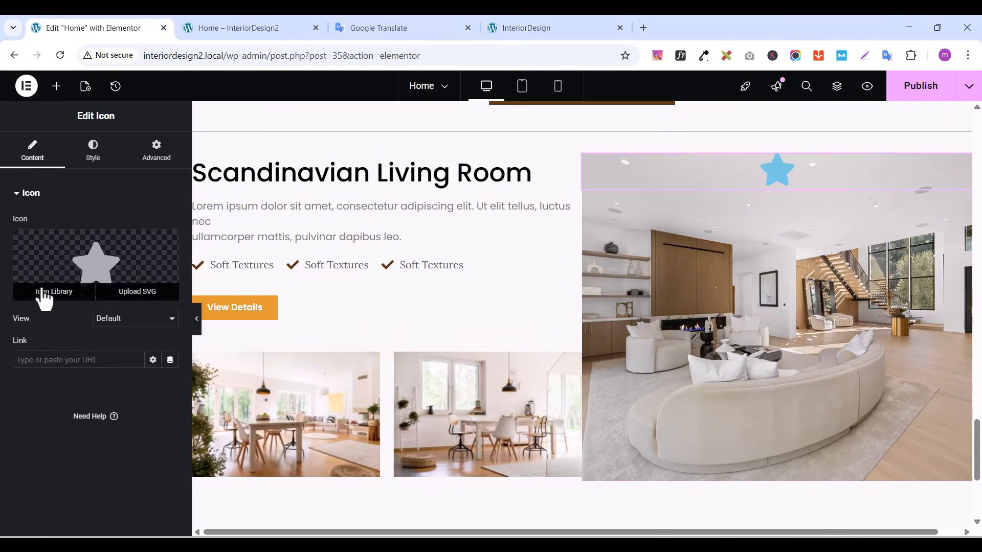
# Replace the star with the solid Play icon from the icon library and set its view to Stacked
pyautogui.click(46, 296)
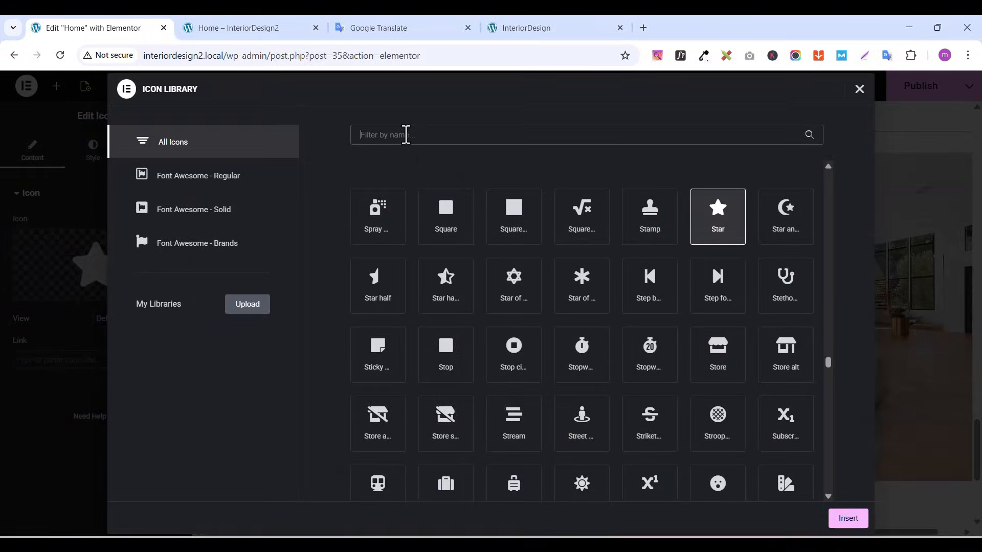
pyautogui.click(405, 136)
pyautogui.write('play')
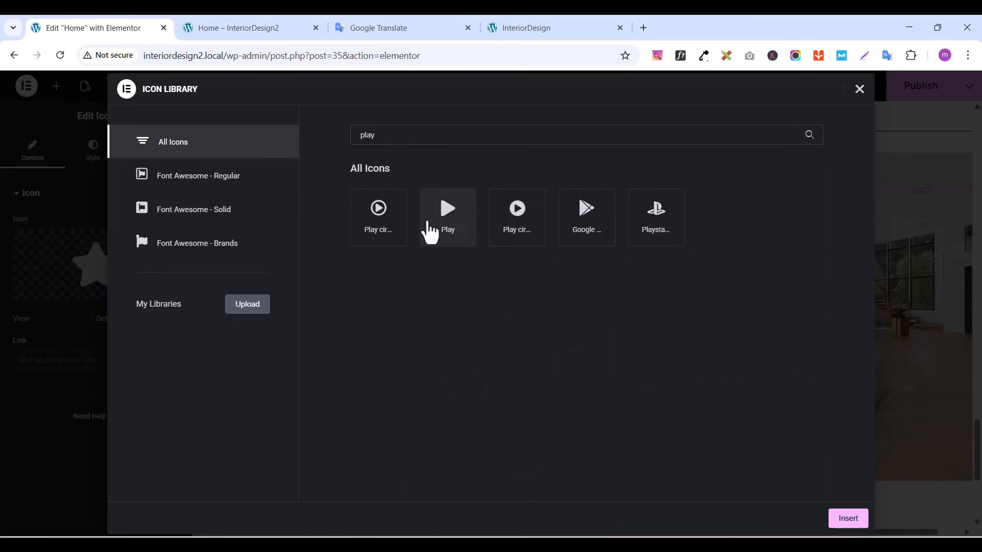
pyautogui.click(429, 225)
pyautogui.click(846, 518)
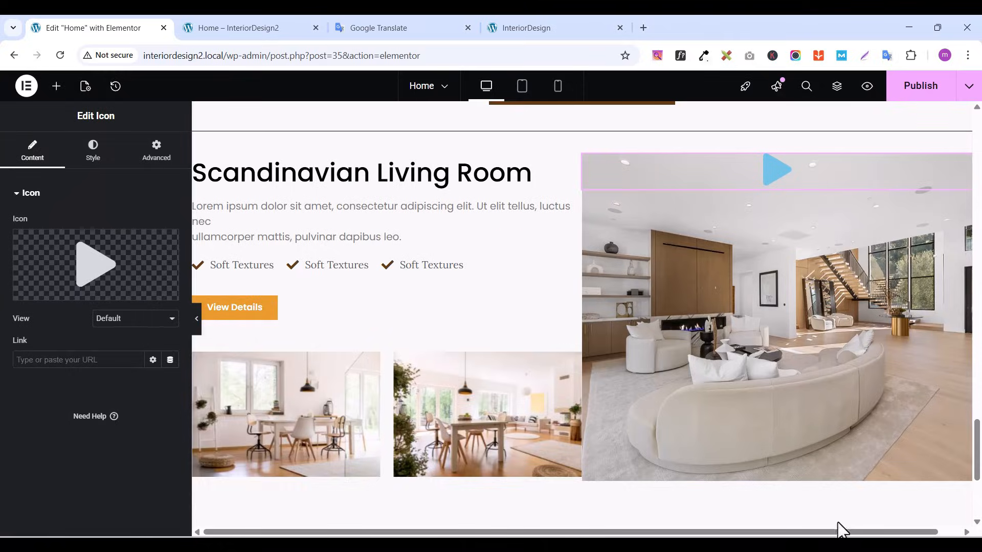
pyautogui.click(115, 321)
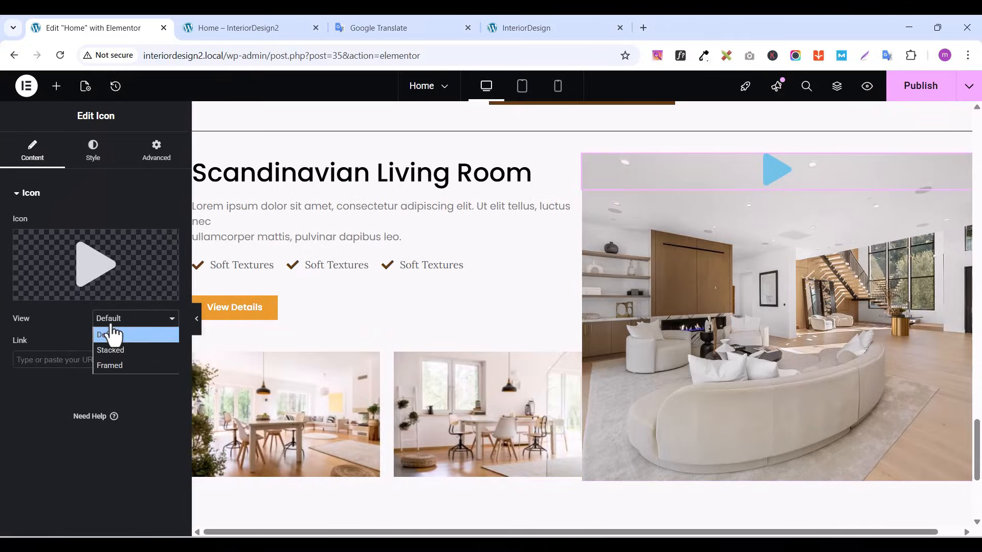
pyautogui.click(110, 353)
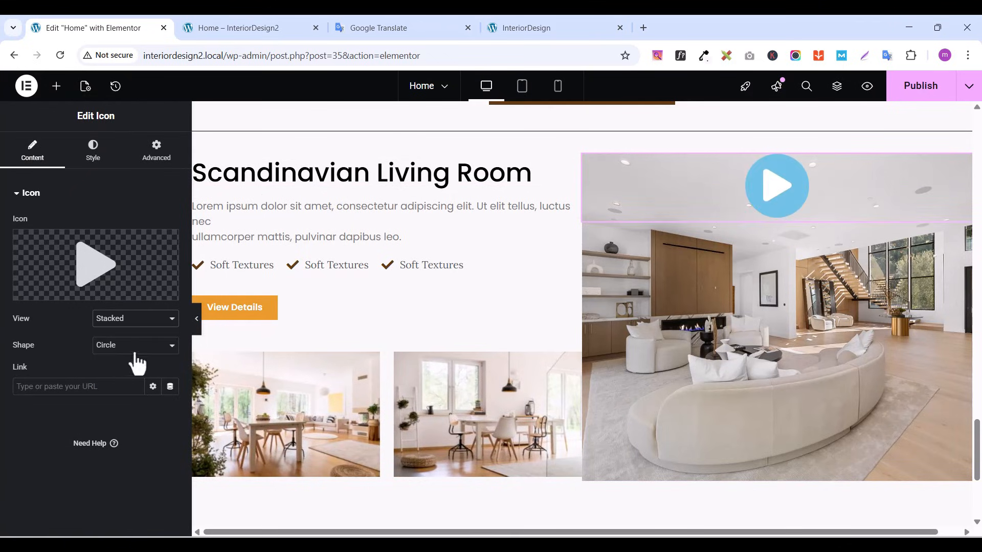
# Check the play icon on the reference site and set the new icon's primary color to white, #FFFFFF
pyautogui.click(94, 149)
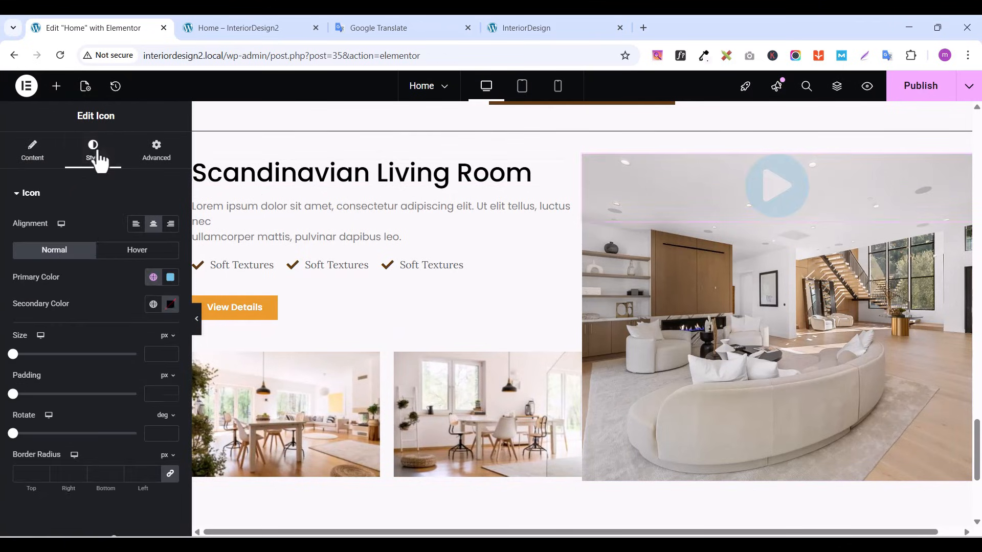
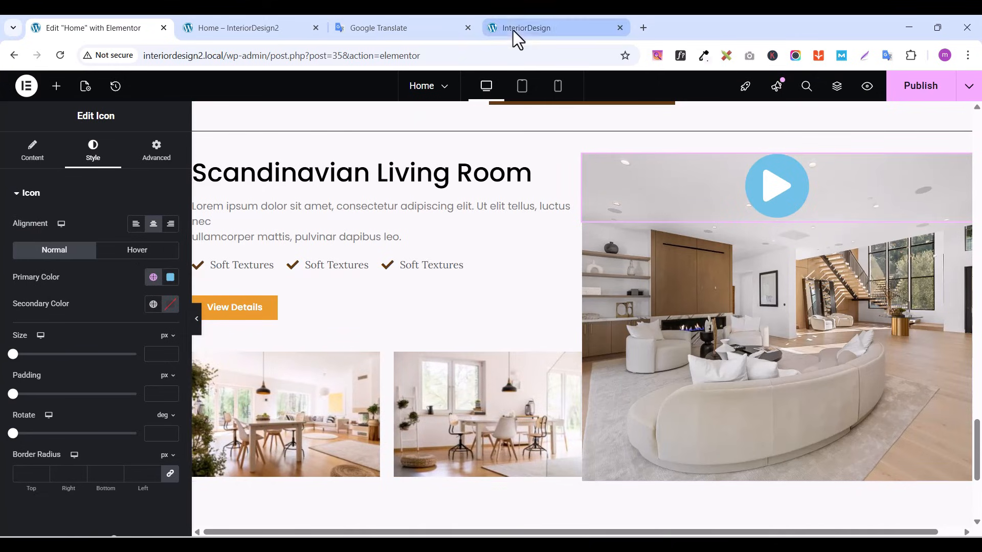
pyautogui.click(532, 29)
pyautogui.click(121, 29)
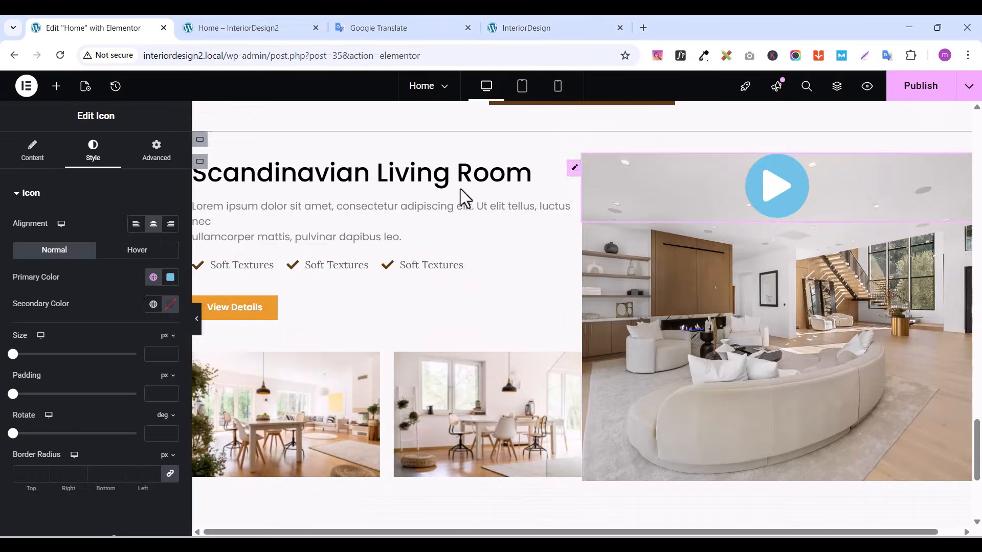
pyautogui.click(170, 277)
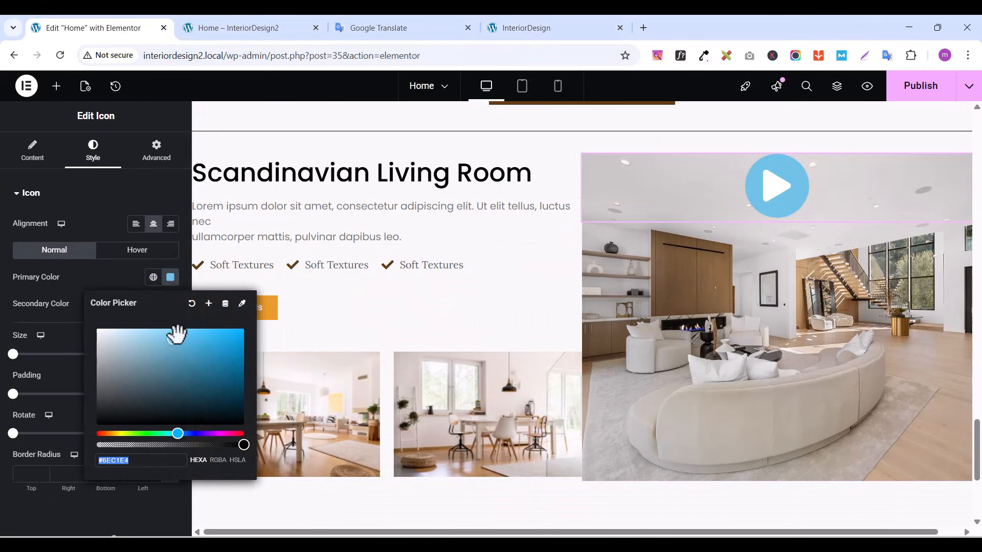
pyautogui.moveTo(175, 333); pyautogui.dragTo(42, 320)
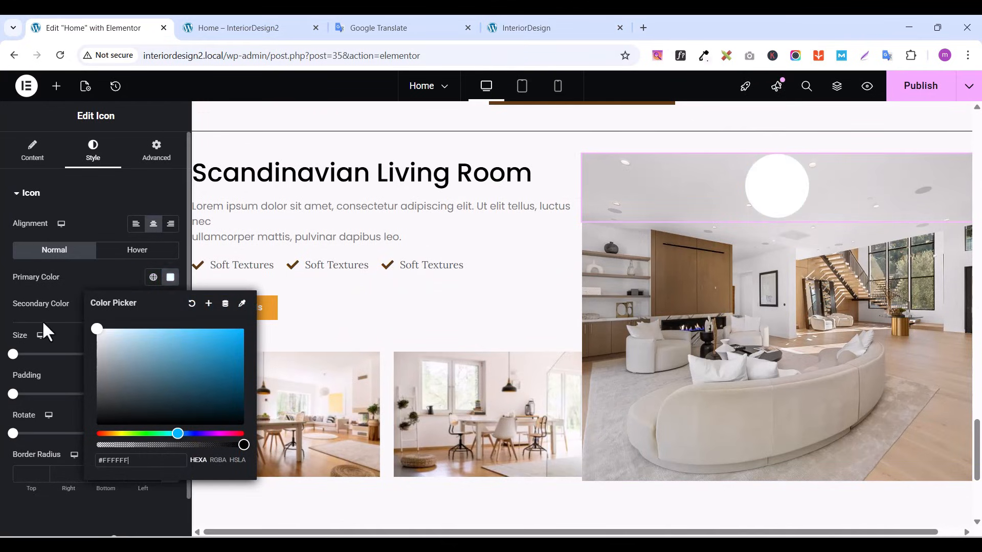
pyautogui.click(77, 277)
# Set the play icon's secondary color to the global yellow, then adjust it to a deeper orange, #F39A1B
pyautogui.click(153, 304)
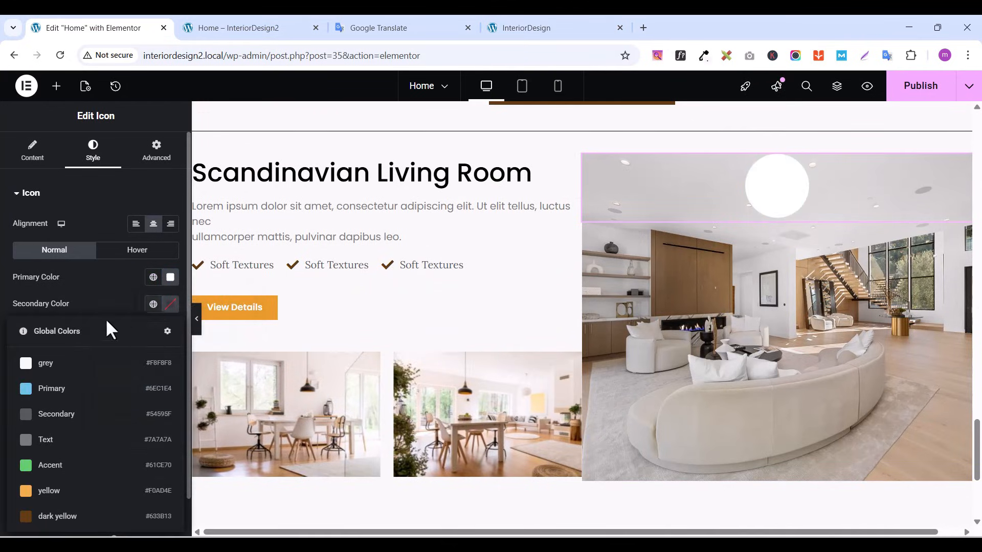
pyautogui.click(48, 491)
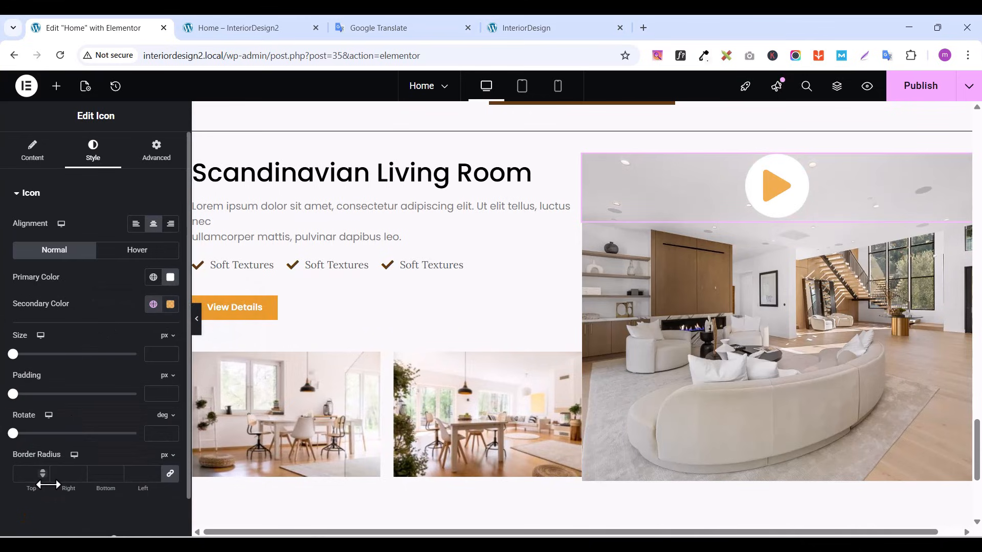
pyautogui.click(170, 305)
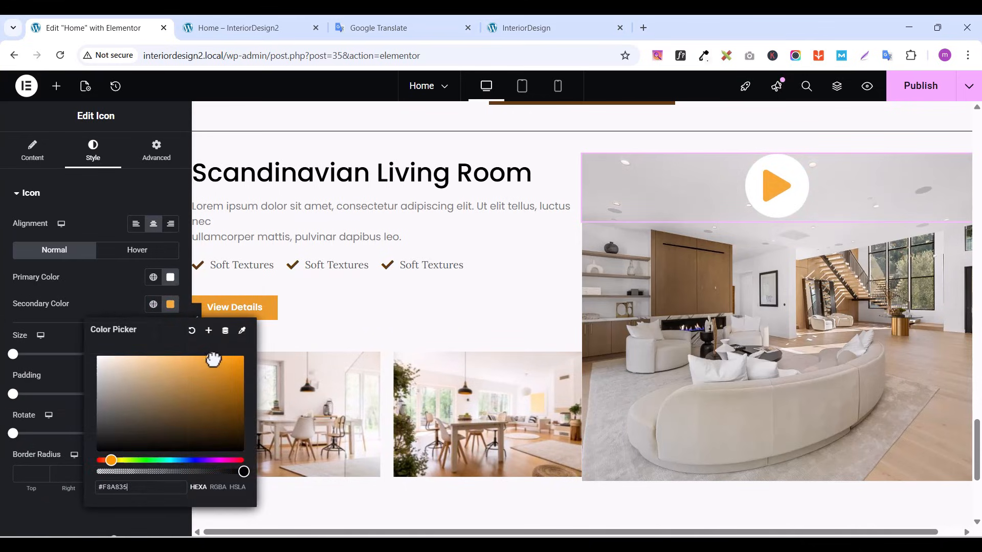
pyautogui.moveTo(214, 360); pyautogui.dragTo(227, 361)
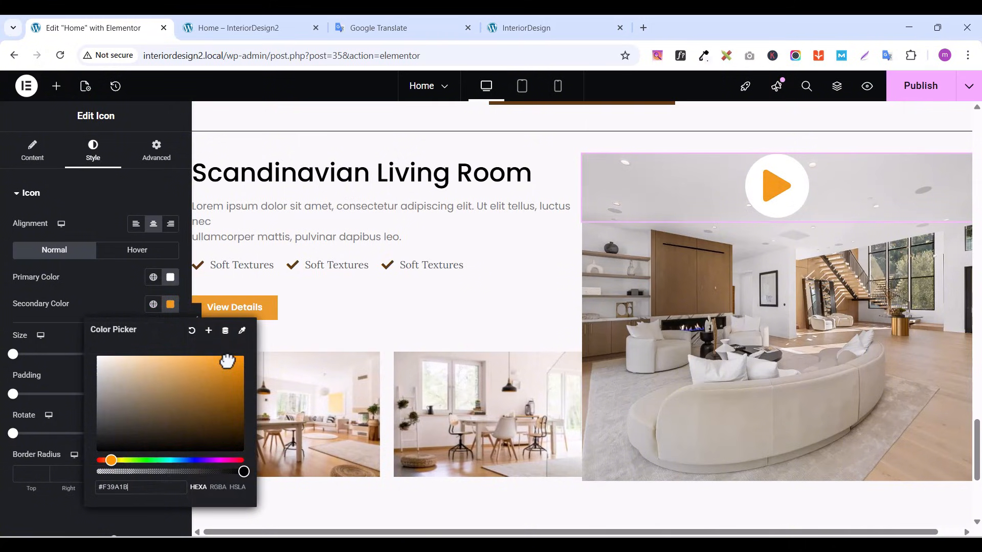
pyautogui.click(112, 197)
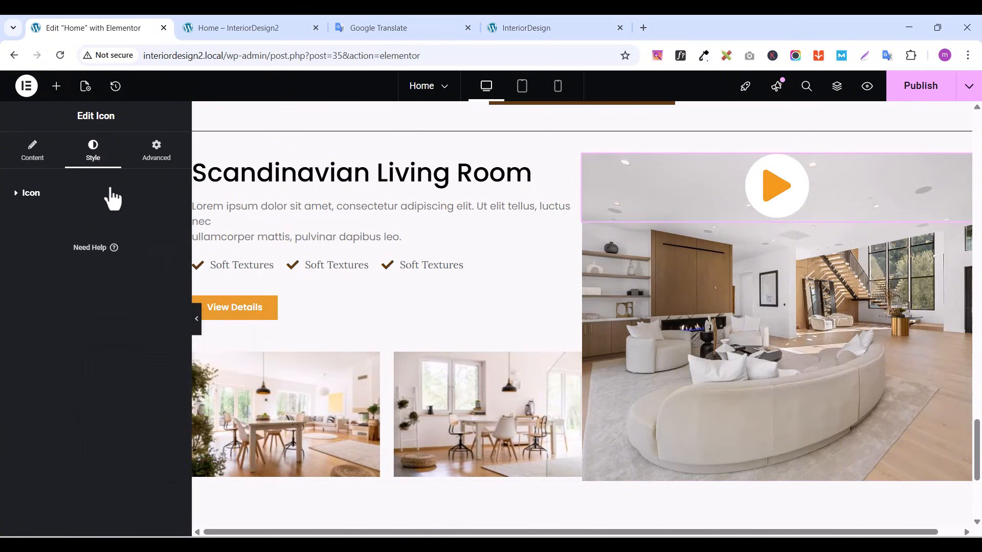
# Set the play icon's size to 33 px
pyautogui.click(11, 196)
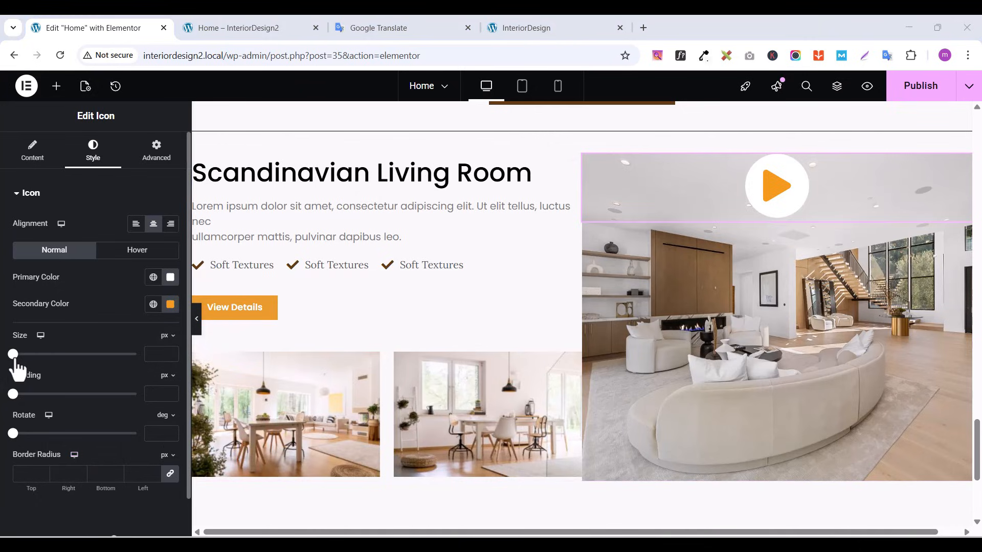
pyautogui.moveTo(16, 359); pyautogui.dragTo(23, 365)
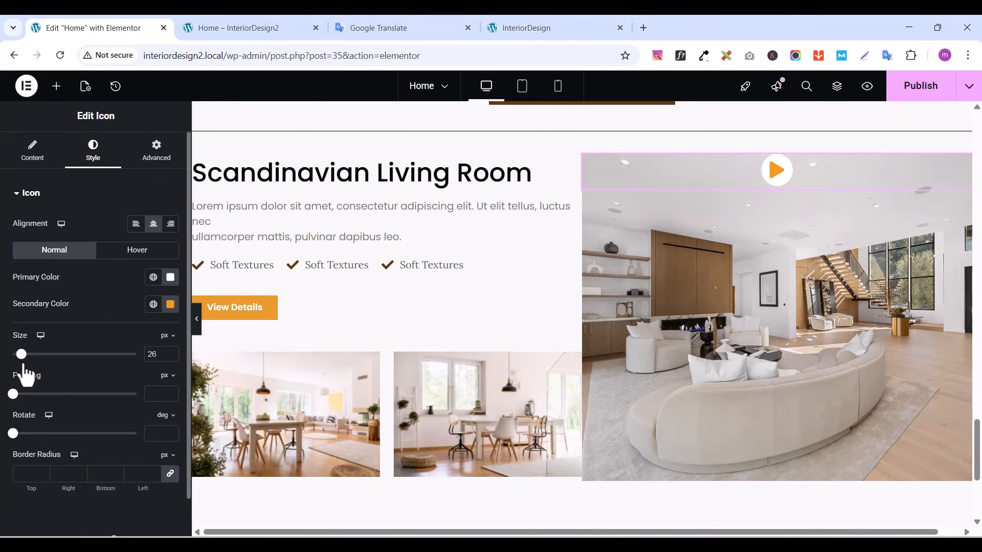
pyautogui.click(171, 351)
pyautogui.click(172, 351)
pyautogui.click(171, 351)
pyautogui.click(172, 351)
pyautogui.click(172, 351)
pyautogui.click(171, 351)
pyautogui.click(171, 351)
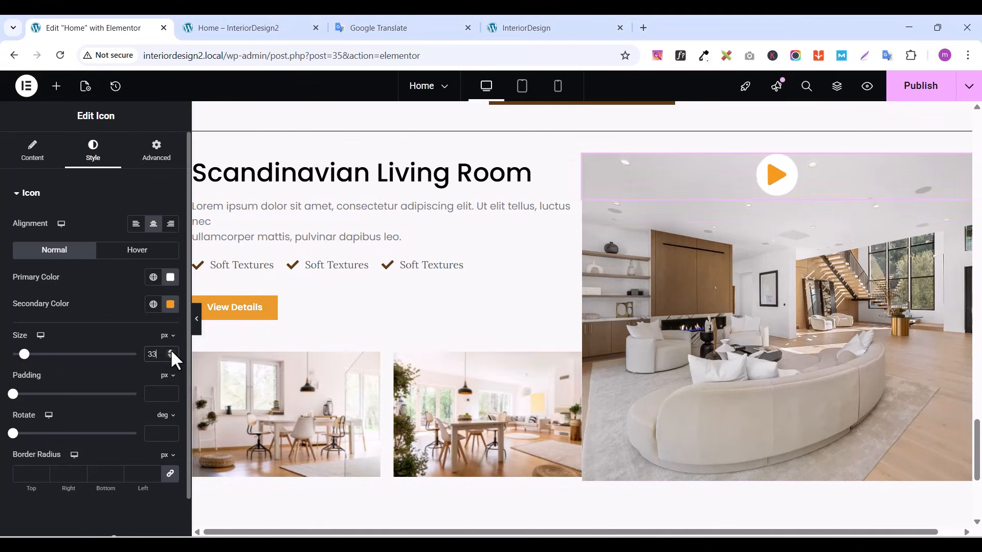
# Center the play icon vertically inside the background image container using center content justification, and publish the page
pyautogui.click(591, 163)
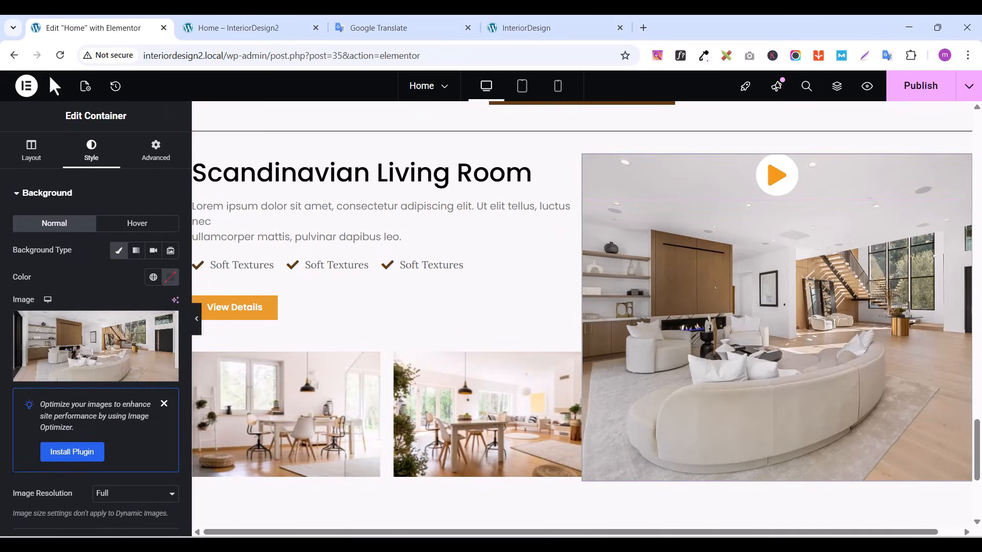
pyautogui.click(32, 153)
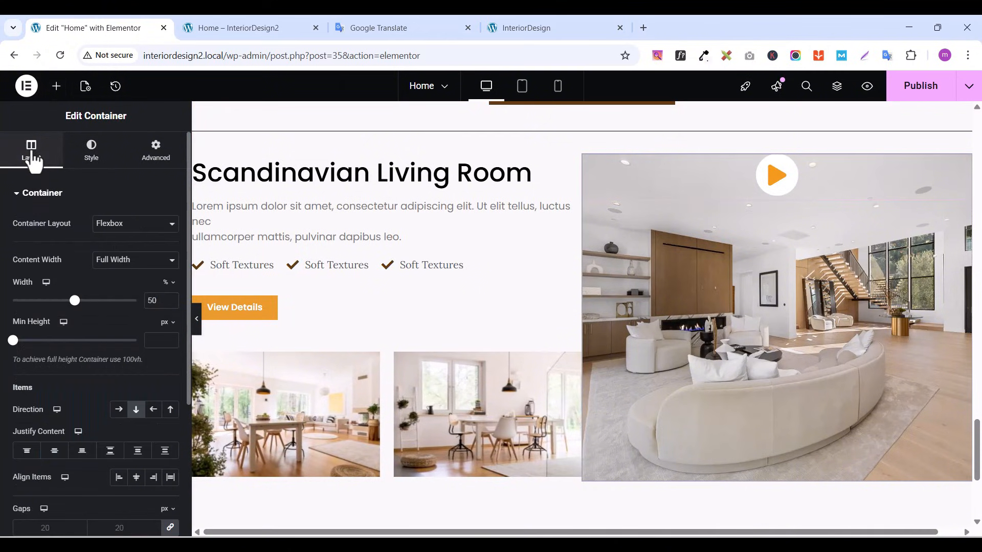
pyautogui.click(56, 451)
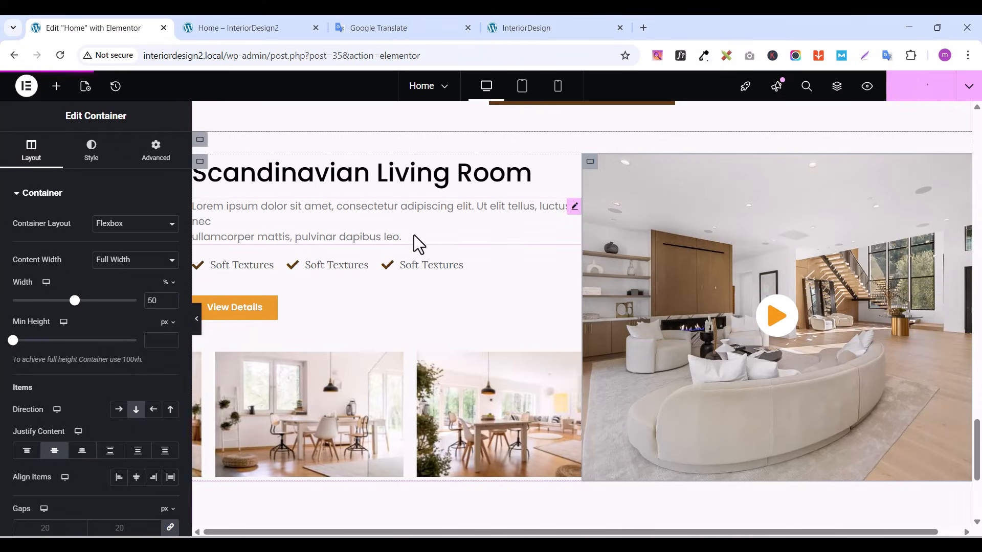
# Reload the page preview and compare its "Spaces We've Designed" section with the same section on the reference site
pyautogui.scroll(5, 494, 214)
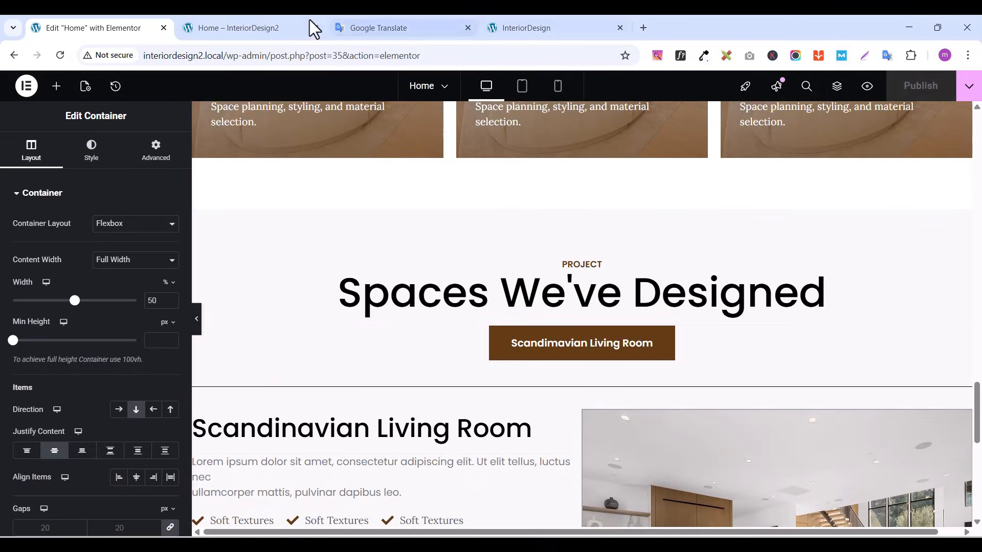
pyautogui.click(197, 29)
pyautogui.click(59, 56)
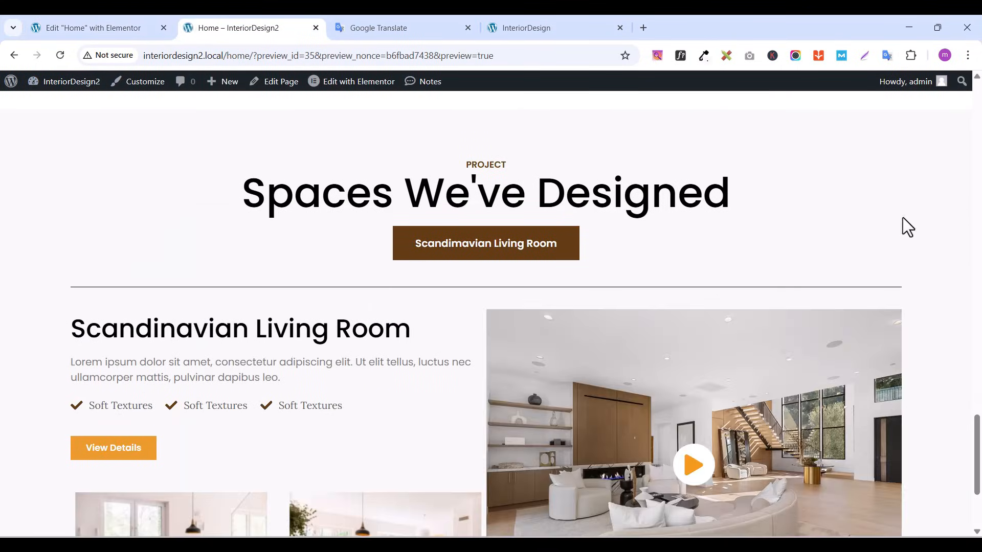
pyautogui.moveTo(978, 432)
pyautogui.mouseDown()
pyautogui.moveTo(977, 470)
pyautogui.moveTo(978, 440)
pyautogui.mouseUp()
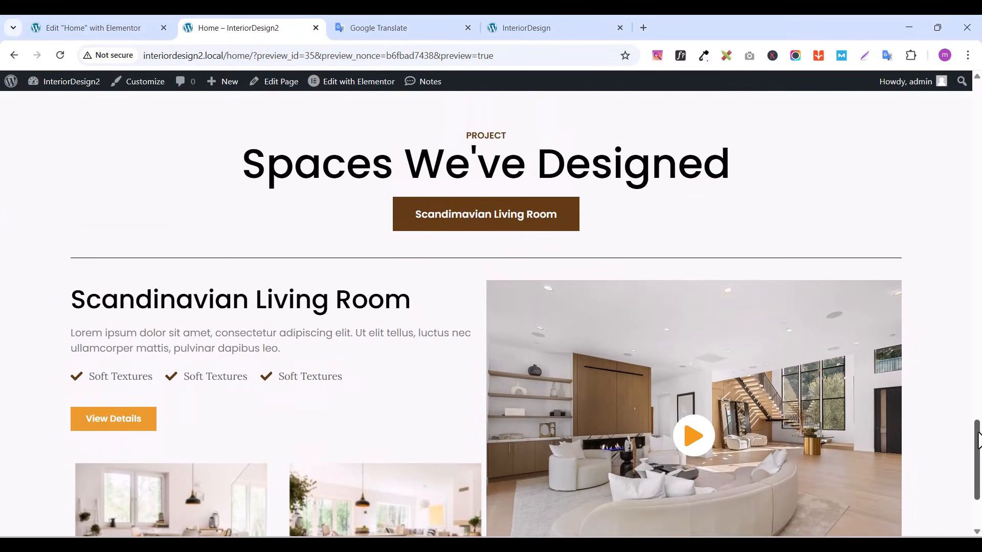
pyautogui.click(530, 30)
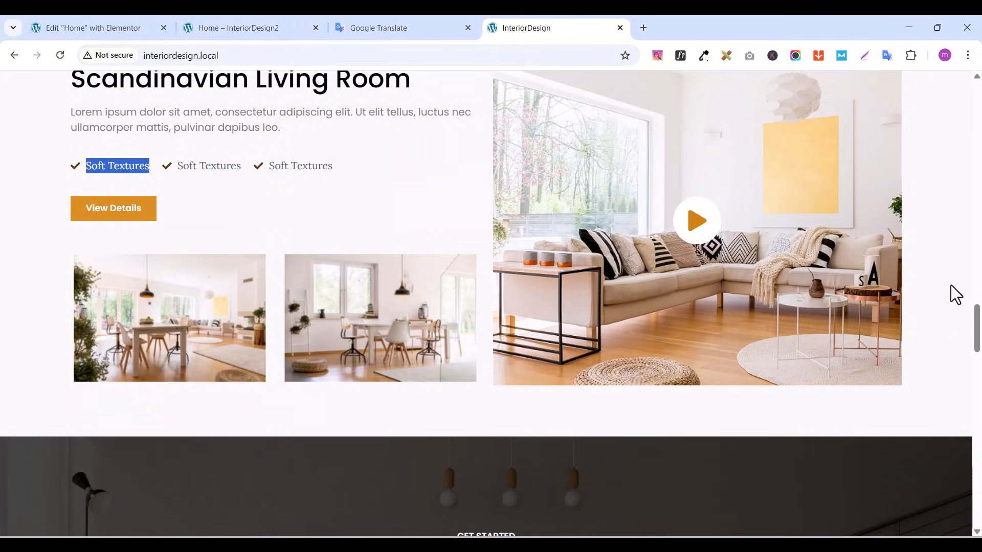
pyautogui.moveTo(975, 327)
pyautogui.mouseDown()
pyautogui.moveTo(975, 299)
pyautogui.moveTo(976, 312)
pyautogui.mouseUp()
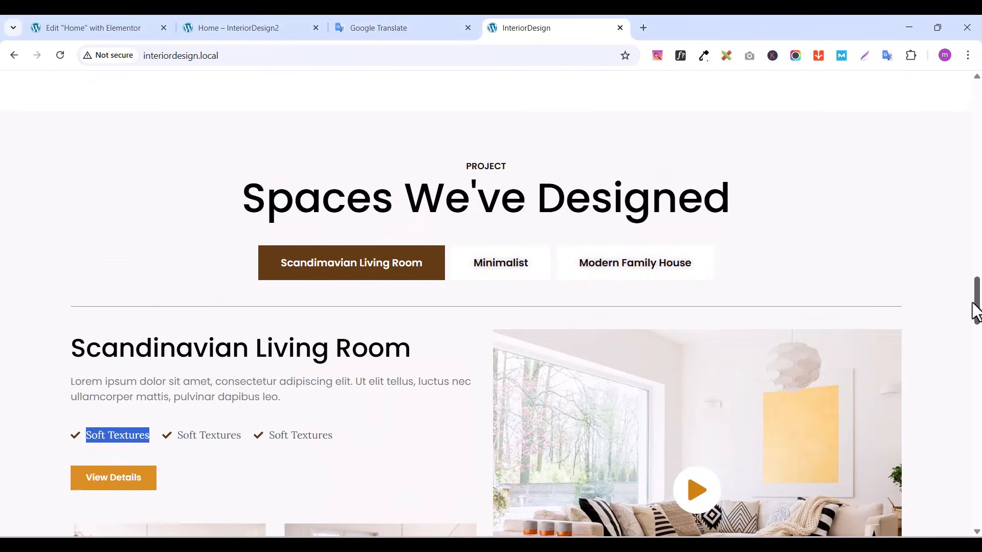
pyautogui.click(122, 30)
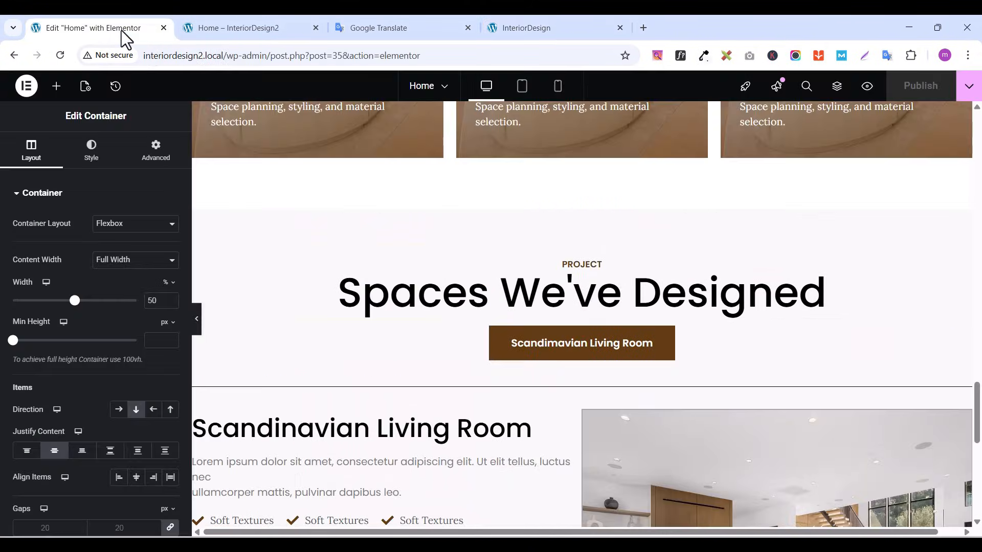
pyautogui.click(244, 16)
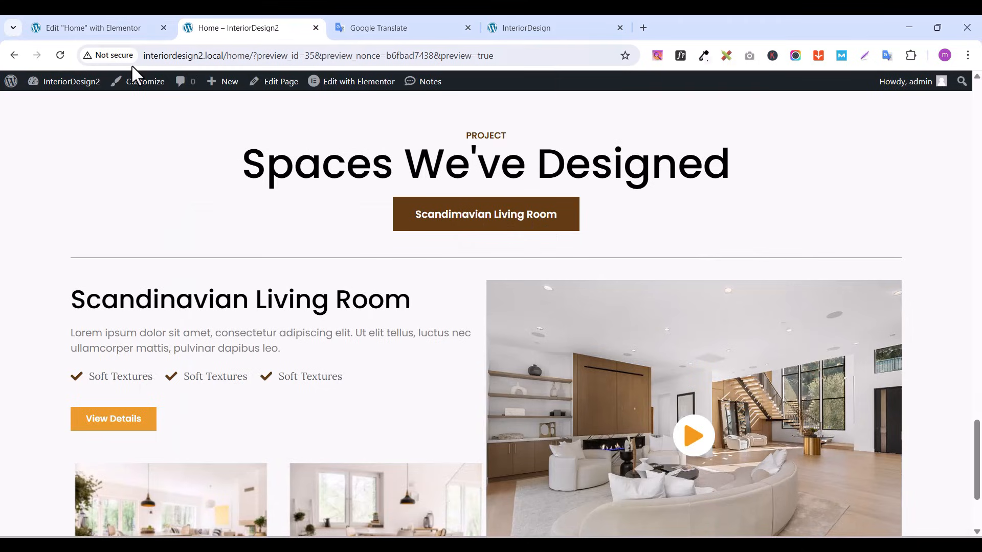
pyautogui.click(114, 29)
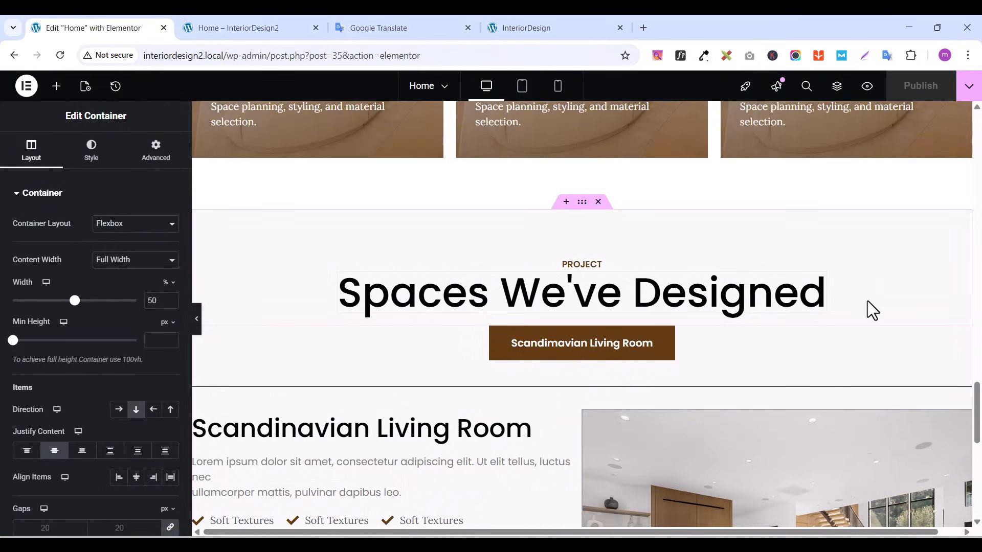
# Duplicate the "Scandimavian Living Room" item of the Tabs widget twice to make three tabs
pyautogui.click(963, 338)
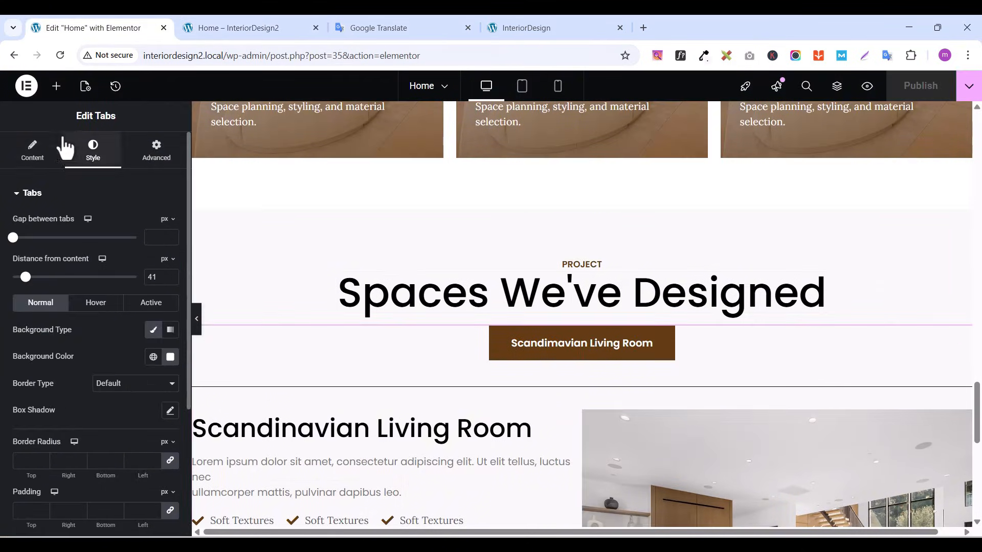
pyautogui.click(37, 158)
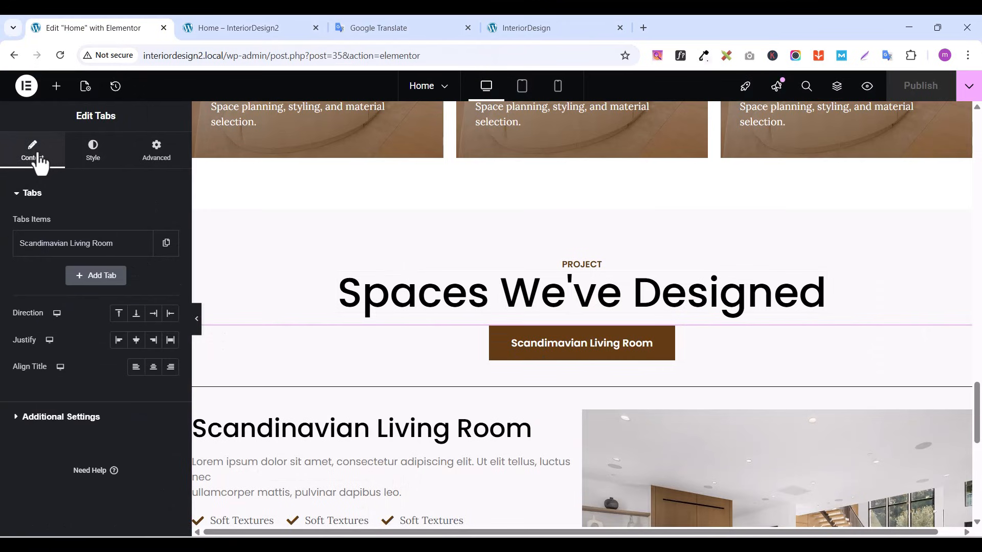
pyautogui.click(165, 244)
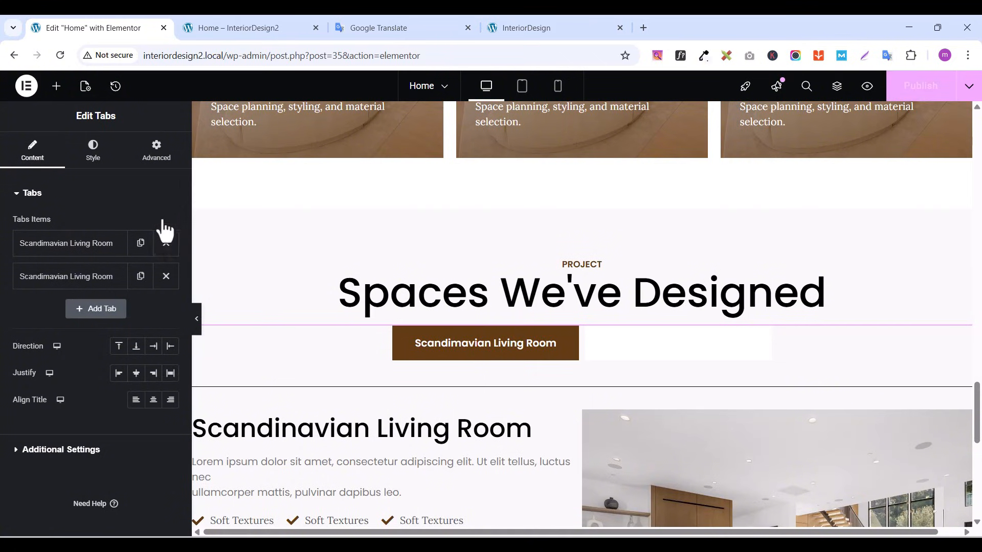
pyautogui.click(140, 277)
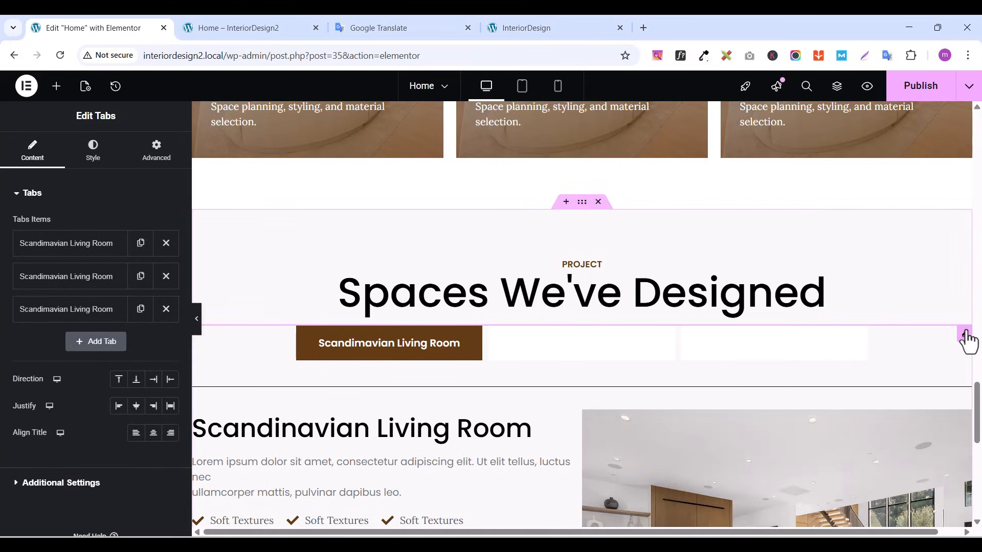
# Set the normal title color of the tabs to black, #000000
pyautogui.click(86, 163)
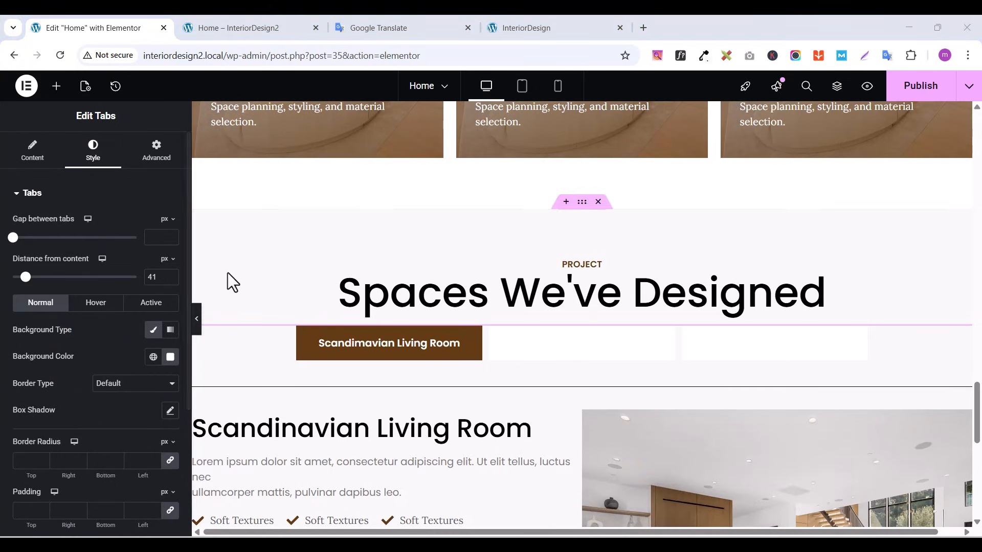
pyautogui.click(19, 195)
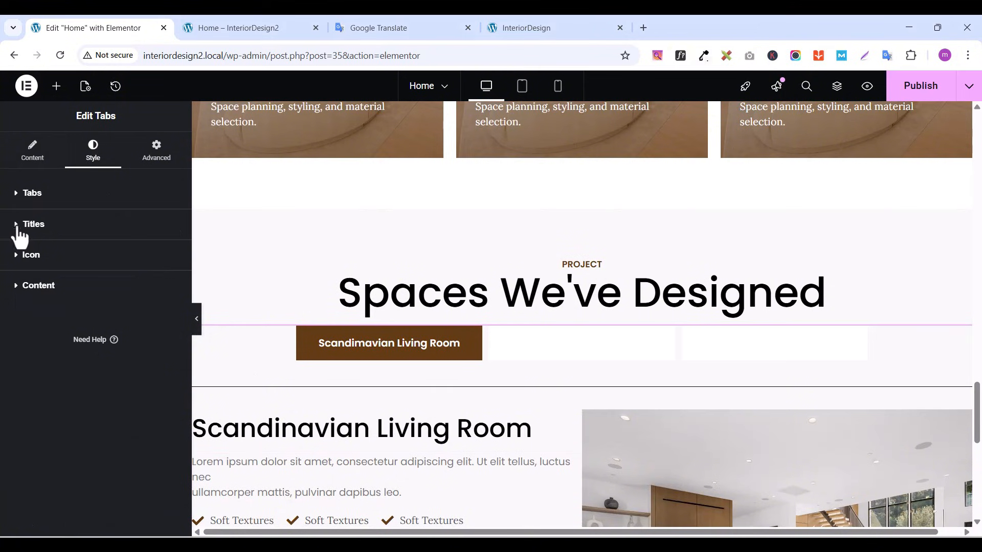
pyautogui.click(19, 228)
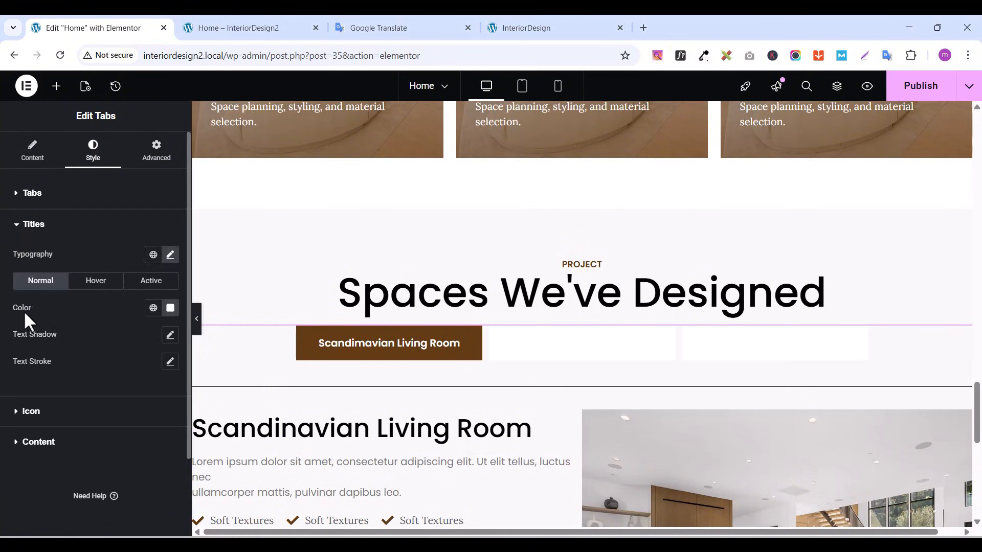
pyautogui.click(170, 308)
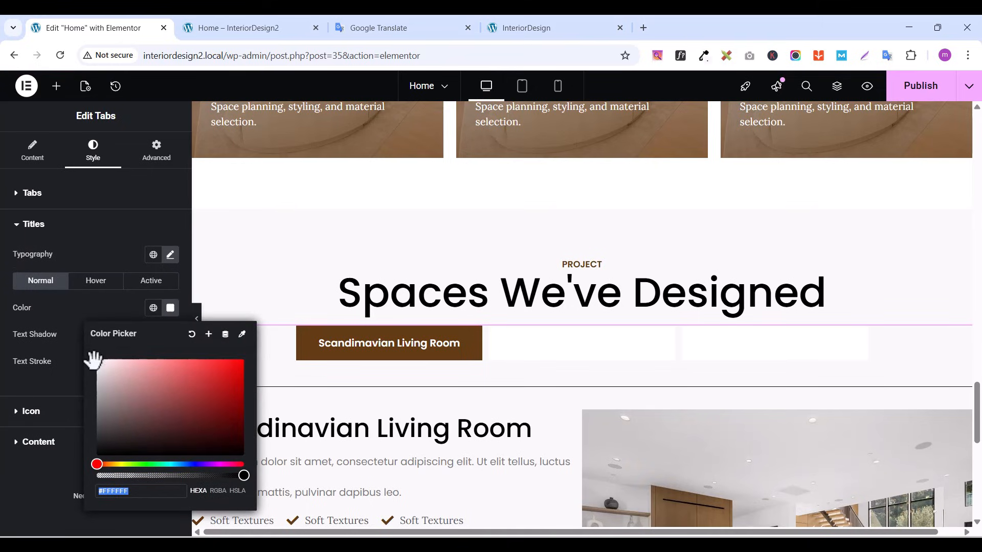
pyautogui.moveTo(94, 391); pyautogui.dragTo(96, 473)
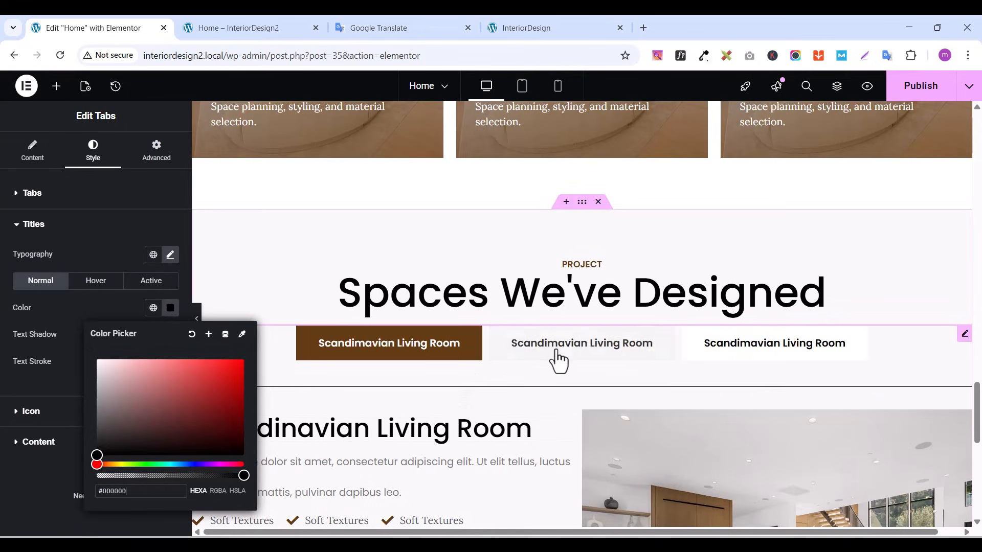
# Check the tab hover style on the reference site and set the tab titles' hover color to white, #FFFFFF
pyautogui.click(95, 286)
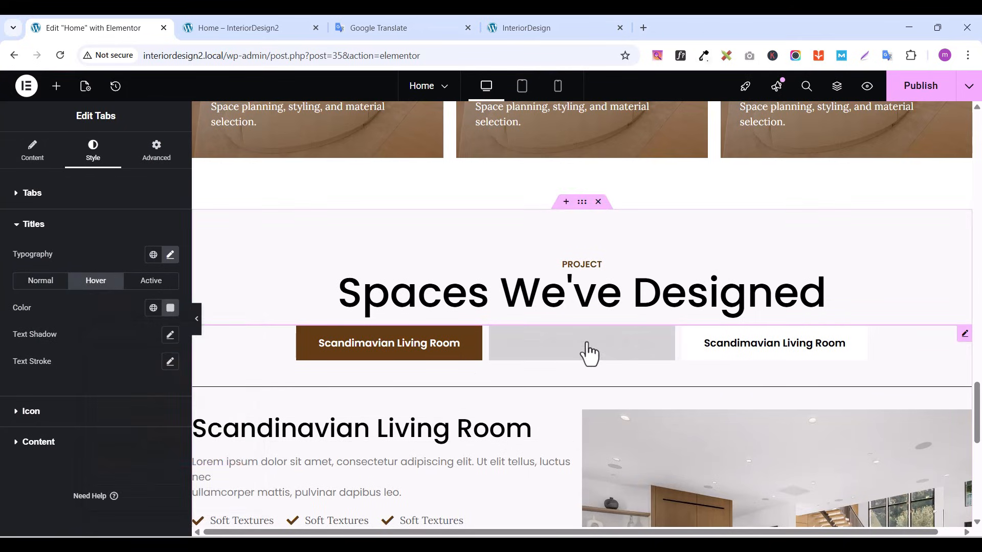
pyautogui.click(558, 29)
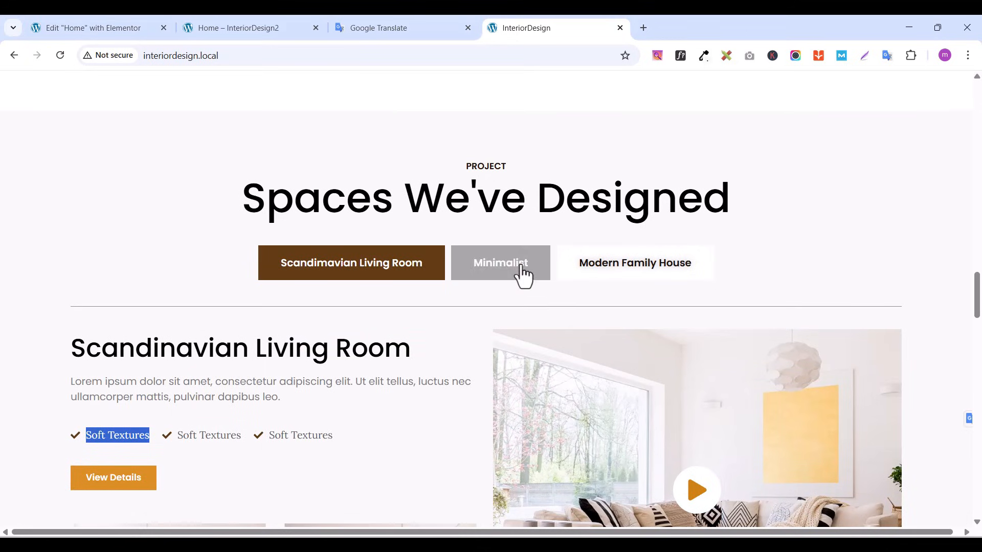
pyautogui.click(109, 29)
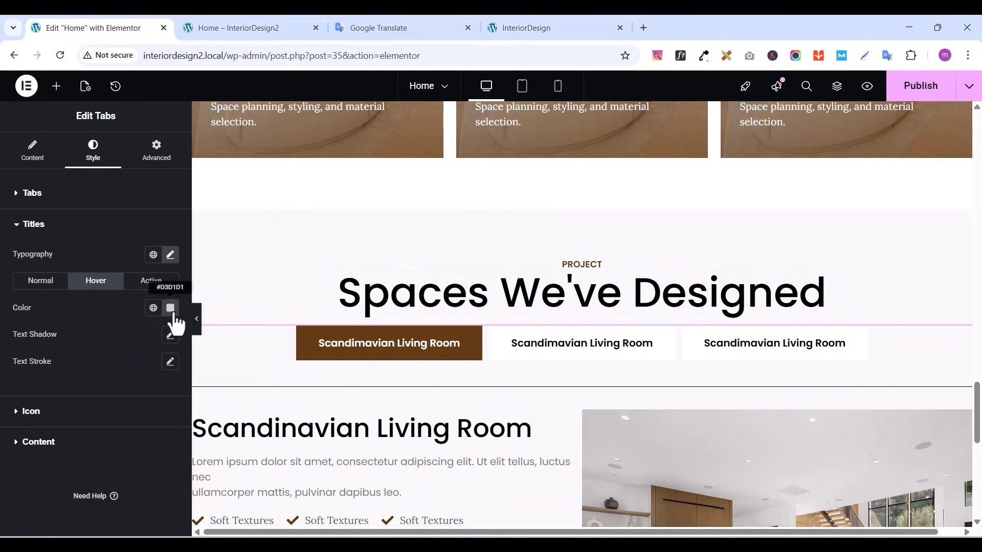
pyautogui.click(171, 309)
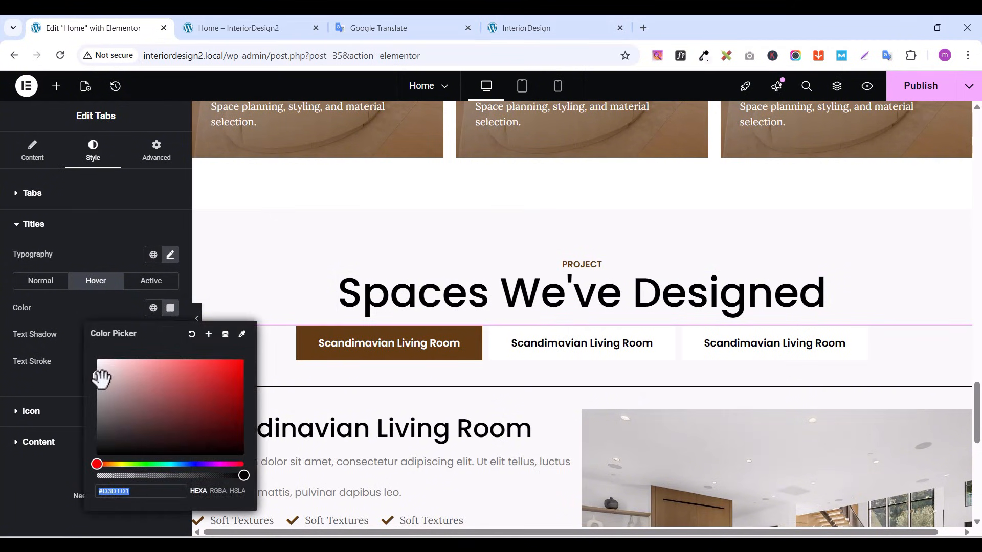
pyautogui.moveTo(101, 379); pyautogui.dragTo(82, 353)
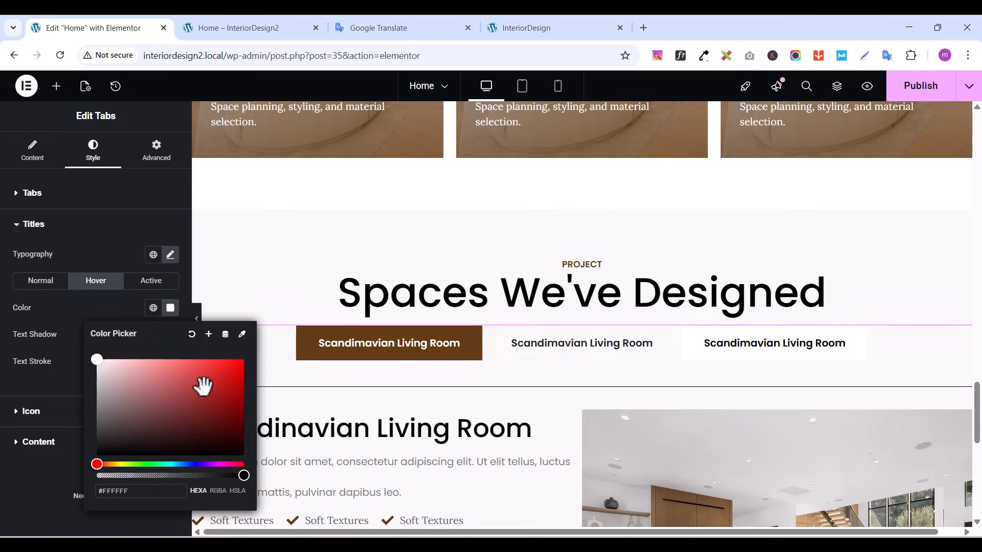
# Recheck the reference tab hover, set the tabs' hover background color to grey #919191, and publish the page
pyautogui.click(545, 29)
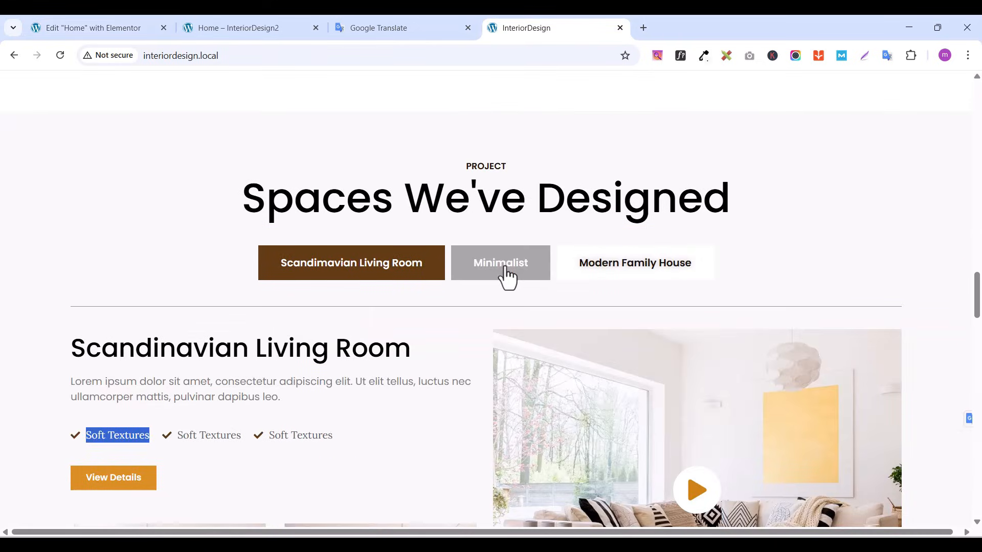
pyautogui.click(116, 29)
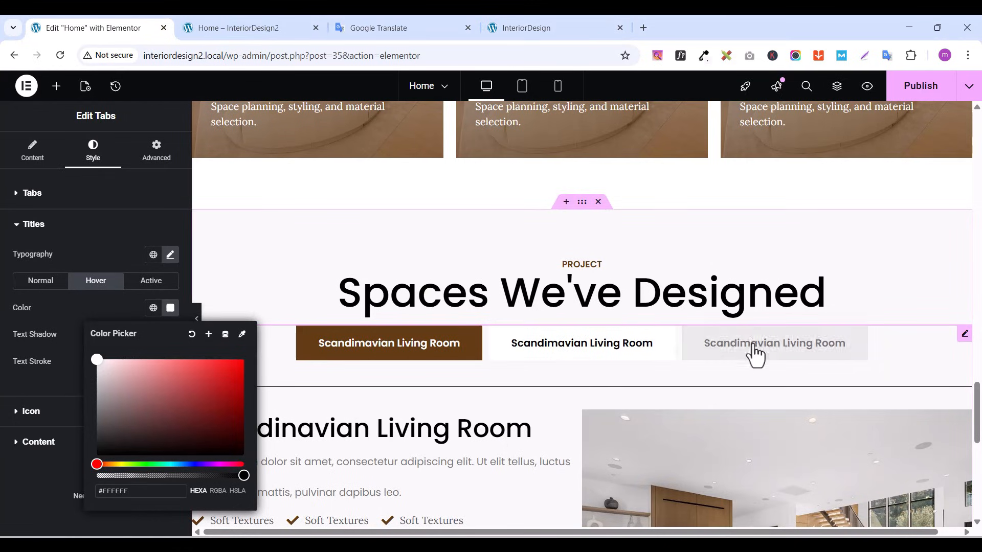
pyautogui.click(17, 205)
pyautogui.click(17, 197)
pyautogui.click(17, 197)
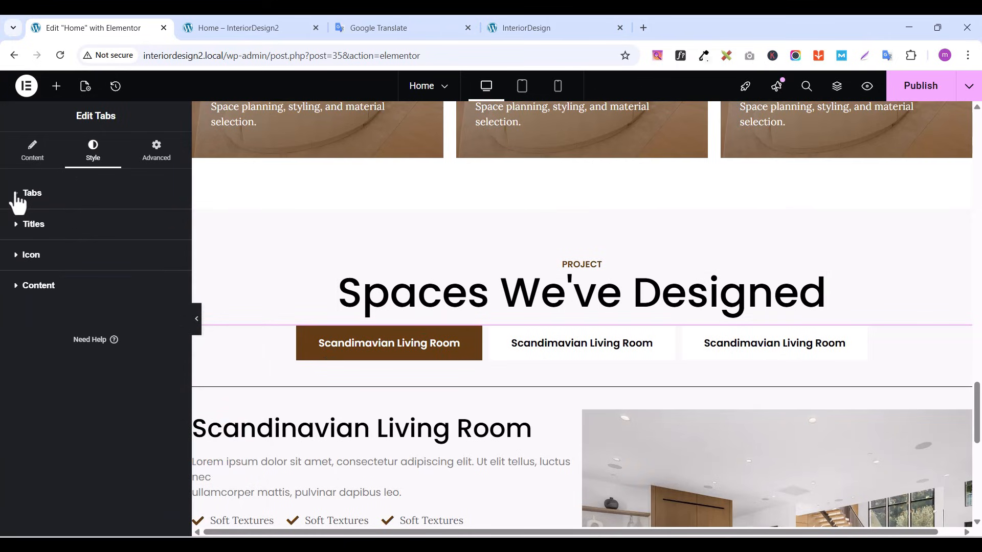
pyautogui.click(17, 199)
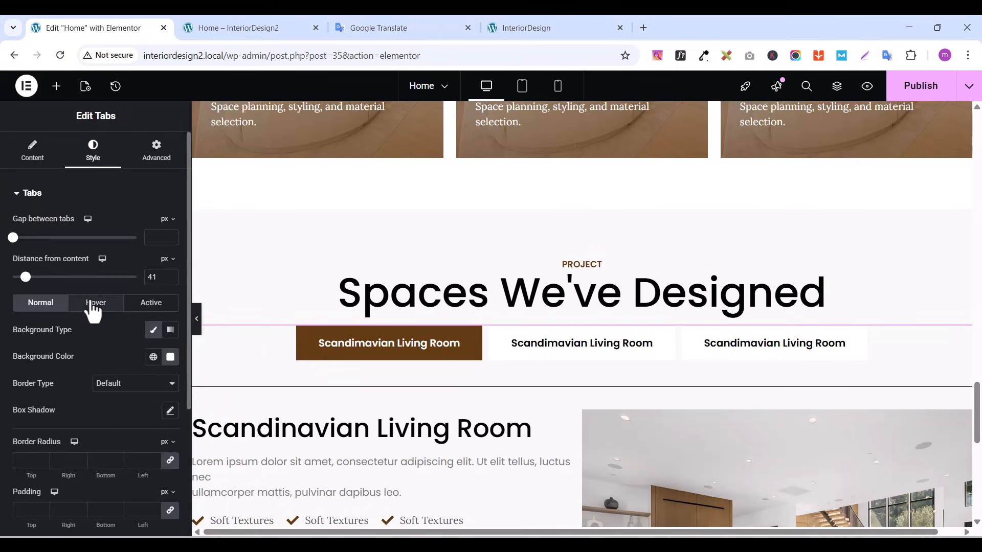
pyautogui.click(94, 306)
pyautogui.click(170, 357)
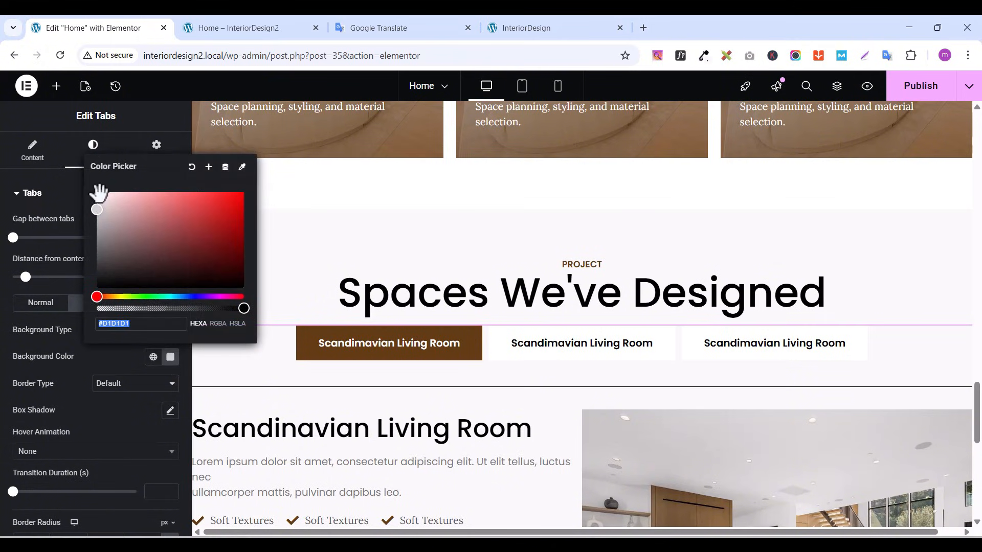
pyautogui.moveTo(96, 204); pyautogui.dragTo(93, 234)
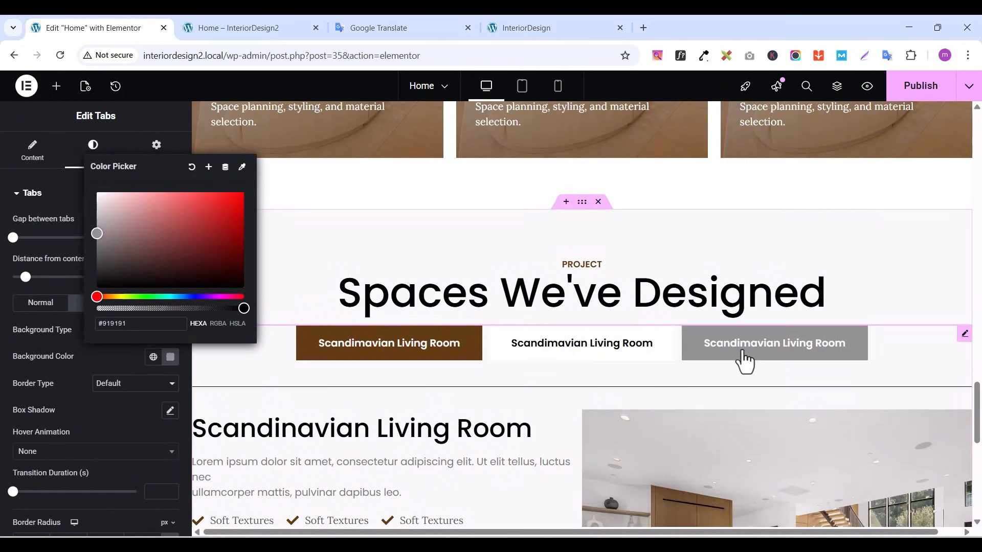
pyautogui.click(913, 87)
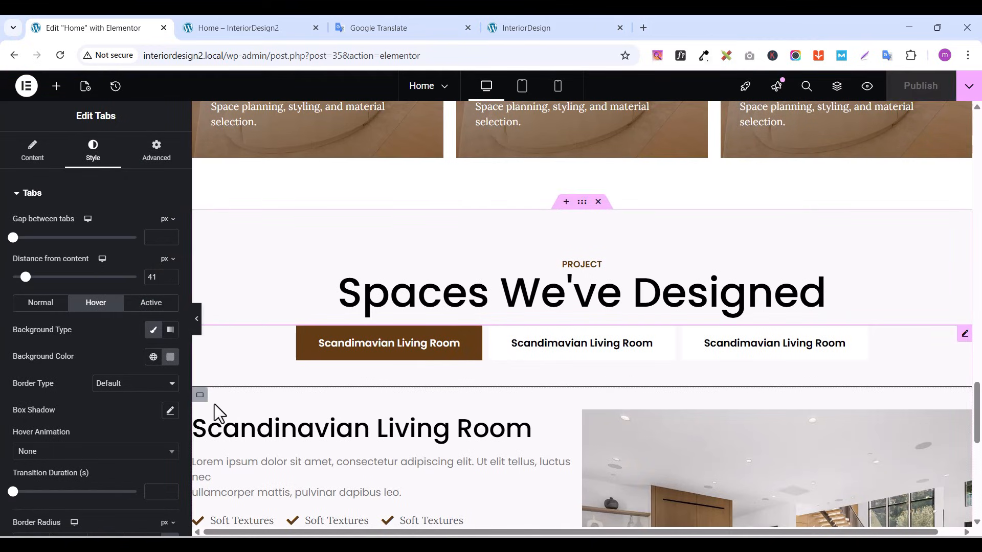
# Set the top margin of the tab content container to 1 em with unlinked sides, and publish the page
pyautogui.click(200, 395)
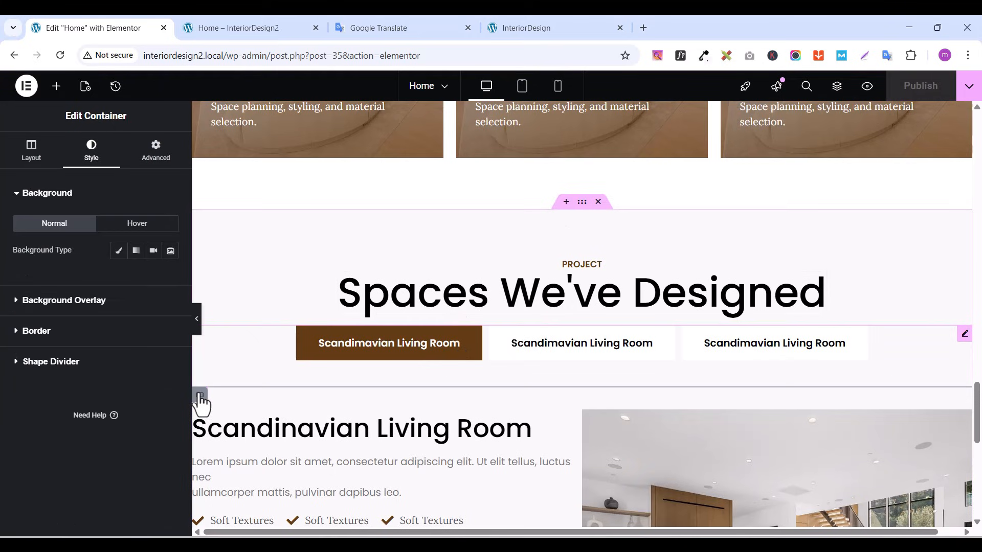
pyautogui.scroll(-5, 644, 388)
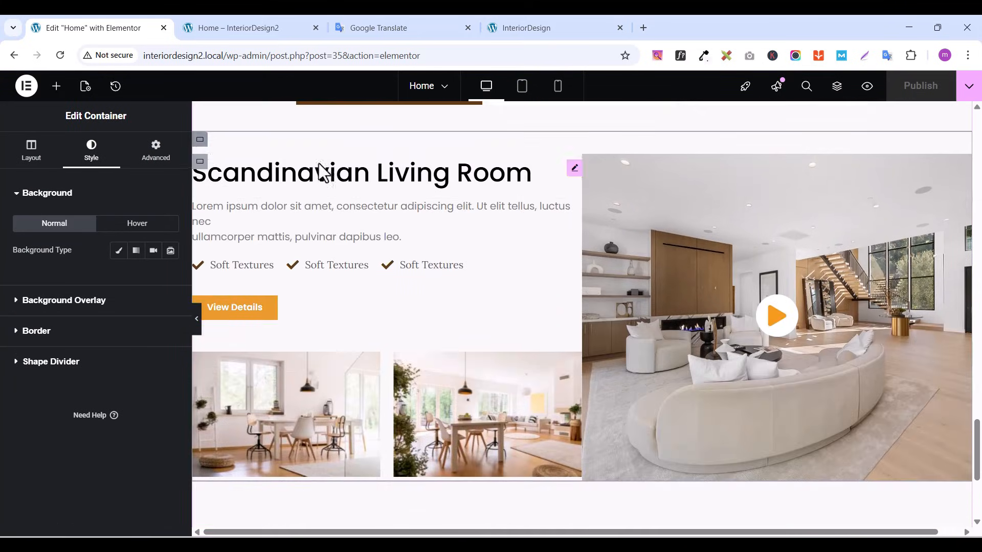
pyautogui.scroll(1, 358, 173)
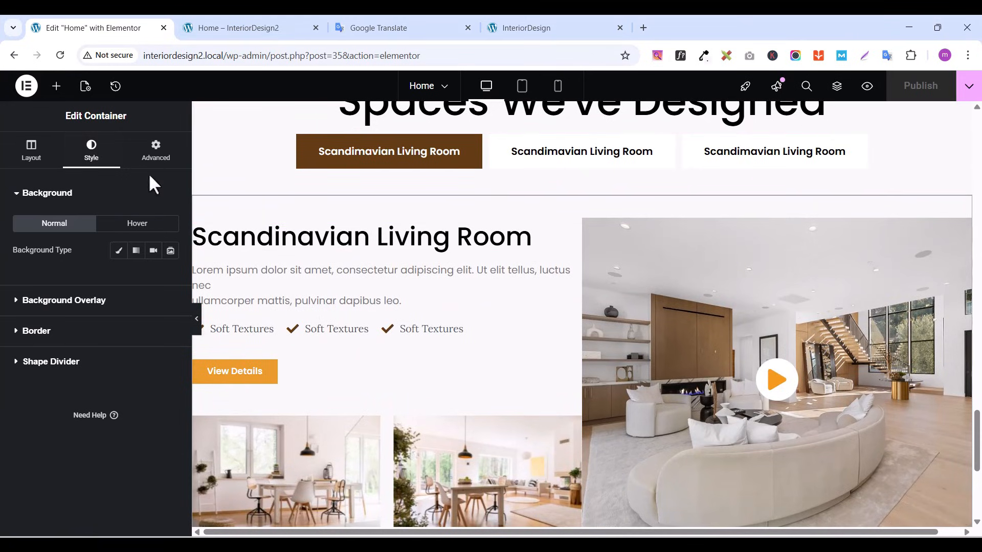
pyautogui.click(158, 160)
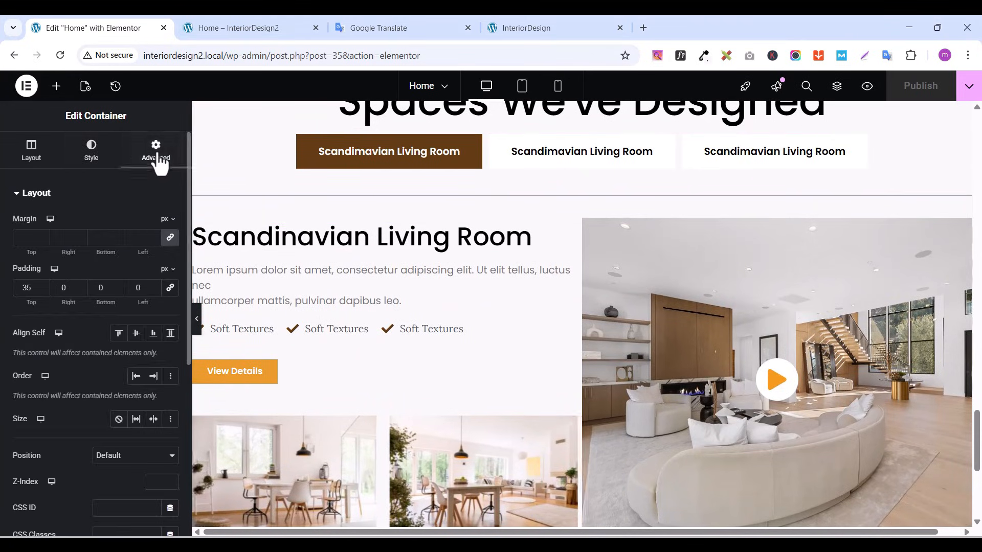
pyautogui.click(170, 237)
pyautogui.click(167, 230)
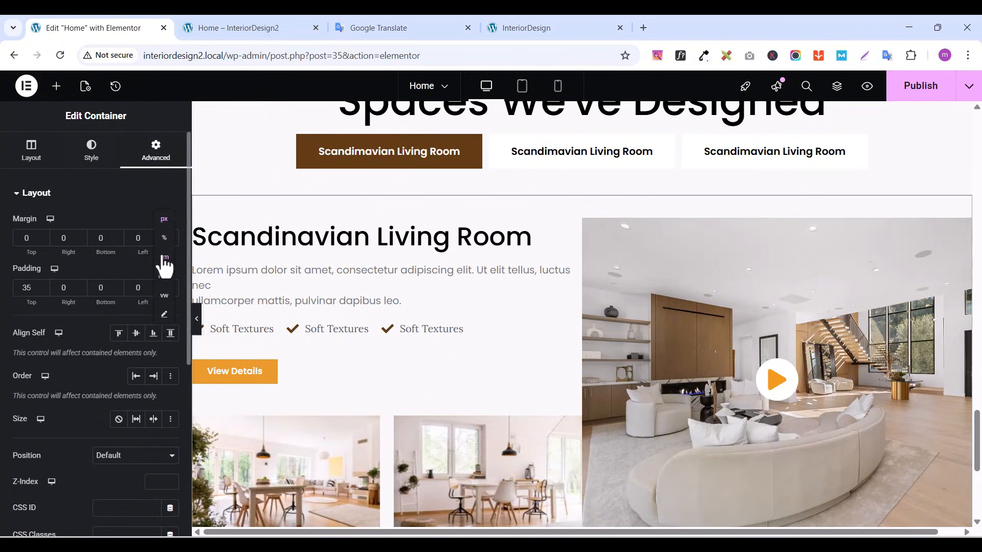
pyautogui.click(160, 262)
pyautogui.click(42, 234)
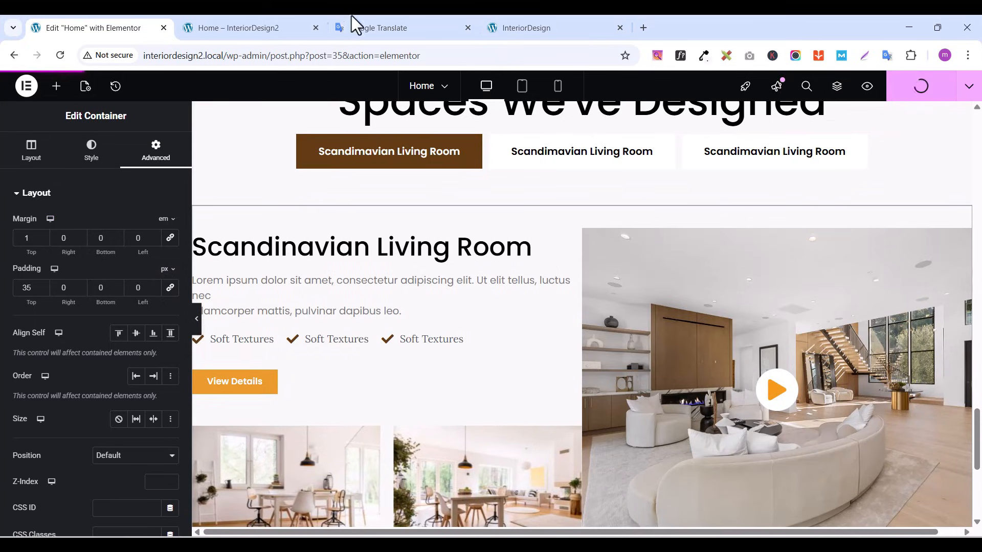
# Reload the page preview and examine the layout of the "Spaces We've Designed" section with its tabs, text and images
pyautogui.click(241, 28)
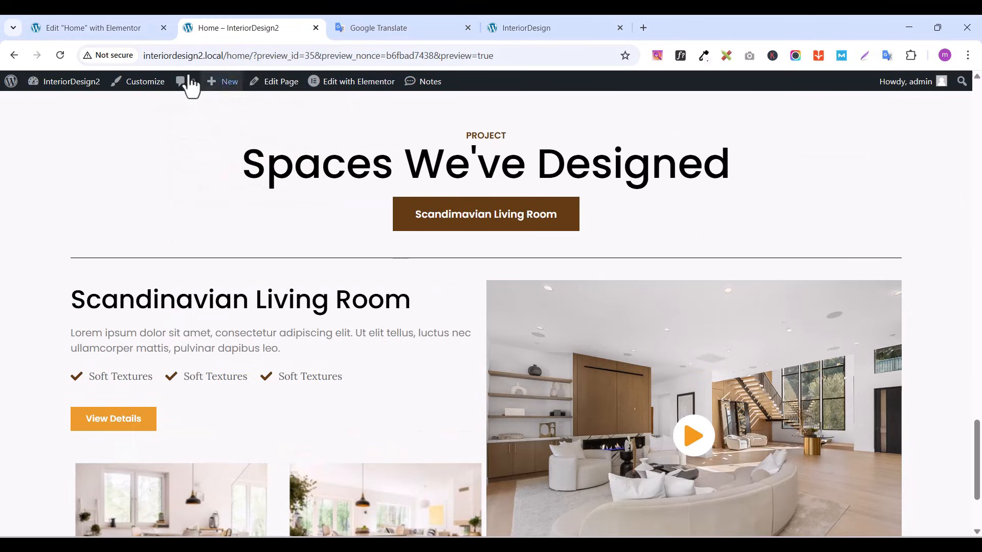
pyautogui.click(60, 55)
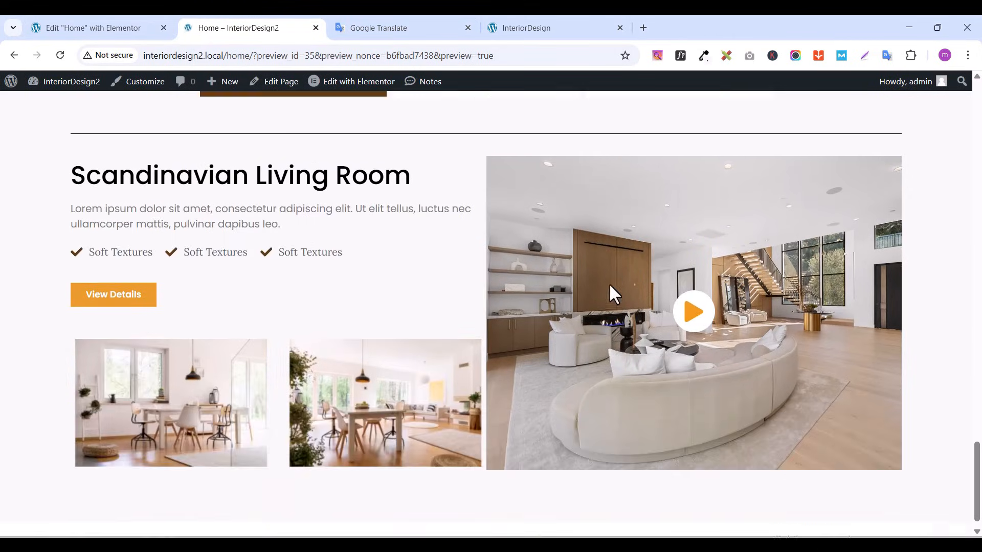
pyautogui.scroll(-1, 618, 288)
pyautogui.scroll(5, 619, 290)
pyautogui.scroll(-5, 619, 290)
pyautogui.scroll(5, 619, 291)
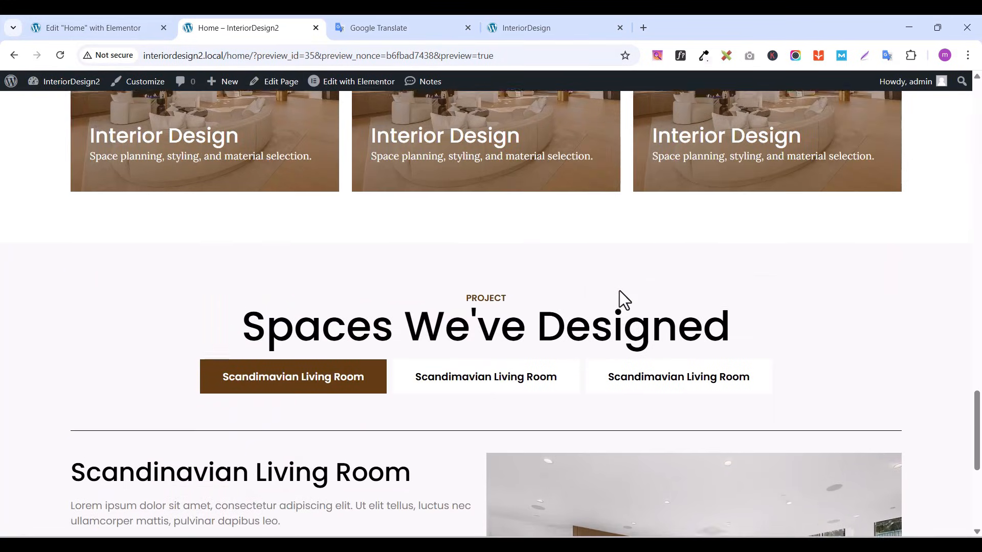
pyautogui.scroll(-5, 619, 290)
pyautogui.scroll(1, 618, 288)
pyautogui.scroll(-3, 619, 291)
pyautogui.scroll(1, 618, 289)
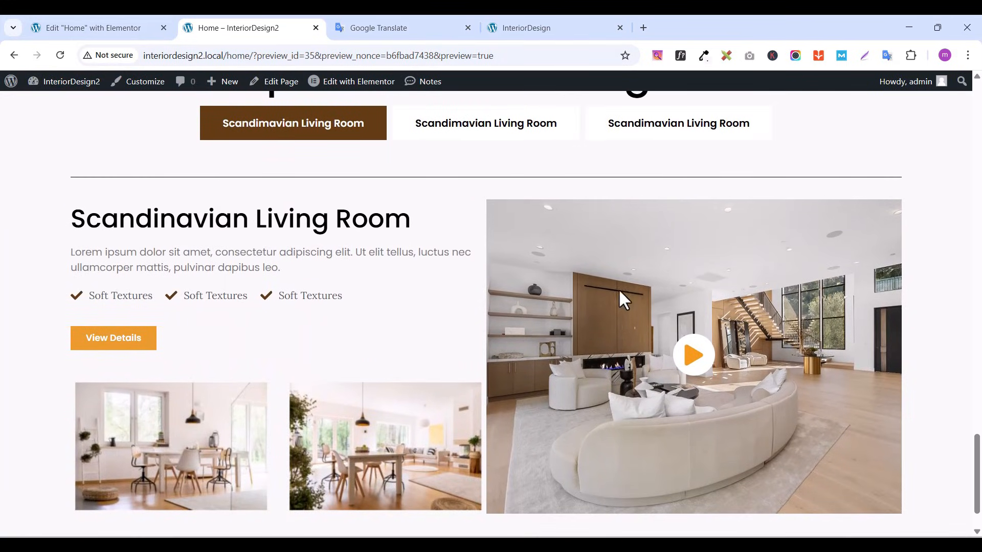
# Switch to the second and third project tabs in the preview and check their active and hover styles and content
pyautogui.click(435, 150)
pyautogui.scroll(5, 461, 149)
pyautogui.scroll(-1, 629, 360)
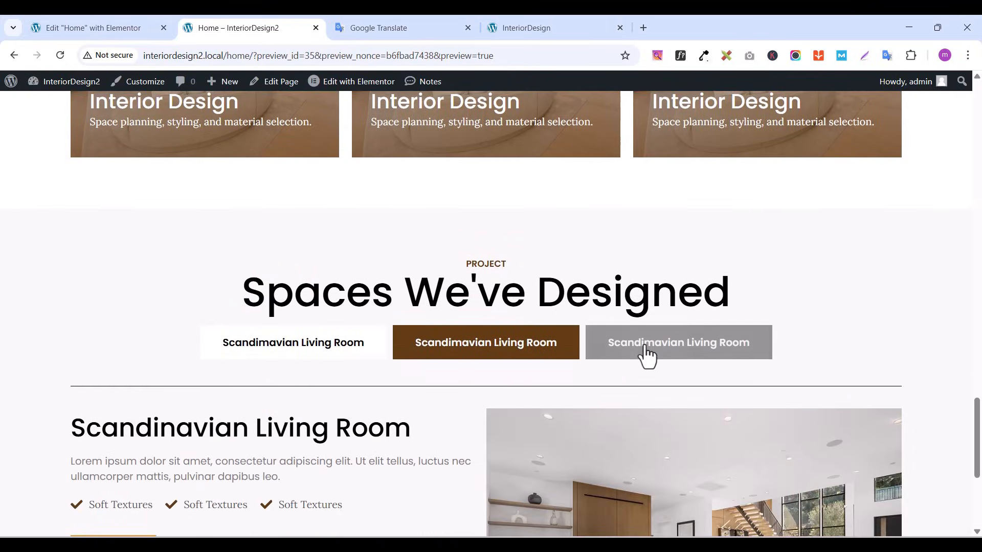
pyautogui.click(647, 353)
pyautogui.scroll(-4, 980, 437)
pyautogui.scroll(1, 980, 438)
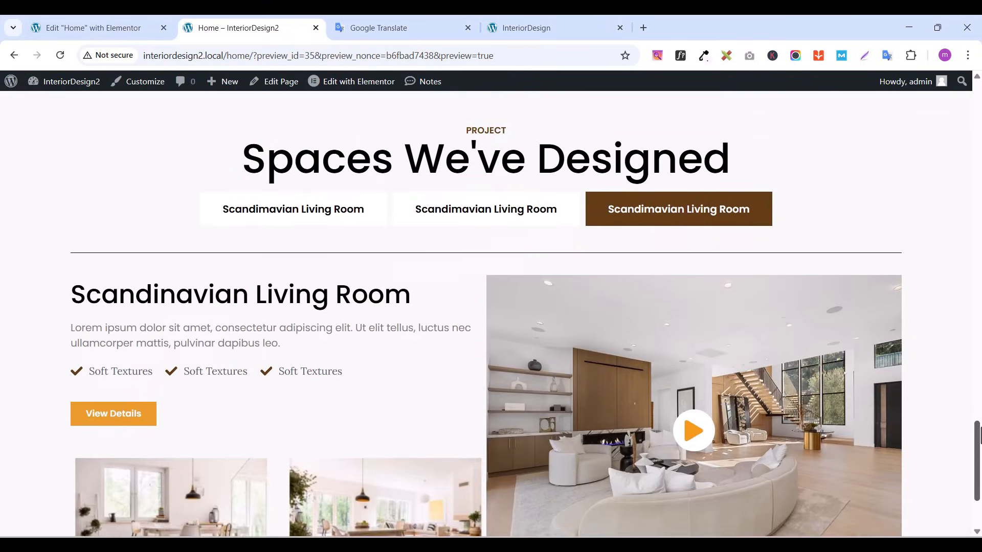
pyautogui.scroll(1, 980, 435)
pyautogui.scroll(-4, 980, 437)
pyautogui.scroll(1, 979, 447)
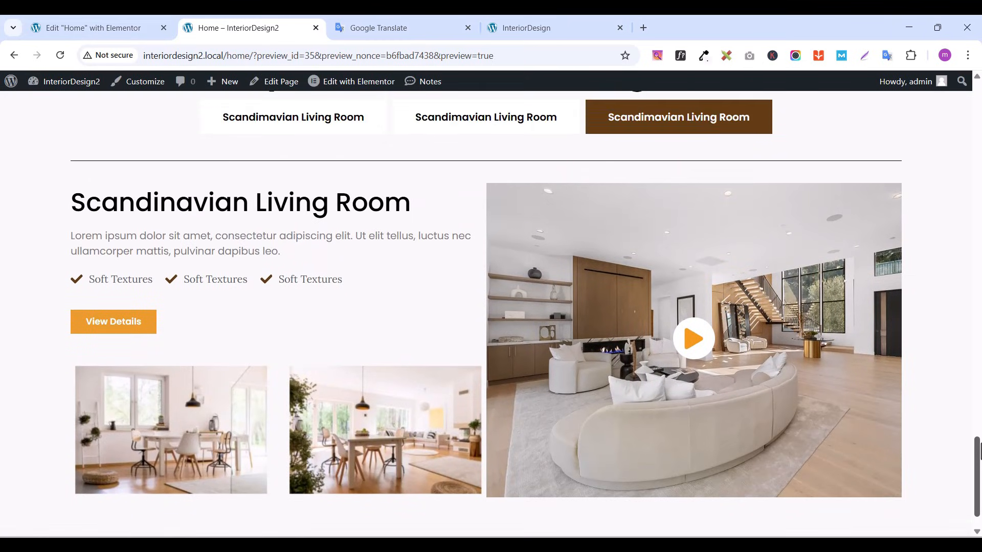
pyautogui.scroll(1, 979, 440)
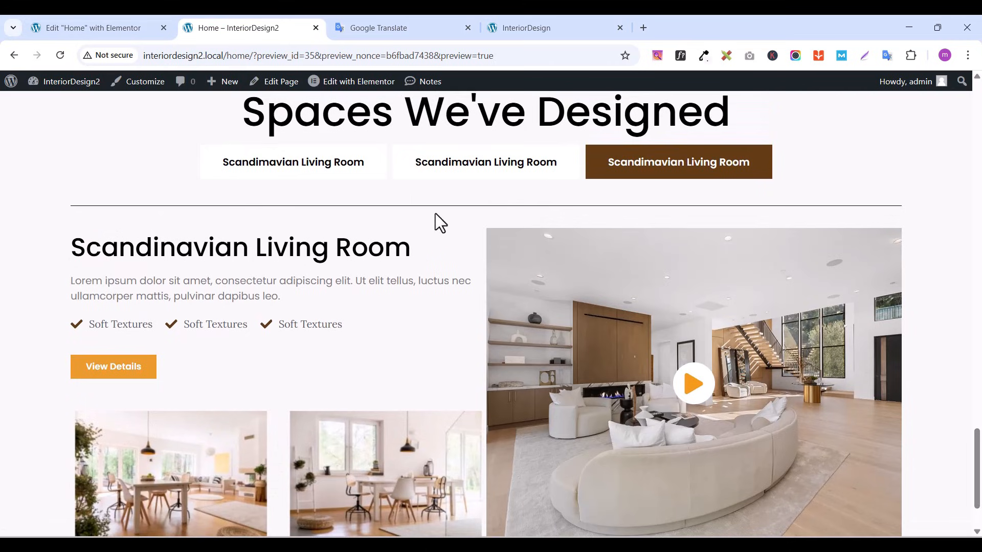
# Set the column gap of the tab content container to 21 px and publish the page
pyautogui.click(143, 34)
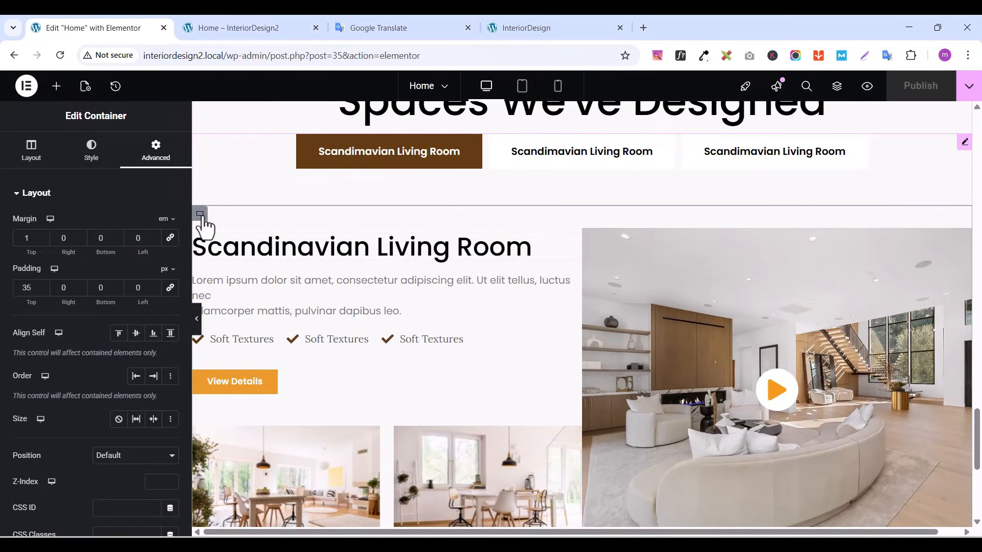
pyautogui.click(32, 158)
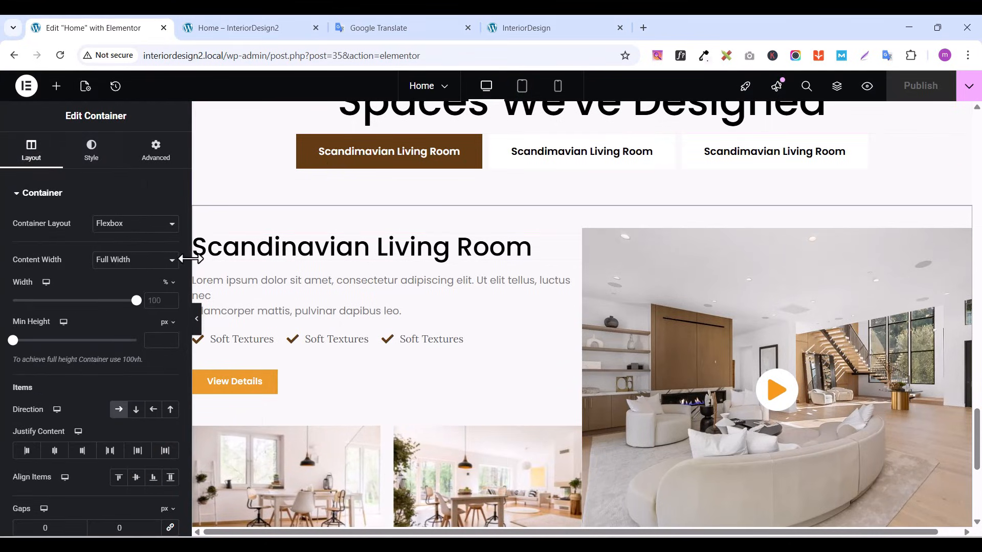
pyautogui.scroll(-4, 185, 279)
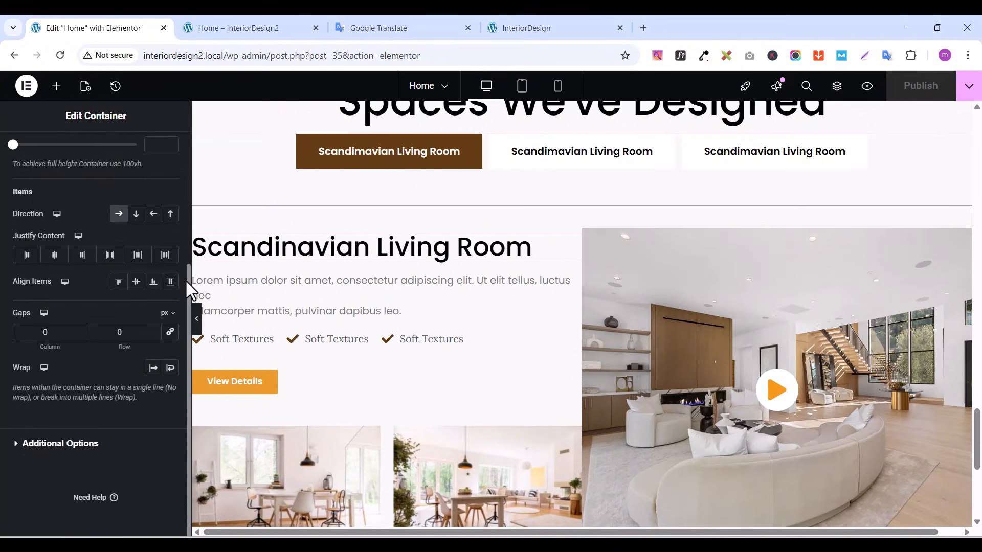
pyautogui.doubleClick(47, 333)
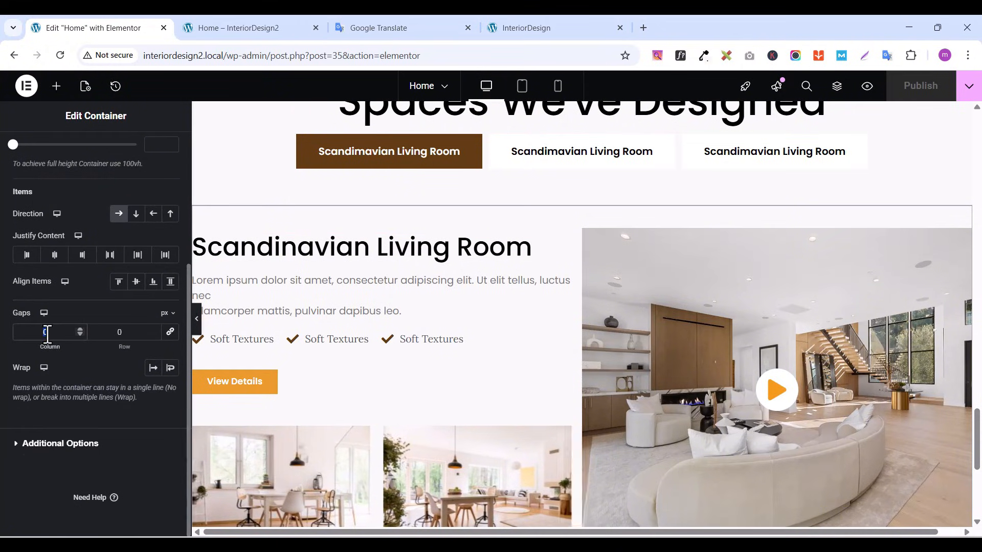
pyautogui.write('2')
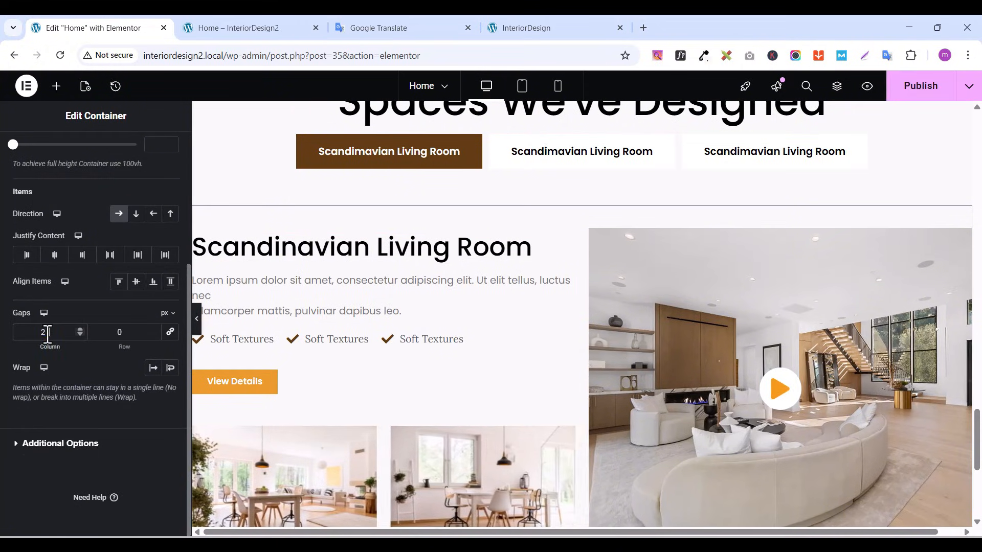
pyautogui.write('1')
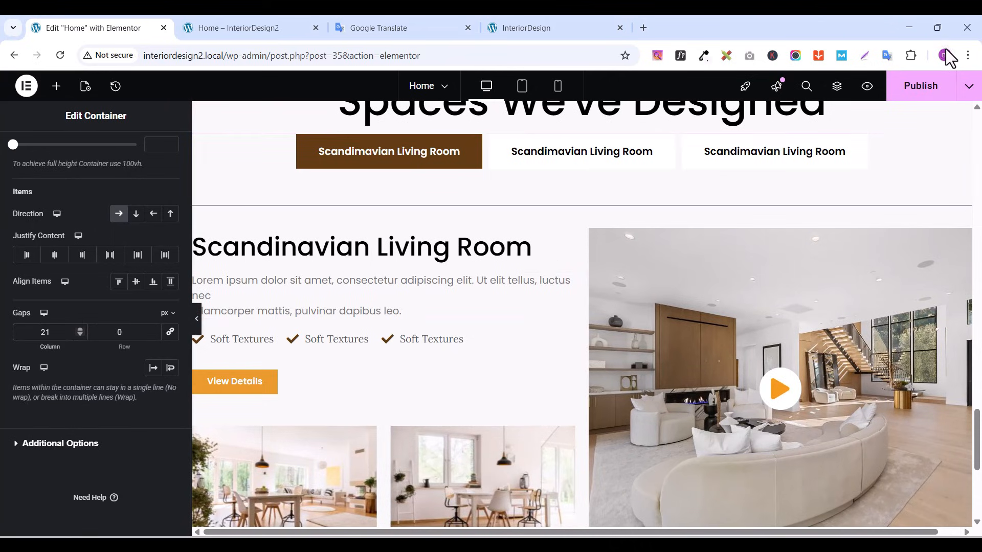
pyautogui.click(913, 99)
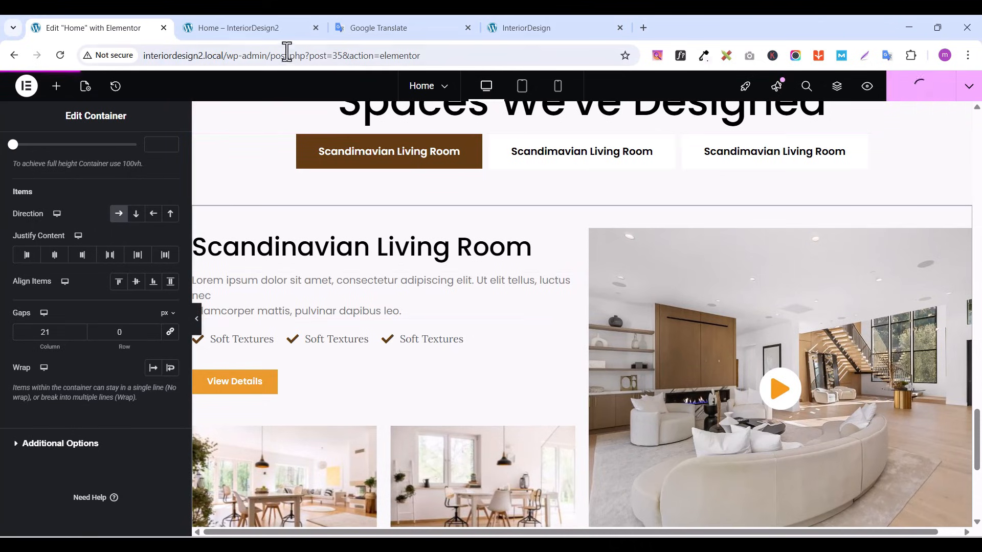
# Check the spacing between the text column and the large image in the page preview
pyautogui.click(245, 29)
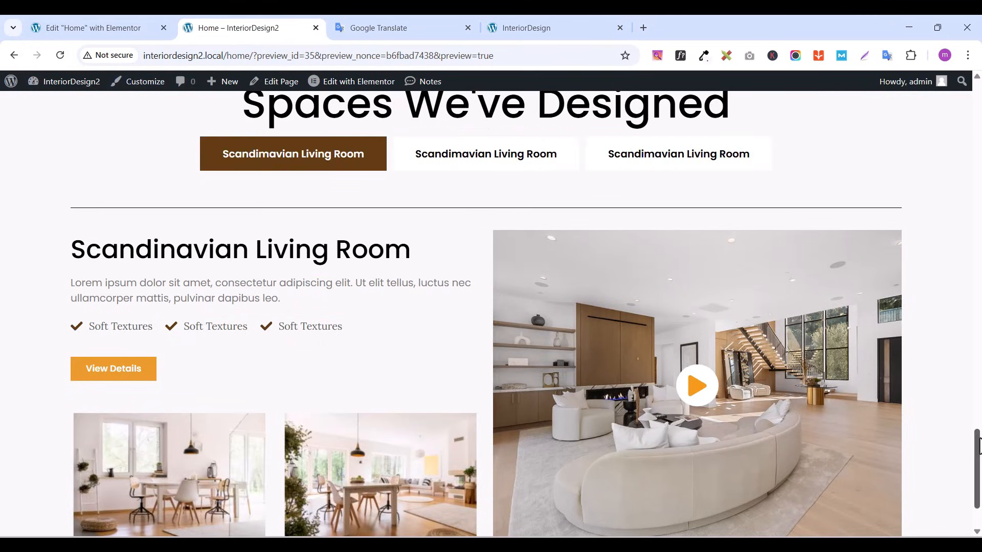
pyautogui.scroll(-2, 977, 476)
pyautogui.moveTo(978, 470)
pyautogui.mouseDown()
pyautogui.moveTo(977, 432)
pyautogui.moveTo(979, 456)
pyautogui.mouseUp()
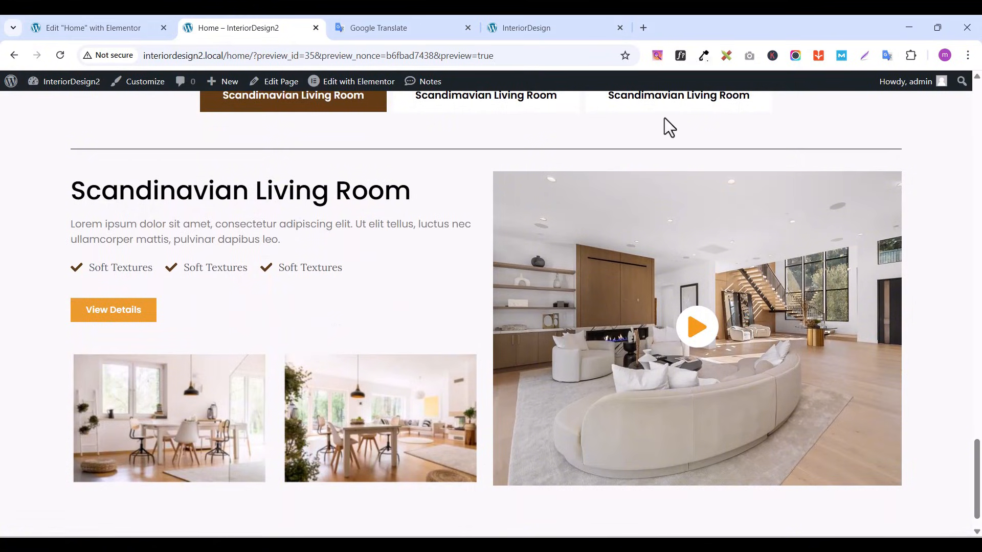
# On the reference site, switch through the three project tabs and examine the "Start Your Project Today" section below them
pyautogui.click(569, 27)
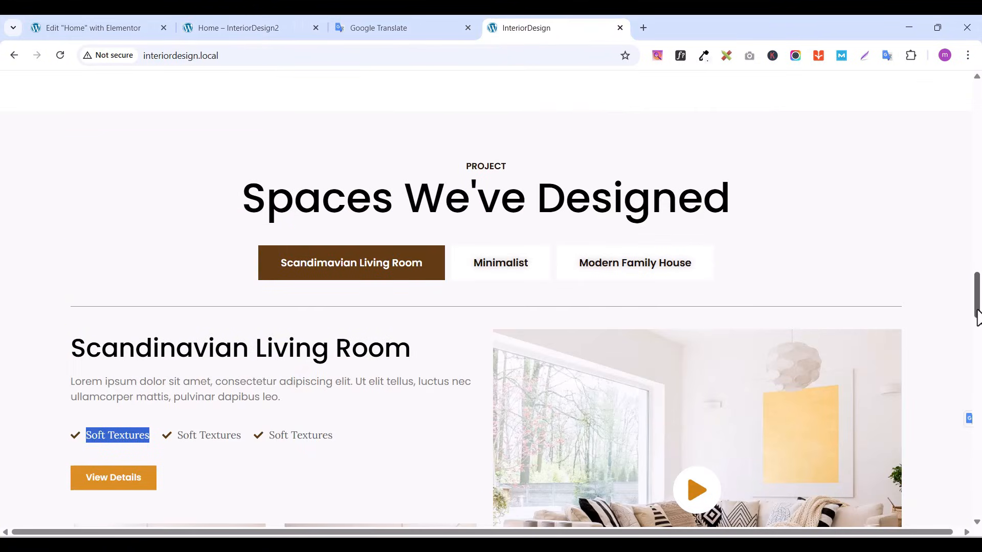
pyautogui.moveTo(977, 314)
pyautogui.mouseDown()
pyautogui.moveTo(978, 338)
pyautogui.moveTo(978, 326)
pyautogui.mouseUp()
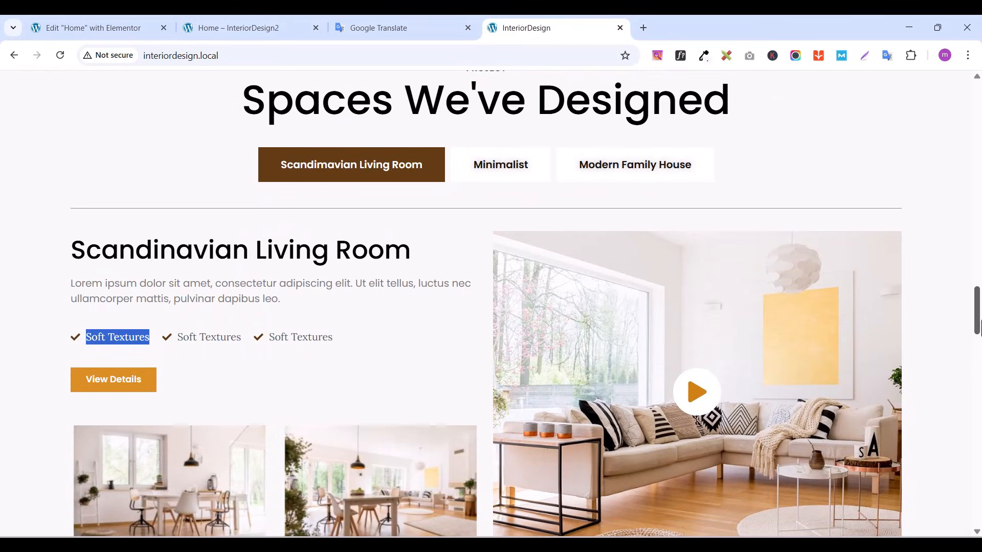
pyautogui.click(491, 174)
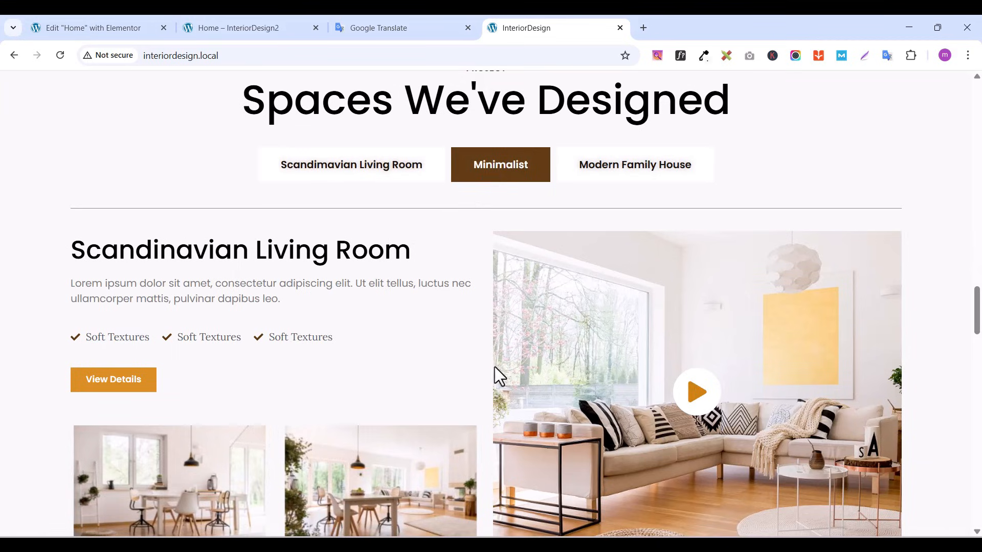
pyautogui.click(607, 164)
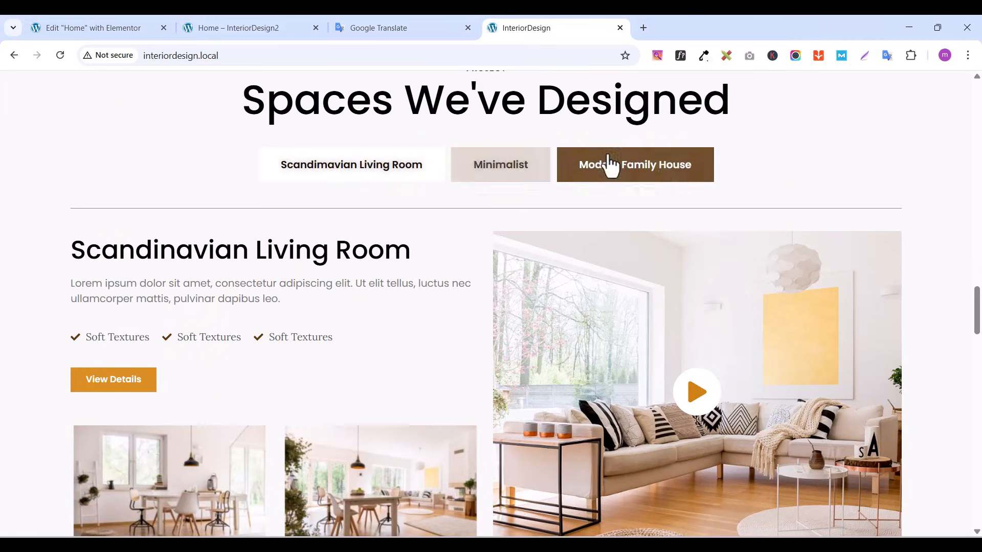
pyautogui.click(531, 168)
pyautogui.click(424, 169)
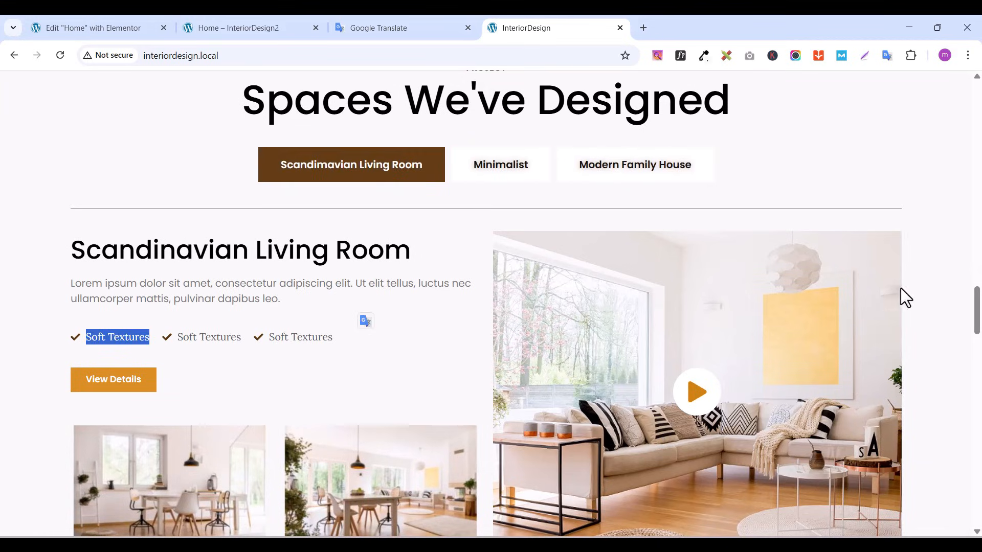
pyautogui.moveTo(977, 316); pyautogui.dragTo(976, 338)
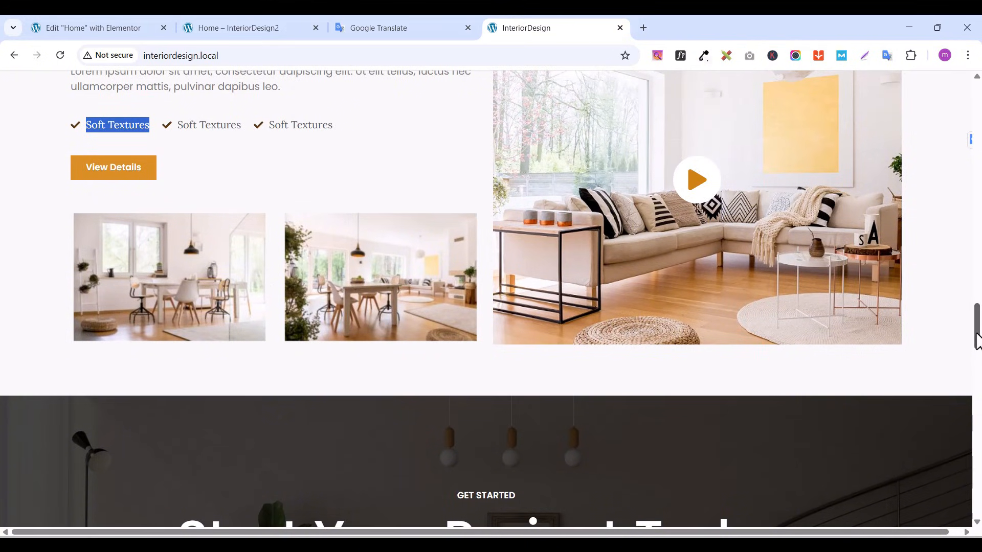
pyautogui.moveTo(977, 341); pyautogui.dragTo(976, 364)
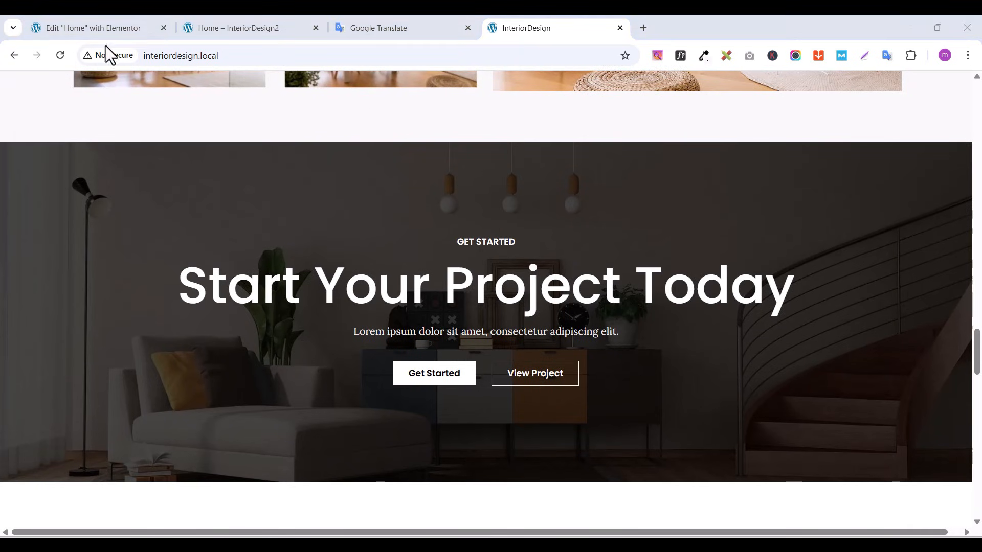
# Add a single-column Flexbox container below the project section in the Elementor editor and open its advanced settings
pyautogui.click(72, 27)
pyautogui.scroll(-5, 649, 377)
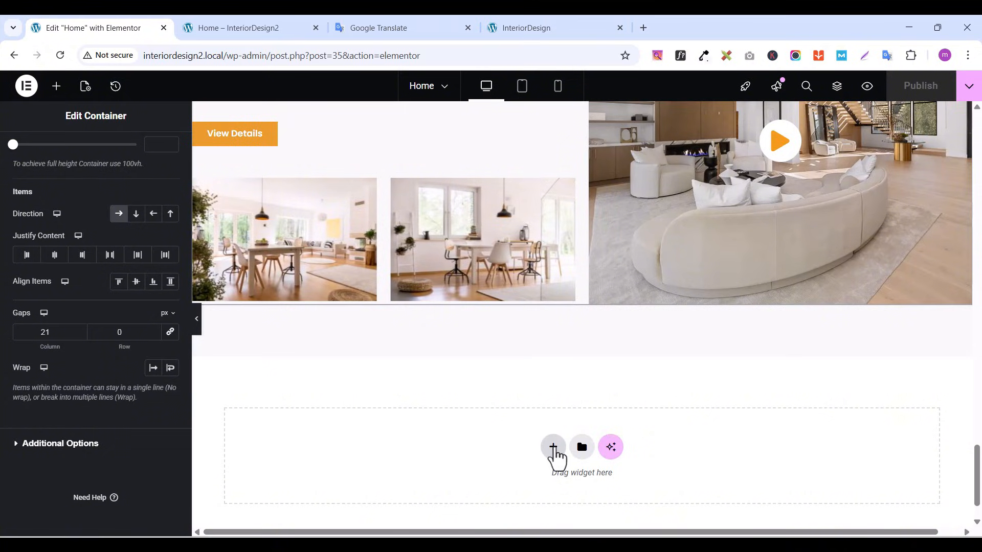
pyautogui.click(553, 448)
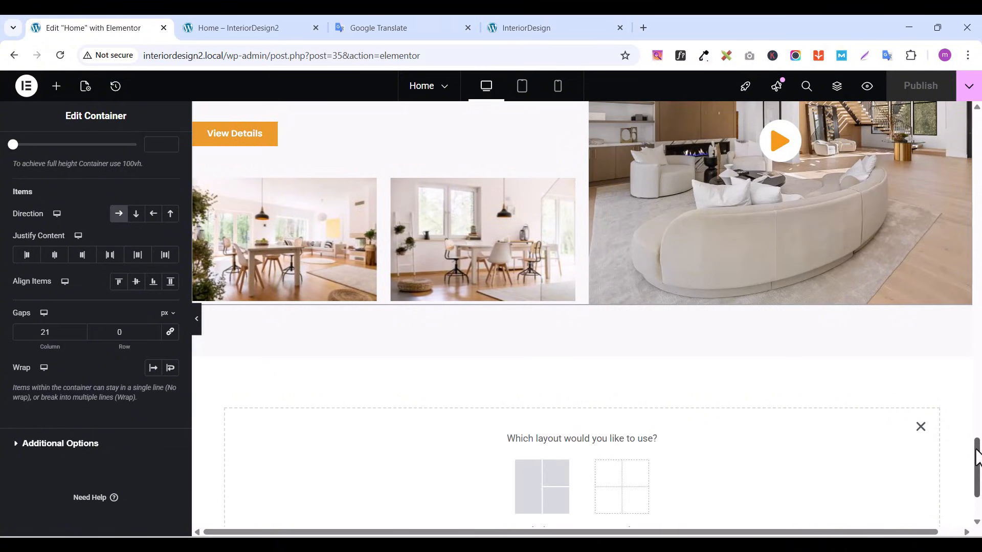
pyautogui.scroll(-3, 974, 446)
pyautogui.click(527, 393)
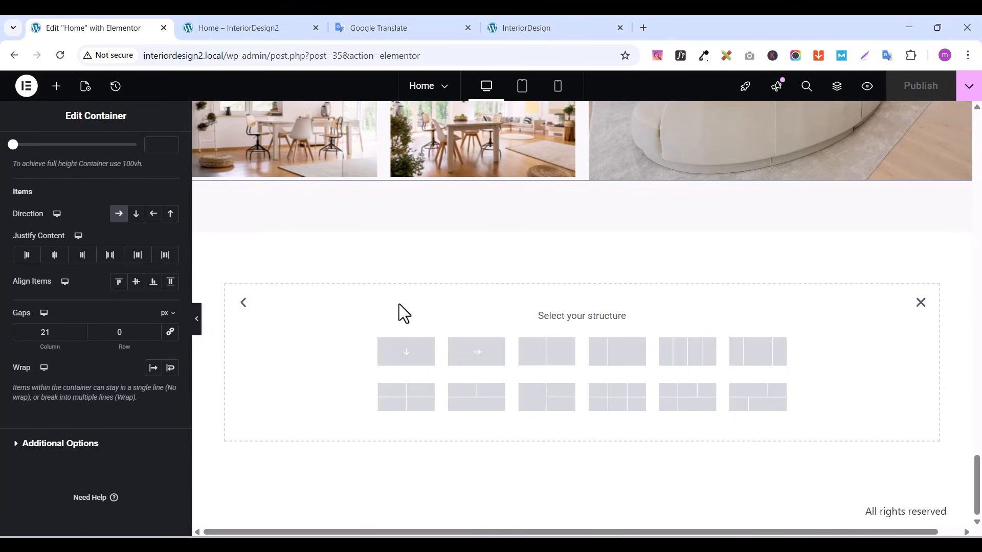
pyautogui.click(421, 359)
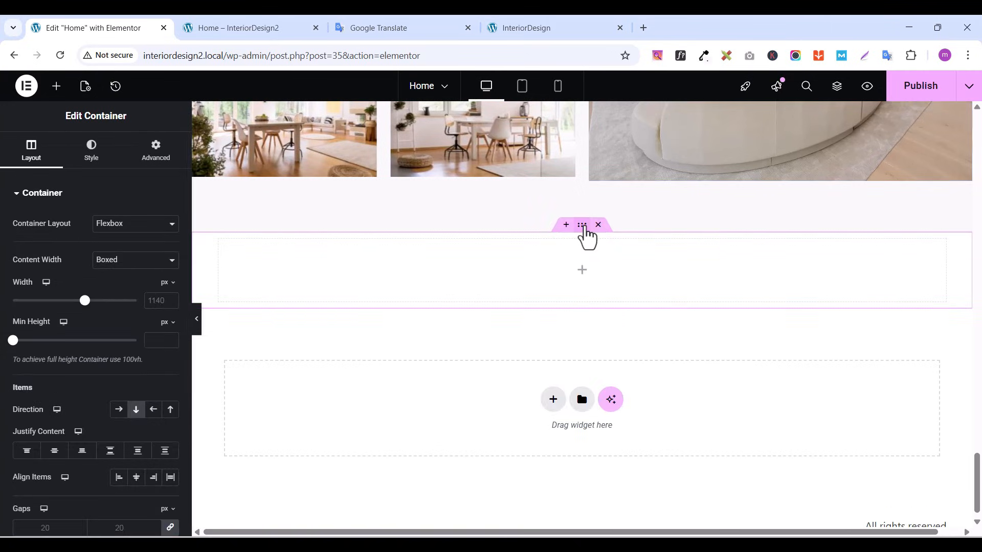
pyautogui.click(154, 159)
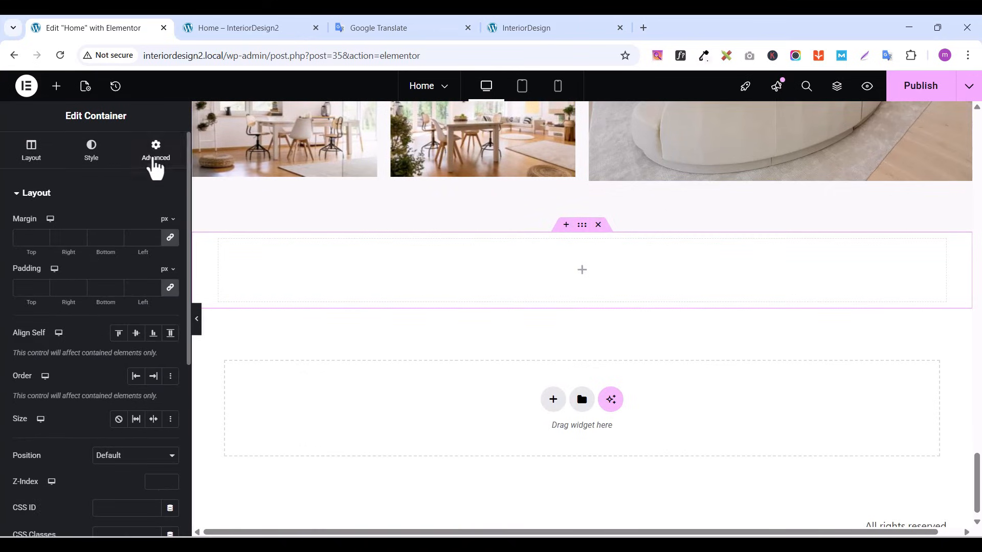
# Unlink the new container's padding values at 0, set its boxed content width to 1300 px, and publish the page
pyautogui.click(170, 287)
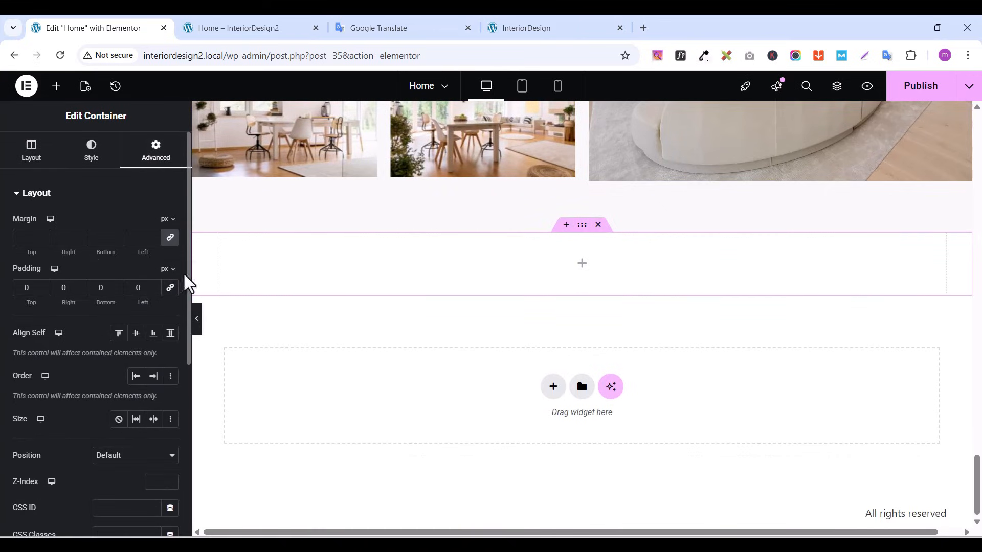
pyautogui.click(38, 163)
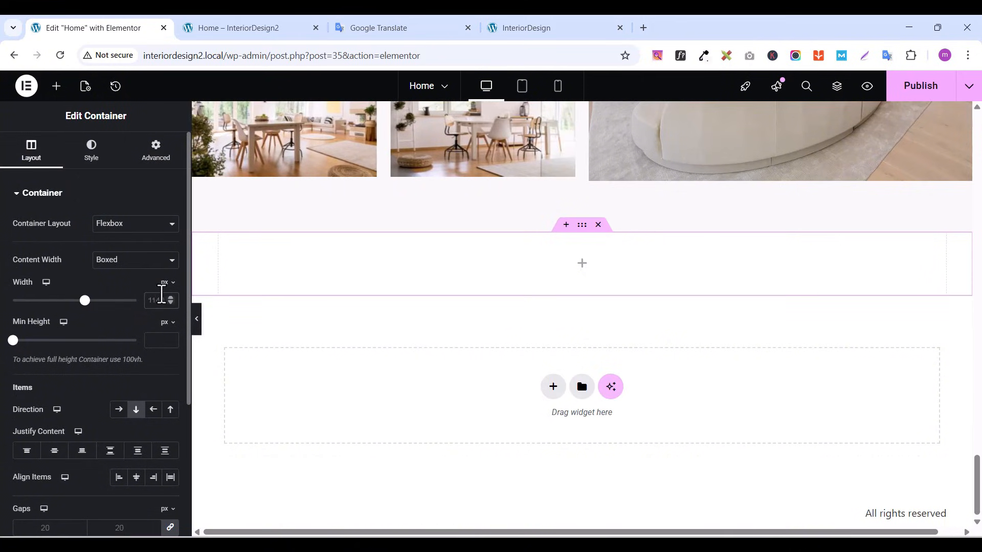
pyautogui.click(168, 300)
pyautogui.write('1300')
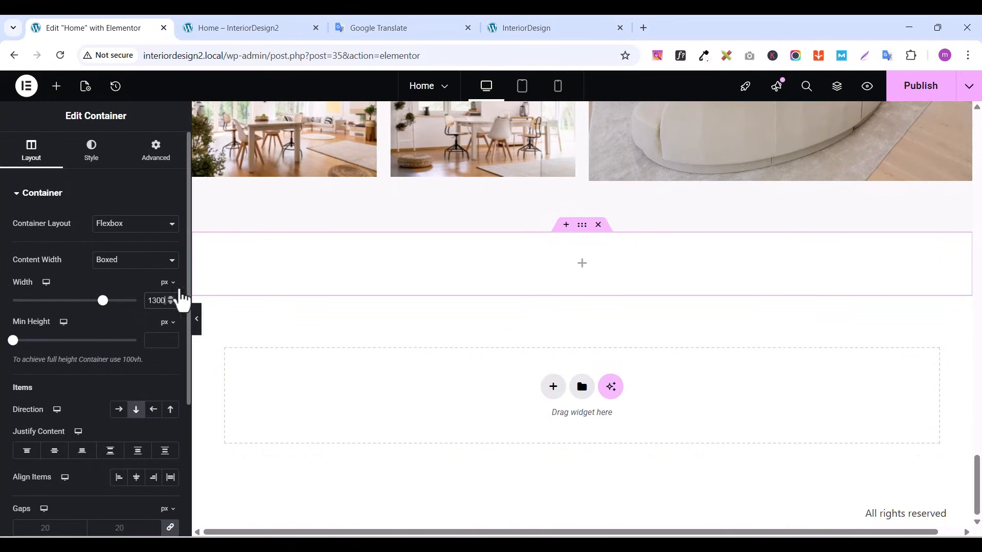
pyautogui.click(924, 95)
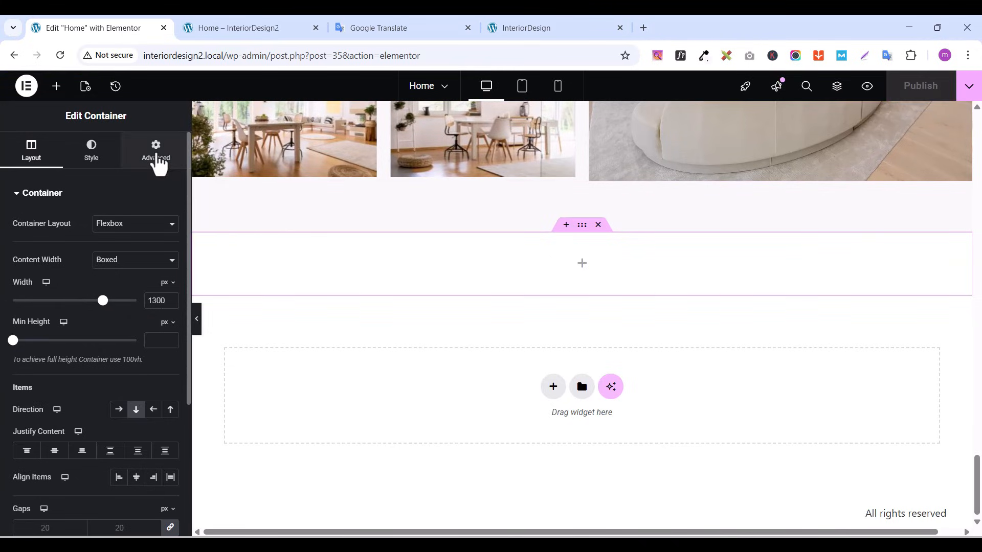
# Set the container's top and bottom padding to 150 px and publish the page
pyautogui.click(156, 156)
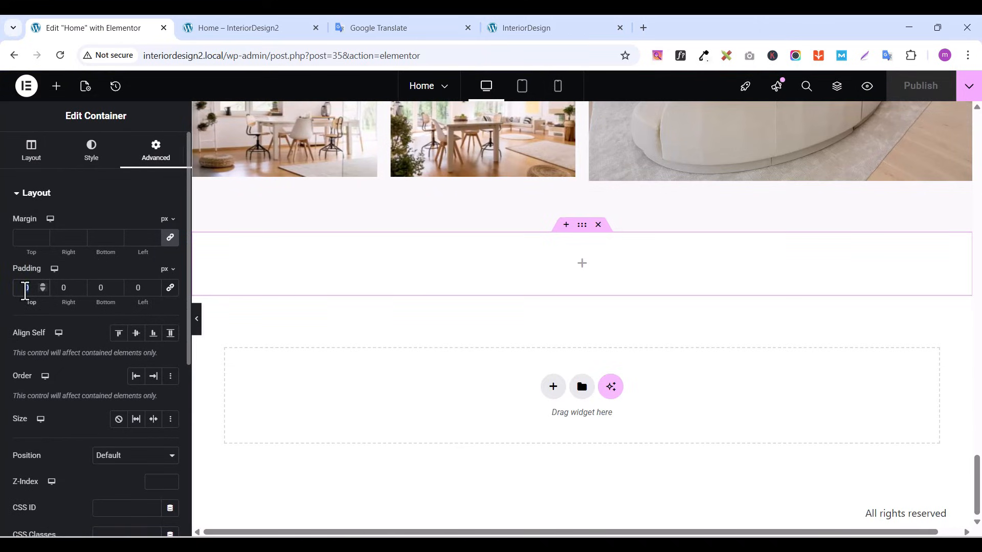
pyautogui.click(25, 291)
pyautogui.write('150')
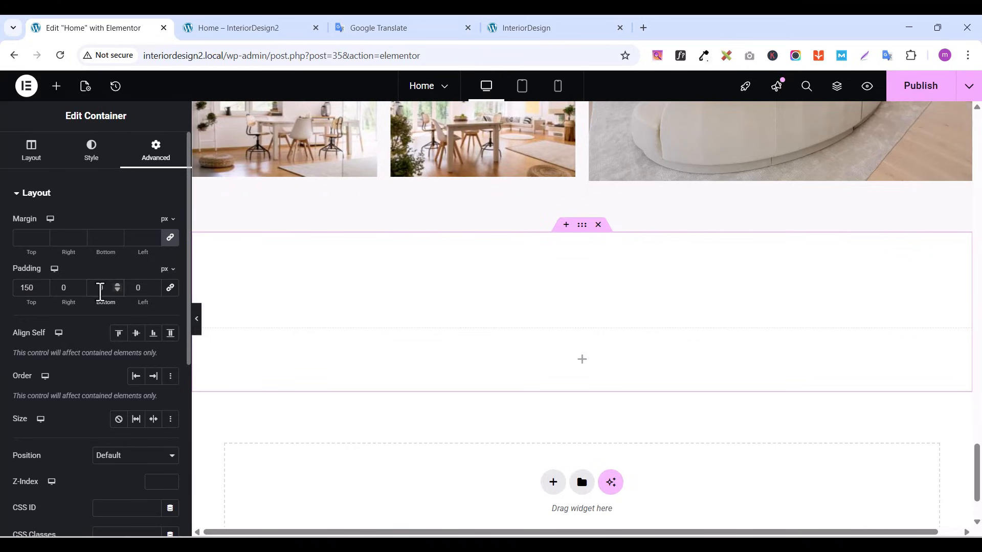
pyautogui.write('150')
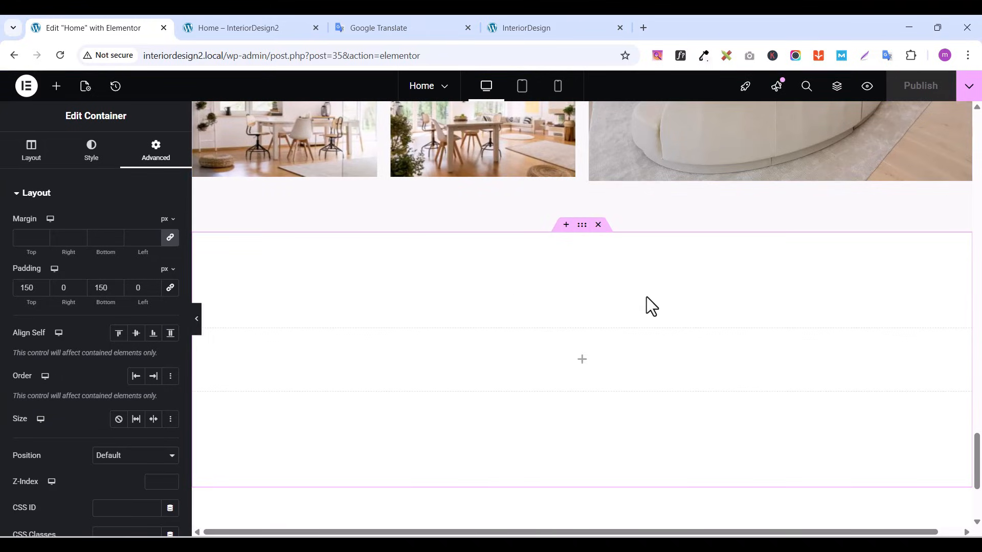
# Give the container a classic background using the living room image image-RYL5MHK-1.jpg from the media library
pyautogui.click(92, 153)
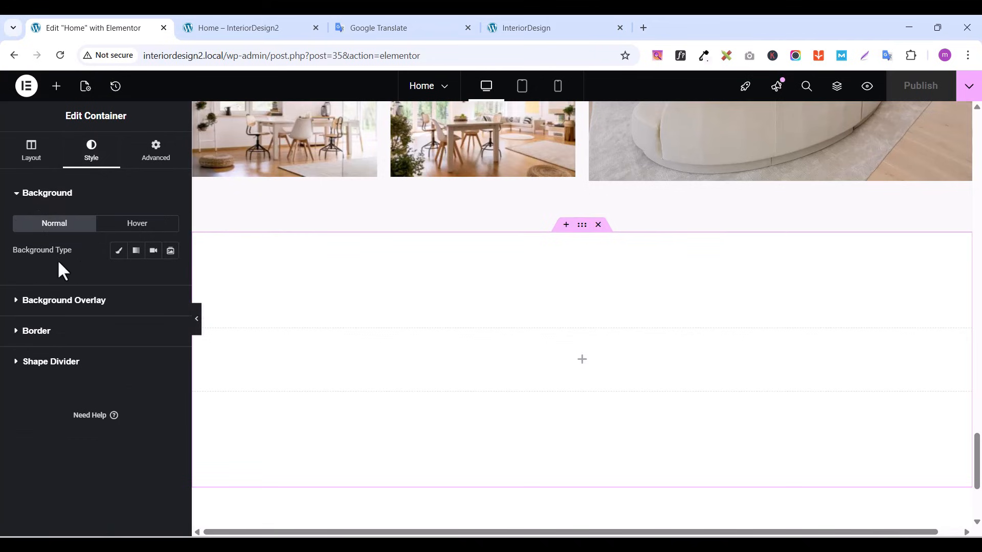
pyautogui.click(119, 251)
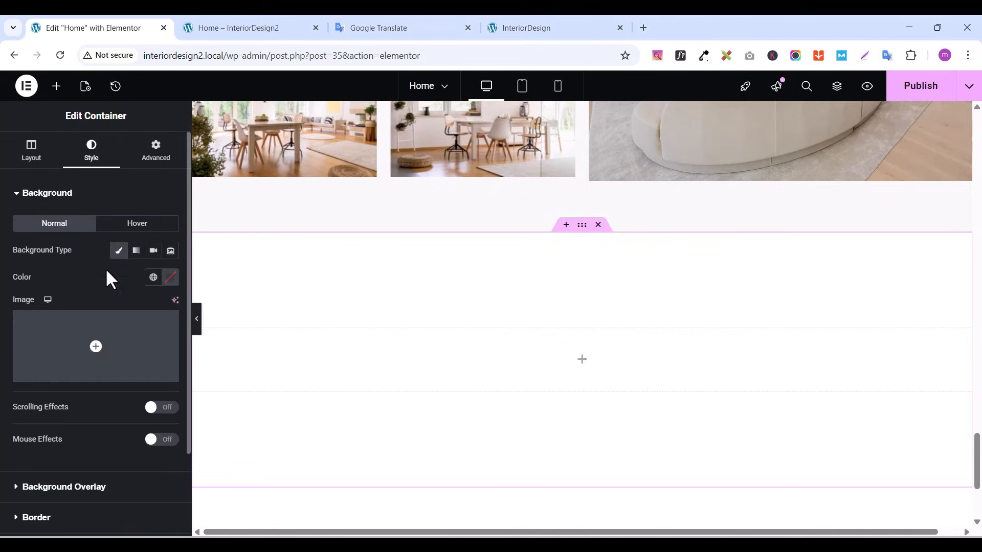
pyautogui.click(90, 380)
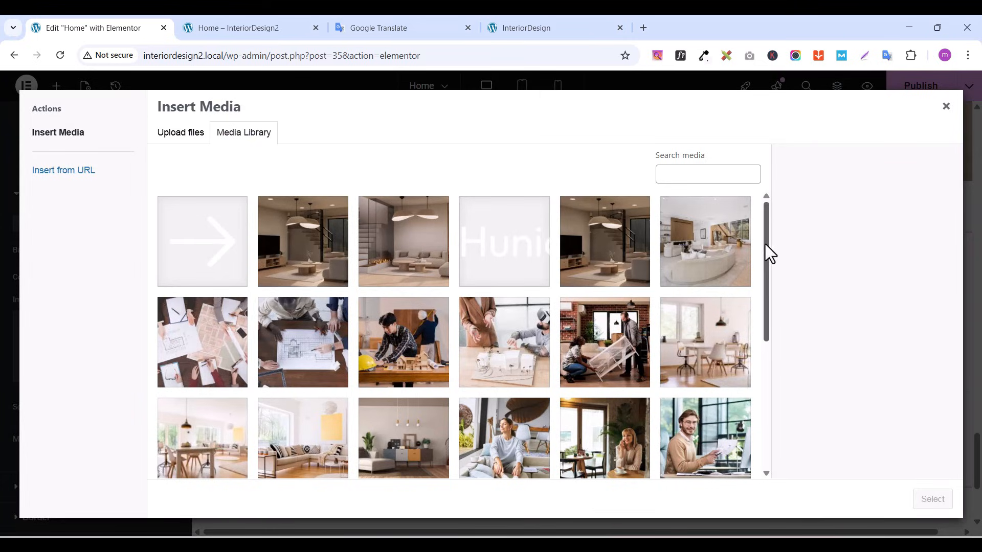
pyautogui.moveTo(765, 244); pyautogui.dragTo(764, 313)
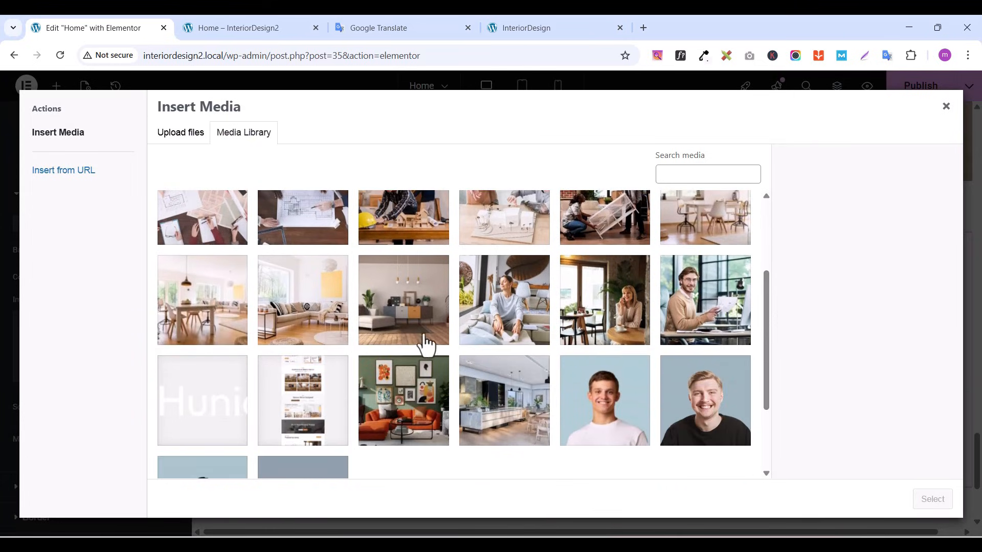
pyautogui.click(401, 325)
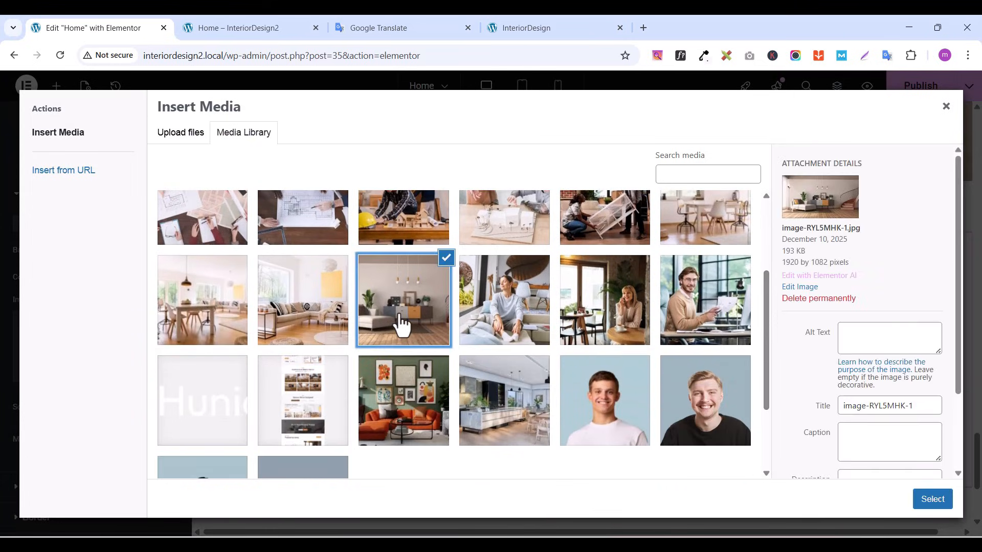
pyautogui.click(926, 491)
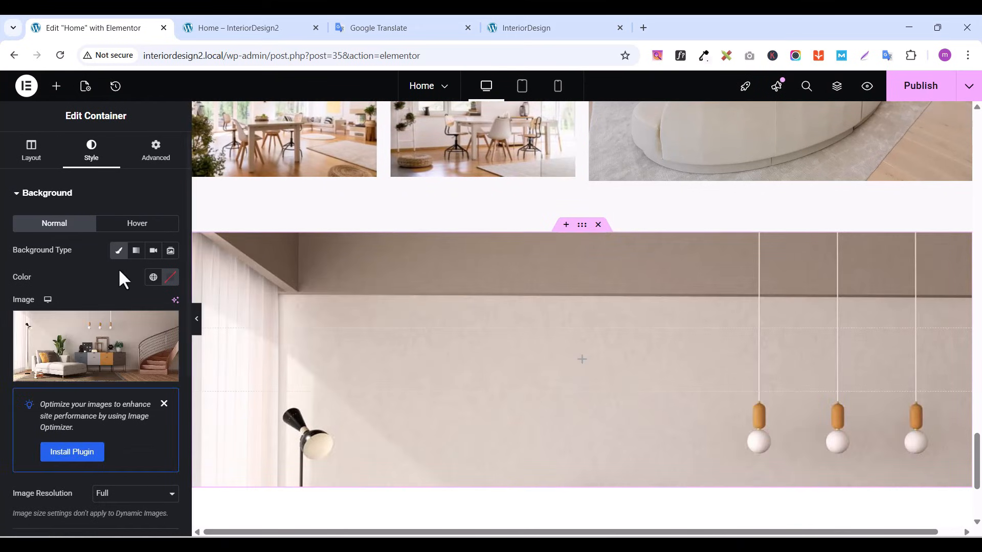
# Set the background image's position to Center Center, its repeat to No-repeat and its display size to Cover
pyautogui.moveTo(83, 351)
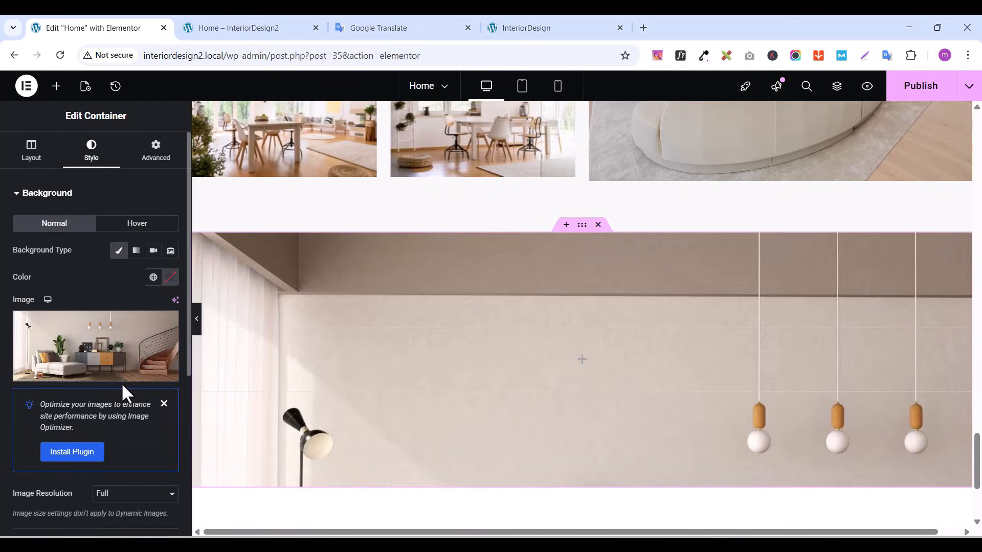
pyautogui.scroll(-1, 123, 407)
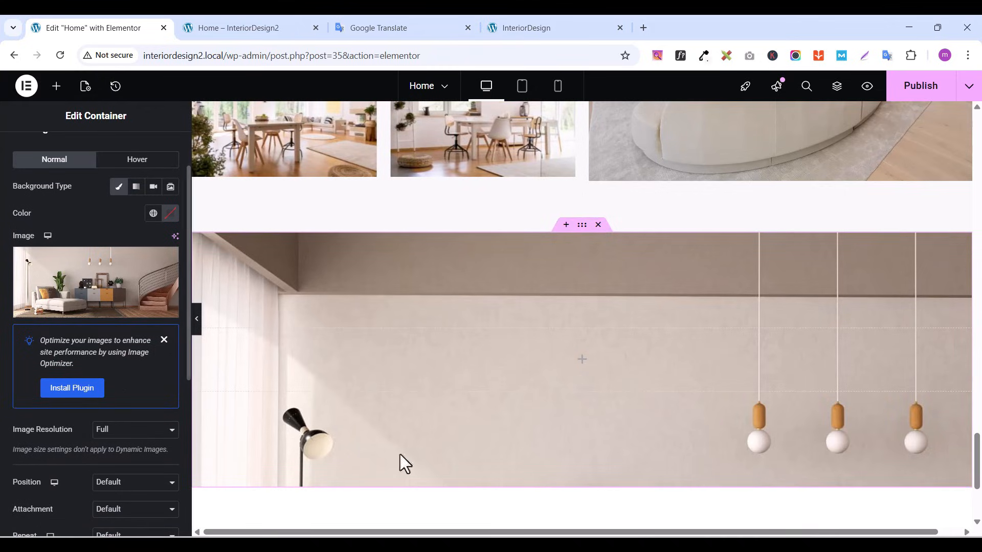
pyautogui.moveTo(978, 463); pyautogui.dragTo(978, 488)
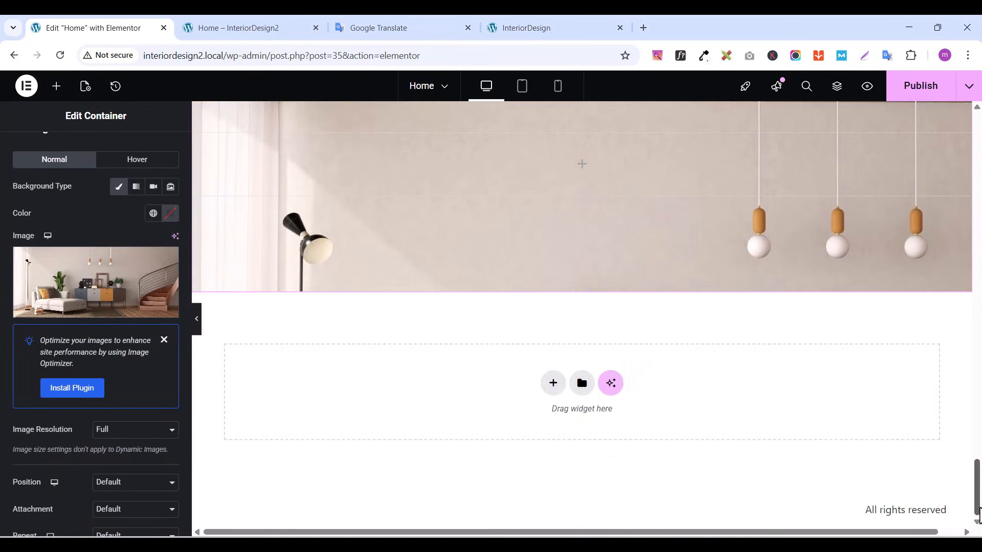
pyautogui.scroll(-3, 168, 399)
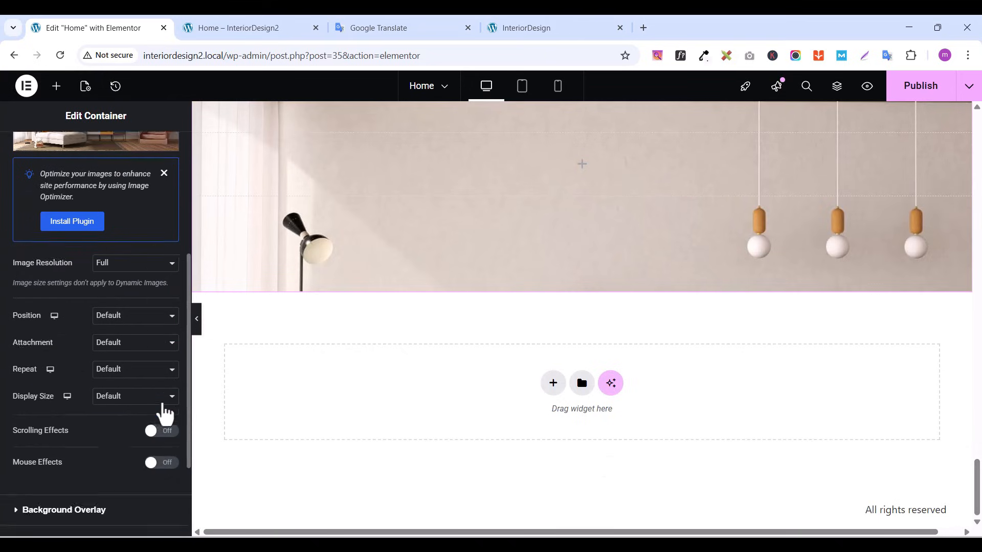
pyautogui.scroll(1, 160, 399)
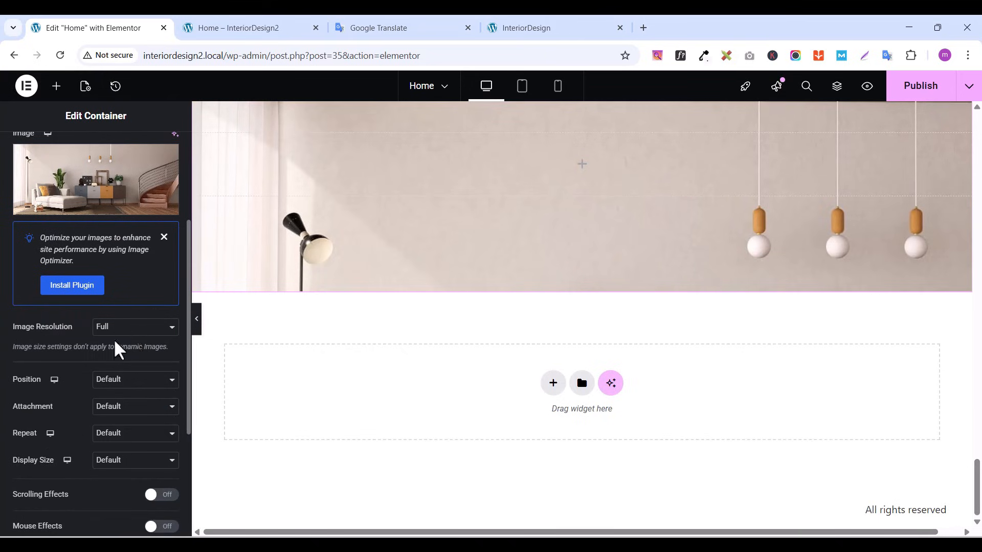
pyautogui.click(129, 383)
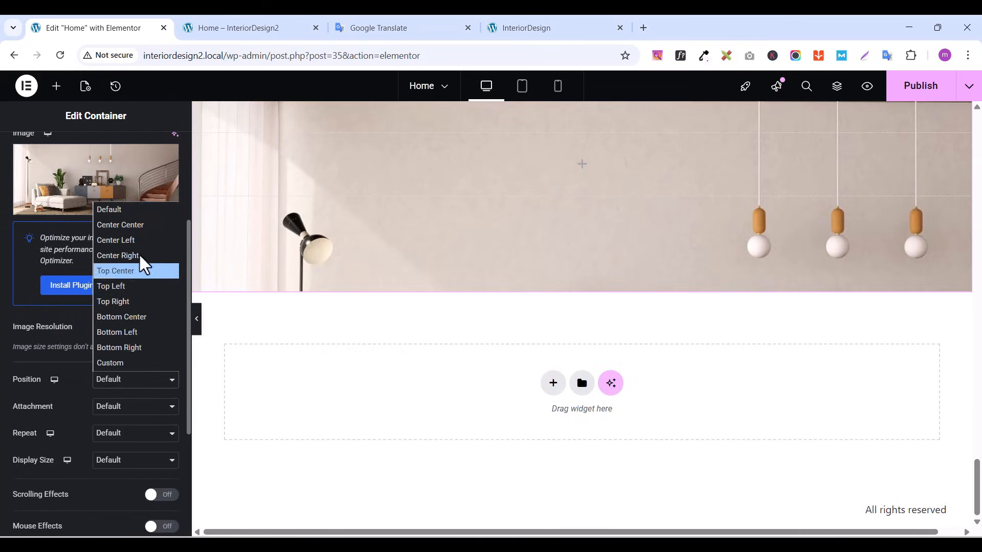
pyautogui.click(154, 225)
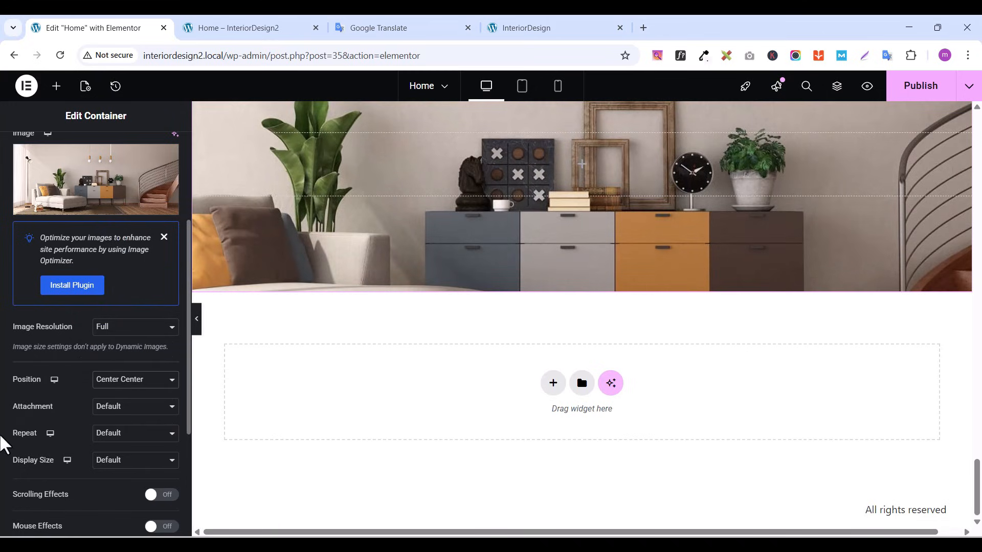
pyautogui.click(119, 434)
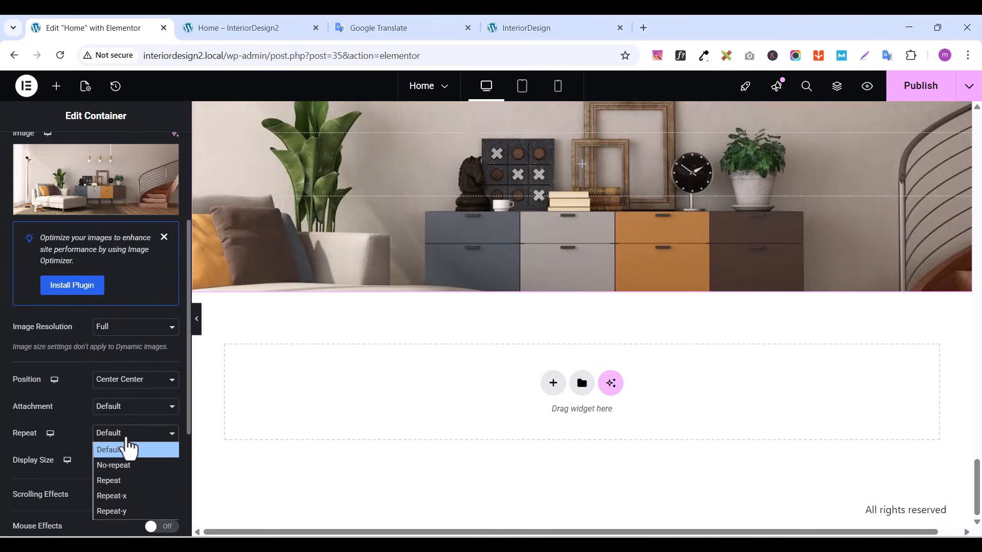
pyautogui.click(124, 466)
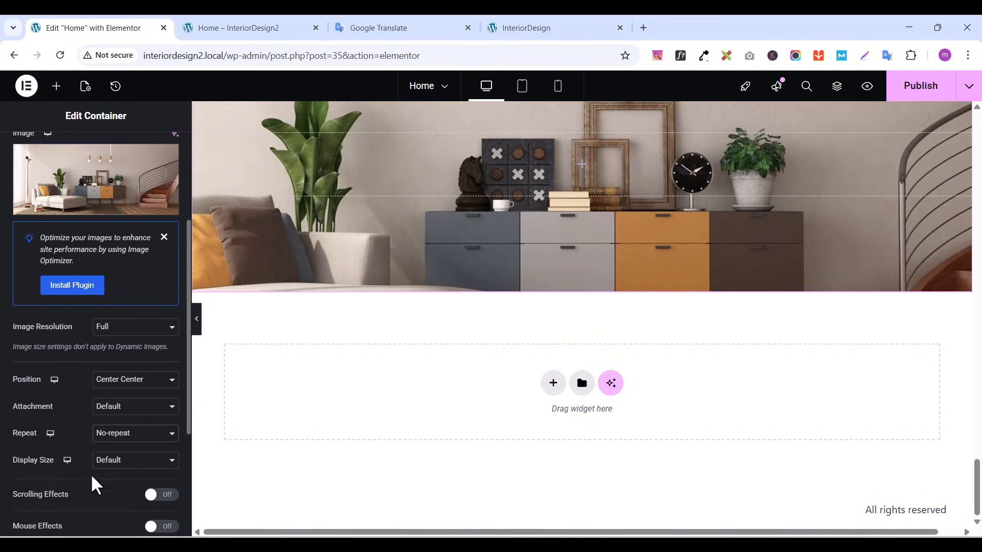
pyautogui.click(121, 461)
pyautogui.click(123, 413)
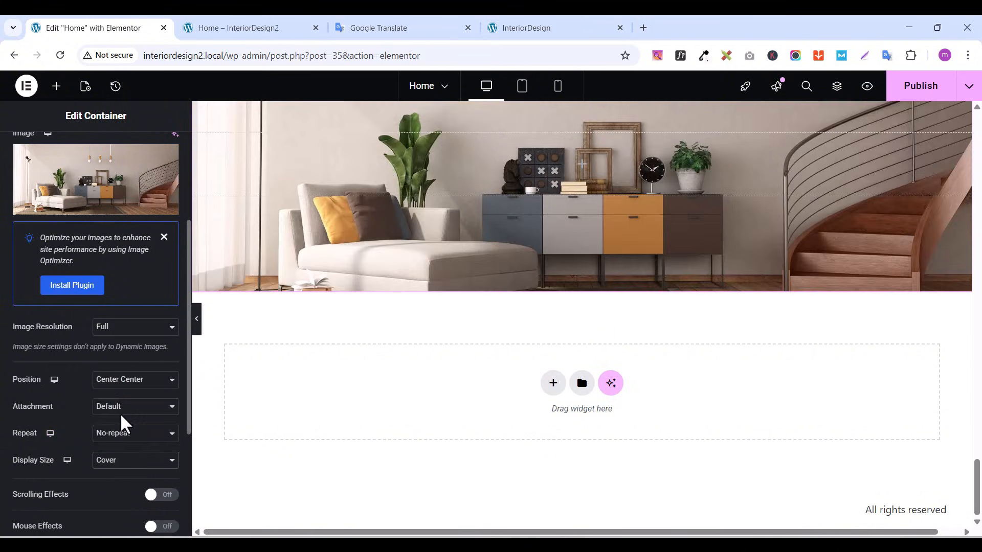
# Add a classic background overlay to the container in black, #000000
pyautogui.scroll(-1, 81, 322)
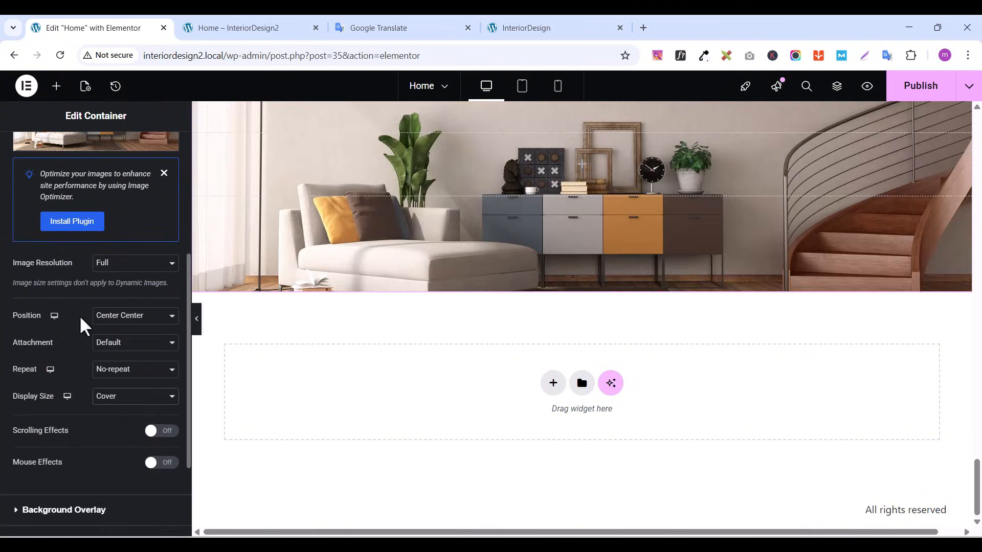
pyautogui.scroll(2, 82, 329)
pyautogui.scroll(2, 82, 330)
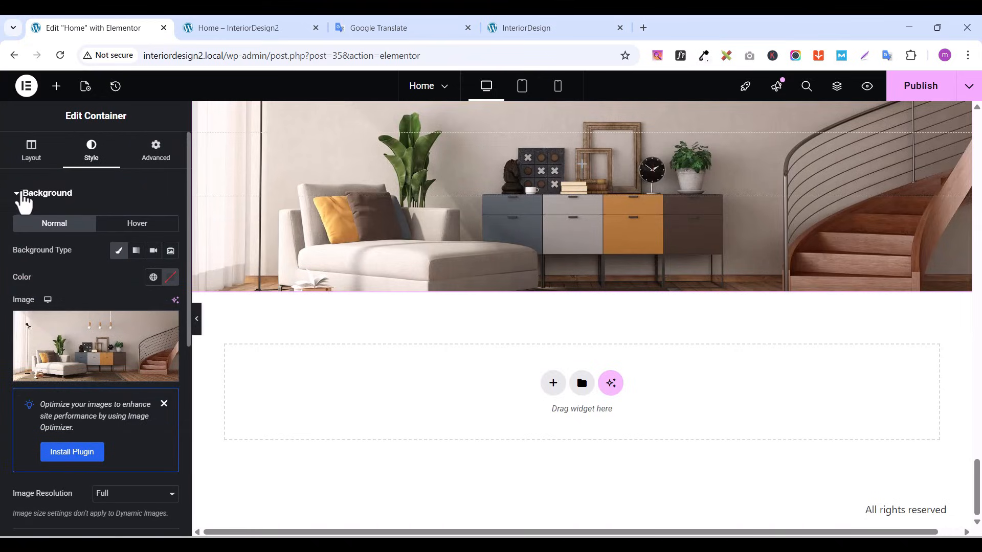
pyautogui.click(23, 199)
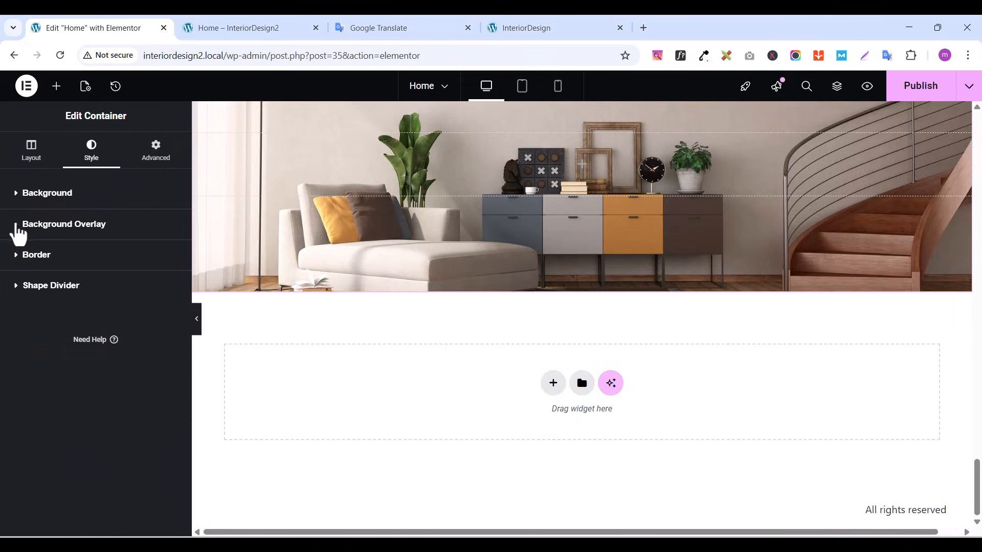
pyautogui.click(17, 225)
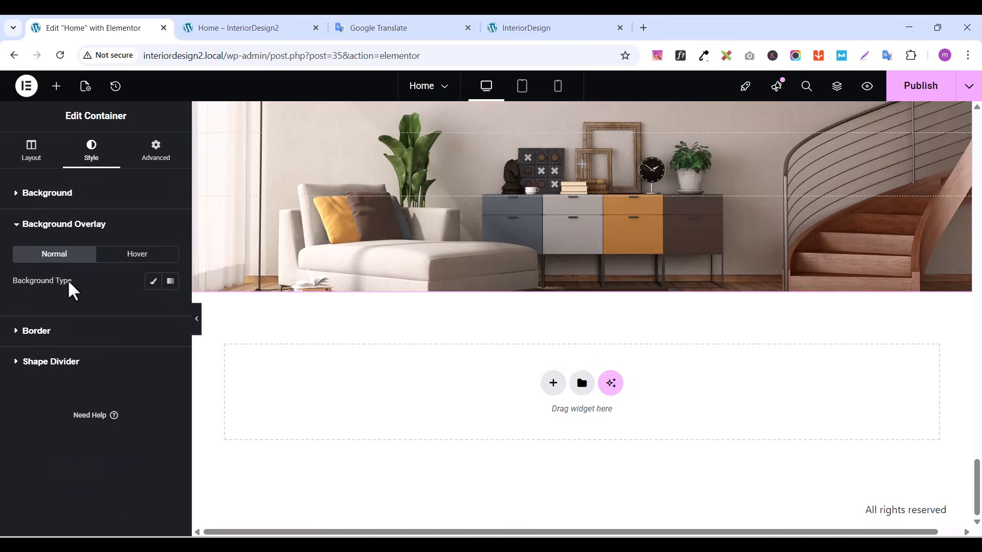
pyautogui.click(152, 282)
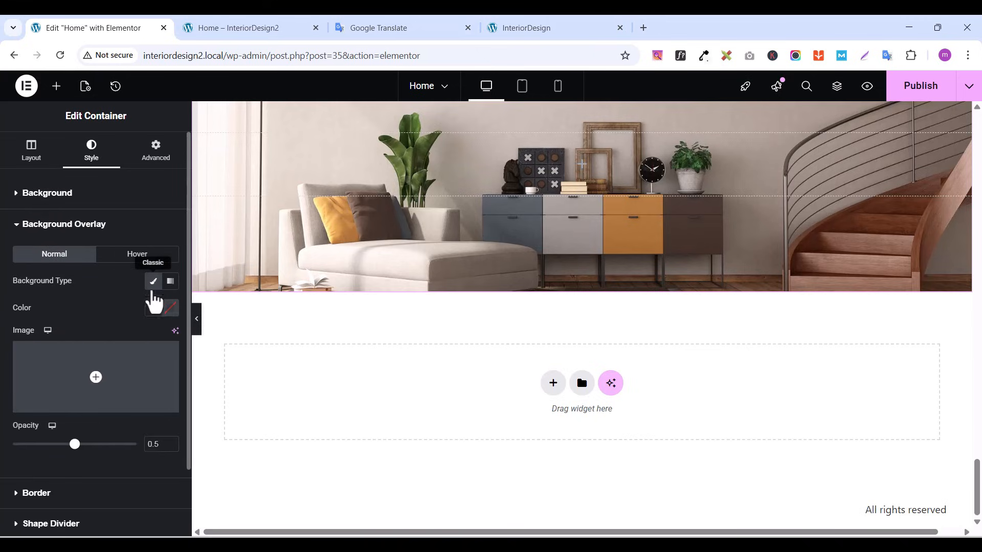
pyautogui.click(169, 309)
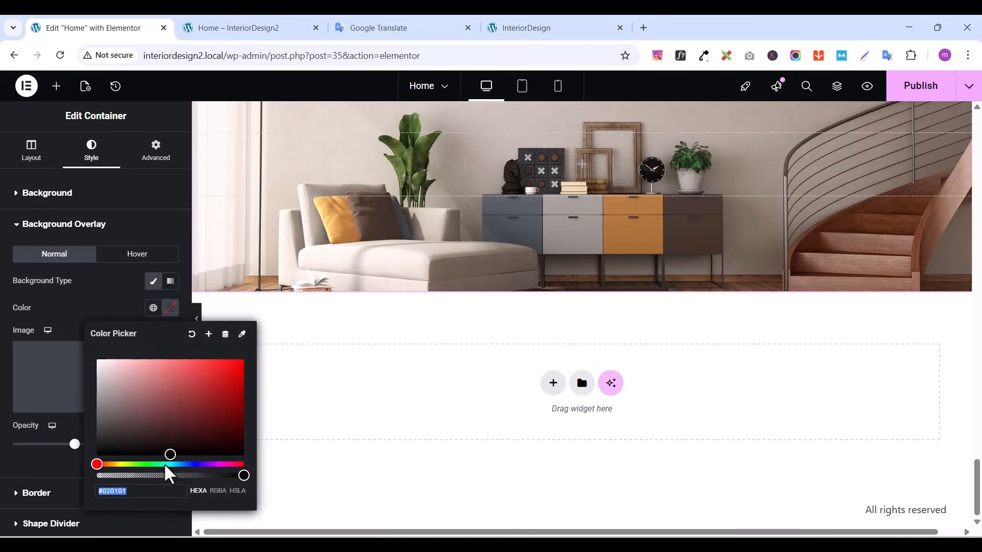
pyautogui.moveTo(170, 450); pyautogui.dragTo(159, 455)
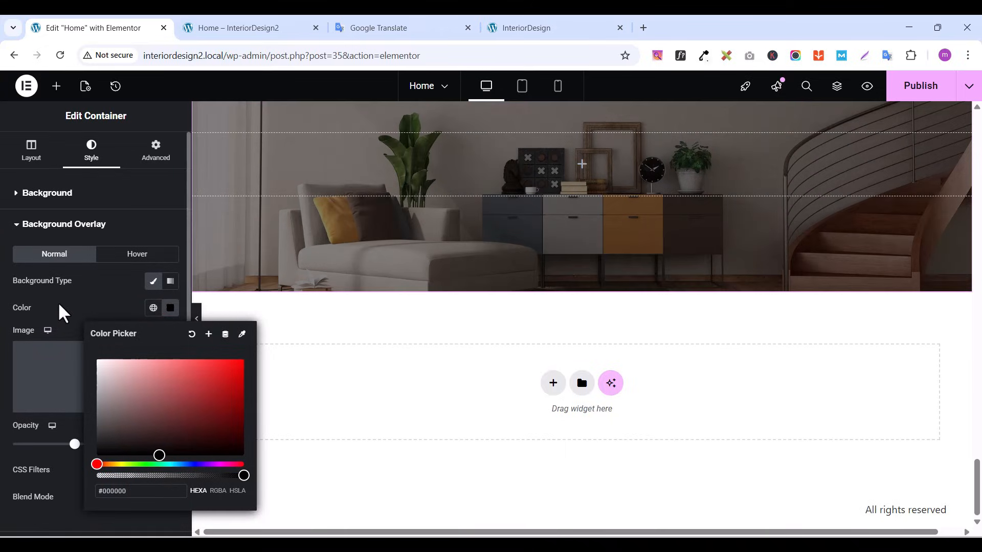
# Raise the black overlay's opacity to 0.74 and check how the darkened section looks on the page
pyautogui.click(65, 467)
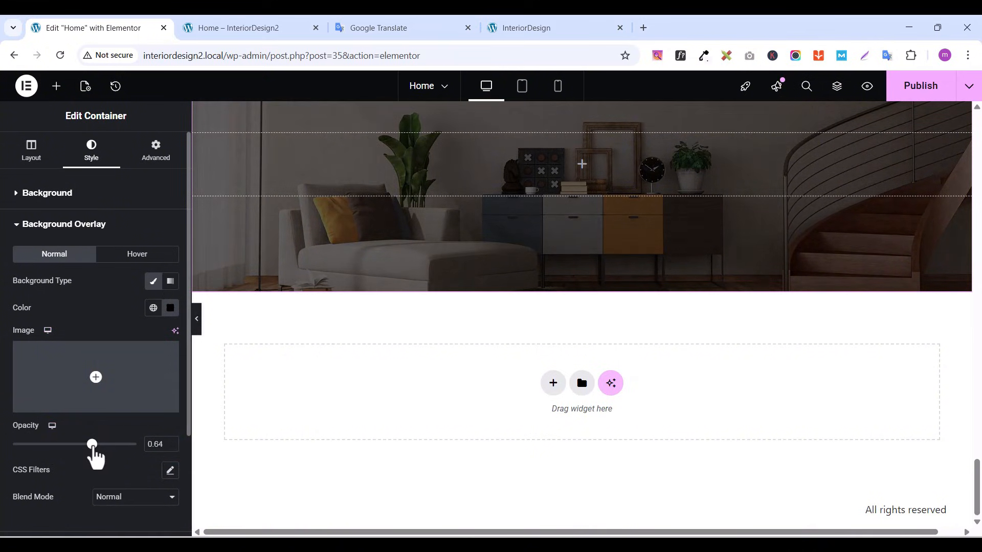
pyautogui.moveTo(95, 457); pyautogui.dragTo(101, 459)
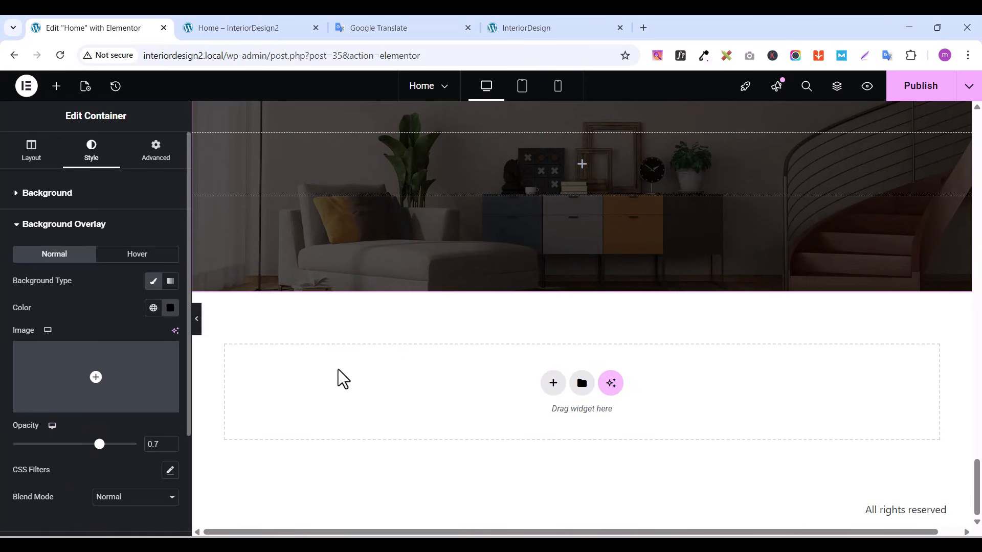
pyautogui.scroll(8, 735, 251)
pyautogui.scroll(-3, 725, 277)
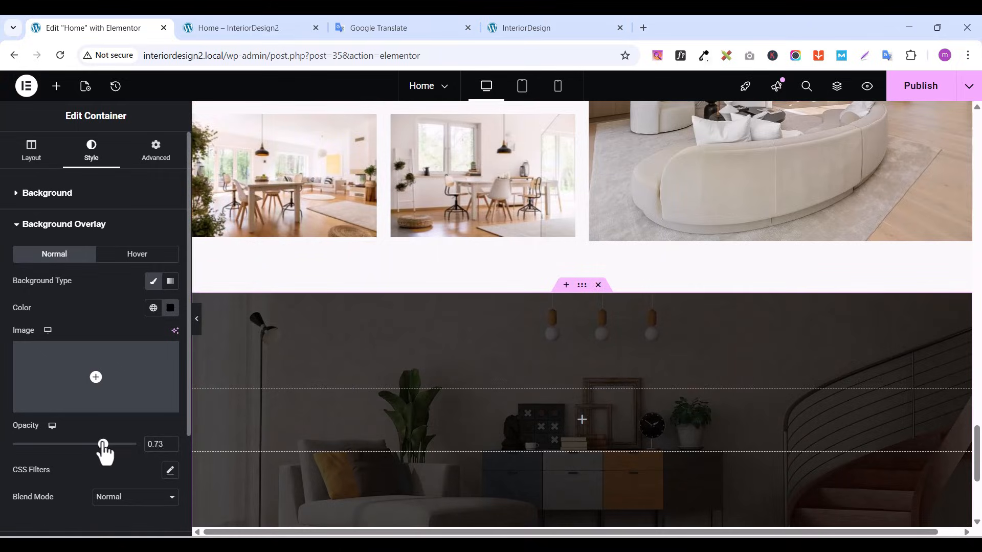
pyautogui.scroll(-5, 844, 364)
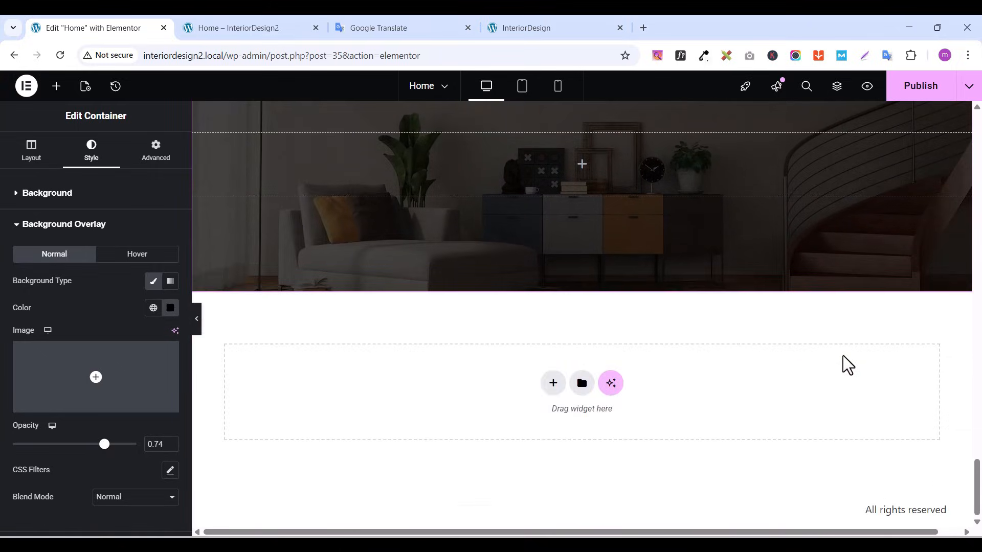
pyautogui.scroll(3, 844, 364)
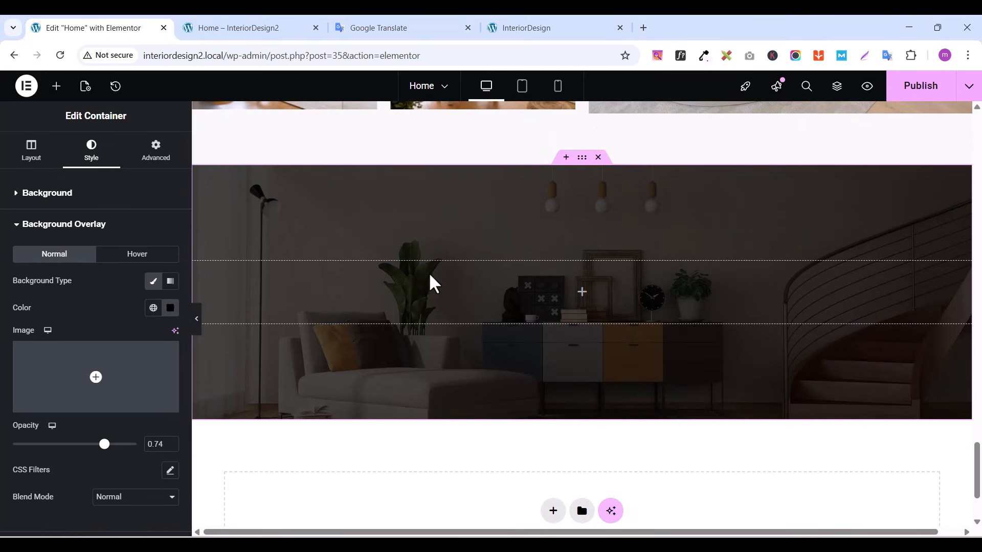
# Copy the PROJECT heading from the "Spaces We've Designed" section and paste it into the dark living room container
pyautogui.moveTo(977, 465); pyautogui.dragTo(977, 391)
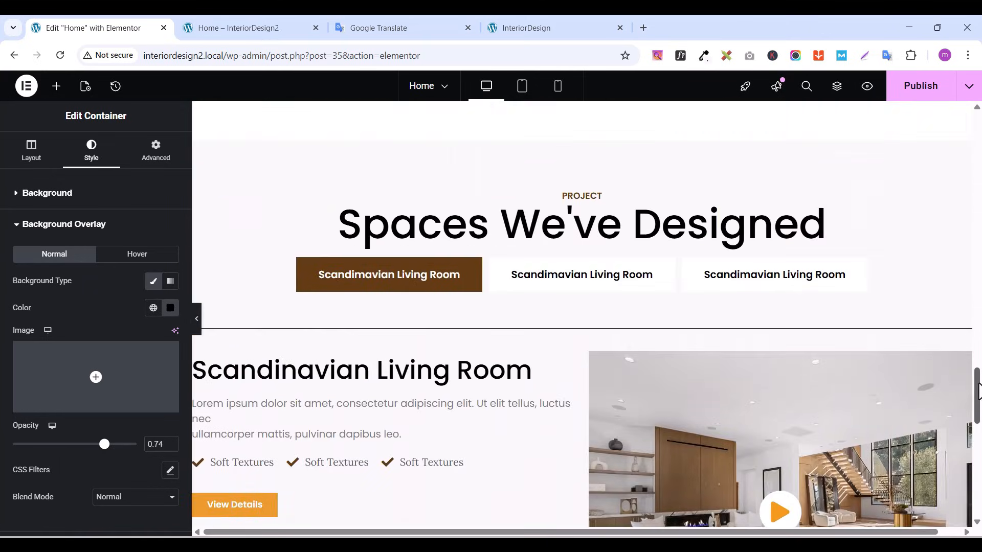
pyautogui.click(596, 199)
pyautogui.rightClick(597, 201)
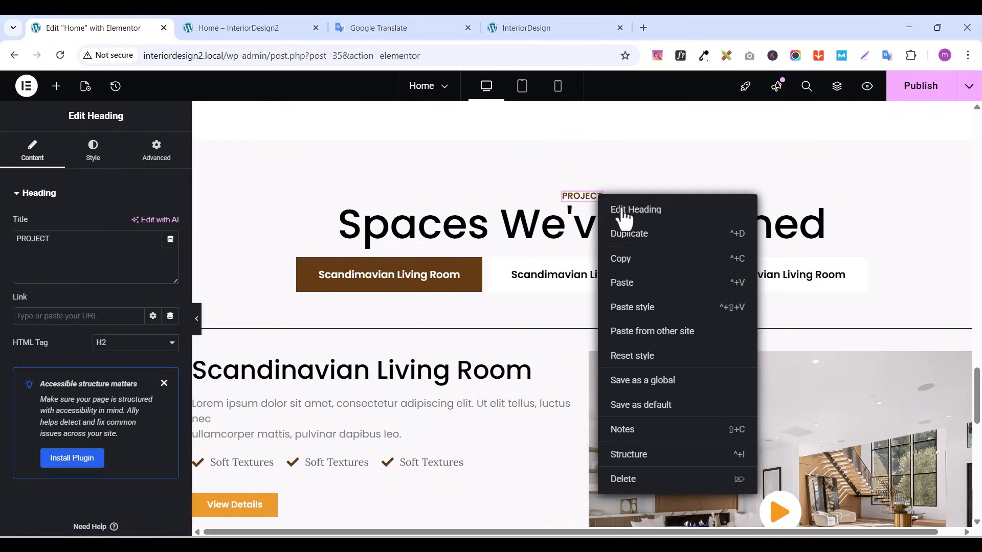
pyautogui.click(623, 259)
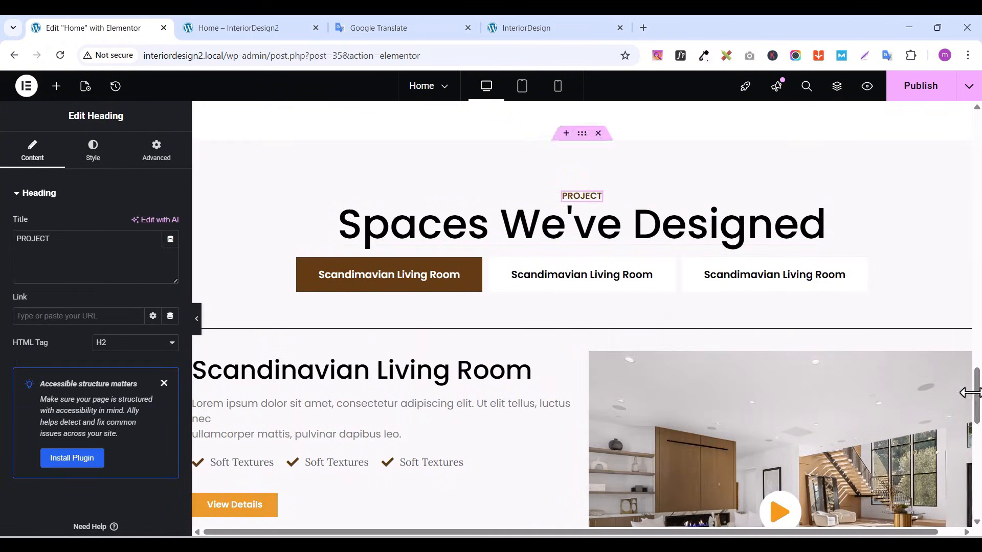
pyautogui.moveTo(977, 398); pyautogui.dragTo(978, 480)
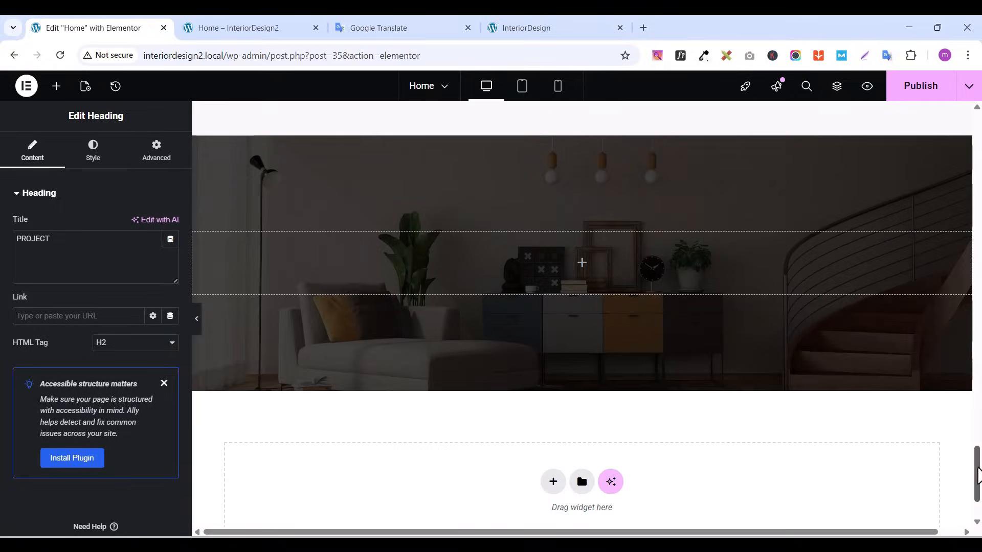
pyautogui.rightClick(493, 262)
pyautogui.click(532, 303)
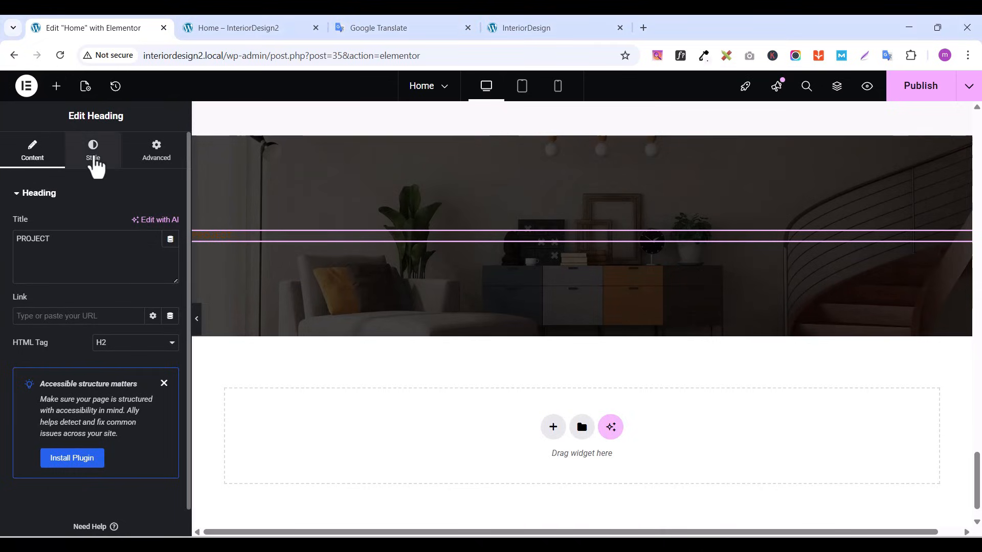
# Set the text color of the pasted PROJECT heading to white
pyautogui.click(94, 159)
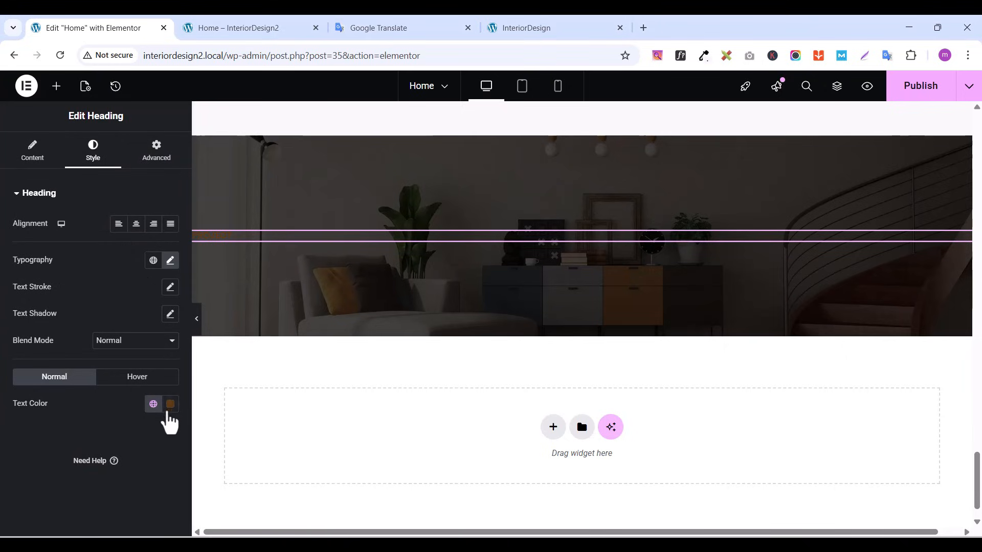
pyautogui.click(170, 404)
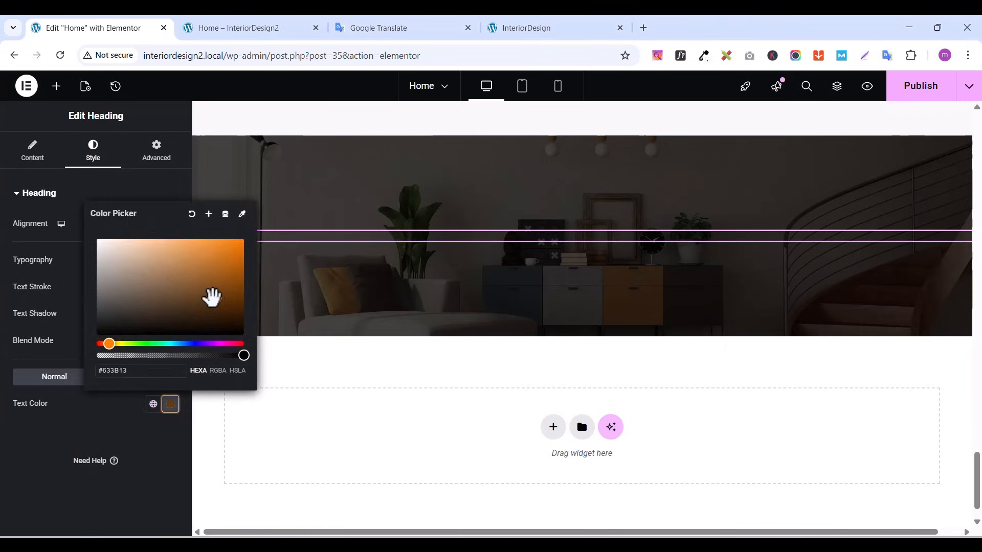
pyautogui.moveTo(72, 253); pyautogui.dragTo(45, 210)
pyautogui.click(125, 444)
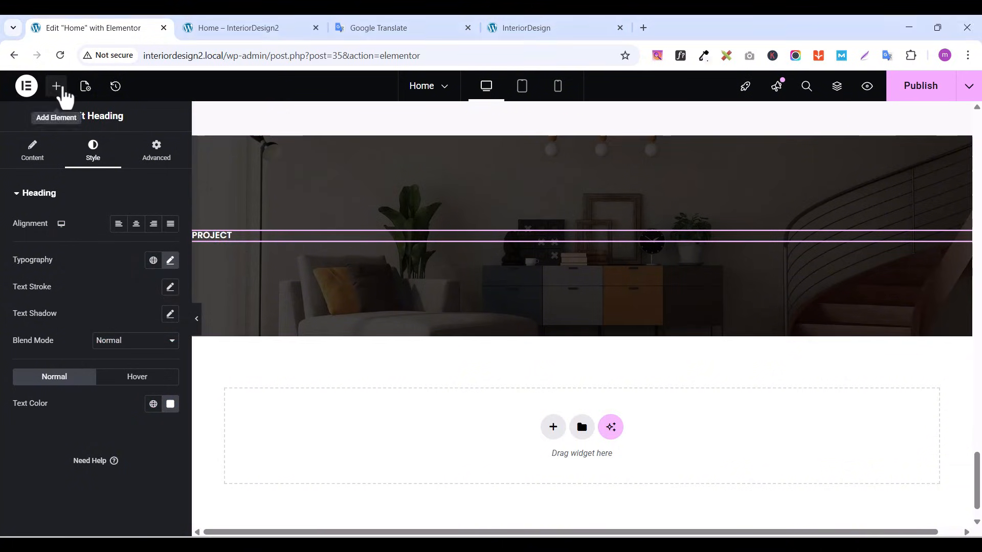
# Add a Heading widget directly below the PROJECT heading in the dark container
pyautogui.click(58, 87)
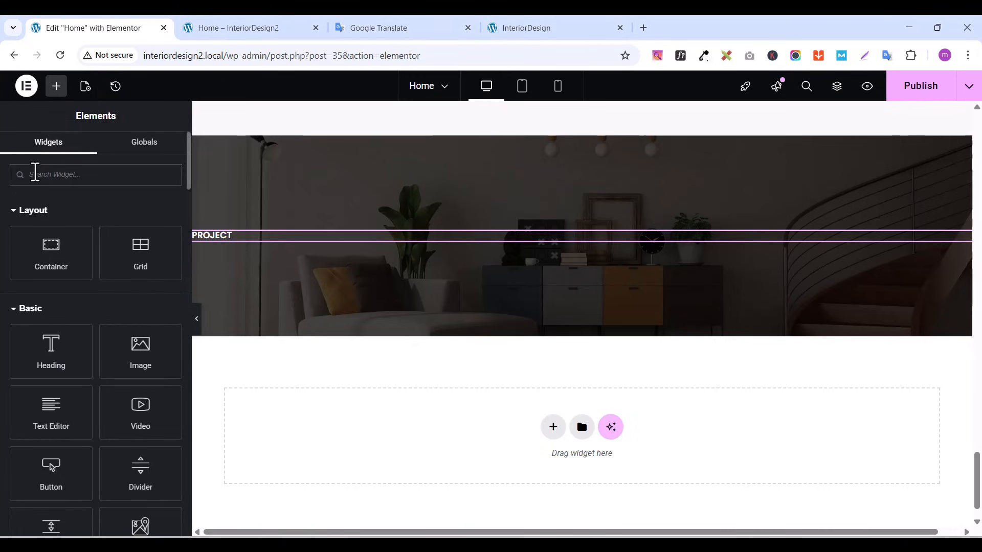
pyautogui.write('head')
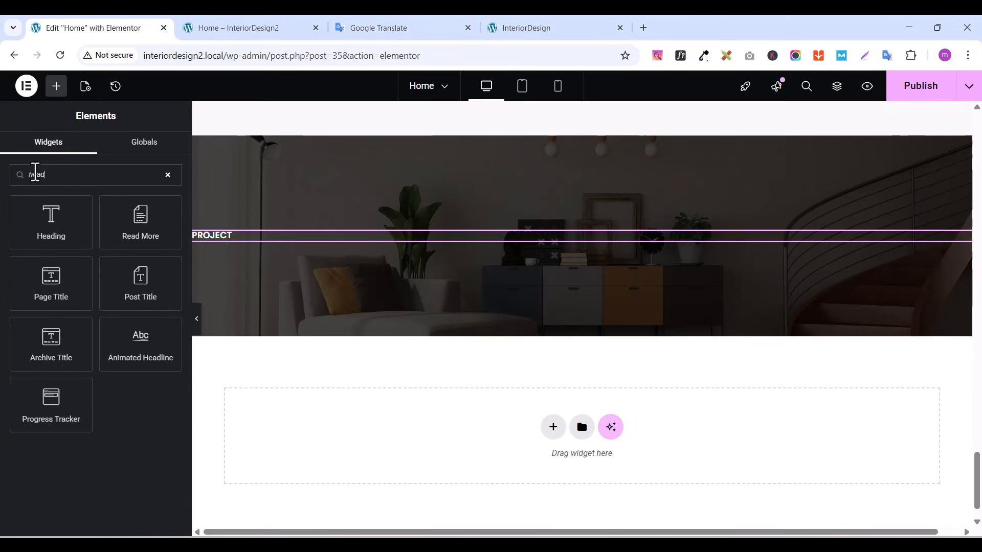
pyautogui.moveTo(51, 217); pyautogui.dragTo(393, 250)
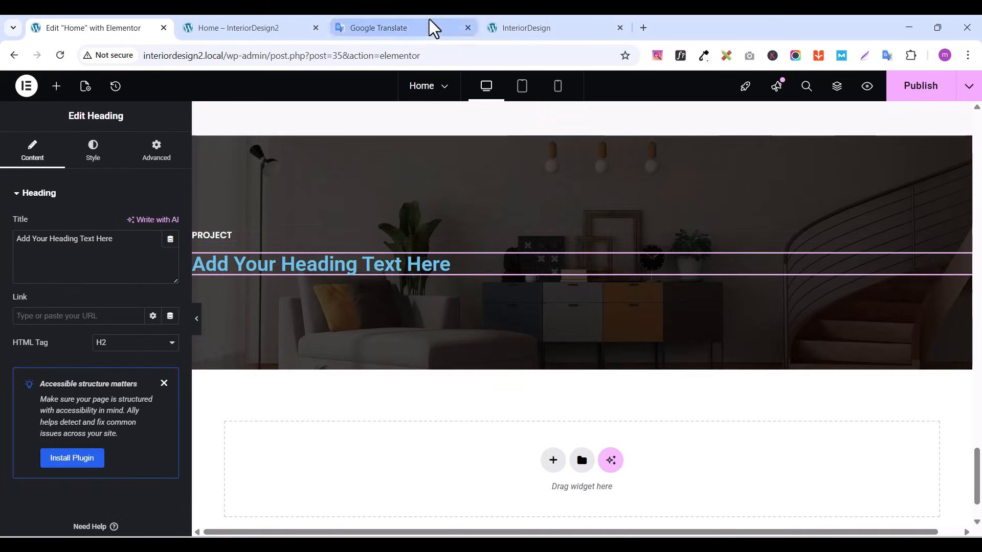
# Copy the title "Start Your Project Today" from the reference site and use it as the new heading's title
pyautogui.click(547, 31)
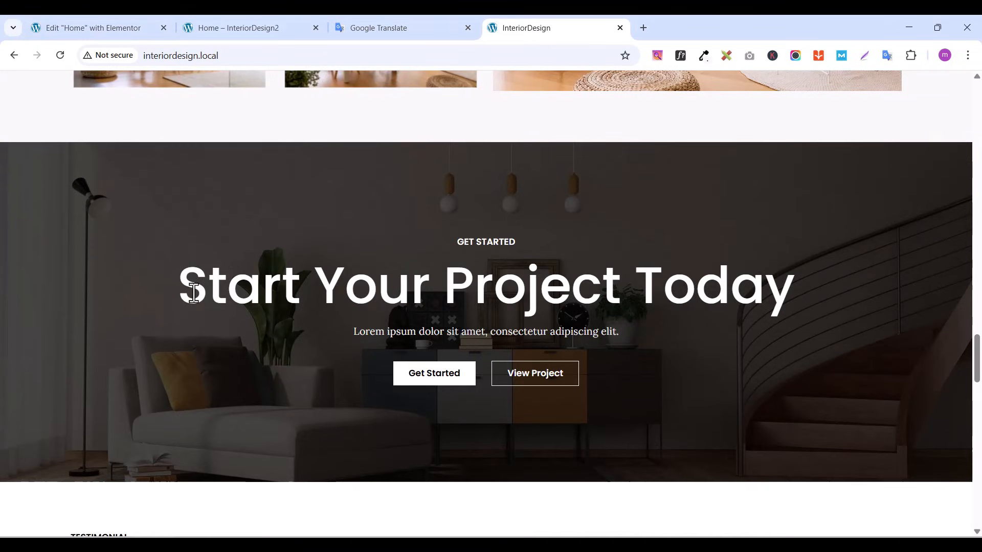
pyautogui.moveTo(187, 286); pyautogui.dragTo(790, 289)
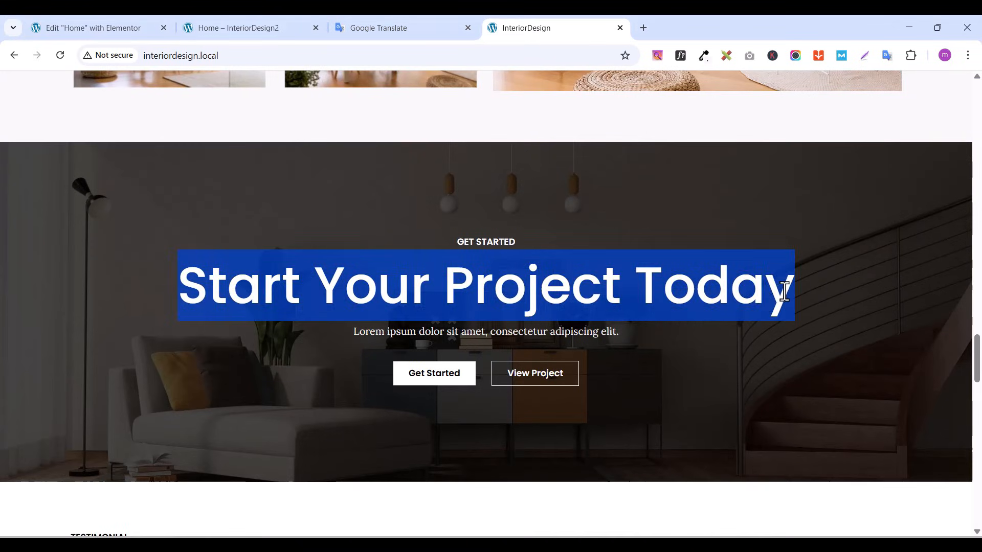
pyautogui.rightClick(780, 298)
pyautogui.click(643, 308)
pyautogui.click(74, 28)
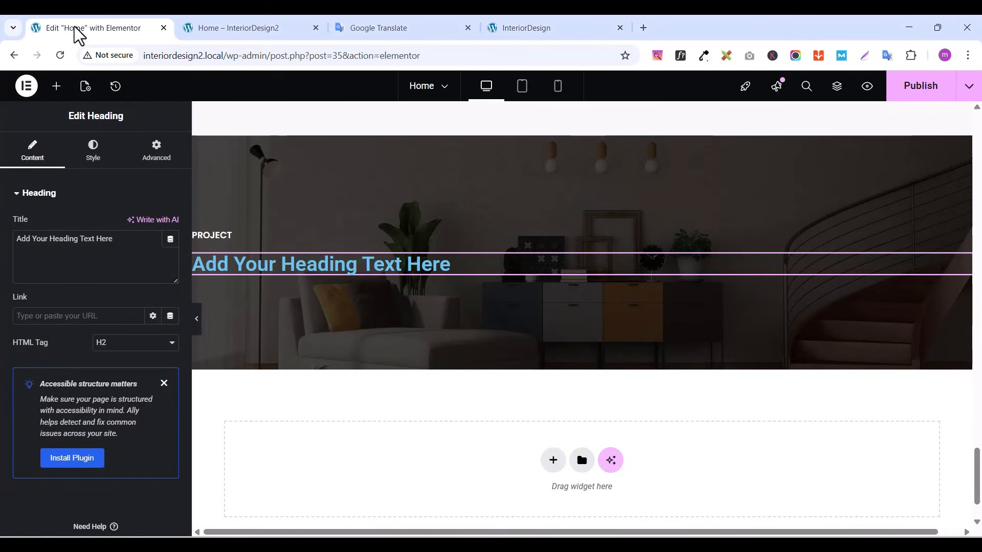
pyautogui.tripleClick(68, 245)
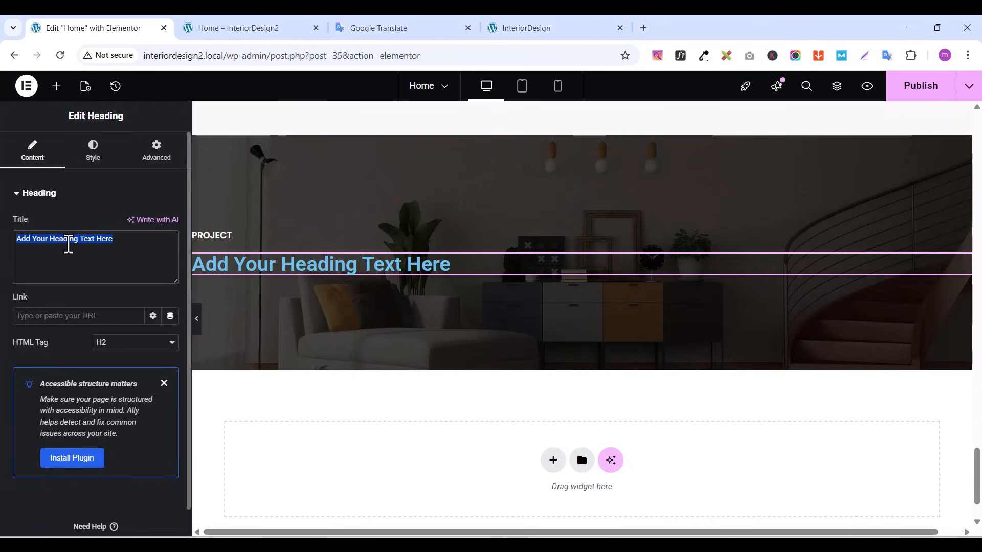
pyautogui.hotkey('ctrl', 'v')
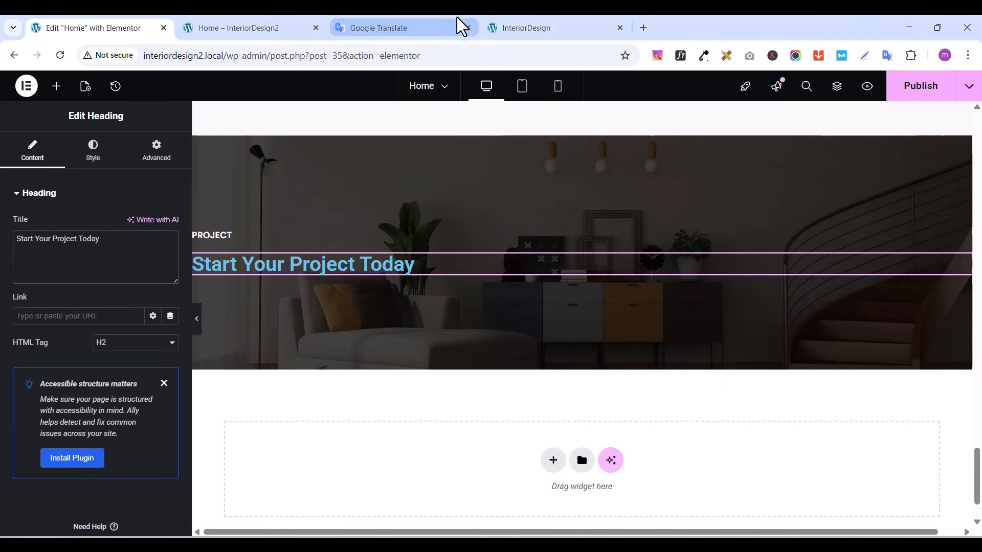
# Set the "Start Your Project Today" heading's typography to Poppins, size 80 px, weight 500 (Medium)
pyautogui.click(555, 29)
pyautogui.click(85, 27)
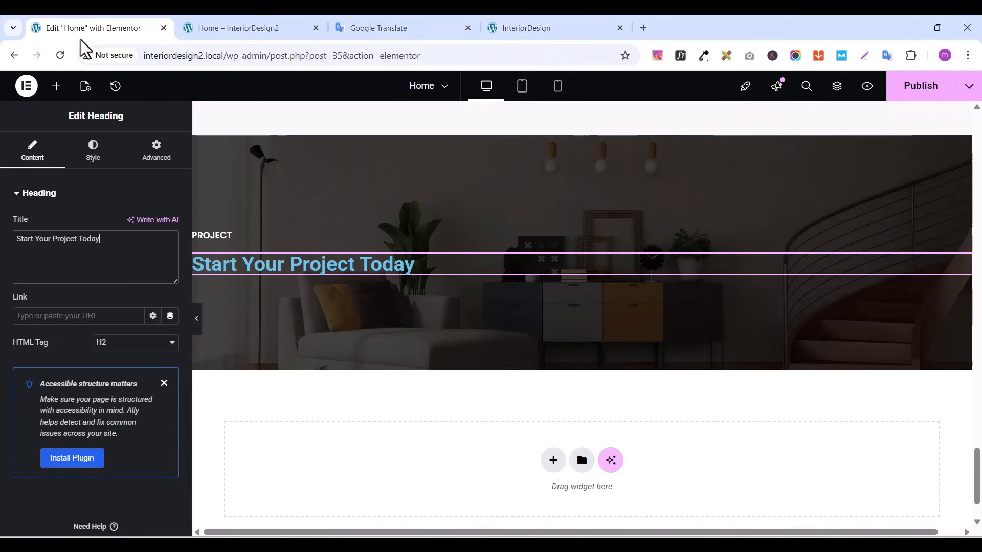
pyautogui.click(92, 156)
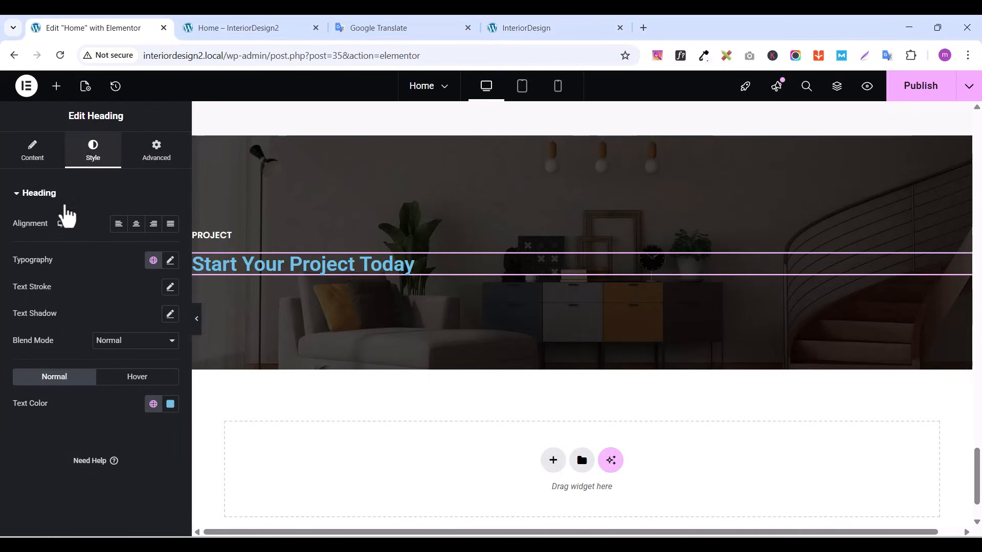
pyautogui.click(171, 261)
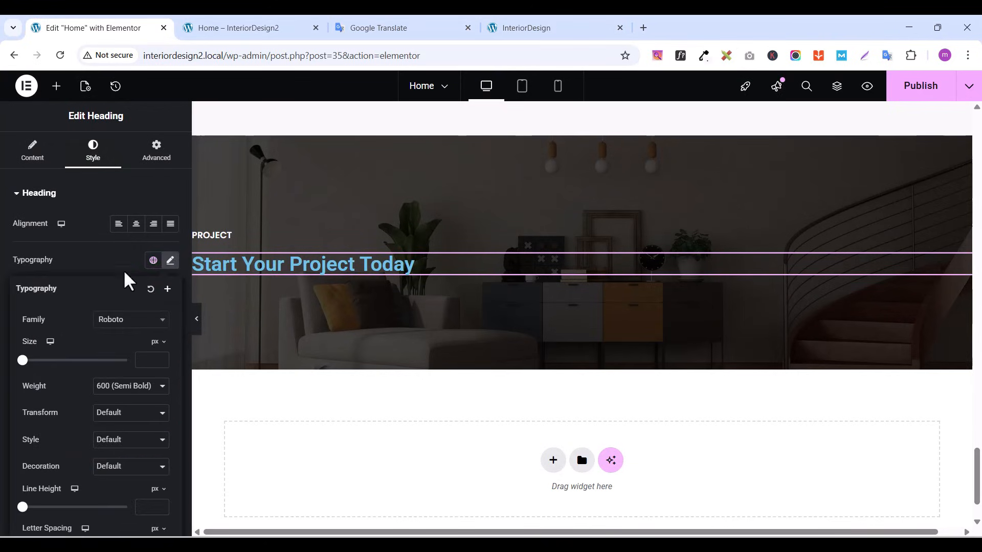
pyautogui.click(133, 321)
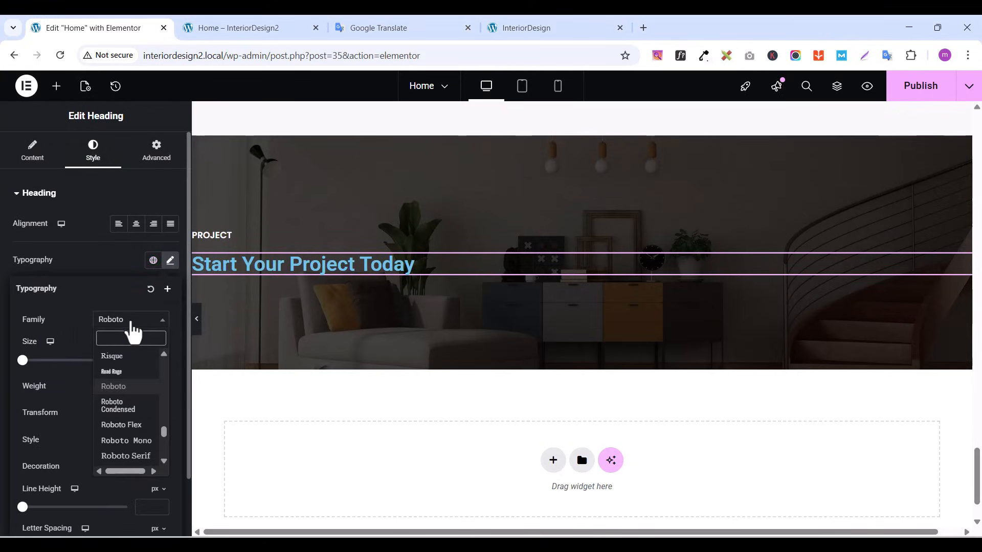
pyautogui.write('popp')
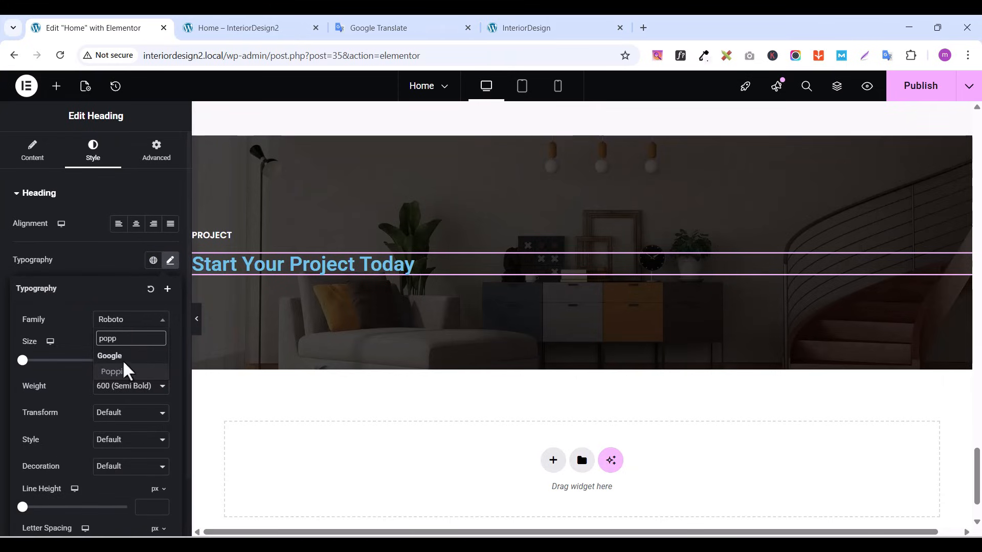
pyautogui.click(122, 374)
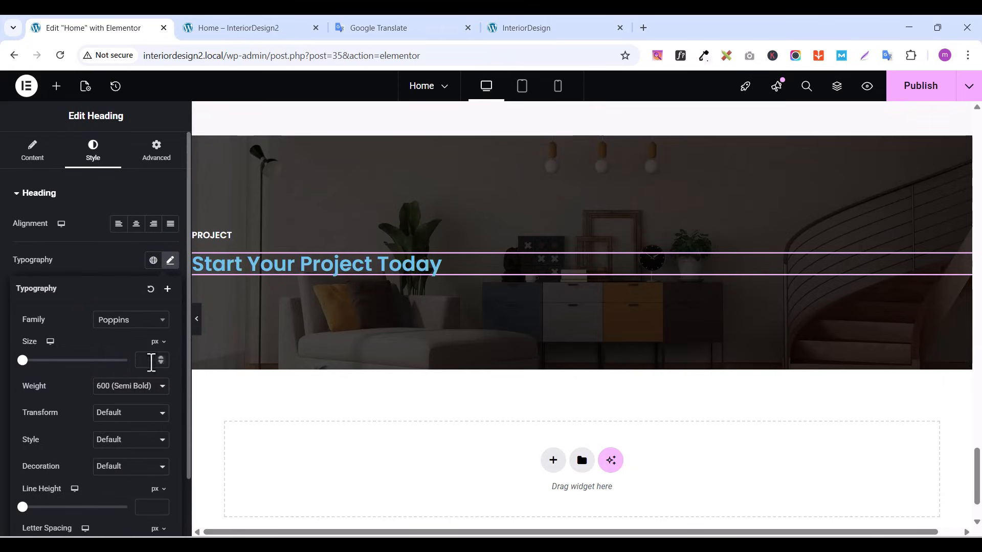
pyautogui.click(160, 358)
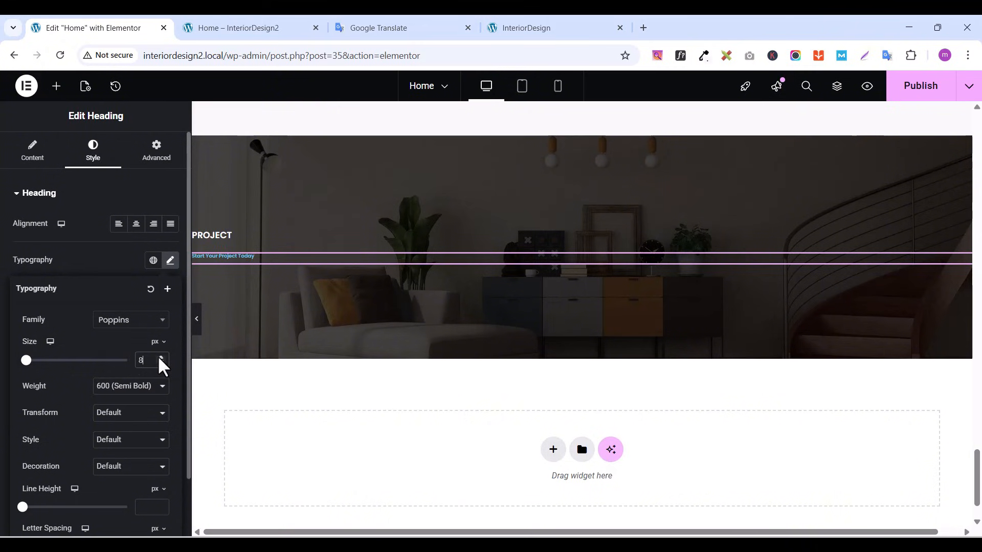
pyautogui.moveTo(160, 358); pyautogui.dragTo(161, 358)
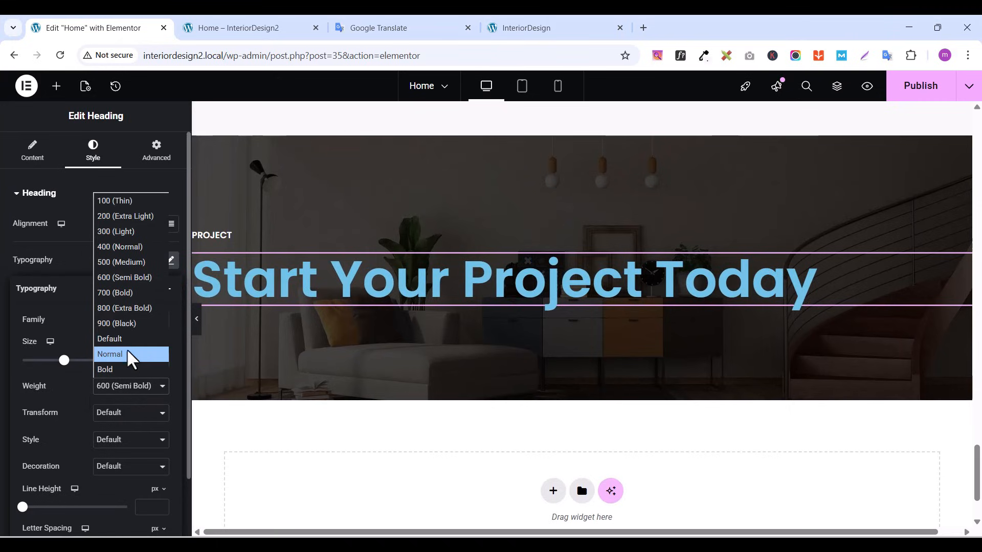
pyautogui.click(133, 265)
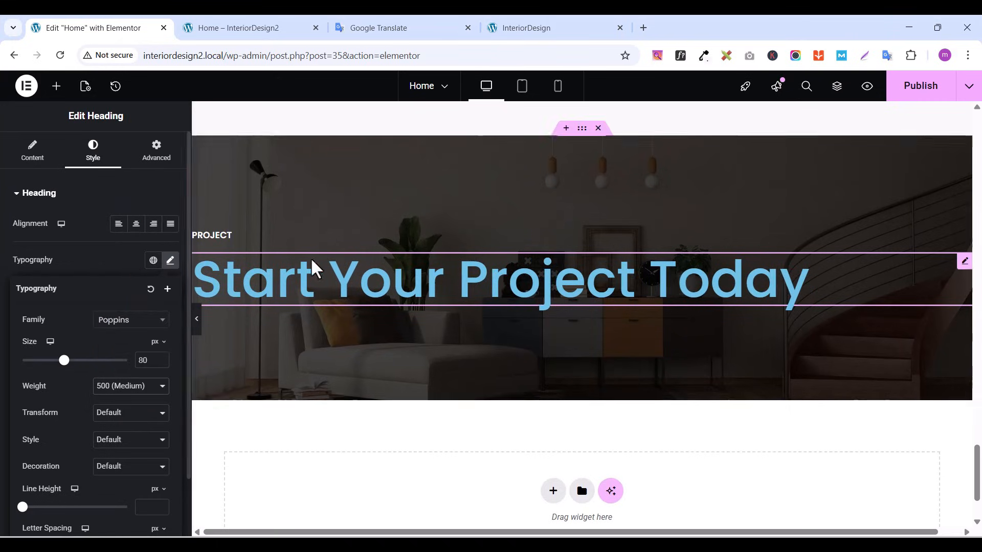
pyautogui.click(84, 254)
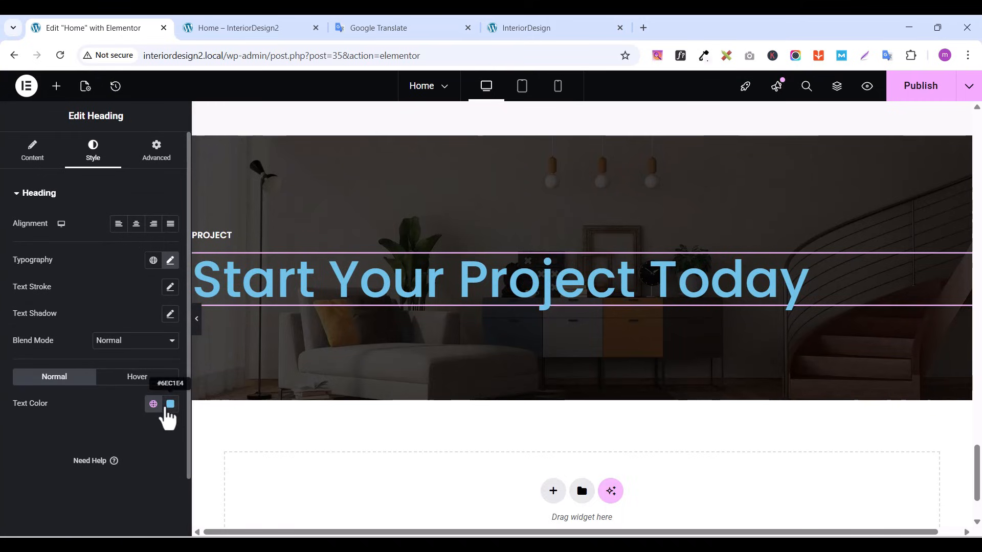
# Set the text color of the "Start Your Project Today" heading to white, #FFFFFF
pyautogui.click(170, 404)
pyautogui.moveTo(173, 251); pyautogui.dragTo(51, 239)
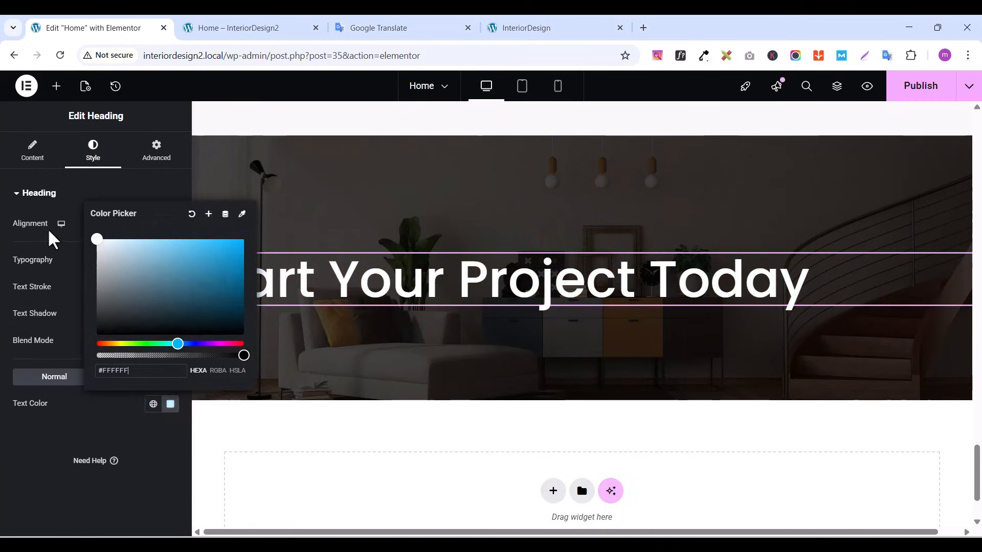
pyautogui.click(122, 454)
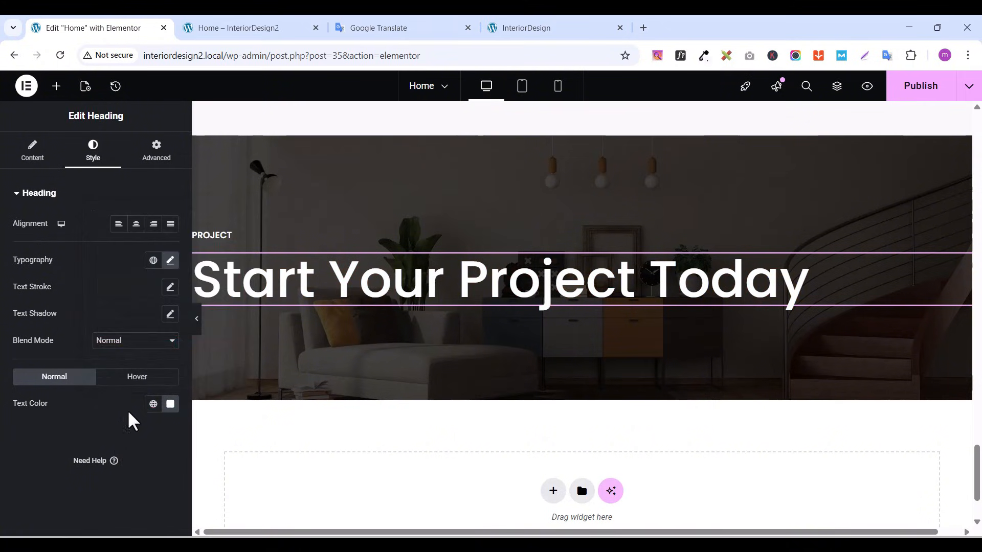
# Check the reference section's layout and add a Text Editor widget below the "Start Your Project Today" heading
pyautogui.click(563, 26)
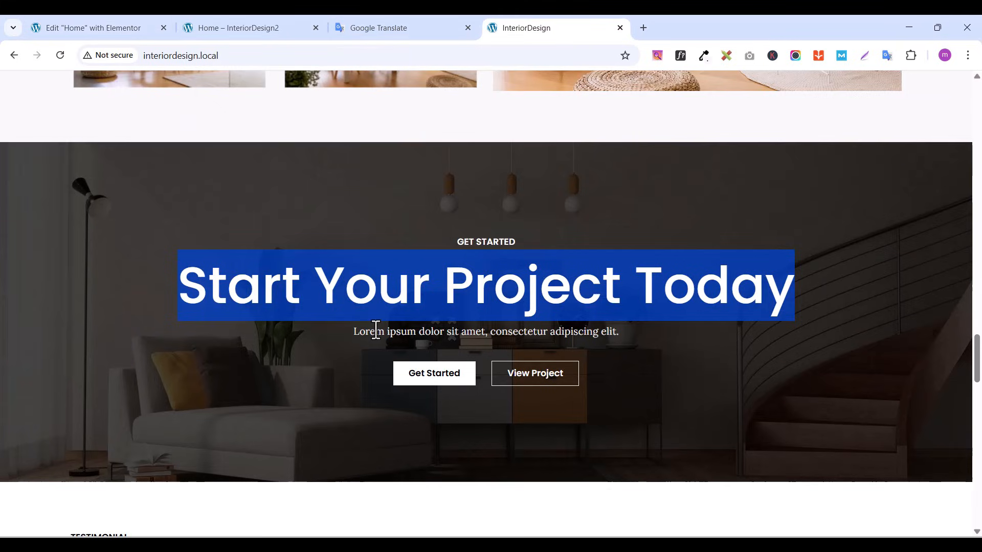
pyautogui.click(97, 29)
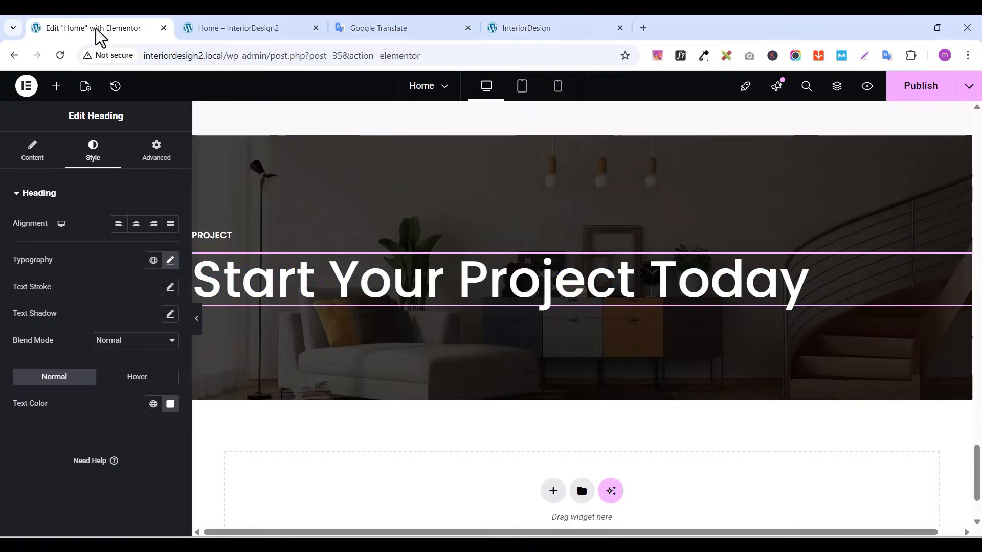
pyautogui.click(56, 86)
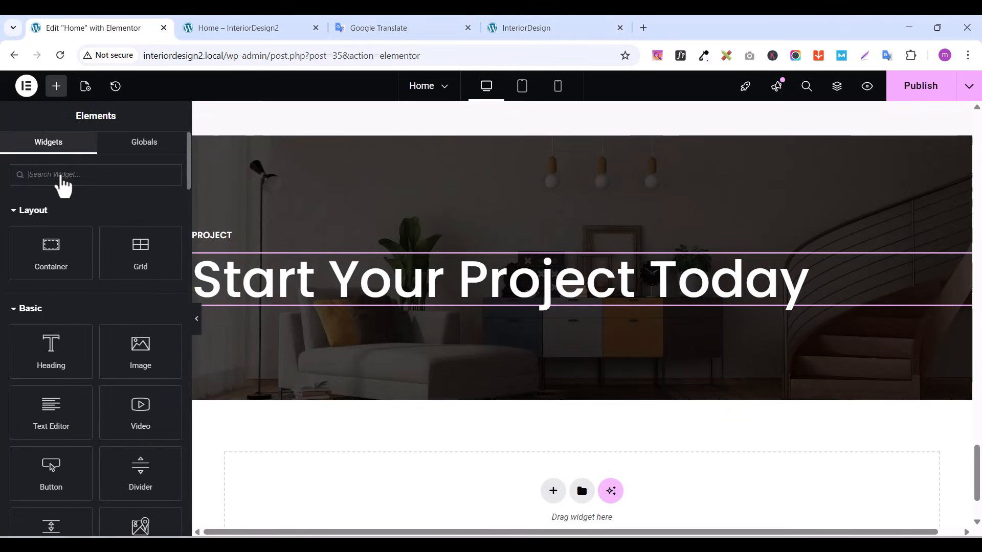
pyautogui.write('text')
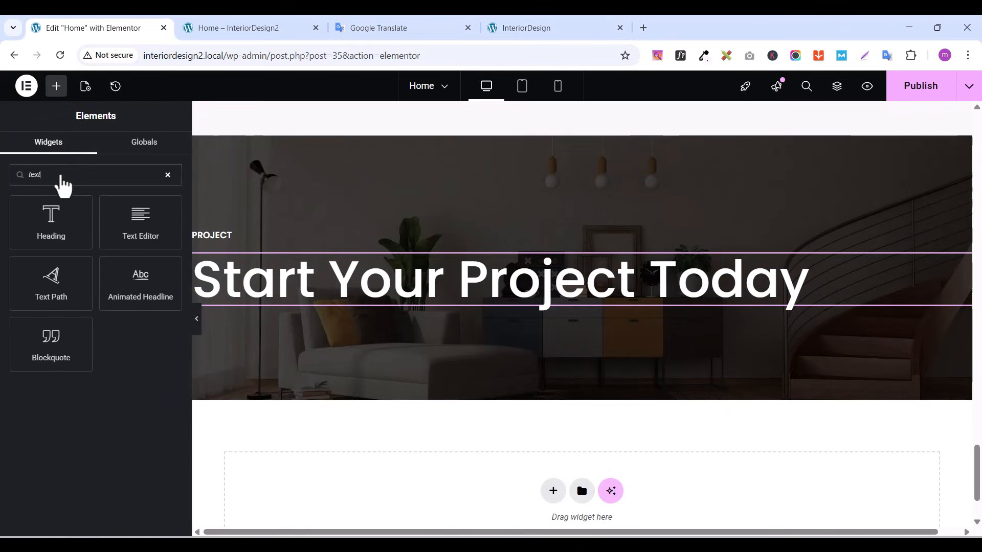
pyautogui.moveTo(163, 216); pyautogui.dragTo(488, 315)
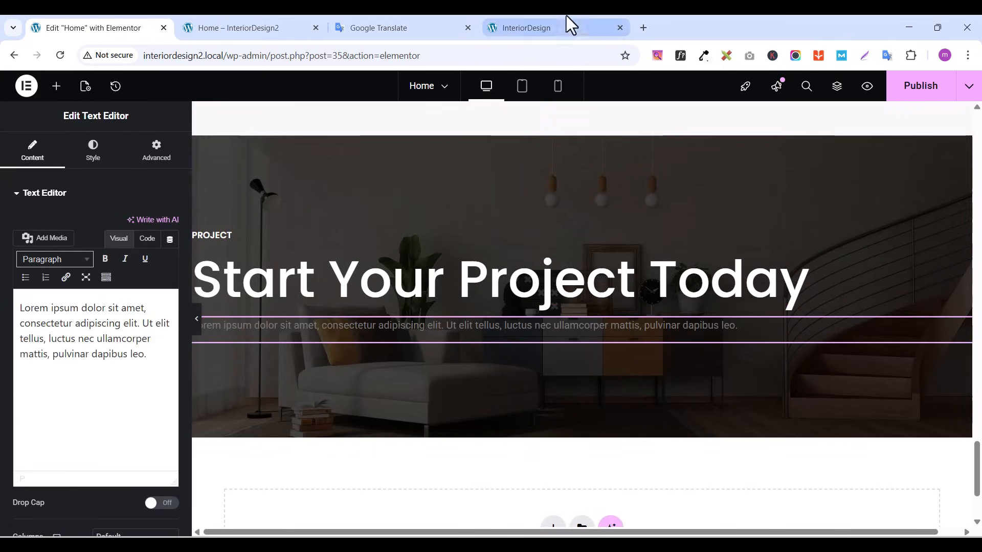
# Copy the sentence "Lorem ipsum dolor sit amet, consectetur adipiscing elit." below the "Start Your Project Today" title on the reference site
pyautogui.click(549, 28)
pyautogui.tripleClick(423, 339)
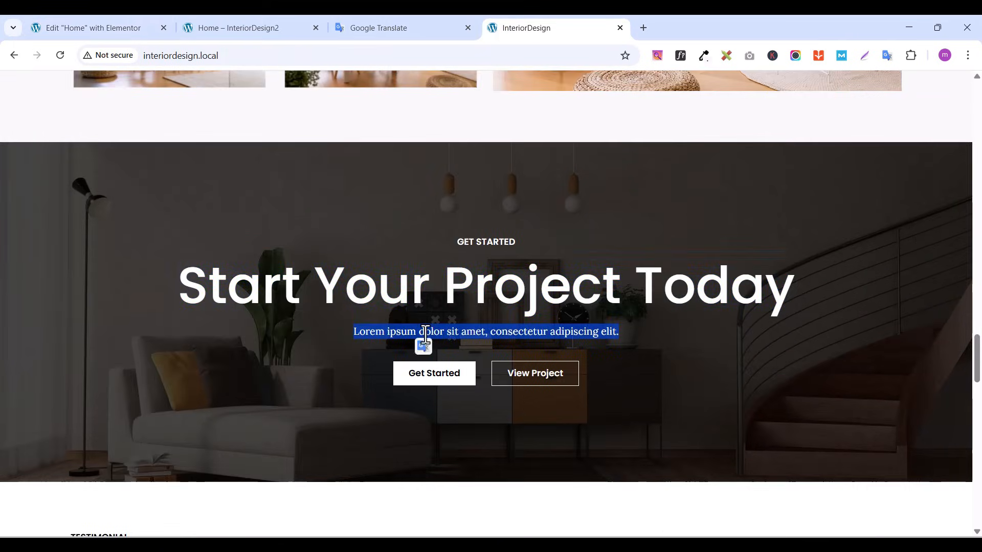
pyautogui.rightClick(422, 340)
pyautogui.click(464, 119)
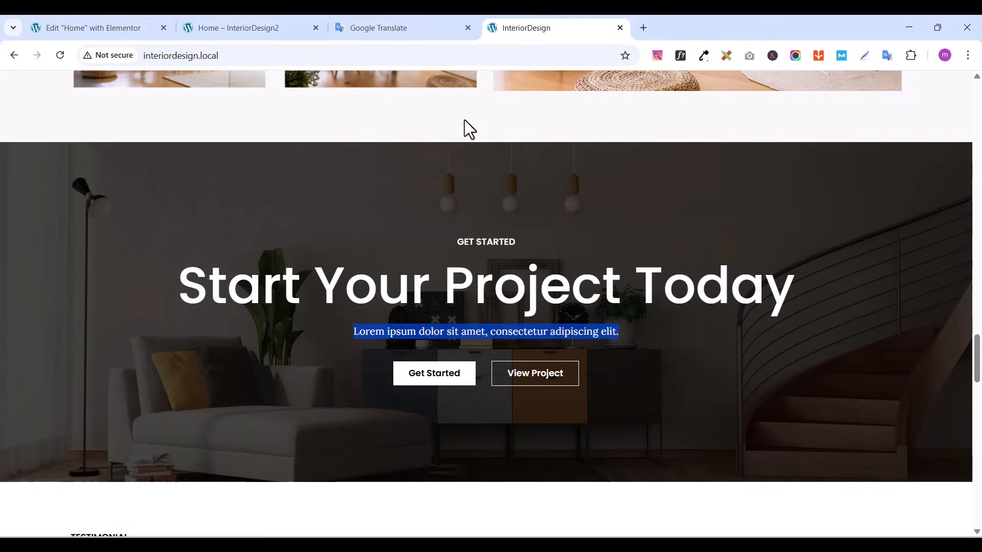
pyautogui.click(619, 335)
pyautogui.moveTo(619, 335); pyautogui.dragTo(591, 335)
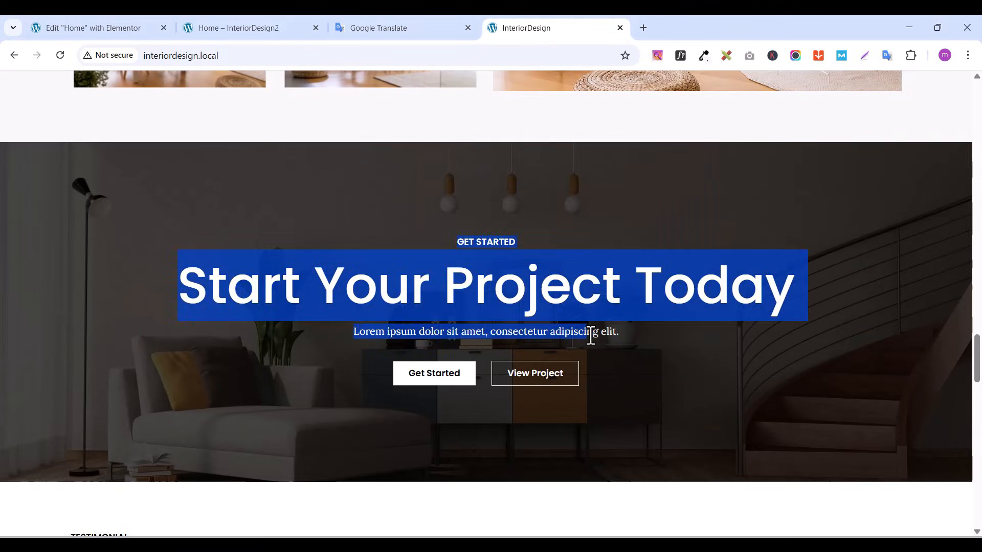
pyautogui.tripleClick(590, 336)
pyautogui.rightClick(591, 335)
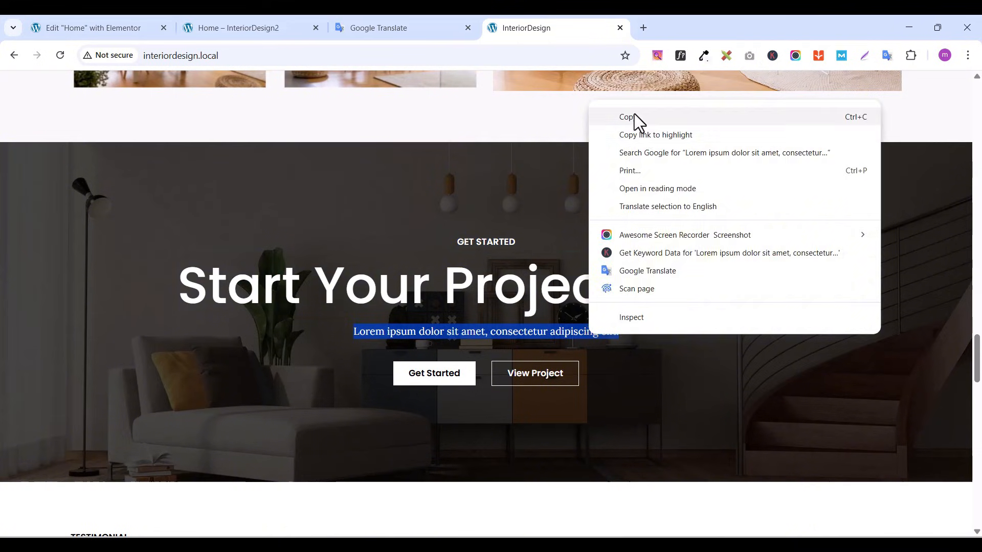
pyautogui.click(634, 114)
# Replace the new text widget's placeholder text in the Elementor editor with the copied sentence, without a trailing empty line
pyautogui.click(119, 24)
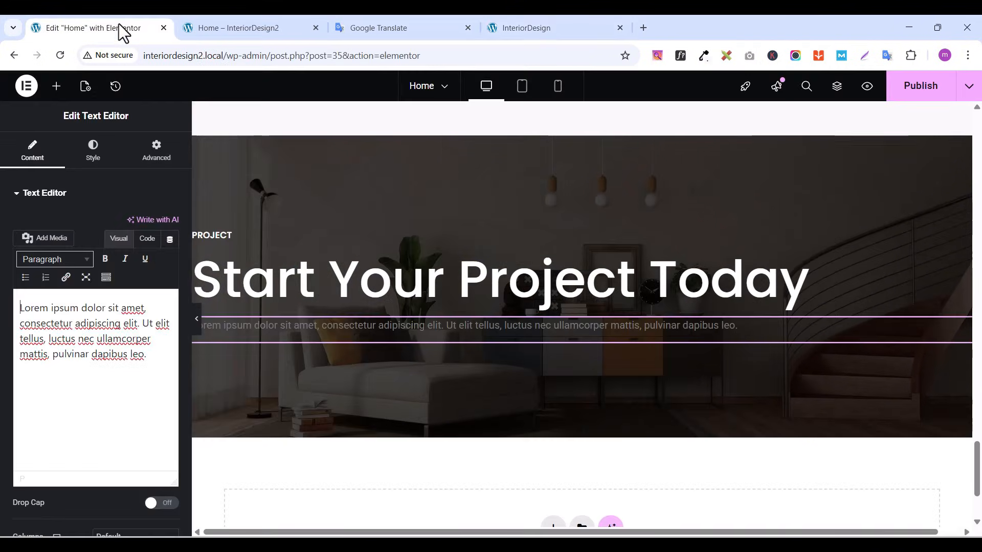
pyautogui.tripleClick(68, 310)
pyautogui.press('BackSpace')
pyautogui.hotkey('ctrl', 'v')
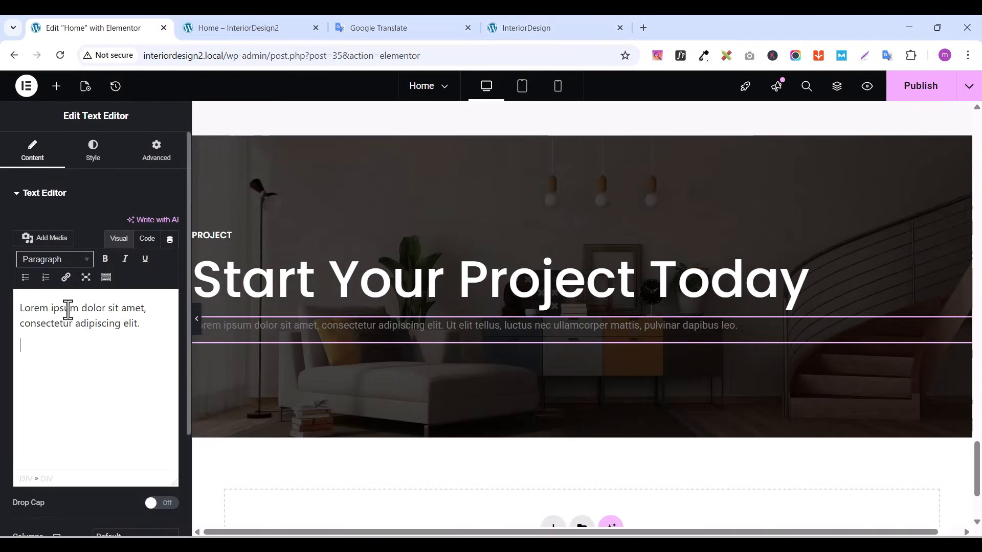
pyautogui.press('BackSpace')
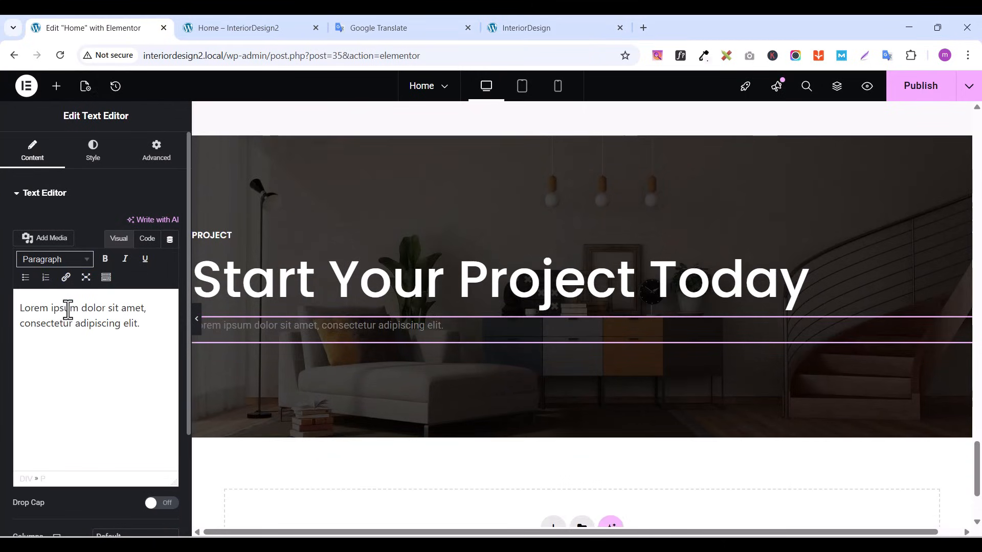
# Set the font family of the text below the "Start Your Project Today" heading to Lora
pyautogui.click(107, 167)
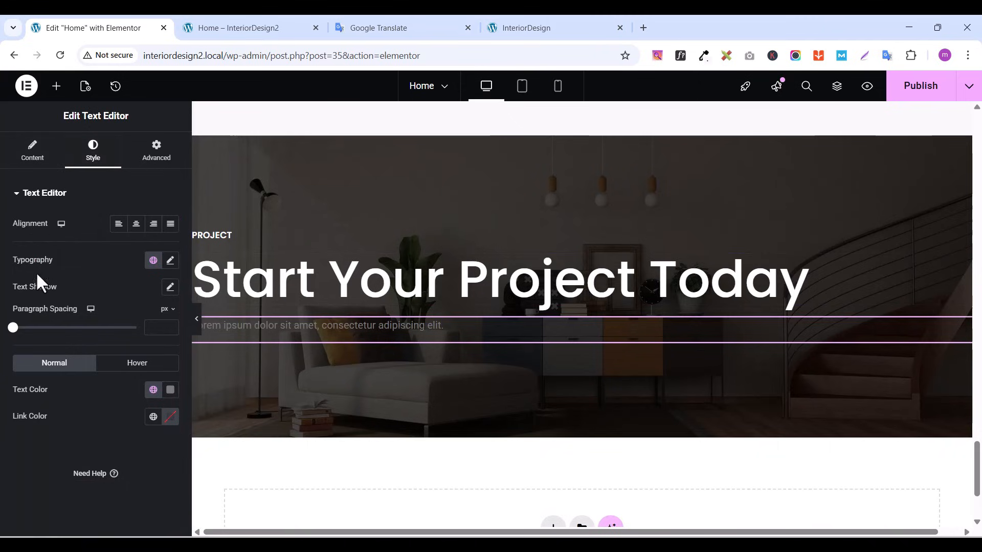
pyautogui.click(170, 260)
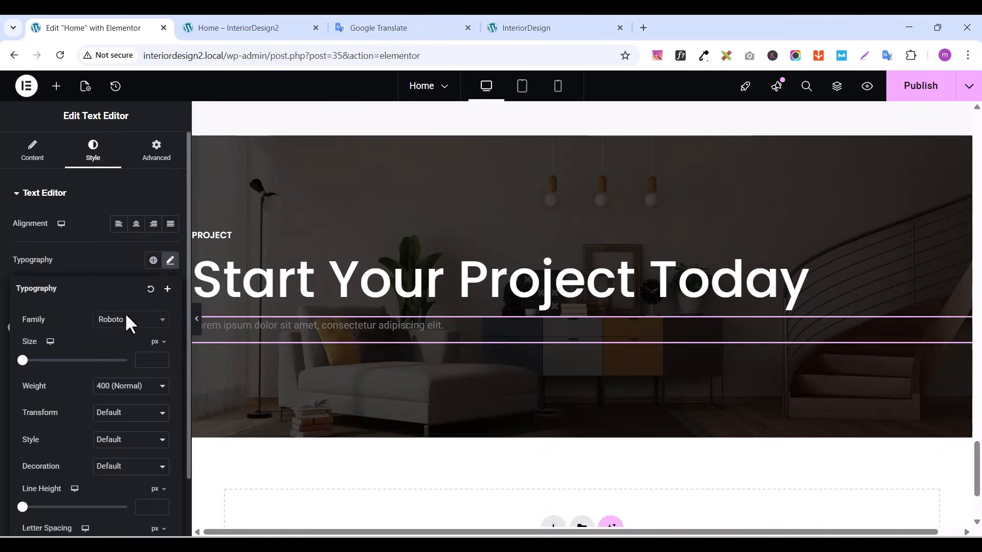
pyautogui.click(122, 327)
pyautogui.write('l')
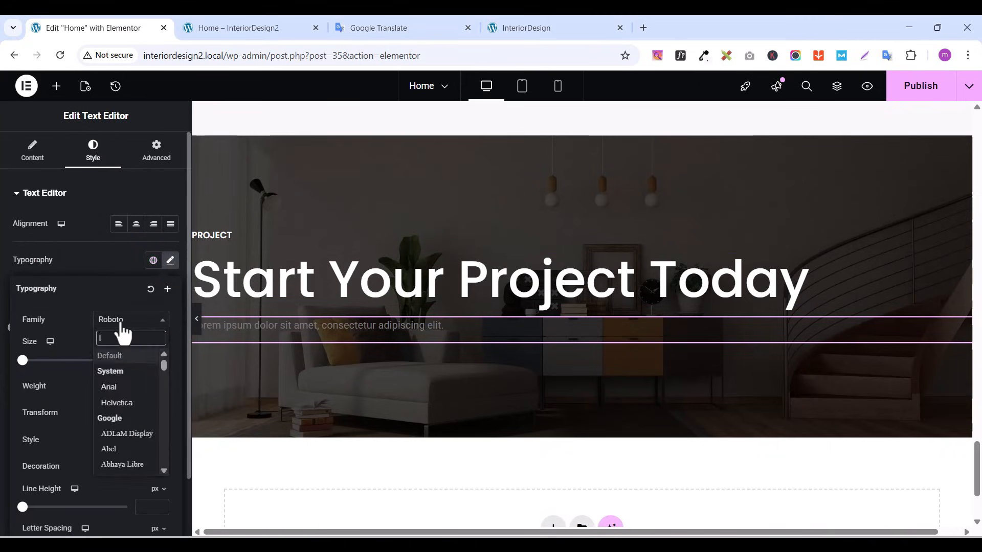
pyautogui.write('ora')
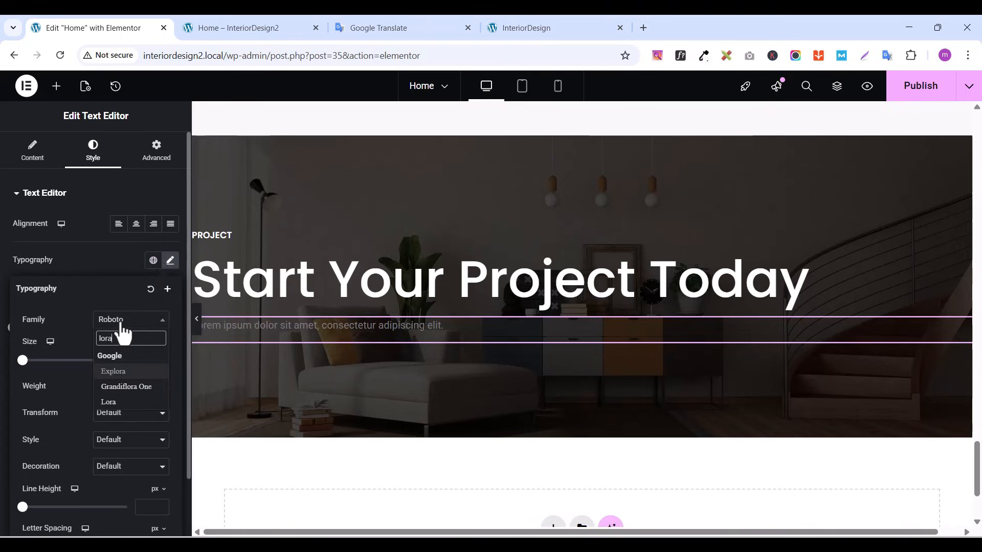
pyautogui.click(108, 412)
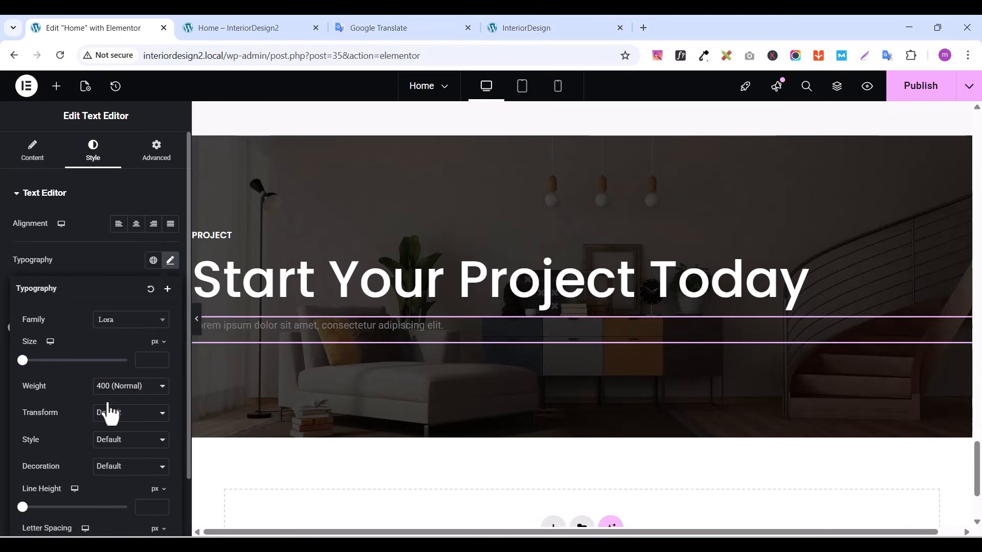
# Set the font size of the paragraph below the "Start Your Project Today" heading to 16 px
pyautogui.click(161, 357)
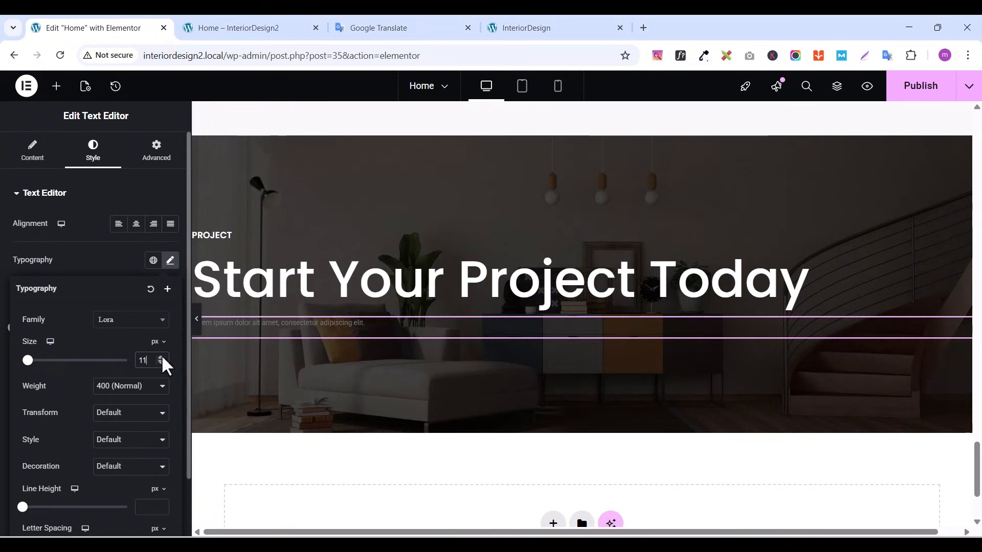
pyautogui.click(161, 357)
pyautogui.click(161, 358)
pyautogui.click(162, 357)
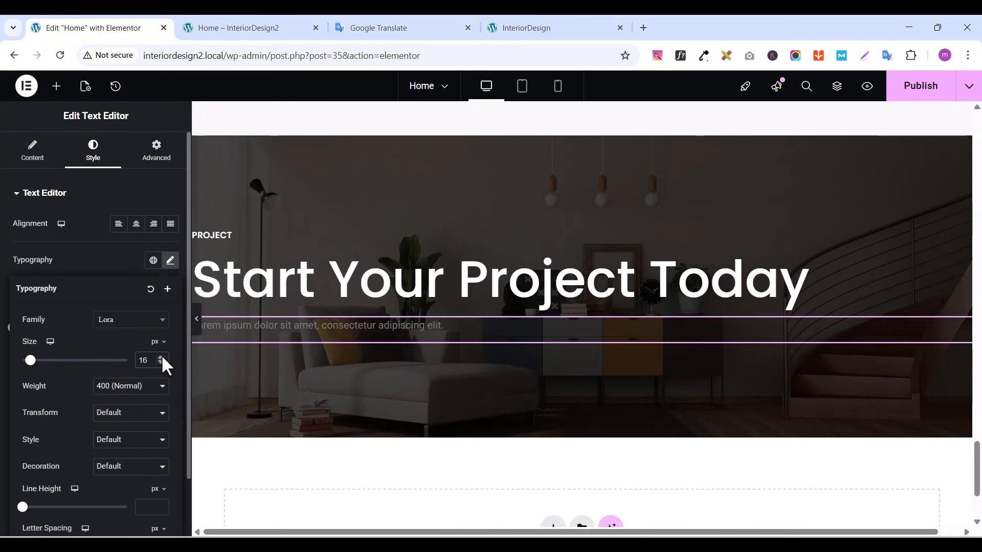
pyautogui.click(106, 262)
# Change the paragraph's text color to off-white #F5F5F5
pyautogui.click(168, 391)
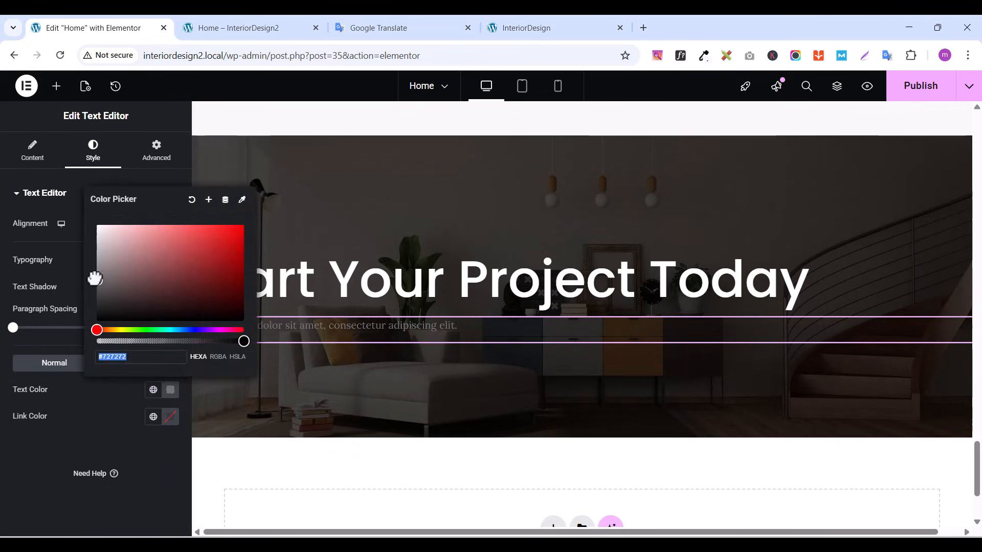
pyautogui.moveTo(97, 275); pyautogui.dragTo(94, 229)
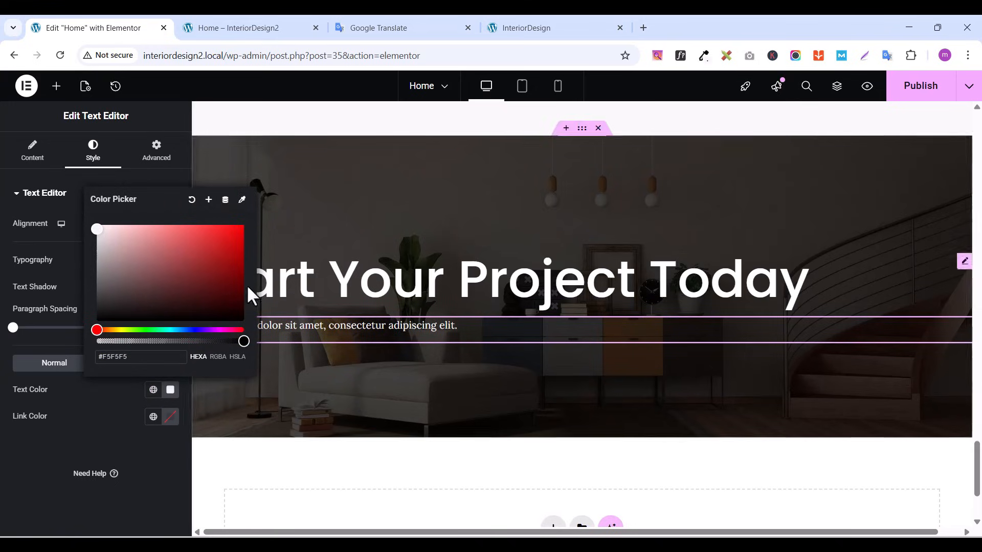
pyautogui.click(105, 407)
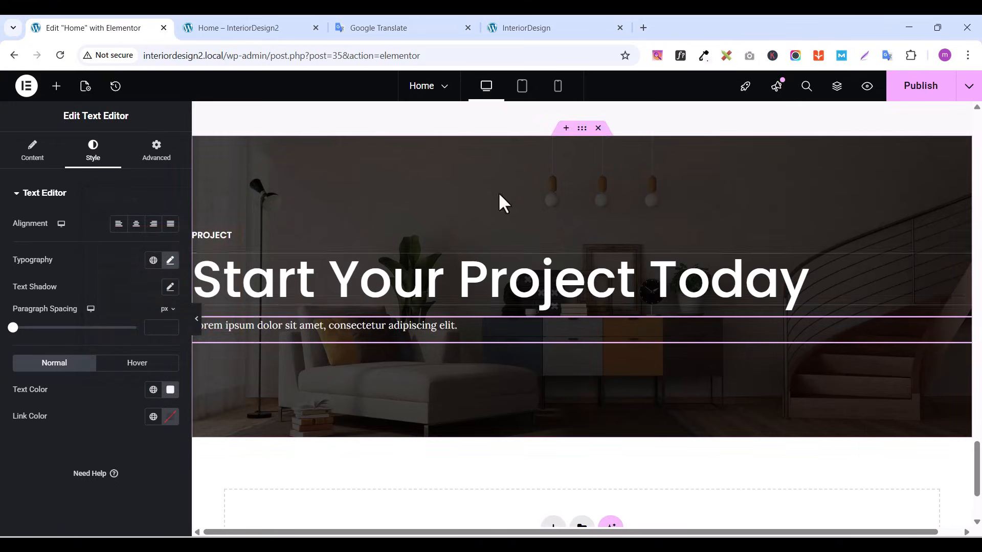
# Copy the hero section's container with the Get Started and View Project buttons and paste it into the "Start Your Project Today" section
pyautogui.click(529, 32)
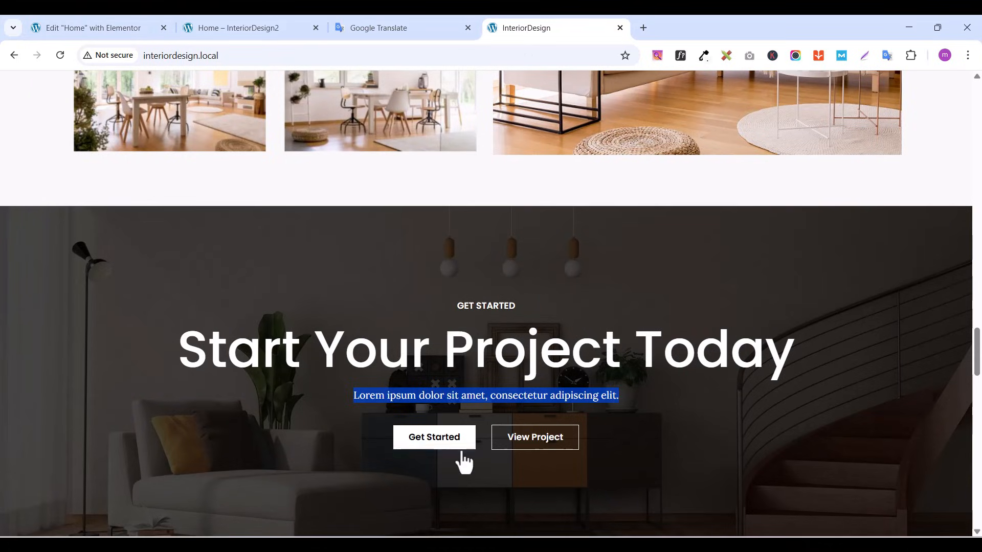
pyautogui.click(66, 26)
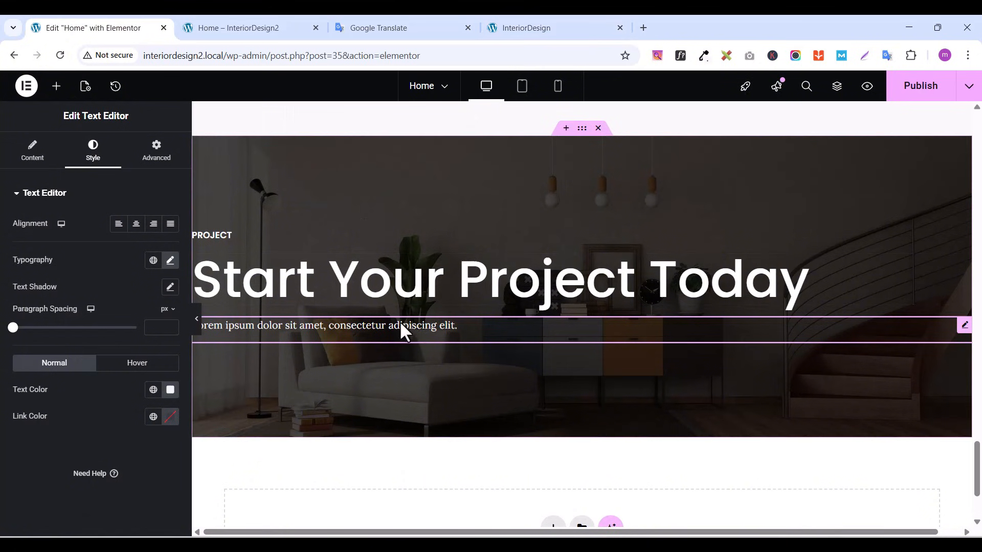
pyautogui.scroll(3, 539, 300)
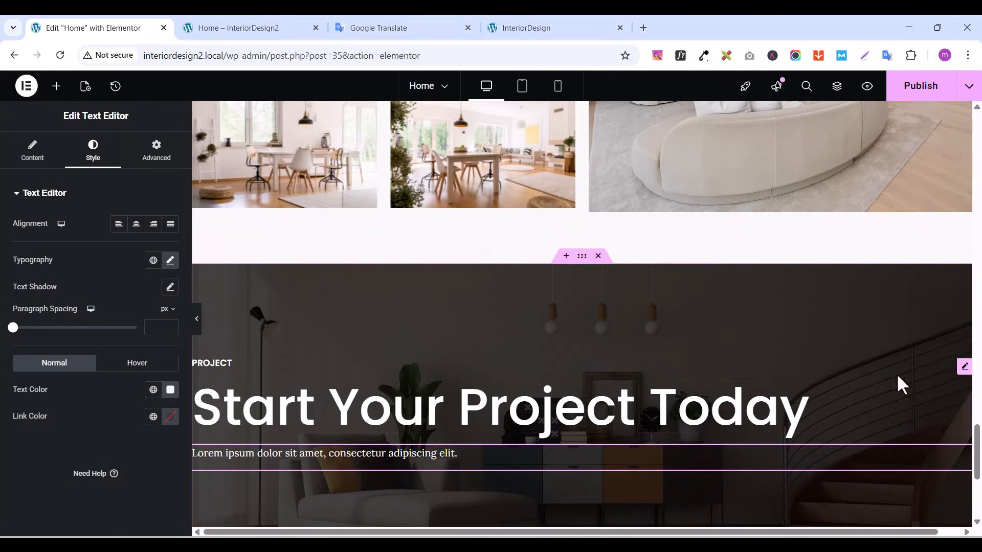
pyautogui.moveTo(977, 458); pyautogui.dragTo(978, 156)
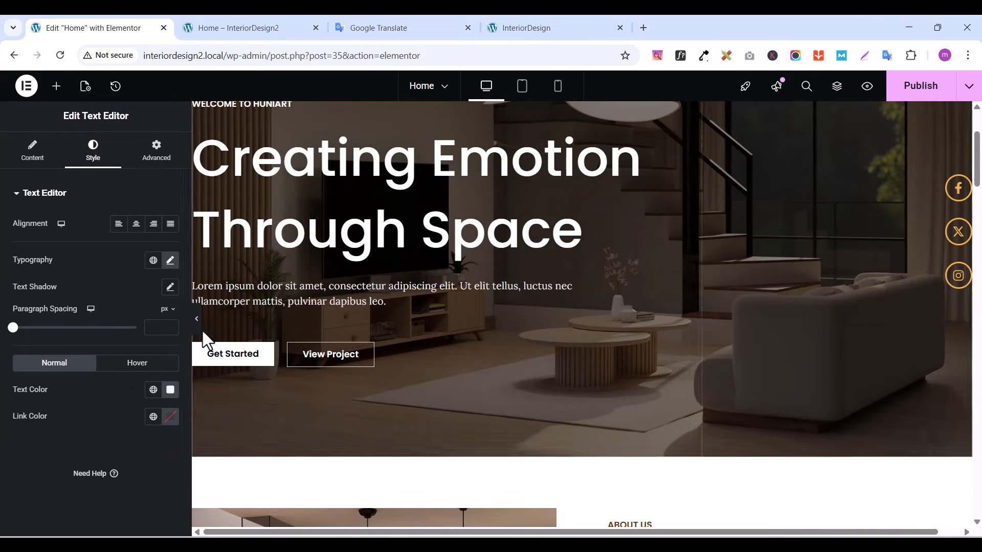
pyautogui.click(202, 358)
pyautogui.rightClick(200, 359)
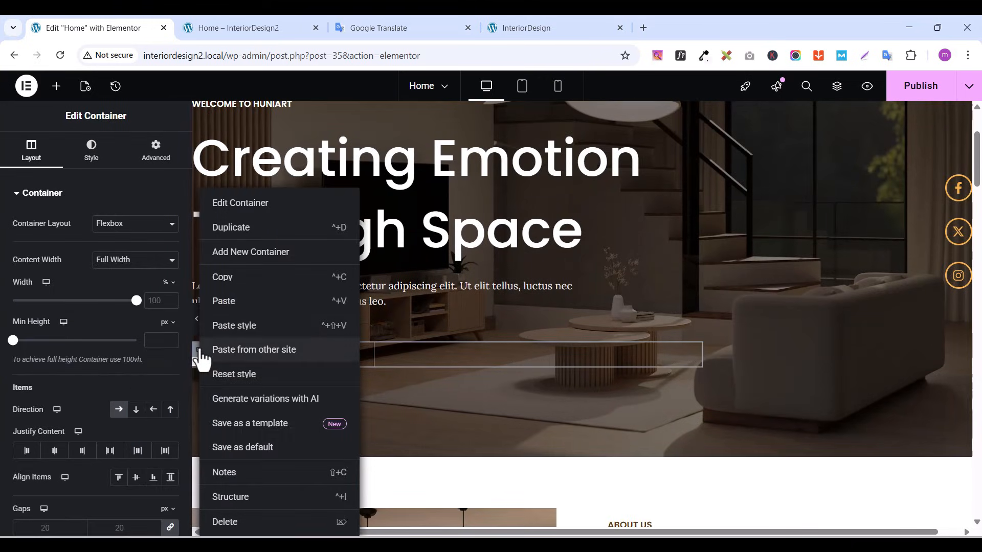
pyautogui.click(226, 279)
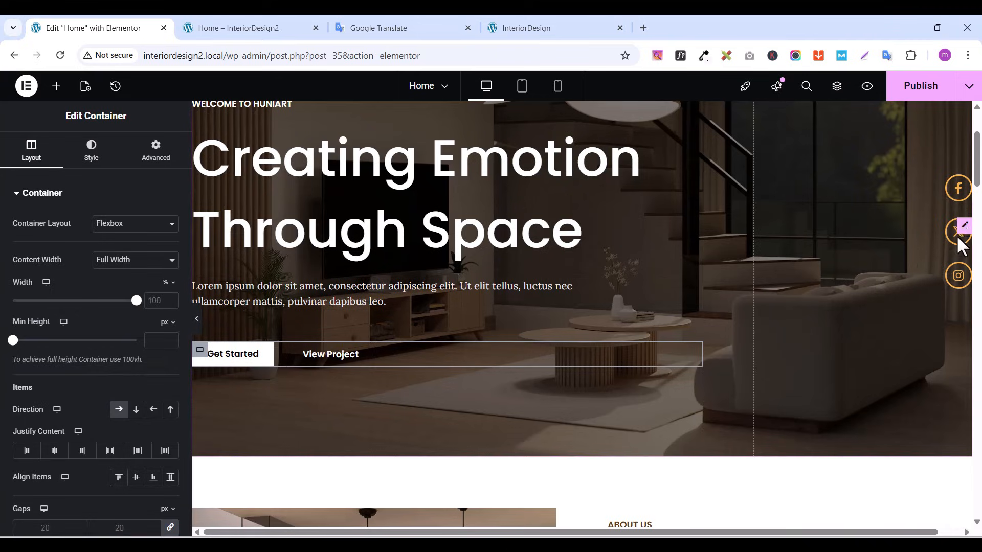
pyautogui.moveTo(977, 162); pyautogui.dragTo(970, 486)
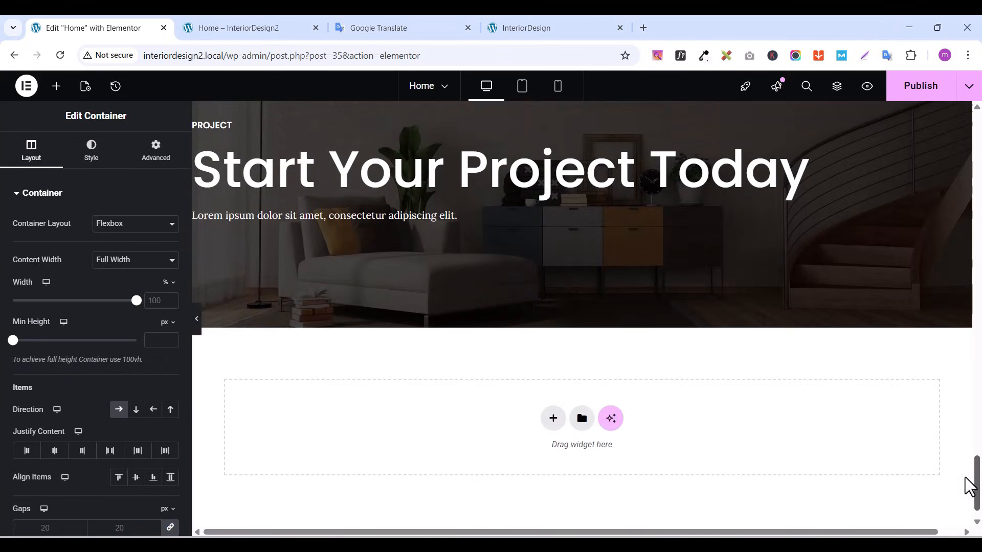
pyautogui.rightClick(283, 250)
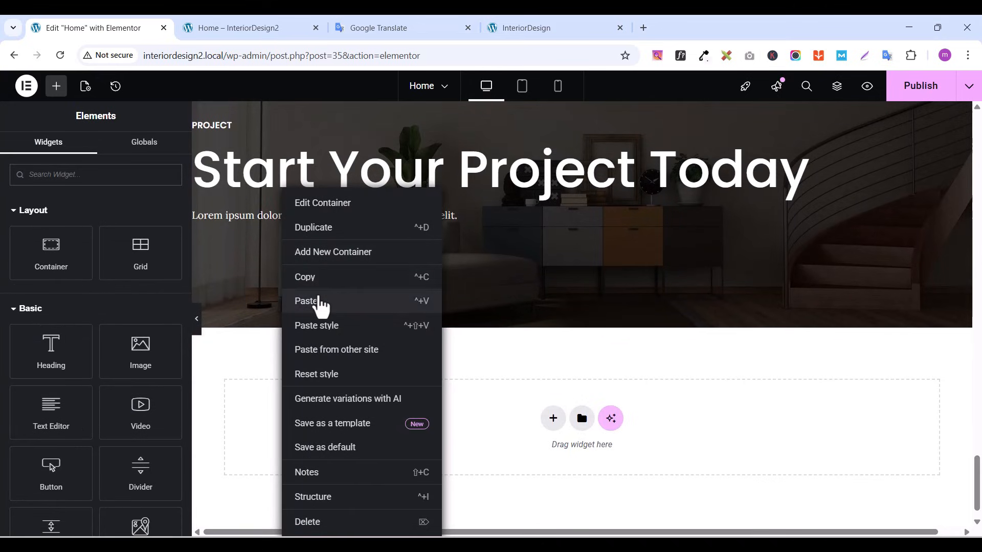
pyautogui.click(321, 302)
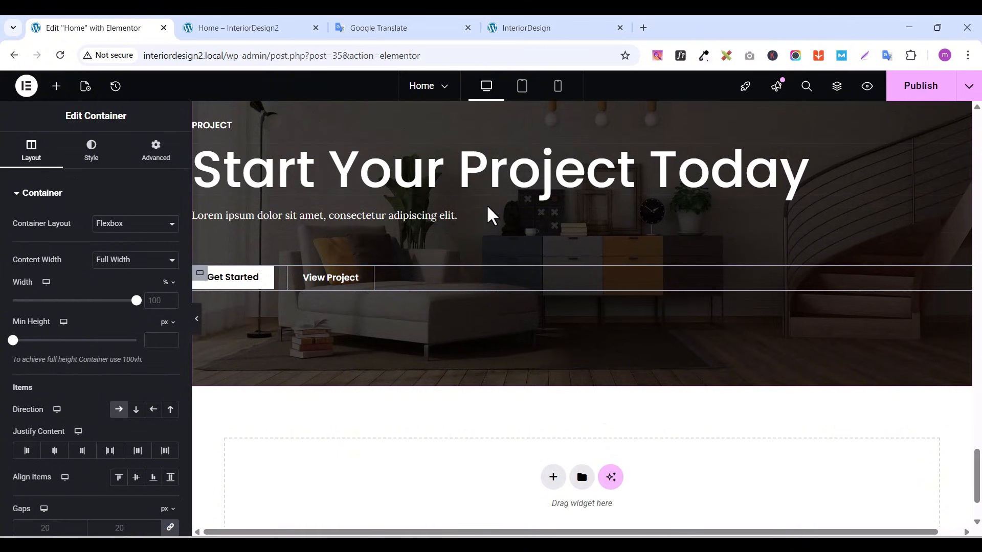
# Set the Align Items option of the outer "Start Your Project Today" container to Center
pyautogui.scroll(4, 488, 209)
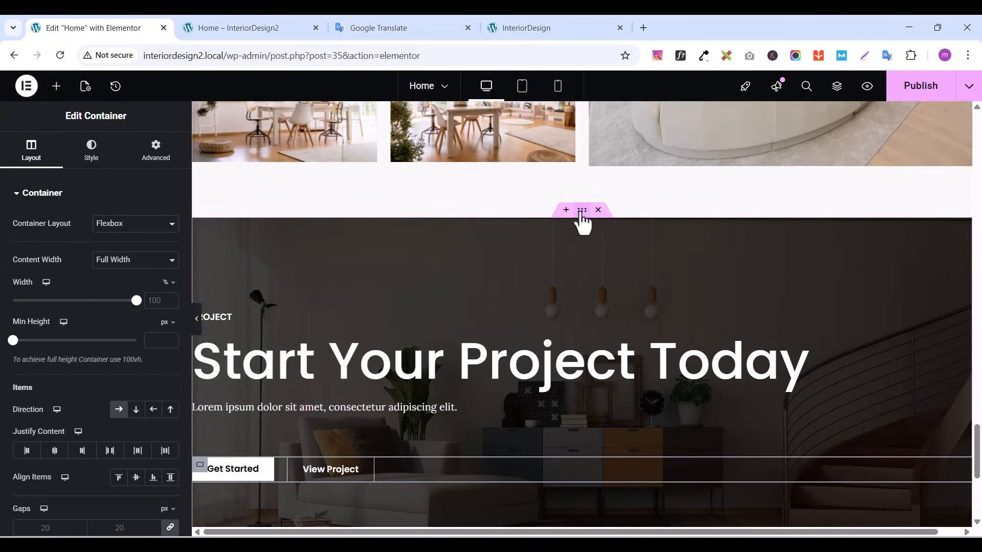
pyautogui.click(582, 211)
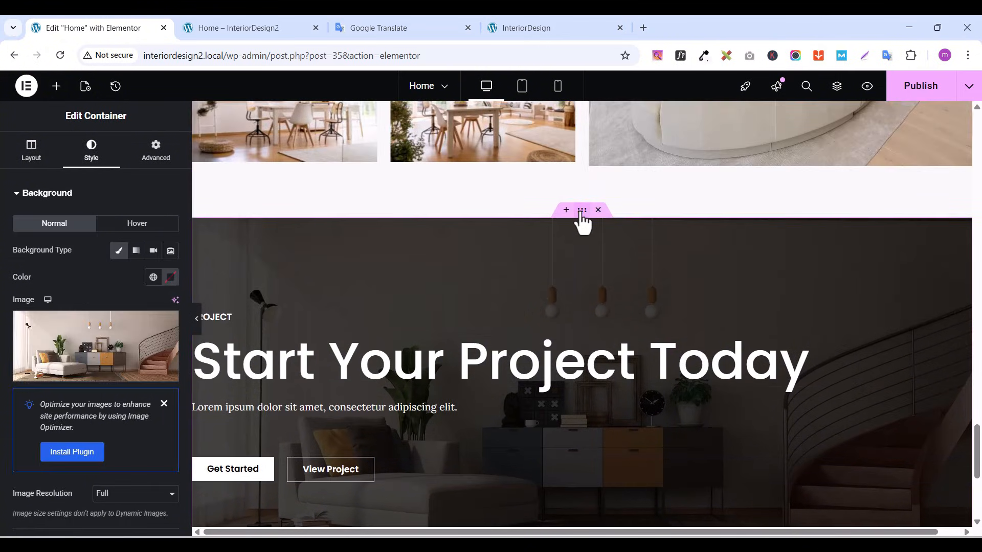
pyautogui.click(35, 163)
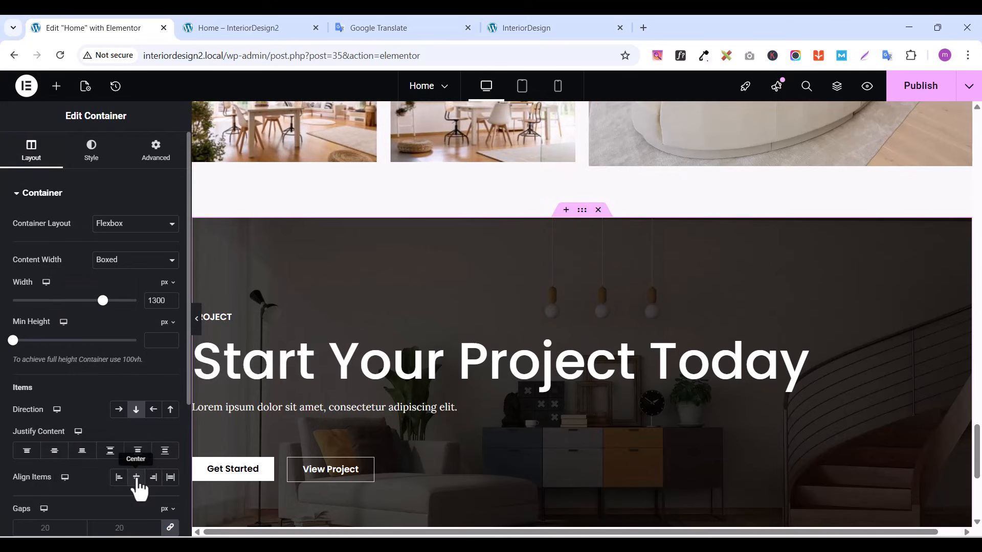
pyautogui.click(136, 478)
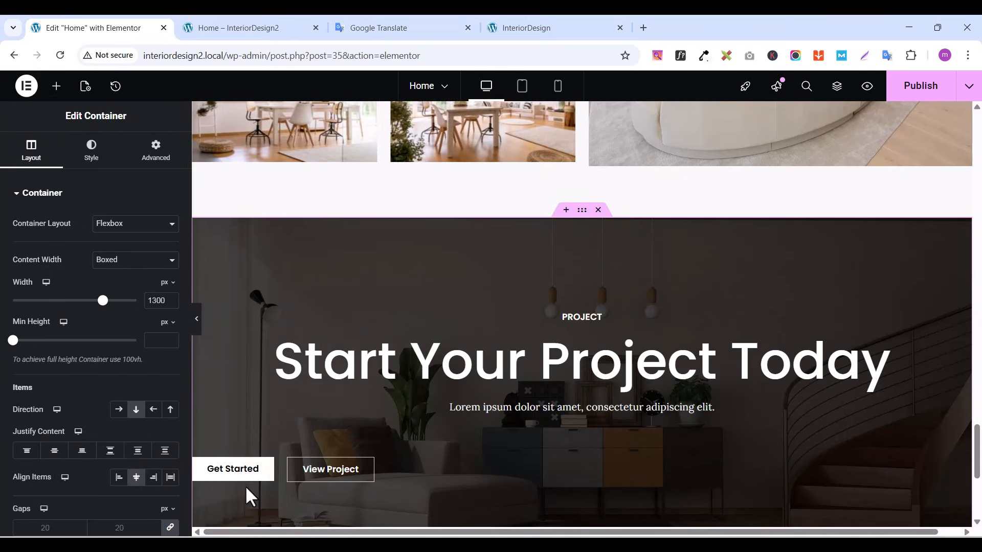
# Center the pasted button container's content horizontally and set its top margin to 0 em
pyautogui.click(200, 468)
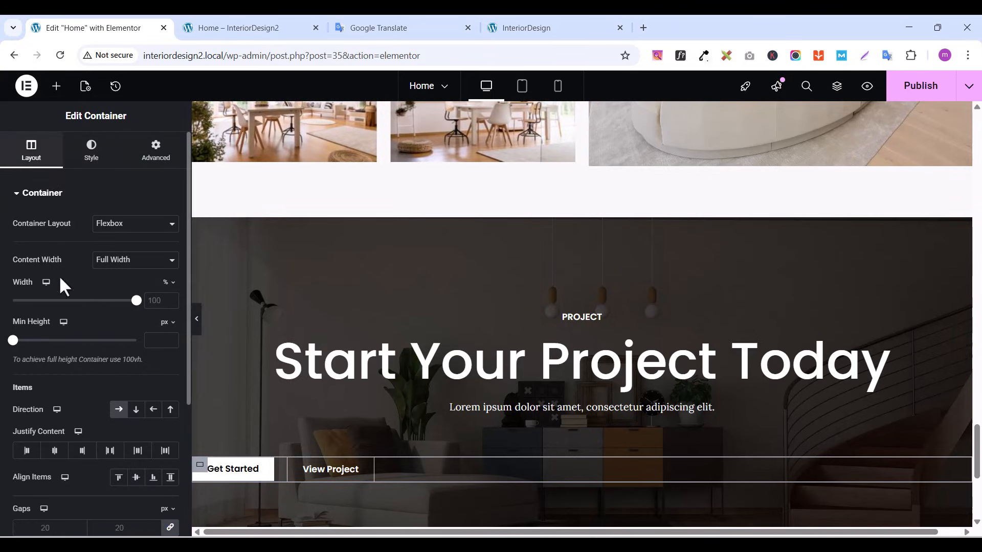
pyautogui.click(57, 452)
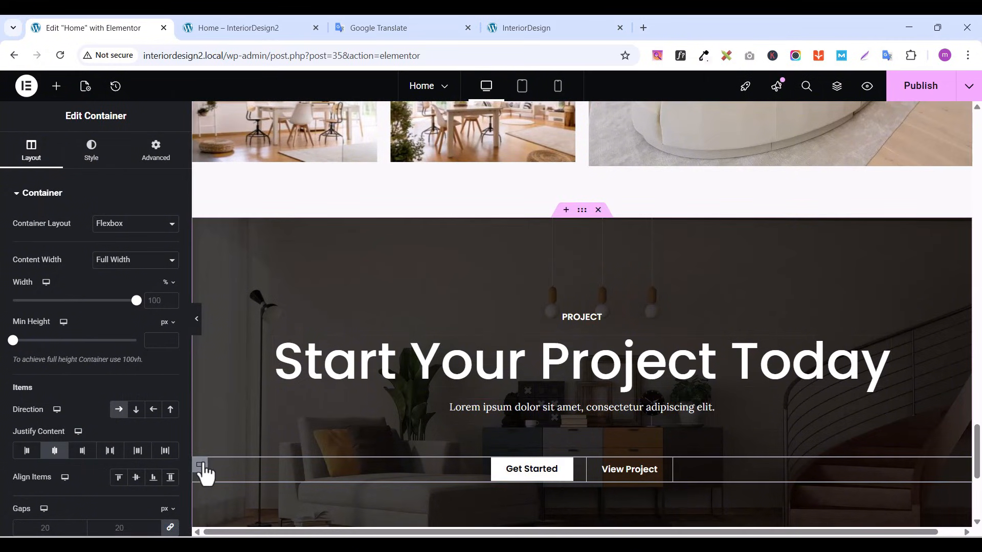
pyautogui.click(158, 153)
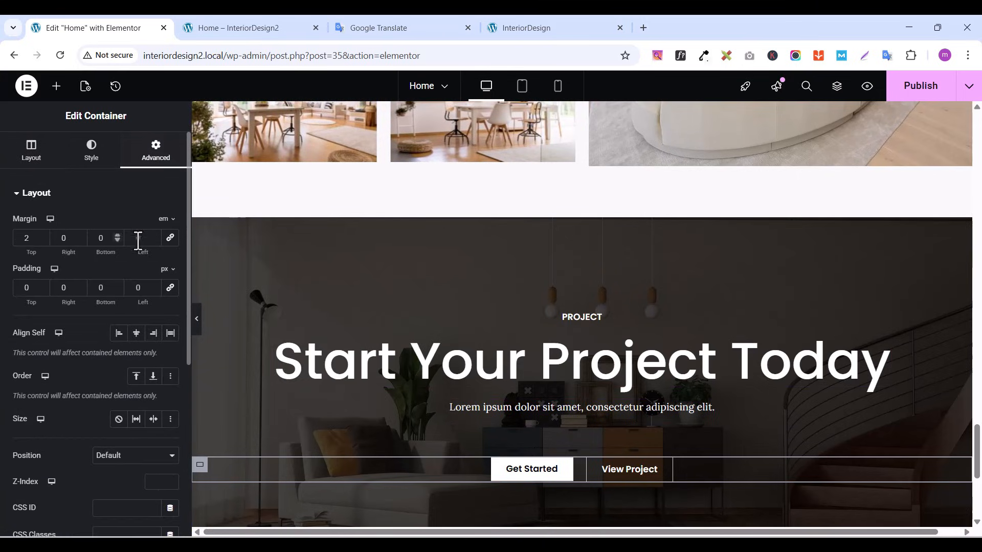
pyautogui.click(42, 241)
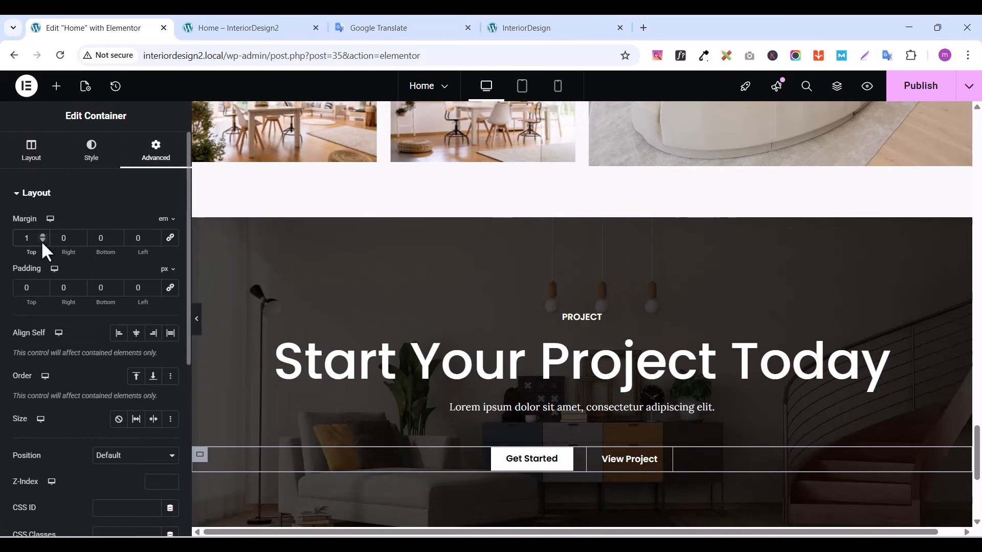
pyautogui.click(43, 241)
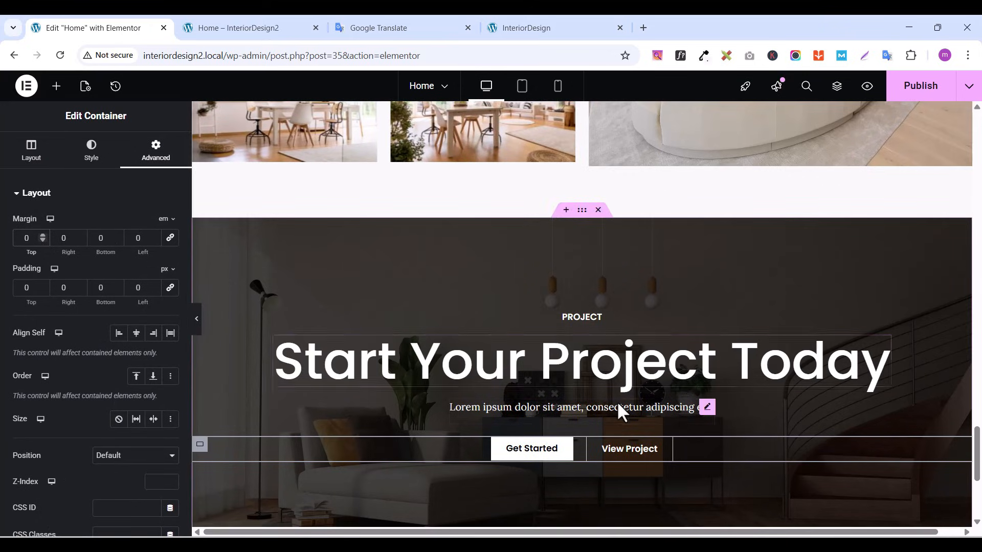
# Publish the Home page and reload its InteriorDesign2 preview to show the "Start Your Project Today" section
pyautogui.scroll(3, 618, 404)
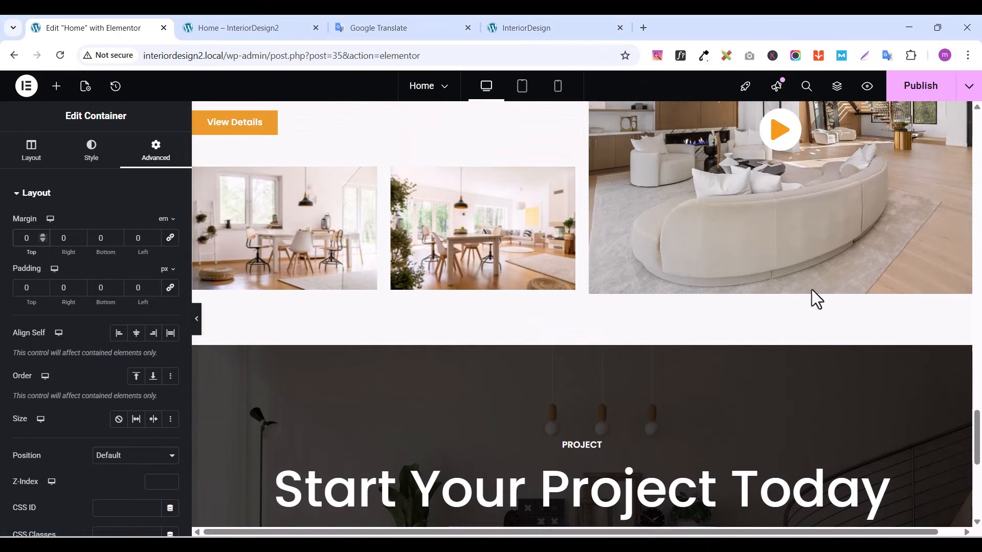
pyautogui.click(921, 93)
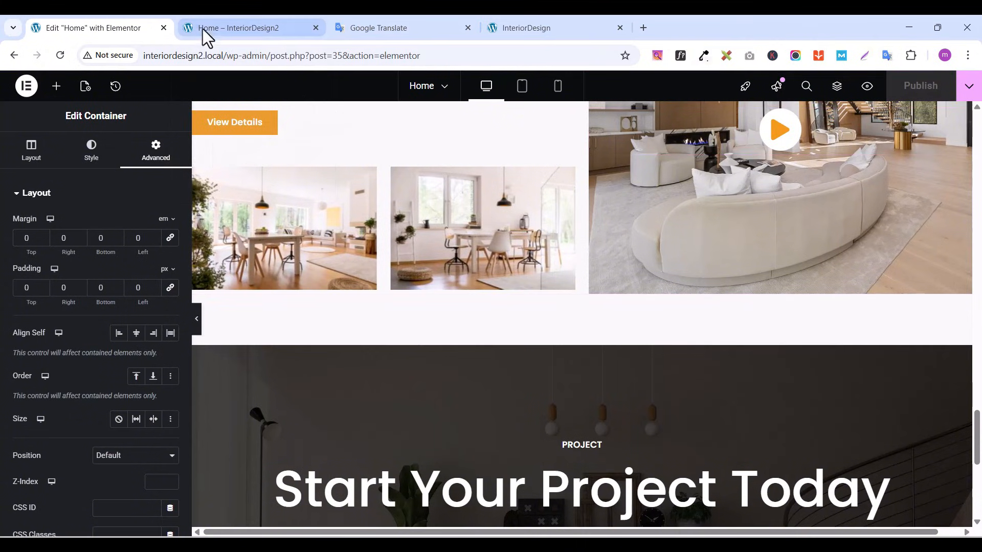
pyautogui.click(220, 30)
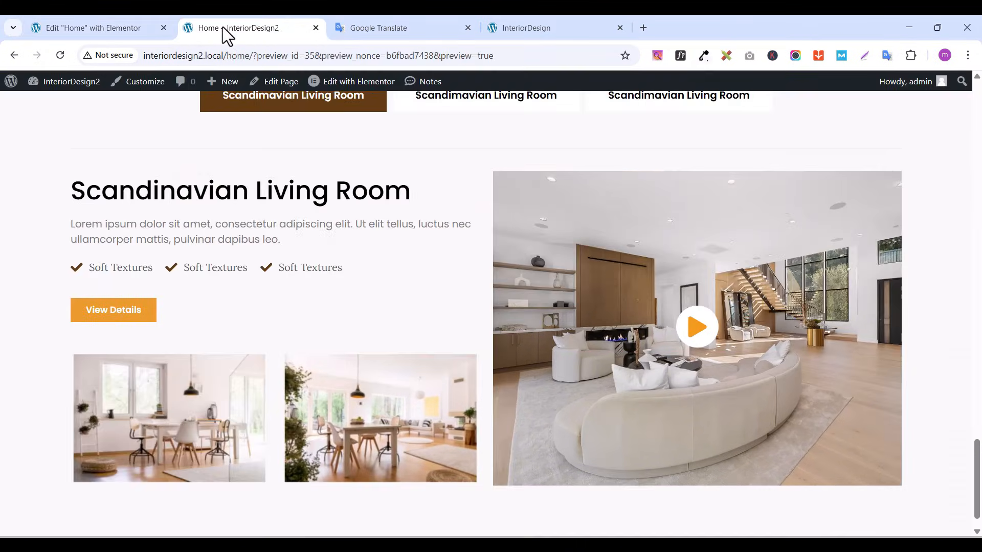
pyautogui.click(53, 61)
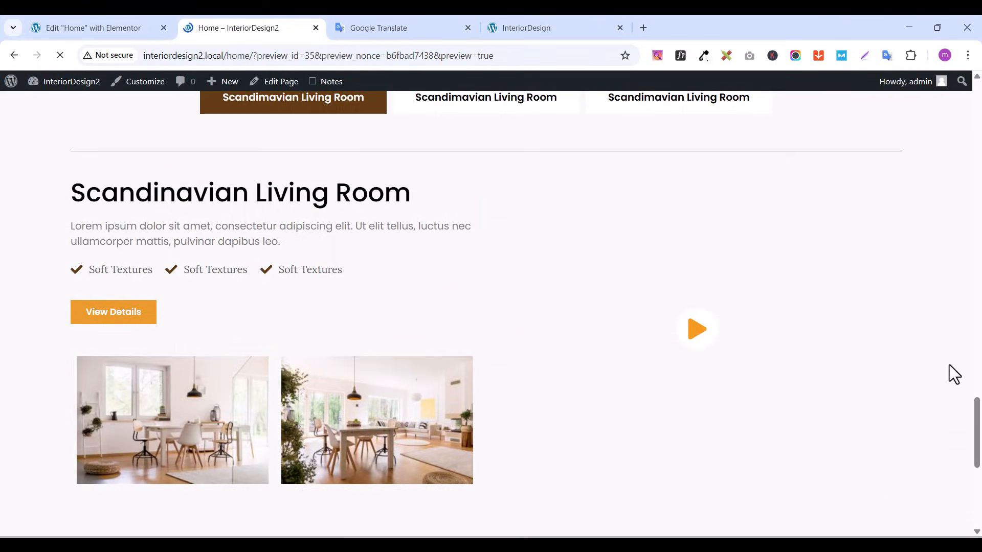
pyautogui.moveTo(975, 404); pyautogui.dragTo(975, 513)
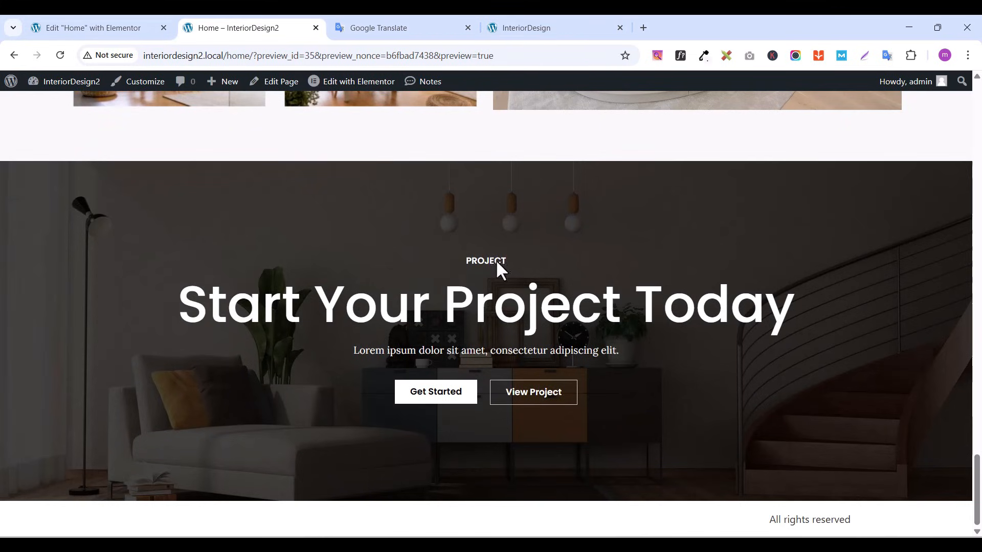
# Compare the previewed "Start Your Project Today" section with the InteriorDesign reference site and examine the testimonial section that follows it there
pyautogui.click(542, 28)
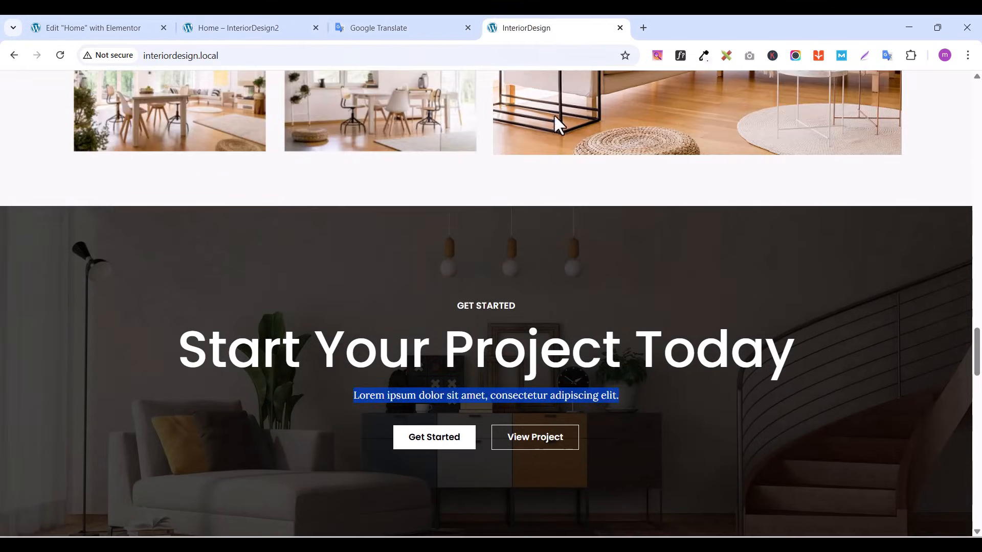
pyautogui.click(546, 296)
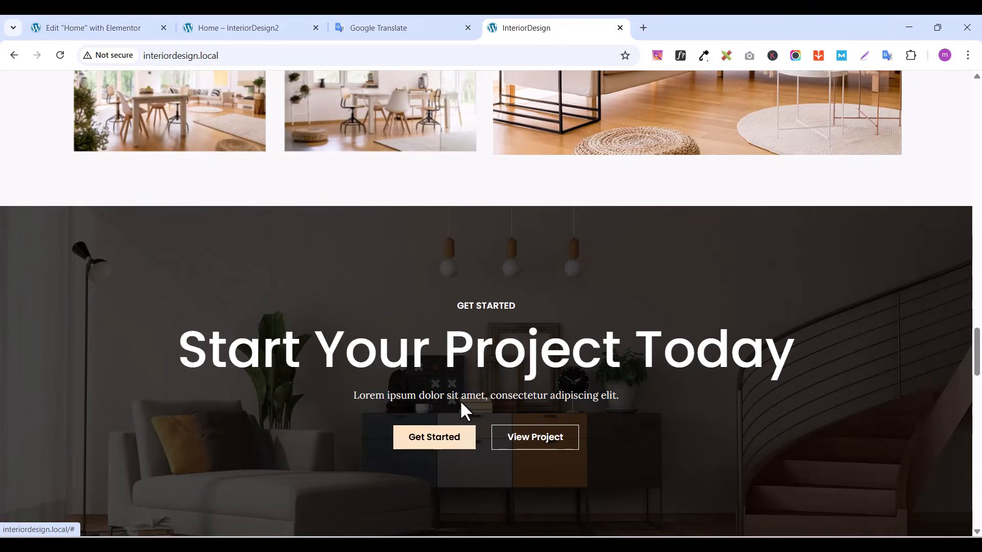
pyautogui.click(256, 29)
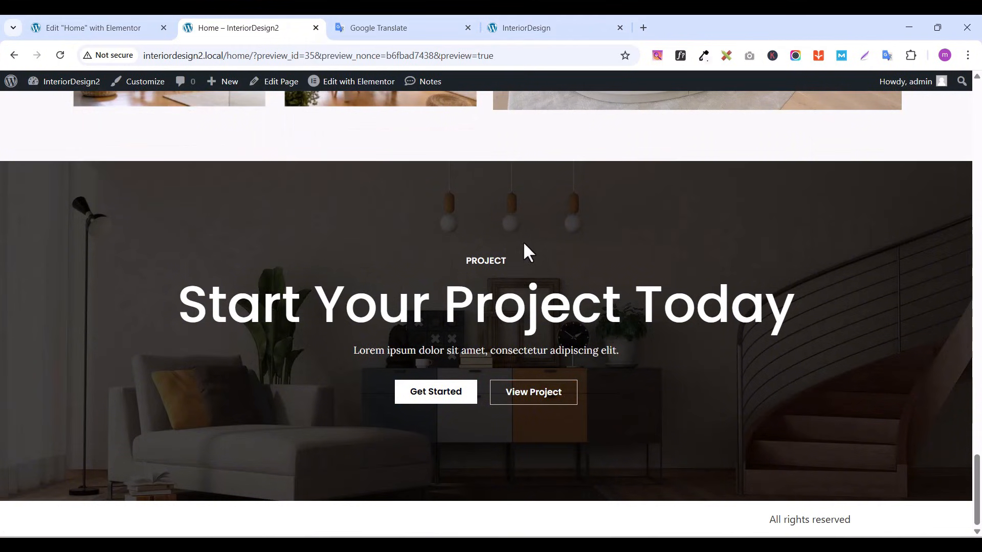
pyautogui.click(515, 27)
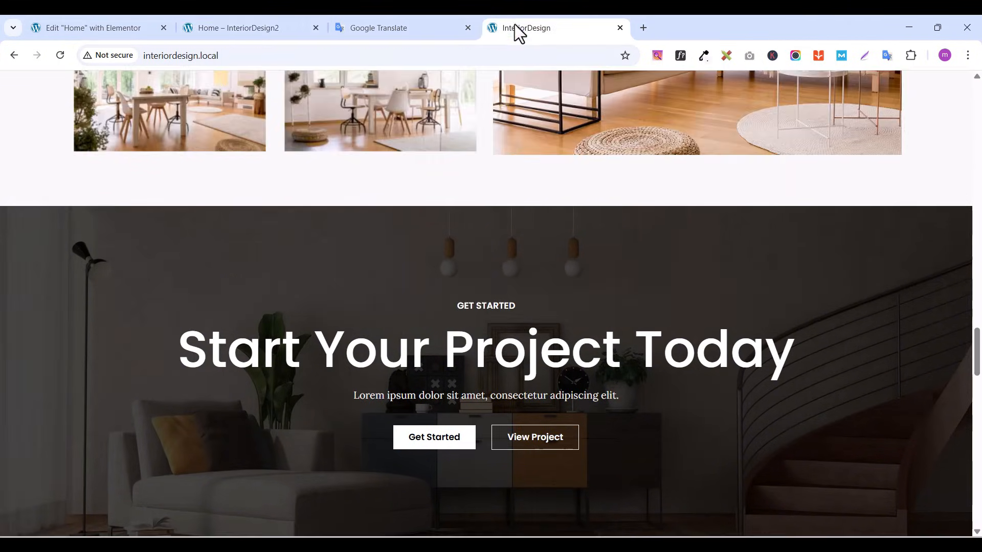
pyautogui.scroll(-5, 484, 465)
pyautogui.click(247, 32)
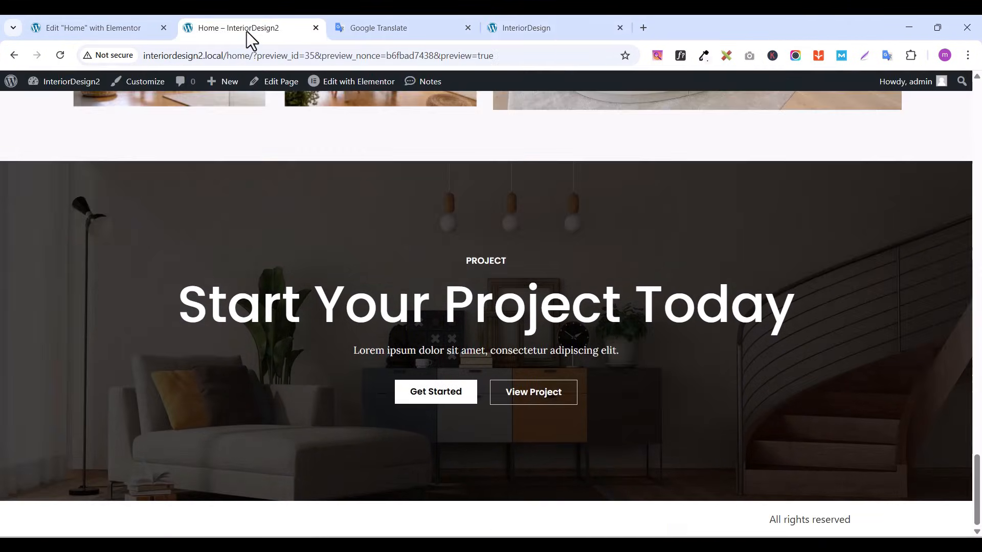
pyautogui.scroll(3, 511, 277)
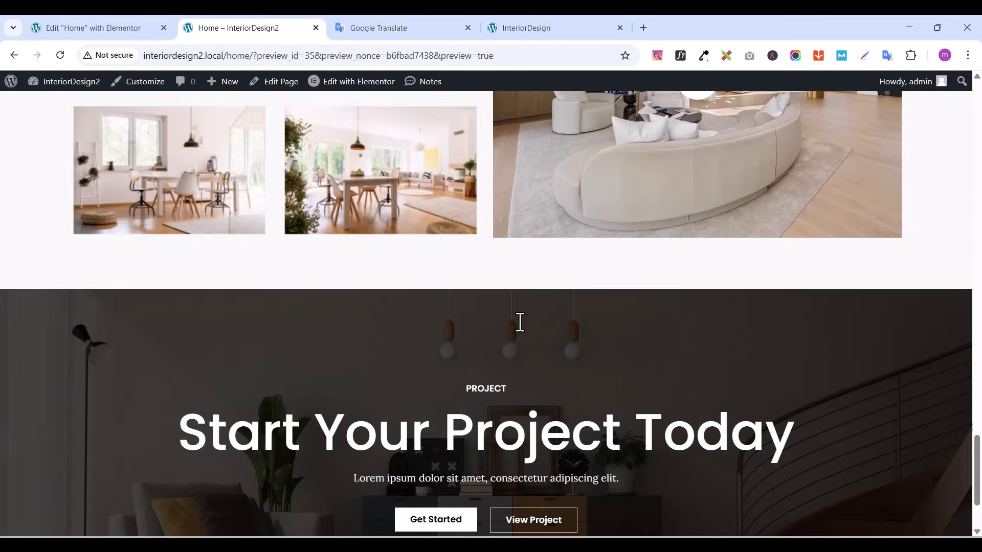
pyautogui.click(544, 28)
pyautogui.scroll(-2, 600, 307)
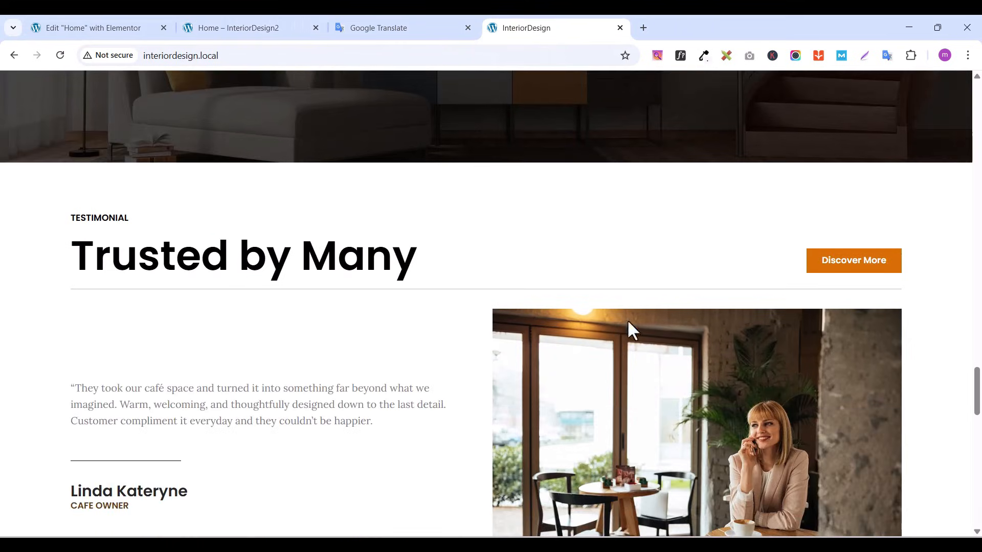
# Add a Flexbox container with the single-column structure below the "Start Your Project Today" section for the testimonials
pyautogui.scroll(-2, 723, 339)
pyautogui.scroll(1, 733, 320)
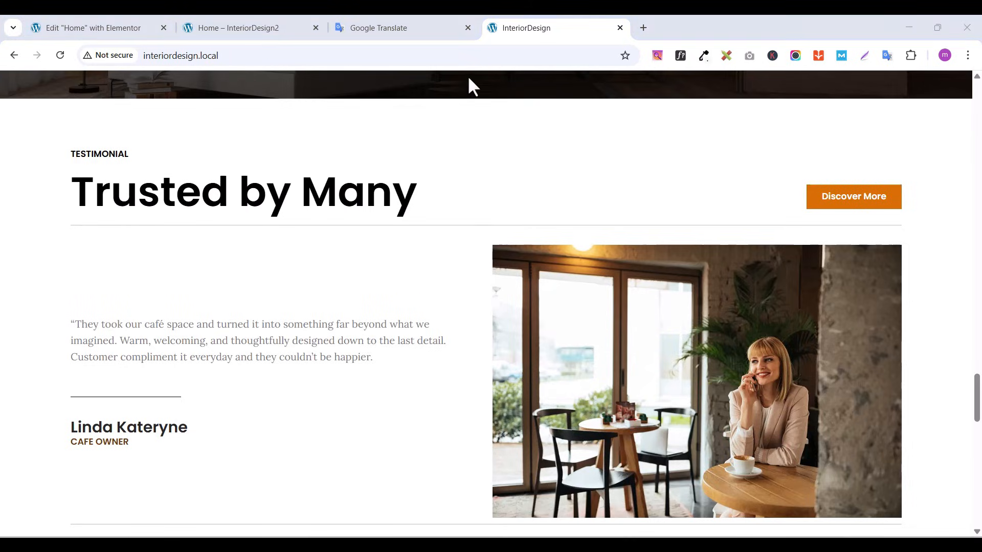
pyautogui.click(60, 31)
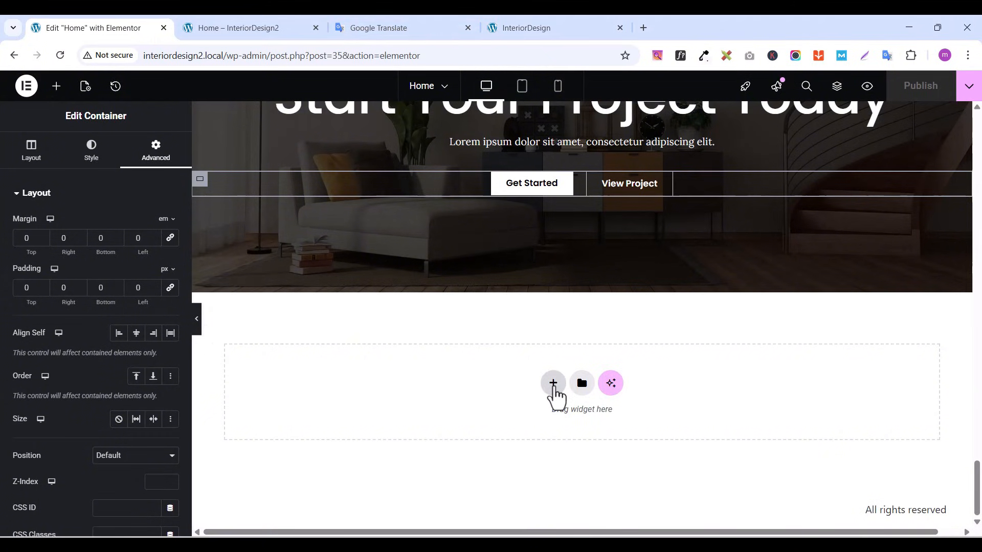
pyautogui.click(553, 383)
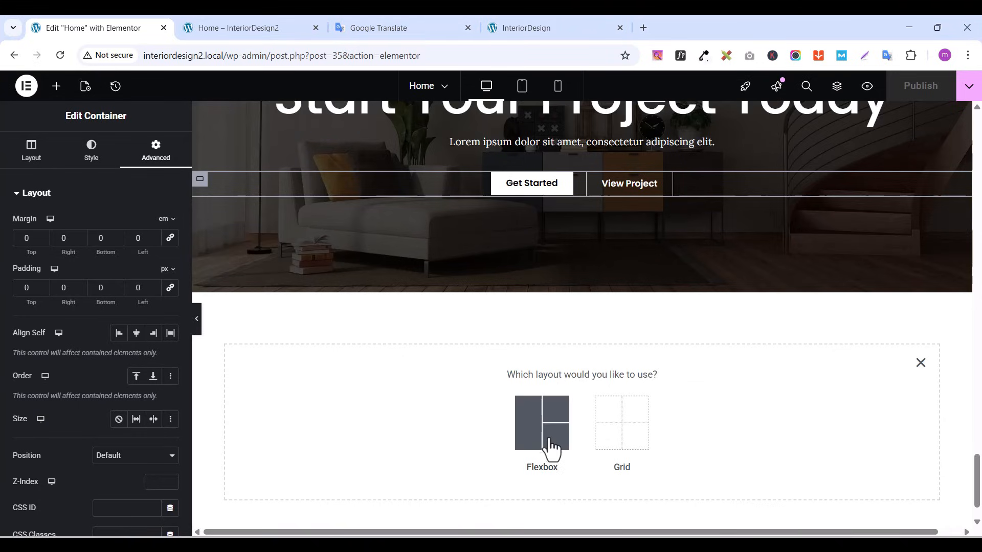
pyautogui.click(532, 427)
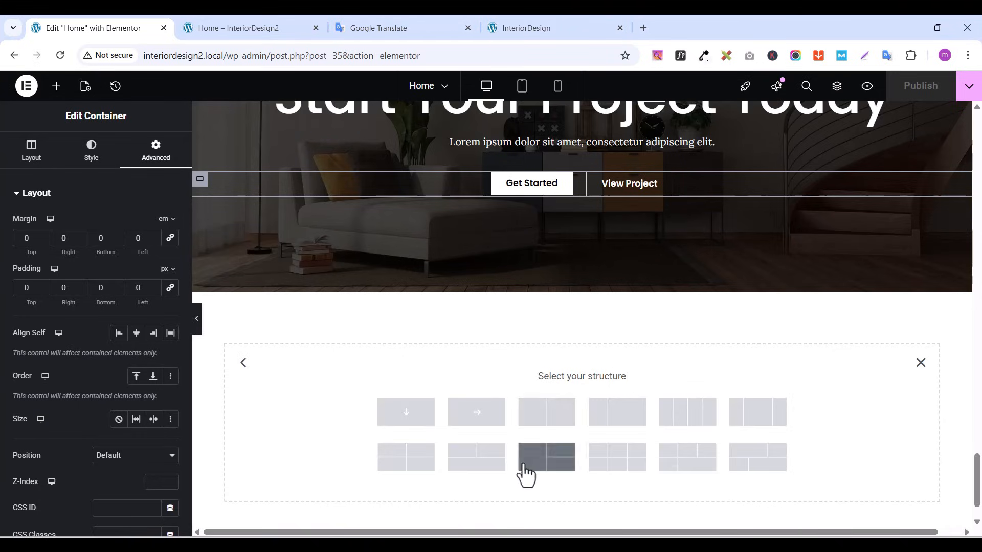
pyautogui.click(407, 418)
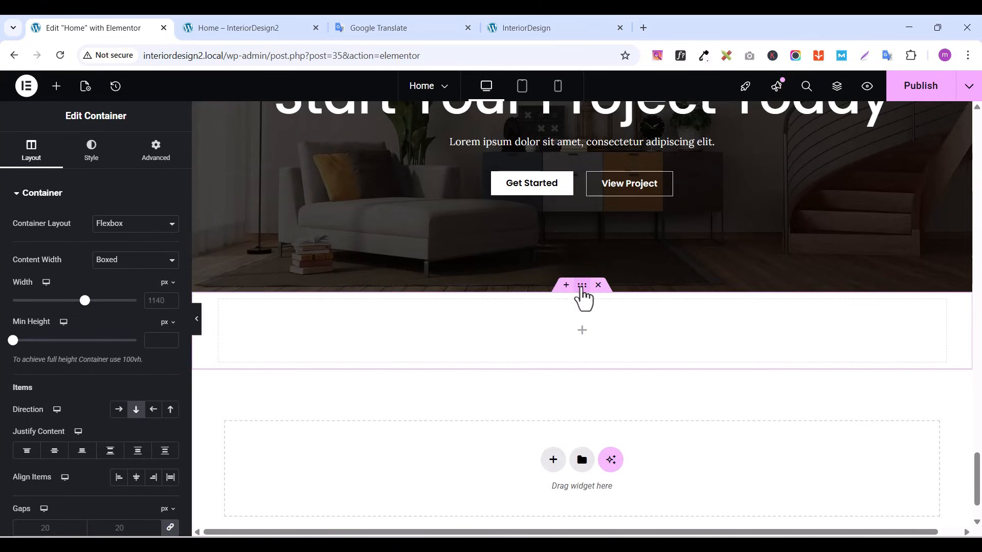
# Unlink the new container's padding and set it to 80 px top and bottom with 0 px on both sides
pyautogui.click(167, 156)
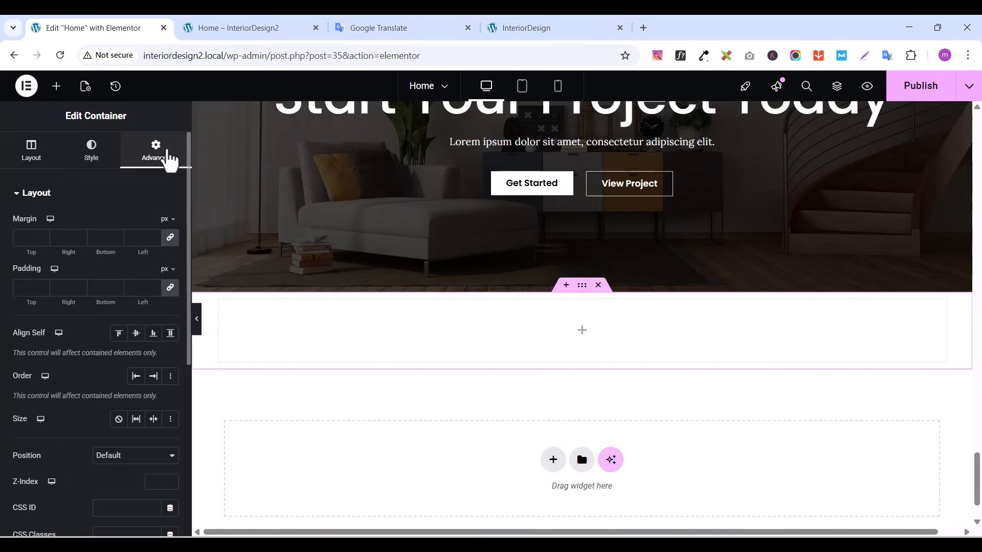
pyautogui.click(171, 288)
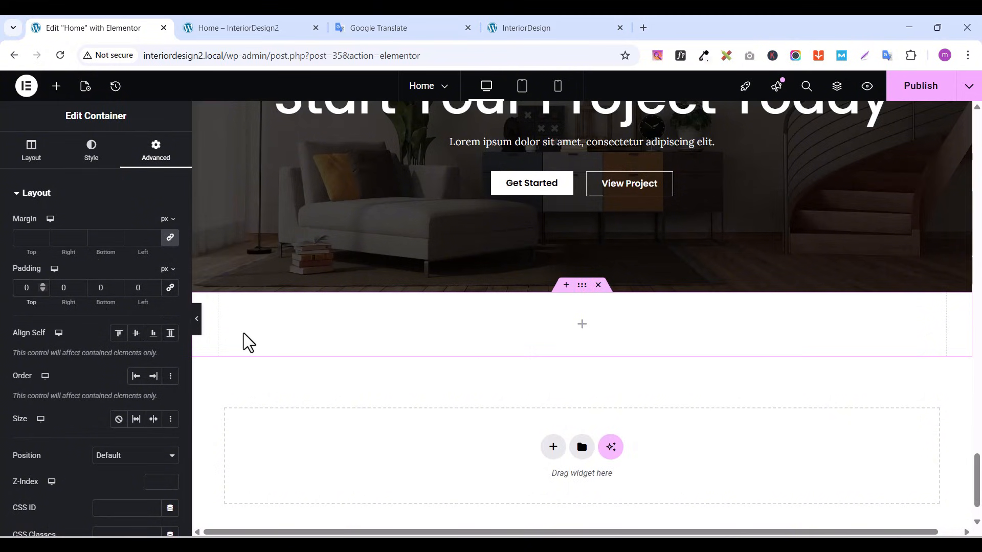
pyautogui.write('800')
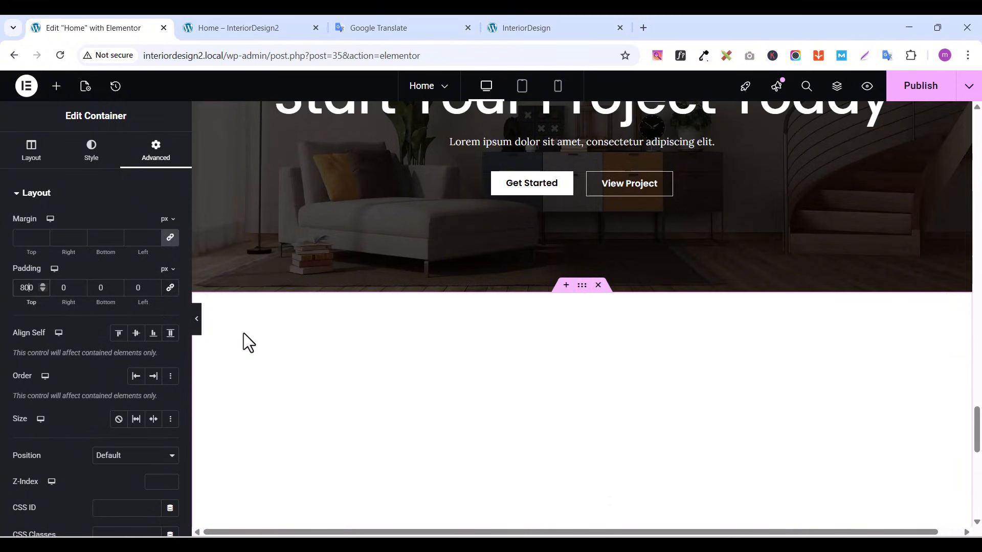
pyautogui.press('BackSpace')
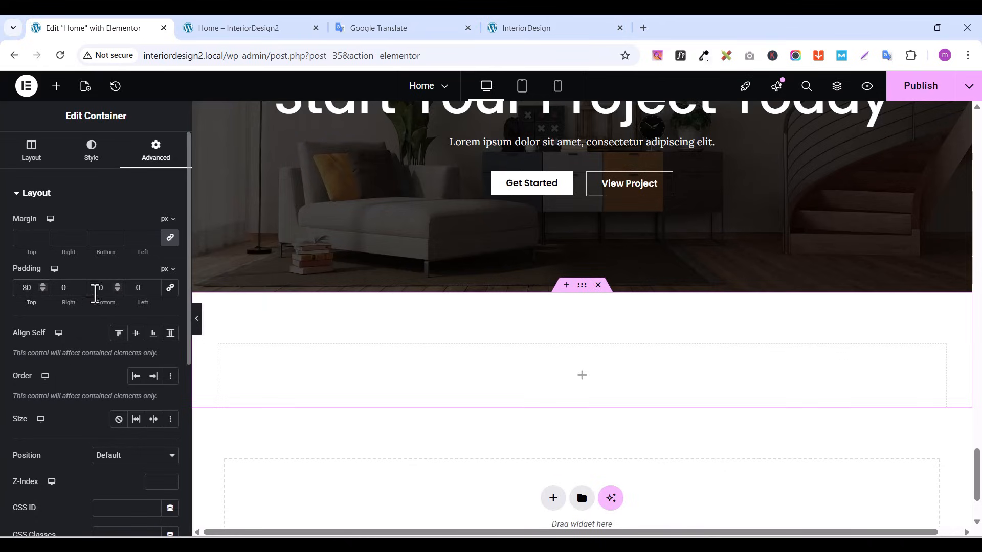
pyautogui.write('10')
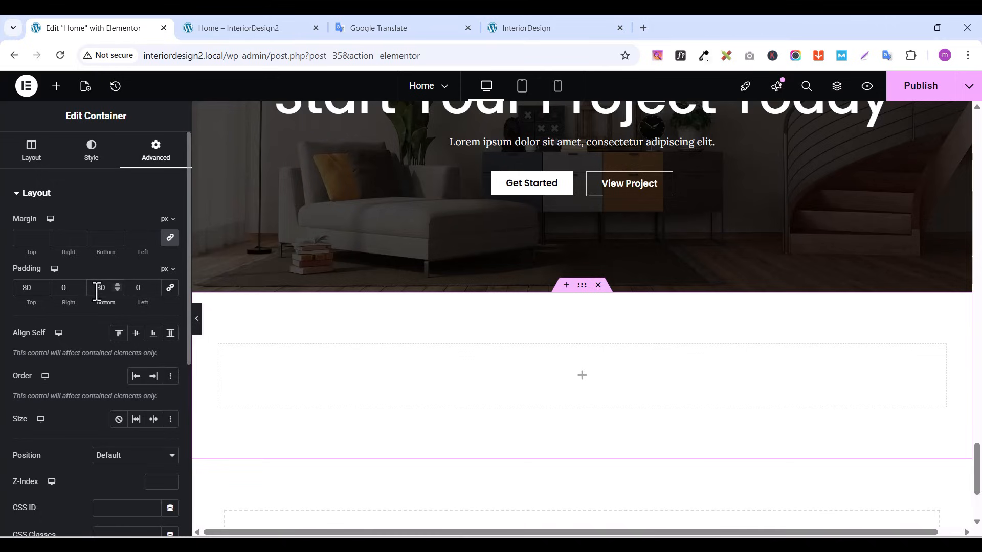
# Set the new container's boxed content width to 1300 px and publish the page
pyautogui.click(31, 153)
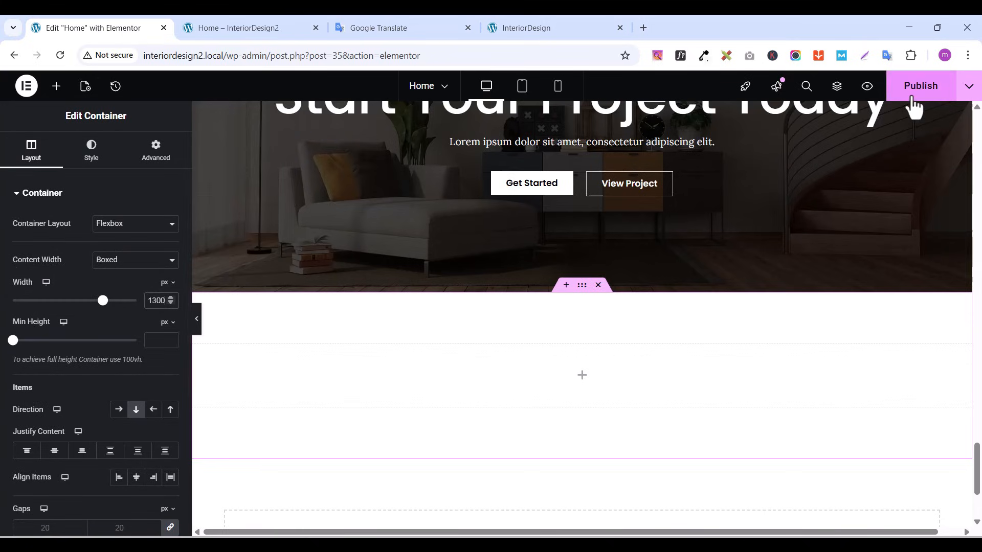
pyautogui.click(912, 98)
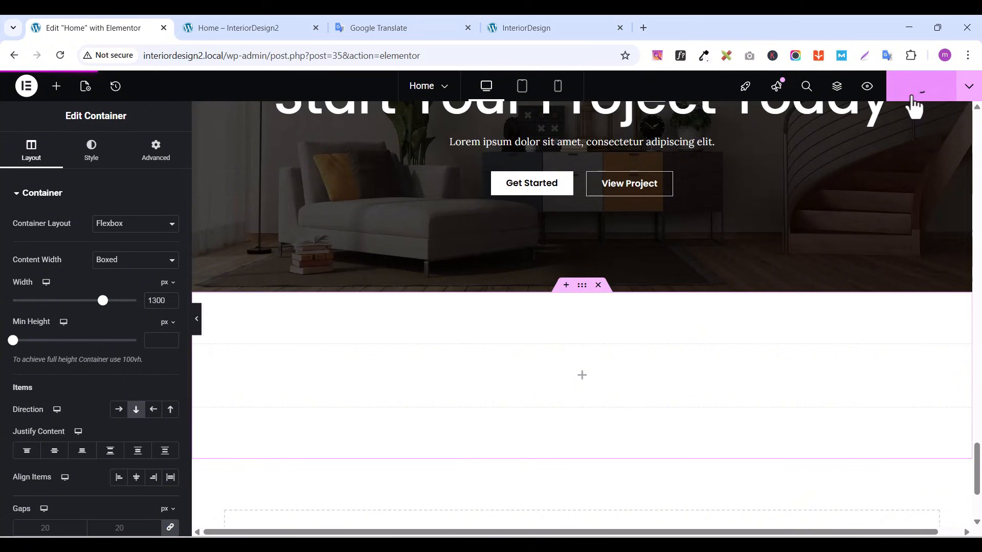
# Check the testimonial section on the InteriorDesign reference site and add a Heading widget to the new container in the Elementor editor
pyautogui.click(545, 29)
pyautogui.scroll(3, 313, 324)
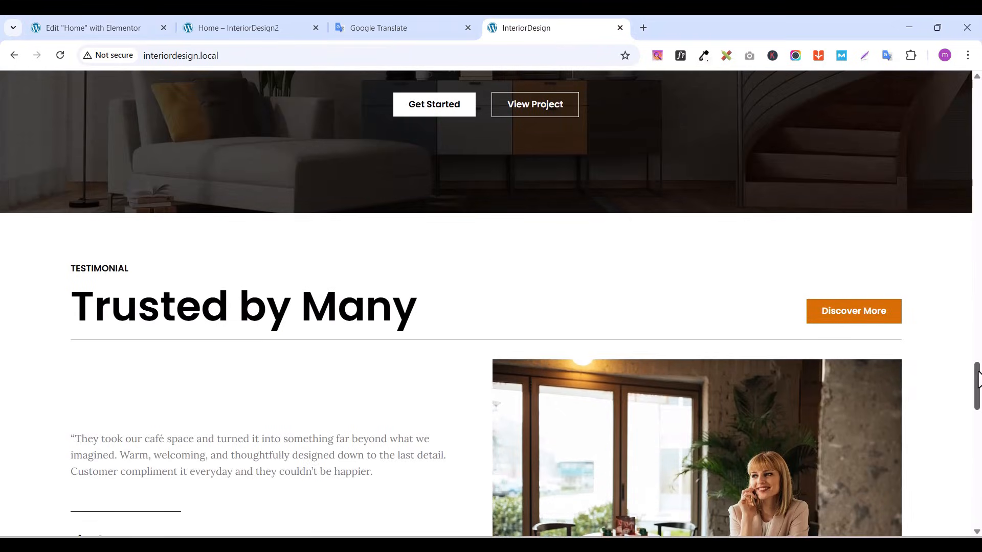
pyautogui.scroll(-1, 978, 379)
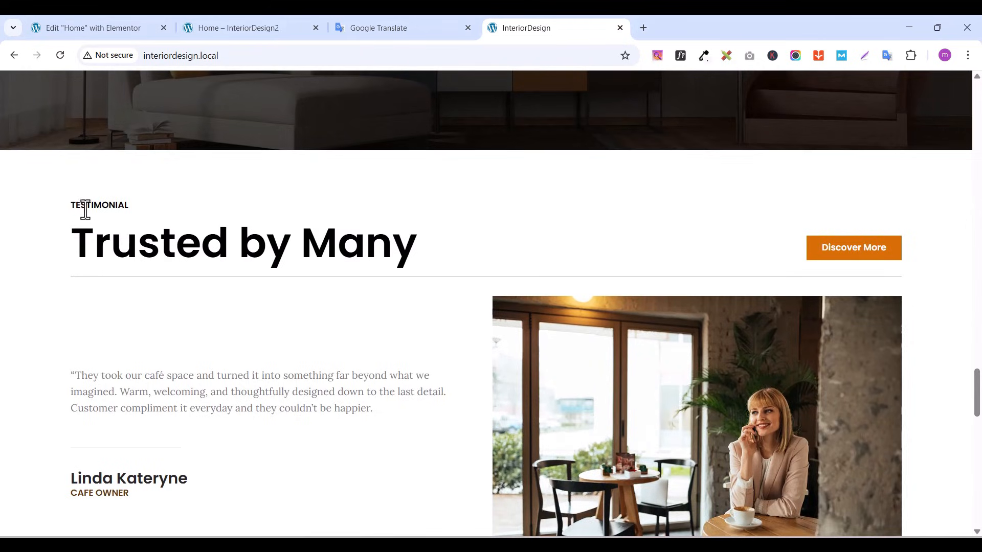
pyautogui.click(79, 32)
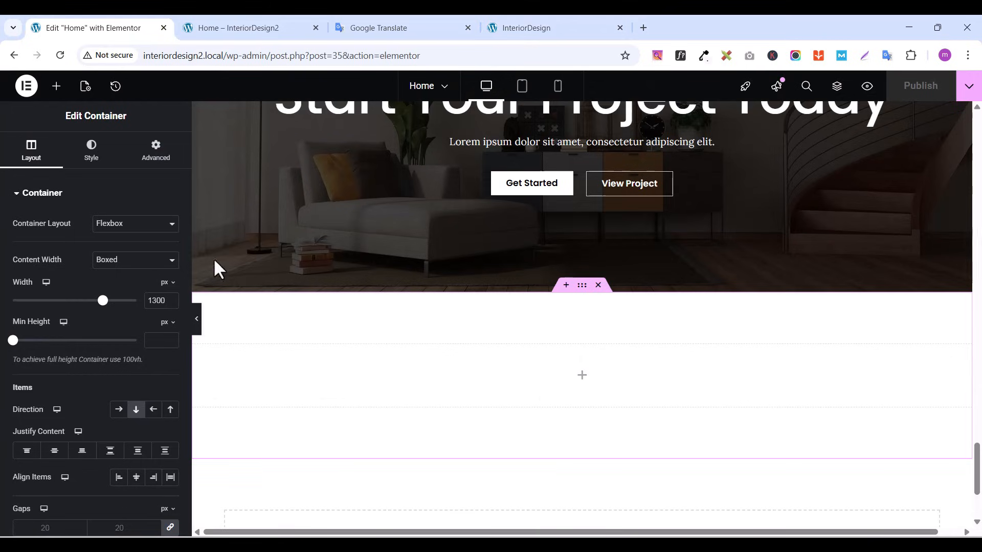
pyautogui.click(57, 86)
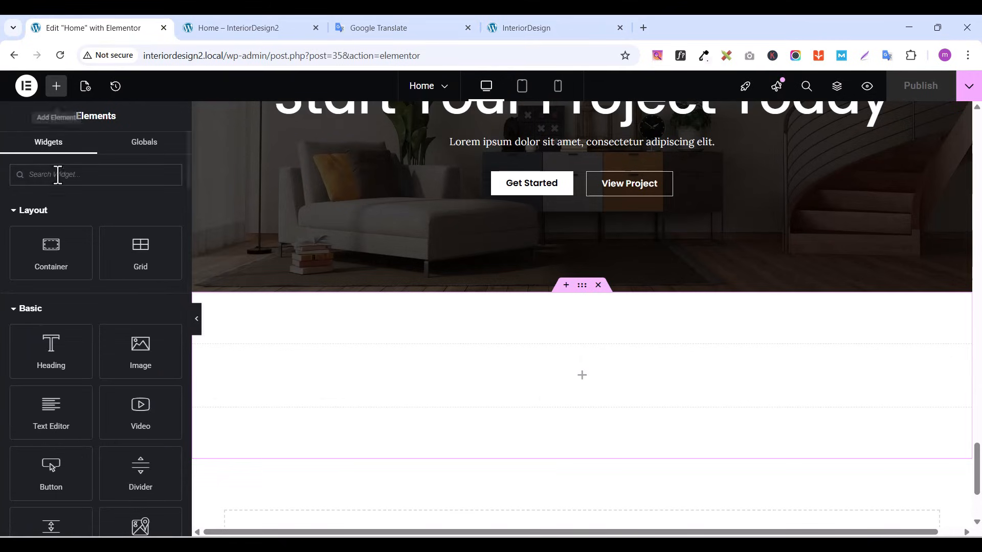
pyautogui.write('head')
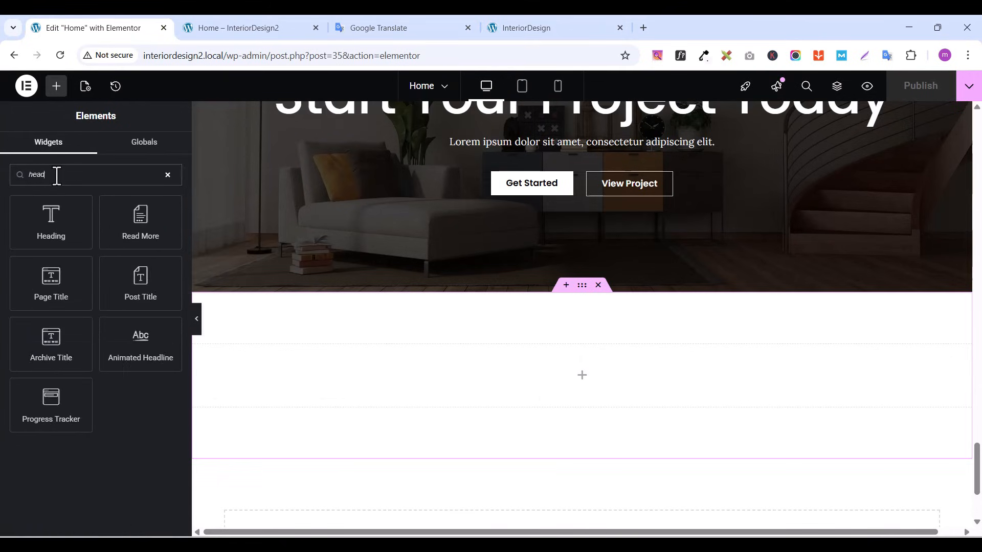
pyautogui.moveTo(49, 229); pyautogui.dragTo(588, 385)
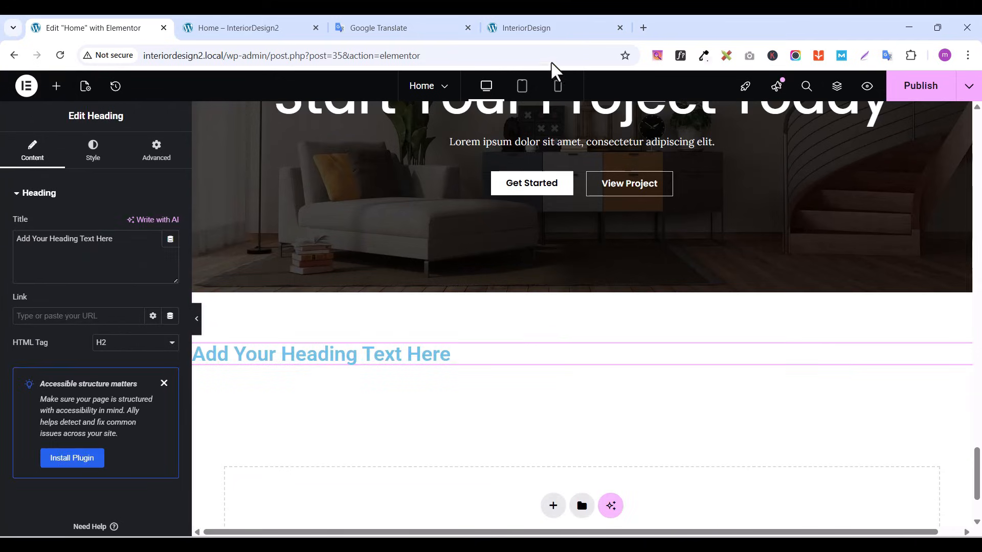
# Copy the small label above "Trusted by Many" from the reference site and make "Testimonial" the new heading's title
pyautogui.click(542, 30)
pyautogui.doubleClick(99, 205)
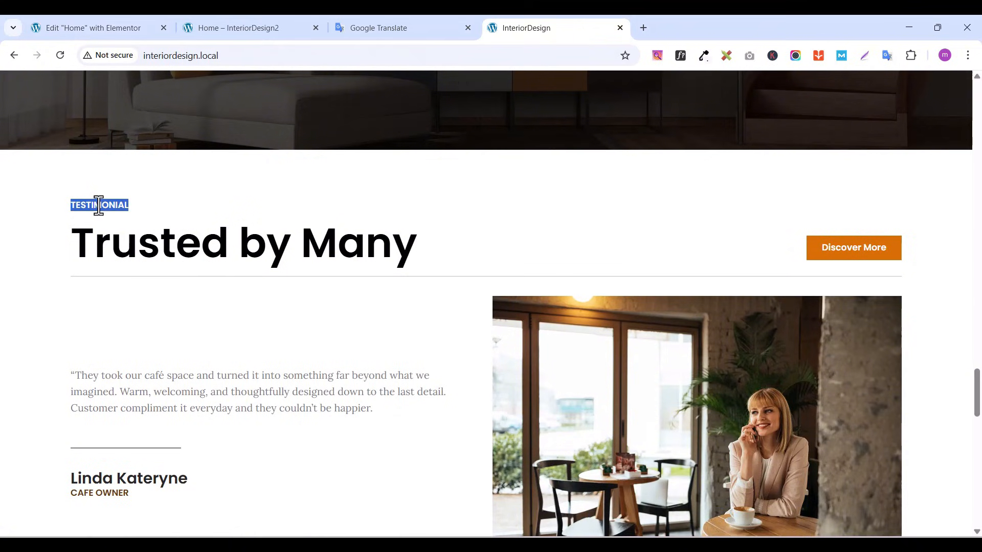
pyautogui.rightClick(99, 204)
pyautogui.click(158, 223)
pyautogui.click(124, 31)
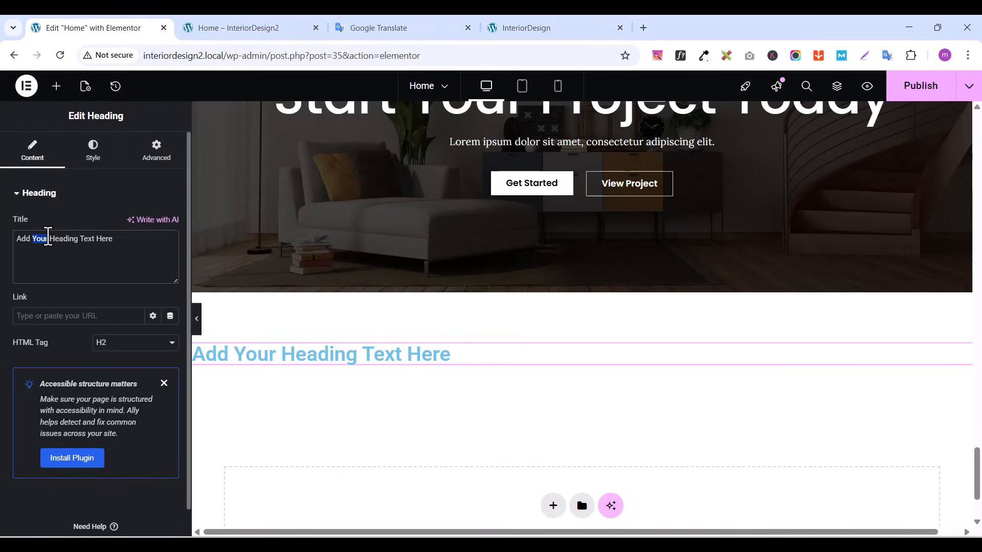
pyautogui.tripleClick(49, 237)
pyautogui.write('Testimonial')
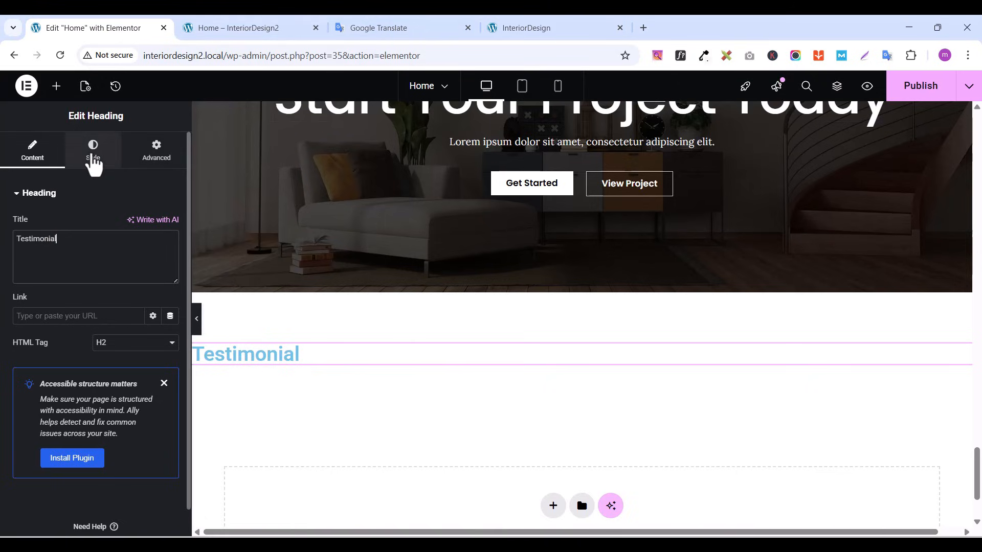
# Set the "Testimonial" heading's typography to the Poppins family, 14 px size and Uppercase transform
pyautogui.click(93, 162)
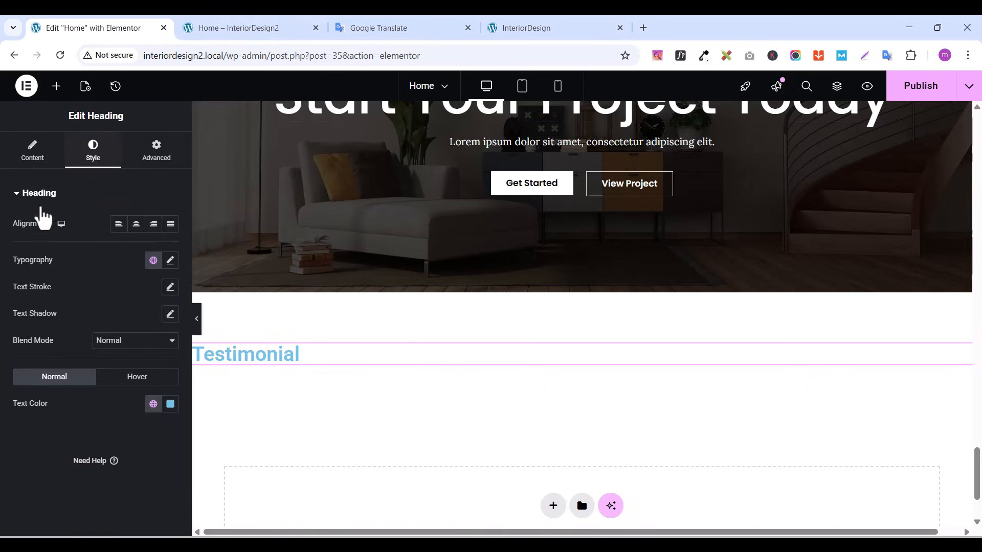
pyautogui.click(170, 260)
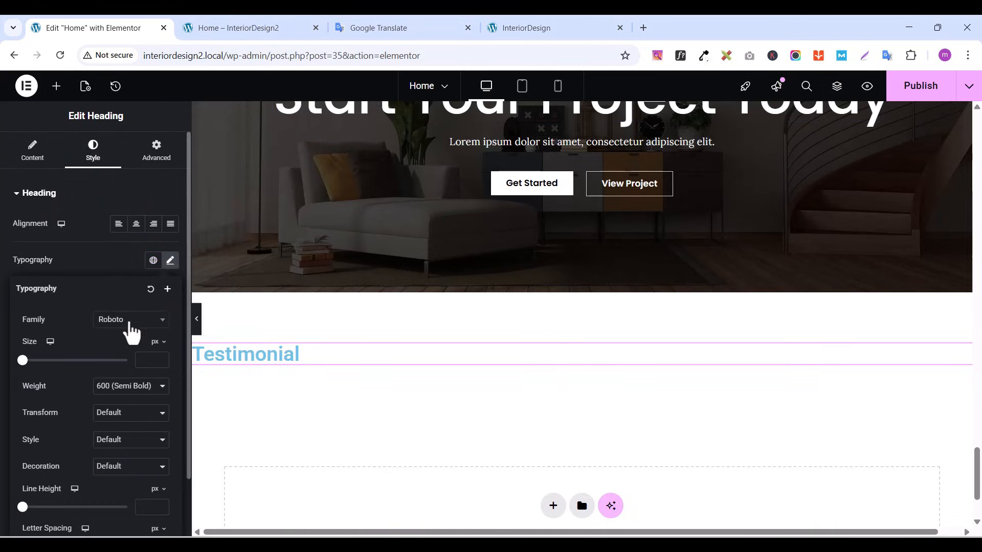
pyautogui.click(128, 320)
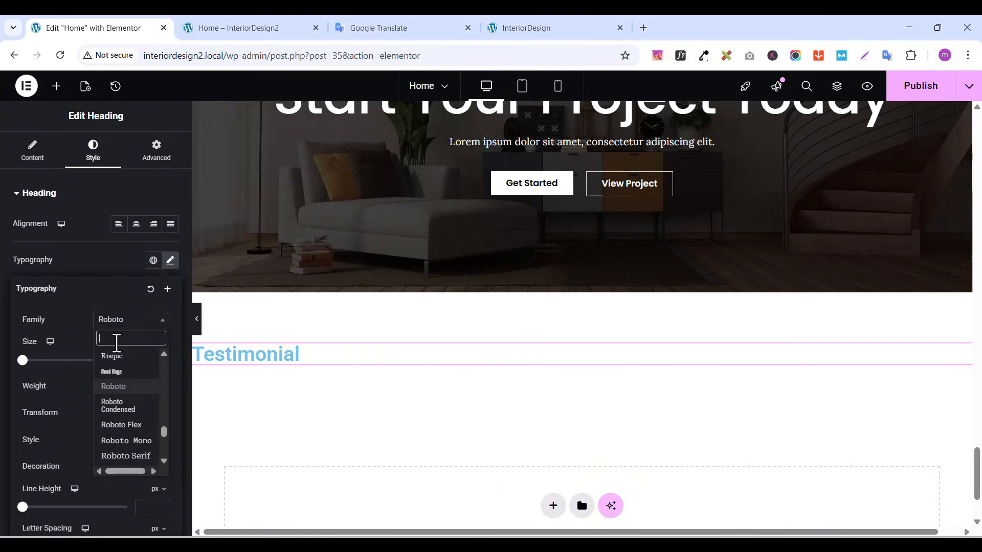
pyautogui.write('popp')
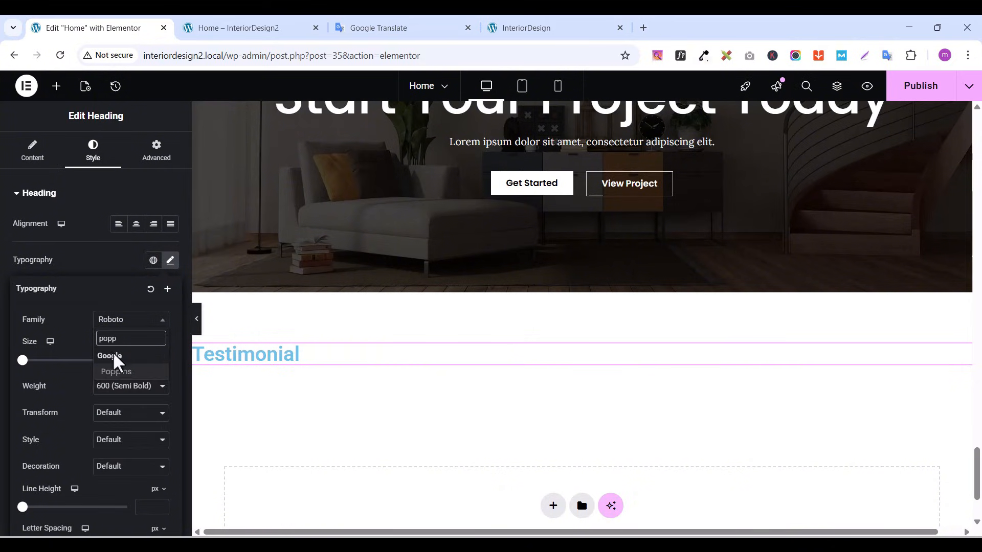
pyautogui.click(117, 373)
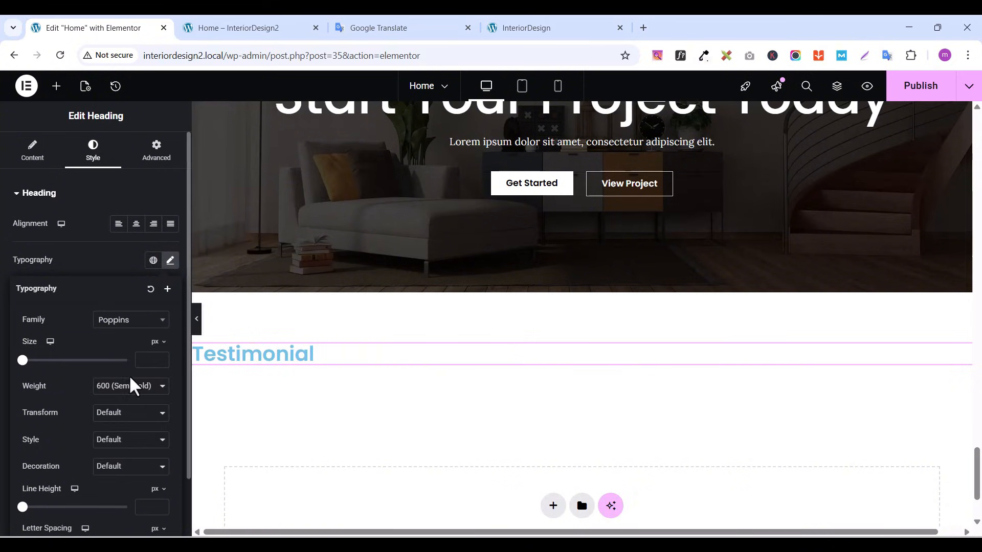
pyautogui.click(159, 360)
pyautogui.write('2')
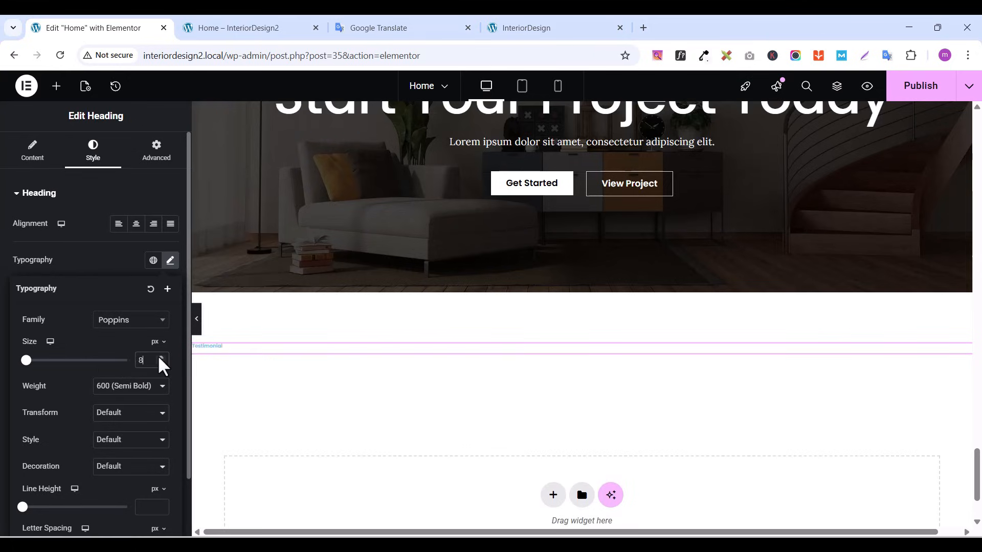
pyautogui.click(159, 358)
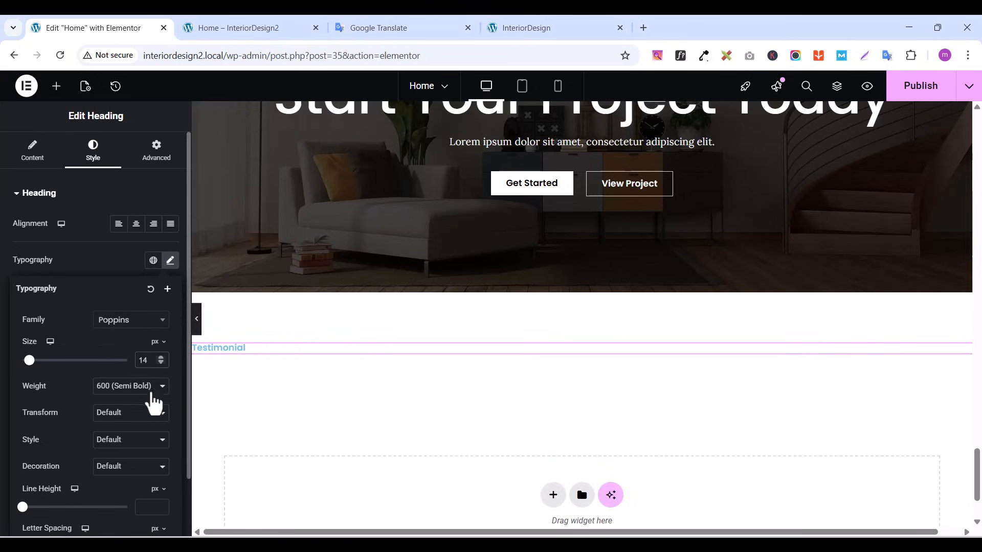
pyautogui.click(136, 416)
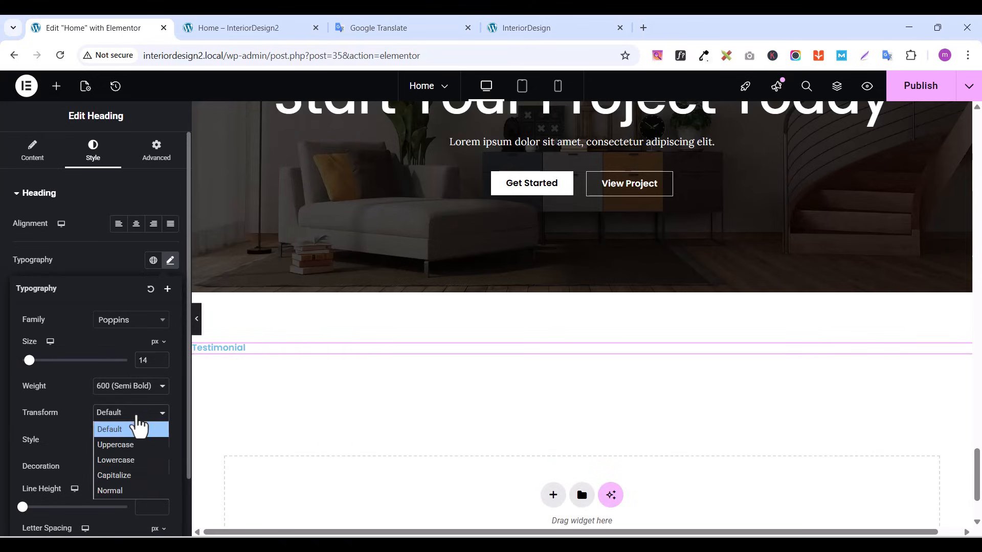
pyautogui.click(125, 446)
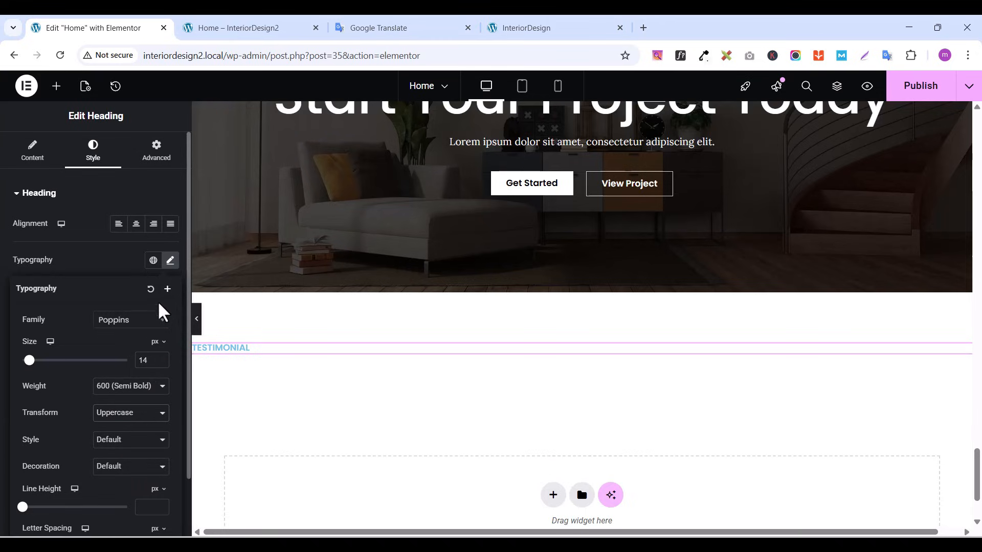
pyautogui.click(121, 265)
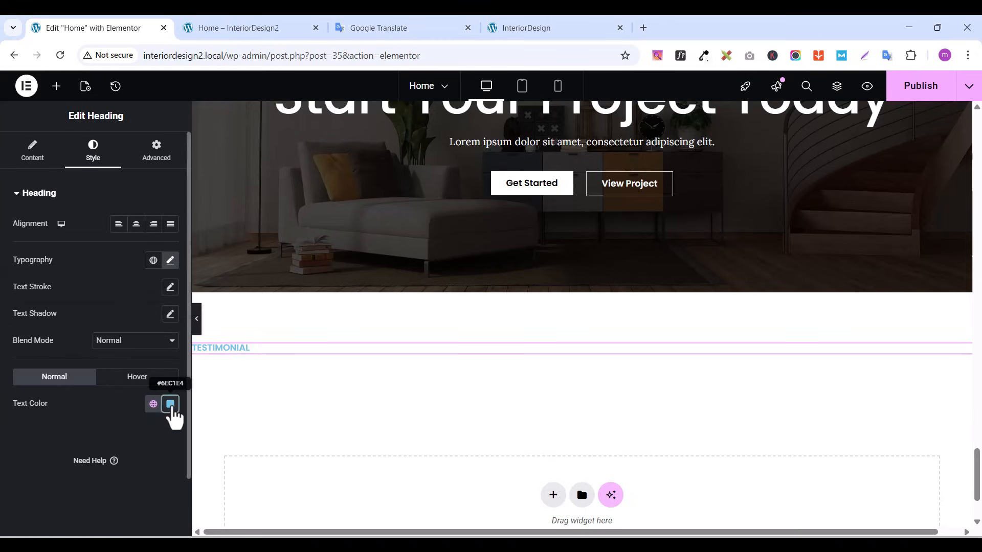
# Set the "Testimonial" heading's text color to black, #000000
pyautogui.click(171, 404)
pyautogui.moveTo(171, 249); pyautogui.dragTo(87, 347)
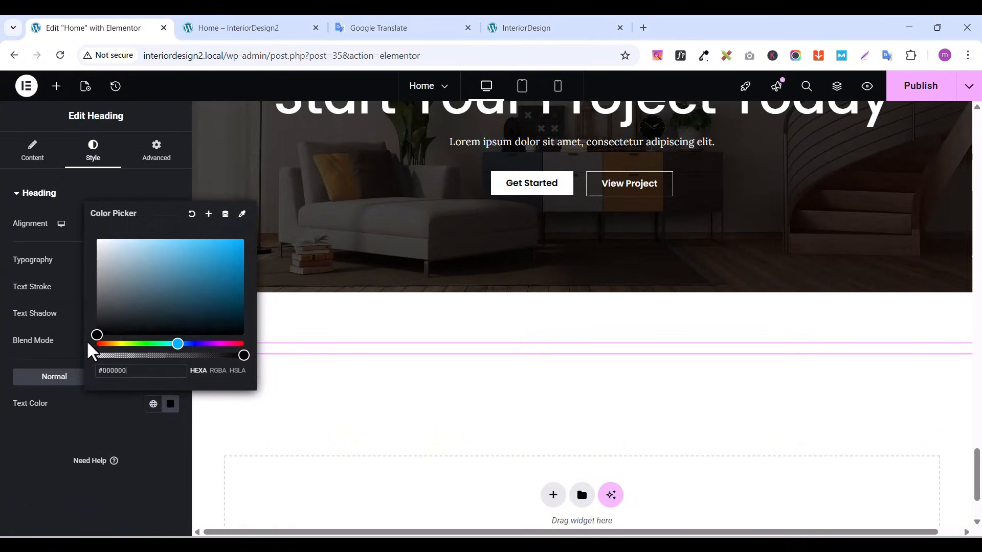
pyautogui.click(86, 416)
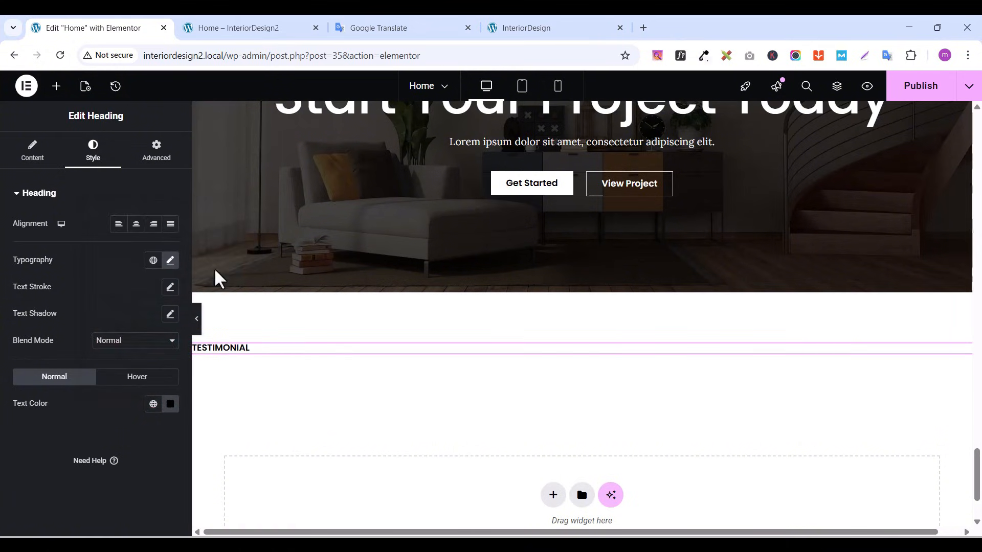
# Add an inner container directly below the "Testimonial" heading, inside the new section
pyautogui.click(57, 88)
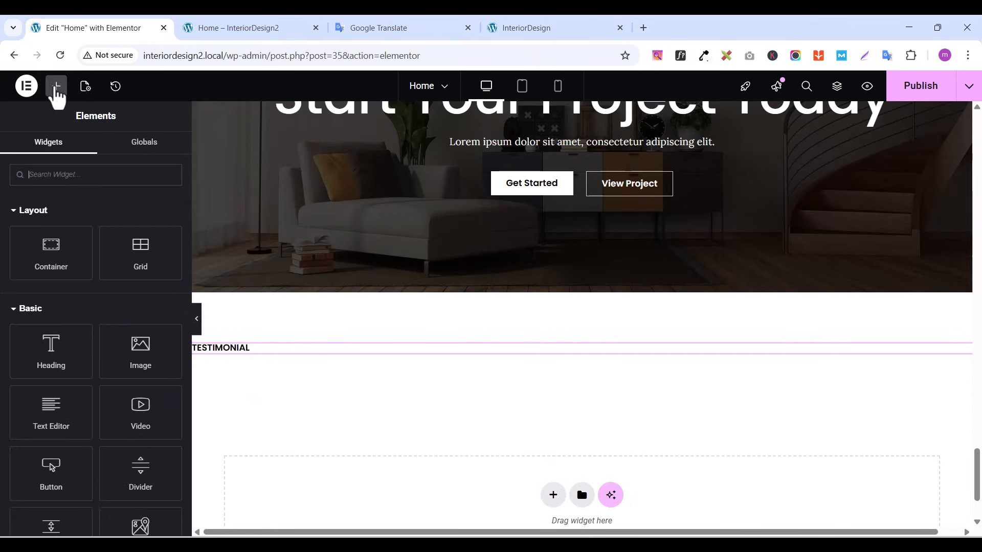
pyautogui.moveTo(32, 245); pyautogui.dragTo(250, 357)
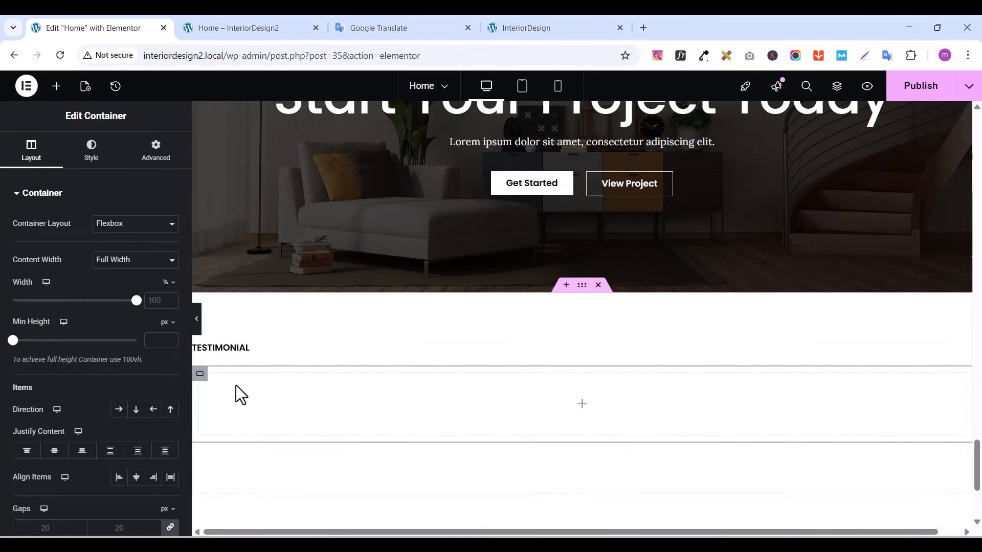
# Duplicate the empty inner container below the "Testimonial" heading and set the upper copy's padding to 0 on all sides
pyautogui.rightClick(200, 375)
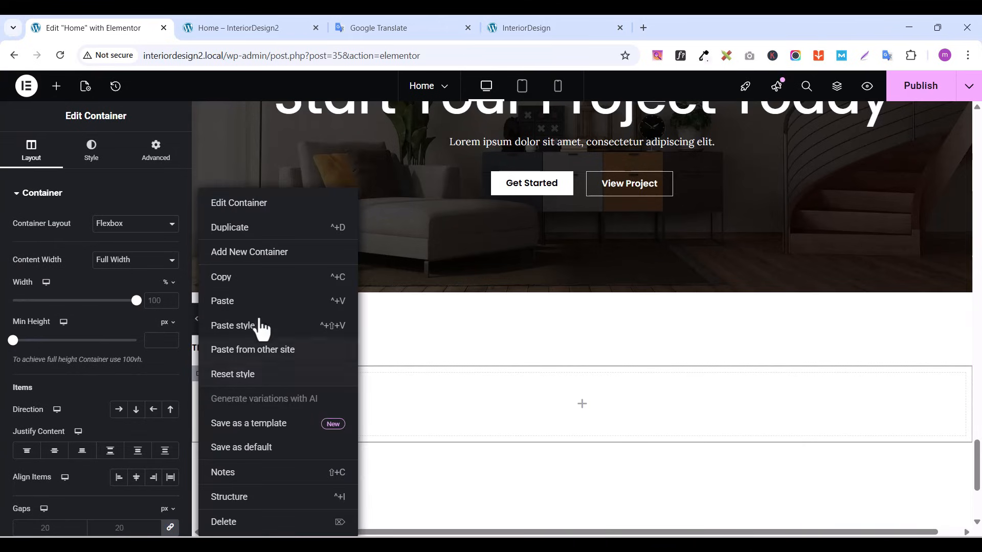
pyautogui.click(230, 227)
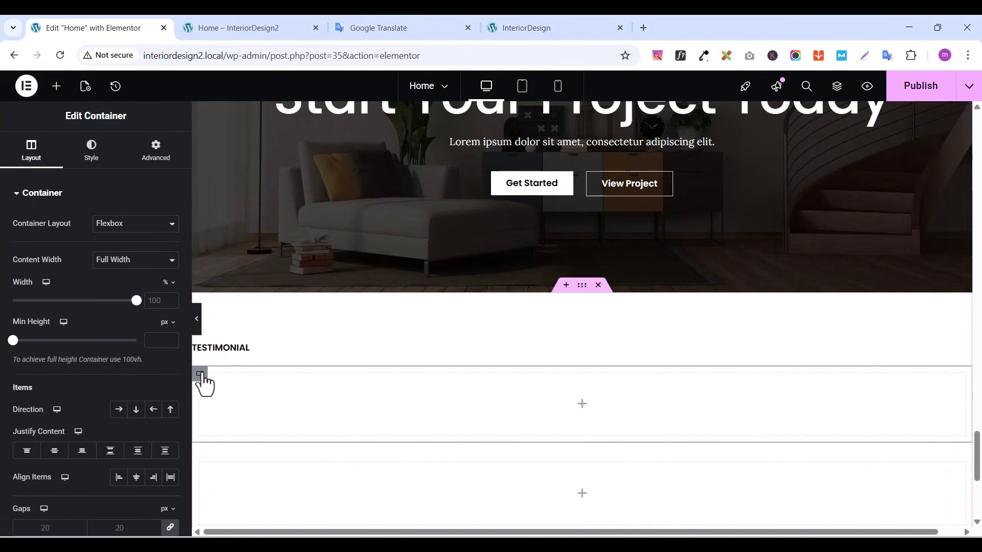
pyautogui.click(160, 153)
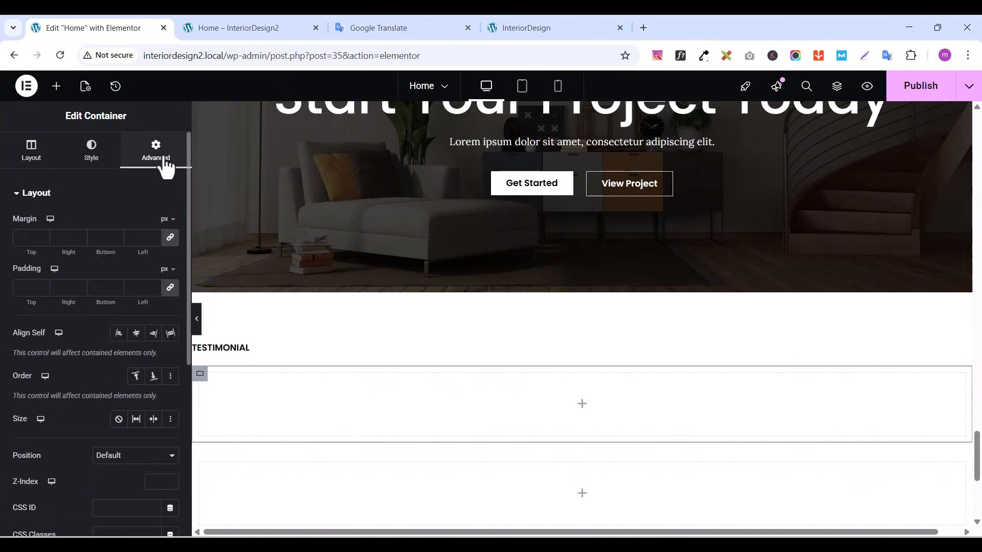
pyautogui.click(170, 289)
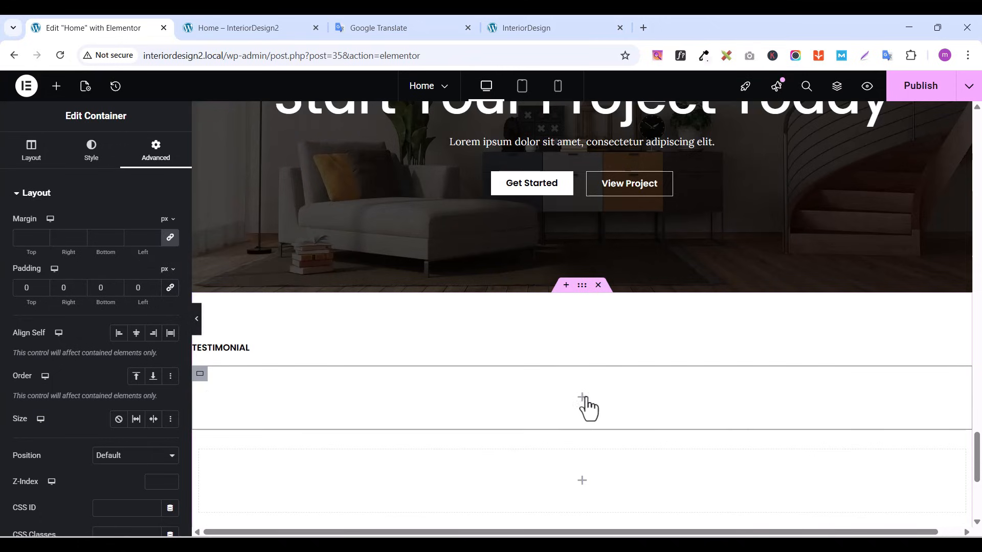
# Check the reference site's testimonial header and add a Heading widget to the upper inner container
pyautogui.click(545, 29)
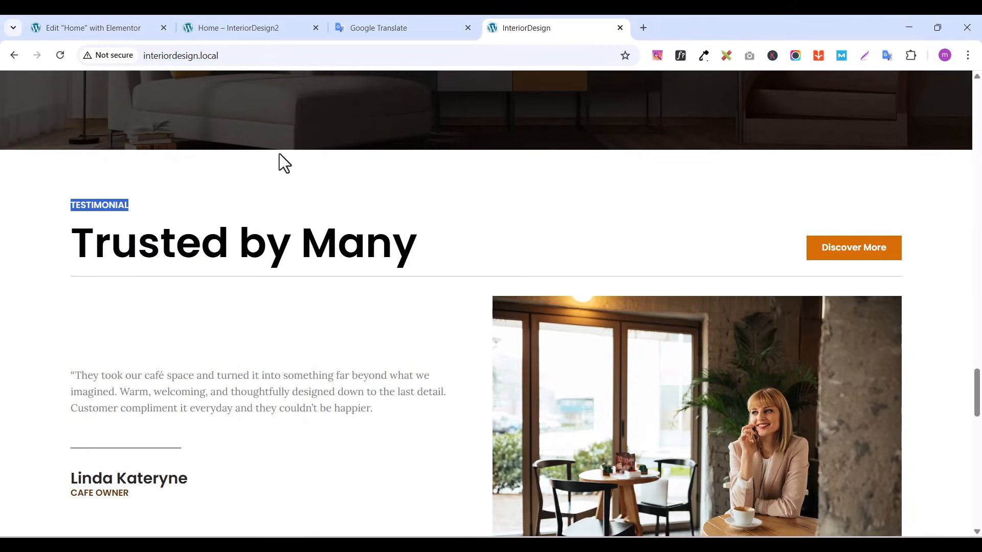
pyautogui.click(100, 27)
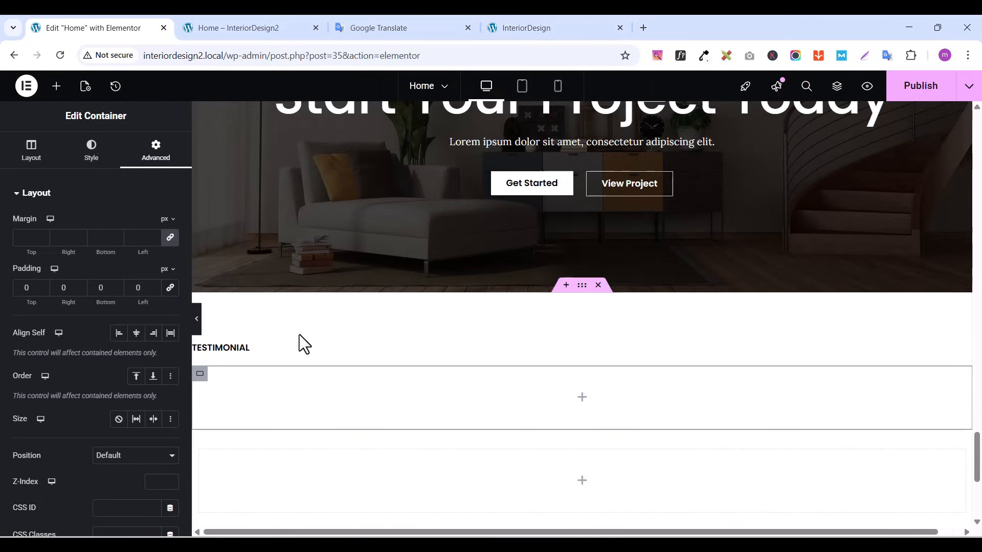
pyautogui.click(532, 28)
pyautogui.click(88, 28)
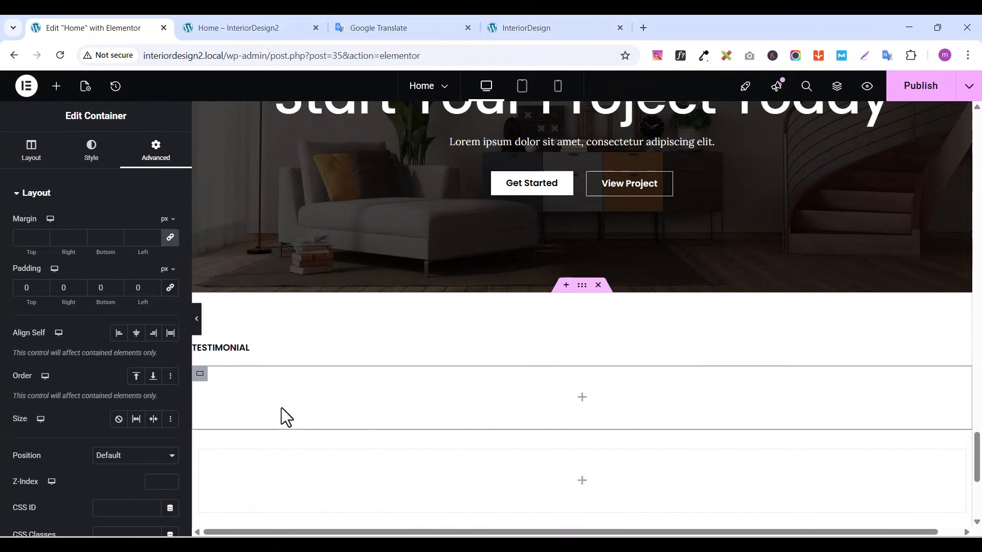
pyautogui.click(57, 87)
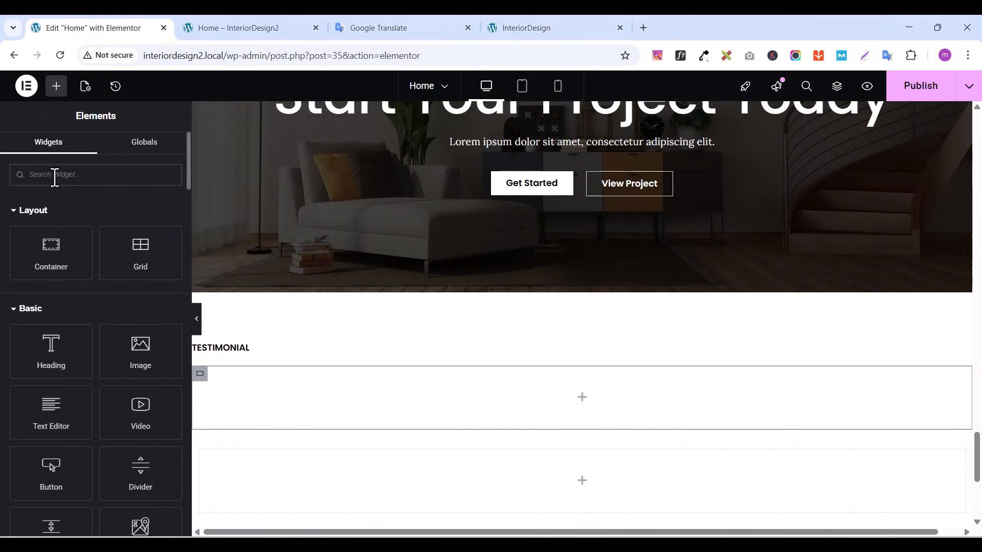
pyautogui.write('text')
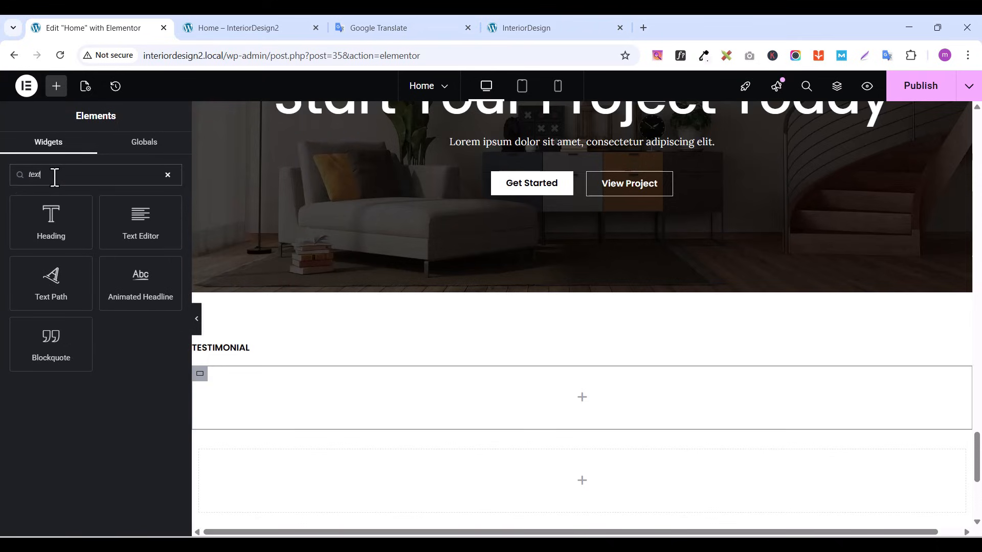
pyautogui.moveTo(51, 220); pyautogui.dragTo(388, 397)
# Copy the "Trusted by Many" title from the reference site and make it the new heading's title
pyautogui.click(542, 27)
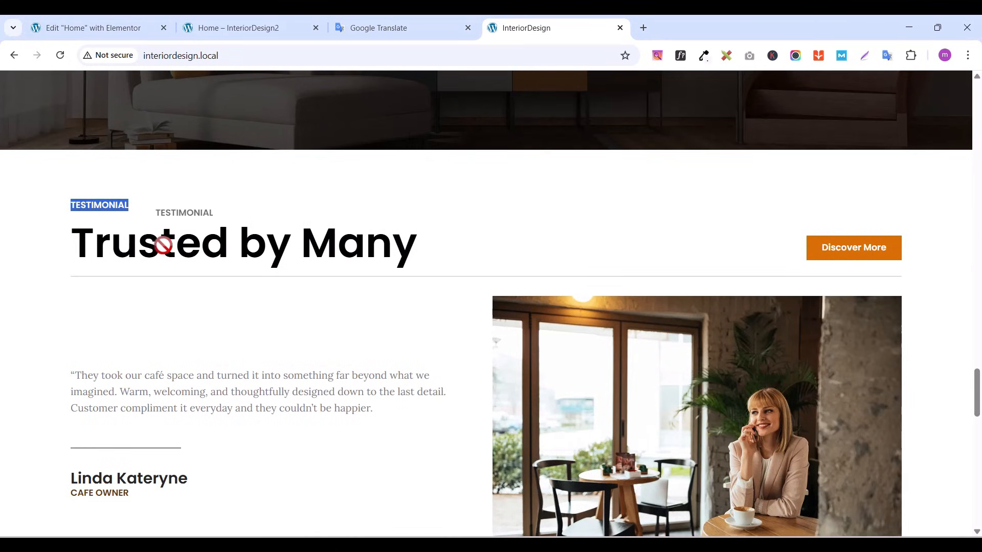
pyautogui.doubleClick(142, 240)
pyautogui.tripleClick(143, 241)
pyautogui.hotkey('ctrl', 'c')
pyautogui.rightClick(143, 244)
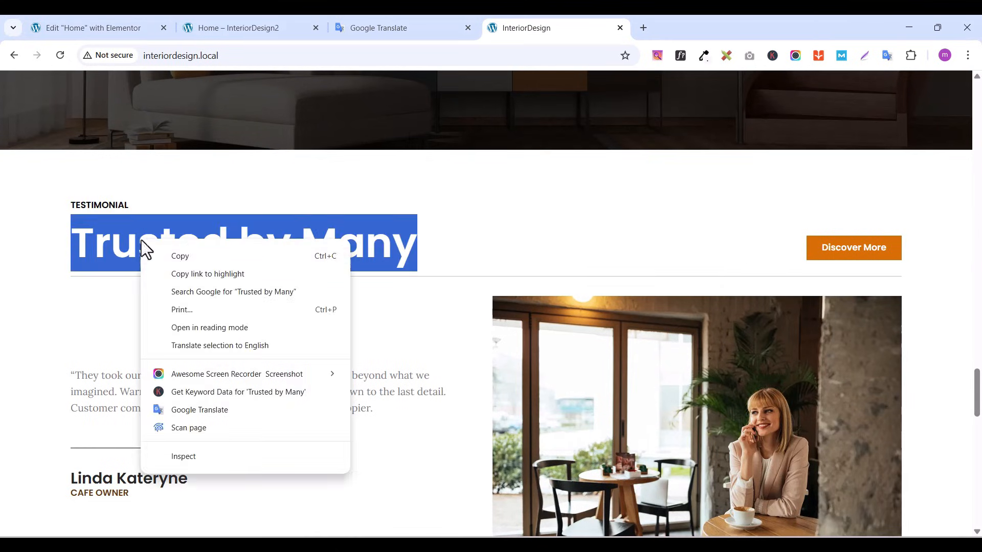
pyautogui.press('Escape')
pyautogui.click(84, 28)
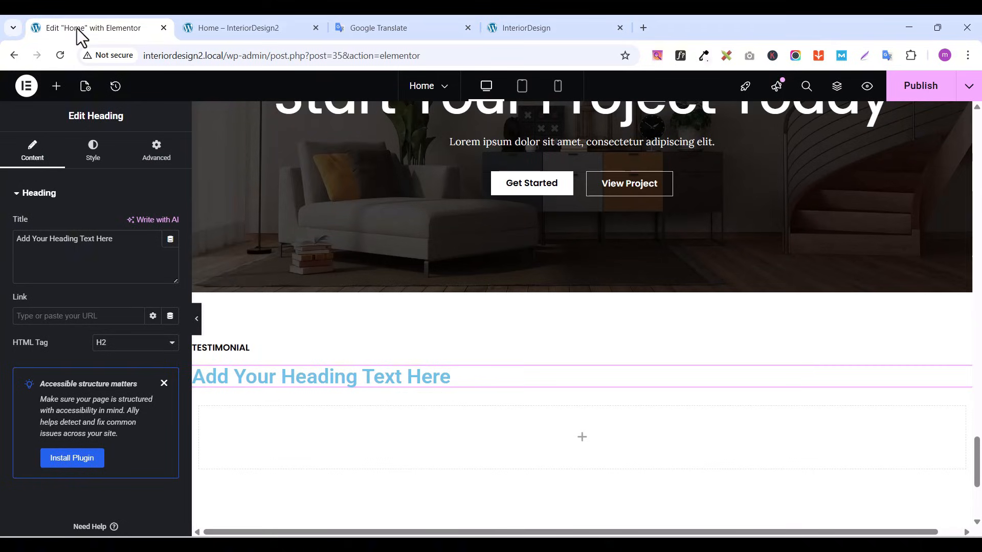
pyautogui.tripleClick(57, 240)
pyautogui.press('BackSpace')
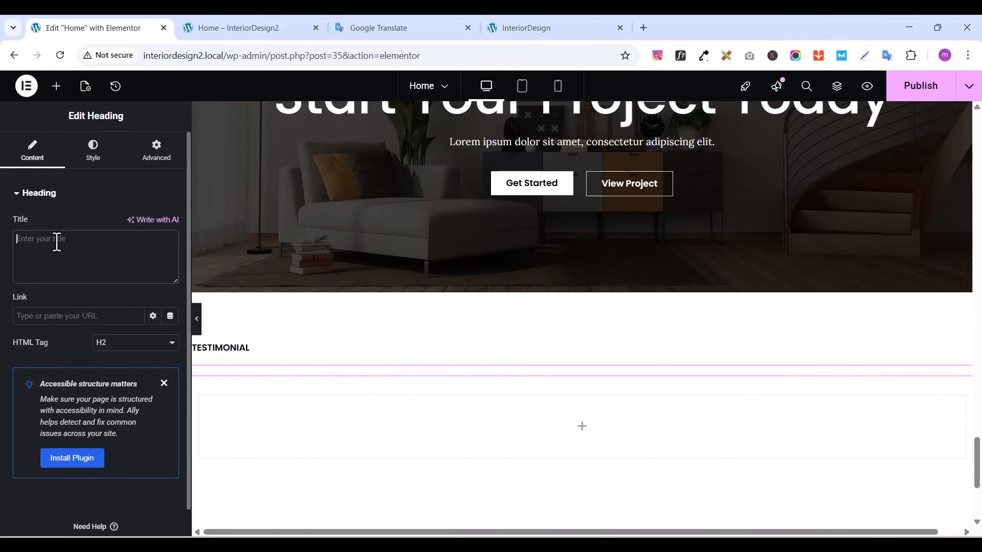
pyautogui.hotkey('ctrl', 'v')
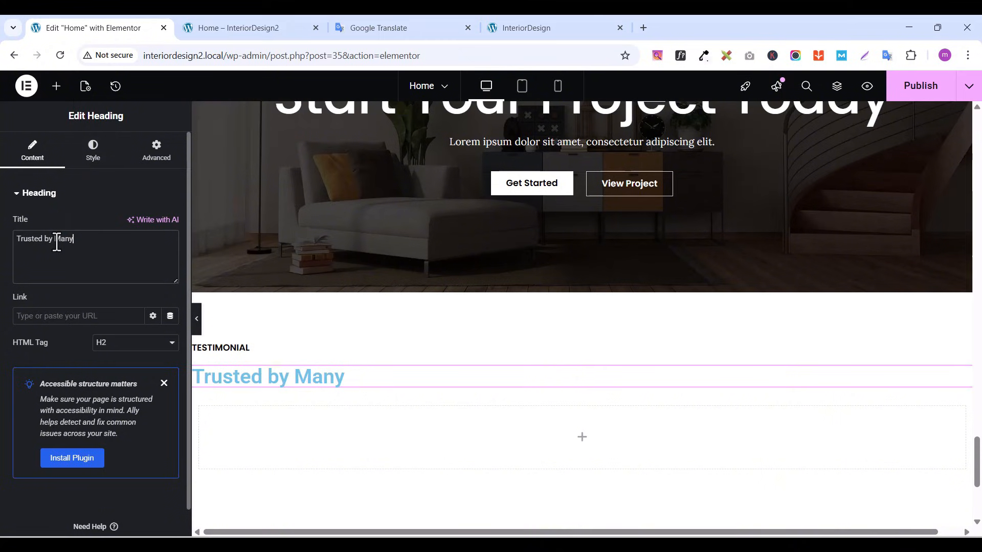
# Set the "Trusted by Many" heading's typography to the Poppins family at 64 px
pyautogui.click(548, 29)
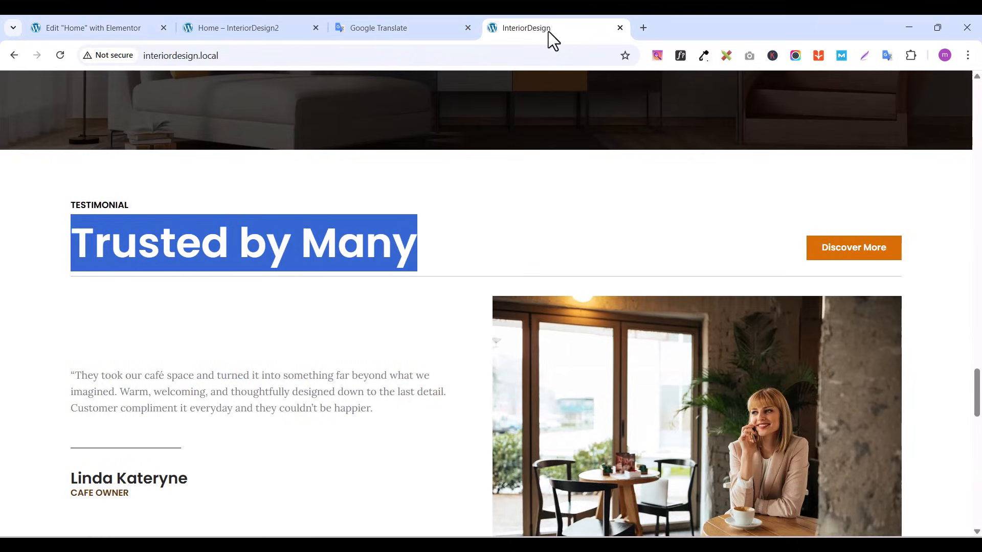
pyautogui.click(62, 31)
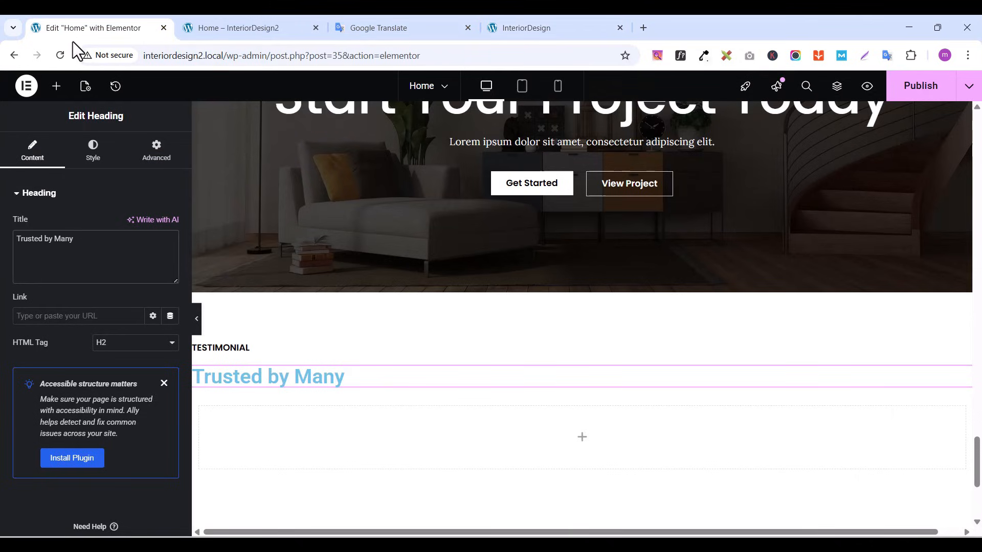
pyautogui.click(93, 153)
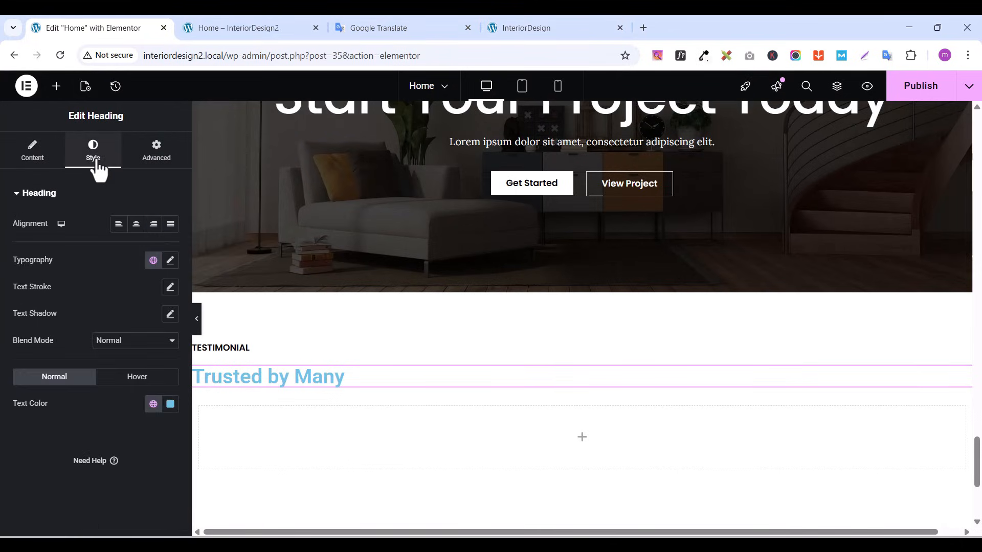
pyautogui.click(170, 261)
pyautogui.click(114, 319)
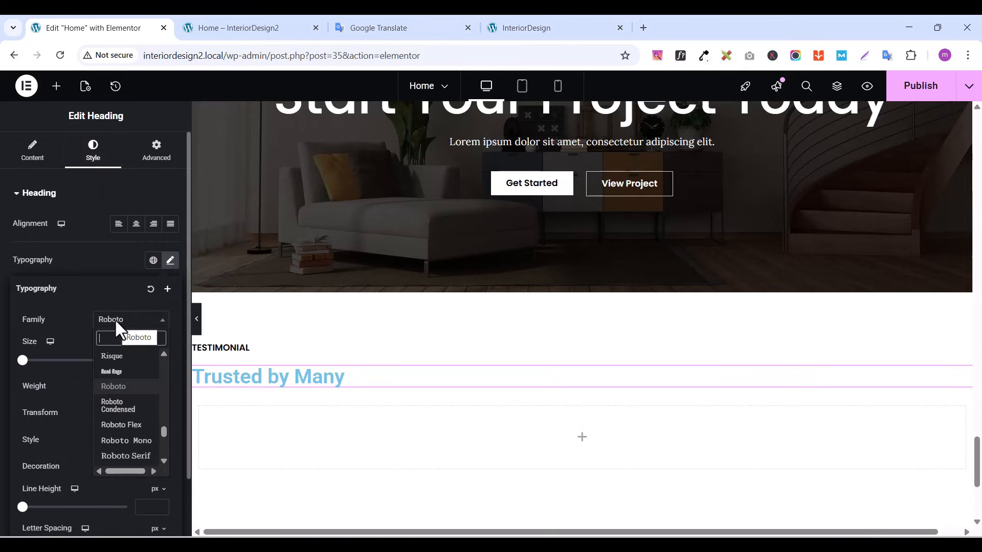
pyautogui.write('popp')
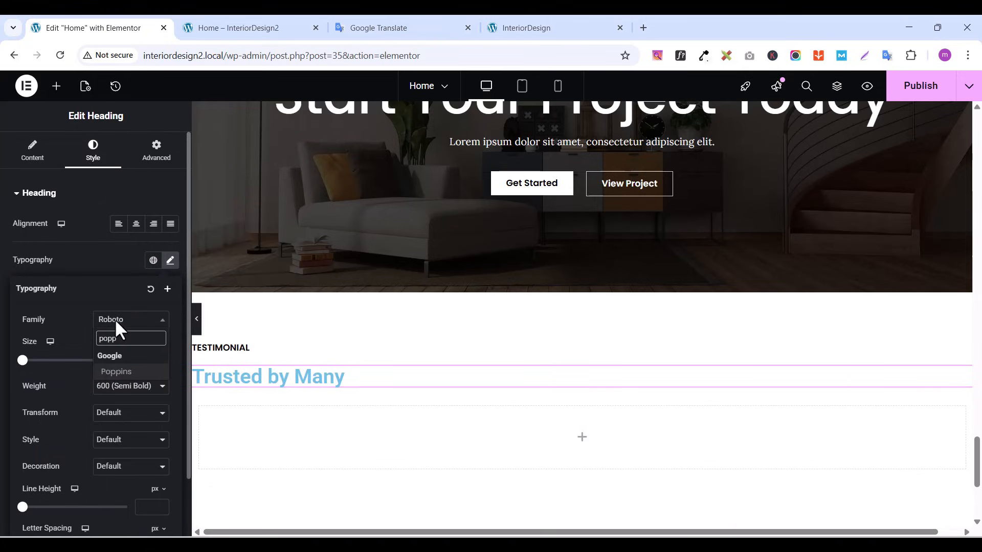
pyautogui.click(126, 373)
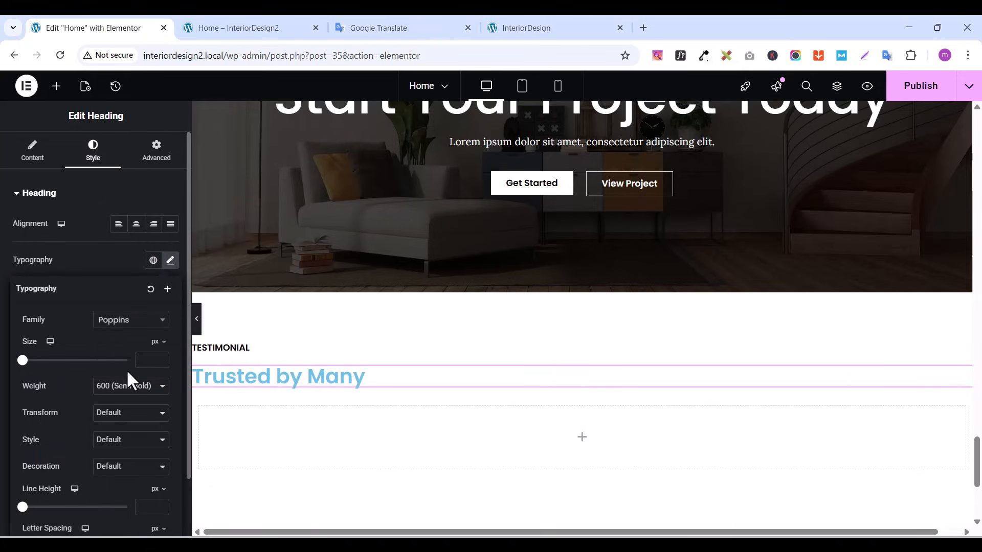
pyautogui.click(159, 358)
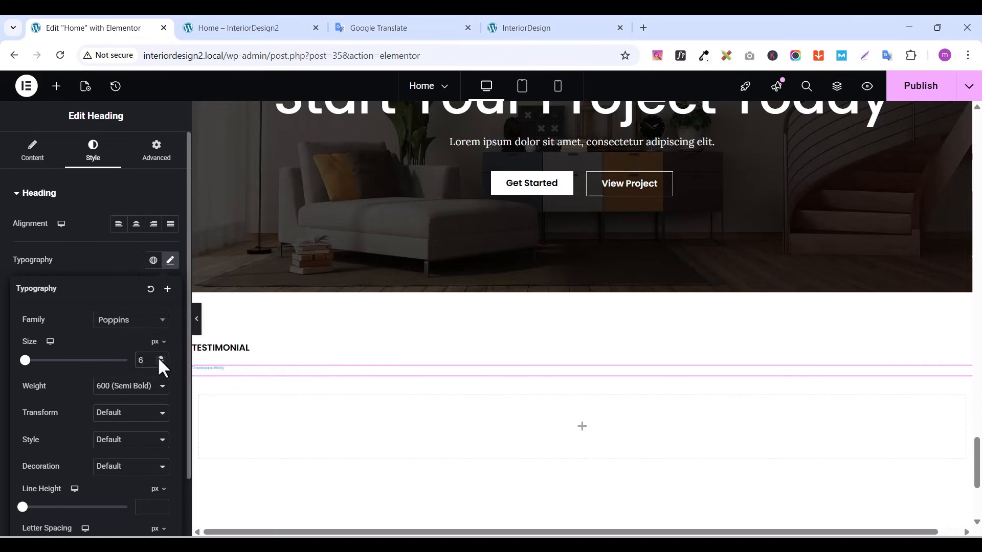
pyautogui.moveTo(159, 358); pyautogui.dragTo(159, 358)
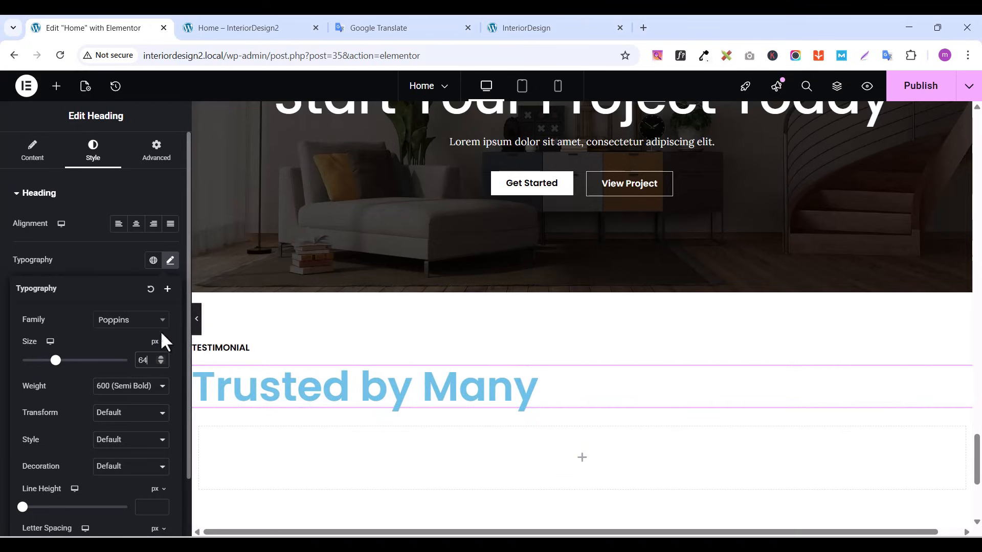
pyautogui.click(95, 255)
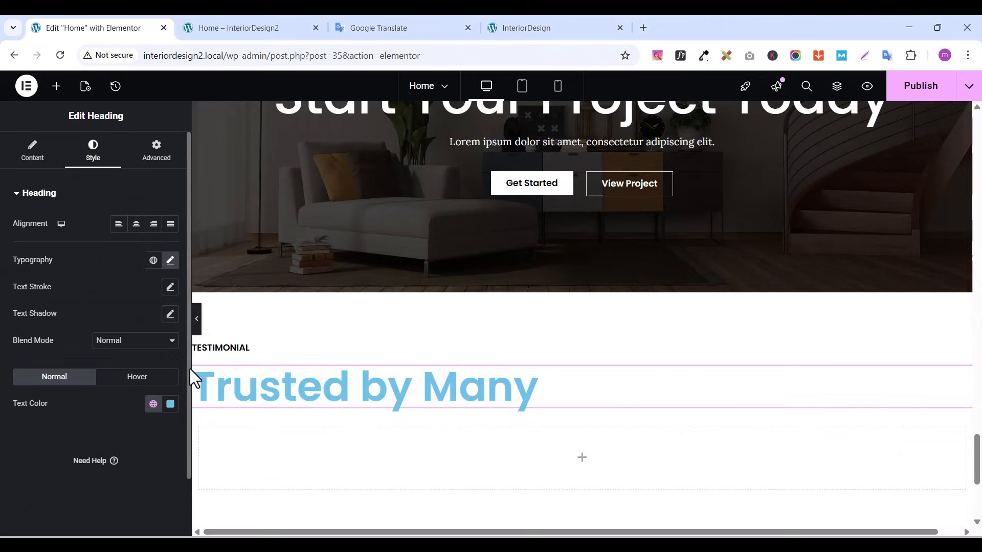
# Set the "Trusted by Many" heading's text color to black, #000000, and publish the page
pyautogui.click(171, 404)
pyautogui.moveTo(170, 251); pyautogui.dragTo(86, 349)
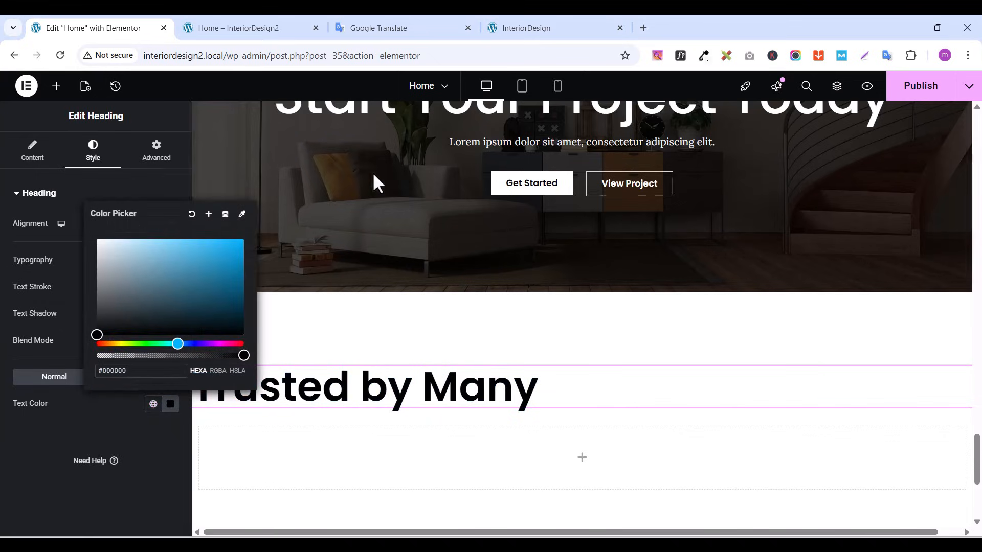
pyautogui.click(118, 438)
pyautogui.click(917, 92)
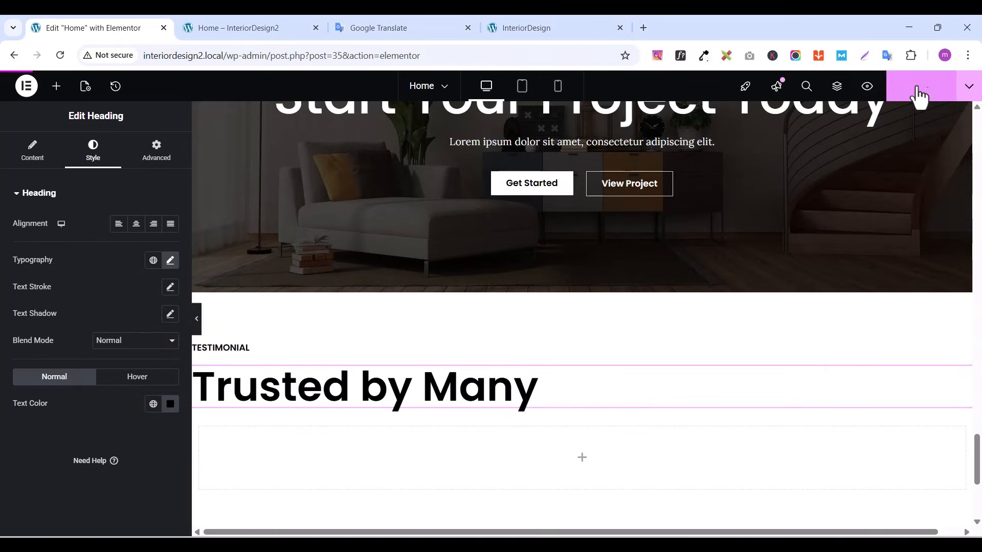
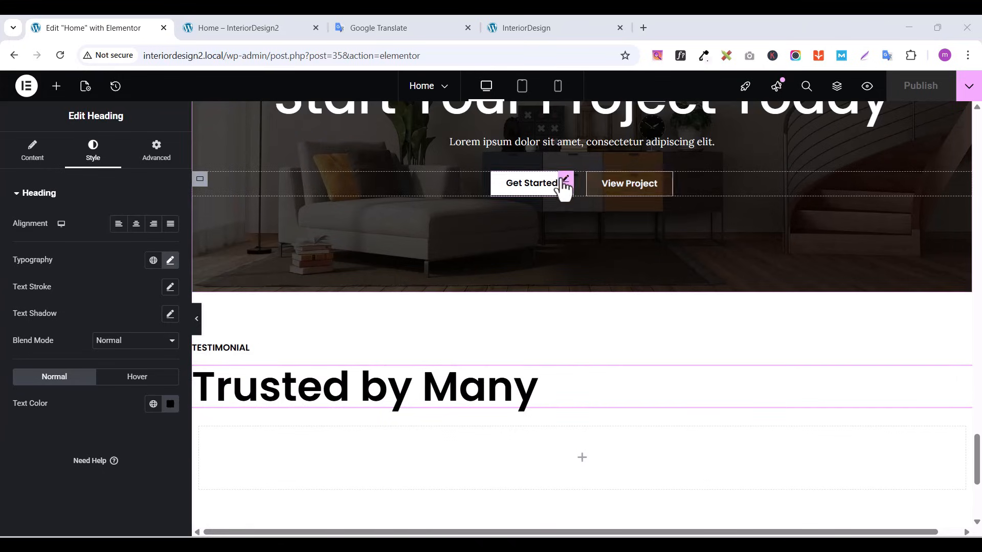
# Copy the orange "View Details" button from the section above the call-to-action and paste it after the "Trusted by Many" heading
pyautogui.scroll(6, 484, 244)
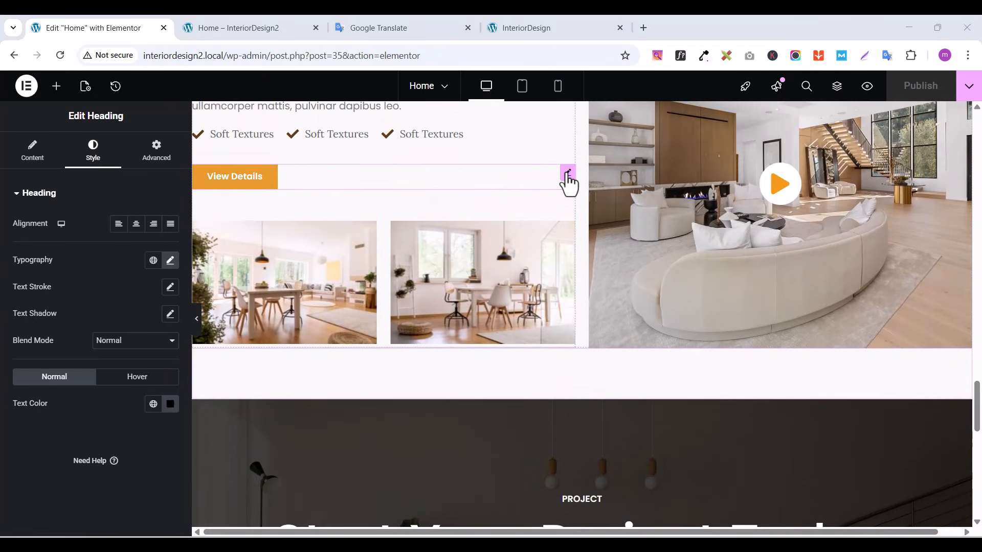
pyautogui.rightClick(568, 180)
pyautogui.click(594, 236)
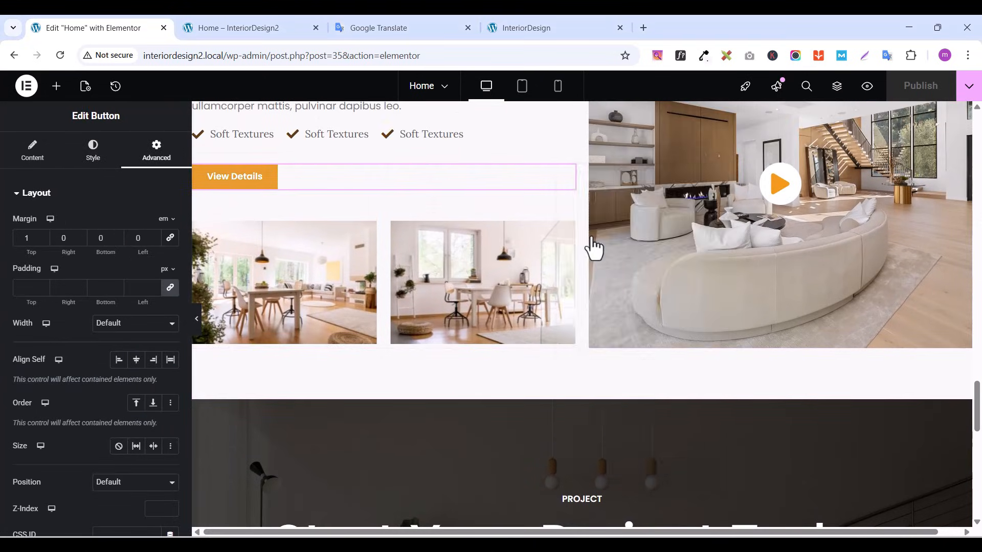
pyautogui.scroll(-10, 635, 269)
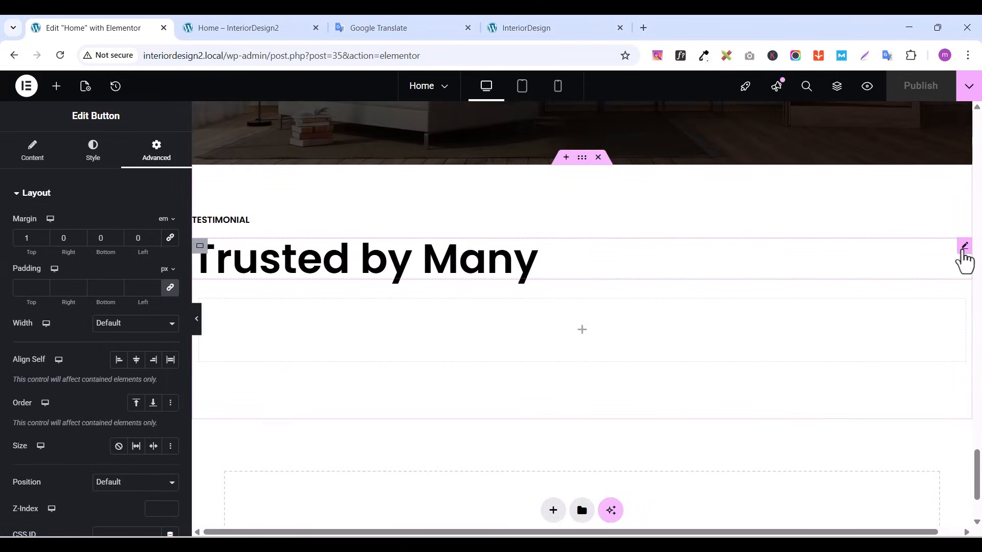
pyautogui.rightClick(964, 251)
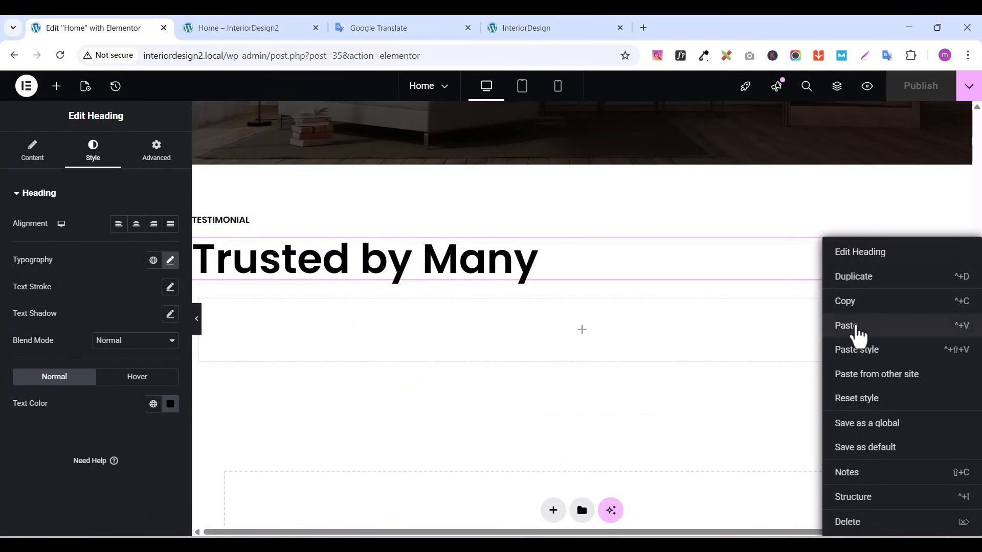
pyautogui.click(858, 332)
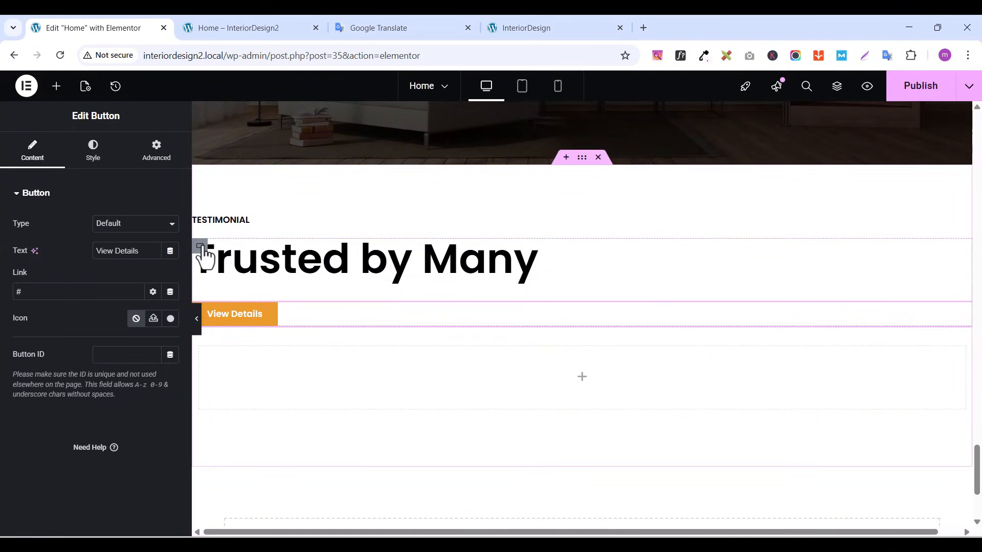
# Set the container holding the "Trusted by Many" heading and button to horizontal row direction with Space Between justification
pyautogui.click(203, 248)
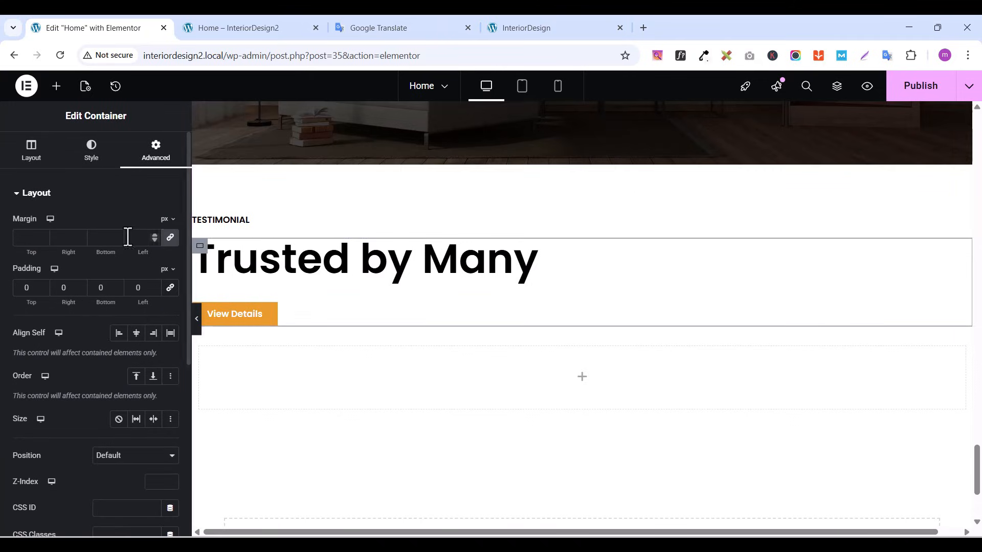
pyautogui.click(32, 158)
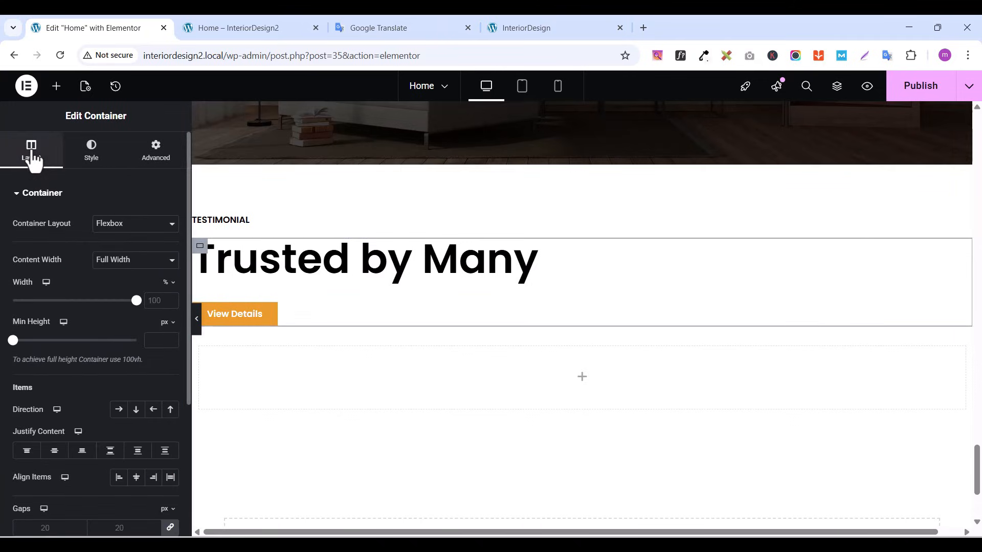
pyautogui.click(118, 410)
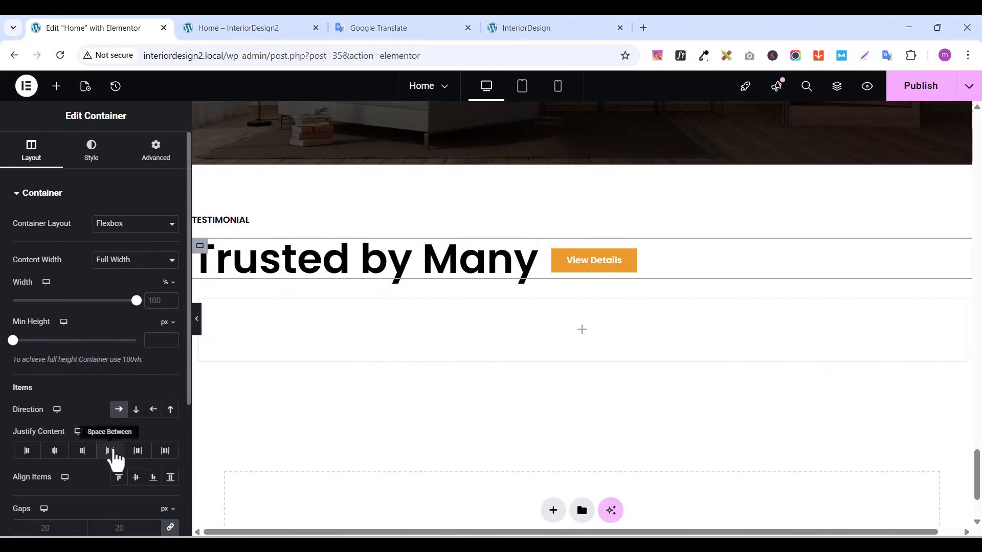
pyautogui.click(110, 450)
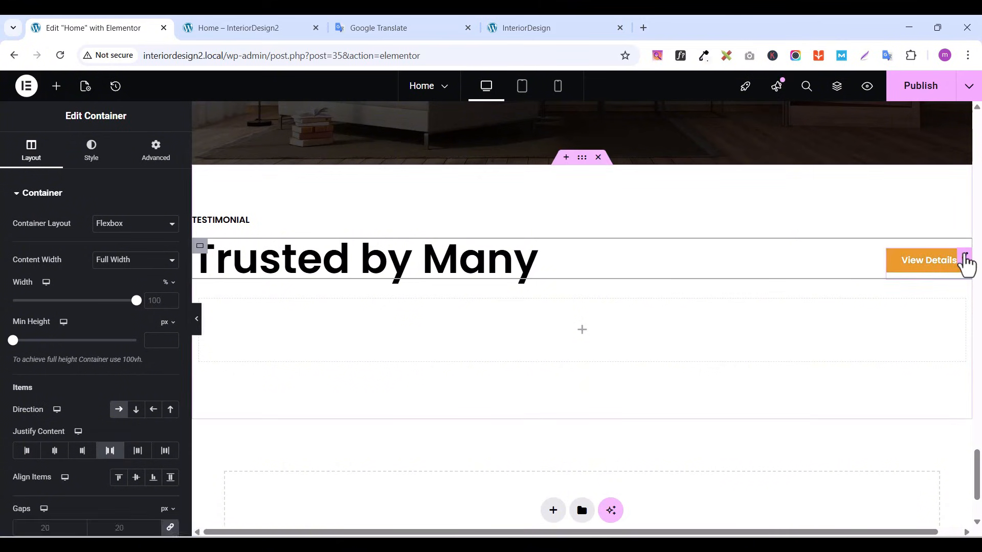
# Change the text of the button beside the "Trusted by Many" heading to "Discover More" and publish the page
pyautogui.click(966, 257)
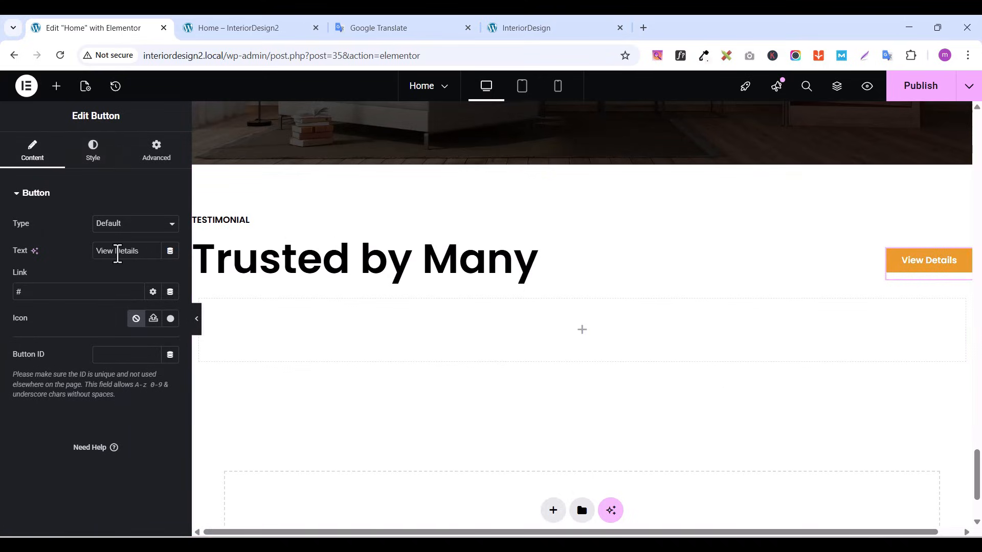
pyautogui.tripleClick(117, 251)
pyautogui.click(530, 28)
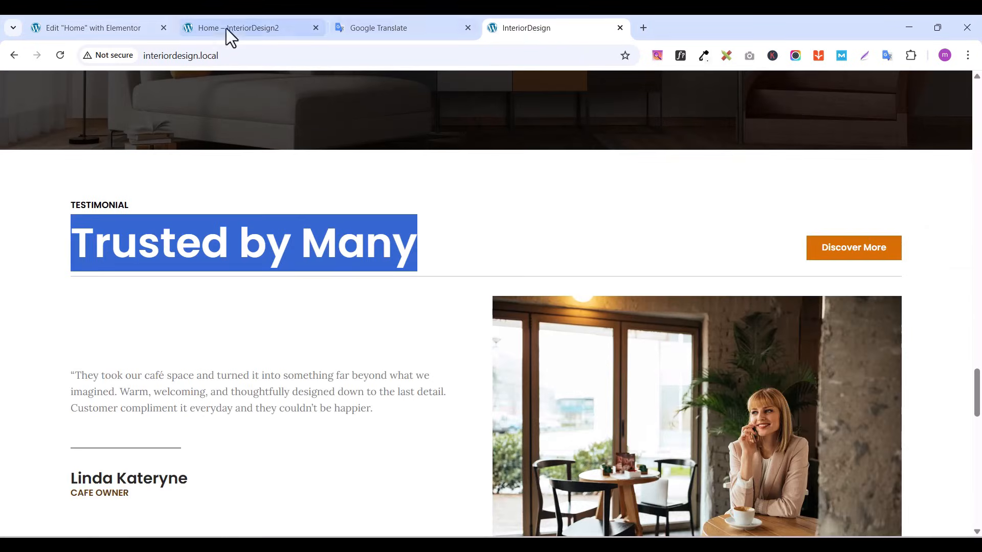
pyautogui.click(108, 30)
pyautogui.write('D')
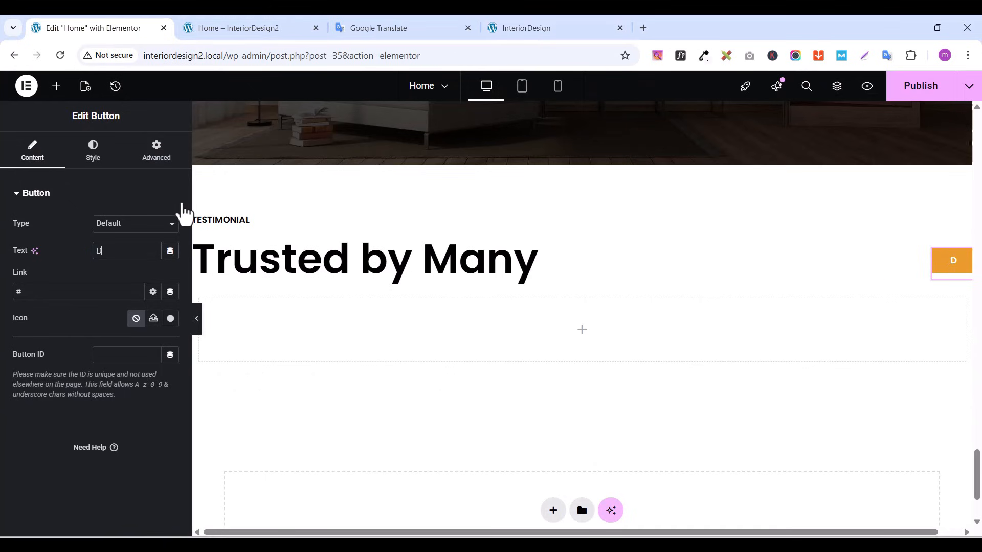
pyautogui.write('iscover')
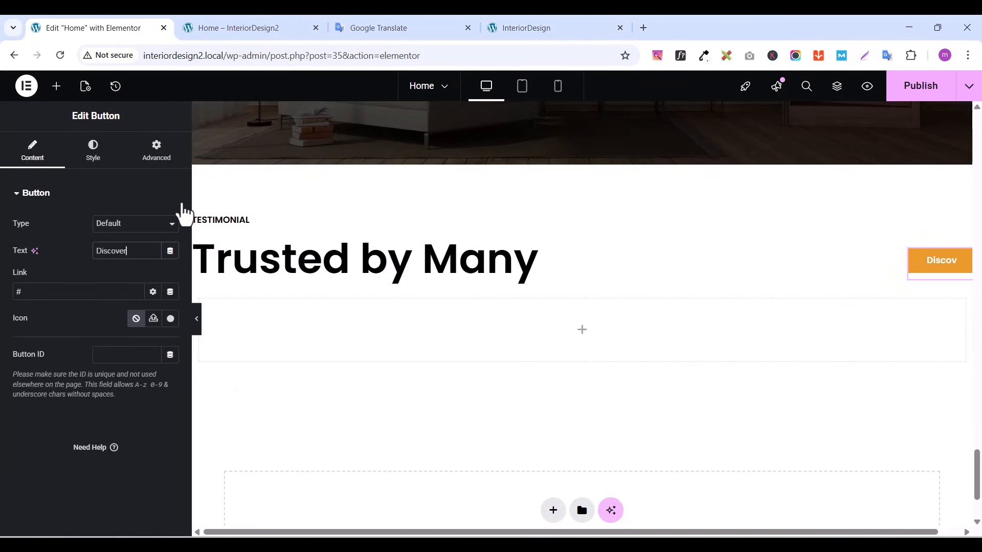
pyautogui.write(' More')
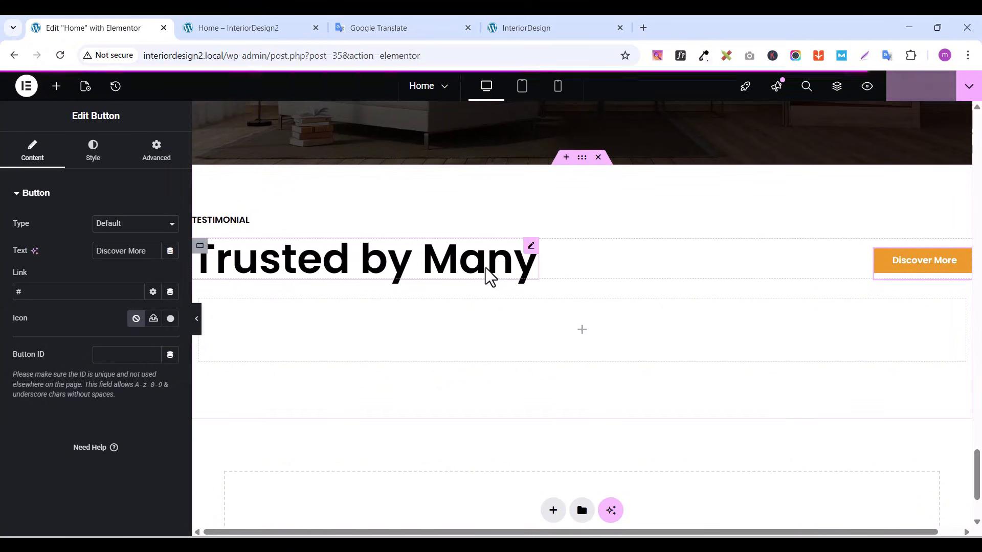
pyautogui.click(511, 27)
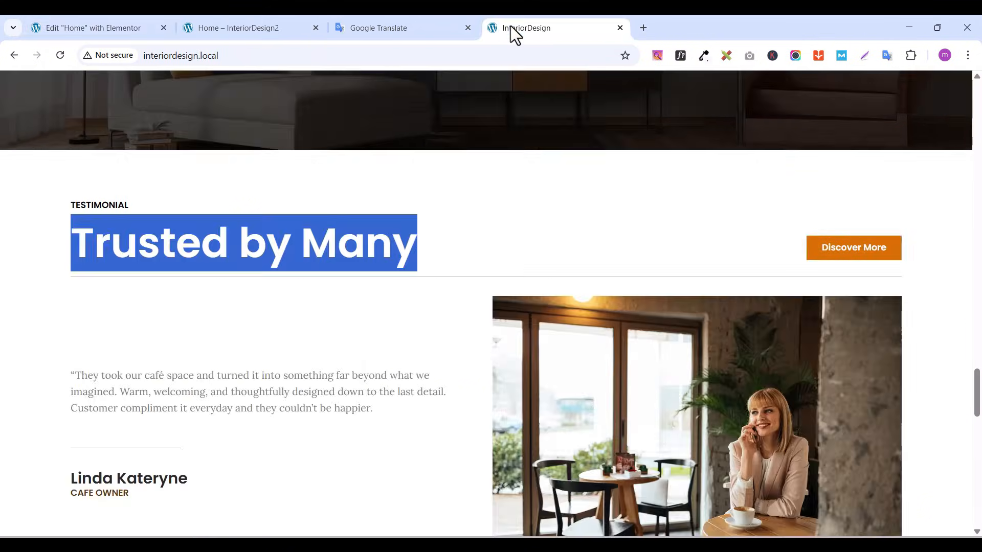
pyautogui.click(82, 31)
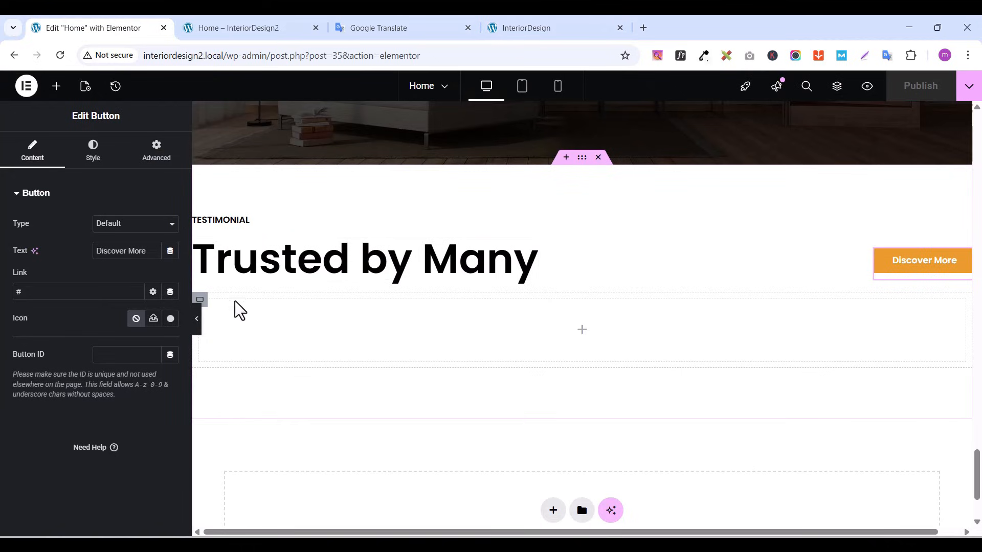
# Rename the section's outer container to "TESTIMONIAL" in the page structure and publish the page
pyautogui.click(200, 301)
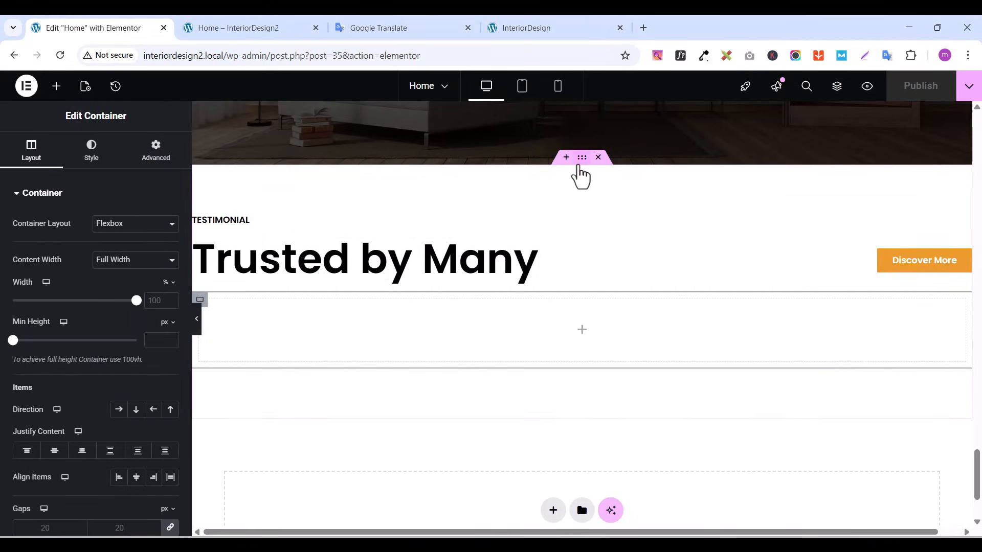
pyautogui.click(580, 162)
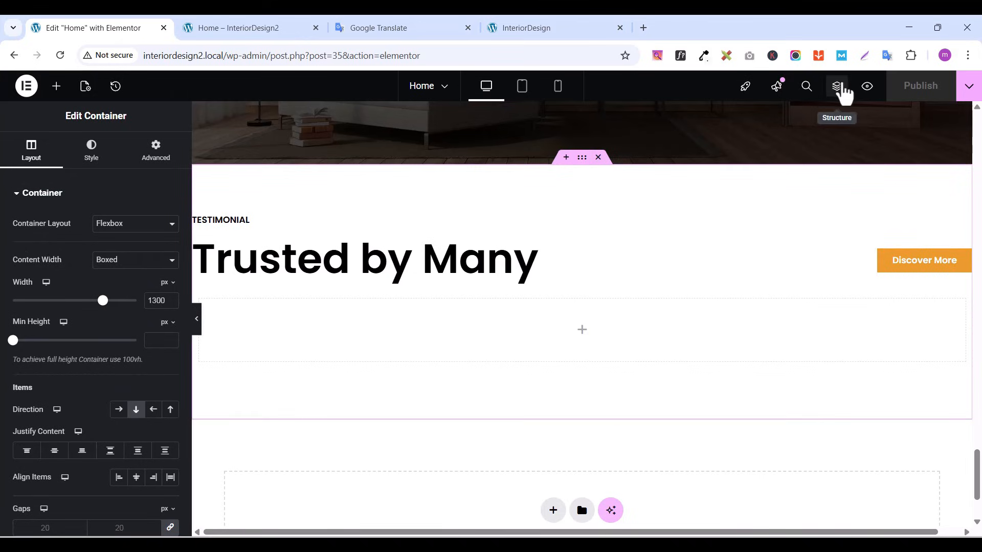
pyautogui.click(839, 88)
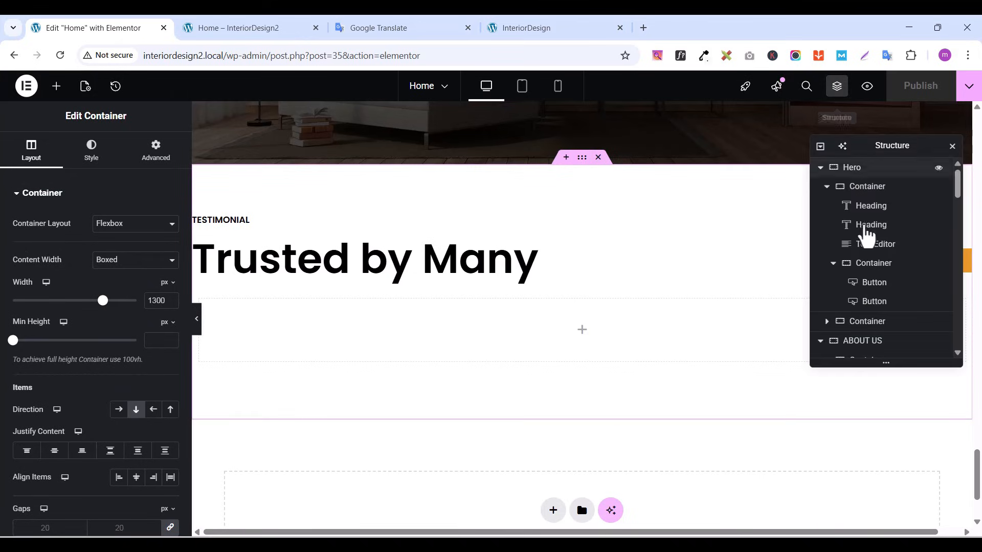
pyautogui.moveTo(958, 186); pyautogui.dragTo(964, 337)
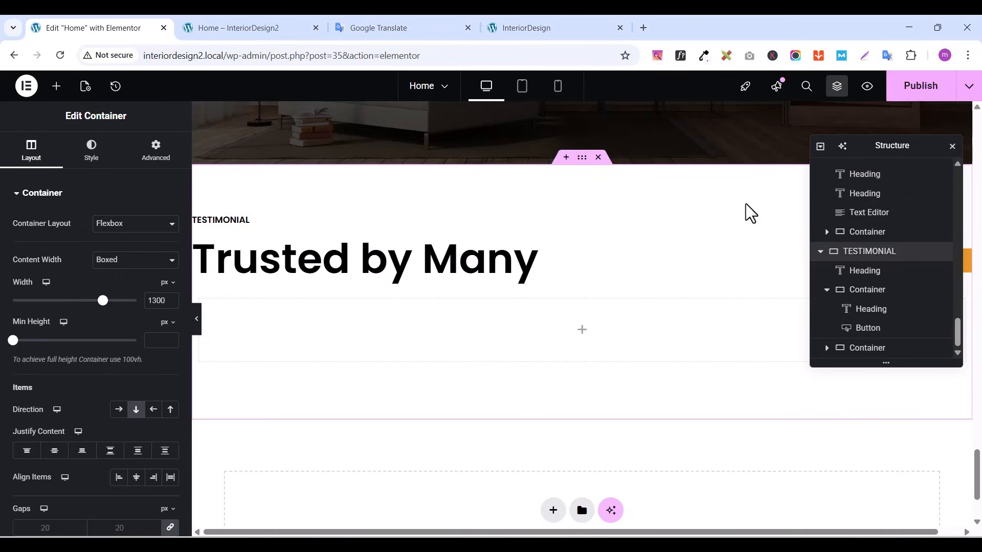
pyautogui.click(903, 97)
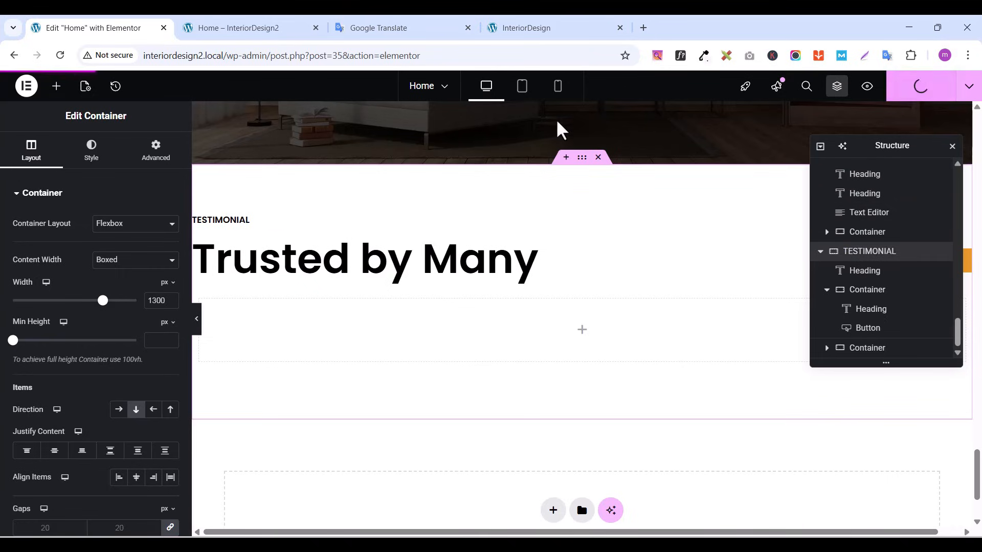
pyautogui.click(834, 91)
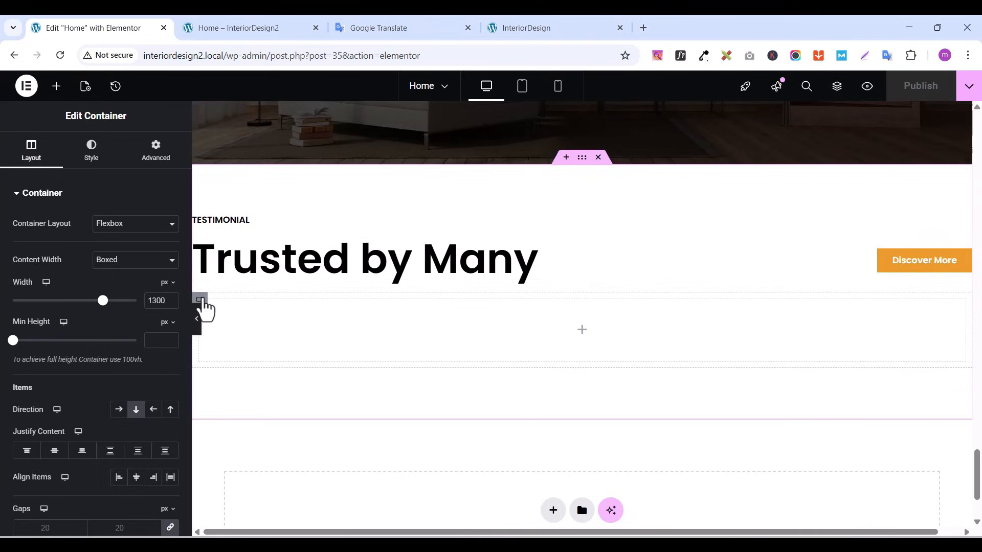
# Set the padding of the empty container below the heading row to 30 px top, 10 px bottom and 0 on both sides
pyautogui.click(201, 301)
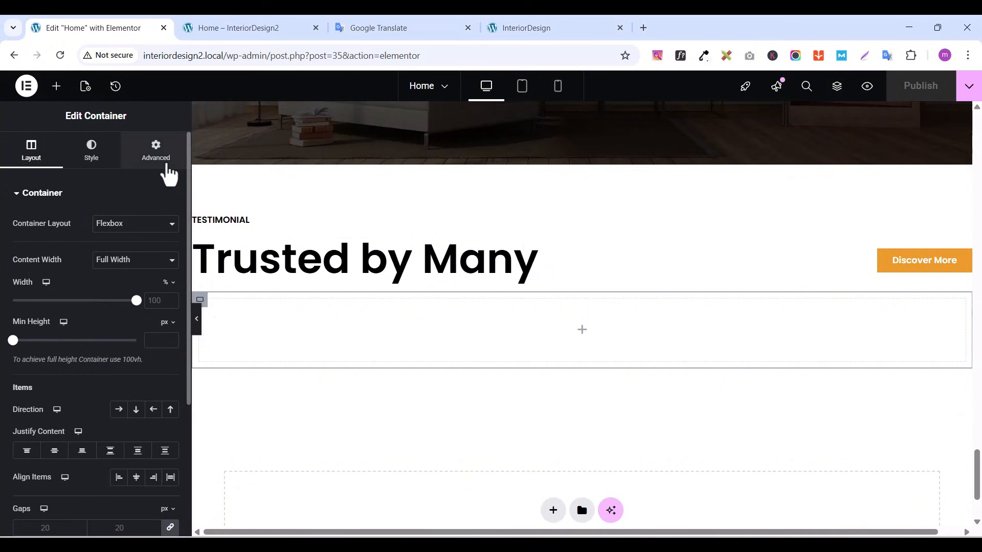
pyautogui.click(164, 162)
pyautogui.click(171, 289)
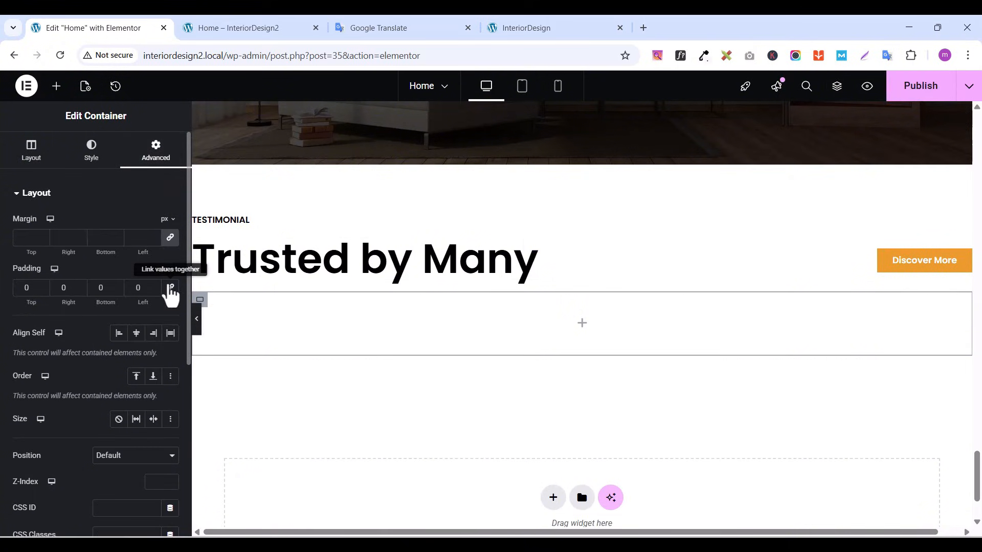
pyautogui.click(533, 29)
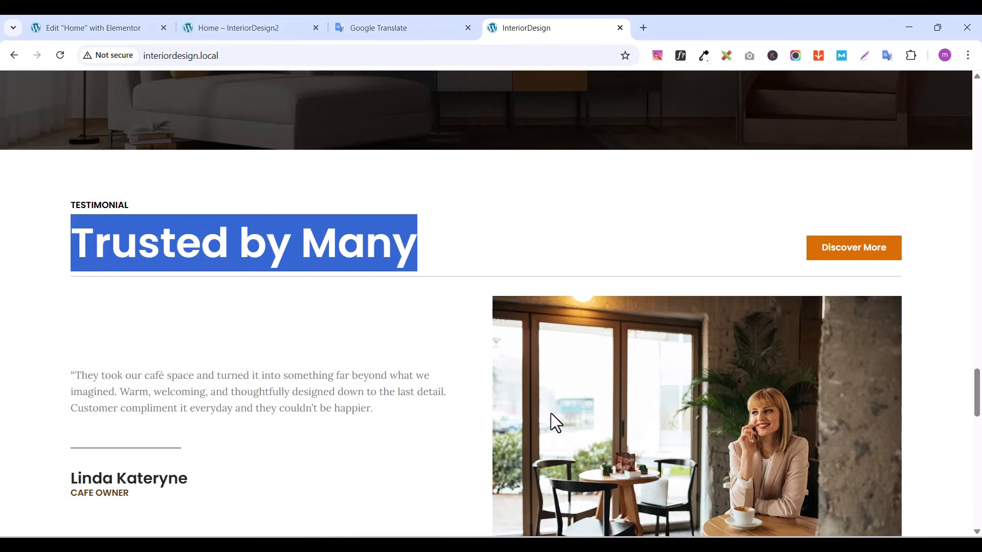
pyautogui.scroll(-1, 551, 413)
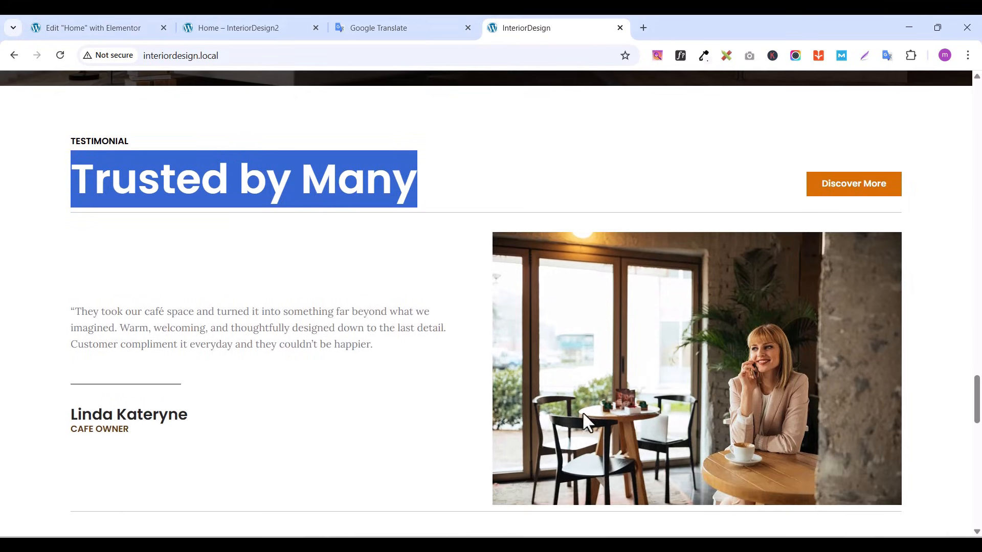
pyautogui.click(87, 25)
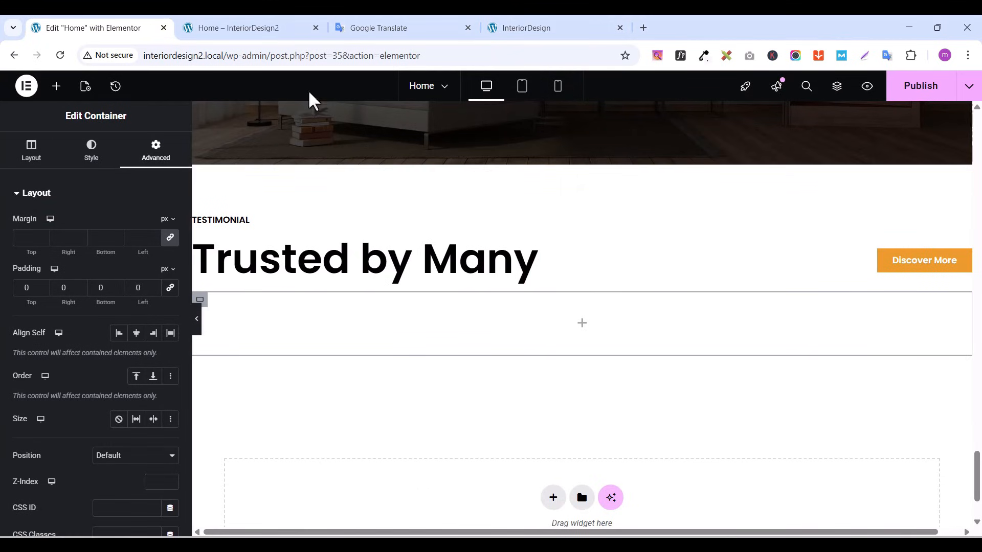
pyautogui.click(530, 29)
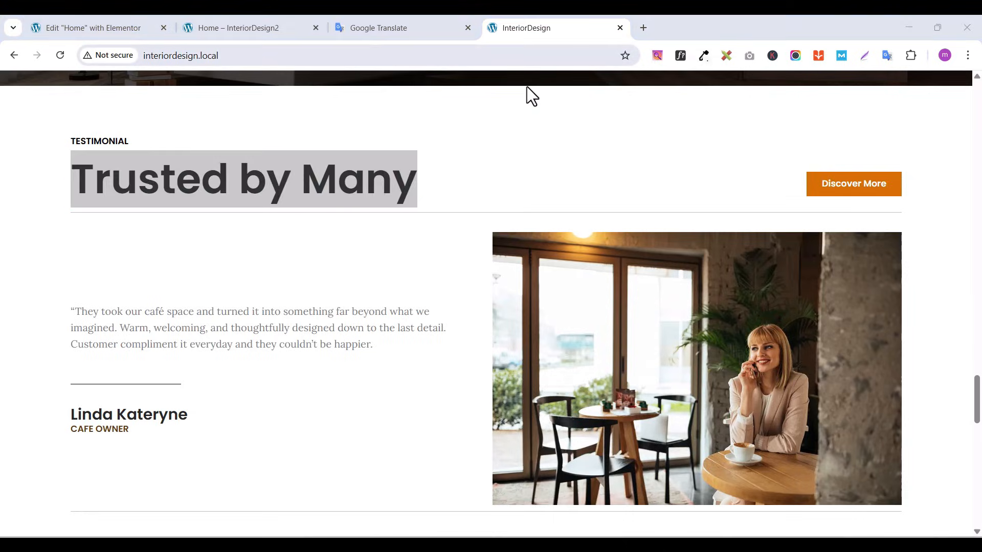
pyautogui.click(108, 21)
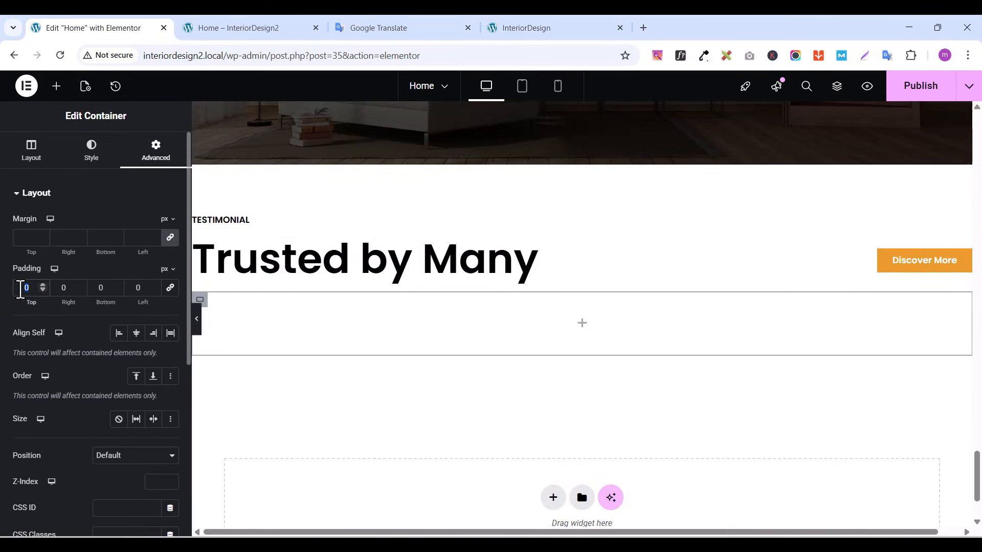
pyautogui.write('30')
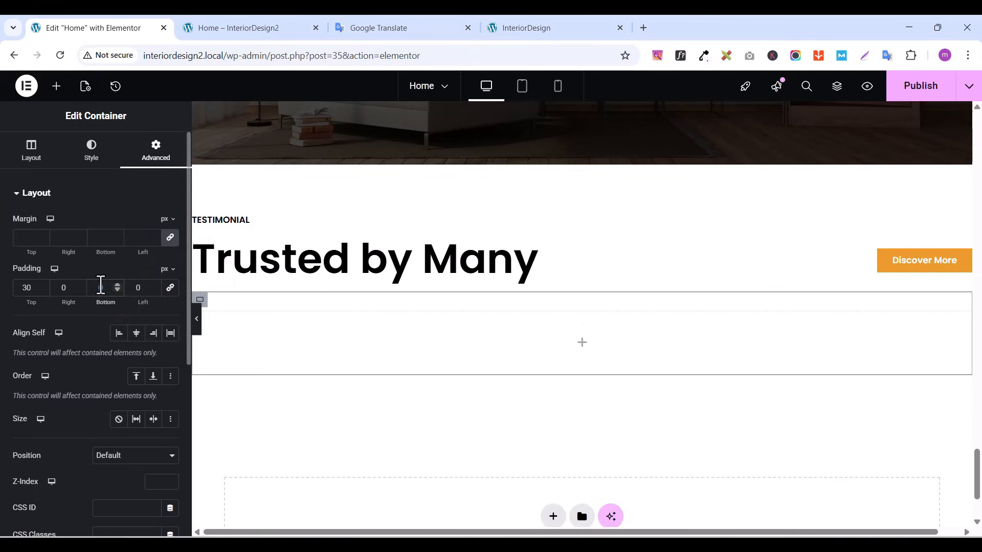
pyautogui.click(101, 286)
pyautogui.write('10')
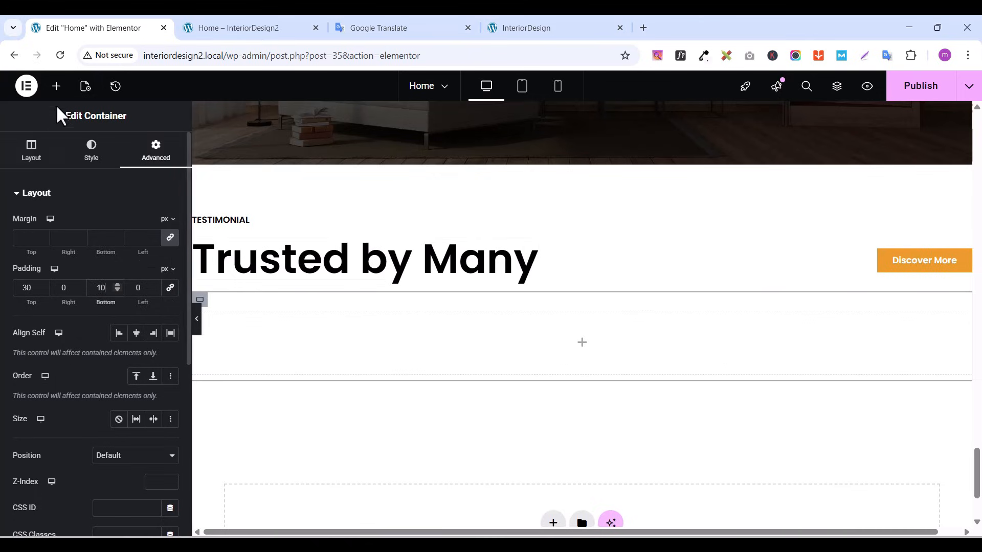
# Add a nested container inside the empty container below the heading row and duplicate it
pyautogui.click(56, 86)
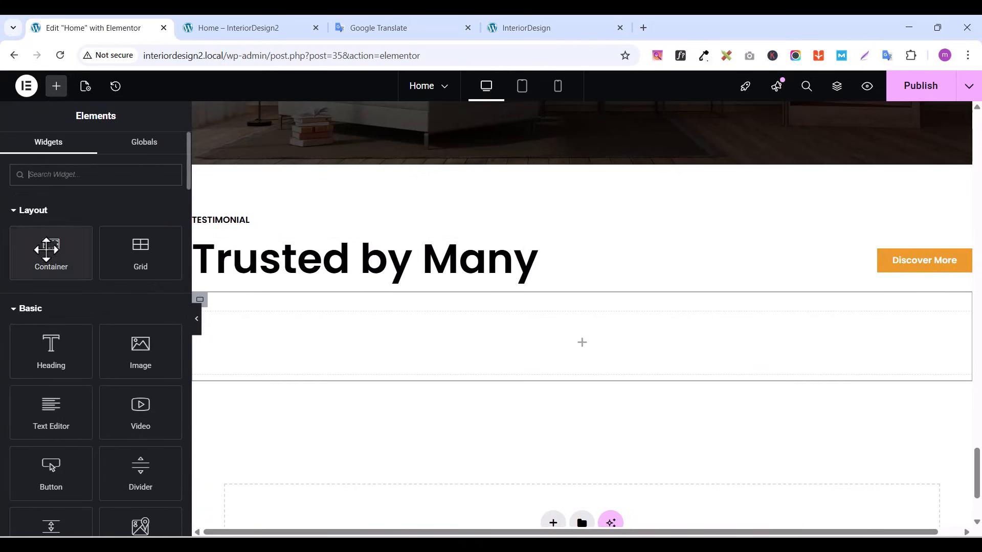
pyautogui.moveTo(49, 246); pyautogui.dragTo(317, 329)
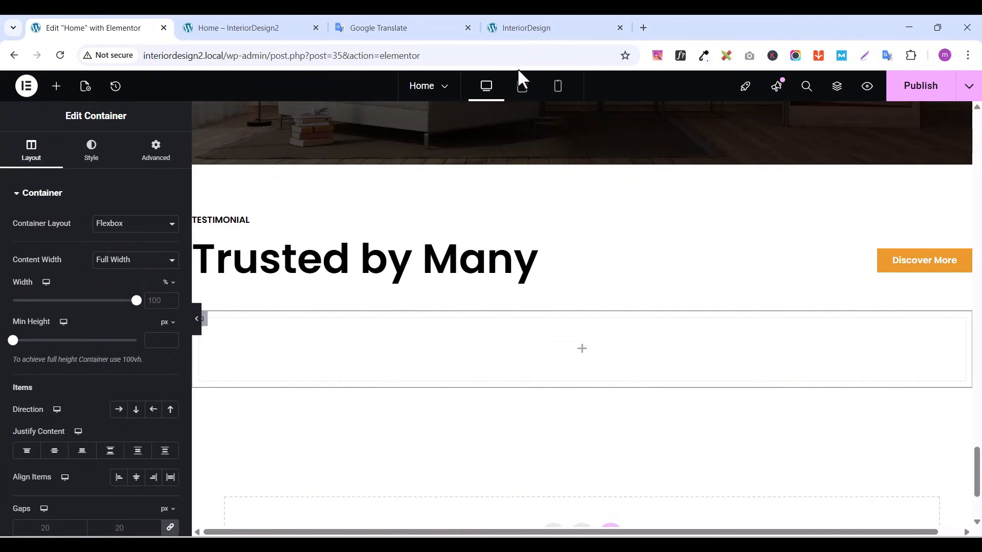
pyautogui.click(522, 23)
pyautogui.click(64, 25)
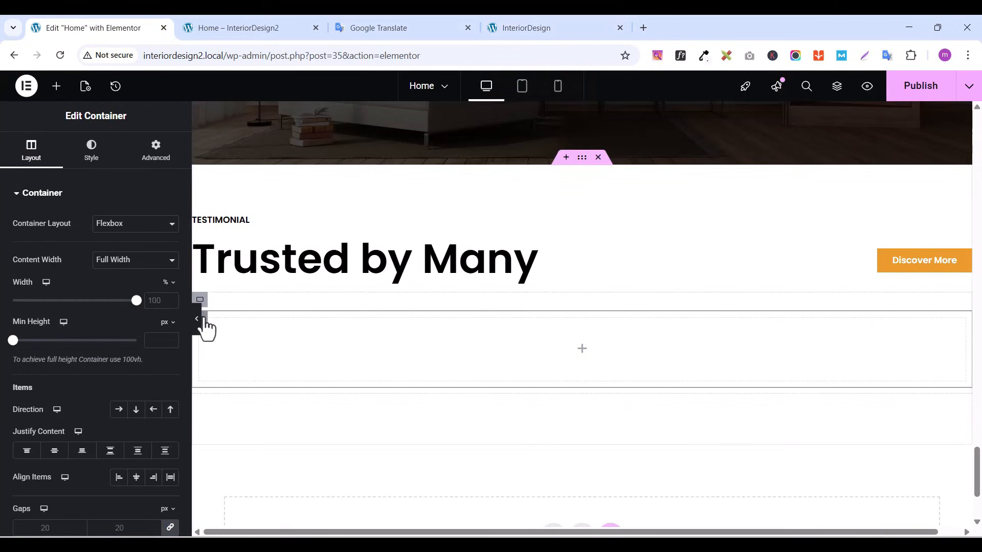
pyautogui.rightClick(204, 325)
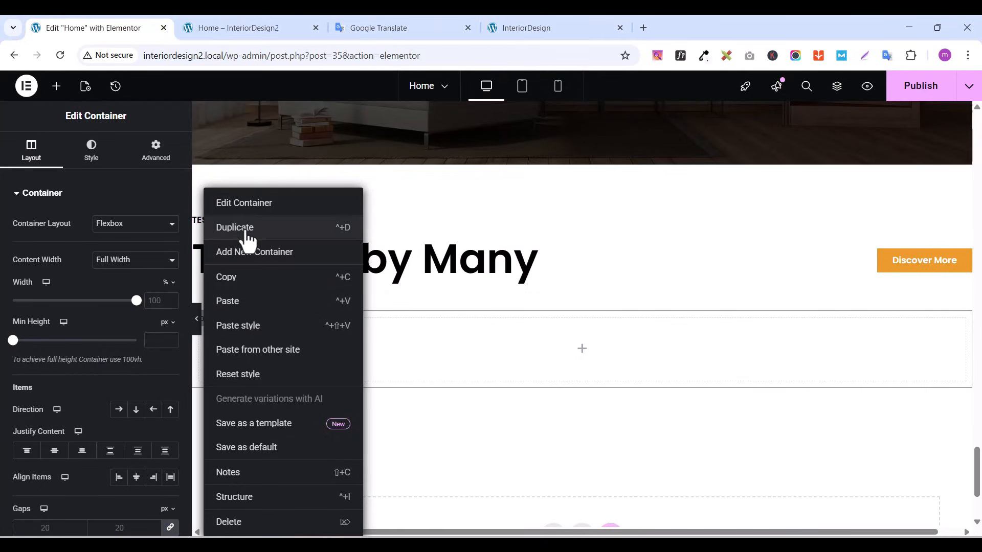
pyautogui.click(247, 228)
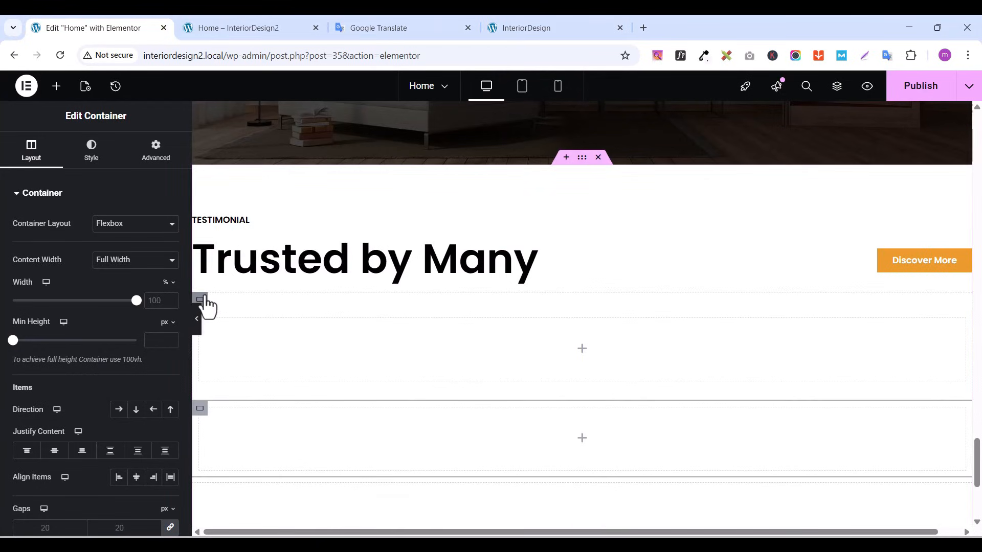
# Set the parent container of the two nested containers to horizontal row direction
pyautogui.click(201, 301)
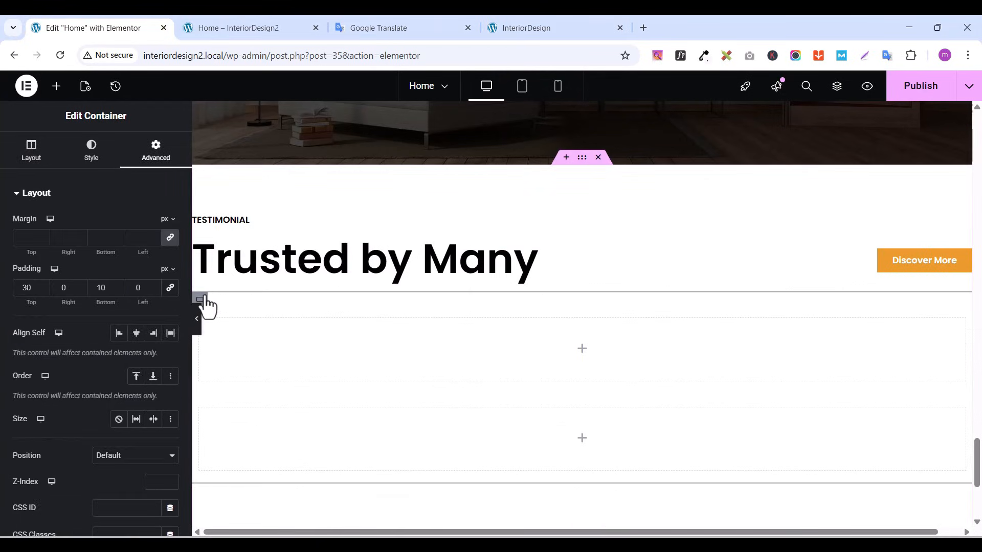
pyautogui.click(32, 156)
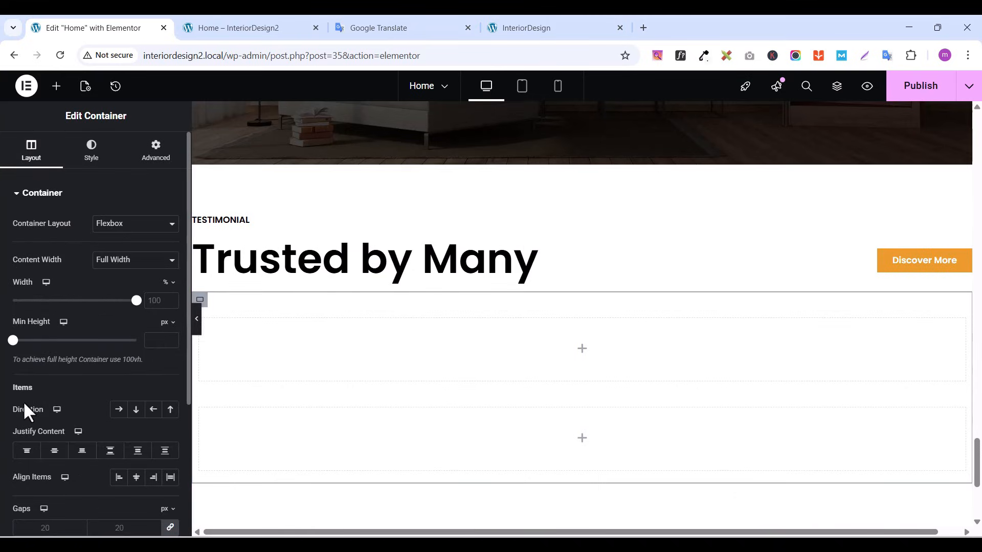
pyautogui.click(118, 409)
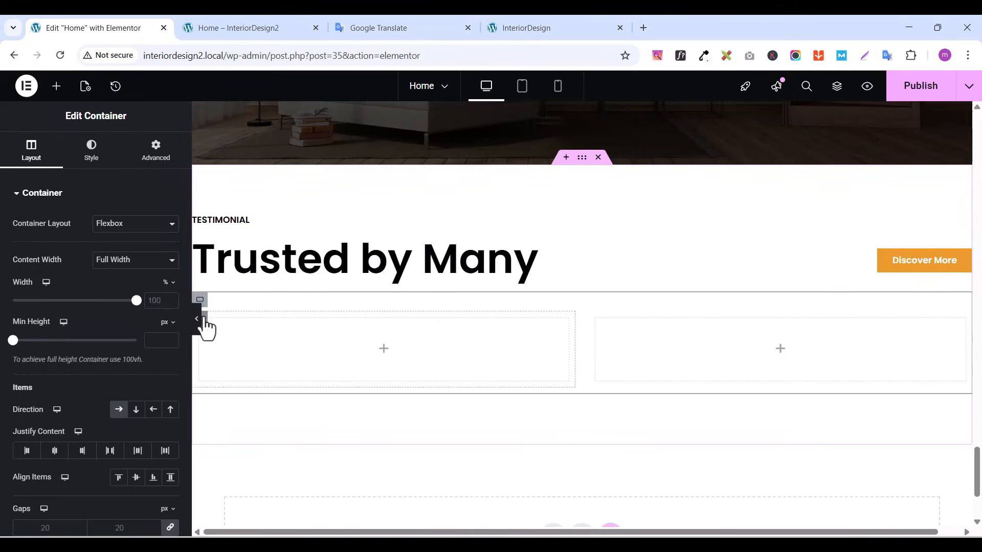
# Set the padding of both nested containers to 0 on all sides
pyautogui.click(203, 320)
pyautogui.click(150, 161)
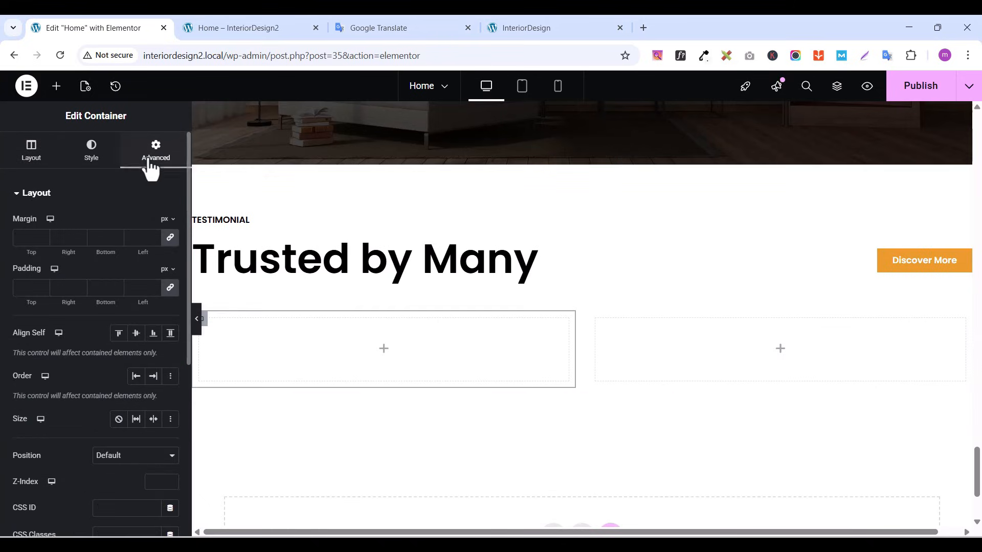
pyautogui.click(172, 291)
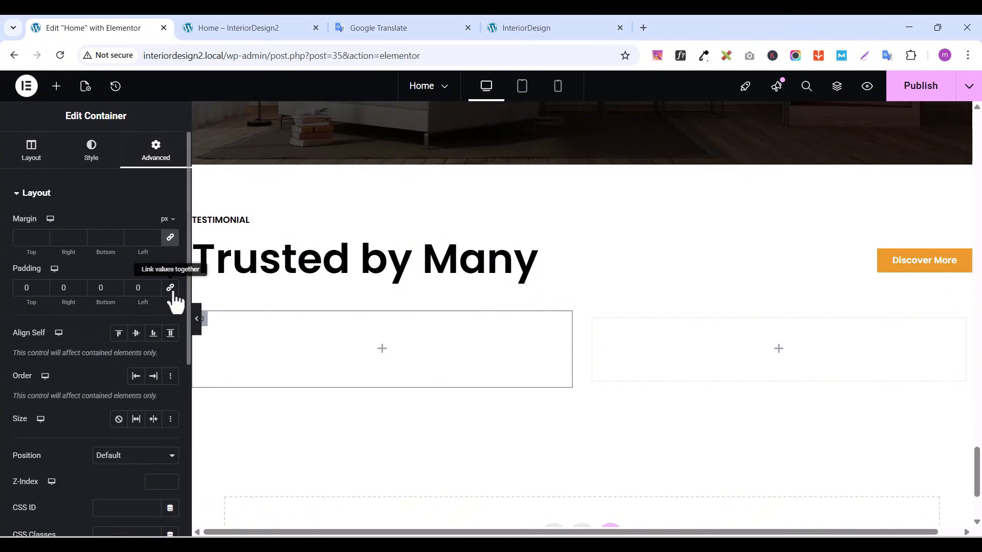
pyautogui.click(593, 319)
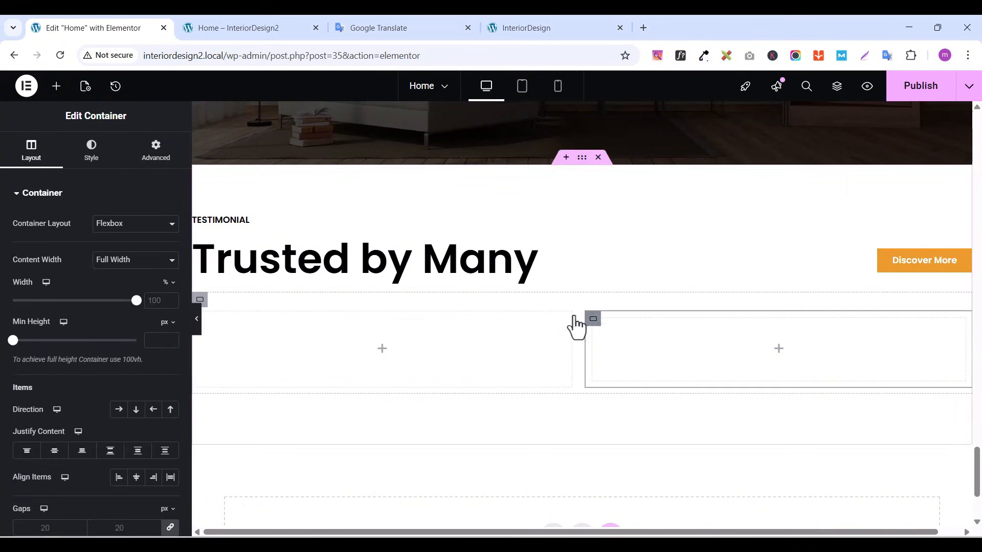
pyautogui.click(156, 158)
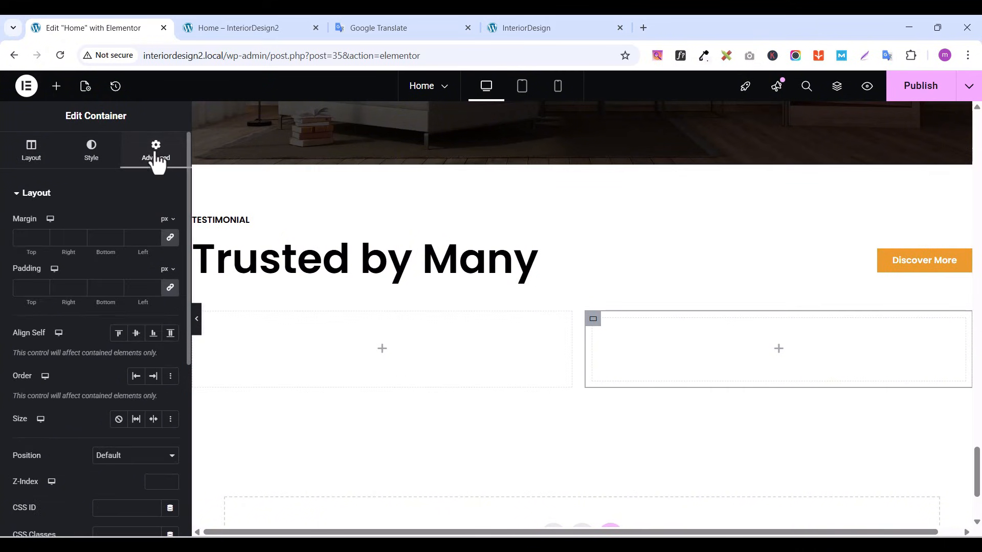
pyautogui.click(171, 288)
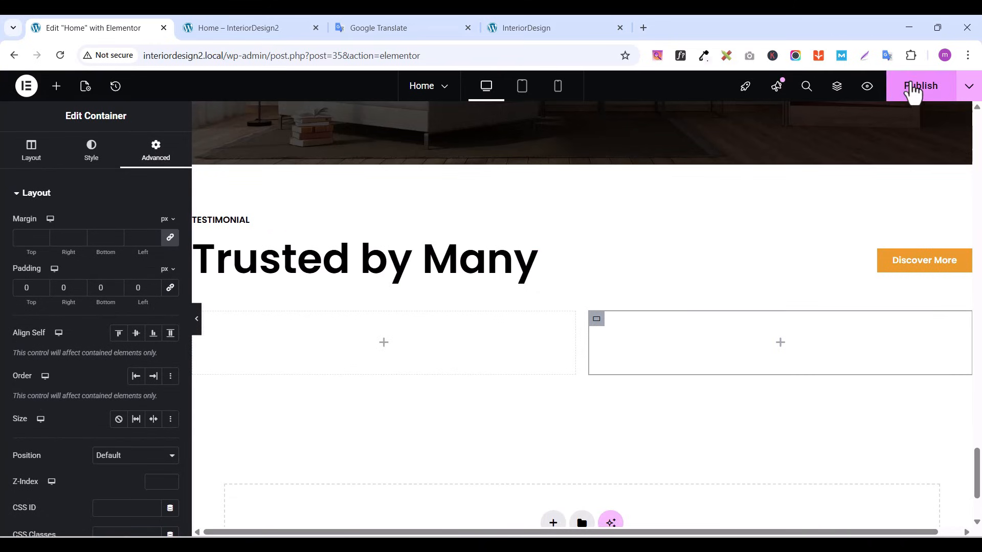
# Publish the padding changes and give the parent container of the two columns a solid border 1 px wide on top and bottom, 0 on the sides
pyautogui.click(908, 89)
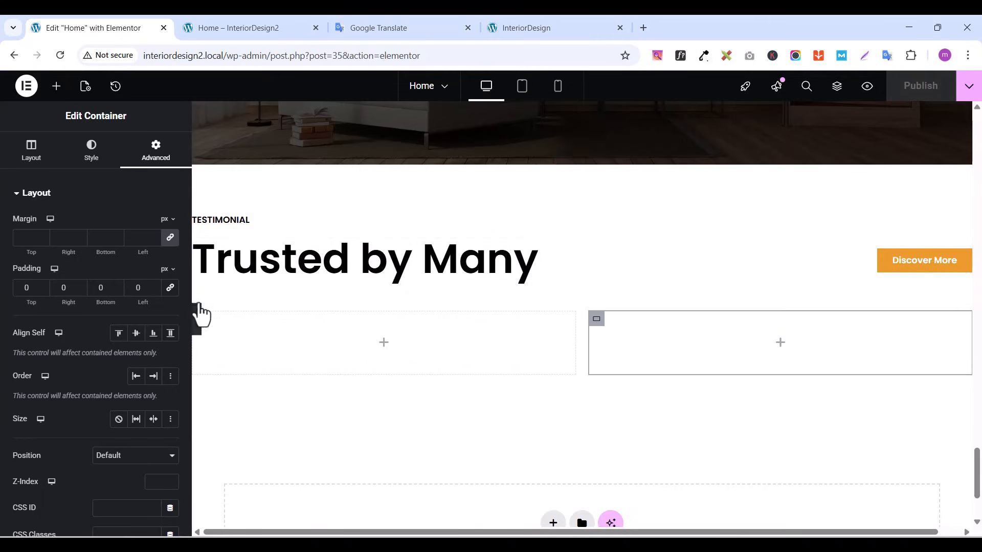
pyautogui.click(200, 300)
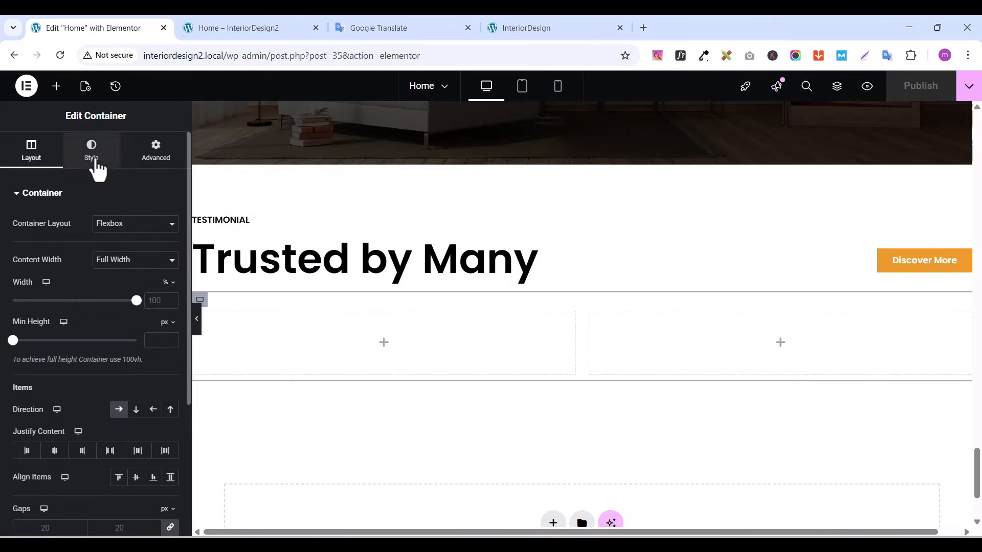
pyautogui.click(96, 162)
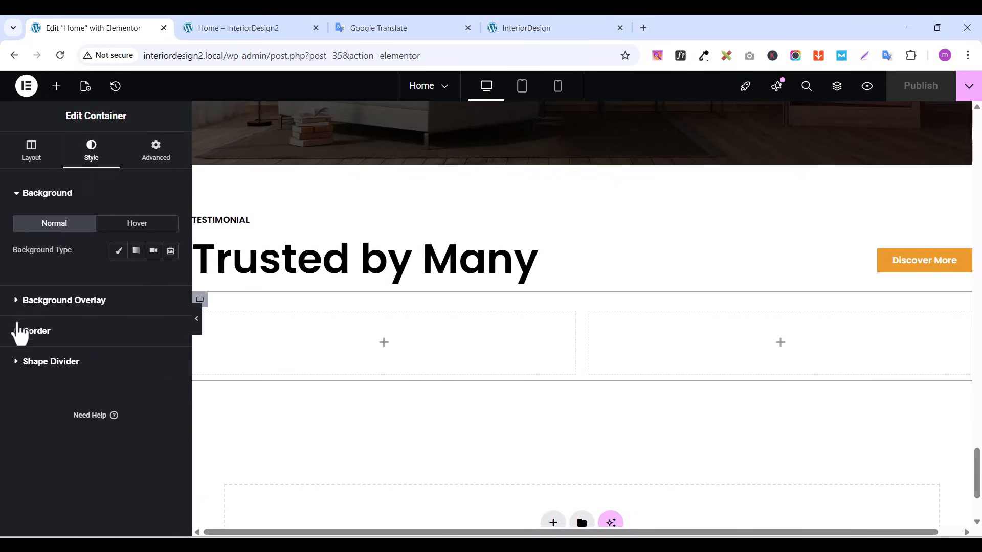
pyautogui.click(16, 337)
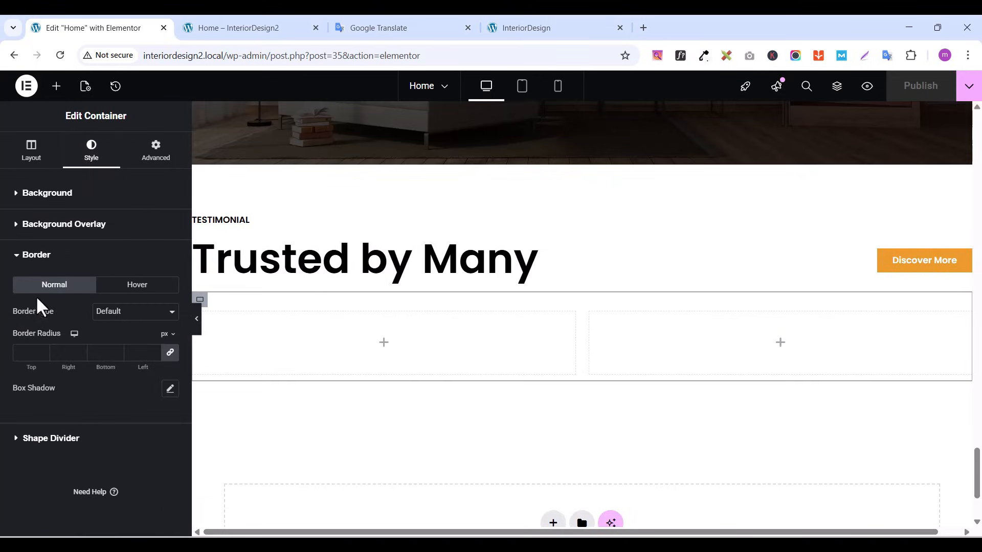
pyautogui.click(116, 313)
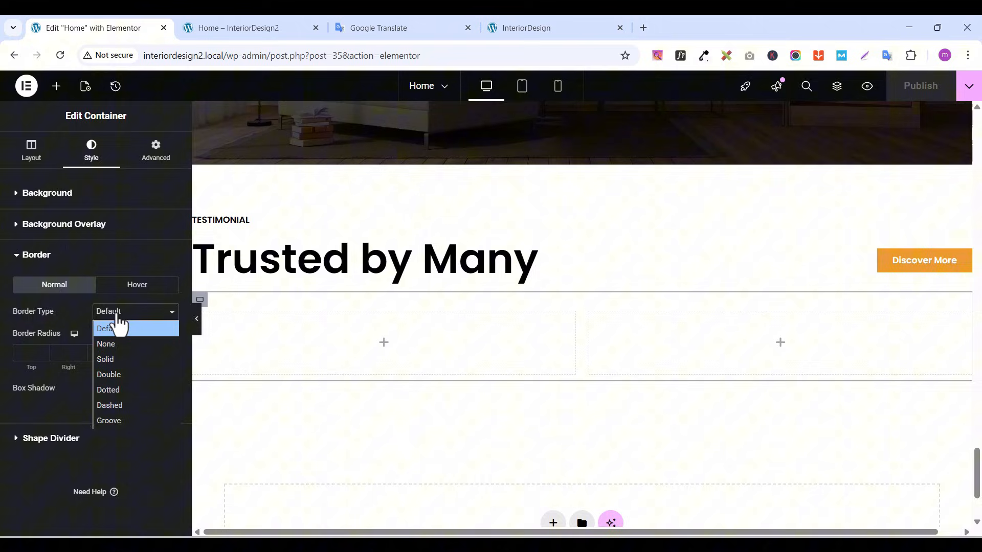
pyautogui.click(108, 360)
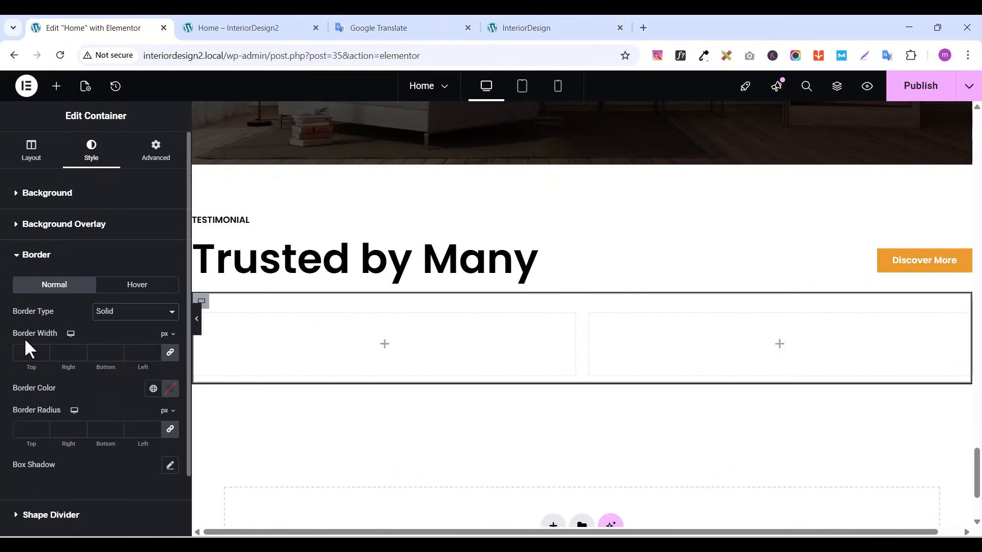
pyautogui.click(170, 353)
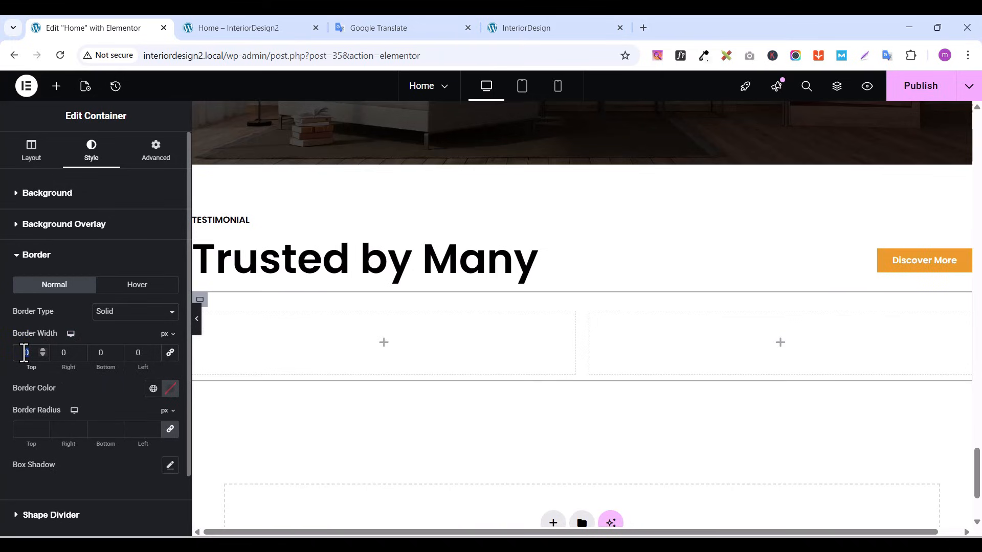
pyautogui.write('1')
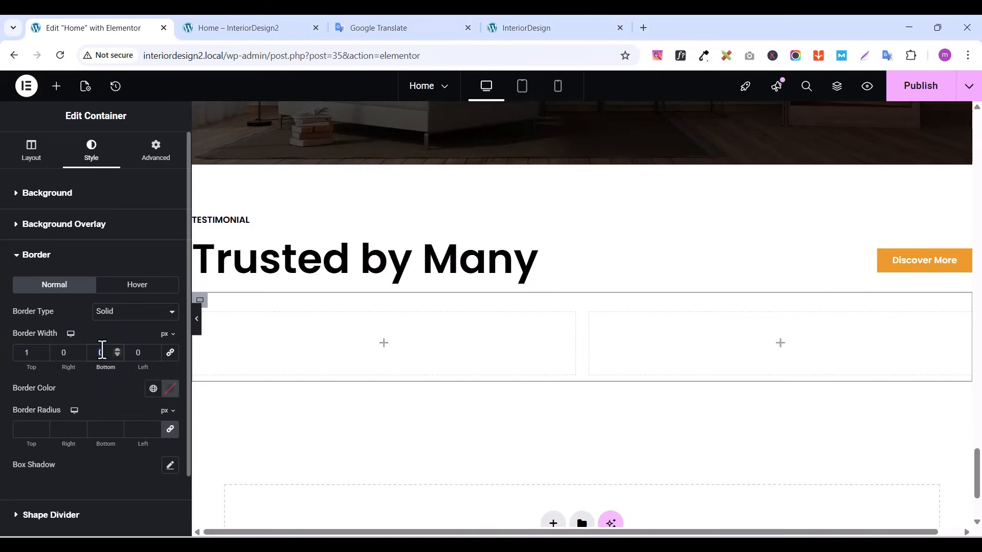
pyautogui.write('1')
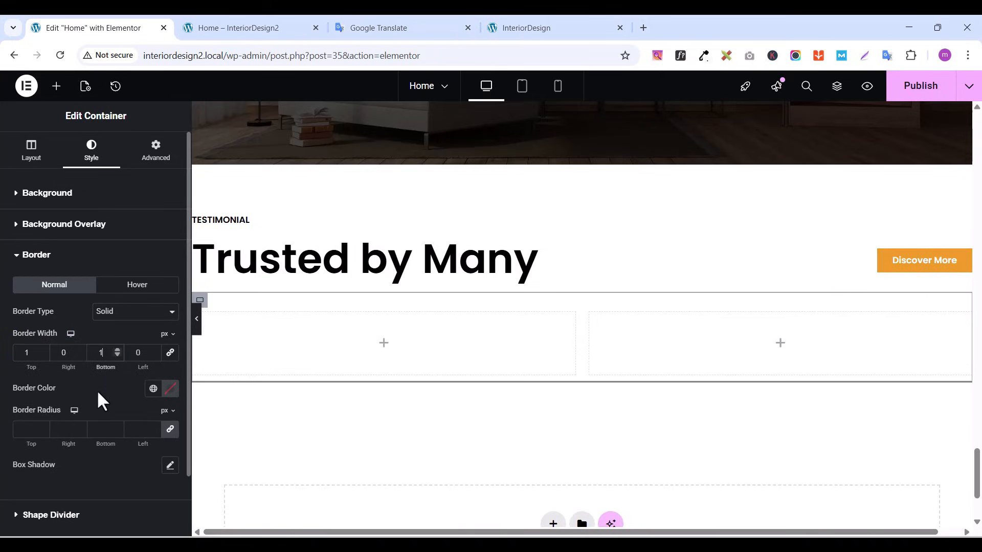
# Set the parent container's border color to #010101 and publish the page
pyautogui.click(169, 391)
pyautogui.moveTo(165, 316); pyautogui.dragTo(135, 318)
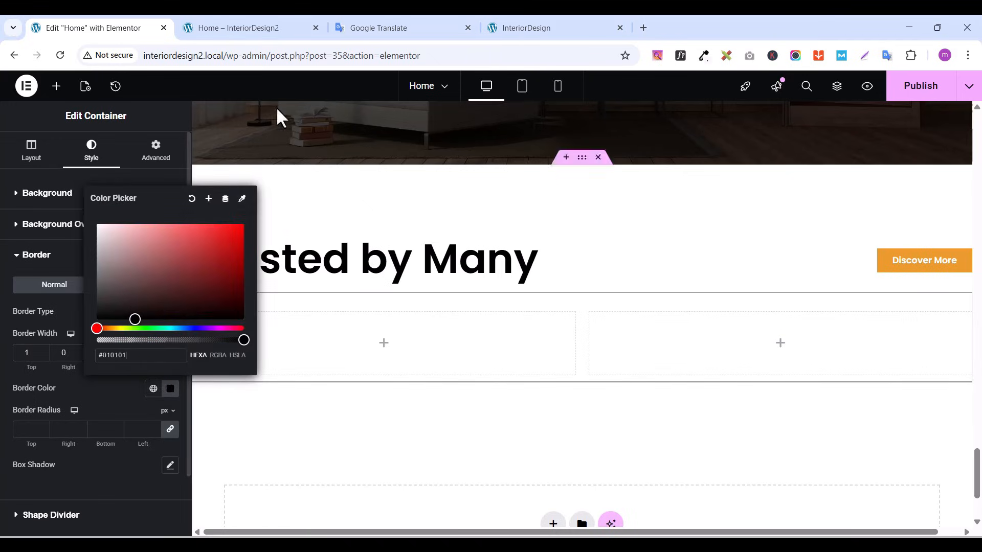
pyautogui.click(912, 91)
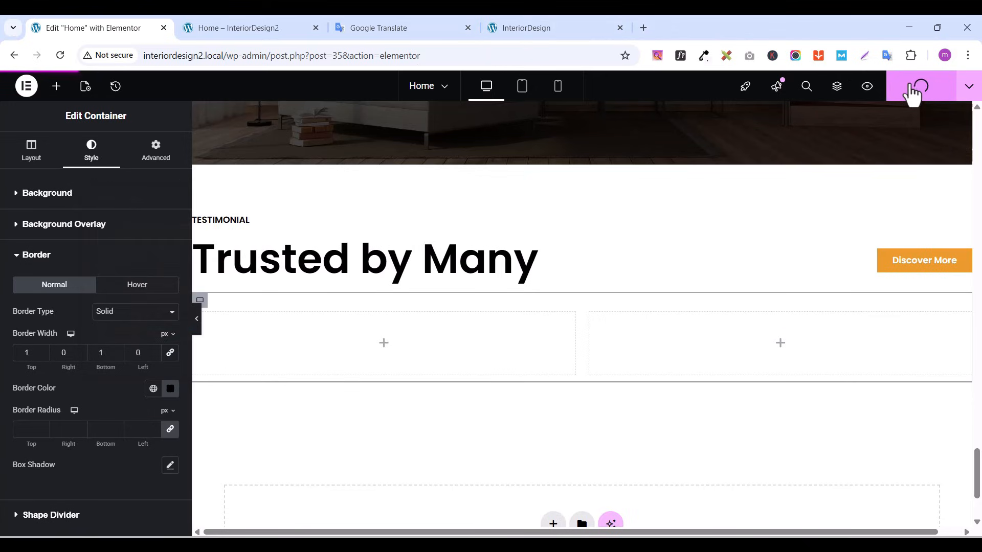
# Check the testimonial layout on the InteriorDesign reference page and add a Text Editor widget to the first nested container
pyautogui.click(520, 30)
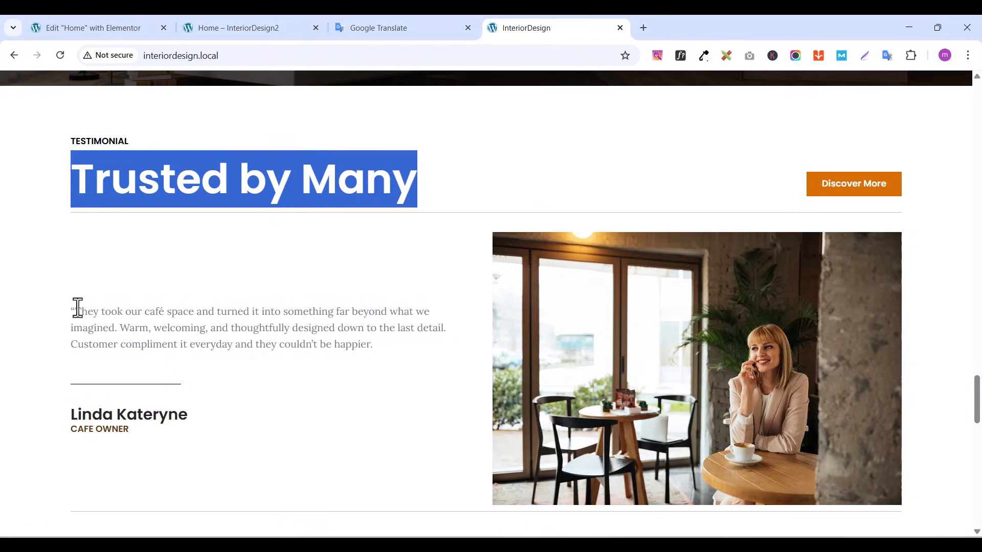
pyautogui.click(96, 29)
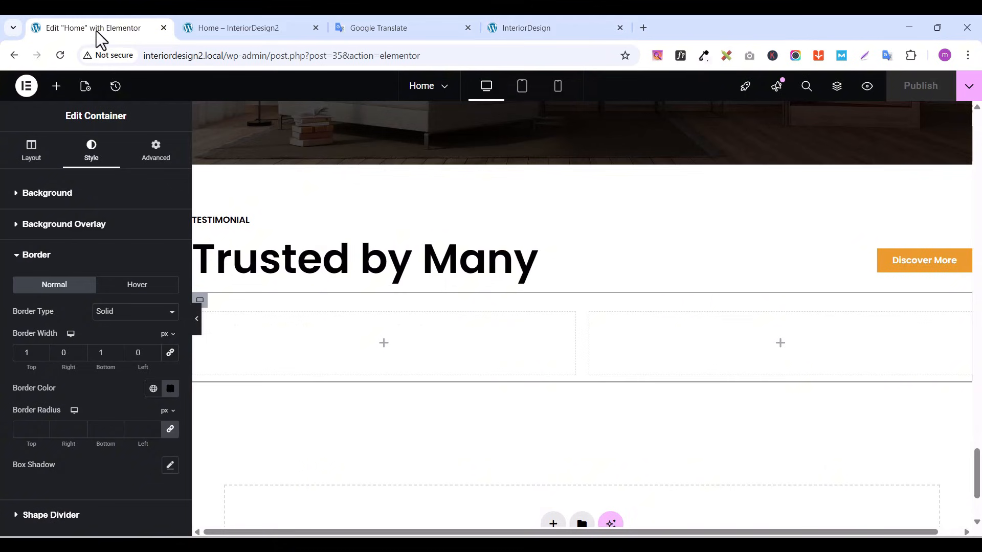
pyautogui.click(56, 86)
pyautogui.write('TEXT')
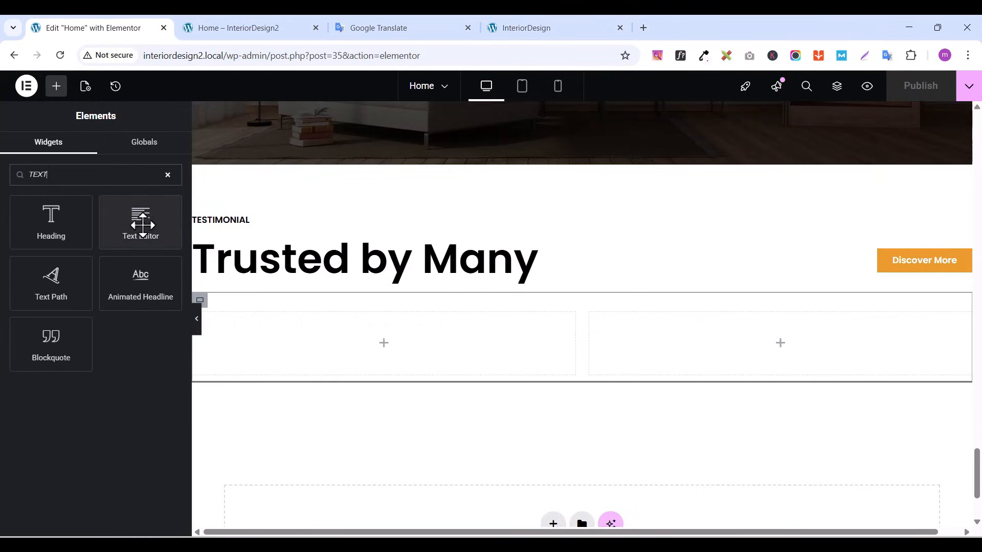
pyautogui.moveTo(141, 220); pyautogui.dragTo(305, 346)
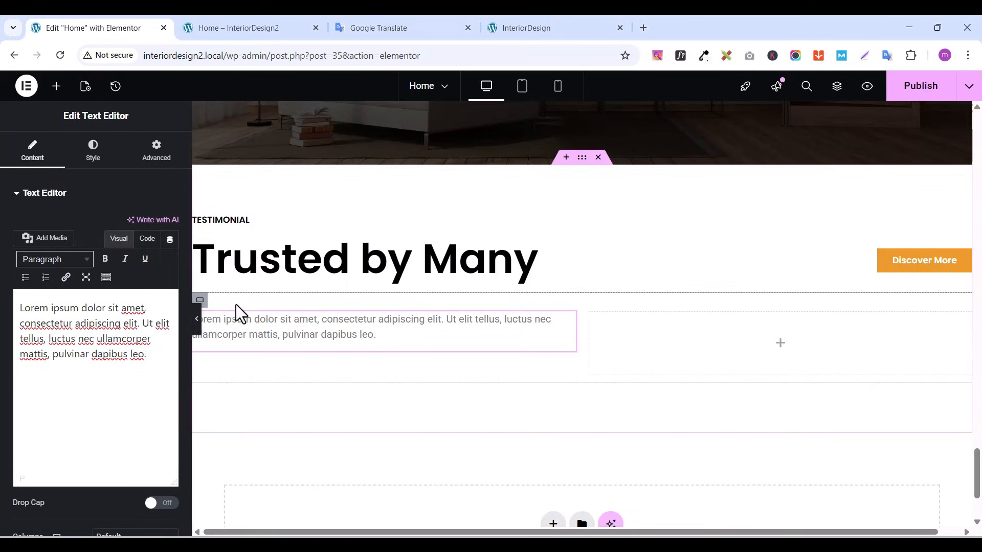
# Replace the Text Editor's placeholder text with the café testimonial quote copied from the InteriorDesign reference page
pyautogui.click(200, 301)
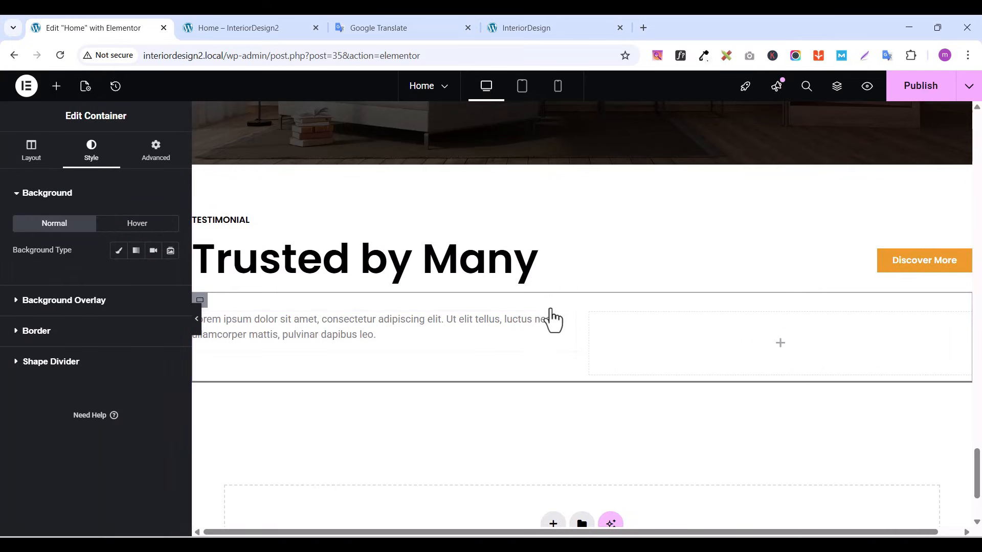
pyautogui.click(567, 322)
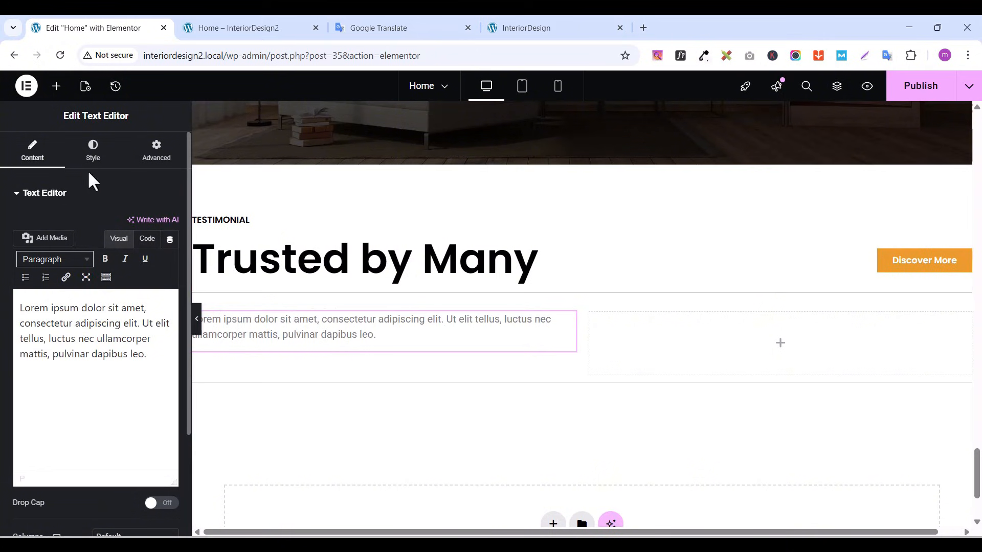
pyautogui.click(521, 31)
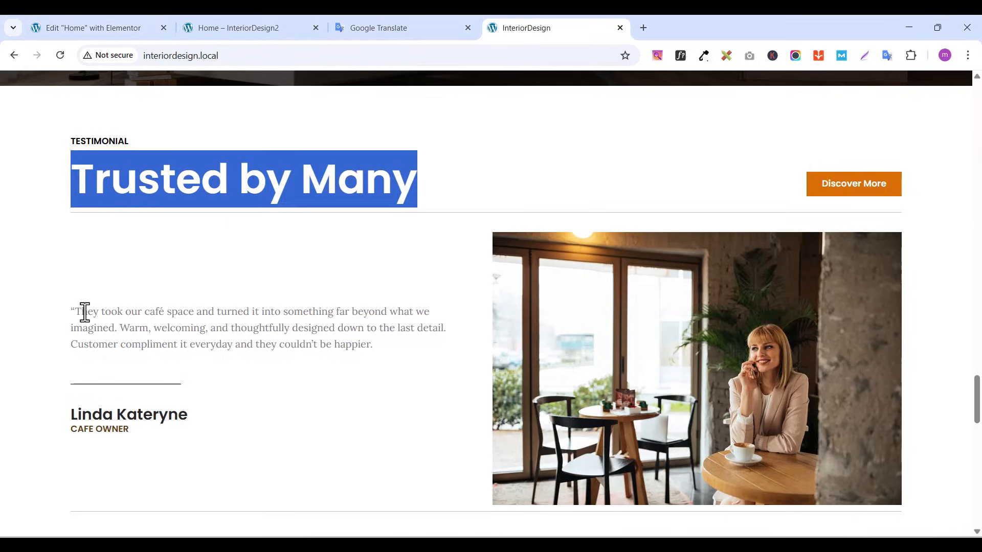
pyautogui.moveTo(72, 313); pyautogui.dragTo(364, 341)
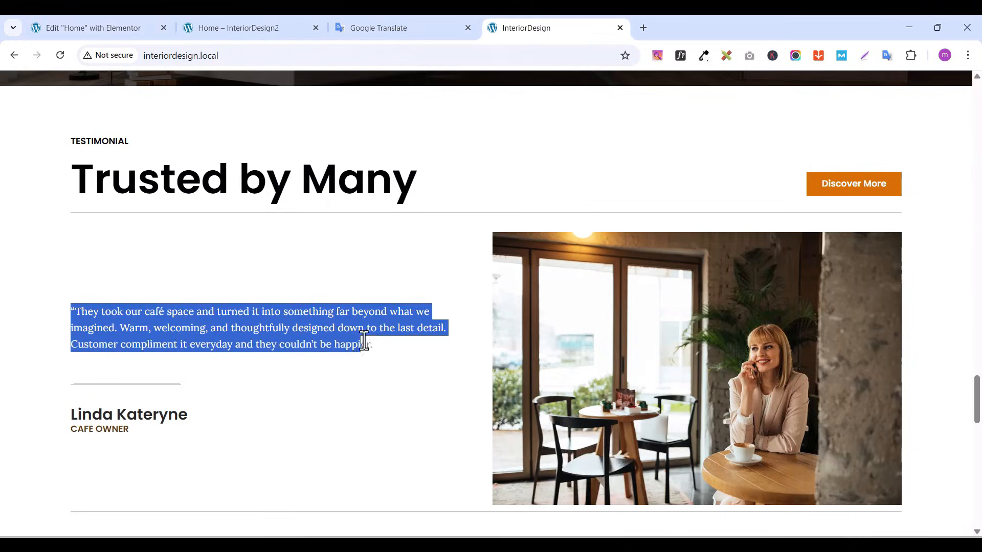
pyautogui.rightClick(361, 337)
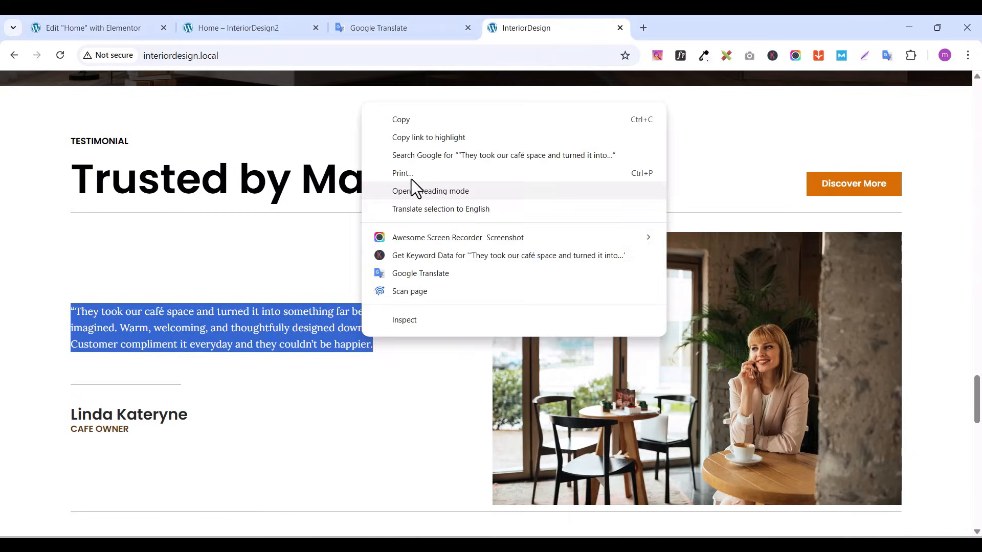
pyautogui.click(412, 121)
pyautogui.click(84, 30)
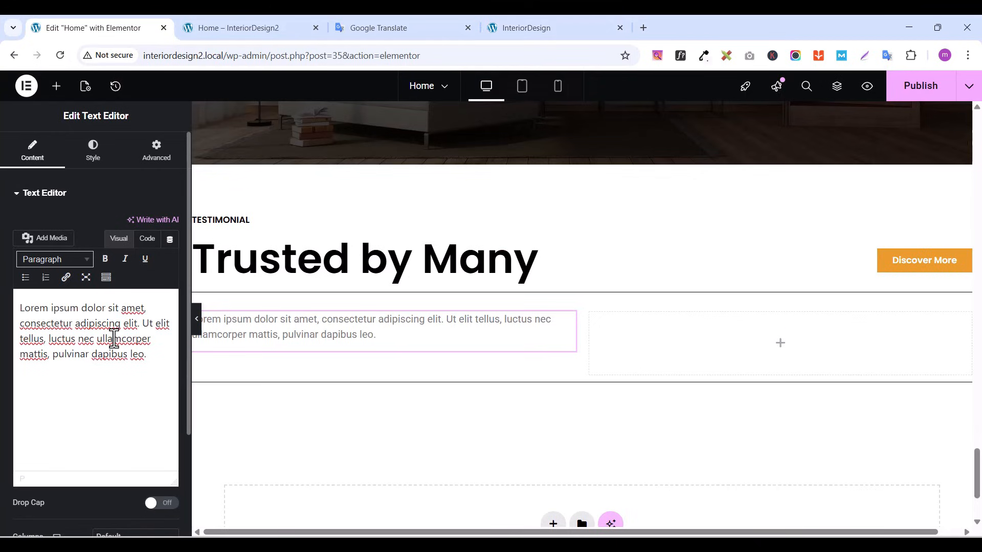
pyautogui.hotkey('ctrl', 'a')
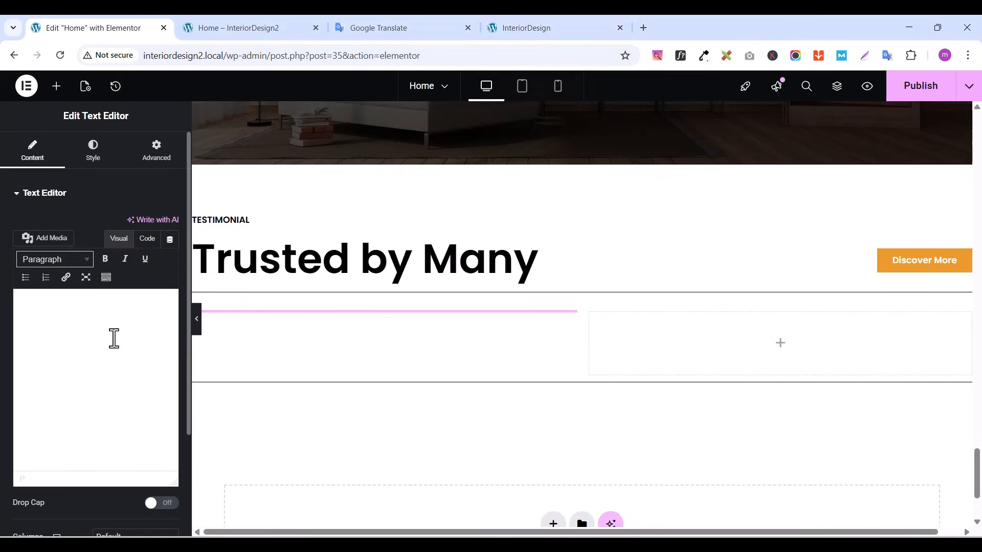
pyautogui.hotkey('ctrl', 'v')
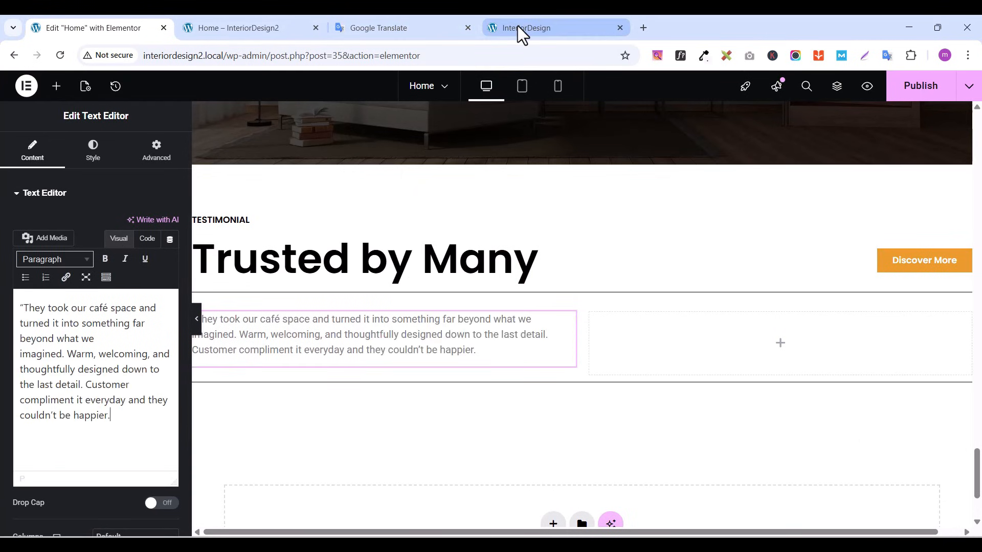
# Compare the quote's line breaks with the reference page, insert <br> after "last detail." in the quote's code, and publish
pyautogui.click(518, 27)
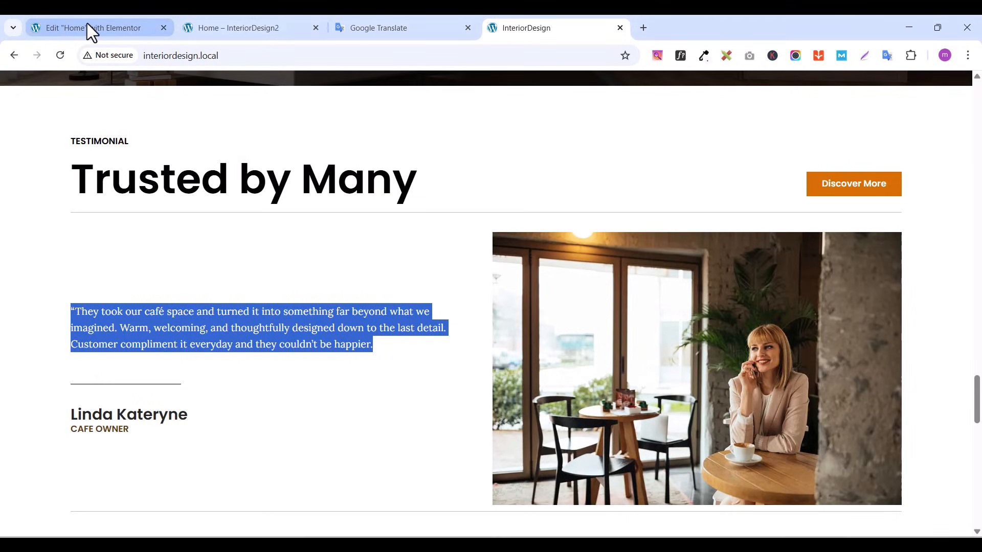
pyautogui.click(113, 25)
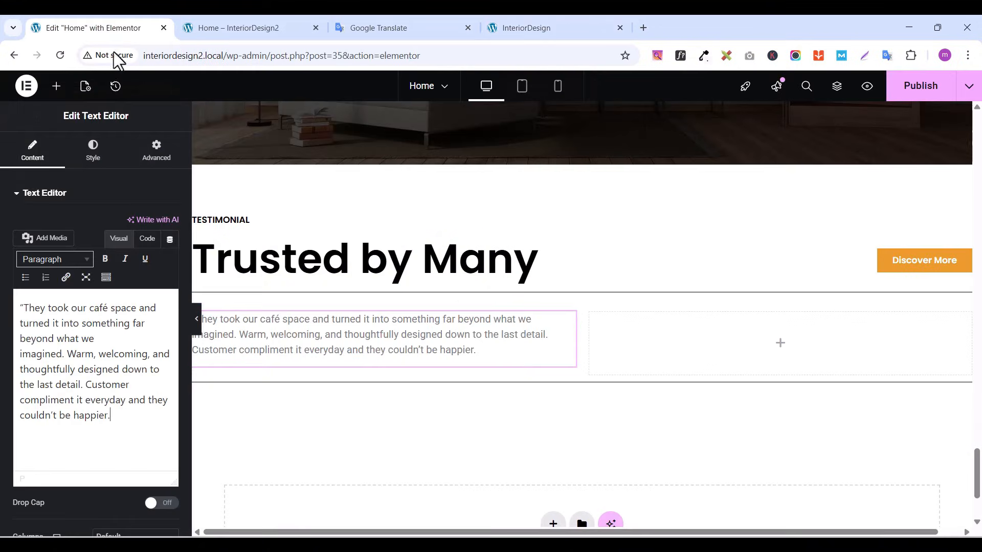
pyautogui.click(147, 239)
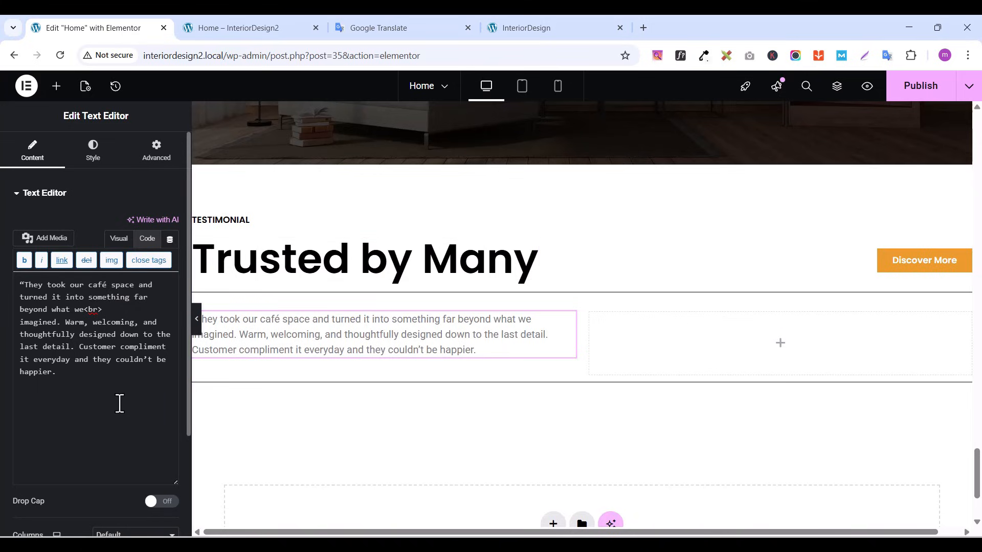
pyautogui.write('<br')
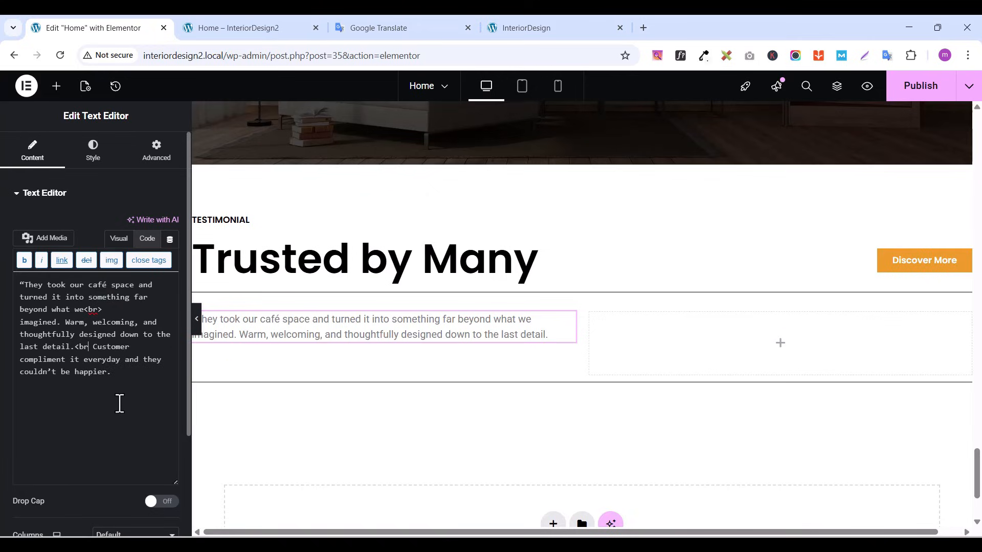
pyautogui.write('>')
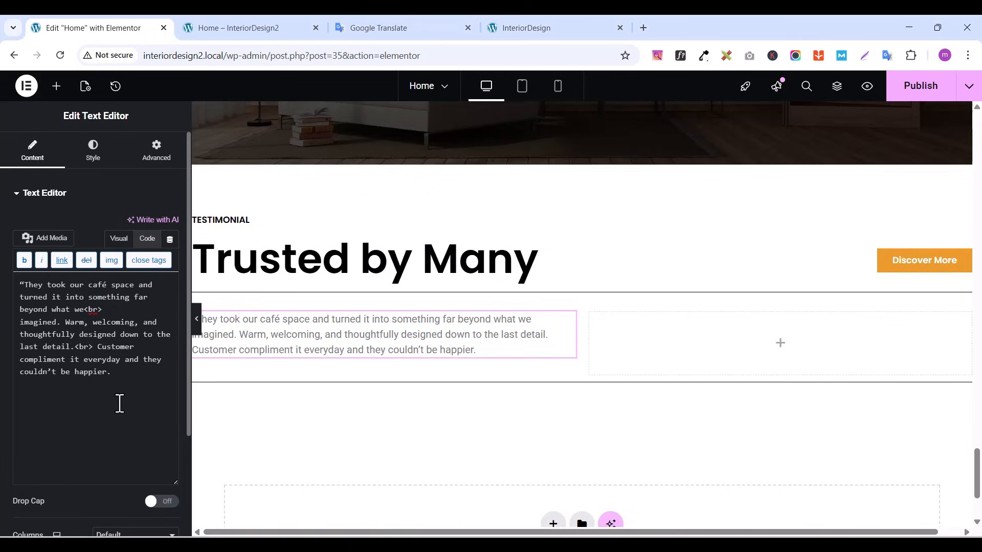
pyautogui.click(923, 86)
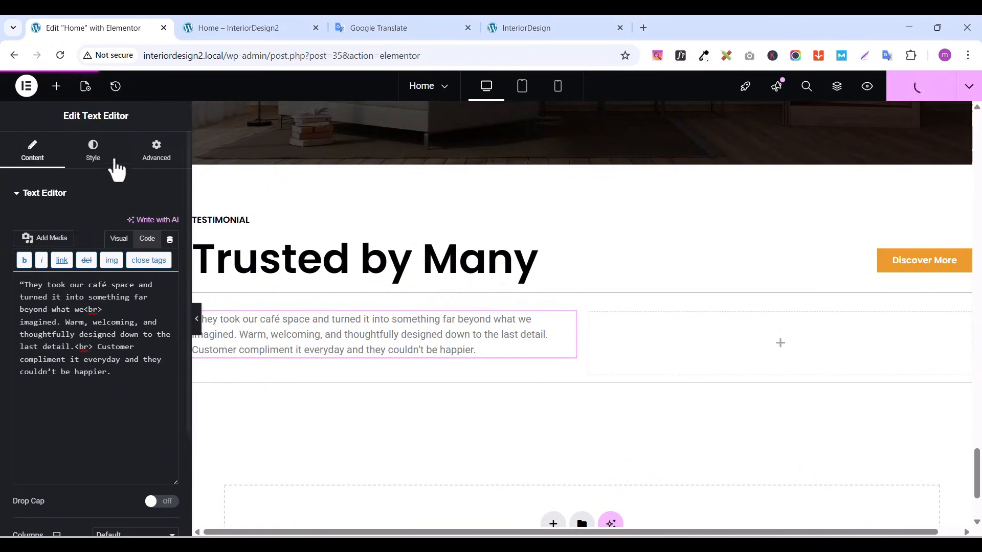
# Set the testimonial quote's font family to Lora
pyautogui.click(88, 156)
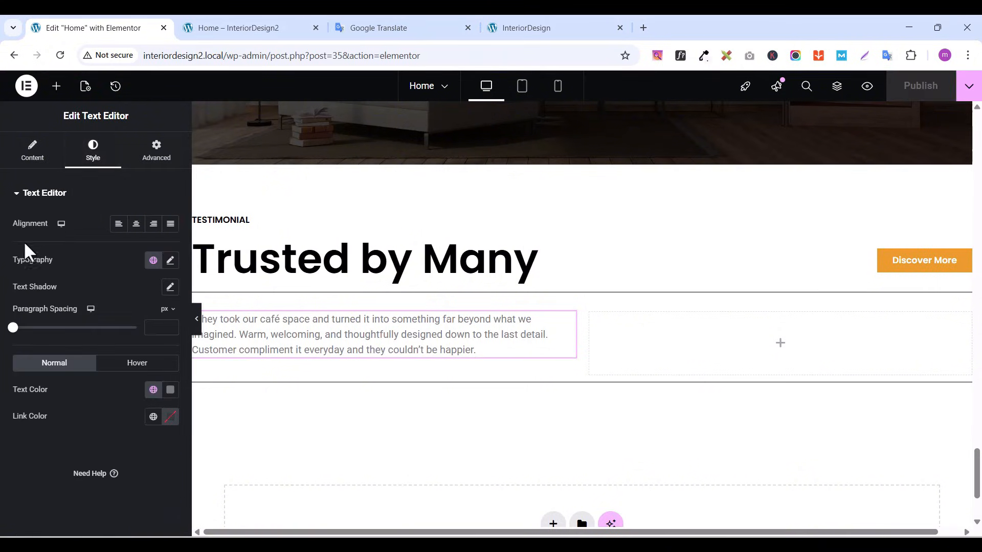
pyautogui.click(170, 263)
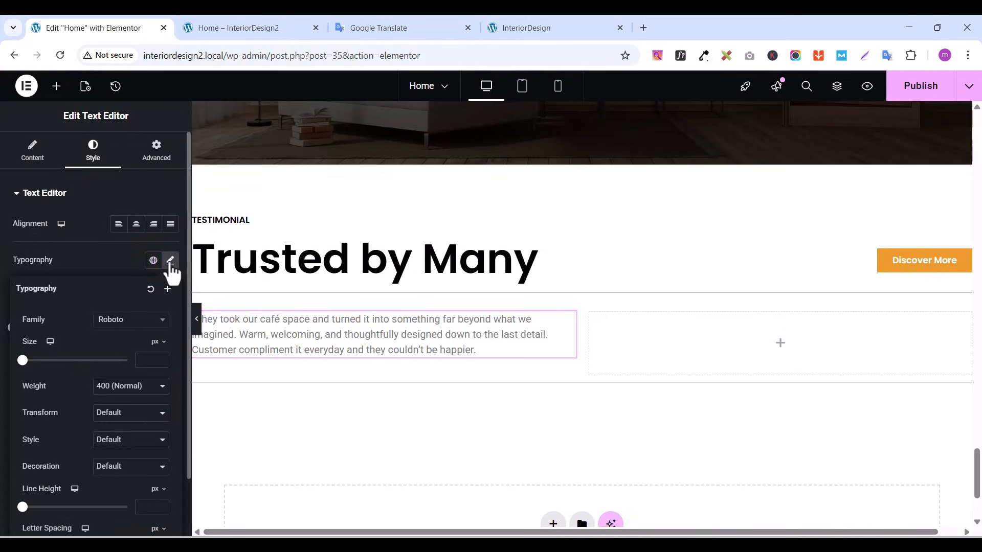
pyautogui.click(128, 323)
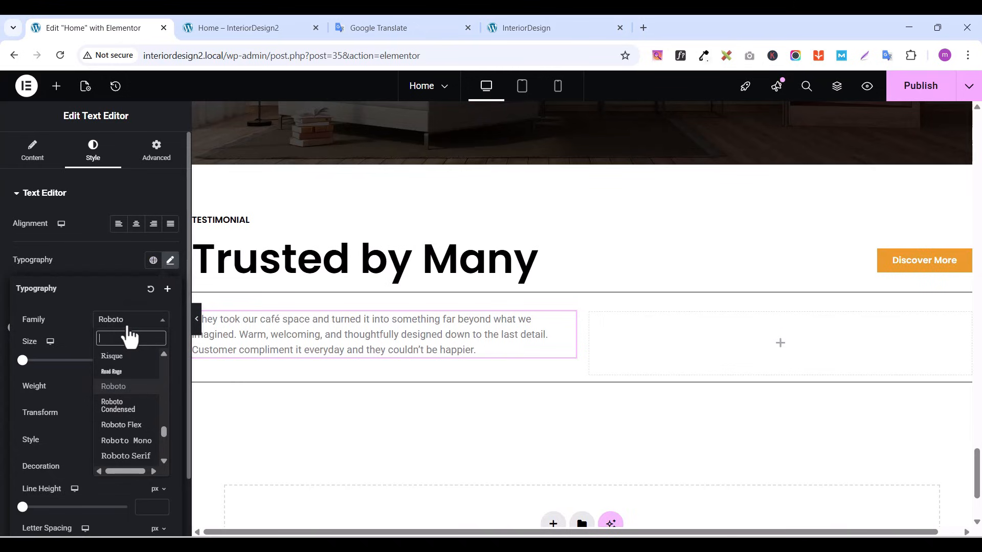
pyautogui.write('lo')
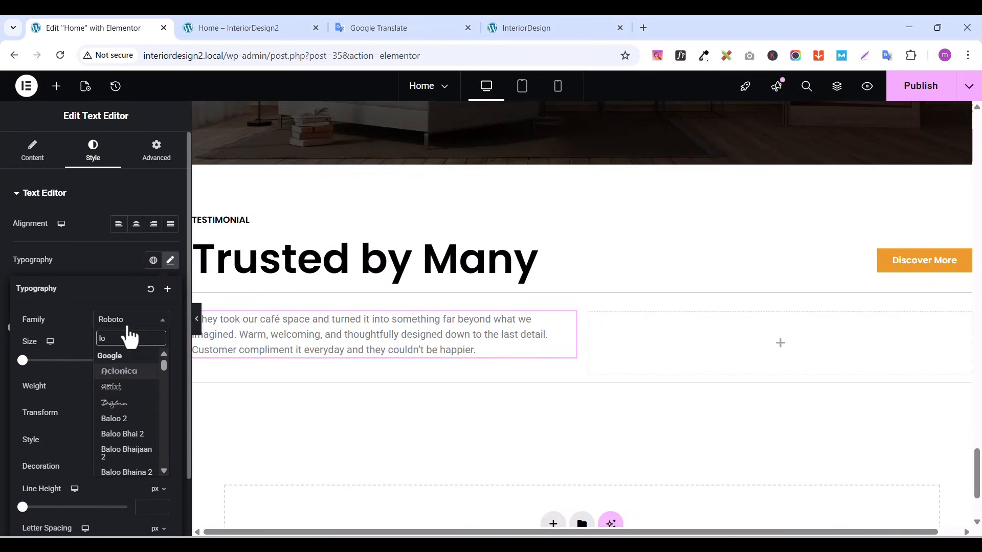
pyautogui.write('ra')
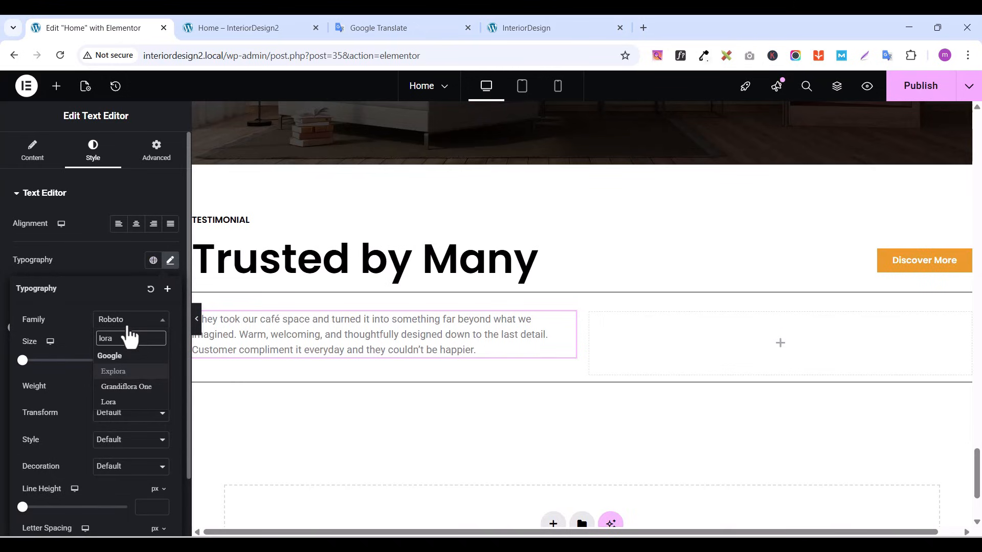
pyautogui.click(114, 404)
# Set the testimonial quote's font size to 16 px
pyautogui.click(161, 357)
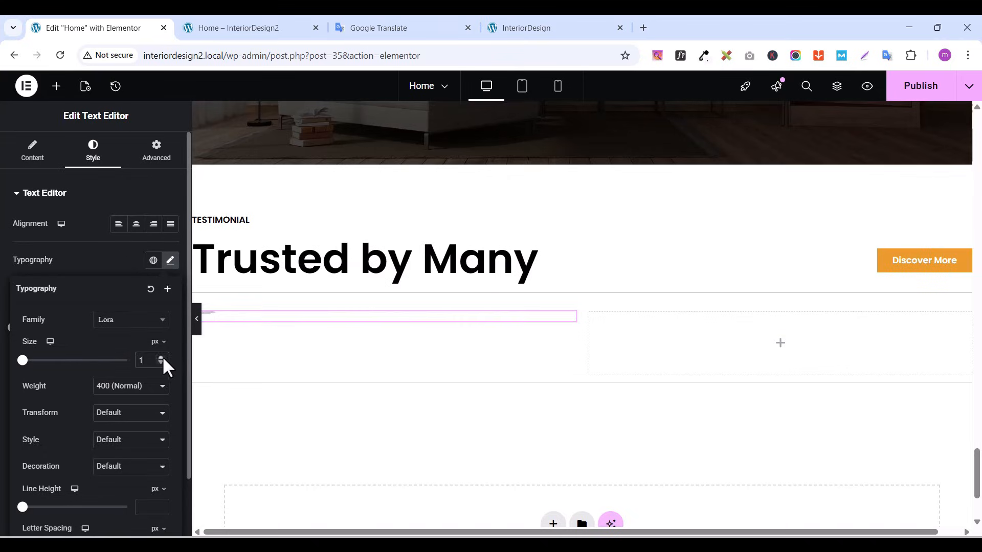
pyautogui.click(162, 356)
pyautogui.click(162, 357)
pyautogui.click(162, 356)
pyautogui.click(162, 356)
pyautogui.click(162, 356)
pyautogui.click(161, 358)
pyautogui.click(161, 357)
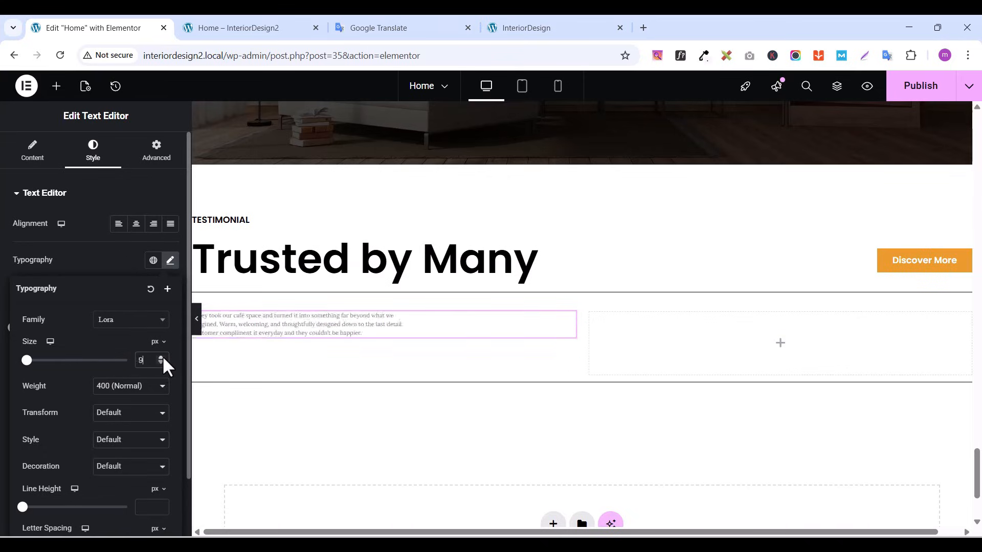
pyautogui.click(162, 358)
pyautogui.click(162, 357)
pyautogui.click(162, 357)
pyautogui.click(162, 357)
pyautogui.click(162, 357)
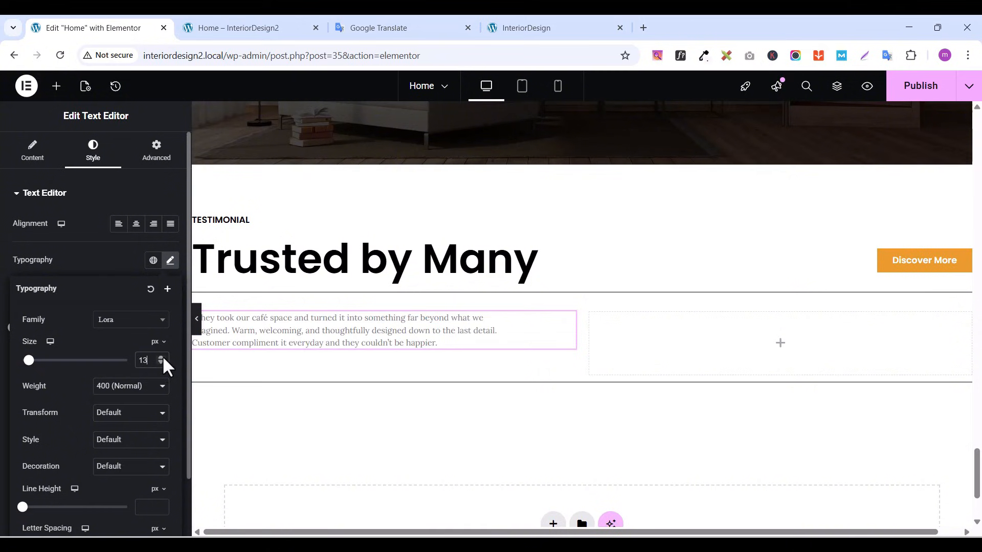
pyautogui.click(162, 357)
pyautogui.click(161, 358)
pyautogui.click(162, 358)
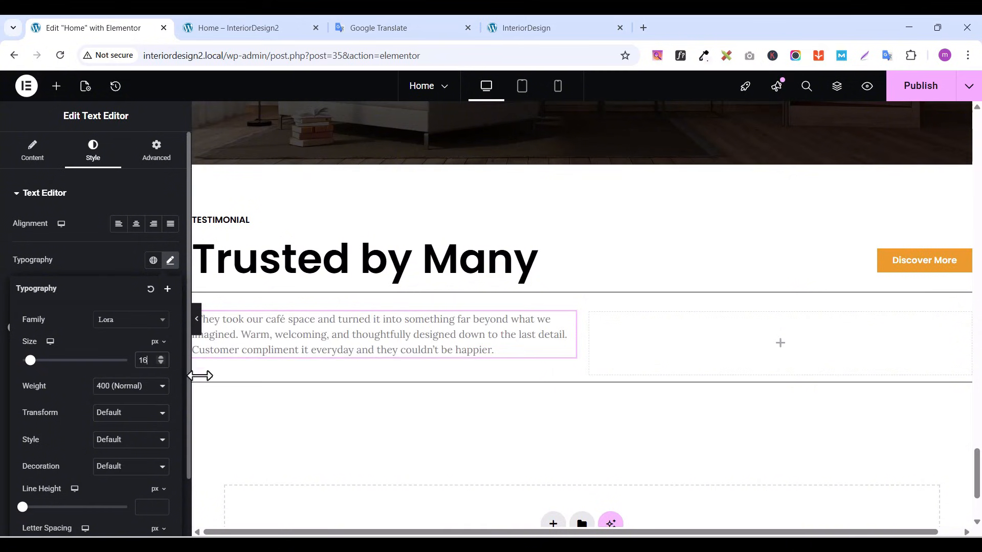
pyautogui.click(95, 267)
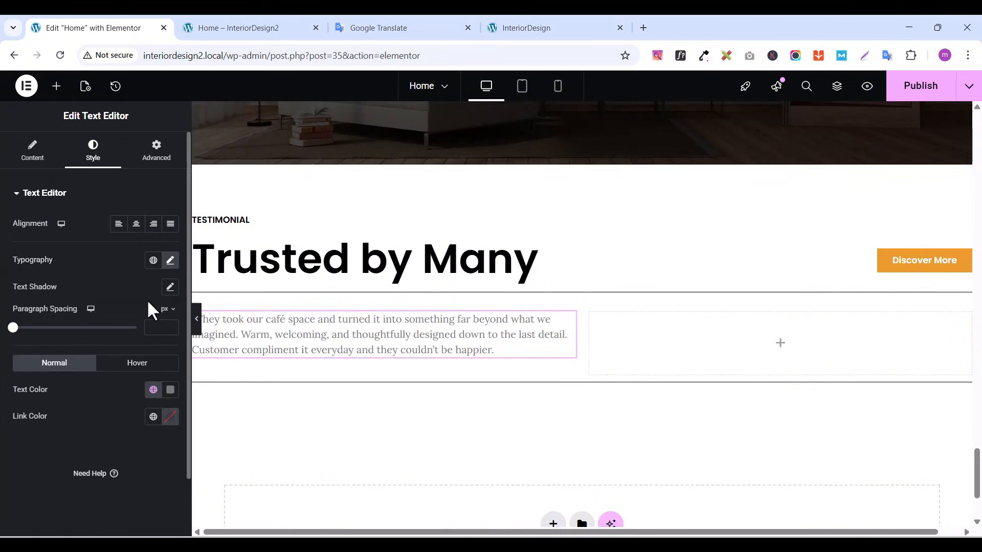
# Set the testimonial quote's text color to #4E4E4E and publish the page
pyautogui.click(171, 390)
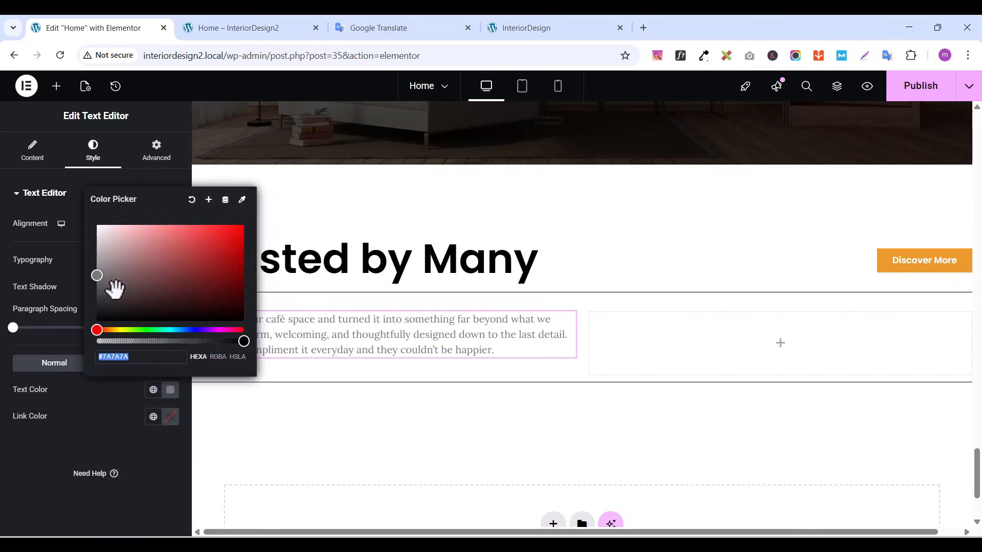
pyautogui.moveTo(98, 277); pyautogui.dragTo(96, 293)
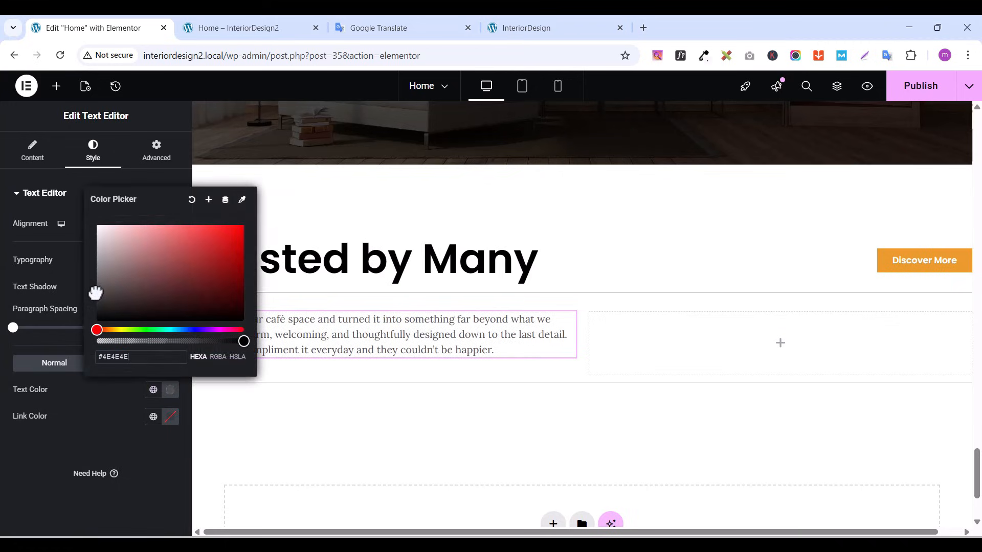
pyautogui.click(100, 424)
pyautogui.click(914, 87)
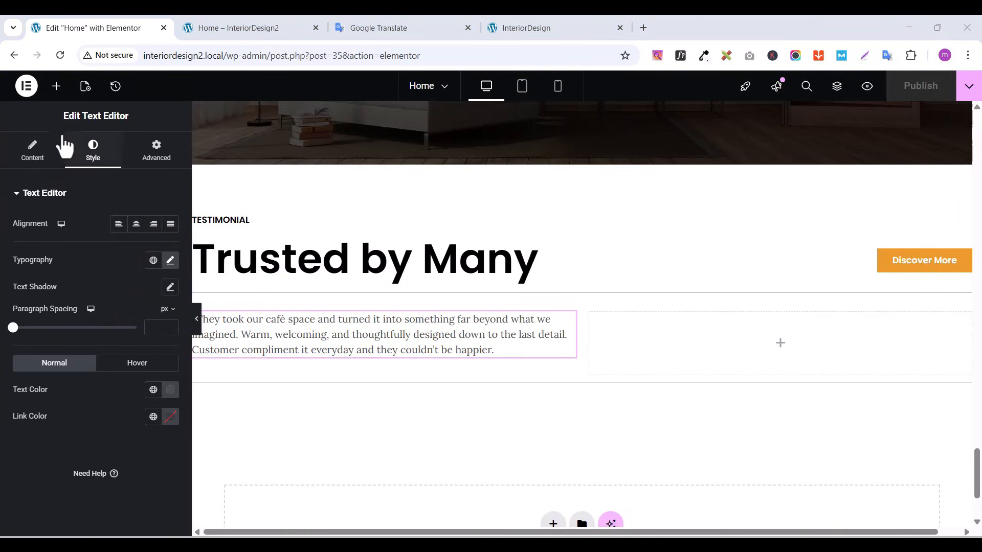
# Add a Divider with 27% width below the testimonial quote and compare it with the InteriorDesign reference page
pyautogui.click(58, 91)
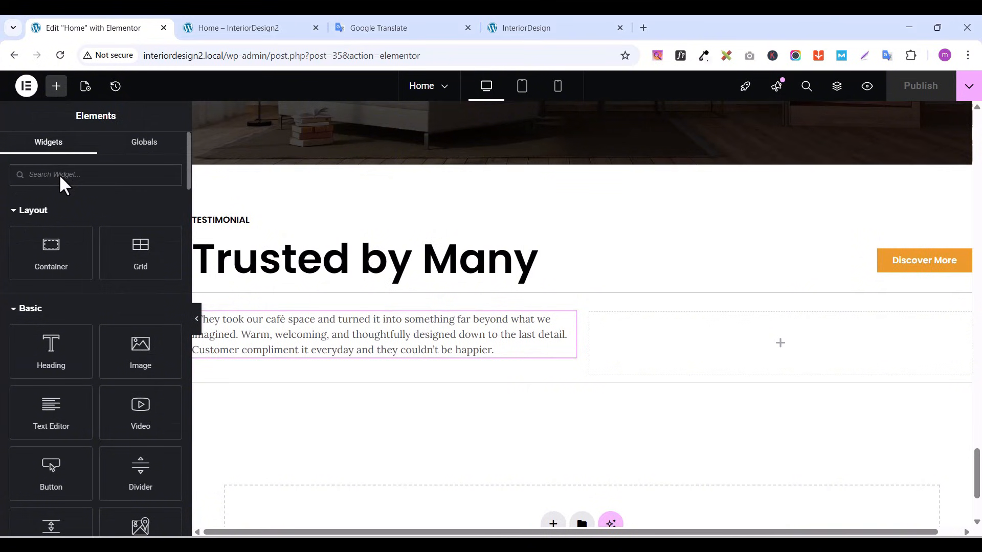
pyautogui.write('divi')
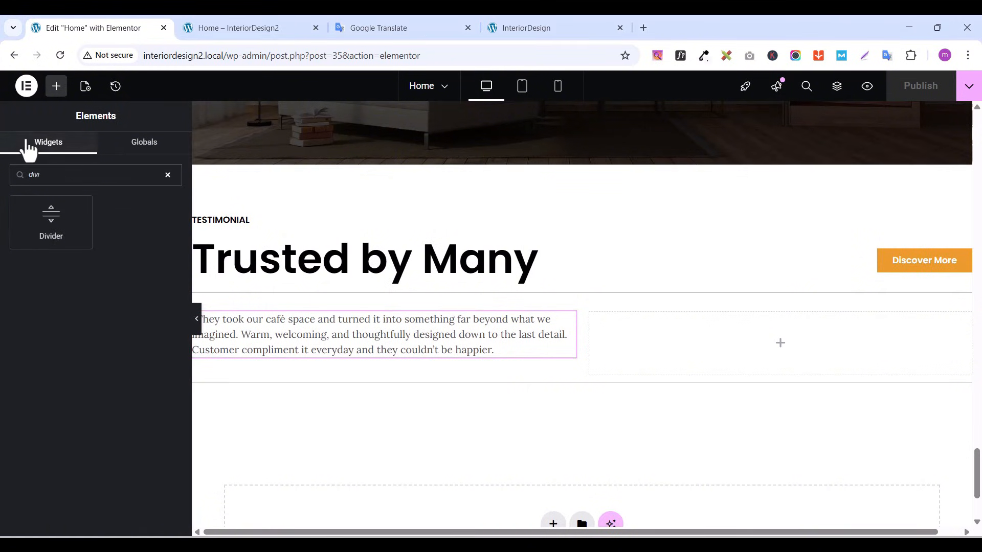
pyautogui.moveTo(31, 205); pyautogui.dragTo(287, 340)
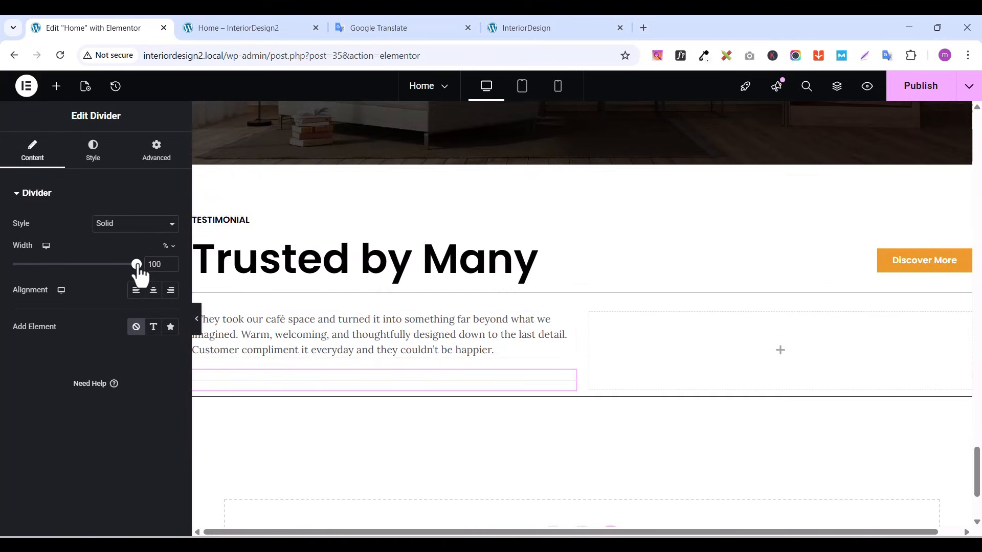
pyautogui.moveTo(137, 266); pyautogui.dragTo(46, 287)
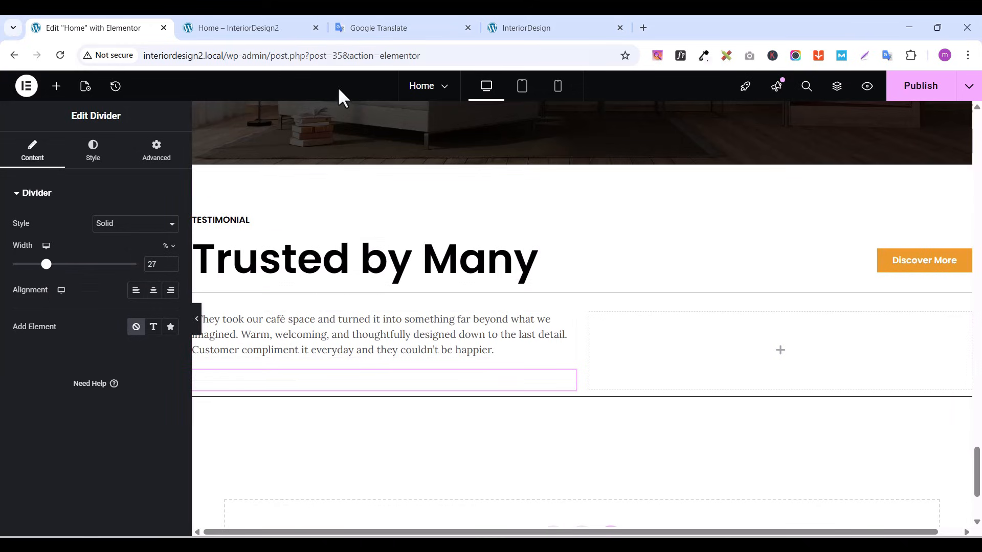
pyautogui.click(517, 28)
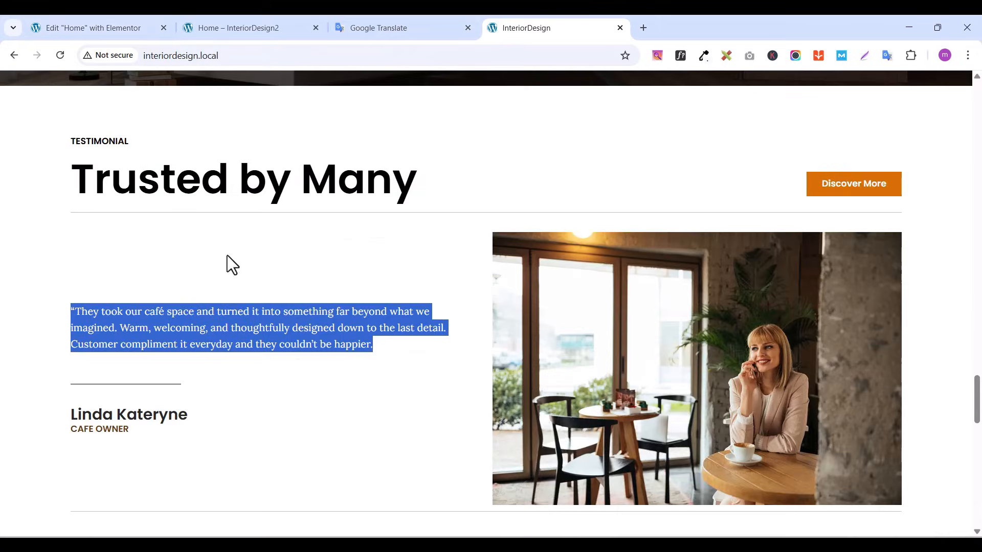
pyautogui.click(71, 30)
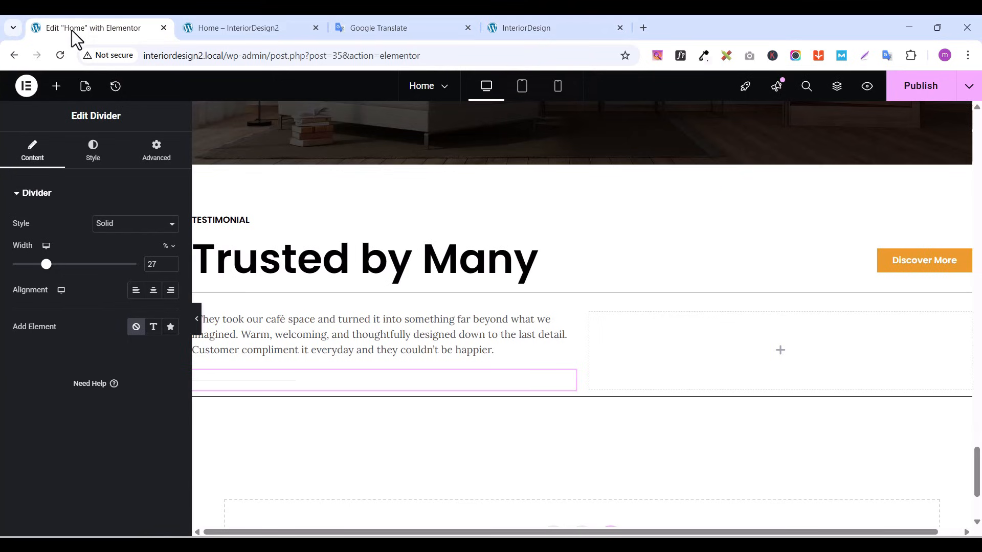
# Add a Heading widget below the divider in the first testimonial column
pyautogui.click(56, 86)
pyautogui.write('h')
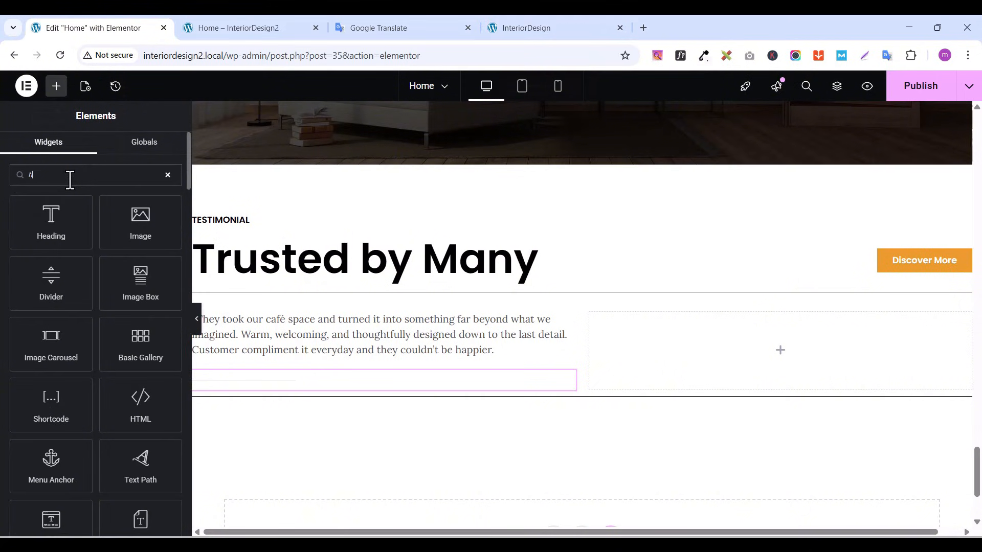
pyautogui.write('ead')
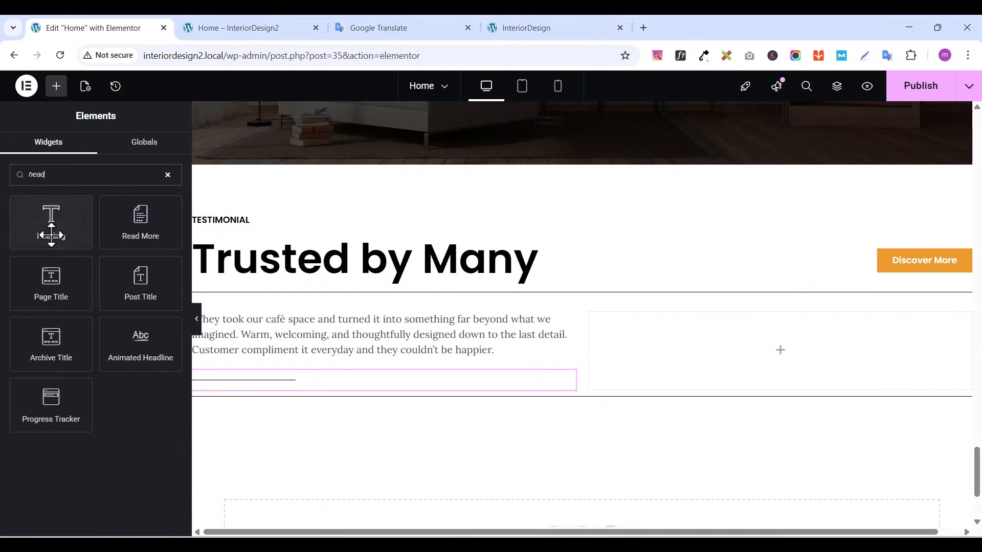
pyautogui.moveTo(51, 228); pyautogui.dragTo(282, 385)
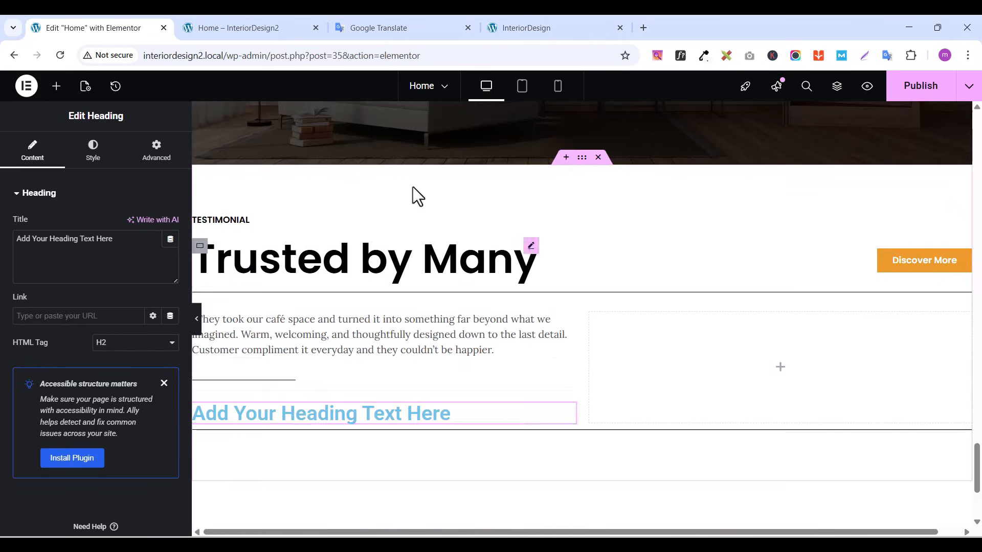
# Replace the new heading's placeholder text with the customer's name copied from the InteriorDesign reference page
pyautogui.click(543, 34)
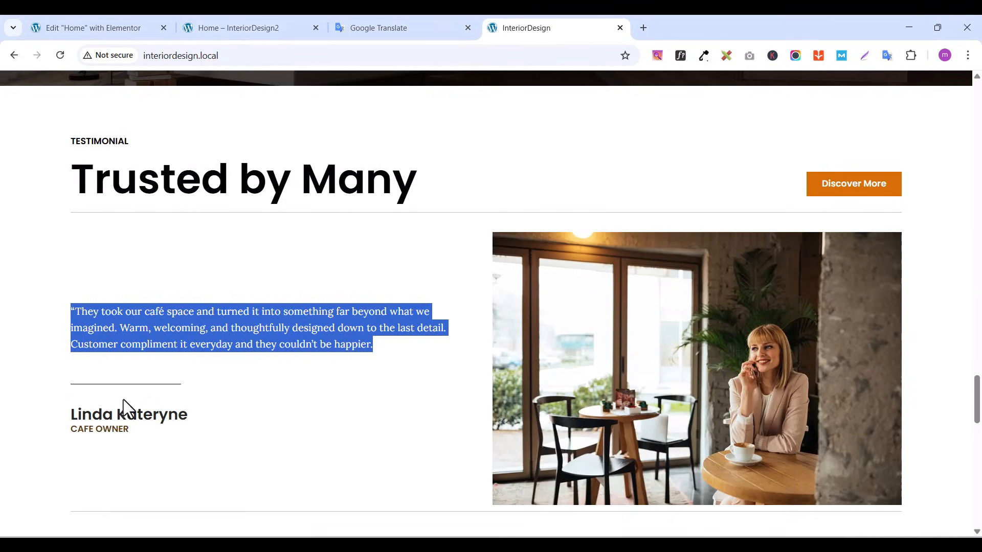
pyautogui.click(75, 413)
pyautogui.moveTo(76, 413); pyautogui.dragTo(188, 414)
pyautogui.rightClick(176, 412)
pyautogui.click(219, 193)
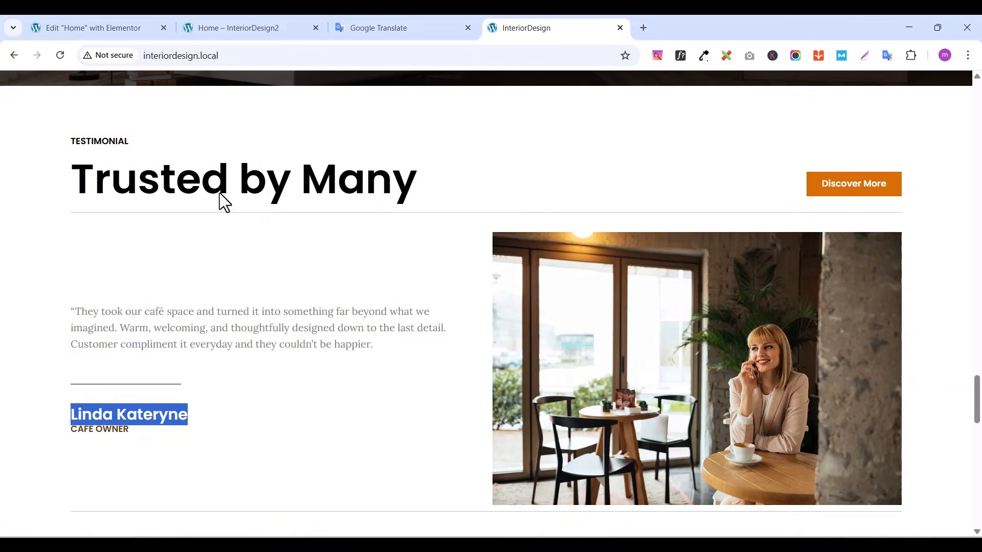
pyautogui.click(92, 29)
pyautogui.tripleClick(75, 247)
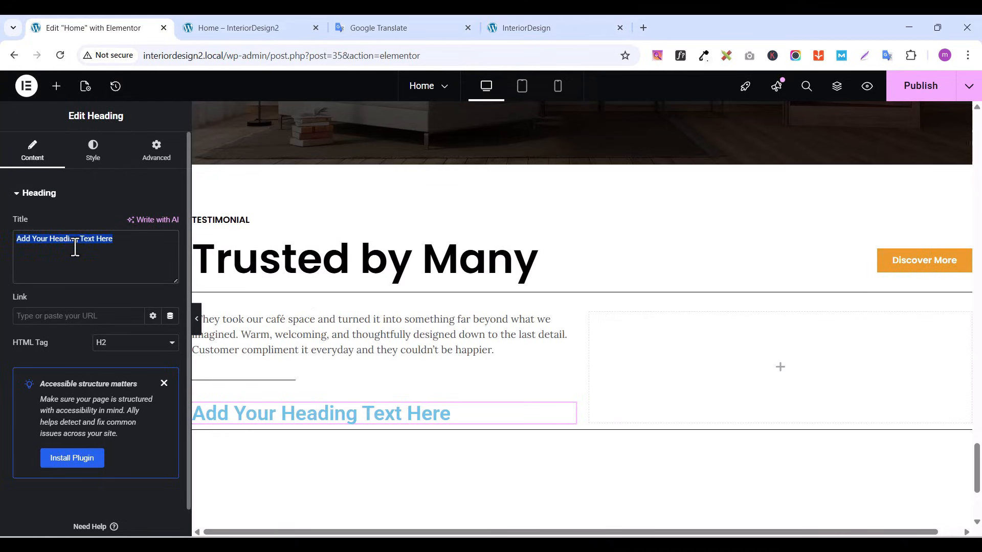
pyautogui.hotkey('ctrl', 'v')
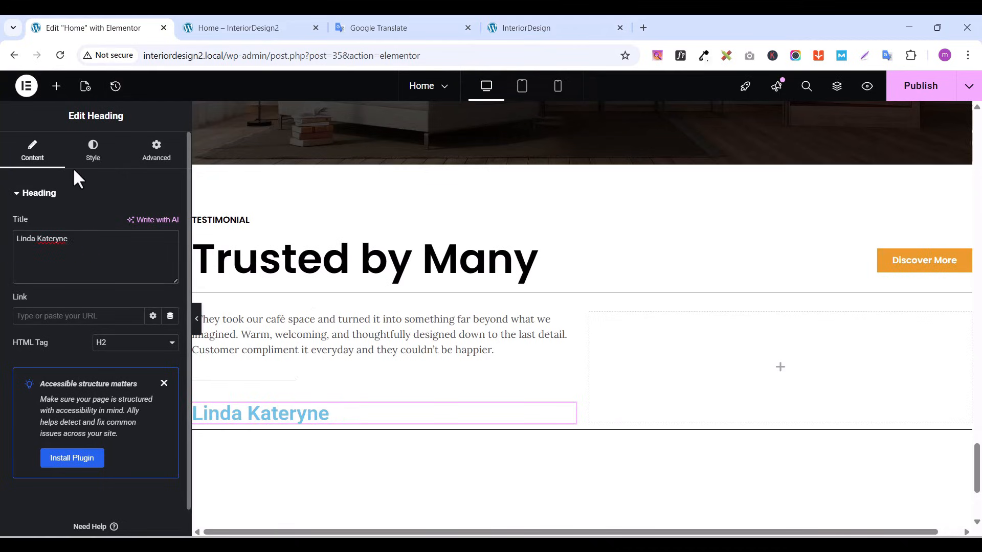
# Check the customer name's styling on the reference page and set the name heading's font family to Poppins
pyautogui.click(526, 27)
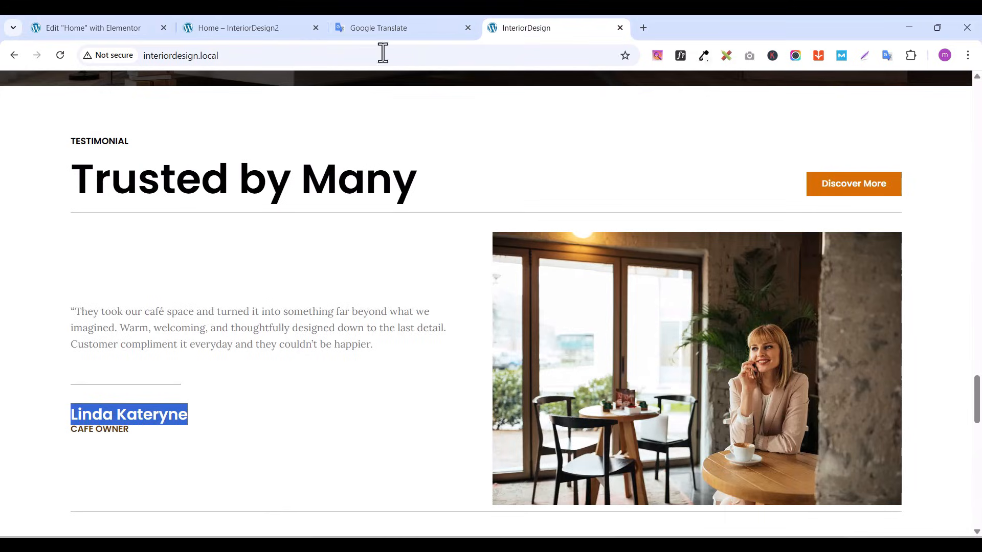
pyautogui.click(87, 27)
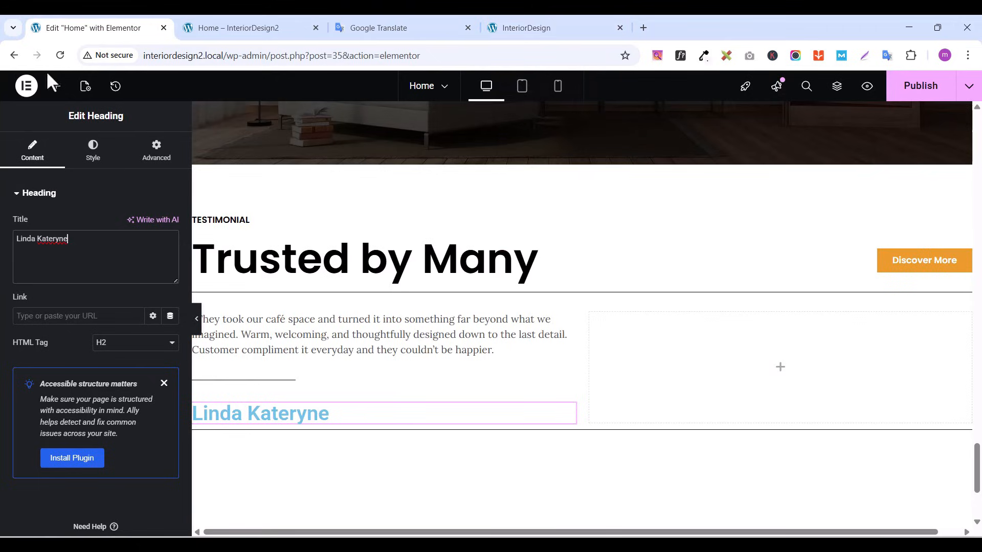
pyautogui.click(83, 162)
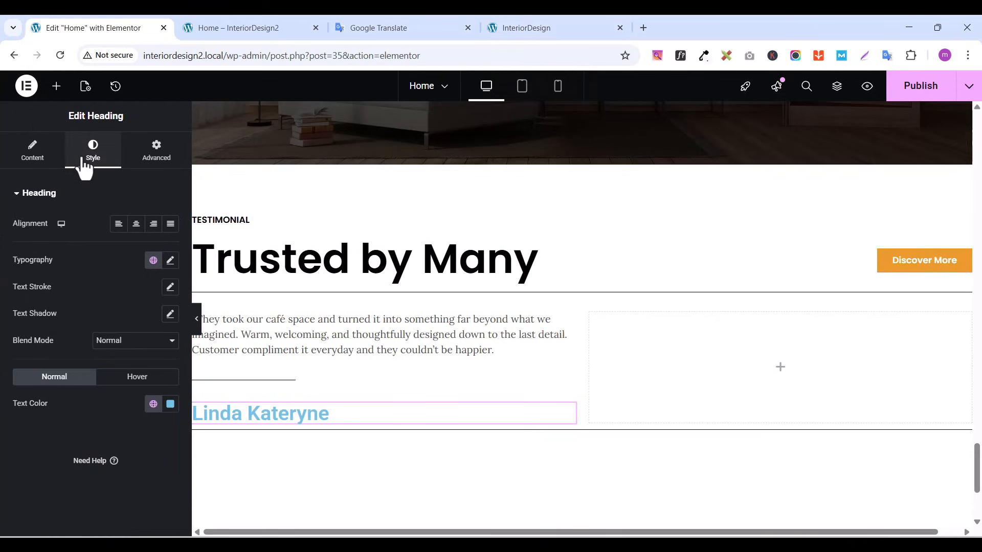
pyautogui.click(171, 261)
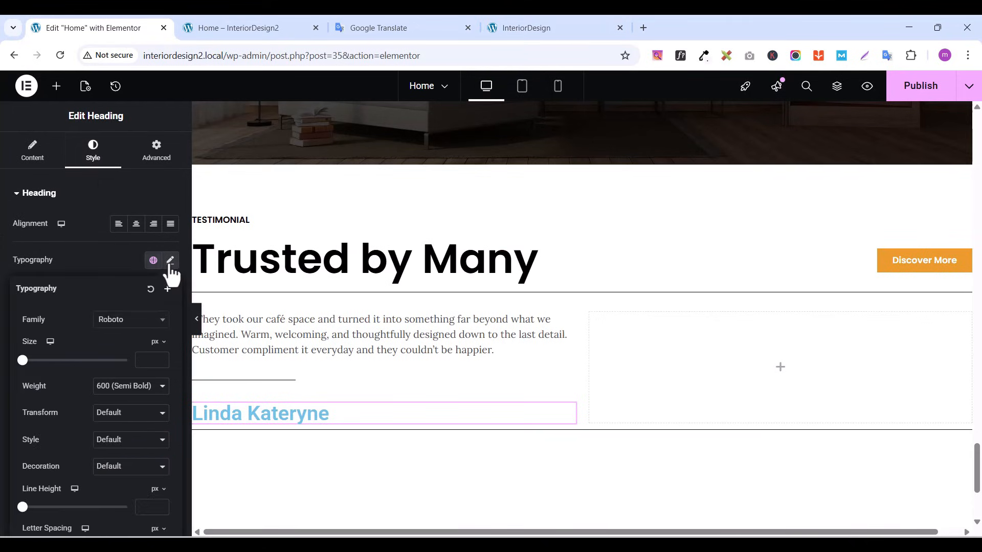
pyautogui.click(115, 328)
pyautogui.write('popp')
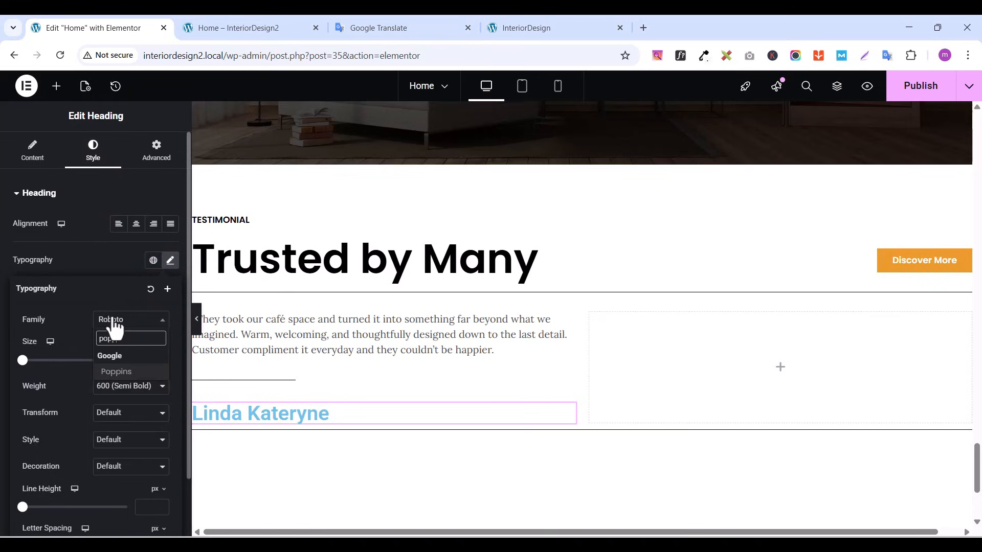
pyautogui.click(118, 371)
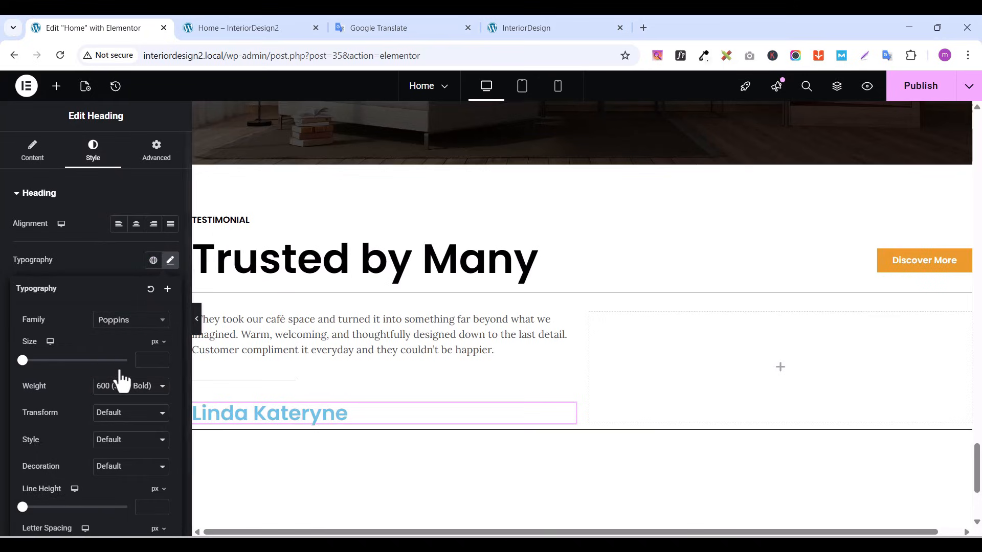
# Set the customer name heading's font size to 24 px and its text color to #121212
pyautogui.click(161, 357)
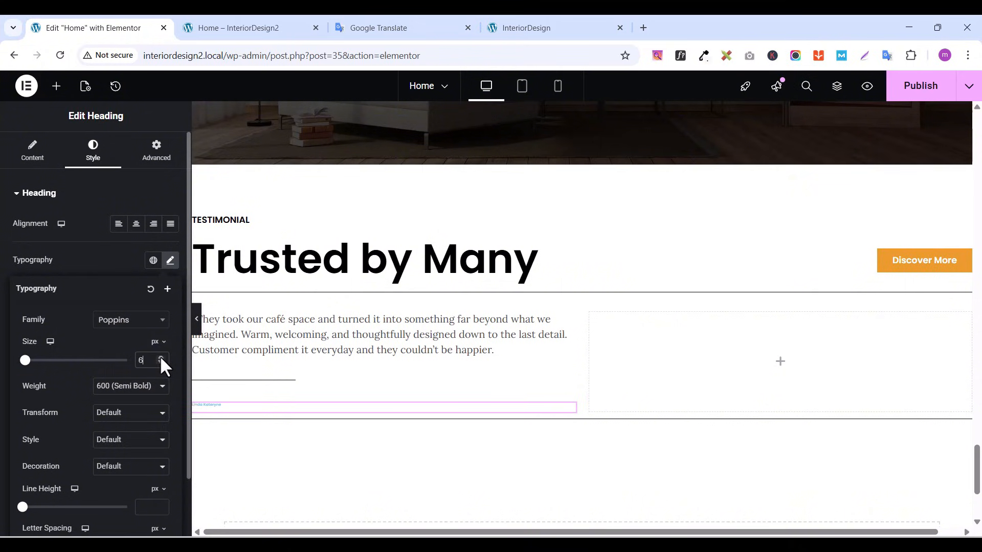
pyautogui.moveTo(161, 357); pyautogui.dragTo(161, 357)
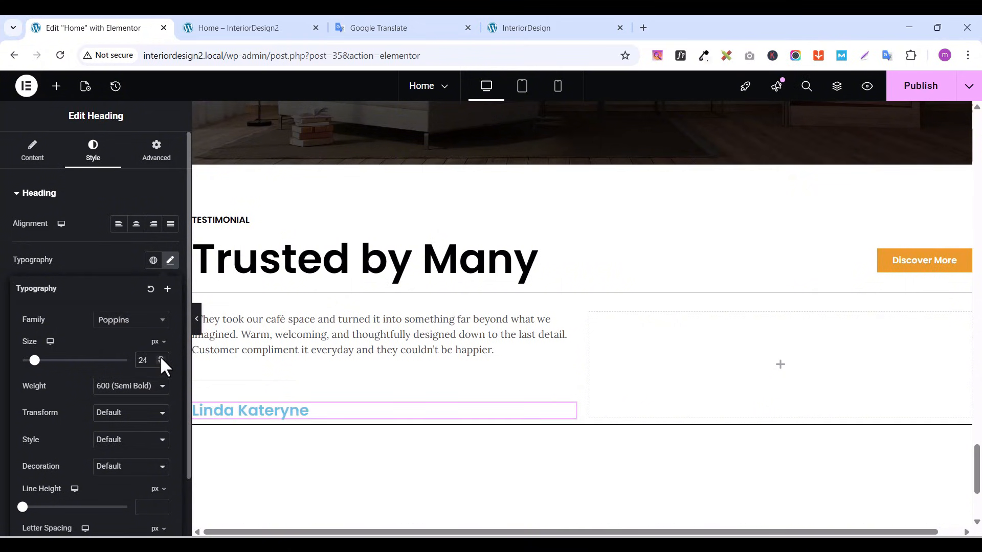
pyautogui.click(118, 263)
pyautogui.click(170, 403)
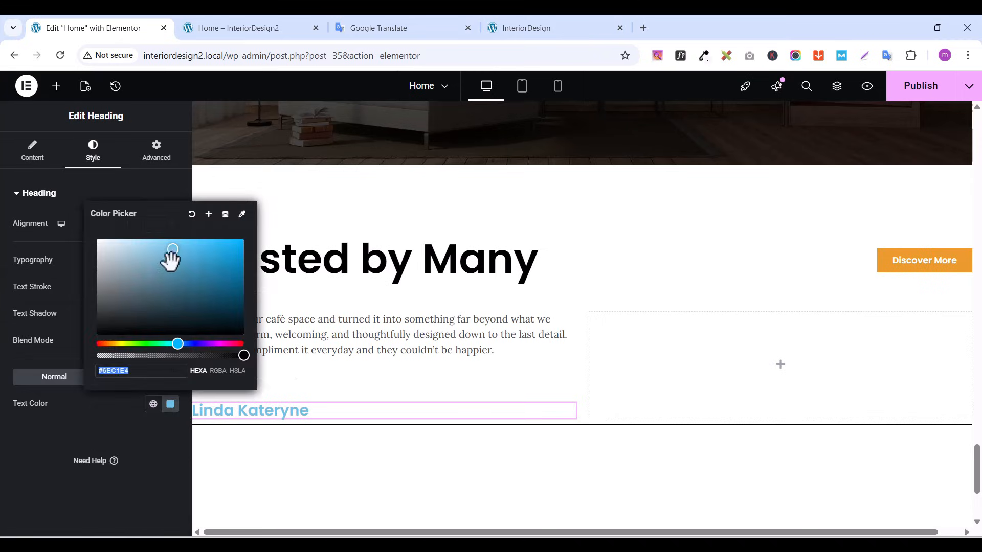
pyautogui.moveTo(136, 281); pyautogui.dragTo(95, 328)
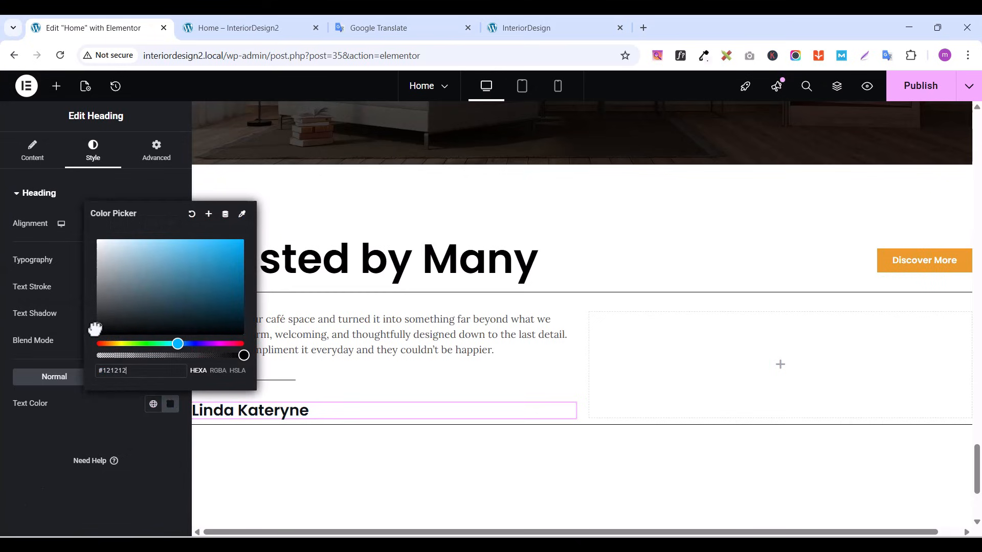
pyautogui.click(106, 416)
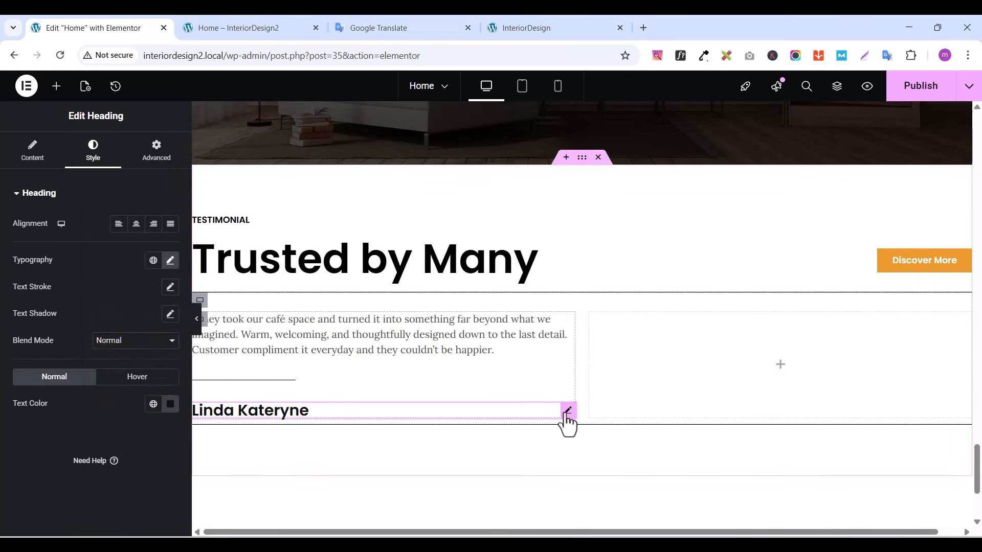
# Duplicate the customer name heading and give the copy a 14 px font size and the global dark yellow text color
pyautogui.rightClick(566, 414)
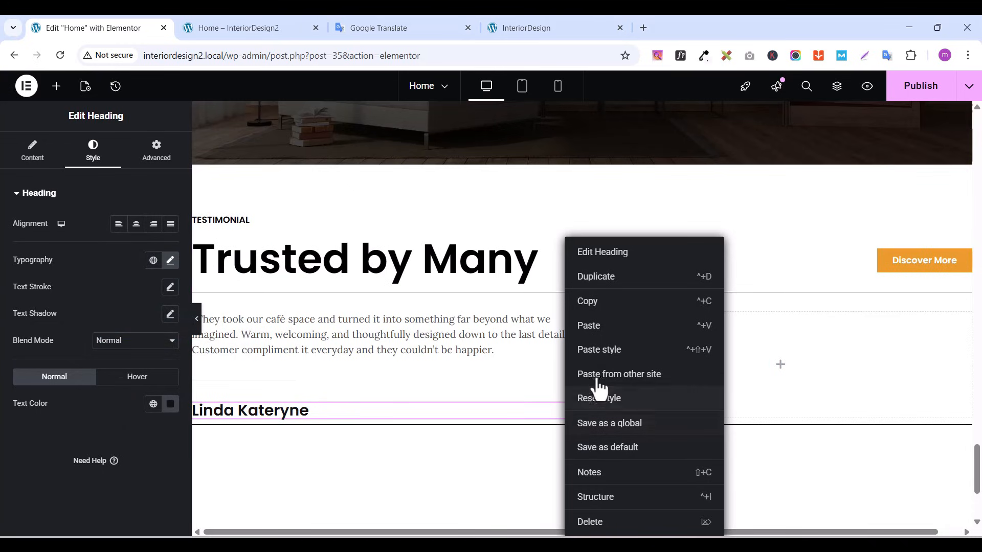
pyautogui.click(603, 279)
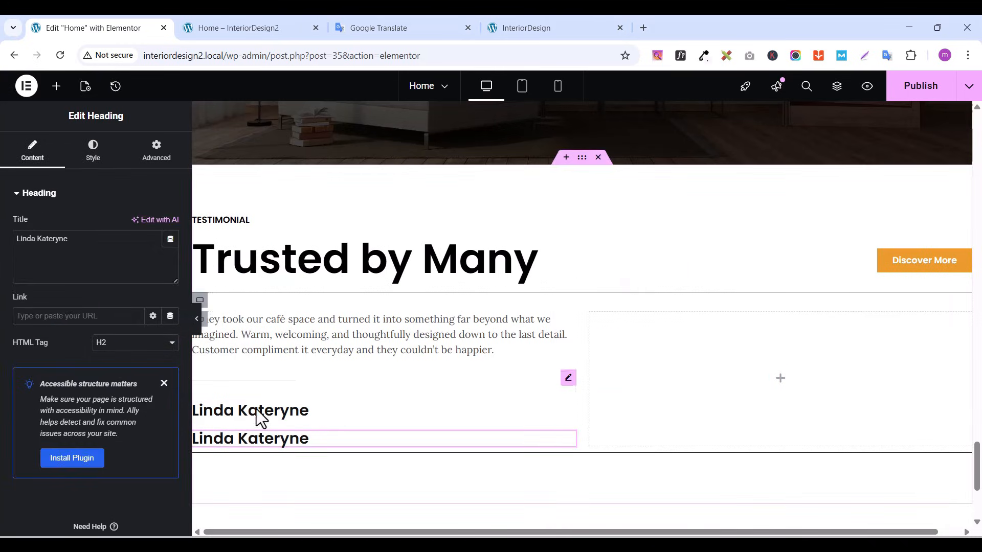
pyautogui.click(93, 163)
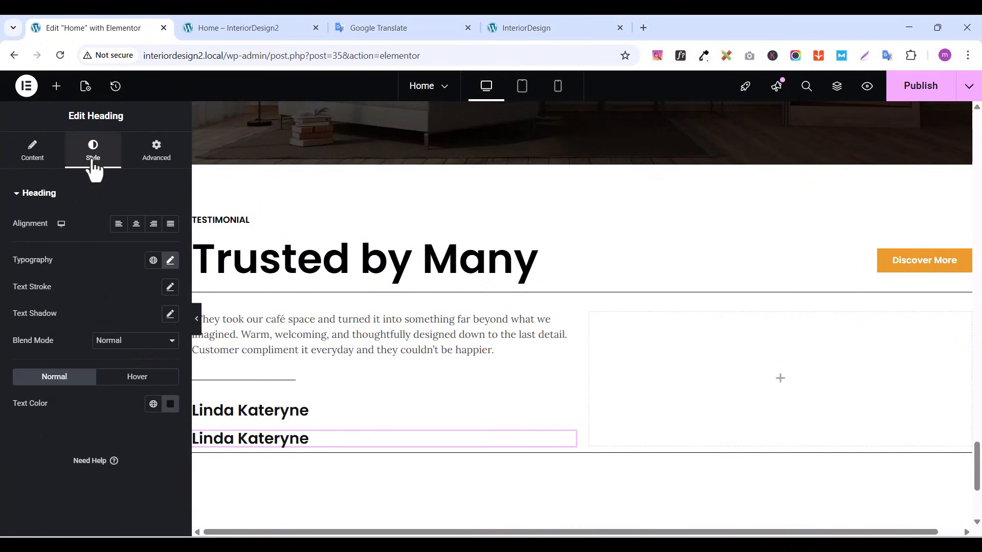
pyautogui.click(170, 260)
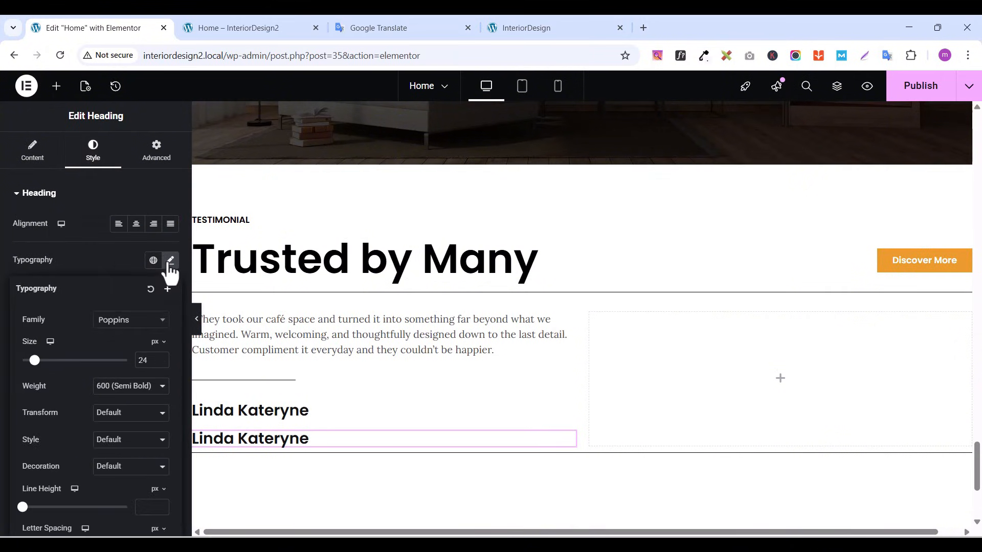
pyautogui.click(159, 360)
pyautogui.click(160, 360)
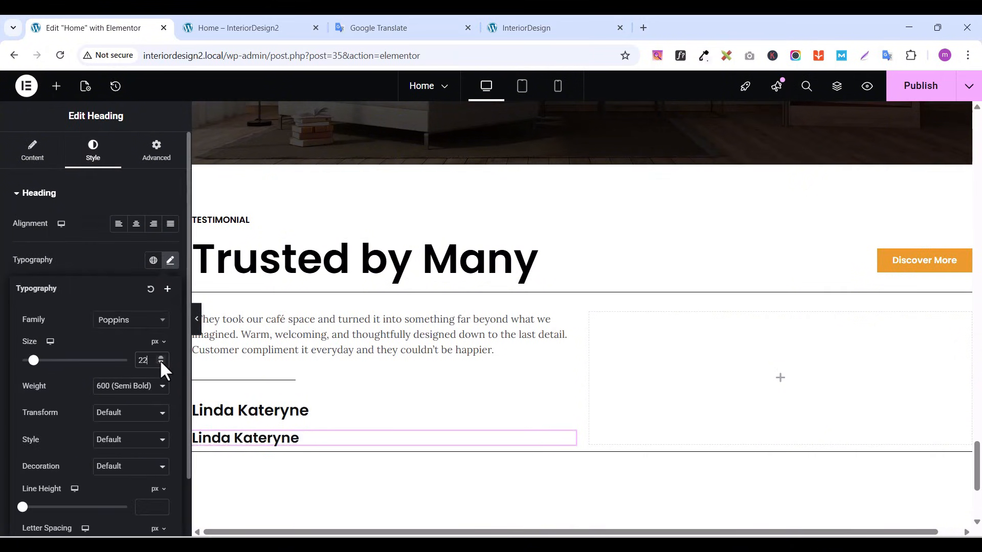
pyautogui.click(160, 360)
pyautogui.click(160, 360)
pyautogui.click(159, 360)
pyautogui.click(159, 360)
pyautogui.click(160, 360)
pyautogui.click(159, 360)
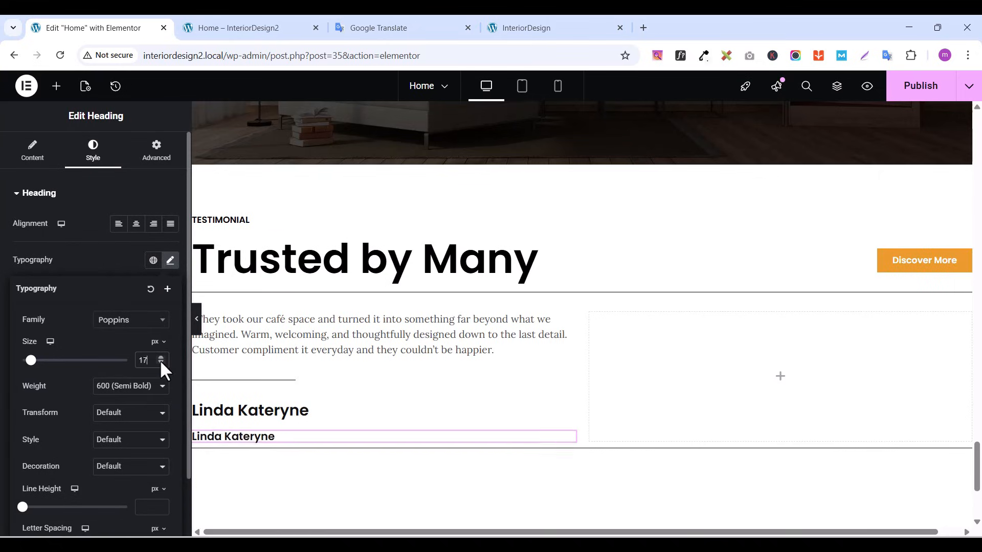
pyautogui.click(160, 360)
pyautogui.click(159, 360)
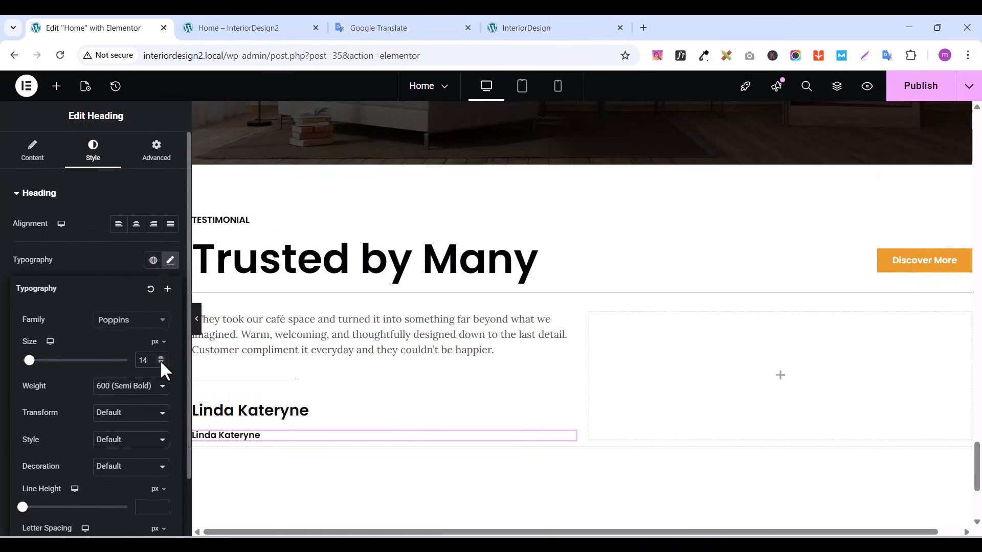
pyautogui.click(126, 254)
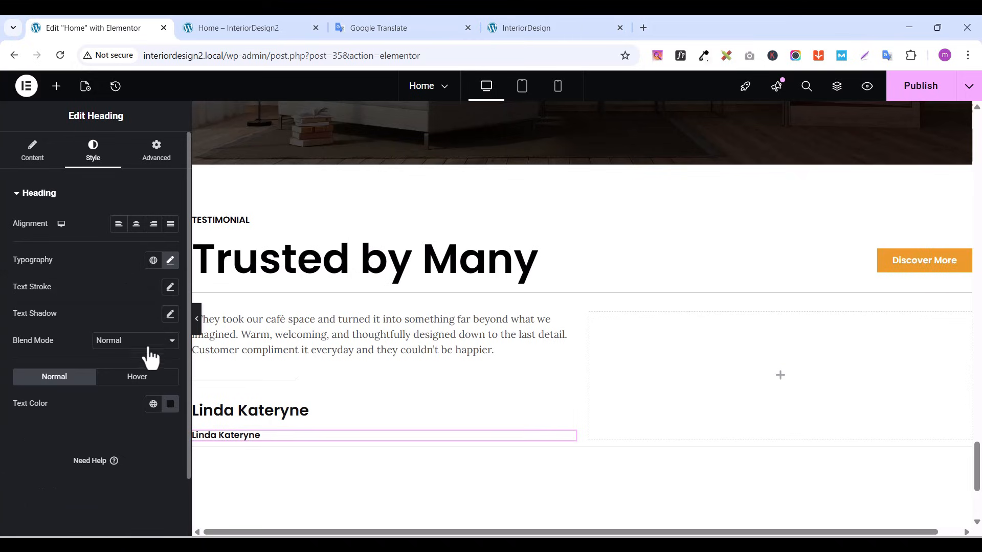
pyautogui.click(152, 406)
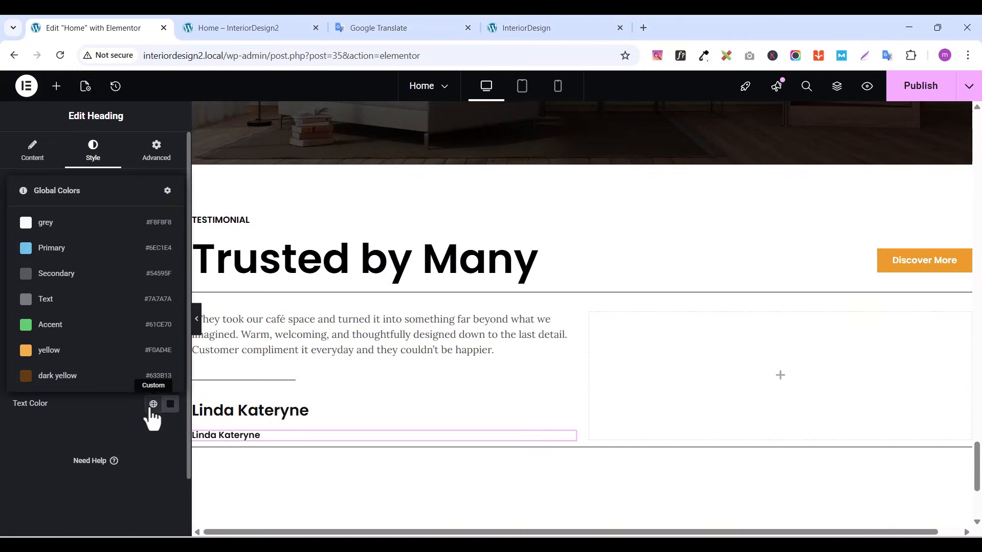
pyautogui.click(49, 376)
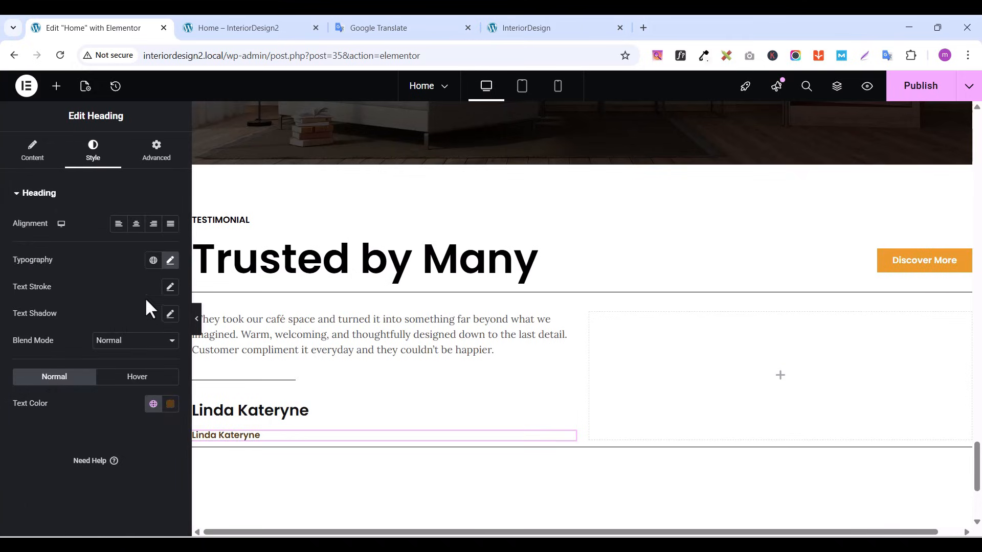
# Set the duplicated heading's top margin to -1 em and publish the page
pyautogui.click(154, 159)
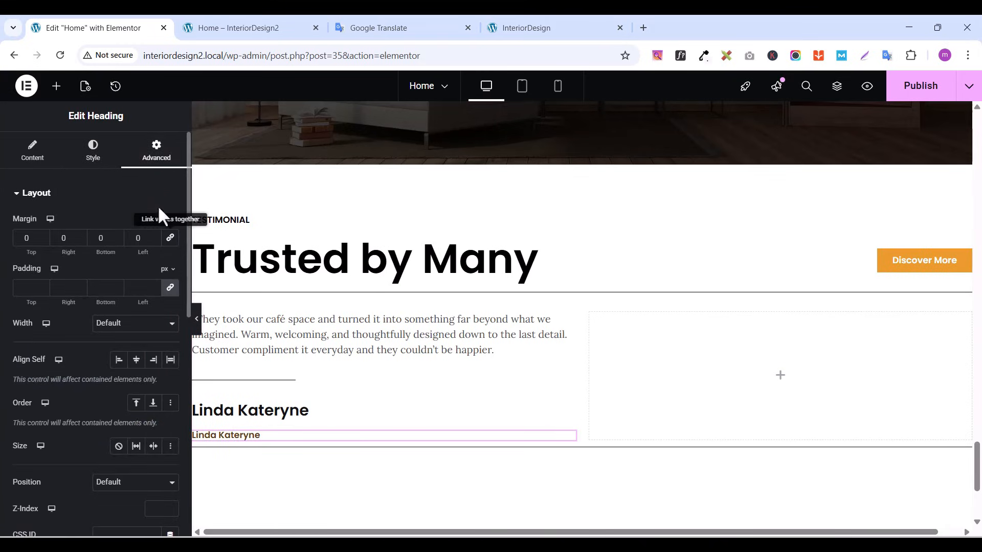
pyautogui.click(166, 219)
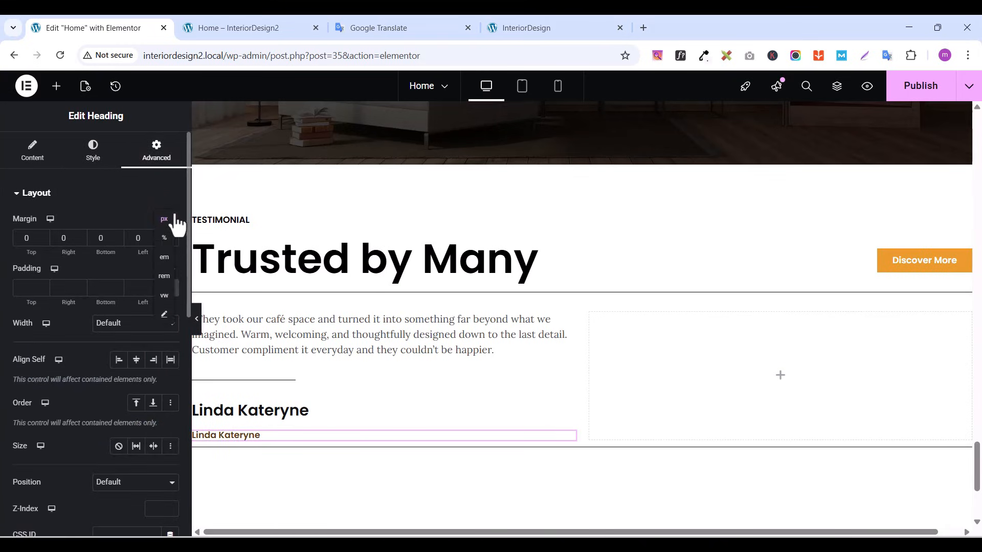
pyautogui.click(166, 258)
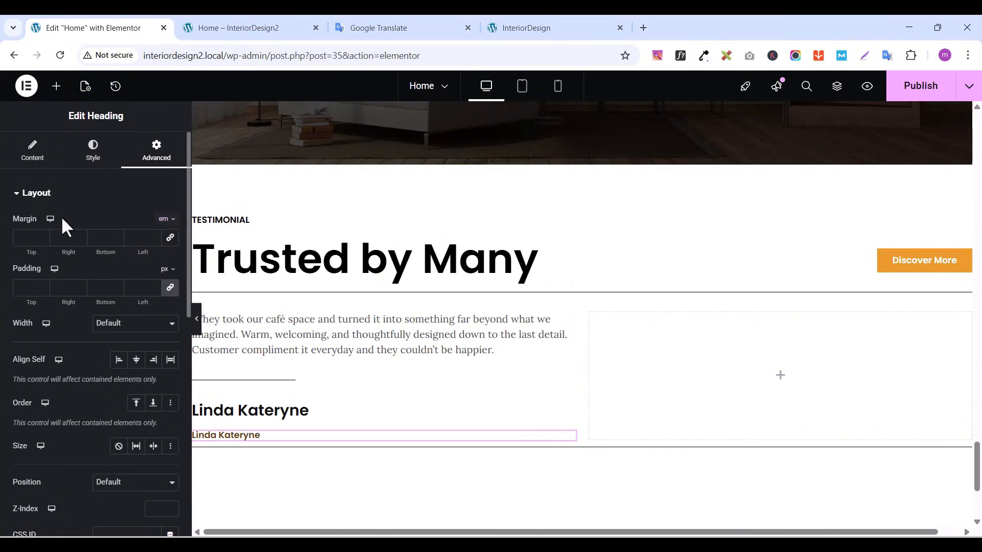
pyautogui.click(42, 240)
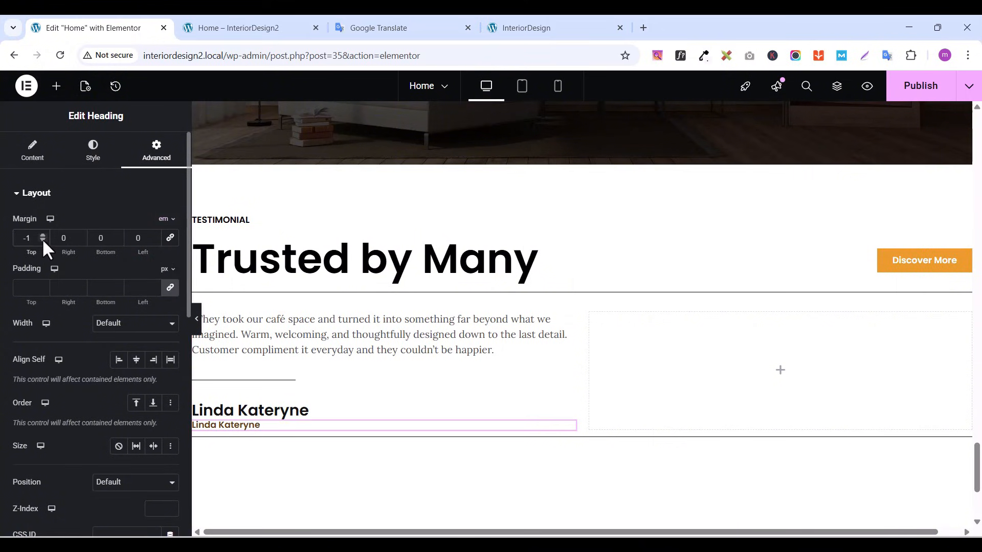
pyautogui.click(907, 97)
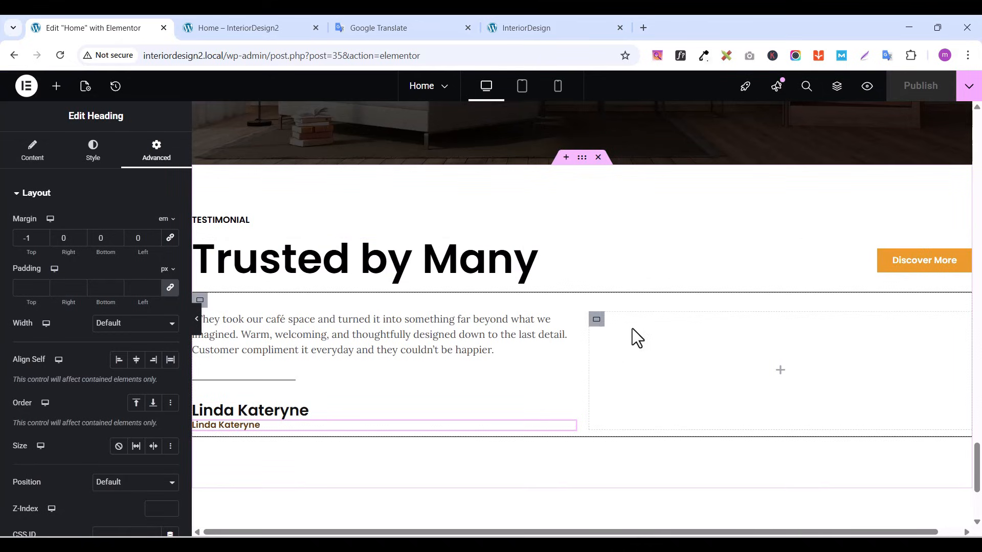
# Add an Image widget to the empty second column of the testimonial row
pyautogui.click(597, 320)
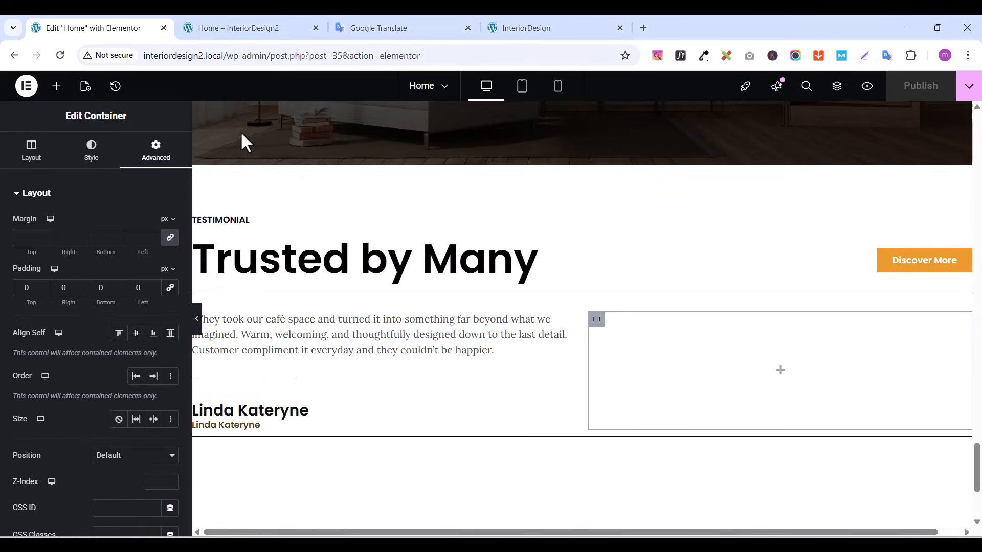
pyautogui.click(56, 86)
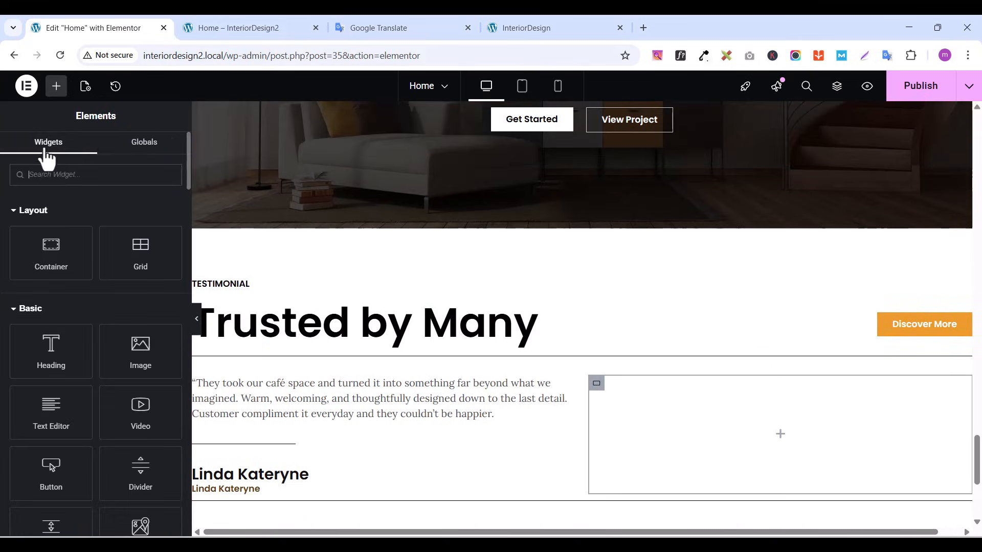
pyautogui.write('image')
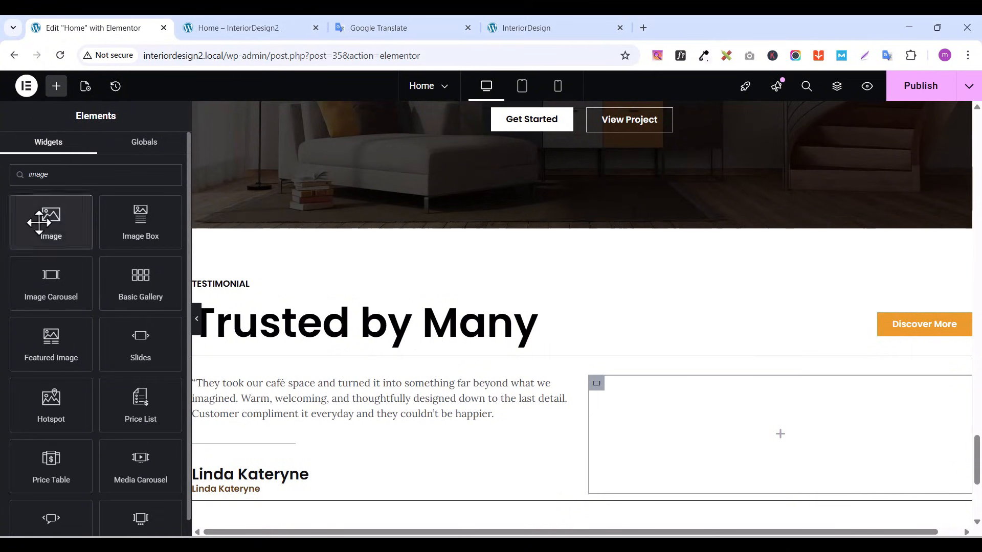
pyautogui.moveTo(47, 219); pyautogui.dragTo(705, 407)
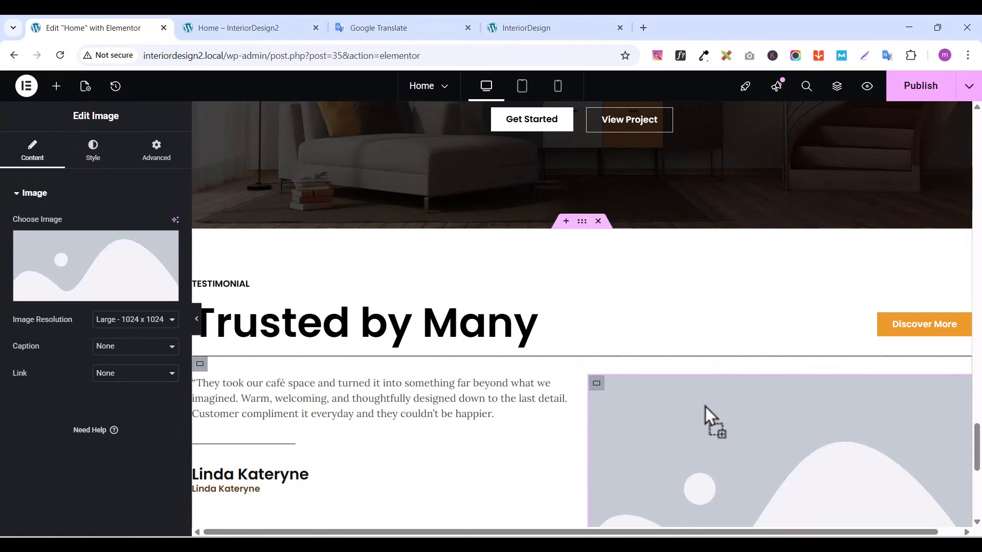
pyautogui.scroll(-6, 726, 367)
pyautogui.scroll(3, 726, 366)
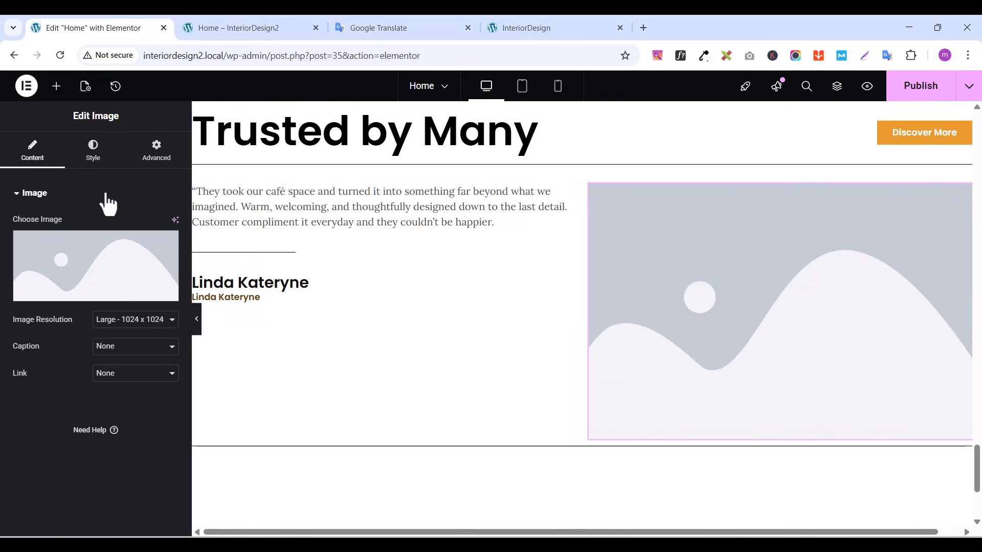
# Fill the testimonial image with the media library photo of the woman at a café table, at Full resolution
pyautogui.click(72, 299)
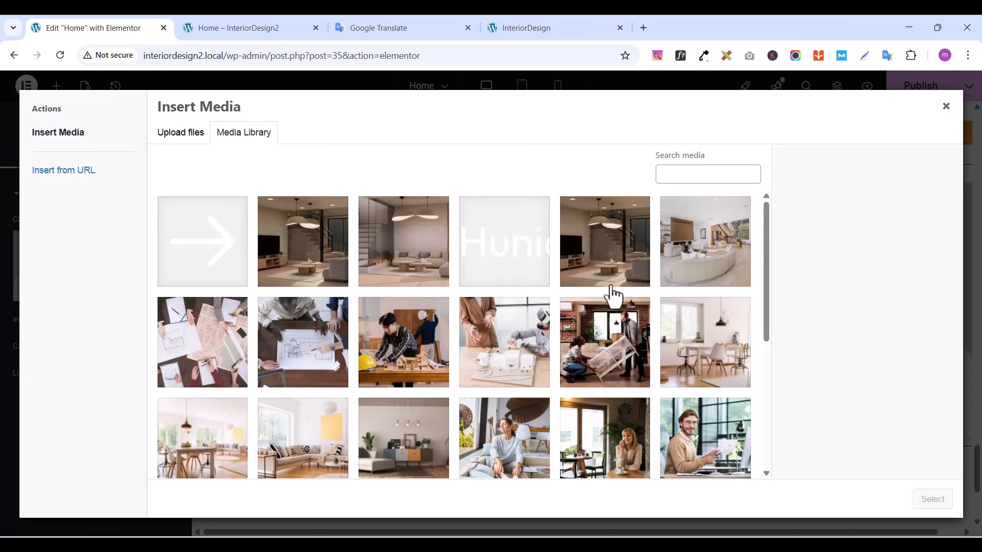
pyautogui.click(622, 412)
pyautogui.click(946, 495)
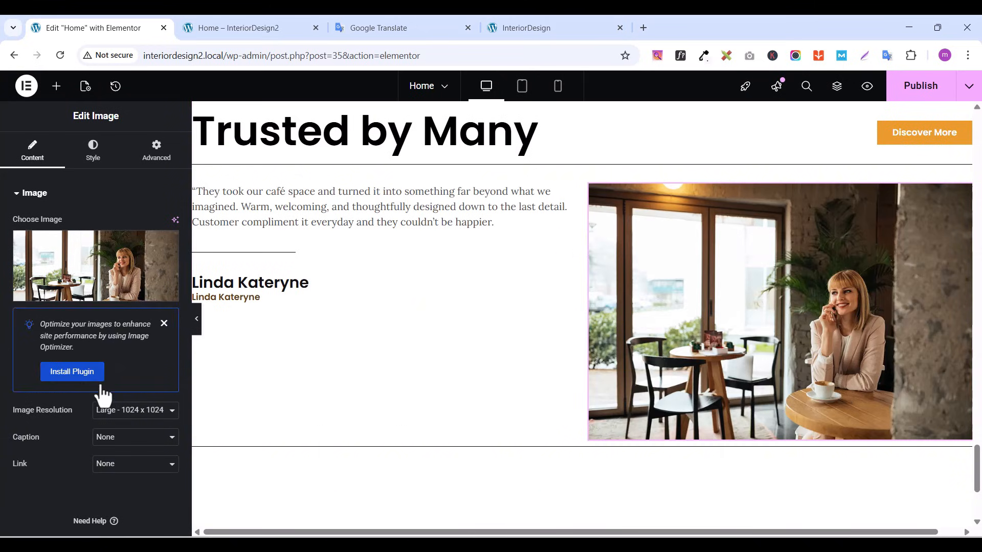
pyautogui.click(108, 412)
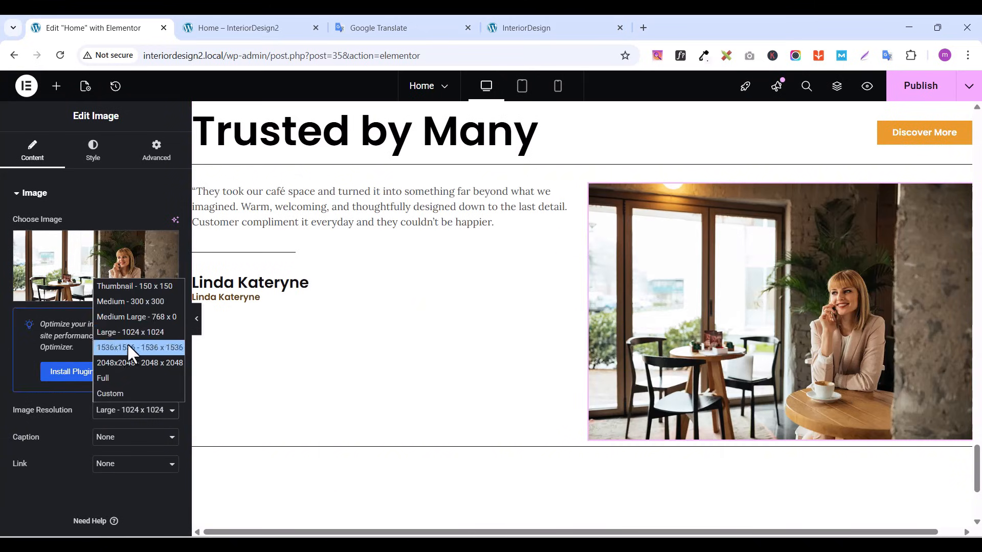
pyautogui.click(124, 377)
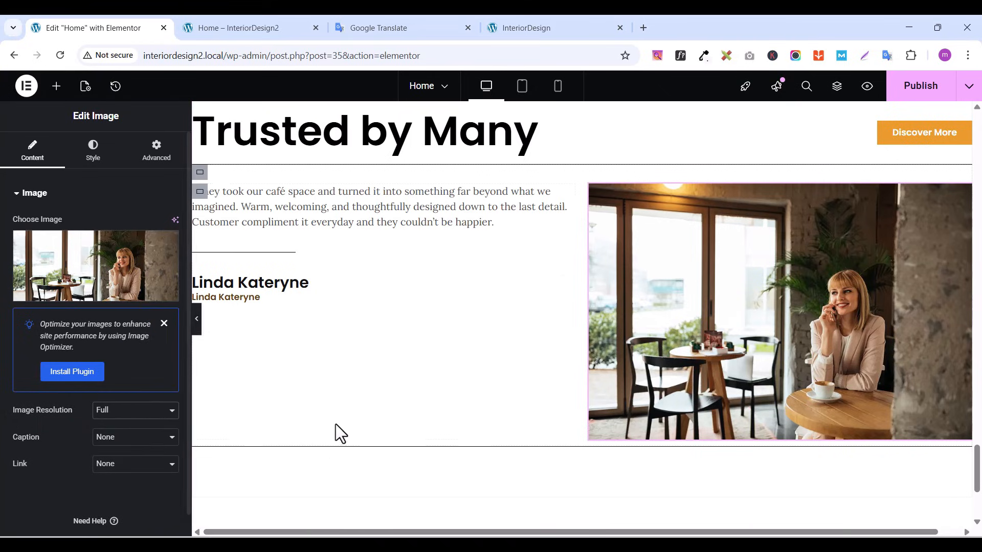
# Set the justify content of the outer container holding both testimonial columns to Center
pyautogui.click(201, 174)
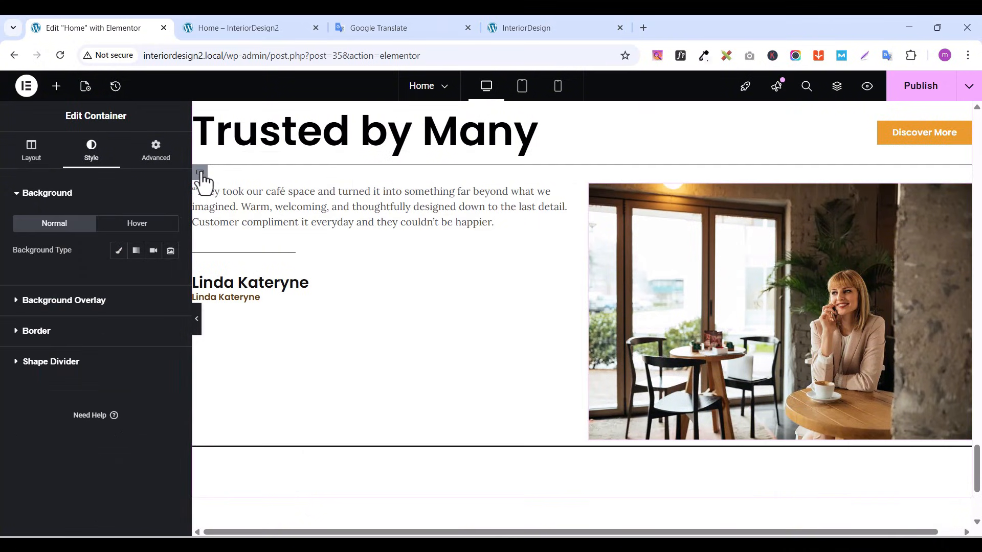
pyautogui.click(44, 154)
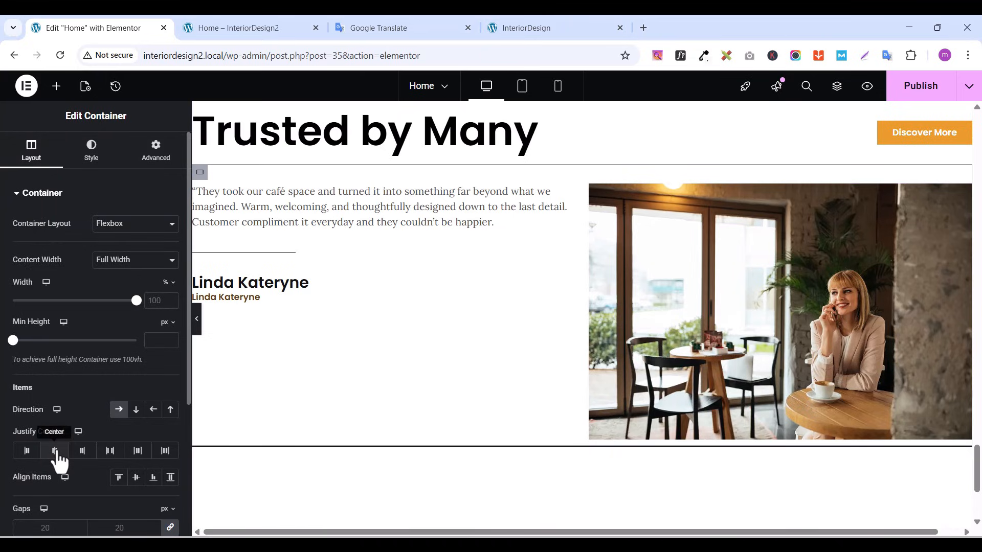
pyautogui.click(55, 451)
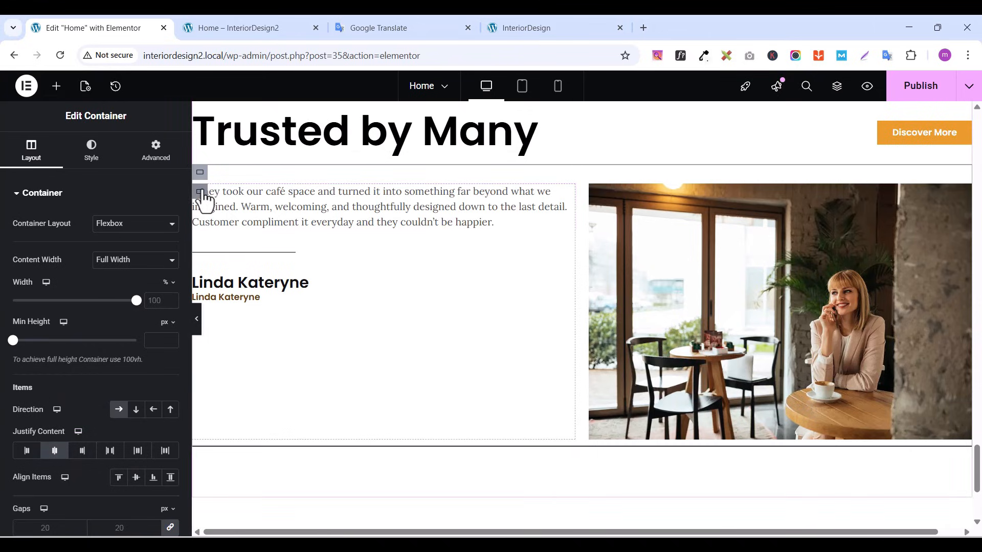
# Center the quote, divider and name headings vertically within the first testimonial column's container
pyautogui.click(201, 192)
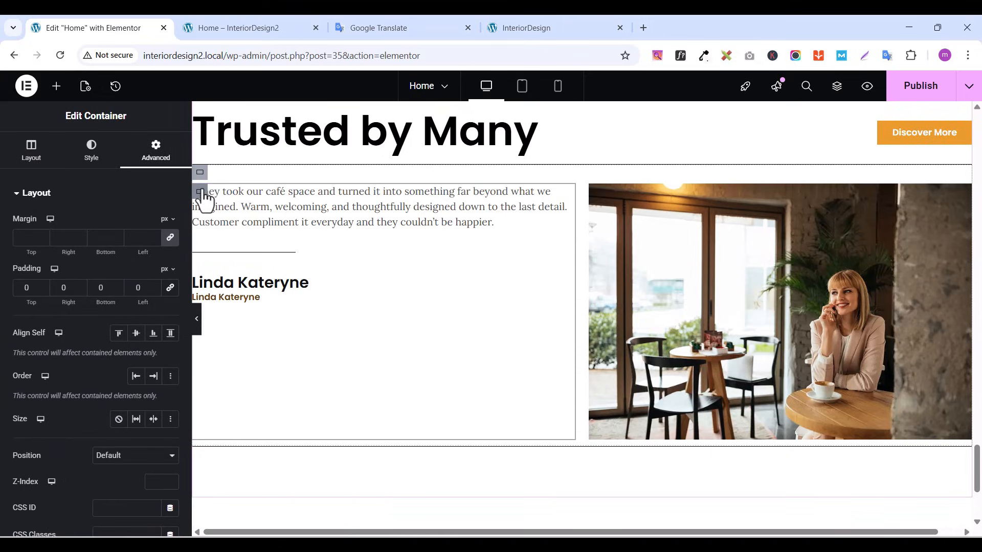
pyautogui.click(32, 153)
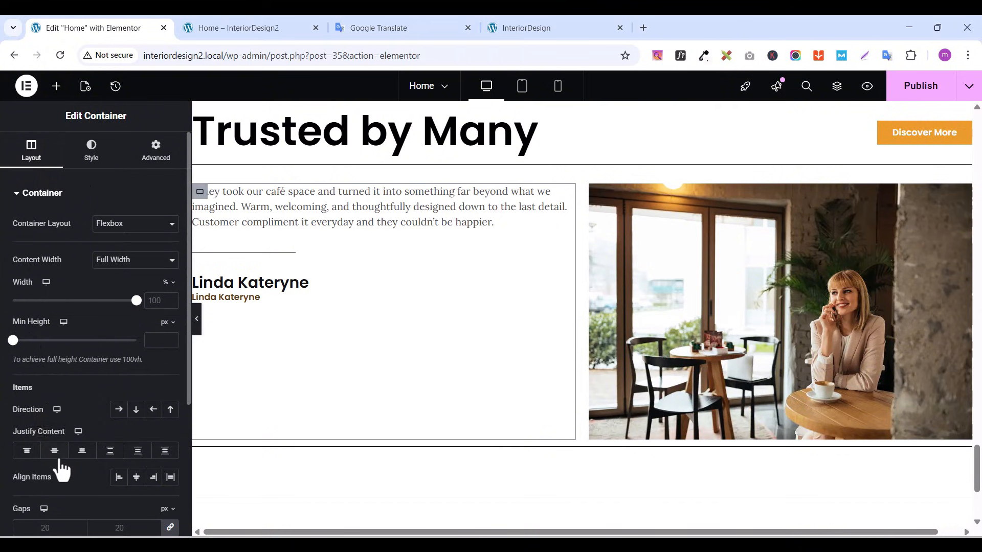
pyautogui.click(55, 452)
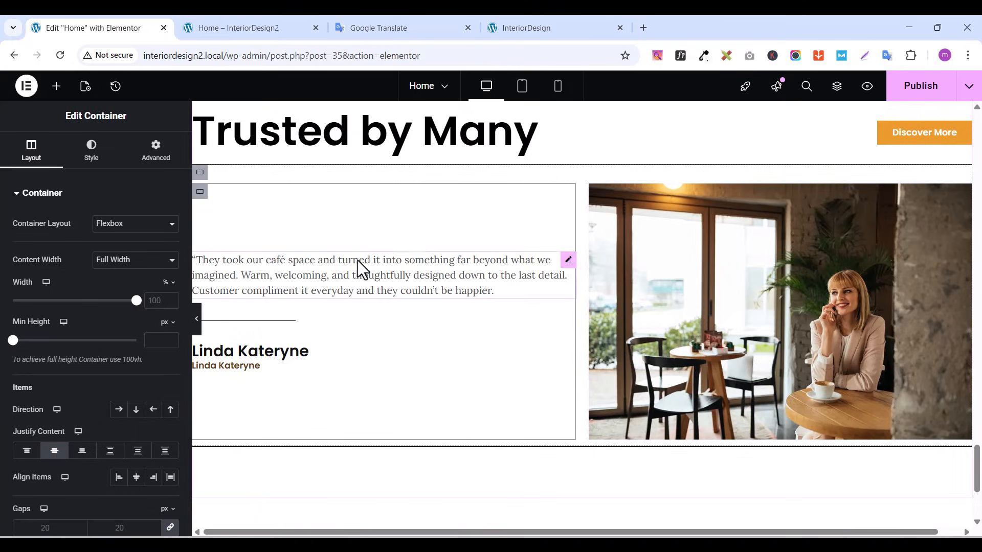
# Publish the page and compare the reloaded preview's testimonial section with the reference InteriorDesign page
pyautogui.click(923, 91)
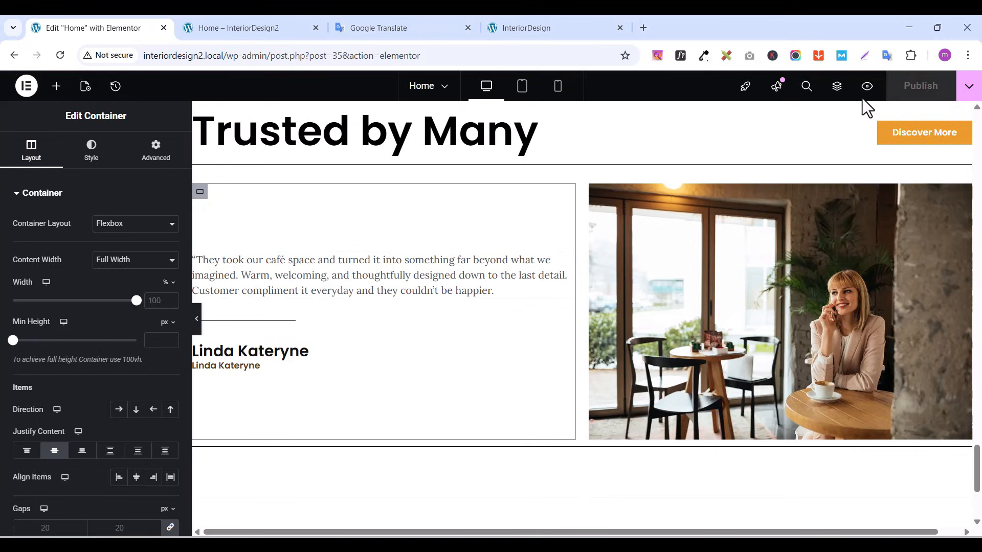
pyautogui.click(244, 28)
pyautogui.click(61, 56)
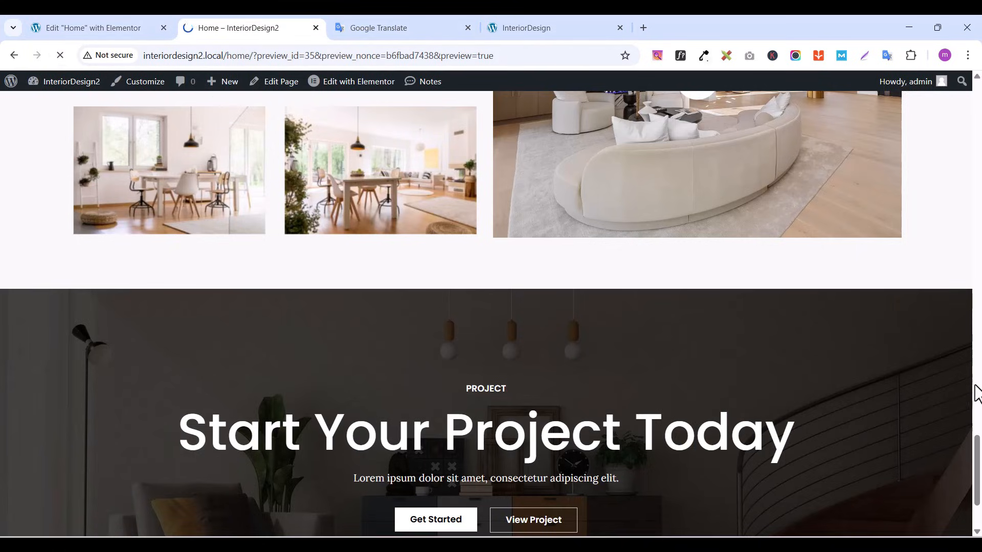
pyautogui.scroll(-10, 975, 425)
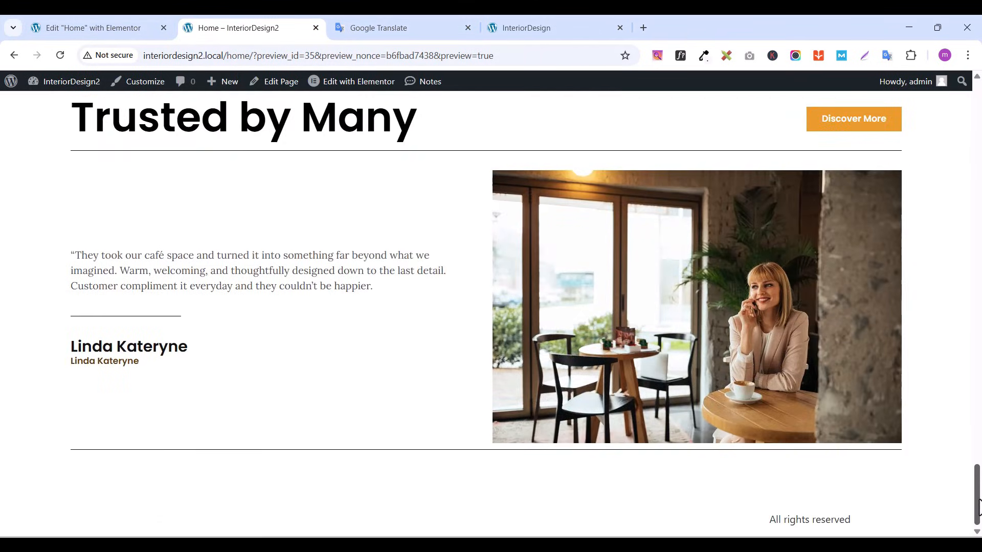
pyautogui.moveTo(980, 498)
pyautogui.mouseDown()
pyautogui.moveTo(980, 471)
pyautogui.moveTo(981, 484)
pyautogui.mouseUp()
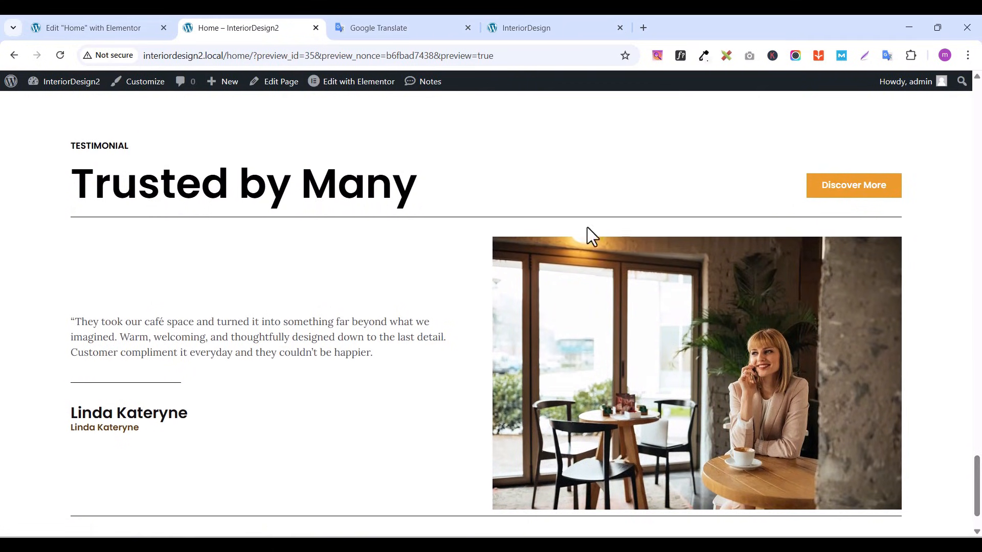
pyautogui.click(520, 28)
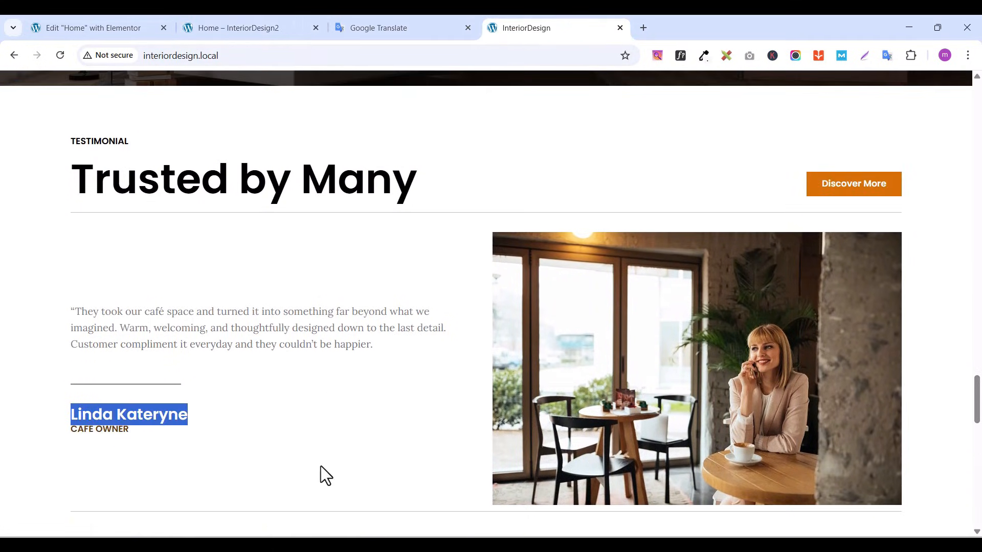
# Set the border color of the container holding both testimonial columns to semi-transparent #1B1B1BA1 and publish the page
pyautogui.click(88, 27)
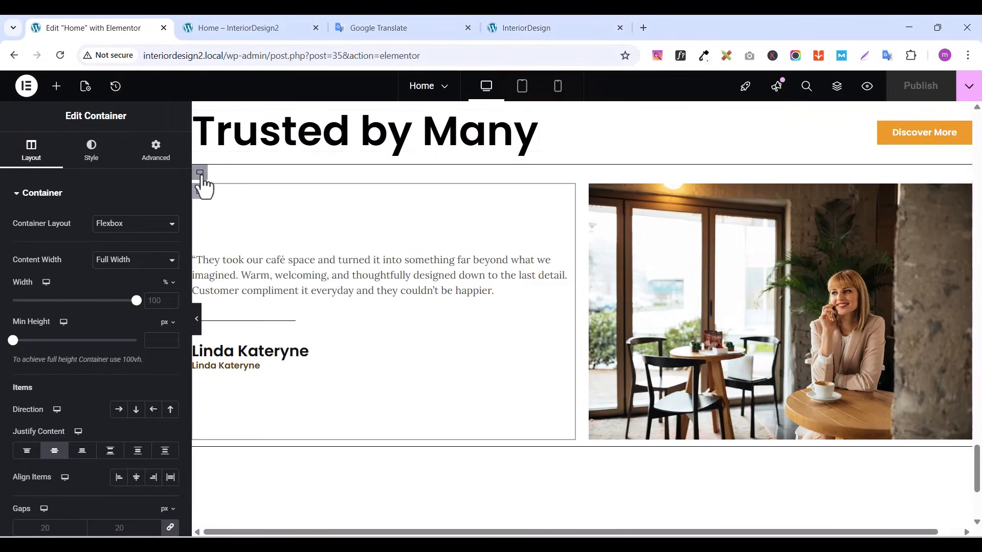
pyautogui.click(199, 174)
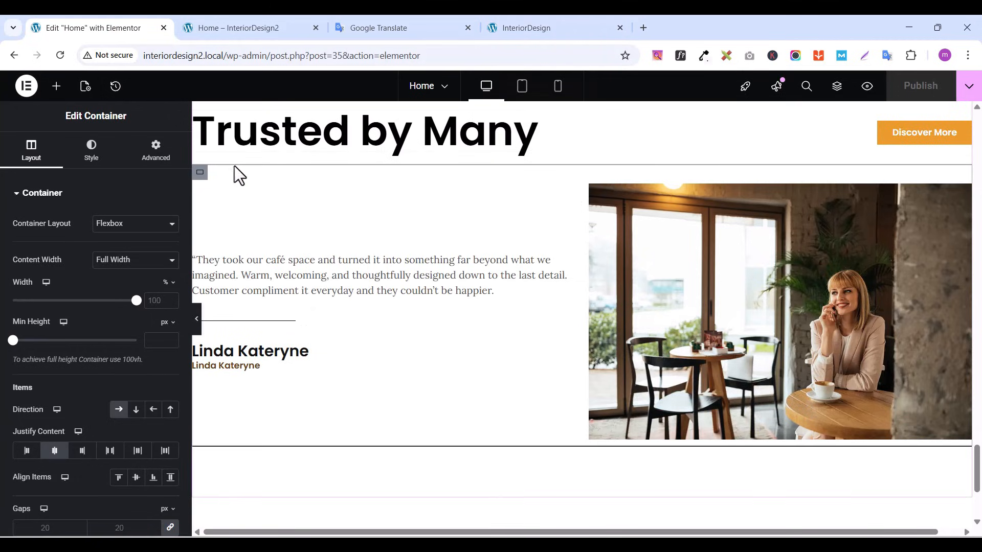
pyautogui.click(97, 159)
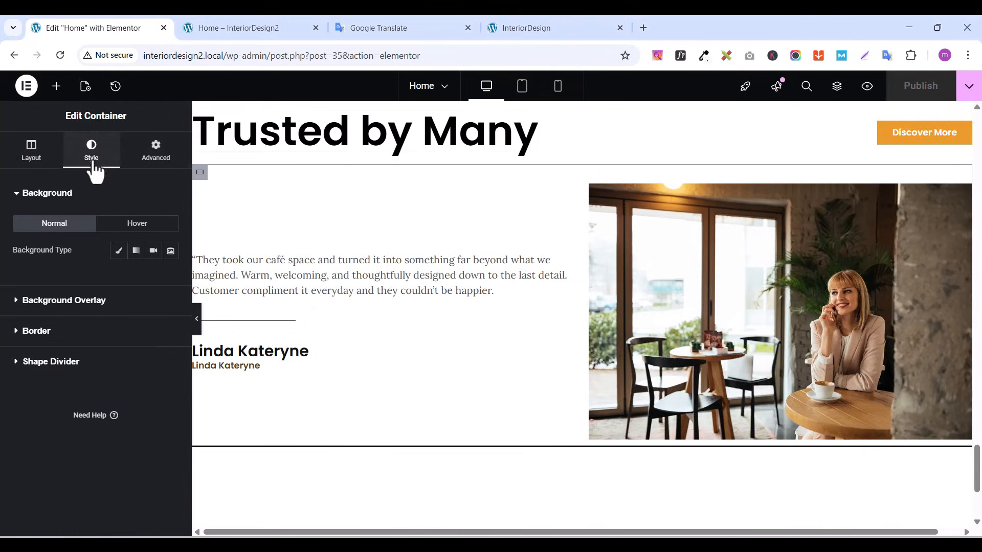
pyautogui.click(18, 338)
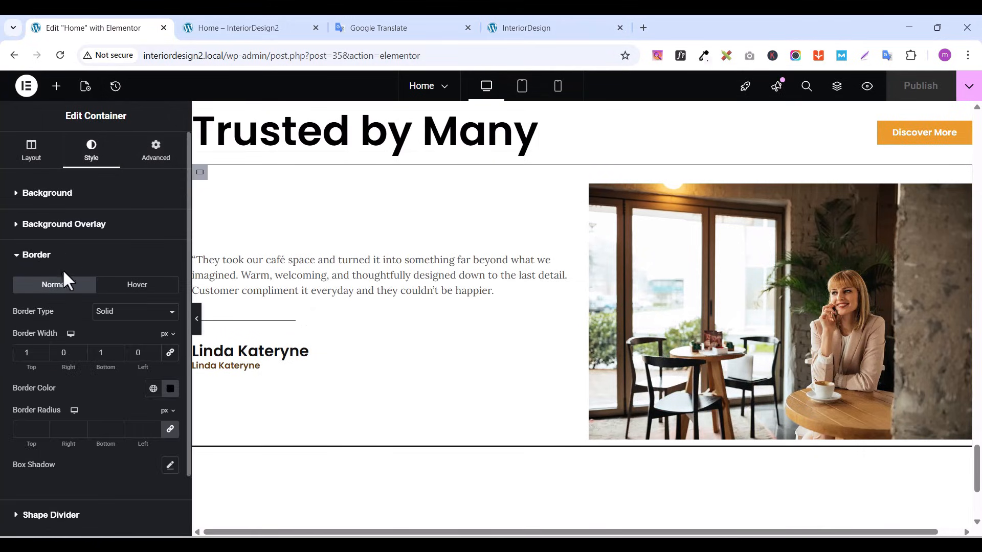
pyautogui.click(170, 389)
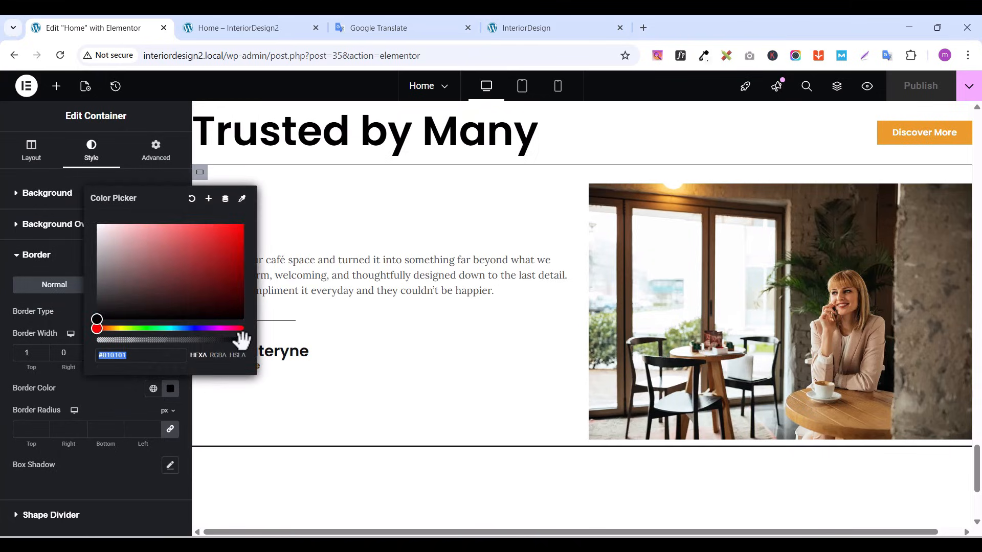
pyautogui.moveTo(241, 339); pyautogui.dragTo(190, 334)
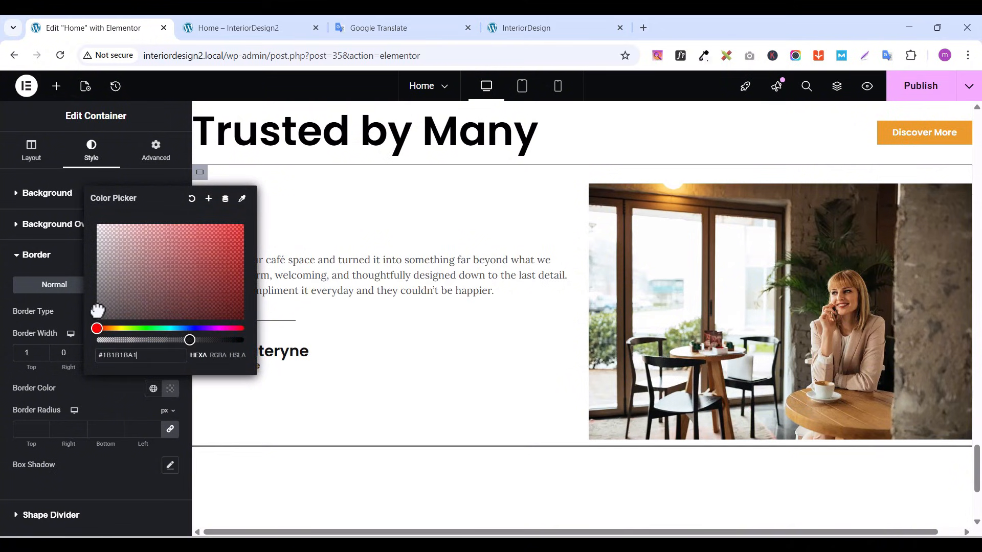
pyautogui.click(912, 88)
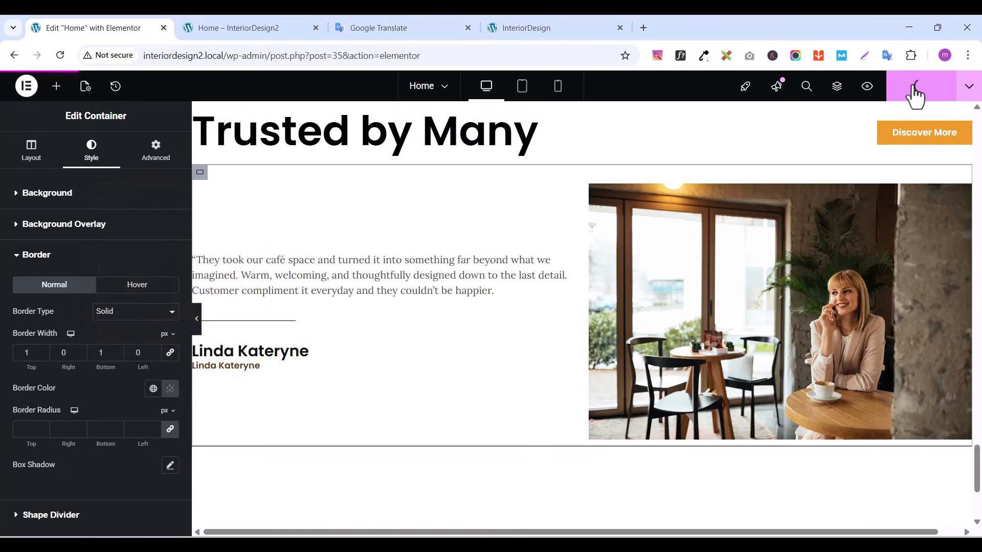
# Reload the Home preview and check the testimonial row's border lines
pyautogui.click(225, 27)
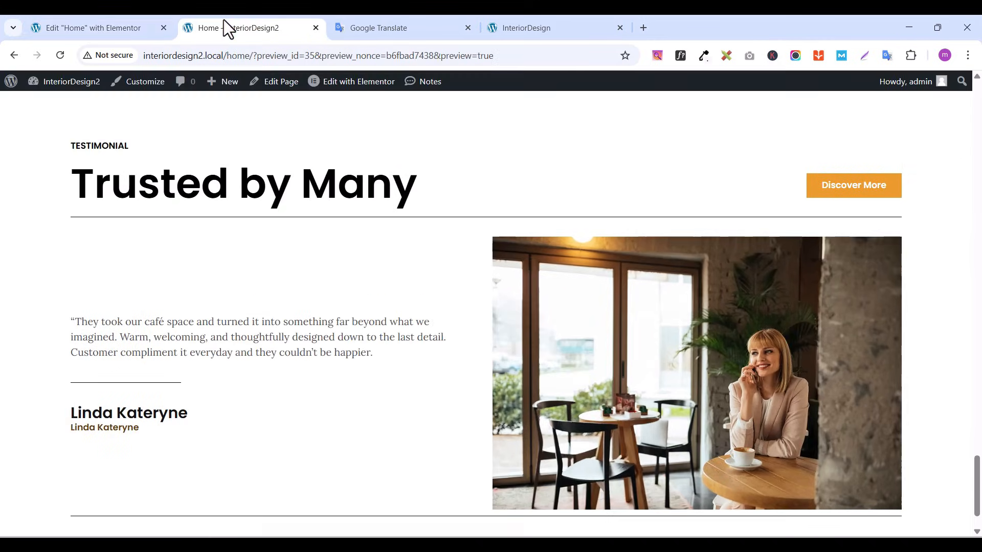
pyautogui.click(134, 29)
pyautogui.click(190, 28)
pyautogui.click(60, 55)
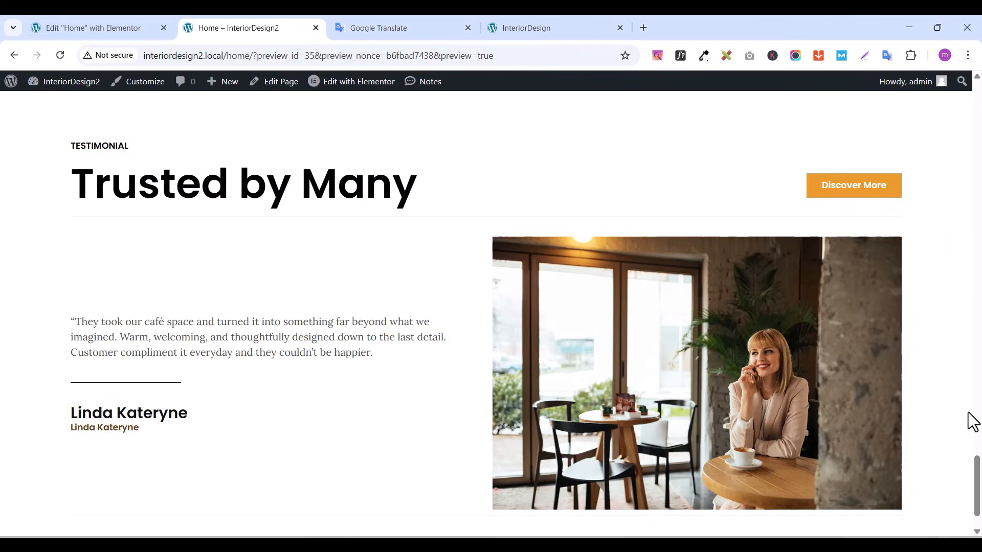
pyautogui.moveTo(976, 463); pyautogui.dragTo(979, 493)
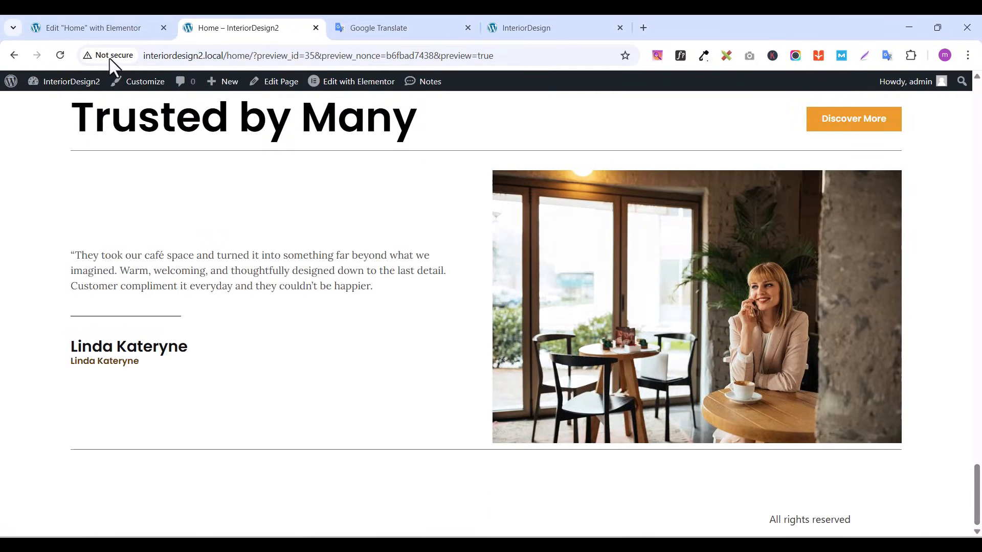
# Lower the testimonial row border's opacity so its color is #1B1B1B4D, and publish the page
pyautogui.click(90, 30)
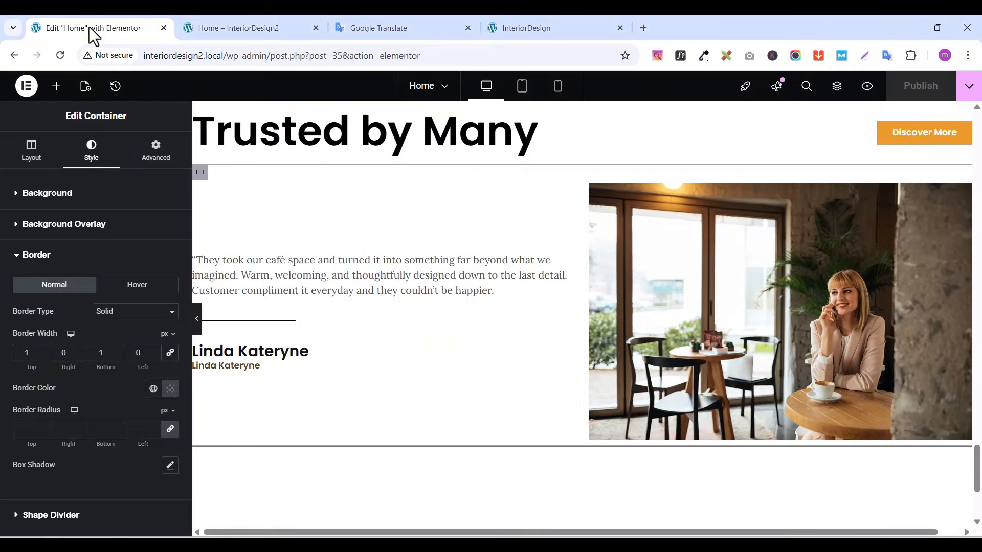
pyautogui.click(170, 388)
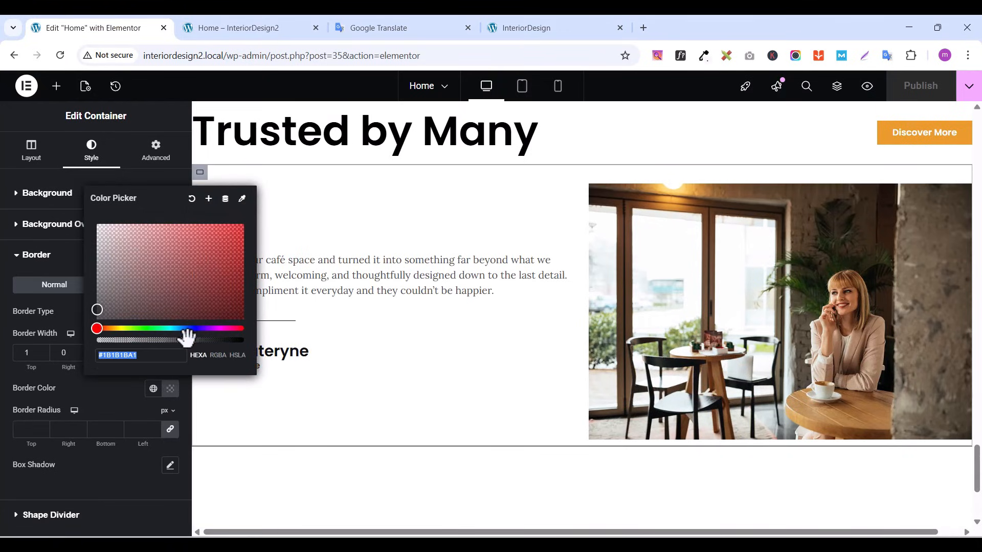
pyautogui.moveTo(189, 340); pyautogui.dragTo(140, 340)
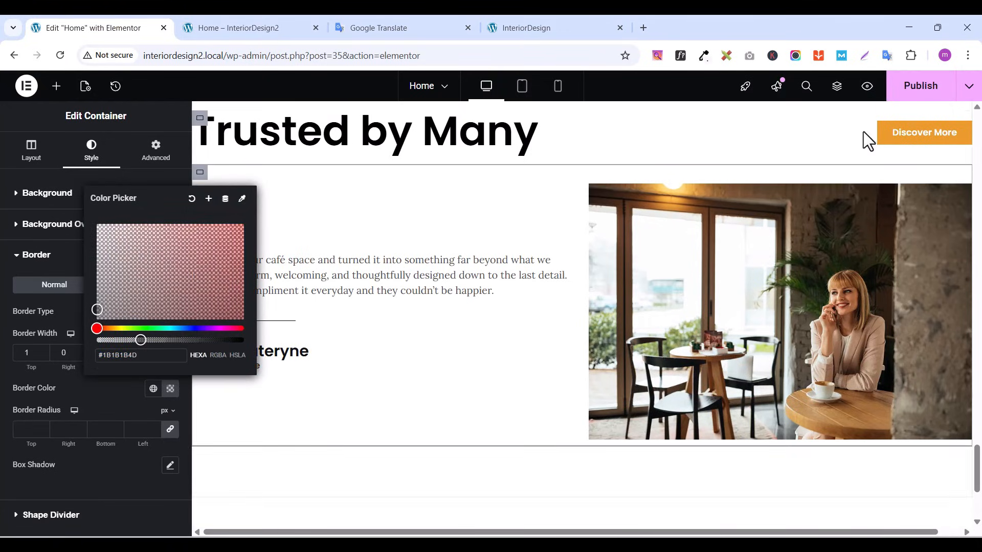
pyautogui.click(910, 85)
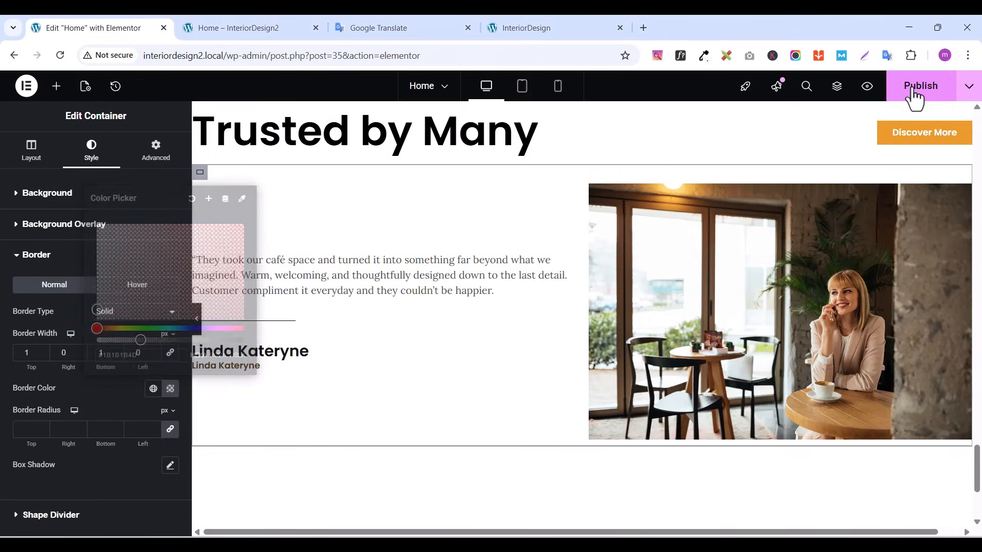
# Reload the Home preview and compare the testimonial section's border lines and layout with the reference page
pyautogui.click(244, 27)
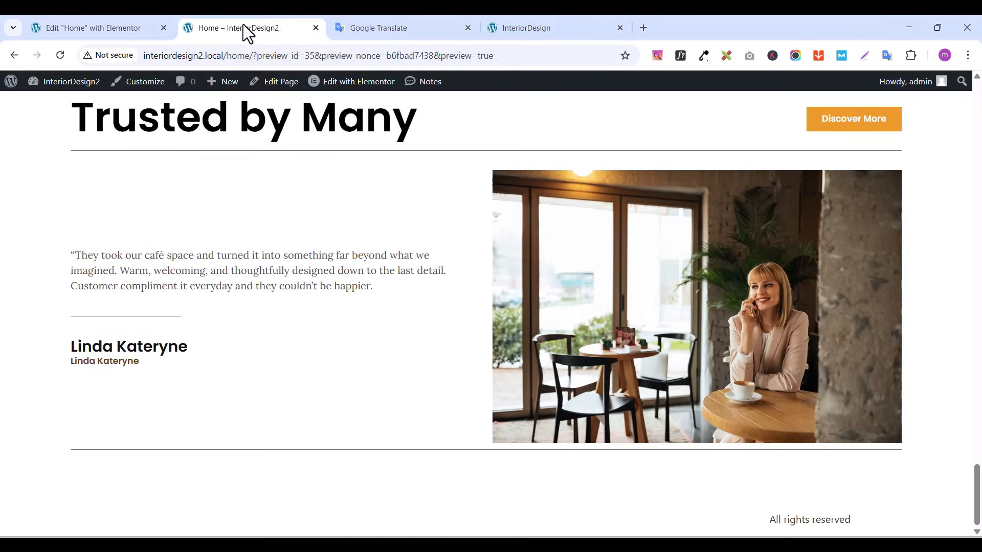
pyautogui.click(61, 56)
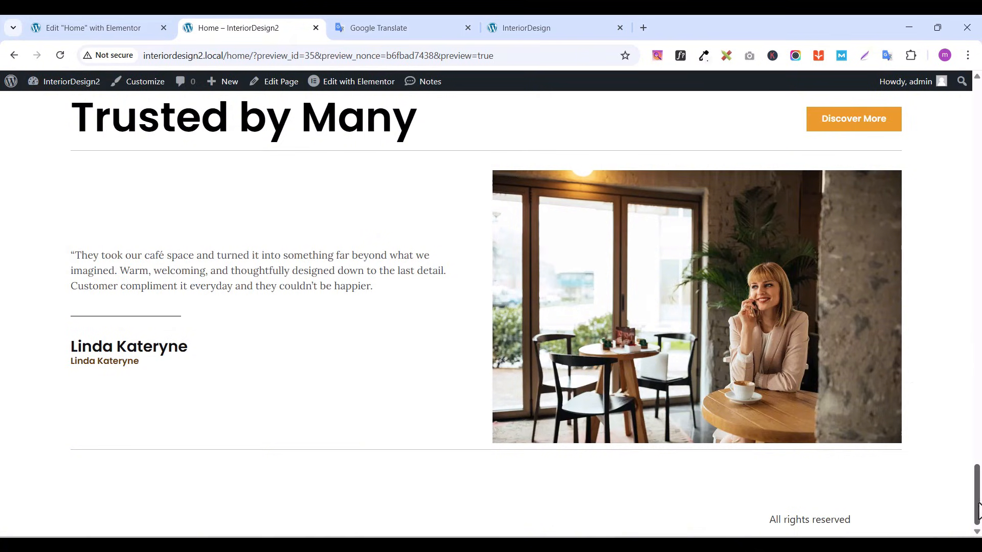
pyautogui.scroll(1, 977, 488)
pyautogui.scroll(-1, 978, 488)
pyautogui.click(520, 27)
pyautogui.click(208, 384)
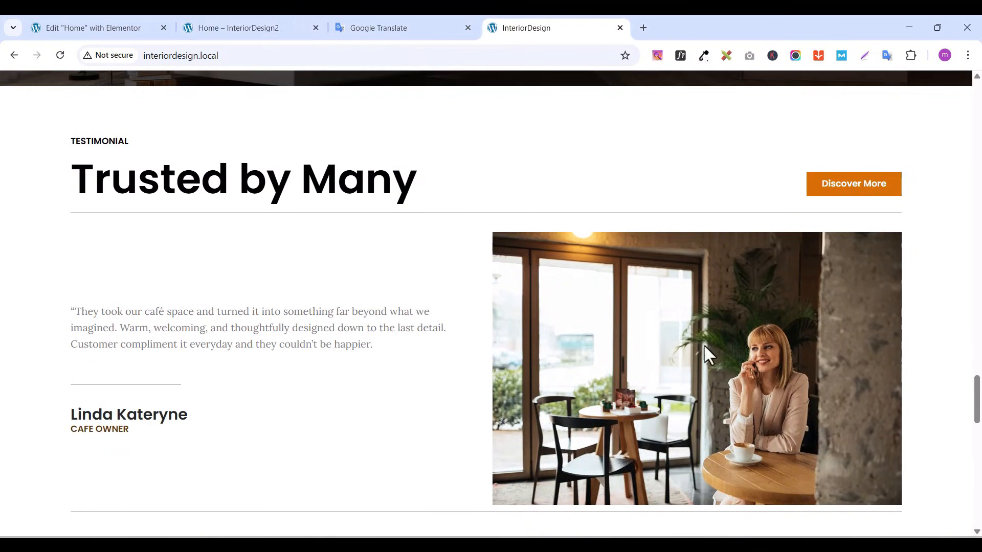
pyautogui.click(269, 28)
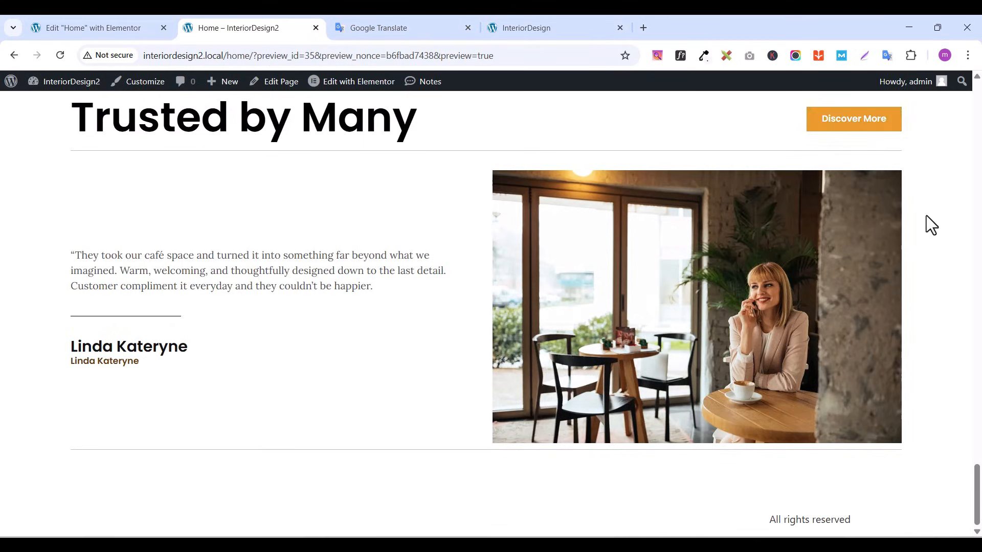
pyautogui.scroll(1, 815, 268)
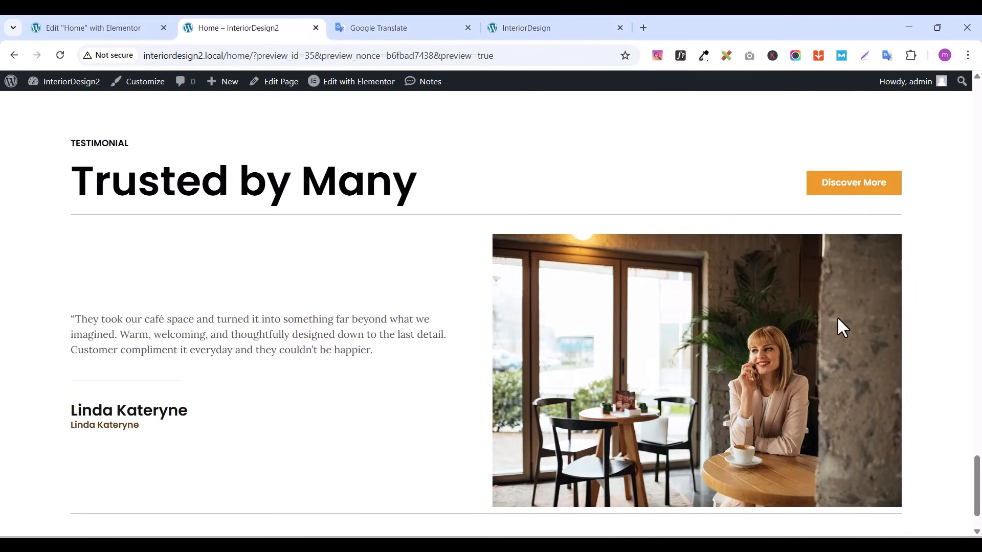
pyautogui.scroll(-2, 837, 316)
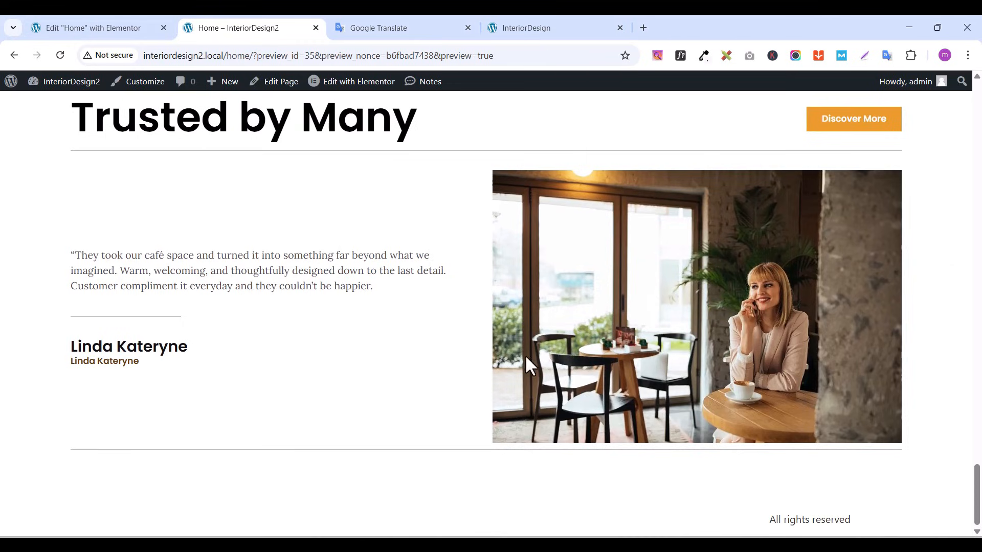
# Examine the FAQ section of the reference page, including its accordion and contact form columns
pyautogui.click(509, 35)
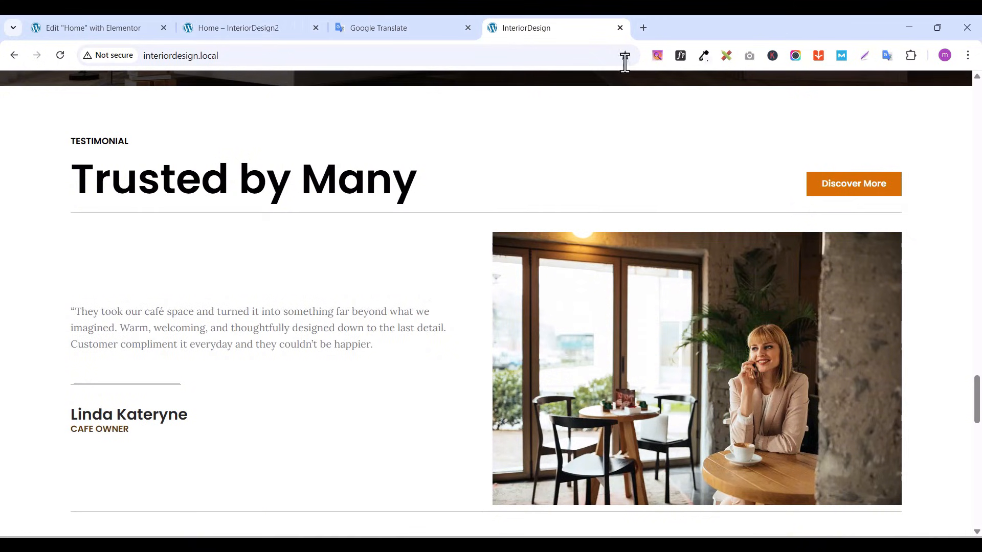
pyautogui.moveTo(976, 399); pyautogui.dragTo(979, 445)
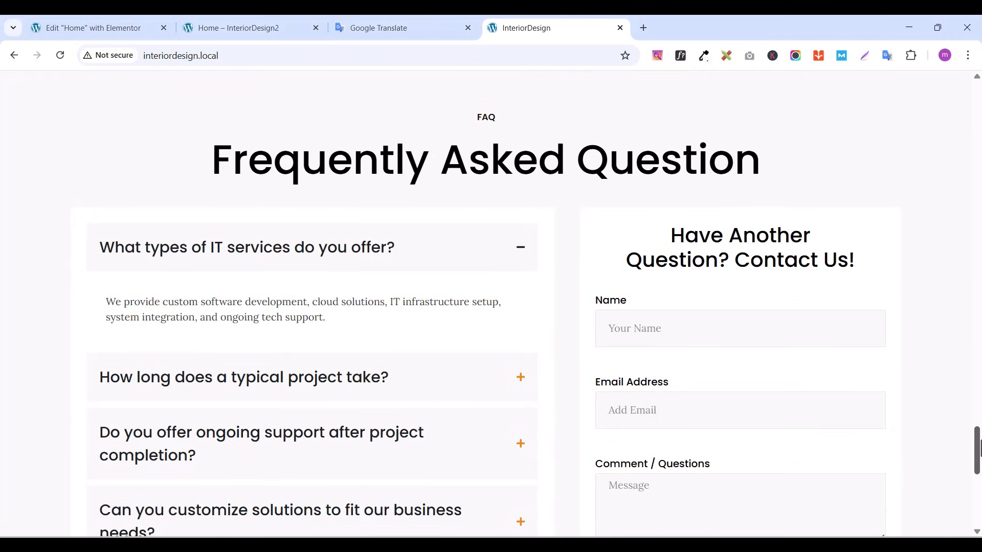
pyautogui.moveTo(978, 444); pyautogui.dragTo(978, 450)
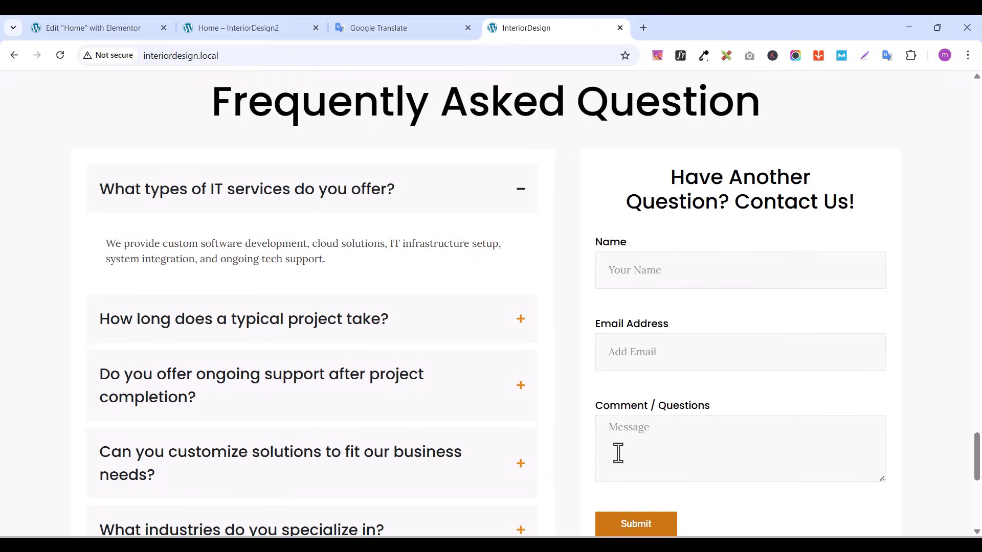
pyautogui.scroll(-1, 537, 98)
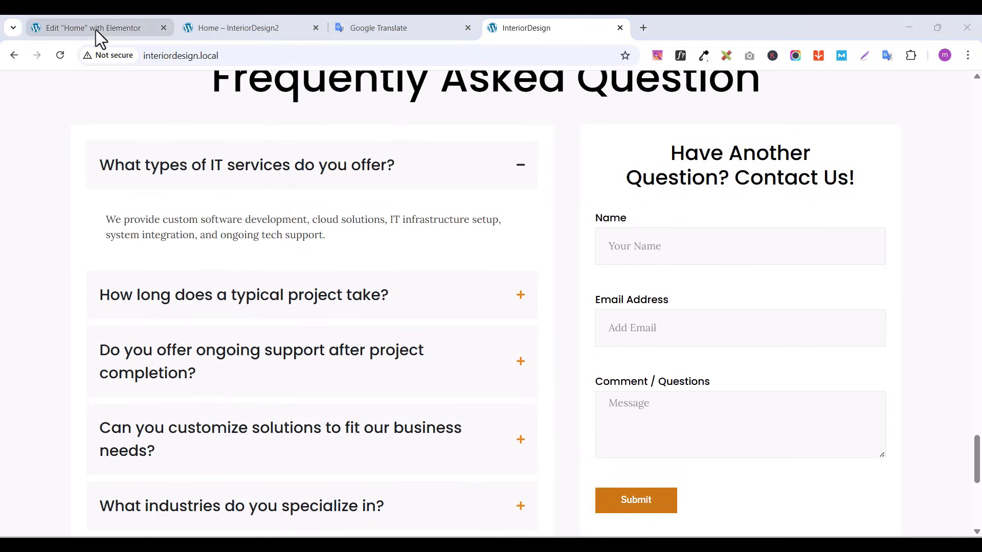
# Add a Flexbox container with the single-column, downward-direction structure below the testimonial section of the Home page
pyautogui.click(96, 30)
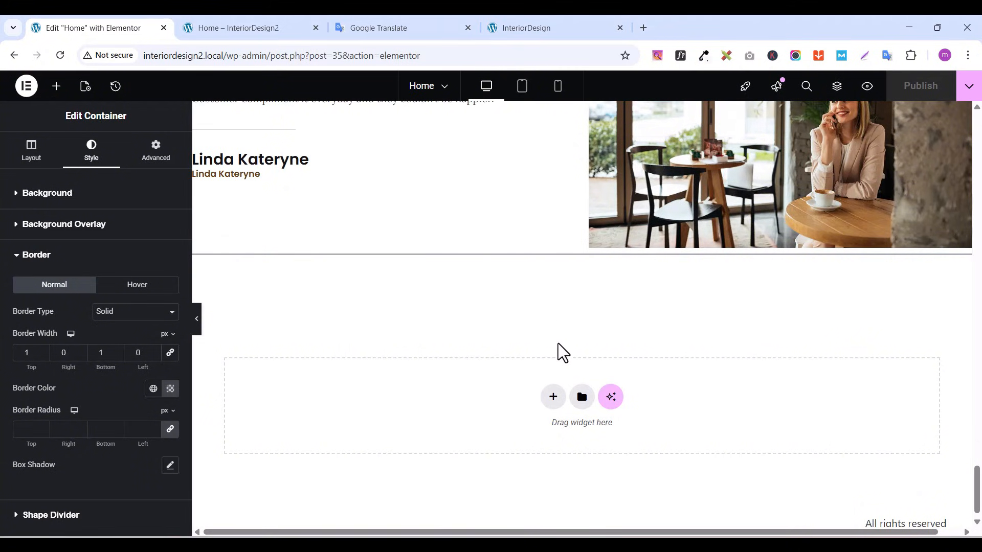
pyautogui.click(553, 396)
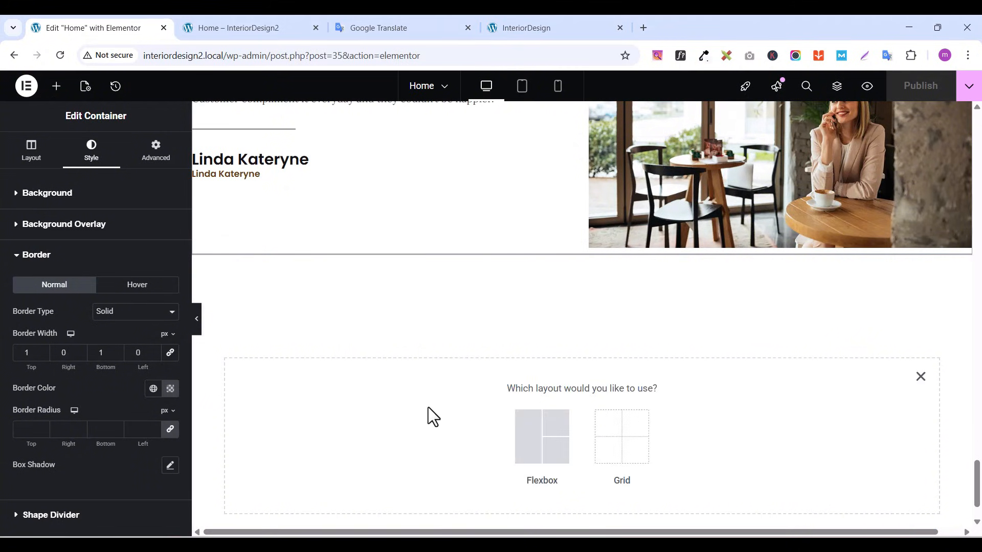
pyautogui.scroll(-1, 428, 417)
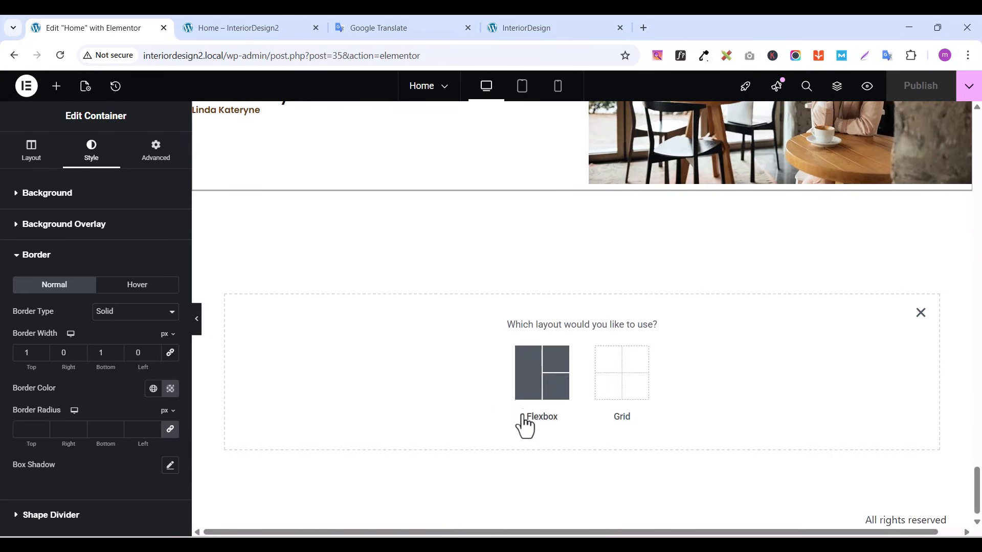
pyautogui.click(526, 377)
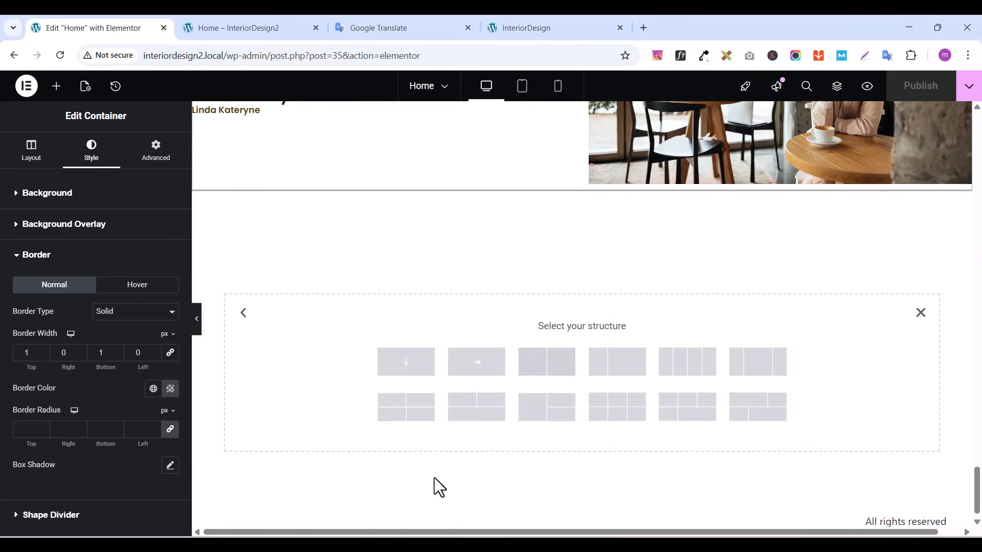
pyautogui.scroll(-1, 351, 415)
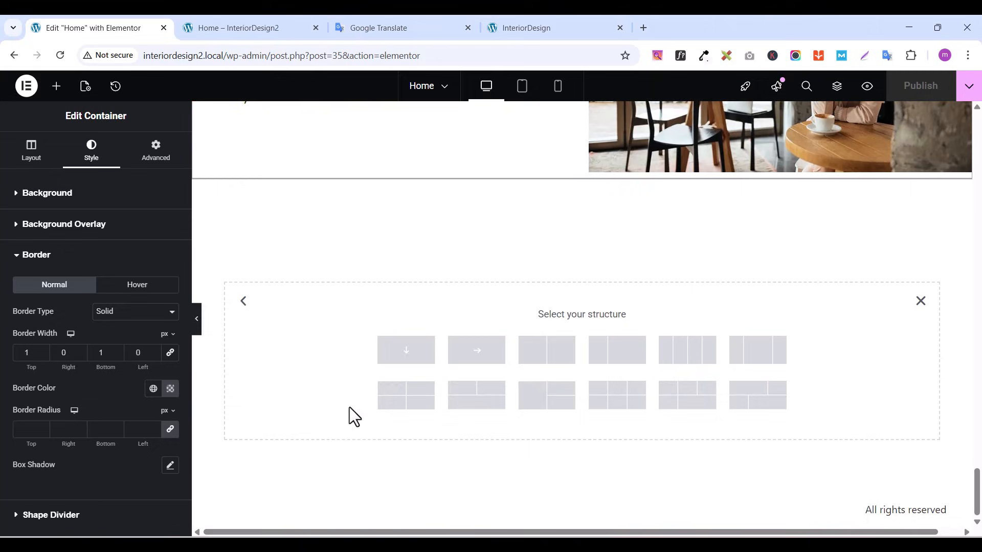
pyautogui.click(407, 353)
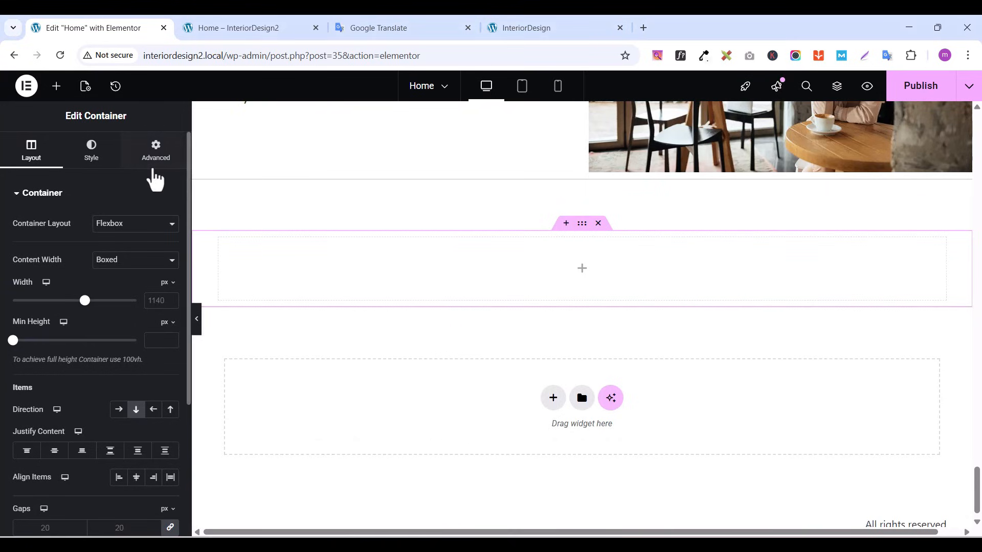
# Set the new FAQ container's padding to 80 px at the top and bottom and 0 on the sides
pyautogui.click(154, 154)
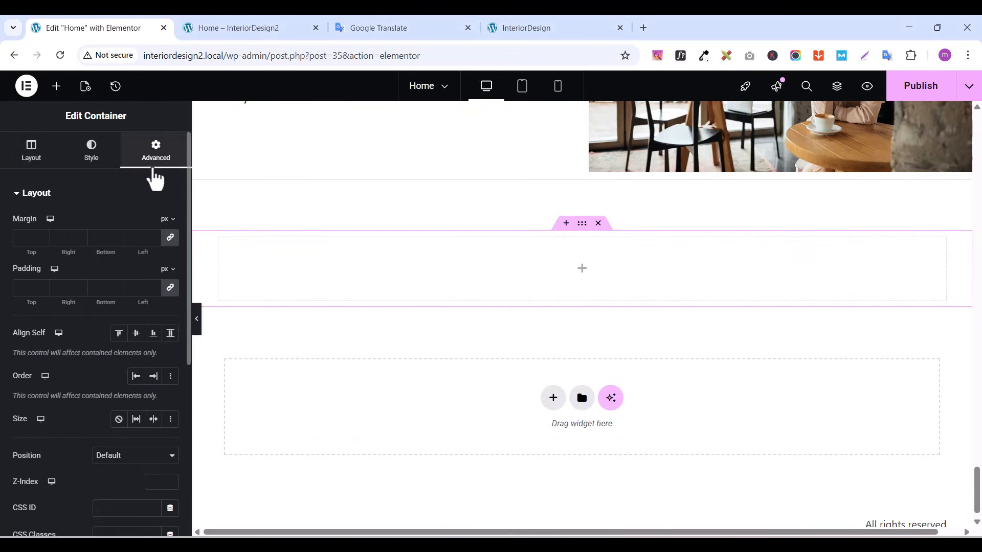
pyautogui.click(171, 287)
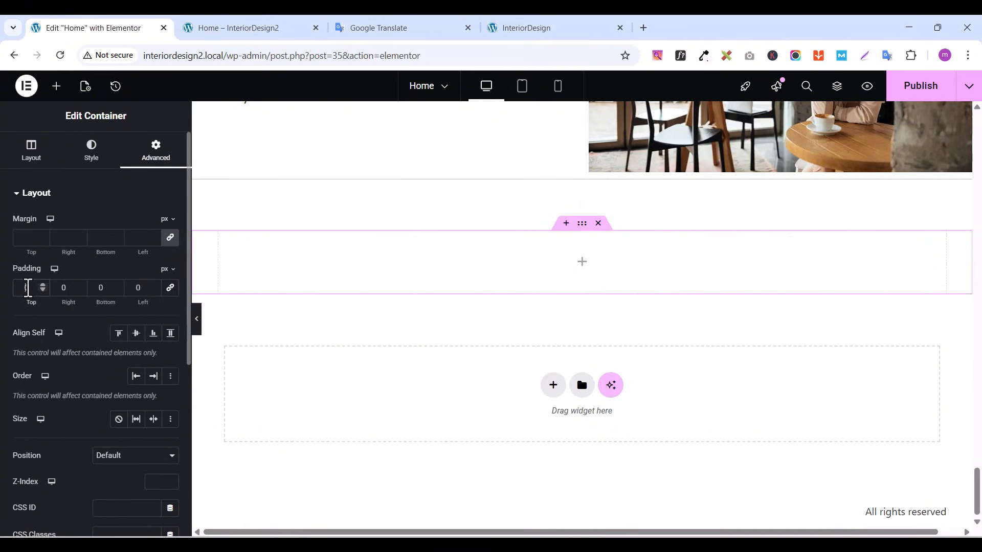
pyautogui.click(28, 288)
pyautogui.write('80')
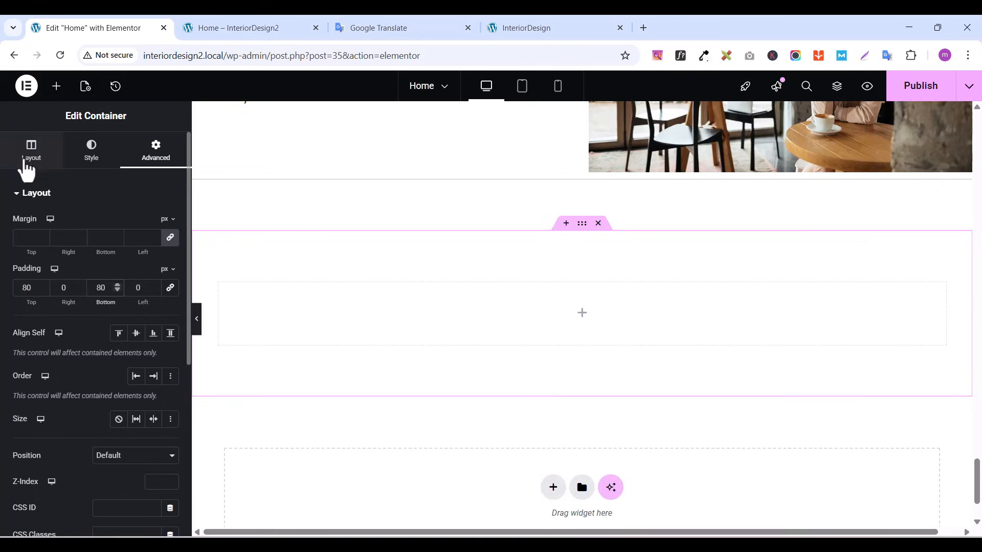
# Set the FAQ container's boxed content width to 1300 px and publish the page
pyautogui.click(28, 153)
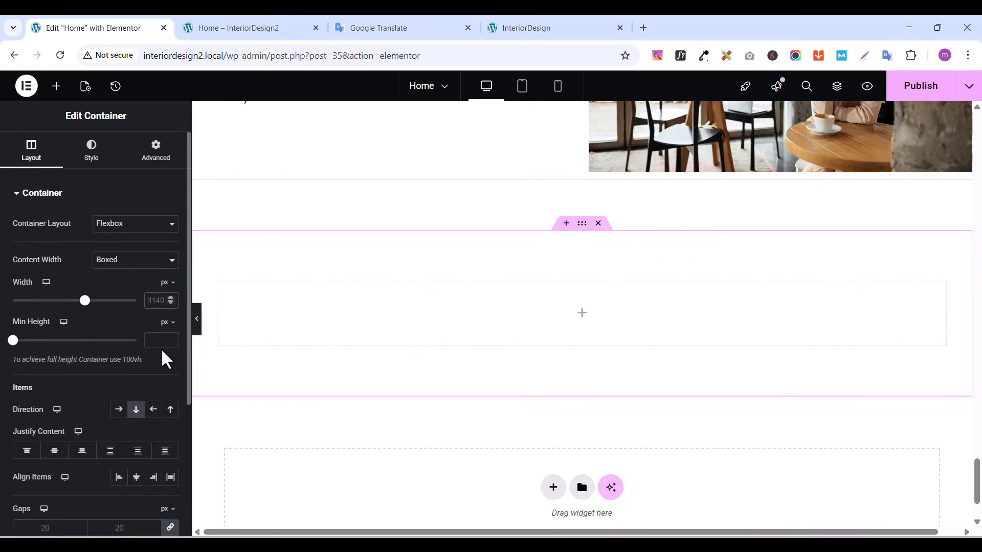
pyautogui.write('1300')
pyautogui.click(907, 94)
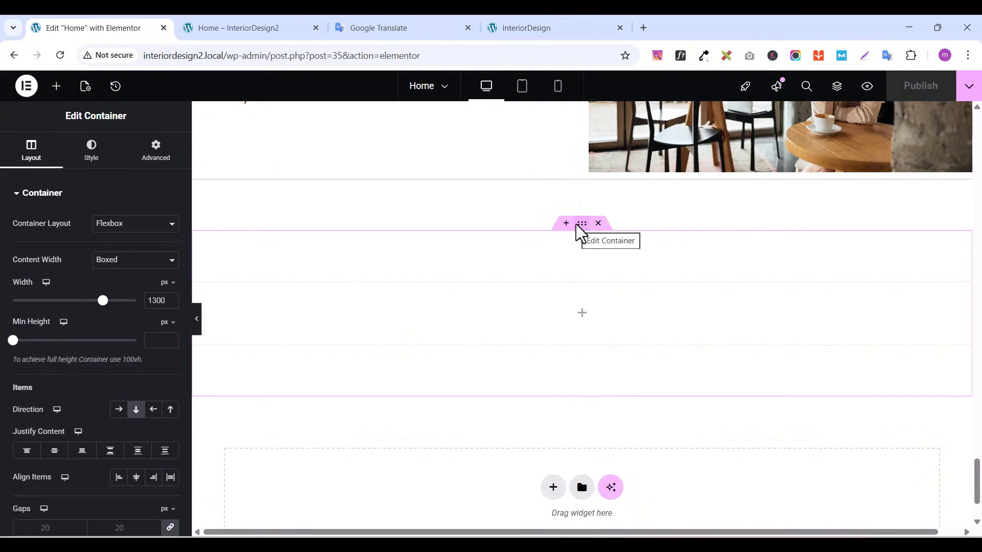
# Give the FAQ container a classic background in the global color grey
pyautogui.click(92, 156)
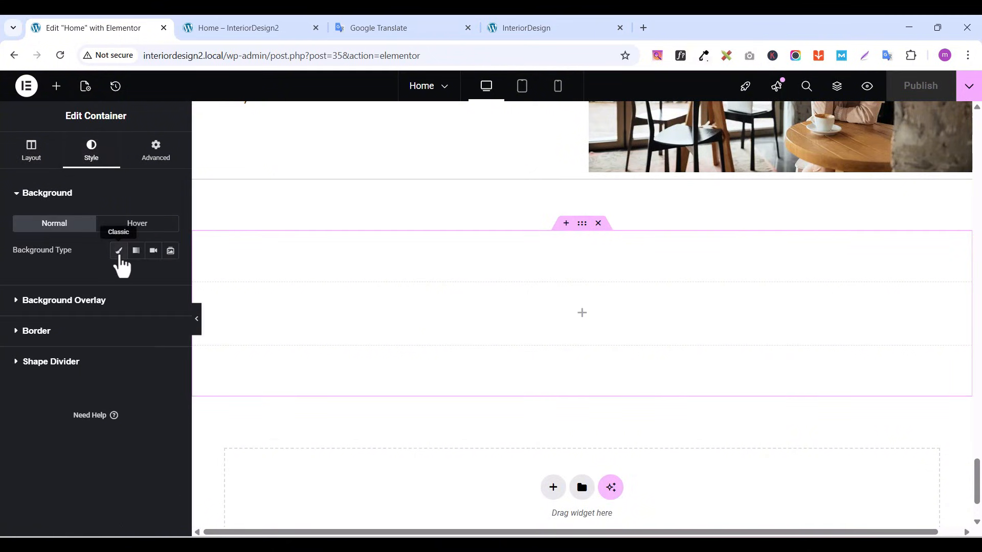
pyautogui.click(119, 251)
pyautogui.click(153, 277)
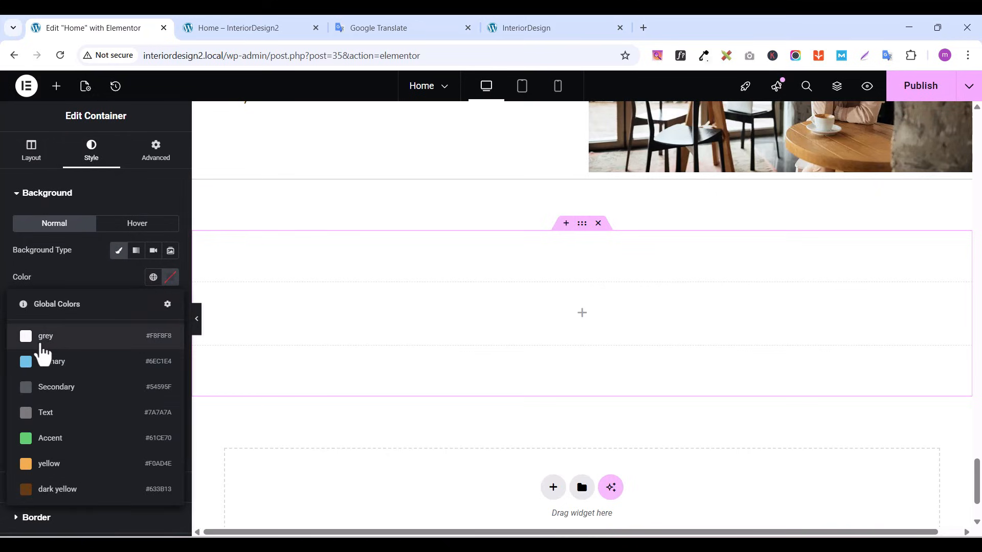
pyautogui.click(43, 338)
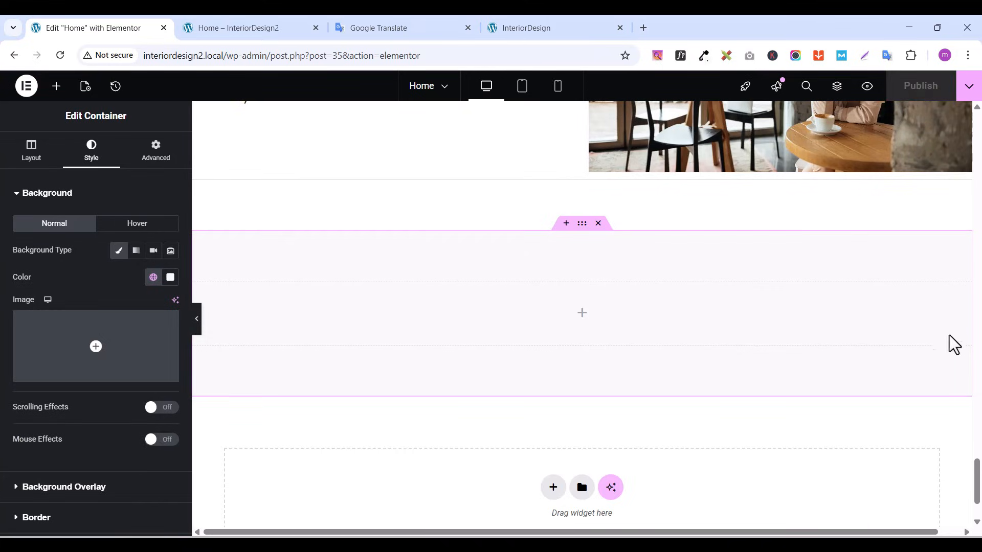
# Copy the SERVICES heading above "Architecture Meets Interior" and paste it into the empty FAQ container
pyautogui.moveTo(976, 486); pyautogui.dragTo(958, 267)
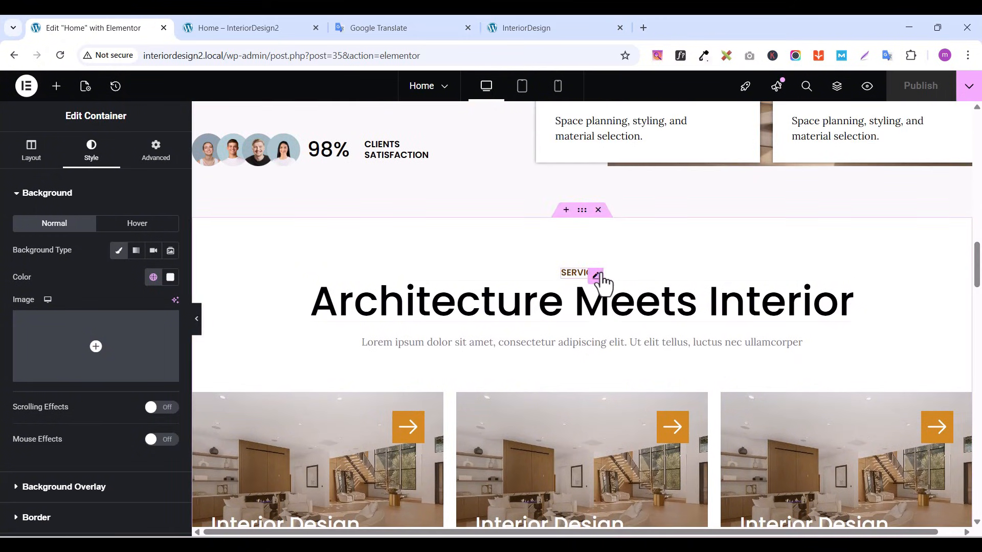
pyautogui.click(596, 275)
pyautogui.rightClick(598, 276)
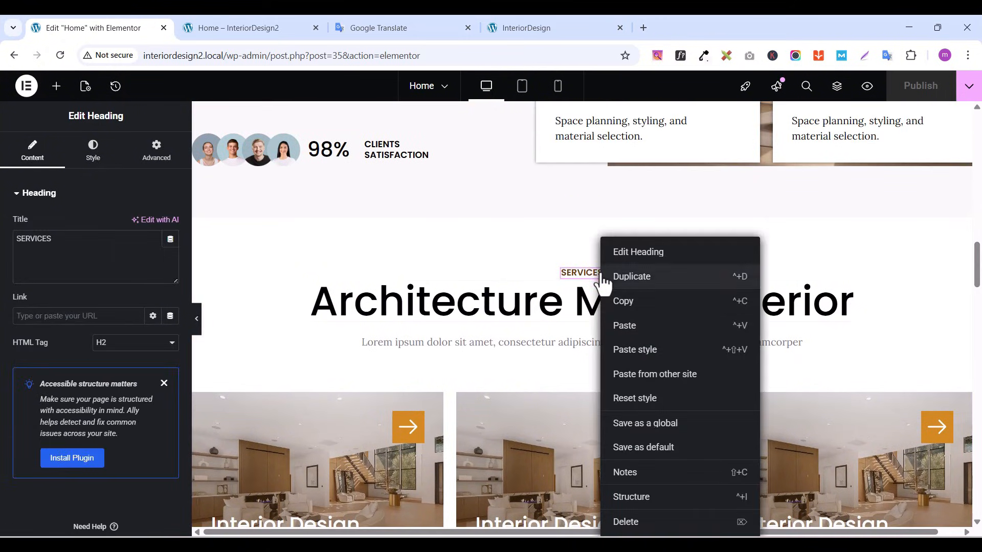
pyautogui.click(634, 302)
pyautogui.moveTo(970, 257); pyautogui.dragTo(978, 486)
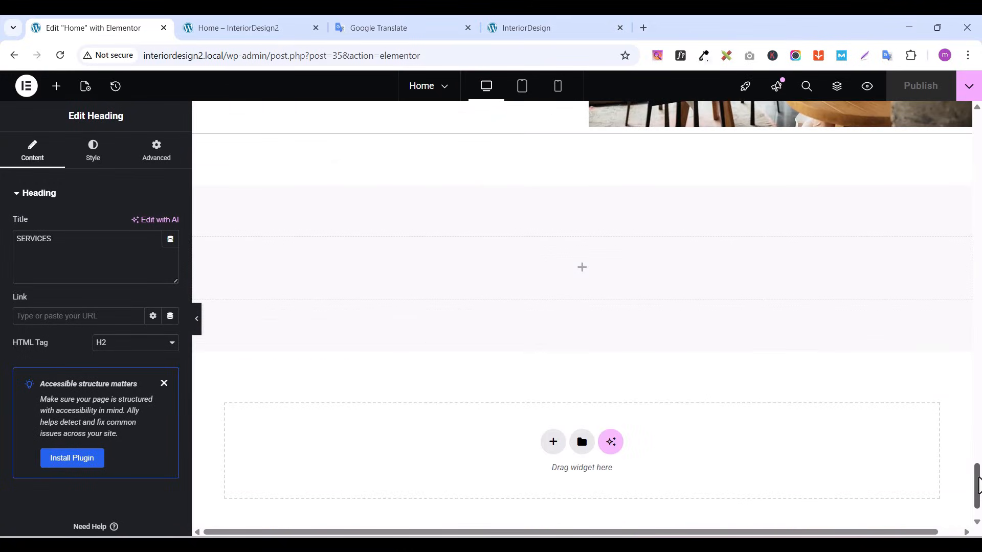
pyautogui.rightClick(533, 260)
pyautogui.click(576, 314)
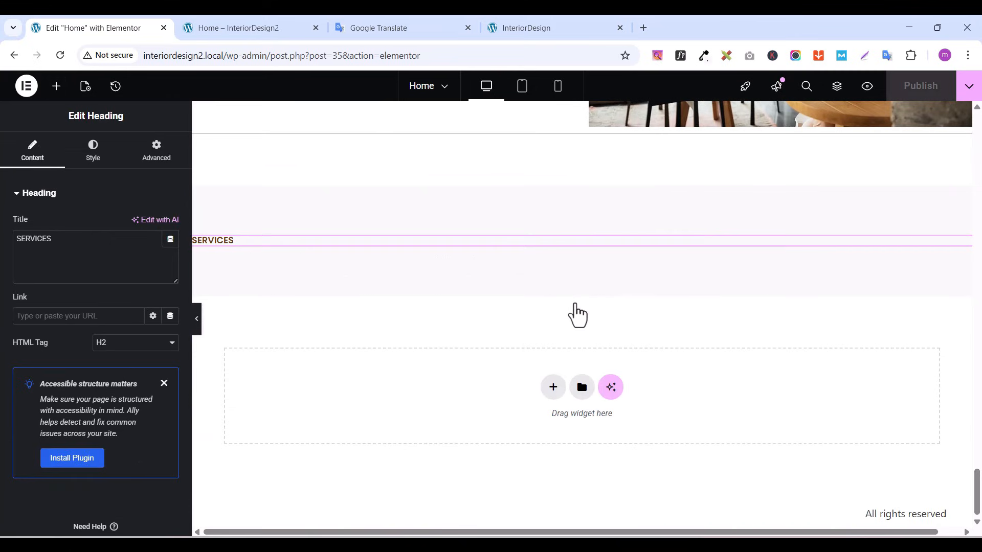
# Replace the pasted SERVICES heading's title with "FAQ" copied from the reference page
pyautogui.click(565, 29)
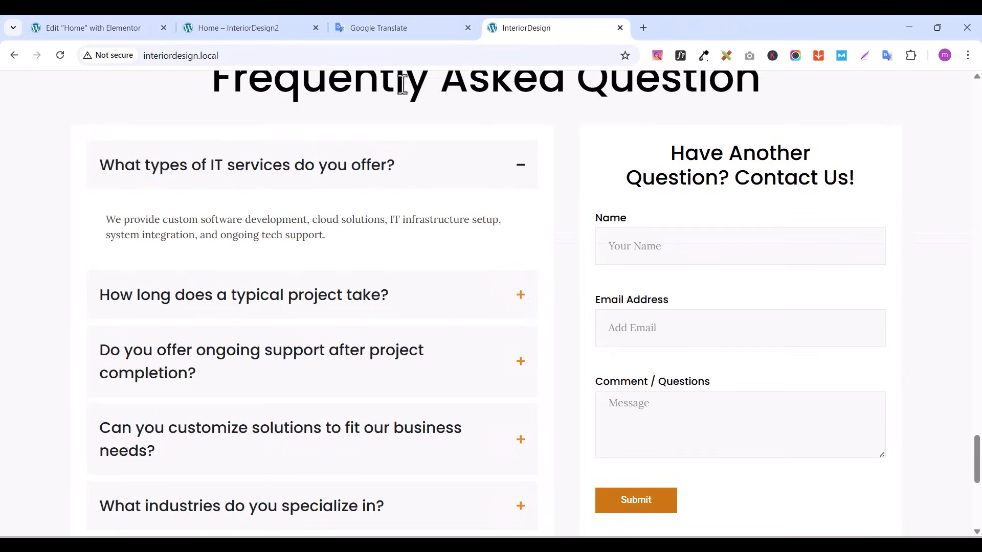
pyautogui.scroll(4, 384, 256)
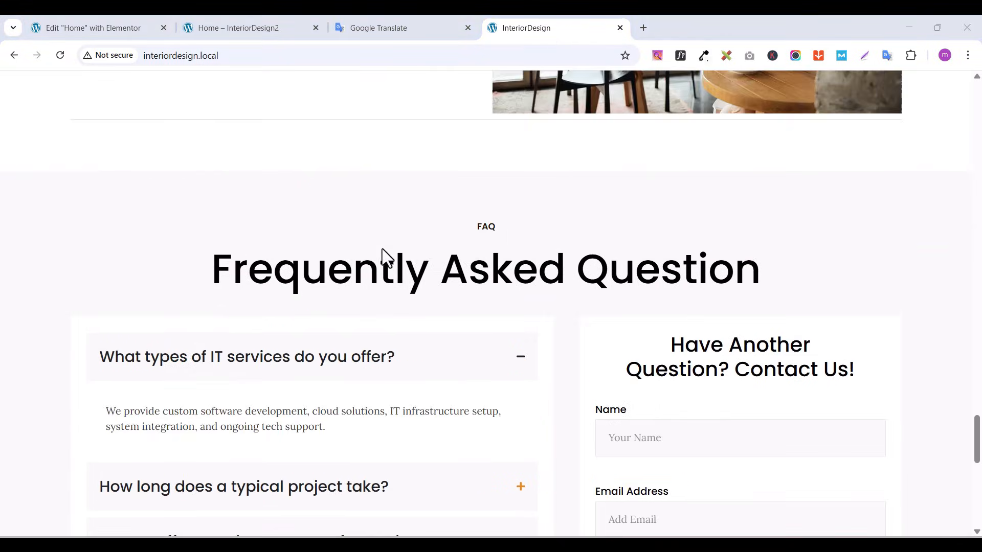
pyautogui.rightClick(484, 225)
pyautogui.click(529, 240)
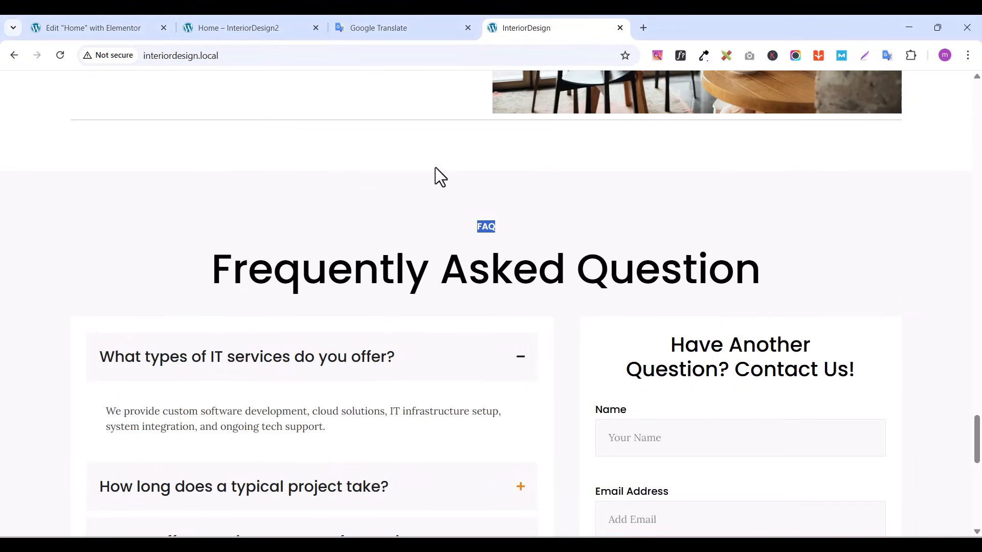
pyautogui.click(108, 29)
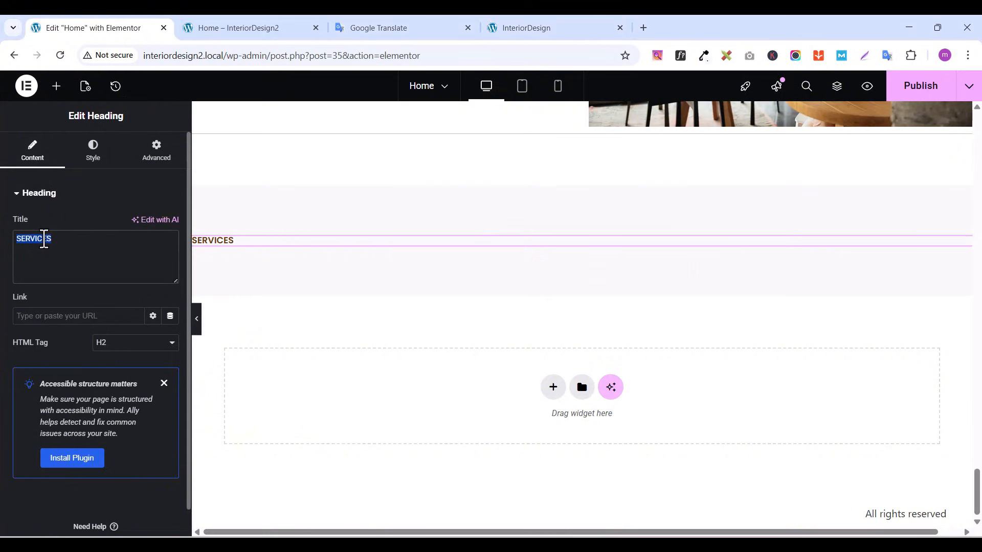
pyautogui.hotkey('ctrl', 'v')
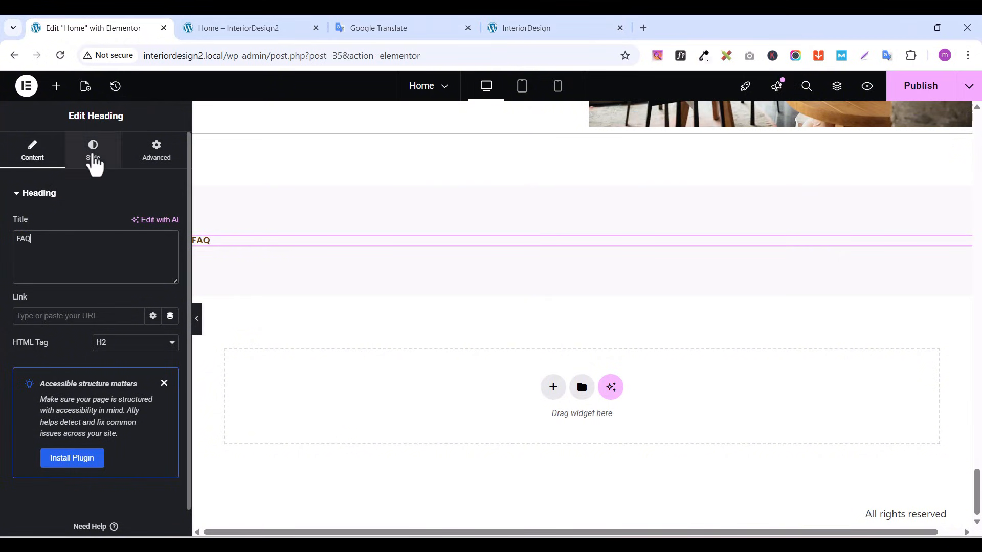
# Change the FAQ heading's text color to black, #000000
pyautogui.click(94, 158)
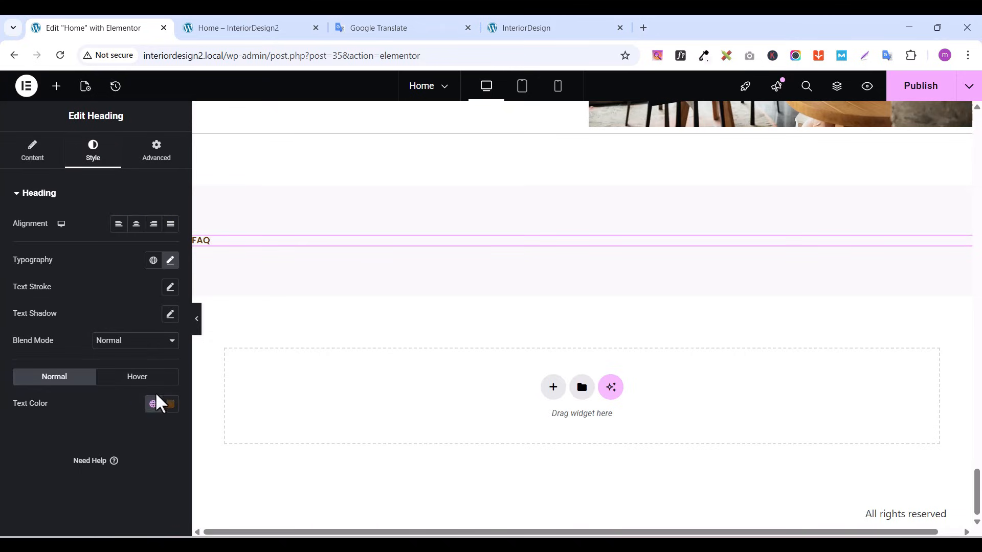
pyautogui.click(167, 407)
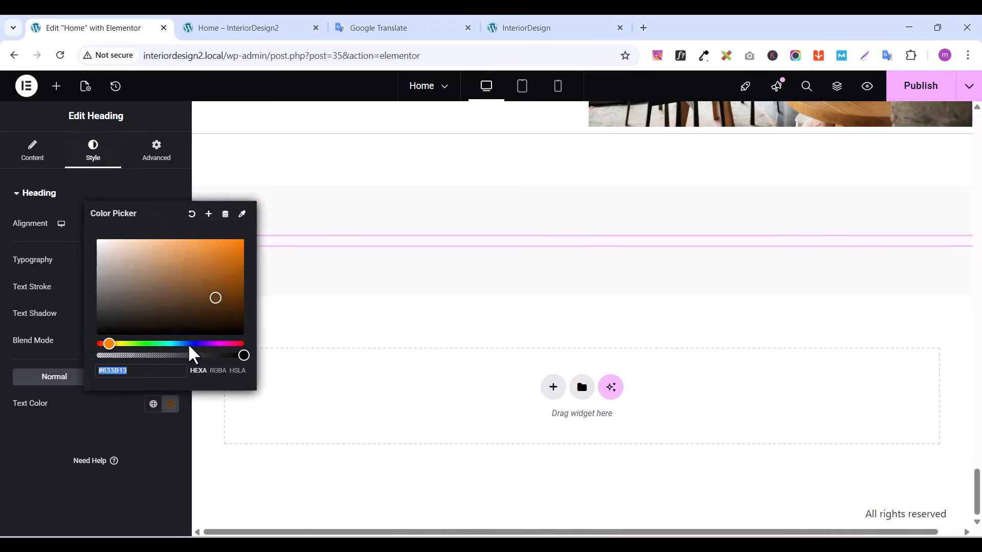
pyautogui.moveTo(215, 297); pyautogui.dragTo(175, 358)
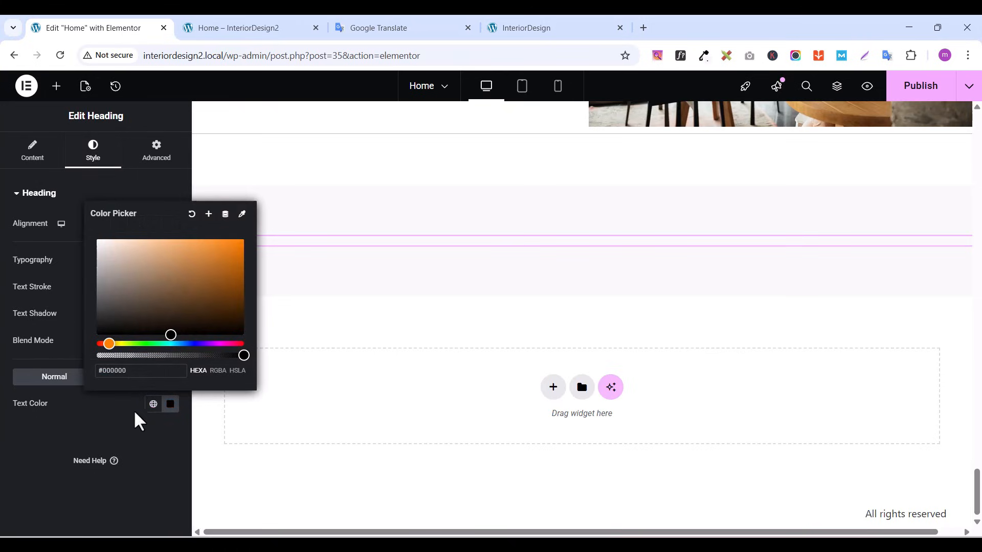
pyautogui.click(136, 454)
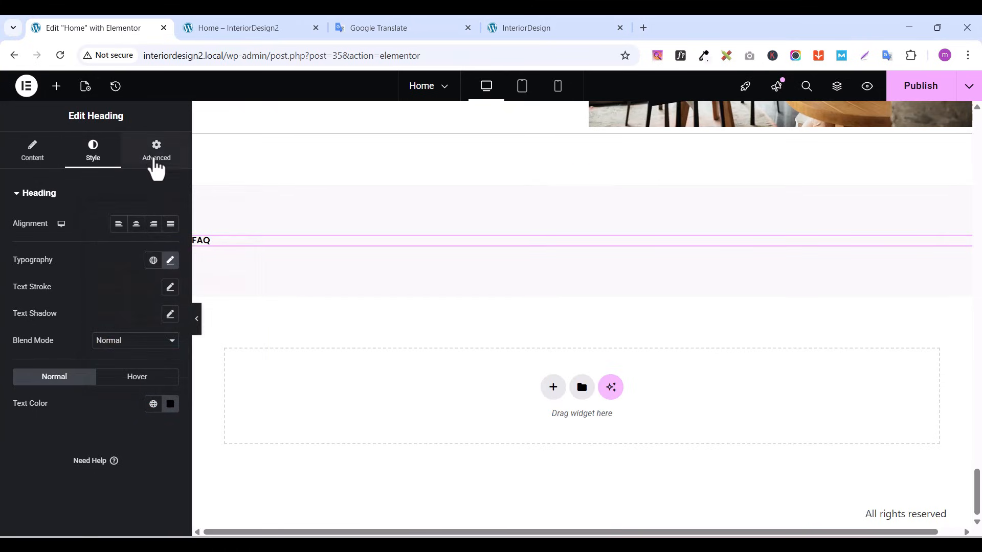
pyautogui.click(156, 165)
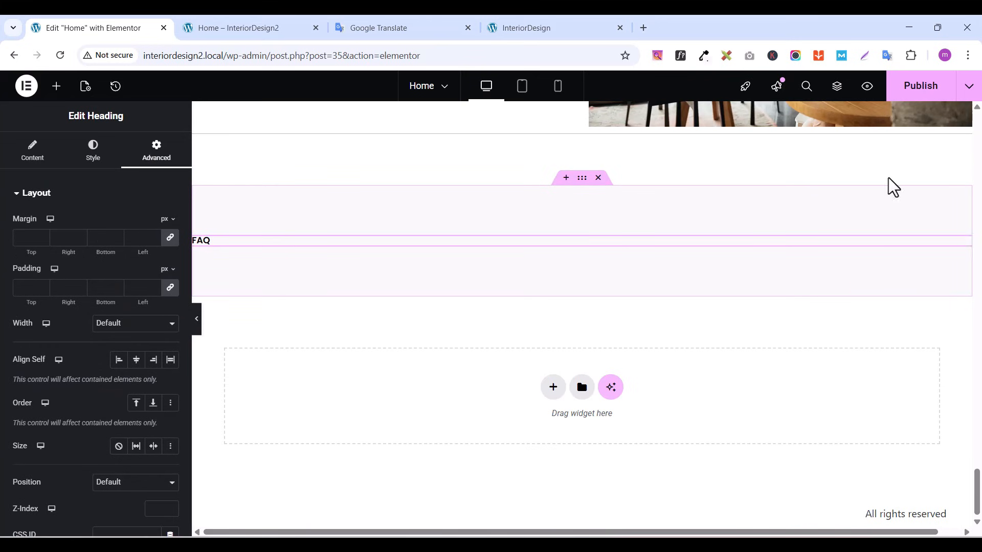
# Copy the "Spaces We've Designed" heading from the project section and paste it below the FAQ heading
pyautogui.scroll(10, 675, 214)
pyautogui.scroll(20, 674, 238)
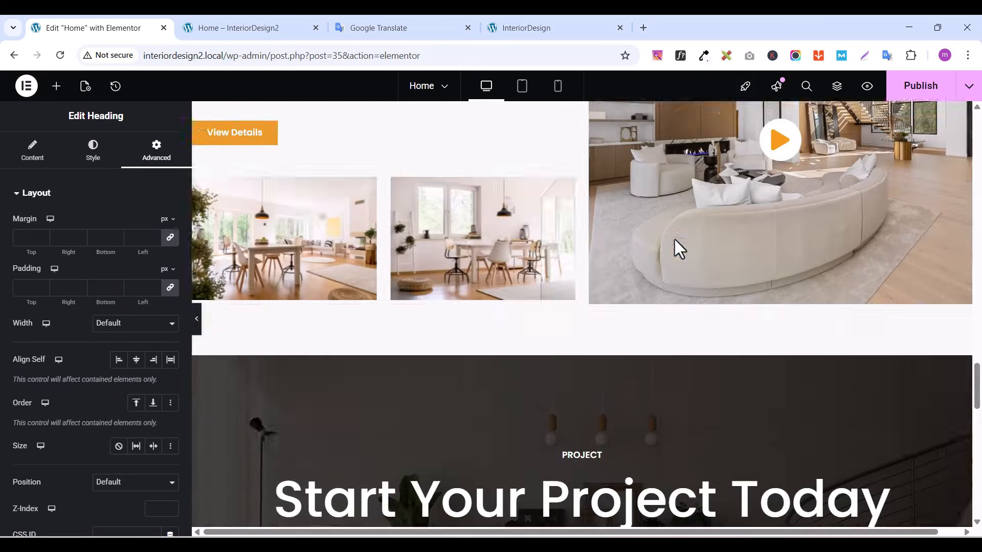
pyautogui.scroll(-5, 674, 239)
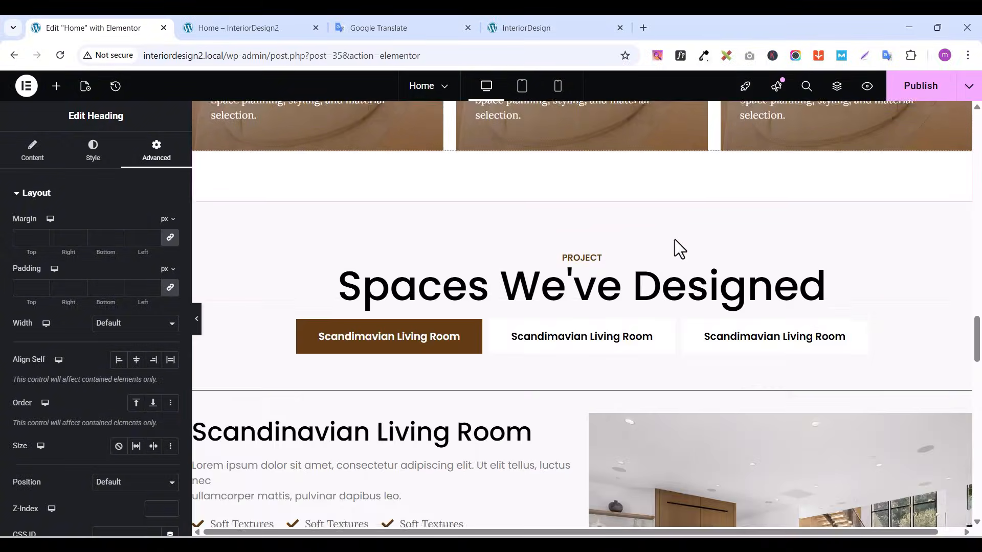
pyautogui.scroll(9, 674, 239)
pyautogui.scroll(-10, 674, 240)
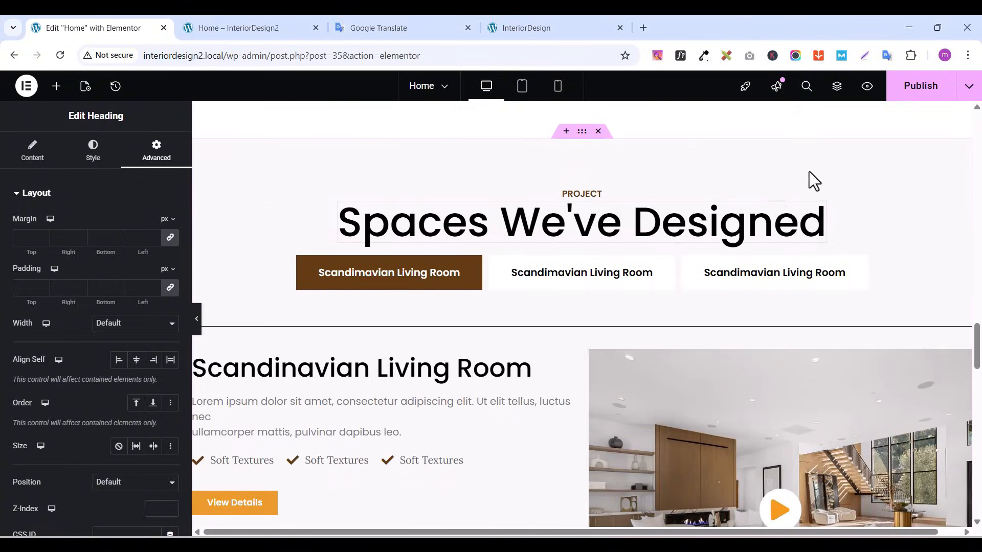
pyautogui.click(820, 215)
pyautogui.rightClick(818, 214)
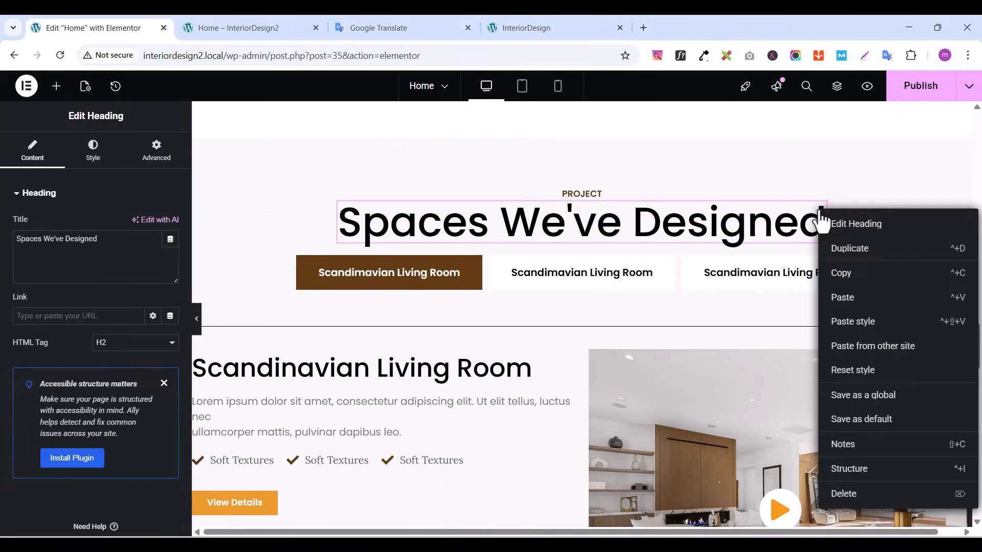
pyautogui.click(854, 274)
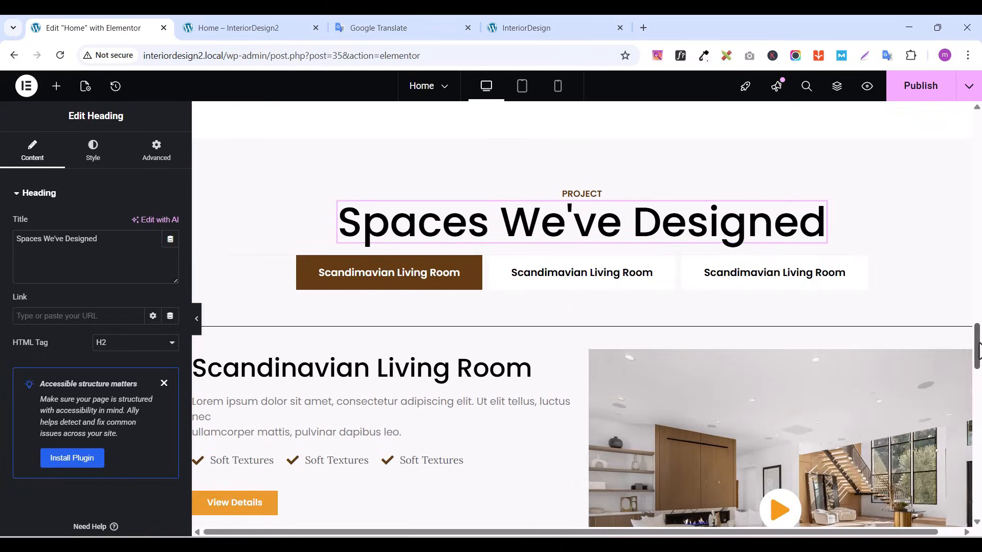
pyautogui.moveTo(977, 335); pyautogui.dragTo(976, 496)
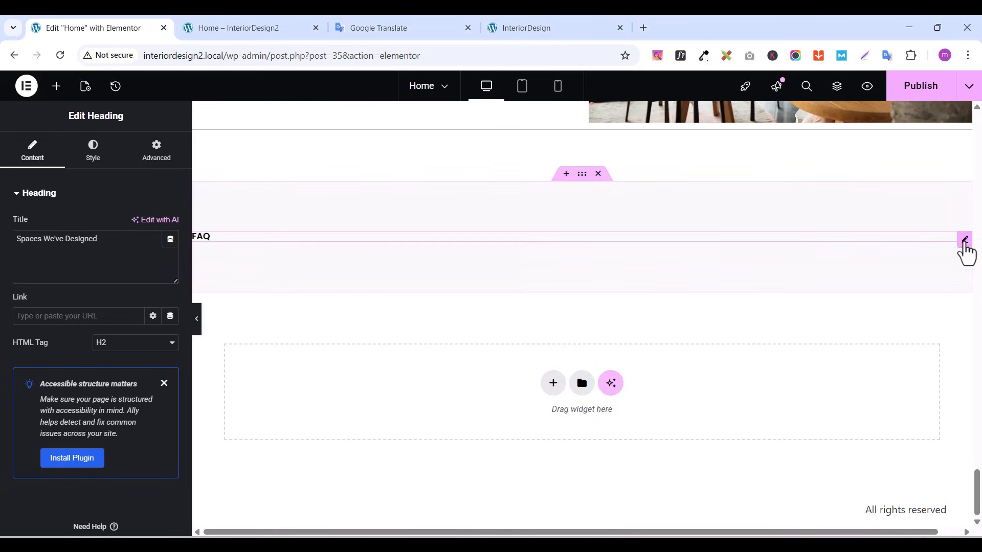
pyautogui.rightClick(965, 252)
pyautogui.click(853, 327)
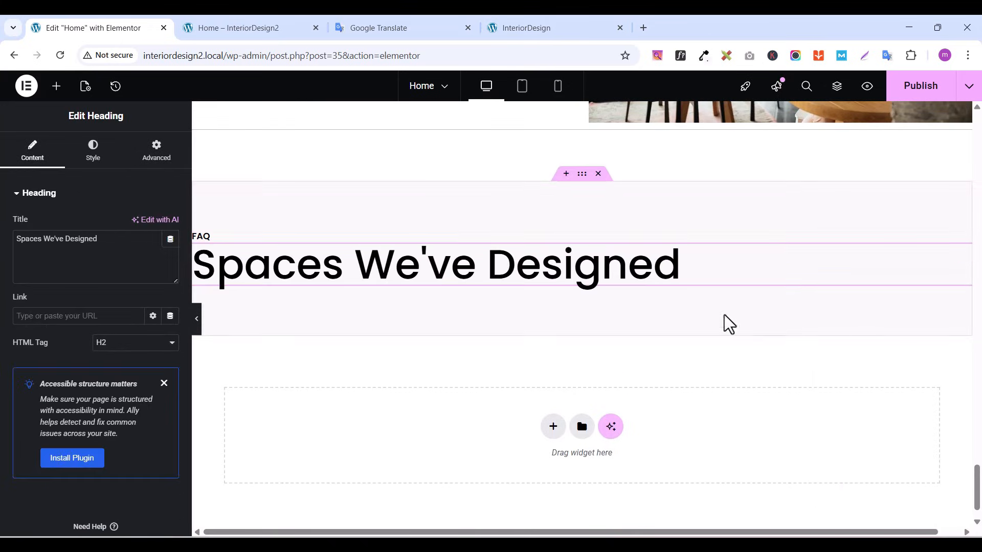
# Replace the pasted large heading's title with "Frequently Asked Question" copied from the reference page, and return to the reference
pyautogui.click(523, 31)
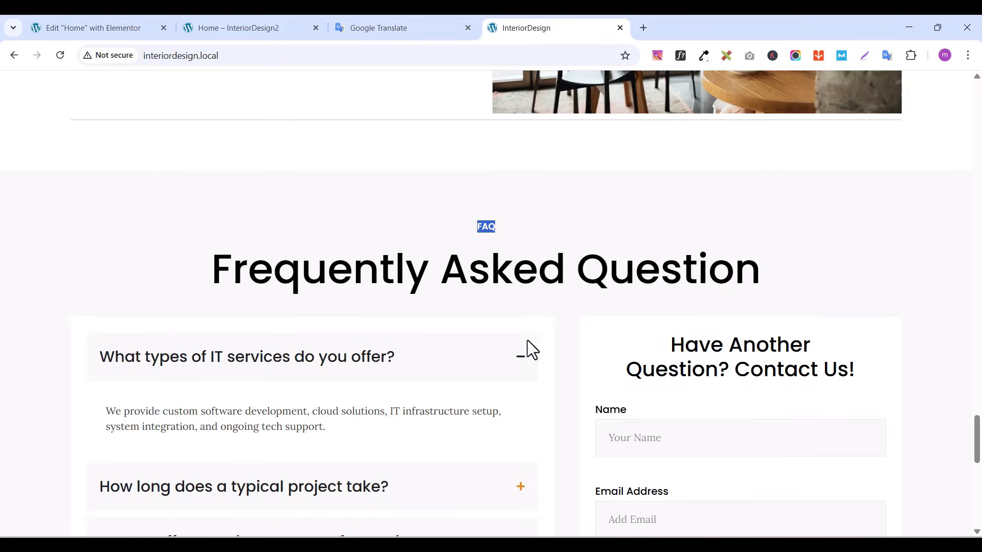
pyautogui.moveTo(216, 267); pyautogui.dragTo(754, 267)
pyautogui.rightClick(753, 267)
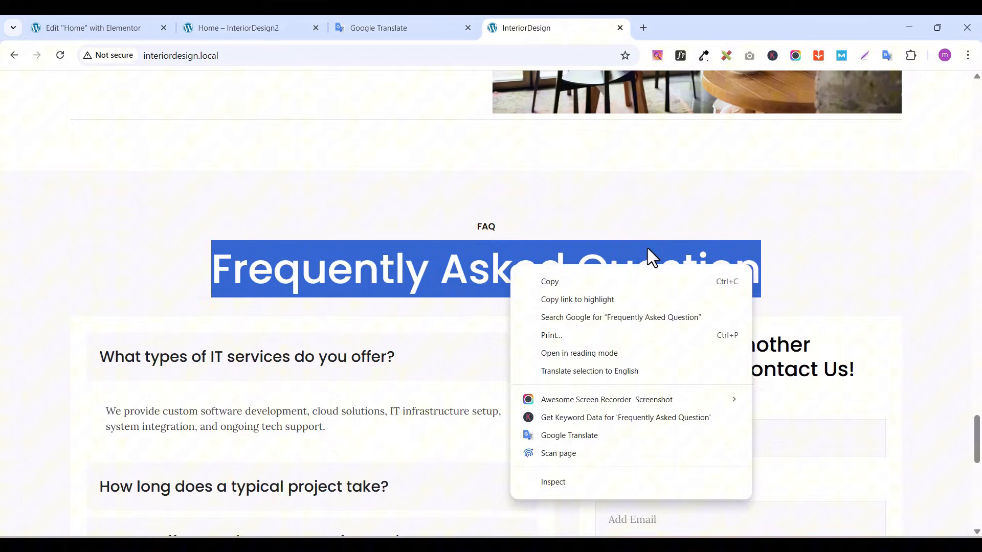
pyautogui.click(573, 283)
pyautogui.click(109, 33)
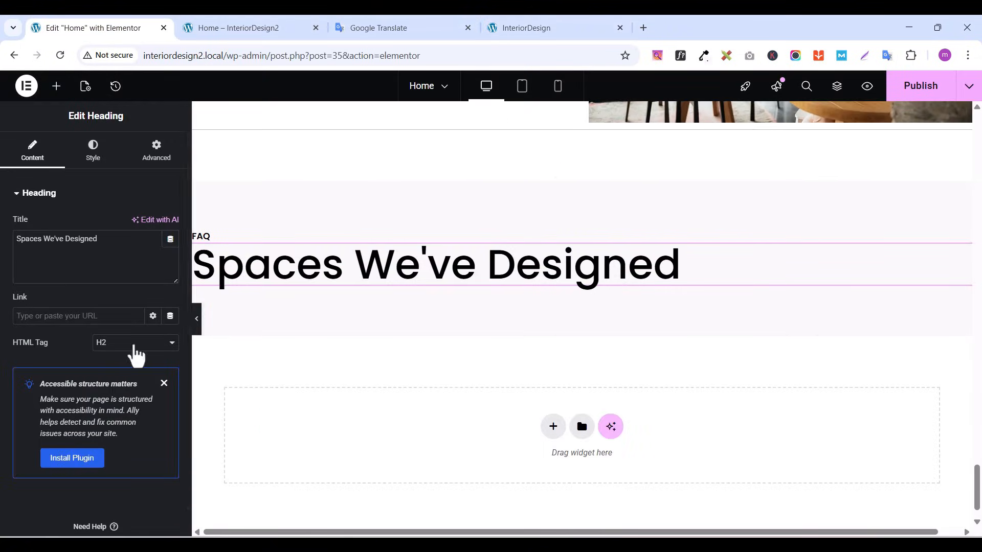
pyautogui.tripleClick(43, 244)
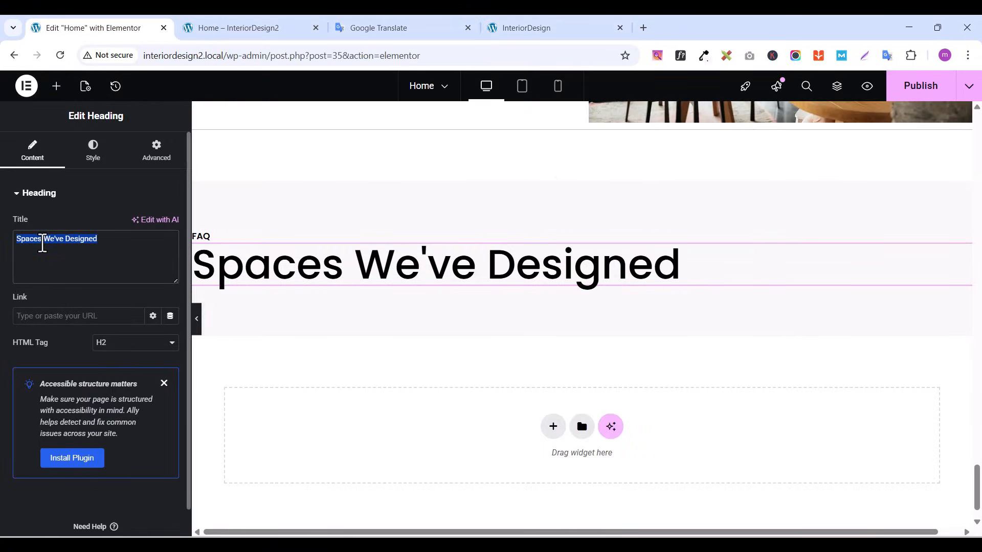
pyautogui.hotkey('ctrl', 'v')
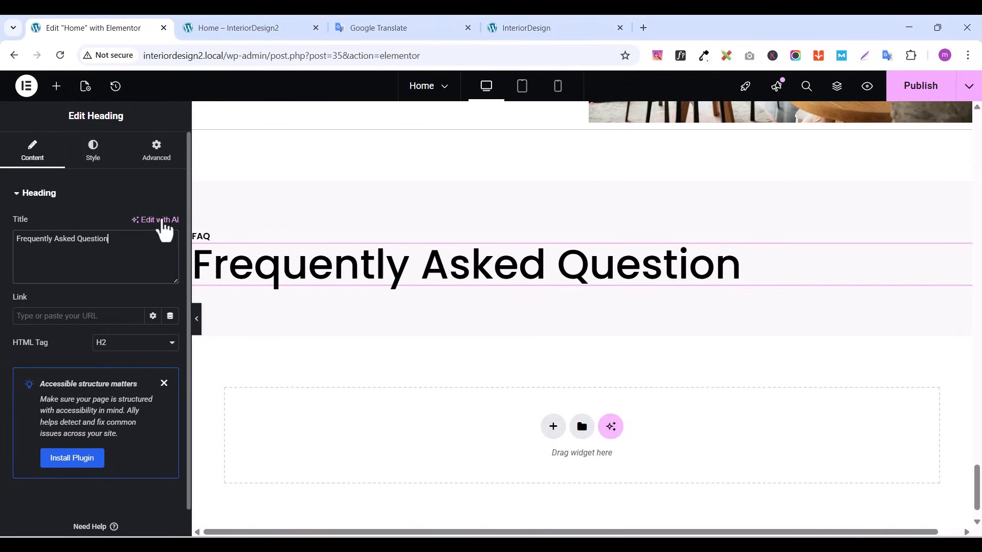
pyautogui.click(555, 31)
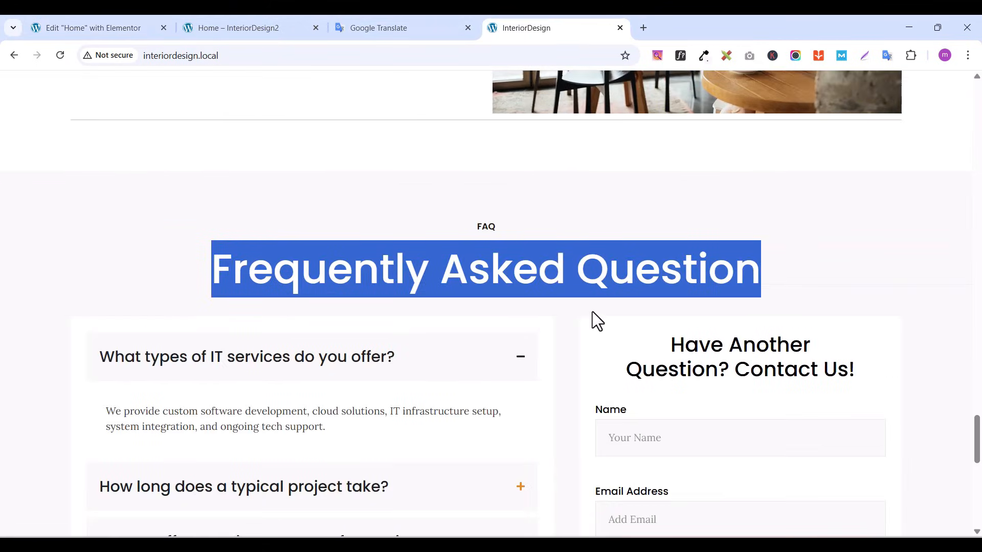
# Center-align the items in the FAQ section's outer container
pyautogui.click(92, 28)
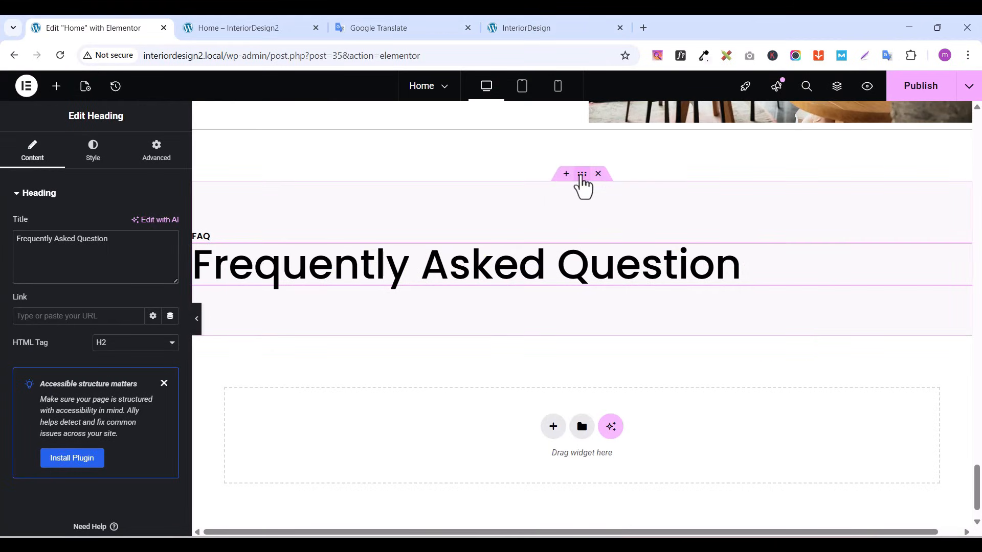
pyautogui.click(582, 176)
pyautogui.click(32, 152)
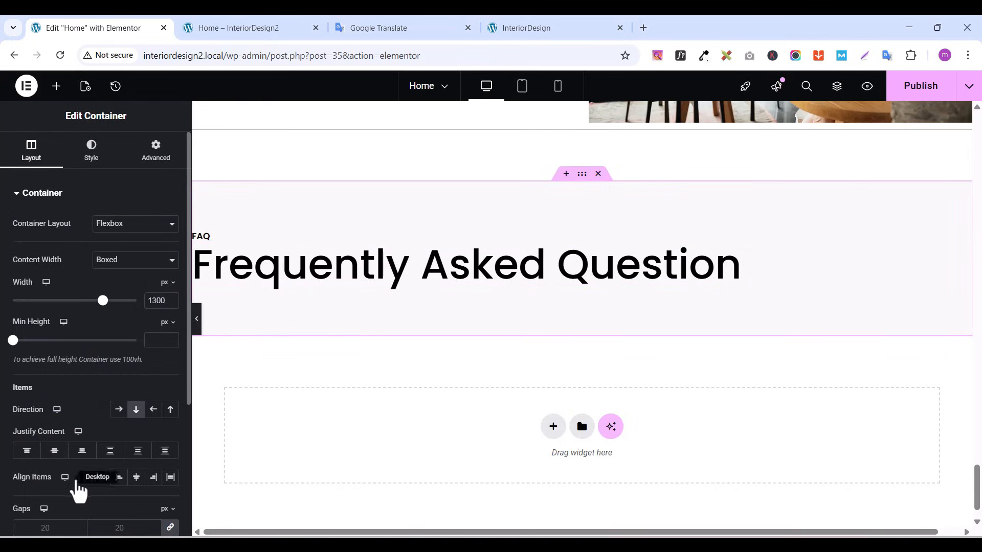
pyautogui.click(136, 478)
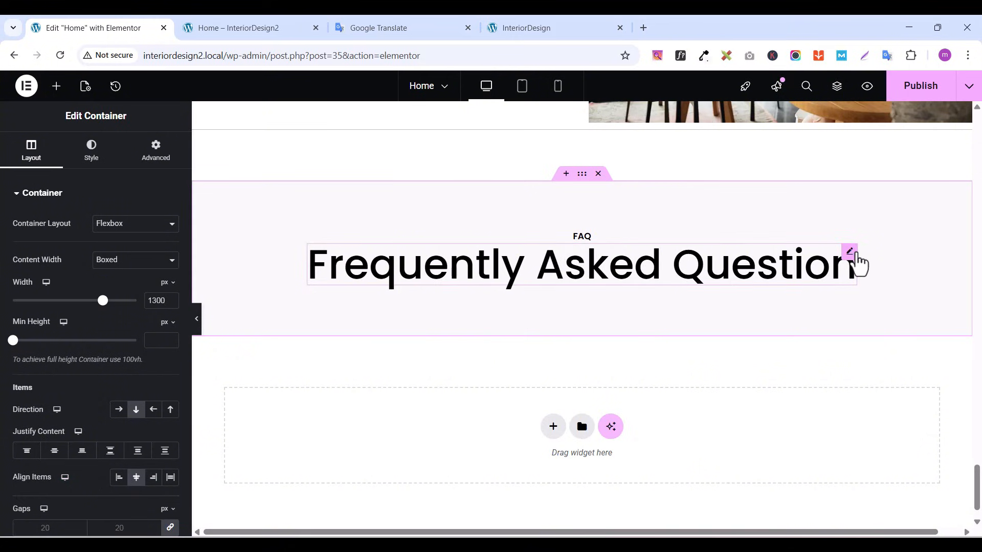
# Set the top margin of the "Frequently Asked Question" heading to 0 em and publish the page
pyautogui.click(859, 262)
pyautogui.click(169, 172)
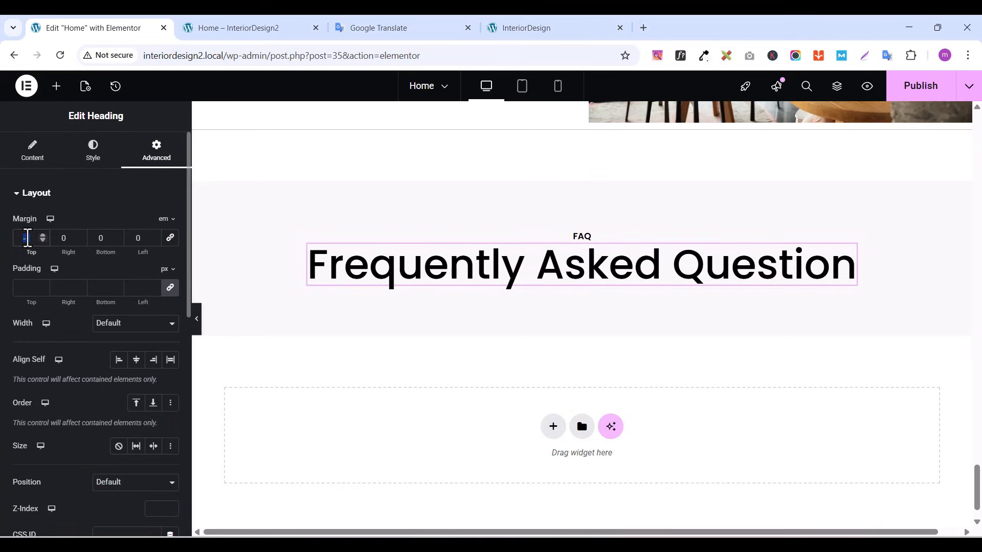
pyautogui.write('1')
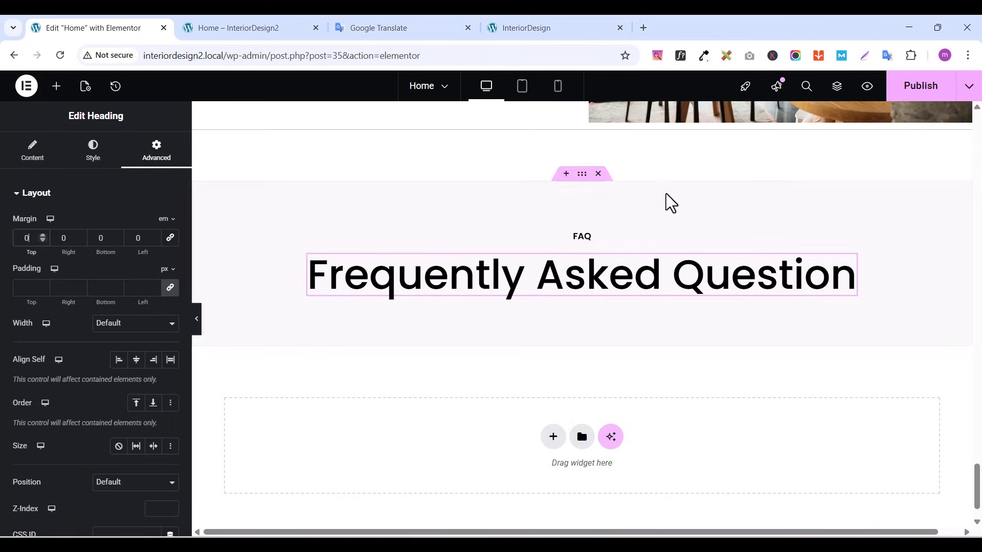
pyautogui.click(918, 90)
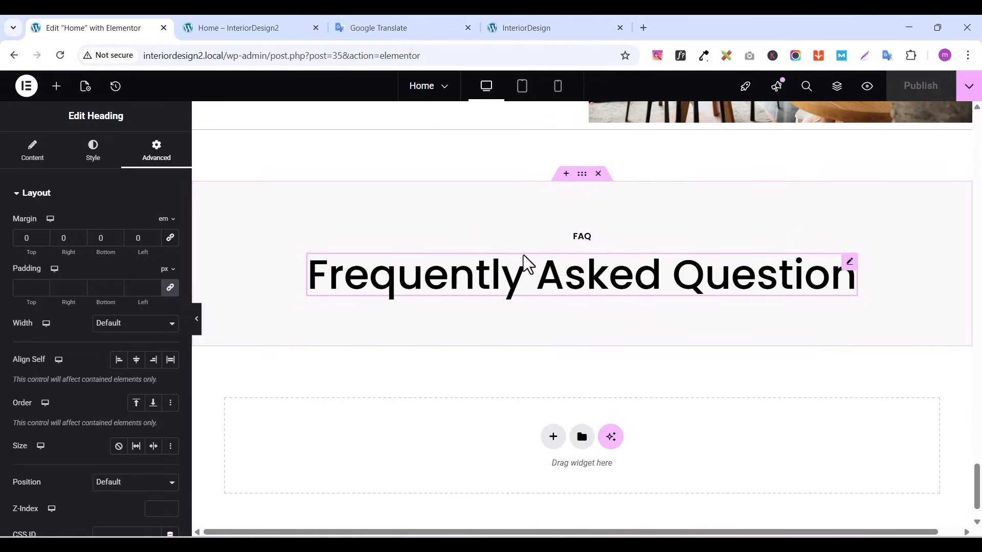
# Add a container below the "Frequently Asked Question" heading and set its padding to 0 px on all sides
pyautogui.click(54, 88)
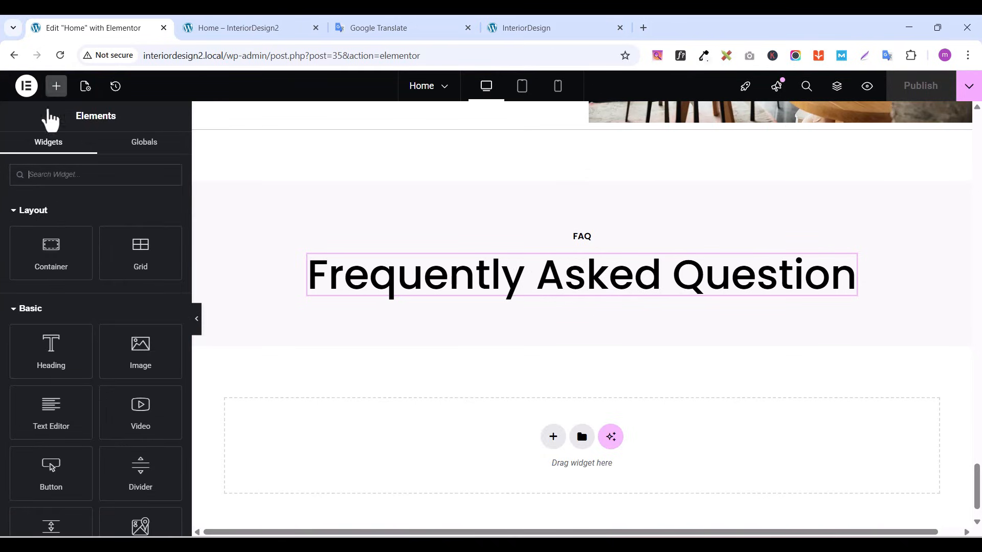
pyautogui.moveTo(39, 252); pyautogui.dragTo(459, 302)
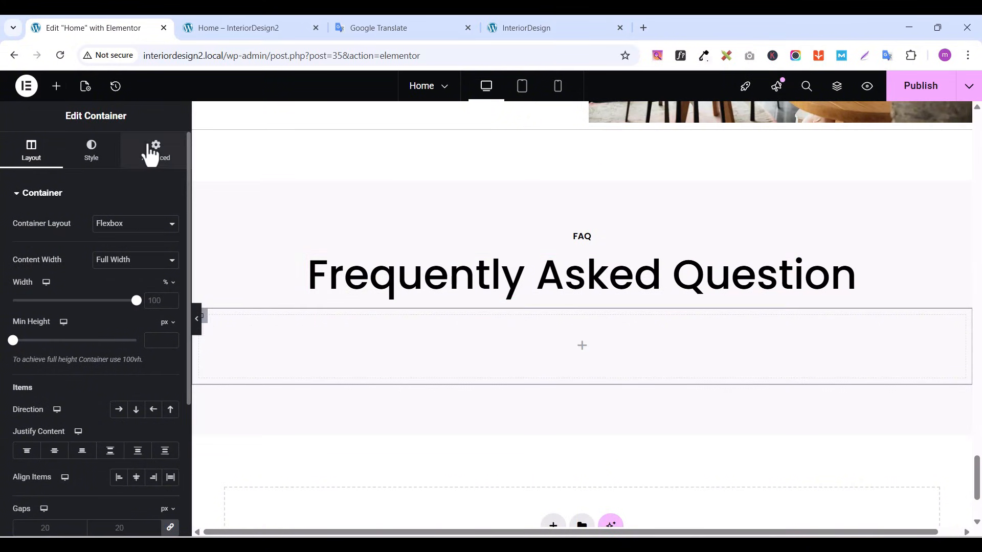
pyautogui.click(150, 153)
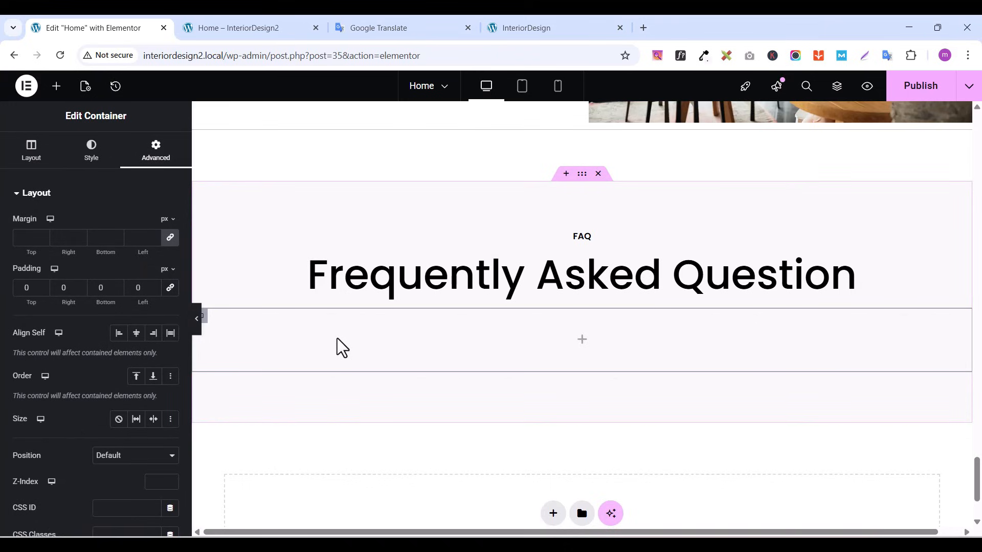
# Check the FAQ boxes on the reference page and set the new container's padding to 25 px on all sides
pyautogui.click(522, 29)
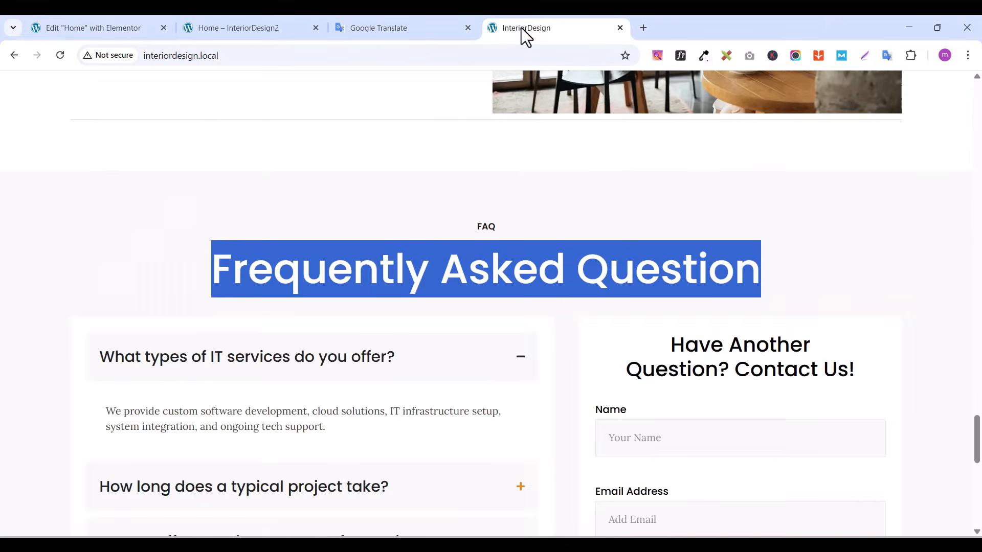
pyautogui.click(106, 29)
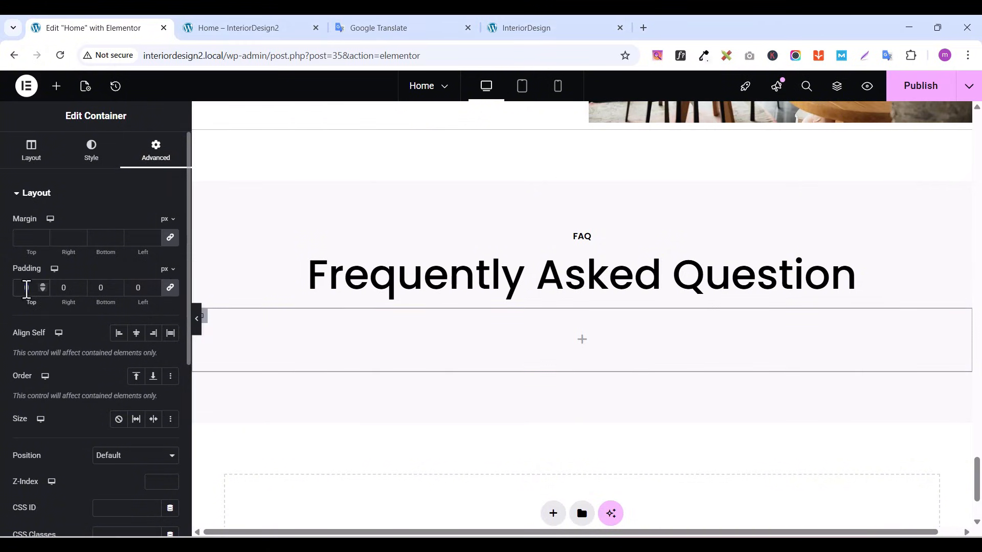
pyautogui.write('2')
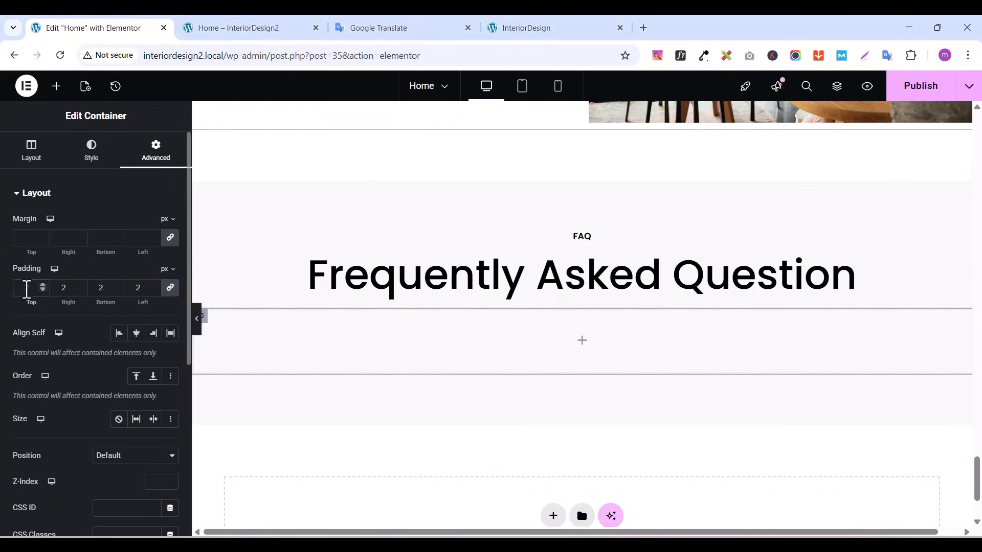
pyautogui.write('5')
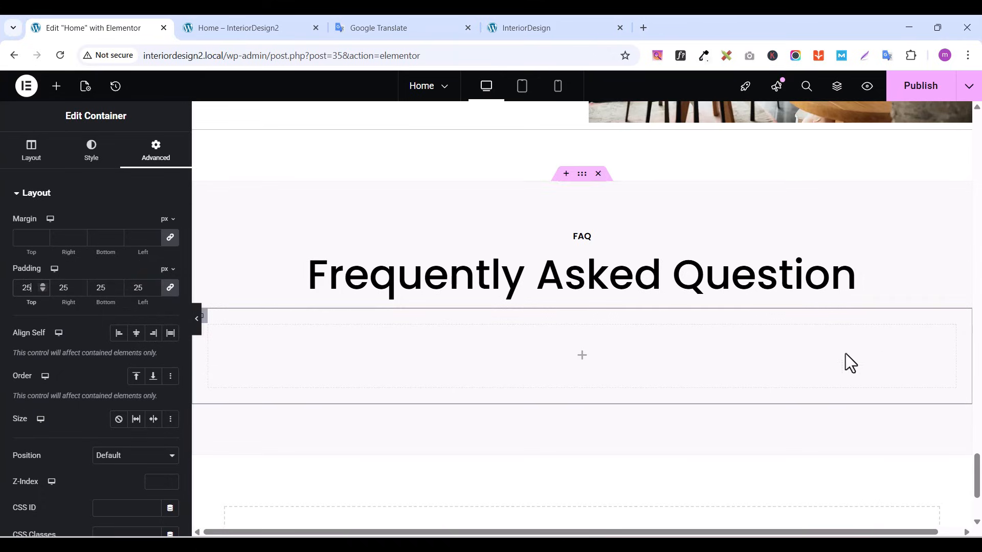
# Give the new container a classic white background, #FFFFFF, and publish the page
pyautogui.click(92, 154)
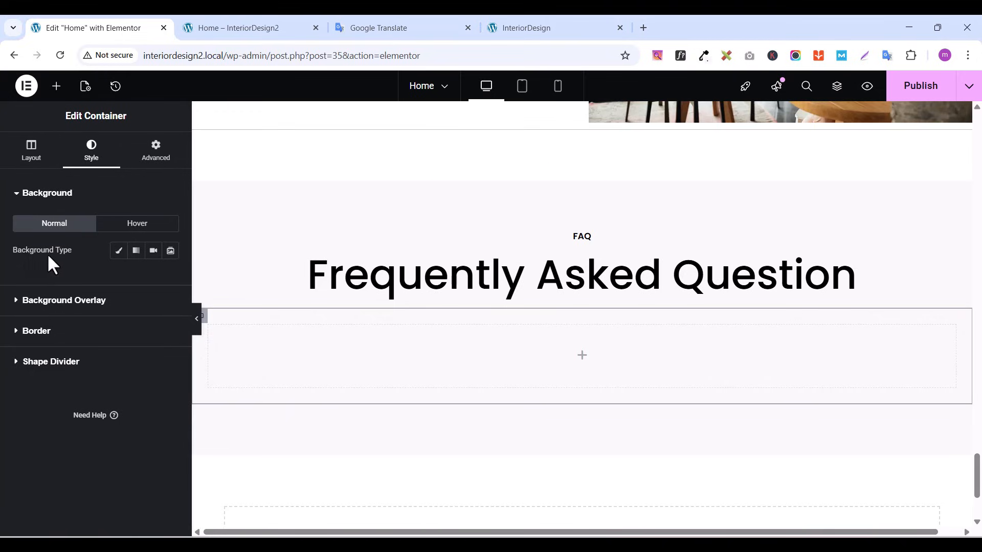
pyautogui.click(118, 251)
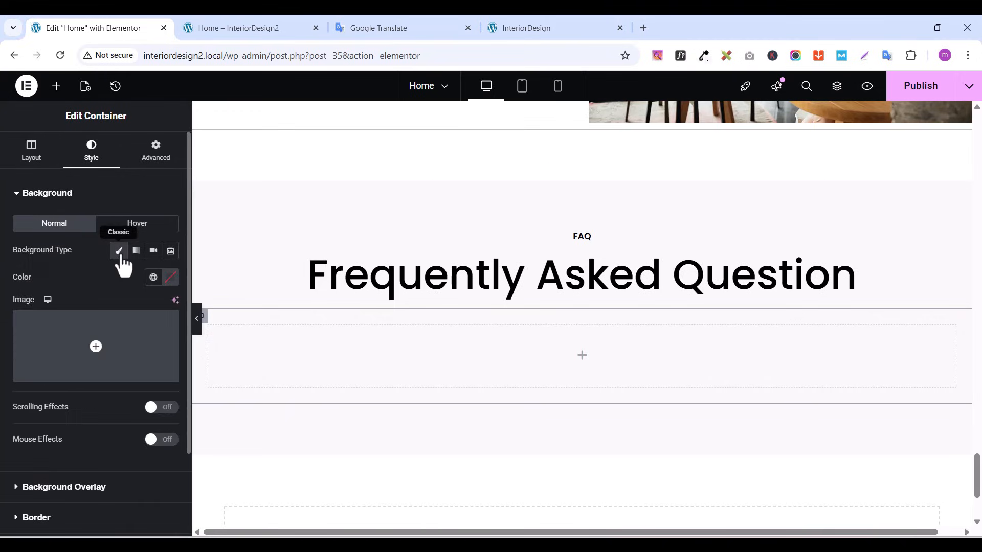
pyautogui.click(171, 278)
pyautogui.moveTo(151, 408); pyautogui.dragTo(75, 299)
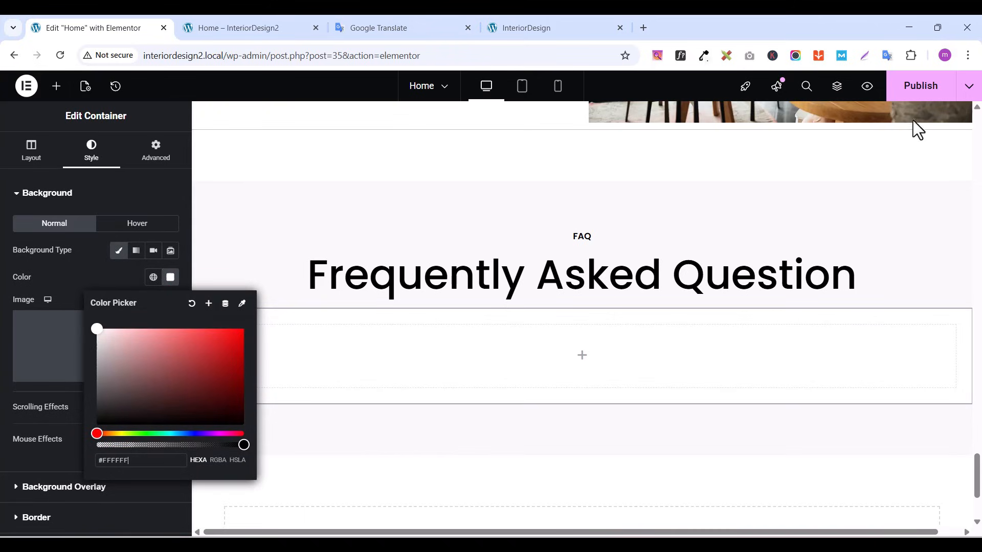
pyautogui.click(913, 85)
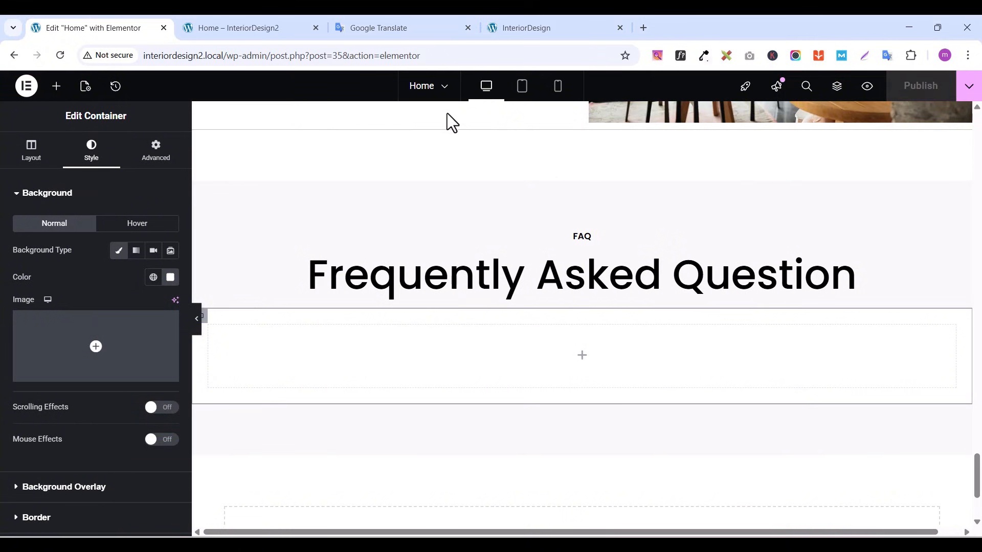
# Preview the page and examine the FAQ box layout on the reference page, returning to the editor
pyautogui.click(868, 87)
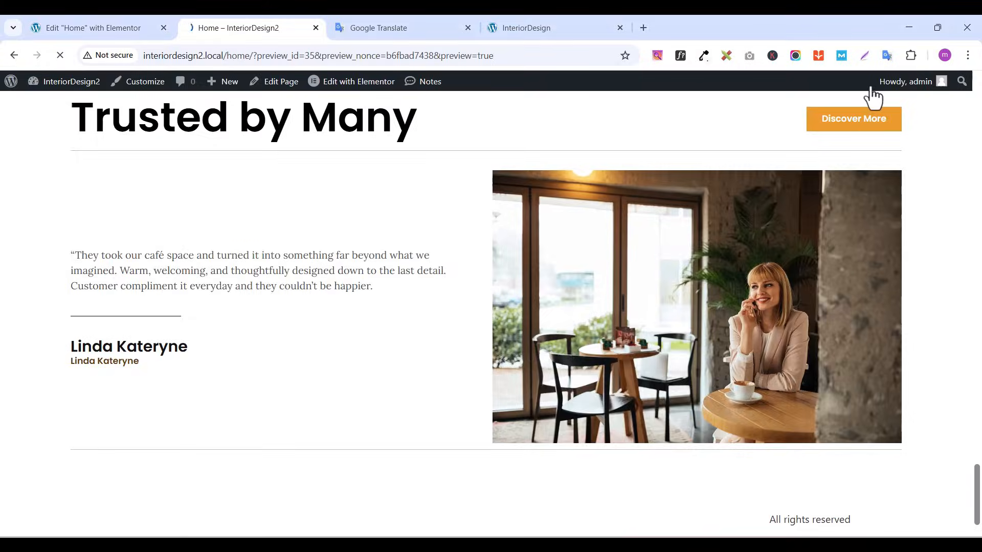
pyautogui.click(526, 28)
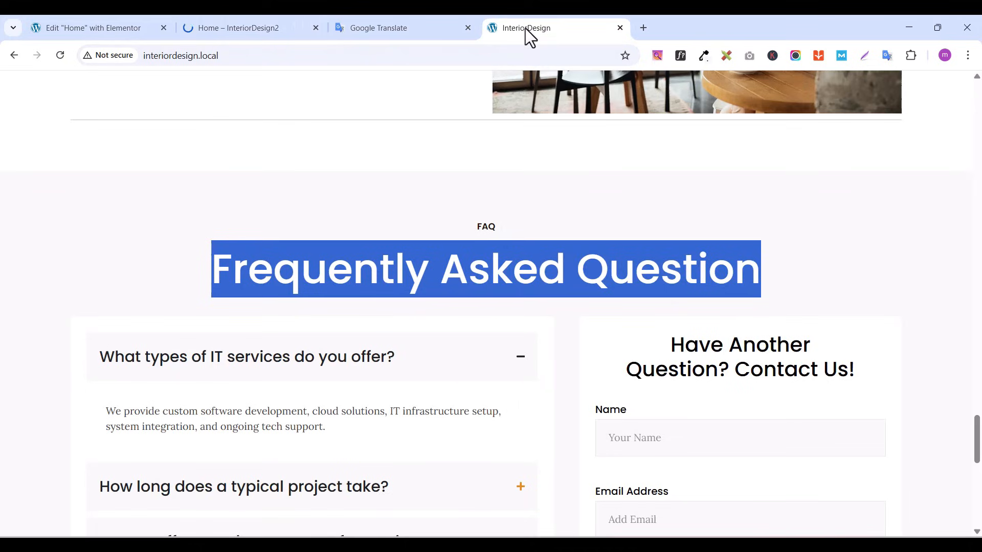
pyautogui.click(562, 345)
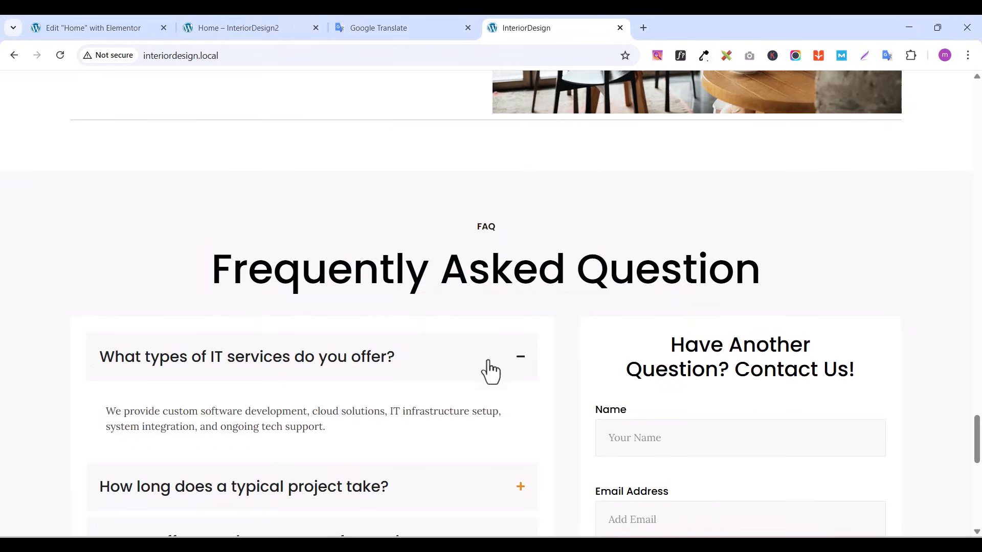
pyautogui.click(134, 31)
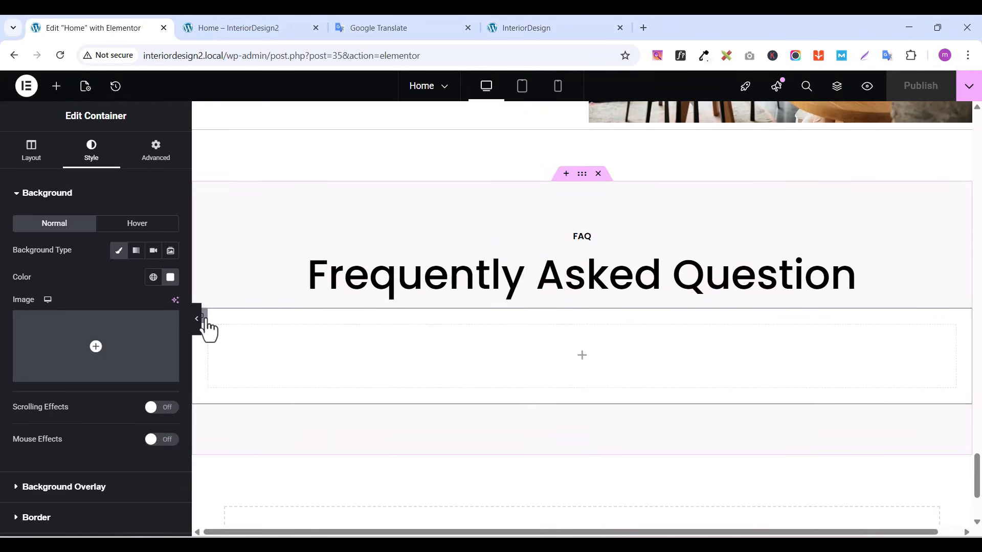
# Clear the container's white background, set its color to fully transparent #FFFFFF00, and publish the page
pyautogui.click(169, 279)
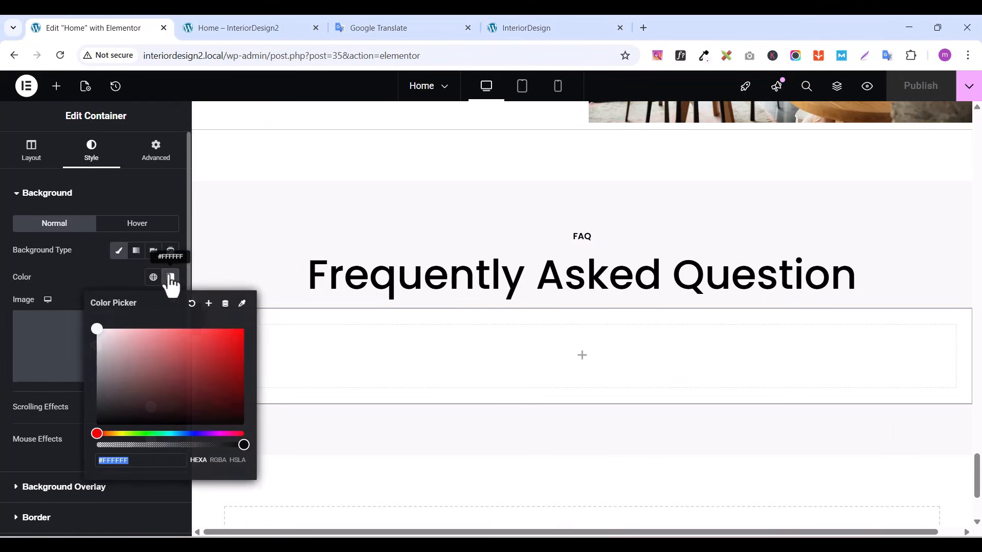
pyautogui.click(191, 304)
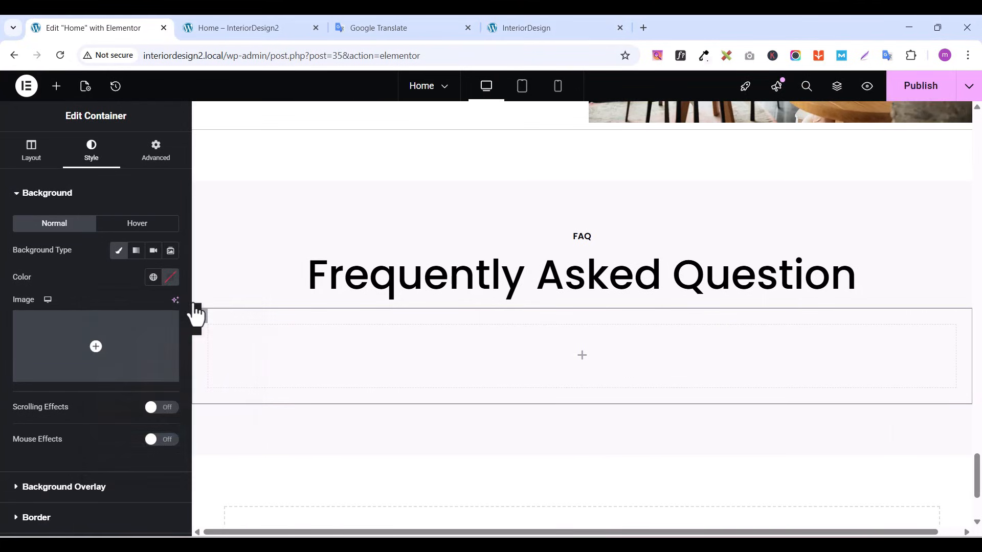
pyautogui.click(172, 281)
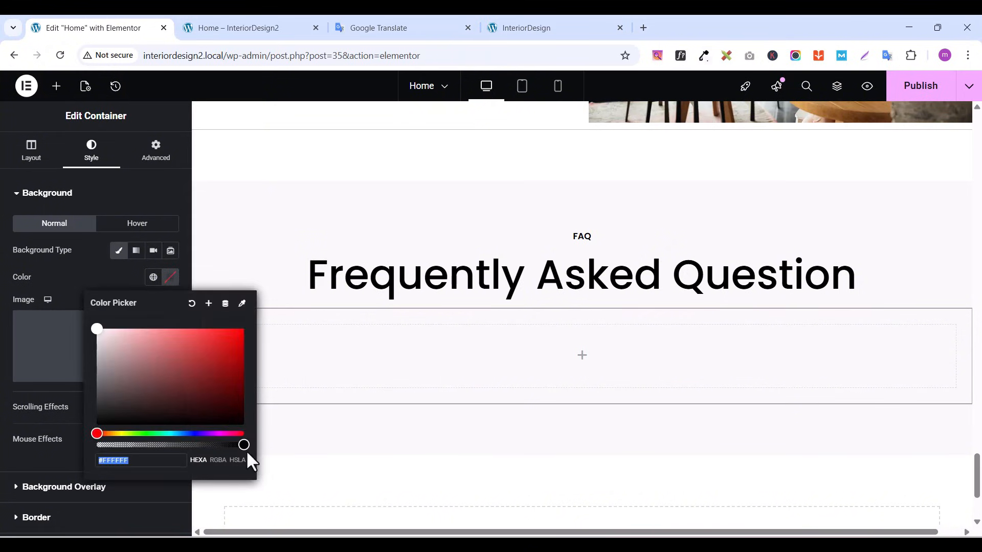
pyautogui.moveTo(239, 445); pyautogui.dragTo(52, 435)
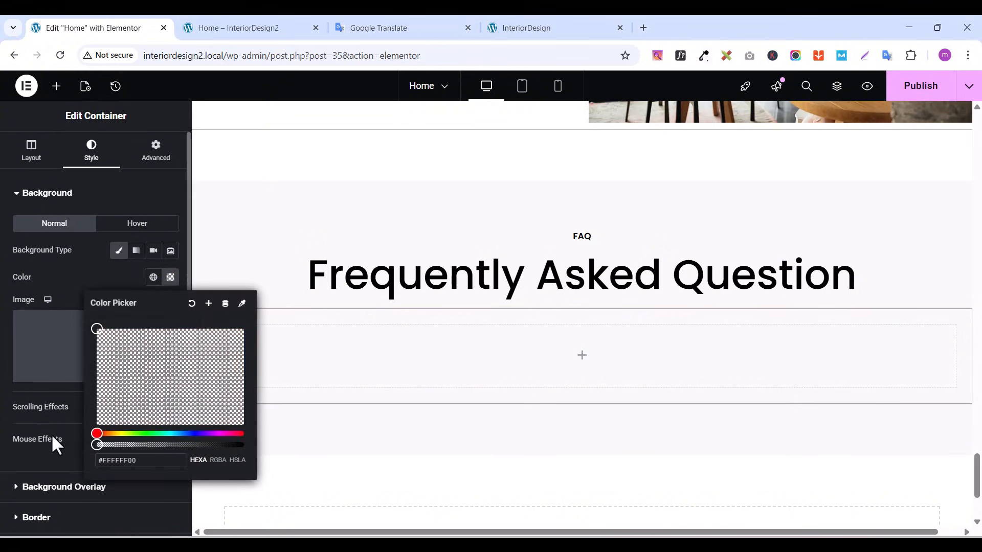
pyautogui.click(78, 267)
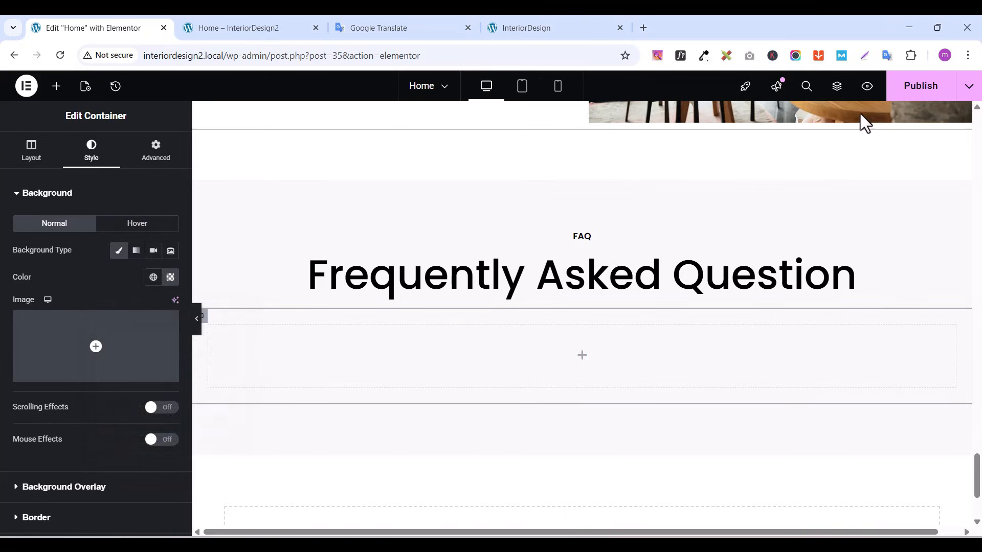
pyautogui.click(915, 88)
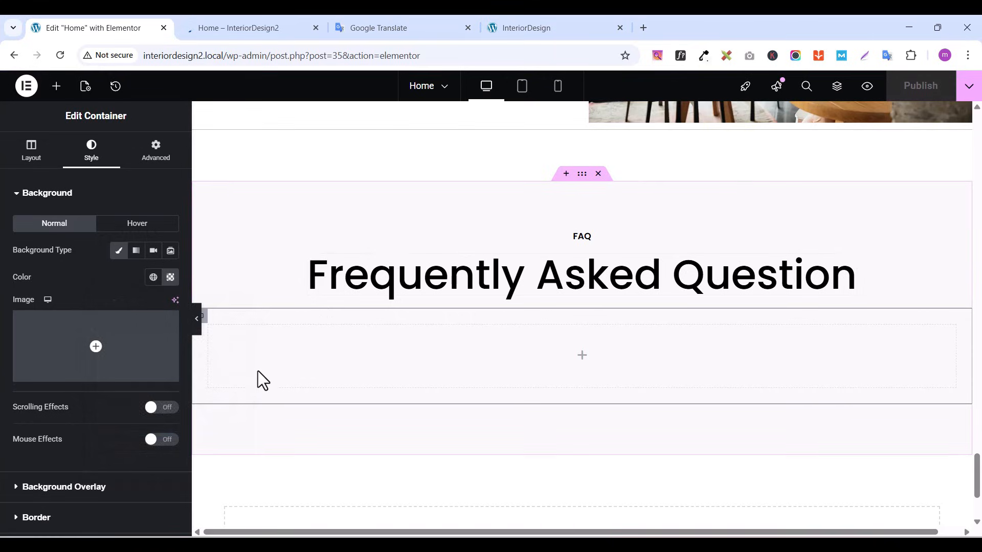
# Place a new container inside the one below the FAQ heading and duplicate it to get two inner containers
pyautogui.click(57, 86)
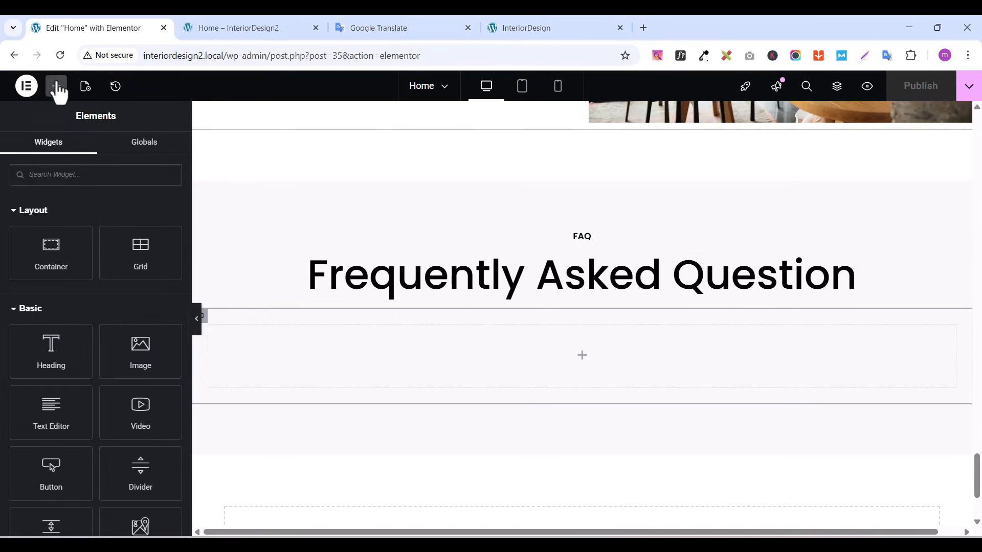
pyautogui.moveTo(50, 245); pyautogui.dragTo(269, 333)
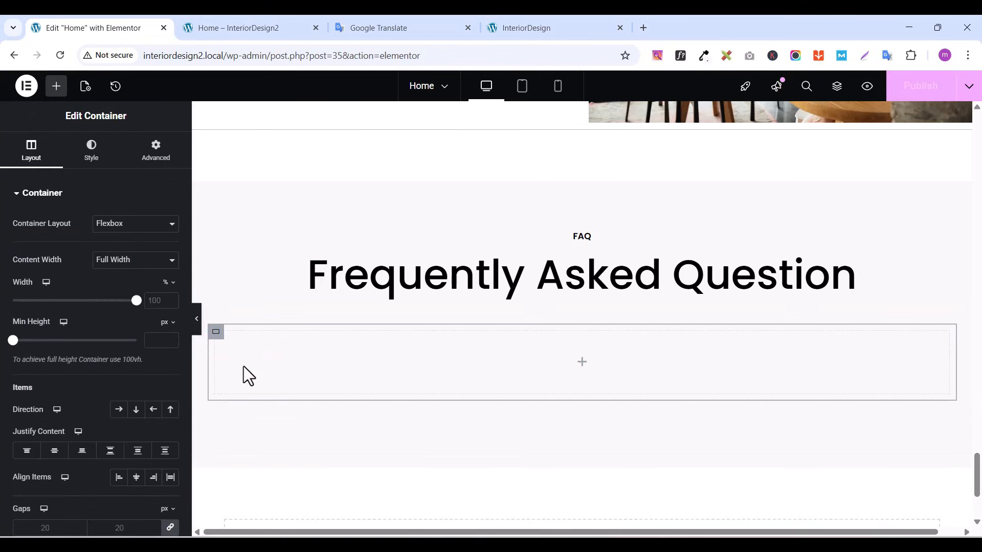
pyautogui.rightClick(218, 335)
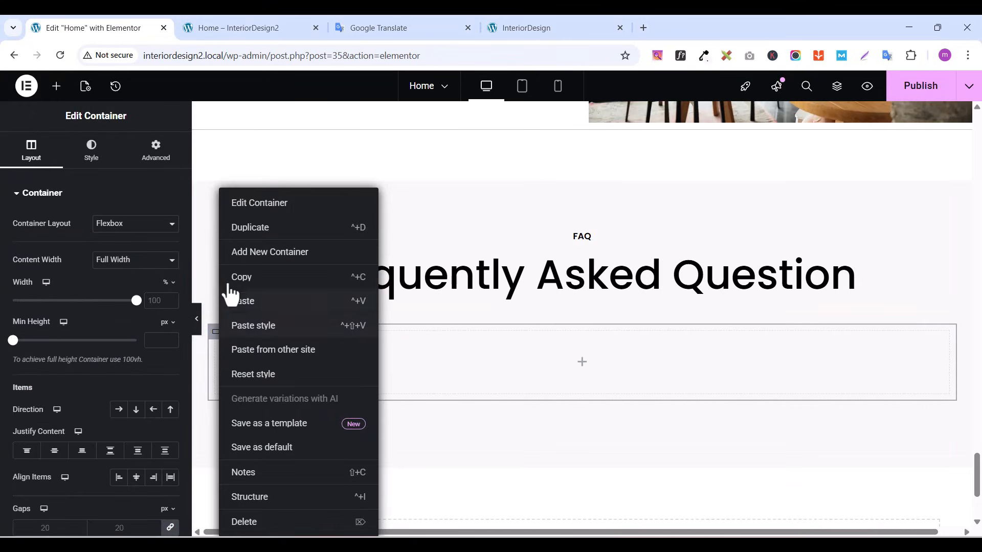
pyautogui.click(238, 228)
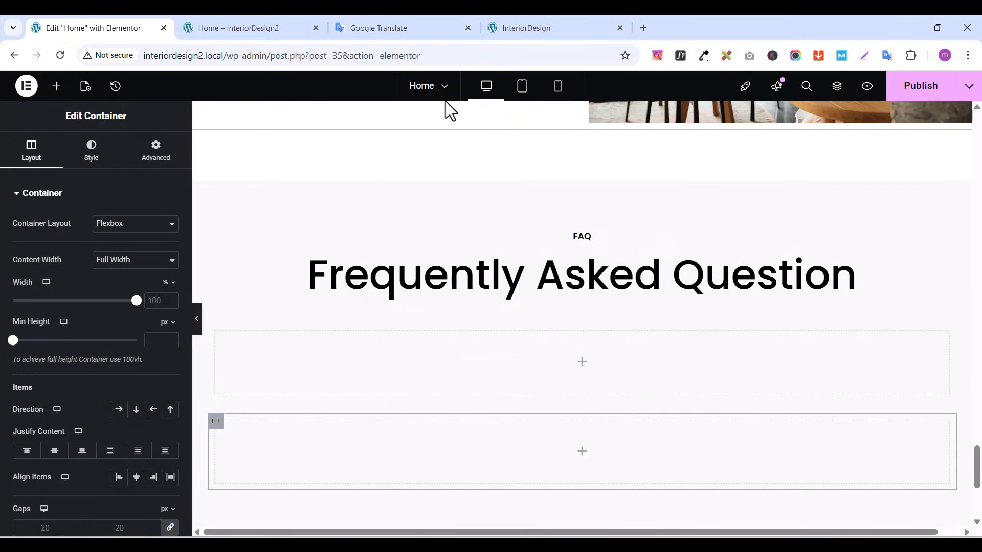
# Check the reference page and set the padding of the parent container around the two inner containers to 0 px on all sides
pyautogui.click(516, 29)
pyautogui.click(84, 27)
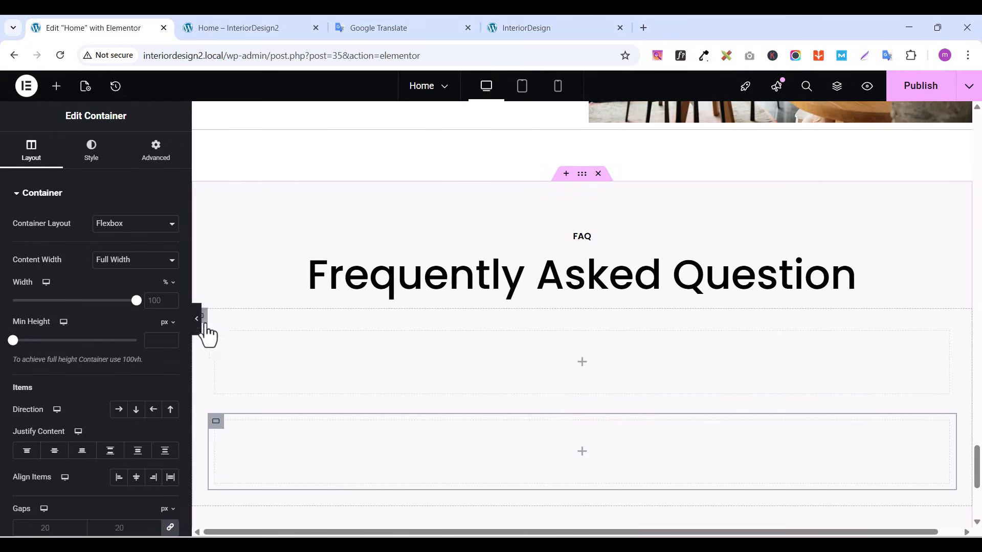
pyautogui.click(204, 319)
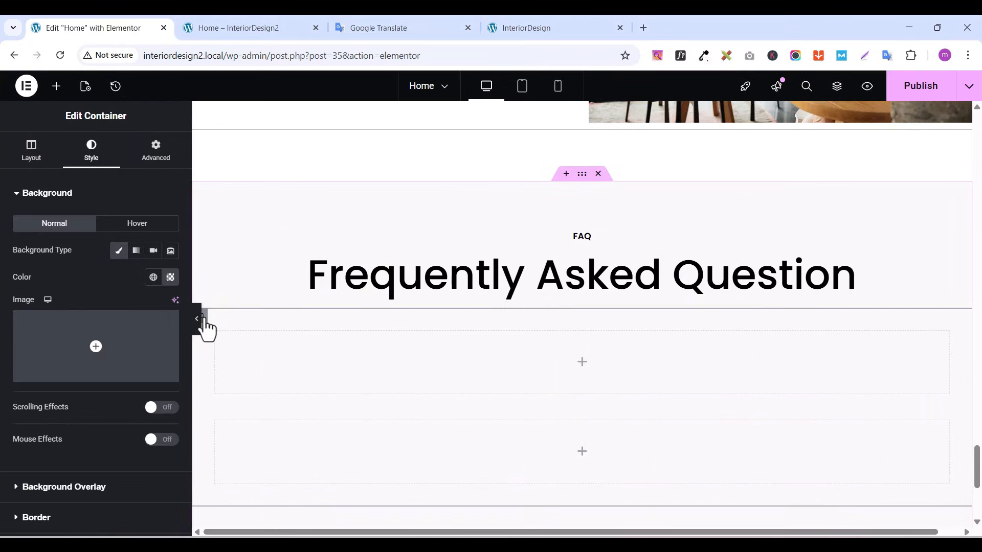
pyautogui.click(153, 160)
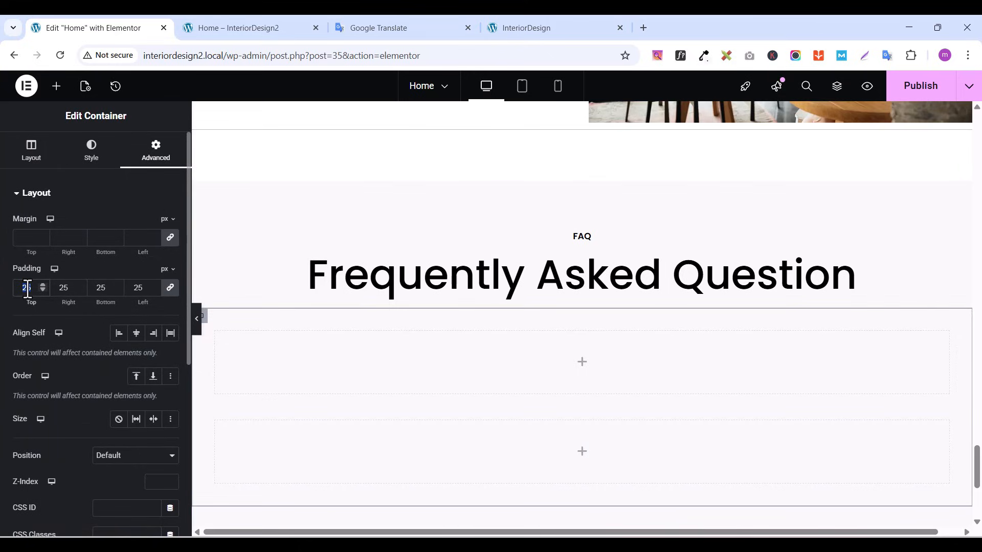
pyautogui.write('0')
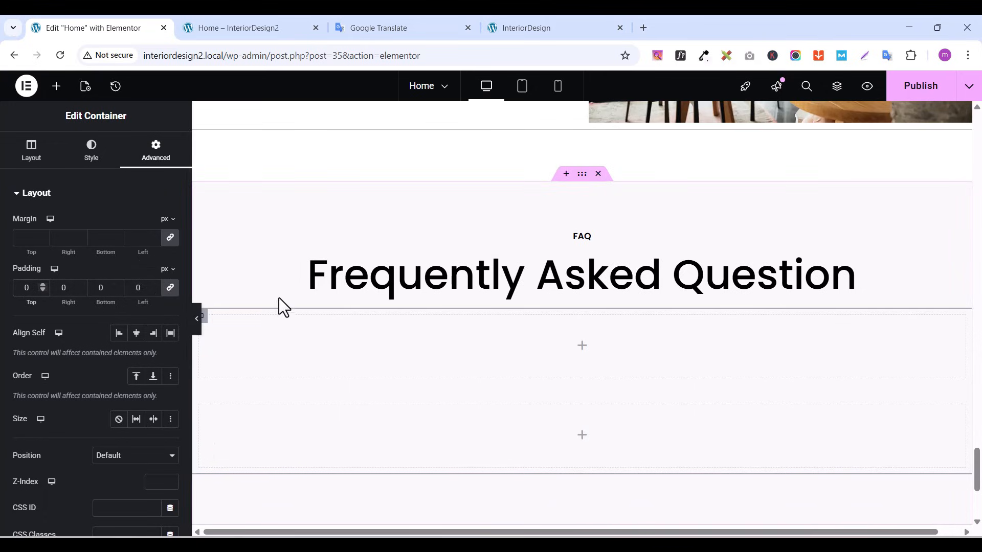
# Set the item direction of the parent container below the FAQ heading to row, placing its two inner containers side by side
pyautogui.click(29, 162)
pyautogui.scroll(-1, 70, 427)
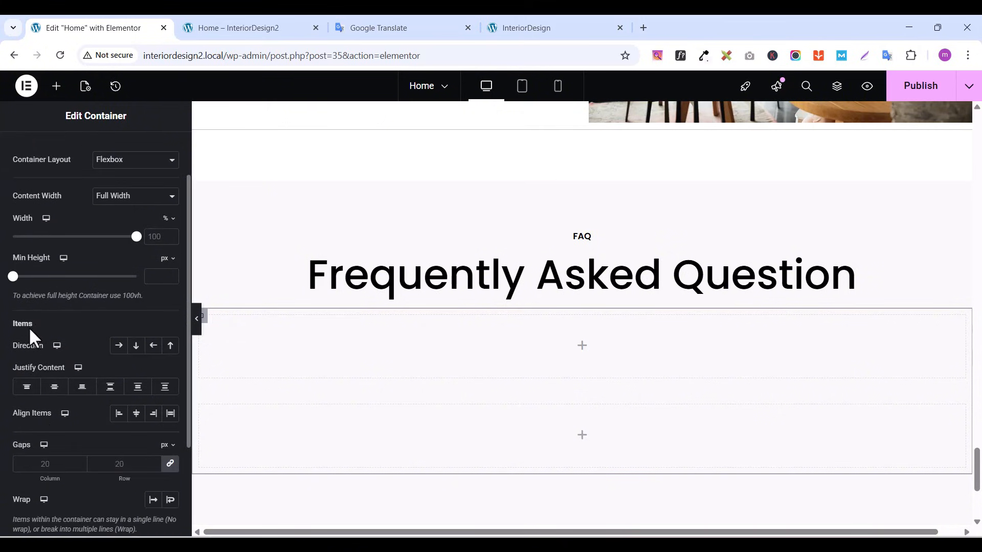
pyautogui.click(119, 346)
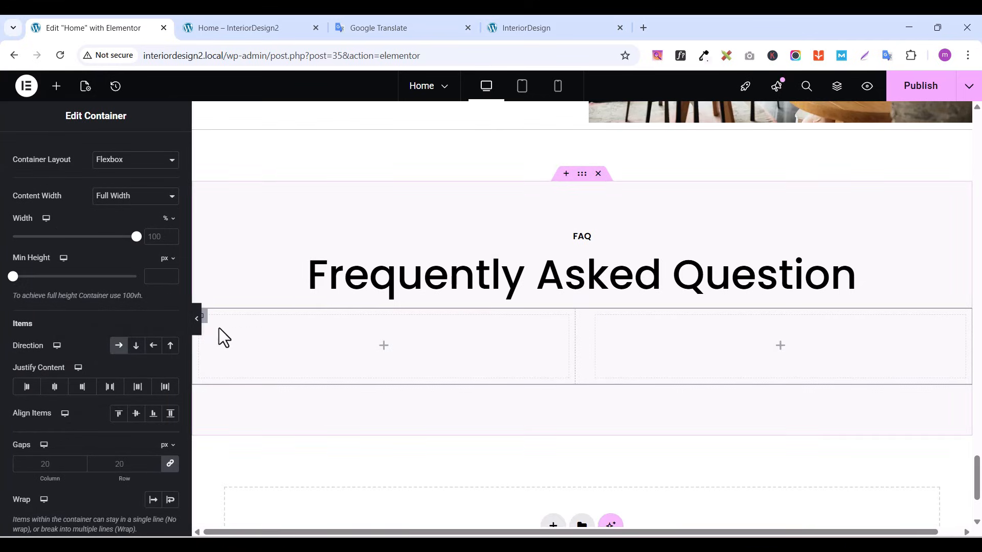
# Set the padding of the first inner FAQ container to 25 px on all sides
pyautogui.click(204, 317)
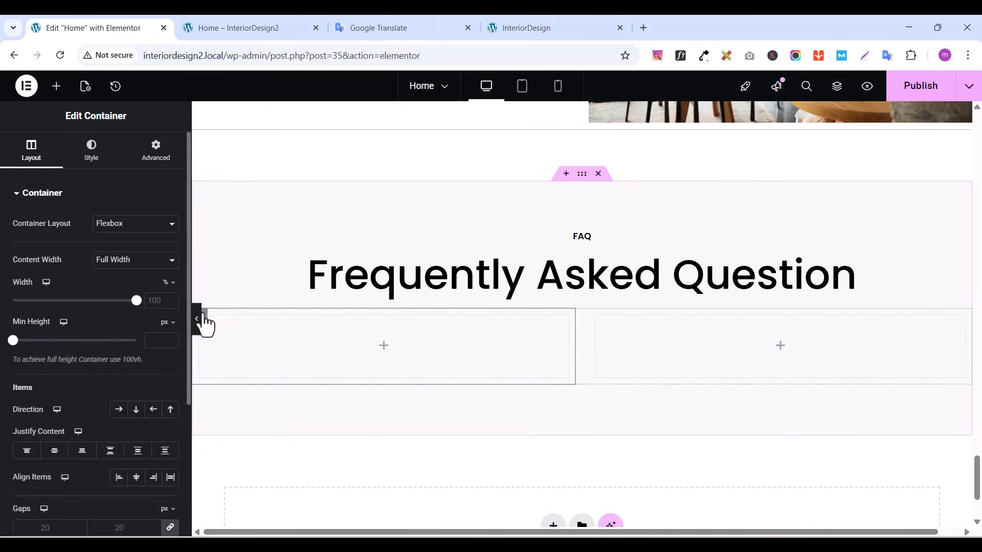
pyautogui.click(156, 151)
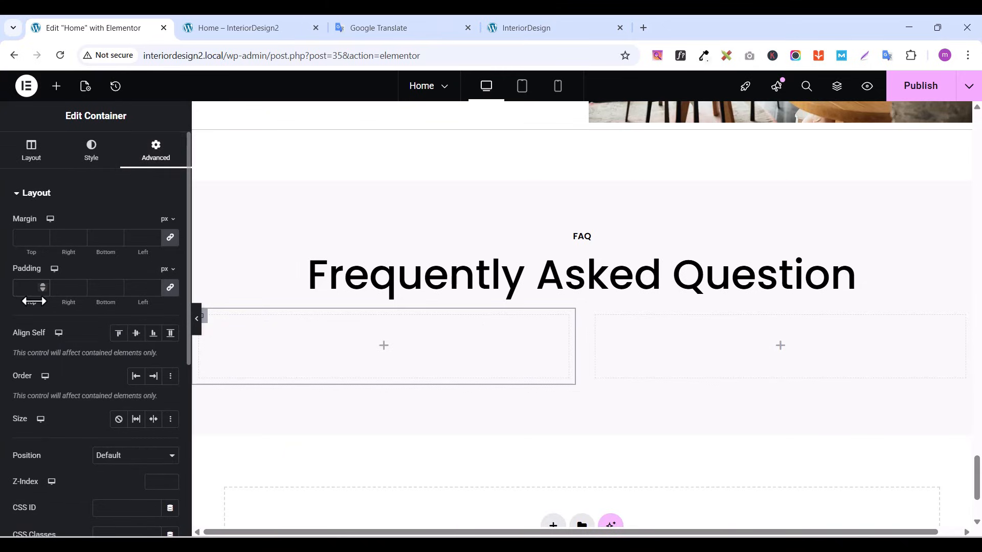
pyautogui.write('25')
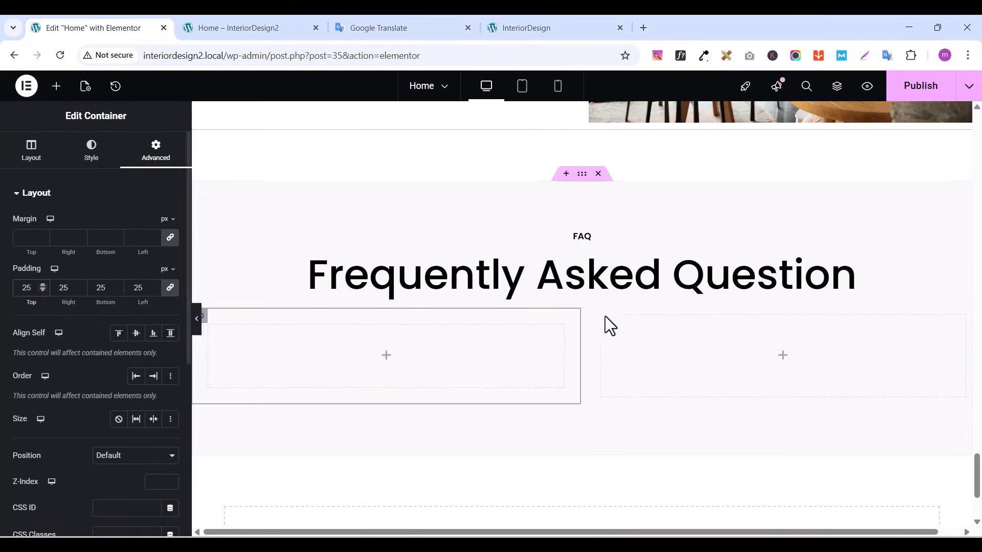
# Give the first inner FAQ container a classic background in white #FFFFFF
pyautogui.click(92, 154)
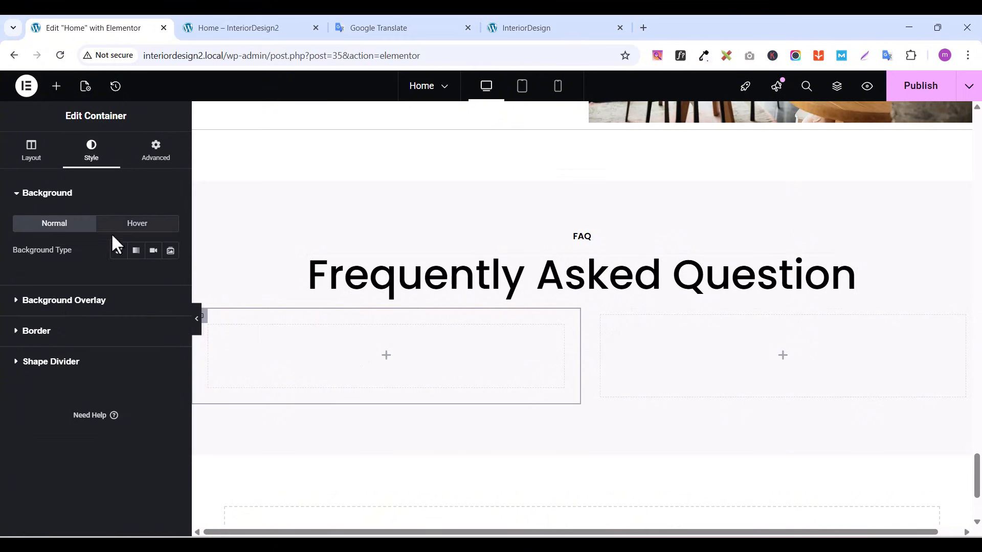
pyautogui.click(118, 250)
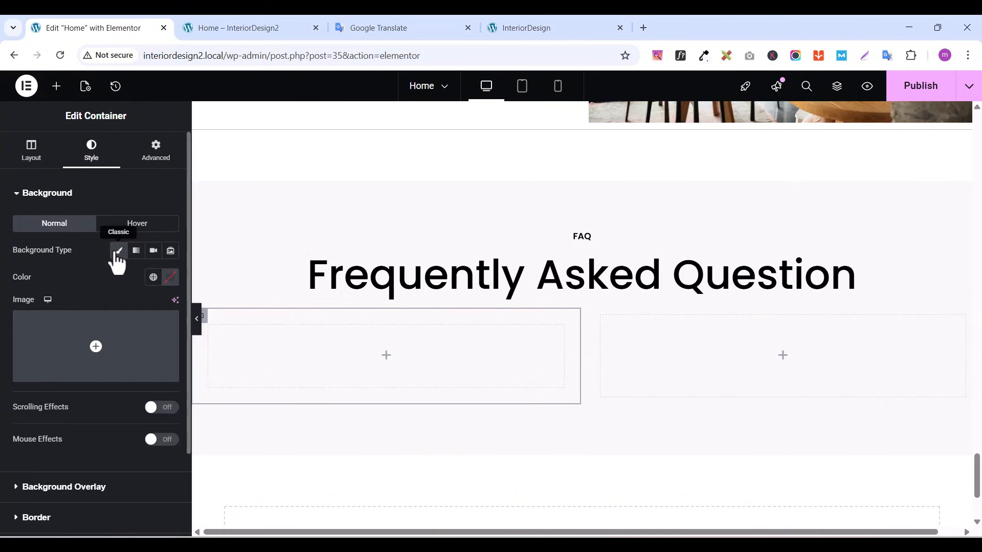
pyautogui.click(171, 277)
pyautogui.moveTo(170, 424); pyautogui.dragTo(71, 310)
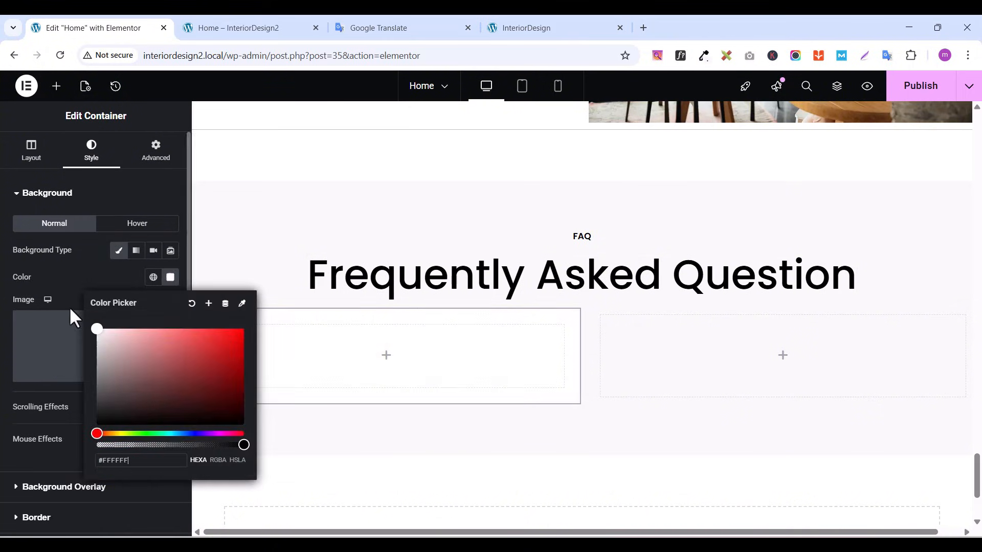
pyautogui.click(241, 241)
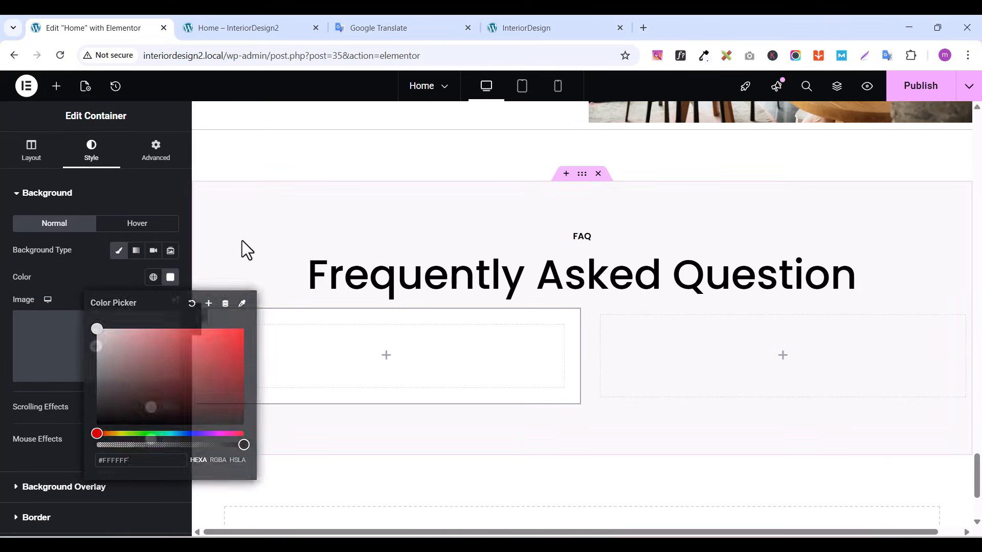
# Set the padding of the second inner FAQ container to 25 px on all sides
pyautogui.click(602, 317)
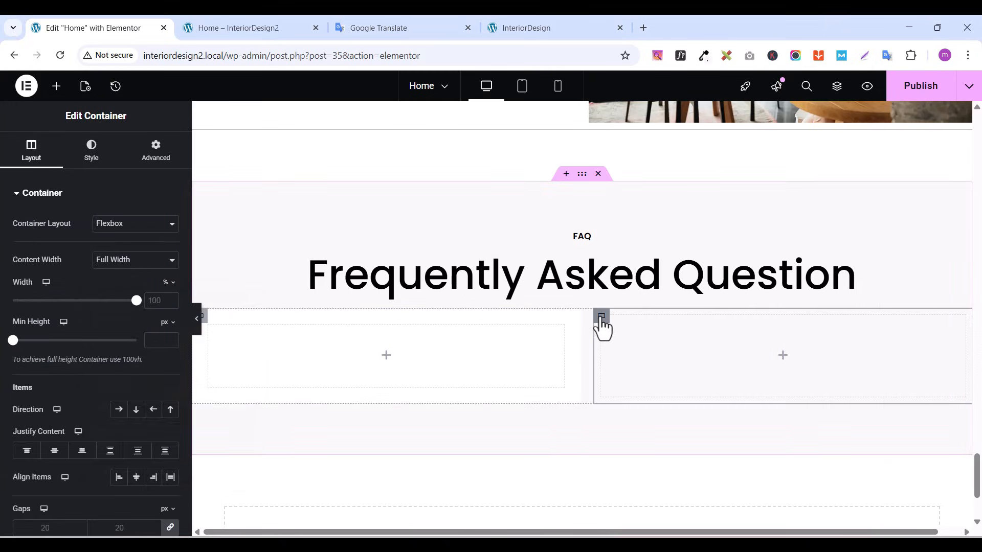
pyautogui.click(158, 154)
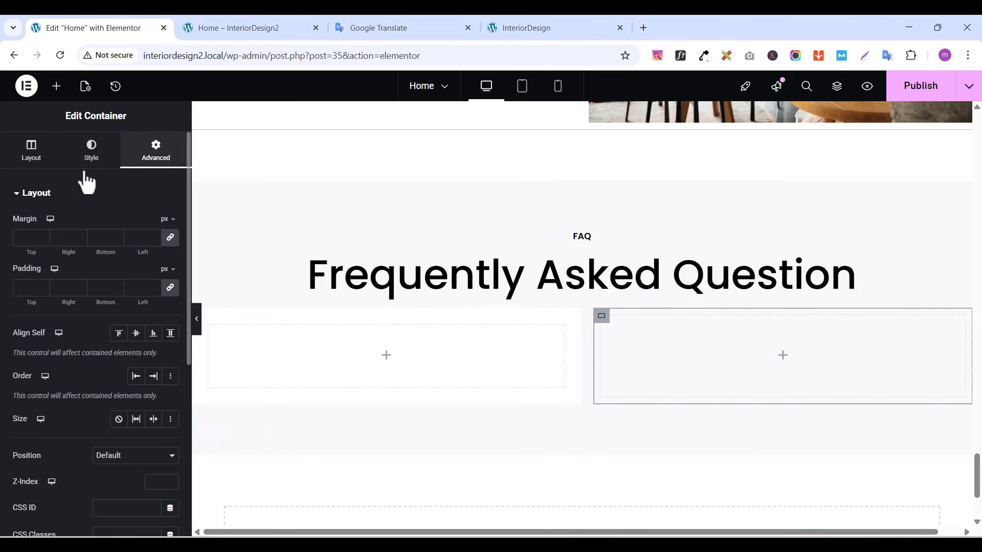
pyautogui.click(24, 286)
pyautogui.write('25')
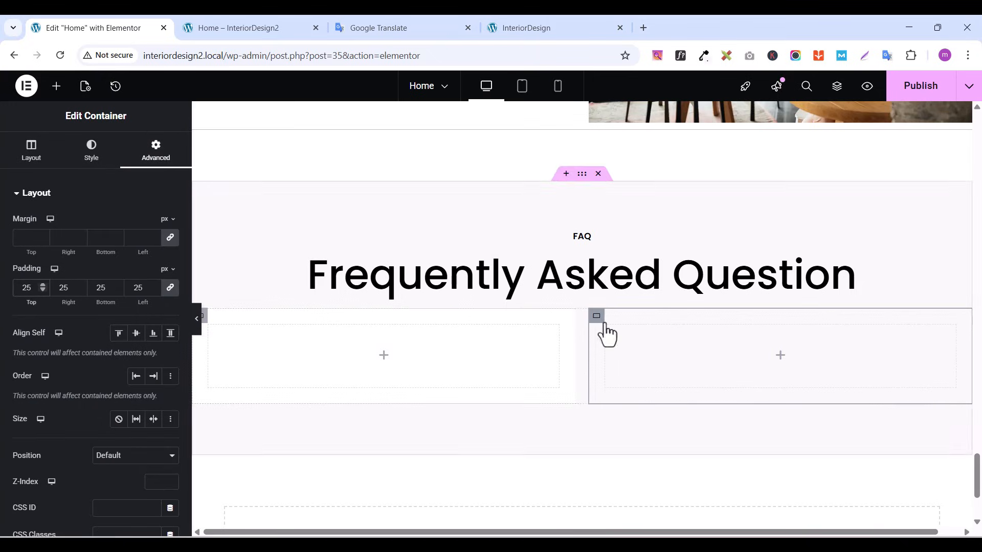
# Give the second inner FAQ container a classic white #FFFFFF background and publish the page
pyautogui.click(86, 161)
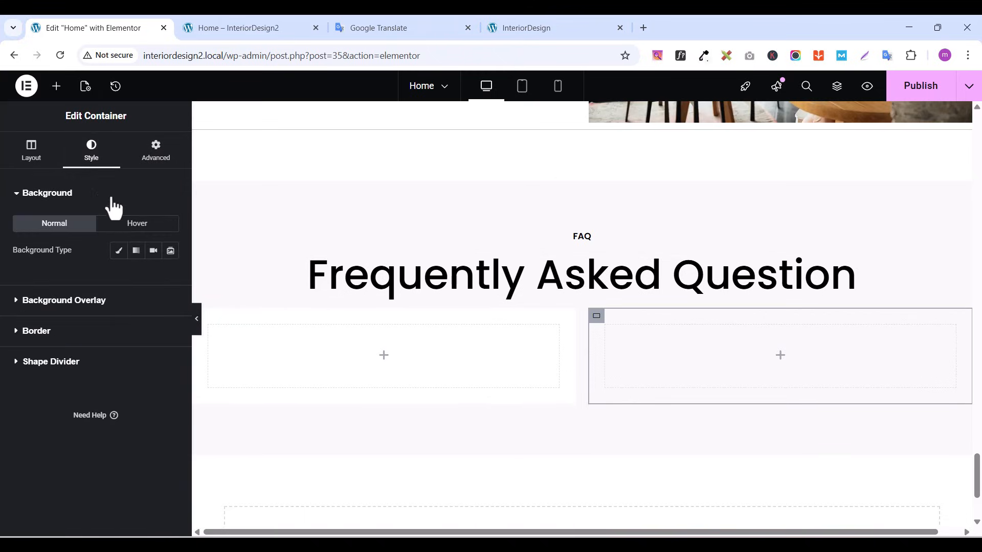
pyautogui.click(119, 252)
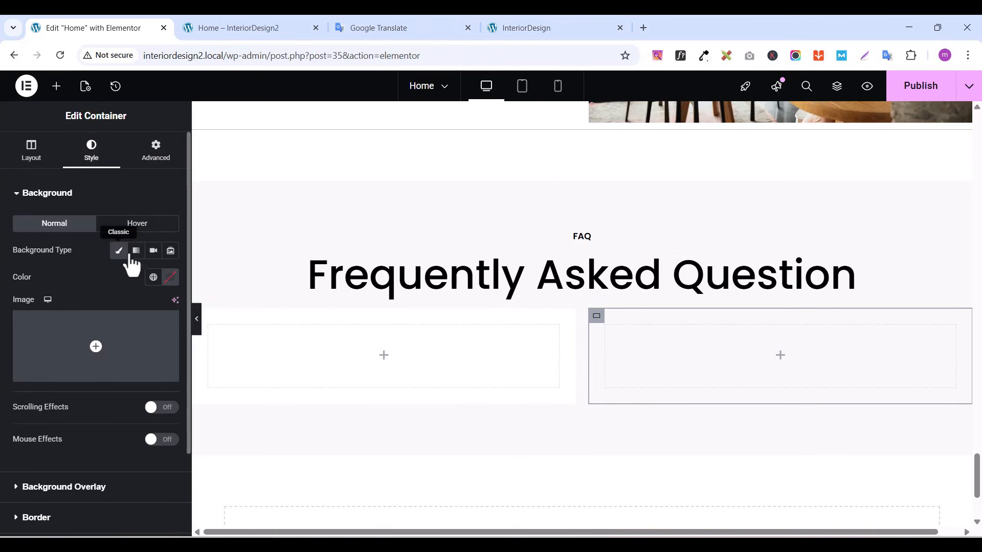
pyautogui.click(170, 278)
pyautogui.moveTo(170, 426); pyautogui.dragTo(70, 317)
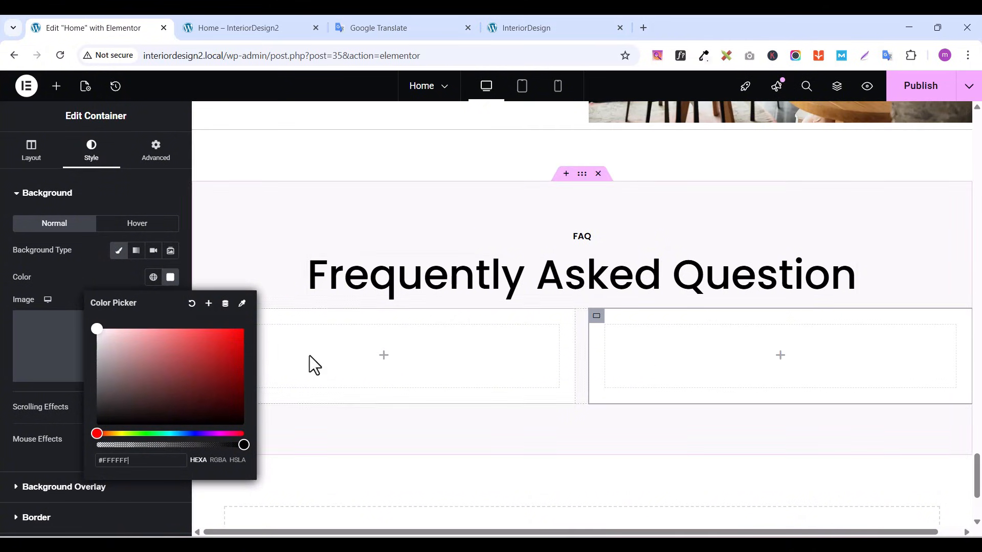
pyautogui.click(258, 277)
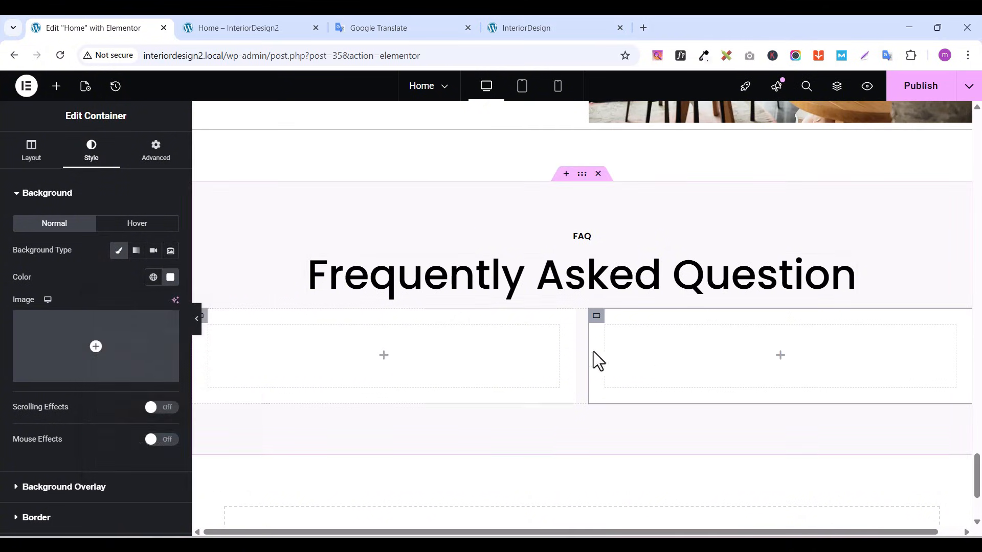
pyautogui.click(922, 87)
# Check the FAQ section on the reference page and add an Accordion widget to the first inner container in the editor
pyautogui.click(534, 28)
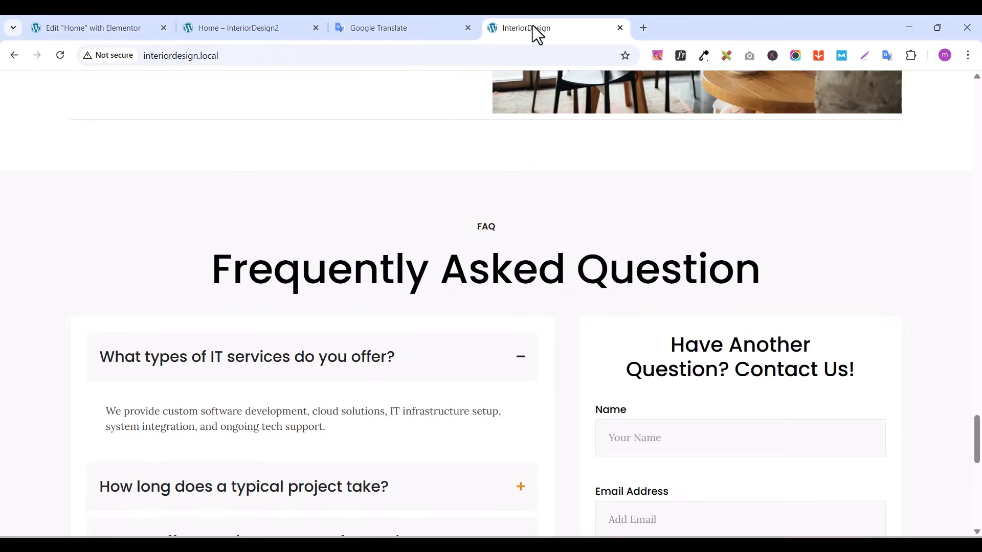
pyautogui.scroll(-4, 402, 366)
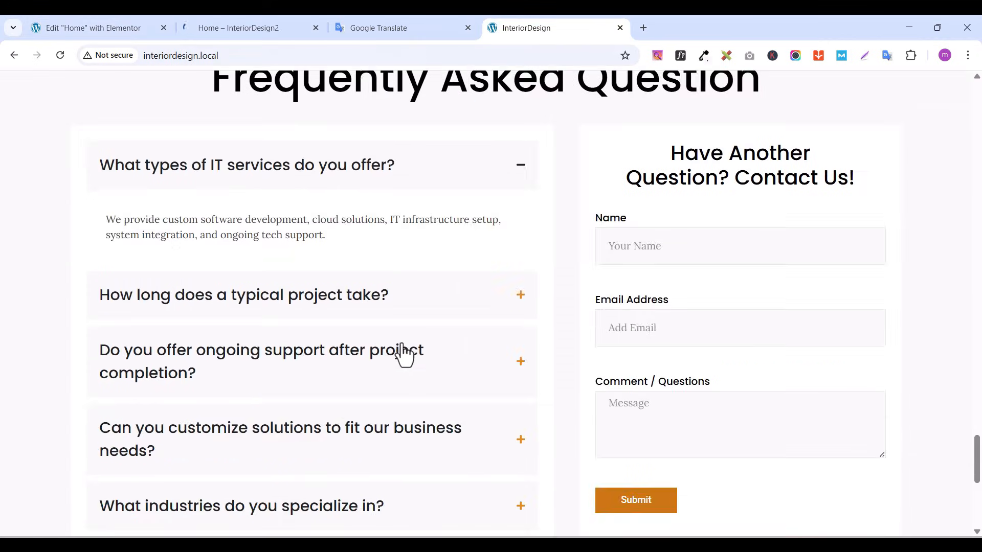
pyautogui.scroll(1, 404, 354)
pyautogui.scroll(1, 404, 355)
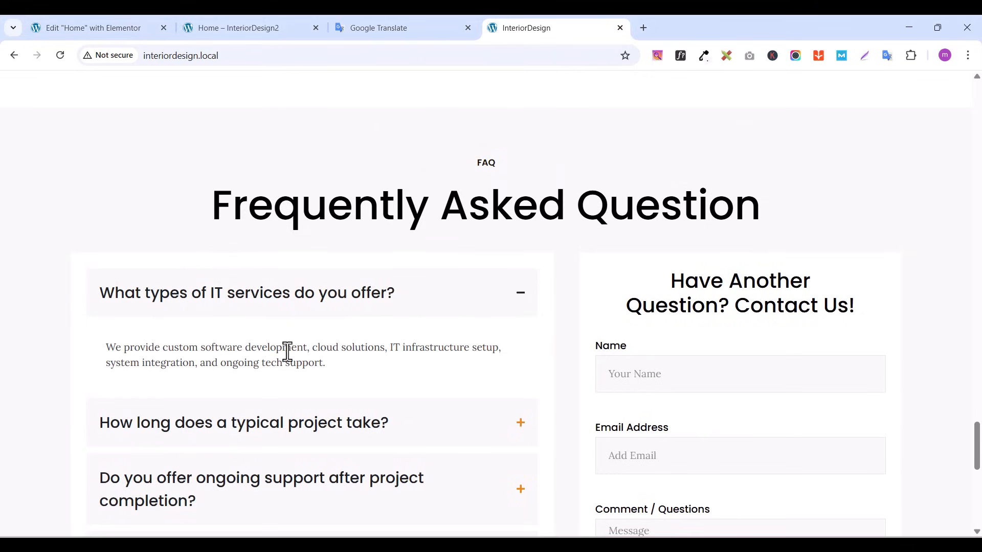
pyautogui.click(108, 28)
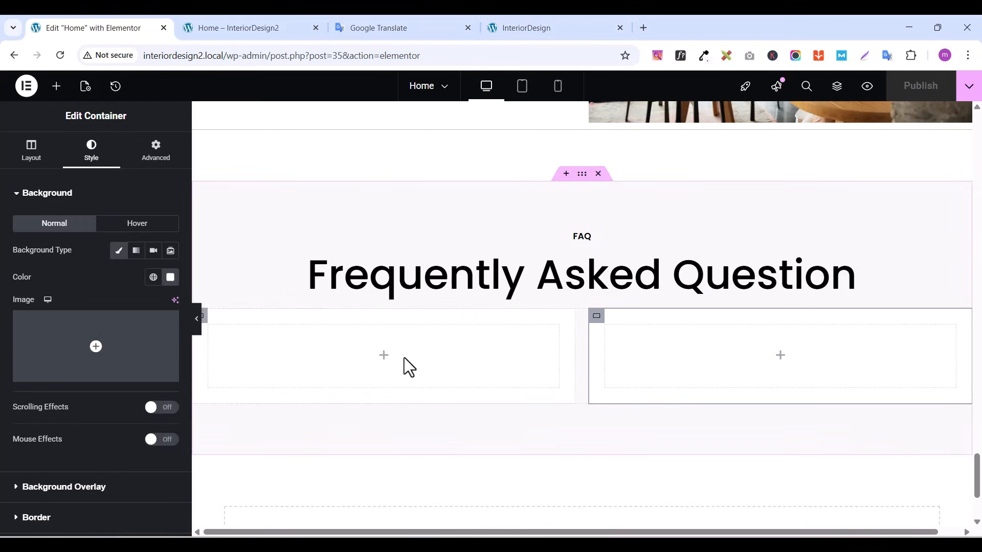
pyautogui.click(56, 85)
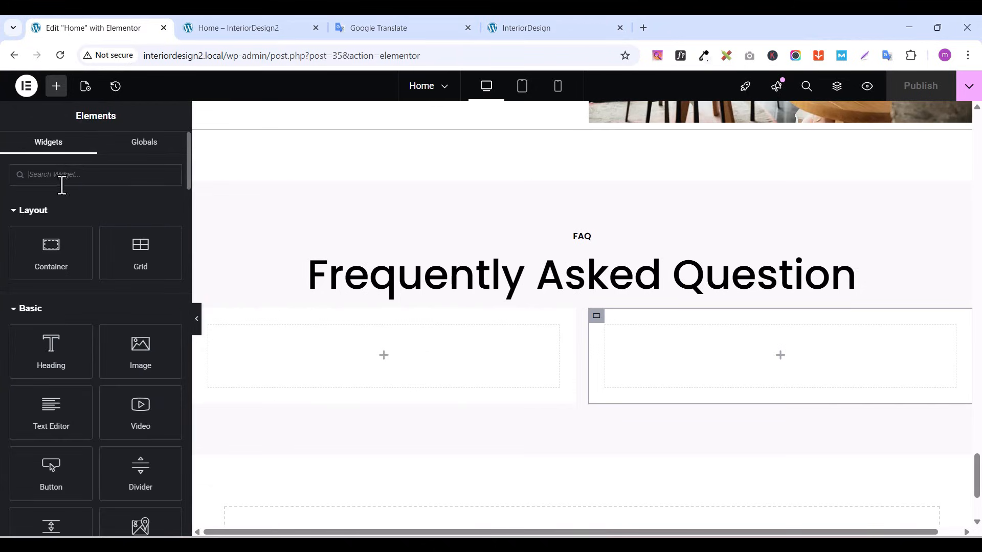
pyautogui.write('acco')
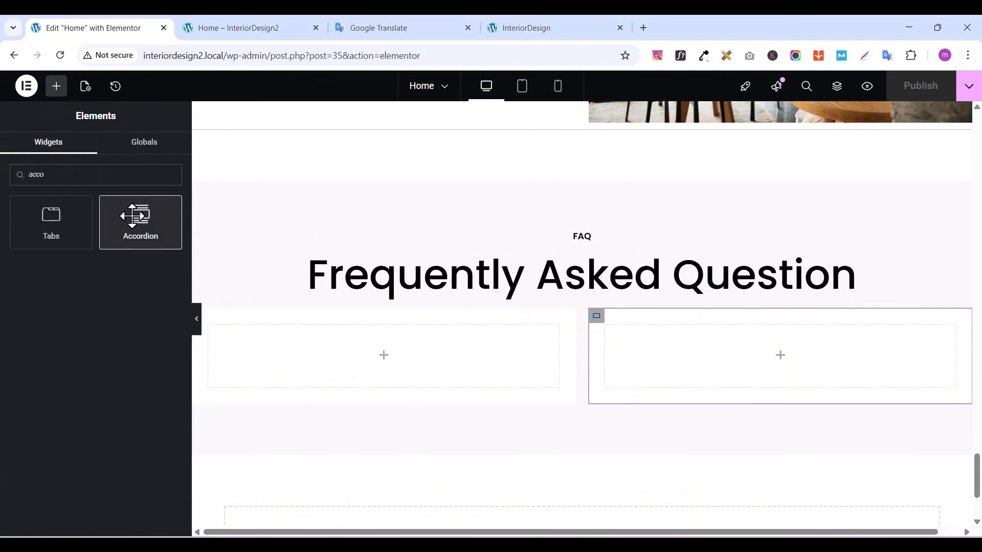
pyautogui.moveTo(137, 216); pyautogui.dragTo(376, 336)
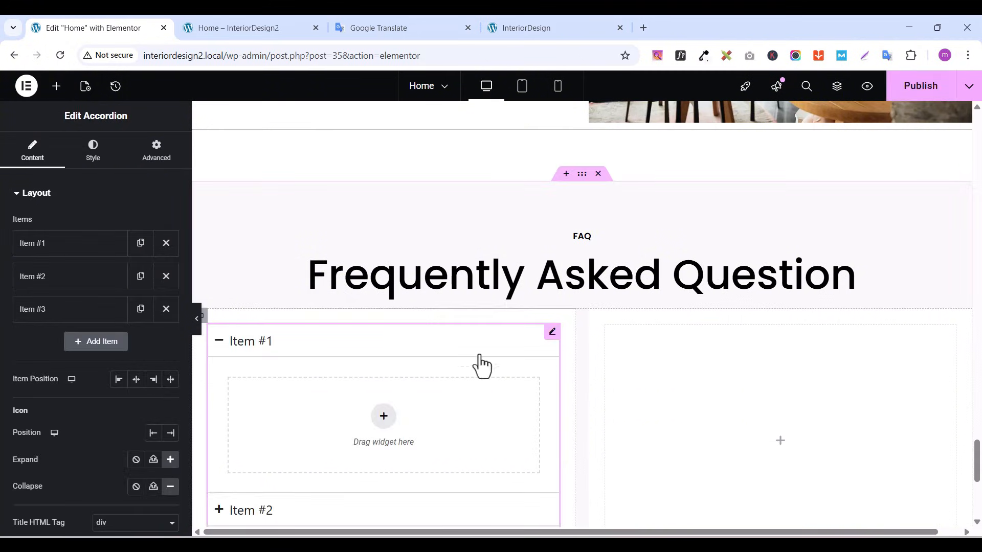
pyautogui.scroll(-4, 479, 353)
pyautogui.scroll(3, 480, 353)
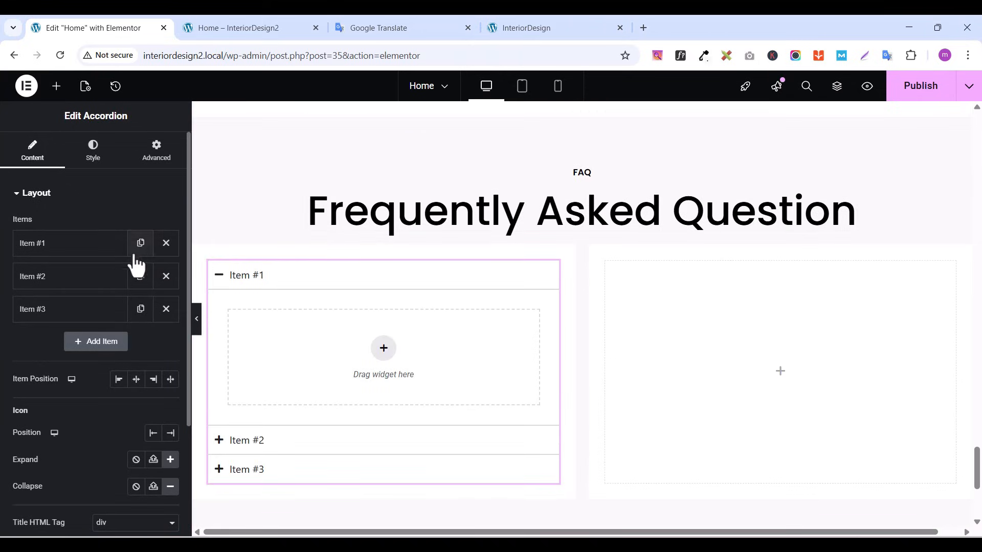
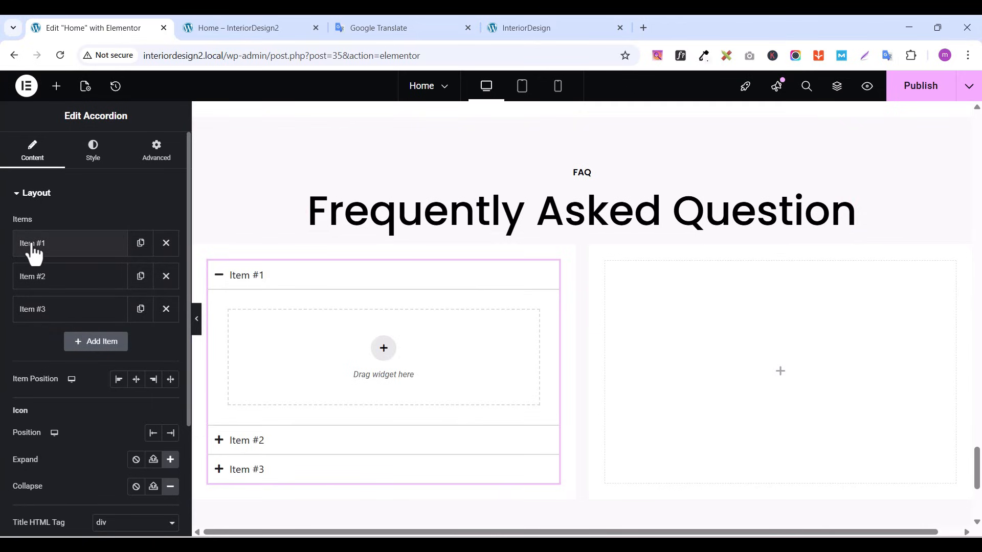
# Delete Item #3 and Item #2 from the accordion and open the settings of Item #1
pyautogui.click(165, 309)
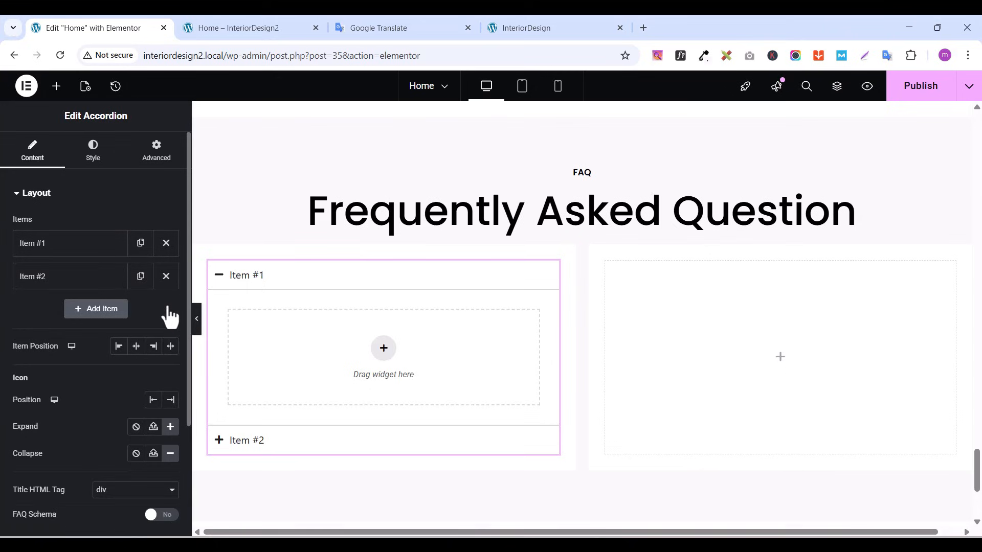
pyautogui.click(166, 277)
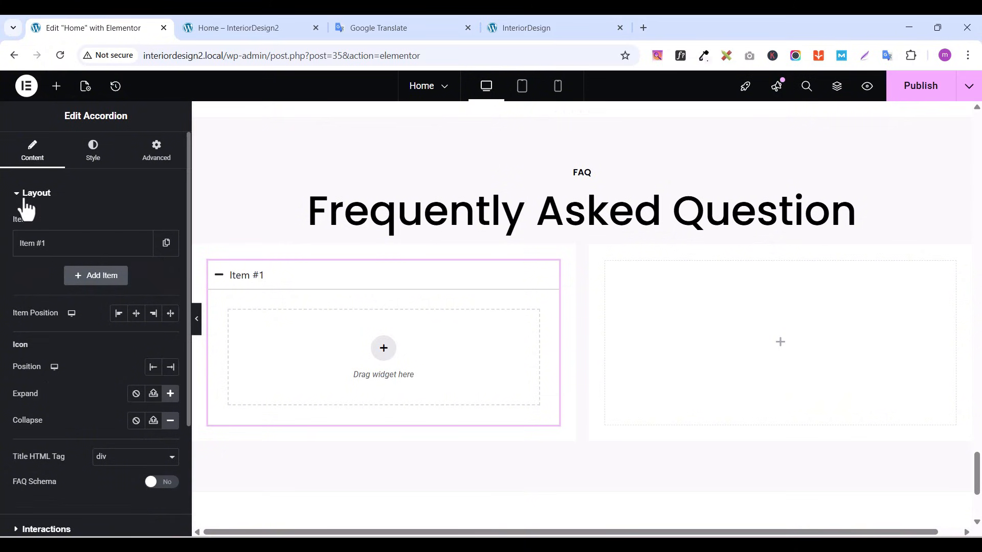
pyautogui.click(74, 249)
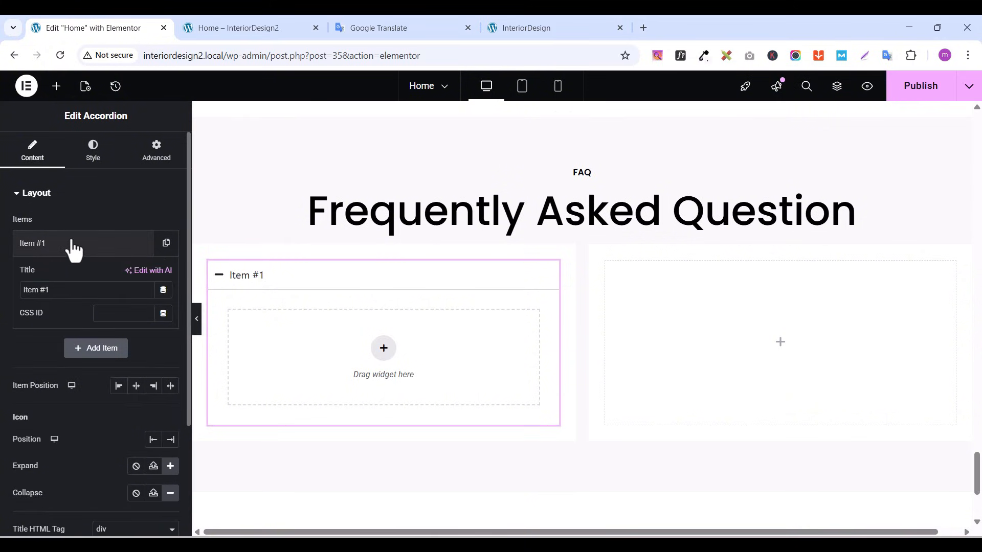
# Switch to Google Translate and copy the question "What types of IT services do you offer?" from the source text
pyautogui.click(372, 33)
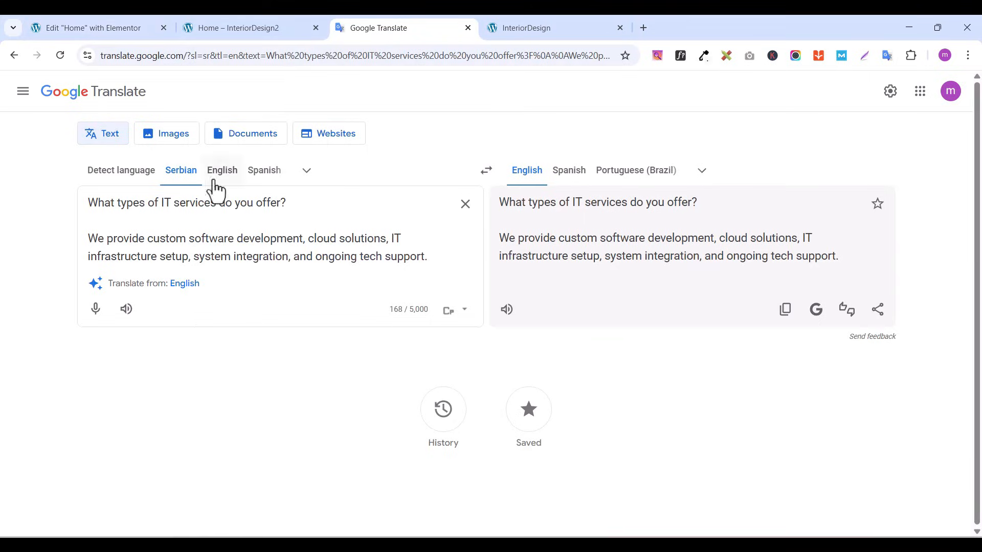
pyautogui.moveTo(92, 203); pyautogui.dragTo(279, 204)
pyautogui.rightClick(279, 204)
pyautogui.click(320, 204)
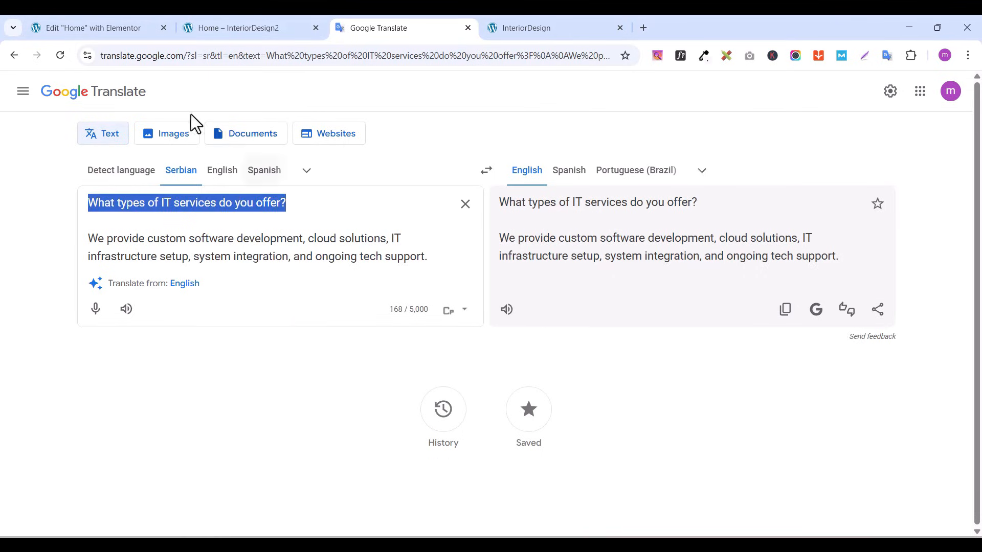
# Switch to the Elementor editor and replace the first accordion item's title with "What types of IT services do you offer?"
pyautogui.click(106, 36)
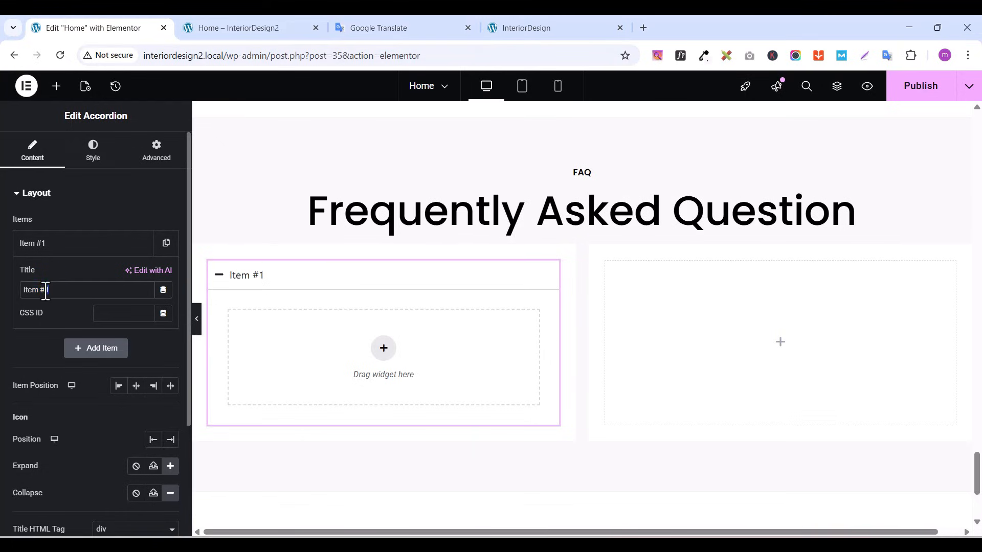
pyautogui.press('BackSpace')
pyautogui.hotkey('ctrl', 'v')
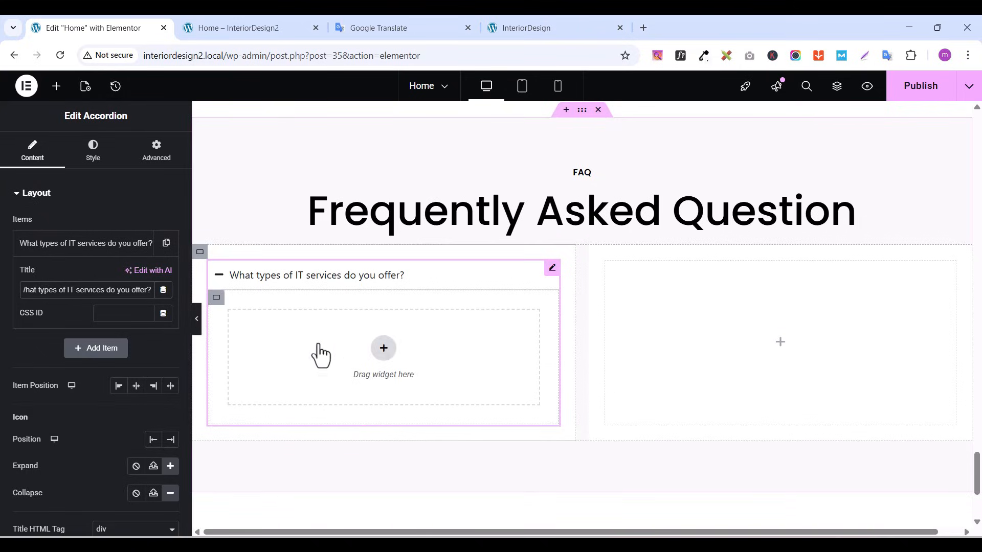
# Search the widgets for "text" and place a Text Editor widget inside the accordion item's empty content area
pyautogui.click(57, 87)
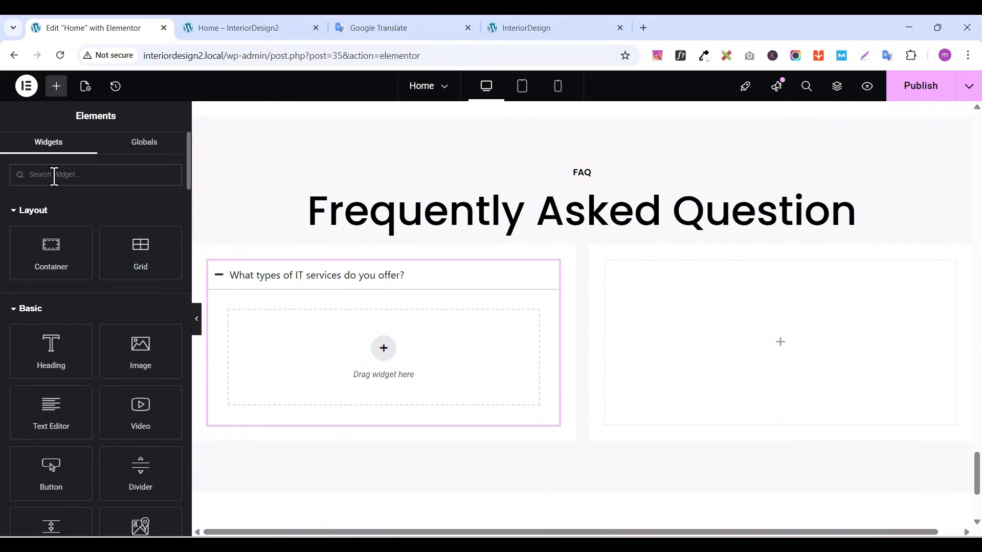
pyautogui.write('text')
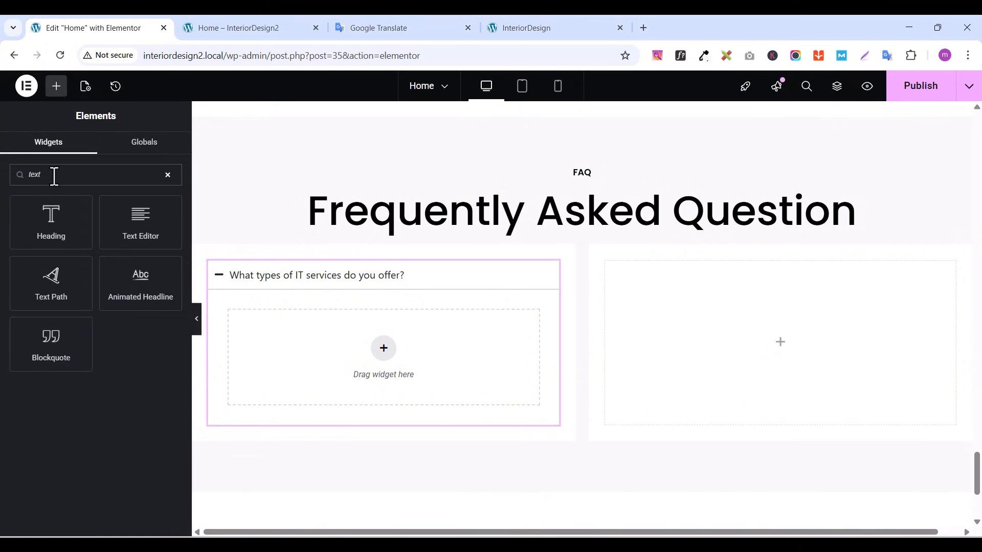
pyautogui.moveTo(136, 219); pyautogui.dragTo(328, 340)
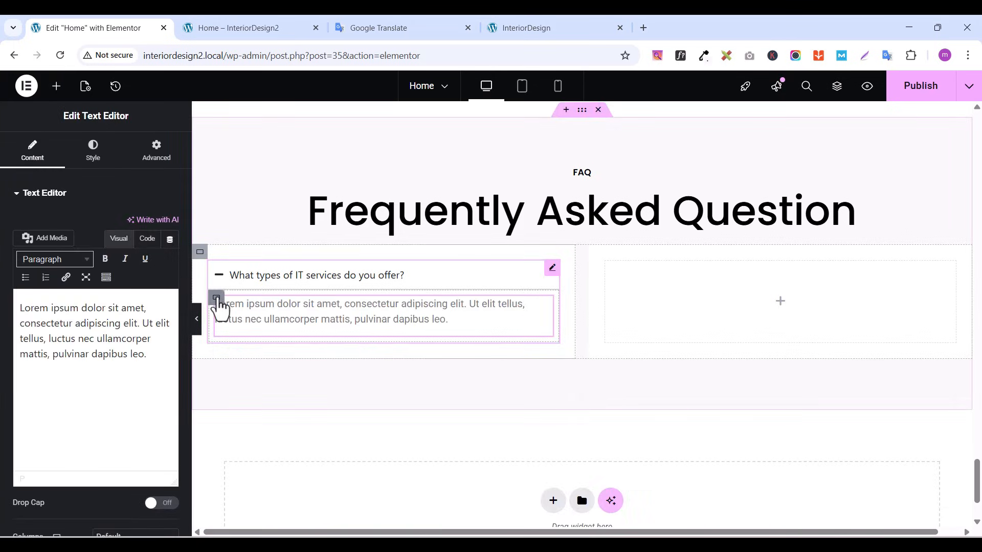
# Set the accordion item's content container padding to 35 top, 20 right, 20 bottom and 30 px left, unlinked, and publish the page
pyautogui.click(217, 298)
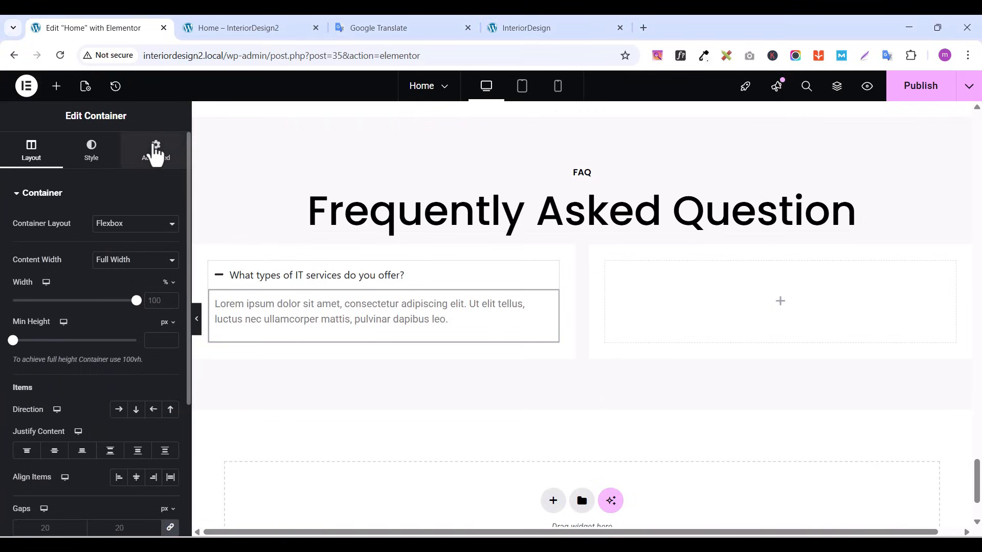
pyautogui.click(156, 152)
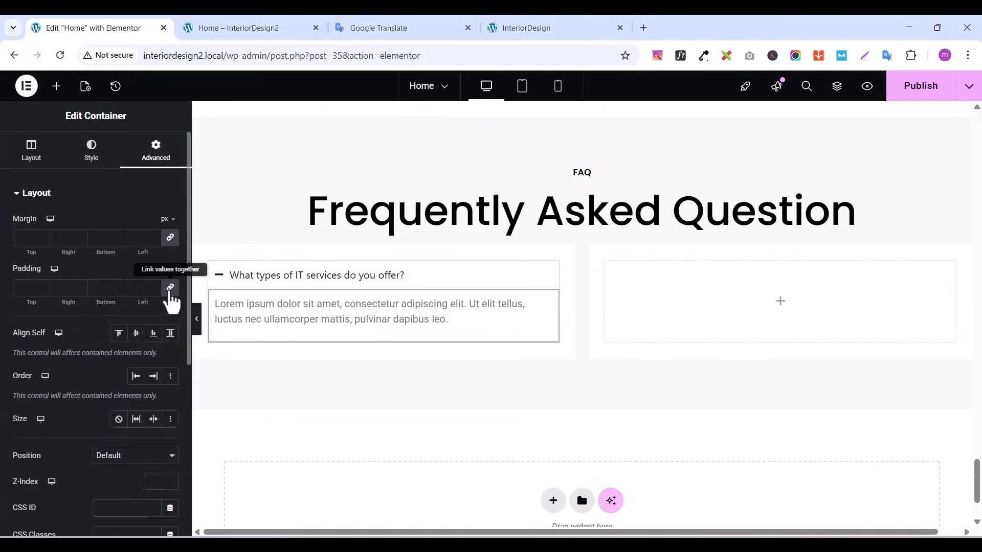
pyautogui.click(171, 290)
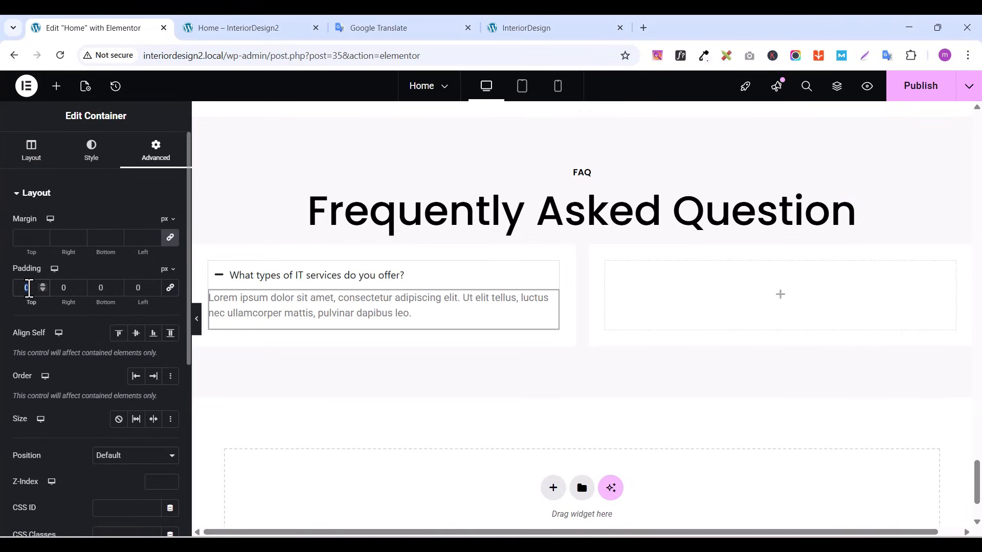
pyautogui.write('30')
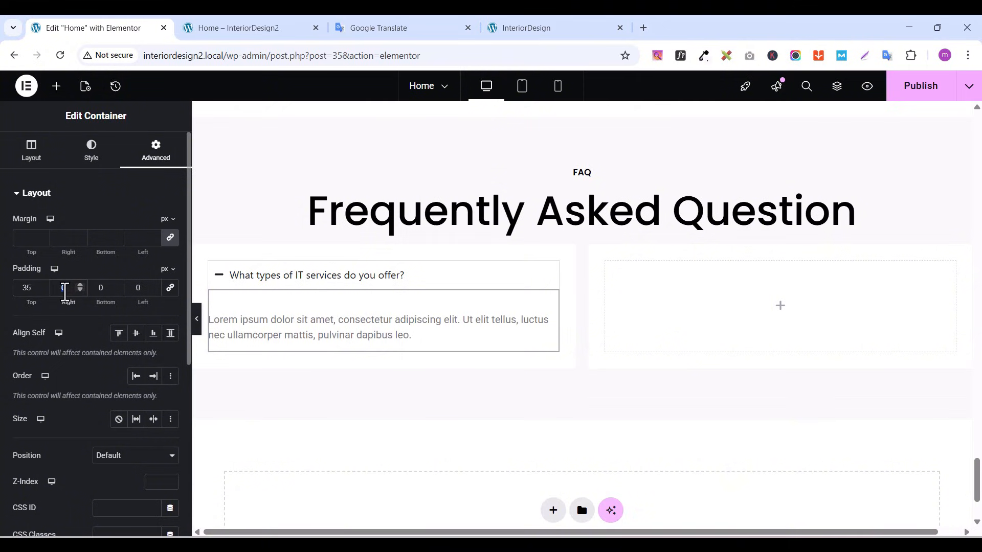
pyautogui.click(65, 292)
pyautogui.write('20')
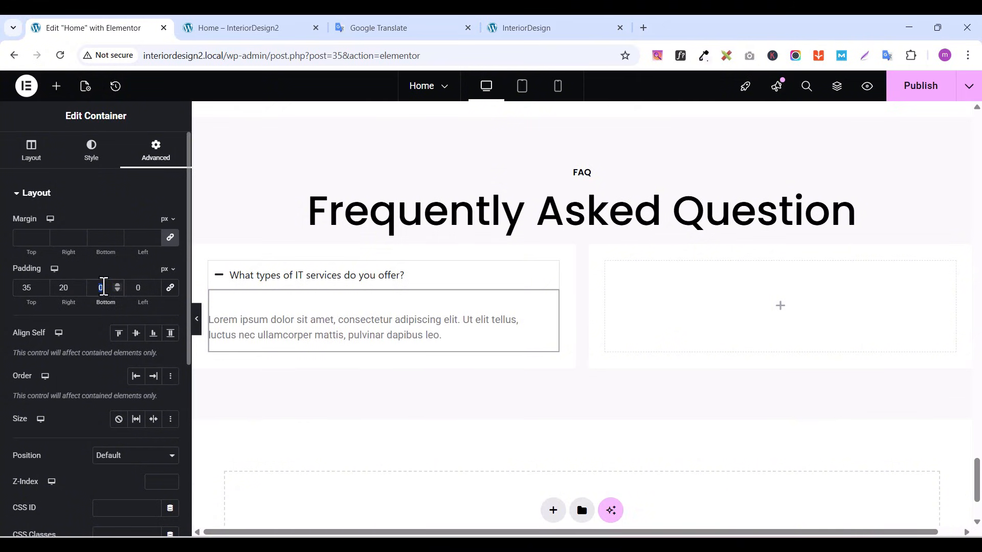
pyautogui.write('20')
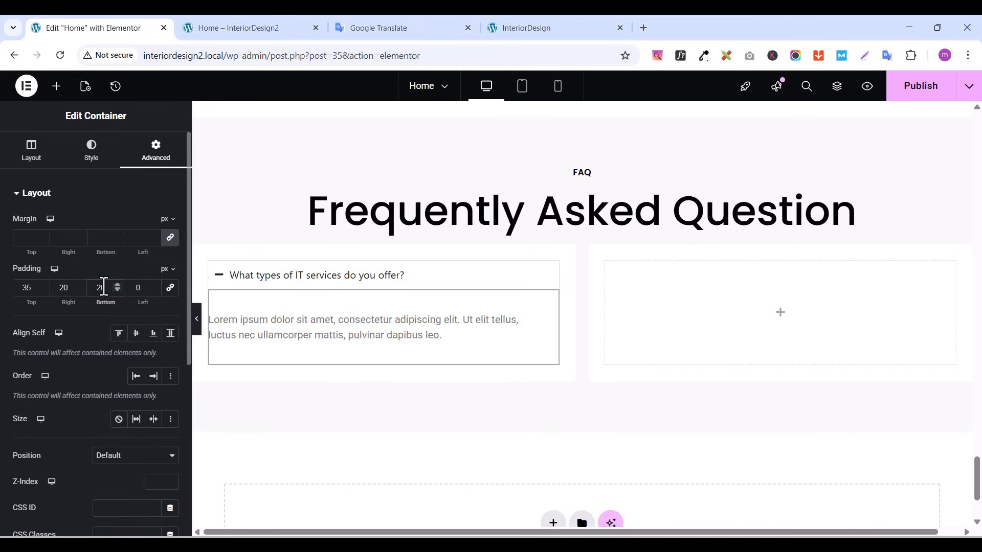
pyautogui.click(134, 287)
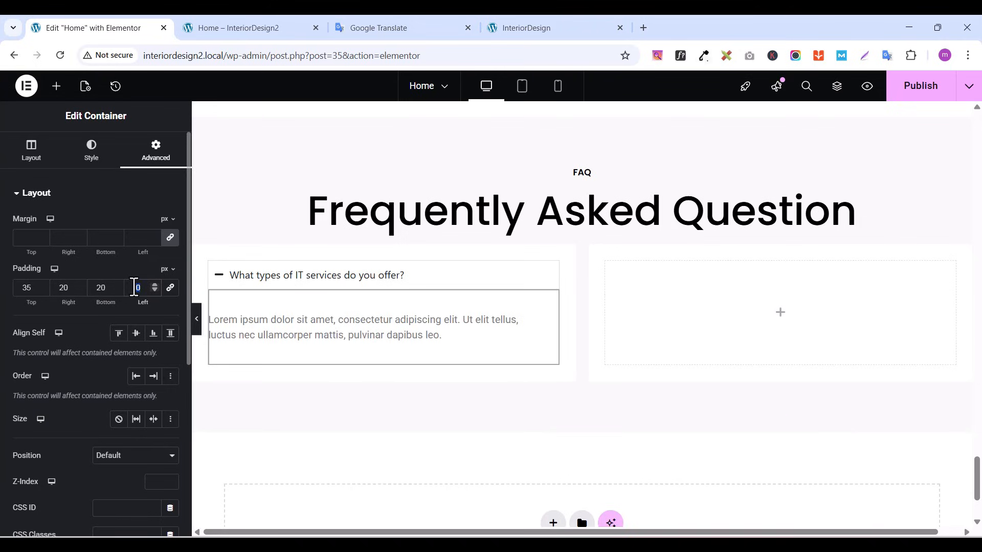
pyautogui.write('30')
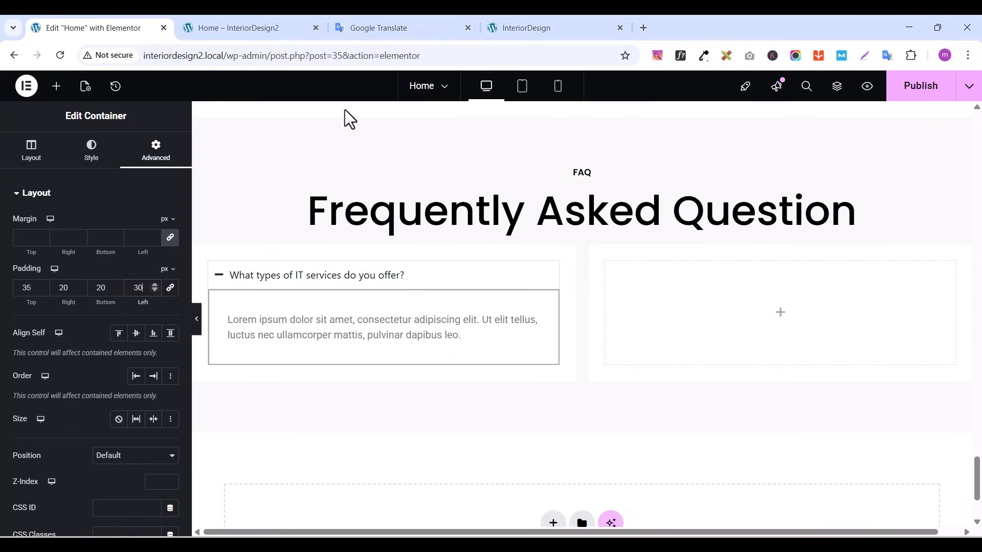
pyautogui.click(925, 89)
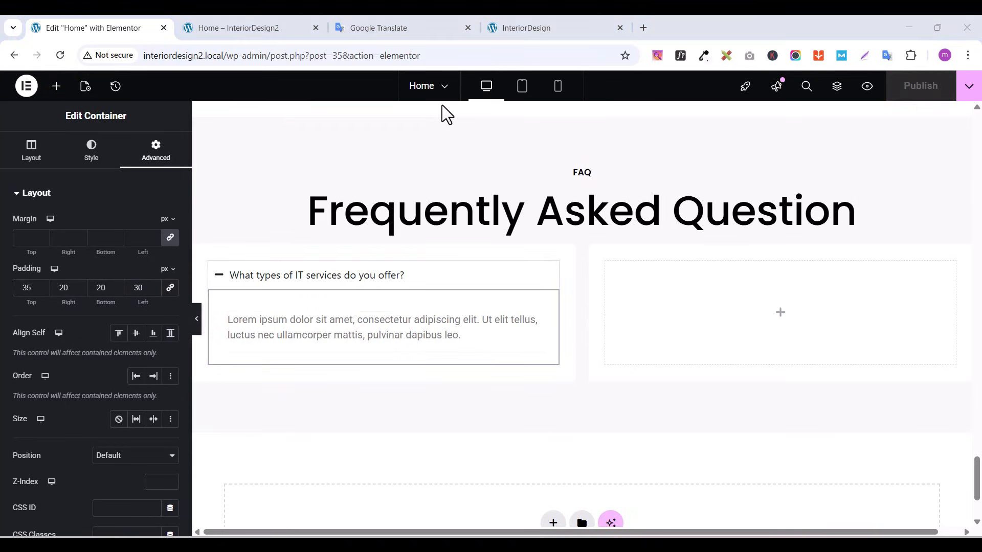
pyautogui.click(41, 159)
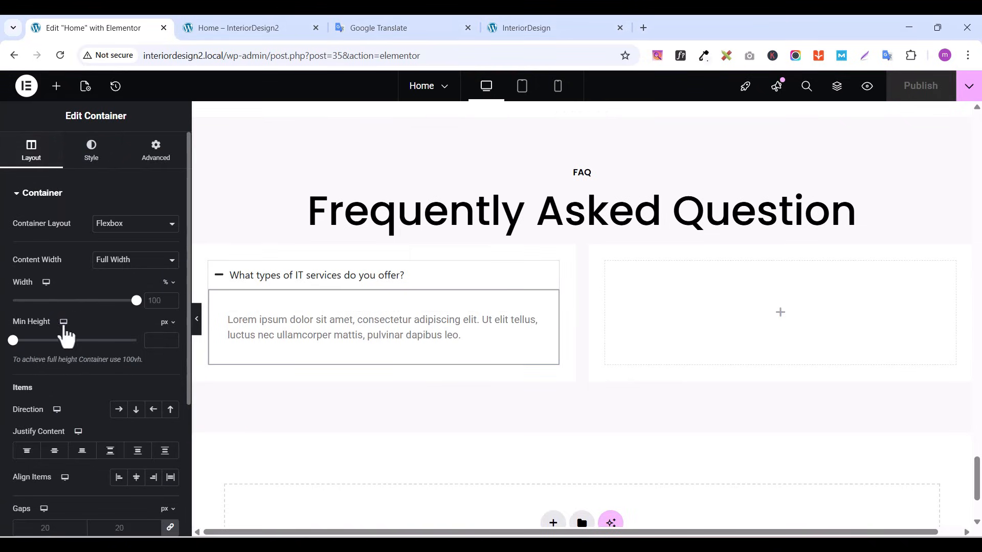
pyautogui.scroll(-4, 109, 333)
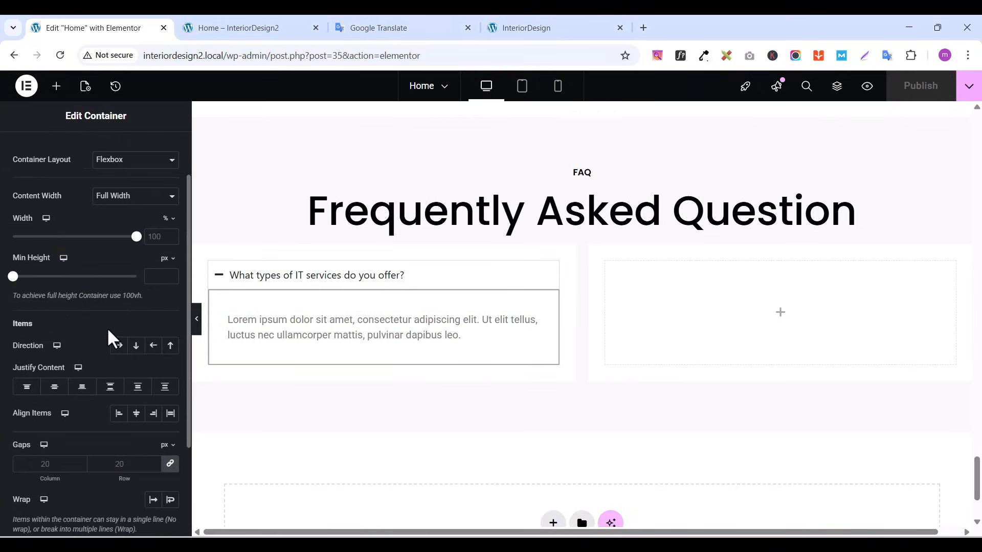
pyautogui.scroll(4, 113, 409)
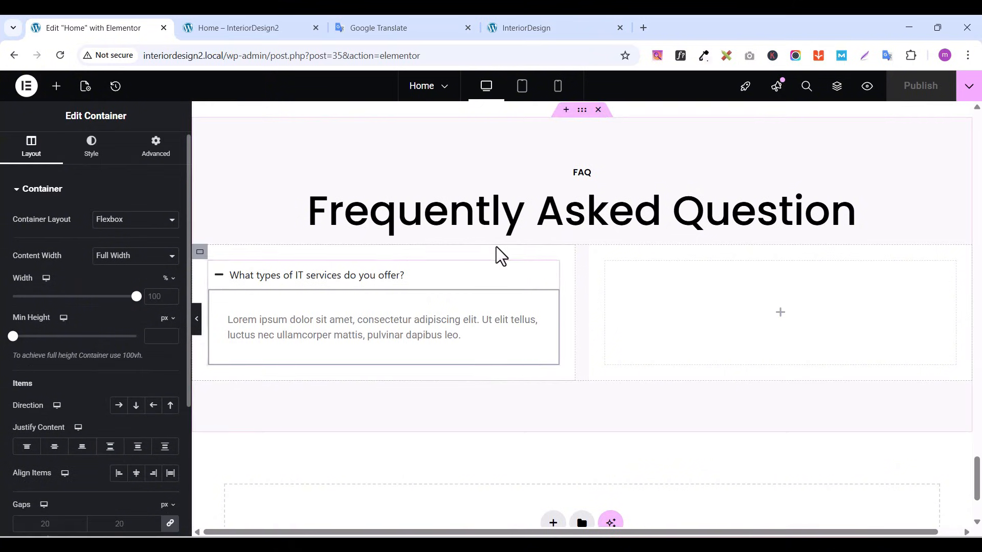
# Set the accordion's icon position to End and item position to Stretch, and test collapsing and expanding the item
pyautogui.click(552, 268)
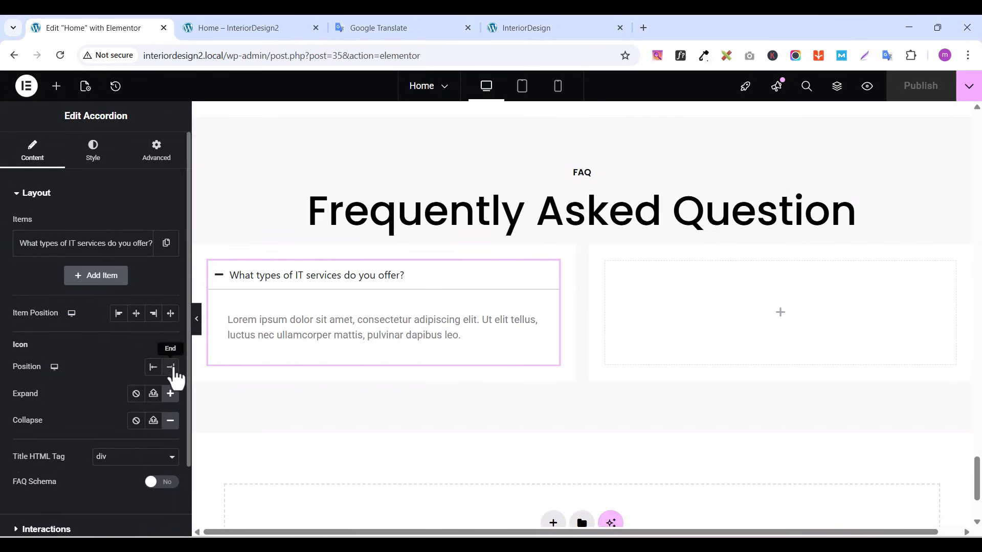
pyautogui.click(170, 367)
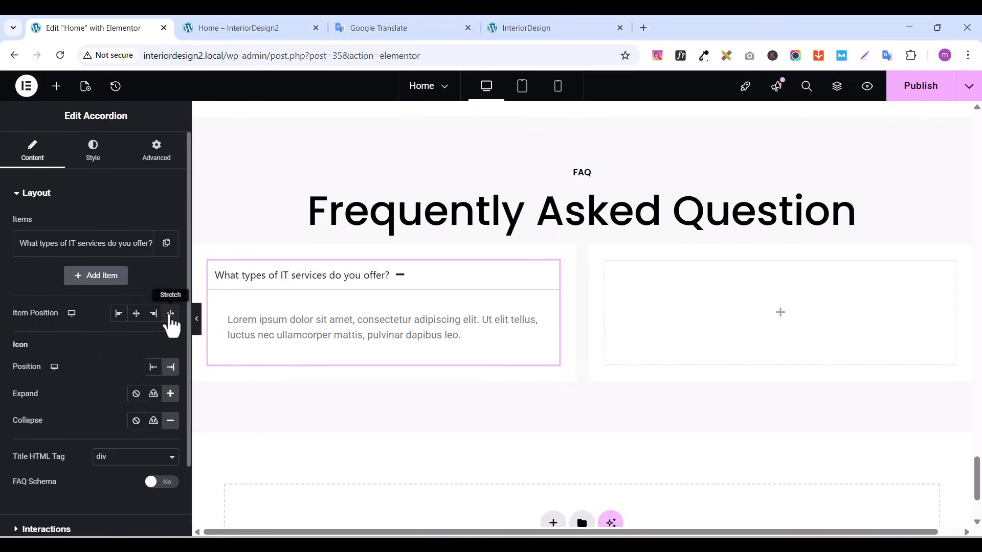
pyautogui.click(171, 313)
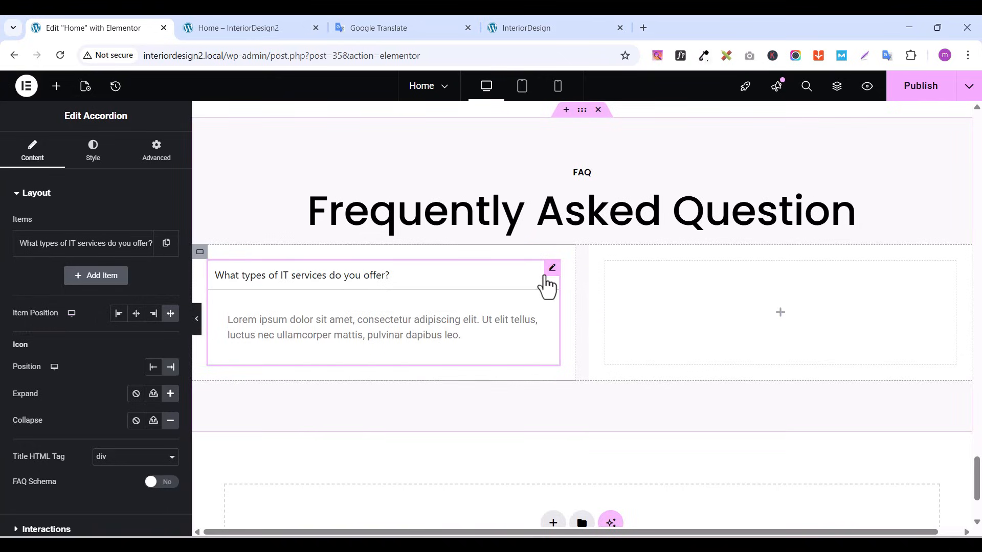
pyautogui.click(368, 286)
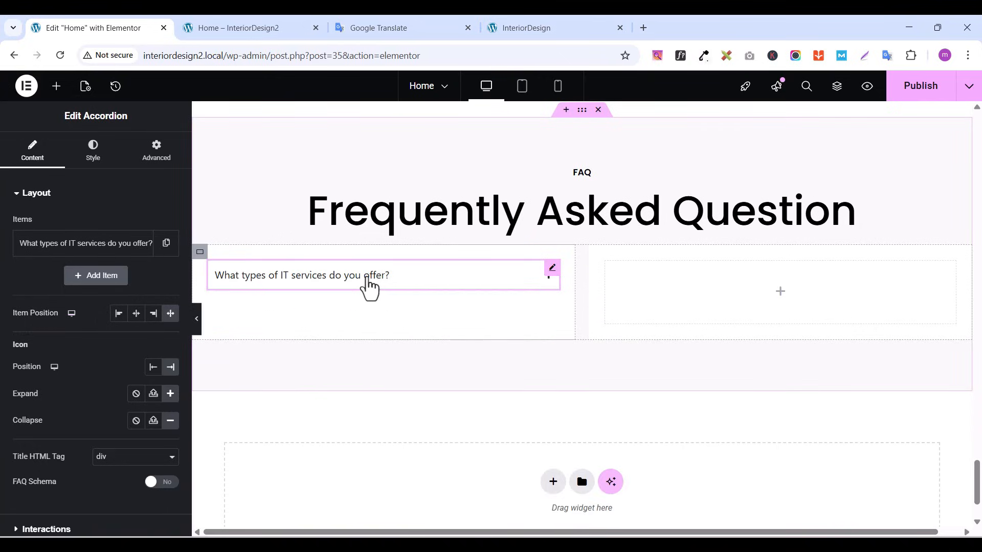
pyautogui.click(368, 285)
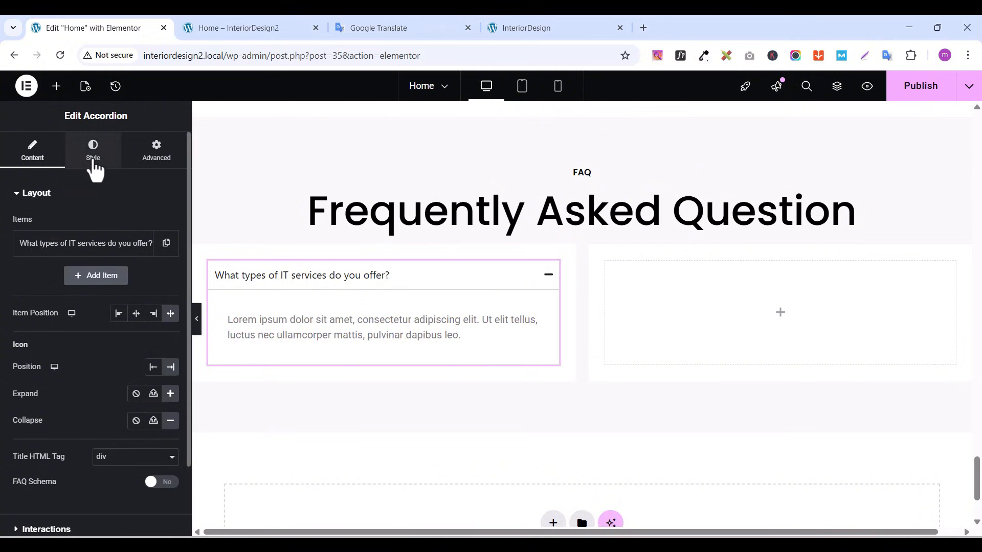
# Set the accordion's style padding to 20 px on all sides
pyautogui.click(94, 153)
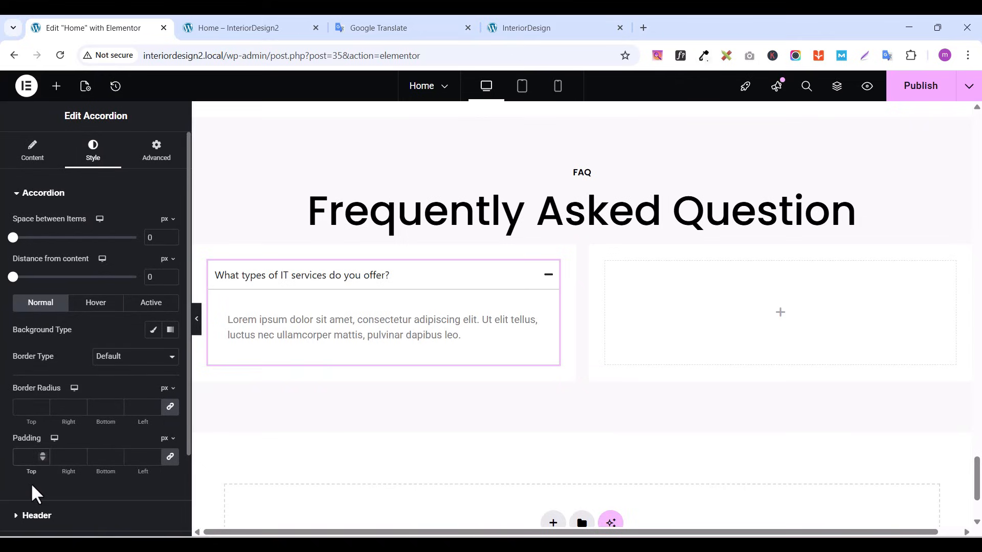
pyautogui.write('20')
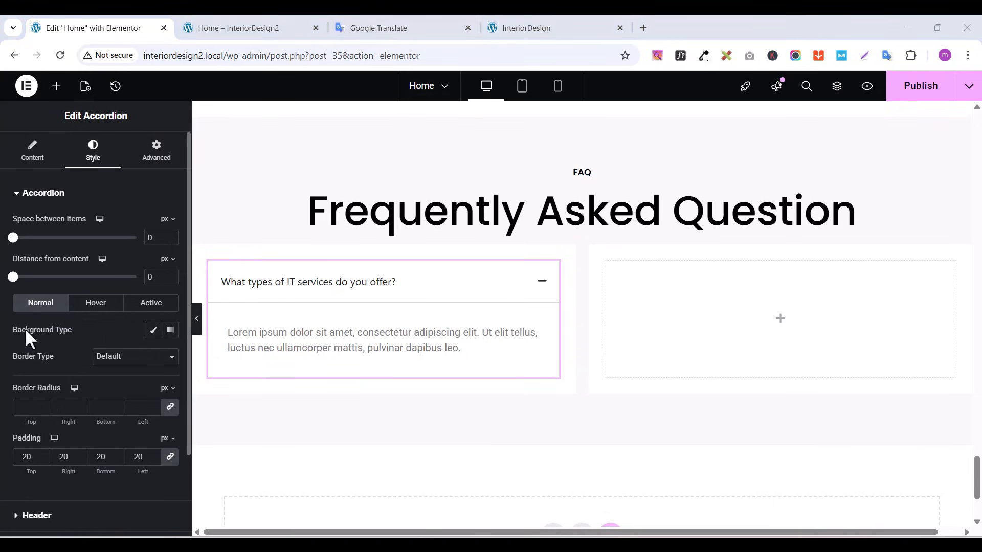
pyautogui.click(15, 202)
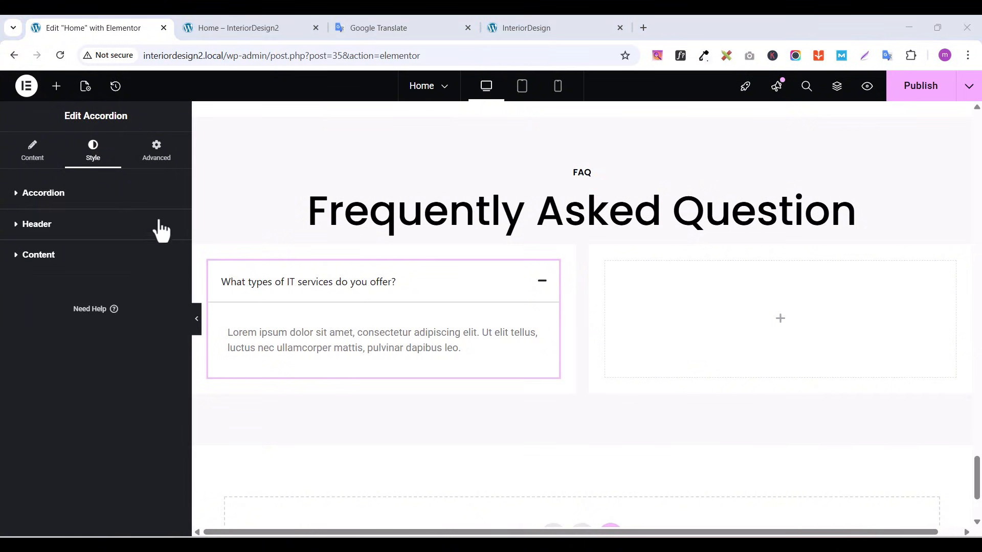
# Change the accordion header title's font family to Poppins
pyautogui.click(14, 230)
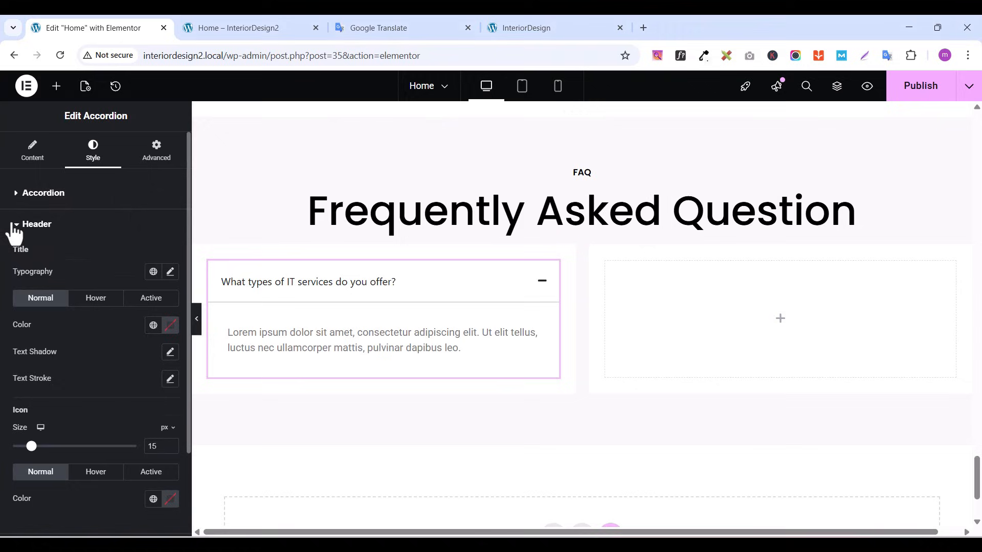
pyautogui.click(170, 272)
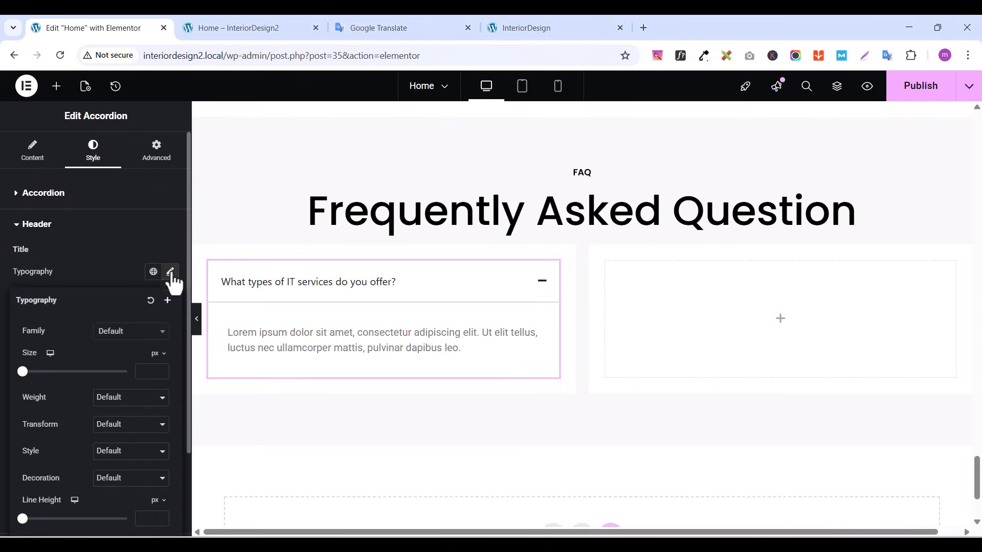
pyautogui.click(110, 332)
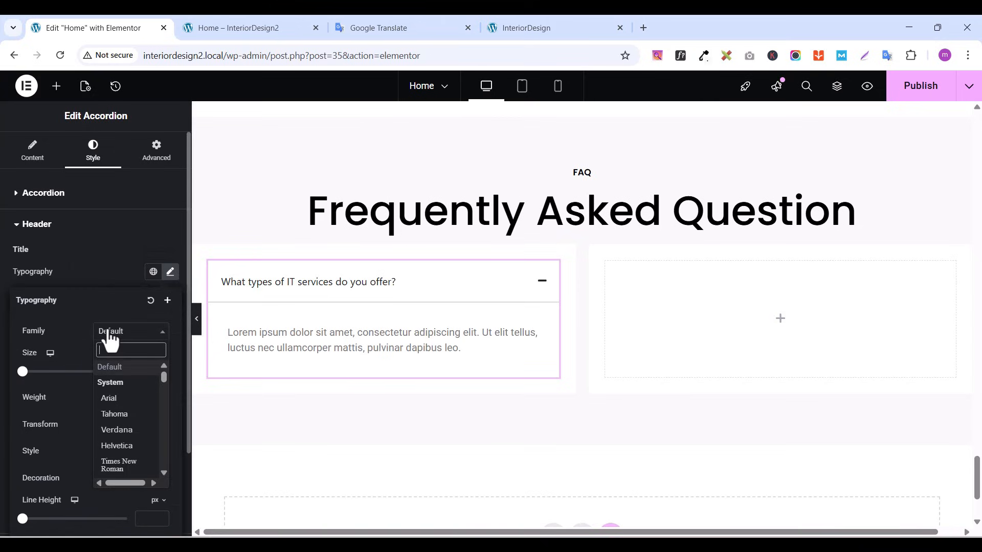
pyautogui.write('popp')
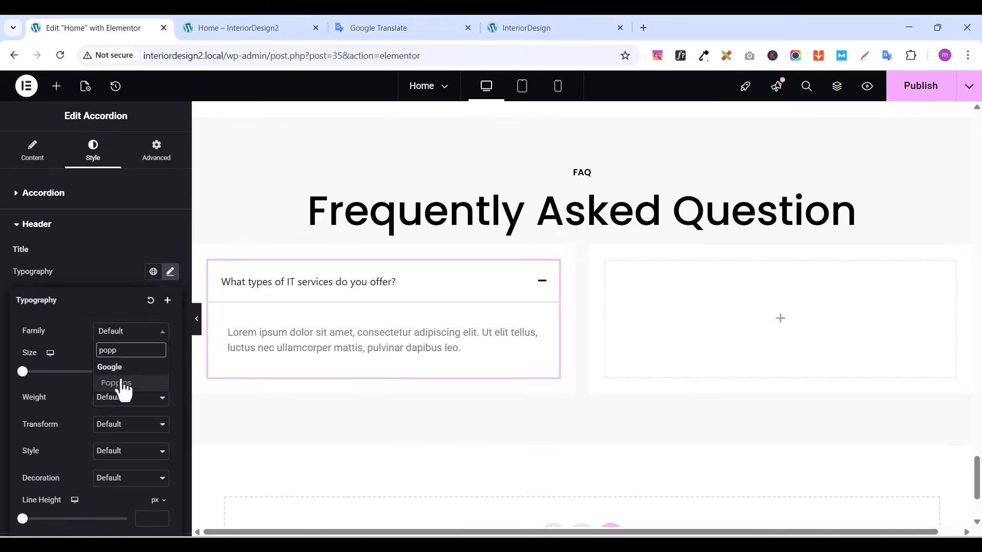
pyautogui.click(122, 383)
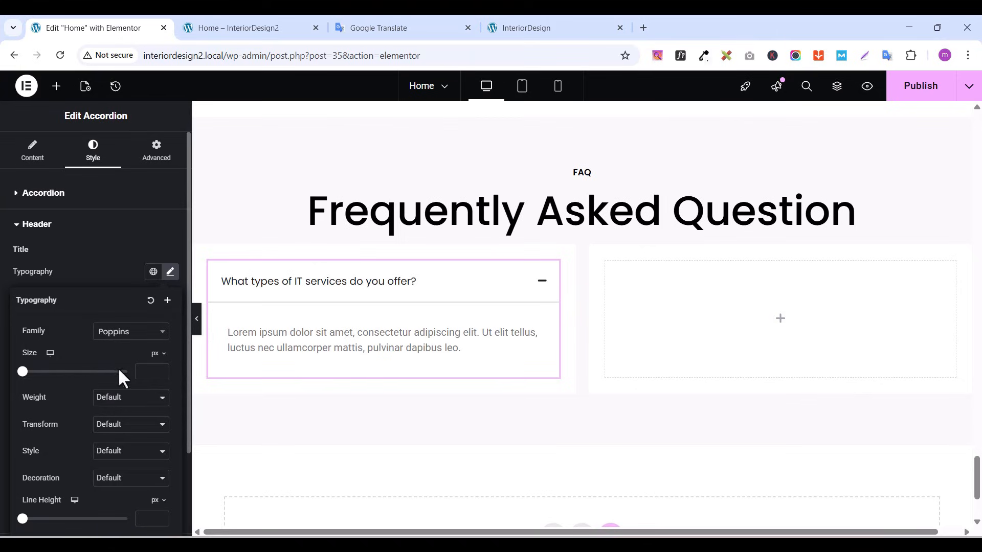
# Set the accordion header title's font size to 24 px
pyautogui.click(162, 369)
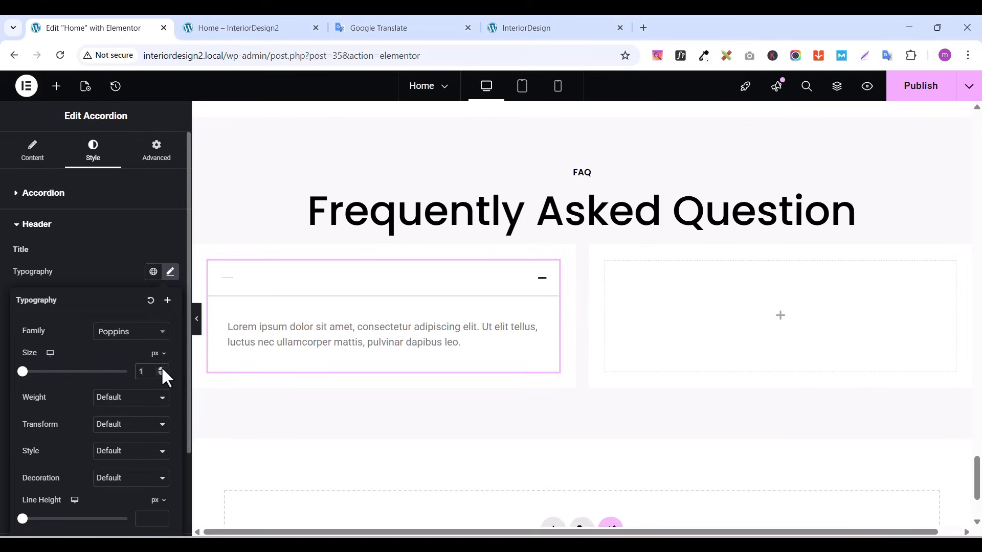
pyautogui.click(162, 368)
pyautogui.click(163, 368)
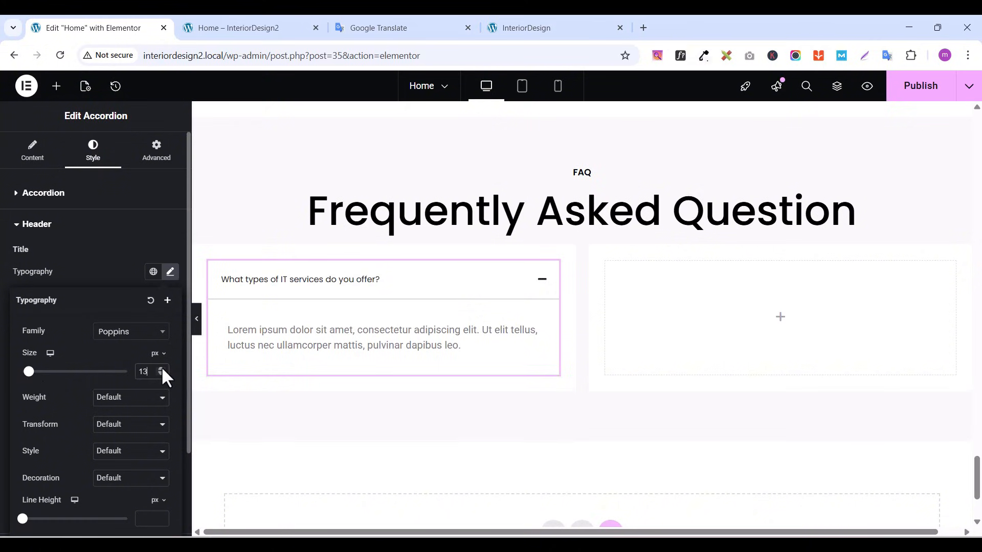
pyautogui.click(162, 368)
pyautogui.click(163, 369)
pyautogui.click(162, 368)
pyautogui.click(162, 368)
pyautogui.click(162, 368)
pyautogui.click(162, 368)
pyautogui.click(162, 368)
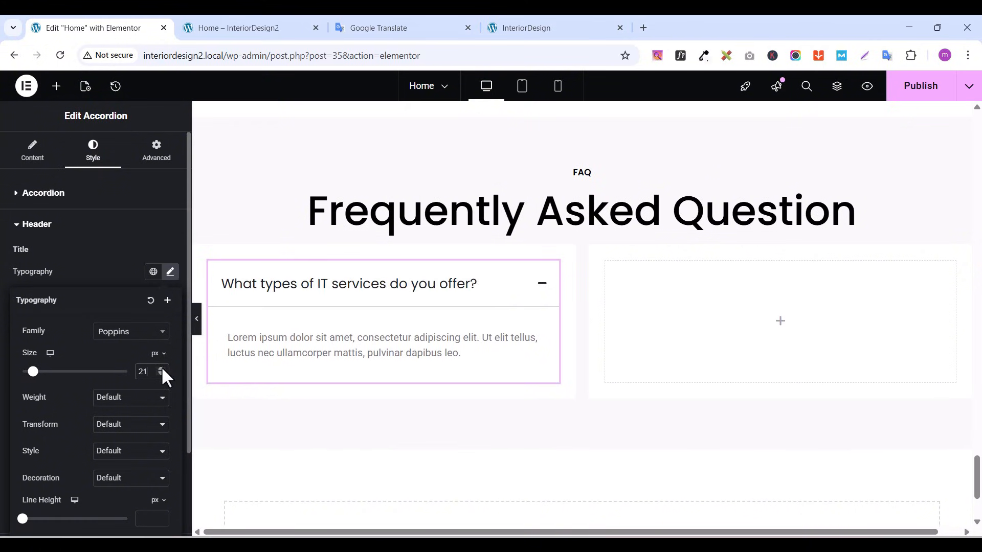
pyautogui.click(162, 368)
pyautogui.click(162, 368)
pyautogui.click(162, 368)
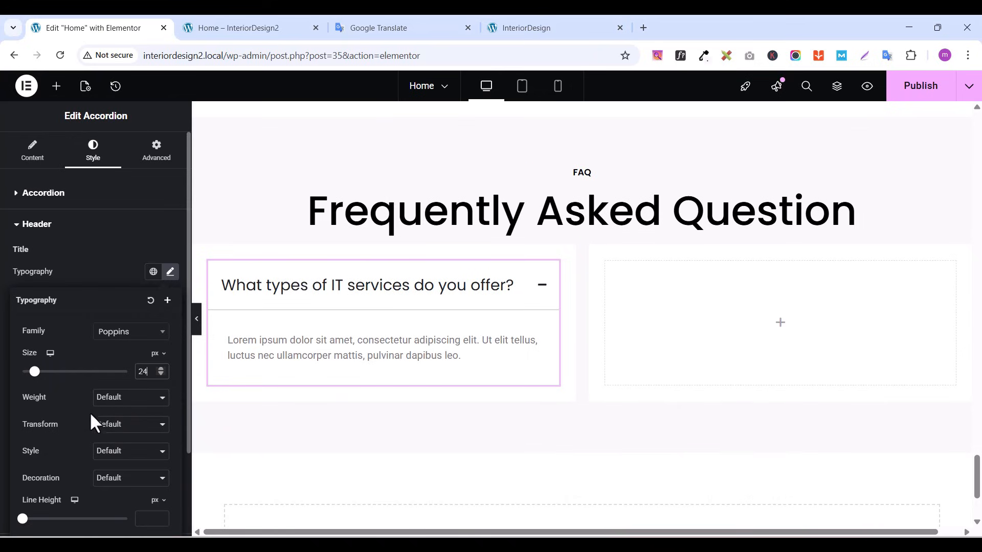
# Set the accordion header title's font weight to 500 (Medium) and publish the page
pyautogui.click(123, 401)
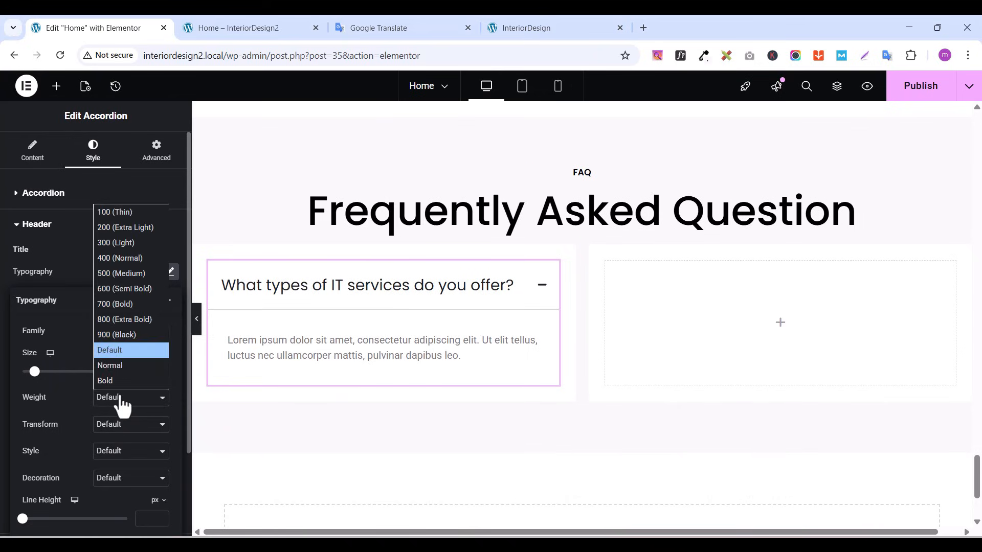
pyautogui.click(119, 273)
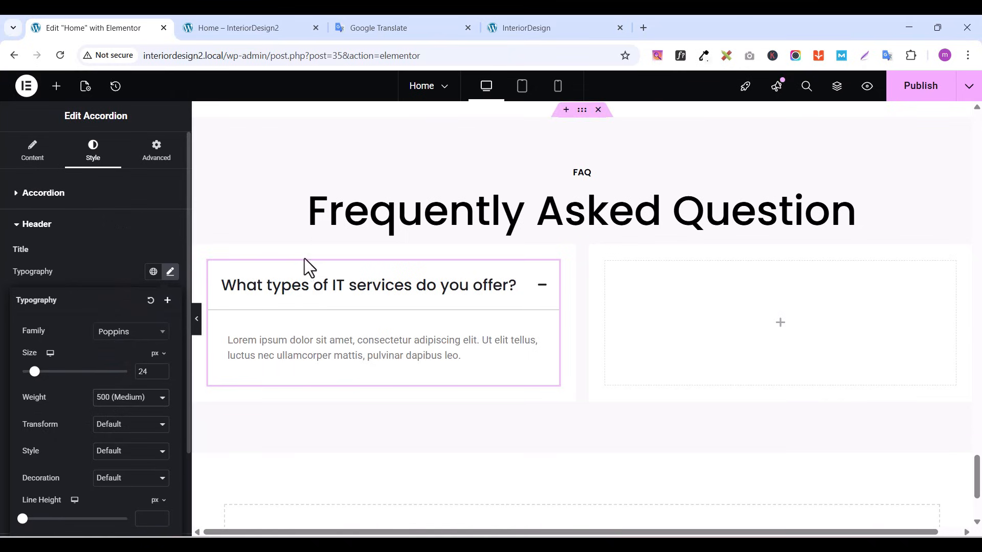
pyautogui.click(915, 87)
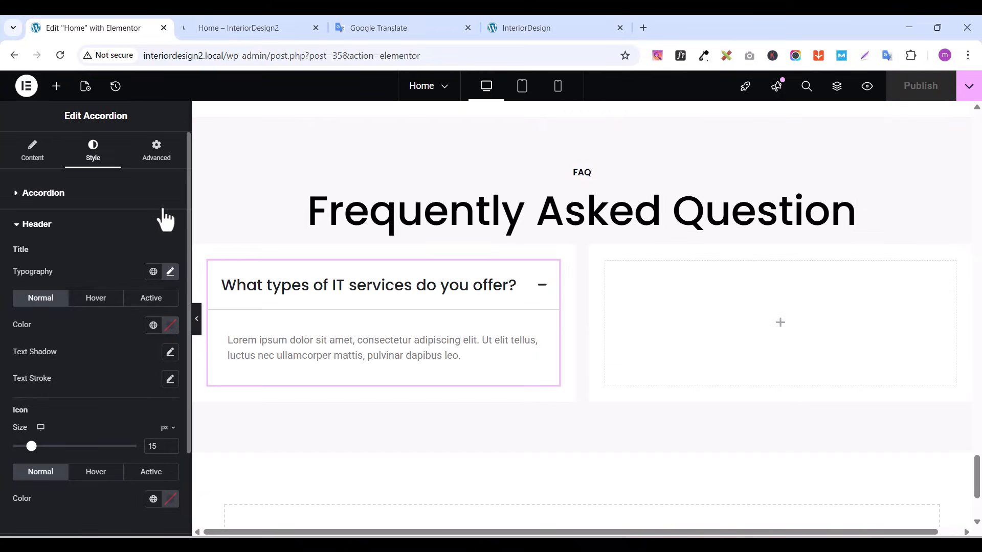
# Give the accordion items a classic background in their normal state, using the light global color
pyautogui.click(21, 225)
pyautogui.click(18, 202)
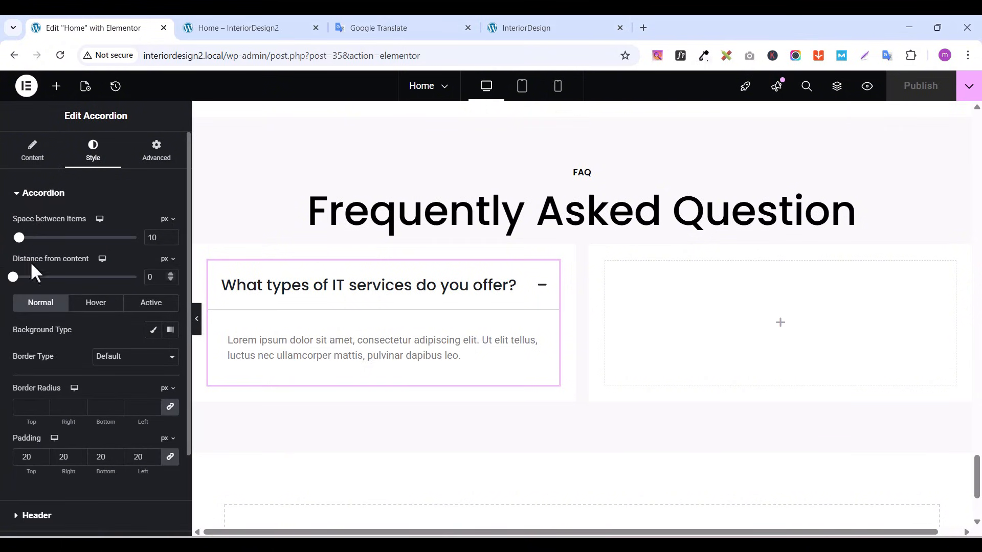
pyautogui.click(152, 330)
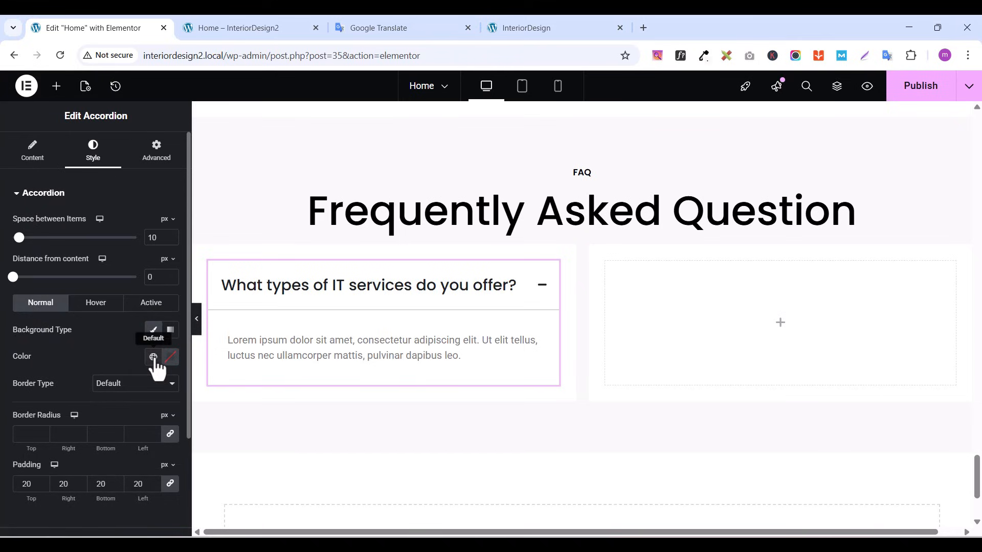
pyautogui.click(153, 357)
pyautogui.click(55, 182)
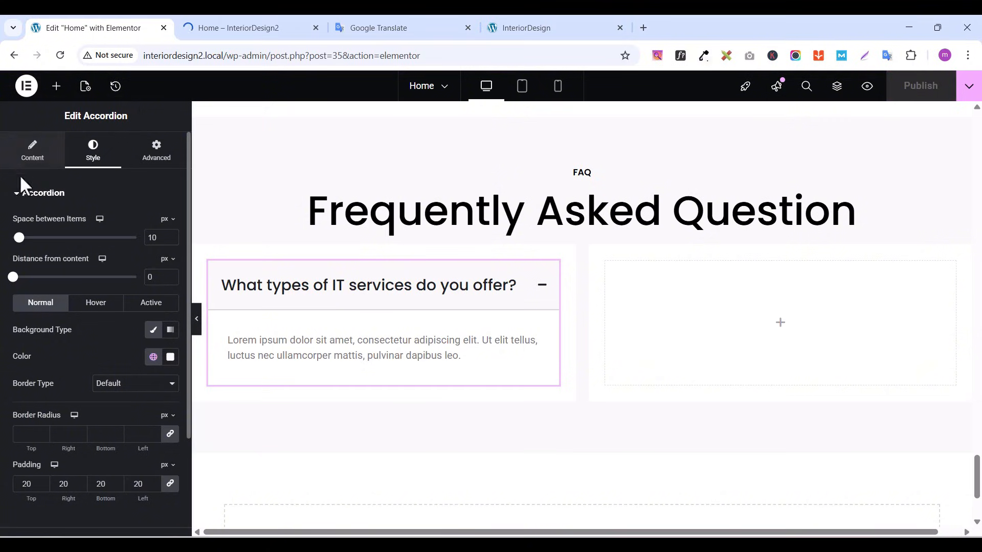
pyautogui.click(17, 195)
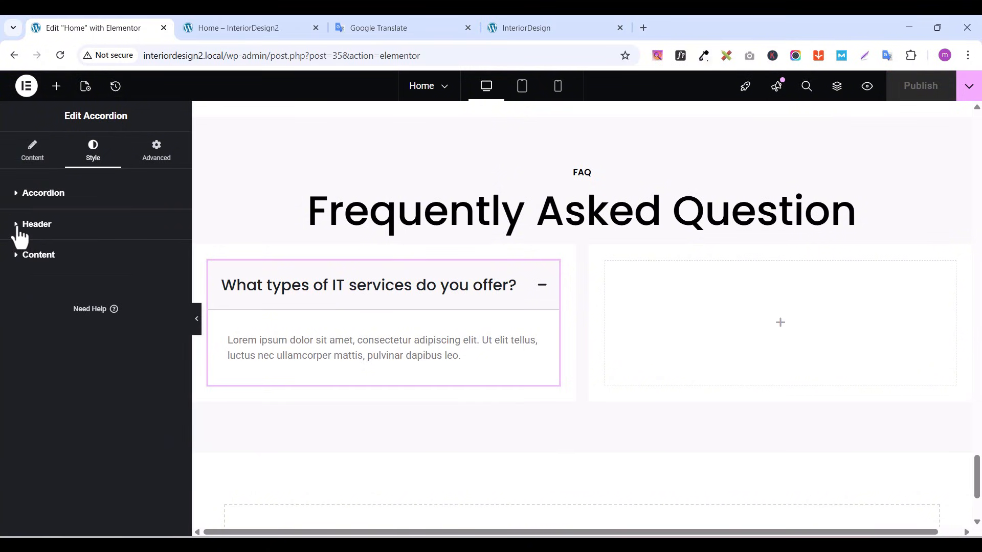
# Set the accordion header icon's normal color to orange #CA821C and copy its hex code
pyautogui.click(19, 225)
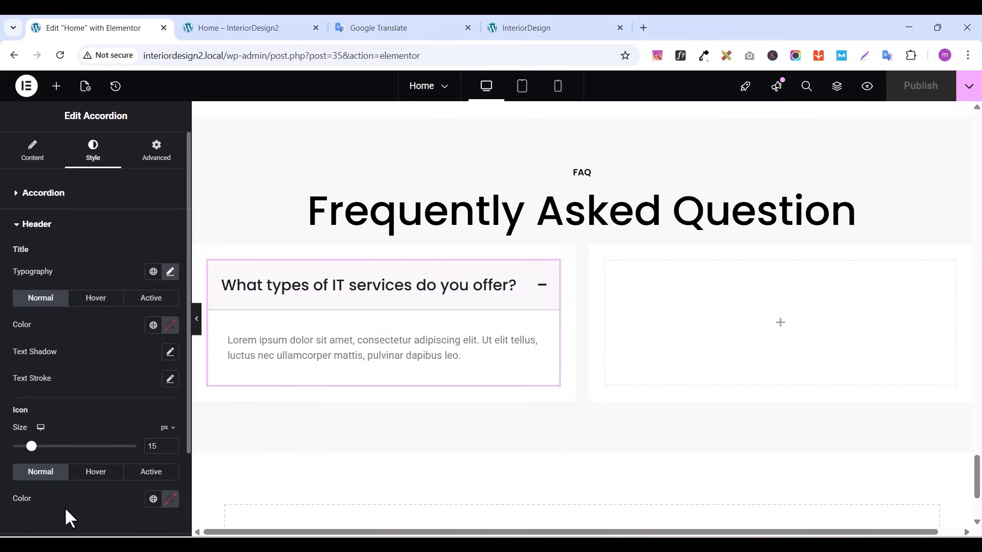
pyautogui.click(153, 499)
pyautogui.click(51, 468)
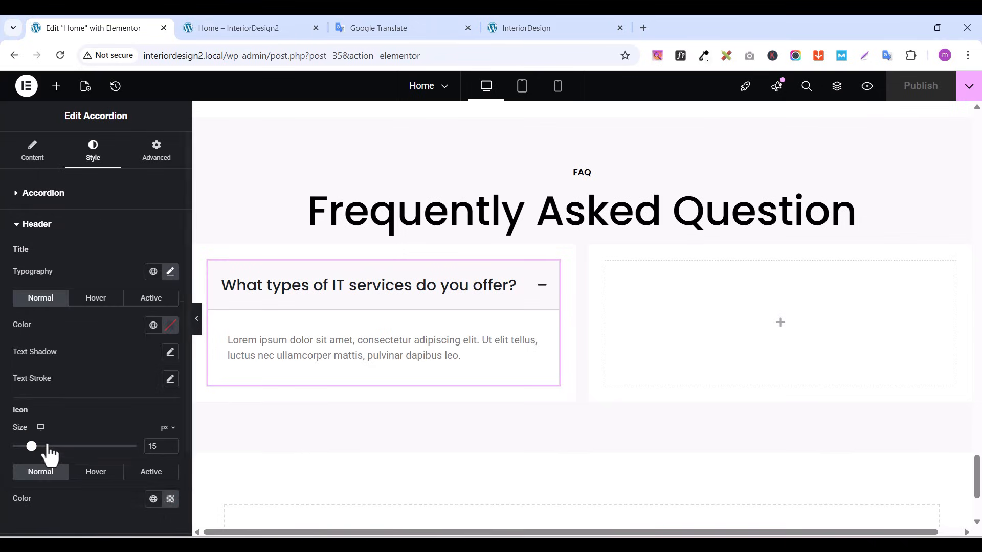
pyautogui.click(170, 499)
pyautogui.moveTo(200, 344); pyautogui.dragTo(223, 355)
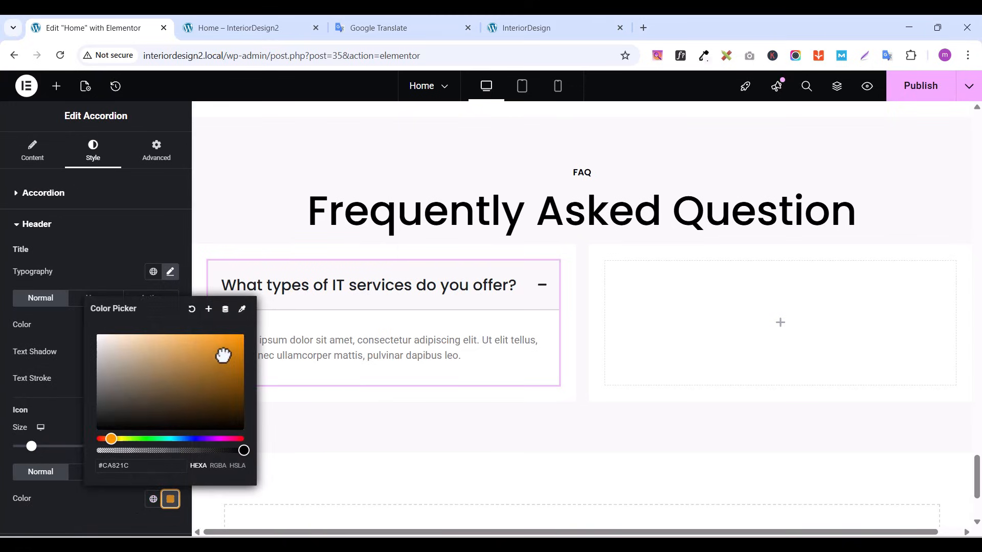
pyautogui.rightClick(116, 465)
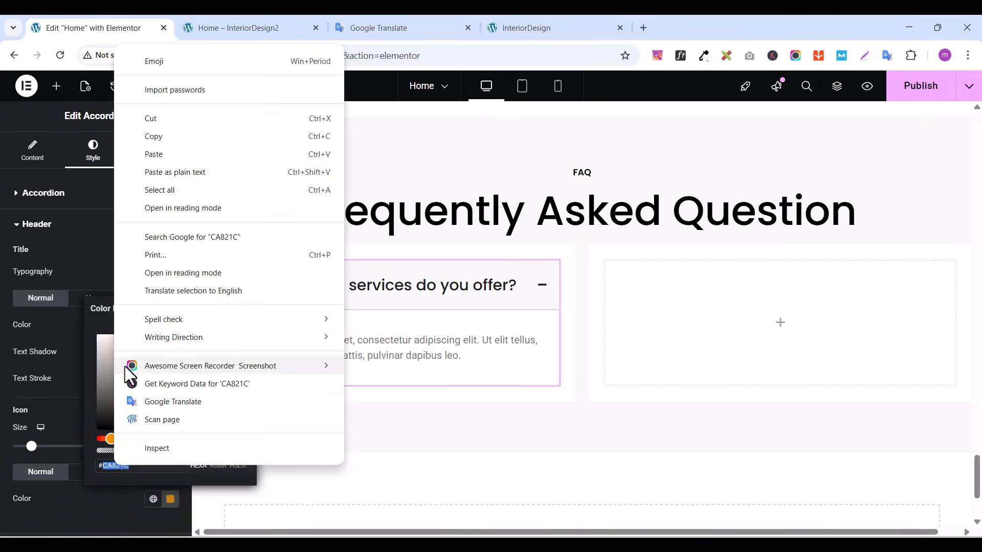
pyautogui.click(160, 138)
pyautogui.click(101, 495)
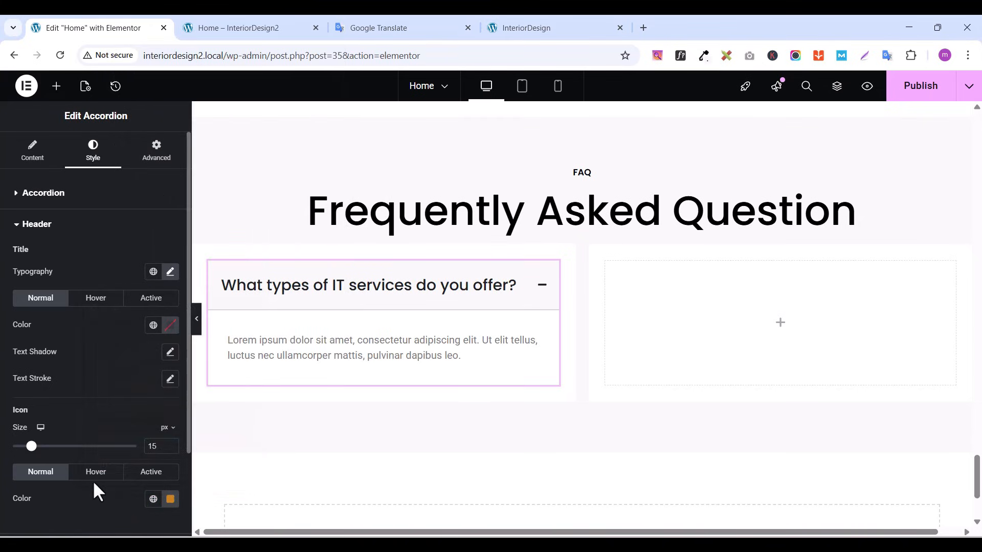
# Apply the copied color #CA821C to the header icon's hover state and publish the page
pyautogui.click(92, 473)
pyautogui.click(169, 499)
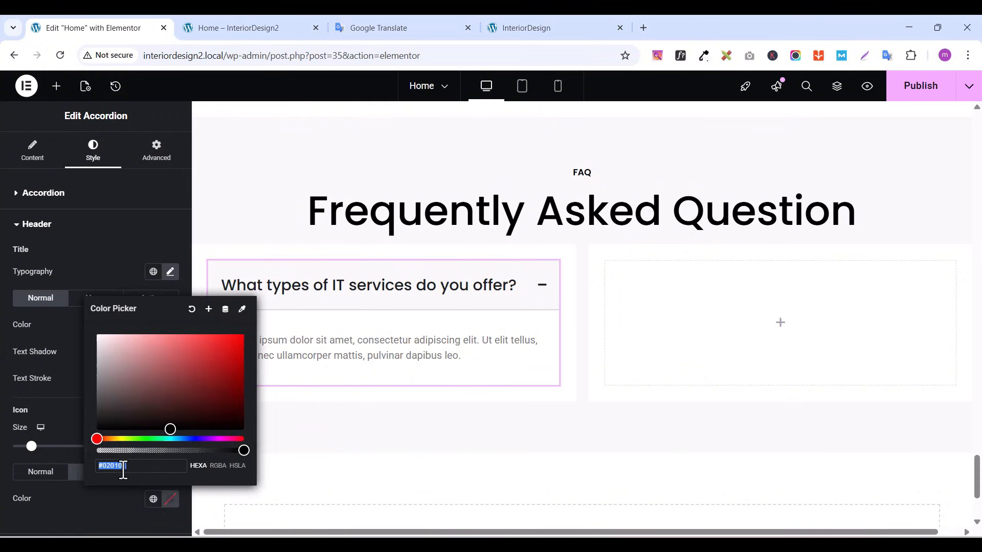
pyautogui.hotkey('ctrl', 'v')
pyautogui.click(106, 510)
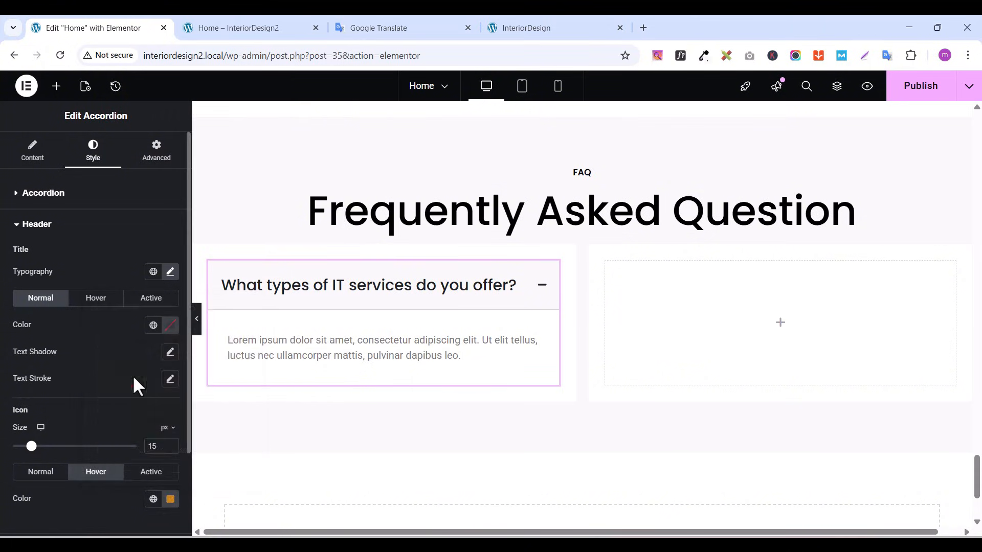
pyautogui.click(926, 92)
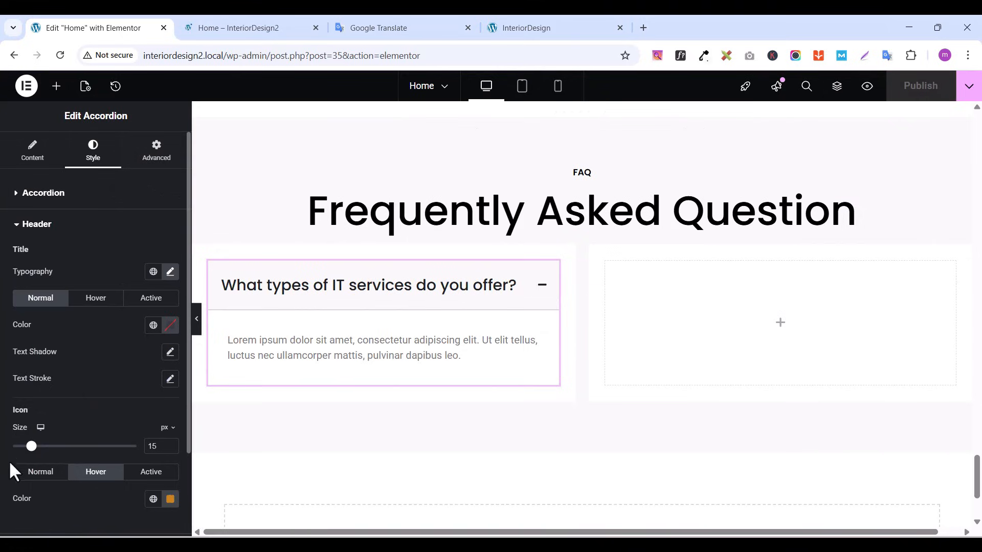
# Examine the FAQ questions on the reference InteriorDesign page, collapsing the first item, and return to the Home page editor
pyautogui.click(21, 224)
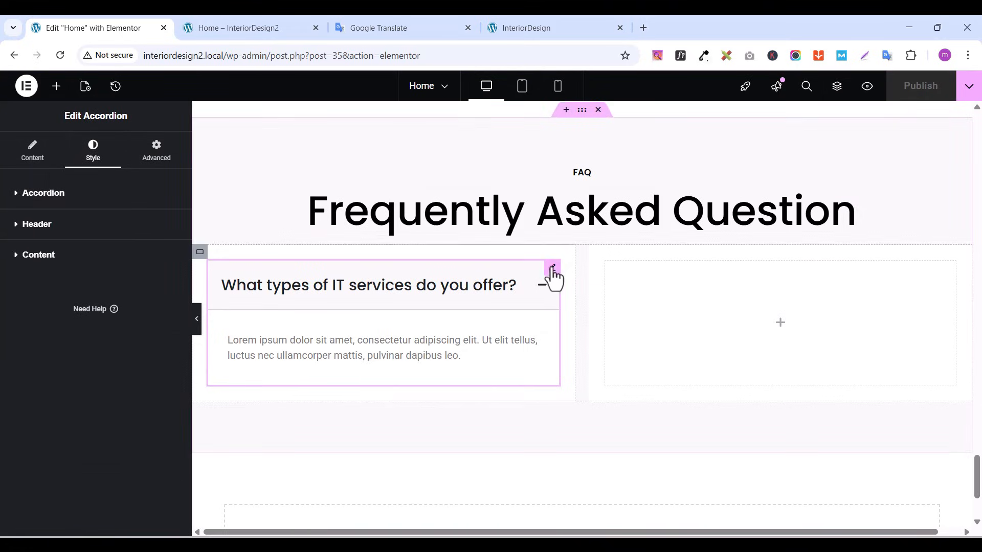
pyautogui.click(42, 157)
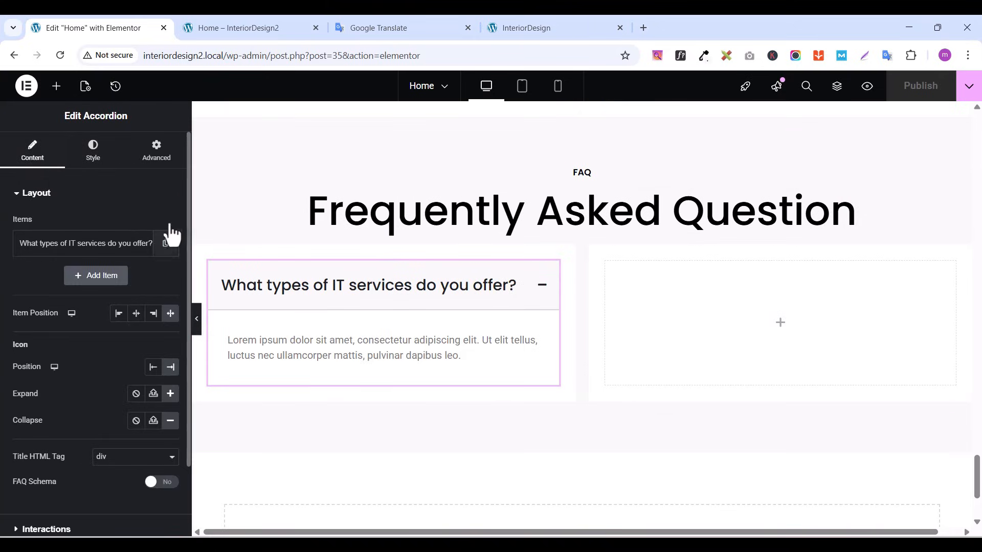
pyautogui.click(506, 27)
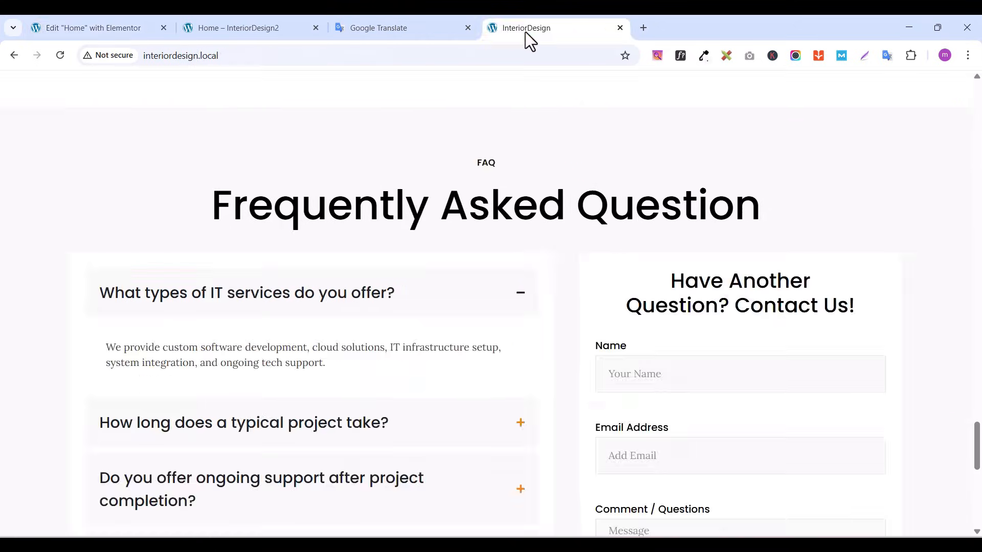
pyautogui.click(514, 297)
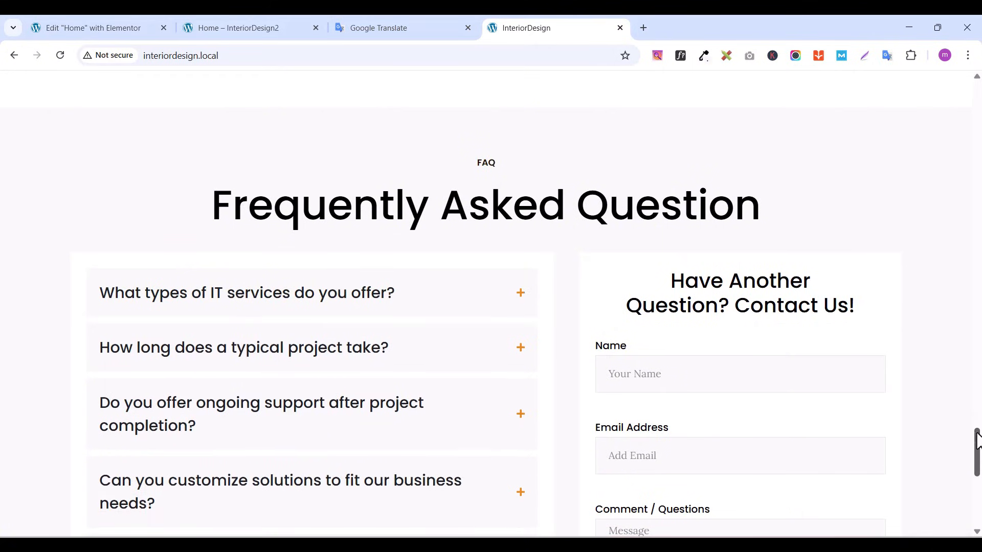
pyautogui.moveTo(977, 440)
pyautogui.mouseDown()
pyautogui.moveTo(978, 460)
pyautogui.moveTo(978, 445)
pyautogui.mouseUp()
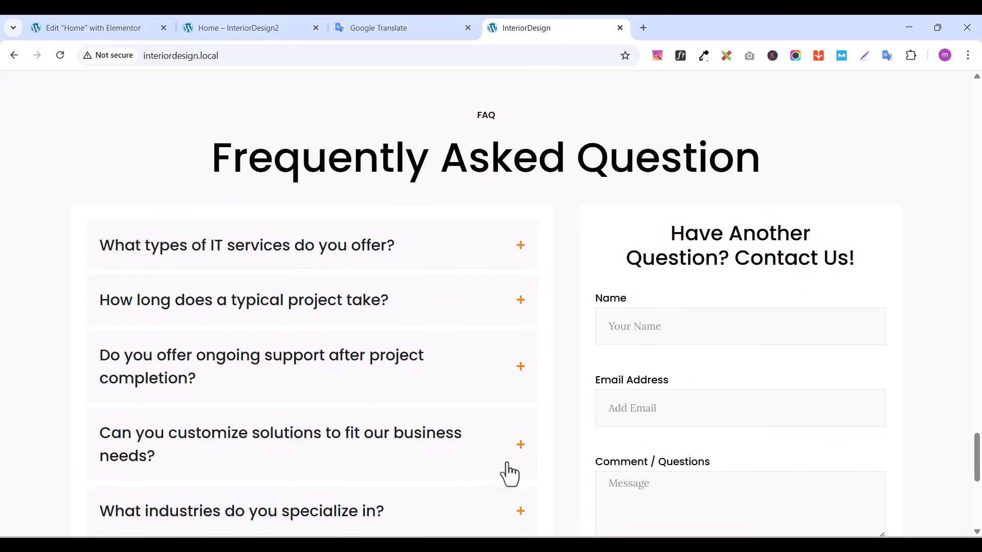
pyautogui.moveTo(976, 466); pyautogui.dragTo(977, 489)
pyautogui.click(127, 27)
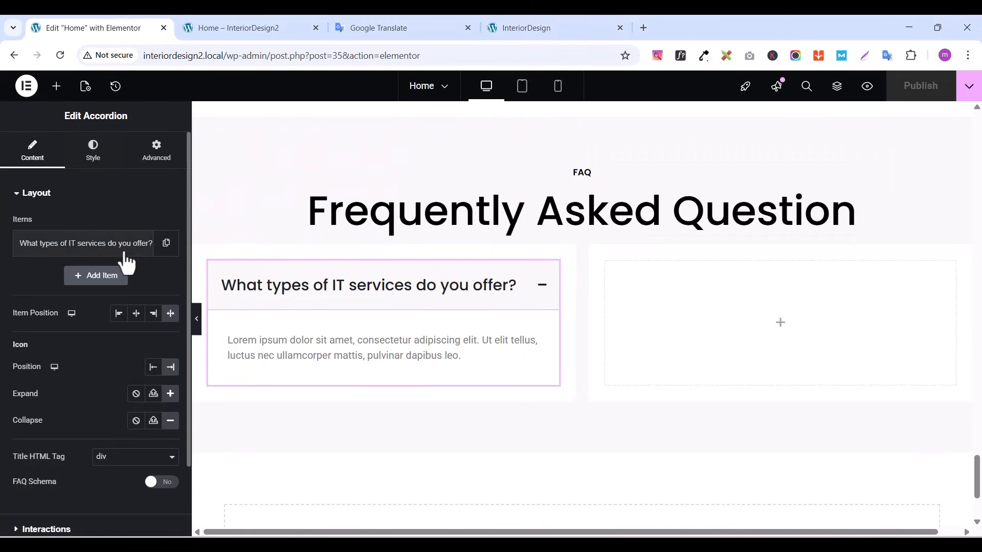
# Duplicate the accordion item "What types of IT services do you offer?" five times and publish the page
pyautogui.click(166, 244)
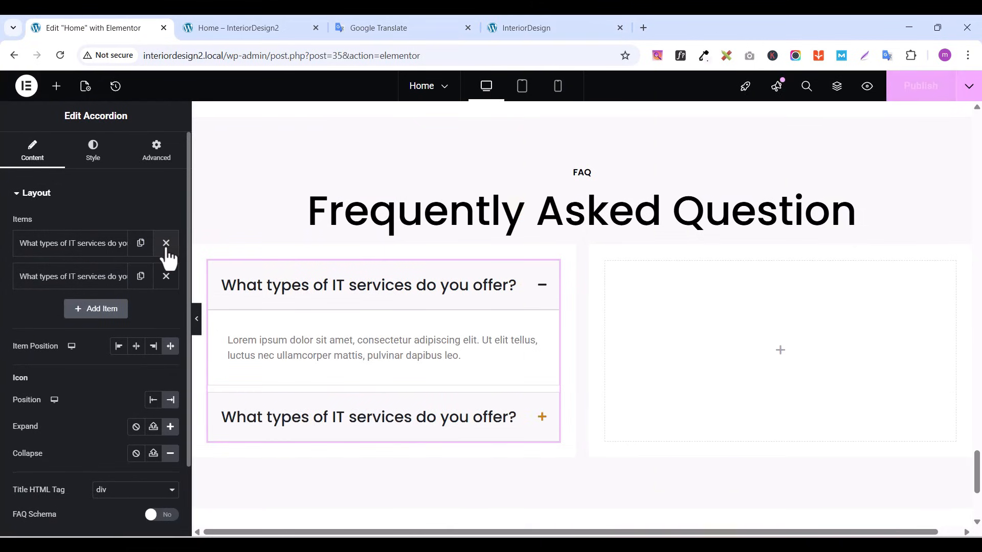
pyautogui.click(139, 278)
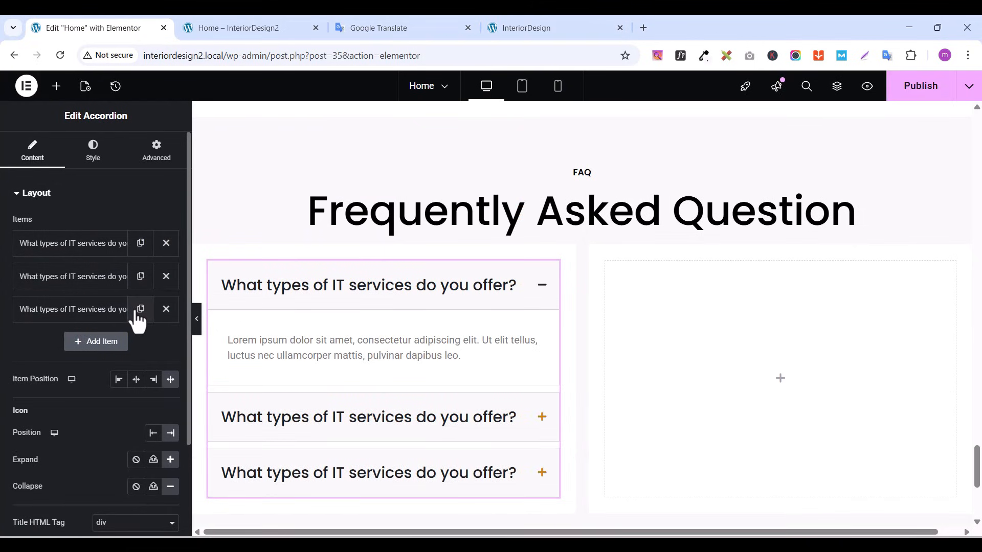
pyautogui.click(139, 310)
pyautogui.click(139, 345)
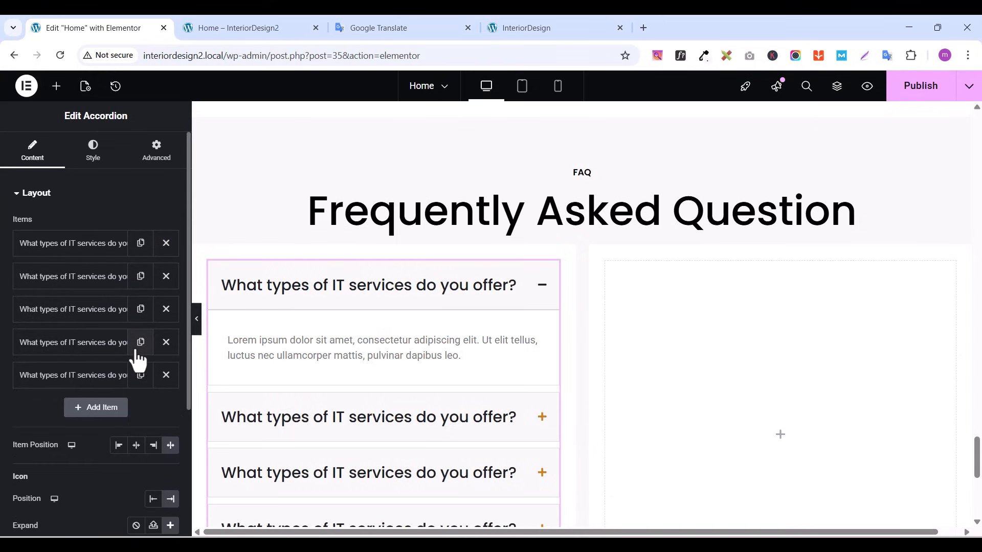
pyautogui.click(140, 379)
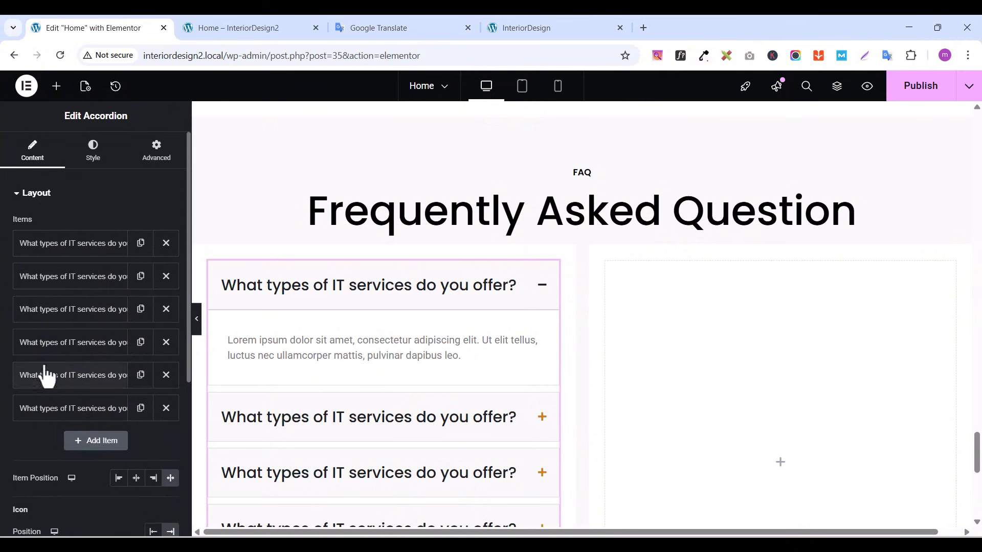
pyautogui.click(913, 98)
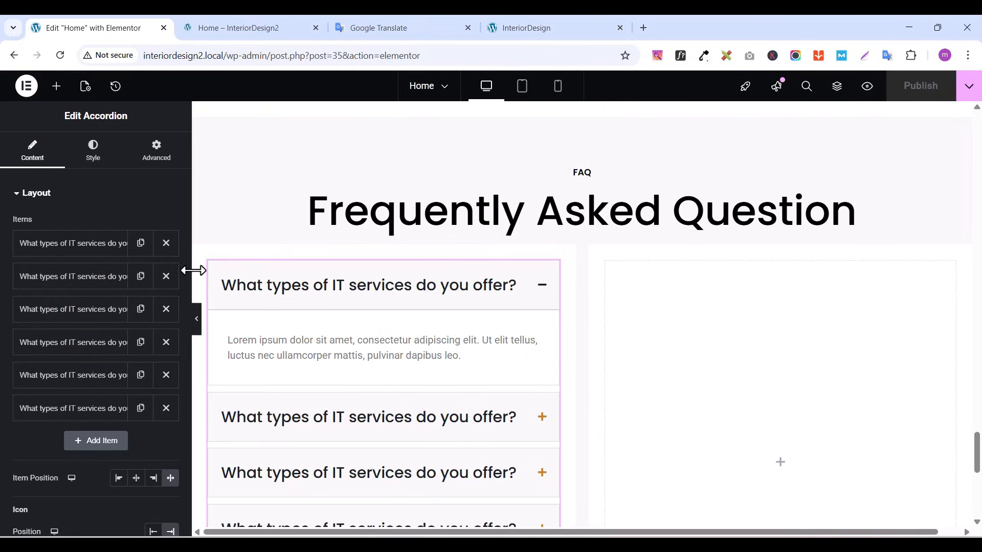
# Set the gaps of the parent container holding the two FAQ columns to 40 px
pyautogui.click(200, 253)
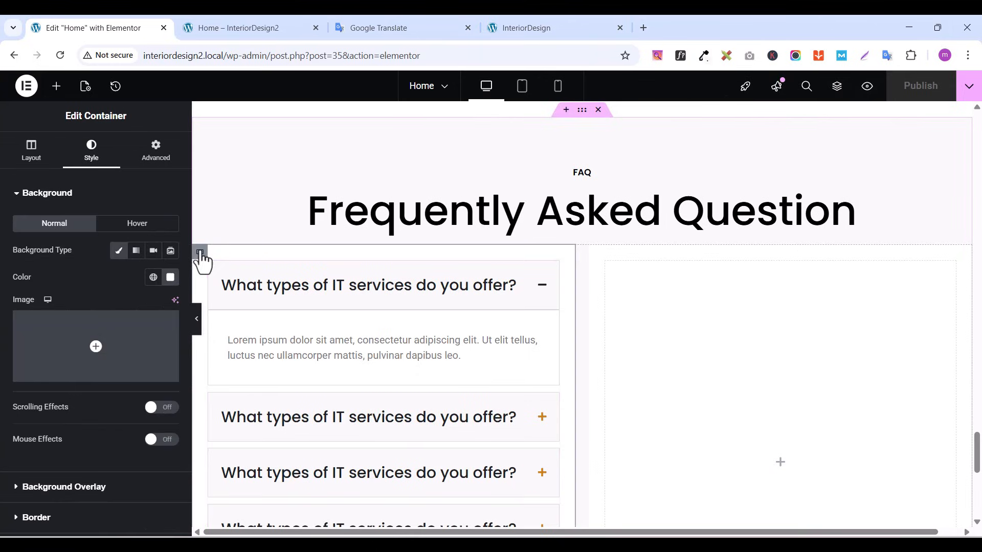
pyautogui.click(837, 86)
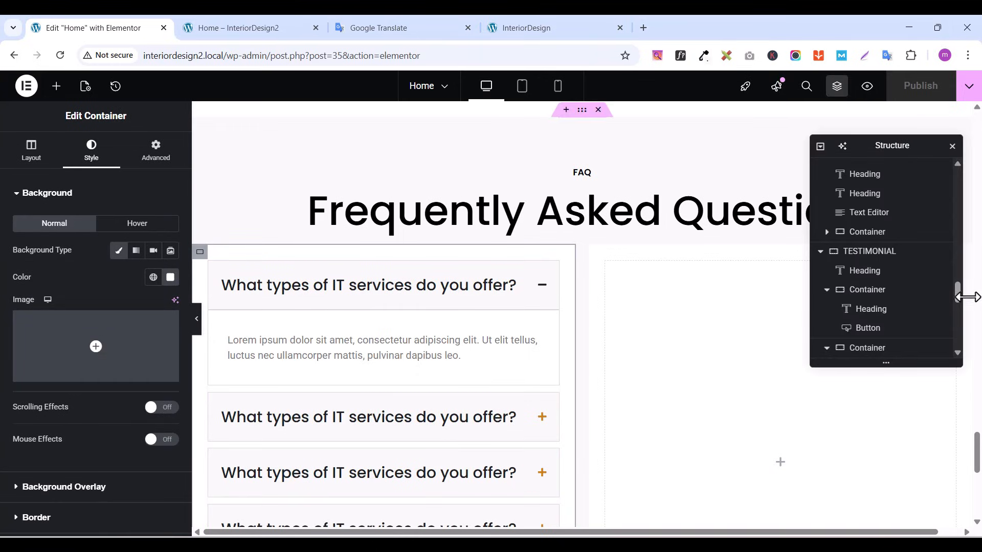
pyautogui.moveTo(958, 291); pyautogui.dragTo(961, 327)
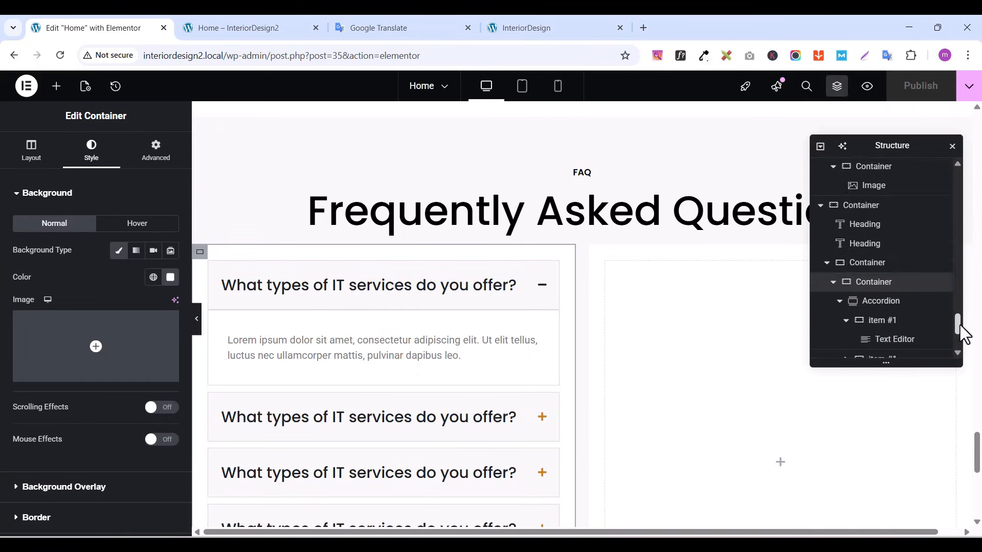
pyautogui.click(865, 263)
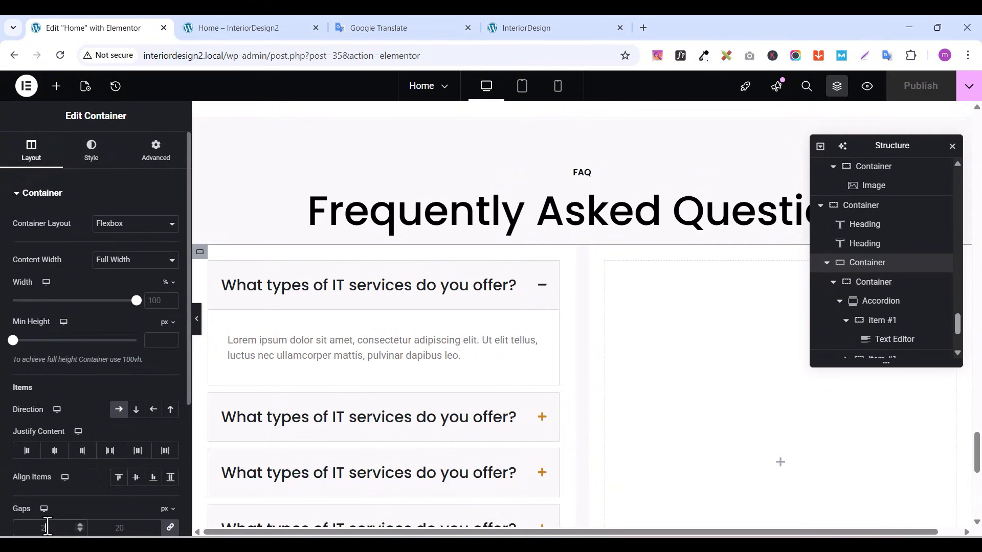
pyautogui.doubleClick(47, 528)
pyautogui.write('40')
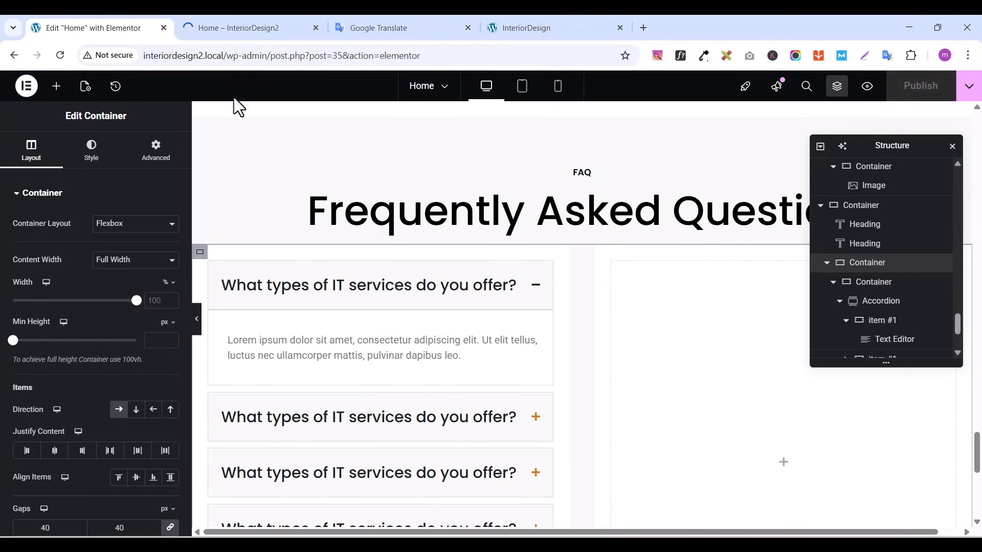
# Check the FAQ section in the Home page preview and test collapsing and expanding the first two accordion items
pyautogui.click(227, 29)
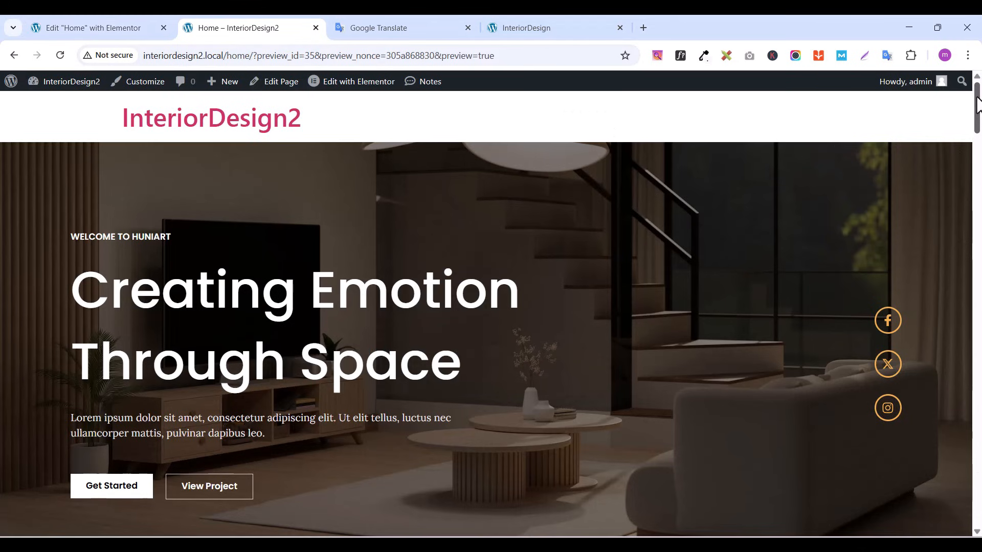
pyautogui.moveTo(977, 104); pyautogui.dragTo(979, 475)
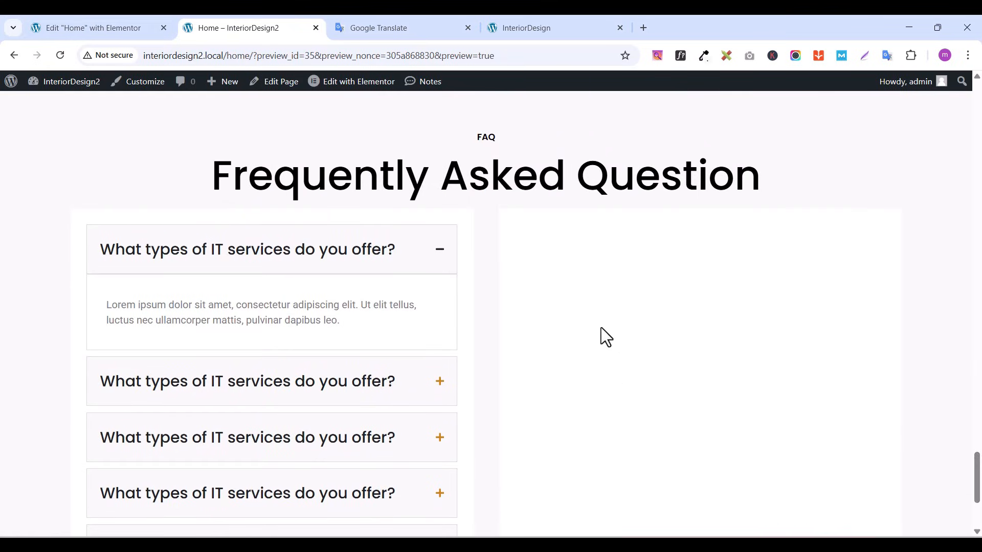
pyautogui.click(437, 253)
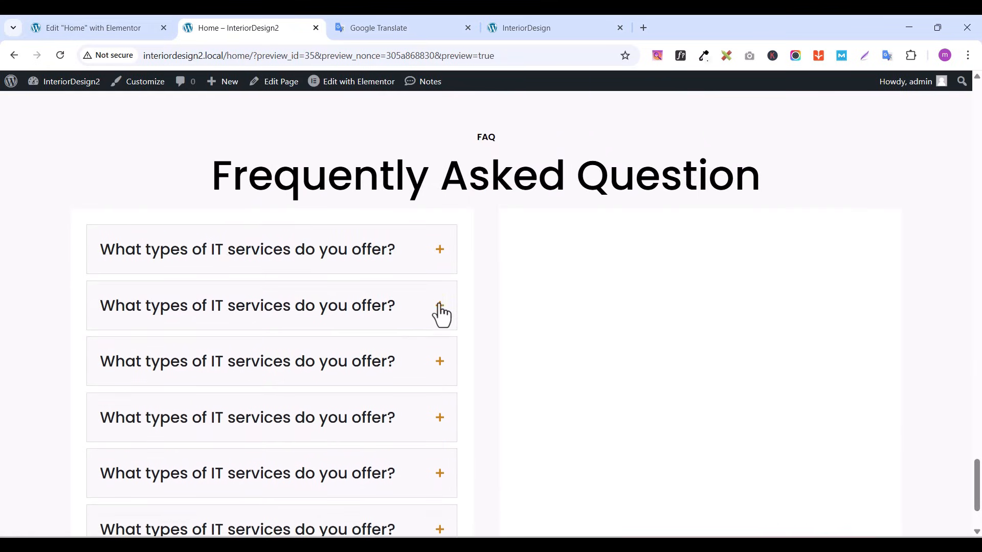
pyautogui.click(440, 312)
pyautogui.click(443, 322)
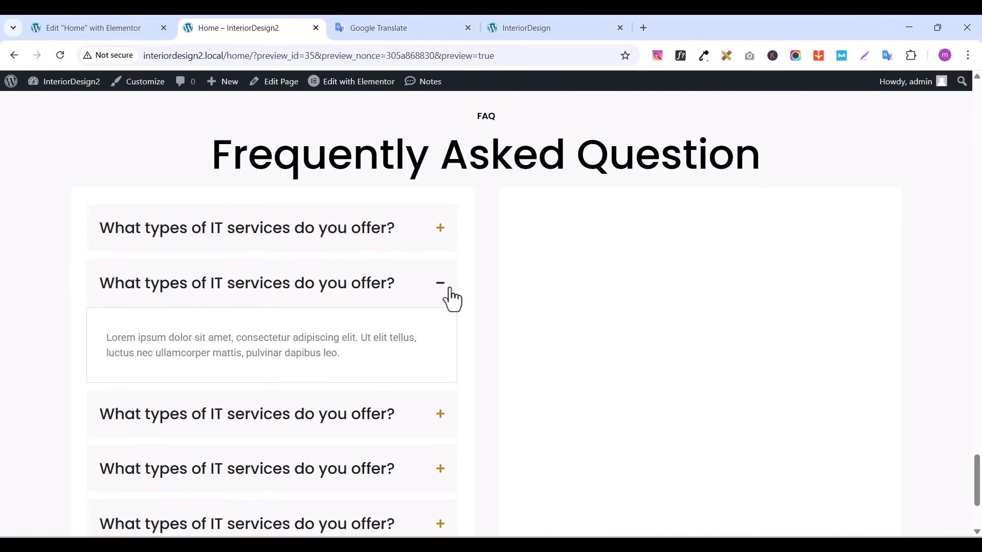
# Collapse the second FAQ item and expand the first in the Home preview, and return to the Elementor editor
pyautogui.click(446, 284)
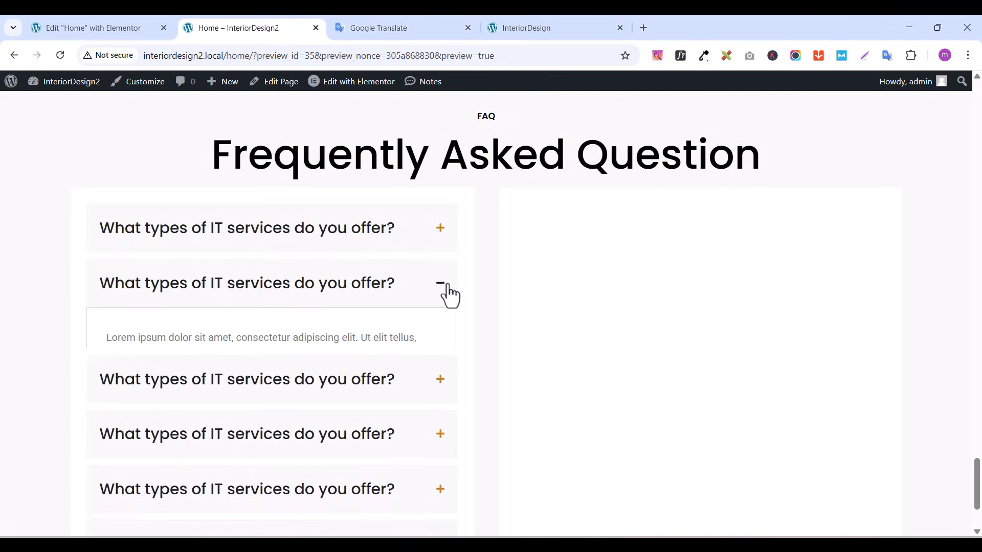
pyautogui.click(438, 229)
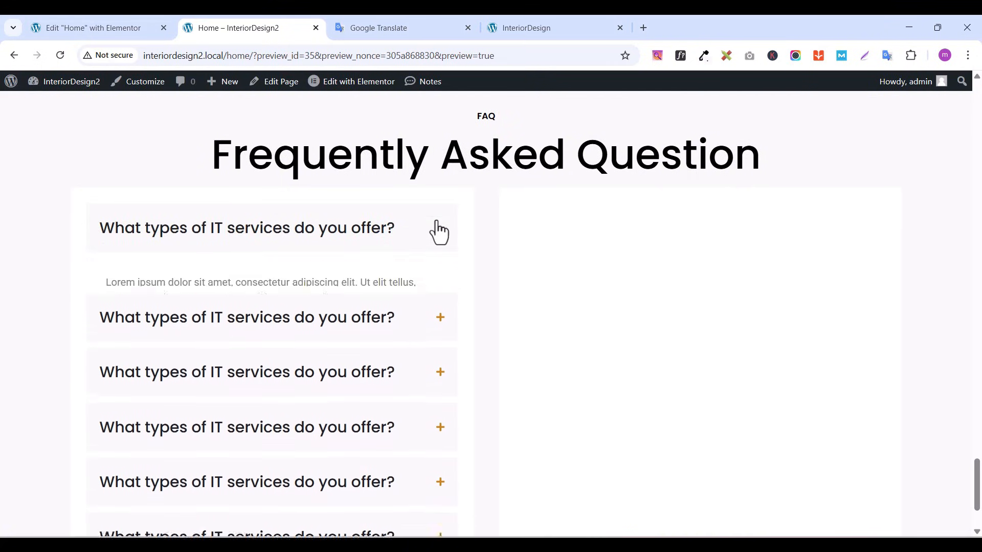
pyautogui.click(95, 29)
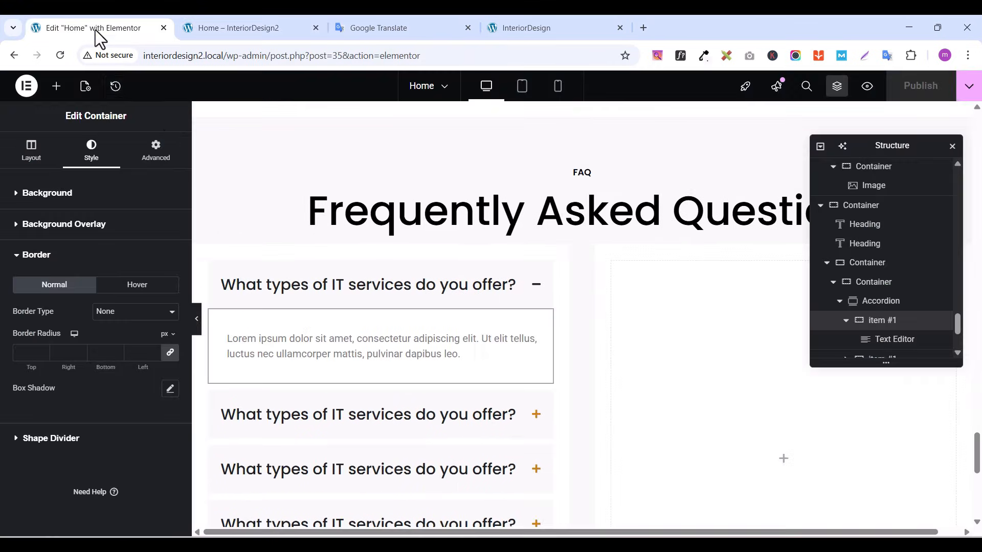
# Delete the five duplicated items from the FAQ accordion, keeping only the first "What types of IT services do you offer?" item
pyautogui.click(32, 159)
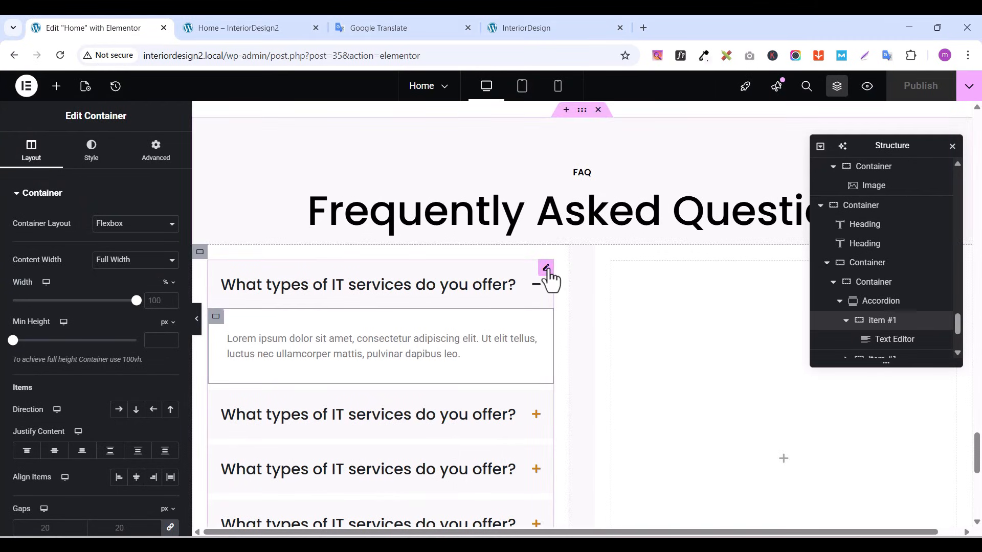
pyautogui.click(546, 268)
pyautogui.click(32, 153)
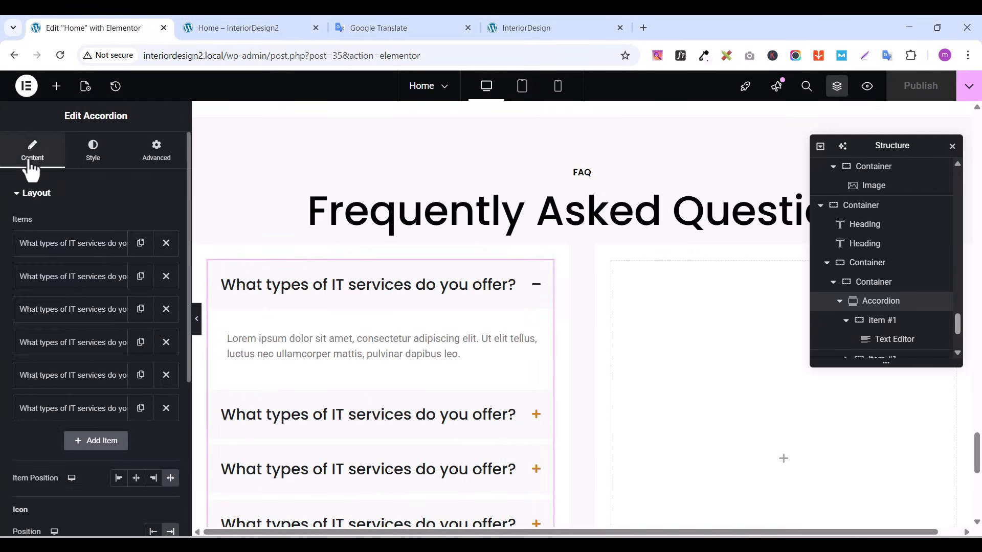
pyautogui.click(165, 408)
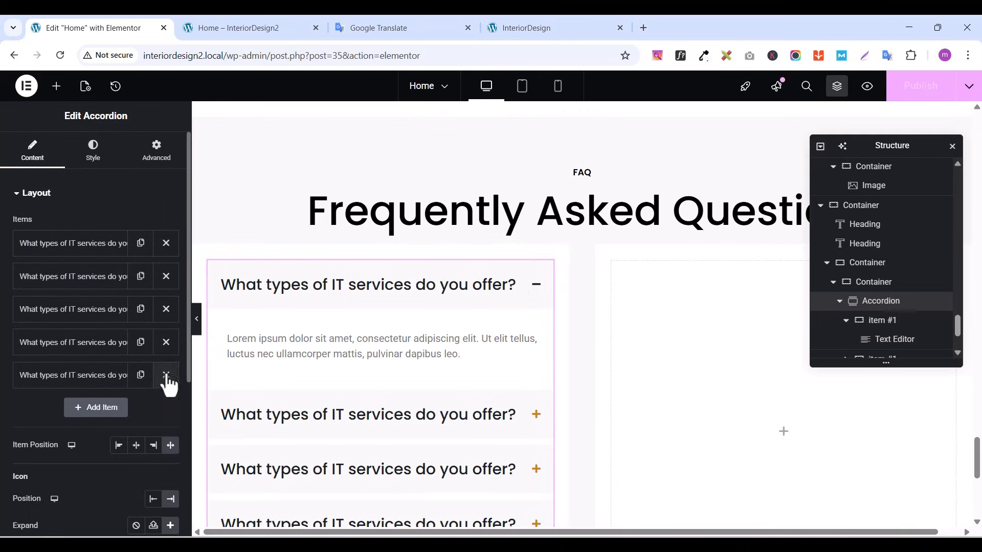
pyautogui.click(165, 376)
pyautogui.click(166, 343)
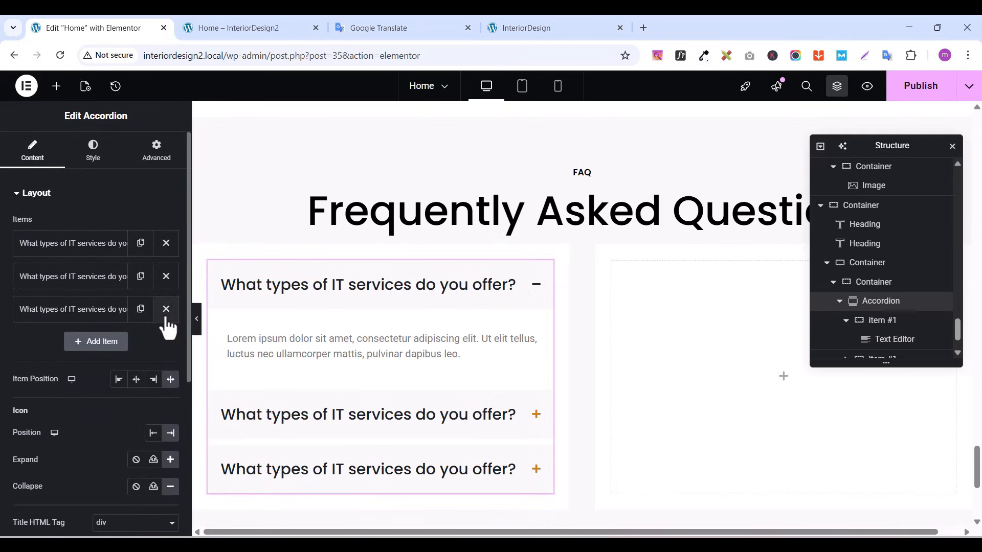
pyautogui.click(165, 309)
pyautogui.click(166, 276)
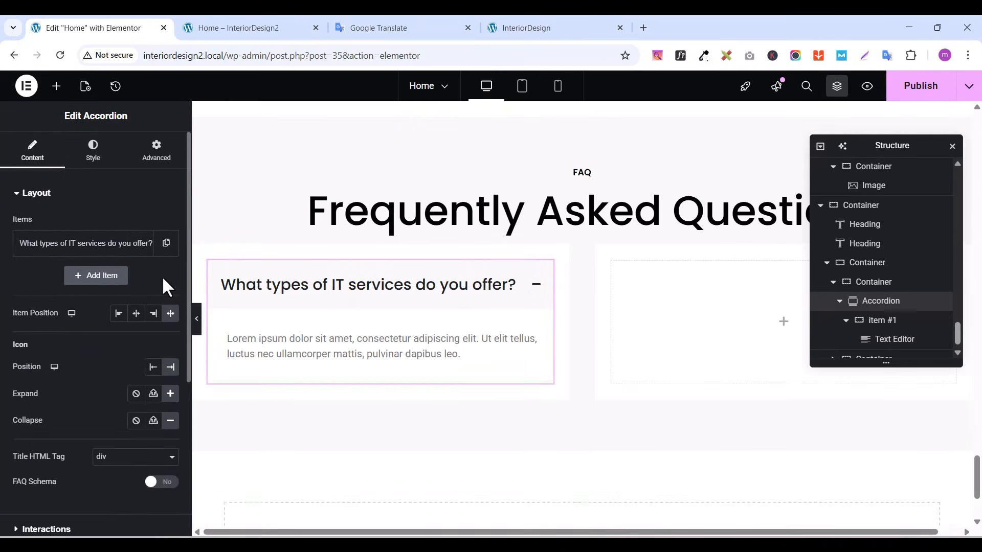
# Duplicate the remaining accordion item until the FAQ accordion has six items, and publish the page
pyautogui.click(166, 242)
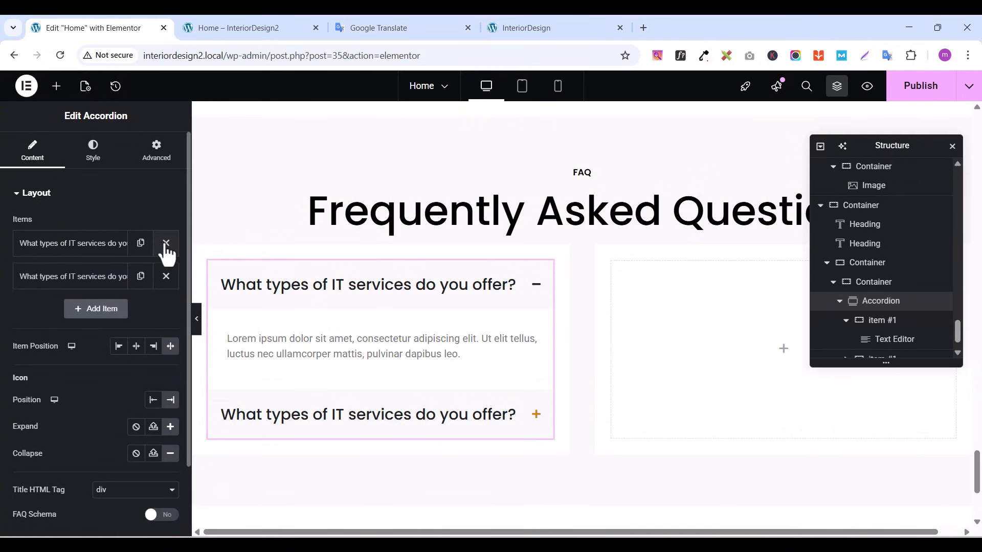
pyautogui.click(136, 278)
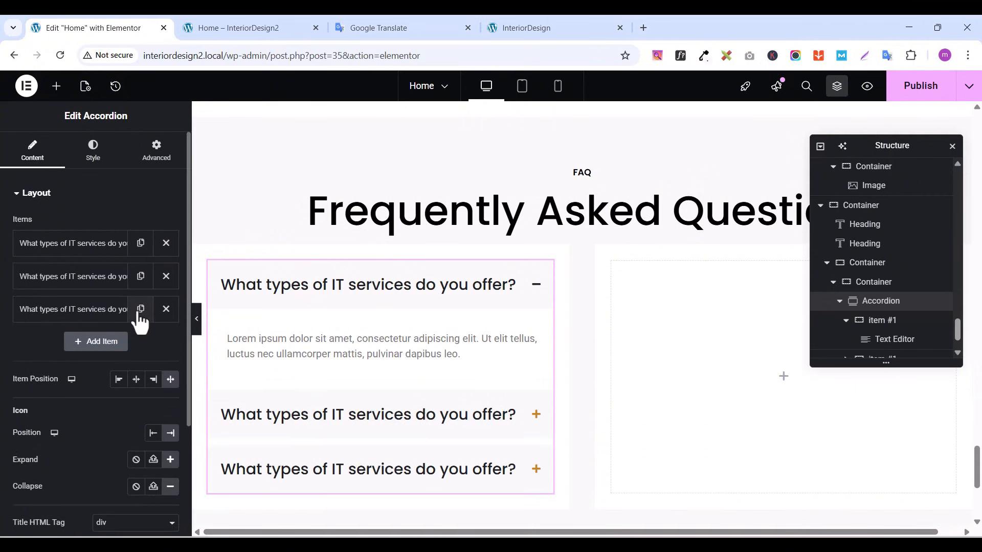
pyautogui.click(140, 310)
pyautogui.click(140, 342)
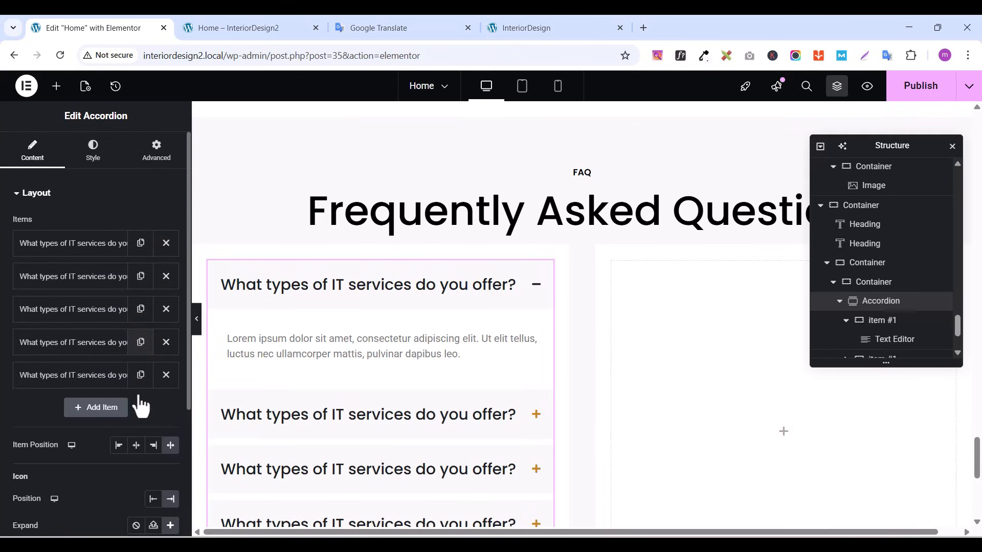
pyautogui.click(139, 375)
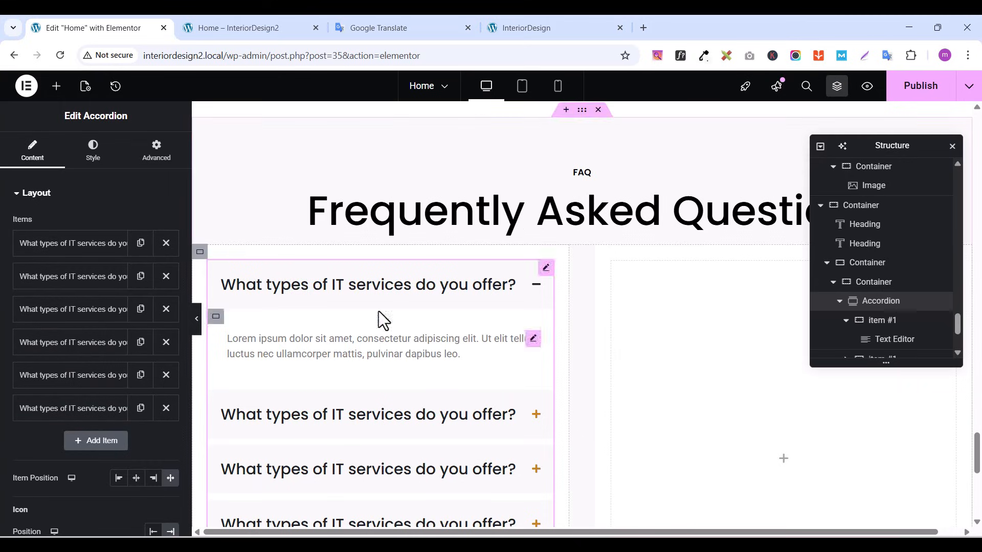
pyautogui.click(896, 84)
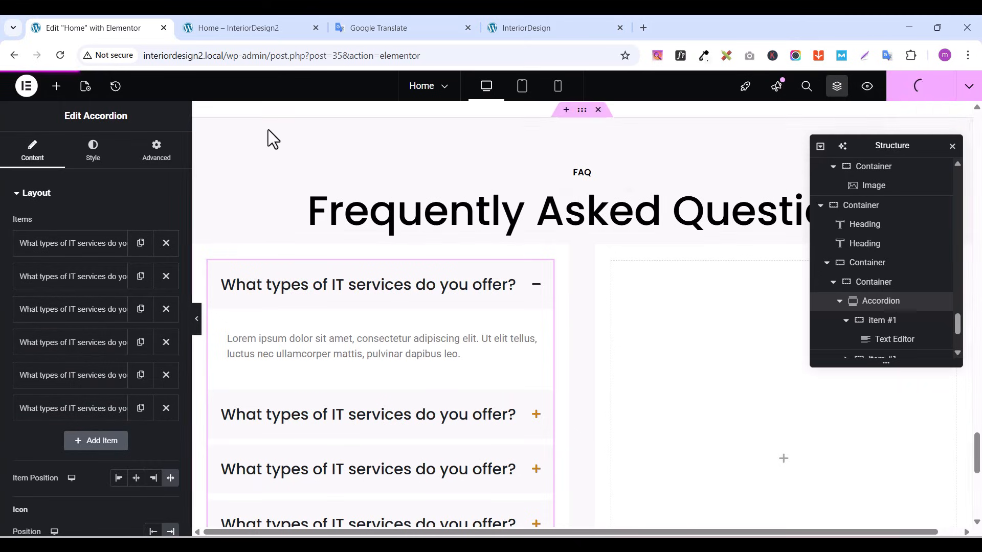
# Test expanding and collapsing the first three FAQ items in the Home page preview, and return to the editor
pyautogui.click(225, 27)
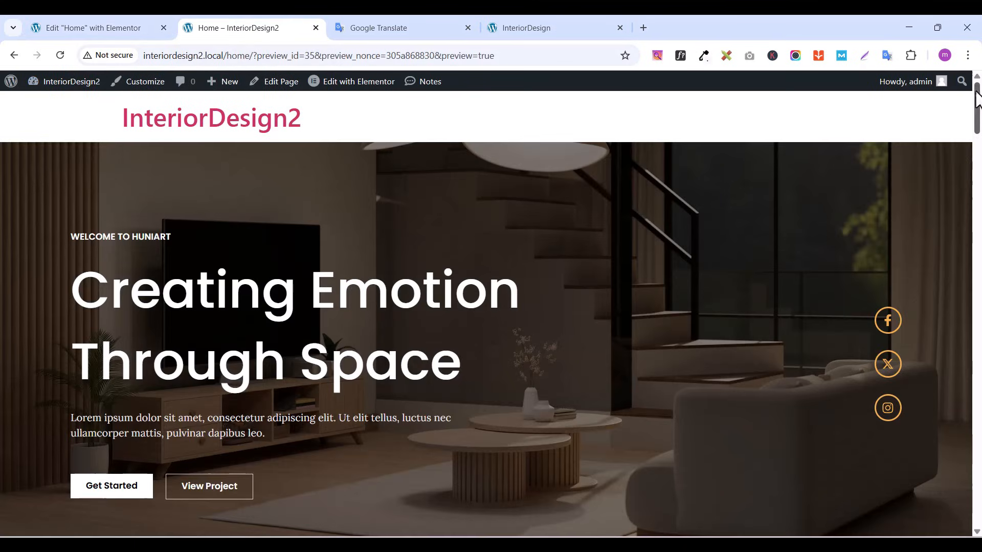
pyautogui.moveTo(976, 102); pyautogui.dragTo(977, 473)
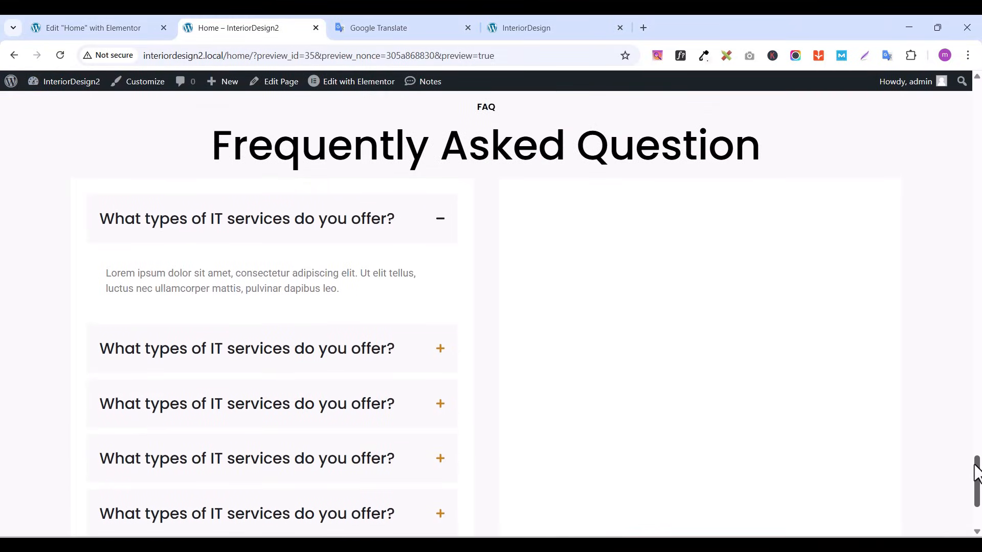
pyautogui.click(444, 230)
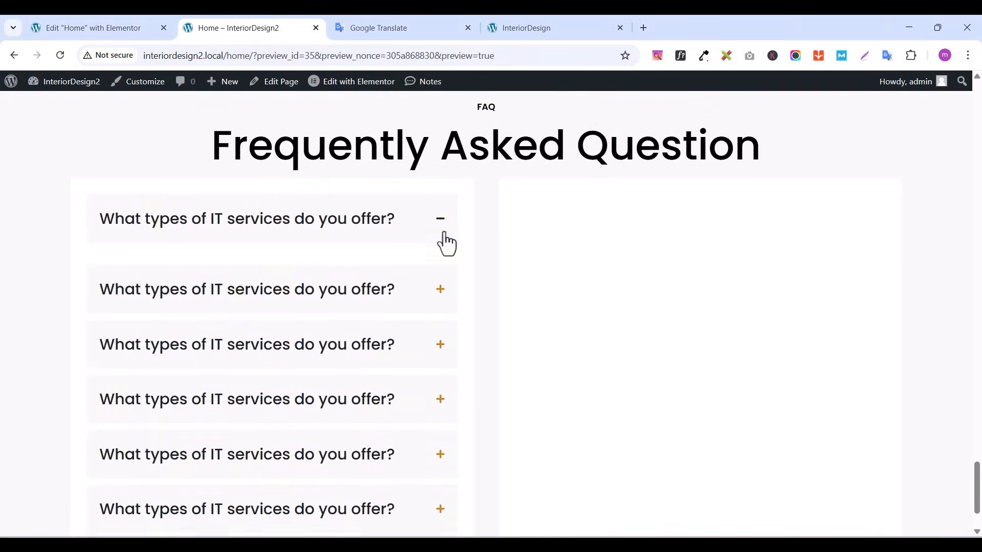
pyautogui.click(439, 284)
pyautogui.click(437, 329)
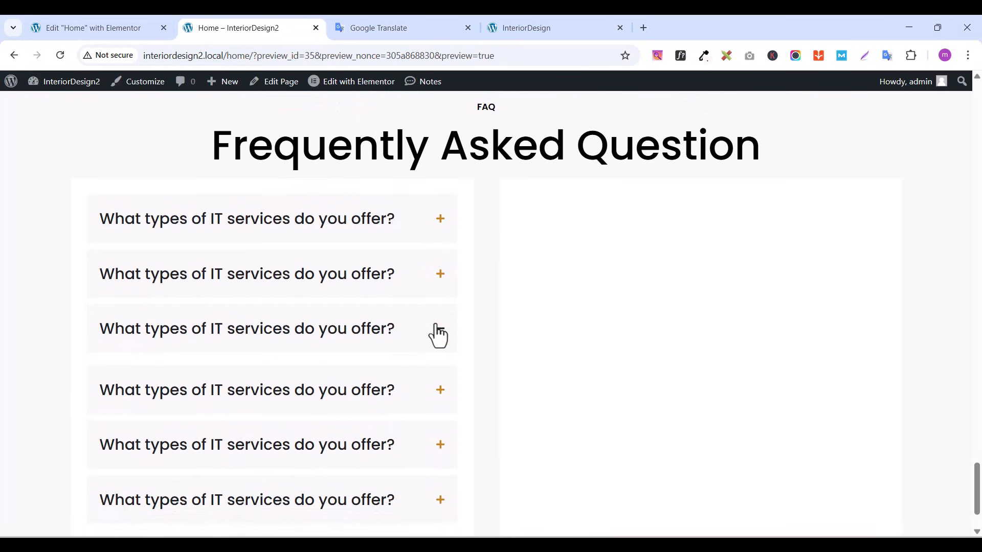
pyautogui.click(437, 329)
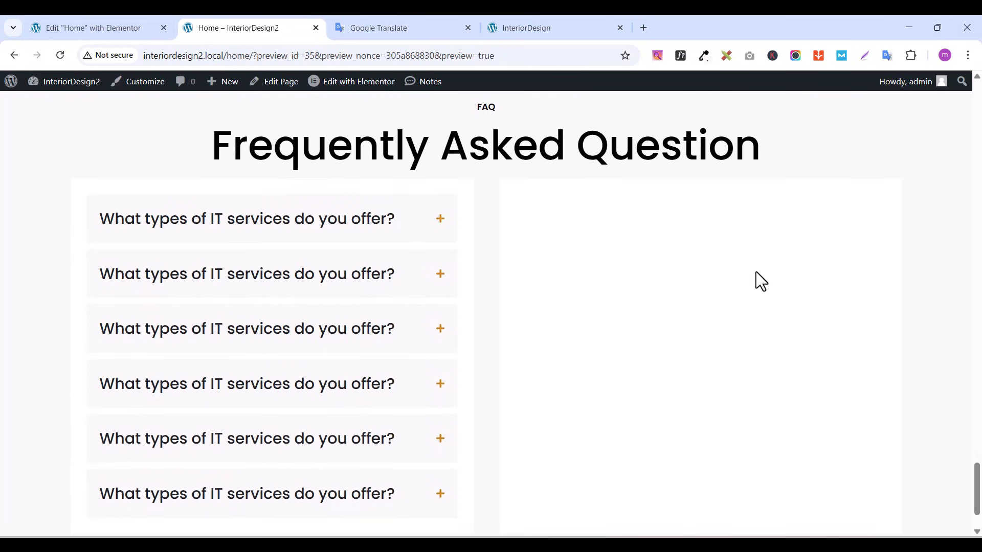
pyautogui.click(72, 30)
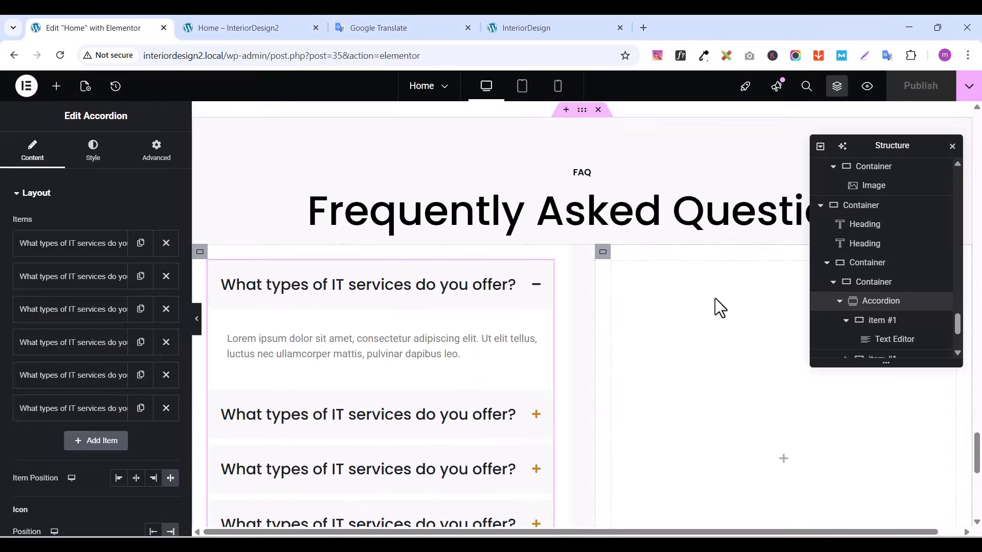
# Hide the page structure overview and examine the contact form column beside the FAQ on the reference InteriorDesign page
pyautogui.click(836, 86)
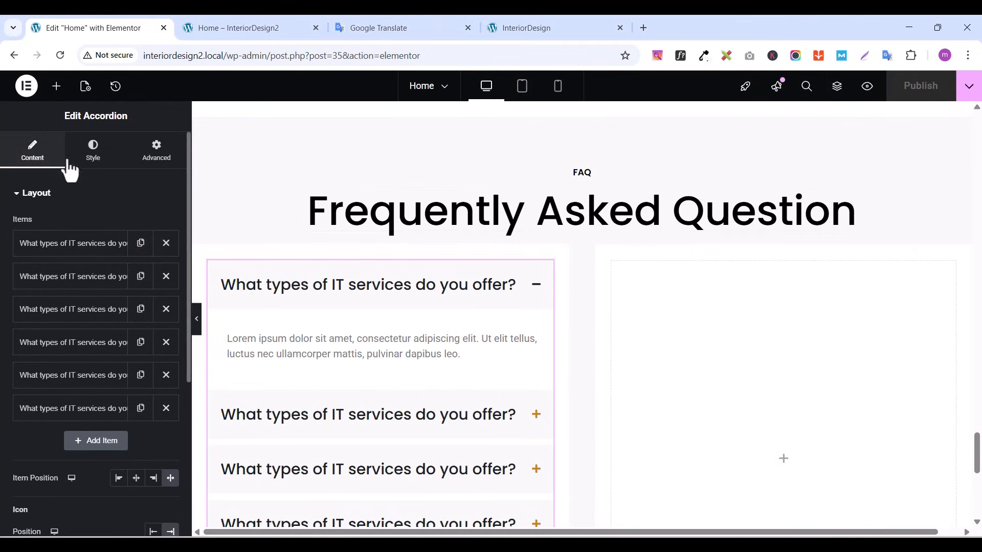
pyautogui.click(512, 33)
pyautogui.scroll(3, 686, 257)
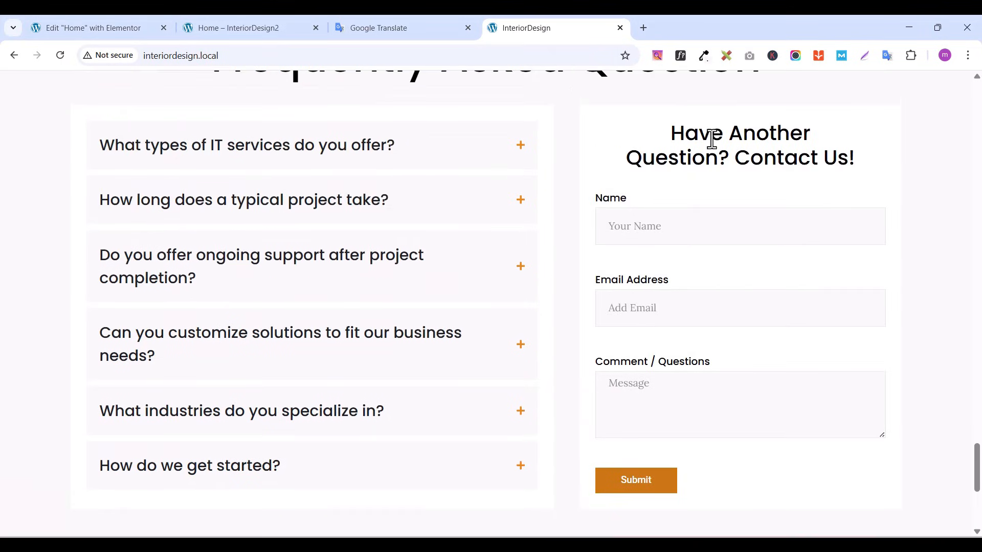
pyautogui.click(106, 29)
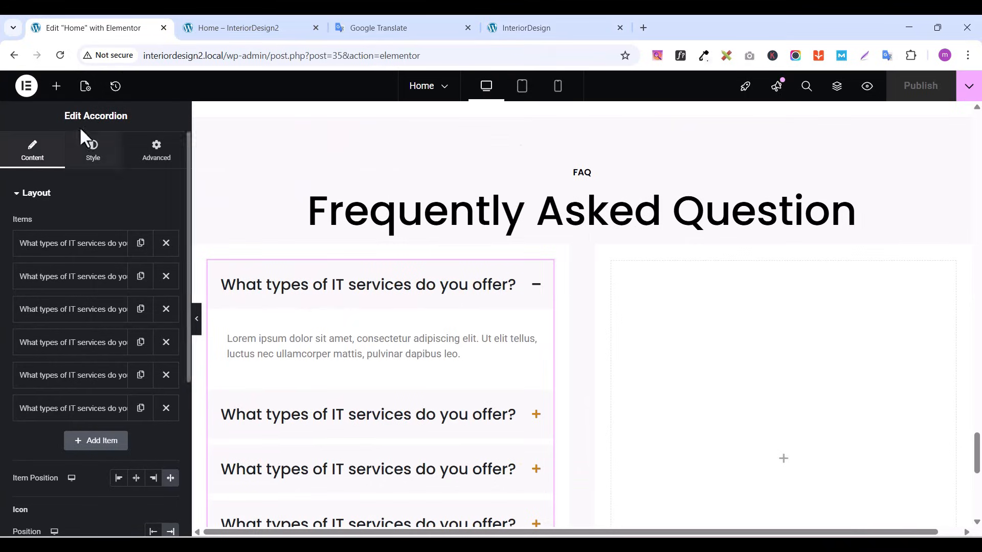
# Add a Heading widget to the empty second column of the Home page's FAQ section
pyautogui.click(66, 93)
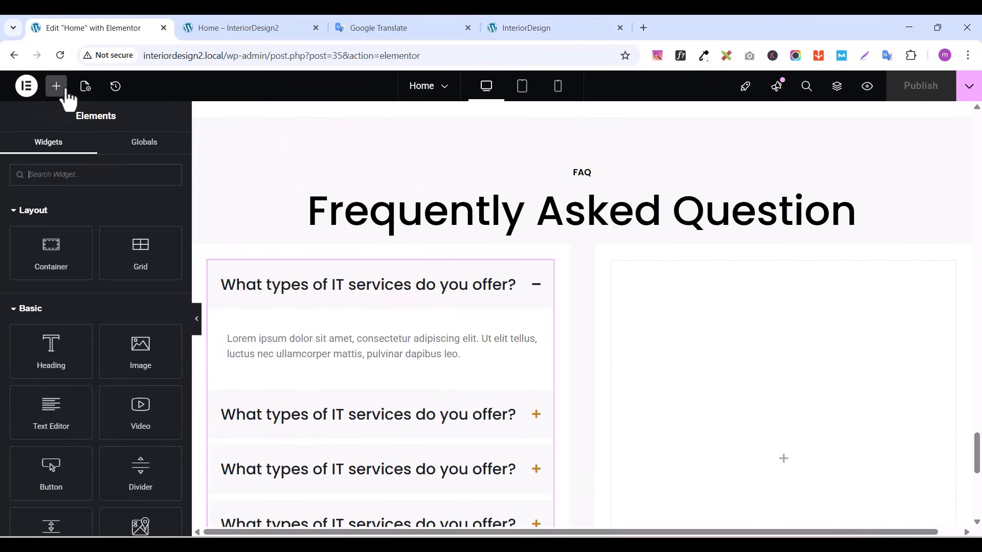
pyautogui.click(59, 181)
pyautogui.write('head')
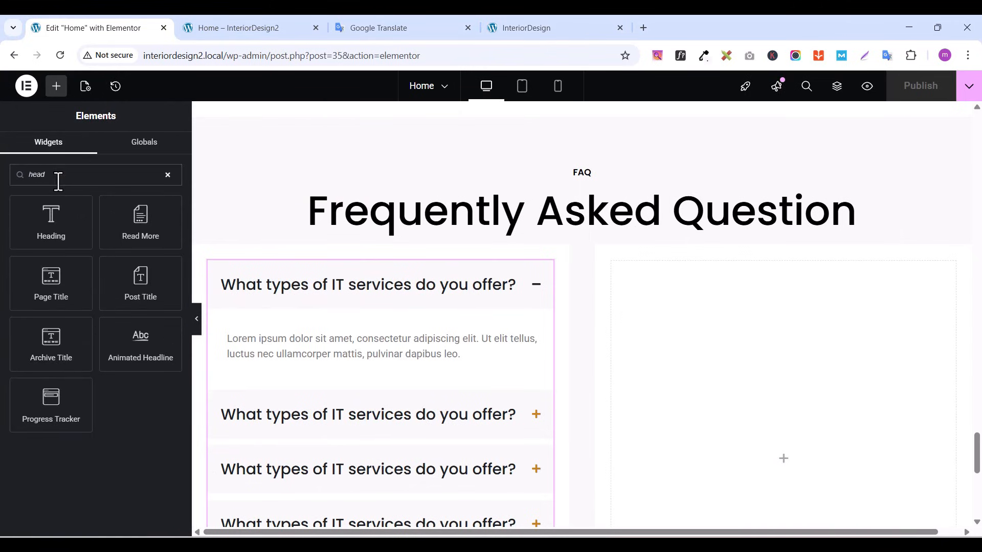
pyautogui.moveTo(49, 221); pyautogui.dragTo(769, 311)
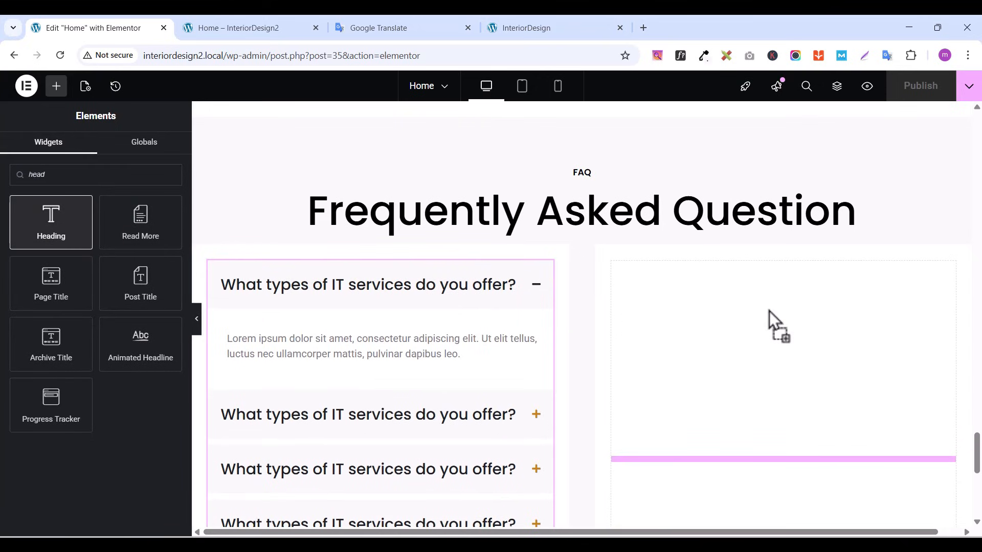
# Set the width of the container holding the FAQ accordion to 60%
pyautogui.click(200, 252)
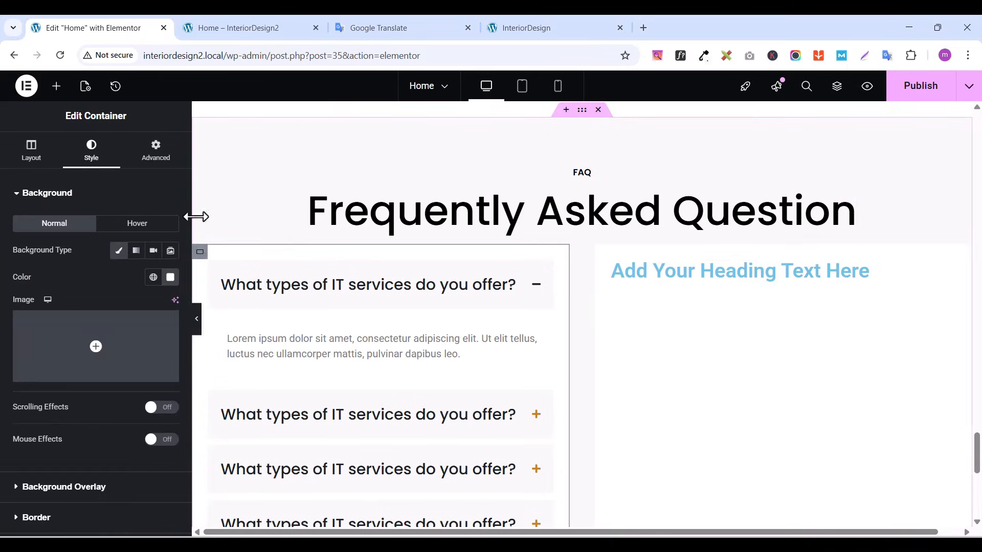
pyautogui.click(25, 166)
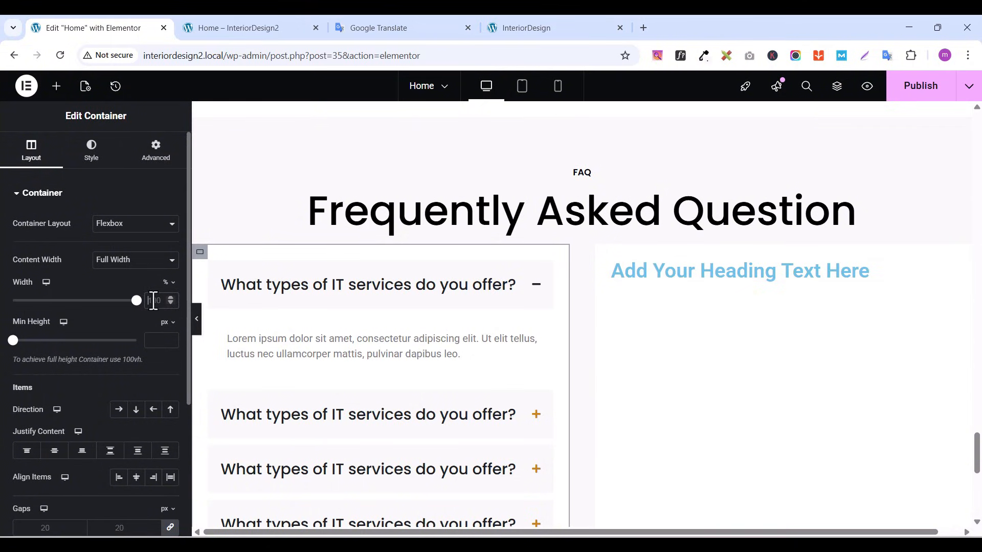
pyautogui.doubleClick(153, 301)
pyautogui.write('60')
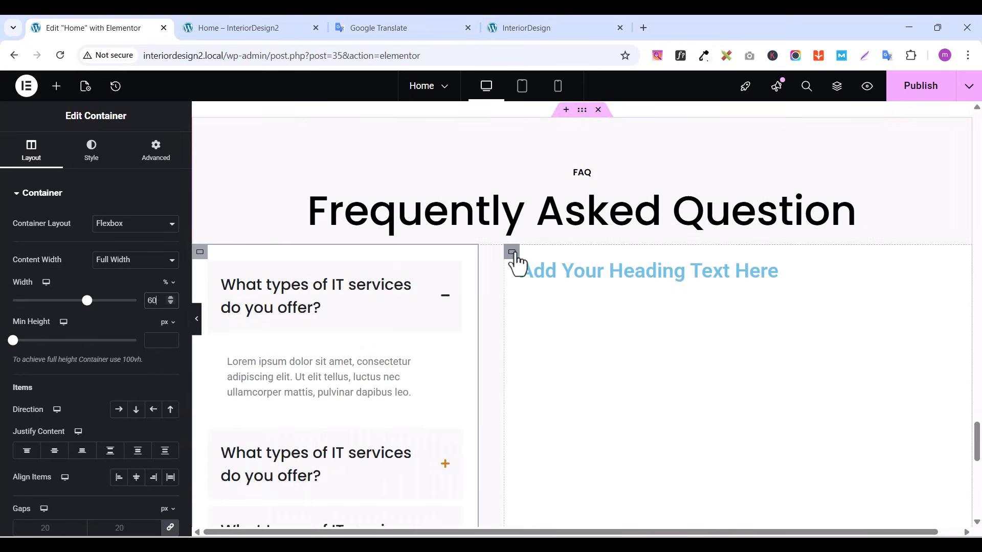
# Set the width of the container holding the new heading to 40%
pyautogui.click(513, 252)
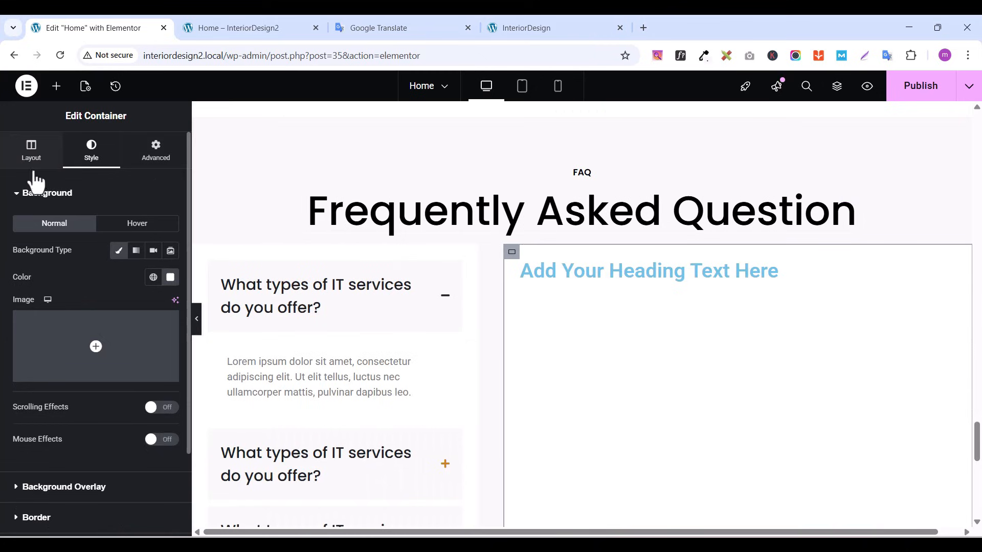
pyautogui.click(31, 156)
pyautogui.click(158, 301)
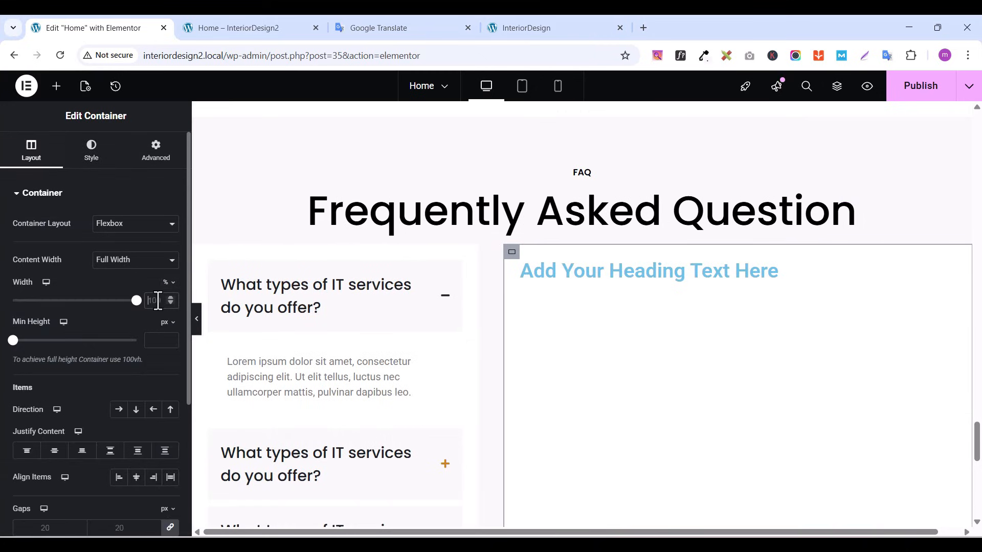
pyautogui.write('40')
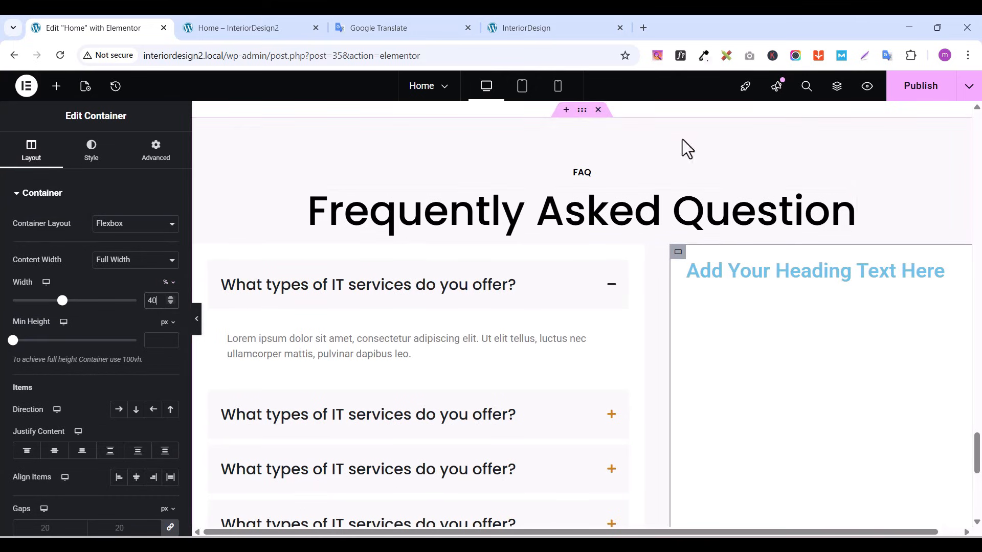
# Replace the new heading's title with the text "Have Another Question? Contact Us!" copied from the reference InteriorDesign page
pyautogui.click(949, 268)
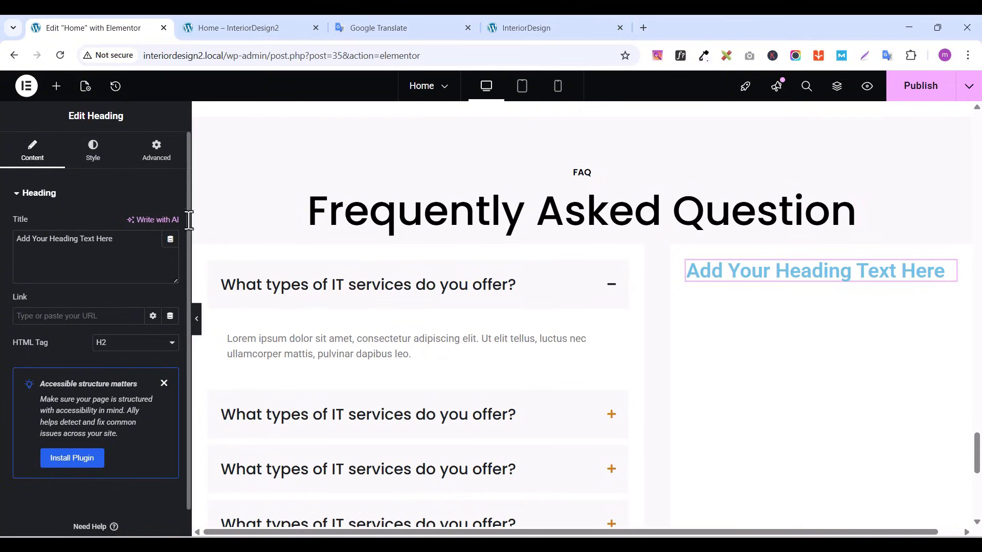
pyautogui.click(530, 18)
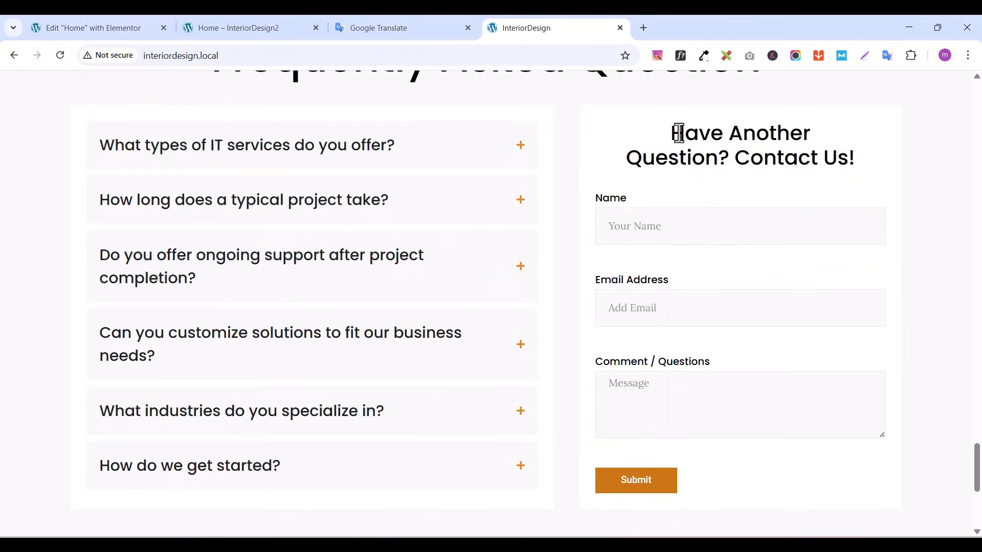
pyautogui.moveTo(670, 132); pyautogui.dragTo(860, 154)
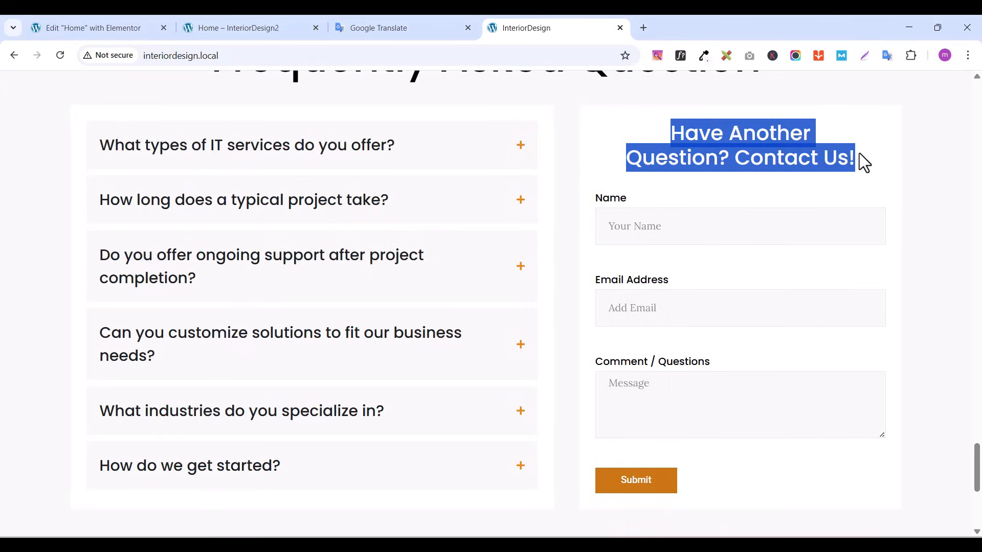
pyautogui.rightClick(787, 152)
pyautogui.click(599, 167)
pyautogui.click(59, 28)
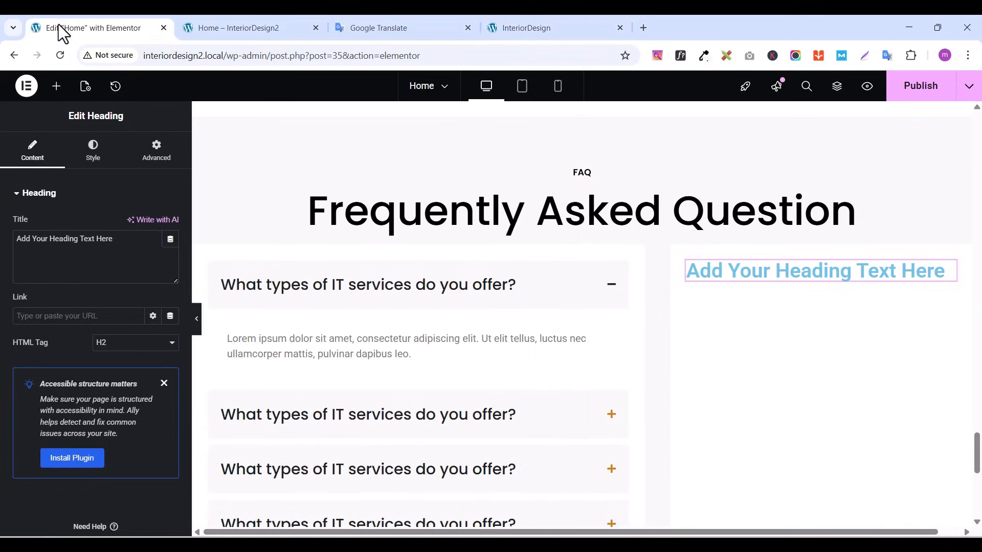
pyautogui.tripleClick(40, 246)
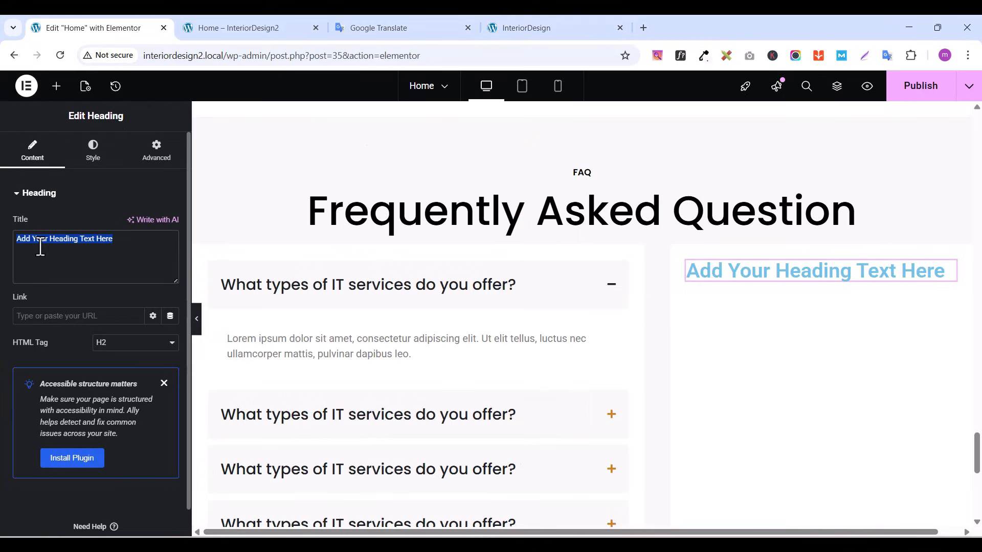
pyautogui.hotkey('ctrl', 'v')
# Insert a <br> line break after "Have Another" in the contact heading's title
pyautogui.click(71, 238)
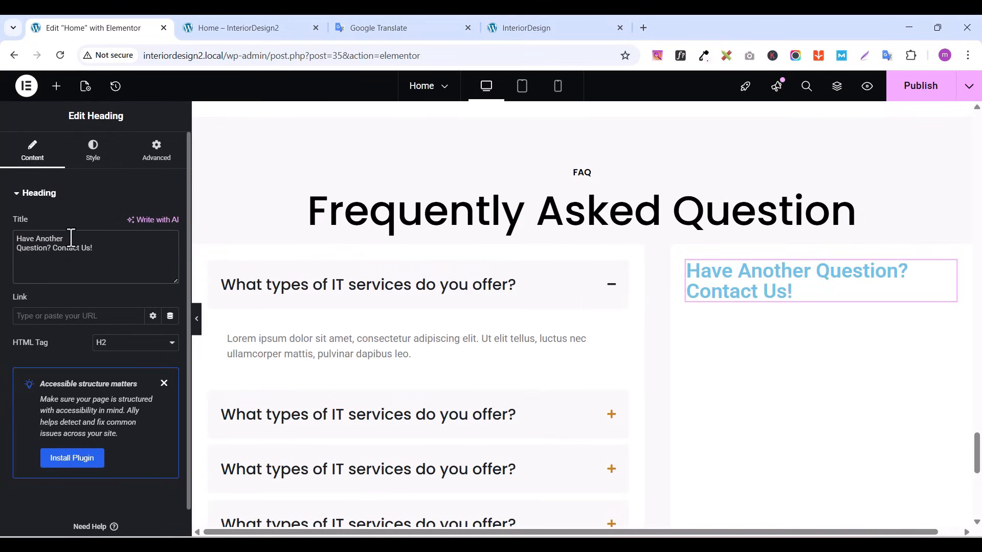
pyautogui.write('<b')
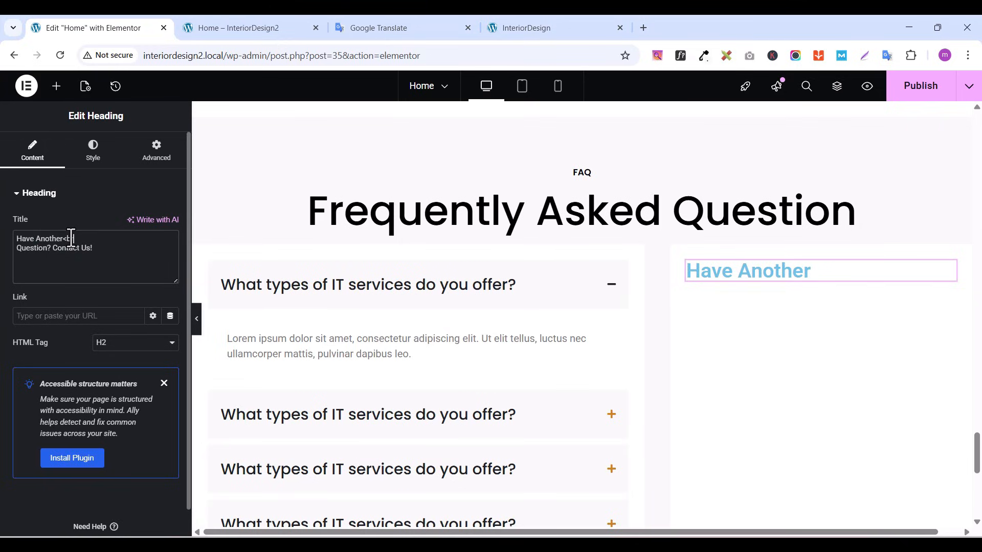
pyautogui.write('r>')
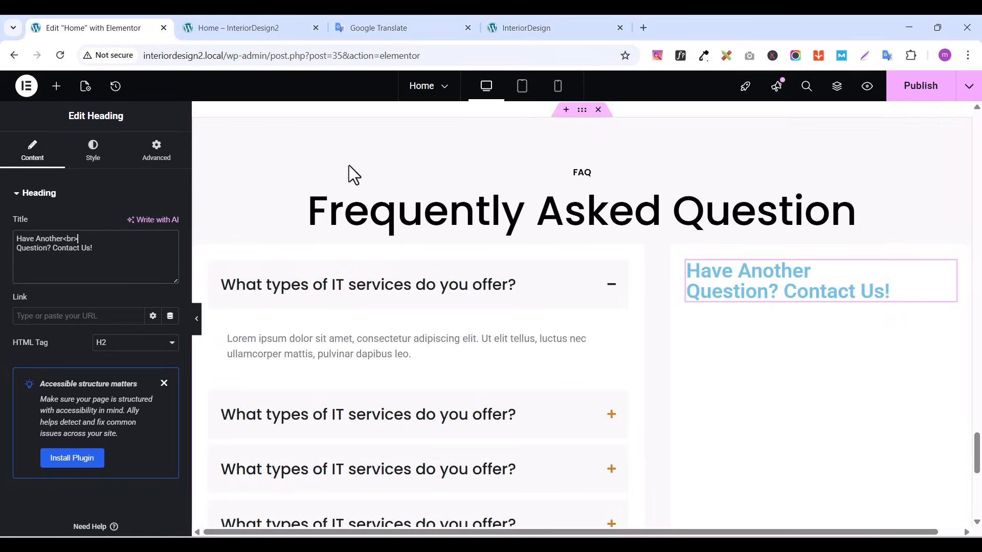
# Set the contact heading's typography to Poppins, size 32 px and weight 500 (Medium)
pyautogui.click(89, 159)
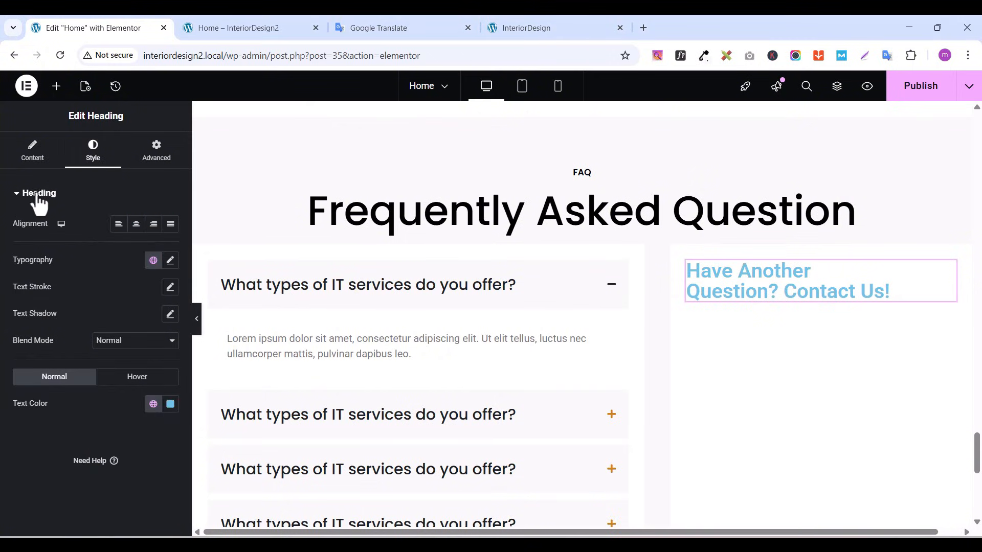
pyautogui.click(18, 199)
pyautogui.click(19, 199)
pyautogui.click(170, 262)
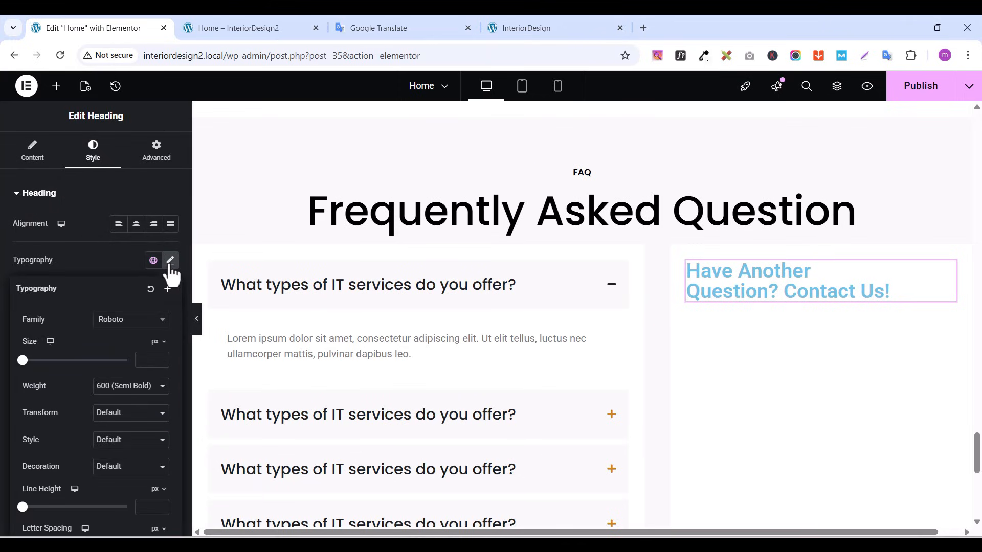
pyautogui.click(115, 320)
pyautogui.write('popp')
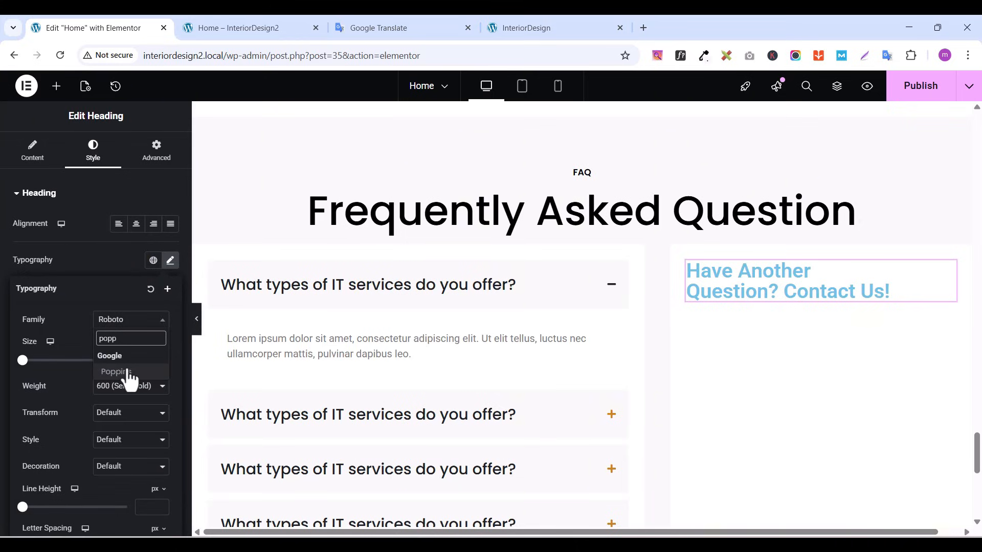
pyautogui.click(127, 373)
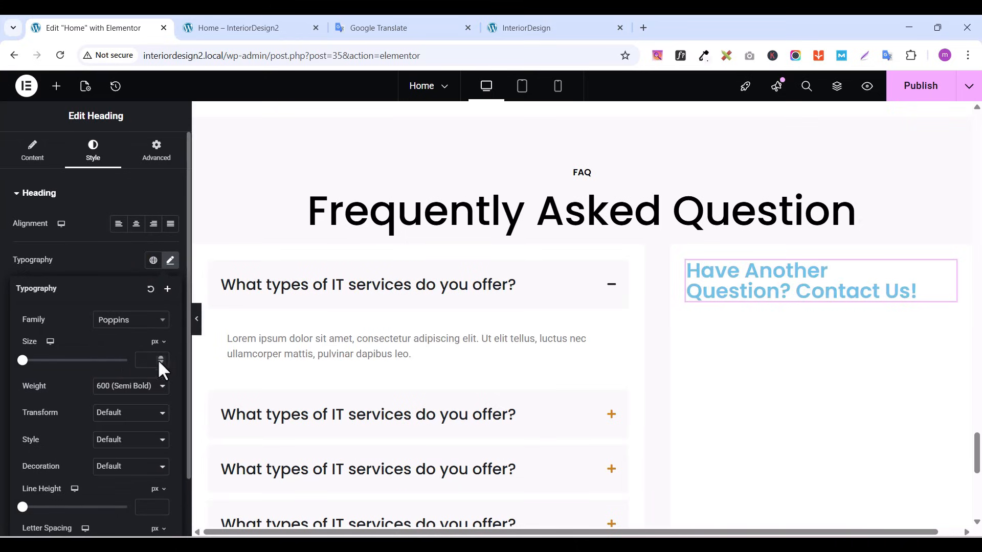
pyautogui.moveTo(162, 357); pyautogui.dragTo(158, 362)
pyautogui.click(124, 389)
pyautogui.click(124, 263)
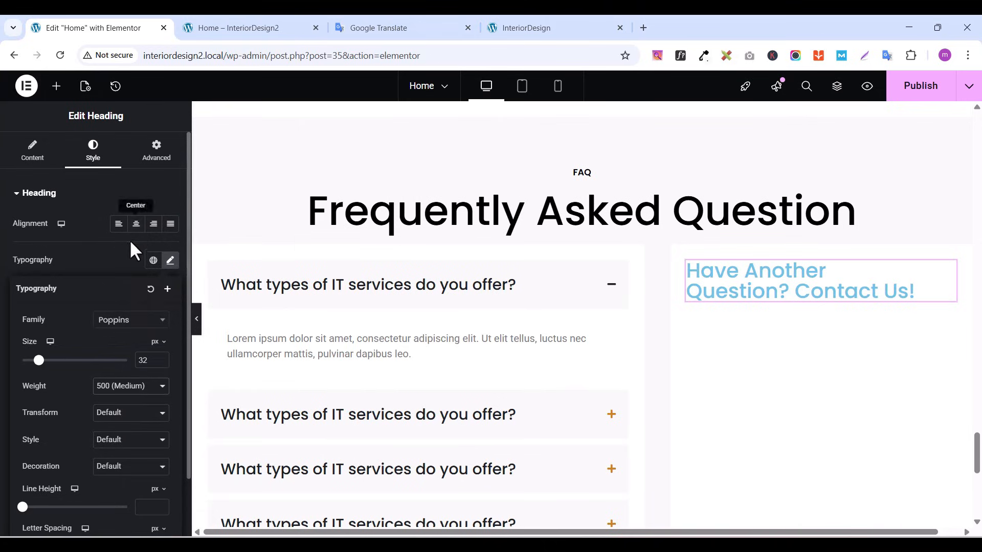
# Center the contact heading and set its text color to black (#000000)
pyautogui.click(136, 225)
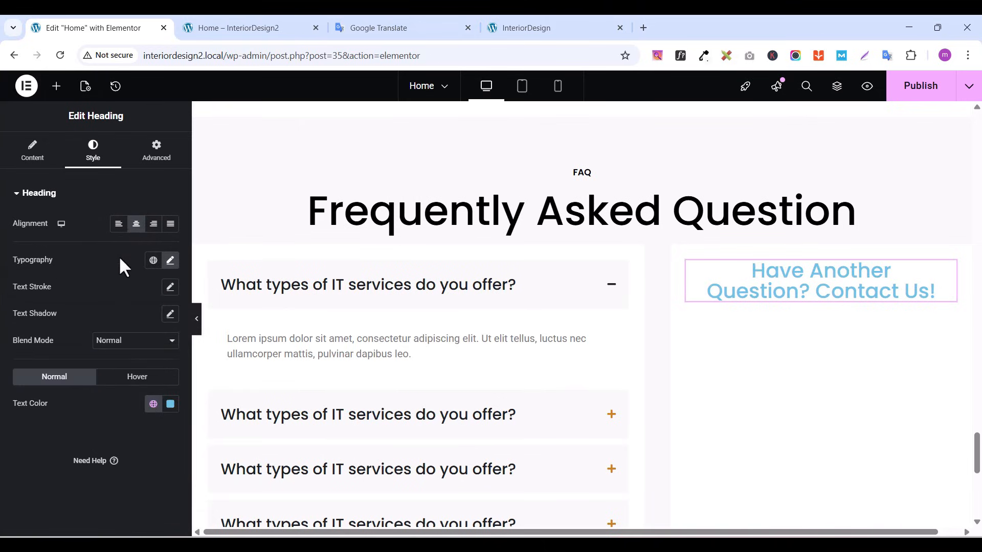
pyautogui.click(171, 404)
pyautogui.click(170, 250)
pyautogui.moveTo(94, 324); pyautogui.dragTo(88, 347)
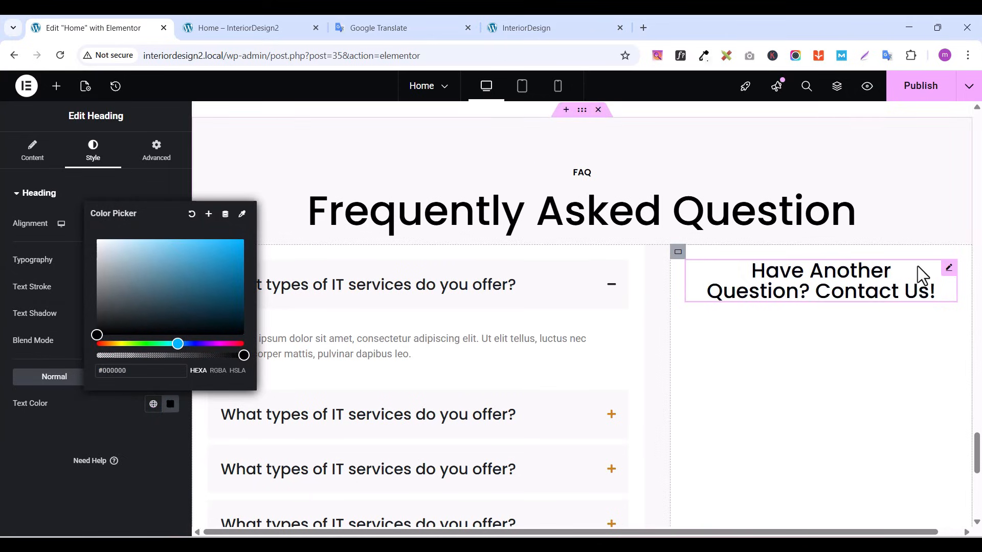
pyautogui.click(109, 433)
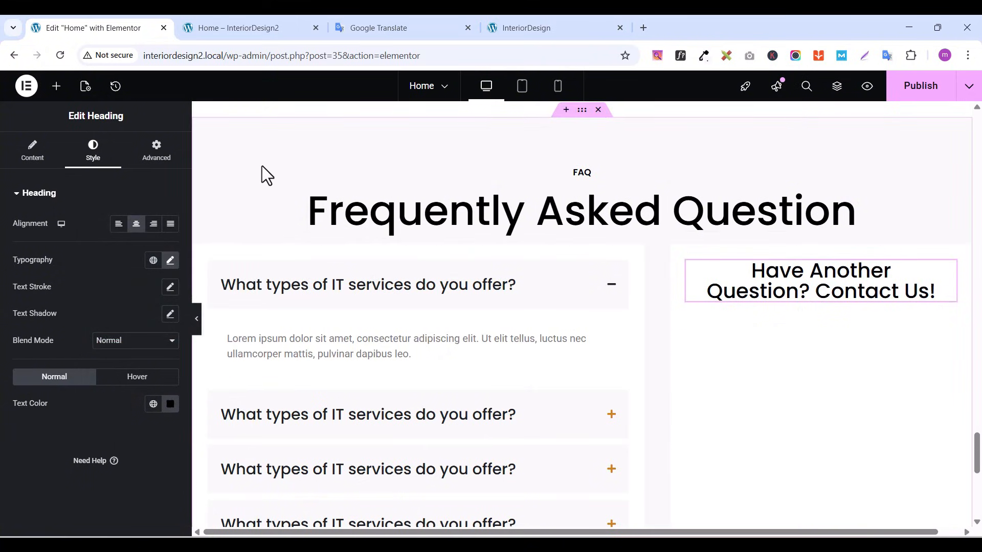
# Add a Form widget directly below the contact heading in the second FAQ column
pyautogui.click(57, 88)
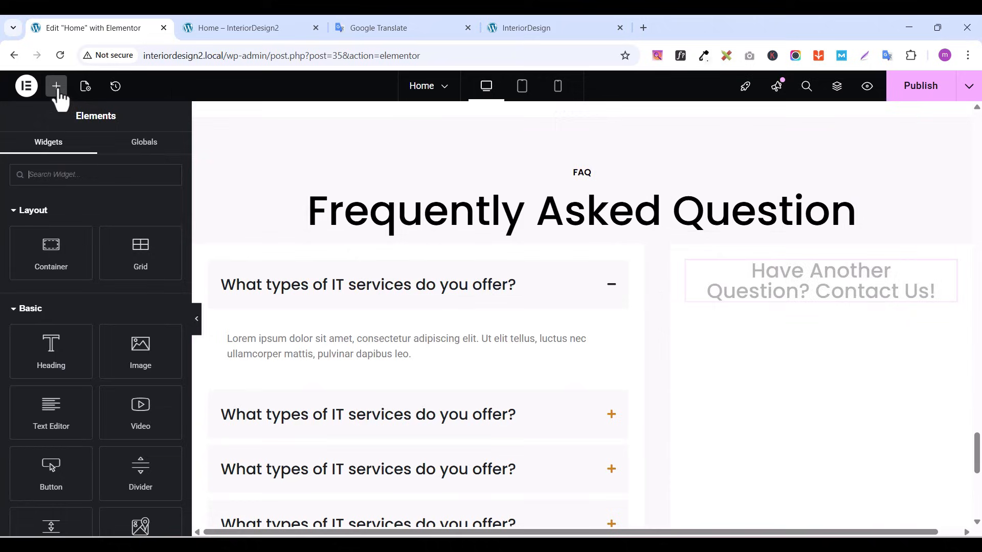
pyautogui.click(53, 175)
pyautogui.write('form')
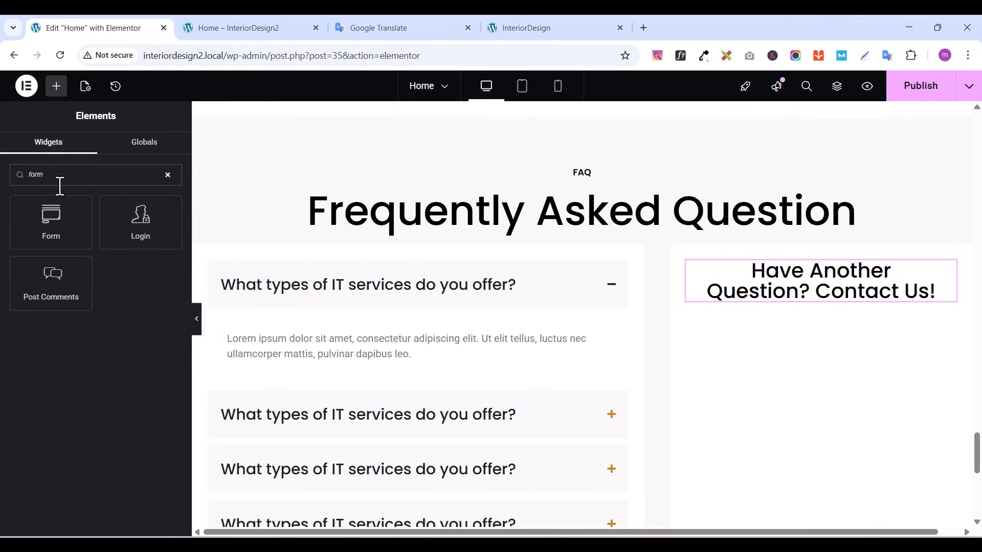
pyautogui.moveTo(50, 220); pyautogui.dragTo(815, 287)
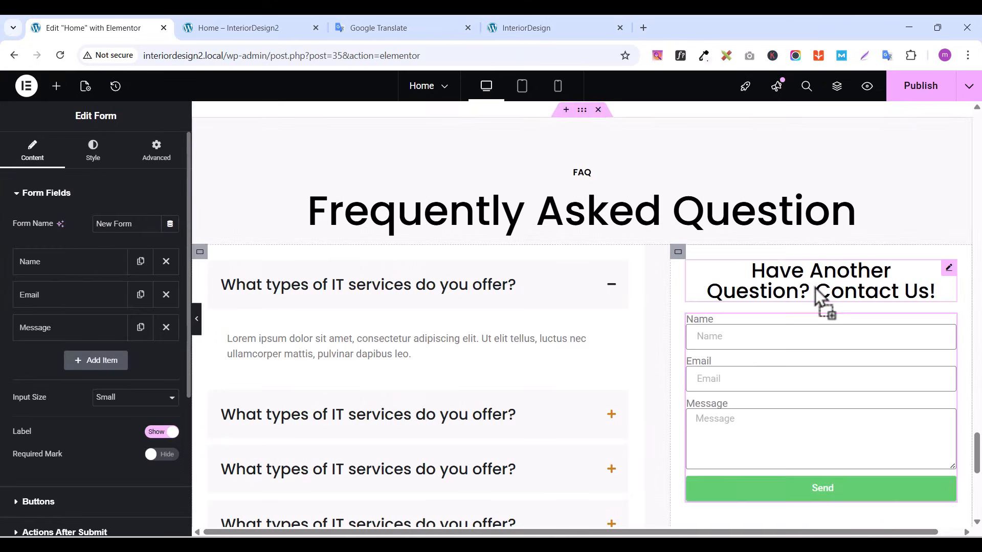
# Check the contact form on the reference InteriorDesign page and set the new form's Name field label to "Add Name"
pyautogui.click(538, 25)
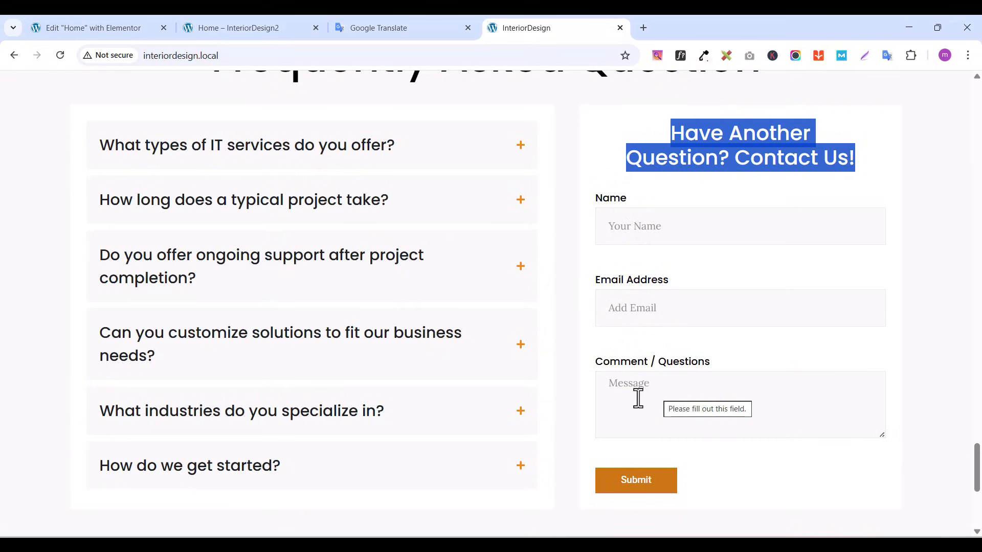
pyautogui.click(98, 26)
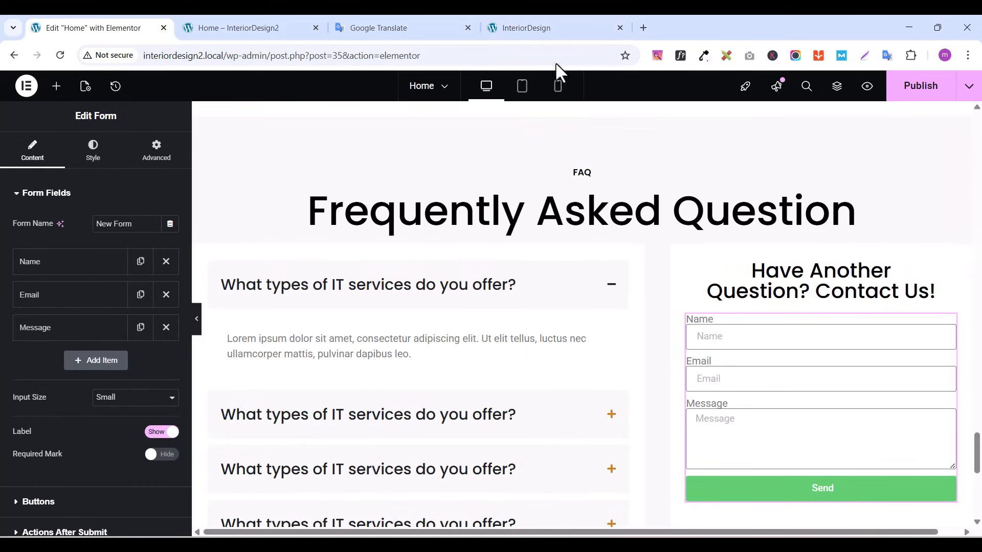
pyautogui.click(535, 32)
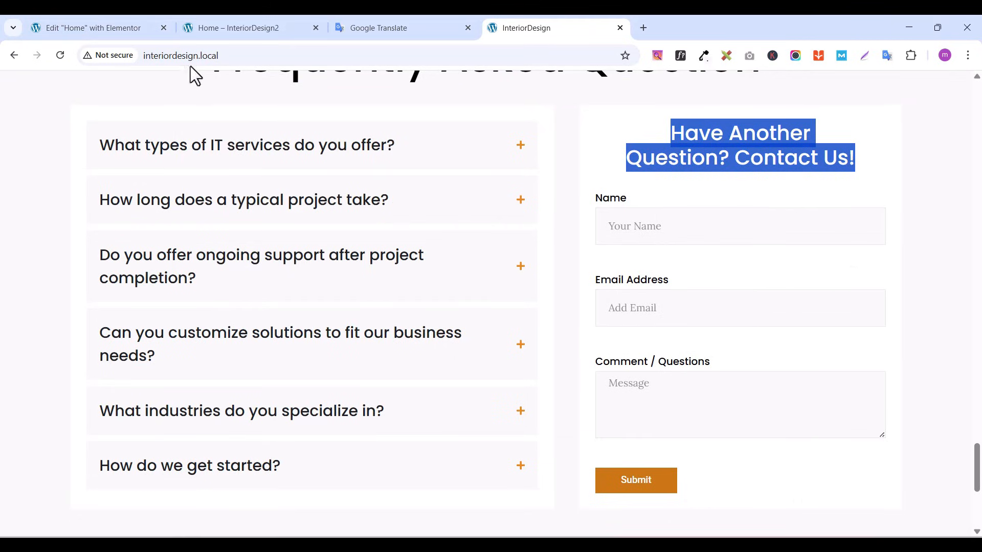
pyautogui.click(109, 31)
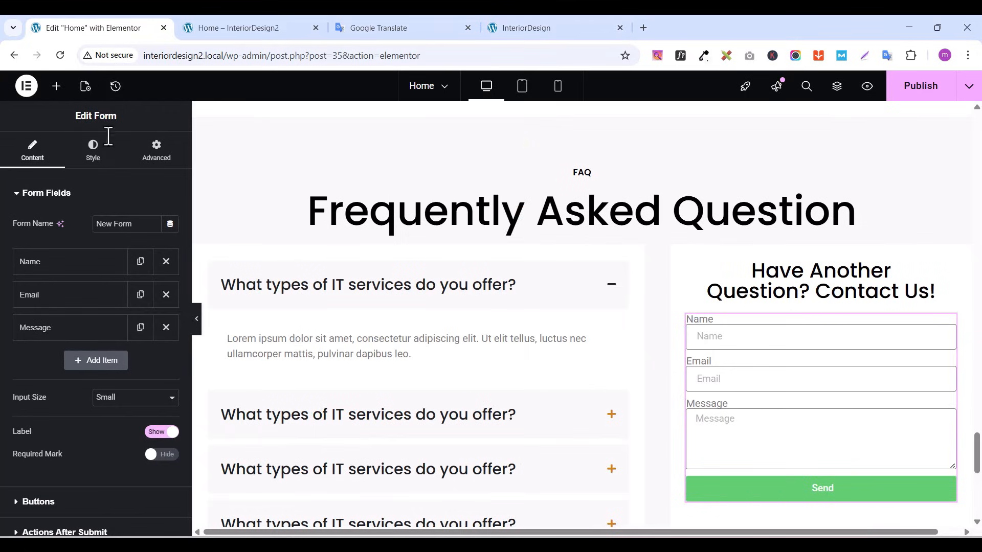
pyautogui.click(50, 267)
pyautogui.click(548, 30)
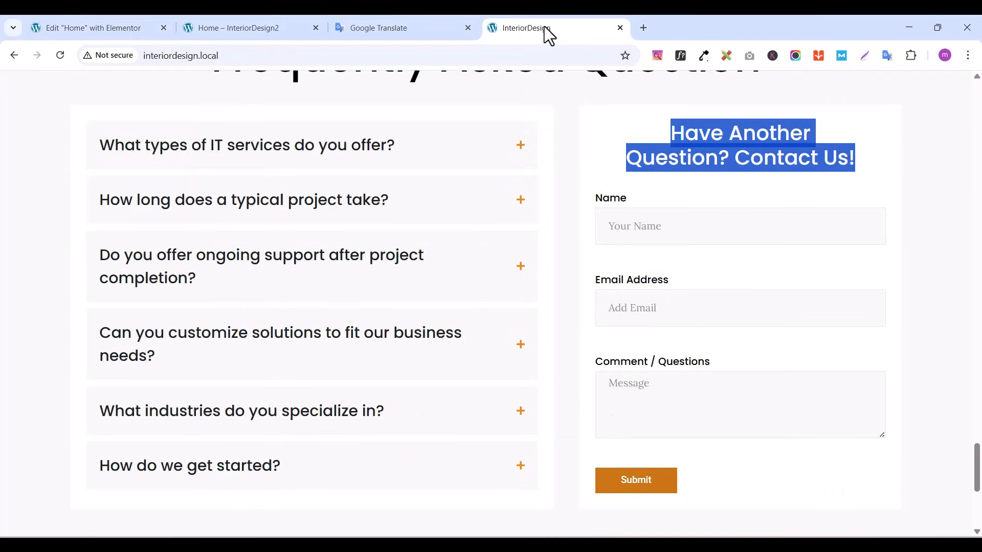
pyautogui.click(105, 30)
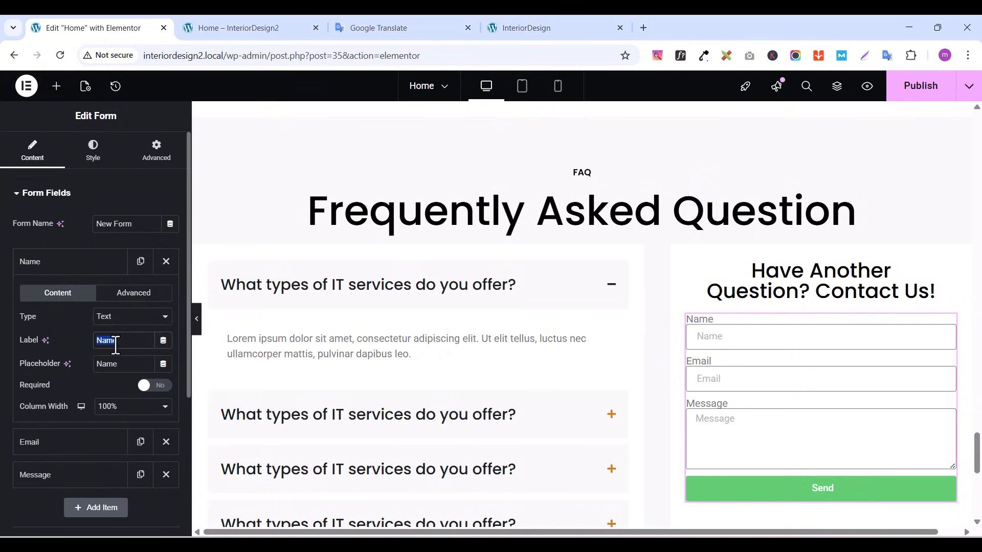
pyautogui.write('Add N')
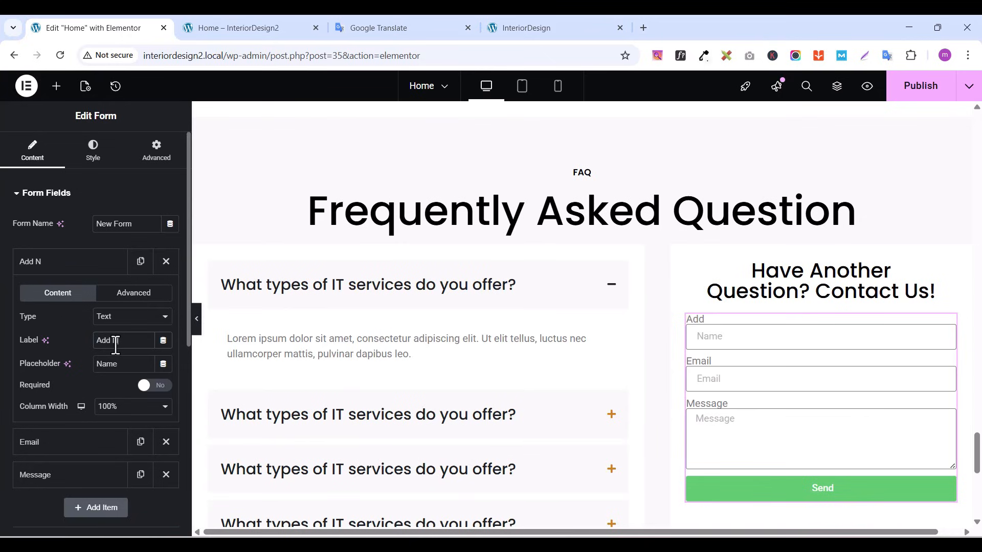
pyautogui.write('ame')
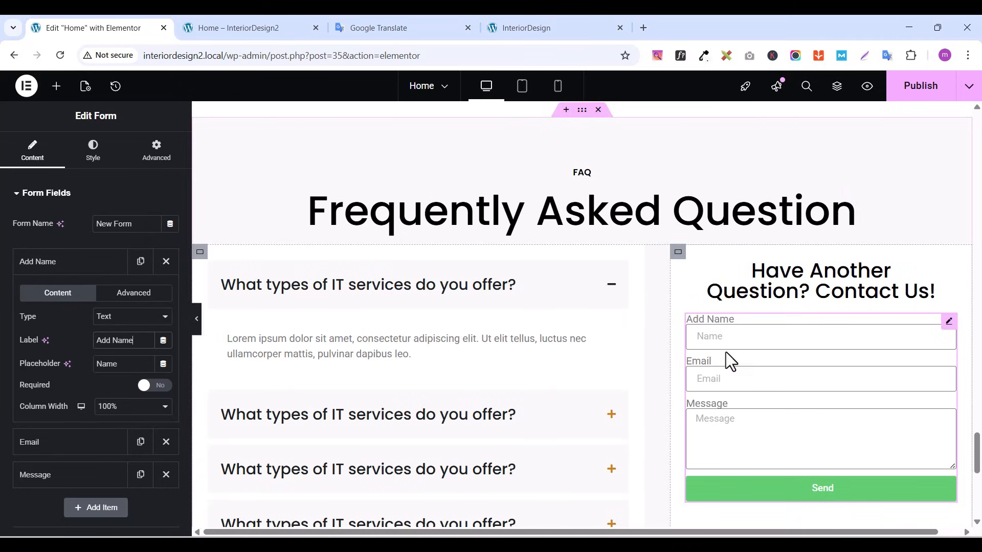
pyautogui.click(57, 263)
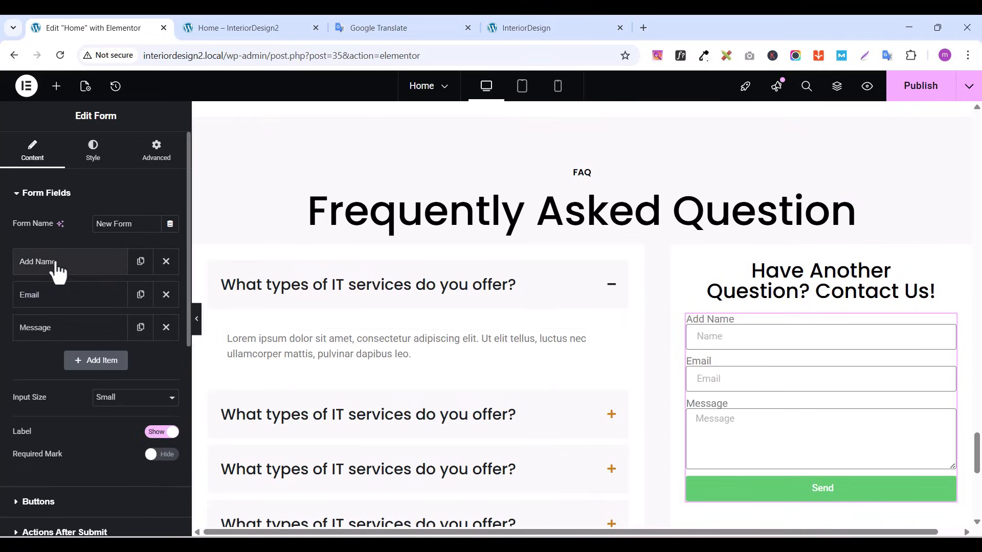
pyautogui.click(56, 263)
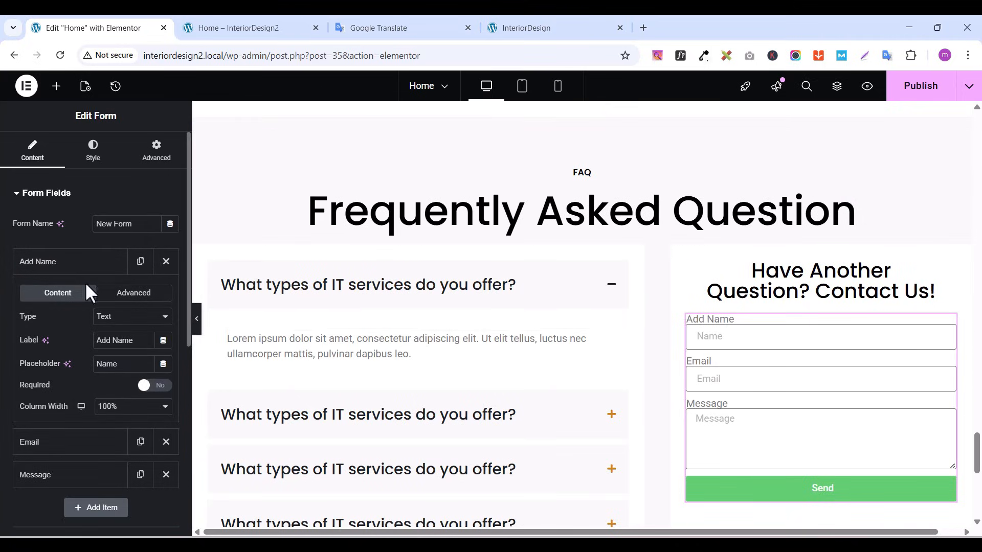
# Copy "Add Name" into the Name field's placeholder and shorten the field's label to "Name"
pyautogui.tripleClick(108, 339)
pyautogui.hotkey('ctrl', 'c')
pyautogui.doubleClick(126, 371)
pyautogui.hotkey('ctrl', 'v')
pyautogui.click(114, 341)
pyautogui.press('BackSpace')
pyautogui.press('BackSpace')
pyautogui.press('BackSpace')
pyautogui.press('BackSpace')
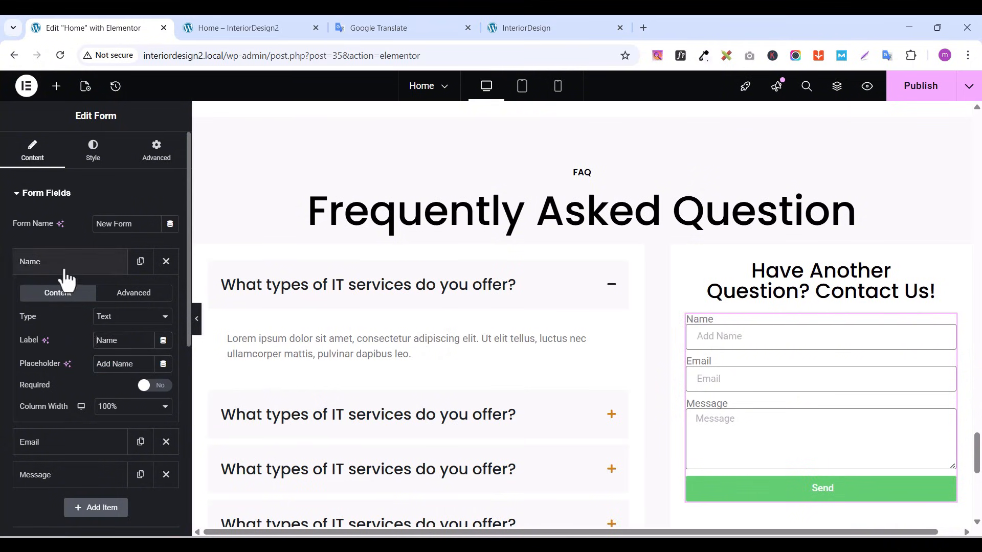
pyautogui.click(66, 279)
# Check the reference page's form fields and set the Name field's placeholder to "Your Name"
pyautogui.click(52, 296)
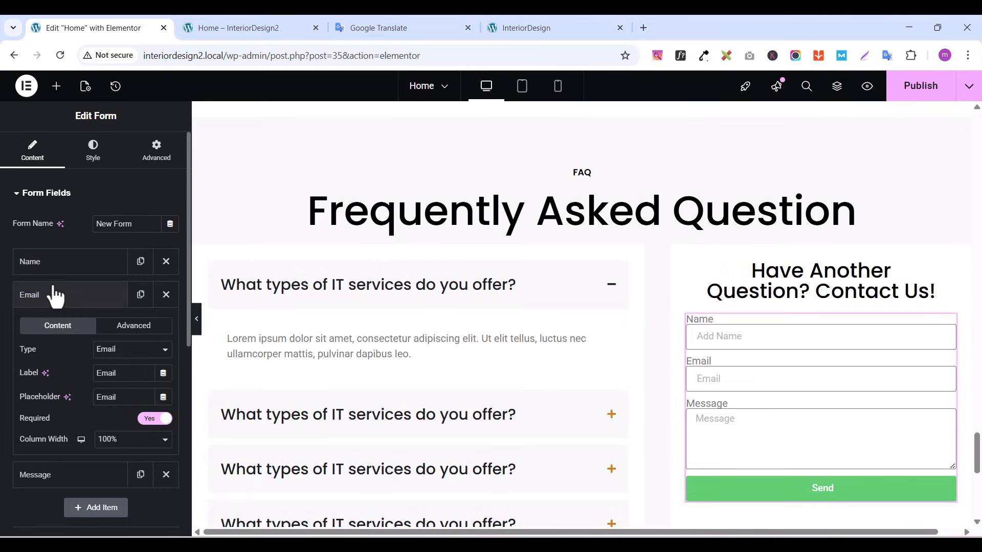
pyautogui.click(540, 27)
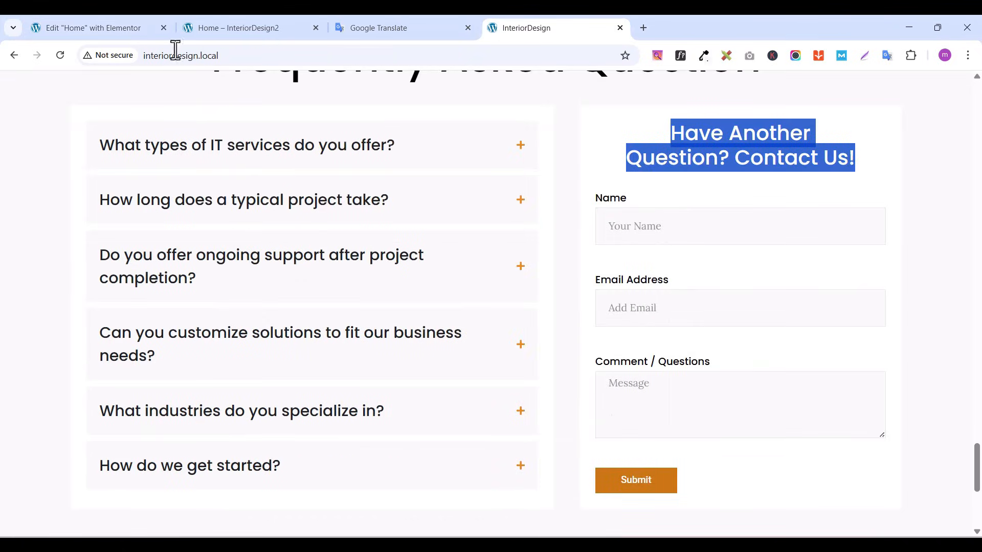
pyautogui.click(109, 29)
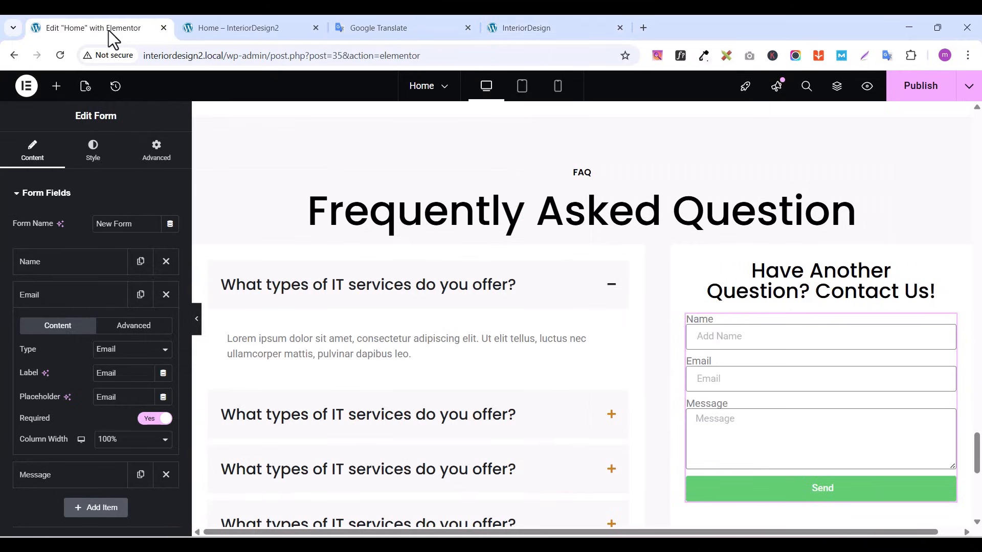
pyautogui.click(55, 268)
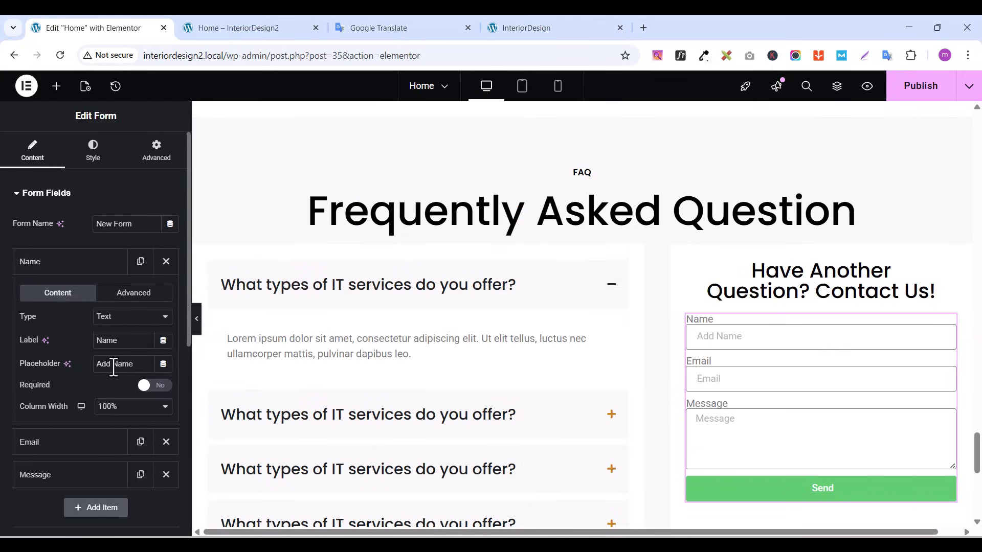
pyautogui.write('Your')
pyautogui.click(54, 267)
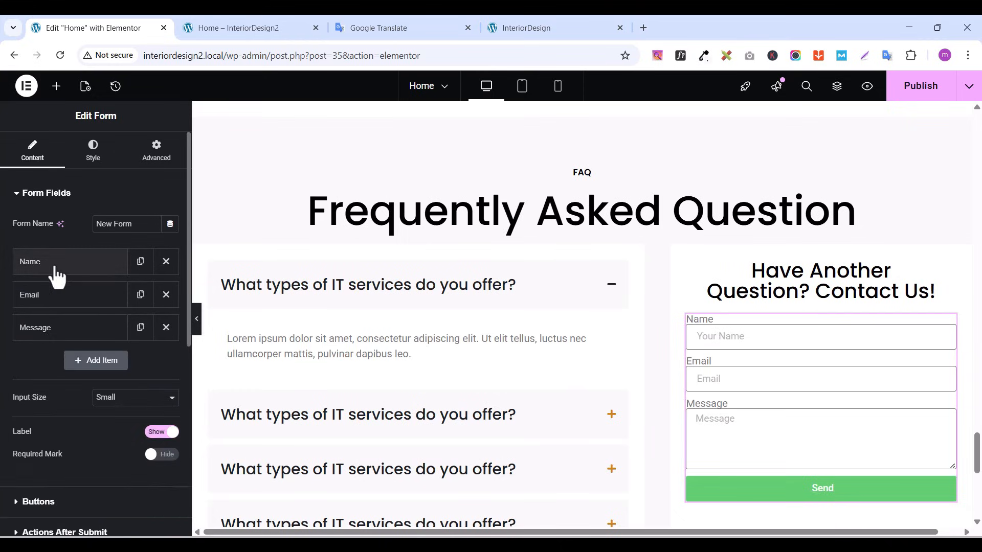
# Set the Email field's placeholder to "Add Email"
pyautogui.click(46, 300)
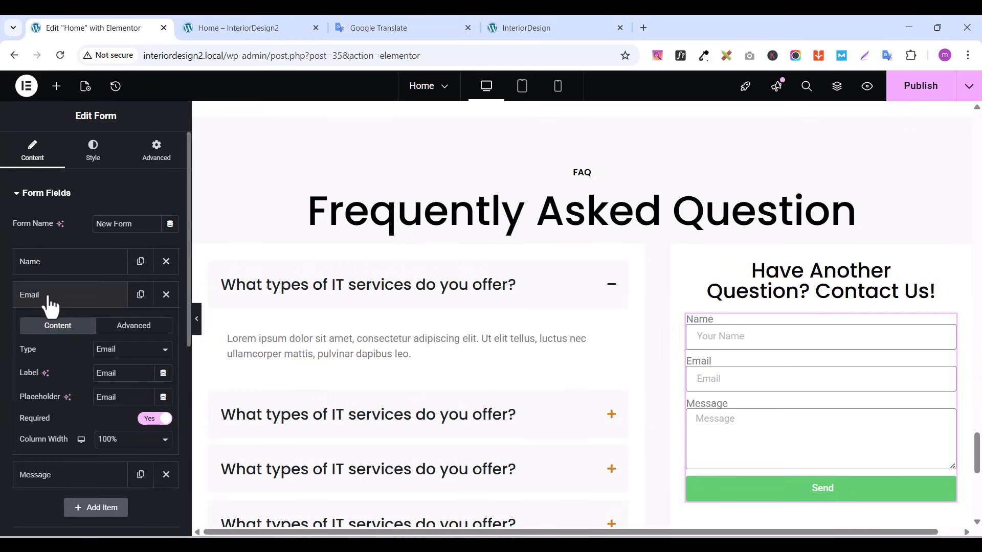
pyautogui.click(100, 393)
pyautogui.write('Add')
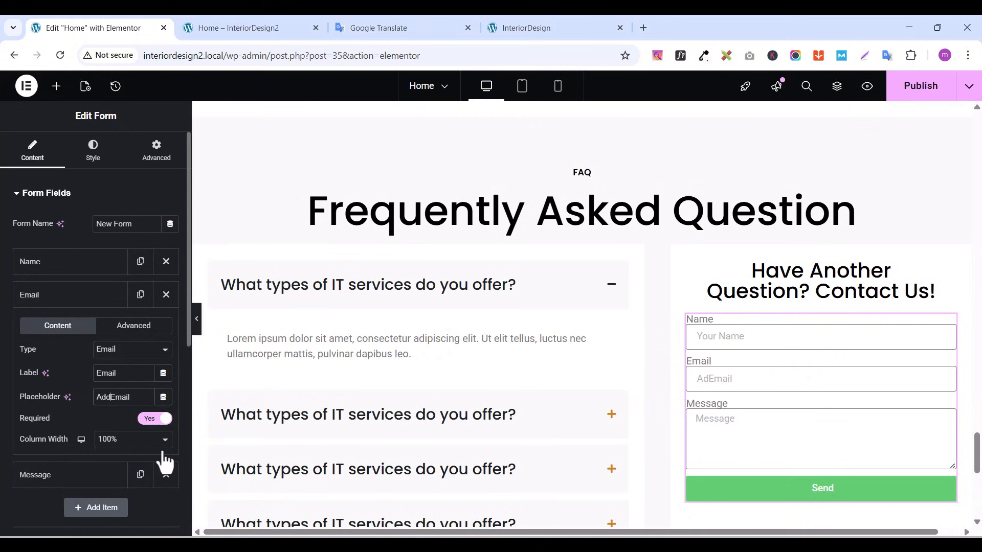
# Copy the "Comment / Questions" label text from the contact form on the reference InteriorDesign page
pyautogui.click(537, 27)
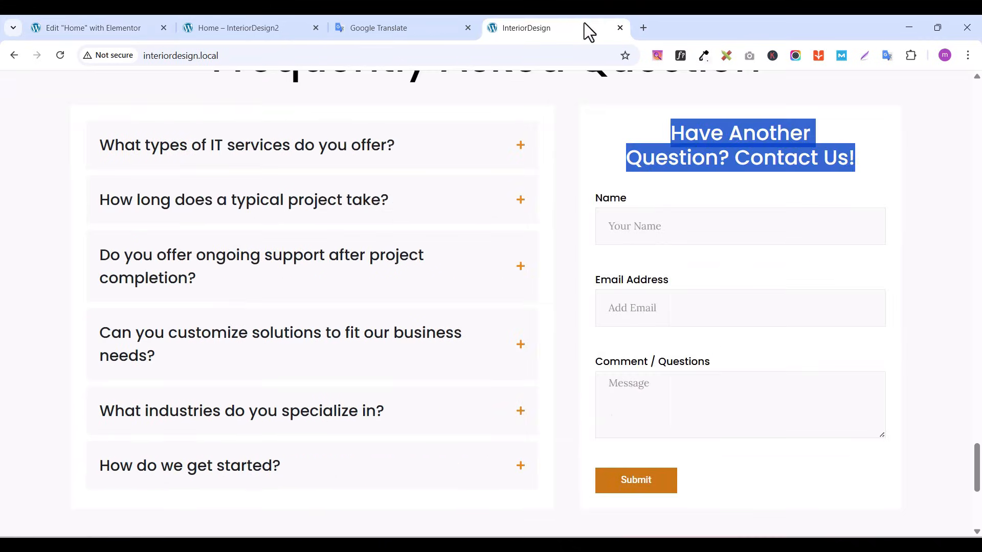
pyautogui.moveTo(713, 361); pyautogui.dragTo(587, 367)
pyautogui.rightClick(634, 345)
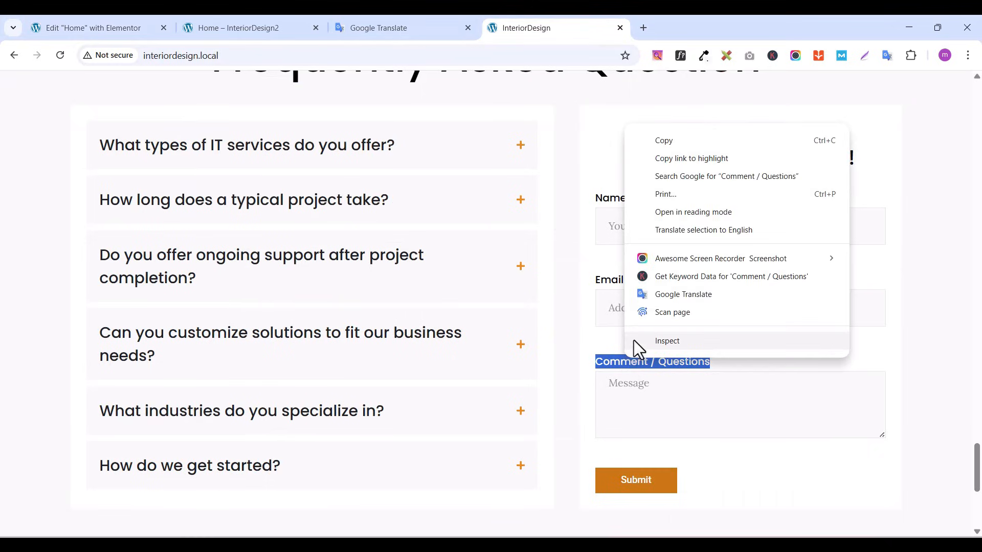
pyautogui.click(665, 144)
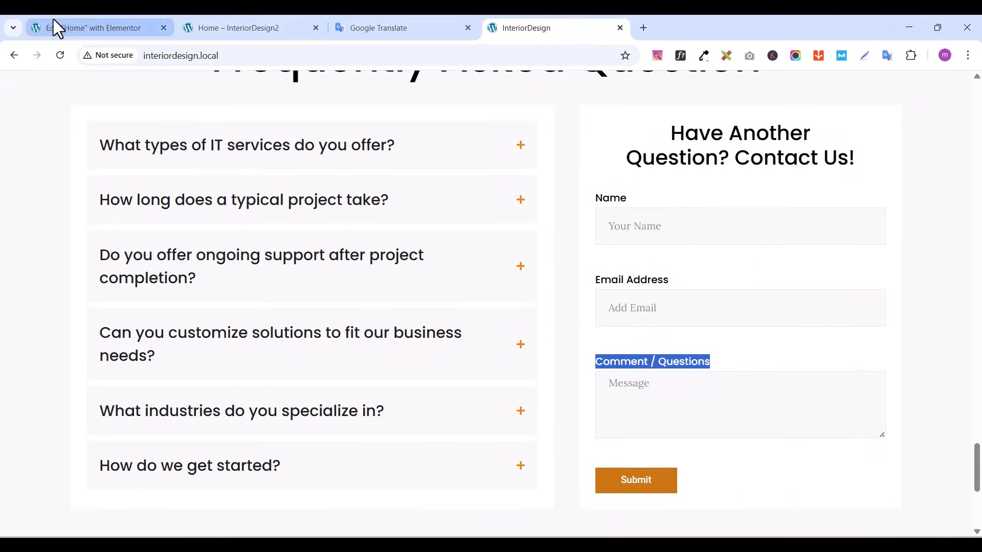
pyautogui.click(66, 28)
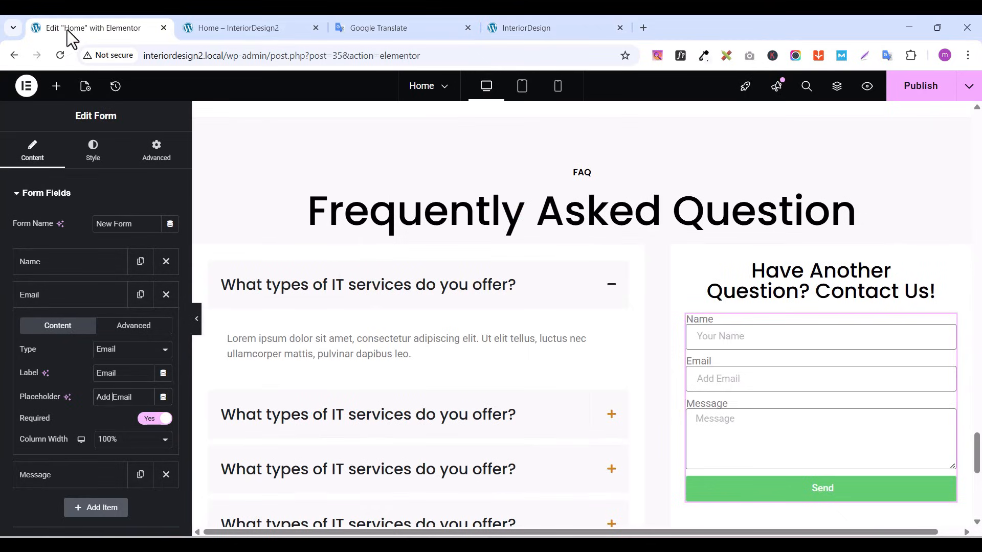
# Replace the Message field's label with the copied "Comment / Questions" text and publish the page
pyautogui.click(41, 306)
pyautogui.click(41, 327)
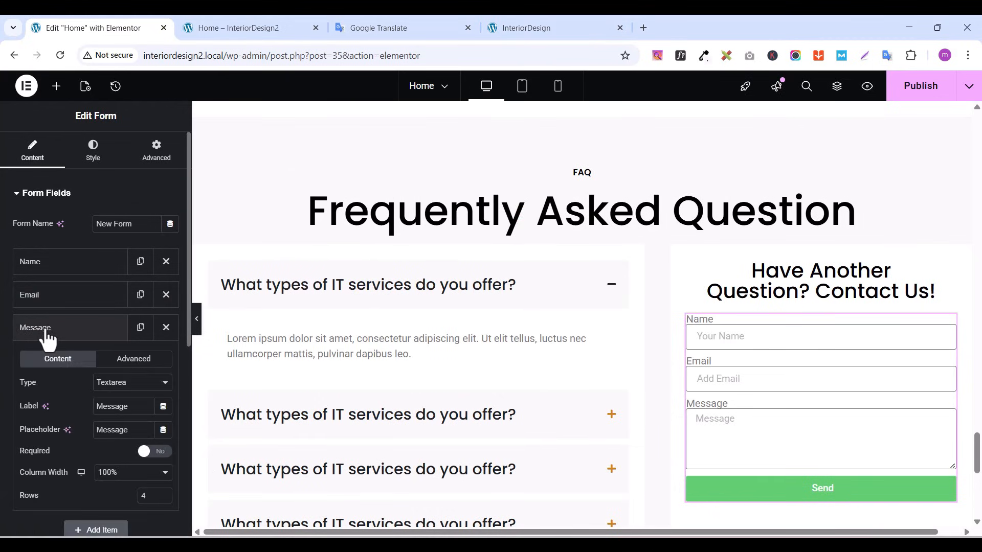
pyautogui.doubleClick(102, 435)
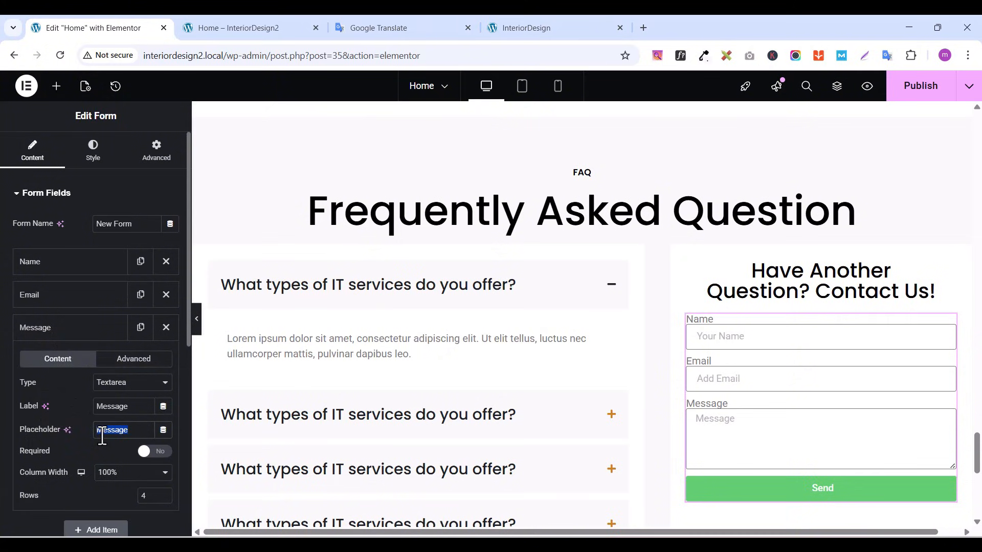
pyautogui.doubleClick(122, 407)
pyautogui.hotkey('ctrl', 'v')
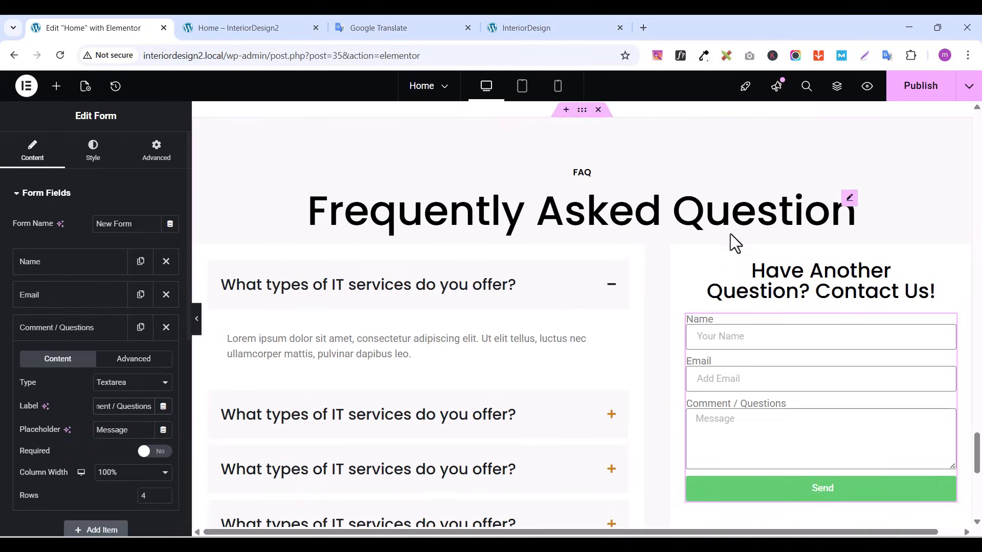
pyautogui.click(910, 87)
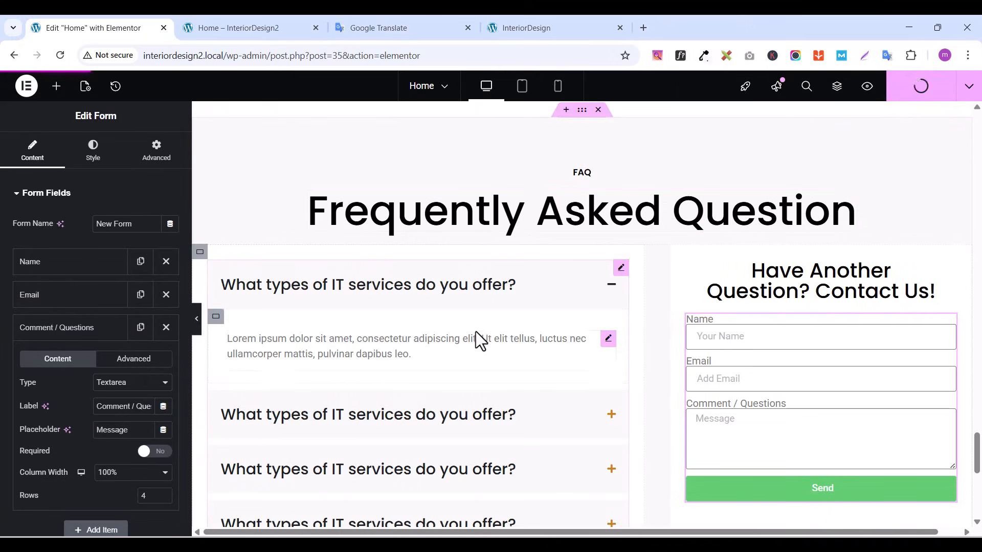
# Set the input size of the contact form's fields to Large
pyautogui.click(16, 195)
pyautogui.click(17, 194)
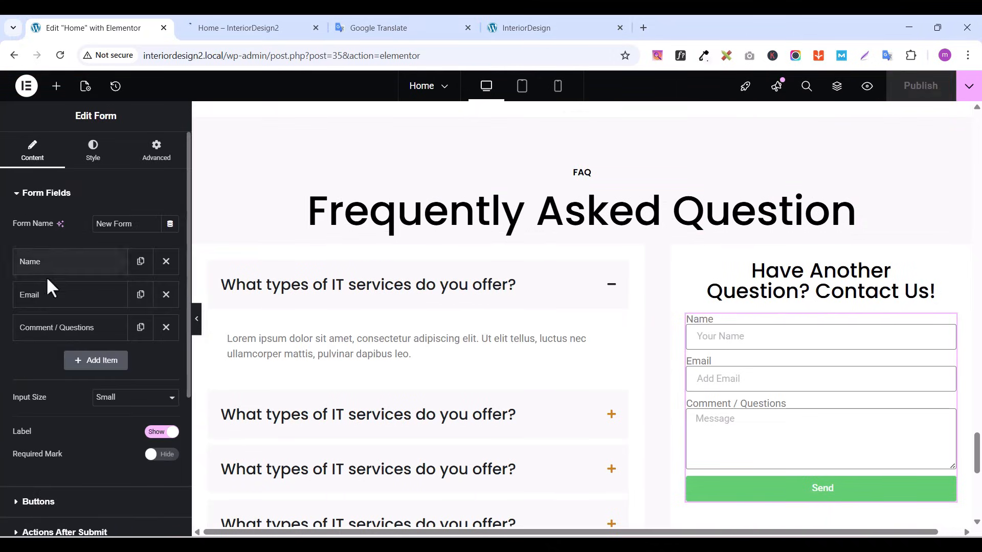
pyautogui.click(105, 398)
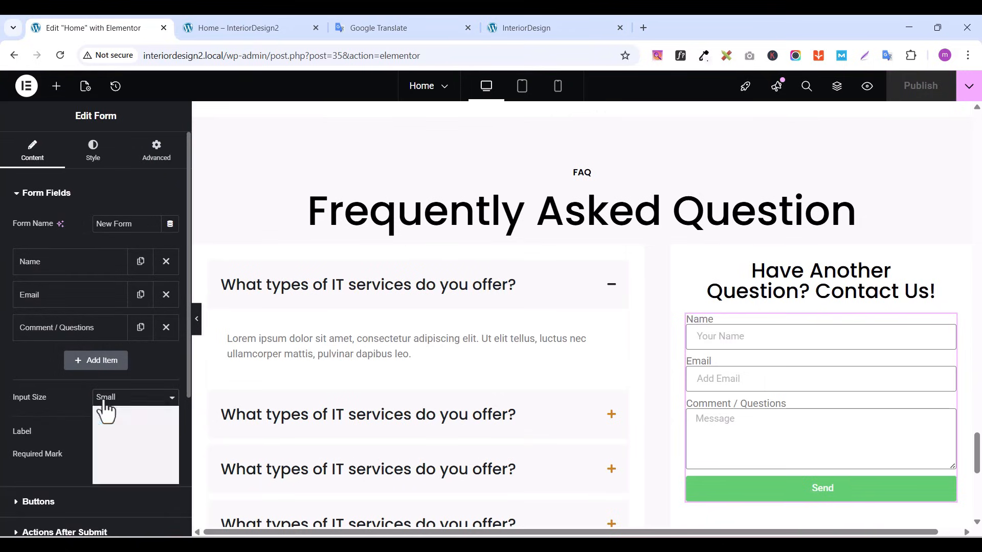
pyautogui.click(112, 462)
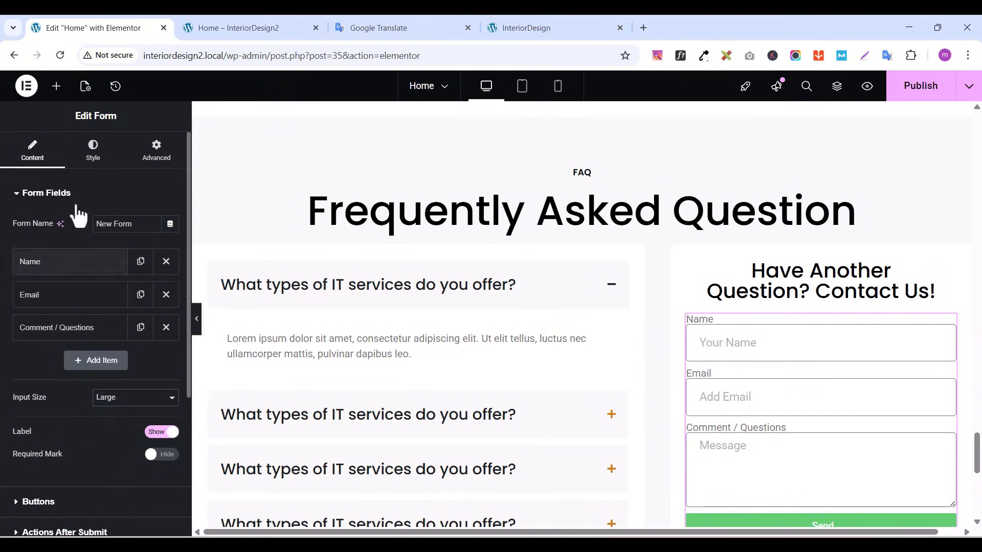
# Set the column width of the contact form's button to 30%
pyautogui.click(17, 197)
pyautogui.click(18, 226)
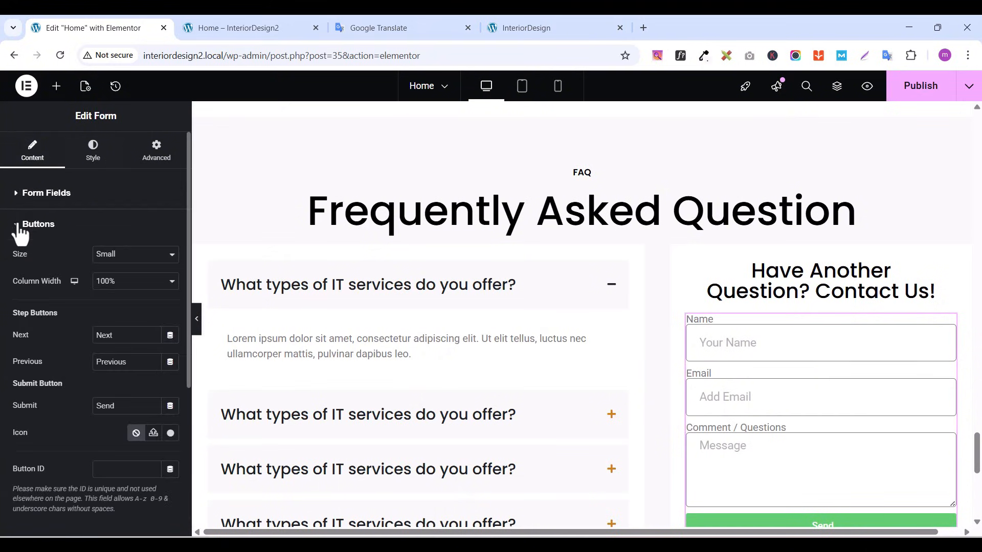
pyautogui.click(106, 283)
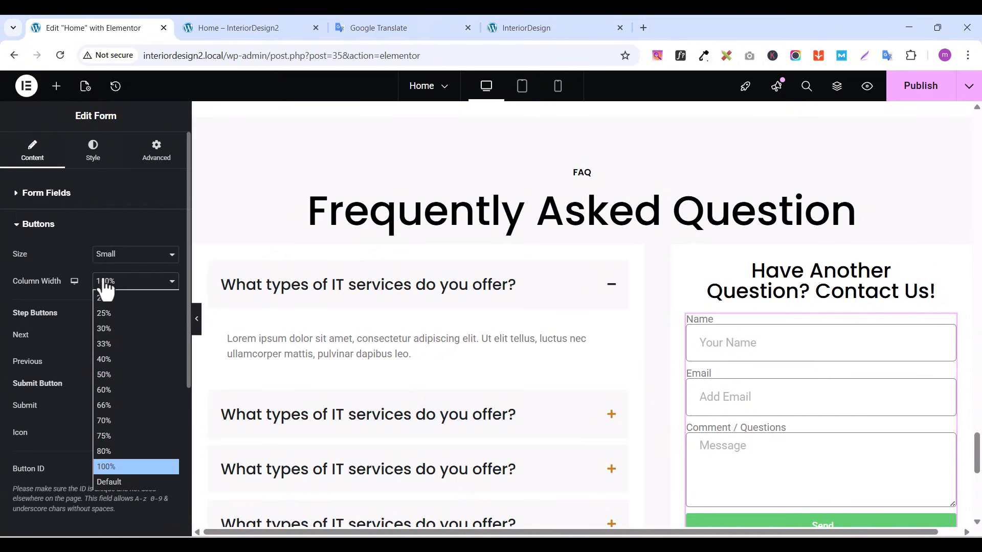
pyautogui.click(105, 329)
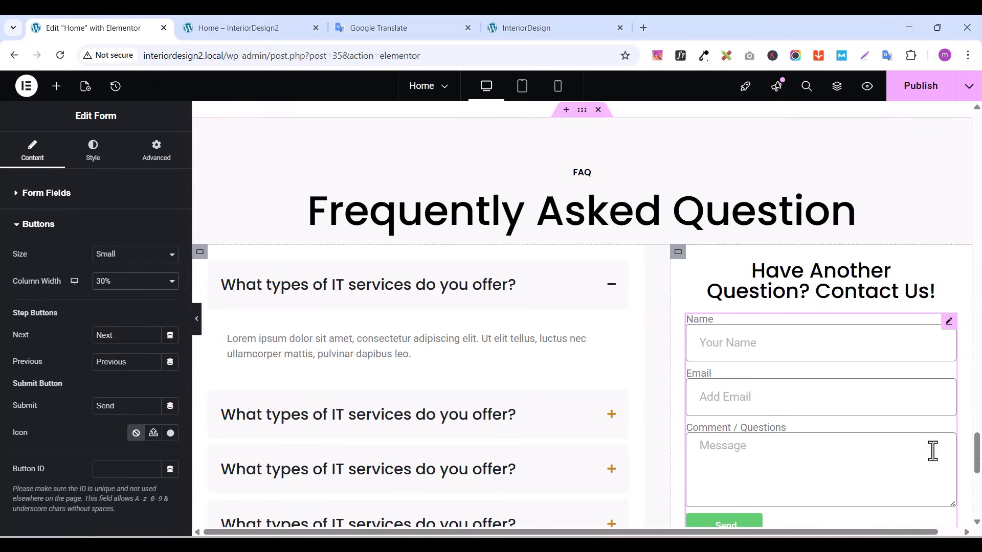
pyautogui.moveTo(978, 455); pyautogui.dragTo(977, 463)
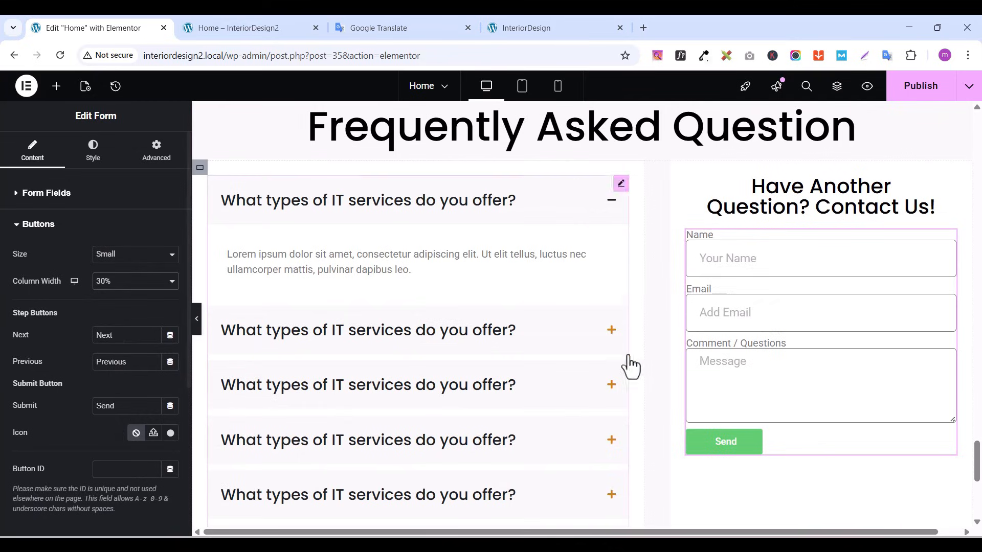
# Check the button on the reference page, change the form's submit button text to "Submit", and publish the page
pyautogui.click(549, 31)
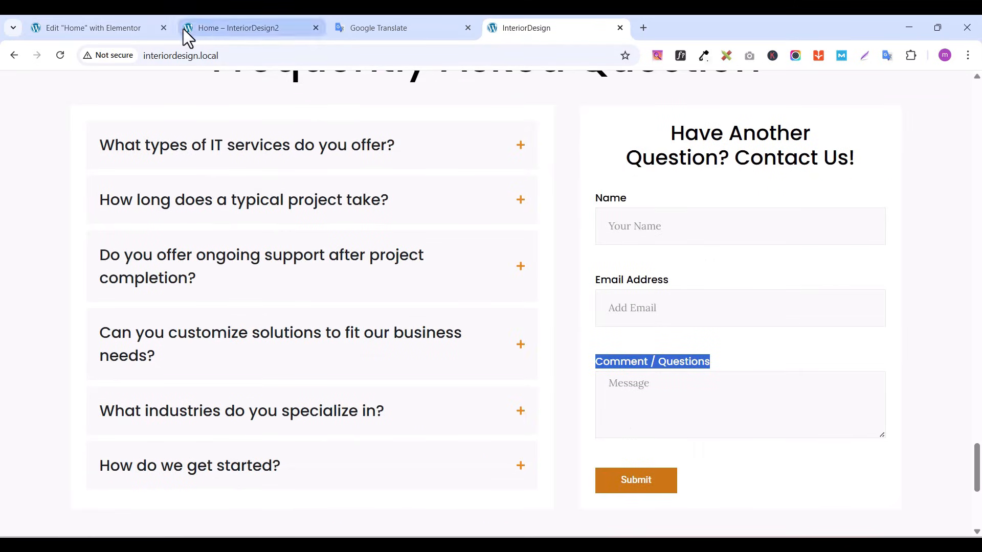
pyautogui.click(115, 25)
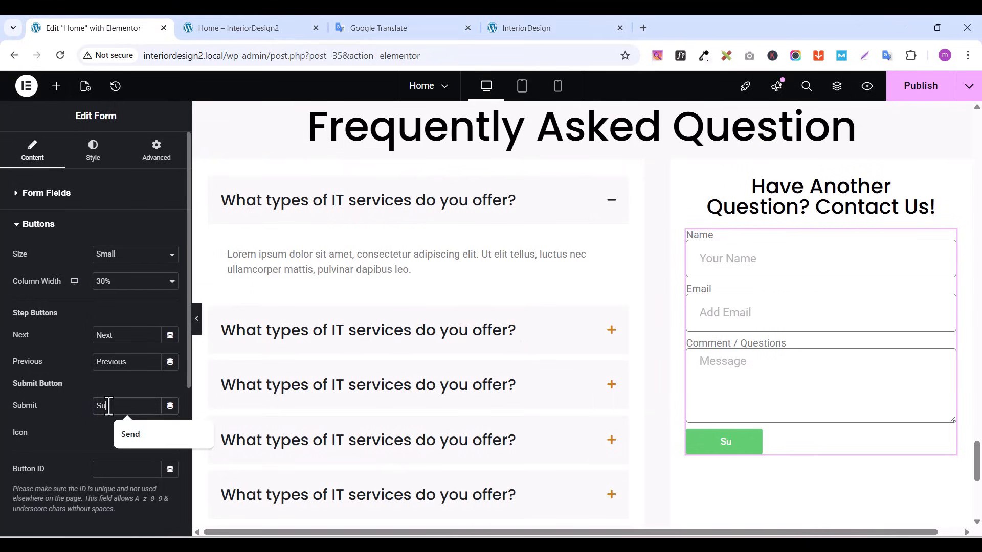
pyautogui.write('t')
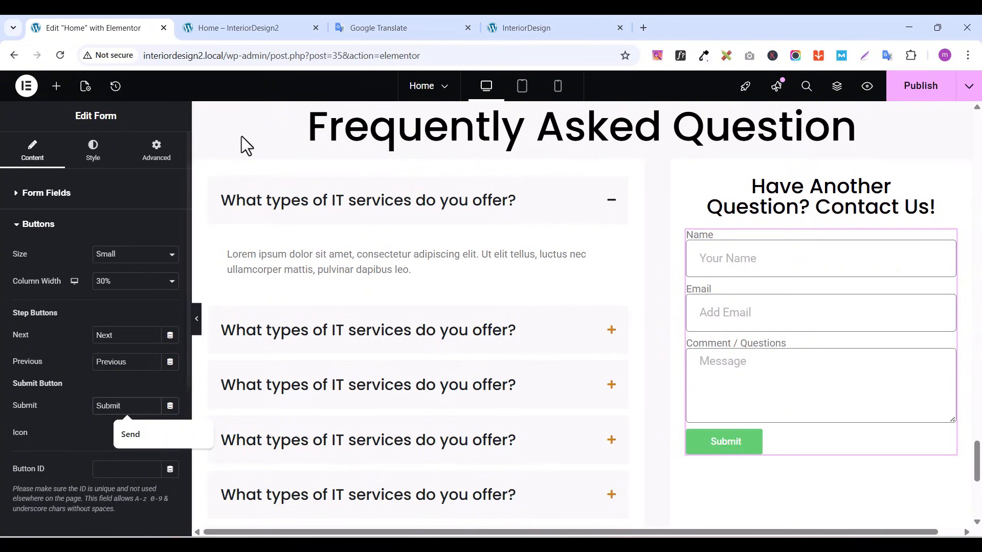
pyautogui.click(920, 87)
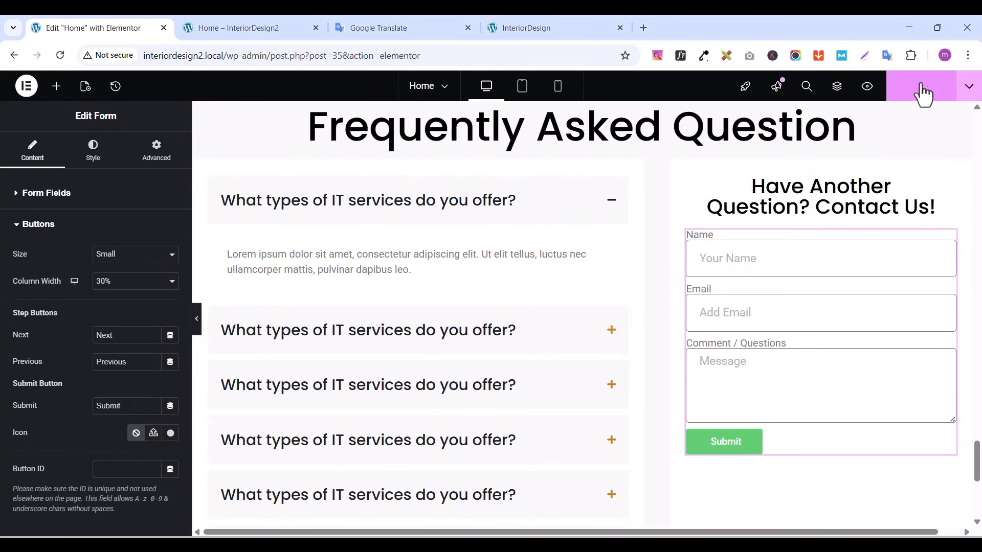
# Set the contact form's columns gap to 12 px and its rows gap to 46 px
pyautogui.click(96, 159)
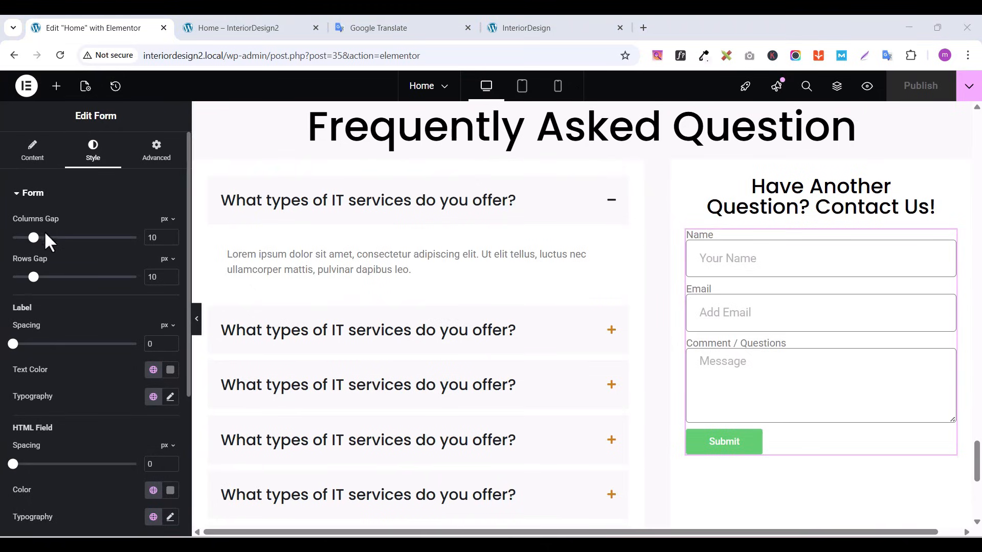
pyautogui.click(170, 234)
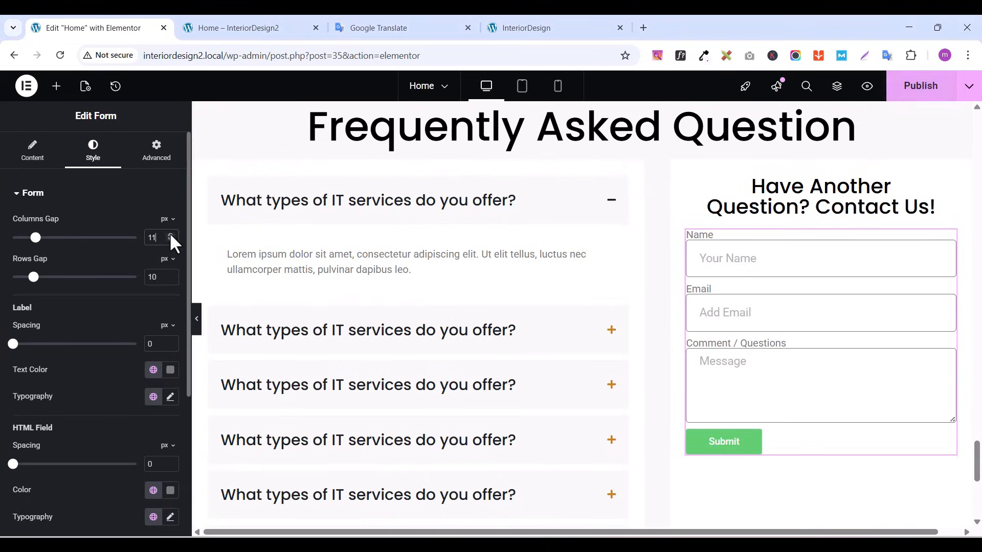
pyautogui.click(170, 234)
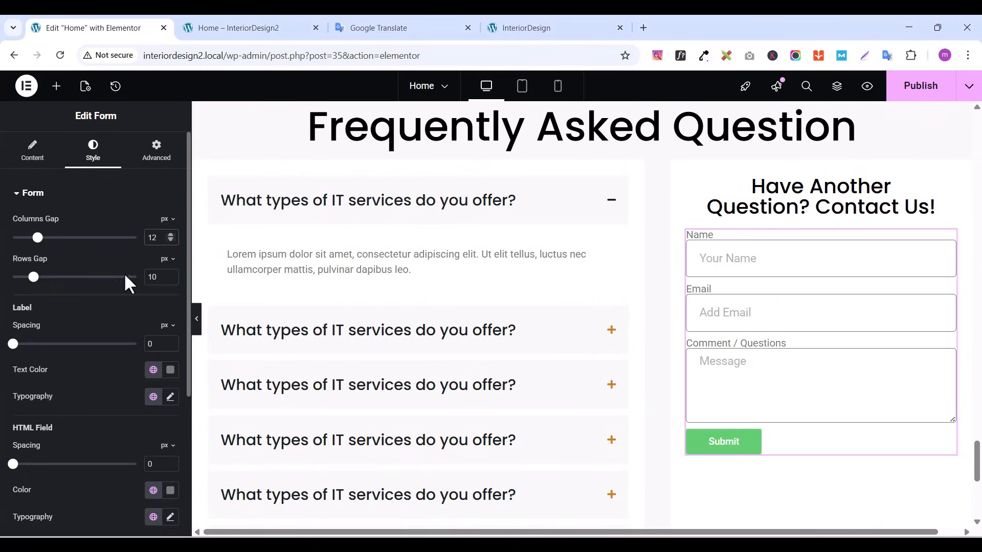
pyautogui.click(171, 274)
pyautogui.click(170, 275)
pyautogui.click(171, 275)
pyautogui.click(171, 275)
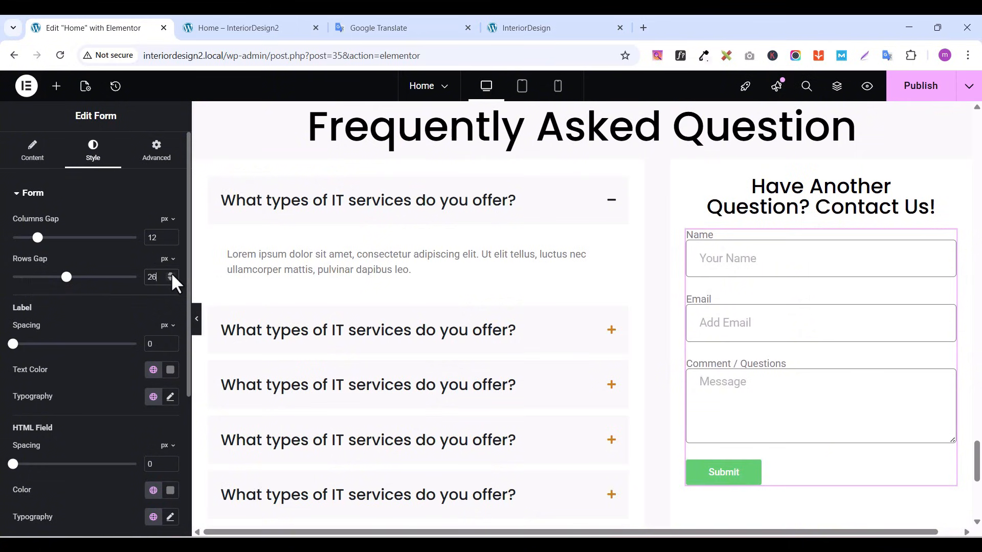
pyautogui.click(171, 275)
pyautogui.click(170, 275)
pyautogui.click(171, 275)
pyautogui.click(171, 275)
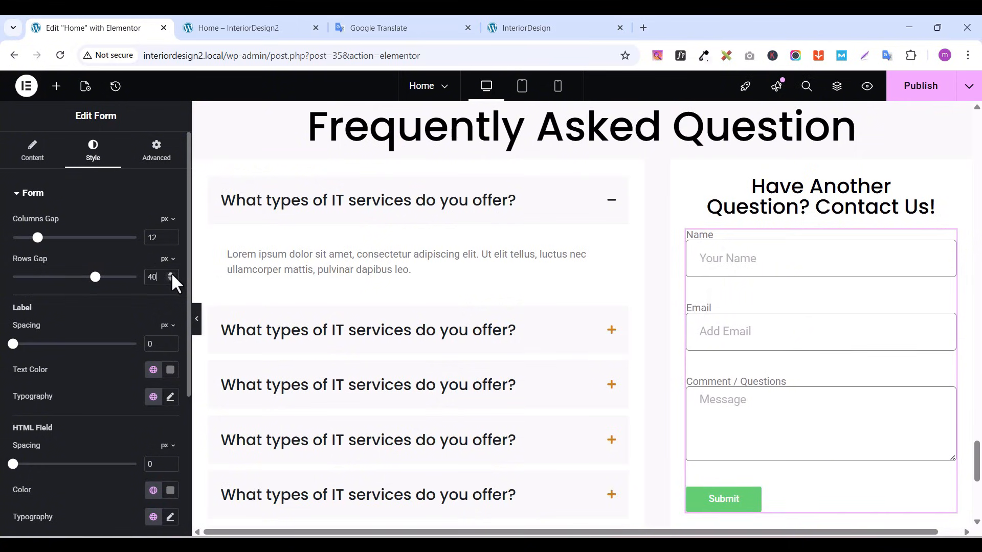
pyautogui.click(171, 275)
pyautogui.click(171, 275)
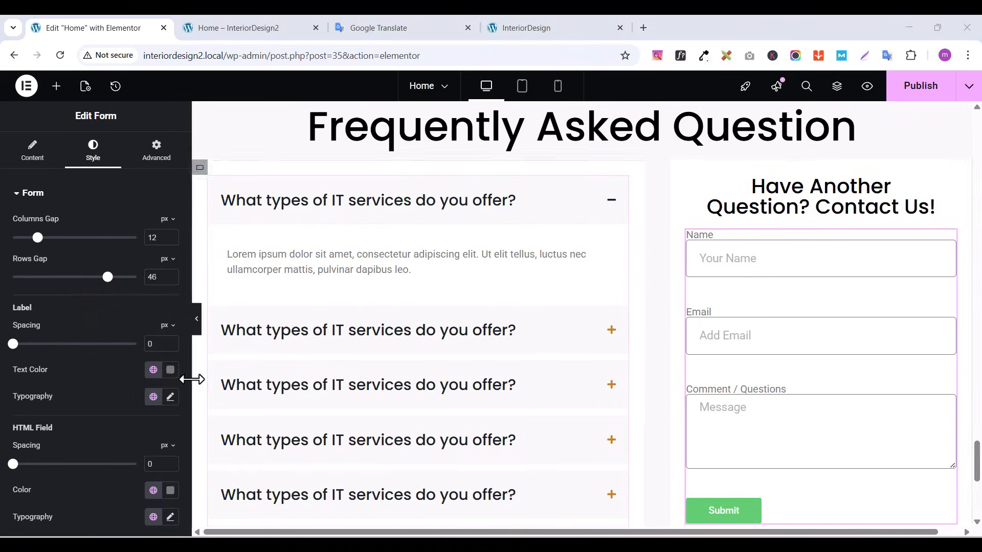
# Set the spacing of the contact form's labels to 7 px
pyautogui.click(171, 341)
pyautogui.click(171, 341)
pyautogui.click(171, 340)
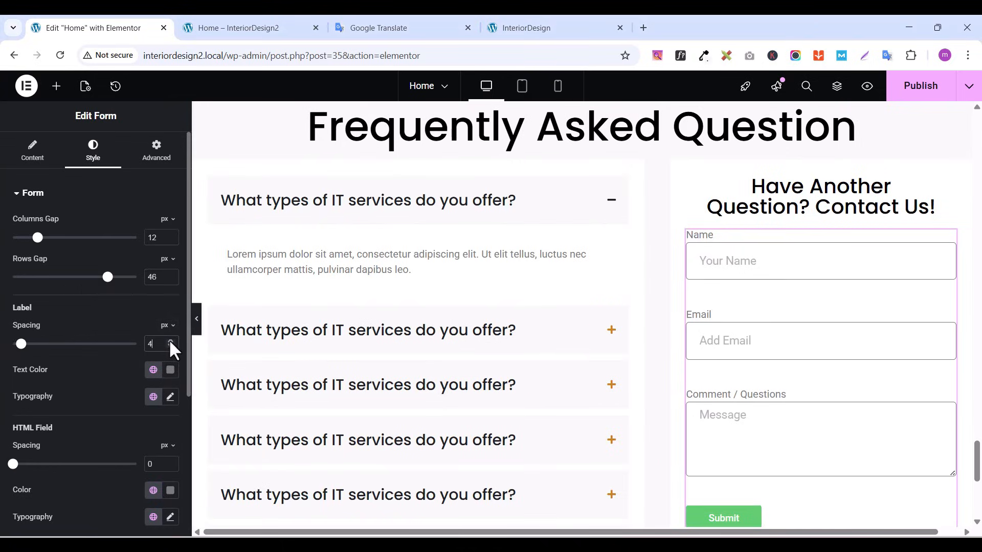
pyautogui.click(170, 341)
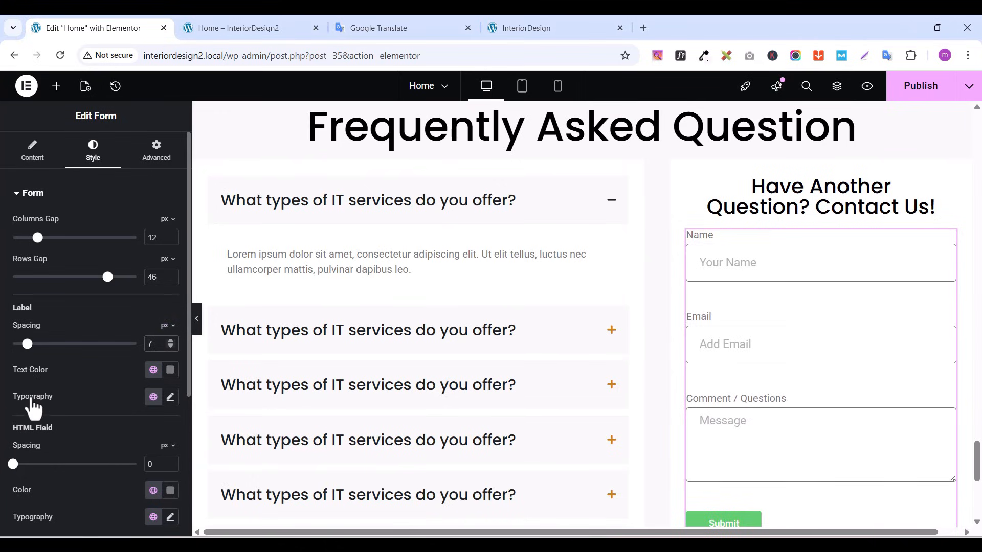
# Set the font family of the contact form's labels to Poppins
pyautogui.click(170, 397)
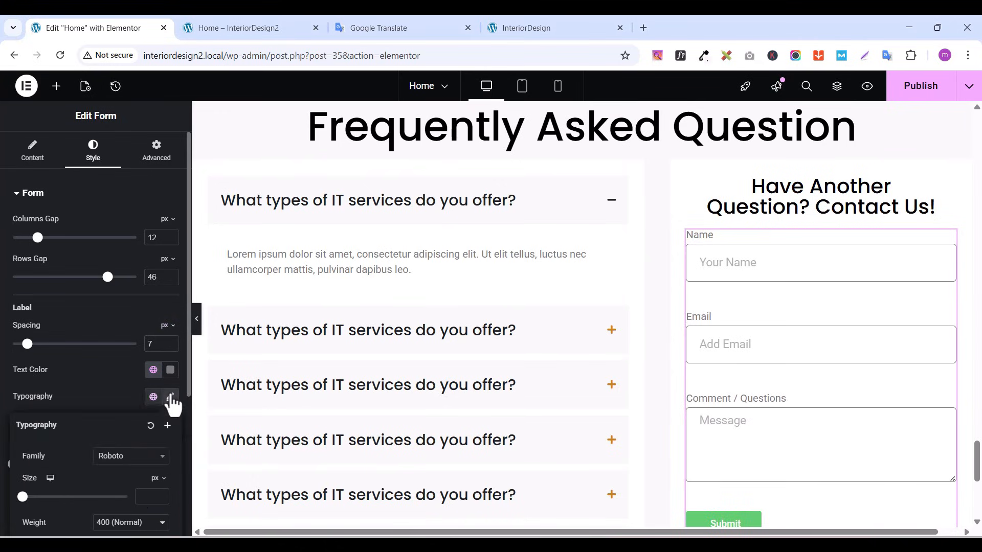
pyautogui.click(116, 456)
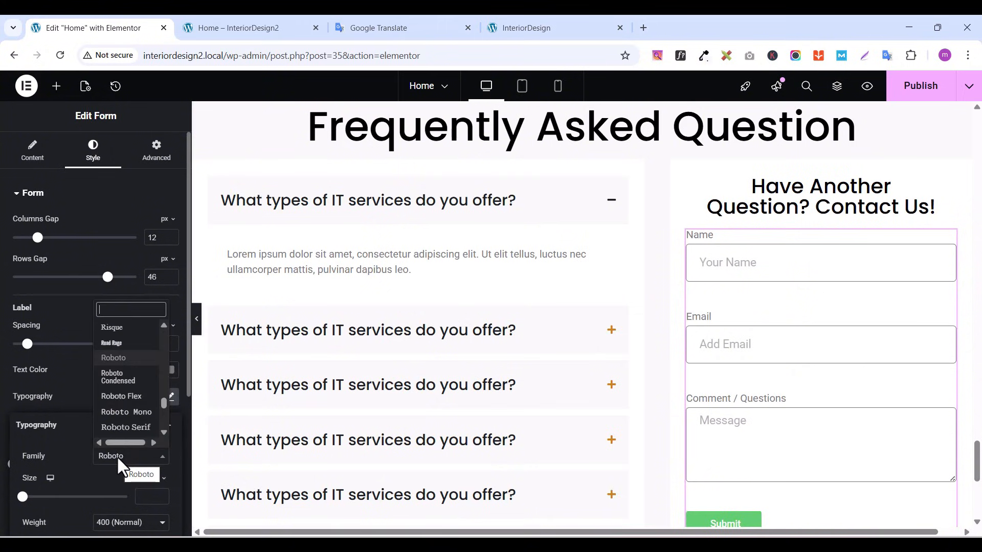
pyautogui.write('popp')
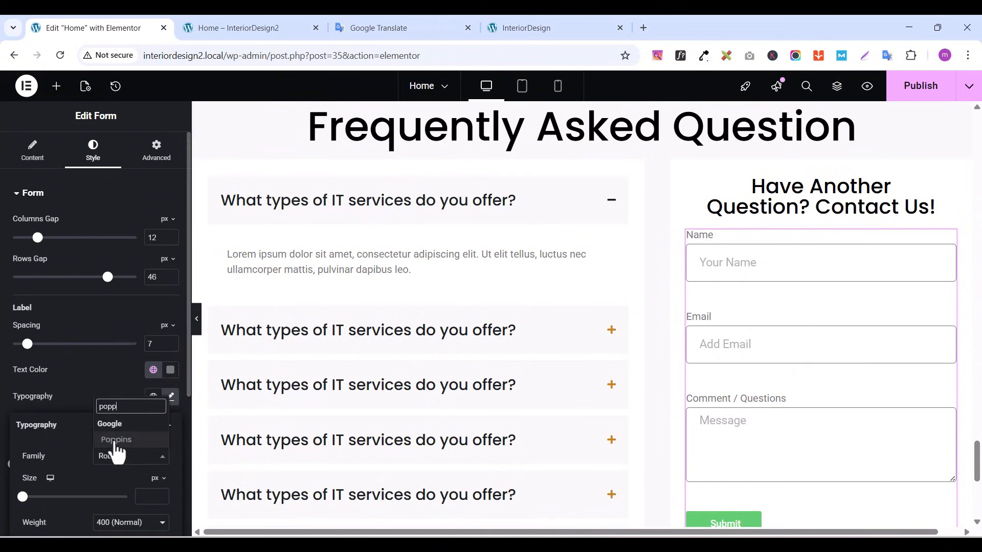
pyautogui.click(116, 441)
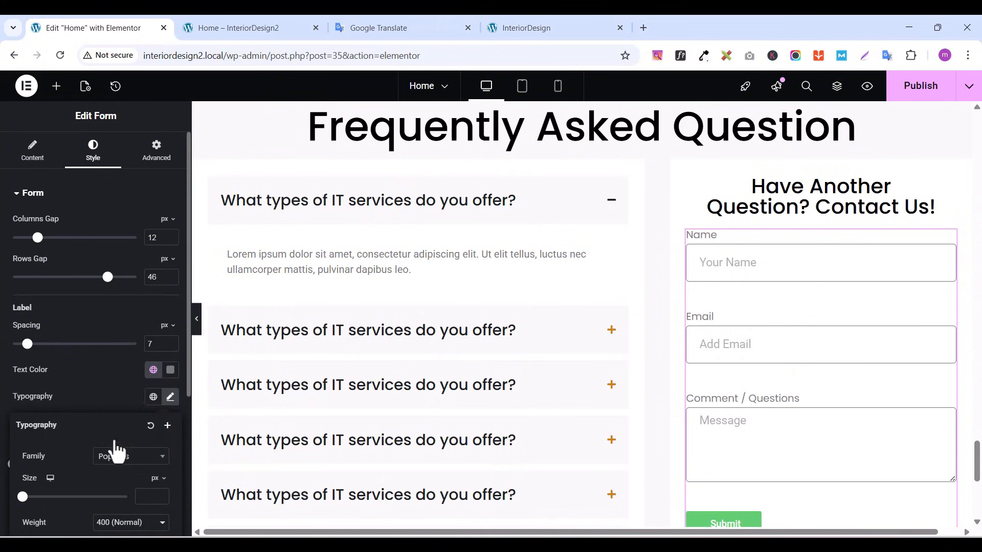
# Set the font size of the contact form's labels to 16 px
pyautogui.scroll(-1, 148, 435)
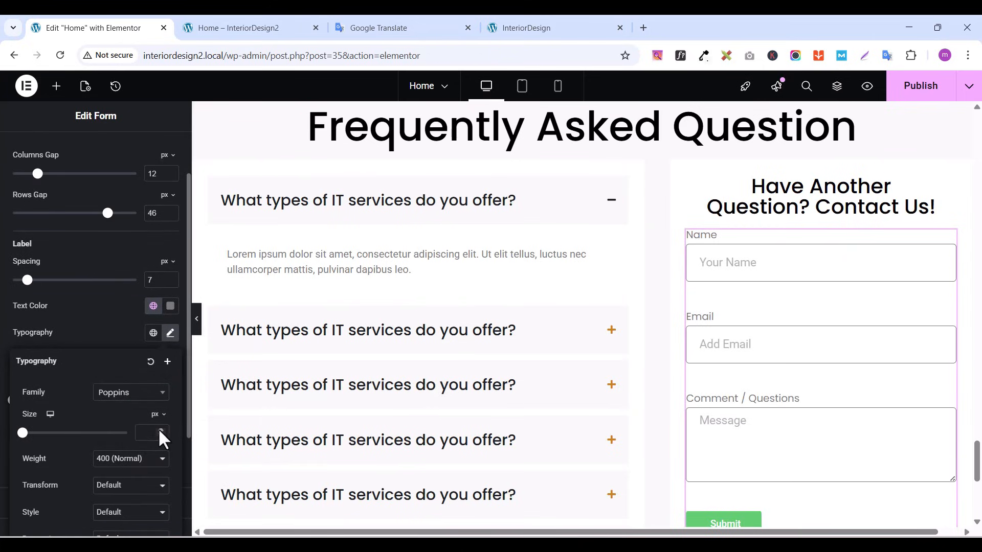
pyautogui.write('10')
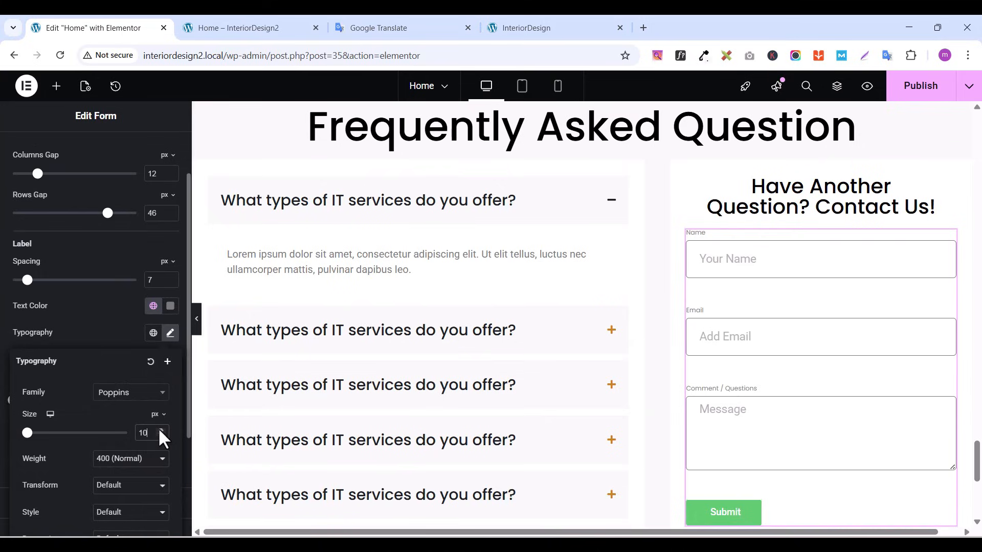
pyautogui.click(162, 431)
pyautogui.click(161, 430)
pyautogui.click(161, 430)
pyautogui.click(161, 430)
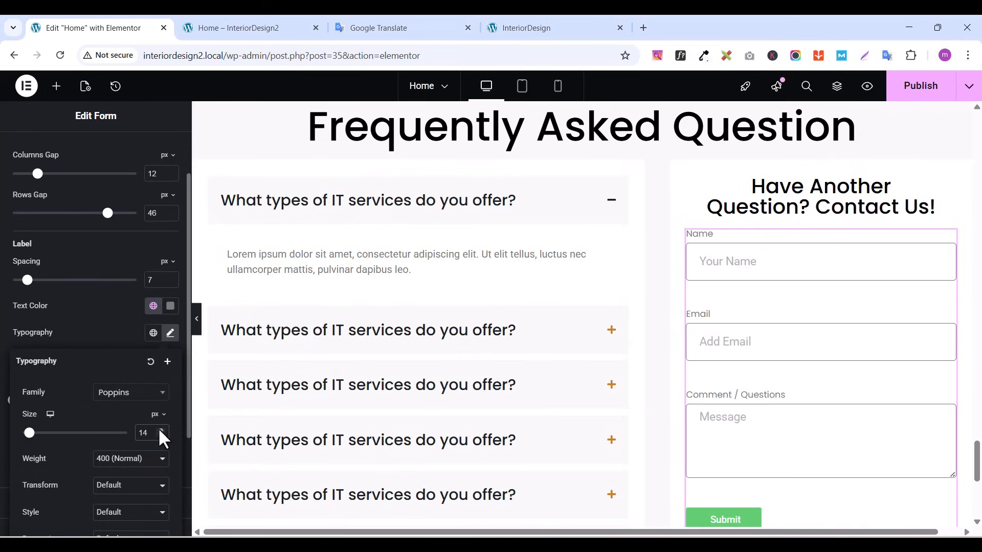
pyautogui.click(161, 430)
pyautogui.click(161, 430)
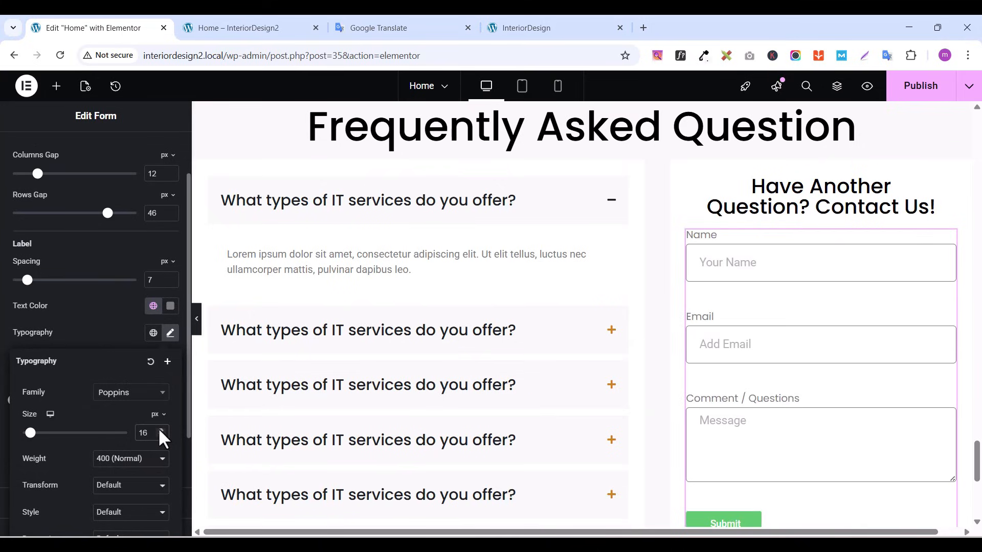
# Set the font weight of the contact form's labels to 500 (Medium) and publish the page
pyautogui.click(130, 459)
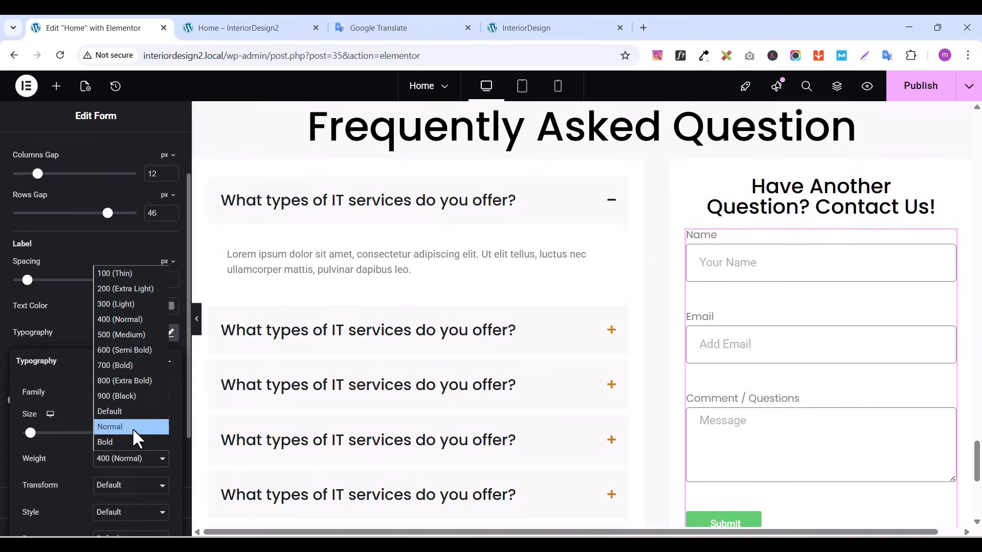
pyautogui.click(127, 335)
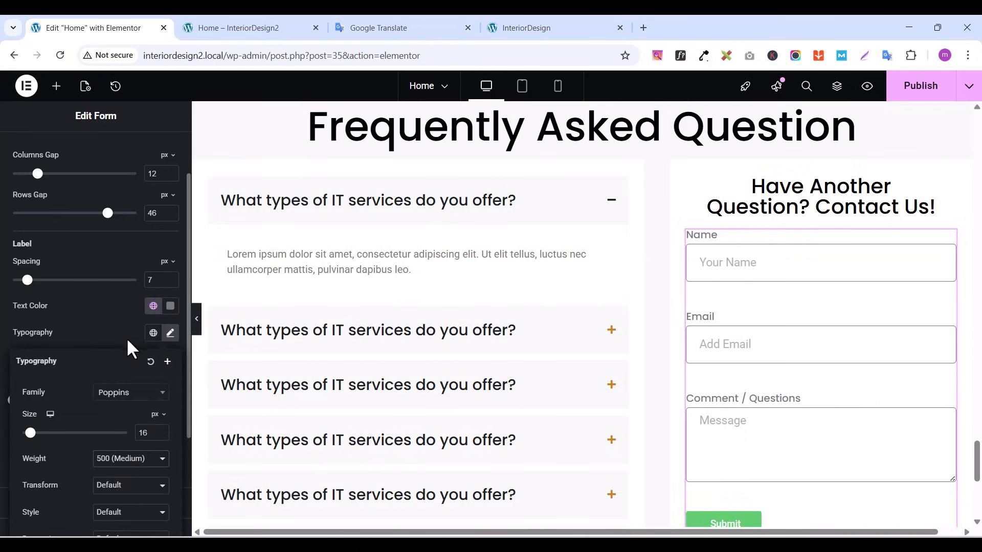
pyautogui.click(910, 88)
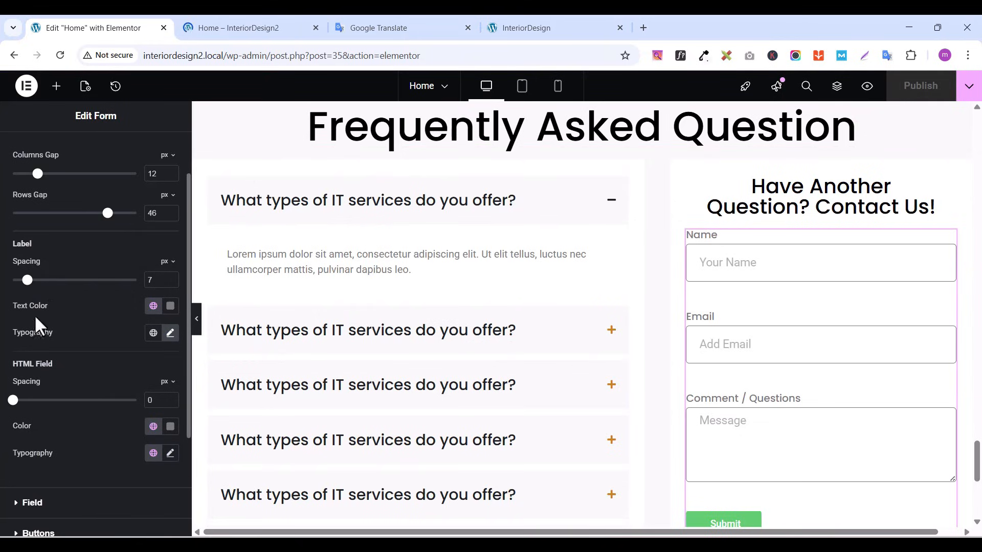
# Set the text color of the contact form's labels to near-black #070707
pyautogui.click(170, 306)
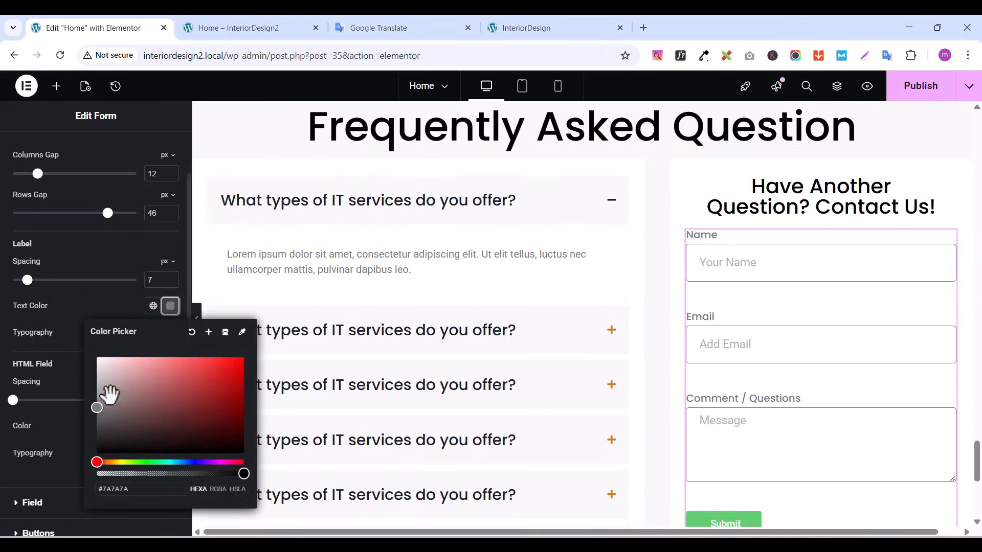
pyautogui.moveTo(99, 438); pyautogui.dragTo(102, 450)
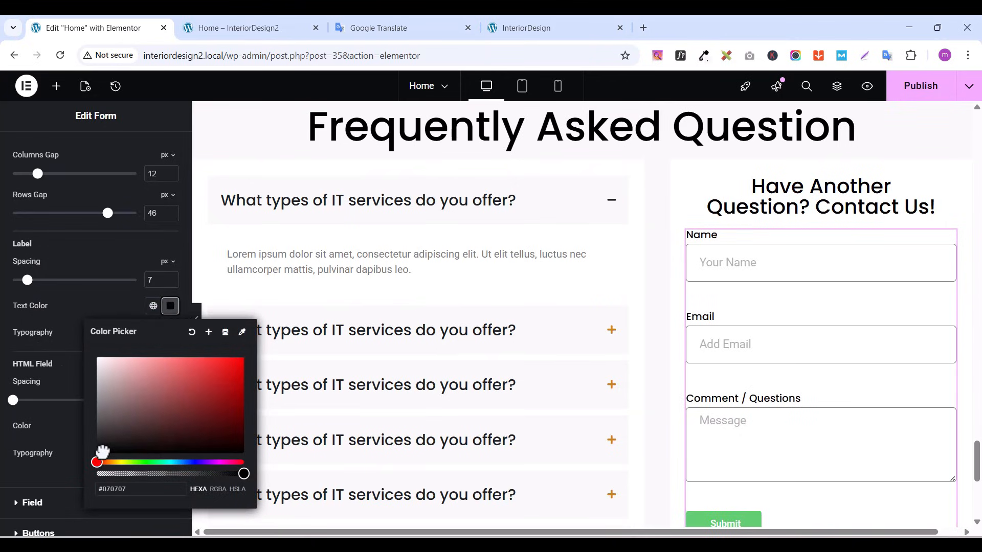
pyautogui.click(126, 254)
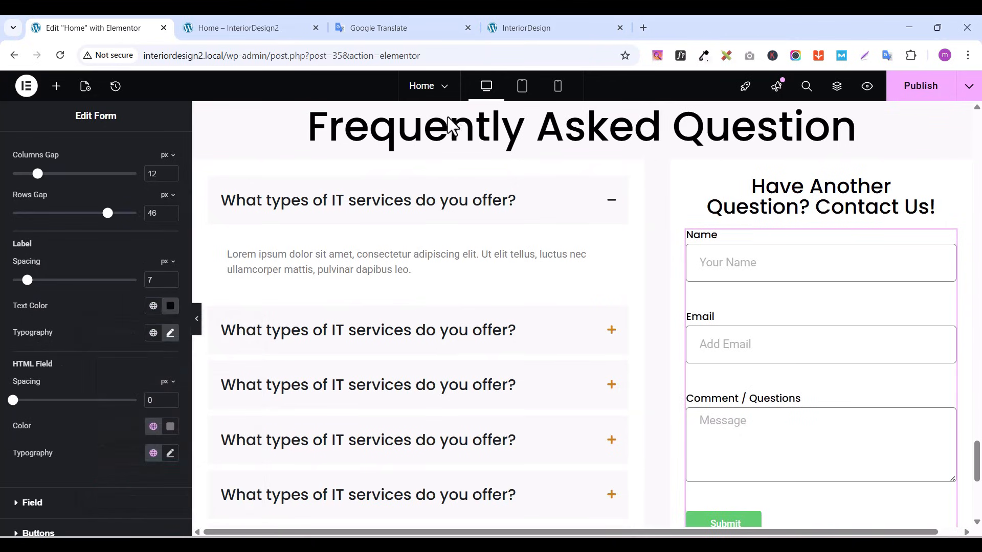
# Set the font family of the contact form's input fields to Lora
pyautogui.scroll(2, 36, 271)
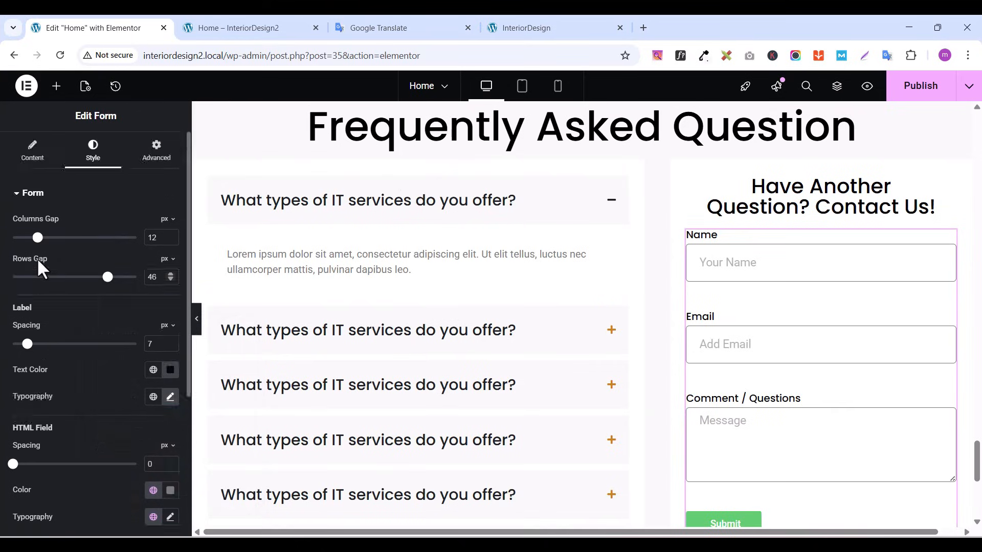
pyautogui.click(19, 203)
pyautogui.click(20, 229)
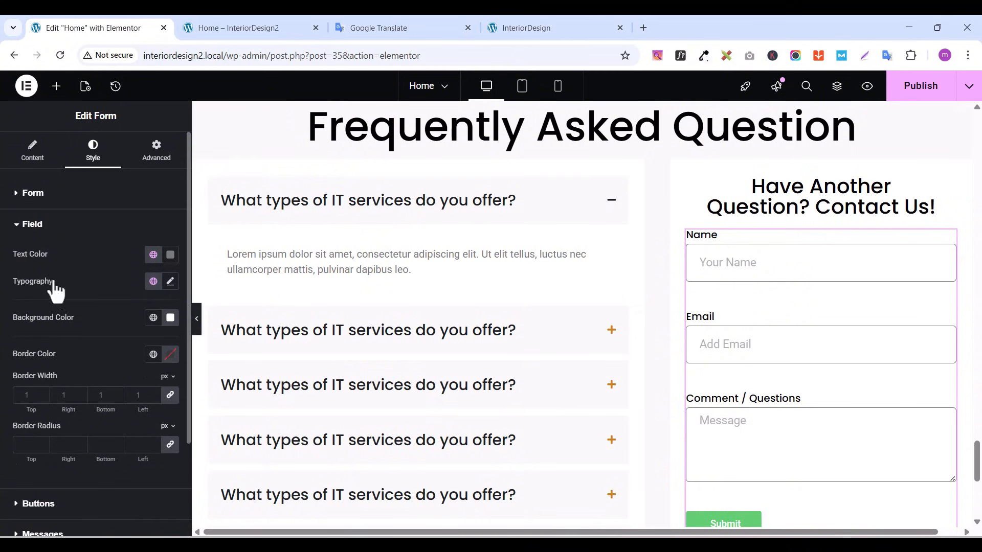
pyautogui.click(170, 282)
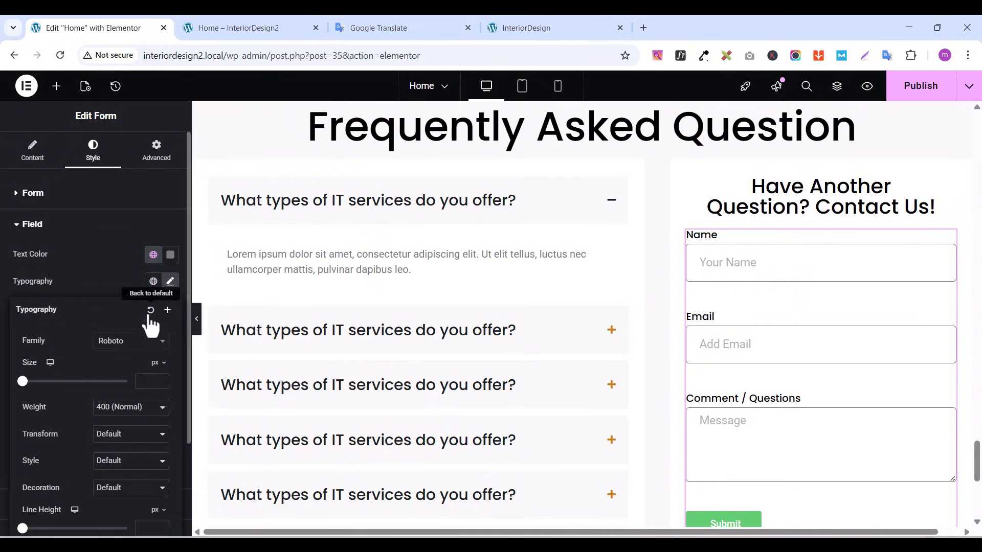
pyautogui.click(123, 342)
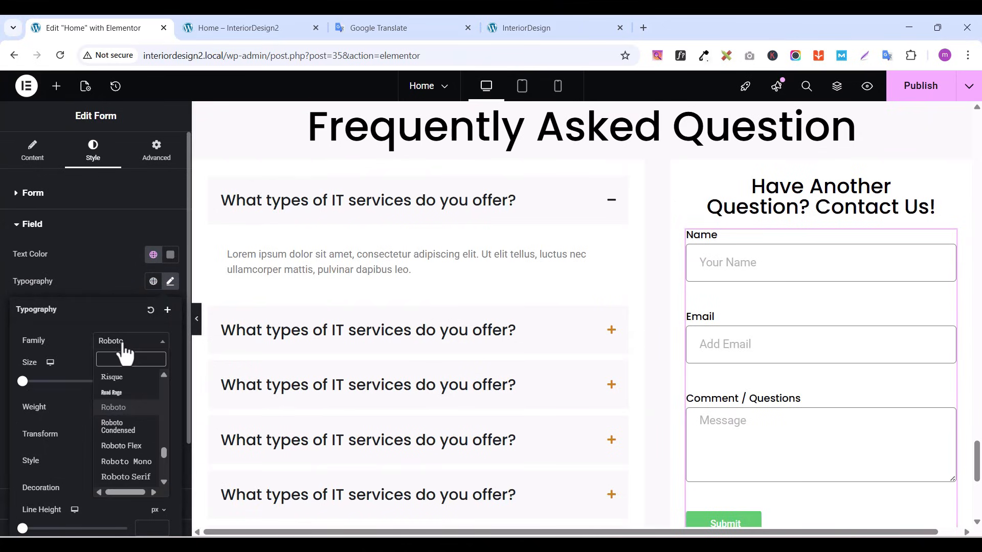
pyautogui.write('lora')
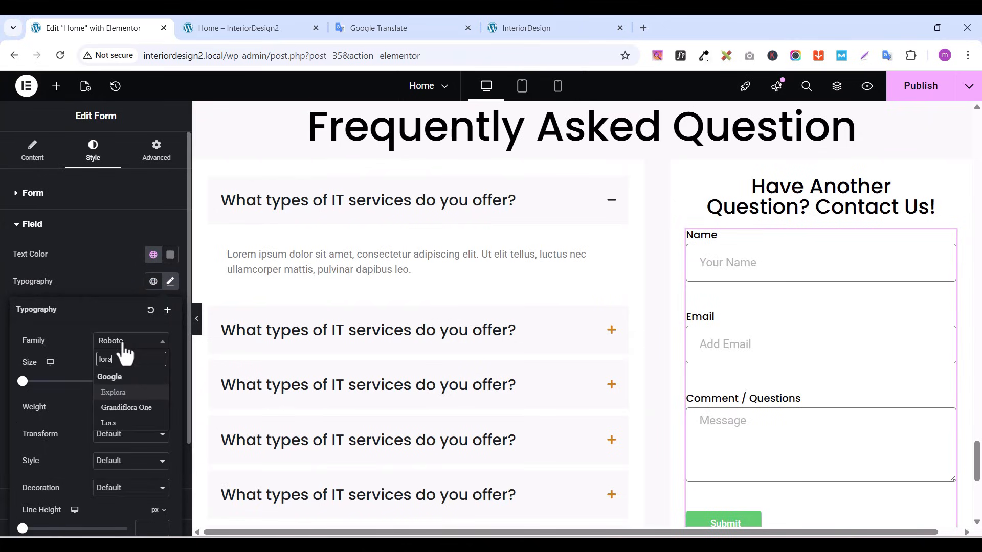
pyautogui.click(110, 423)
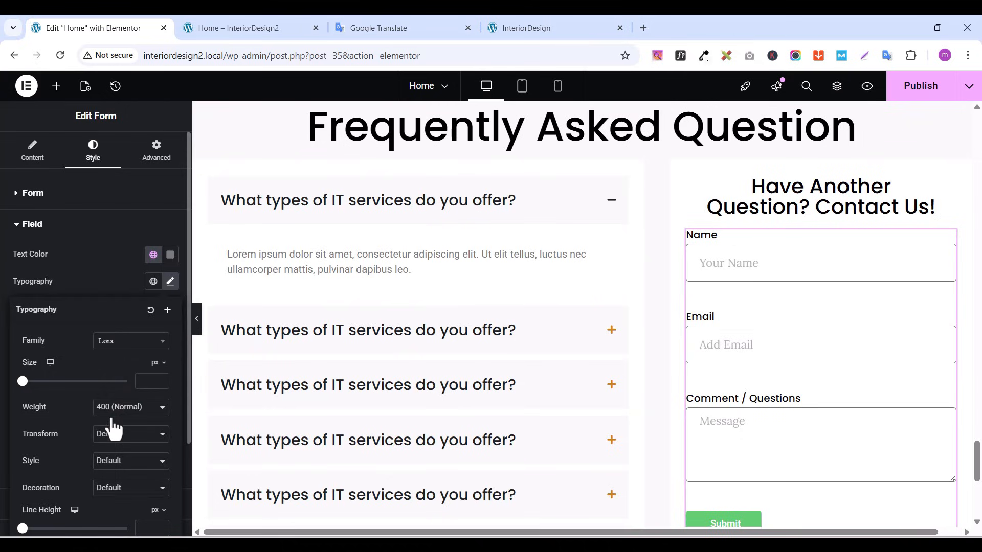
# Set the font size of the contact form's input fields to 16 px
pyautogui.click(160, 378)
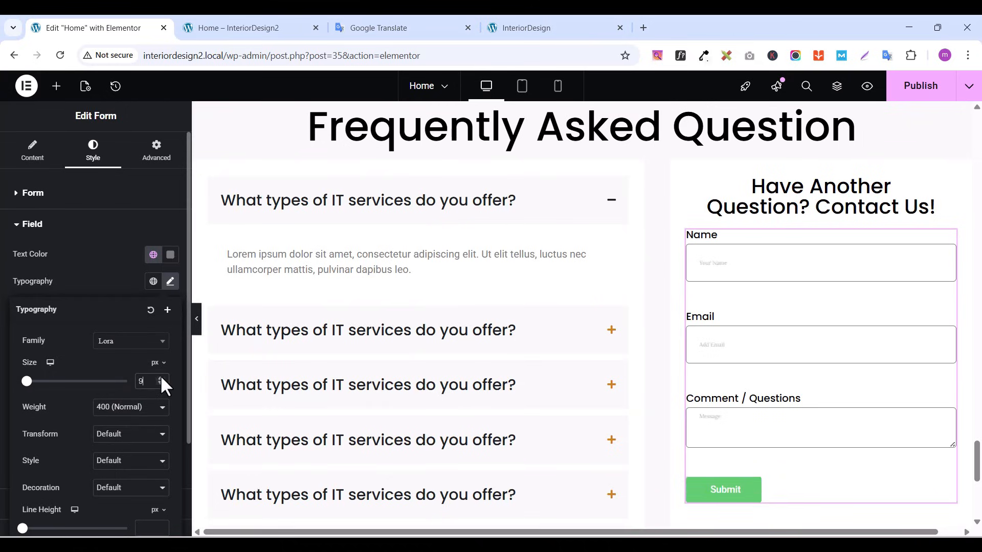
pyautogui.click(161, 379)
pyautogui.click(160, 379)
pyautogui.click(160, 379)
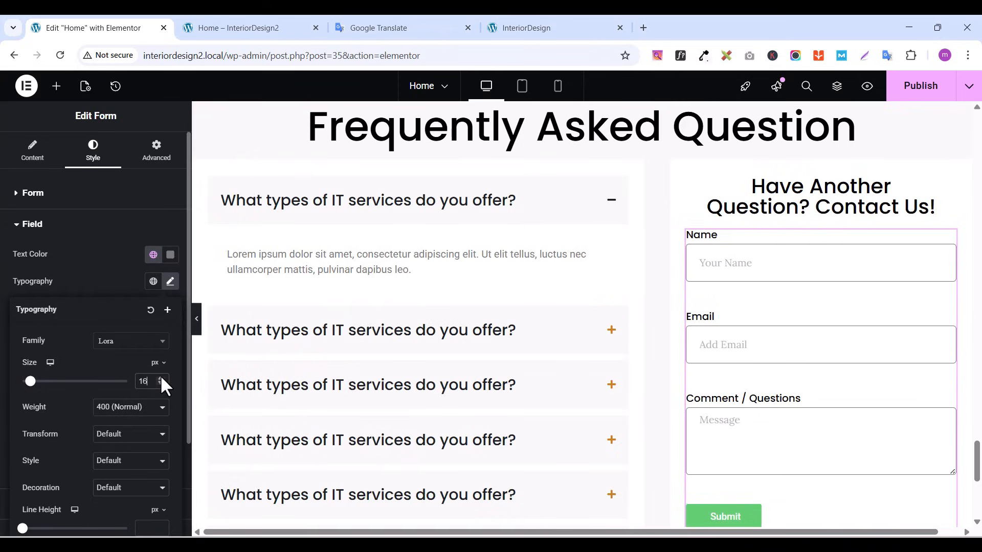
pyautogui.click(109, 273)
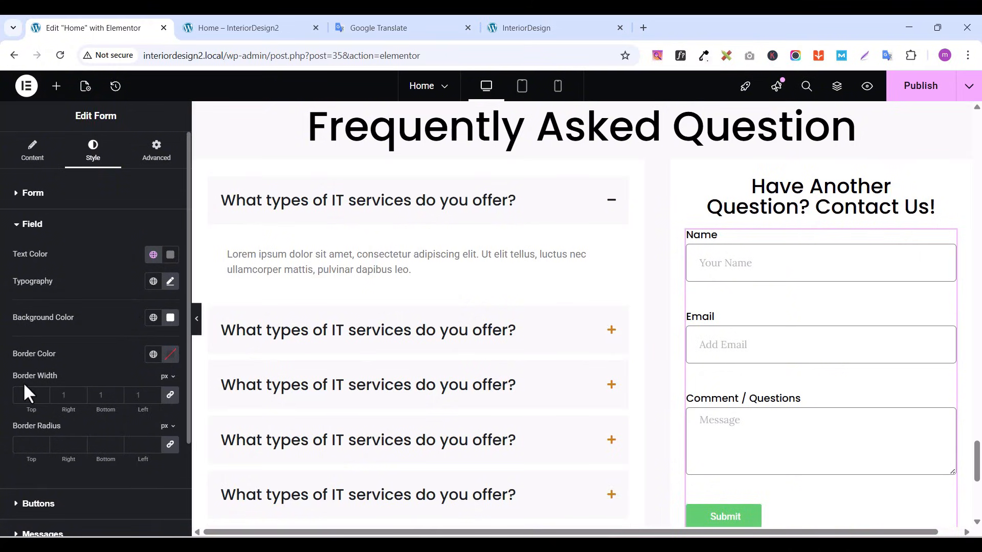
# Unlink the sides of the form fields' border width and border radius, and set both to 0 px on every side
pyautogui.click(171, 398)
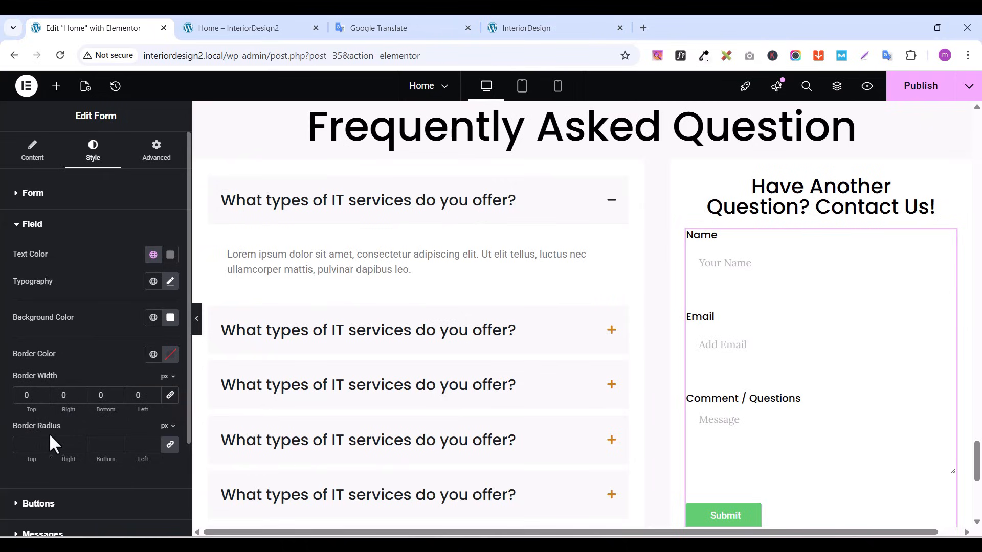
pyautogui.click(171, 446)
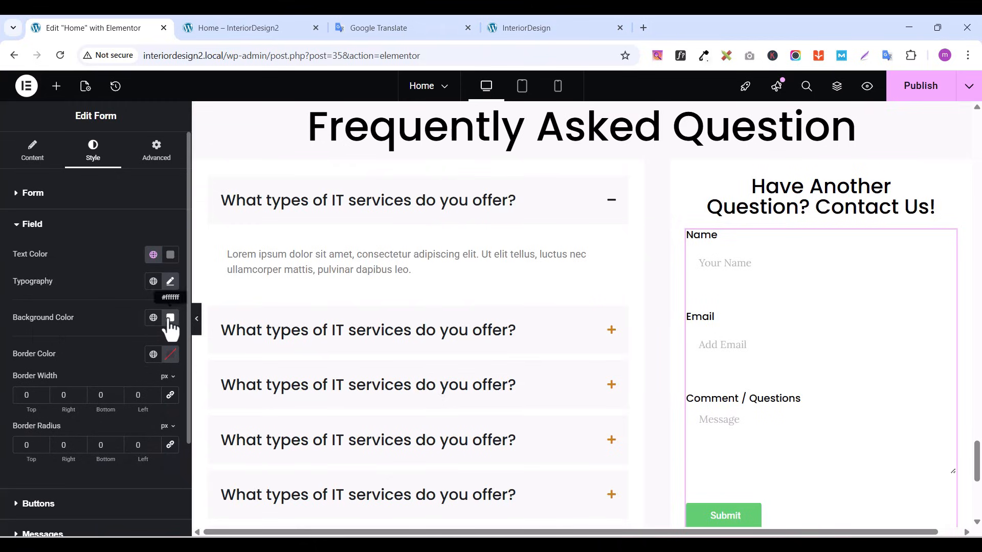
# Apply the global grey color as the form fields' background and publish the page
pyautogui.click(153, 319)
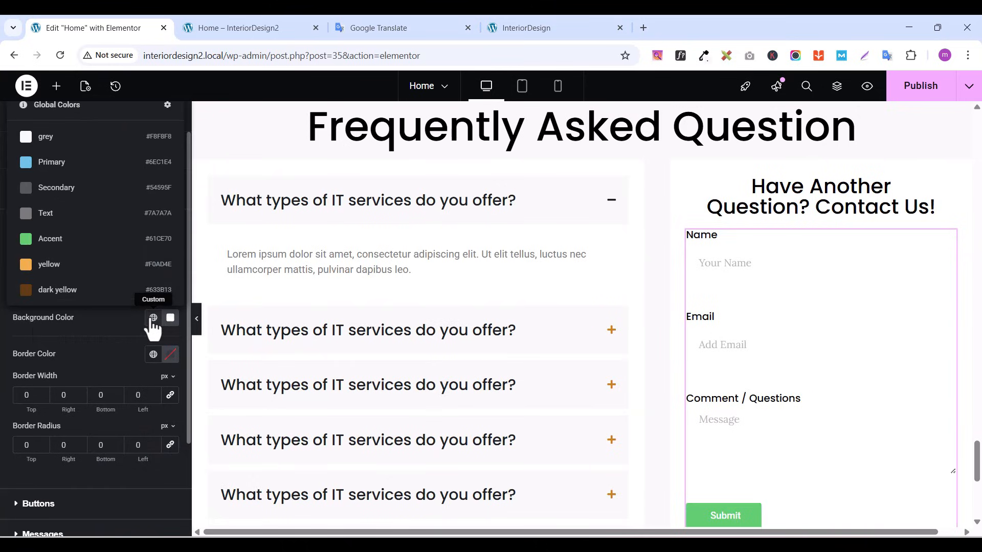
pyautogui.click(50, 146)
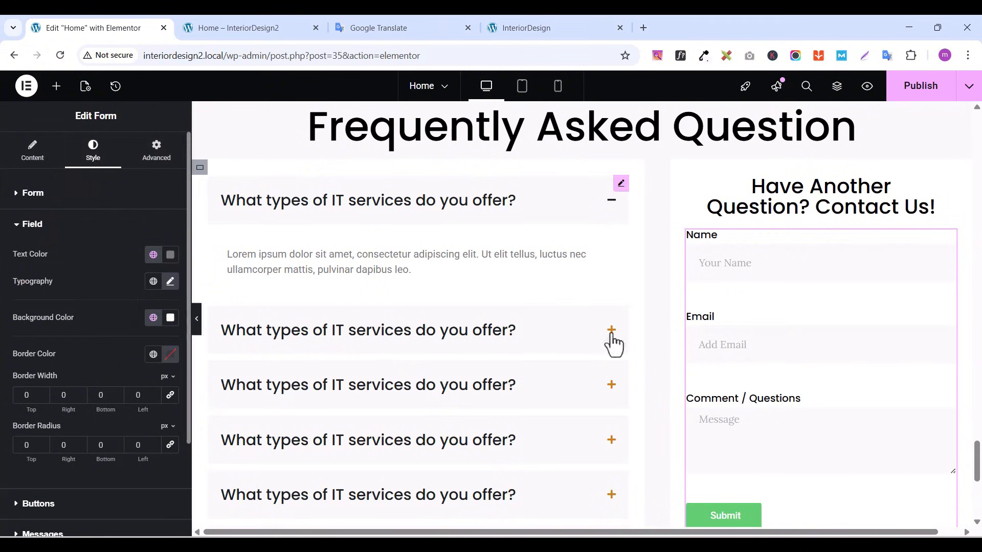
pyautogui.click(913, 91)
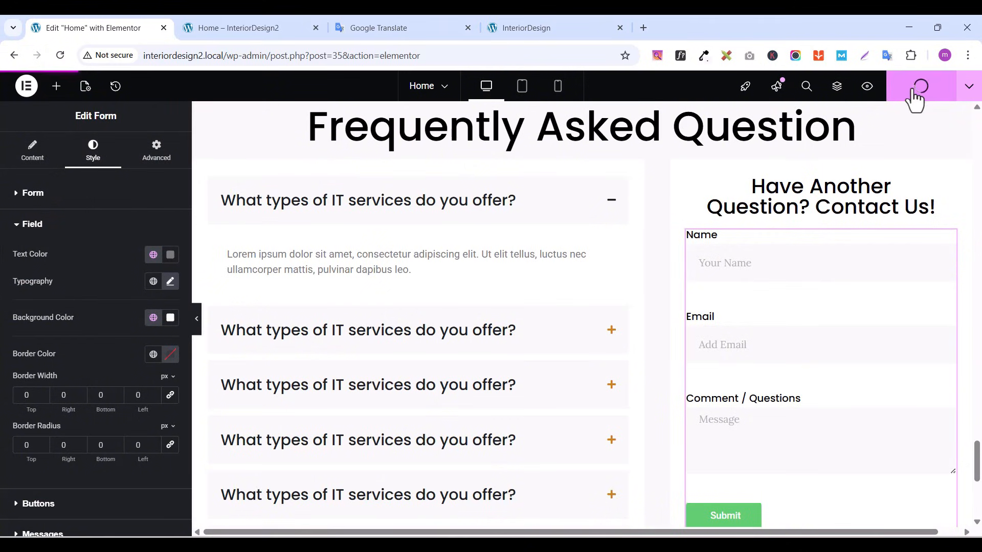
# Check the form field borders on the reference page, set the fields' top border width to 1 px, and publish the page
pyautogui.click(562, 26)
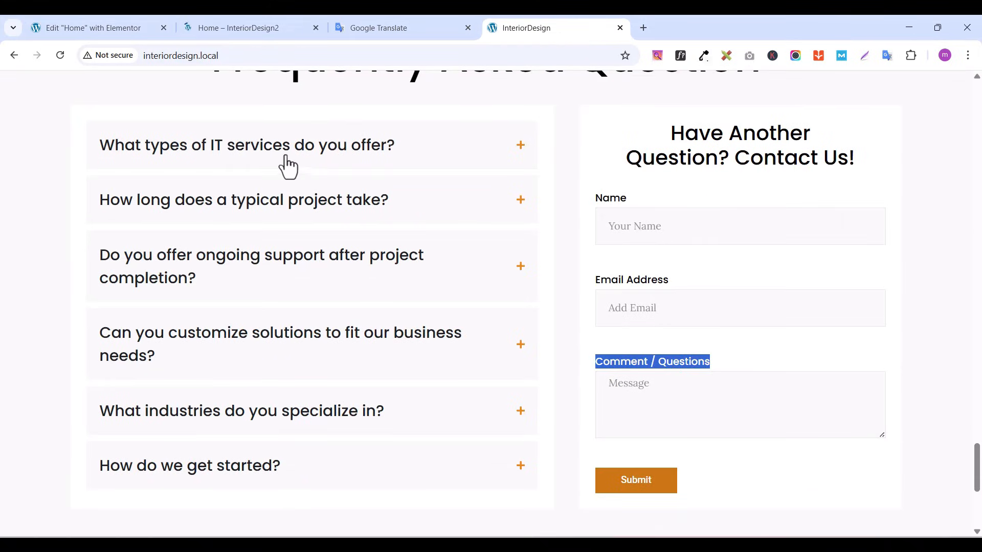
pyautogui.click(94, 31)
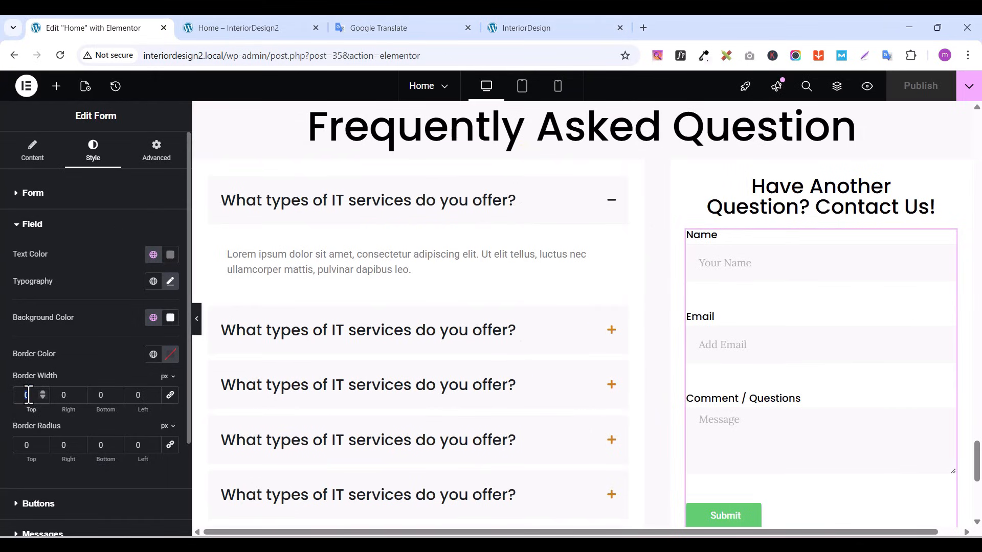
pyautogui.write('1')
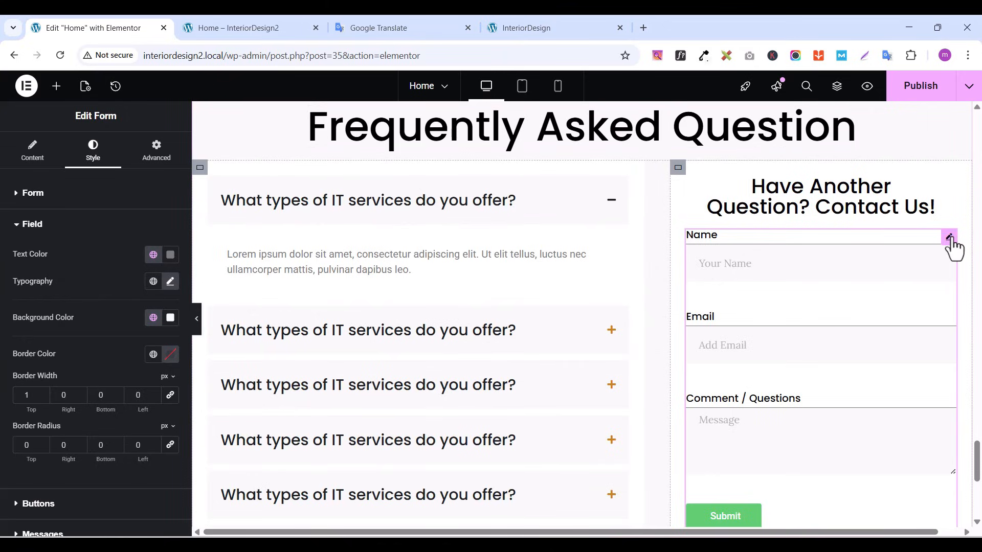
pyautogui.click(900, 91)
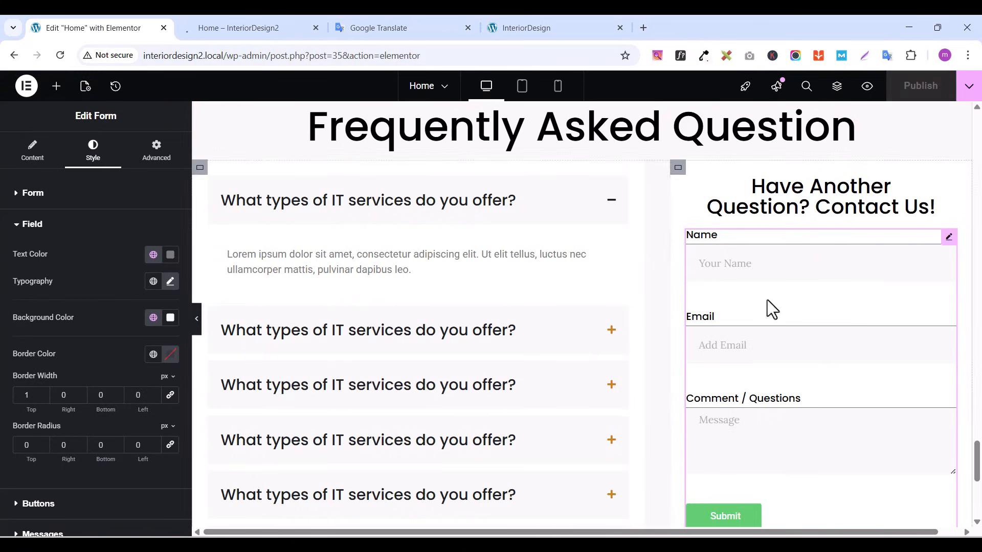
# Apply the 1 px border width to all sides of the form fields and make the border color semi-transparent black #02010140
pyautogui.click(171, 396)
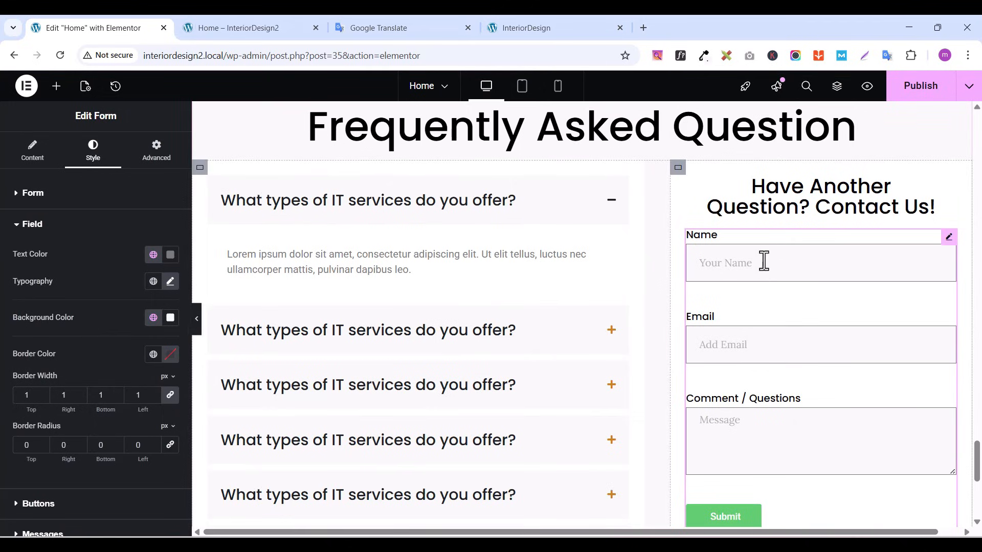
pyautogui.click(170, 355)
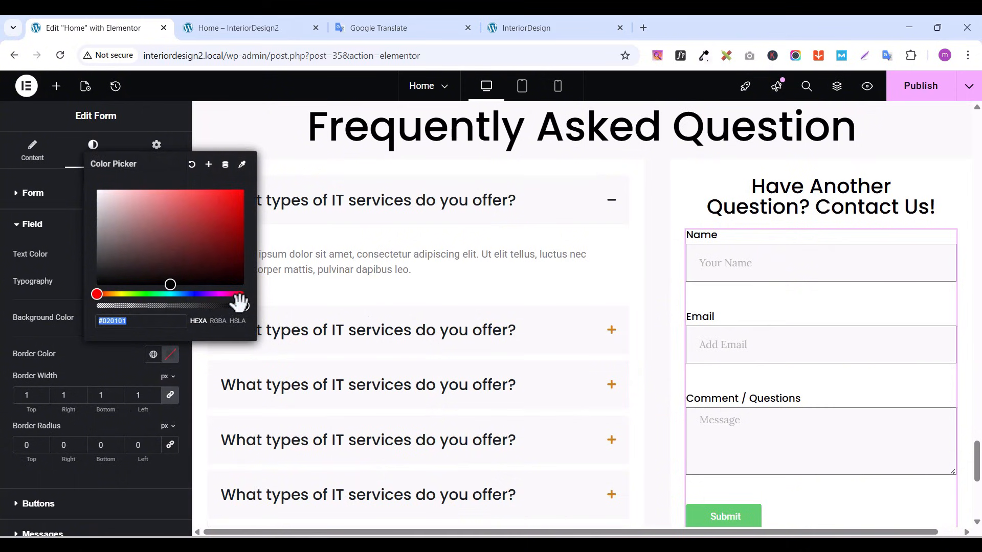
pyautogui.moveTo(239, 303); pyautogui.dragTo(141, 304)
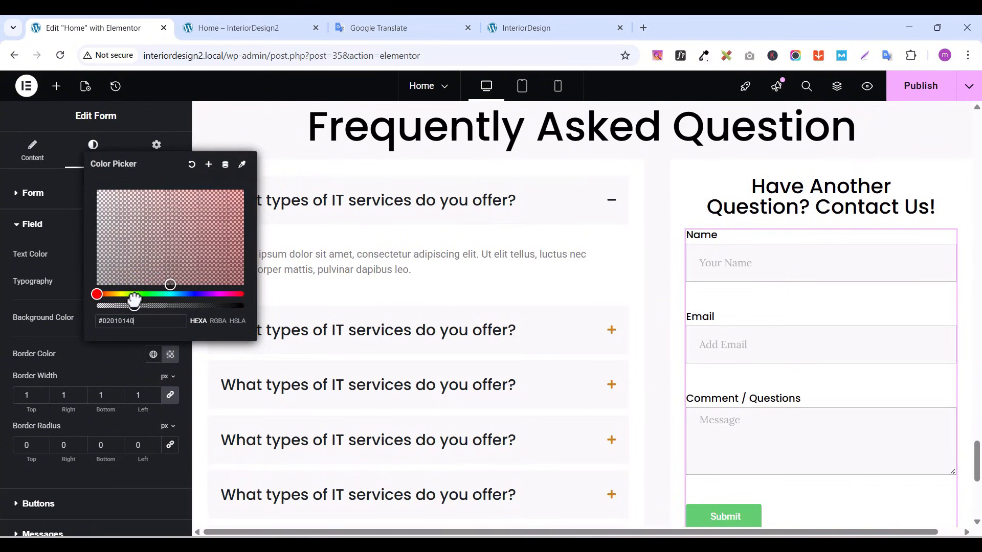
# Publish the page with the updated form field borders
pyautogui.click(900, 90)
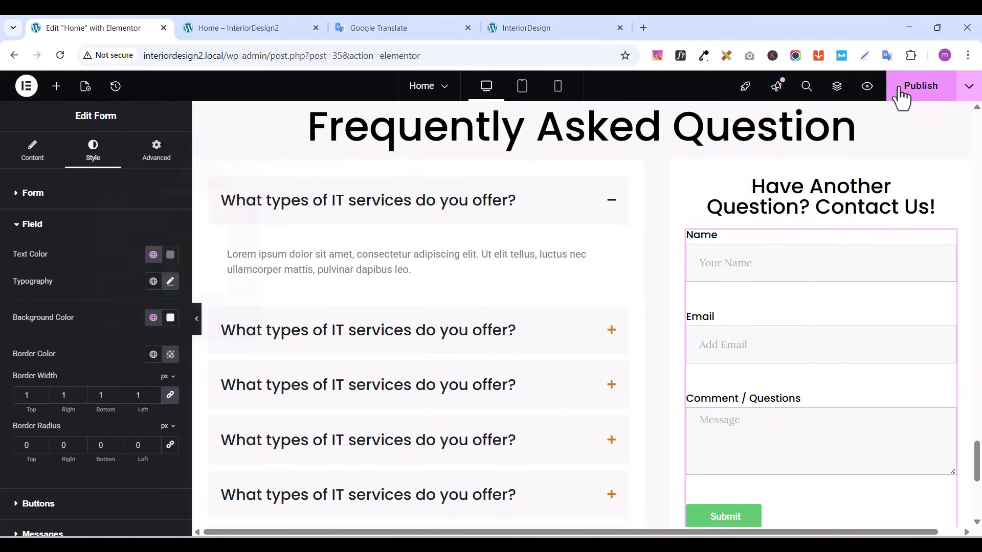
pyautogui.click(900, 91)
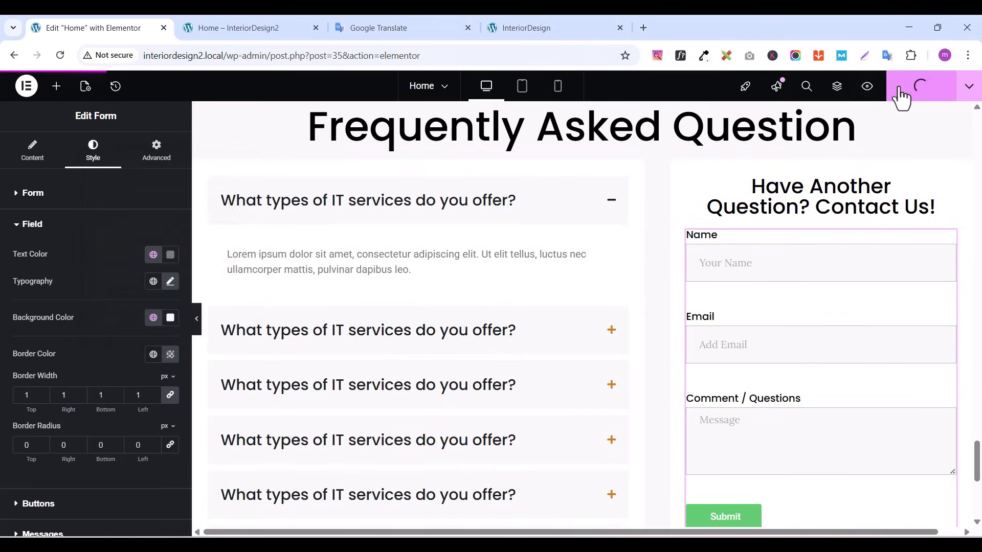
# Apply the global yellow to the form's Submit button background and deepen it to the darker orange #E5921B
pyautogui.scroll(-3, 787, 411)
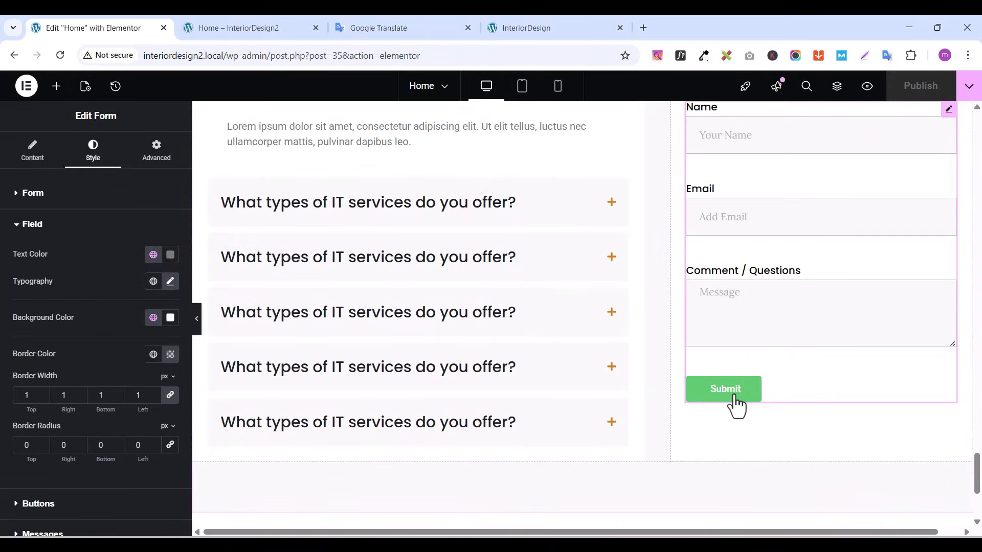
pyautogui.click(15, 227)
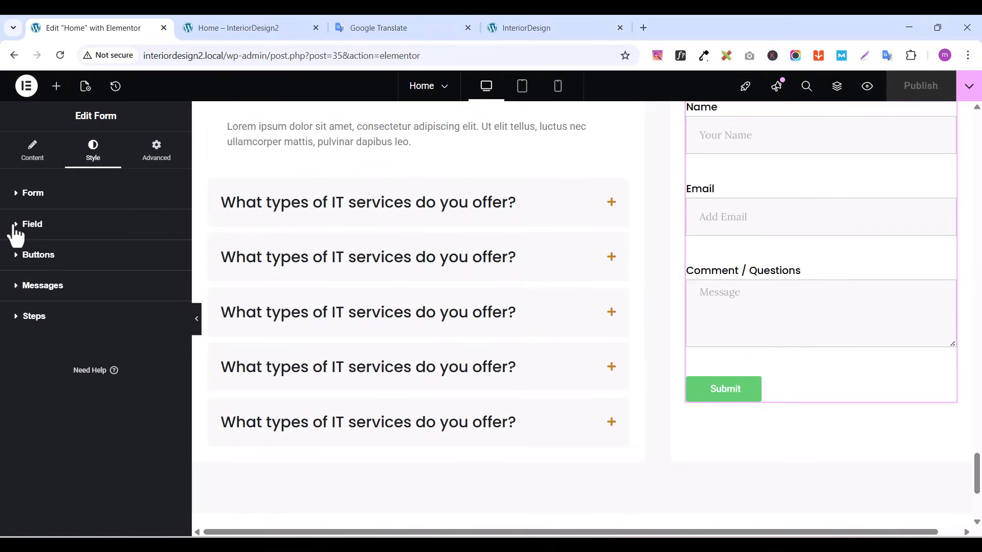
pyautogui.click(18, 261)
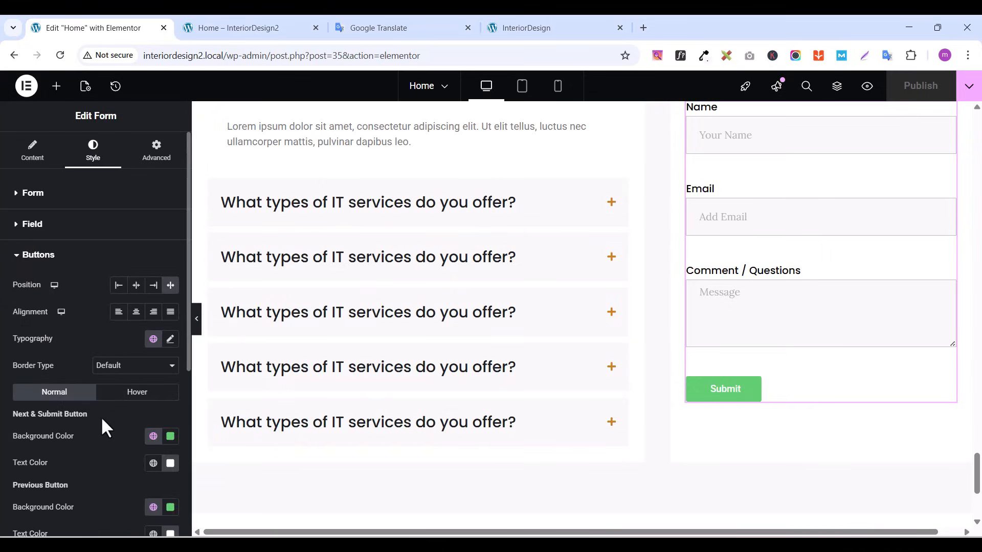
pyautogui.click(153, 436)
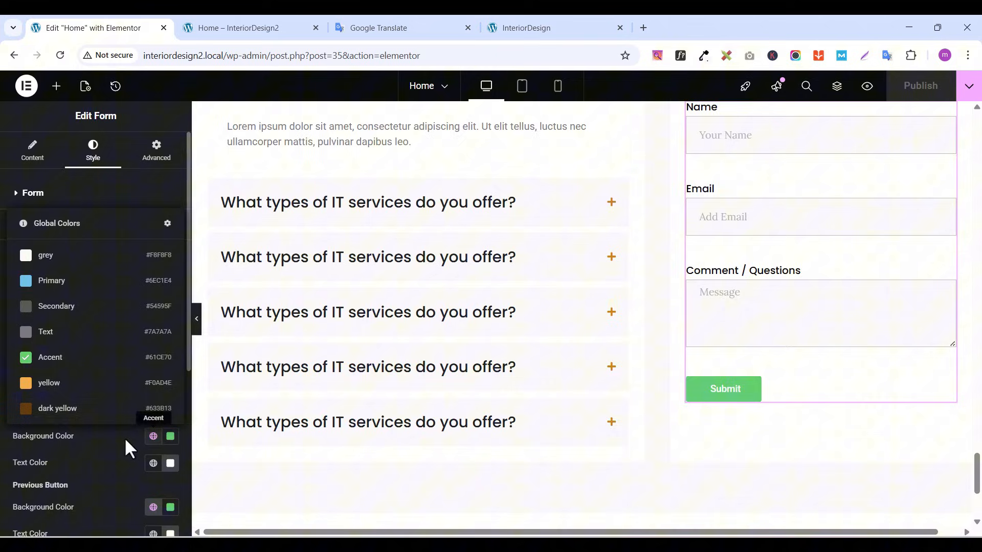
pyautogui.click(47, 383)
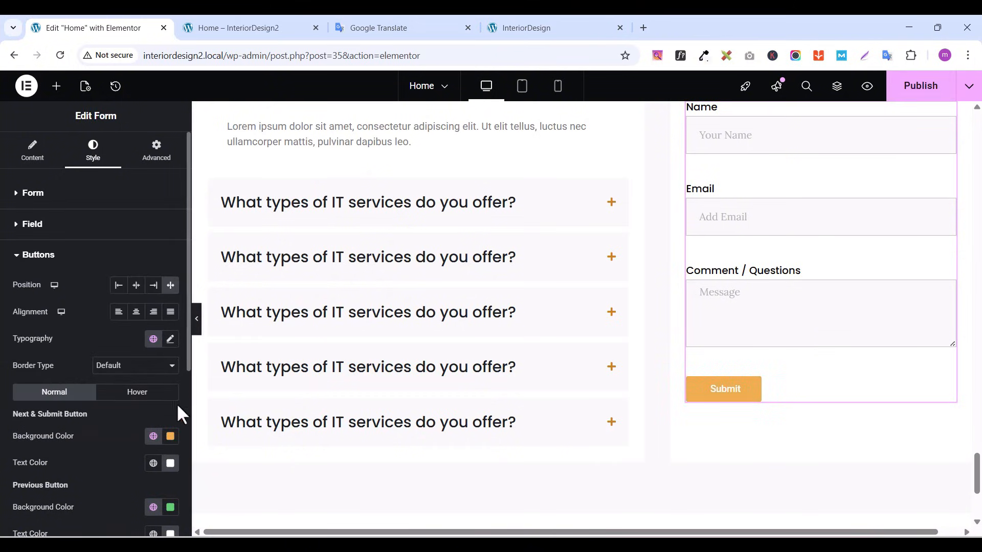
pyautogui.click(170, 436)
pyautogui.moveTo(197, 279); pyautogui.dragTo(218, 283)
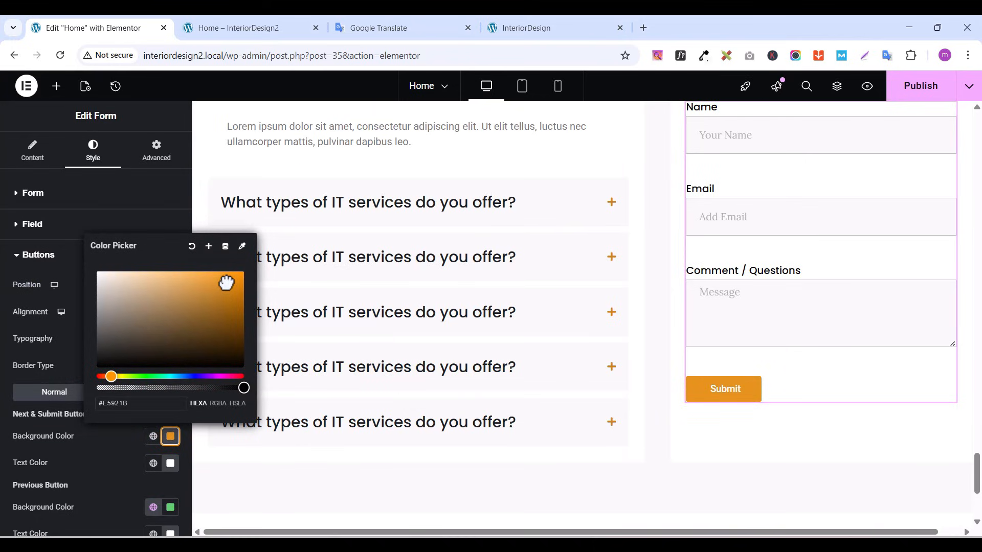
pyautogui.click(112, 482)
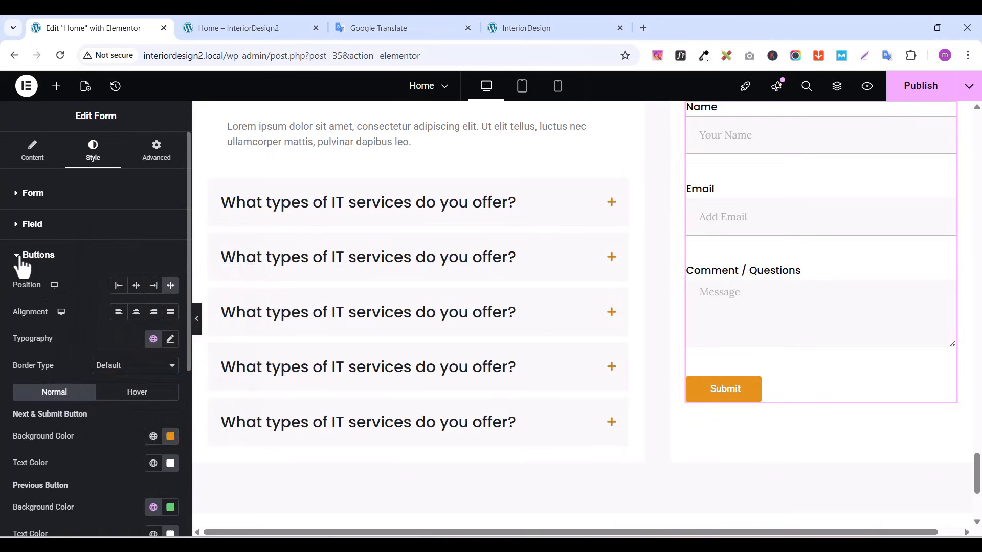
# Unlink the sides of the form buttons' border radius, set it to 0 px on every side, and publish the page
pyautogui.scroll(-4, 109, 403)
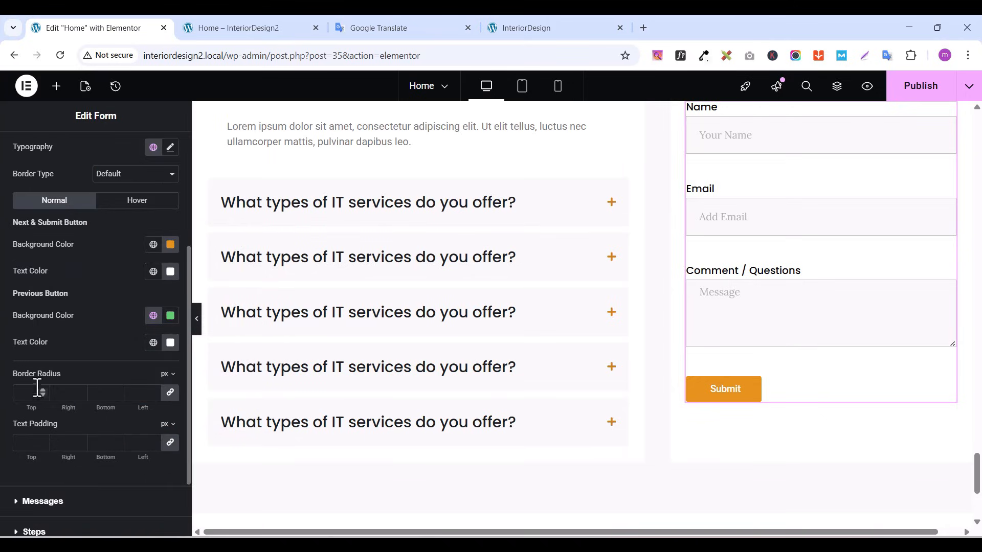
pyautogui.click(171, 392)
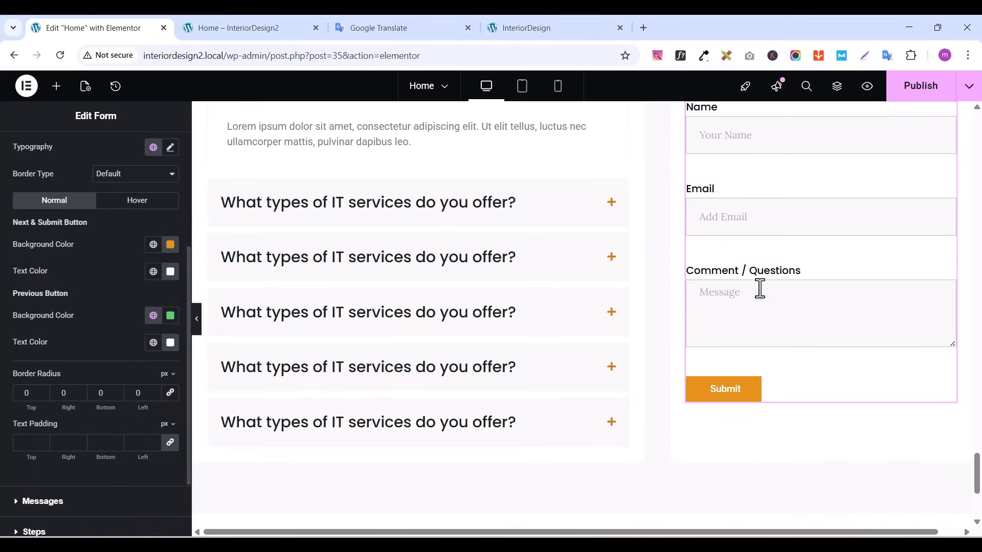
pyautogui.click(906, 90)
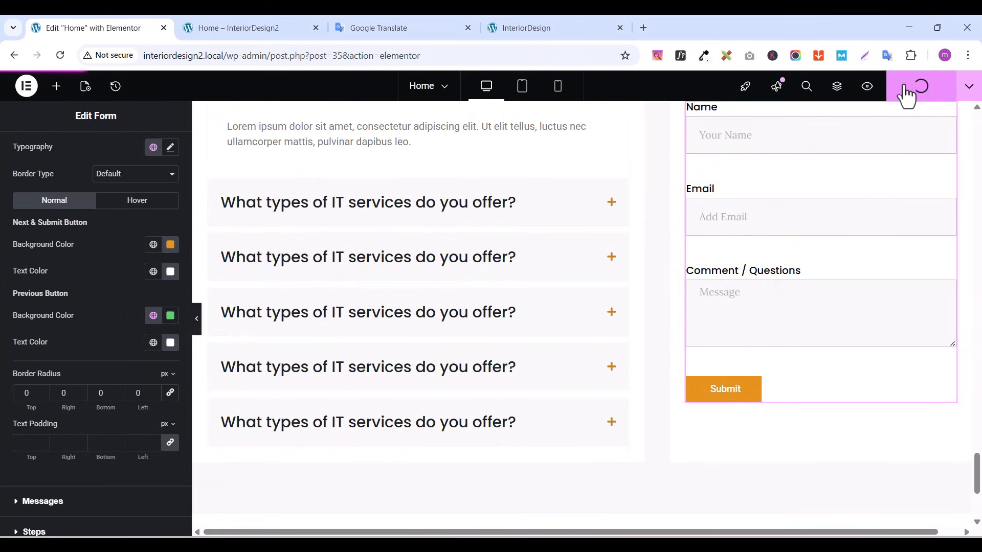
# Change the font family of the form's buttons to Poppins
pyautogui.scroll(5, 793, 342)
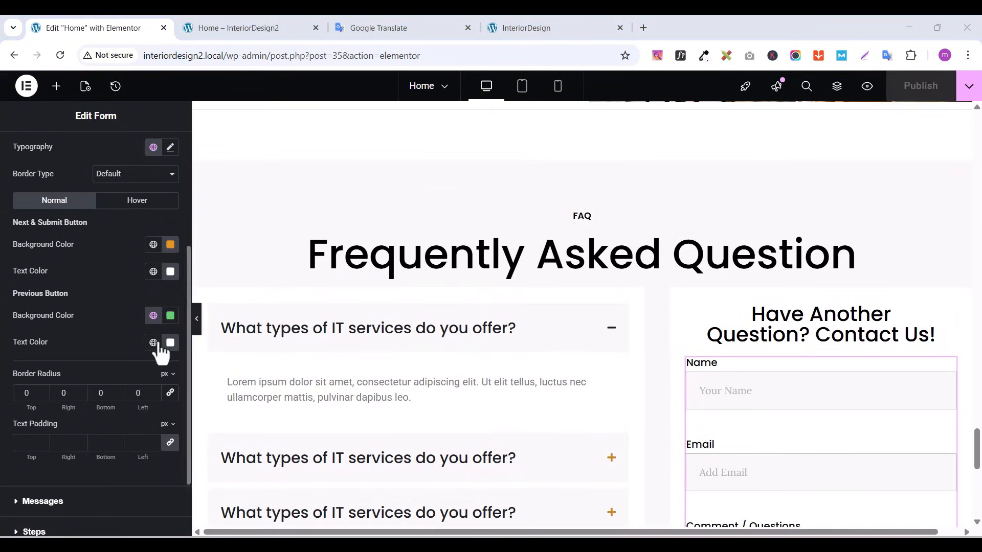
pyautogui.scroll(4, 29, 315)
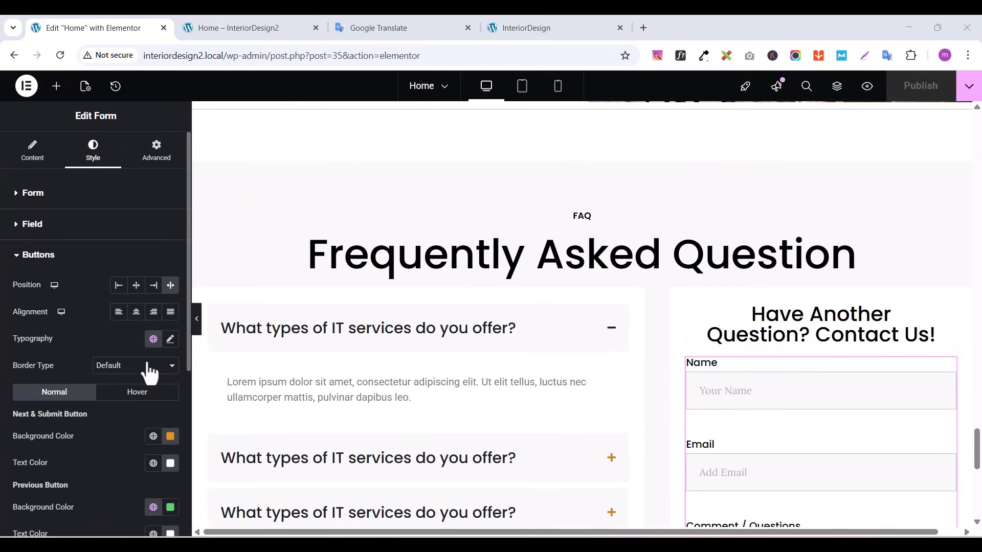
pyautogui.scroll(-3, 761, 412)
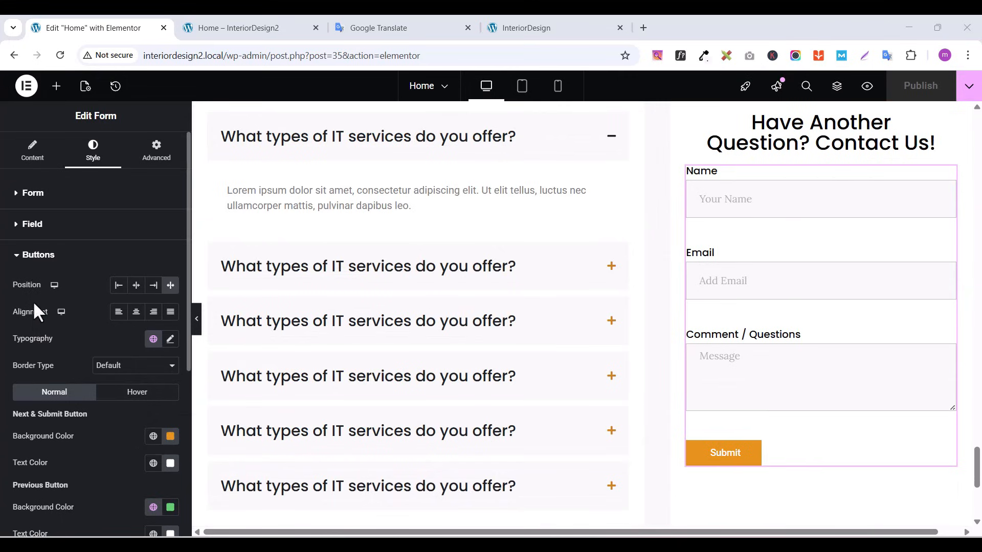
pyautogui.click(170, 339)
pyautogui.click(123, 404)
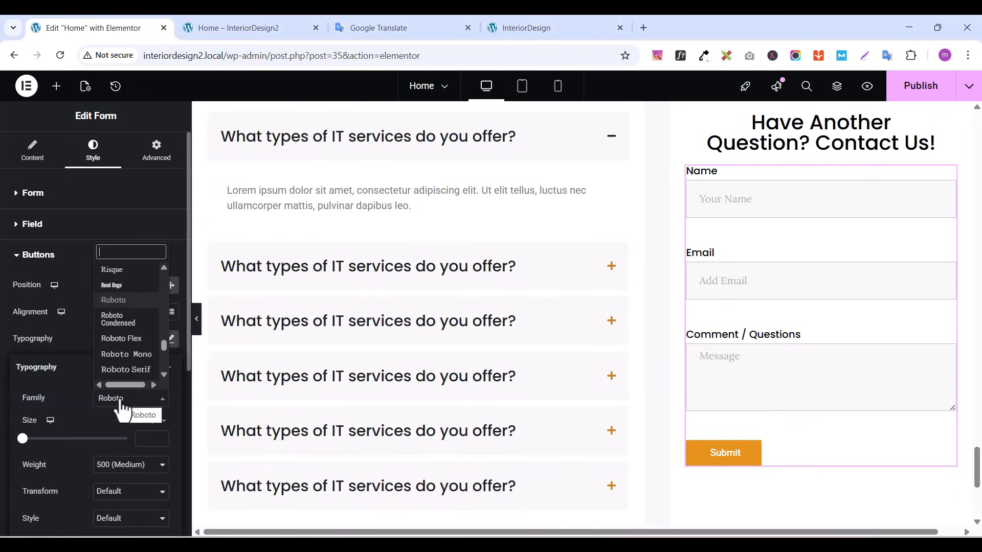
pyautogui.write('popp')
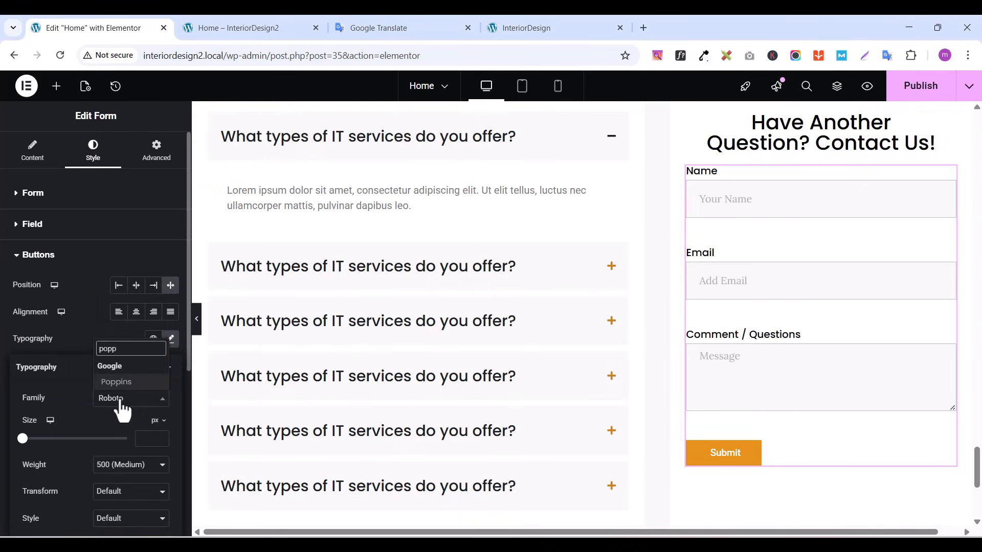
pyautogui.click(117, 382)
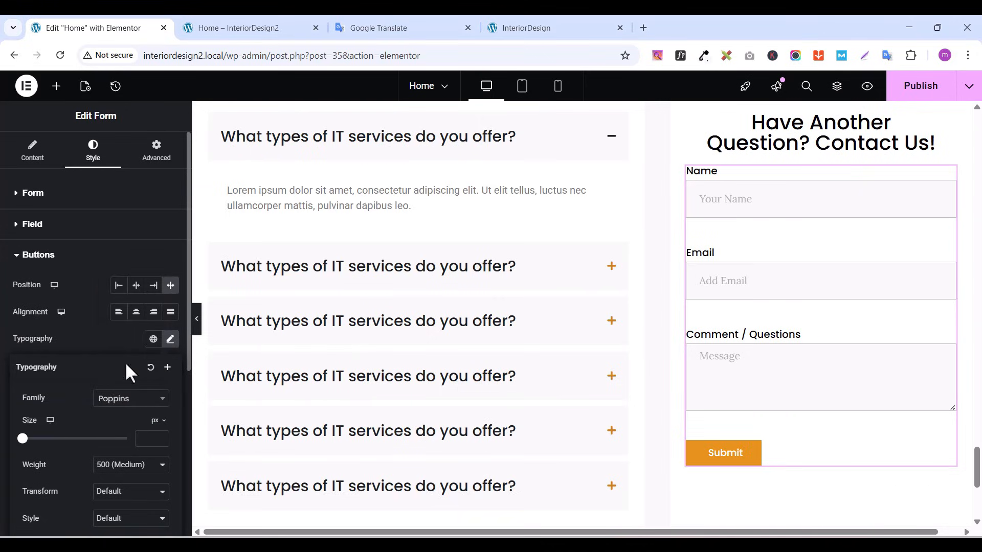
# Set the form buttons' font size to 16 px and publish the page
pyautogui.click(161, 435)
pyautogui.write('11')
pyautogui.click(160, 435)
pyautogui.click(161, 436)
pyautogui.click(161, 436)
pyautogui.click(161, 435)
pyautogui.click(161, 435)
pyautogui.click(160, 436)
pyautogui.click(161, 441)
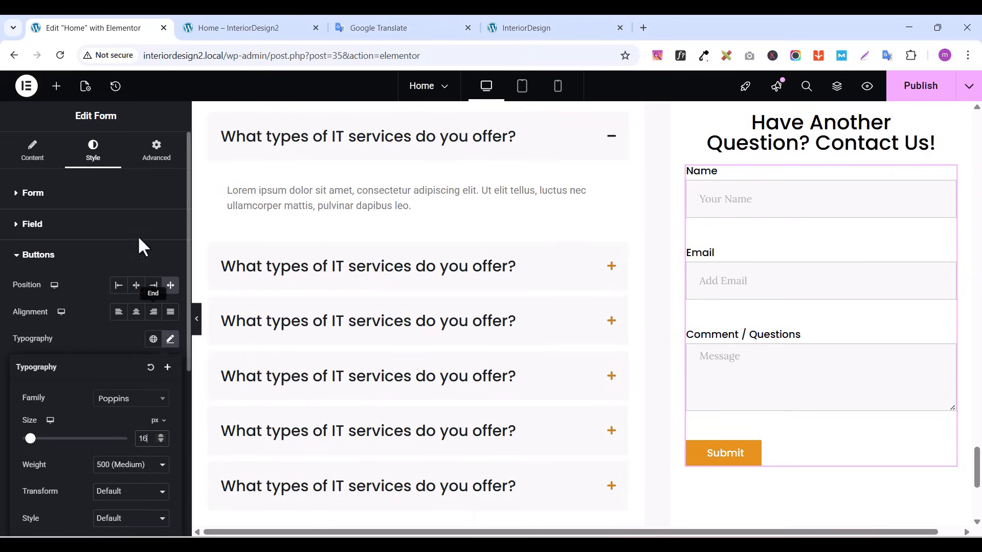
pyautogui.click(920, 89)
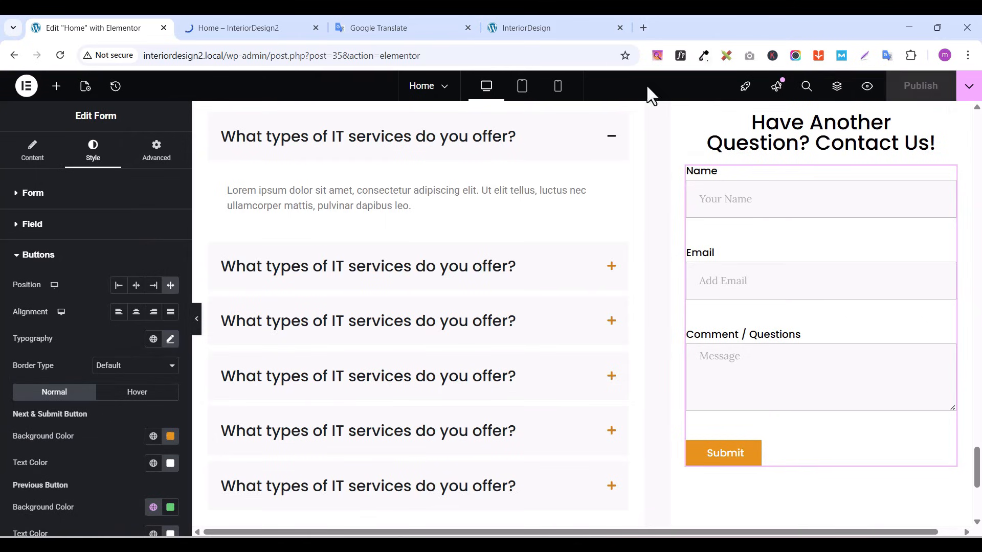
# Preview the Home page, test opening and closing the FAQ accordion items, and examine the contact form down to its Submit button
pyautogui.click(867, 92)
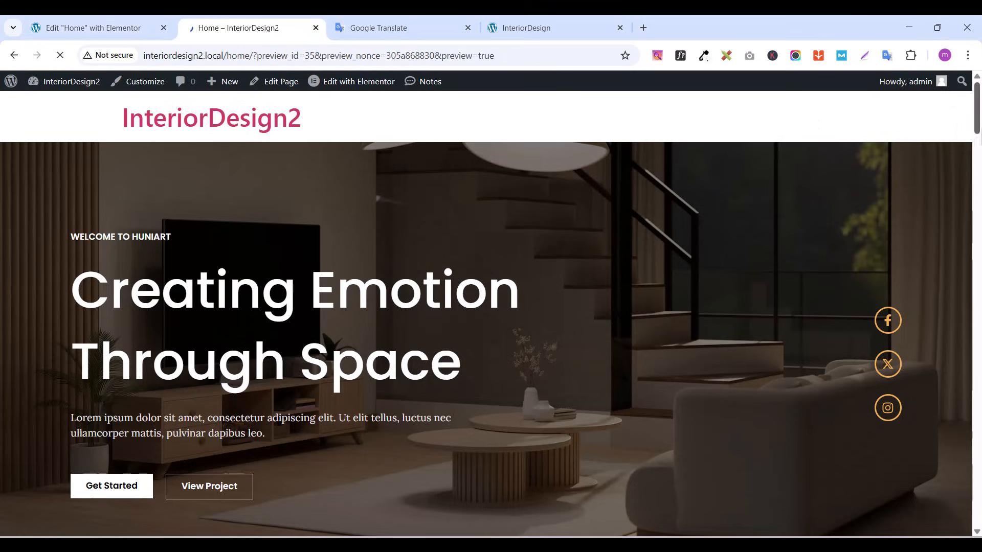
pyautogui.moveTo(978, 105); pyautogui.dragTo(978, 166)
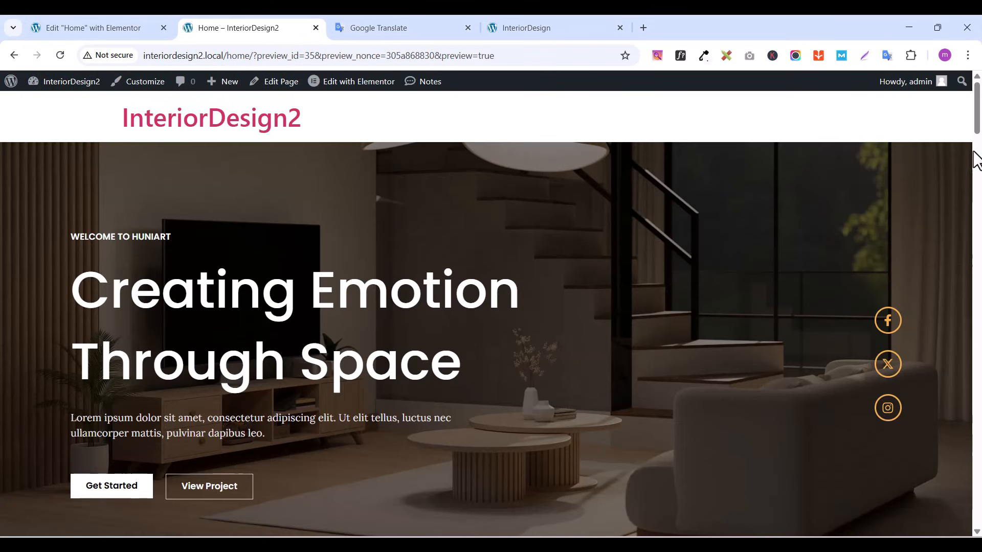
pyautogui.moveTo(977, 130); pyautogui.dragTo(979, 497)
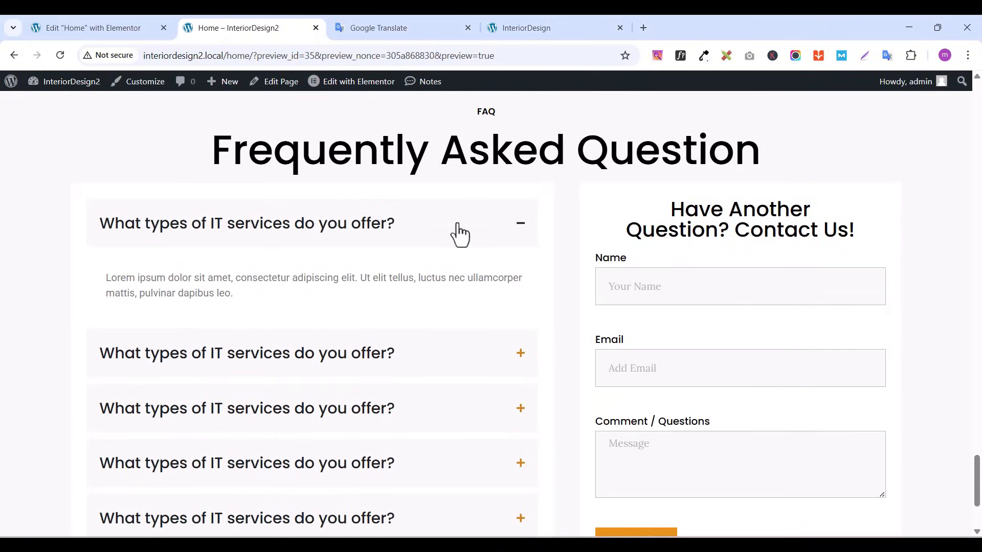
pyautogui.click(522, 225)
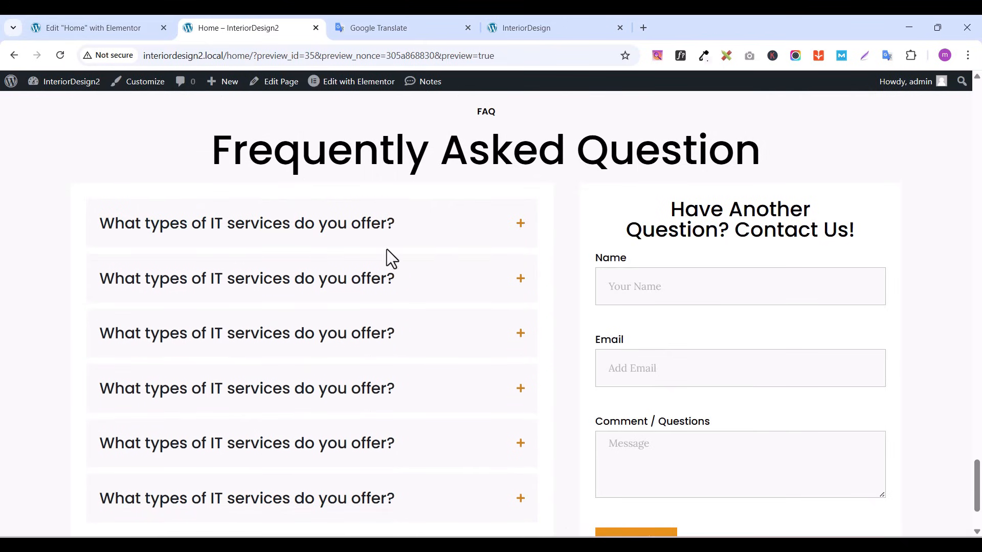
pyautogui.click(507, 285)
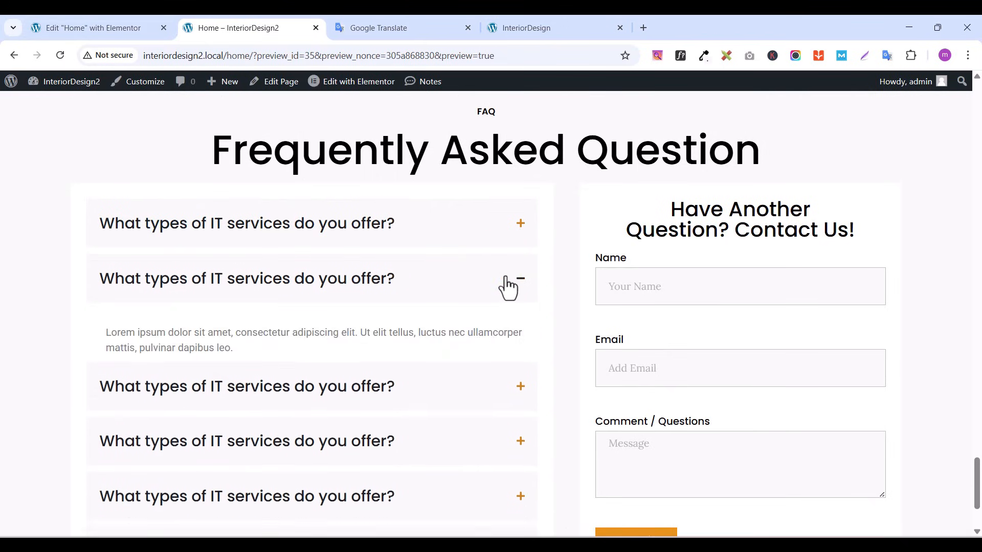
pyautogui.click(508, 287)
pyautogui.click(193, 238)
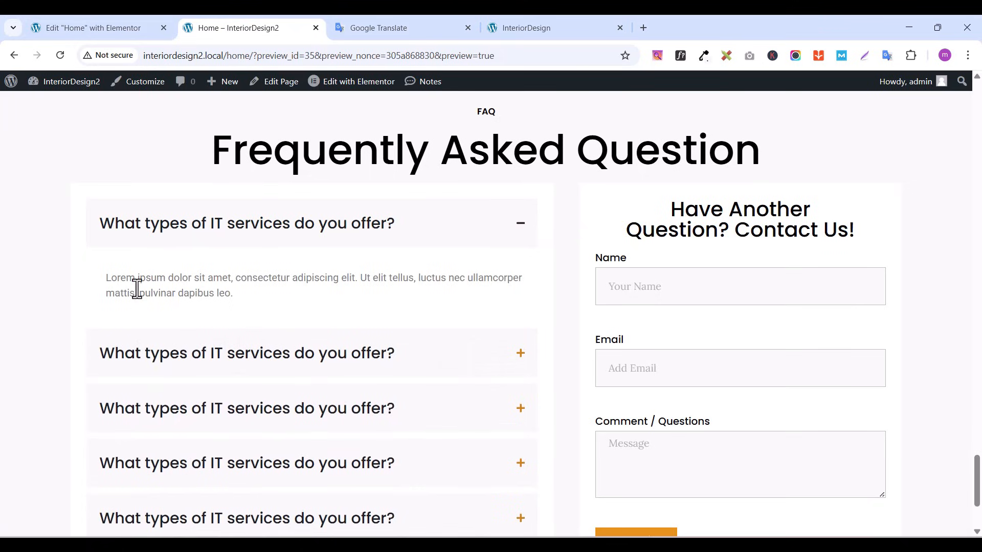
pyautogui.click(160, 241)
pyautogui.click(143, 345)
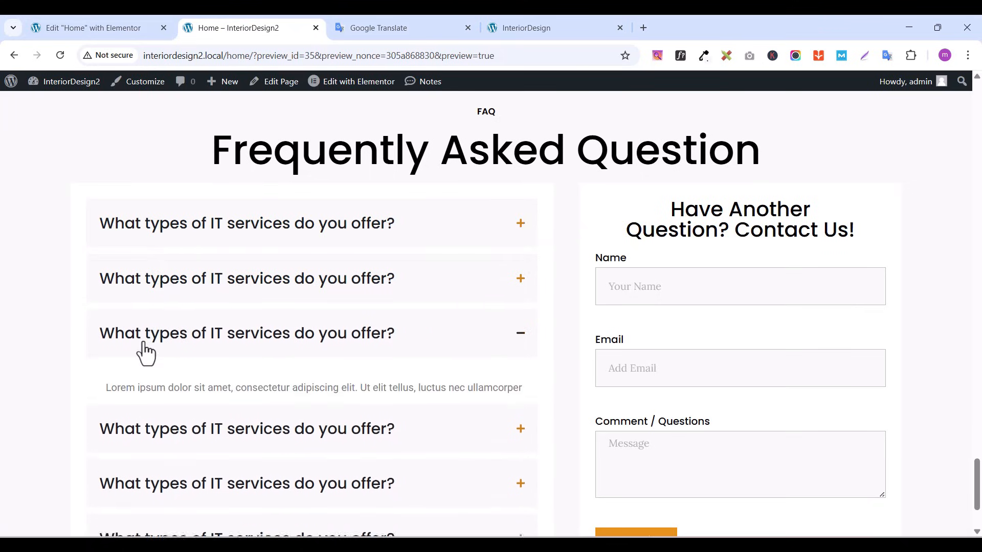
pyautogui.click(144, 352)
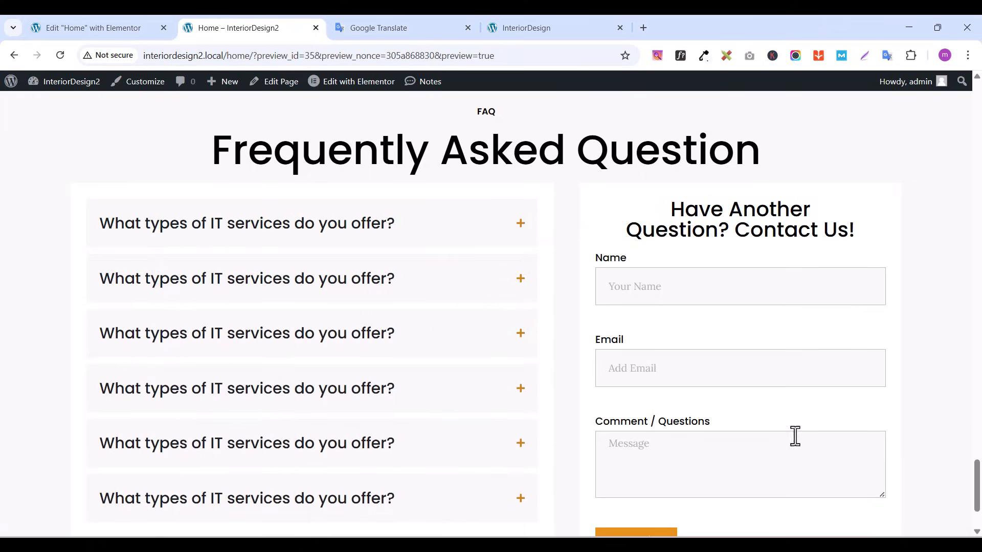
pyautogui.moveTo(978, 484)
pyautogui.mouseDown()
pyautogui.moveTo(979, 507)
pyautogui.moveTo(978, 456)
pyautogui.moveTo(978, 501)
pyautogui.mouseUp()
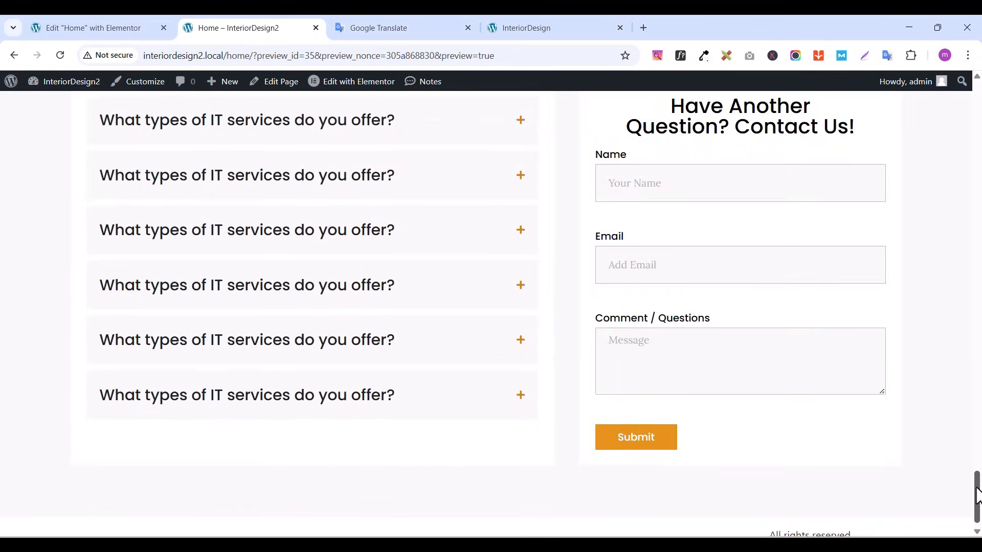
# Examine the FAQ section, footer and header on the reference InteriorDesign page
pyautogui.click(522, 21)
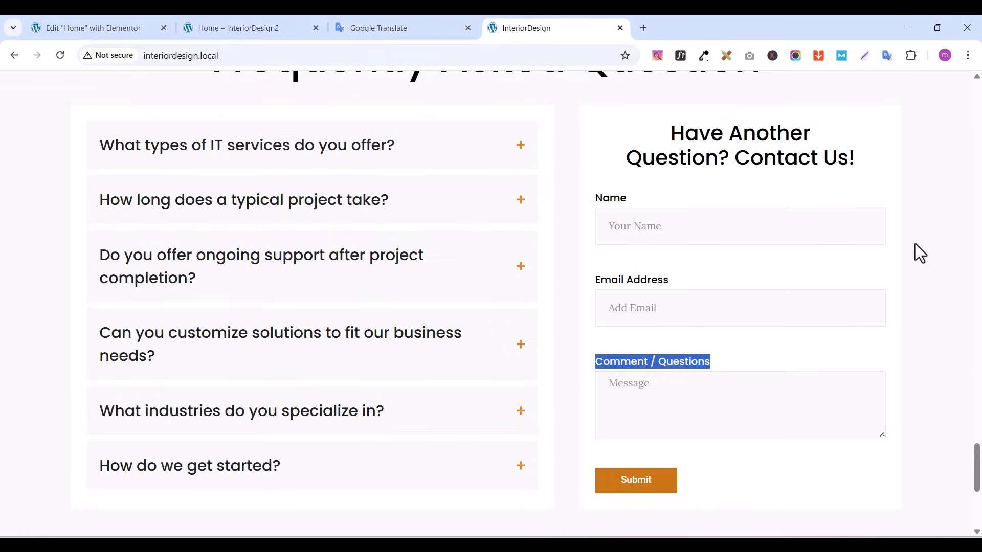
pyautogui.moveTo(977, 467); pyautogui.dragTo(979, 500)
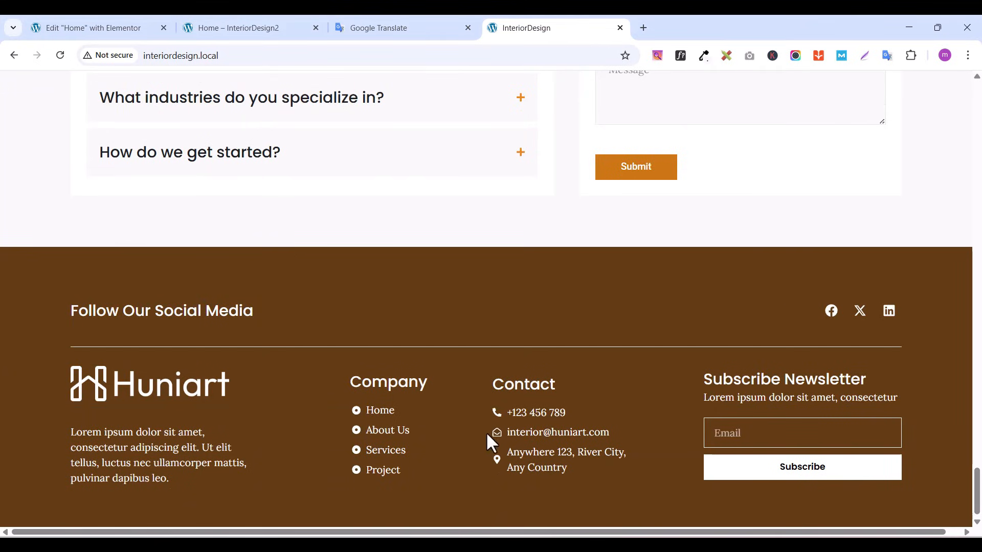
pyautogui.moveTo(977, 475); pyautogui.dragTo(977, 59)
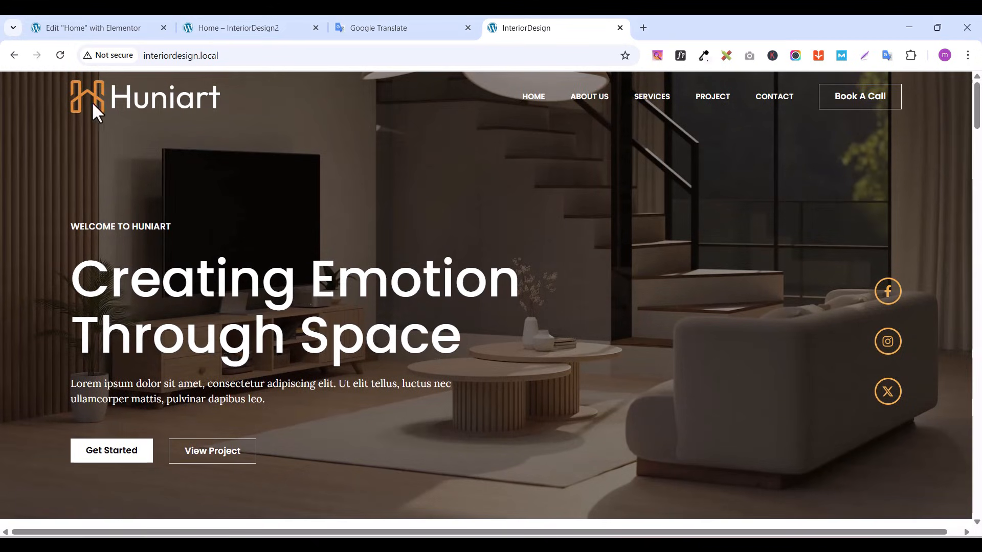
pyautogui.moveTo(977, 120); pyautogui.dragTo(980, 516)
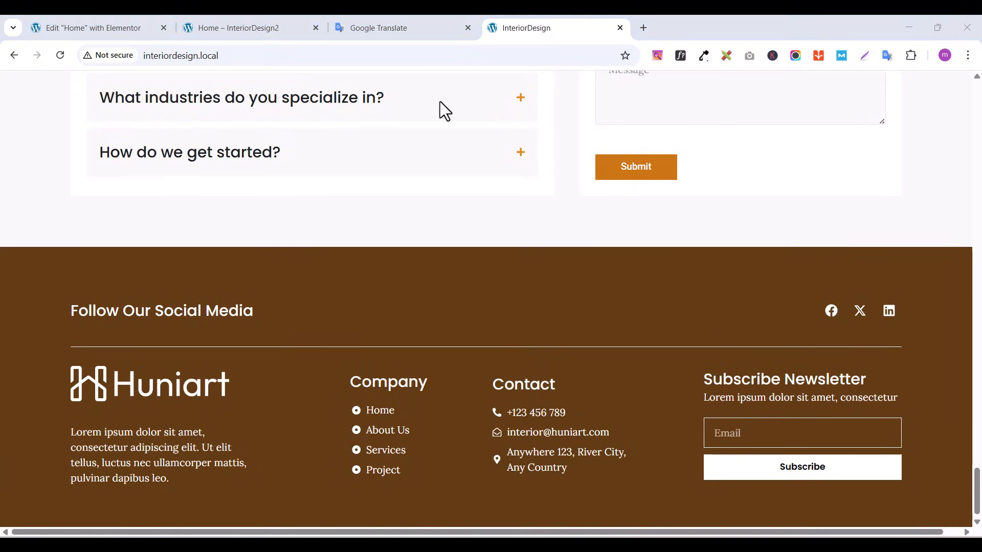
# Go to the InteriorDesign2 site's WordPress dashboard from the Home page preview and bring up the Templates options
pyautogui.click(102, 28)
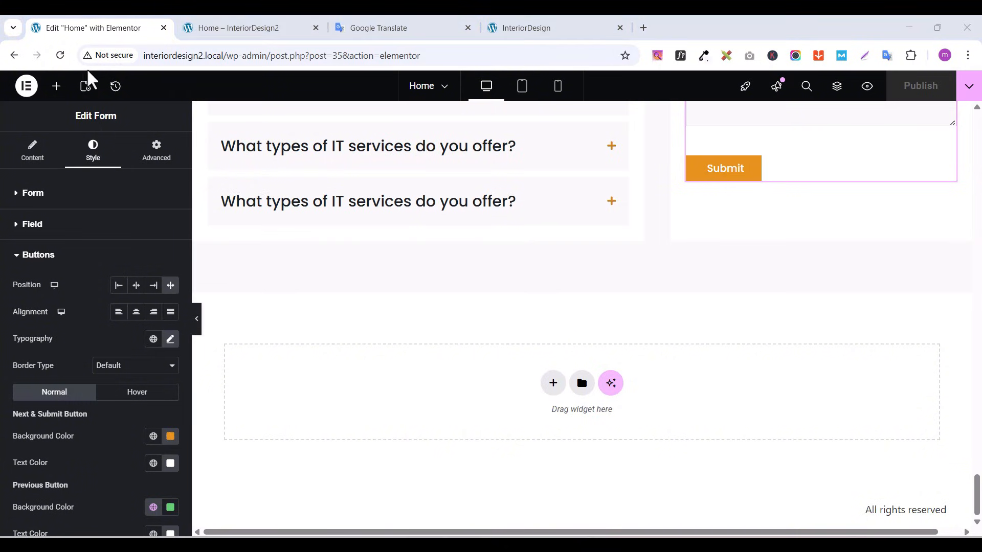
pyautogui.click(26, 86)
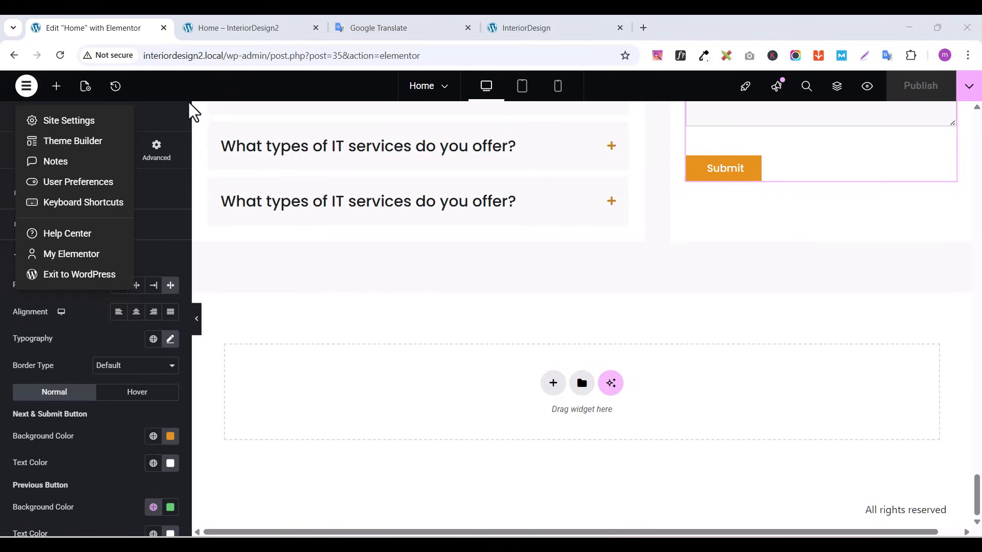
pyautogui.click(218, 27)
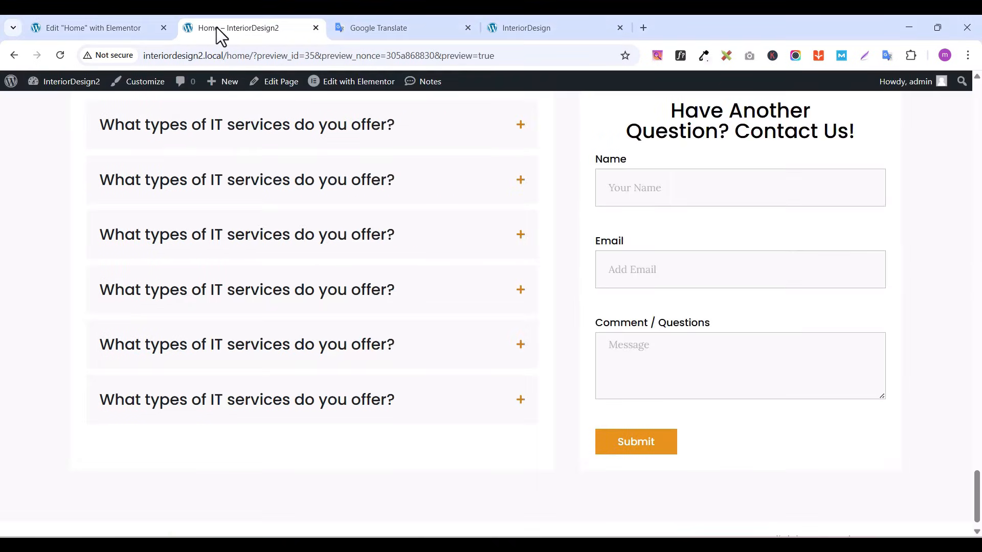
pyautogui.click(13, 88)
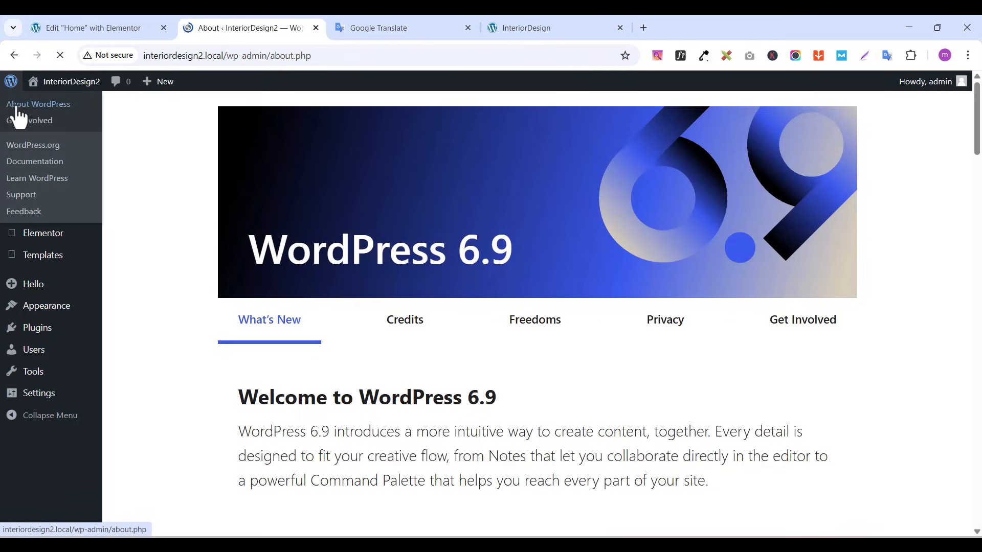
pyautogui.click(44, 111)
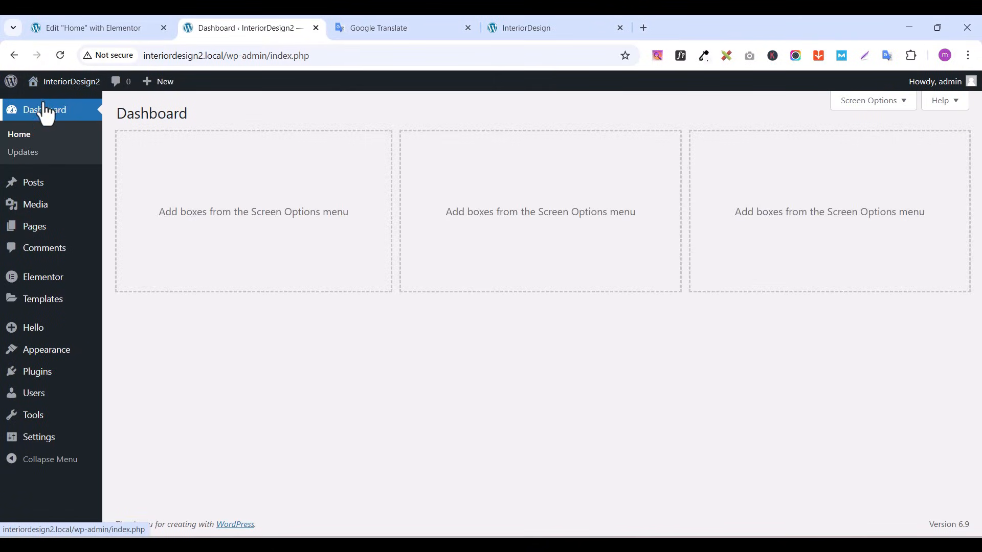
pyautogui.moveTo(46, 304)
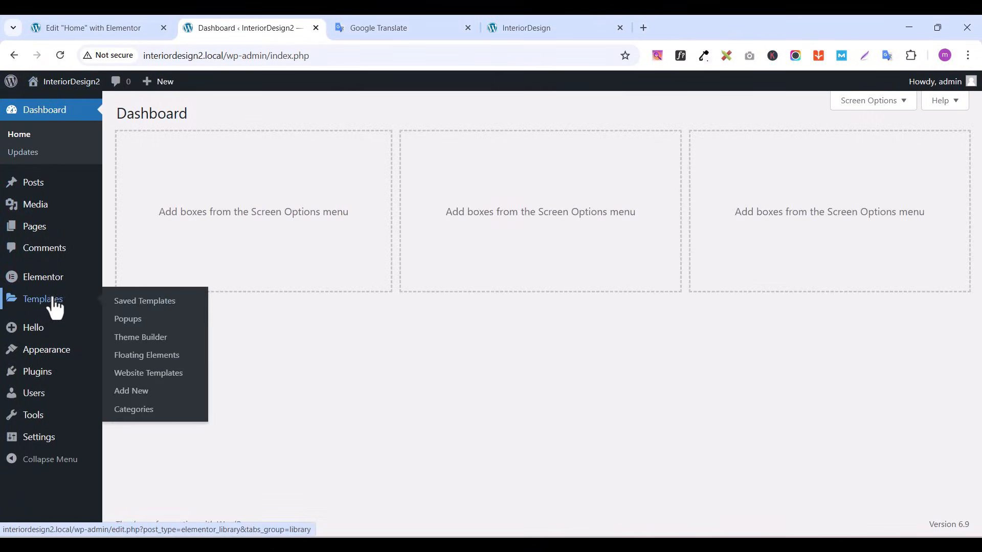
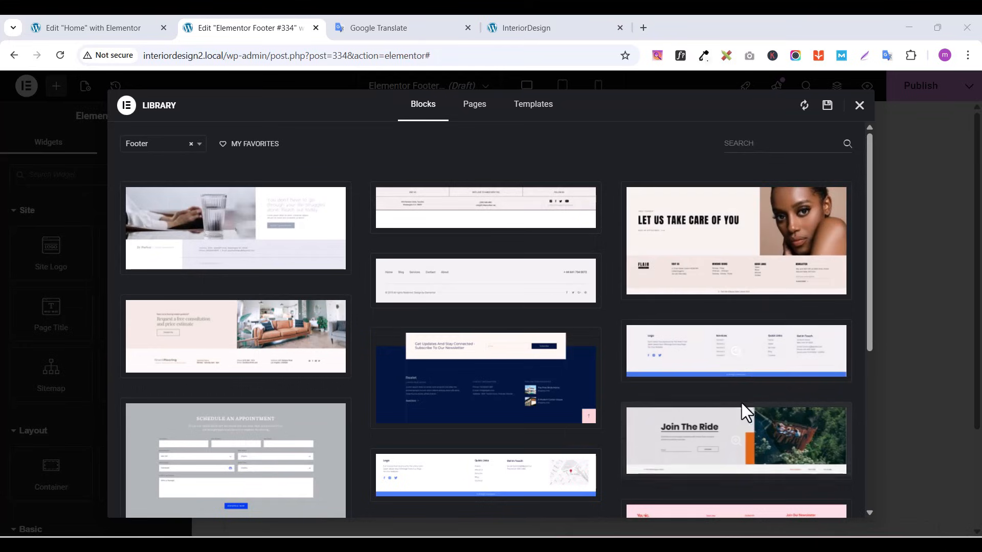
# Close the footer block library without inserting a block and title the new footer template footer1
pyautogui.moveTo(697, 247)
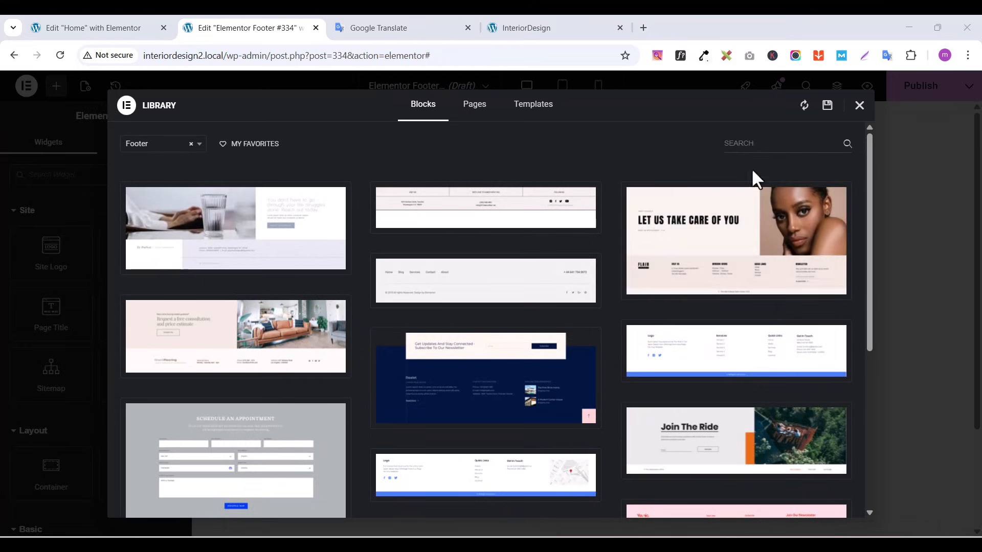
pyautogui.click(859, 106)
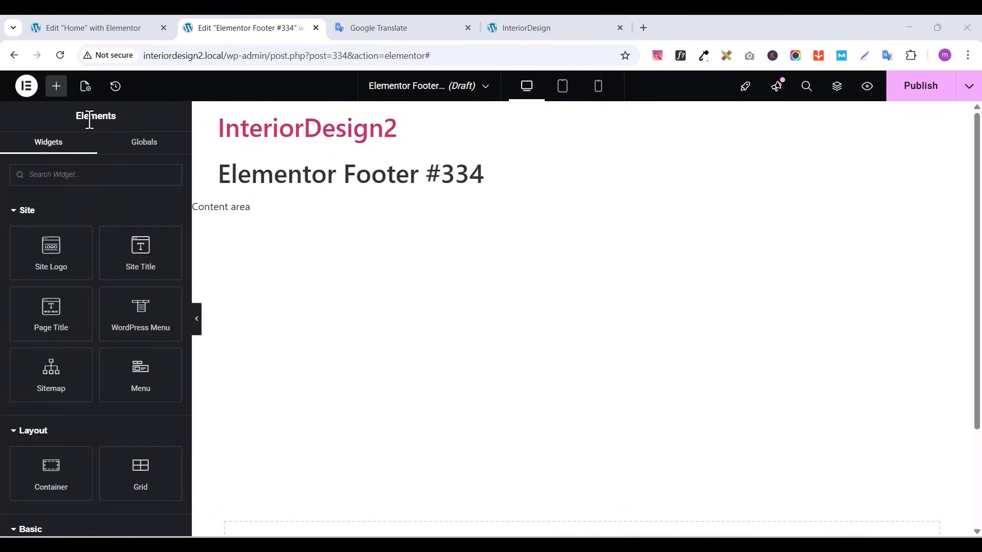
pyautogui.click(85, 86)
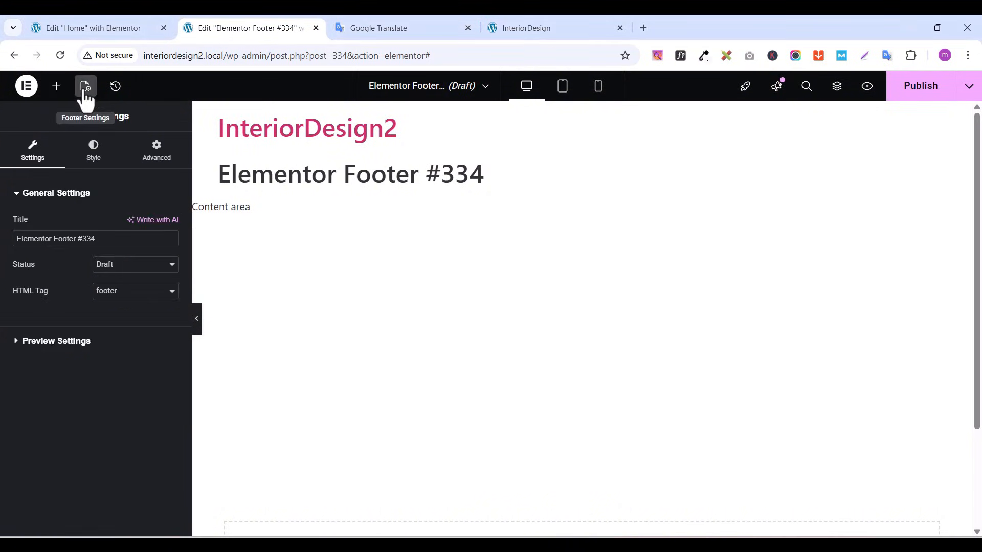
pyautogui.tripleClick(52, 243)
pyautogui.write('footer1')
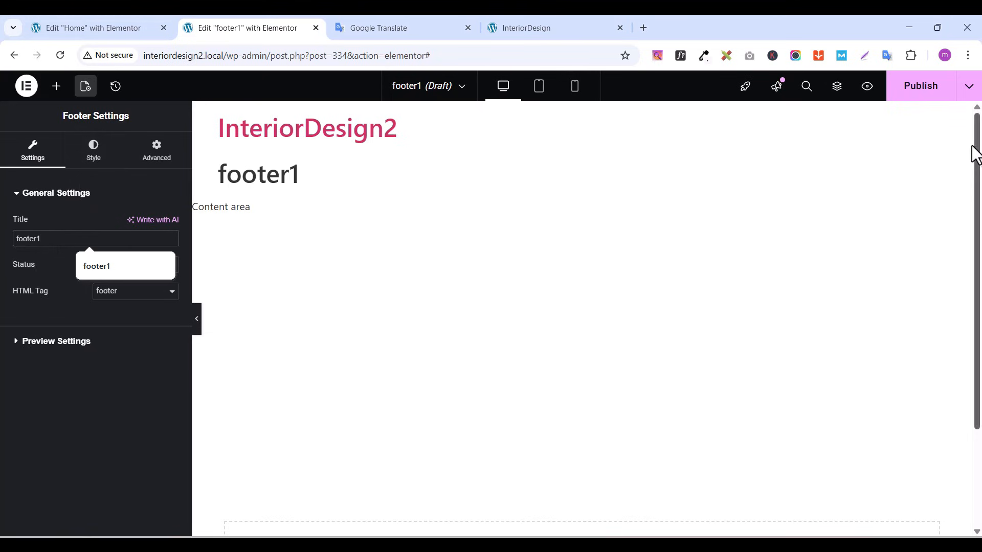
# Publish the footer template with a display condition that includes the entire site
pyautogui.click(898, 98)
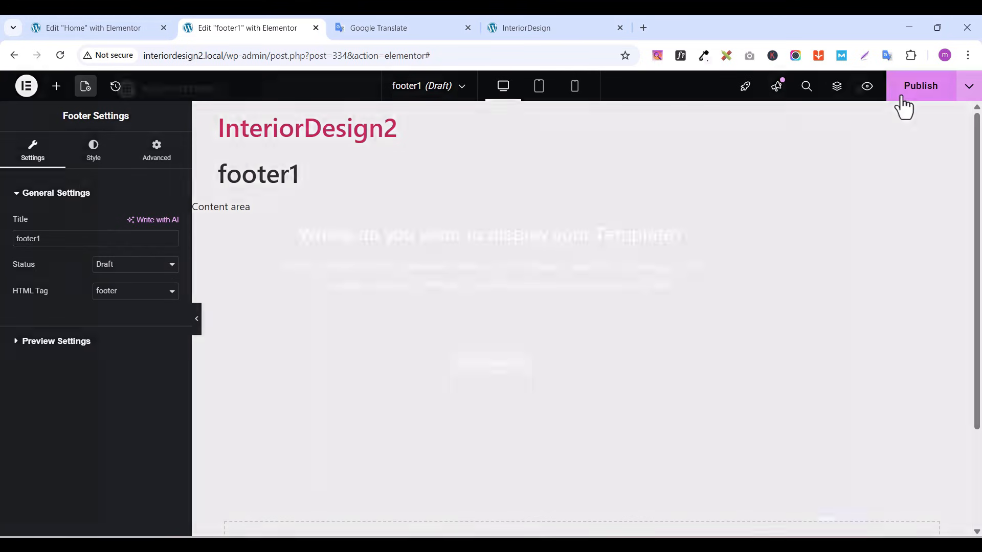
pyautogui.click(503, 373)
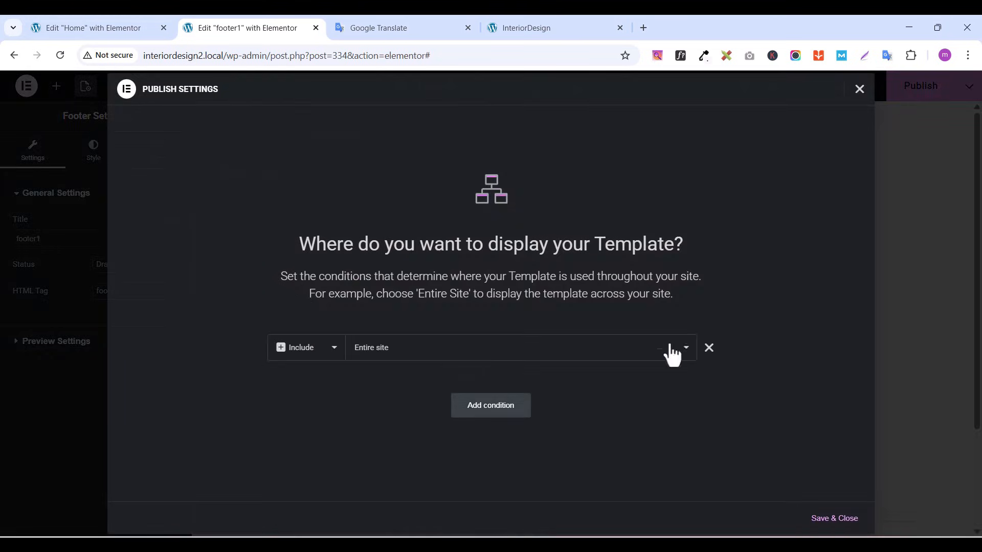
pyautogui.click(835, 519)
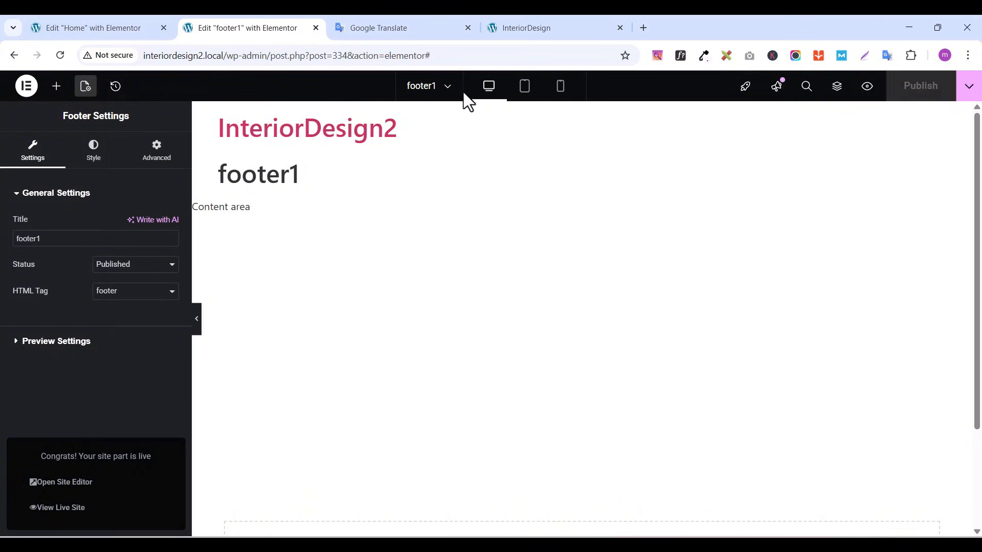
# Add a Flexbox container with a single-column, downward structure to the footer template
pyautogui.scroll(-3, 627, 371)
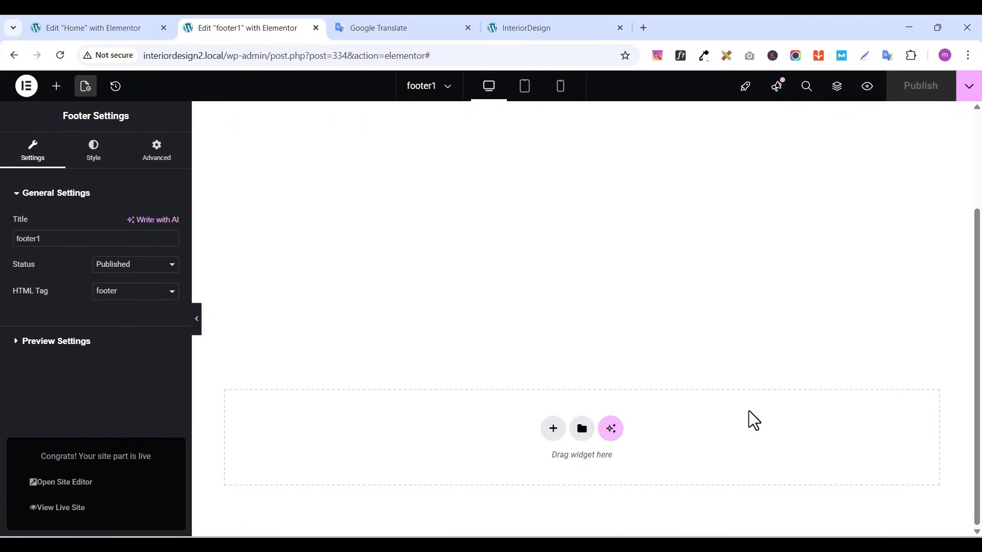
pyautogui.click(552, 430)
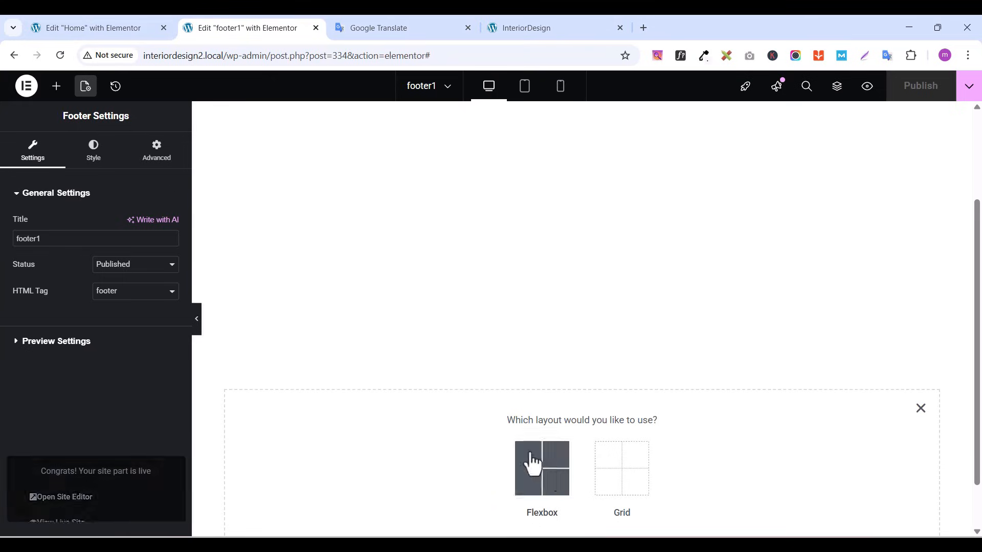
pyautogui.click(535, 493)
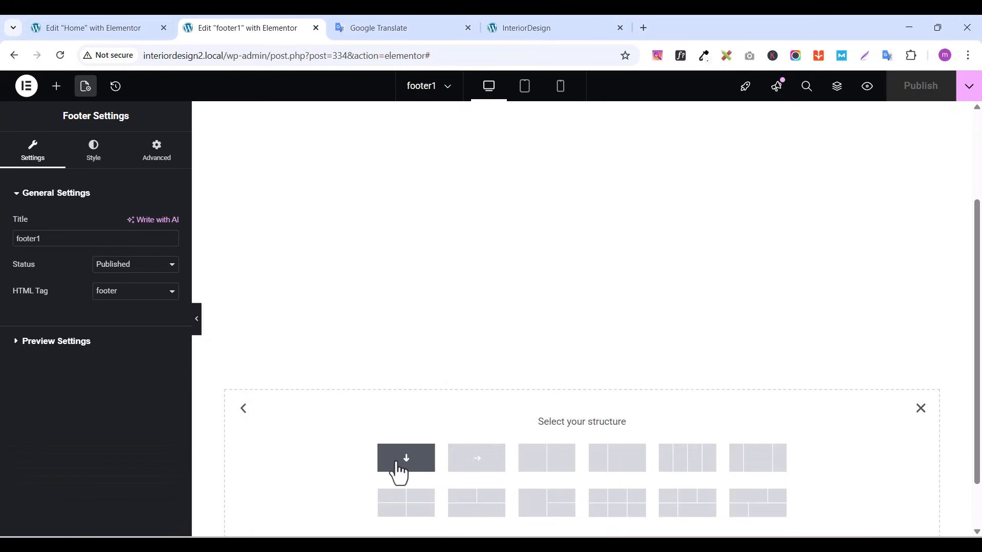
pyautogui.click(432, 458)
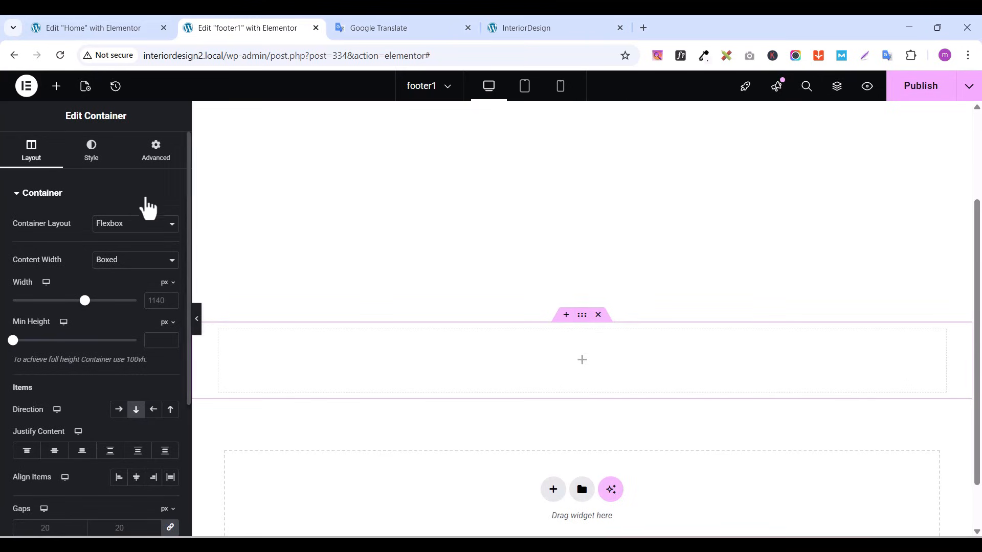
# Set the footer container's top and bottom padding to 80 px
pyautogui.click(156, 153)
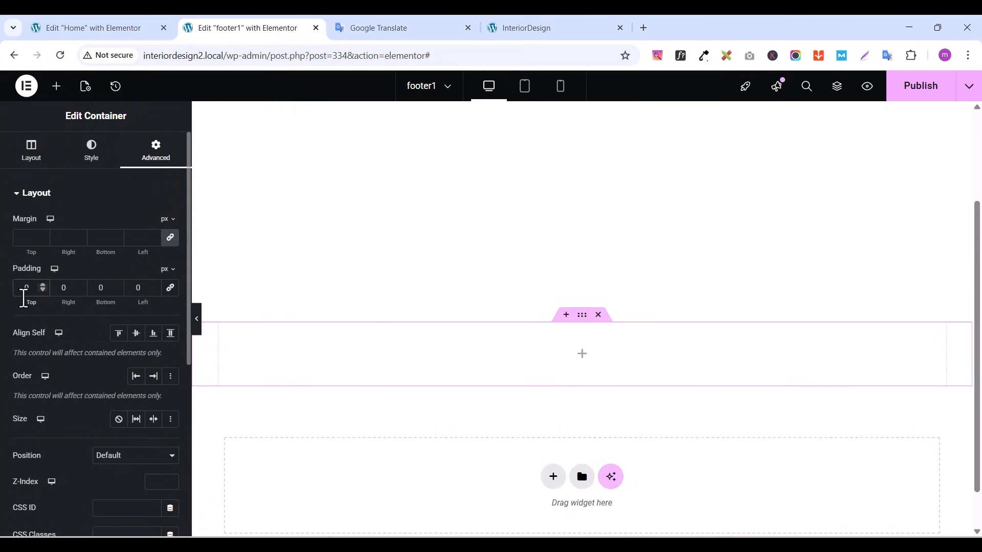
pyautogui.click(24, 296)
pyautogui.write('80')
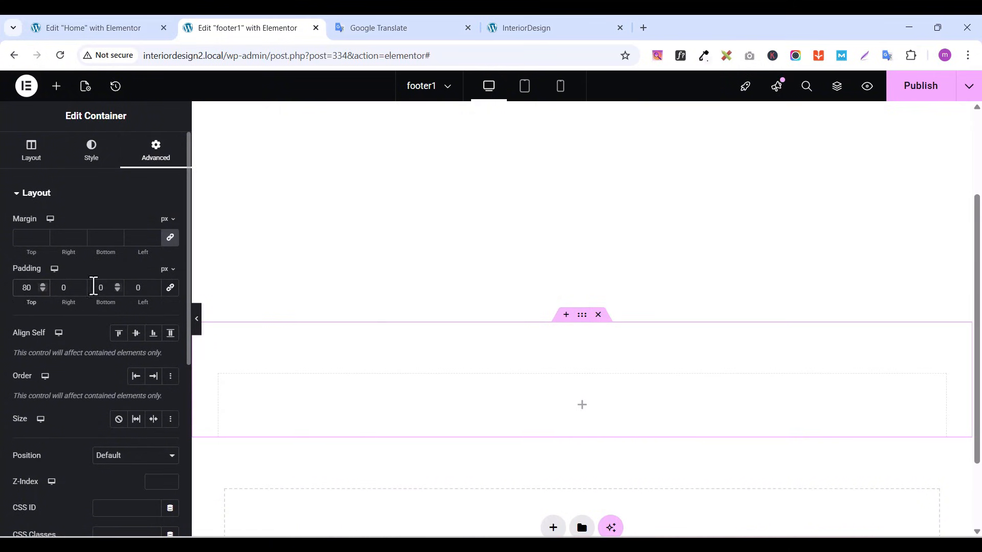
pyautogui.click(98, 286)
pyautogui.write('8')
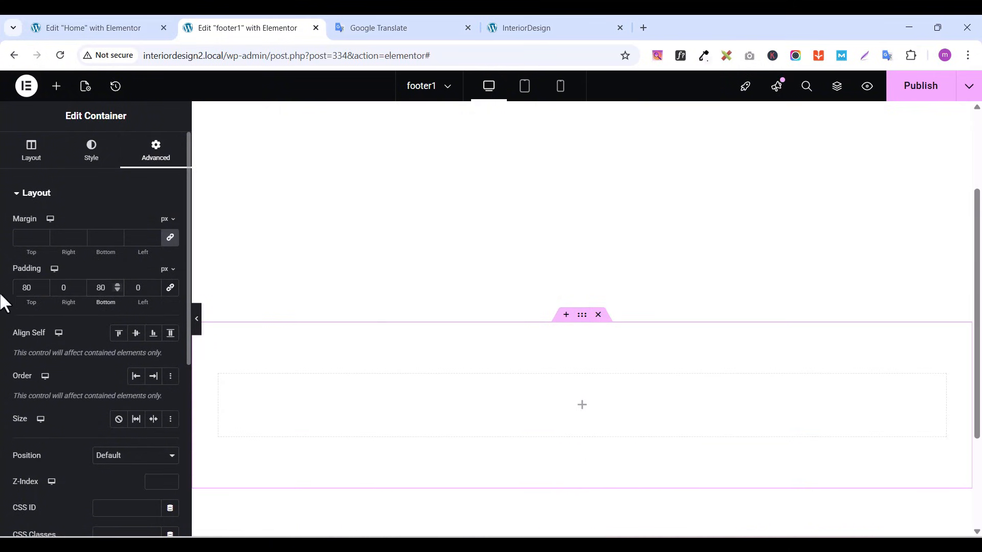
# Set the footer container's boxed content width to 1300 px and publish the template
pyautogui.click(32, 156)
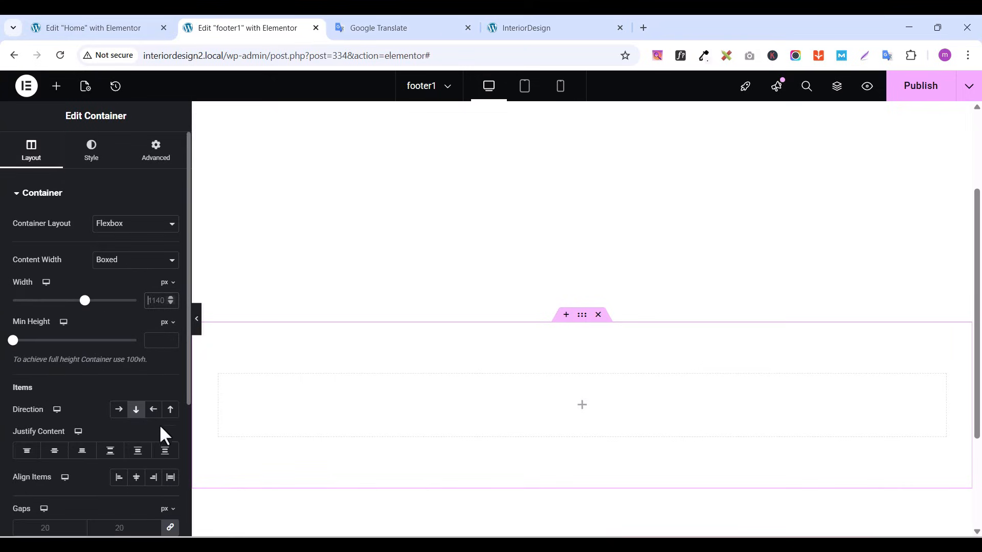
pyautogui.write('1300')
pyautogui.click(924, 96)
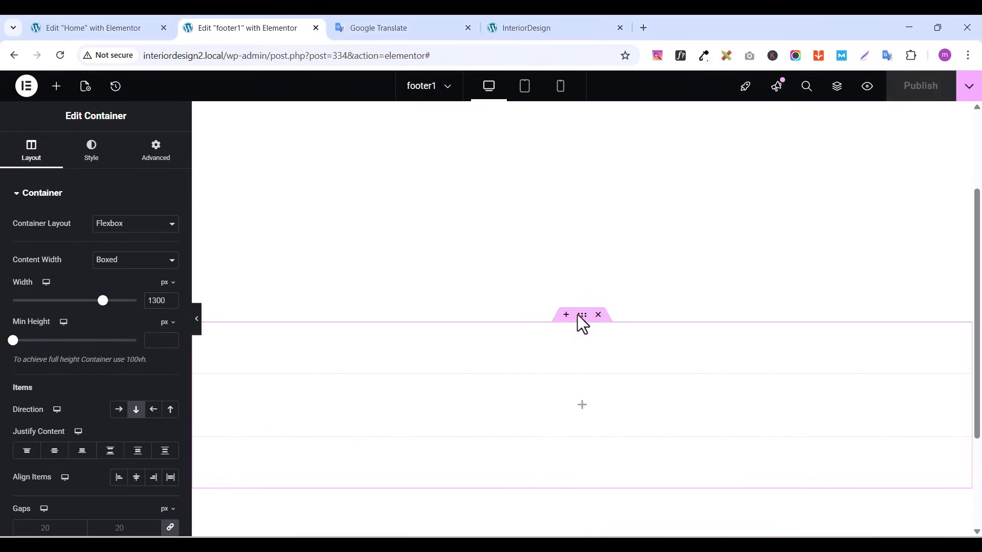
# Check the reference footer, give the footer container a classic background in the global color dark yellow, and publish the template
pyautogui.click(521, 32)
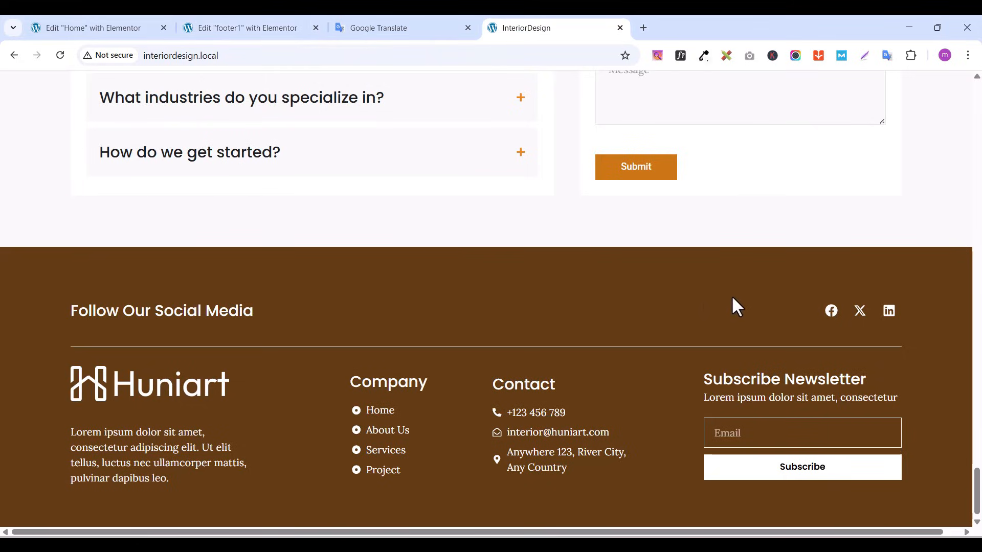
pyautogui.click(102, 29)
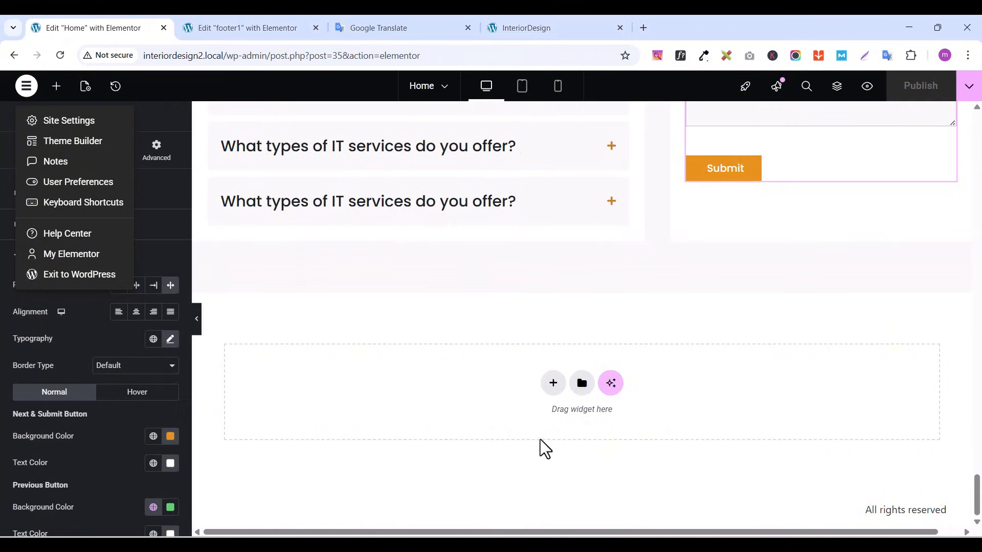
pyautogui.click(237, 34)
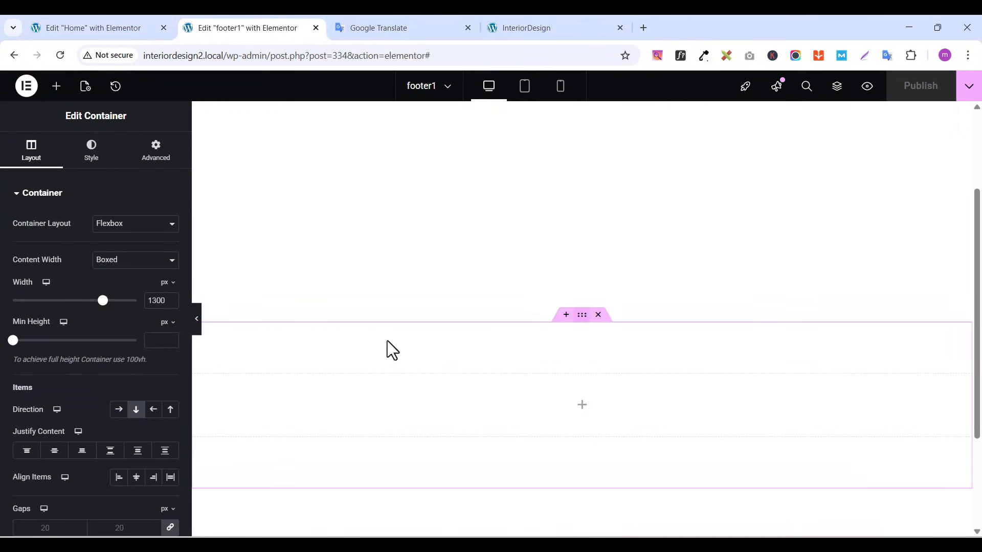
pyautogui.click(90, 165)
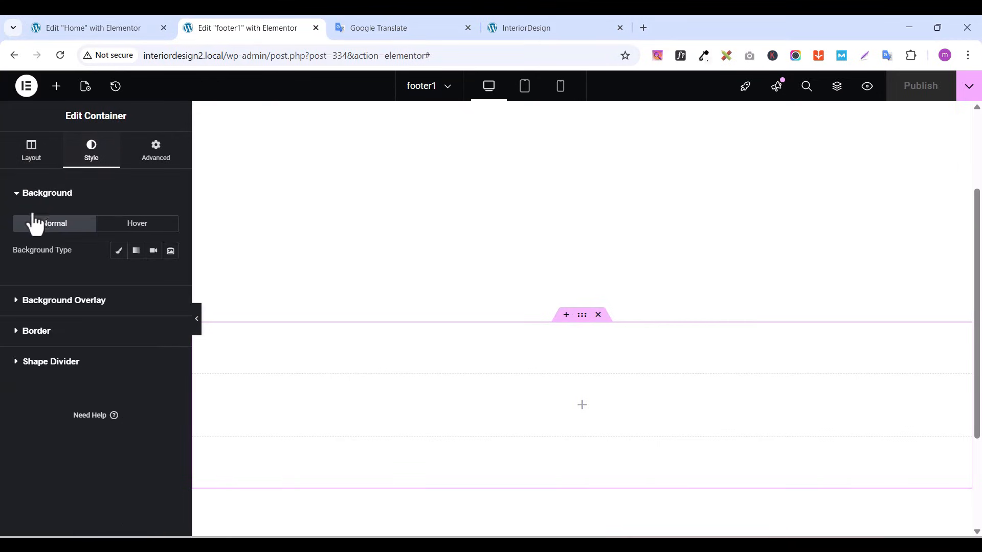
pyautogui.click(119, 253)
pyautogui.click(153, 278)
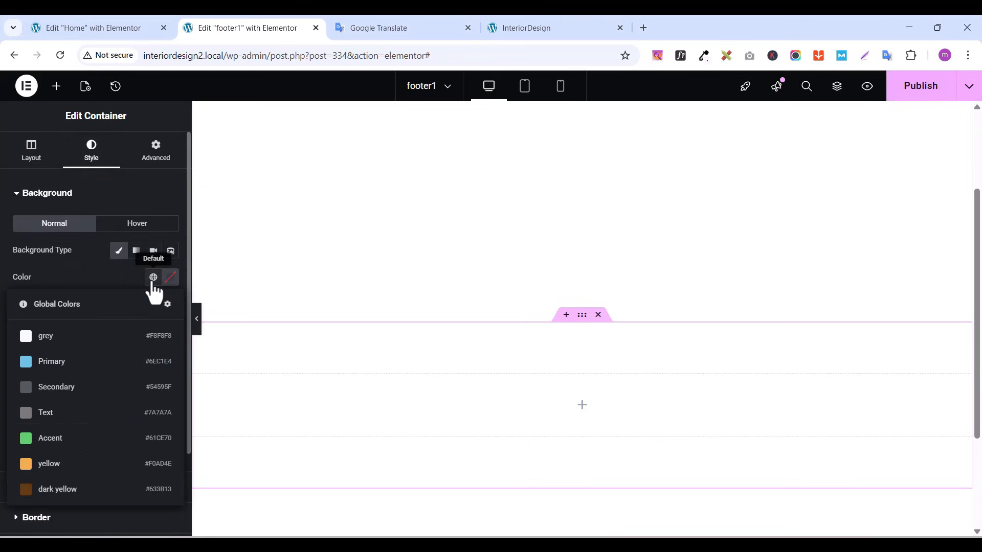
pyautogui.click(49, 490)
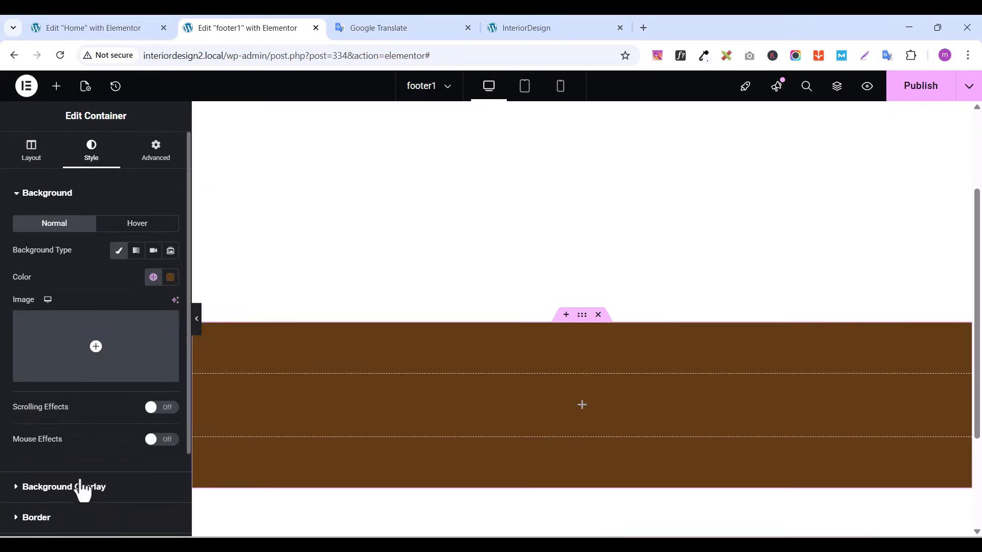
pyautogui.click(924, 96)
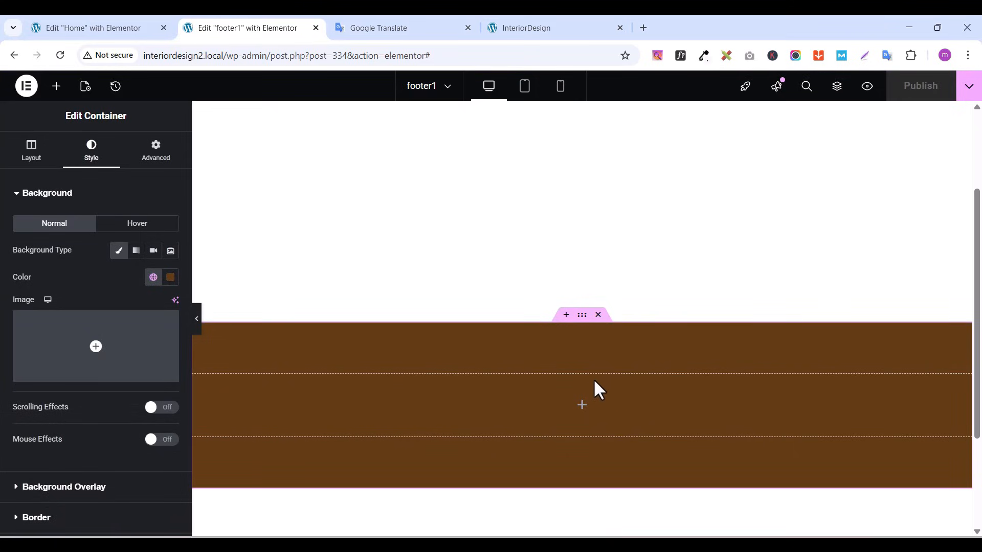
# Place a nested container inside the brown footer container and duplicate it
pyautogui.click(57, 86)
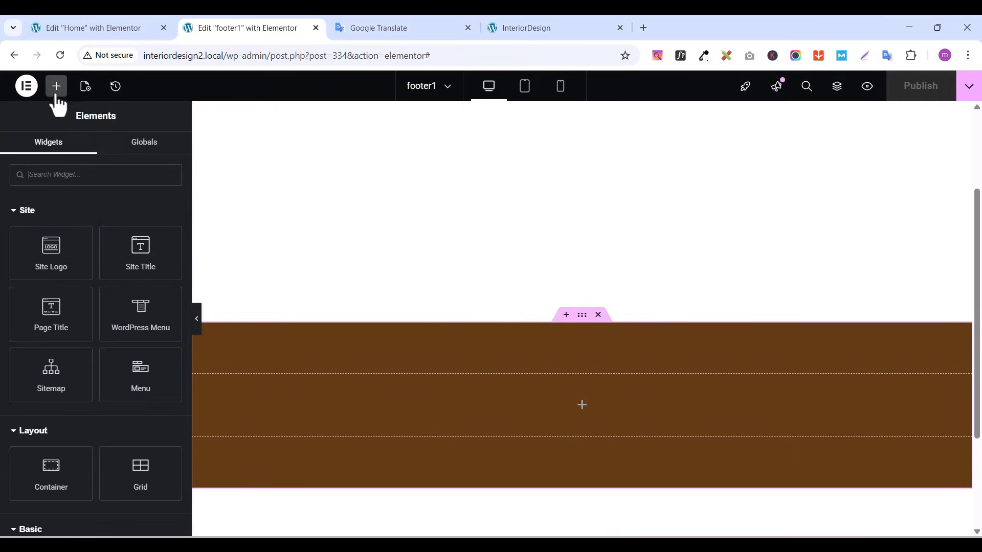
pyautogui.write('con')
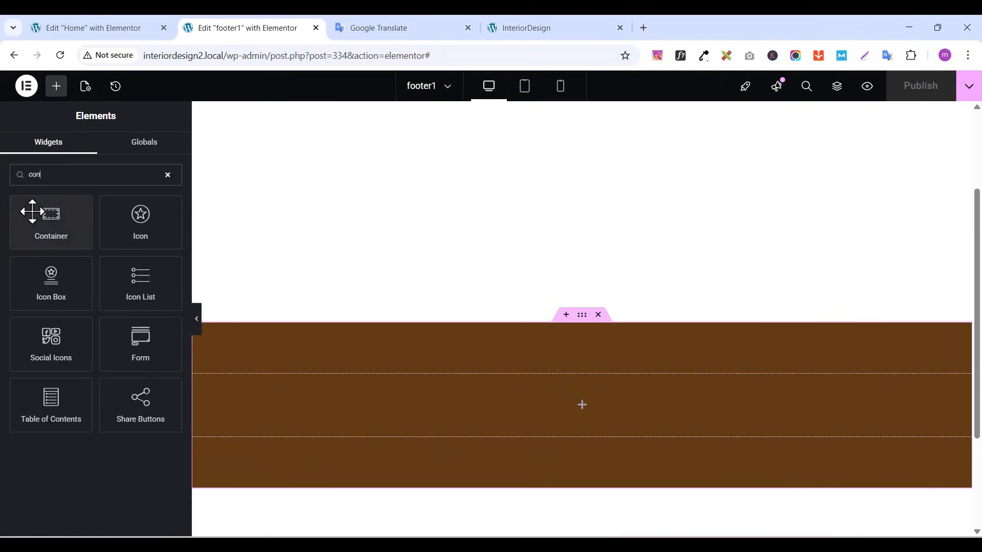
pyautogui.moveTo(35, 213); pyautogui.dragTo(609, 385)
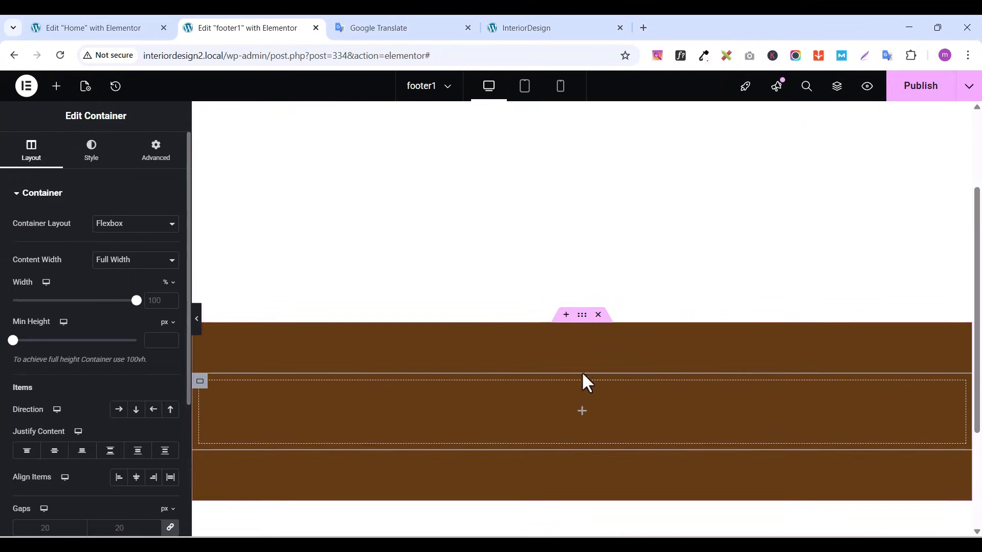
pyautogui.rightClick(202, 386)
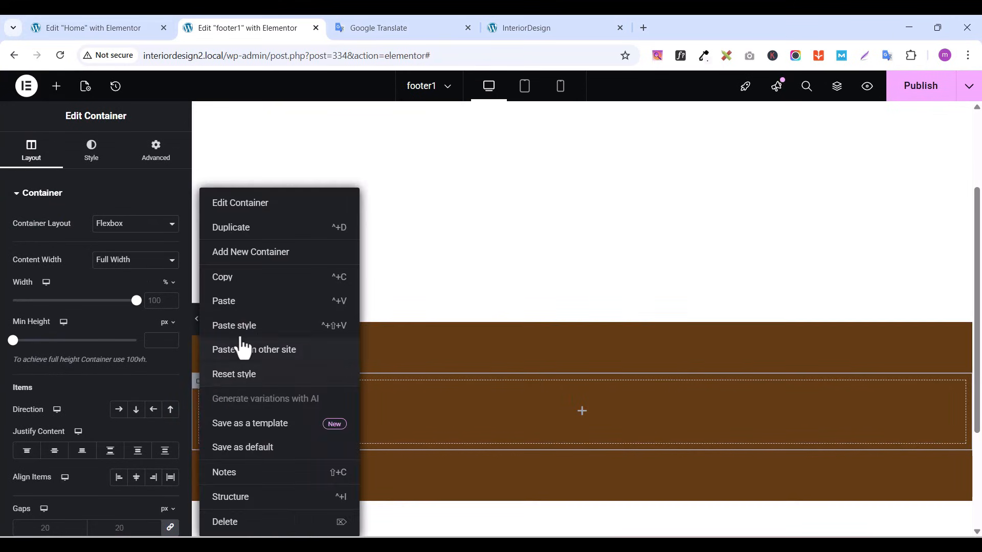
pyautogui.click(235, 228)
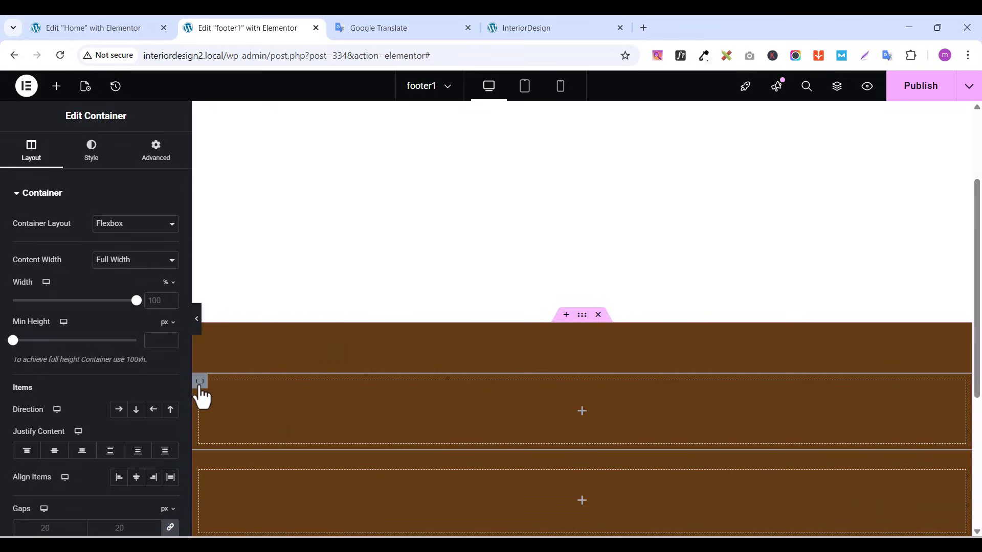
# Set the upper nested container's padding to 0 px on all sides and add a Heading widget inside it
pyautogui.click(156, 159)
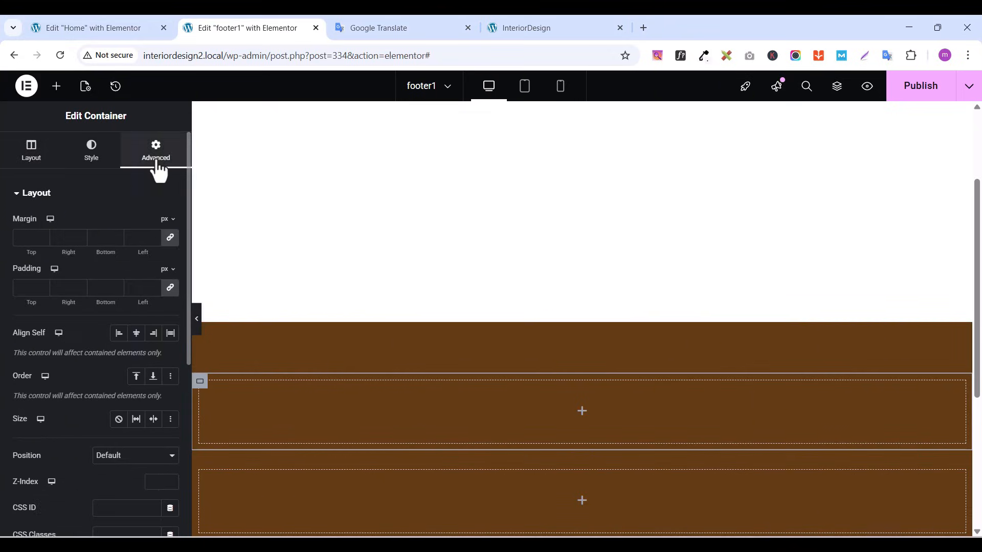
pyautogui.click(170, 289)
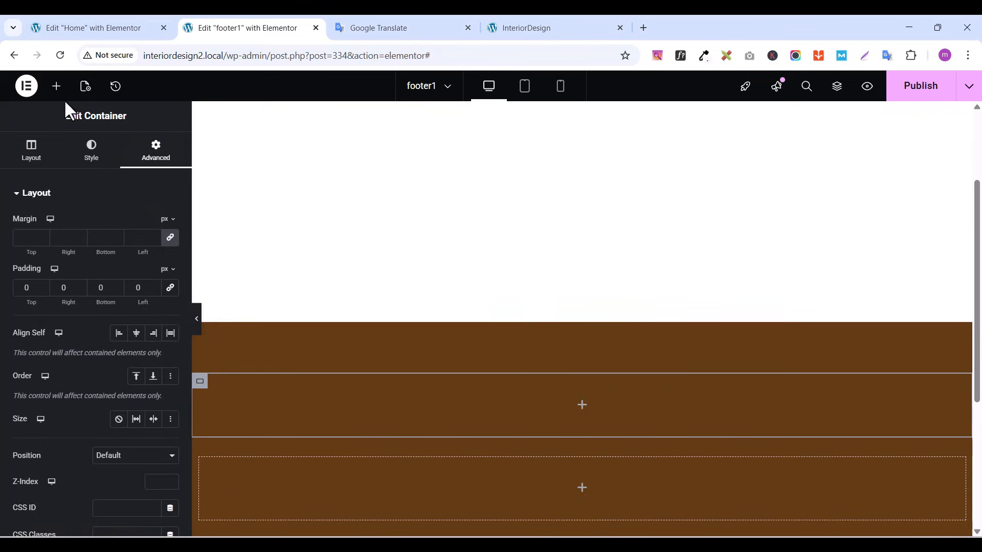
pyautogui.click(56, 86)
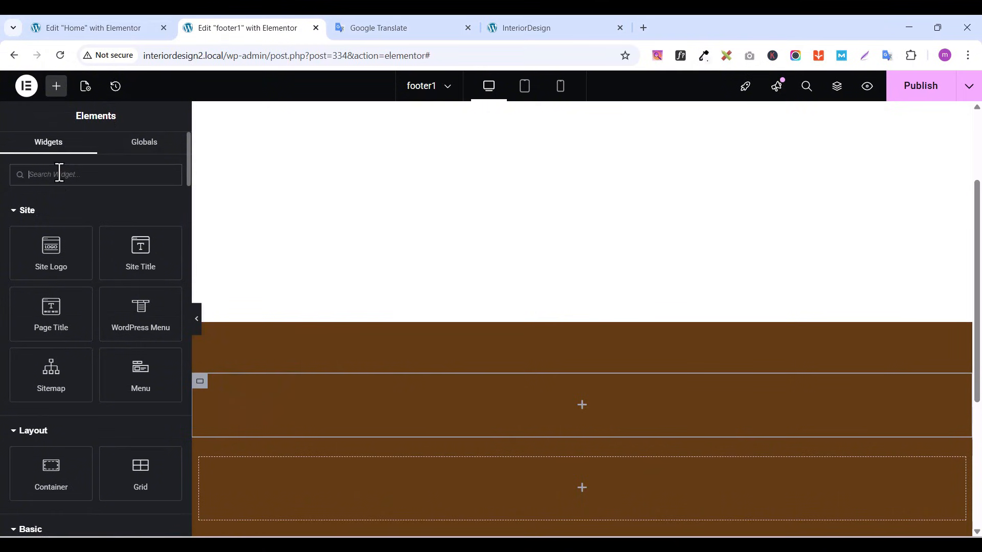
pyautogui.write('head')
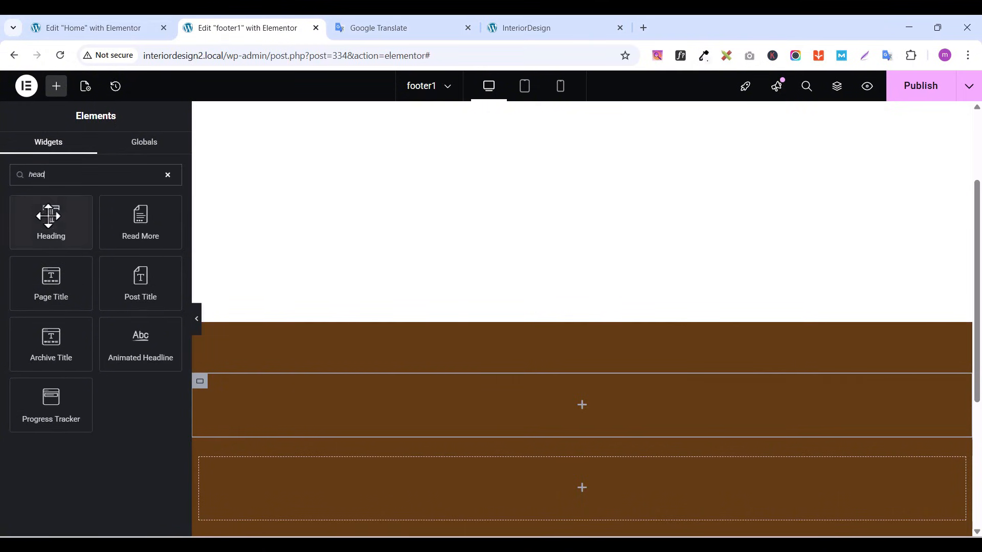
pyautogui.moveTo(48, 210); pyautogui.dragTo(424, 385)
# Copy "Follow Our Social Media" from the reference InteriorDesign footer and use it as the new heading's title
pyautogui.click(546, 31)
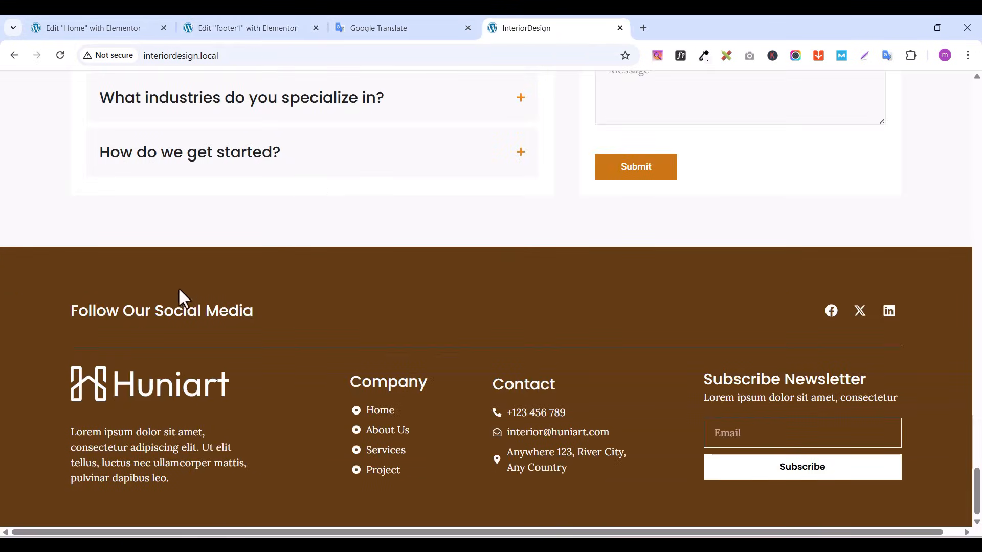
pyautogui.rightClick(102, 310)
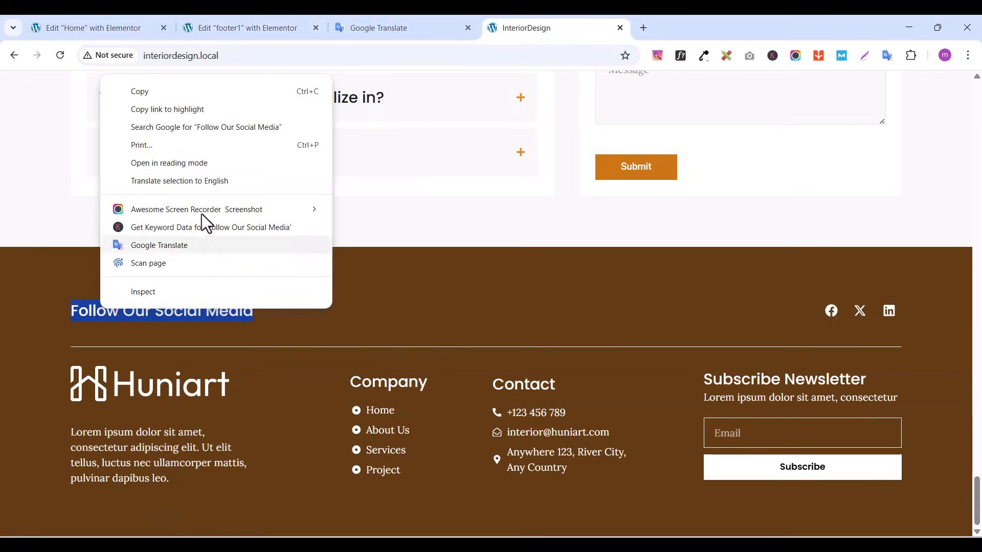
pyautogui.click(145, 96)
pyautogui.click(86, 28)
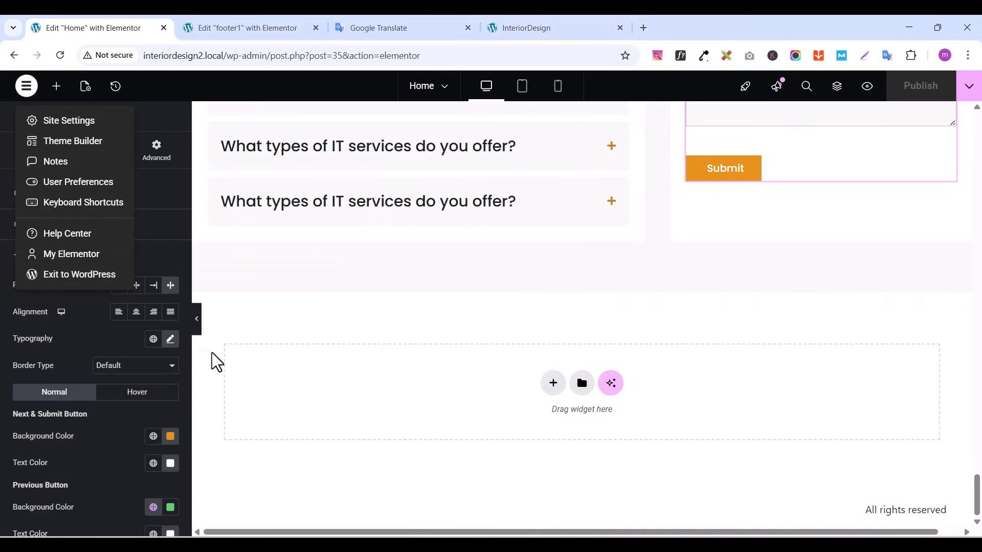
pyautogui.click(246, 27)
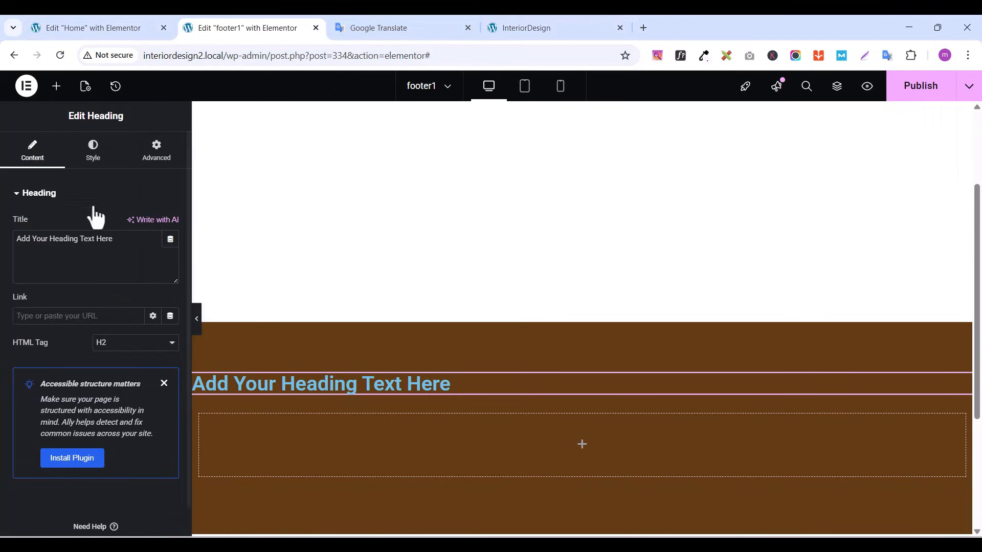
pyautogui.tripleClick(70, 244)
pyautogui.press('BackSpace')
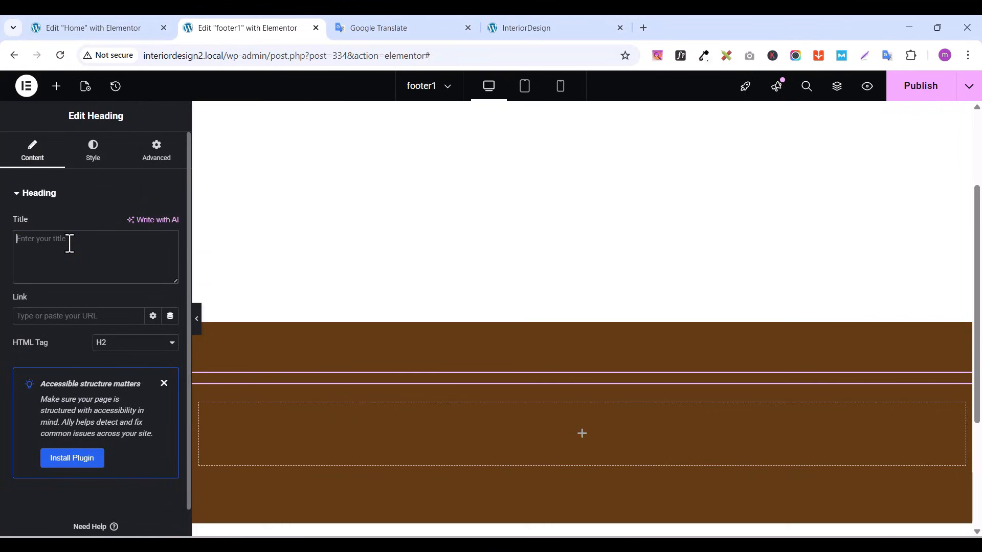
pyautogui.hotkey('ctrl', 'v')
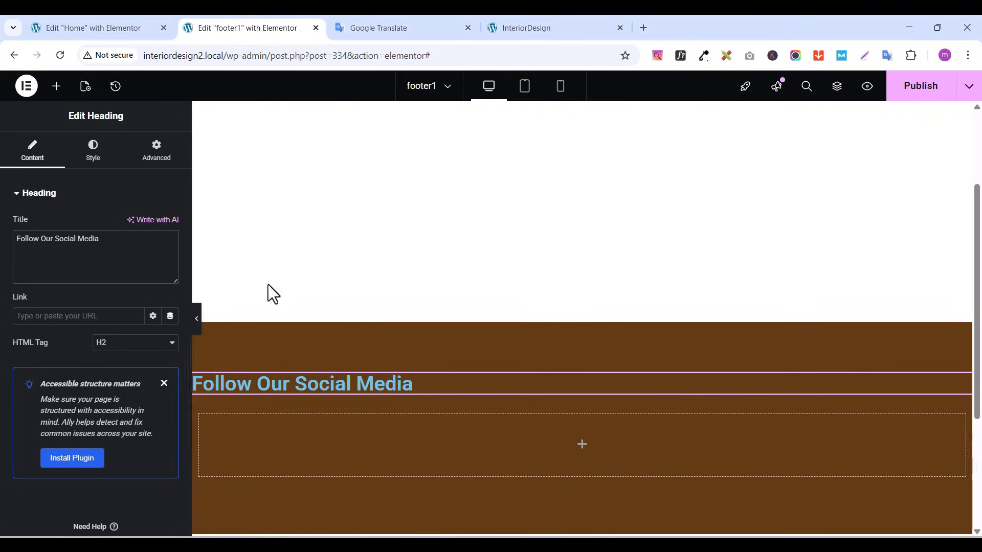
# Set the "Follow Our Social Media" heading's font family to Poppins
pyautogui.click(92, 161)
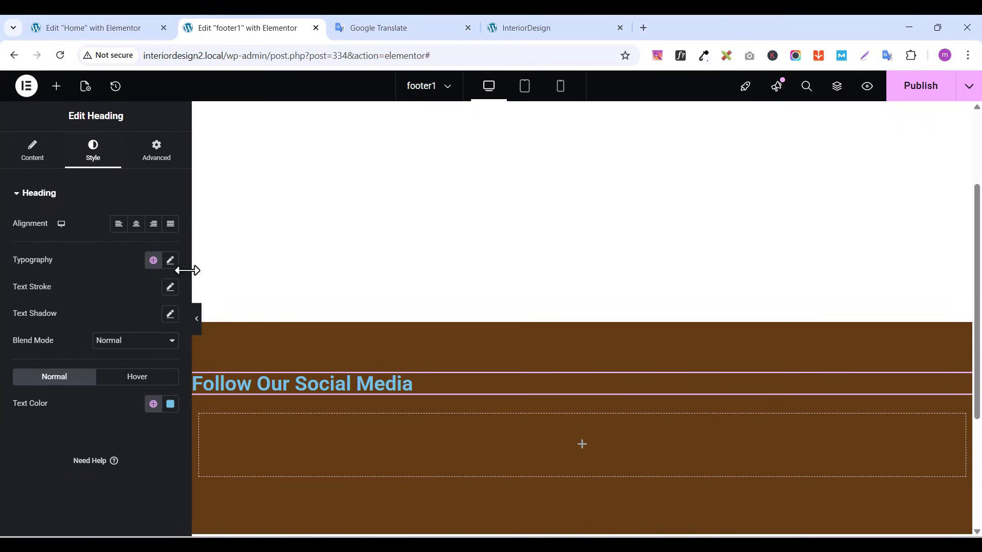
pyautogui.click(162, 262)
pyautogui.click(114, 324)
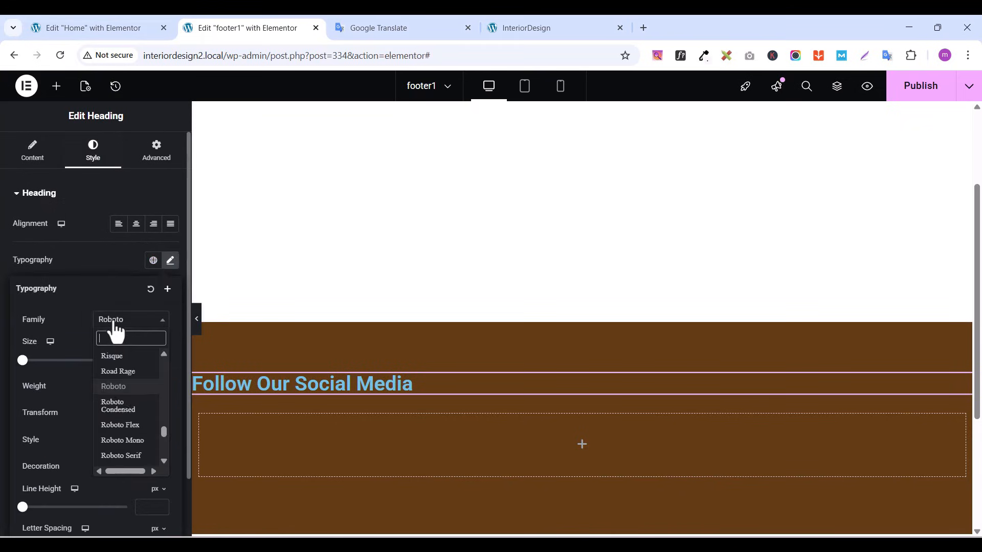
pyautogui.write('popp')
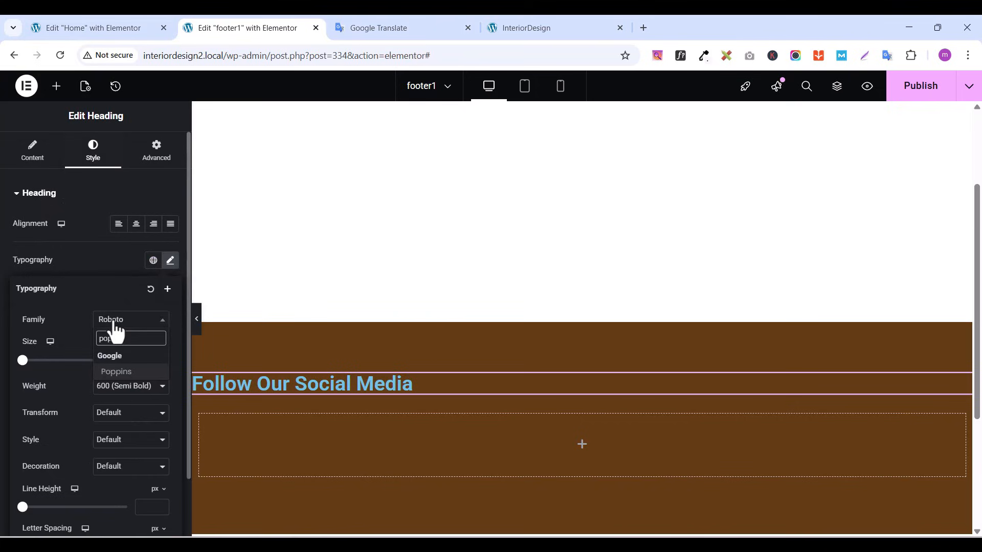
pyautogui.click(117, 373)
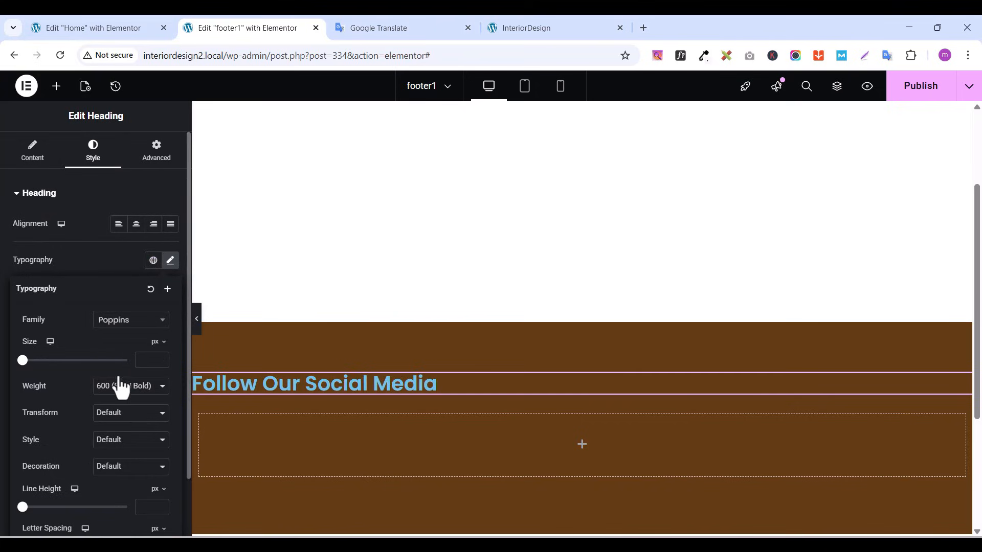
# Set the social media heading's font size to 25 px and its weight to 500 (Medium)
pyautogui.click(160, 357)
pyautogui.moveTo(161, 357); pyautogui.dragTo(161, 357)
pyautogui.click(158, 362)
pyautogui.click(158, 362)
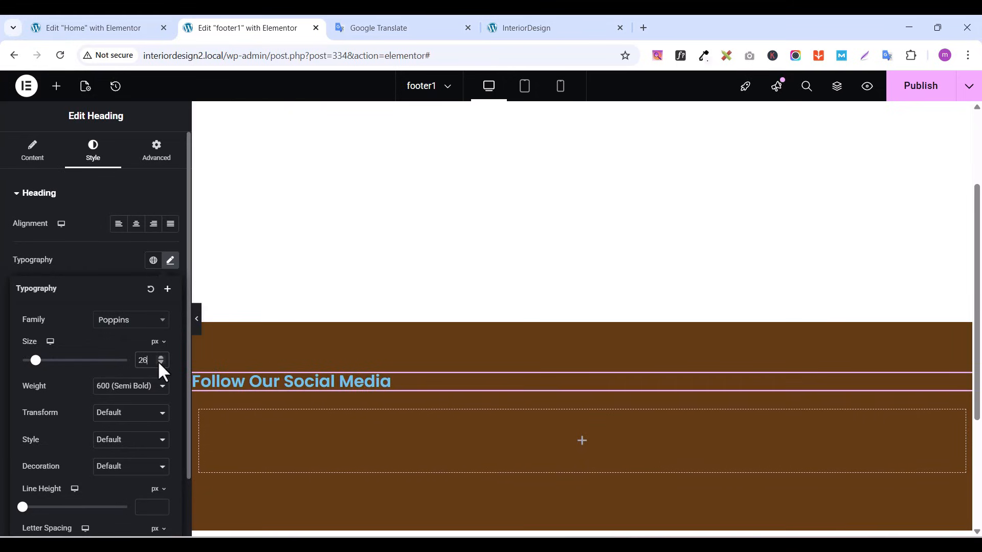
pyautogui.click(158, 362)
pyautogui.click(125, 387)
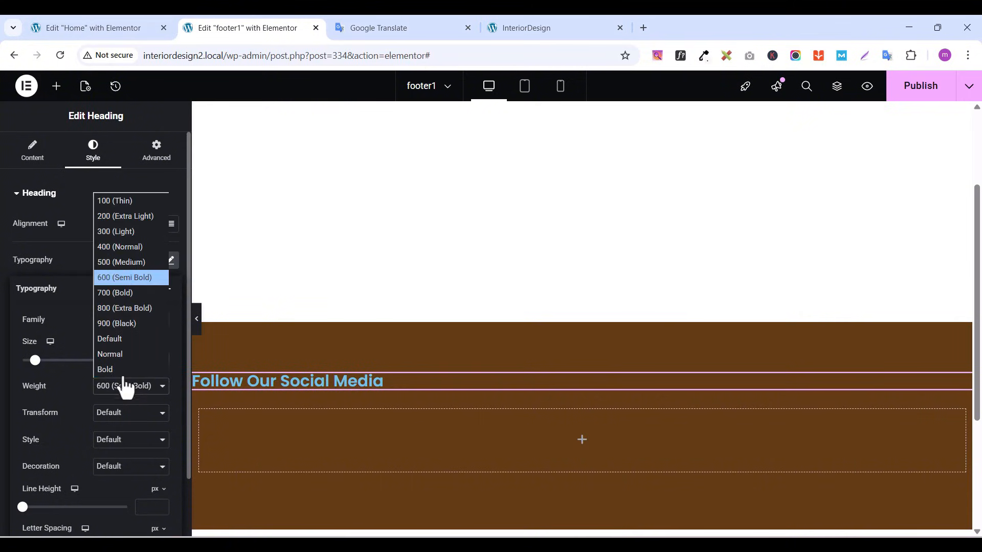
pyautogui.click(122, 262)
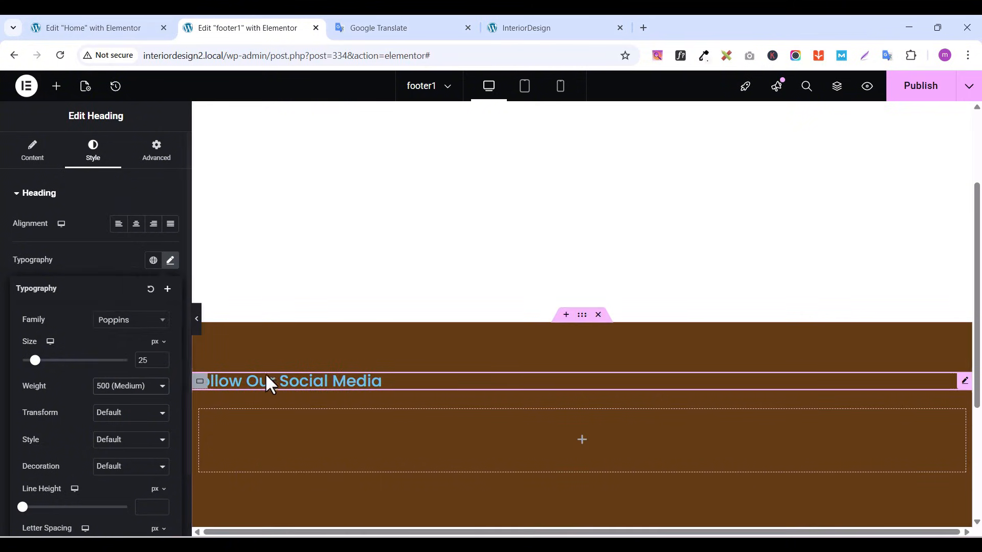
pyautogui.click(105, 259)
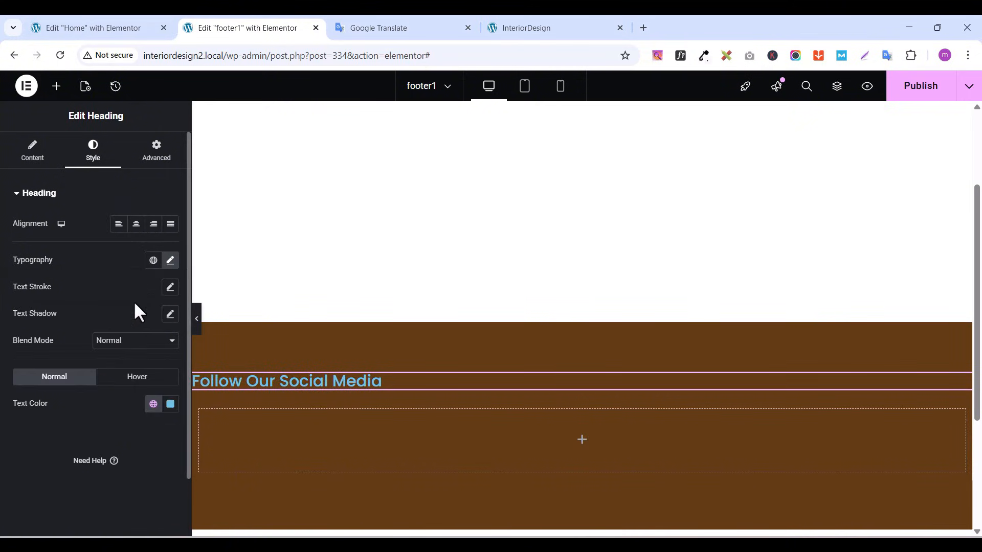
# Change the "Follow Our Social Media" heading's text color to white
pyautogui.click(170, 404)
pyautogui.moveTo(172, 251); pyautogui.dragTo(96, 245)
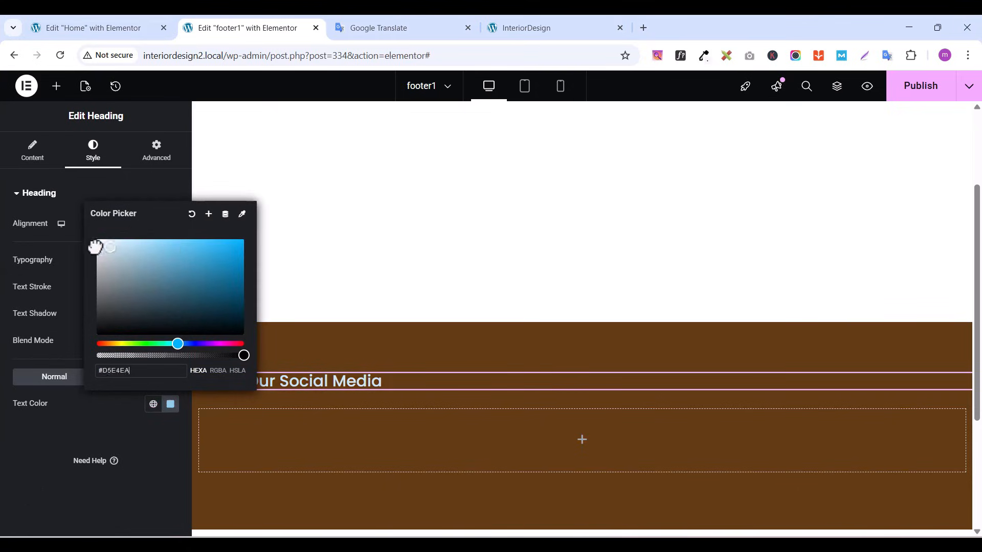
pyautogui.click(154, 463)
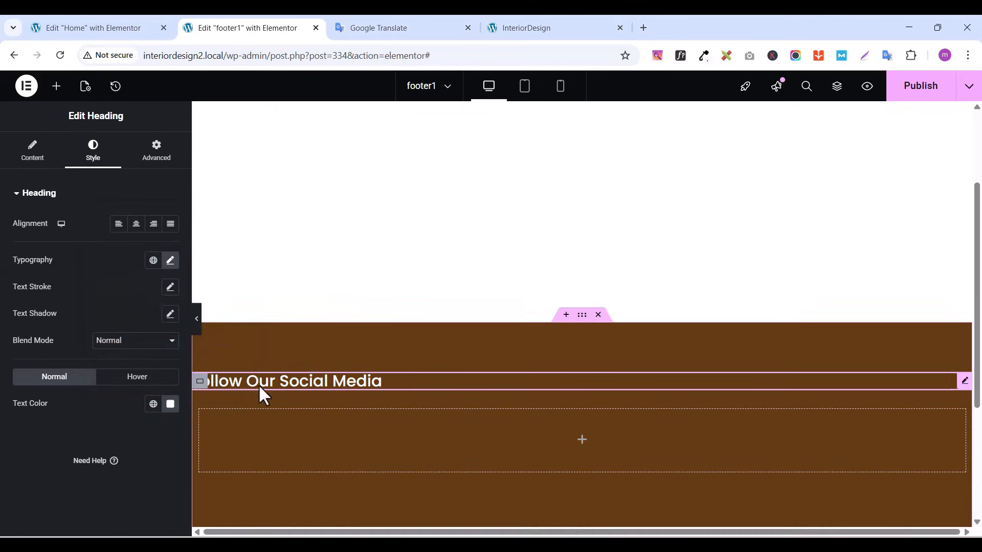
# Add a Social Icons widget below the "Follow Our Social Media" heading and align its icons to the left
pyautogui.click(57, 87)
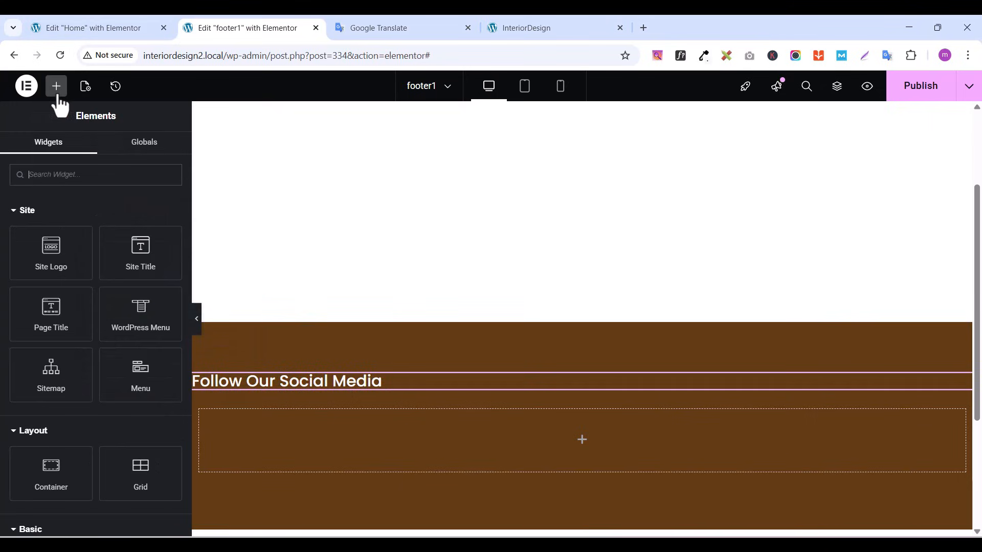
pyautogui.write('sc')
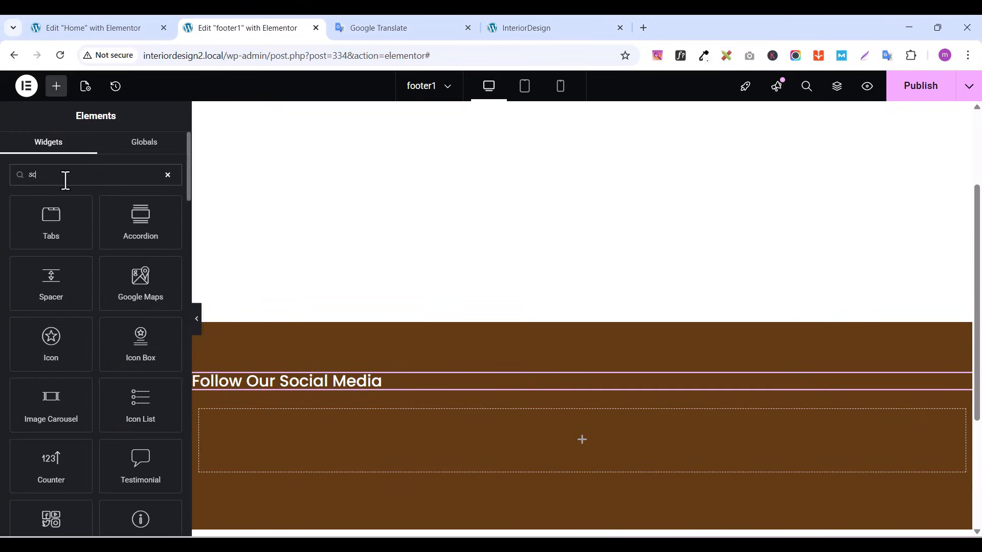
pyautogui.write('iol')
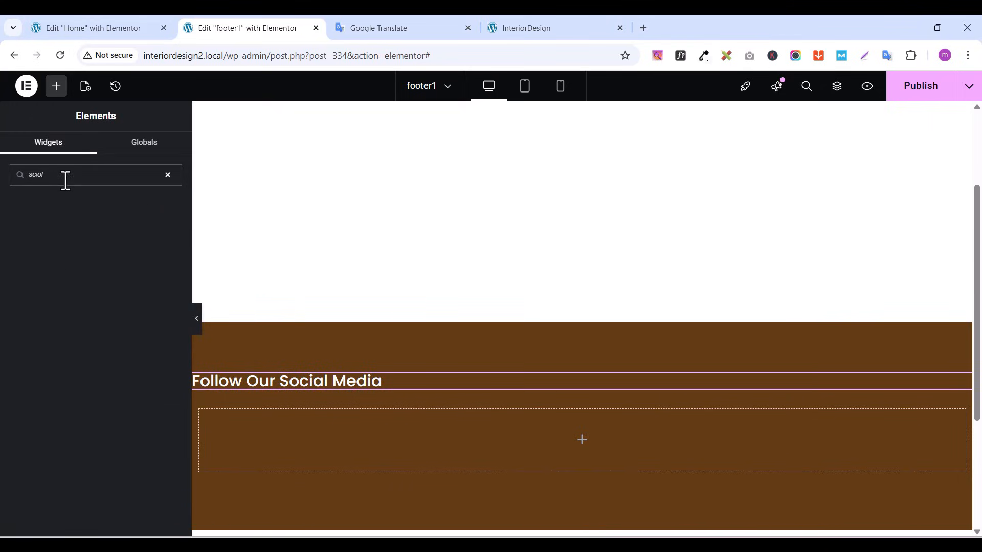
pyautogui.write('social')
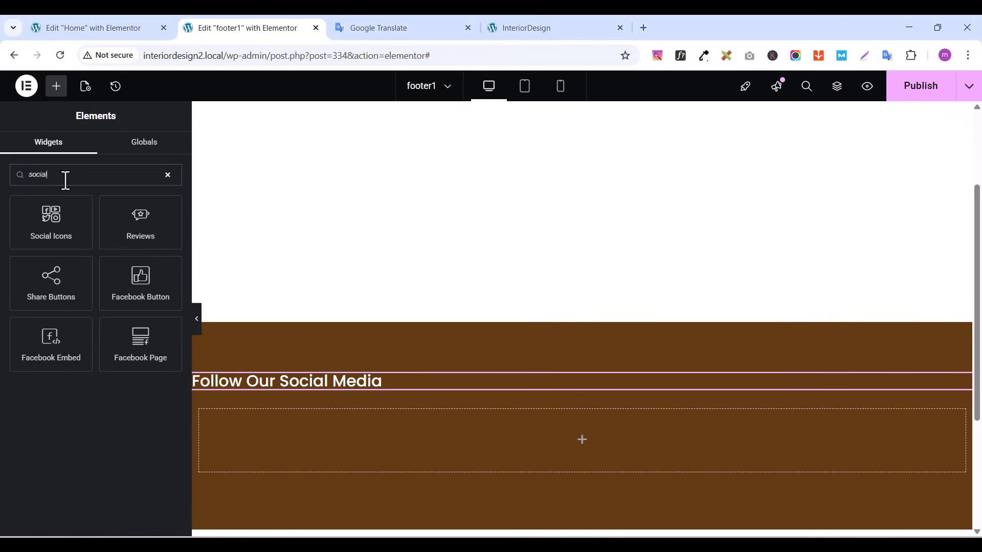
pyautogui.moveTo(49, 220); pyautogui.dragTo(417, 385)
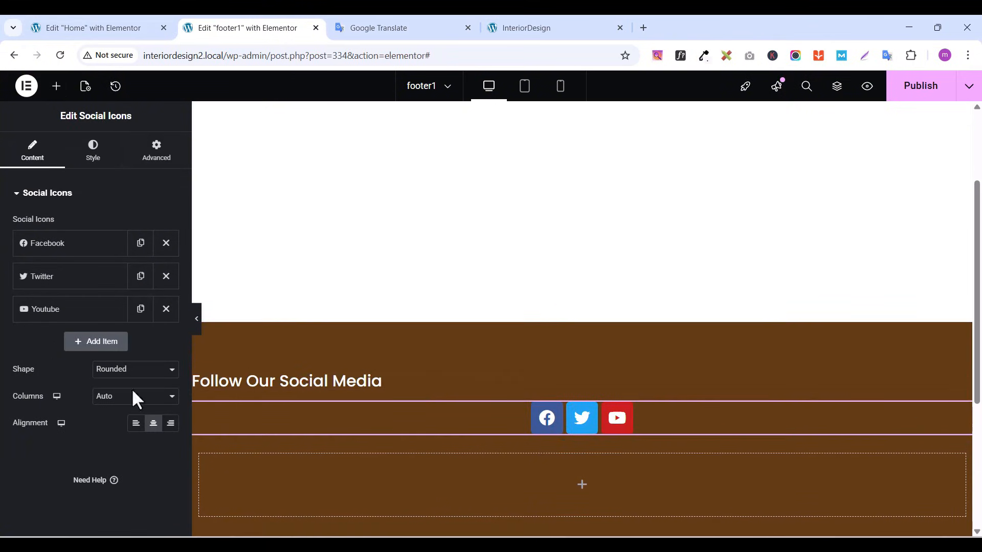
pyautogui.click(135, 423)
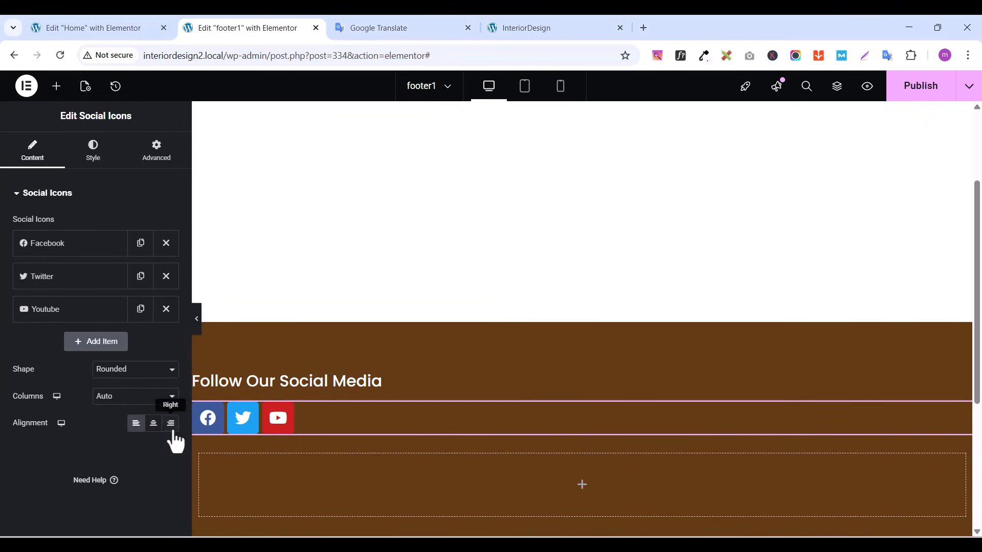
# Switch the social icons to custom color with a fully transparent primary color (#02010100), comparing with the reference footer
pyautogui.click(93, 161)
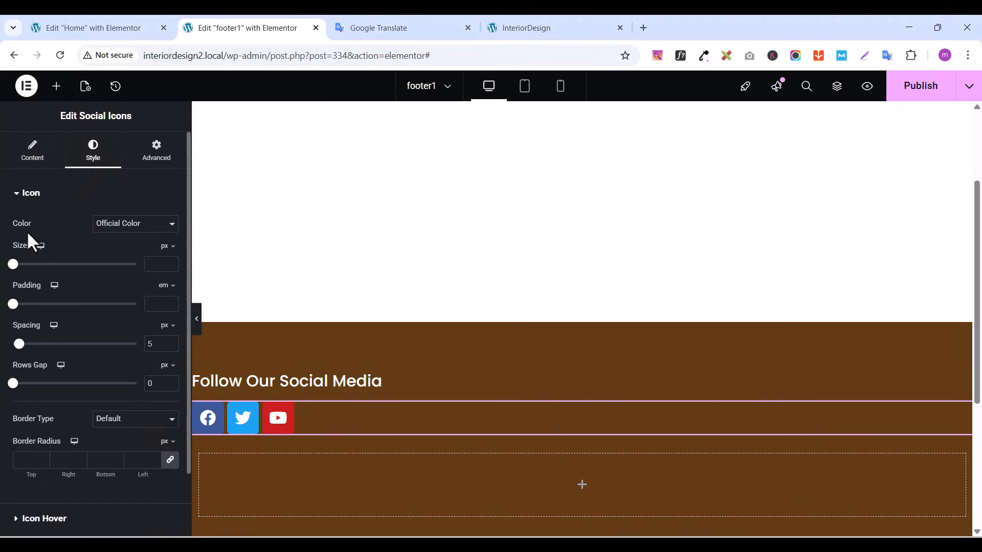
pyautogui.click(124, 229)
pyautogui.click(107, 255)
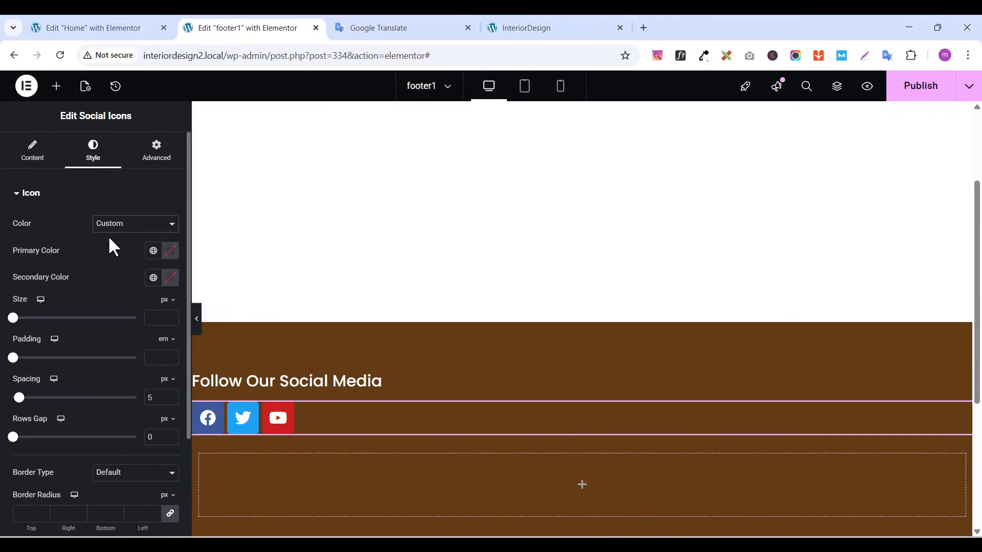
pyautogui.click(170, 251)
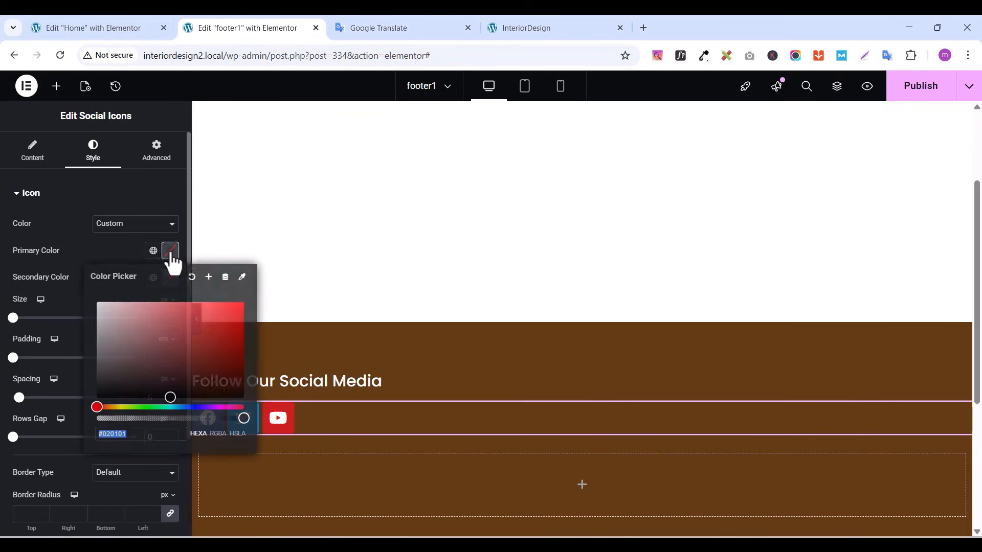
pyautogui.moveTo(241, 420); pyautogui.dragTo(29, 412)
pyautogui.click(591, 31)
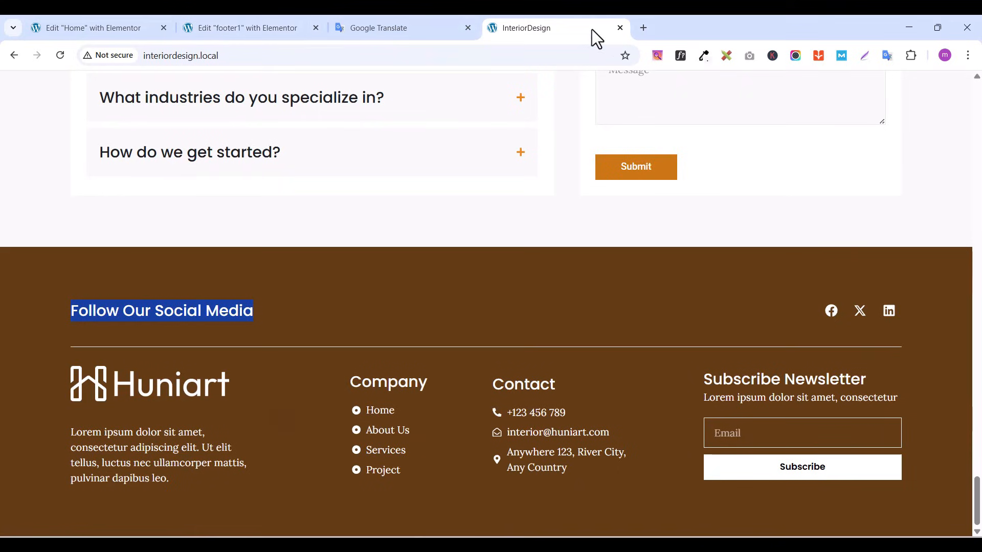
pyautogui.click(110, 25)
pyautogui.click(213, 26)
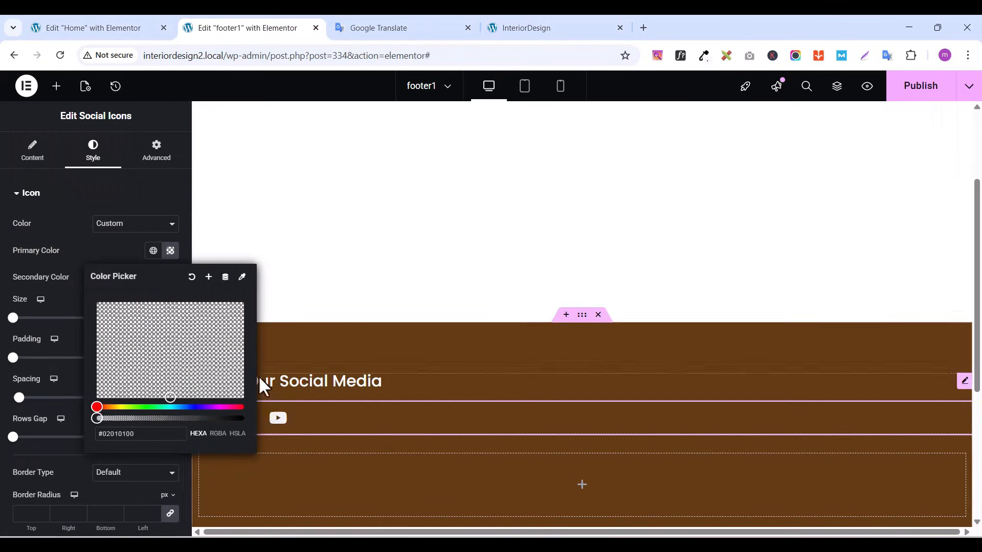
pyautogui.click(110, 253)
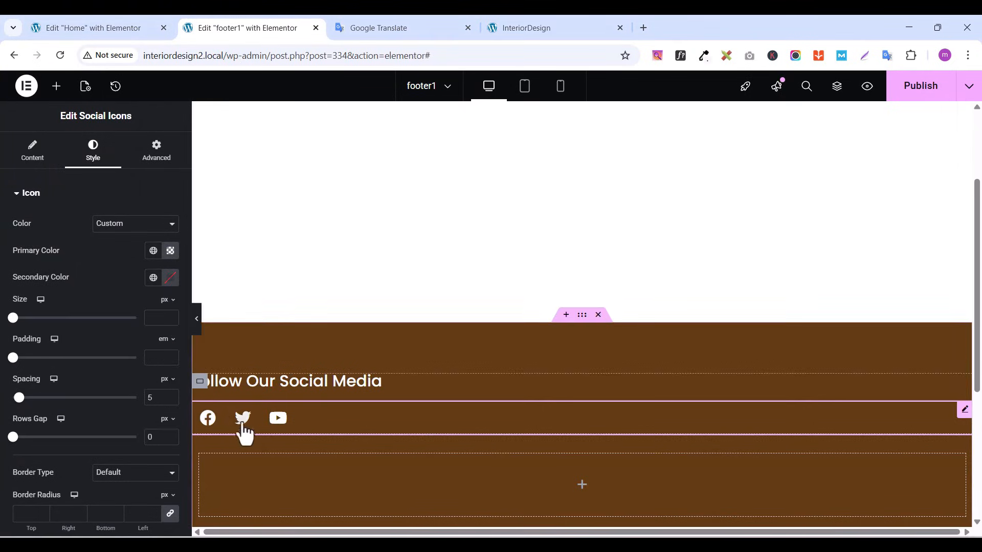
# Set the social icons' size to 27 px
pyautogui.click(170, 315)
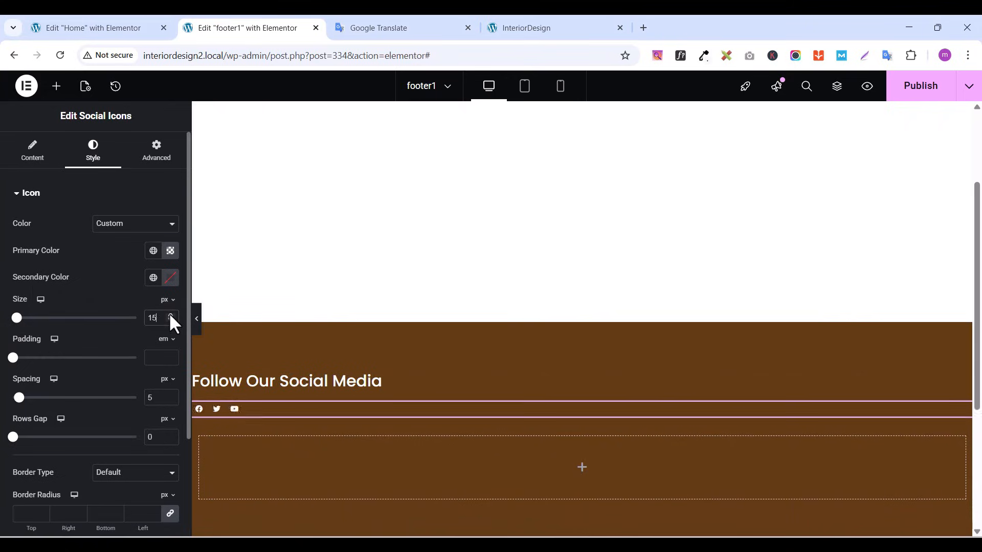
pyautogui.click(170, 315)
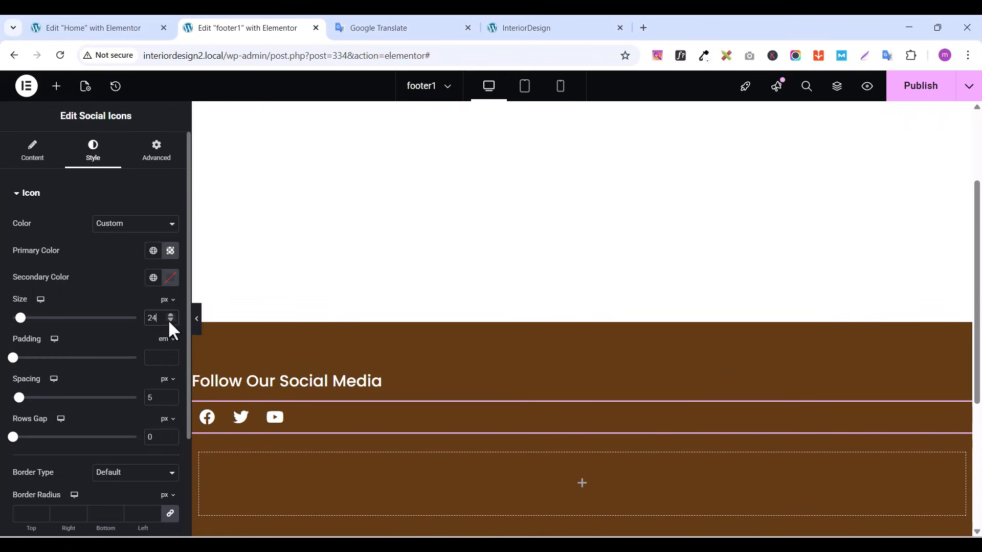
pyautogui.click(170, 316)
pyautogui.click(169, 320)
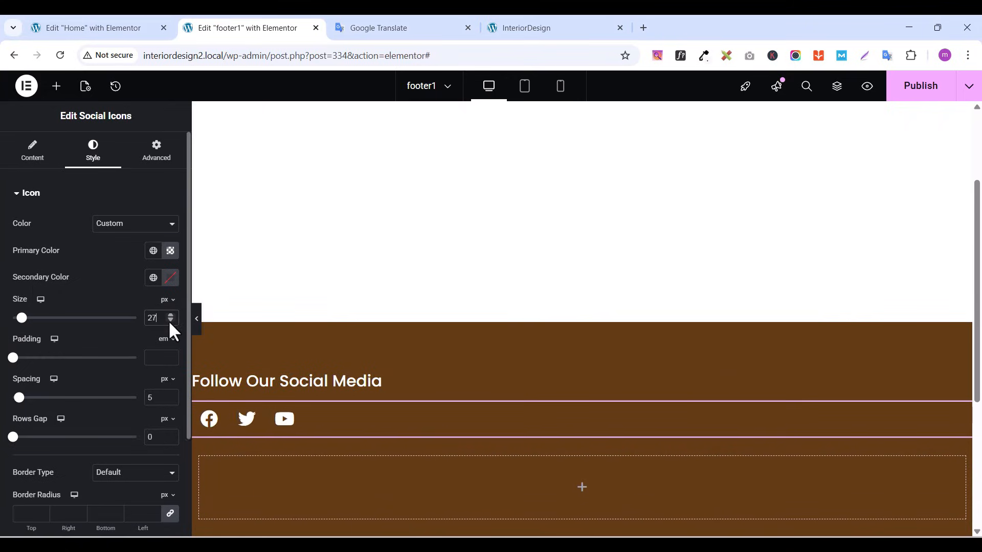
# Reduce the social icons' size to 20 px
pyautogui.click(170, 321)
pyautogui.doubleClick(170, 321)
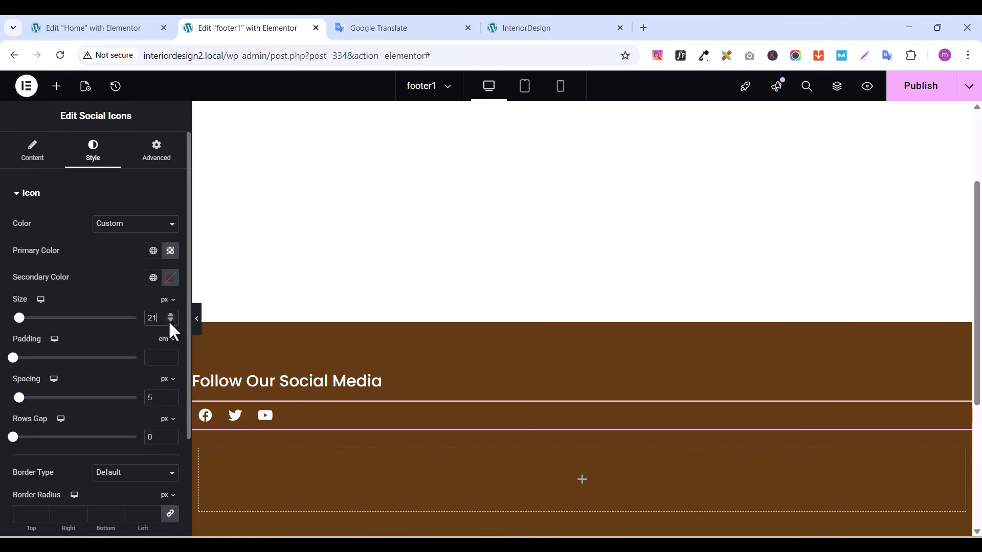
pyautogui.click(169, 321)
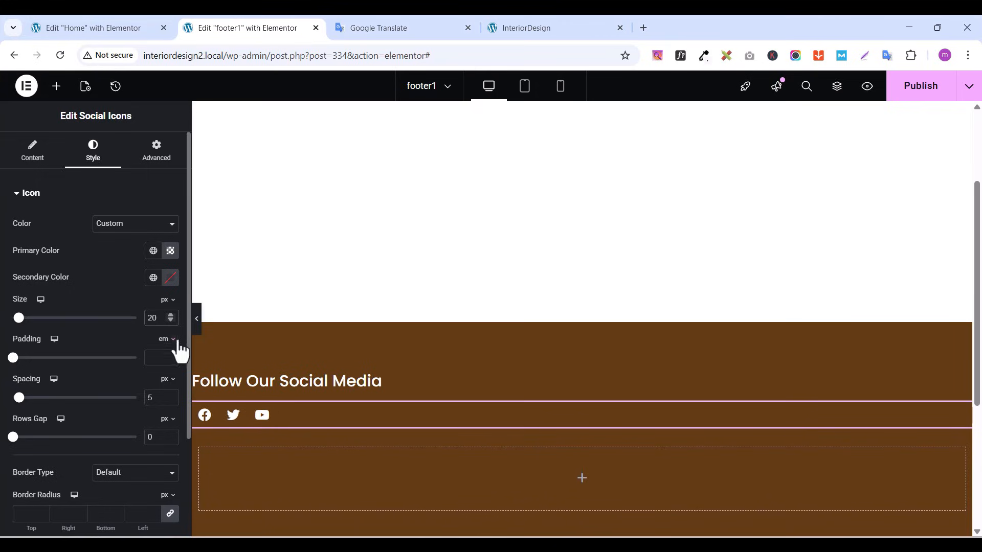
# Arrange the social media heading and icons in a vertically centered row with space between them, and publish the footer
pyautogui.click(201, 382)
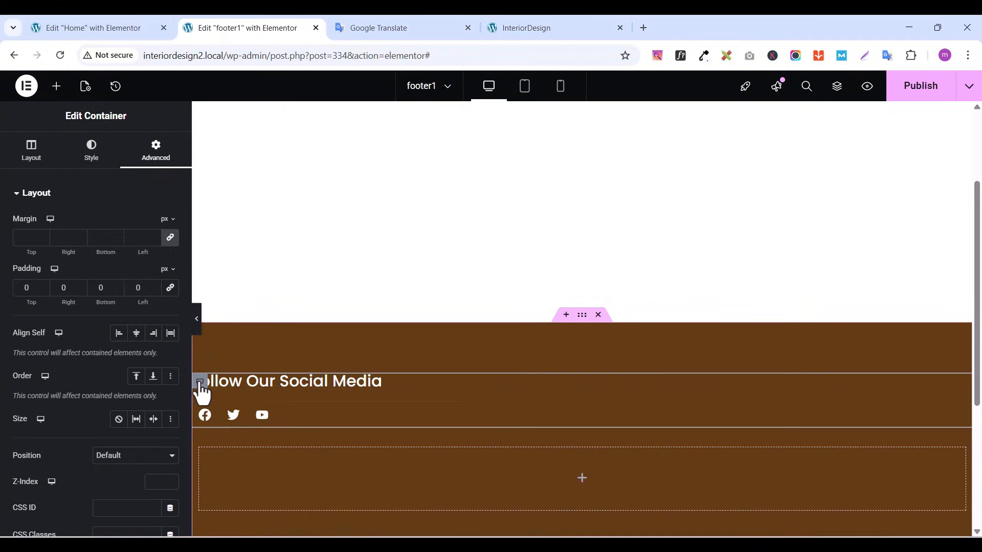
pyautogui.click(32, 157)
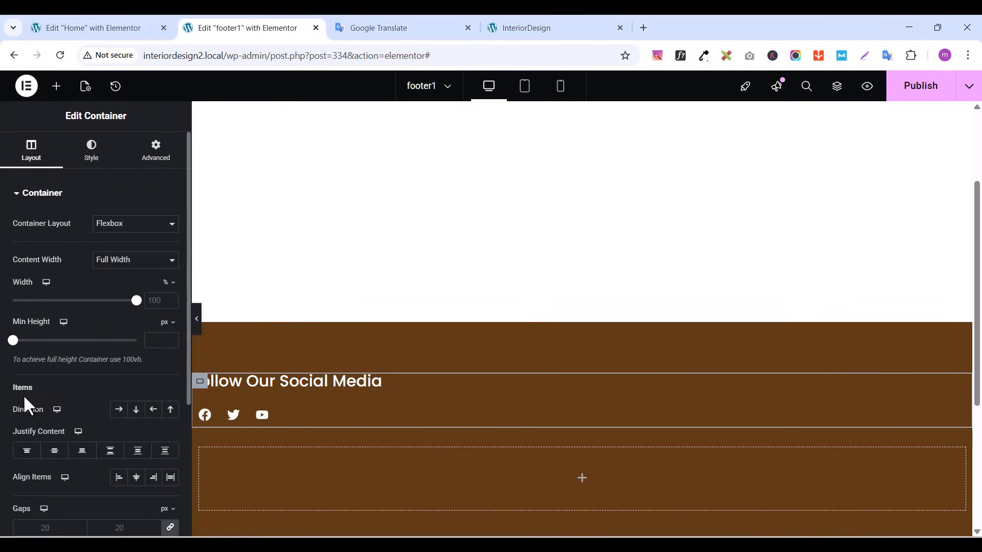
pyautogui.click(119, 409)
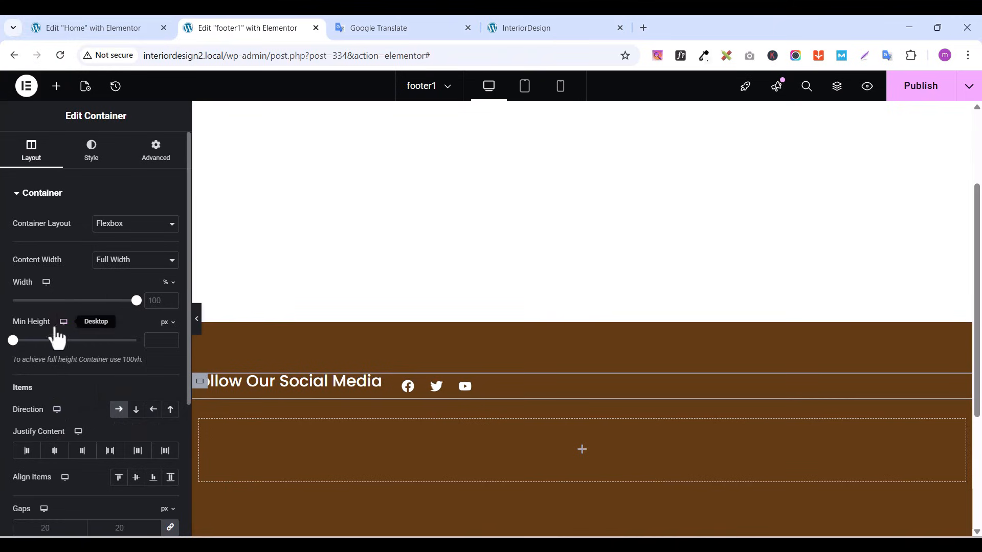
pyautogui.click(55, 451)
pyautogui.click(55, 451)
pyautogui.click(136, 481)
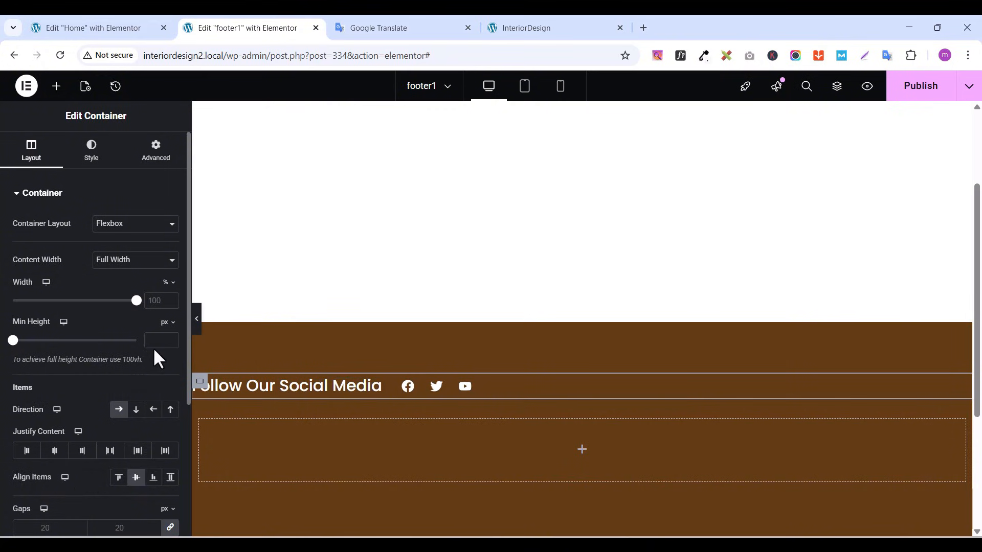
pyautogui.click(109, 452)
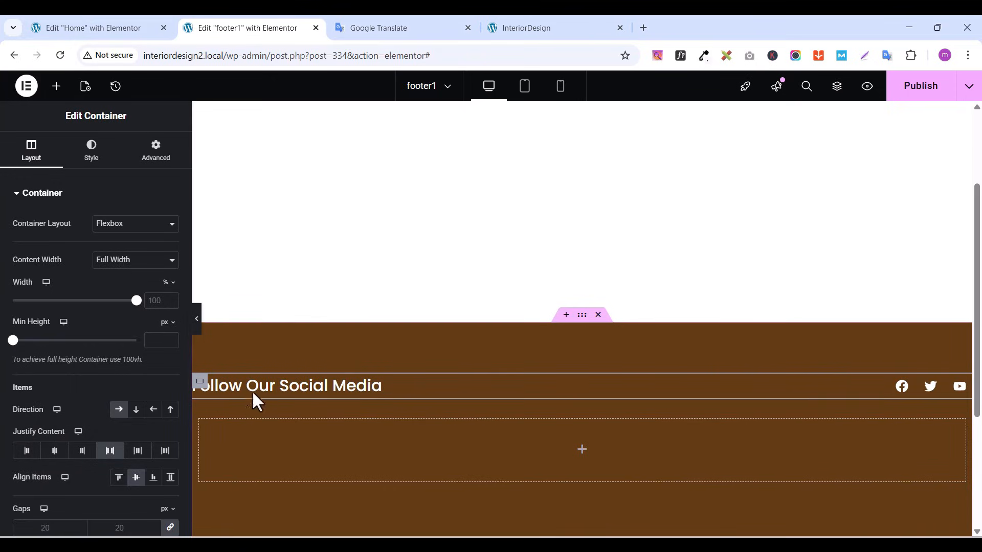
pyautogui.click(914, 88)
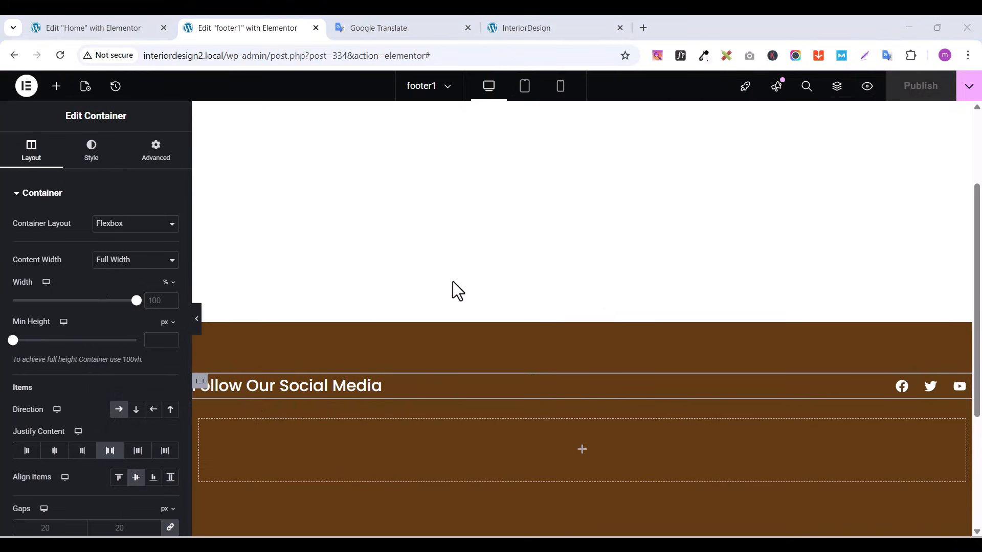
# Unlink the padding values of the empty container below the social media row and set all four sides to 0
pyautogui.click(201, 420)
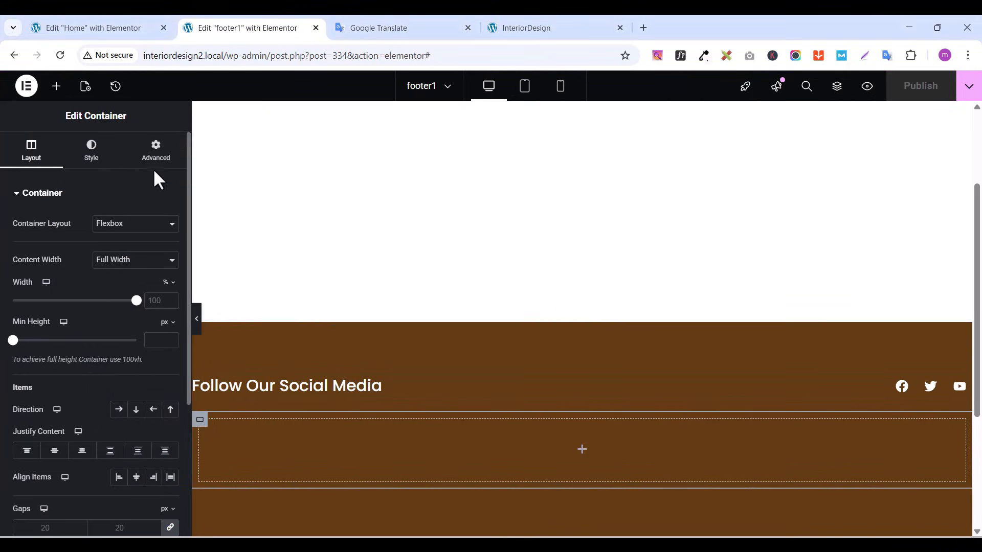
pyautogui.click(153, 154)
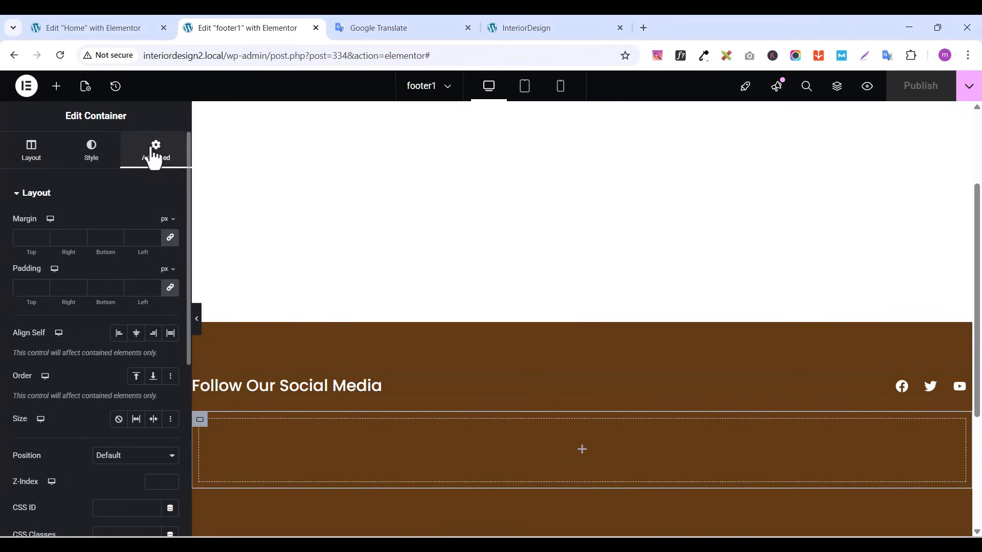
pyautogui.click(171, 288)
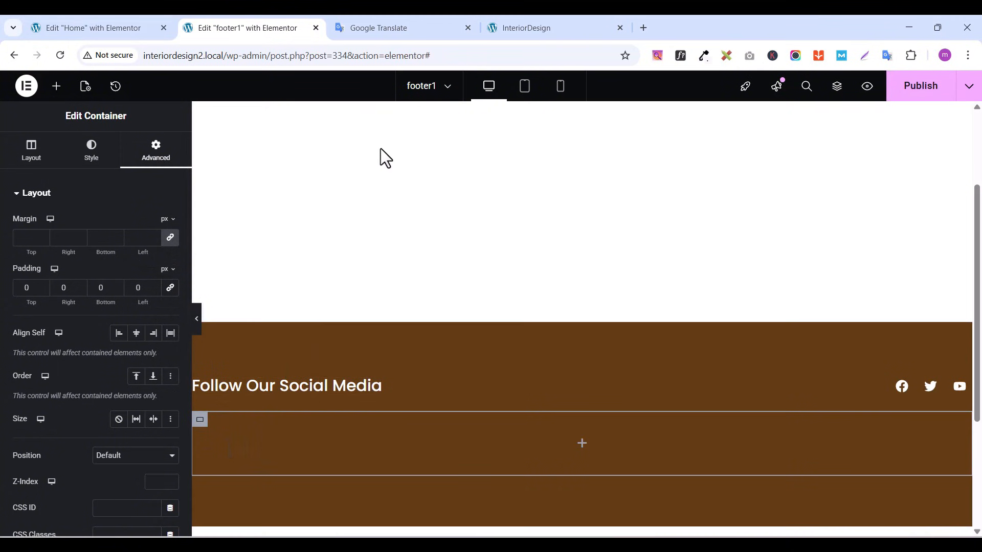
# Check the divider in the reference InteriorDesign footer and give the empty lower container a solid border
pyautogui.click(536, 31)
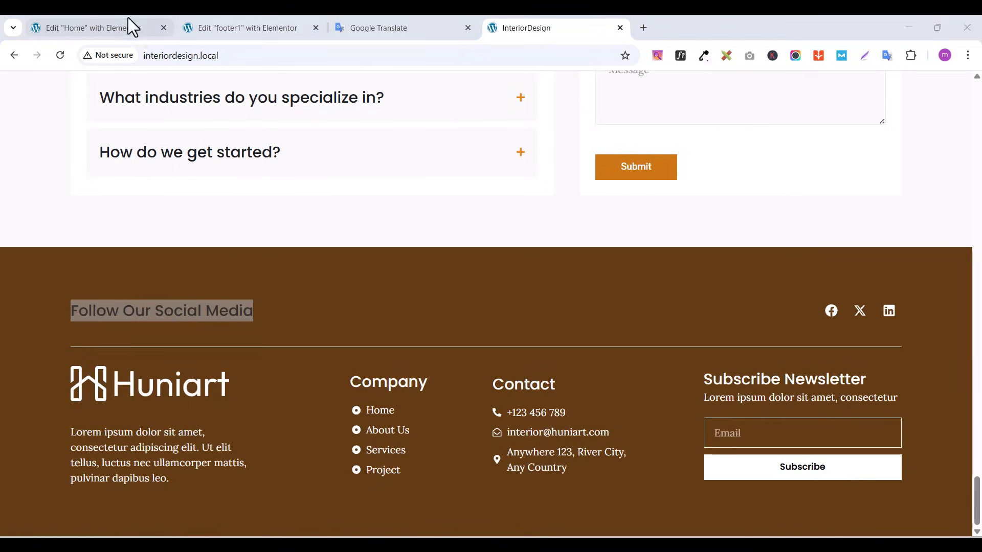
pyautogui.click(77, 32)
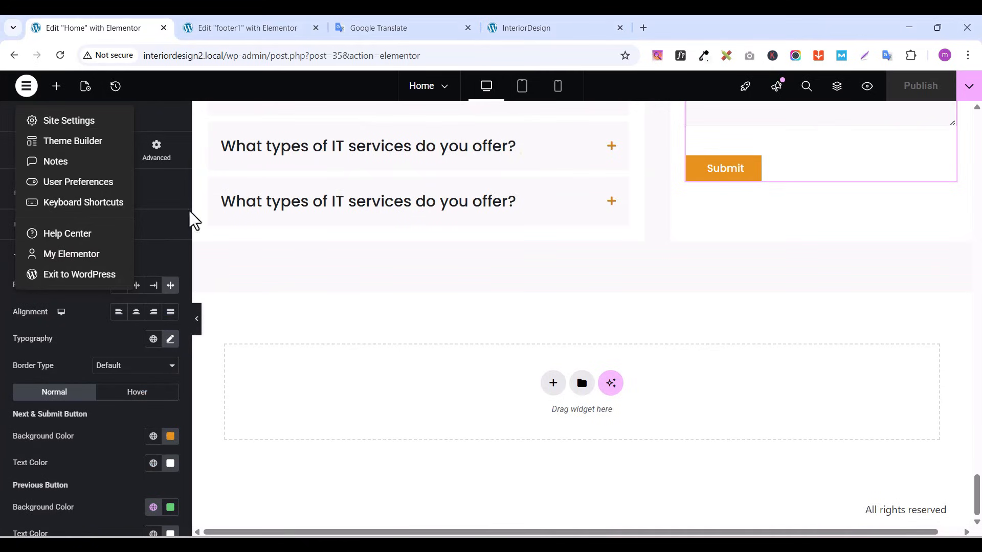
pyautogui.click(245, 28)
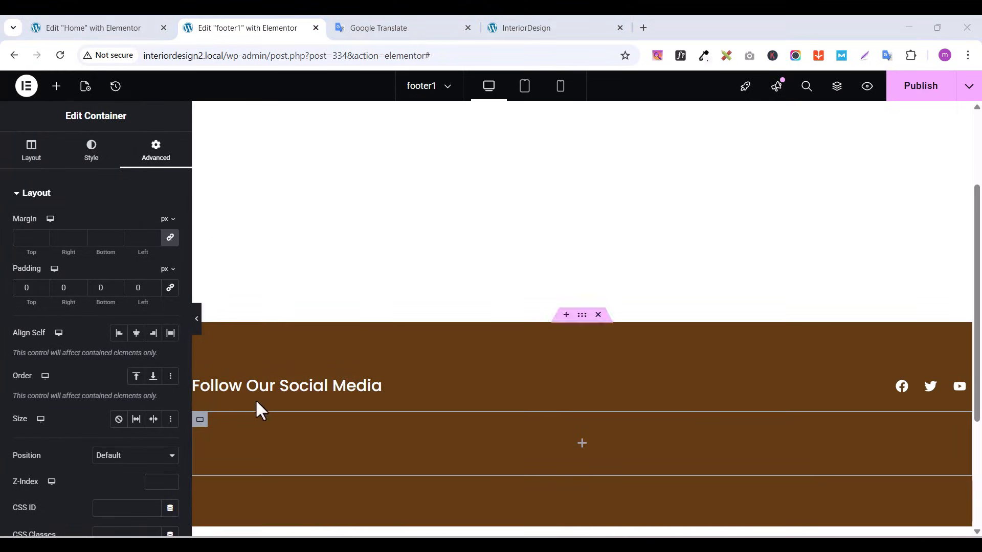
pyautogui.click(96, 160)
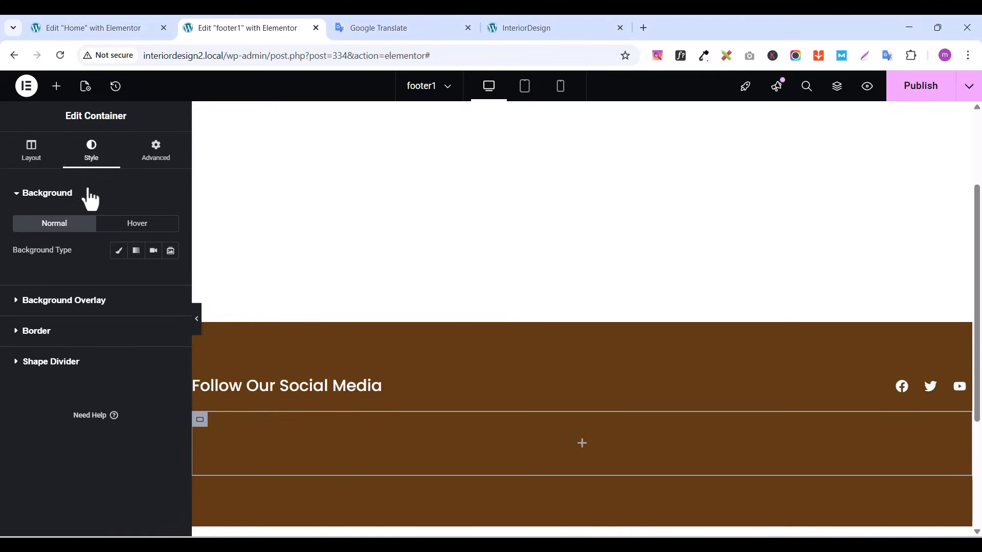
pyautogui.click(15, 195)
pyautogui.click(17, 262)
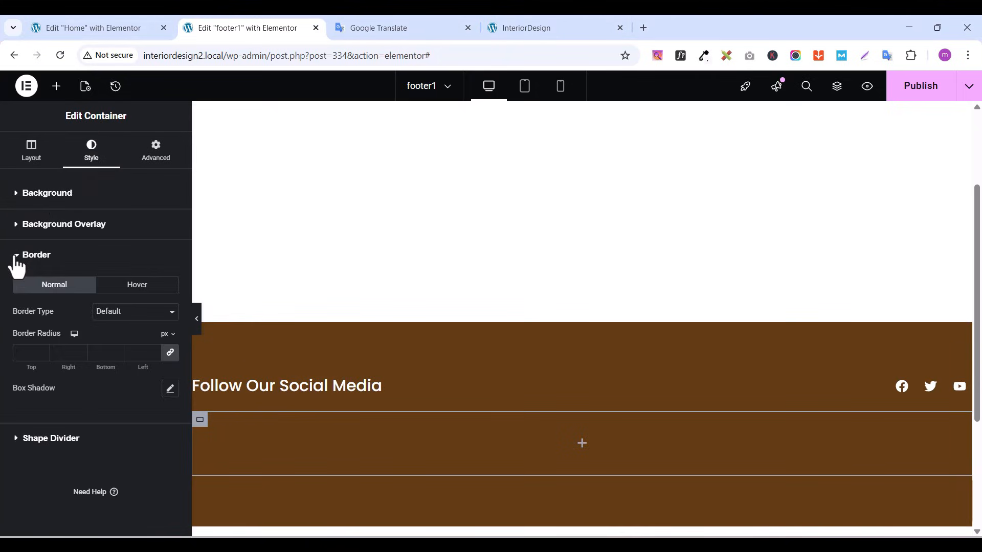
pyautogui.click(125, 317)
pyautogui.click(112, 358)
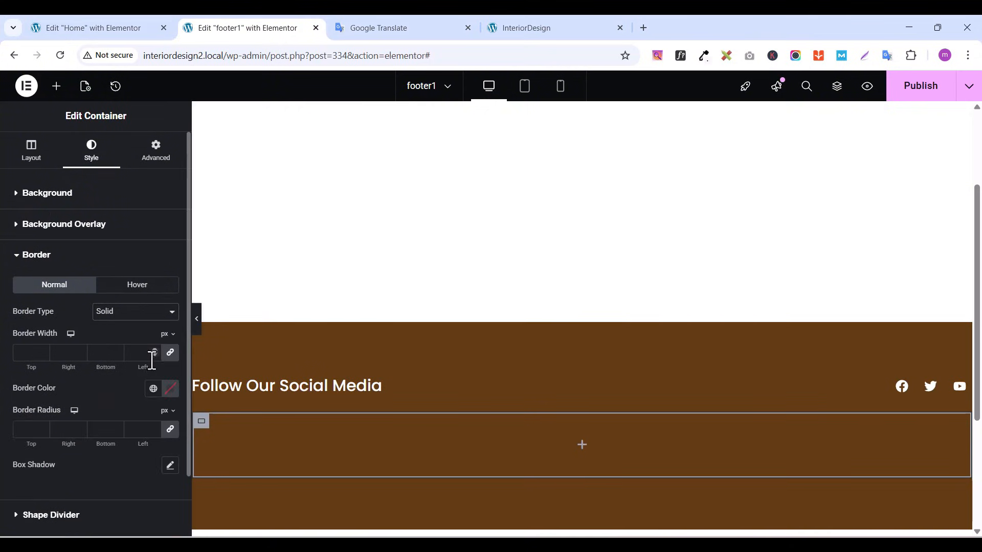
# Unlink the lower container's border widths and set only the top to 1 px, comparing with the reference footer
pyautogui.click(170, 352)
pyautogui.click(526, 32)
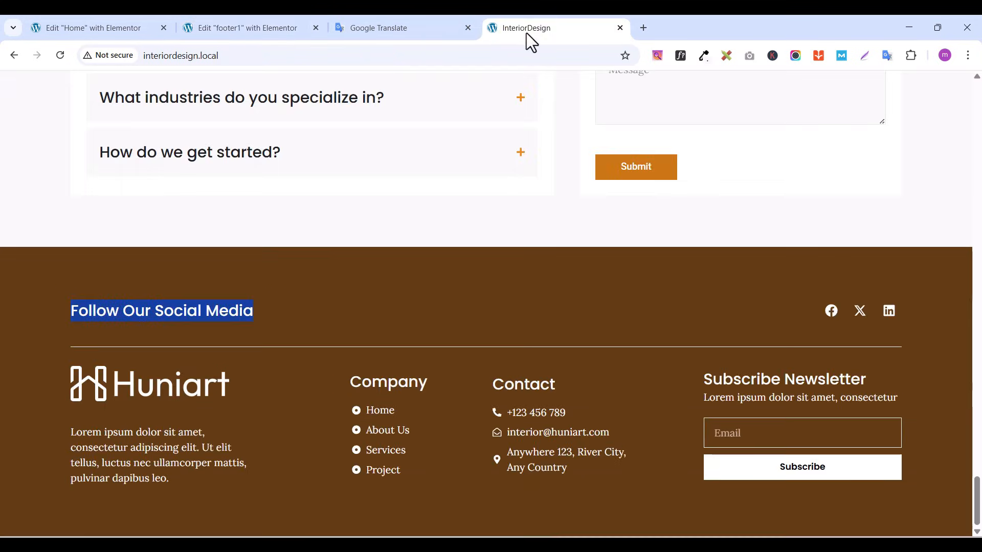
pyautogui.click(82, 28)
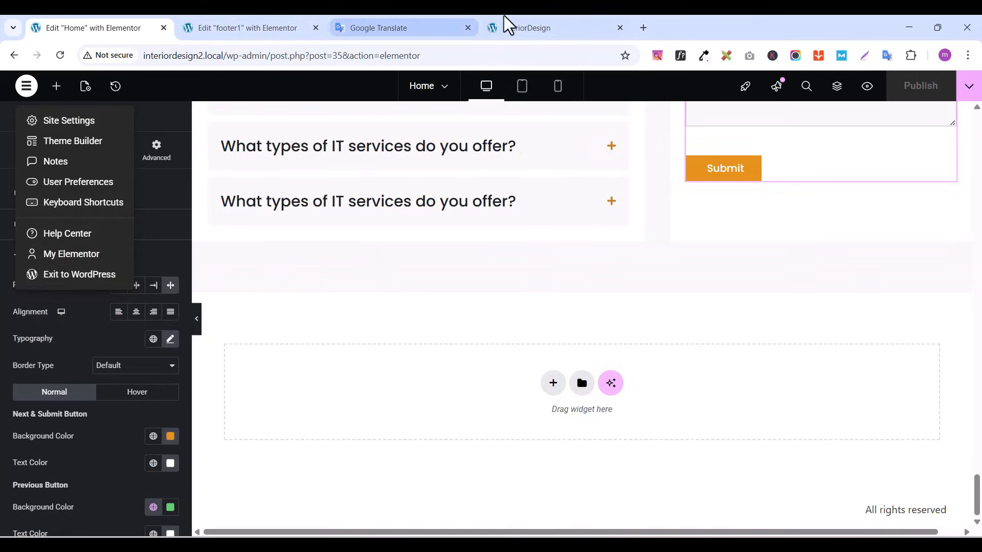
pyautogui.click(516, 28)
pyautogui.click(248, 29)
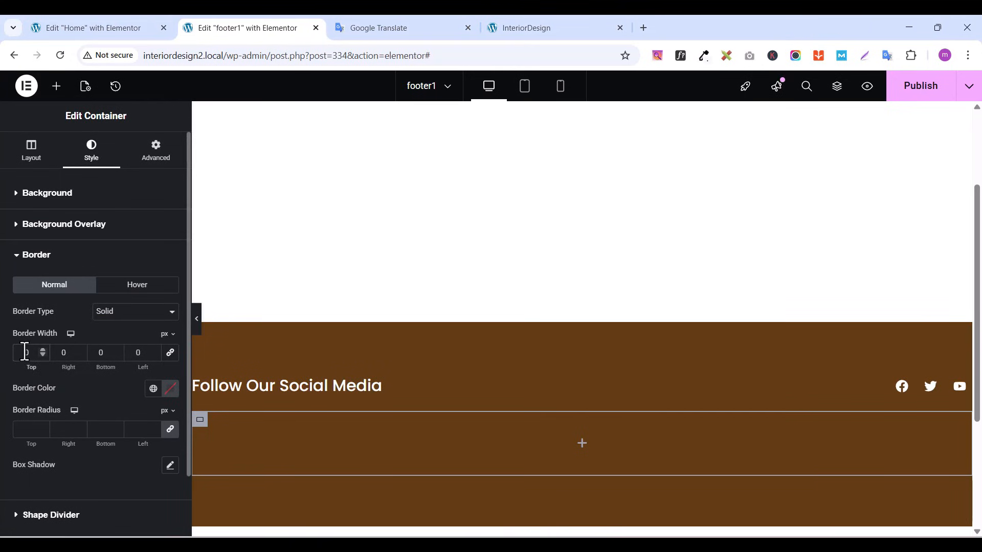
pyautogui.write('1')
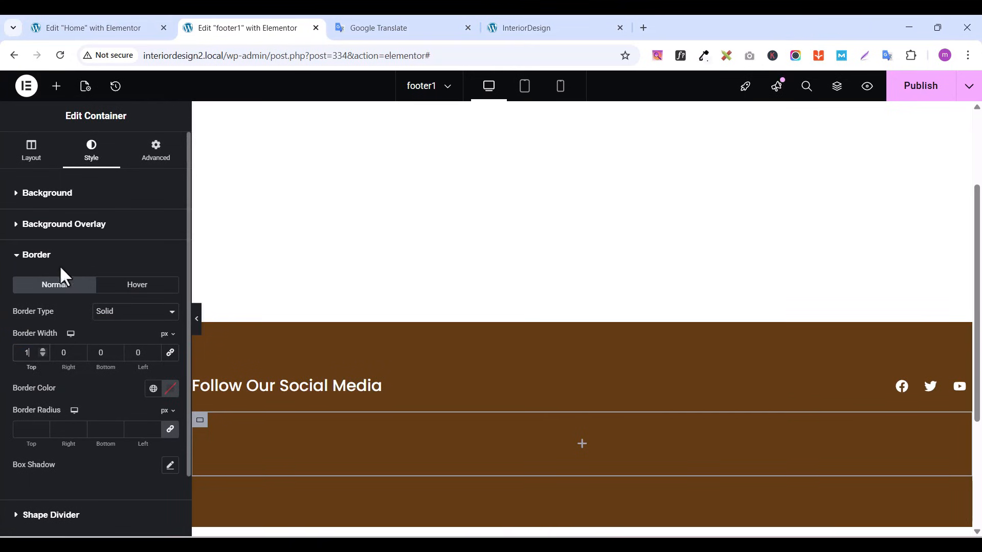
# Color the lower container's top border semi-transparent white (#FFFFFF59) and publish the footer
pyautogui.click(171, 392)
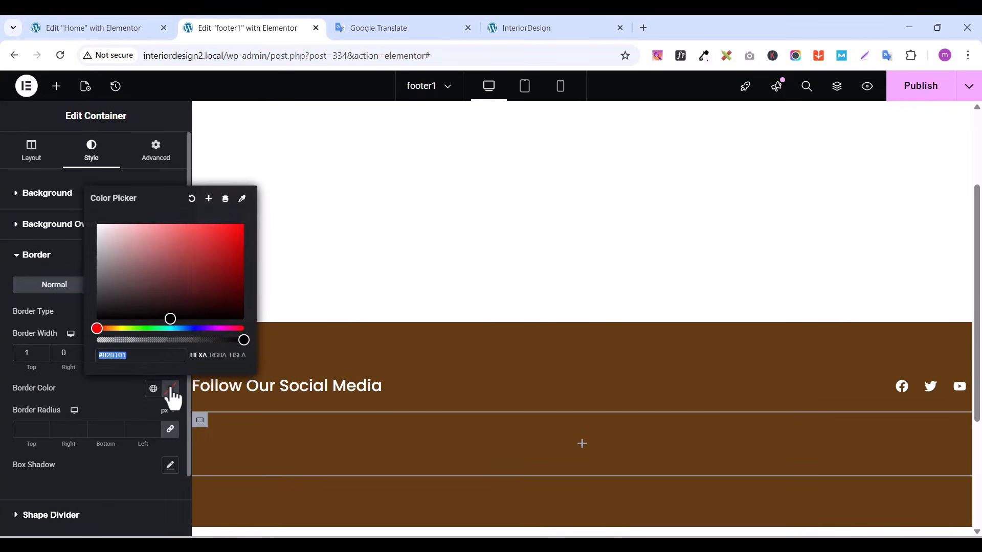
pyautogui.moveTo(113, 275); pyautogui.dragTo(83, 208)
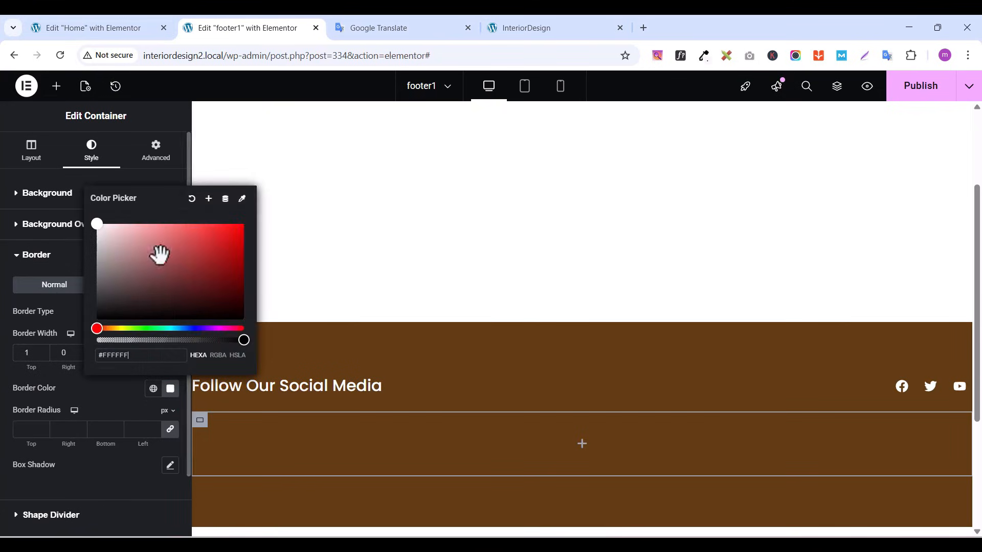
pyautogui.moveTo(241, 339); pyautogui.dragTo(146, 339)
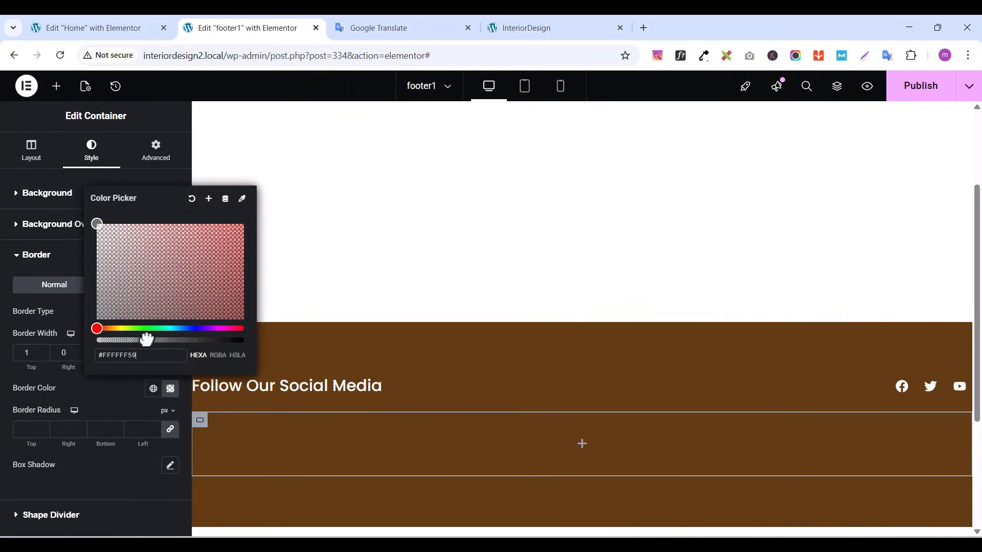
pyautogui.click(920, 88)
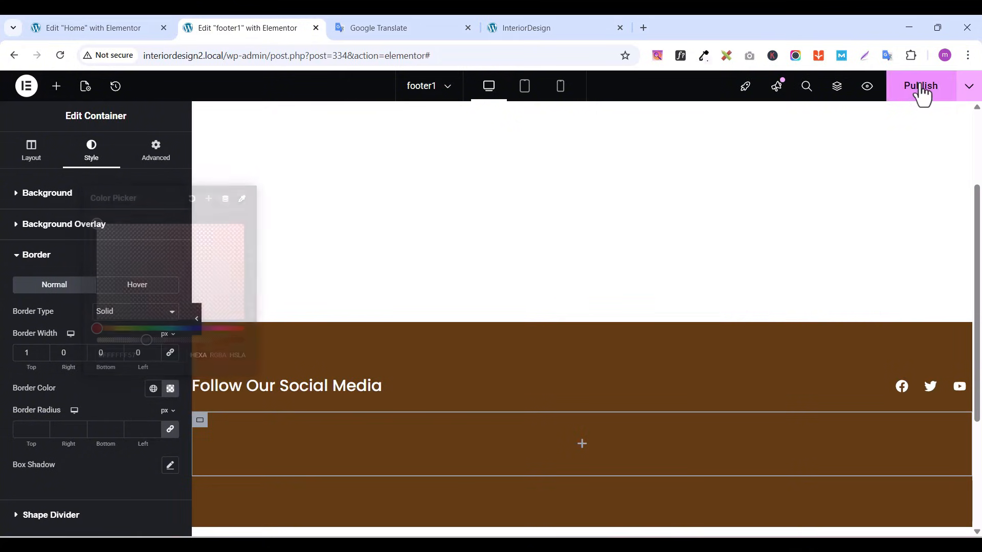
# Preview the footer1 template and compare its social media row and divider line with the reference InteriorDesign footer
pyautogui.click(558, 23)
pyautogui.click(291, 29)
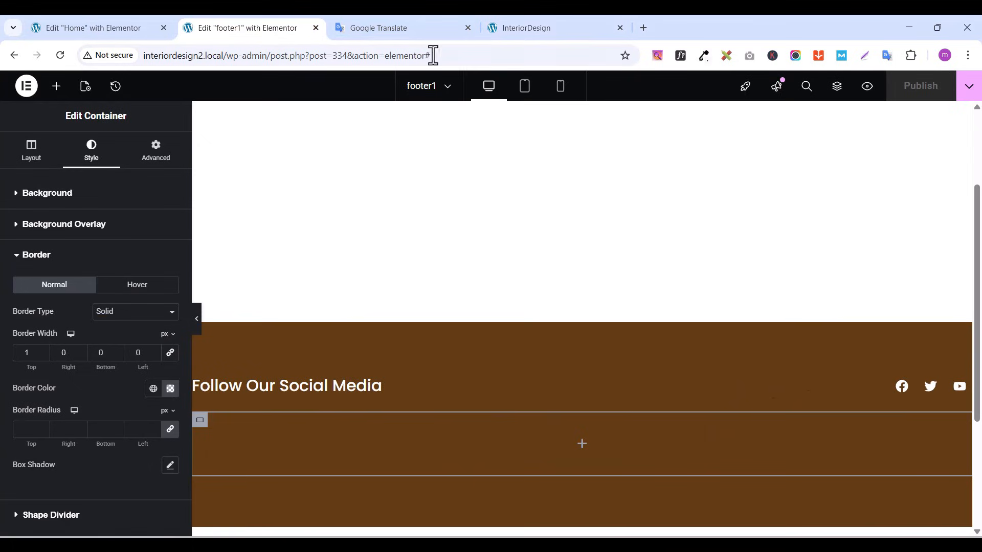
pyautogui.click(867, 87)
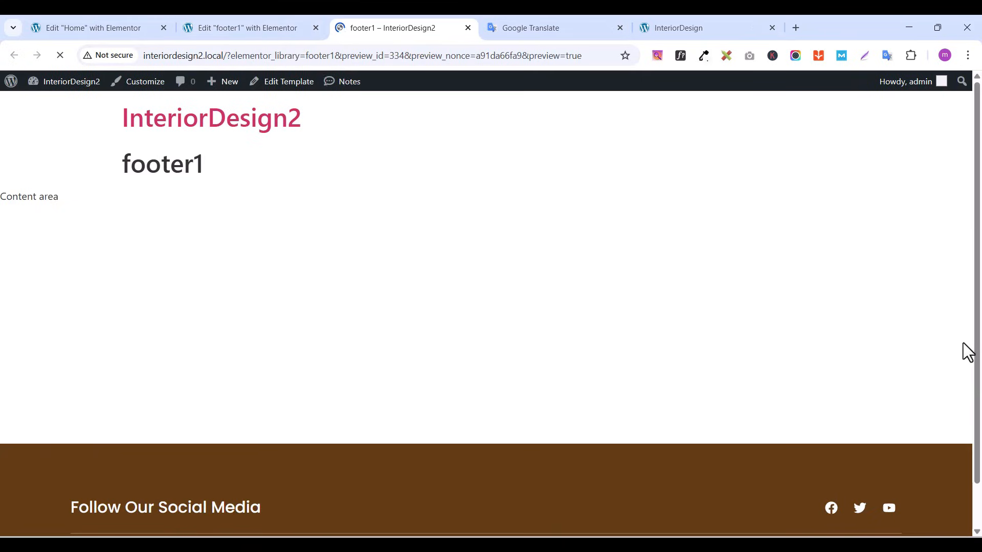
pyautogui.moveTo(978, 342); pyautogui.dragTo(978, 445)
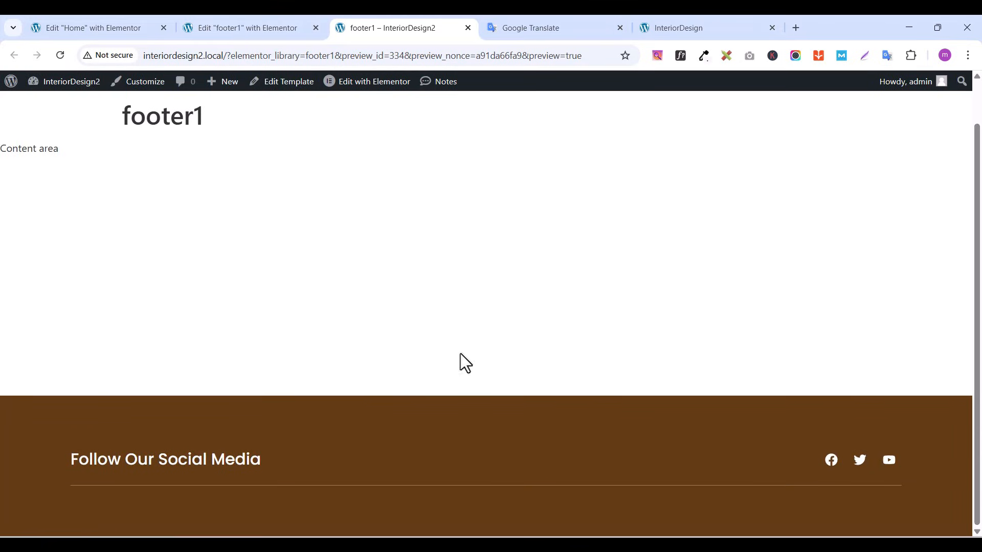
pyautogui.click(265, 28)
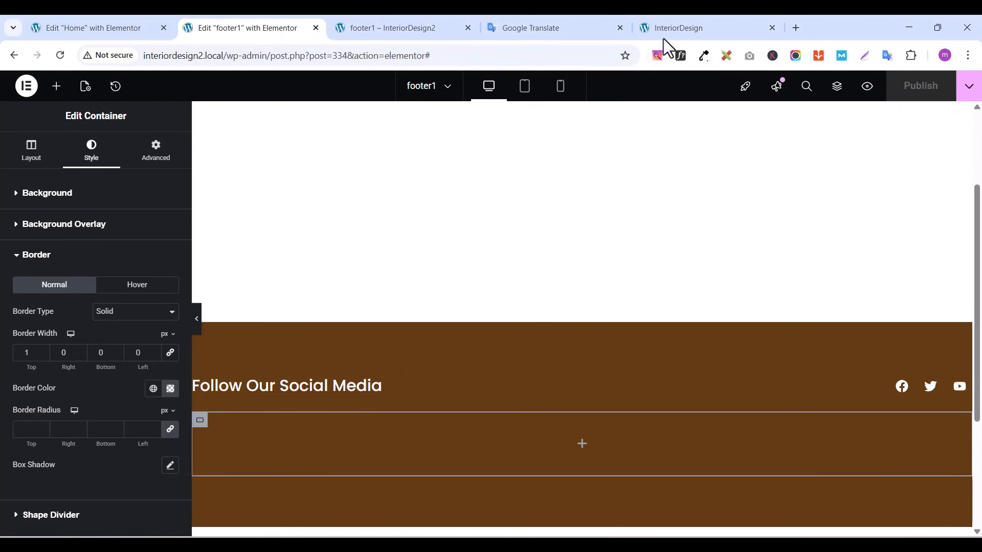
pyautogui.click(668, 26)
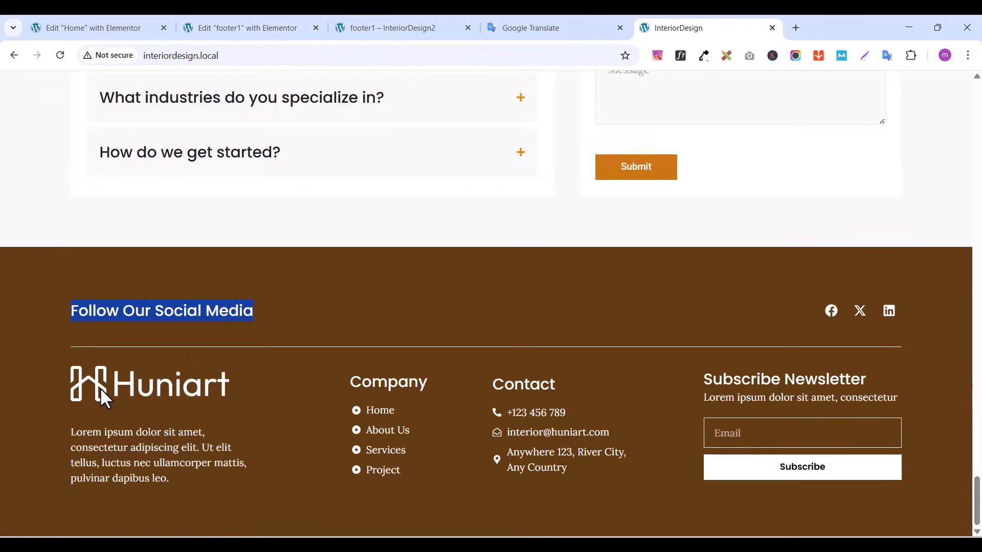
pyautogui.click(228, 29)
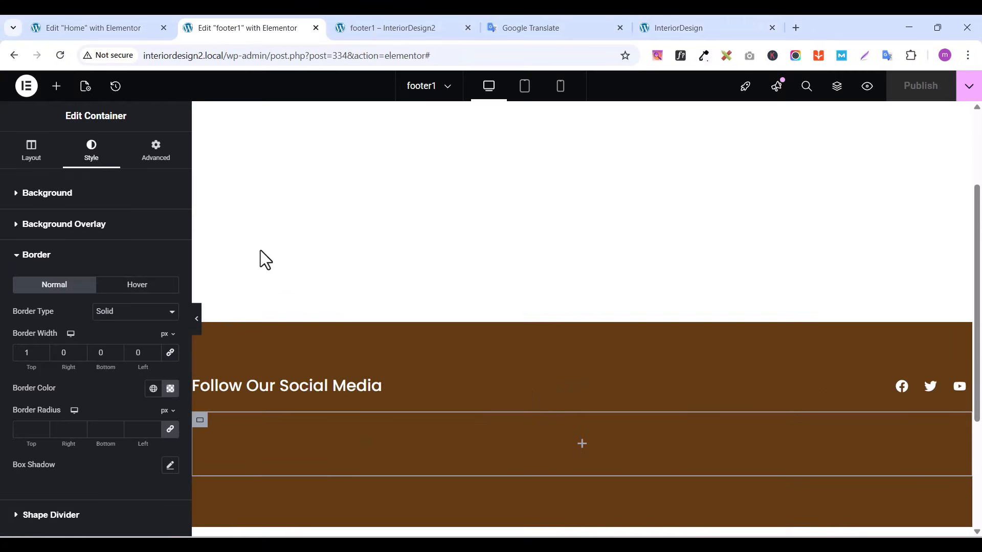
# Add a nested container inside the bordered lower container of the footer
pyautogui.click(55, 87)
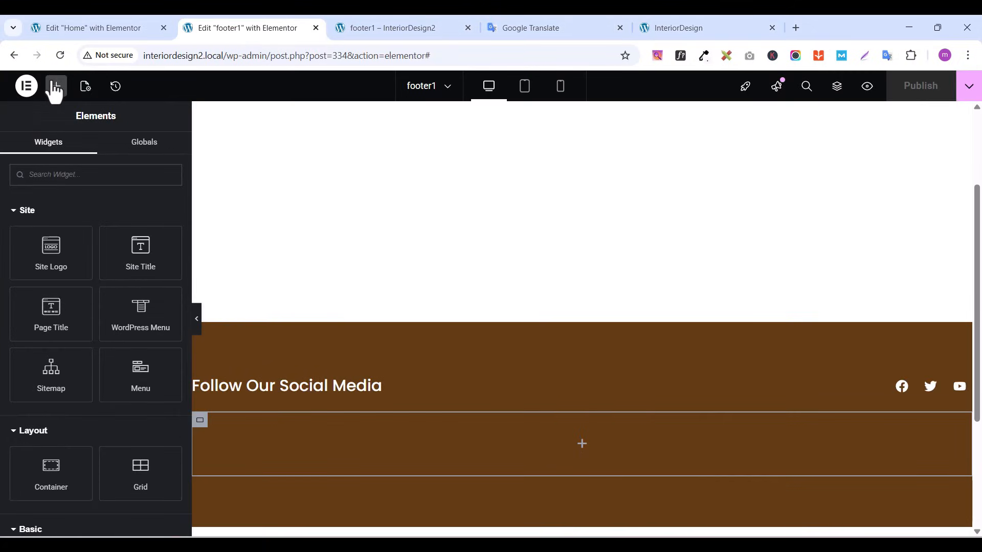
pyautogui.write('im')
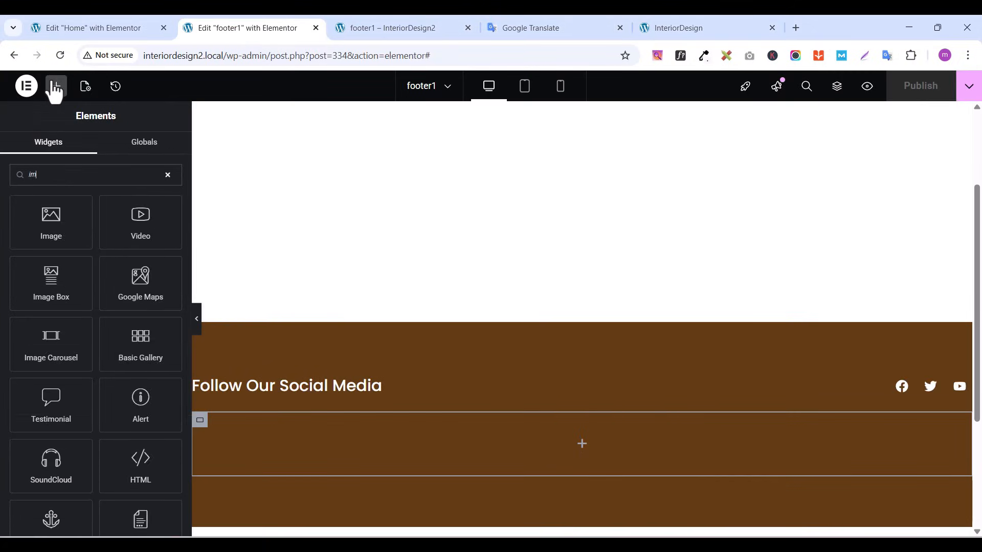
pyautogui.moveTo(50, 213)
pyautogui.mouseDown()
pyautogui.moveTo(247, 386)
pyautogui.moveTo(263, 440)
pyautogui.moveTo(68, 204)
pyautogui.moveTo(48, 213)
pyautogui.moveTo(51, 204)
pyautogui.mouseUp()
pyautogui.doubleClick(64, 174)
pyautogui.write('contact')
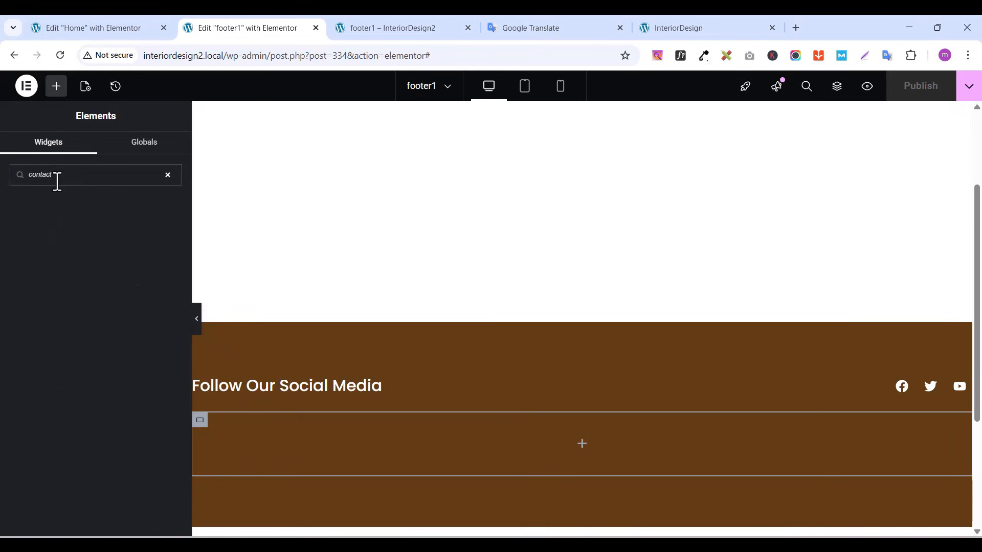
pyautogui.write('co')
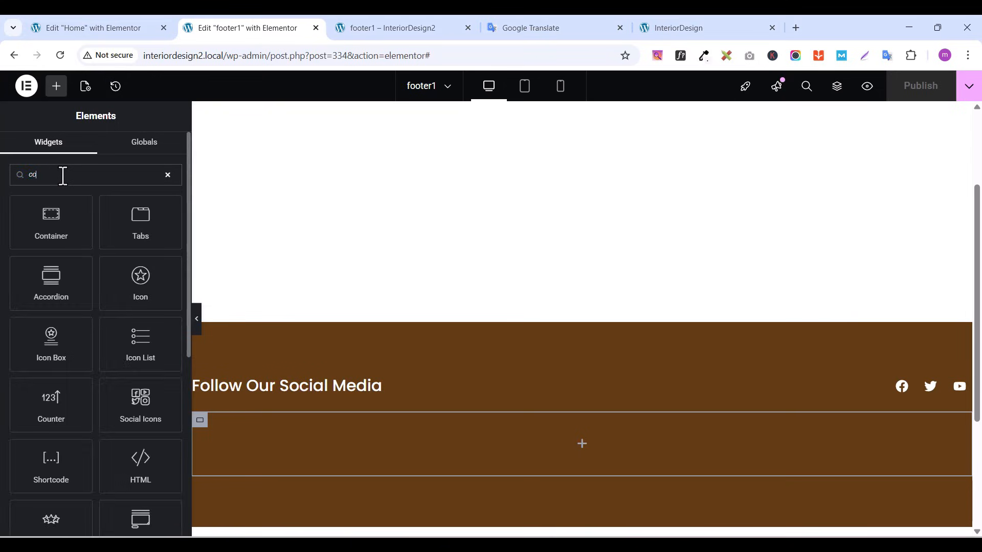
pyautogui.write('ntain')
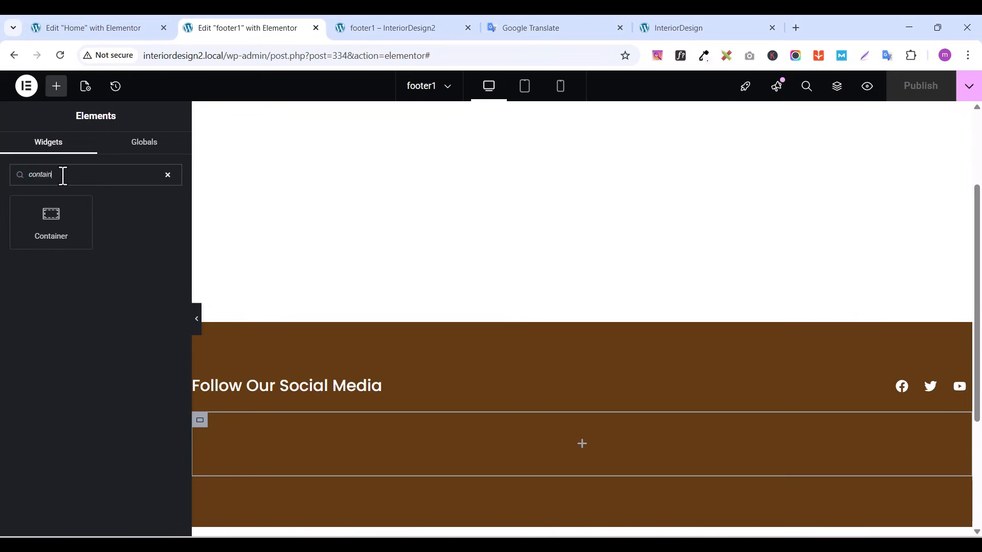
pyautogui.moveTo(54, 224); pyautogui.dragTo(283, 440)
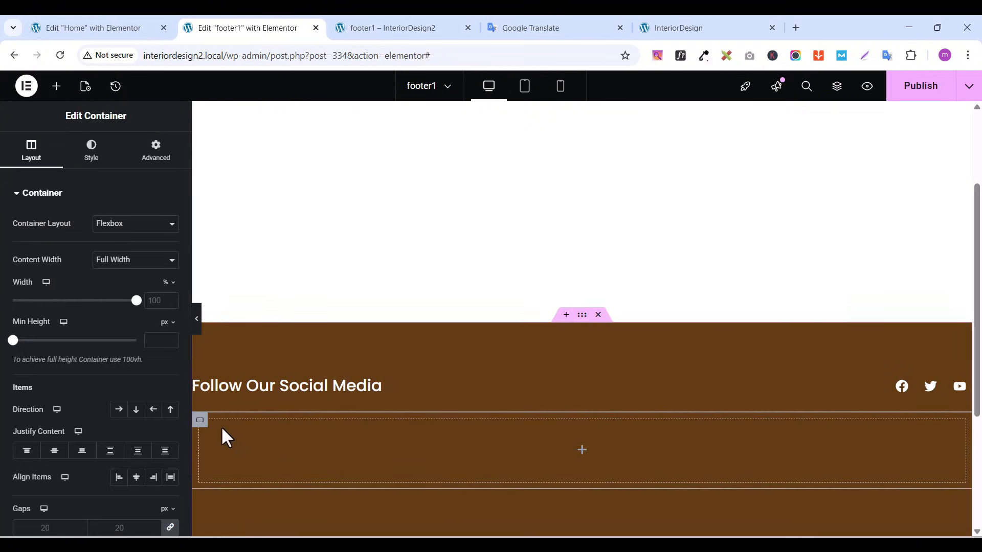
# Duplicate the nested container within the lower footer container
pyautogui.rightClick(203, 420)
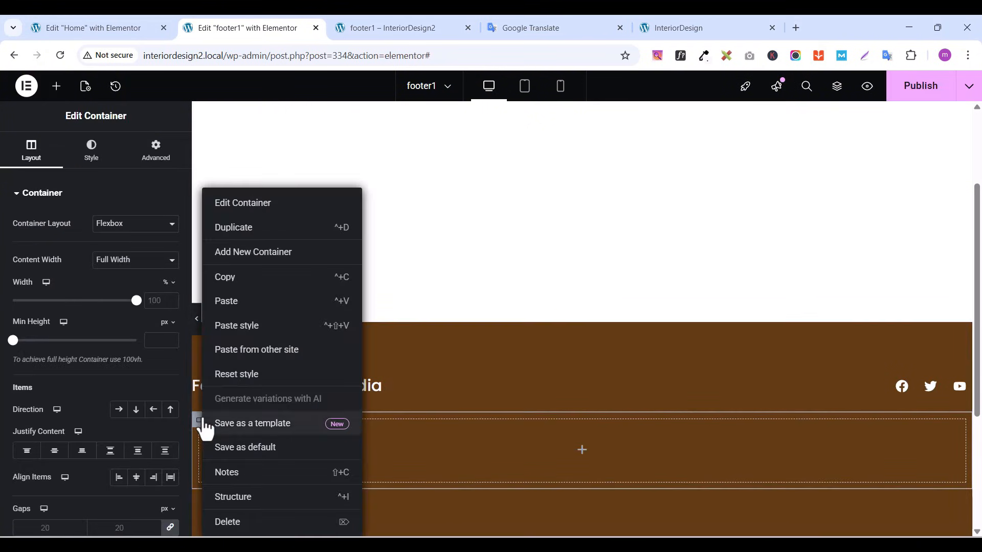
pyautogui.click(260, 234)
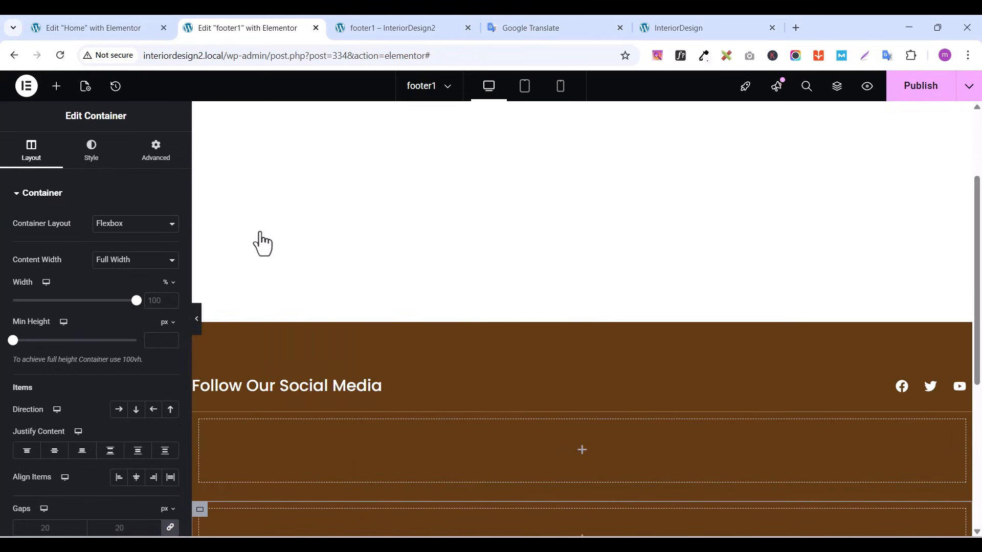
pyautogui.scroll(-1, 364, 409)
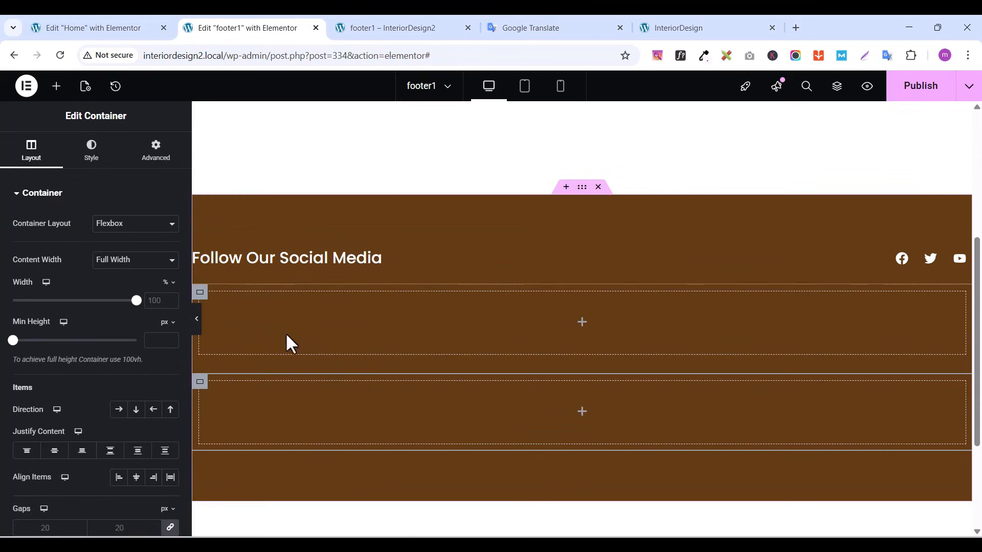
# Select the parent of the two nested containers and set its direction to row
pyautogui.click(200, 292)
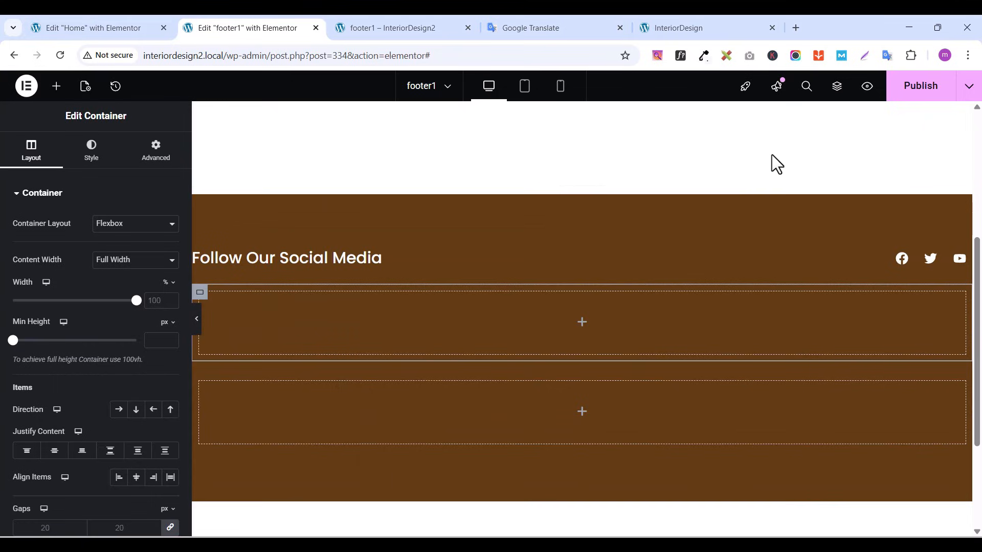
pyautogui.click(837, 87)
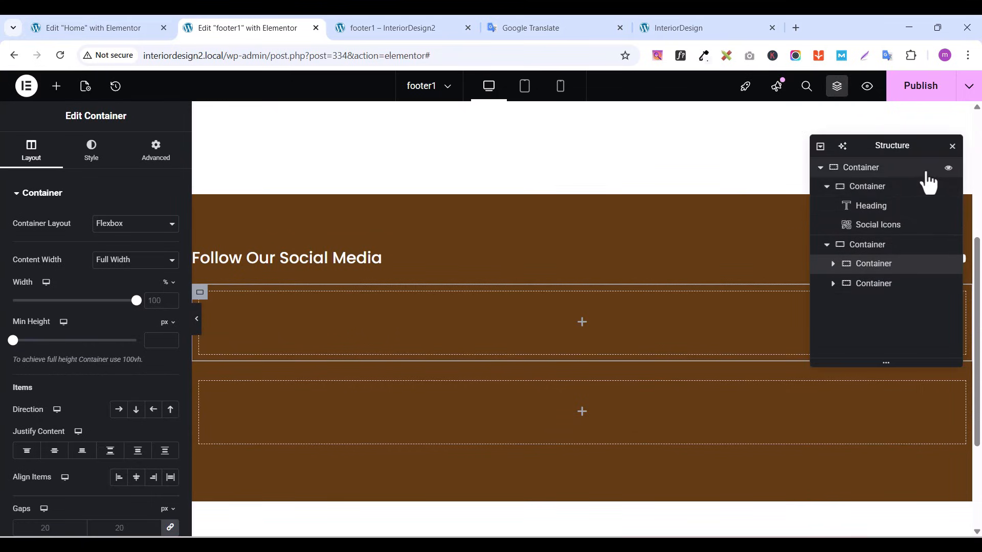
pyautogui.click(865, 251)
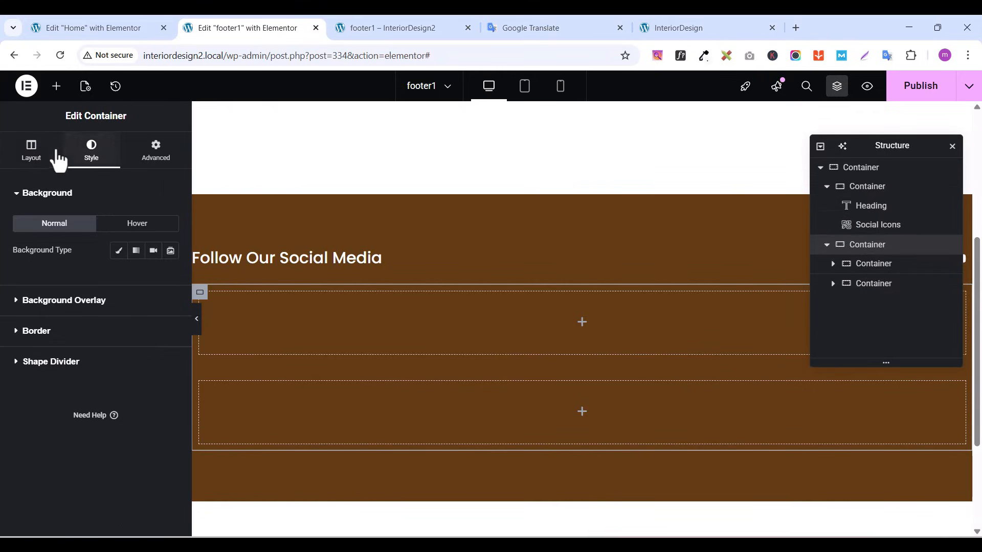
pyautogui.click(31, 150)
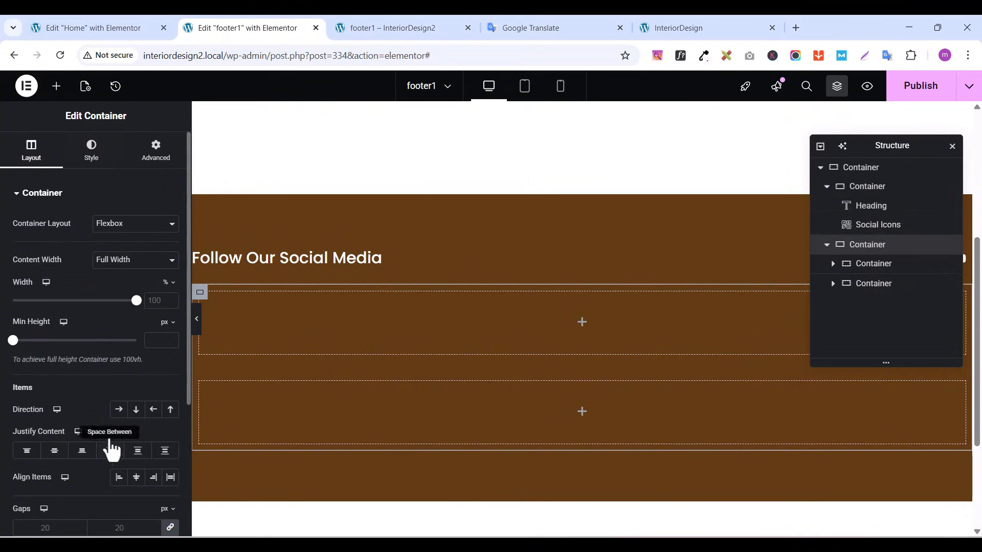
pyautogui.click(121, 412)
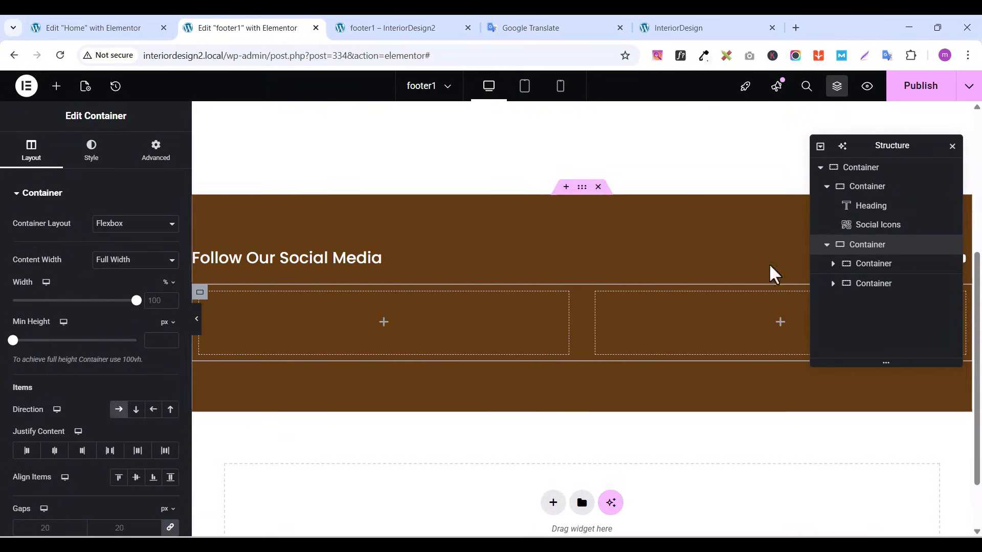
pyautogui.click(838, 87)
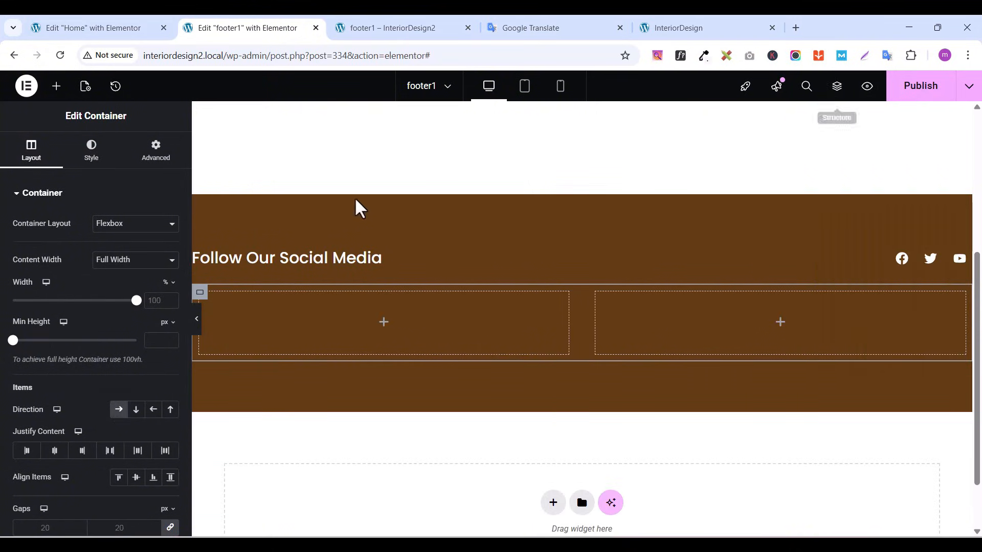
# Duplicate the nested containers twice more to make four columns in the lower row
pyautogui.rightClick(200, 294)
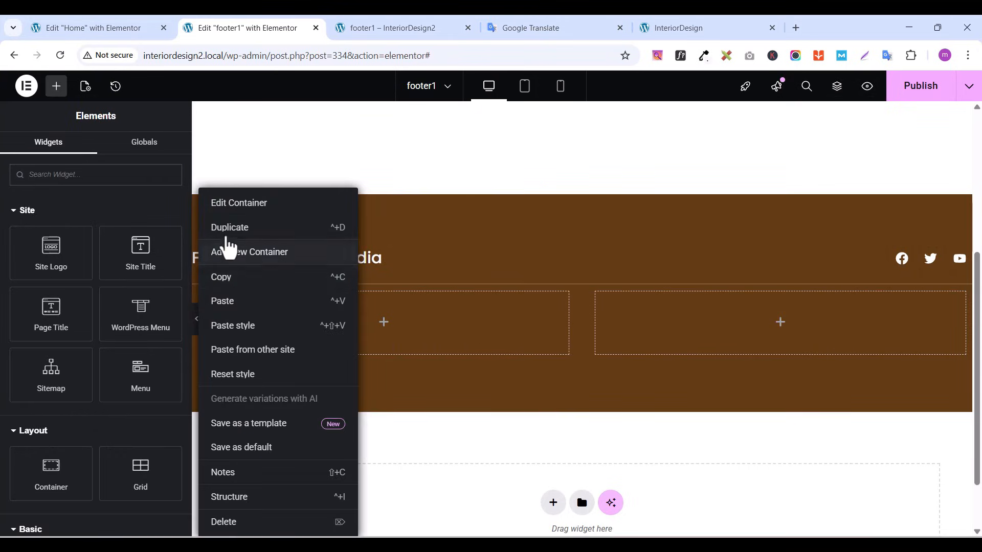
pyautogui.click(226, 227)
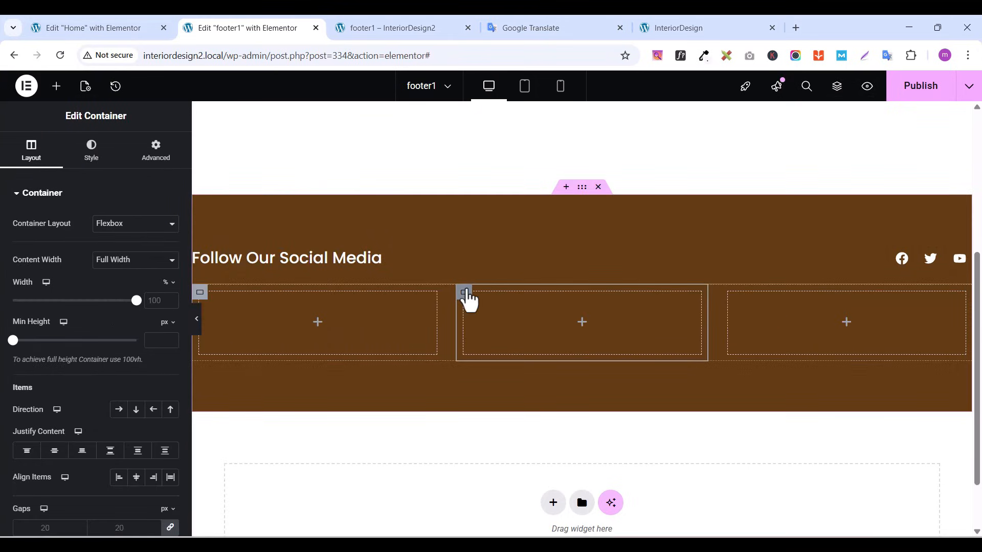
pyautogui.rightClick(465, 294)
pyautogui.click(496, 229)
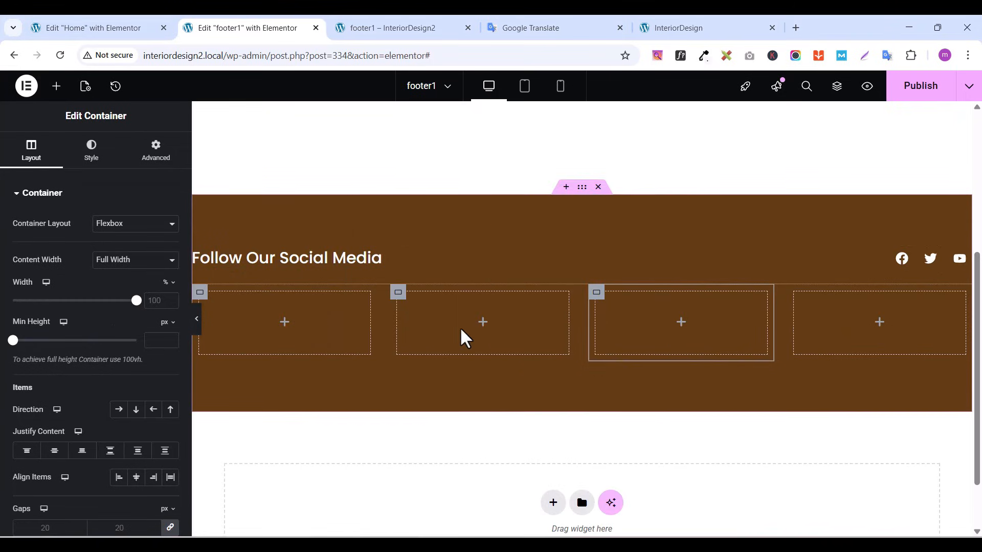
# Set the first column's padding to 0 px on all sides
pyautogui.click(199, 293)
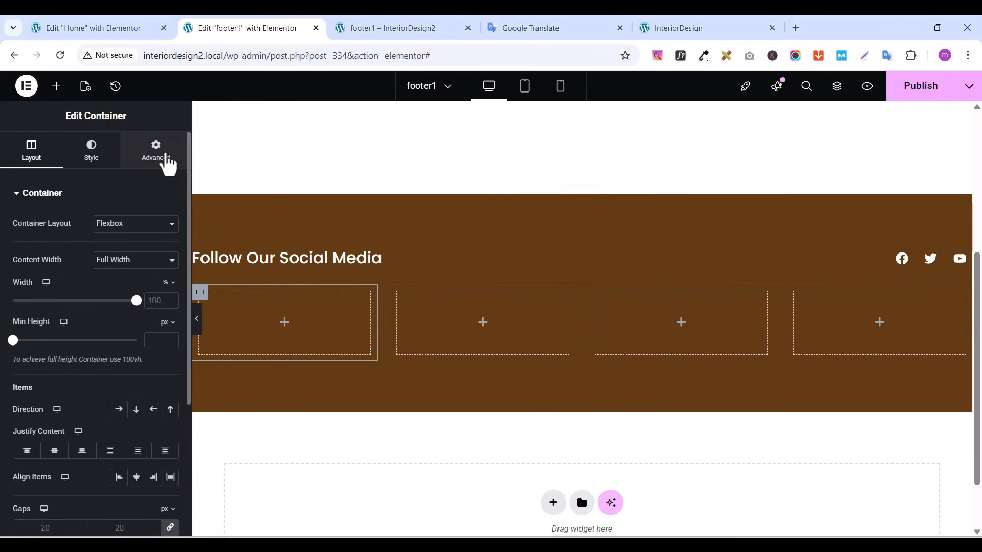
pyautogui.click(165, 155)
pyautogui.click(172, 288)
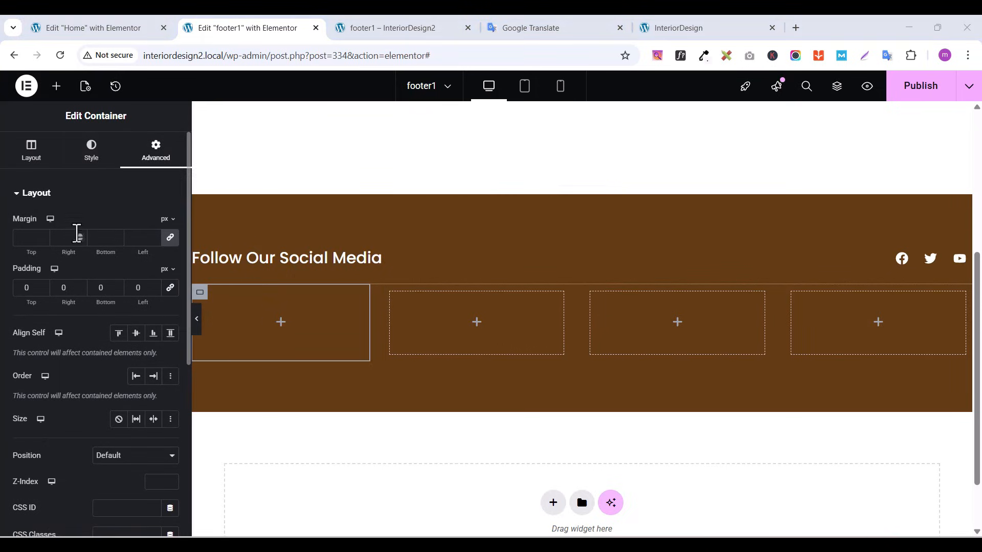
# Select the parent container of the four columns and set its top padding to 30 px
pyautogui.click(841, 90)
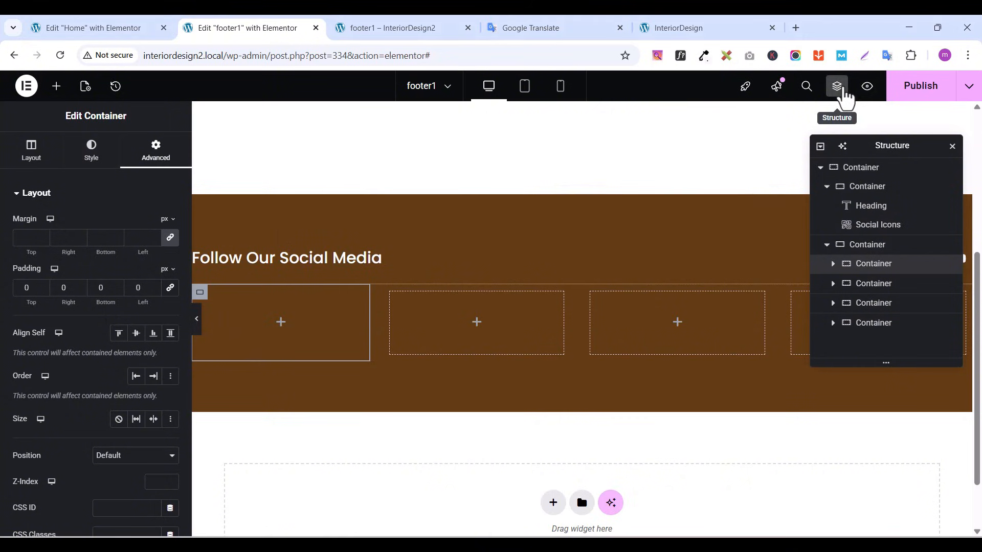
pyautogui.click(856, 249)
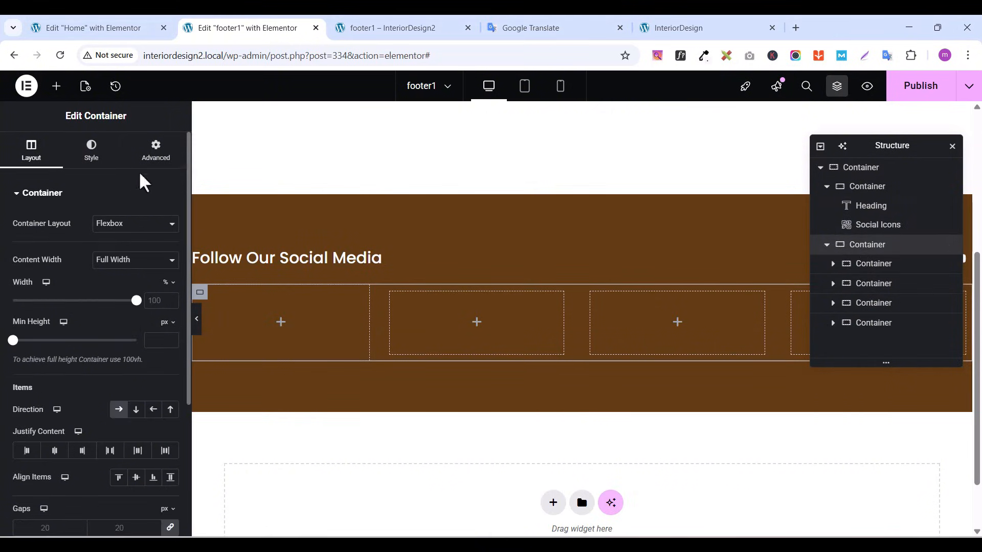
pyautogui.click(151, 158)
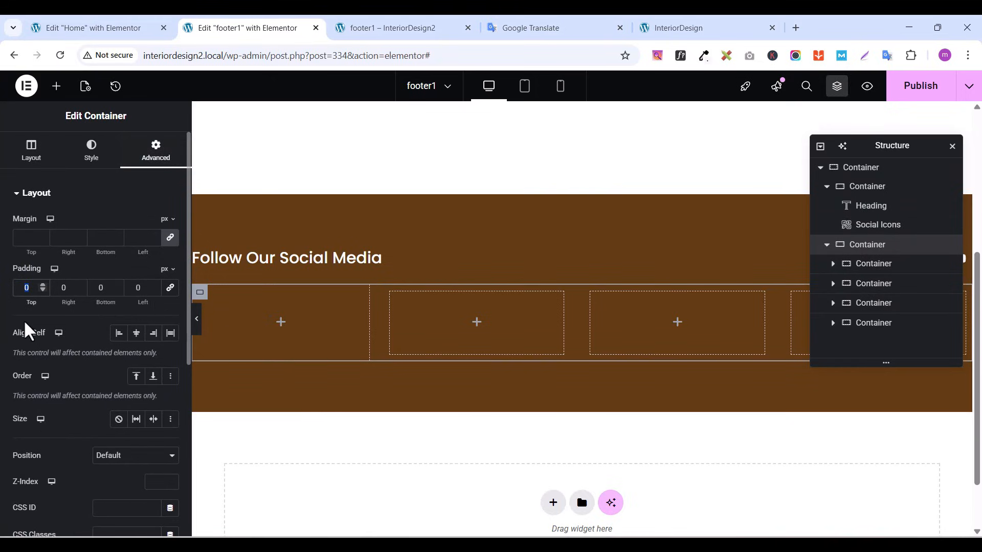
pyautogui.write('0')
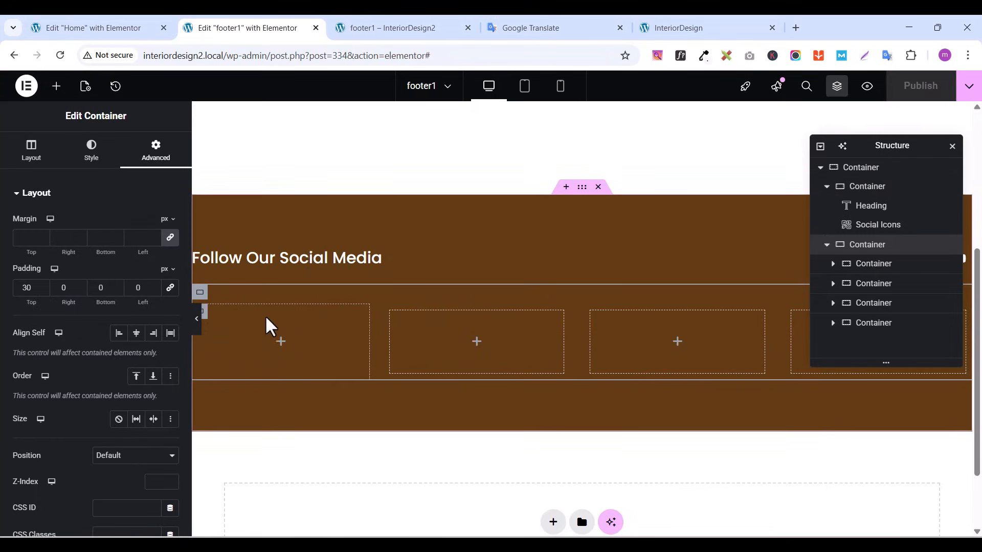
# Add an Image widget to the first column of the lower row
pyautogui.click(58, 87)
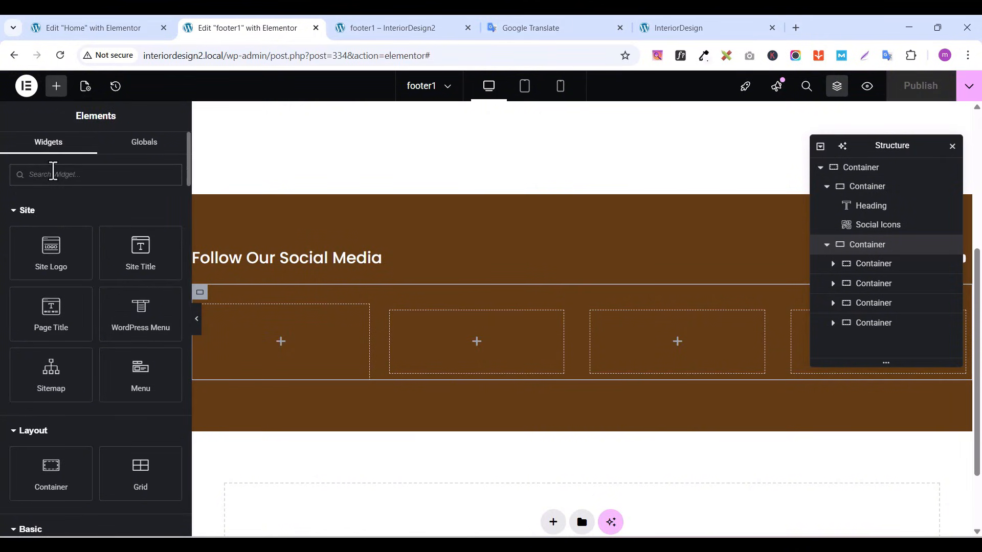
pyautogui.write('image')
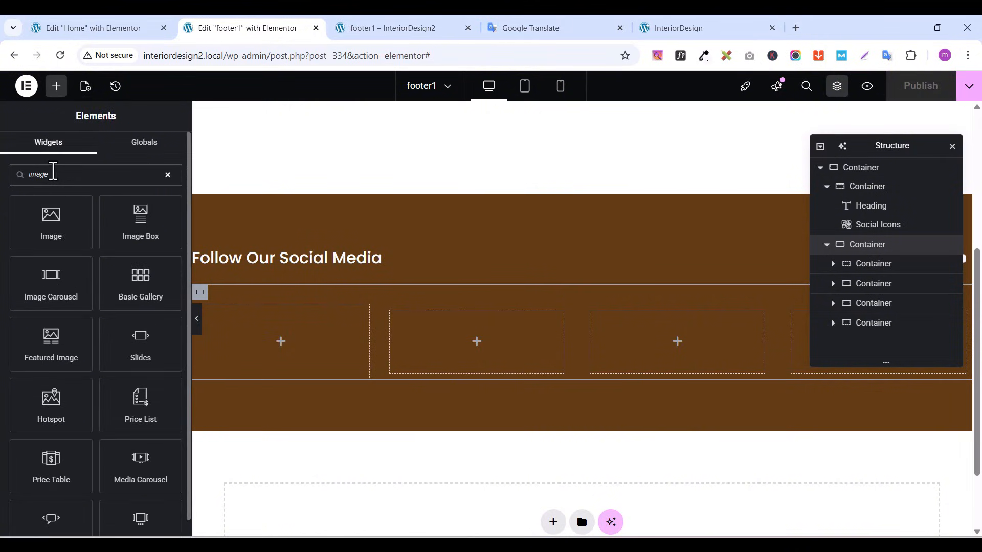
pyautogui.moveTo(50, 214); pyautogui.dragTo(275, 321)
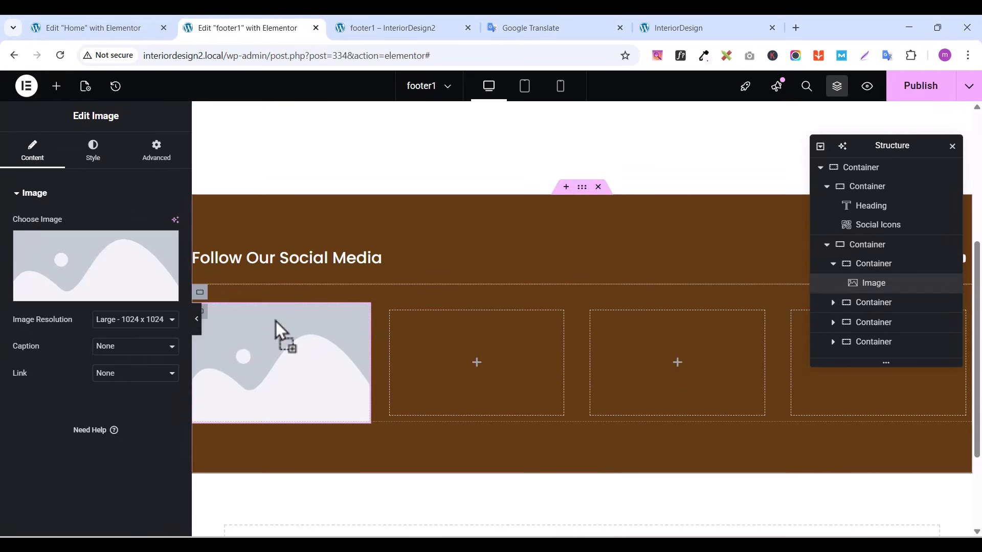
# Choose the white Huniart logo (logowhite.png) from the media library as the image in the first column
pyautogui.click(77, 304)
pyautogui.click(513, 253)
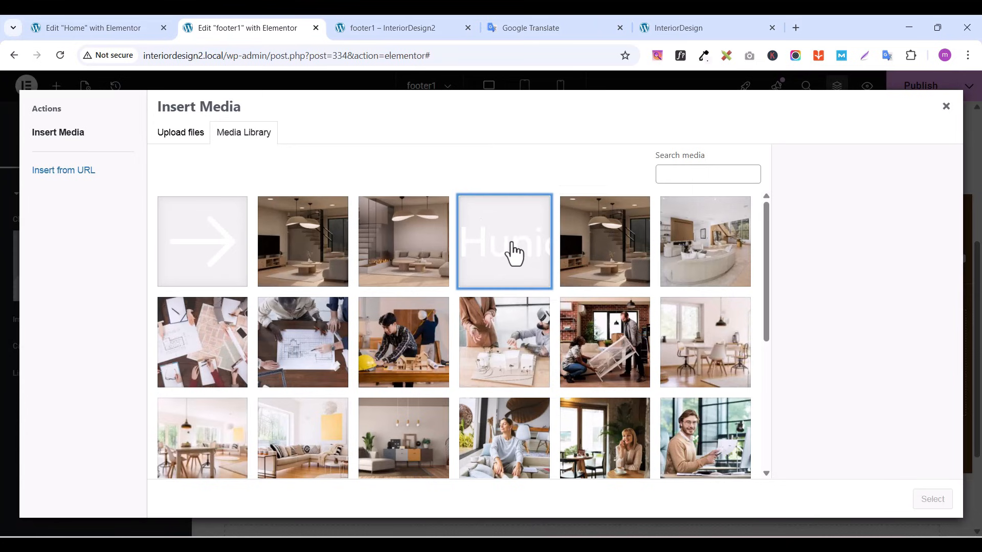
pyautogui.click(315, 267)
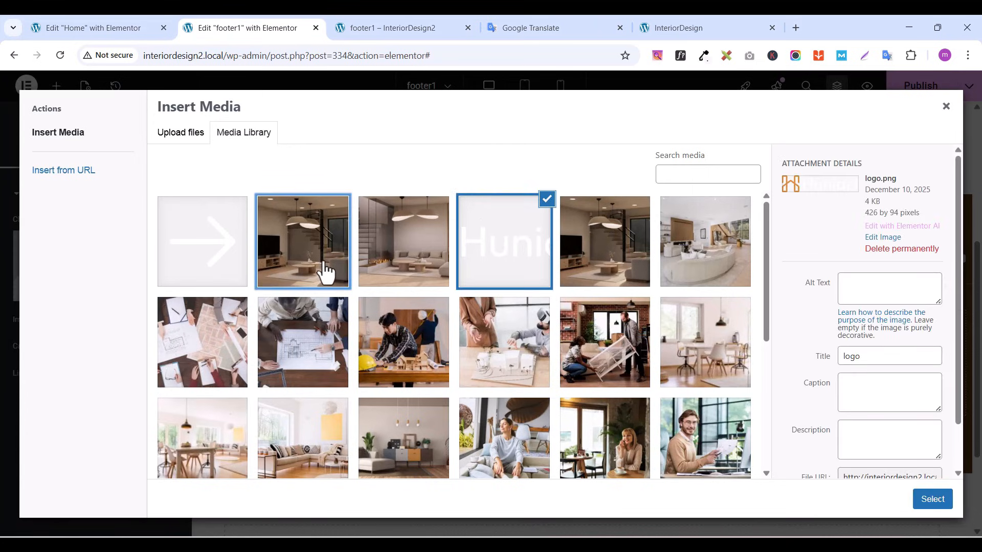
pyautogui.click(325, 270)
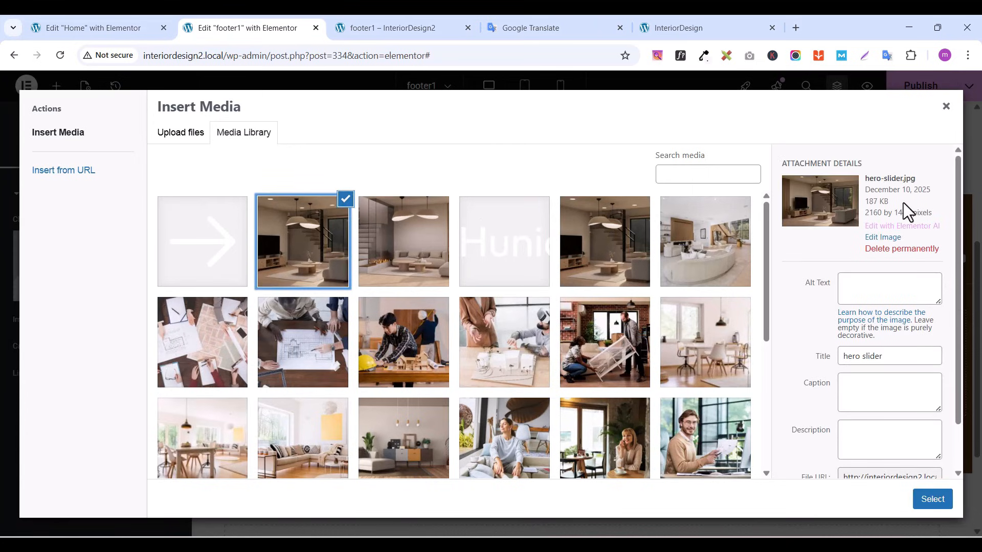
pyautogui.click(526, 258)
pyautogui.moveTo(959, 182); pyautogui.dragTo(958, 295)
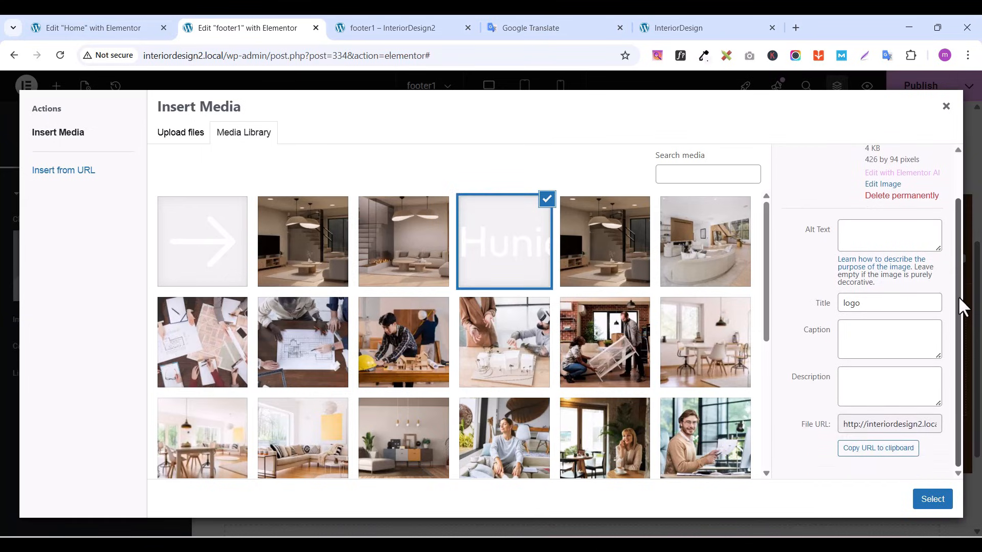
pyautogui.scroll(-3, 285, 445)
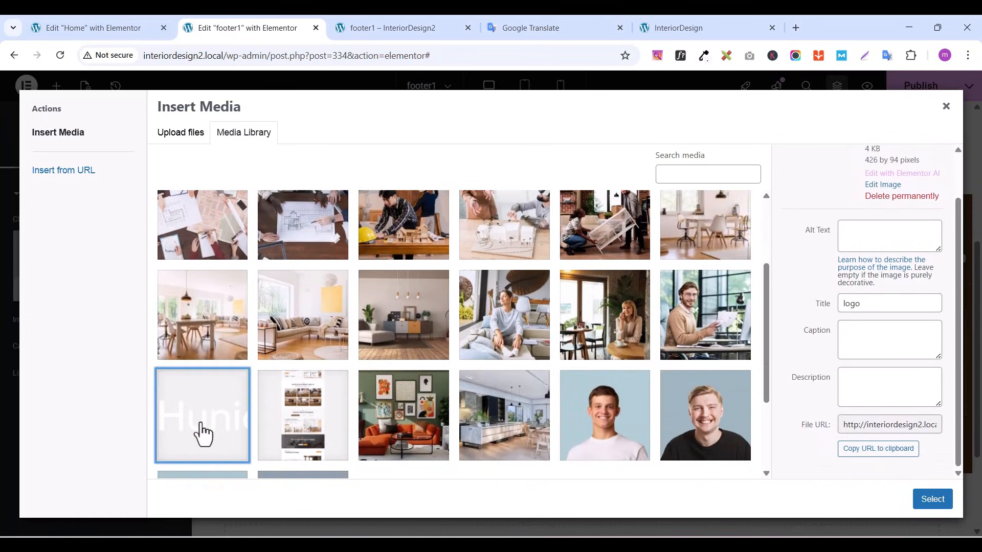
pyautogui.click(203, 434)
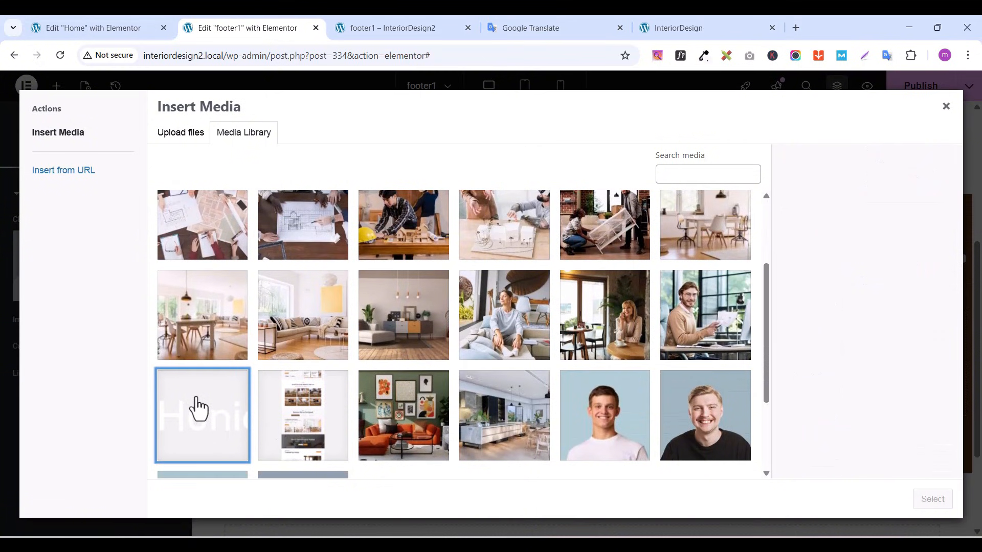
pyautogui.click(197, 408)
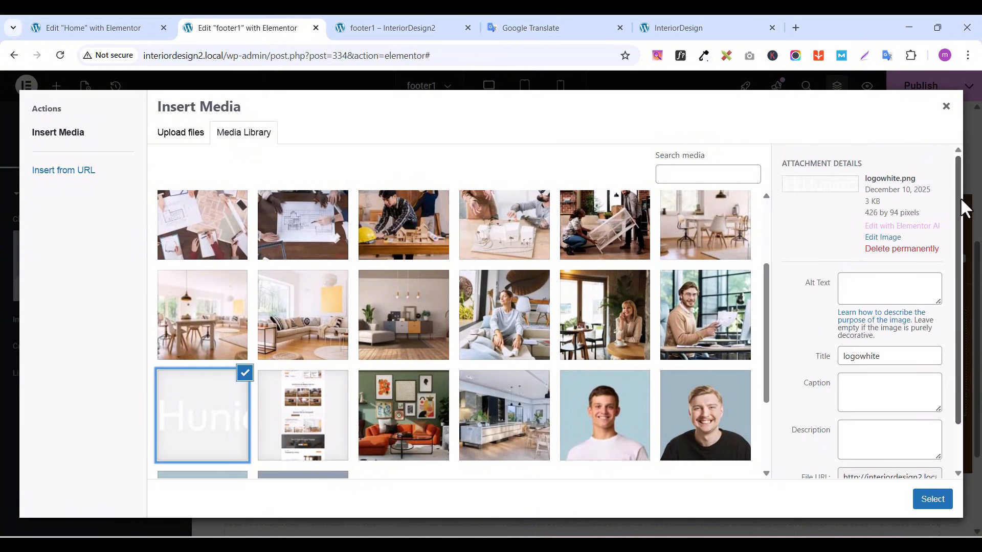
pyautogui.click(931, 500)
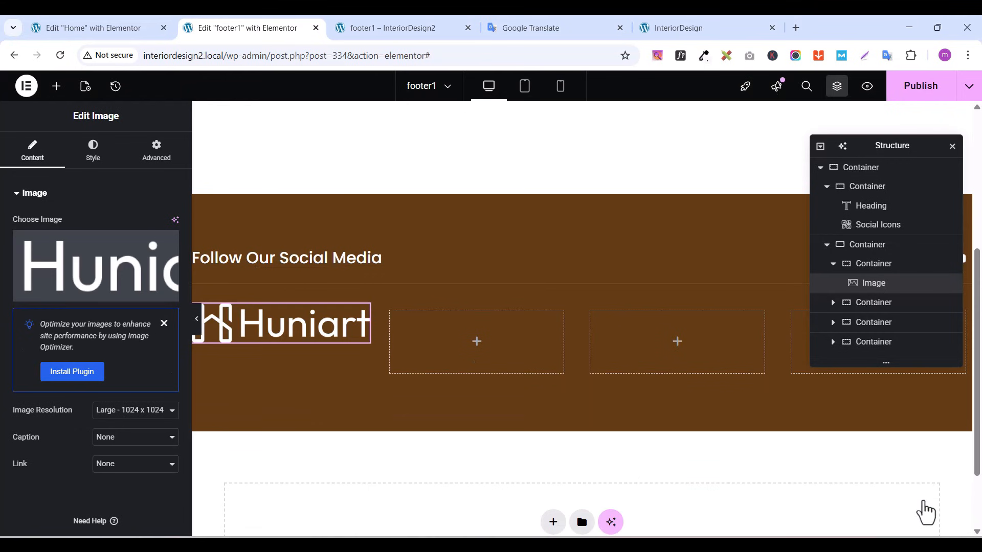
# Check the logo and column layout in the reference InteriorDesign footer, then return to the footer1 editor
pyautogui.click(702, 29)
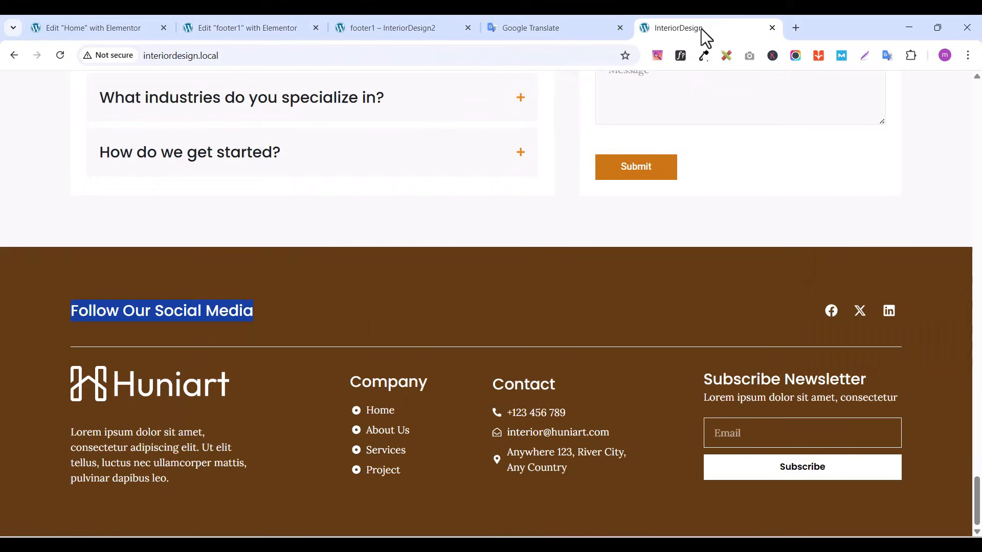
pyautogui.click(135, 30)
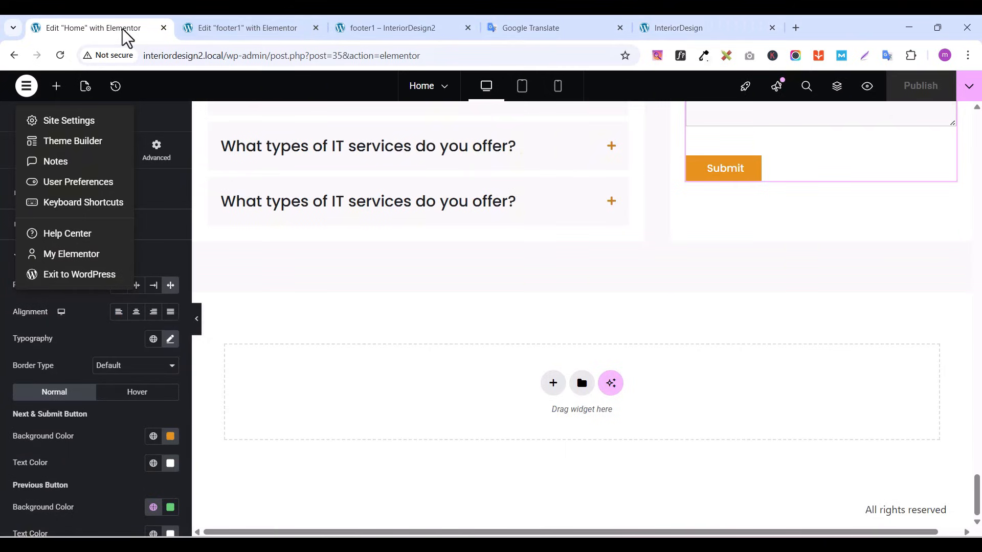
pyautogui.click(235, 29)
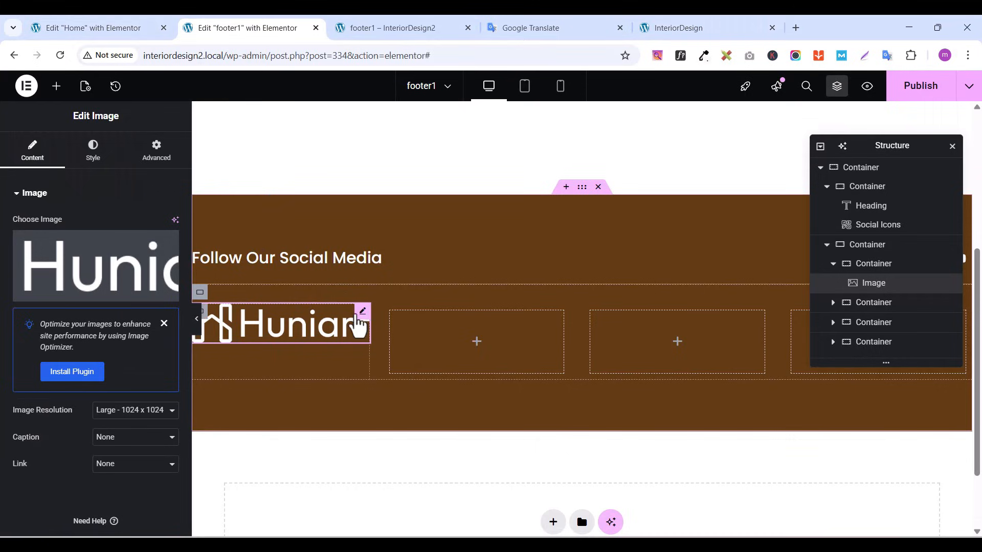
# Set the footer logo's image resolution to Full and its width to 80%
pyautogui.click(837, 87)
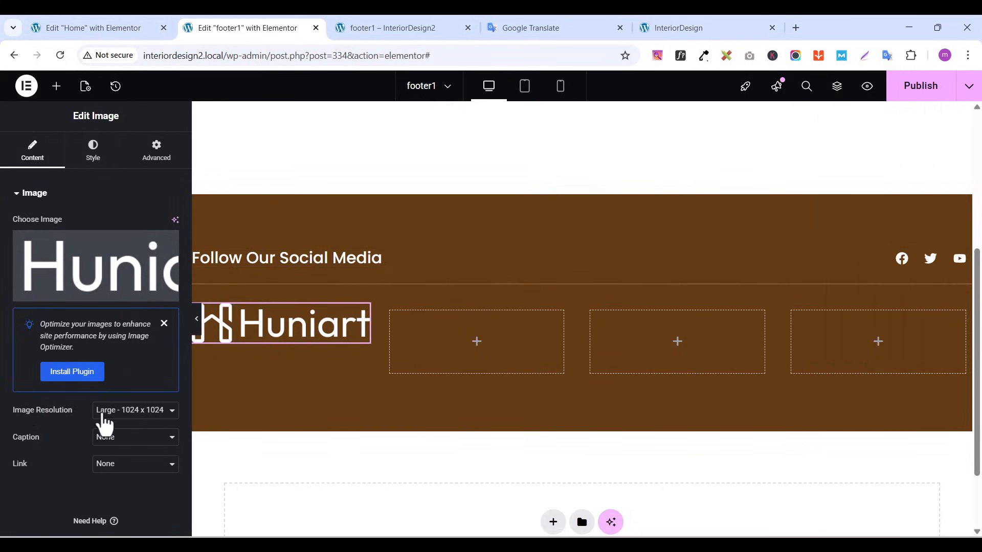
pyautogui.click(122, 412)
pyautogui.click(123, 378)
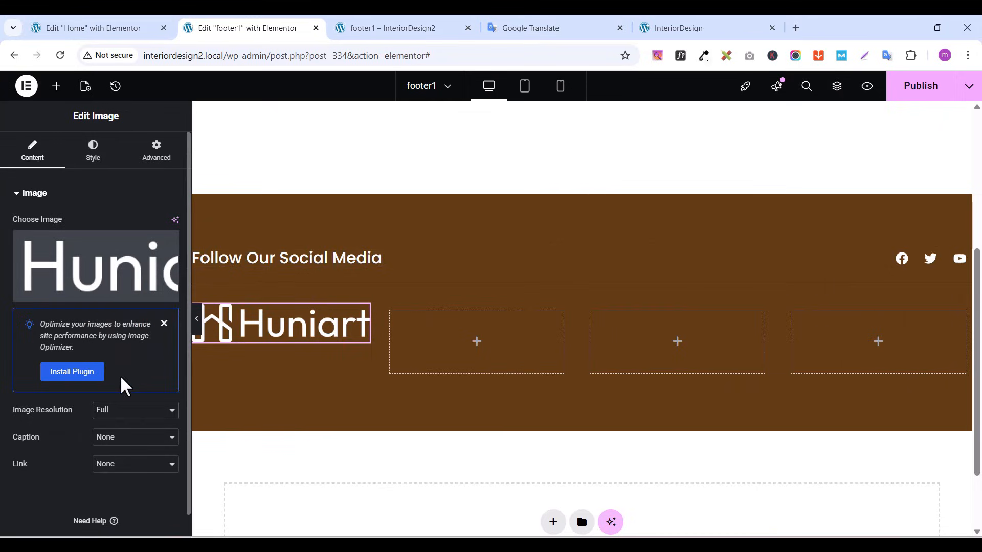
pyautogui.click(94, 164)
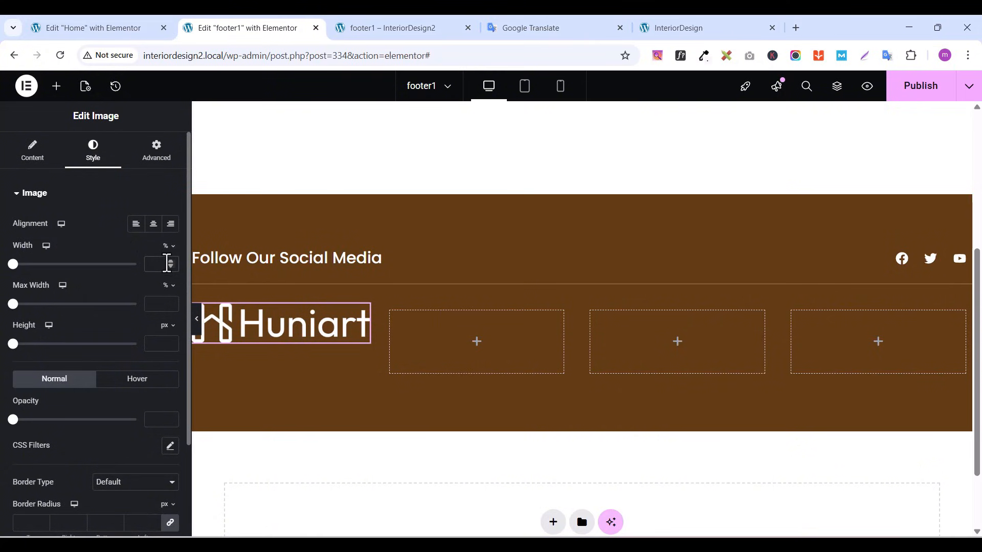
pyautogui.click(166, 263)
pyautogui.write('80')
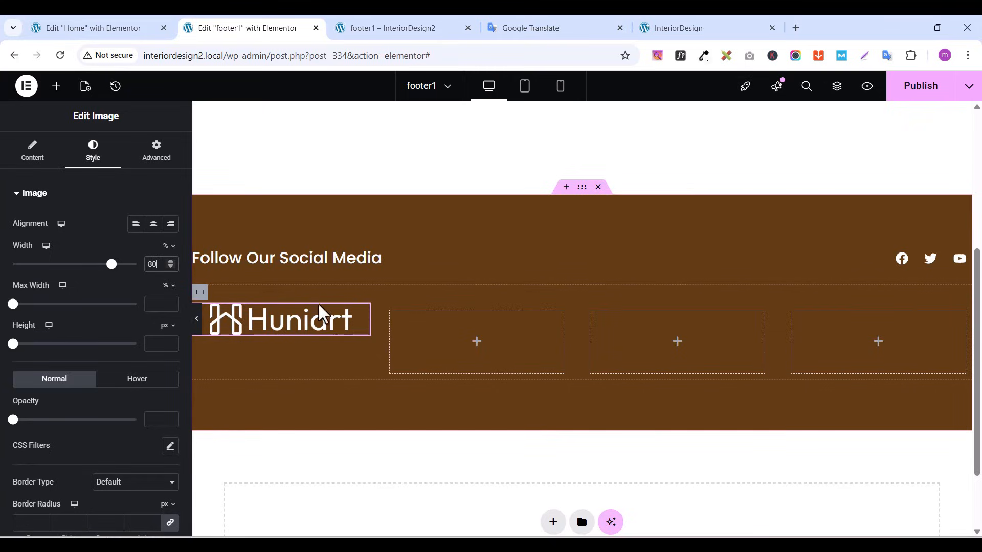
# Find the Text Editor widget by searching for "text" and place it directly below the Huniart logo
pyautogui.click(57, 86)
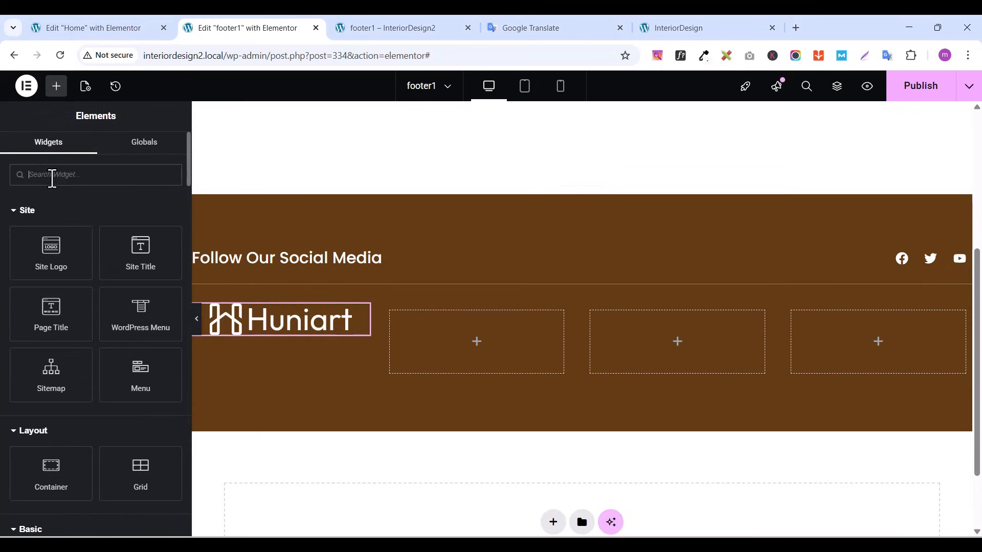
pyautogui.click(51, 174)
pyautogui.write('text')
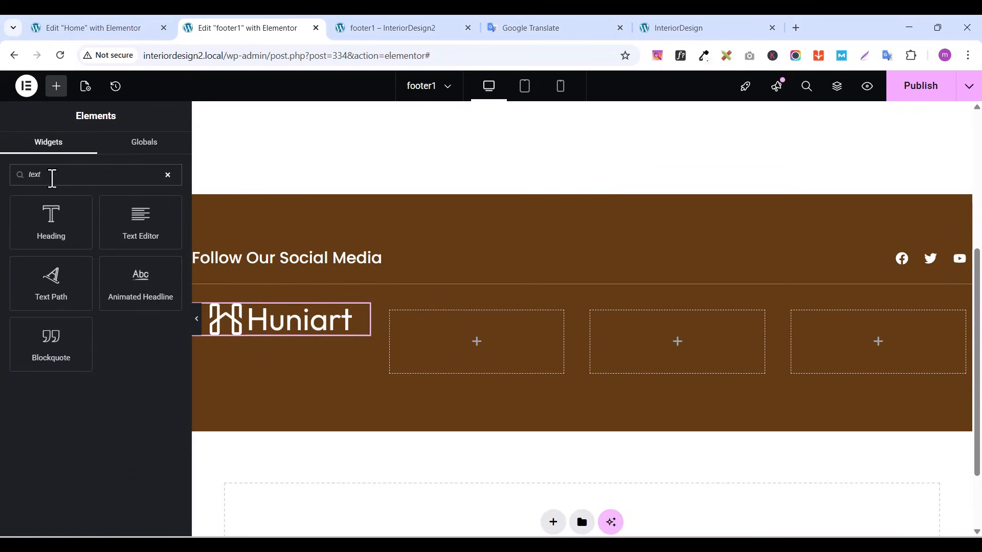
pyautogui.moveTo(137, 214); pyautogui.dragTo(267, 331)
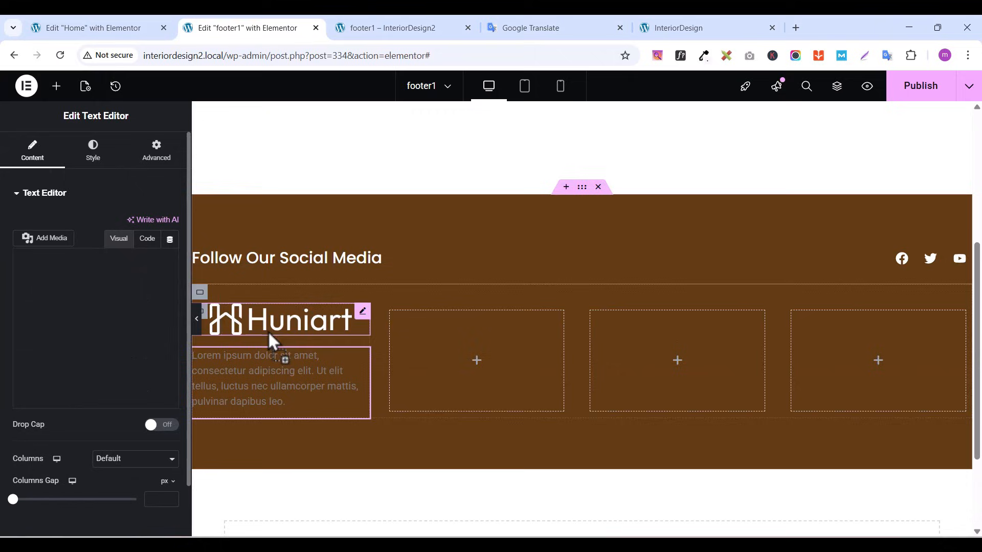
# Replace the text widget's placeholder with the Lorem ipsum paragraph copied from the InteriorDesign reference site's footer
pyautogui.click(680, 31)
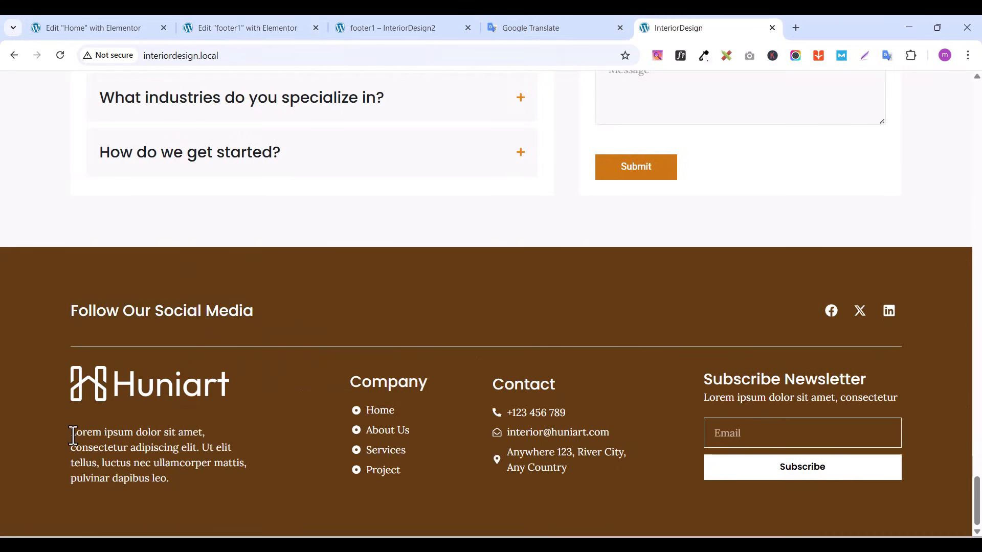
pyautogui.rightClick(158, 454)
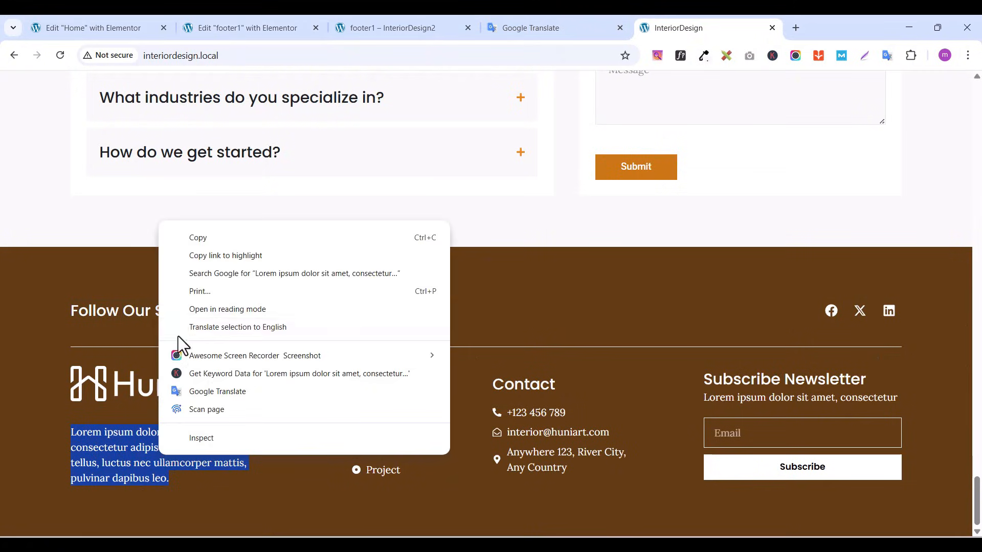
pyautogui.click(204, 243)
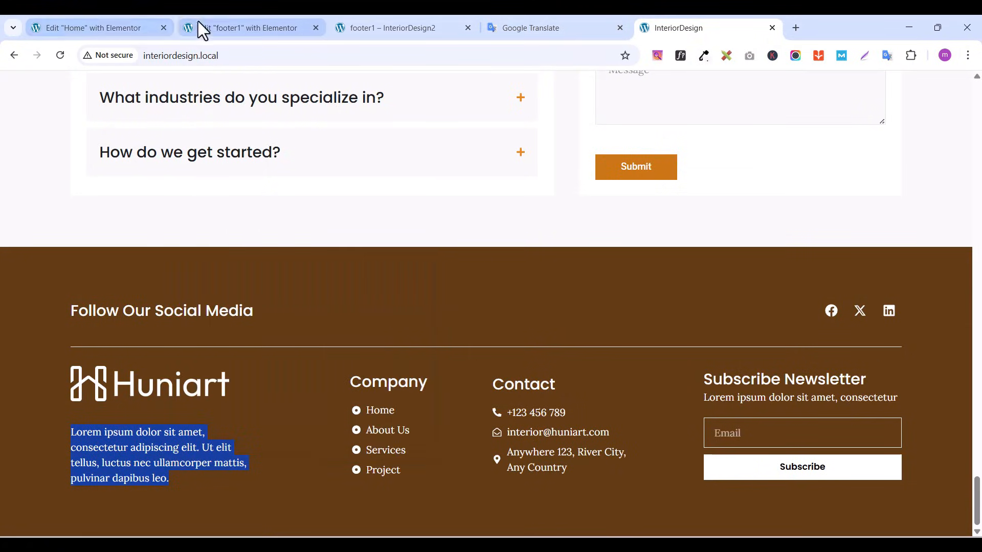
pyautogui.click(219, 28)
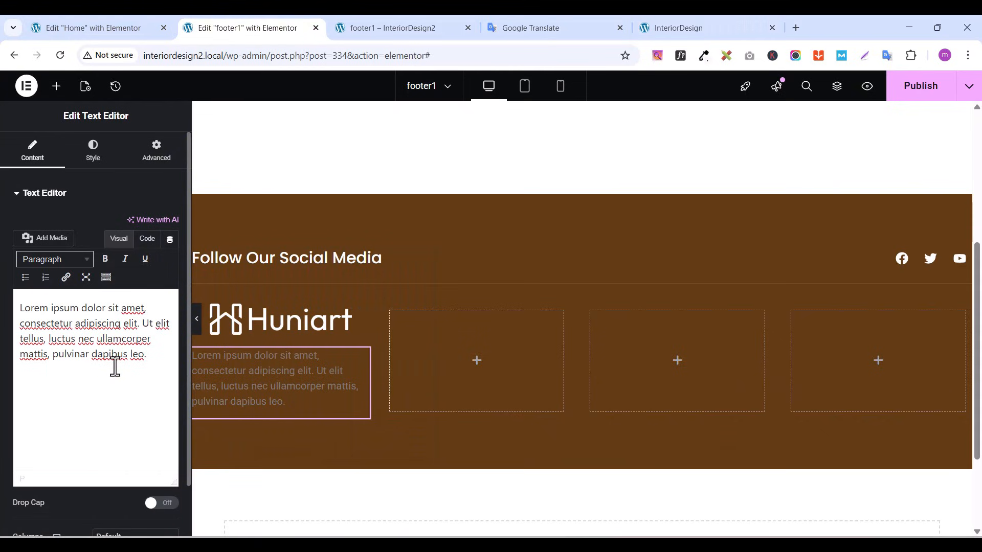
pyautogui.hotkey('ctrl', 'a')
pyautogui.press('BackSpace')
pyautogui.hotkey('ctrl', 'v')
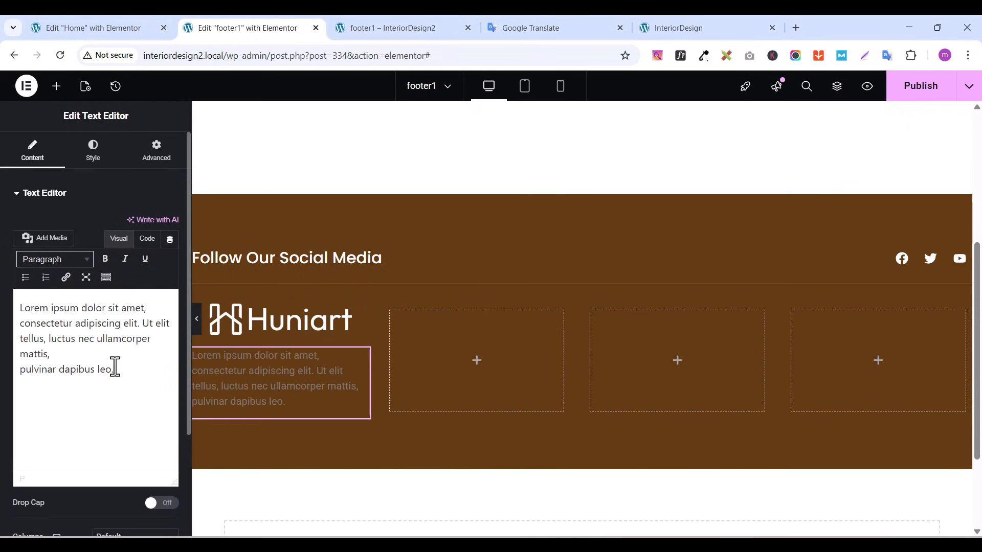
# Add <br> tags in the paragraph's code after "amet,", "Ut elit" and "mattis," to match the reference footer's line breaks
pyautogui.click(148, 238)
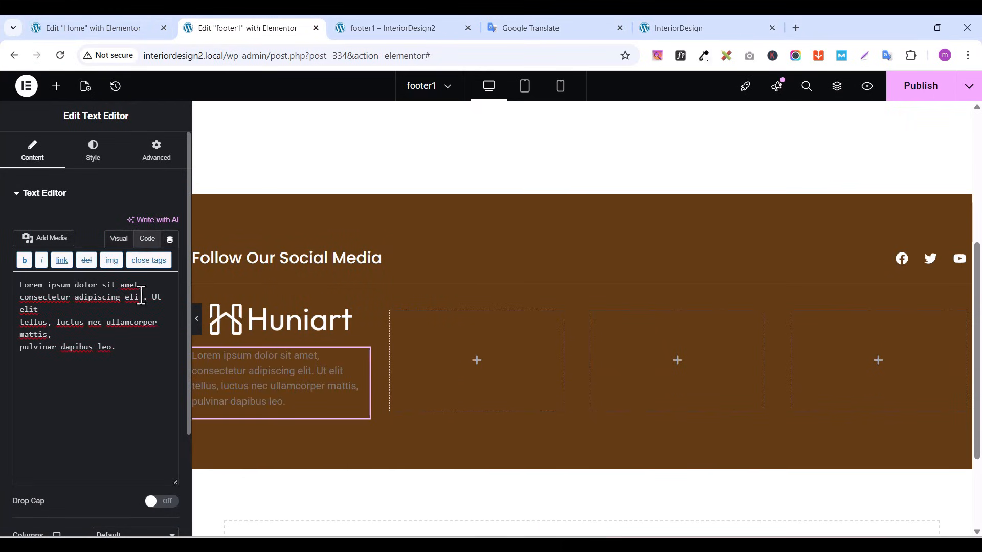
pyautogui.click(676, 34)
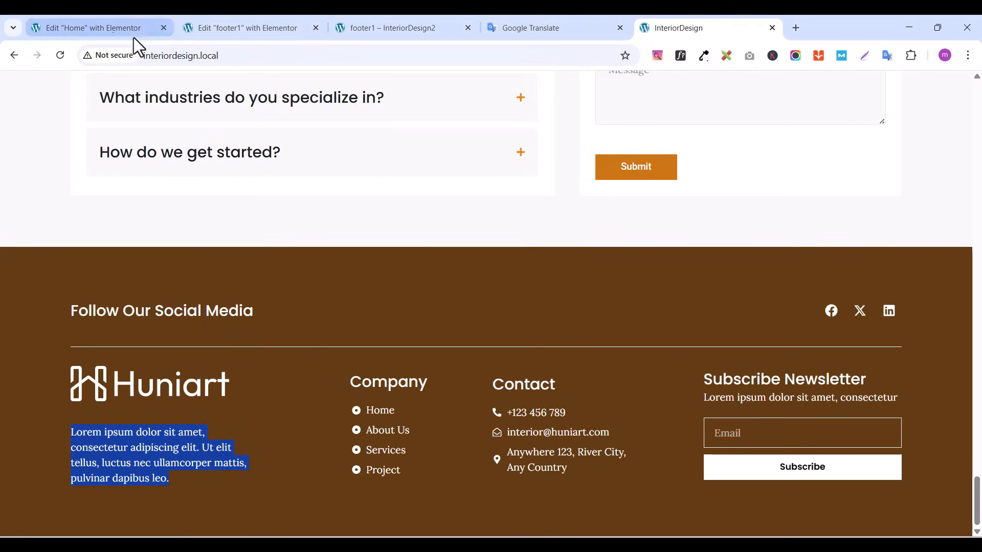
pyautogui.click(245, 29)
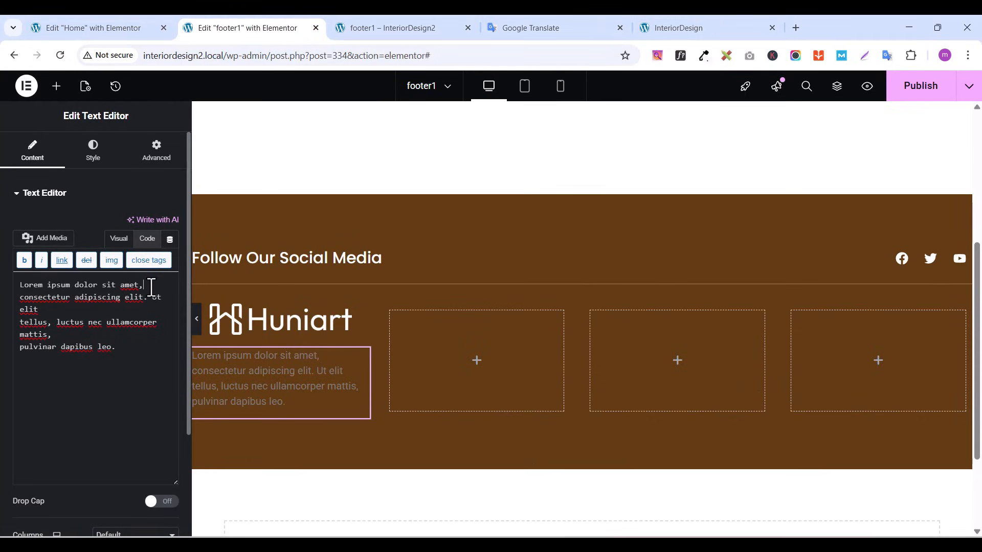
pyautogui.write('<')
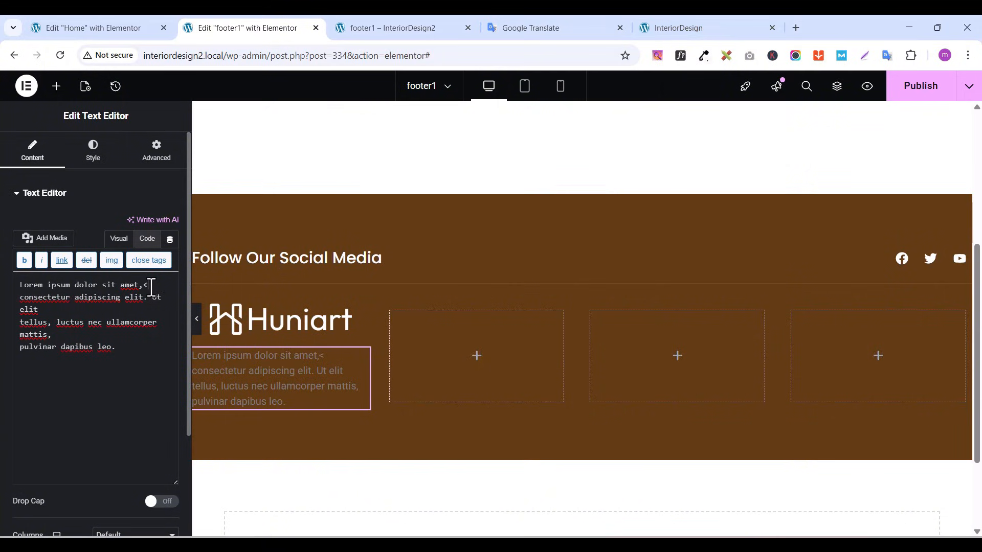
pyautogui.write('br')
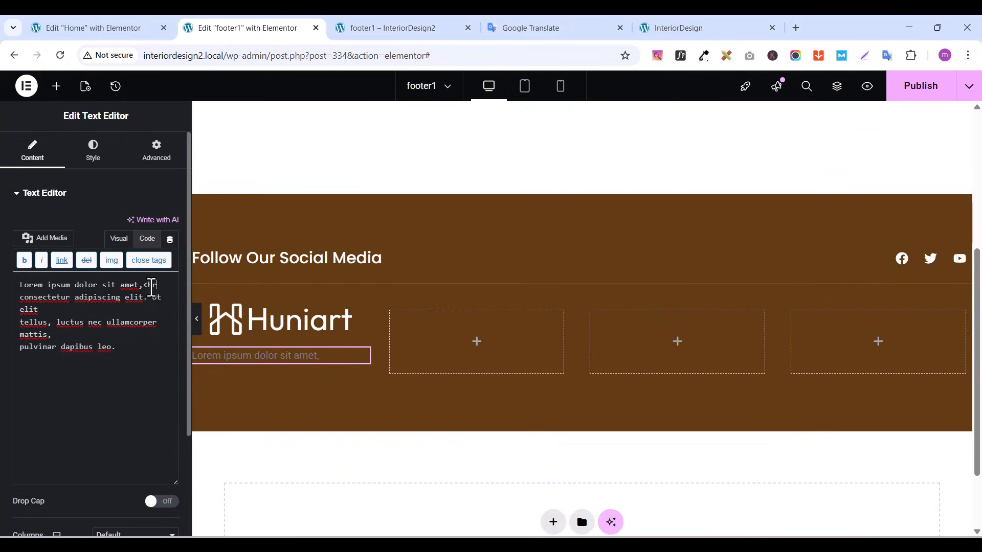
pyautogui.write('>')
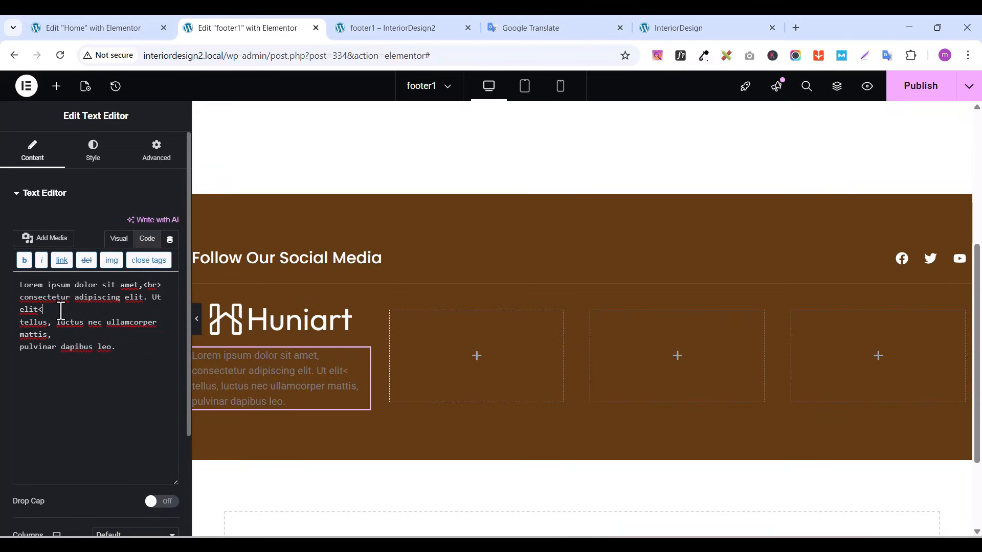
pyautogui.write('br>')
pyautogui.click(706, 26)
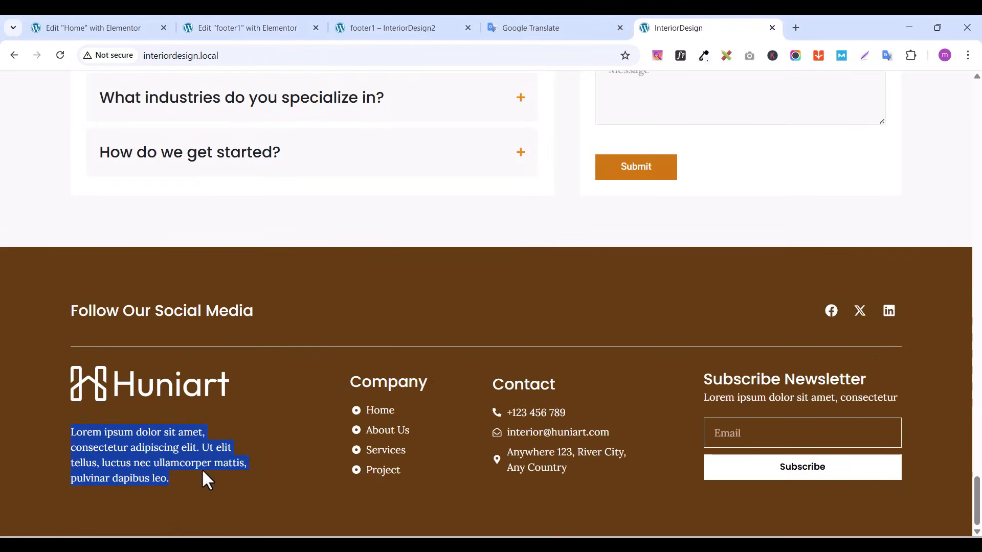
pyautogui.click(222, 29)
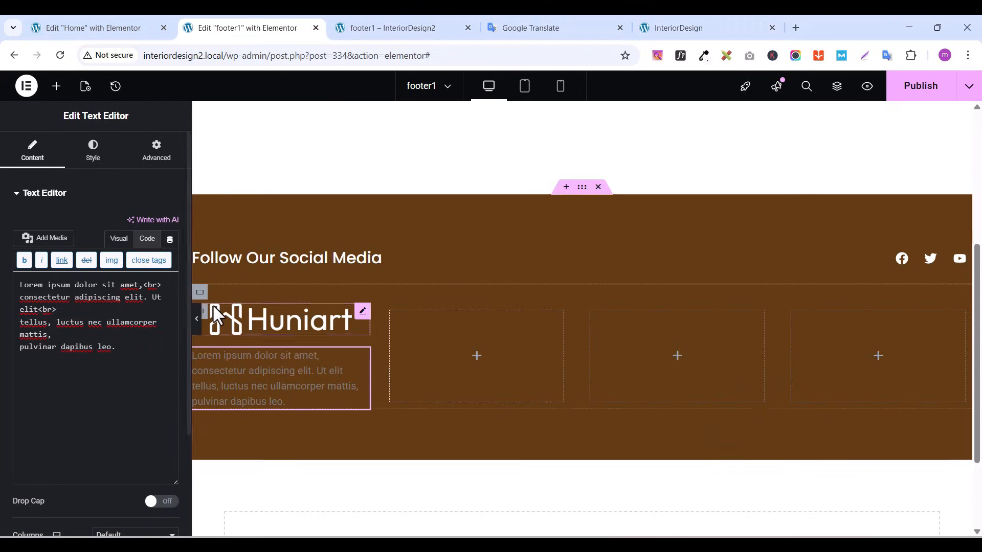
pyautogui.write('br>')
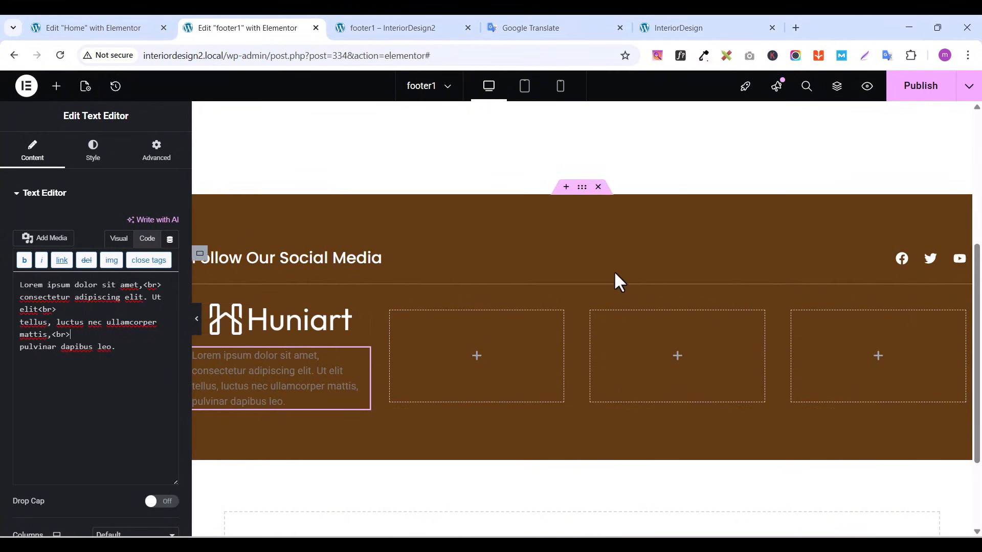
# Change the footer paragraph's text color to the near-white #F3F3F3
pyautogui.click(93, 153)
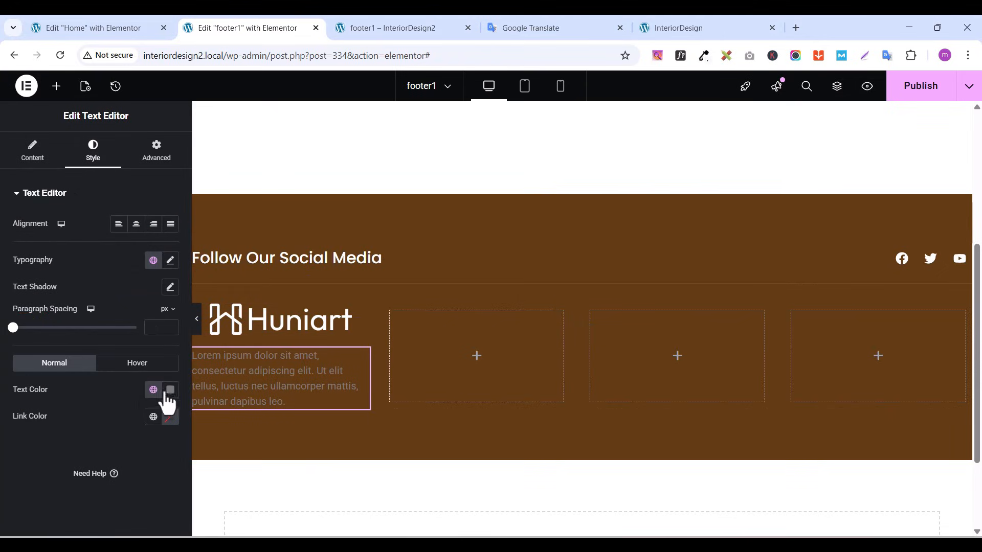
pyautogui.click(170, 390)
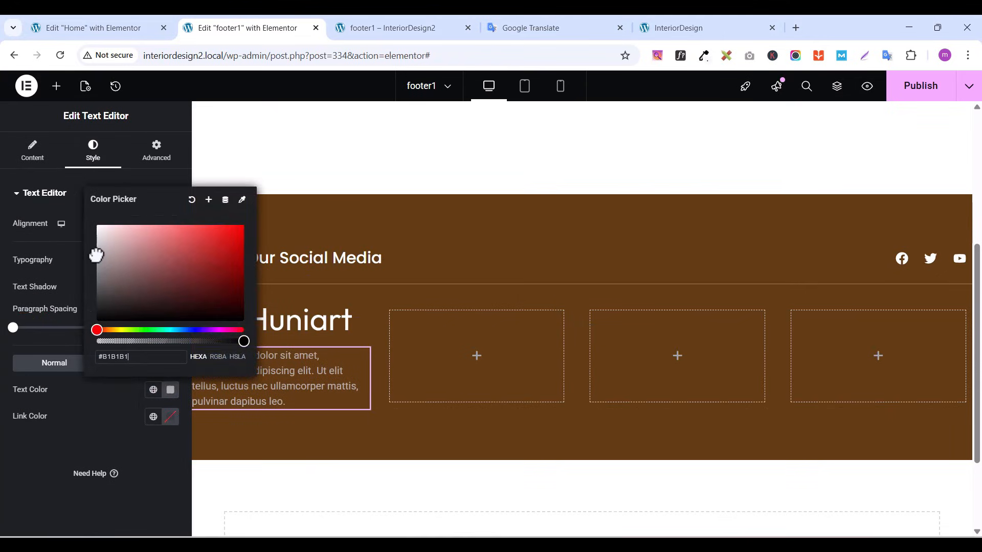
pyautogui.moveTo(96, 255); pyautogui.dragTo(93, 231)
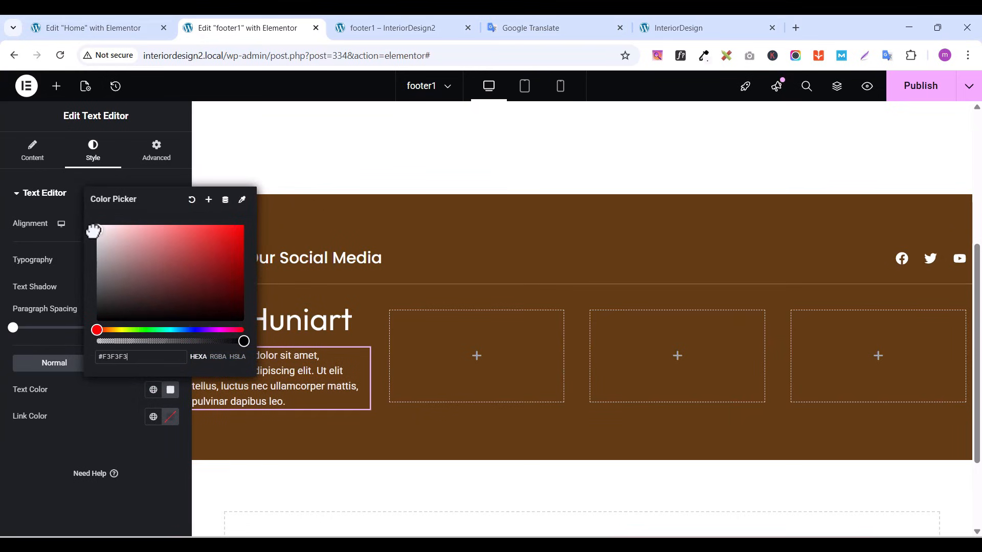
pyautogui.click(88, 411)
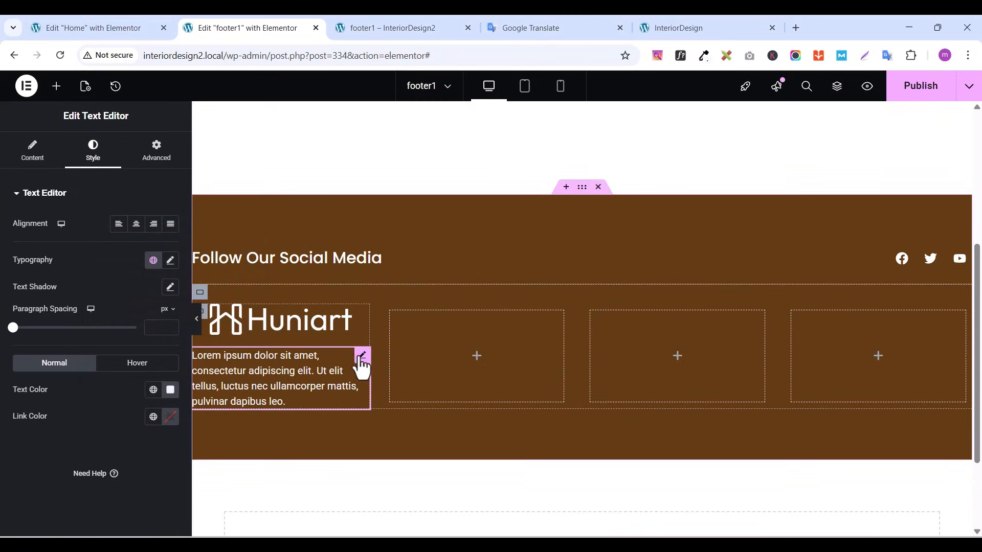
# Give the footer paragraph a top margin of 1 em with the other sides at 0, and publish the footer
pyautogui.click(152, 163)
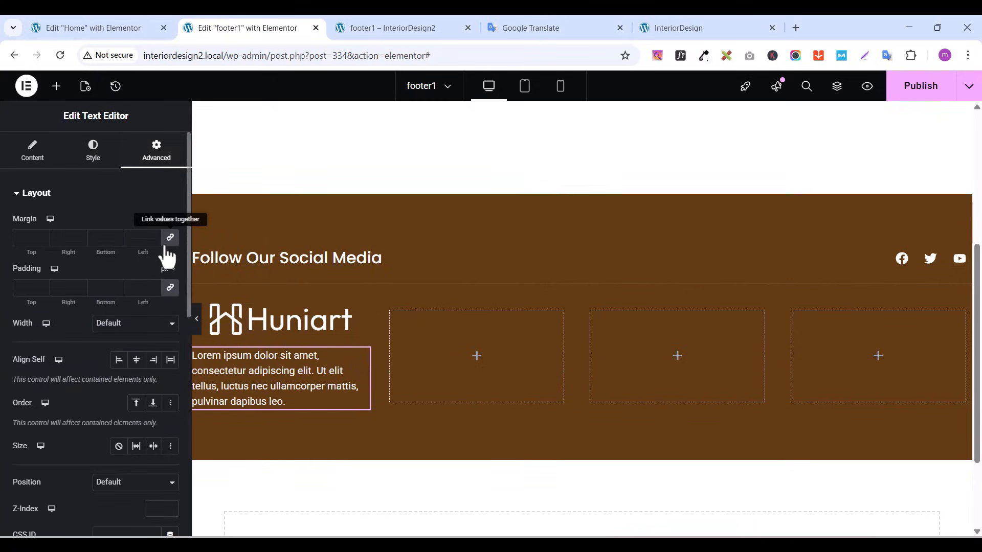
pyautogui.click(179, 213)
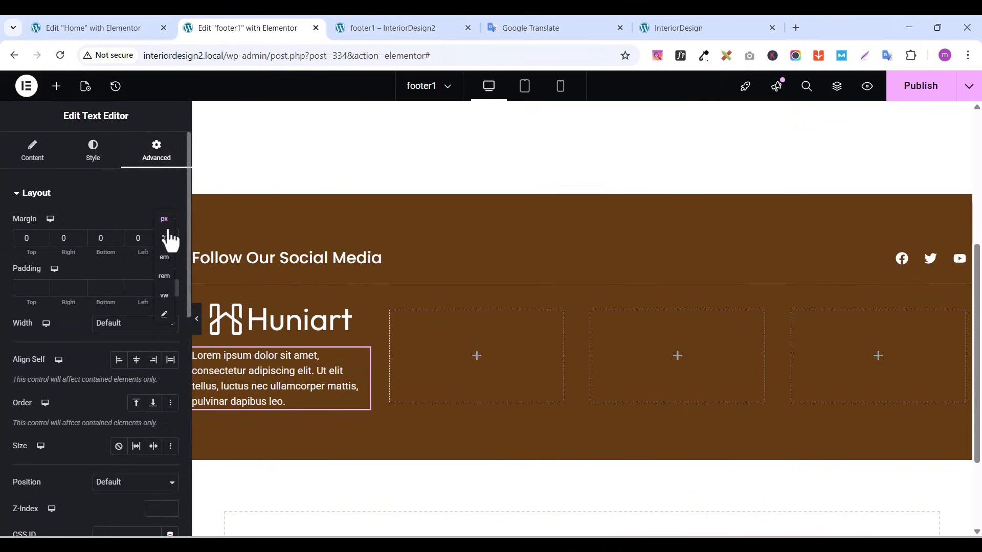
pyautogui.click(168, 264)
pyautogui.click(42, 236)
pyautogui.write('1')
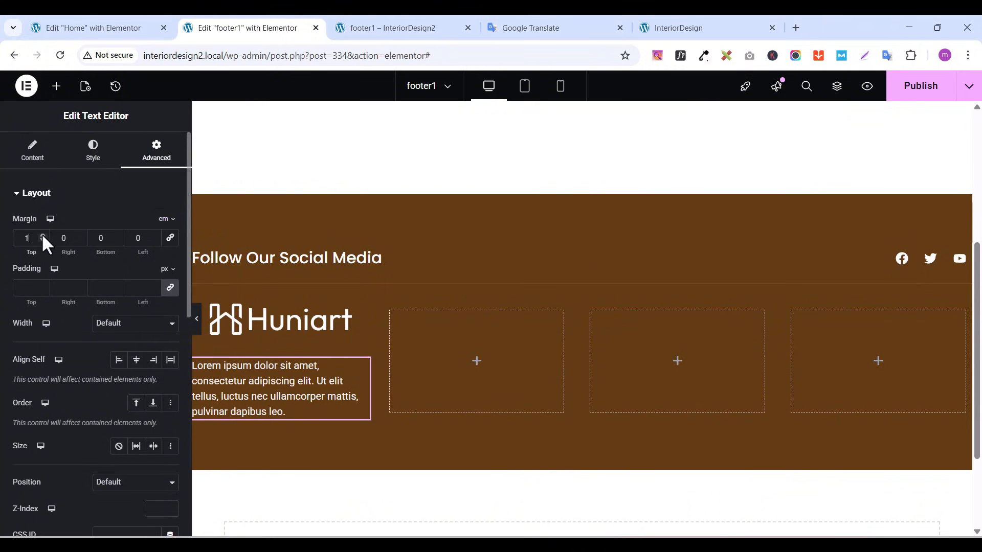
pyautogui.click(934, 84)
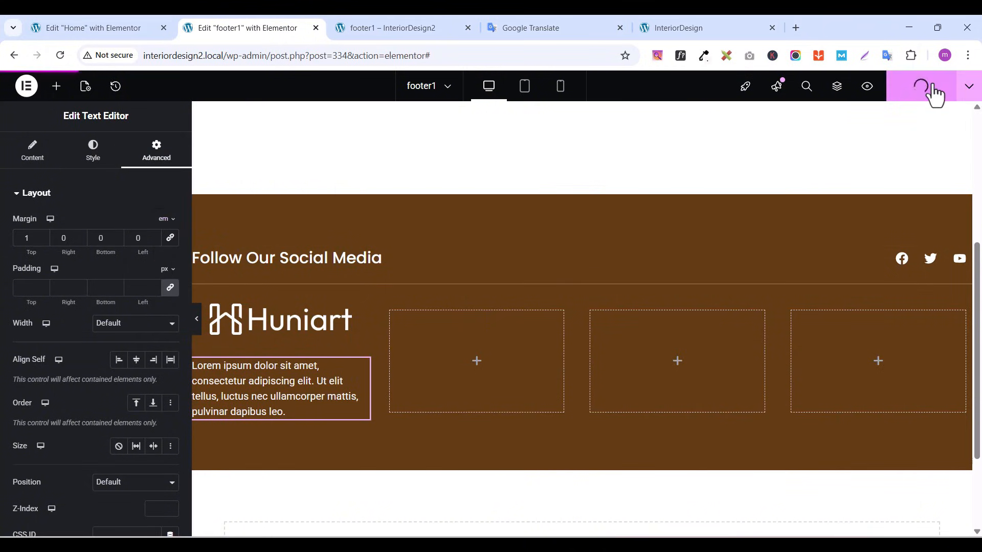
# Check the reference footer and delete the empty container directly beside the logo column
pyautogui.click(671, 30)
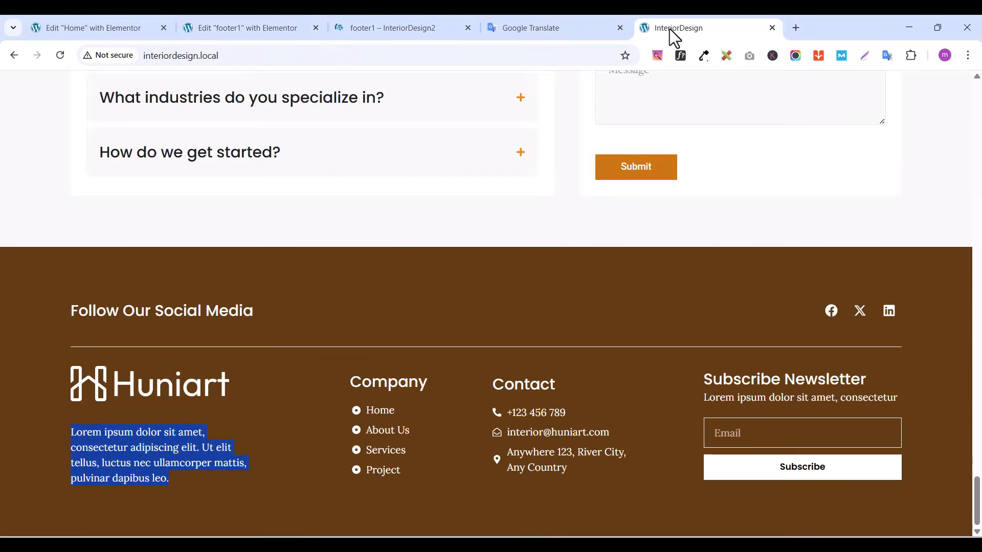
pyautogui.click(97, 31)
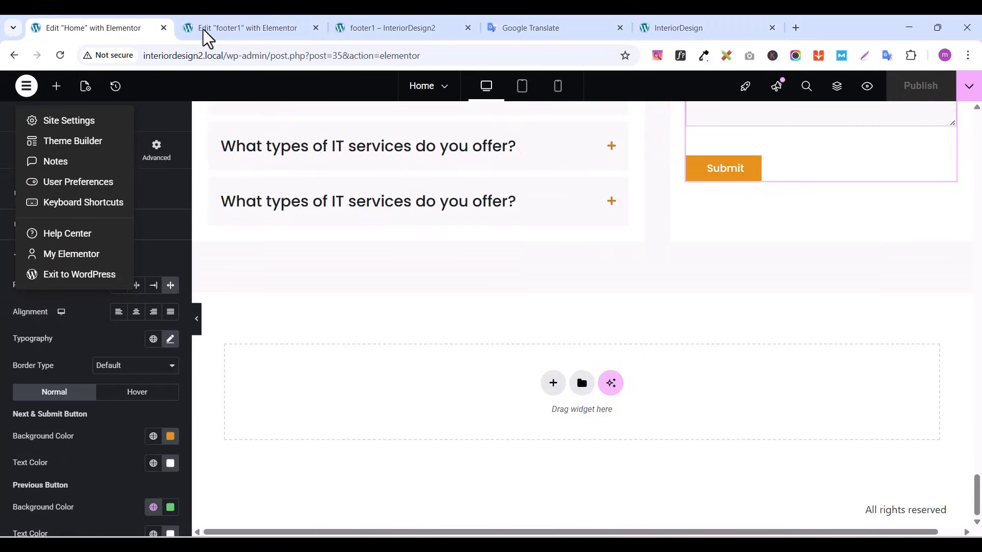
pyautogui.click(204, 29)
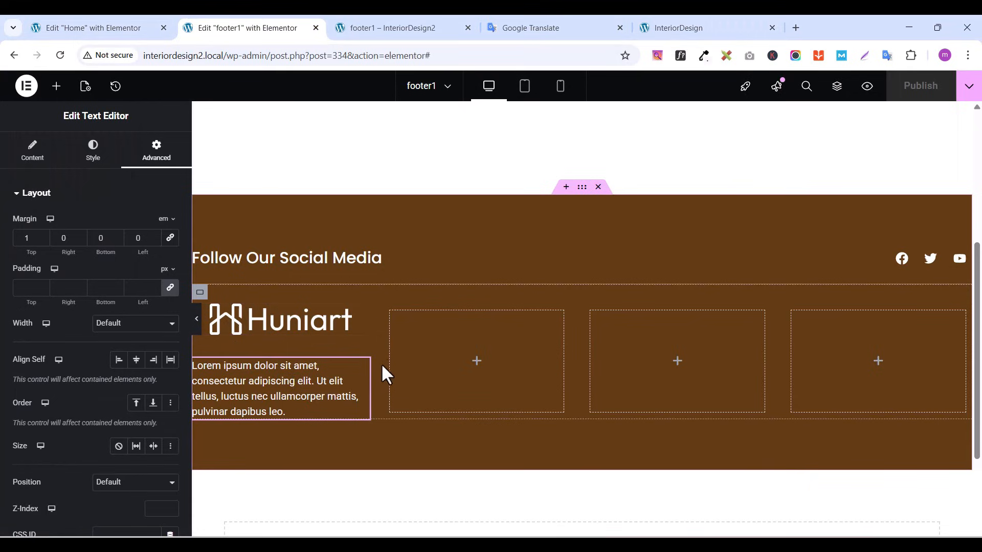
pyautogui.rightClick(392, 313)
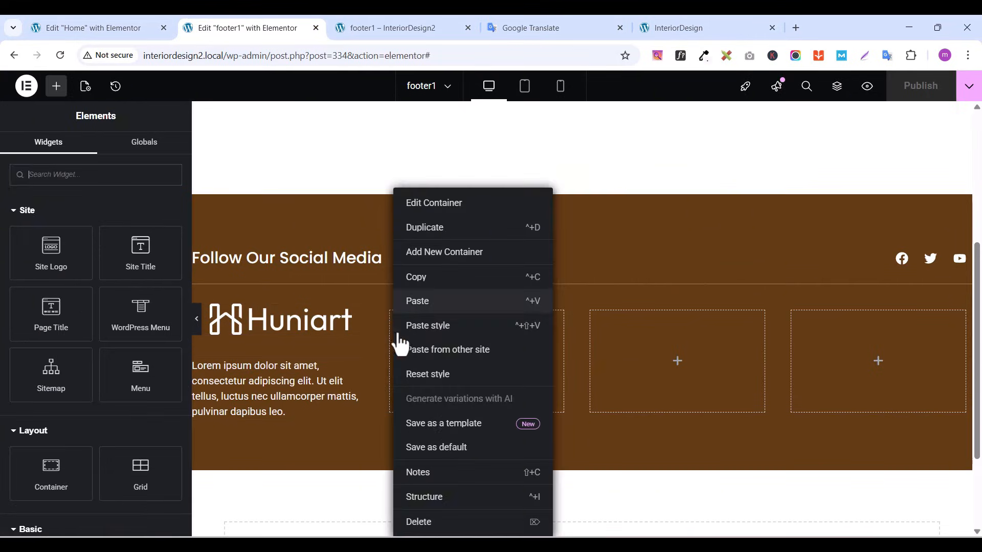
pyautogui.click(421, 525)
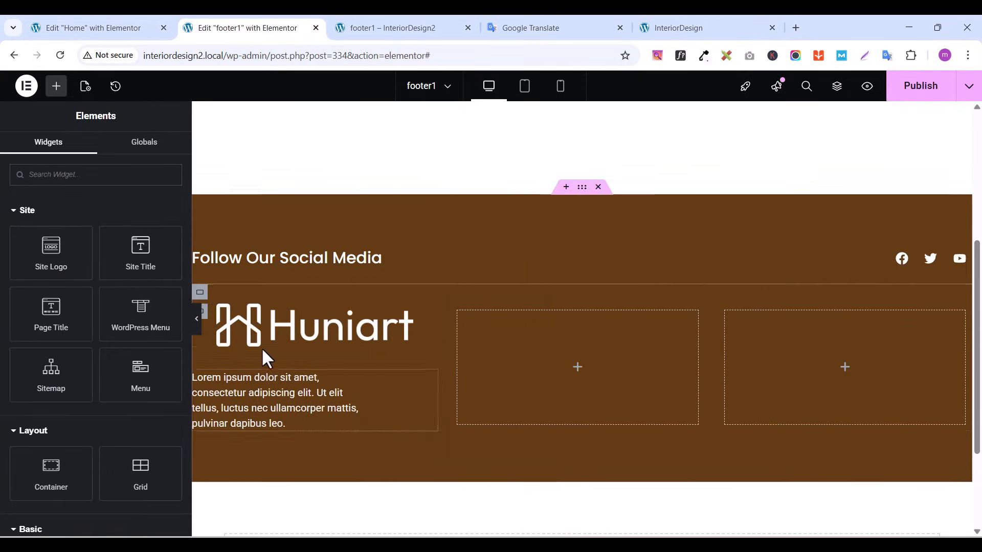
# Duplicate the logo column's container and delete the logo image from the copy
pyautogui.click(200, 293)
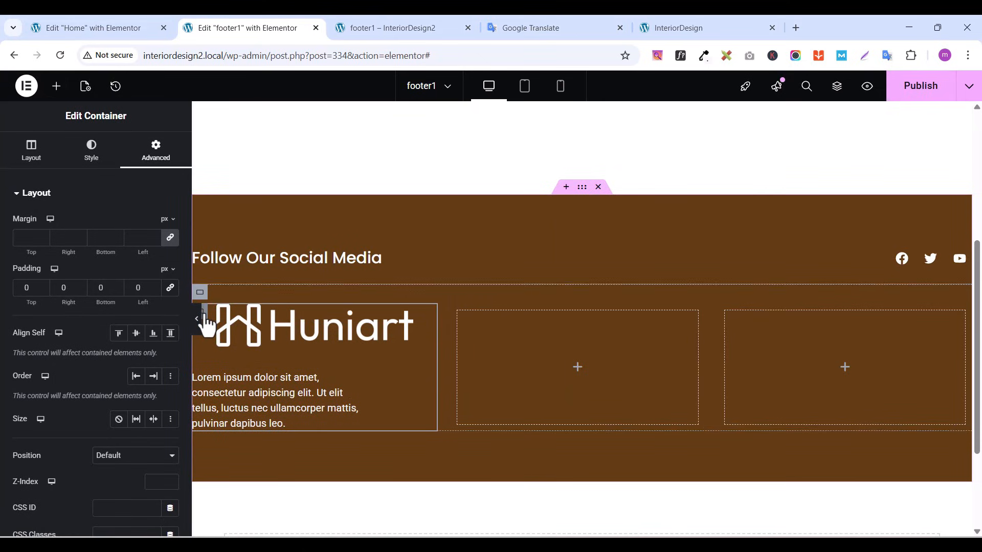
pyautogui.rightClick(207, 321)
pyautogui.click(240, 228)
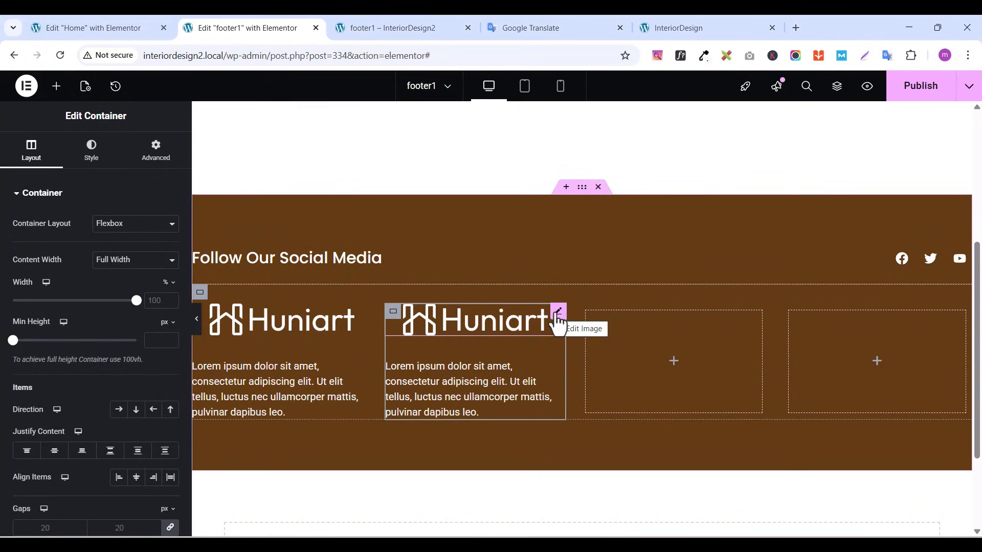
pyautogui.rightClick(558, 323)
pyautogui.click(583, 522)
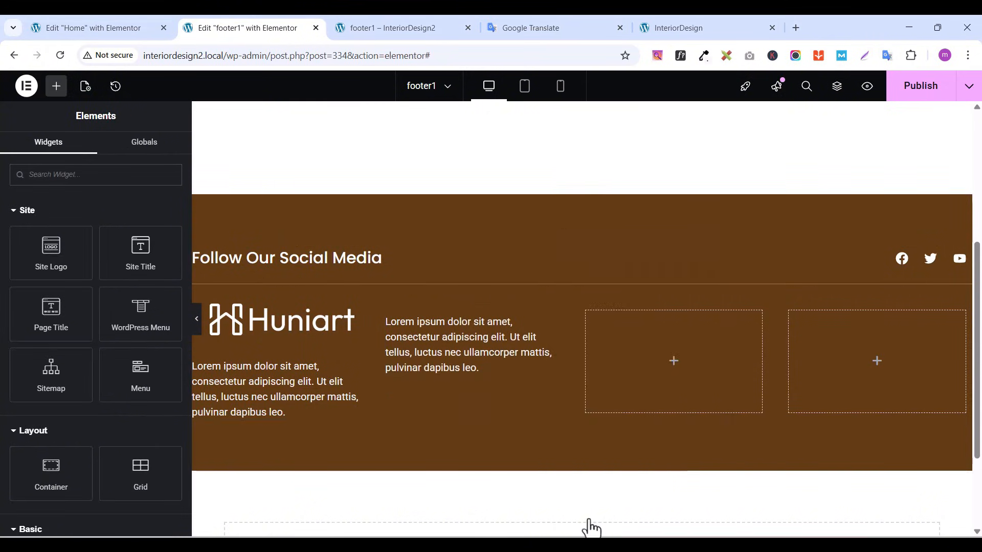
# Add a Heading widget above the paragraph in the second footer column
pyautogui.click(65, 180)
pyautogui.write('head')
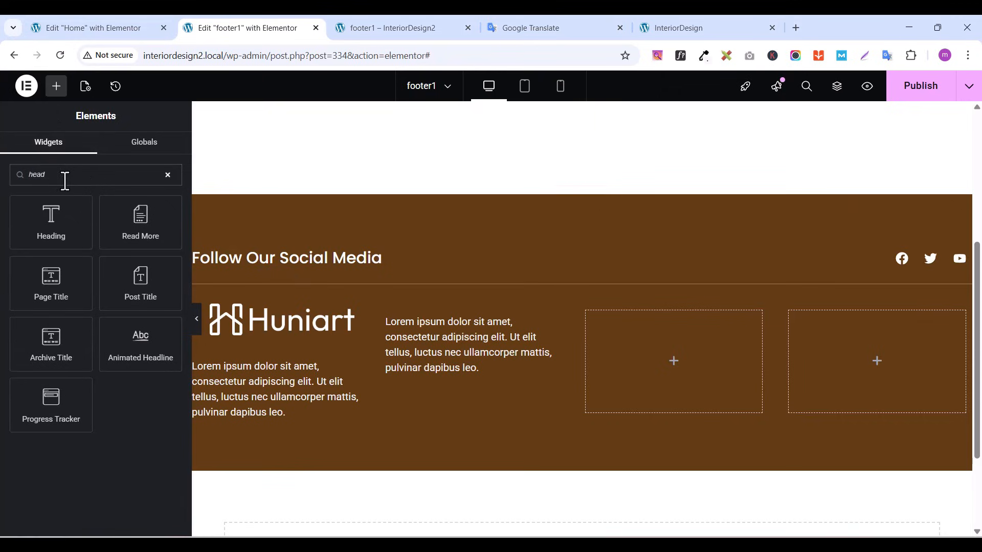
pyautogui.moveTo(53, 217); pyautogui.dragTo(453, 326)
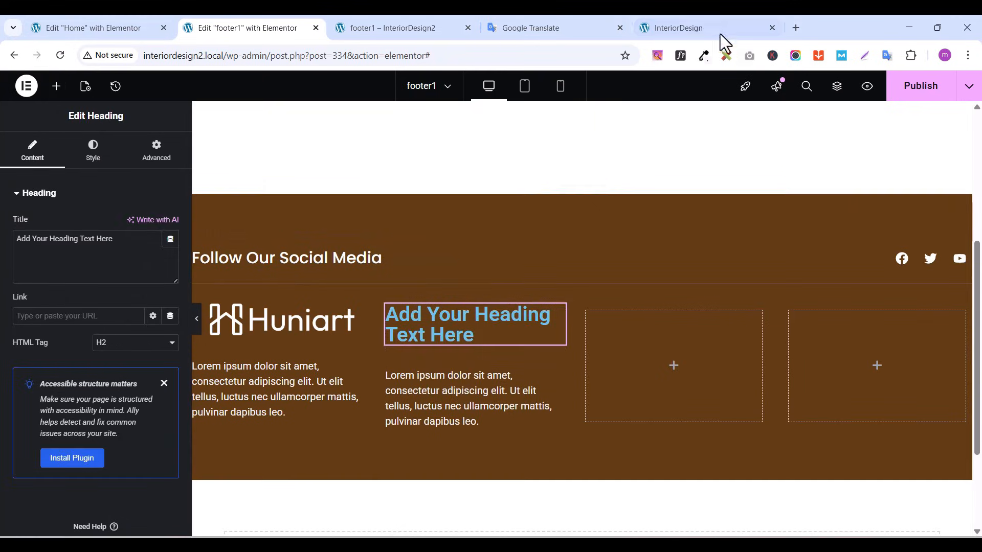
# Copy "Company" from the reference footer and use it as the new heading's title
pyautogui.click(686, 26)
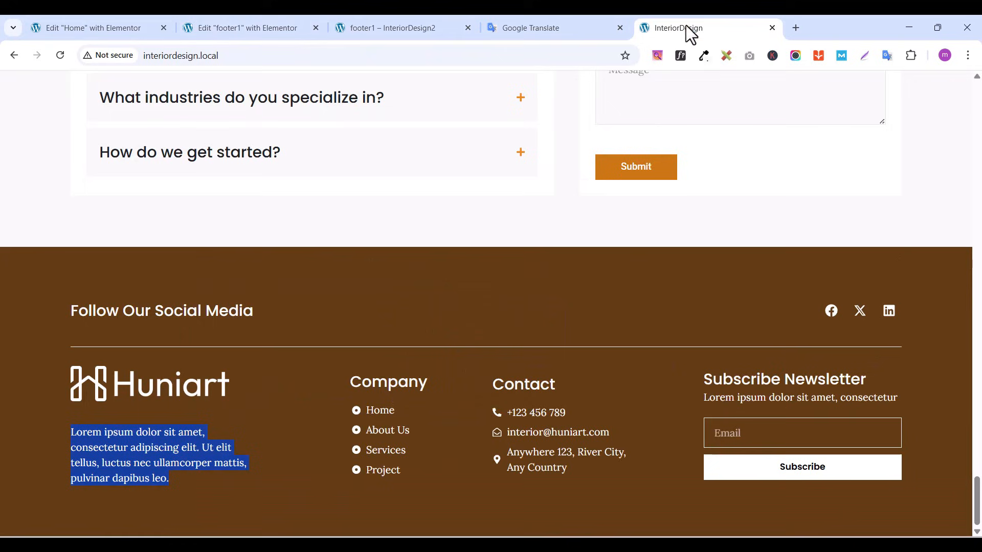
pyautogui.rightClick(374, 382)
pyautogui.click(416, 161)
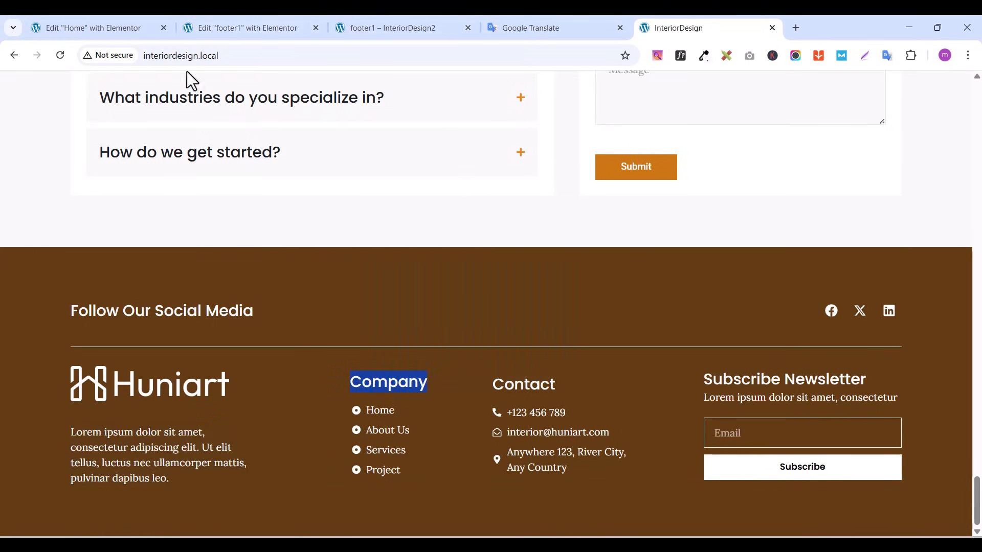
pyautogui.click(249, 26)
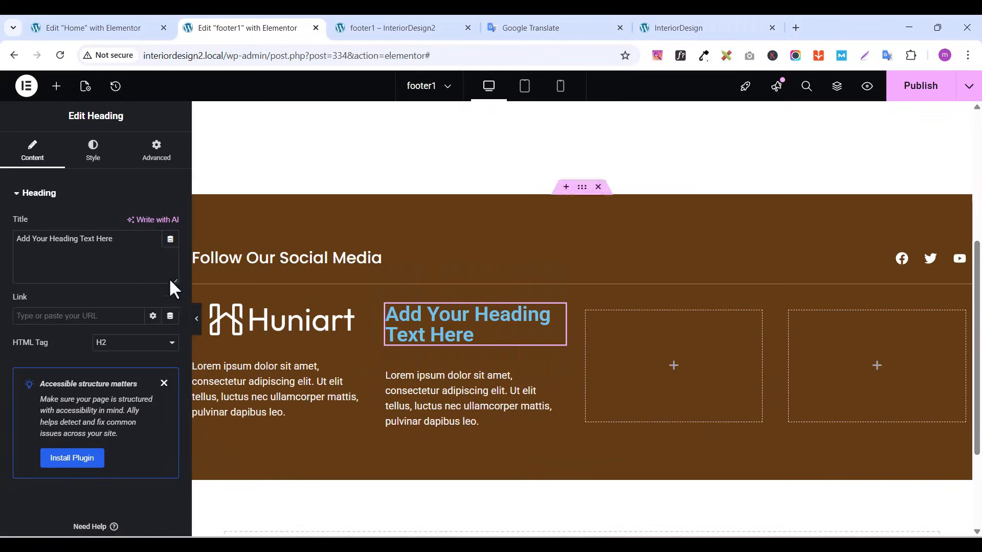
pyautogui.tripleClick(56, 241)
pyautogui.hotkey('ctrl', 'v')
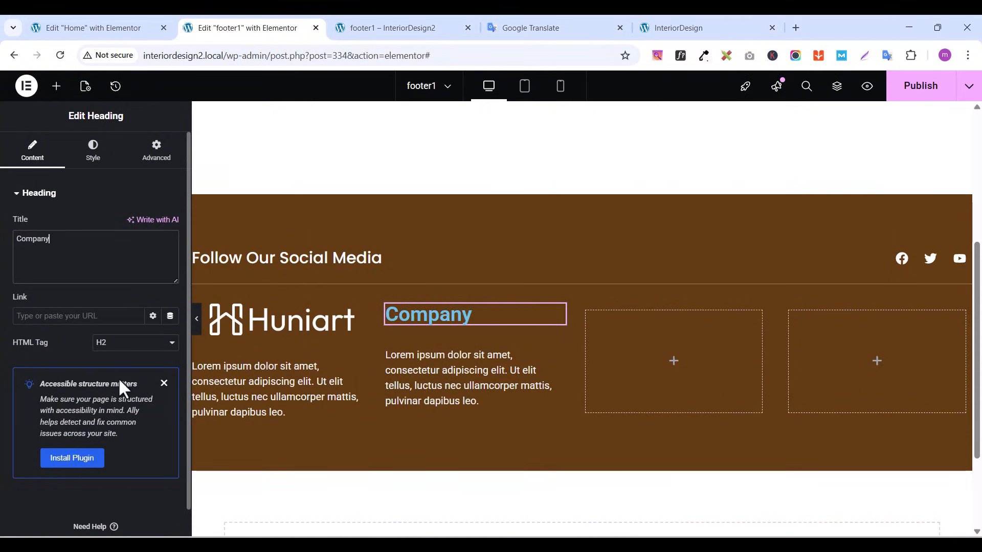
# Set the Company heading's typography to Poppins at 25 px
pyautogui.click(92, 152)
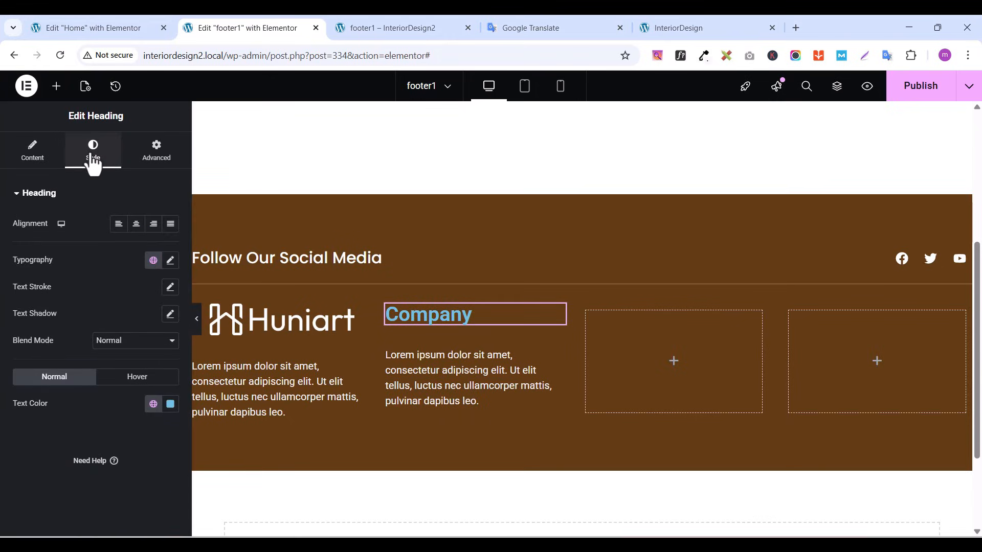
pyautogui.click(171, 260)
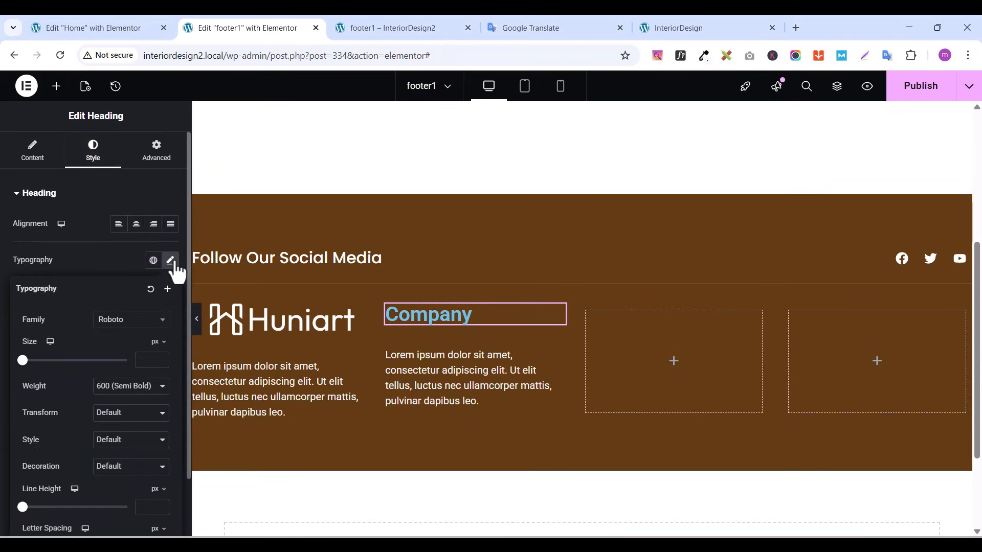
pyautogui.click(137, 326)
pyautogui.write('popp')
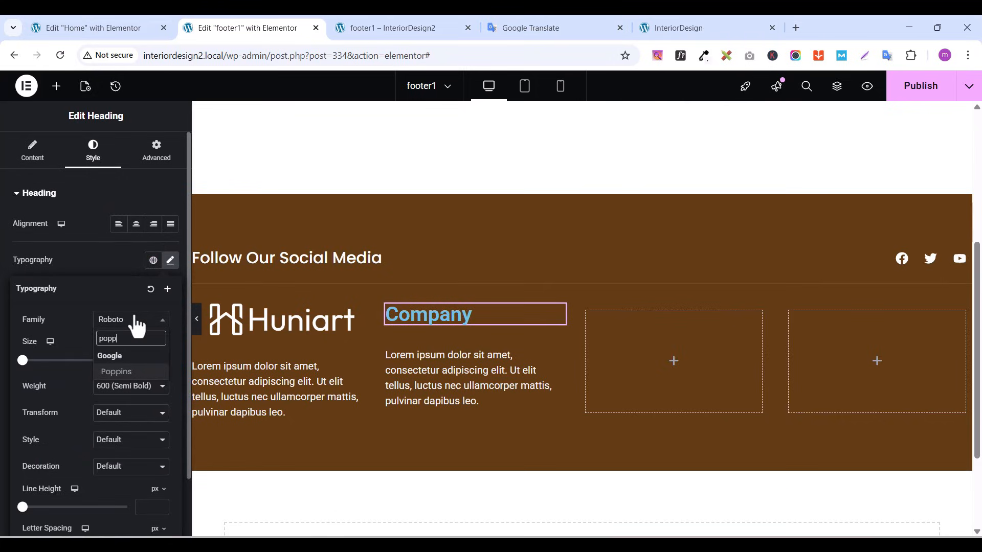
pyautogui.click(125, 373)
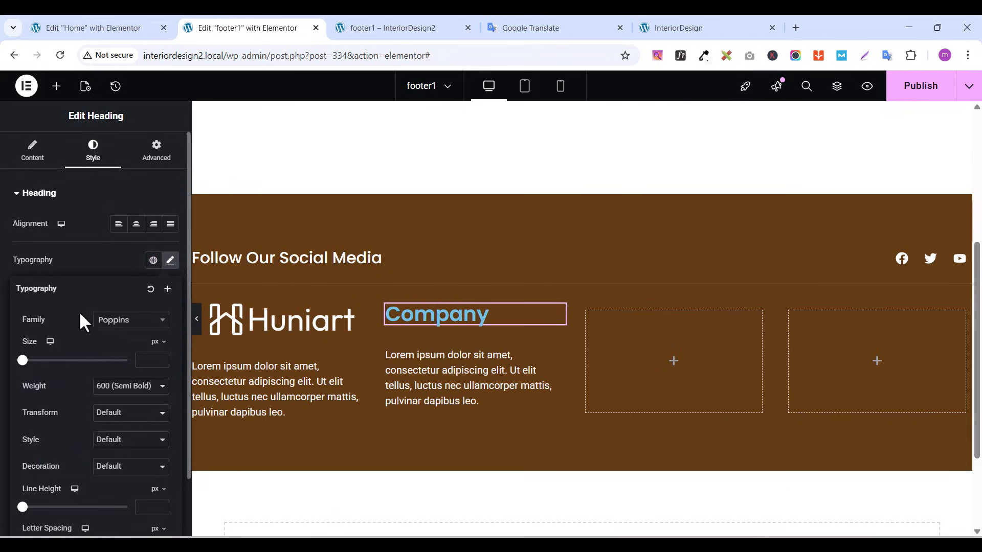
pyautogui.click(159, 357)
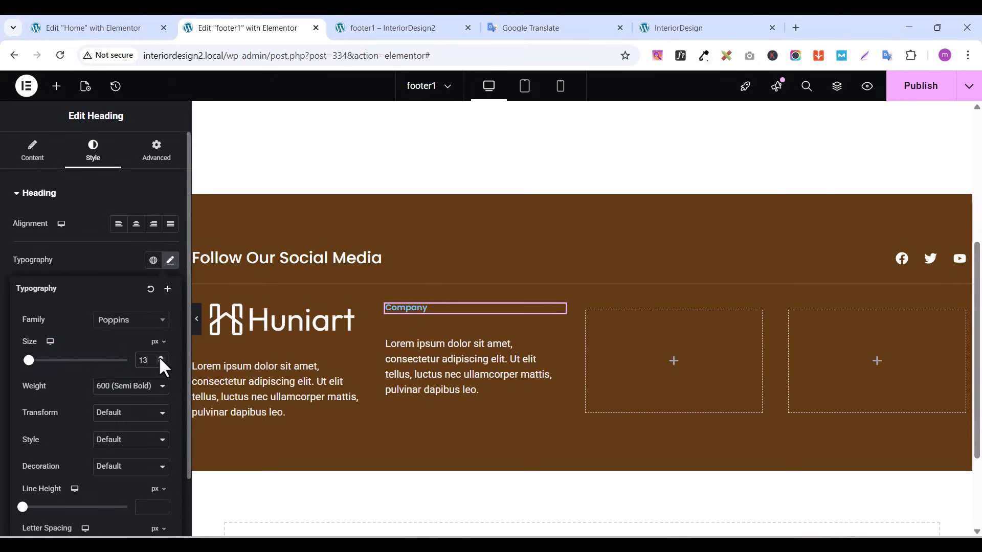
pyautogui.click(159, 357)
pyautogui.click(159, 357)
pyautogui.click(159, 357)
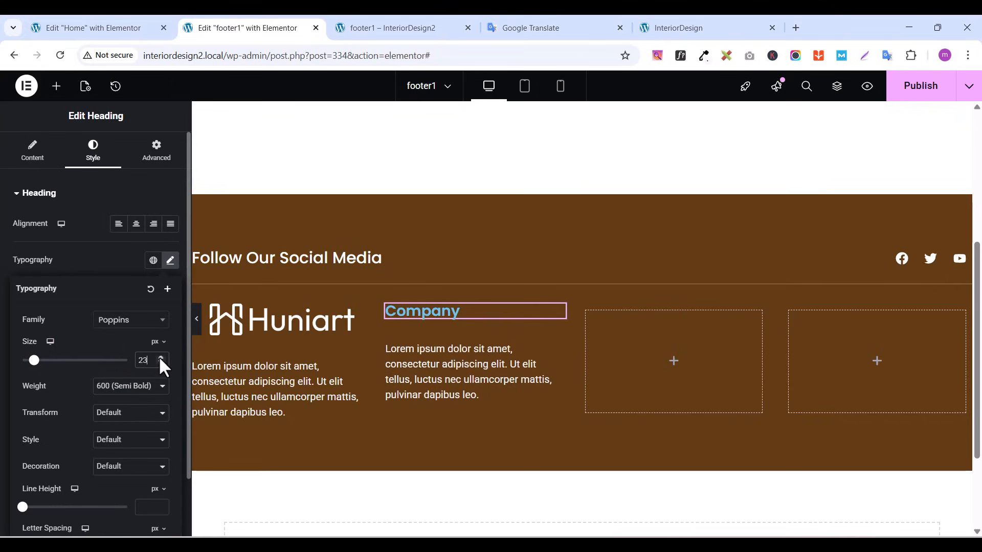
pyautogui.click(159, 357)
pyautogui.click(159, 357)
# Give the Company heading a weight of 500 (Medium) and the white text color #FFFFFF
pyautogui.click(126, 387)
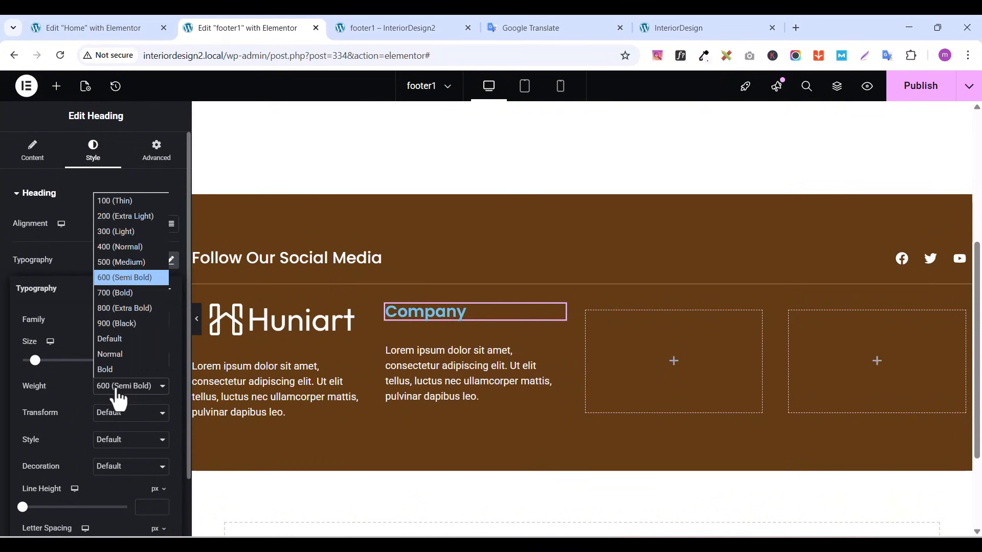
pyautogui.click(110, 263)
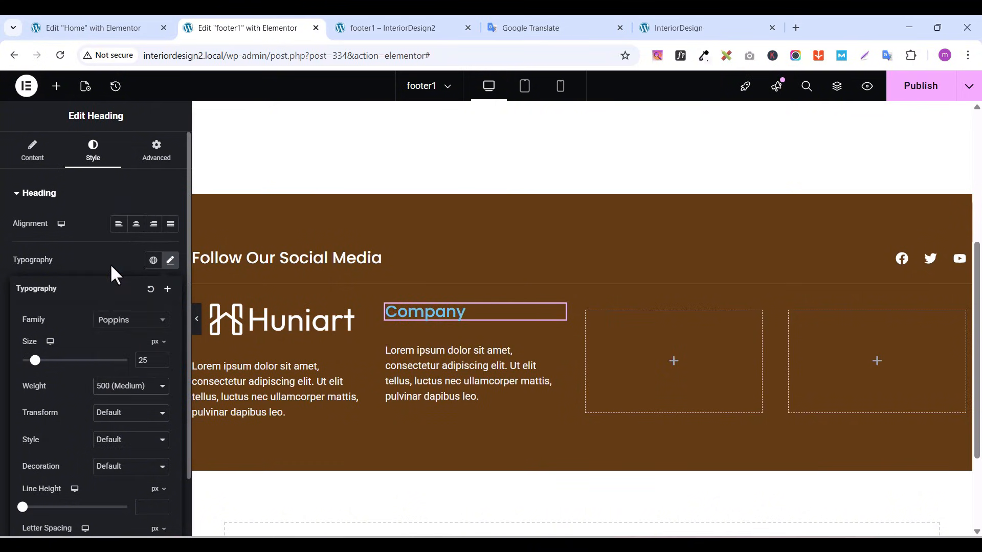
pyautogui.click(92, 256)
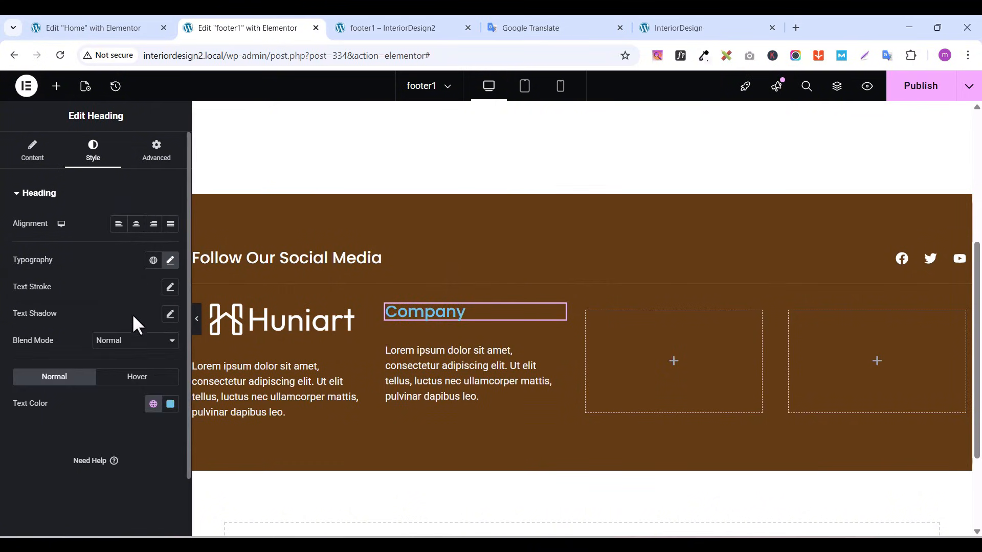
pyautogui.click(171, 405)
pyautogui.moveTo(171, 256); pyautogui.dragTo(45, 236)
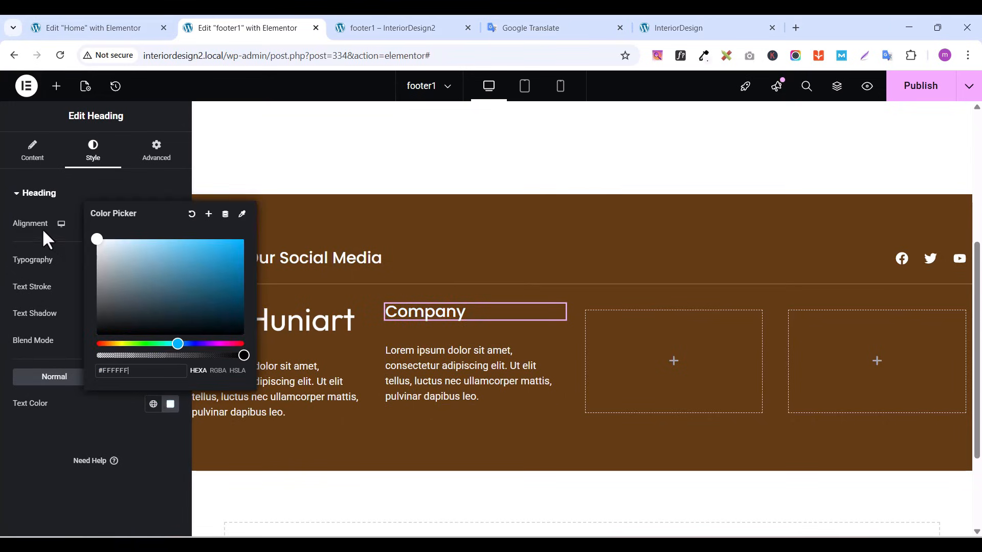
# Delete the duplicated paragraph beneath the Company heading
pyautogui.click(559, 352)
pyautogui.rightClick(557, 350)
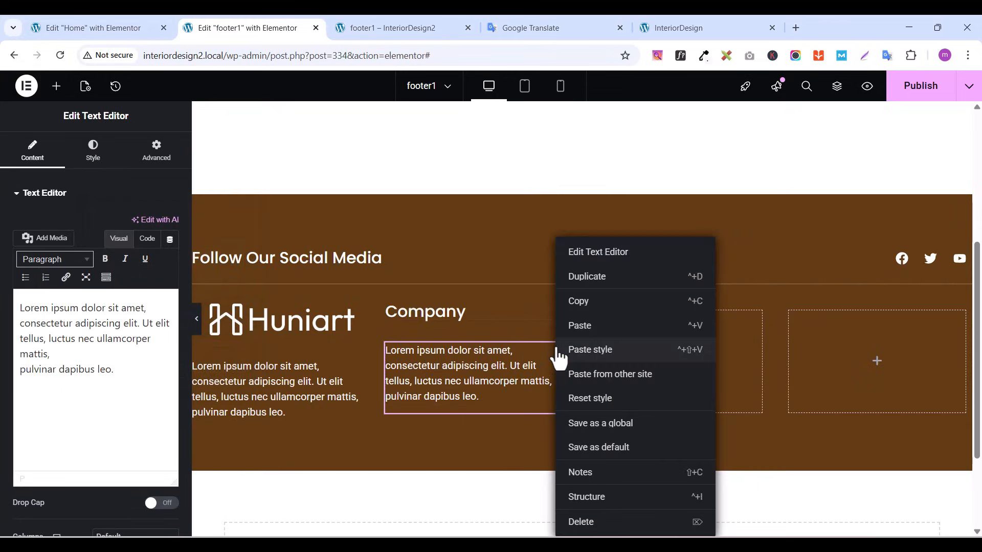
pyautogui.click(582, 522)
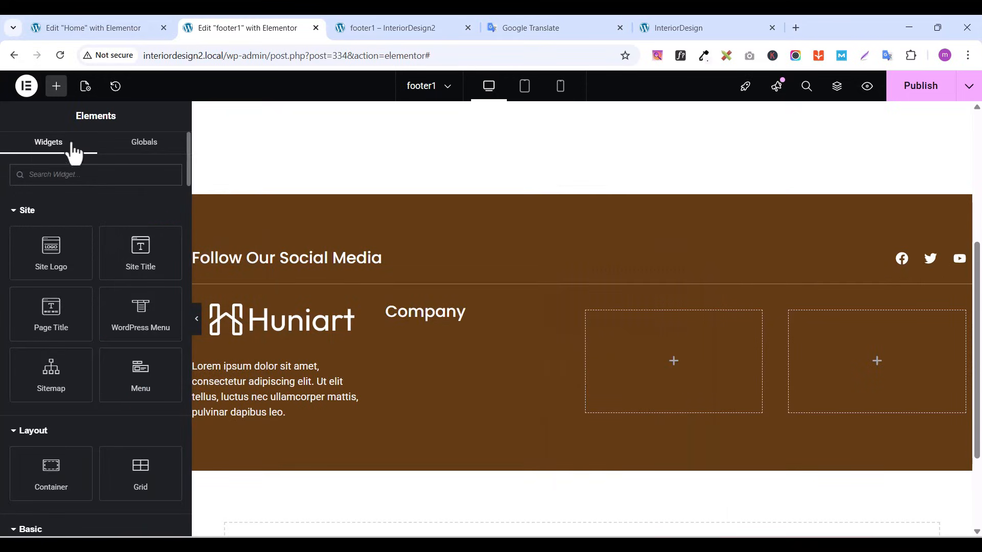
# Add an Icon List widget below the Company heading and remove its first two items, keeping the circle-icon item
pyautogui.click(52, 176)
pyautogui.write('icon')
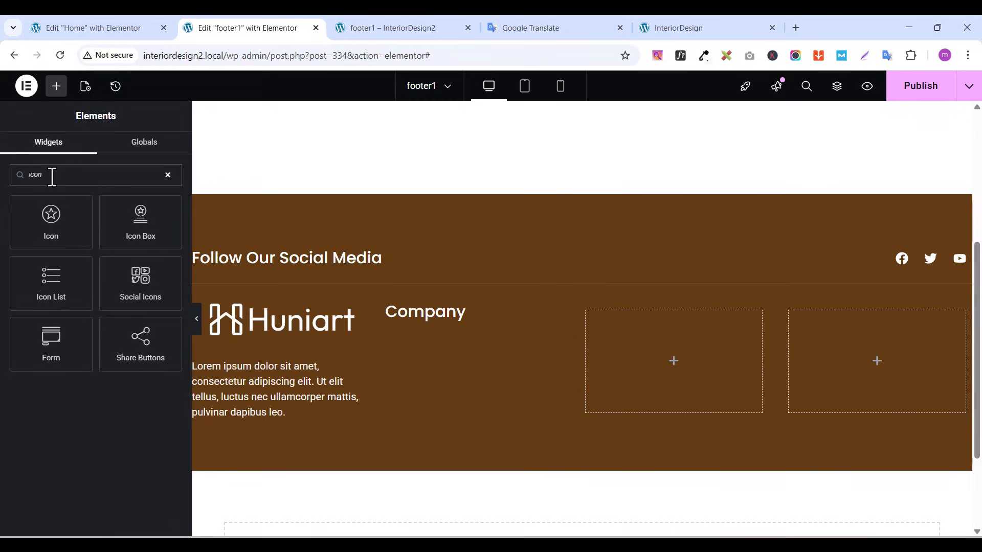
pyautogui.moveTo(49, 274); pyautogui.dragTo(431, 317)
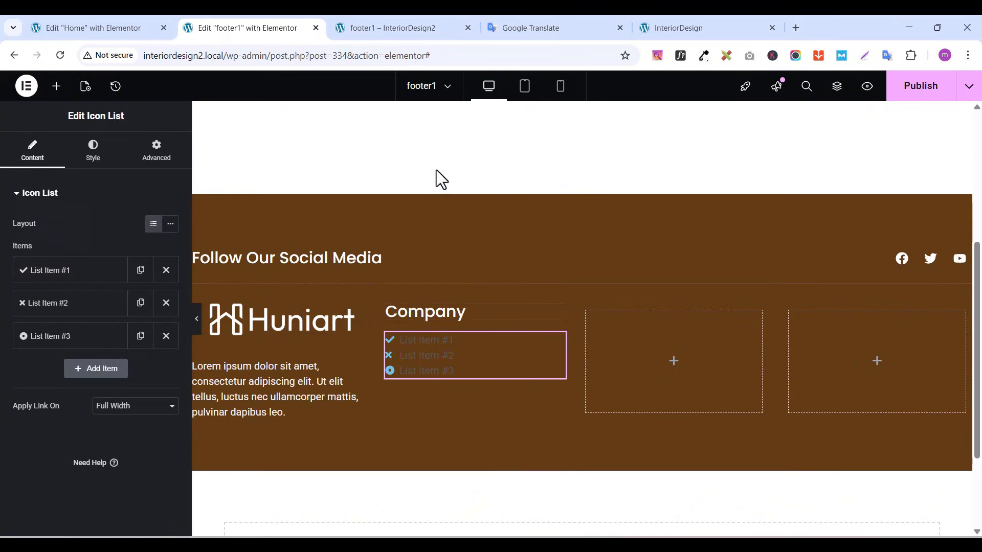
pyautogui.click(165, 270)
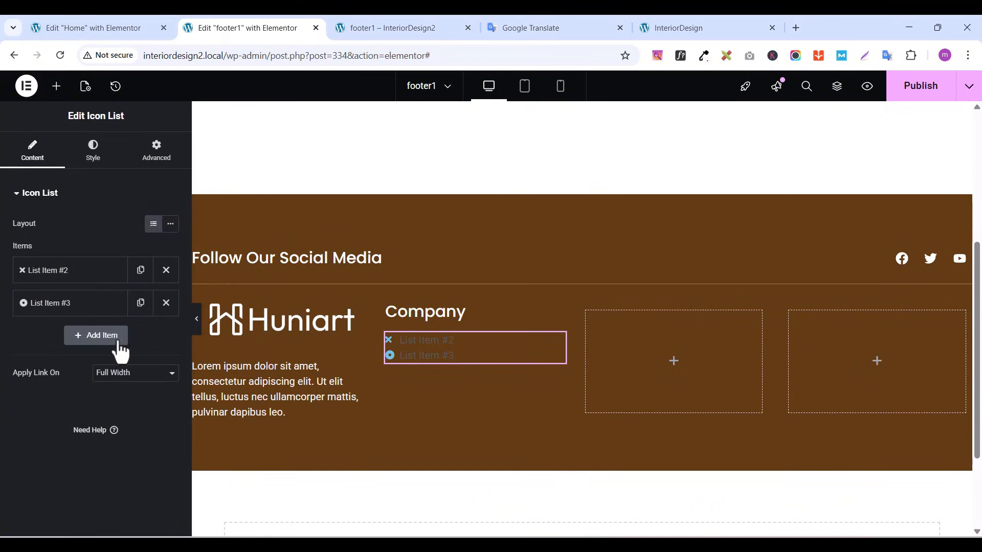
pyautogui.click(165, 271)
# Copy "Home" from the reference footer and use it as the text of the remaining icon list item
pyautogui.click(62, 271)
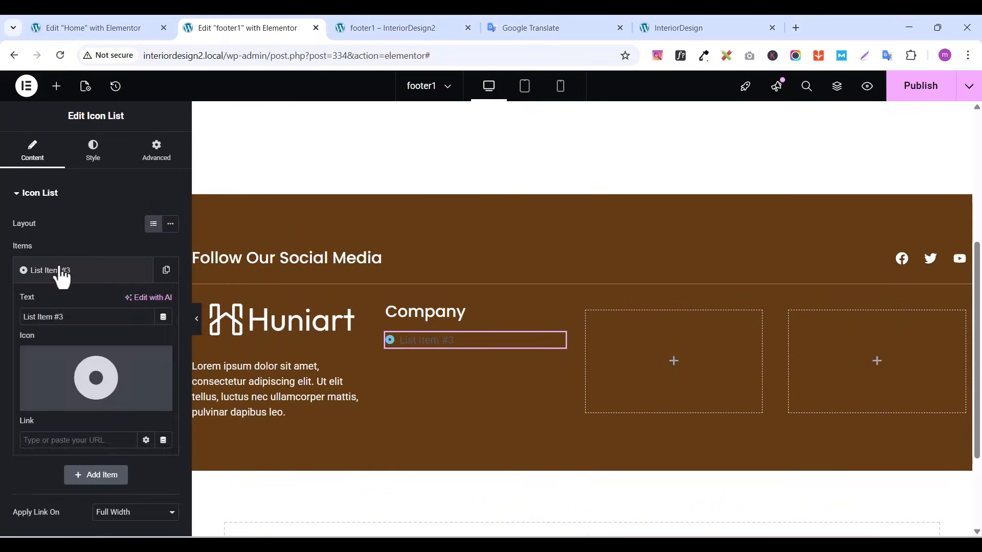
pyautogui.click(676, 30)
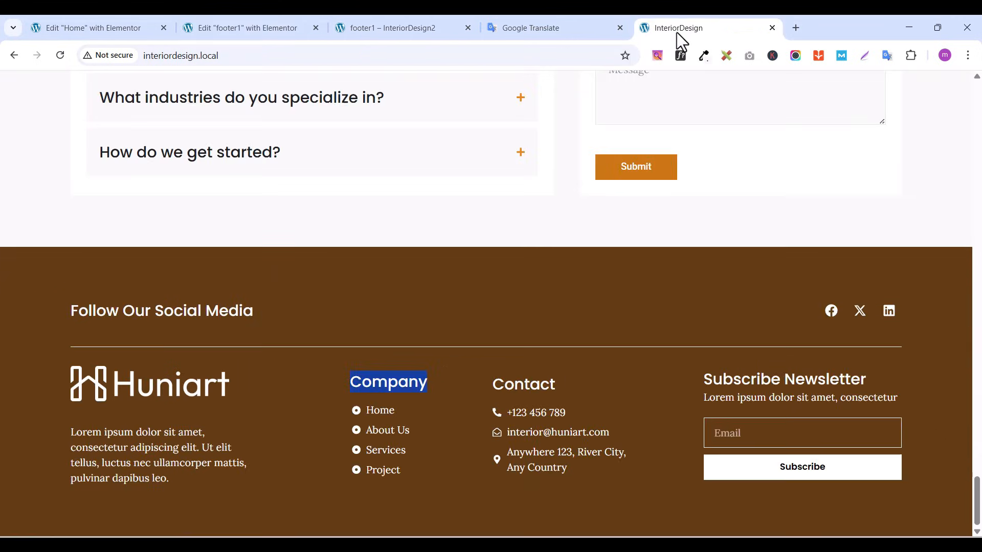
pyautogui.rightClick(374, 412)
pyautogui.click(432, 195)
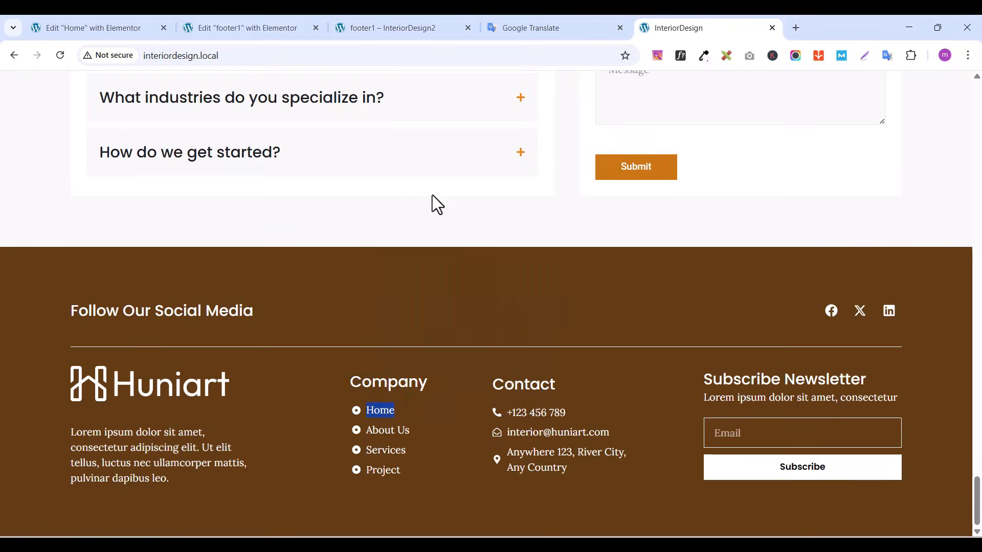
pyautogui.click(222, 29)
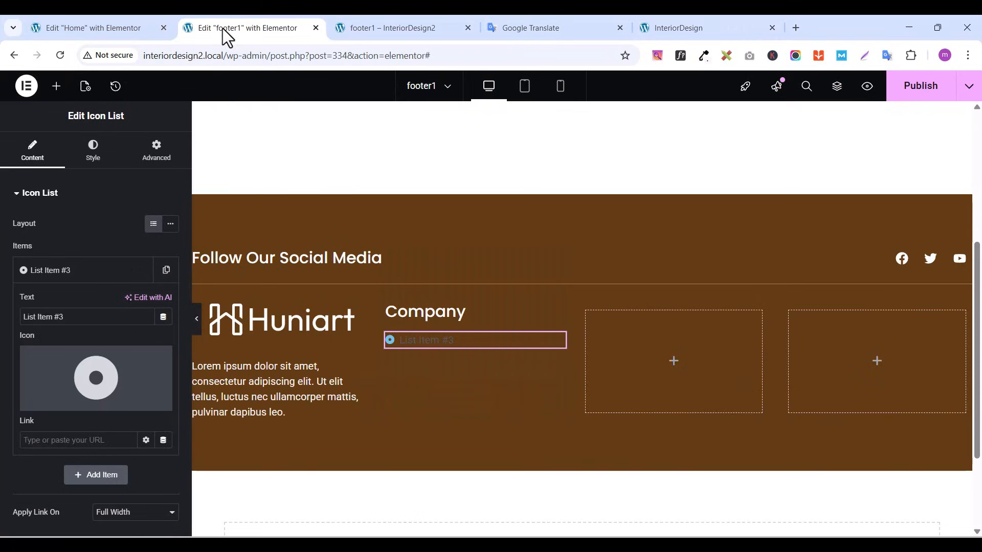
pyautogui.tripleClick(38, 316)
pyautogui.press('BackSpace')
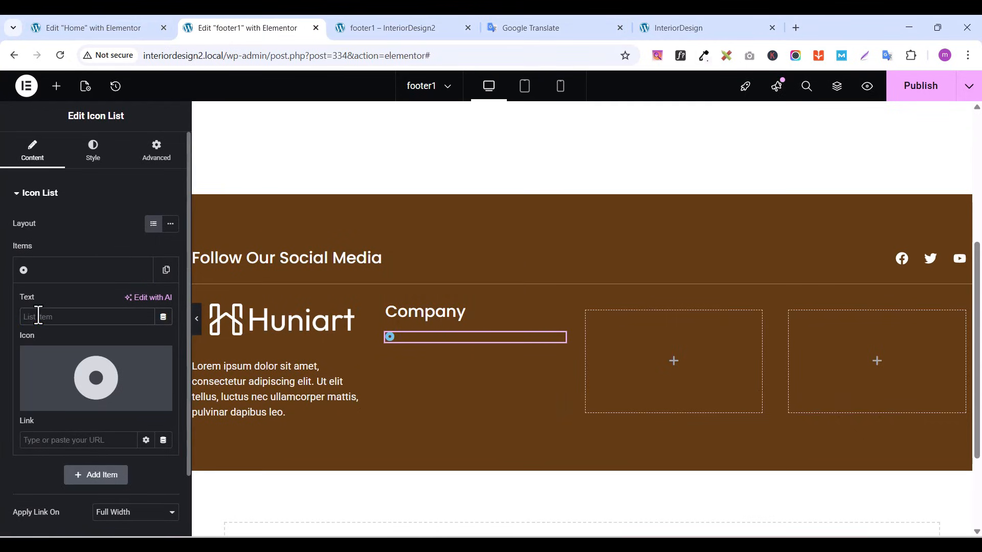
pyautogui.hotkey('ctrl', 'v')
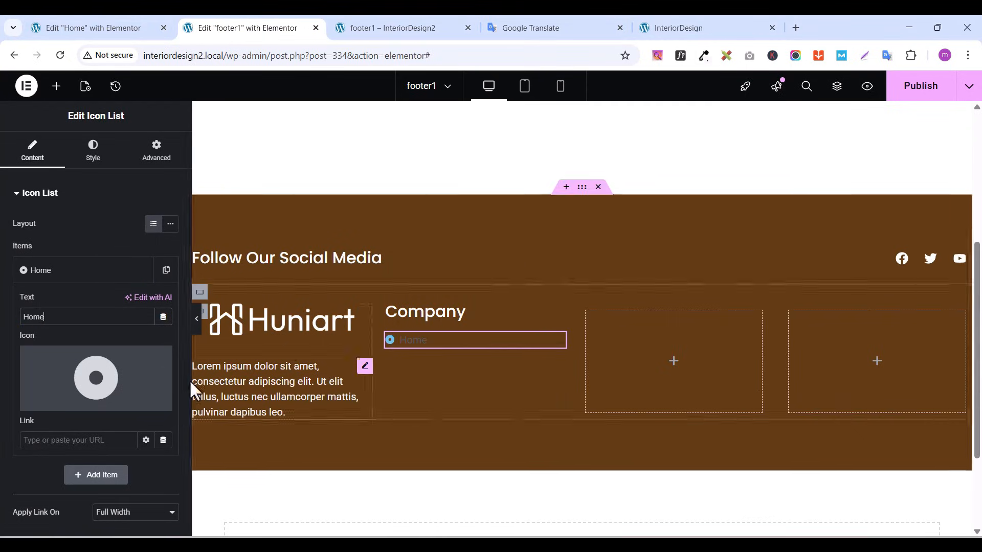
# Set the font family of the Company icon list's text to Lora, checking it against the reference footer
pyautogui.click(96, 156)
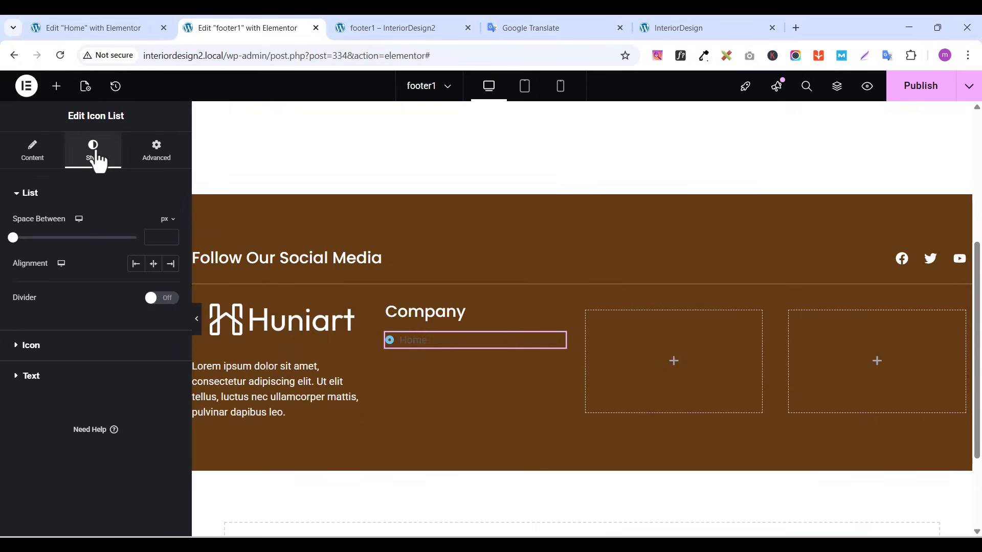
pyautogui.click(23, 193)
pyautogui.click(15, 256)
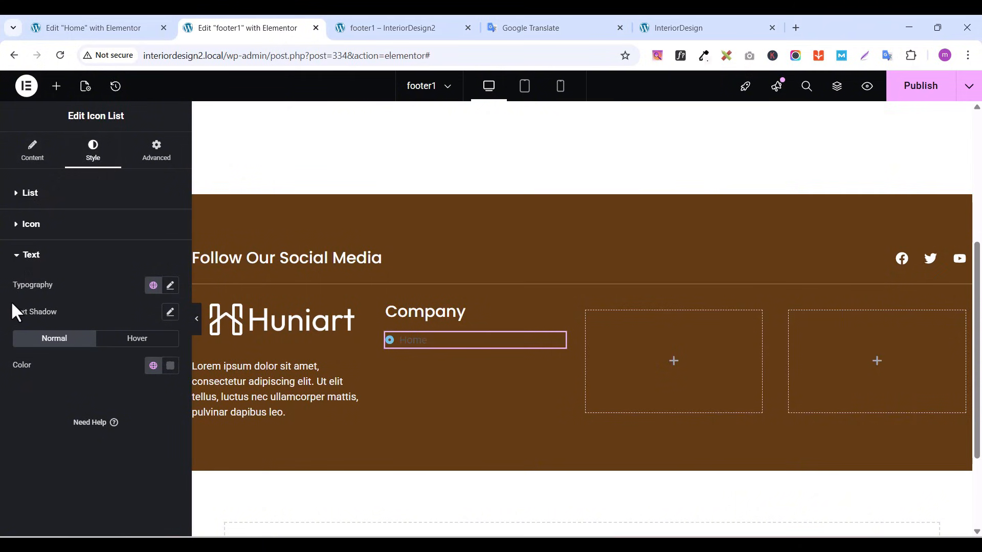
pyautogui.click(170, 286)
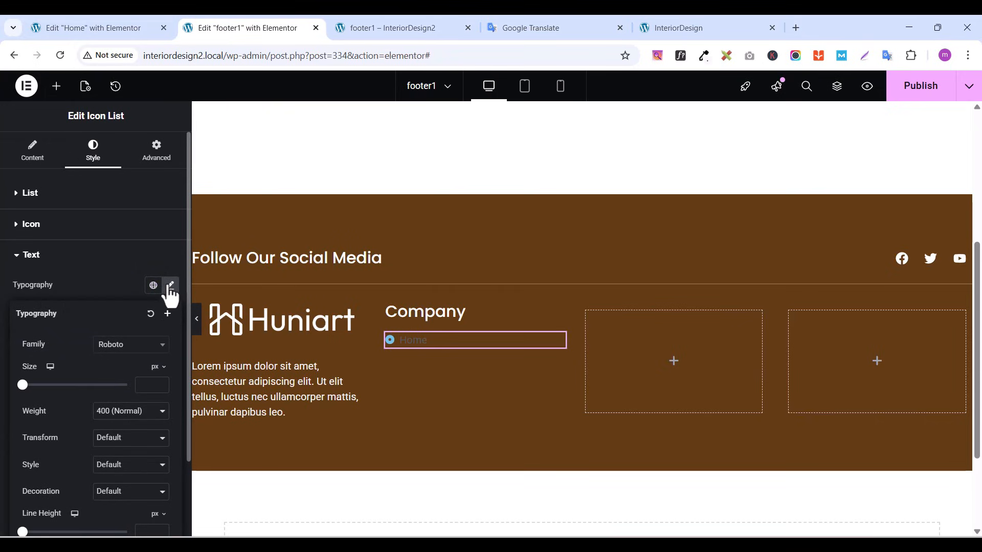
pyautogui.click(675, 30)
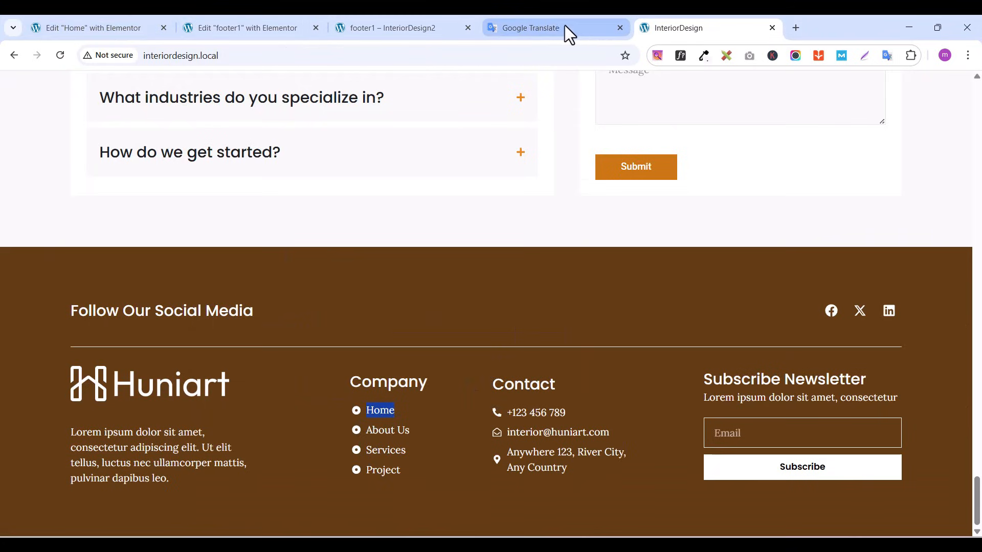
pyautogui.click(240, 28)
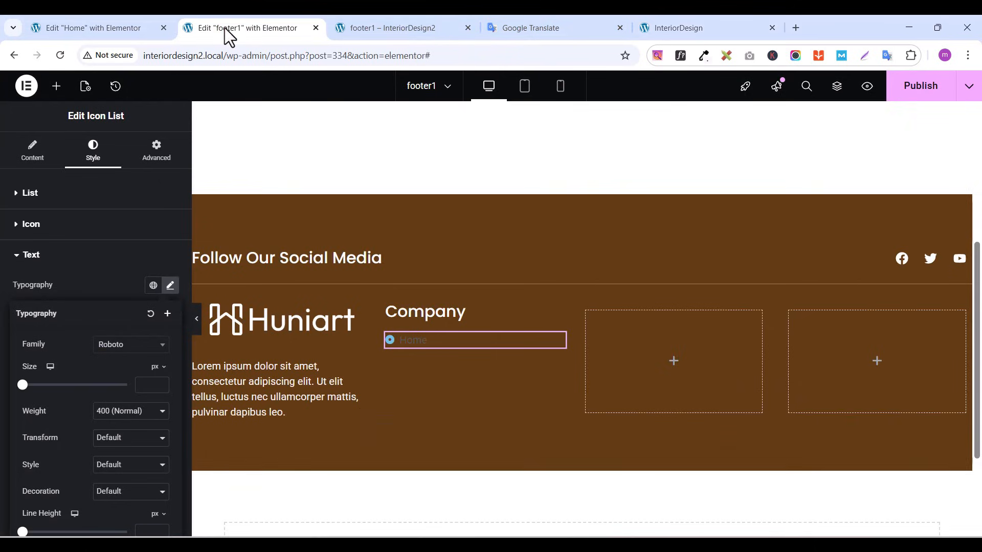
pyautogui.click(110, 347)
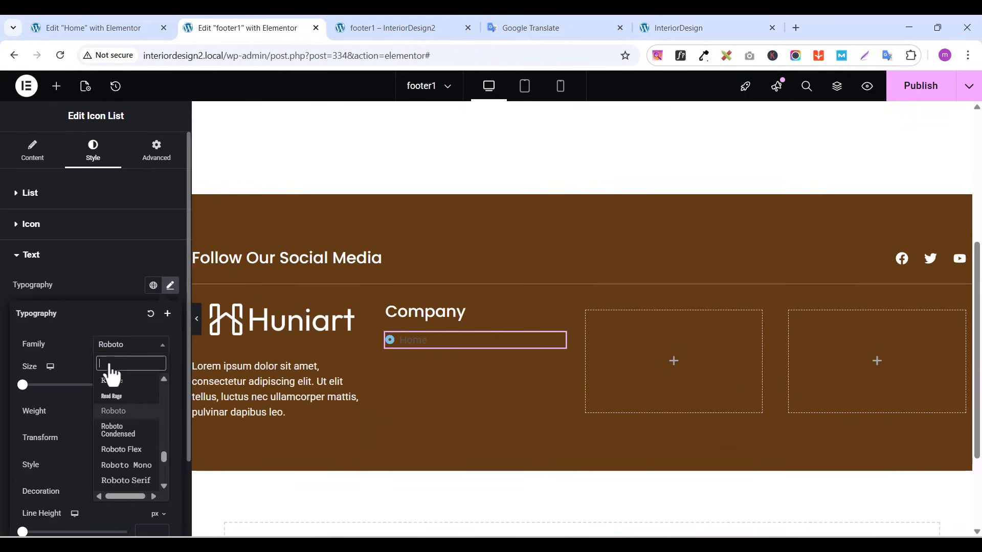
pyautogui.write('lora')
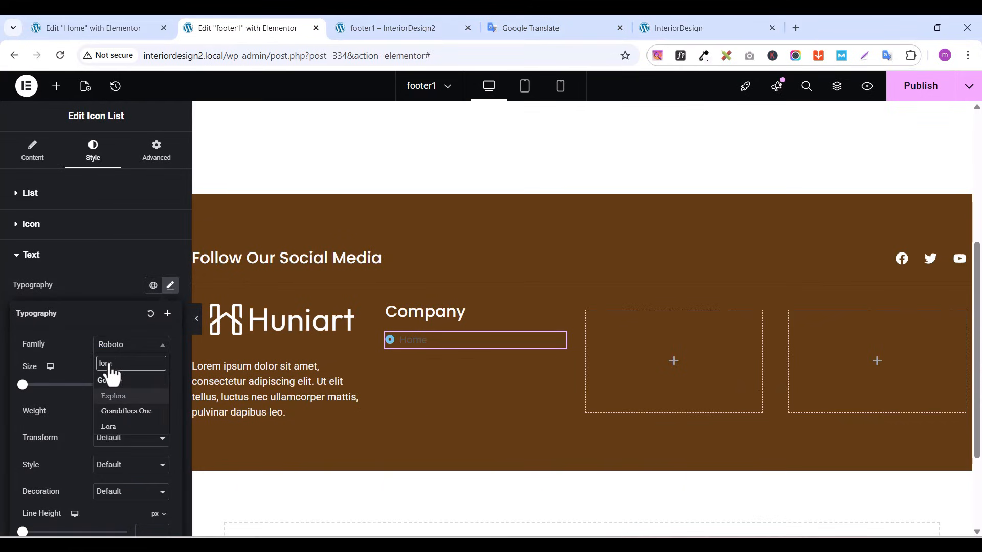
pyautogui.click(119, 427)
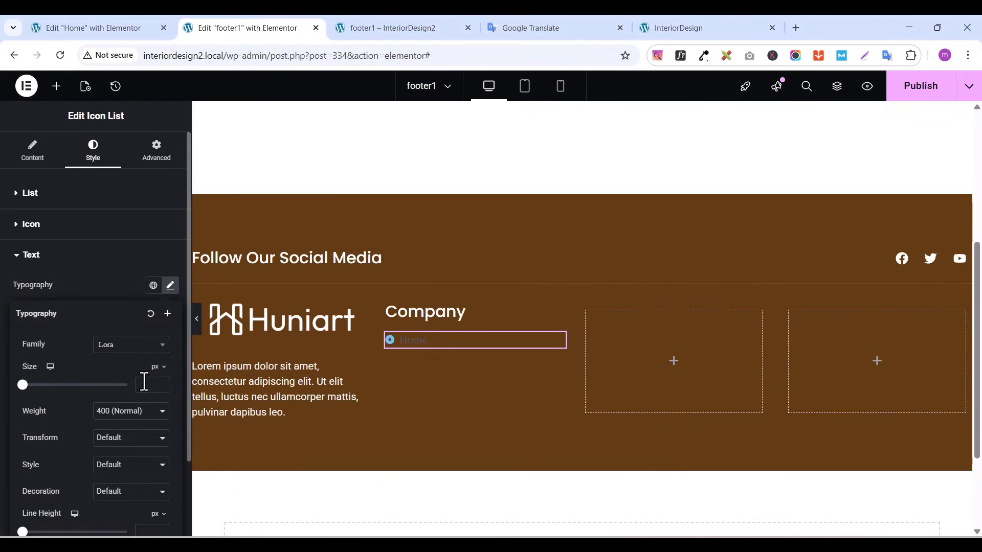
# Set the icon list's text size to 16 px
pyautogui.click(161, 381)
pyautogui.click(161, 381)
pyautogui.click(161, 381)
pyautogui.click(161, 380)
pyautogui.click(161, 381)
pyautogui.click(161, 381)
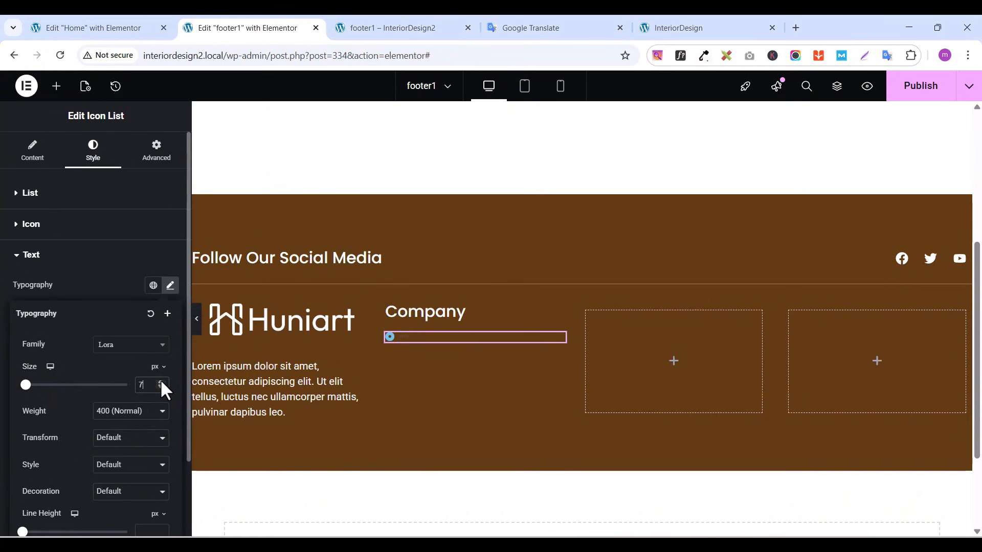
pyautogui.click(161, 381)
pyautogui.click(161, 380)
pyautogui.click(161, 381)
pyautogui.click(161, 381)
pyautogui.click(161, 381)
pyautogui.click(161, 381)
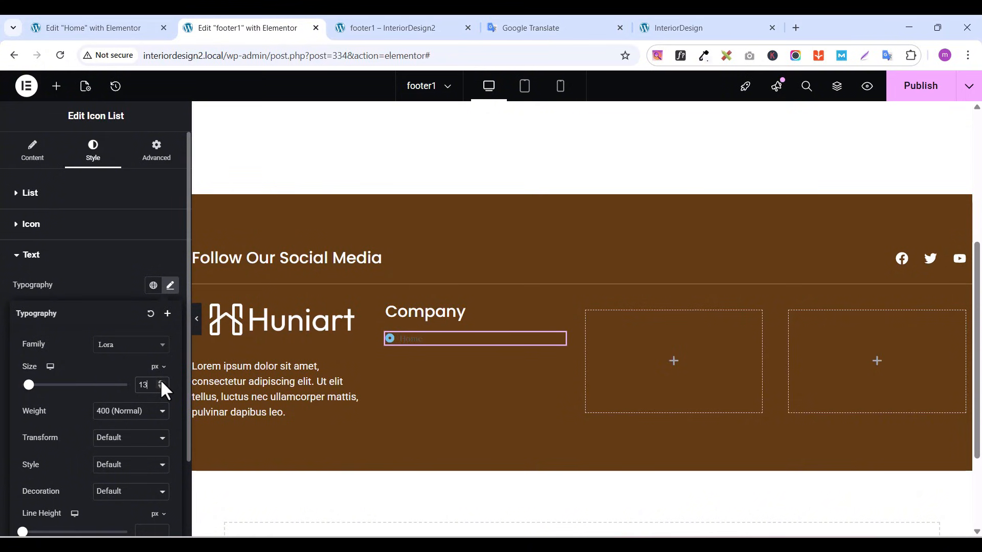
pyautogui.click(161, 381)
pyautogui.click(161, 381)
pyautogui.click(161, 381)
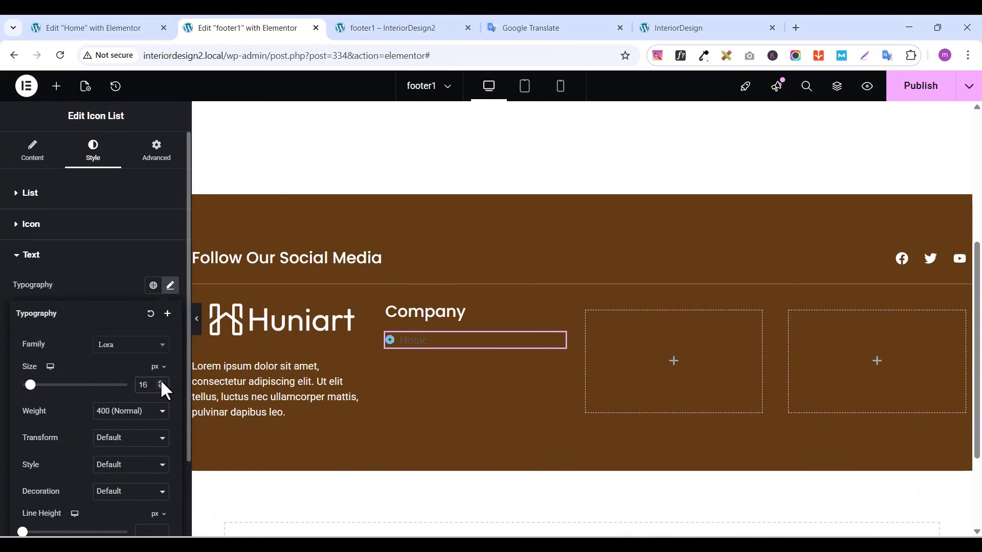
pyautogui.click(105, 272)
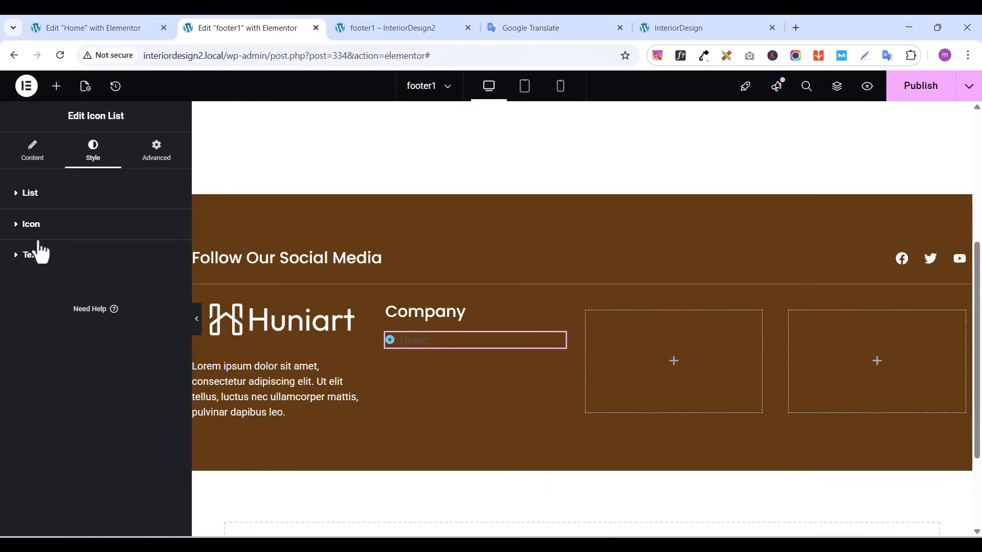
# Give the icon list's text the white color #FFFFFF
pyautogui.click(14, 257)
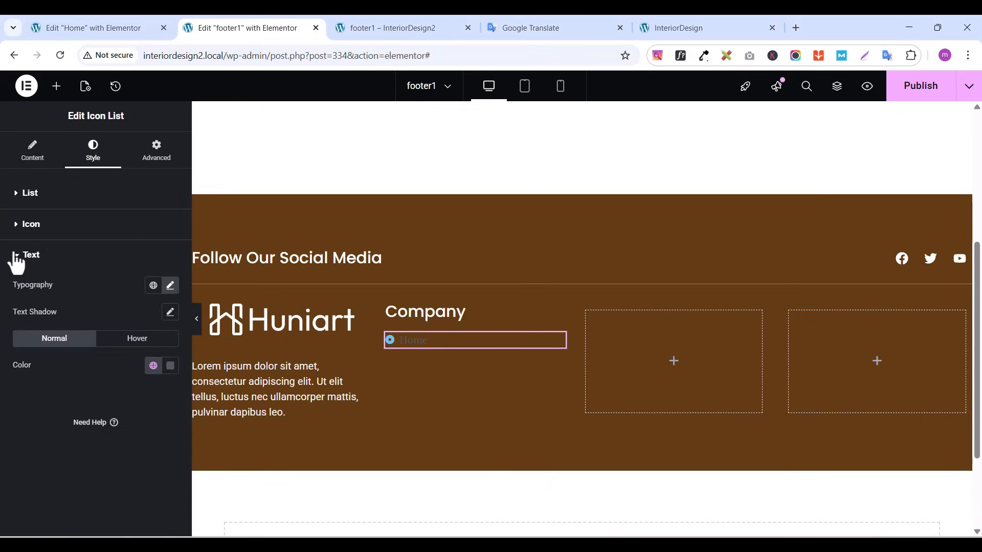
pyautogui.click(171, 366)
pyautogui.moveTo(115, 259); pyautogui.dragTo(72, 210)
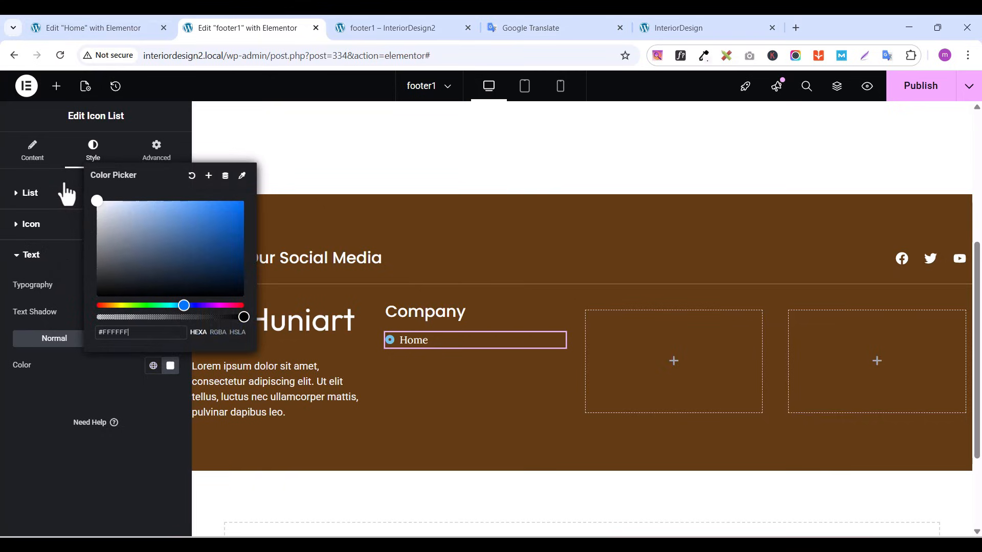
pyautogui.click(91, 387)
# Change the icon list's icon color to white
pyautogui.click(16, 233)
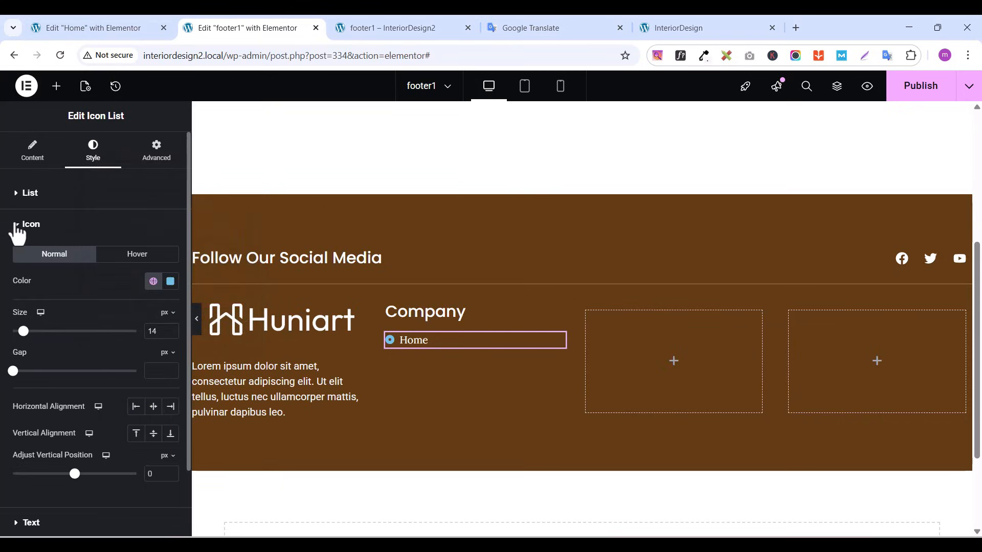
pyautogui.click(170, 281)
pyautogui.write('#FFFFFF')
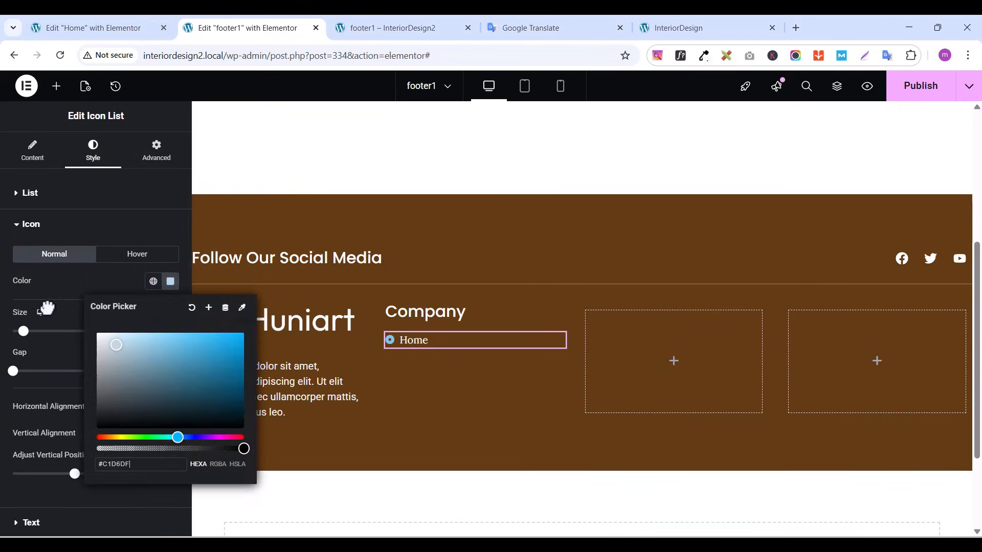
pyautogui.click(134, 498)
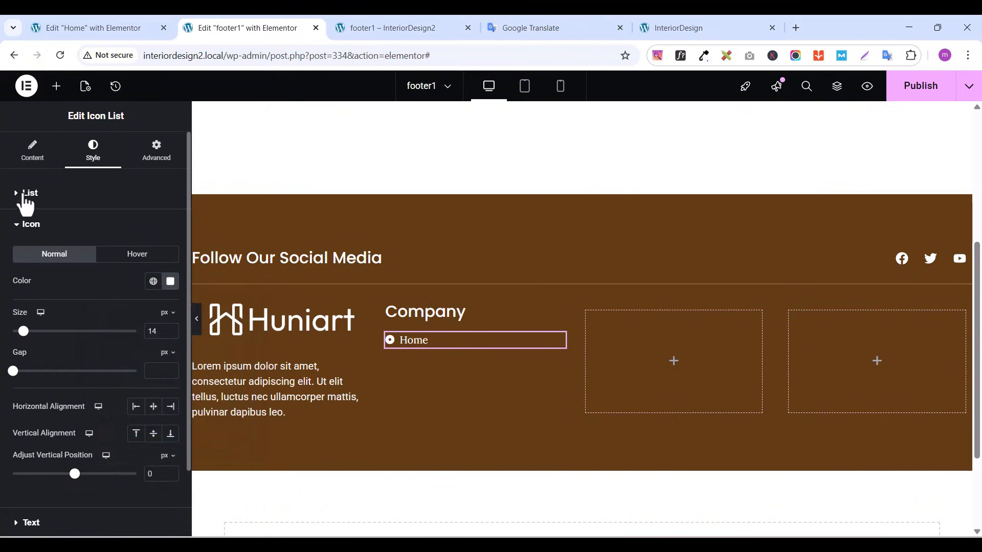
pyautogui.click(20, 219)
# Duplicate the Home list item three times so the Company list has four items
pyautogui.click(34, 159)
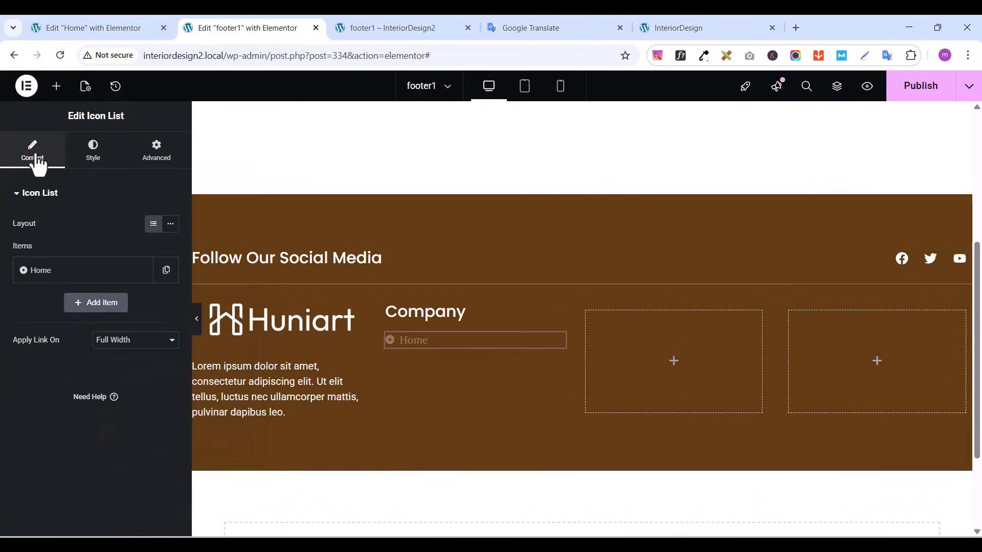
pyautogui.click(165, 275)
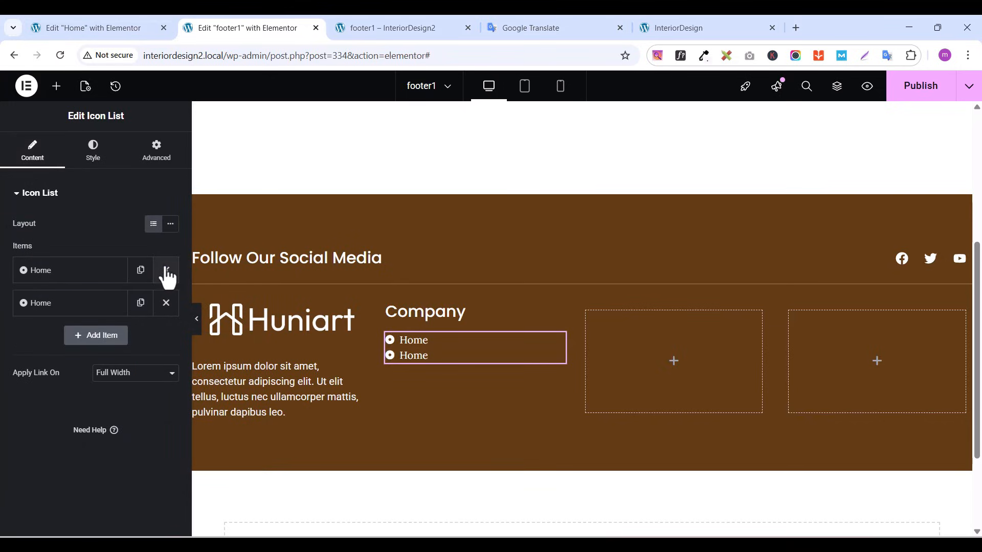
pyautogui.click(140, 305)
pyautogui.click(140, 336)
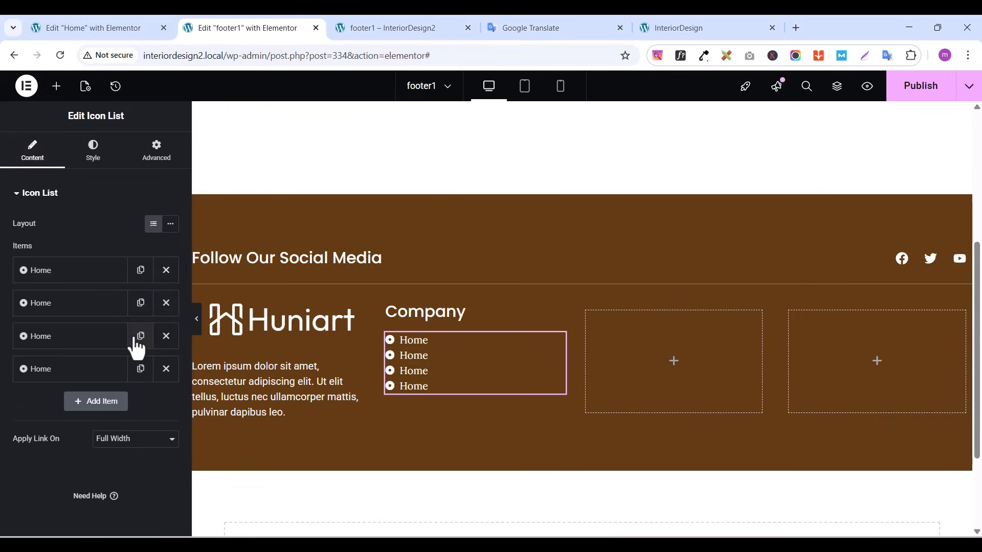
# Compare with the reference footer, set the space between the Company list items to 7 px, and publish the footer
pyautogui.click(678, 35)
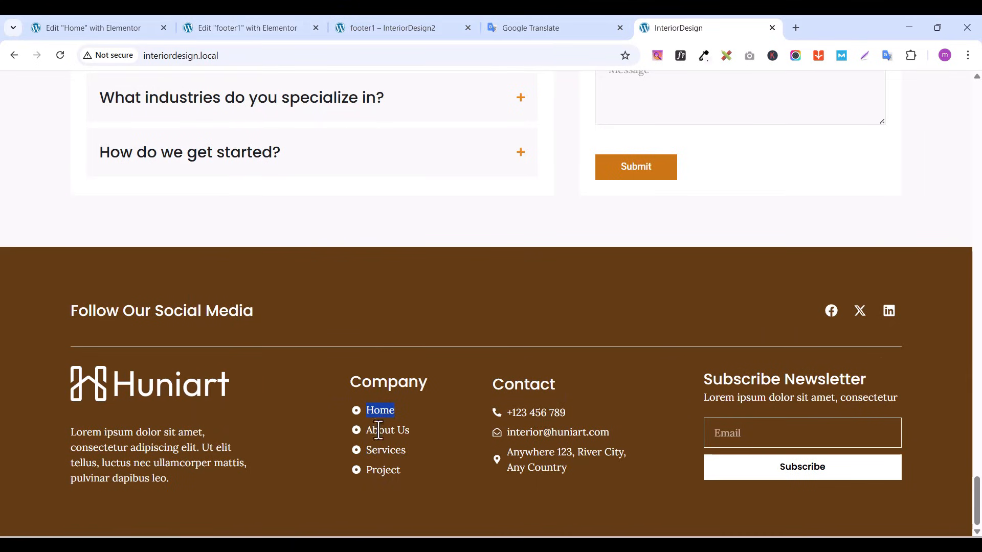
pyautogui.click(238, 29)
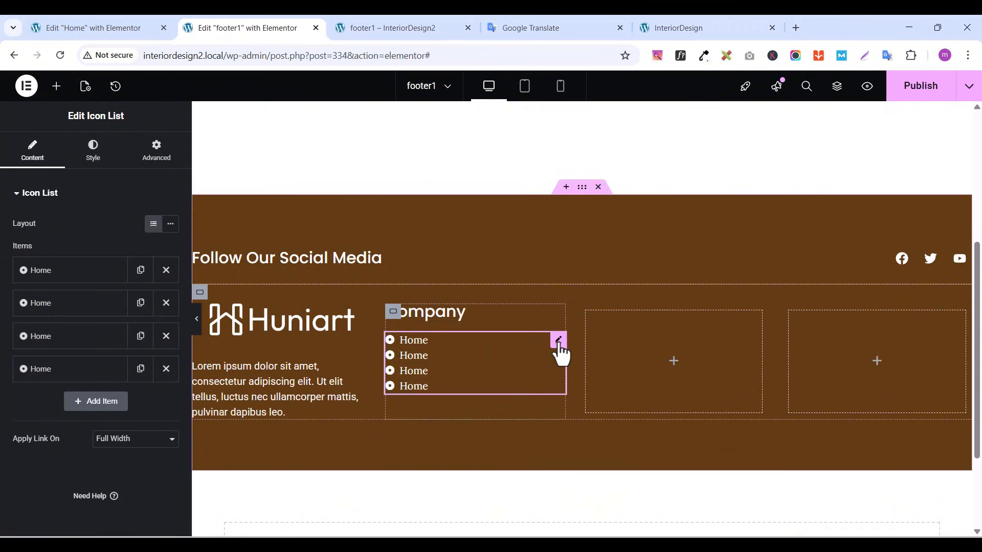
pyautogui.click(91, 151)
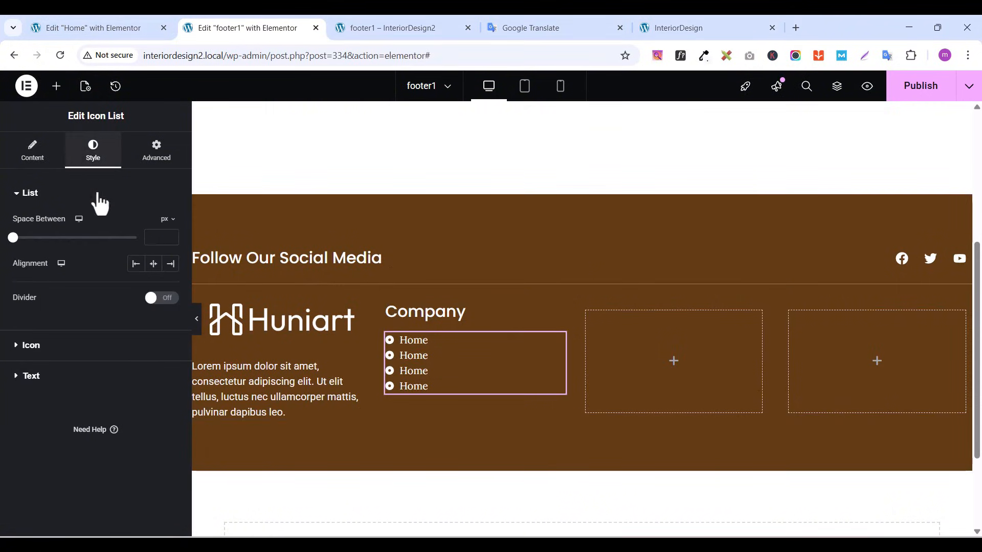
pyautogui.click(171, 234)
pyautogui.click(170, 235)
pyautogui.click(170, 235)
pyautogui.click(170, 235)
pyautogui.click(170, 234)
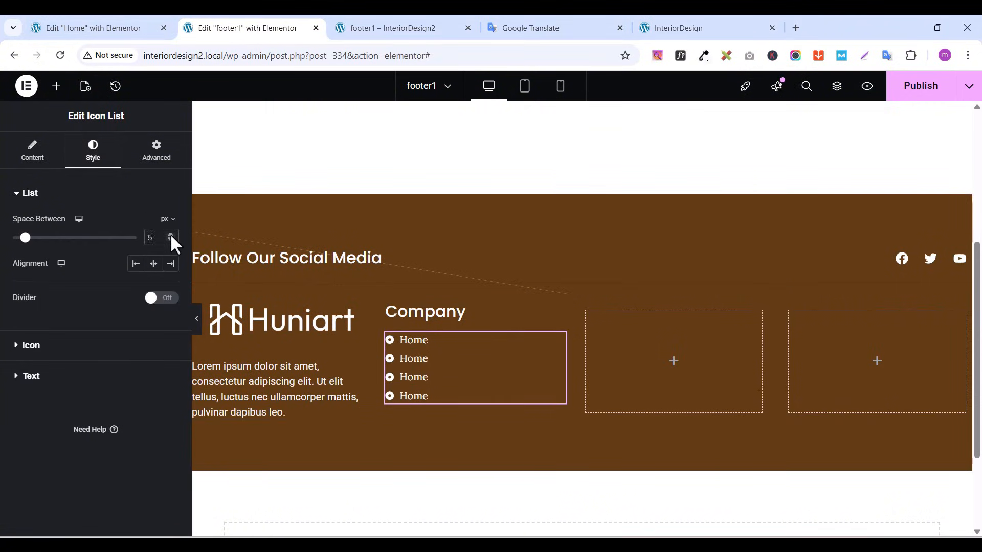
pyautogui.click(171, 235)
pyautogui.click(170, 235)
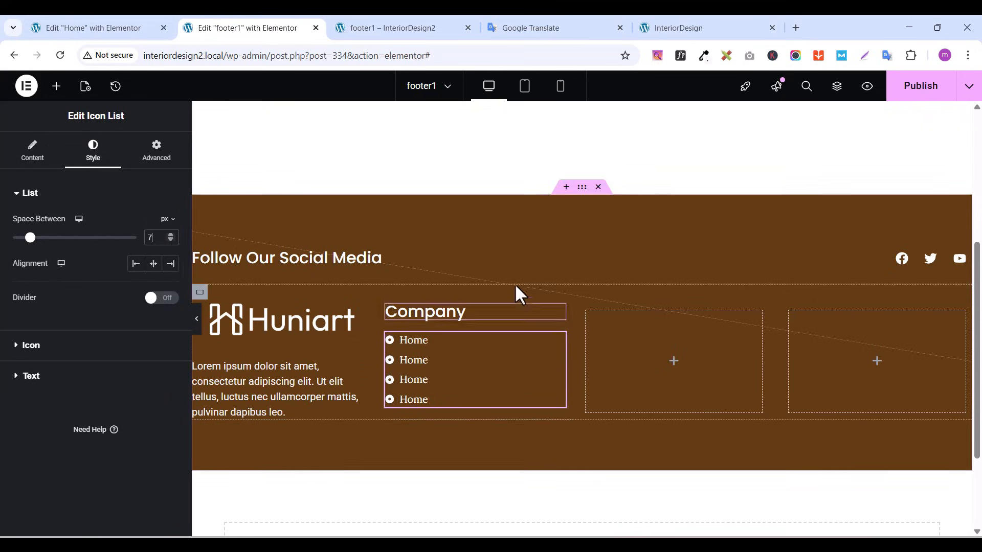
pyautogui.click(921, 90)
# Duplicate the container holding the Company heading and its icon list to start the next footer column
pyautogui.click(677, 30)
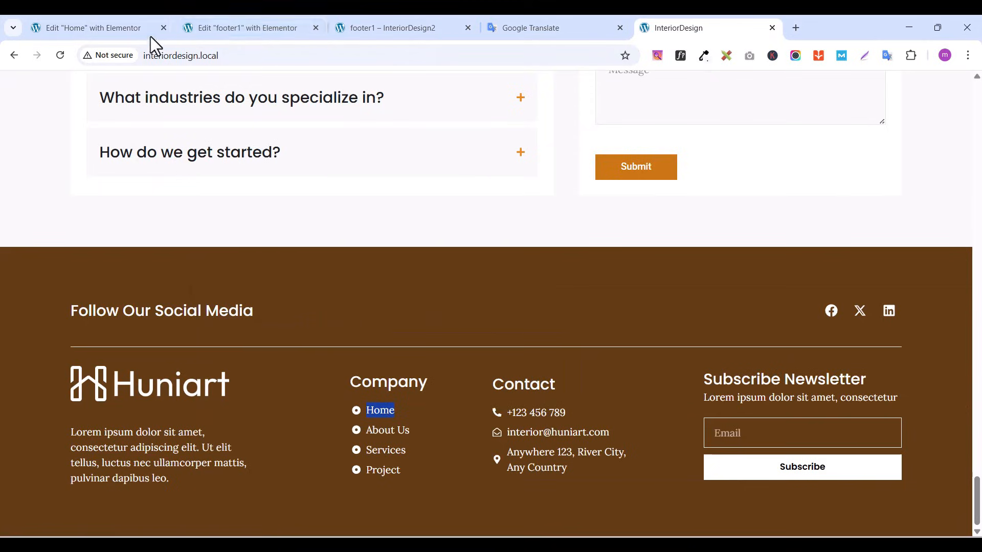
pyautogui.click(212, 30)
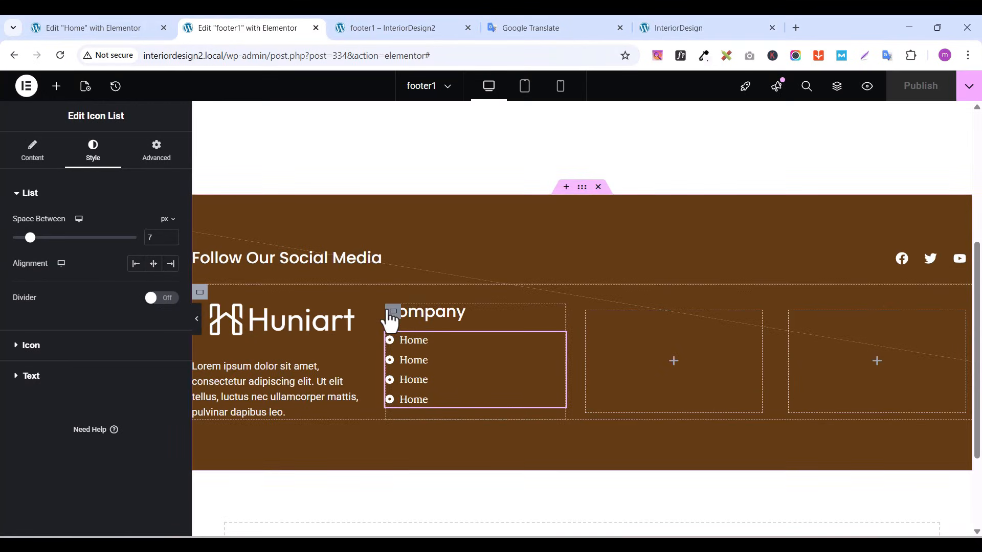
pyautogui.rightClick(391, 318)
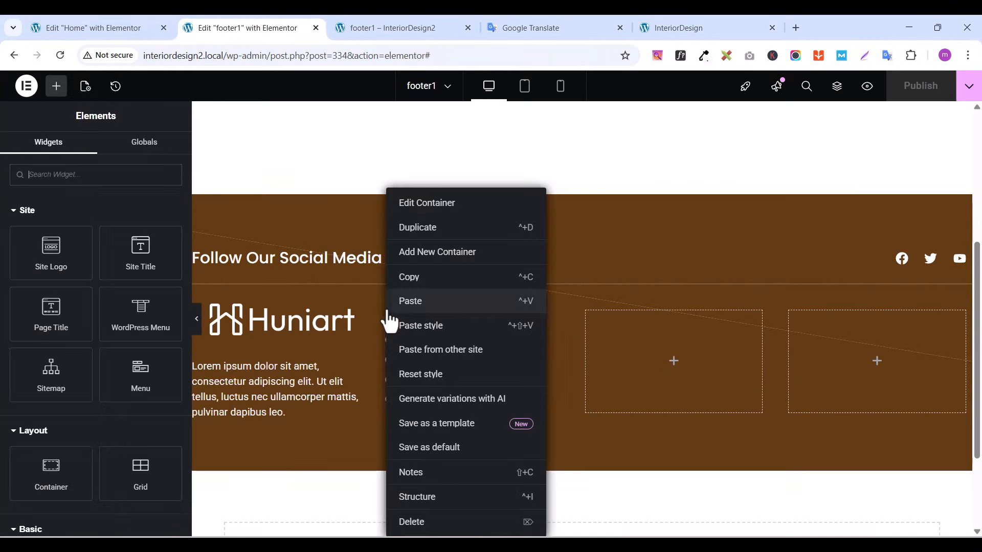
pyautogui.click(423, 229)
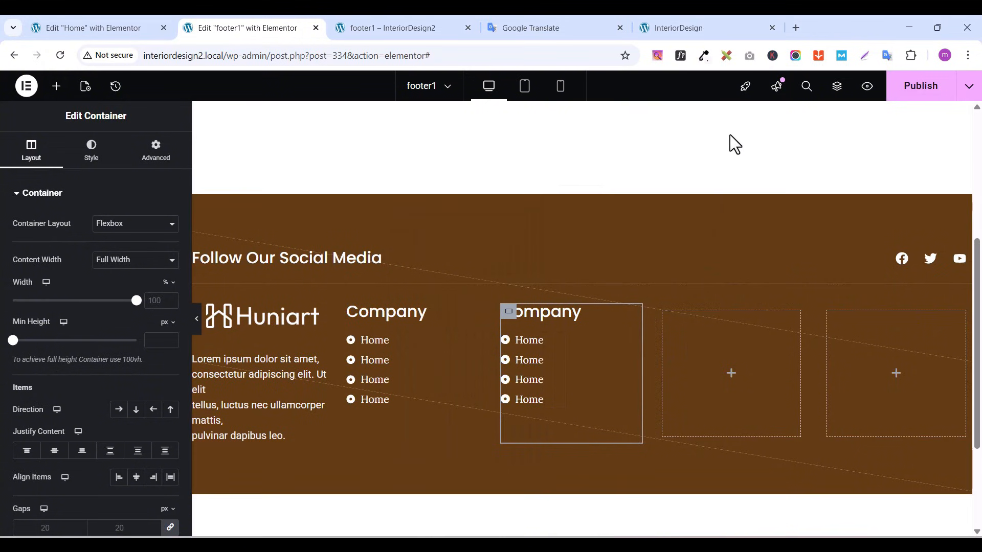
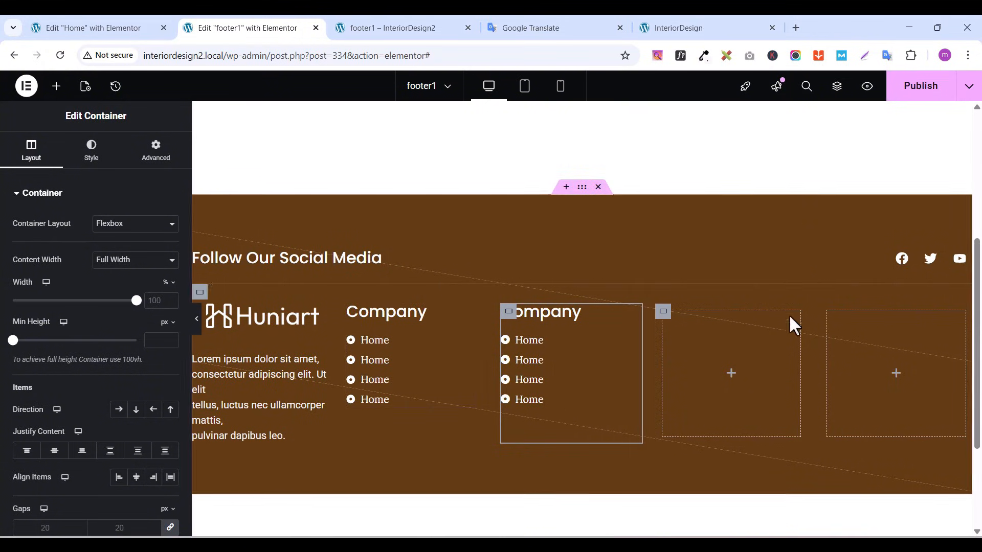
# Copy the Contact heading from the InteriorDesign reference footer and retitle the duplicated Company heading as "Contact"
pyautogui.click(686, 30)
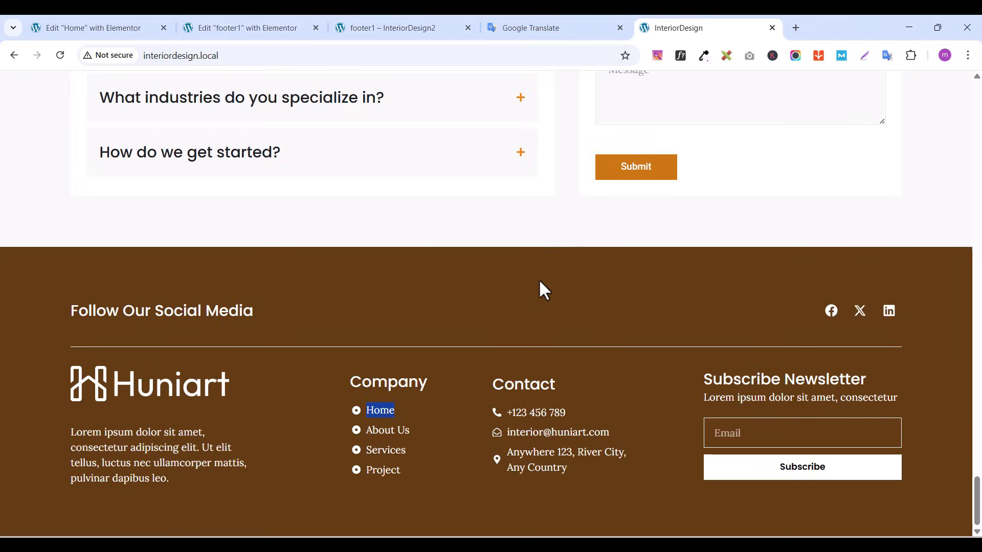
pyautogui.rightClick(530, 381)
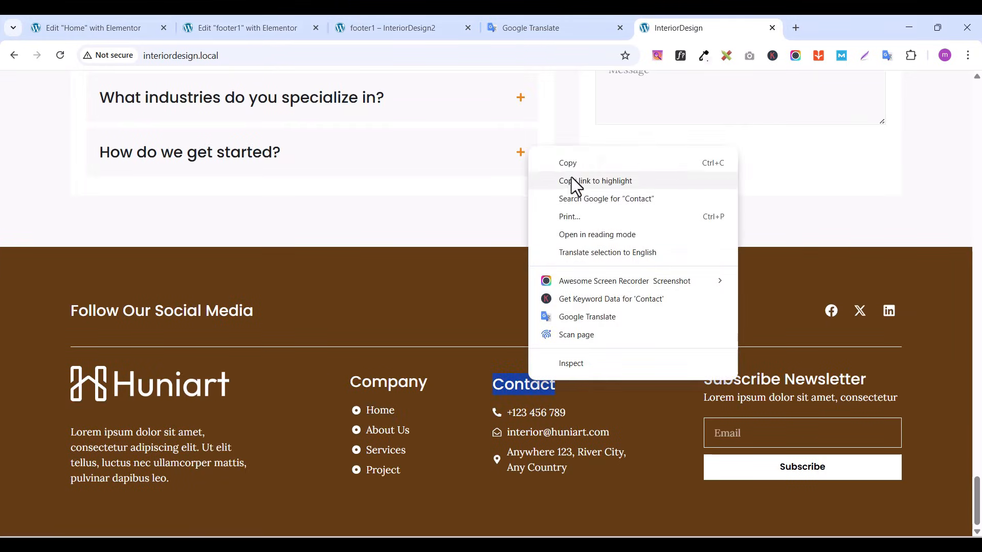
pyautogui.click(573, 165)
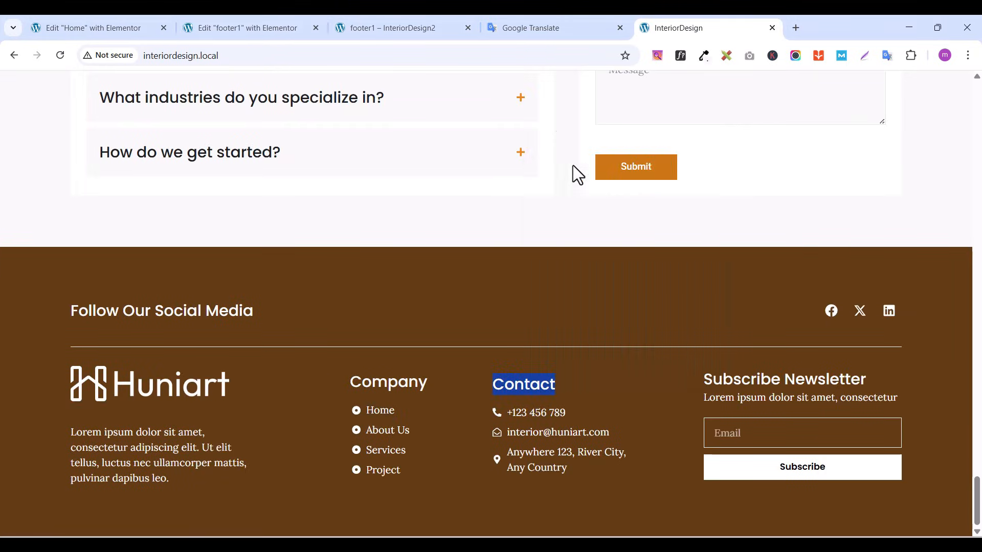
pyautogui.click(250, 29)
pyautogui.click(625, 313)
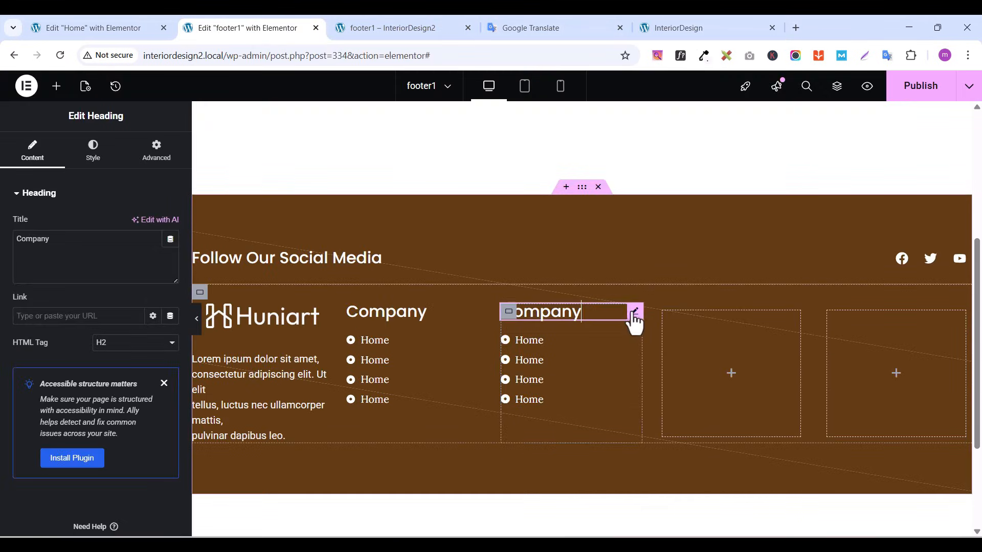
pyautogui.click(60, 239)
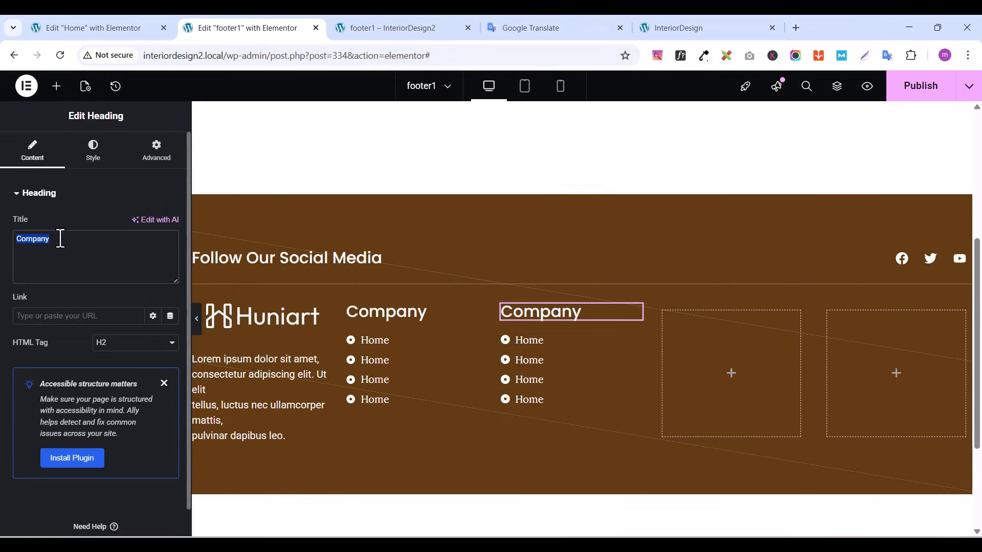
pyautogui.write('Contact')
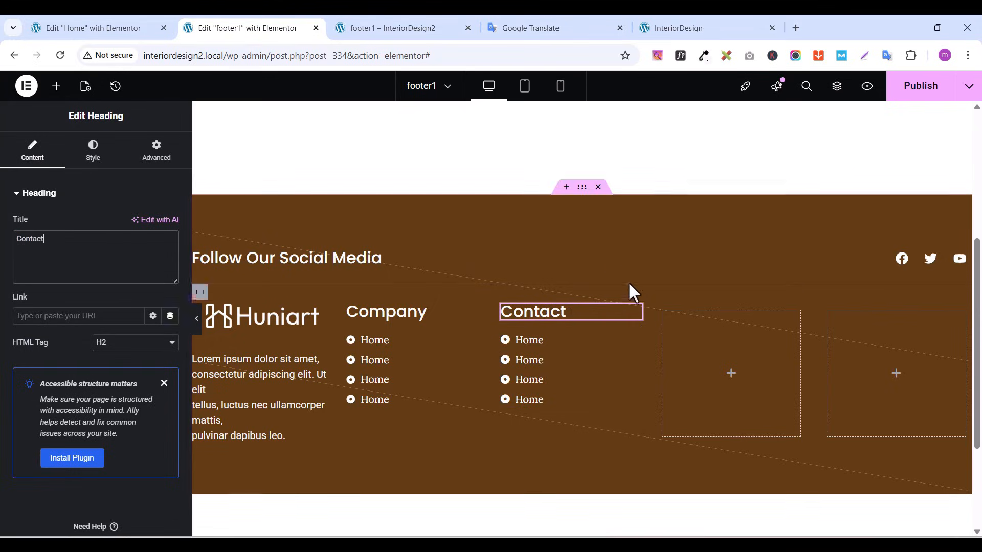
# Copy the phone number from the reference footer and use it as the text of the Contact list's first item
pyautogui.click(686, 30)
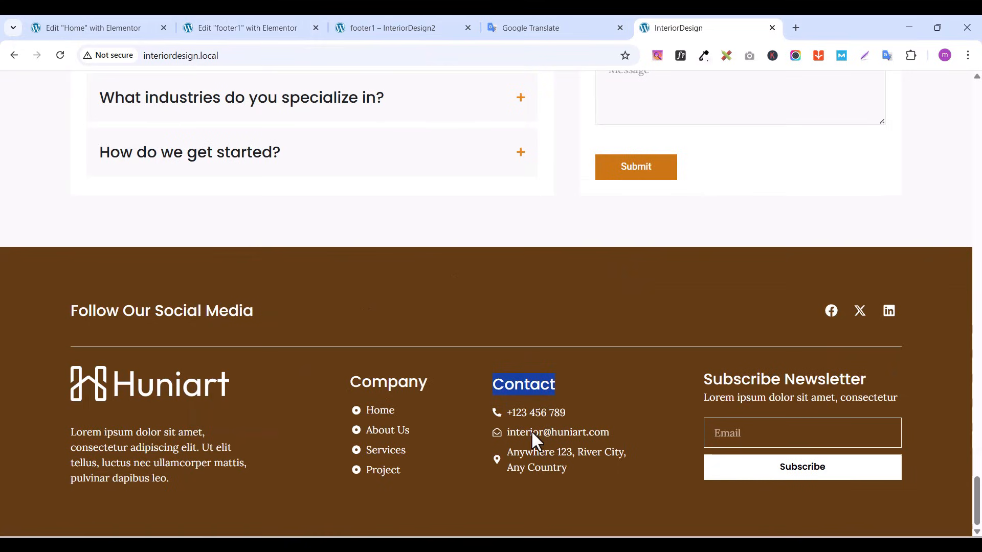
pyautogui.rightClick(535, 411)
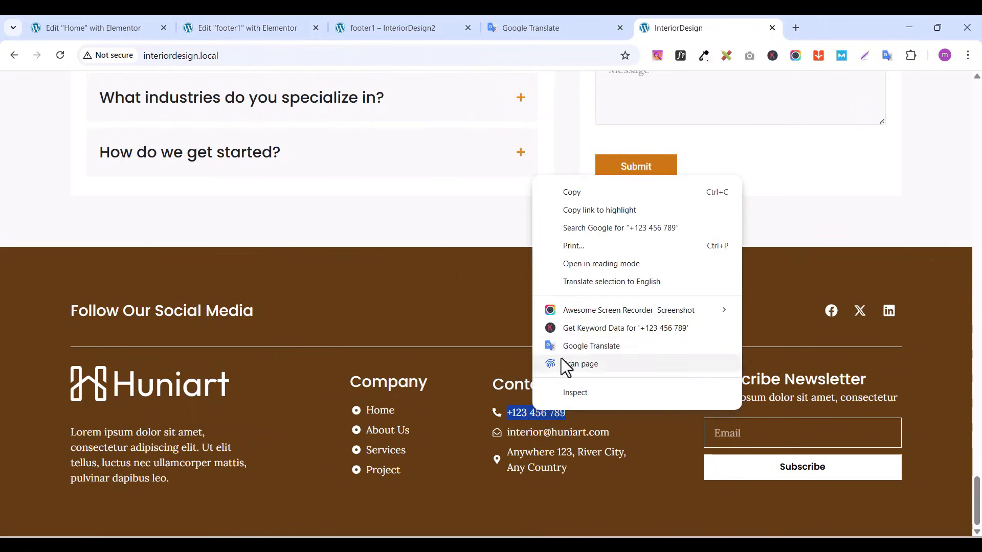
pyautogui.click(578, 196)
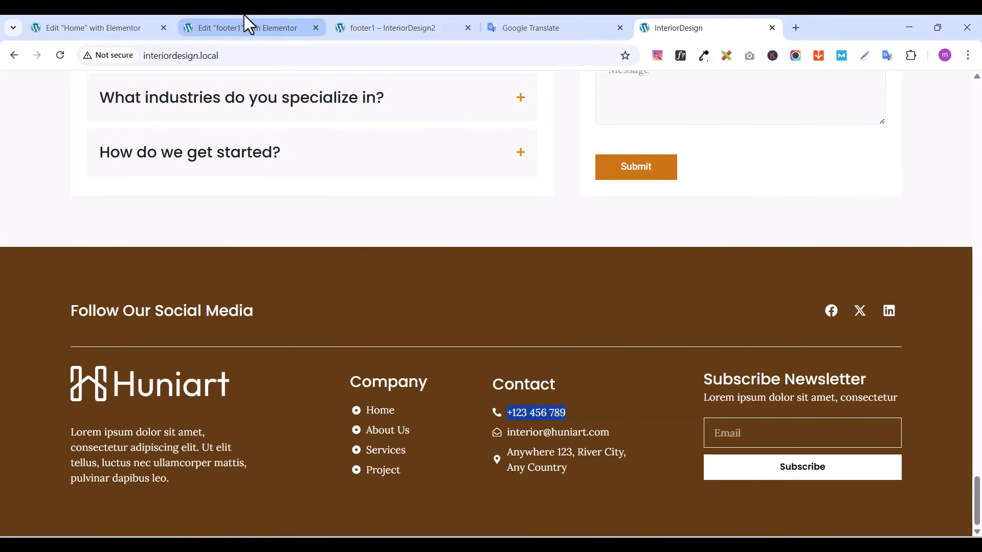
pyautogui.click(220, 29)
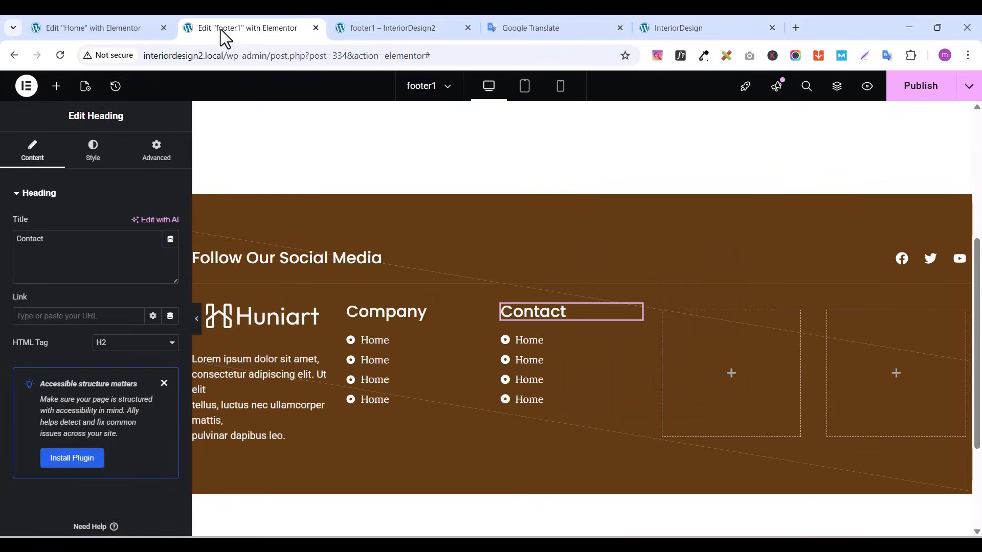
pyautogui.click(633, 344)
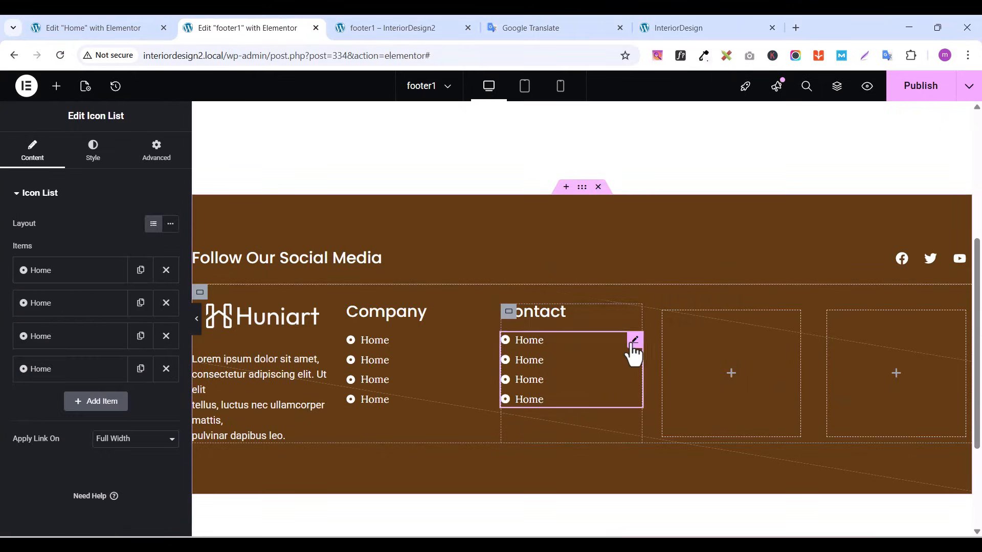
pyautogui.click(64, 279)
pyautogui.click(79, 325)
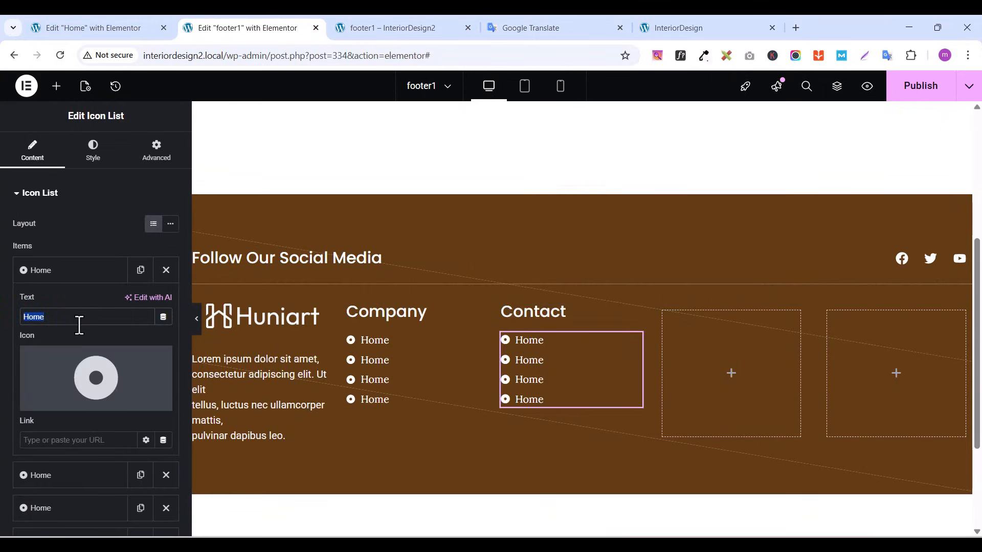
pyautogui.hotkey('ctrl', 'v')
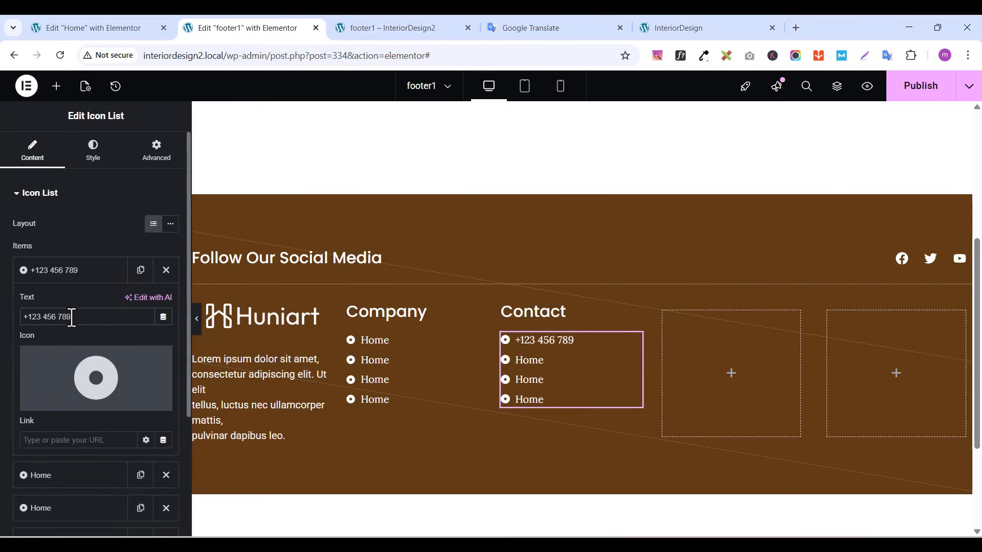
# Search the icon library for "phone" and insert the handset icon beside the plain Phone icon for the phone number item
pyautogui.click(51, 409)
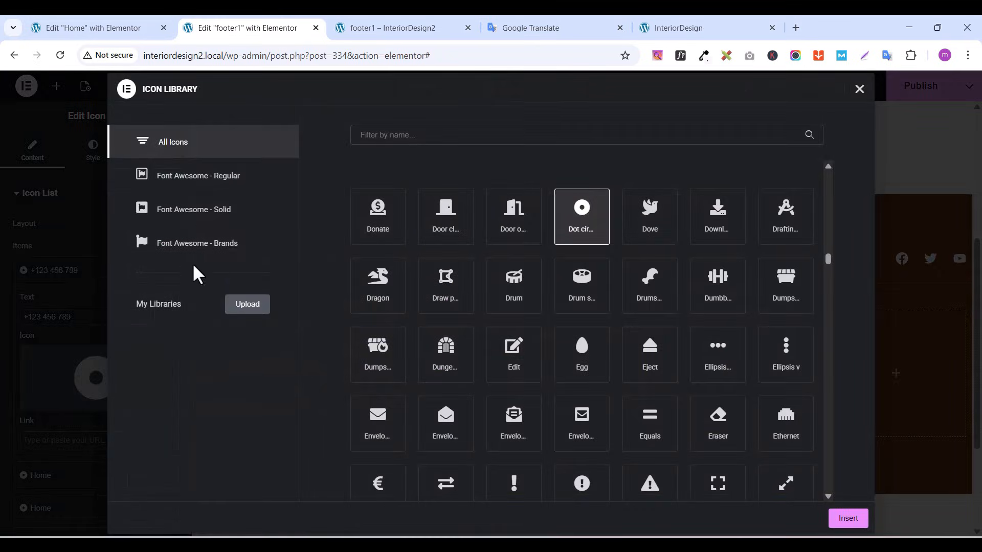
pyautogui.click(423, 140)
pyautogui.write('phone')
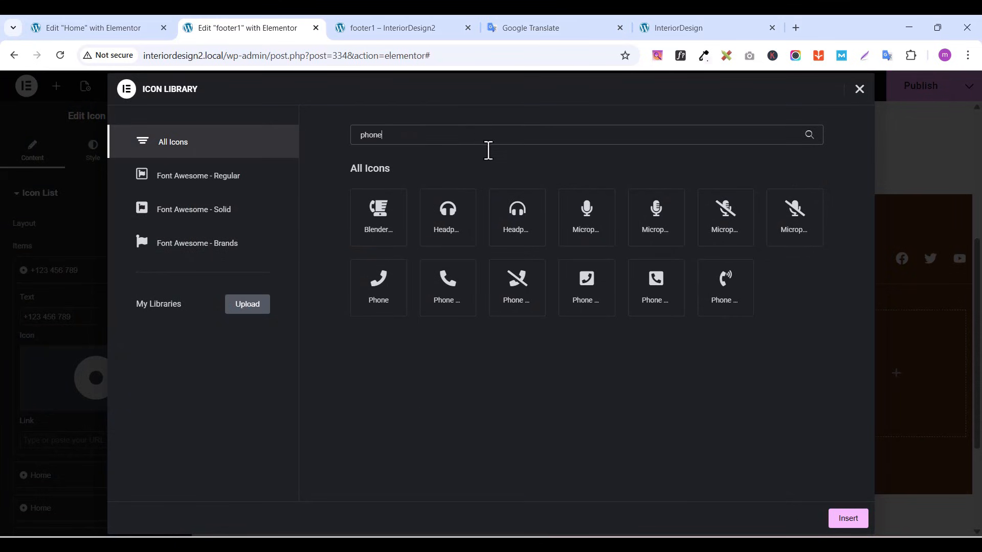
pyautogui.click(452, 301)
pyautogui.click(853, 521)
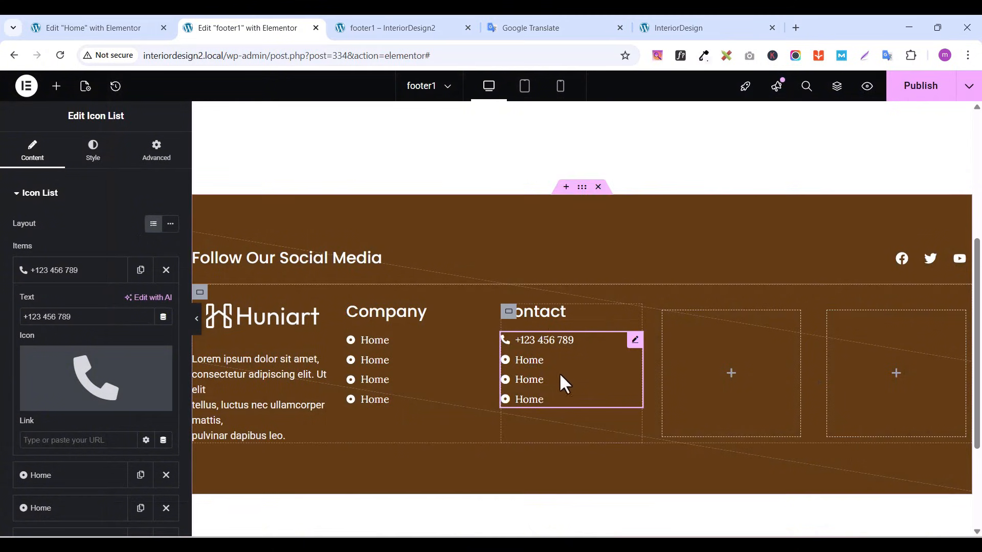
# Copy the e-mail address from the reference footer and use it as the text of the Contact list's second item
pyautogui.click(664, 26)
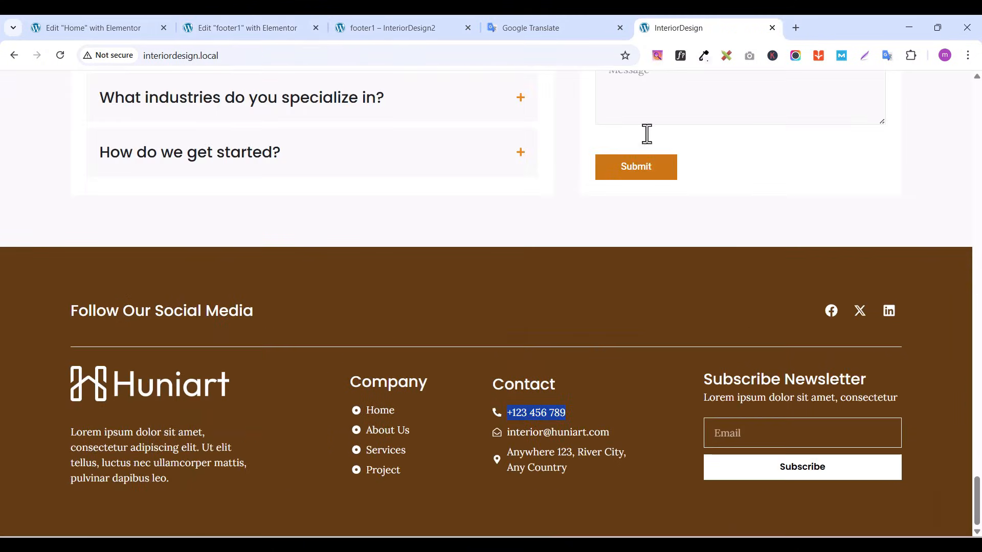
pyautogui.rightClick(541, 432)
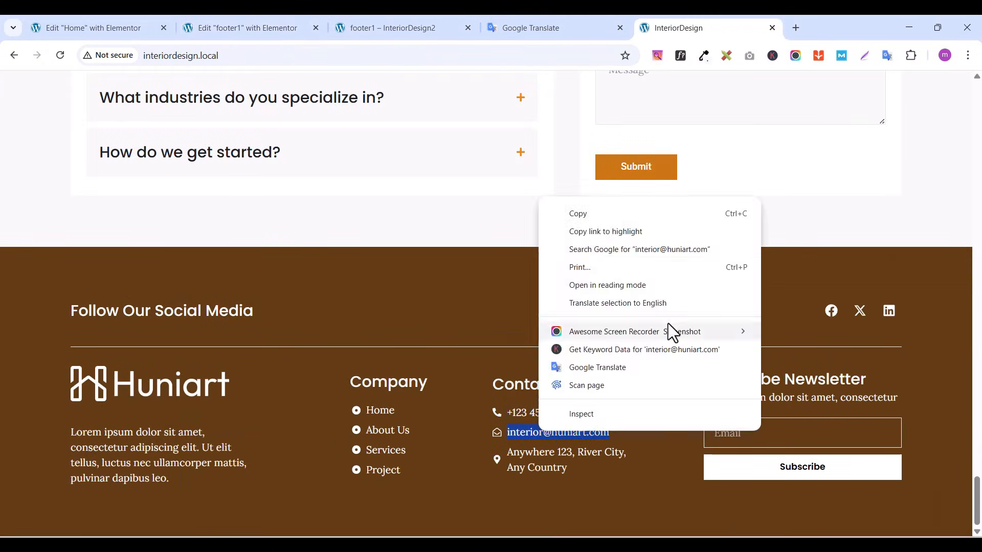
pyautogui.click(601, 215)
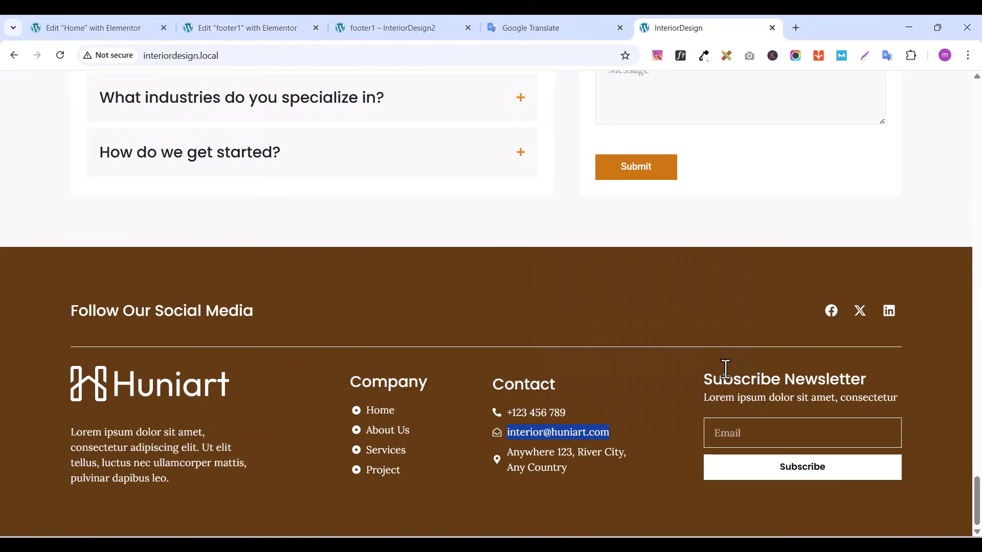
pyautogui.click(237, 30)
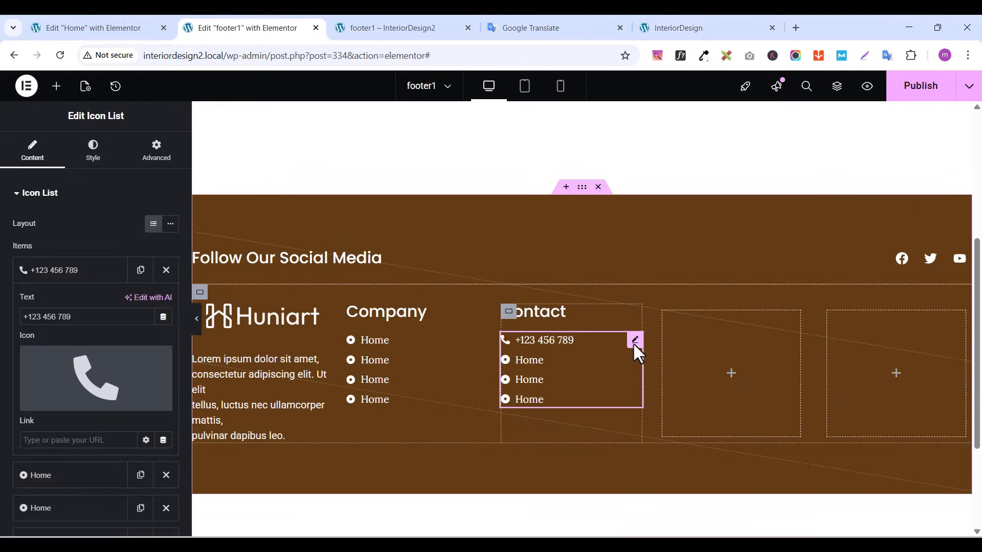
pyautogui.click(61, 274)
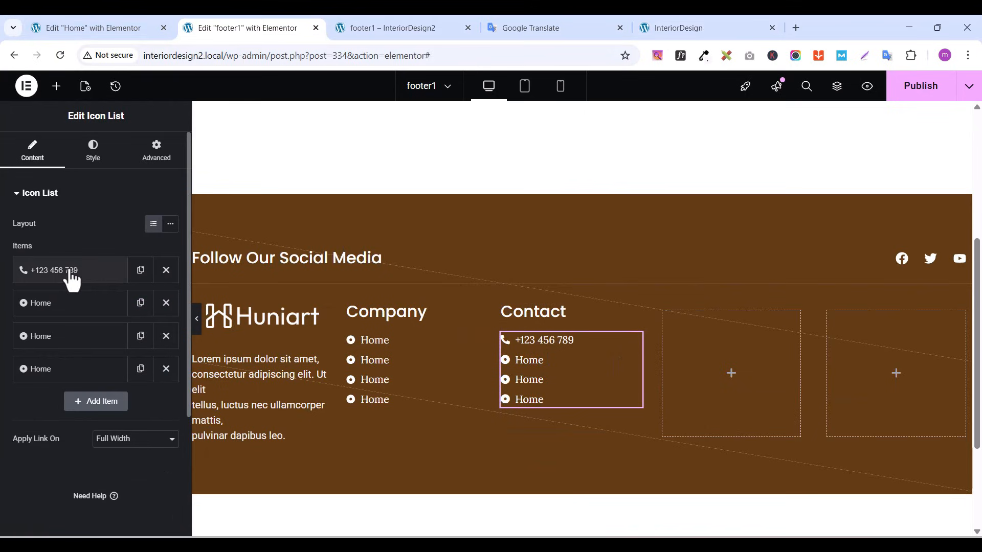
pyautogui.click(53, 304)
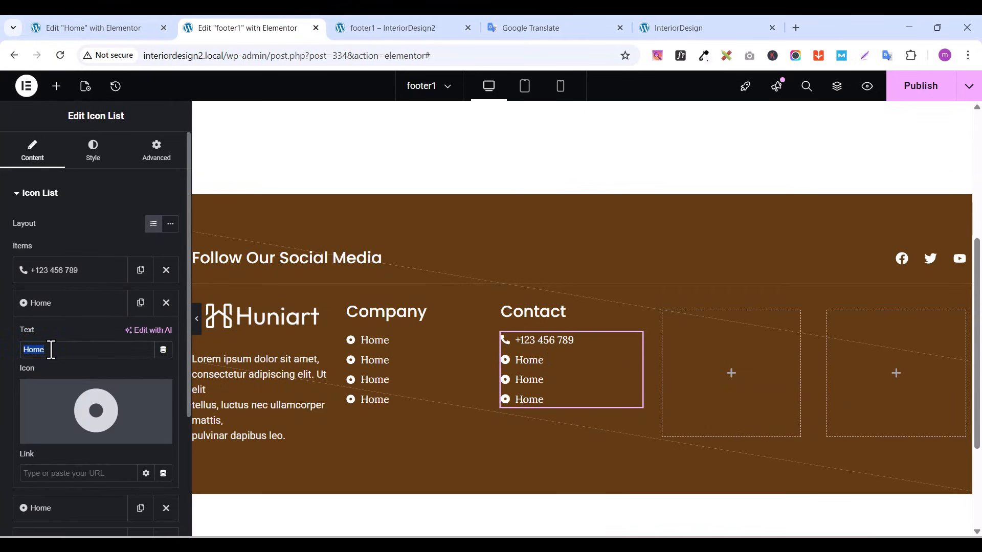
pyautogui.hotkey('ctrl', 'v')
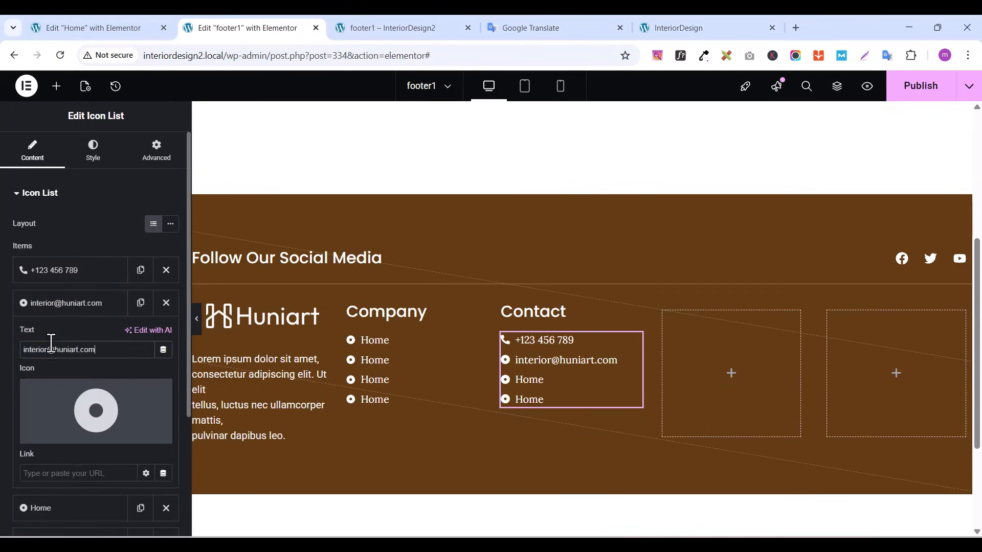
# Search the icon library for "env" and insert the outlined open envelope icon for the e-mail item
pyautogui.click(47, 438)
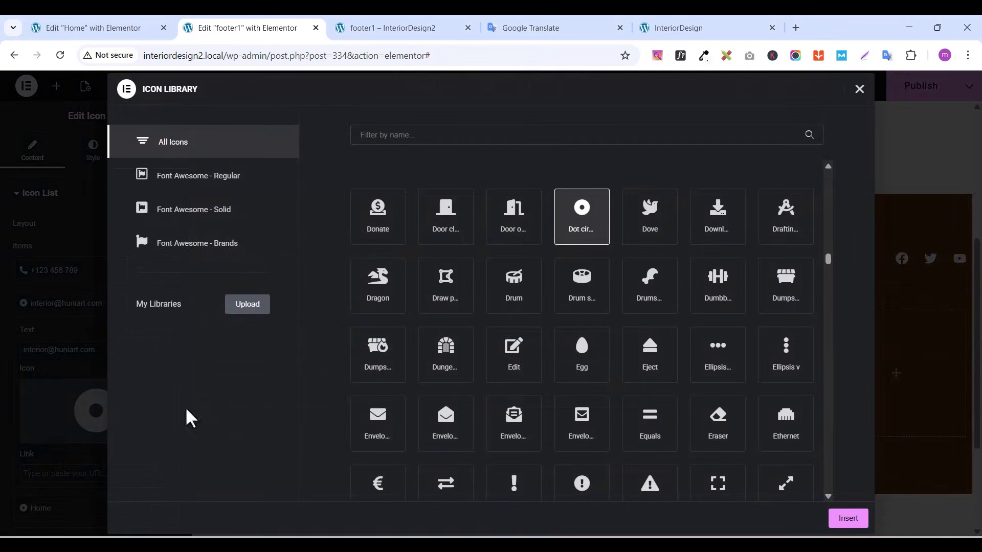
pyautogui.click(401, 135)
pyautogui.write('env')
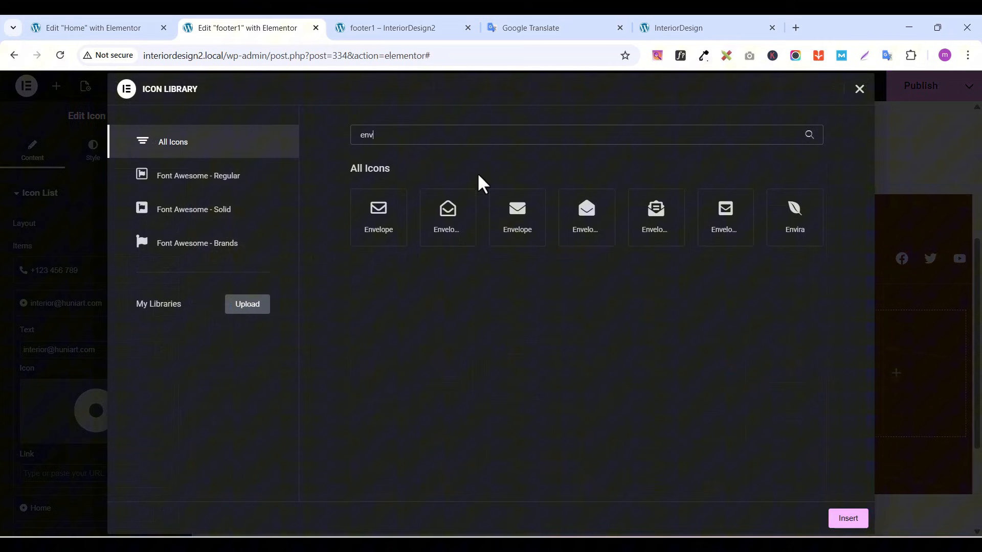
pyautogui.click(452, 220)
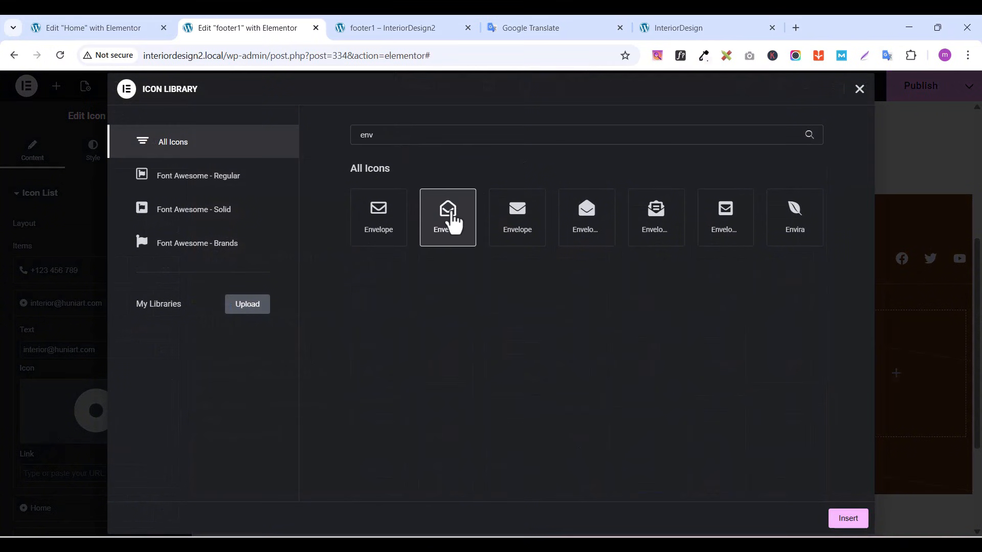
pyautogui.click(841, 519)
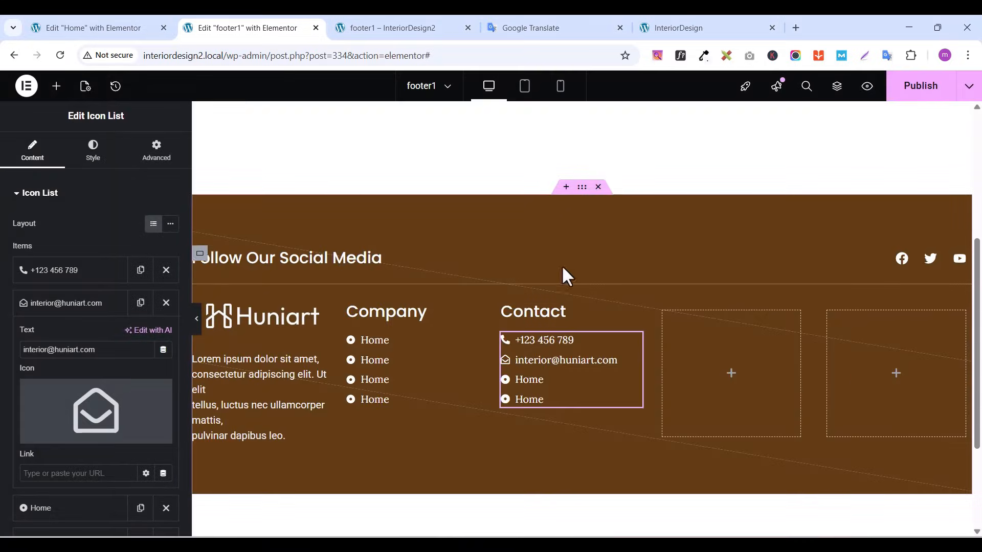
# Publish the footer and delete the empty container directly beside the Contact column
pyautogui.click(911, 102)
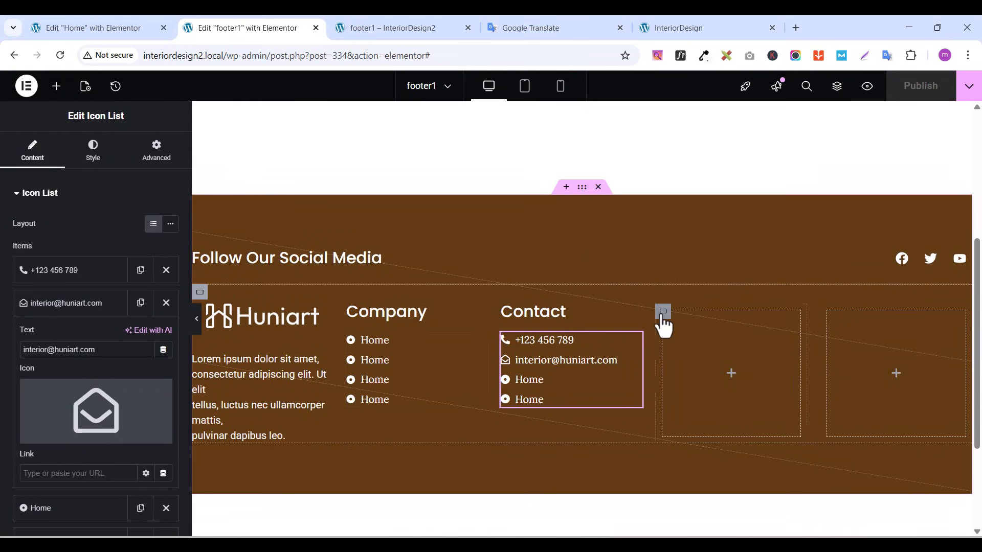
pyautogui.rightClick(664, 312)
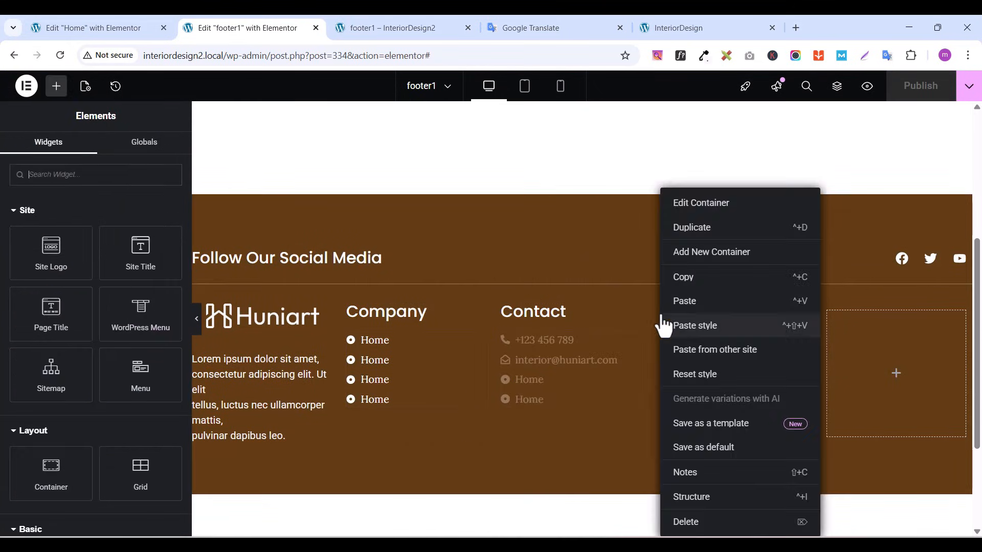
pyautogui.click(703, 526)
# Copy the "Subscribe Newsletter" heading text from the InteriorDesign reference footer and return to the footer1 editor
pyautogui.click(694, 33)
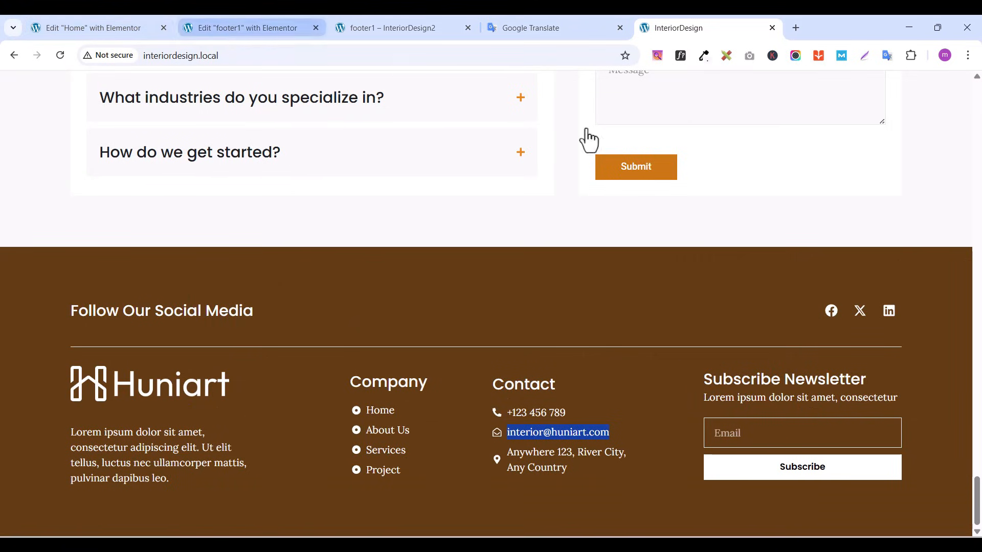
pyautogui.rightClick(733, 379)
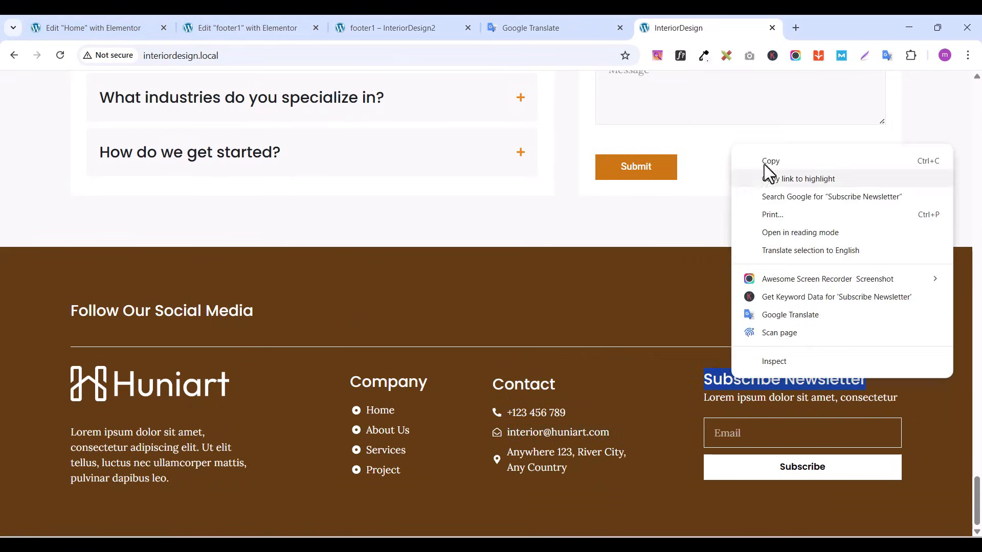
pyautogui.click(770, 163)
pyautogui.click(270, 23)
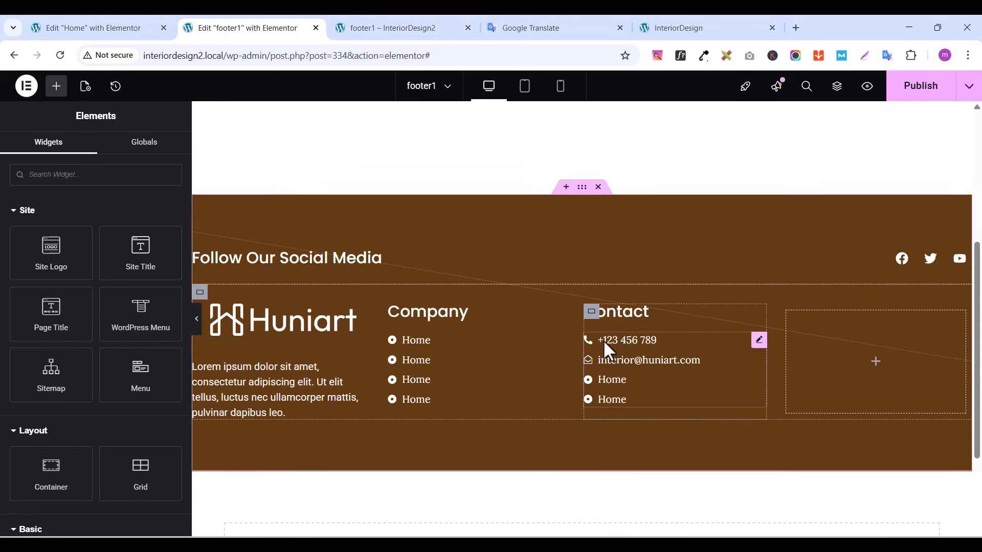
# Duplicate the Contact column container and delete the empty container beside the copy
pyautogui.rightClick(591, 318)
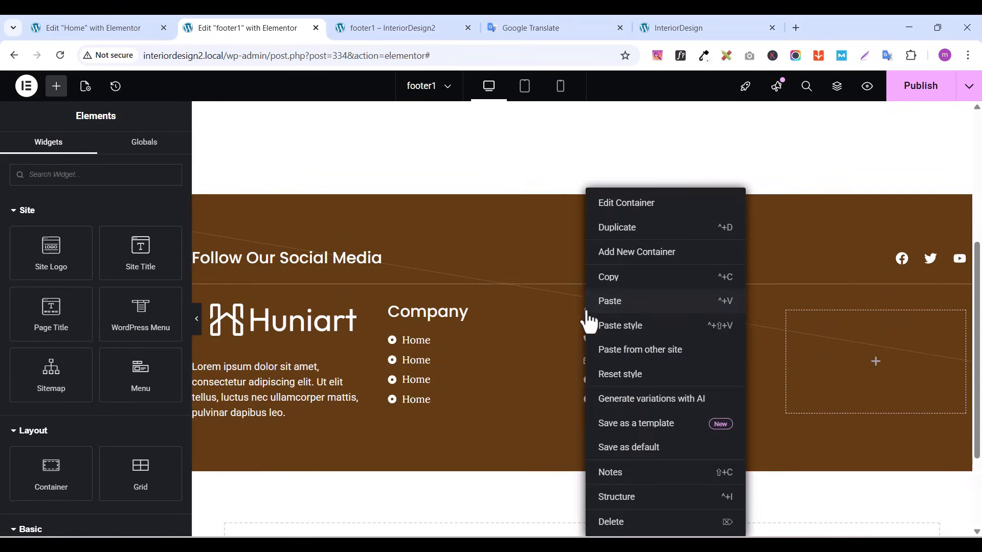
pyautogui.click(615, 232)
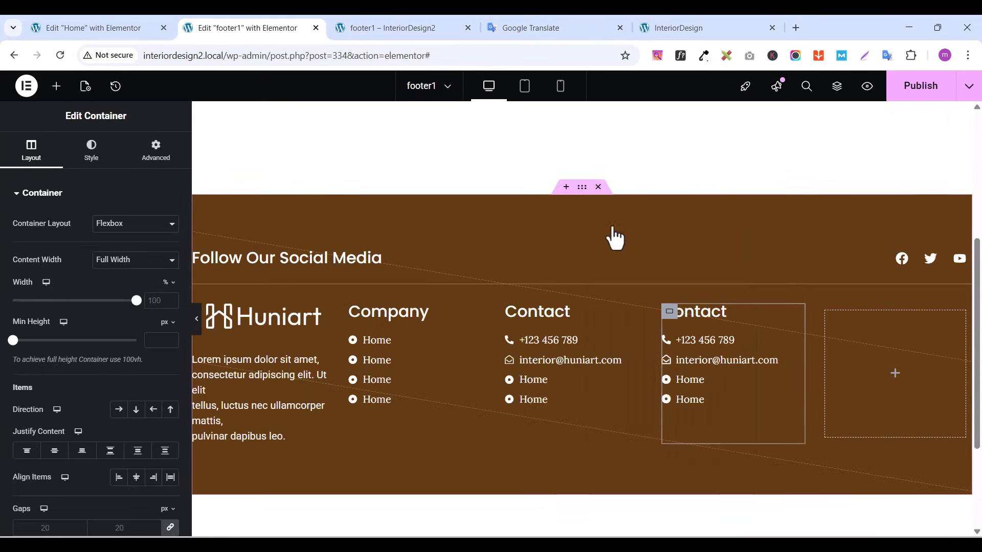
pyautogui.rightClick(827, 322)
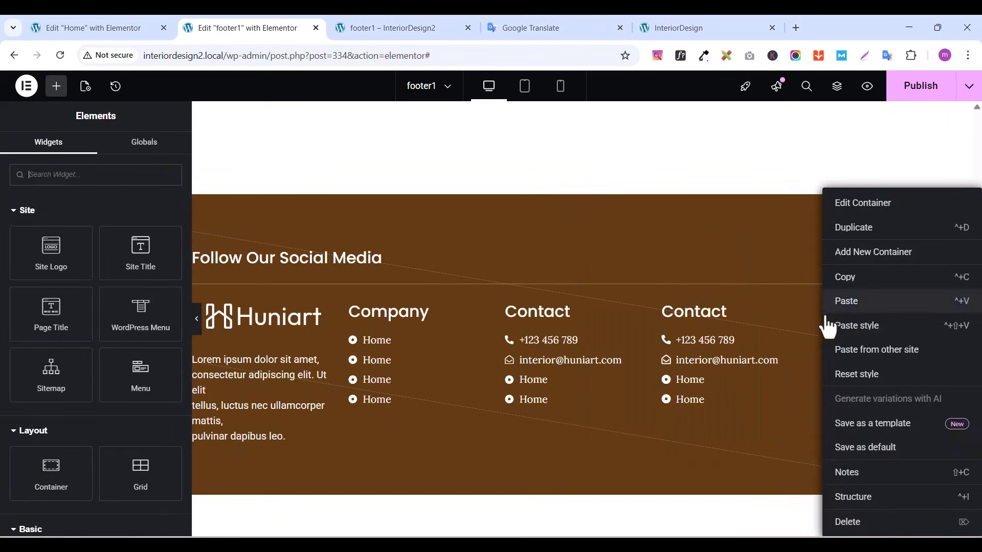
pyautogui.click(851, 522)
# Replace the duplicated column's heading with the copied text "Subscribe Newsletter"
pyautogui.click(962, 313)
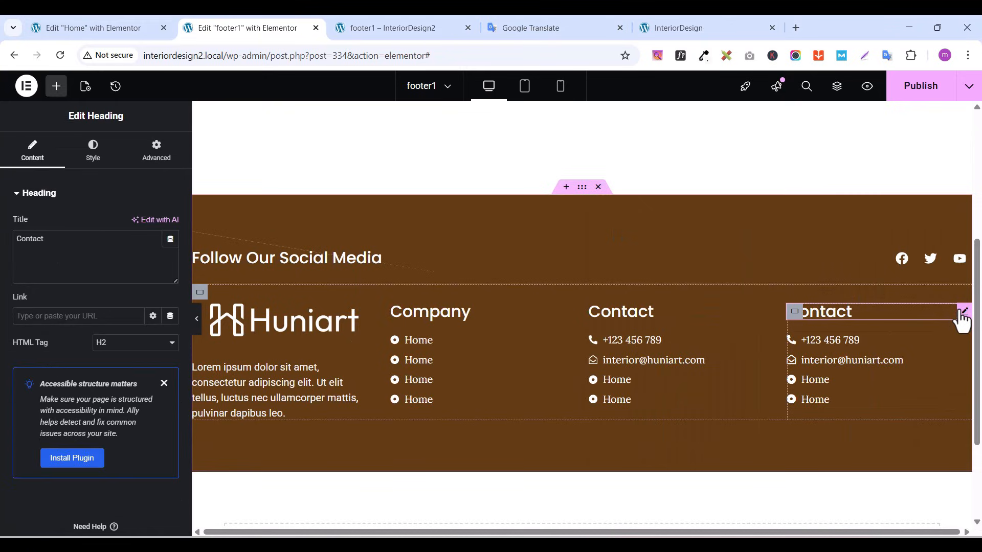
pyautogui.doubleClick(19, 250)
pyautogui.hotkey('ctrl', 'v')
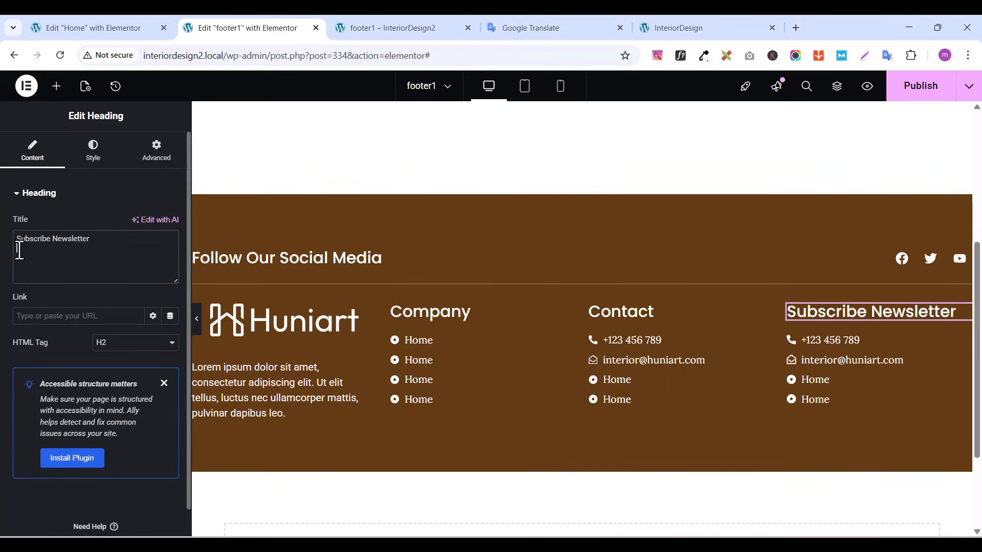
# Copy the line "Lorem ipsum dolor sit amet, consectetur" from the InteriorDesign reference footer and return to the footer1 editor
pyautogui.click(718, 28)
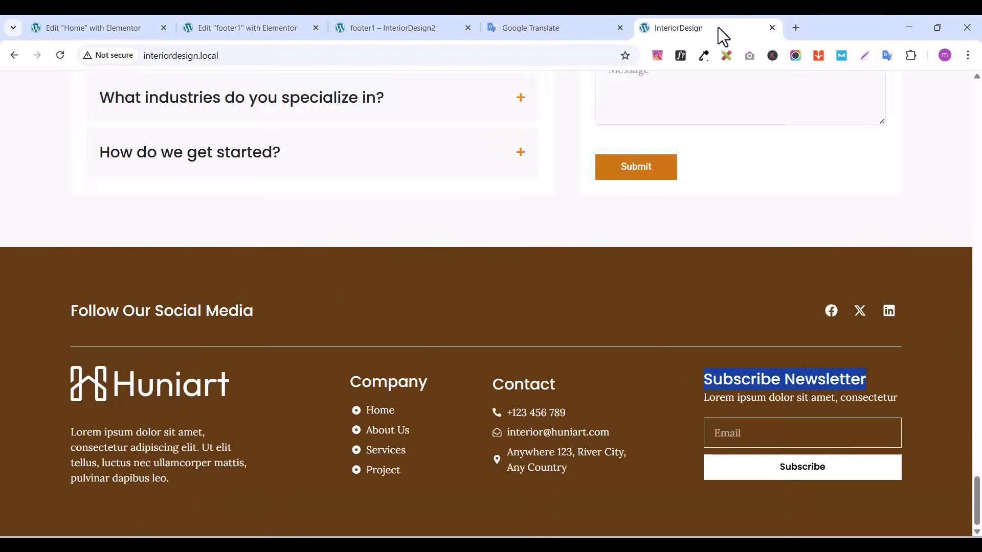
pyautogui.rightClick(743, 404)
pyautogui.click(514, 188)
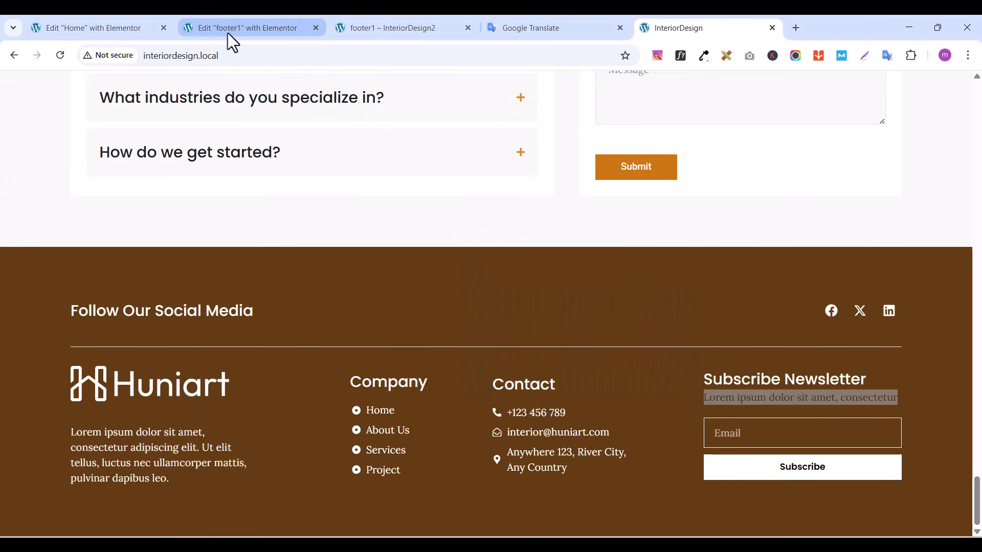
pyautogui.click(228, 33)
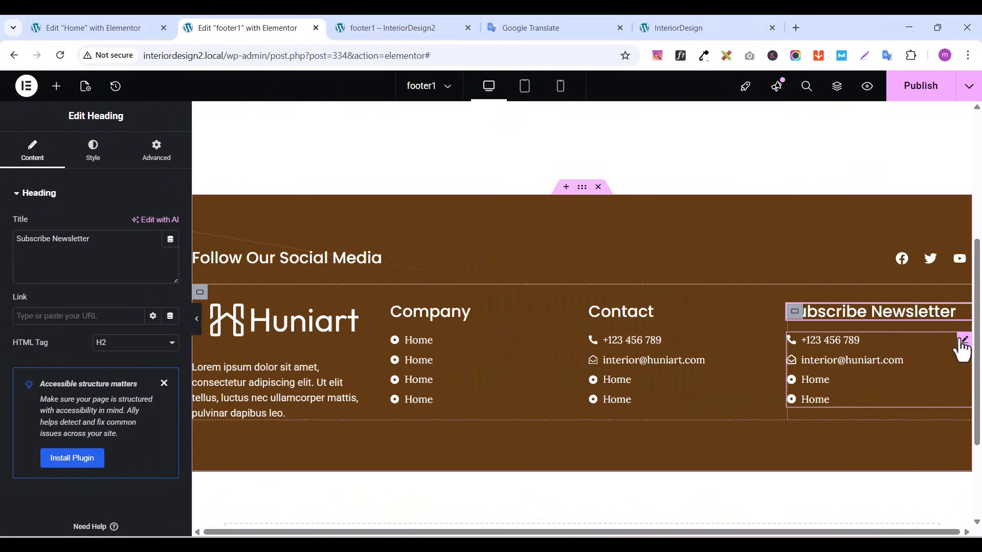
# Remove the e-mail item and both Home items from the Subscribe Newsletter column's icon list, keeping only the phone item
pyautogui.click(963, 340)
pyautogui.click(166, 368)
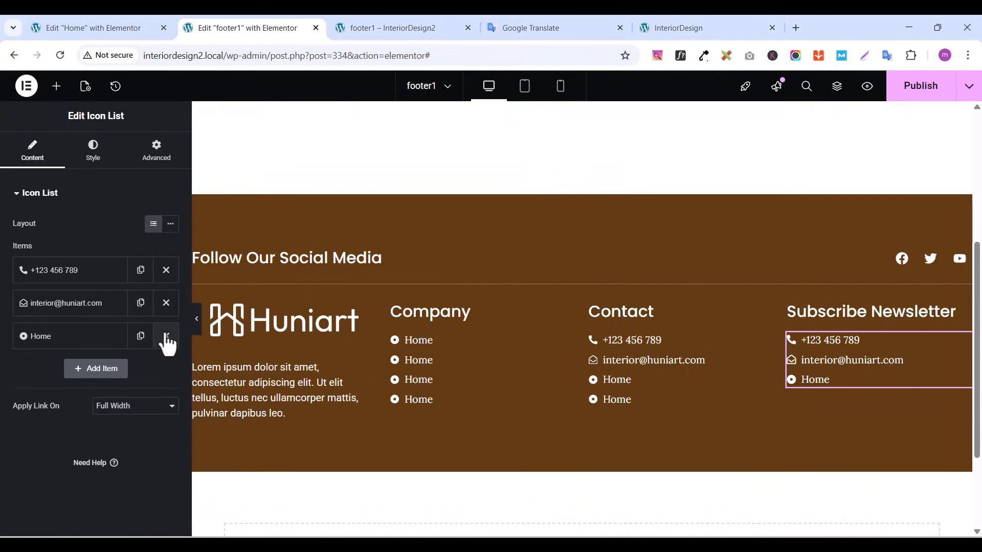
pyautogui.click(166, 336)
pyautogui.click(165, 303)
# Replace the remaining list item's text with "Lorem ipsum dolor sit amet, consectetur" and remove its phone icon
pyautogui.click(75, 276)
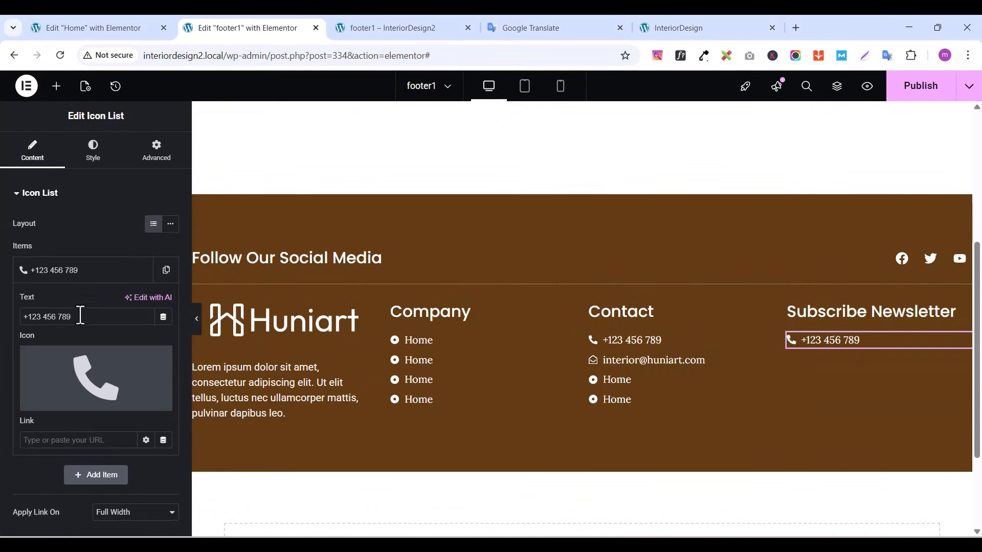
pyautogui.press('BackSpace')
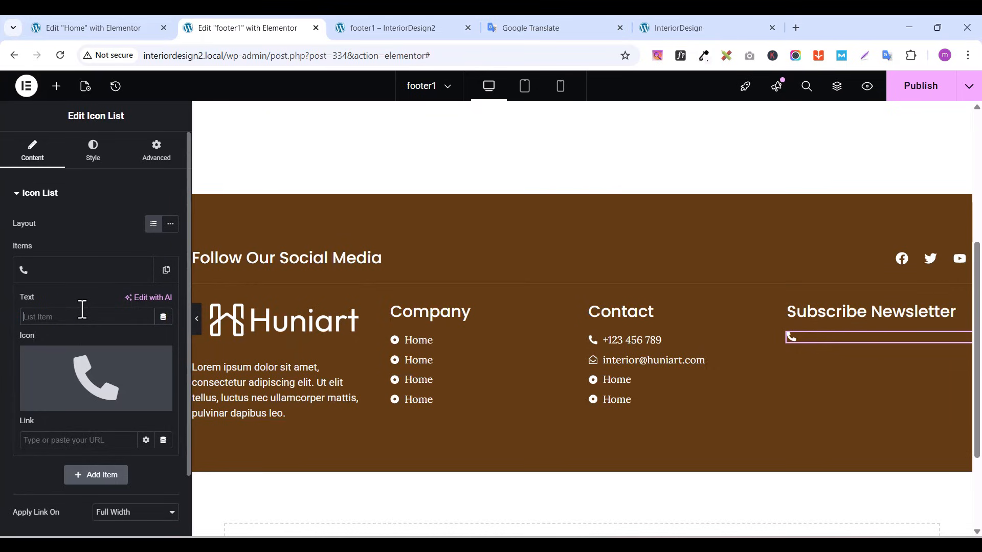
pyautogui.hotkey('ctrl', 'v')
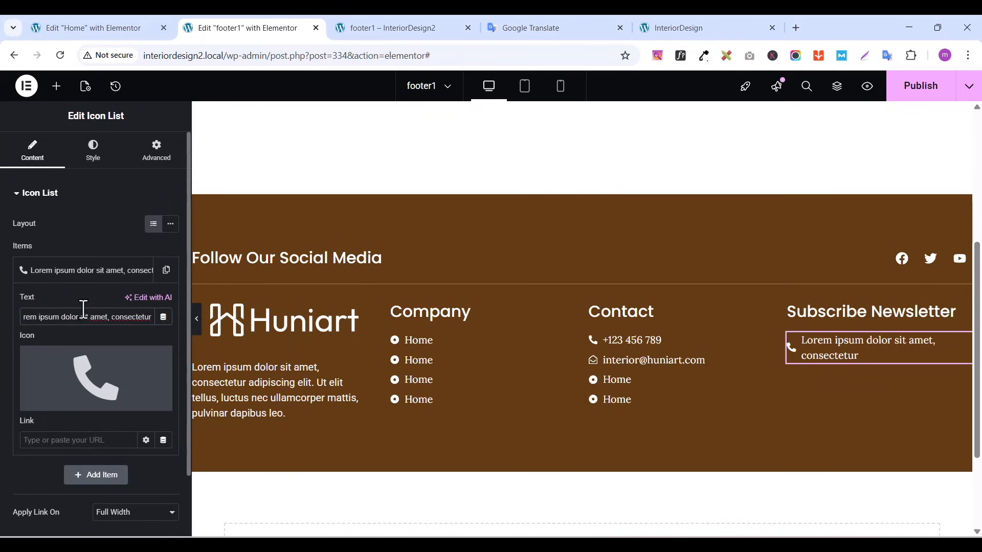
pyautogui.click(160, 369)
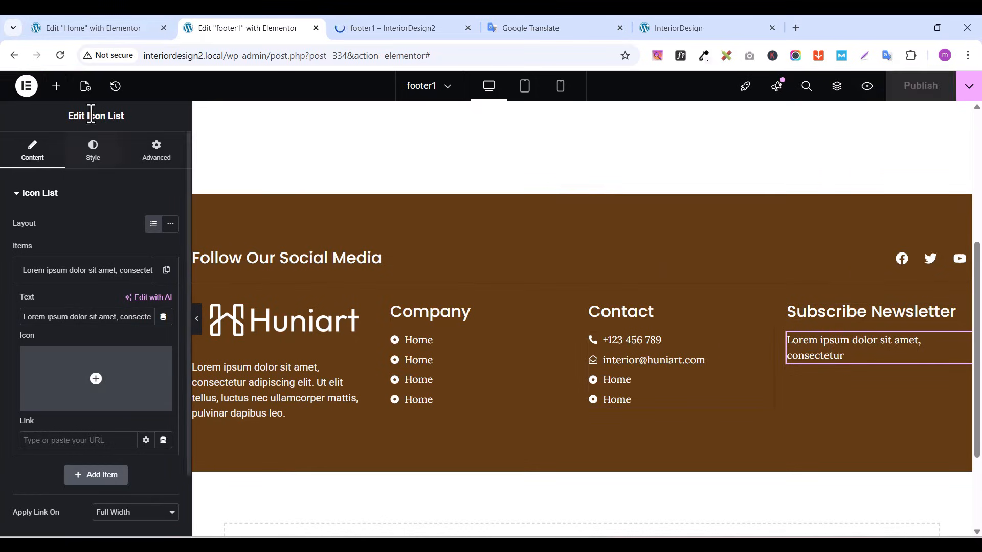
# Search the widgets for "form" and add a Form below the text in the Subscribe Newsletter column
pyautogui.click(57, 86)
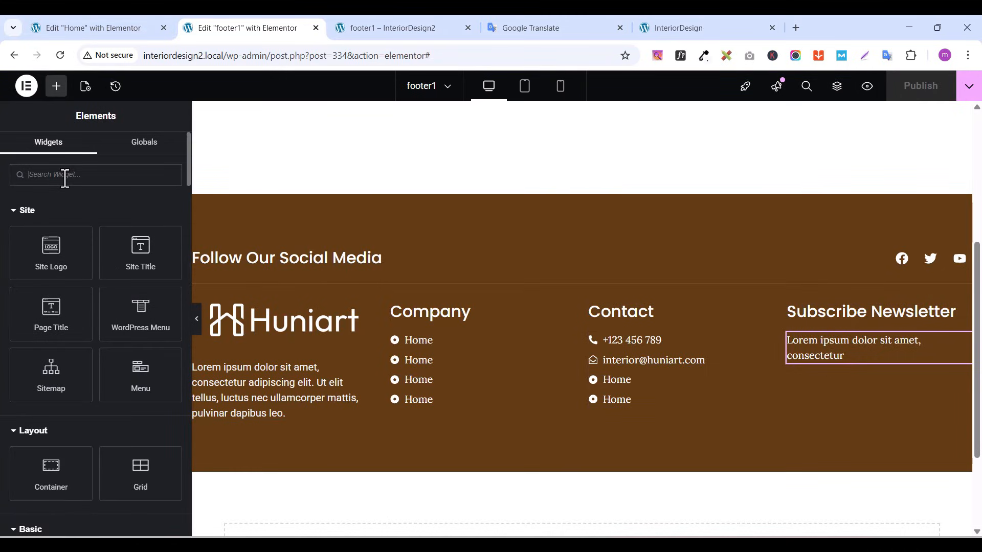
pyautogui.write('form')
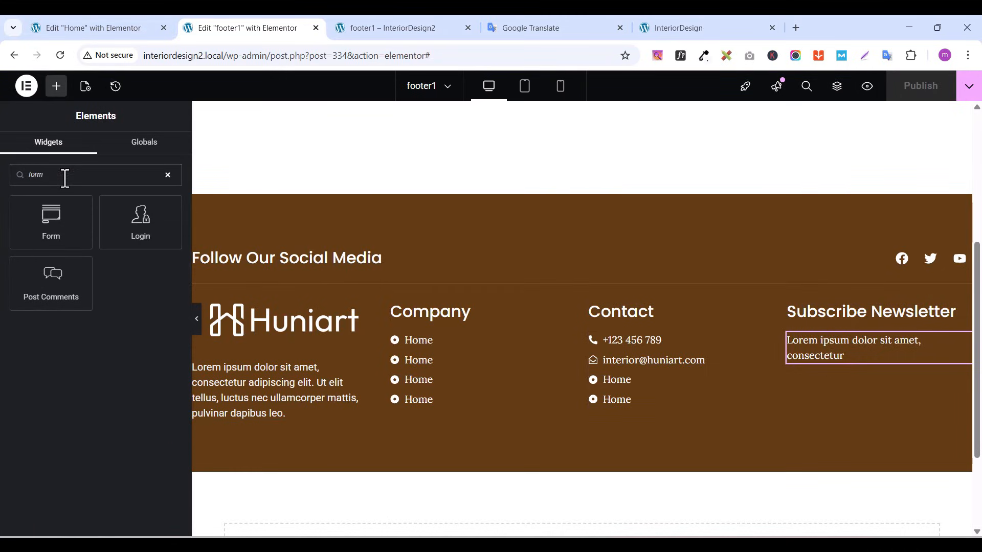
pyautogui.moveTo(57, 215); pyautogui.dragTo(924, 358)
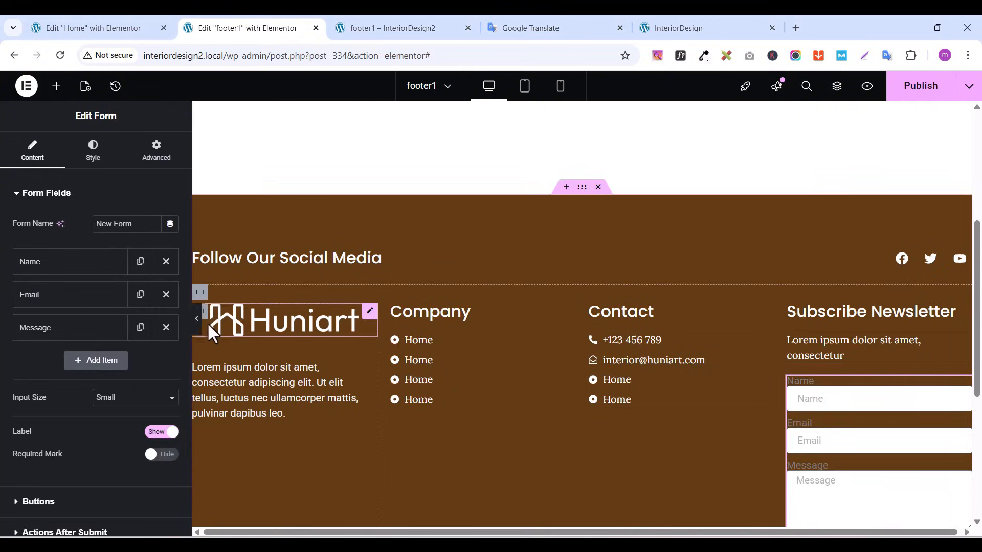
# Compare with the reference footer, delete the form's Message and Name fields, and hide the field labels
pyautogui.click(708, 26)
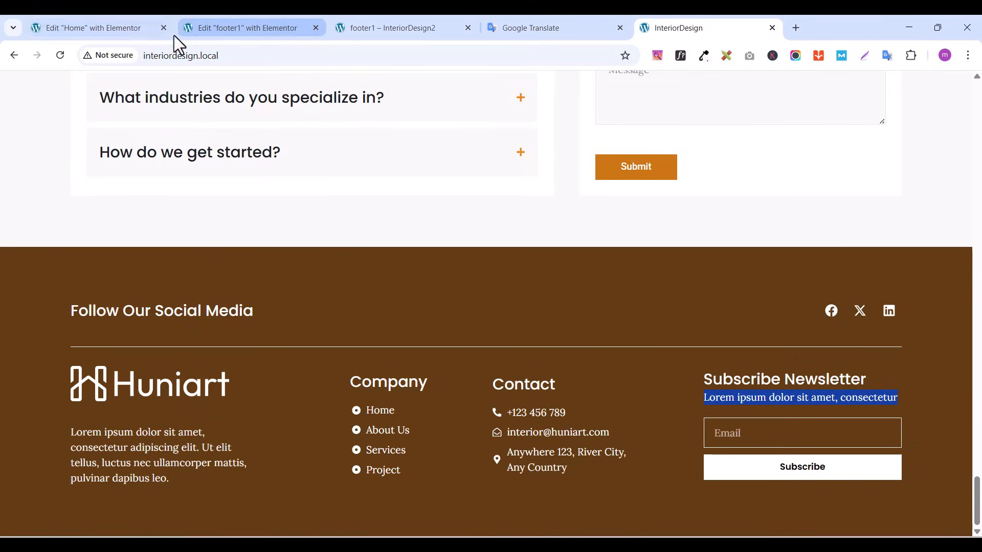
pyautogui.click(219, 20)
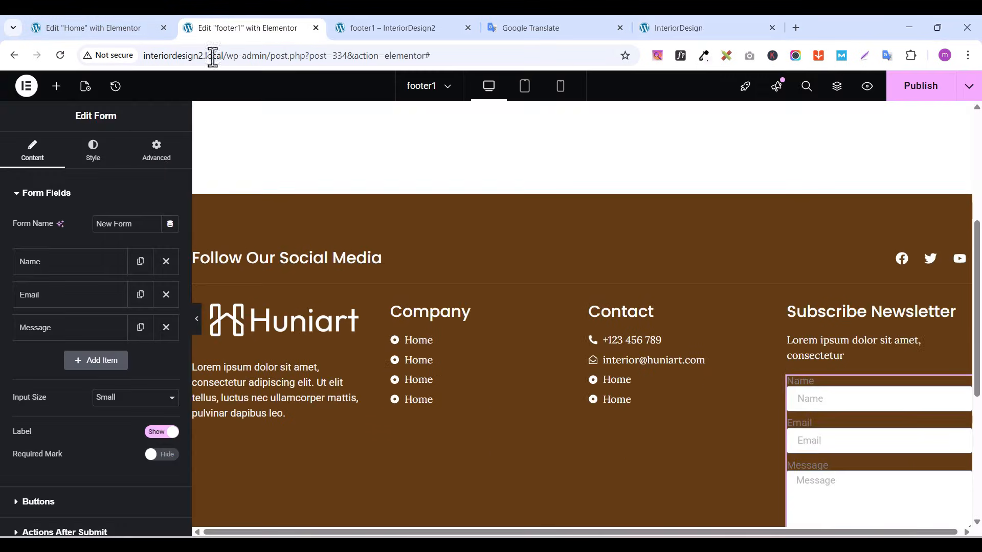
pyautogui.click(165, 328)
pyautogui.click(166, 261)
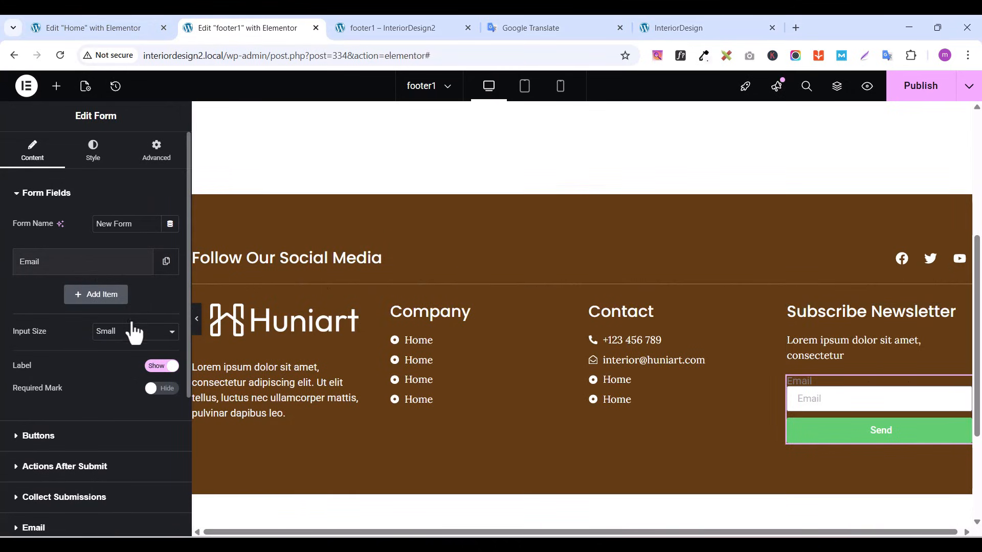
pyautogui.click(160, 366)
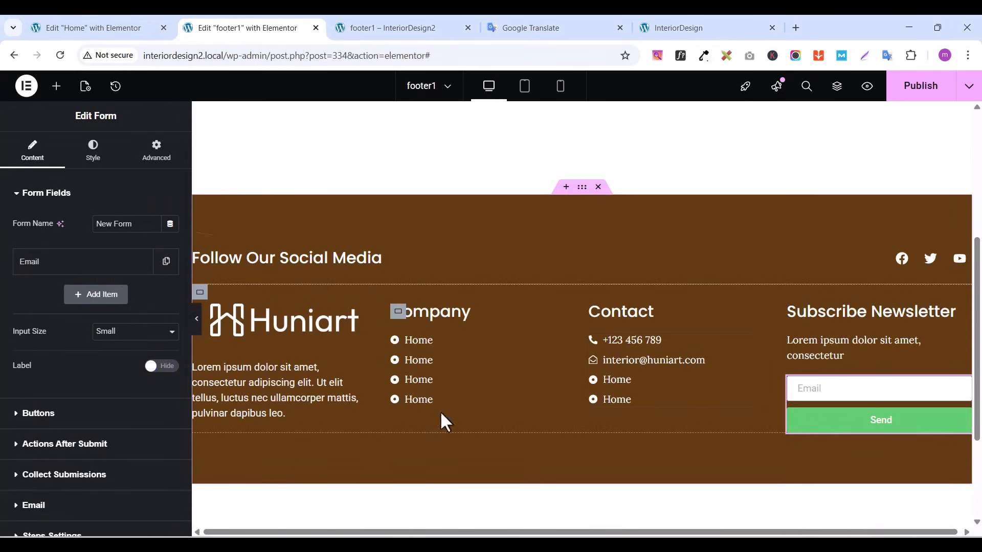
# Check the reference newsletter form and set the footer form's input size to Medium
pyautogui.click(668, 26)
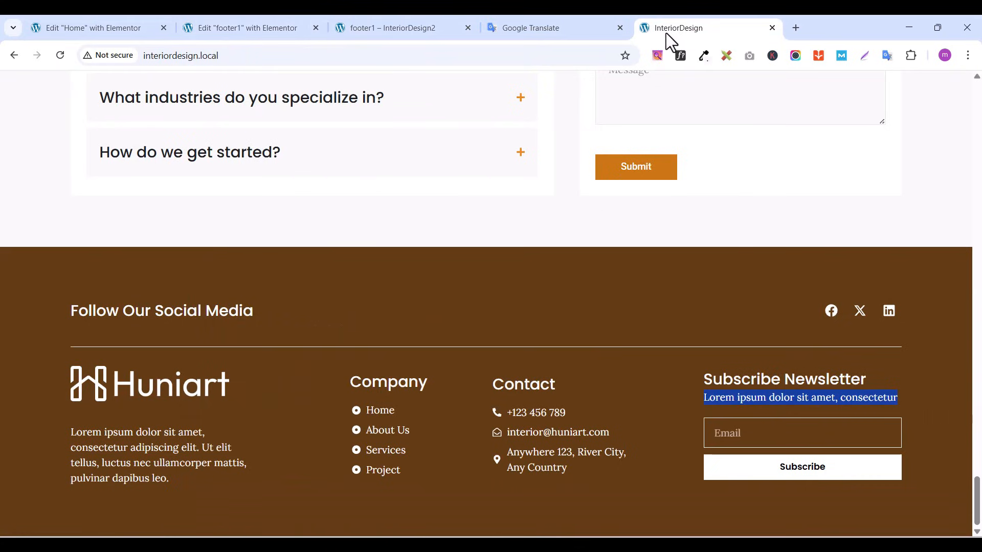
pyautogui.click(232, 28)
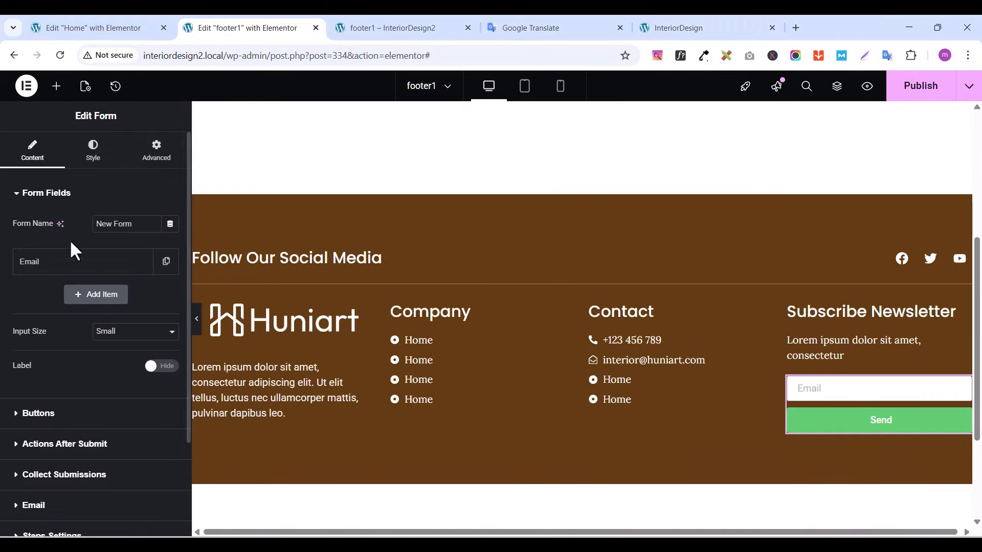
pyautogui.click(136, 337)
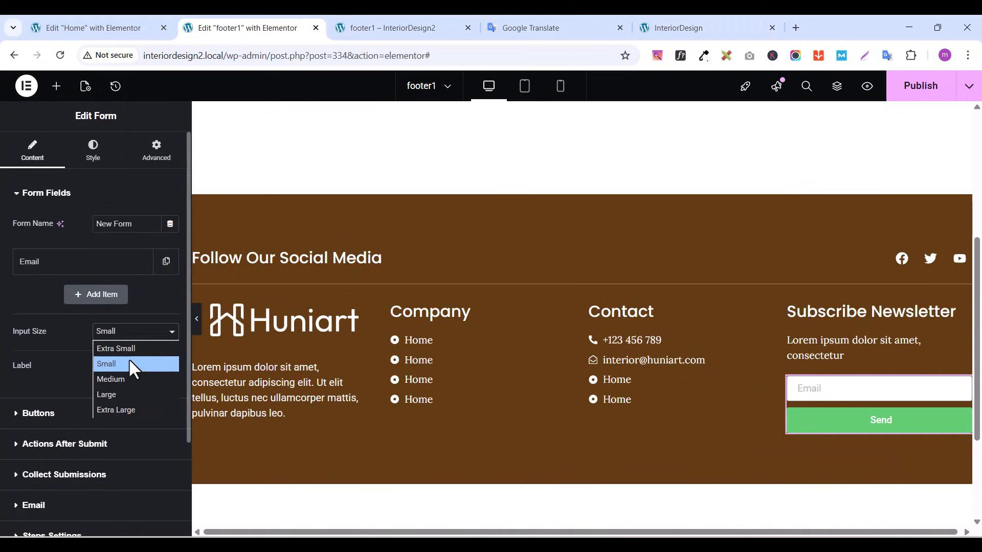
pyautogui.click(123, 378)
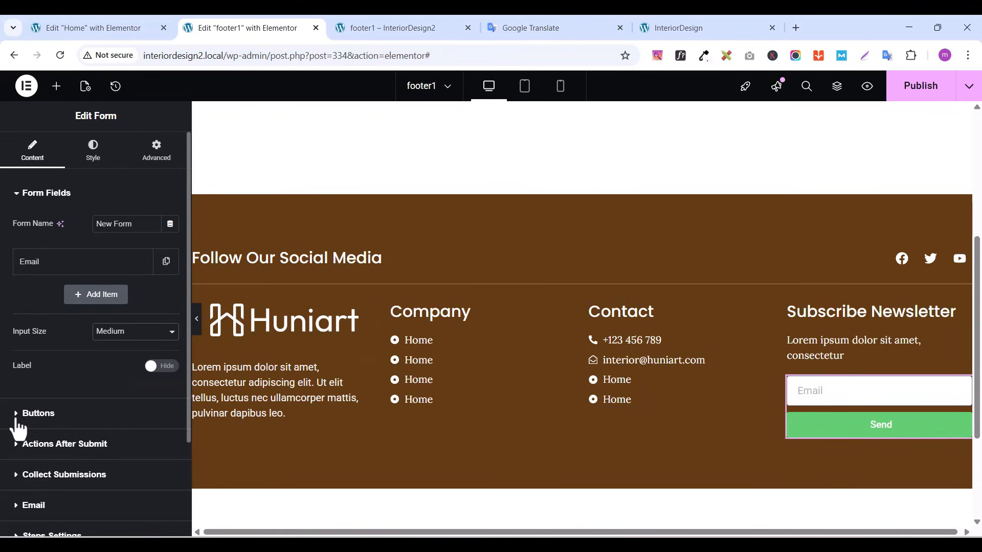
# Check the reference footer's newsletter form and set the footer1 form's submit button text to "Subscribe"
pyautogui.click(673, 26)
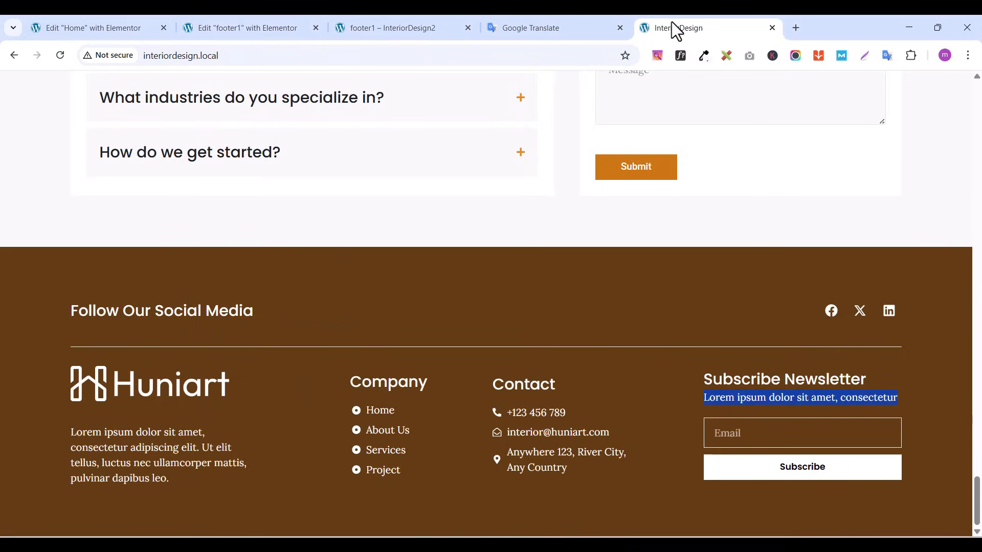
pyautogui.click(101, 29)
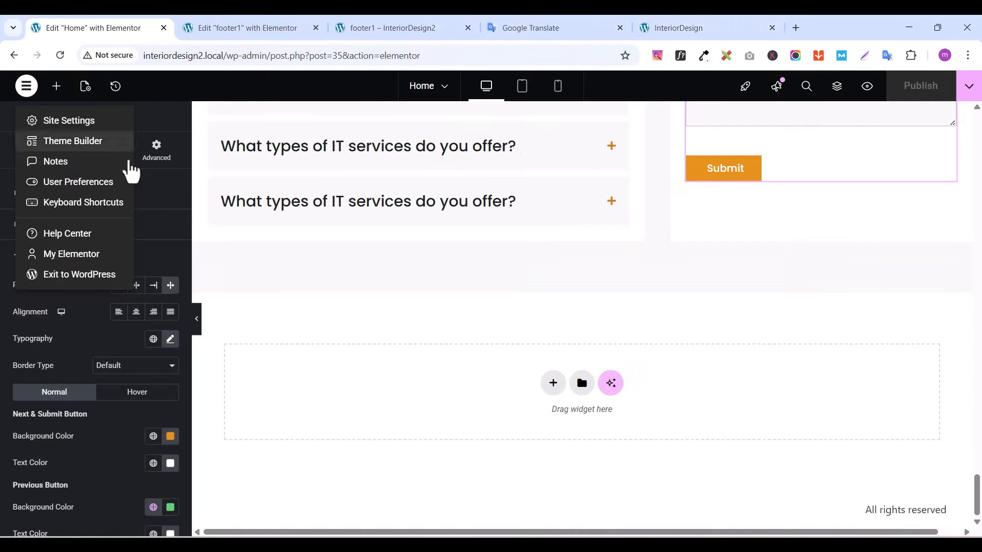
pyautogui.click(435, 26)
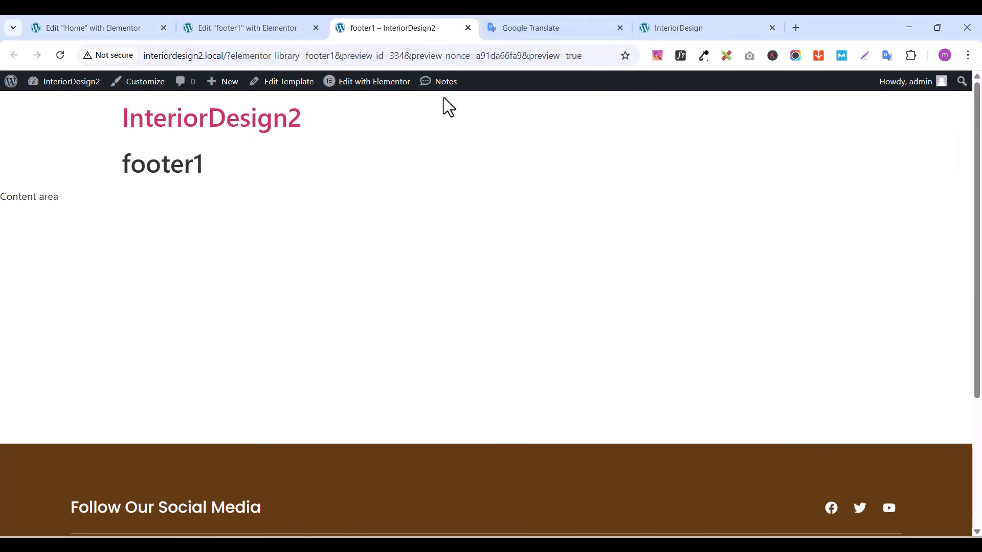
pyautogui.scroll(-3, 443, 97)
pyautogui.click(199, 26)
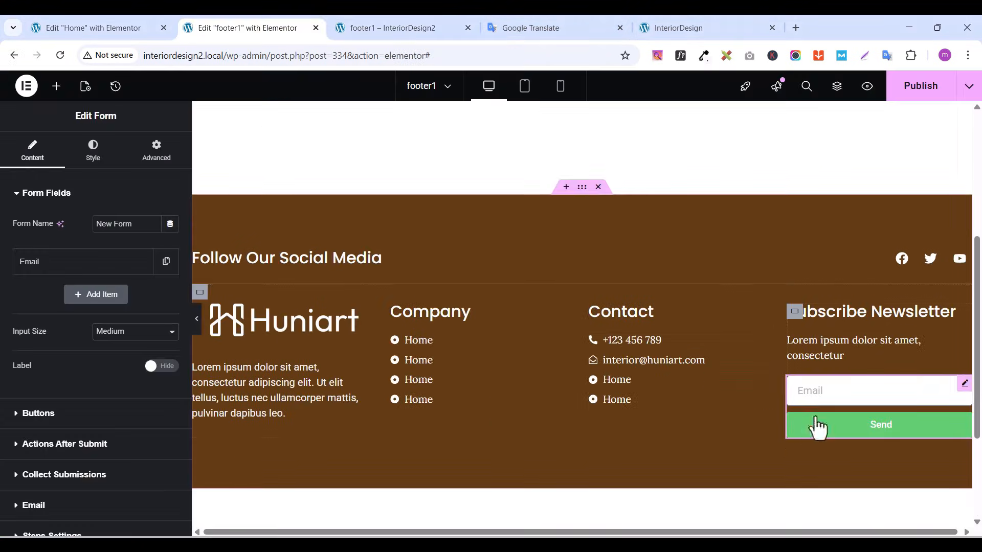
pyautogui.click(667, 31)
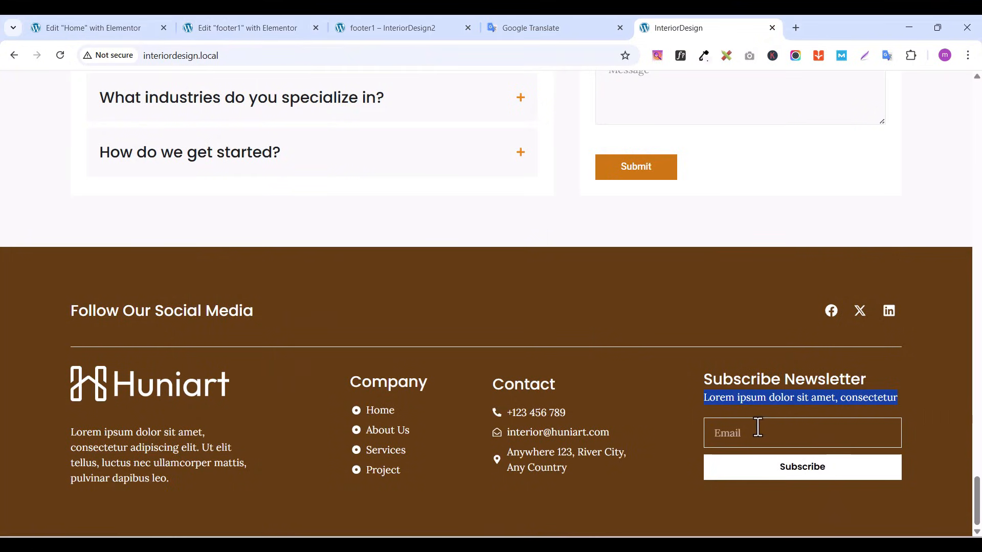
pyautogui.click(235, 32)
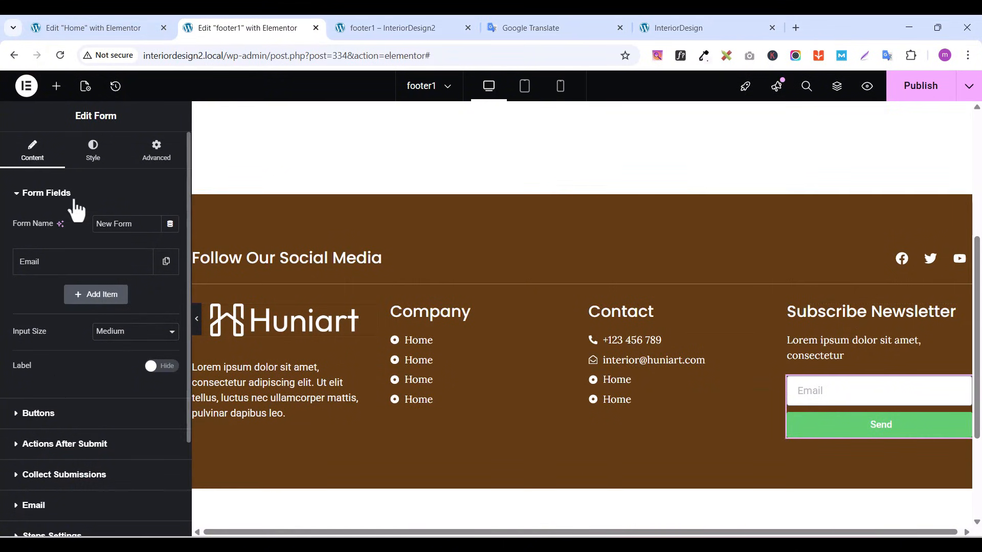
pyautogui.click(18, 195)
pyautogui.click(21, 228)
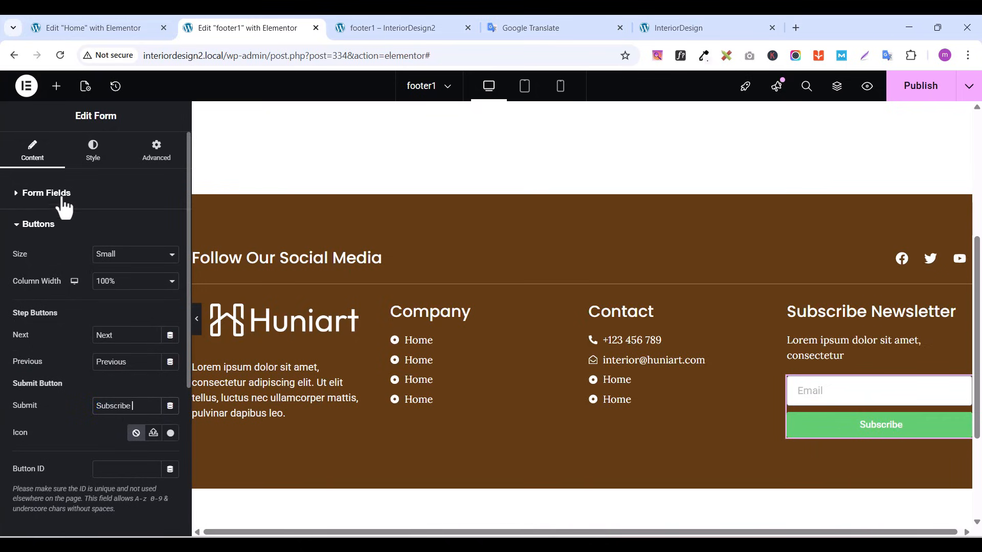
# Check the reference site and set the newsletter form's field typography to the Lora font family
pyautogui.click(100, 161)
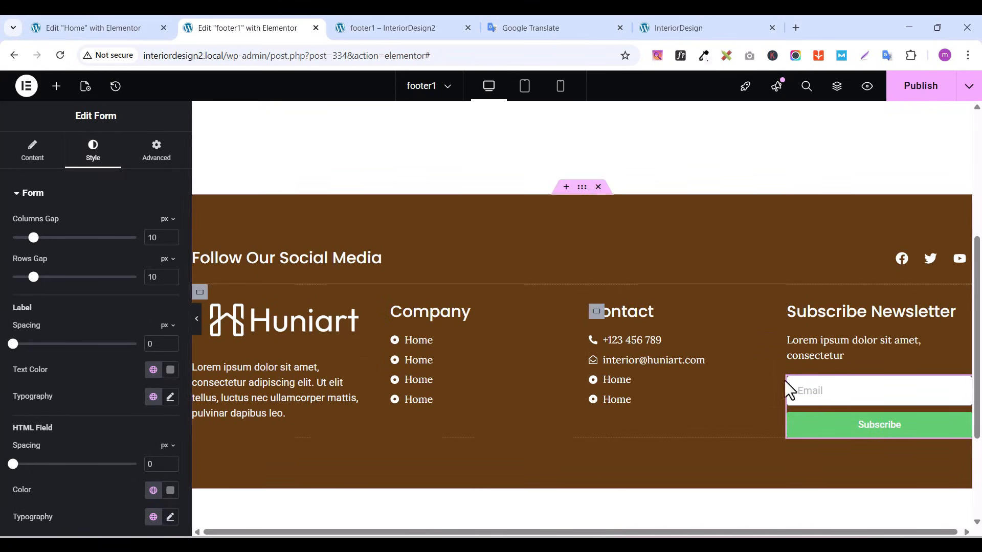
pyautogui.click(21, 199)
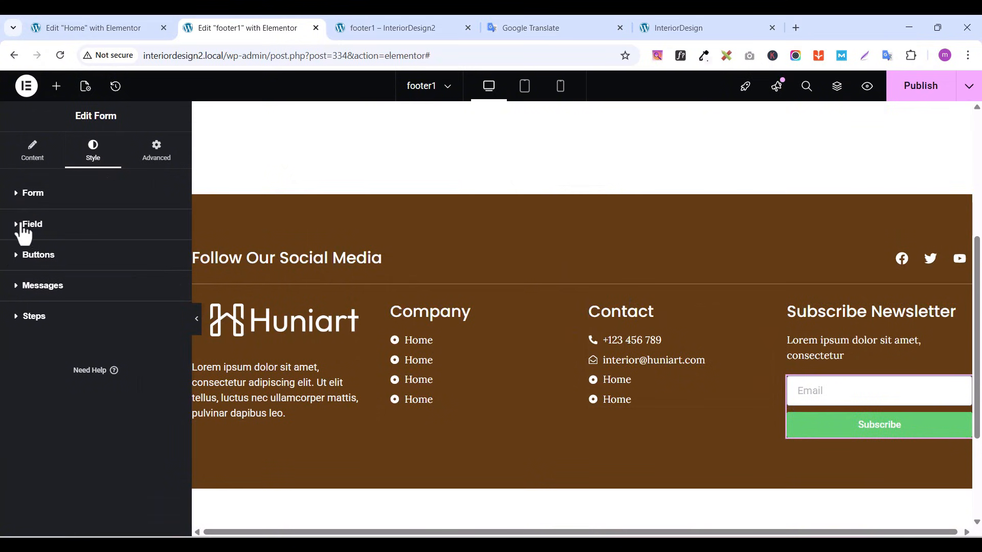
pyautogui.click(19, 228)
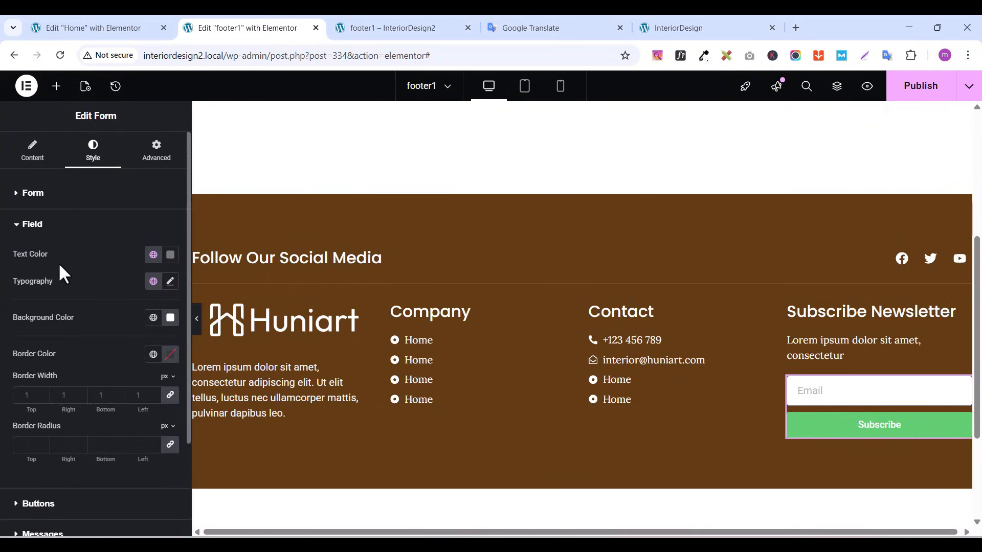
pyautogui.click(171, 283)
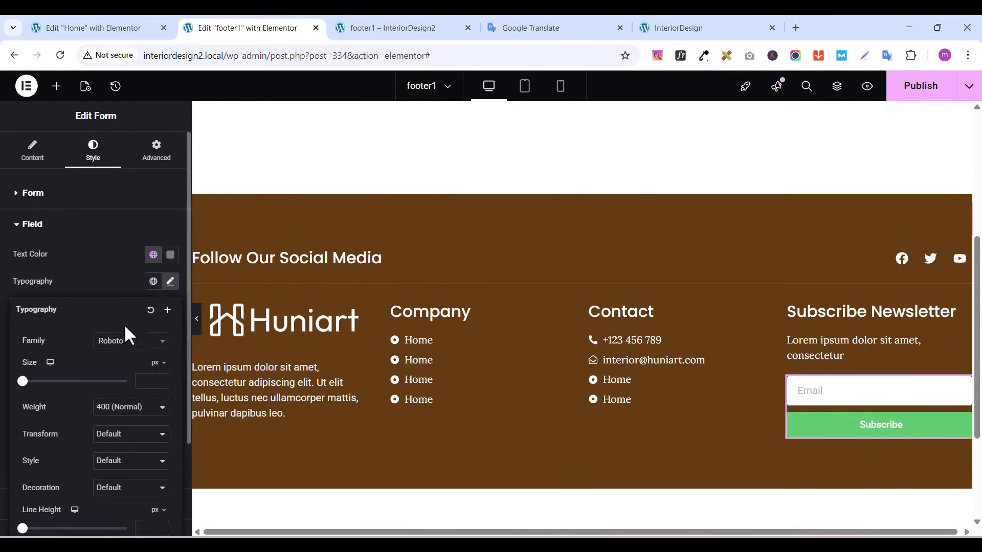
pyautogui.click(123, 357)
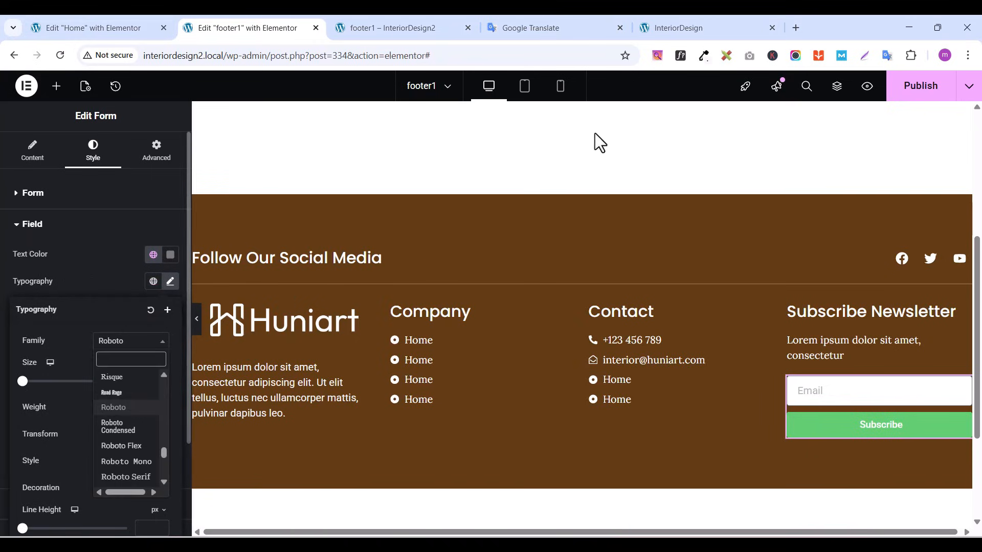
pyautogui.click(685, 28)
pyautogui.click(230, 32)
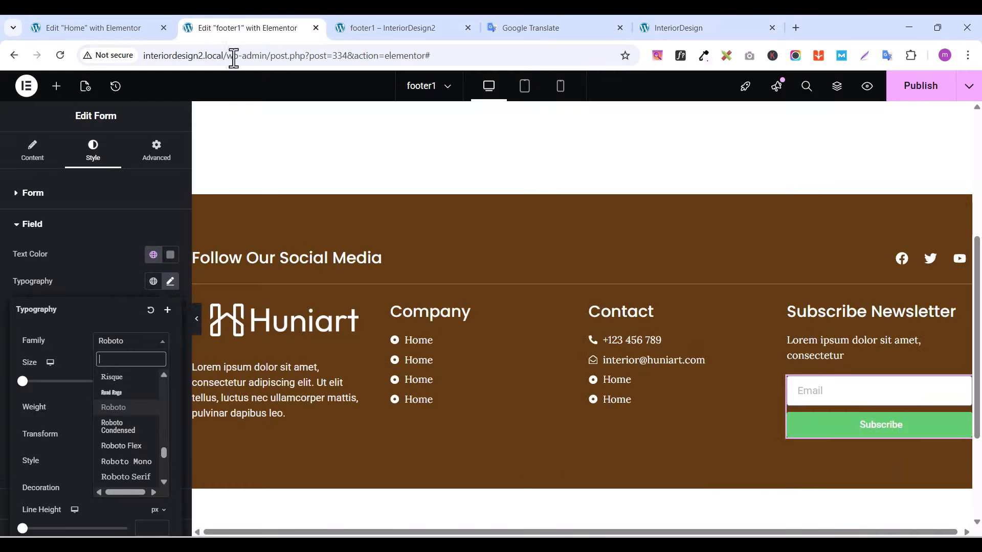
pyautogui.write('lora')
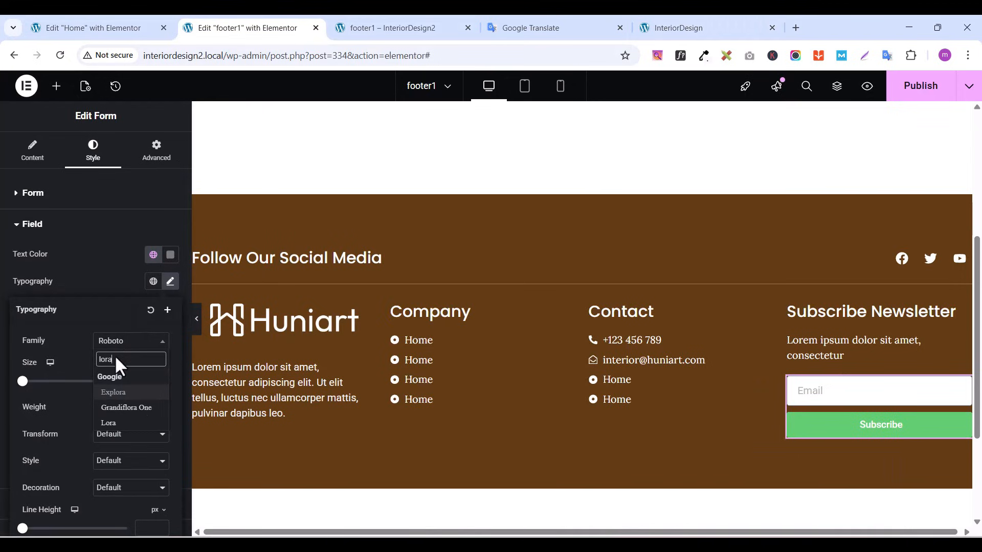
pyautogui.click(123, 425)
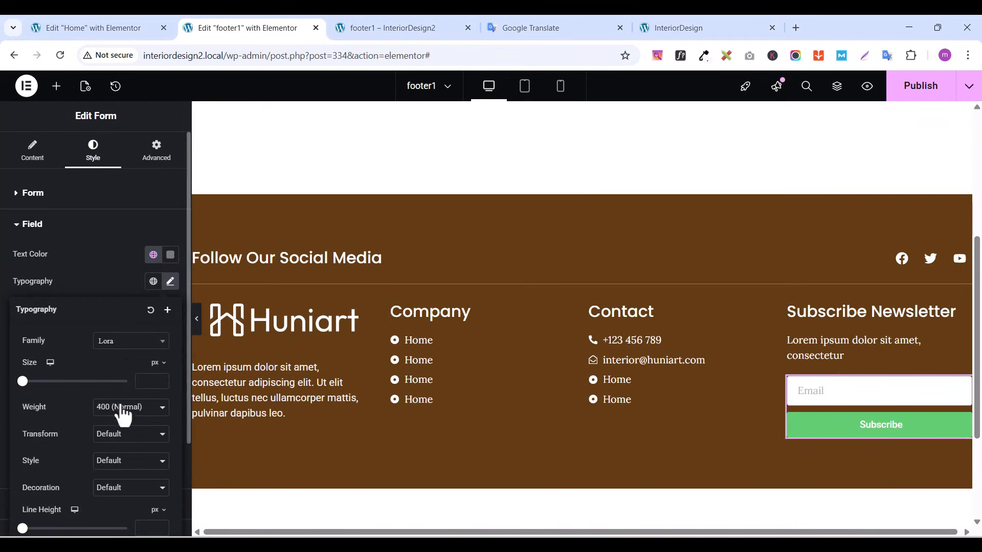
# Adjust the font size in the newsletter form's field typography
pyautogui.click(161, 378)
pyautogui.click(161, 378)
pyautogui.click(161, 379)
pyautogui.click(161, 378)
pyautogui.click(161, 379)
pyautogui.click(161, 378)
pyautogui.click(161, 379)
pyautogui.click(161, 379)
pyautogui.click(159, 383)
pyautogui.click(160, 383)
pyautogui.click(159, 384)
pyautogui.click(159, 384)
pyautogui.click(115, 277)
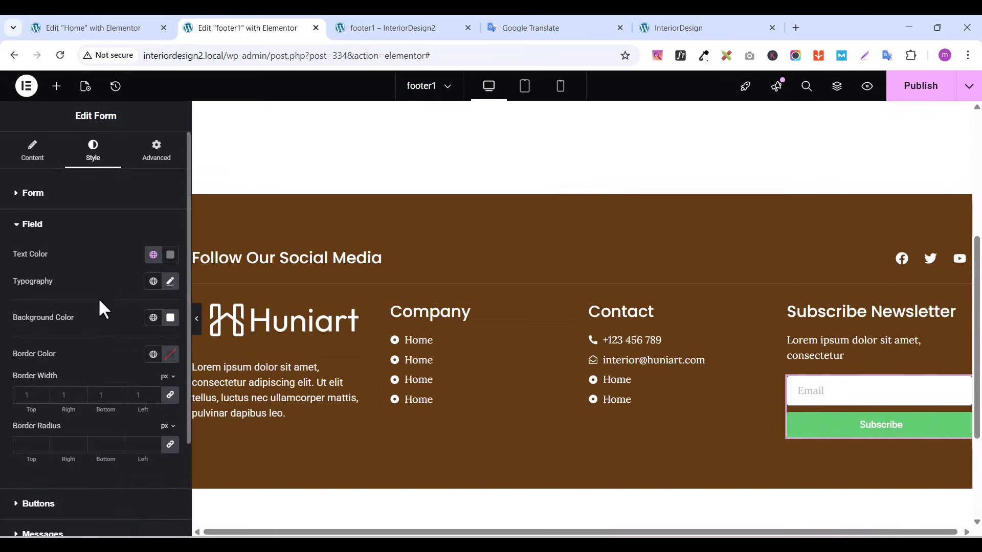
# Copy the white hex value of the form field's background color and make the background fully transparent (#FFFFFF00)
pyautogui.click(171, 318)
pyautogui.hotkey('ctrl', 'c')
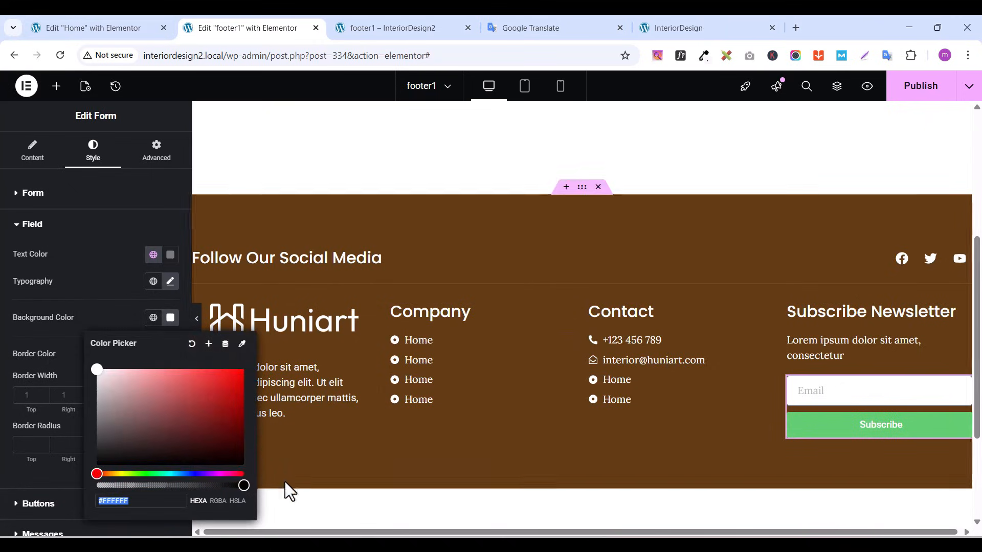
pyautogui.moveTo(244, 485); pyautogui.dragTo(60, 481)
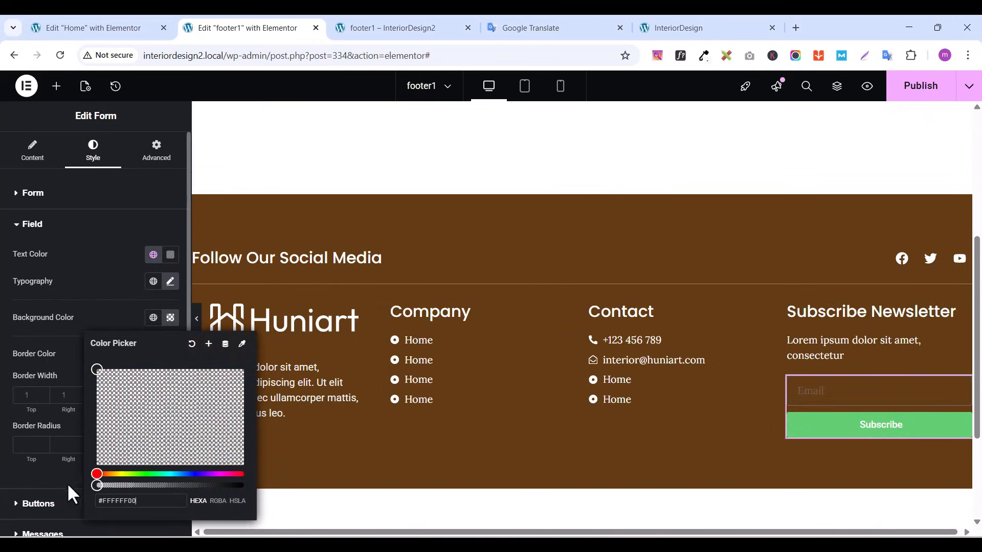
pyautogui.click(94, 287)
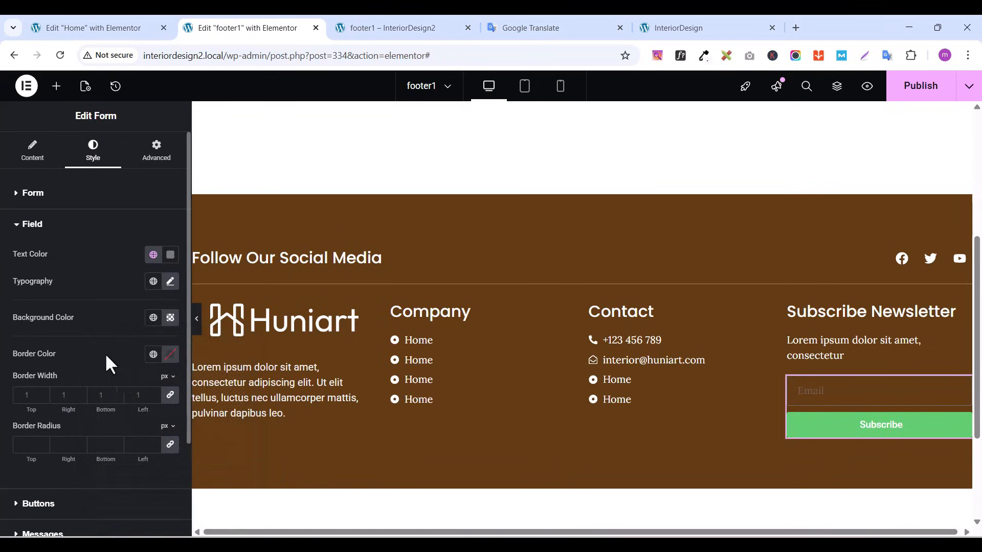
# Set the form field's border color to #FFFFFF and its border radius to 0 on all sides
pyautogui.click(171, 354)
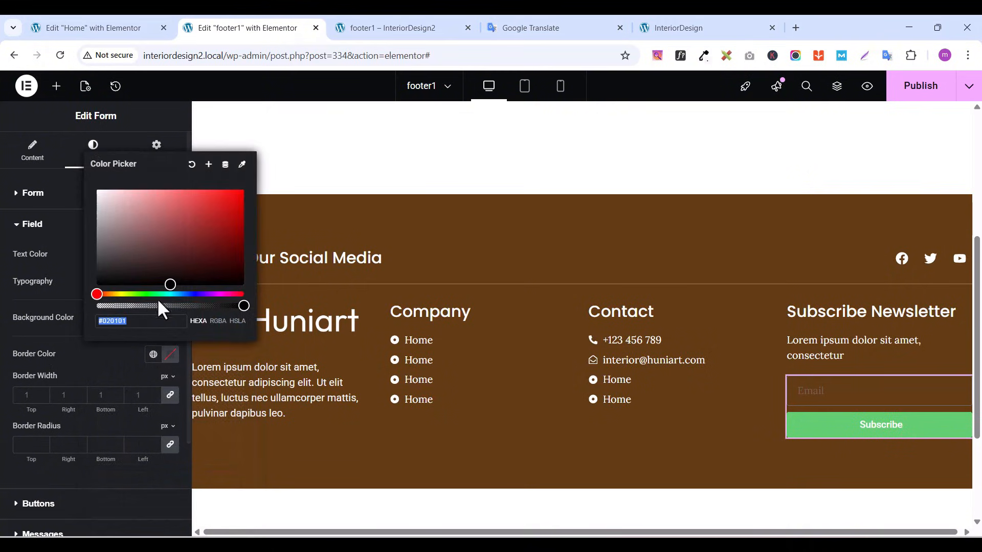
pyautogui.moveTo(165, 282); pyautogui.dragTo(77, 180)
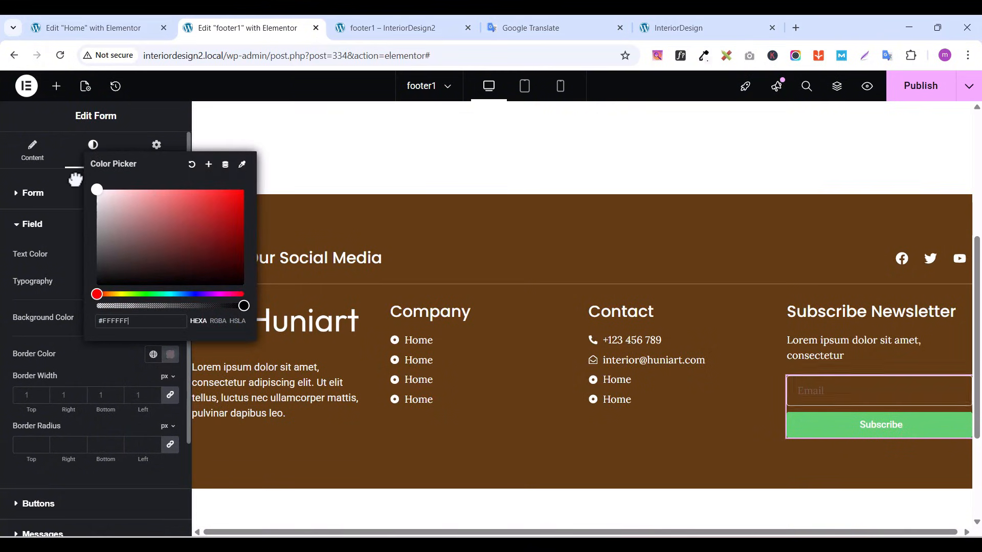
pyautogui.click(77, 342)
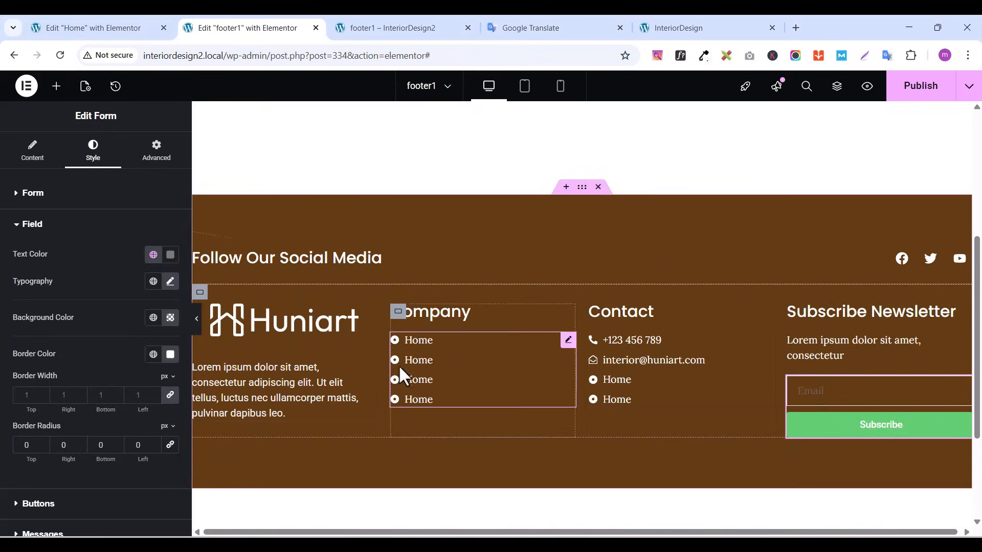
# Set the Subscribe button's normal background color to #FFFFFF and its text color to #000000
pyautogui.click(18, 230)
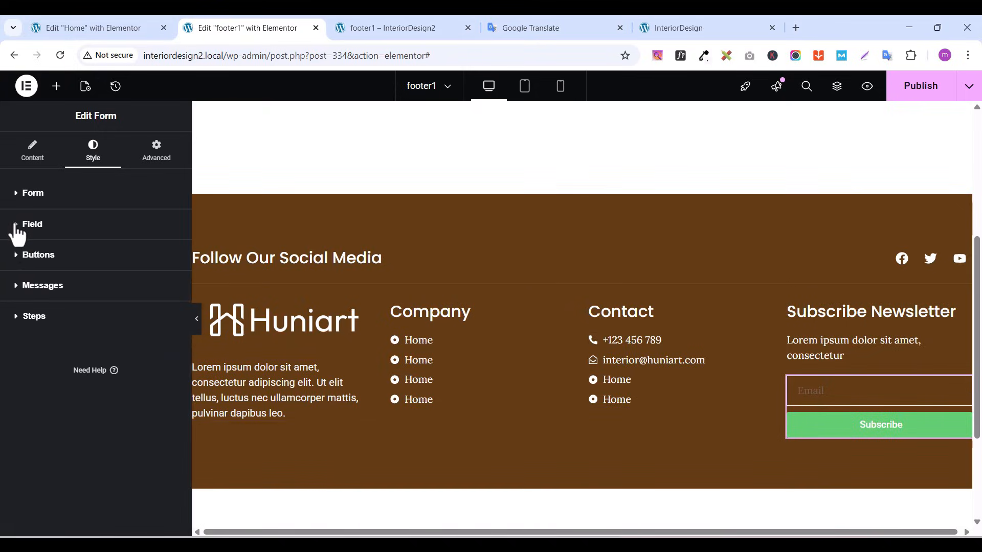
pyautogui.click(19, 258)
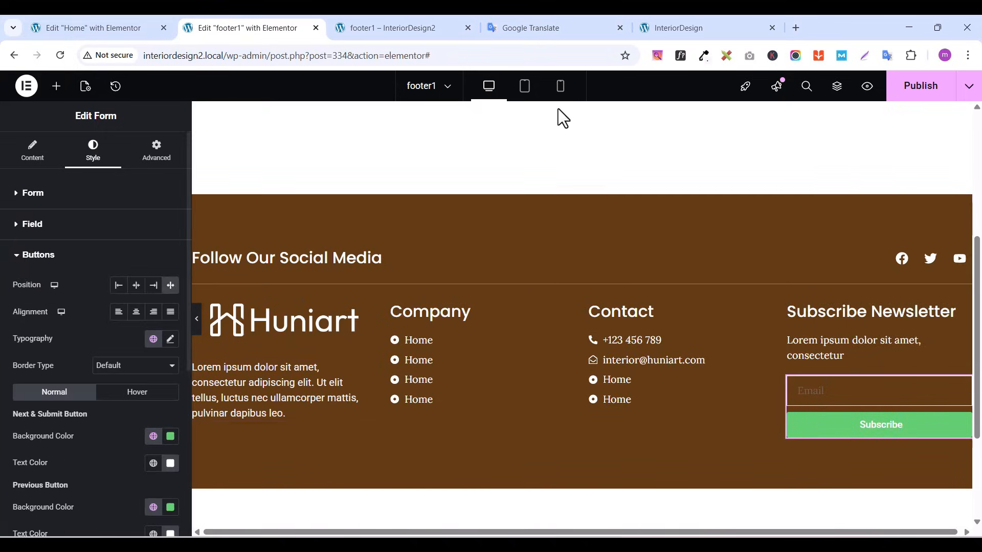
pyautogui.click(171, 437)
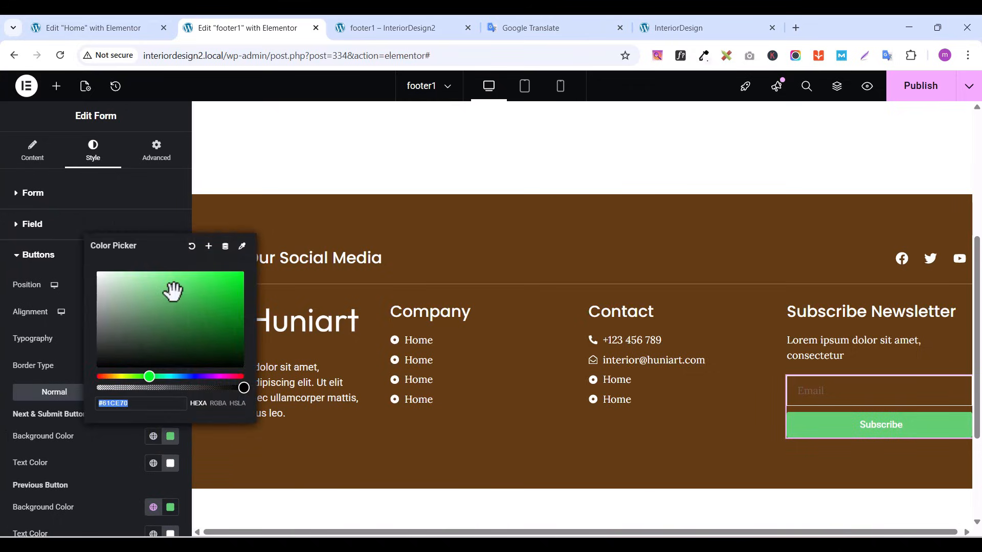
pyautogui.hotkey('ctrl', 'v')
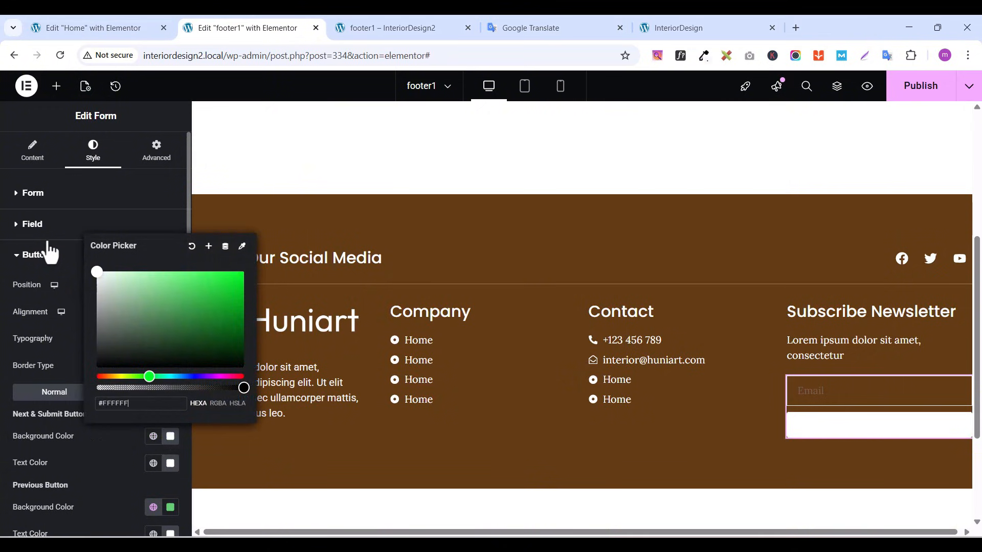
pyautogui.click(121, 462)
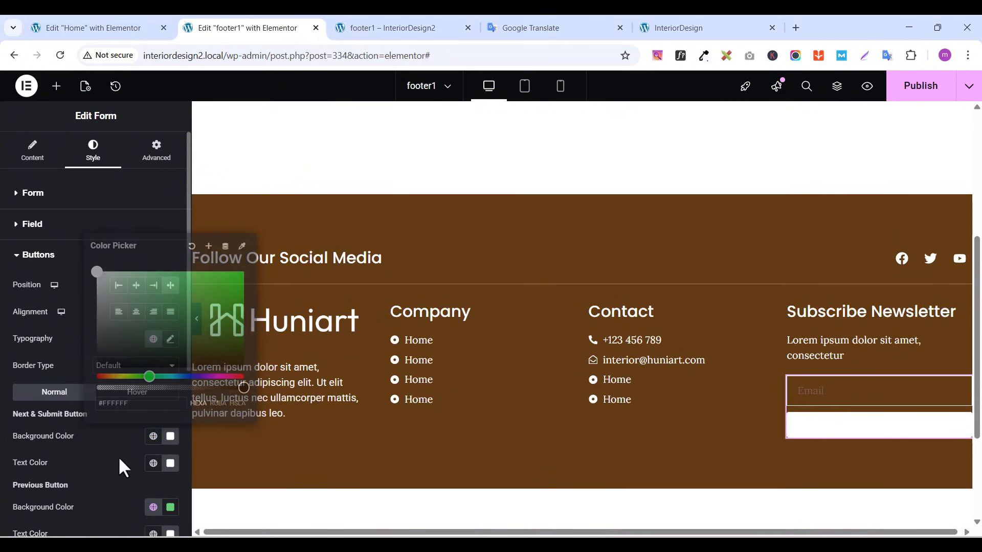
pyautogui.click(170, 463)
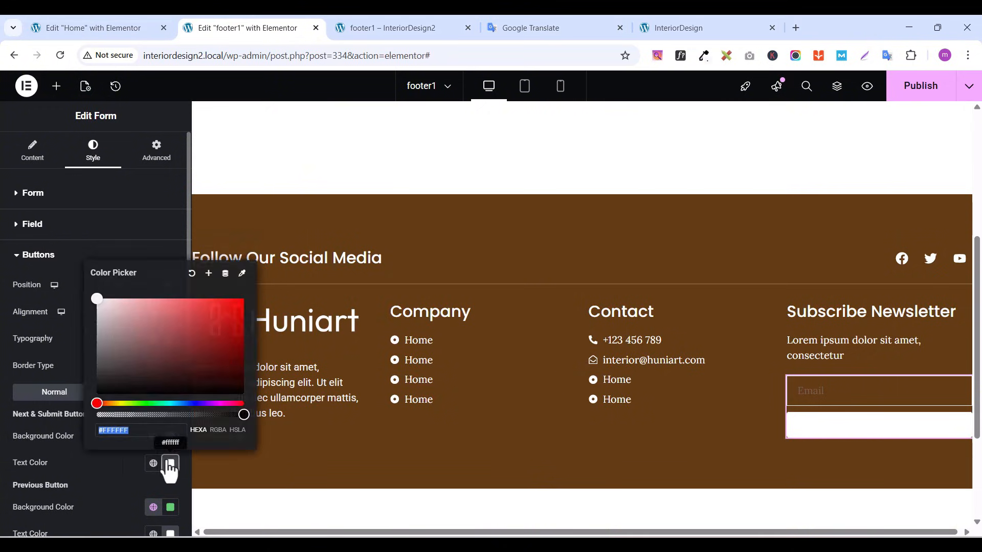
pyautogui.click(97, 313)
pyautogui.moveTo(97, 366); pyautogui.dragTo(92, 432)
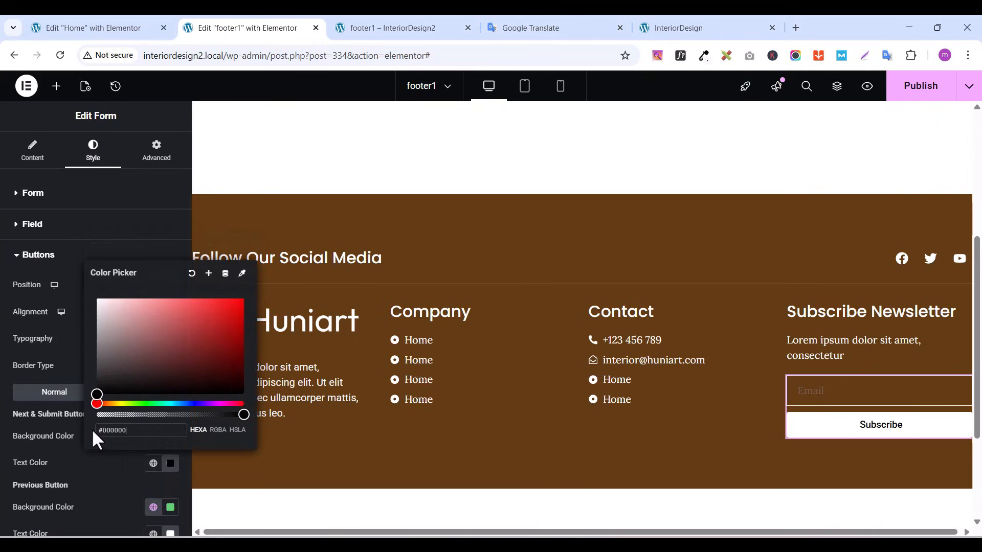
pyautogui.click(103, 465)
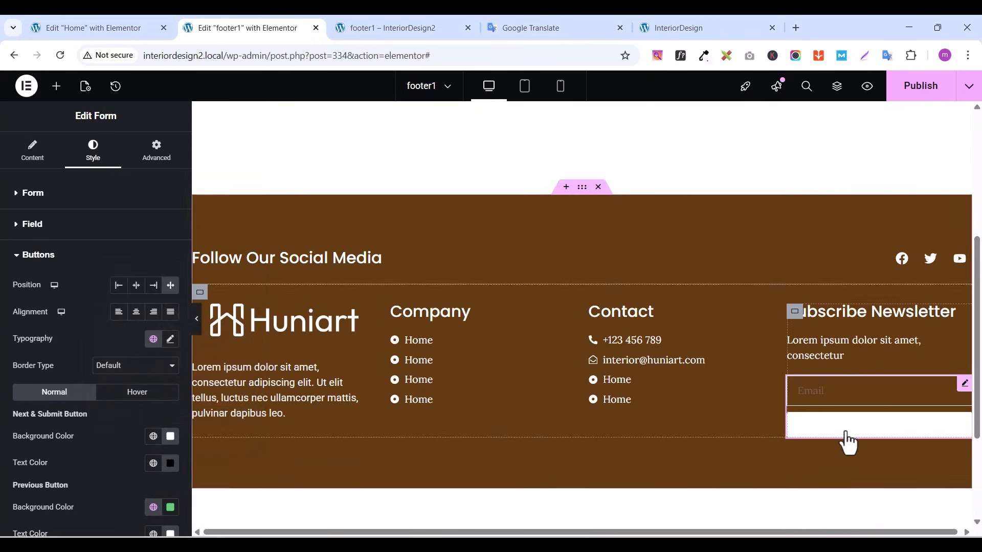
# Set the Subscribe button's hover text color to black and publish the footer1 template
pyautogui.click(126, 394)
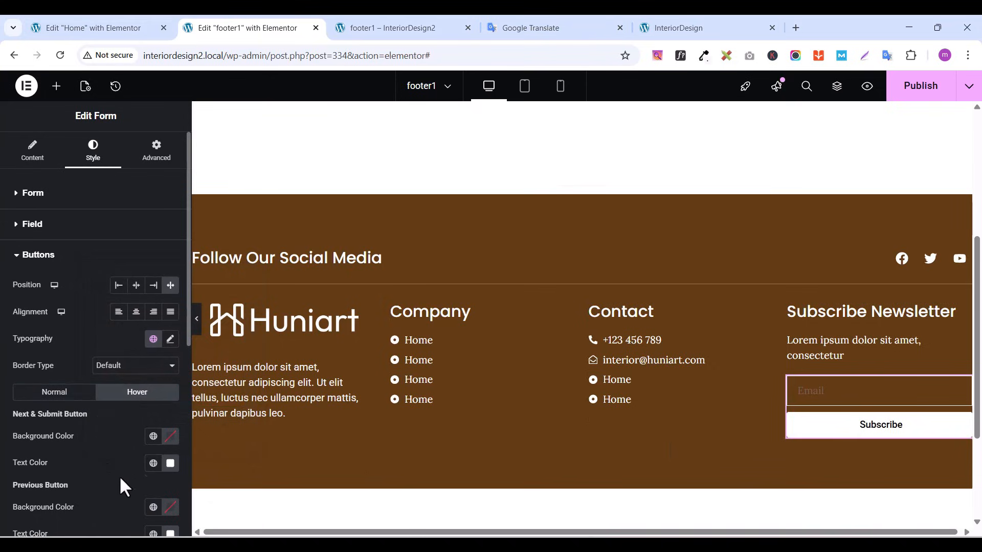
pyautogui.click(171, 466)
pyautogui.moveTo(99, 306); pyautogui.dragTo(97, 390)
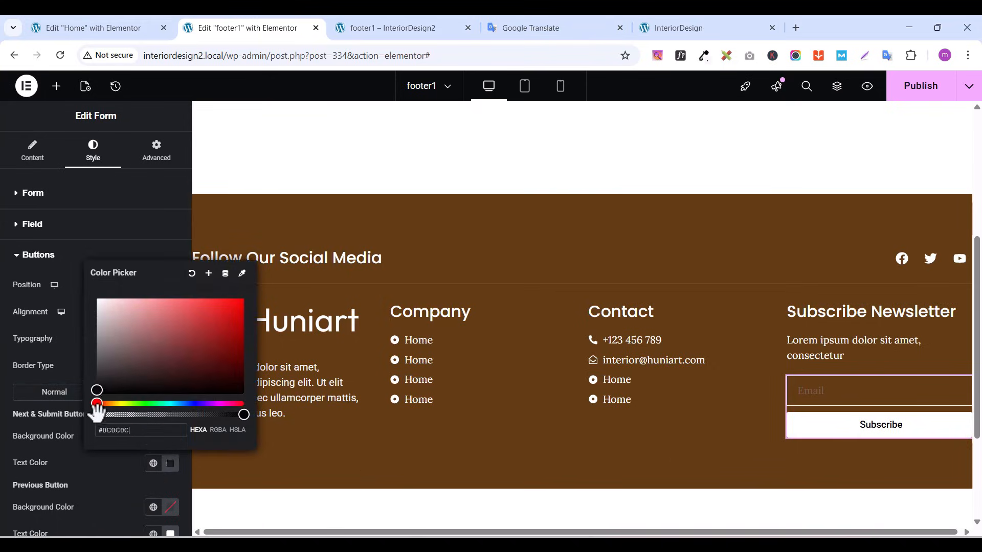
pyautogui.click(103, 487)
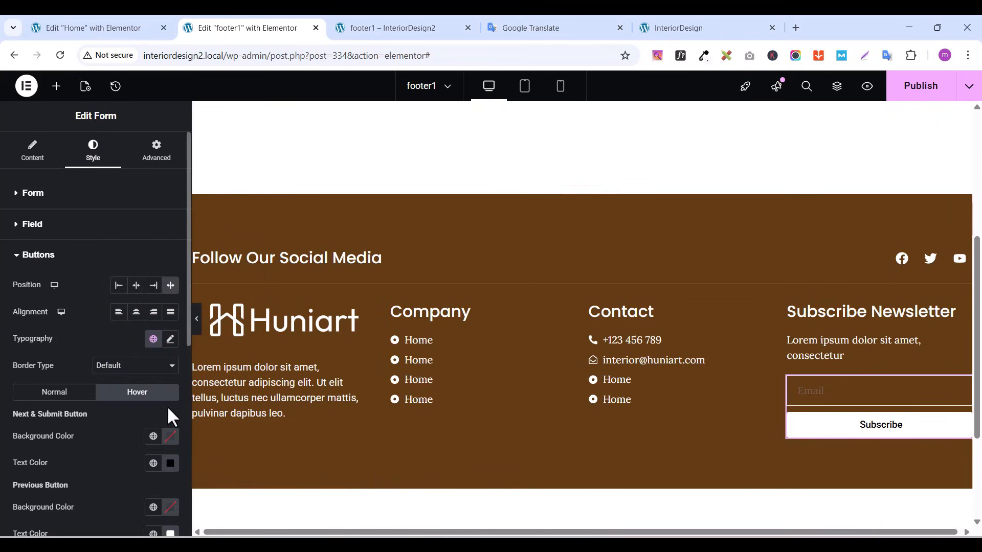
pyautogui.click(814, 398)
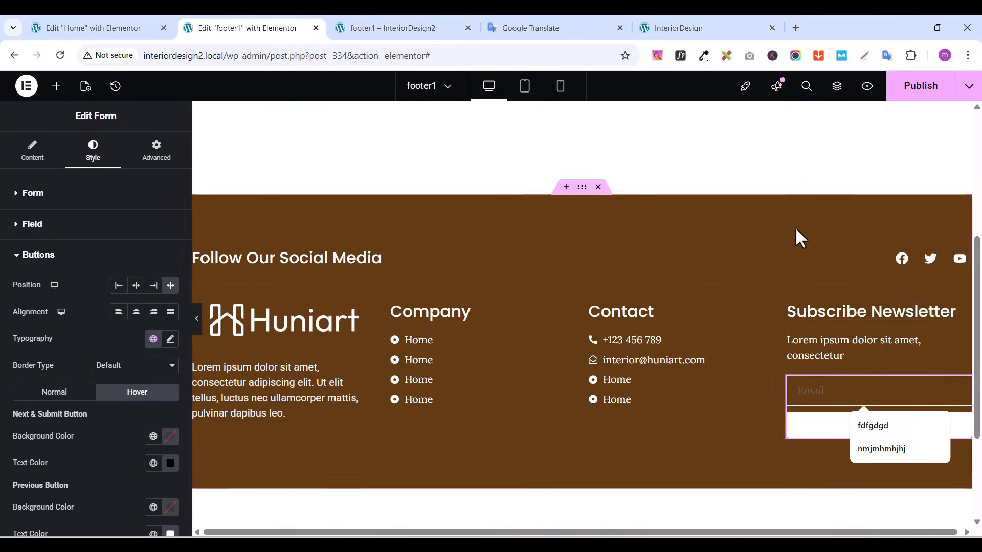
pyautogui.click(948, 87)
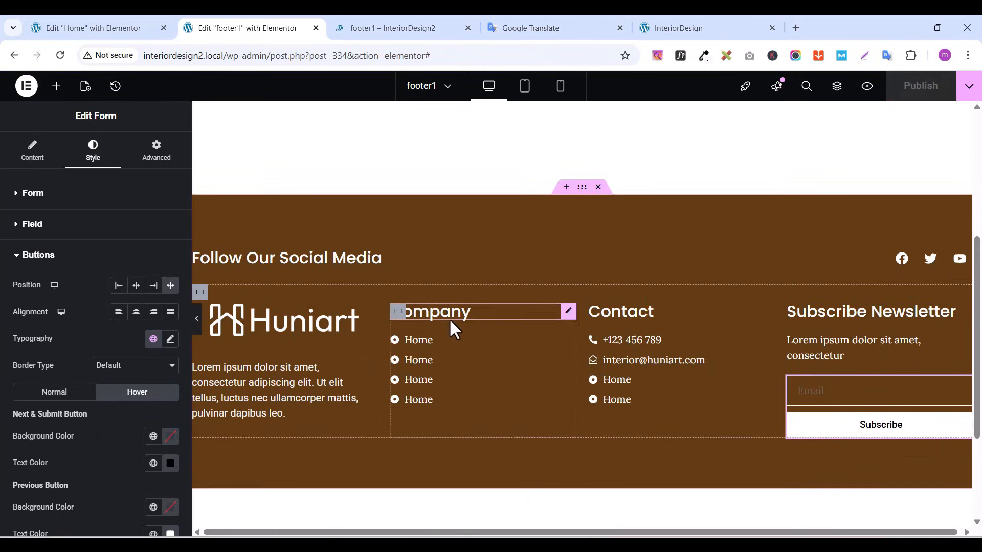
# Align the items of the Company column's container to the center
pyautogui.click(399, 311)
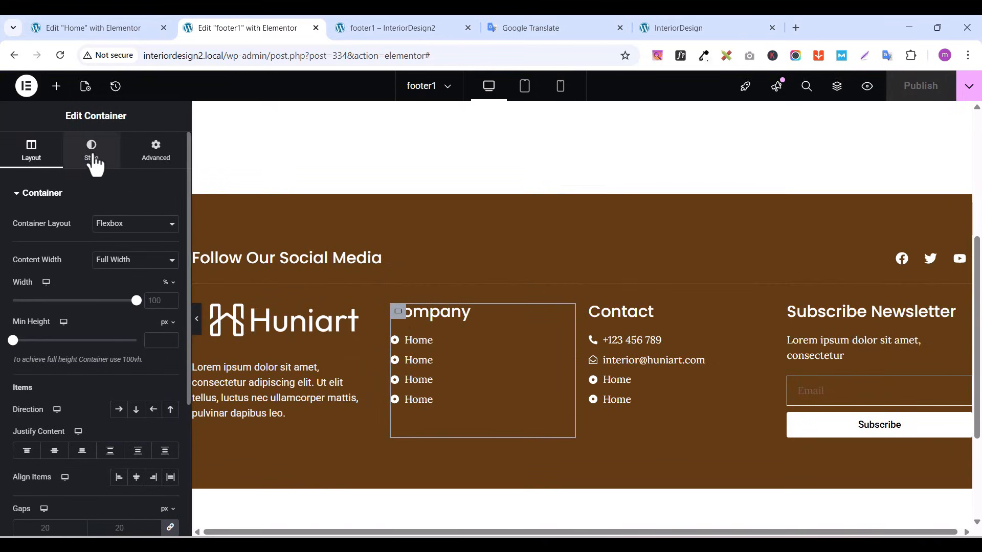
pyautogui.click(92, 156)
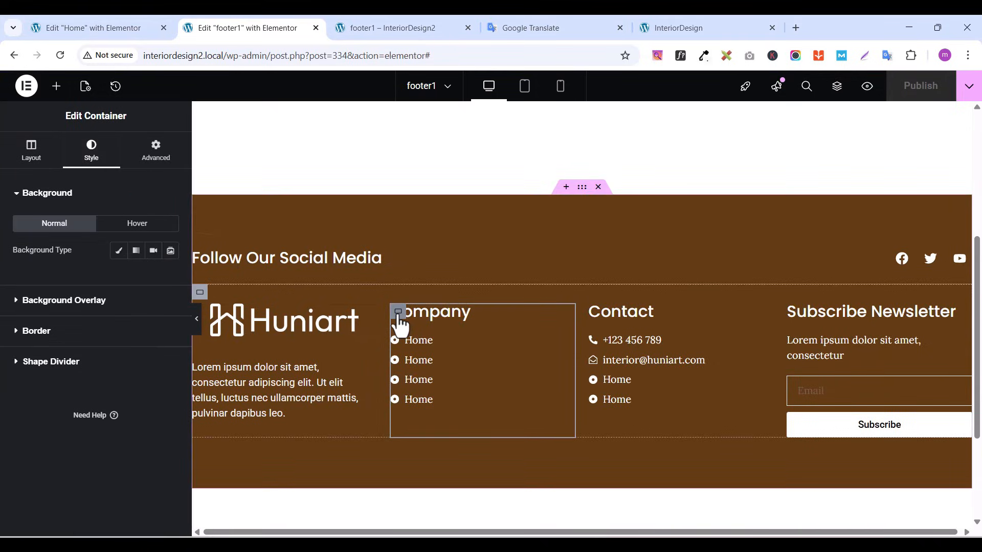
pyautogui.click(34, 156)
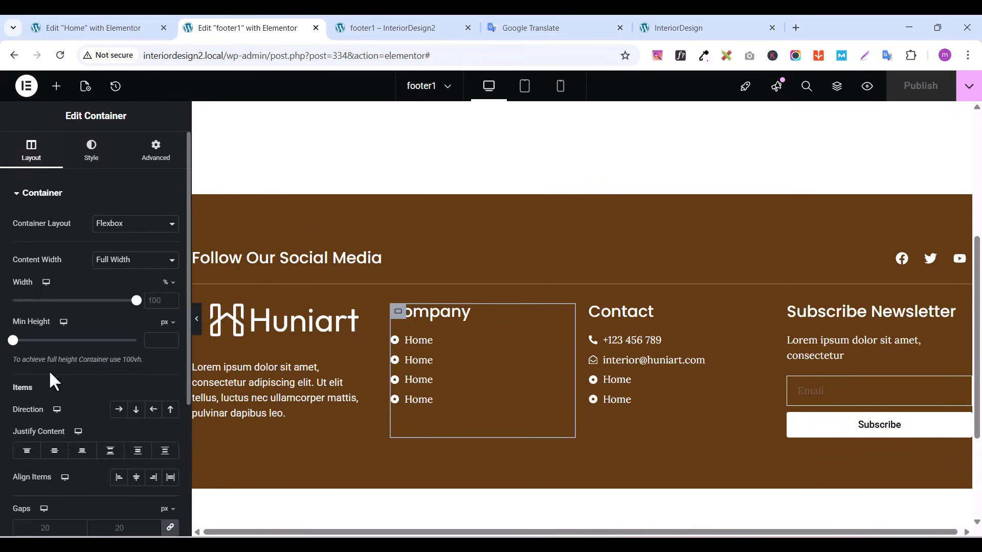
pyautogui.click(135, 479)
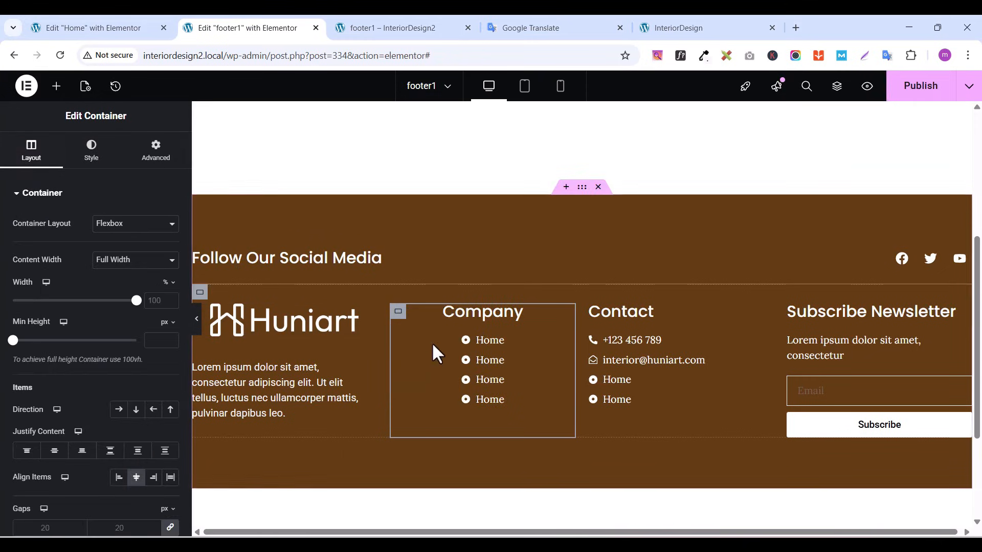
# Set the Company heading's left padding to 49 px, keep the other sides at 0, and publish the footer1 template
pyautogui.click(517, 313)
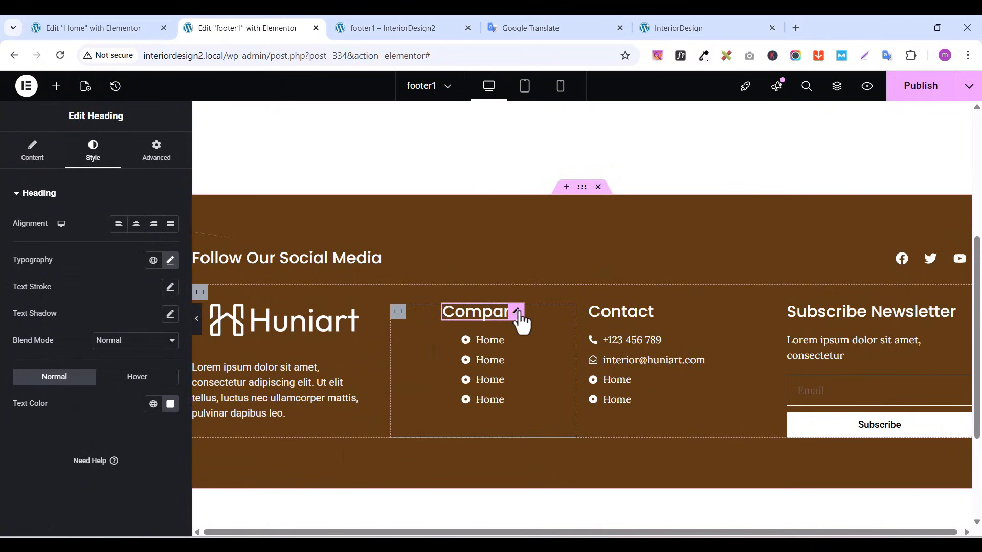
pyautogui.click(156, 154)
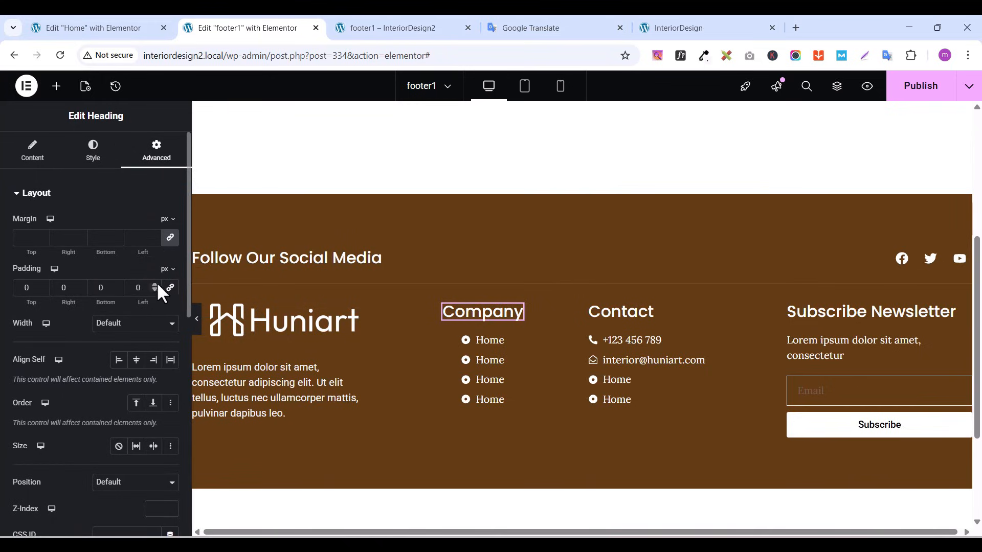
pyautogui.write('0')
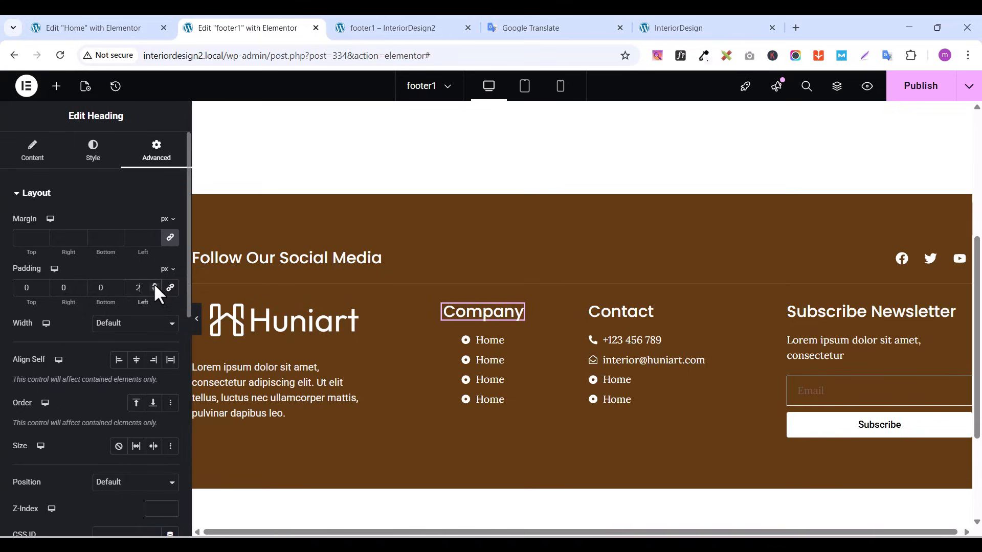
pyautogui.click(154, 285)
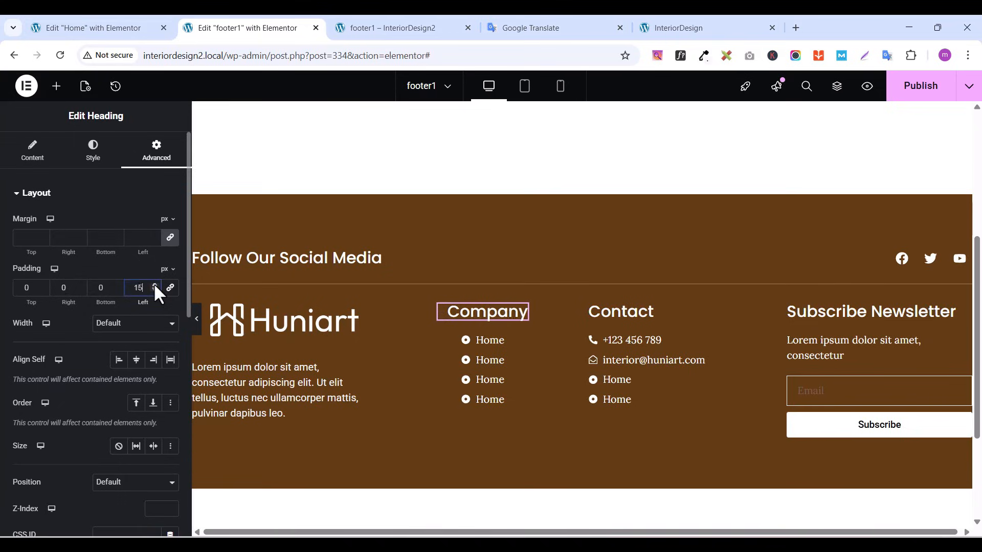
pyautogui.click(155, 284)
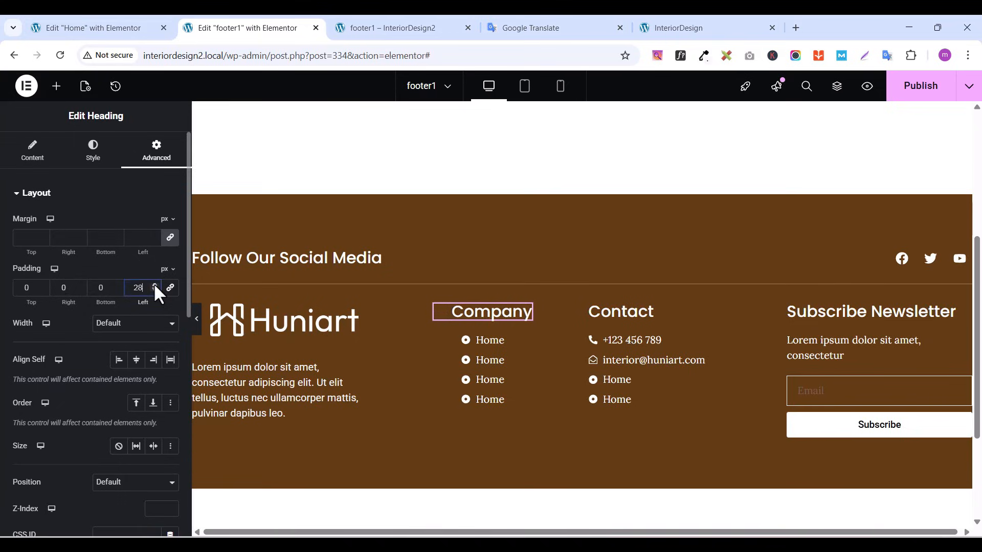
pyautogui.click(155, 285)
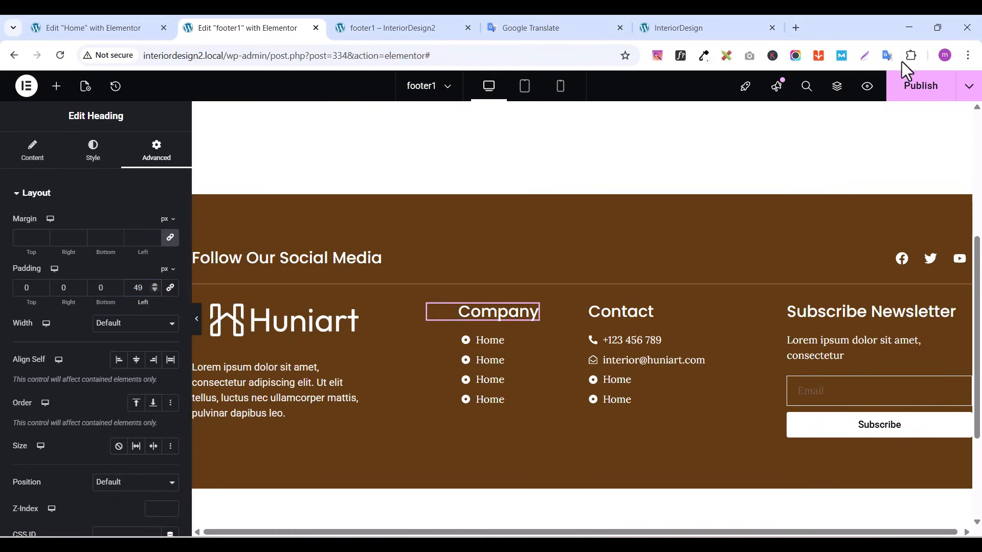
pyautogui.click(904, 93)
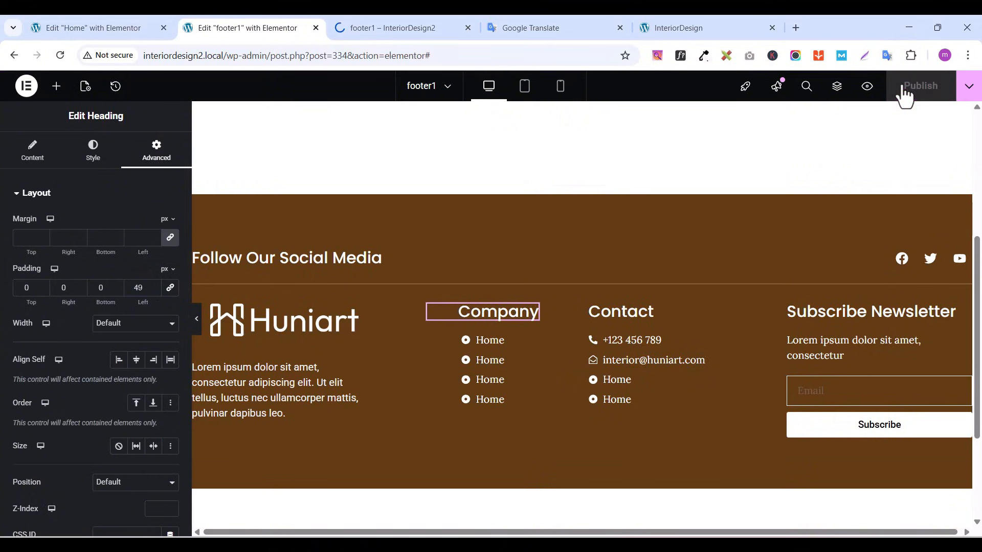
# Compare the footer1 preview with the InteriorDesign reference site's footer and examine the header at the top of the reference page
pyautogui.click(381, 28)
pyautogui.scroll(-4, 973, 287)
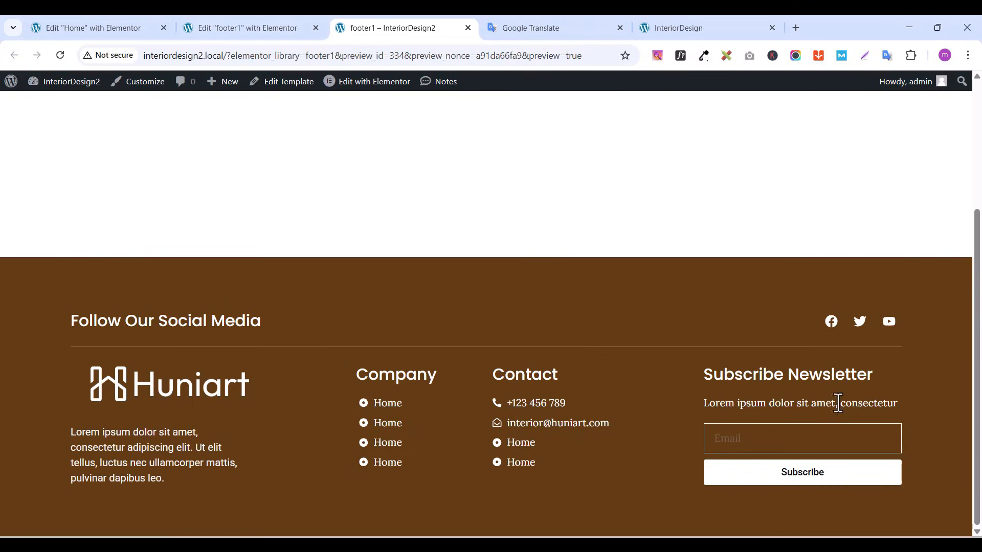
pyautogui.click(661, 23)
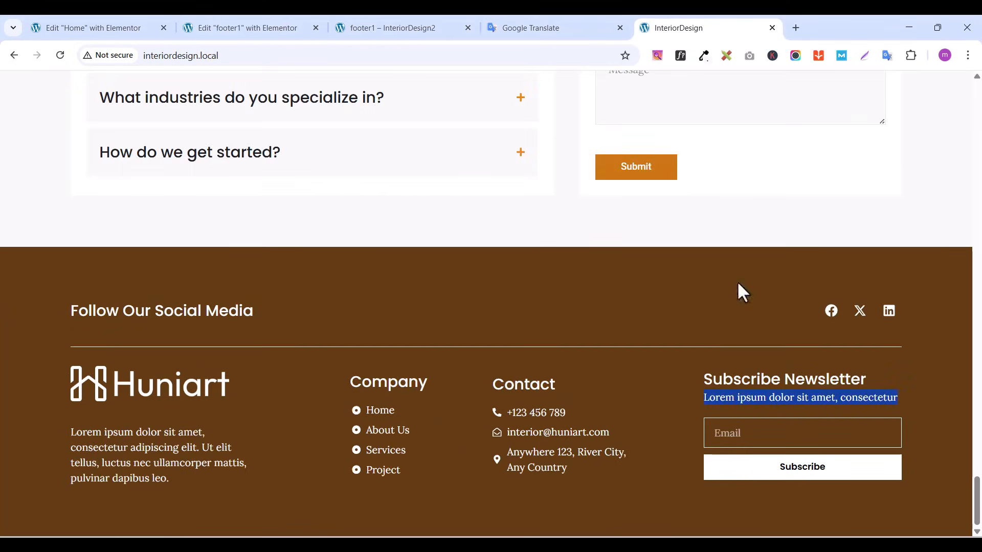
pyautogui.click(275, 26)
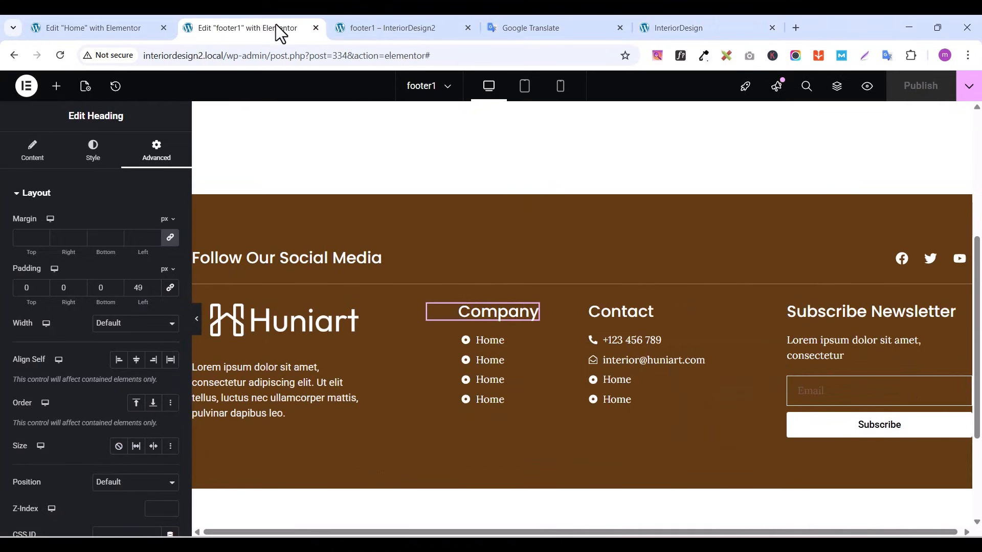
pyautogui.click(697, 26)
pyautogui.click(424, 34)
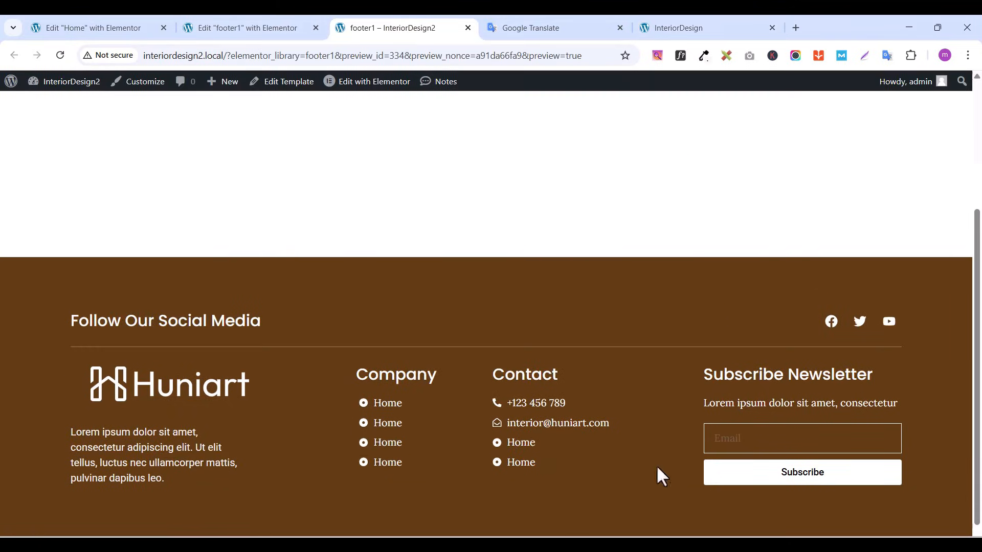
pyautogui.click(705, 28)
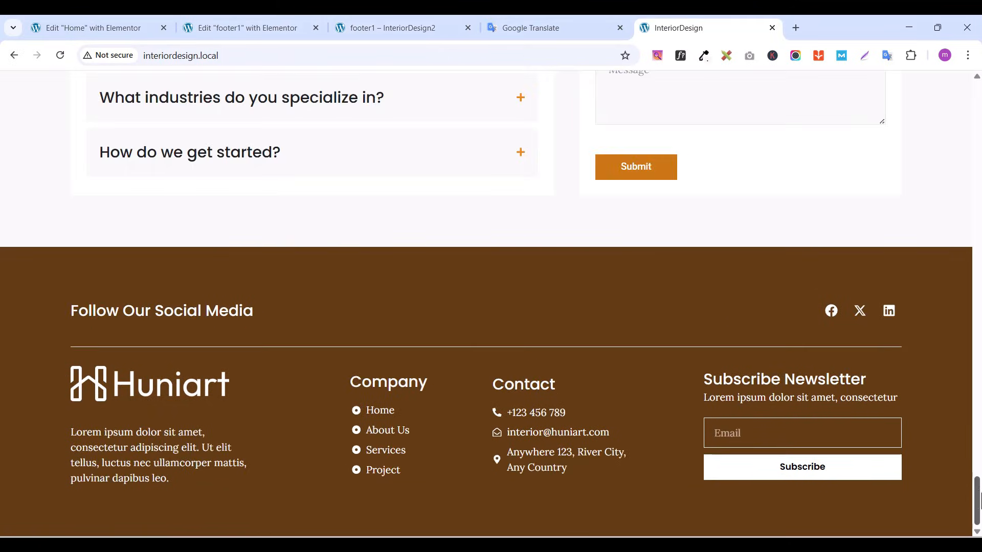
pyautogui.moveTo(977, 496); pyautogui.dragTo(978, 72)
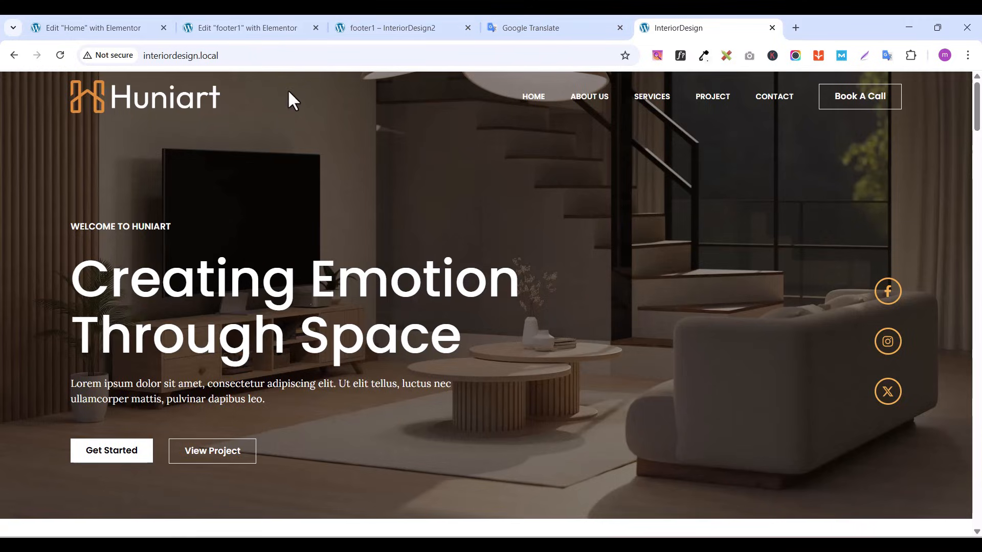
pyautogui.click(388, 31)
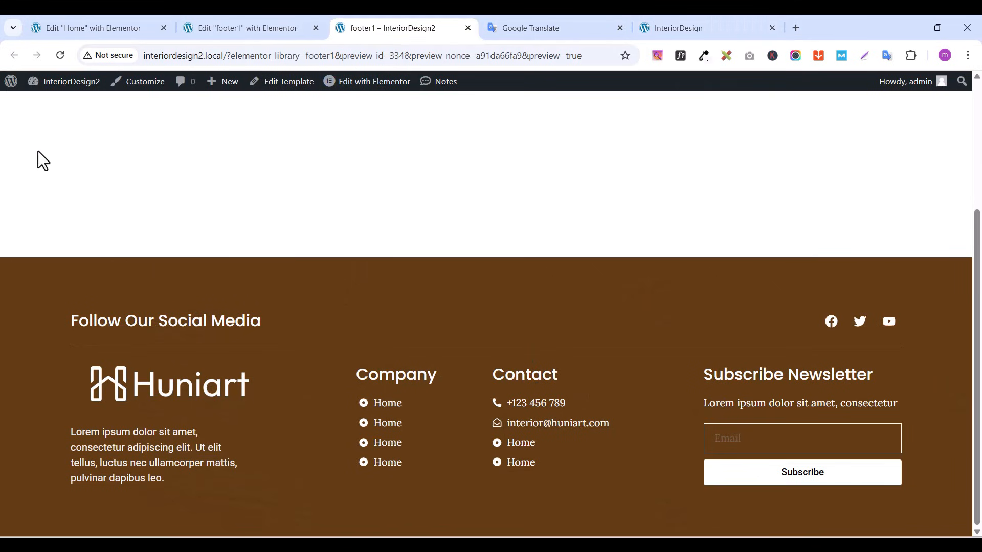
# Create a new header template in the Theme Builder and dismiss the block library to start from a blank canvas
pyautogui.moveTo(8, 91)
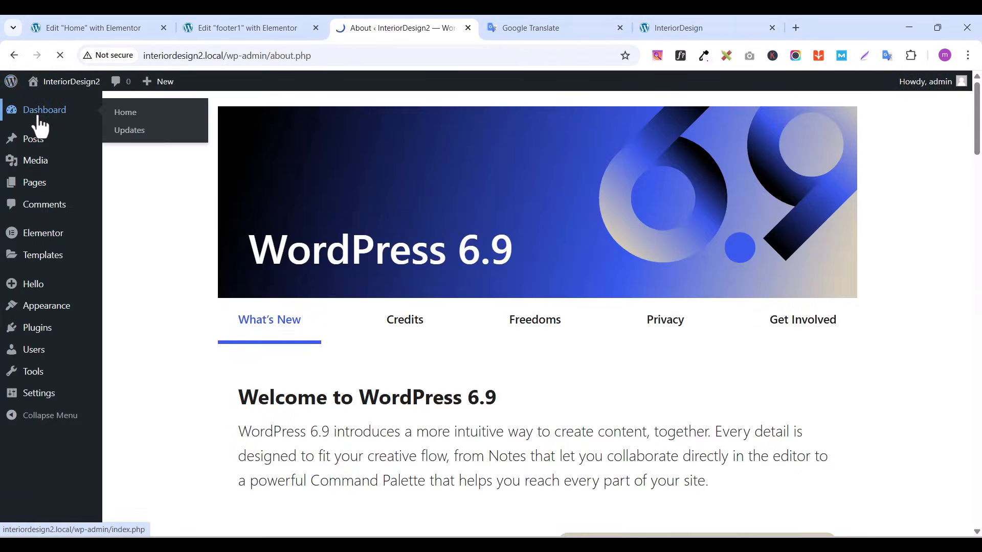
pyautogui.click(38, 116)
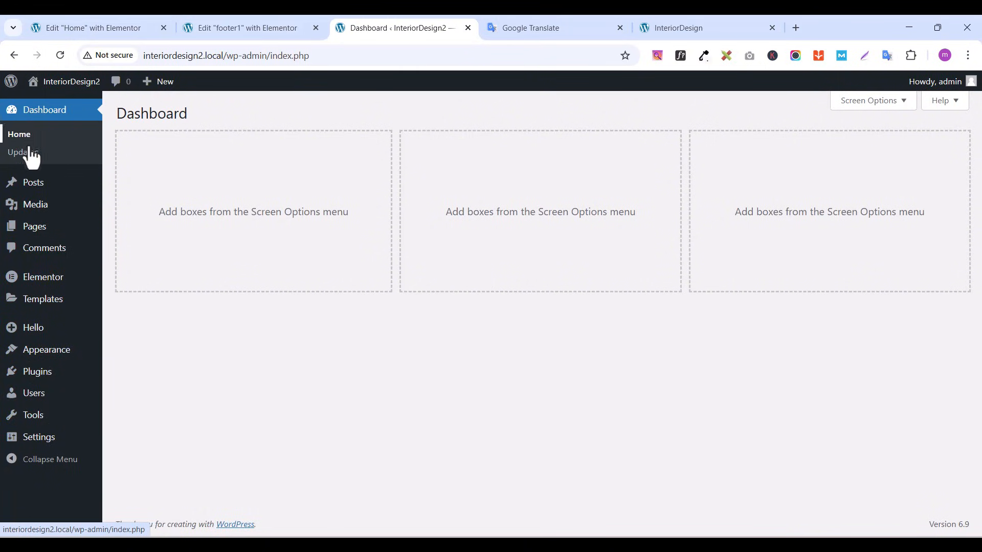
pyautogui.moveTo(39, 309)
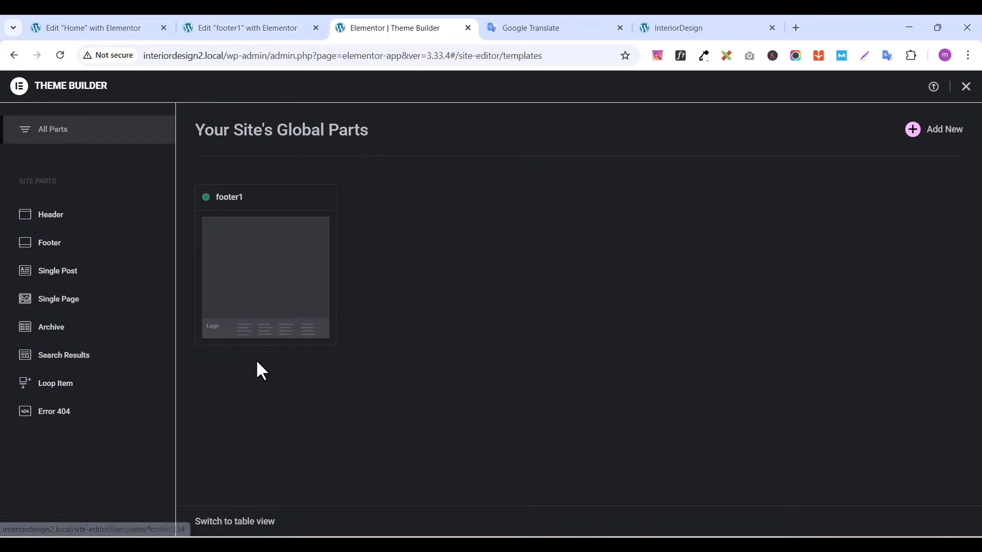
pyautogui.click(940, 143)
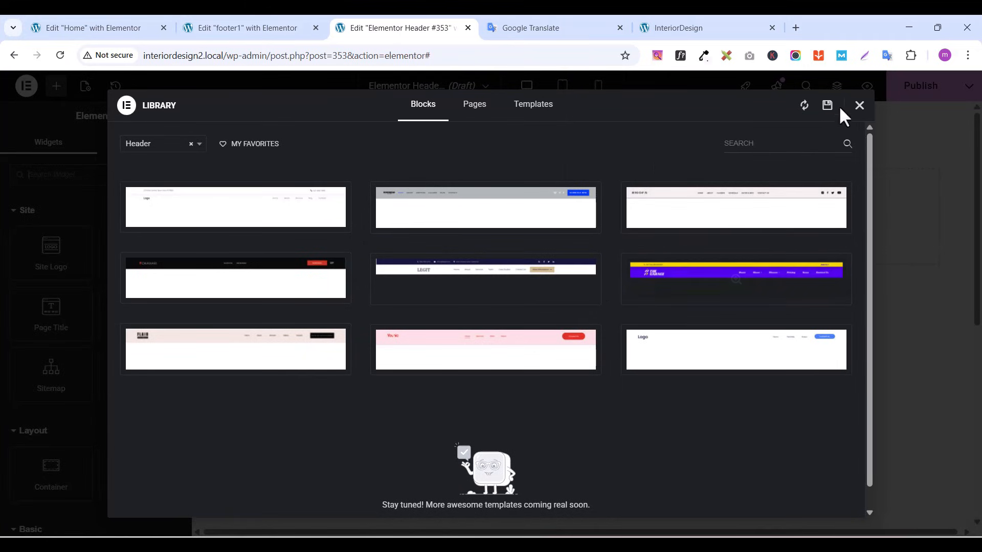
pyautogui.click(860, 107)
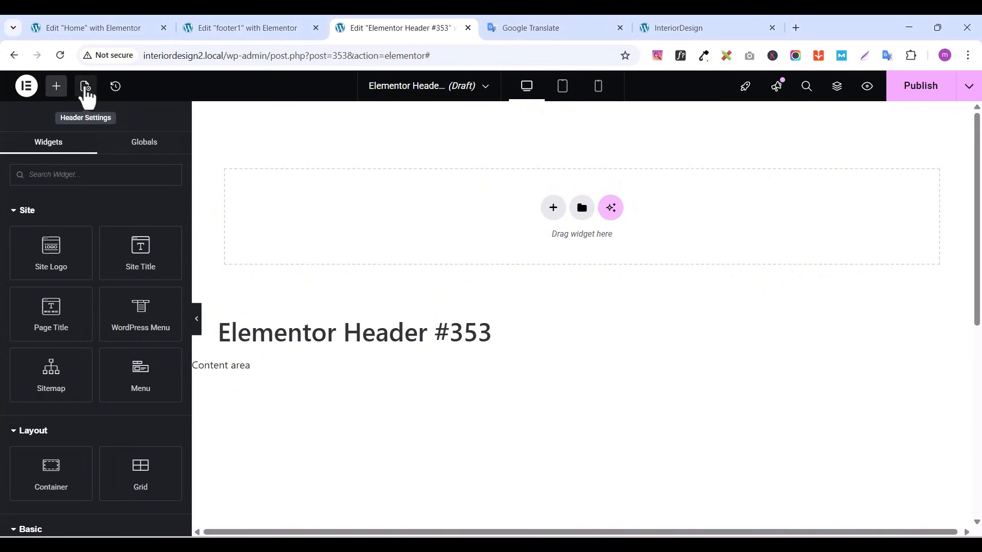
# Title the header template header1 and publish it with a display condition that includes the entire site
pyautogui.click(85, 86)
pyautogui.tripleClick(47, 237)
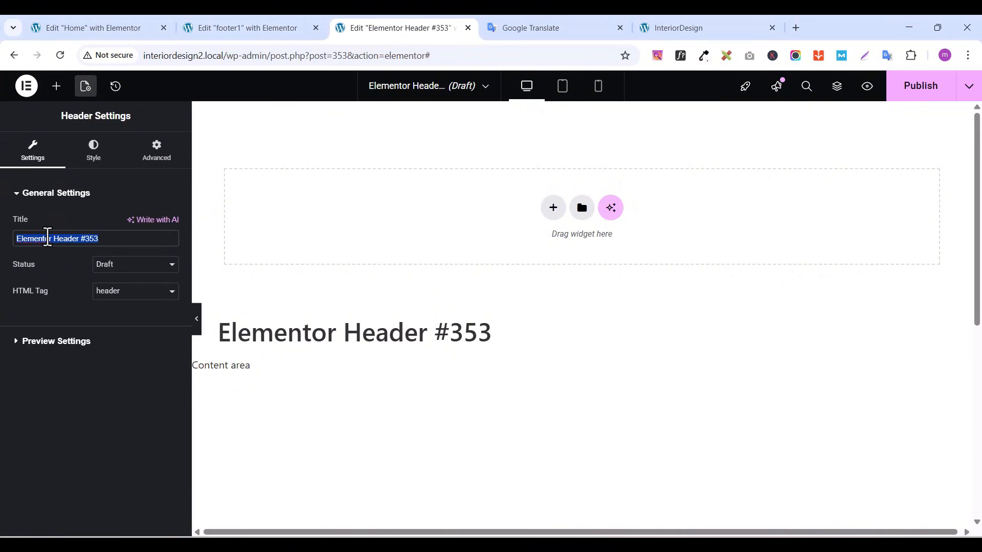
pyautogui.write('header1')
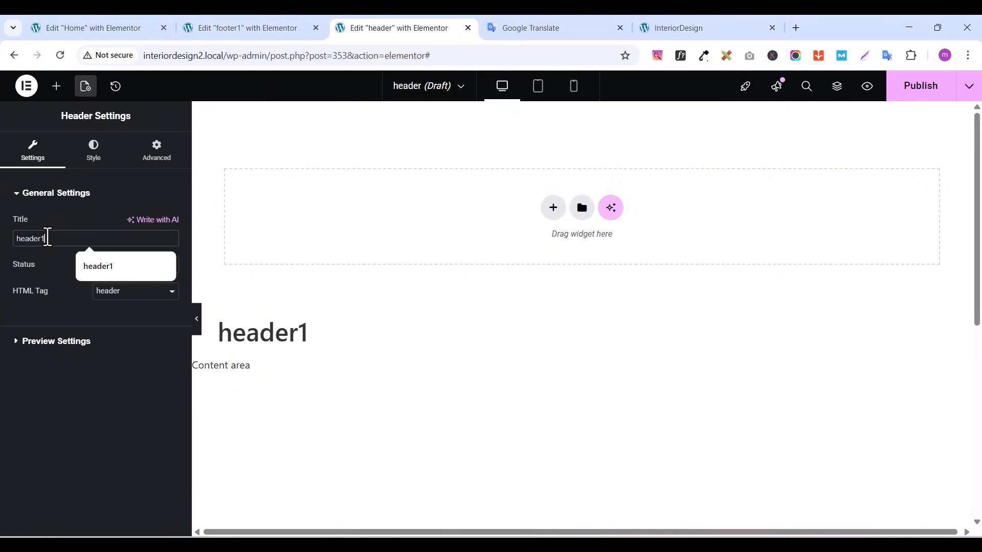
pyautogui.click(921, 92)
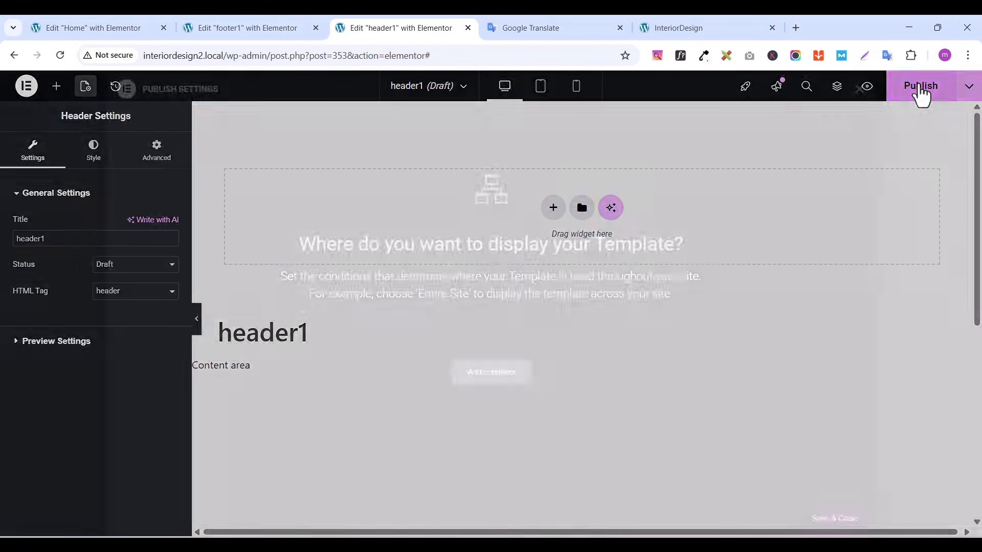
pyautogui.click(497, 376)
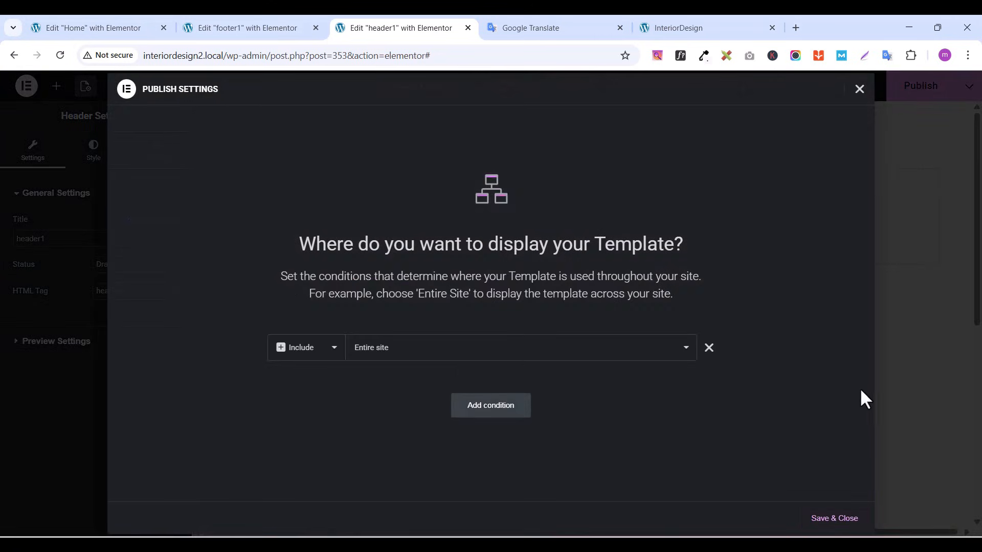
pyautogui.click(840, 519)
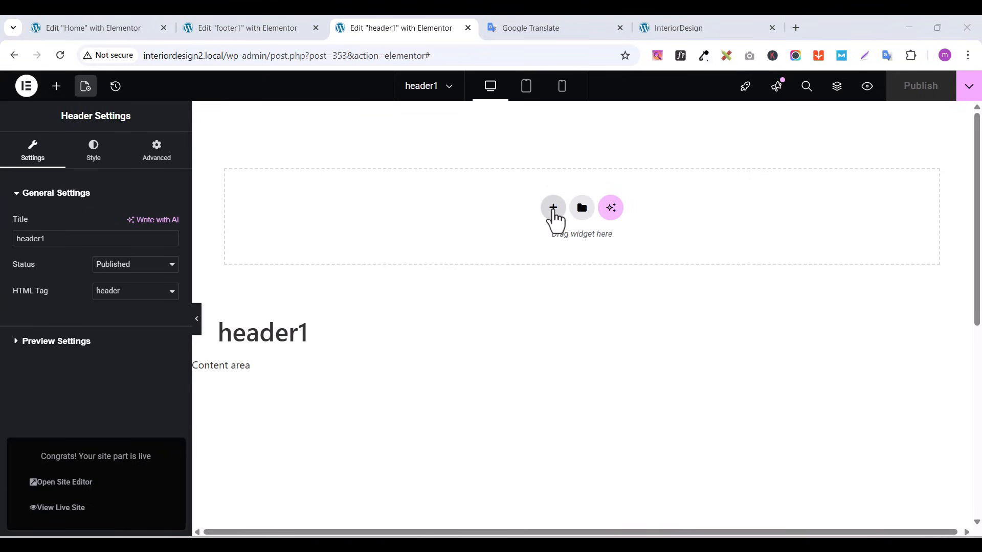
# Add a single-column Flexbox container with downward direction to the header1 template
pyautogui.click(552, 208)
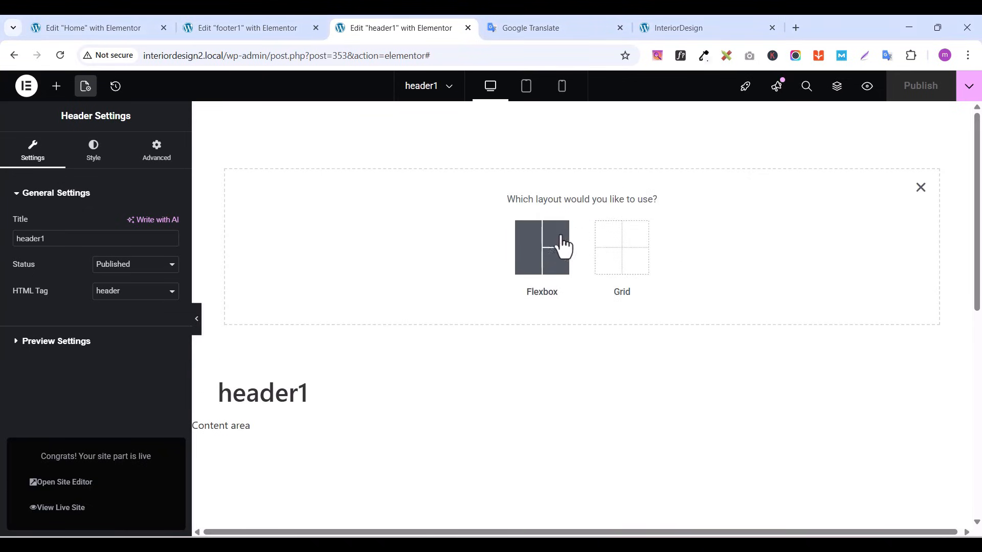
pyautogui.click(529, 251)
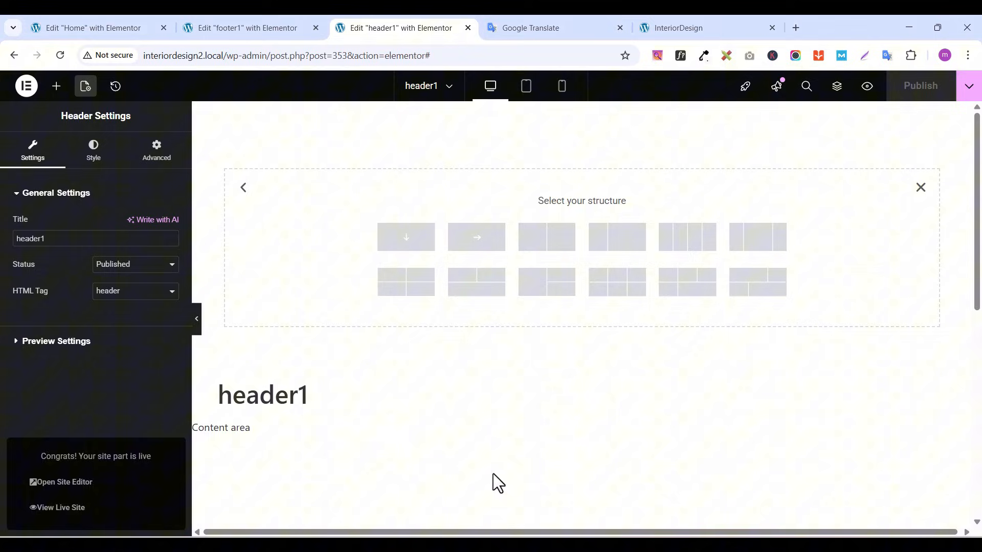
pyautogui.click(414, 242)
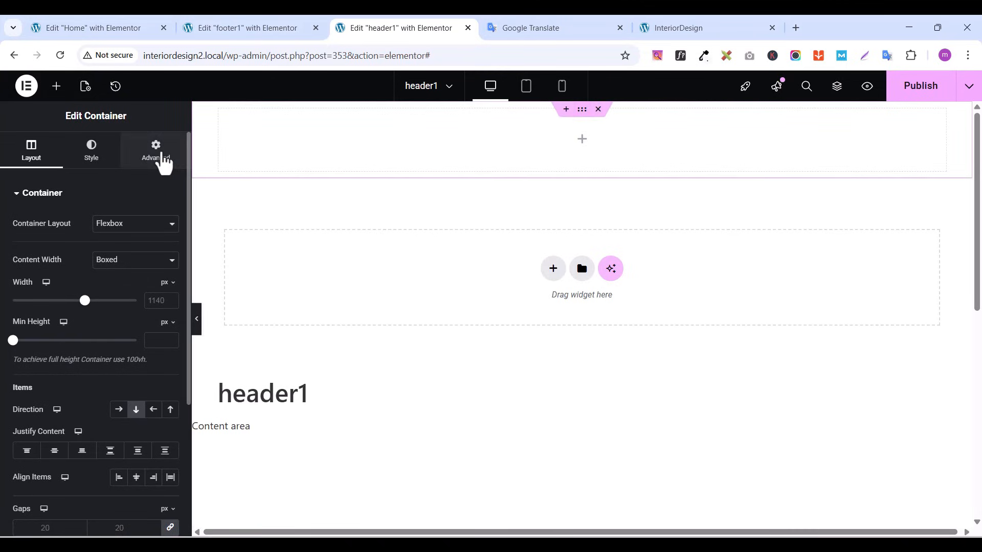
# Set the header container's padding to 15 px top and bottom and 0 right and left, and publish the template
pyautogui.click(158, 153)
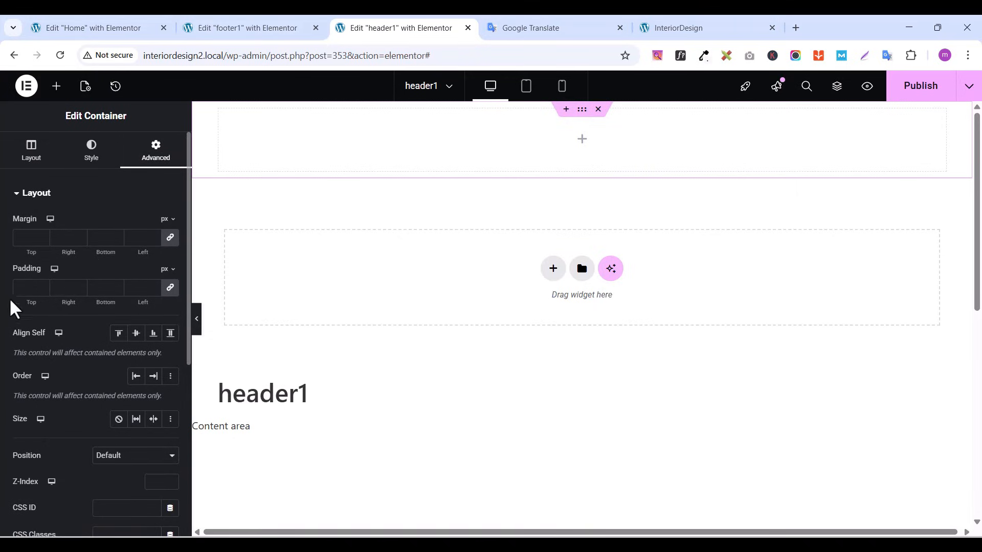
pyautogui.click(170, 288)
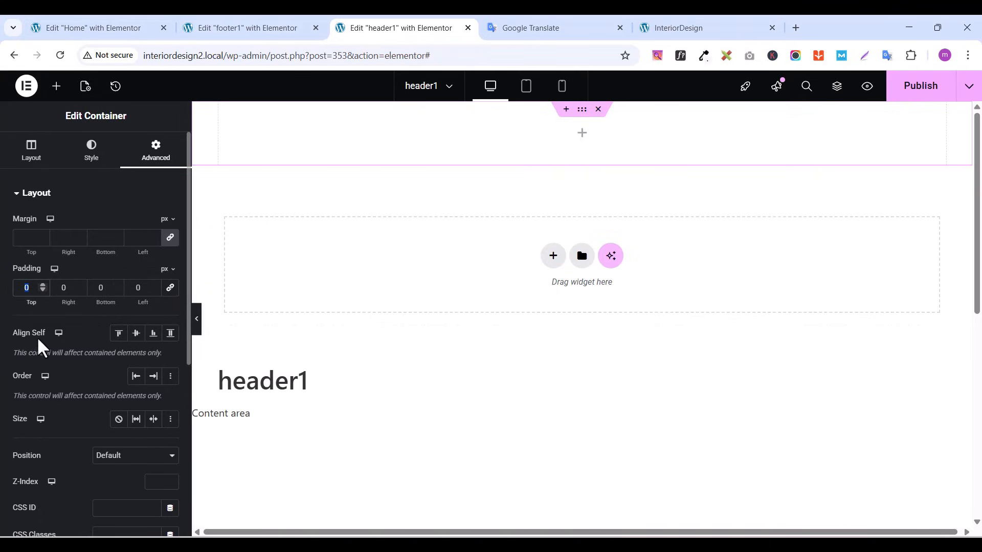
pyautogui.write('15')
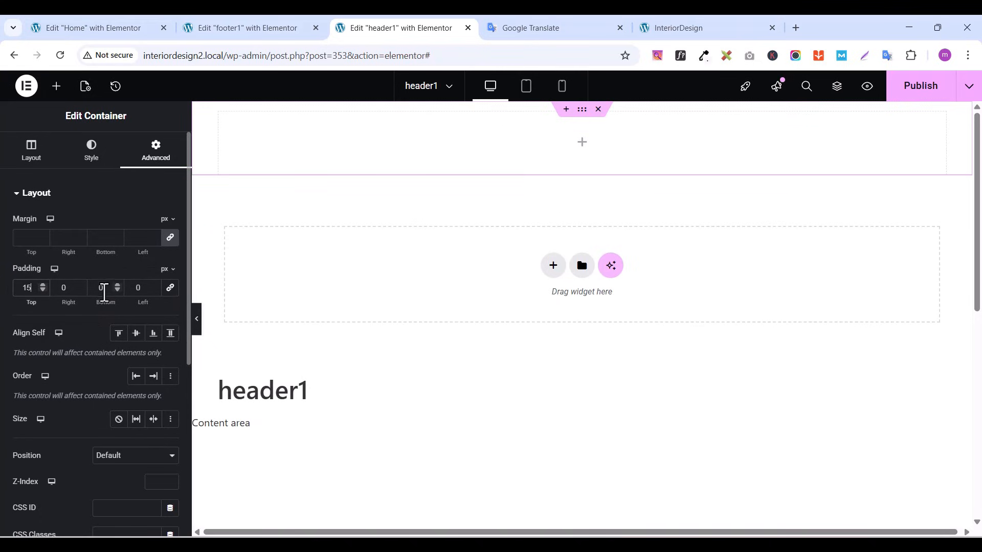
pyautogui.write('15')
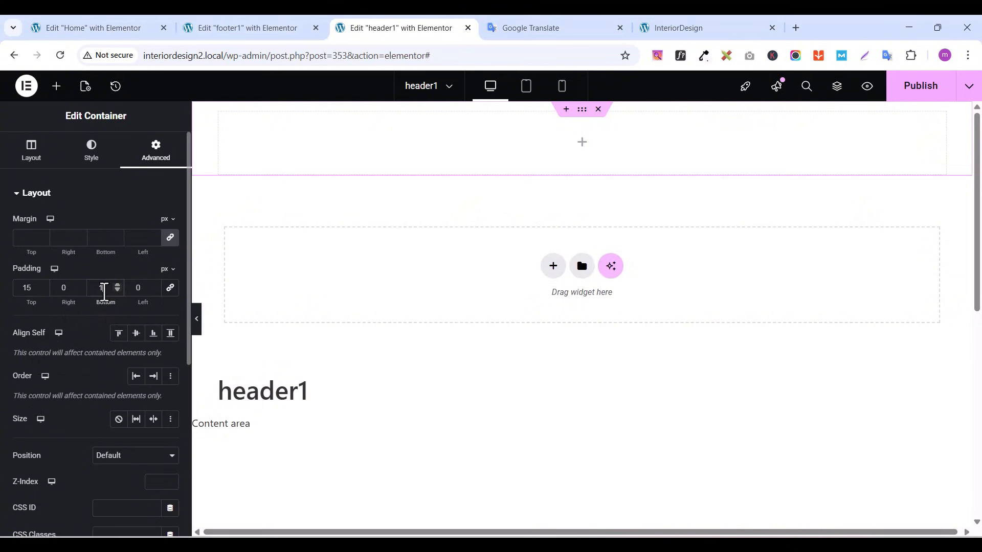
pyautogui.click(912, 89)
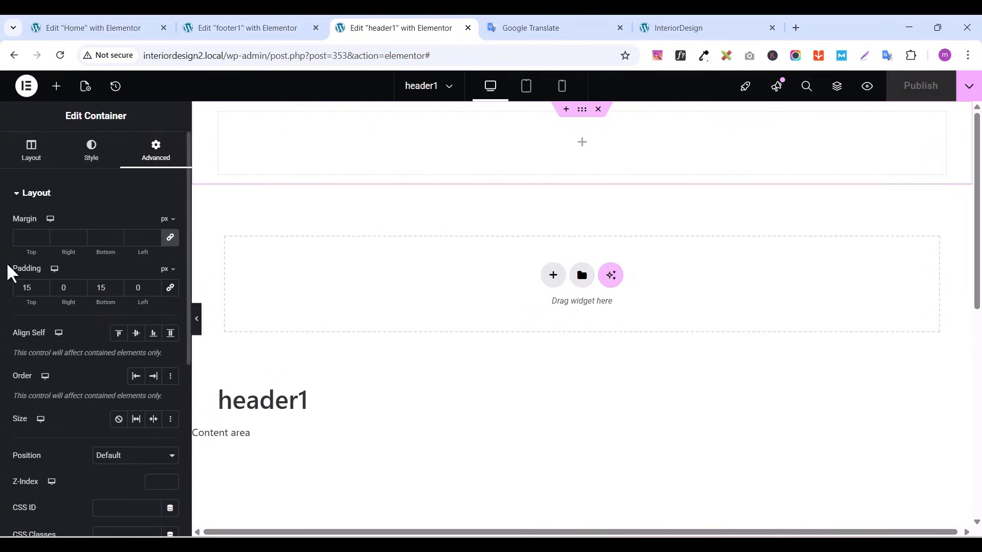
# Set the header container's boxed content width to 1300 px
pyautogui.click(31, 164)
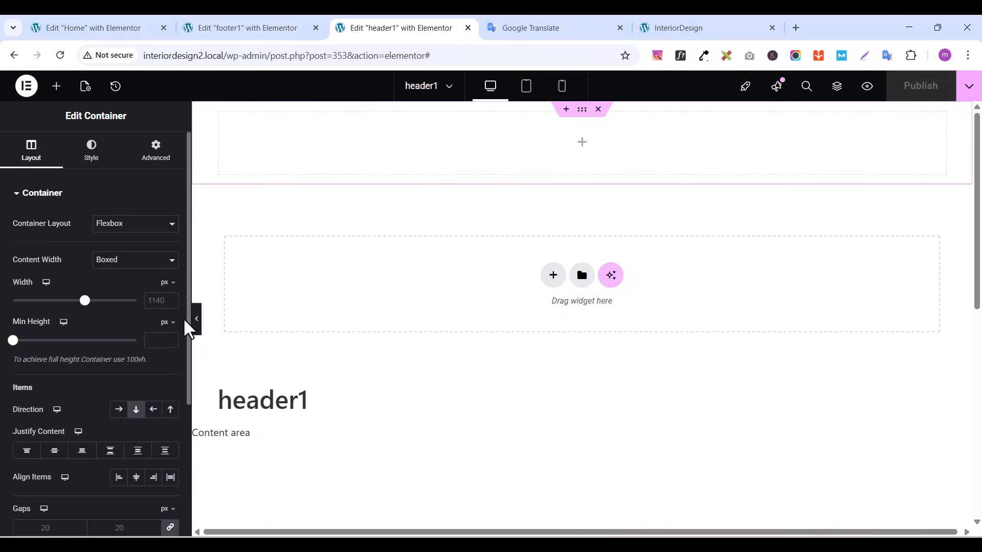
pyautogui.click(148, 300)
pyautogui.write('1')
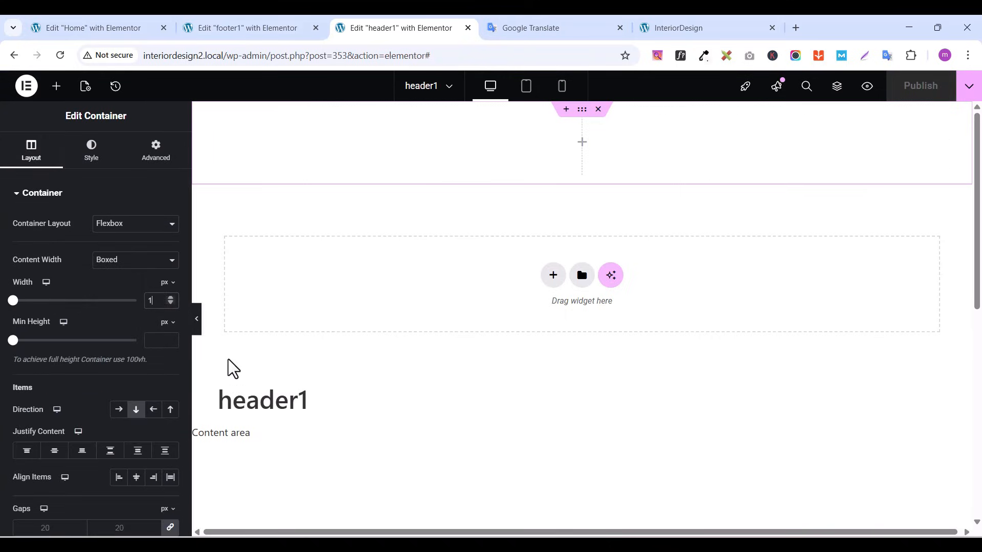
pyautogui.write('300')
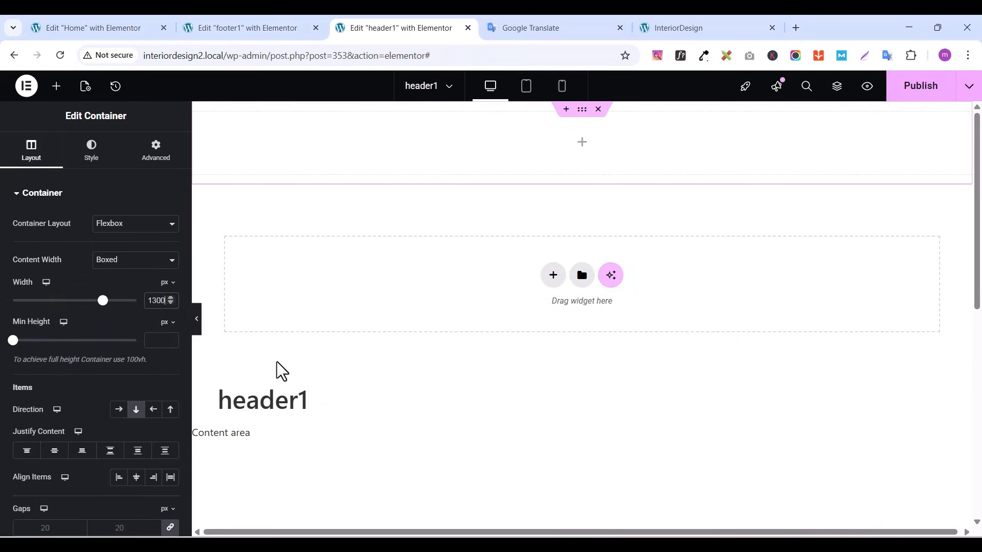
# Publish the container width, then give the header container a classic background in the dark yellow global color and publish again
pyautogui.click(921, 92)
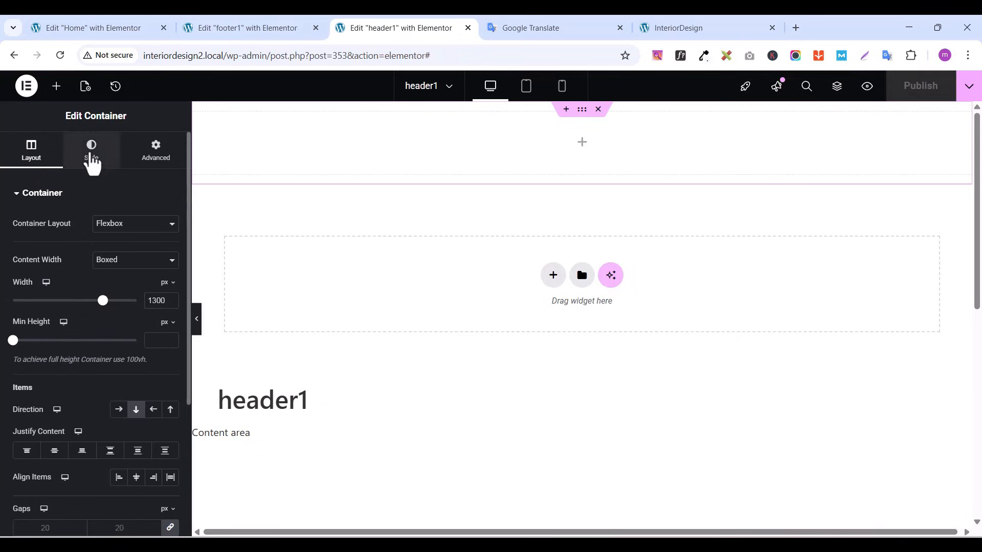
pyautogui.click(92, 163)
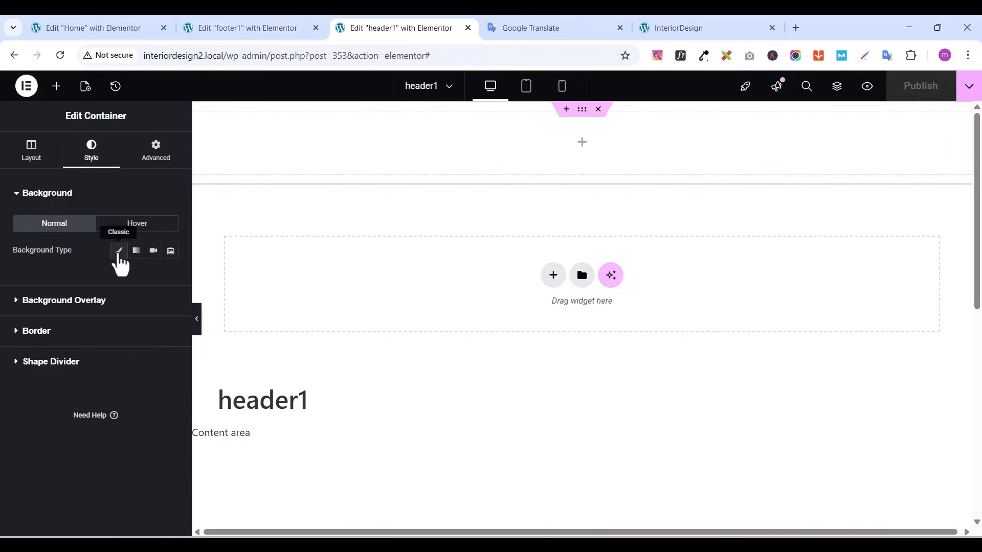
pyautogui.click(119, 256)
pyautogui.click(153, 277)
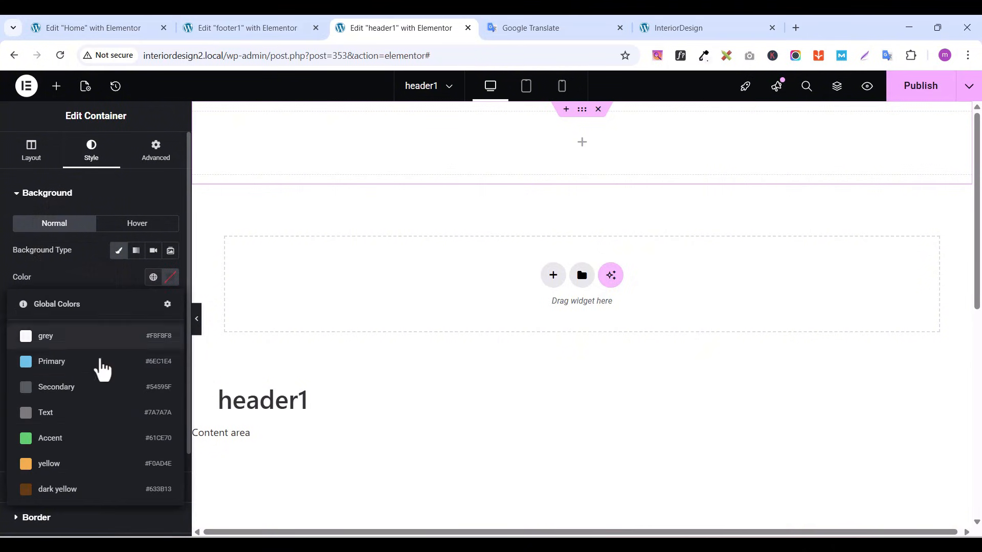
pyautogui.click(57, 489)
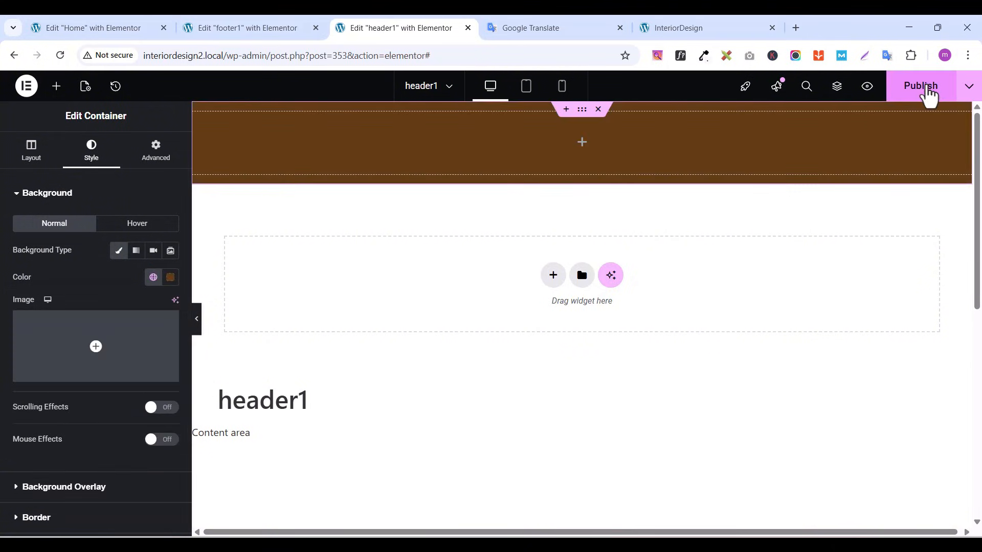
pyautogui.click(927, 94)
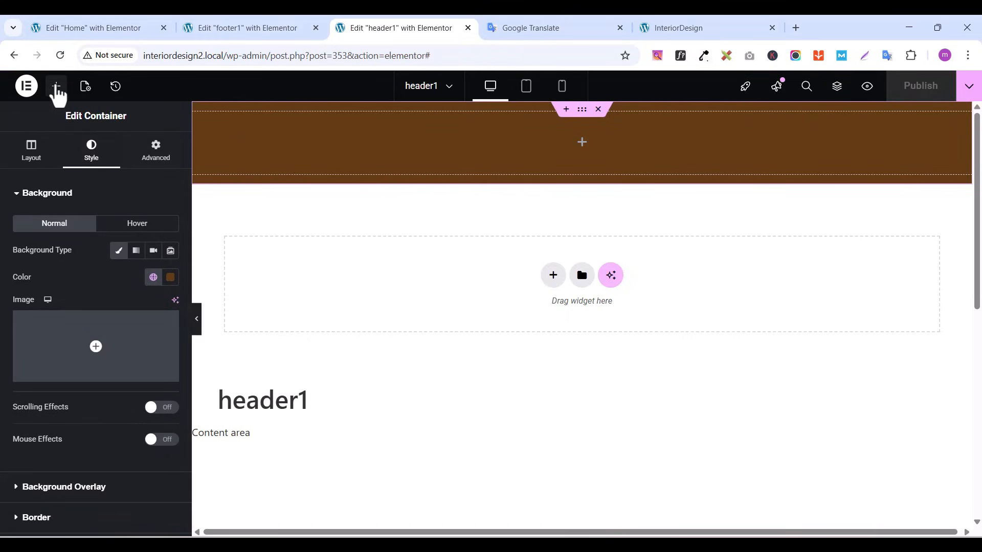
# Add an Image widget to the header container with logo.png from the media library at Full resolution
pyautogui.click(57, 92)
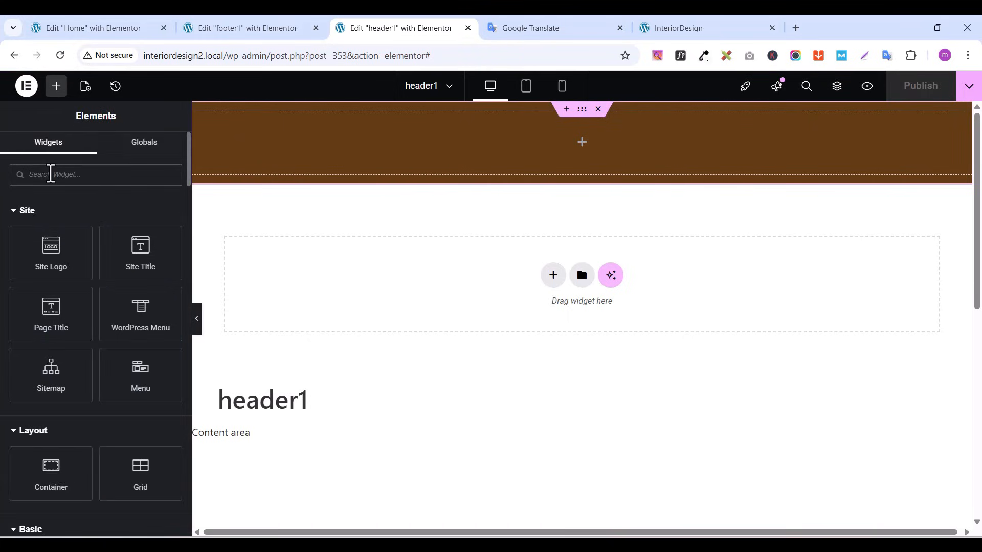
pyautogui.write('image')
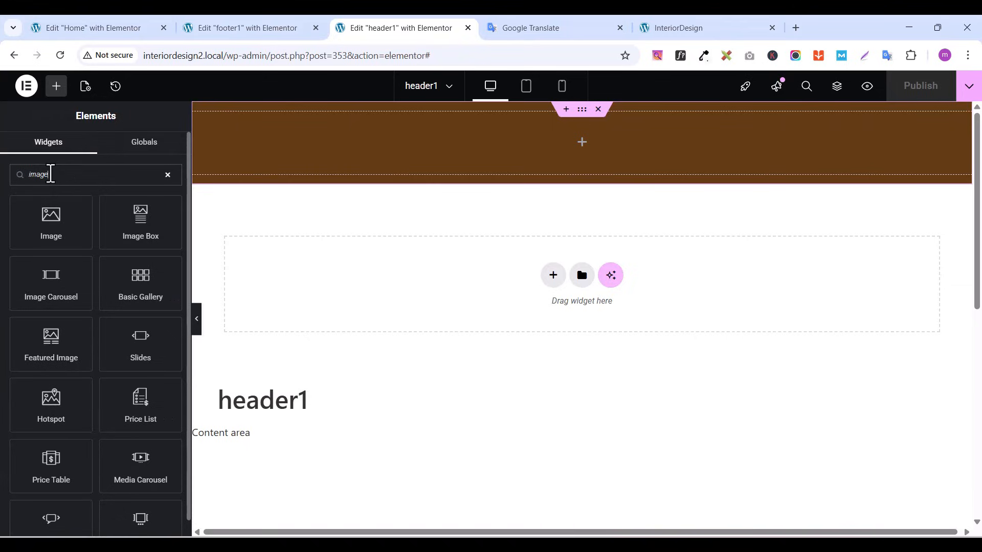
pyautogui.moveTo(52, 213); pyautogui.dragTo(280, 121)
pyautogui.click(60, 289)
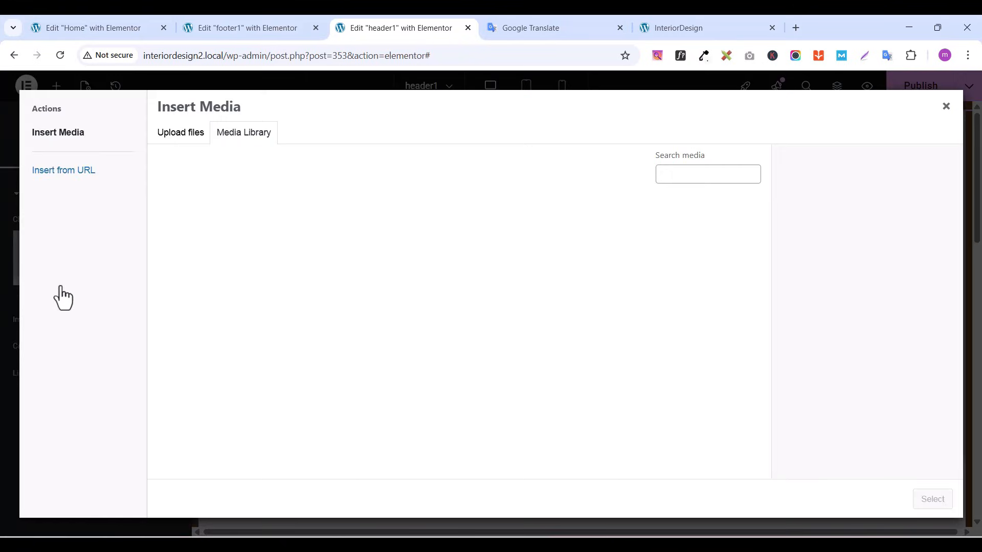
pyautogui.click(488, 230)
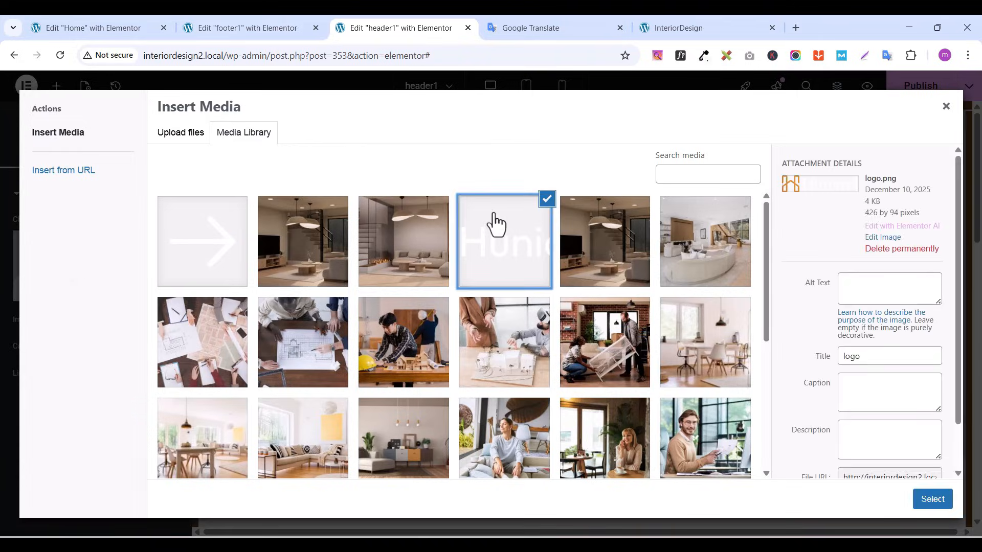
pyautogui.click(931, 500)
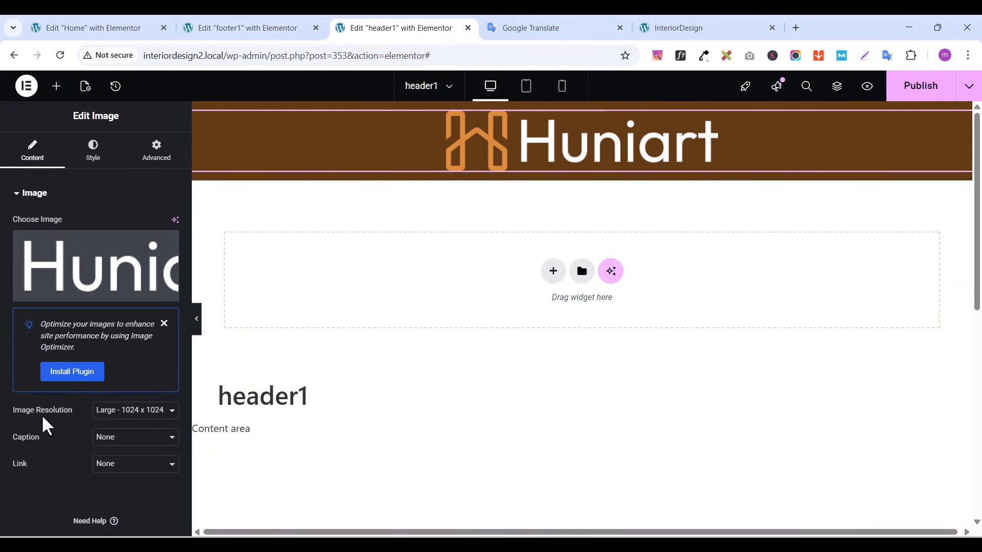
pyautogui.click(110, 411)
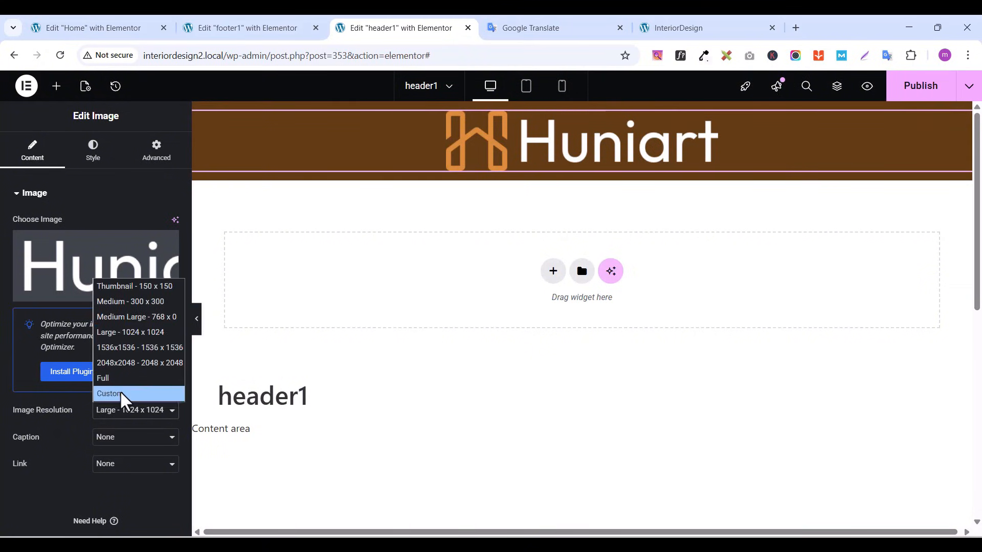
pyautogui.click(115, 378)
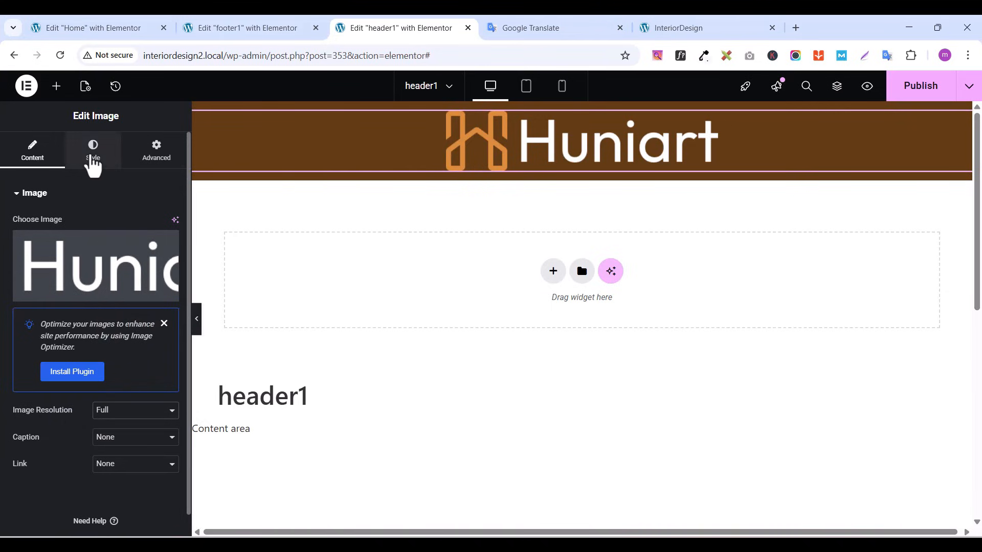
# Left-align the header logo, set its width to 22%, and publish the template
pyautogui.click(93, 154)
pyautogui.click(137, 227)
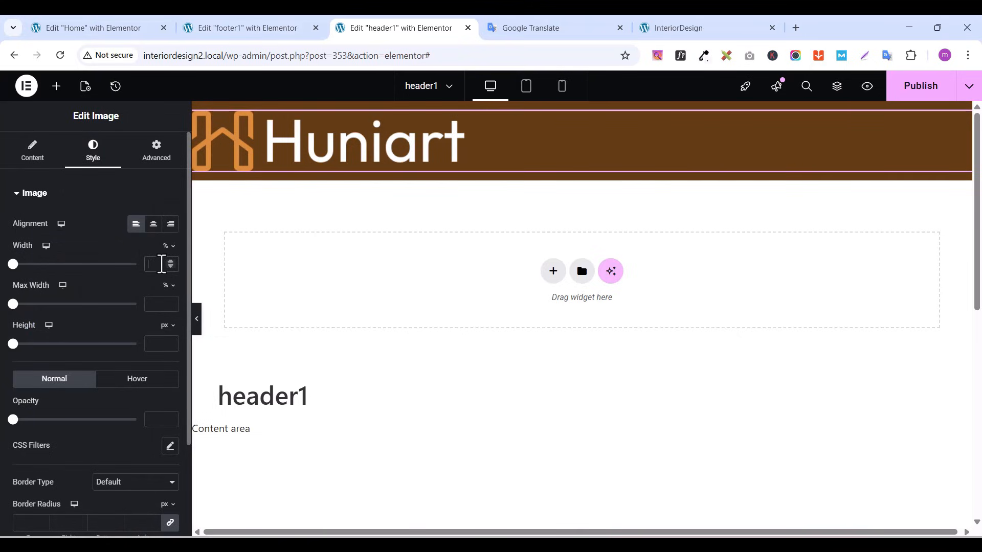
pyautogui.write('7')
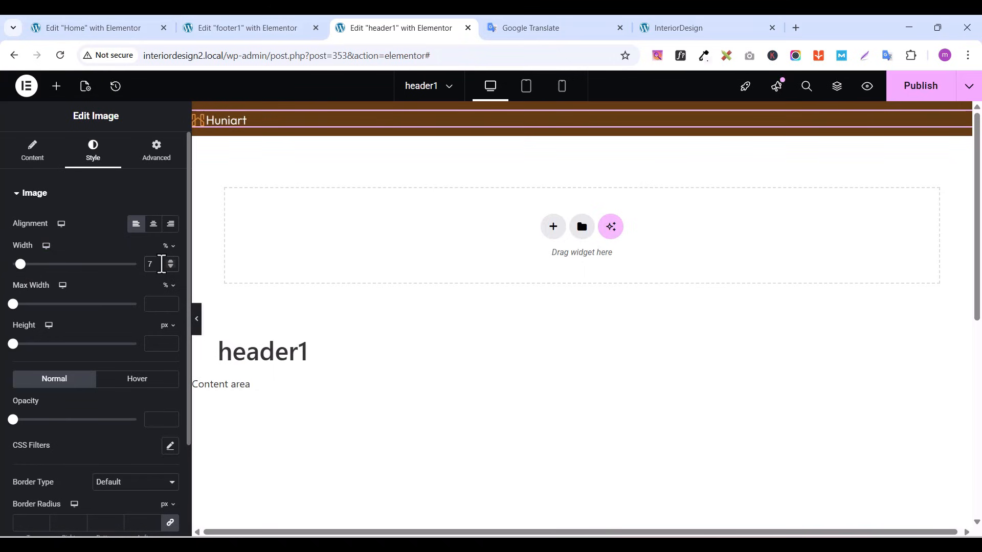
pyautogui.write('5')
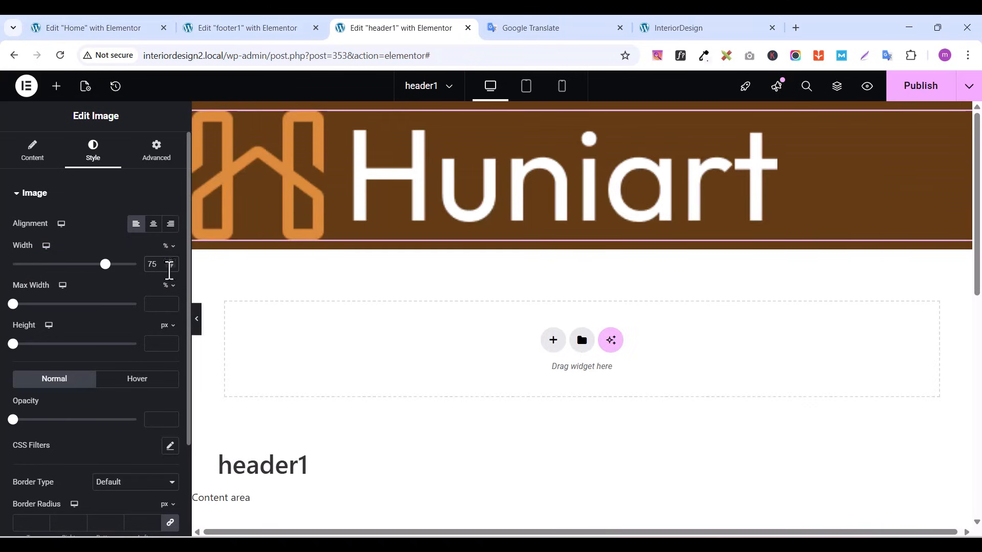
pyautogui.moveTo(105, 265); pyautogui.dragTo(43, 289)
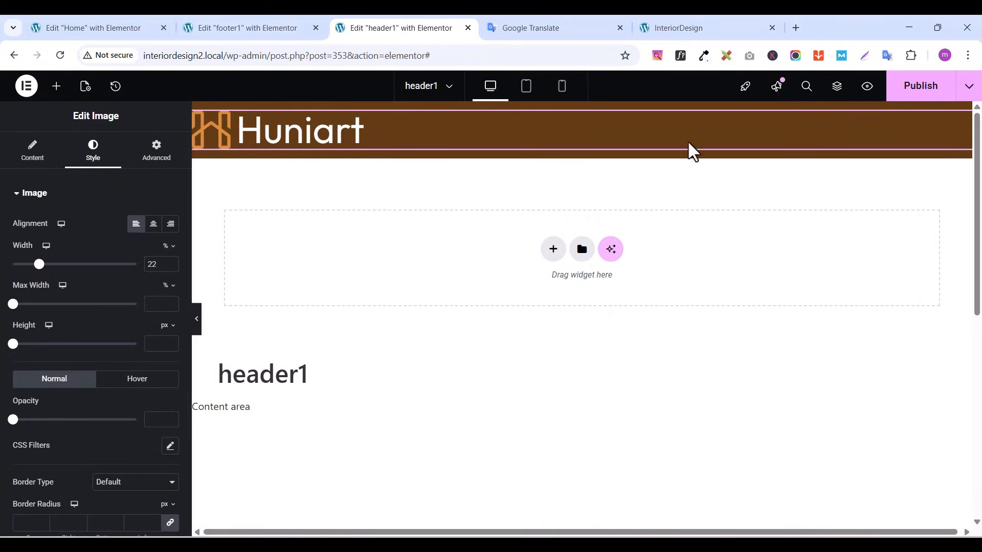
pyautogui.moveTo(965, 119)
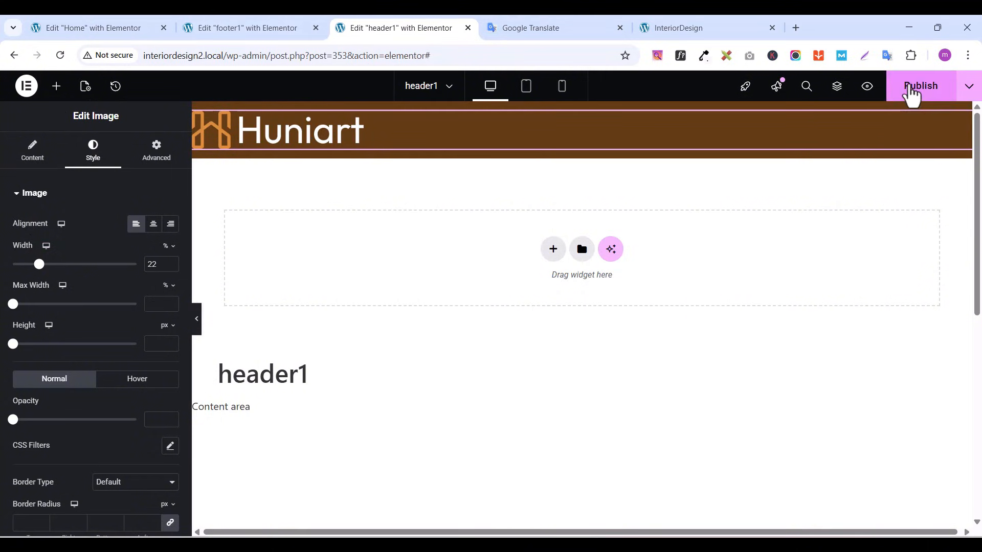
pyautogui.click(910, 86)
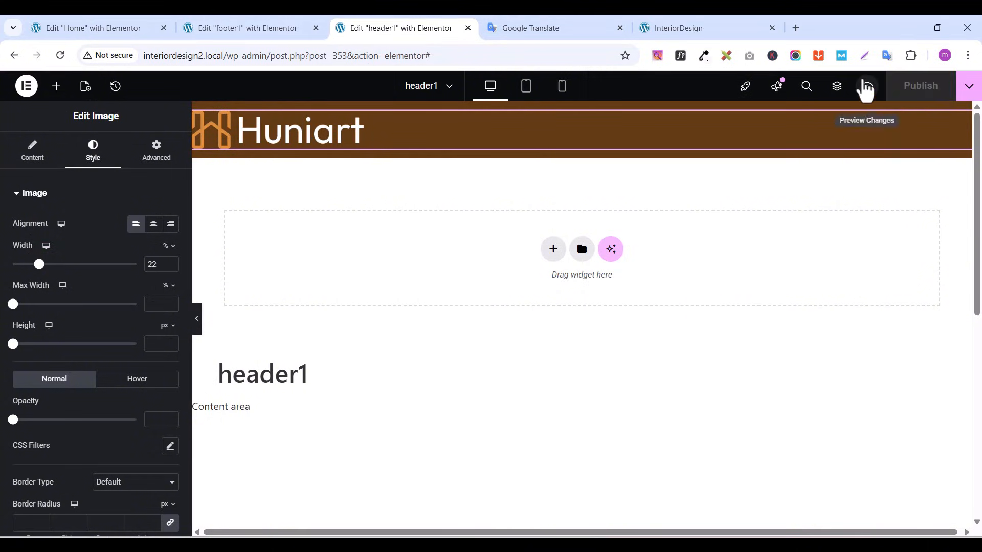
# Preview the header template in the browser and go to the WordPress admin's Menus page
pyautogui.click(865, 87)
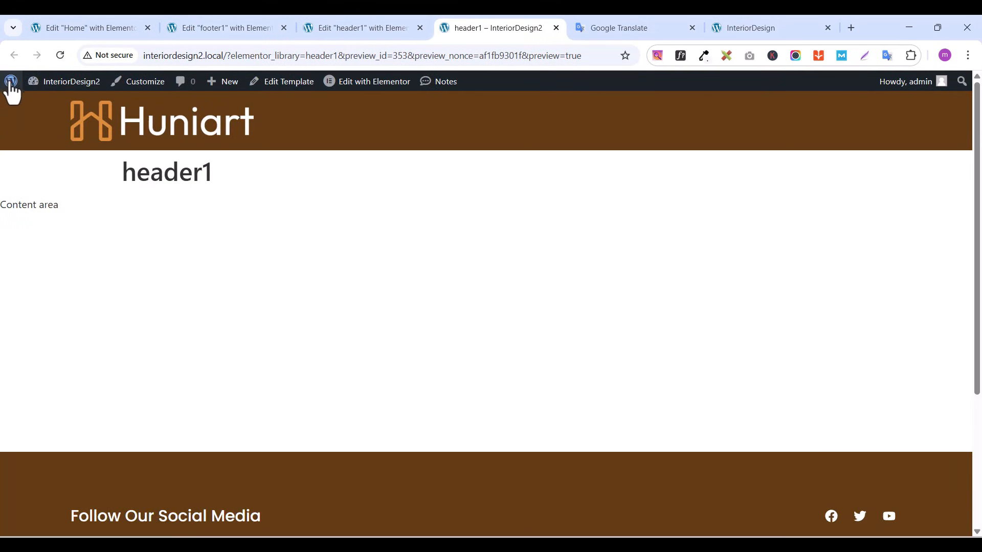
pyautogui.click(10, 83)
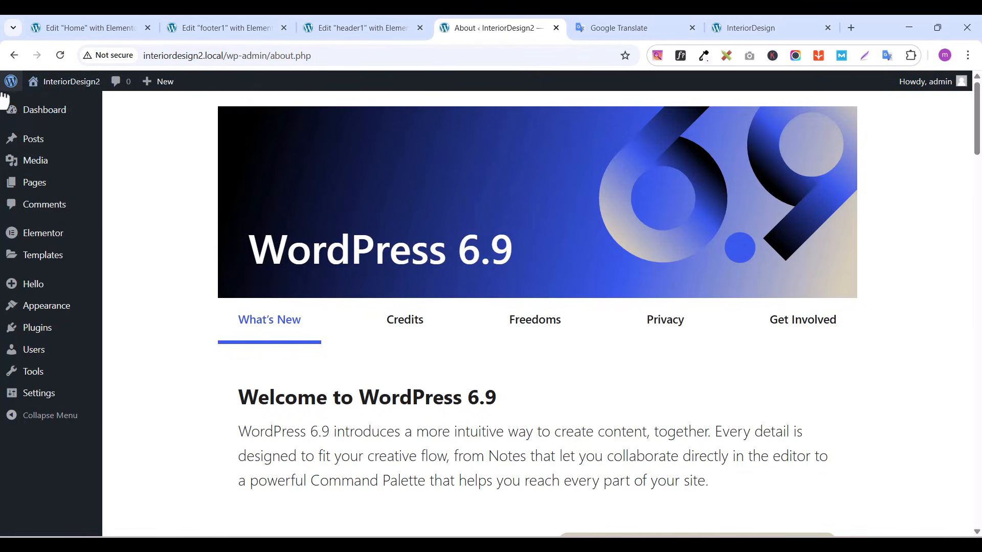
pyautogui.click(38, 115)
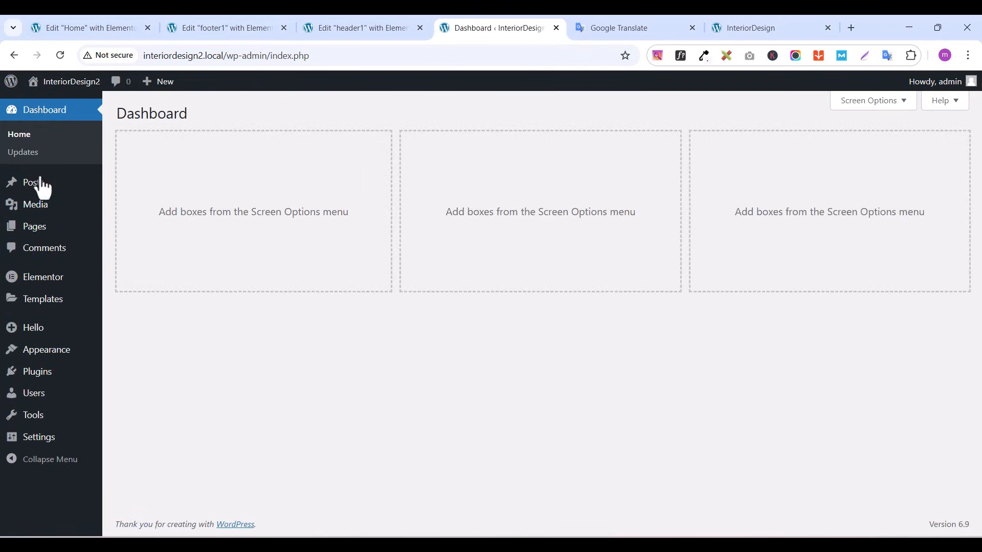
pyautogui.moveTo(37, 336)
pyautogui.moveTo(38, 360)
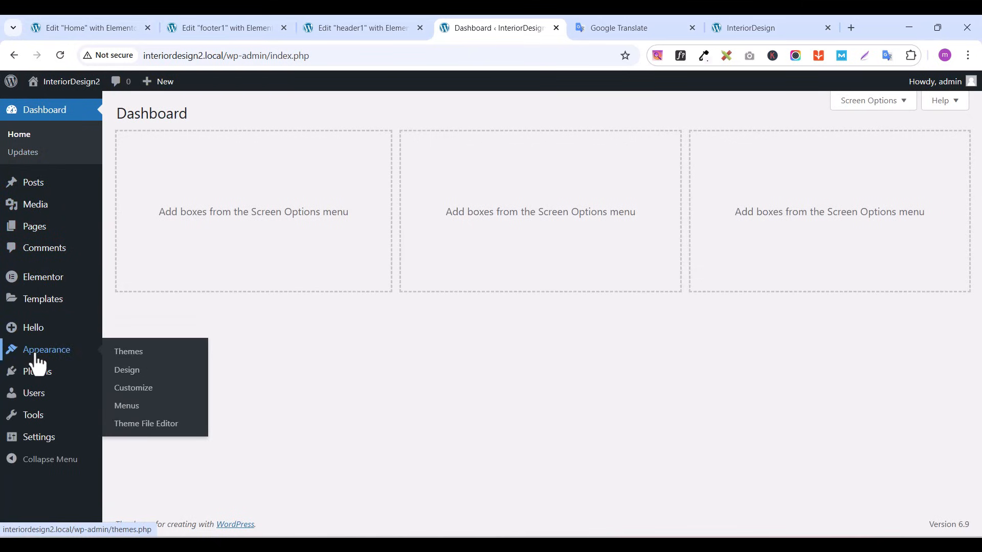
pyautogui.click(134, 419)
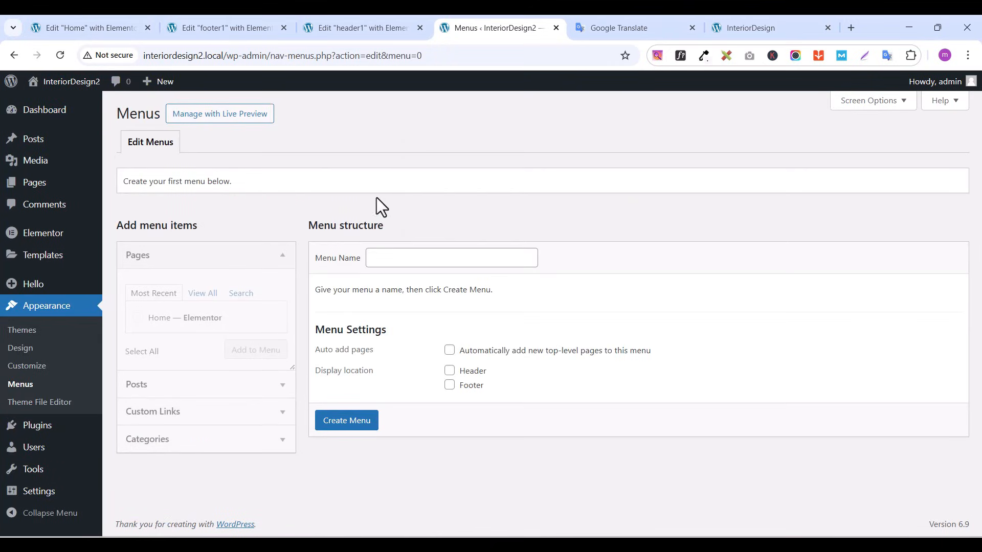
# Create a menu named headermenu003 with the Header display location and add the Home page to it
pyautogui.click(385, 258)
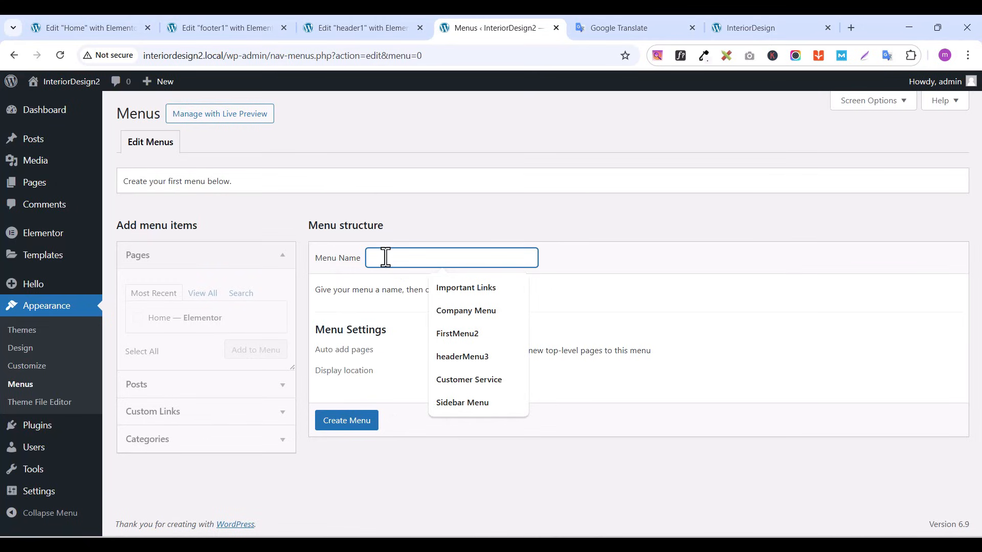
pyautogui.write('headerm')
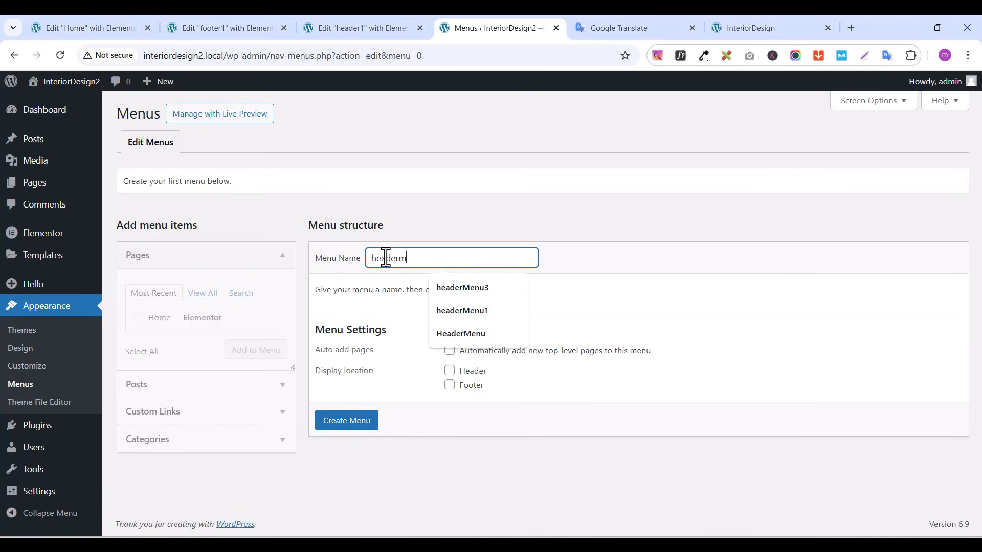
pyautogui.write('enu003')
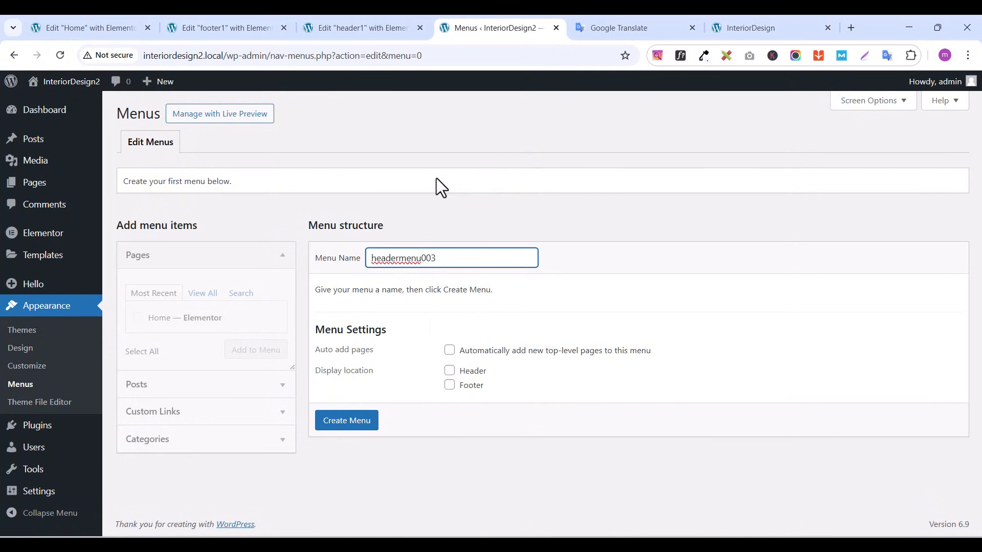
pyautogui.click(449, 372)
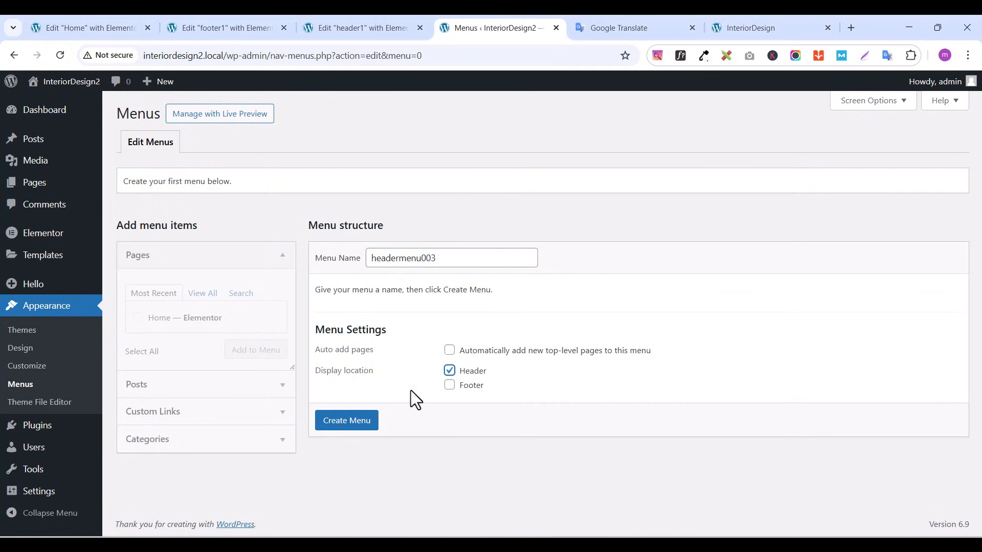
pyautogui.click(366, 427)
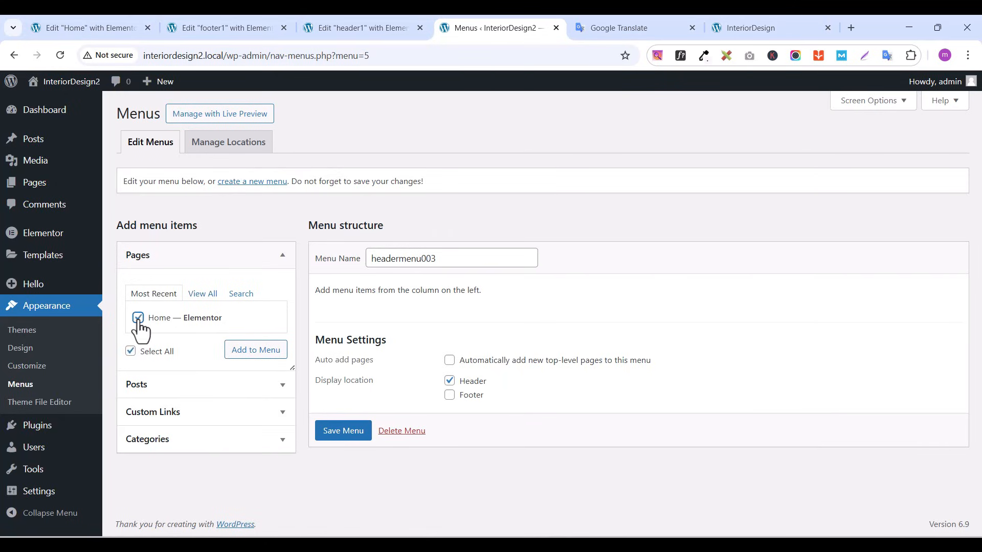
pyautogui.click(251, 358)
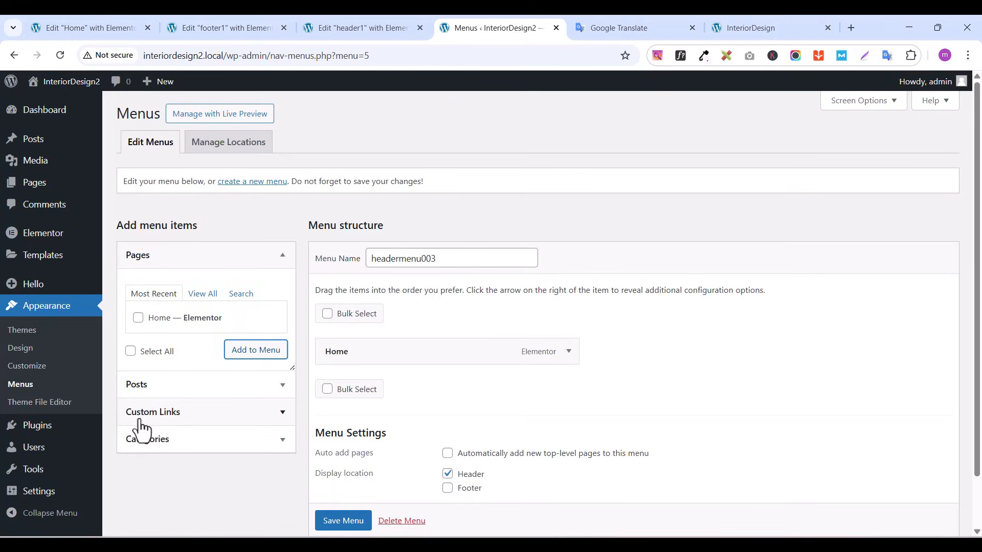
# Add a custom link with URL #about and link text About Us to headermenu003
pyautogui.click(171, 421)
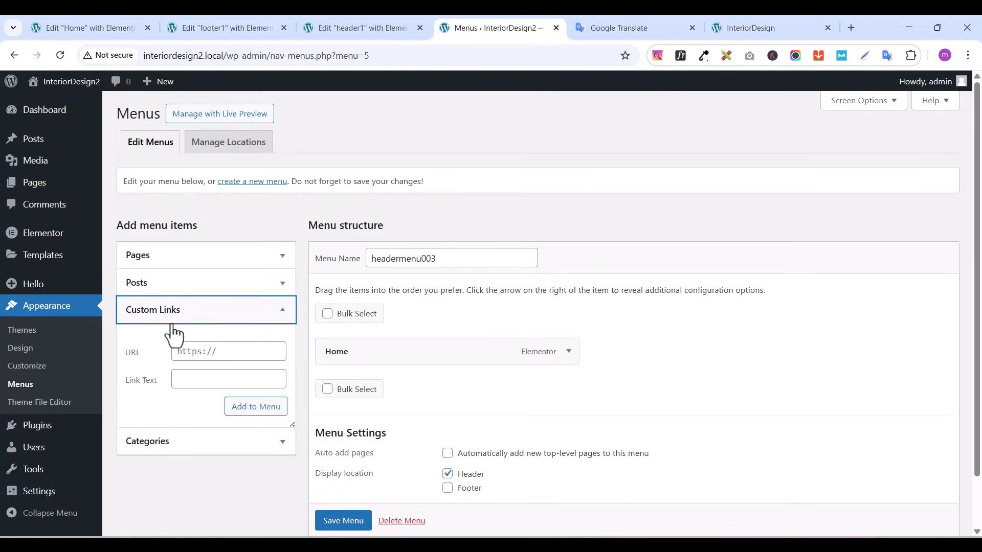
pyautogui.click(200, 357)
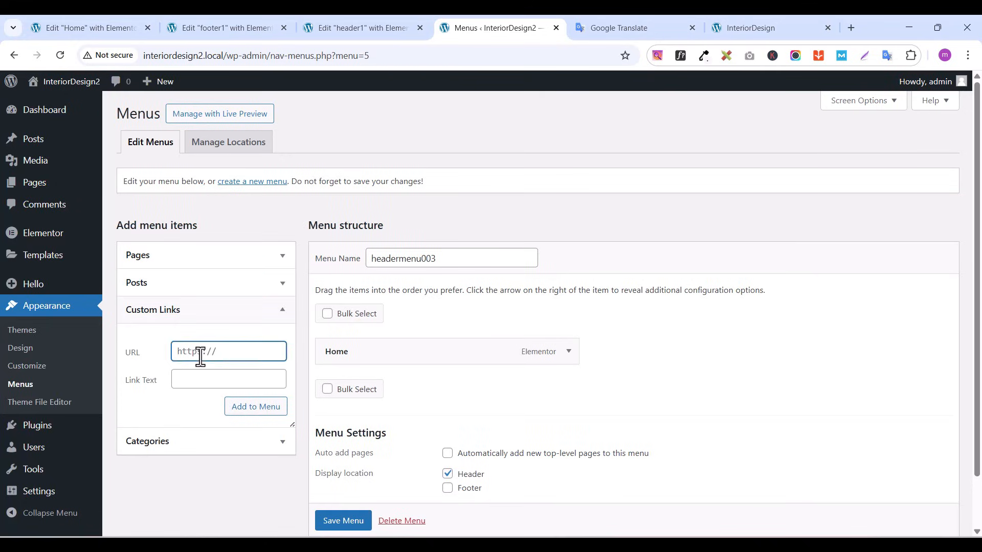
pyautogui.write('#about')
pyautogui.click(195, 377)
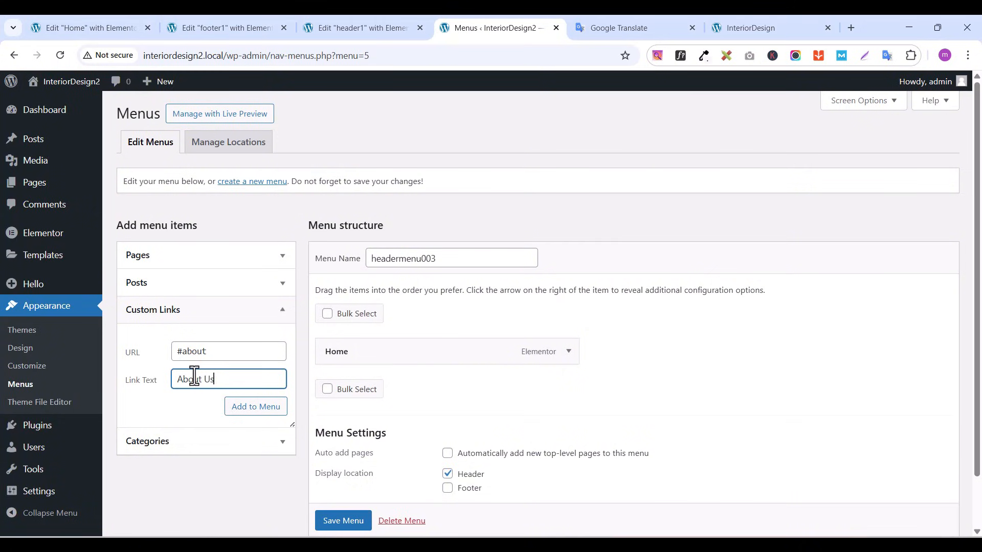
pyautogui.click(257, 410)
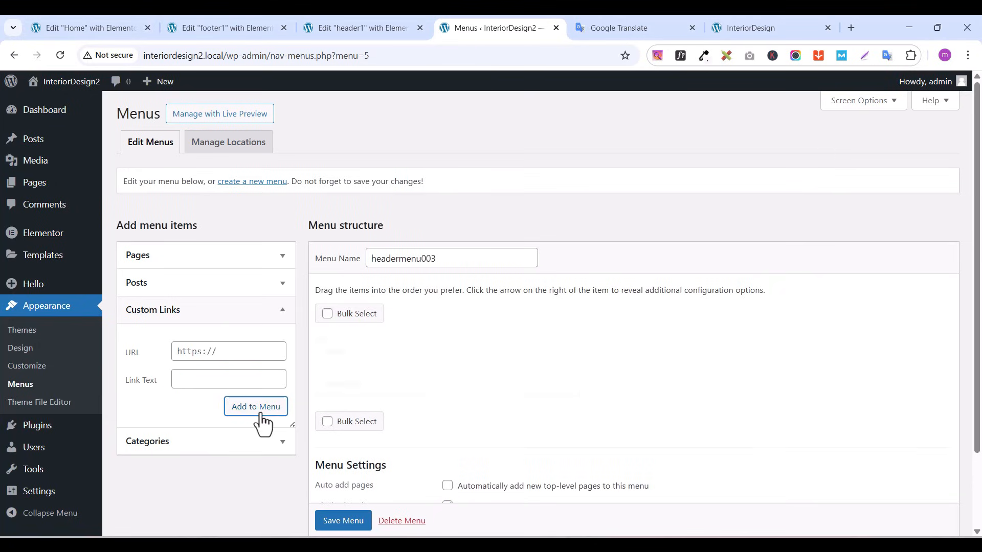
# Add a custom link with URL #service and link text Services to headermenu003
pyautogui.click(200, 352)
pyautogui.write('#')
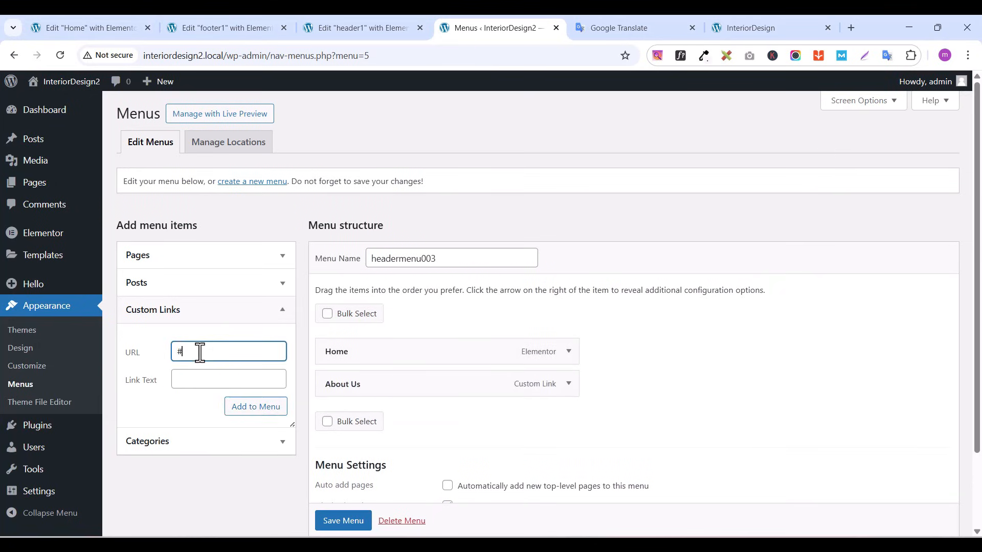
pyautogui.write('service')
pyautogui.click(196, 379)
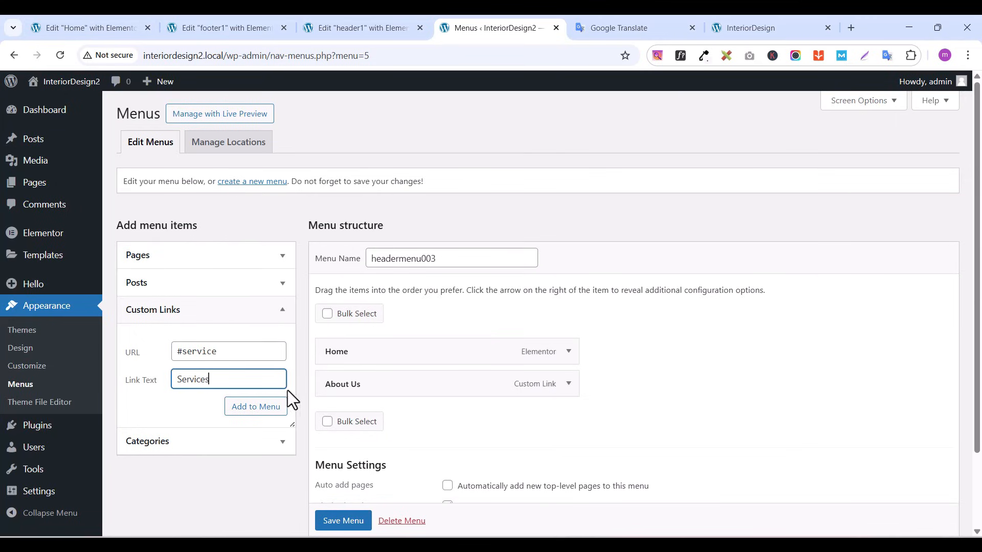
pyautogui.click(276, 409)
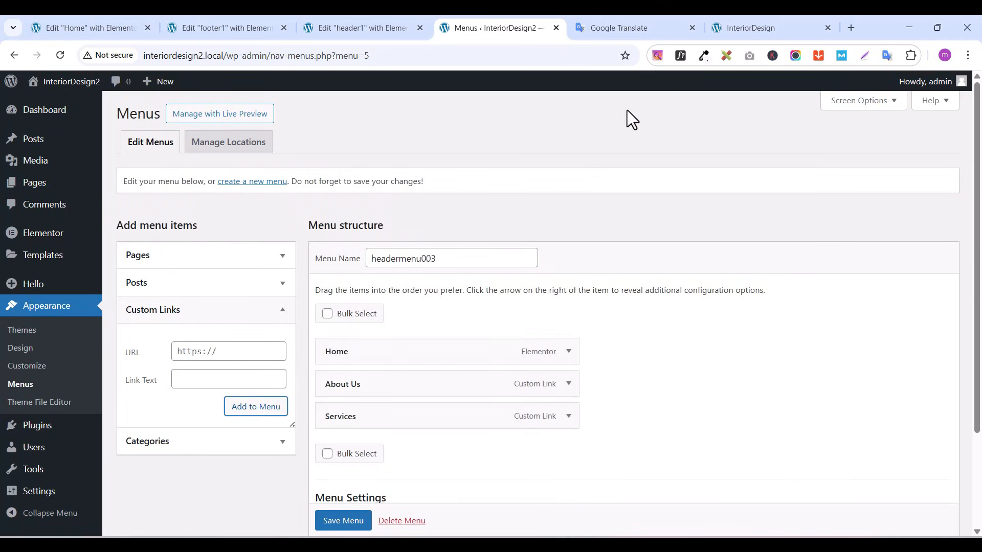
# Add a custom link with URL #project and link text Projects to headermenu003
pyautogui.click(194, 354)
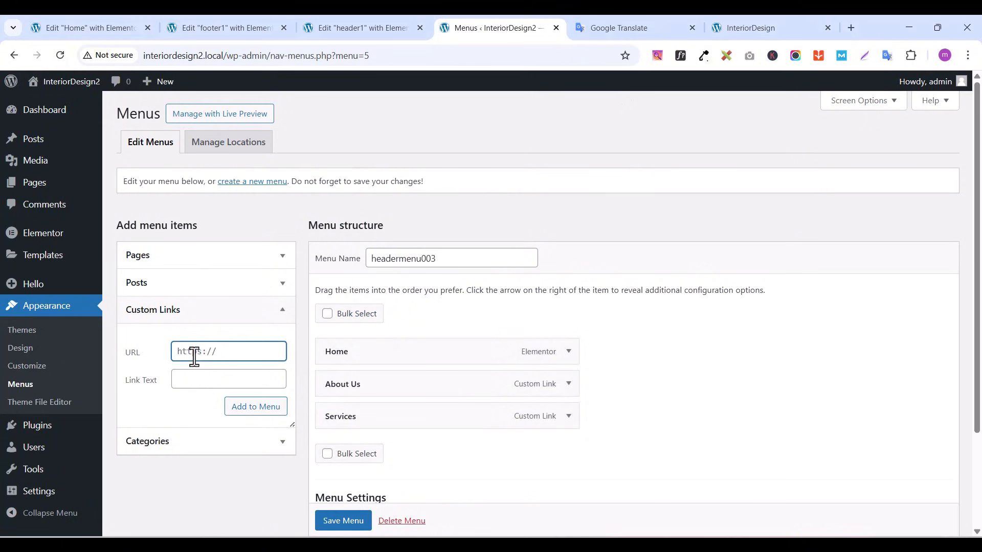
pyautogui.write('#project')
pyautogui.click(188, 387)
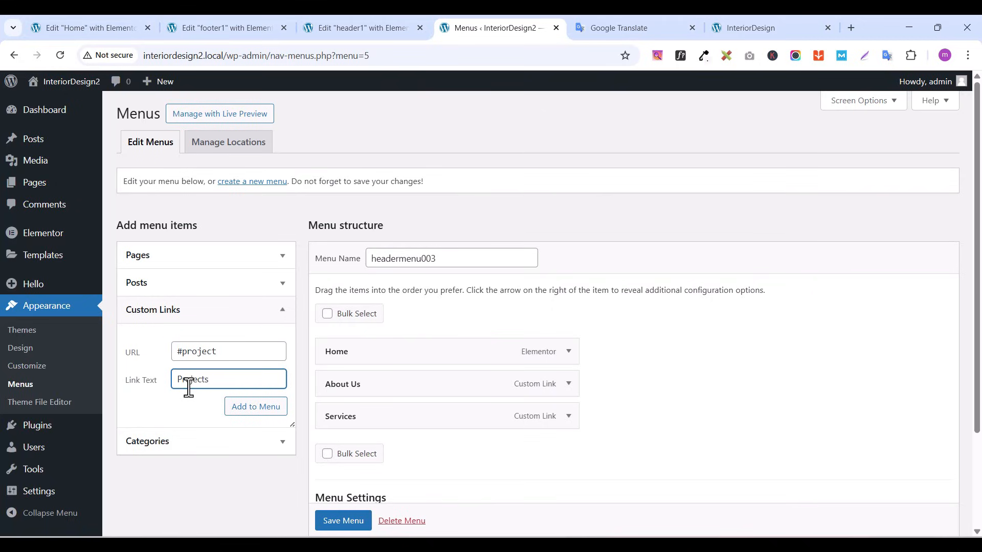
pyautogui.click(249, 412)
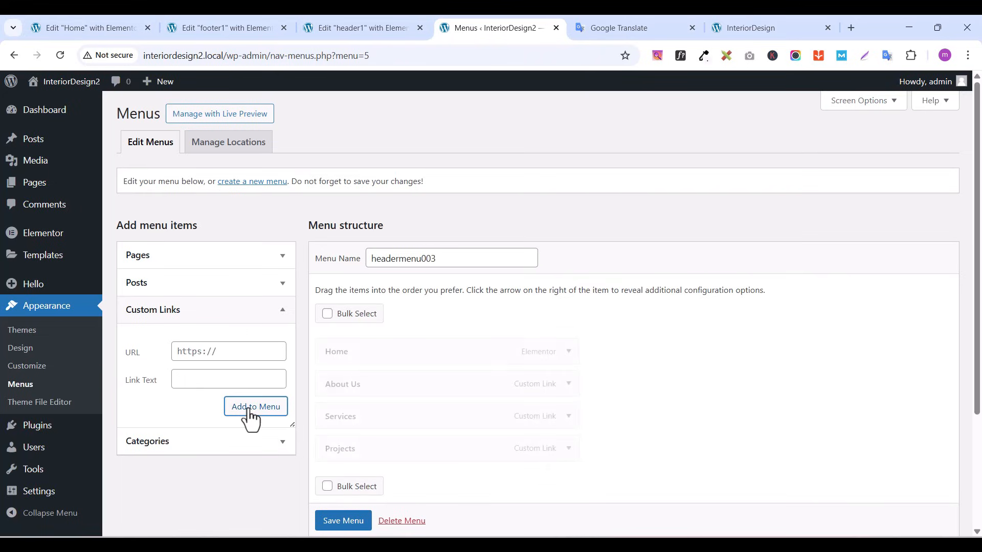
# Add a custom link with URL #contact and link text Contact to headermenu003, and save the menu
pyautogui.click(221, 350)
pyautogui.write('#contact')
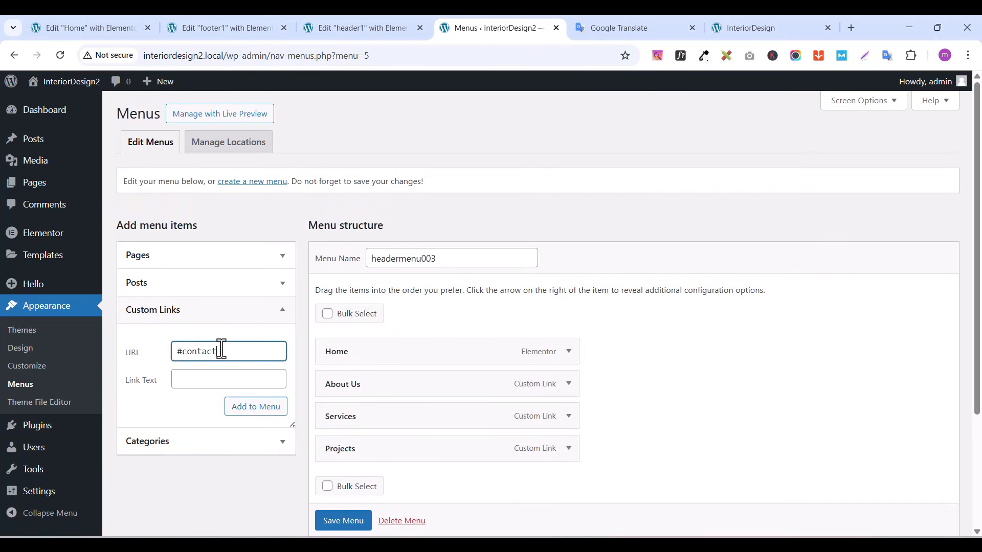
pyautogui.click(207, 377)
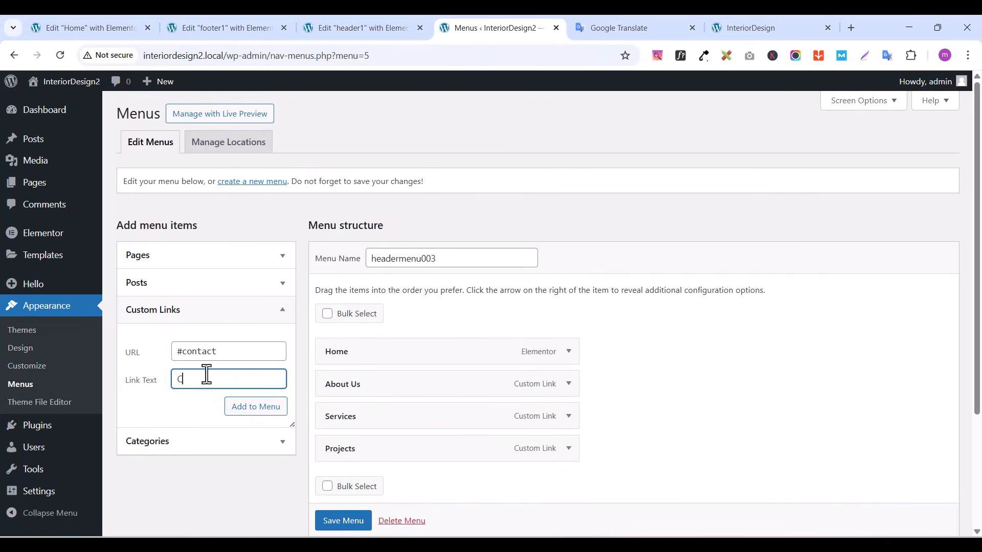
pyautogui.write('Contact')
pyautogui.click(257, 407)
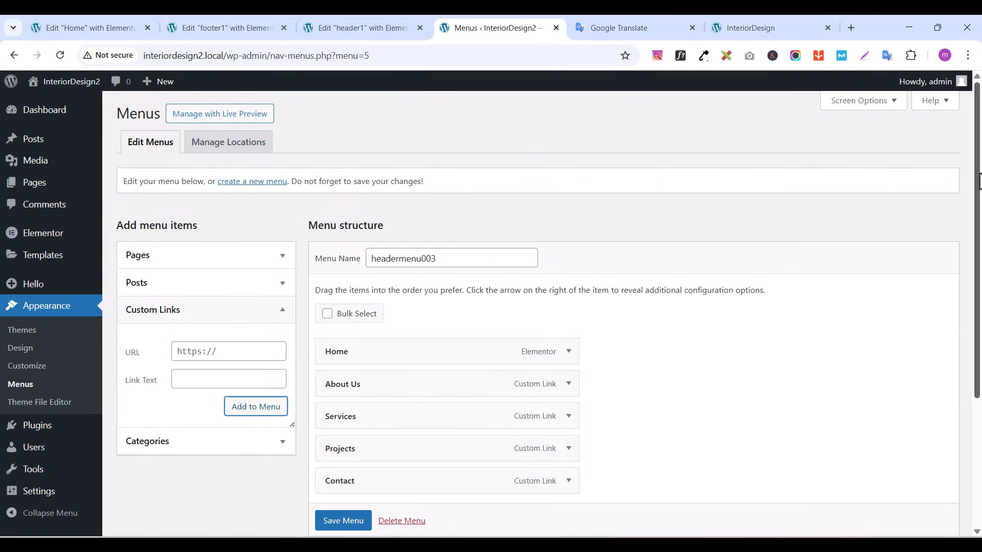
pyautogui.scroll(-2, 978, 181)
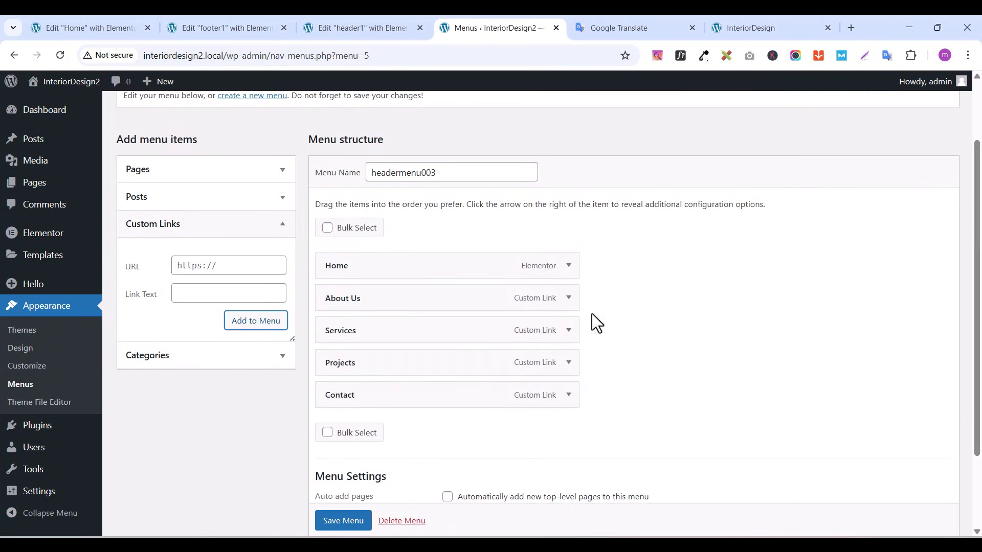
pyautogui.scroll(-1, 358, 509)
pyautogui.click(344, 521)
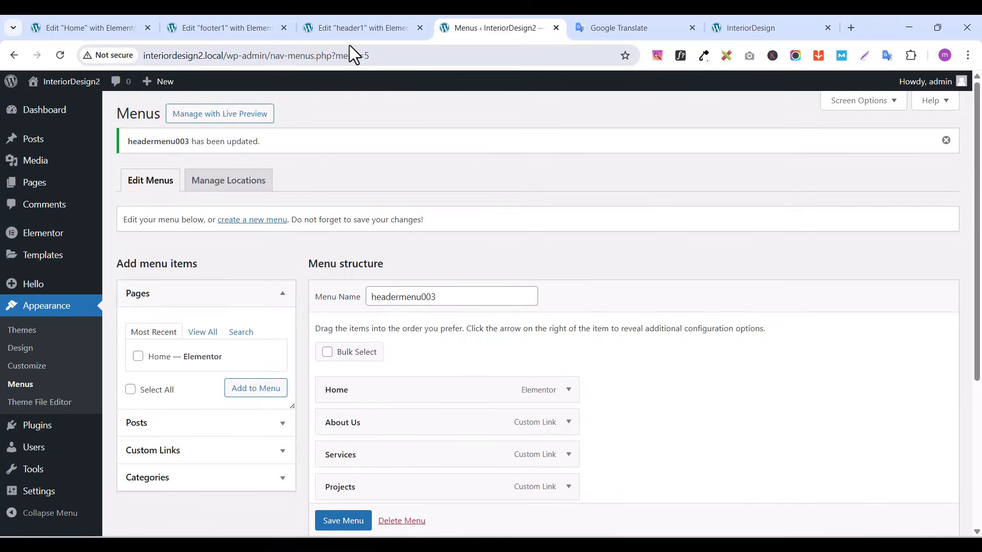
# Return to the header1 template in Elementor and add a WordPress Menu widget below the Huniart logo
pyautogui.click(353, 28)
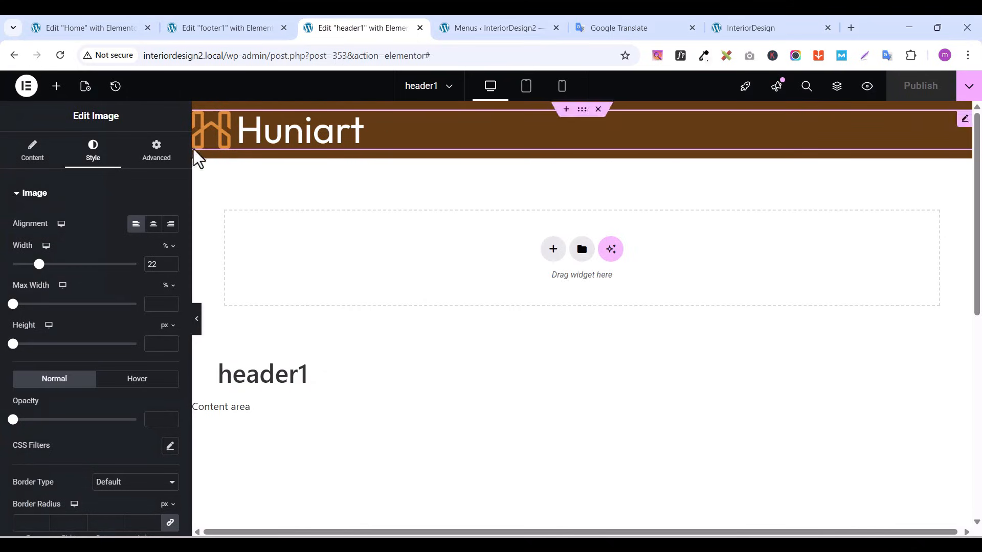
pyautogui.click(60, 55)
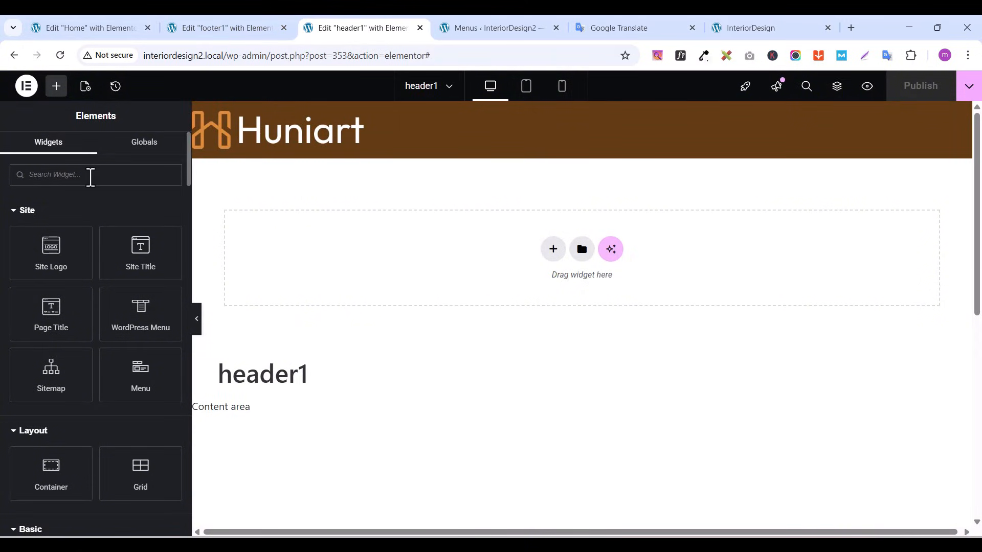
pyautogui.click(91, 177)
pyautogui.write('menu')
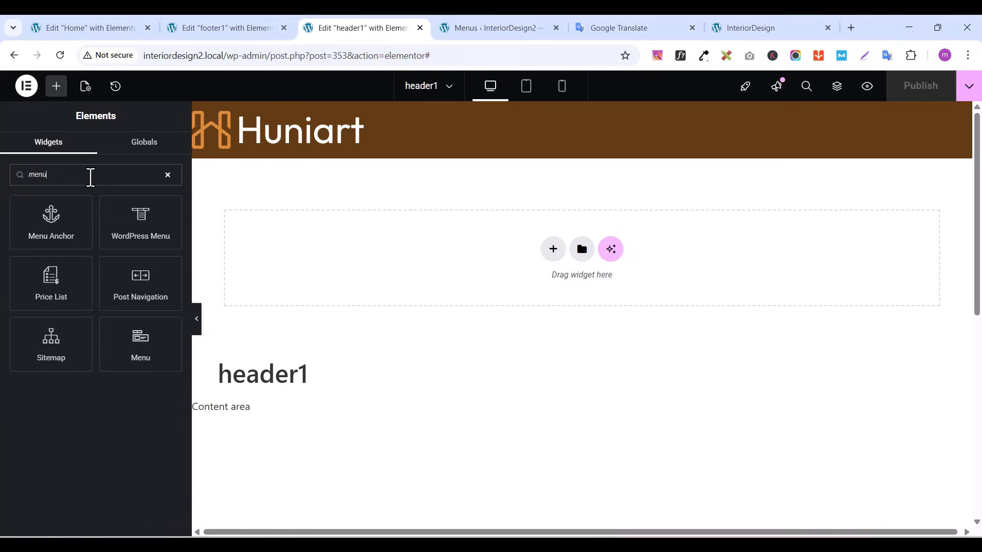
pyautogui.moveTo(136, 220); pyautogui.dragTo(322, 143)
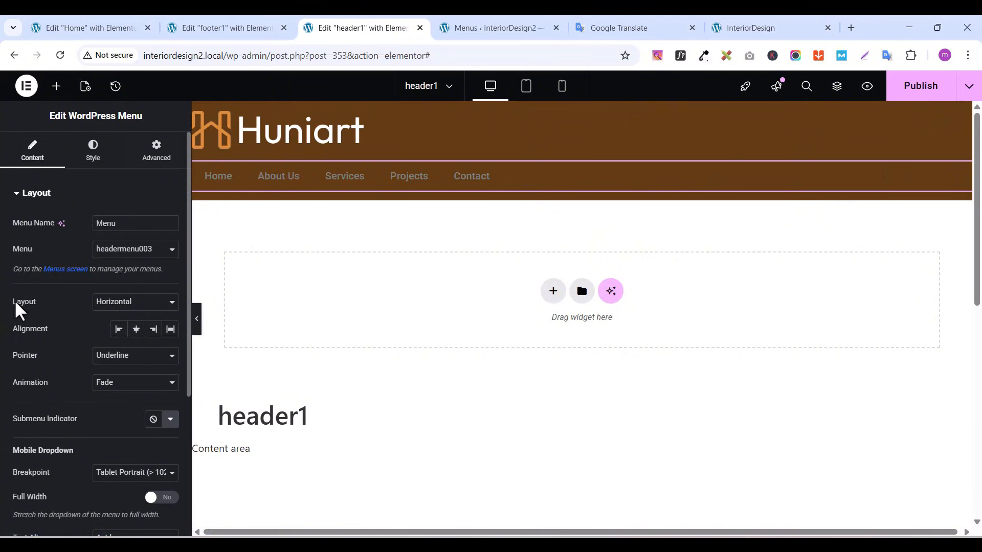
# Set the menu widget's pointer to None and check the navigation styling on the InteriorDesign reference site
pyautogui.click(113, 358)
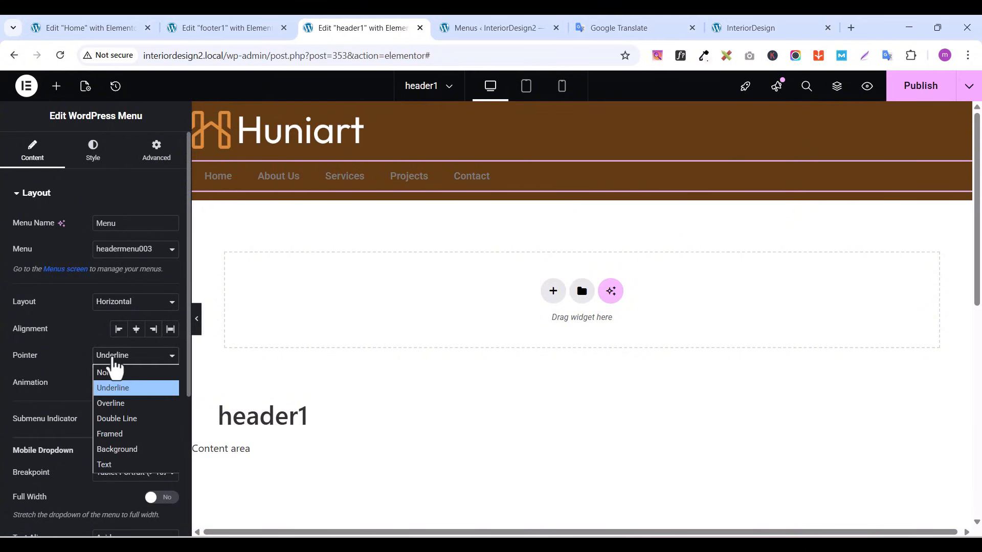
pyautogui.click(105, 373)
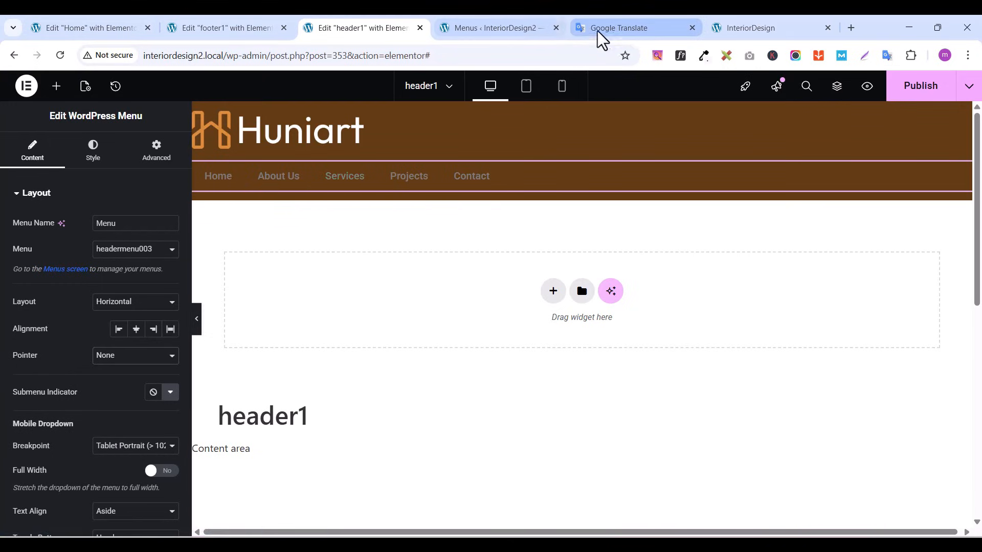
pyautogui.moveTo(639, 34)
pyautogui.click(760, 26)
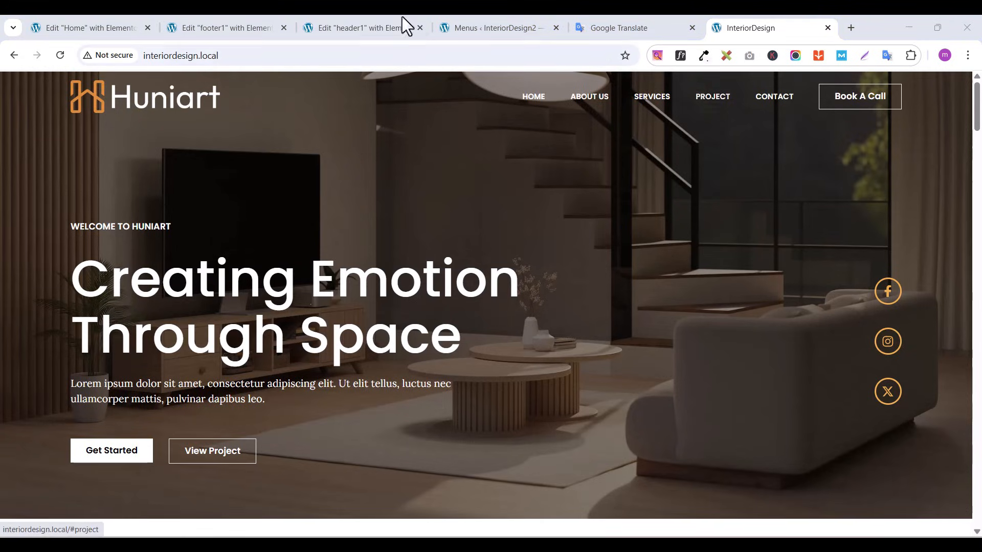
pyautogui.click(341, 30)
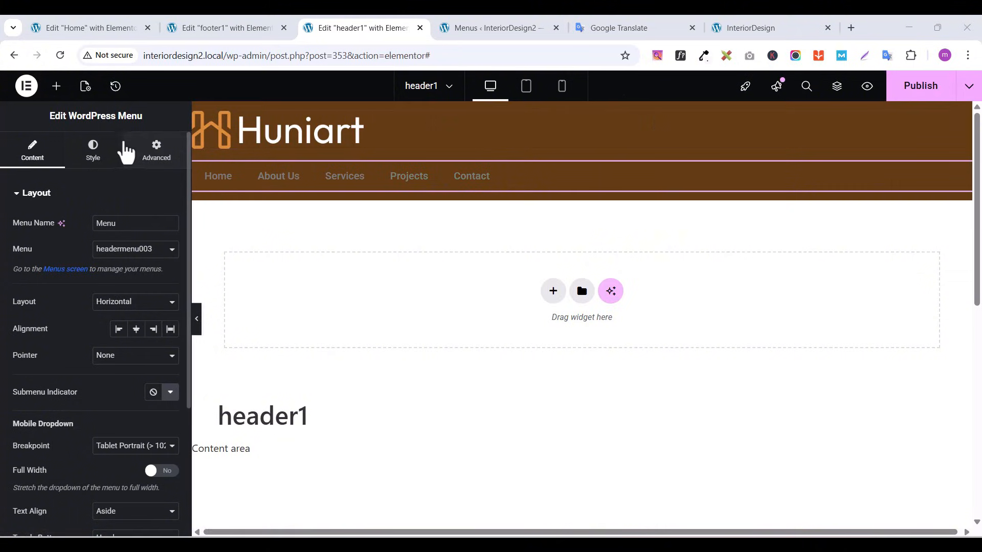
# Set the main menu's font family to Poppins
pyautogui.click(93, 158)
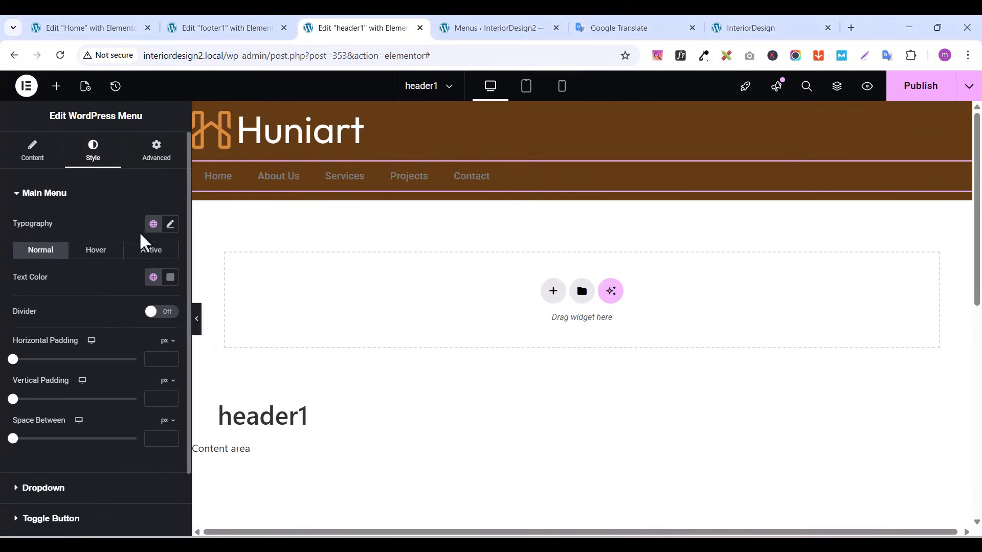
pyautogui.click(170, 225)
pyautogui.click(109, 284)
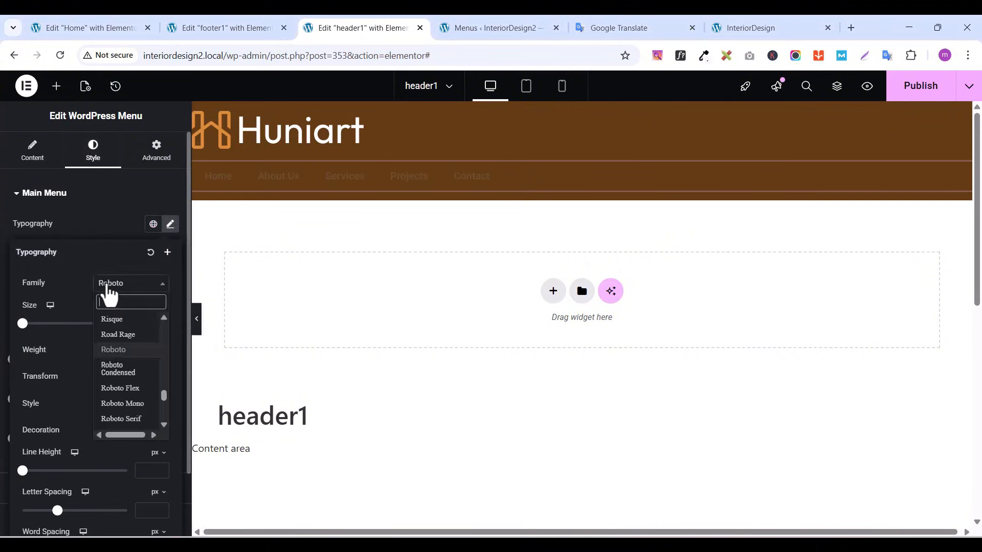
pyautogui.write('popp')
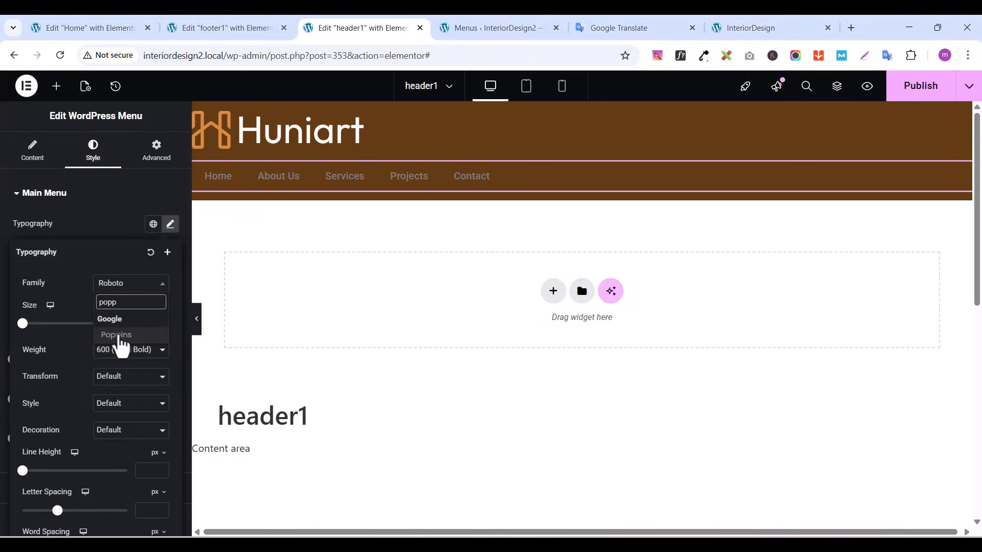
pyautogui.click(118, 335)
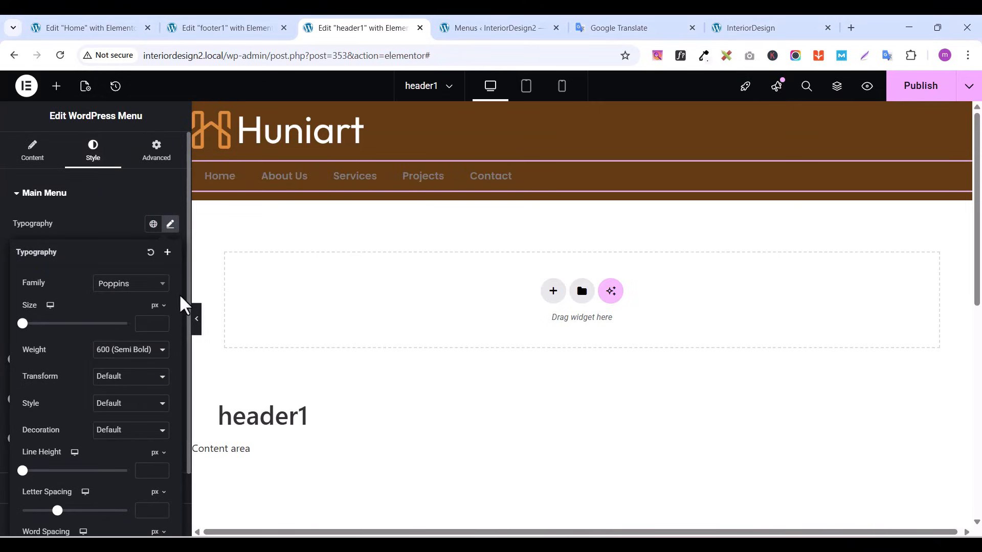
# Set the main menu's font size to 12 px and its text transform to Uppercase
pyautogui.click(161, 321)
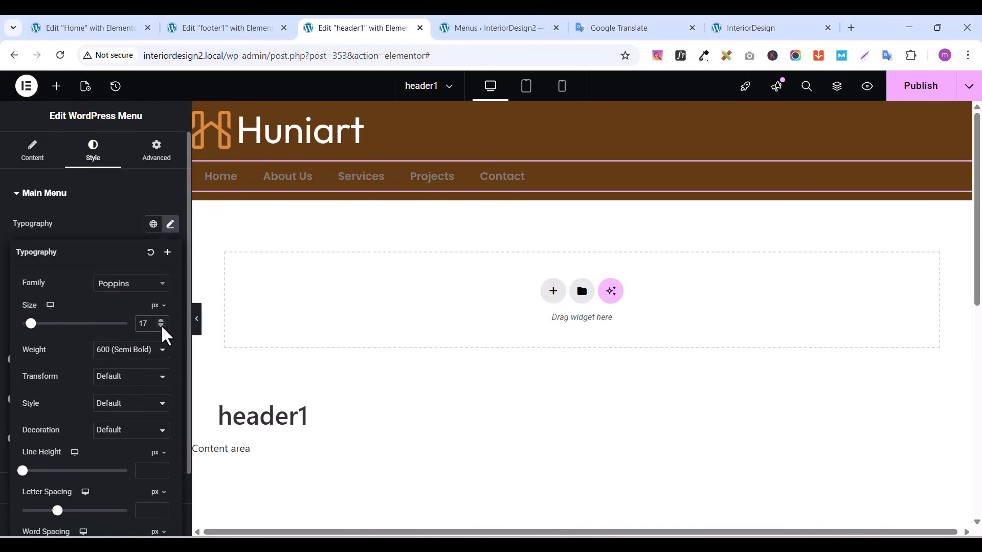
pyautogui.click(162, 325)
pyautogui.click(161, 326)
pyautogui.click(161, 326)
pyautogui.click(161, 326)
pyautogui.click(161, 326)
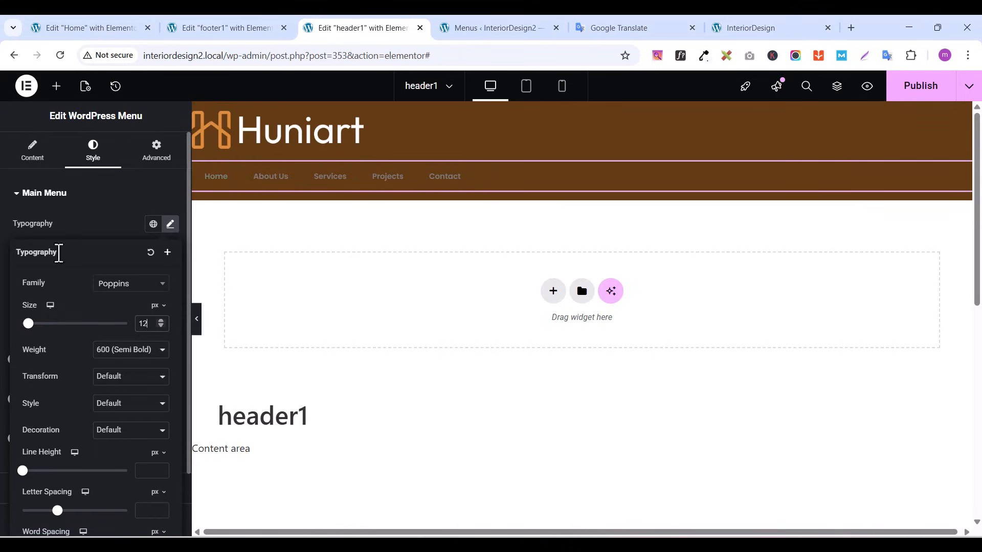
pyautogui.click(110, 381)
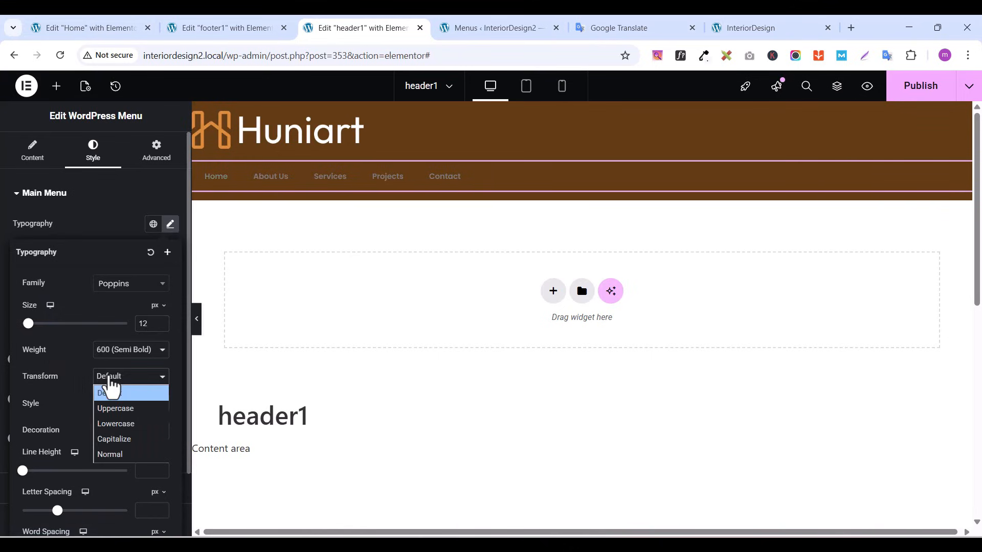
pyautogui.click(116, 409)
pyautogui.click(101, 223)
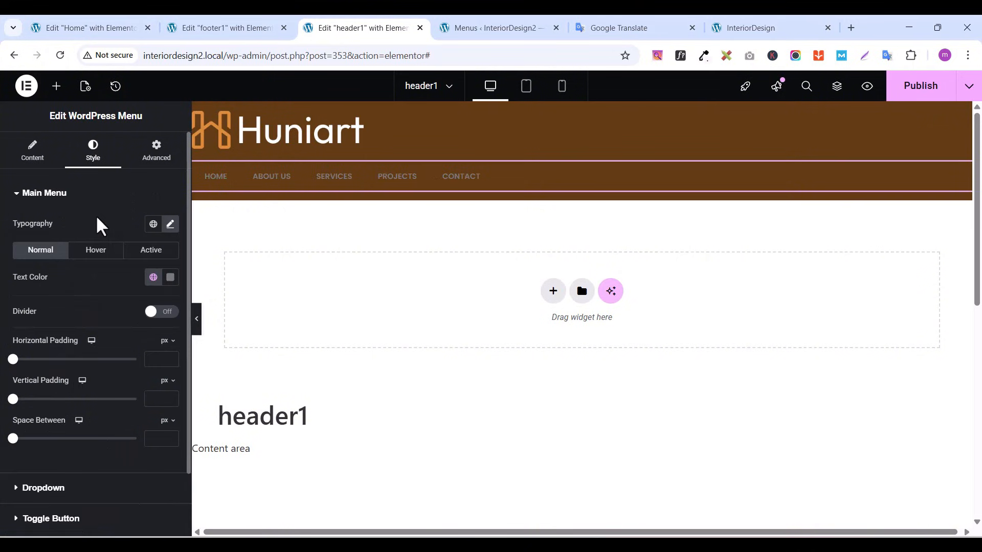
# Set the main menu's normal text color to white #FFFFFF and its hover text color to grey #C0C0C0
pyautogui.click(170, 278)
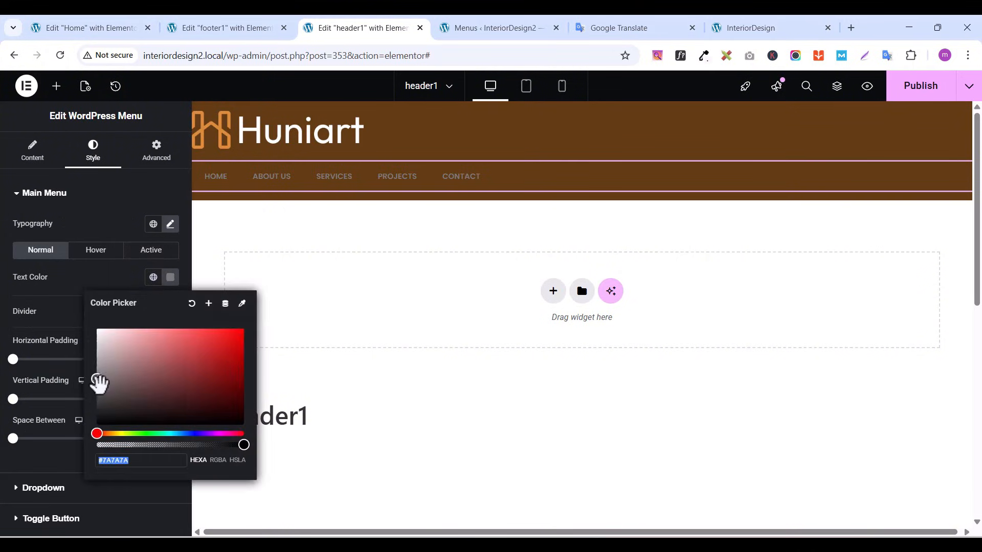
pyautogui.moveTo(97, 383); pyautogui.dragTo(93, 321)
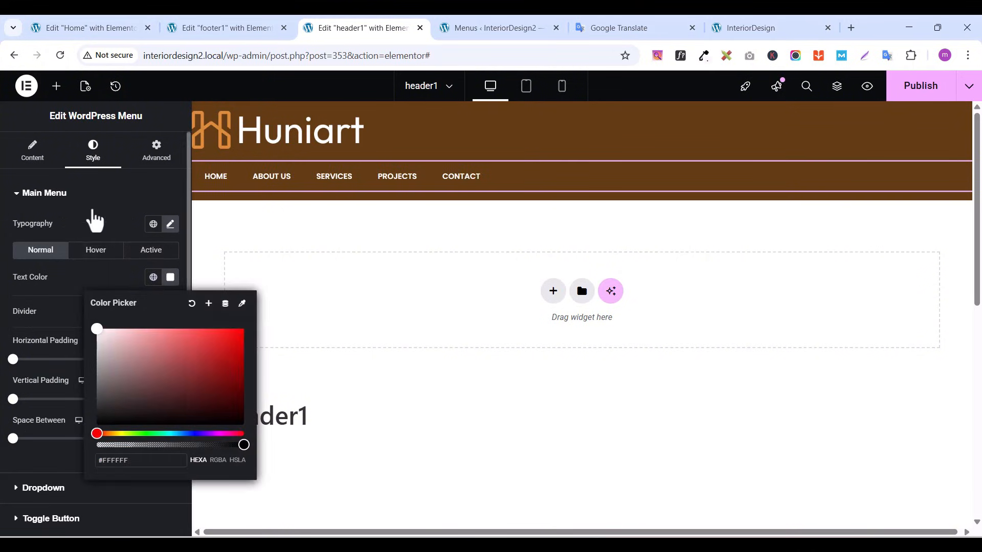
pyautogui.click(95, 250)
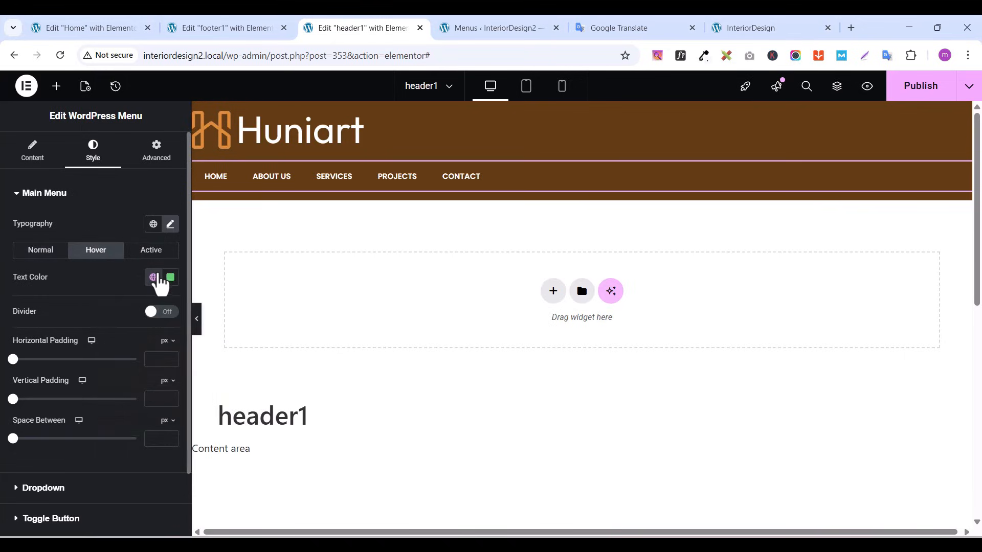
pyautogui.click(154, 277)
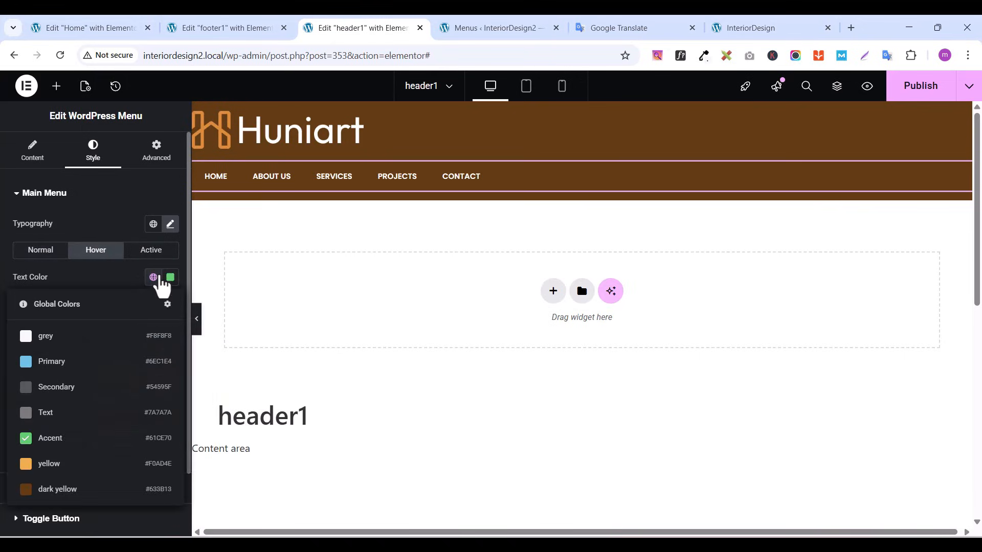
pyautogui.click(72, 340)
pyautogui.click(171, 277)
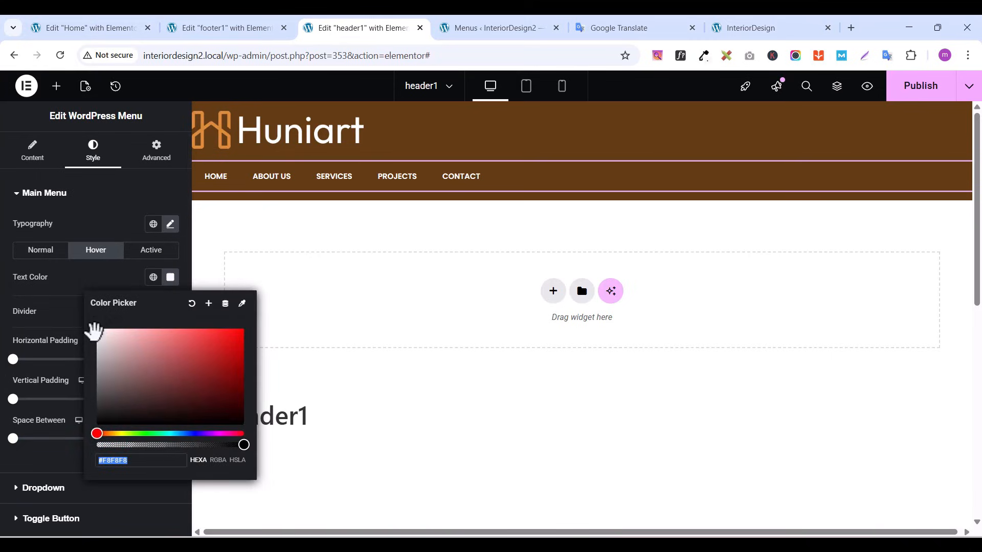
pyautogui.moveTo(94, 332); pyautogui.dragTo(94, 353)
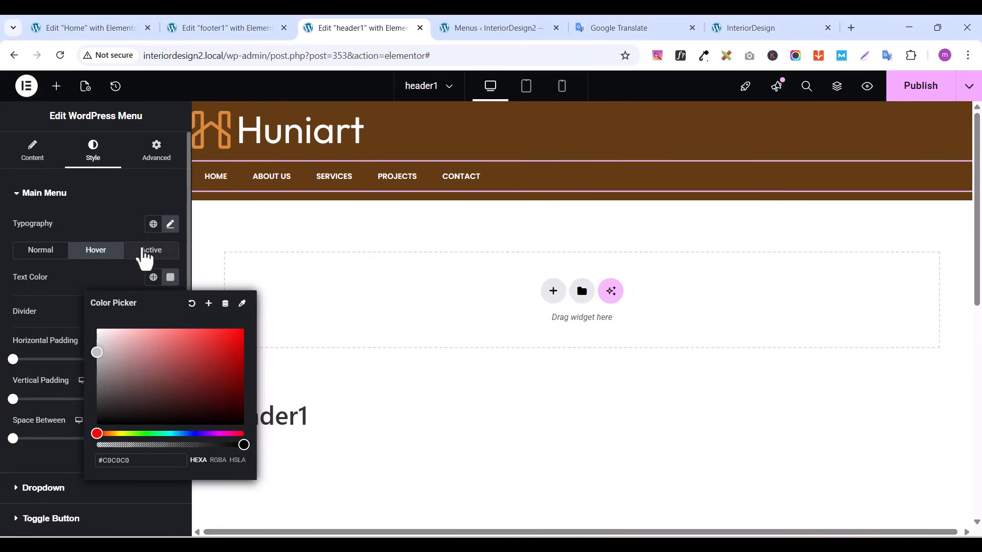
# Set the main menu's active text color to white #FFFFFF
pyautogui.click(145, 250)
pyautogui.click(170, 277)
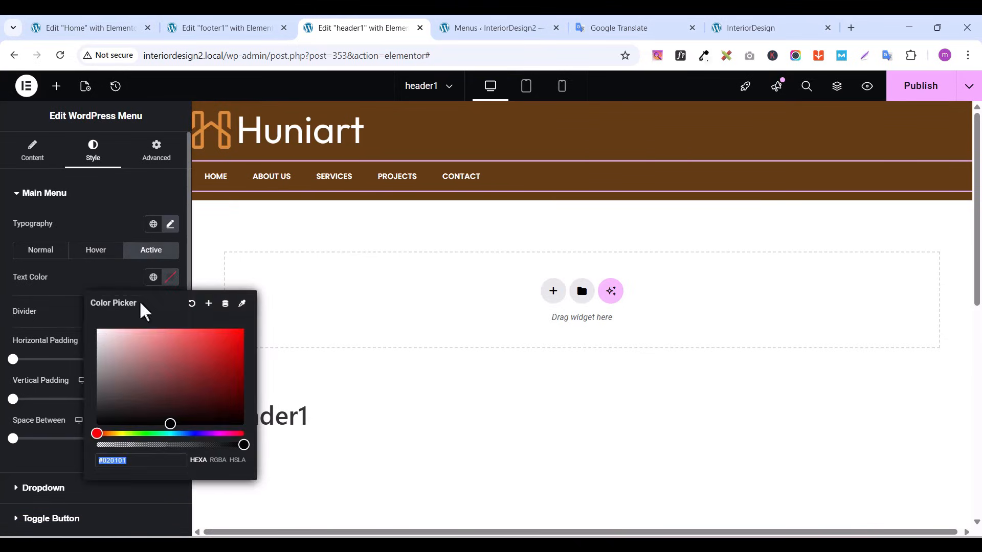
pyautogui.moveTo(99, 344); pyautogui.dragTo(97, 330)
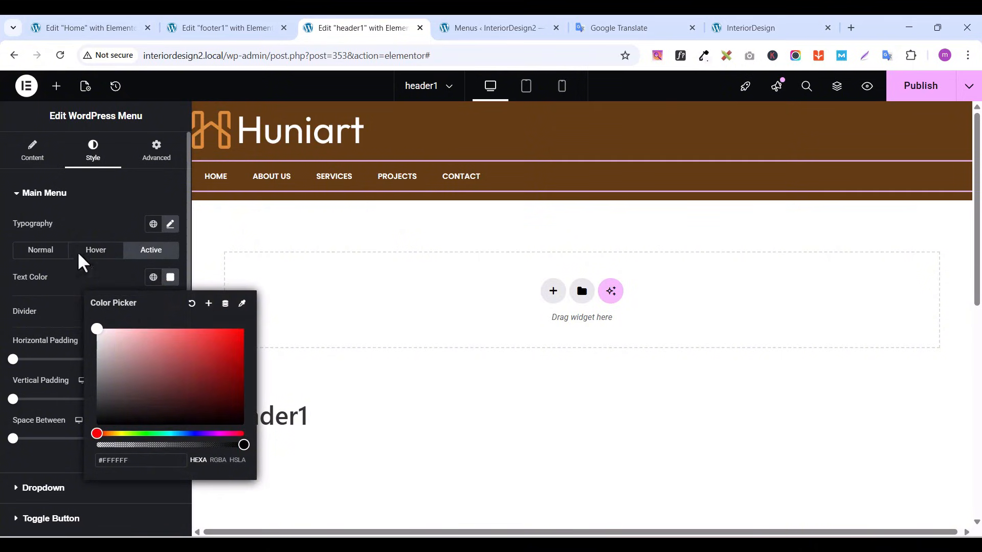
# On the Home page, copy the View Project button from the Start Your Project Today section
pyautogui.click(111, 207)
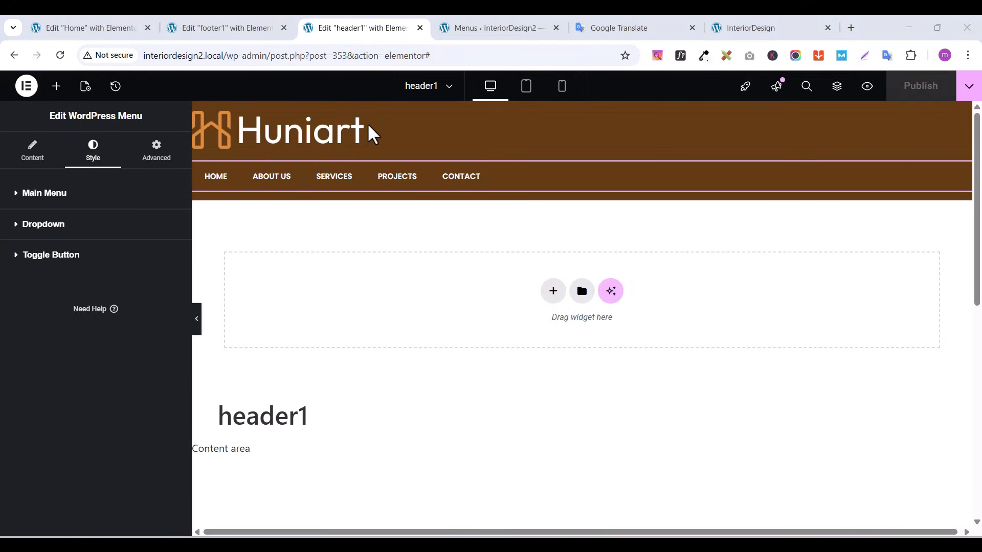
pyautogui.click(114, 32)
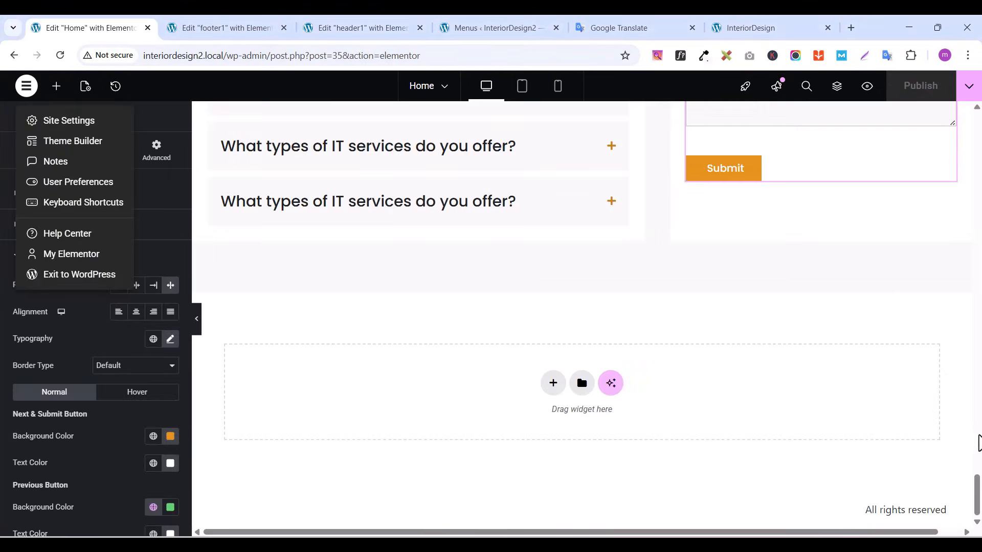
pyautogui.click(979, 436)
pyautogui.moveTo(979, 491); pyautogui.dragTo(979, 367)
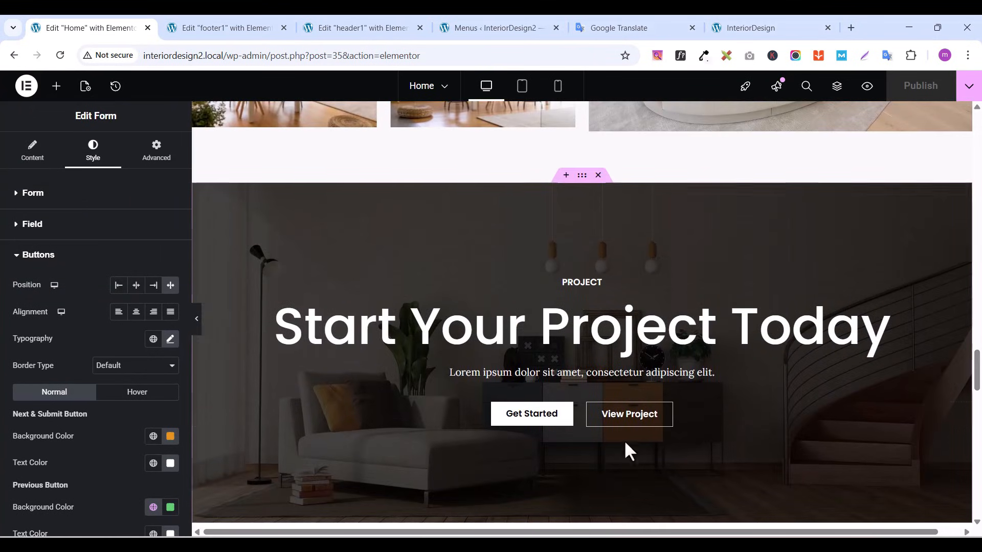
pyautogui.rightClick(667, 414)
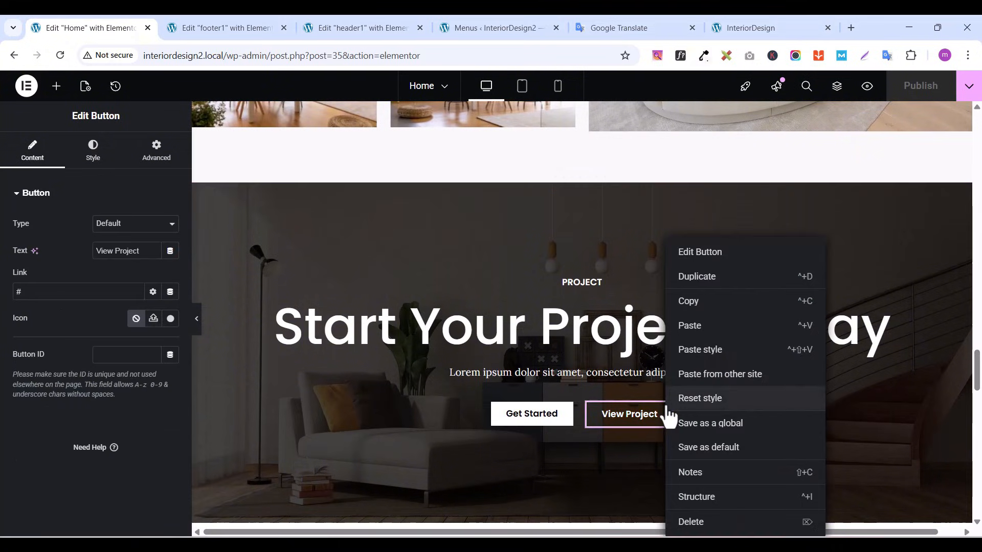
pyautogui.click(688, 301)
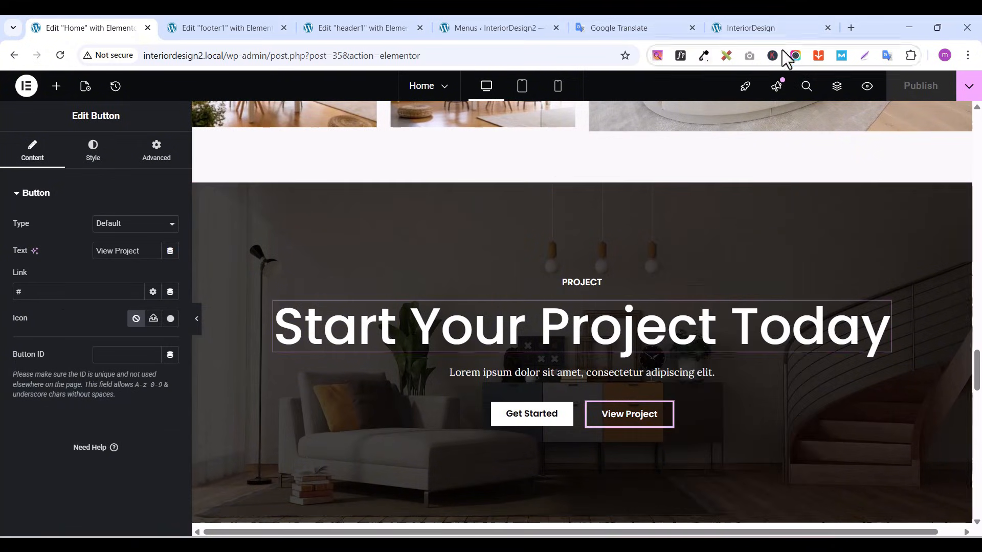
# Return to the header1 template and paste the copied button after the WordPress Menu widget
pyautogui.click(768, 29)
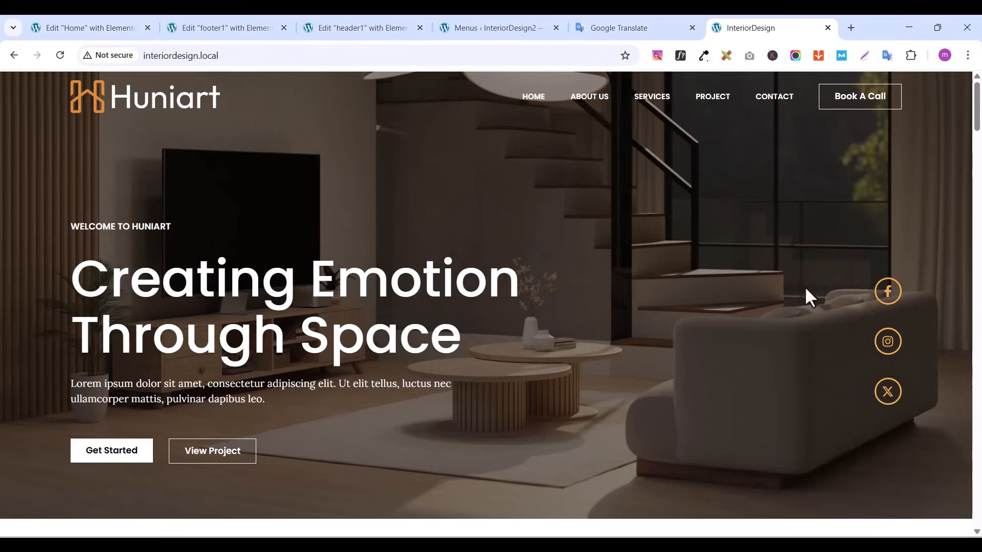
pyautogui.click(360, 34)
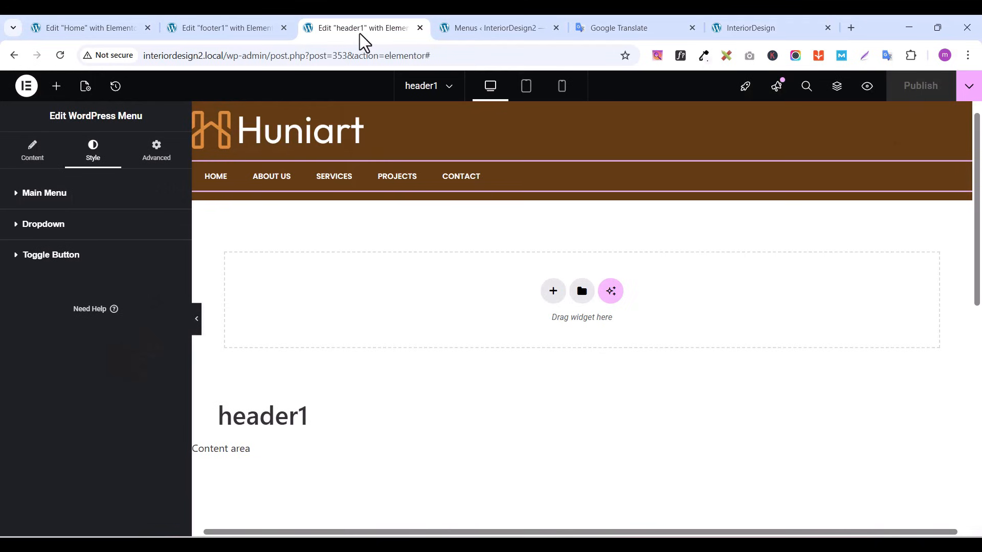
pyautogui.rightClick(962, 177)
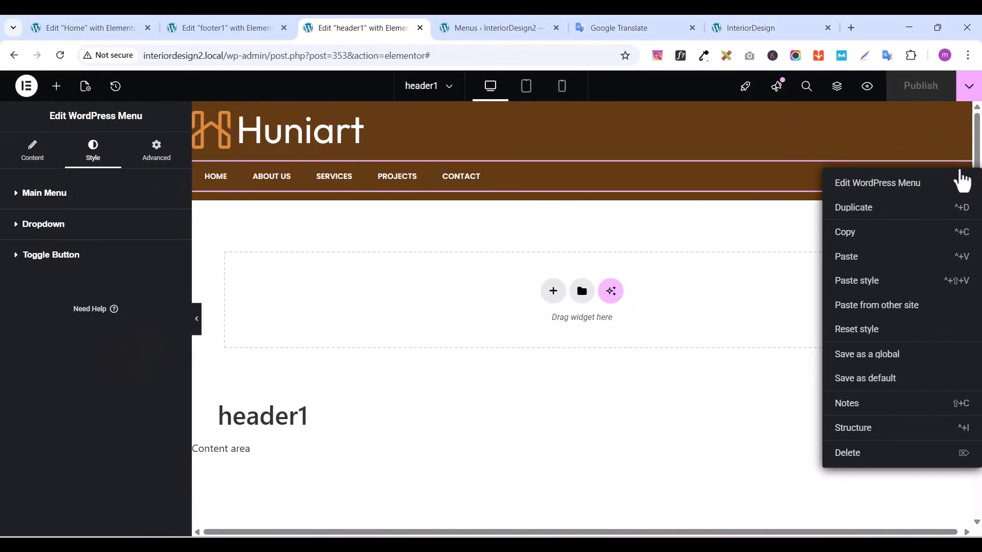
pyautogui.click(869, 261)
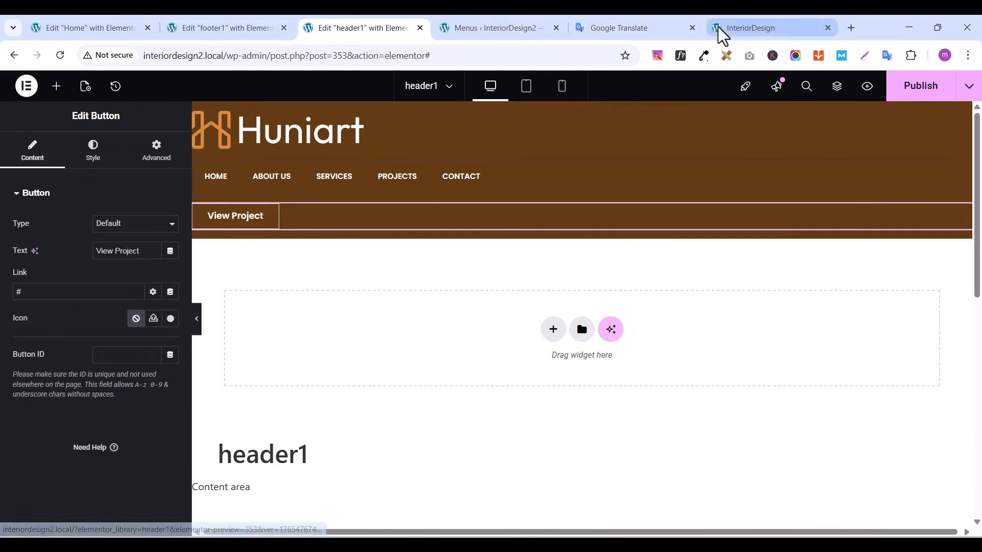
# Change the pasted button's text to Book A Call to match the reference site, and publish the header1 template
pyautogui.click(751, 31)
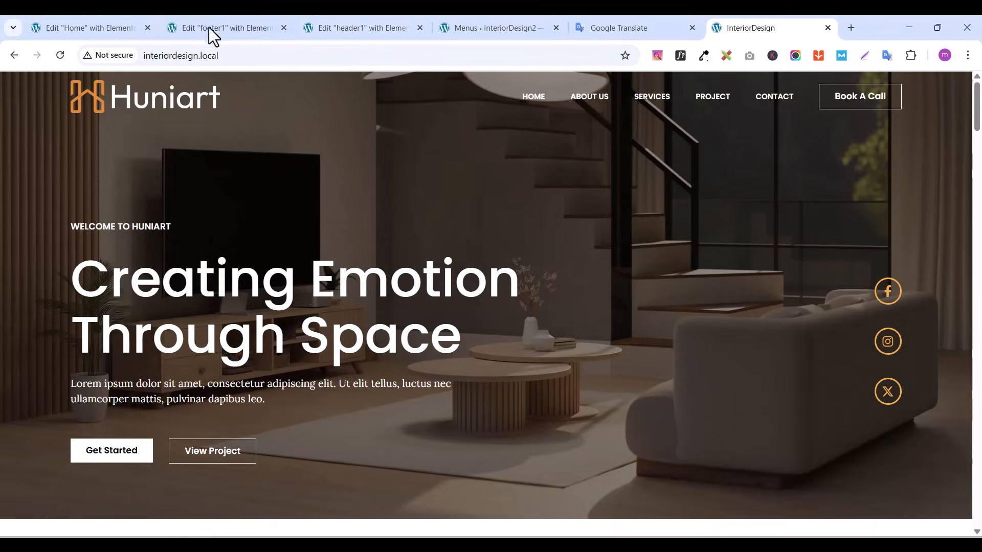
pyautogui.click(361, 31)
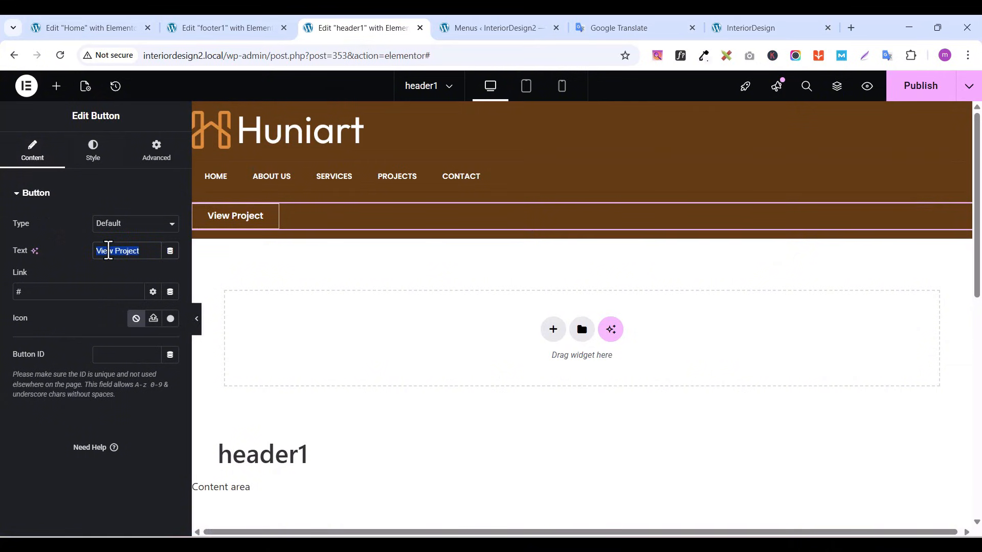
pyautogui.write('Book A Call')
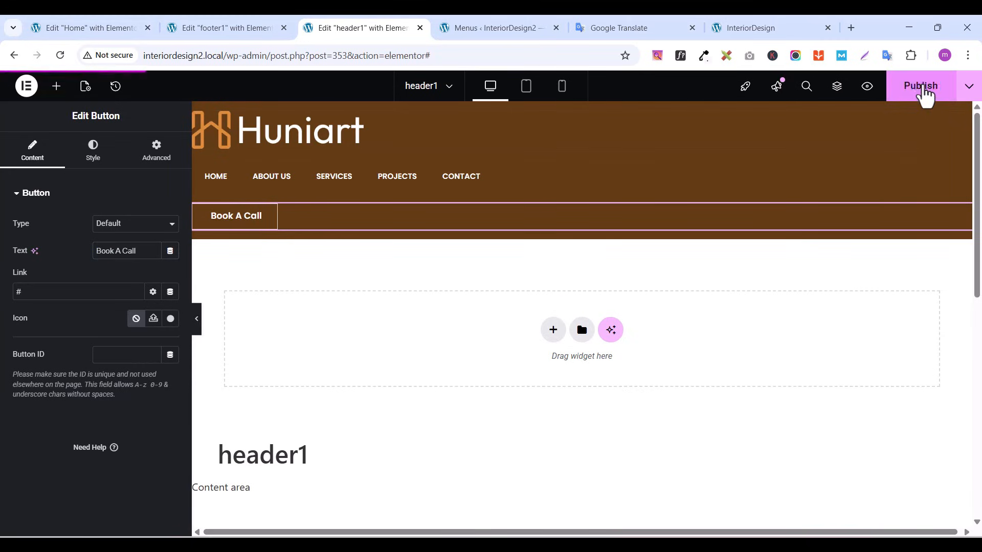
pyautogui.click(922, 87)
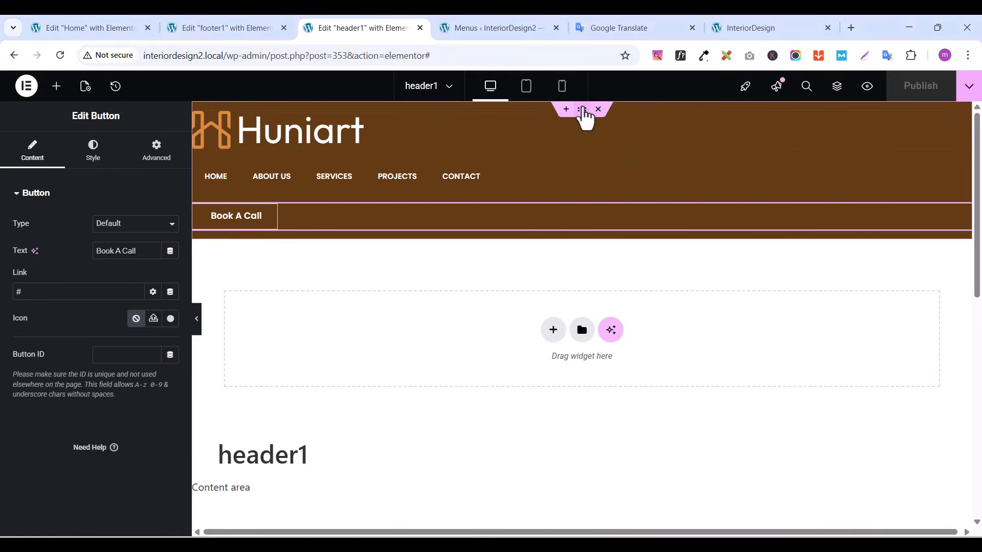
# Set the header container to a horizontal row with center-aligned items, and set the logo image's width to 50%
pyautogui.click(583, 110)
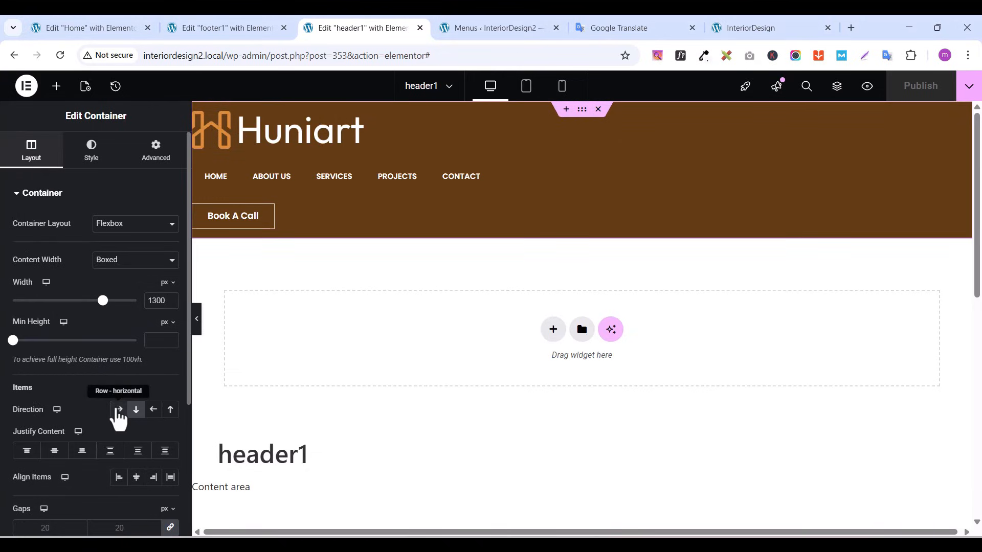
pyautogui.click(118, 409)
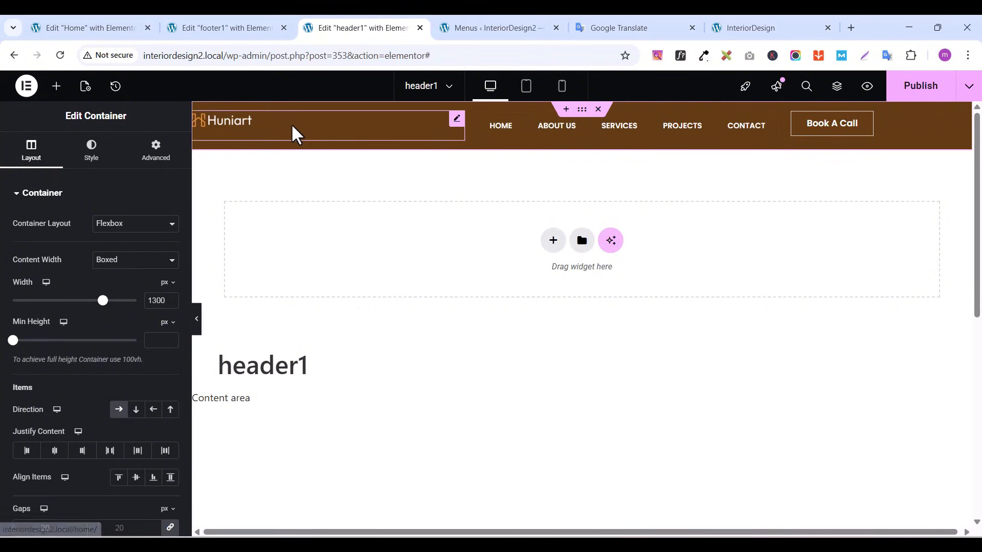
pyautogui.click(457, 121)
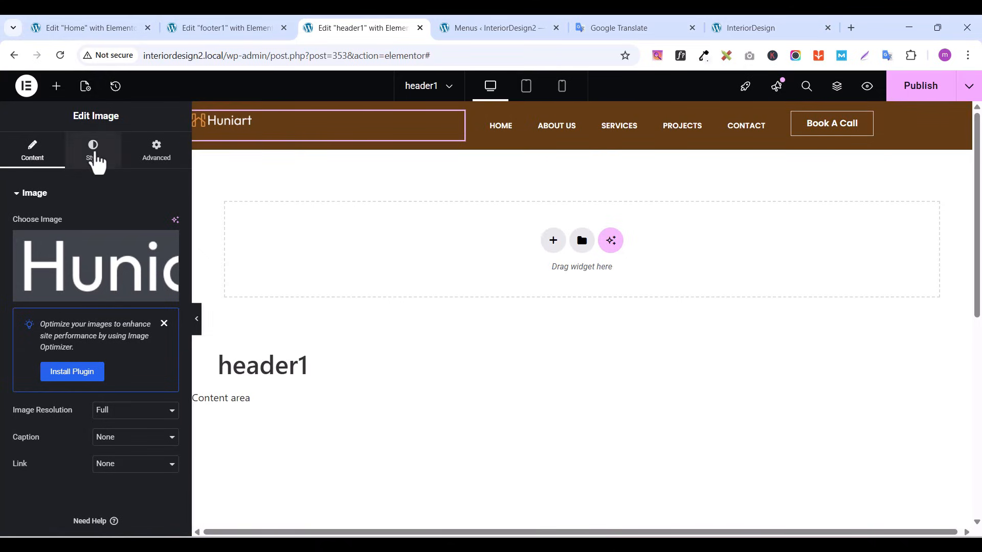
pyautogui.click(94, 153)
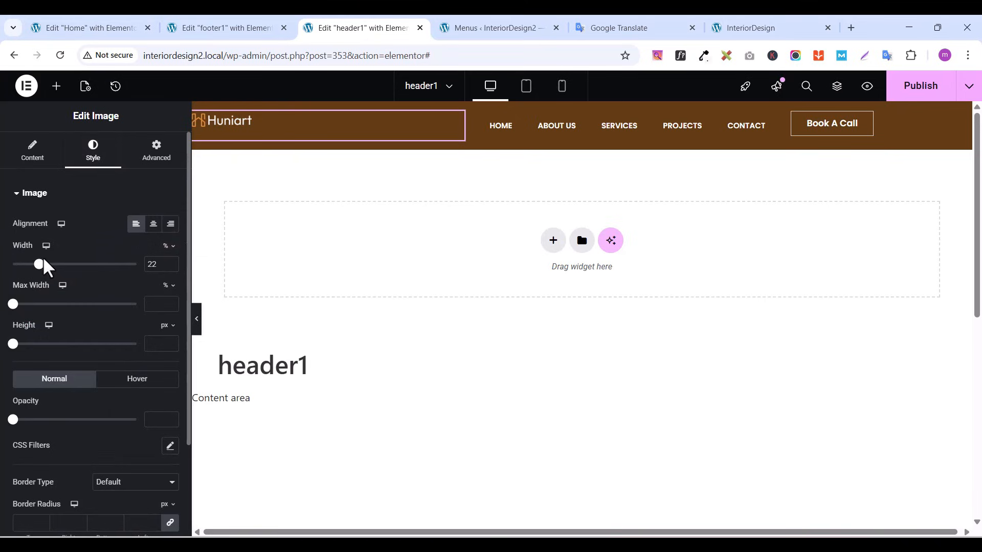
pyautogui.moveTo(40, 264); pyautogui.dragTo(74, 264)
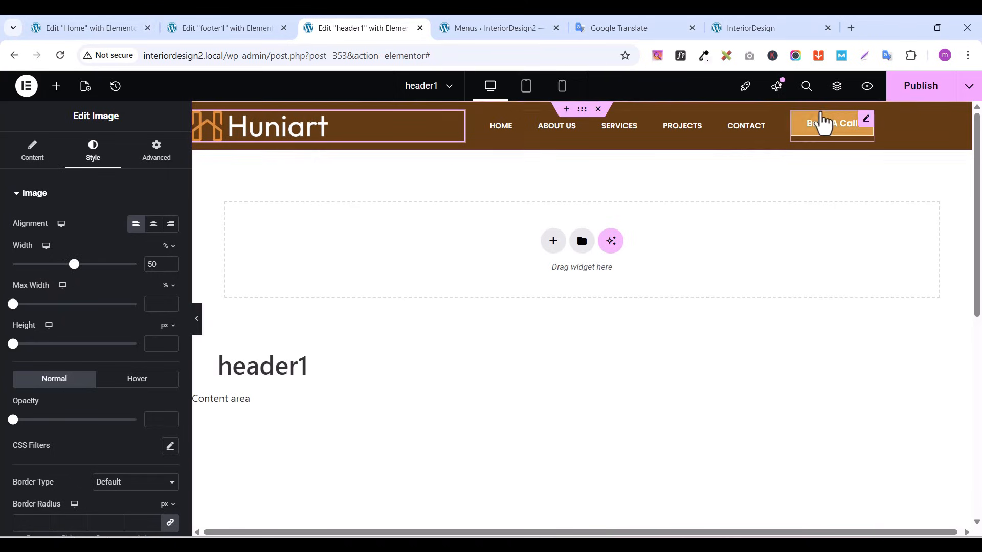
pyautogui.click(583, 110)
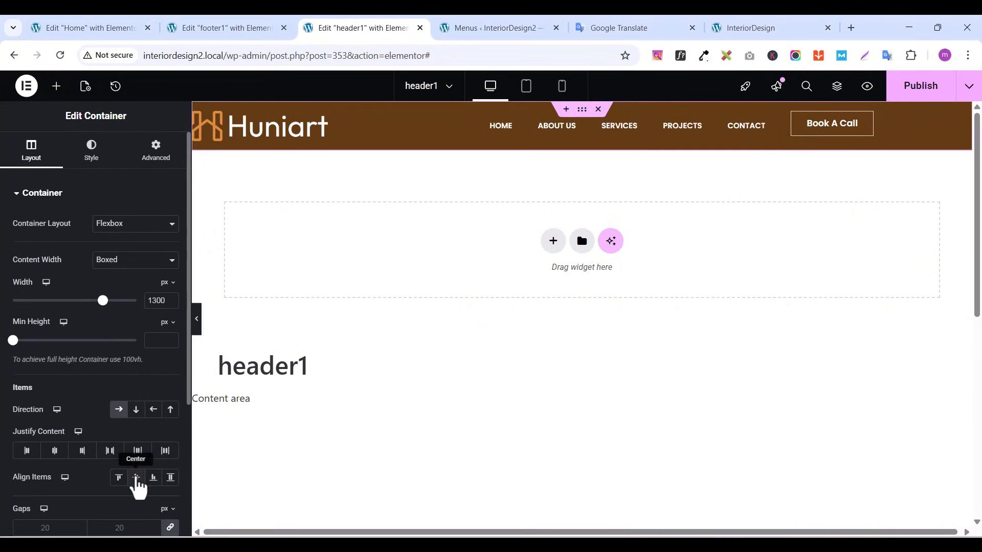
pyautogui.click(136, 486)
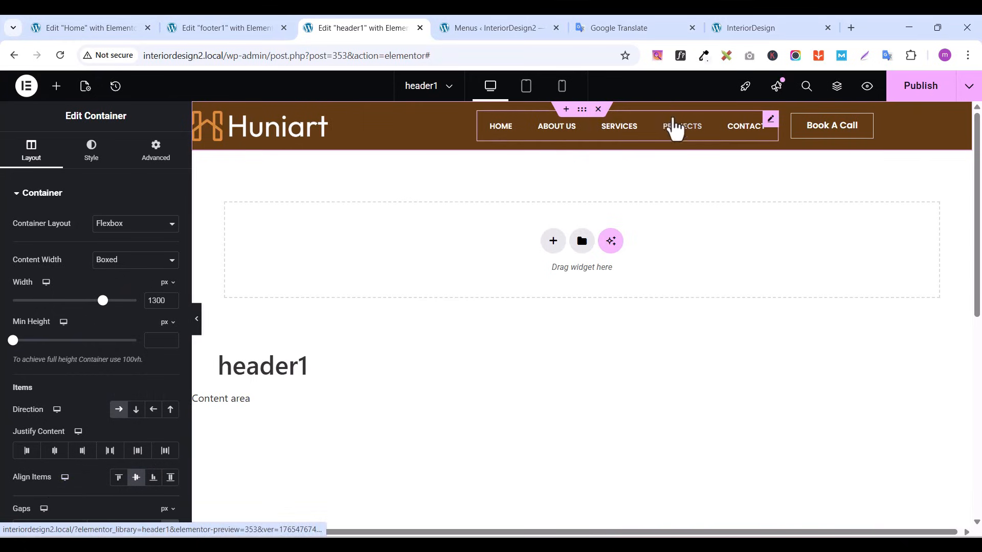
# Set the logo image's flex size to Grow and its width to 47%, and publish the header1 template
pyautogui.click(458, 120)
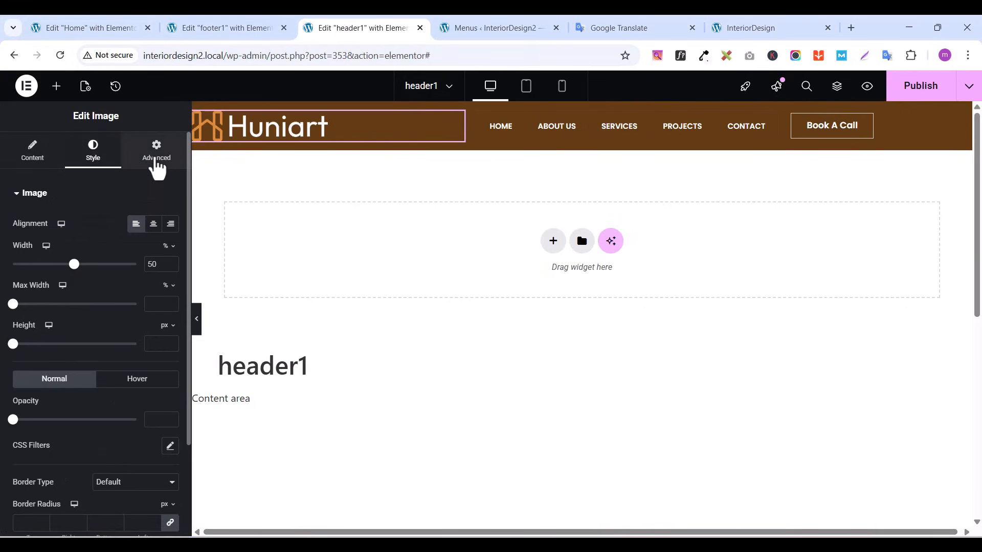
pyautogui.click(156, 156)
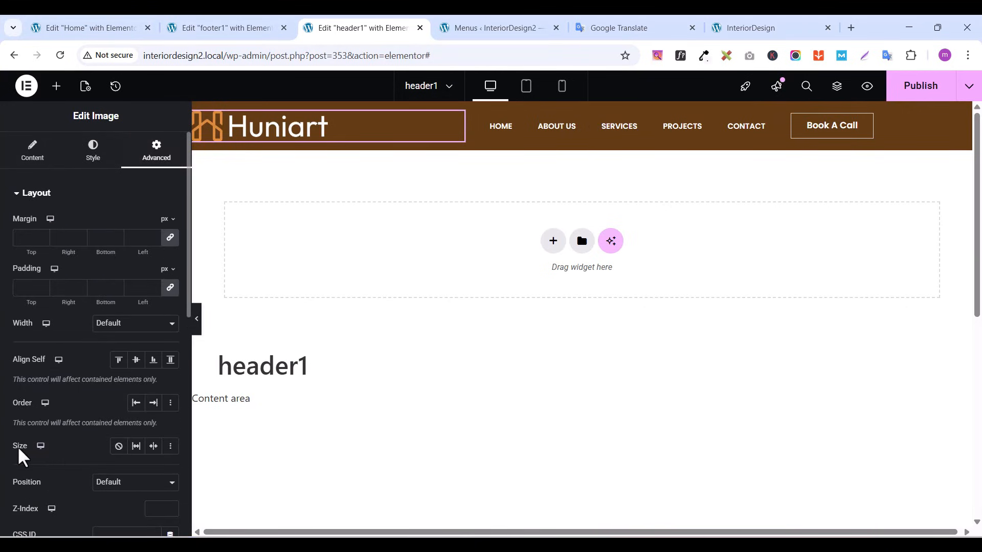
pyautogui.click(136, 448)
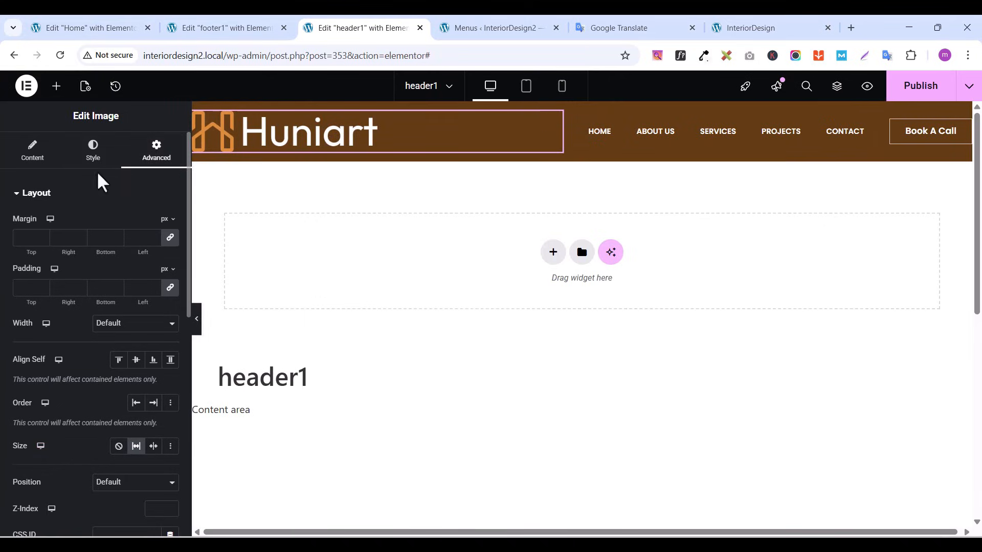
pyautogui.click(92, 156)
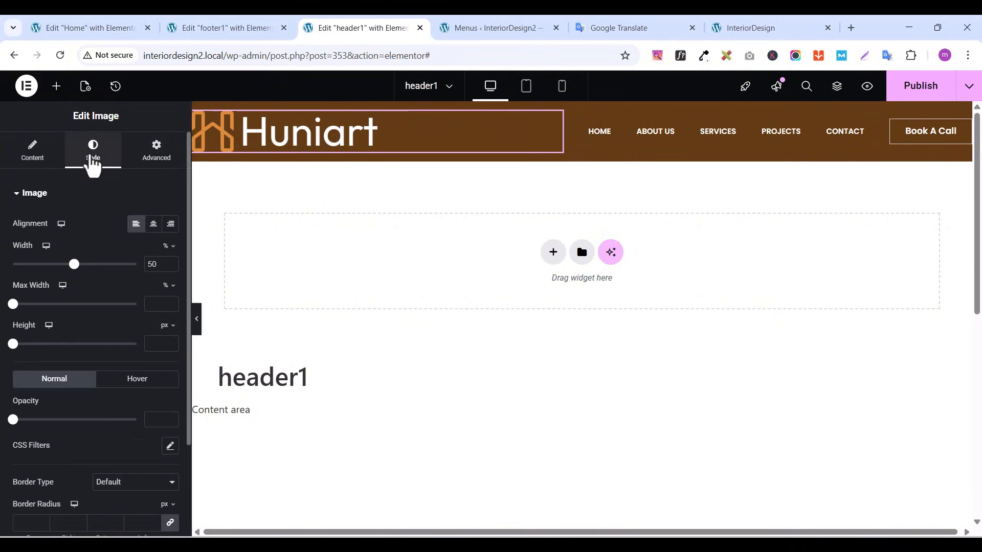
pyautogui.moveTo(72, 267)
pyautogui.mouseDown()
pyautogui.moveTo(61, 264)
pyautogui.moveTo(70, 265)
pyautogui.mouseUp()
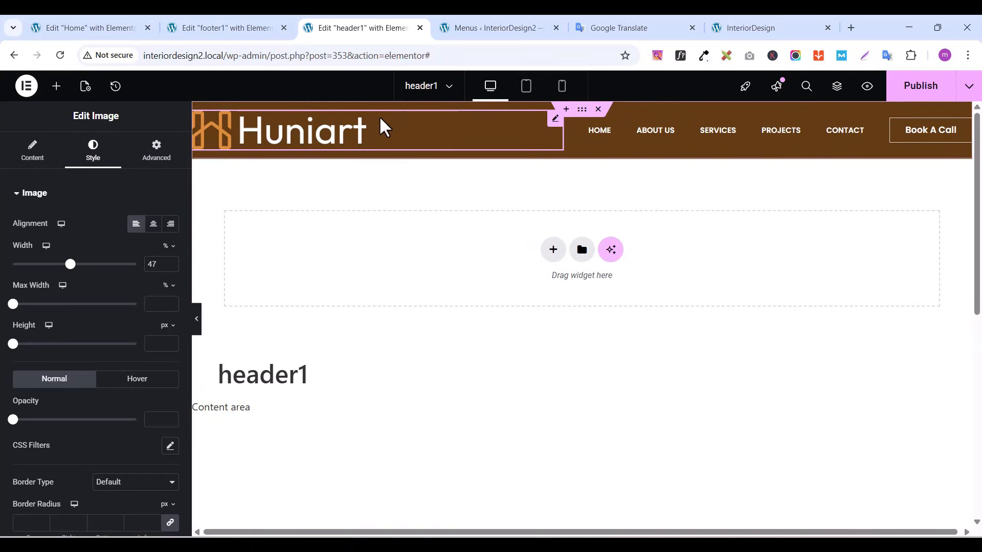
pyautogui.click(931, 88)
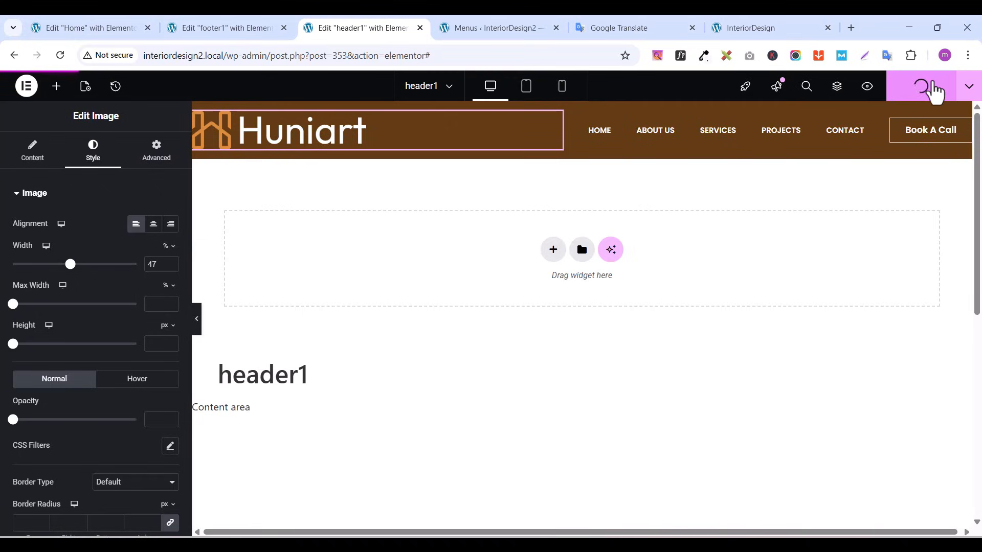
# Compare the header1 preview with the InteriorDesign reference, and publish the template with the logo image's width set to 36%
pyautogui.click(567, 120)
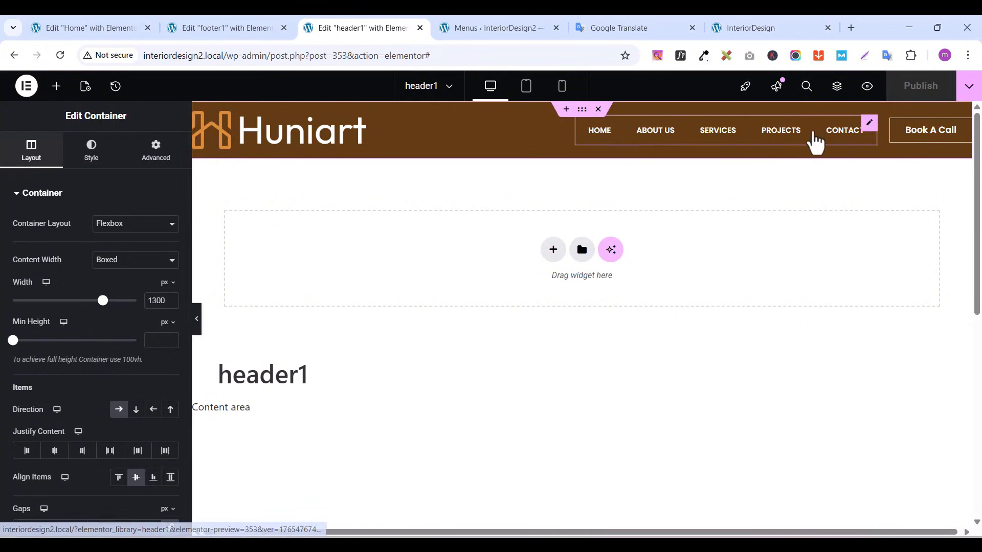
pyautogui.click(865, 87)
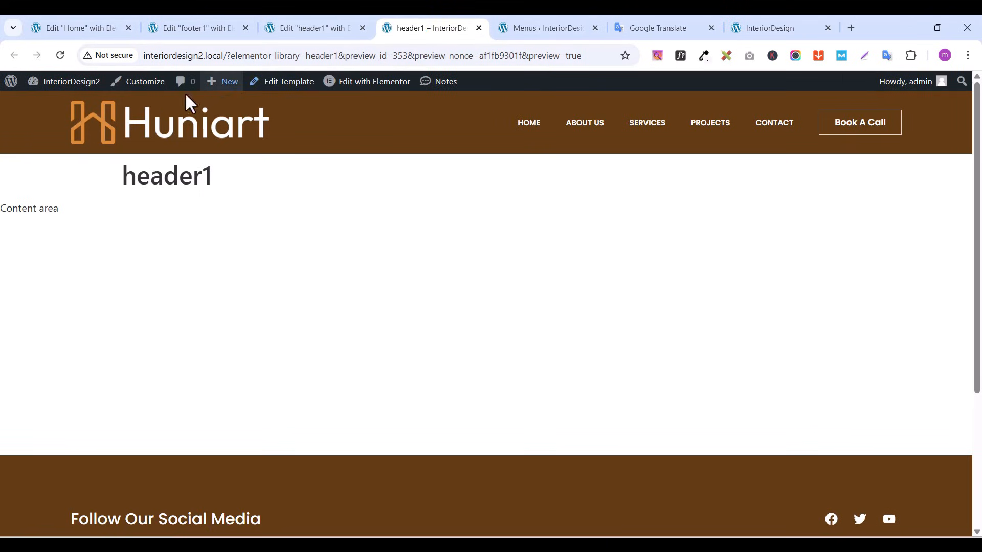
pyautogui.click(772, 30)
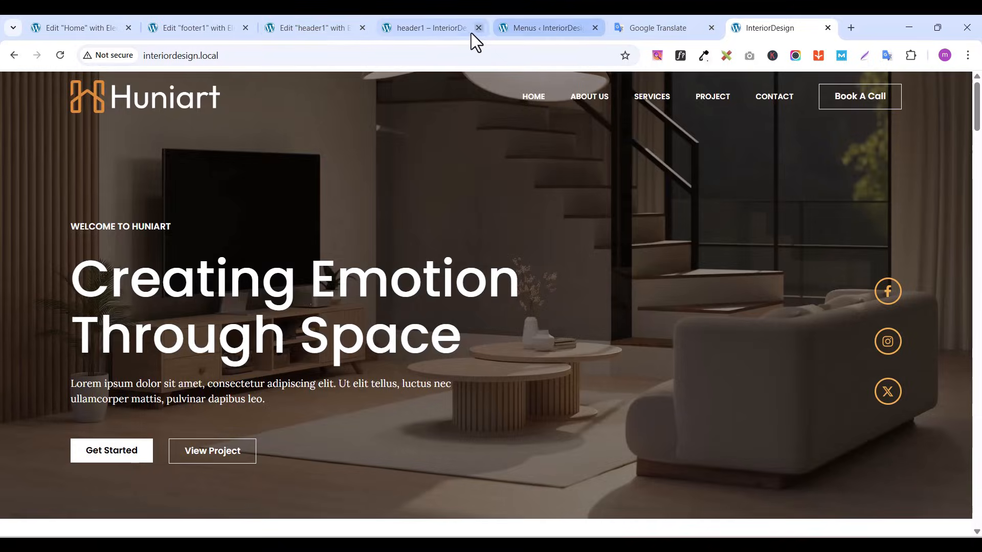
pyautogui.click(419, 31)
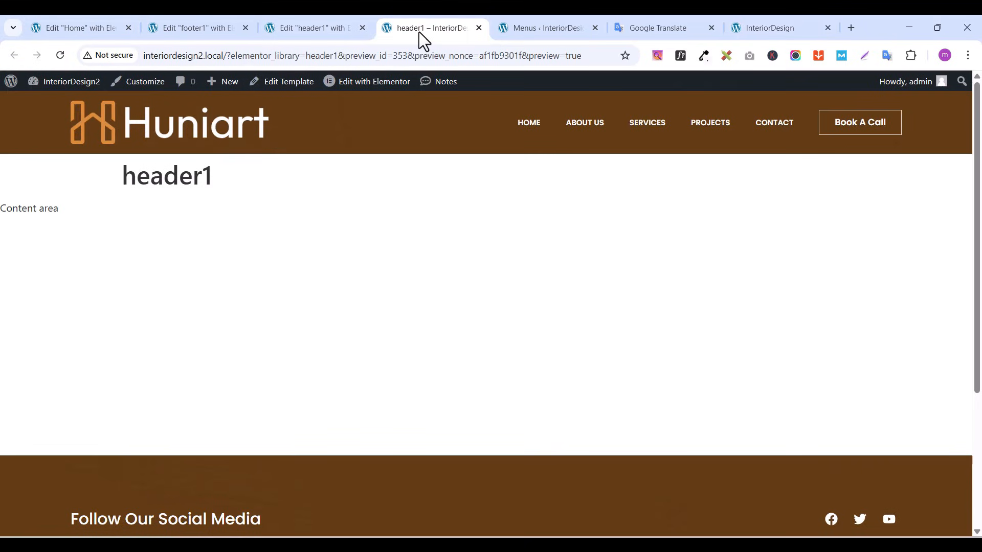
pyautogui.click(296, 32)
pyautogui.click(556, 123)
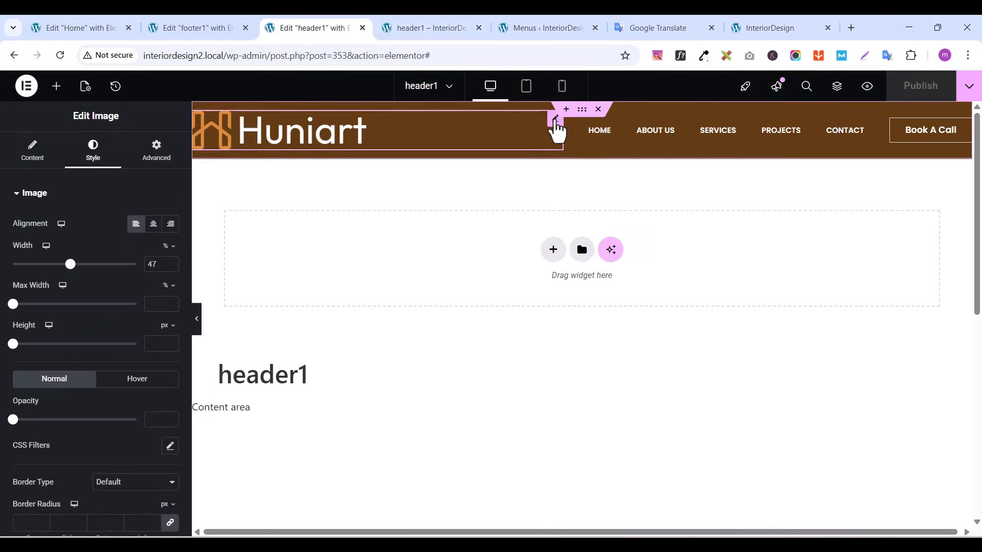
pyautogui.moveTo(71, 263); pyautogui.dragTo(57, 264)
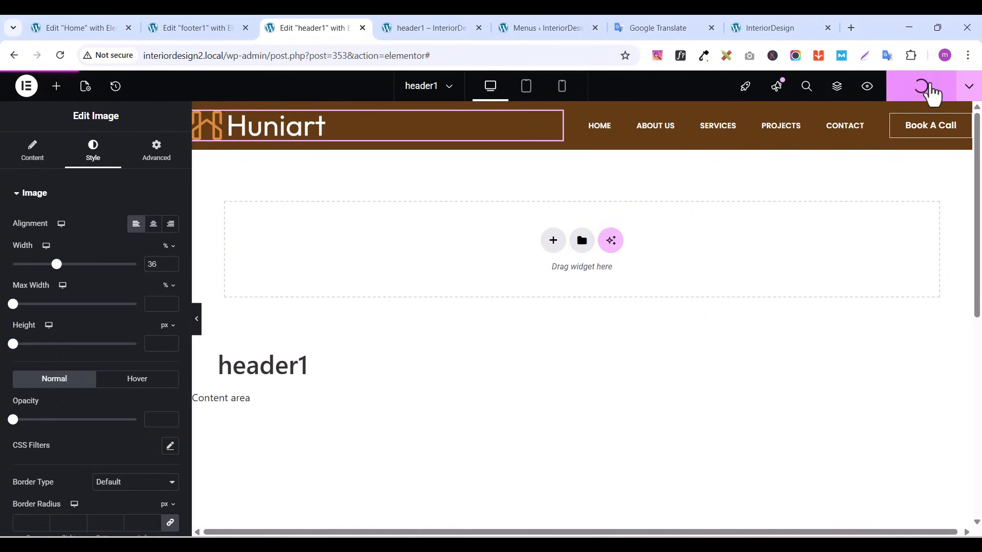
pyautogui.click(414, 26)
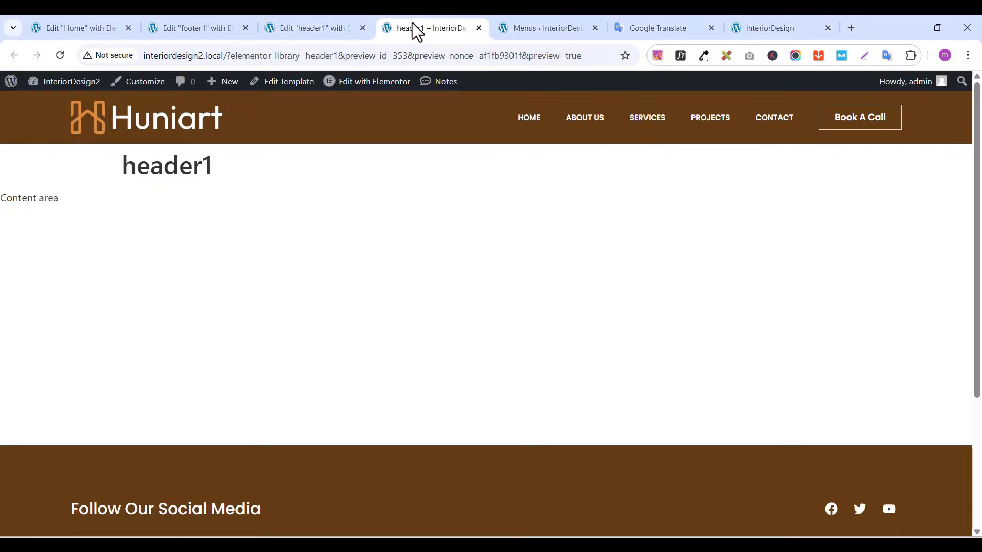
pyautogui.click(782, 32)
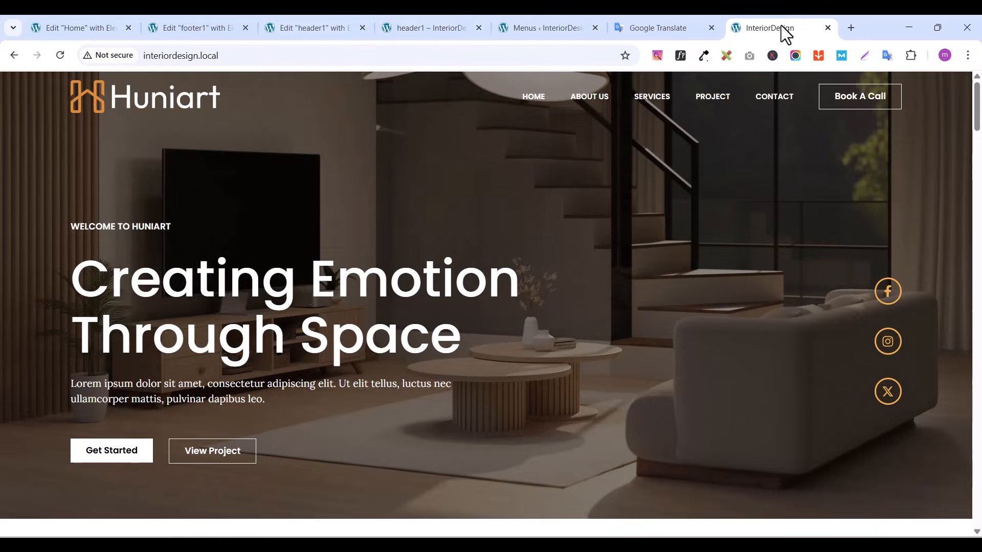
pyautogui.click(74, 29)
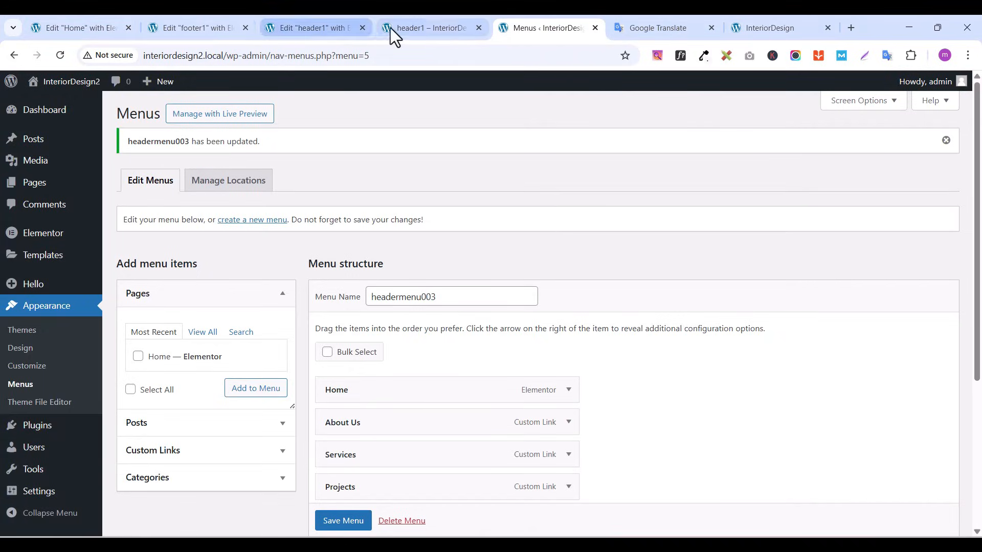
# Return from the header1 preview to the Home page editor and reload it to bring in the published header
pyautogui.click(432, 29)
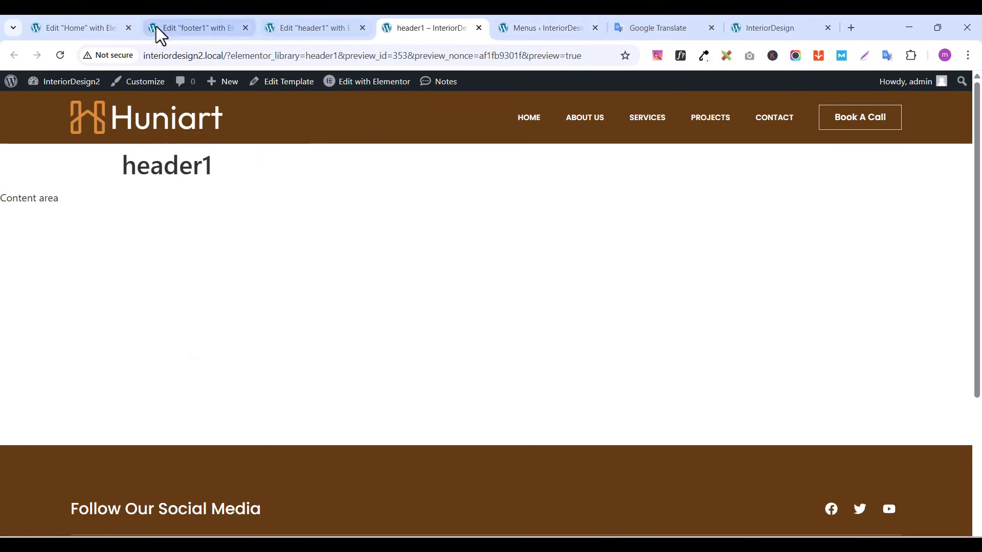
pyautogui.click(95, 29)
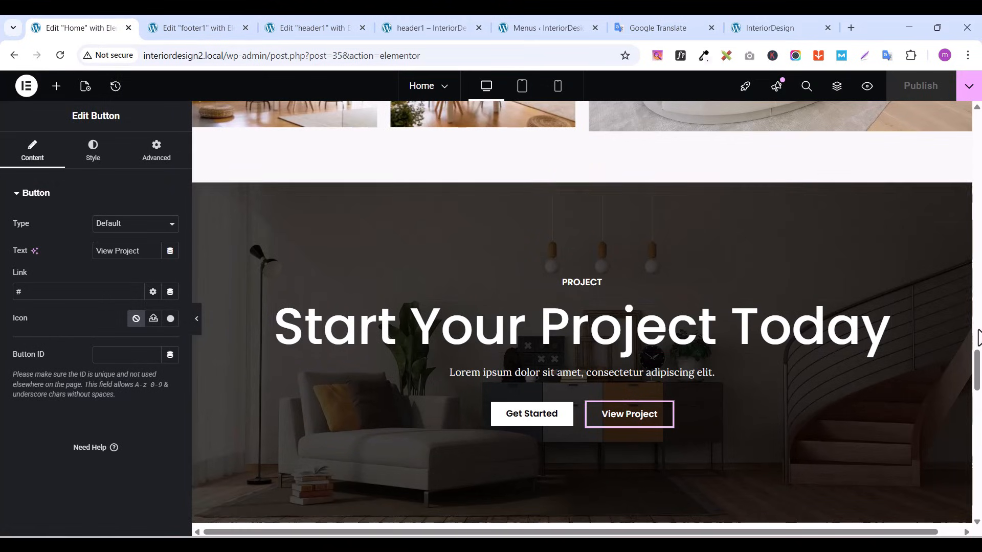
pyautogui.moveTo(977, 370); pyautogui.dragTo(979, 89)
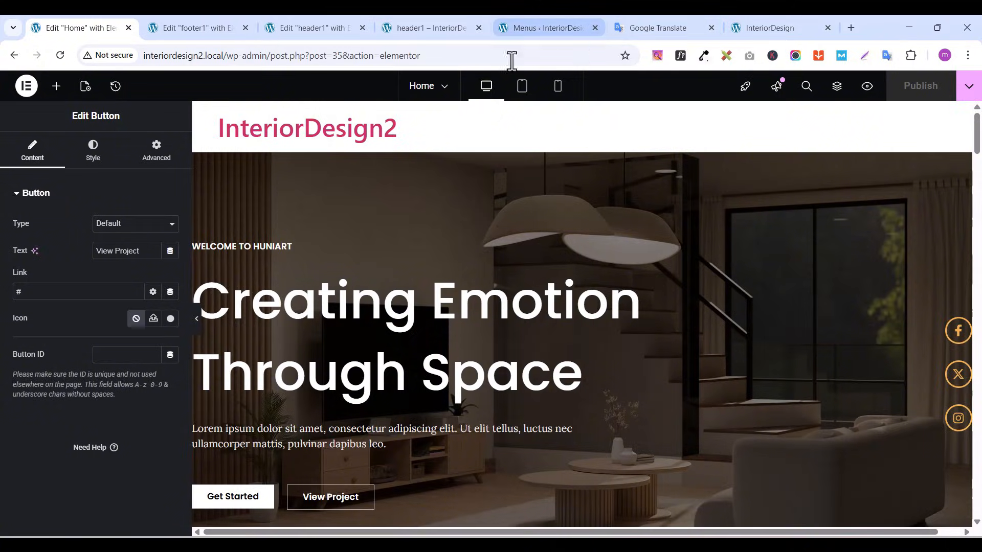
pyautogui.click(61, 56)
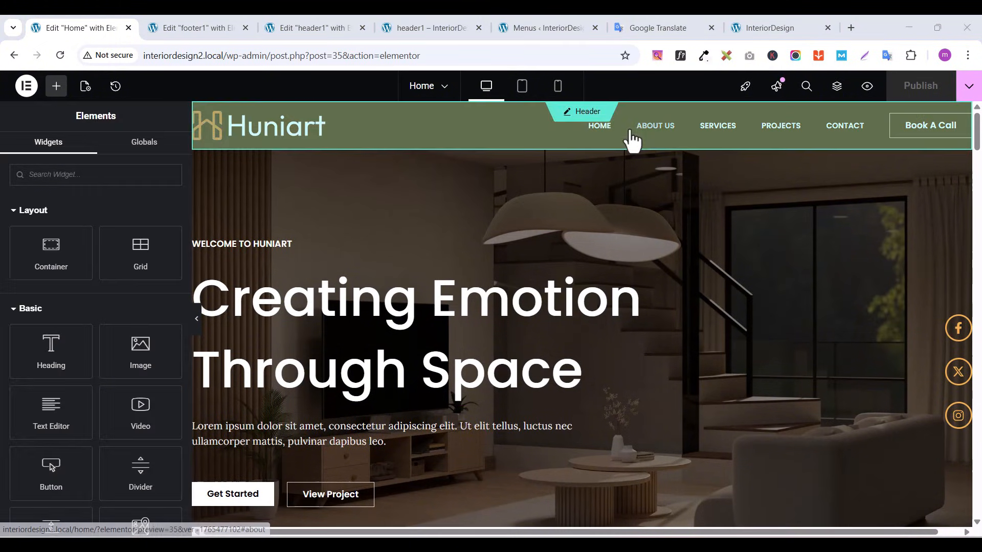
# Make the header container's background color fully transparent (#633B1300), and save it while switching back to editing the Home page
pyautogui.click(577, 113)
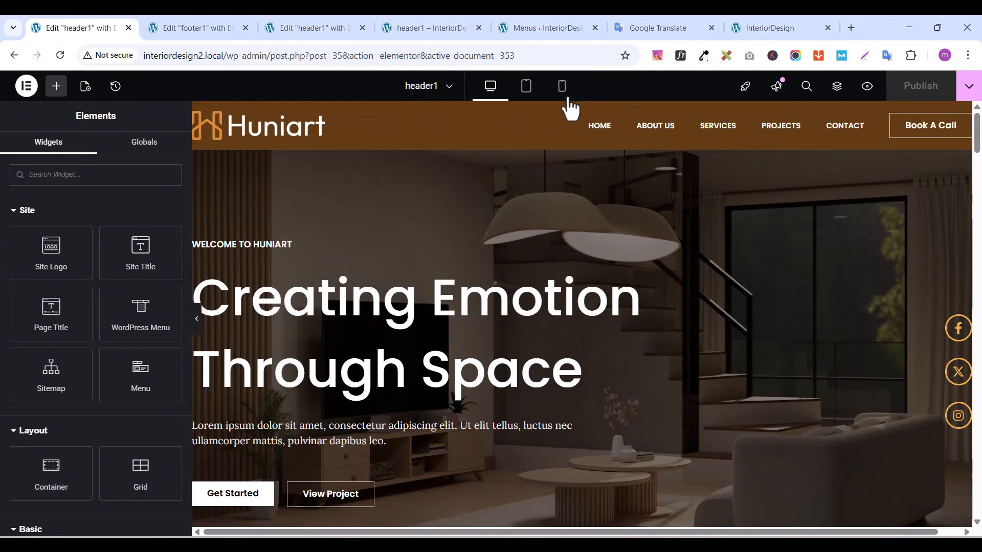
pyautogui.click(583, 110)
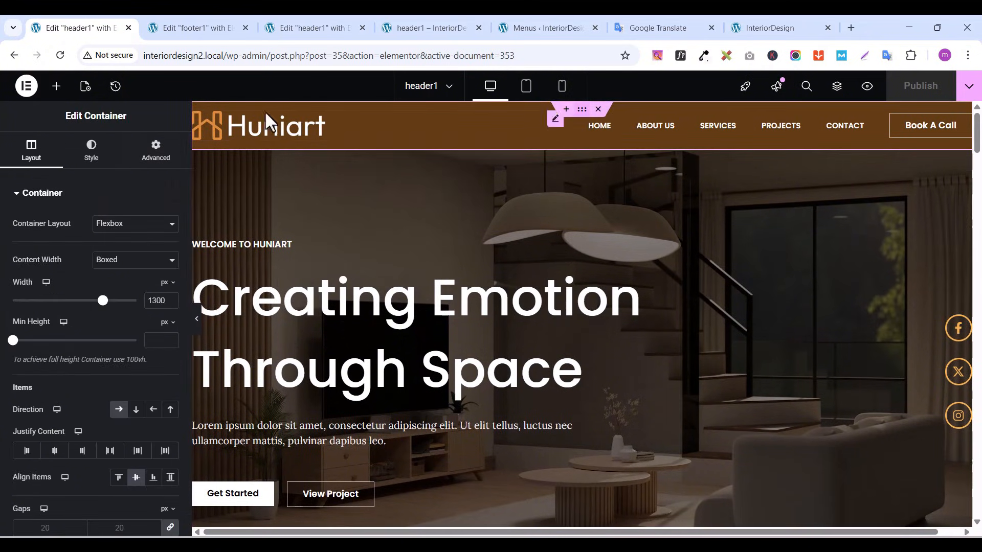
pyautogui.click(92, 160)
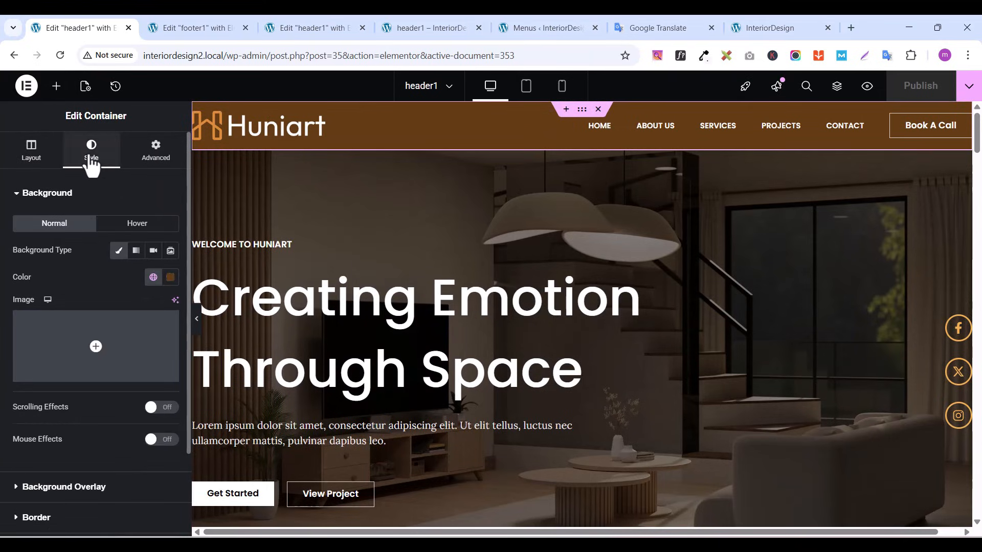
pyautogui.click(170, 278)
pyautogui.moveTo(241, 445); pyautogui.dragTo(72, 453)
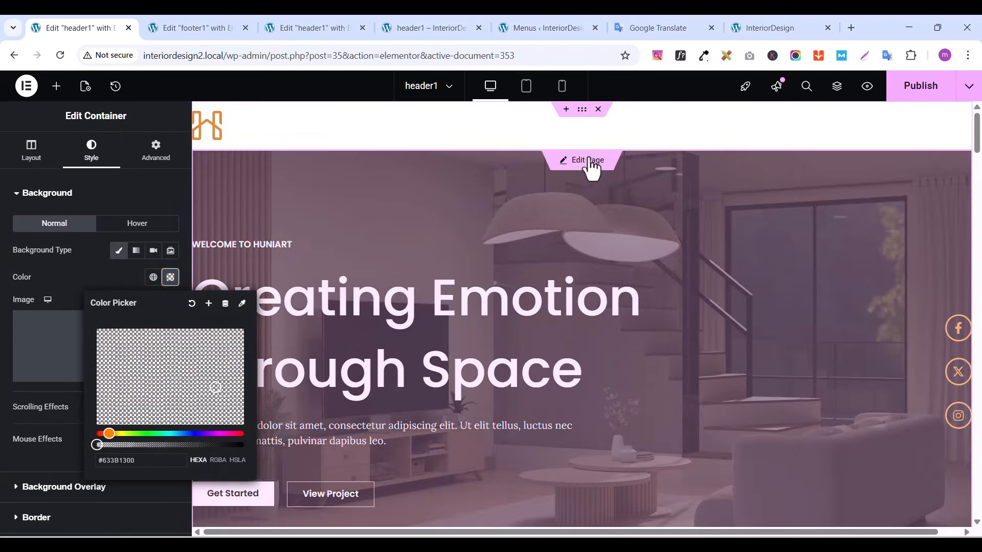
pyautogui.click(588, 161)
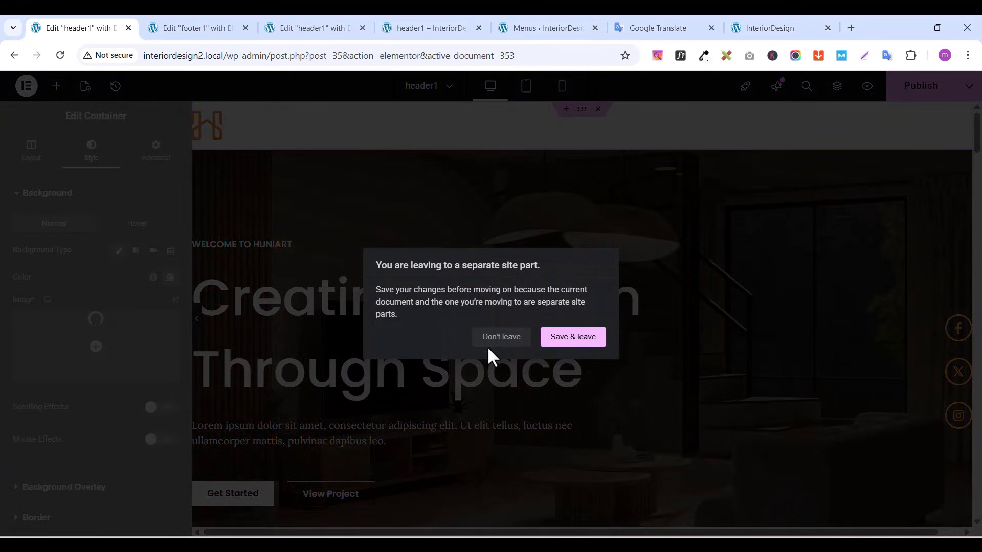
pyautogui.click(575, 340)
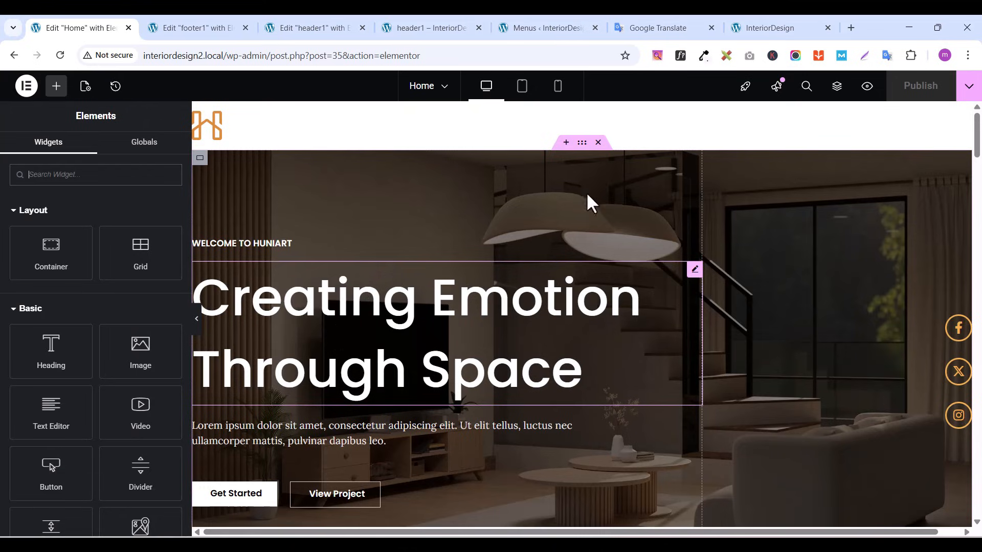
# Unlink the hero container's margins, set its top margin to -5 em, and save the Home page while switching to the header
pyautogui.click(583, 144)
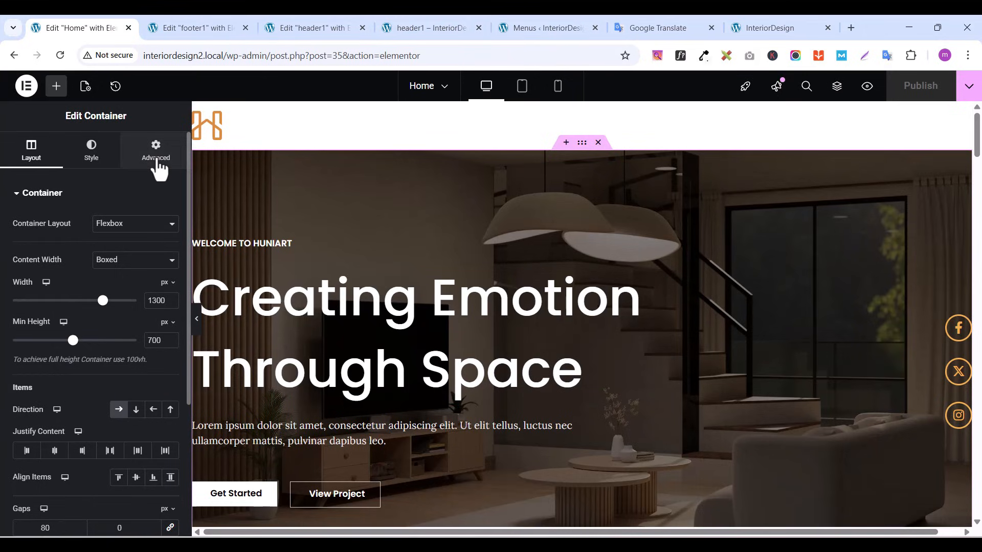
pyautogui.click(156, 153)
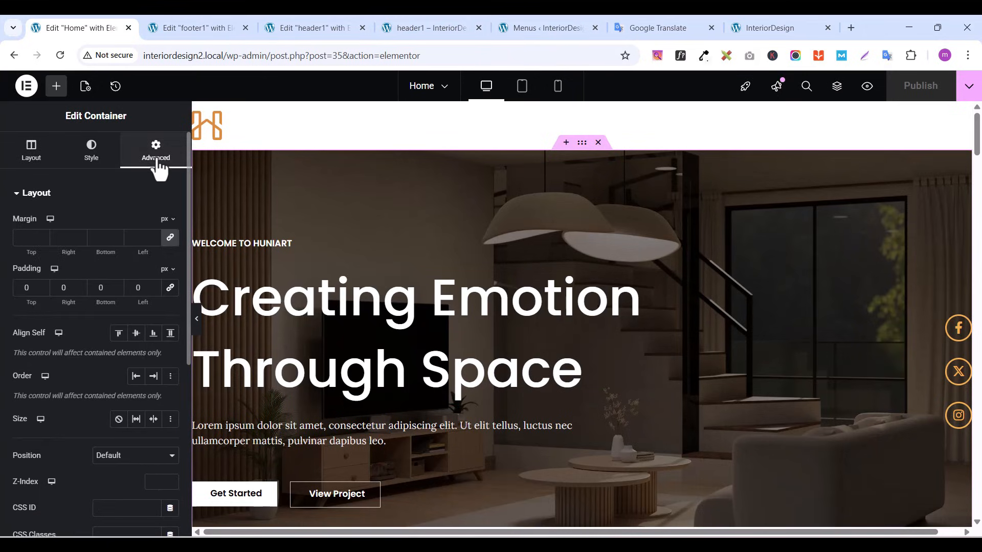
pyautogui.click(171, 238)
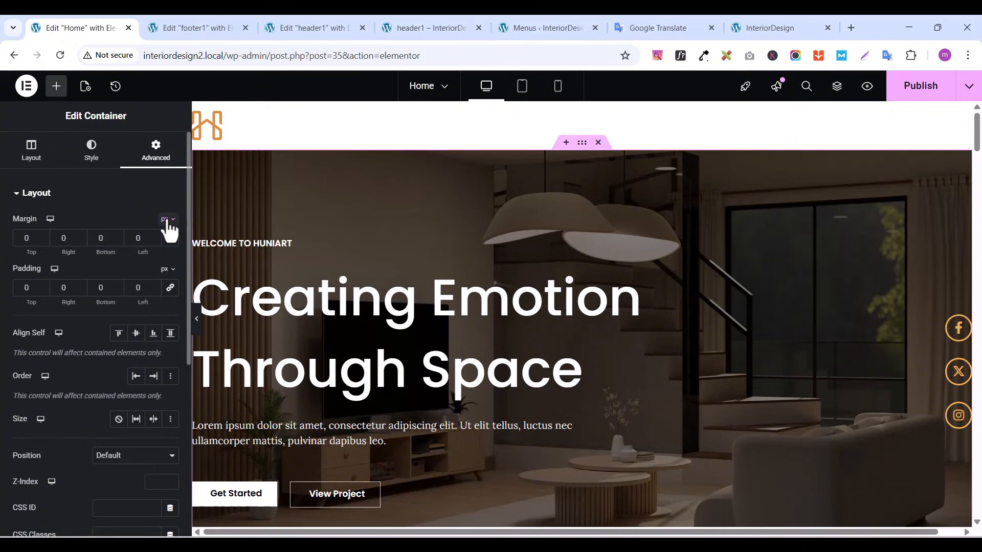
pyautogui.click(167, 222)
pyautogui.click(163, 259)
pyautogui.click(42, 239)
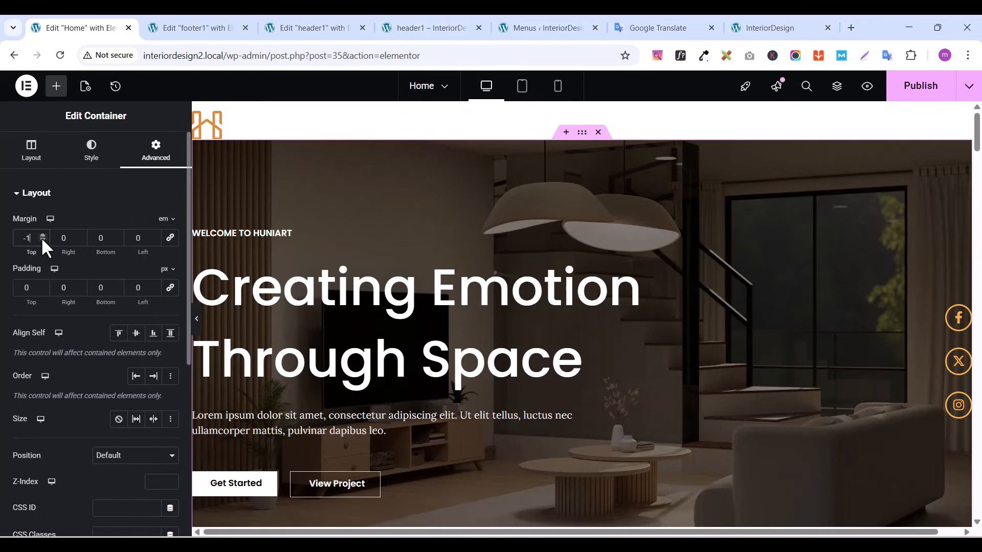
pyautogui.click(43, 239)
pyautogui.click(42, 239)
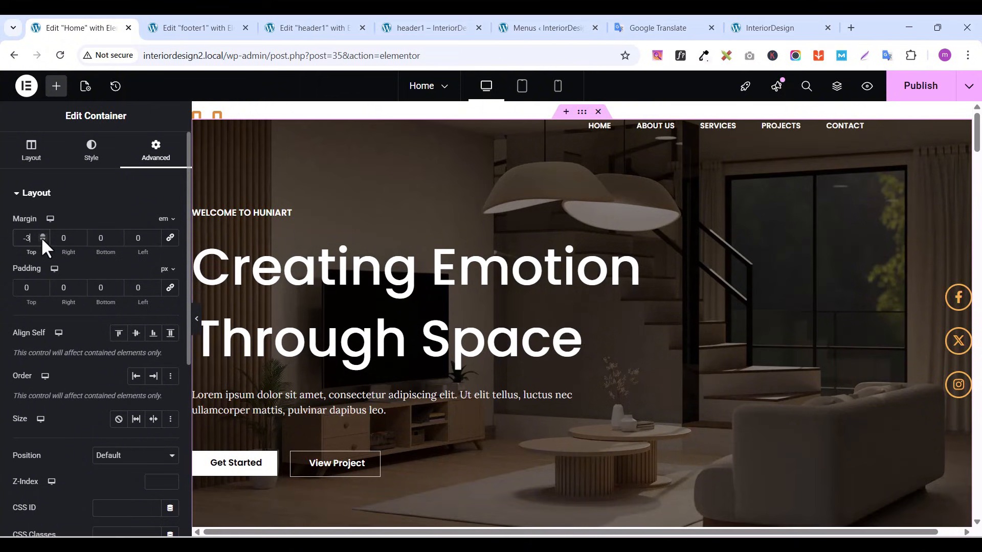
pyautogui.click(43, 239)
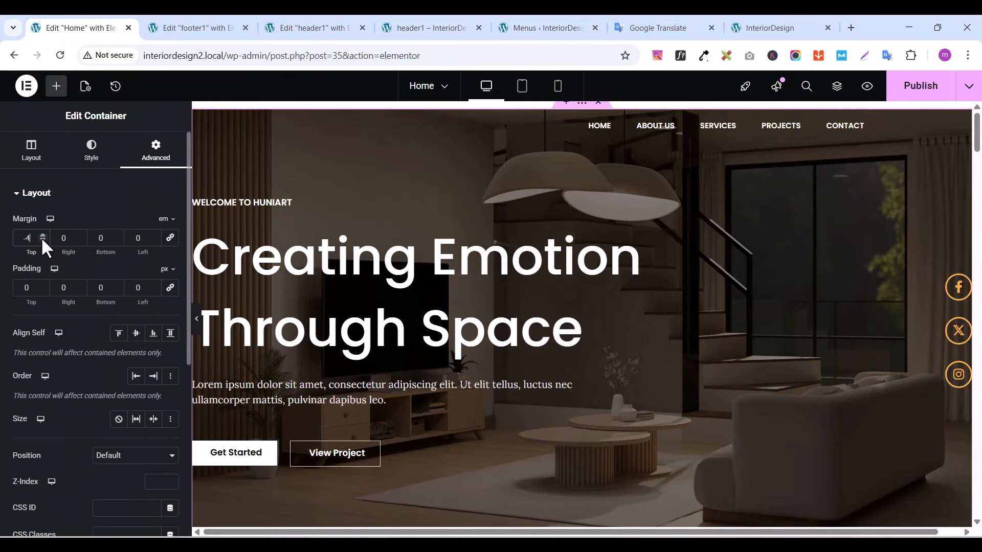
pyautogui.click(42, 239)
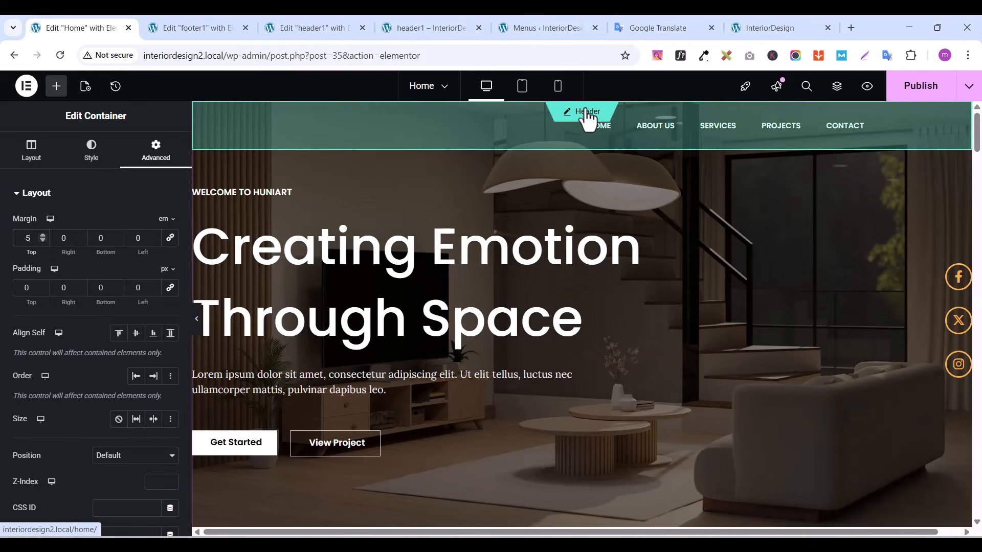
pyautogui.click(586, 110)
pyautogui.click(586, 111)
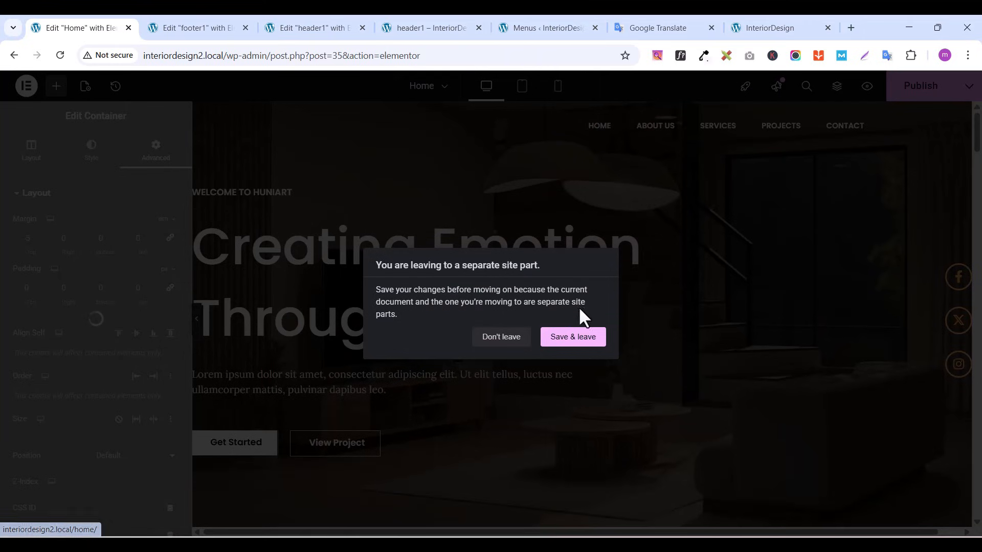
pyautogui.click(565, 338)
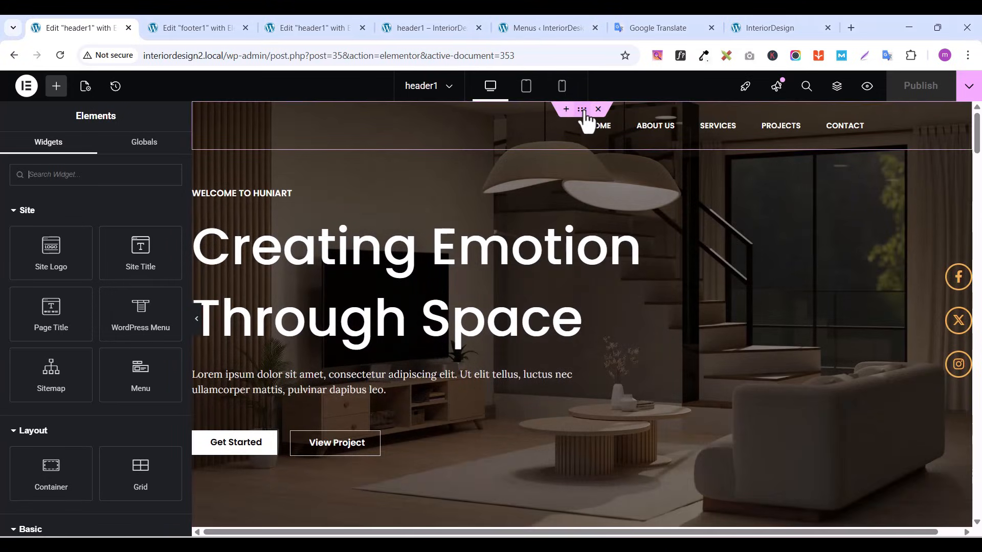
# In the separate header1 template editor, set the header container's Z-Index to 100 and publish the template
pyautogui.click(584, 112)
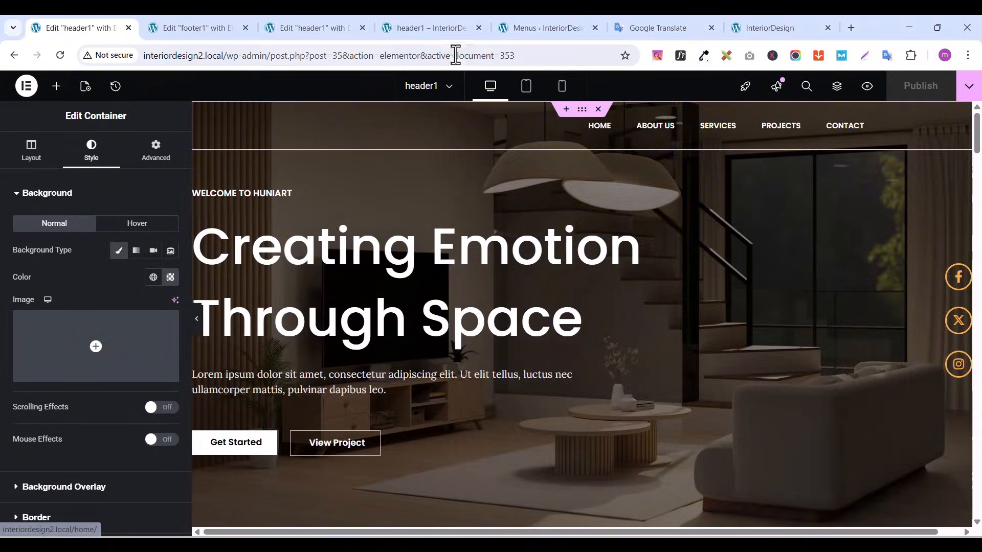
pyautogui.click(431, 30)
pyautogui.click(313, 27)
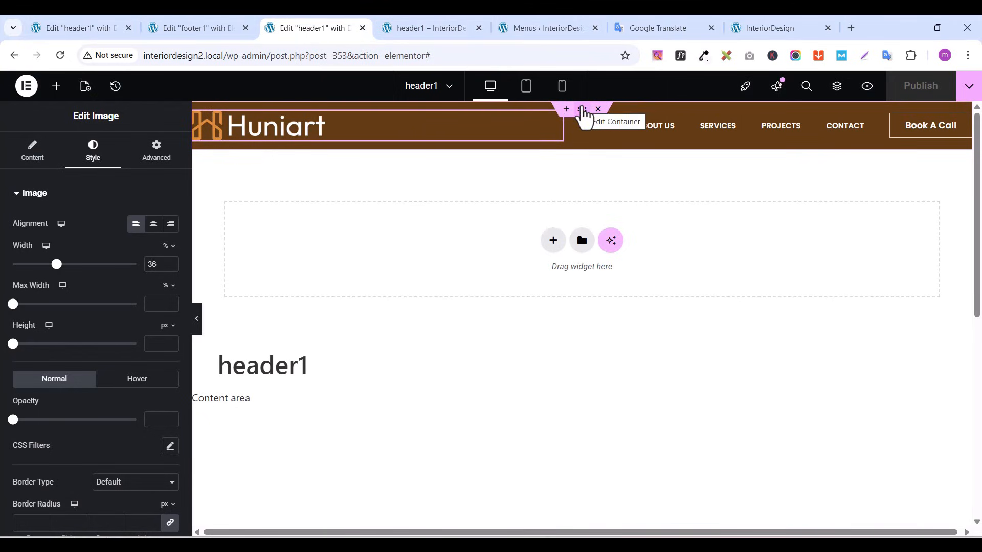
pyautogui.click(582, 109)
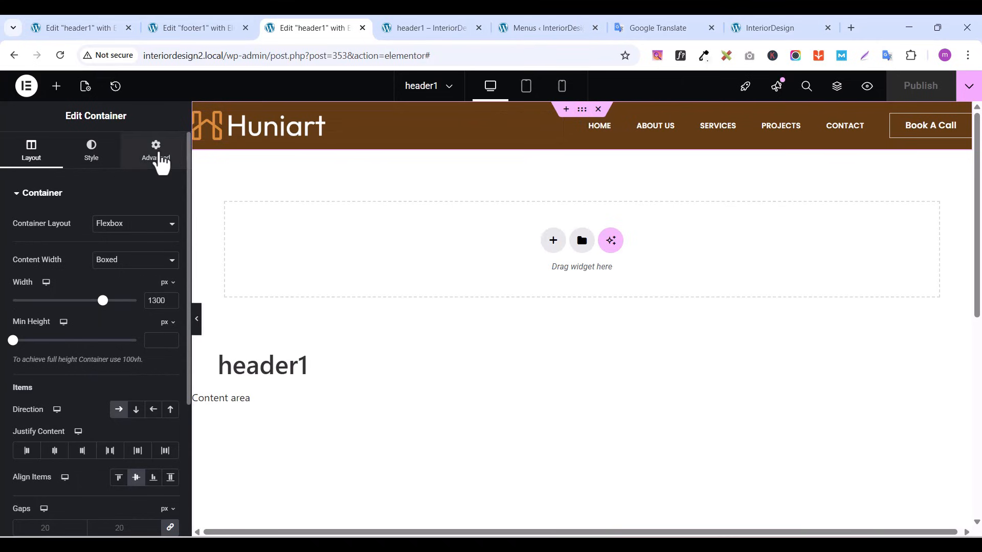
pyautogui.click(160, 156)
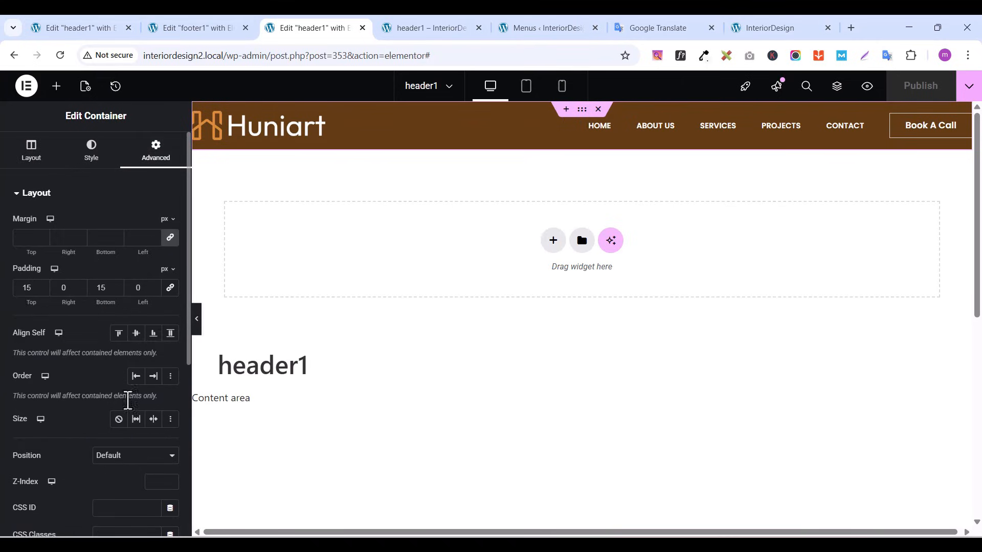
pyautogui.scroll(-1, 30, 491)
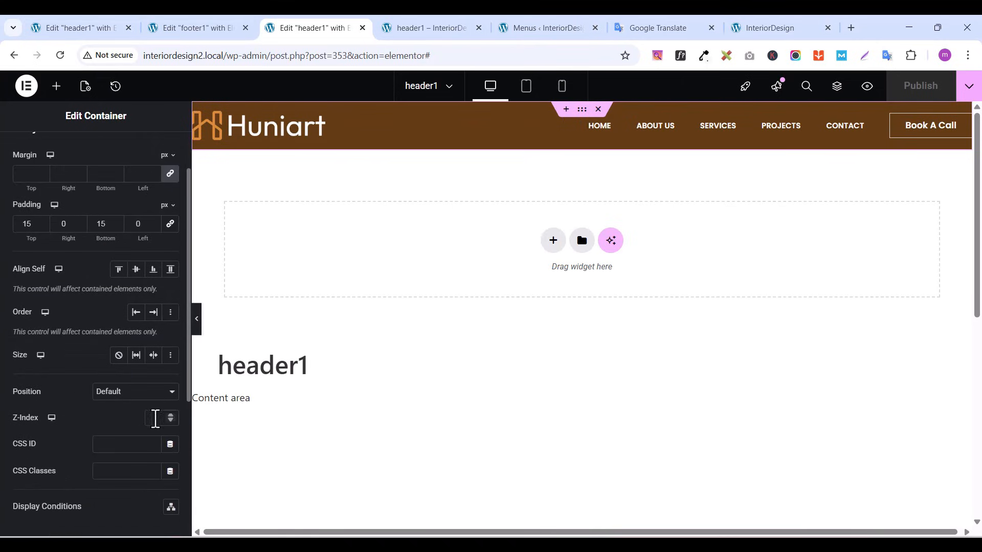
pyautogui.click(174, 428)
pyautogui.write('100')
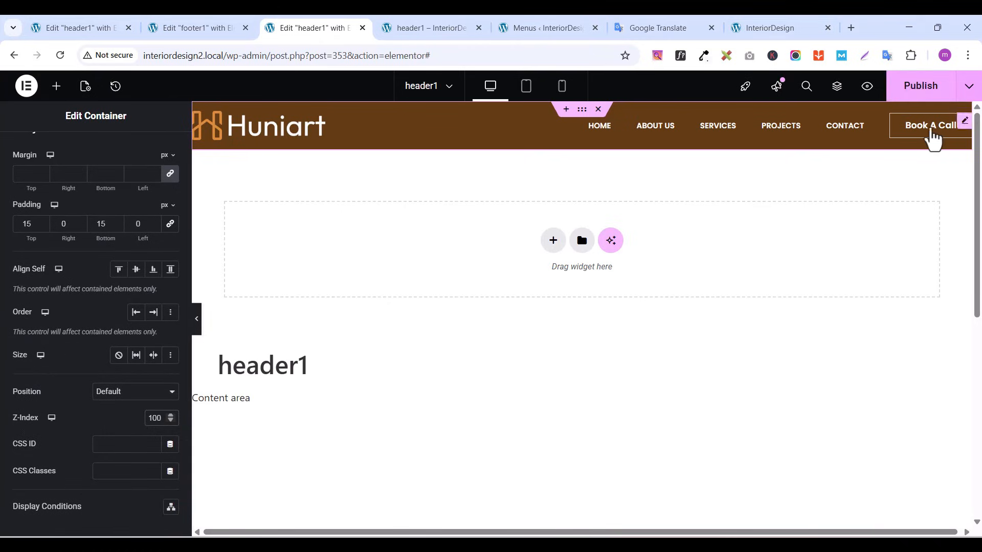
pyautogui.click(920, 95)
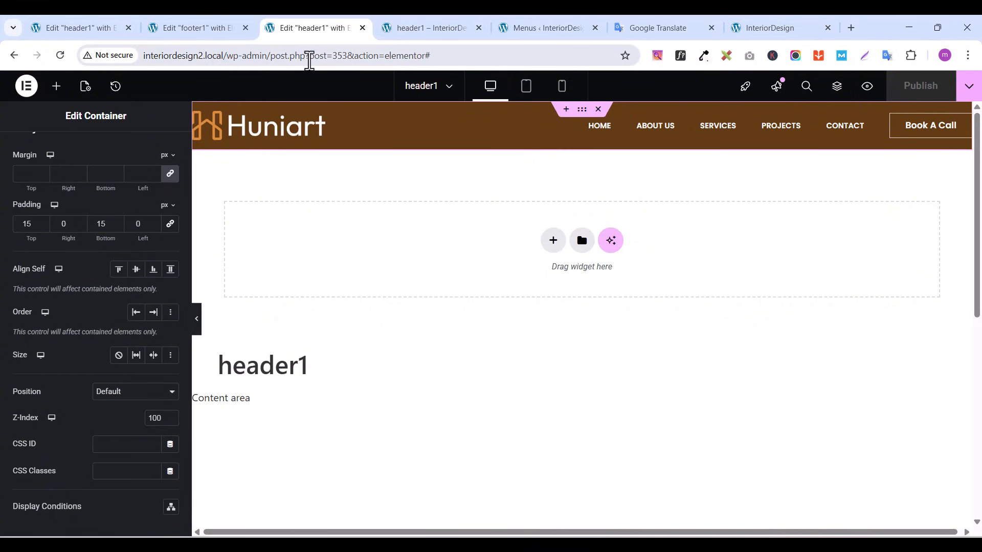
# In the header opened within the Home page editor, set the transparent container's Z-Index to 100, publish it, and preview the page
pyautogui.click(91, 30)
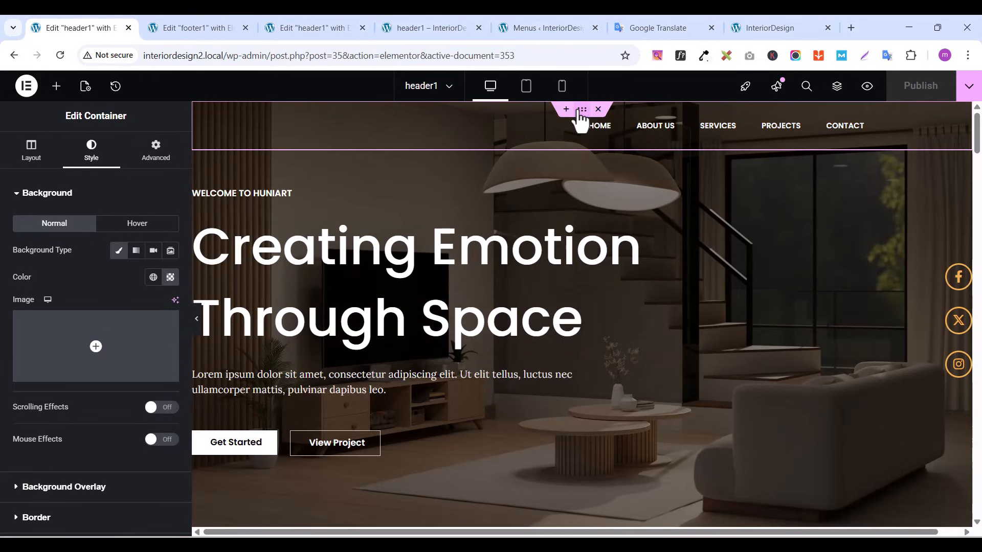
pyautogui.click(161, 167)
pyautogui.scroll(-1, 86, 445)
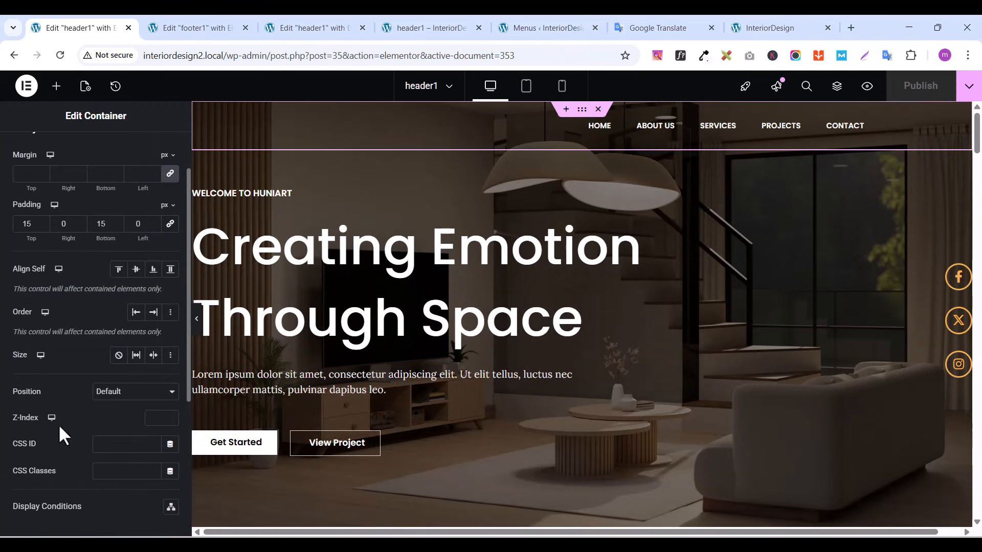
pyautogui.click(162, 421)
pyautogui.write('100')
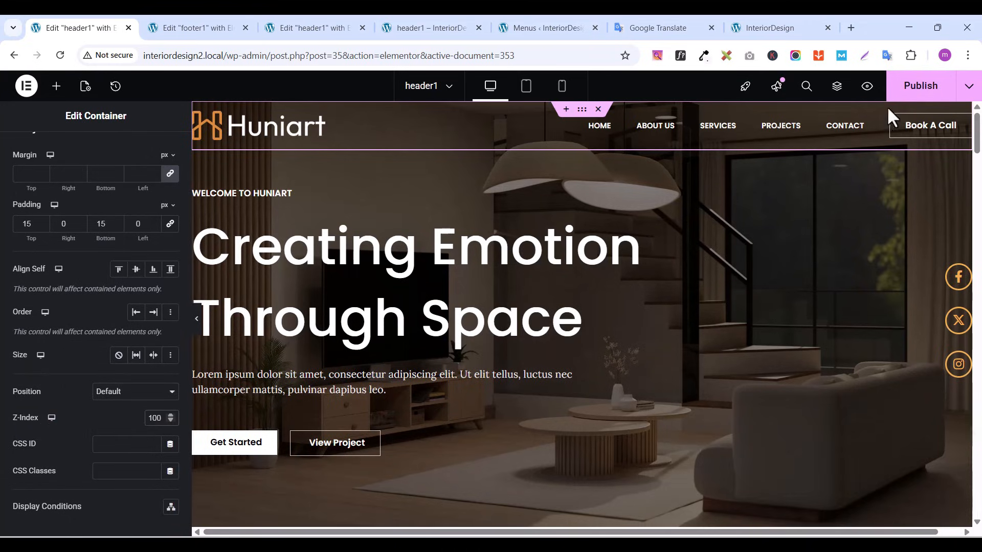
pyautogui.click(920, 92)
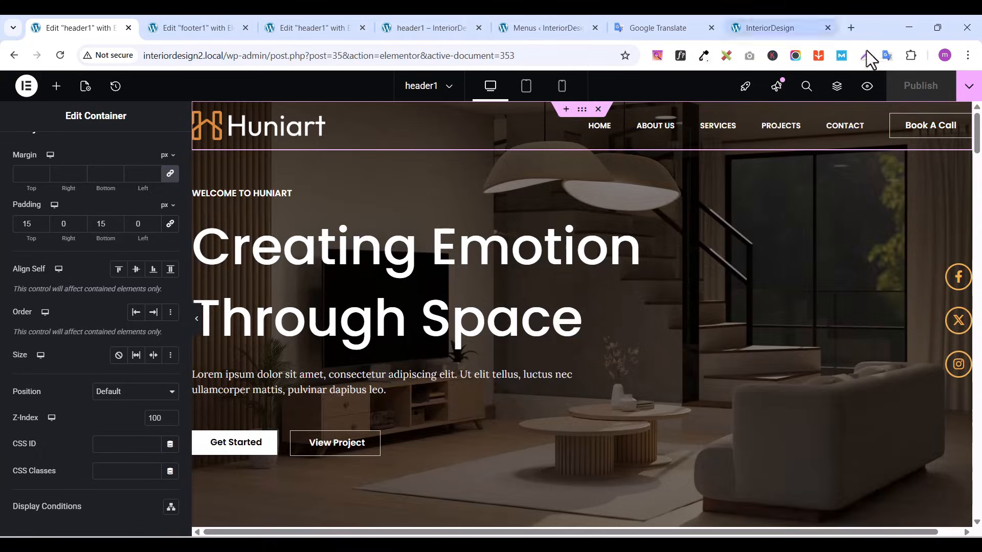
pyautogui.click(867, 90)
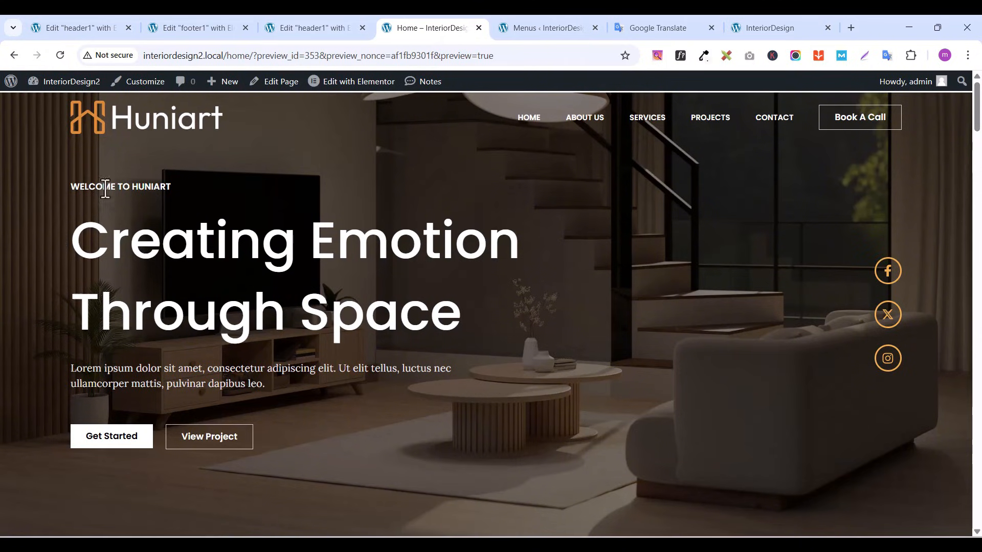
# Return to the header1 editor and switch it back to editing the Home page
pyautogui.click(87, 28)
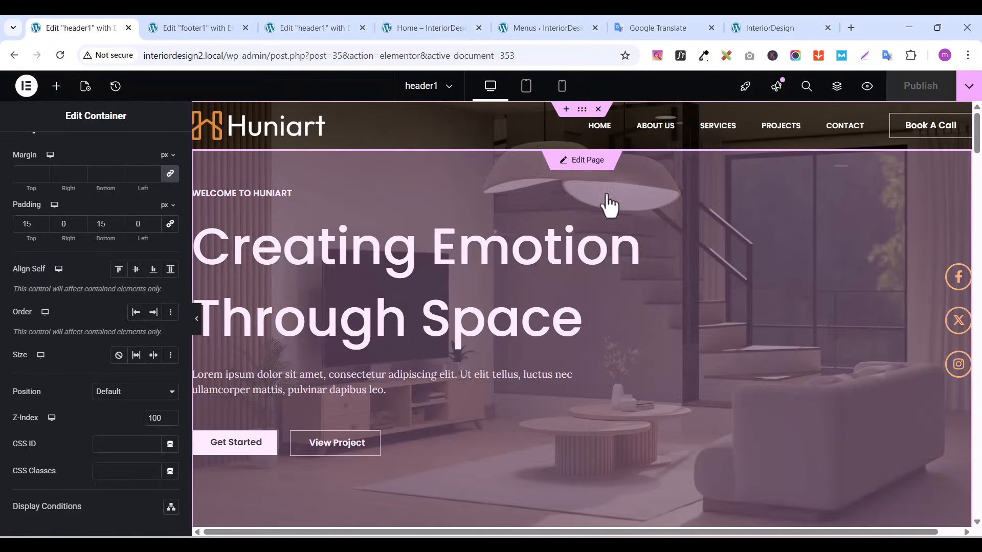
pyautogui.click(581, 163)
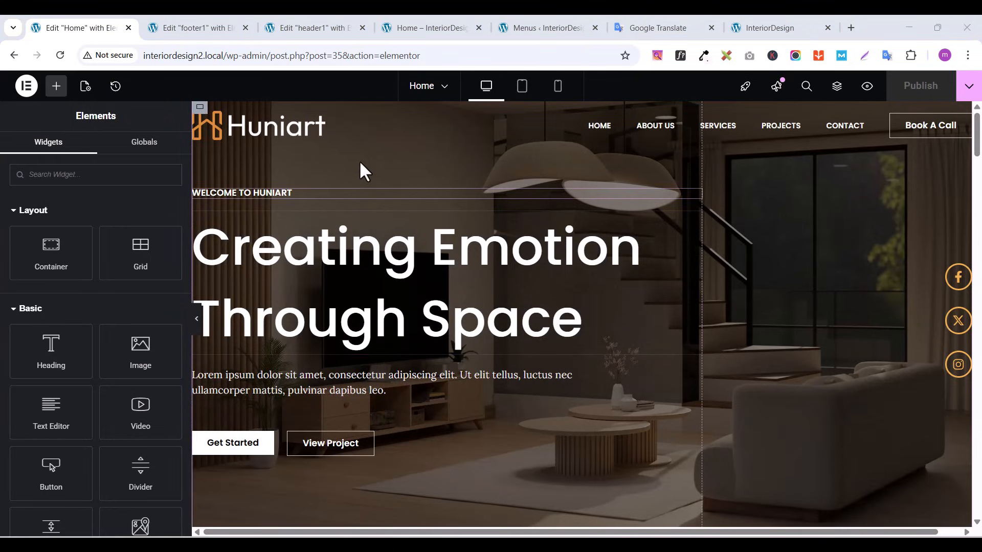
pyautogui.scroll(-3, 353, 160)
pyautogui.scroll(3, 353, 208)
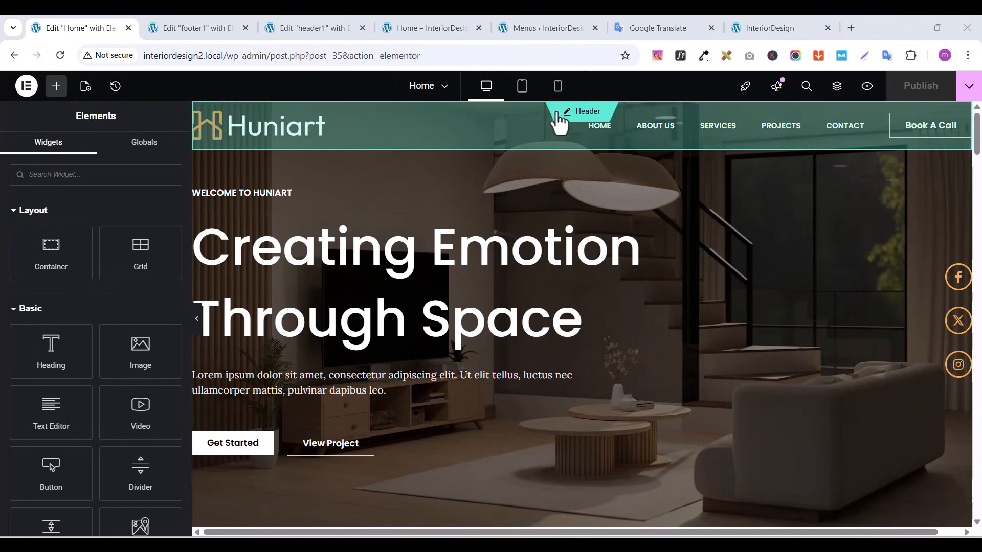
# Select the Home page's Hero container through the Structure and set its top padding to 150 px
pyautogui.click(837, 86)
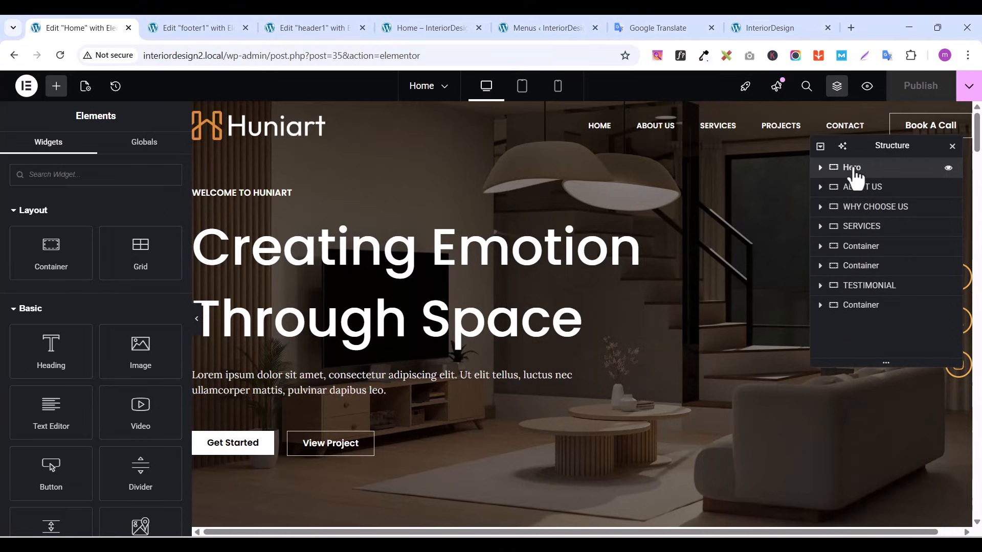
pyautogui.click(876, 227)
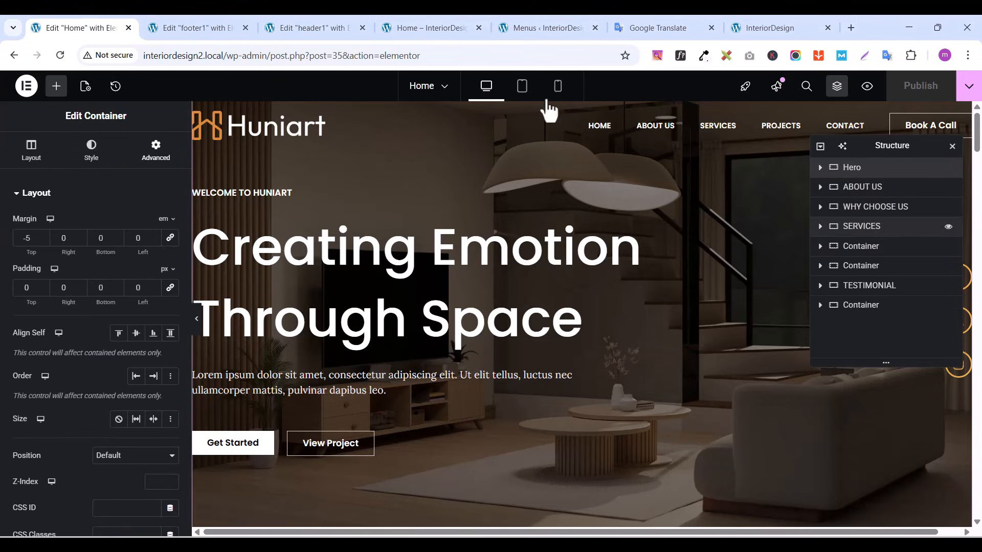
pyautogui.click(159, 156)
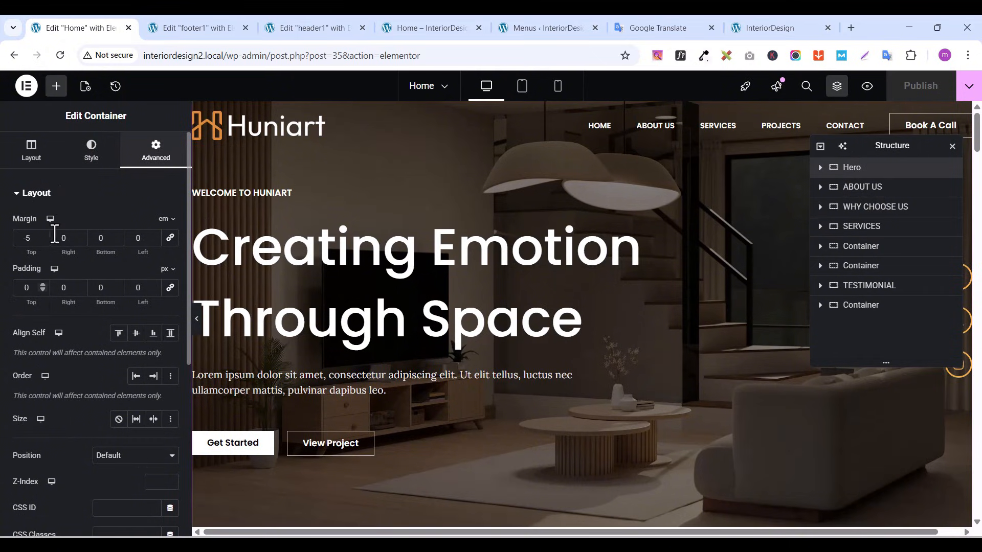
pyautogui.click(28, 288)
pyautogui.write('1')
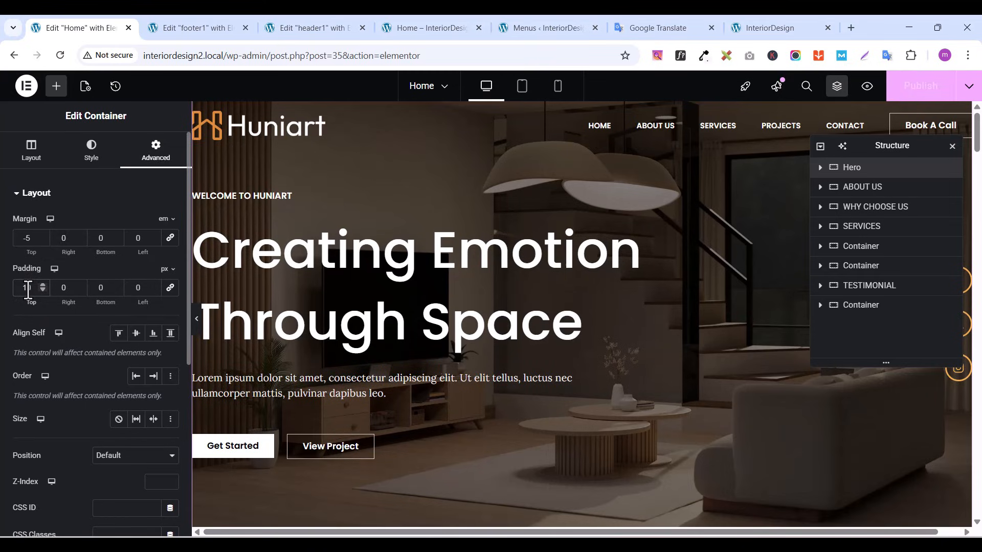
pyautogui.write('50')
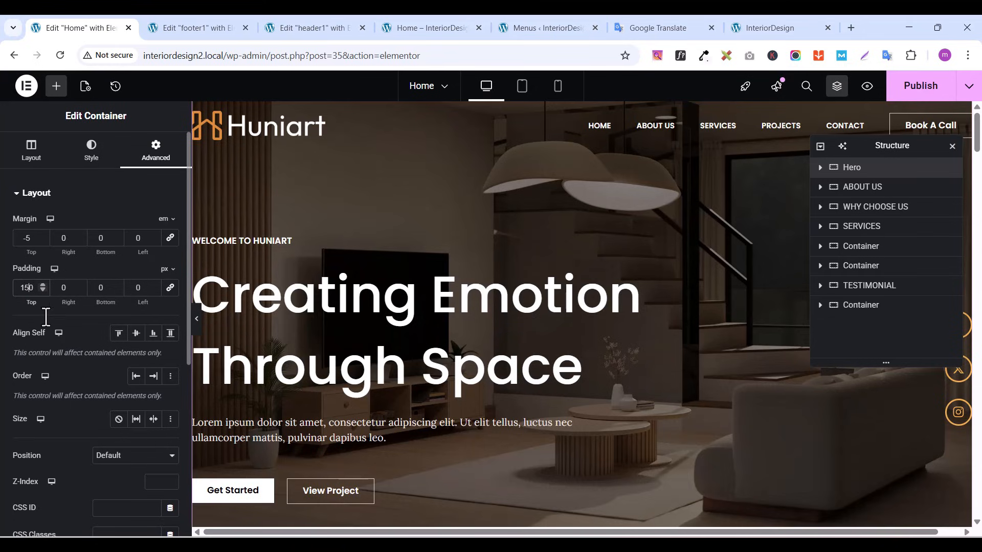
# Publish the Home page and preview it to check the spacing of the header over the hero section
pyautogui.click(918, 93)
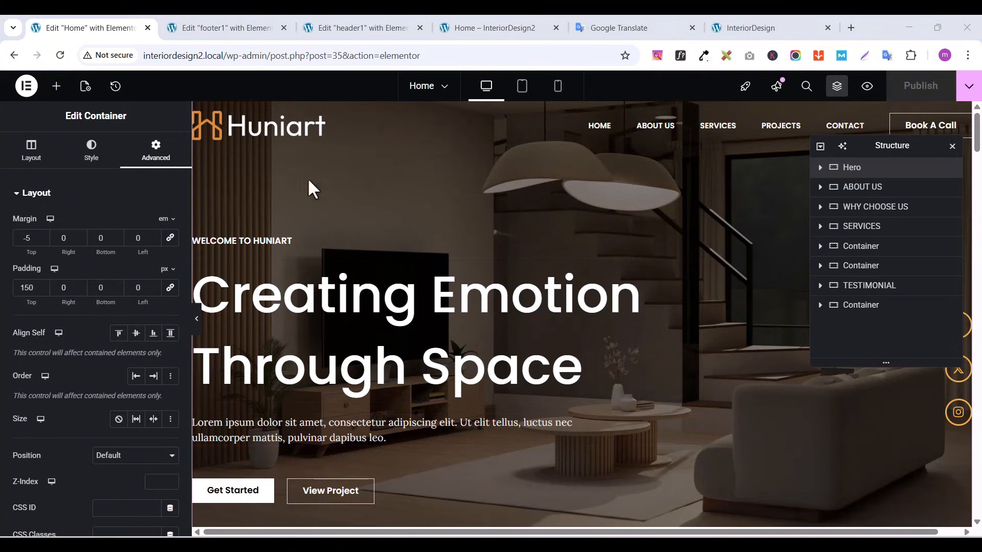
pyautogui.click(867, 86)
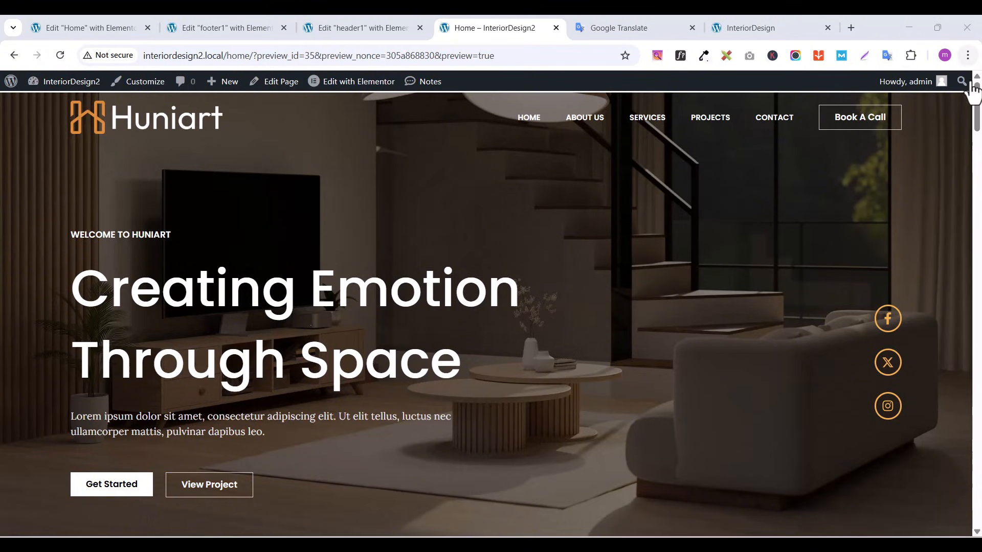
pyautogui.moveTo(975, 110); pyautogui.dragTo(965, 81)
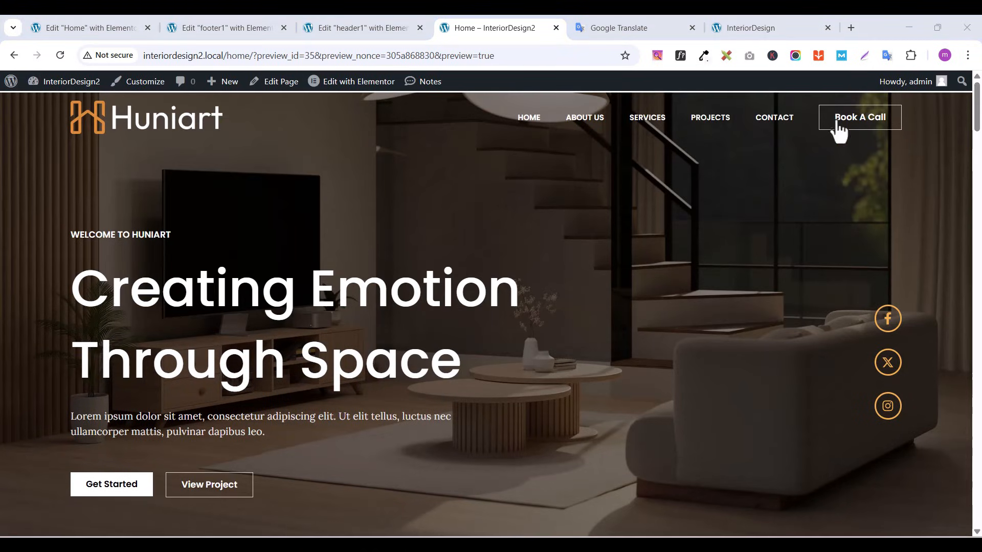
pyautogui.click(961, 82)
pyautogui.moveTo(977, 107)
pyautogui.mouseDown()
pyautogui.moveTo(941, 232)
pyautogui.moveTo(902, 462)
pyautogui.moveTo(901, 493)
pyautogui.moveTo(948, 499)
pyautogui.moveTo(967, 427)
pyautogui.moveTo(966, 105)
pyautogui.mouseUp()
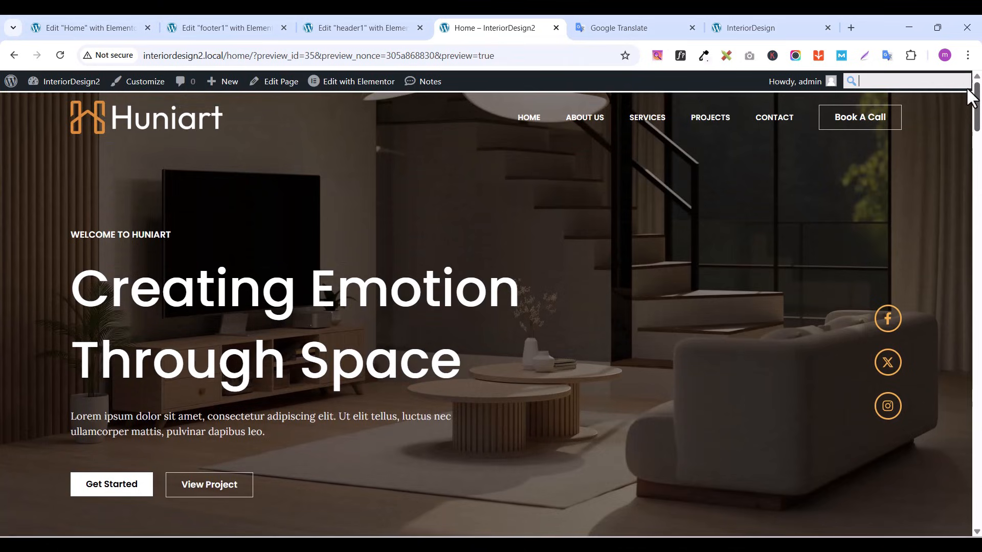
pyautogui.click(966, 82)
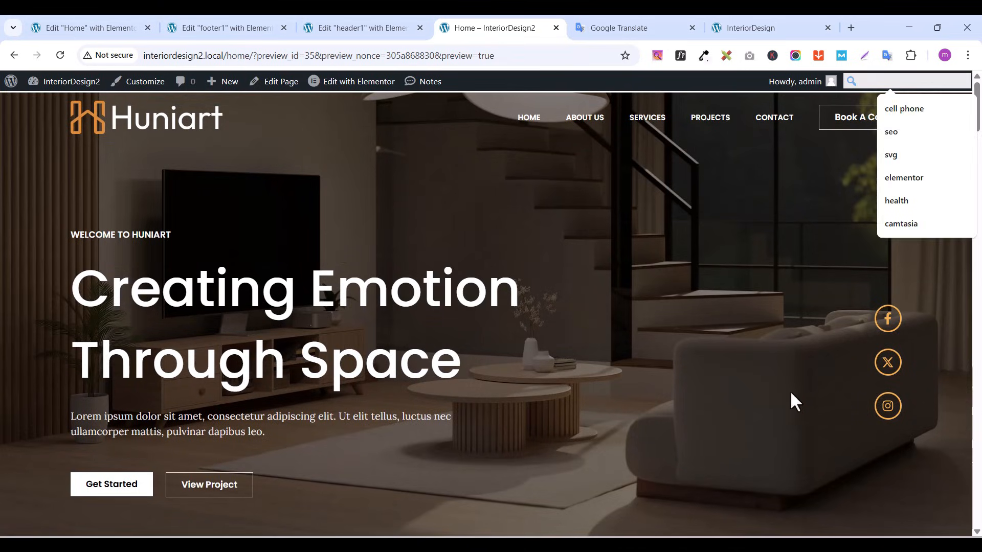